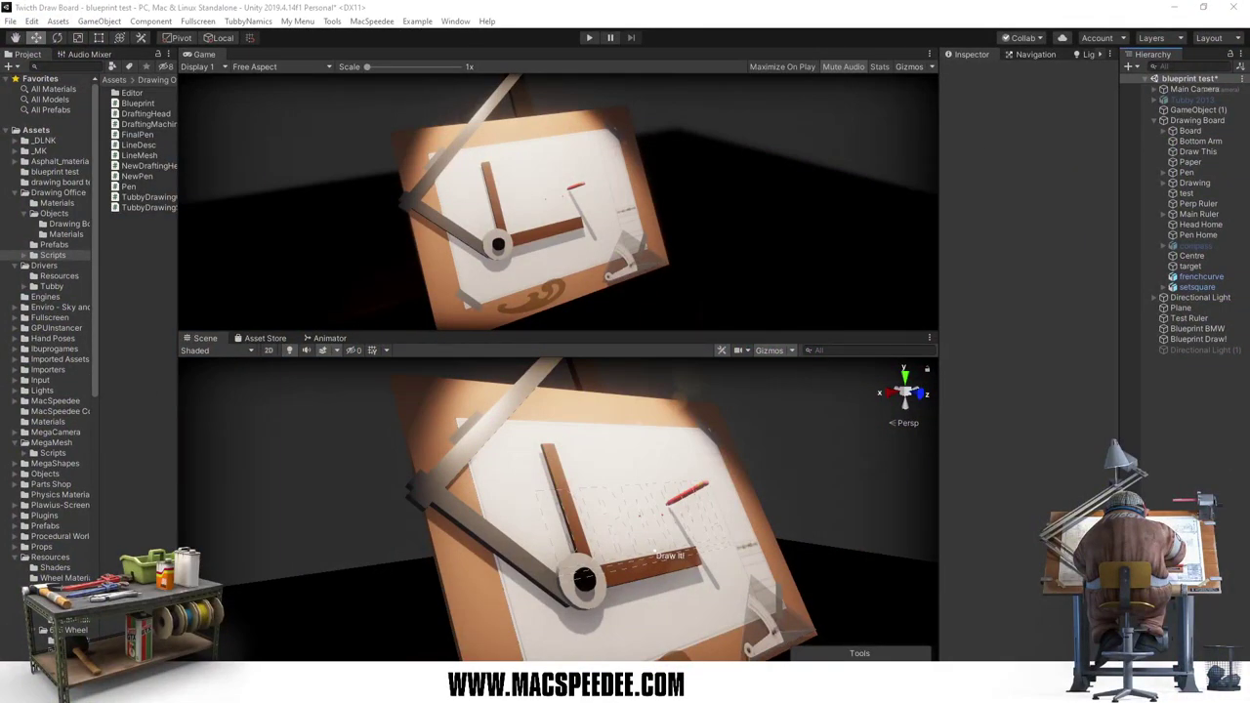
# Step: Pan the Unity Scene view across the drawing board
pyautogui.moveTo(602, 499); pyautogui.dragTo(586, 495, button='middle')
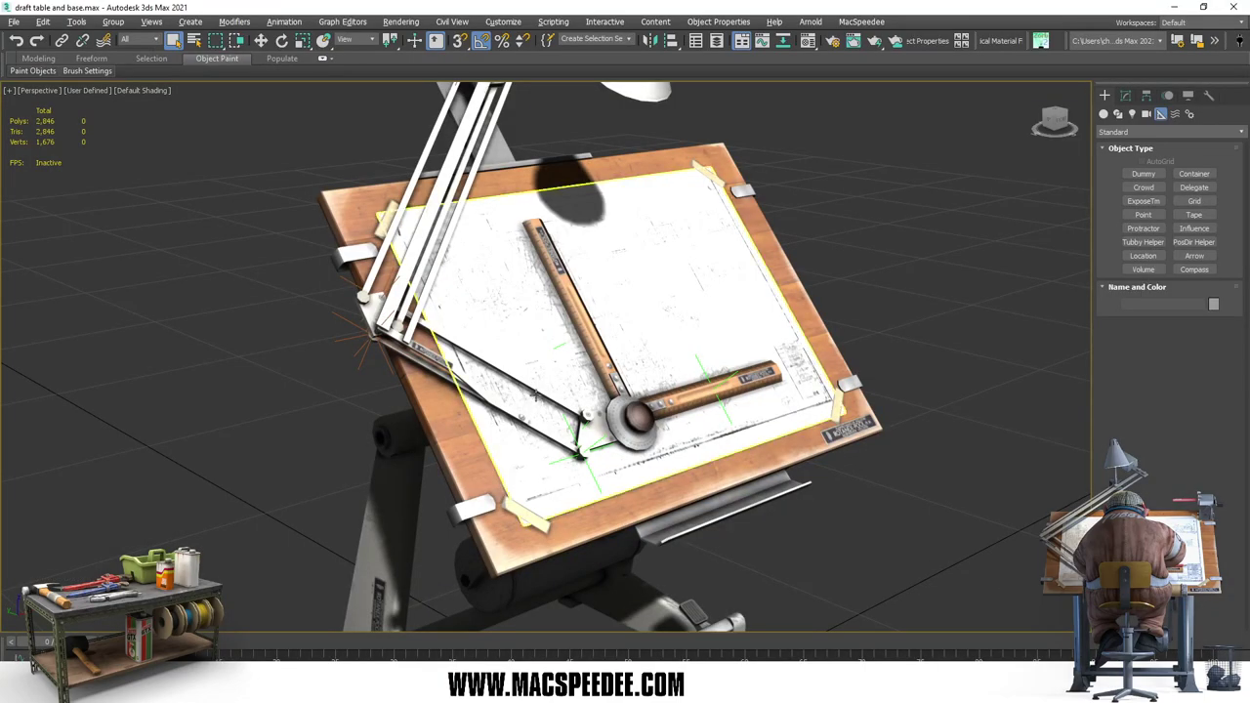
# Step: Orbit down onto the drafting table and list its parts in the Scene Explorer
pyautogui.keyDown('alt'); pyautogui.moveTo(568, 370); pyautogui.dragTo(613, 320, button='middle'); pyautogui.keyUp('alt')
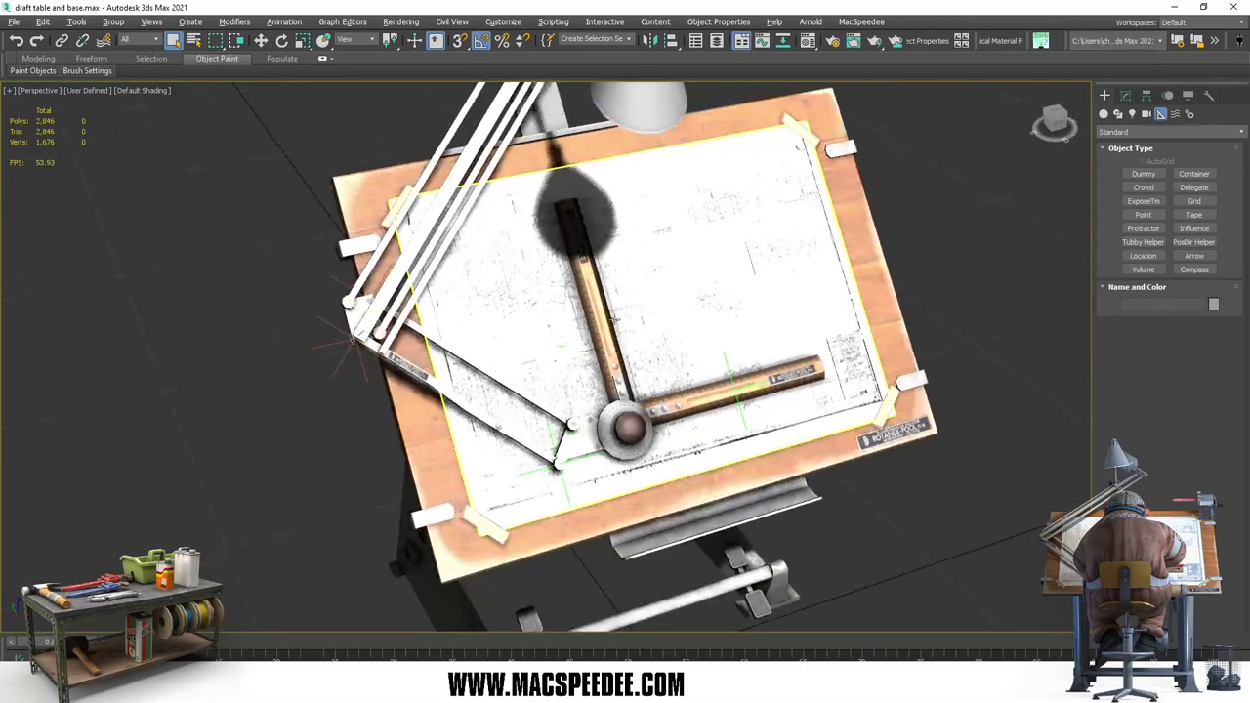
pyautogui.moveTo(644, 255)
pyautogui.mouseDown(button='middle')
pyautogui.moveTo(630, 314)
pyautogui.moveTo(761, 349)
pyautogui.moveTo(748, 371)
pyautogui.moveTo(651, 370)
pyautogui.mouseUp(button='middle')
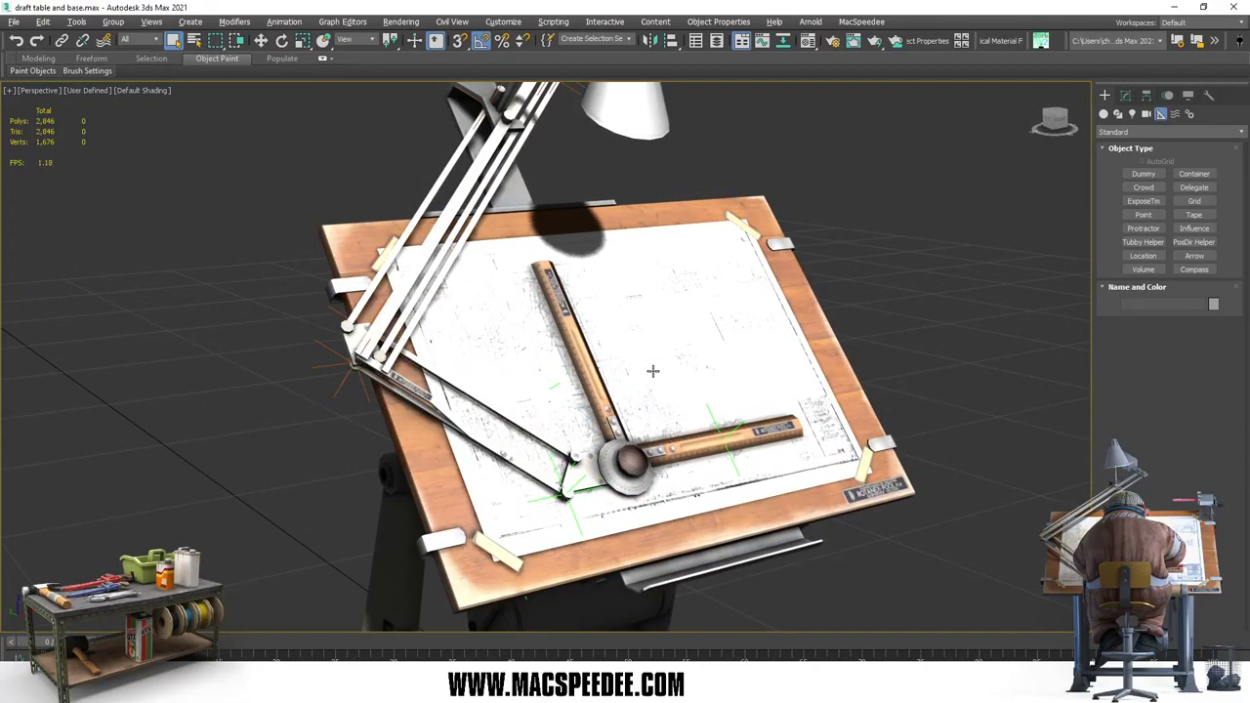
pyautogui.click(75, 22)
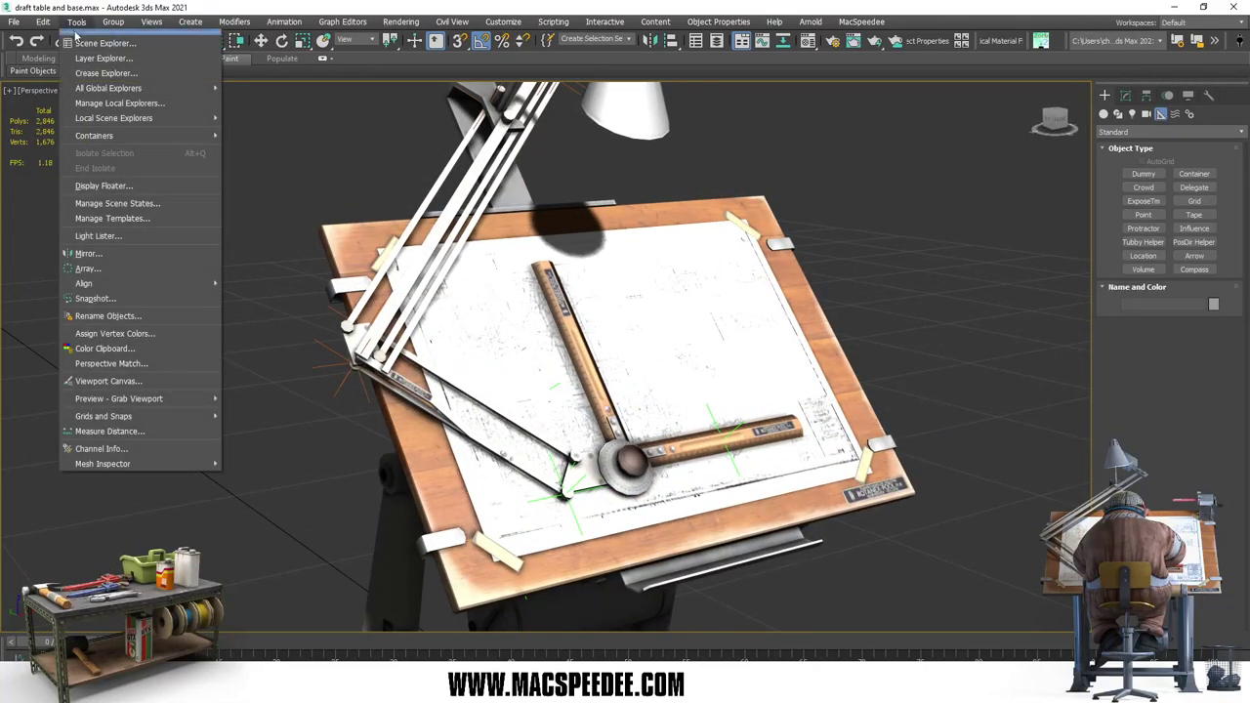
pyautogui.click(76, 21)
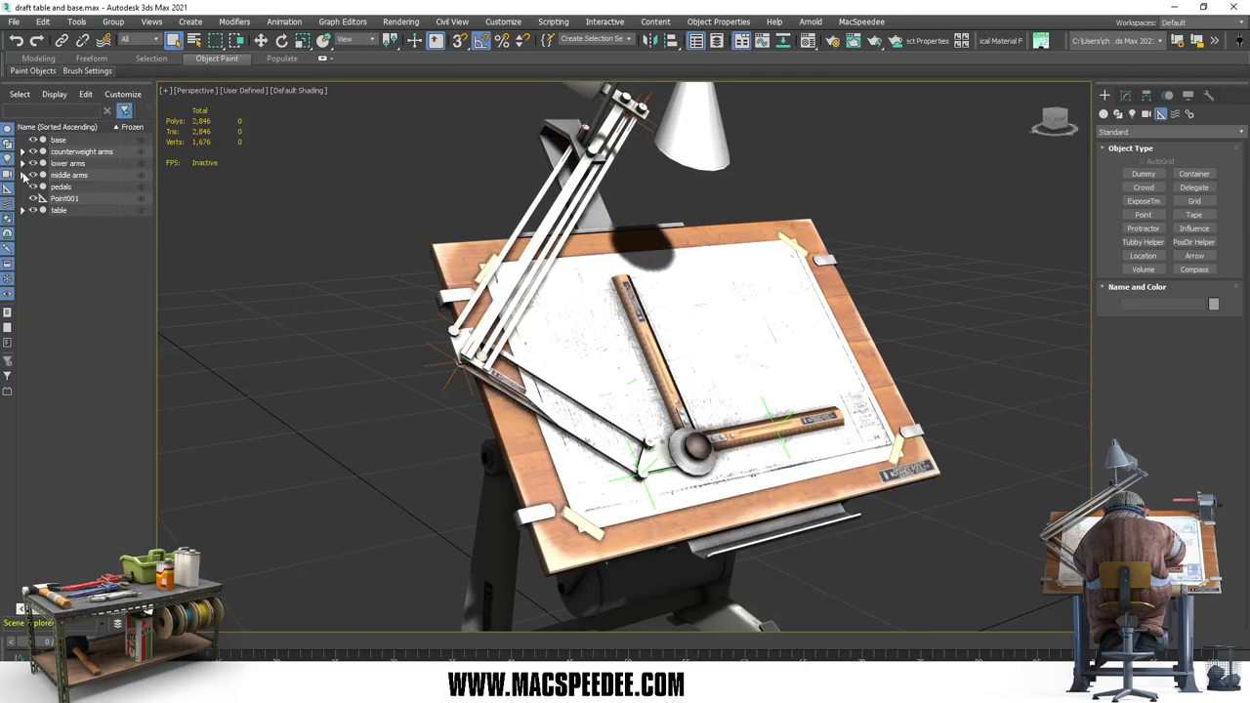
# Step: Start a File > Export of the scene to bring up the FBX save dialog
pyautogui.click(14, 22)
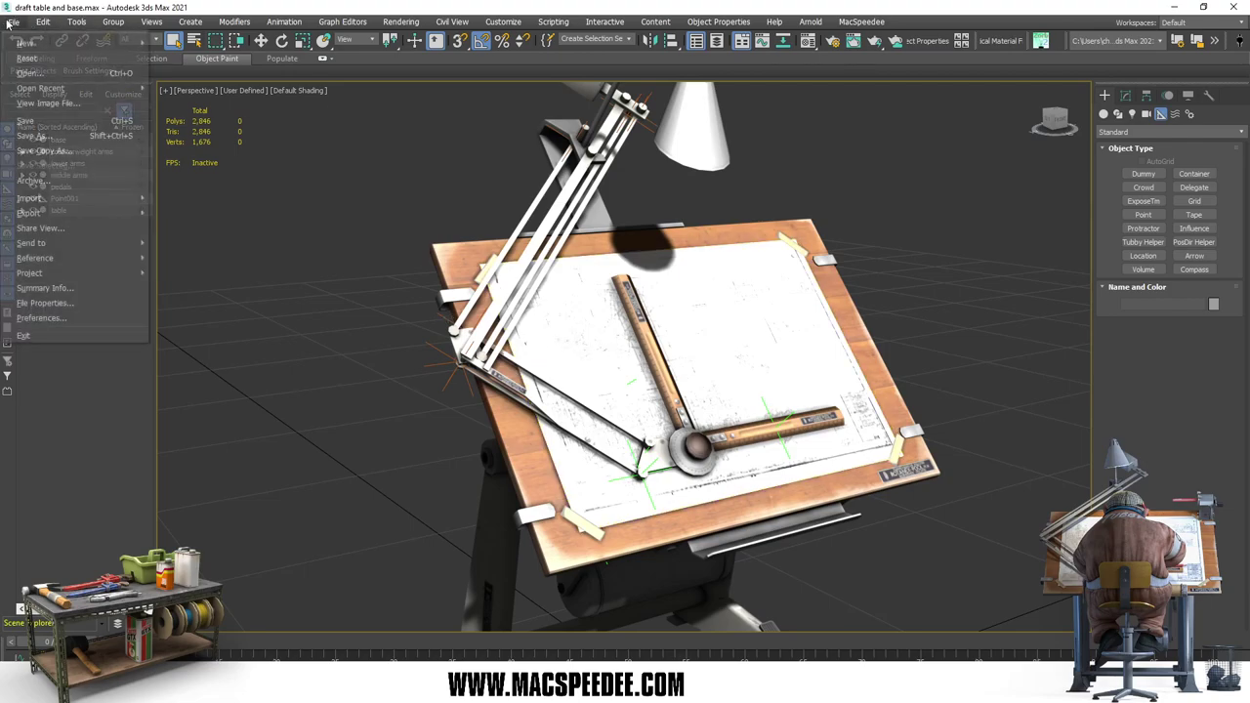
pyautogui.moveTo(44, 215)
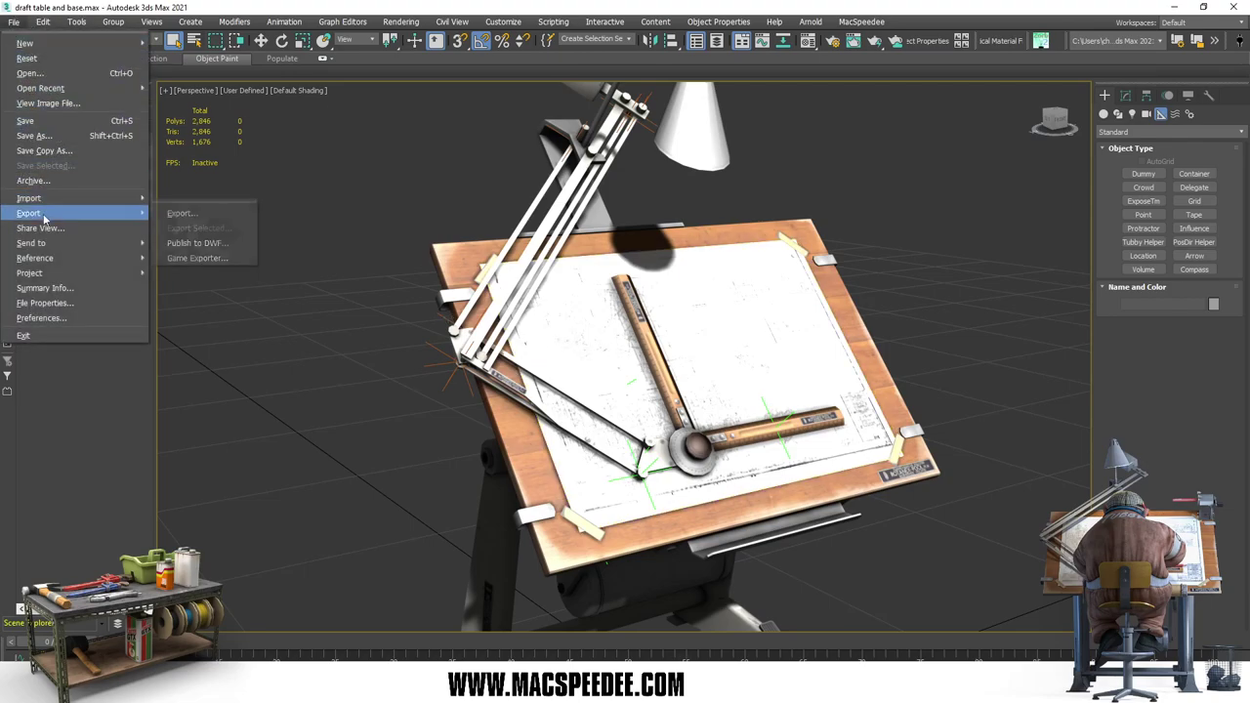
pyautogui.click(183, 217)
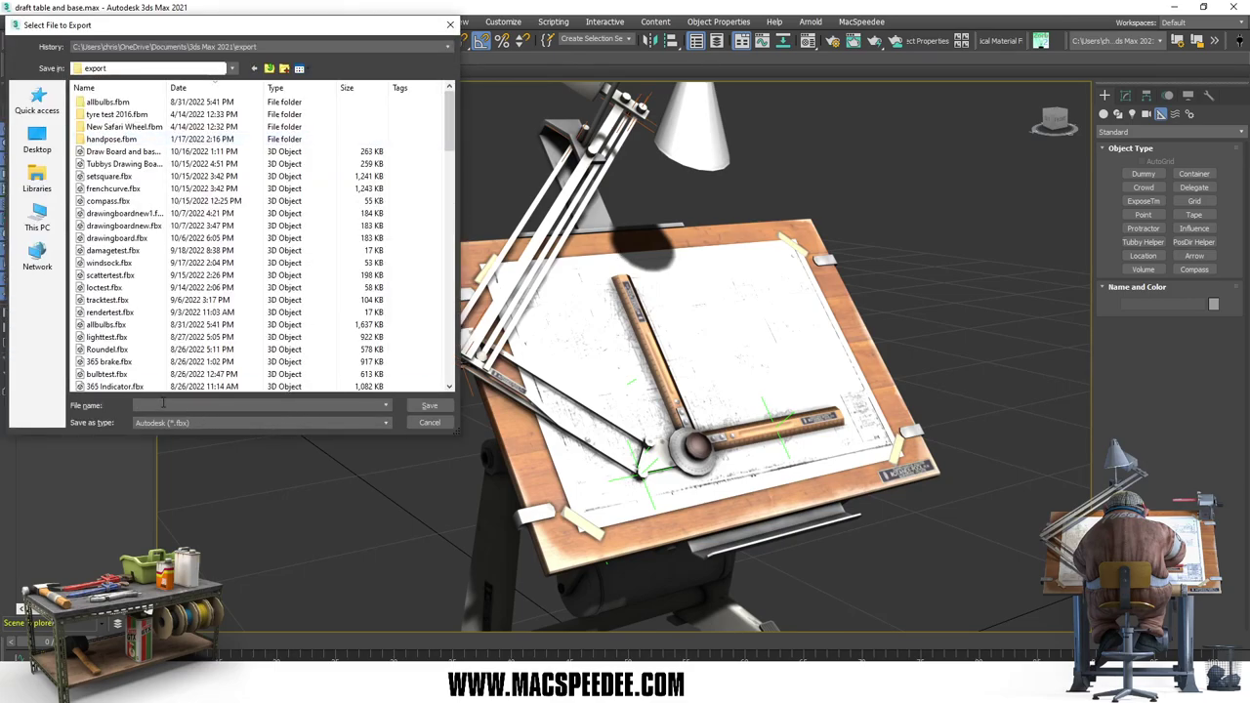
# Step: Save the export as 'new drawing board' and accept the FBX export settings
pyautogui.write('new')
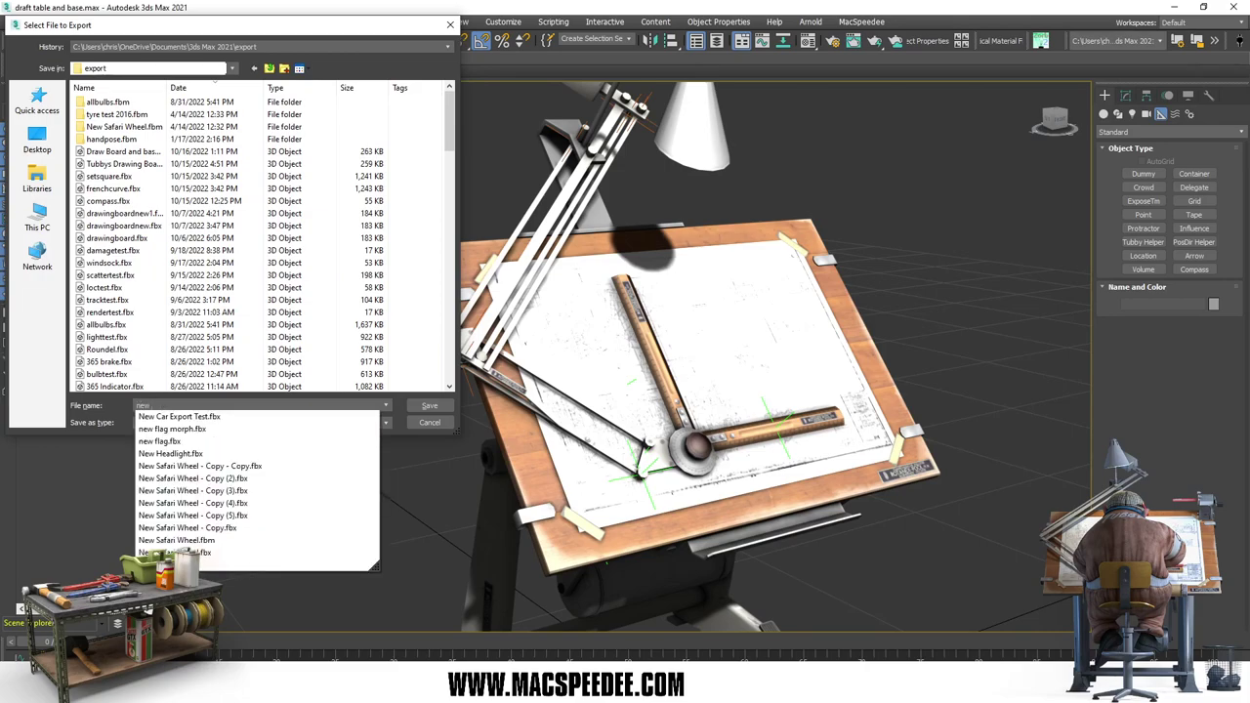
pyautogui.write(' drawing boa')
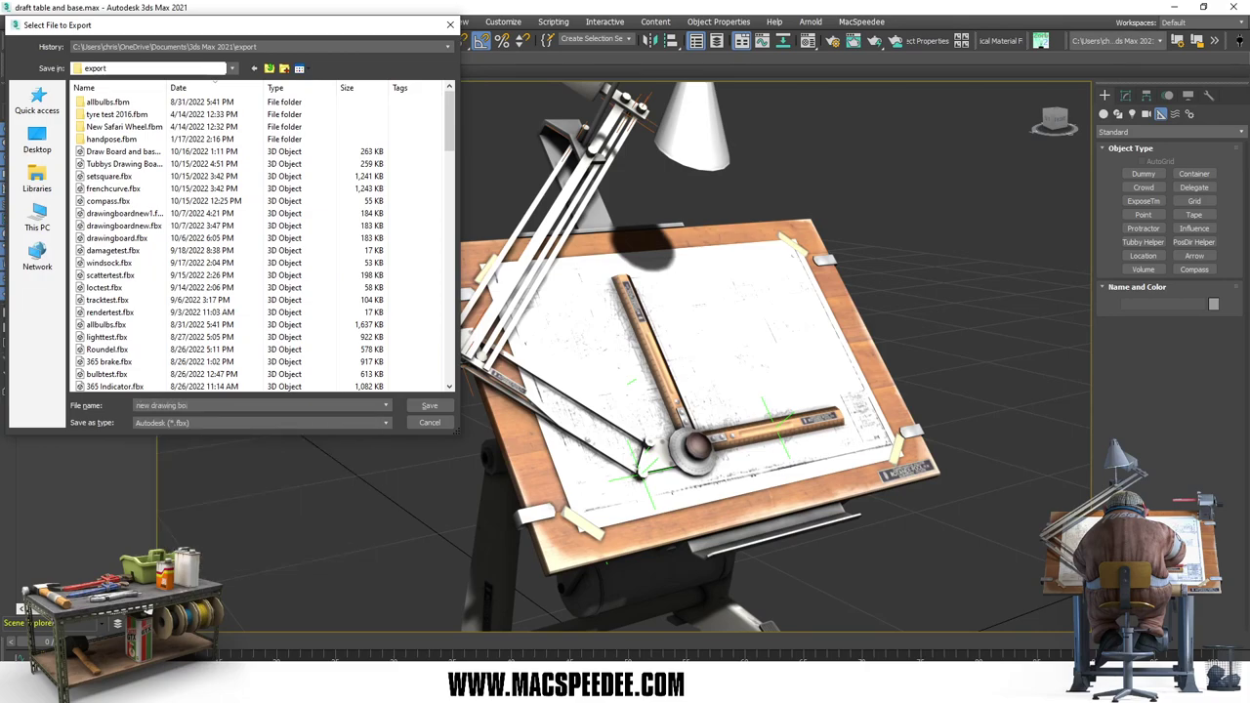
pyautogui.write('rd')
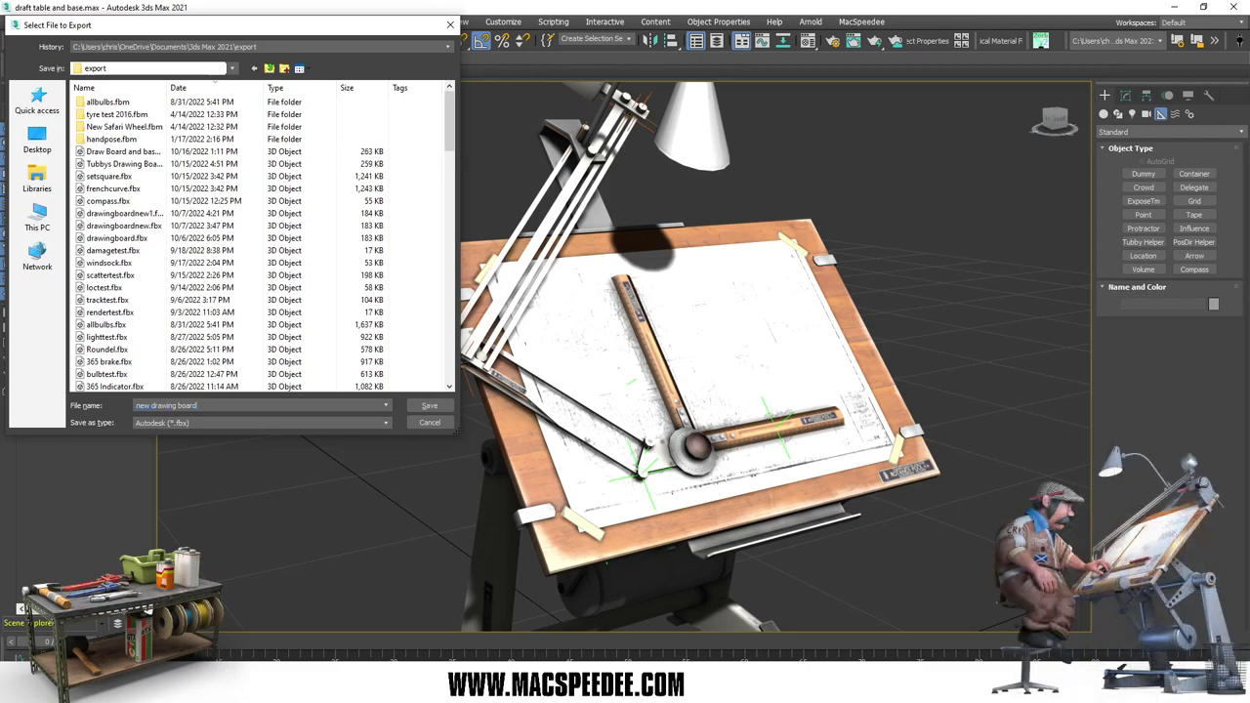
pyautogui.press('Return')
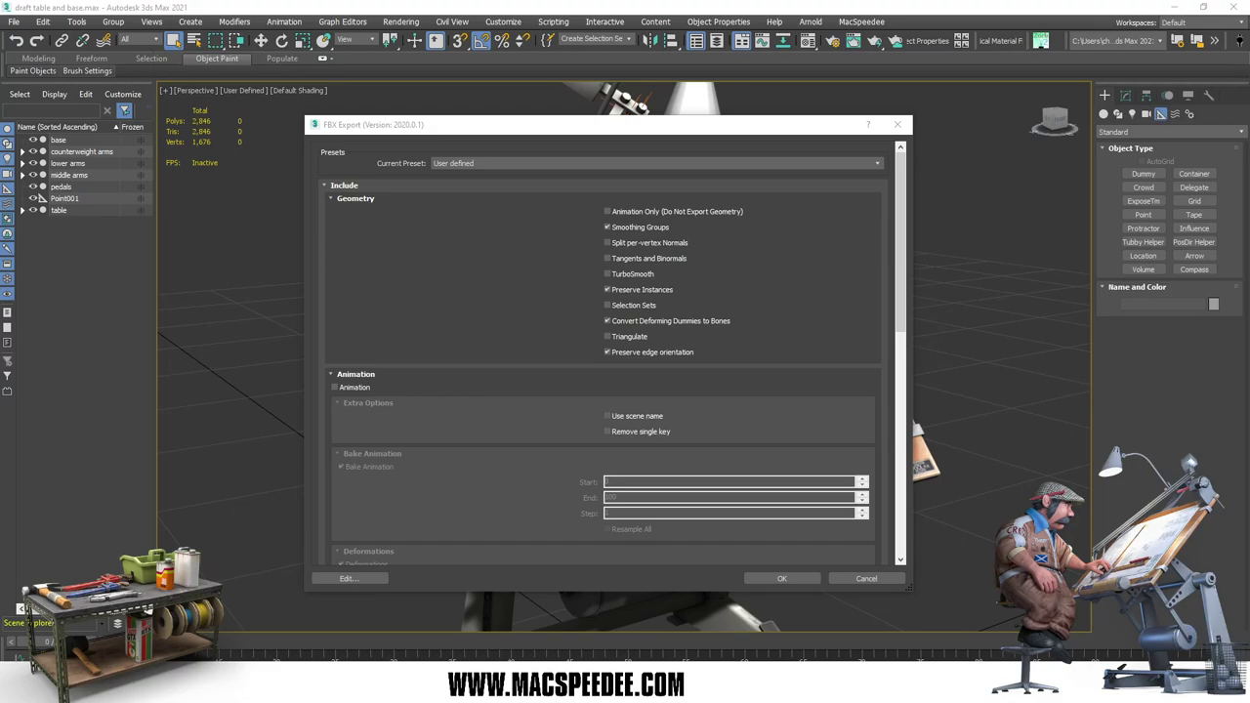
pyautogui.click(781, 577)
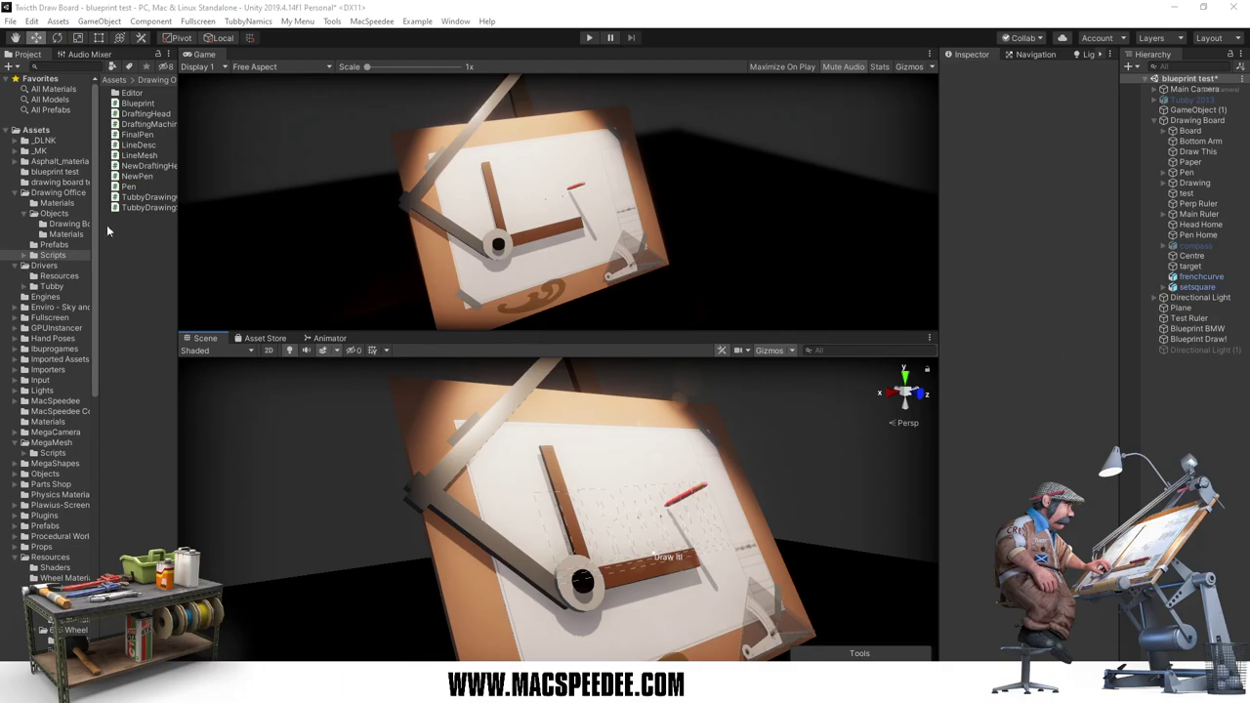
# Step: Create a folder named 'New Drawing Board' inside Objects and open it
pyautogui.click(62, 216)
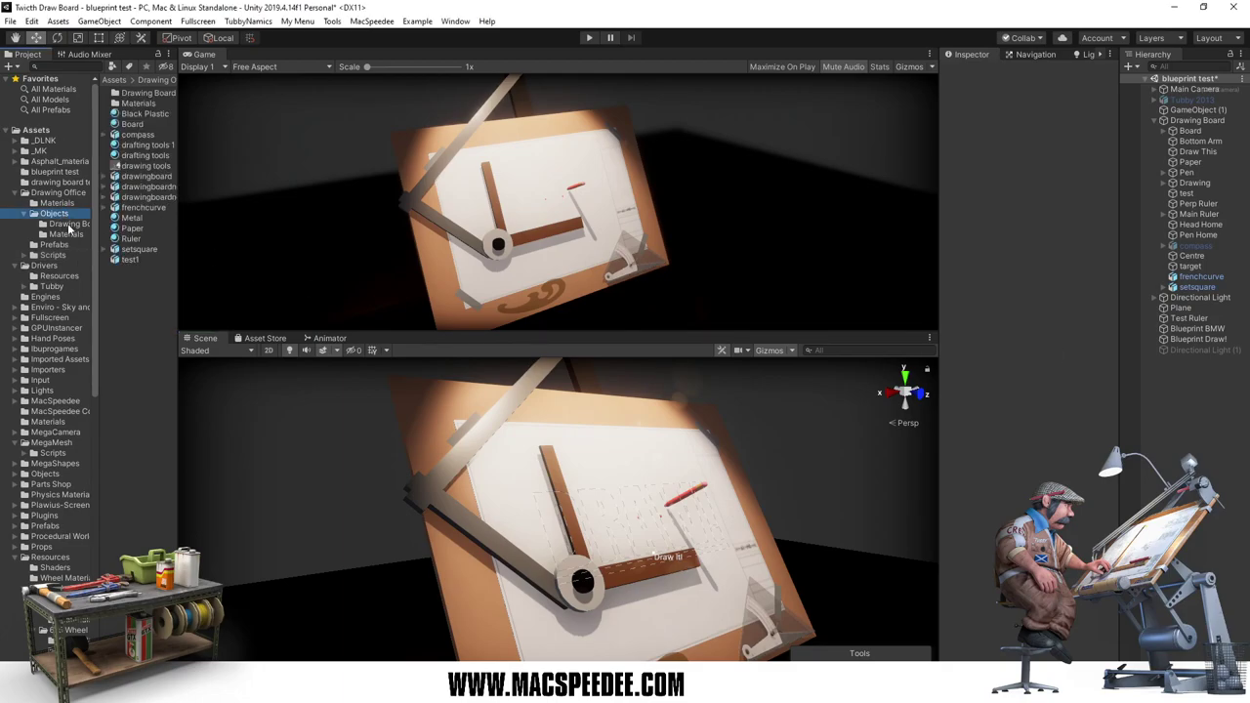
pyautogui.rightClick(123, 291)
pyautogui.moveTo(166, 299)
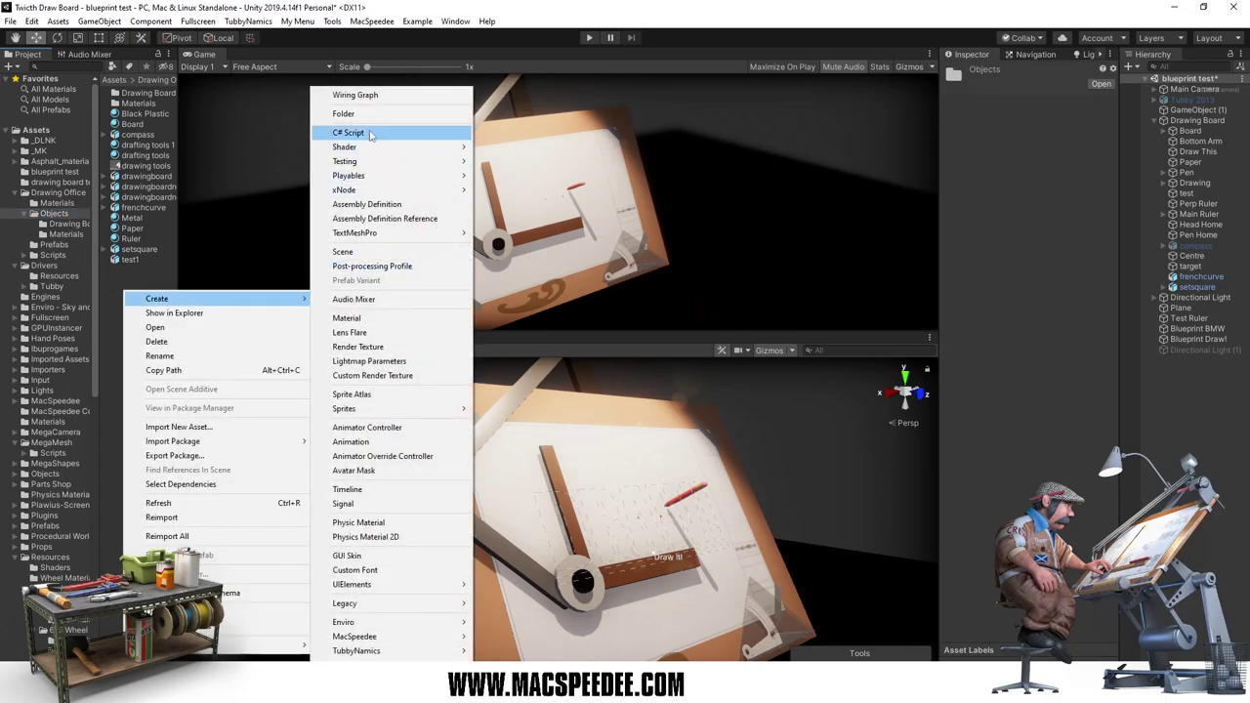
pyautogui.click(344, 114)
pyautogui.write('N')
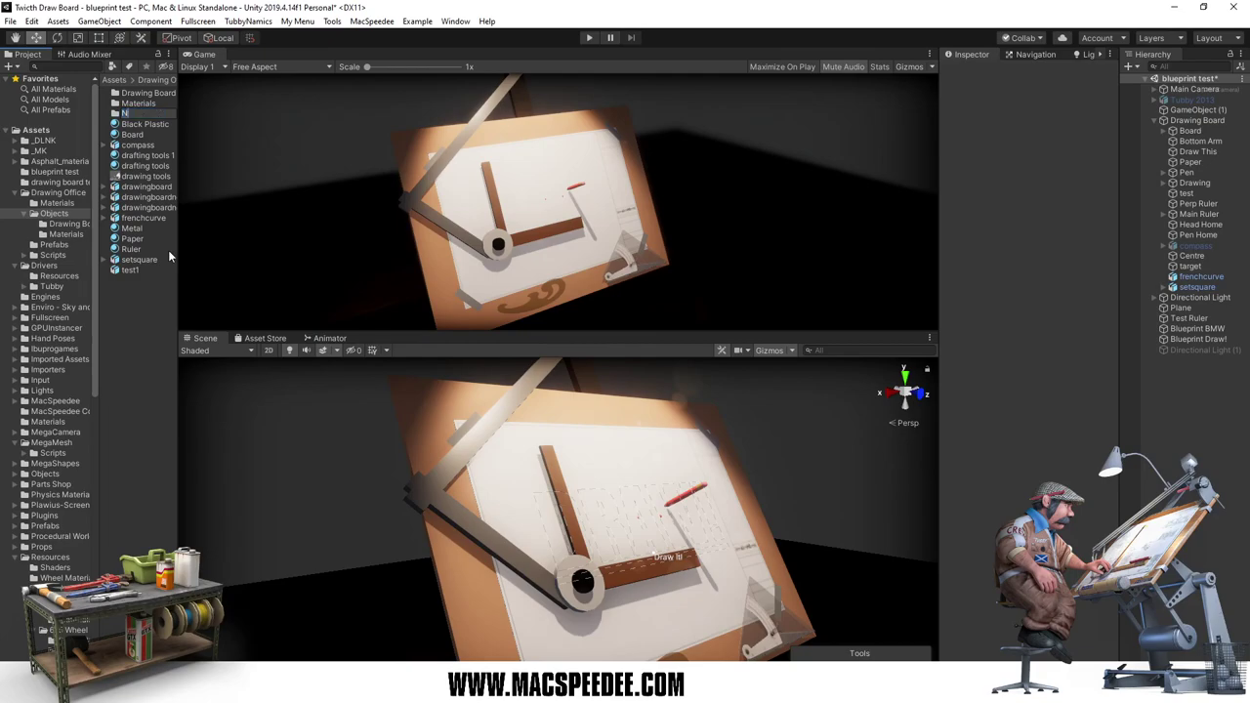
pyautogui.write('ew Drawing')
pyautogui.write('Board')
pyautogui.press('Return')
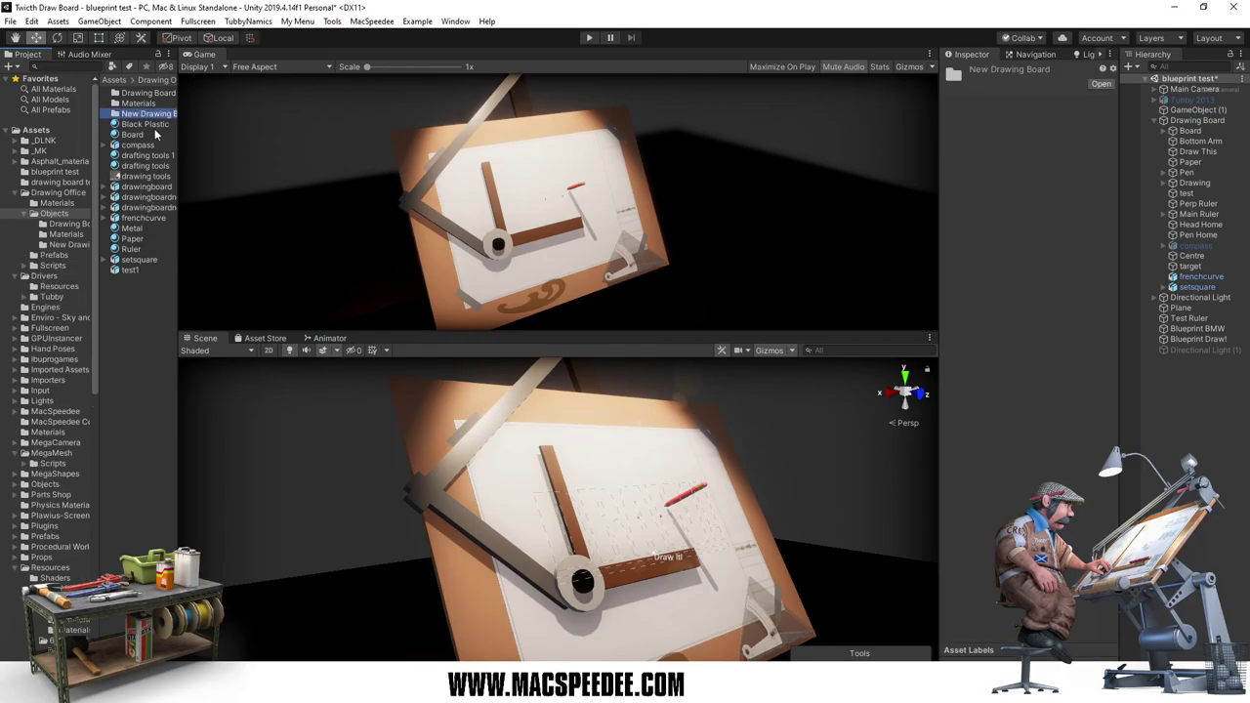
pyautogui.doubleClick(153, 114)
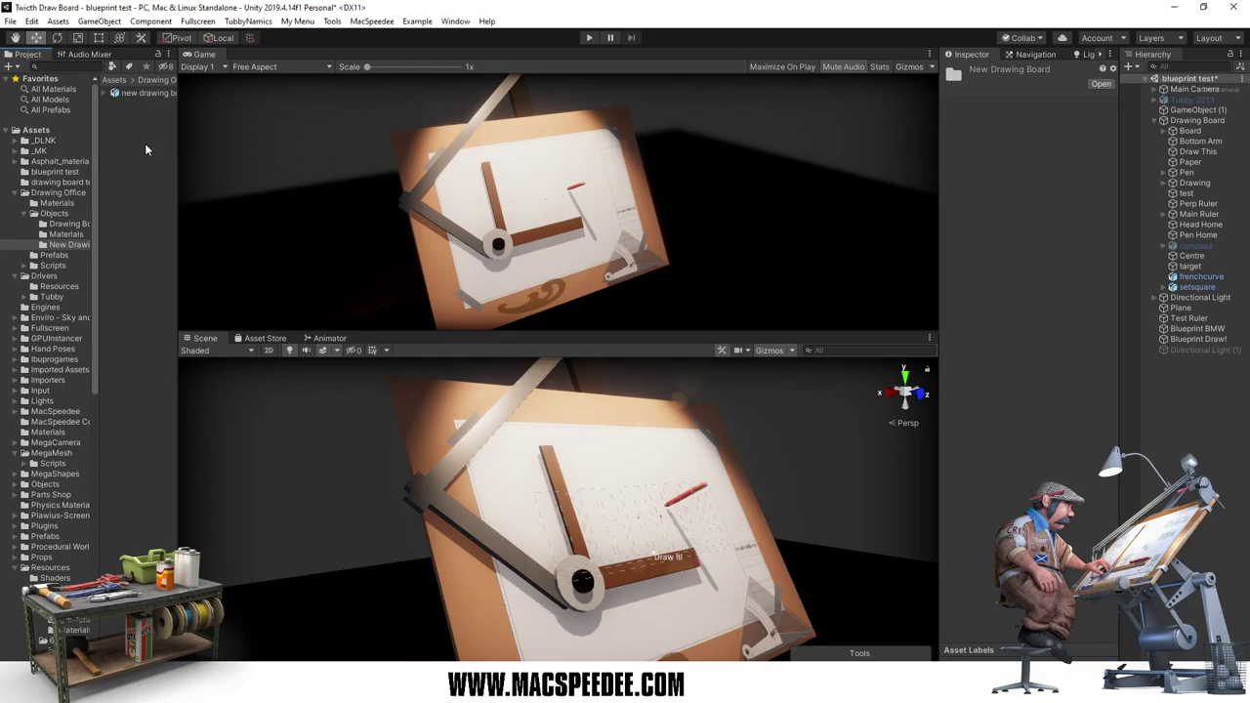
# Step: Drag the new drawing board FBX into the scene and show its Materials import settings
pyautogui.scroll(-5, 555, 528)
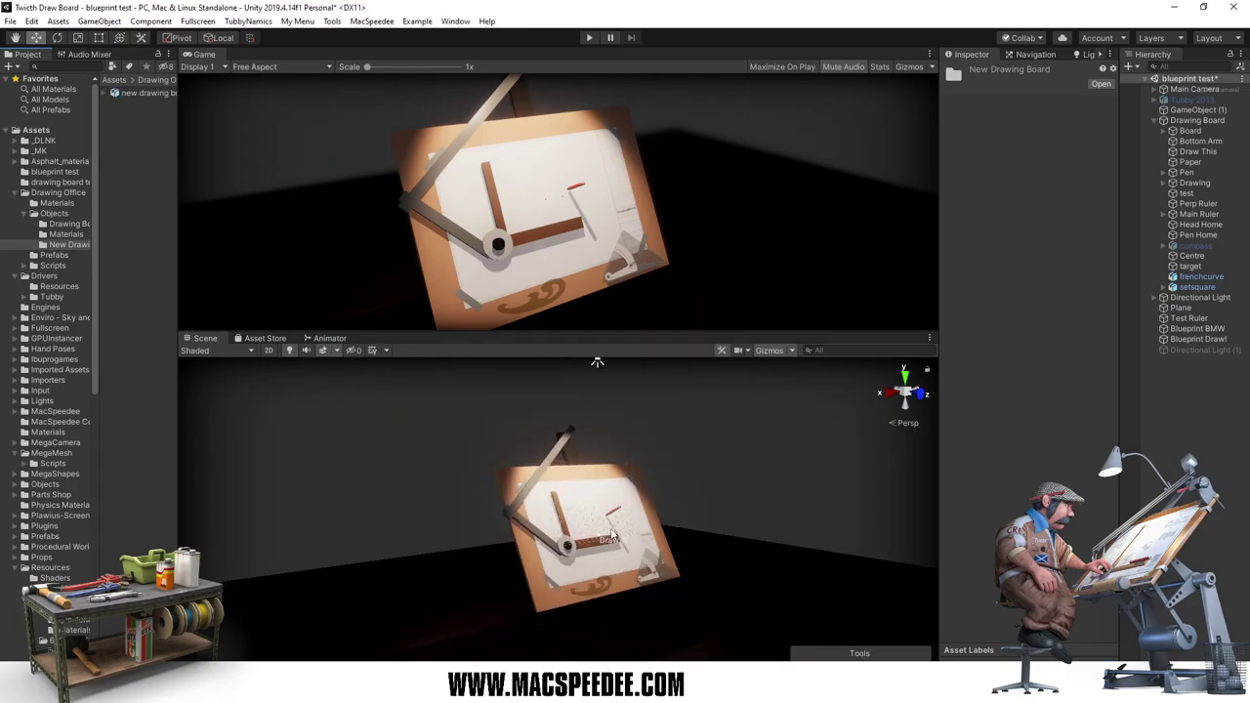
pyautogui.moveTo(555, 528)
pyautogui.keyDown('alt'); pyautogui.mouseDown()
pyautogui.moveTo(587, 506)
pyautogui.moveTo(547, 488)
pyautogui.mouseUp(); pyautogui.keyUp('alt')
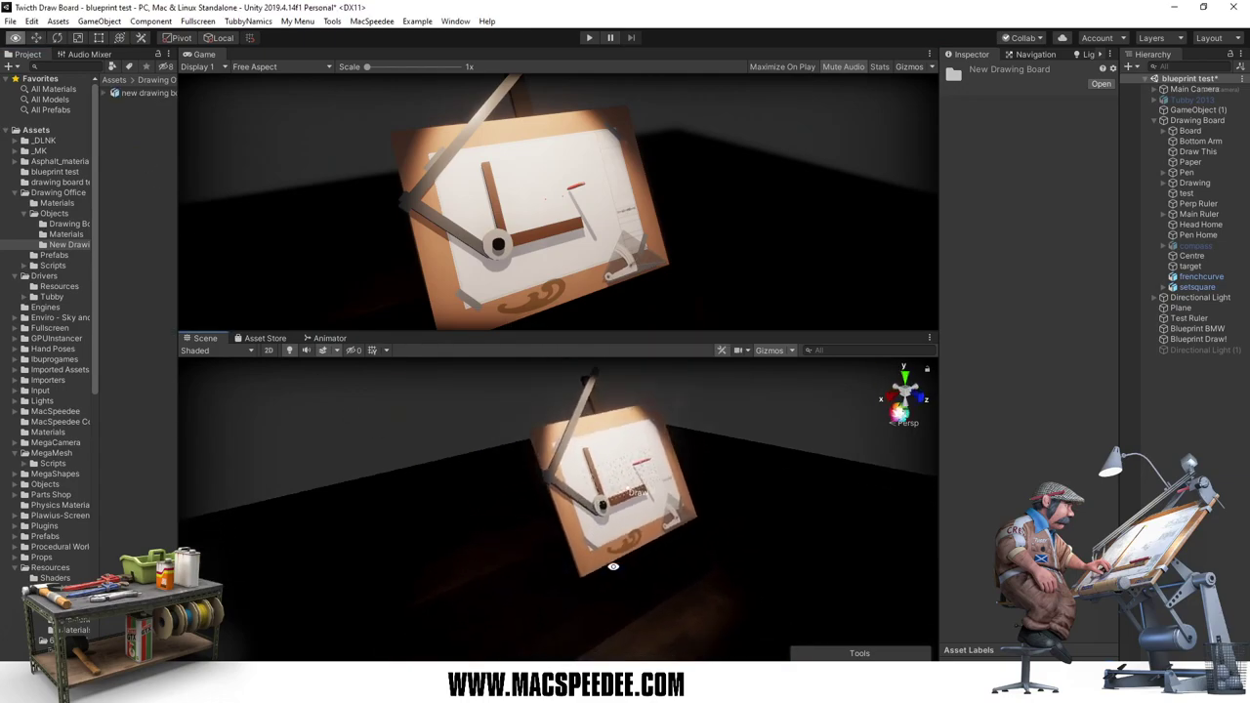
pyautogui.moveTo(140, 93)
pyautogui.mouseDown()
pyautogui.moveTo(459, 527)
pyautogui.moveTo(452, 540)
pyautogui.mouseUp()
pyautogui.click(142, 92)
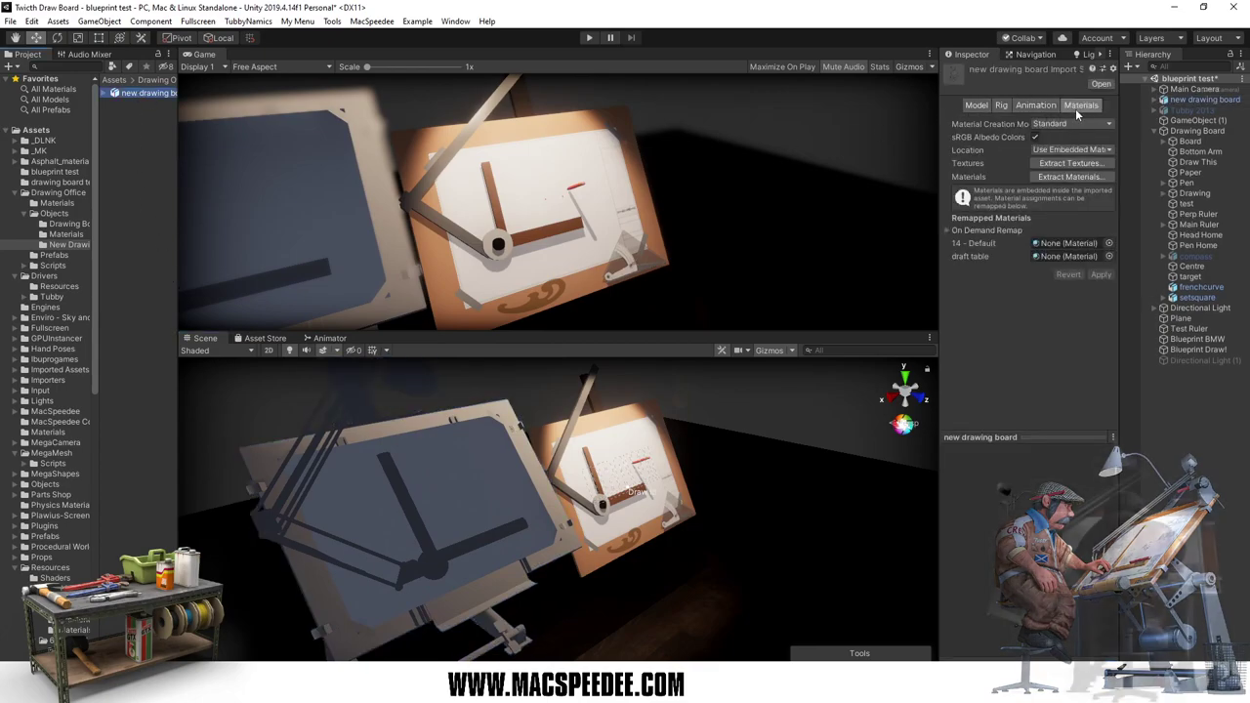
# Step: Extract Textures, then Extract Materials, into the model's own folder, giving blueprint and wood surfaces
pyautogui.click(1060, 164)
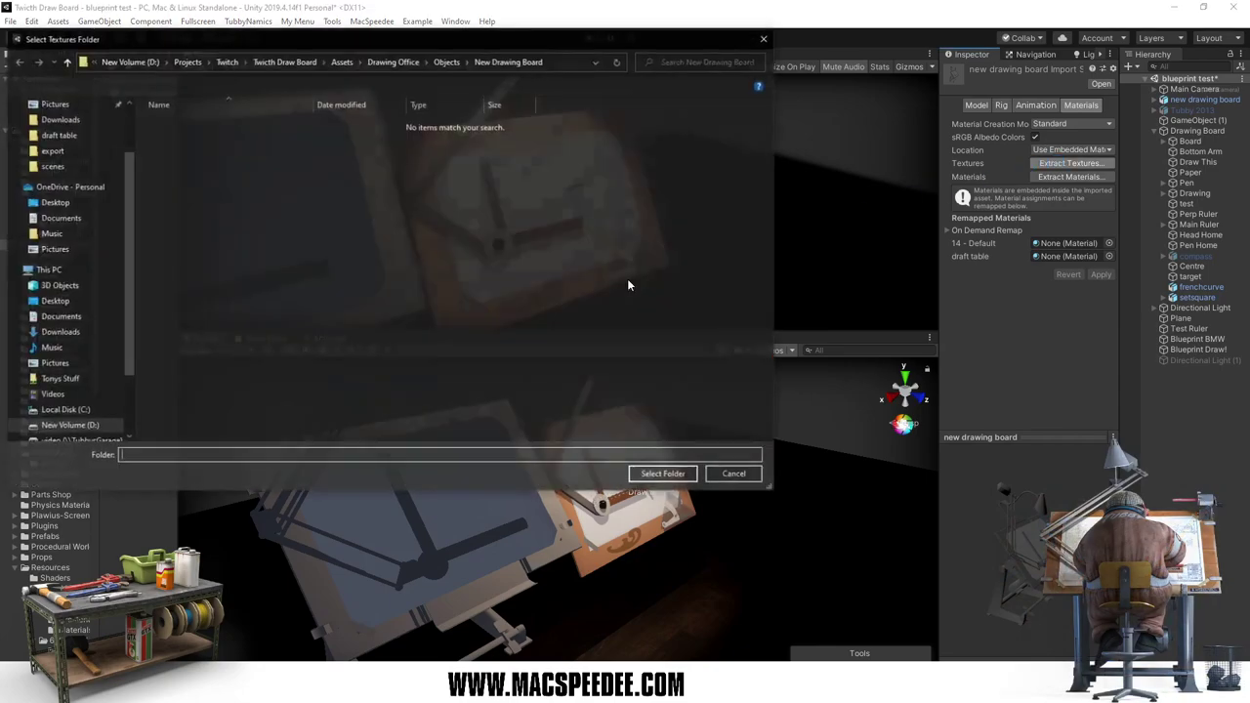
pyautogui.click(668, 477)
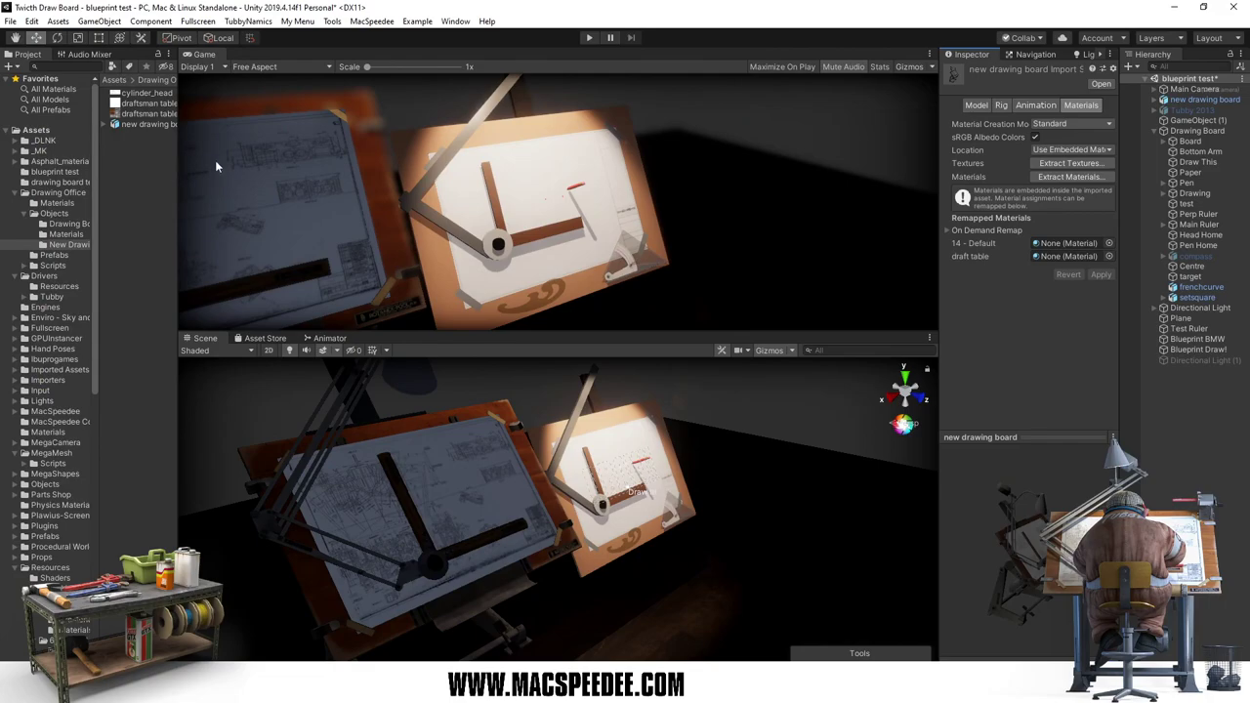
pyautogui.click(1068, 179)
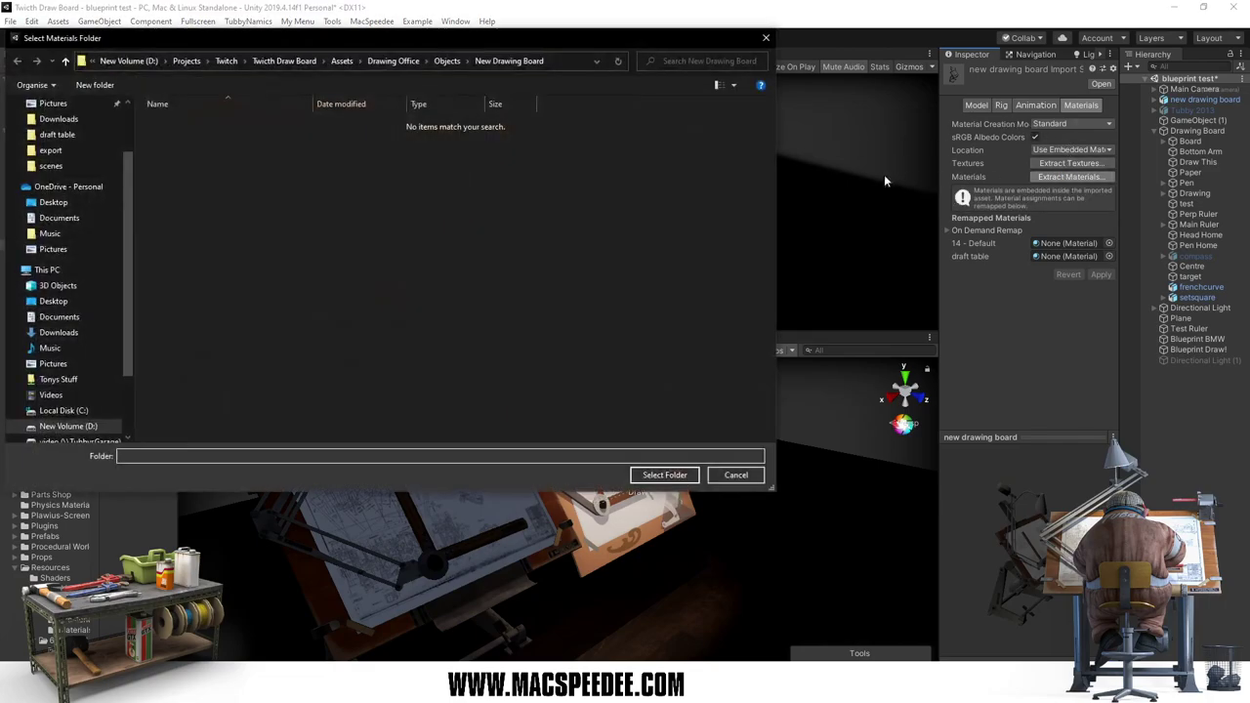
pyautogui.click(660, 476)
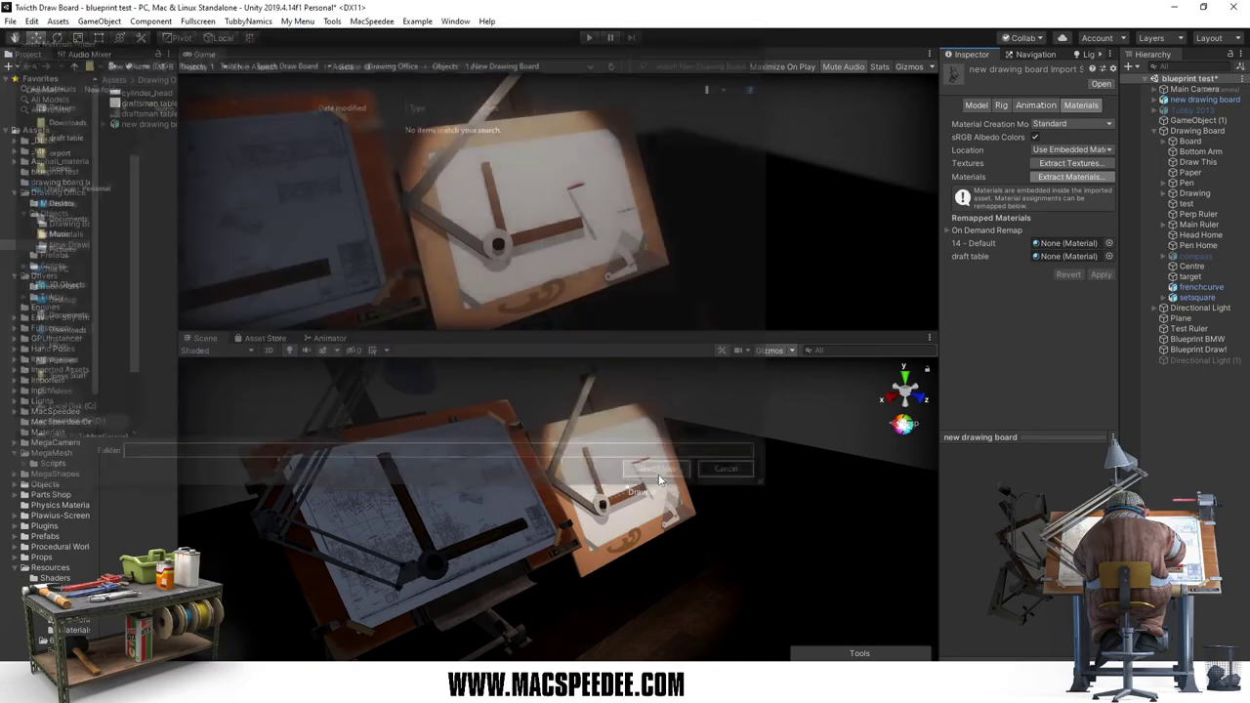
pyautogui.moveTo(527, 566); pyautogui.dragTo(569, 560, button='middle')
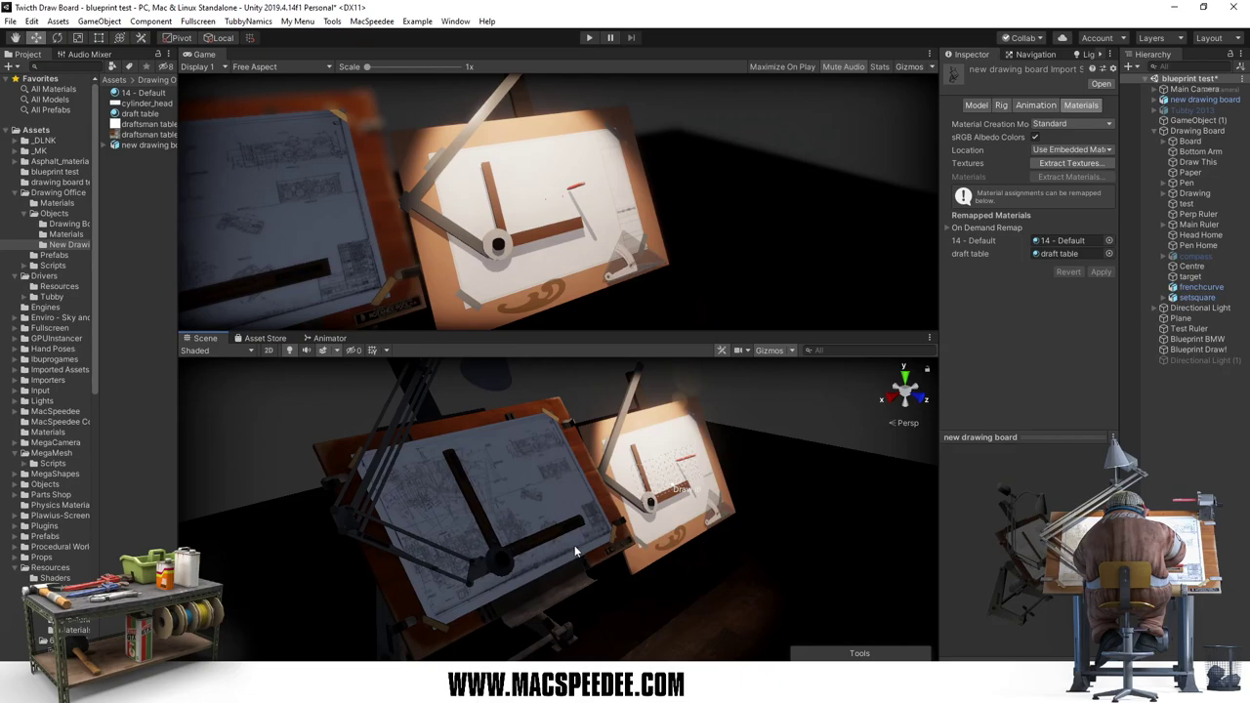
# Step: Duplicate the spot light and move the copy down over the new drawing board
pyautogui.scroll(-3, 581, 537)
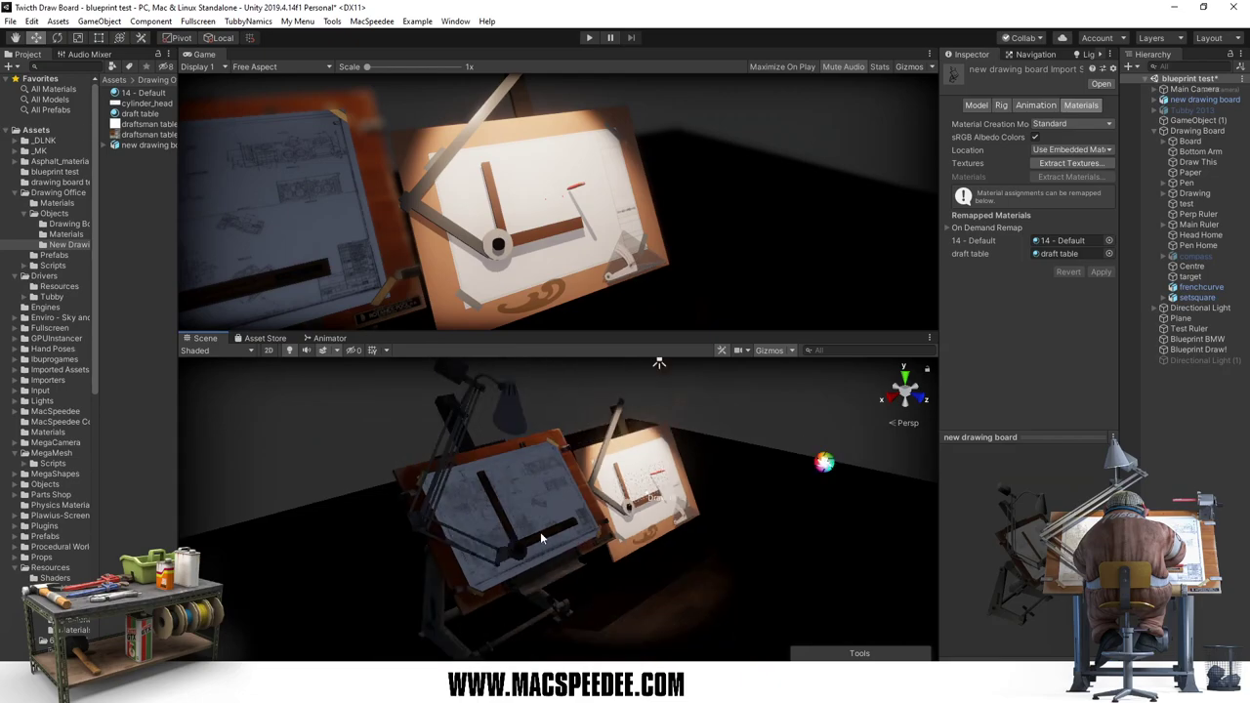
pyautogui.press('alt')
pyautogui.keyDown('alt'); pyautogui.moveTo(539, 516); pyautogui.dragTo(525, 482); pyautogui.keyUp('alt')
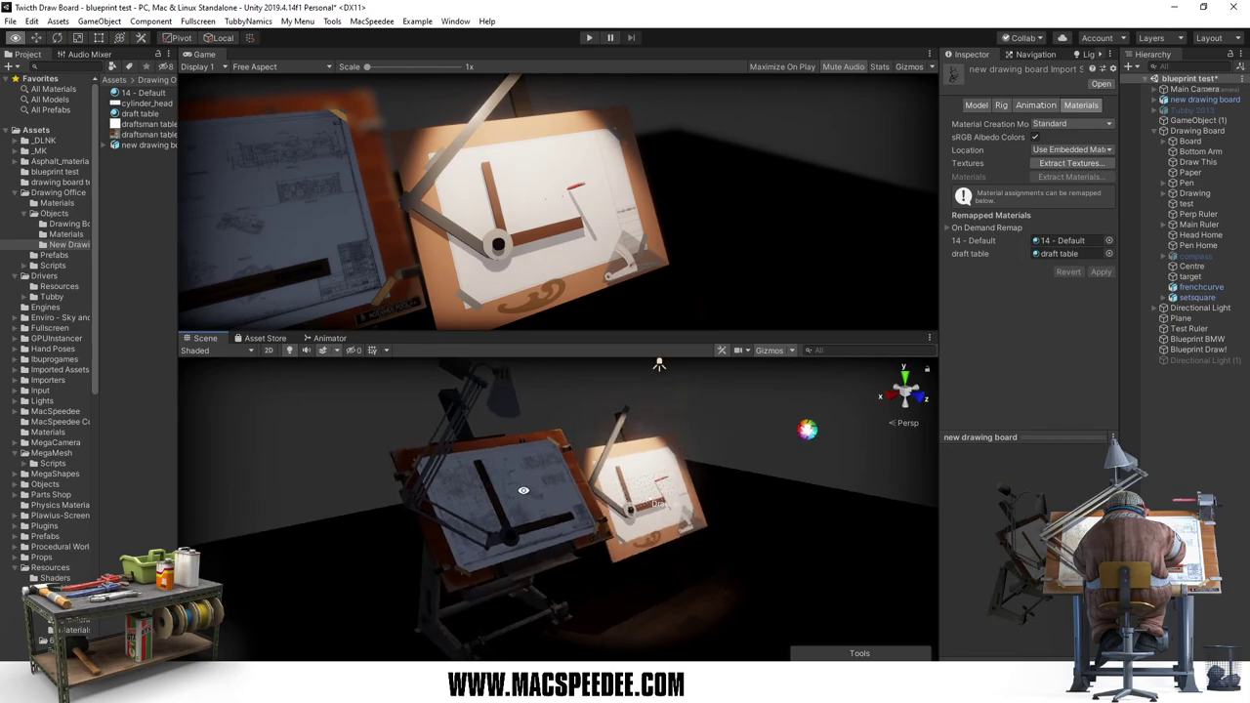
pyautogui.click(658, 368)
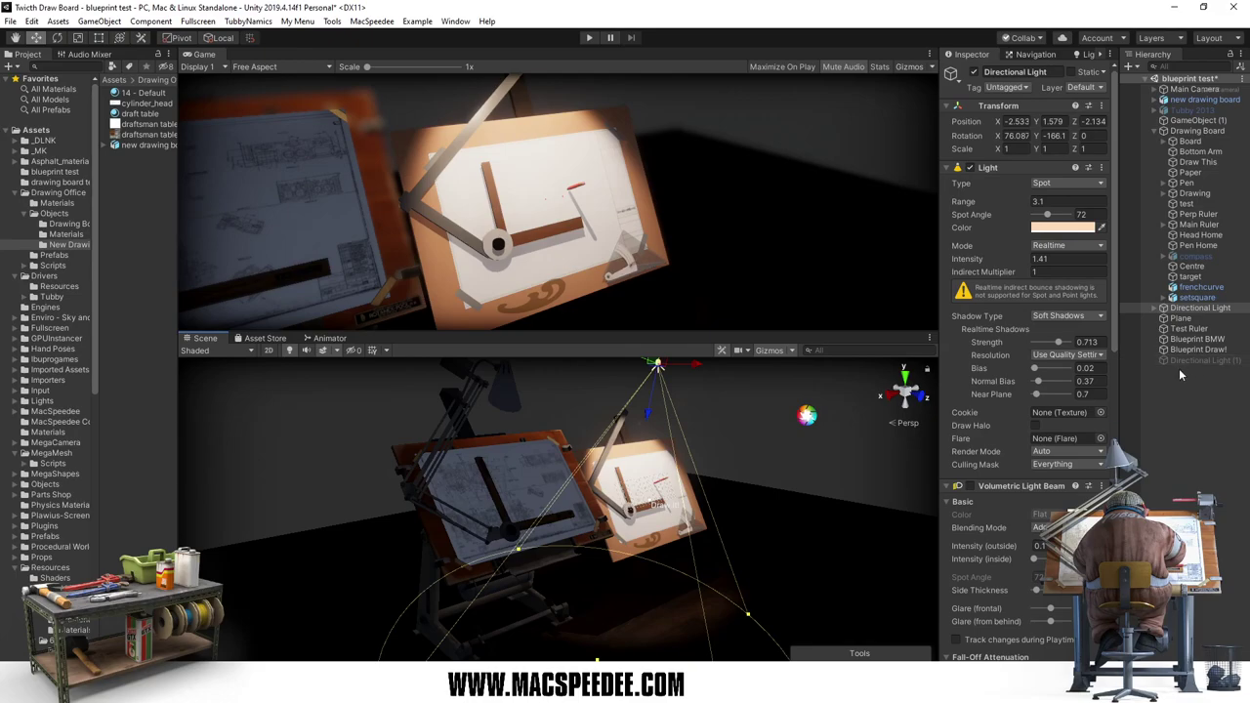
pyautogui.hotkey('ctrl', 'd')
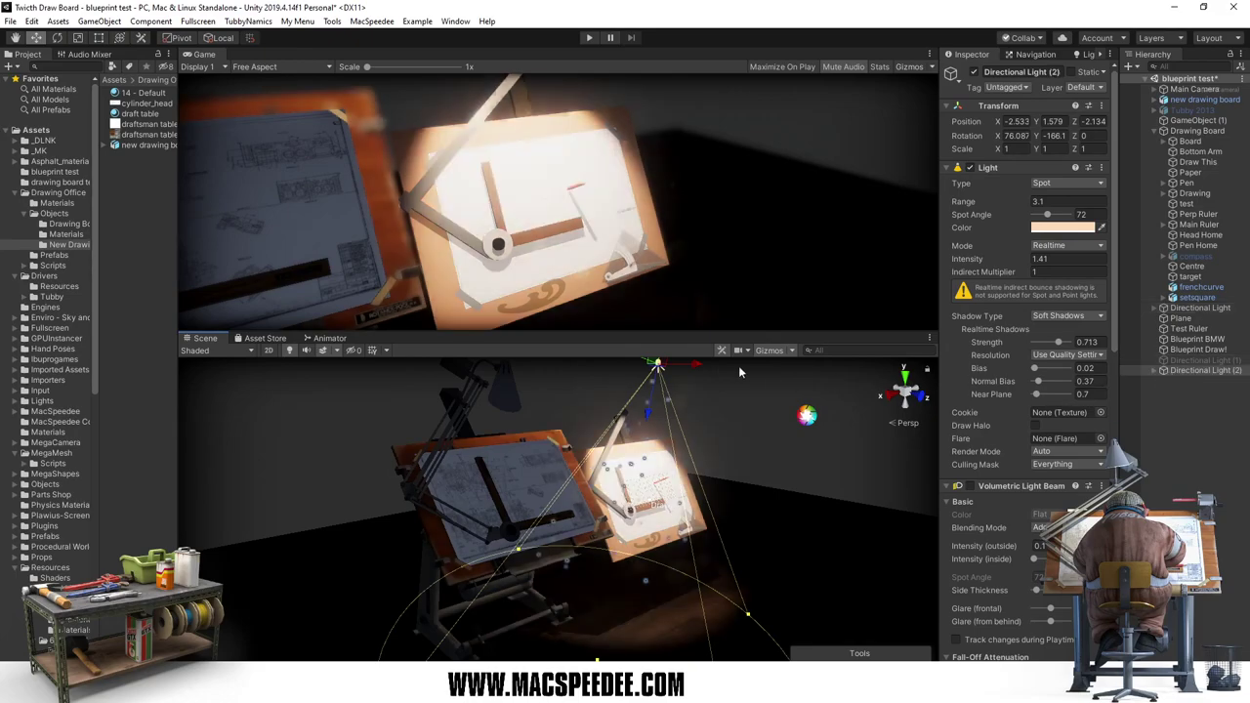
pyautogui.moveTo(695, 367)
pyautogui.mouseDown()
pyautogui.moveTo(576, 398)
pyautogui.moveTo(462, 479)
pyautogui.mouseUp()
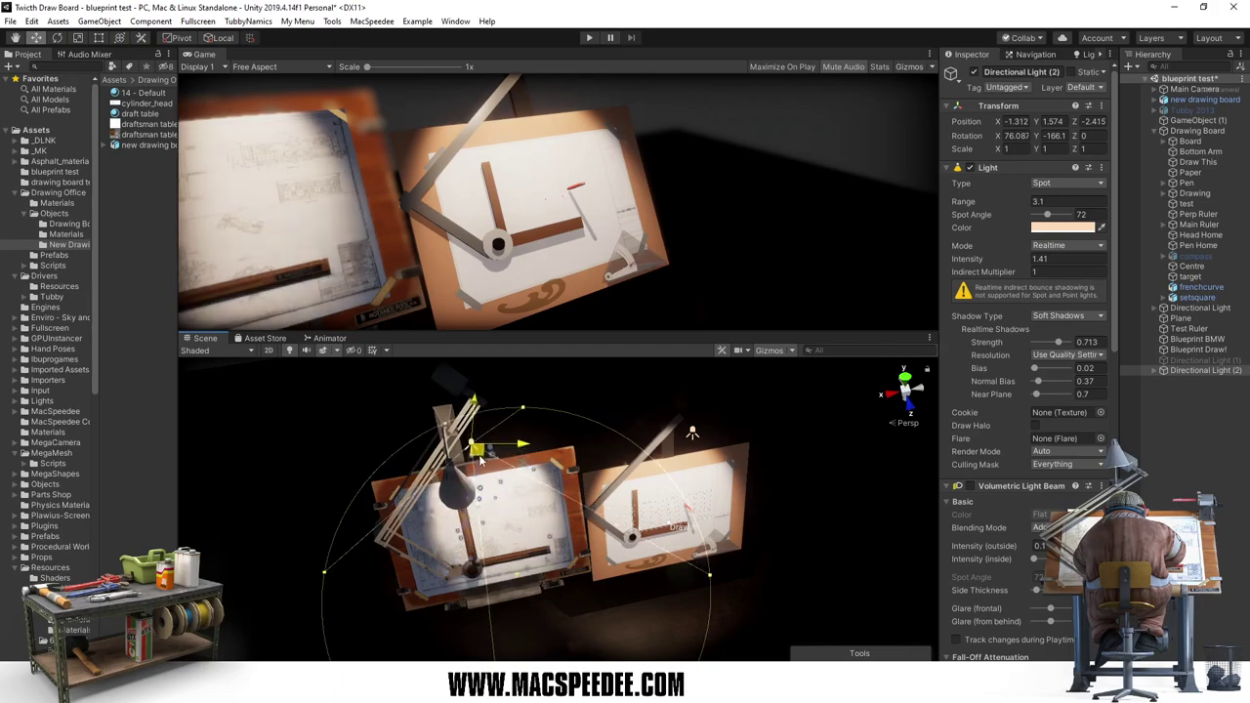
pyautogui.moveTo(479, 439); pyautogui.dragTo(457, 492)
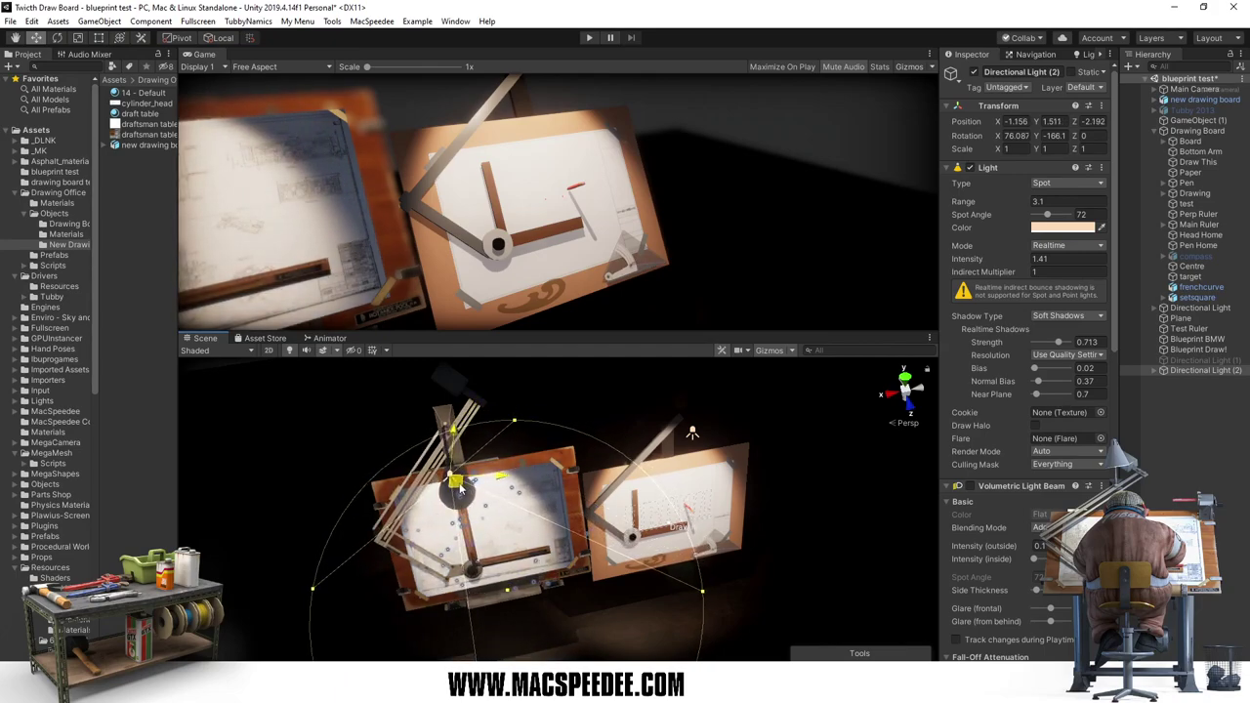
# Step: Parent Directional Light (2) under the new board's lamp in the Hierarchy
pyautogui.click(1156, 100)
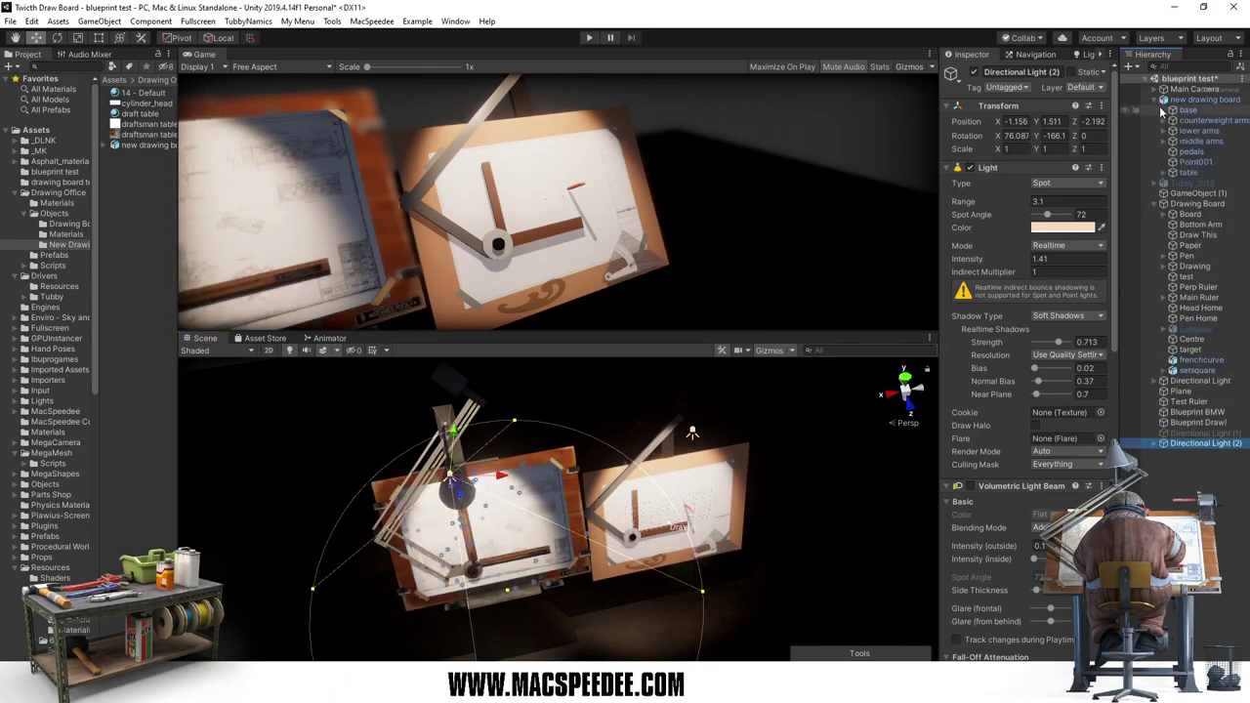
pyautogui.click(1163, 173)
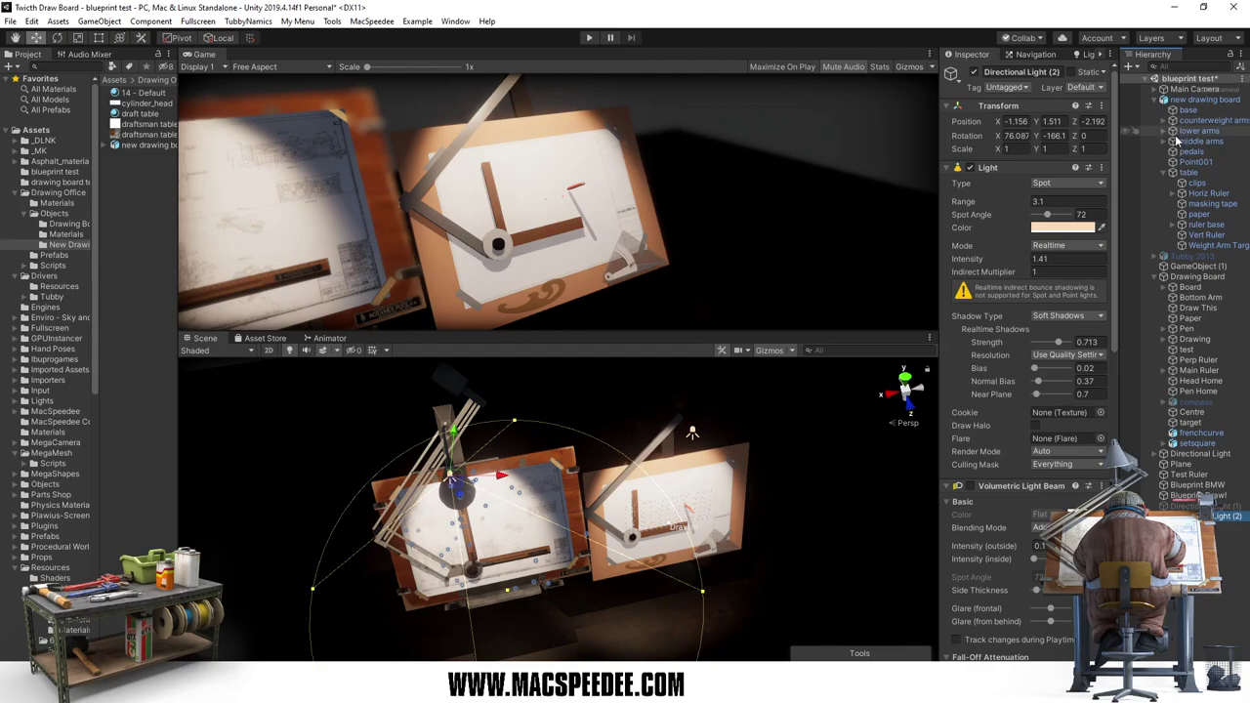
pyautogui.click(1174, 225)
pyautogui.click(1184, 236)
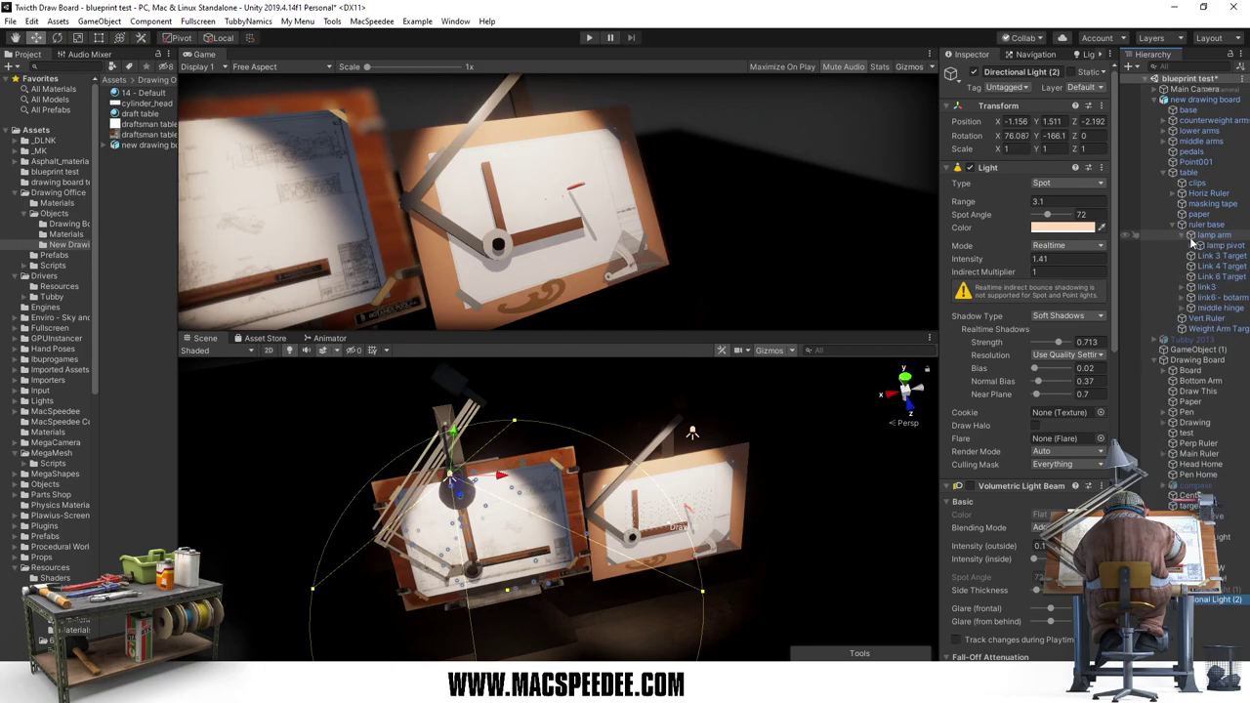
pyautogui.click(1193, 246)
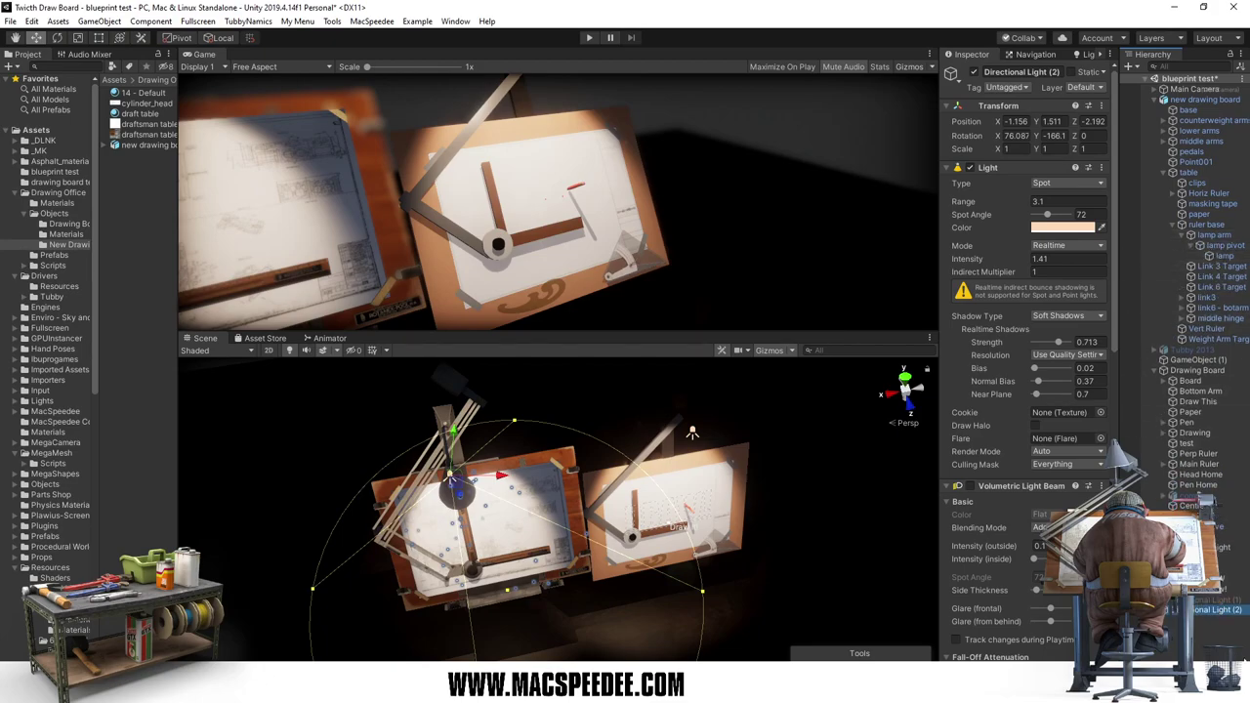
pyautogui.moveTo(1194, 612); pyautogui.dragTo(1227, 258)
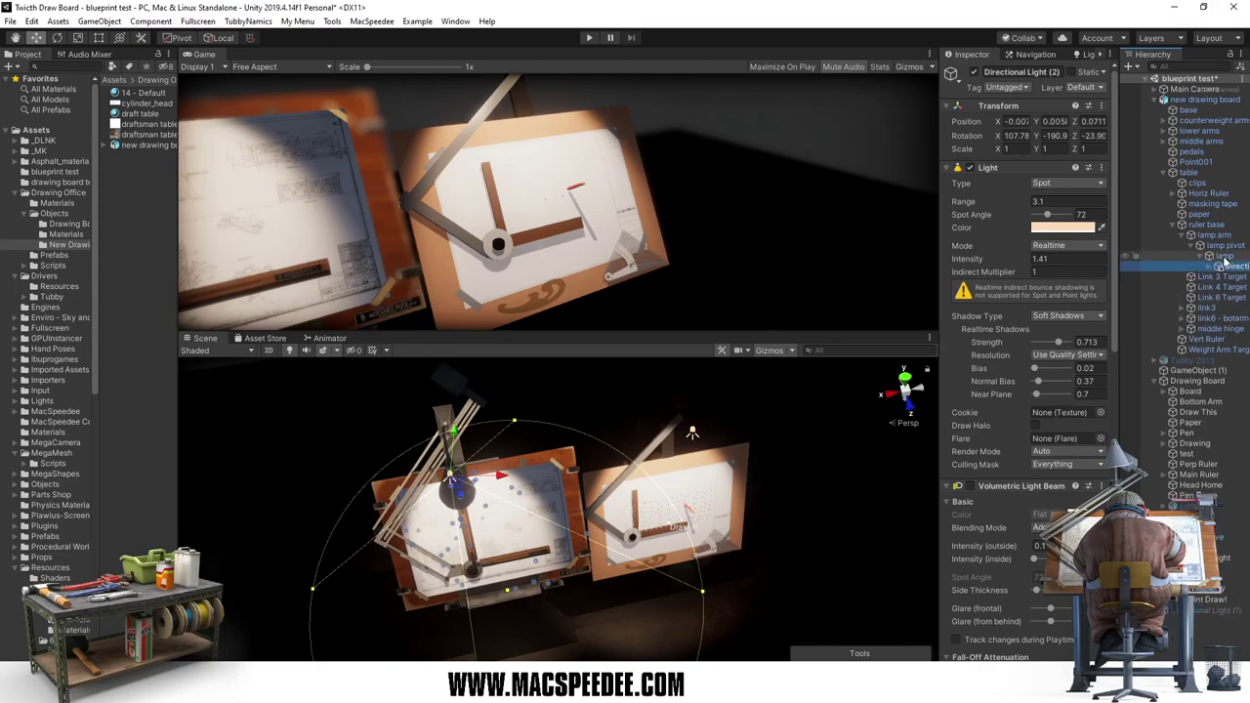
pyautogui.moveTo(731, 424)
pyautogui.keyDown('alt'); pyautogui.mouseDown()
pyautogui.moveTo(557, 361)
pyautogui.moveTo(576, 283)
pyautogui.mouseUp(); pyautogui.keyUp('alt')
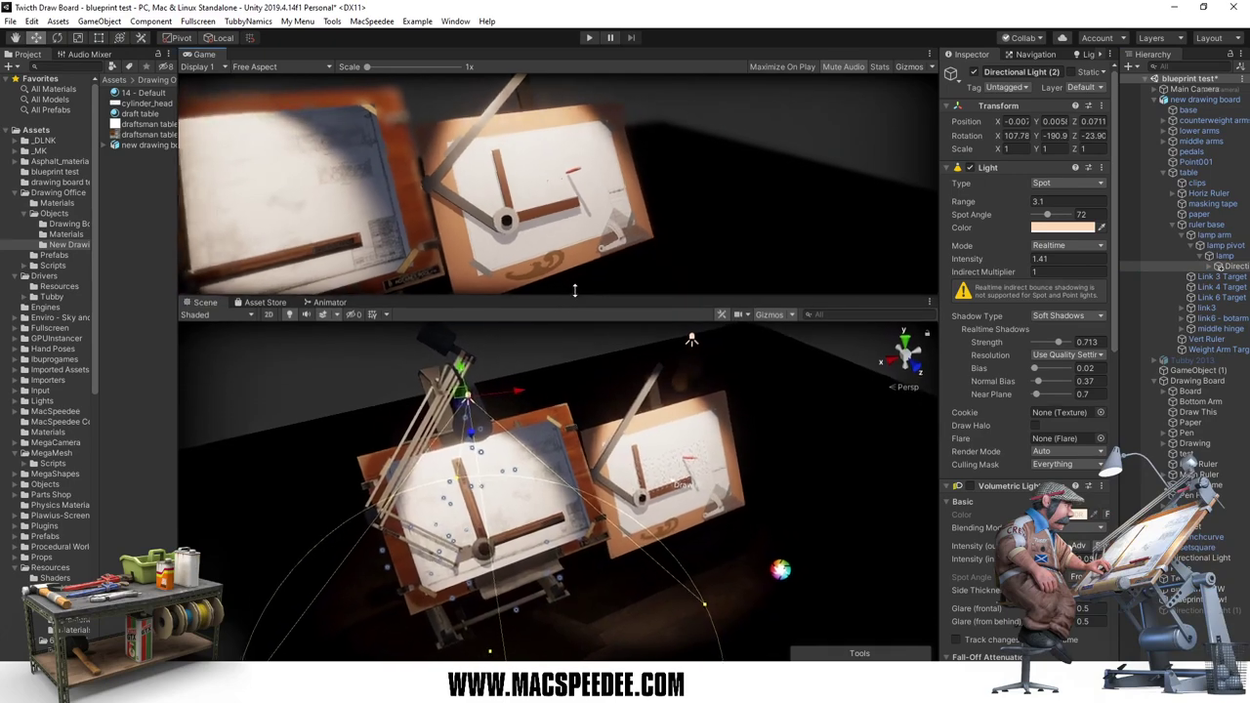
pyautogui.moveTo(548, 410); pyautogui.dragTo(610, 411, button='middle')
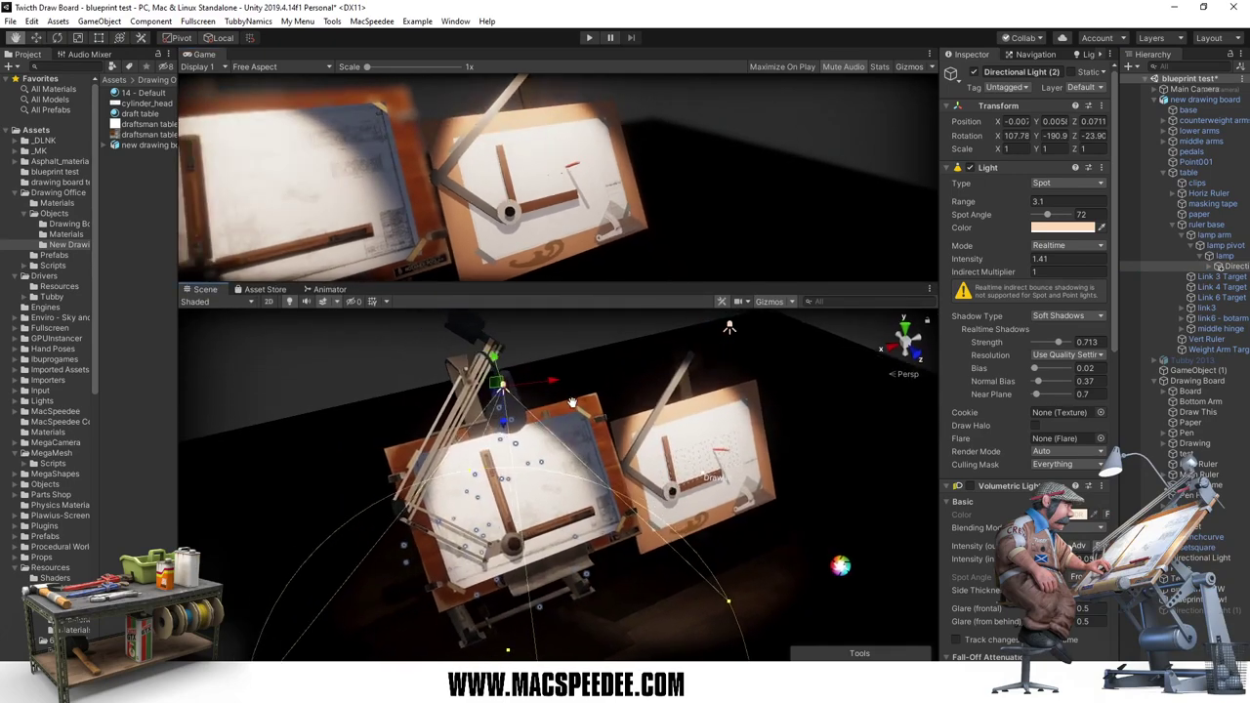
# Step: Set the Main Camera's Car Orbit target to 'new drawing board'
pyautogui.click(1195, 89)
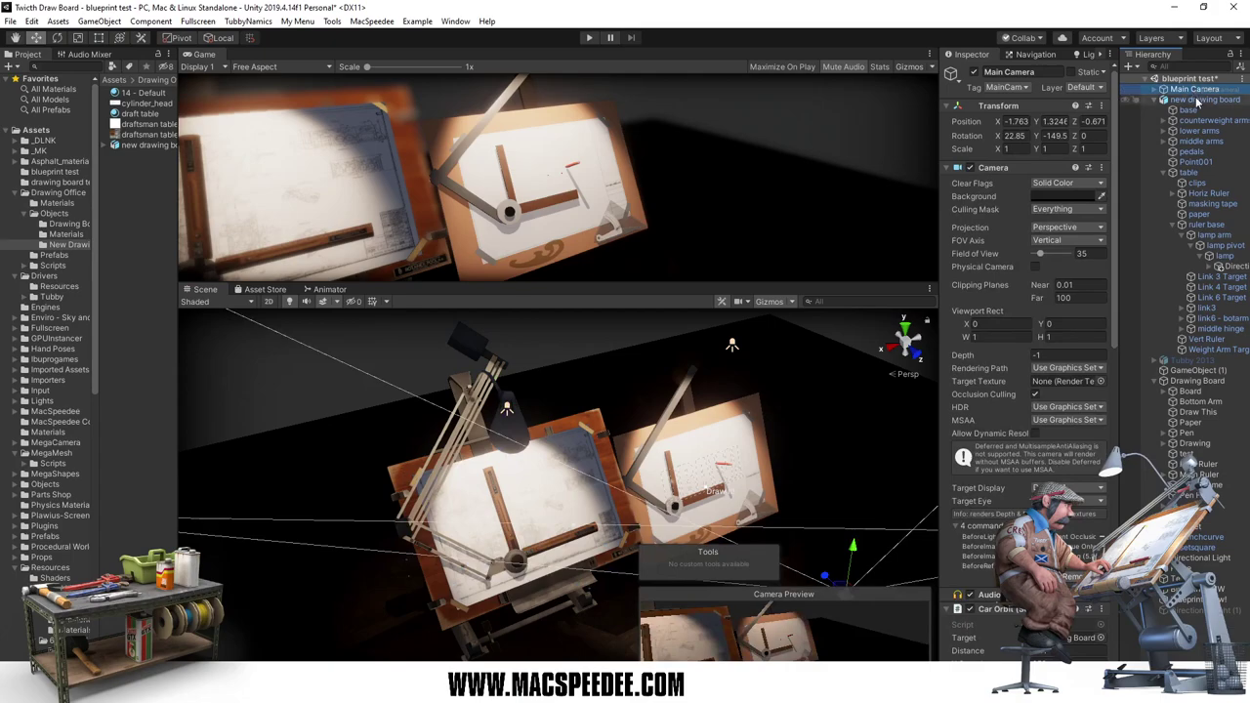
pyautogui.moveTo(1205, 100); pyautogui.dragTo(1069, 638)
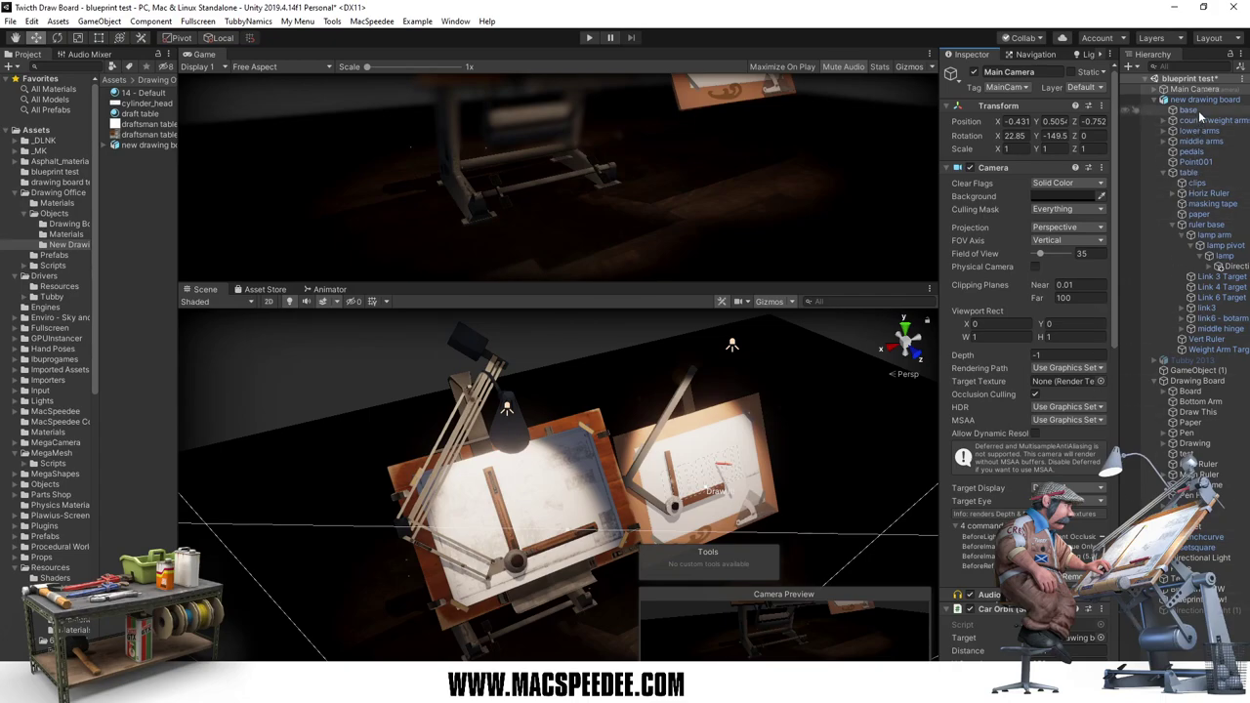
pyautogui.moveTo(1199, 102); pyautogui.dragTo(1085, 640)
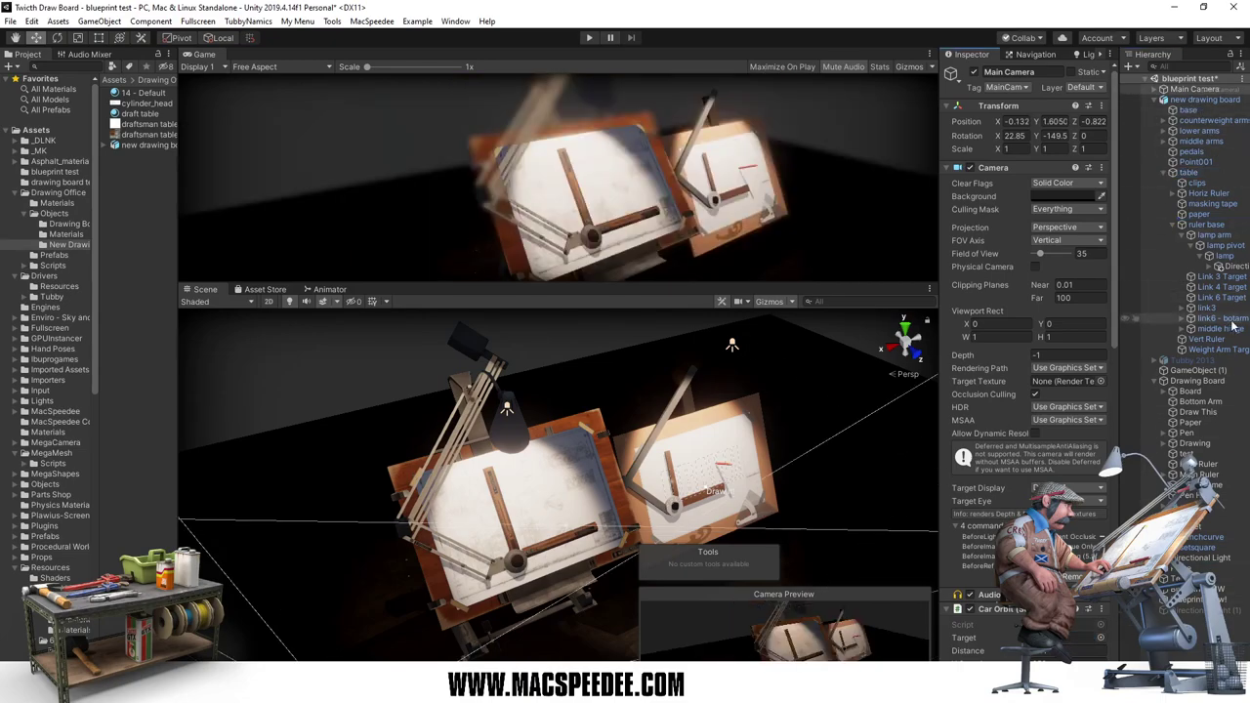
# Step: Enable Volumetric Light Beam on the lamp's spot light, Directional Light (2)
pyautogui.click(1227, 268)
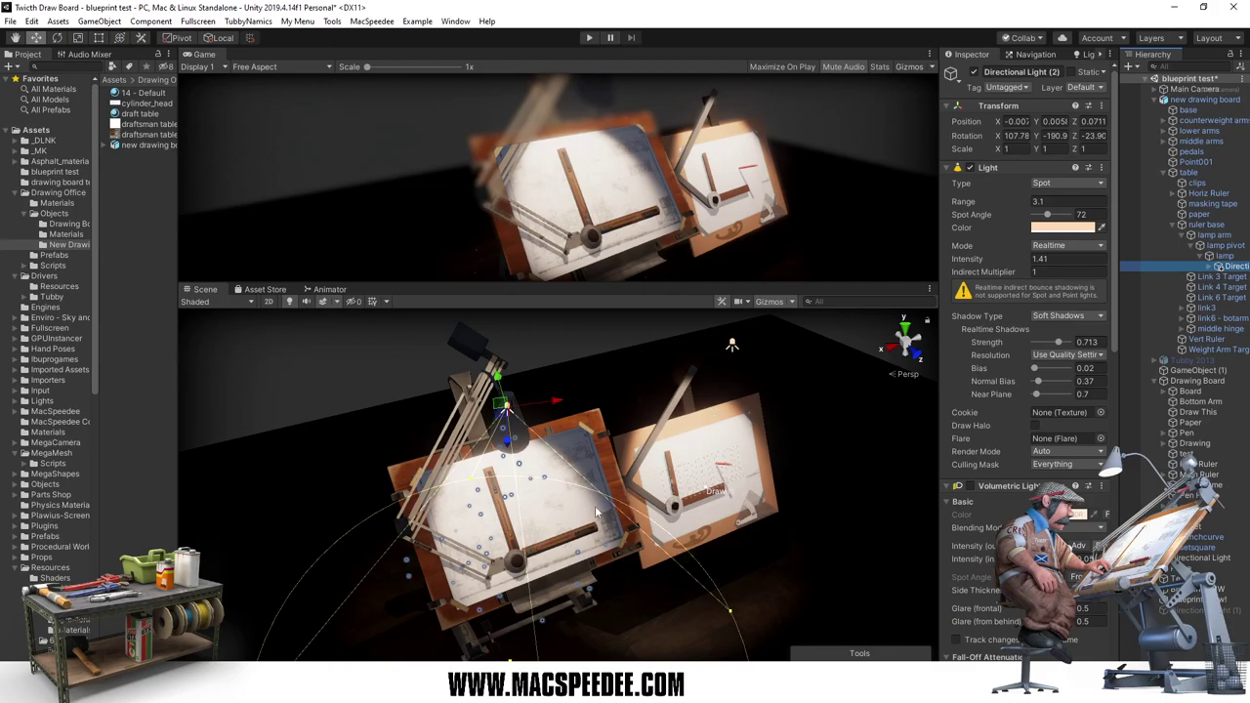
pyautogui.keyDown('alt'); pyautogui.moveTo(557, 472); pyautogui.dragTo(558, 456); pyautogui.keyUp('alt')
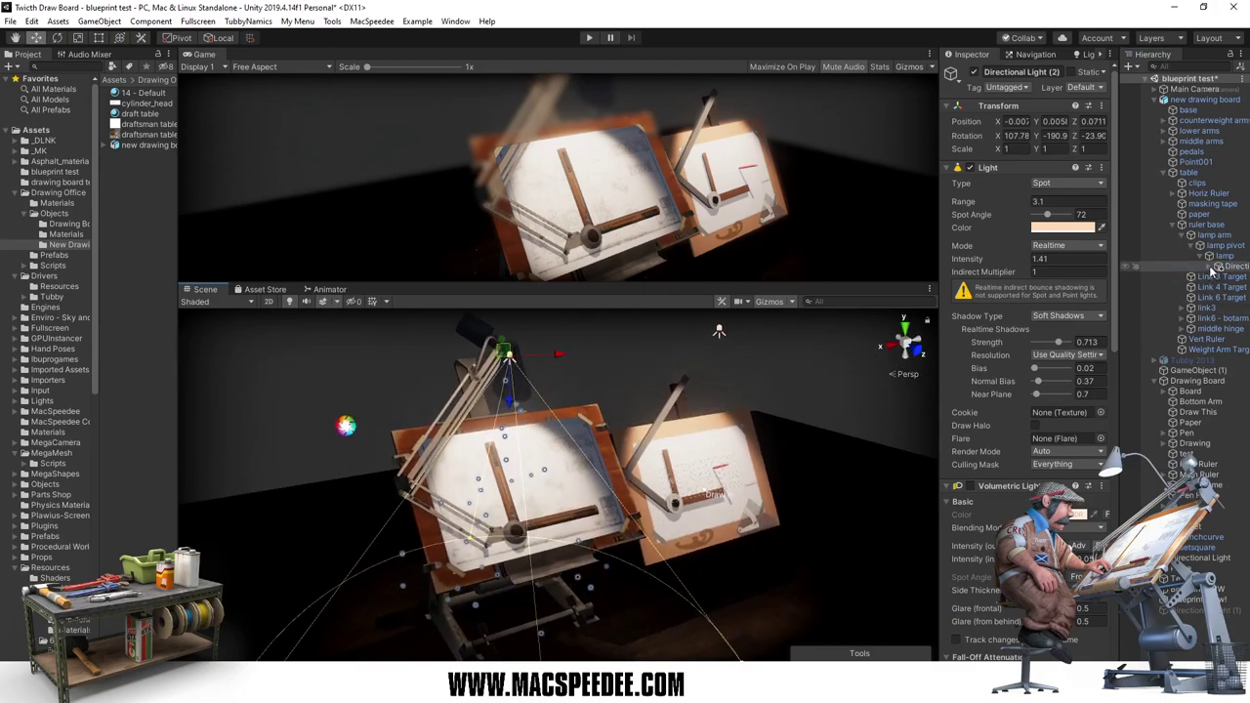
pyautogui.click(971, 489)
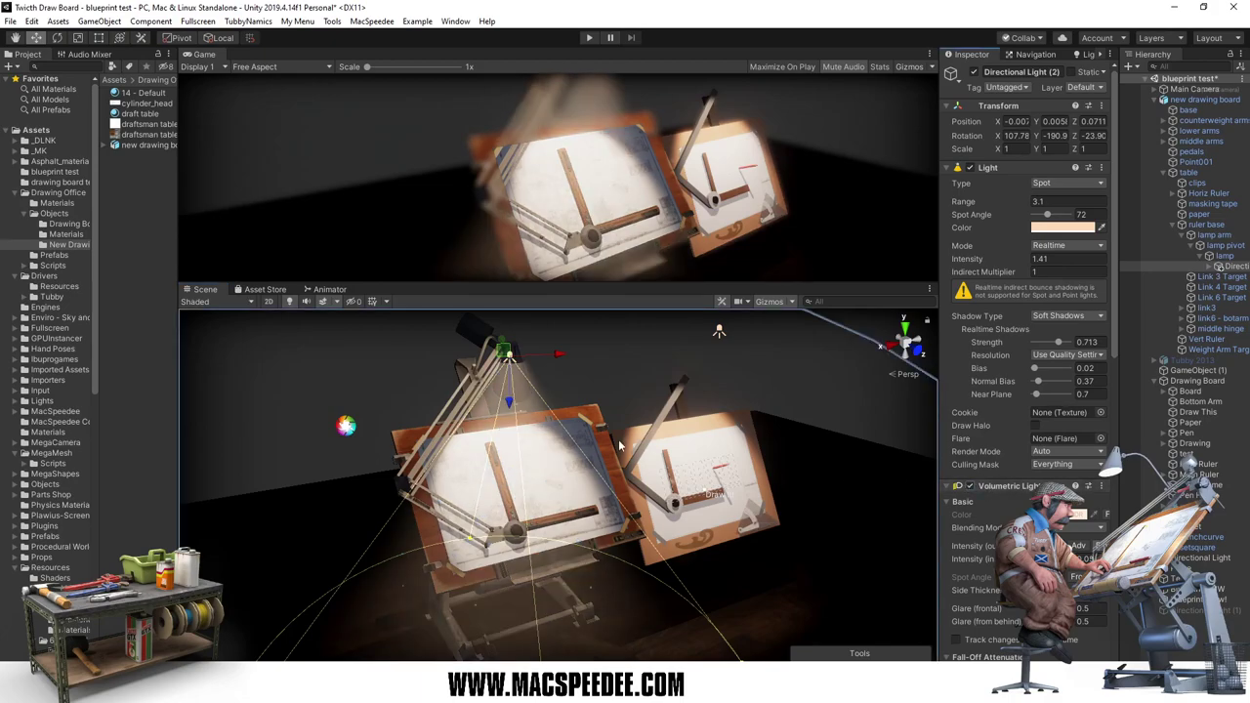
pyautogui.moveTo(620, 446); pyautogui.dragTo(683, 459, button='right')
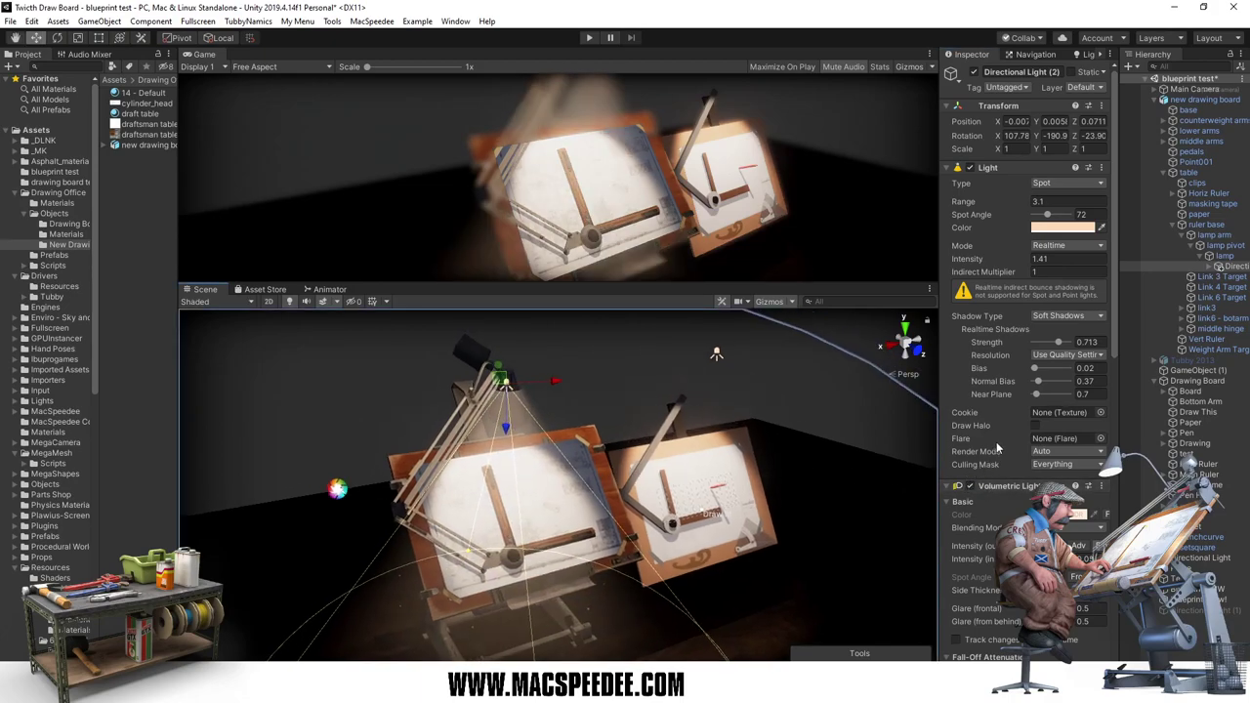
pyautogui.scroll(-3, 996, 442)
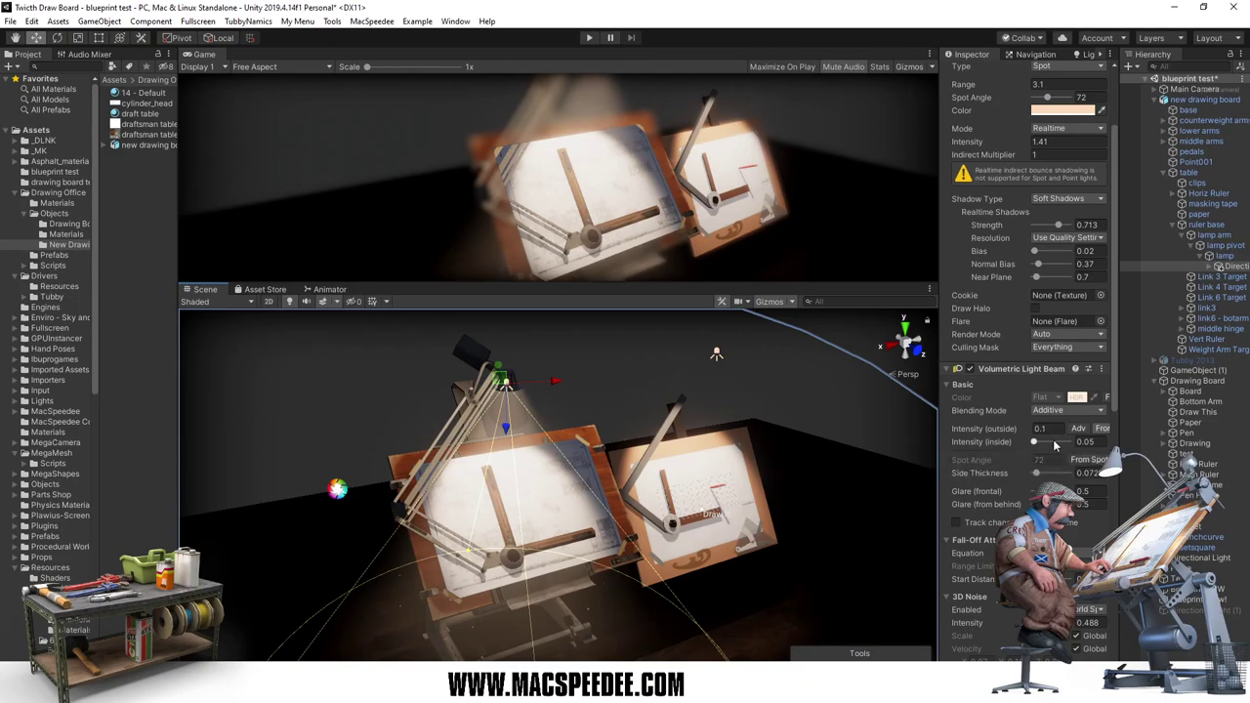
pyautogui.scroll(-3, 1055, 445)
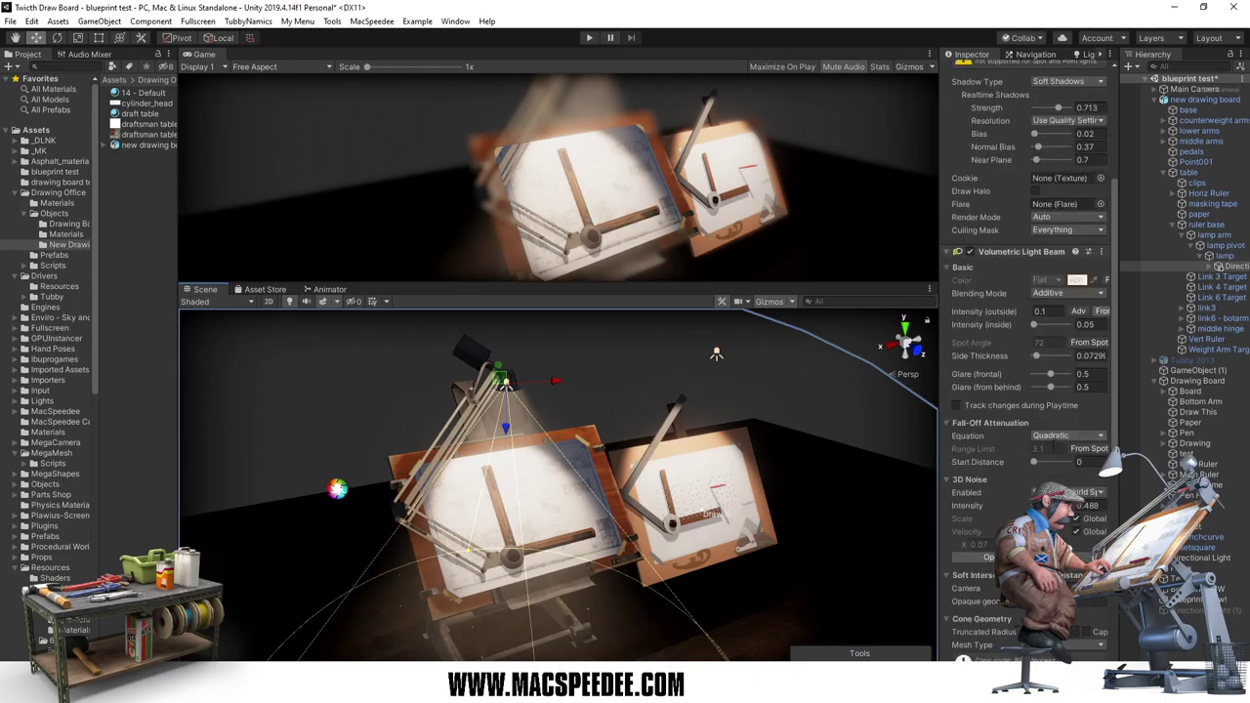
pyautogui.scroll(-3, 1026, 439)
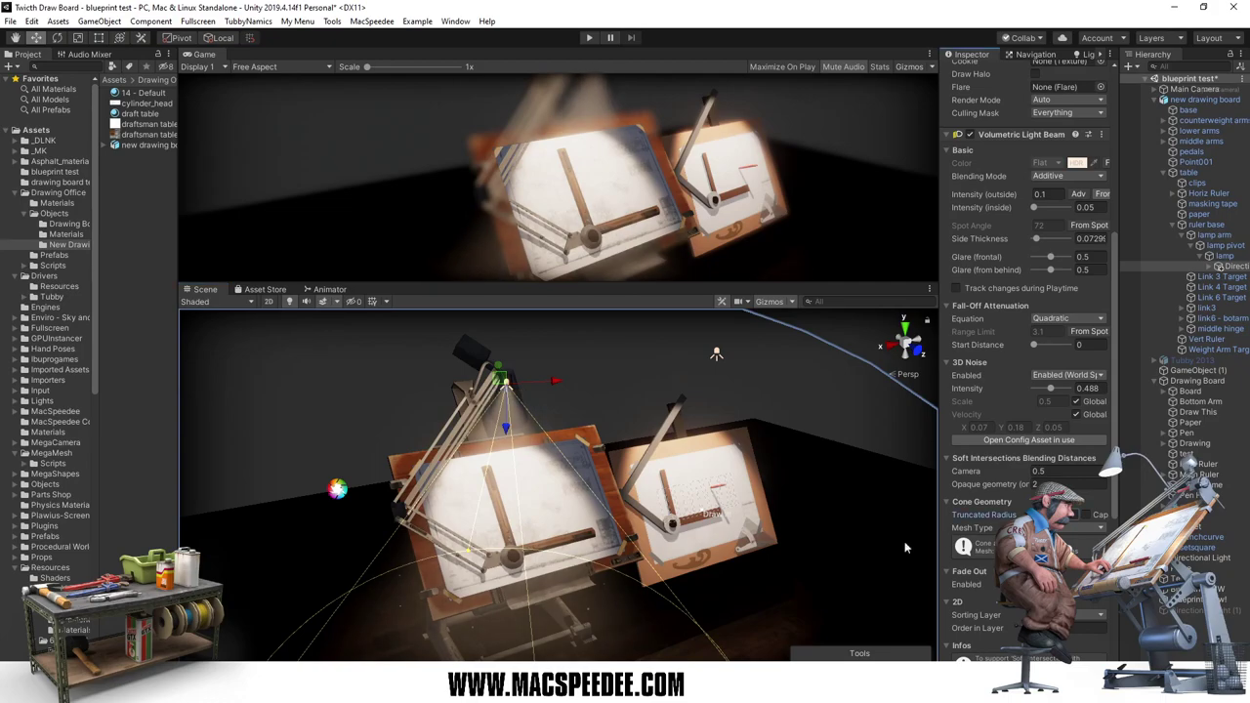
pyautogui.keyDown('alt'); pyautogui.moveTo(510, 480); pyautogui.dragTo(560, 474); pyautogui.keyUp('alt')
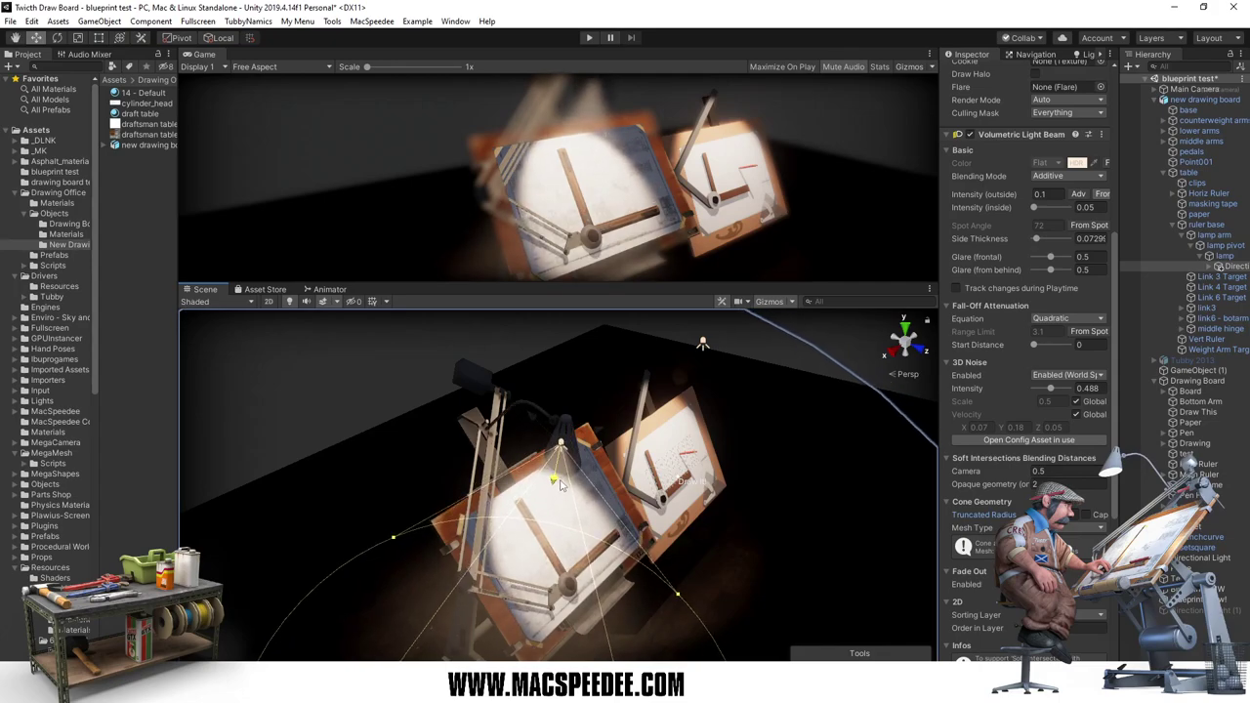
pyautogui.moveTo(560, 474)
pyautogui.keyDown('alt'); pyautogui.mouseDown()
pyautogui.moveTo(583, 480)
pyautogui.moveTo(475, 446)
pyautogui.mouseUp(); pyautogui.keyUp('alt')
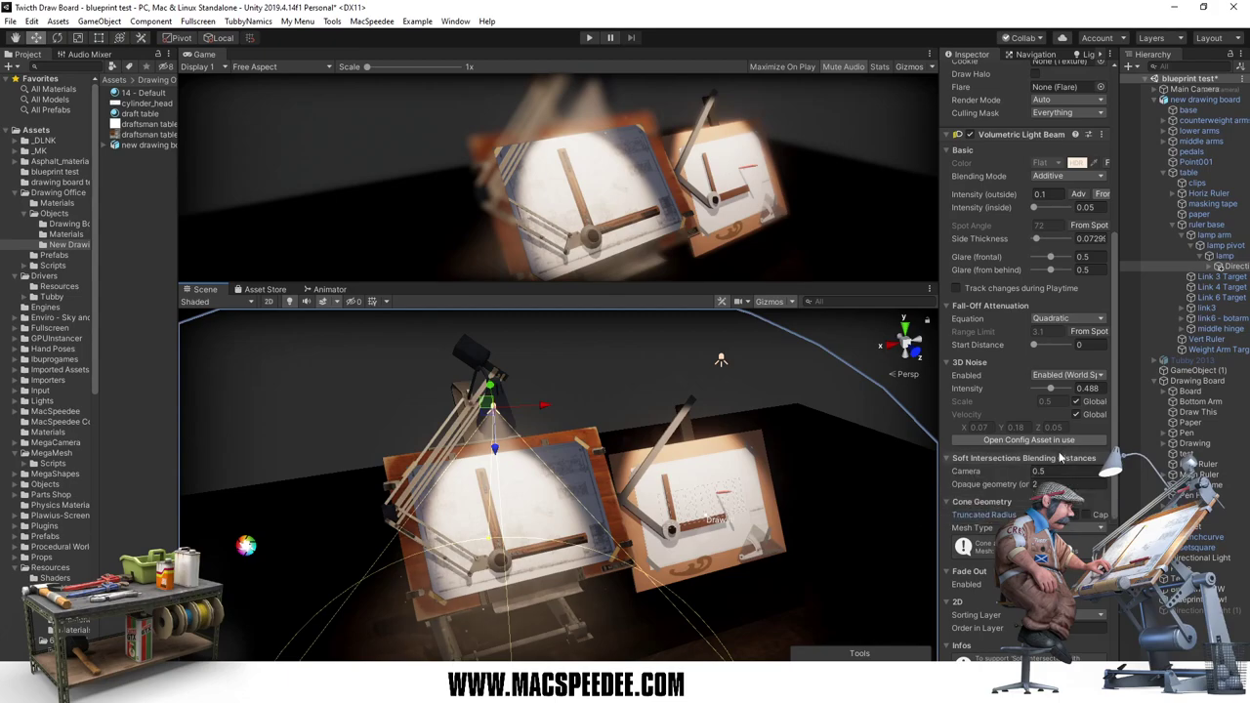
pyautogui.click(1034, 347)
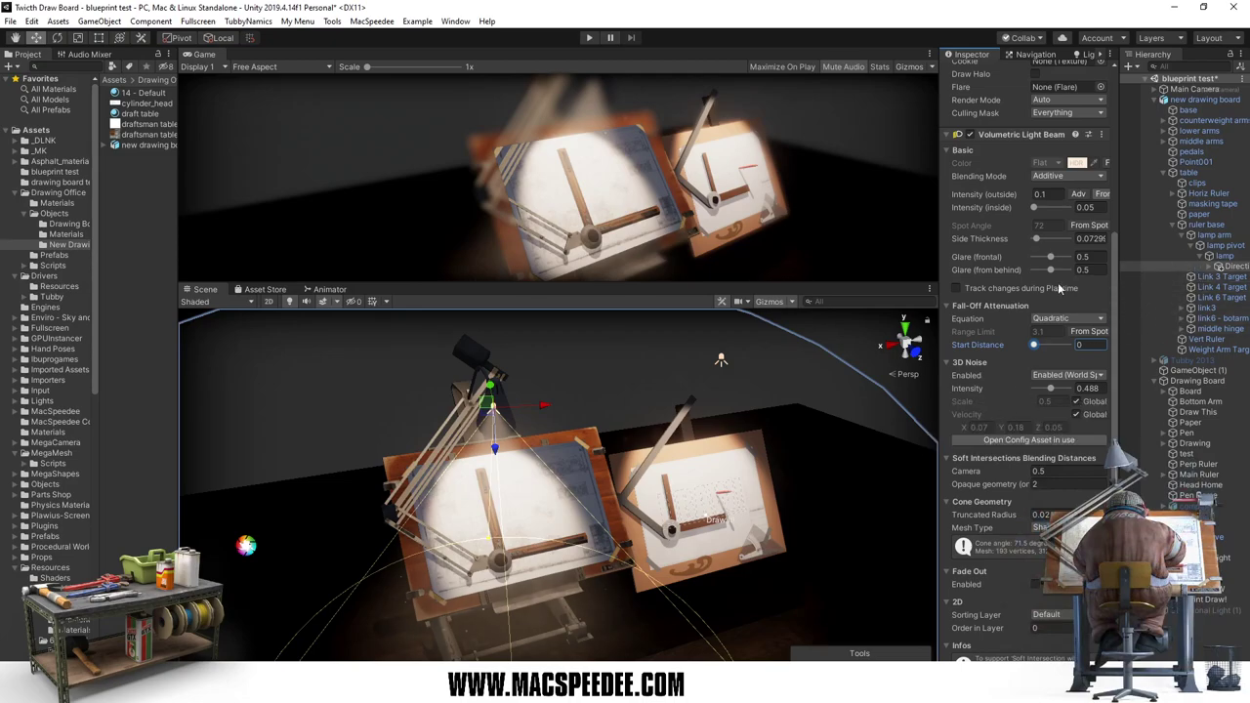
pyautogui.scroll(5, 1060, 288)
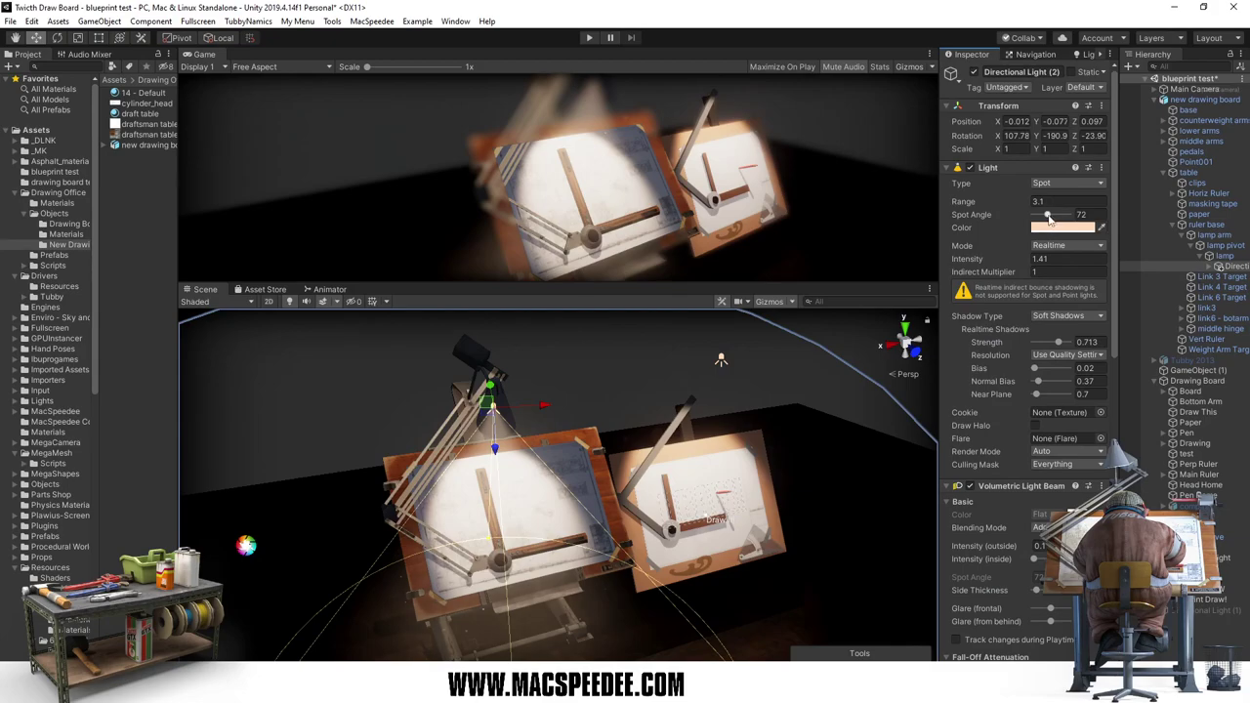
pyautogui.moveTo(1047, 215); pyautogui.dragTo(1052, 215)
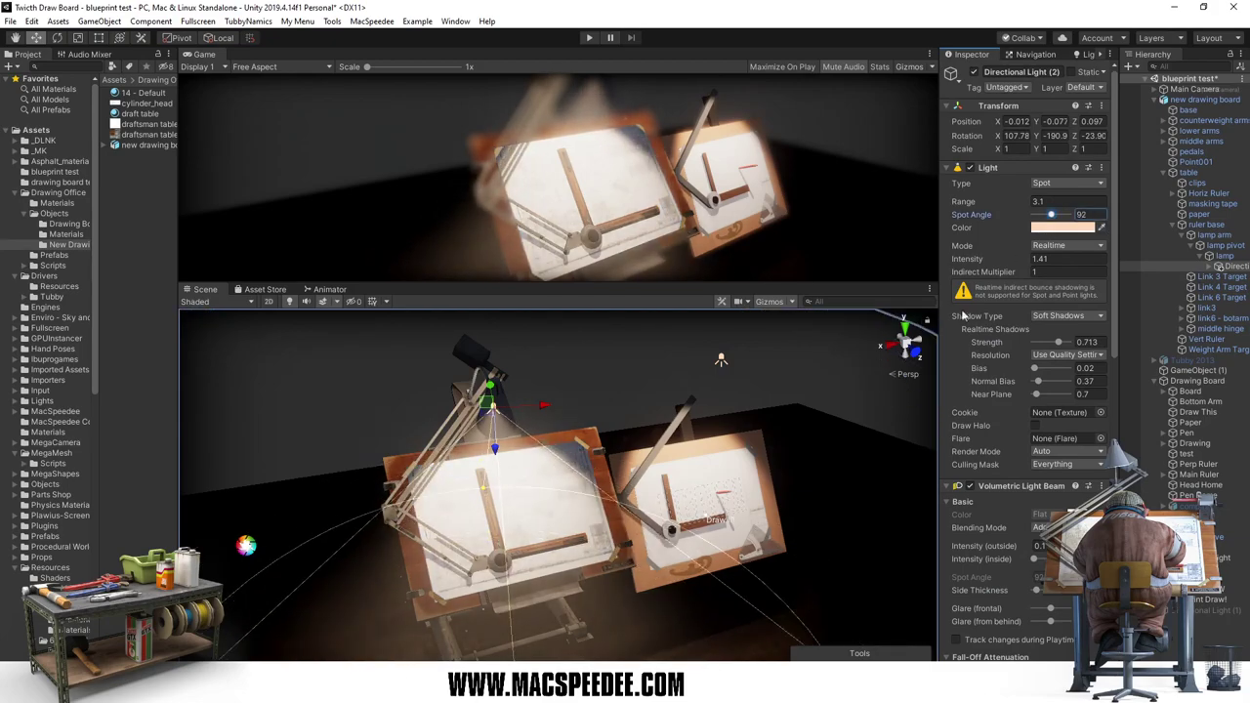
pyautogui.moveTo(664, 470)
pyautogui.keyDown('alt'); pyautogui.mouseDown()
pyautogui.moveTo(748, 436)
pyautogui.moveTo(843, 432)
pyautogui.moveTo(610, 409)
pyautogui.moveTo(596, 420)
pyautogui.mouseUp(); pyautogui.keyUp('alt')
pyautogui.scroll(-3, 981, 438)
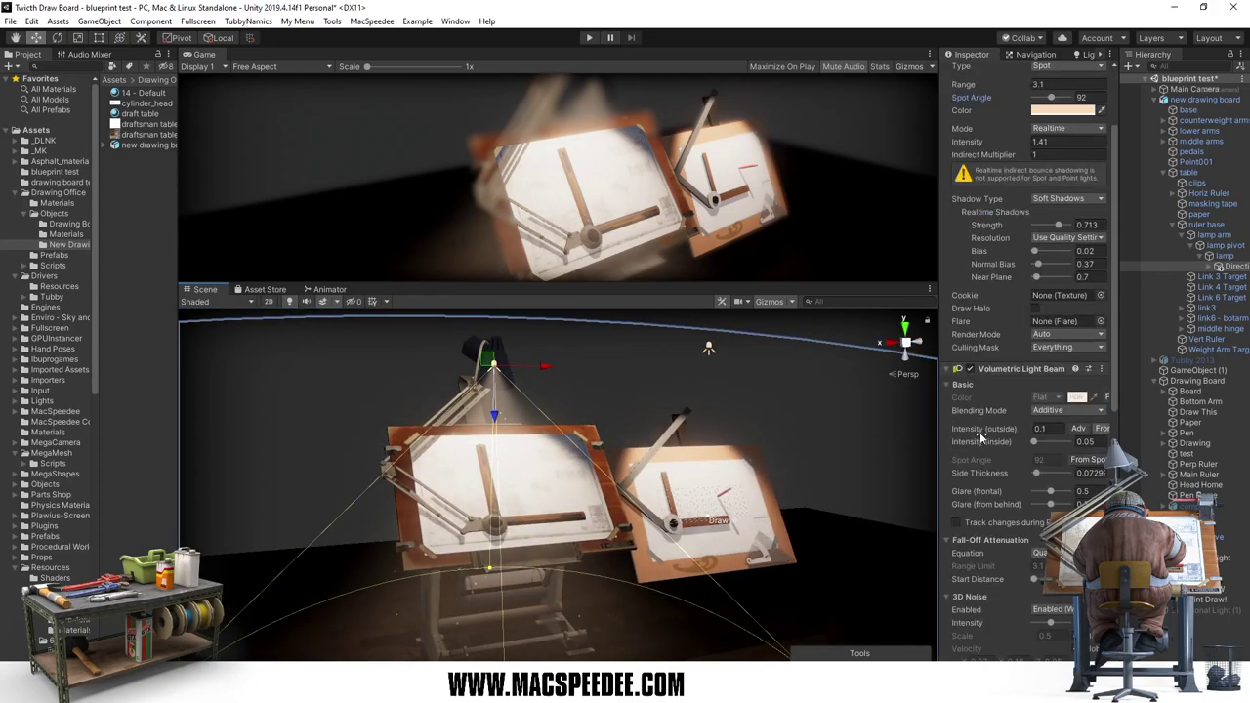
pyautogui.scroll(-3, 984, 433)
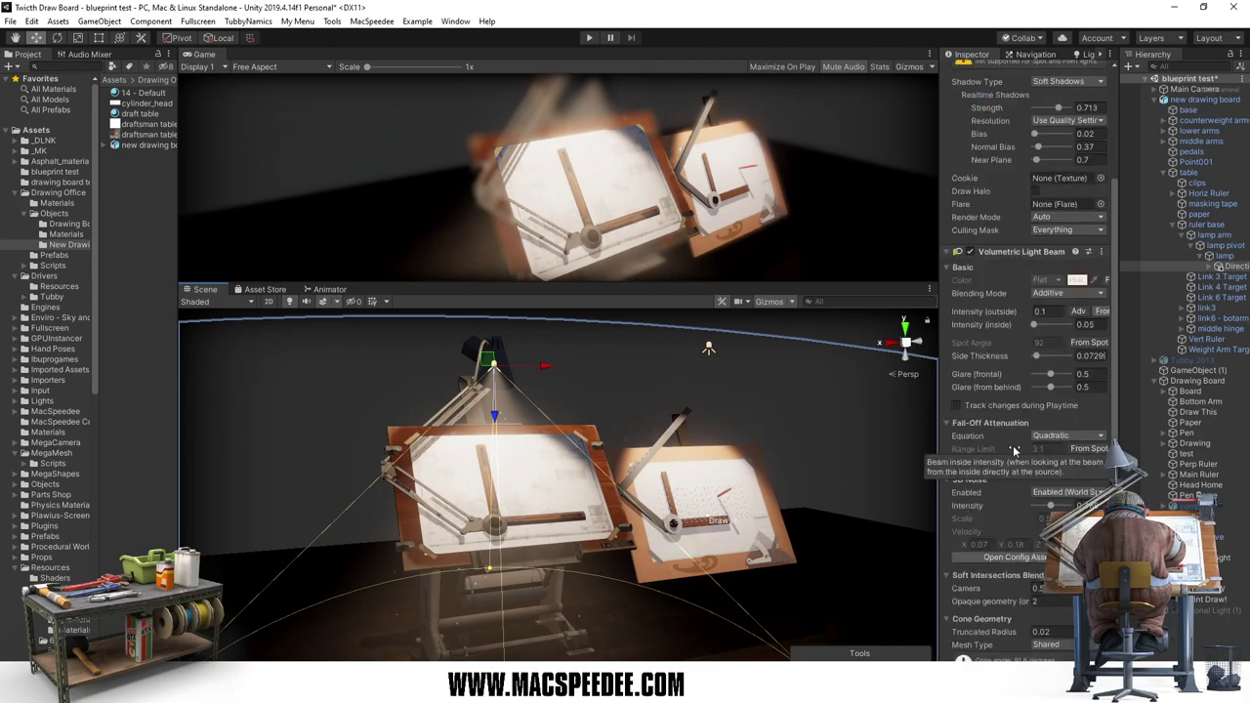
pyautogui.moveTo(1023, 413)
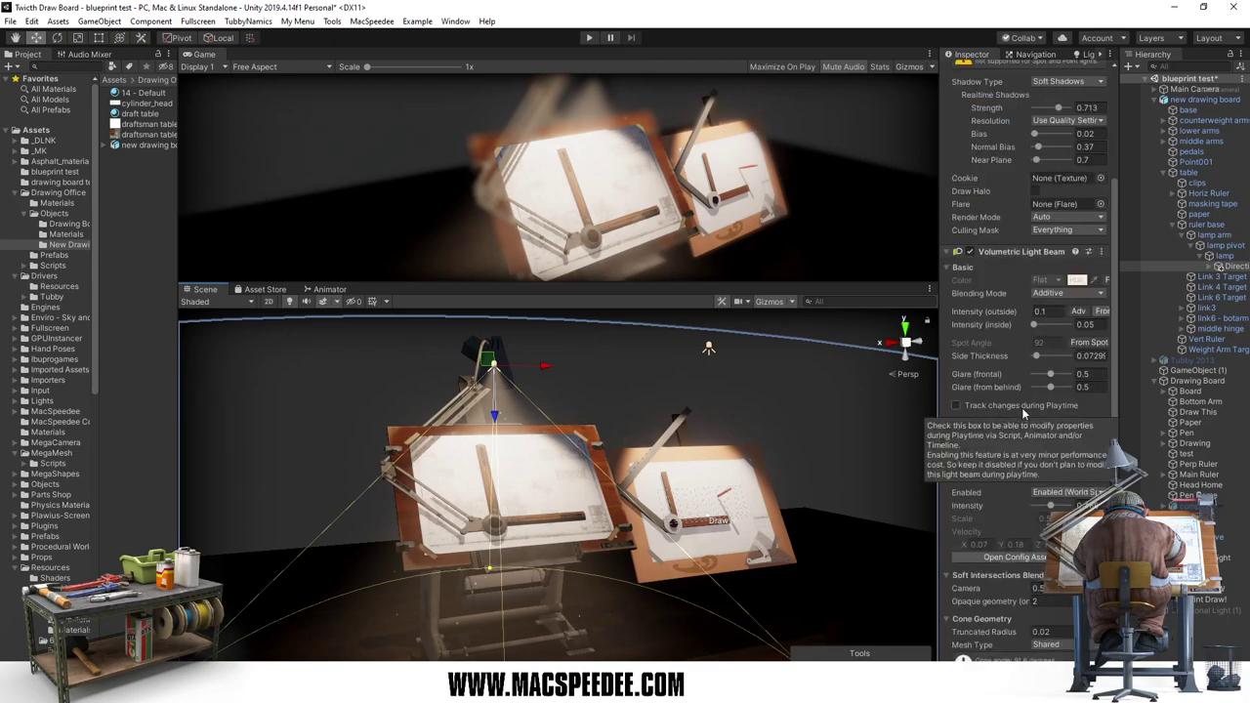
pyautogui.scroll(-5, 1025, 414)
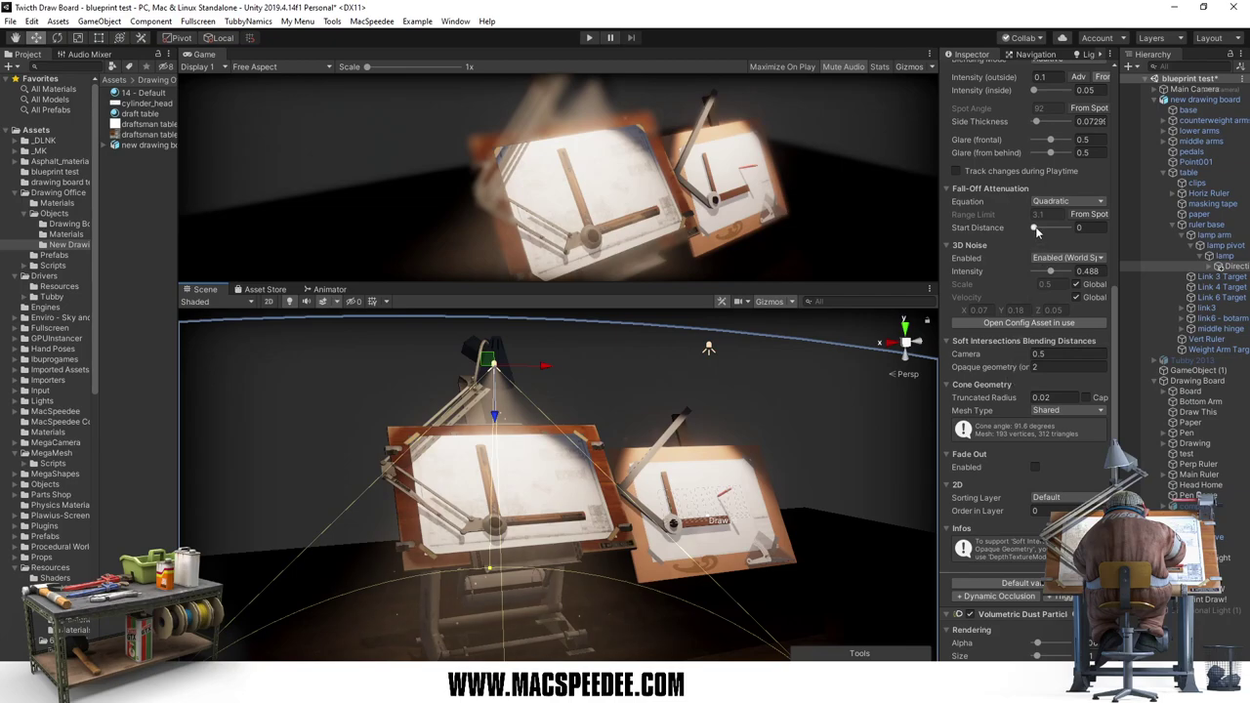
pyautogui.moveTo(1035, 228); pyautogui.dragTo(1040, 231)
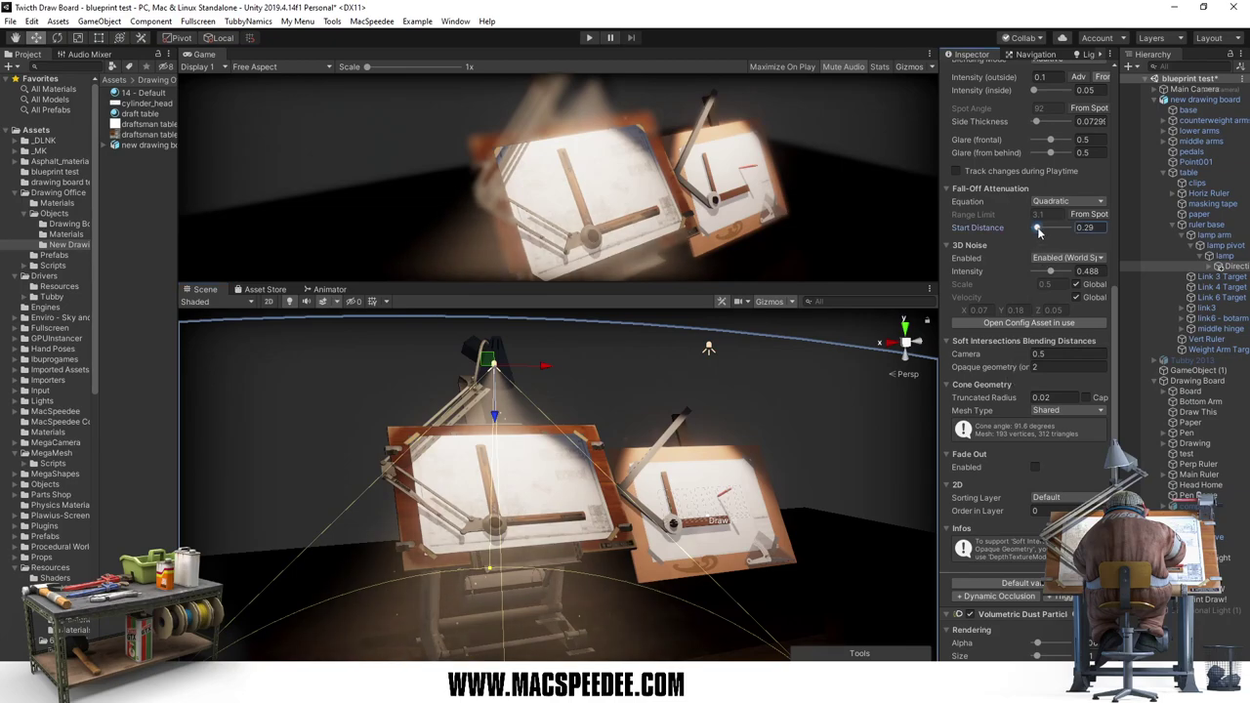
pyautogui.scroll(3, 1038, 235)
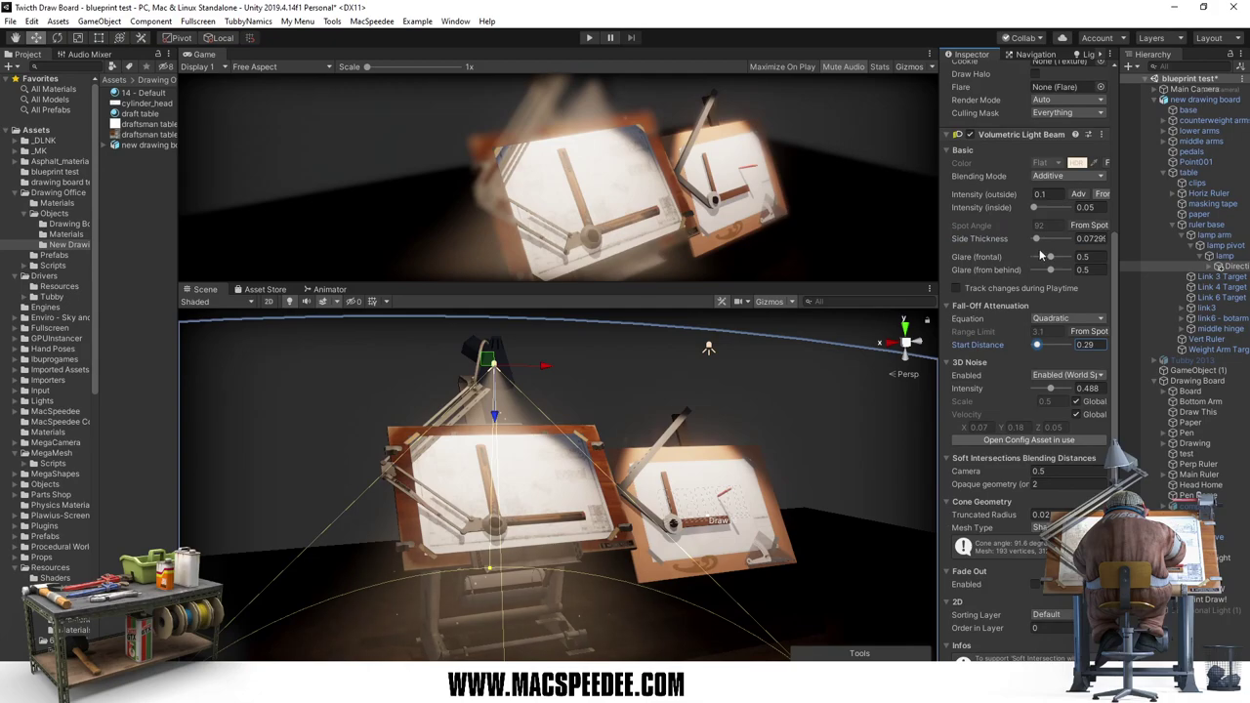
pyautogui.moveTo(1037, 212); pyautogui.dragTo(1038, 211)
pyautogui.moveTo(1003, 468)
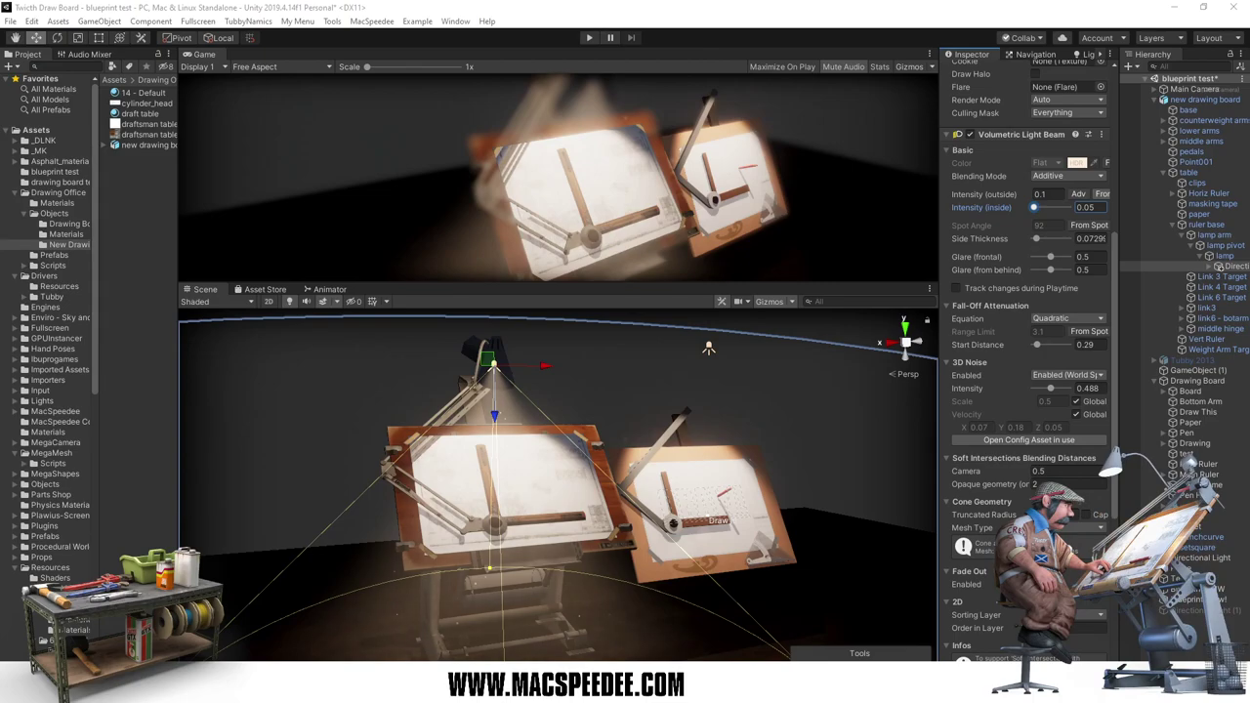
# Step: Move the Volumetric Light Beam component down the stack and untick it
pyautogui.rightClick(1018, 136)
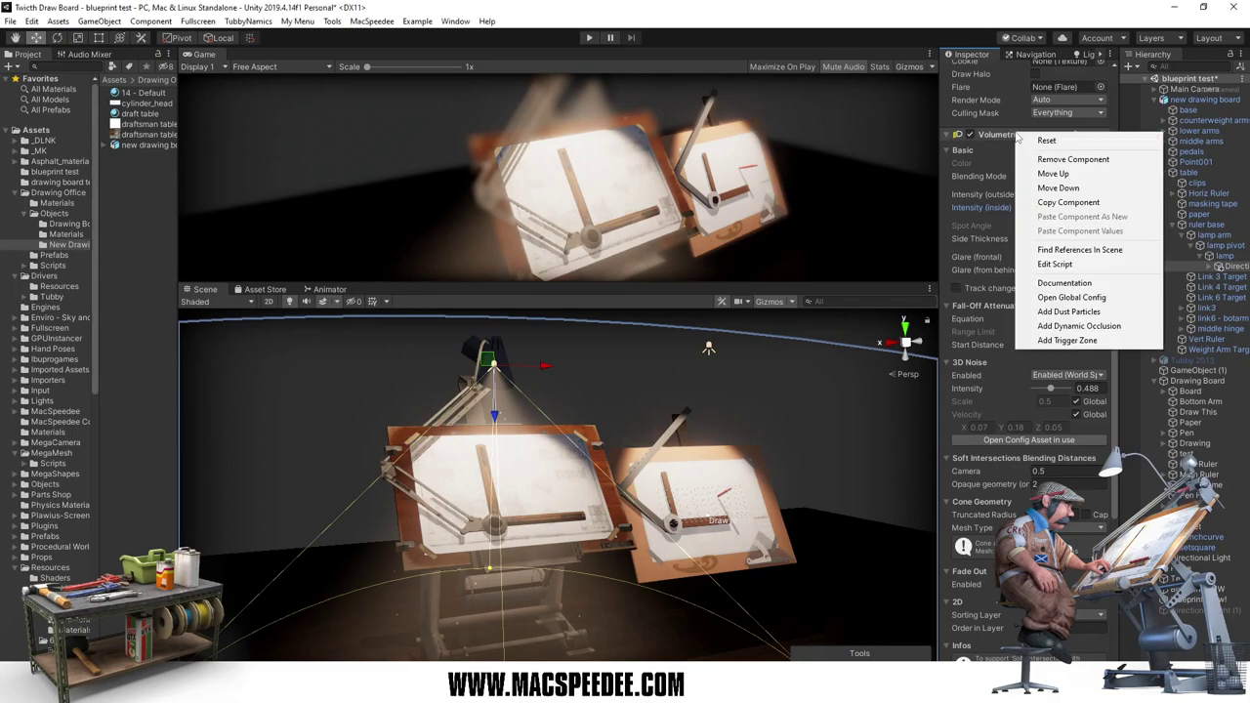
pyautogui.click(1052, 188)
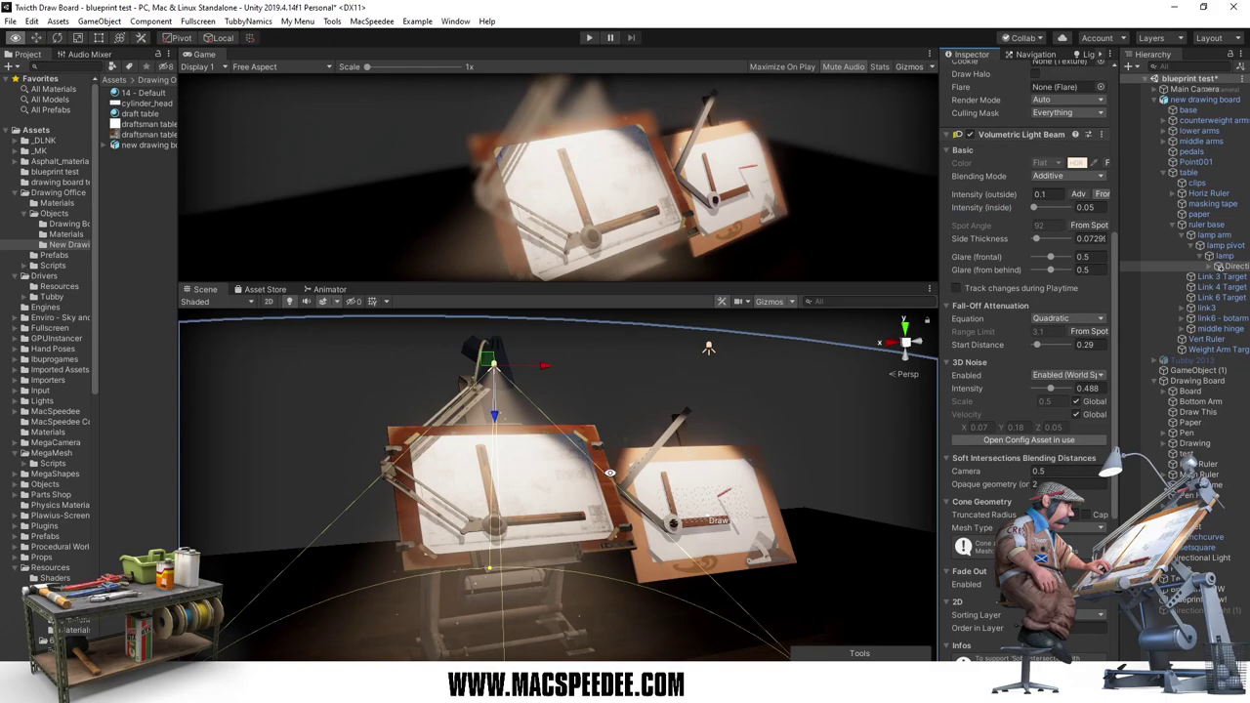
pyautogui.moveTo(566, 455); pyautogui.dragTo(572, 477, button='middle')
pyautogui.scroll(3, 571, 478)
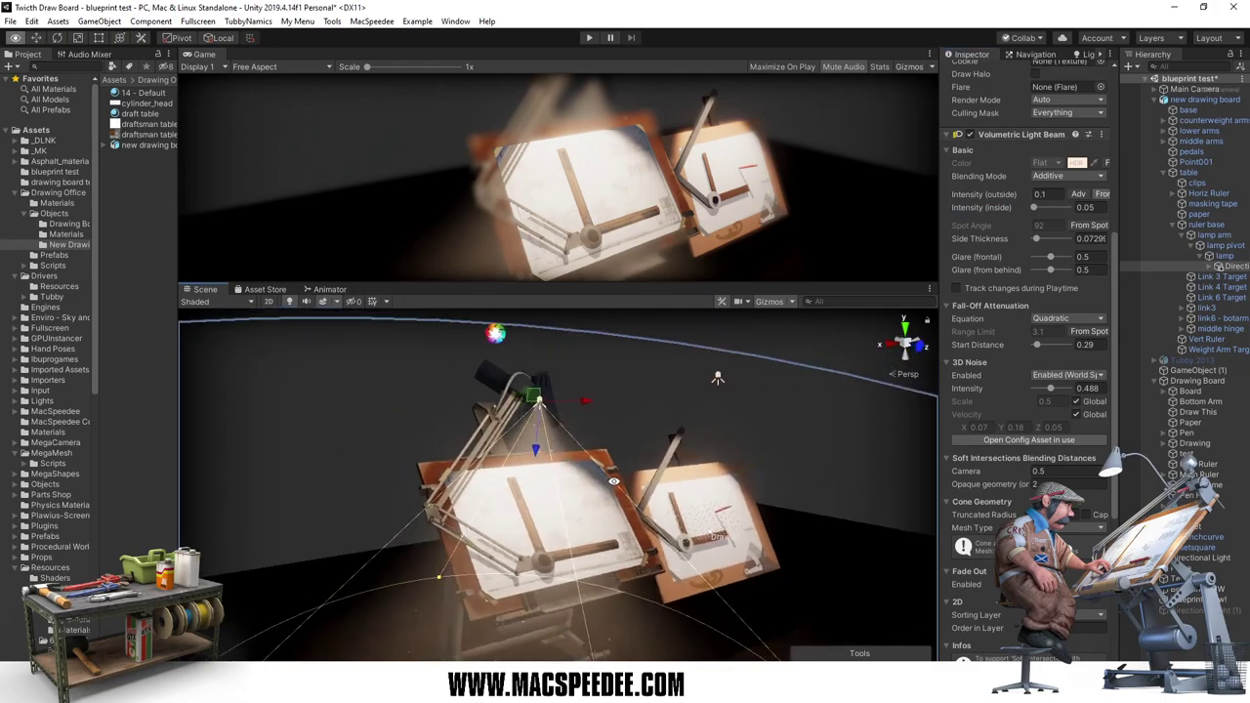
pyautogui.scroll(5, 1050, 244)
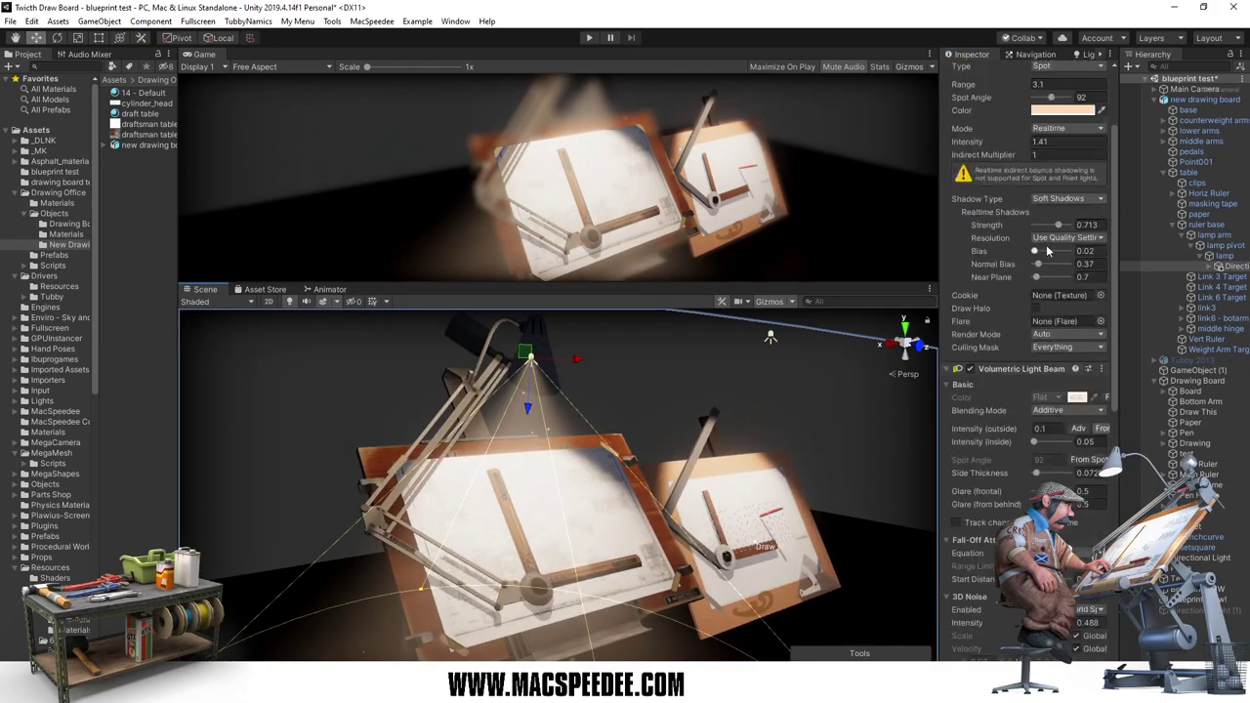
pyautogui.scroll(3, 1050, 244)
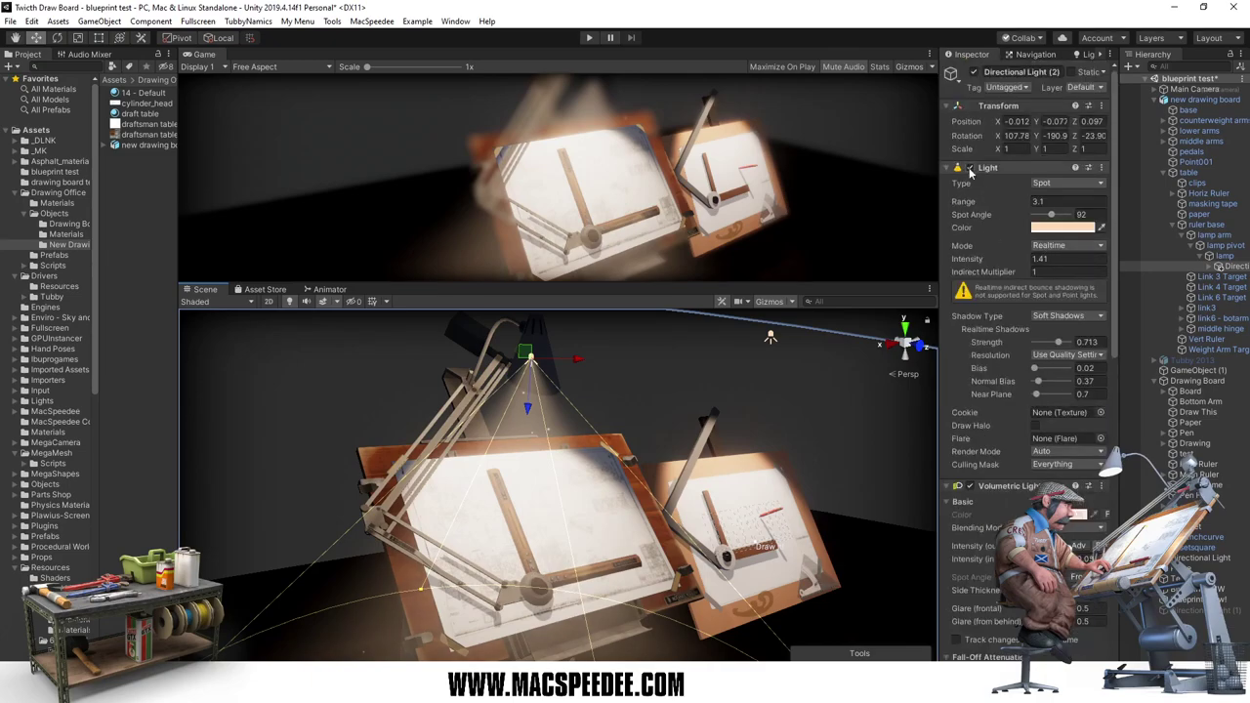
pyautogui.click(969, 486)
# Step: Select the 14 - Default material to view its opaque Standard shader settings
pyautogui.moveTo(570, 515); pyautogui.dragTo(569, 492, button='middle')
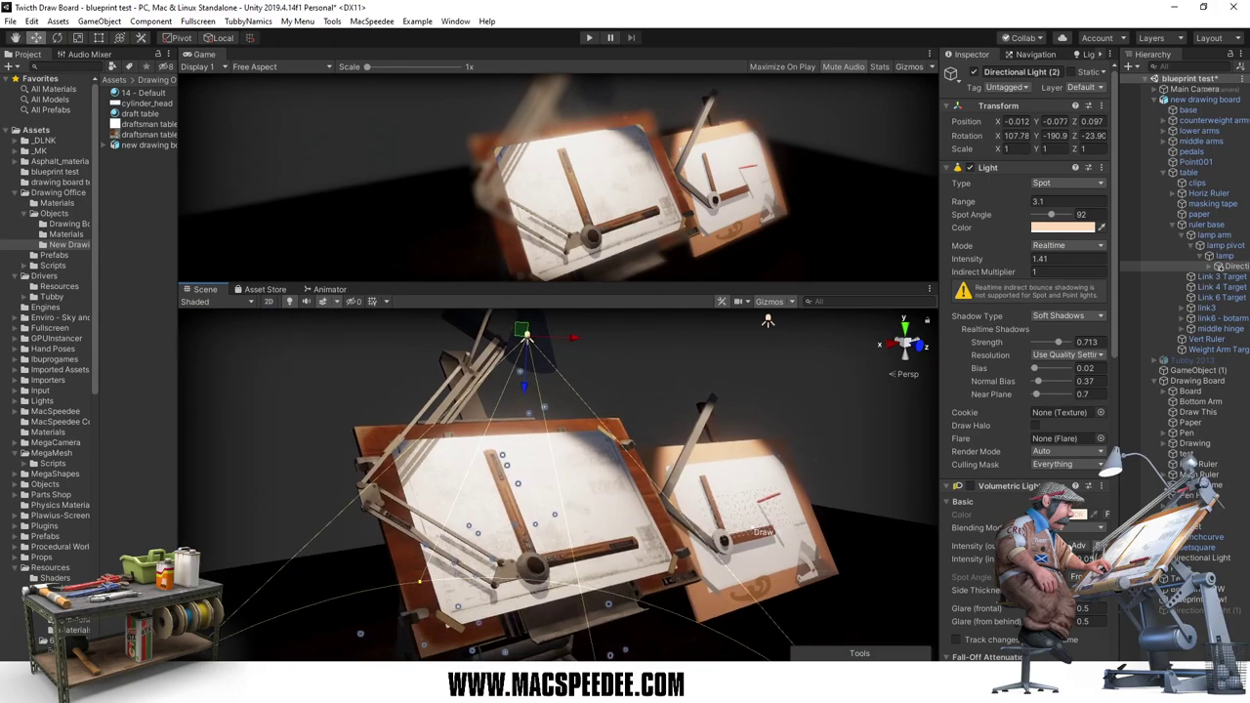
pyautogui.scroll(-5, 967, 515)
pyautogui.scroll(-5, 967, 515)
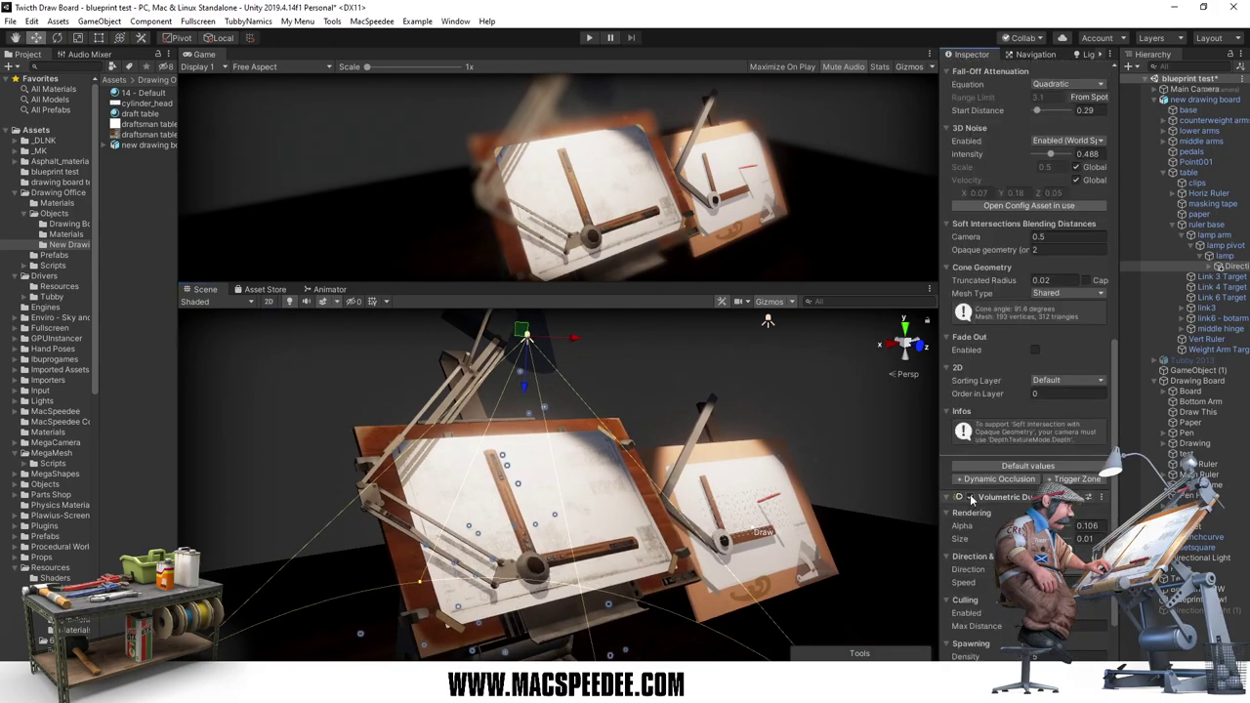
pyautogui.moveTo(627, 465); pyautogui.dragTo(632, 452, button='middle')
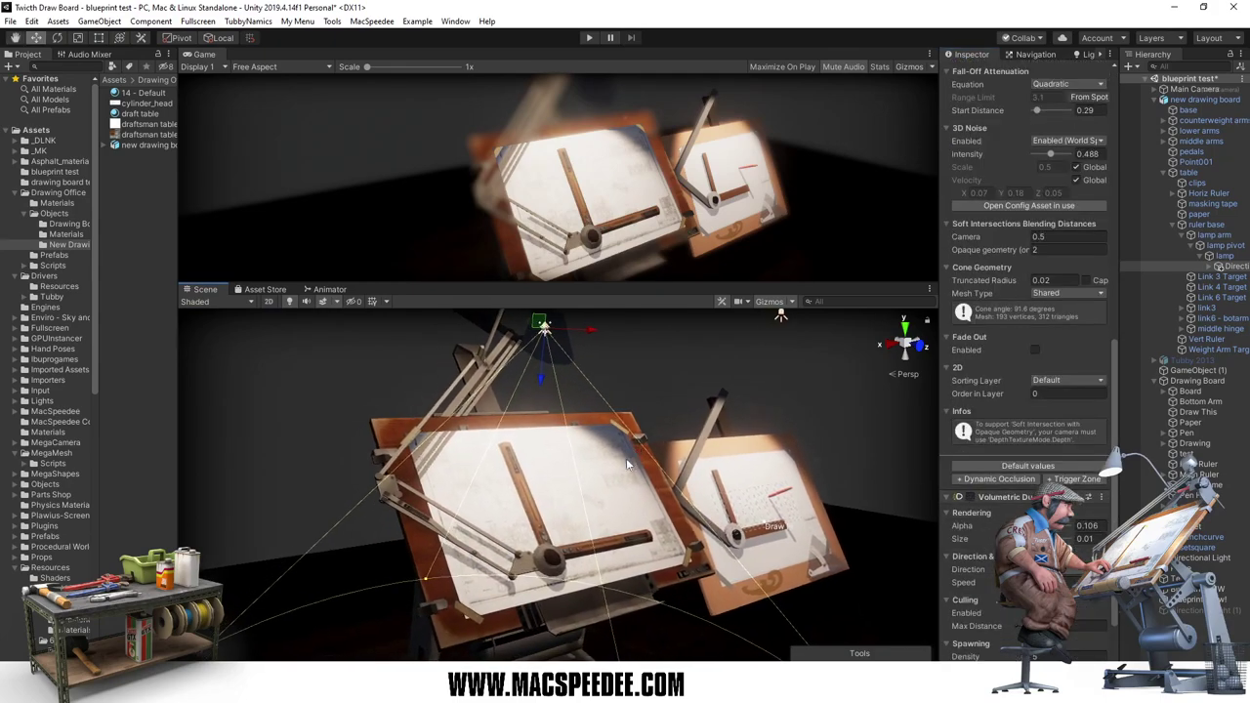
pyautogui.moveTo(633, 452)
pyautogui.keyDown('alt'); pyautogui.mouseDown()
pyautogui.moveTo(478, 523)
pyautogui.moveTo(538, 484)
pyautogui.mouseUp(); pyautogui.keyUp('alt')
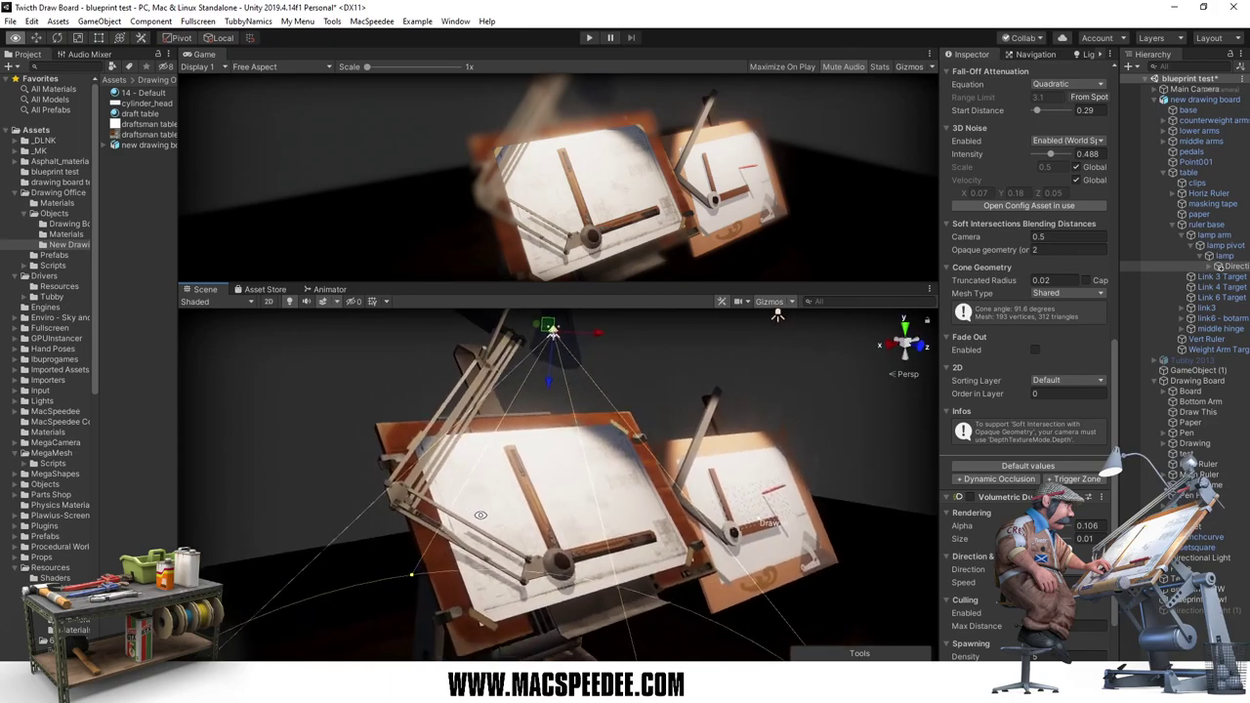
pyautogui.click(146, 95)
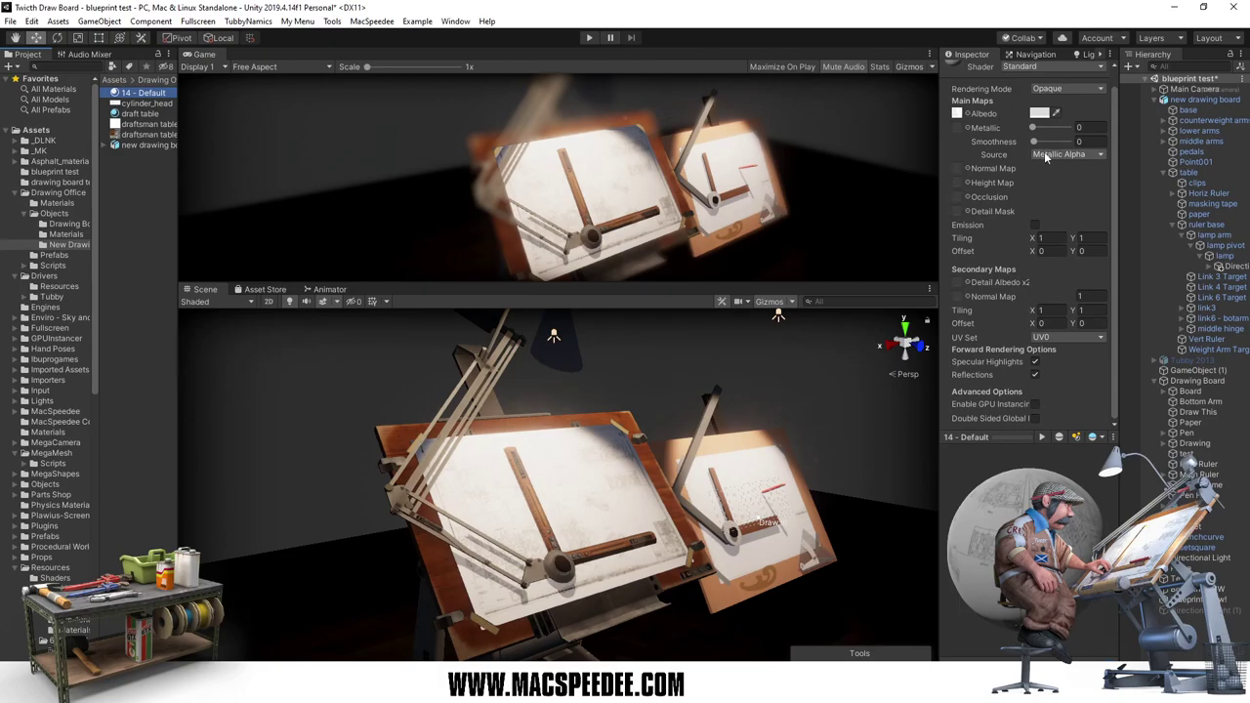
# Step: Set the draft table material's Rendering Mode to Opaque and its Albedo to FFFFFF
pyautogui.scroll(1, 1048, 159)
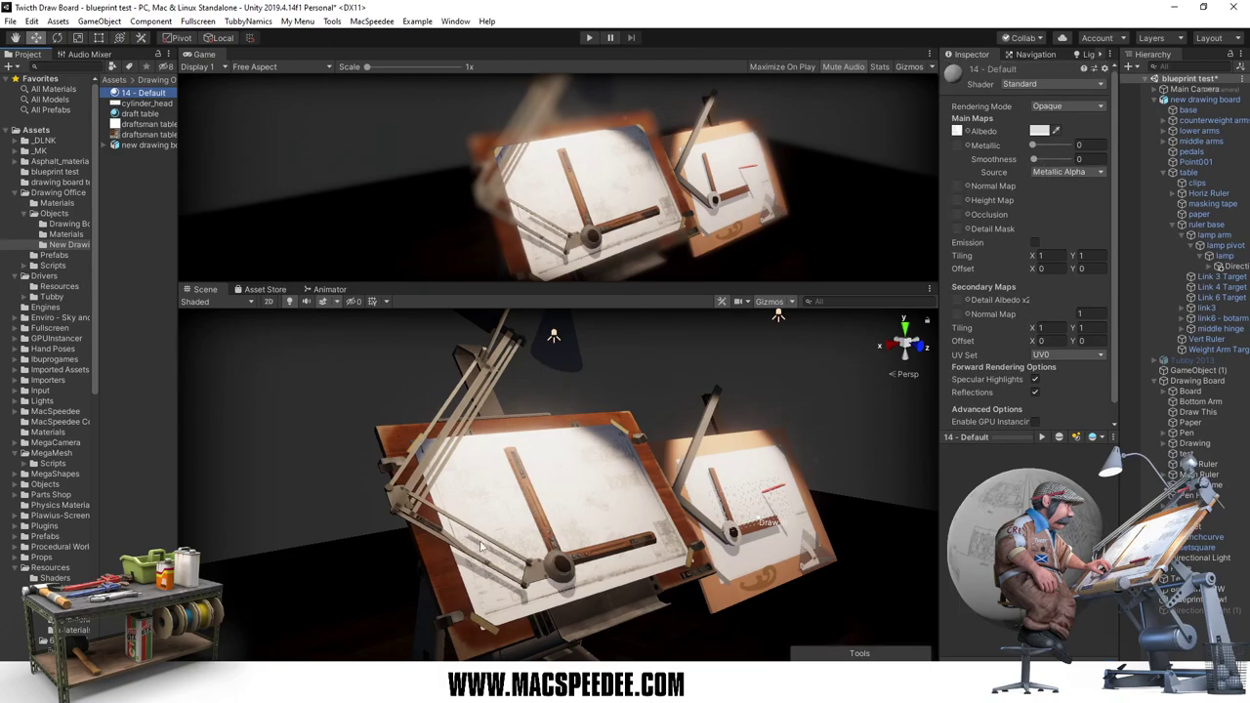
pyautogui.click(435, 456)
pyautogui.click(435, 456)
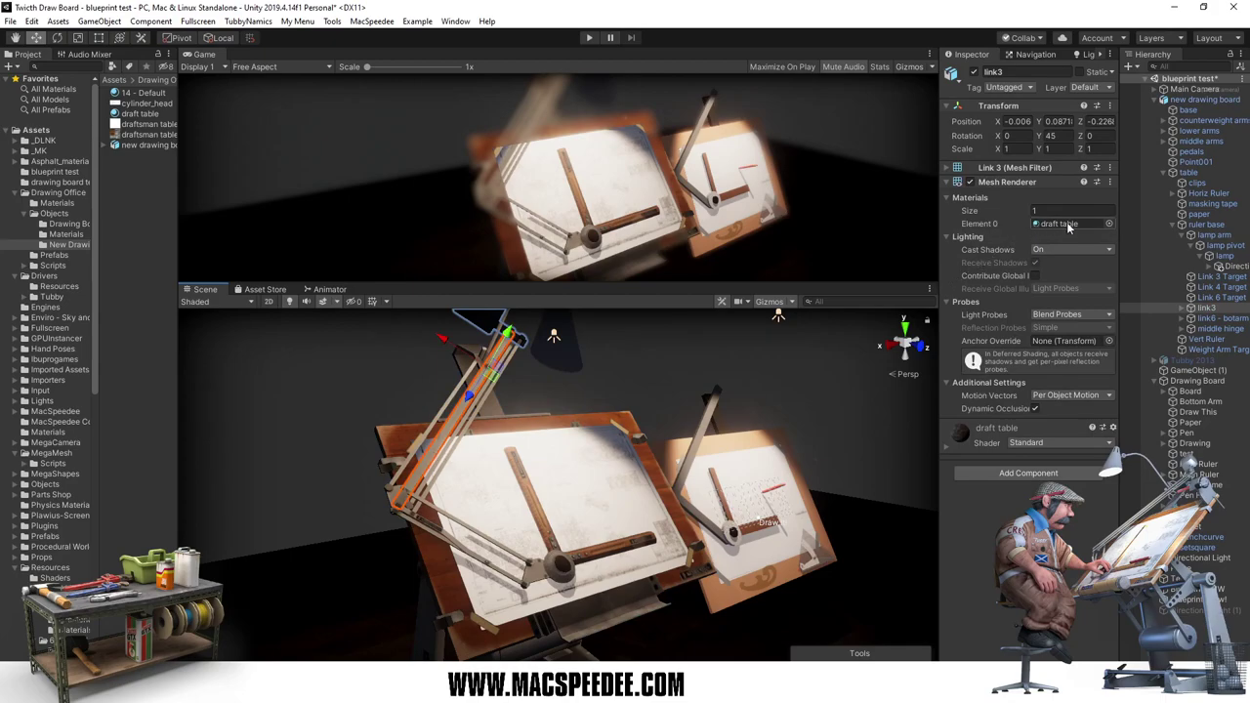
pyautogui.click(140, 115)
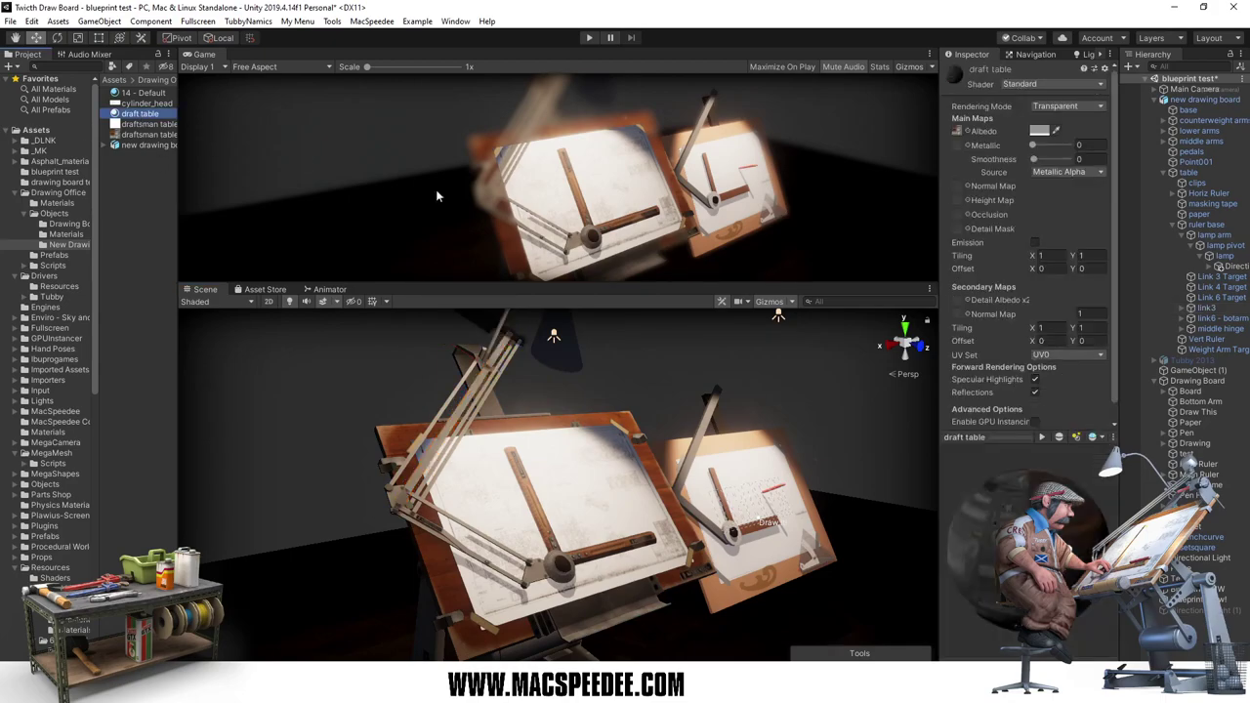
pyautogui.click(1057, 107)
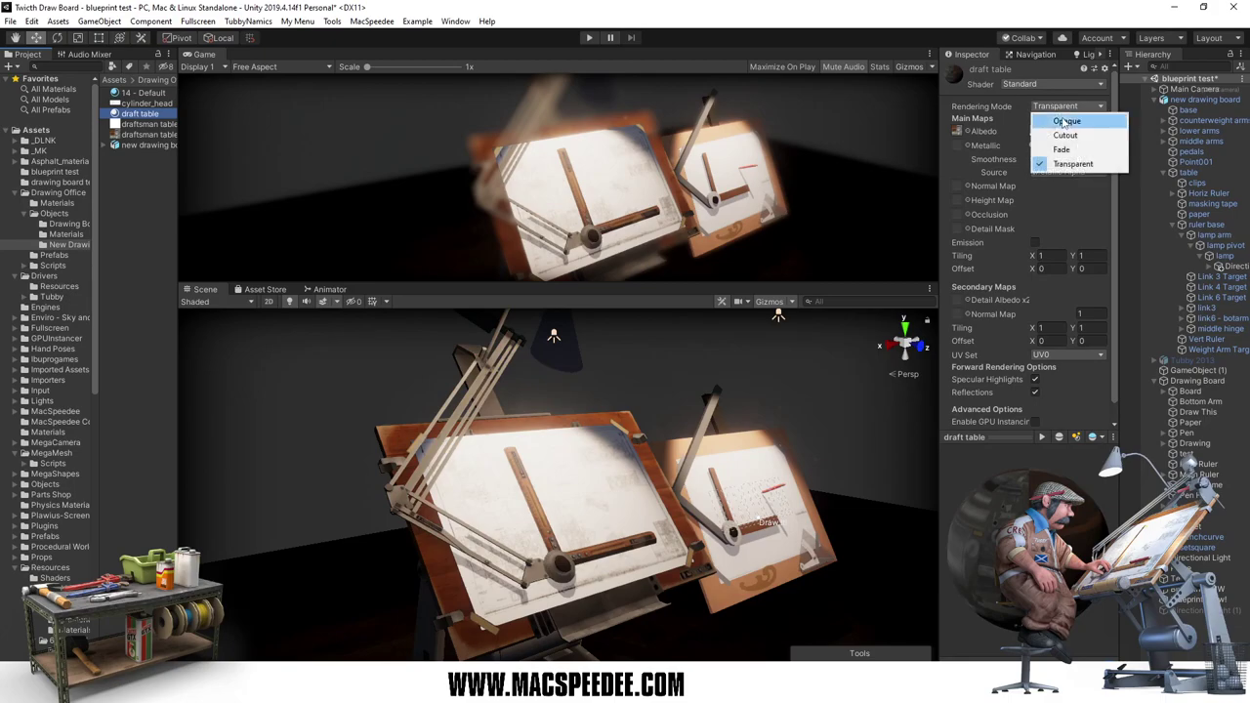
pyautogui.click(1067, 122)
pyautogui.click(1039, 131)
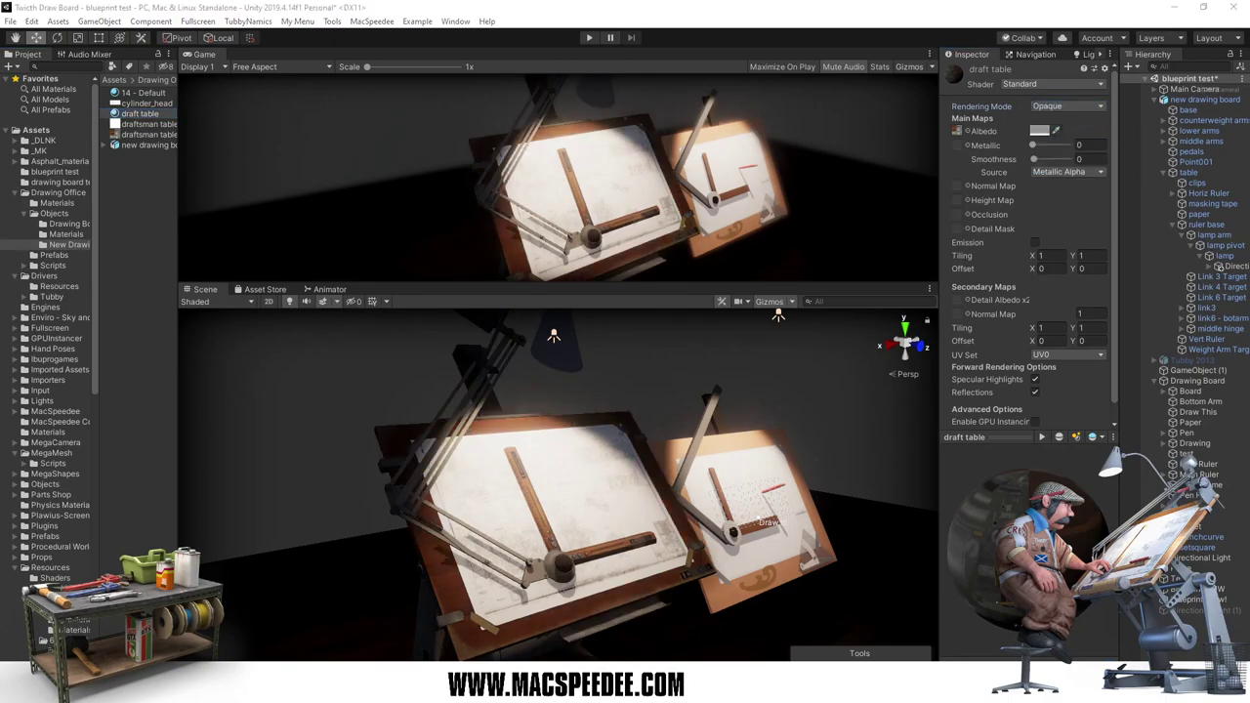
pyautogui.moveTo(805, 261)
pyautogui.mouseDown()
pyautogui.moveTo(771, 227)
pyautogui.moveTo(829, 211)
pyautogui.mouseUp()
pyautogui.moveTo(799, 323); pyautogui.dragTo(781, 278)
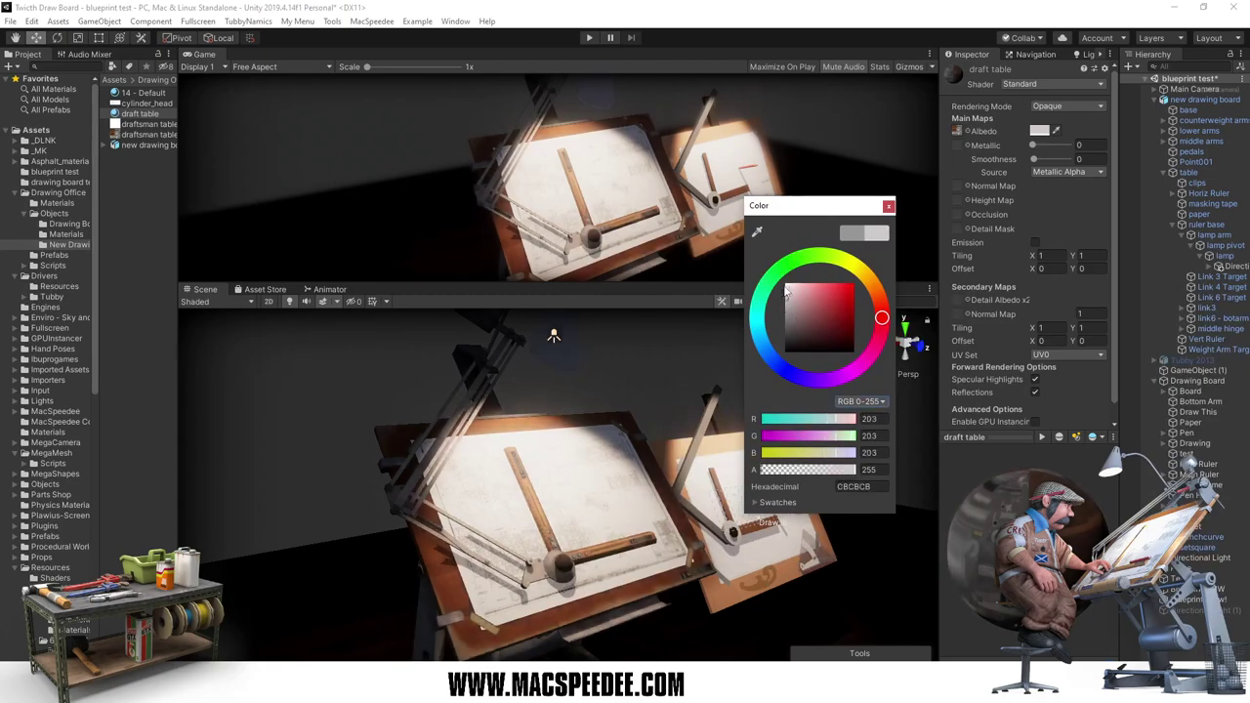
pyautogui.click(889, 206)
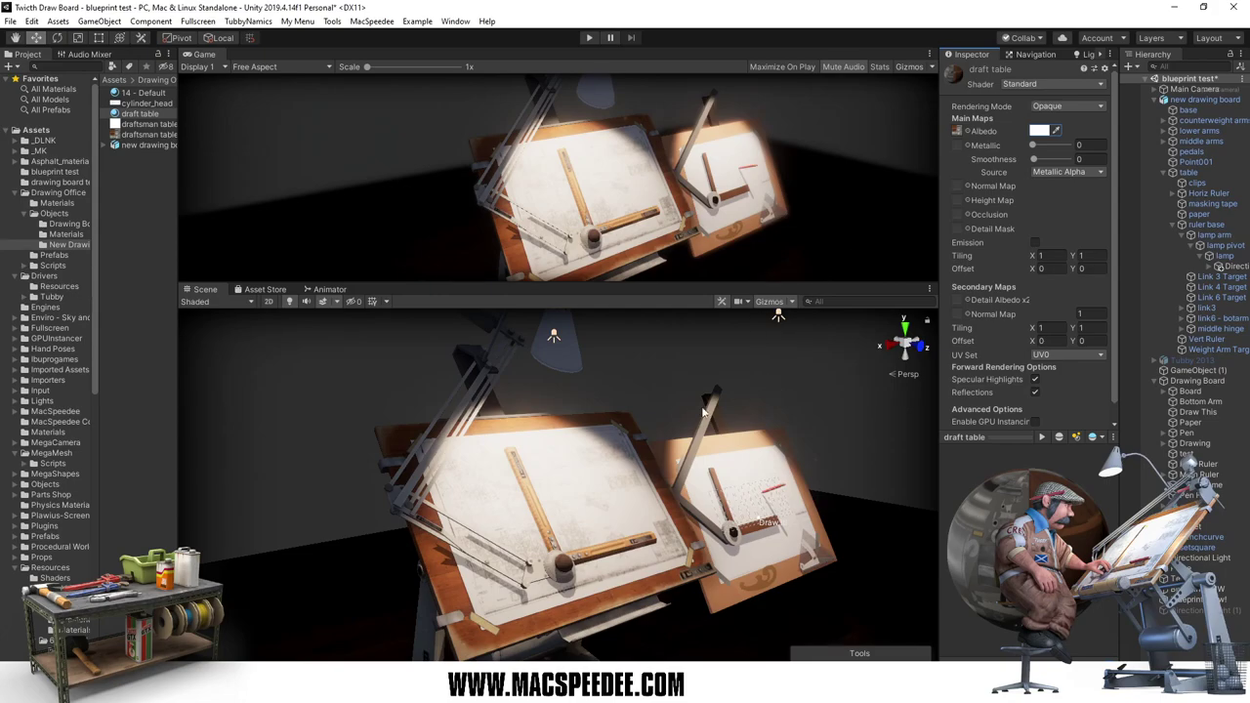
# Step: Set the 14 - Default material's Albedo to light grey E5E5E5
pyautogui.click(152, 94)
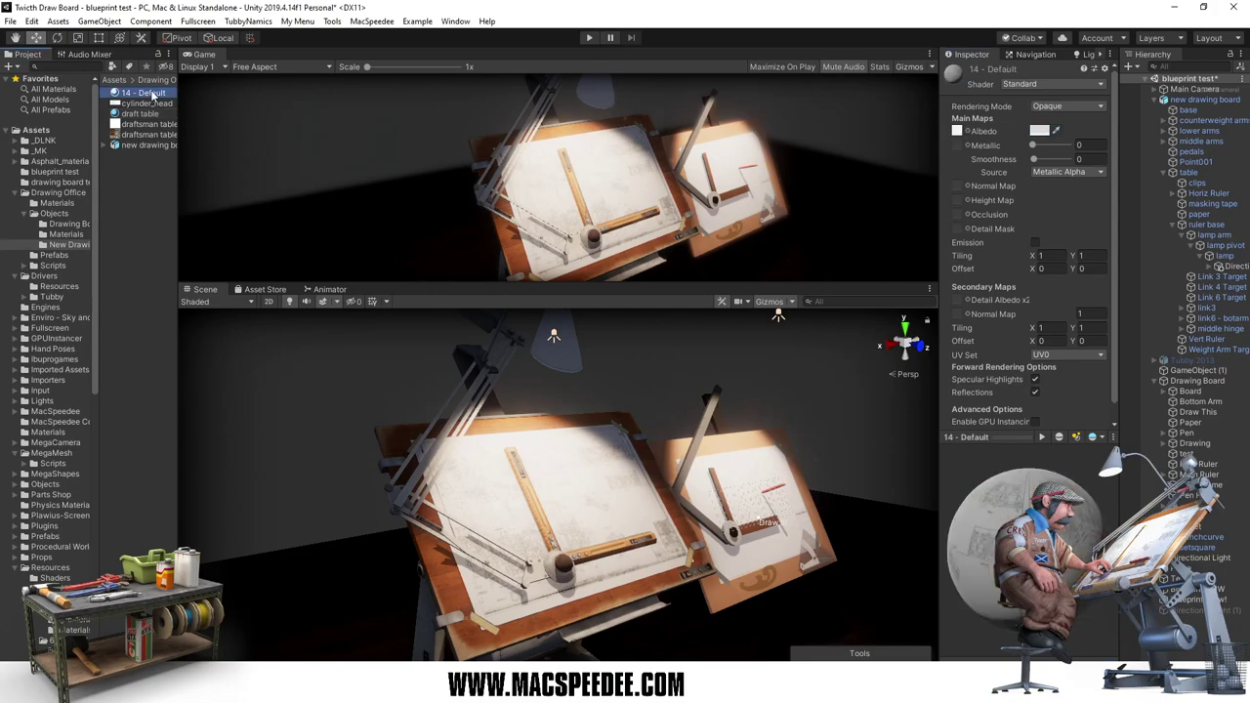
pyautogui.click(1039, 130)
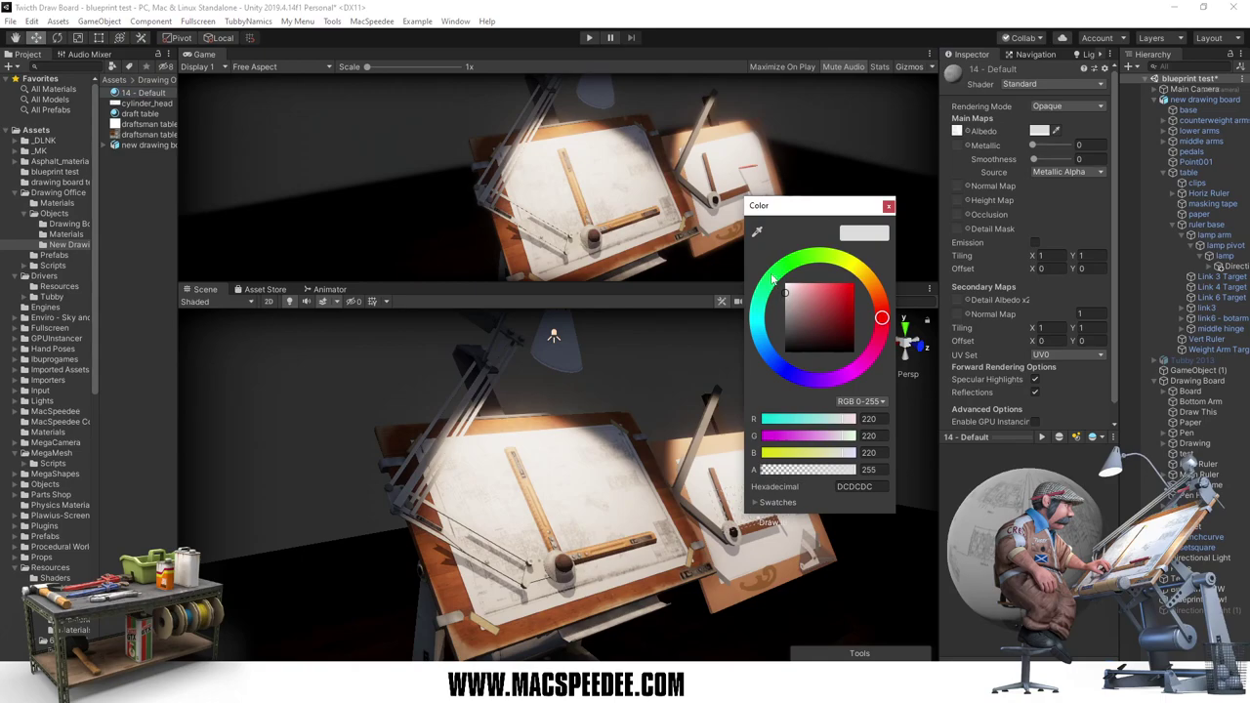
pyautogui.moveTo(787, 297); pyautogui.dragTo(788, 294)
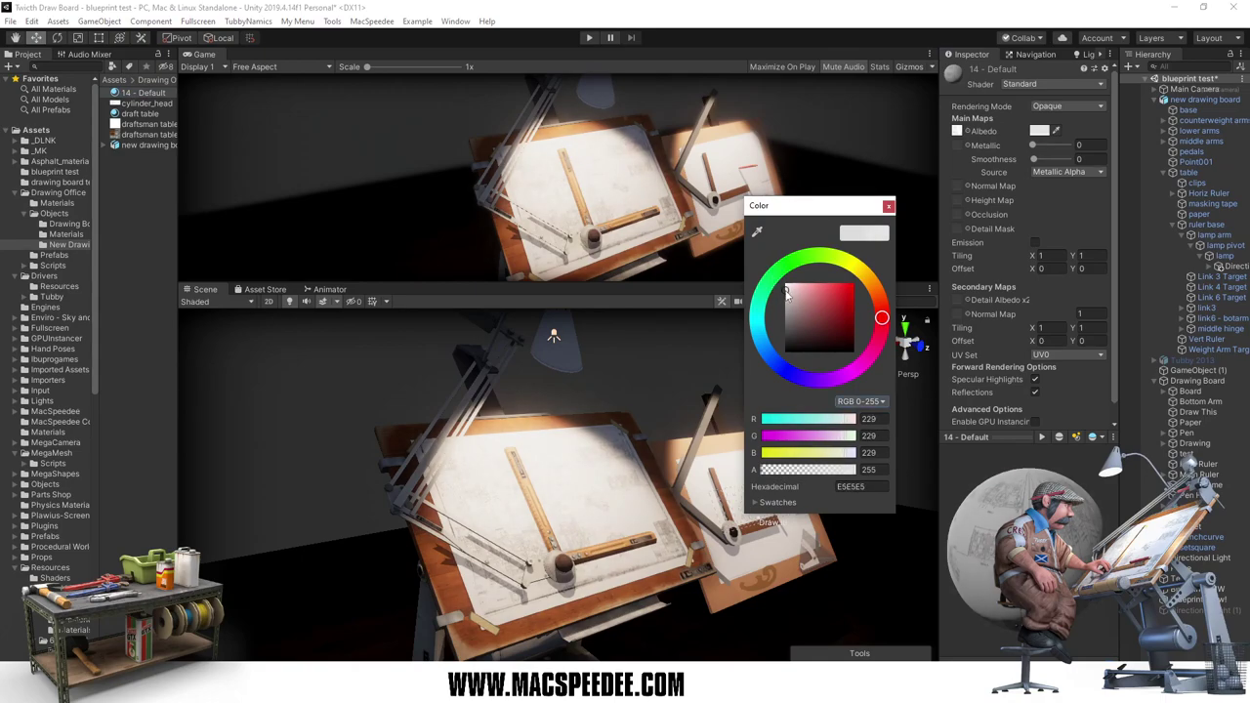
pyautogui.click(626, 269)
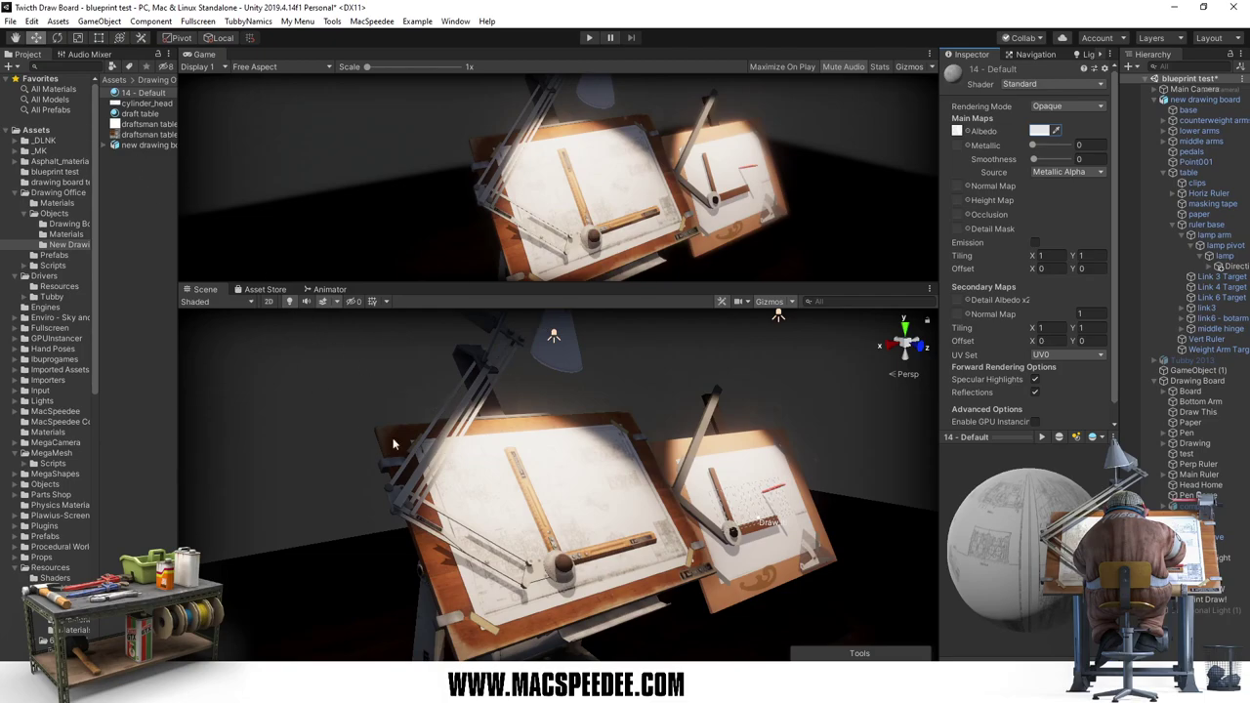
pyautogui.moveTo(528, 533)
pyautogui.keyDown('alt'); pyautogui.mouseDown()
pyautogui.moveTo(688, 473)
pyautogui.moveTo(593, 585)
pyautogui.moveTo(533, 501)
pyautogui.mouseUp(); pyautogui.keyUp('alt')
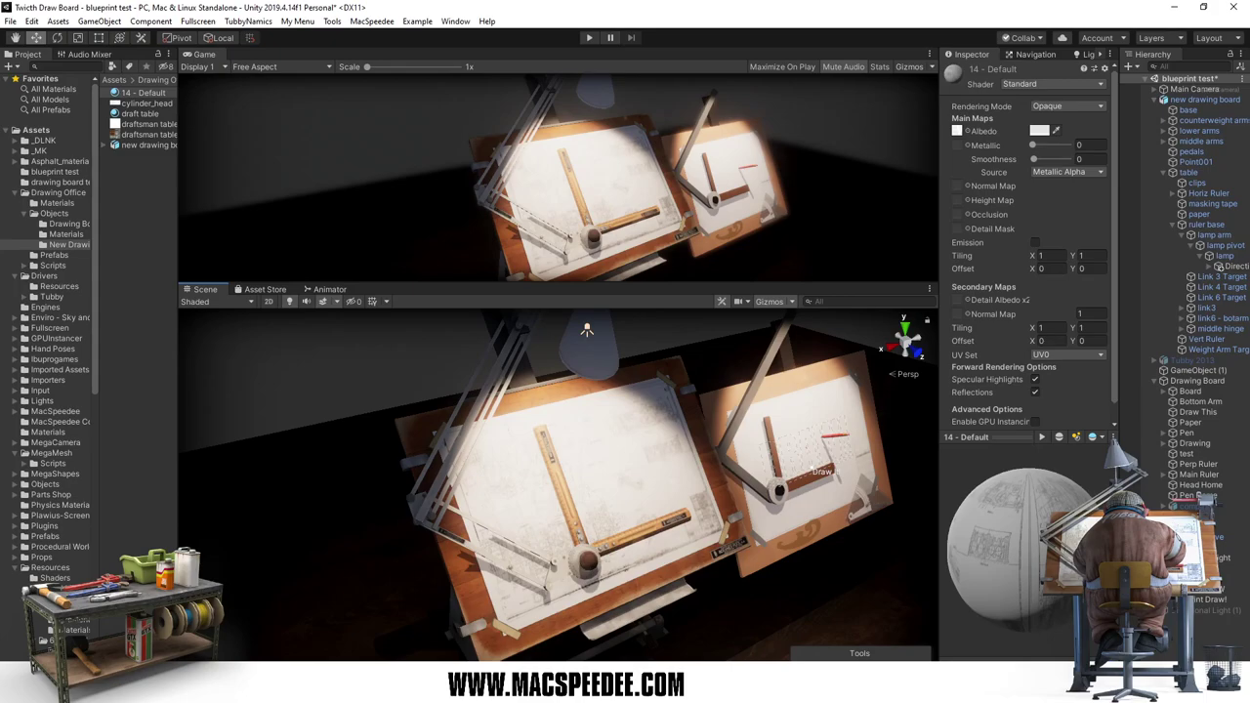
# Step: Add a C# script 'NewDraftingMachine' in Drawing Office Scripts, then move to Visual Studio
pyautogui.click(57, 268)
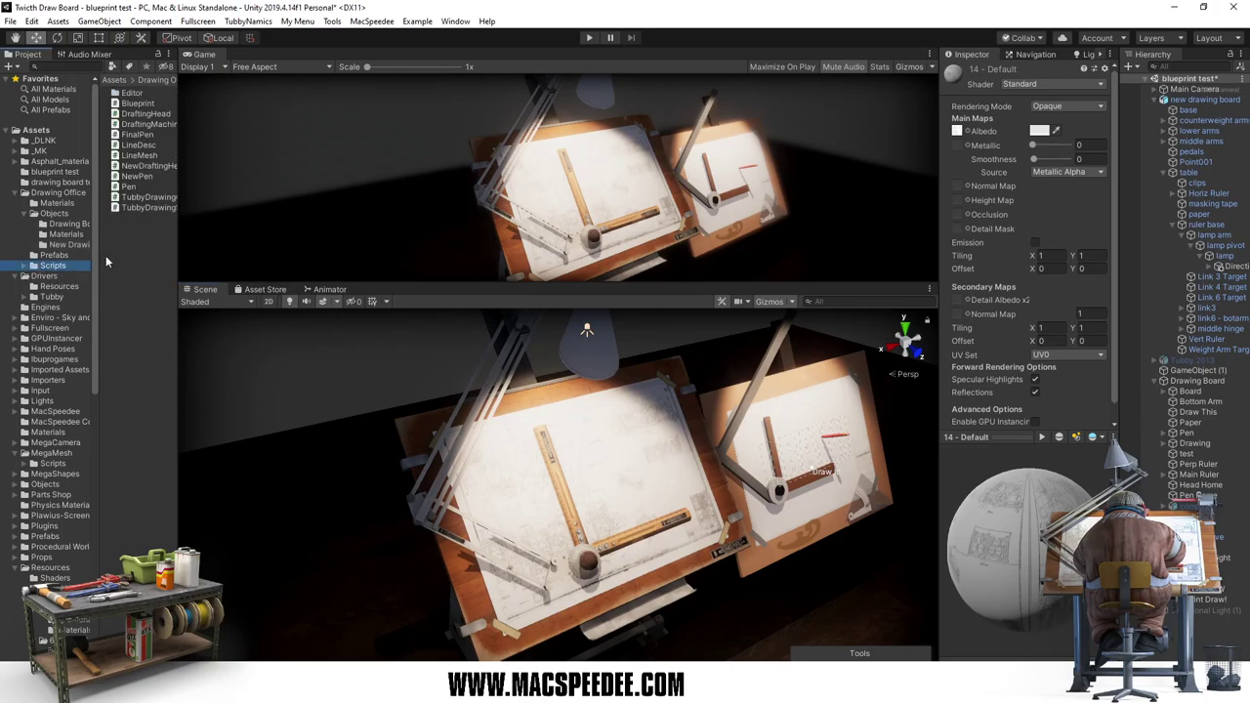
pyautogui.rightClick(132, 244)
pyautogui.moveTo(225, 254)
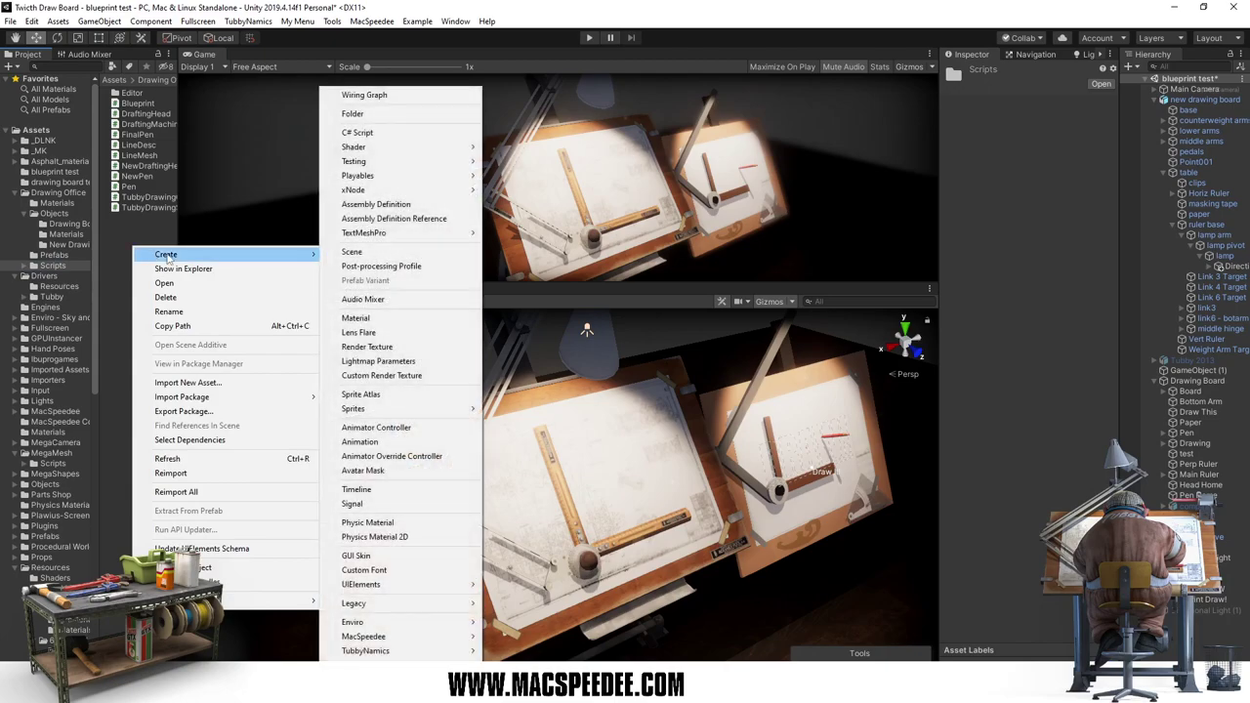
pyautogui.click(380, 132)
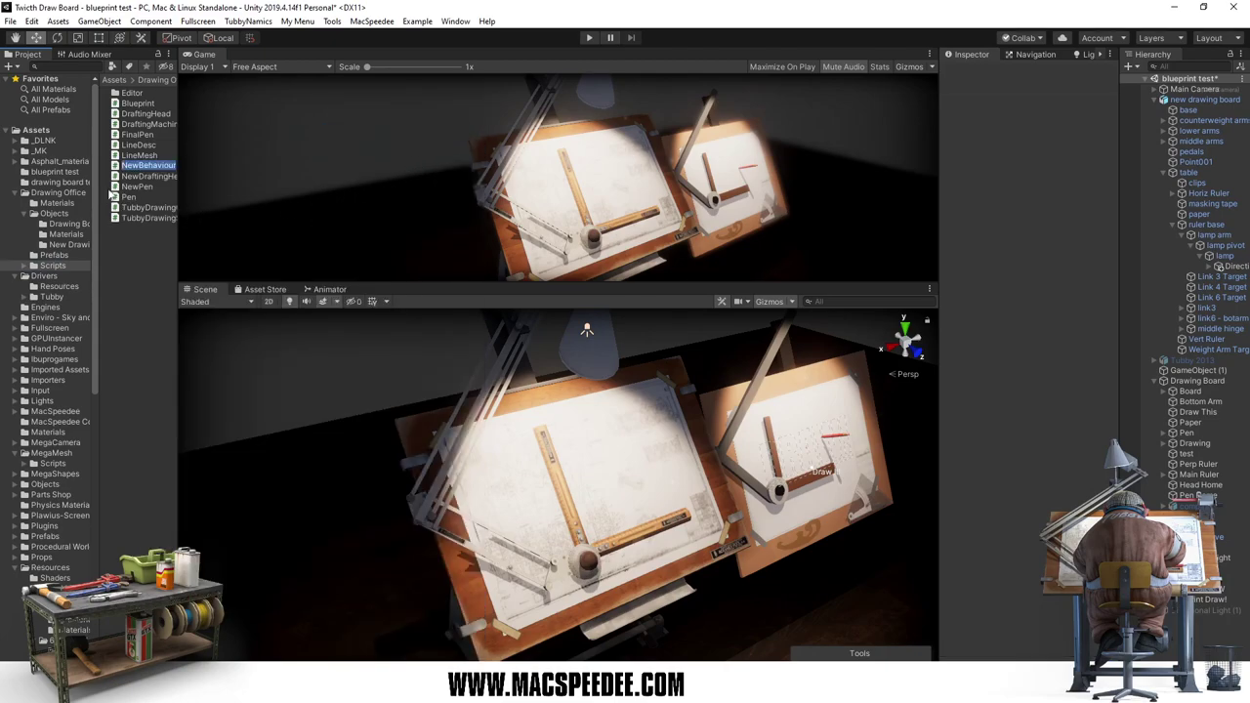
pyautogui.write('N')
pyautogui.write('ab')
pyautogui.press('BackSpace')
pyautogui.press('BackSpace')
pyautogui.press('BackSpace')
pyautogui.write('Machine')
pyautogui.press('Return')
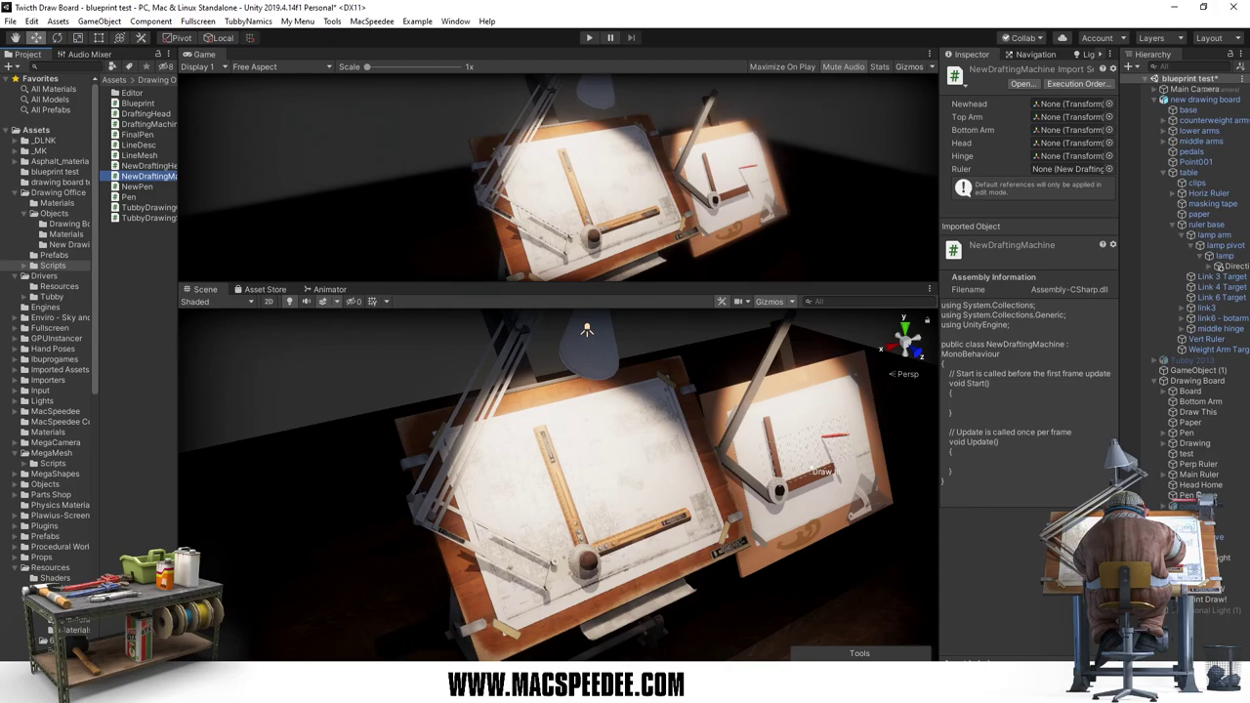
pyautogui.hotkey('alt', 'Tab')
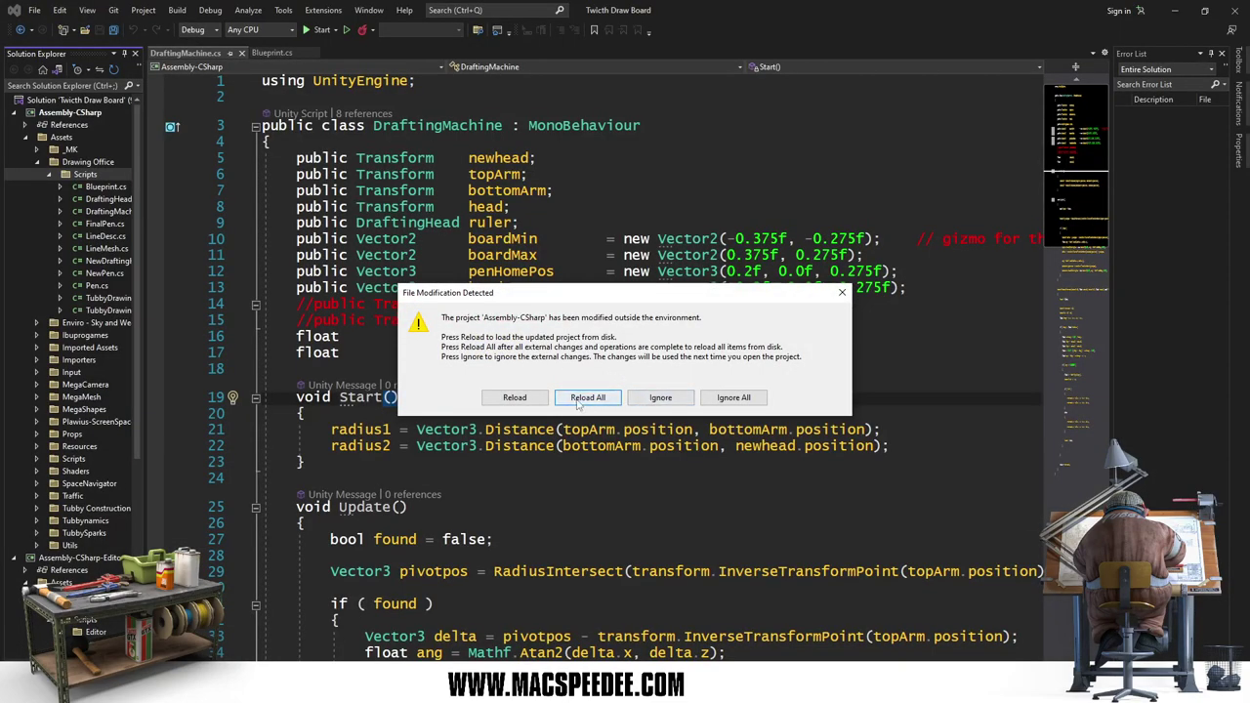
# Step: Reload the project, open NewDraftingMachine.cs and delete the template comments above Start and Update
pyautogui.click(581, 398)
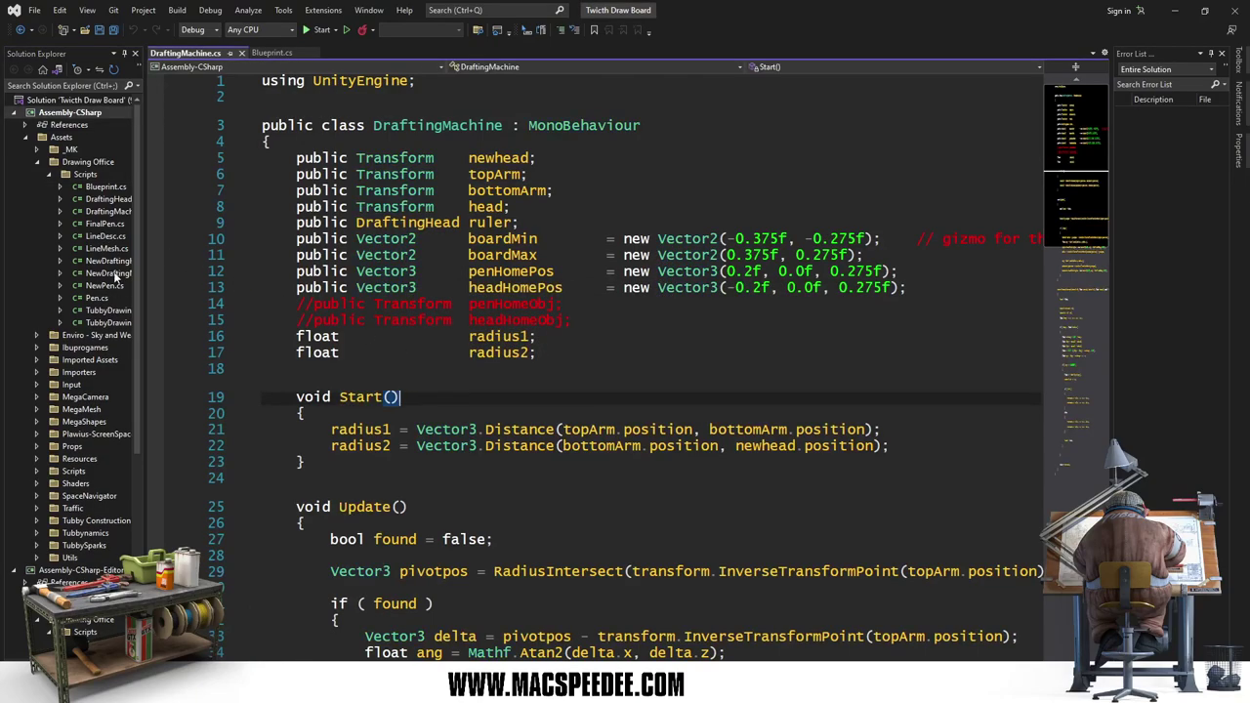
pyautogui.doubleClick(117, 273)
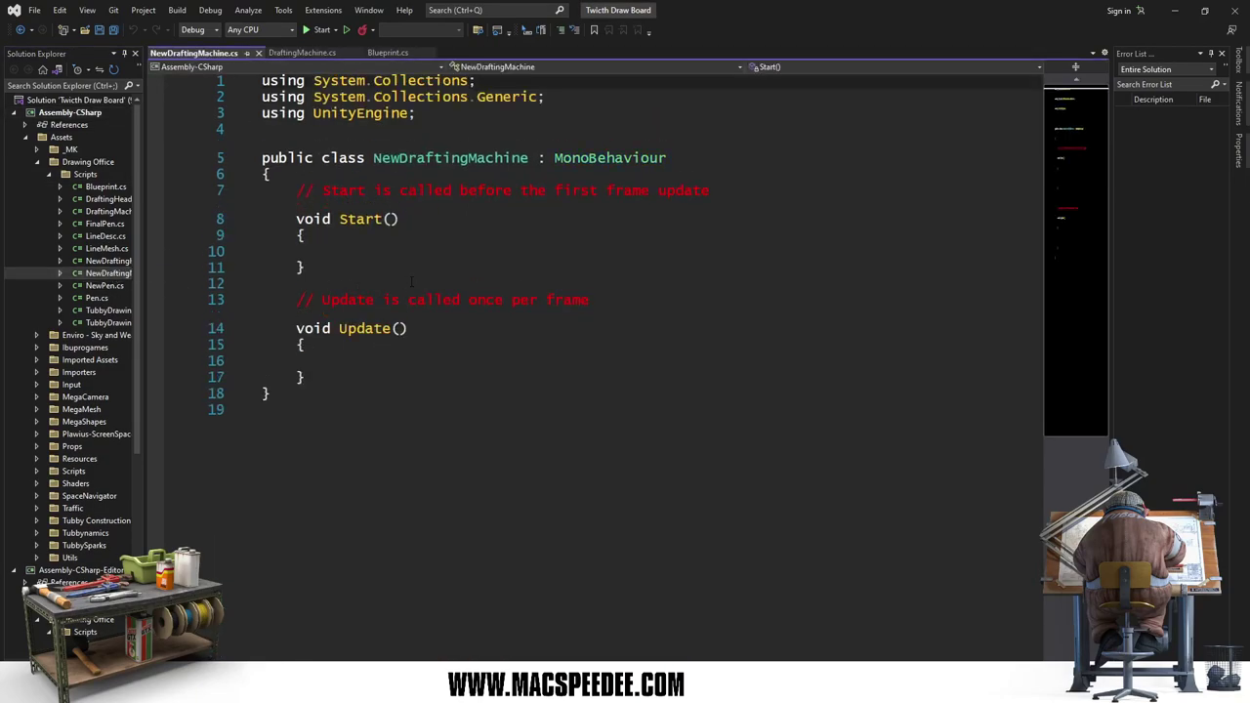
pyautogui.click(460, 158)
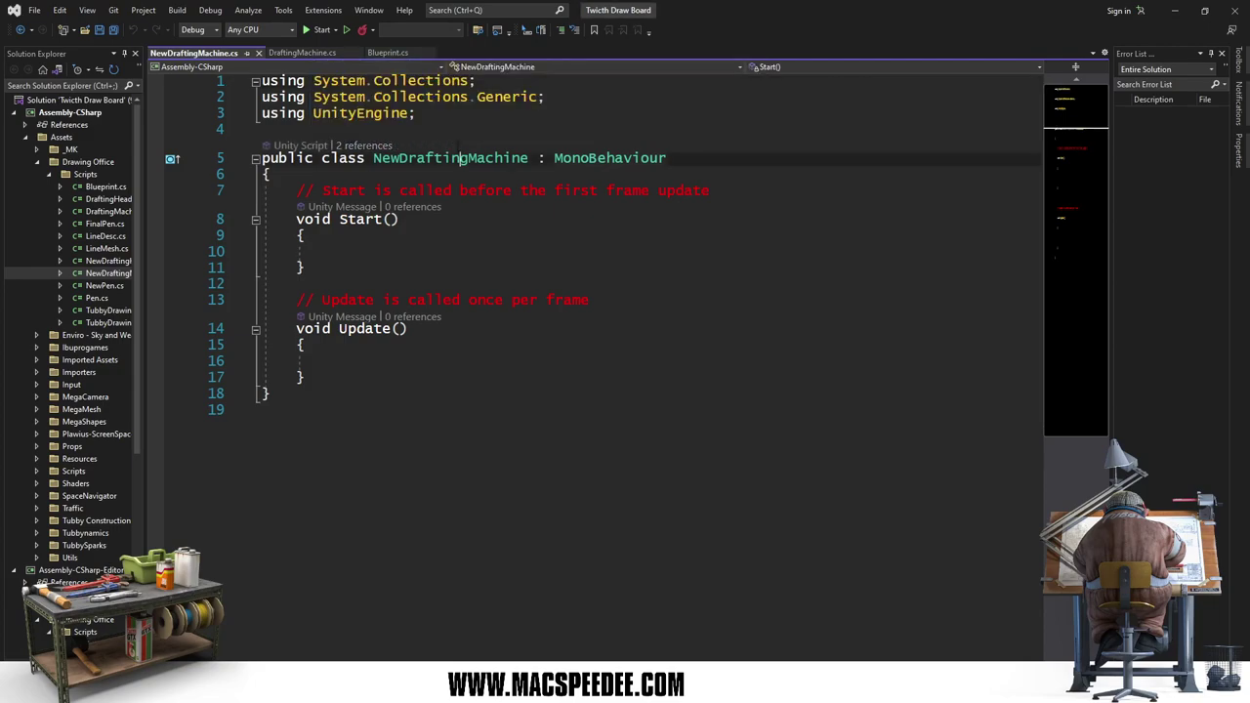
pyautogui.hotkey('ctrl', 'r')
pyautogui.hotkey('ctrl', 'r')
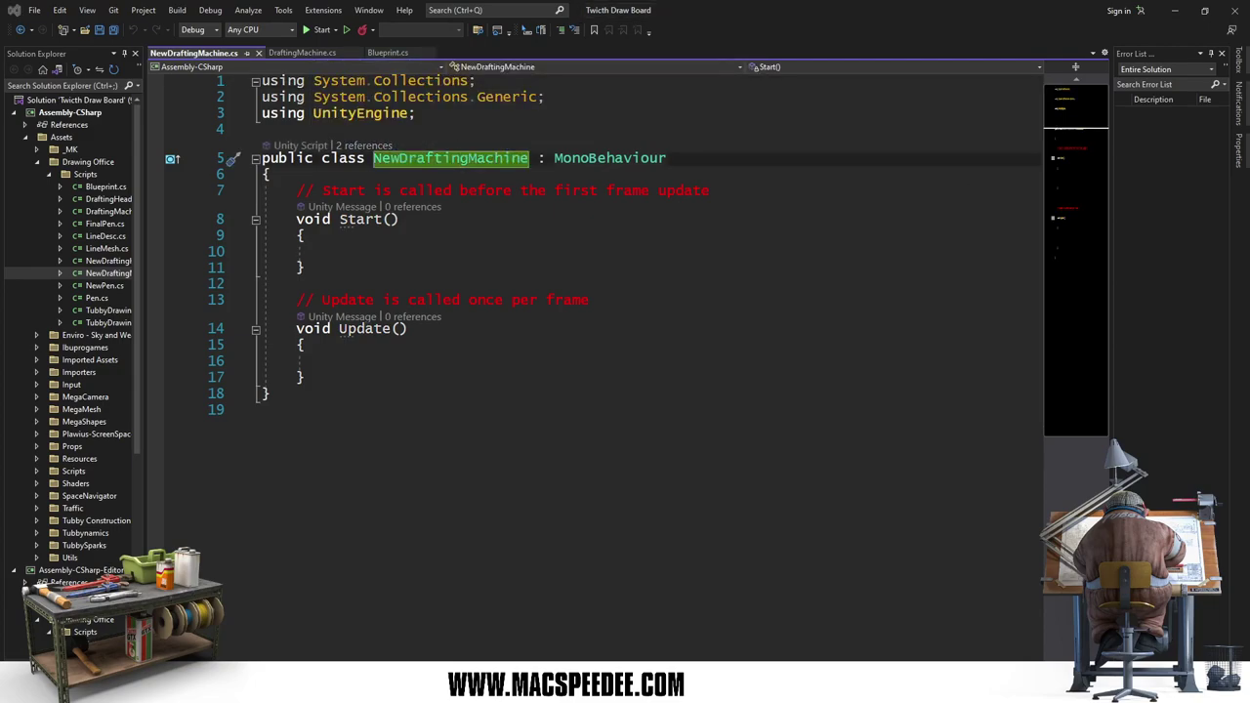
pyautogui.press('Escape')
pyautogui.press('Down')
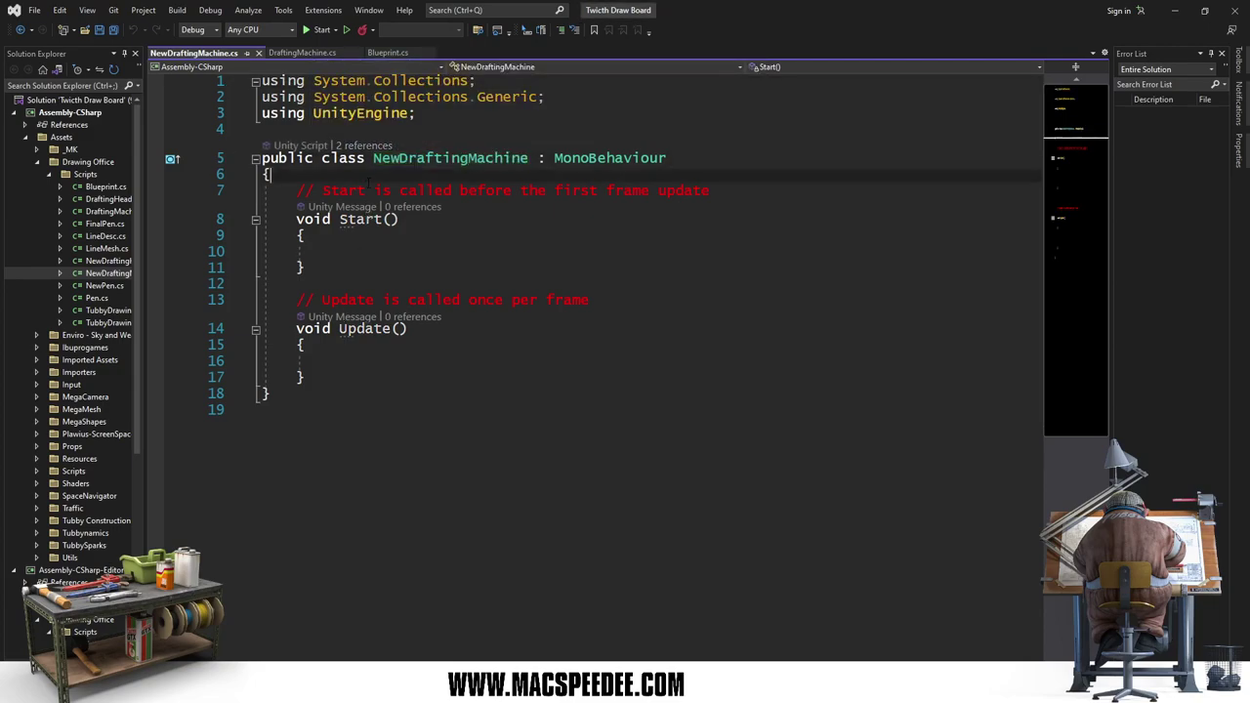
pyautogui.press('Down')
pyautogui.hotkey('ctrl', 'x')
pyautogui.click(376, 283)
pyautogui.hotkey('ctrl', 'x')
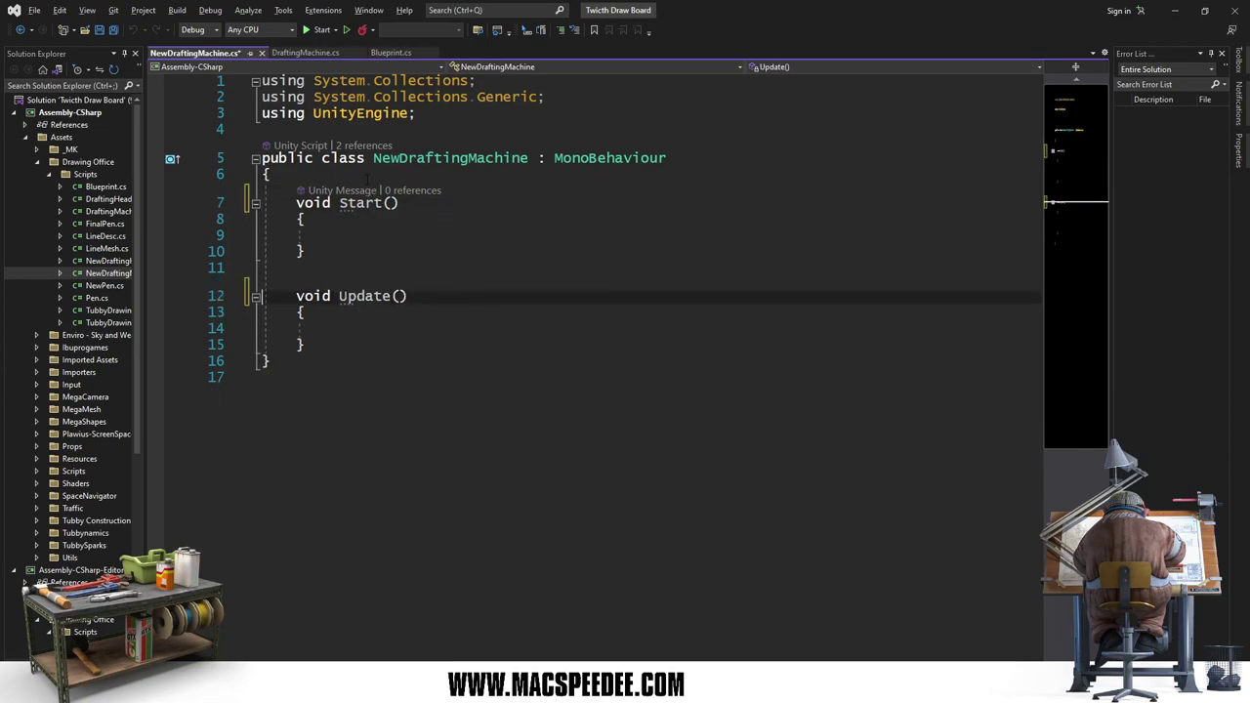
pyautogui.click(367, 176)
# Step: Declare public Transform fields newhead, topArm and botArm, then save the script
pyautogui.press('Return')
pyautogui.press('Return')
pyautogui.press('Up')
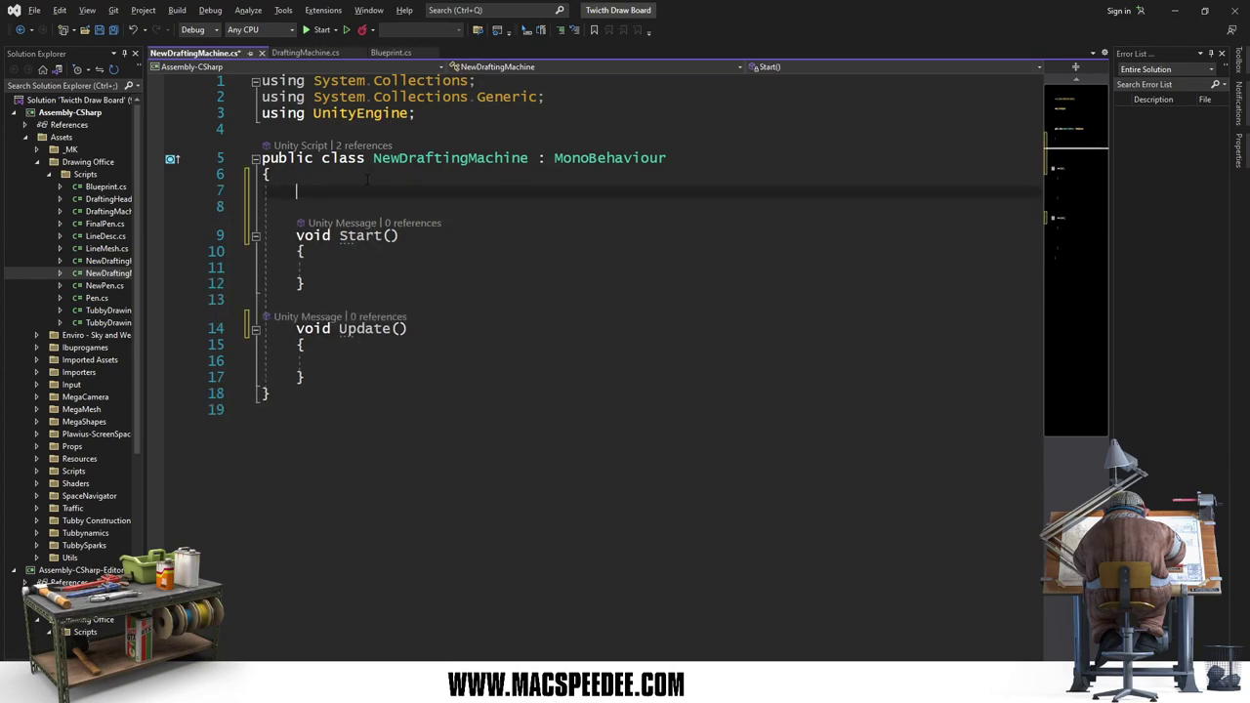
pyautogui.write('p')
pyautogui.write('bulic')
pyautogui.press('BackSpace')
pyautogui.press('BackSpace')
pyautogui.press('BackSpace')
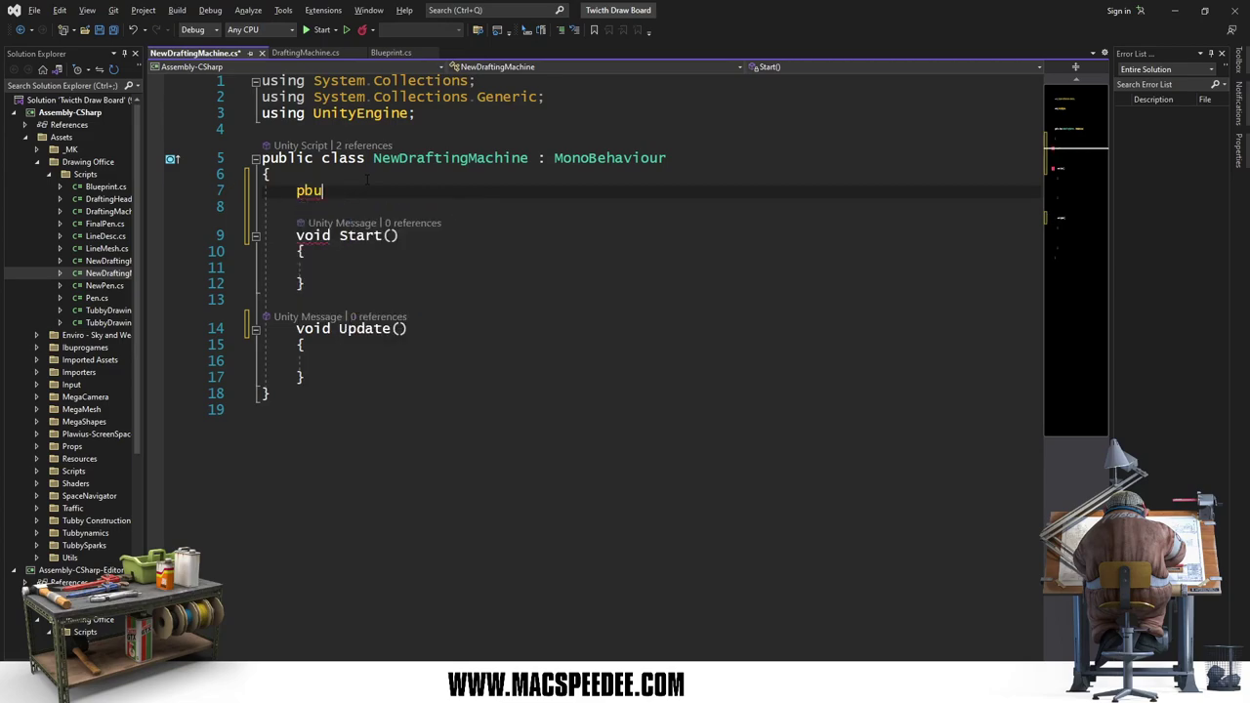
pyautogui.press('BackSpace')
pyautogui.press('BackSpace')
pyautogui.write('ublic ')
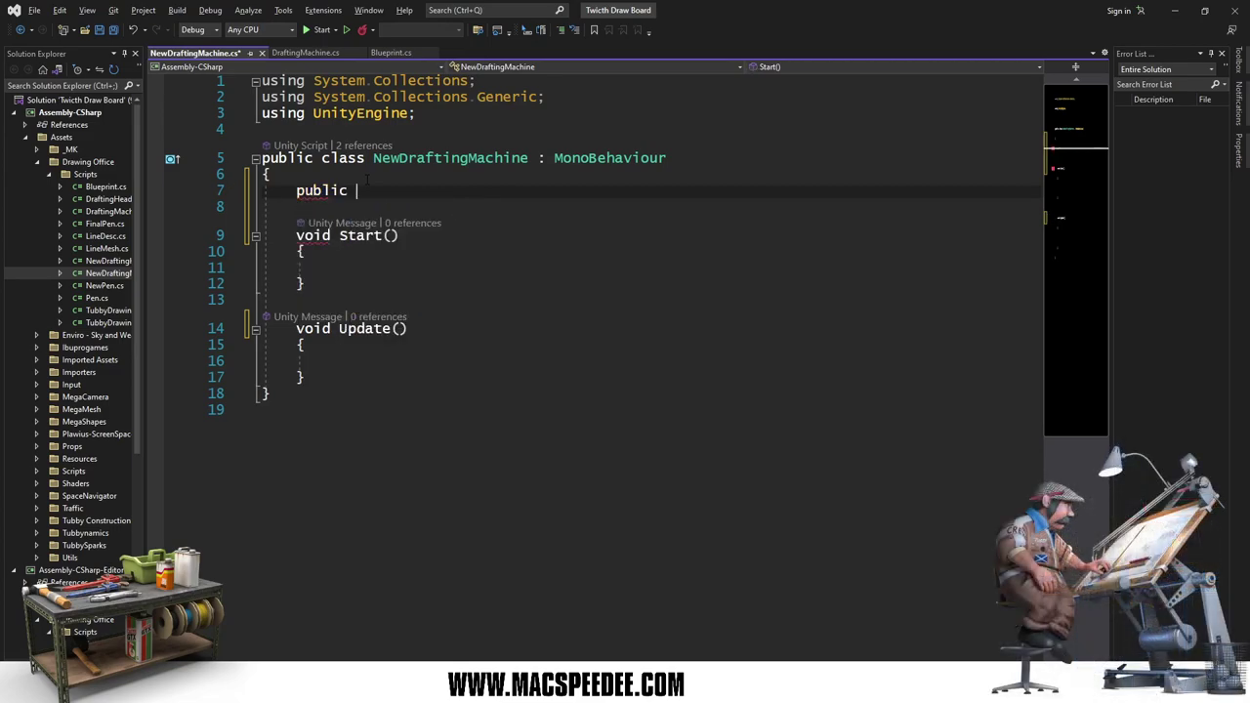
pyautogui.write('Transform ')
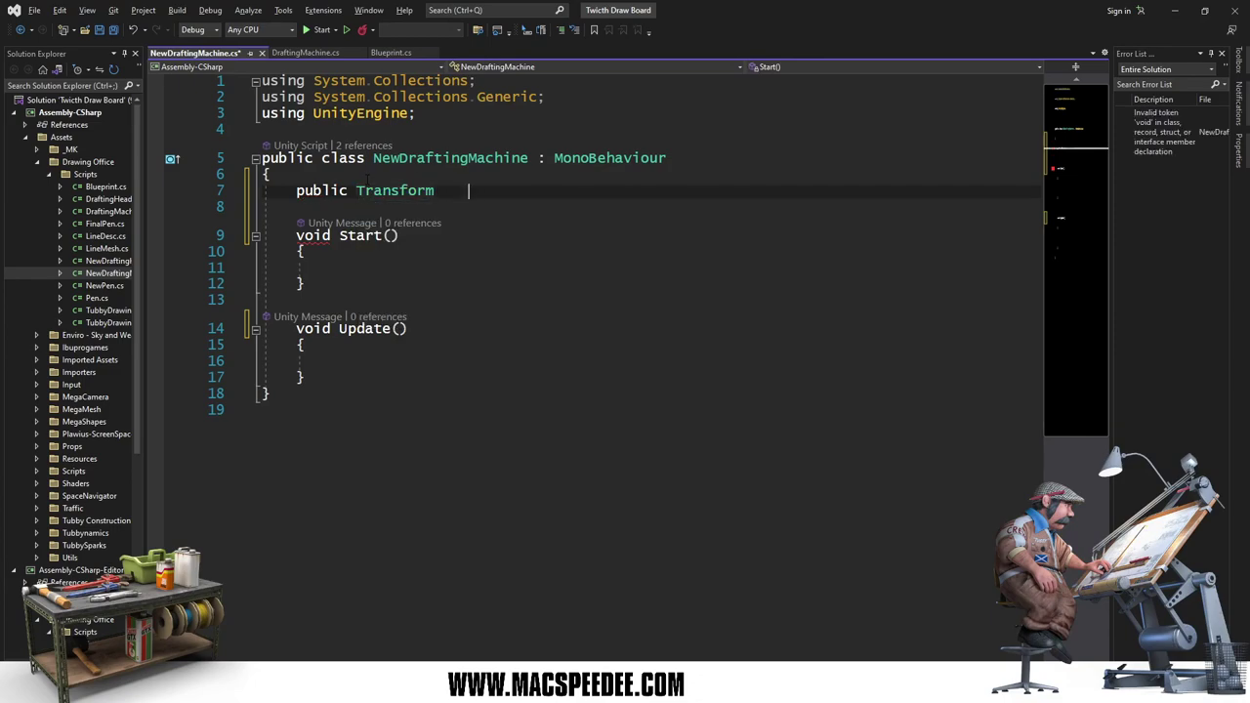
pyautogui.write('   new')
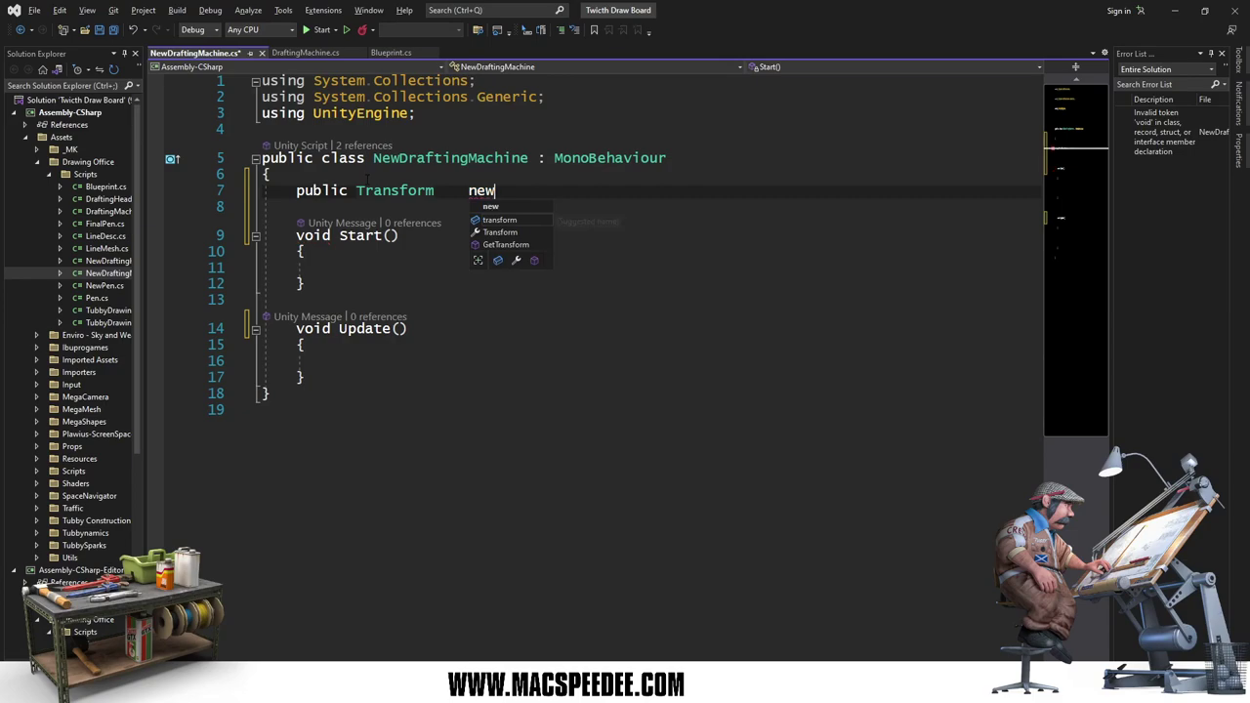
pyautogui.write('head;')
pyautogui.press('Return')
pyautogui.write('pub')
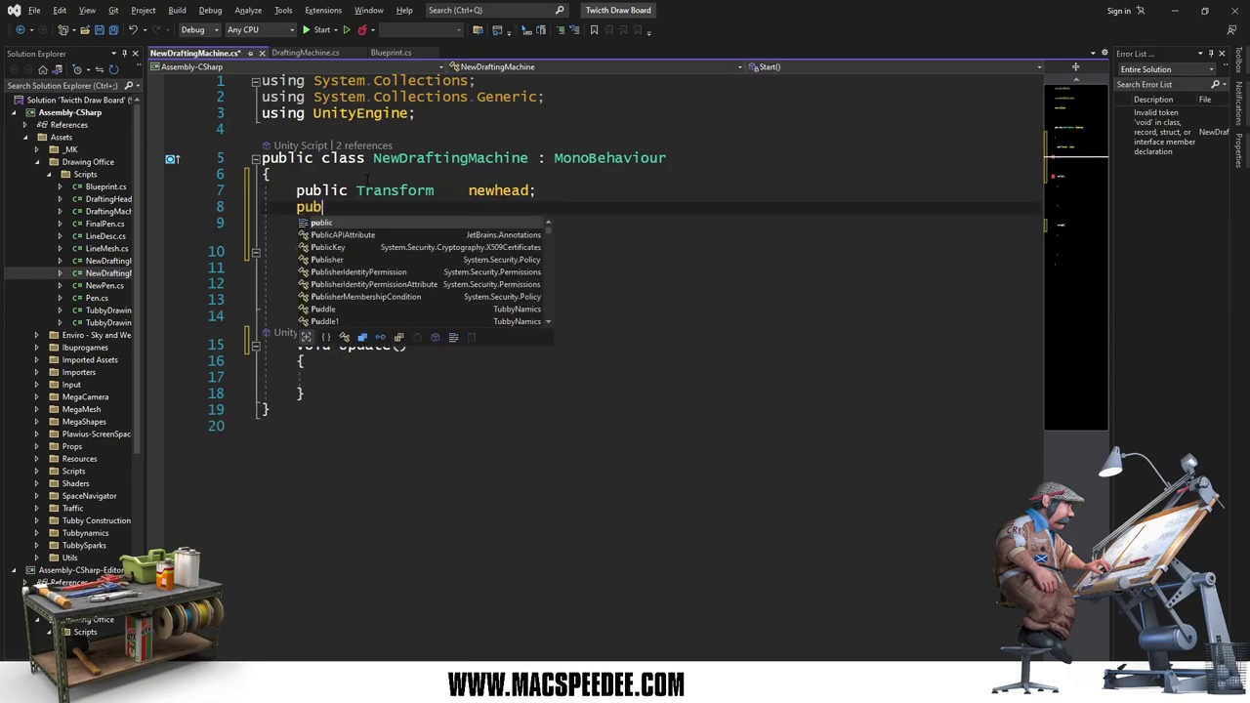
pyautogui.write('lic Transfor')
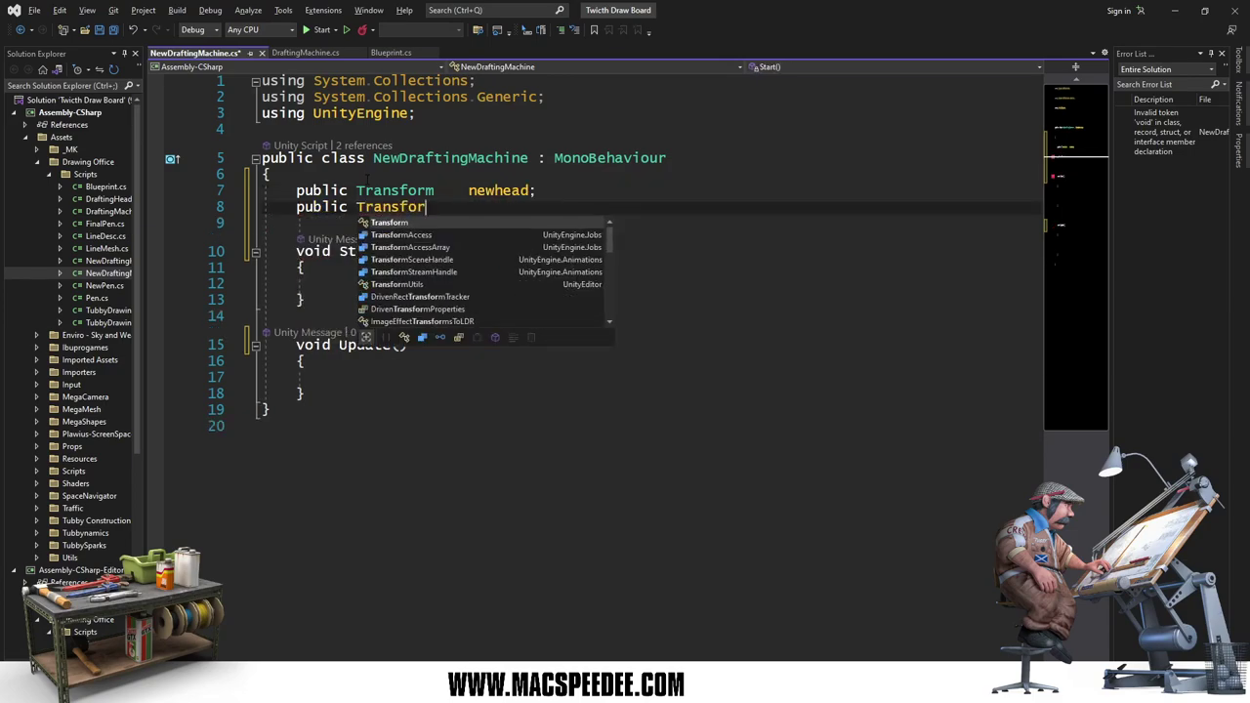
pyautogui.write('m    ')
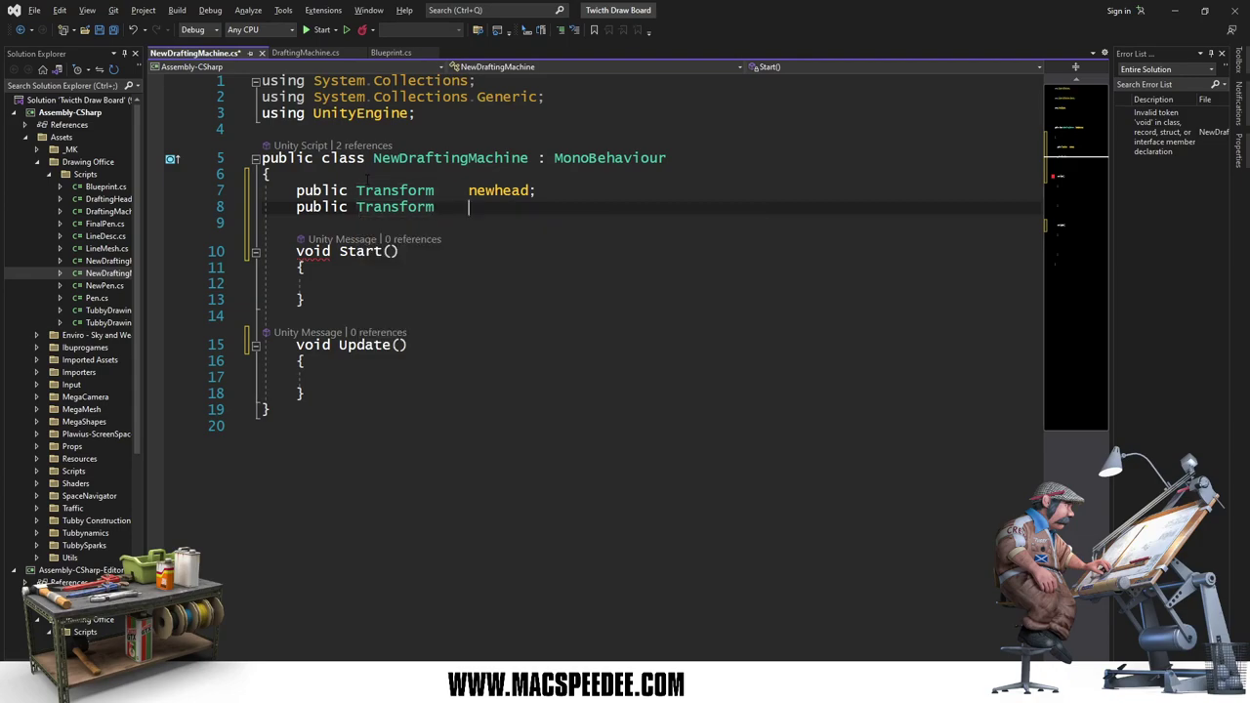
pyautogui.write('topArm')
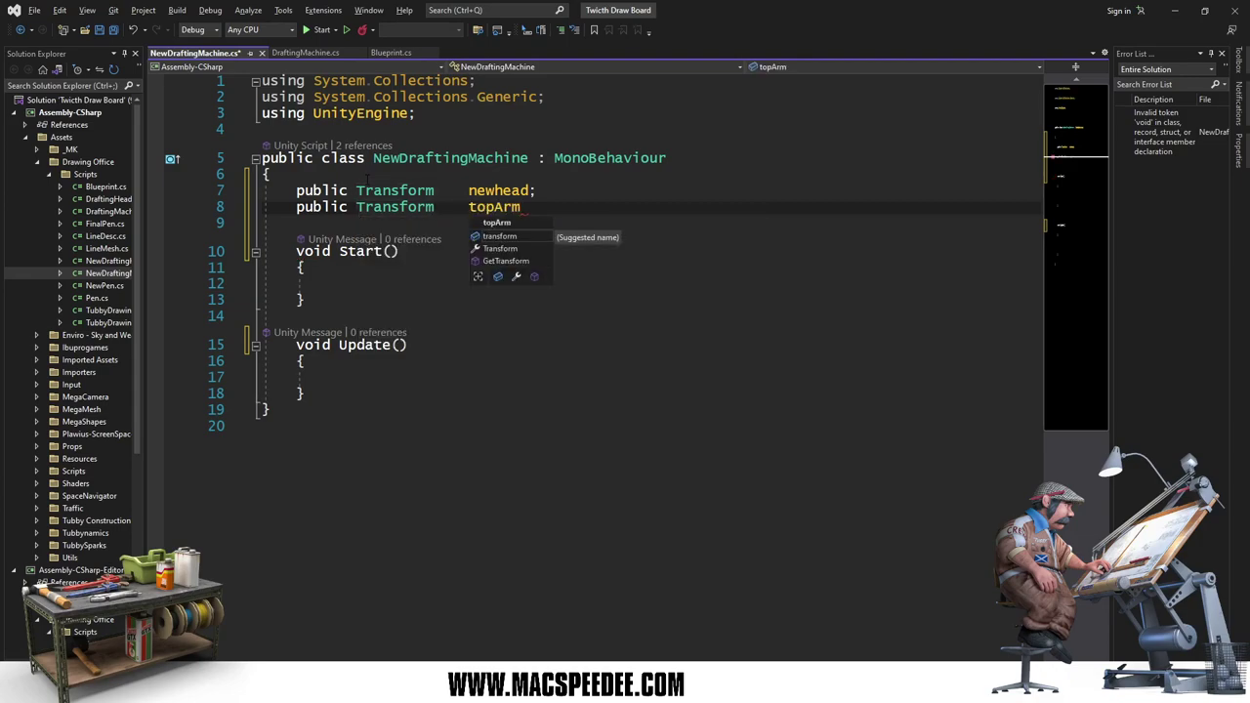
pyautogui.write(';')
pyautogui.press('Return')
pyautogui.write('public ')
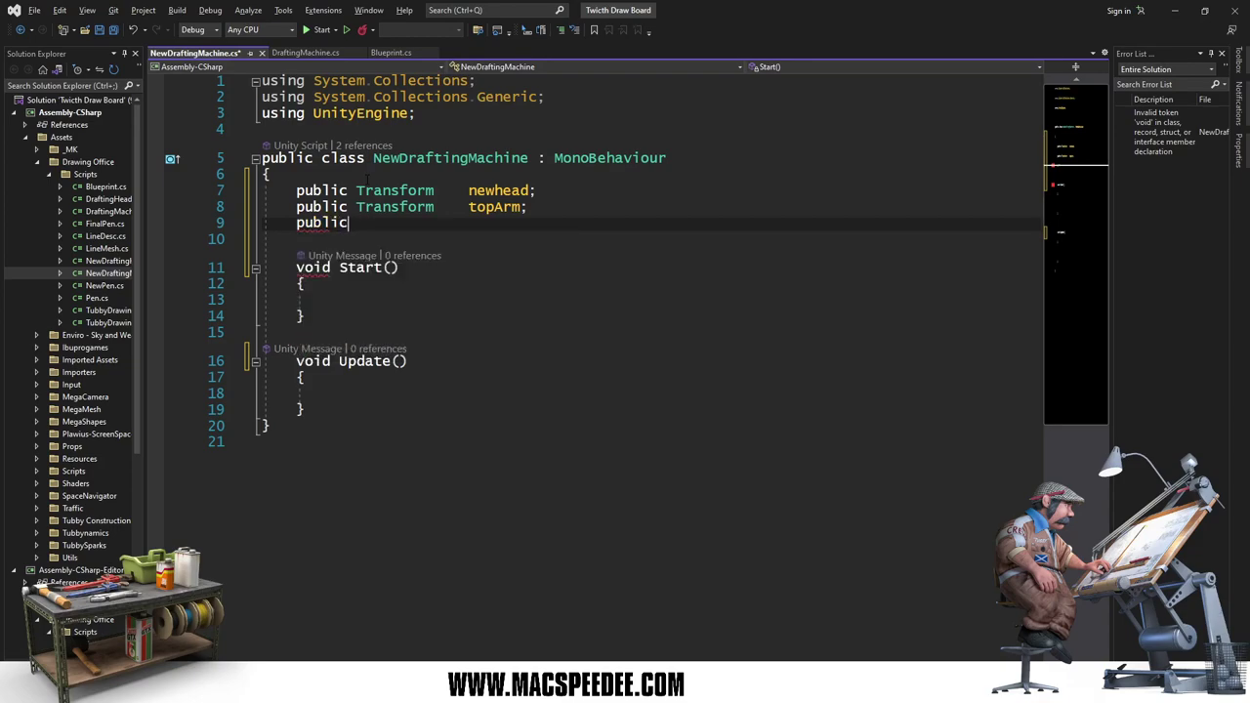
pyautogui.write('Transfor')
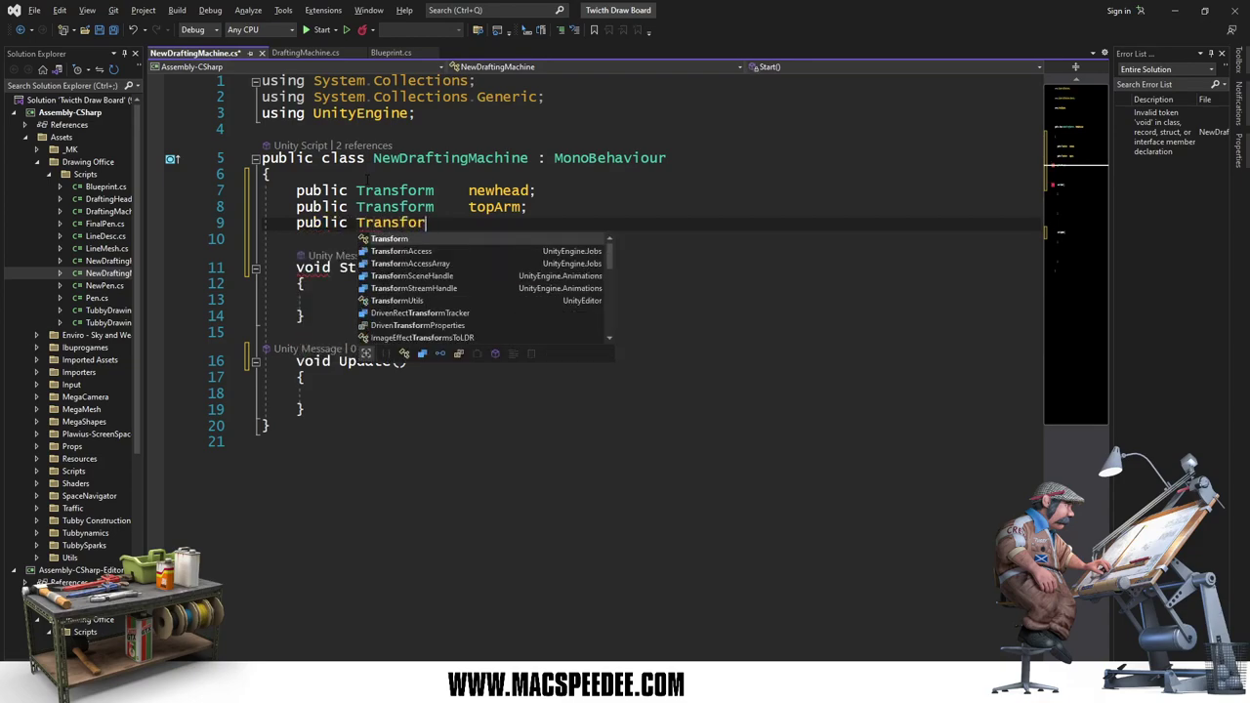
pyautogui.press('Tab')
pyautogui.write('botA')
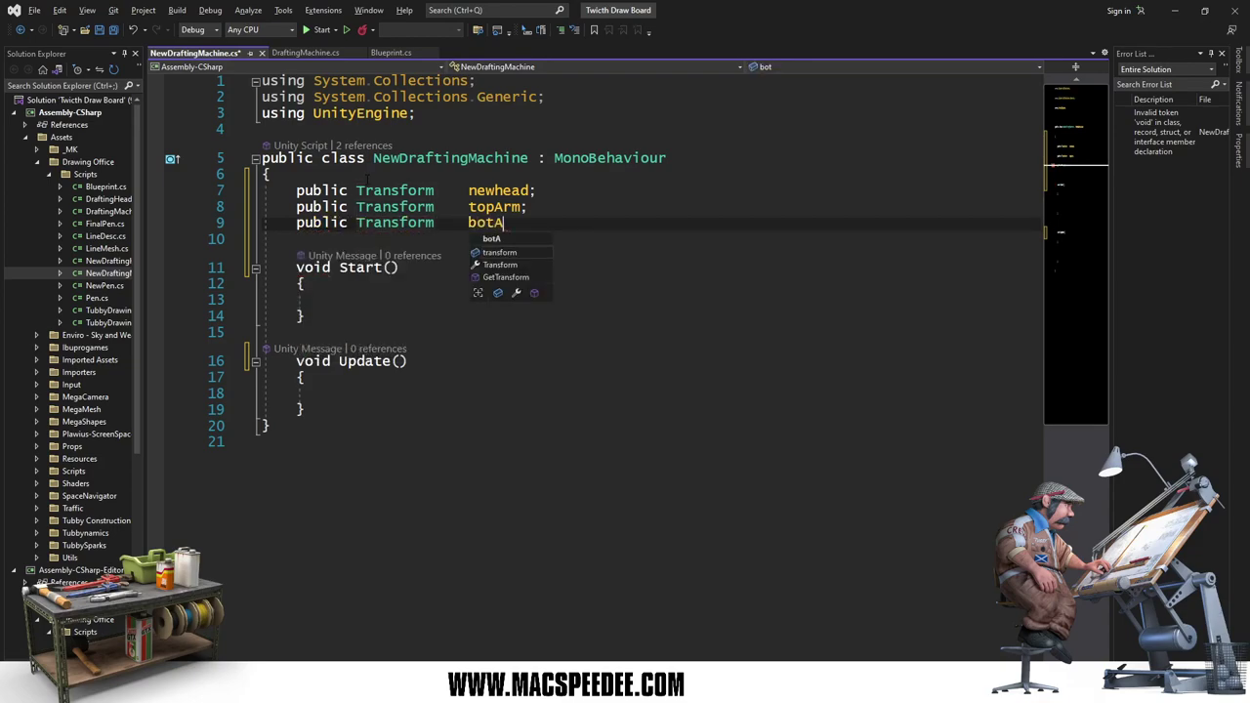
pyautogui.write('rm;')
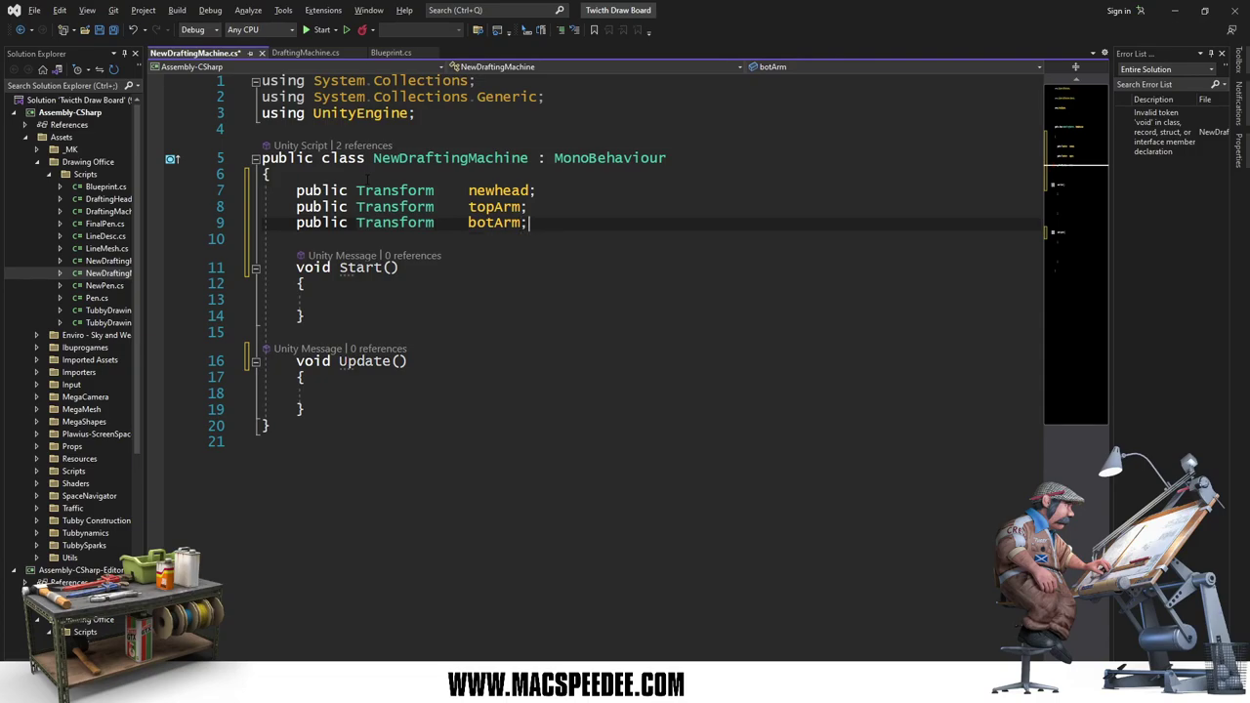
pyautogui.hotkey('ctrl', 's')
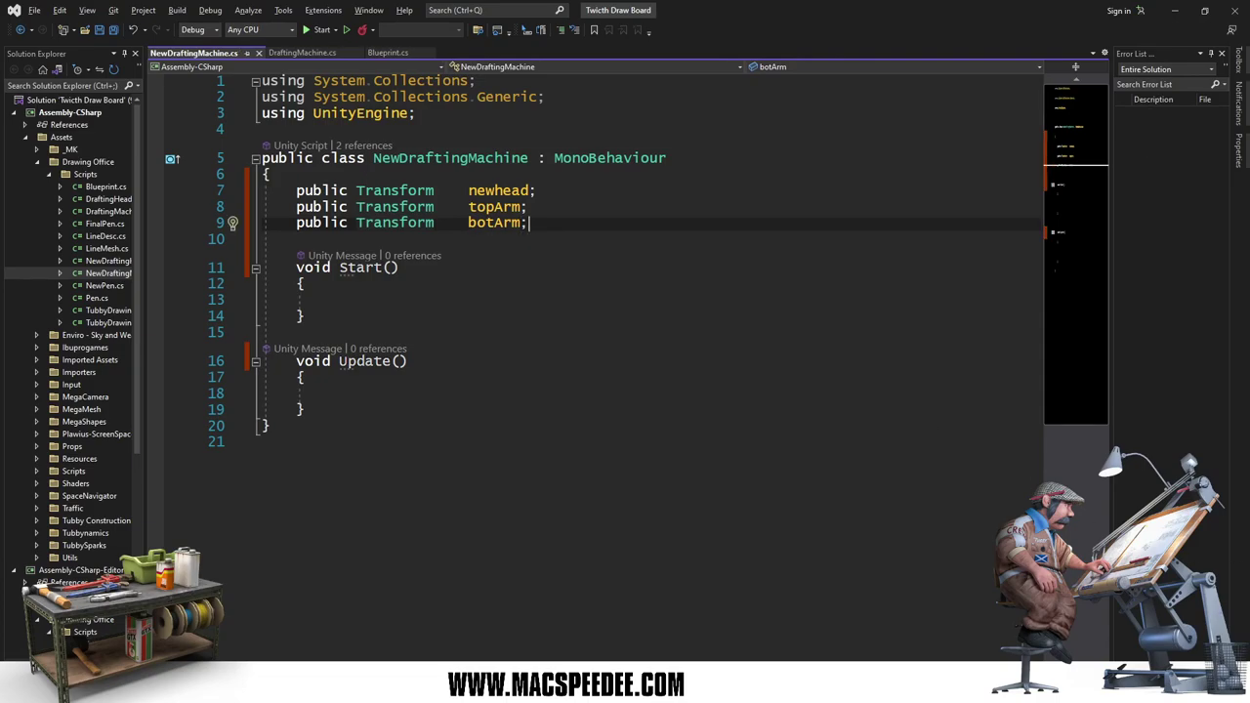
pyautogui.hotkey('alt', 'Tab')
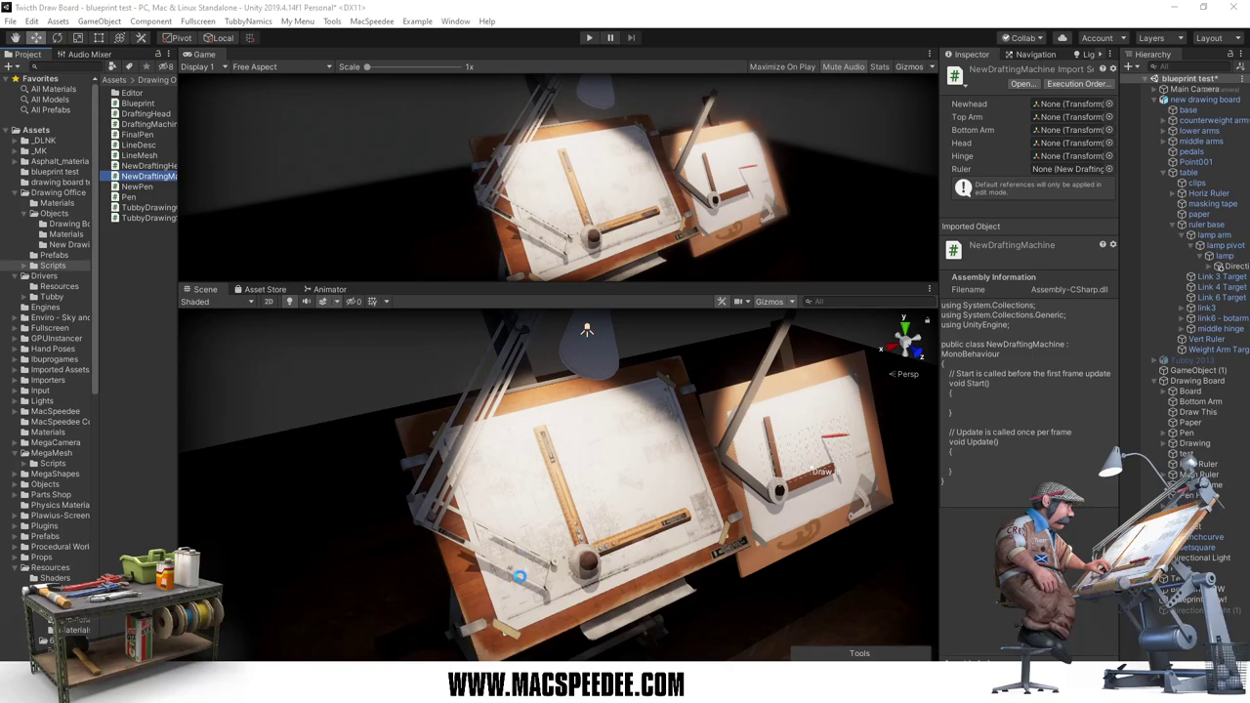
pyautogui.click(465, 550)
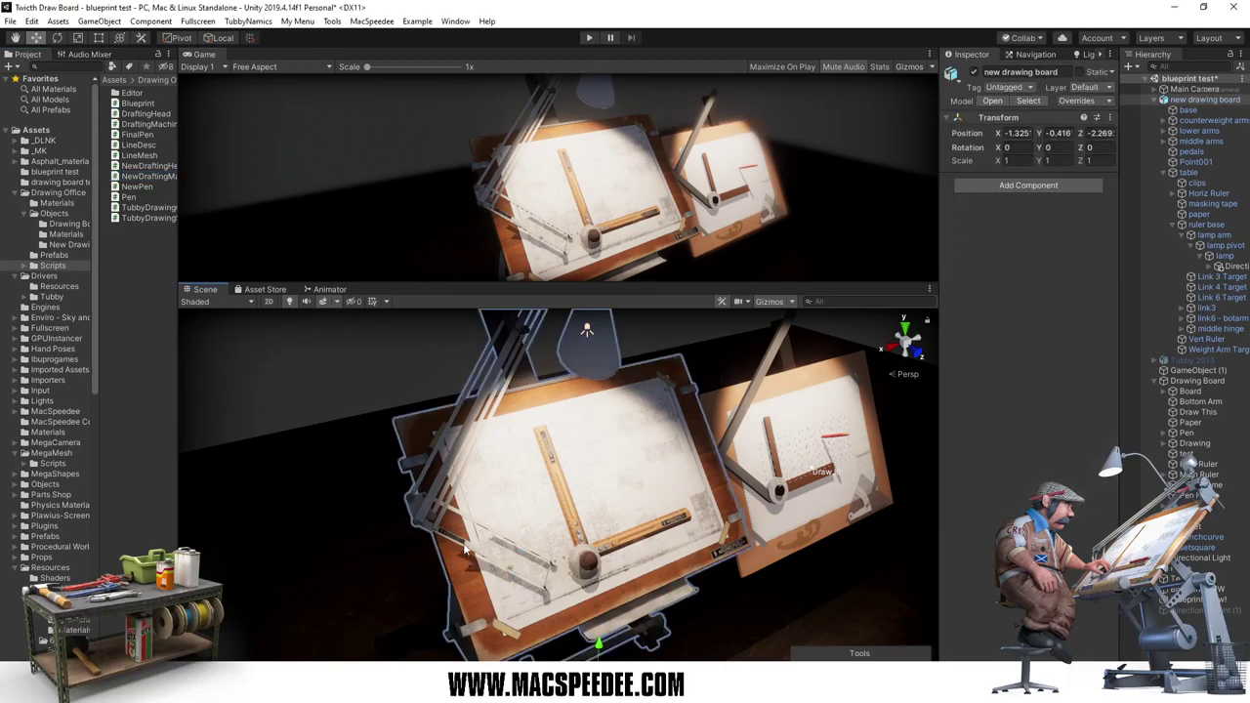
pyautogui.click(449, 424)
pyautogui.click(465, 433)
pyautogui.click(465, 401)
pyautogui.click(466, 401)
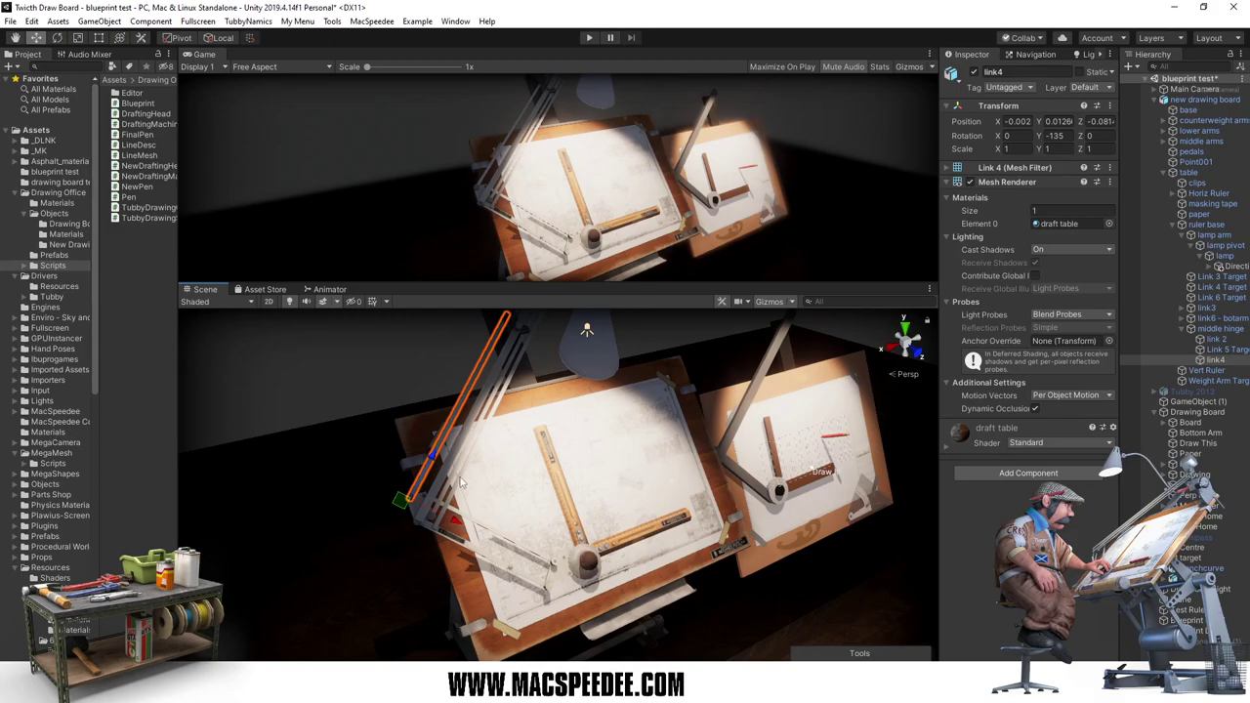
pyautogui.click(571, 571)
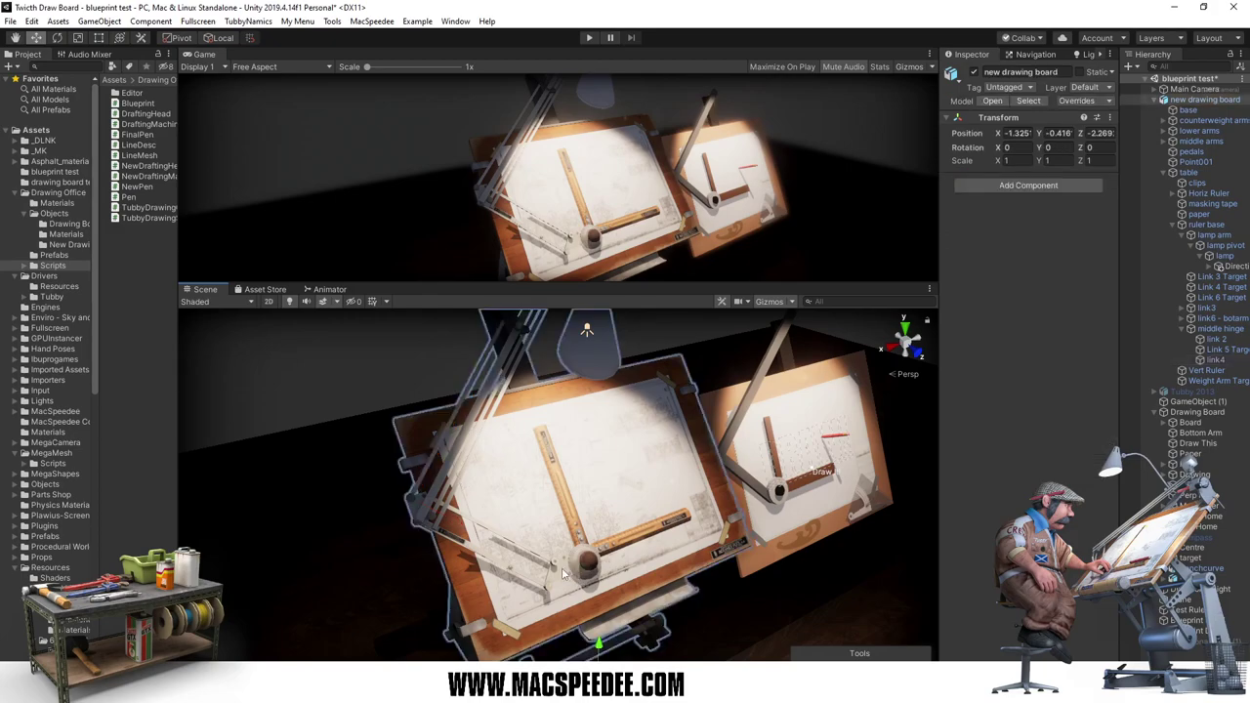
pyautogui.click(561, 568)
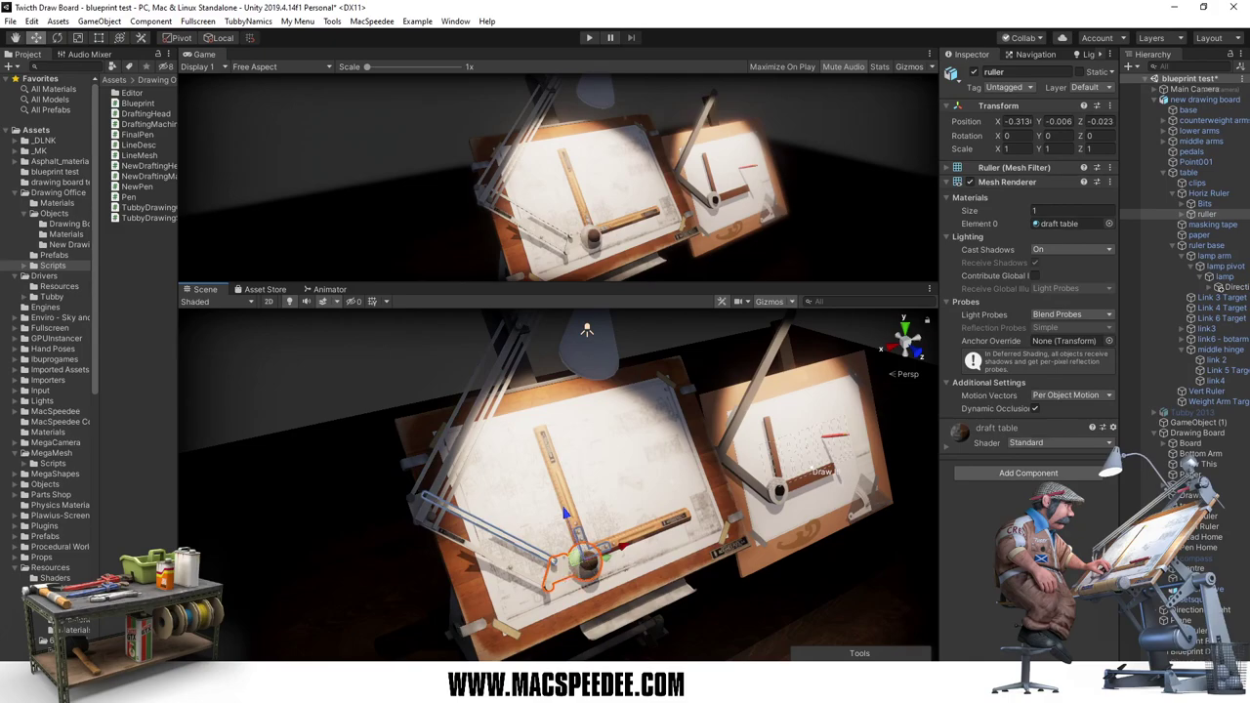
pyautogui.hotkey('alt', 'Tab')
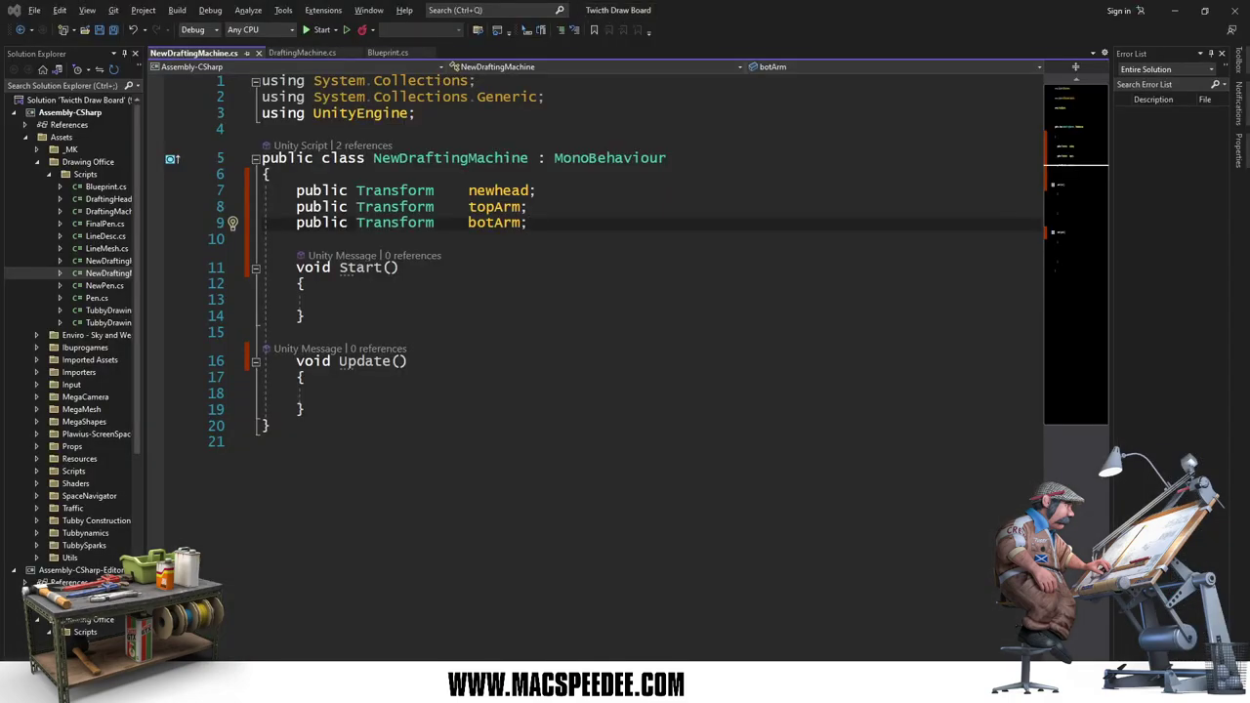
# Step: Add a public Transform head field below botArm
pyautogui.click(553, 224)
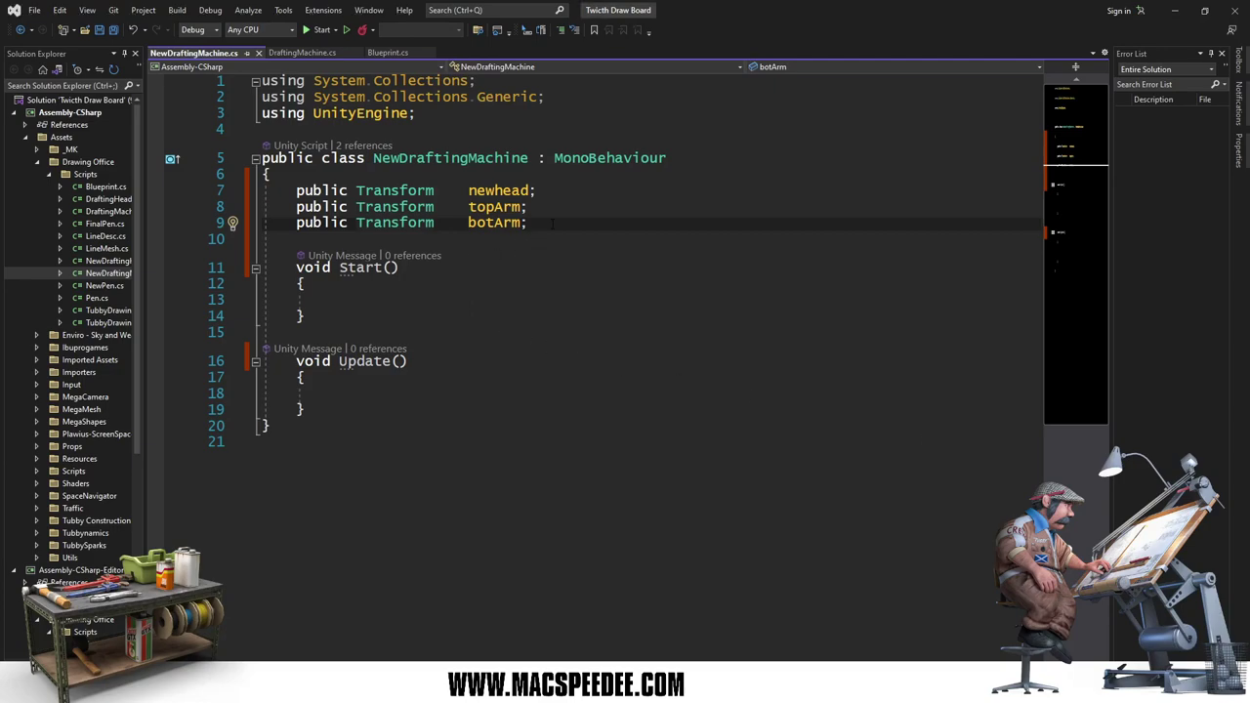
pyautogui.press('Return')
pyautogui.write('pub')
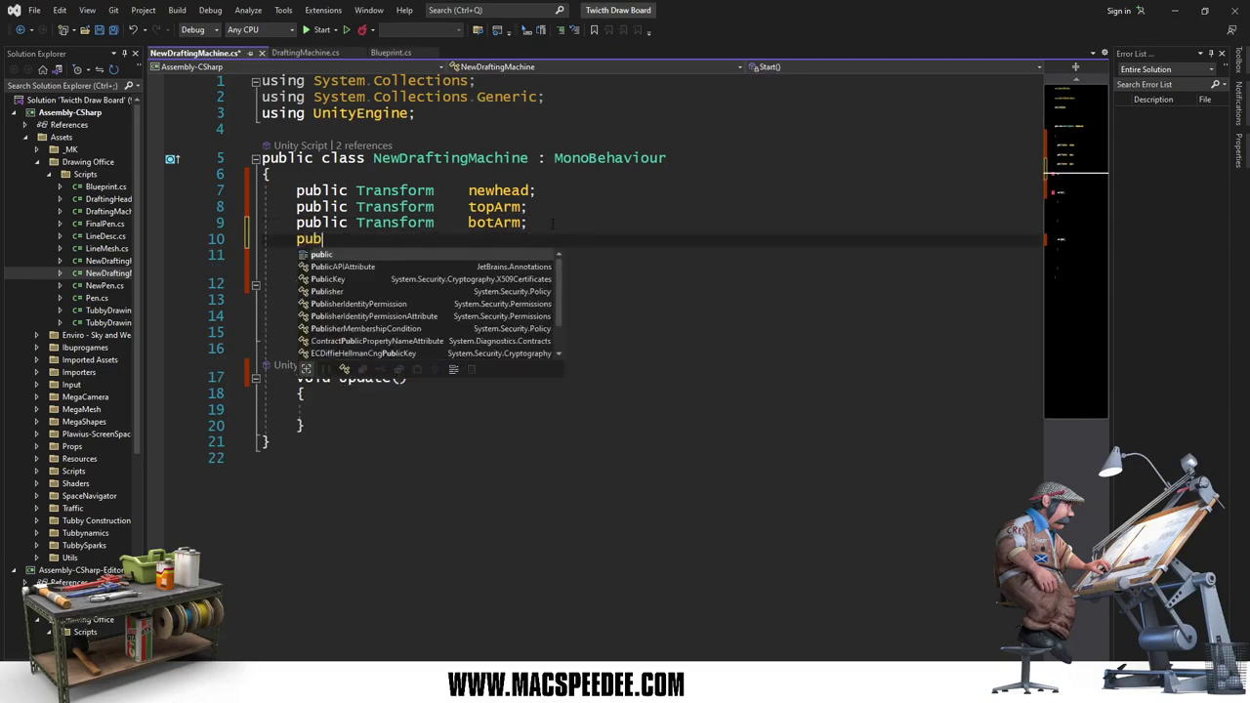
pyautogui.write('lic Transf')
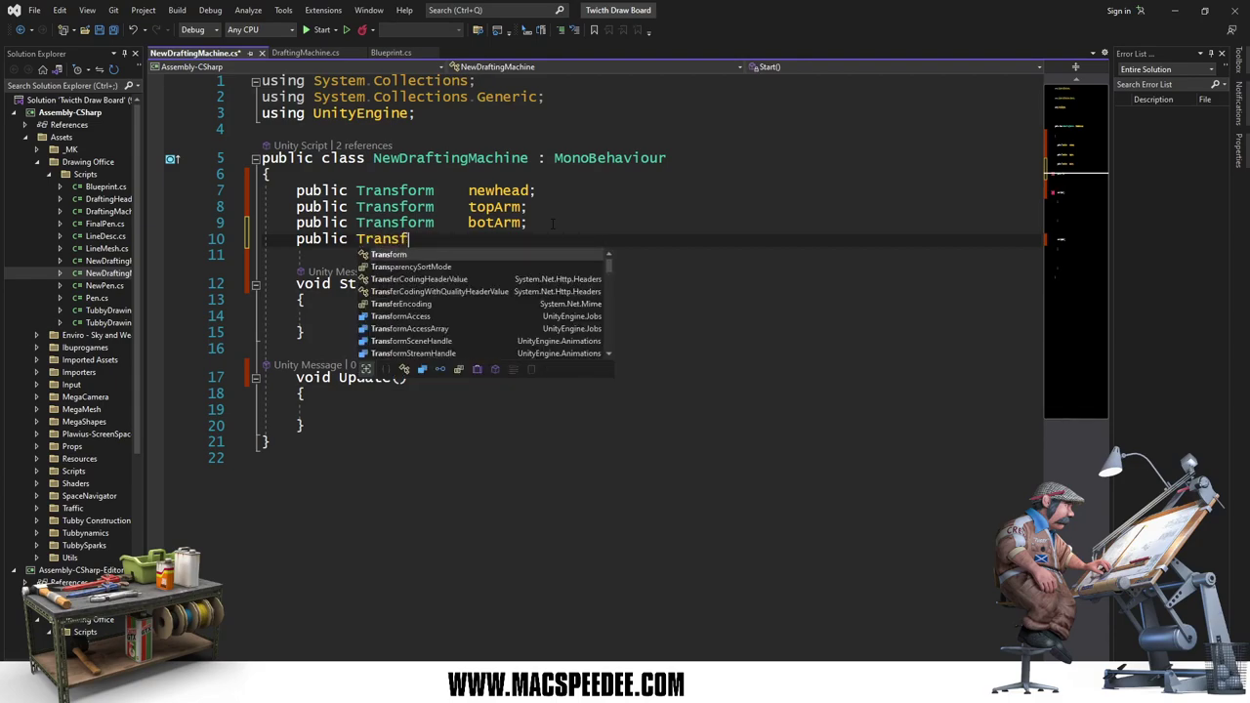
pyautogui.write('orm')
pyautogui.press('Tab')
pyautogui.press('Tab')
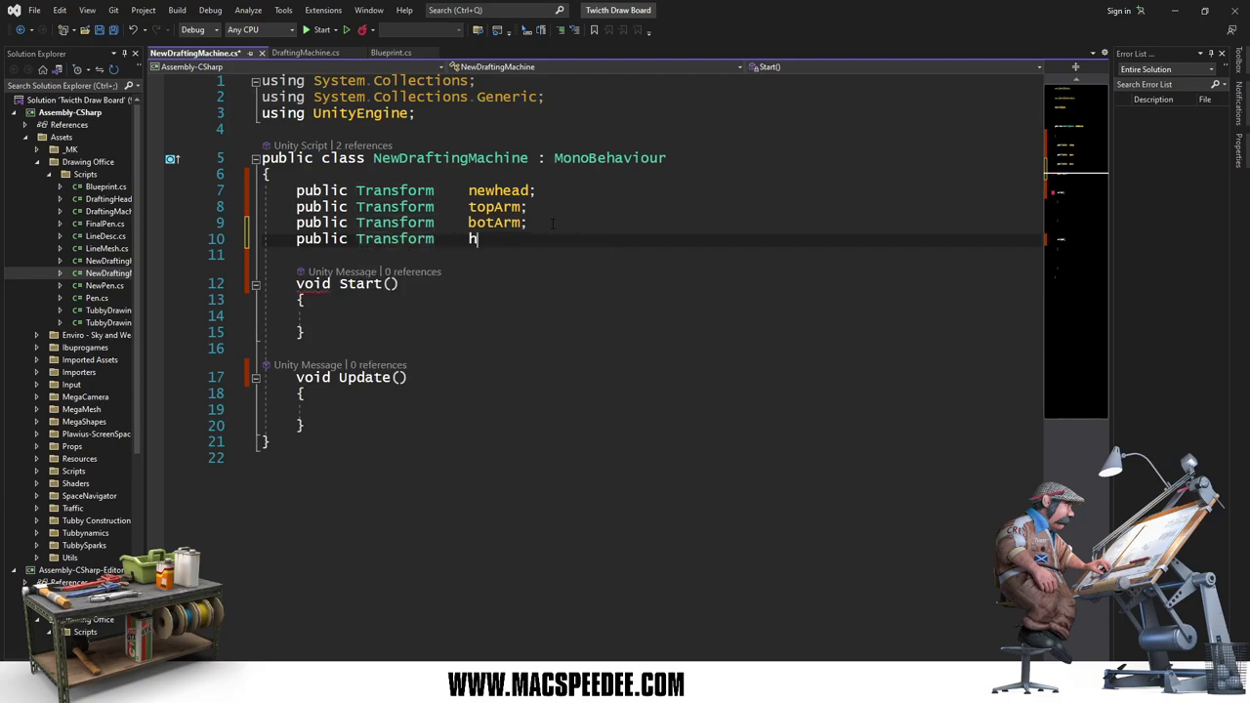
pyautogui.write('ead;')
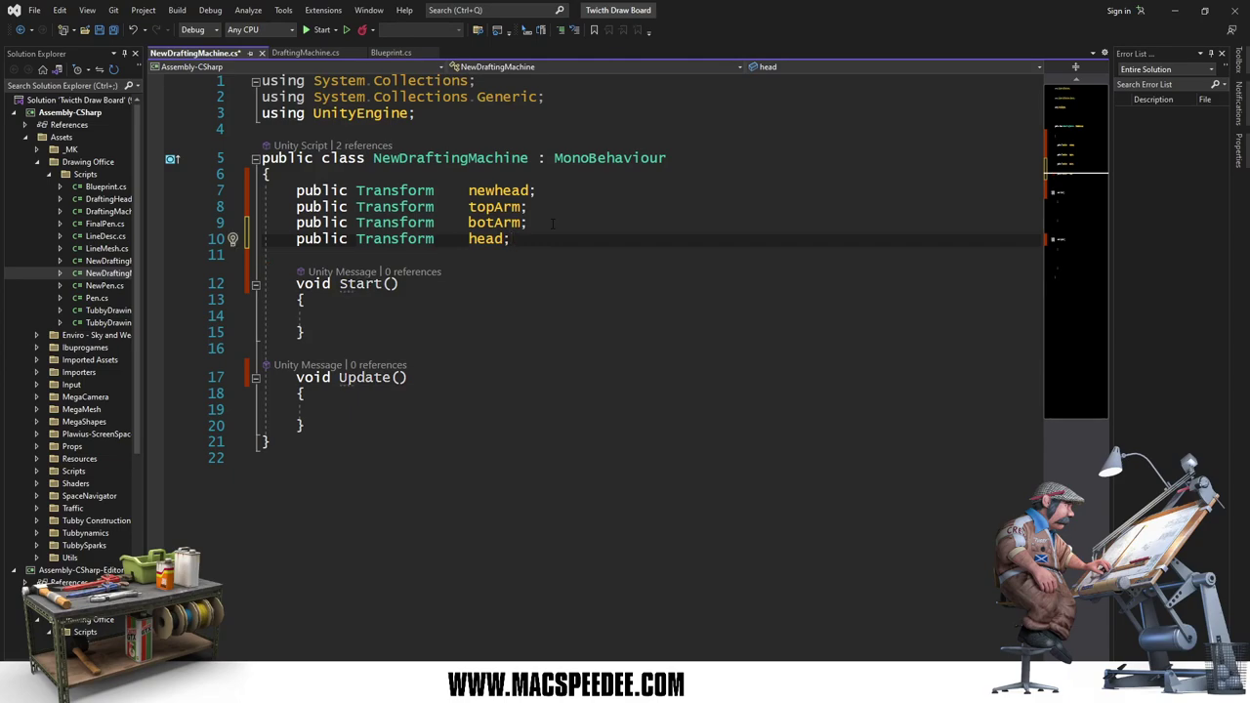
# Step: Declare float fields radius1 and radius2 above the Start method
pyautogui.press('Down')
pyautogui.press('Down')
pyautogui.press('Down')
pyautogui.press('Down')
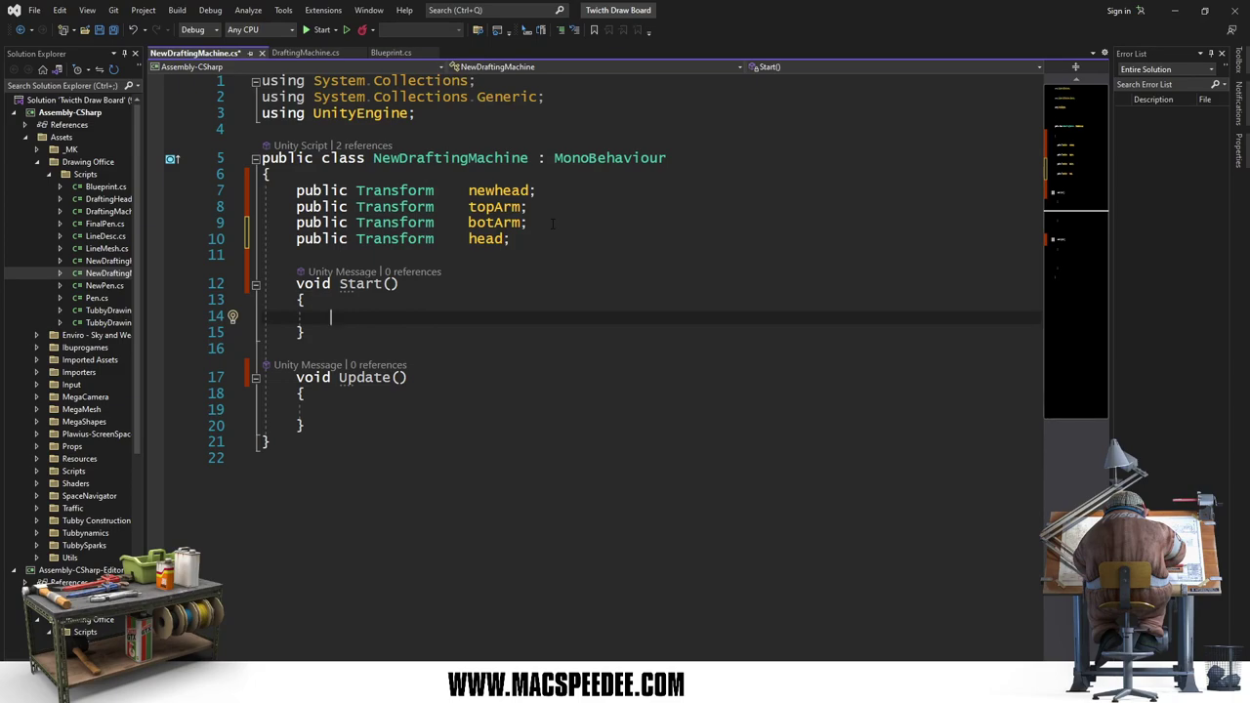
pyautogui.press('Up')
pyautogui.press('Up')
pyautogui.press('Up')
pyautogui.press('Return')
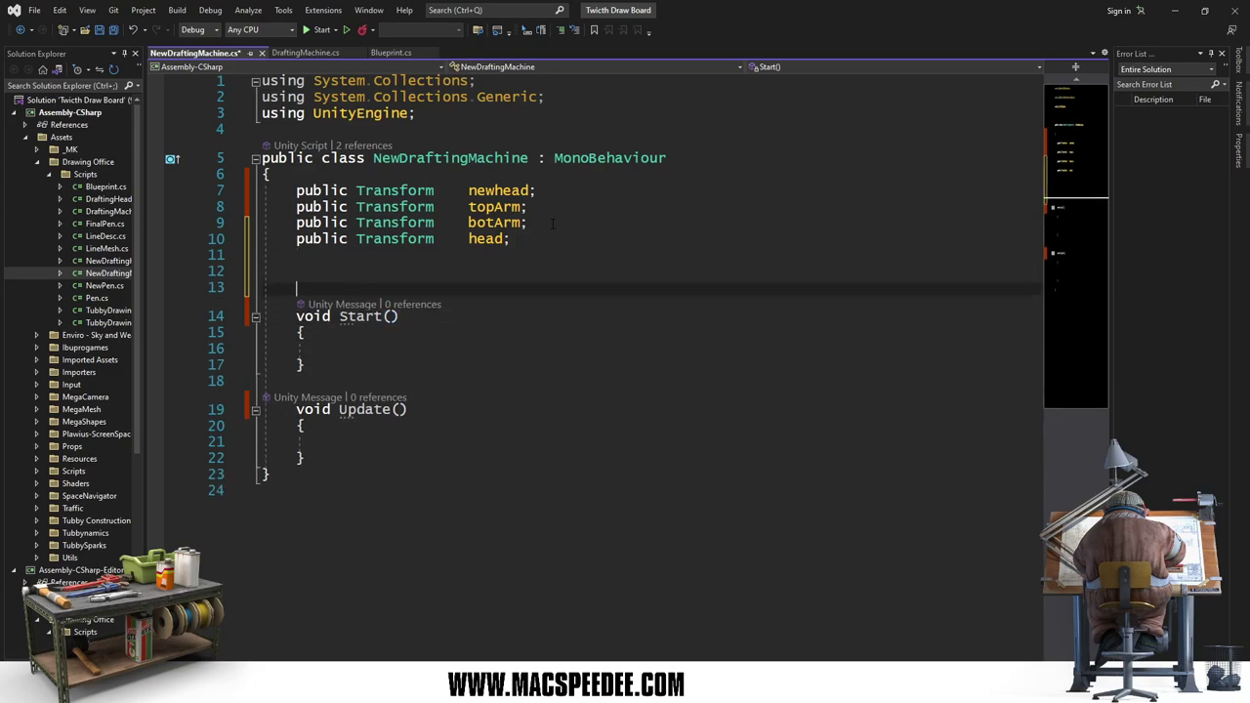
pyautogui.press('Return')
pyautogui.press('Up')
pyautogui.write('float rad')
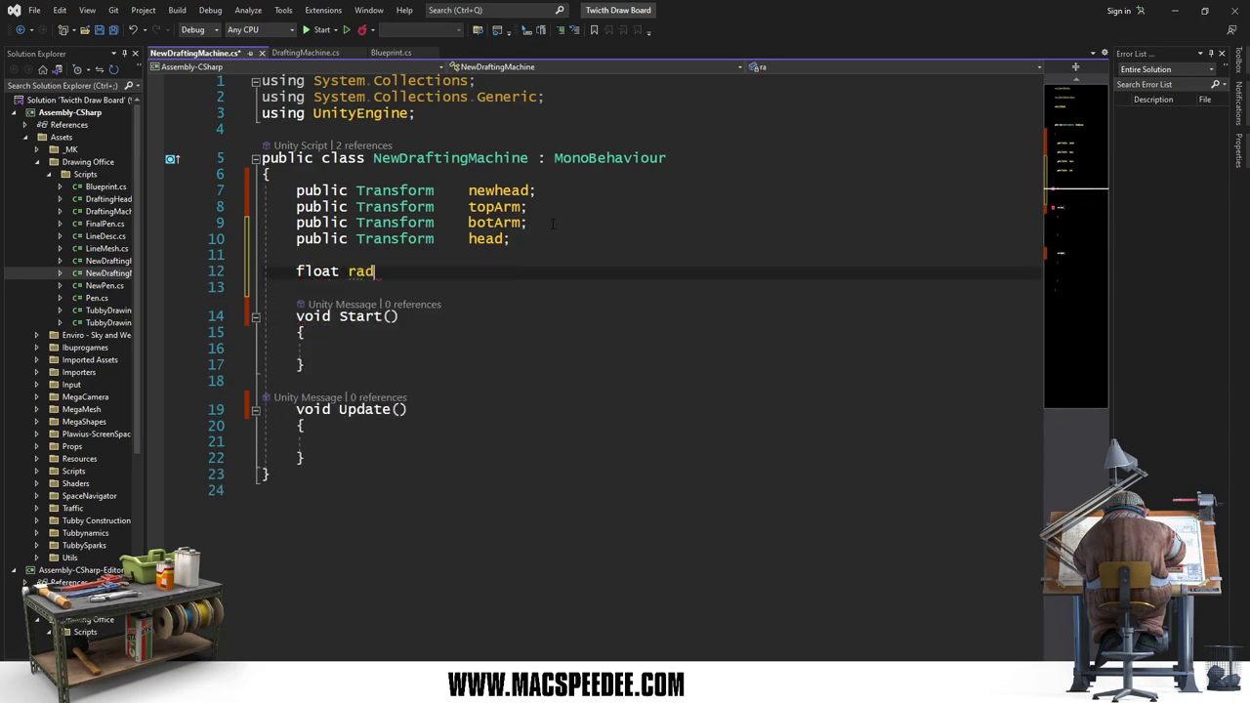
pyautogui.write('ius1;')
pyautogui.press('Return')
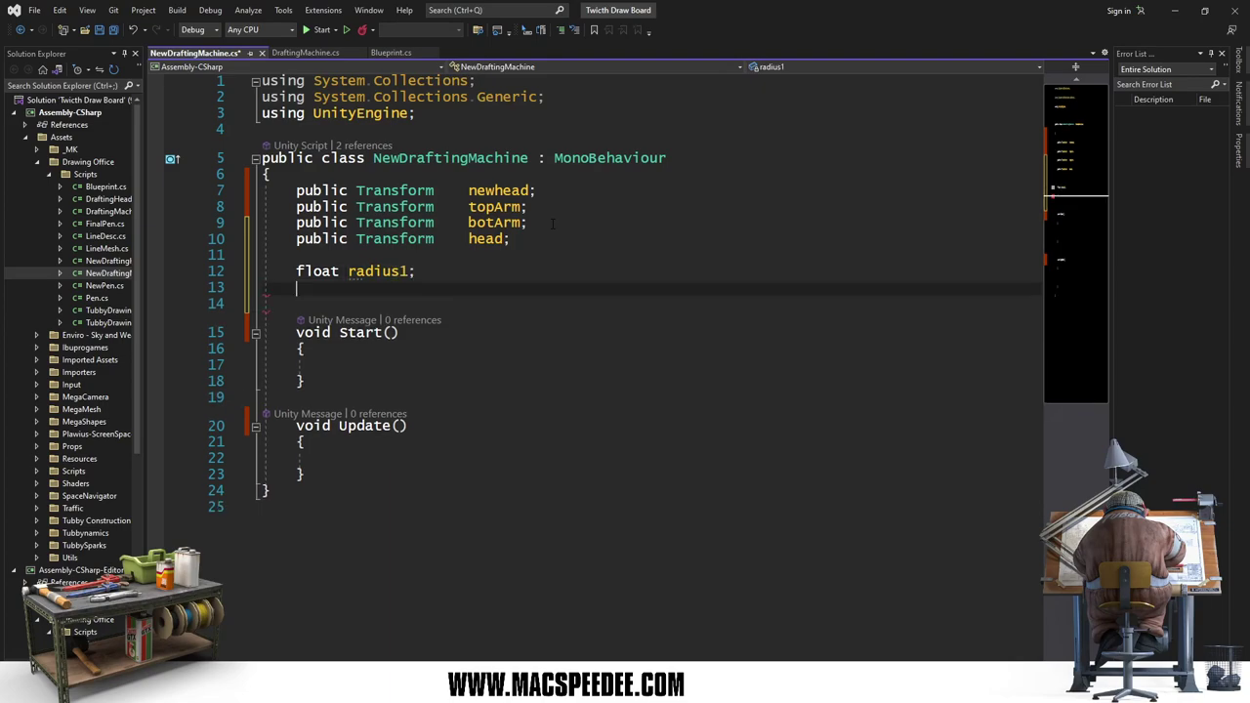
pyautogui.write('float')
pyautogui.press('Tab')
pyautogui.write('adius2')
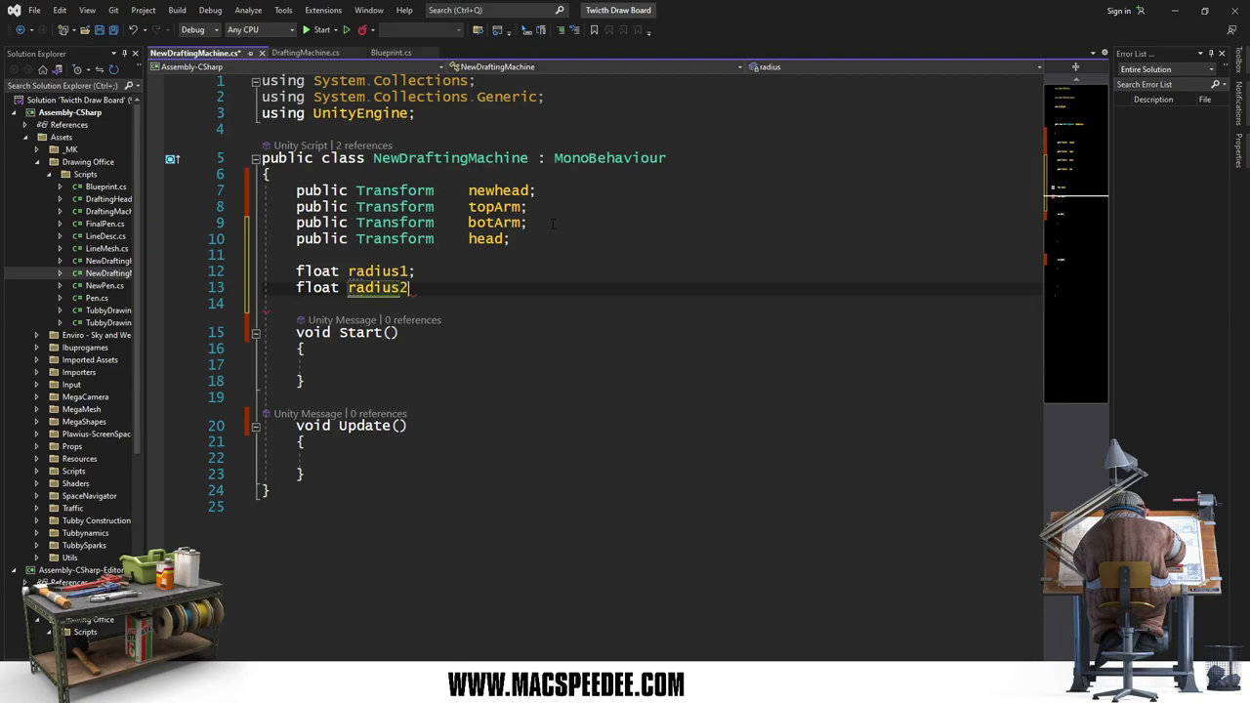
pyautogui.write(';')
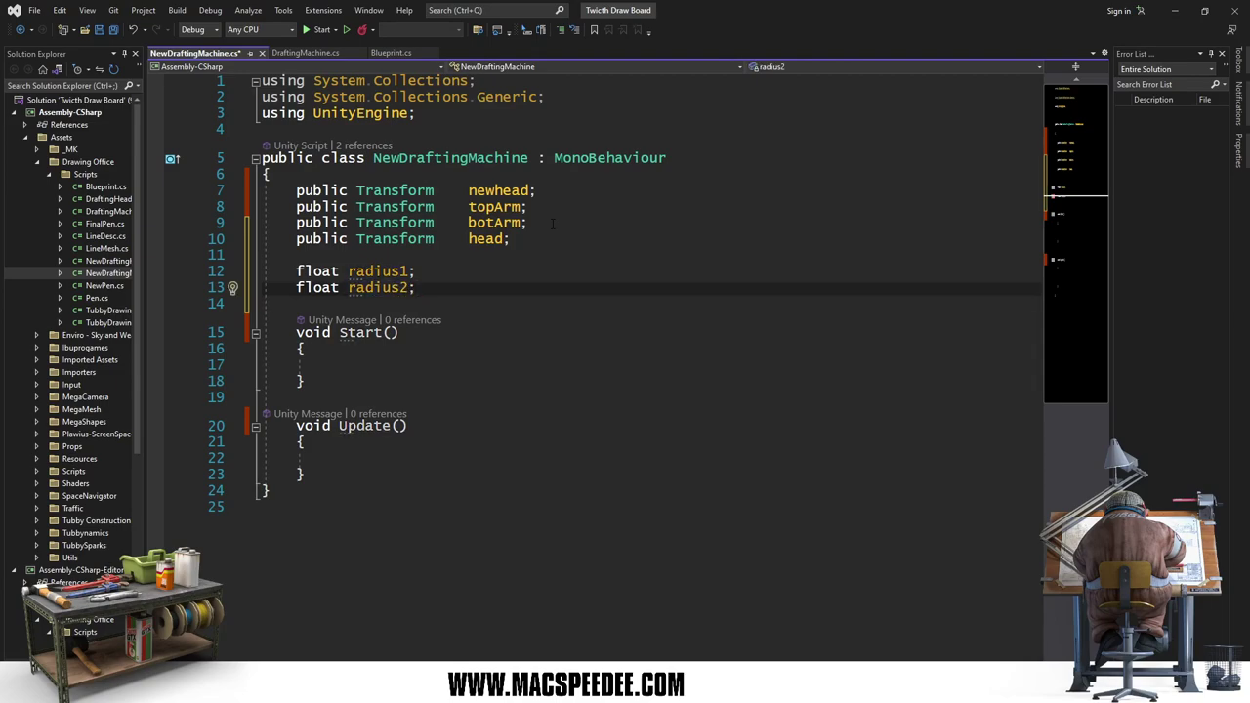
pyautogui.press('Down')
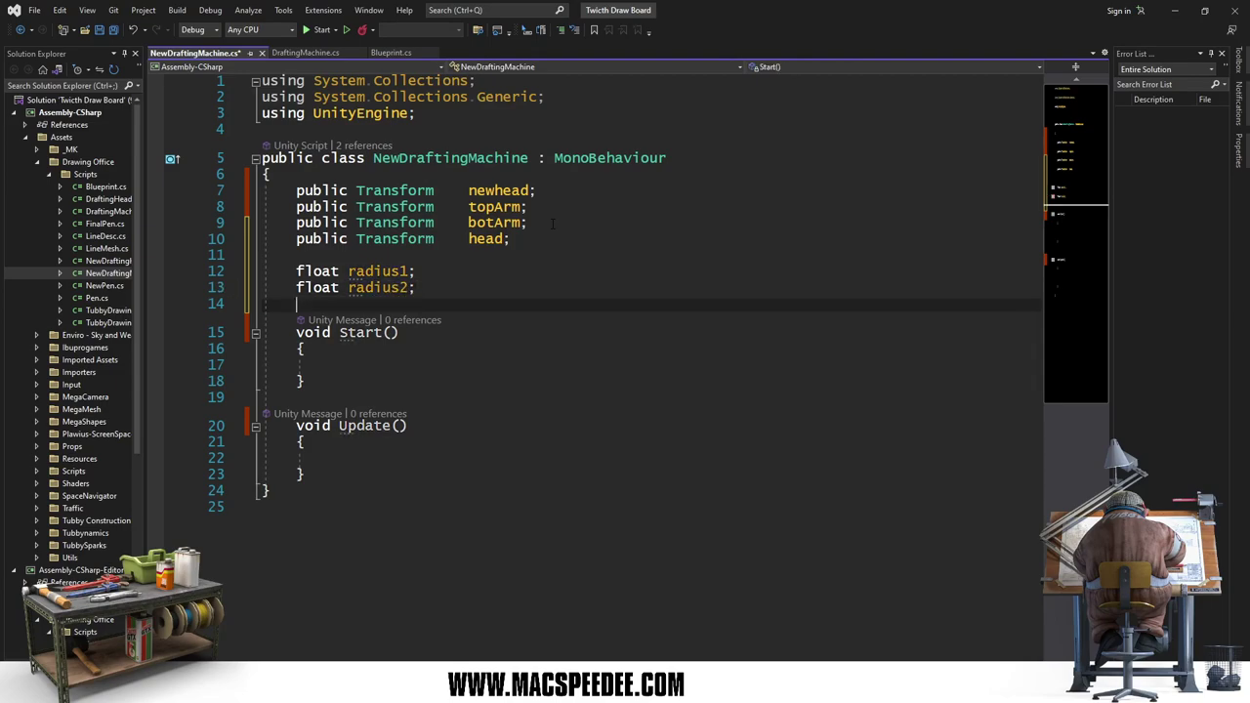
pyautogui.press('Down')
pyautogui.press('Down')
pyautogui.press('Down')
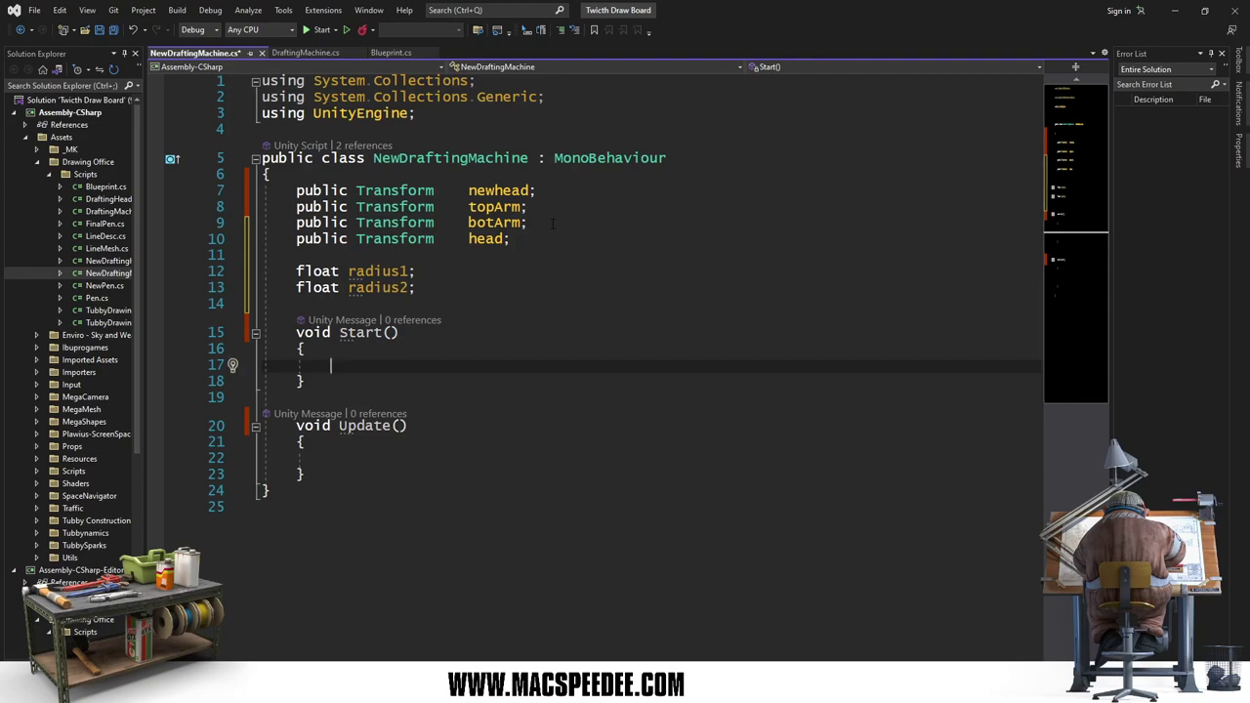
# Step: In Start, set radius1 = Vector3.Distance(topArm.position, bottomArm.position)
pyautogui.write('radius')
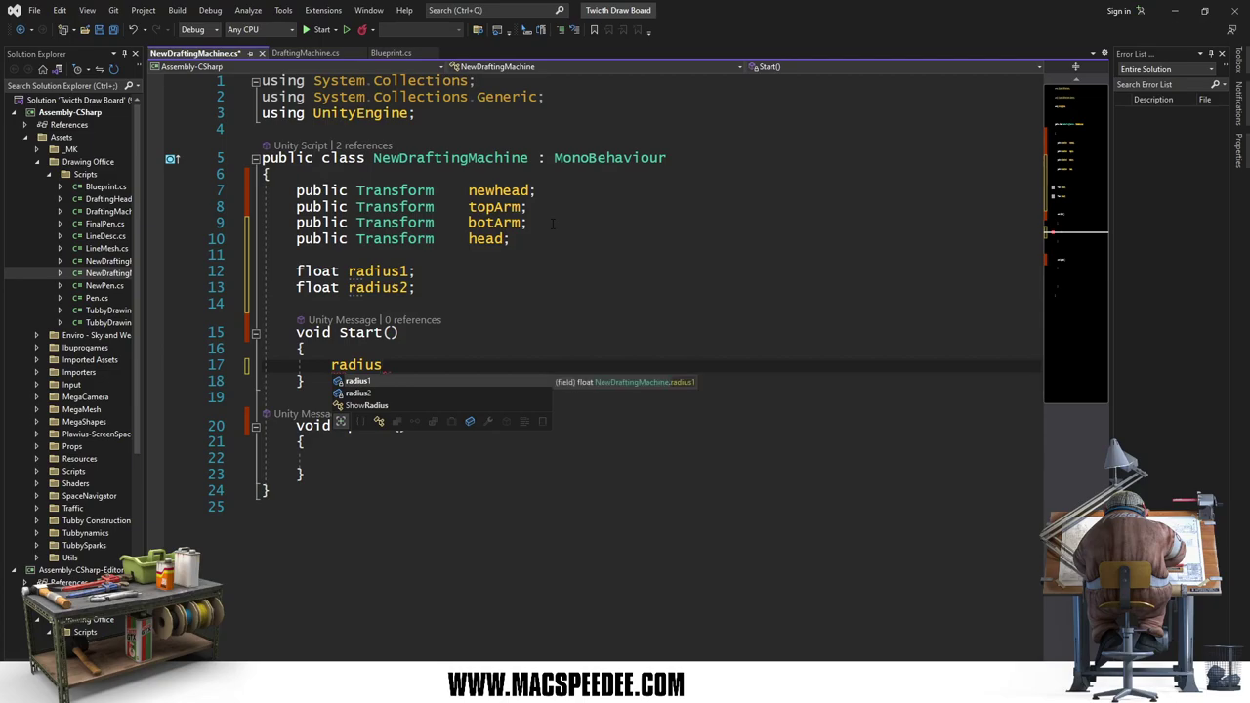
pyautogui.write('1 ')
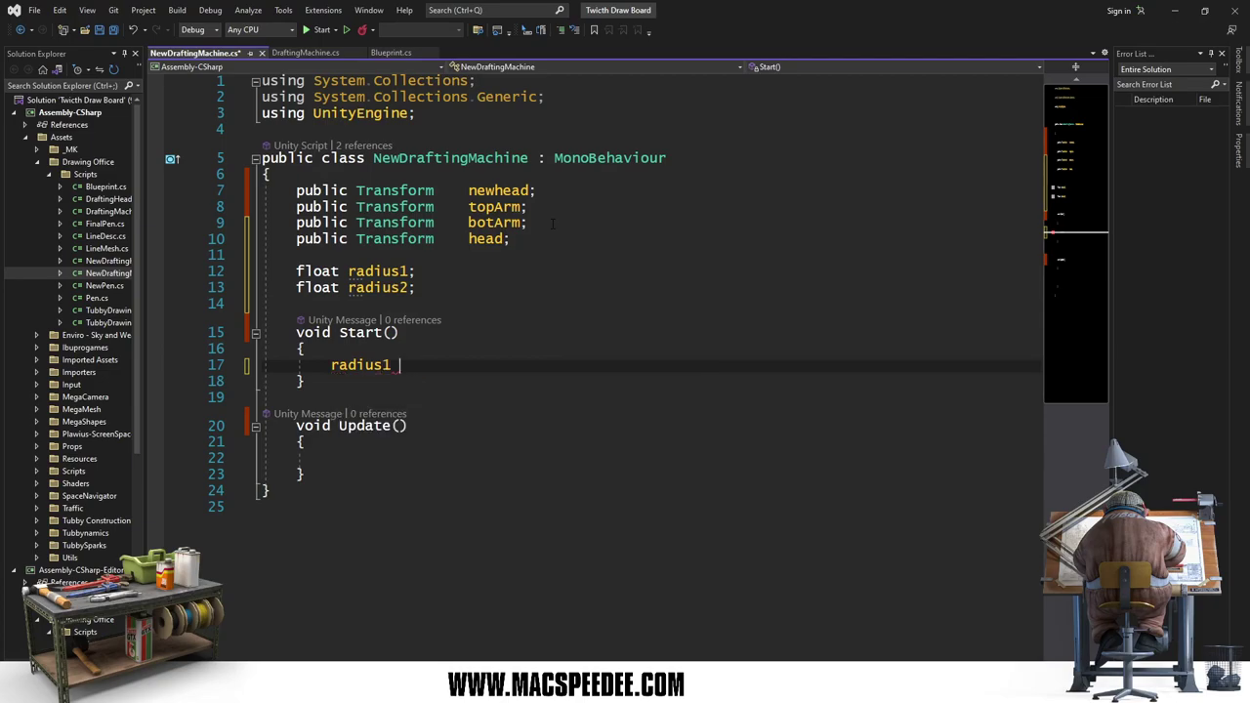
pyautogui.write('= Vec')
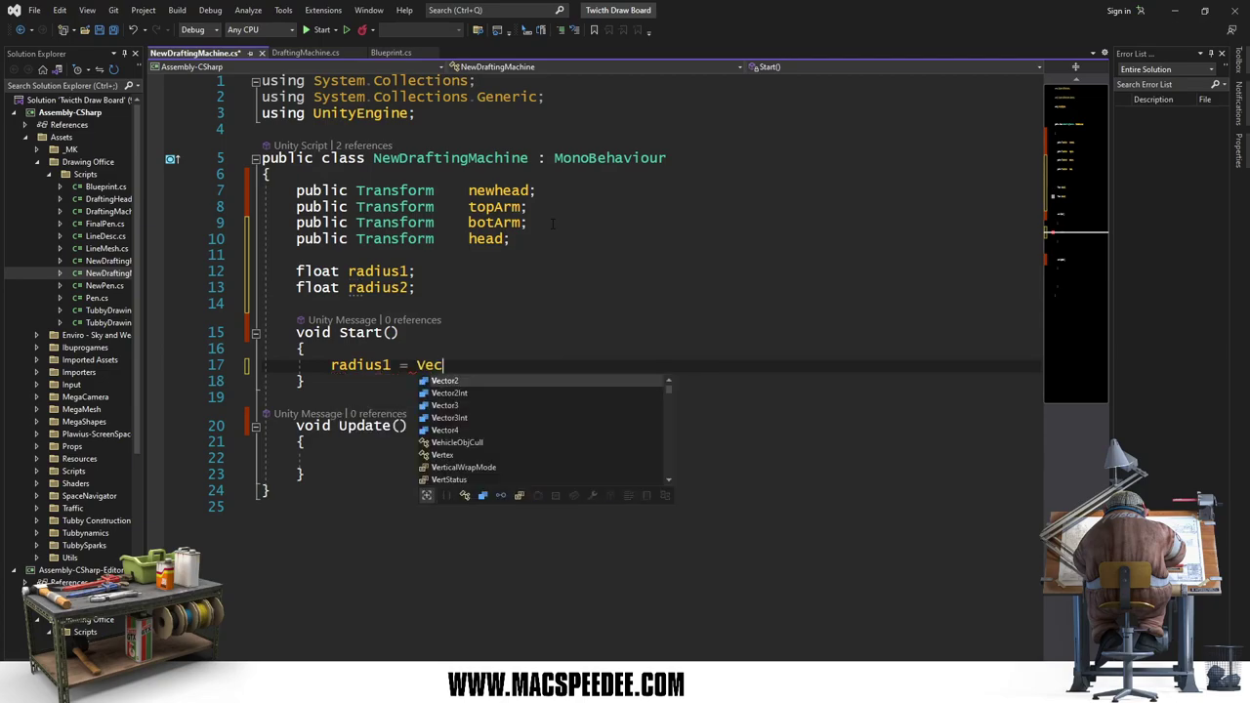
pyautogui.write('tor3')
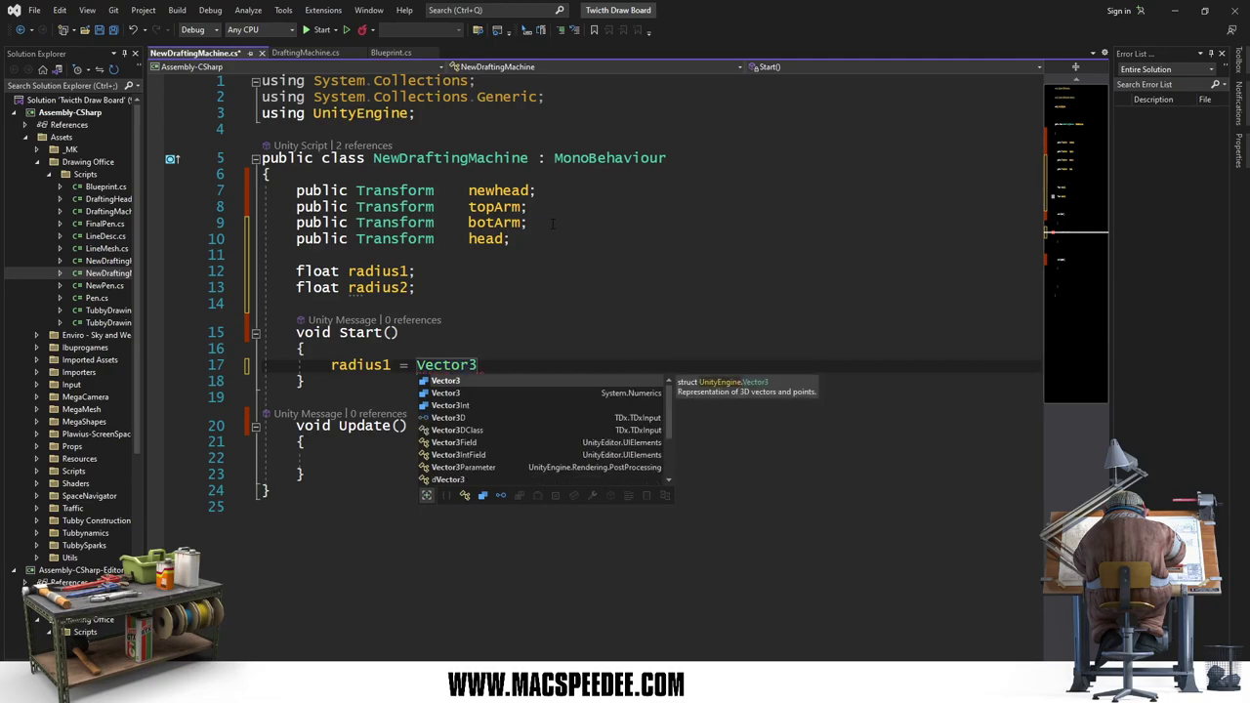
pyautogui.write('.Distance')
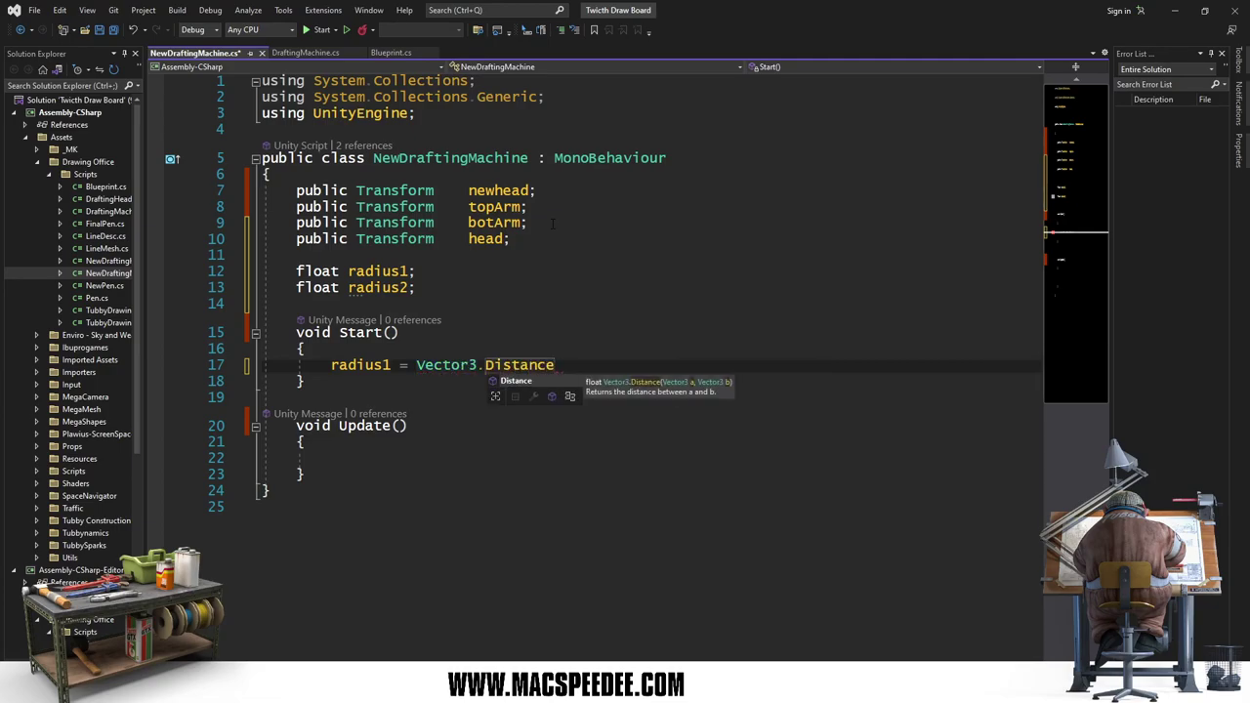
pyautogui.write('(top')
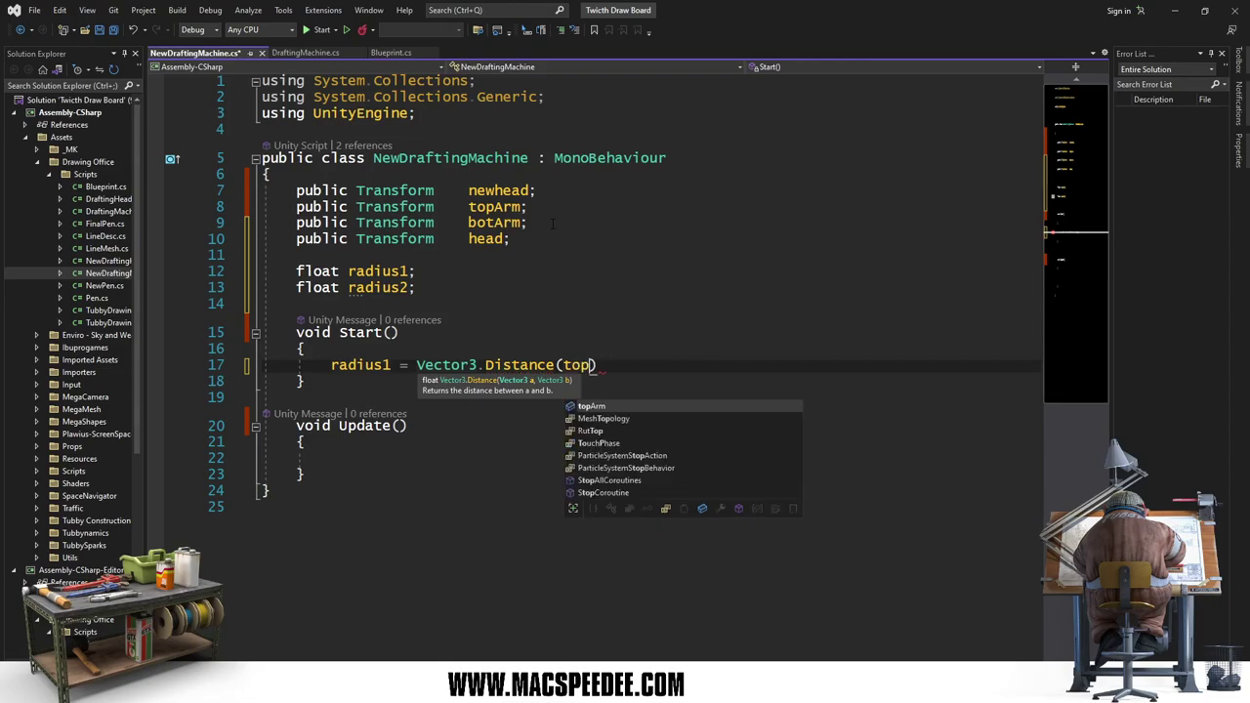
pyautogui.write('Arm.')
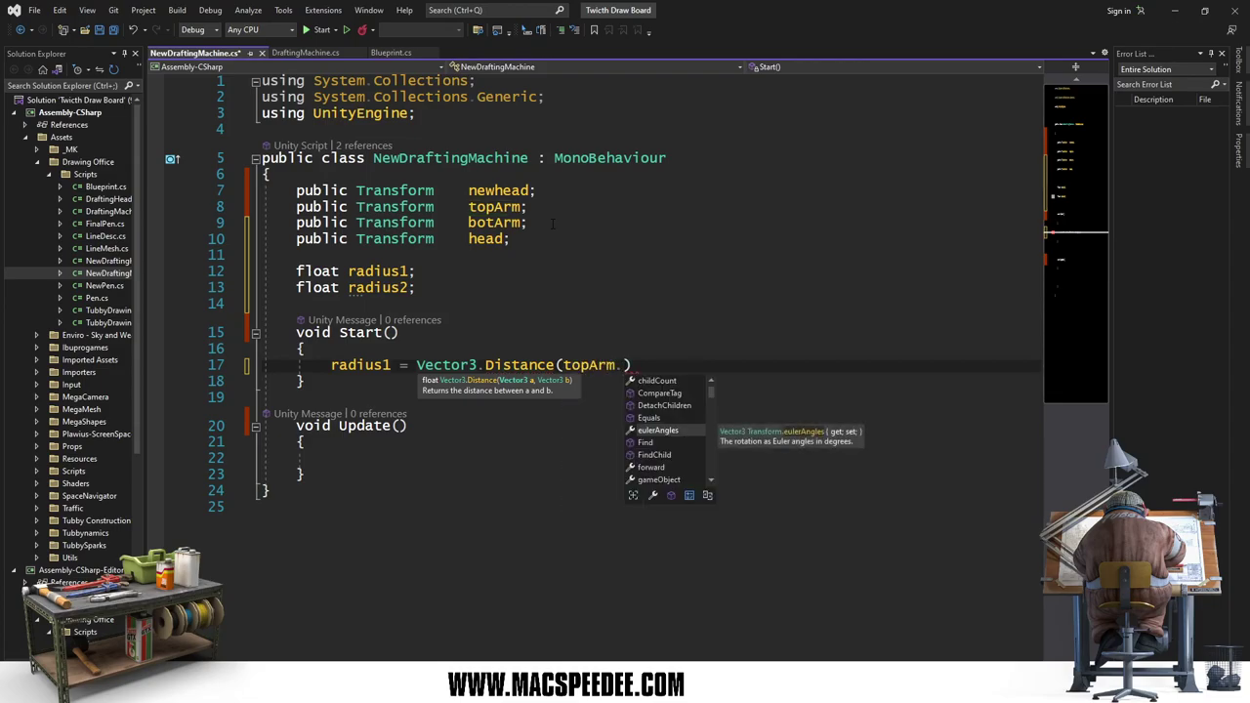
pyautogui.write('position, b')
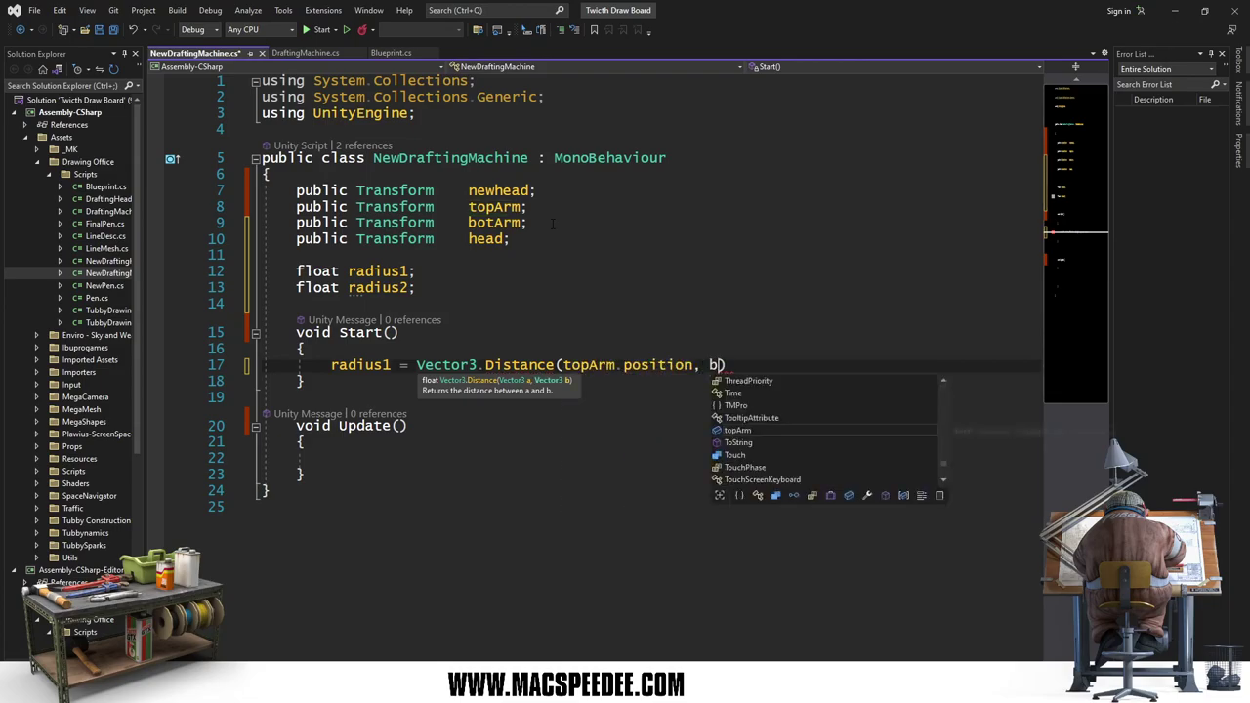
pyautogui.write('ottomArm')
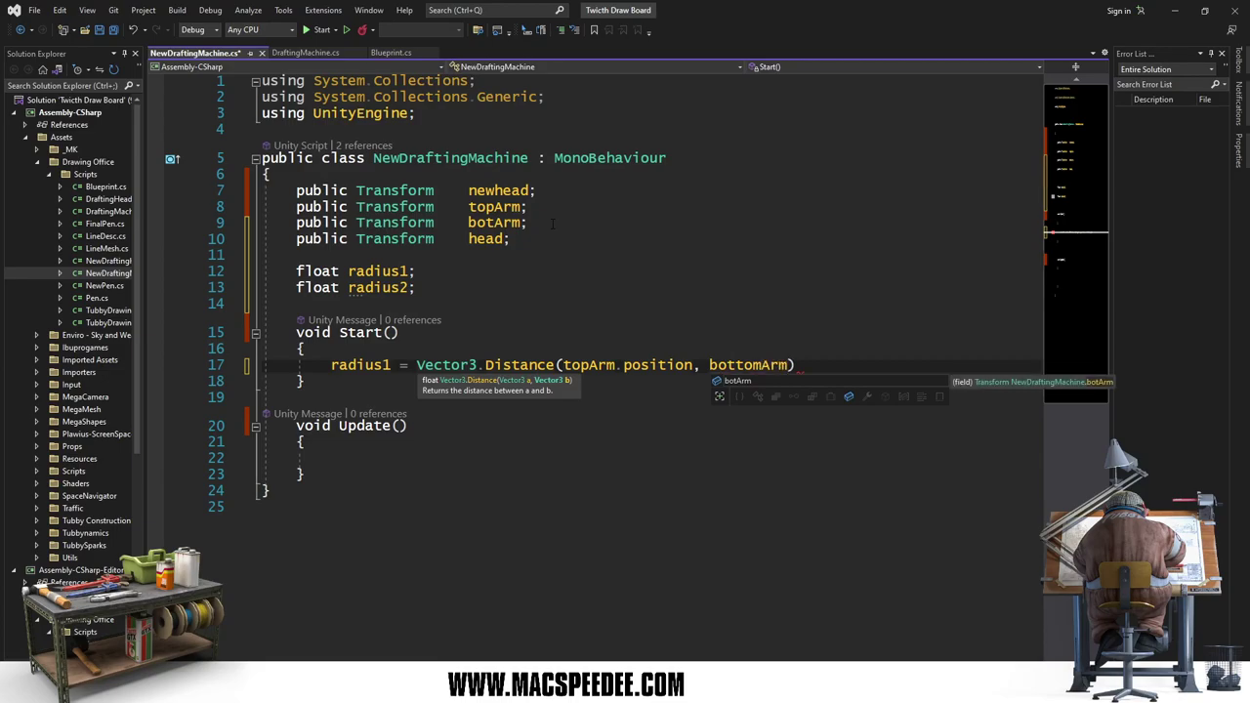
pyautogui.press('Escape')
pyautogui.write('.position')
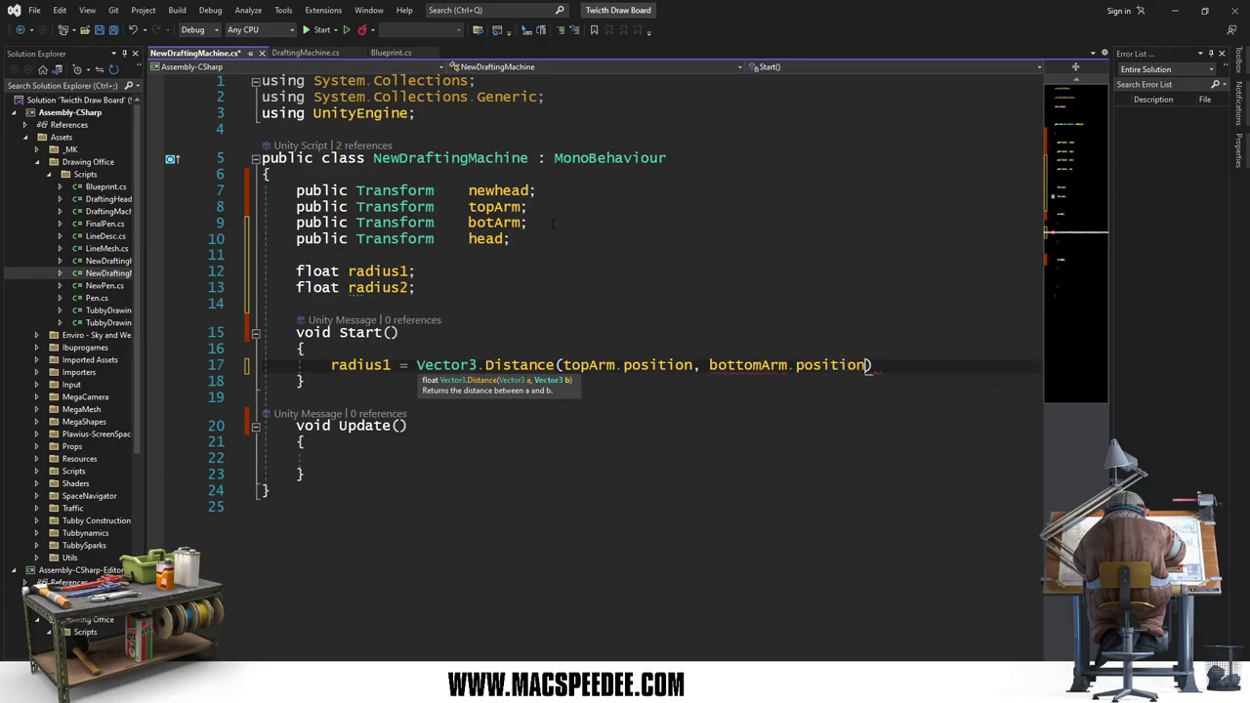
pyautogui.write(');')
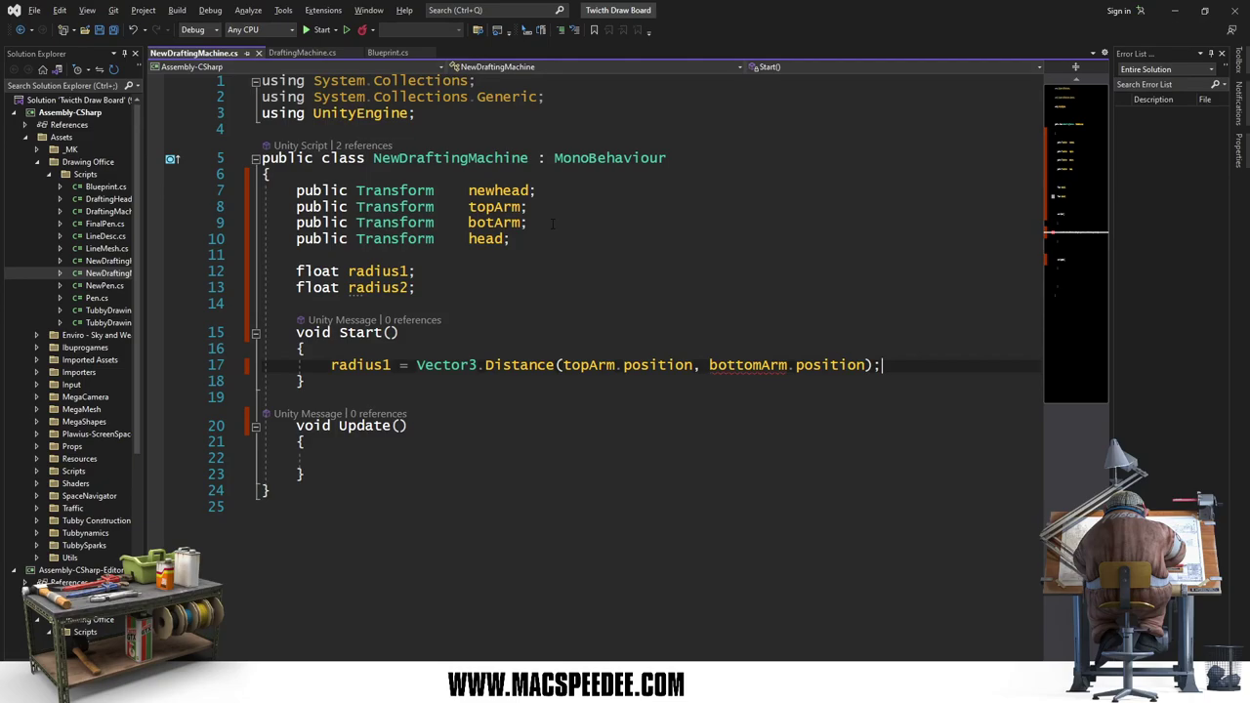
pyautogui.press('Return')
pyautogui.press('Up')
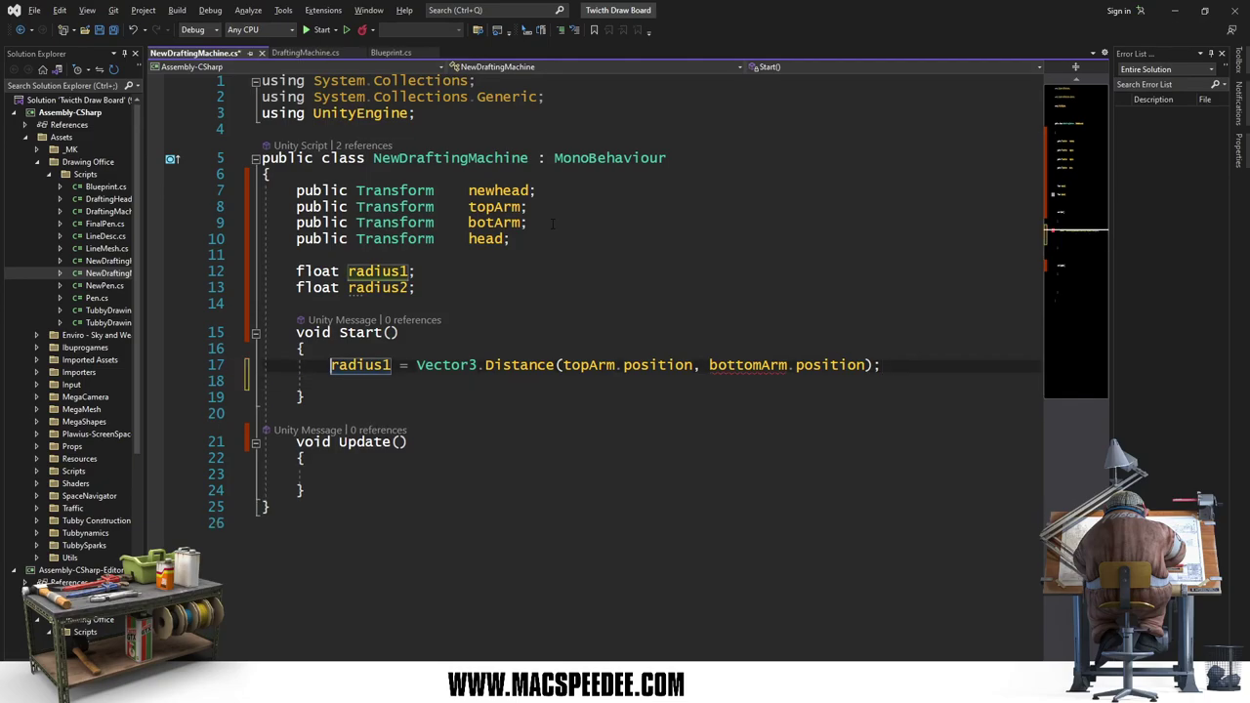
# Step: Rename the botArm field to bottomArm
pyautogui.press('Up')
pyautogui.press('Up')
pyautogui.press('Up')
pyautogui.press('Up')
pyautogui.press('Up')
pyautogui.press('Down')
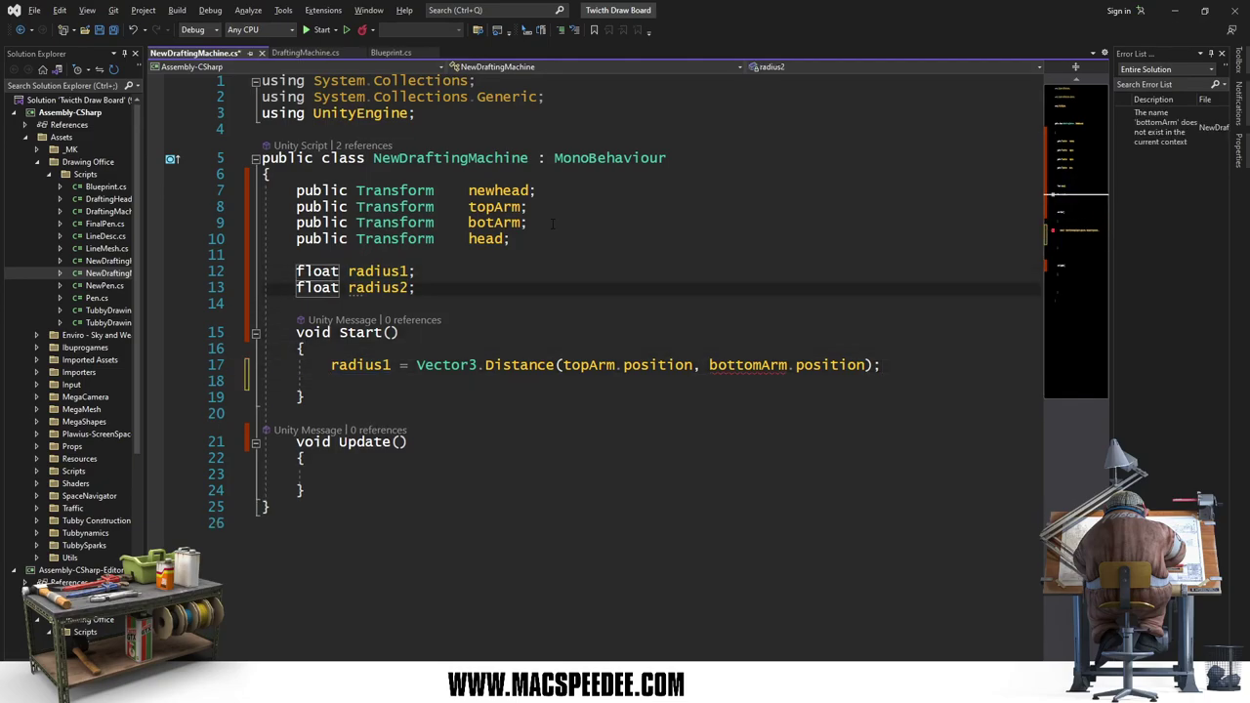
pyautogui.press('Up')
pyautogui.press('Up')
pyautogui.press('Up')
pyautogui.press('Down')
pyautogui.press('Down')
pyautogui.hotkey('ctrl', 'Right')
pyautogui.hotkey('ctrl', 'Right')
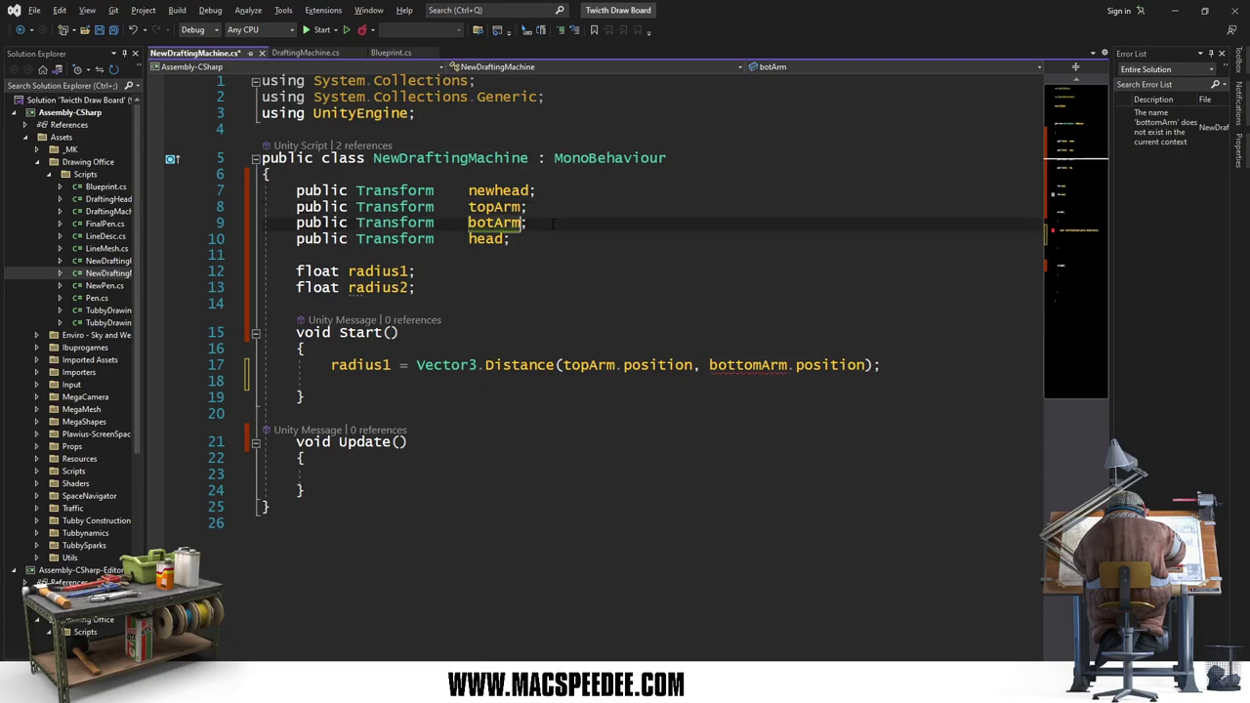
pyautogui.press('Left')
pyautogui.press('Left')
pyautogui.write('tom')
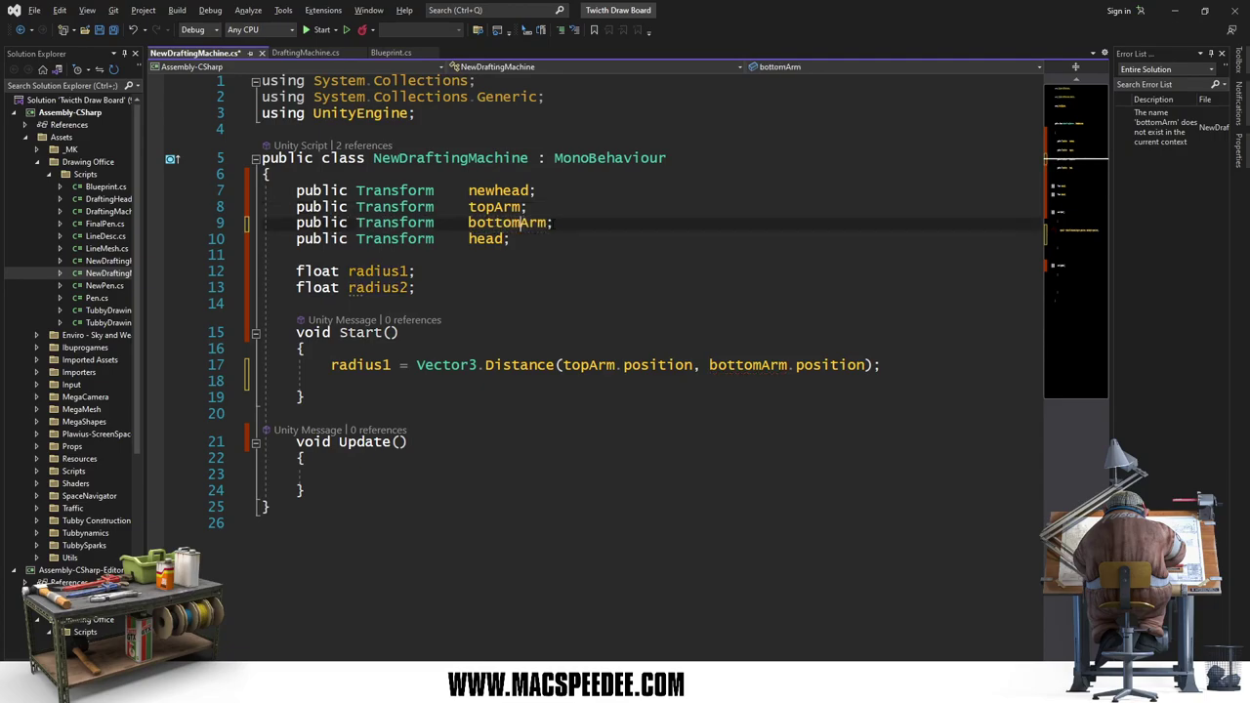
pyautogui.press('Down')
pyautogui.press('Down')
pyautogui.press('Down')
pyautogui.press('Down')
pyautogui.press('Down')
pyautogui.press('Down')
pyautogui.press('Down')
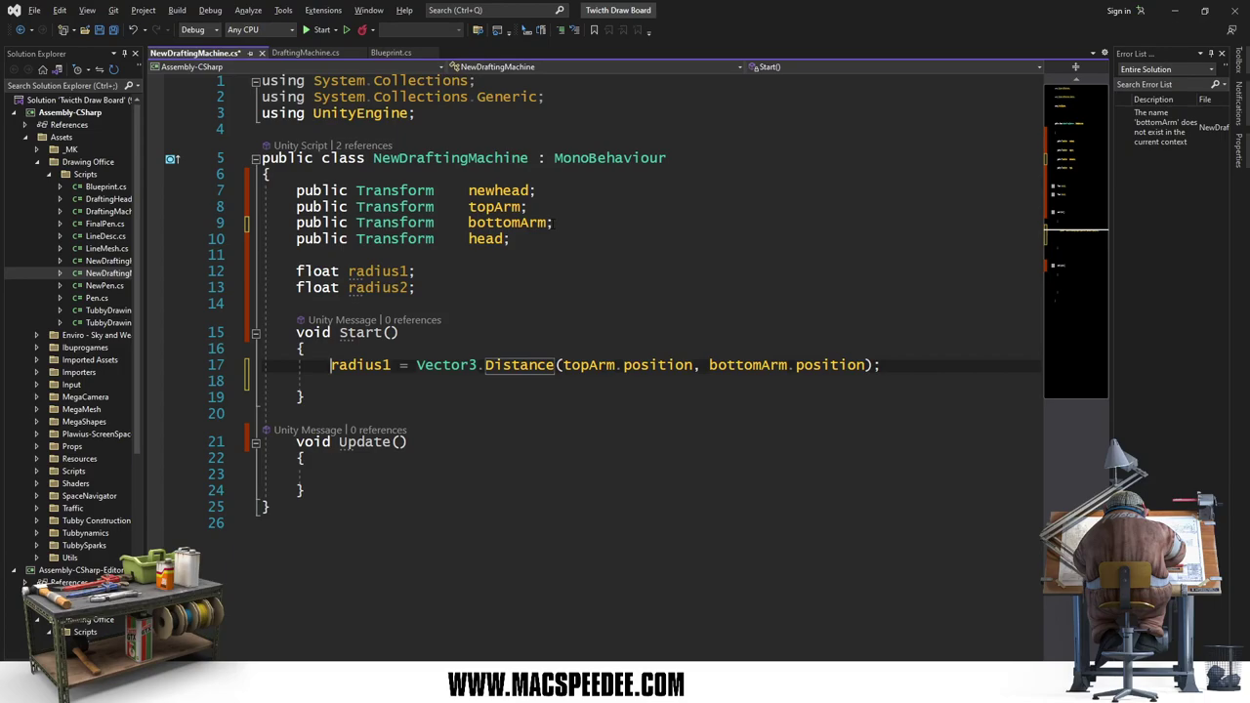
# Step: Duplicate the radius1 assignment as a radius2 line
pyautogui.press('Home')
pyautogui.hotkey('shift', 'Down')
pyautogui.hotkey('ctrl', 'c')
pyautogui.press('Escape')
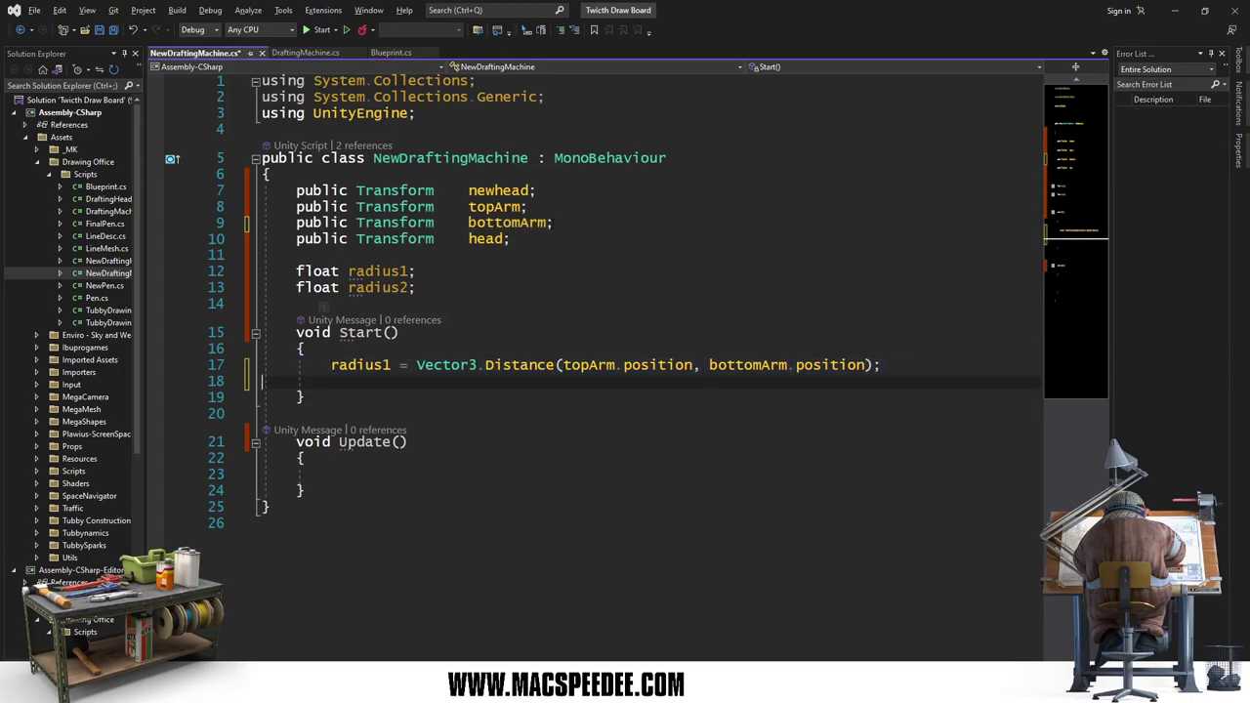
pyautogui.hotkey('ctrl', 'v')
pyautogui.click(364, 381)
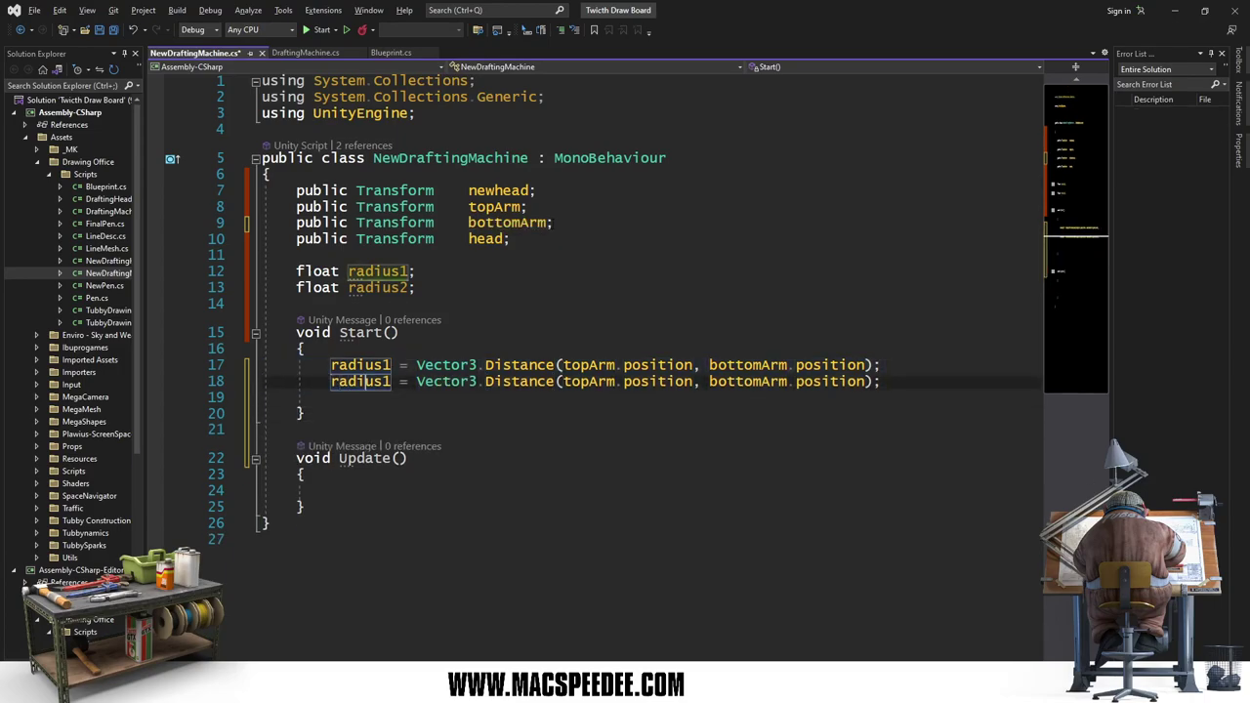
pyautogui.press('Right')
pyautogui.press('Right')
pyautogui.press('Delete')
pyautogui.write('2')
# Step: Change radius2's distance arguments to bottomArm.position and newhead.position
pyautogui.press('End')
pyautogui.click(736, 381)
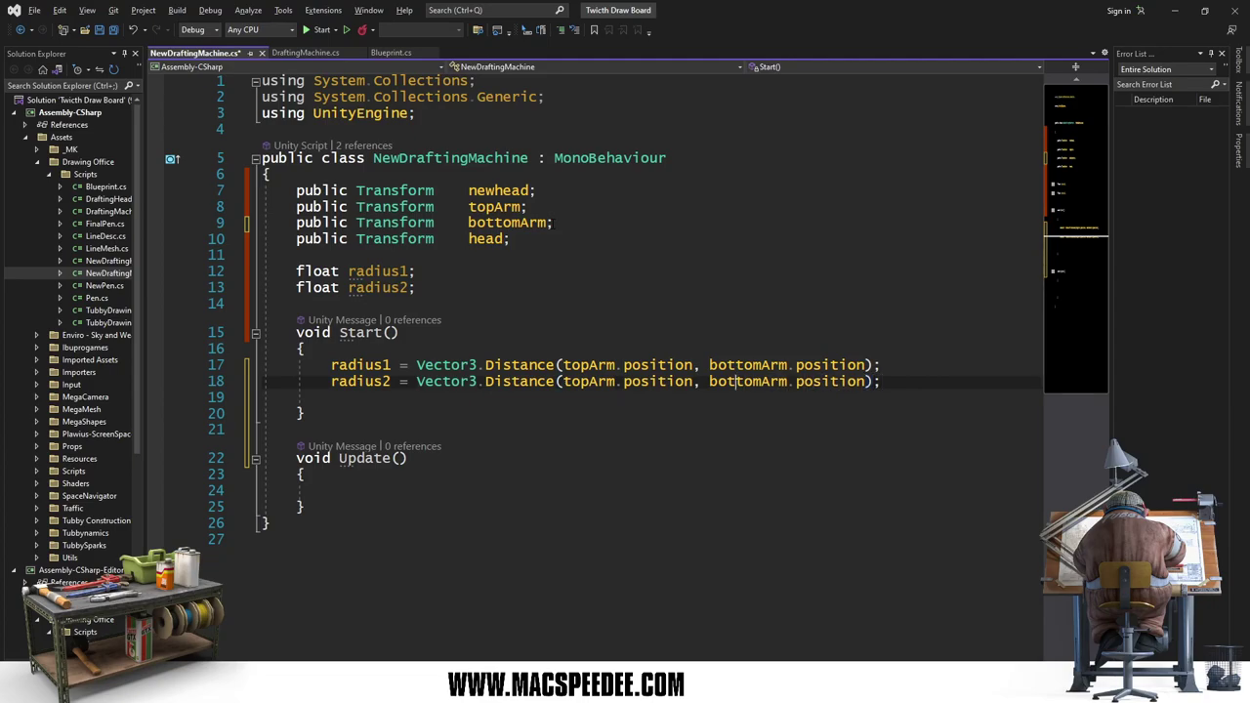
pyautogui.click(711, 381)
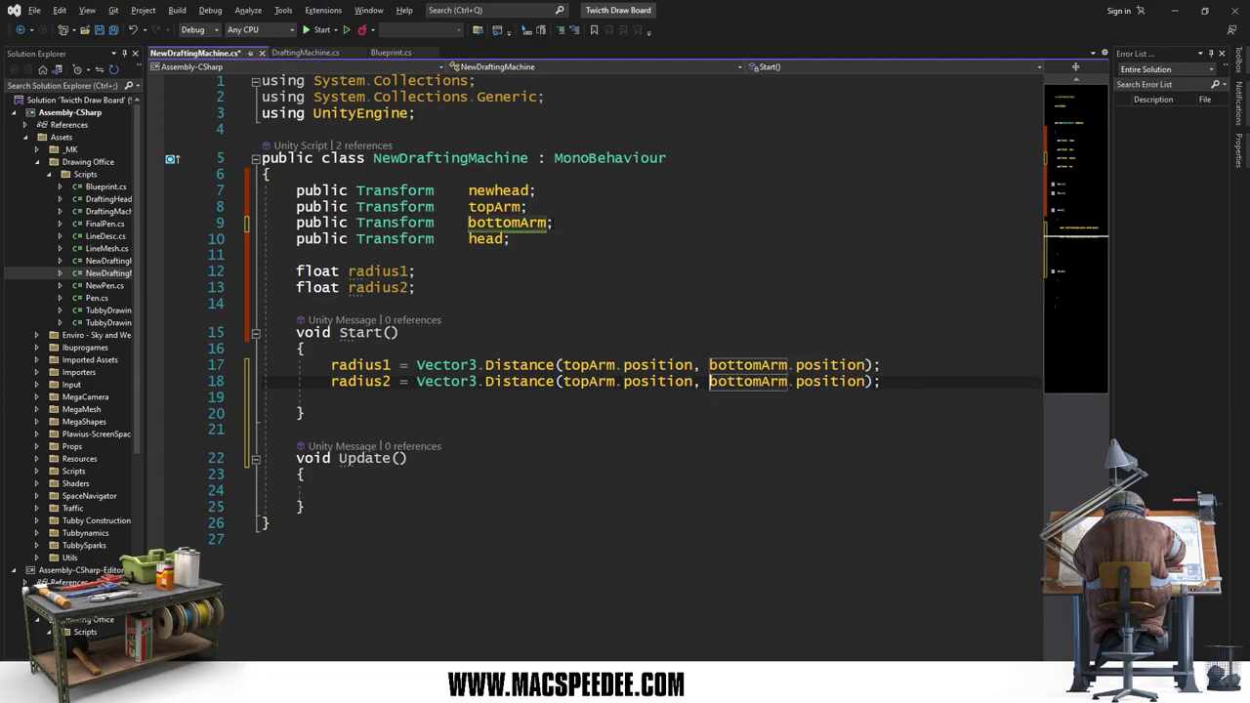
pyautogui.write('newhe')
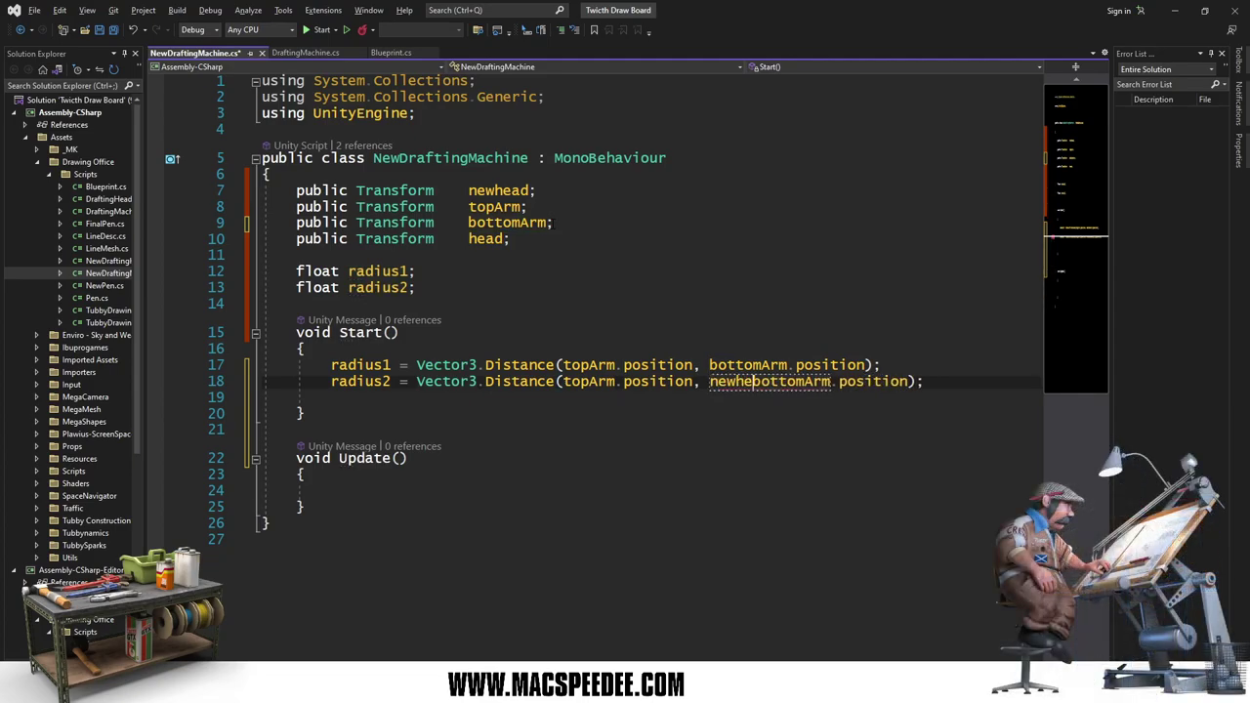
pyautogui.write('ad')
pyautogui.hotkey('ctrl', 'Delete')
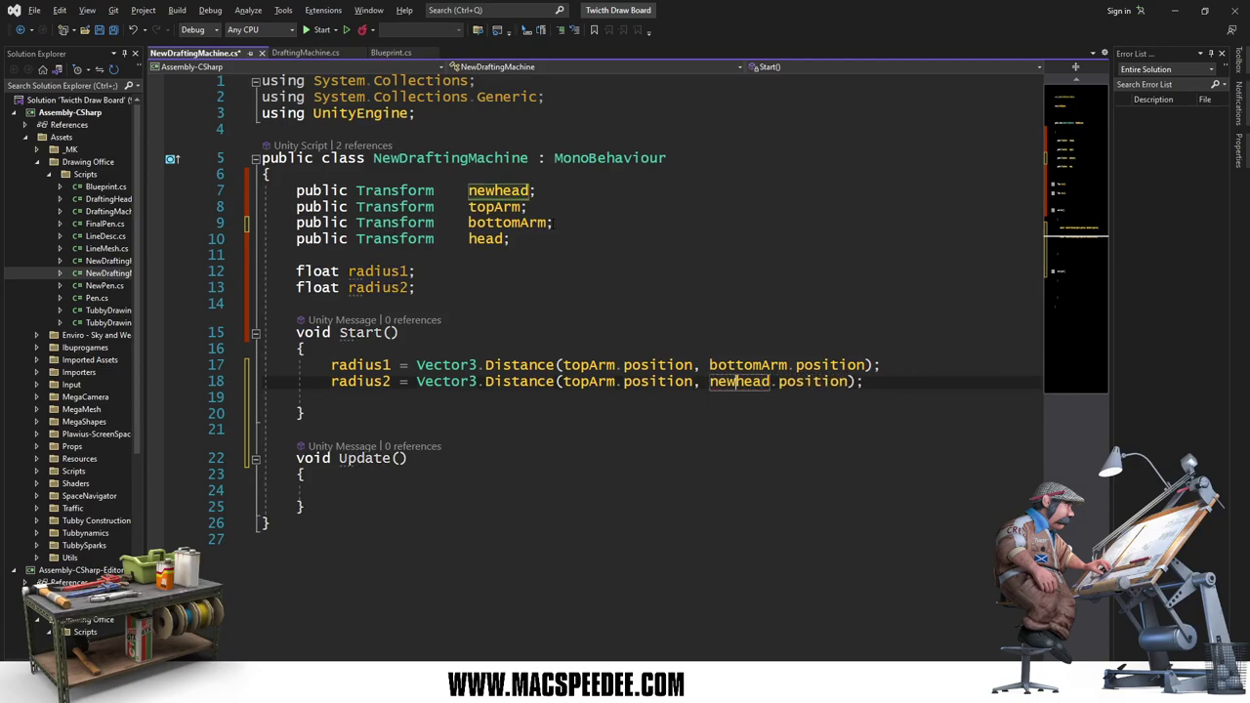
pyautogui.hotkey('ctrl', 'Left')
pyautogui.hotkey('ctrl', 'Left')
pyautogui.hotkey('ctrl', 'Left')
pyautogui.hotkey('ctrl', 'Left')
pyautogui.hotkey('ctrl', 'Left')
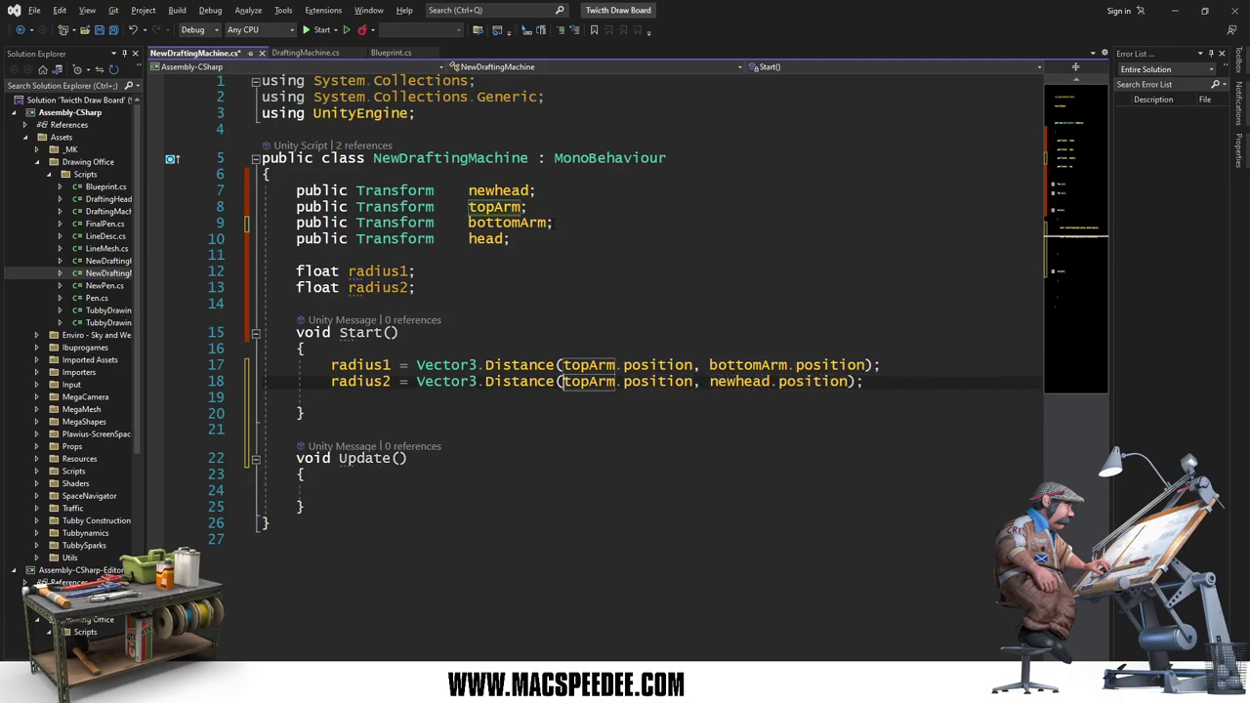
pyautogui.write('bottom')
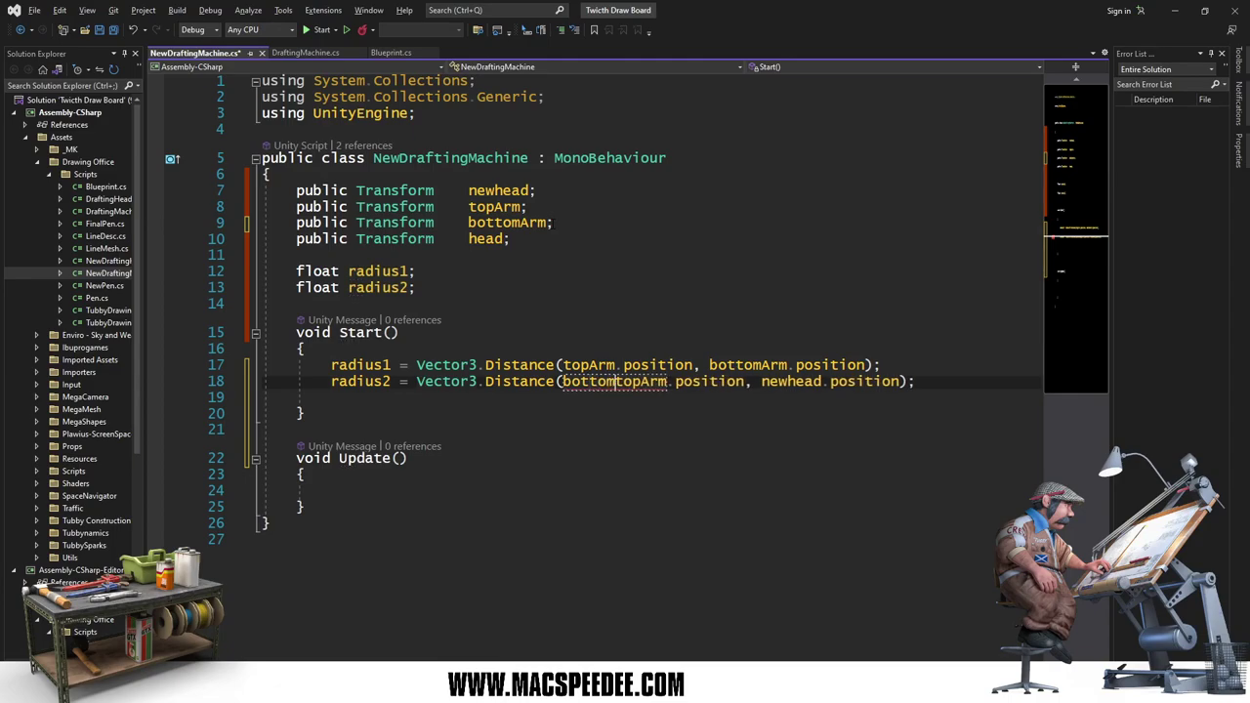
pyautogui.press('Delete')
pyautogui.press('Delete')
pyautogui.press('Delete')
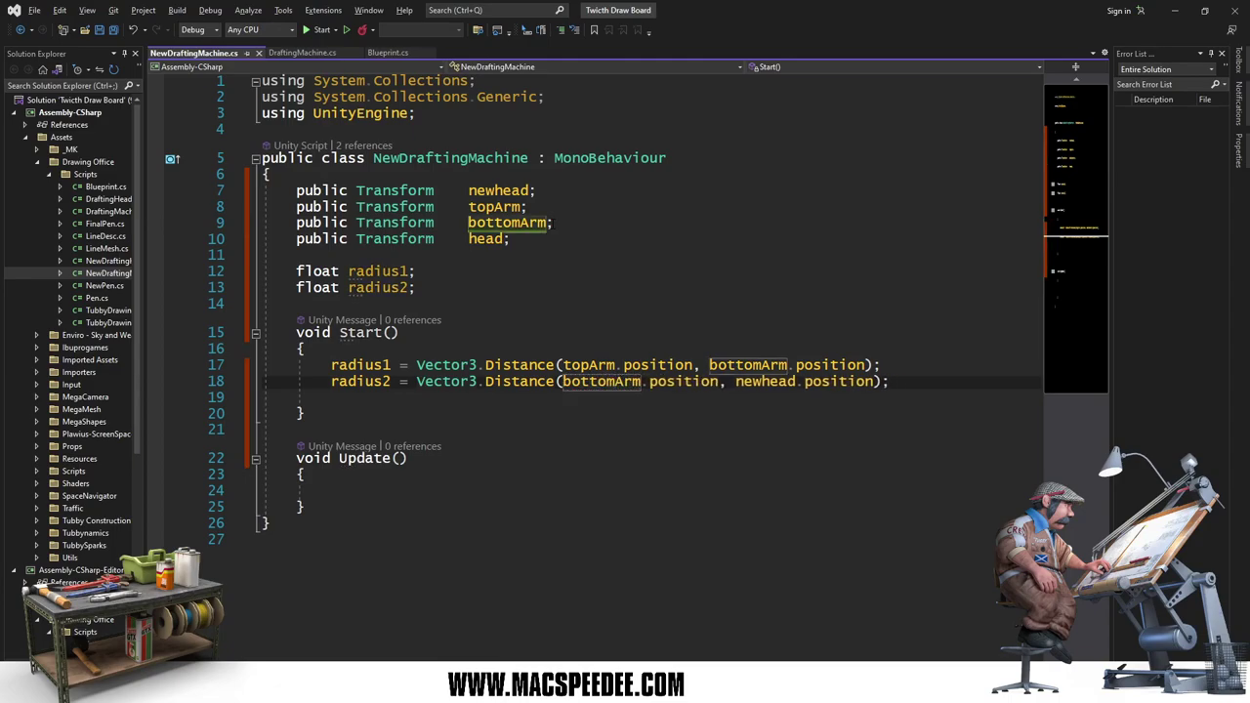
pyautogui.click(332, 398)
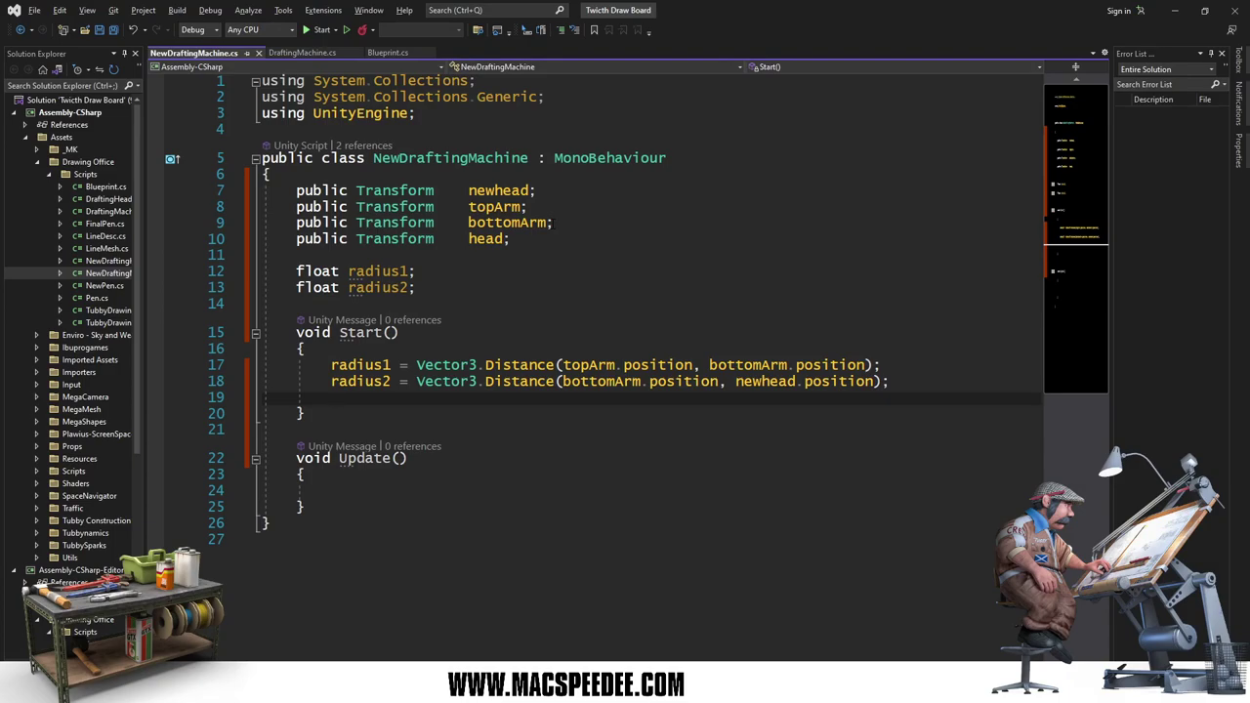
# Step: Add Debug.DrawLine from topArm to bottomArm positions with Color.red and 10.0f duration
pyautogui.press('Return')
pyautogui.press('Return')
pyautogui.press('Up')
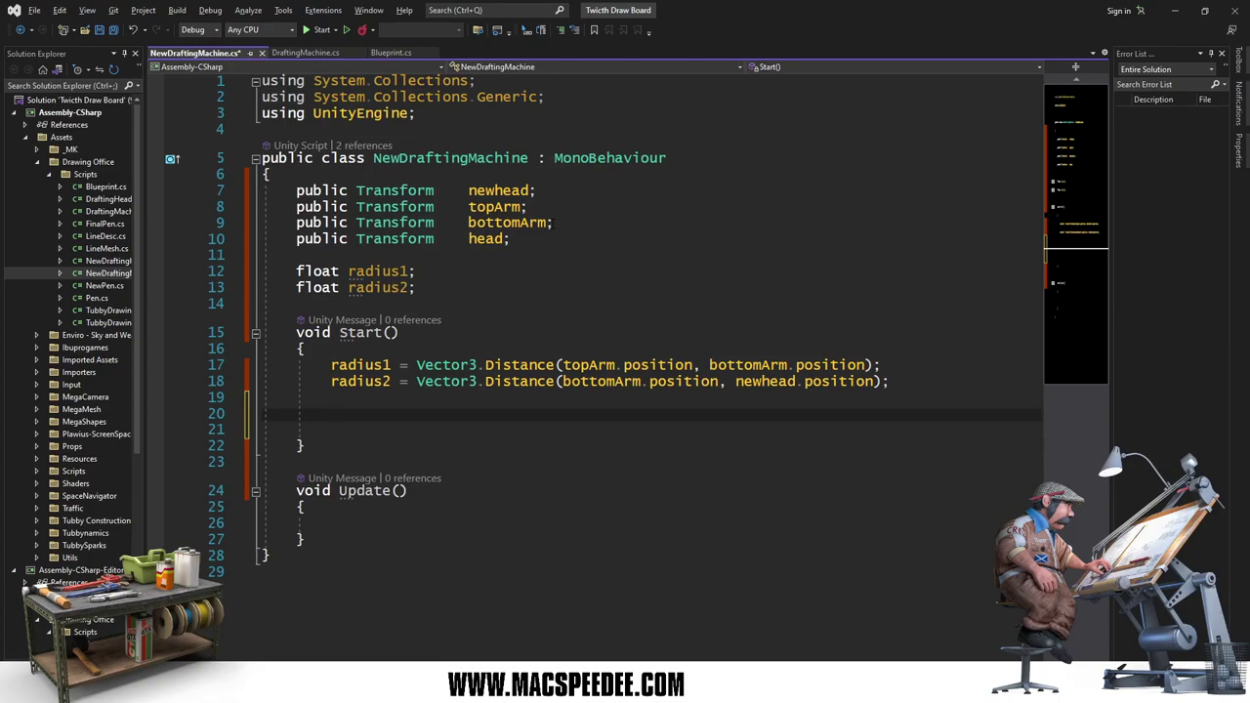
pyautogui.write('Debug.D')
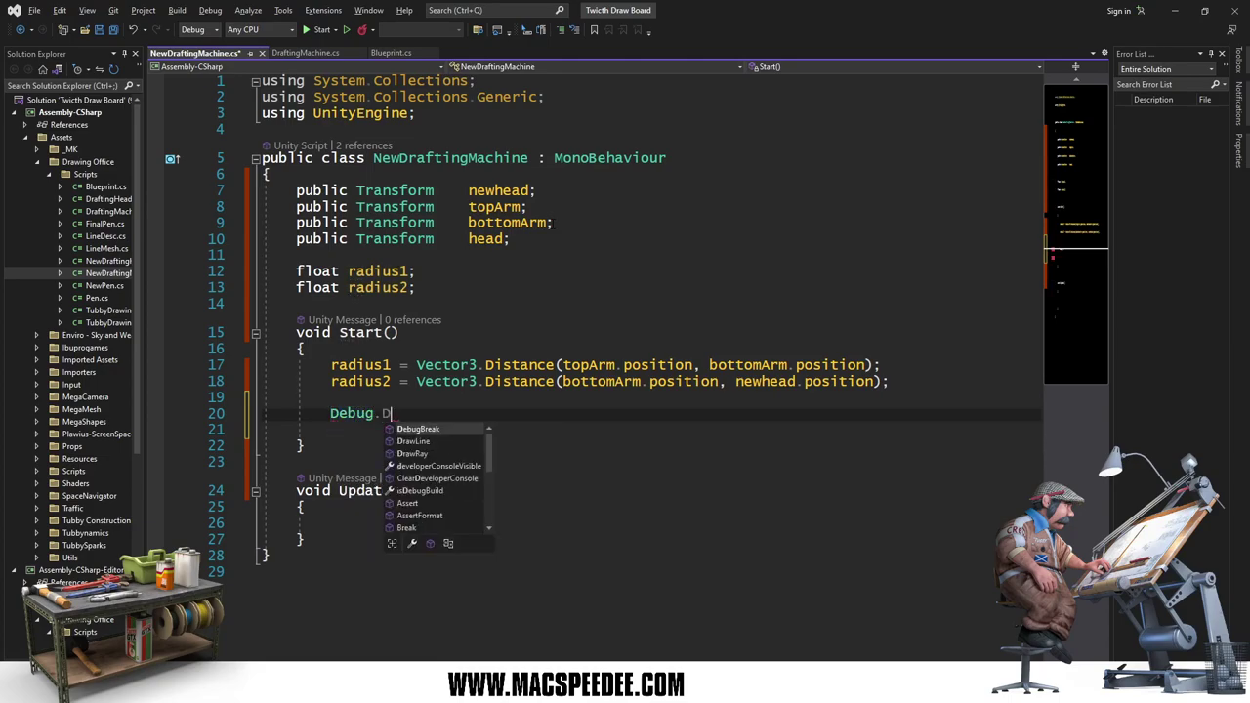
pyautogui.write('rawL')
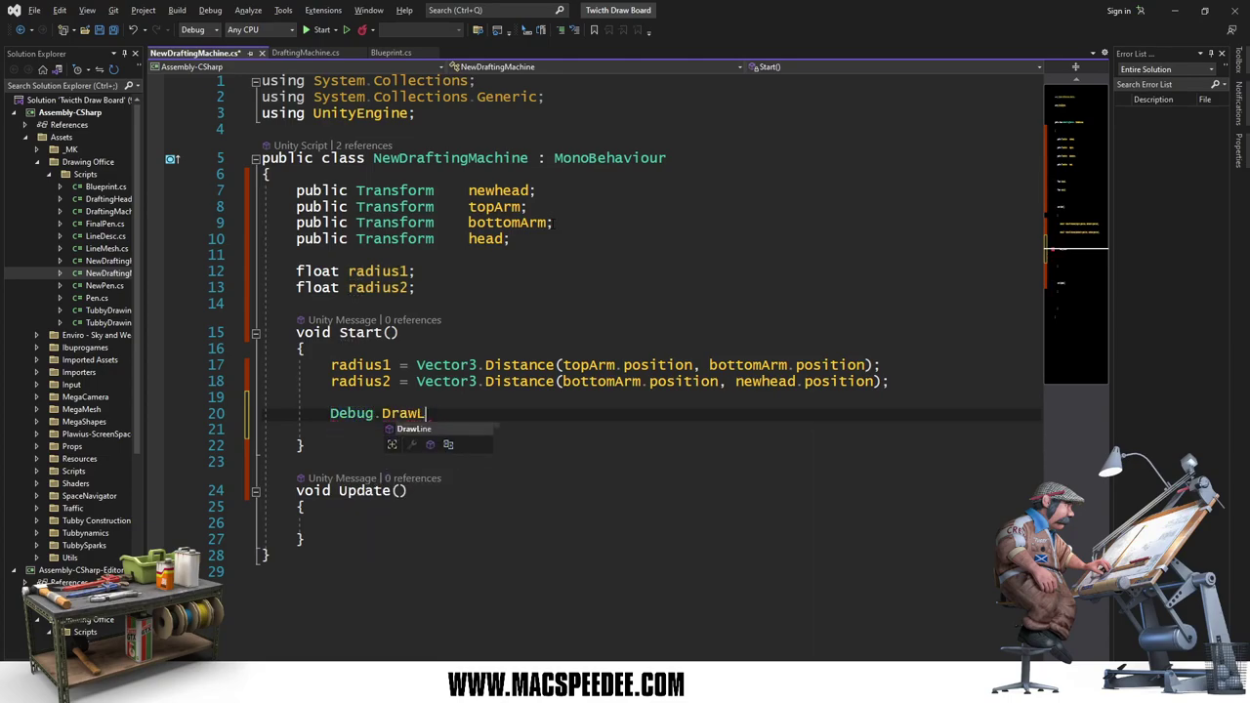
pyautogui.write('ine(t')
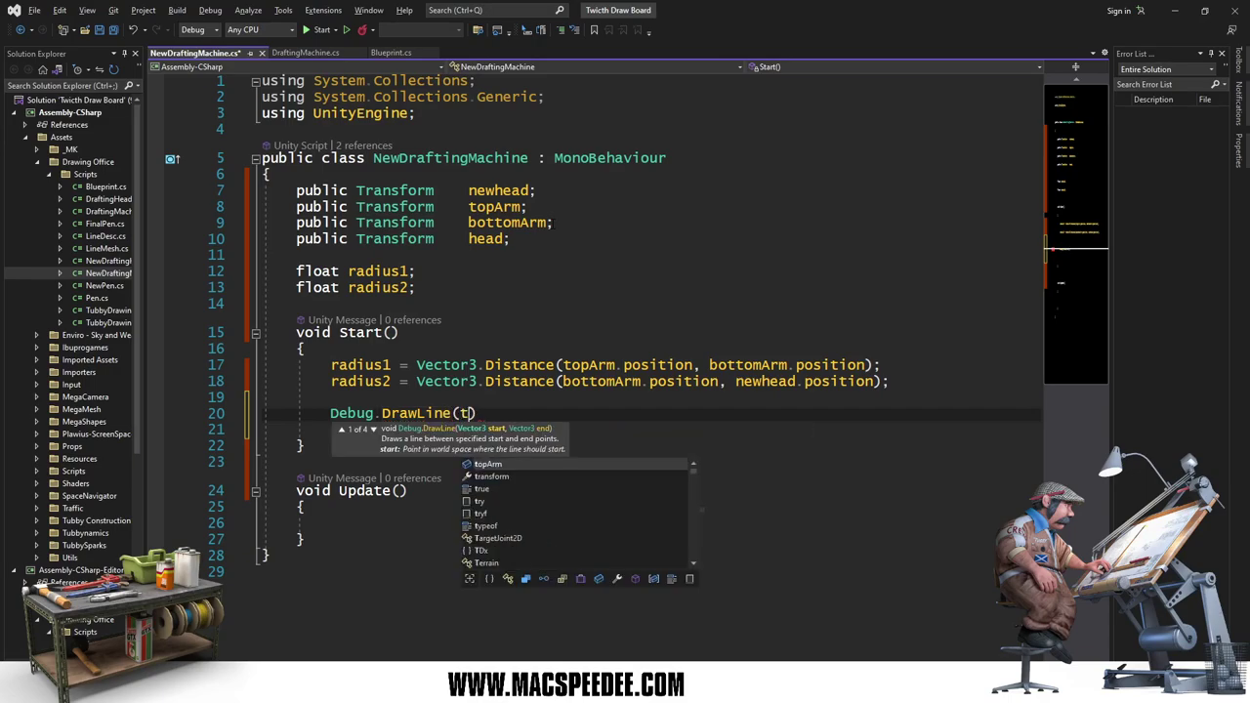
pyautogui.write('opArm, .positi')
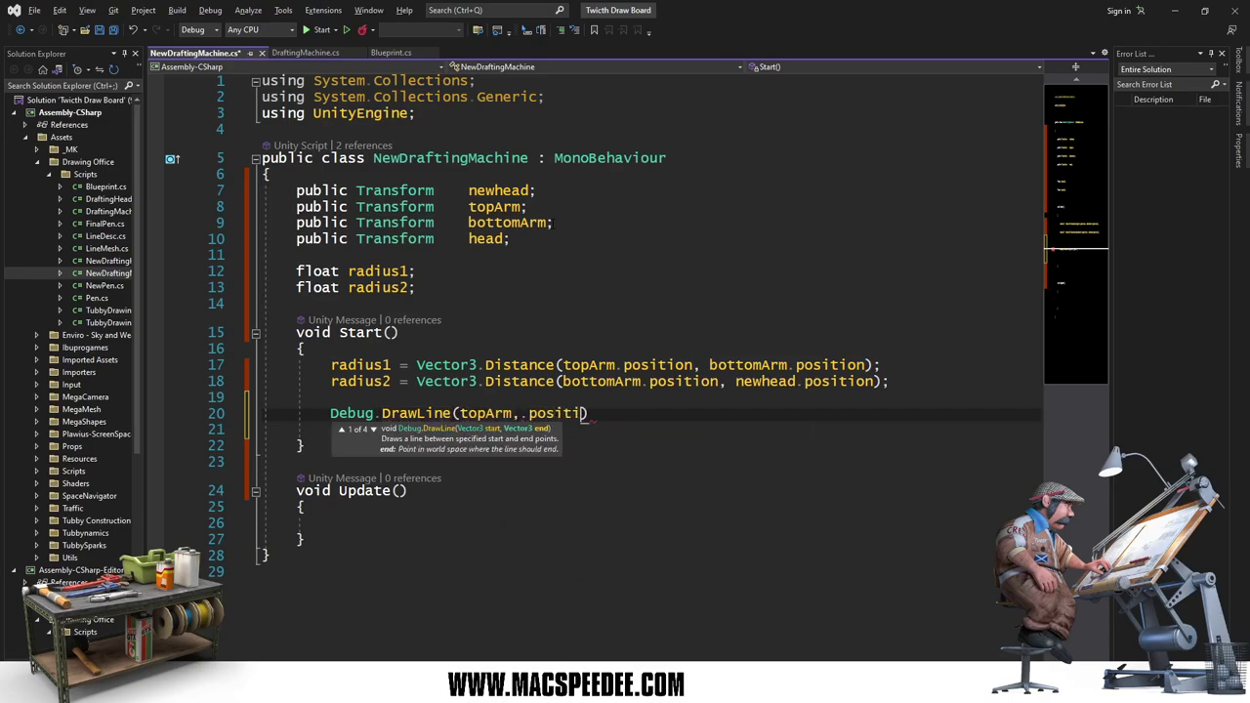
pyautogui.write('on, bott')
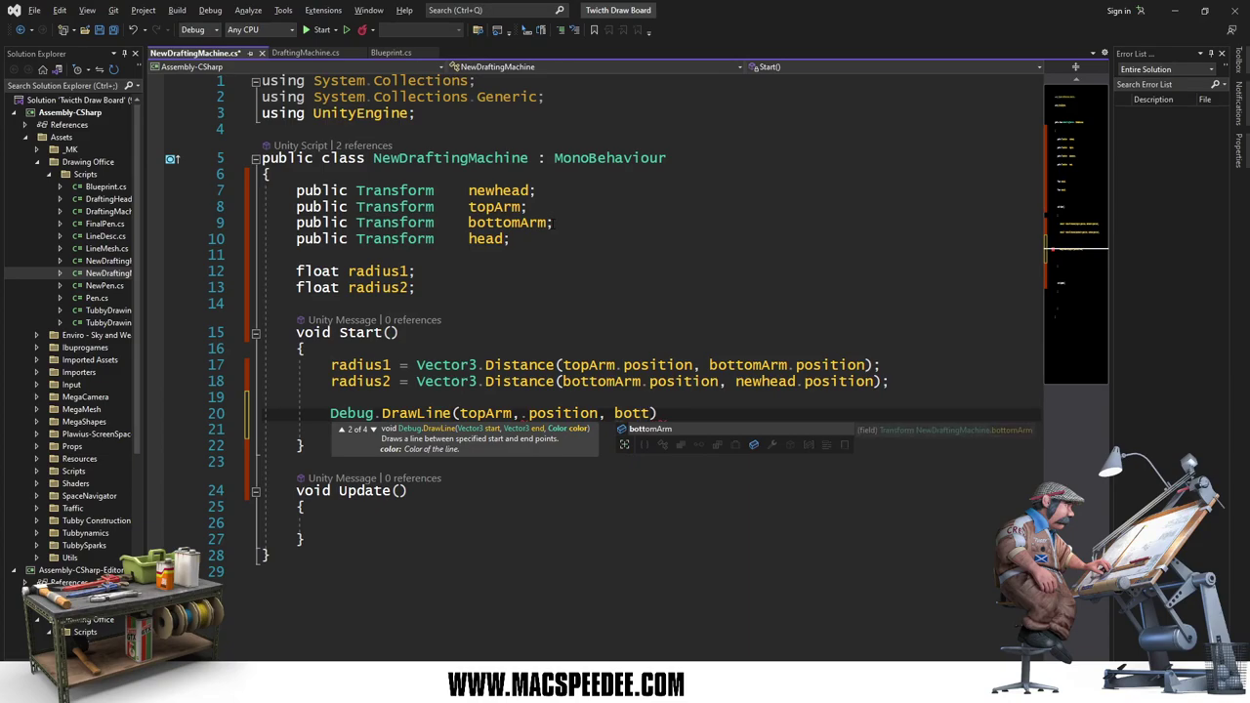
pyautogui.press('Tab')
pyautogui.write('.pos')
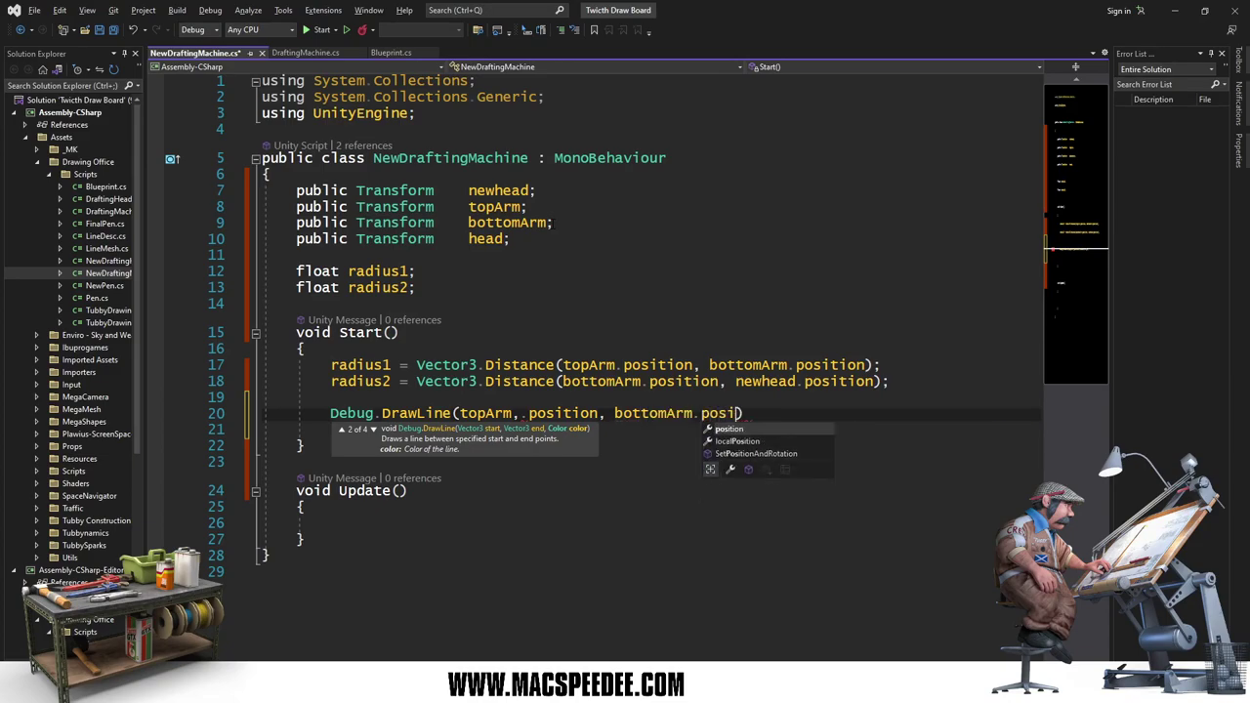
pyautogui.write('ition, Color')
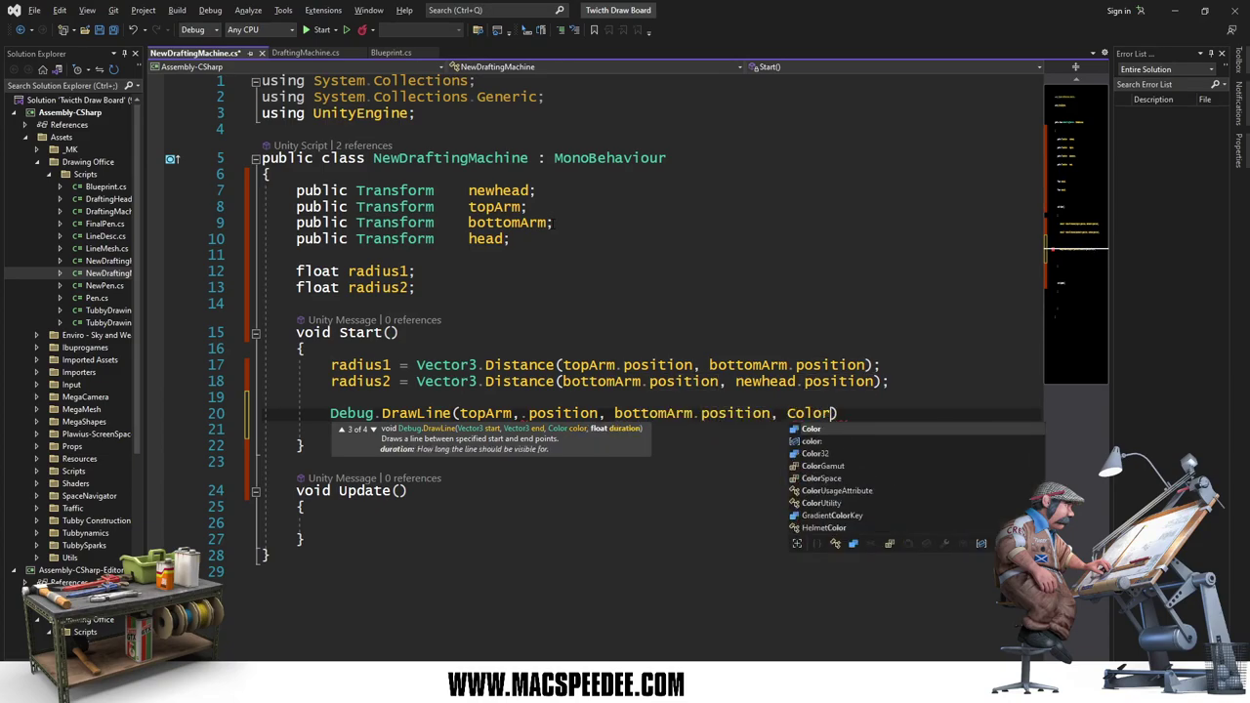
pyautogui.write('.re')
pyautogui.write('d, ')
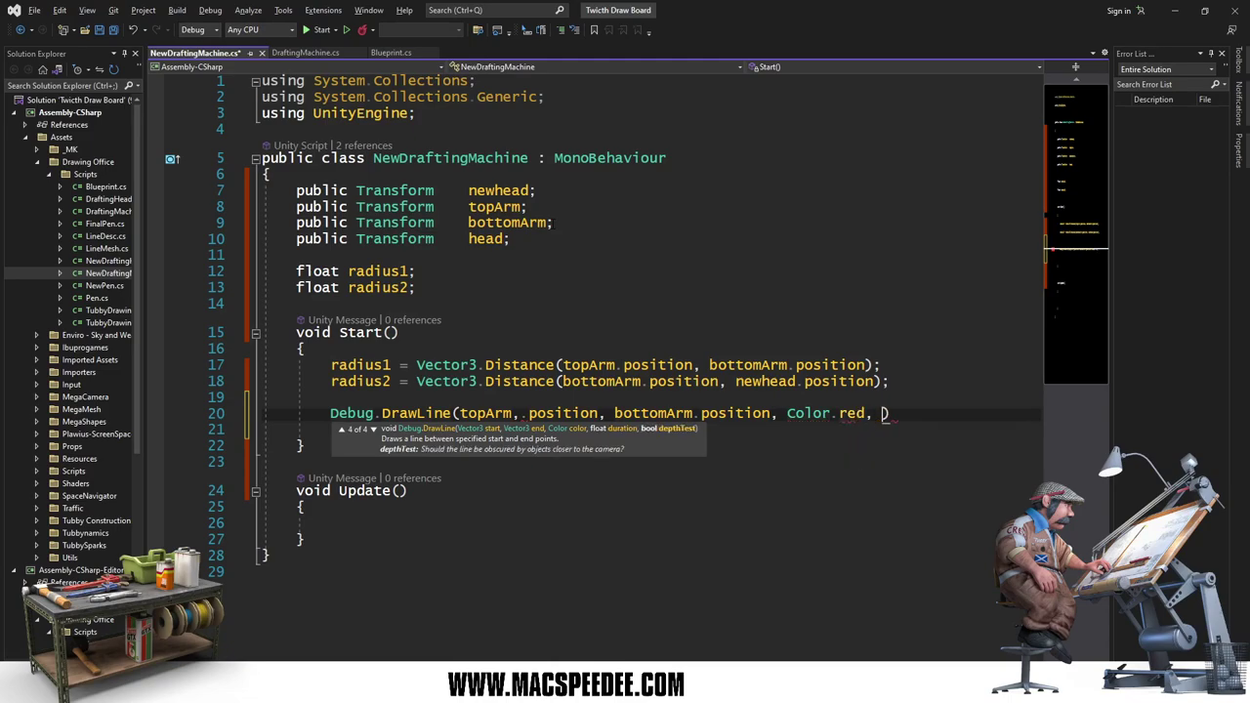
pyautogui.write('10.f0')
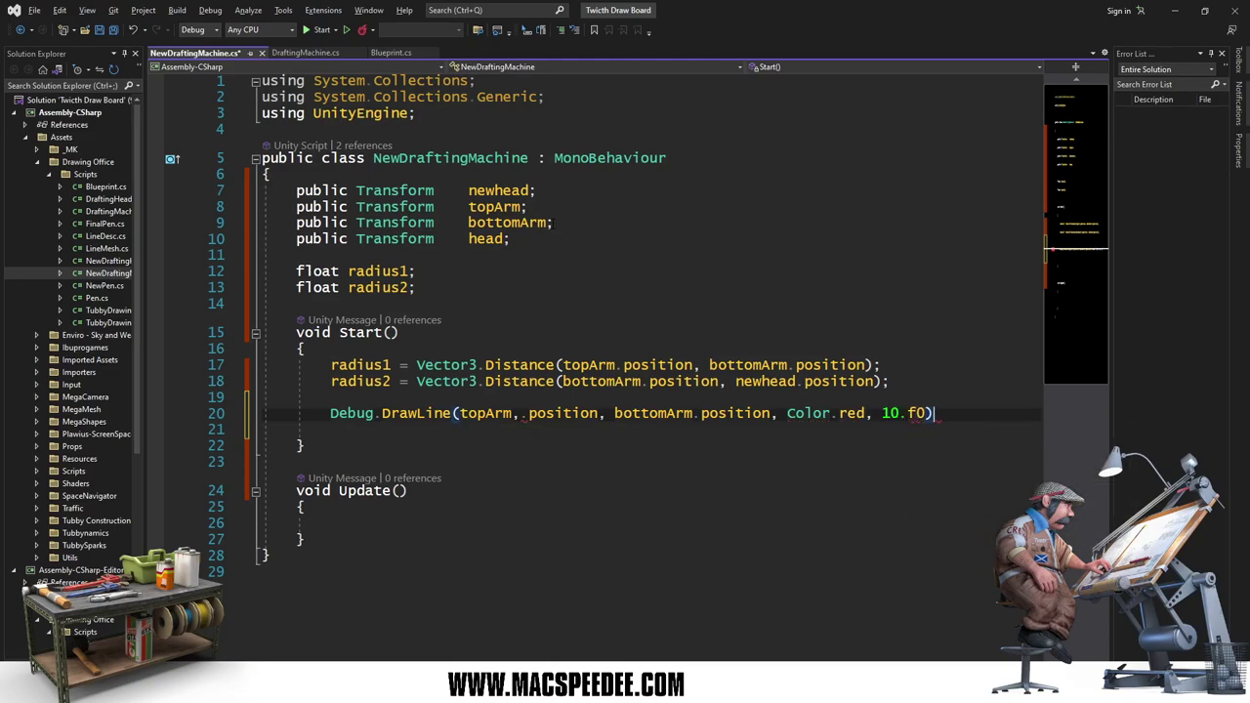
pyautogui.press('BackSpace')
pyautogui.press('Delete')
pyautogui.press('BackSpace')
pyautogui.write('0f)')
pyautogui.write(';')
# Step: Duplicate the DrawLine statement onto the next line
pyautogui.press('Home')
pyautogui.press('Home')
pyautogui.hotkey('shift', 'Down')
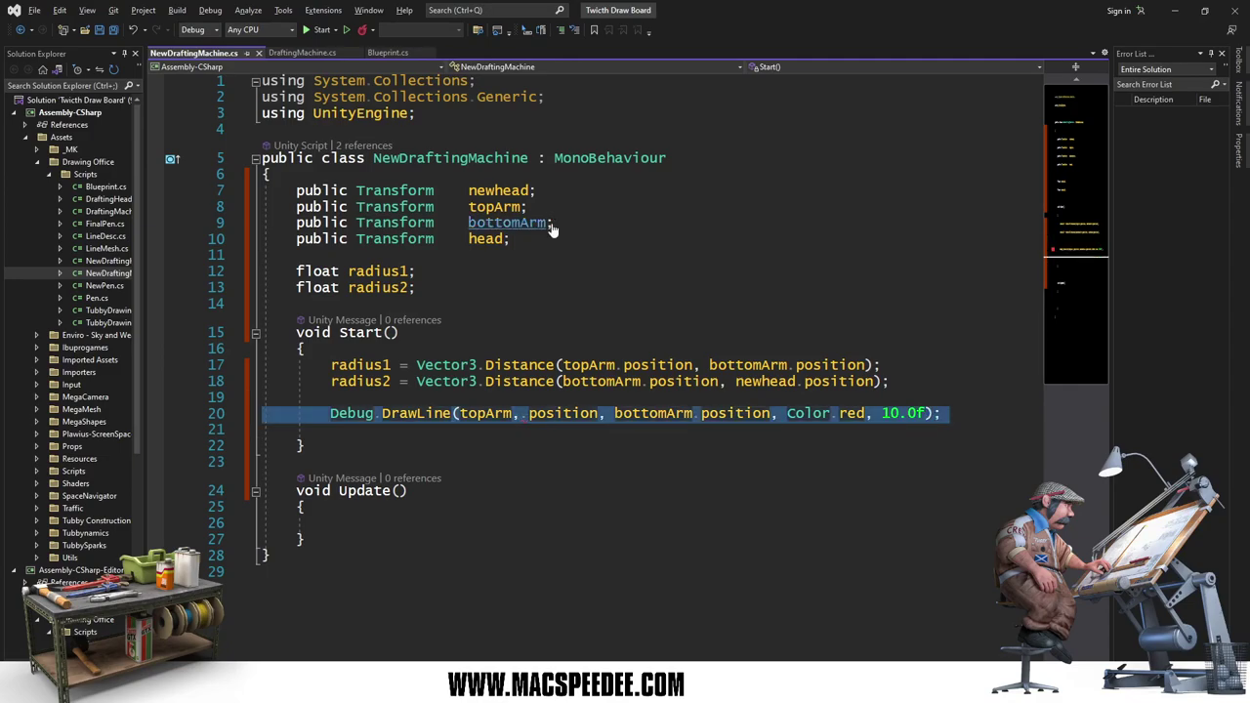
pyautogui.hotkey('ctrl', 'c')
pyautogui.press('Right')
pyautogui.hotkey('ctrl', 'v')
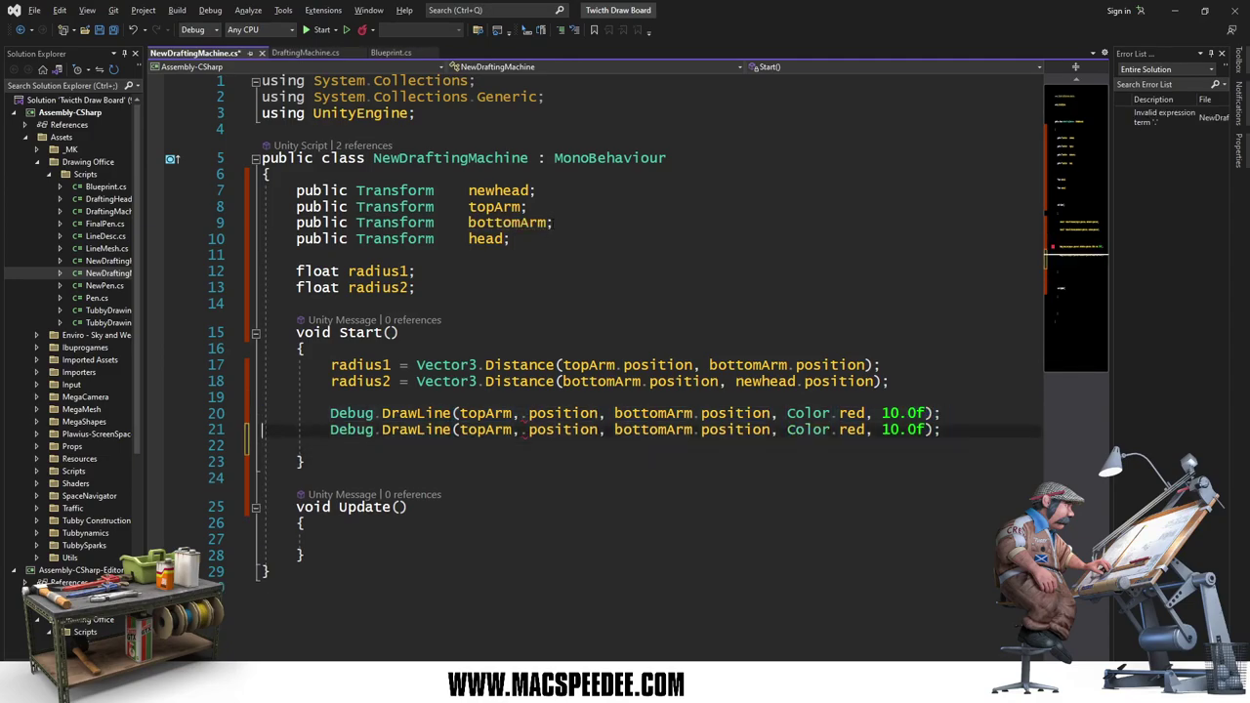
# Step: Remove the stray commas and make the second line draw from bottomArm to newhead
pyautogui.press('Up')
pyautogui.press('Up')
pyautogui.hotkey('ctrl', 'Right')
pyautogui.hotkey('ctrl', 'Right')
pyautogui.hotkey('ctrl', 'Right')
pyautogui.hotkey('ctrl', 'Right')
pyautogui.hotkey('ctrl', 'Right')
pyautogui.press('Delete')
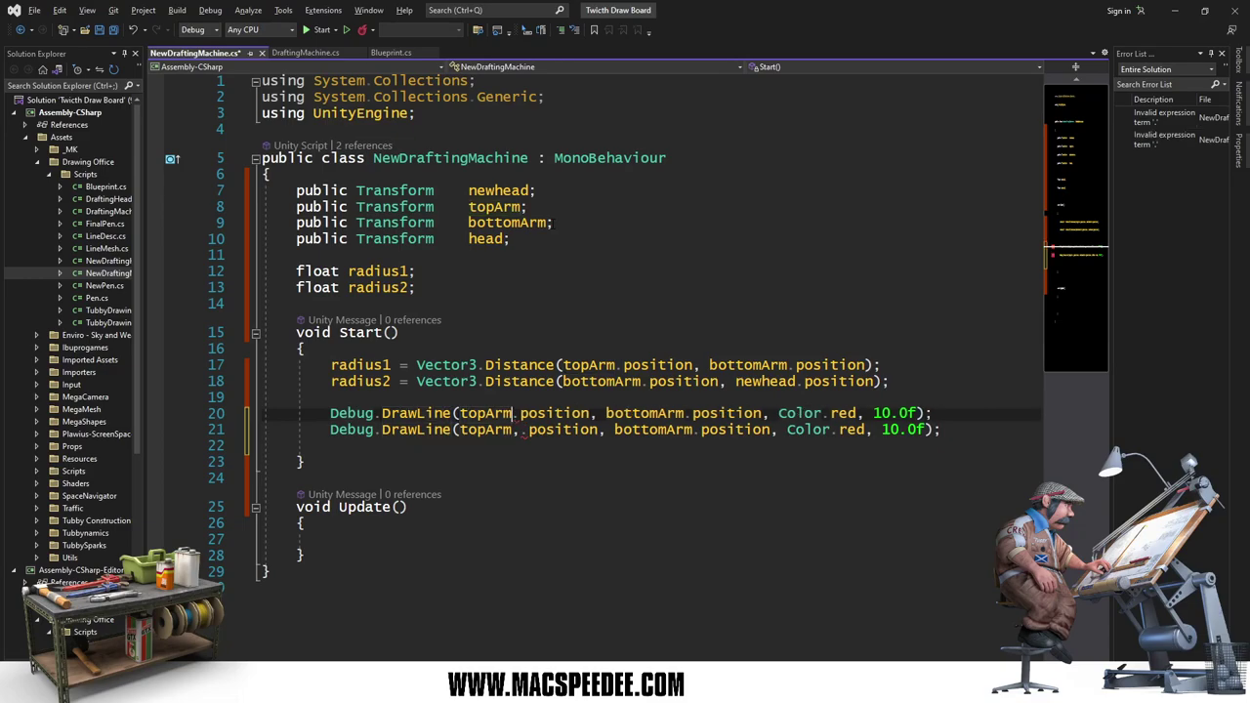
pyautogui.press('Down')
pyautogui.press('Delete')
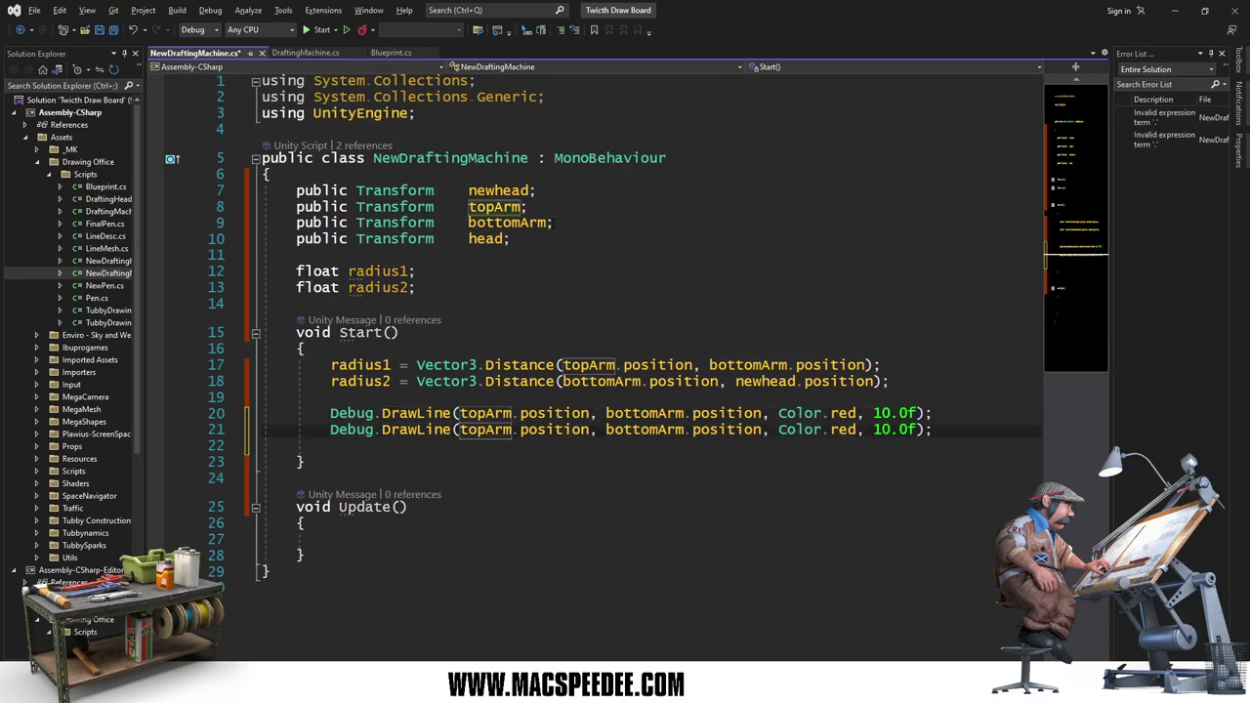
pyautogui.write('bottom')
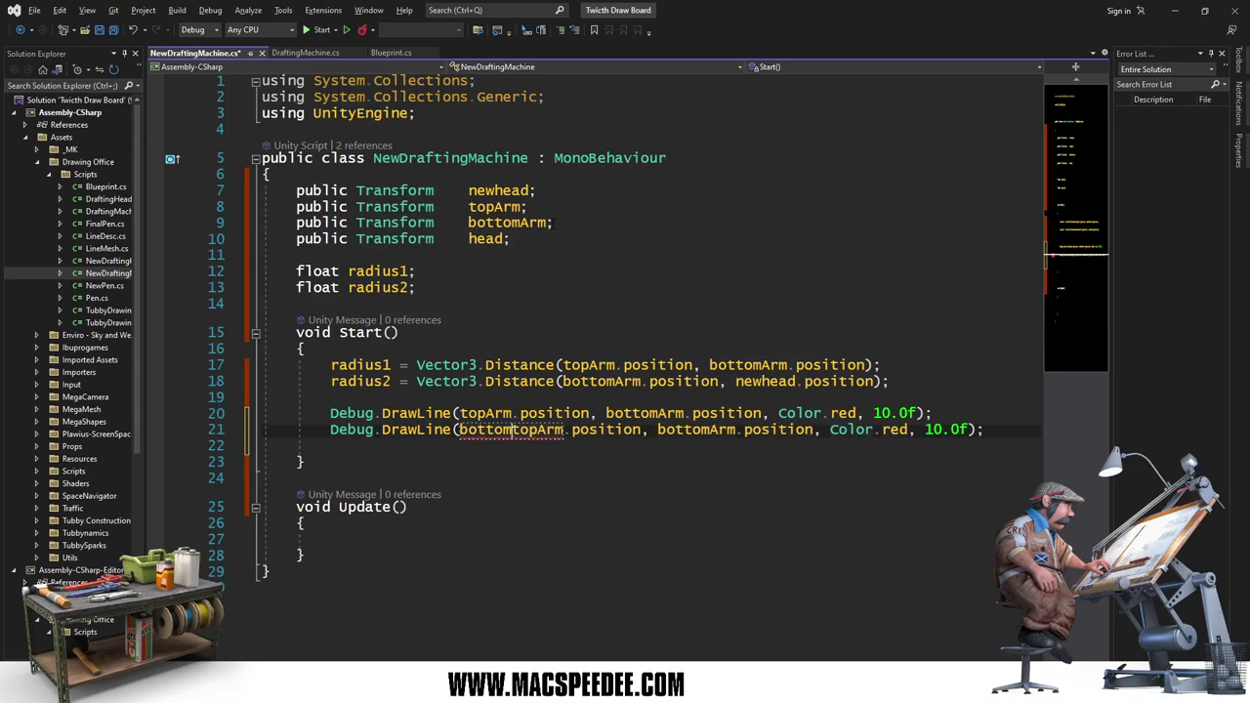
pyautogui.press('Delete')
pyautogui.press('Delete')
pyautogui.press('Delete')
pyautogui.click(632, 430)
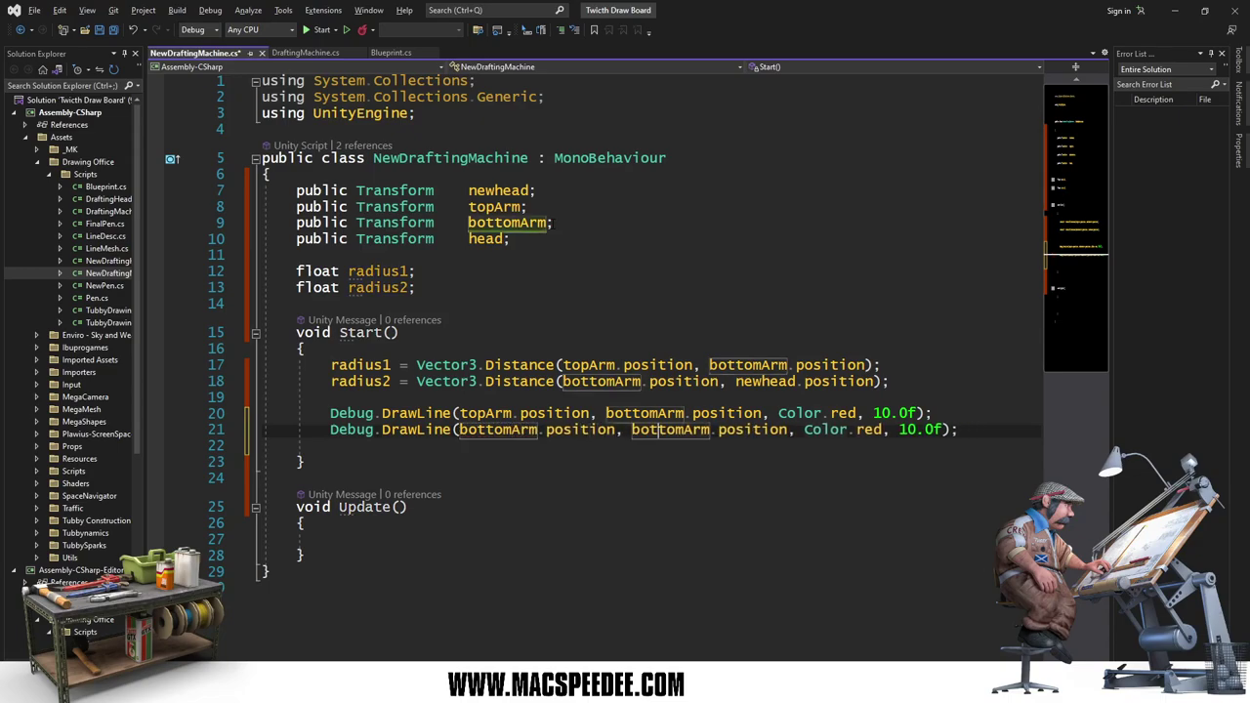
pyautogui.press('Left')
pyautogui.write('newhe')
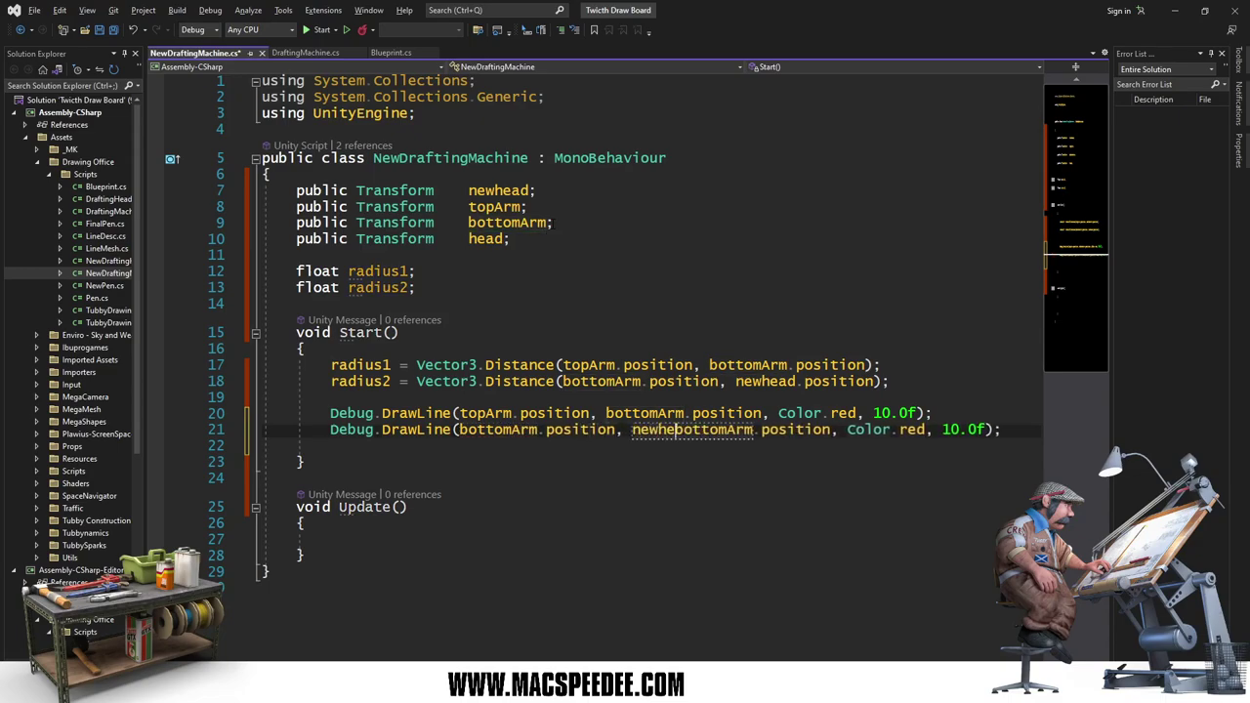
pyautogui.write('ad')
pyautogui.press('Delete')
pyautogui.press('Delete')
pyautogui.press('Delete')
pyautogui.press('Delete')
pyautogui.press('Delete')
pyautogui.press('Delete')
pyautogui.press('Delete')
pyautogui.press('Delete')
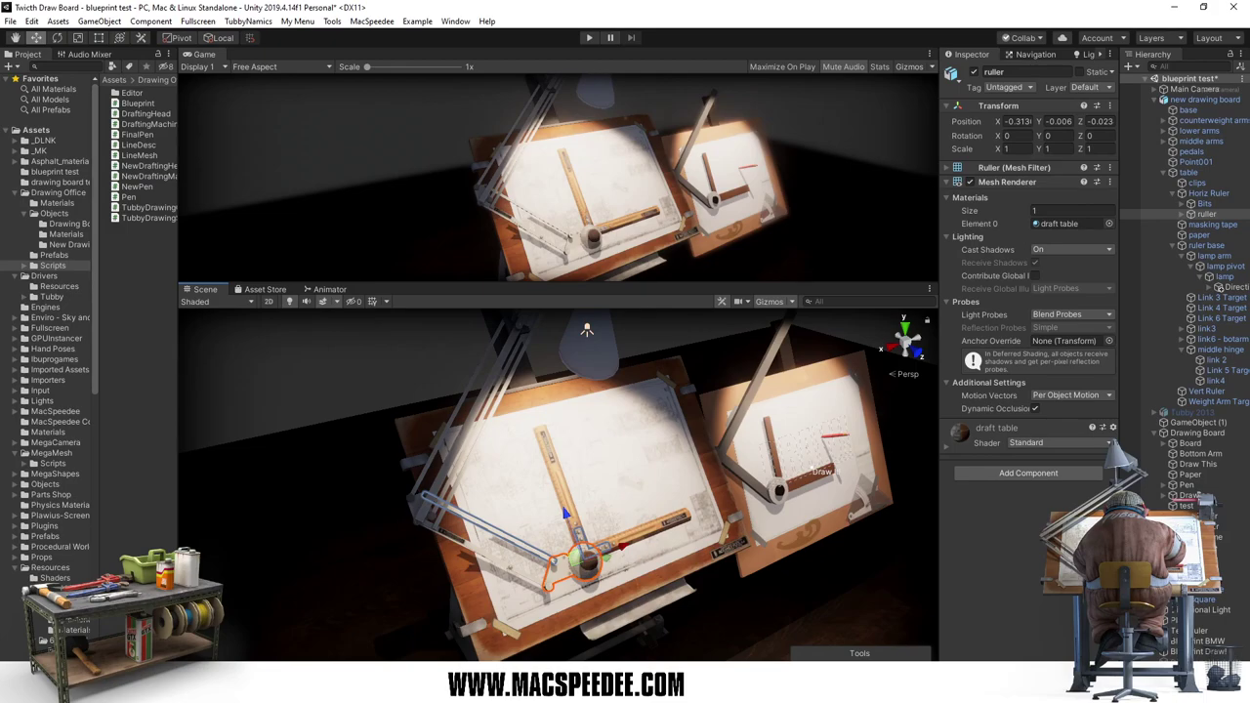
# Step: Add the New Drafting Machine component to the table via the Add Component search 'drnew'
pyautogui.click(1189, 172)
pyautogui.click(1019, 472)
pyautogui.write('dr')
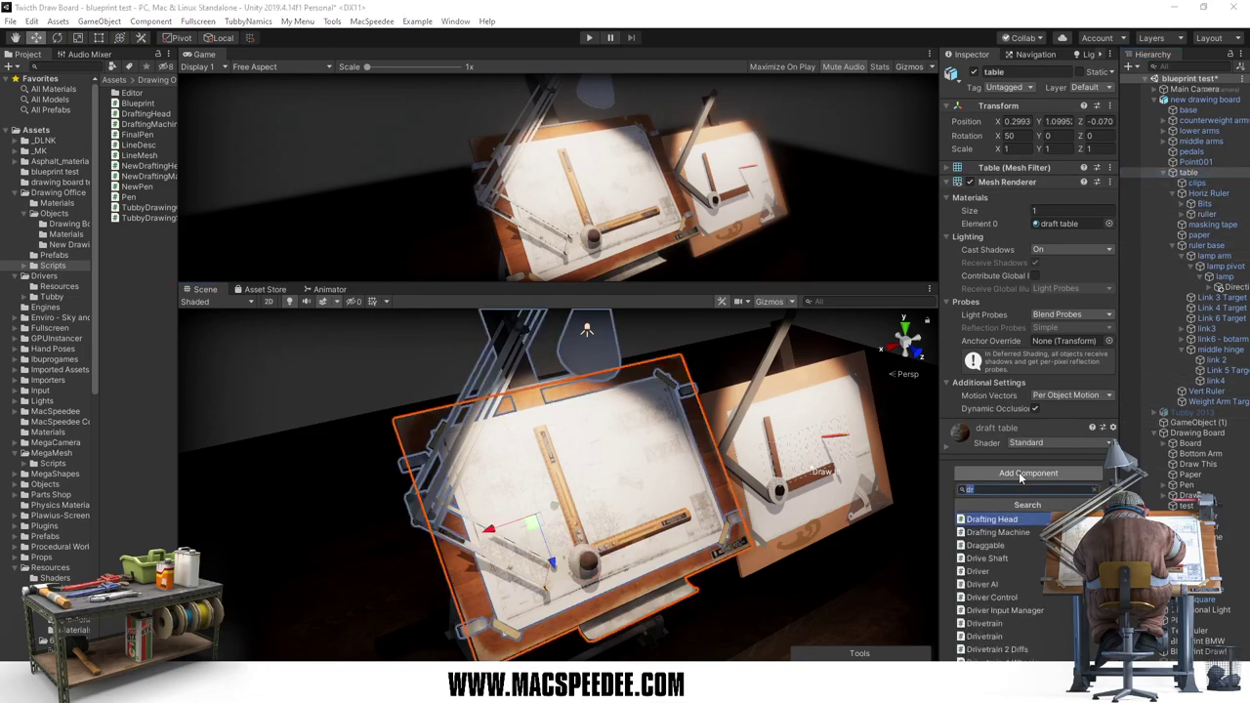
pyautogui.write('new')
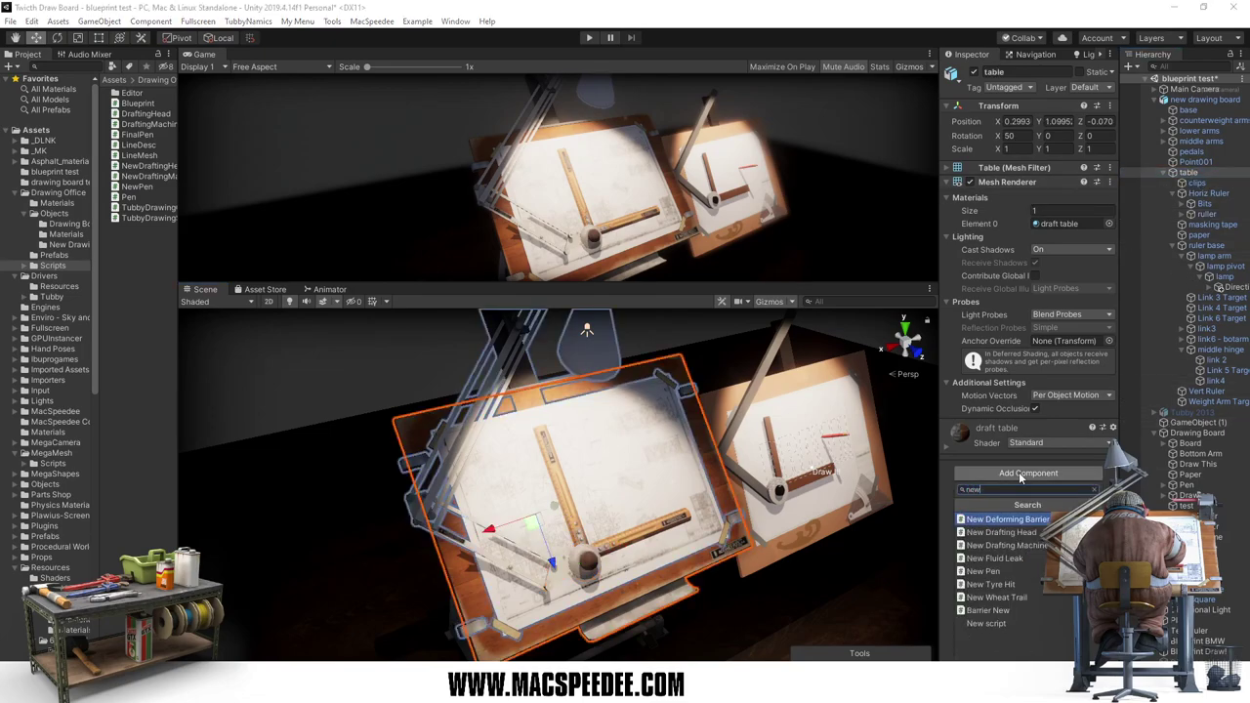
pyautogui.press('Down')
pyautogui.press('Down')
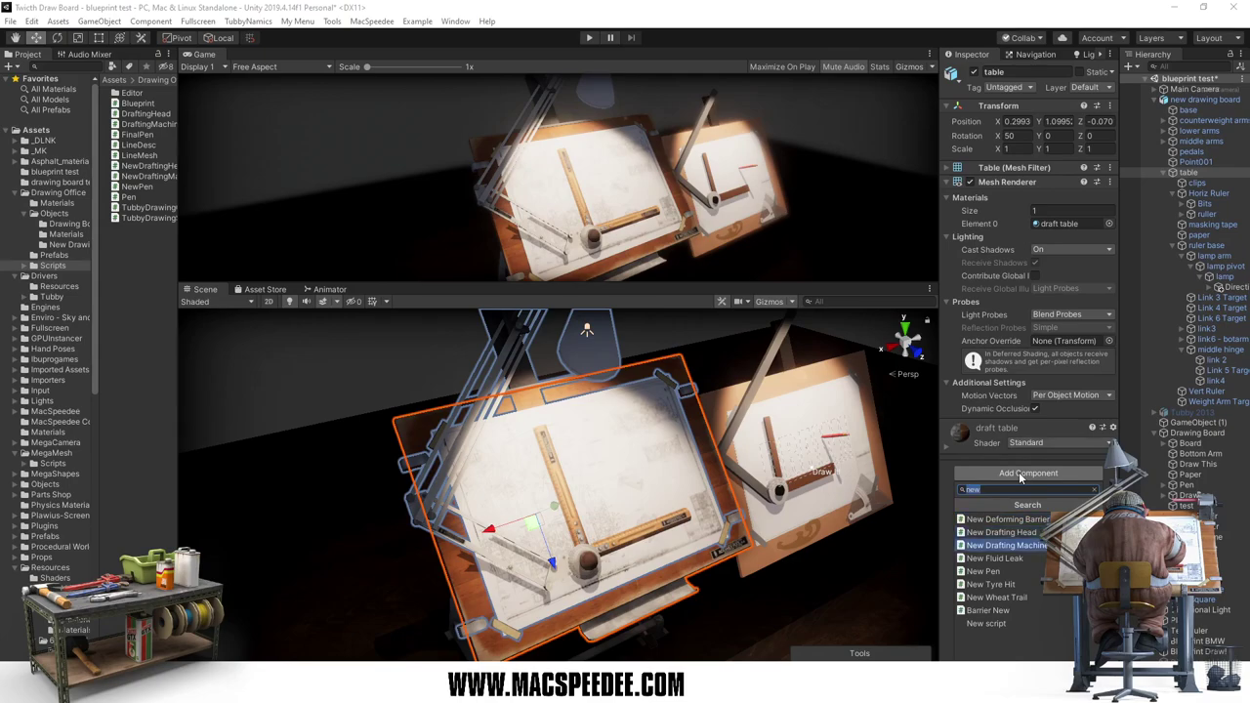
pyautogui.press('Return')
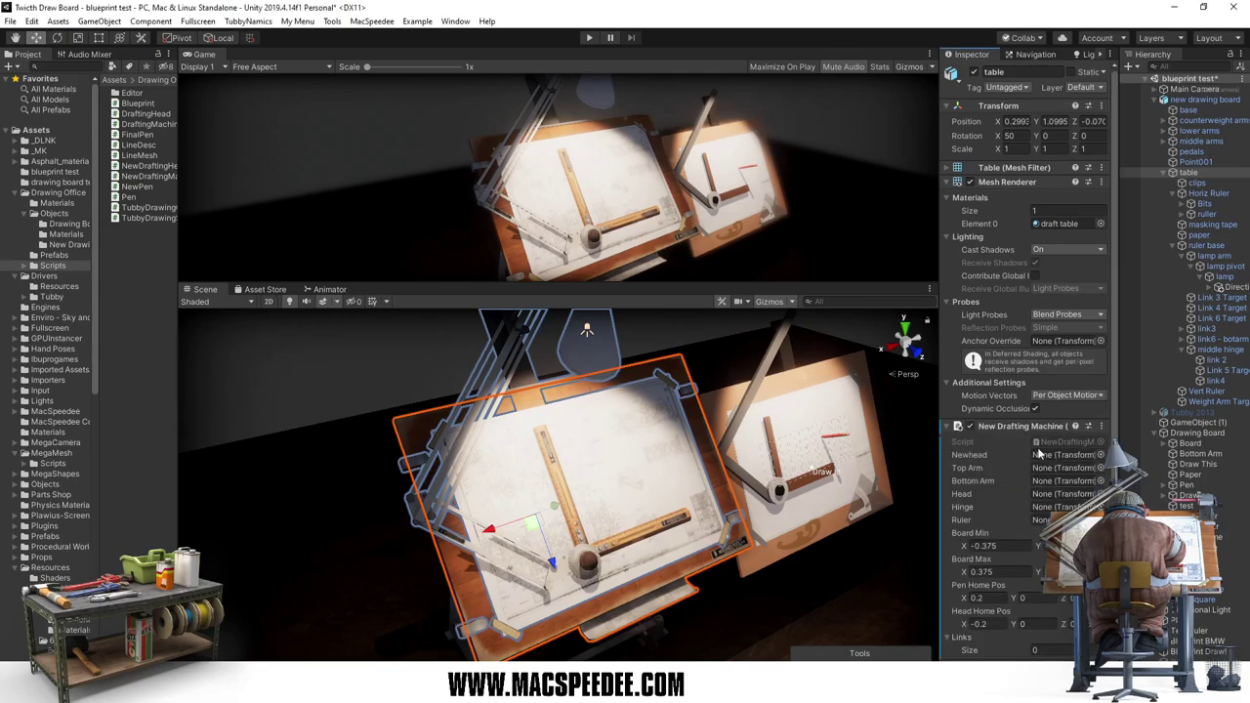
# Step: Remove the New Drafting Machine component and select the script to view its code
pyautogui.rightClick(1030, 432)
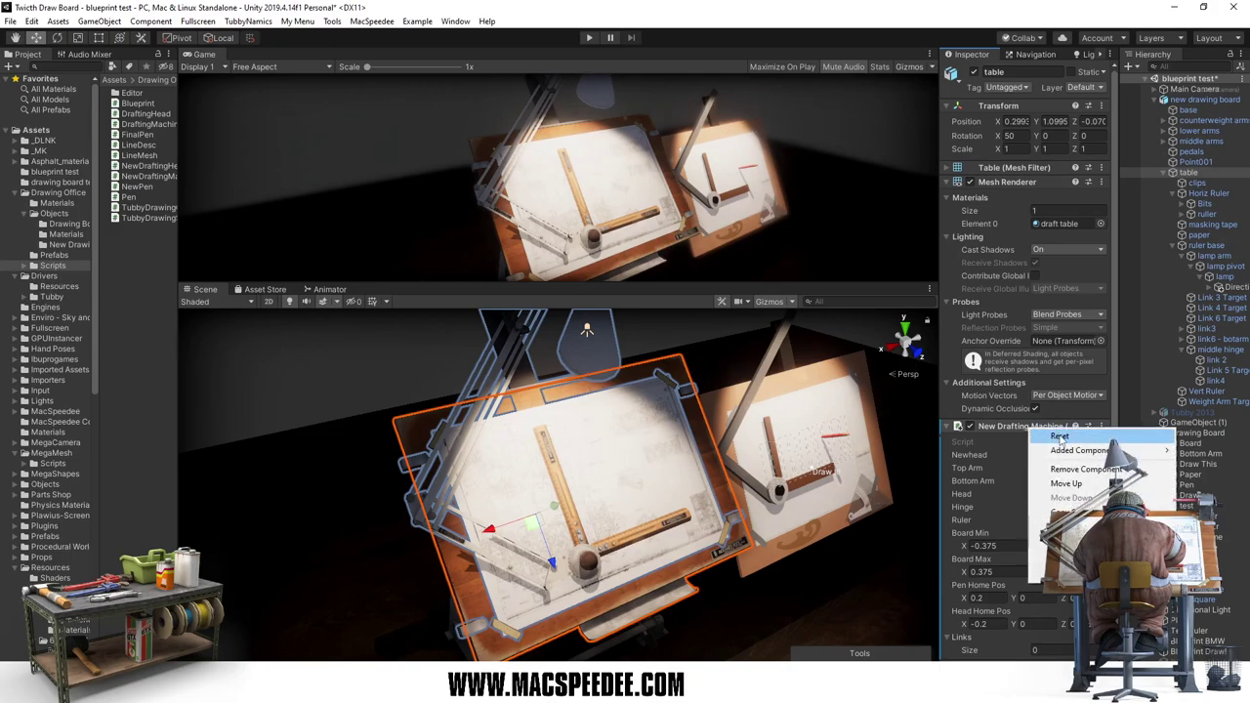
pyautogui.click(1071, 470)
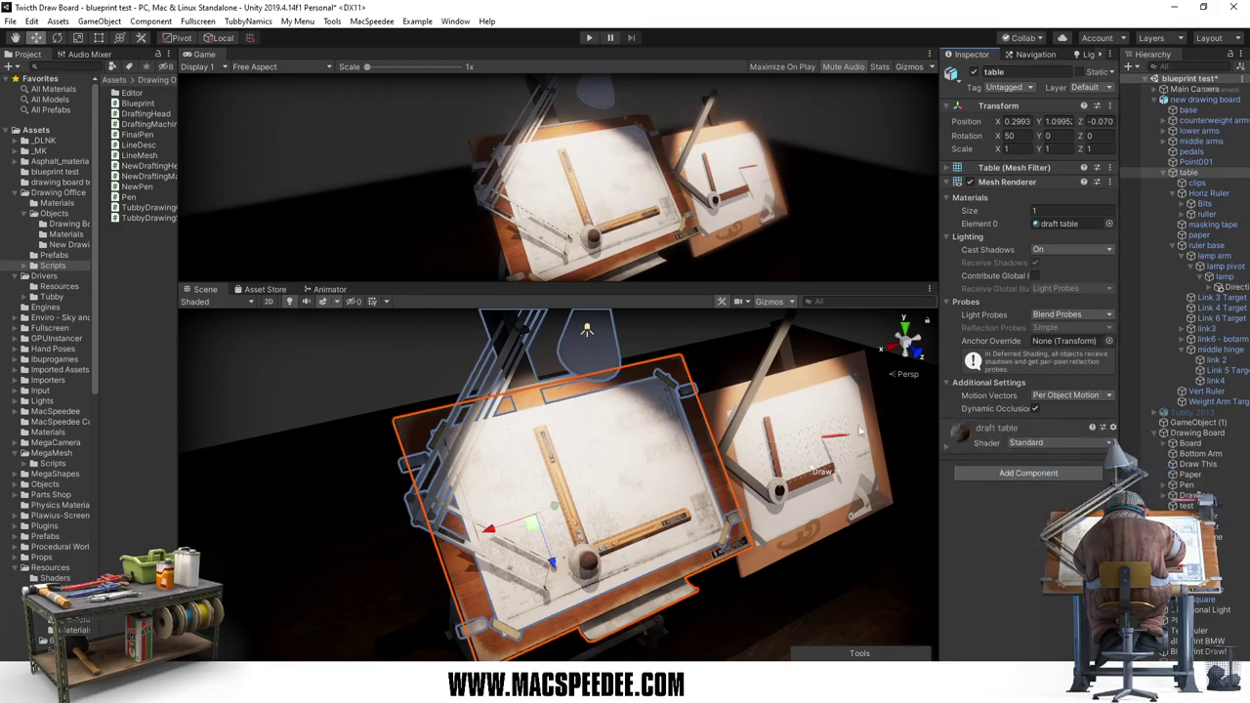
pyautogui.click(148, 176)
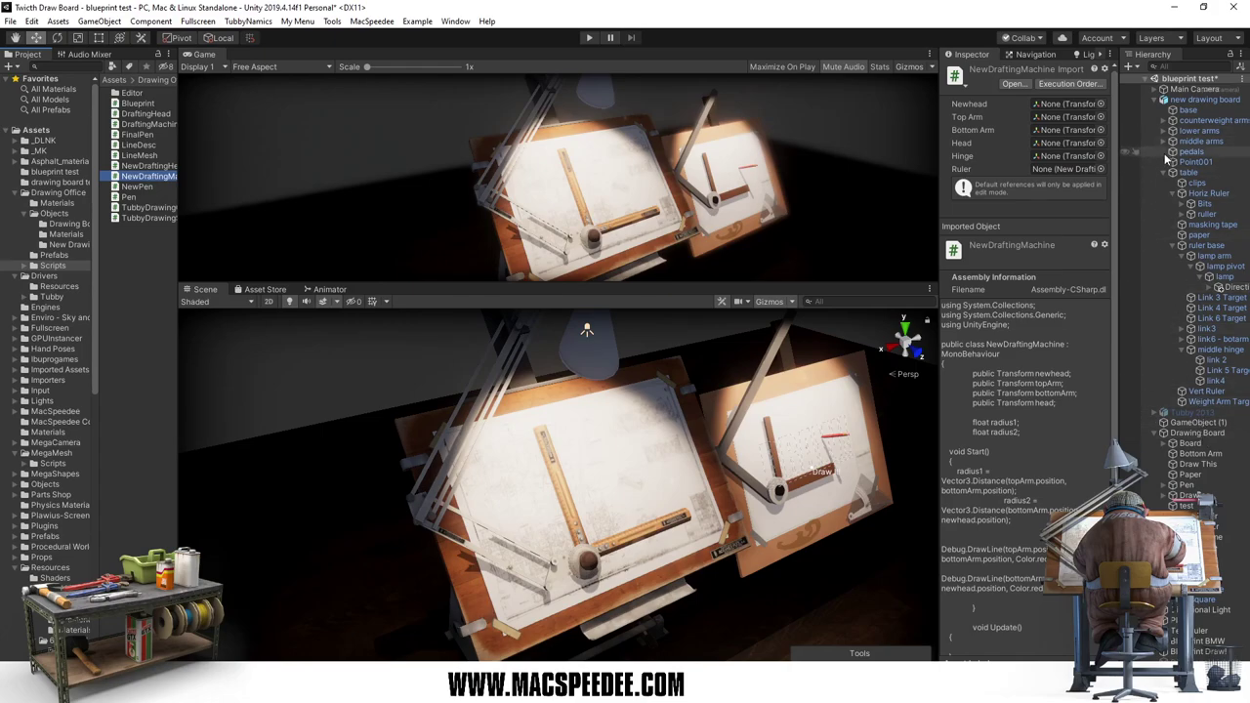
# Step: Drag the NewDraftingMachine script from the Project panel onto the table object
pyautogui.click(1193, 171)
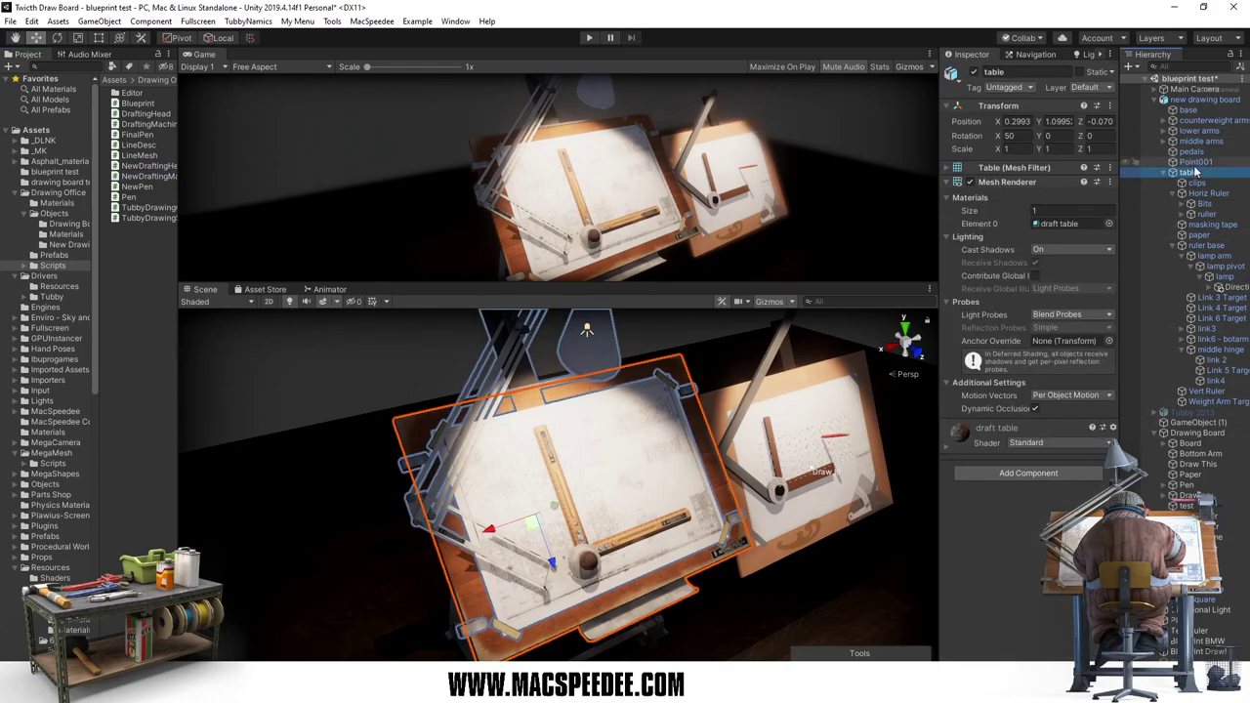
pyautogui.hotkey('alt', 'w')
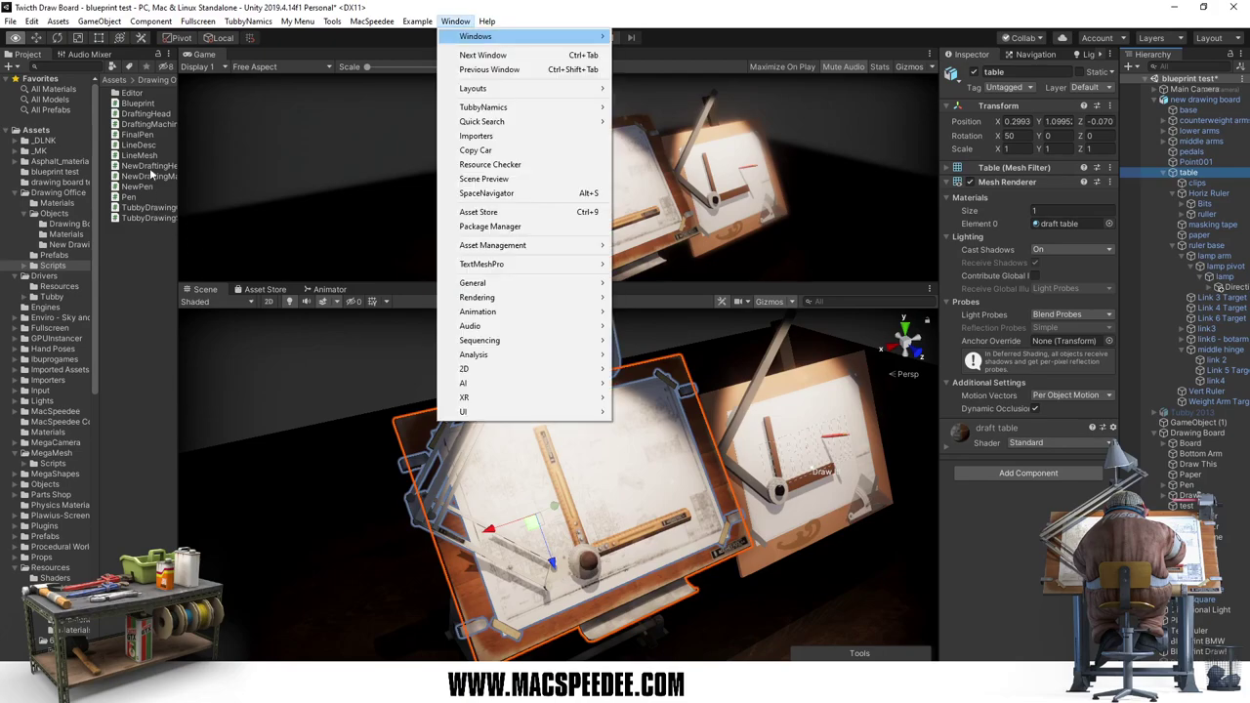
pyautogui.press('Escape')
pyautogui.press('w')
pyautogui.click(131, 269)
pyautogui.click(148, 176)
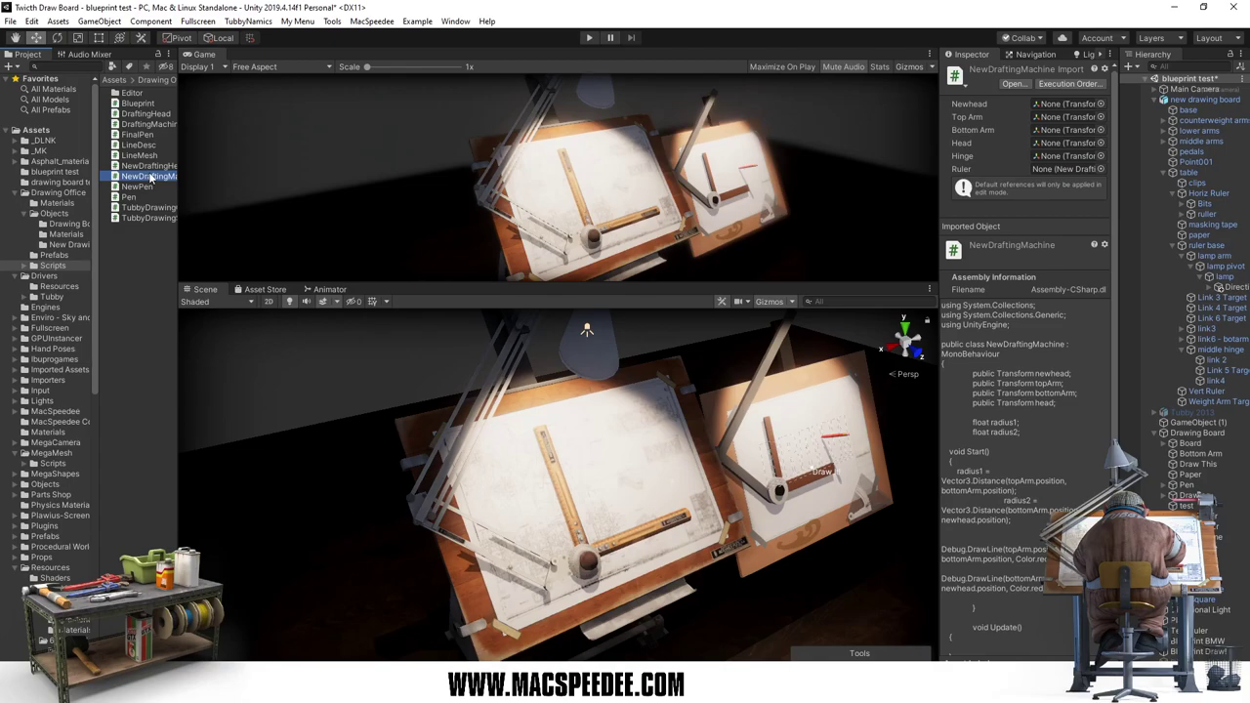
pyautogui.moveTo(152, 177); pyautogui.dragTo(1189, 175)
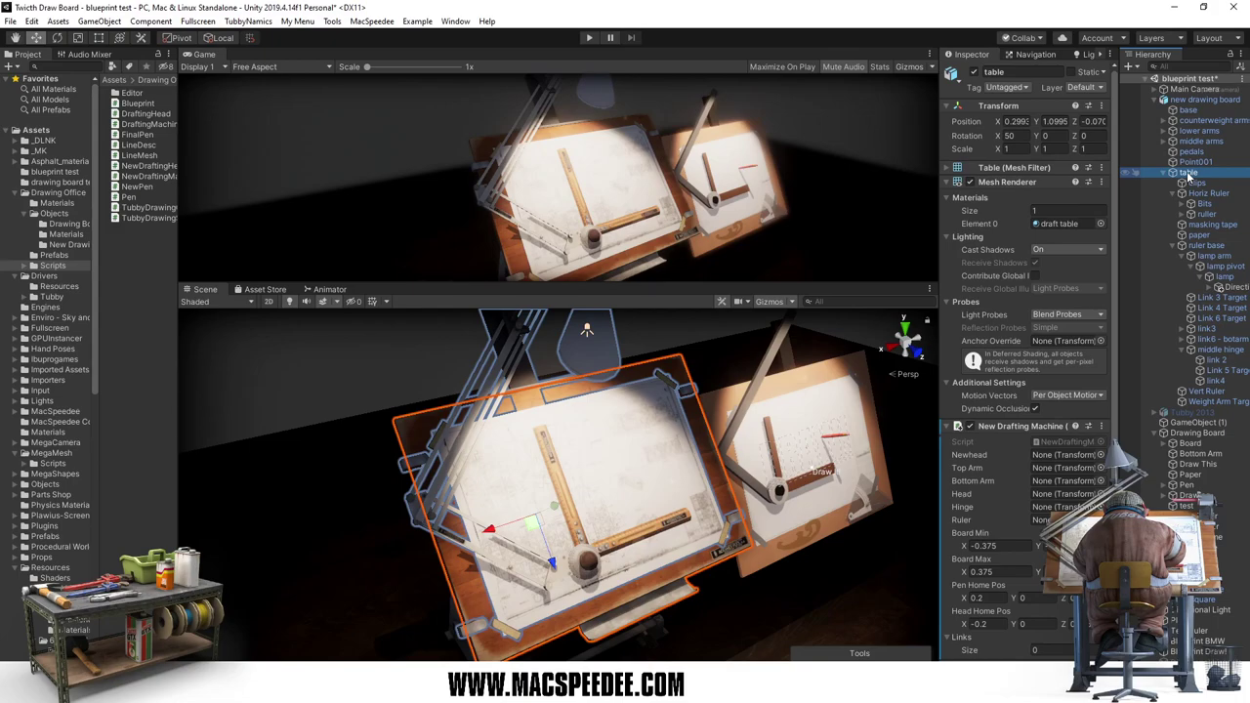
# Step: Remove the New Drafting Machine component and reselect the script asset
pyautogui.rightClick(1000, 427)
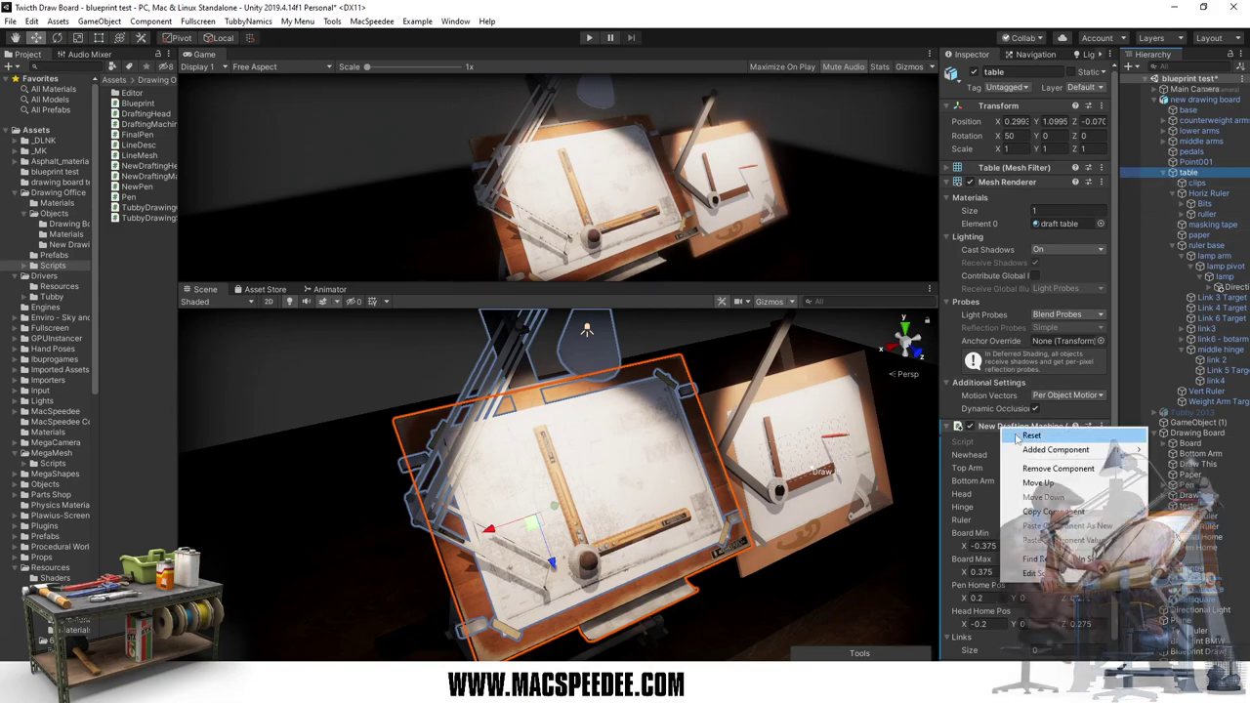
pyautogui.click(1058, 468)
pyautogui.click(143, 177)
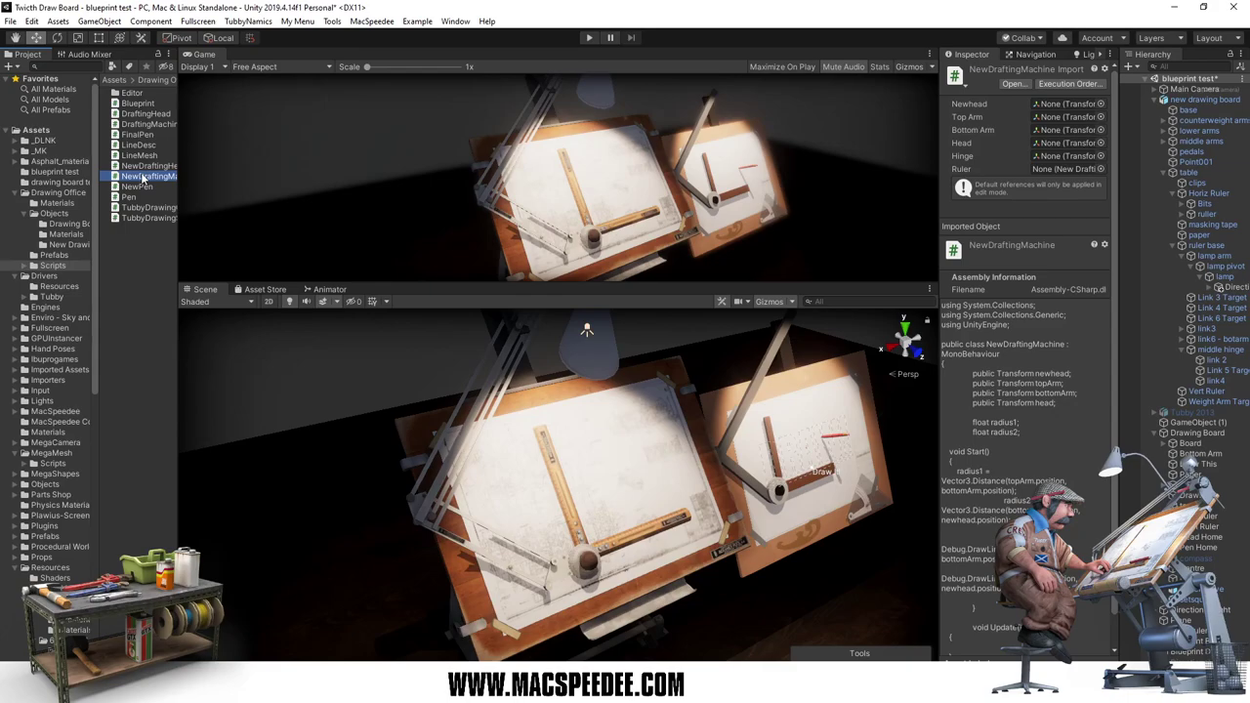
# Step: Rename the script asset in Unity to NewDraftingMachine1
pyautogui.click(143, 176)
pyautogui.press('End')
pyautogui.write('1')
pyautogui.press('Return')
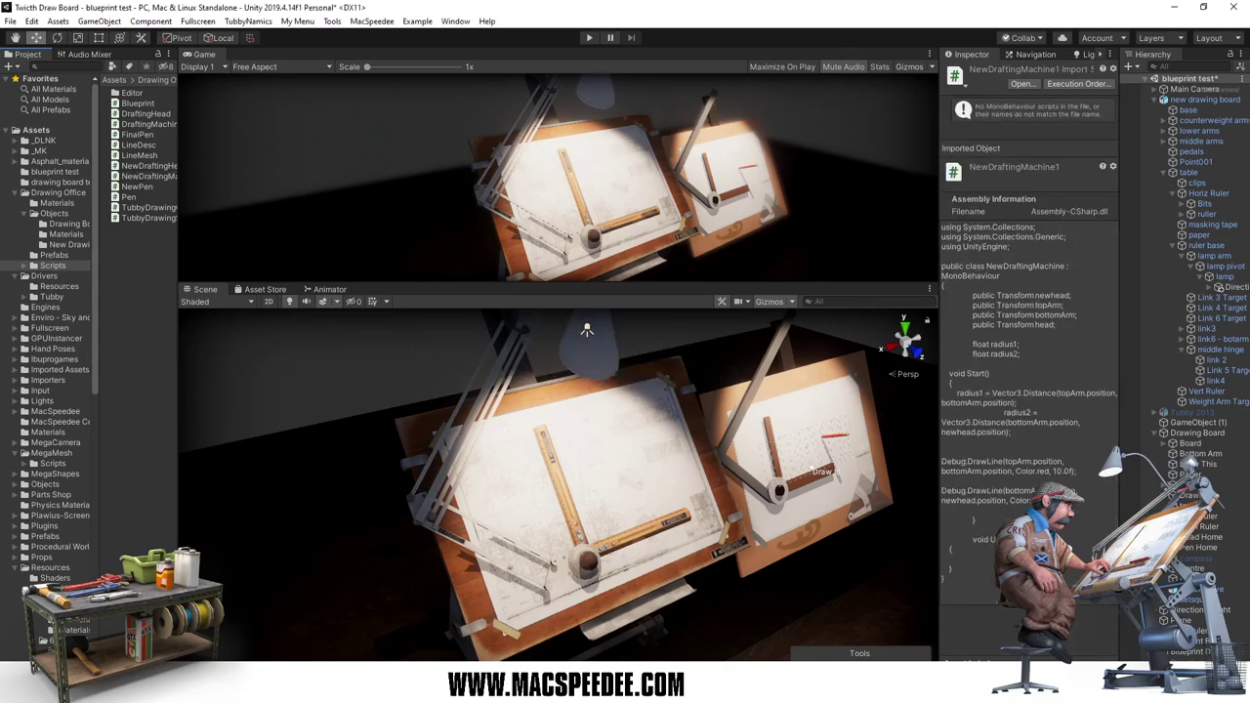
# Step: In Visual Studio, rename the class to NewDraftingMachine1 in NewDraftingMachine1.cs
pyautogui.hotkey('alt', 'Tab')
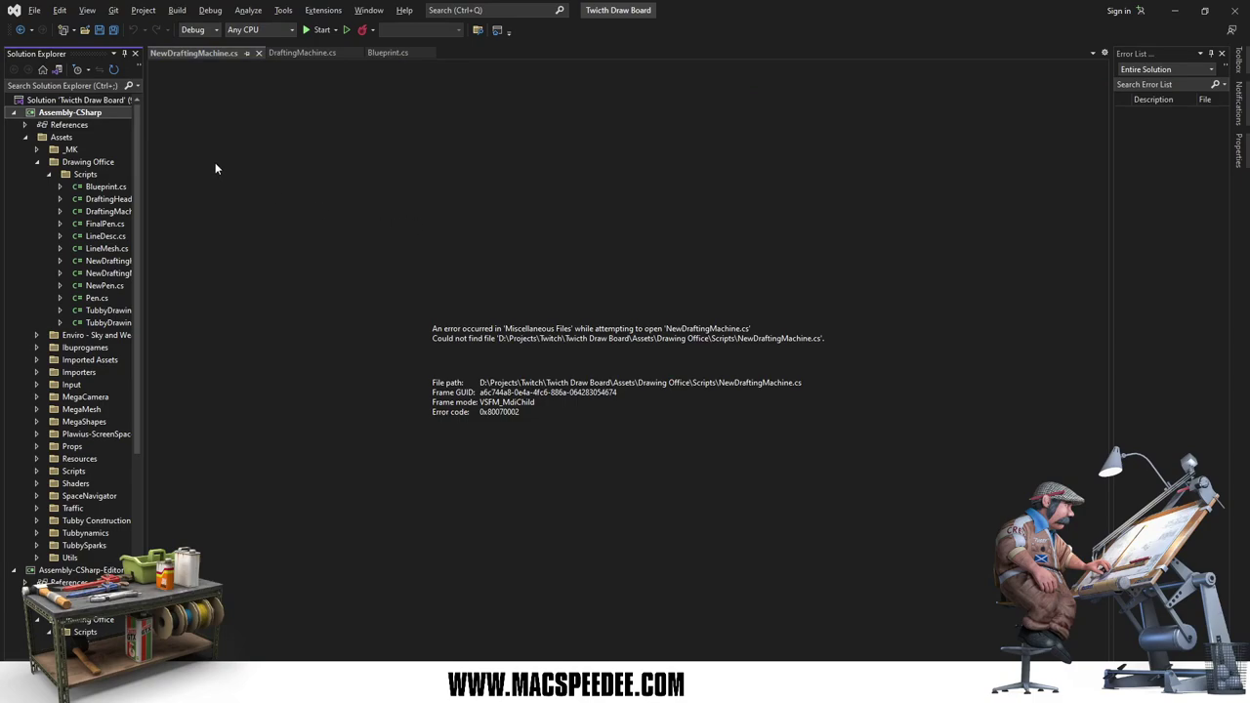
pyautogui.doubleClick(115, 276)
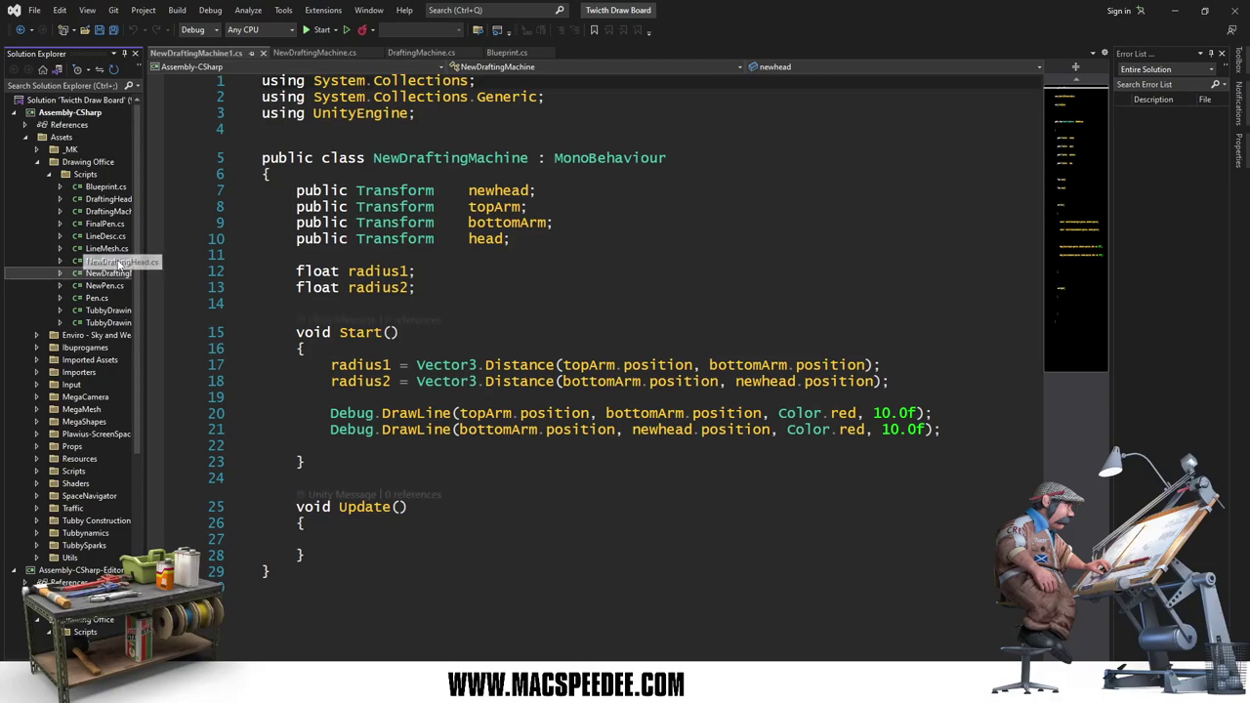
pyautogui.click(533, 160)
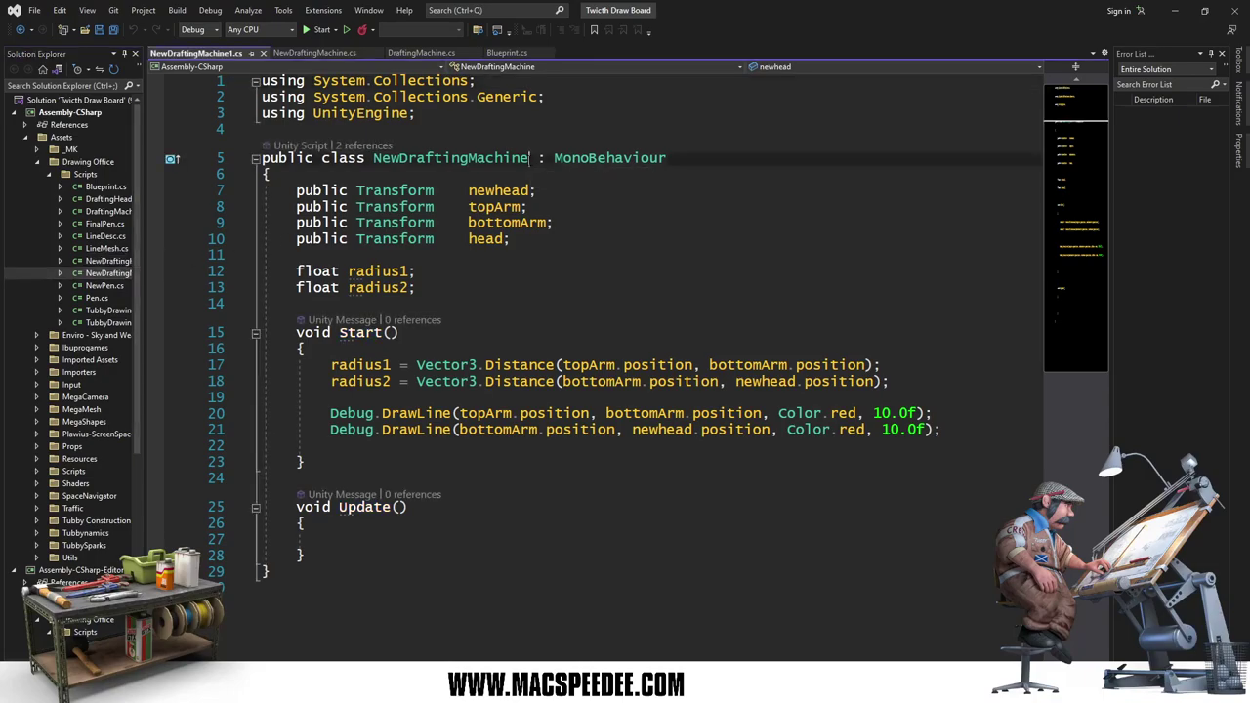
pyautogui.write('1')
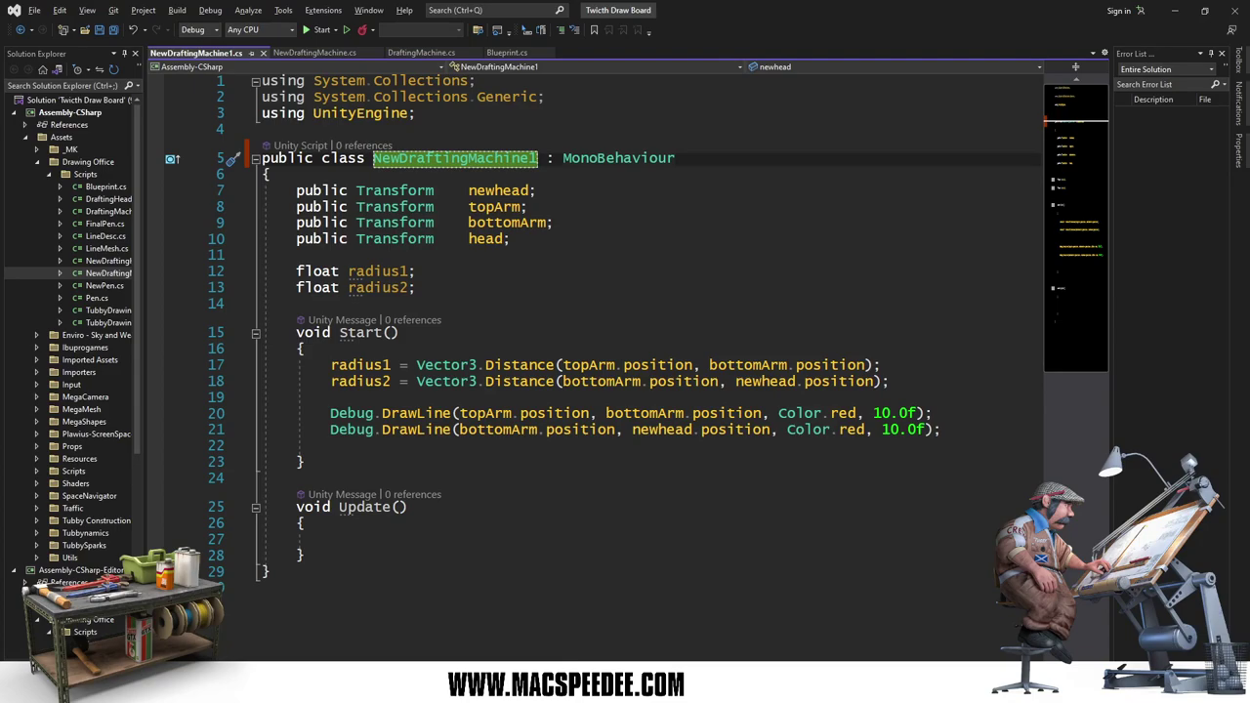
pyautogui.hotkey('alt', 'Tab')
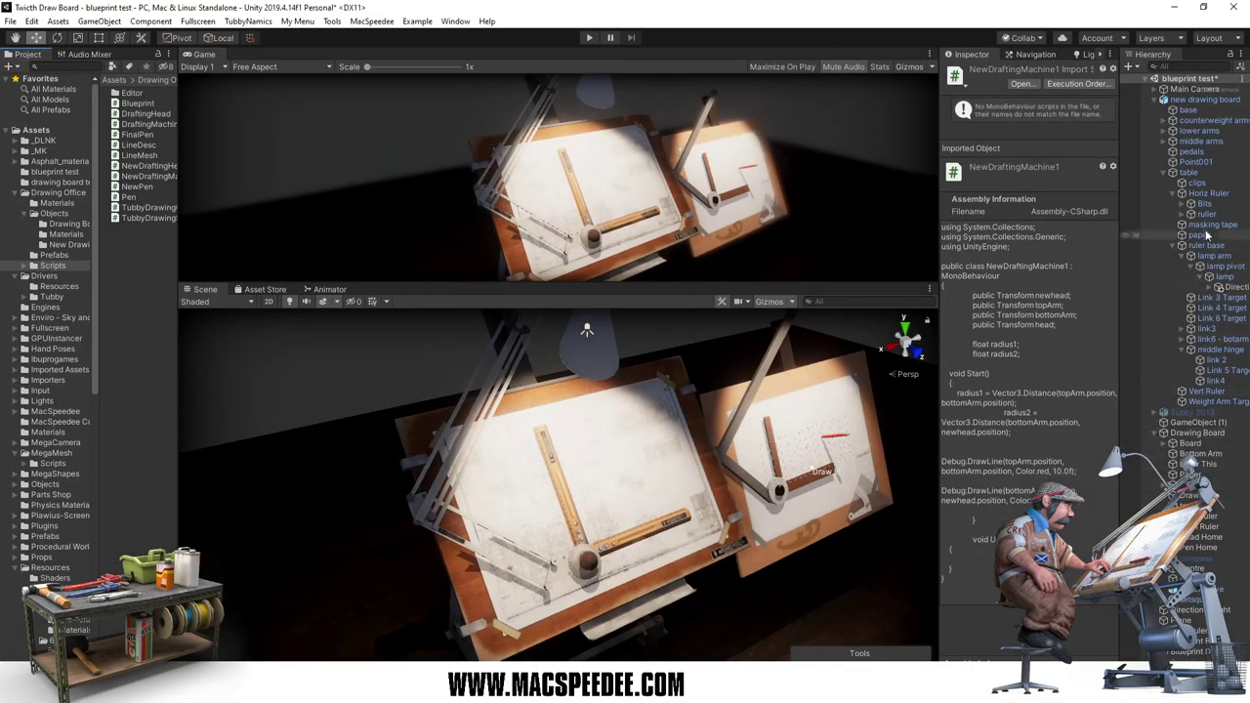
# Step: Drag NewDraftingMachine1 onto the table and dismiss the can't-add-script error
pyautogui.click(1189, 172)
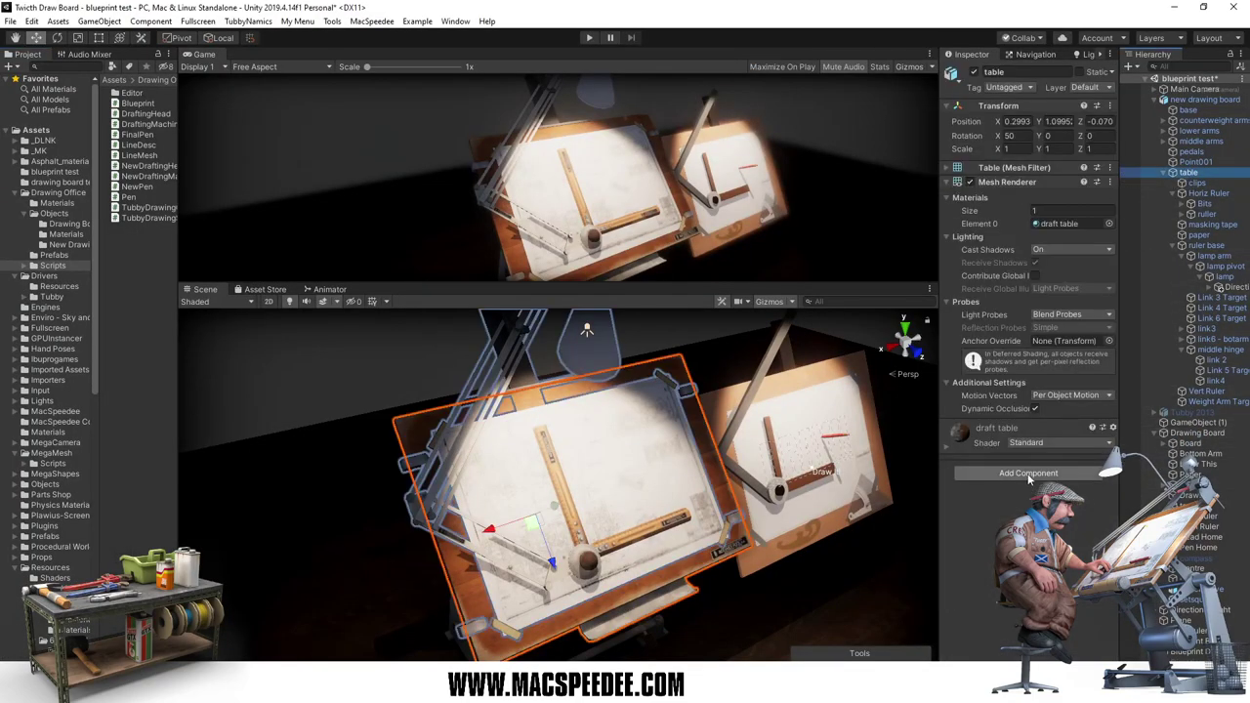
pyautogui.click(1027, 473)
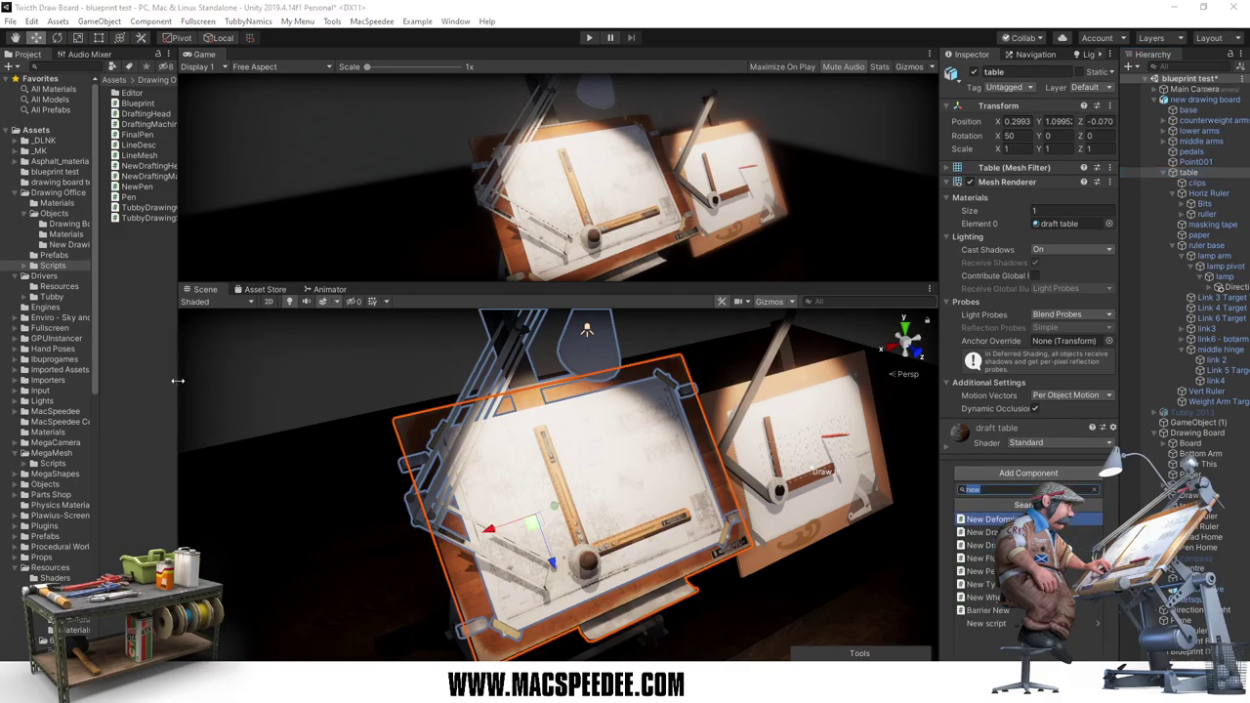
pyautogui.doubleClick(1004, 6)
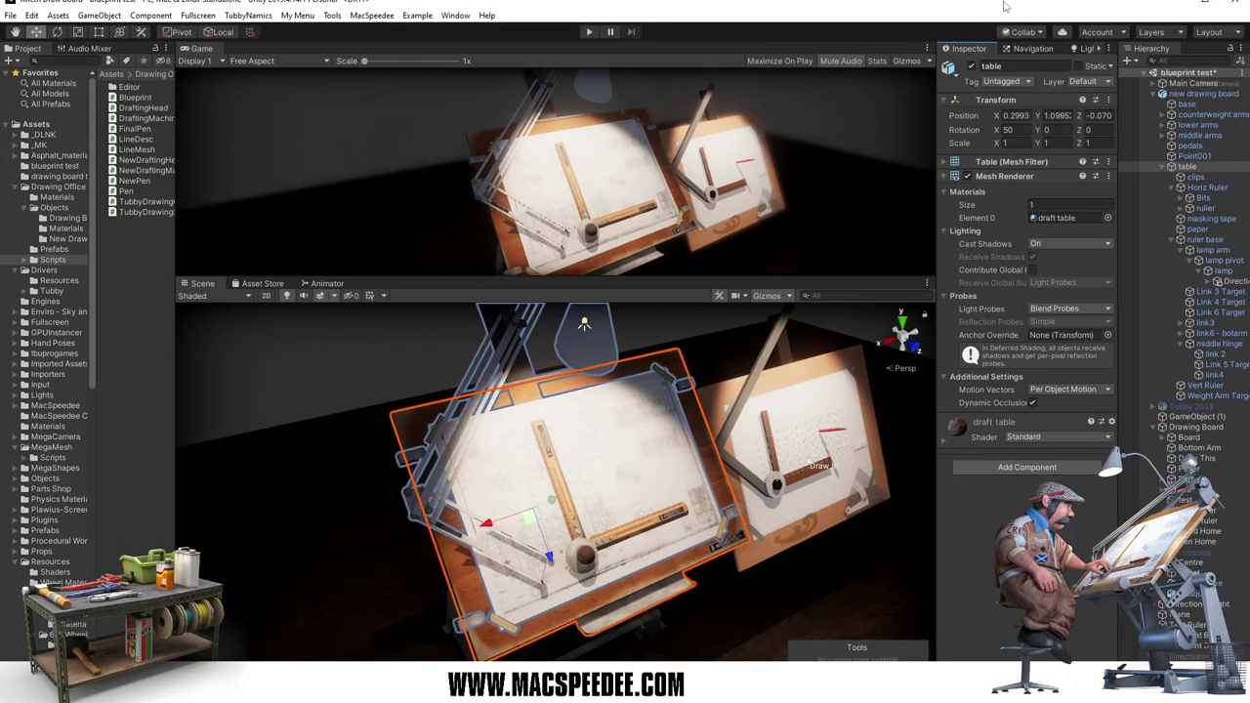
pyautogui.click(1207, 5)
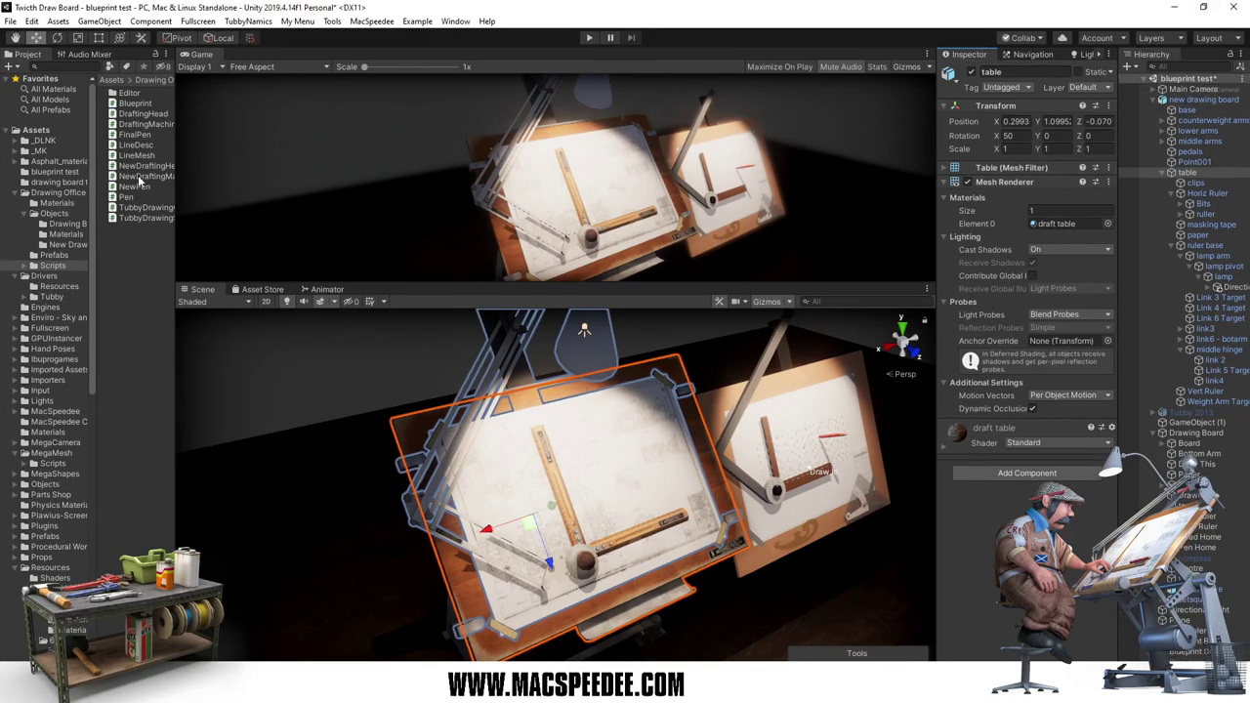
pyautogui.moveTo(176, 192); pyautogui.dragTo(210, 193)
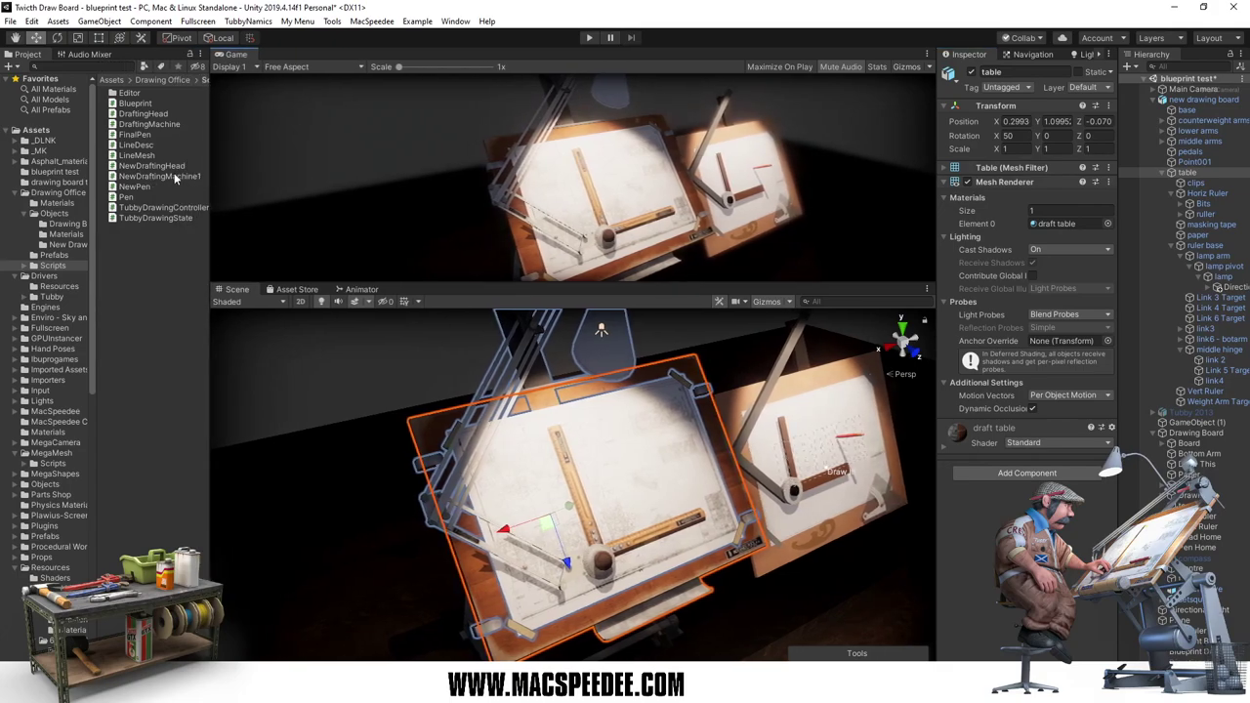
pyautogui.moveTo(175, 177); pyautogui.dragTo(1188, 173)
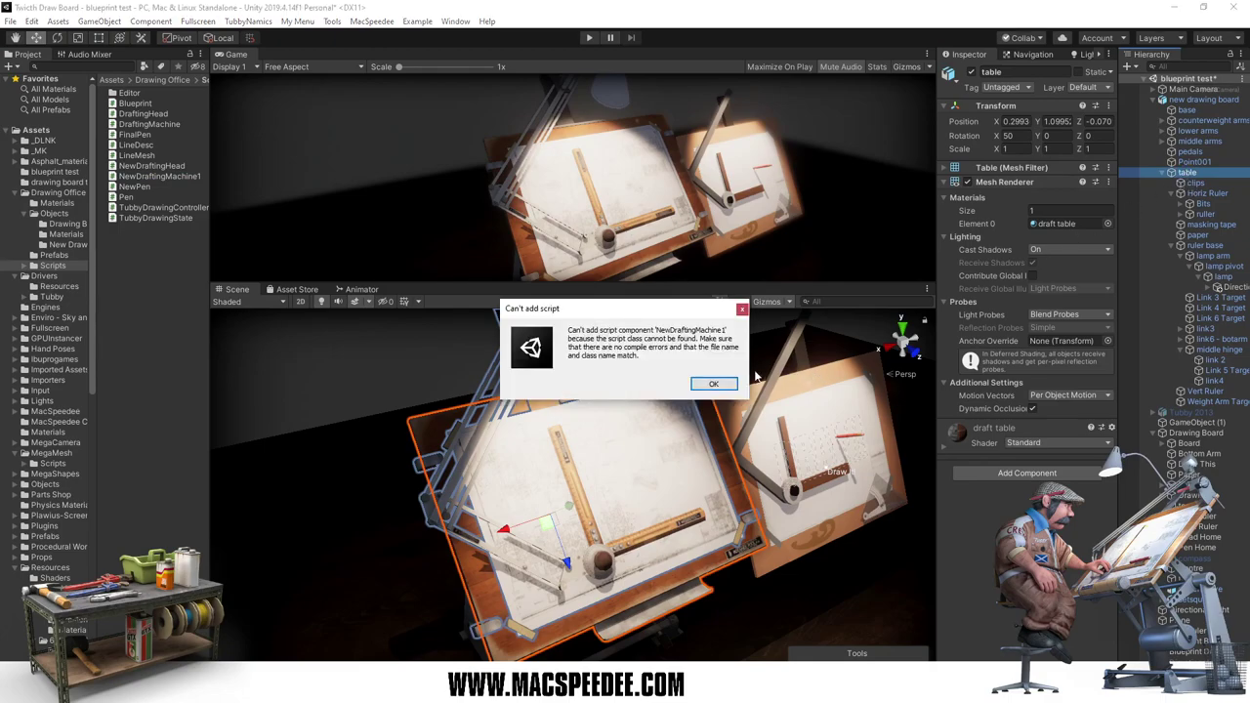
pyautogui.click(712, 385)
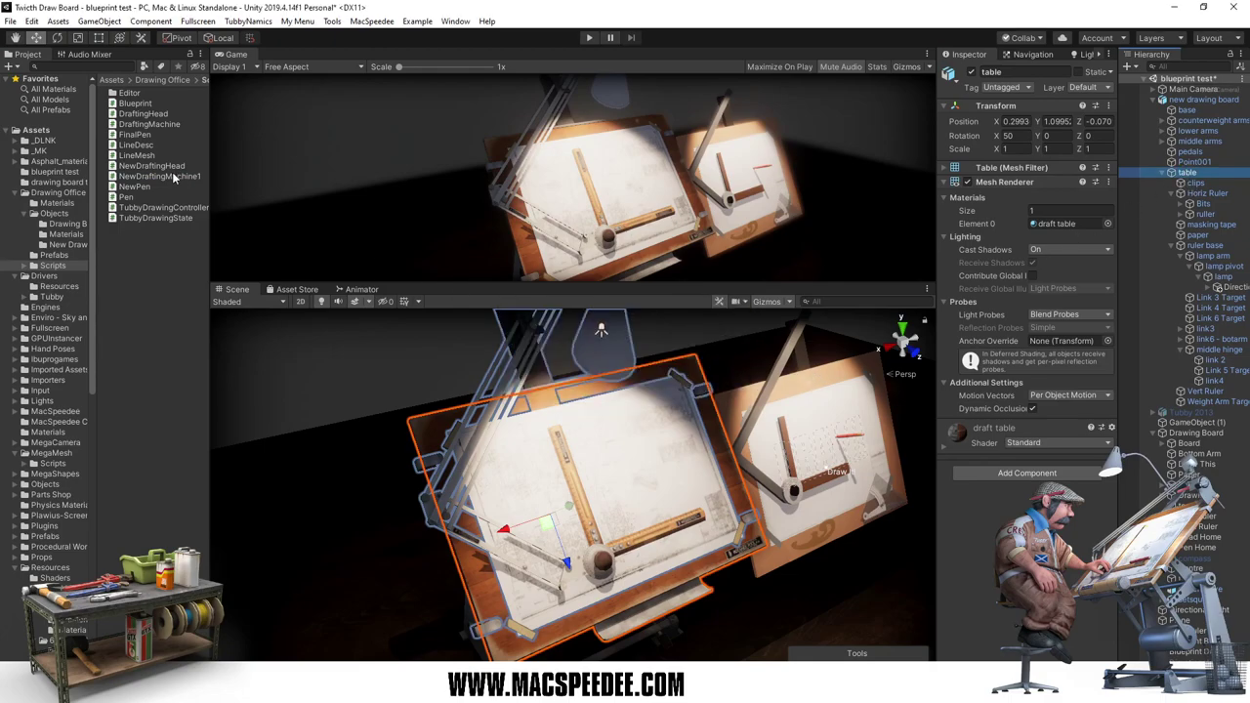
# Step: Check line 10 of NewDraftingMachine1.cs in Visual Studio without edits, then return to Unity
pyautogui.hotkey('alt', 'Tab')
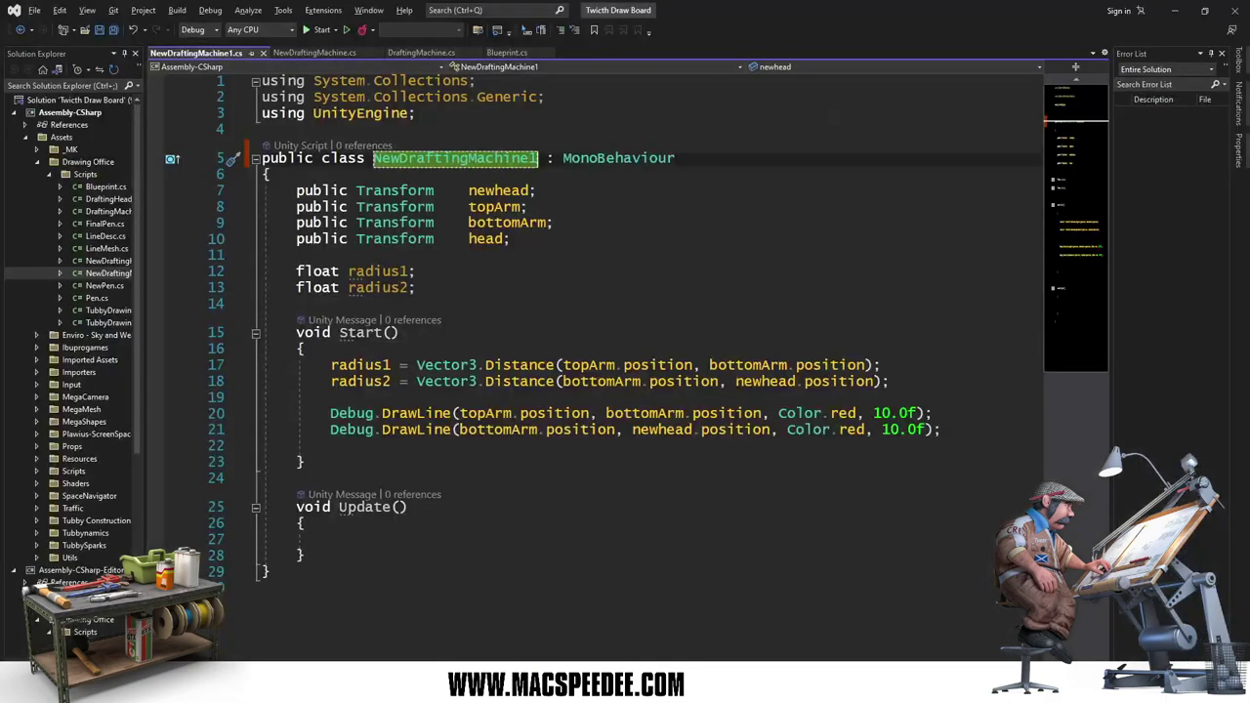
pyautogui.click(486, 240)
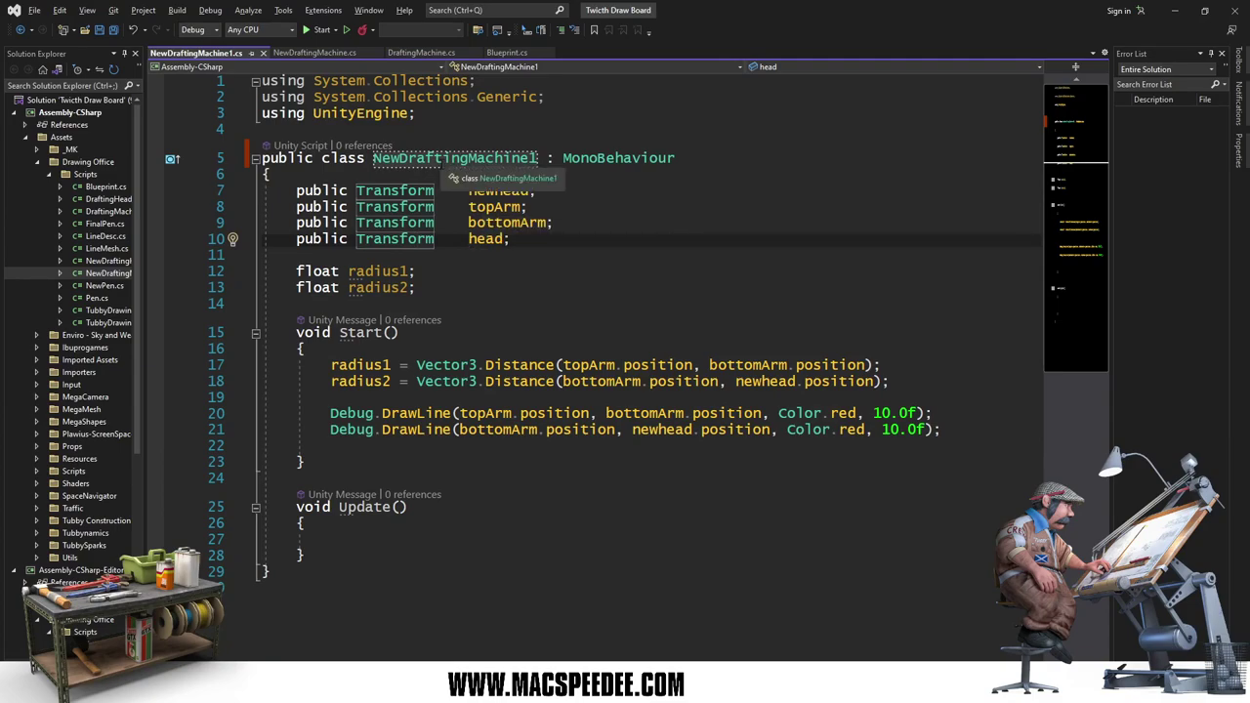
pyautogui.click(583, 244)
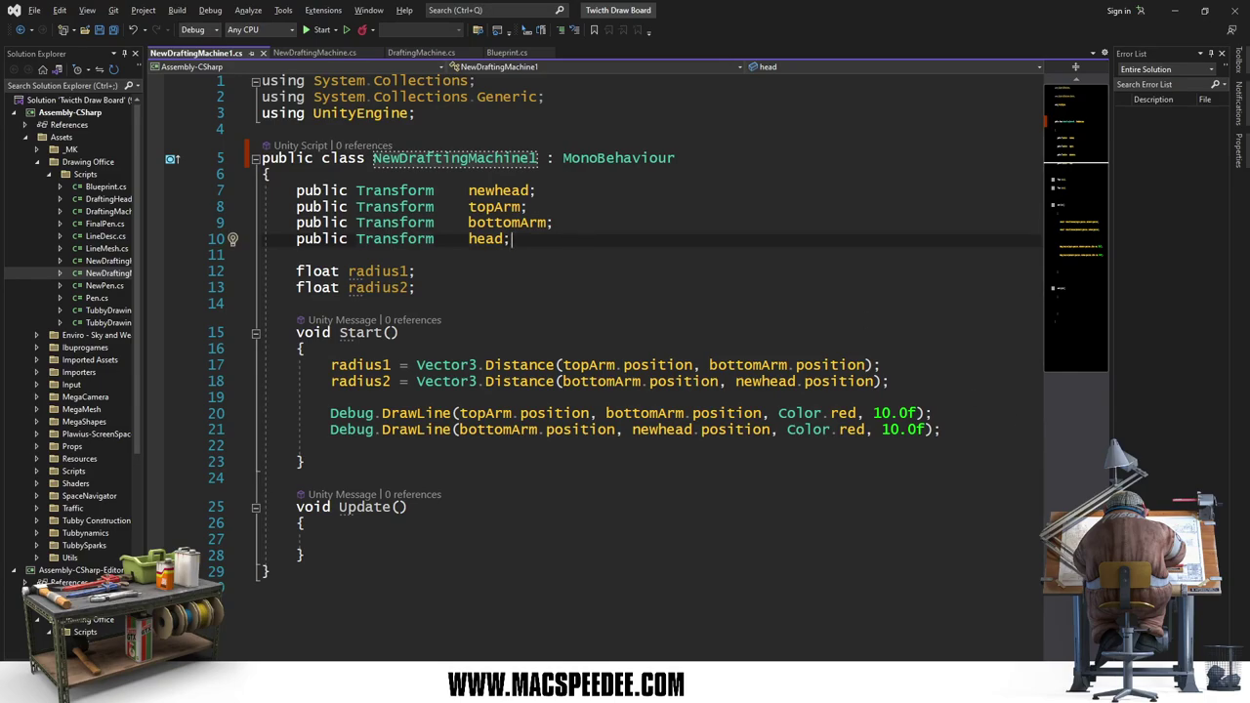
pyautogui.hotkey('alt', 'Tab')
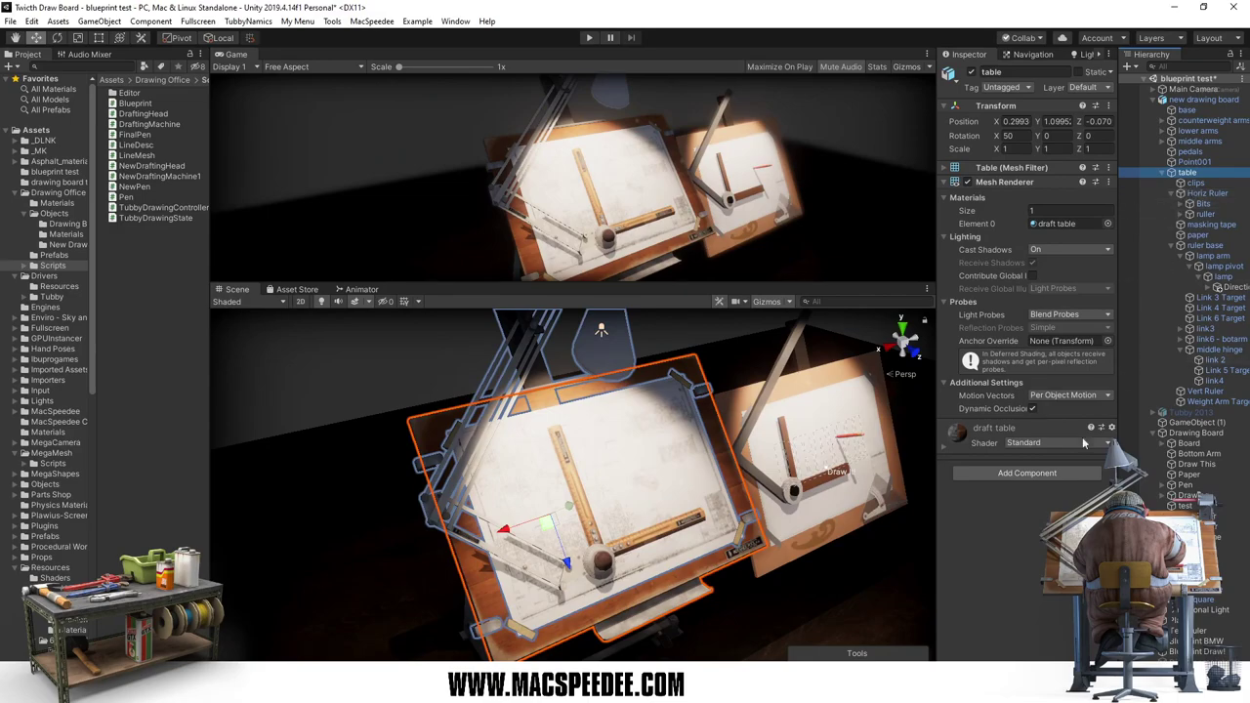
# Step: Close Unity, saving the modified blueprint test scene when prompted
pyautogui.click(1041, 475)
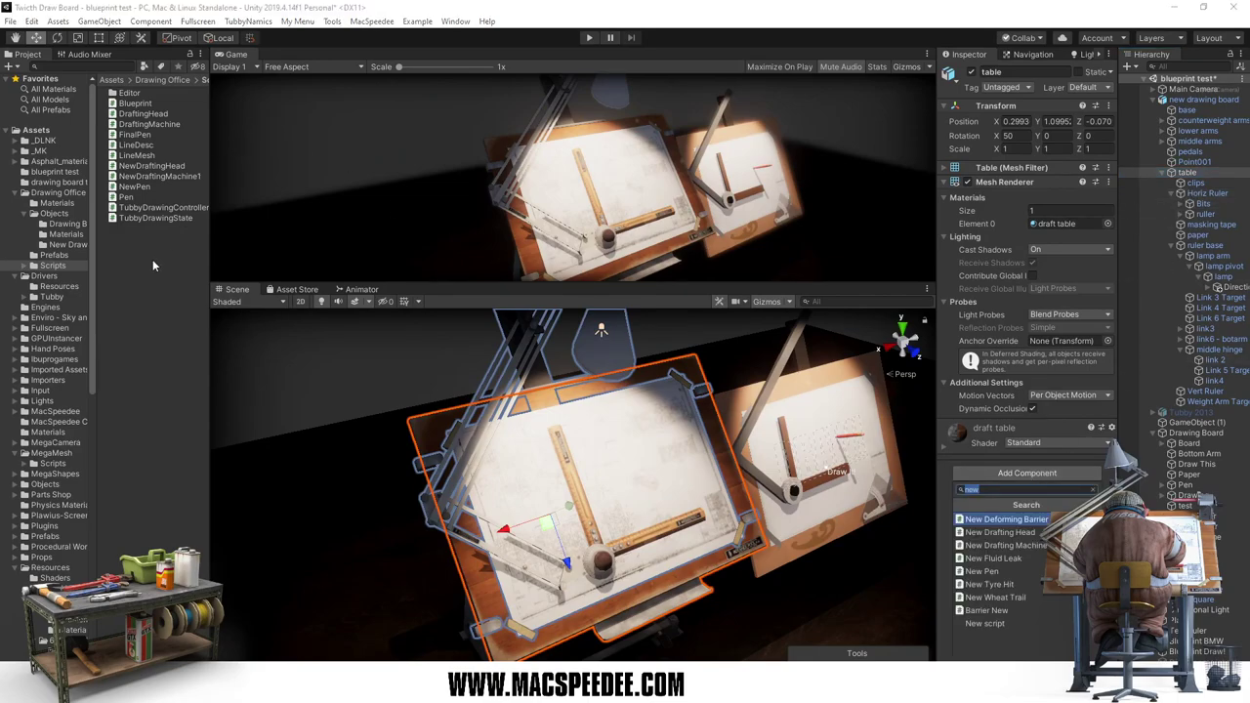
pyautogui.click(1233, 6)
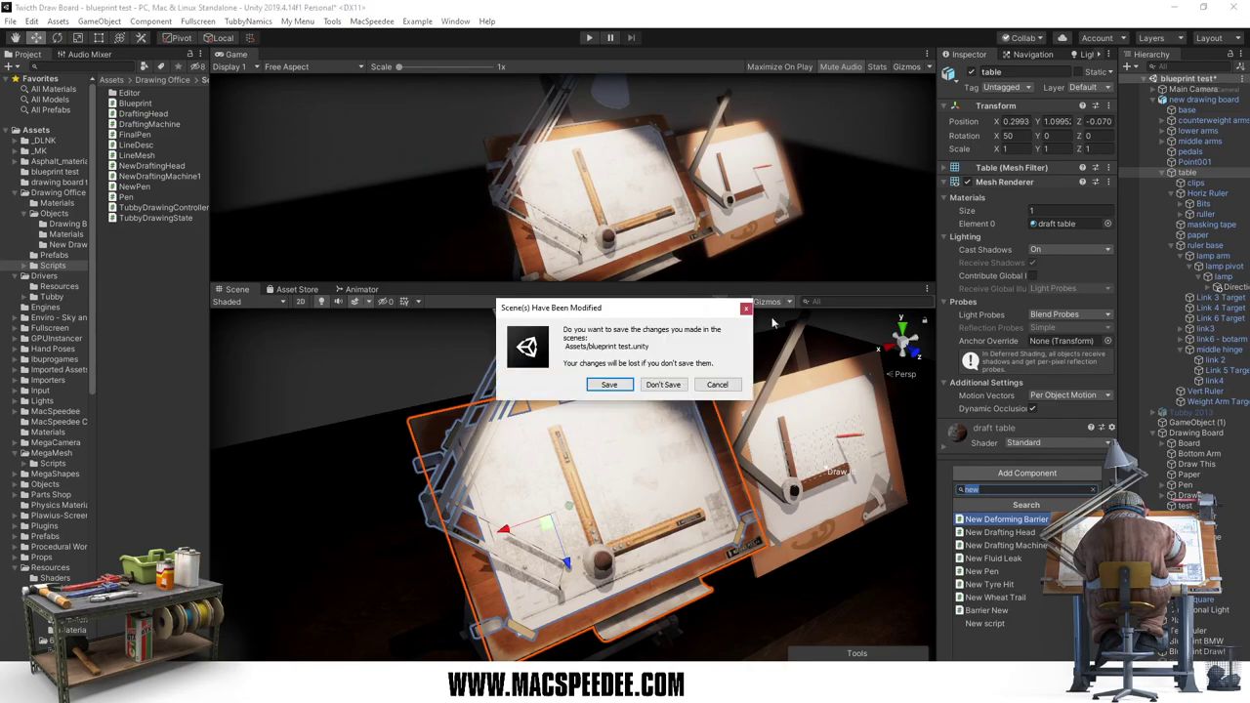
pyautogui.click(608, 385)
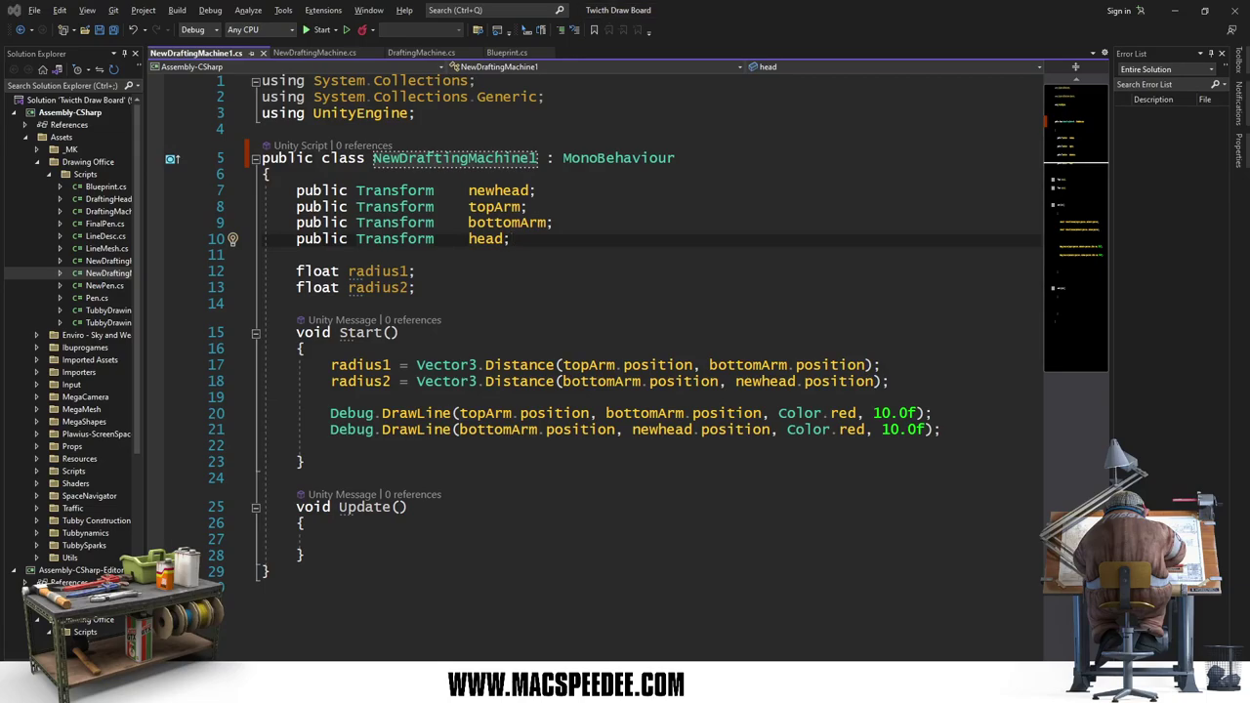
# Step: Scroll through the unchanged NewDraftingMachine1 code, then bring up draft table and base.max in 3ds Max
pyautogui.click(469, 461)
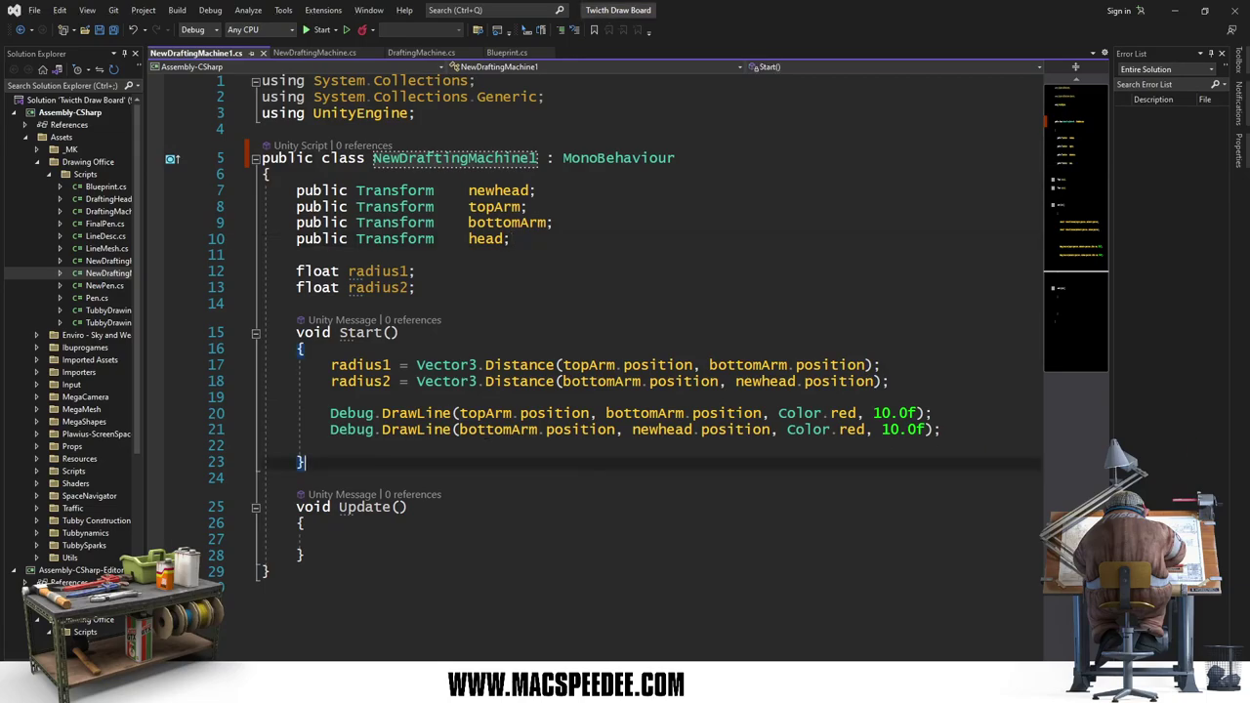
pyautogui.scroll(-2, 480, 431)
pyautogui.scroll(3, 480, 430)
pyautogui.scroll(-3, 601, 386)
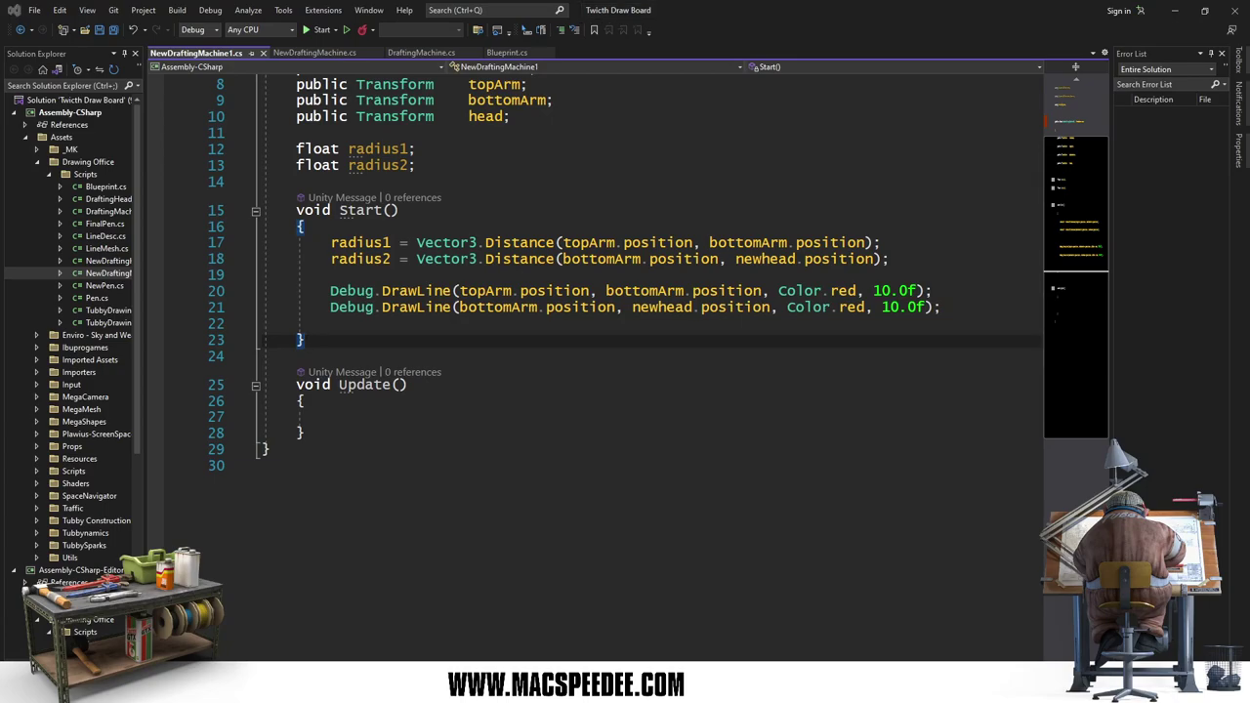
pyautogui.hotkey('alt', 'Tab')
pyautogui.keyDown('alt'); pyautogui.moveTo(586, 391); pyautogui.dragTo(657, 415, button='middle'); pyautogui.keyUp('alt')
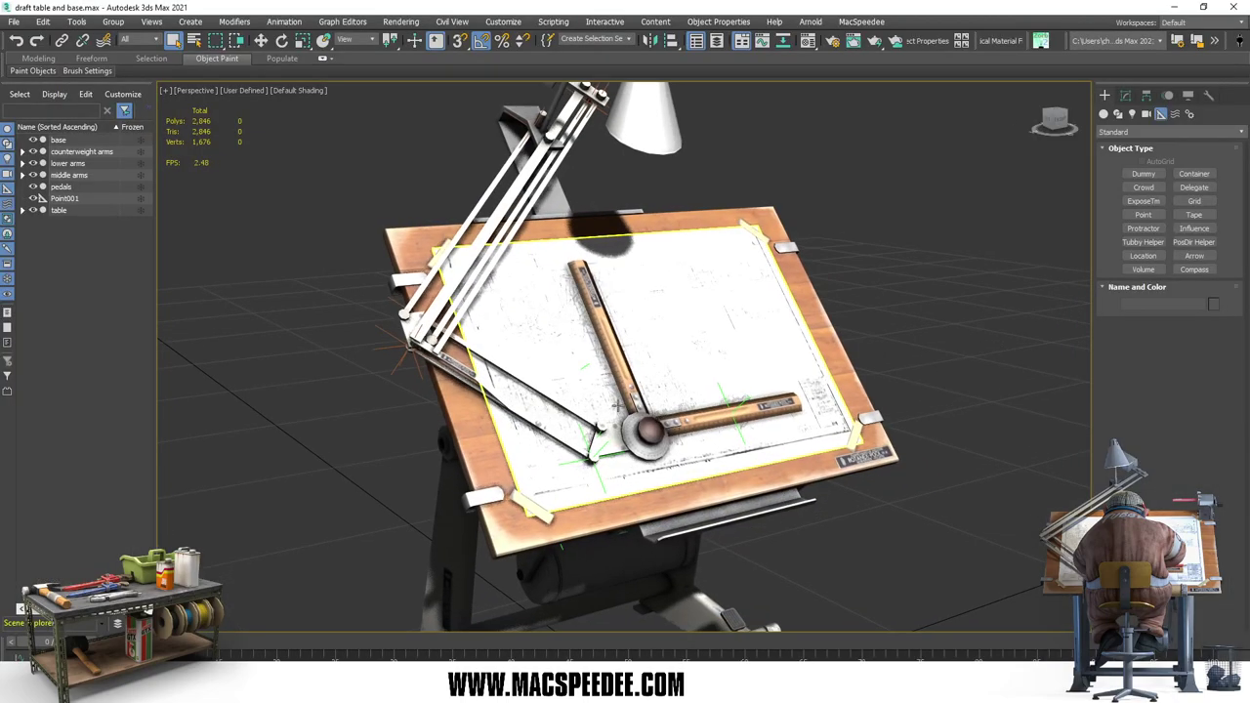
pyautogui.moveTo(577, 393)
pyautogui.keyDown('alt'); pyautogui.mouseDown(button='middle')
pyautogui.moveTo(617, 367)
pyautogui.moveTo(590, 398)
pyautogui.moveTo(728, 161)
pyautogui.mouseUp(button='middle'); pyautogui.keyUp('alt')
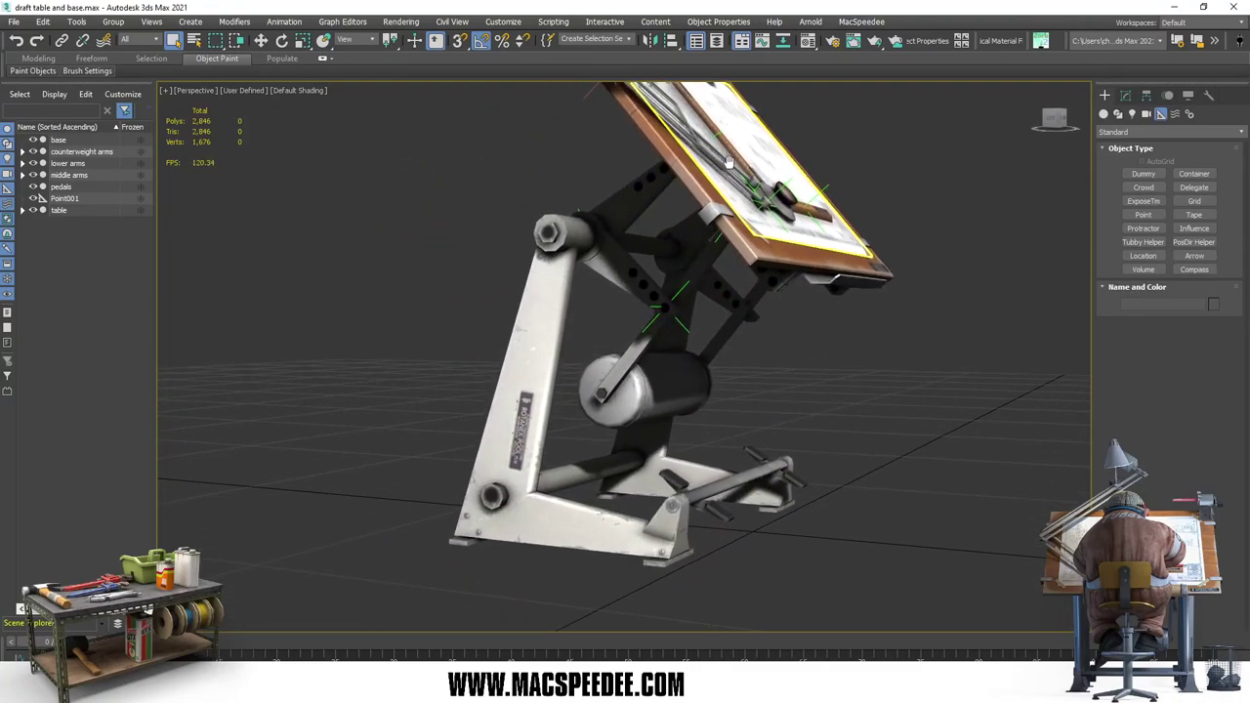
pyautogui.keyDown('alt'); pyautogui.moveTo(728, 161); pyautogui.dragTo(724, 258, button='middle'); pyautogui.keyUp('alt')
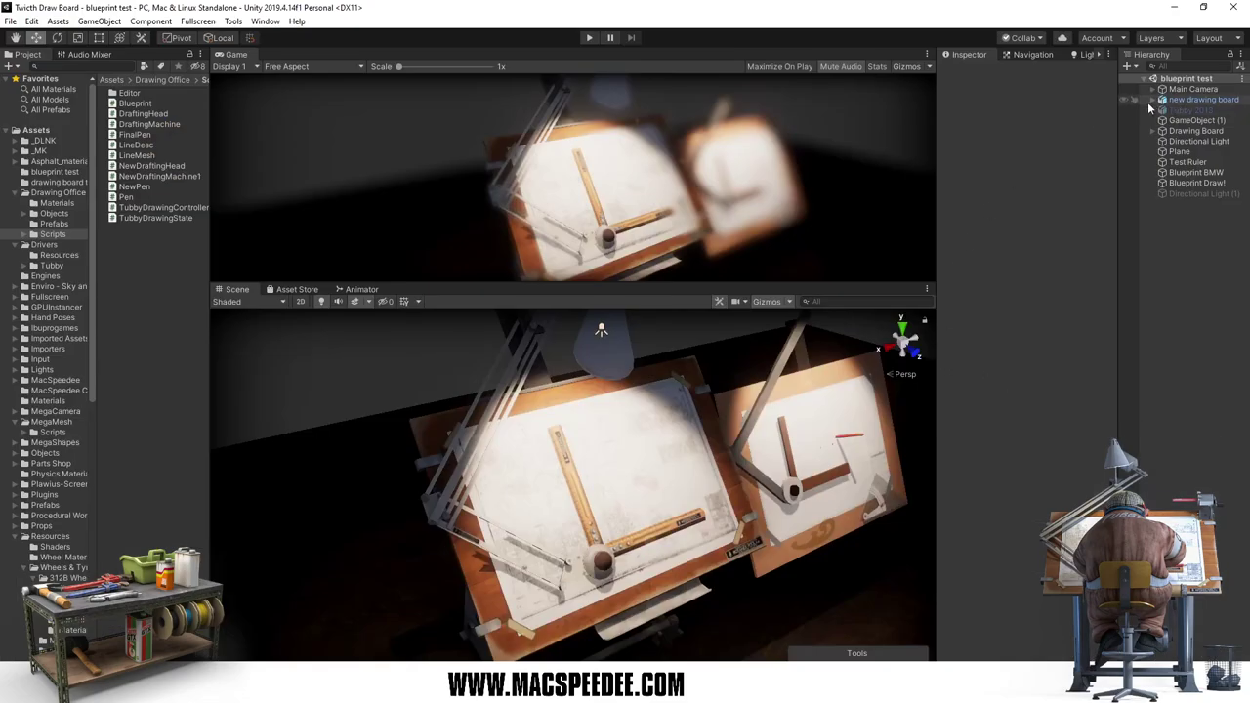
# Step: Select 'table' under 'new drawing board' and search Add Component for 'new dr', then cancel
pyautogui.click(1154, 100)
pyautogui.click(1187, 172)
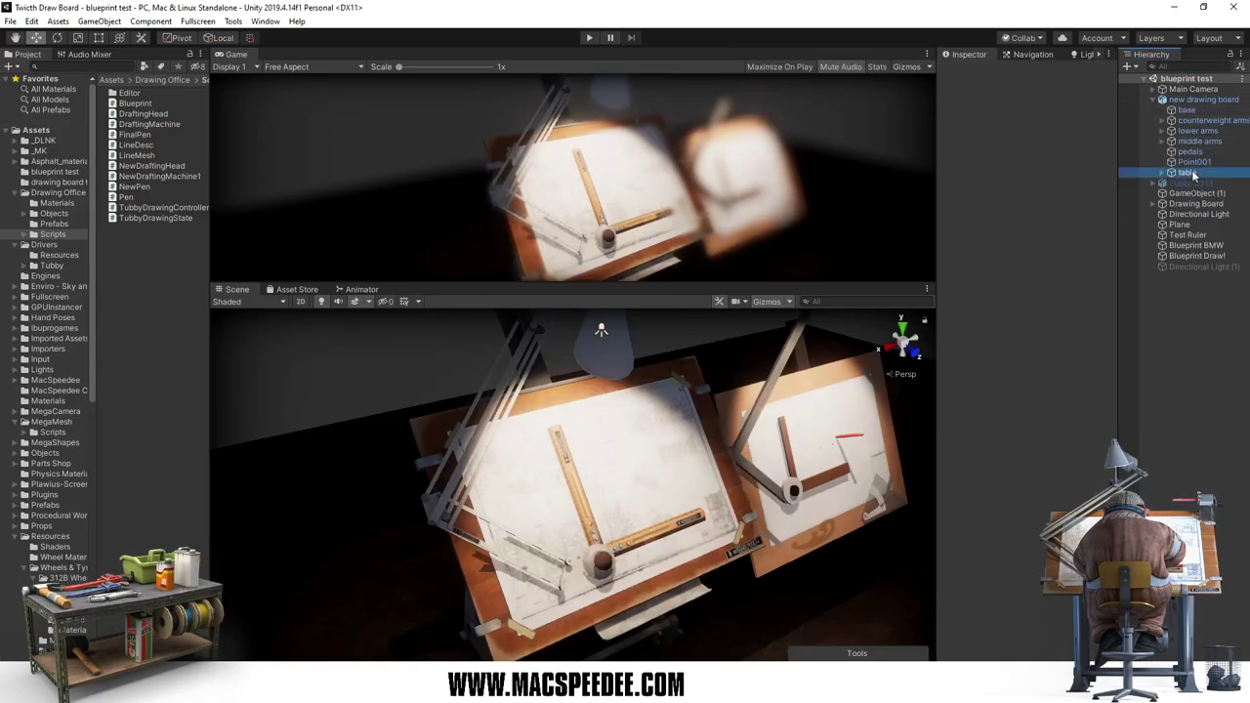
pyautogui.click(1041, 474)
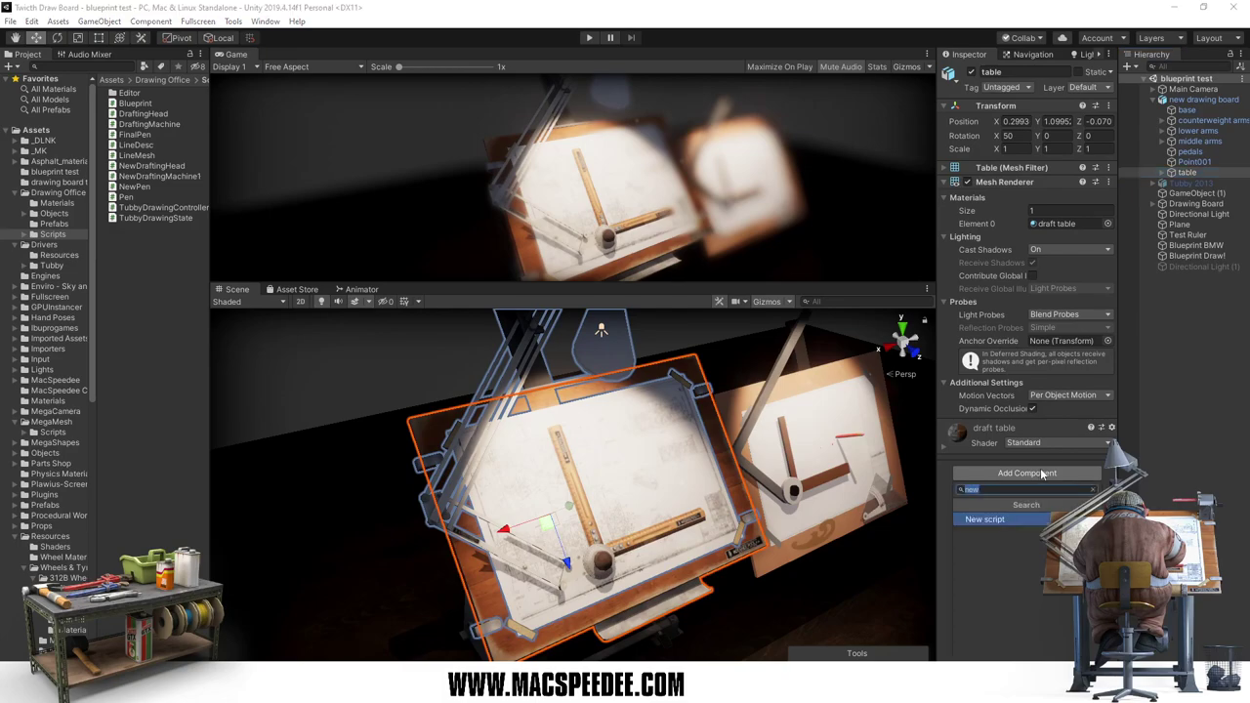
pyautogui.write('new dr')
pyautogui.press('Escape')
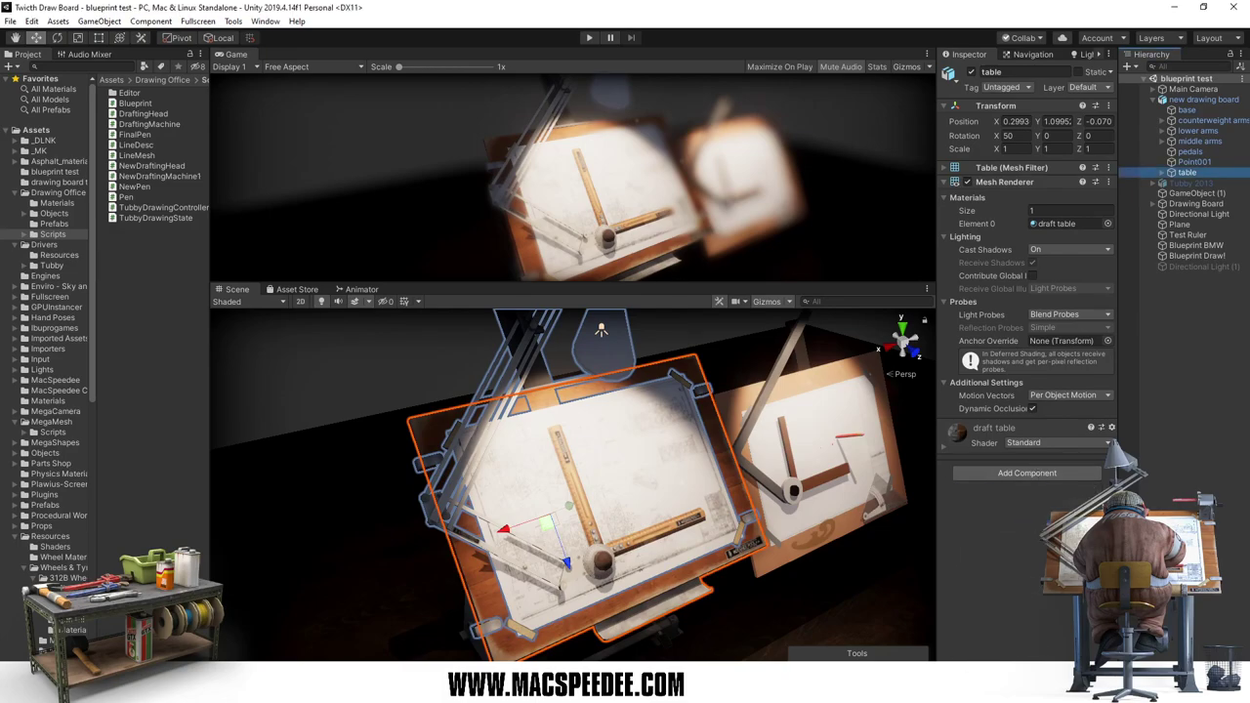
# Step: Drag the NewDraftingMachine1 script onto 'table' and dismiss the can't-add-script error
pyautogui.click(173, 179)
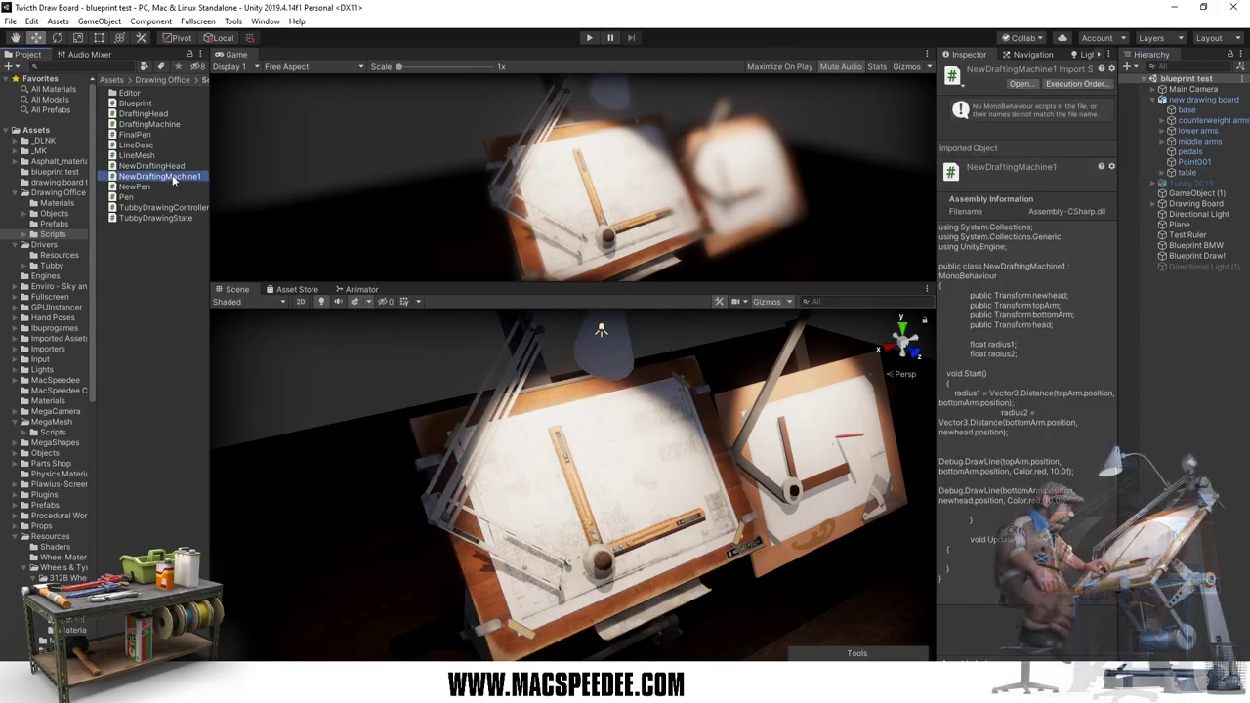
pyautogui.moveTo(174, 179); pyautogui.dragTo(1192, 174)
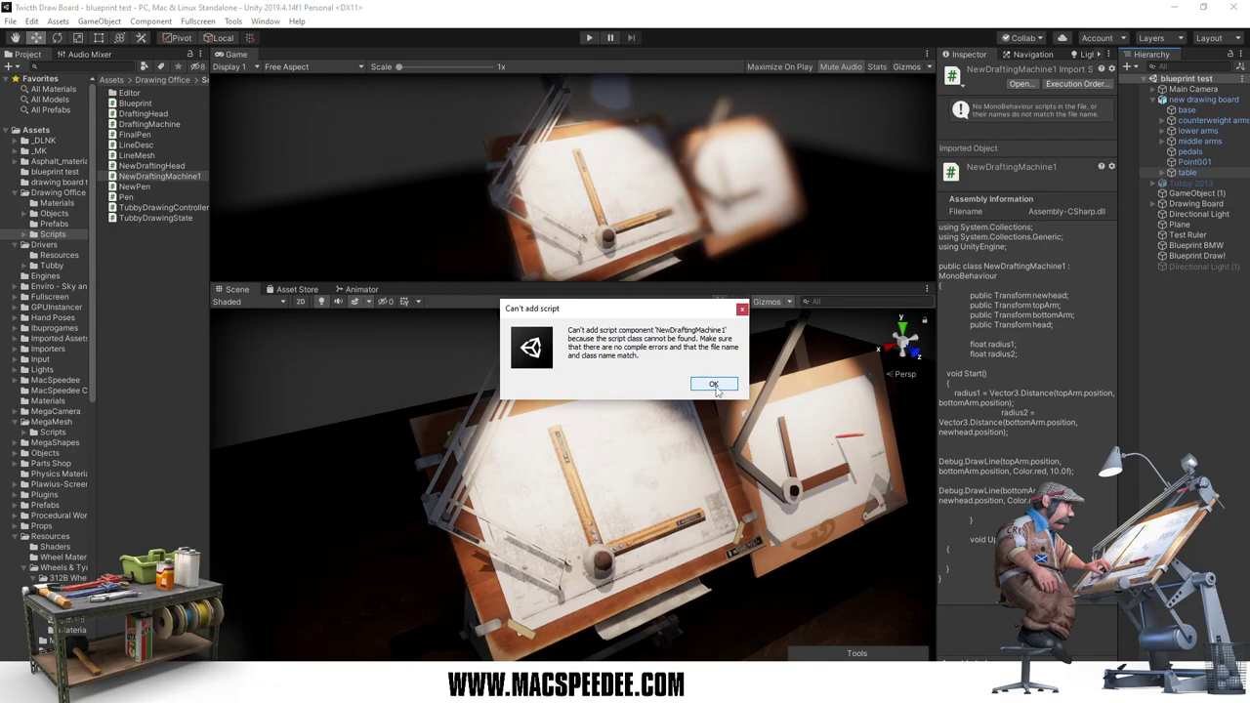
pyautogui.click(725, 390)
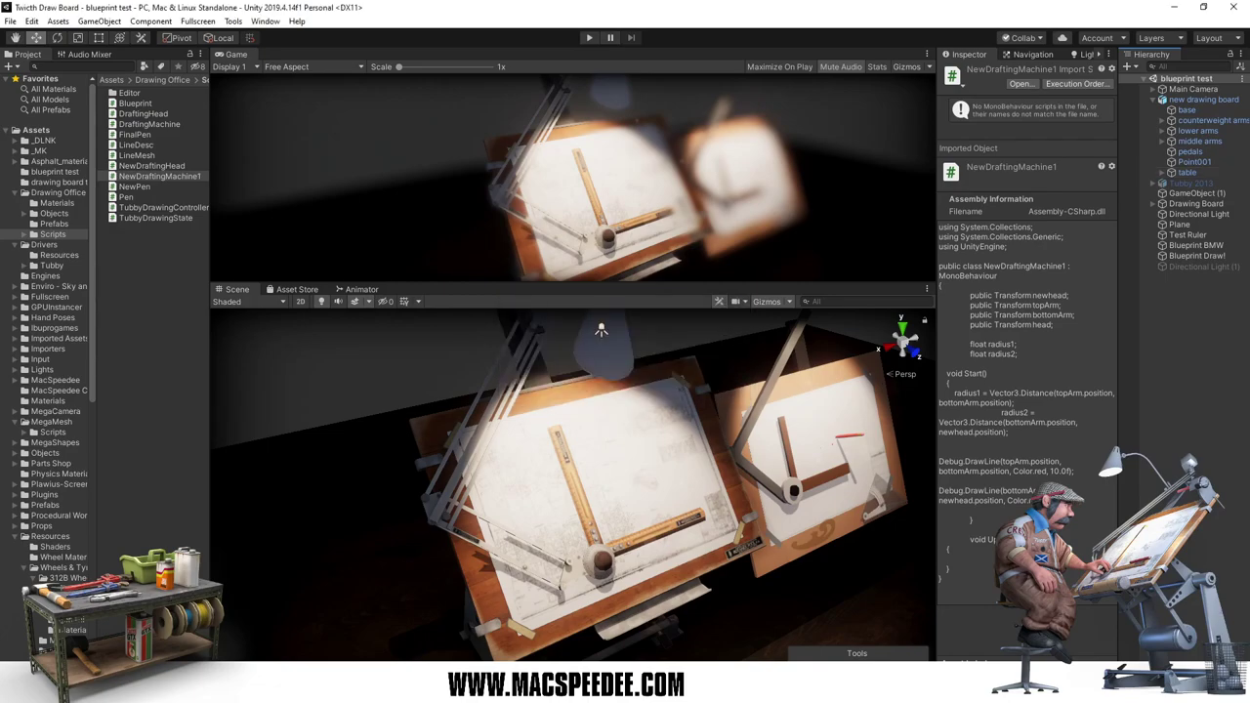
# Step: Read the compile errors in the Window > General > Console panel, then close it
pyautogui.click(265, 20)
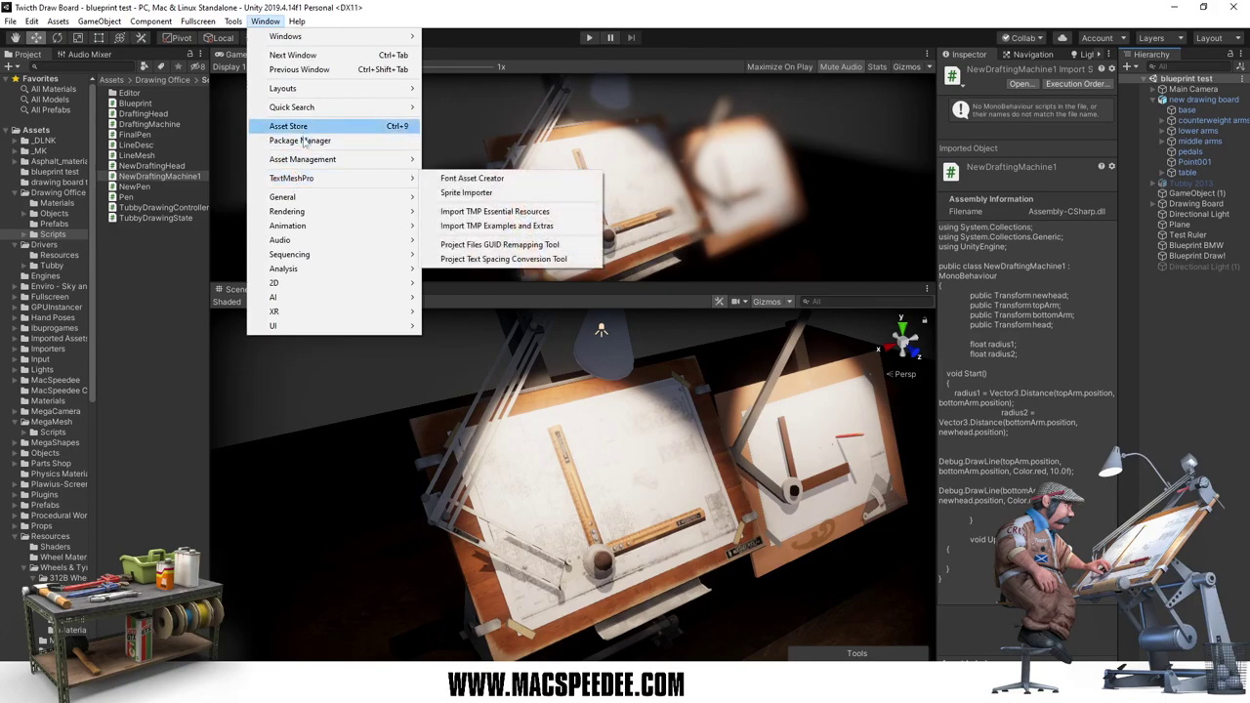
pyautogui.moveTo(297, 201)
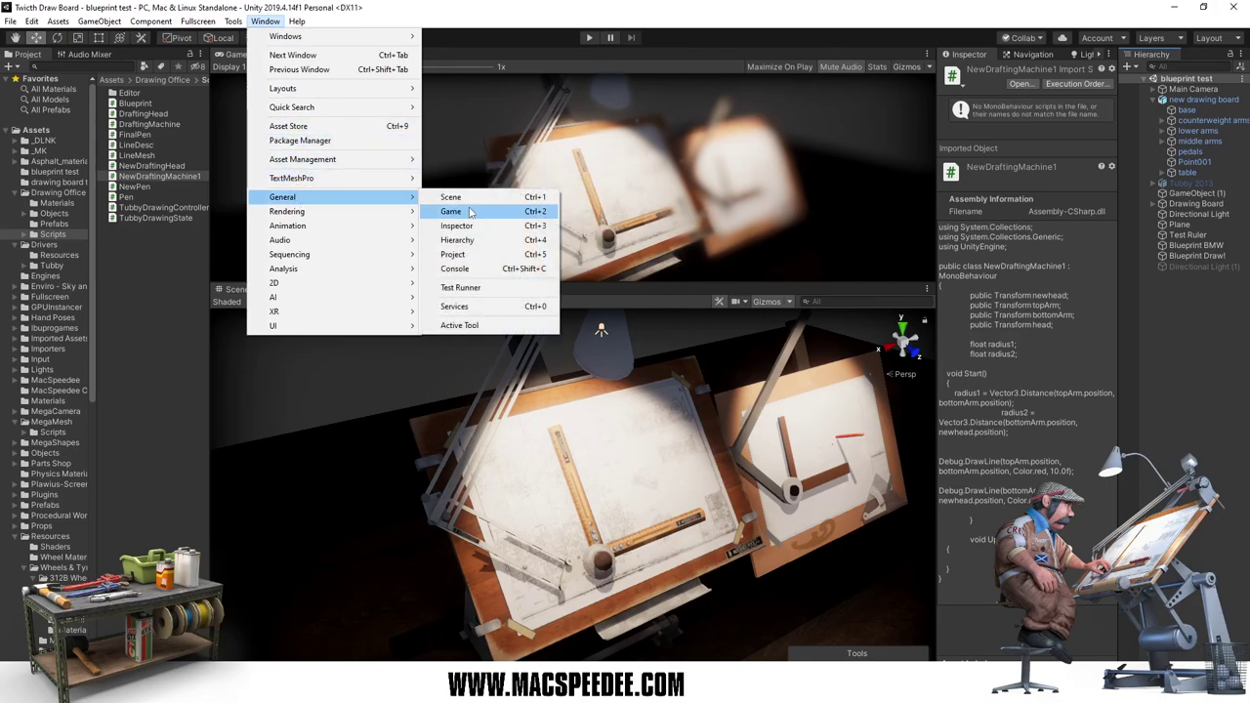
pyautogui.click(455, 270)
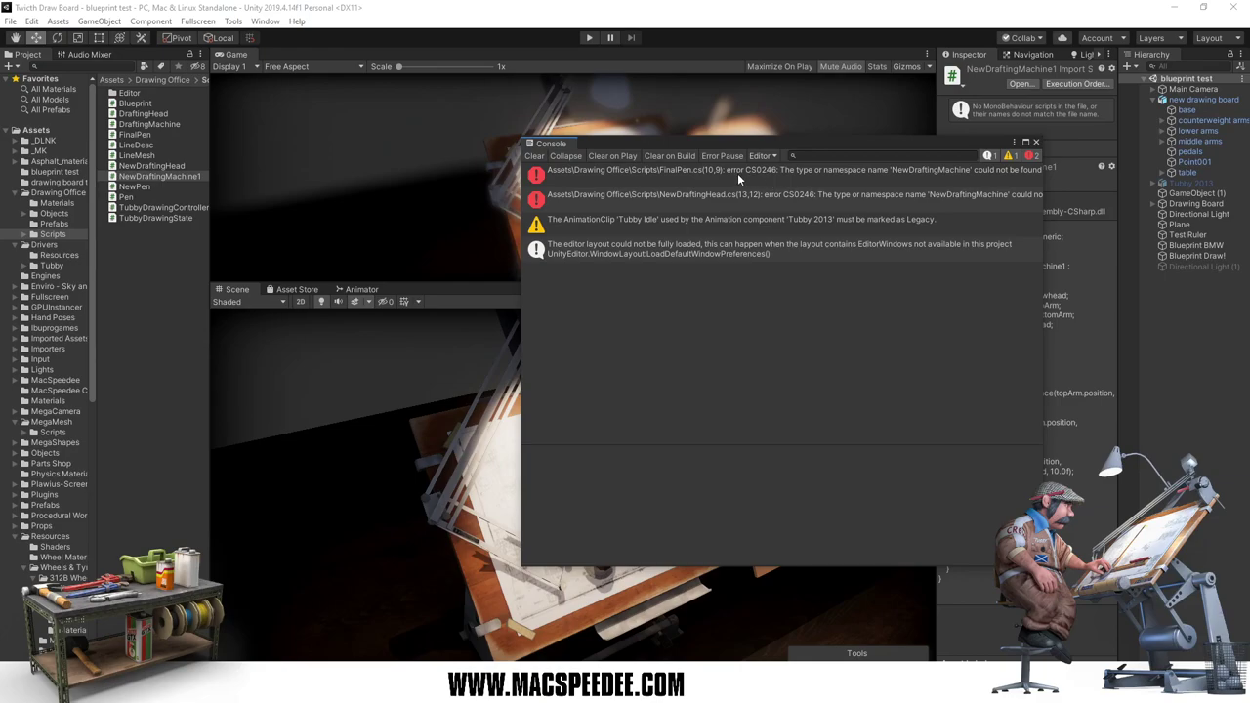
pyautogui.click(159, 178)
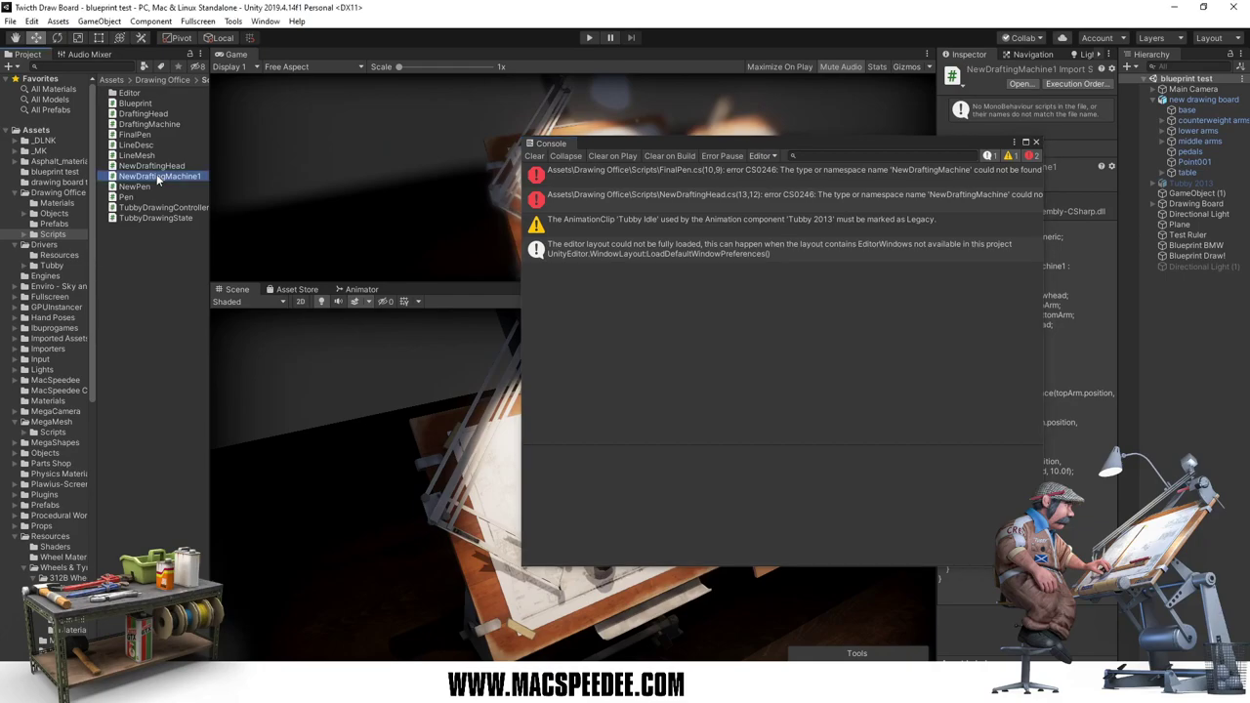
pyautogui.click(1037, 143)
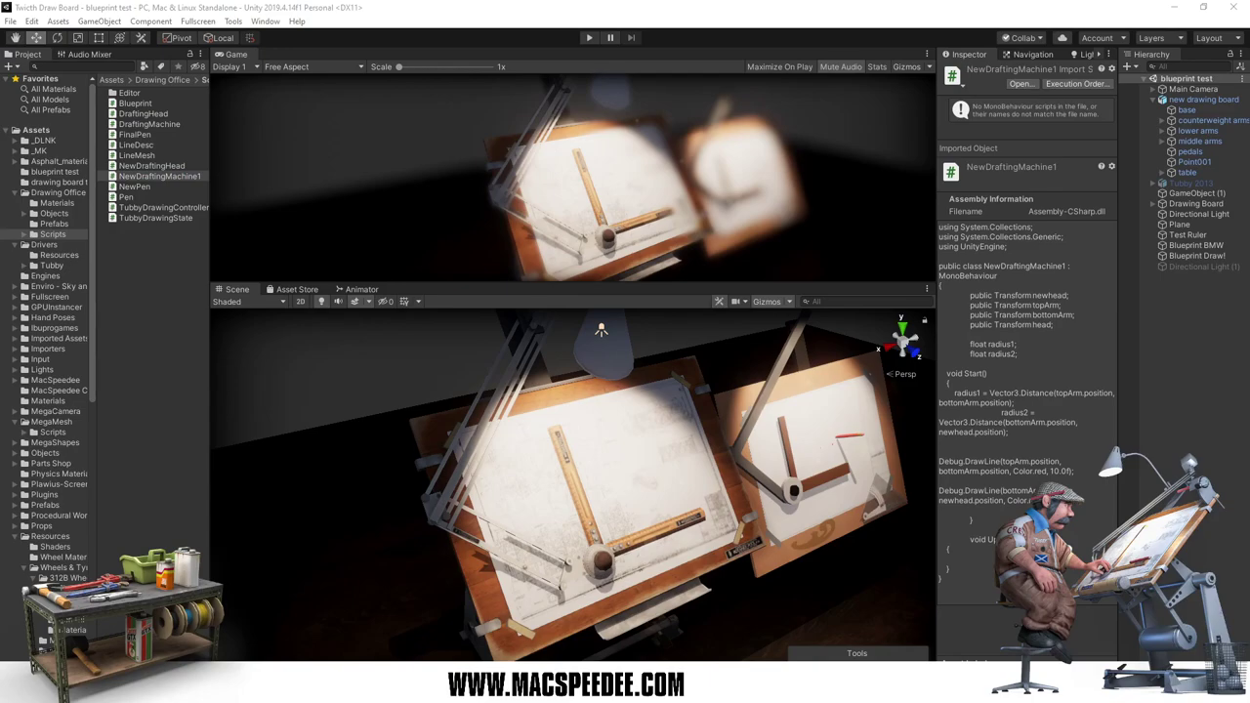
# Step: Rename the NewDraftingMachine1 script file to NewDraftingMachine and go to Visual Studio
pyautogui.click(190, 180)
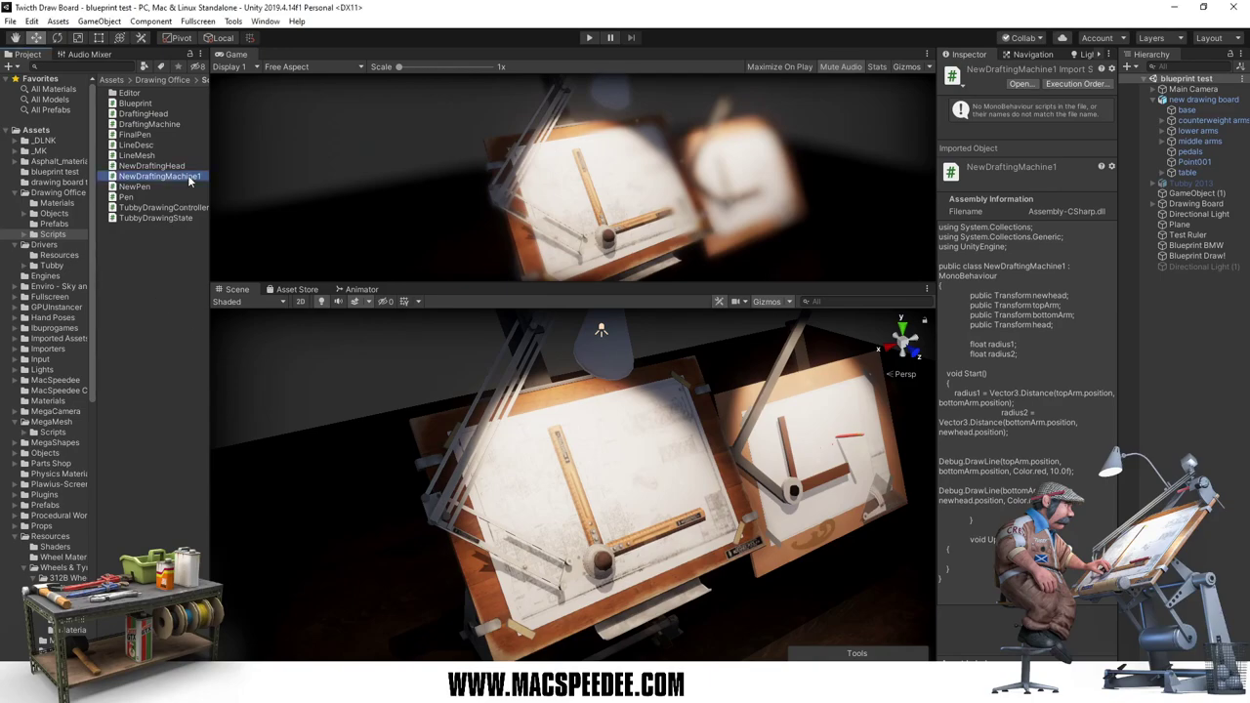
pyautogui.click(190, 180)
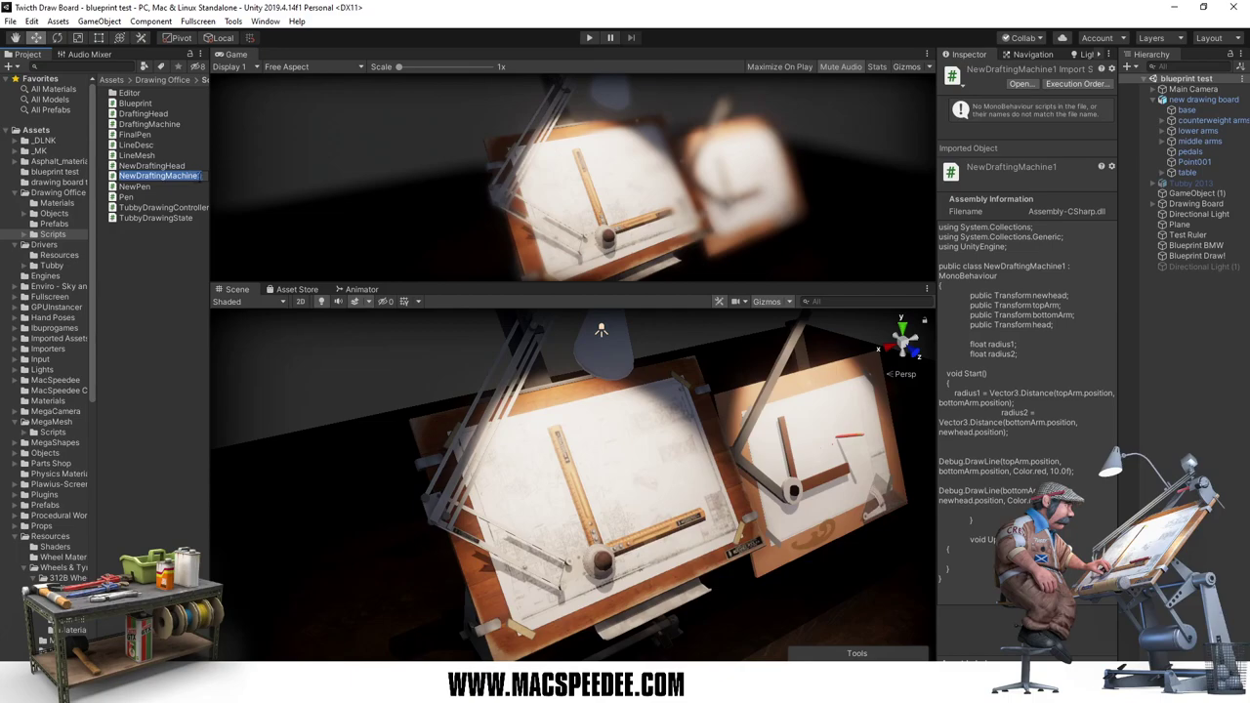
pyautogui.click(201, 177)
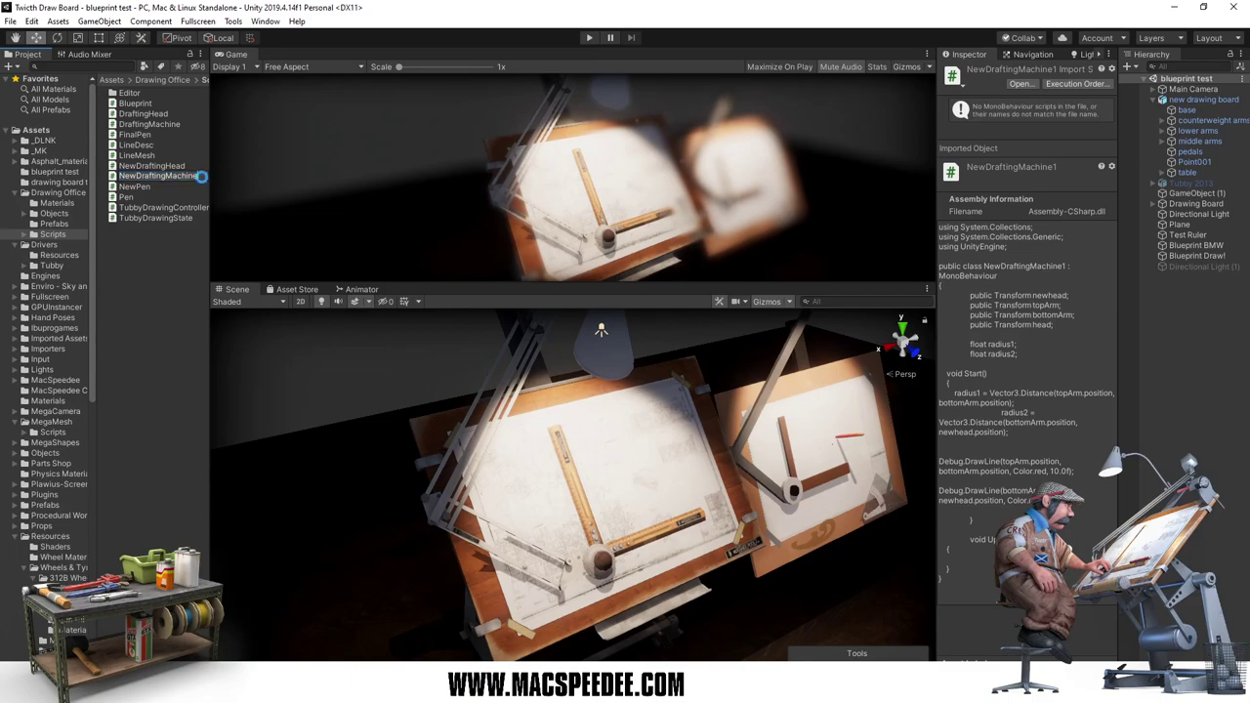
pyautogui.press('Return')
pyautogui.hotkey('alt', 'Tab')
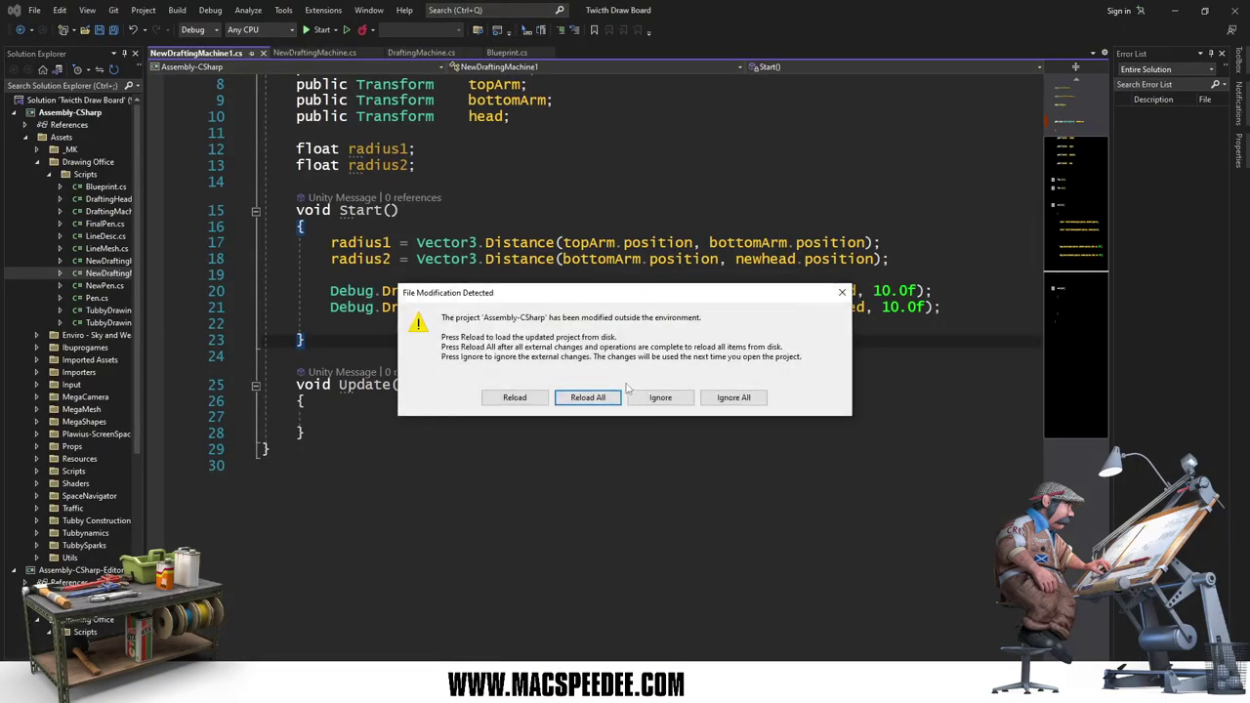
# Step: Reload all externally changed project files and close the stale NewDraftingMachine document tabs
pyautogui.click(589, 400)
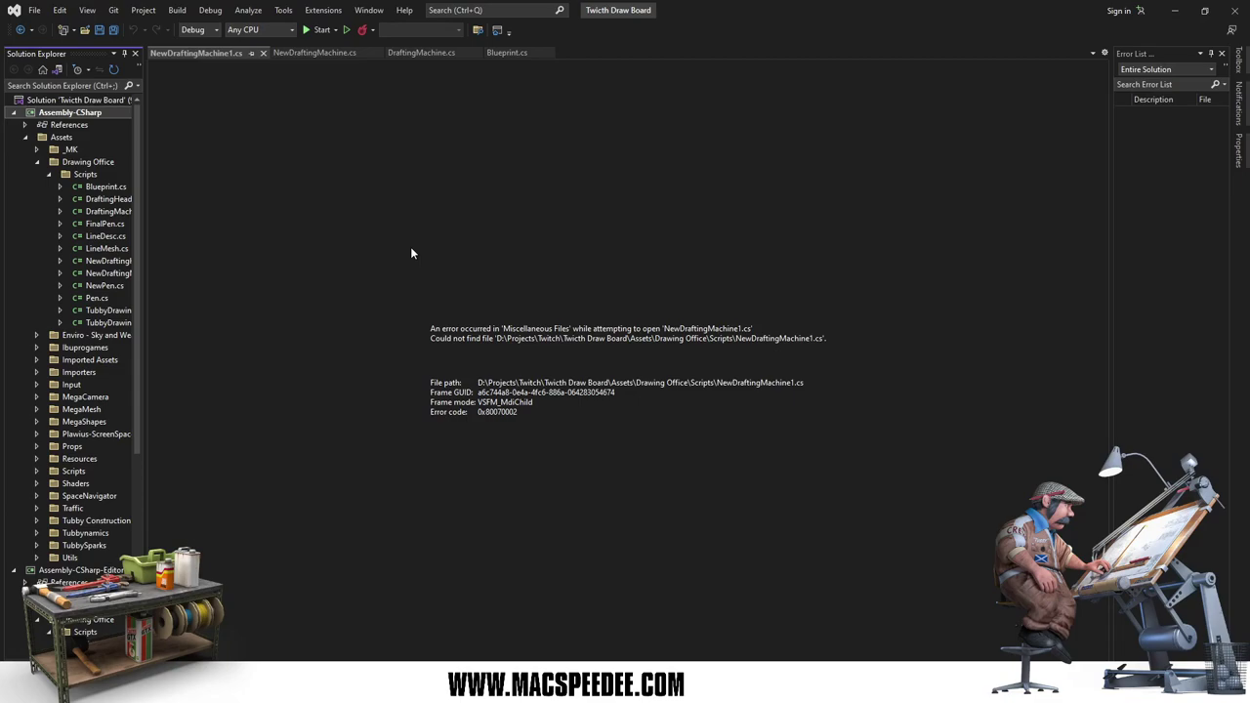
pyautogui.doubleClick(108, 273)
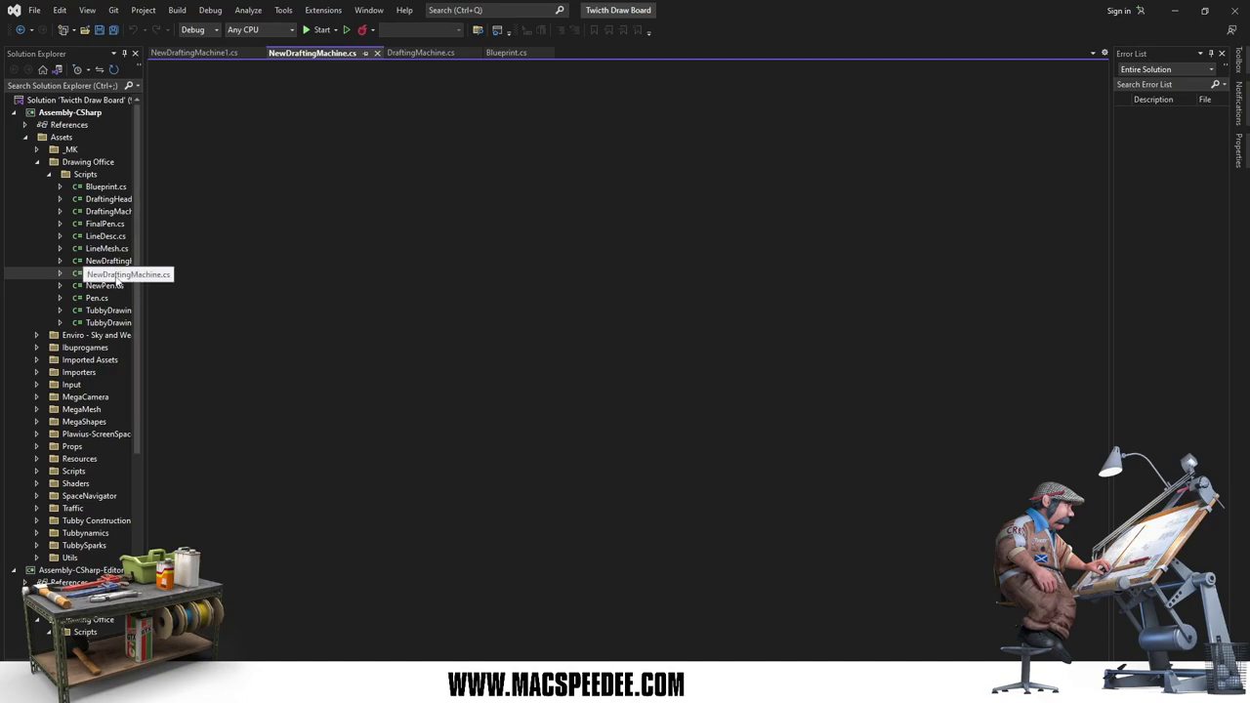
pyautogui.doubleClick(125, 273)
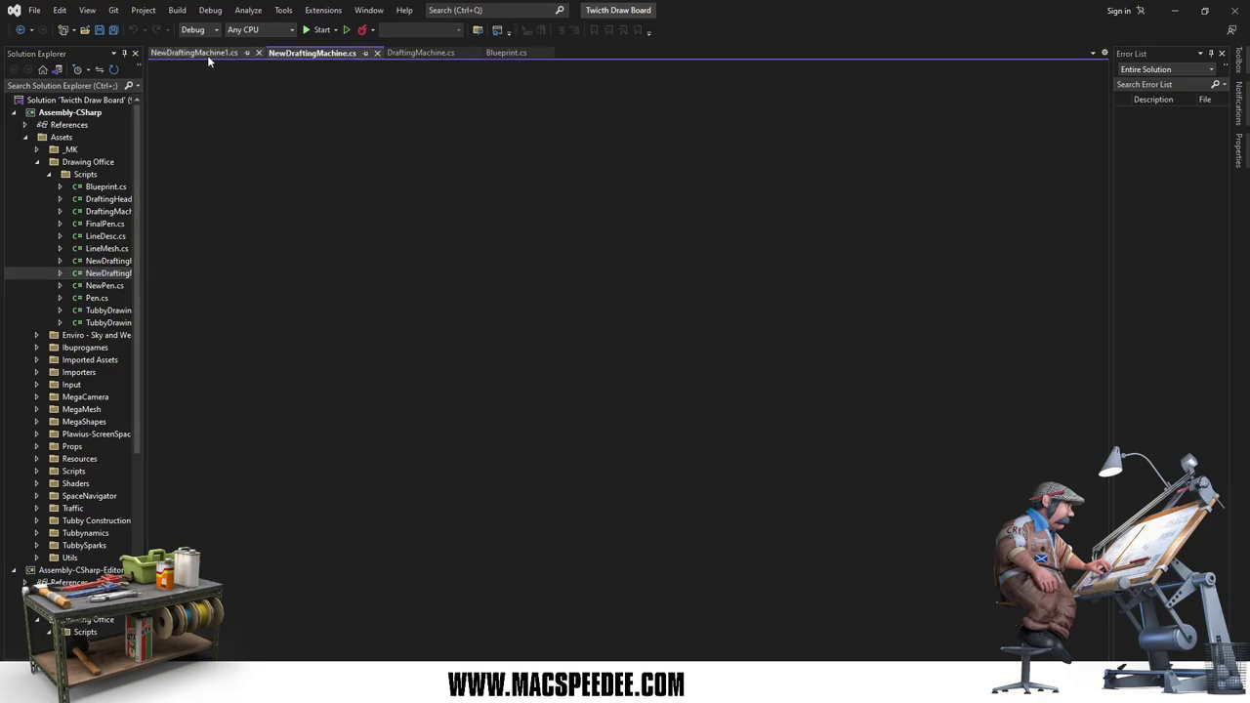
pyautogui.click(377, 53)
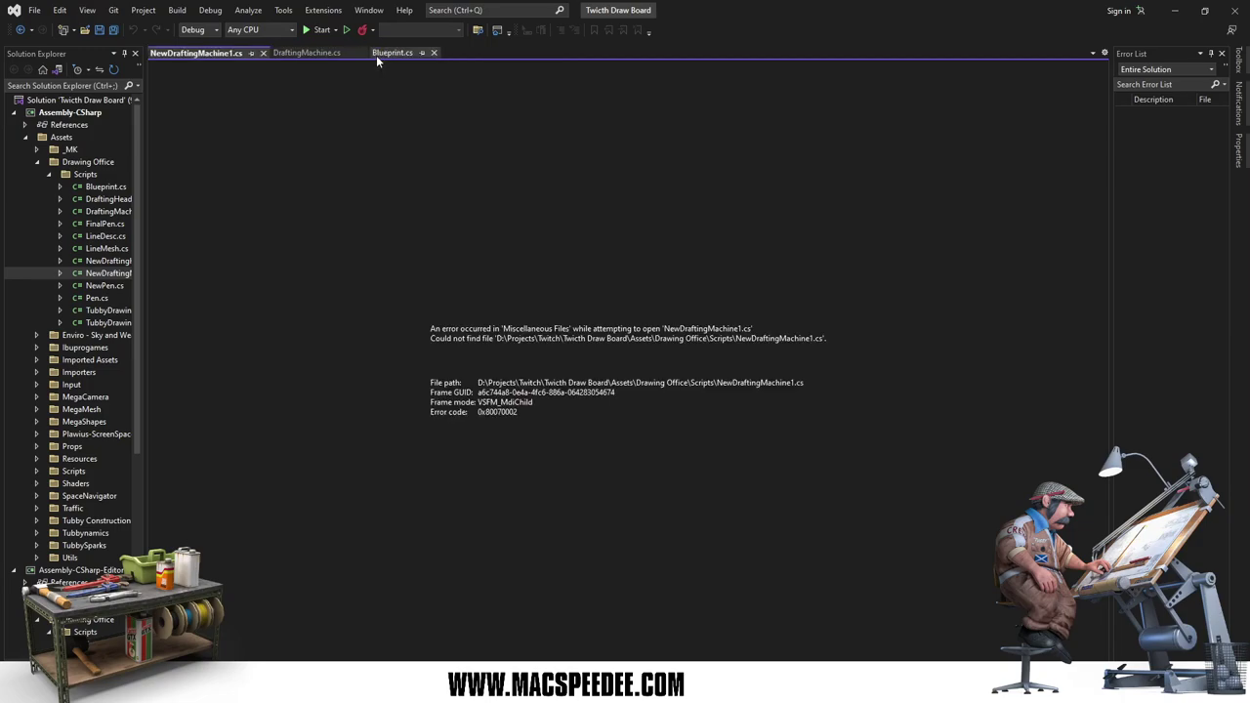
pyautogui.click(262, 53)
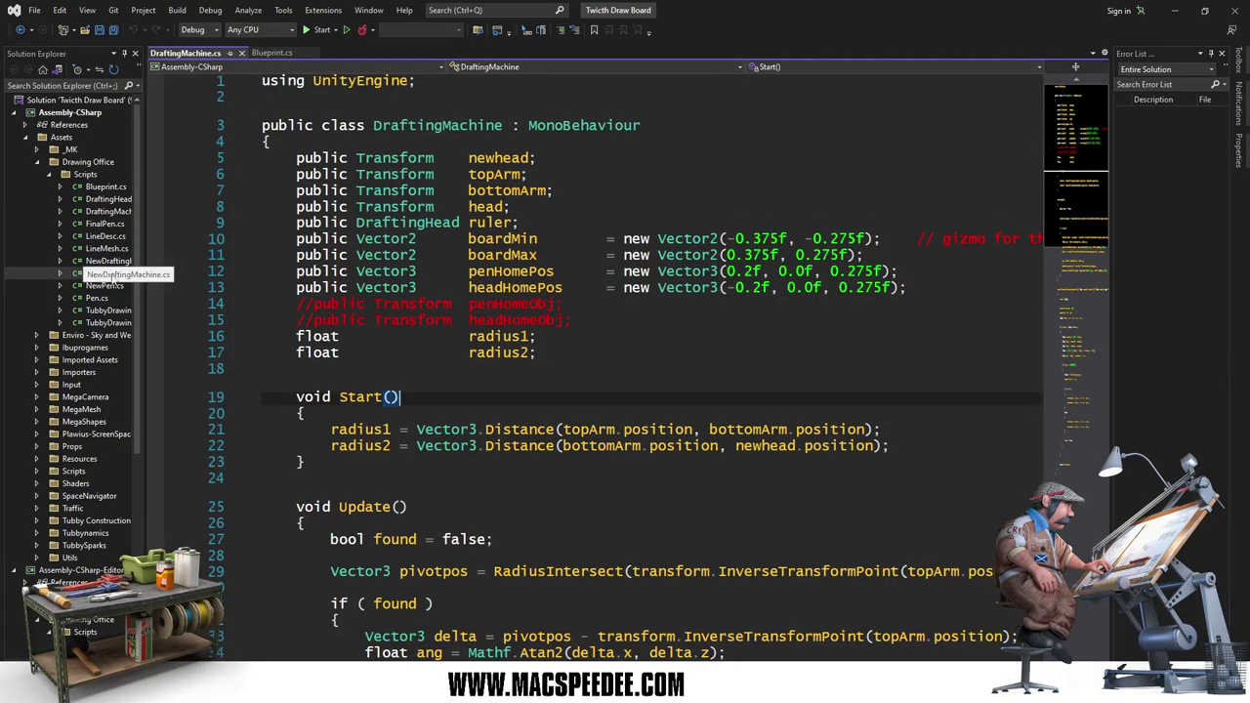
# Step: Open NewDraftingMachine.cs, accept line-ending normalisation, and rename its class to NewDraftingMachine
pyautogui.doubleClick(94, 278)
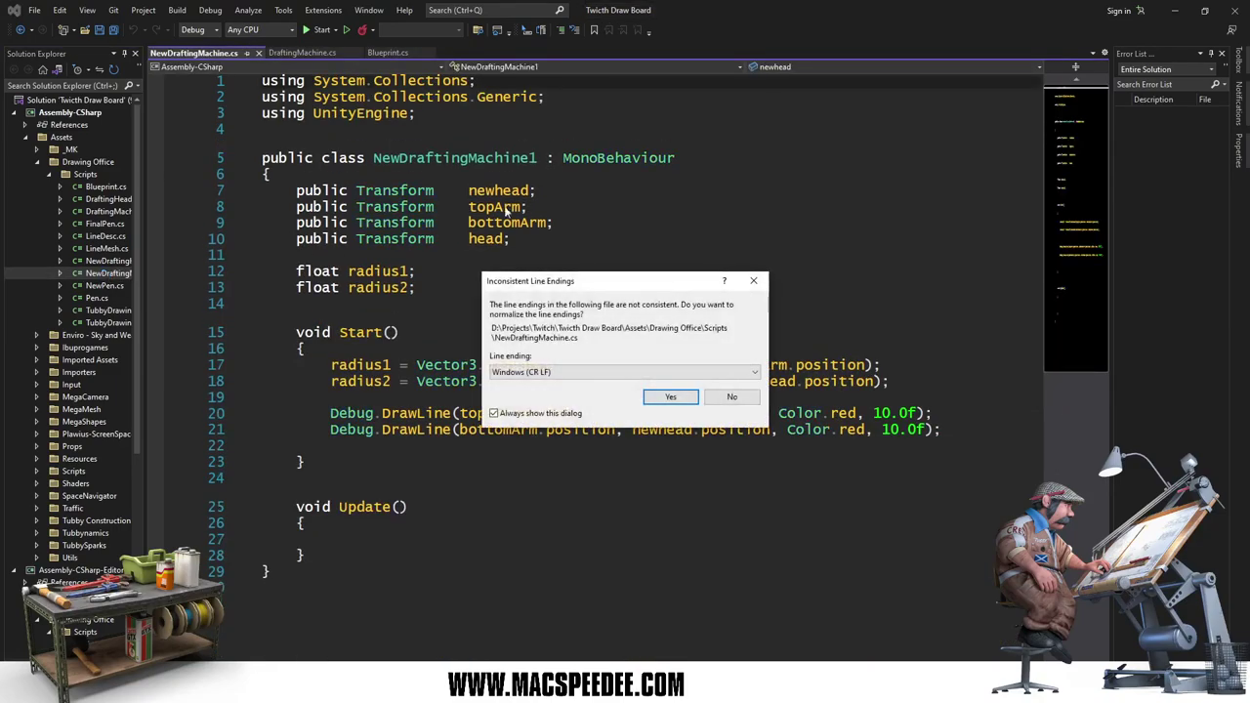
pyautogui.click(672, 396)
pyautogui.click(536, 157)
pyautogui.press('BackSpace')
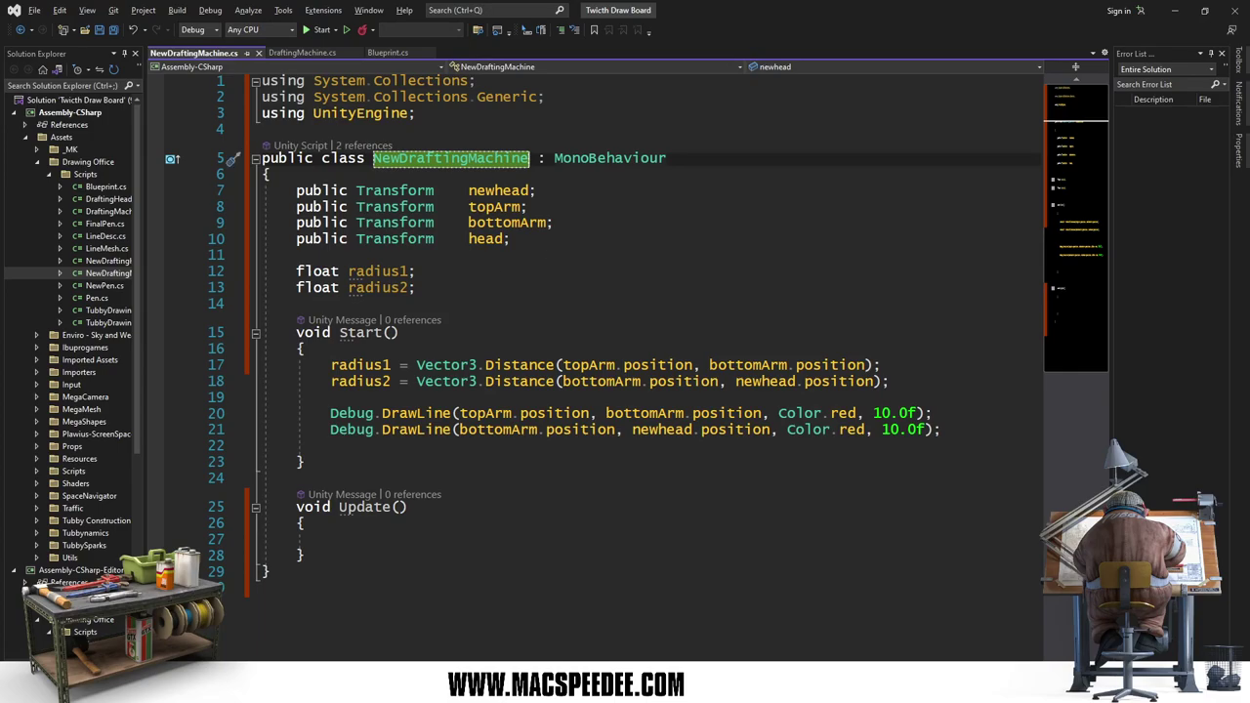
pyautogui.hotkey('alt', 'Tab')
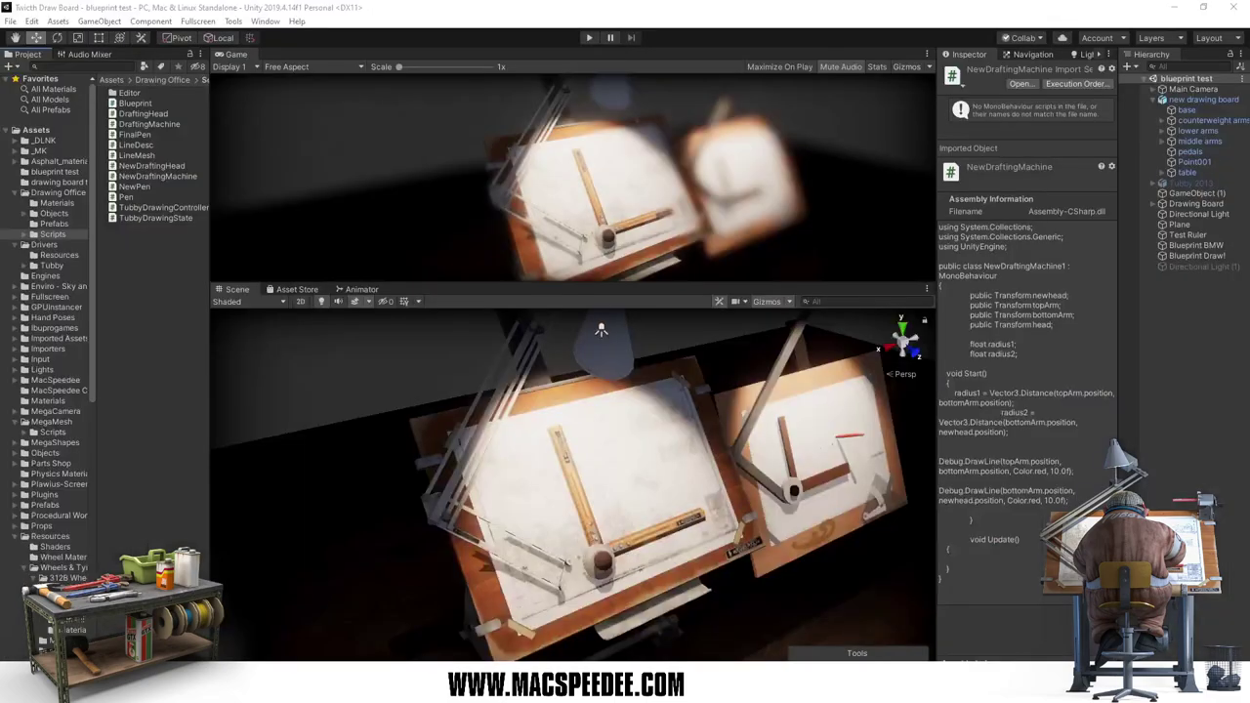
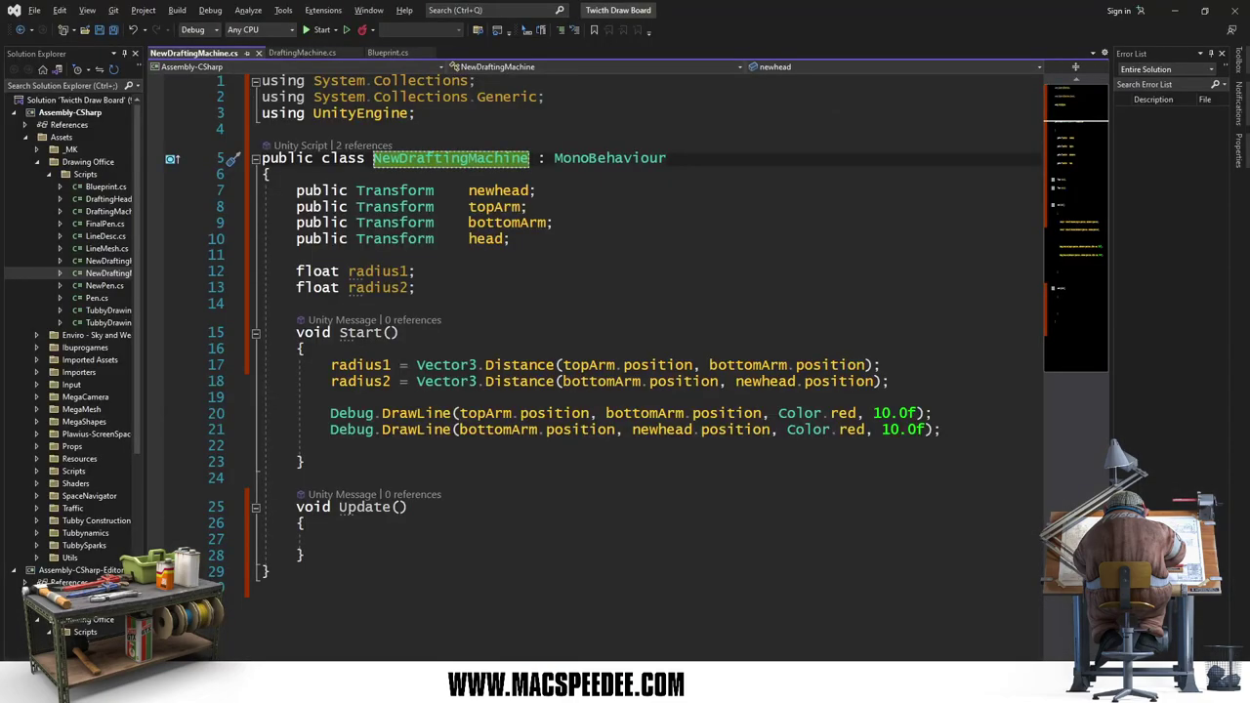
# Step: Copy the ruler field declaration from DraftingMachine.cs into NewDraftingMachine.cs
pyautogui.click(439, 256)
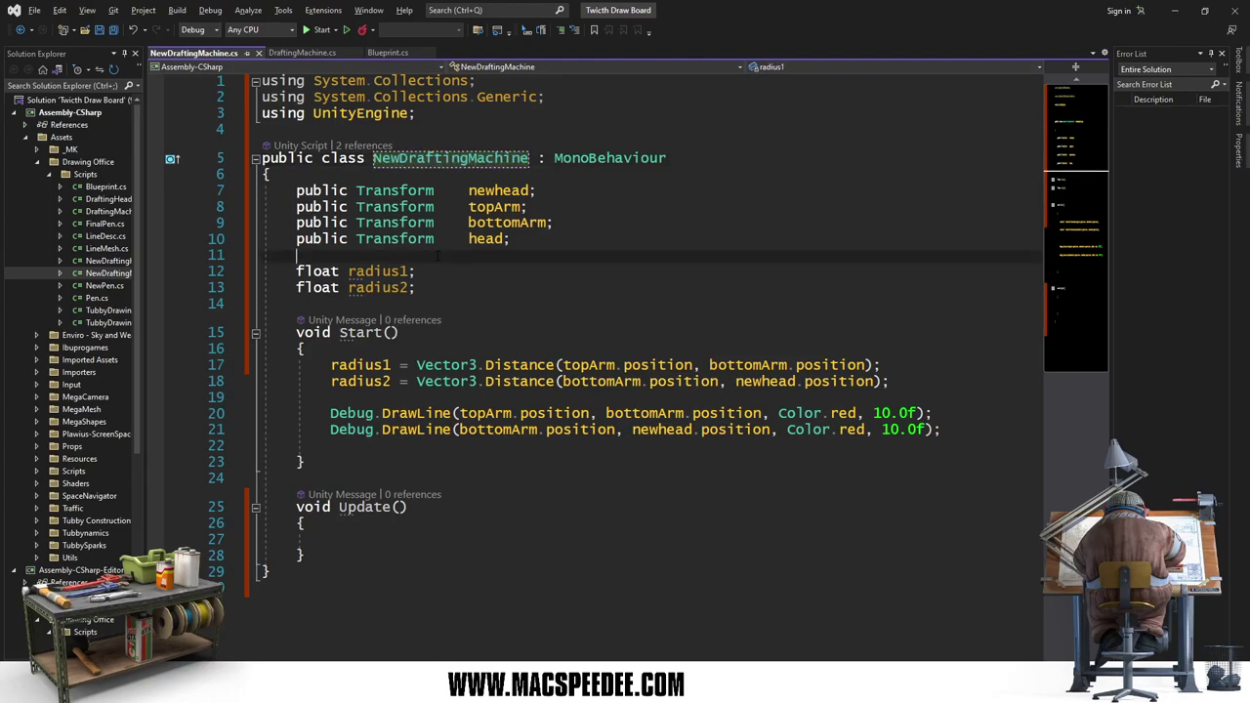
pyautogui.doubleClick(110, 212)
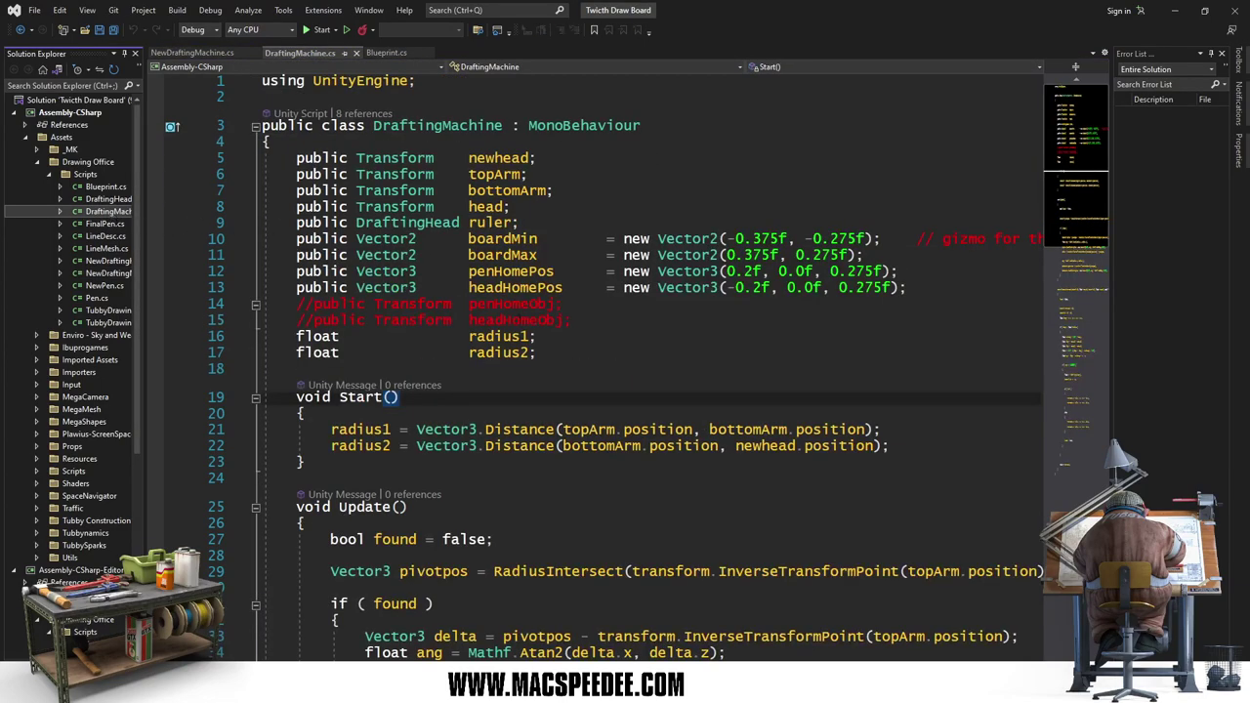
pyautogui.click(527, 223)
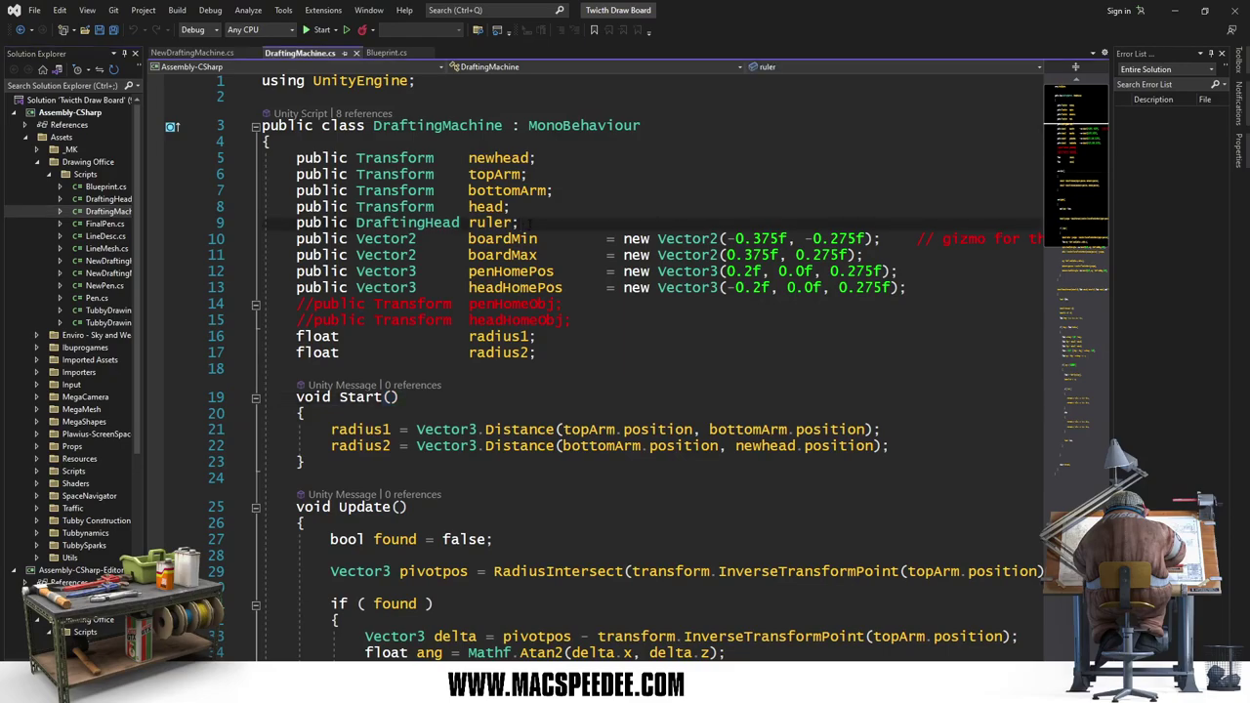
pyautogui.press('Home')
pyautogui.press('Home')
pyautogui.hotkey('shift', 'Down')
pyautogui.hotkey('ctrl', 'c')
pyautogui.press('Down')
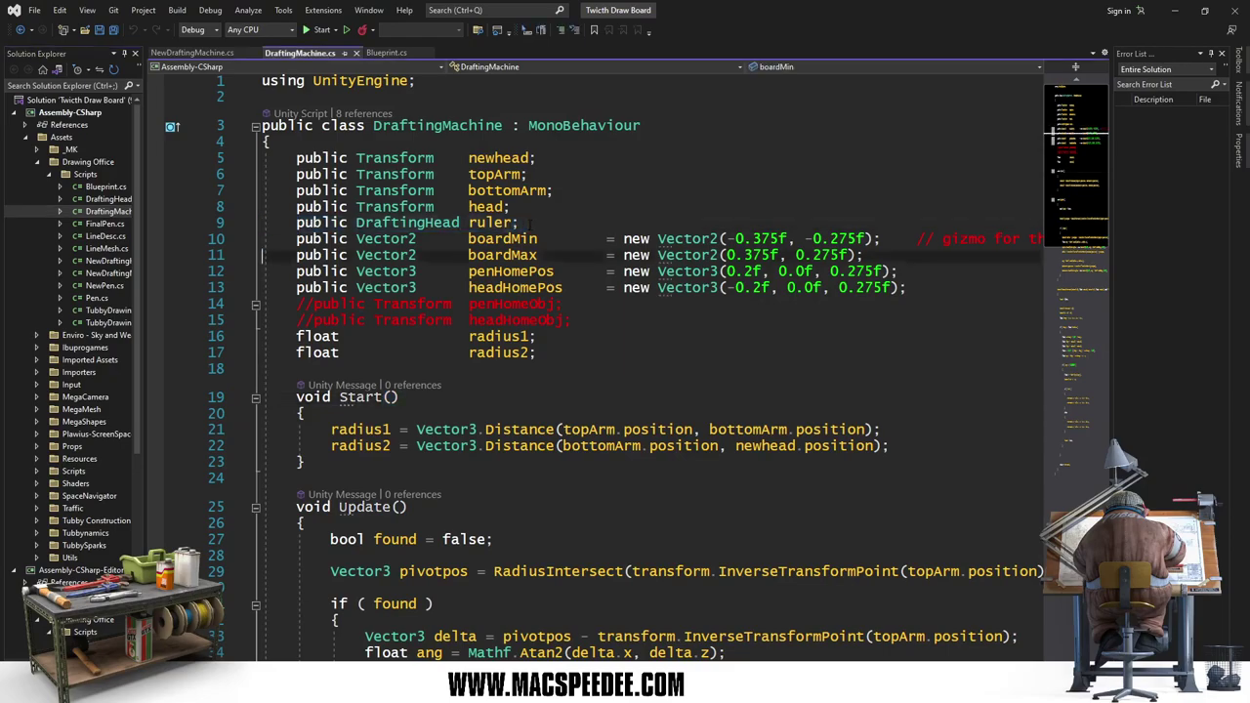
pyautogui.doubleClick(116, 273)
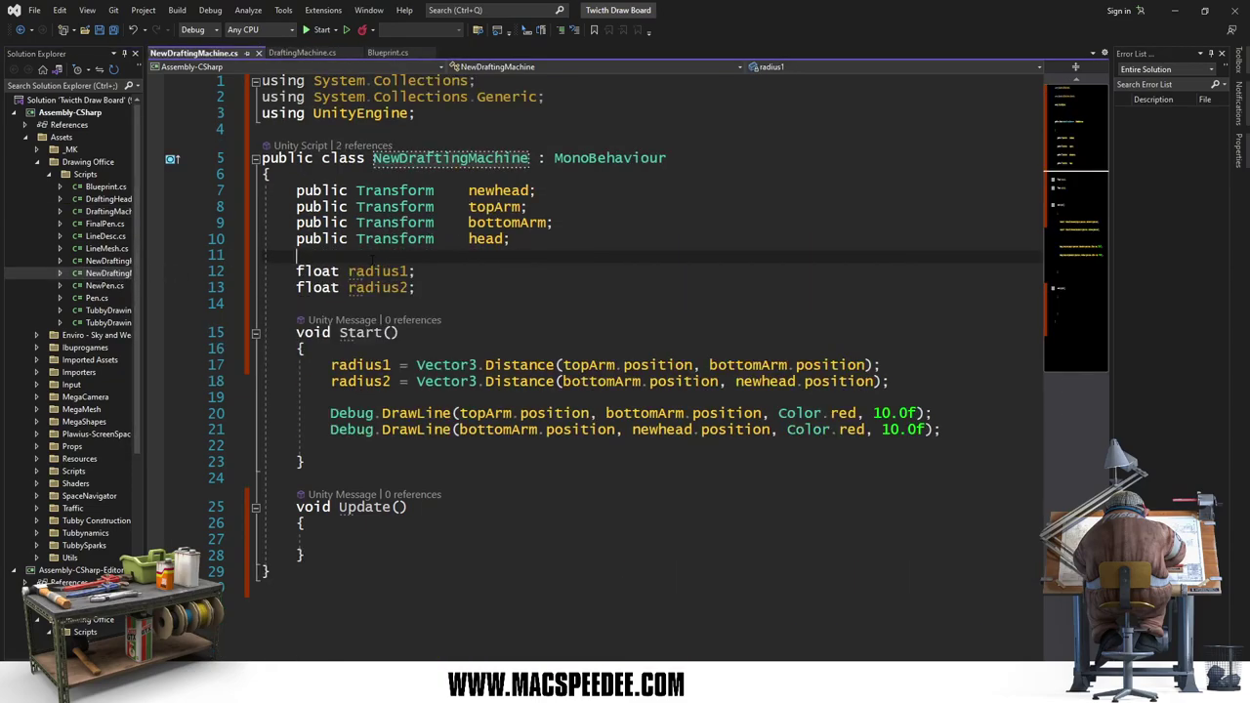
pyautogui.hotkey('ctrl', 'v')
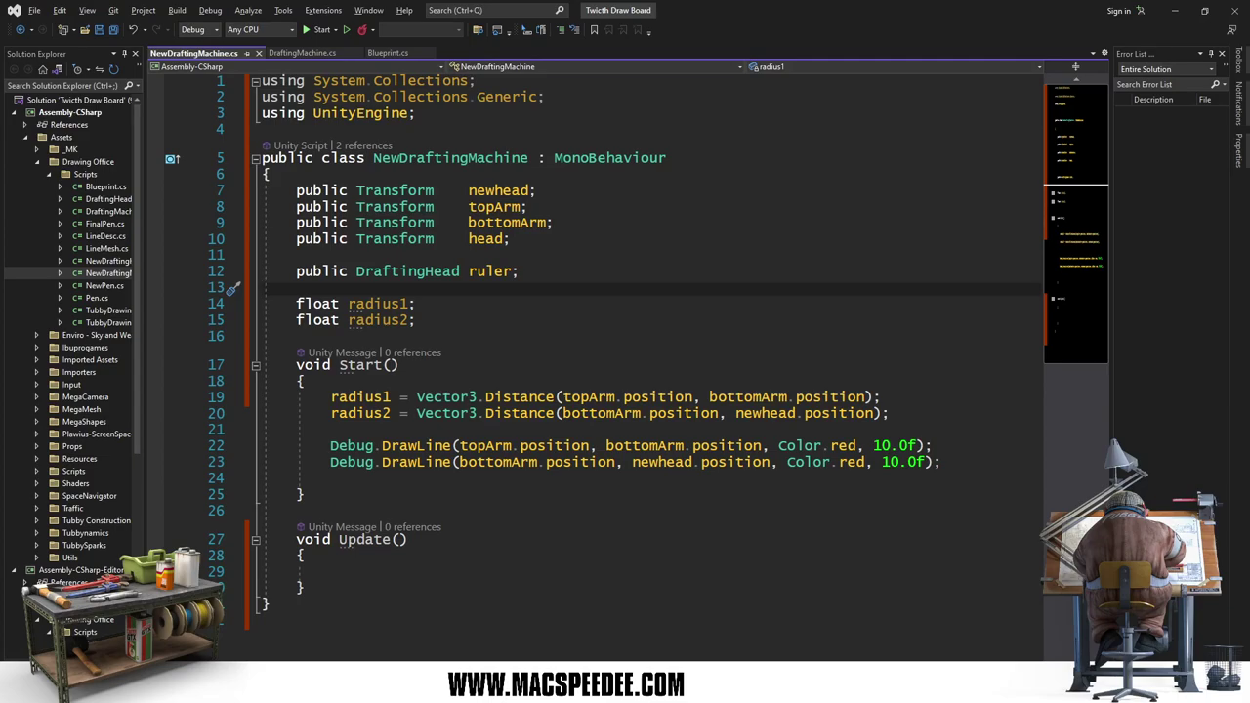
pyautogui.hotkey('alt', 'Tab')
# Step: Copy the boardMin, boardMax, penHomePos and headHomePos fields into NewDraftingMachine below the ruler field
pyautogui.click(299, 53)
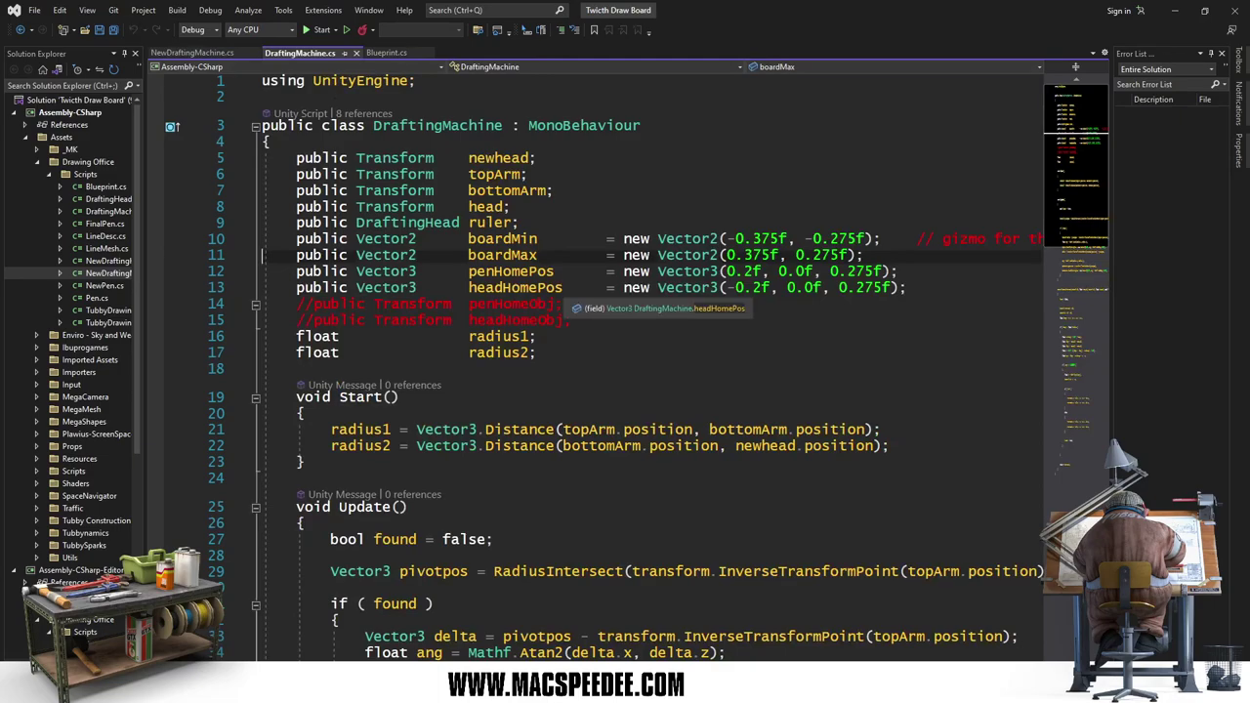
pyautogui.click(553, 239)
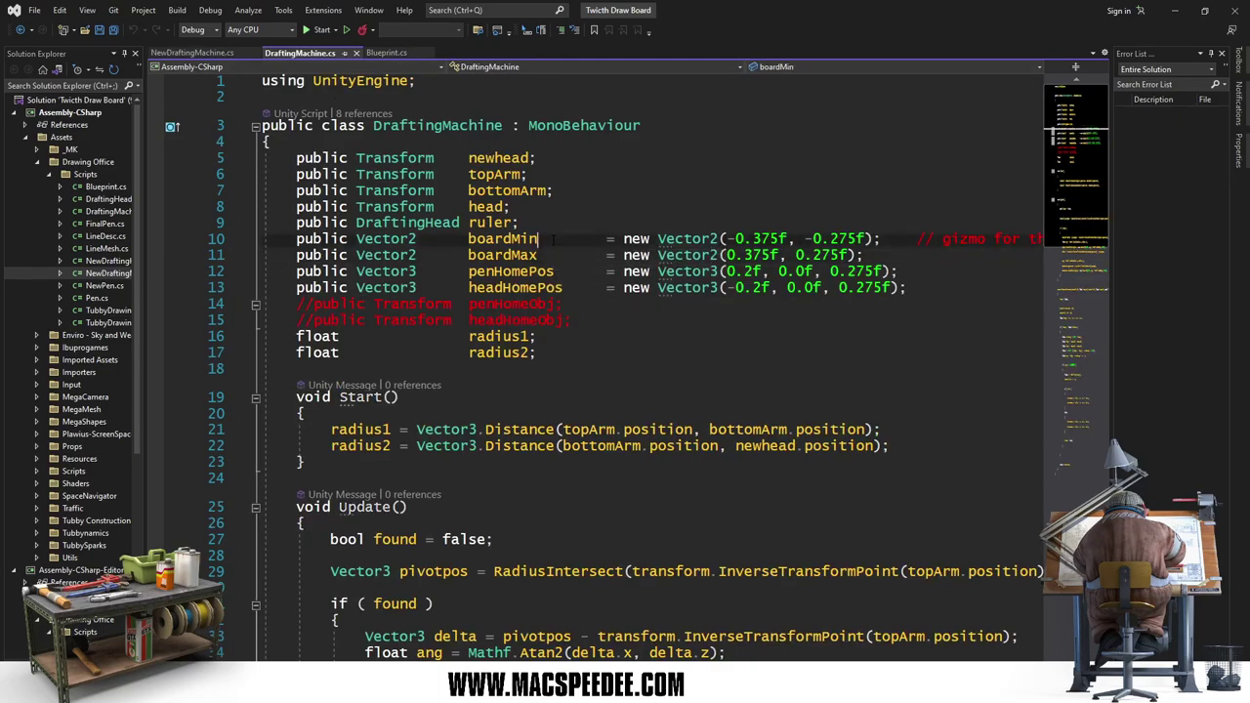
pyautogui.press('Home')
pyautogui.press('Home')
pyautogui.hotkey('shift', 'Down')
pyautogui.hotkey('shift', 'Down')
pyautogui.hotkey('shift', 'Down')
pyautogui.hotkey('shift', 'Down')
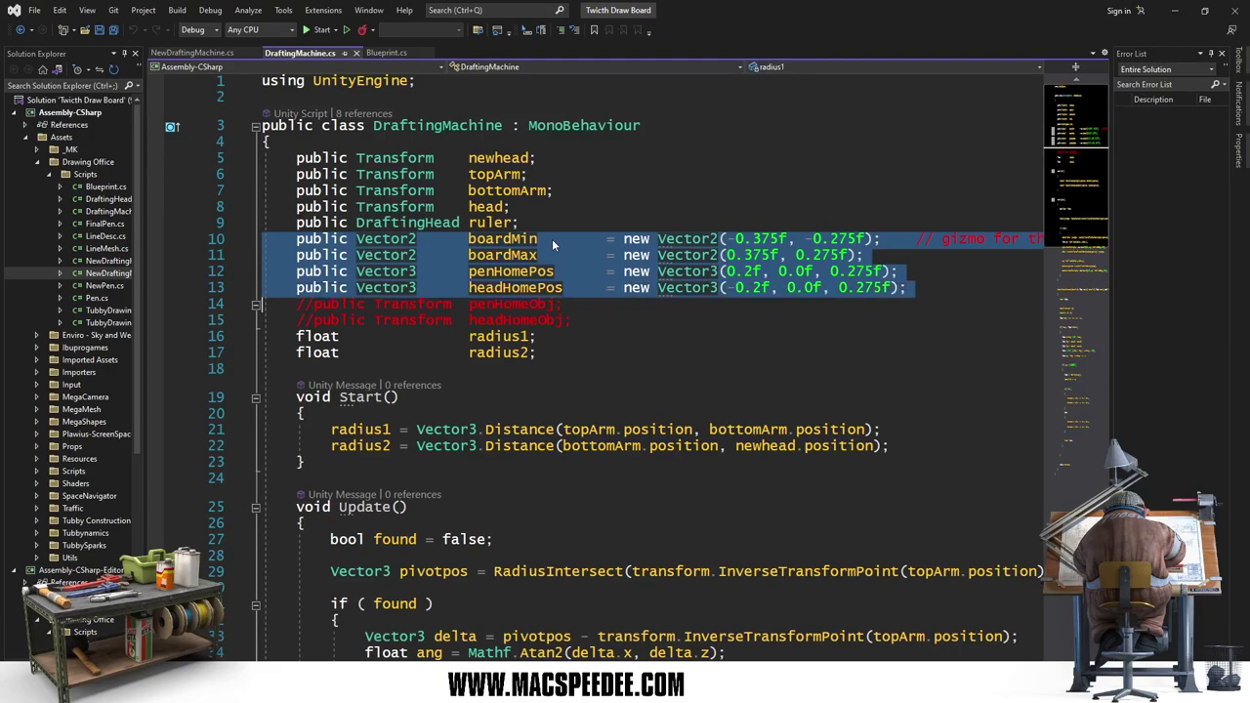
pyautogui.press('Down')
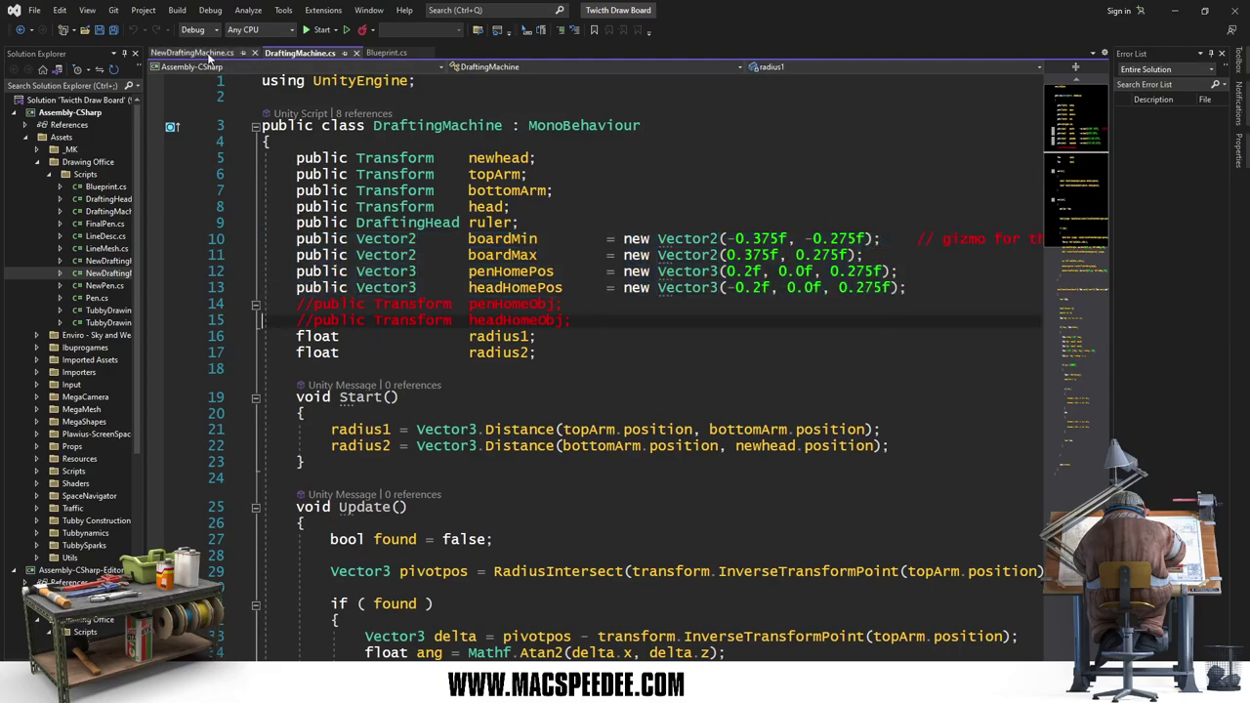
pyautogui.click(193, 53)
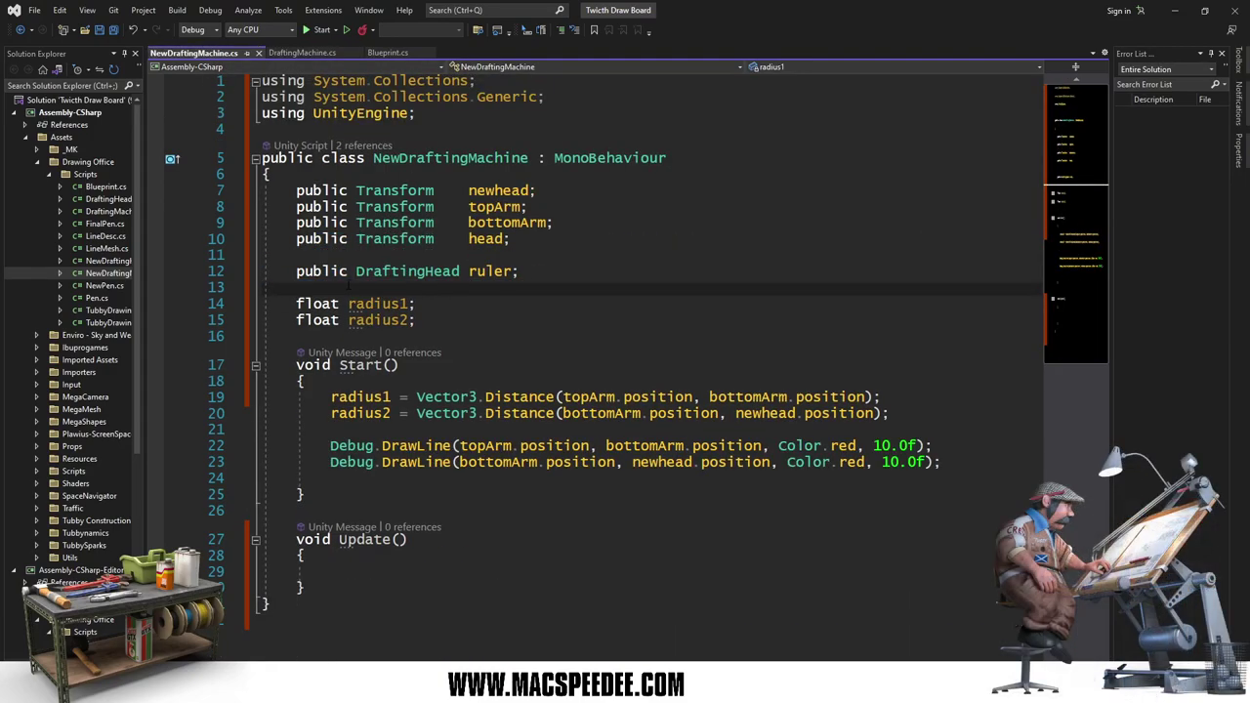
pyautogui.press('Return')
pyautogui.press('Return')
pyautogui.press('Up')
pyautogui.write('public Vector2 boardMin = new Vector2(-0.375f, -0.275f);    // gizmo for this     public Vector2 boardMax = new Vector2(0.375f, 0.275f);     public Vector3 penHomePos = new Vector3(0.2f, 0.0f, 0.275f);     public Vector3 headHomePos = new Vector3(-0.2f, 0.0f, 0.275f);')
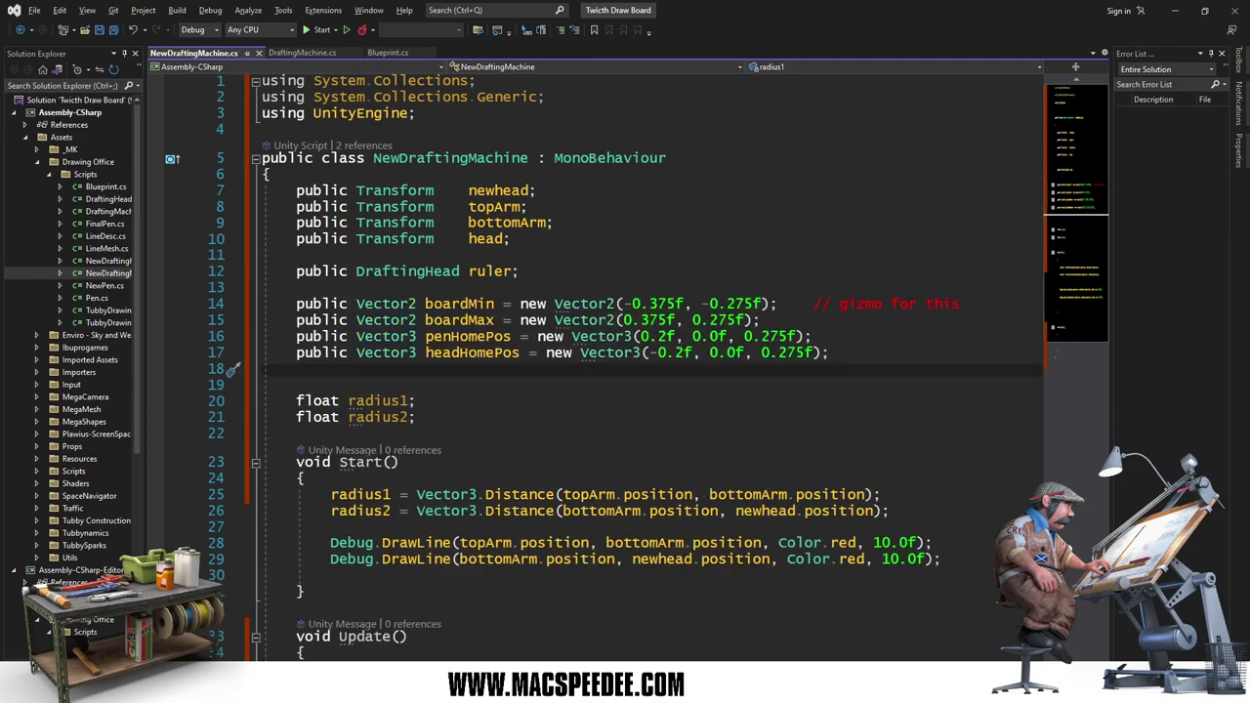
pyautogui.hotkey('alt', 'Tab')
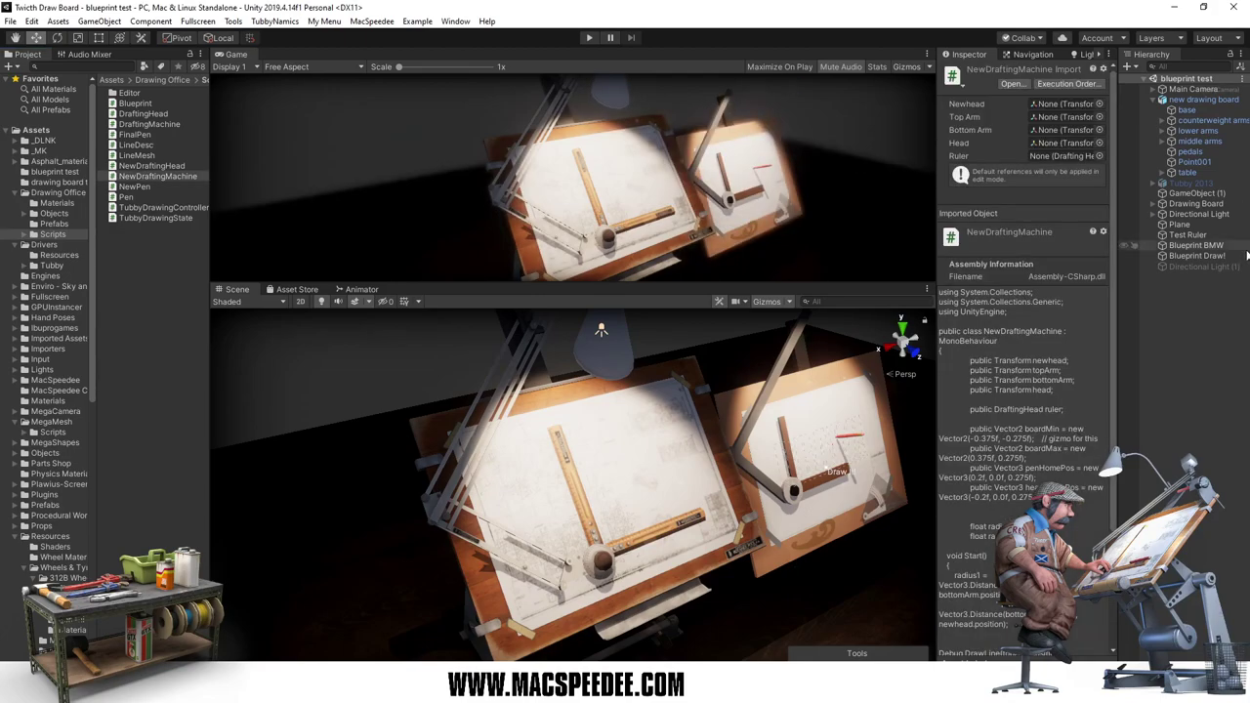
# Step: Add the New Drafting Machine component to table, then expand table and ruler base in the Hierarchy
pyautogui.click(1188, 172)
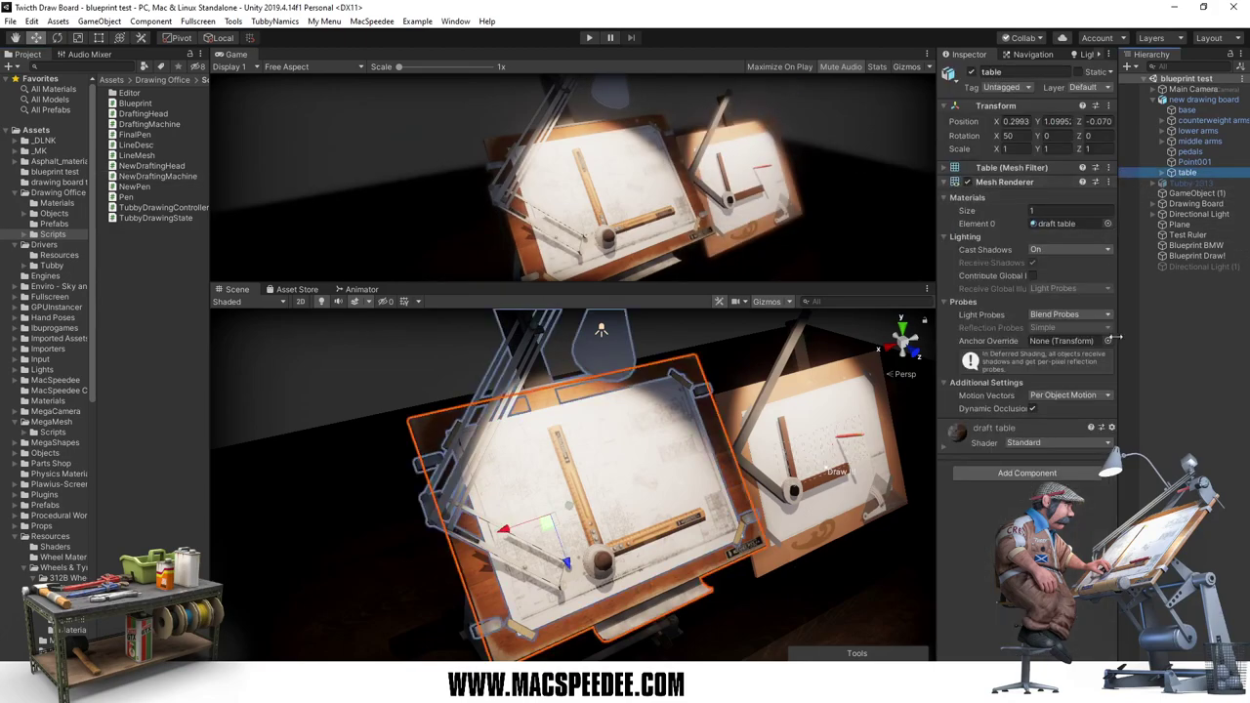
pyautogui.click(1013, 473)
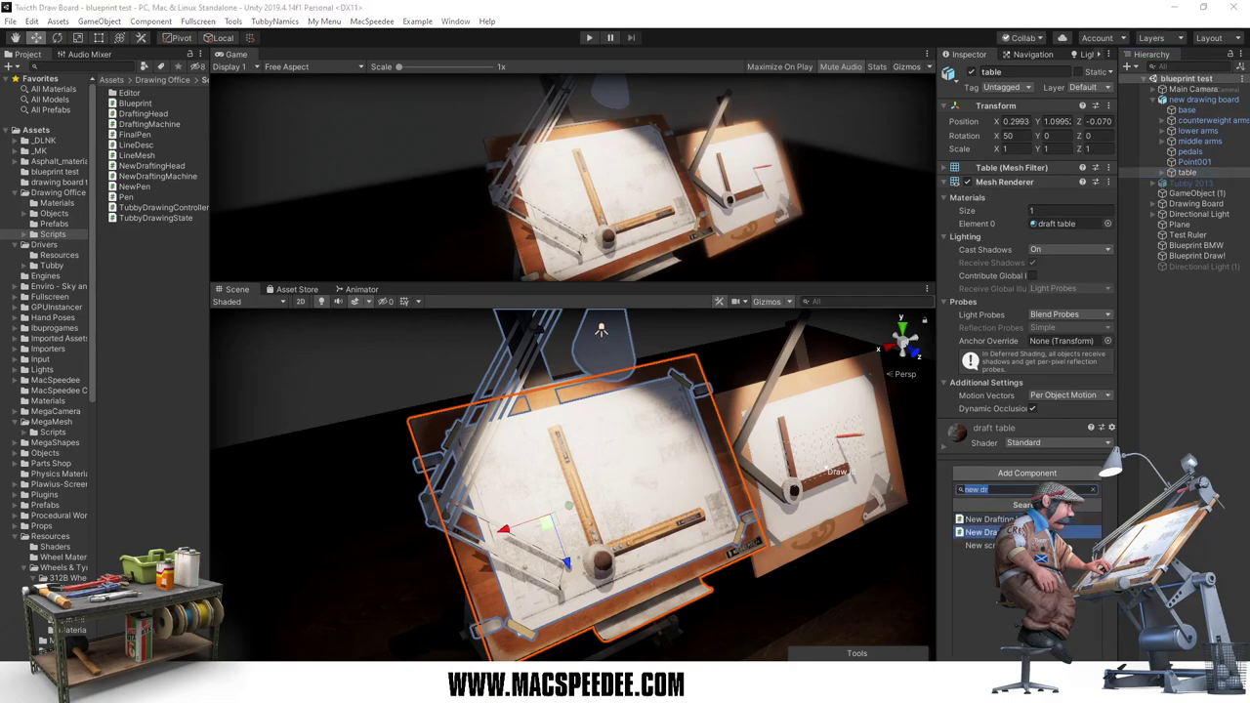
pyautogui.click(989, 519)
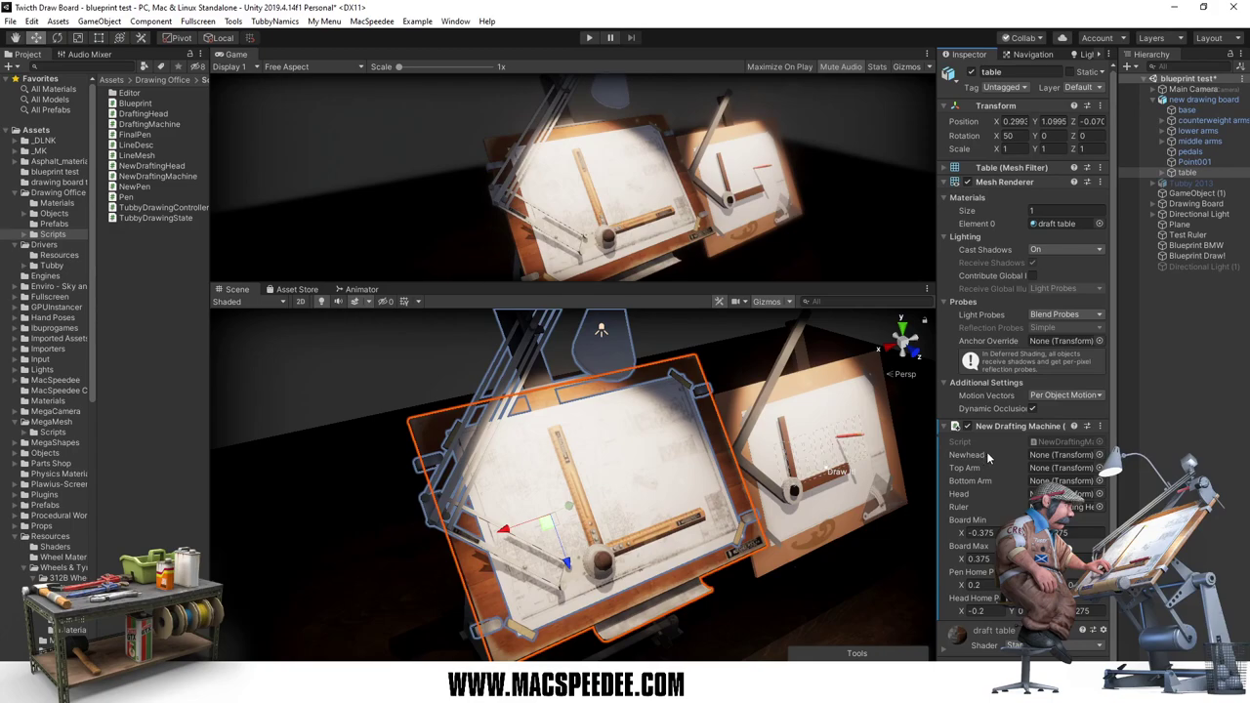
pyautogui.click(1162, 173)
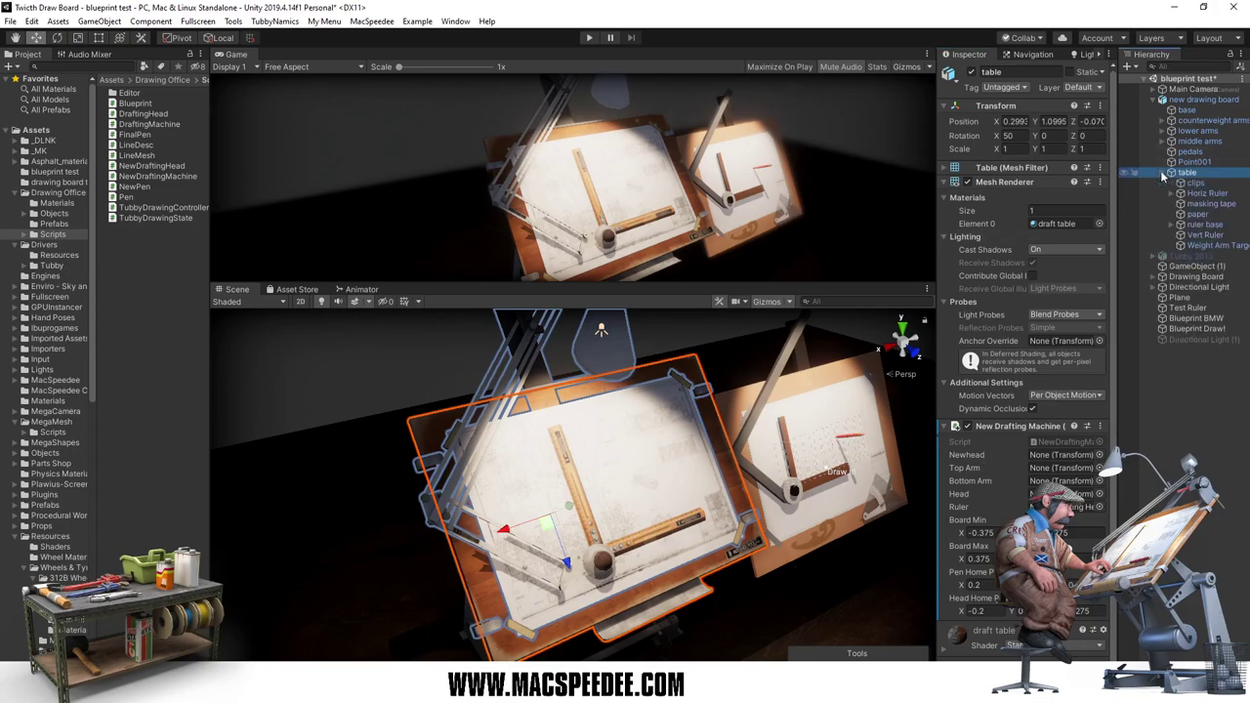
pyautogui.click(1171, 224)
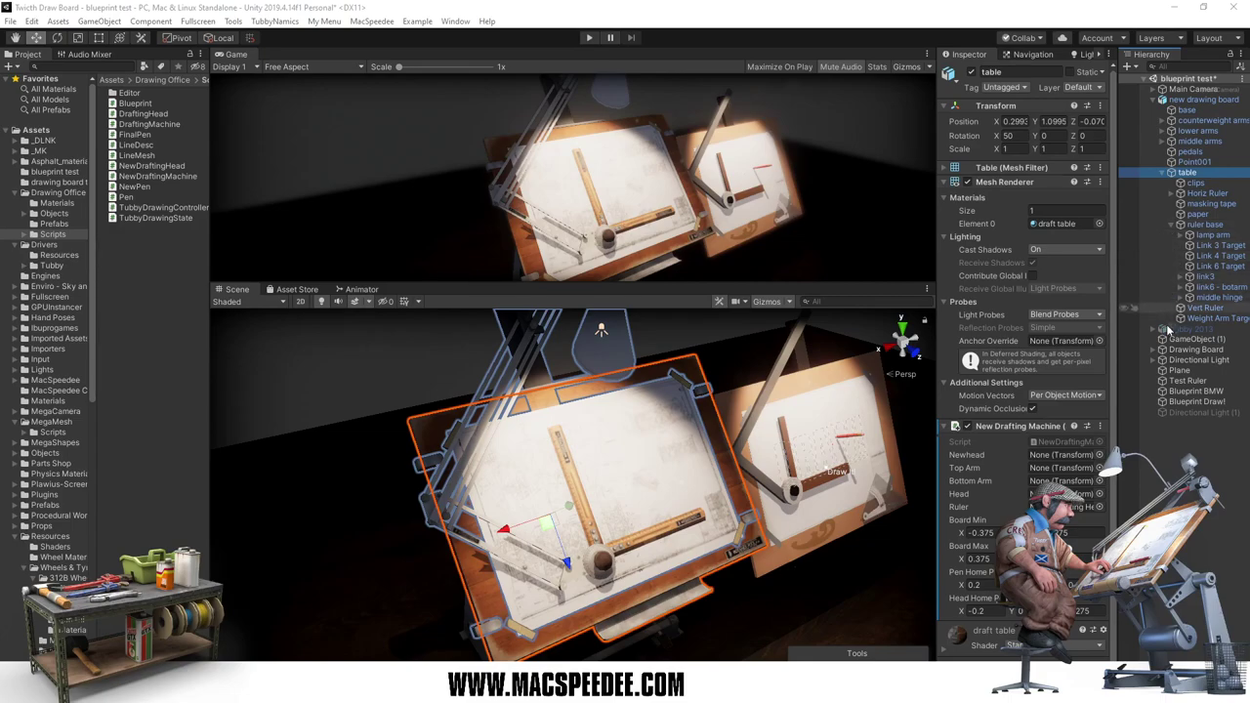
# Step: Expand Horiz Ruler, Bits and ruller, then assign Head Pivot to the Newhead field
pyautogui.click(1173, 194)
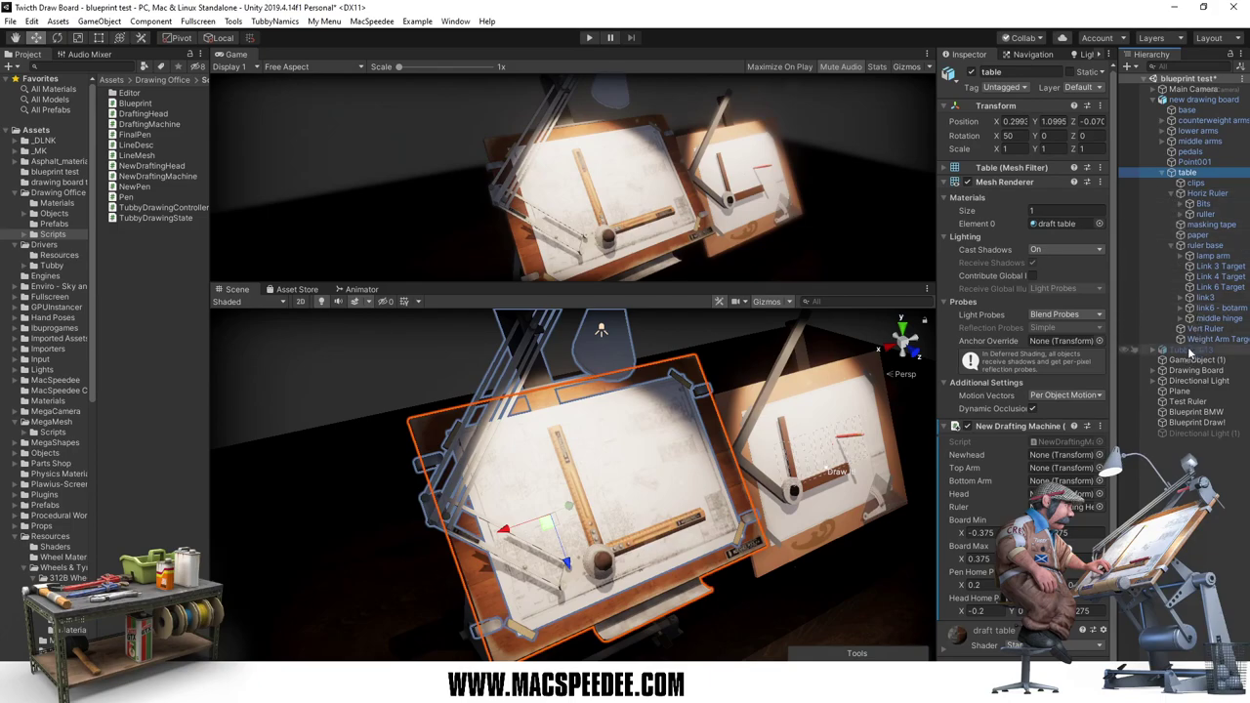
pyautogui.click(1180, 206)
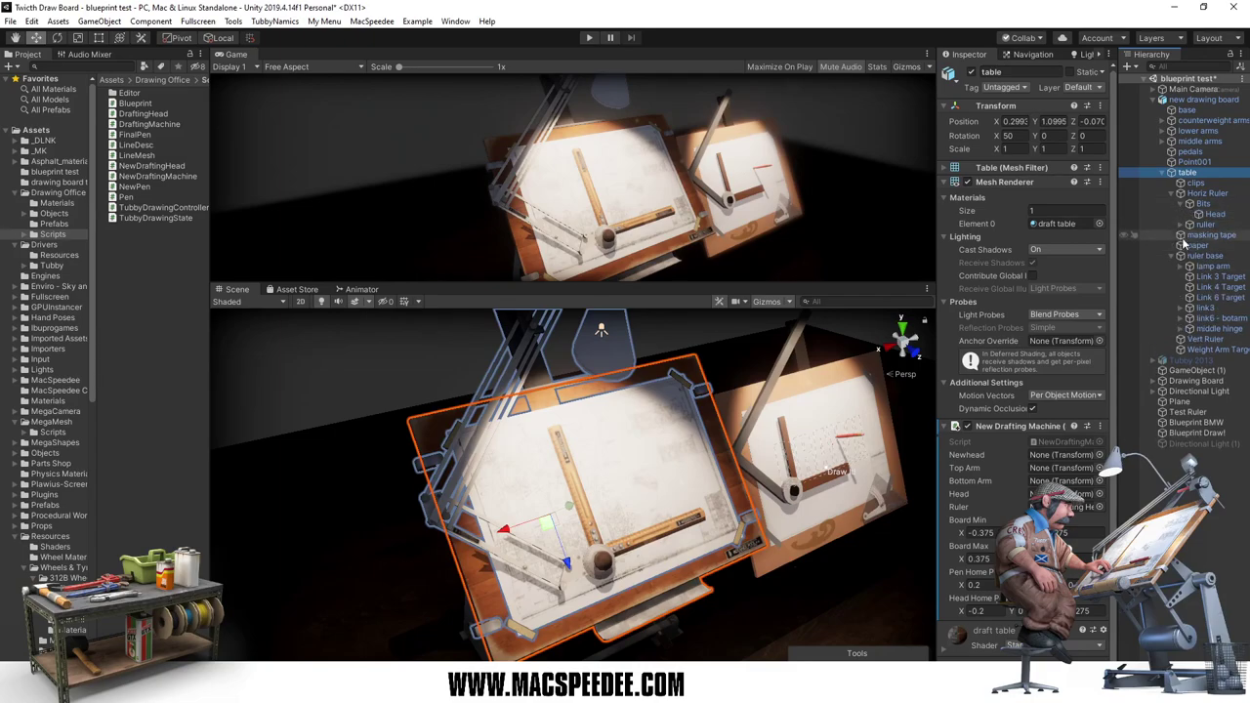
pyautogui.click(1180, 226)
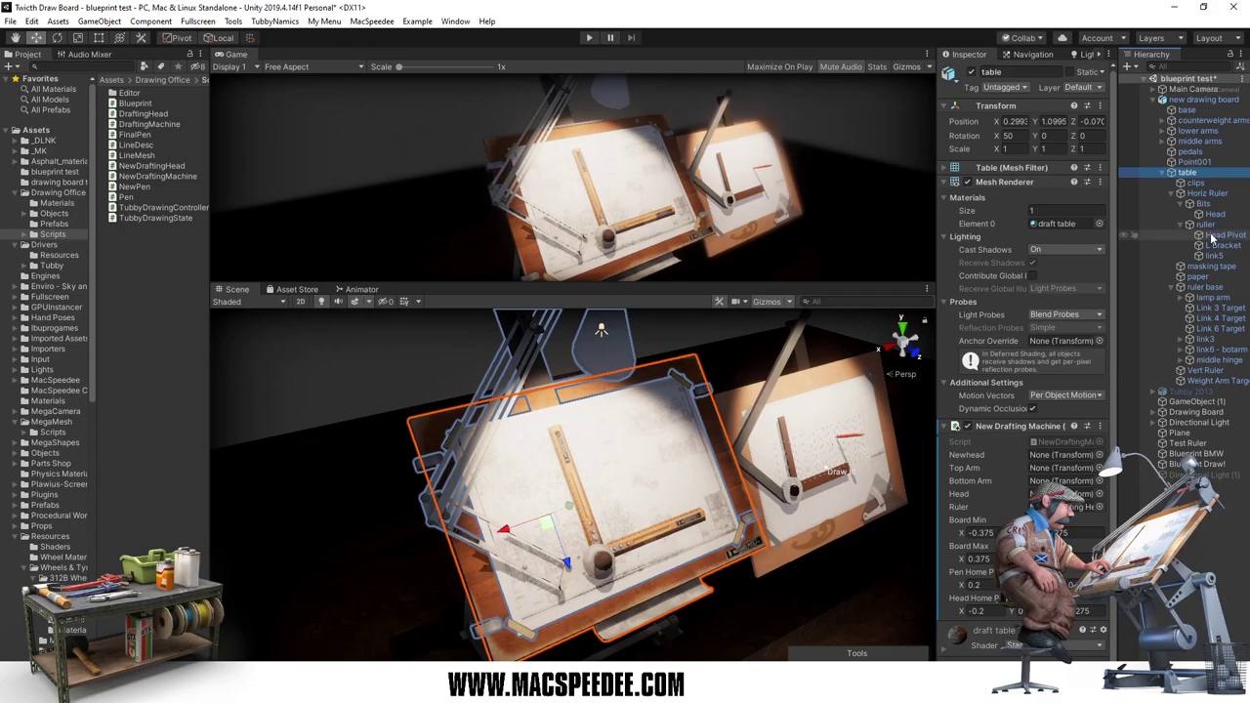
pyautogui.moveTo(1212, 237); pyautogui.dragTo(1065, 455)
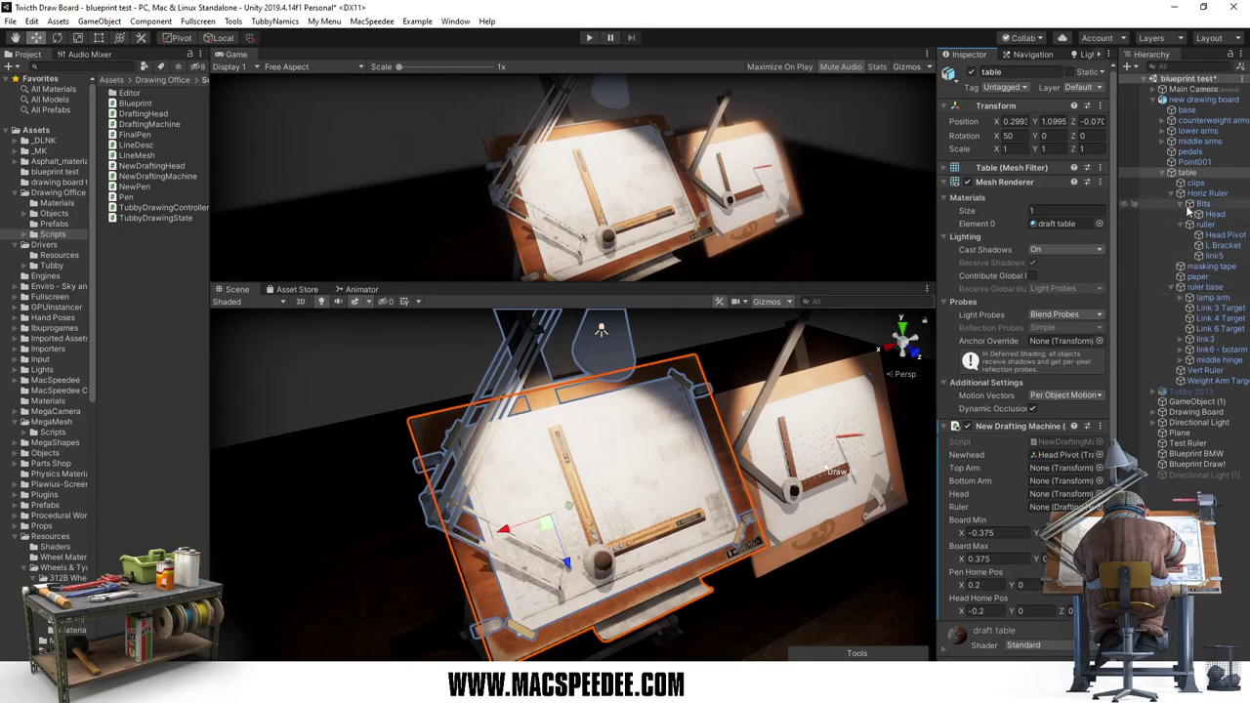
# Step: Assign link3 as Top Arm, link6 as Bottom Arm and ruller as Head on New Drafting Machine
pyautogui.click(1207, 340)
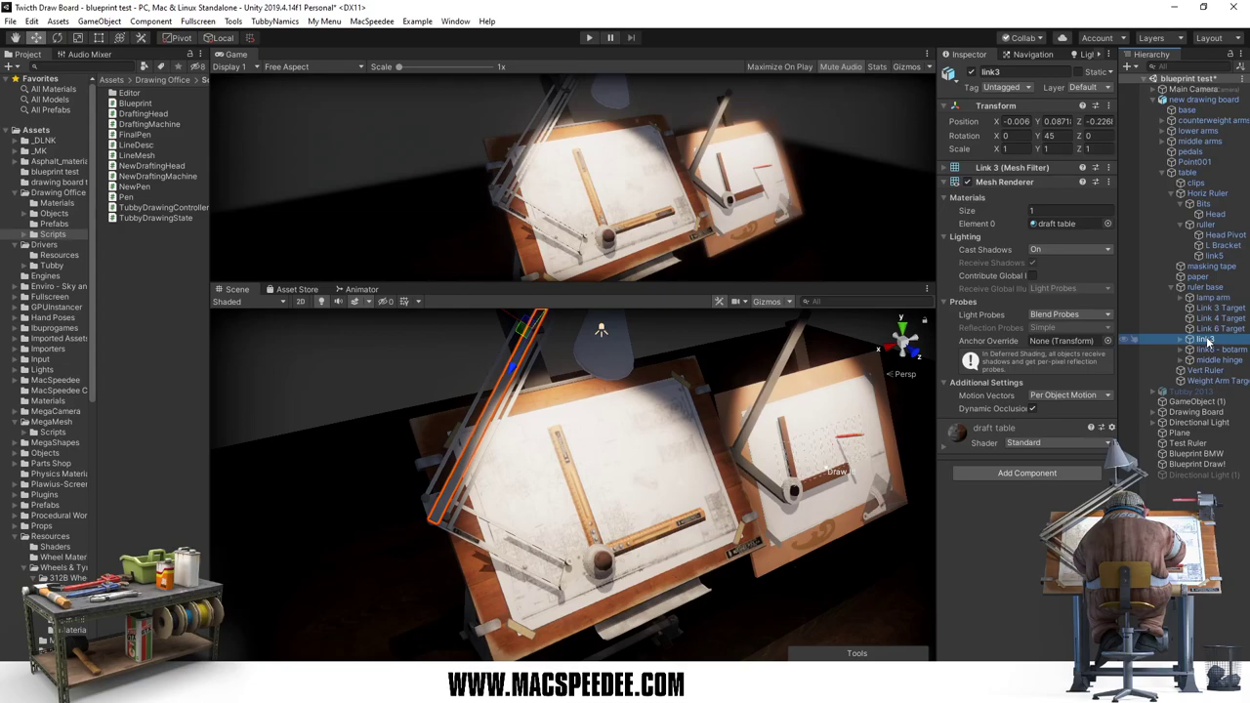
pyautogui.click(1190, 173)
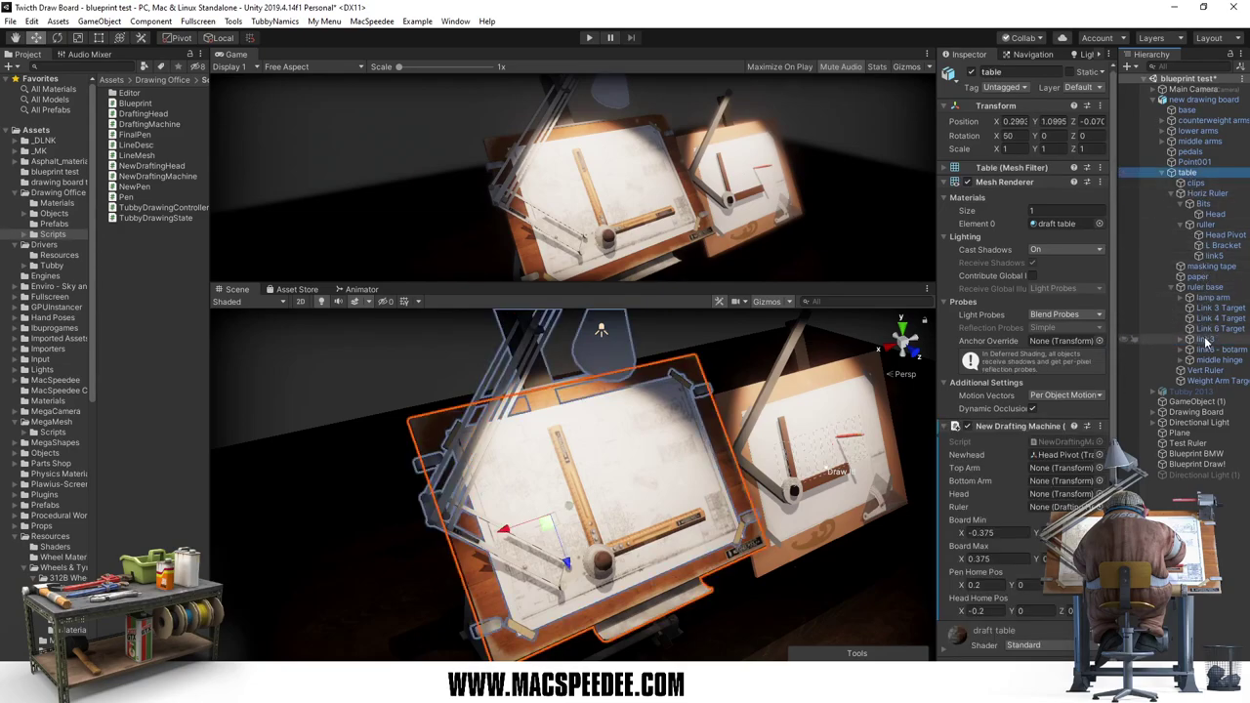
pyautogui.moveTo(1206, 342); pyautogui.dragTo(1063, 468)
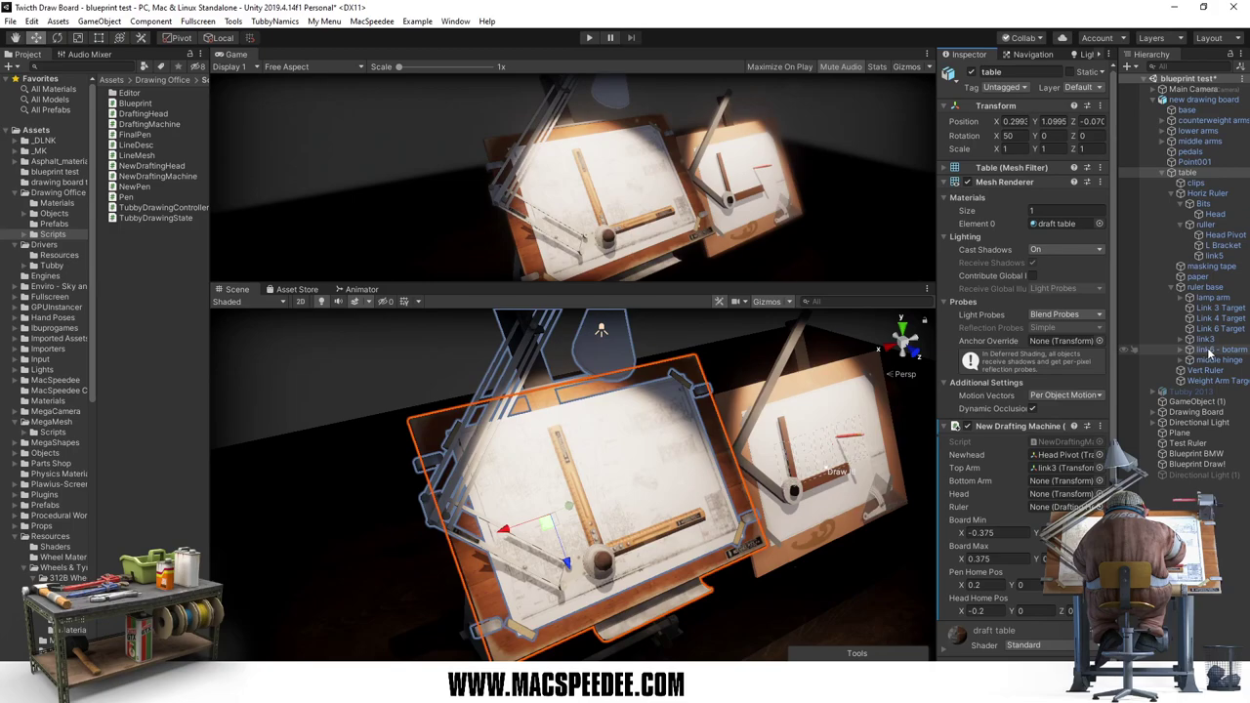
pyautogui.moveTo(1210, 353); pyautogui.dragTo(1049, 486)
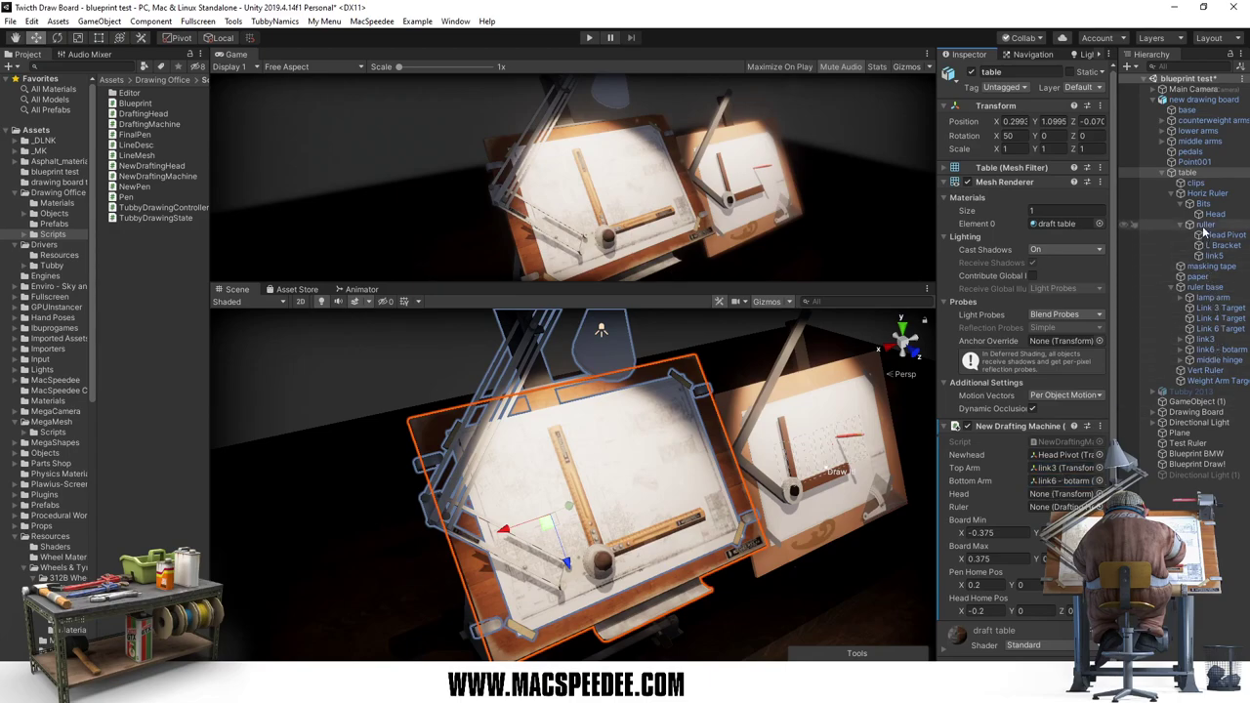
pyautogui.moveTo(1204, 229); pyautogui.dragTo(1063, 500)
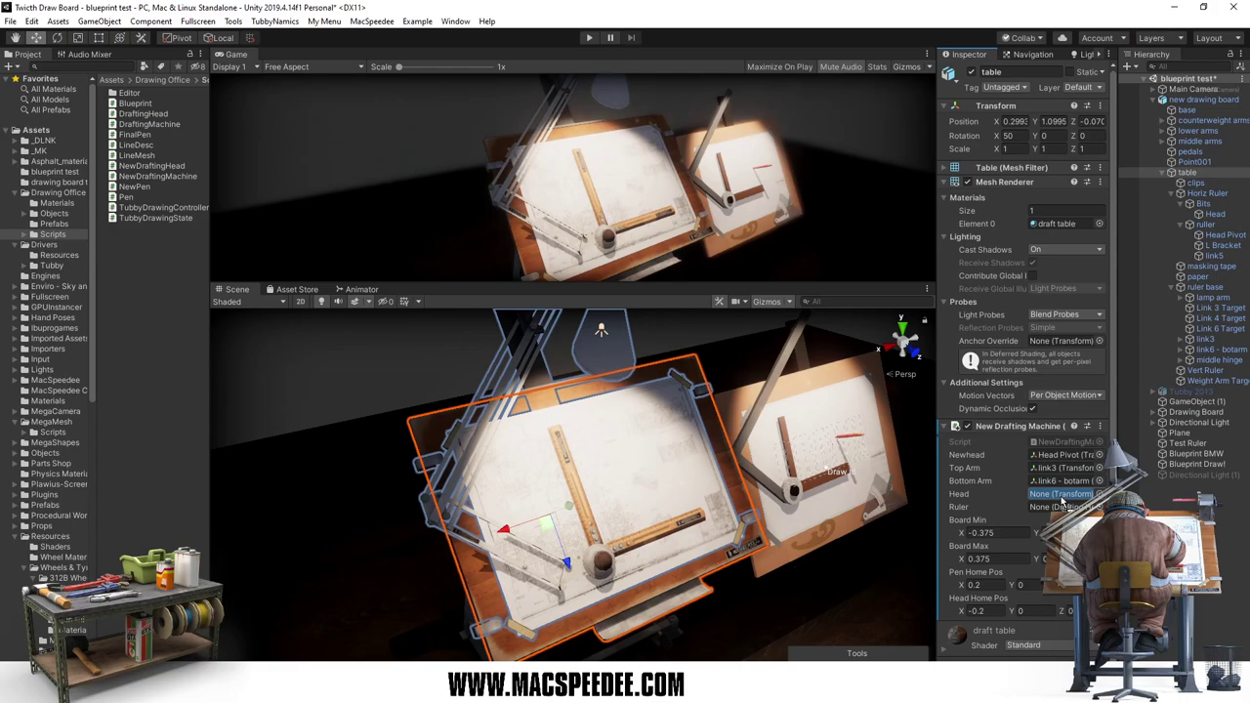
pyautogui.moveTo(1062, 500); pyautogui.dragTo(1063, 500)
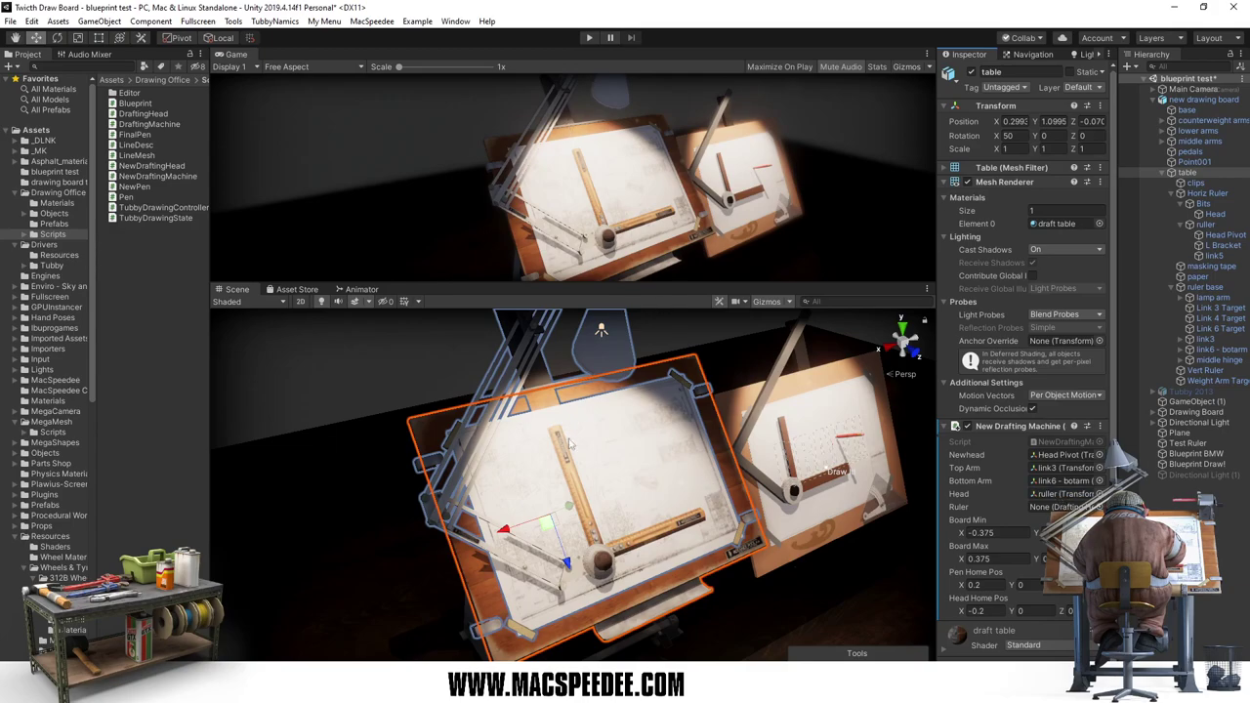
# Step: Run a quick Play-mode test of the rig, then stop and return to the script
pyautogui.moveTo(571, 445); pyautogui.dragTo(578, 420, button='middle')
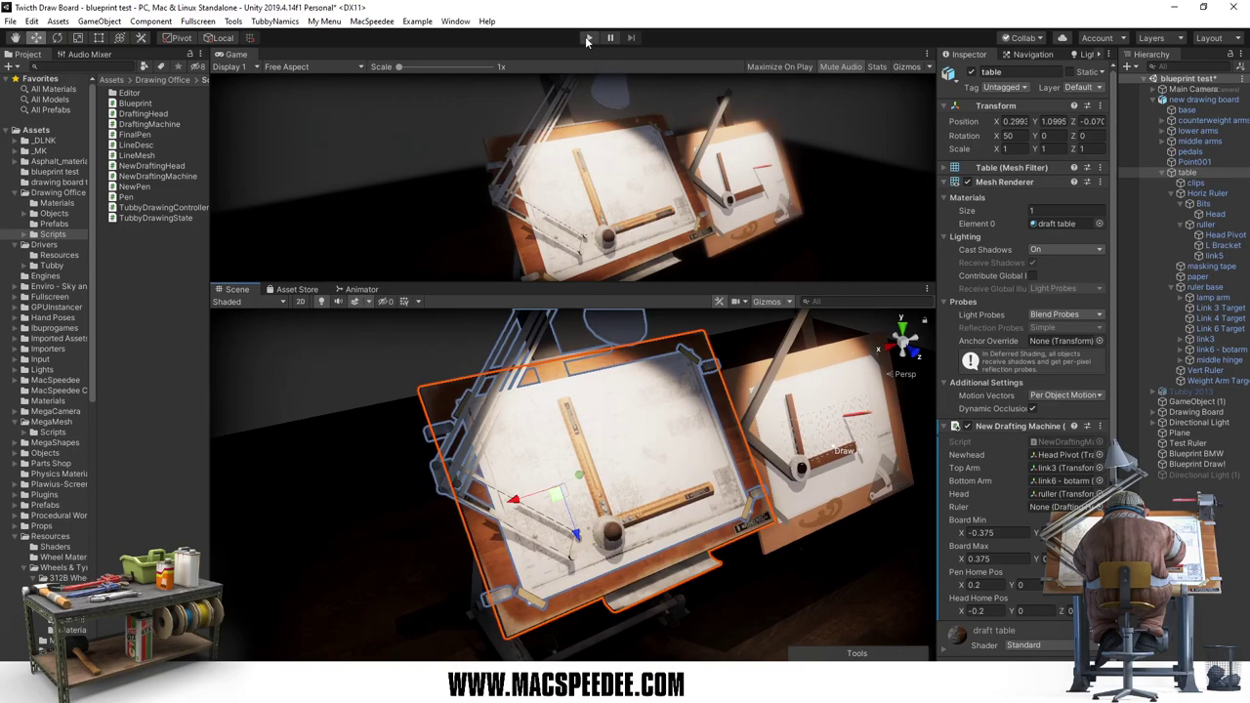
pyautogui.click(587, 41)
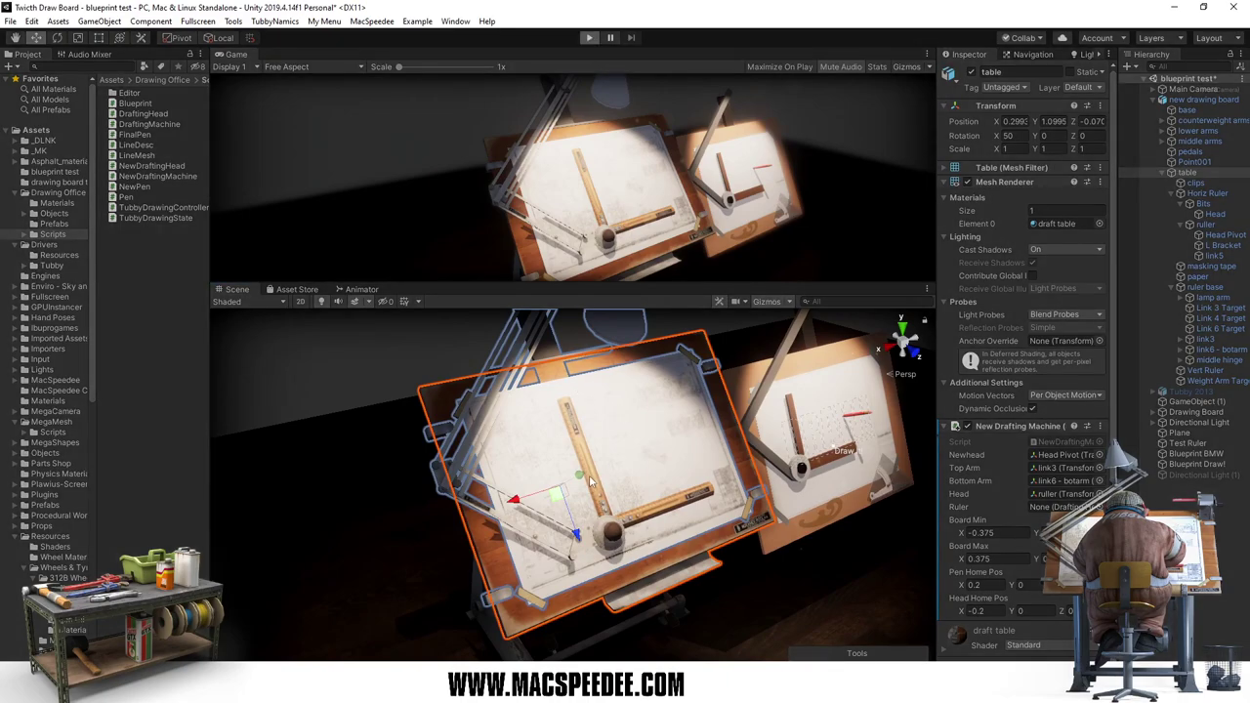
pyautogui.moveTo(544, 505); pyautogui.dragTo(525, 453, button='middle')
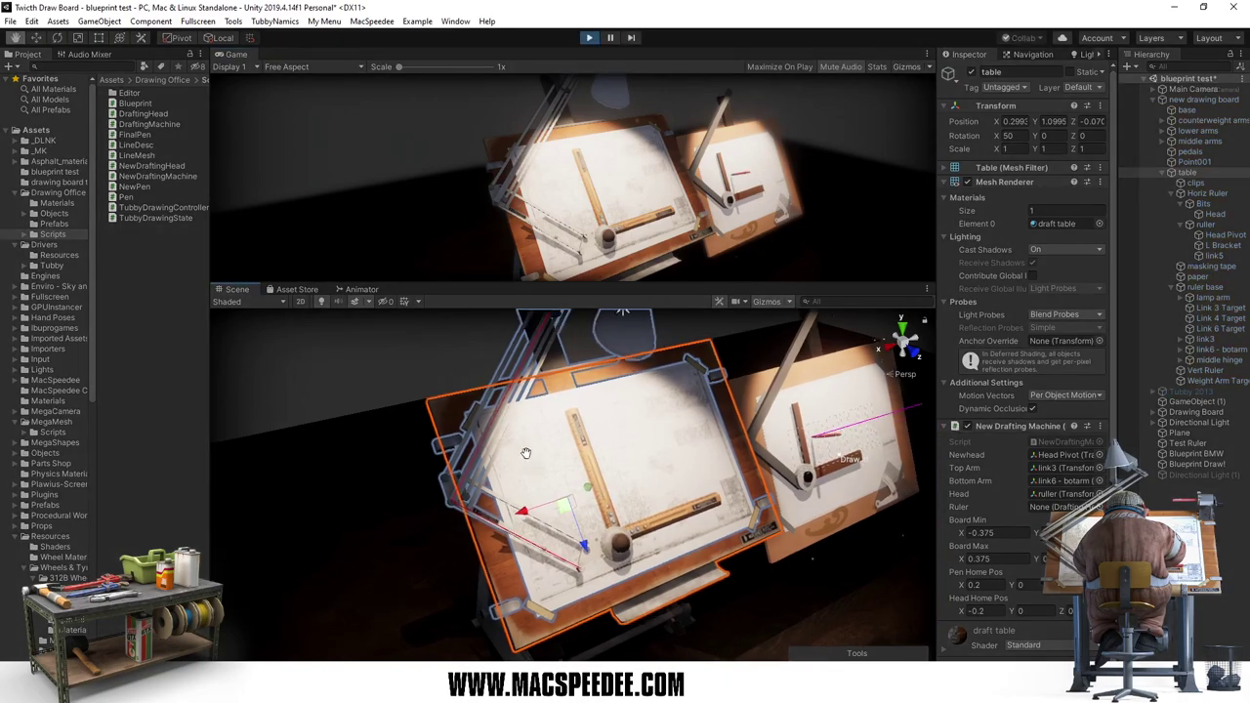
pyautogui.click(590, 38)
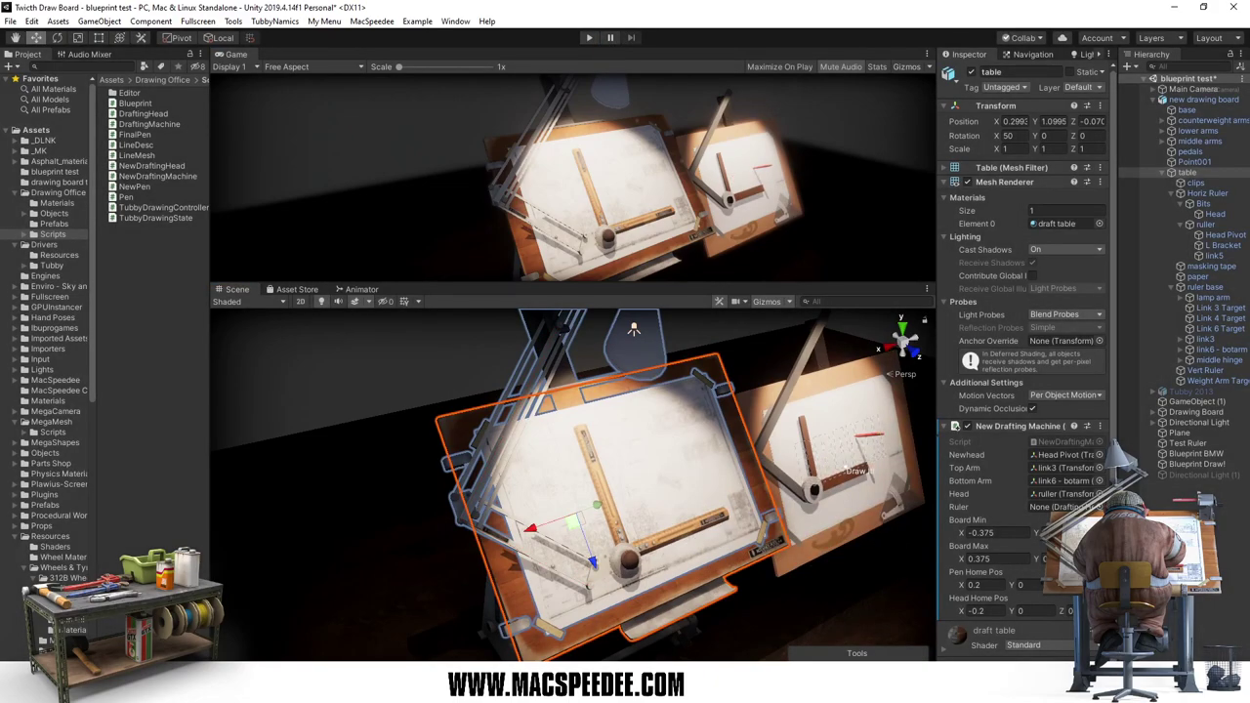
pyautogui.hotkey('alt', 'Tab')
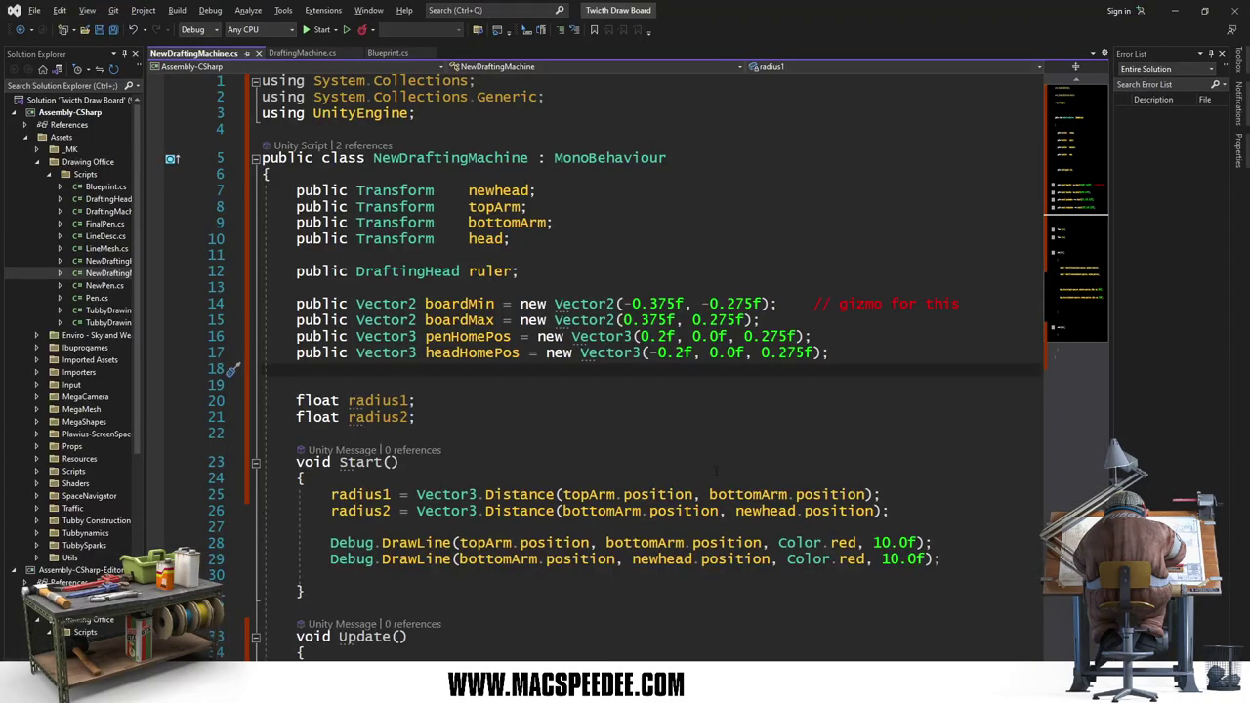
# Step: Change Color.red to Color.green in the second Debug.DrawLine on line 29
pyautogui.click(841, 559)
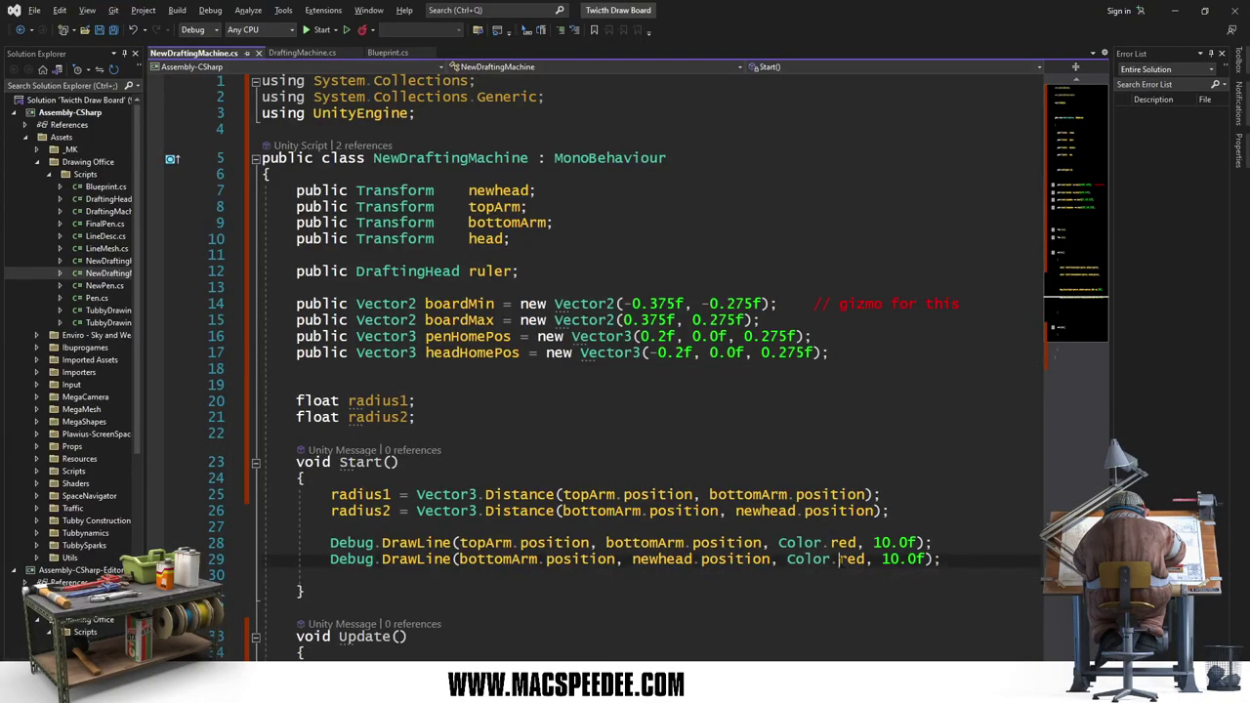
pyautogui.write('green')
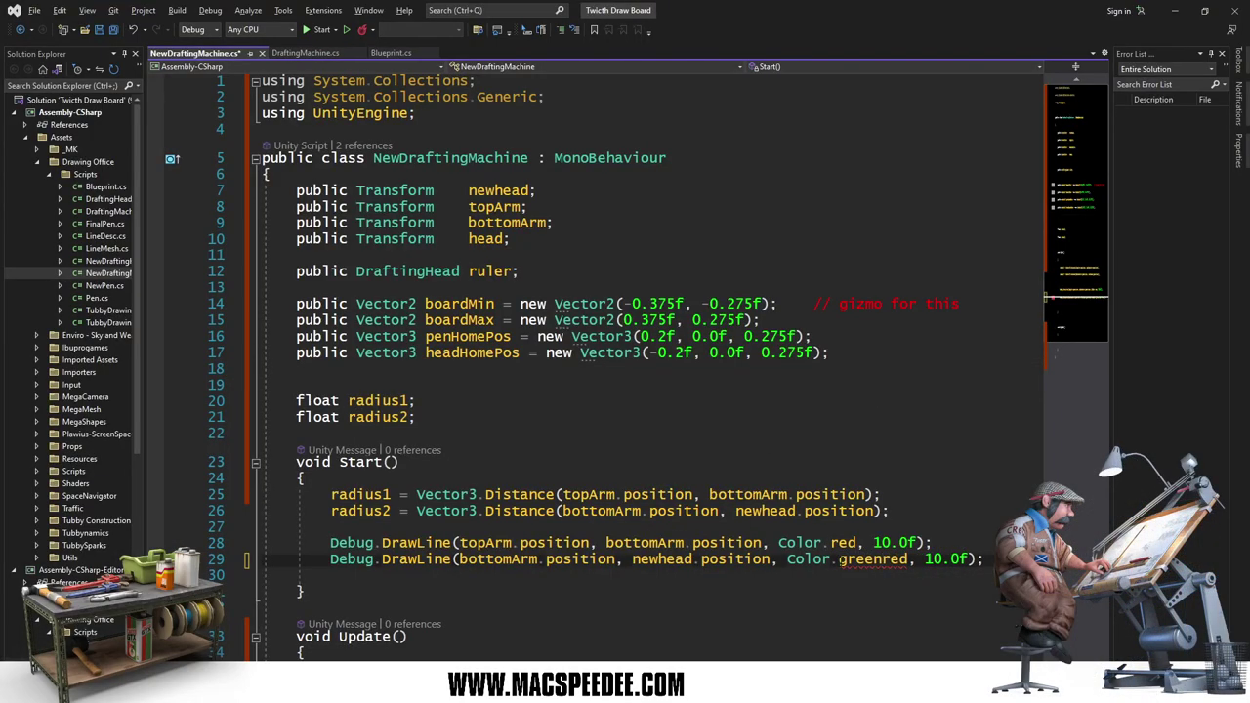
pyautogui.press('Delete')
pyautogui.press('Delete')
pyautogui.press('Delete')
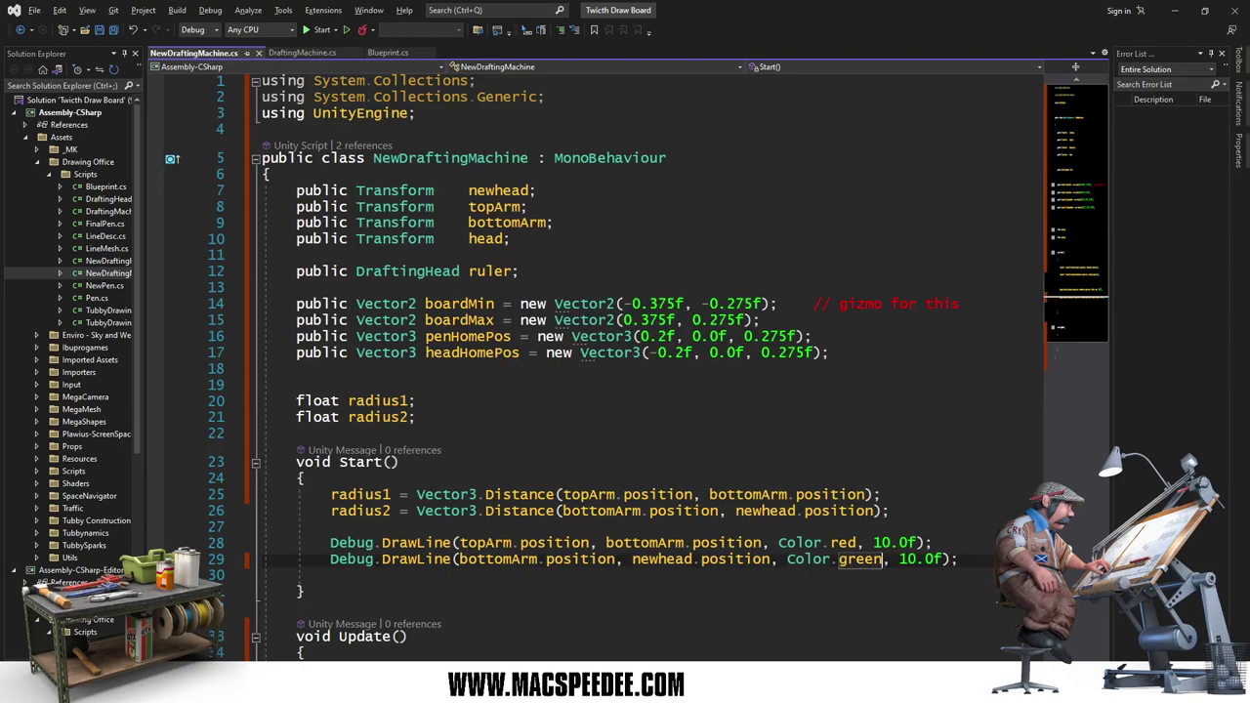
pyautogui.hotkey('alt', 'Tab')
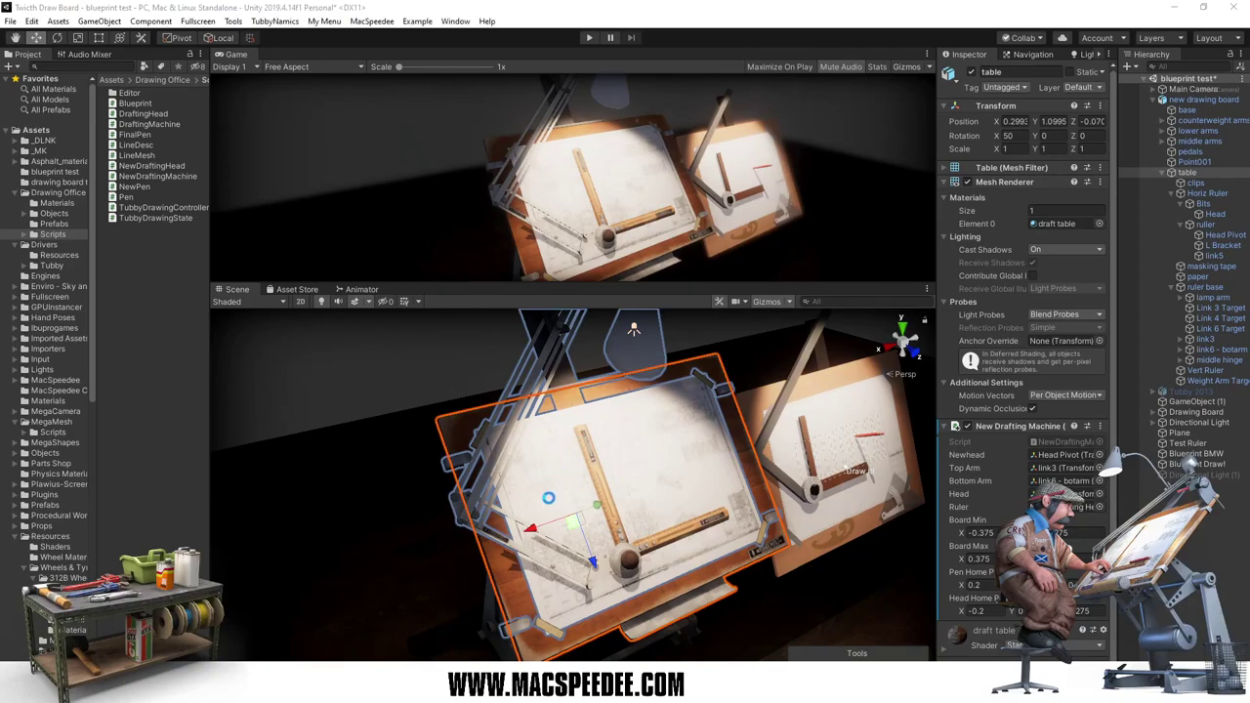
# Step: Play-test full-screen, dragging the ruller head up and right across the board, then stop Play
pyautogui.keyDown('alt'); pyautogui.moveTo(567, 481); pyautogui.dragTo(575, 479); pyautogui.keyUp('alt')
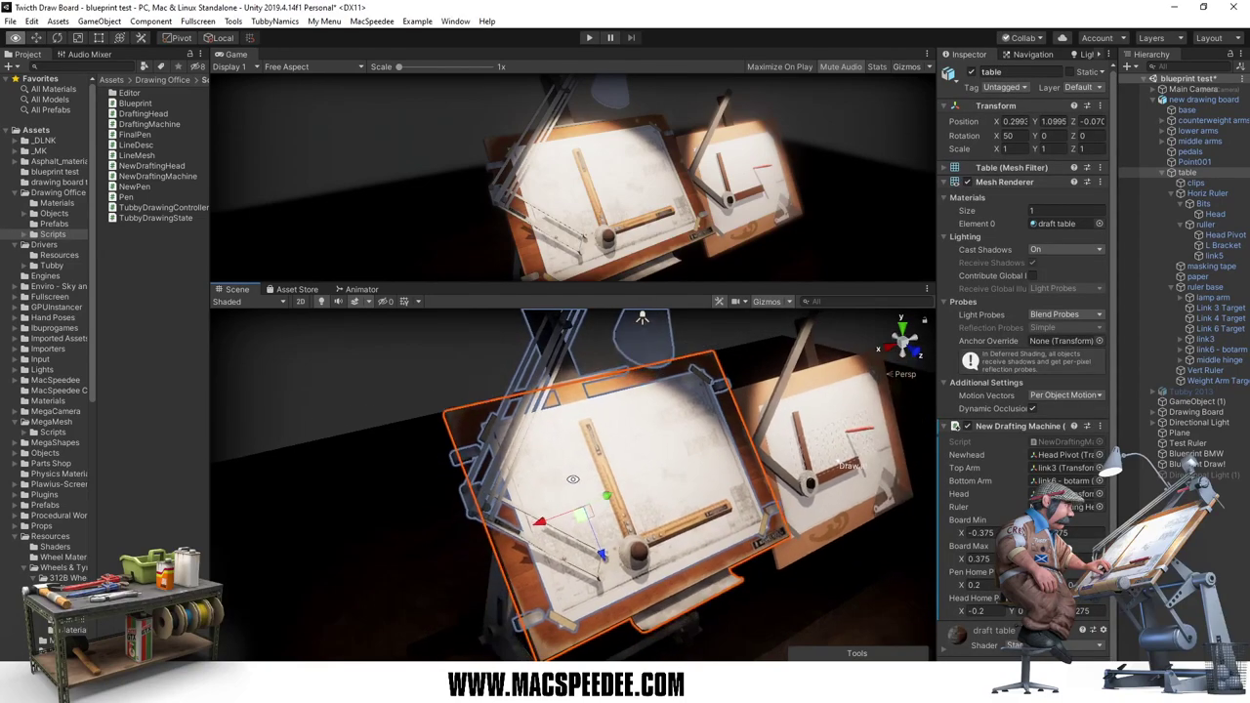
pyautogui.press('F11')
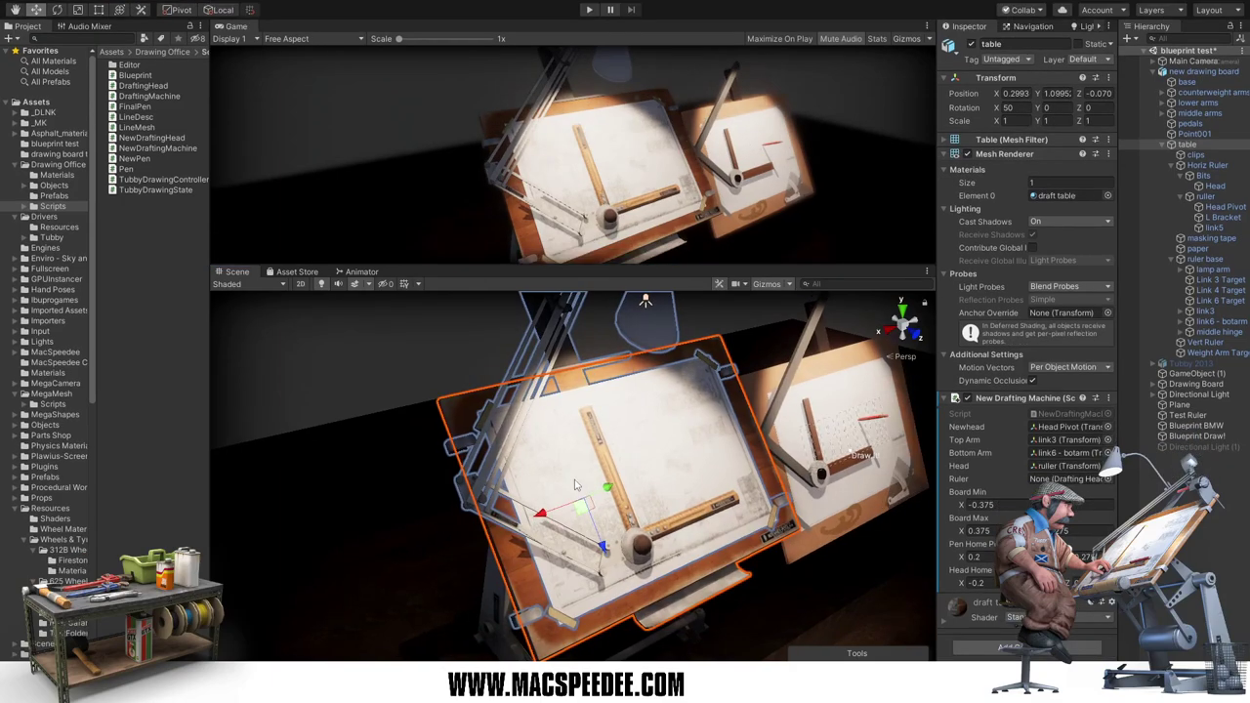
pyautogui.click(589, 10)
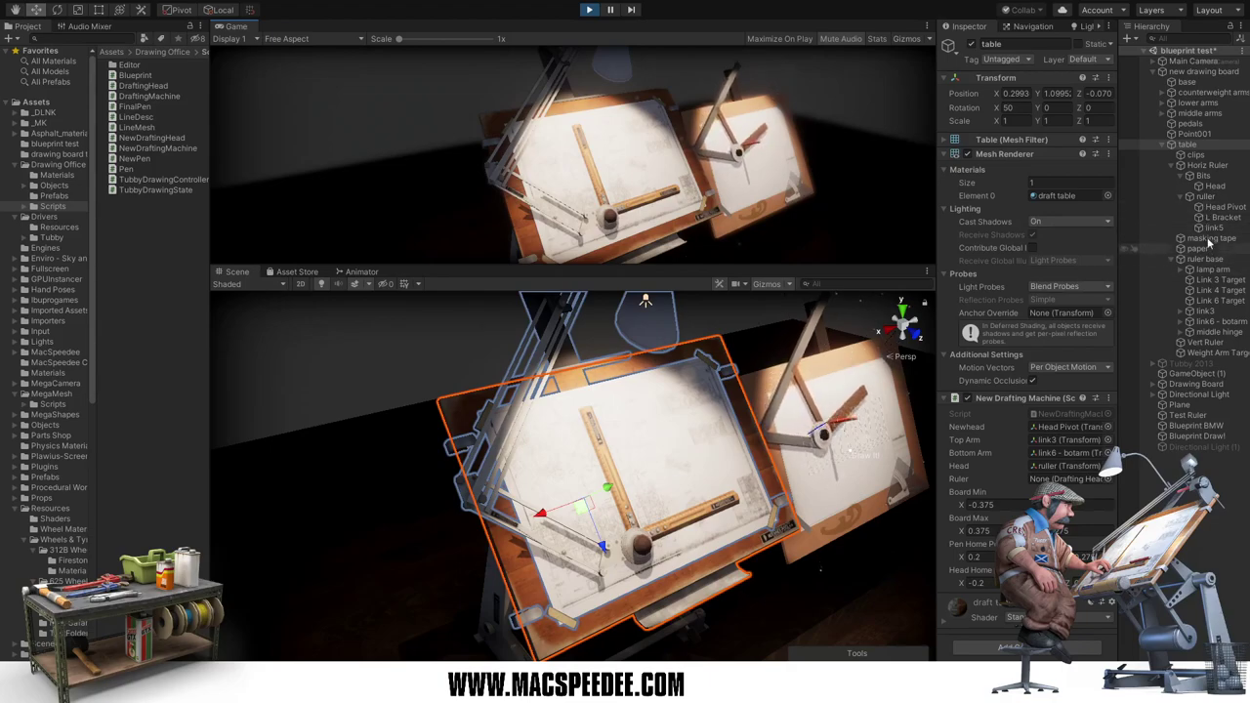
pyautogui.click(1207, 197)
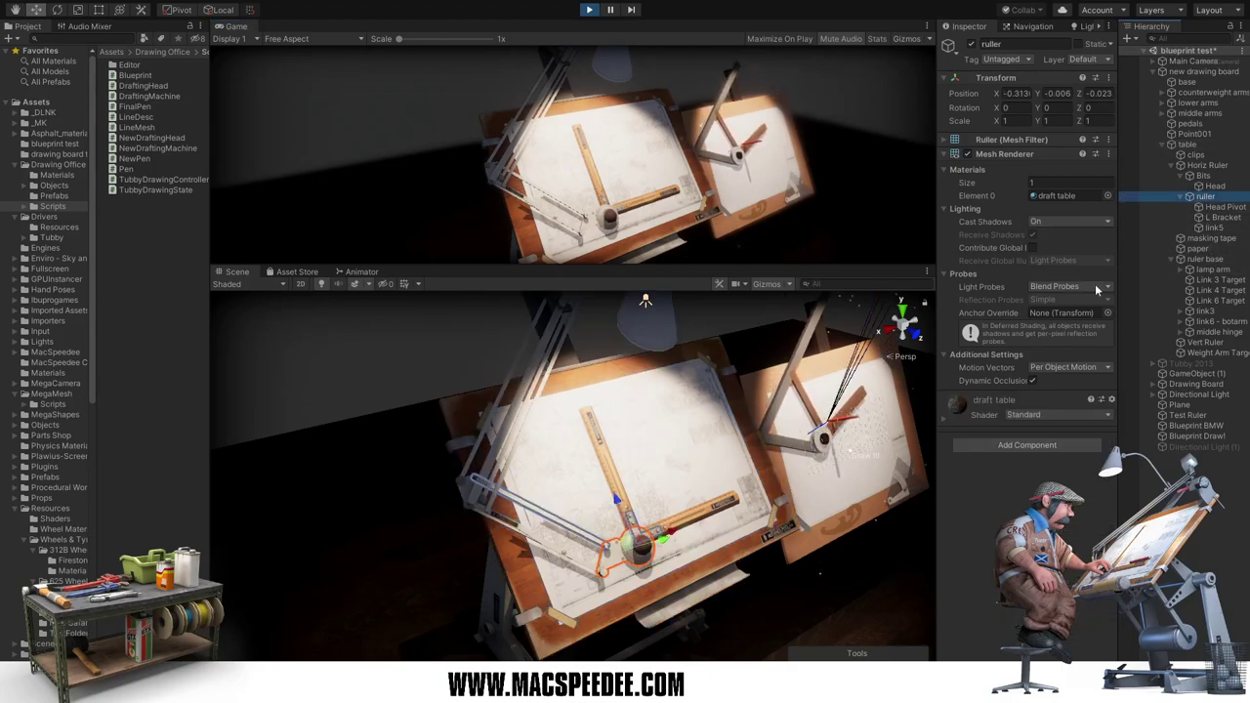
pyautogui.click(614, 541)
pyautogui.click(616, 562)
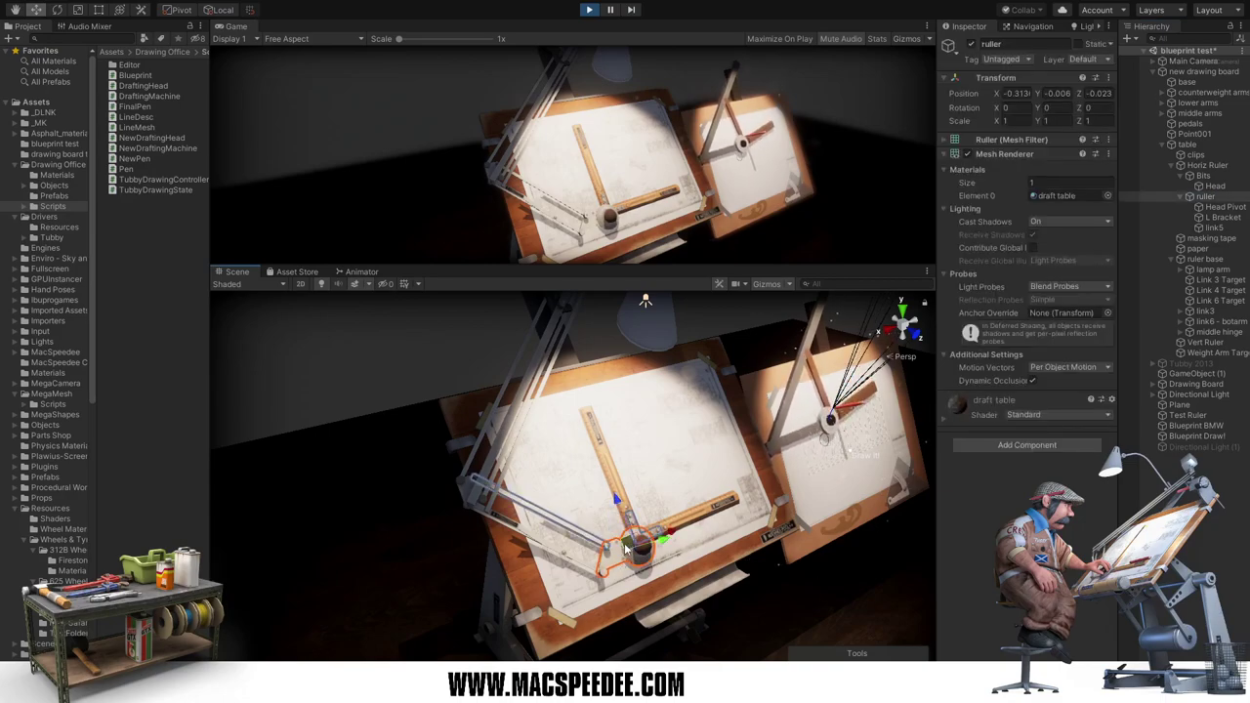
pyautogui.moveTo(615, 563); pyautogui.dragTo(626, 545)
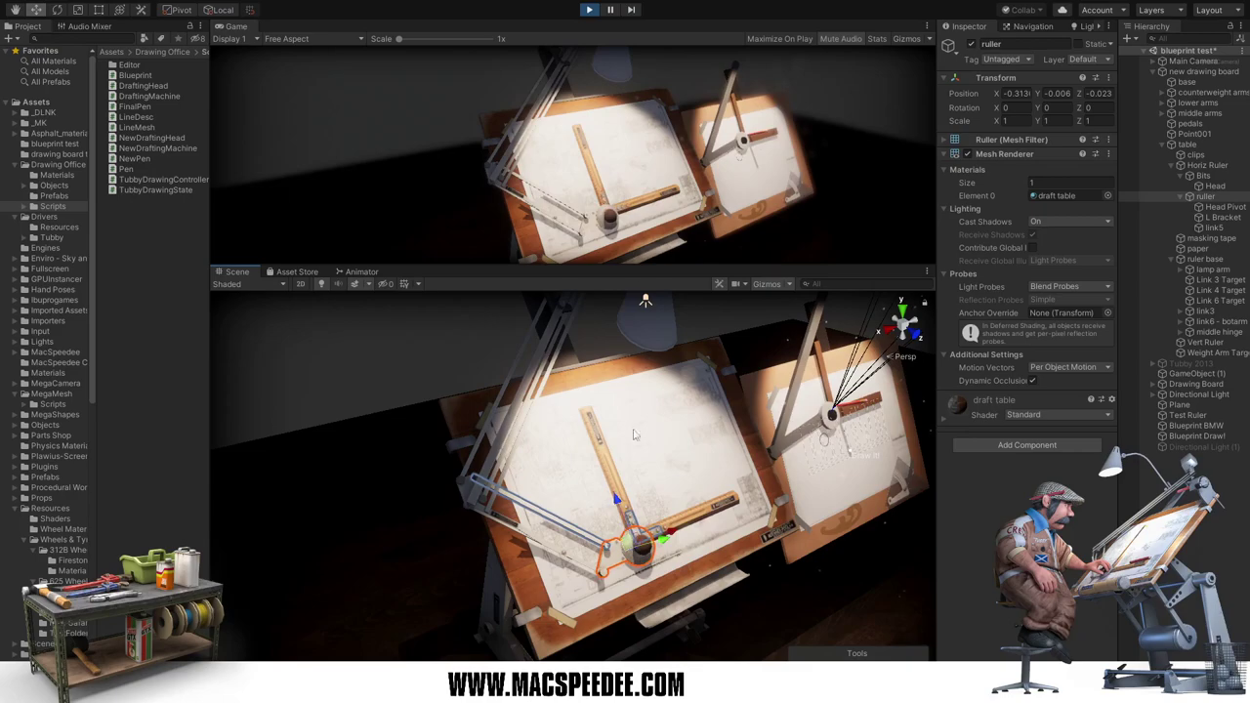
pyautogui.click(590, 9)
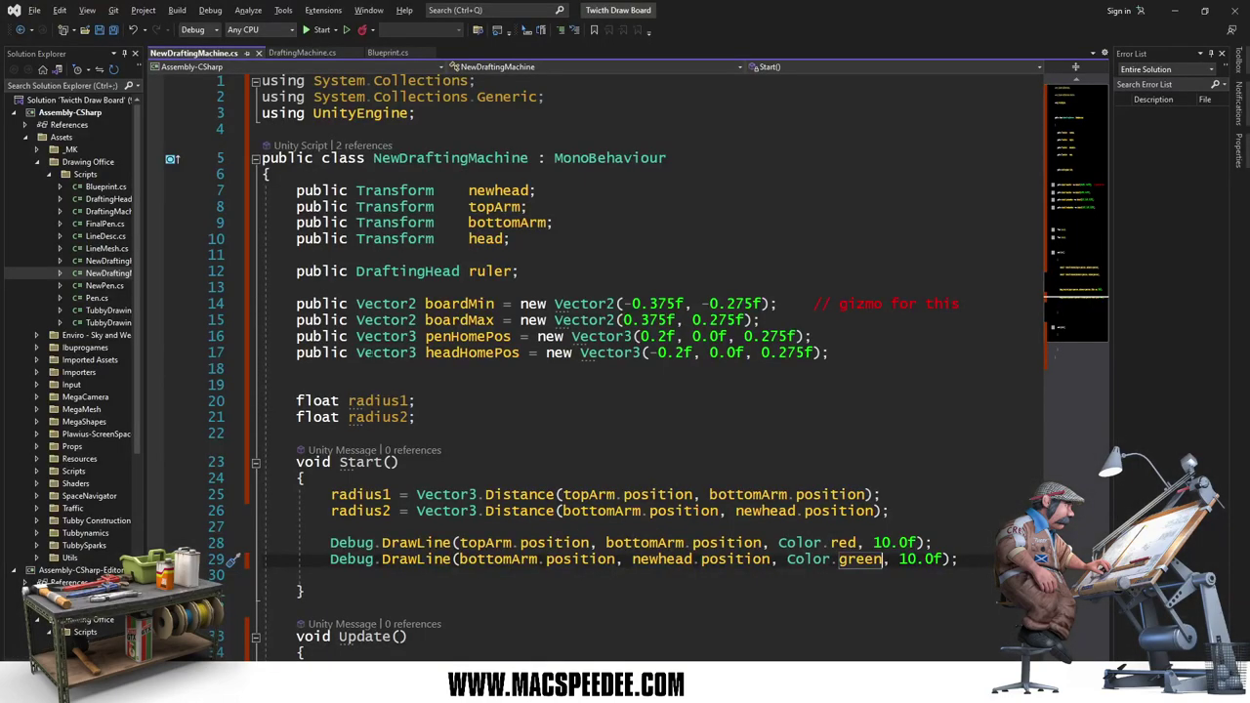
# Step: In Update, start Vector3 pivotpos = RadiusIntersect(transform.InverseTransformPoint(topArm.position), radius1, ...)
pyautogui.click(460, 400)
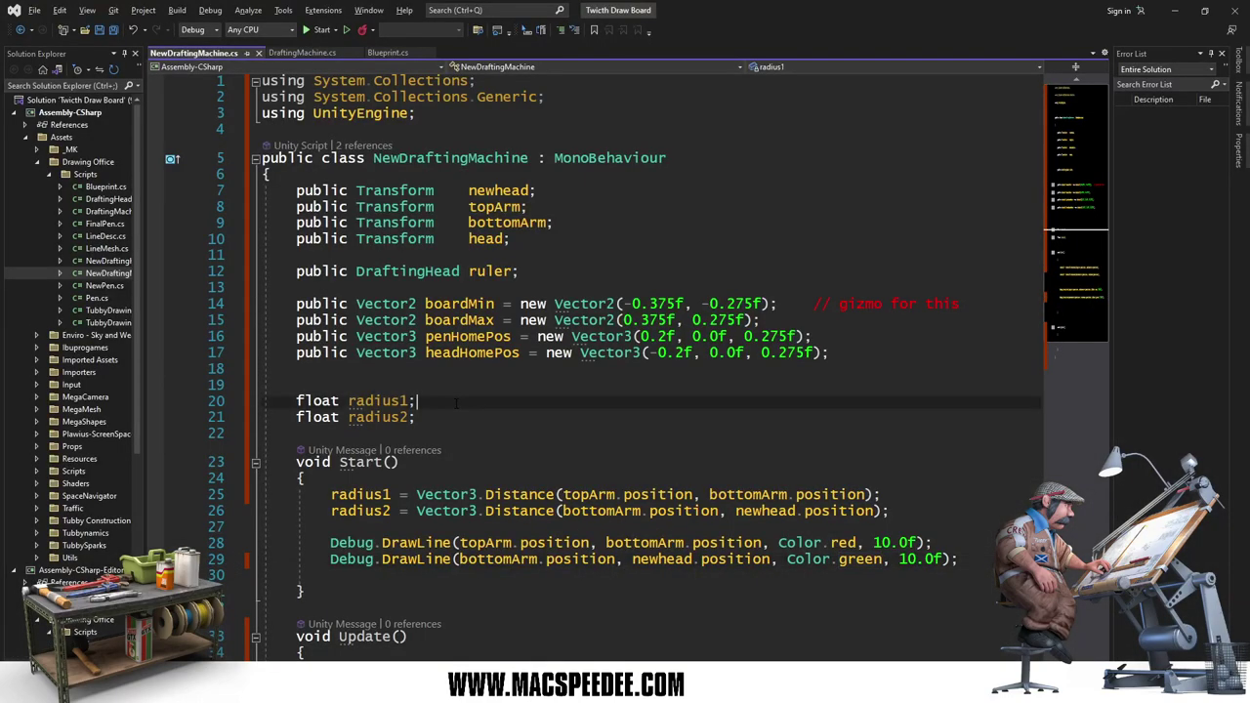
pyautogui.scroll(-3, 460, 408)
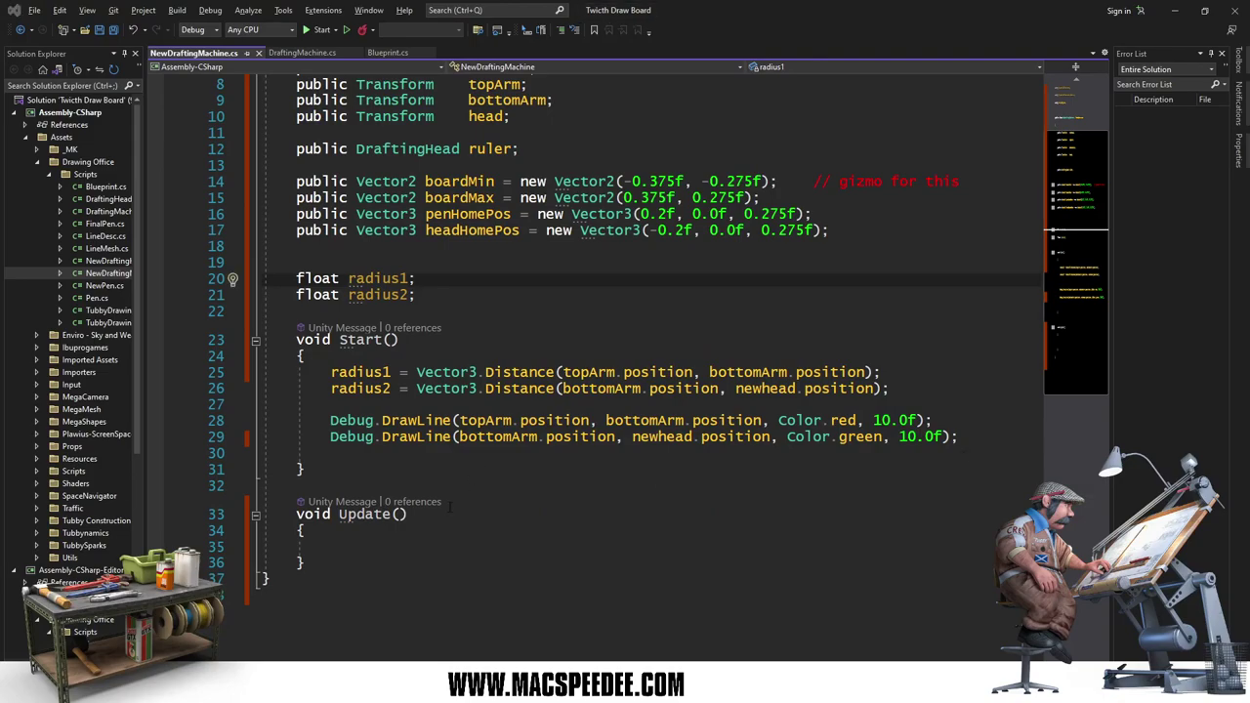
pyautogui.click(348, 549)
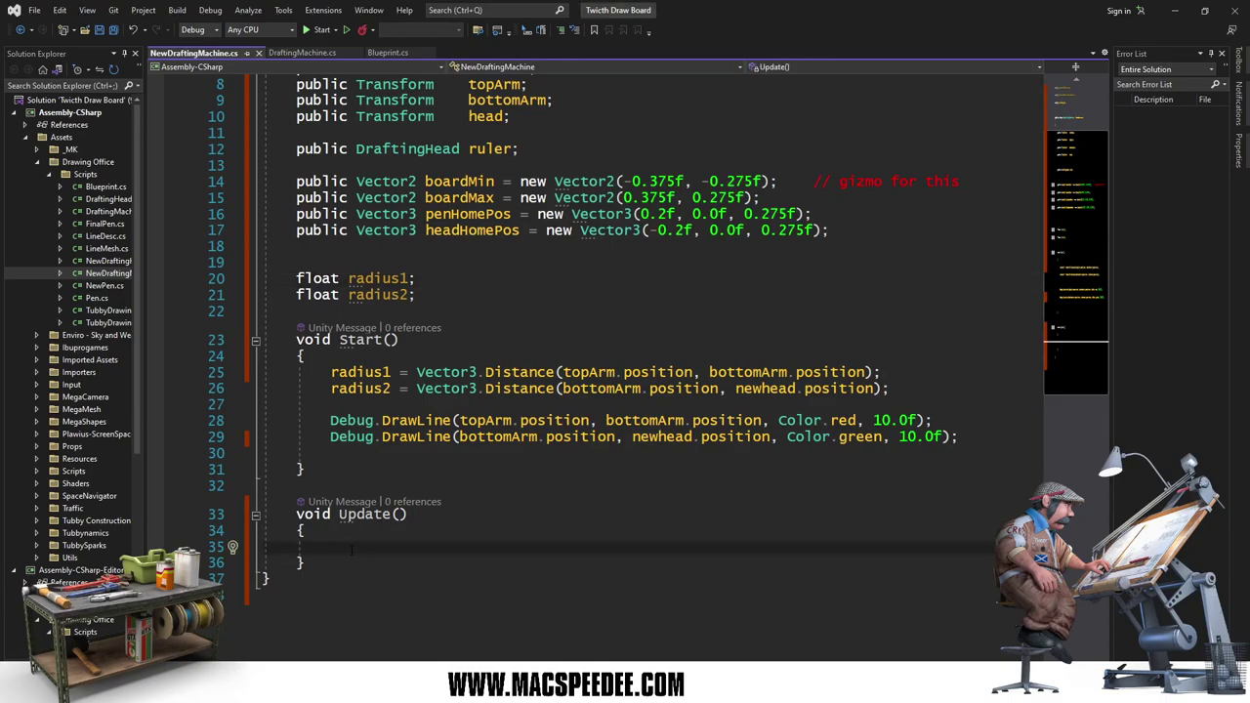
pyautogui.write('Vector3 pi')
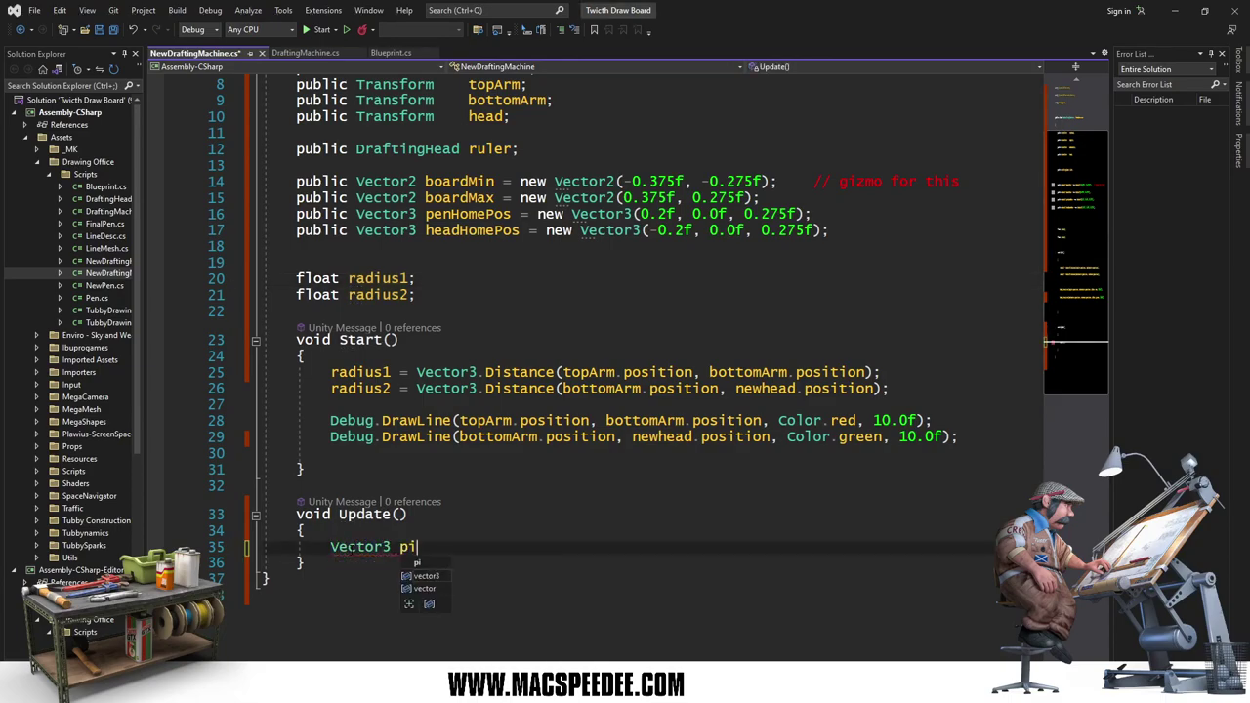
pyautogui.write('votpos = R')
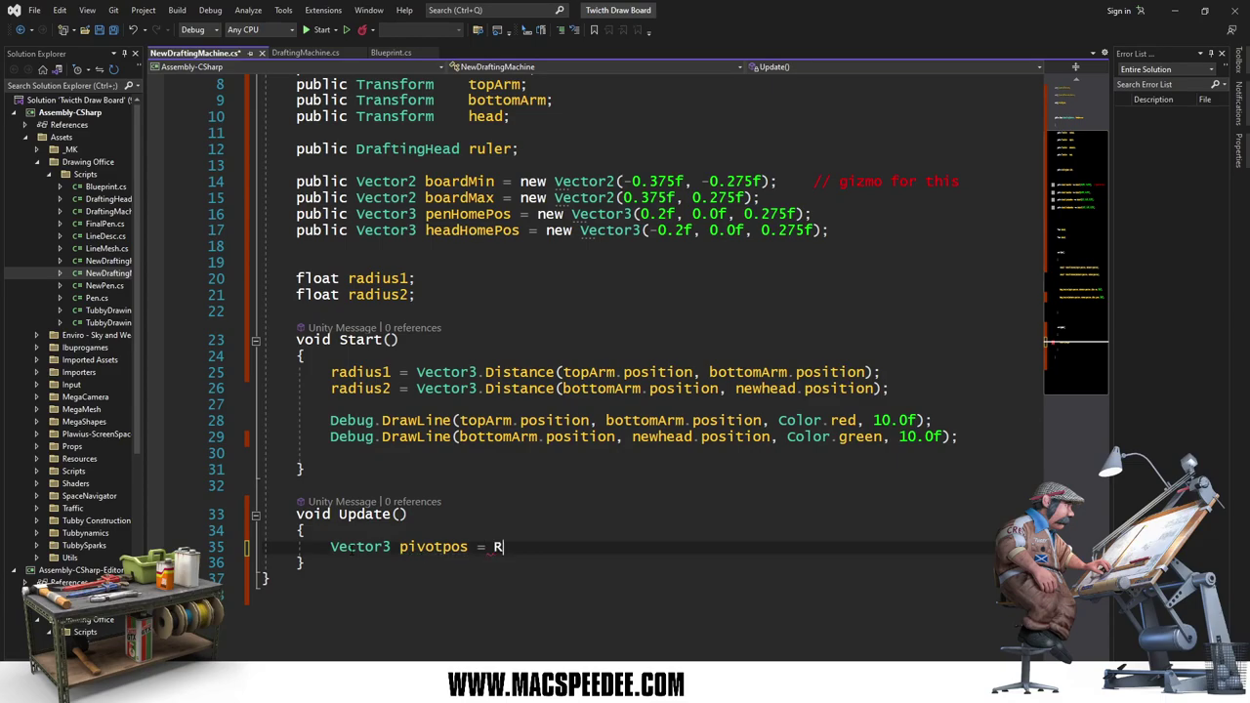
pyautogui.write('adius')
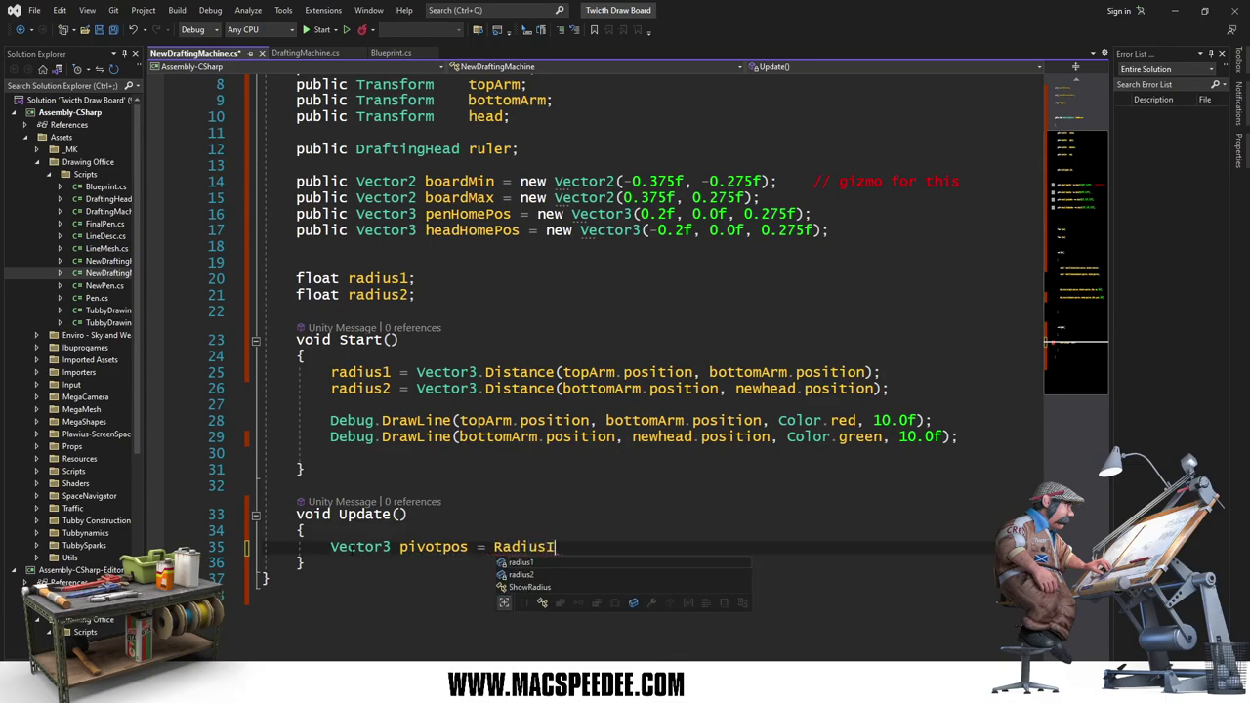
pyautogui.write('Inters')
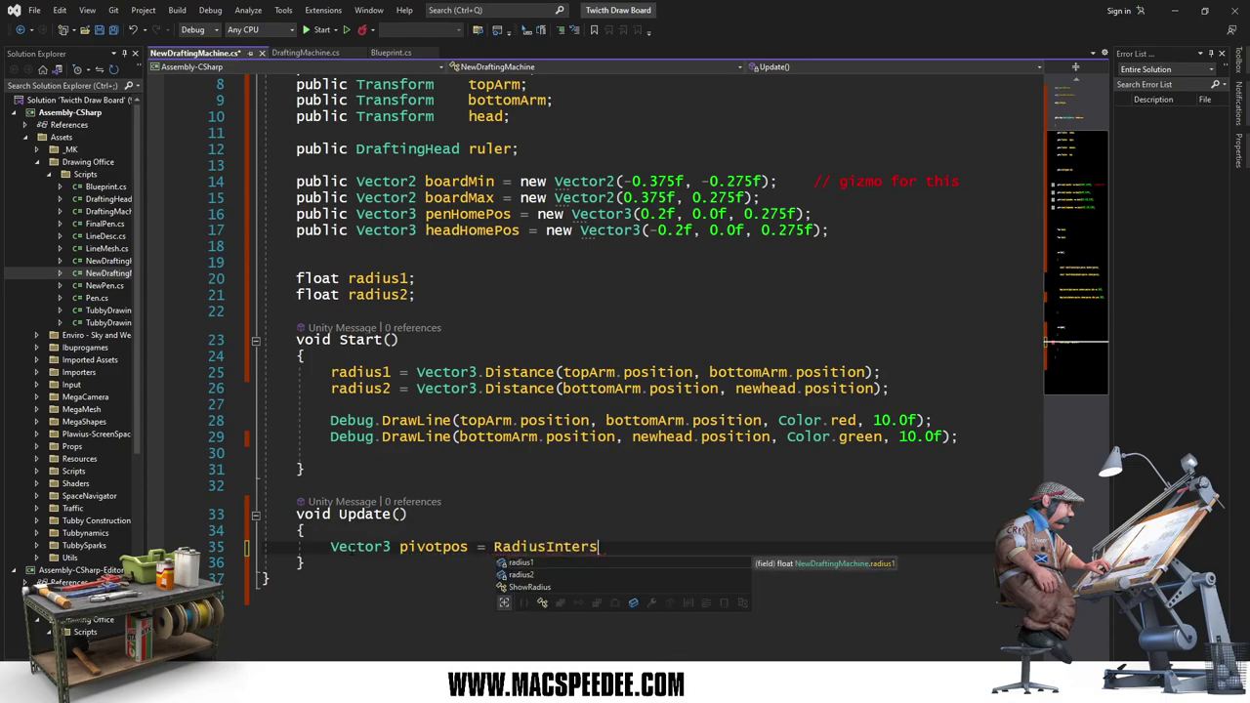
pyautogui.write('ect')
pyautogui.write('(transf')
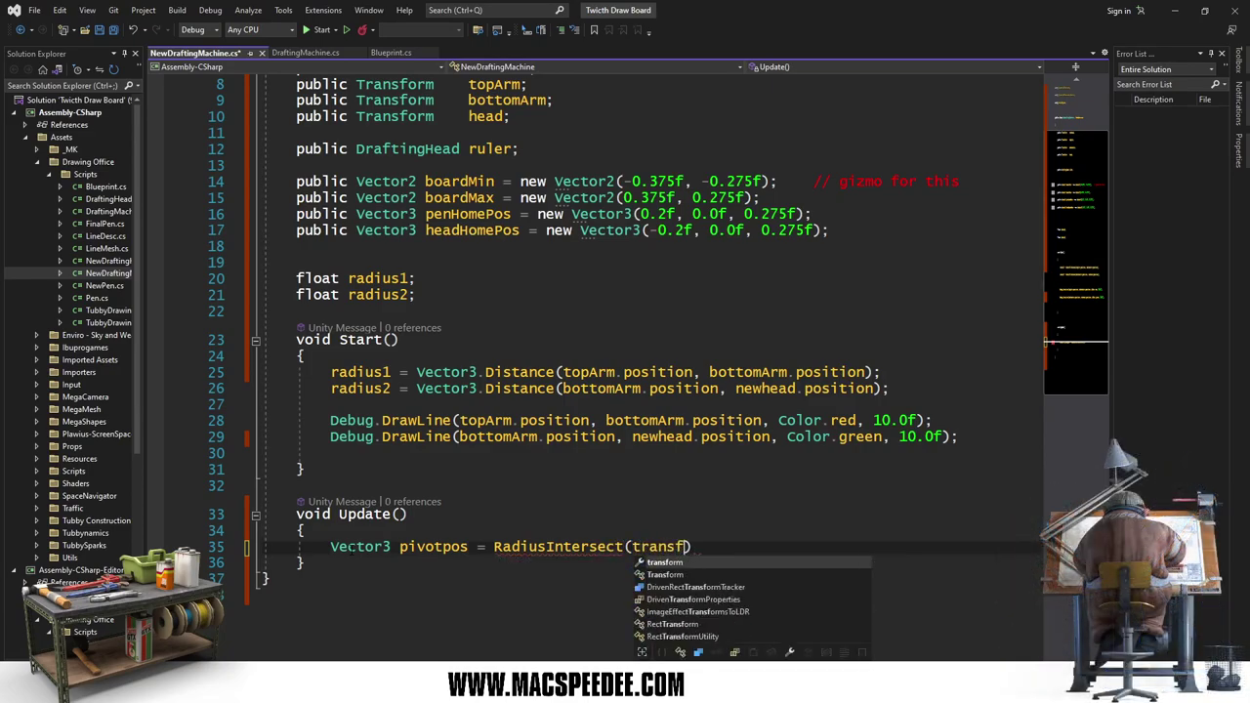
pyautogui.write('orm')
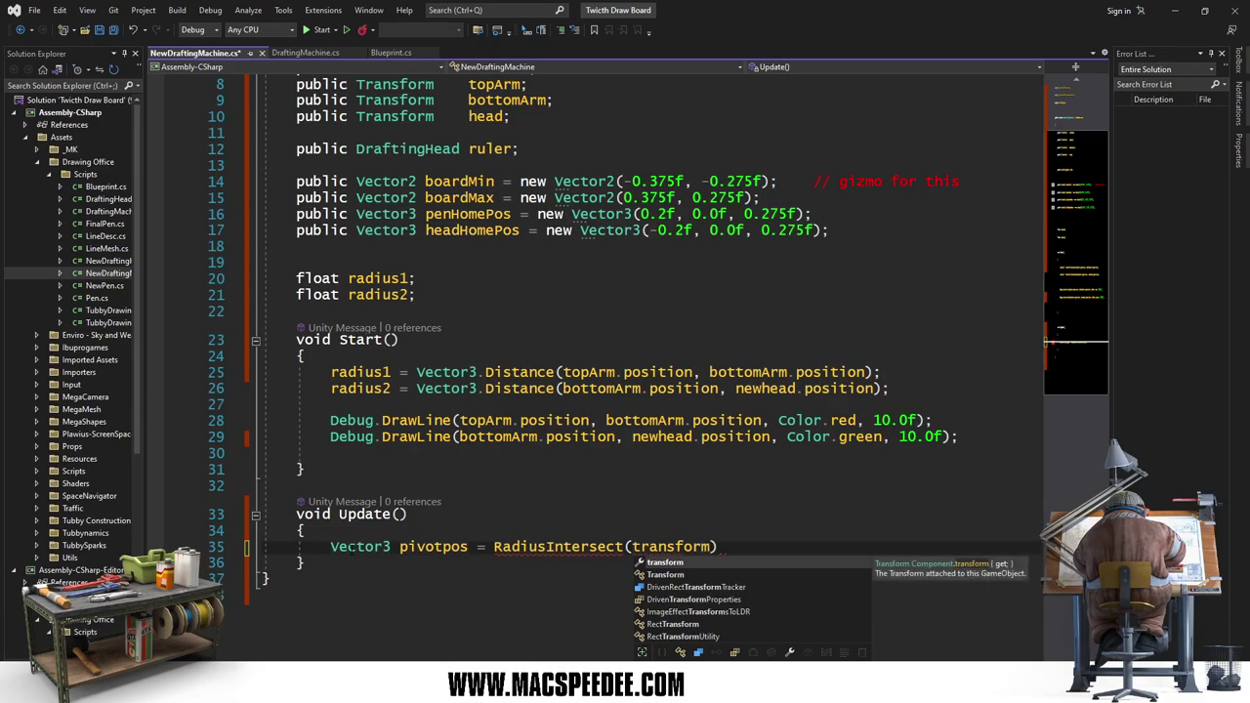
pyautogui.write('.InverseTr')
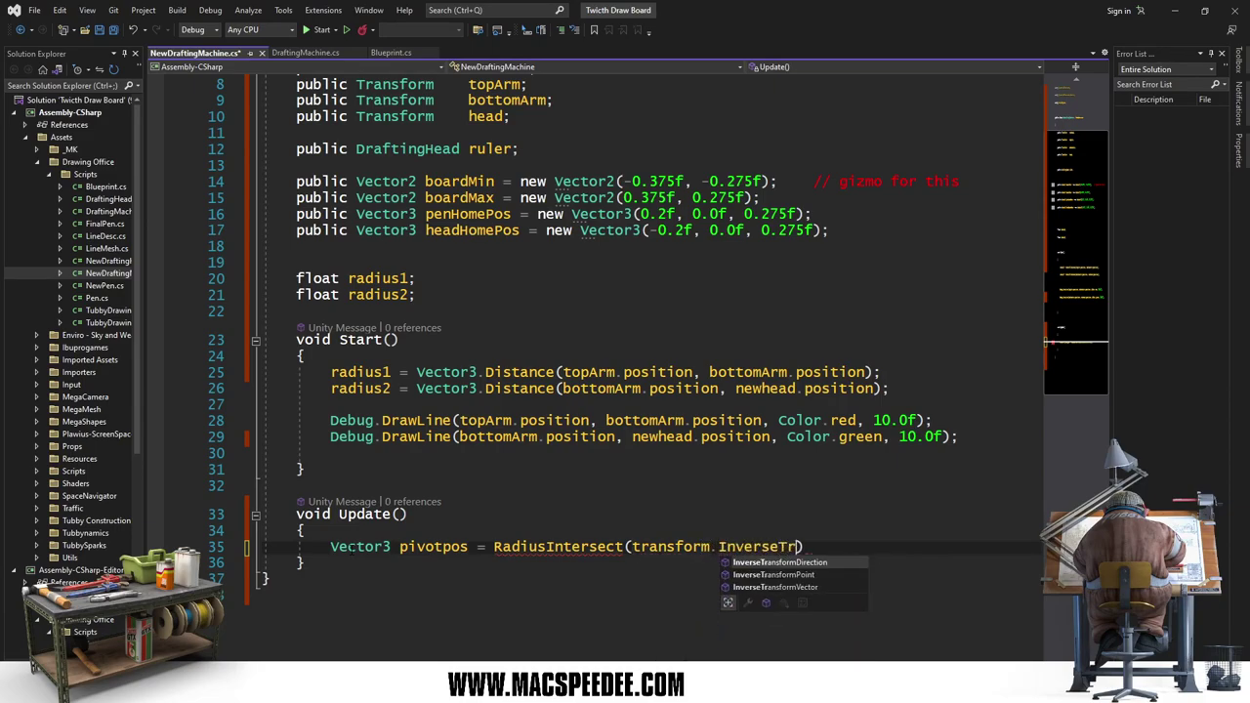
pyautogui.write('ansform')
pyautogui.write('Poi')
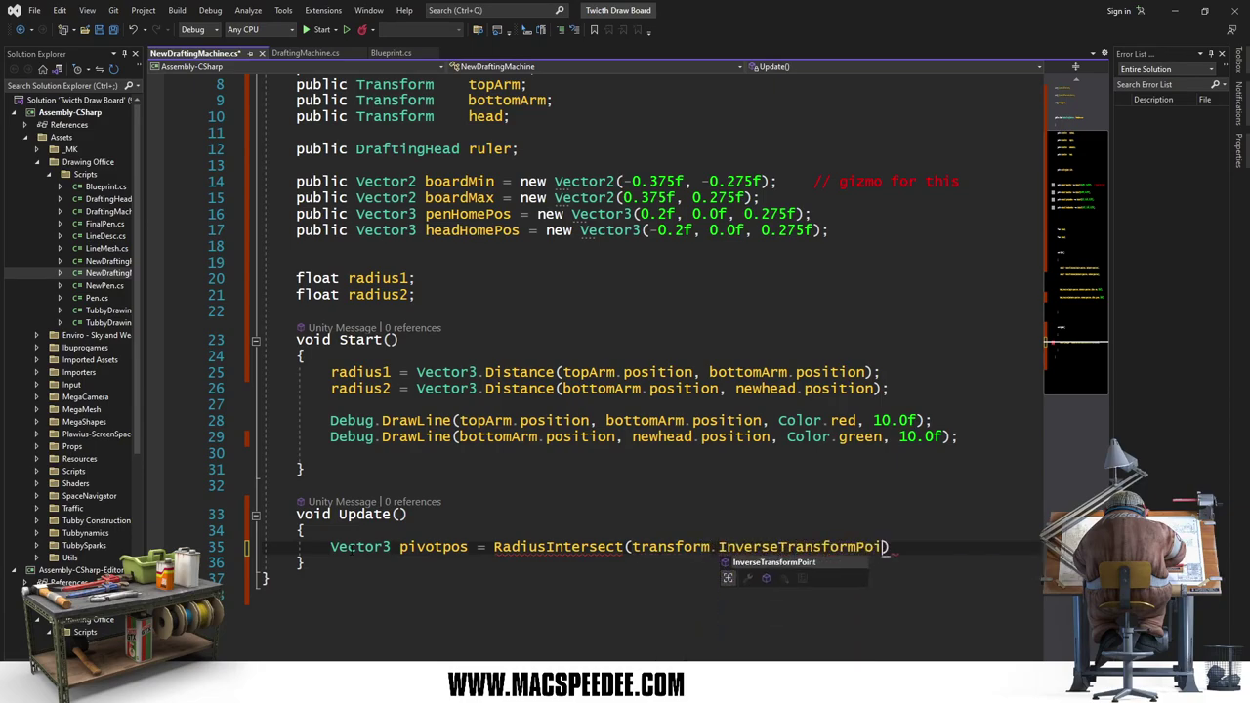
pyautogui.write('nt(topA')
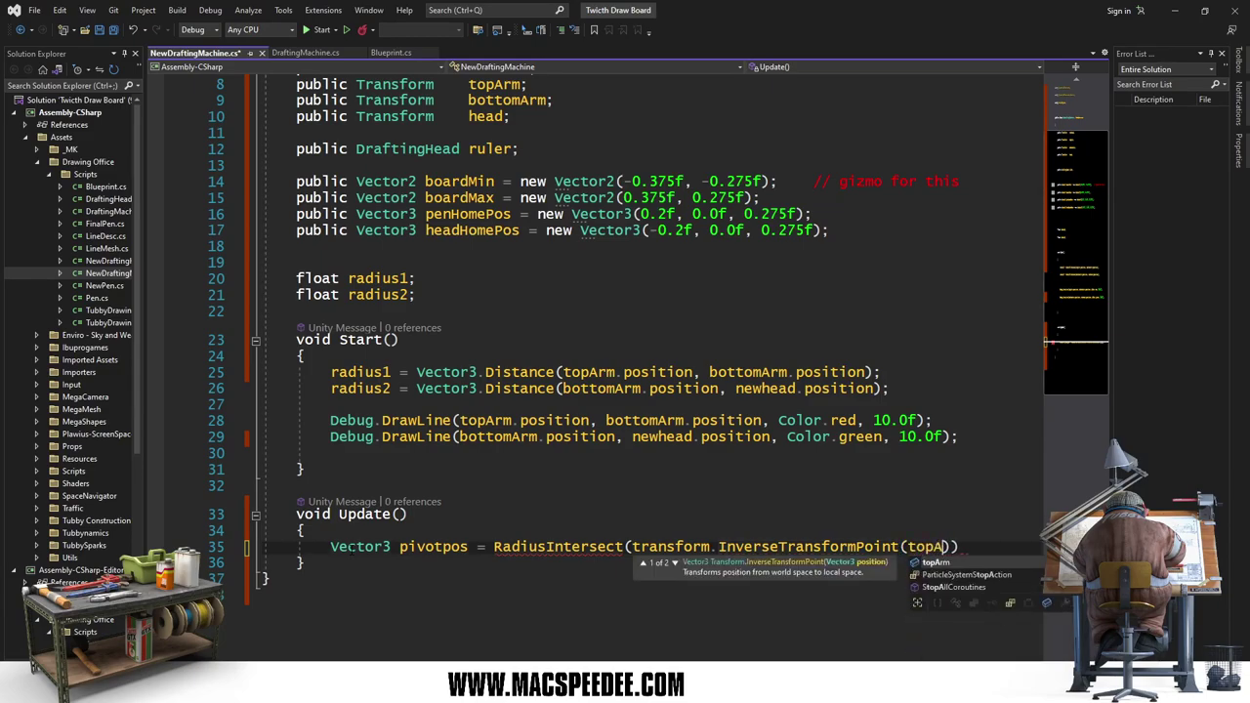
pyautogui.write('rm.position')
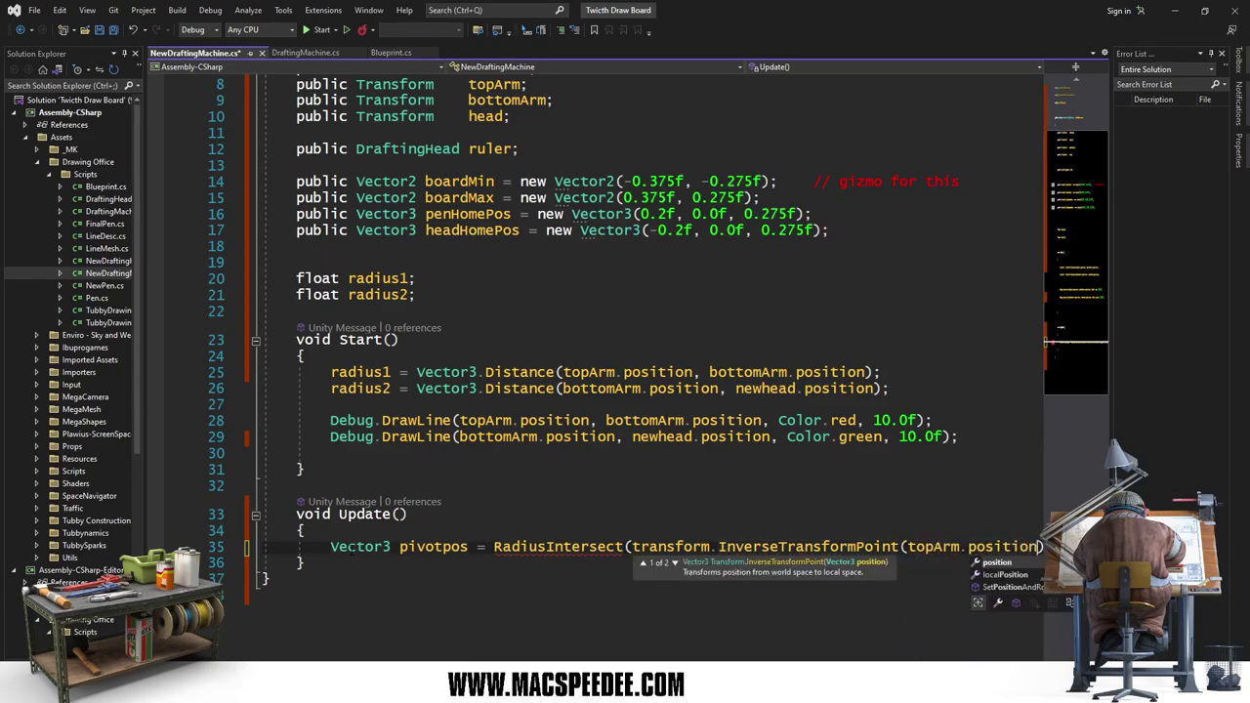
pyautogui.write('), r')
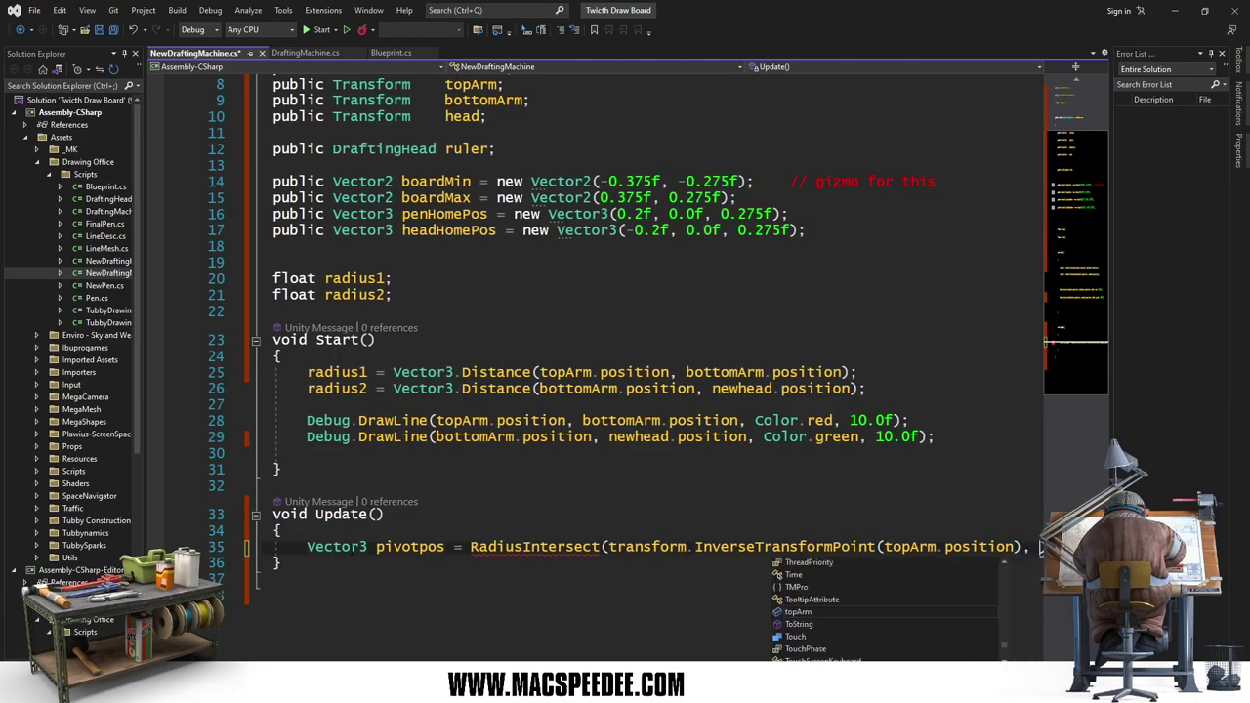
pyautogui.write('adius')
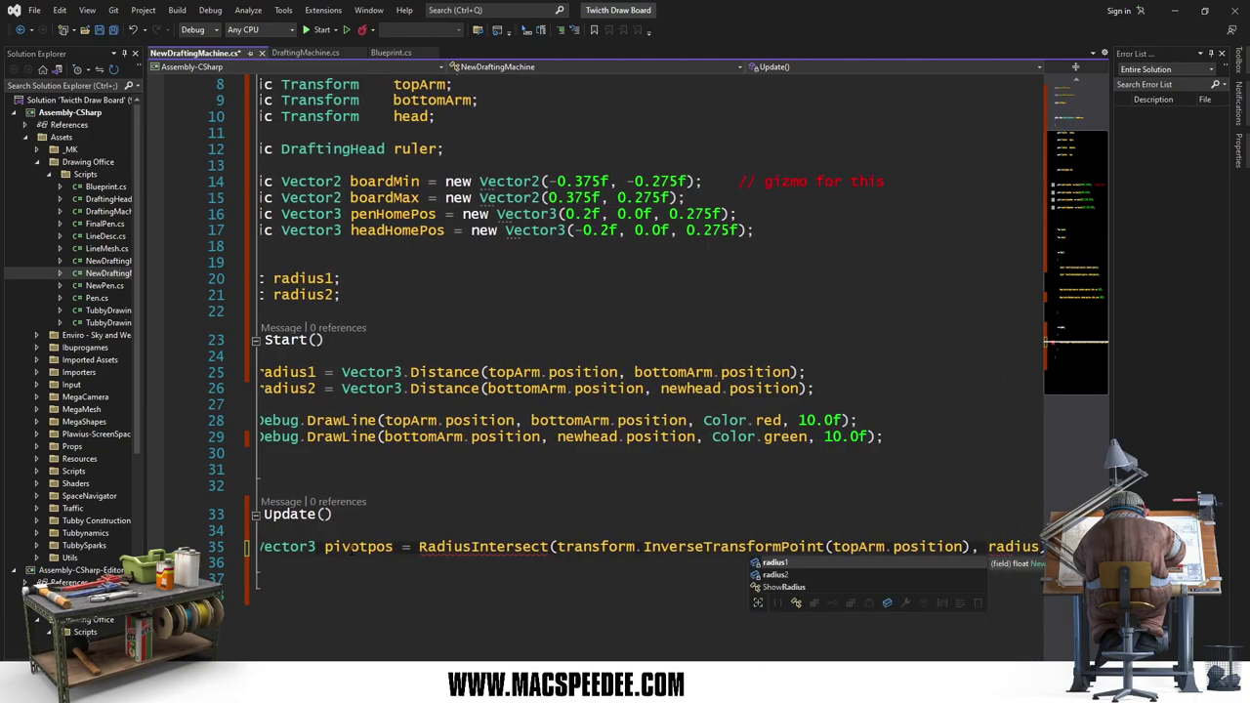
pyautogui.write('1, ')
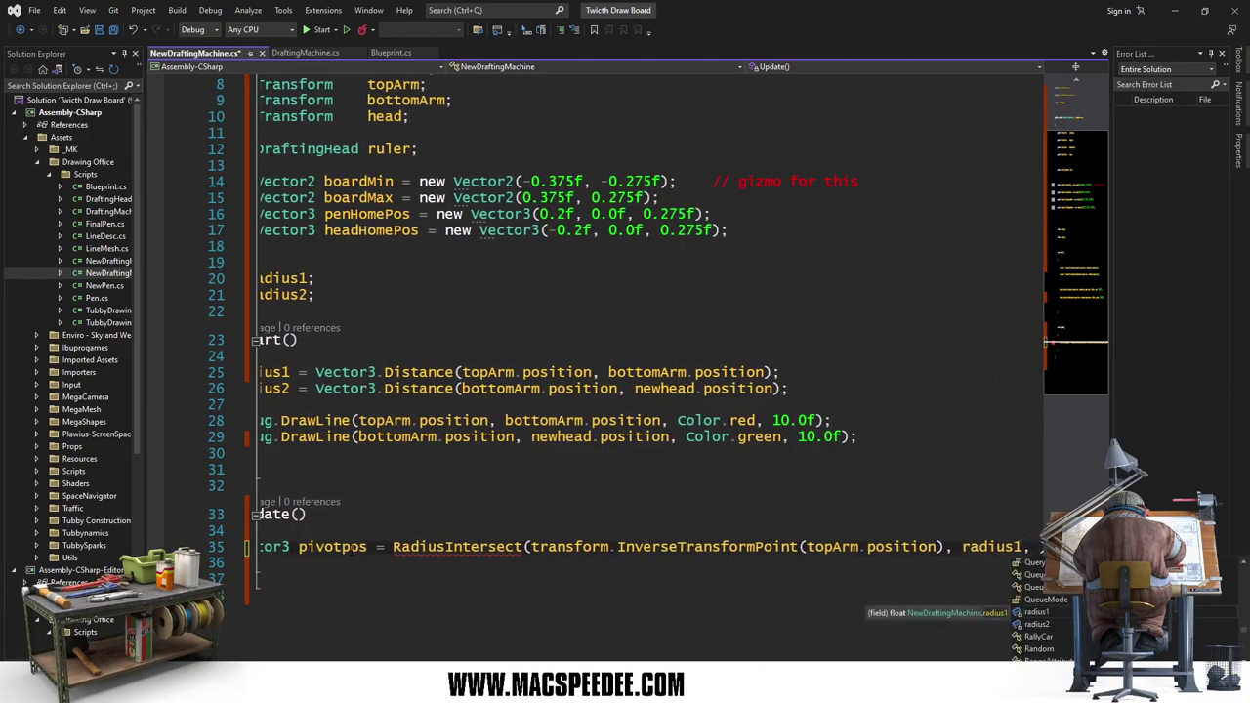
pyautogui.write('trans')
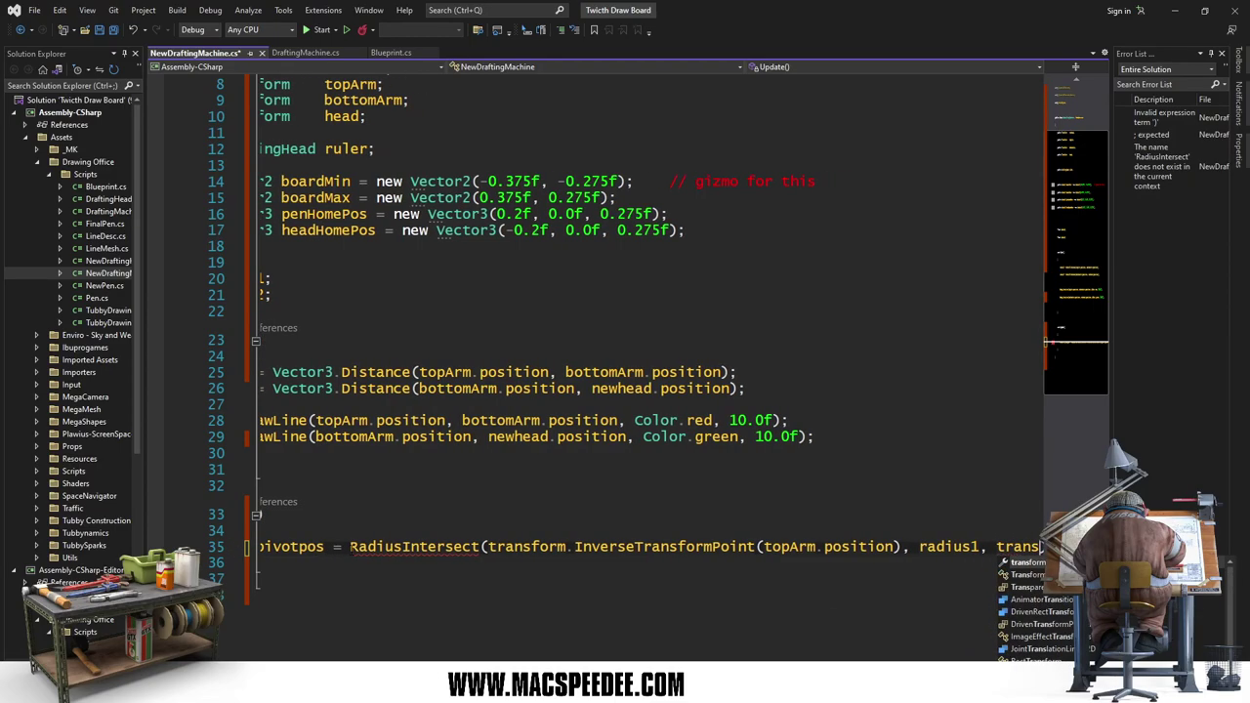
pyautogui.write('form')
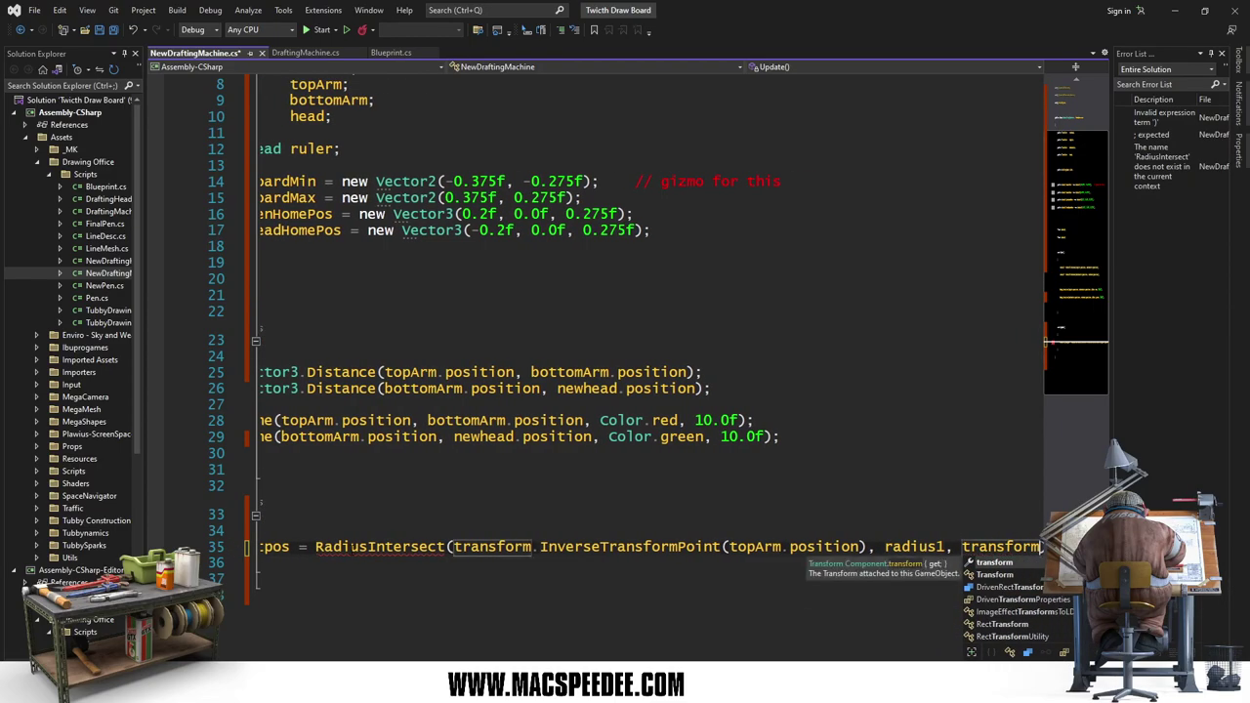
pyautogui.write('.In')
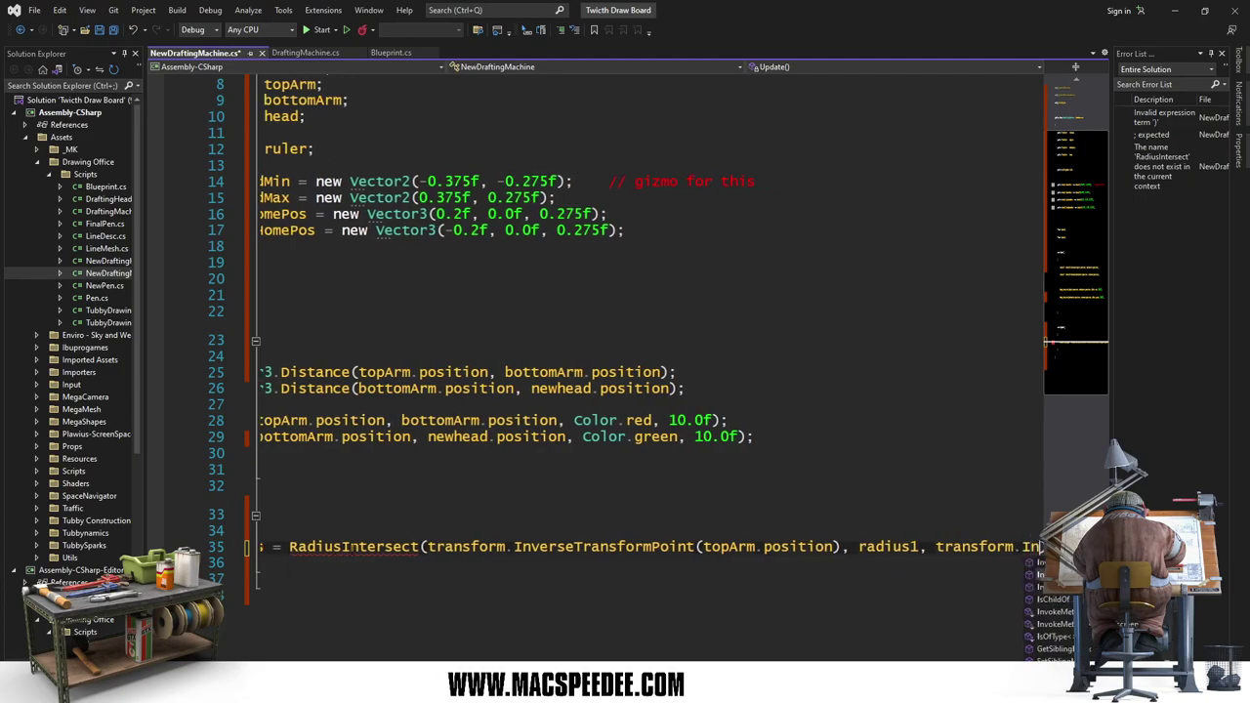
pyautogui.write('ver')
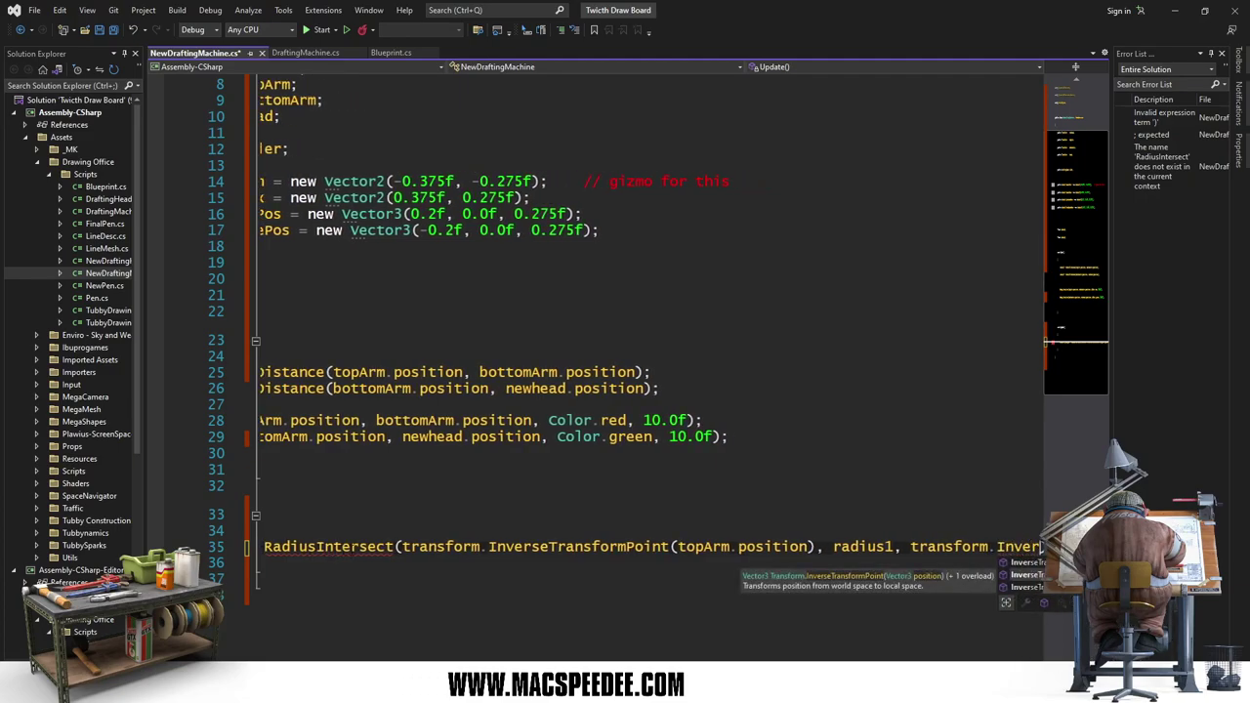
# Step: Add the InverseTransformPoint(bottomArm.position), radius2, false and ref found arguments to the call
pyautogui.press('Tab')
pyautogui.write('(')
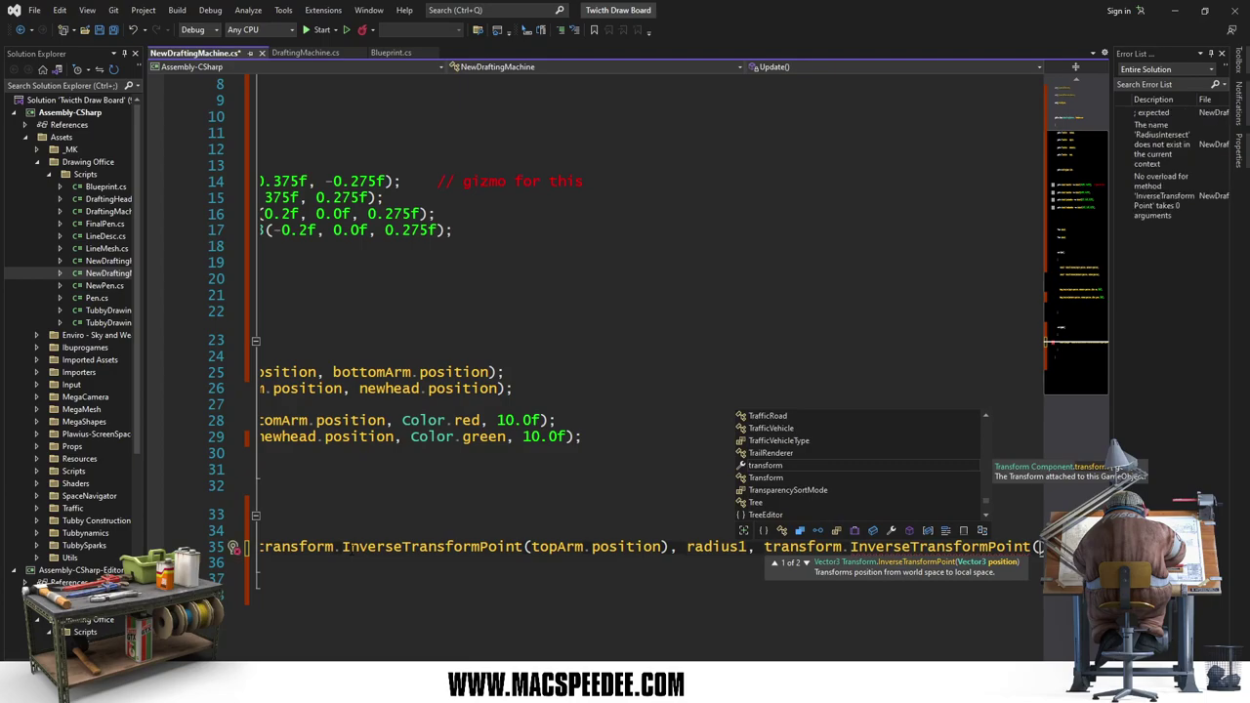
pyautogui.write('bottomArm')
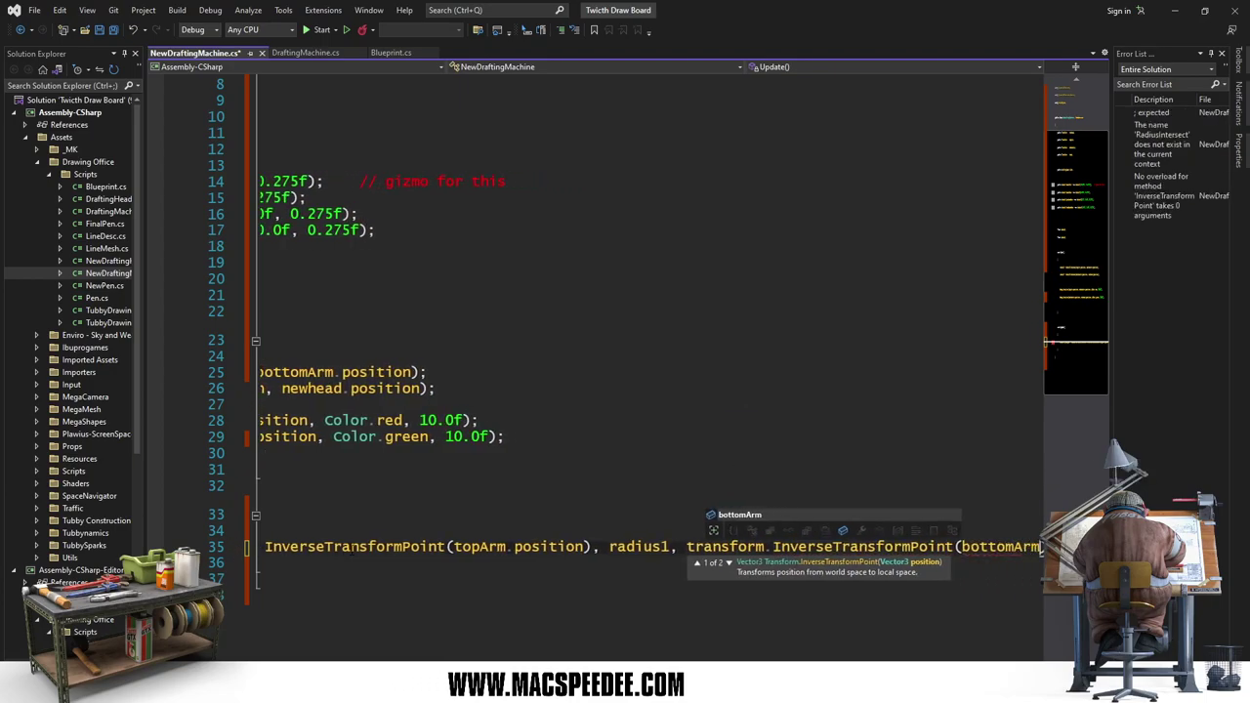
pyautogui.press('Tab')
pyautogui.write('.position')
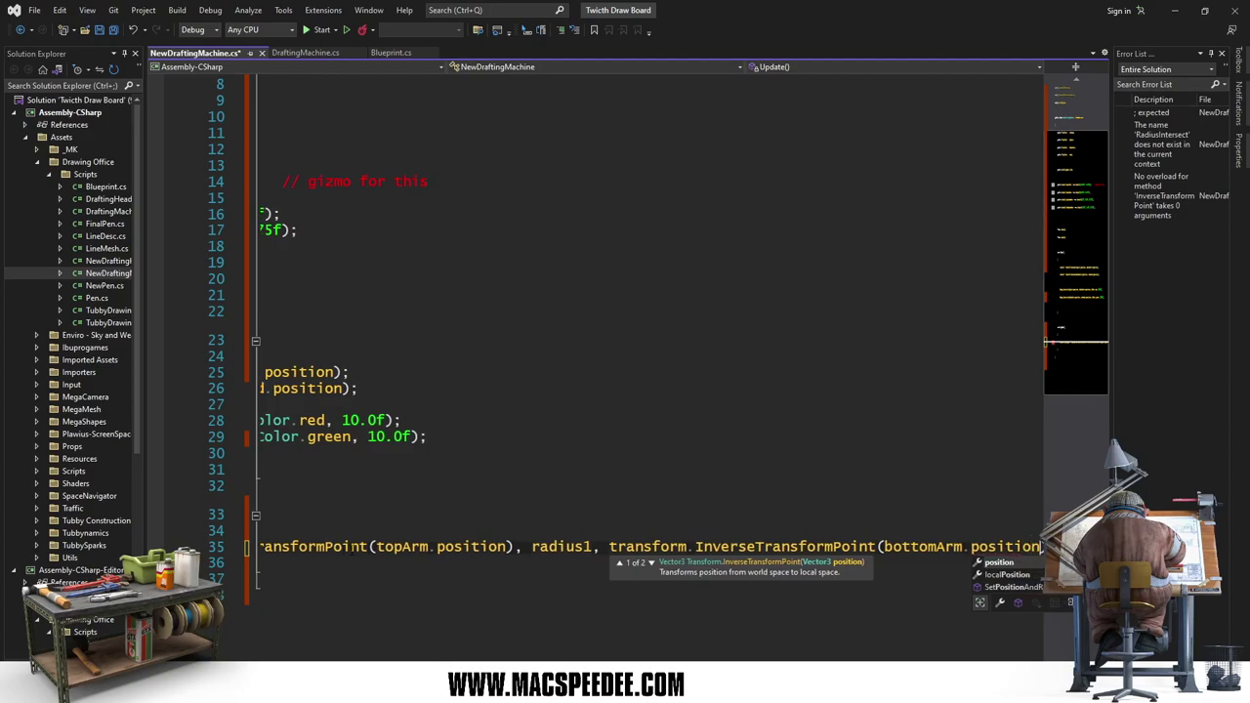
pyautogui.press('Escape')
pyautogui.write(', b')
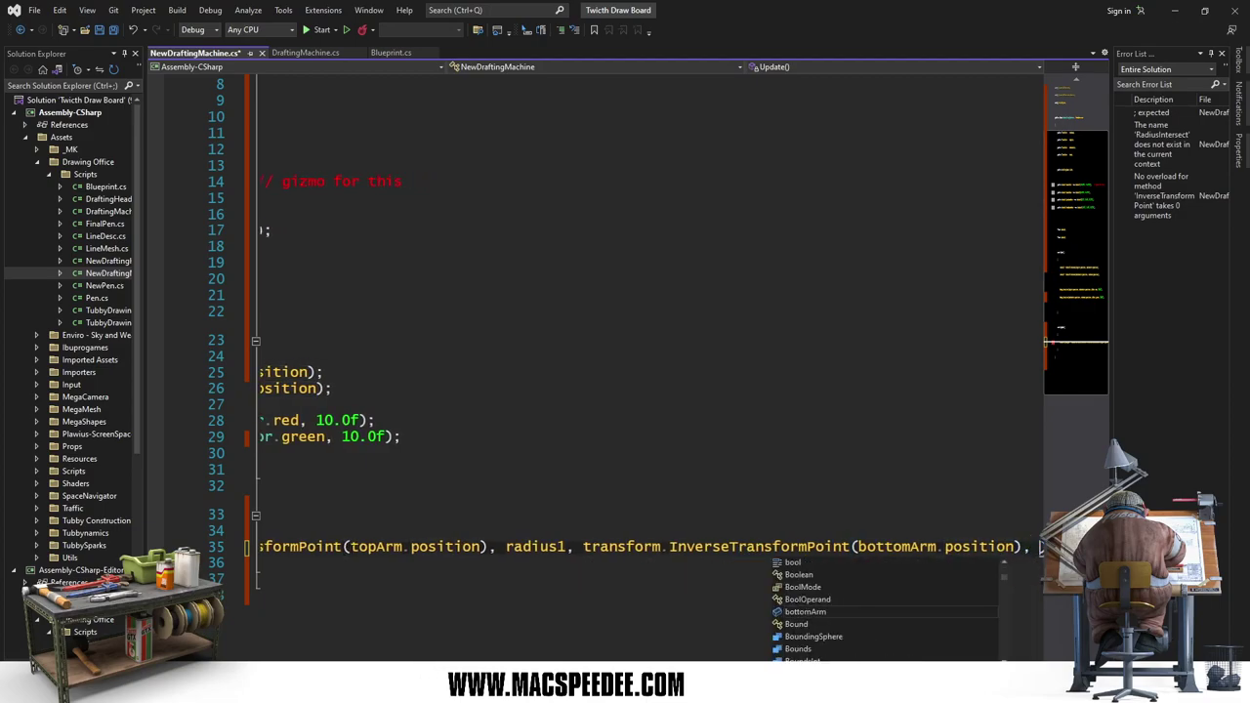
pyautogui.press('BackSpace')
pyautogui.write('radius')
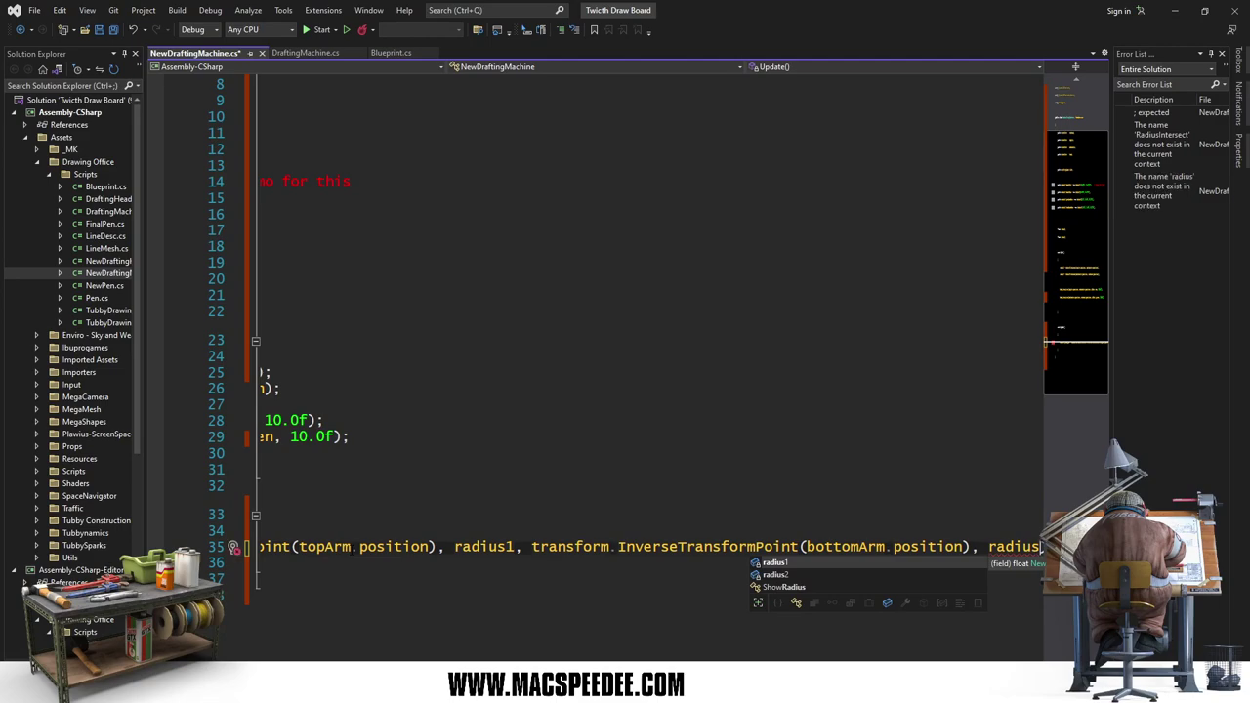
pyautogui.write('2')
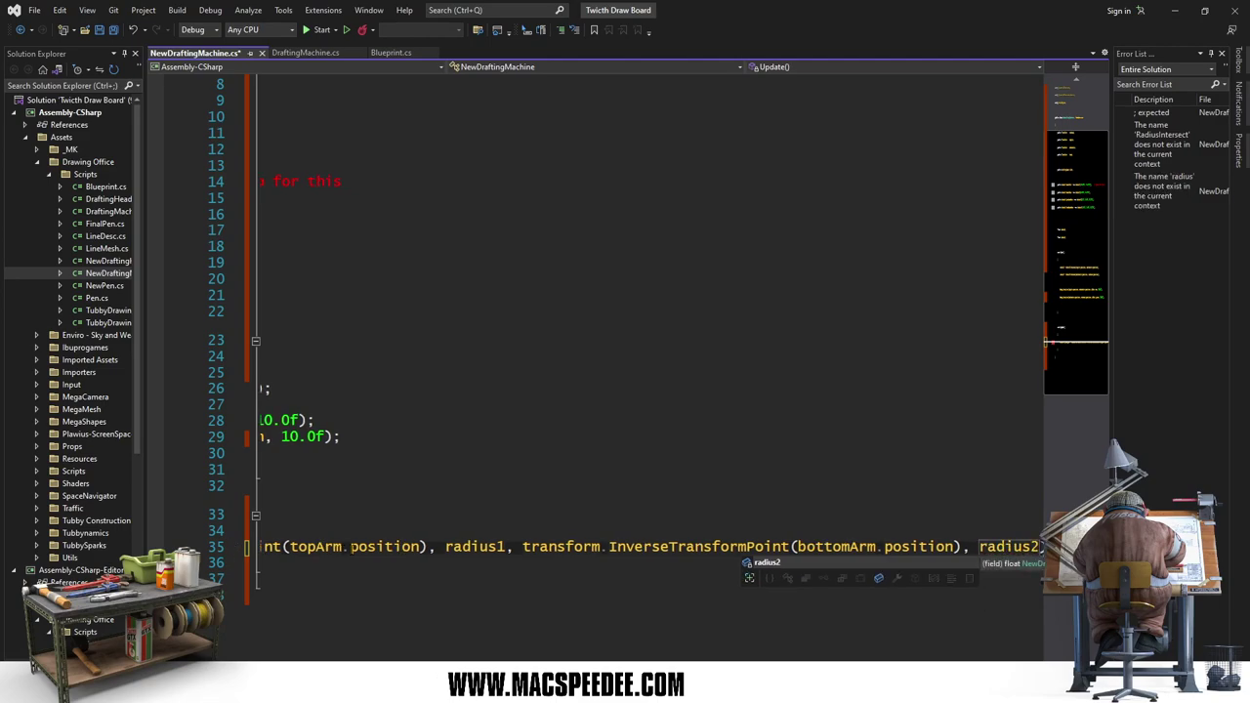
pyautogui.write(', ')
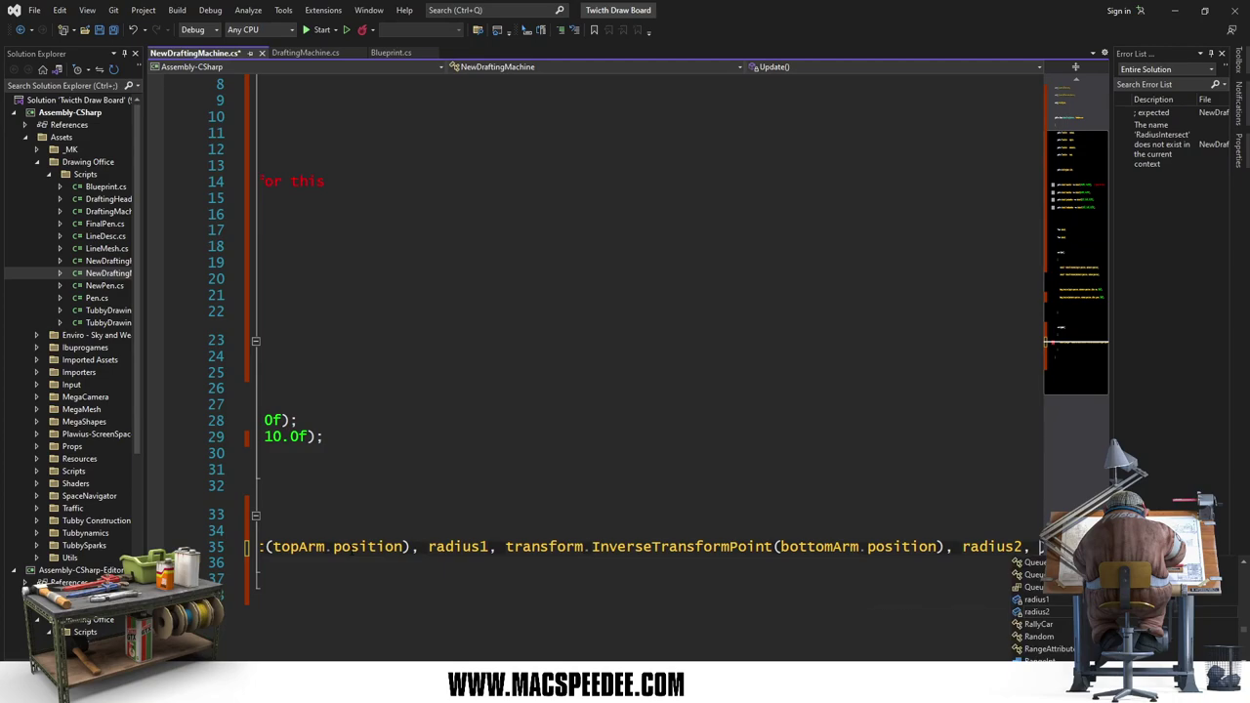
pyautogui.write('false')
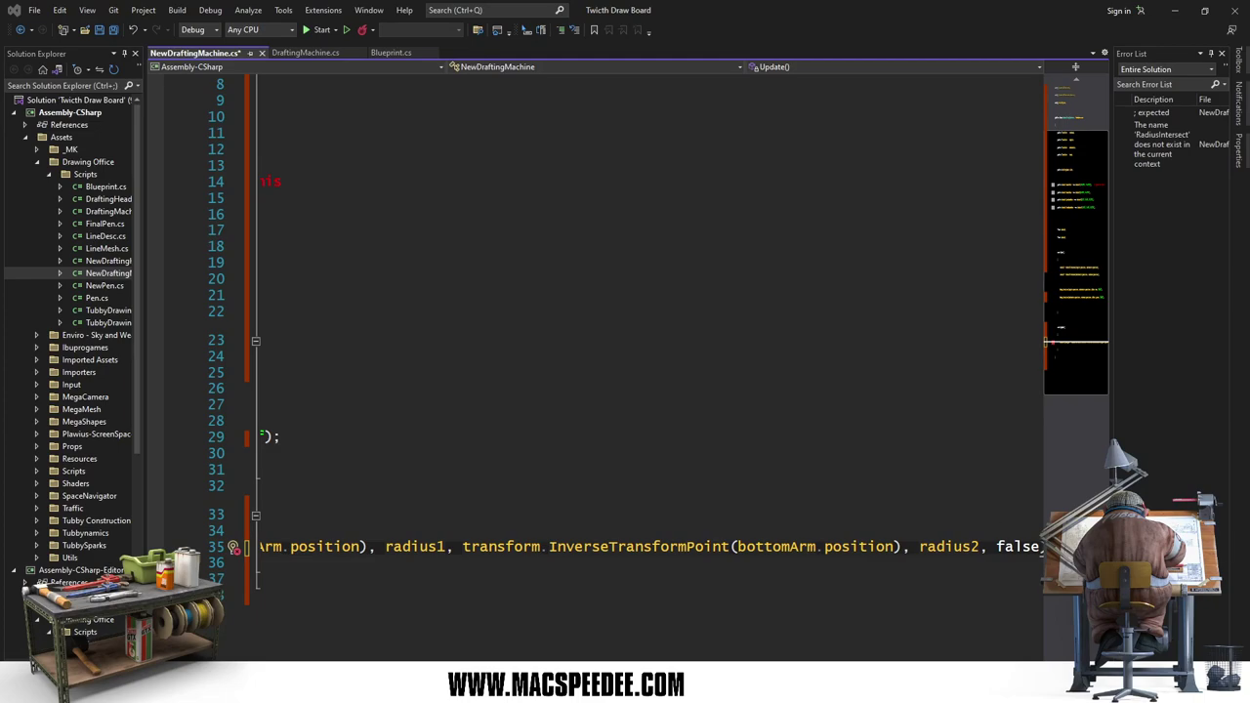
pyautogui.write(', ')
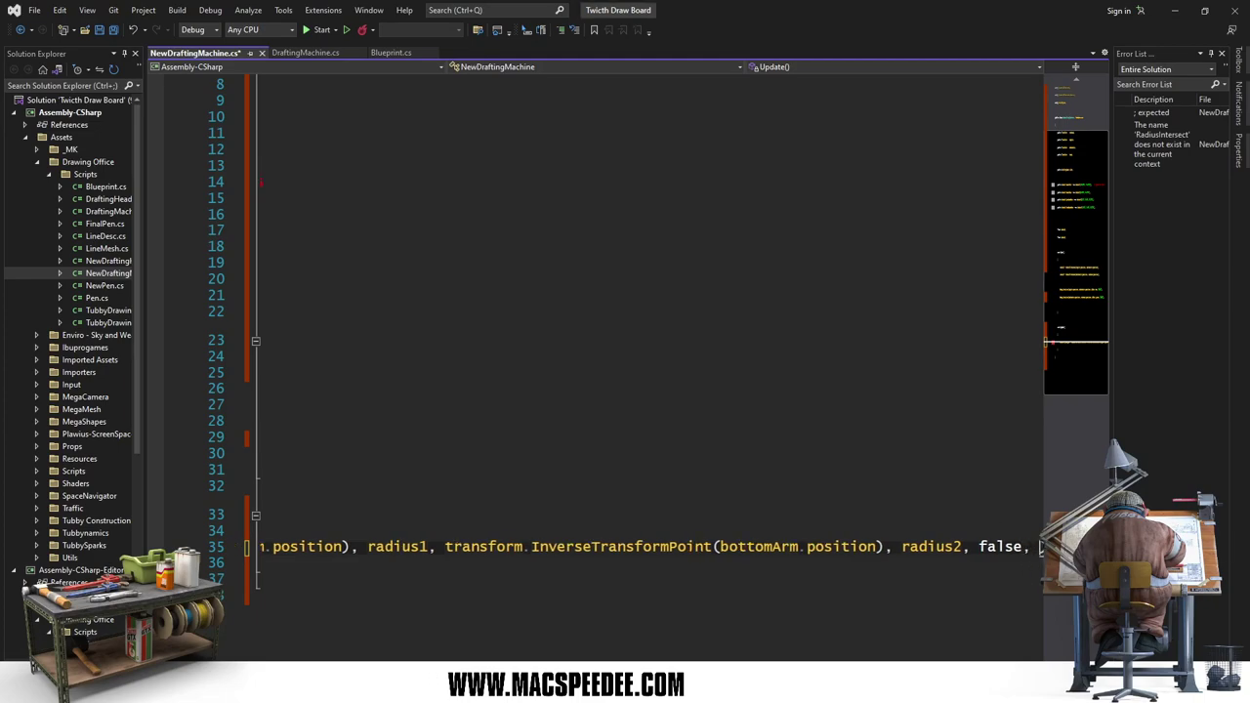
pyautogui.write('ref found,')
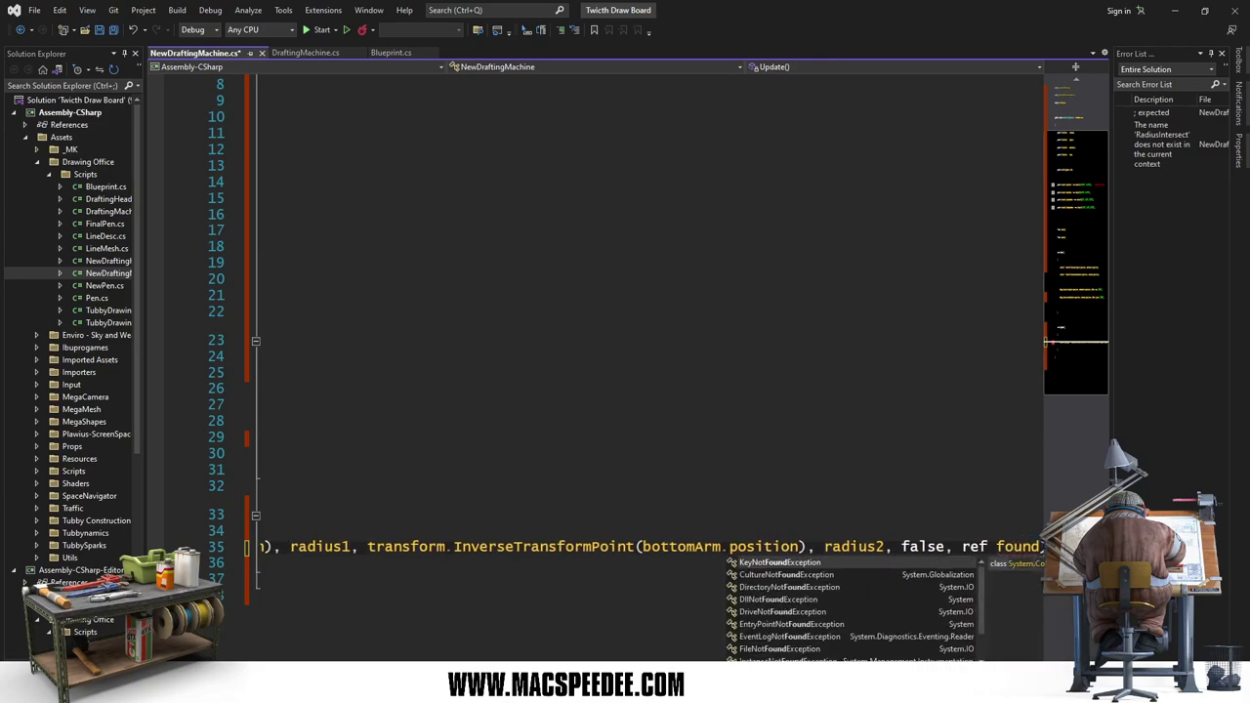
pyautogui.write(');')
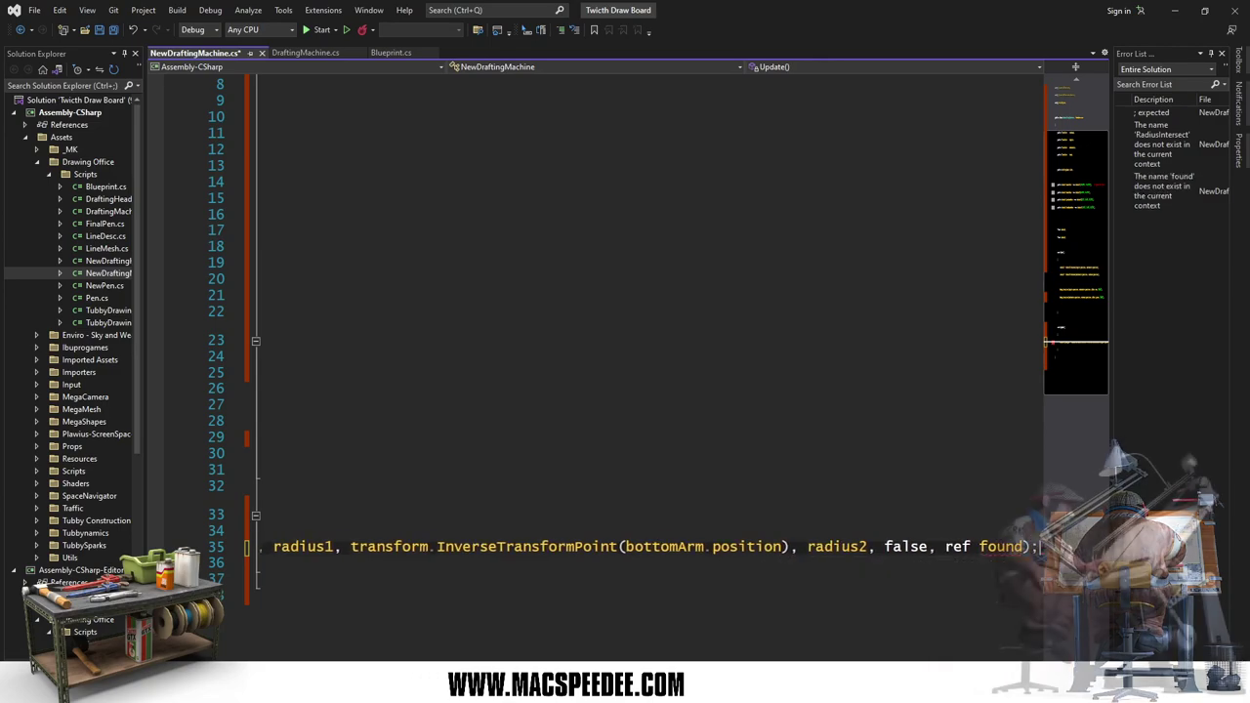
# Step: Insert 'bool found = false;' on a new line above the pivotpos line in Update
pyautogui.click(262, 547)
pyautogui.press('Return')
pyautogui.press('Up')
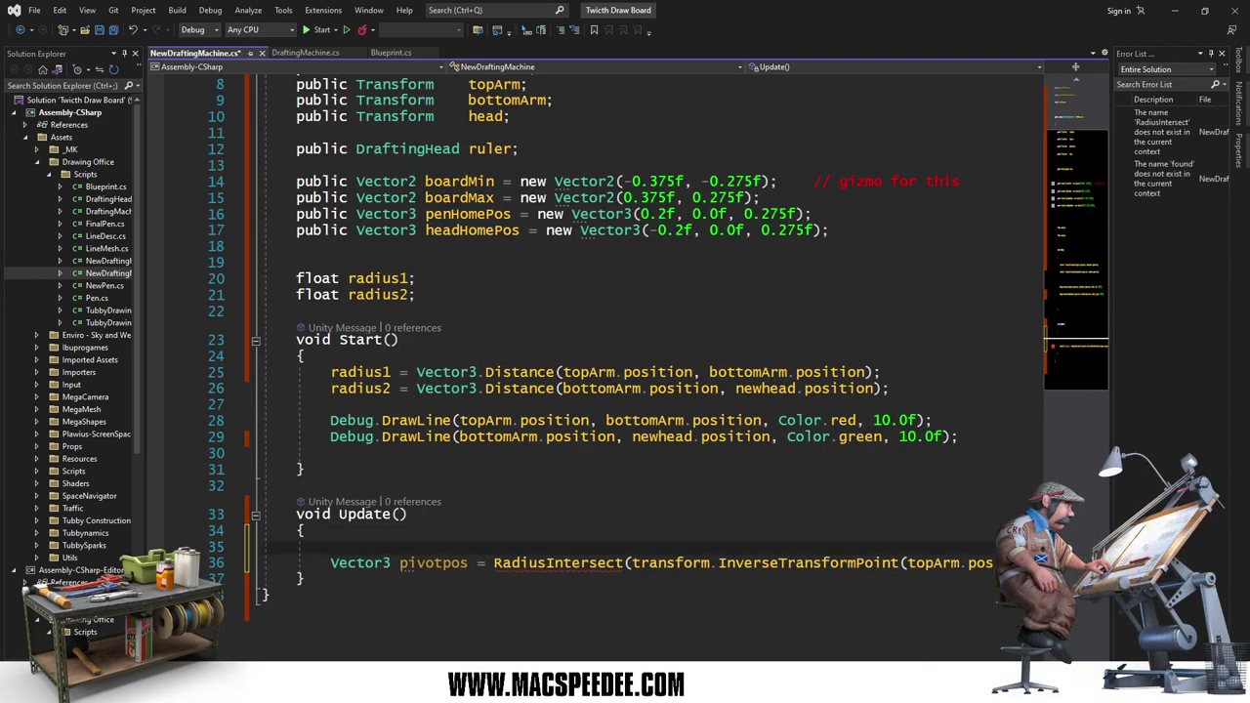
pyautogui.write('bool found')
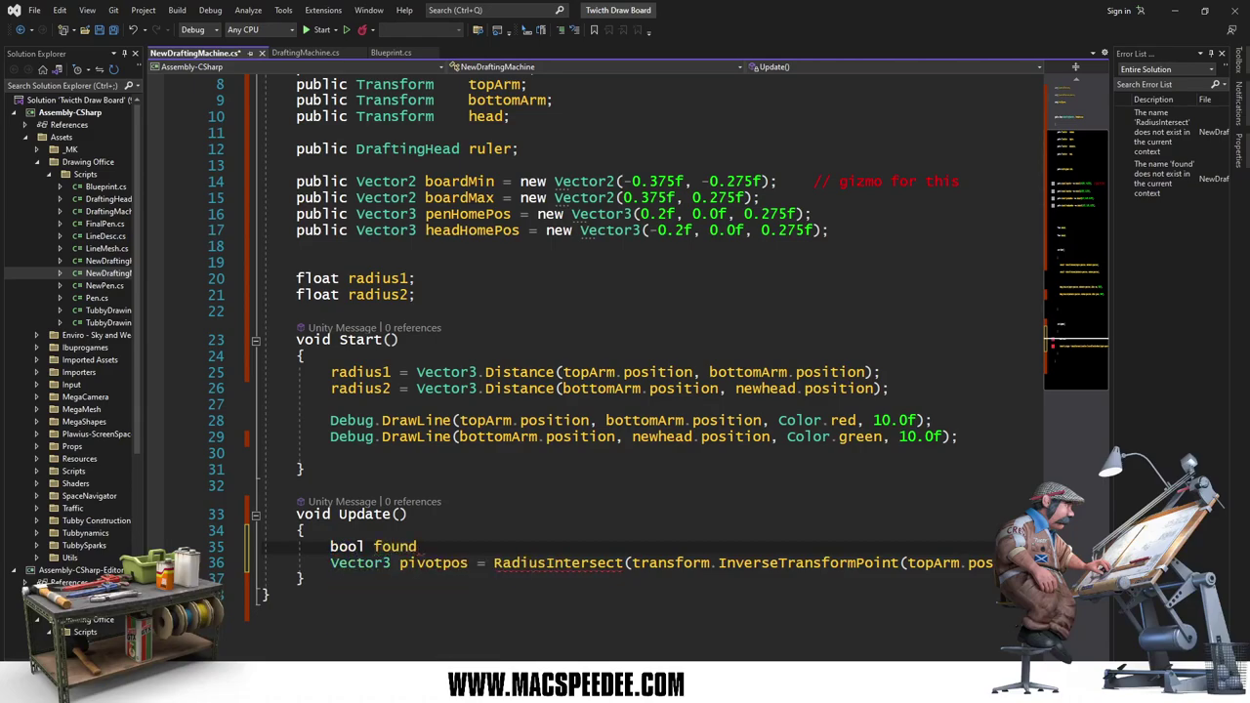
pyautogui.press('BackSpace')
pyautogui.press('BackSpace')
pyautogui.press('BackSpace')
pyautogui.write('und = false')
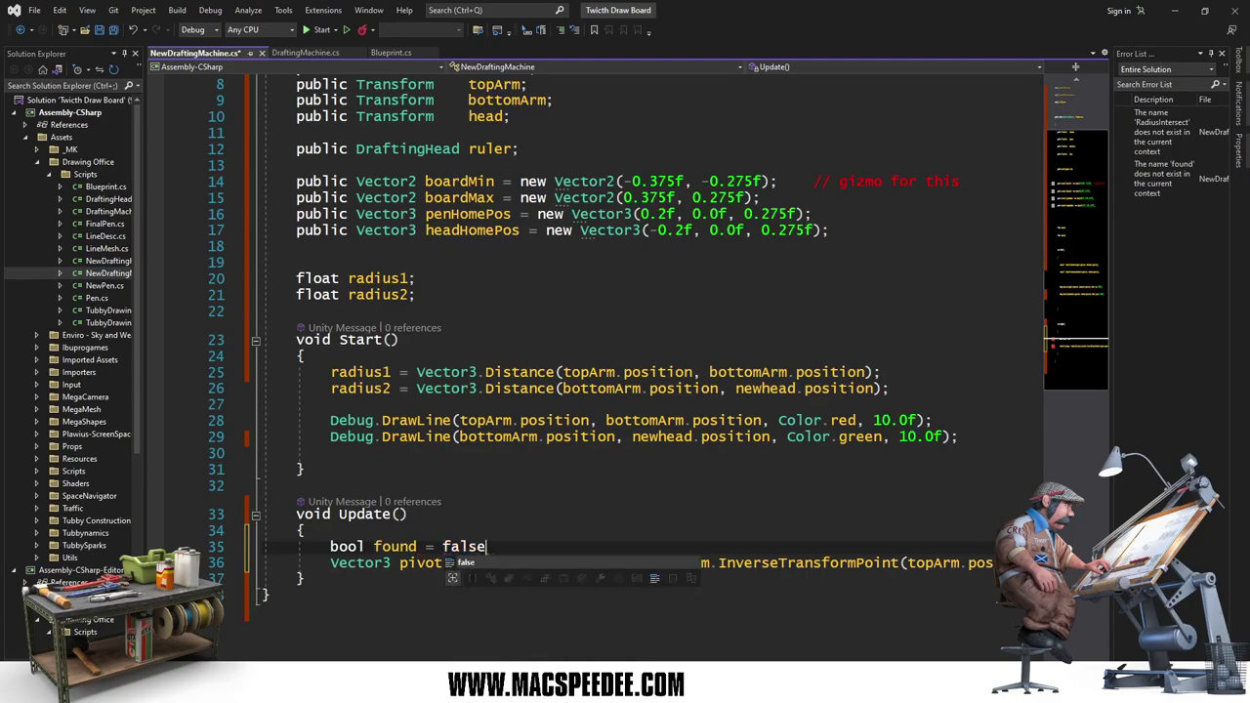
pyautogui.press('Escape')
pyautogui.press('Down')
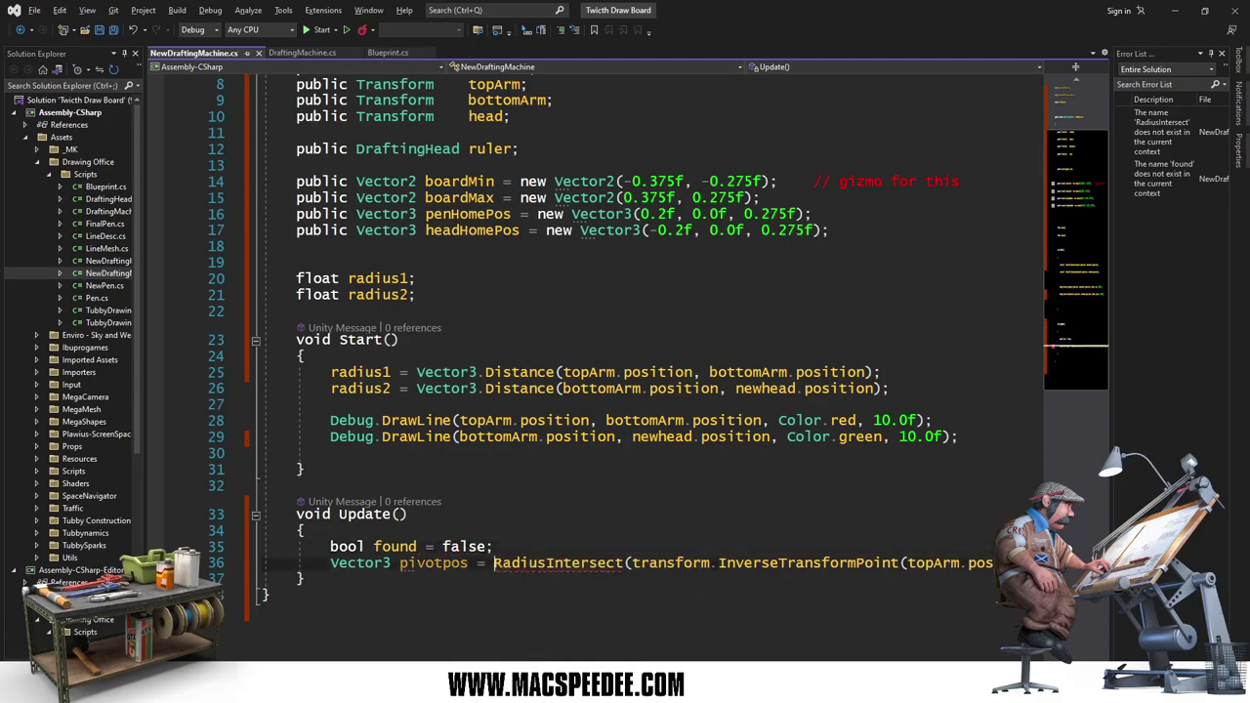
pyautogui.click(303, 579)
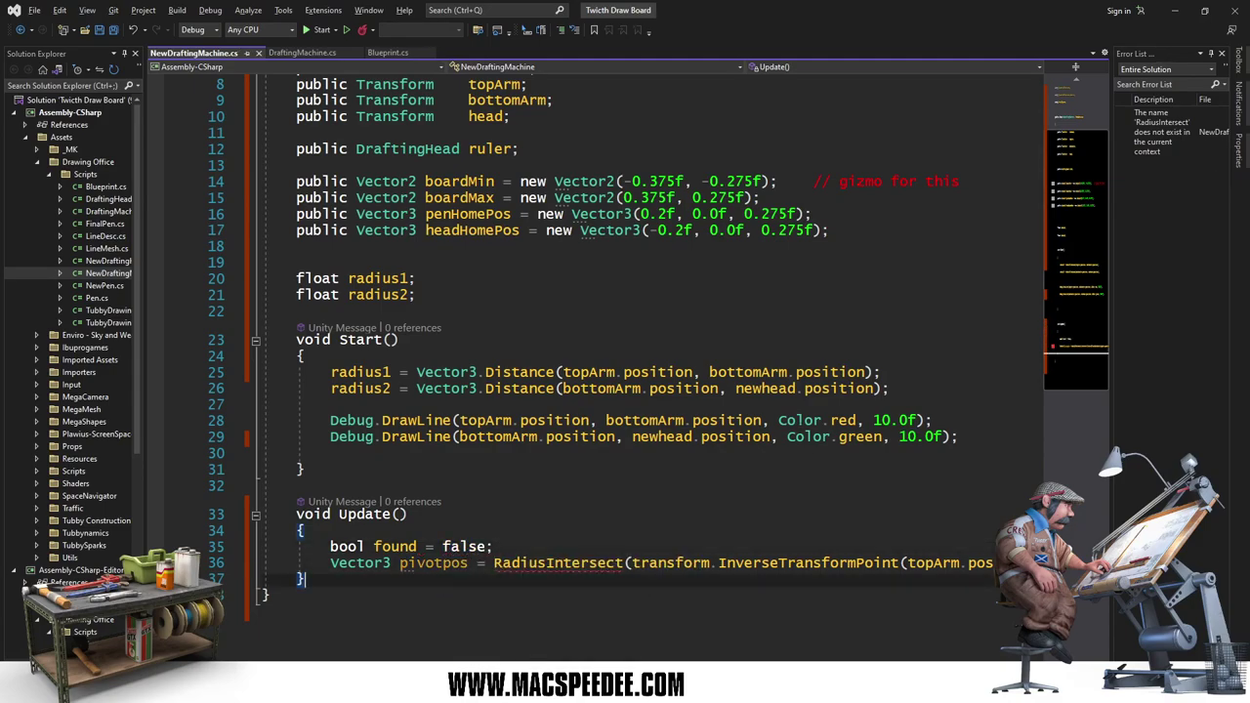
# Step: Copy the RadiusIntersect method from DraftingMachine.cs
pyautogui.click(301, 53)
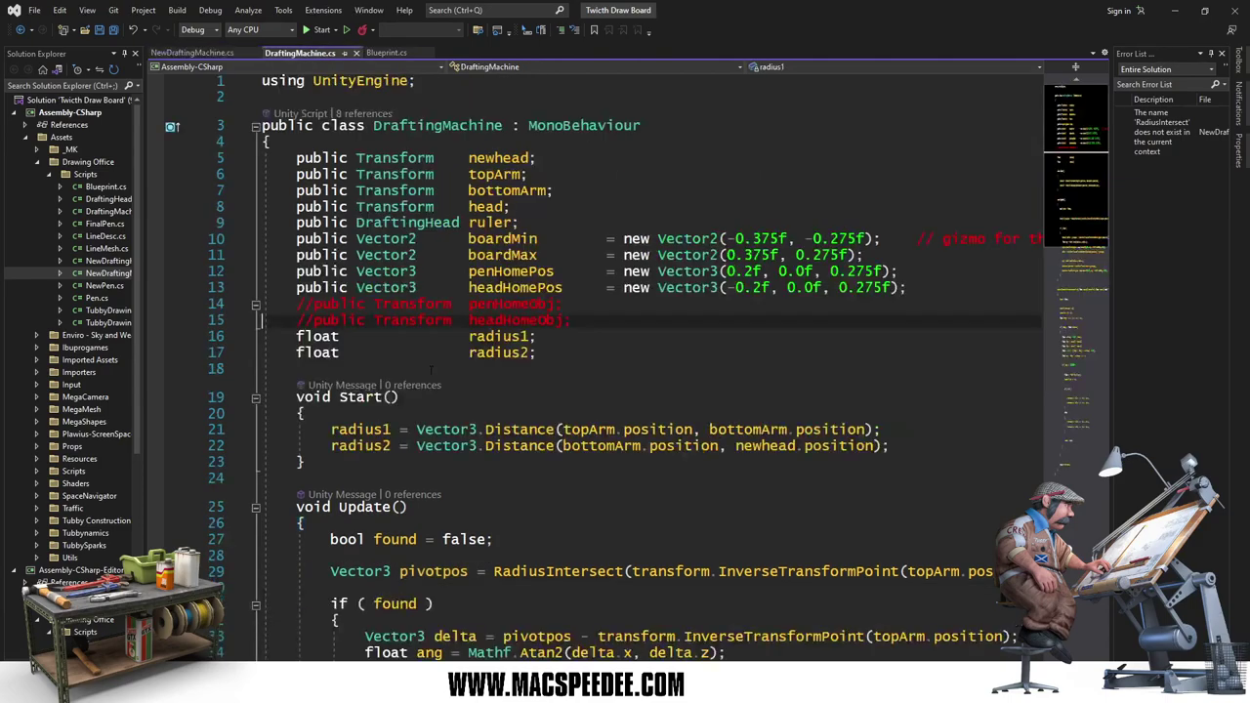
pyautogui.scroll(-8, 626, 362)
pyautogui.click(451, 339)
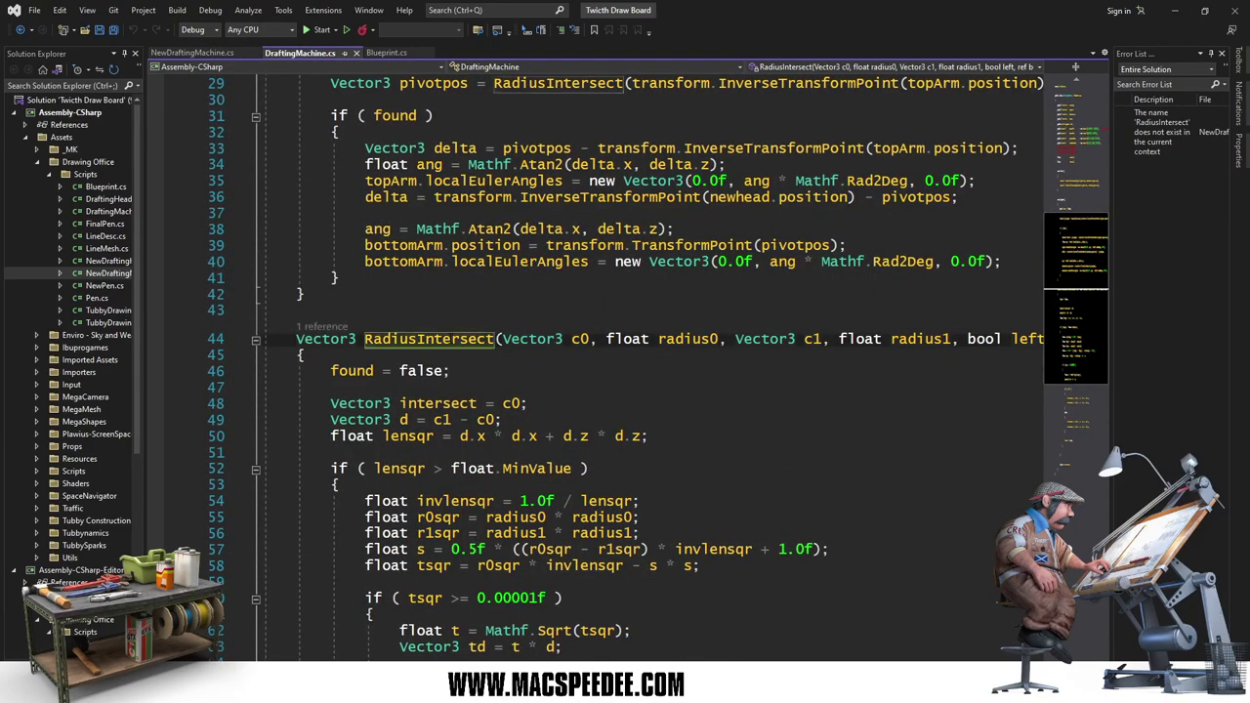
pyautogui.press('Home')
pyautogui.hotkey('shift', 'Down')
pyautogui.hotkey('shift', 'Down')
pyautogui.hotkey('shift', 'Down')
pyautogui.hotkey('shift', 'Down')
pyautogui.hotkey('shift', 'Down')
pyautogui.hotkey('shift', 'Down')
pyautogui.hotkey('shift', 'Down')
pyautogui.hotkey('shift', 'Down')
pyautogui.hotkey('shift', 'Down')
pyautogui.hotkey('shift', 'Down')
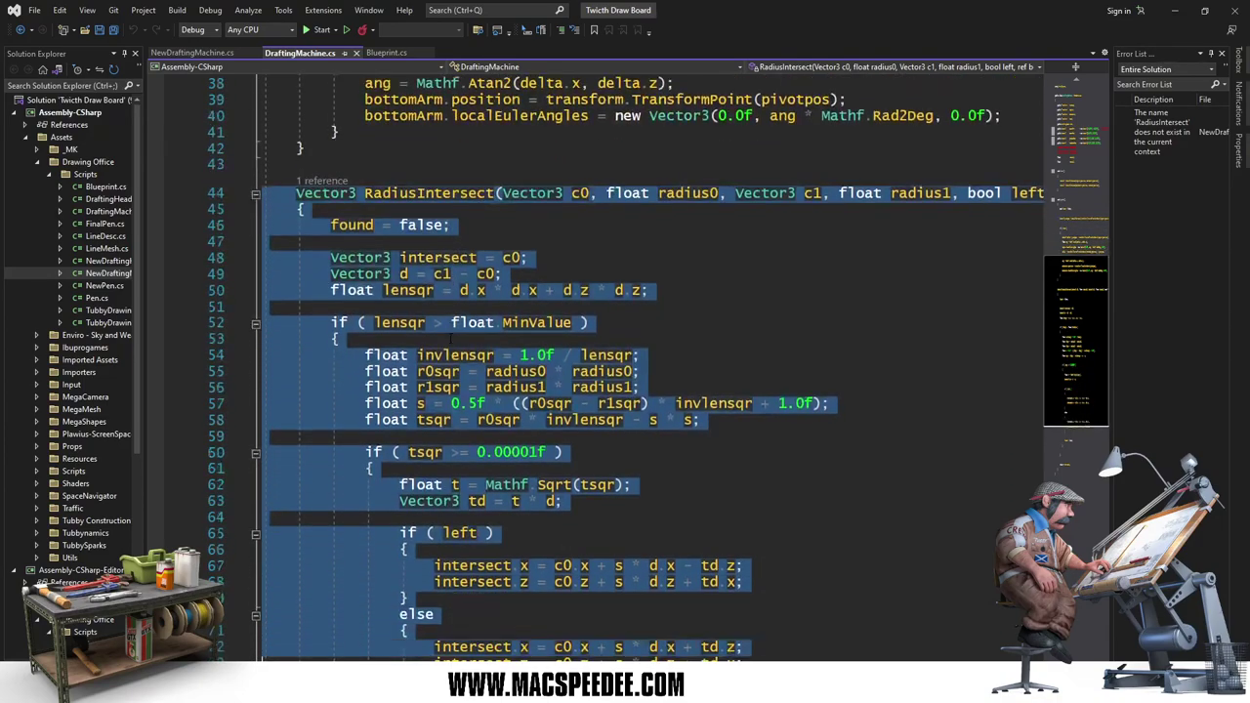
pyautogui.hotkey('shift', 'Down')
pyautogui.hotkey('shift', 'Down')
pyautogui.hotkey('shift', 'Down')
pyautogui.hotkey('shift', 'Down')
pyautogui.hotkey('shift', 'Down')
pyautogui.hotkey('shift', 'Down')
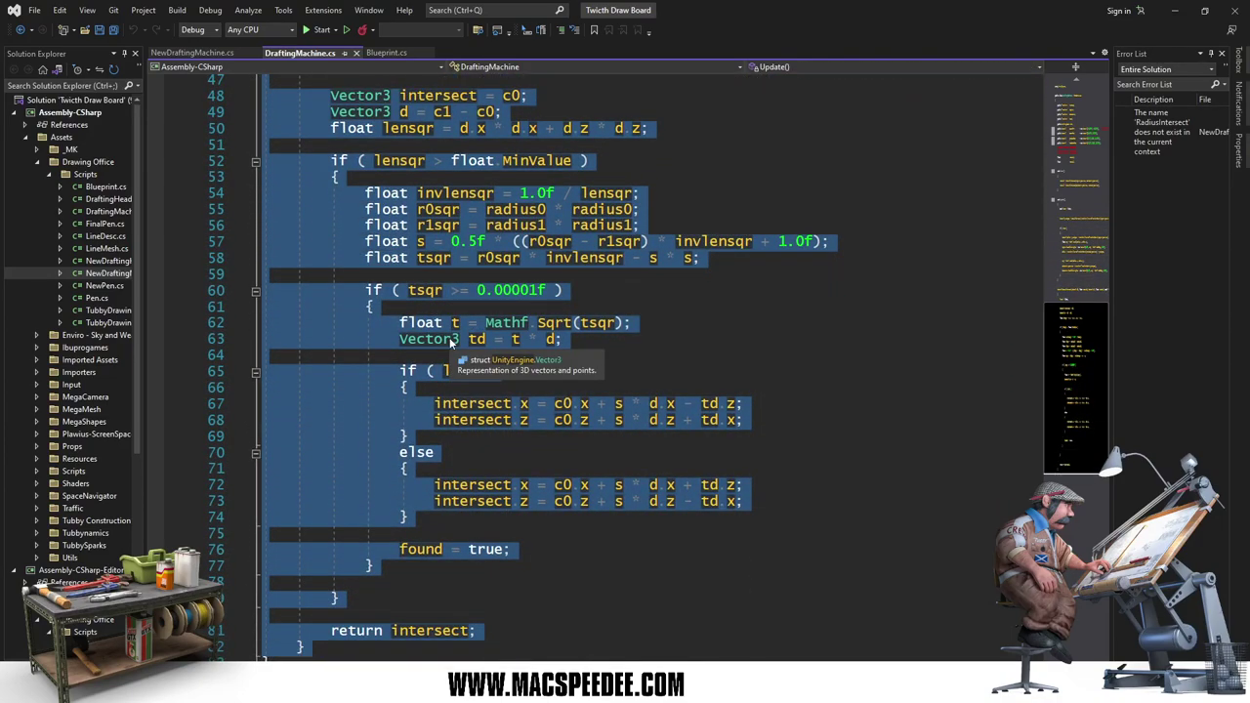
pyautogui.hotkey('ctrl', 'c')
# Step: Paste RadiusIntersect below Update in NewDraftingMachine.cs and save the file
pyautogui.click(196, 53)
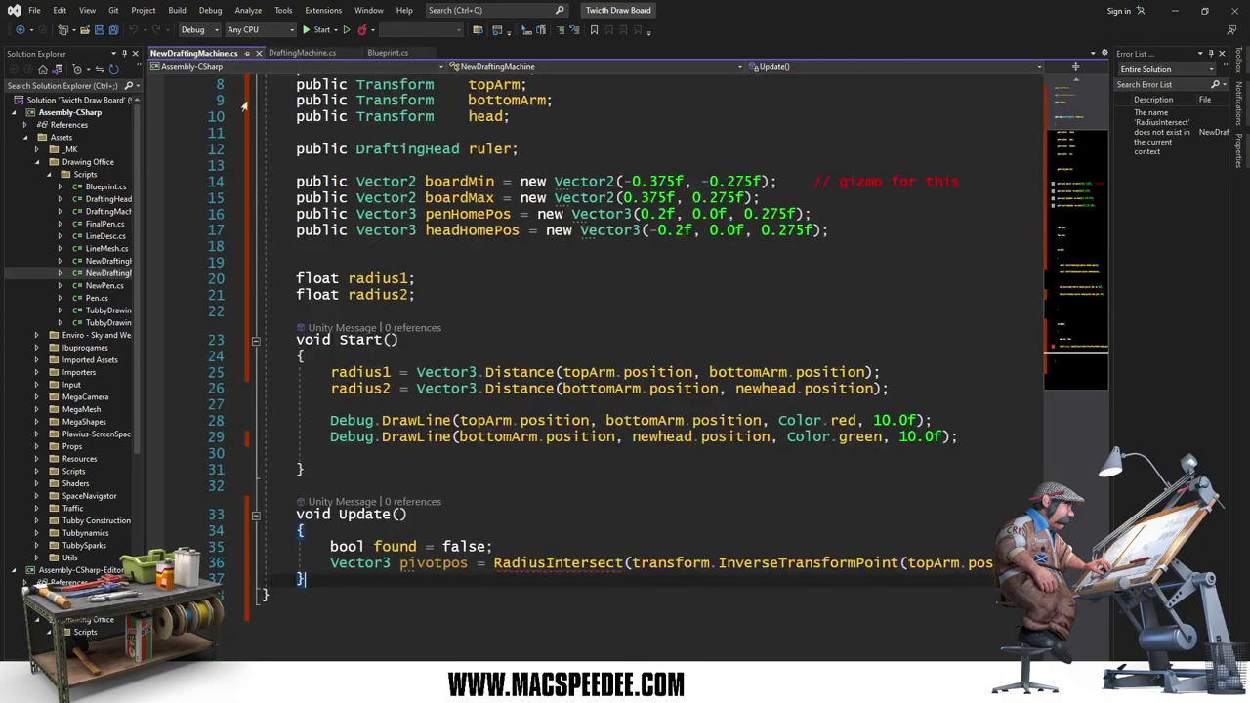
pyautogui.press('Return')
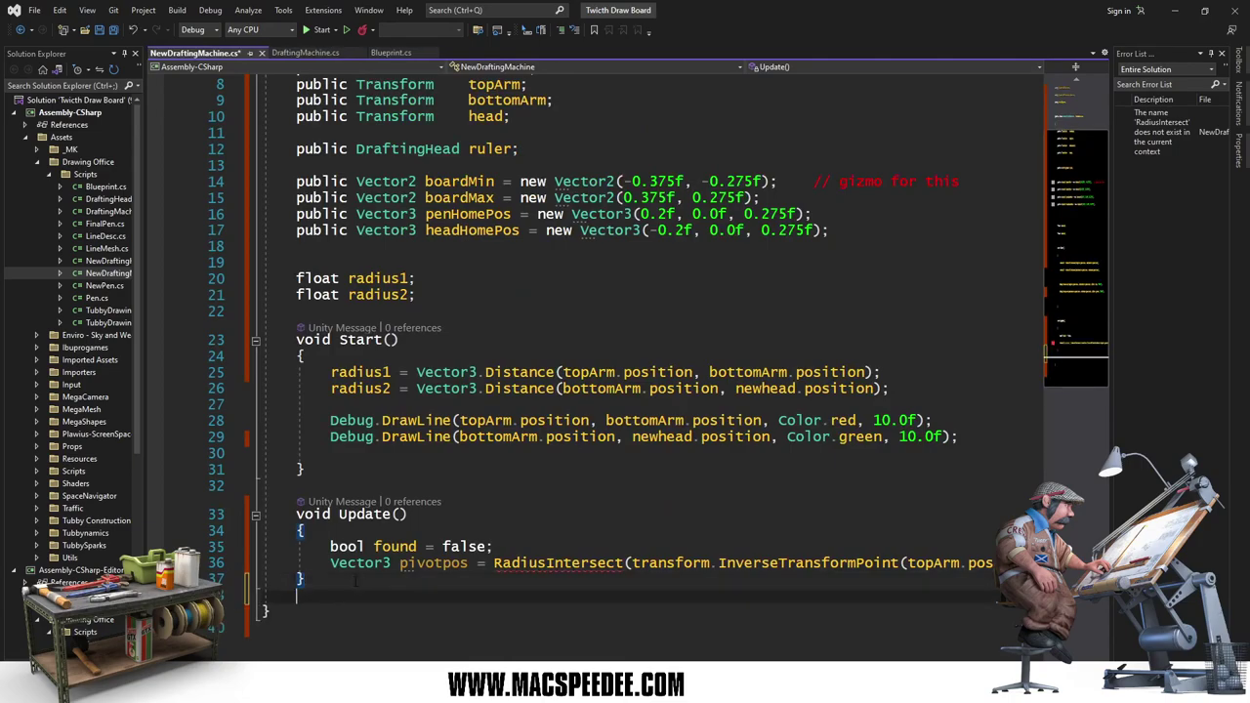
pyautogui.hotkey('ctrl', 'v')
pyautogui.scroll(-2, 586, 372)
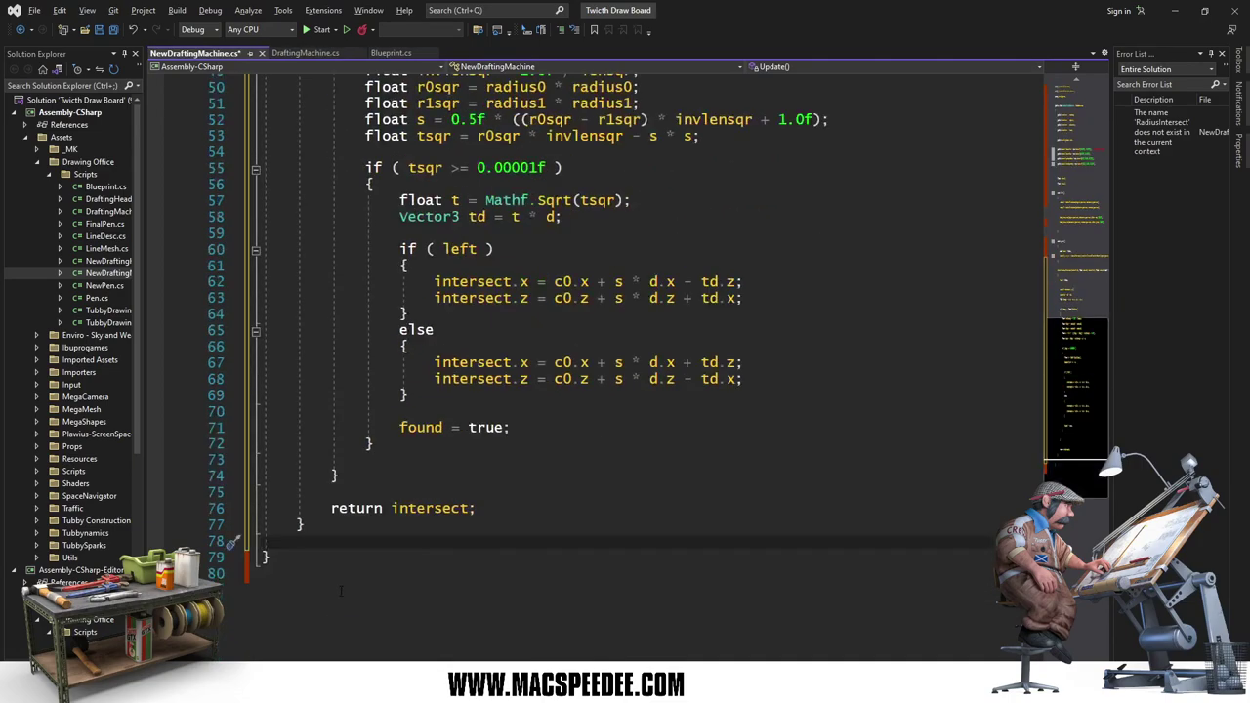
pyautogui.hotkey('ctrl', 's')
pyautogui.scroll(2, 586, 371)
pyautogui.scroll(5, 586, 371)
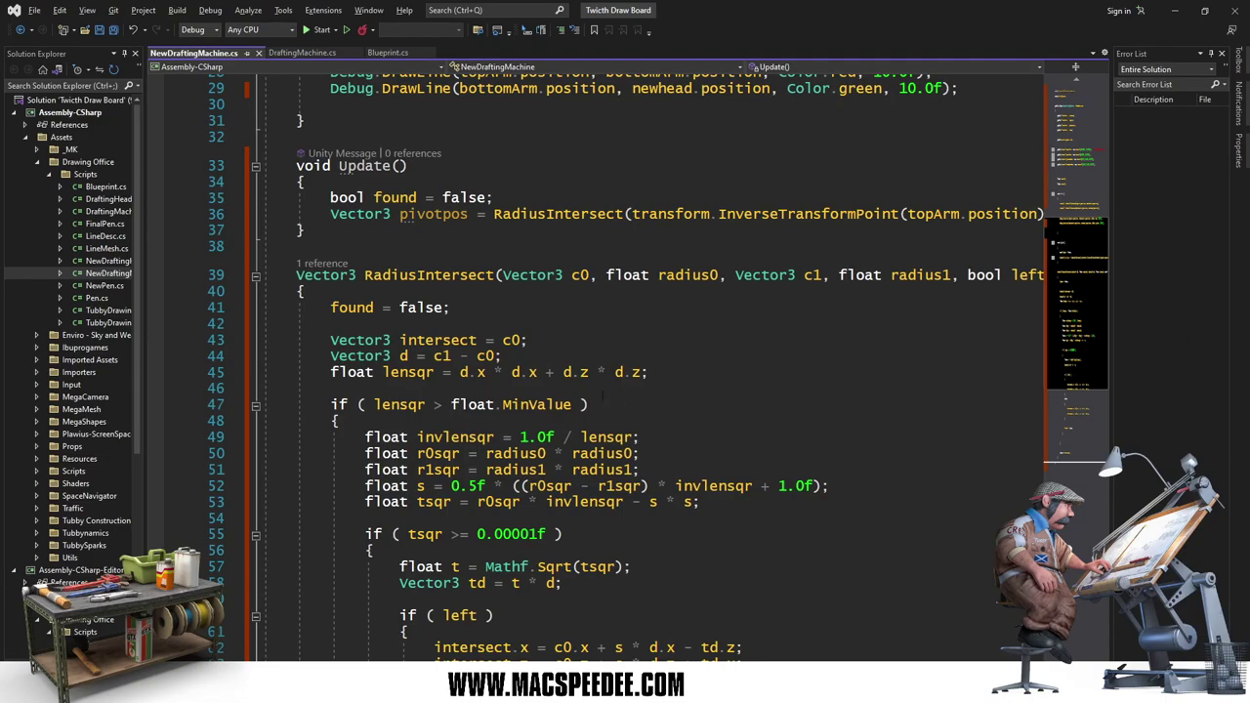
# Step: Add an if (found) block below the pivotpos line
pyautogui.scroll(5, 504, 381)
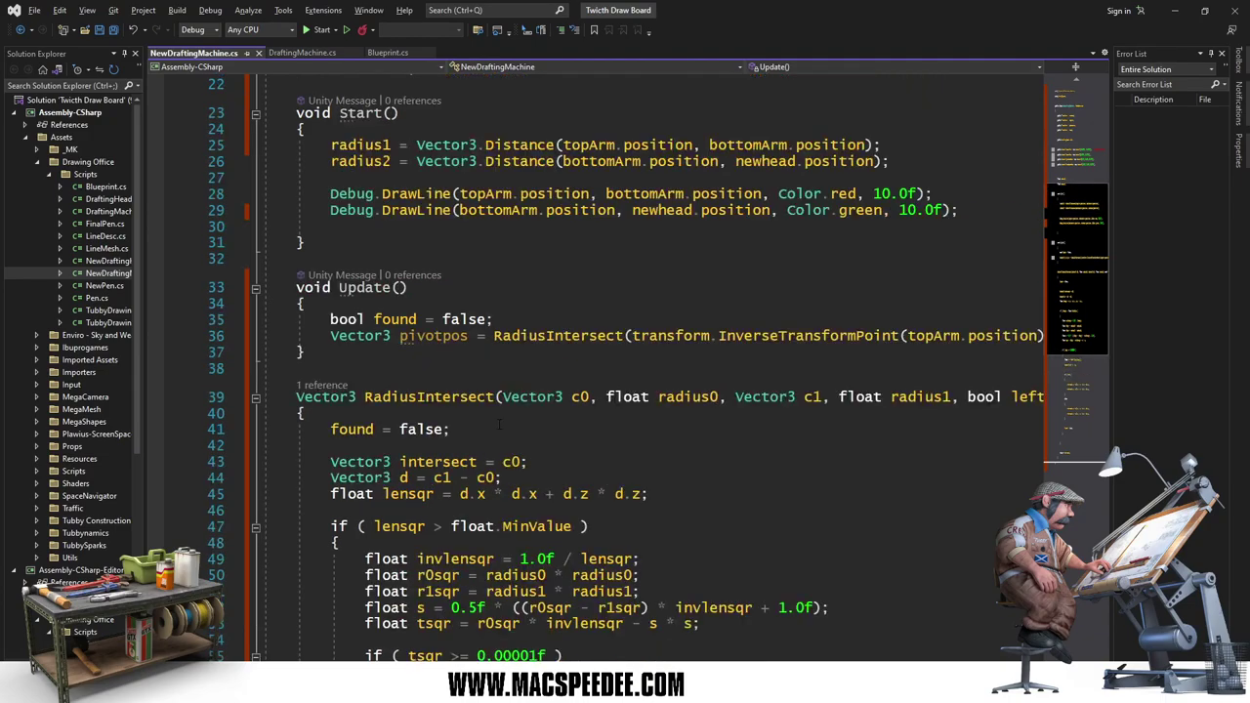
pyautogui.click(361, 457)
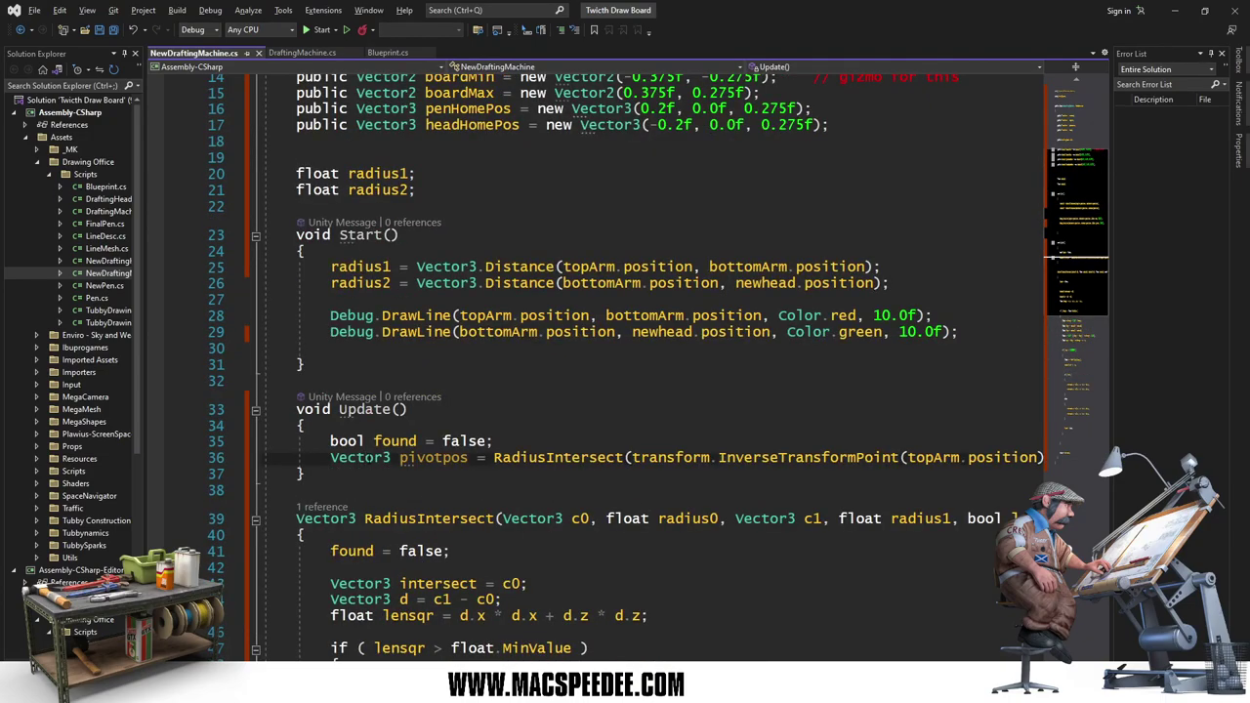
pyautogui.press('End')
pyautogui.press('Return')
pyautogui.press('Return')
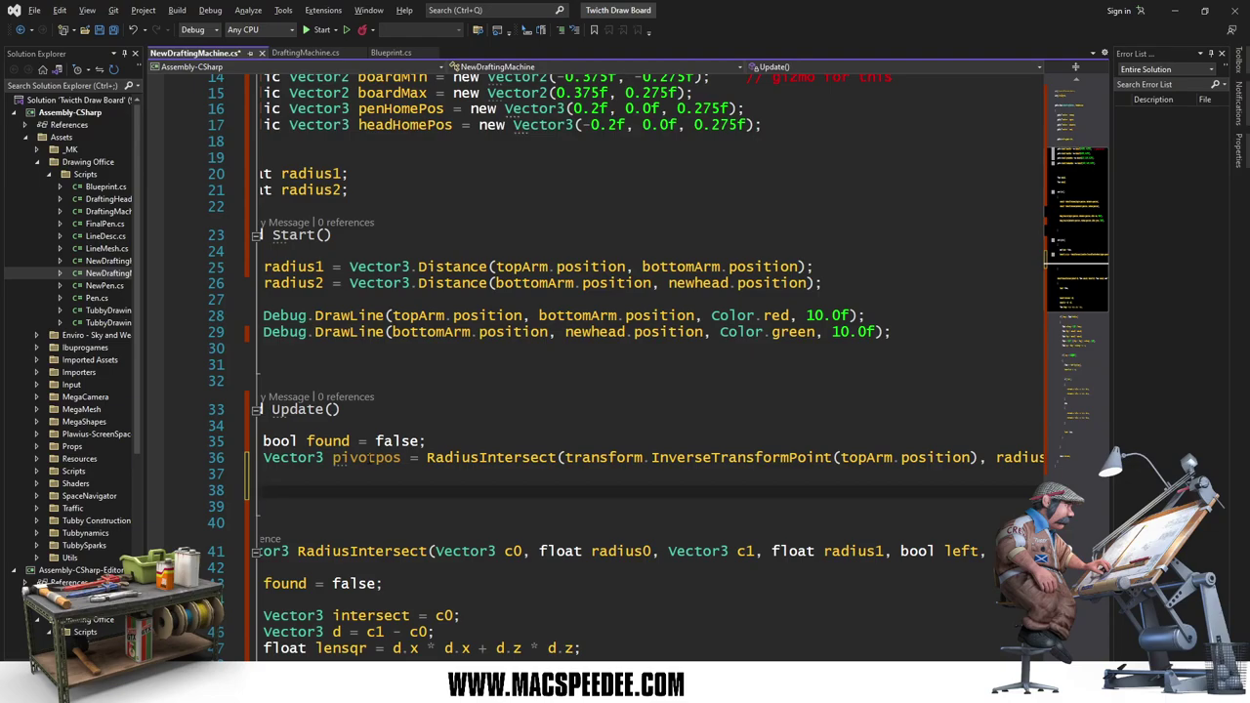
pyautogui.write('if')
pyautogui.press('Tab')
pyautogui.press('Tab')
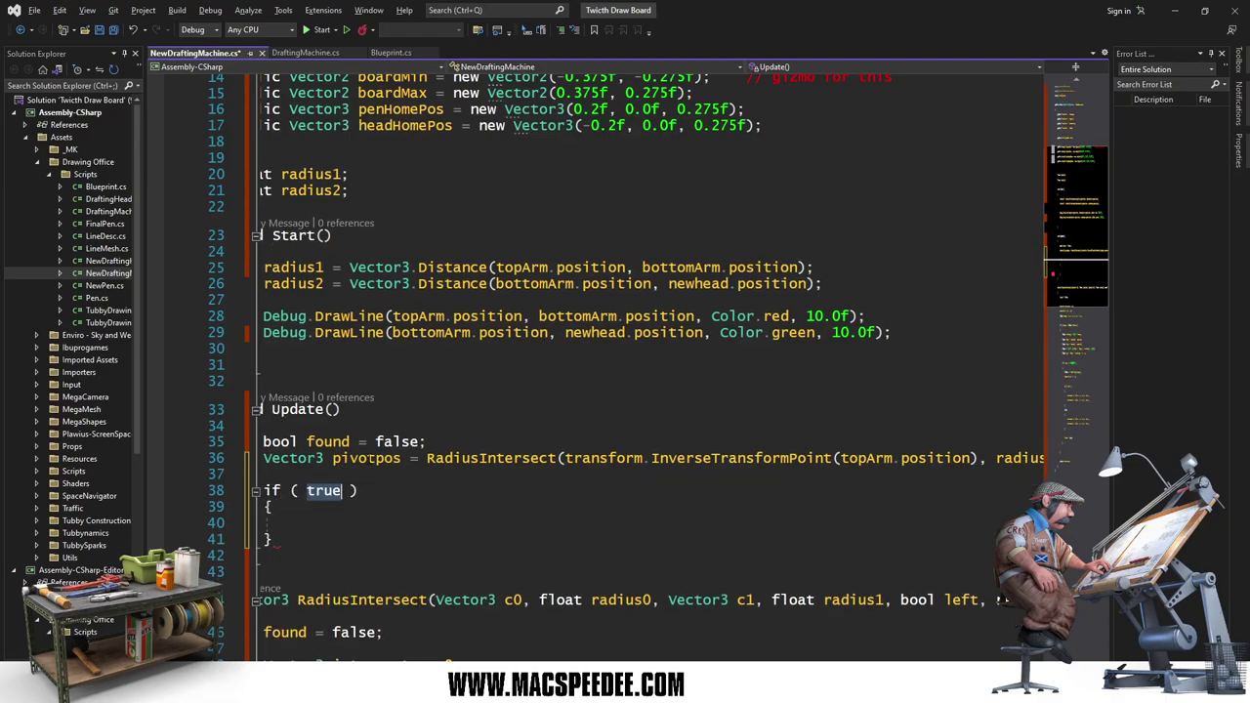
pyautogui.press('BackSpace')
pyautogui.write('found')
pyautogui.press('Return')
pyautogui.press('Return')
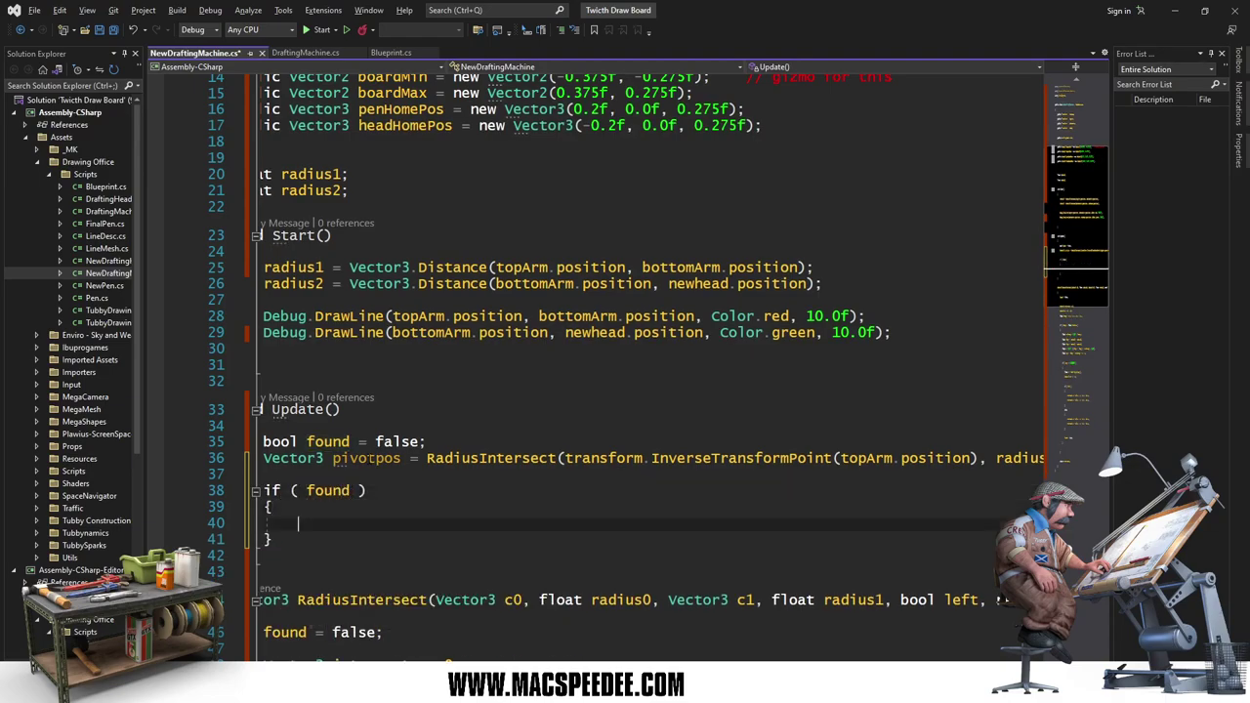
pyautogui.press('Home')
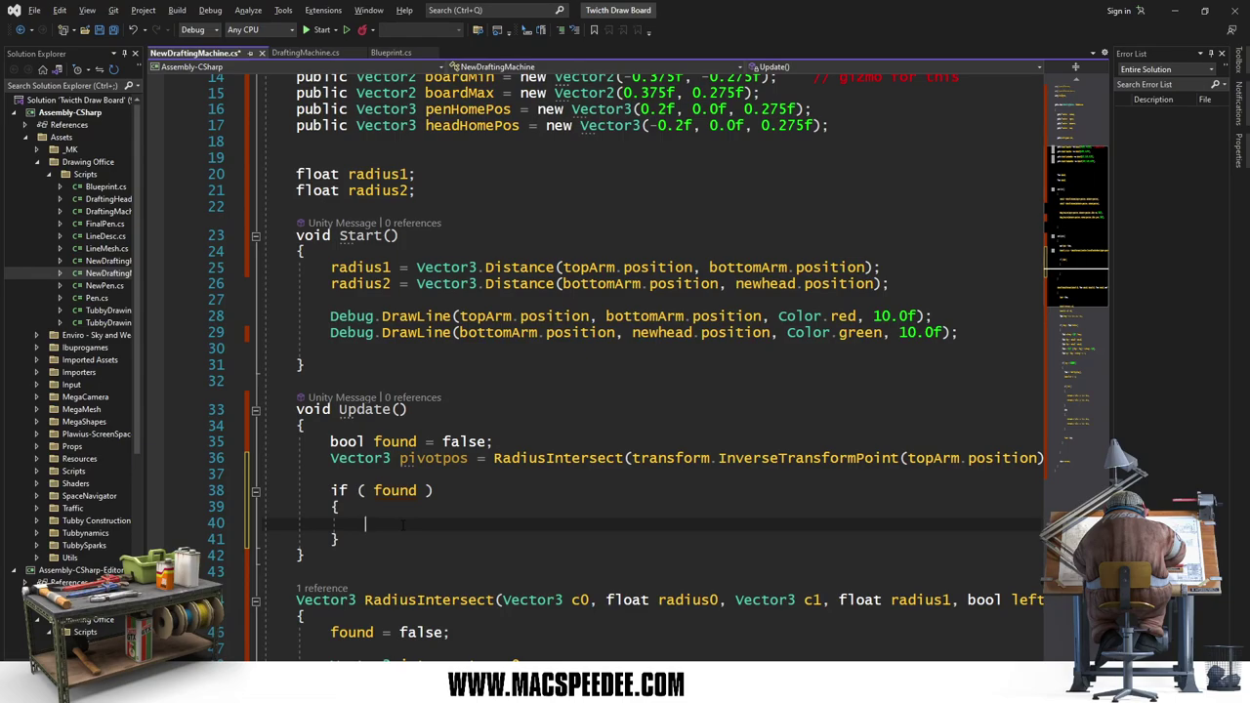
# Step: Inside it, write Vector3 delta = pivotpos - transform.InverseTransformPoint(topArm.position);
pyautogui.write('vE')
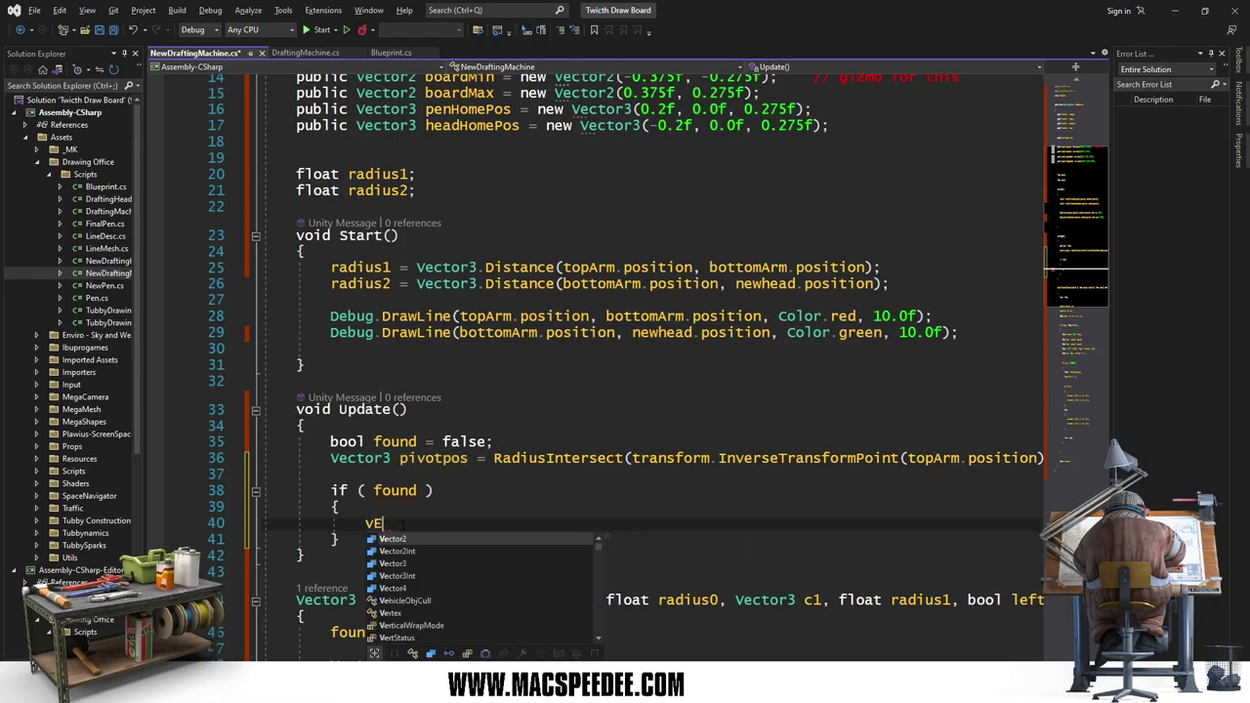
pyautogui.press('BackSpace')
pyautogui.press('BackSpace')
pyautogui.write('Vector')
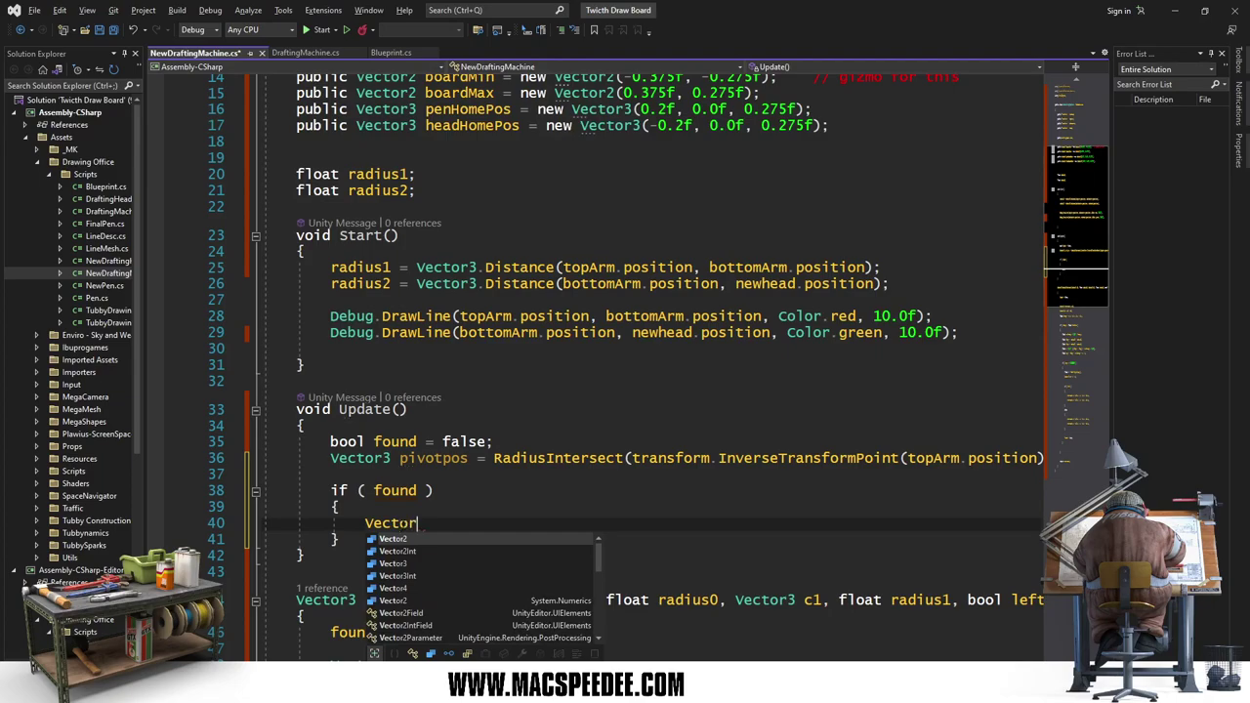
pyautogui.write('3 delta ')
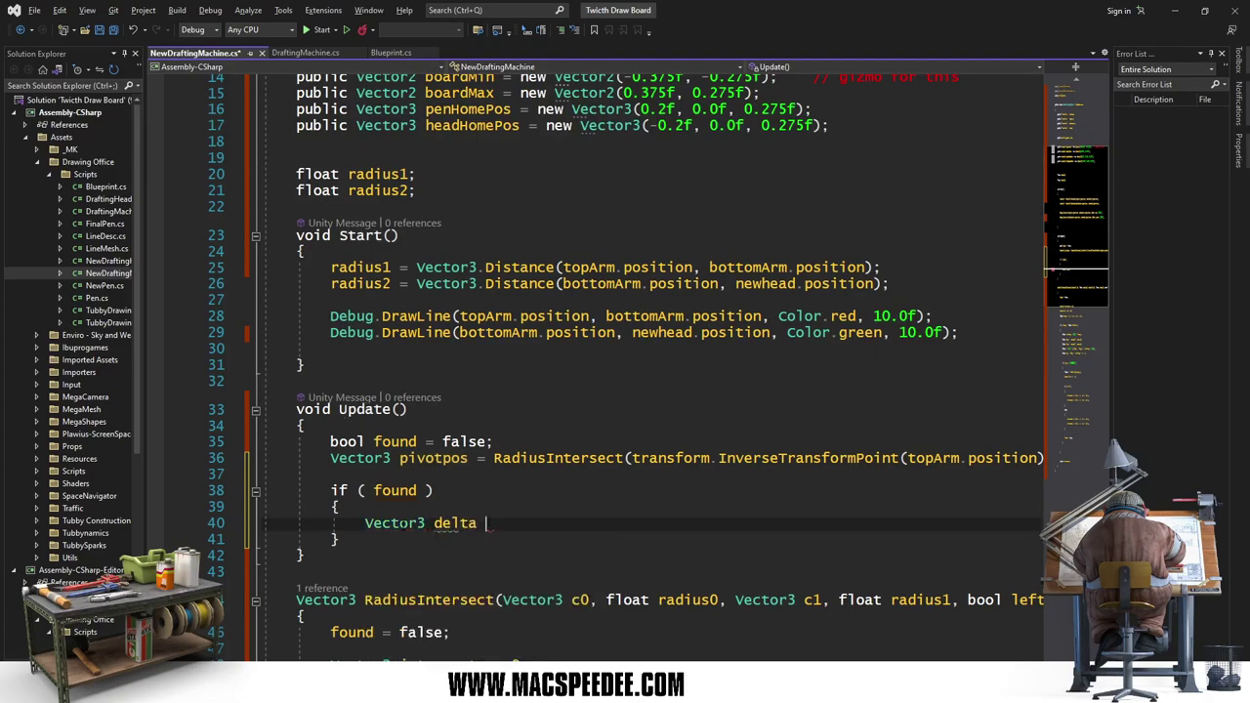
pyautogui.write('= pivot')
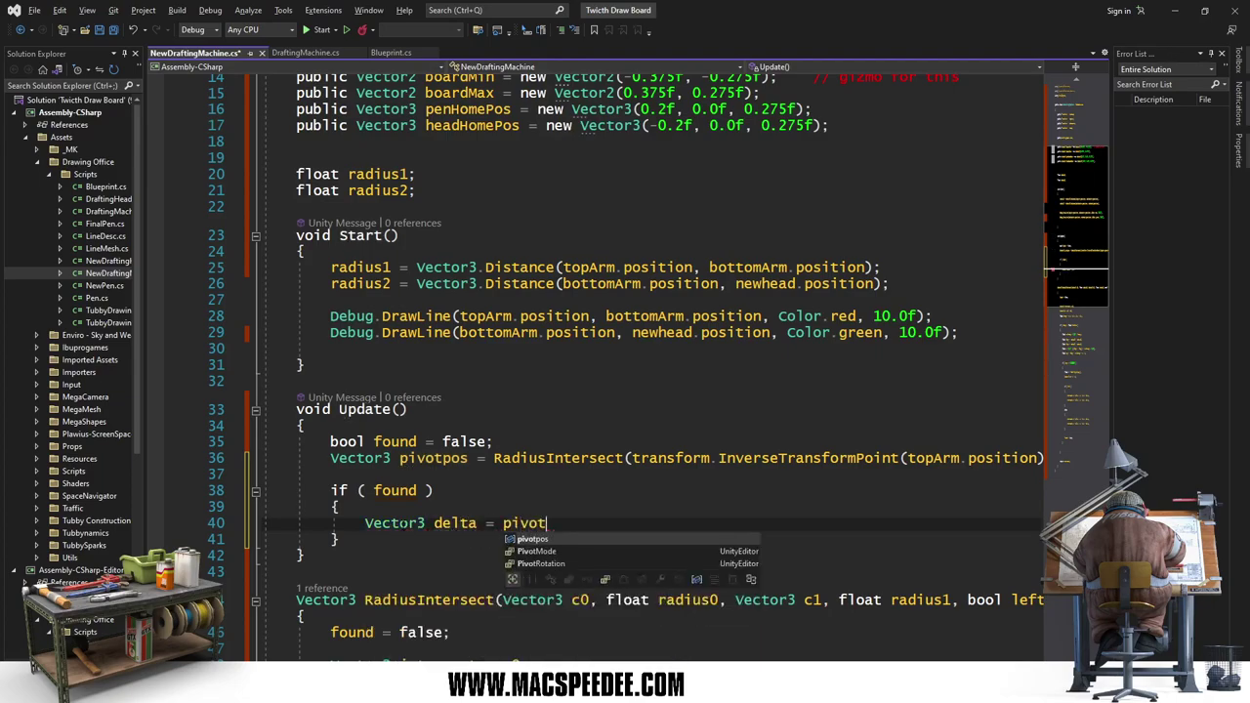
pyautogui.press('Tab')
pyautogui.write('- tra')
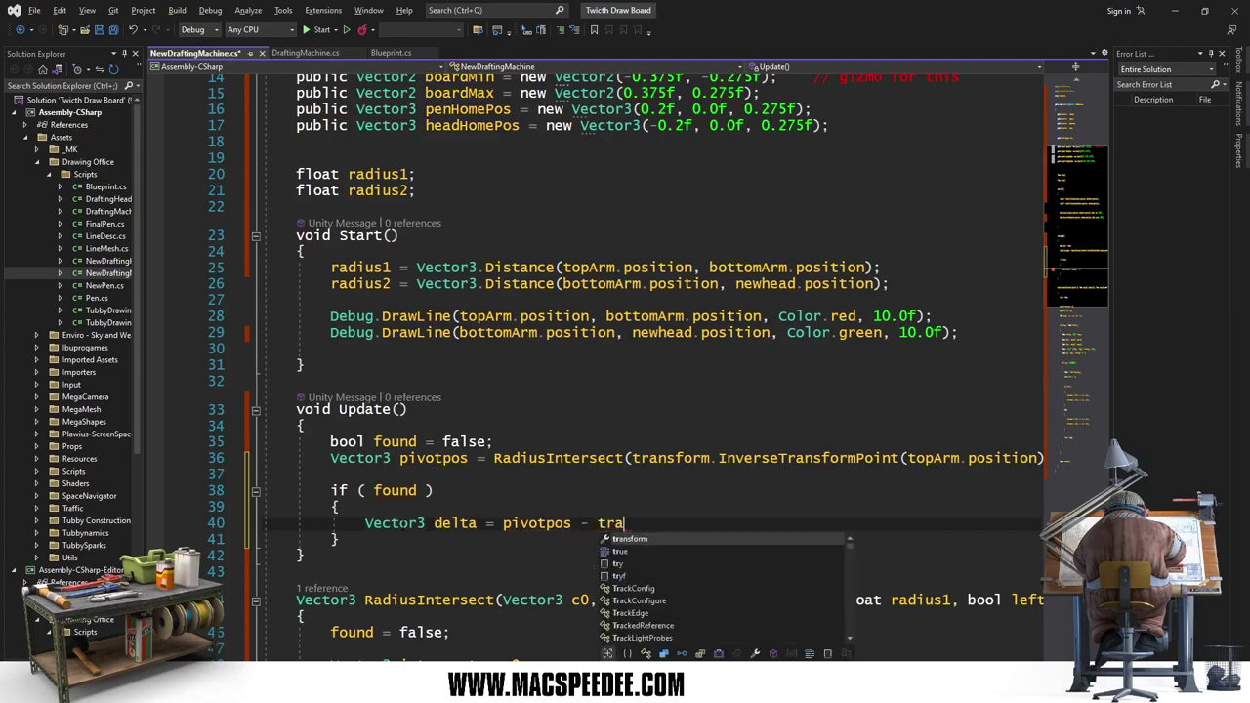
pyautogui.write('nsform')
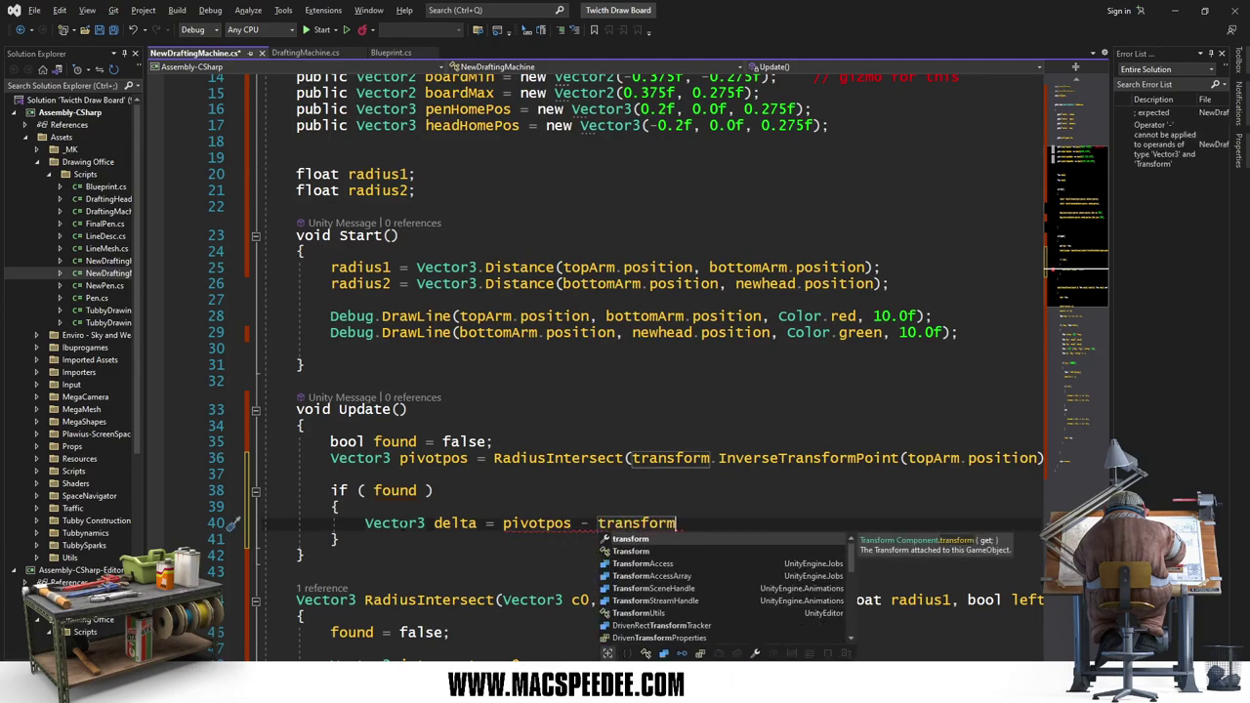
pyautogui.write('.Inv')
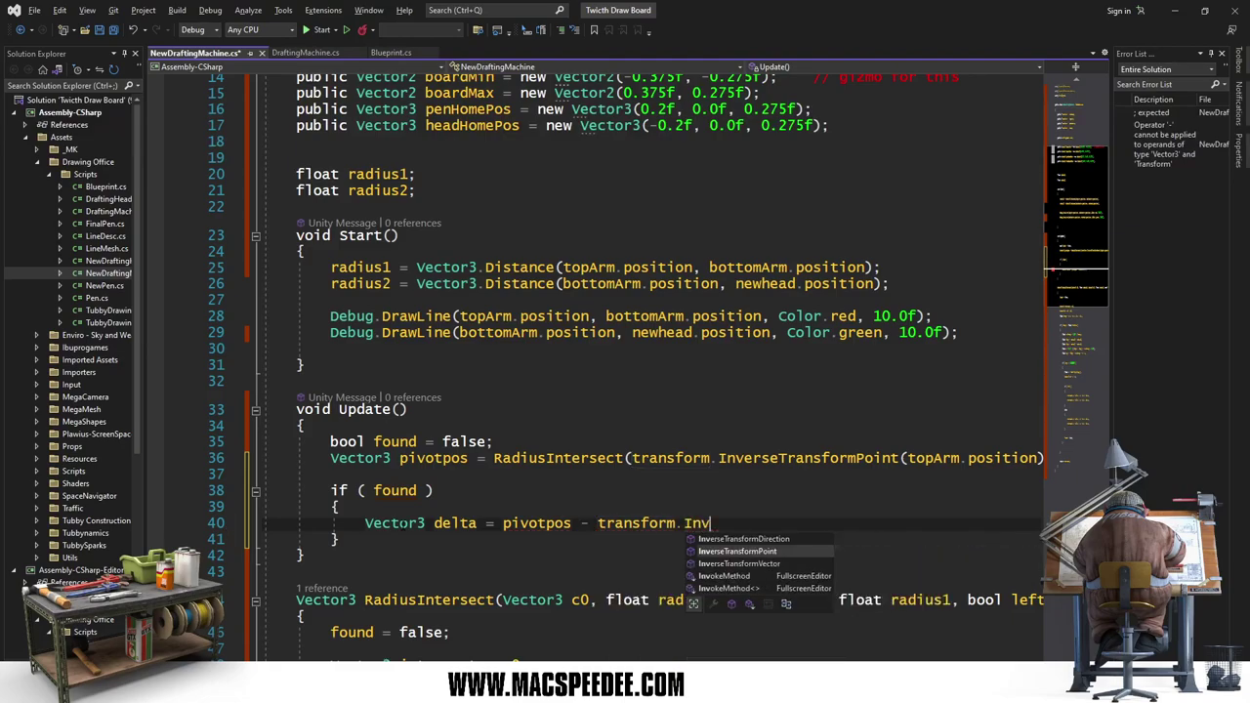
pyautogui.press('Tab')
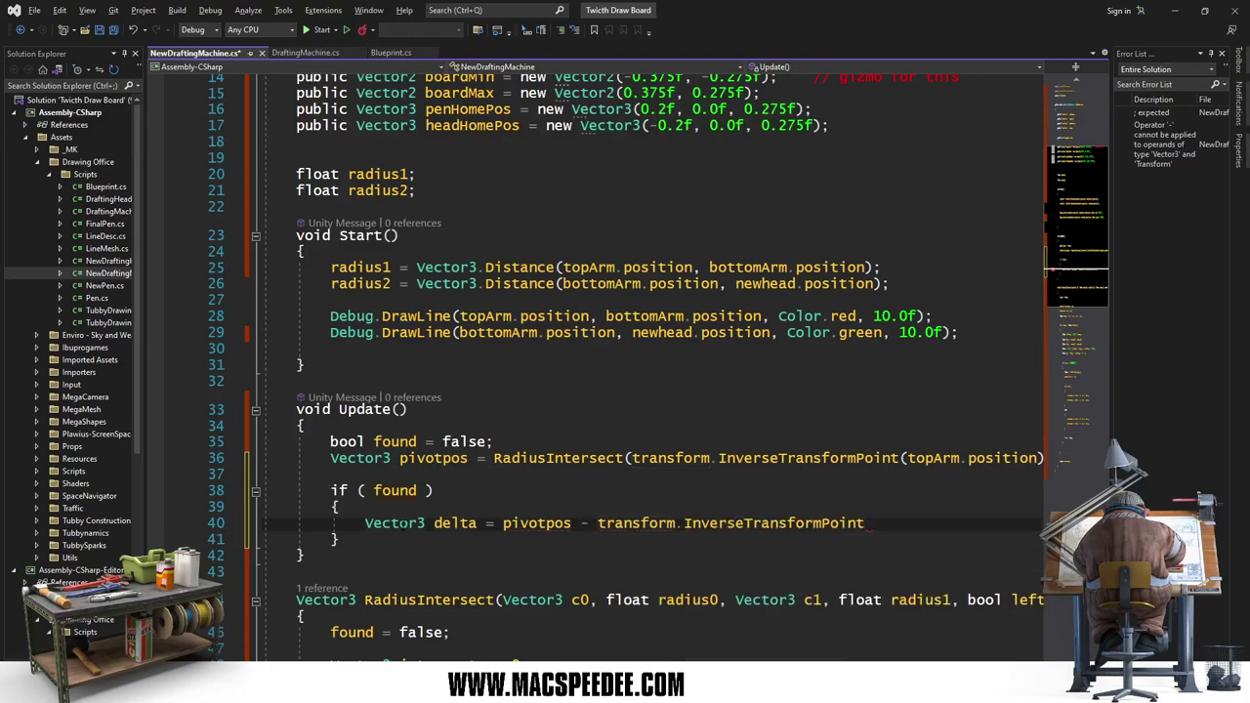
pyautogui.write('(top')
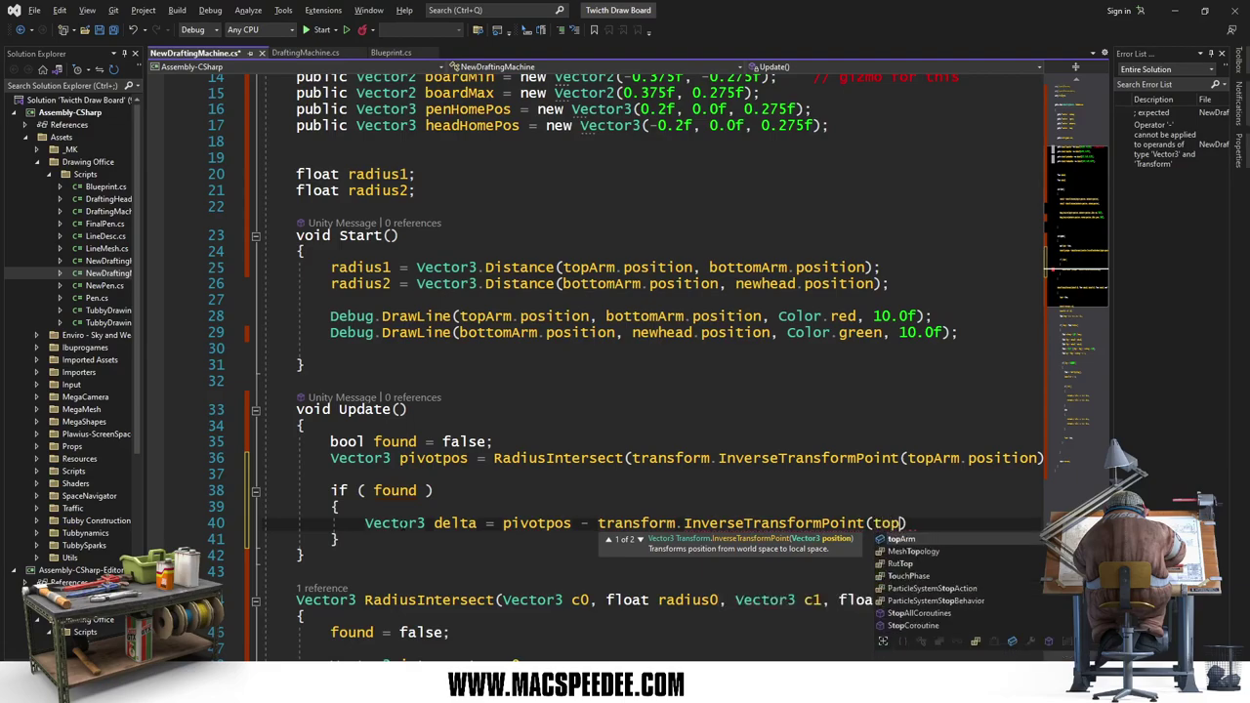
pyautogui.press('Tab')
pyautogui.write('.positio')
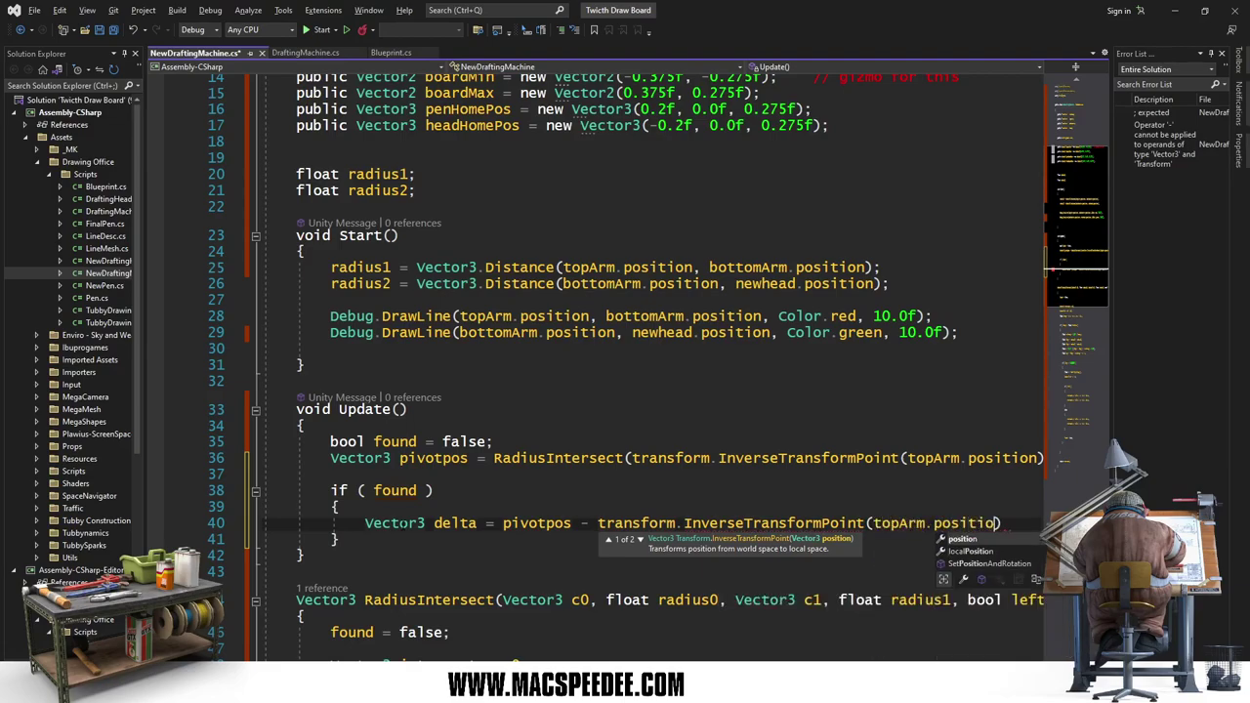
pyautogui.press('Tab')
pyautogui.write(');')
pyautogui.press('Return')
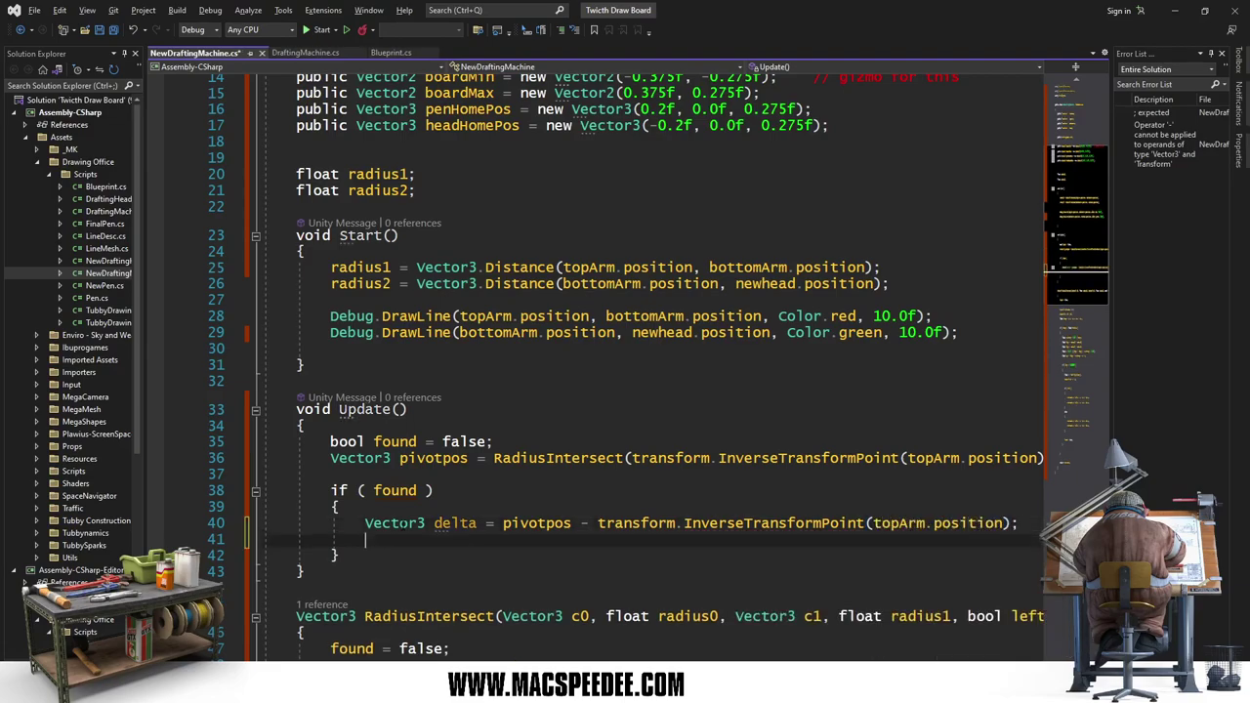
# Step: Add ang = Mathf.Atan2(delta.x, delta.z) and set topArm's Y euler angle to ang * Mathf.Rad2Deg, then save
pyautogui.press('Return')
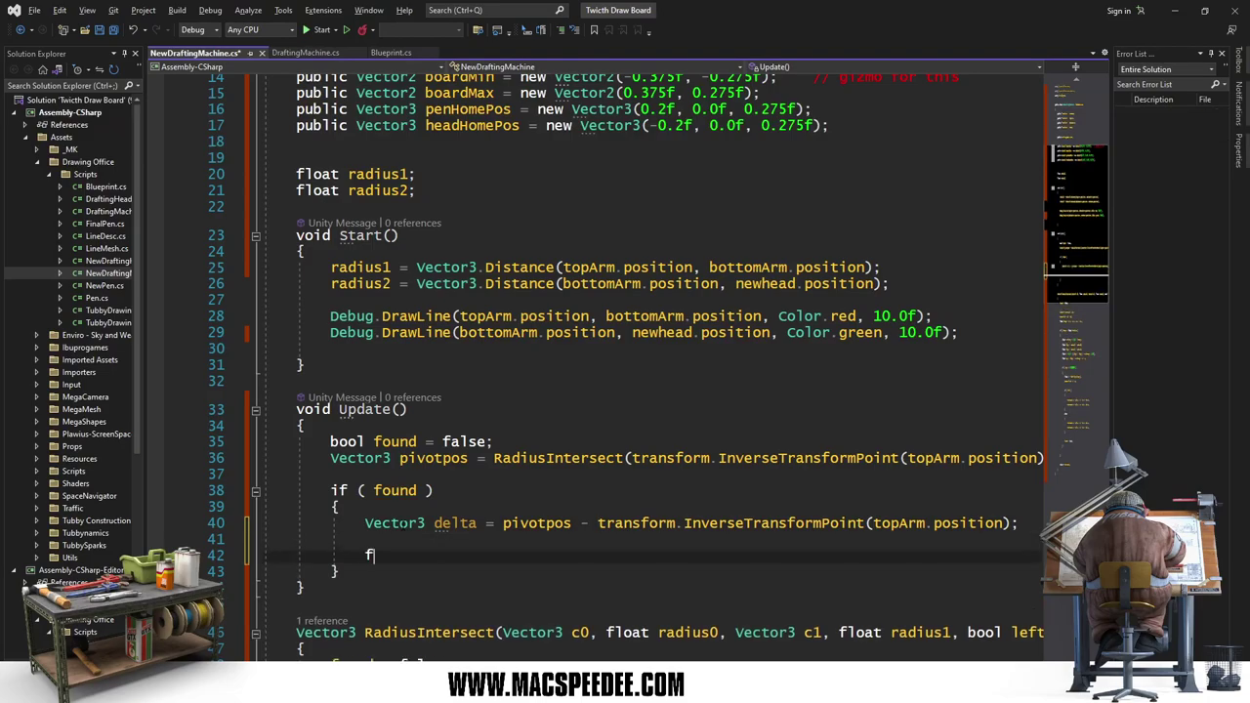
pyautogui.write('float ang = ')
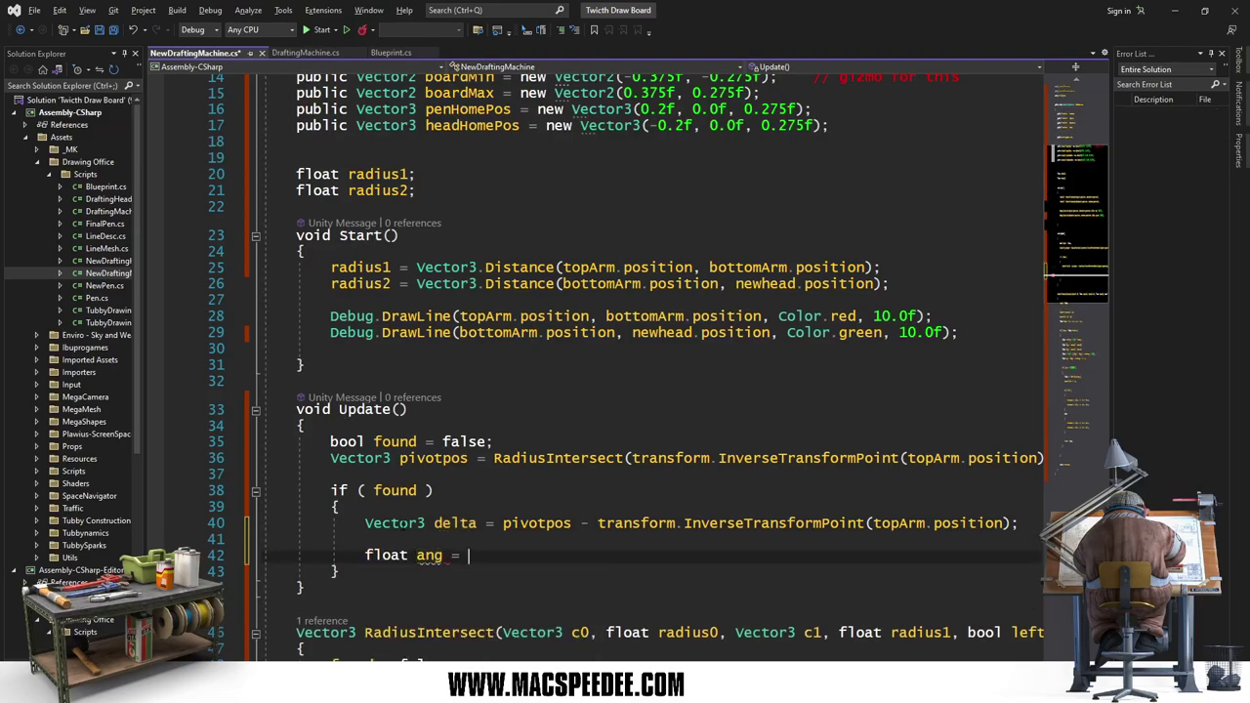
pyautogui.write('Mathf.At')
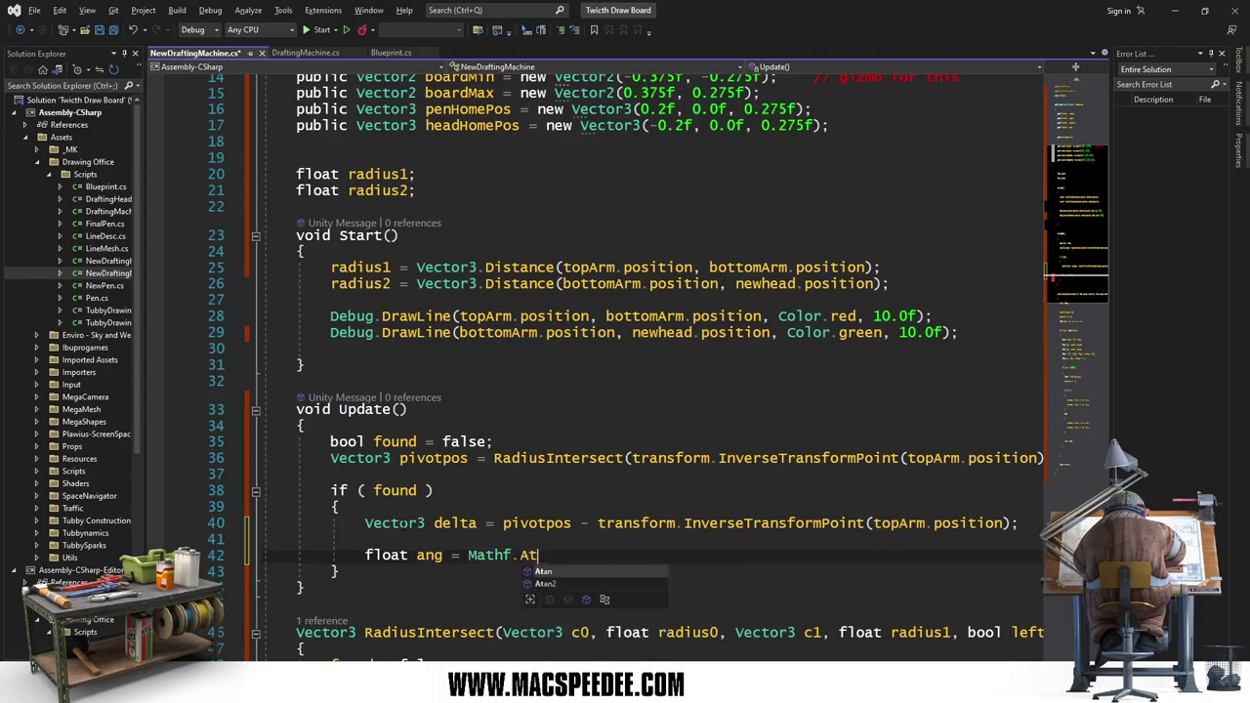
pyautogui.write('an2(')
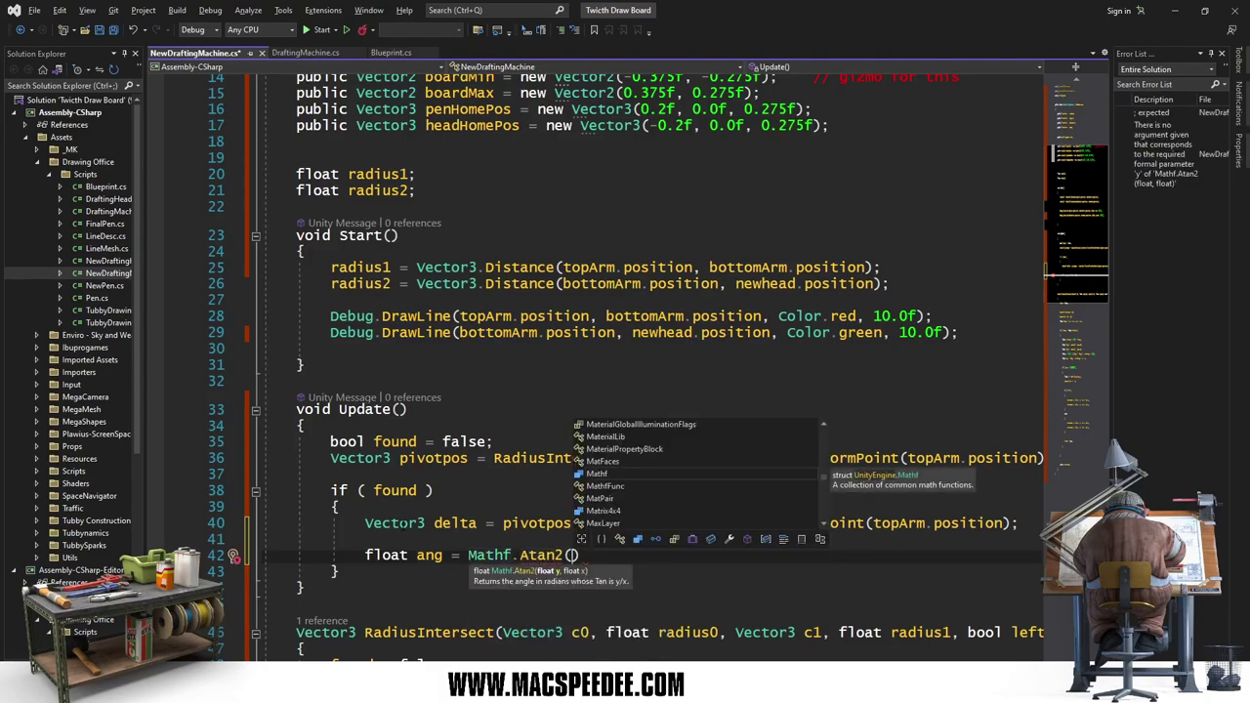
pyautogui.write('delta.x, d')
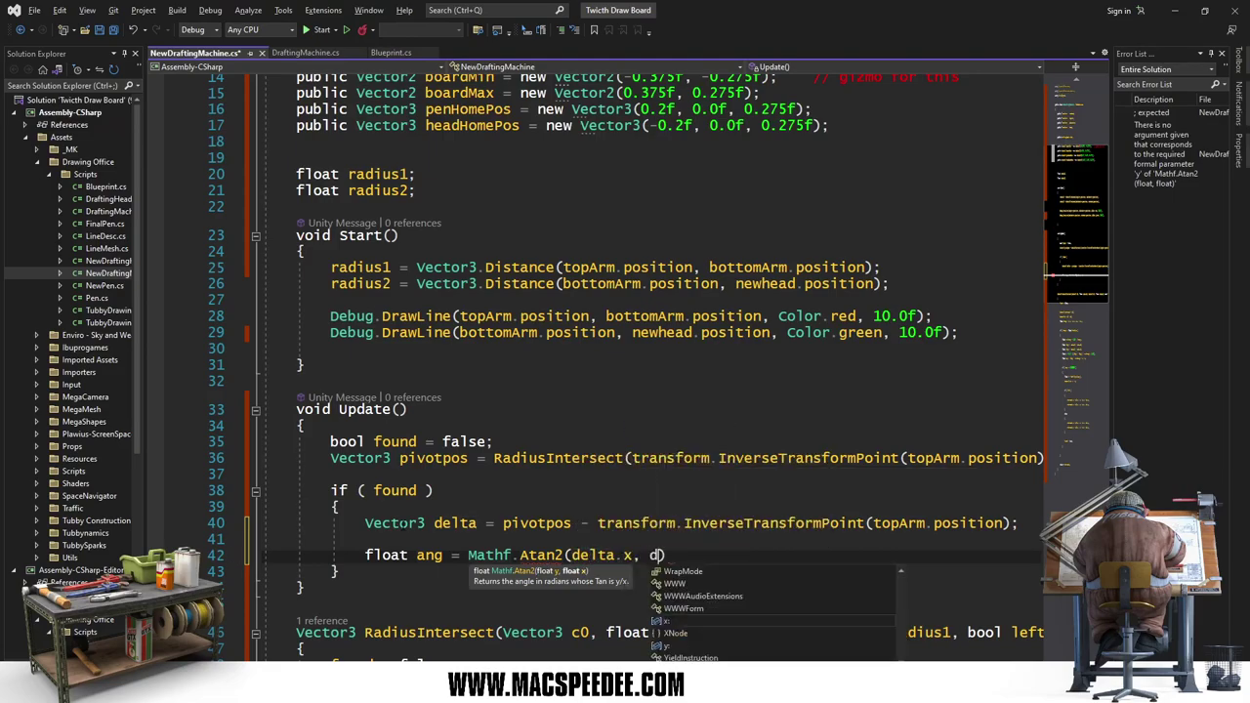
pyautogui.write('elta.z')
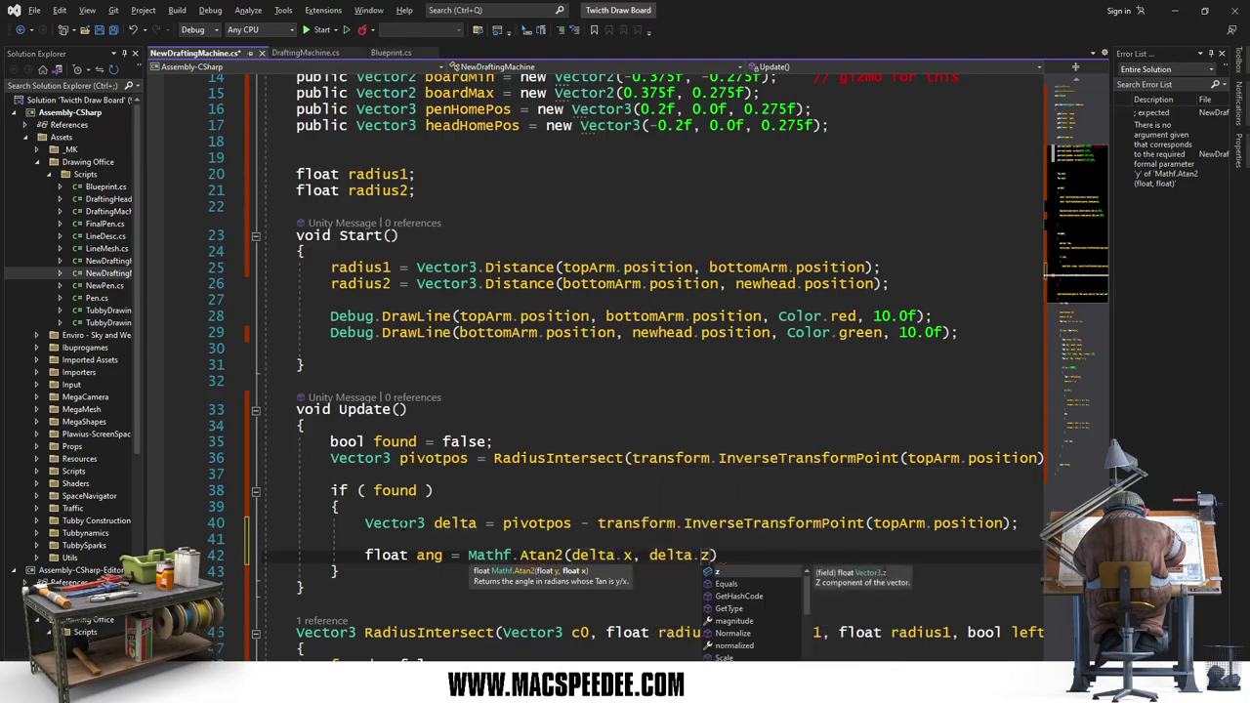
pyautogui.write(');')
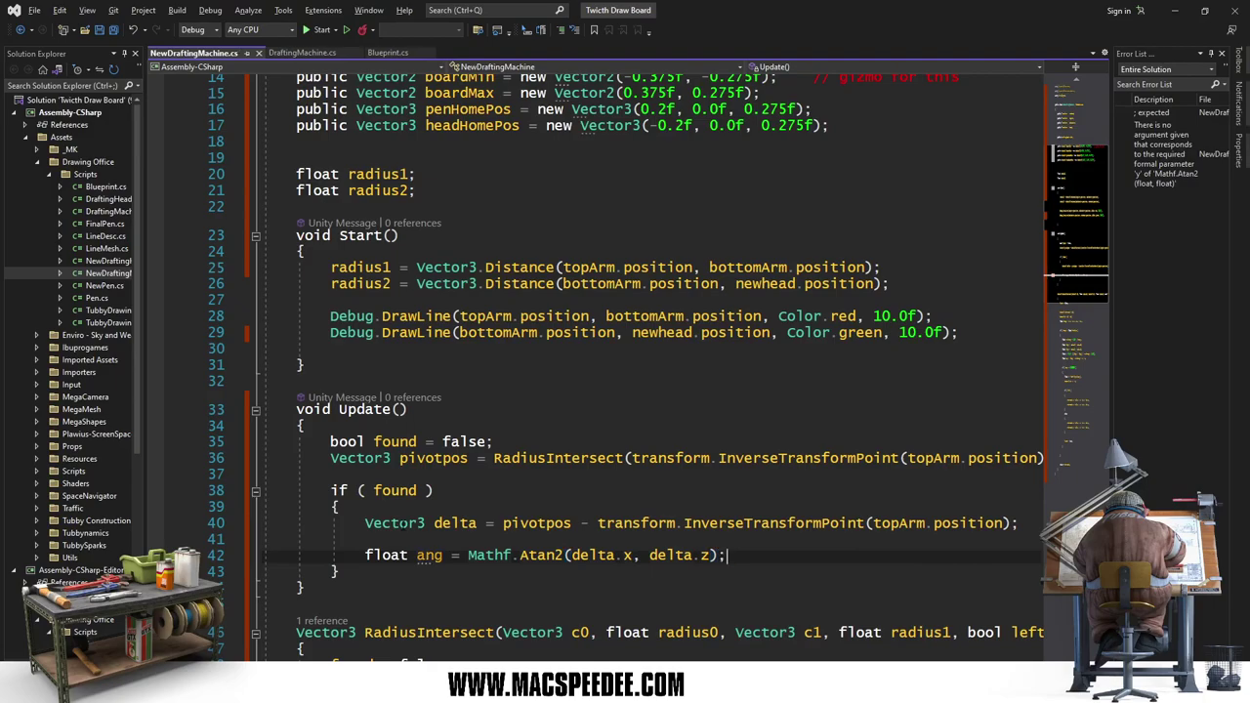
pyautogui.press('Return')
pyautogui.press('Return')
pyautogui.write('to')
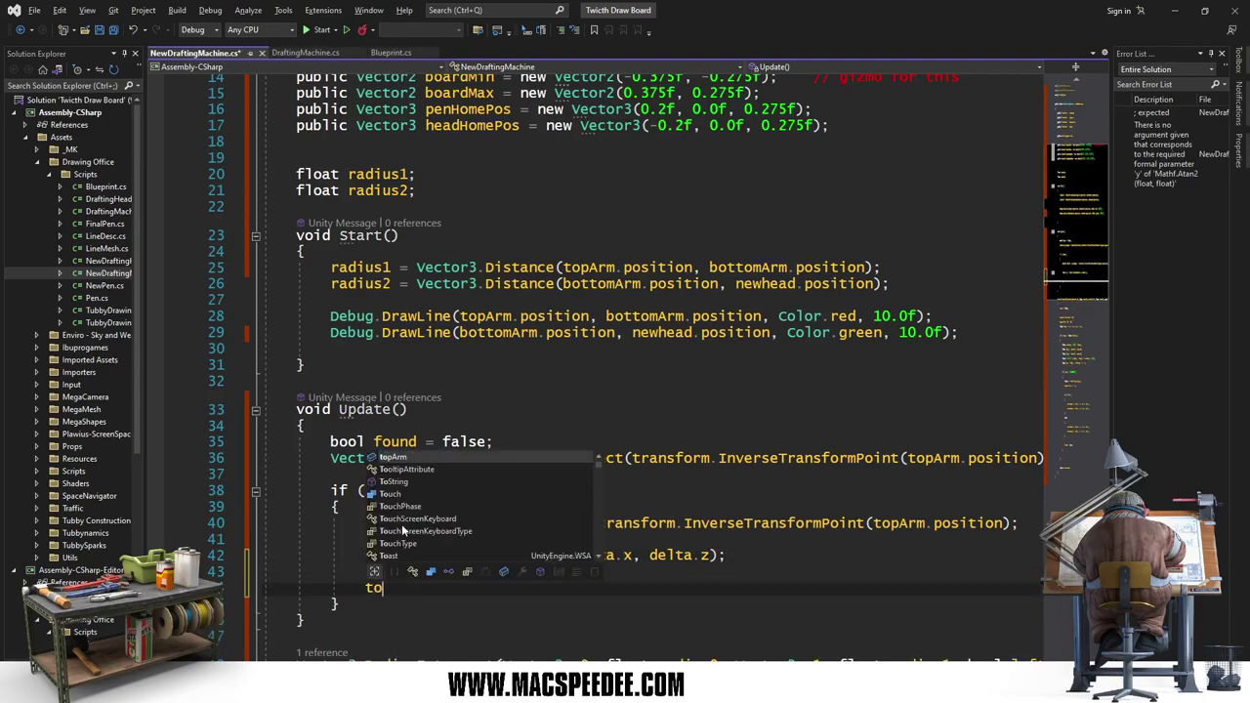
pyautogui.write('pArm.')
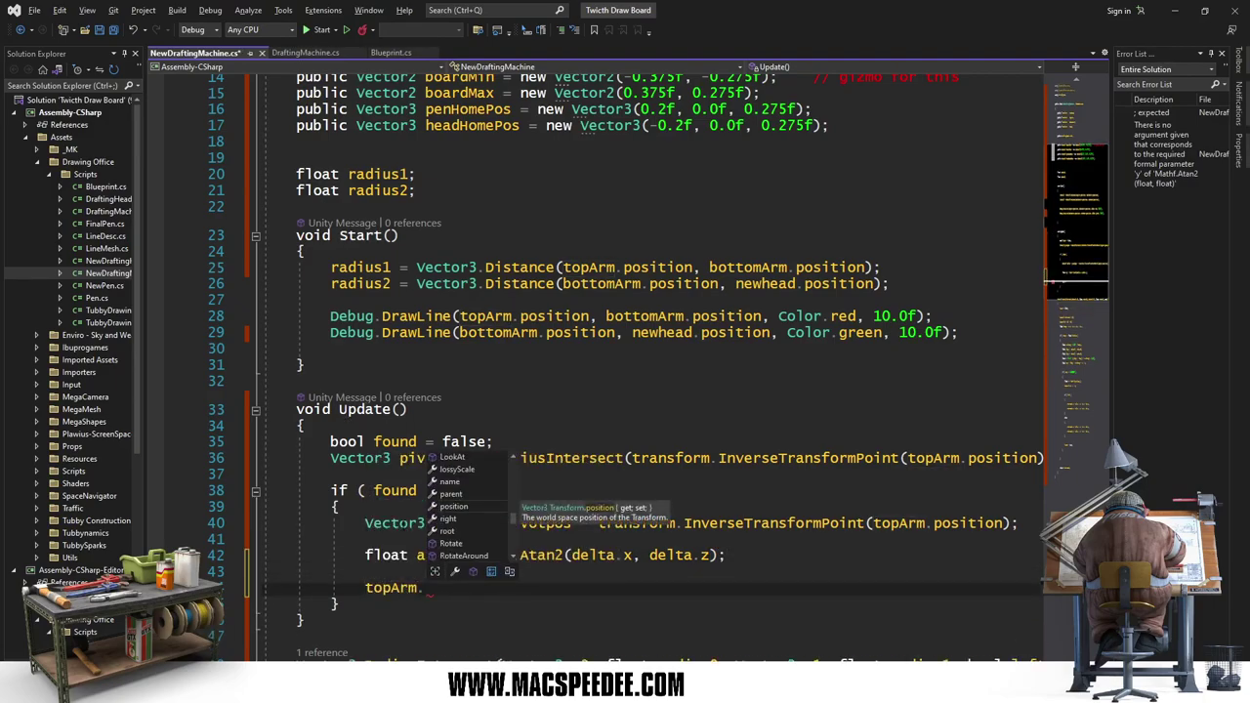
pyautogui.write('loc')
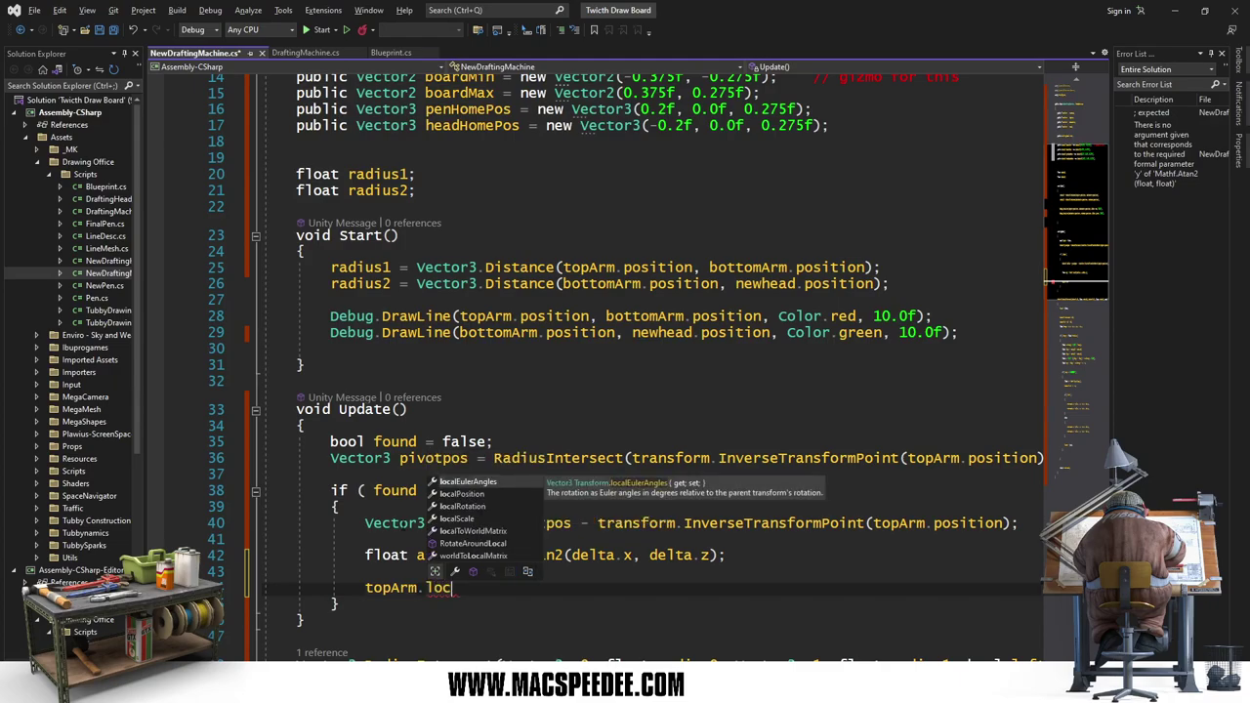
pyautogui.write('alEulerAngles = ')
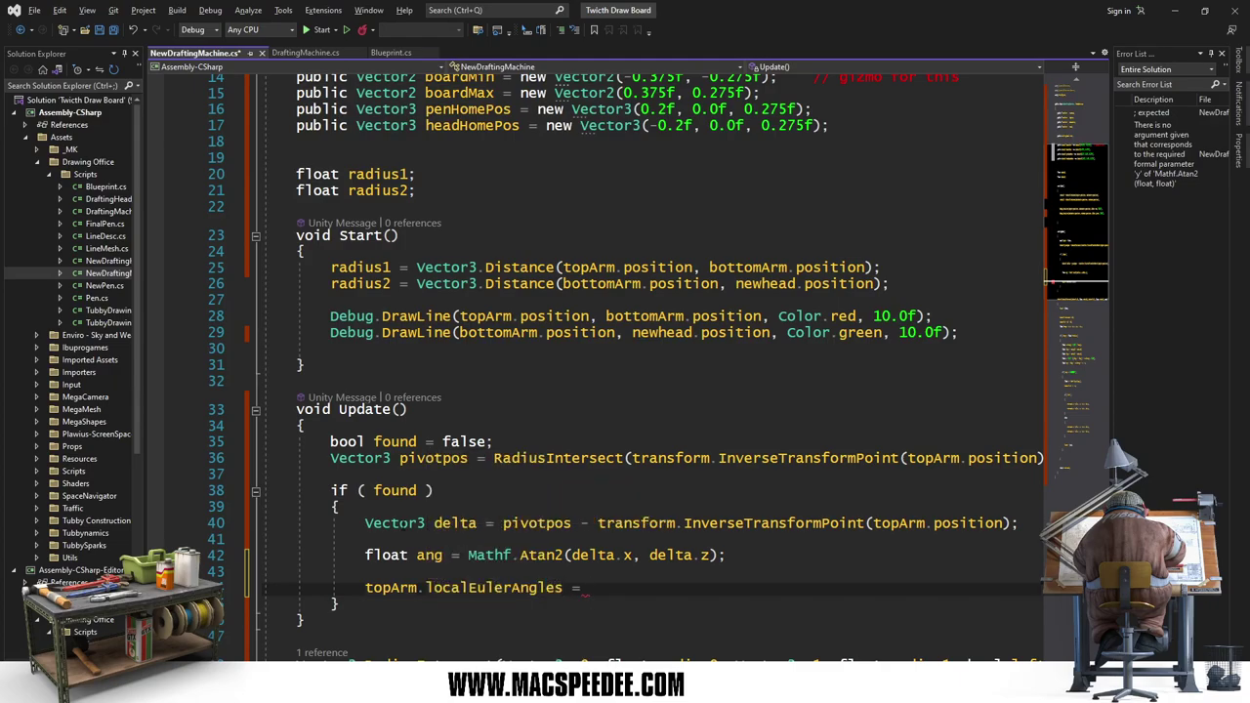
pyautogui.write('n')
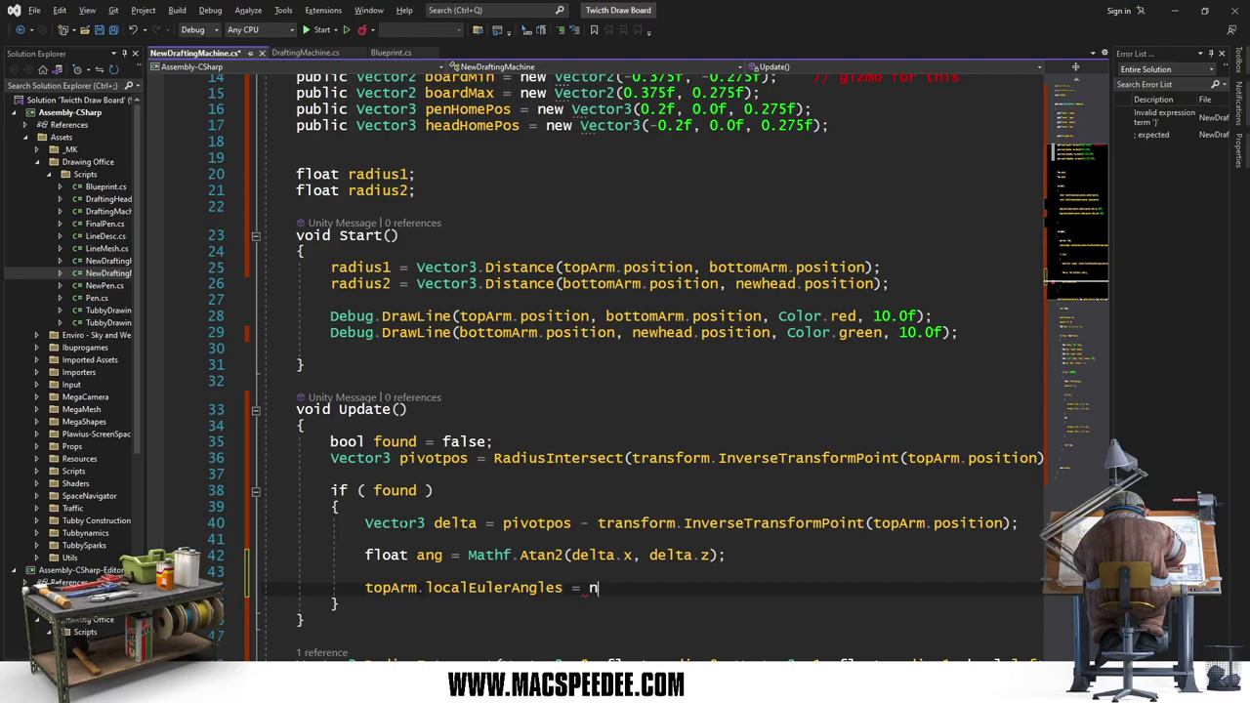
pyautogui.write('ew Vector3')
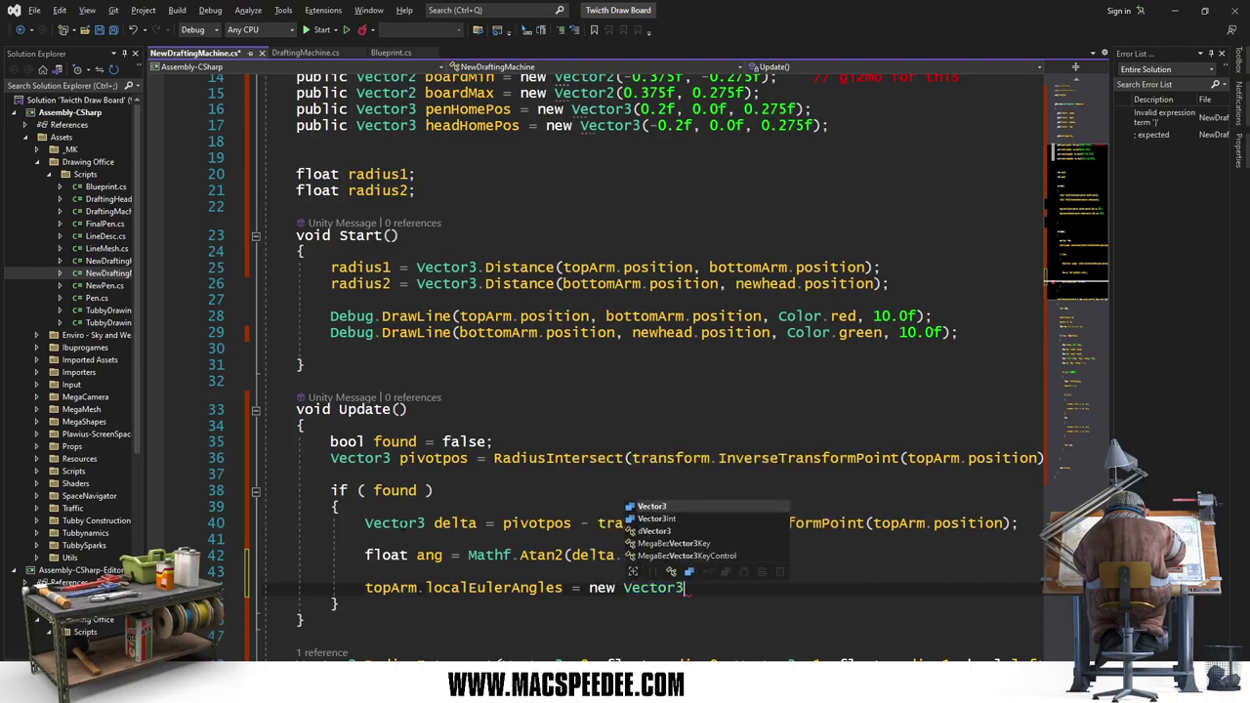
pyautogui.write('(0.0')
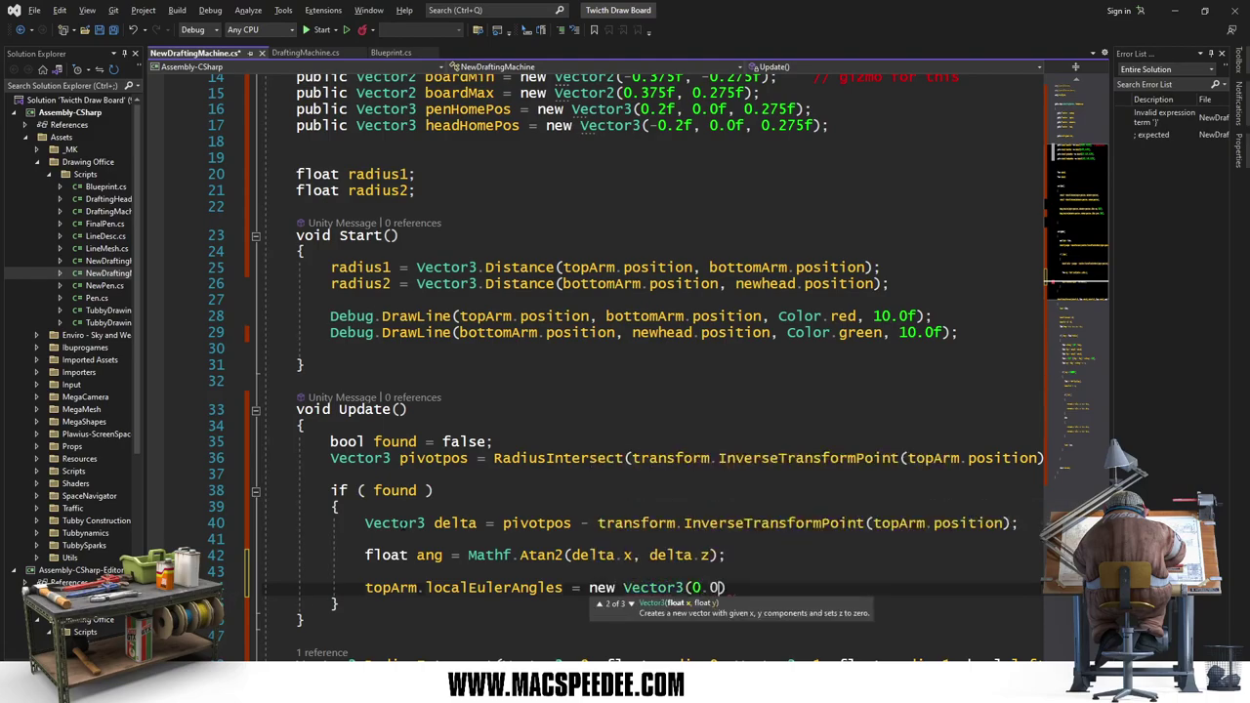
pyautogui.write('f, ang')
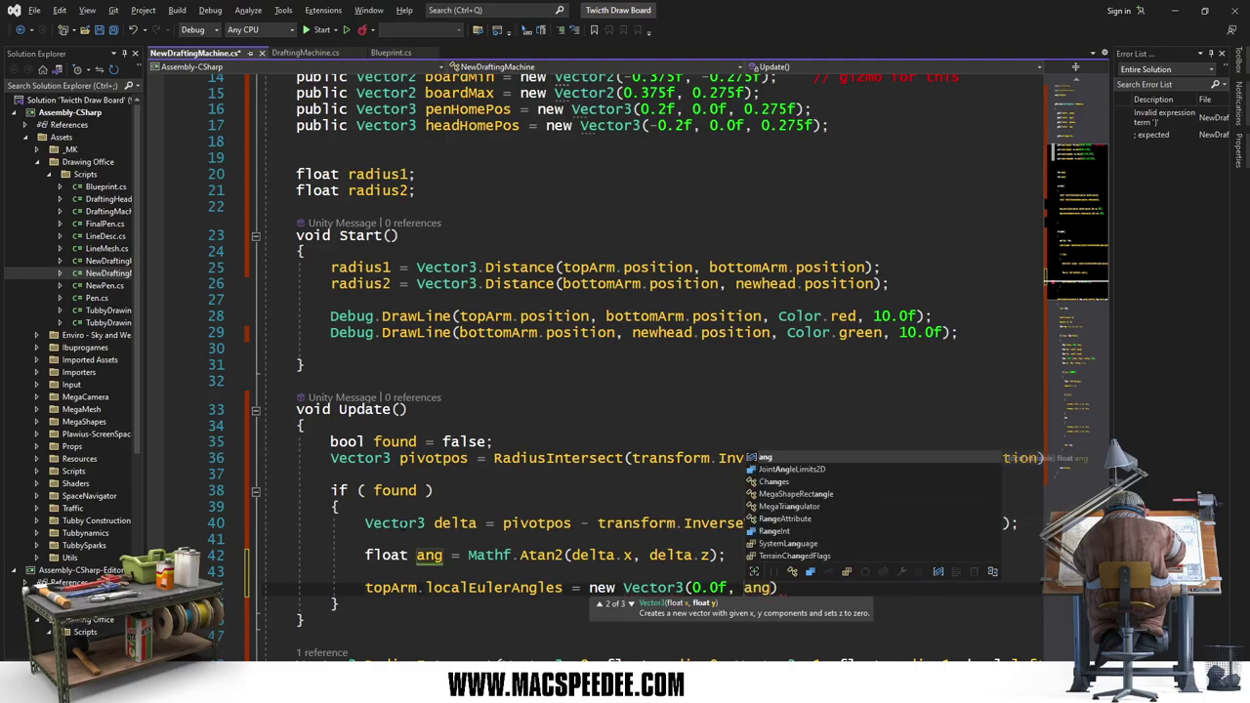
pyautogui.write(' * ')
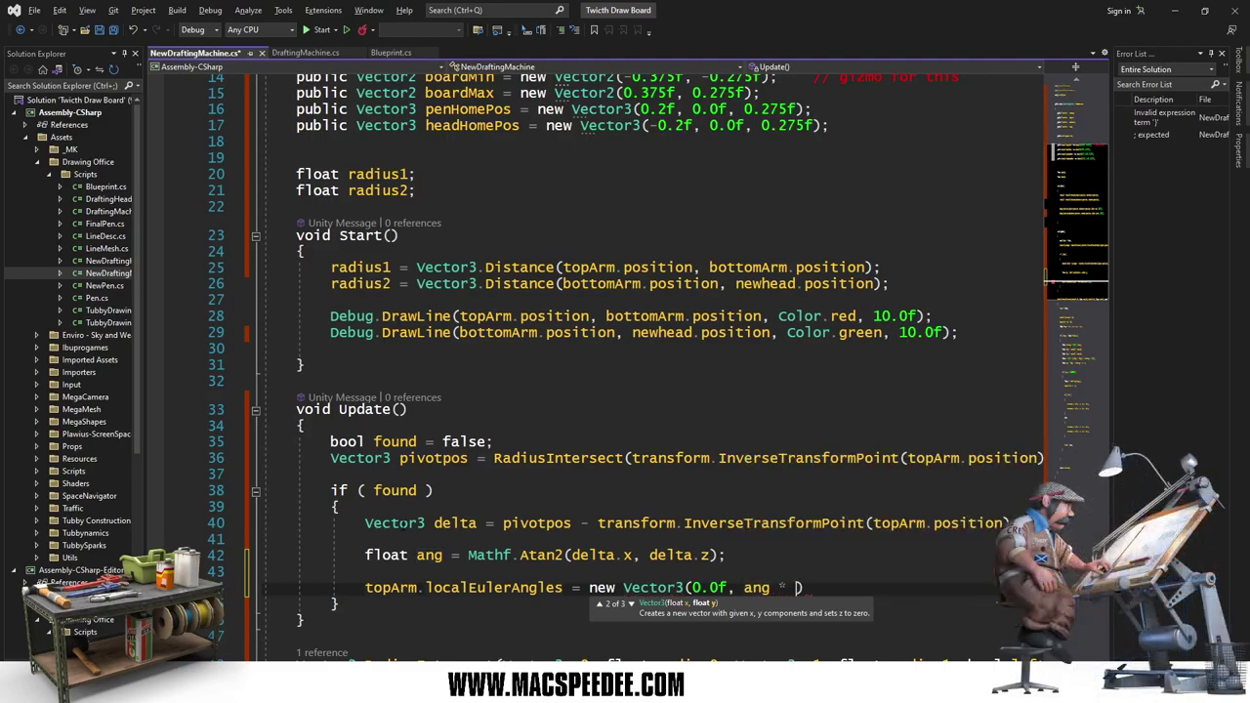
pyautogui.write('Mathf.R')
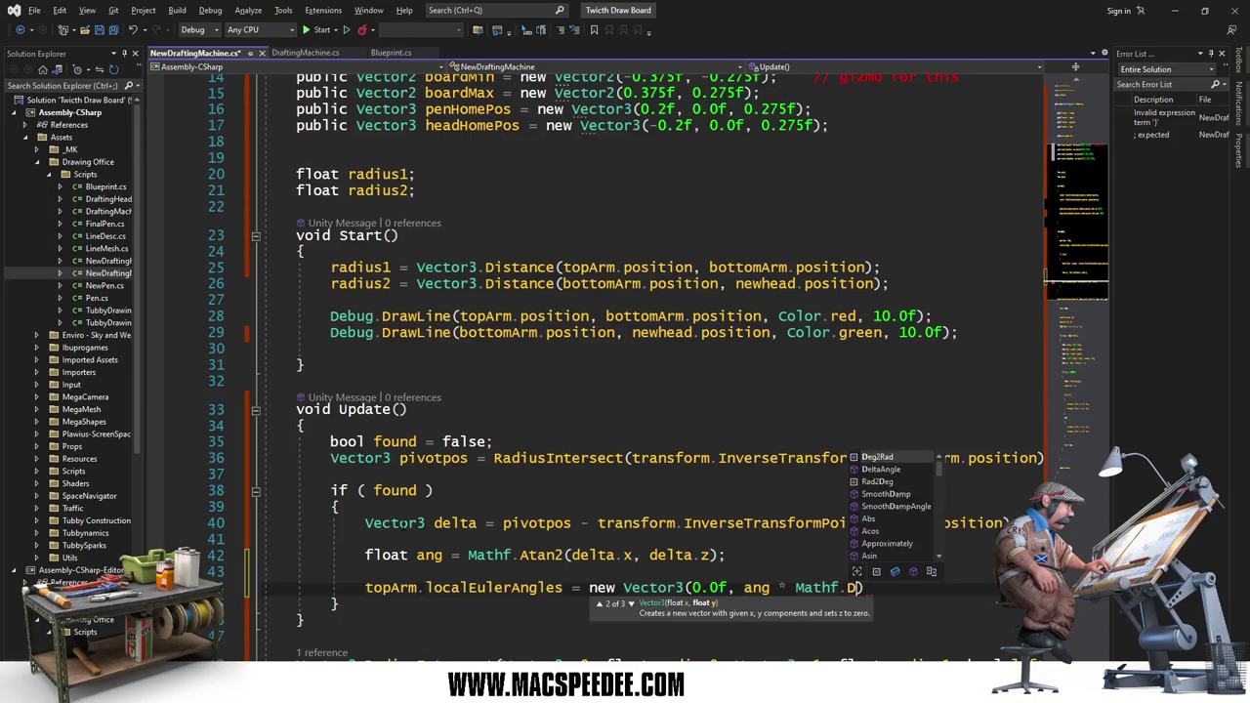
pyautogui.write('a')
pyautogui.press('Tab')
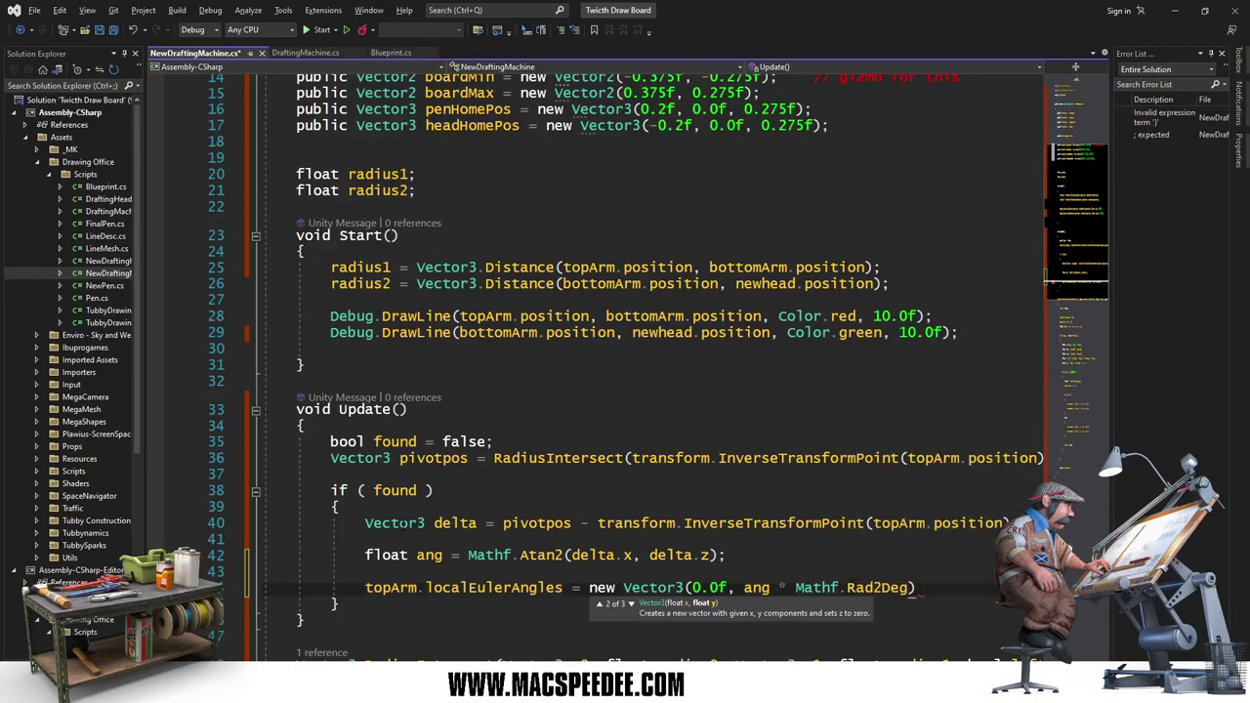
pyautogui.write(', 0.0f)')
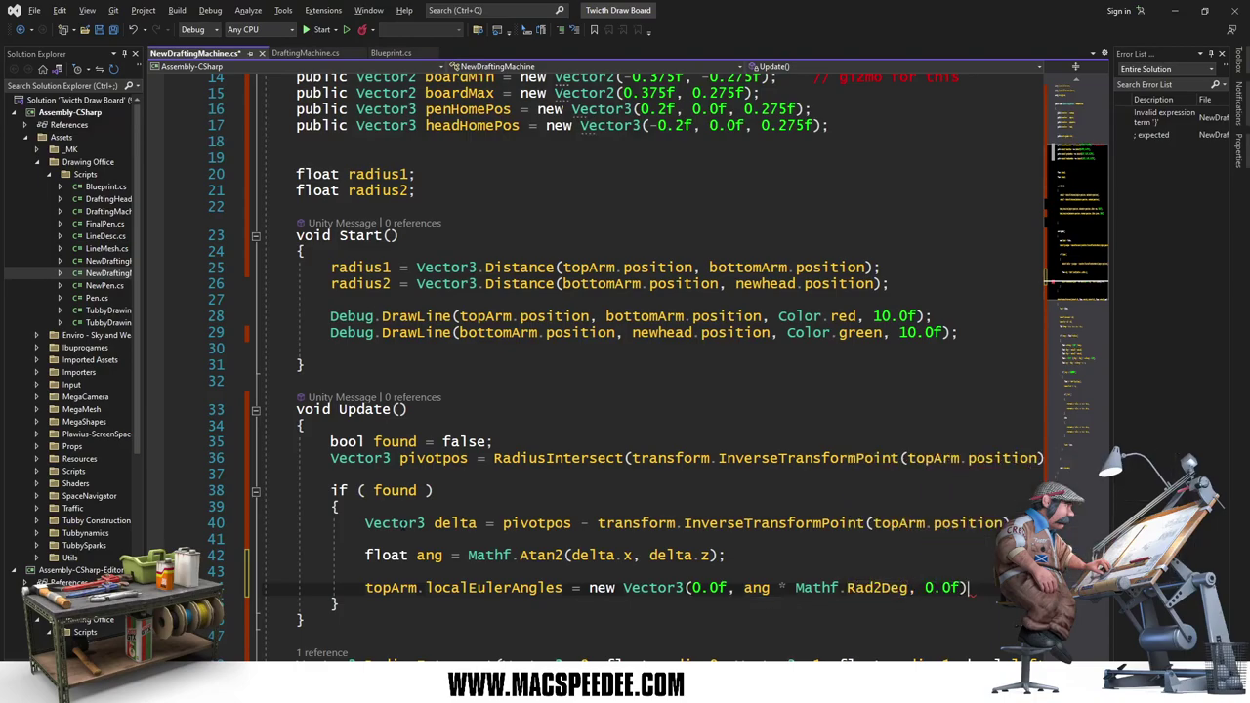
pyautogui.write(';')
pyautogui.hotkey('ctrl', 's')
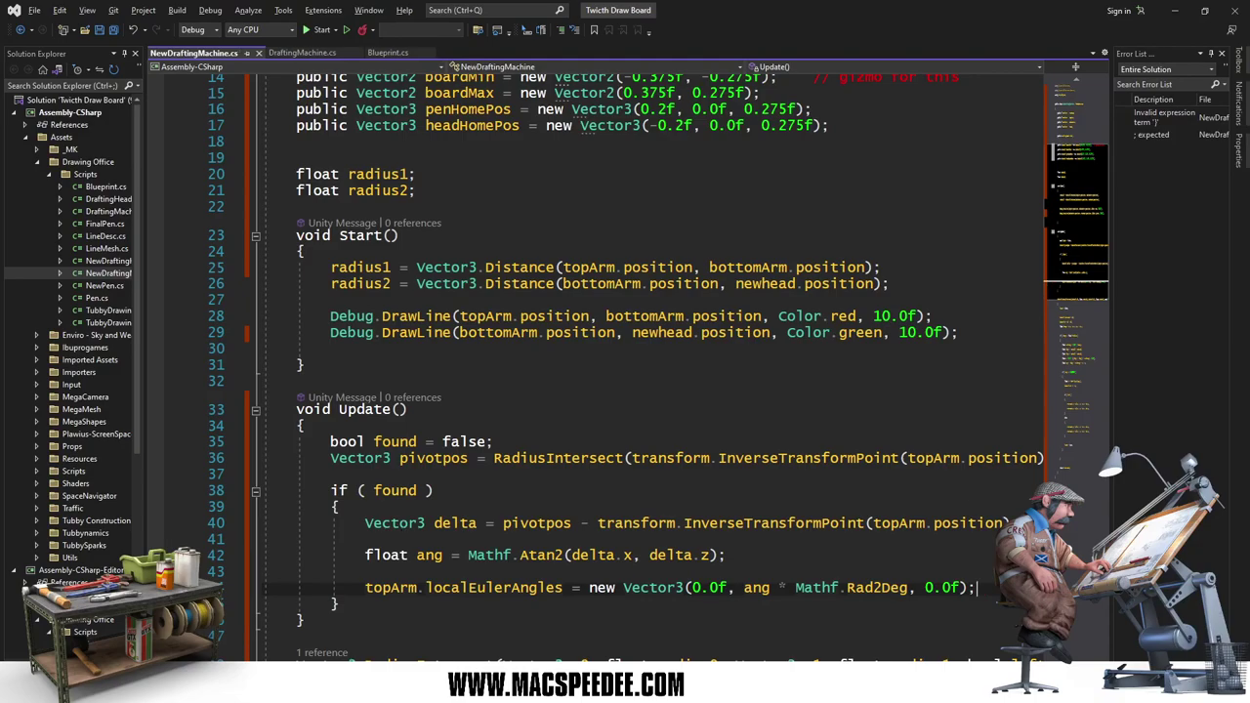
pyautogui.hotkey('alt', 'Tab')
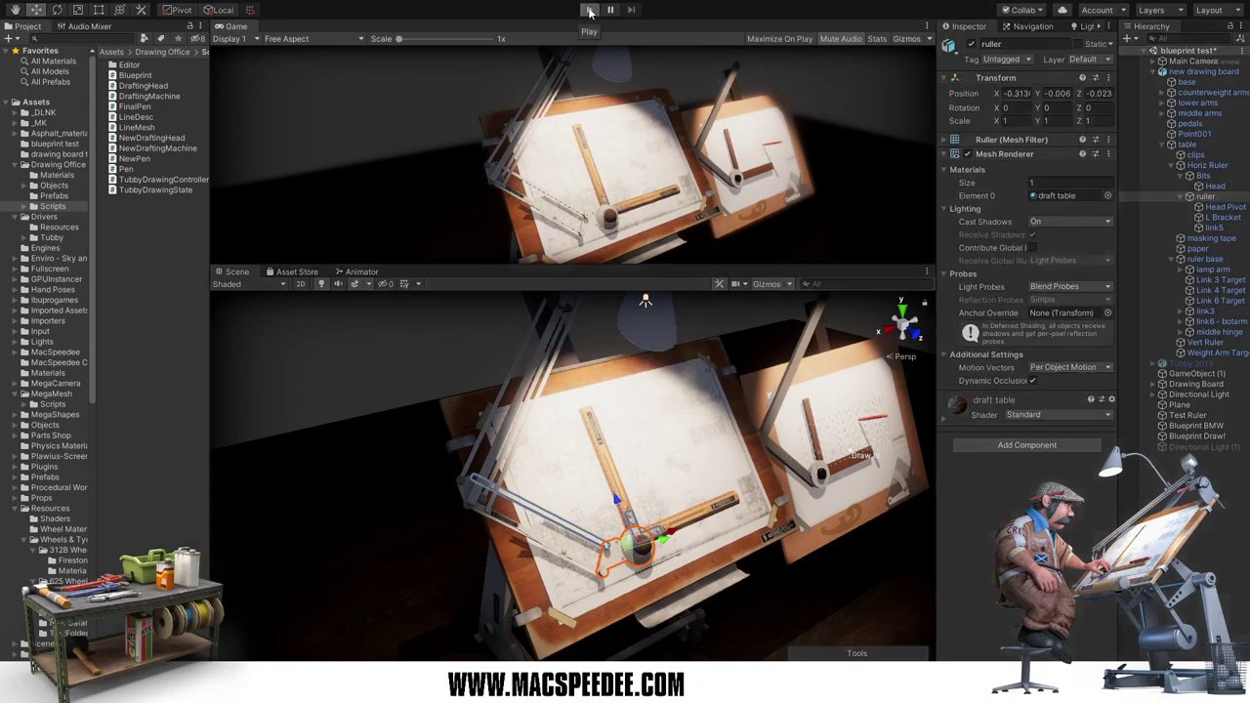
# Step: Play-test the rig by dragging the ruler head up-right, stop Play mode, and select 'table' in the Hierarchy
pyautogui.click(589, 9)
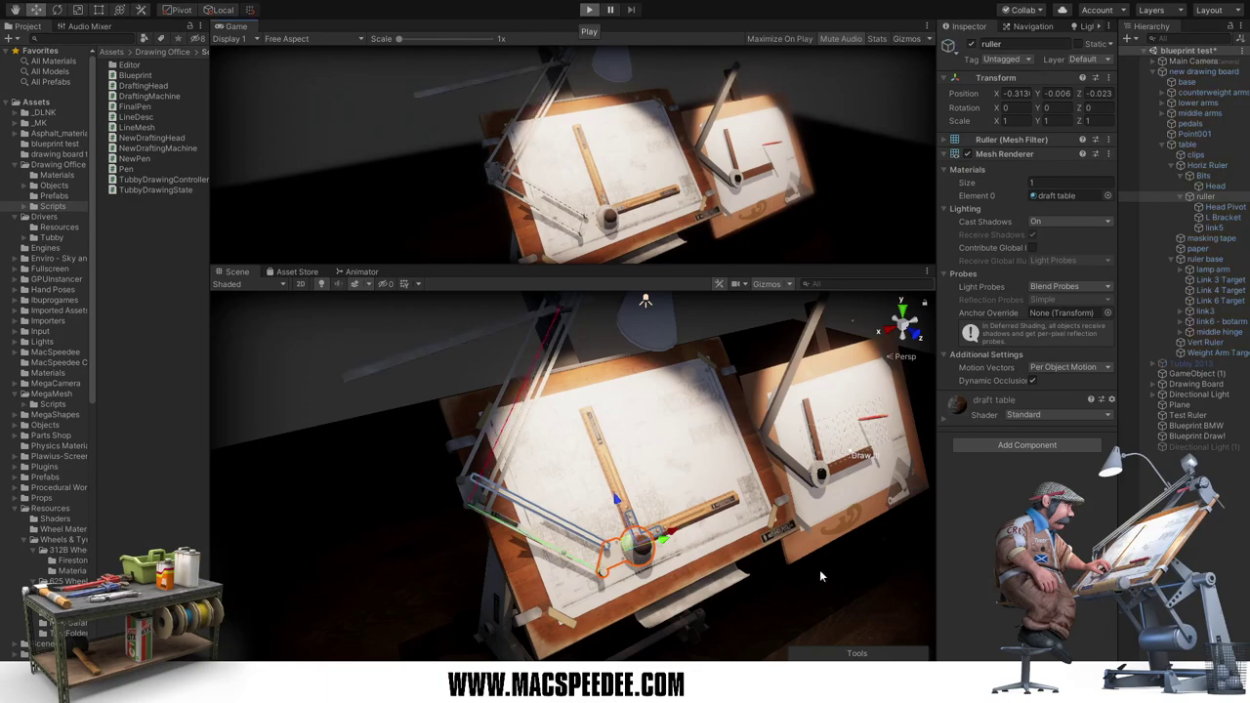
pyautogui.moveTo(626, 545)
pyautogui.mouseDown()
pyautogui.moveTo(637, 511)
pyautogui.moveTo(638, 550)
pyautogui.mouseUp()
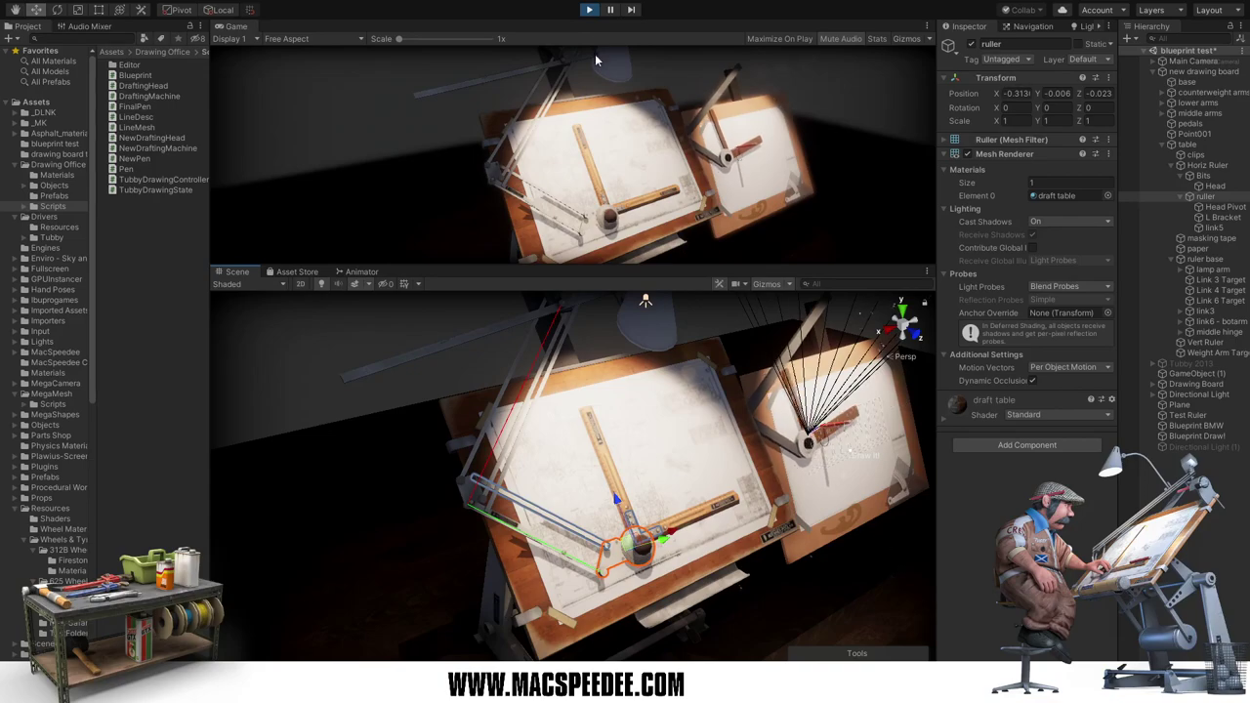
pyautogui.click(589, 9)
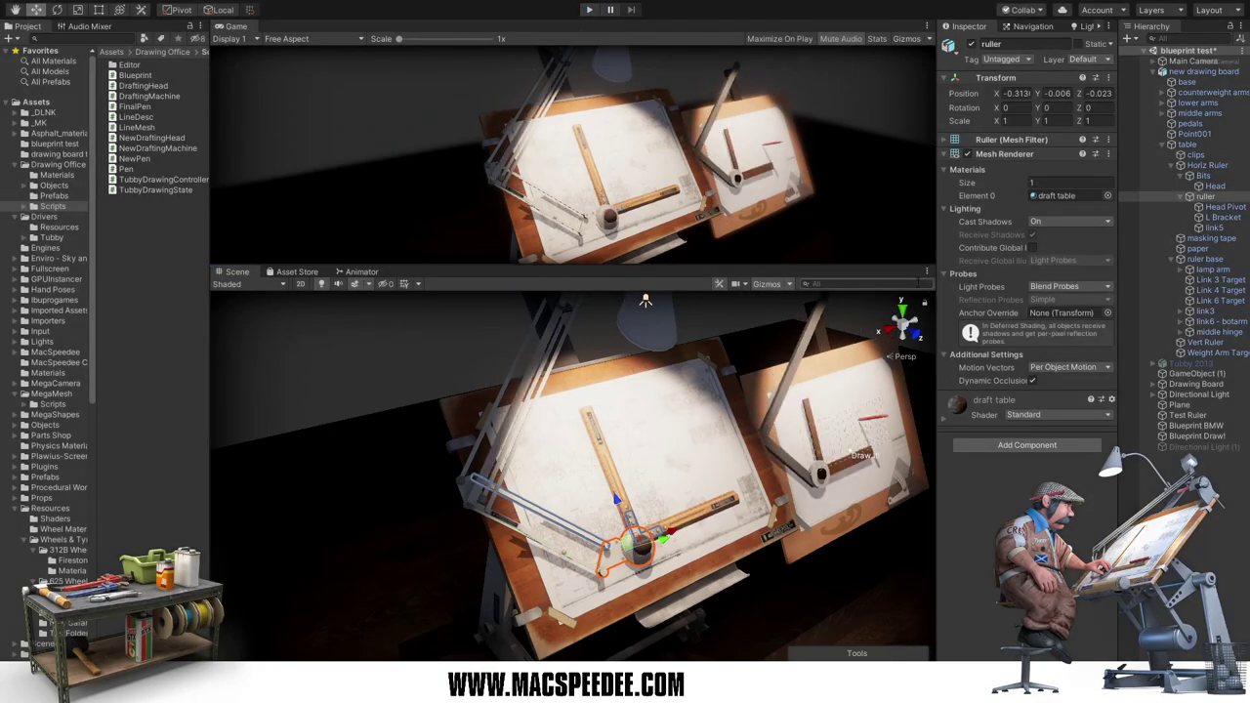
pyautogui.click(1188, 145)
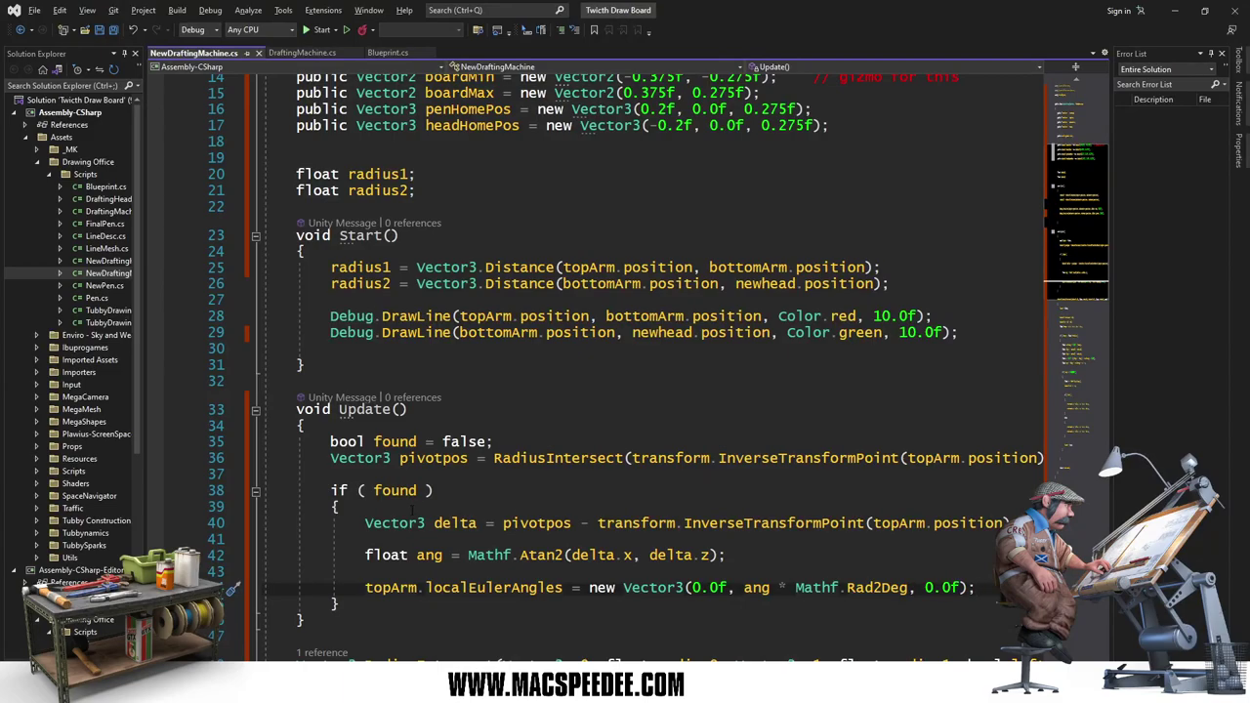
# Step: Insert Debug.Log("Found " + found); on a new line after the RadiusIntersect call
pyautogui.click(386, 475)
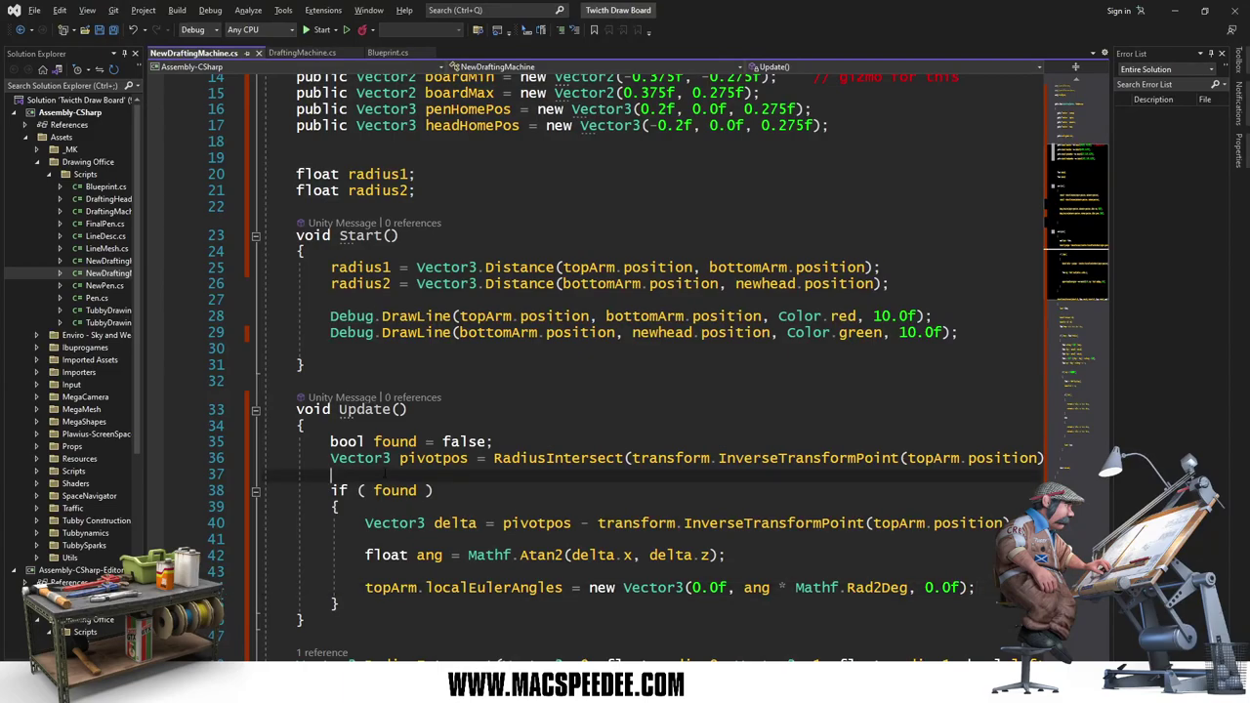
pyautogui.press('Up')
pyautogui.press('End')
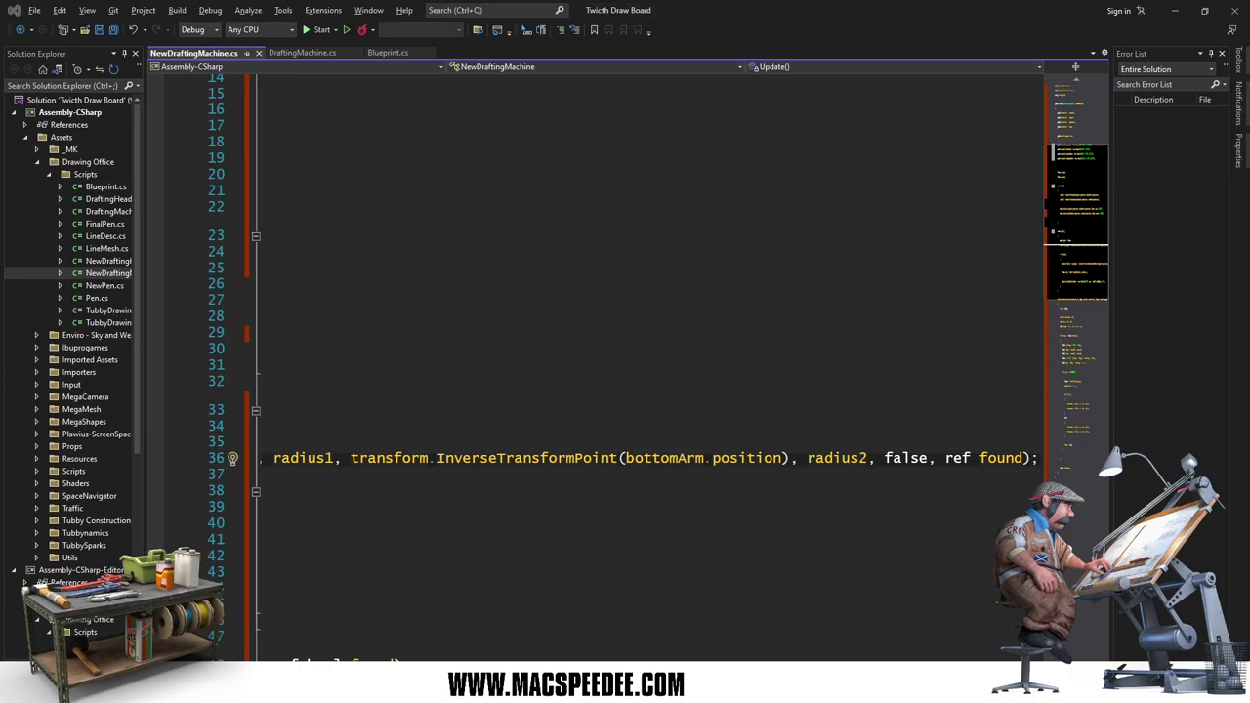
pyautogui.click(751, 481)
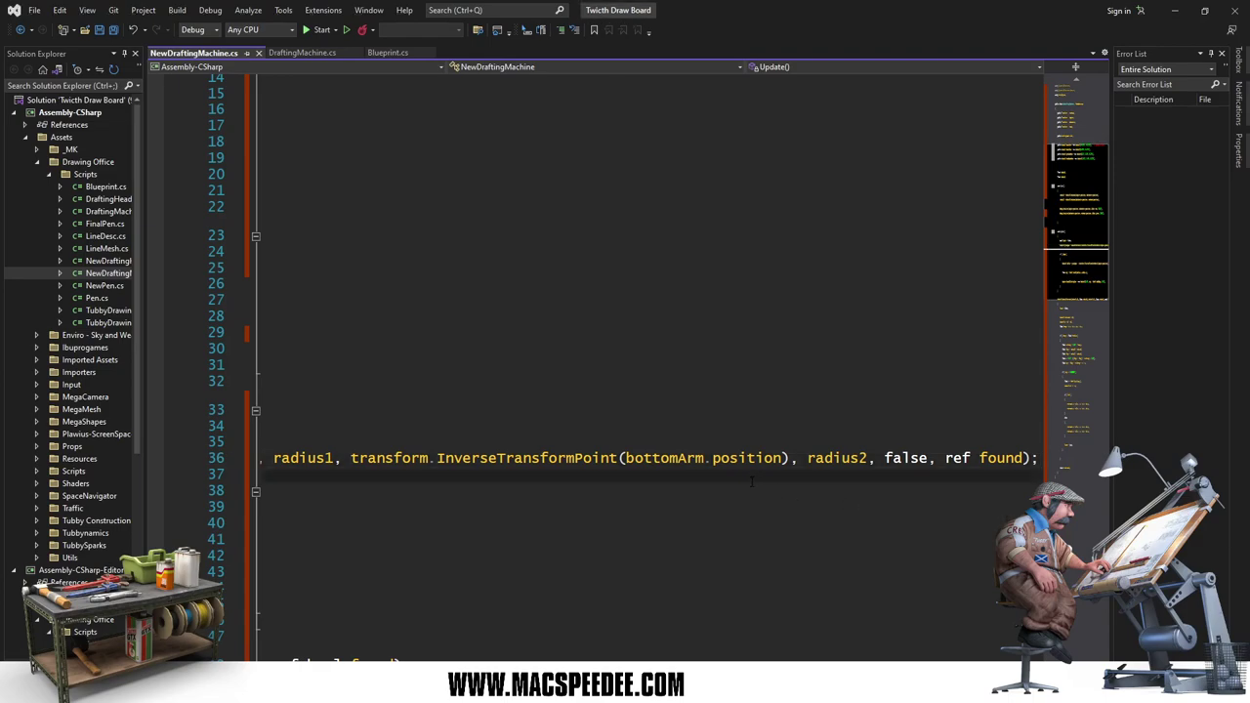
pyautogui.press('Home')
pyautogui.press('Return')
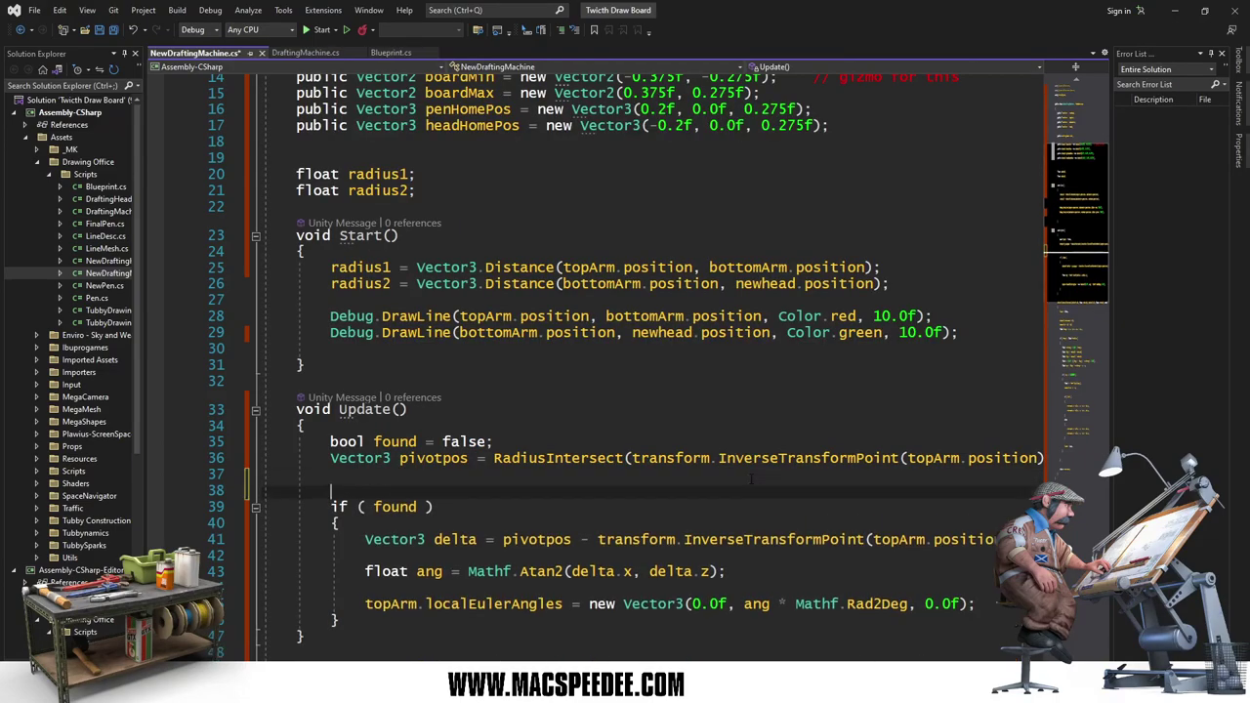
pyautogui.write('D')
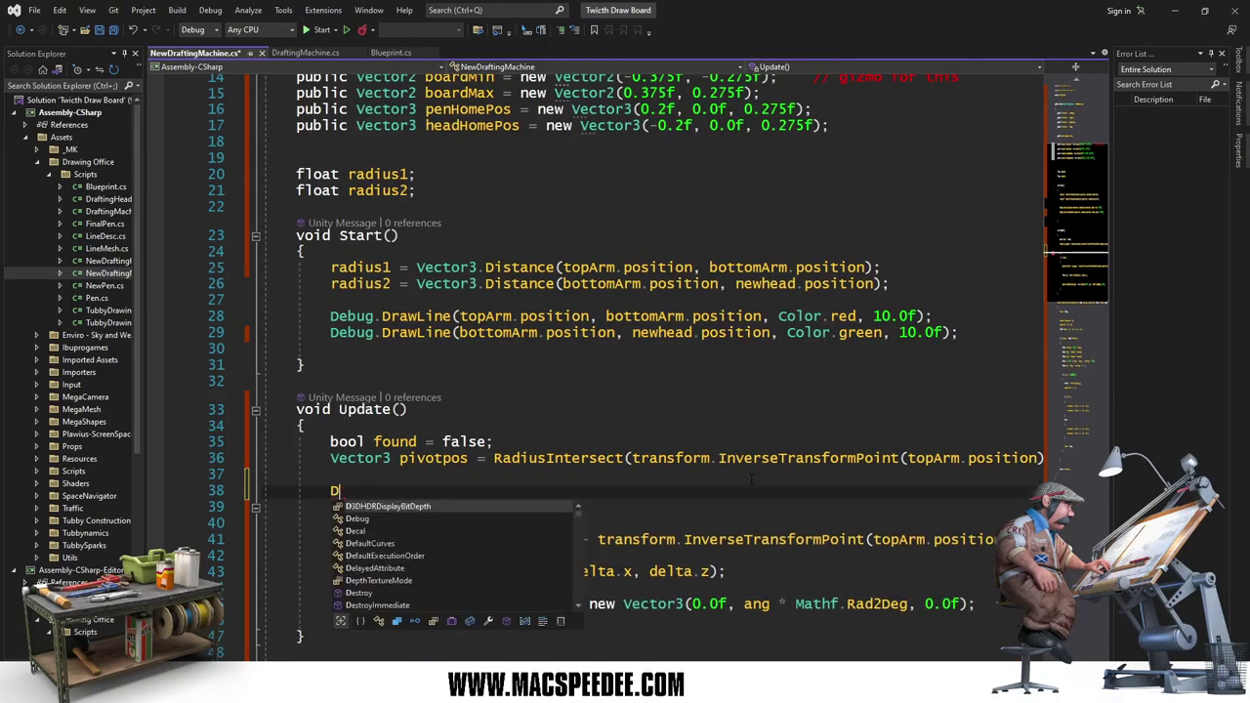
pyautogui.write('ebug')
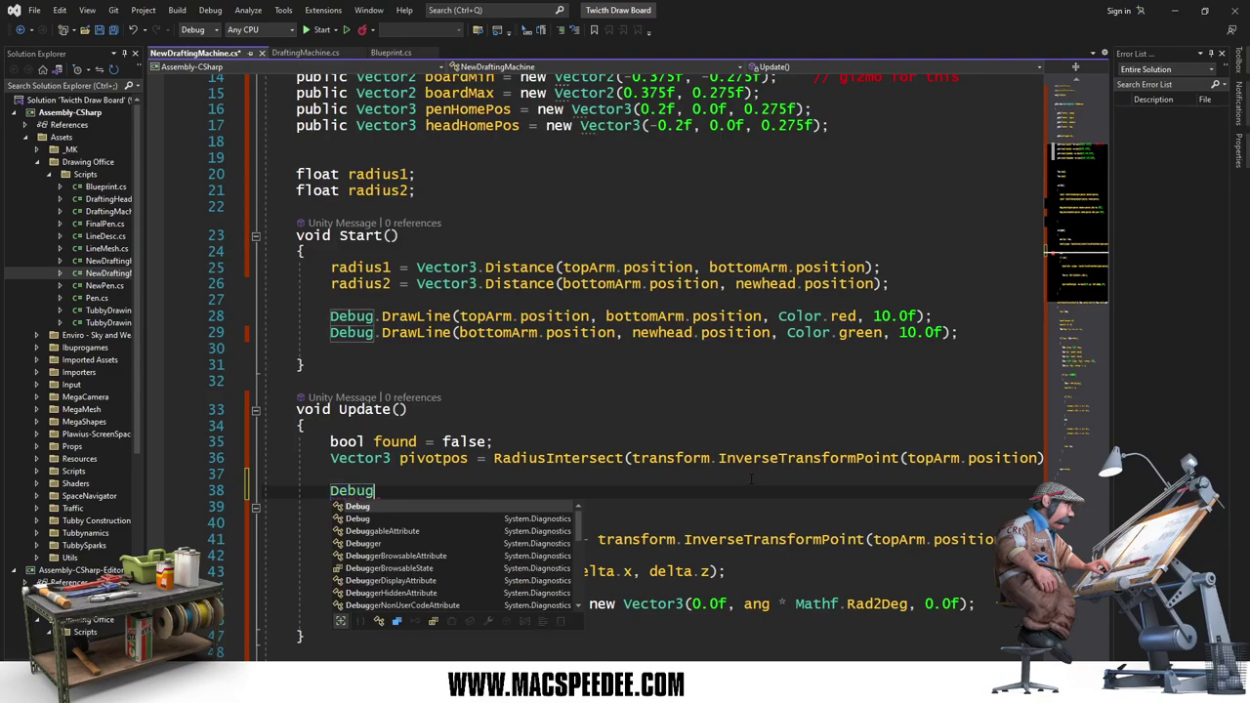
pyautogui.write('.Log')
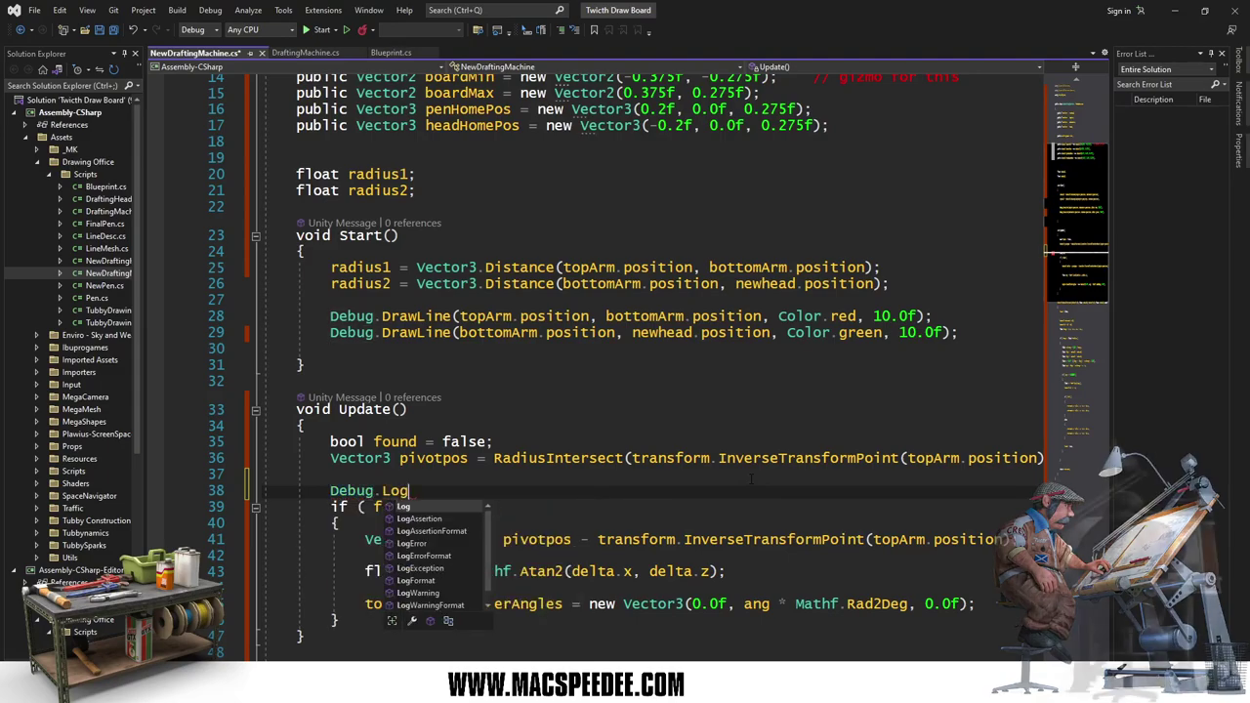
pyautogui.write('("Found ')
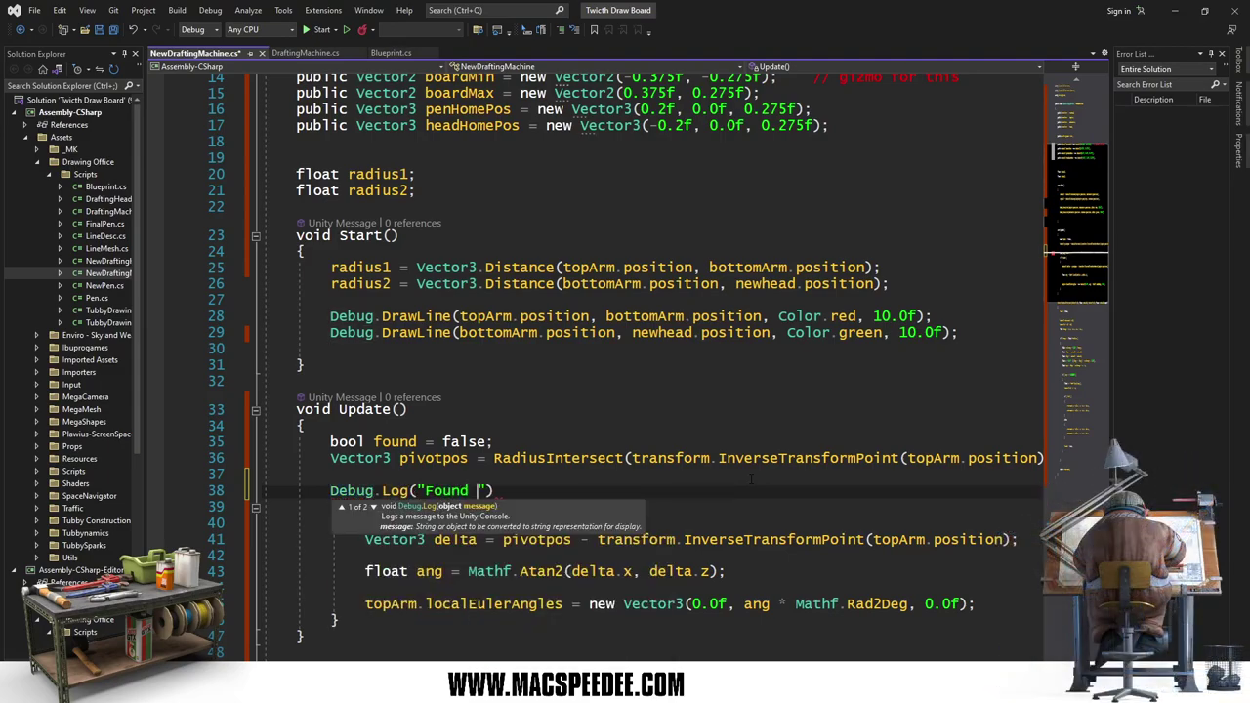
pyautogui.write('" + fou')
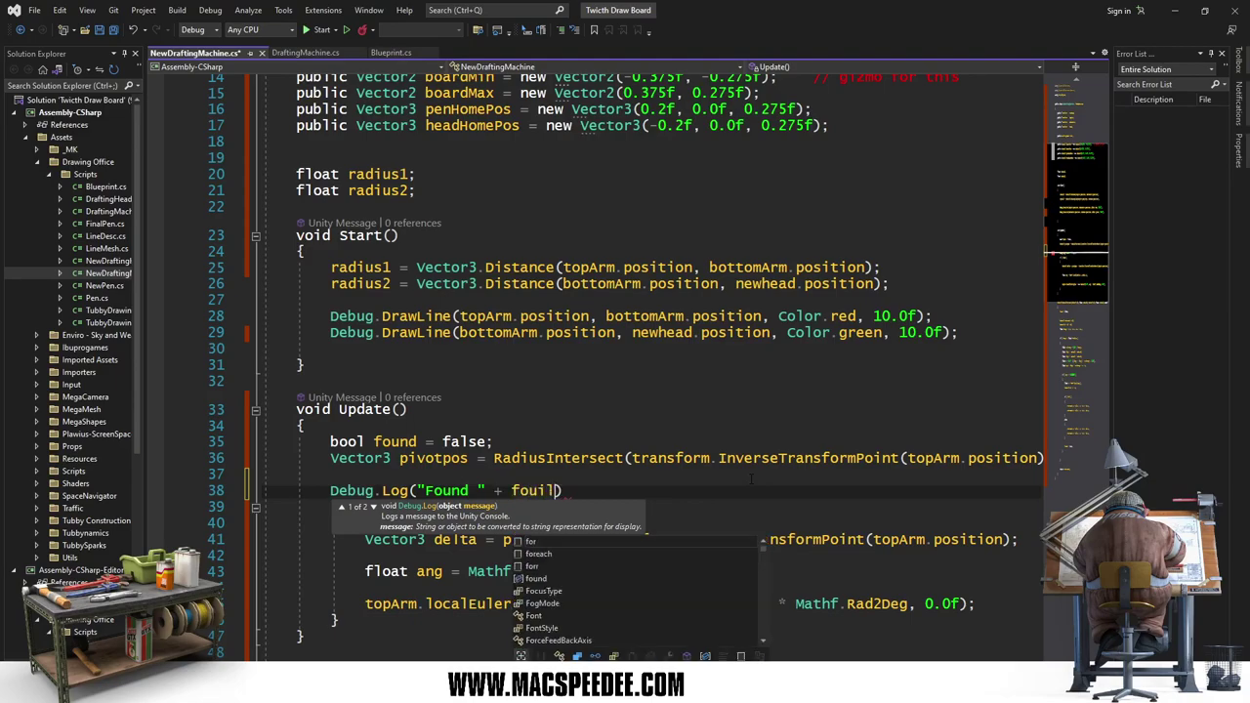
pyautogui.write('nd);')
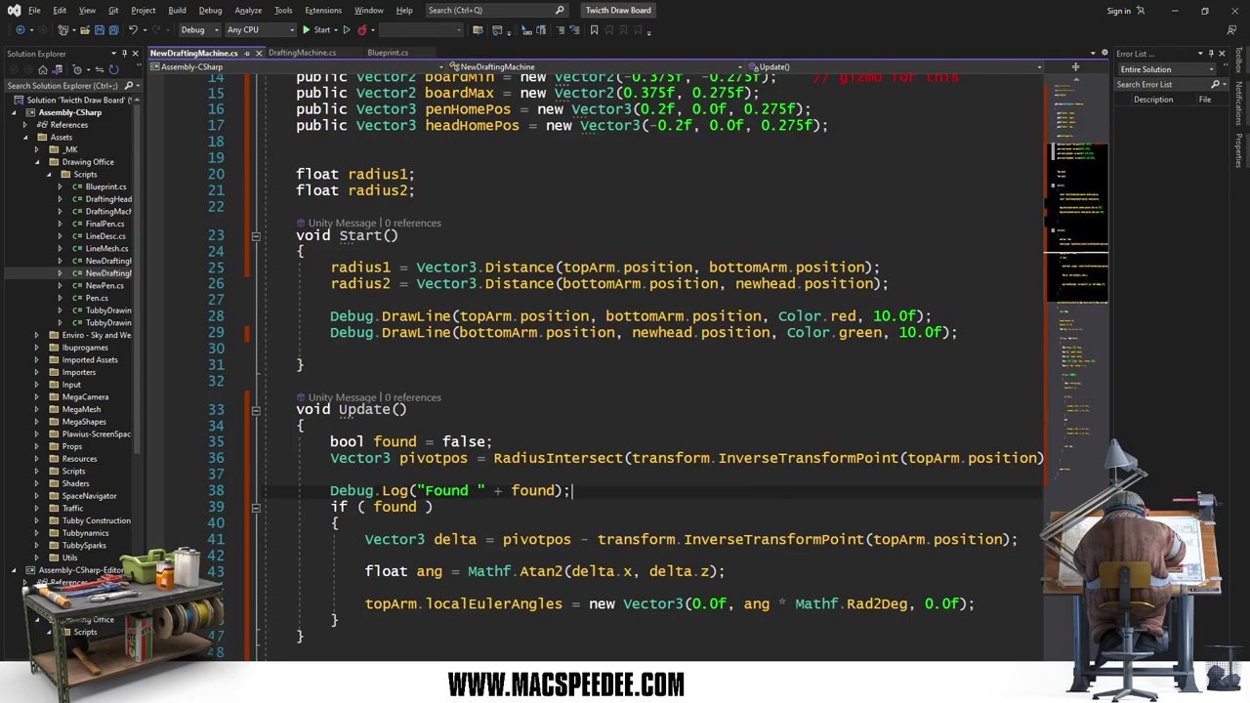
pyautogui.hotkey('alt', 'Tab')
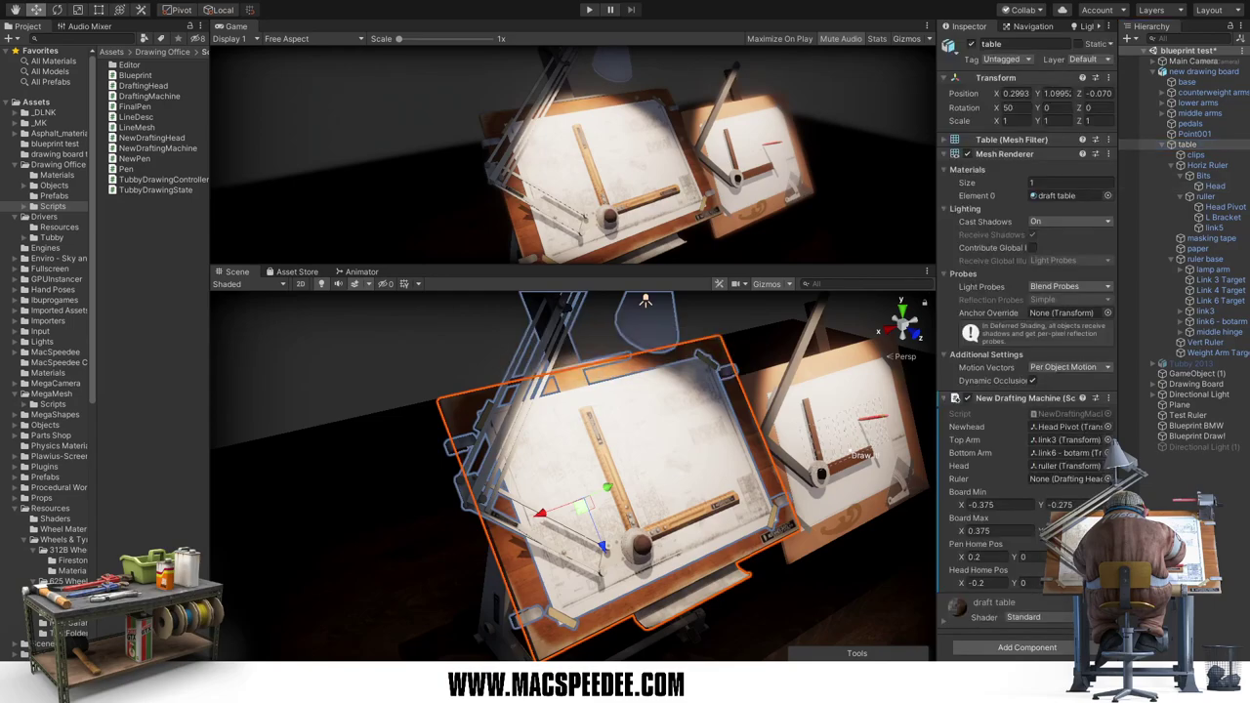
# Step: With the Console open, run Play mode and drag the ruller head across the first board, then stop
pyautogui.hotkey('ctrl', 'shift', 'c')
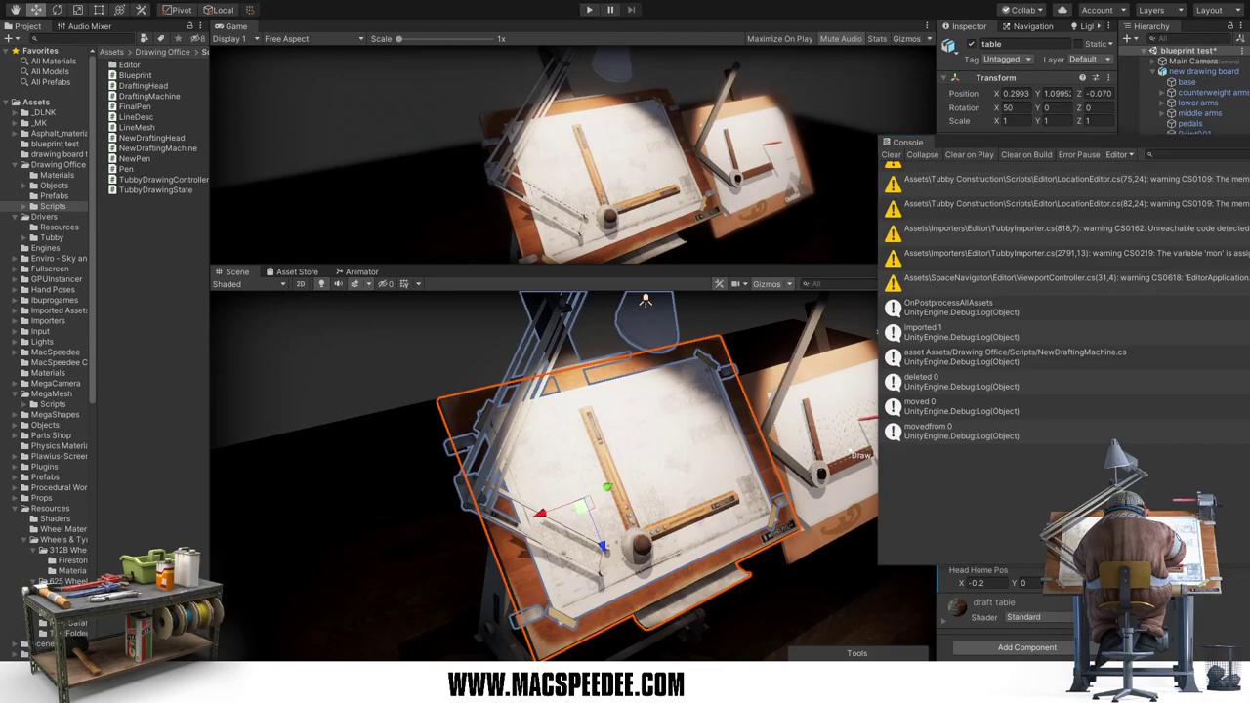
pyautogui.click(589, 10)
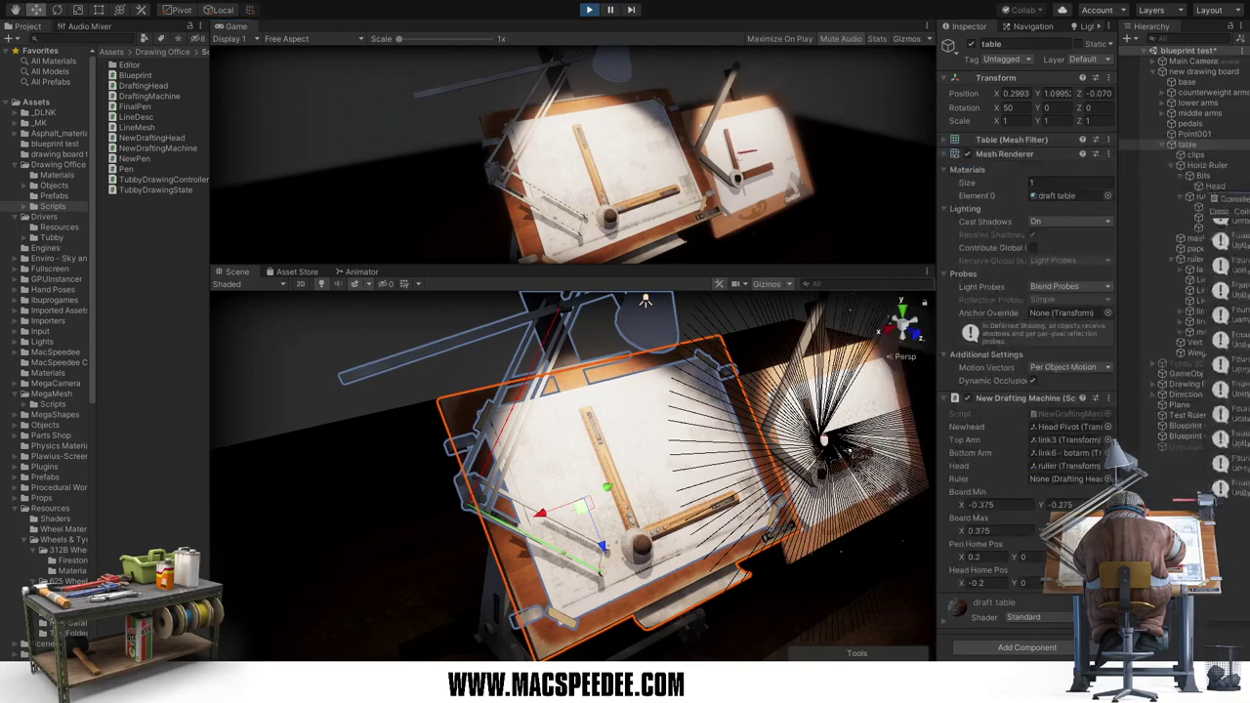
pyautogui.click(613, 591)
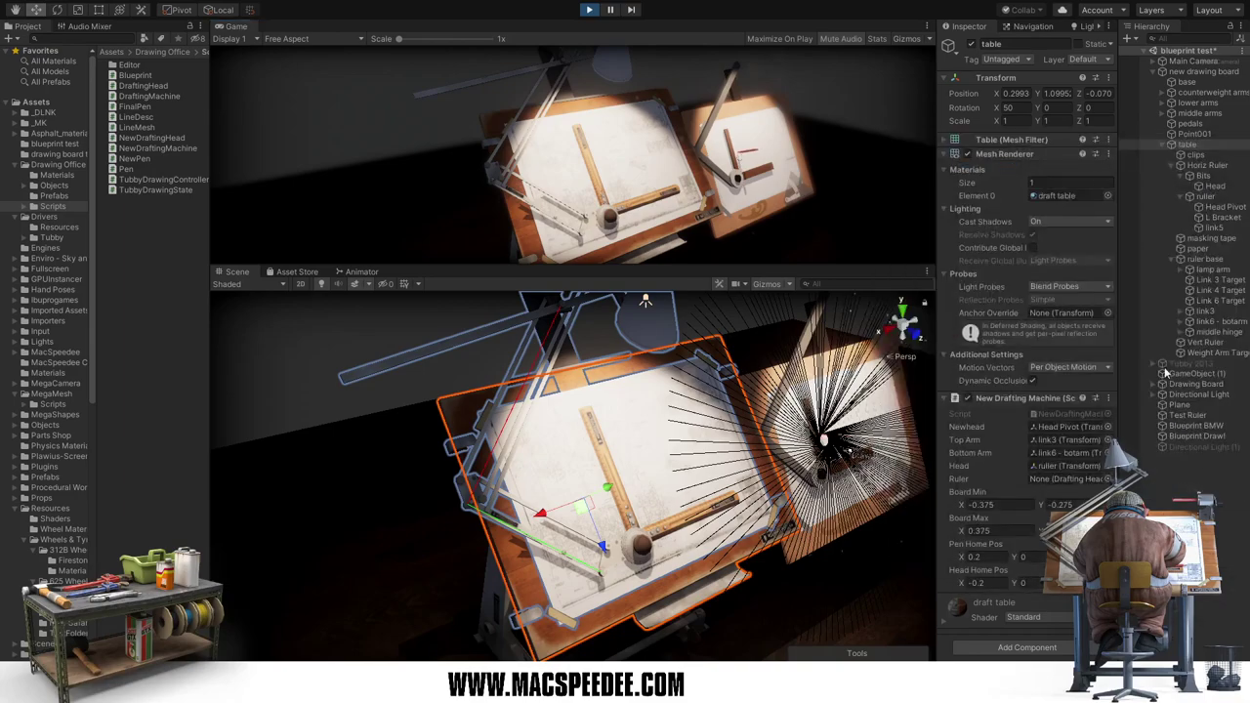
pyautogui.click(619, 565)
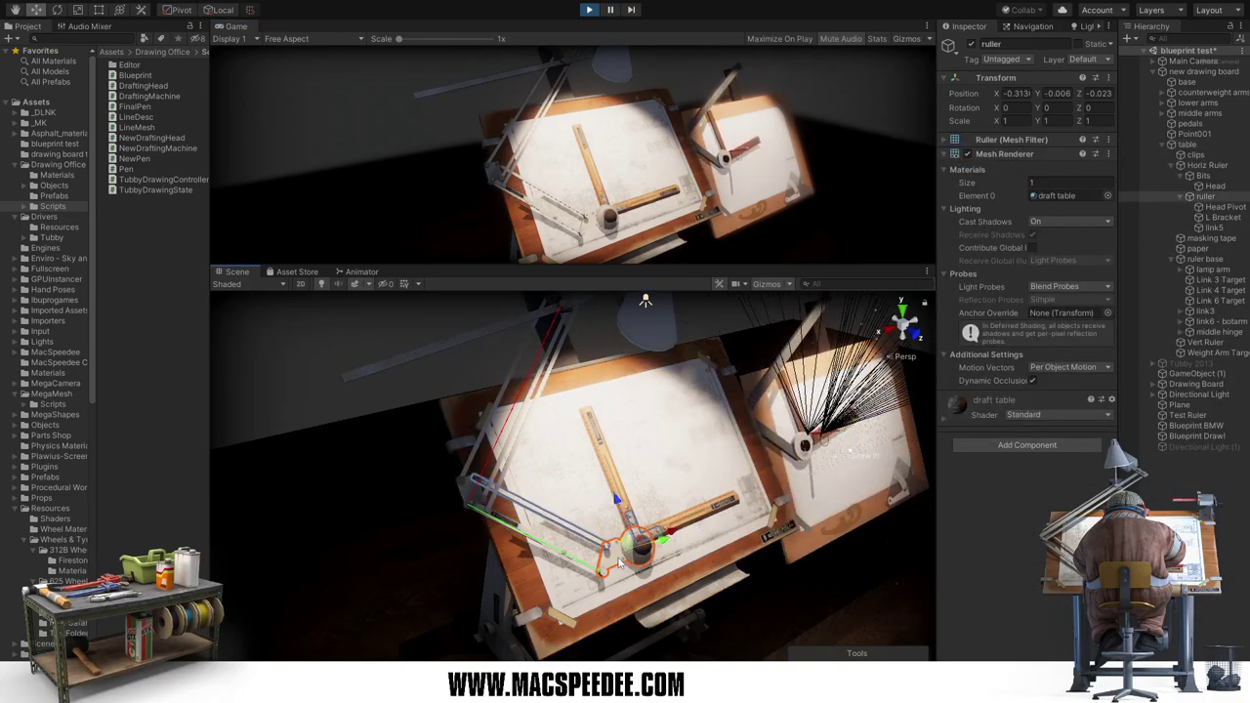
pyautogui.moveTo(629, 545)
pyautogui.mouseDown()
pyautogui.moveTo(629, 533)
pyautogui.moveTo(641, 549)
pyautogui.mouseUp()
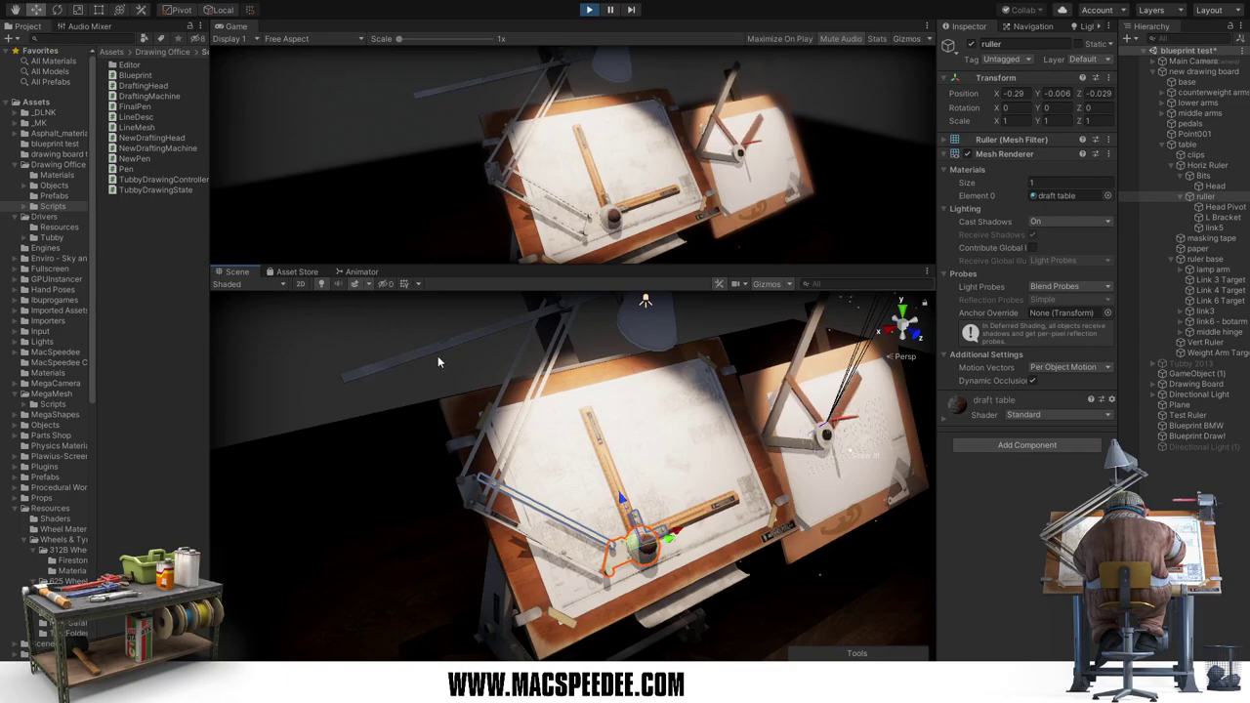
pyautogui.click(590, 11)
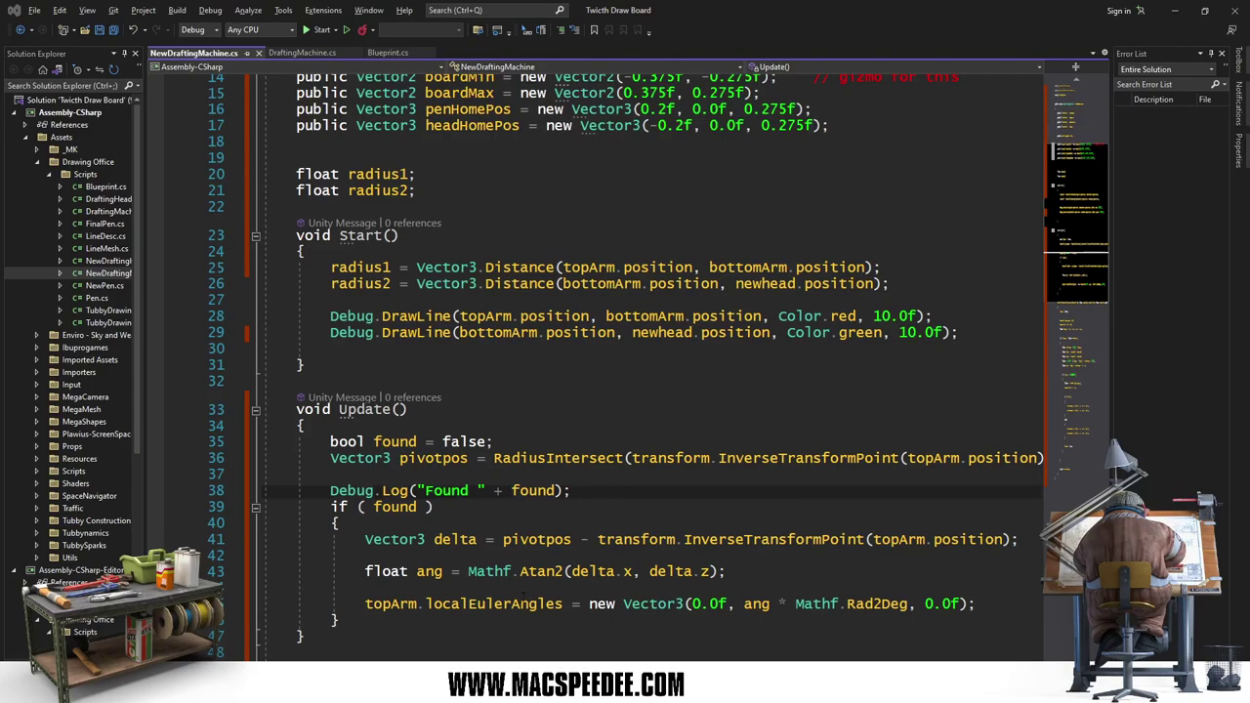
# Step: Add Debug.DrawLine(topArm.position, transform.TransformPoint(pivotpos), Color.blue); above the log statement
pyautogui.click(520, 591)
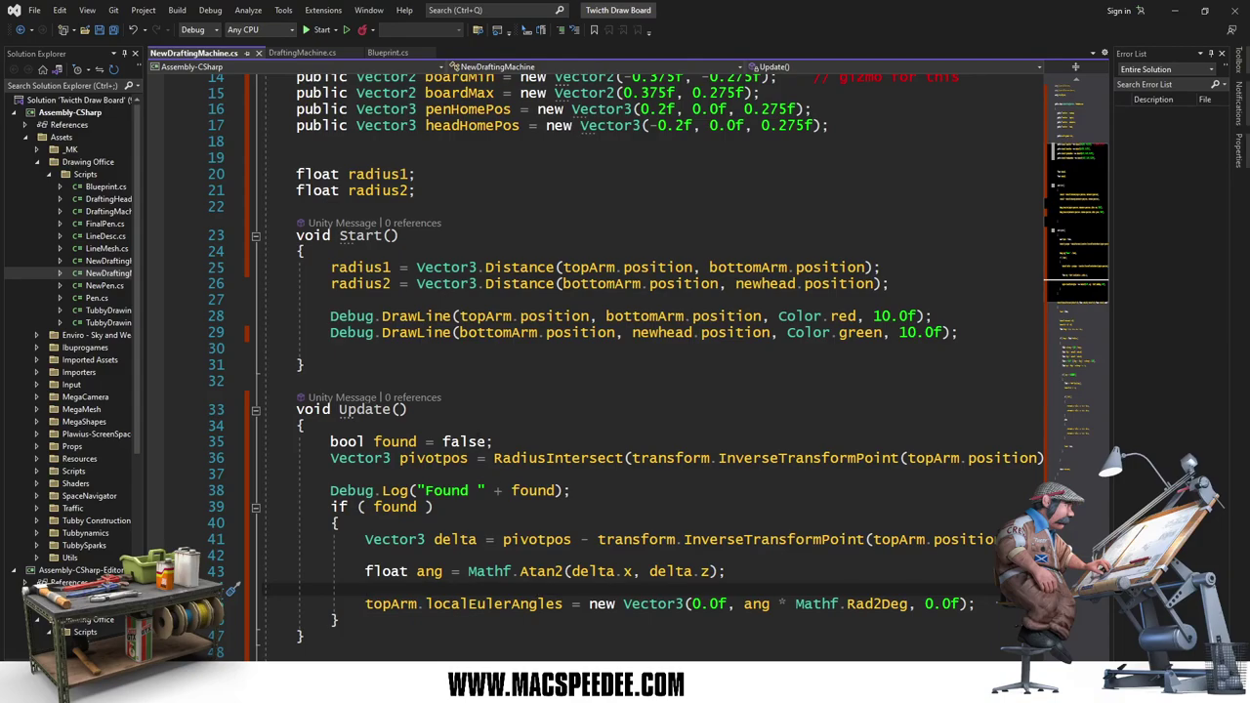
pyautogui.click(451, 474)
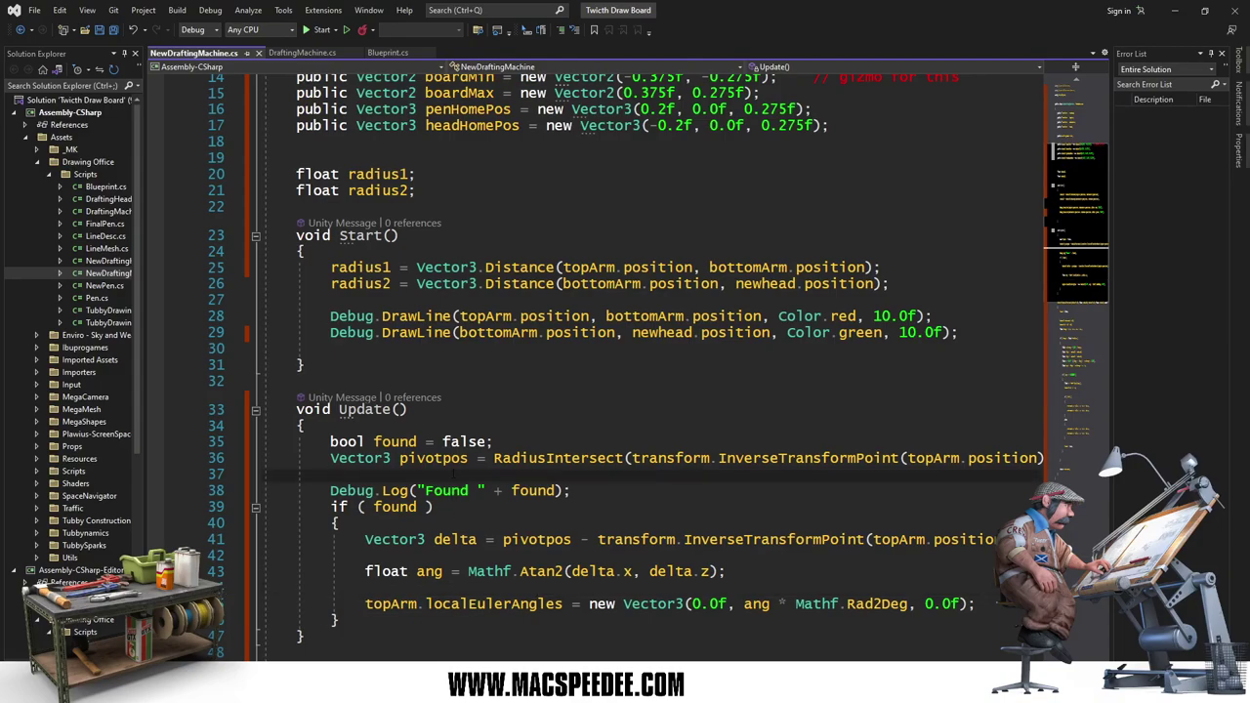
pyautogui.press('Return')
pyautogui.press('Return')
pyautogui.press('Up')
pyautogui.write('Debug.')
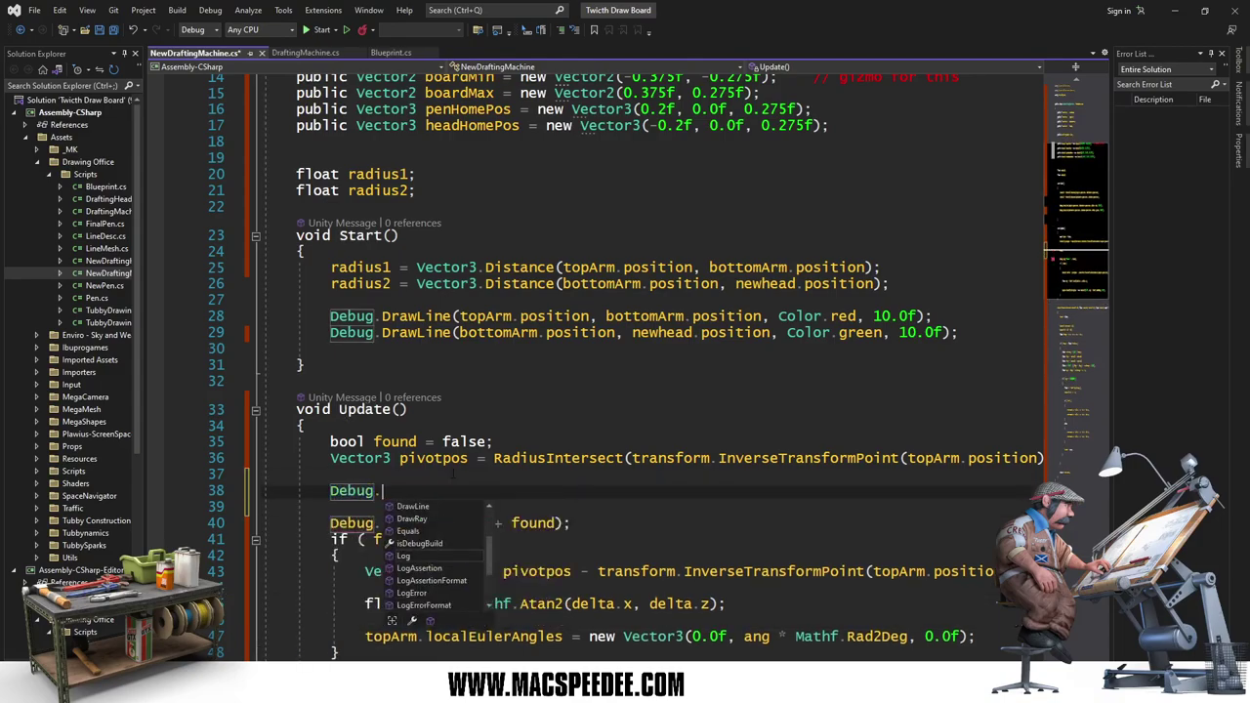
pyautogui.write('DrawLine')
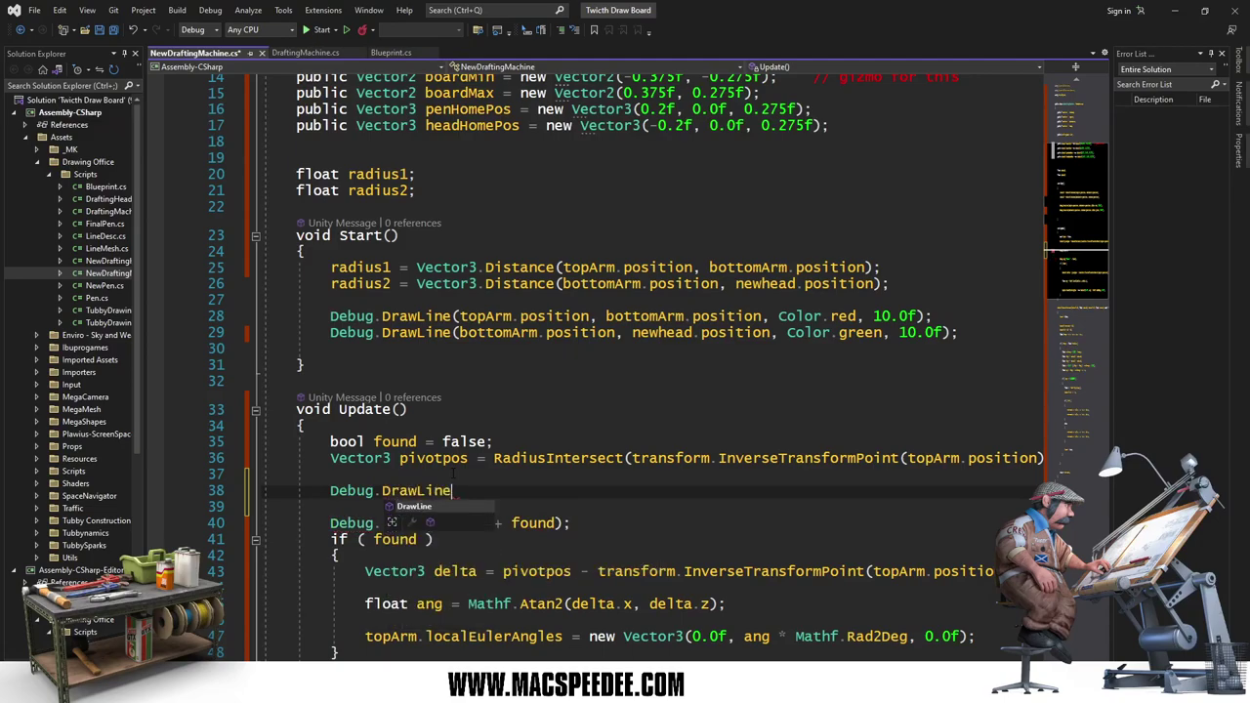
pyautogui.write('(')
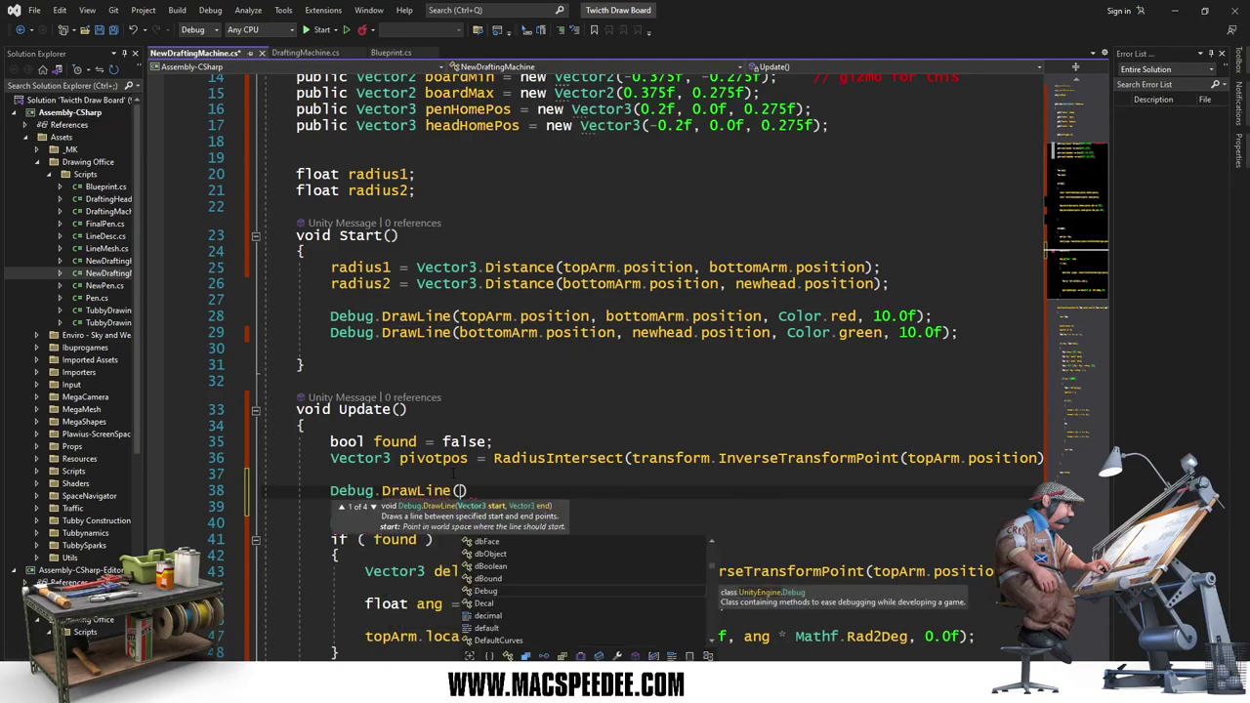
pyautogui.write('topArm')
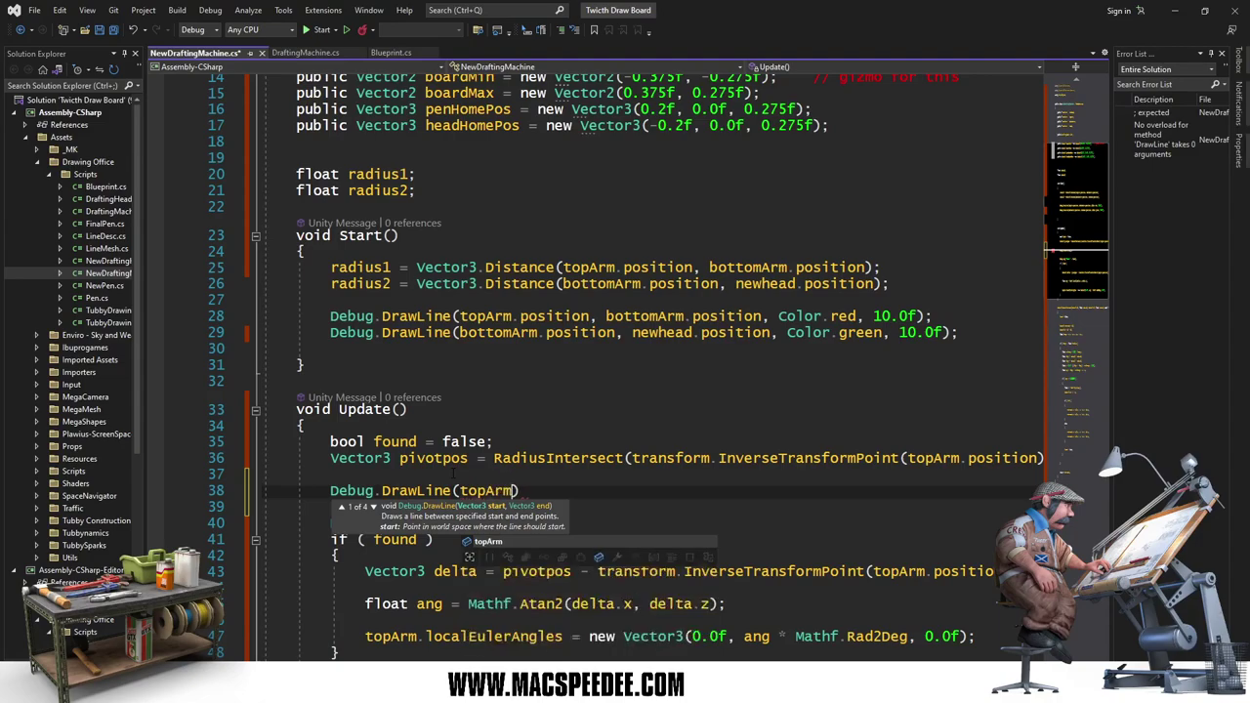
pyautogui.write('.')
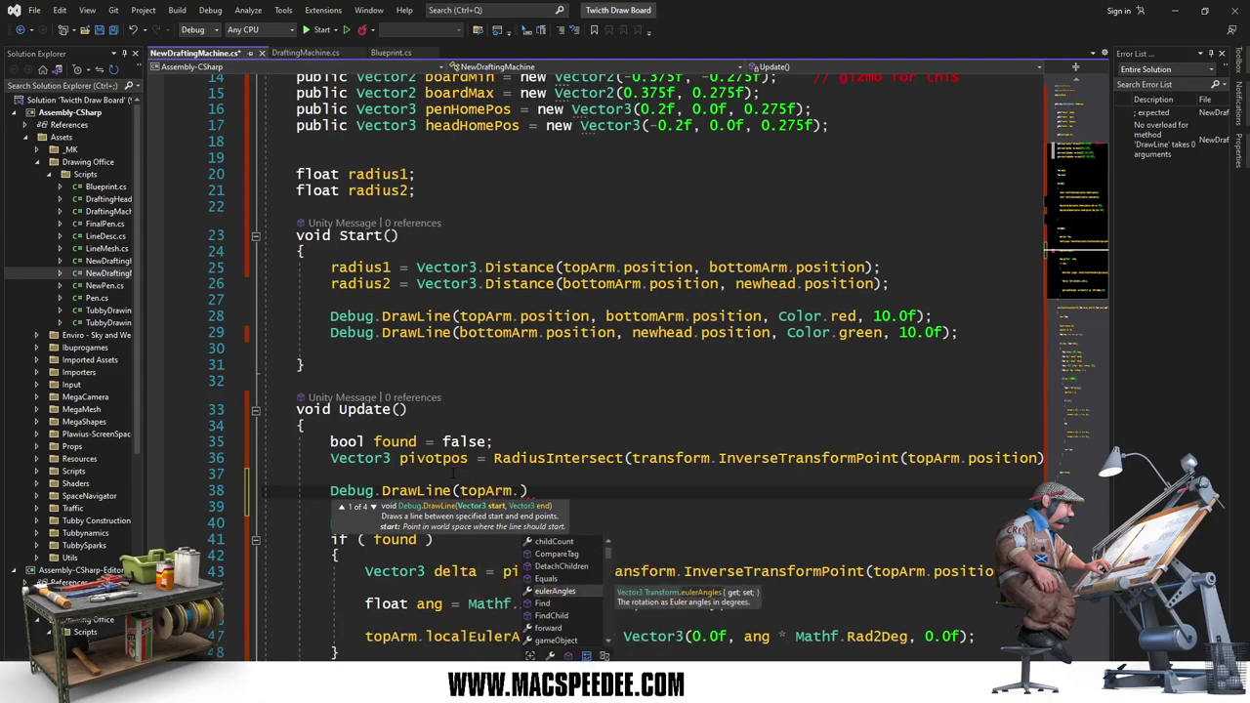
pyautogui.write('p')
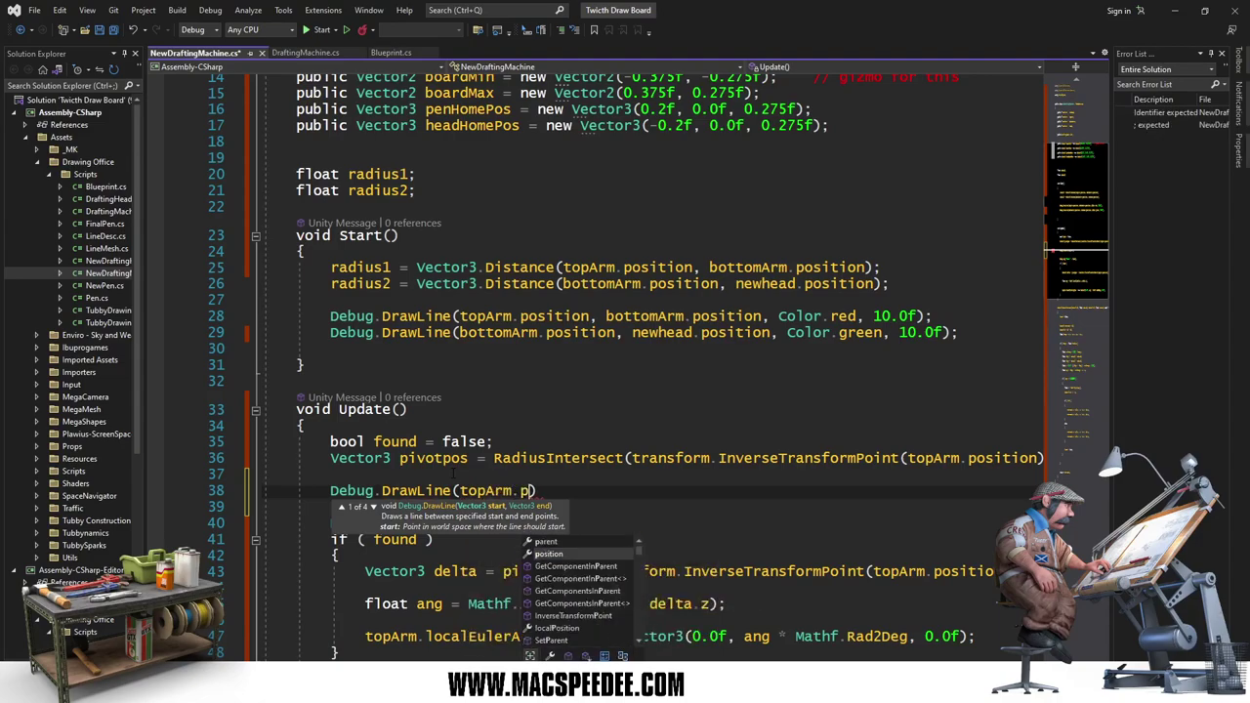
pyautogui.write('osition, t')
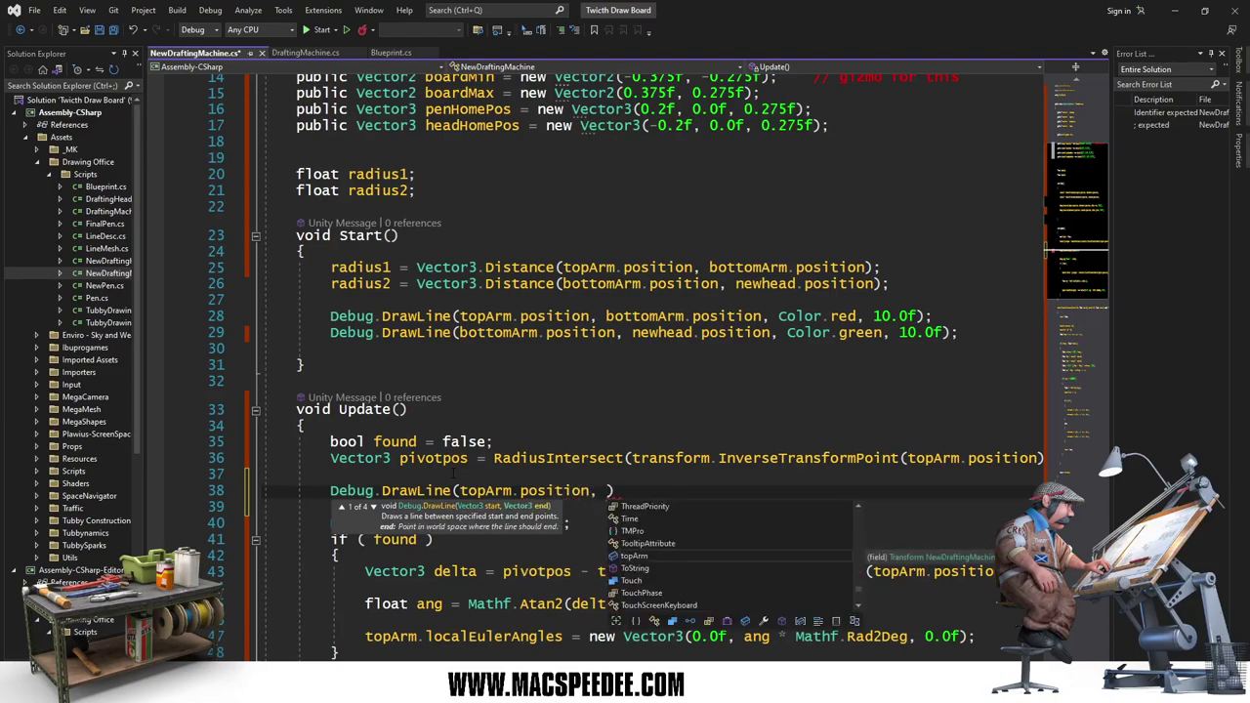
pyautogui.write('ransform.')
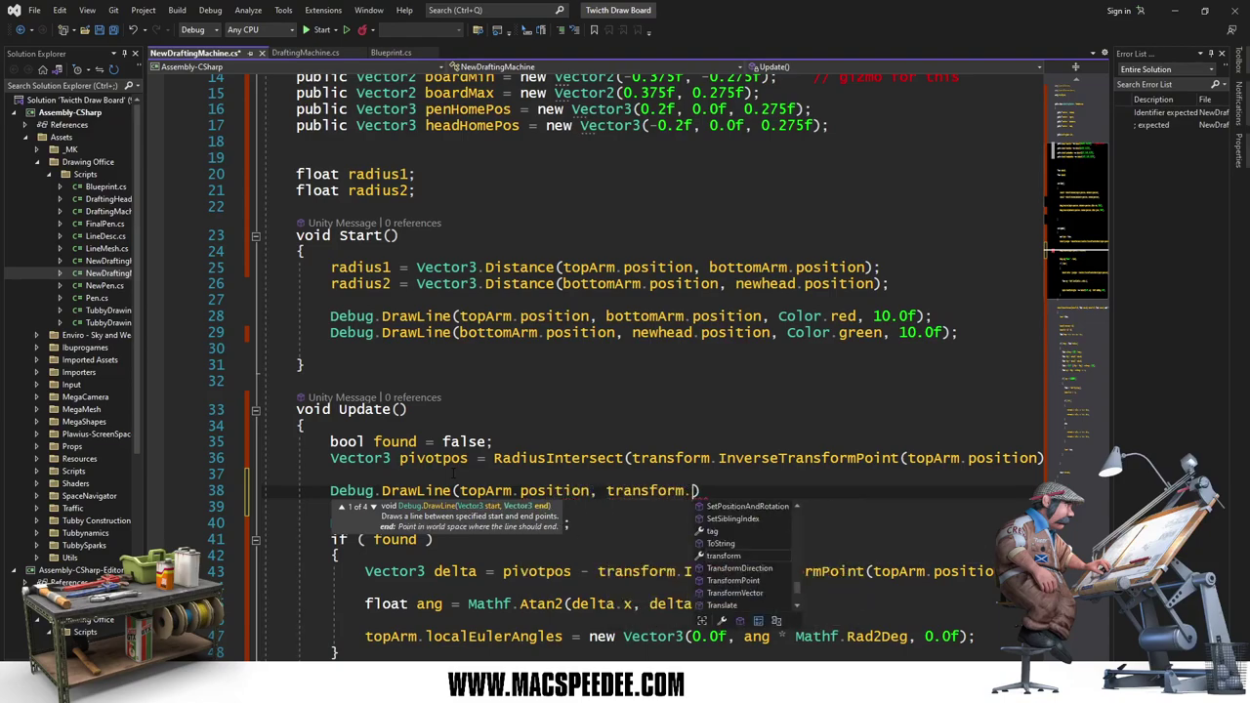
pyautogui.write('Transform')
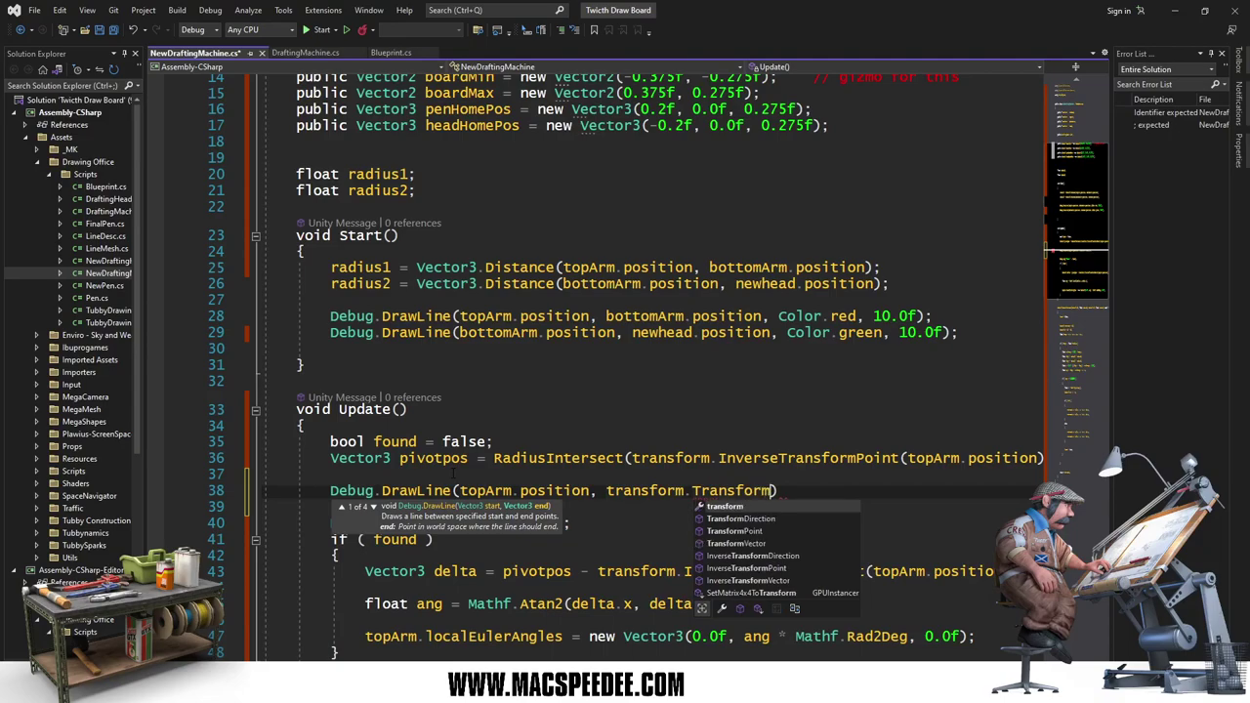
pyautogui.write('Point')
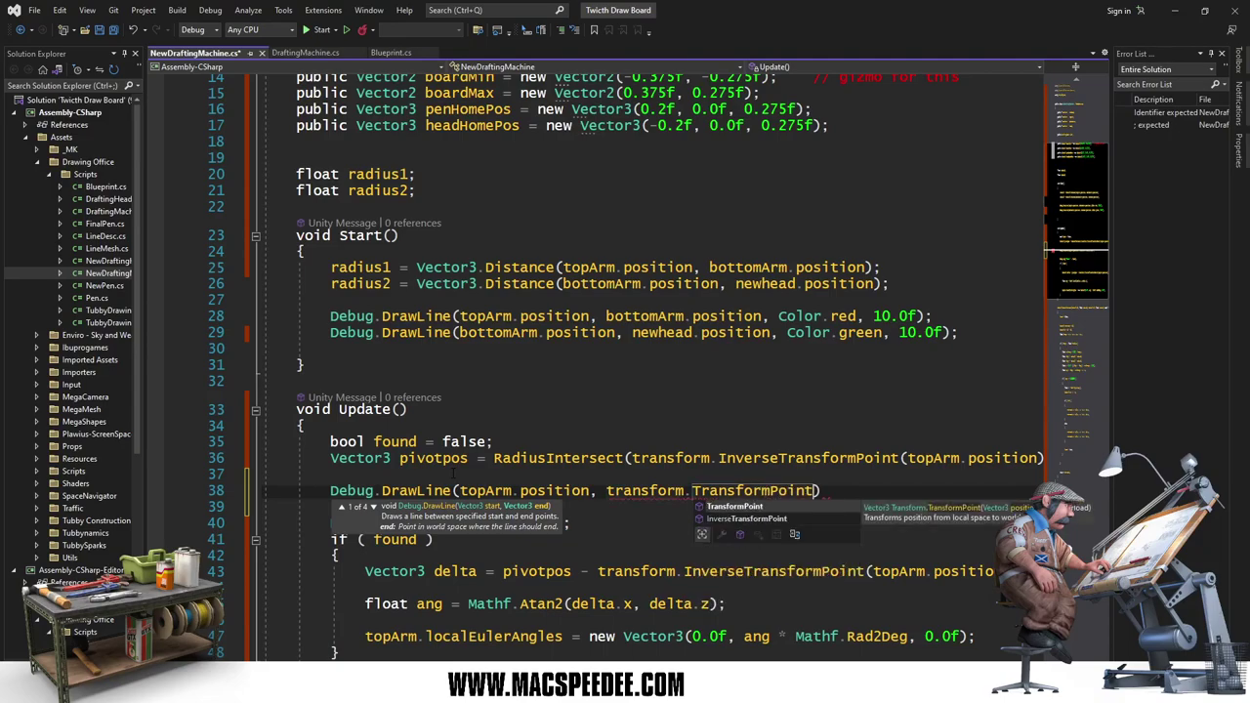
pyautogui.write('(pivo')
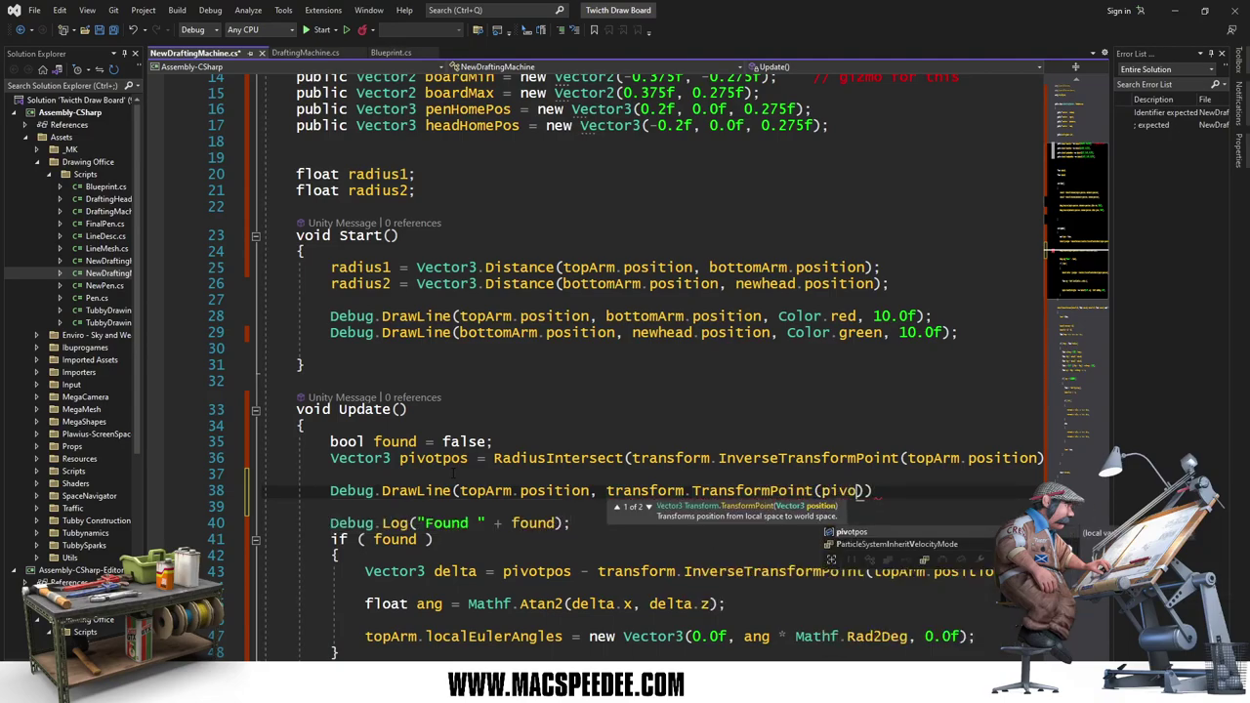
pyautogui.write('tp')
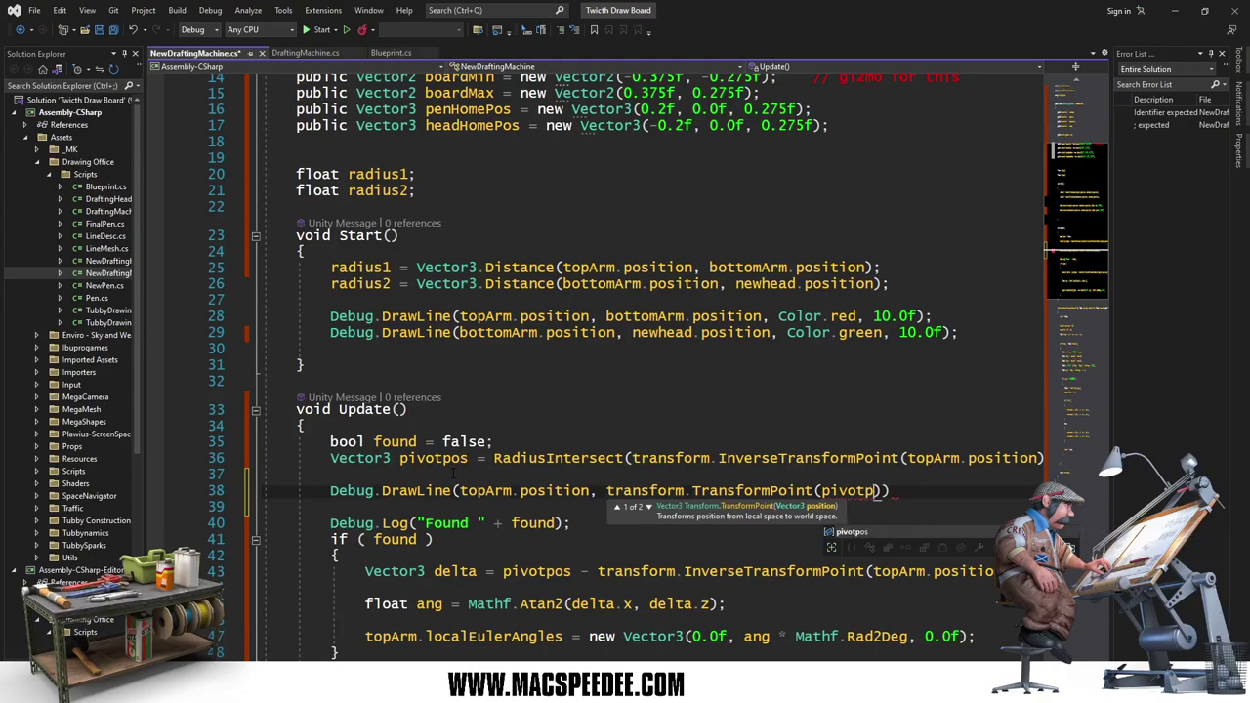
pyautogui.write('os).normalized')
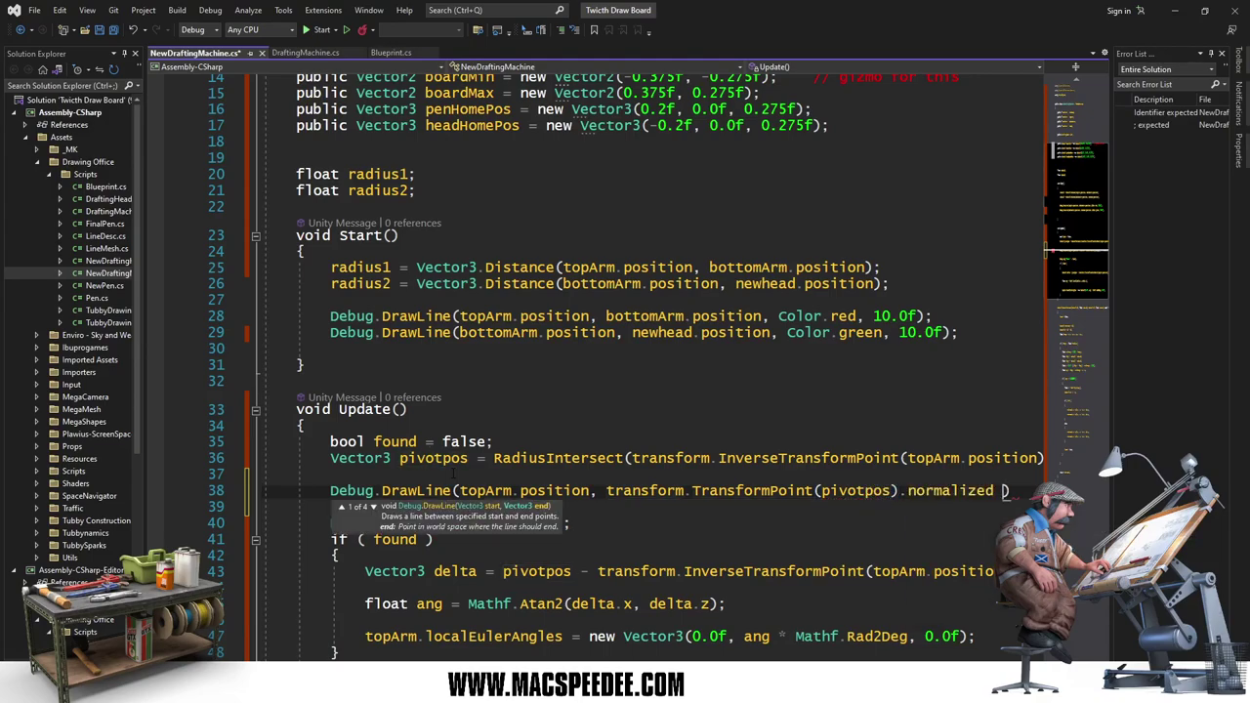
pyautogui.press('BackSpace')
pyautogui.press('BackSpace')
pyautogui.press('BackSpace')
pyautogui.press('BackSpace')
pyautogui.press('BackSpace')
pyautogui.press('BackSpace')
pyautogui.press('BackSpace')
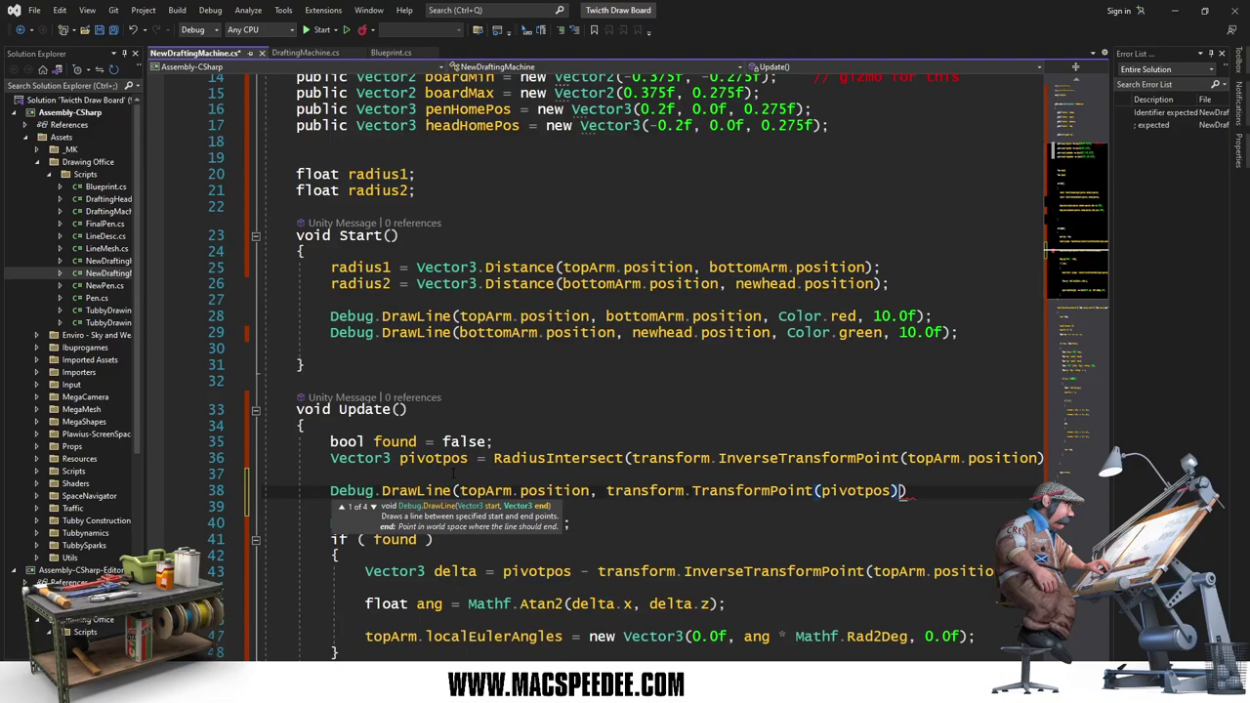
pyautogui.write(', Color')
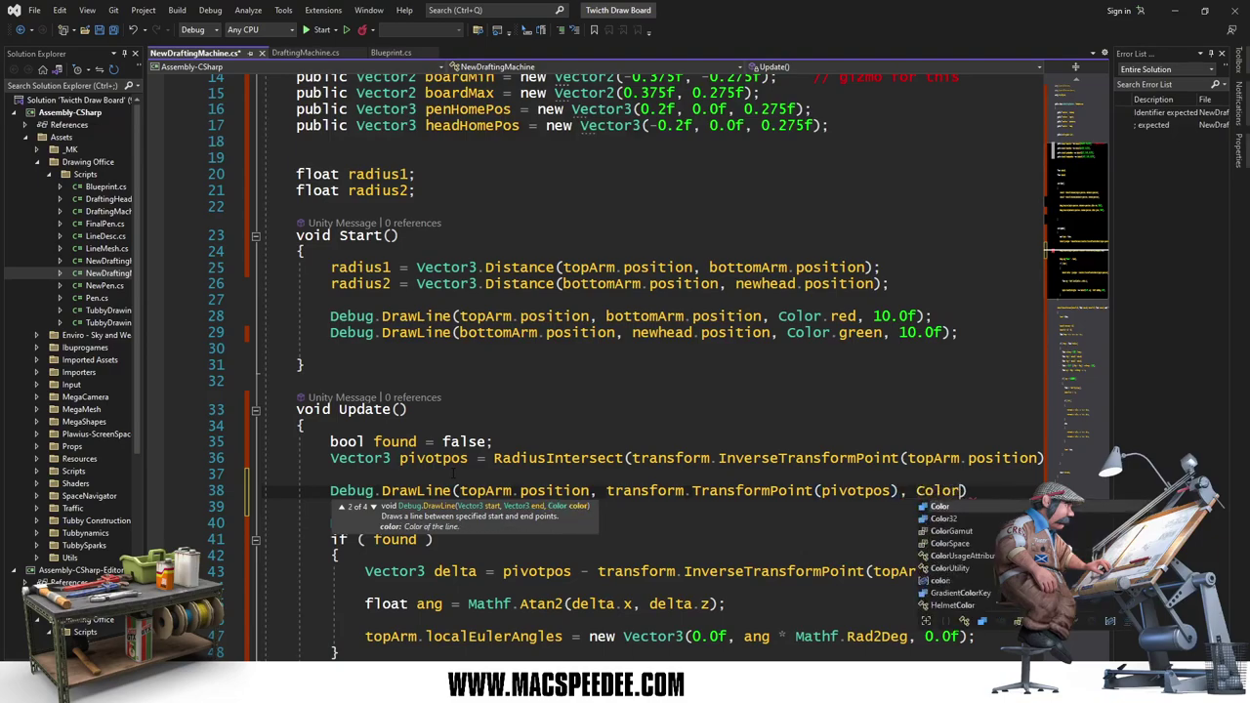
pyautogui.write('.blue,')
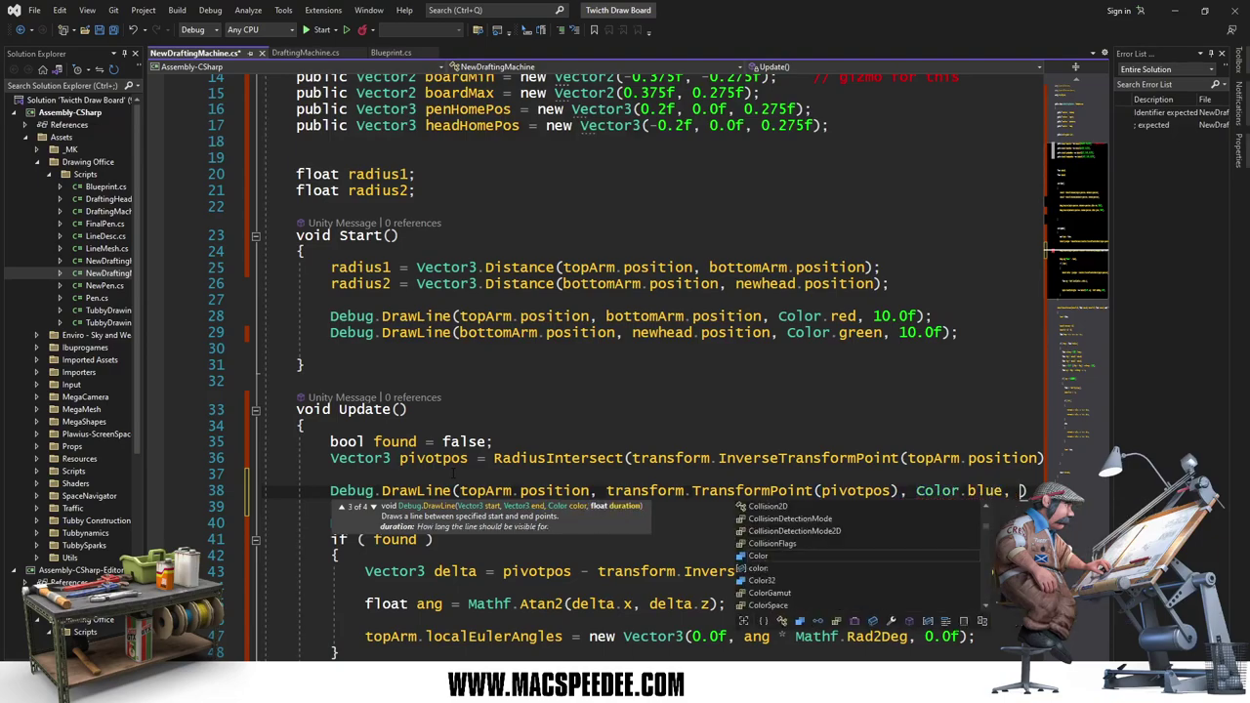
pyautogui.press('BackSpace')
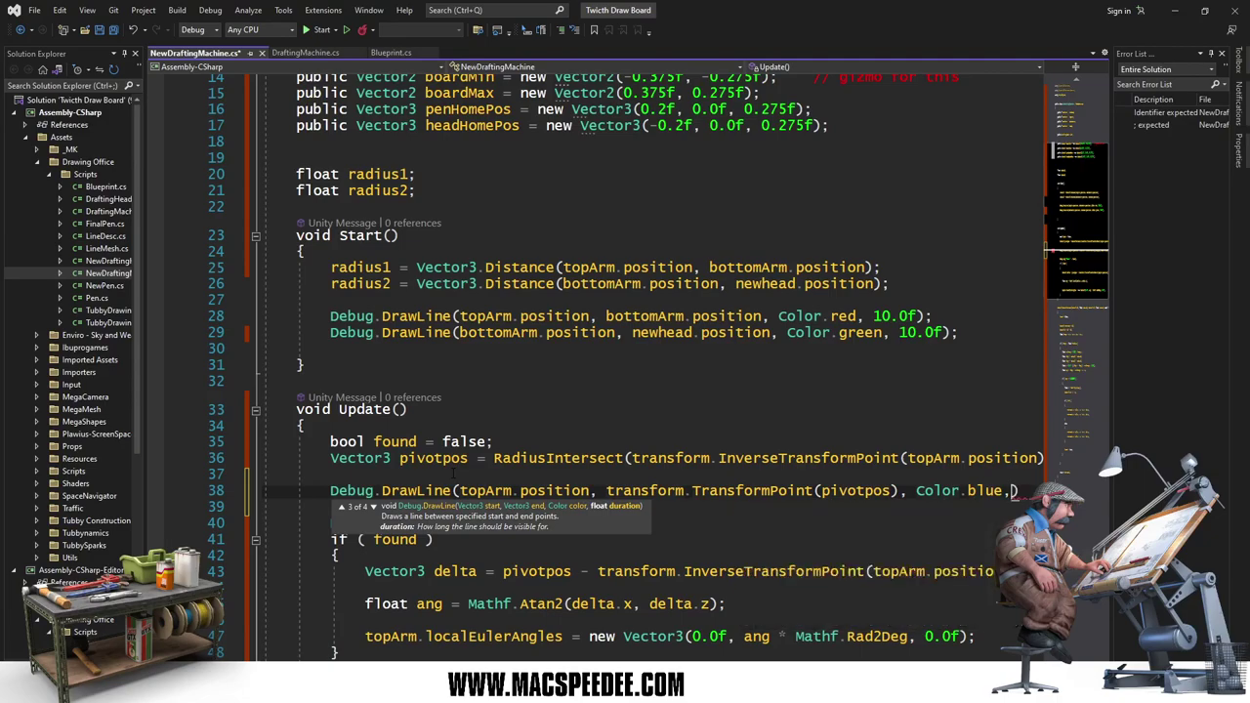
pyautogui.press('BackSpace')
pyautogui.write(');')
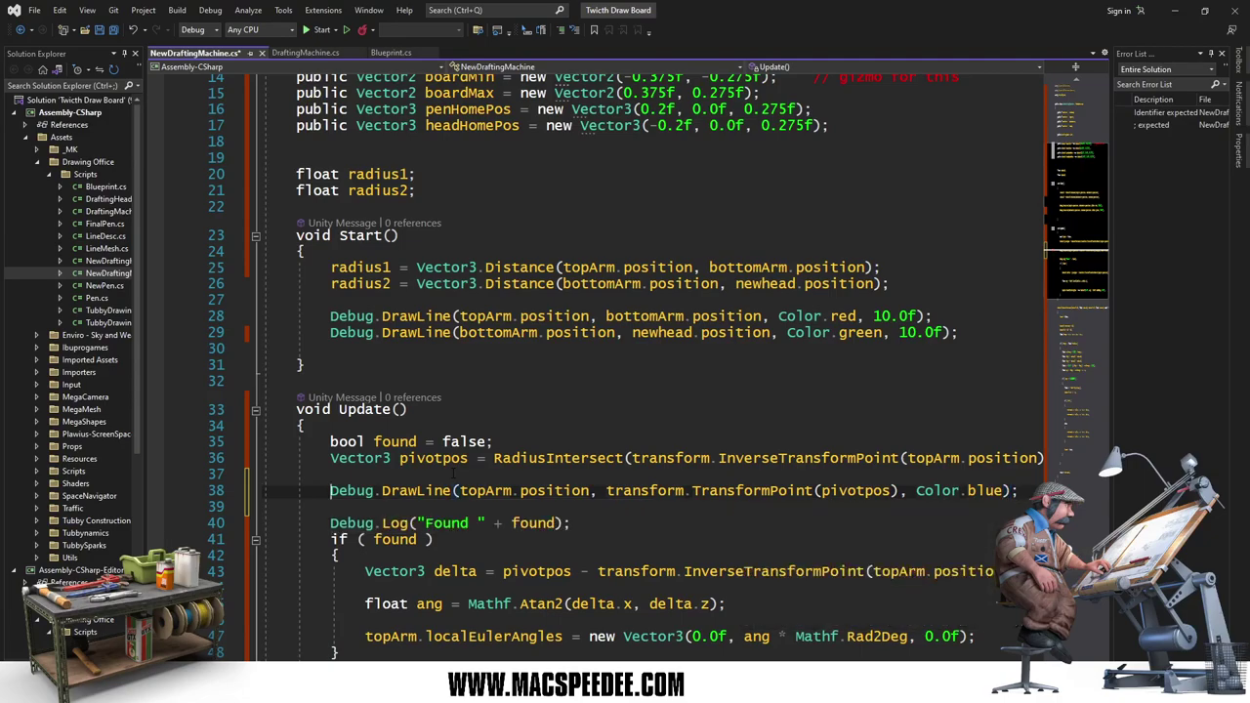
# Step: Duplicate that line as a bottomArm line drawn in Color.yellow, and save the script
pyautogui.press('Home')
pyautogui.press('Home')
pyautogui.hotkey('shift', 'Down')
pyautogui.hotkey('ctrl', 'c')
pyautogui.press('Left')
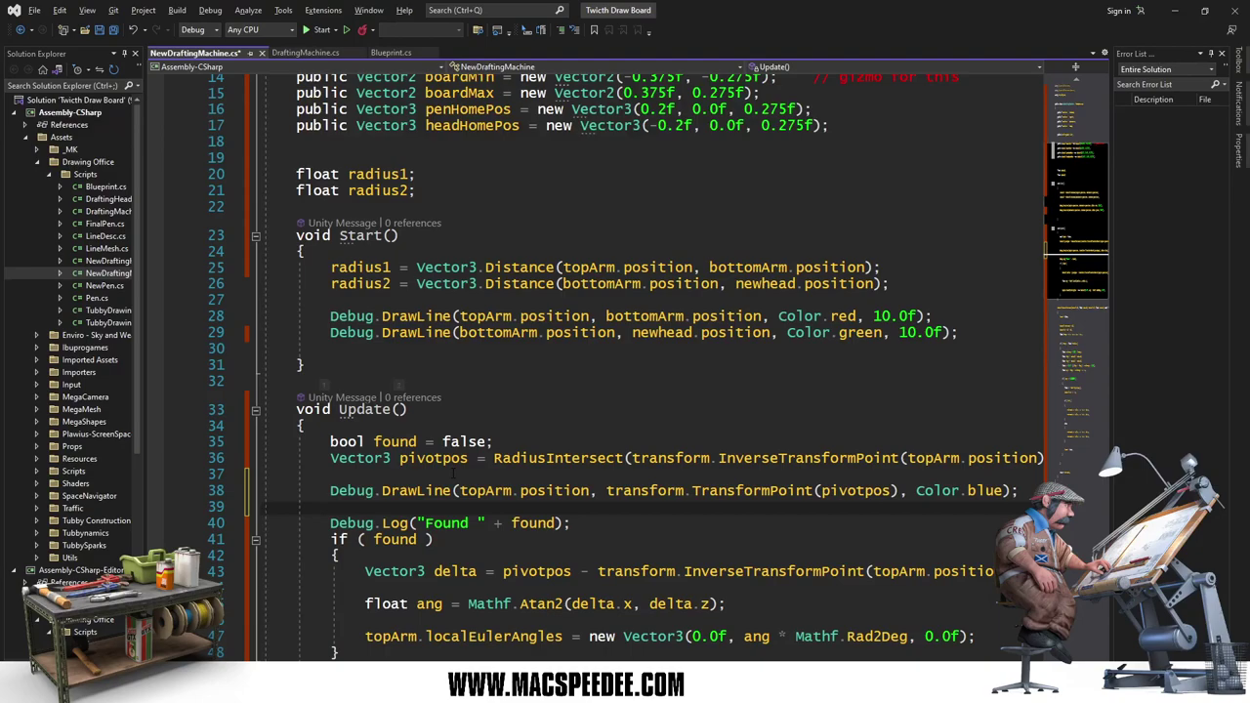
pyautogui.hotkey('ctrl', 'v')
pyautogui.hotkey('ctrl', 'Right')
pyautogui.hotkey('ctrl', 'Right')
pyautogui.hotkey('ctrl', 'Right')
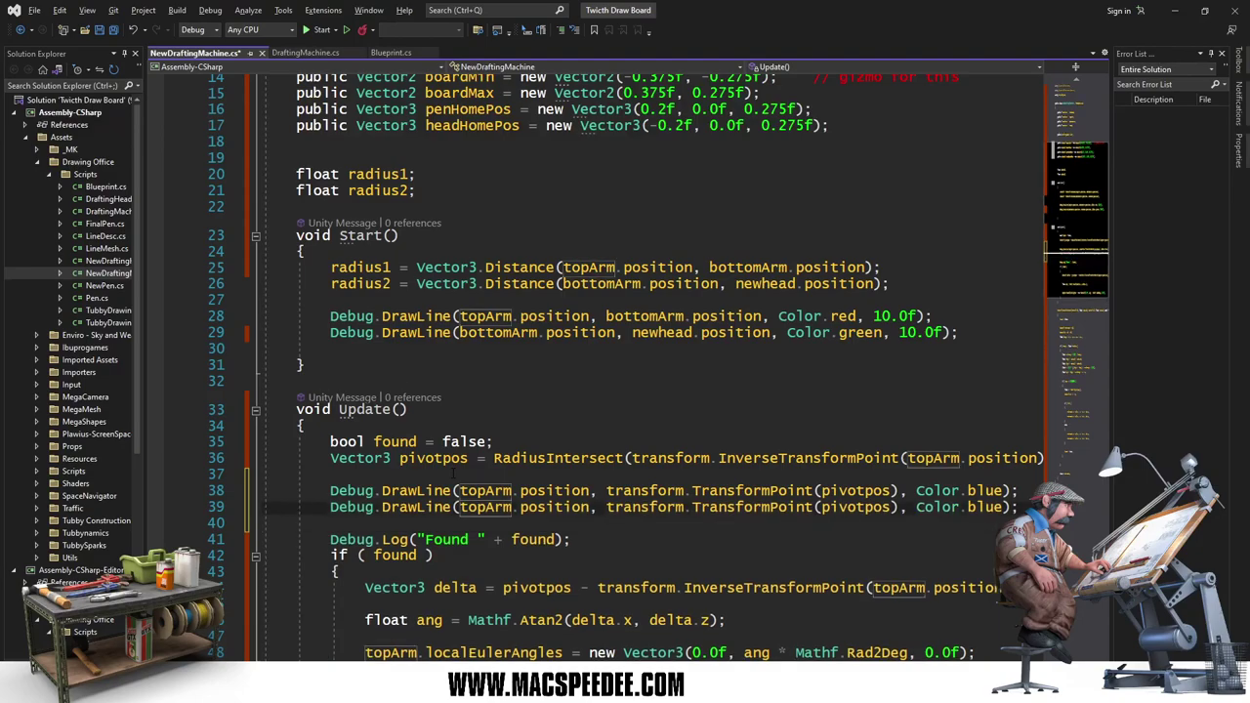
pyautogui.press('Delete')
pyautogui.press('Delete')
pyautogui.press('Delete')
pyautogui.write('bottom')
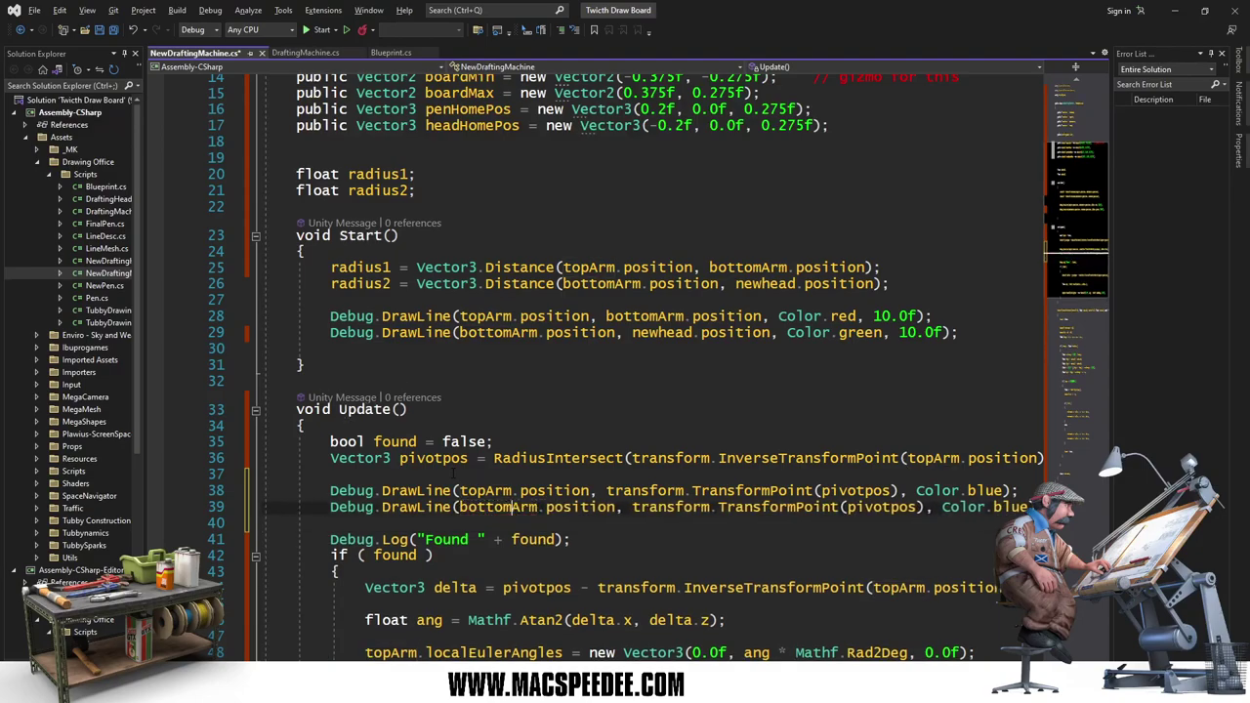
pyautogui.press('End')
pyautogui.hotkey('ctrl', 'Left')
pyautogui.hotkey('ctrl', 'Left')
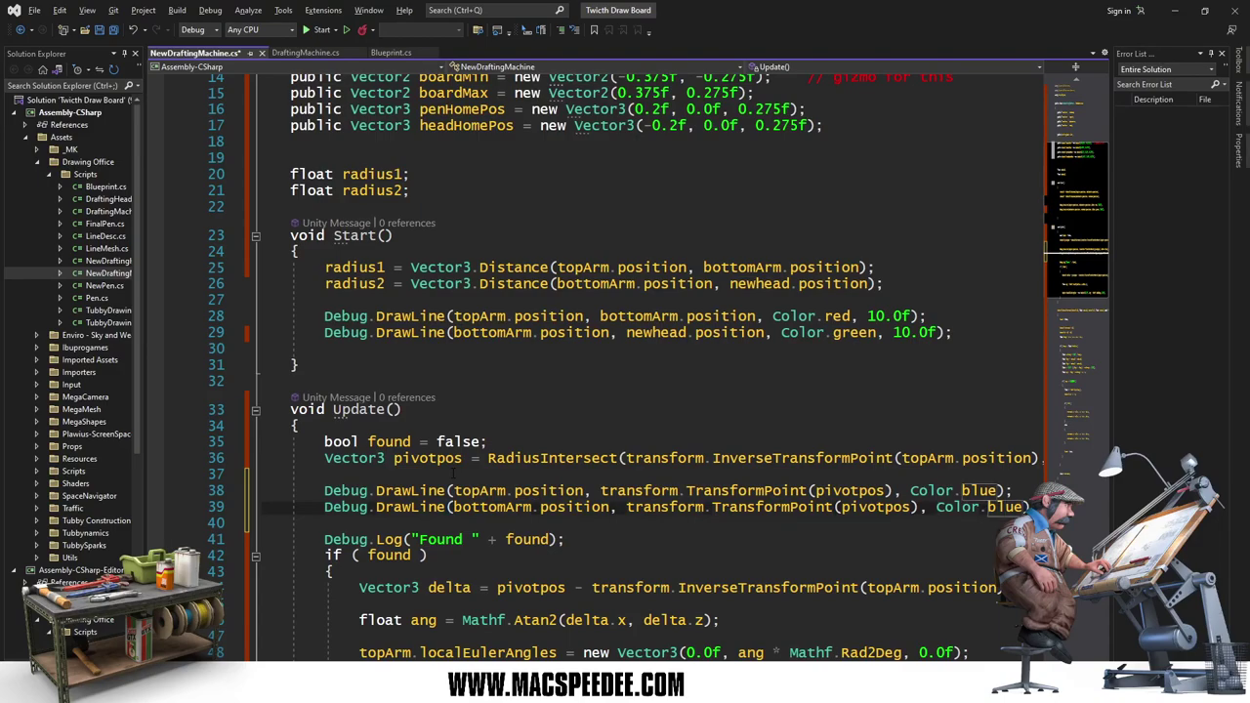
pyautogui.write('yello')
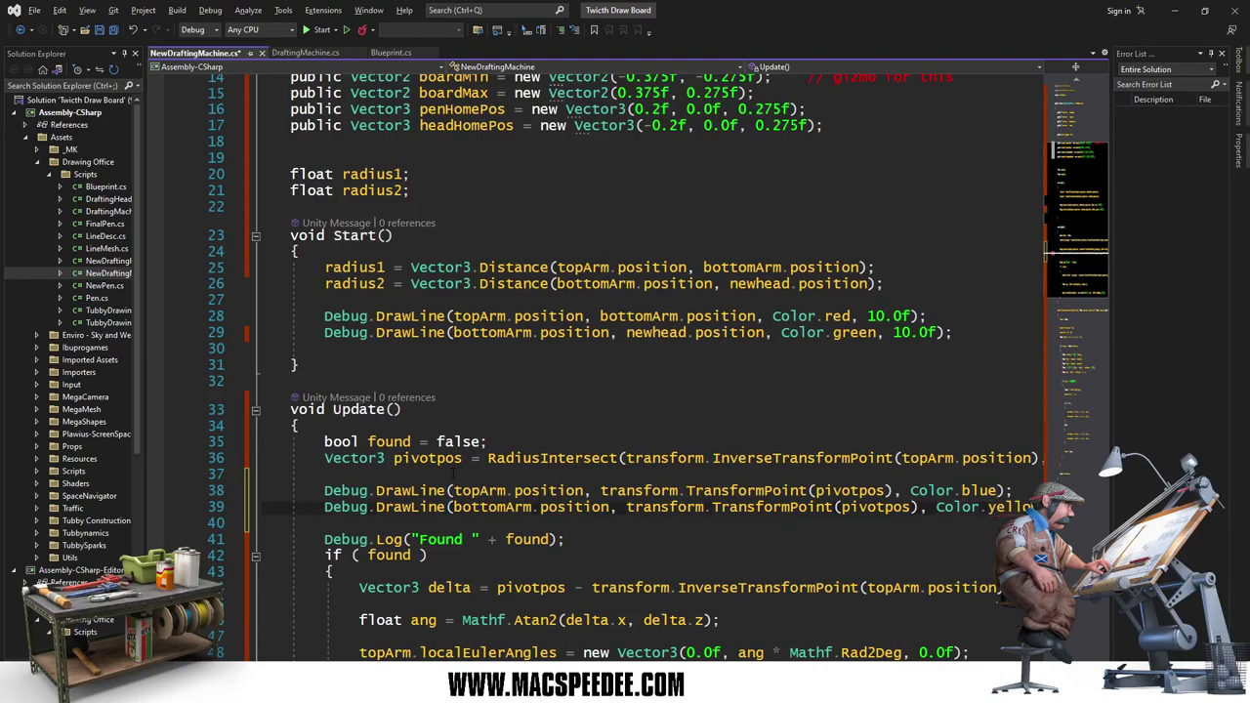
pyautogui.write('w')
pyautogui.hotkey('ctrl', 's')
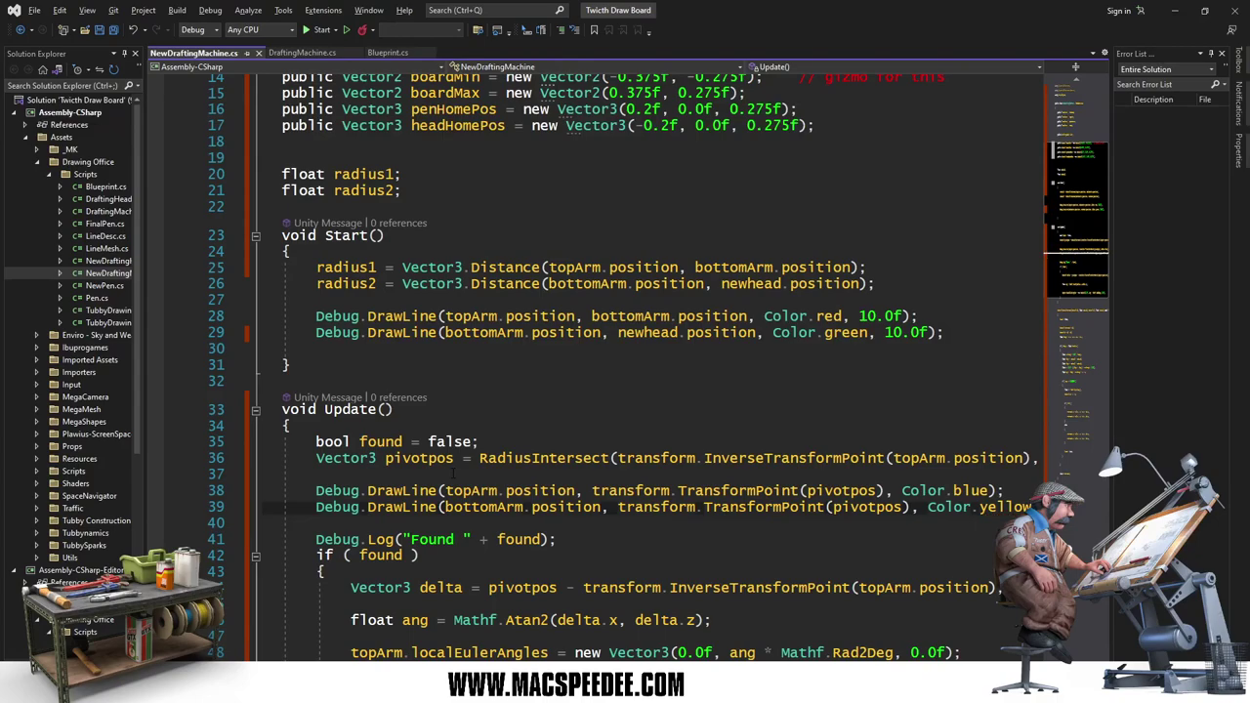
pyautogui.hotkey('alt', 'Tab')
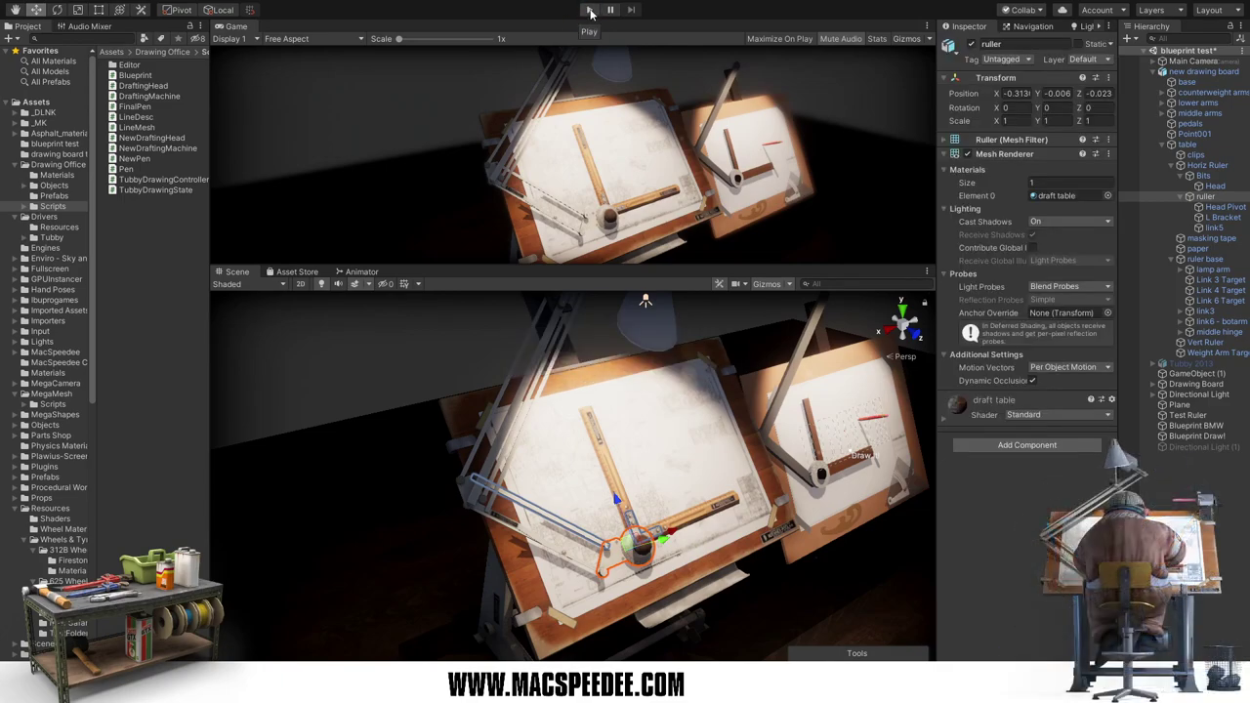
# Step: Run Play mode to view the blue and yellow pivot lines, then select link6 - botarm and the table
pyautogui.click(590, 11)
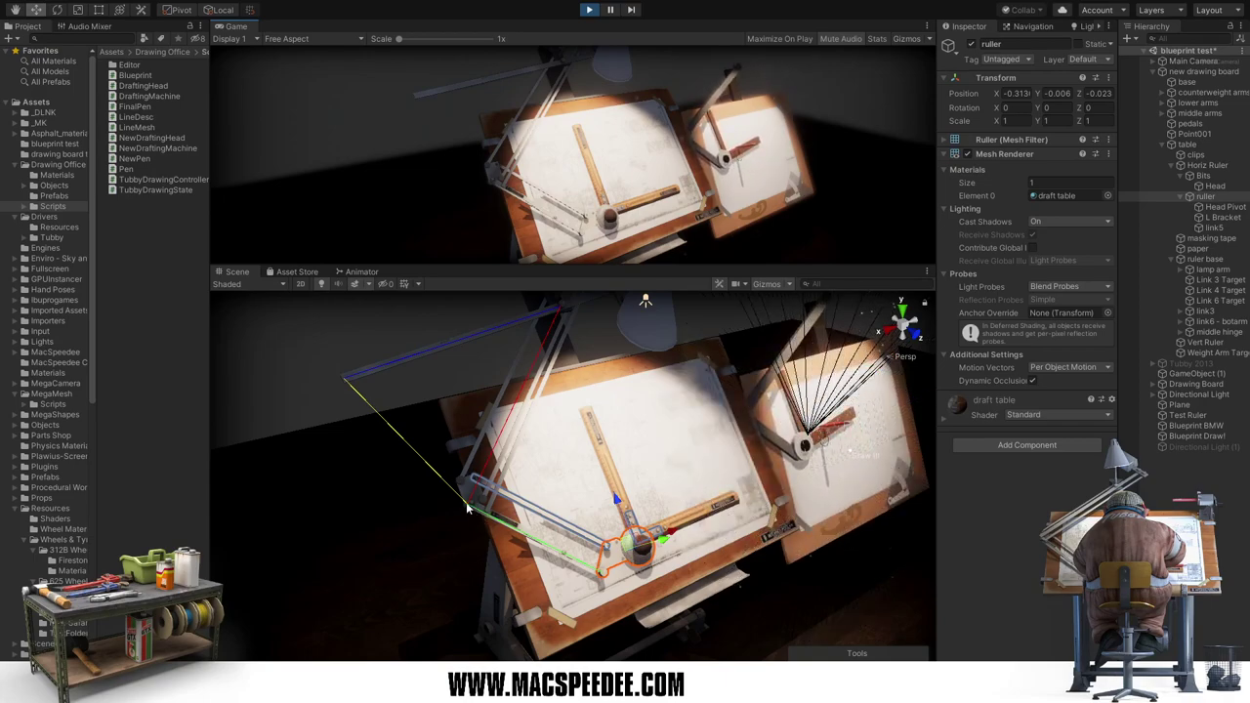
pyautogui.click(590, 12)
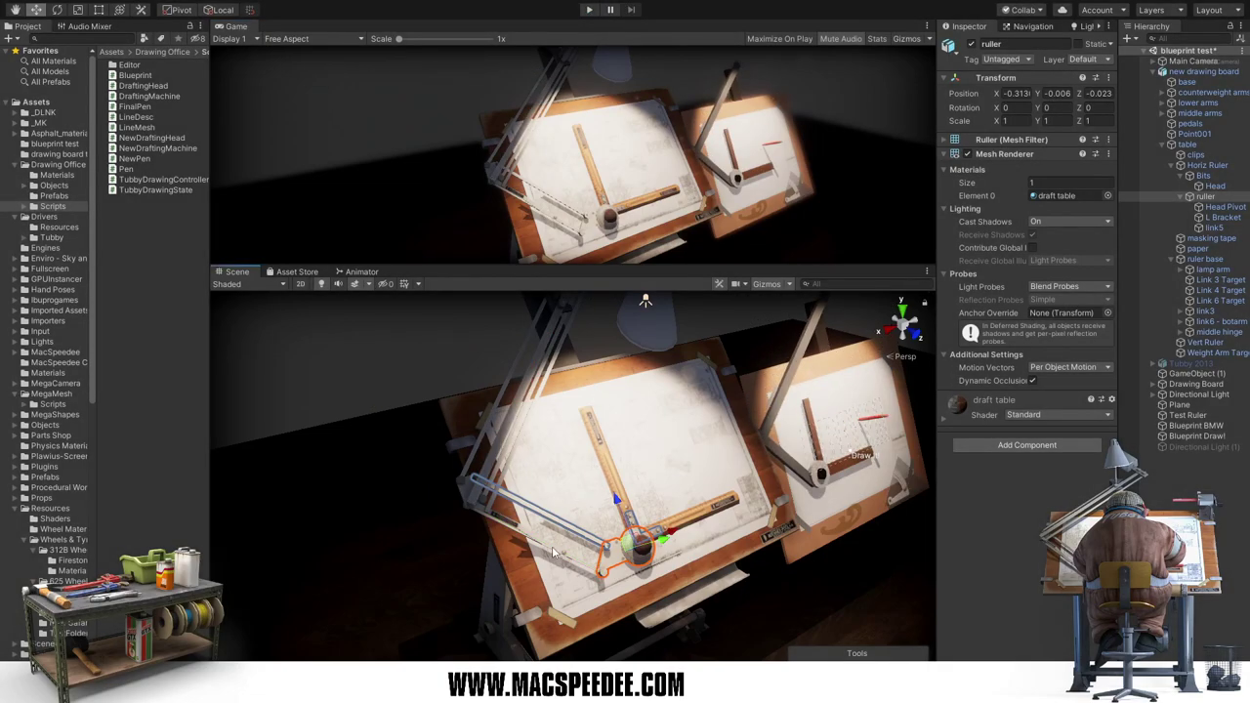
pyautogui.click(552, 549)
pyautogui.click(552, 549)
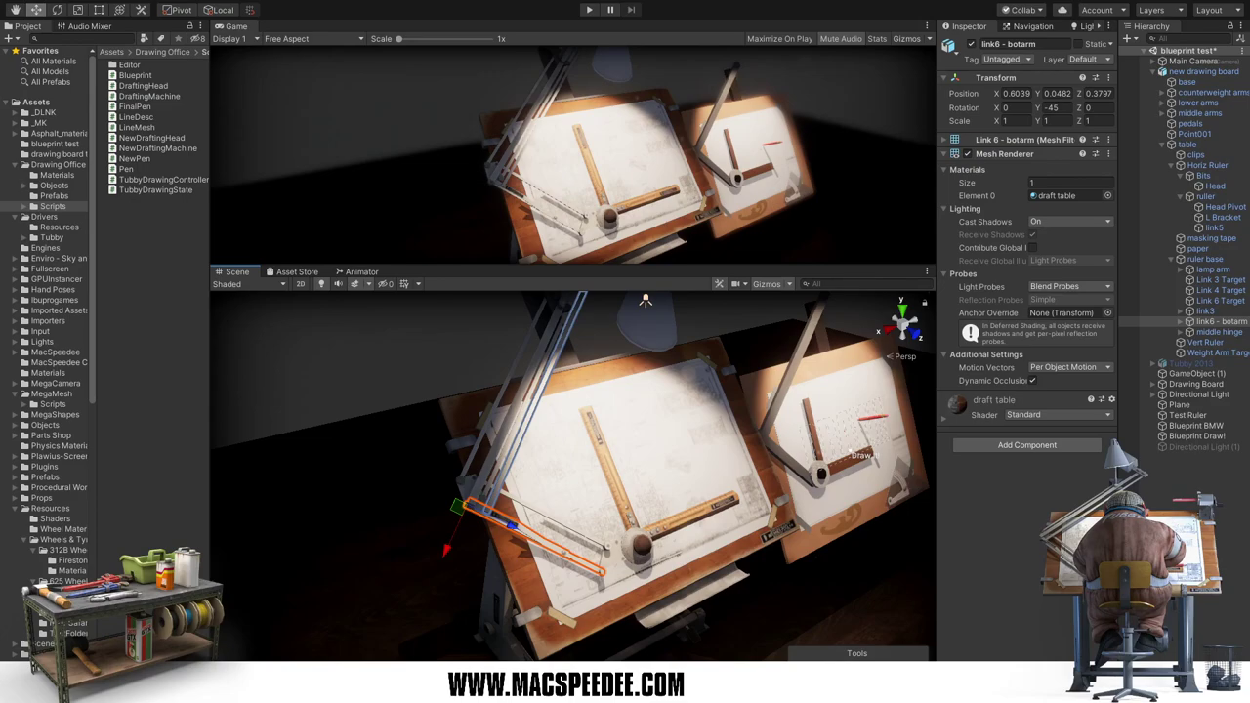
pyautogui.click(1184, 144)
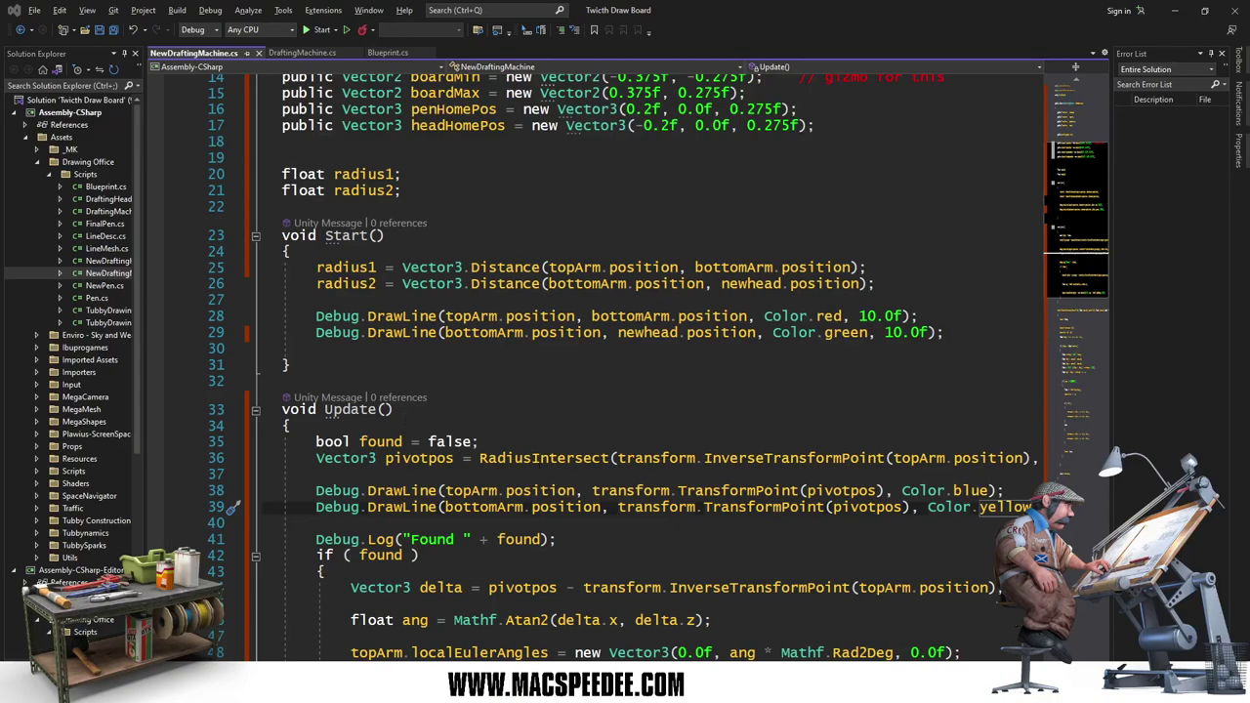
# Step: Replace bottomArm.position with newhead.position in line 36's second InverseTransformPoint call and save
pyautogui.hscroll(5, 645, 366)
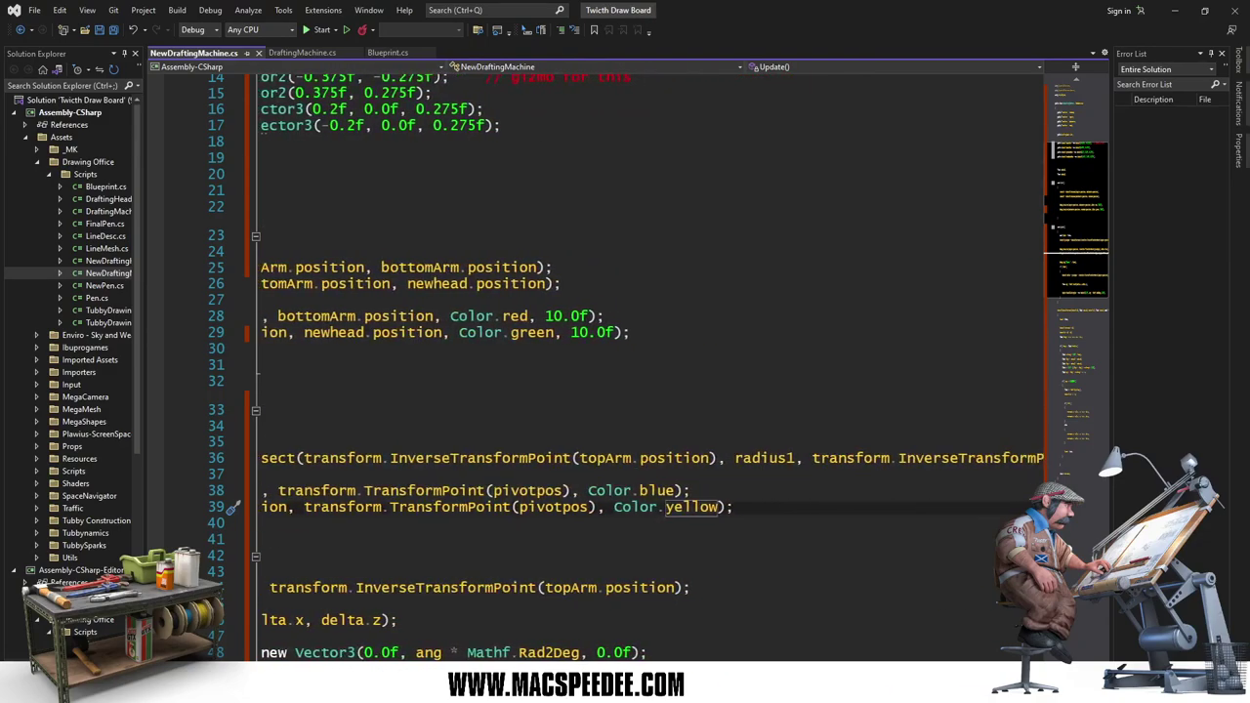
pyautogui.hscroll(3, 645, 366)
pyautogui.hscroll(4, 645, 367)
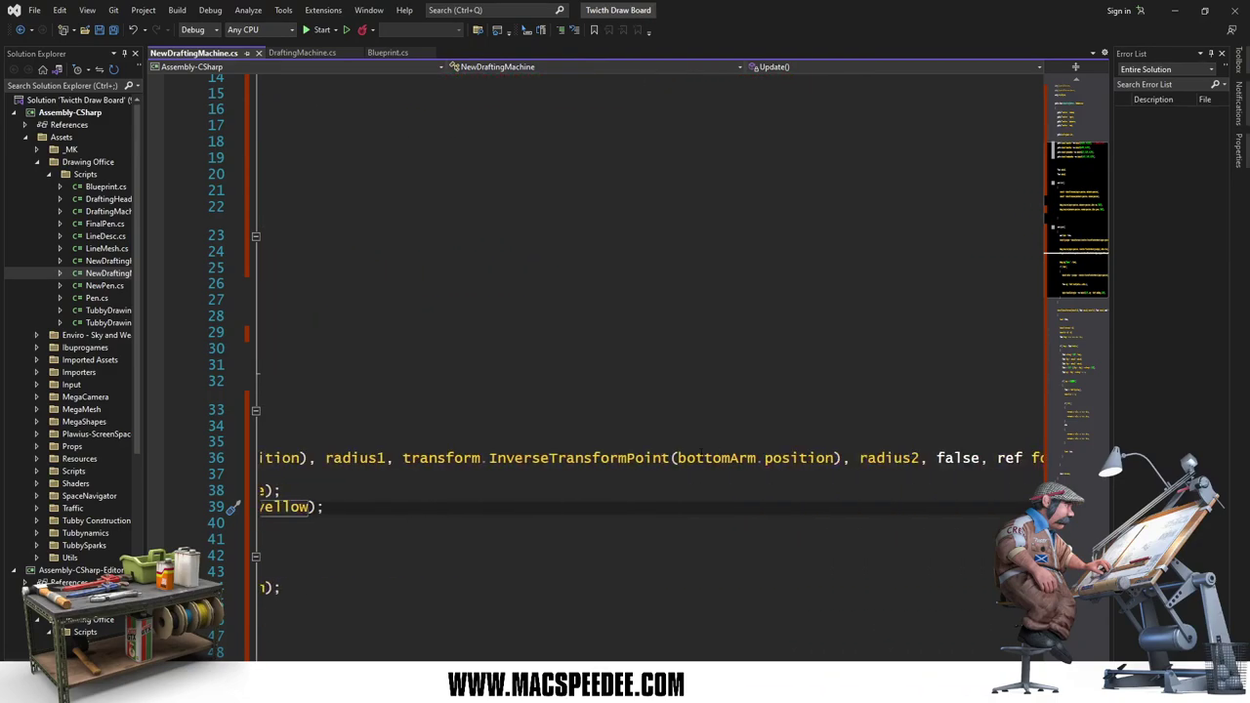
pyautogui.click(679, 457)
pyautogui.write('new')
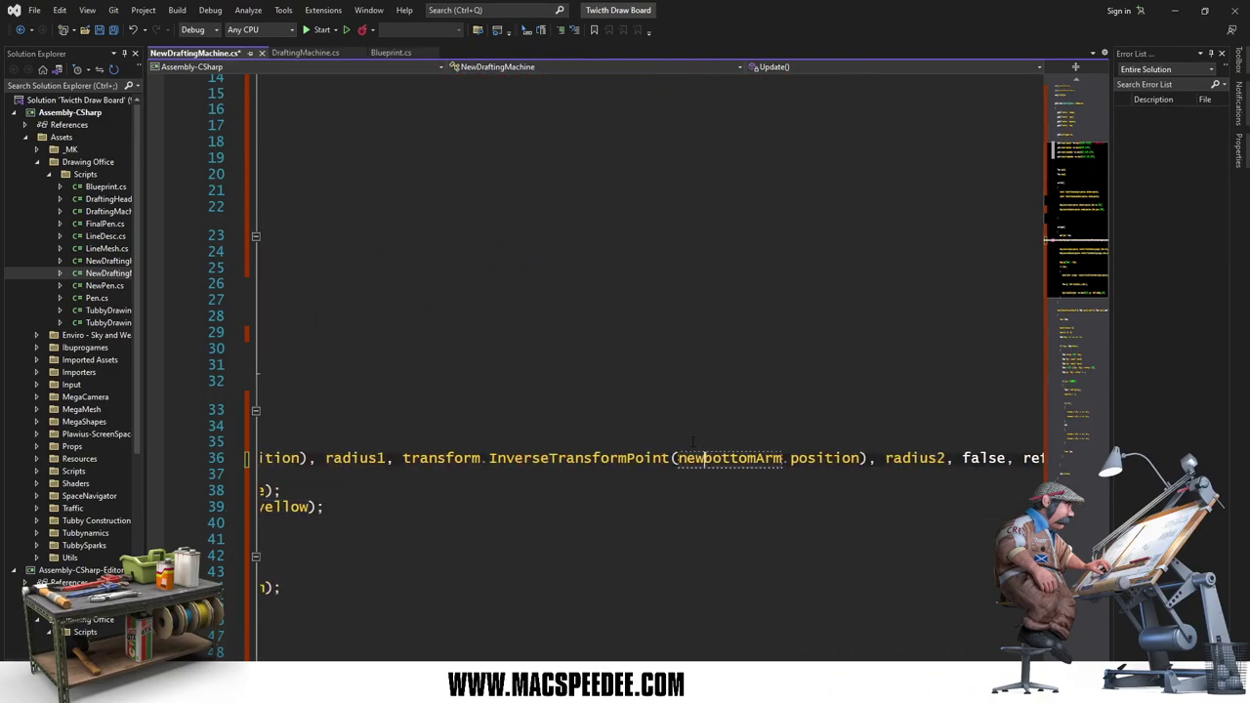
pyautogui.write('head')
pyautogui.press('Delete')
pyautogui.press('Delete')
pyautogui.press('Delete')
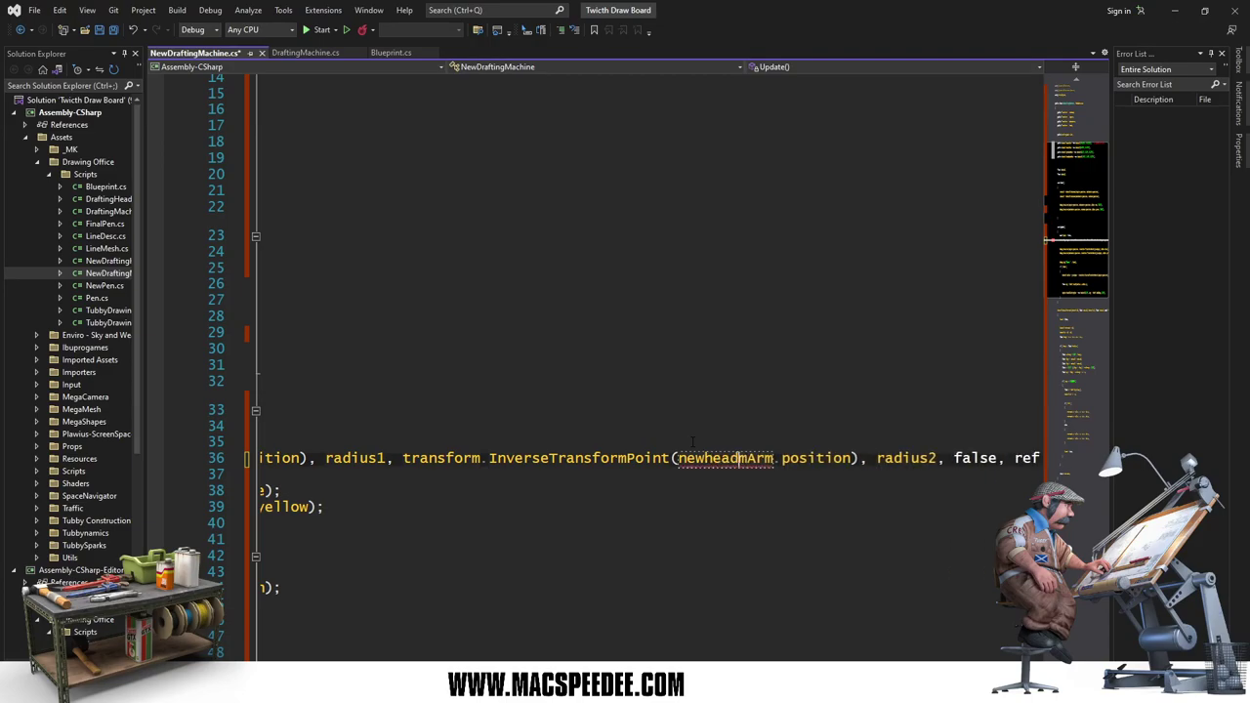
pyautogui.press('Delete')
pyautogui.press('Delete')
pyautogui.press('Delete')
pyautogui.press('Delete')
pyautogui.hotkey('ctrl', 's')
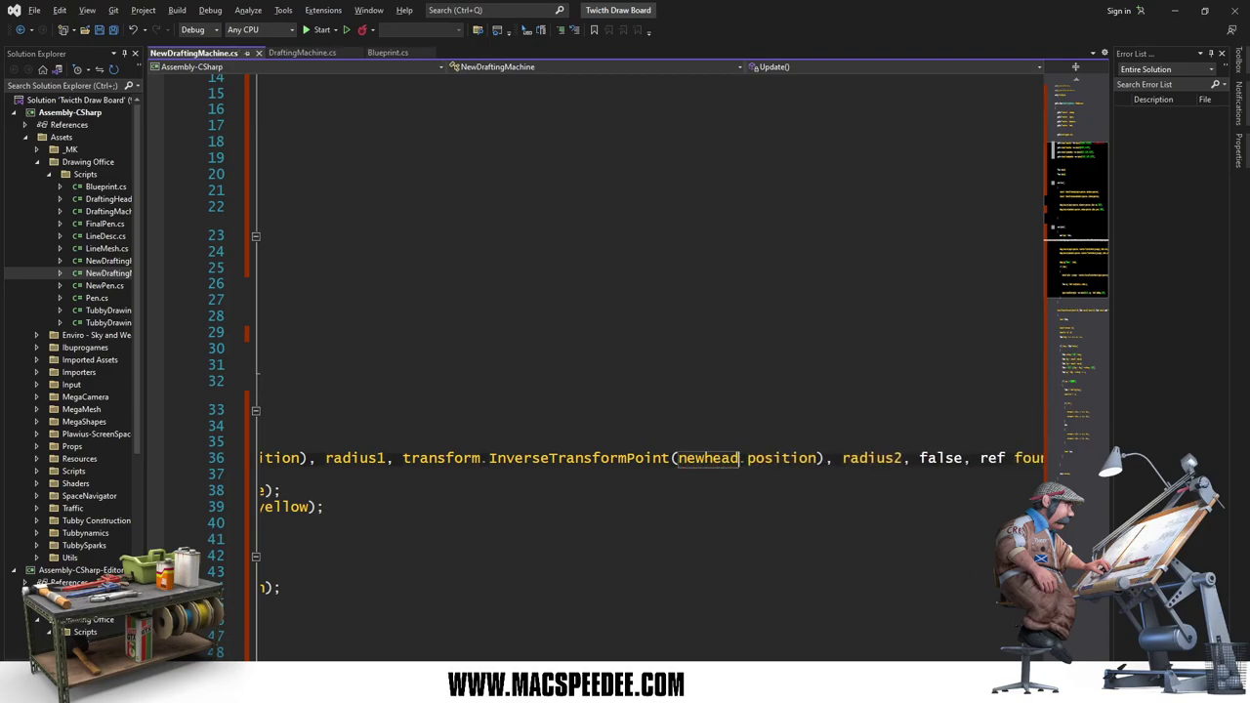
pyautogui.hotkey('alt', 'Tab')
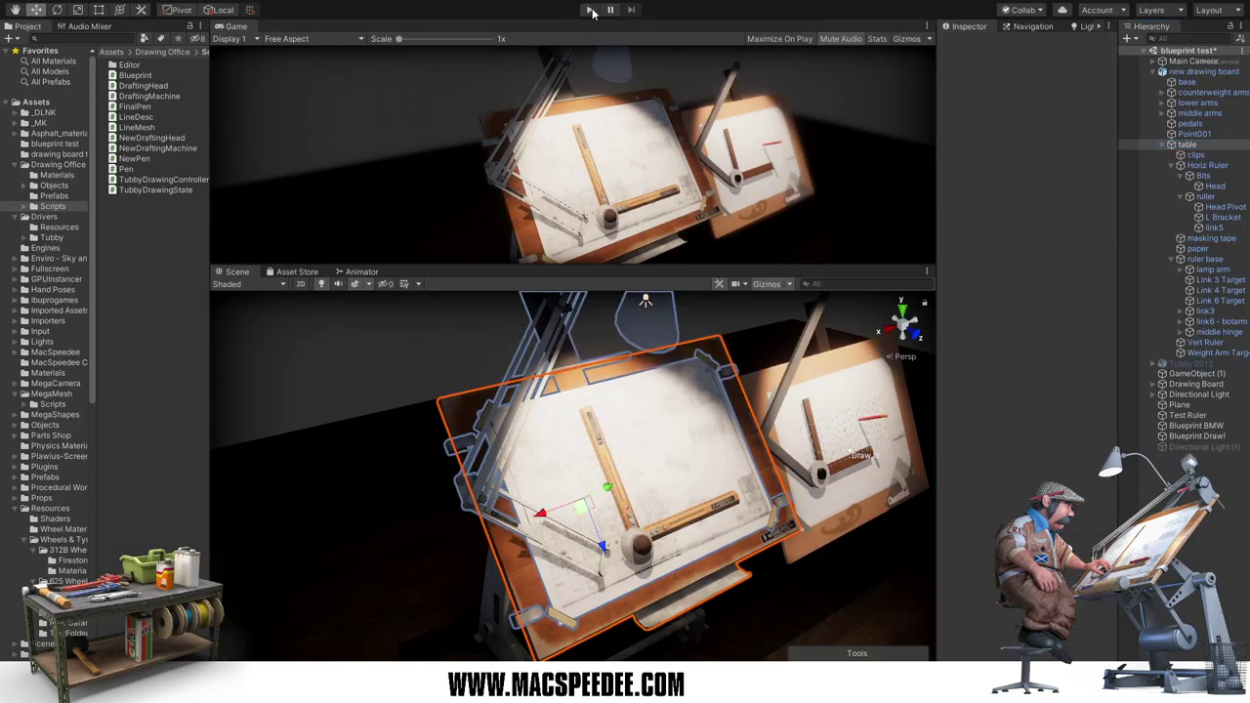
# Step: Run Play mode, select the ruller head and drag it across the board, then stop
pyautogui.click(592, 10)
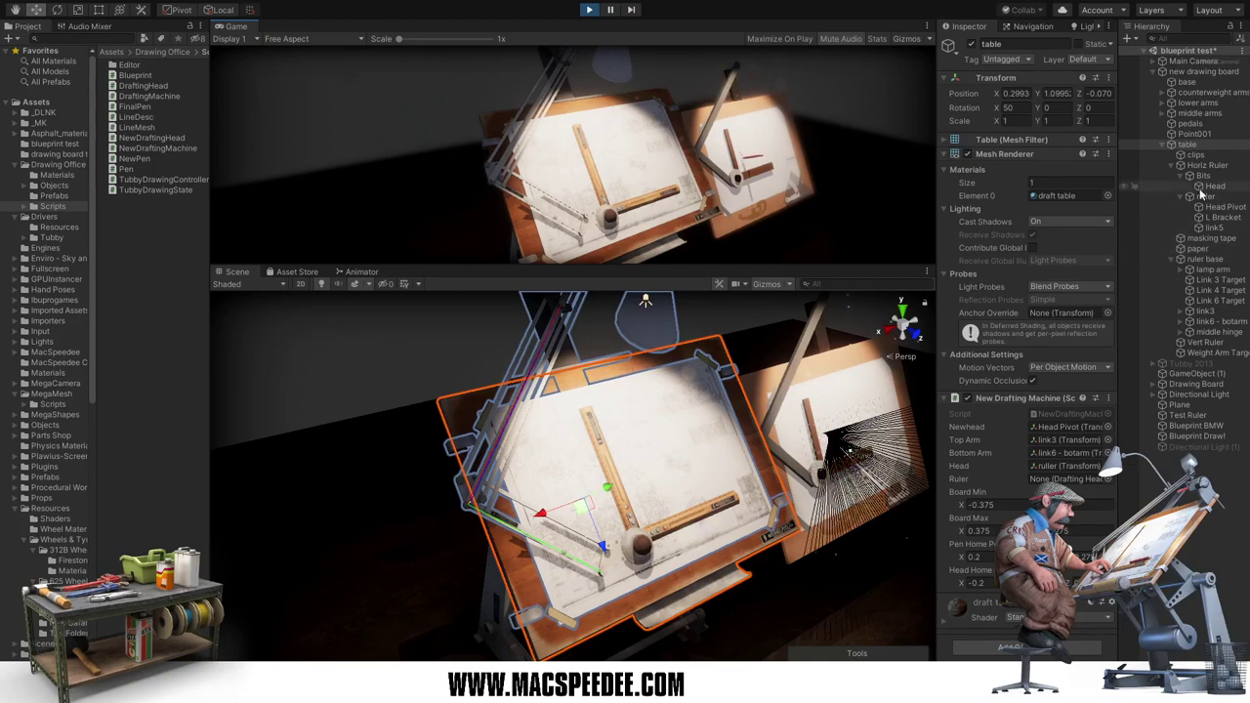
pyautogui.click(615, 567)
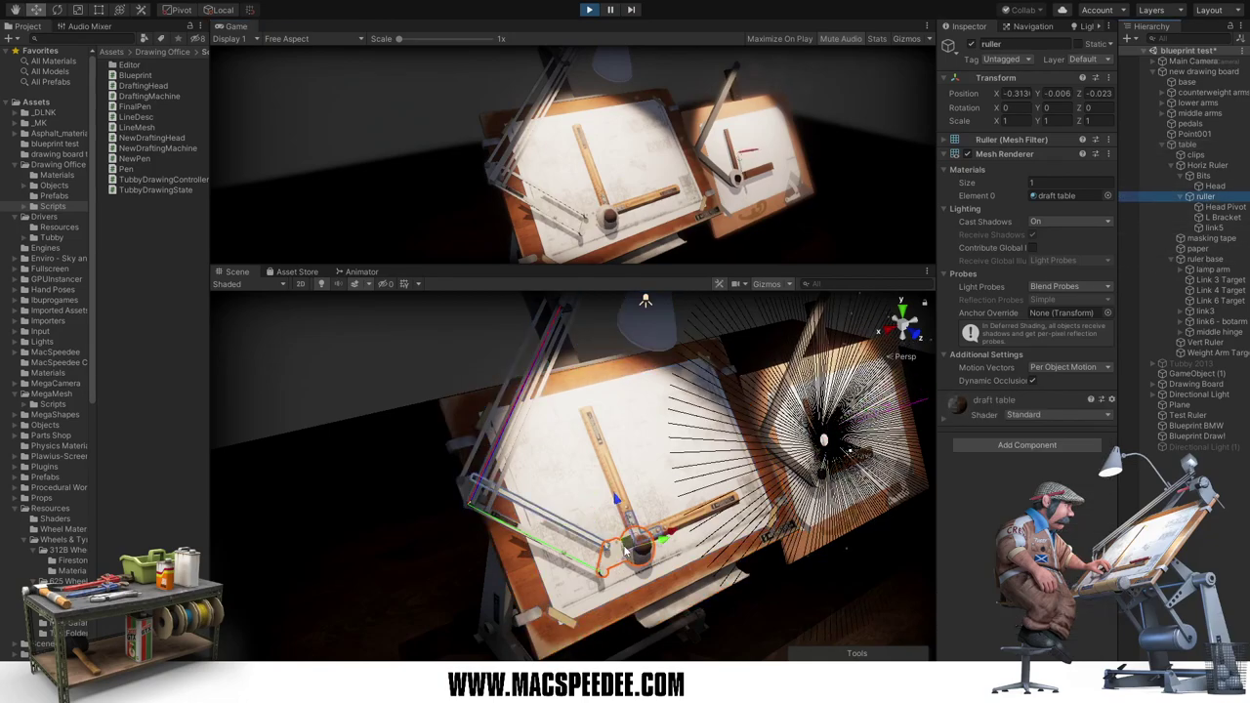
pyautogui.moveTo(615, 566)
pyautogui.mouseDown()
pyautogui.moveTo(565, 464)
pyautogui.moveTo(534, 469)
pyautogui.moveTo(598, 543)
pyautogui.moveTo(630, 547)
pyautogui.mouseUp()
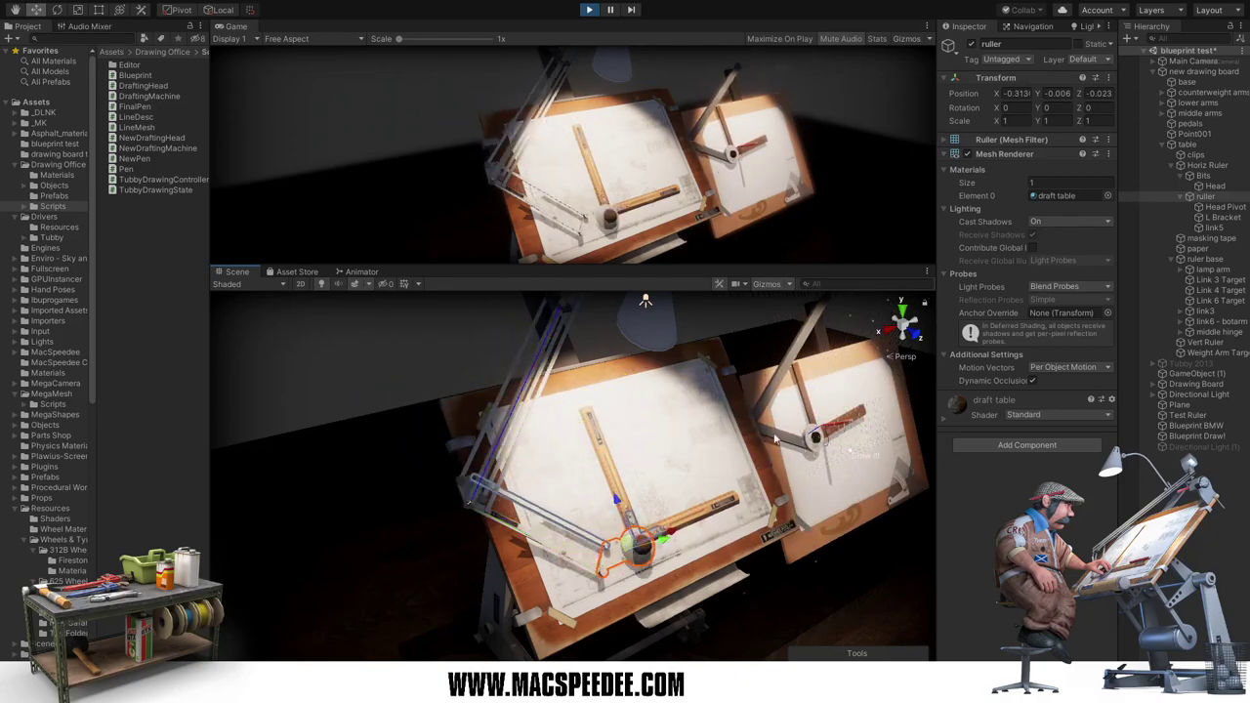
pyautogui.click(589, 11)
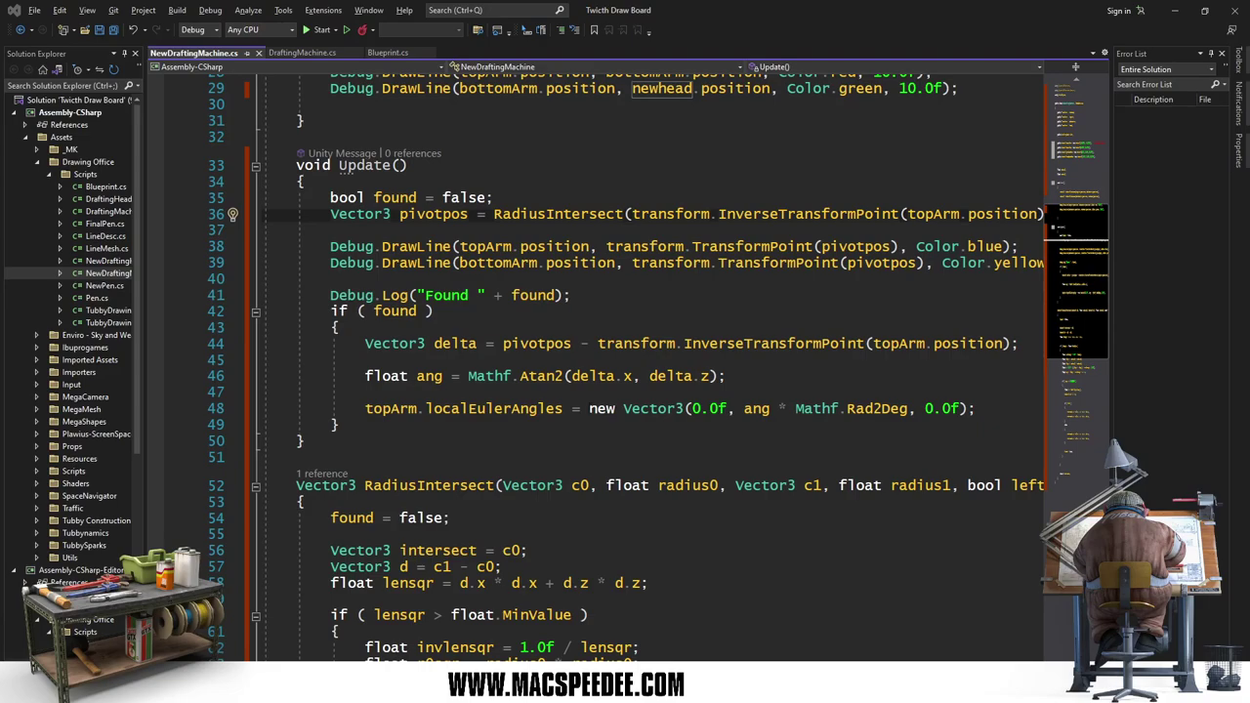
# Step: After the topArm rotation, recompute delta = transform.InverseTransformPoint(newhead.position) - pivotpos
pyautogui.click(588, 409)
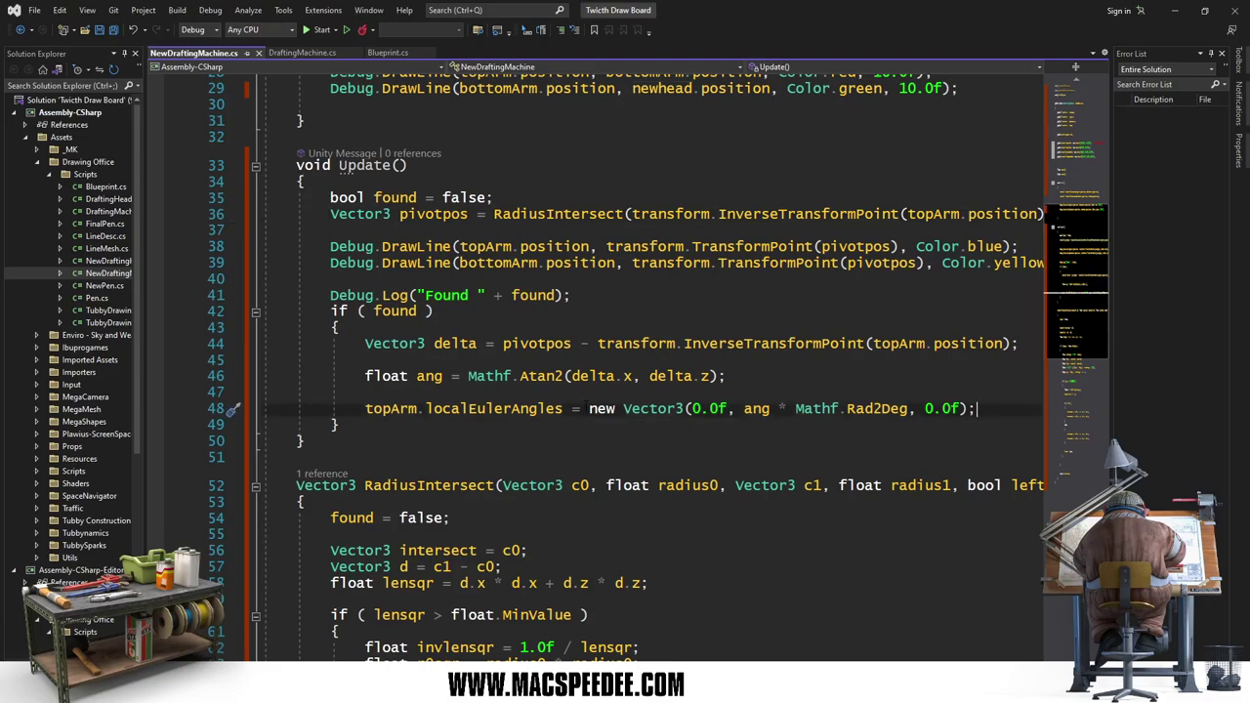
pyautogui.press('End')
pyautogui.press('Return')
pyautogui.press('Return')
pyautogui.write('d')
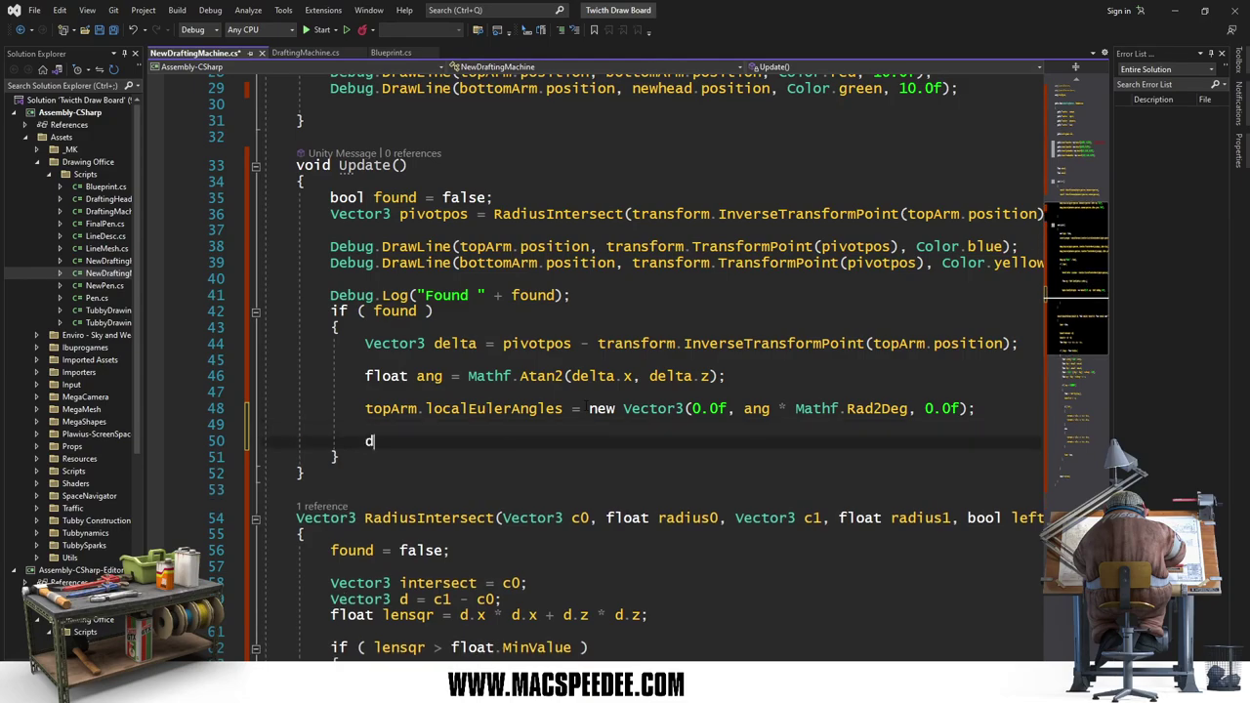
pyautogui.write('elta ')
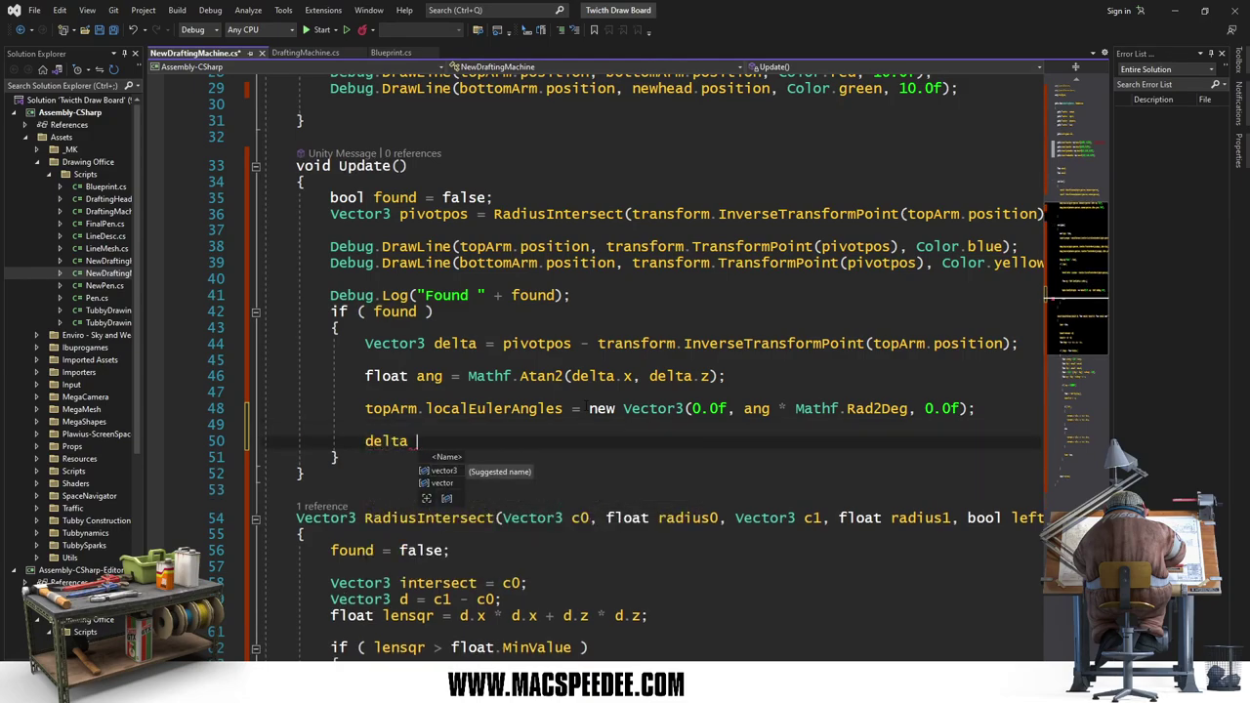
pyautogui.write('= transform')
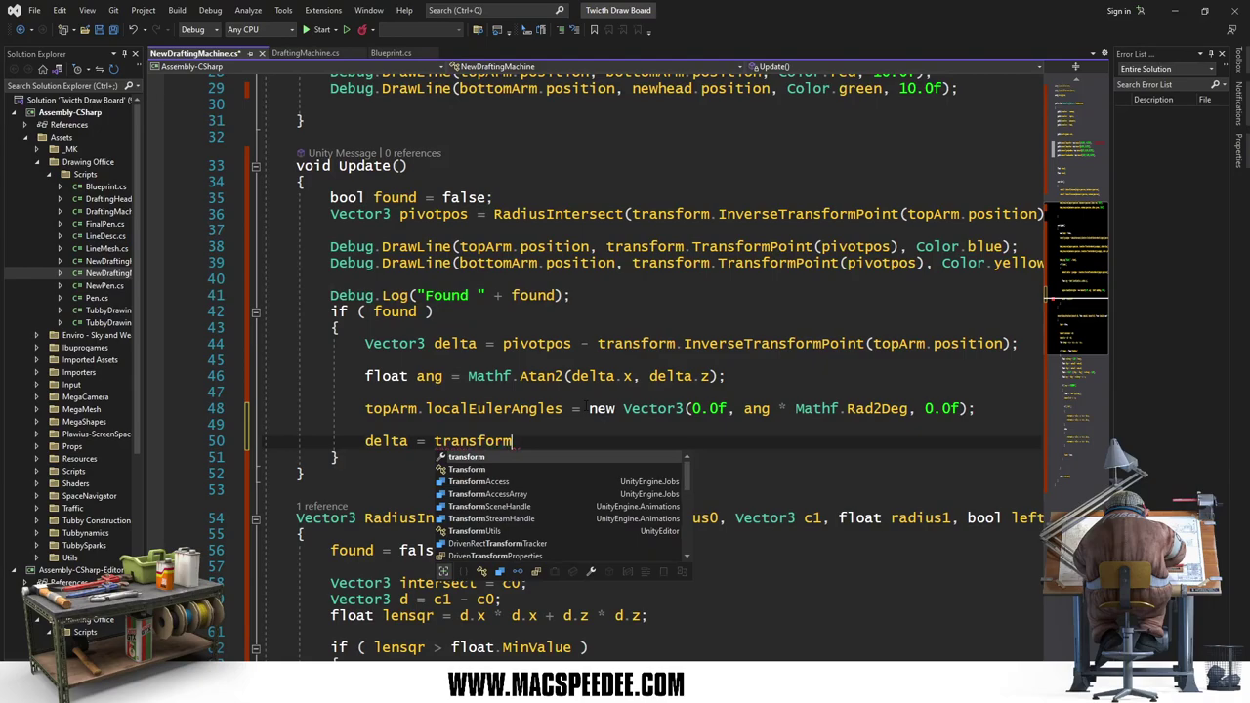
pyautogui.write('.Inve')
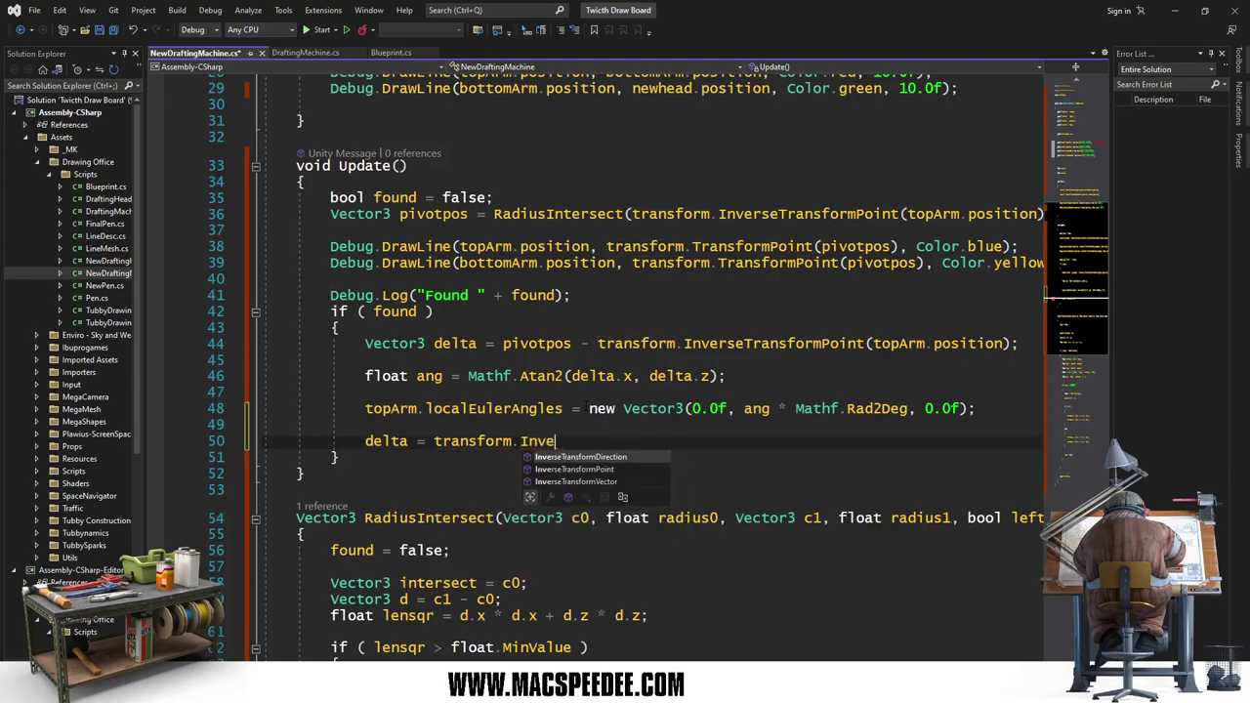
pyautogui.press('Down')
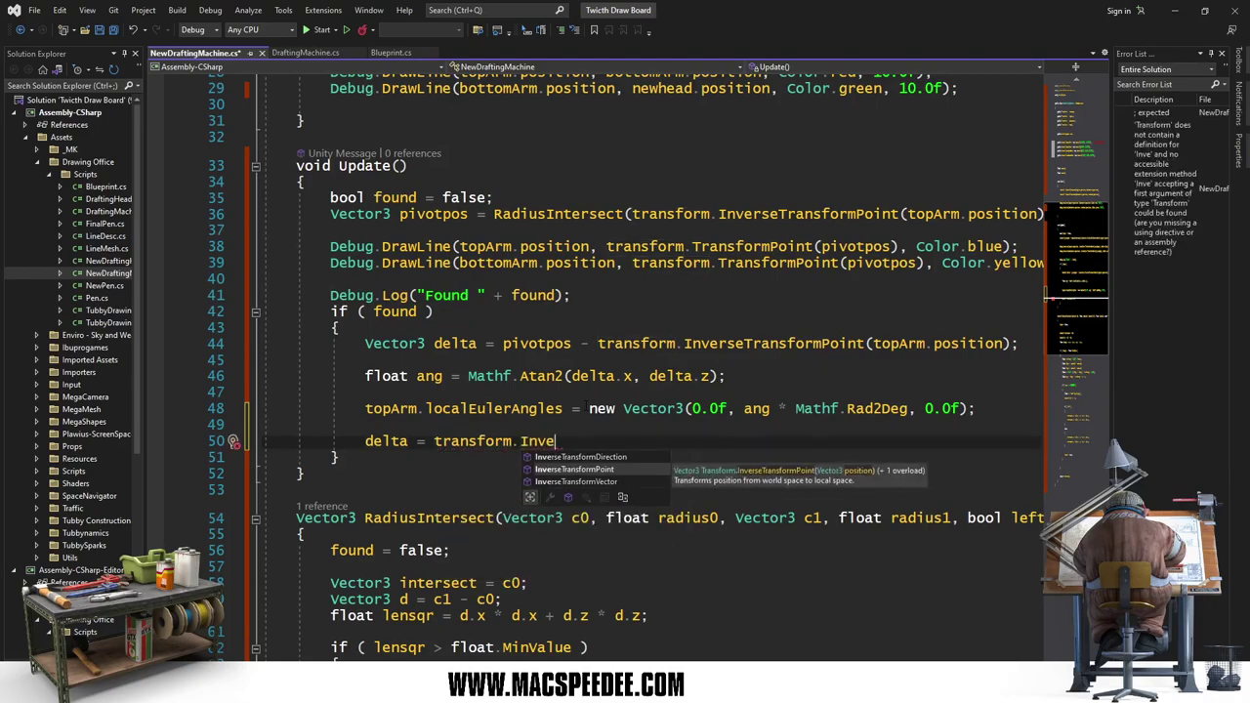
pyautogui.press('Tab')
pyautogui.write('(')
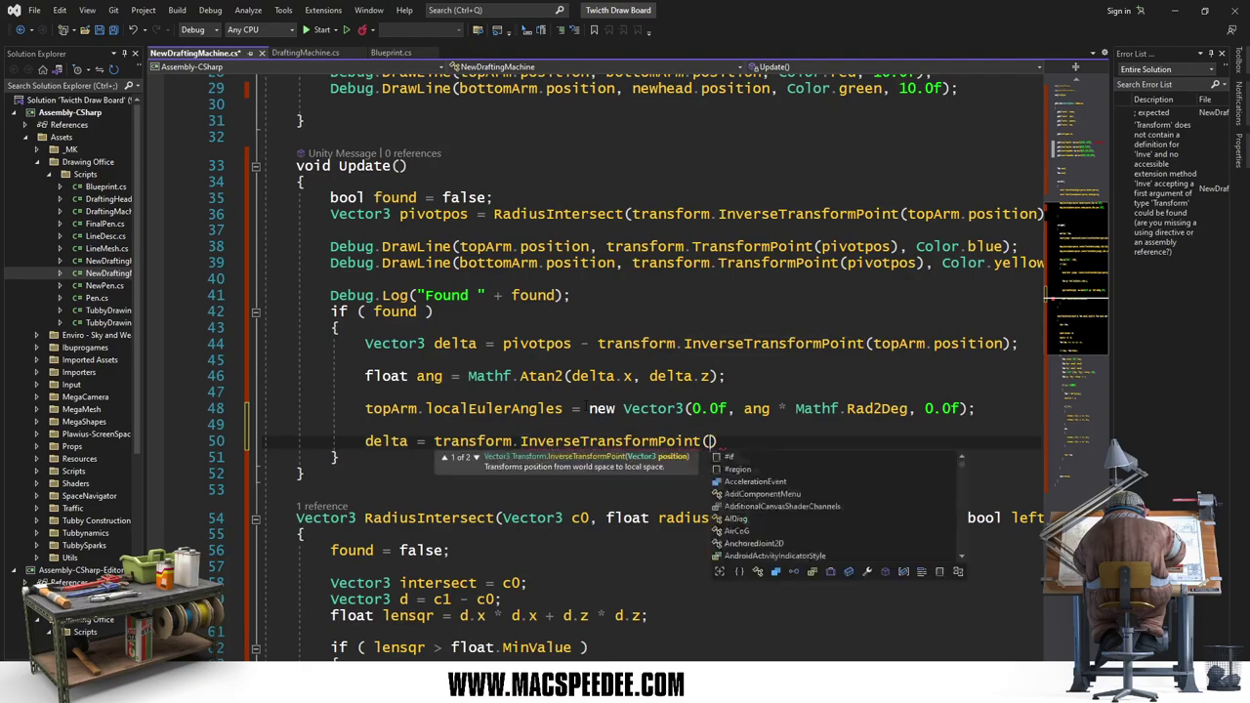
pyautogui.write('newhead.p')
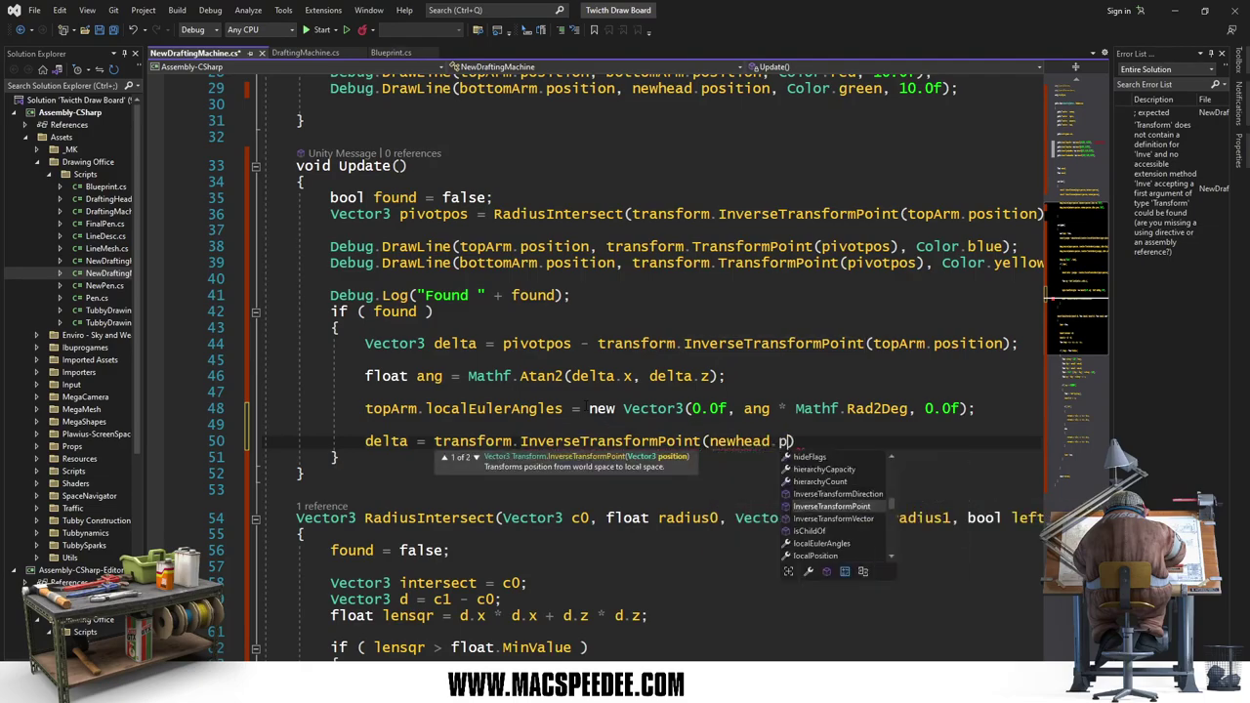
pyautogui.write('osition) ')
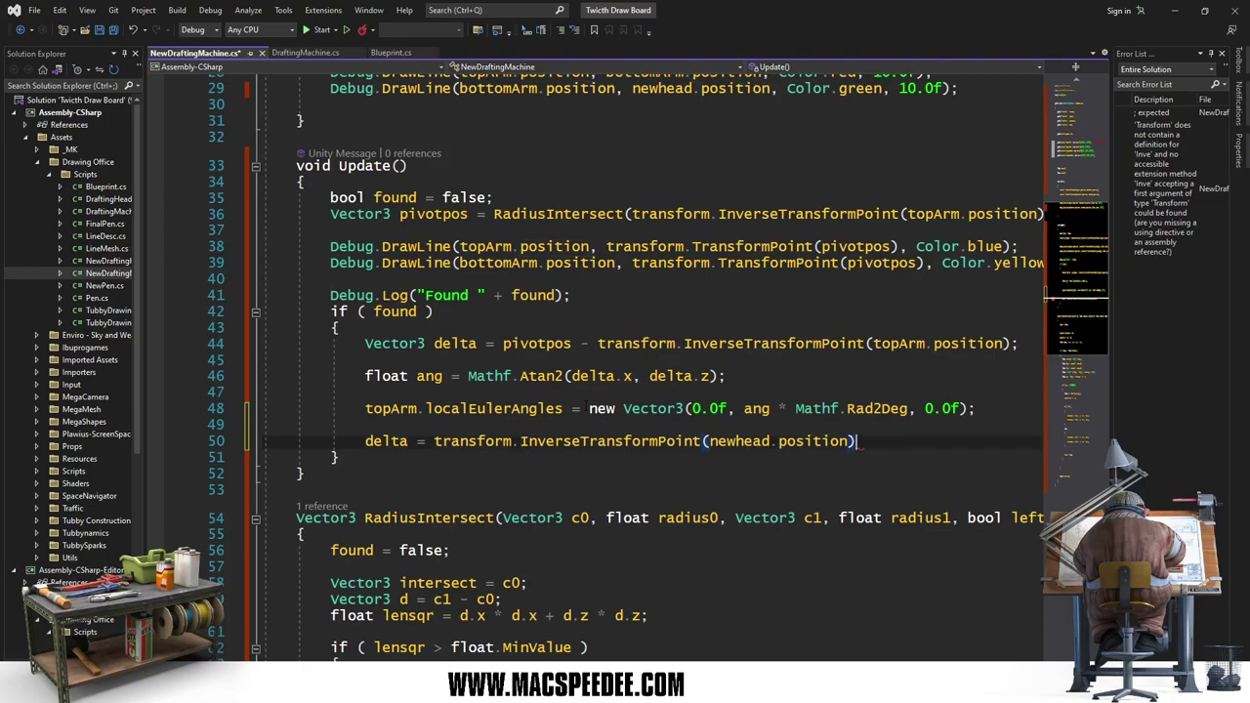
pyautogui.write('- pivo')
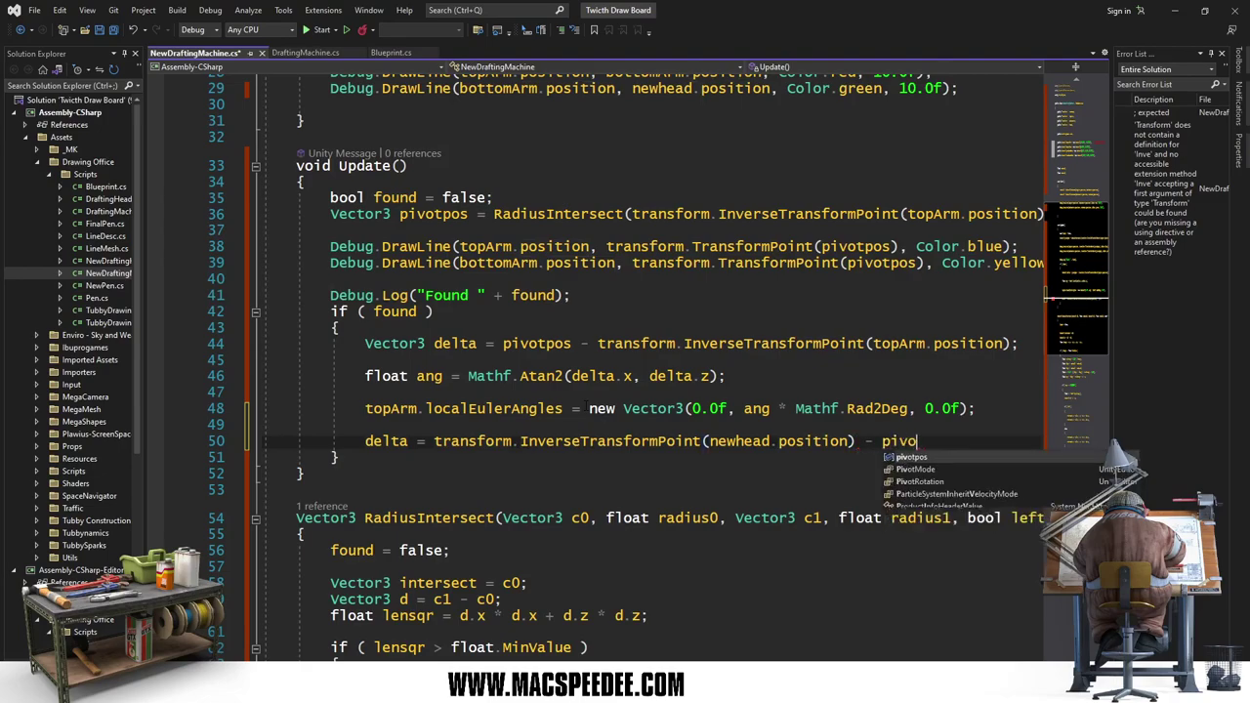
pyautogui.write('tpos;')
# Step: Recalculate ang = Mathf.Atan2(delta.x, delta.z) on a new line
pyautogui.press('Return')
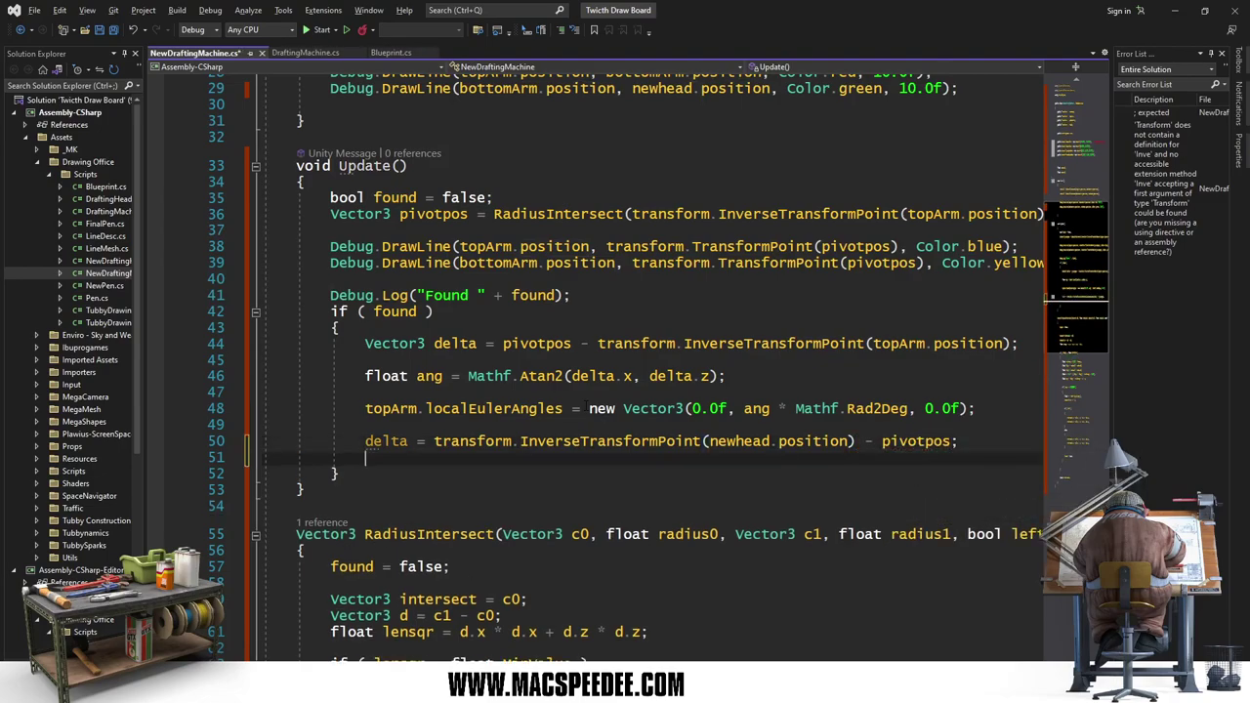
pyautogui.press('Return')
pyautogui.write('ang')
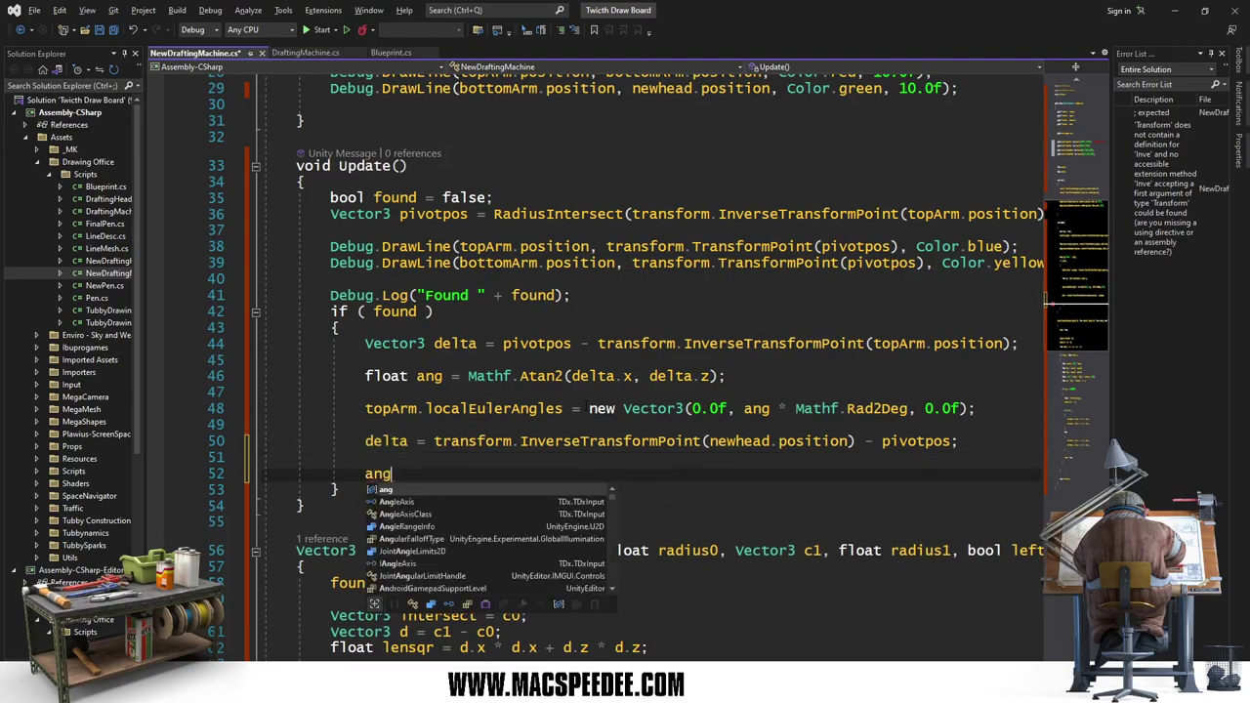
pyautogui.write(' = Mathf.')
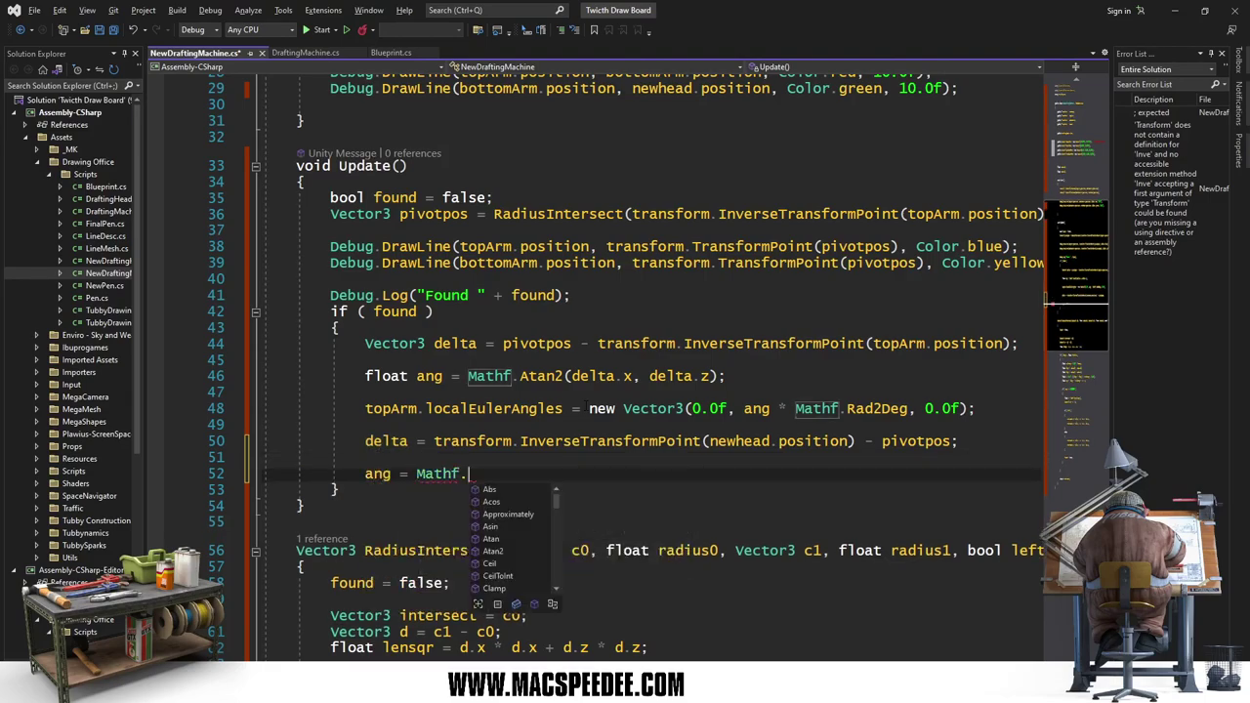
pyautogui.write('Atans')
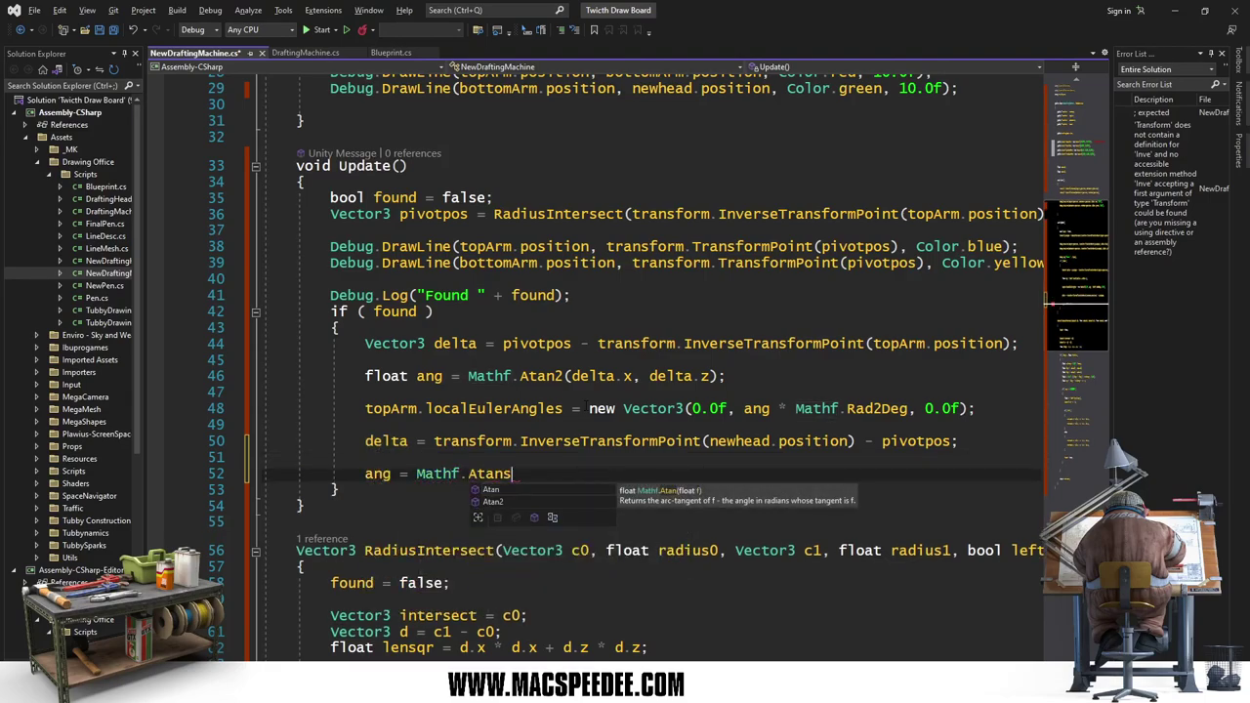
pyautogui.press('BackSpace')
pyautogui.write('2(')
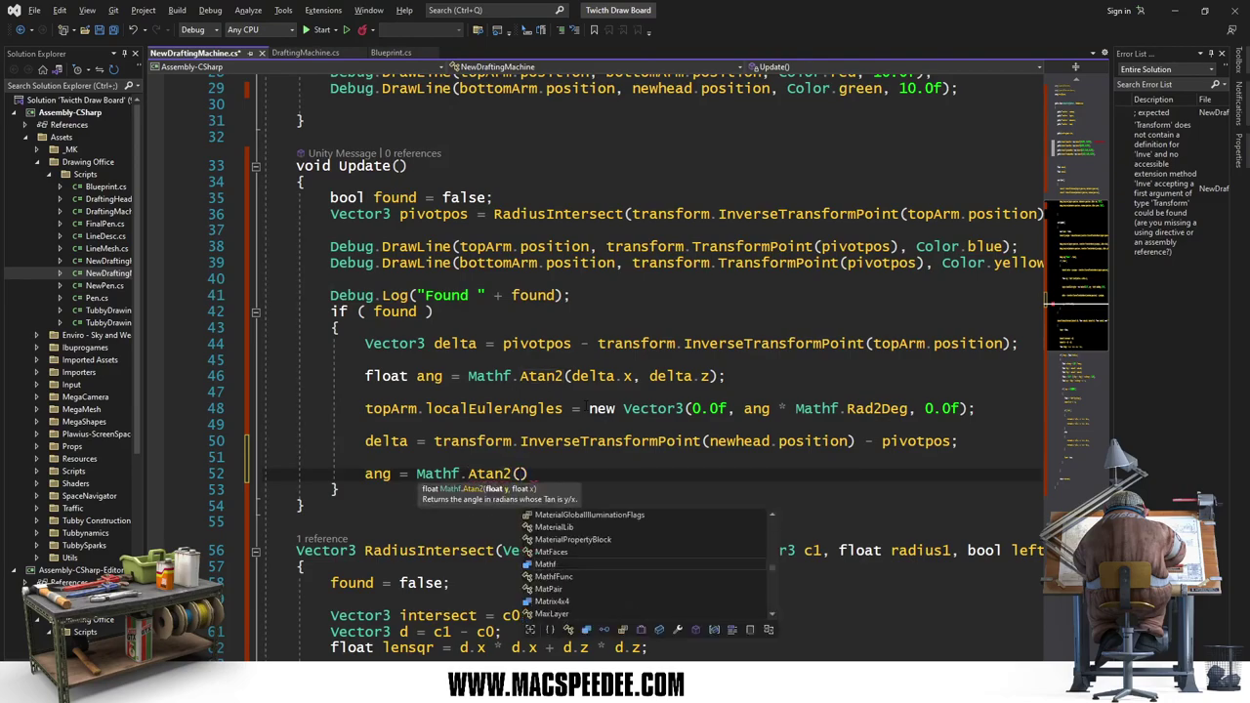
pyautogui.write('delta')
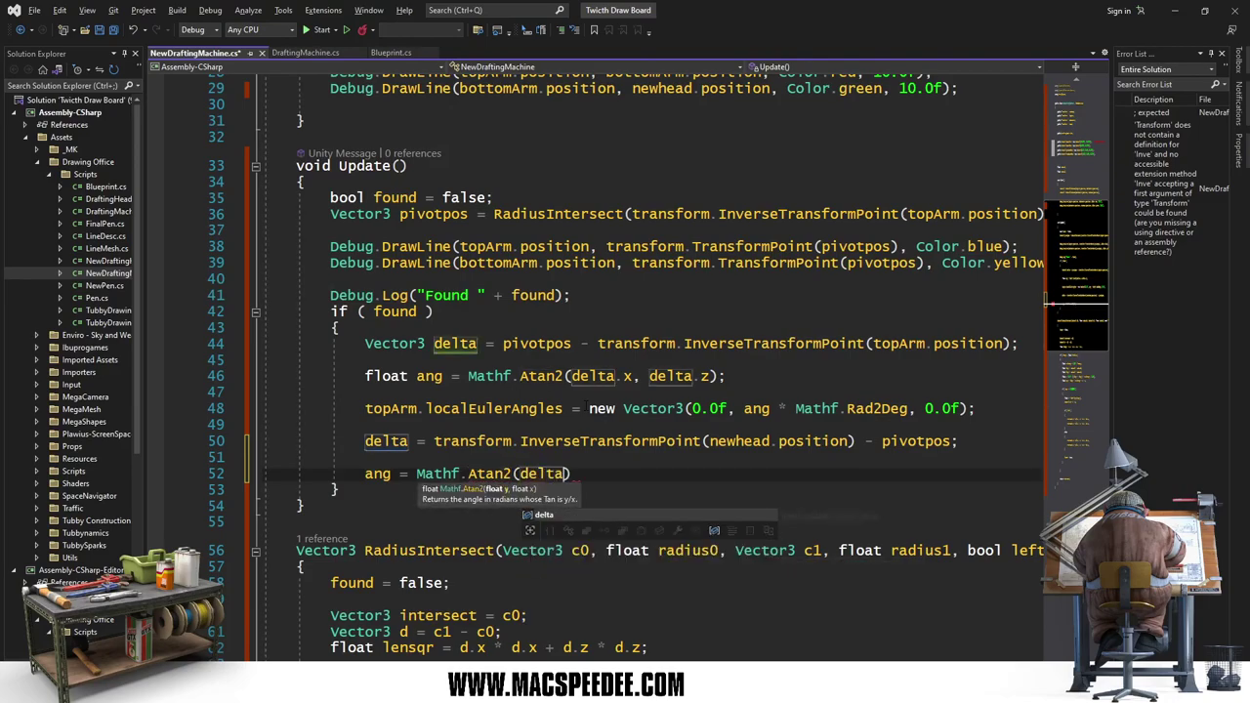
pyautogui.write('.x, del')
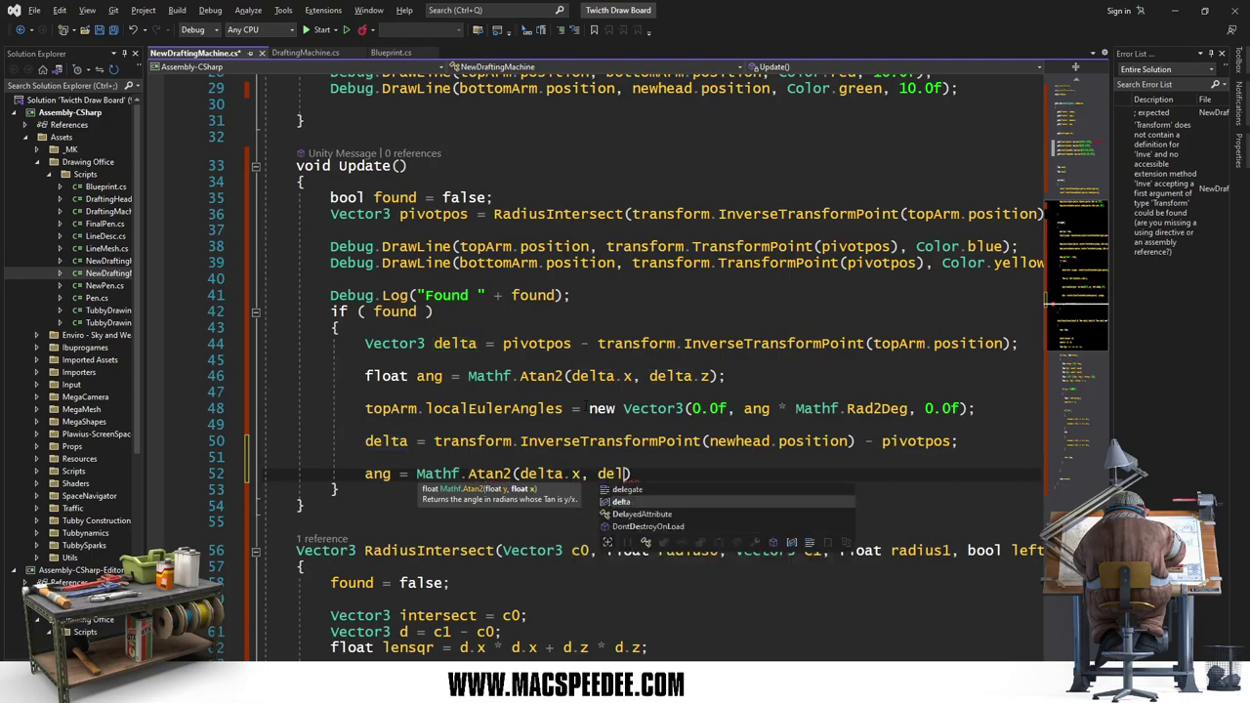
pyautogui.write('ta.z);')
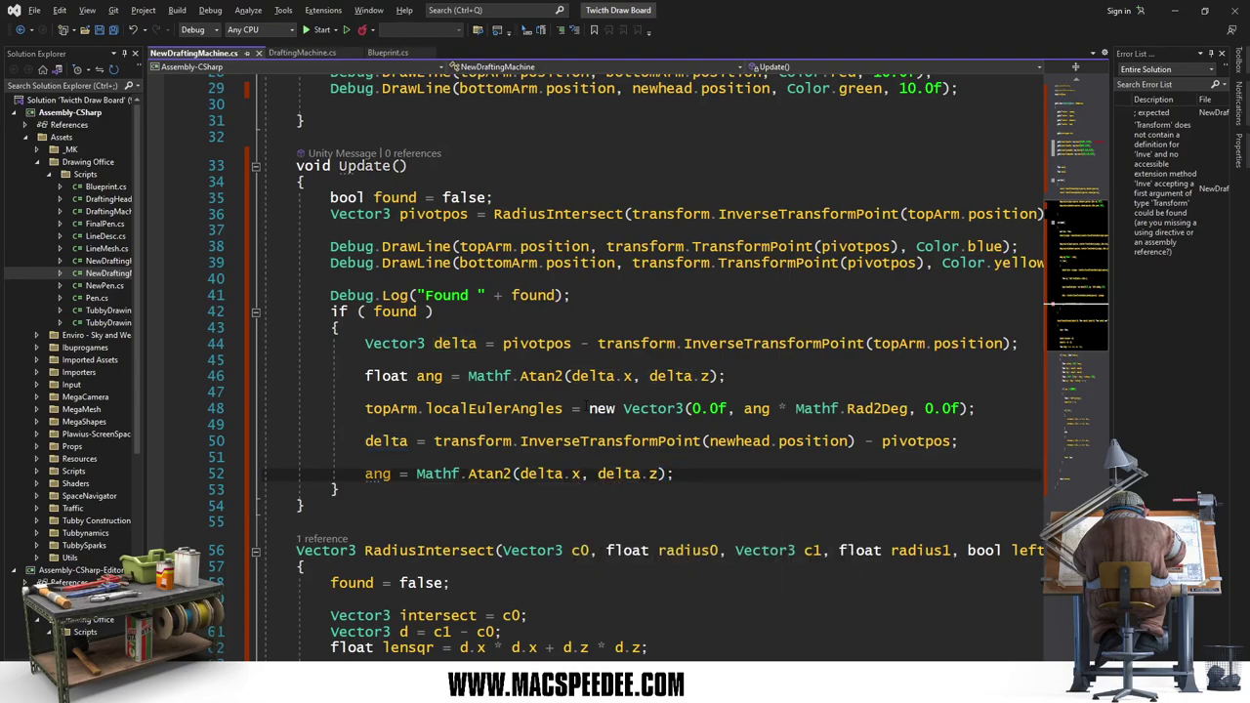
# Step: Move bottomArm to transform.TransformPoint(pivotpos) and set its Y euler angle to ang * Mathf.Rad2Deg, then save
pyautogui.press('Return')
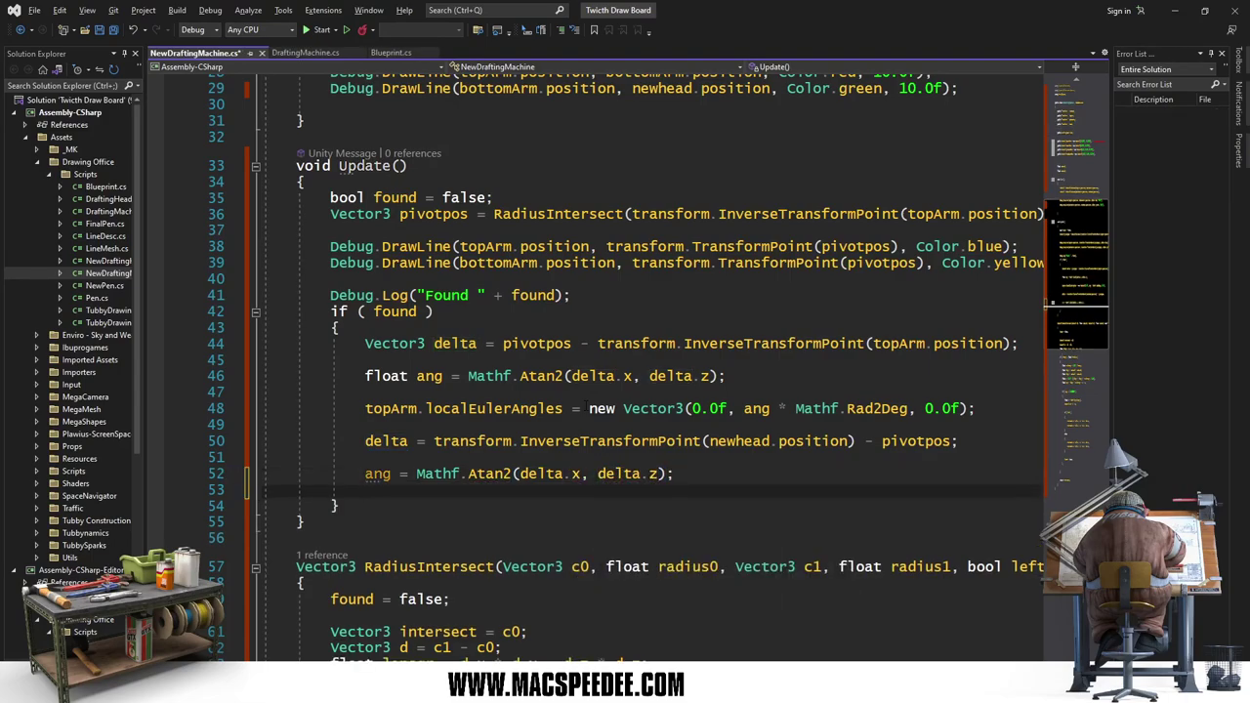
pyautogui.write('botto')
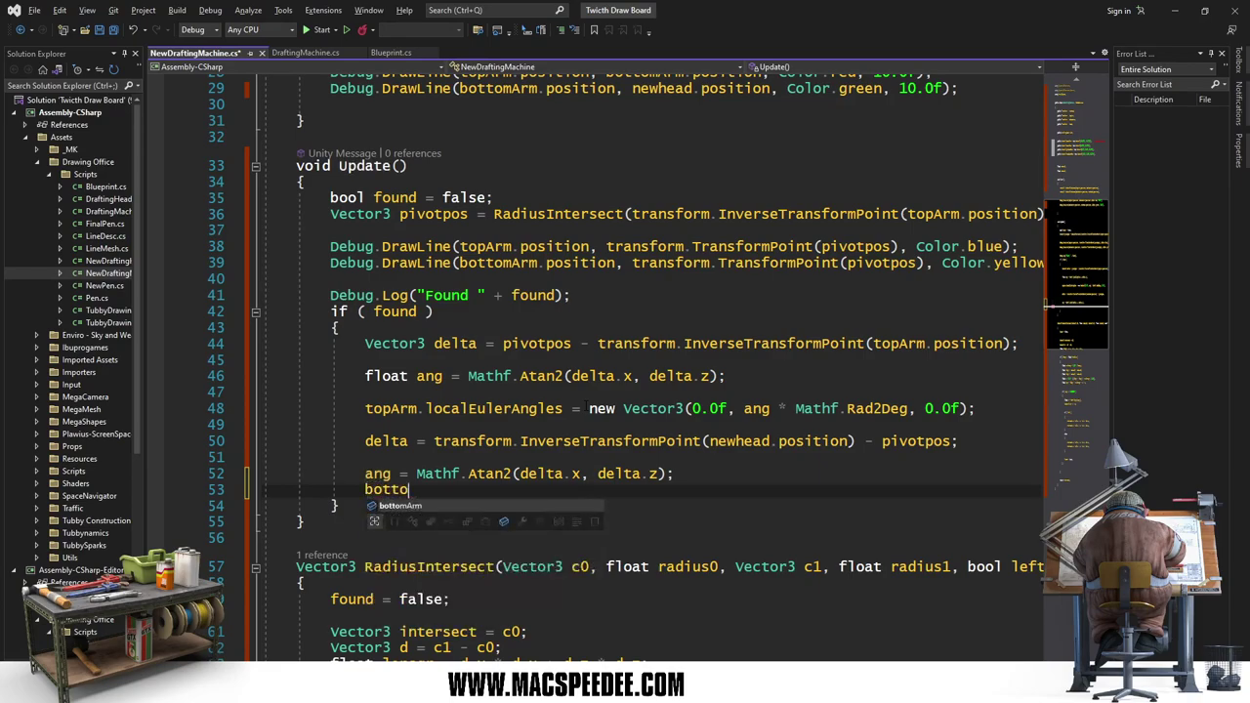
pyautogui.write('mAr')
pyautogui.write('m.positio')
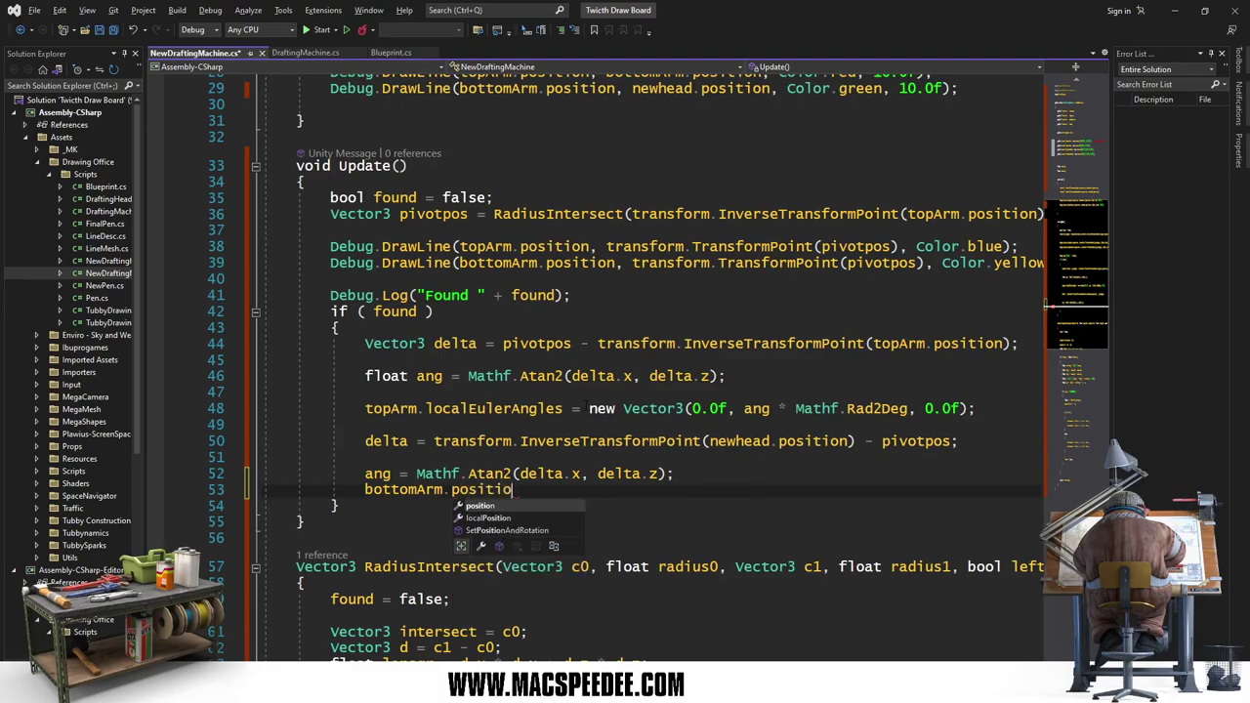
pyautogui.write('n =')
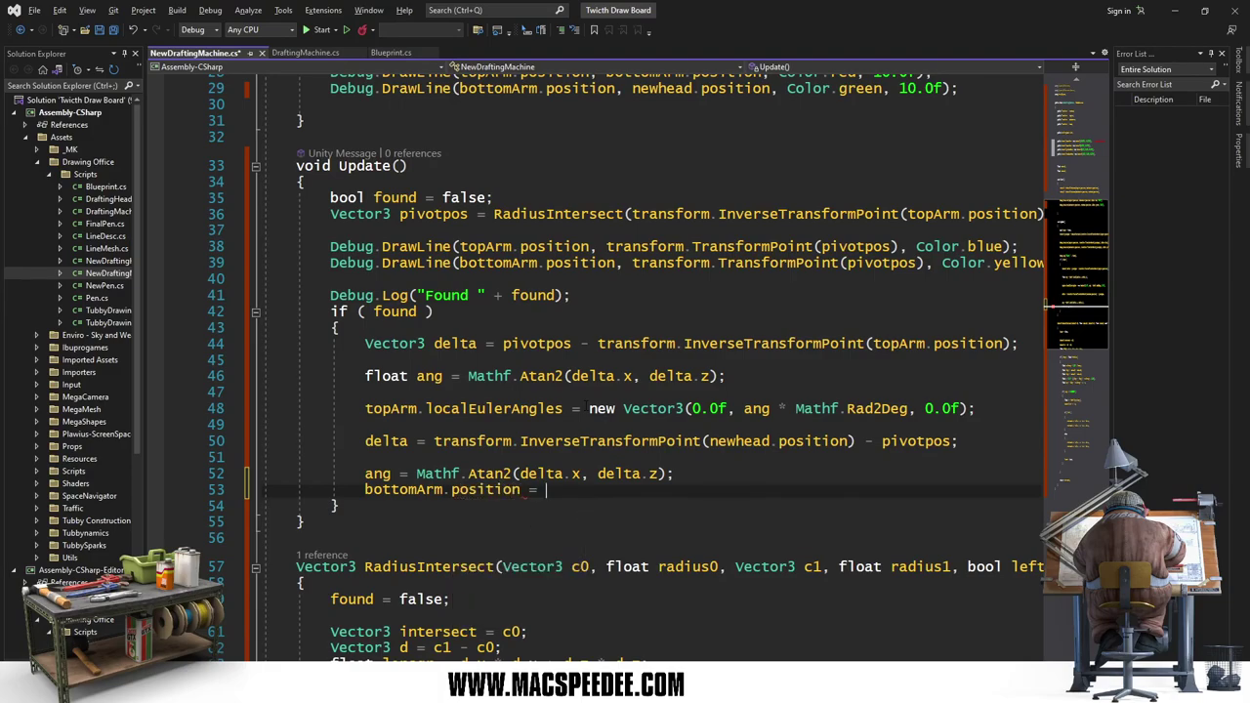
pyautogui.write(' transform.')
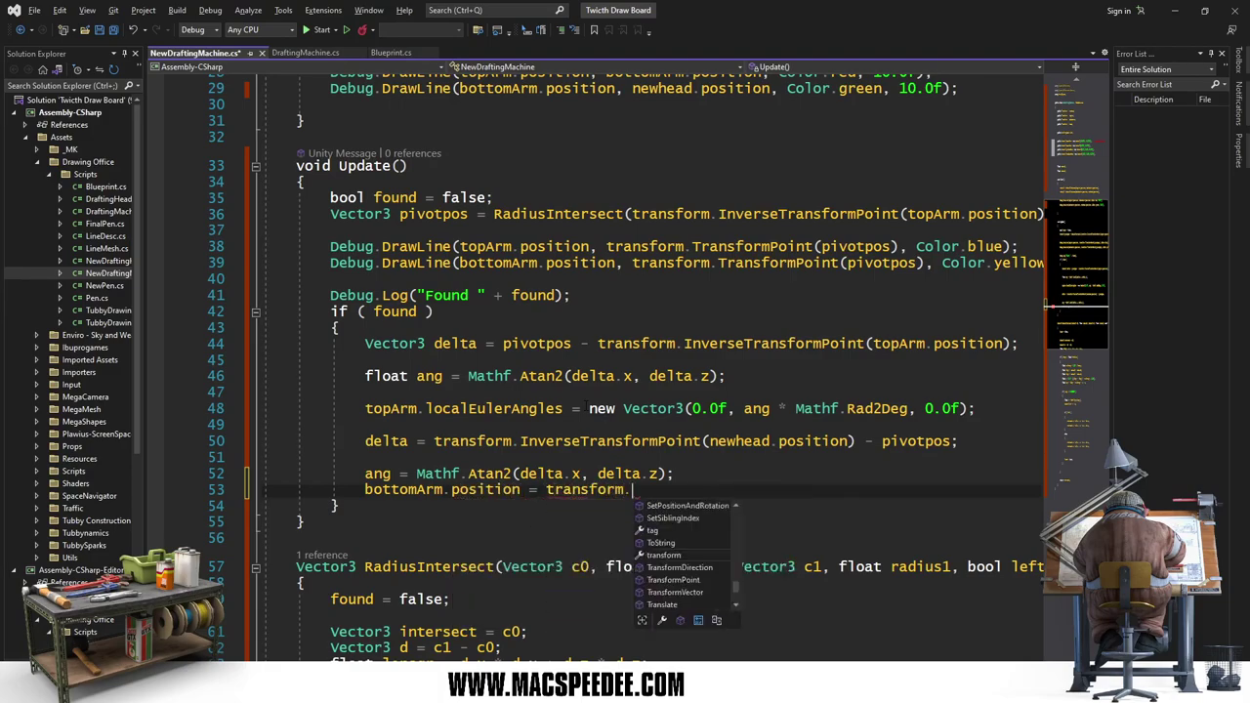
pyautogui.write('Transform')
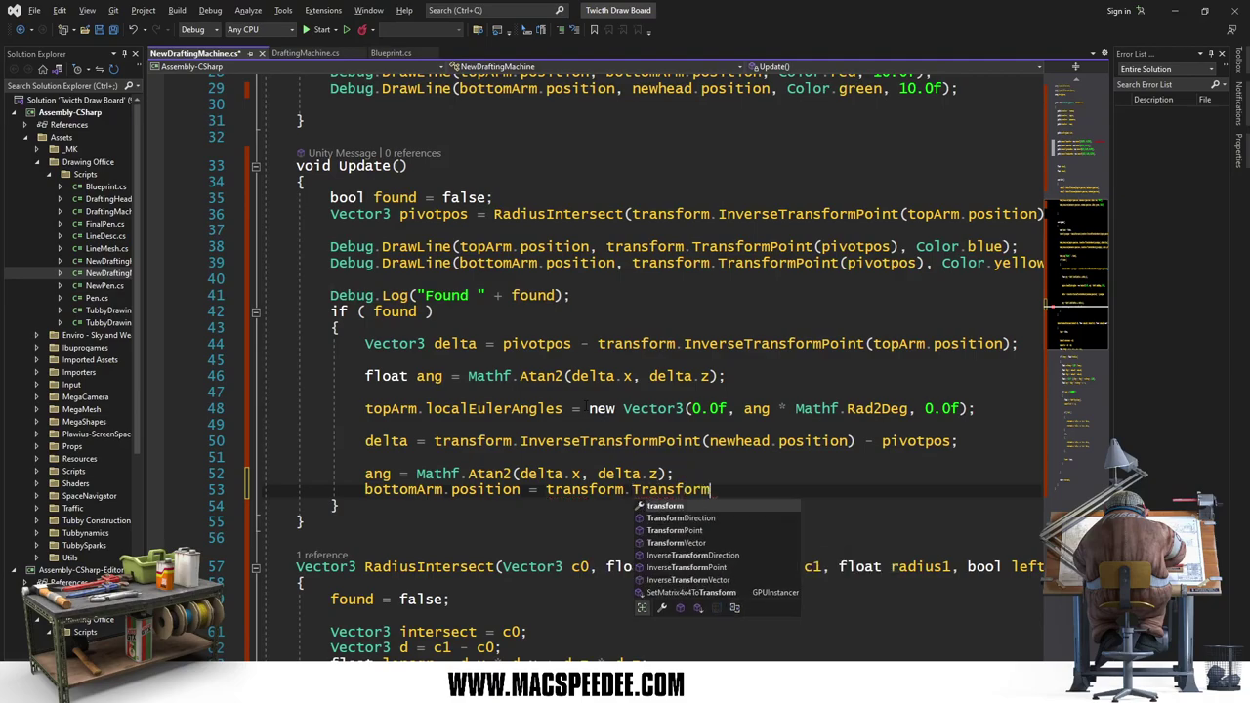
pyautogui.write('Point(')
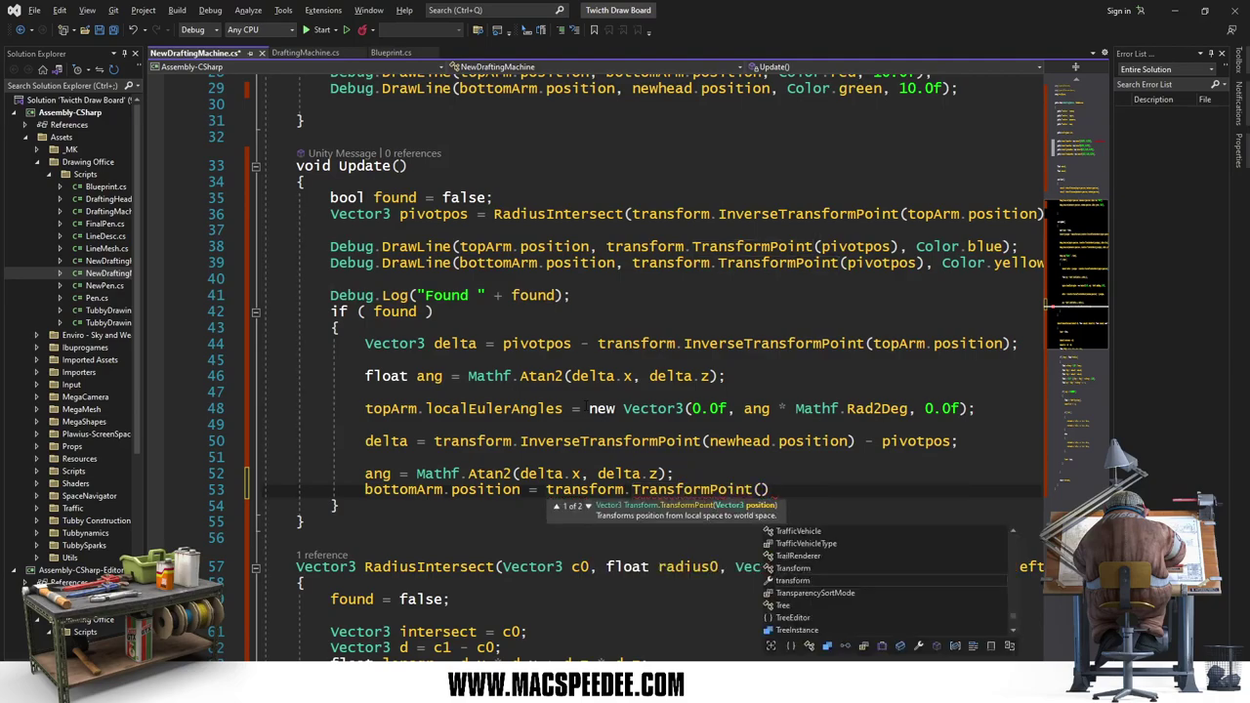
pyautogui.write('piv')
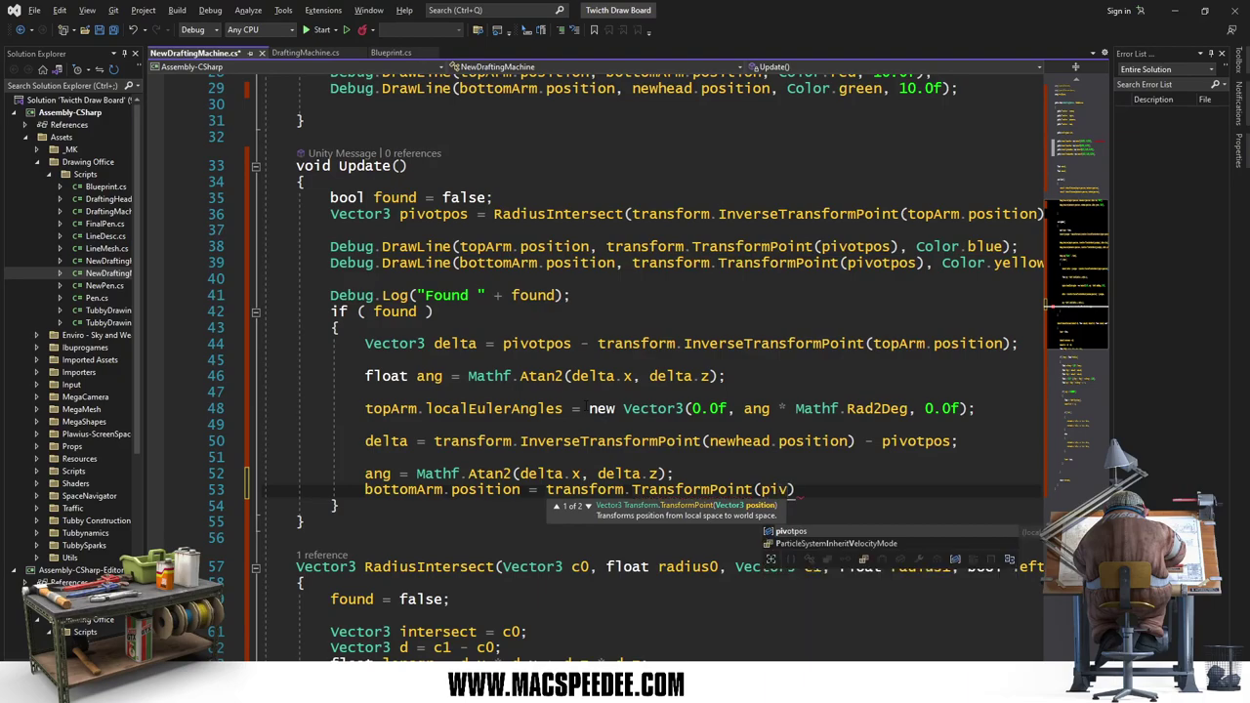
pyautogui.write('otpos)')
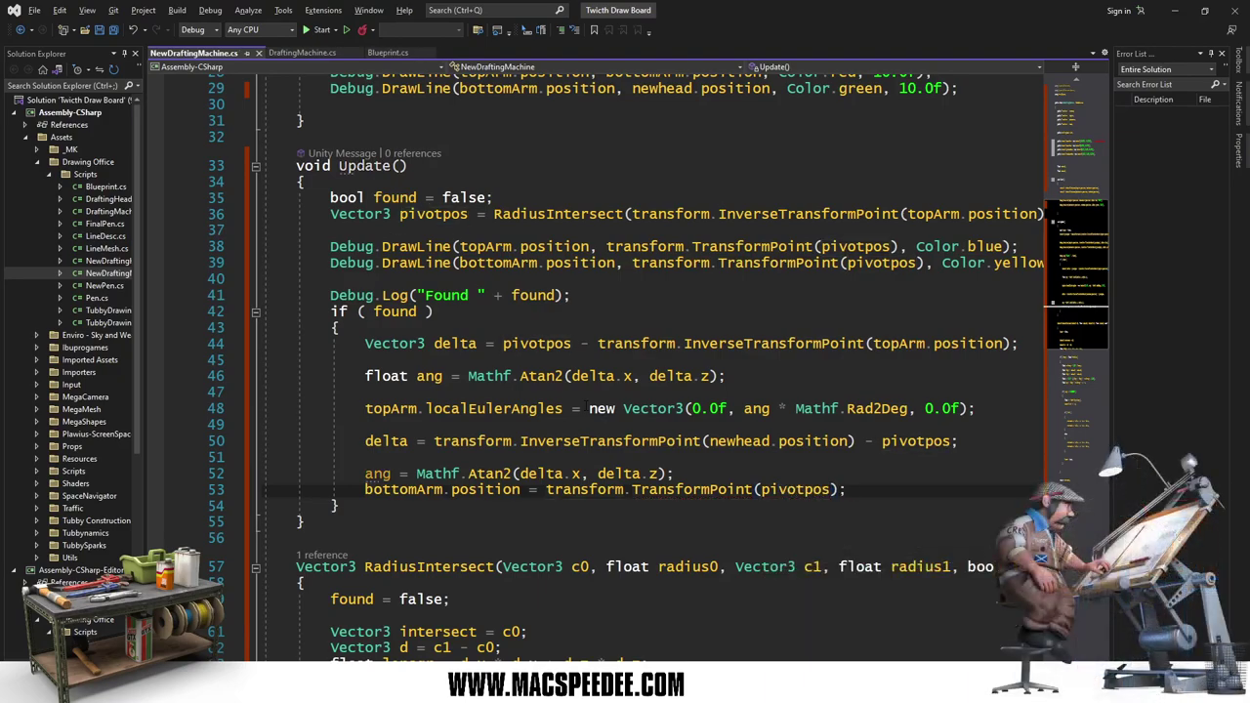
pyautogui.write(';')
pyautogui.press('Return')
pyautogui.write('bottom')
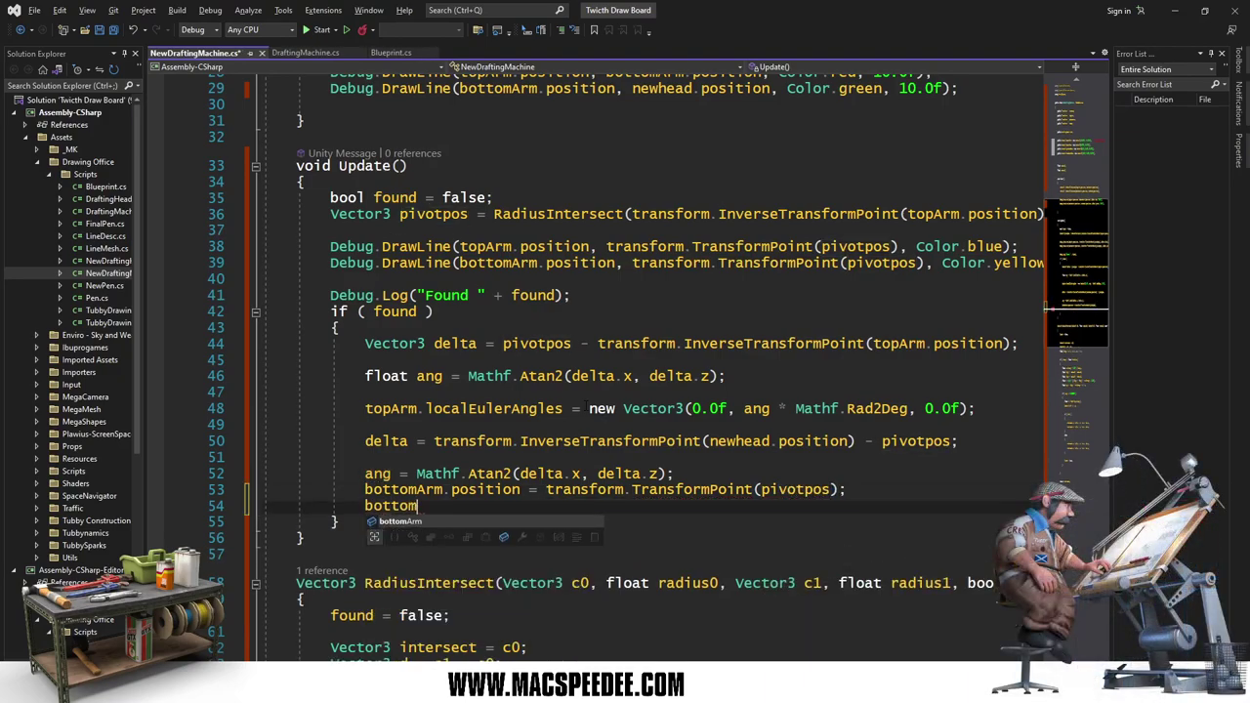
pyautogui.write('Arm.lo')
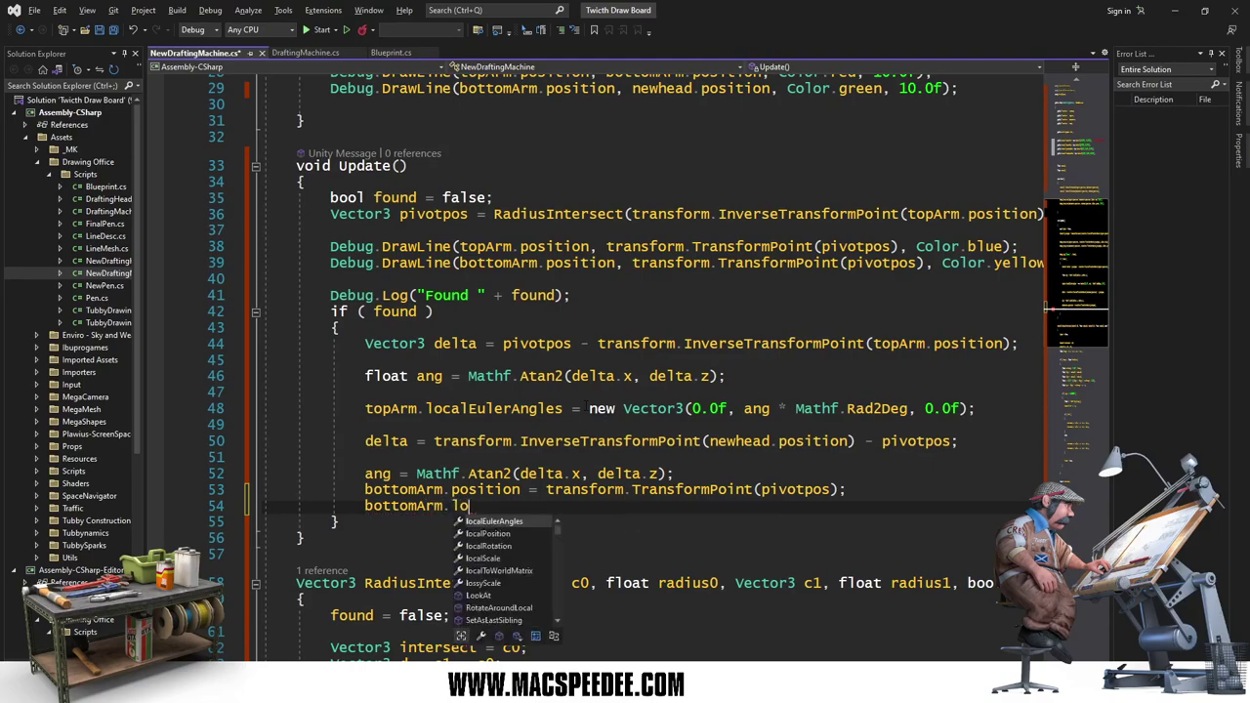
pyautogui.write('cal')
pyautogui.press('Tab')
pyautogui.write('= n')
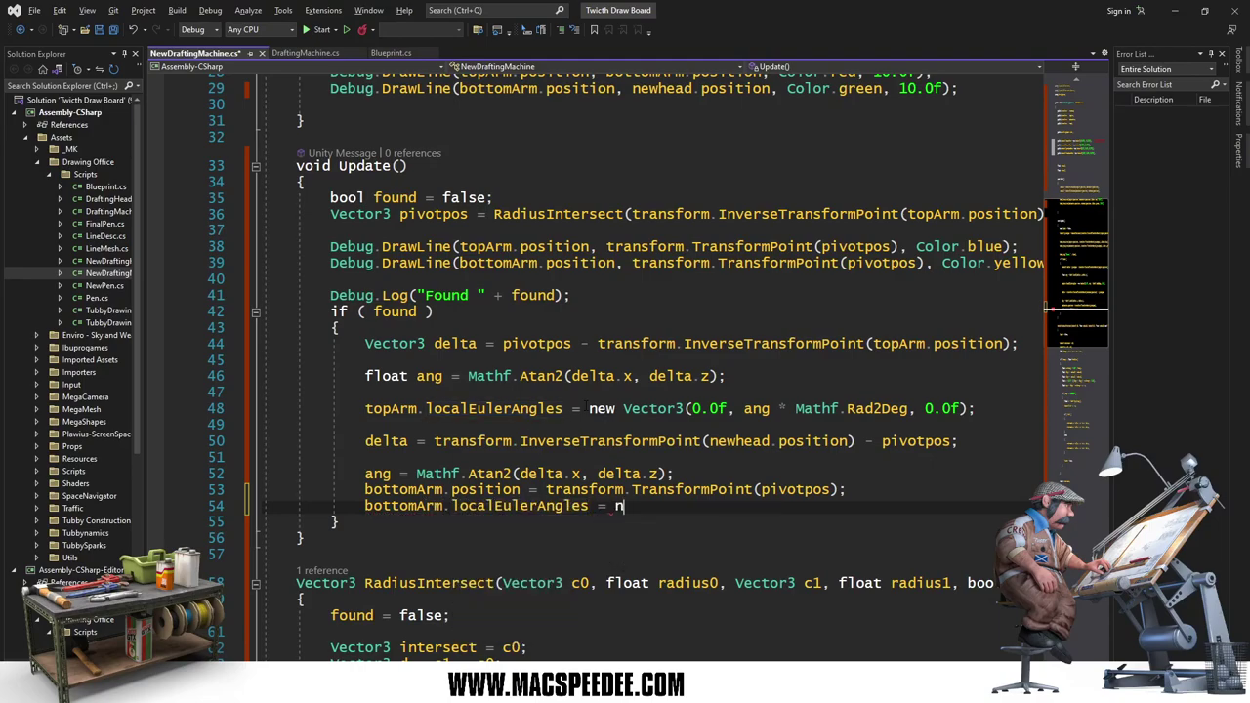
pyautogui.write('ew Vectoir3')
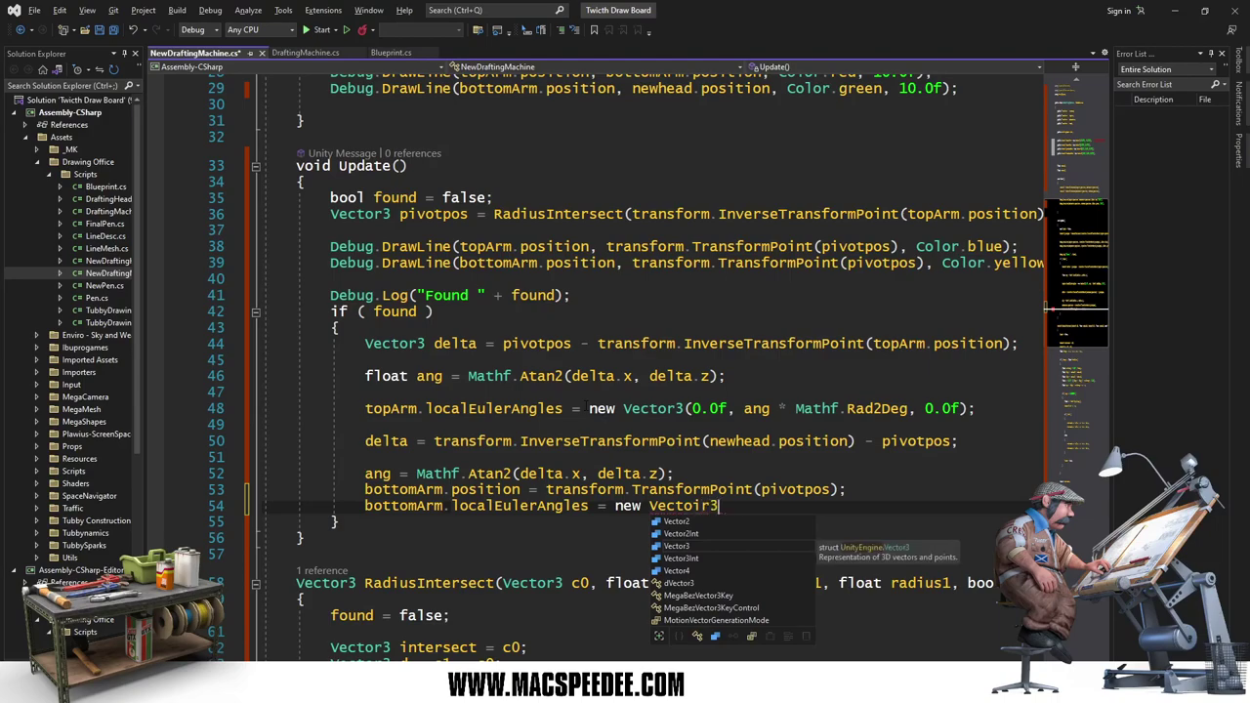
pyautogui.press('BackSpace')
pyautogui.press('BackSpace')
pyautogui.press('BackSpace')
pyautogui.write('r')
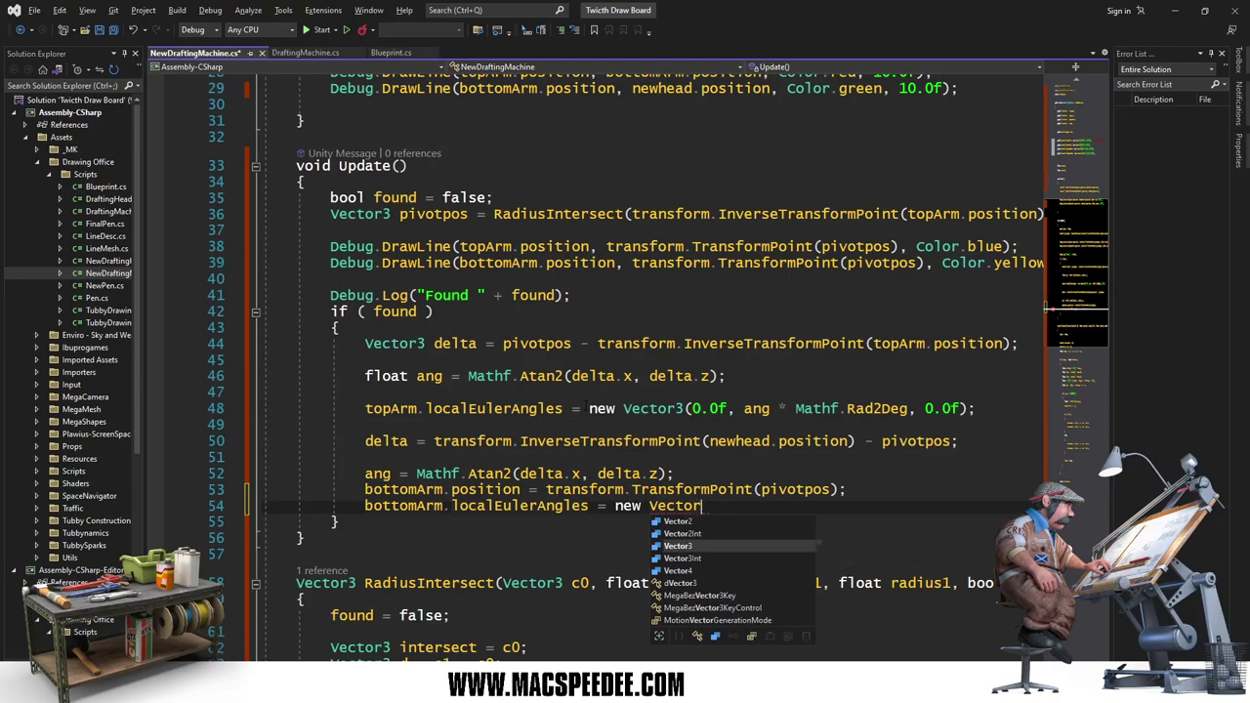
pyautogui.write('3(')
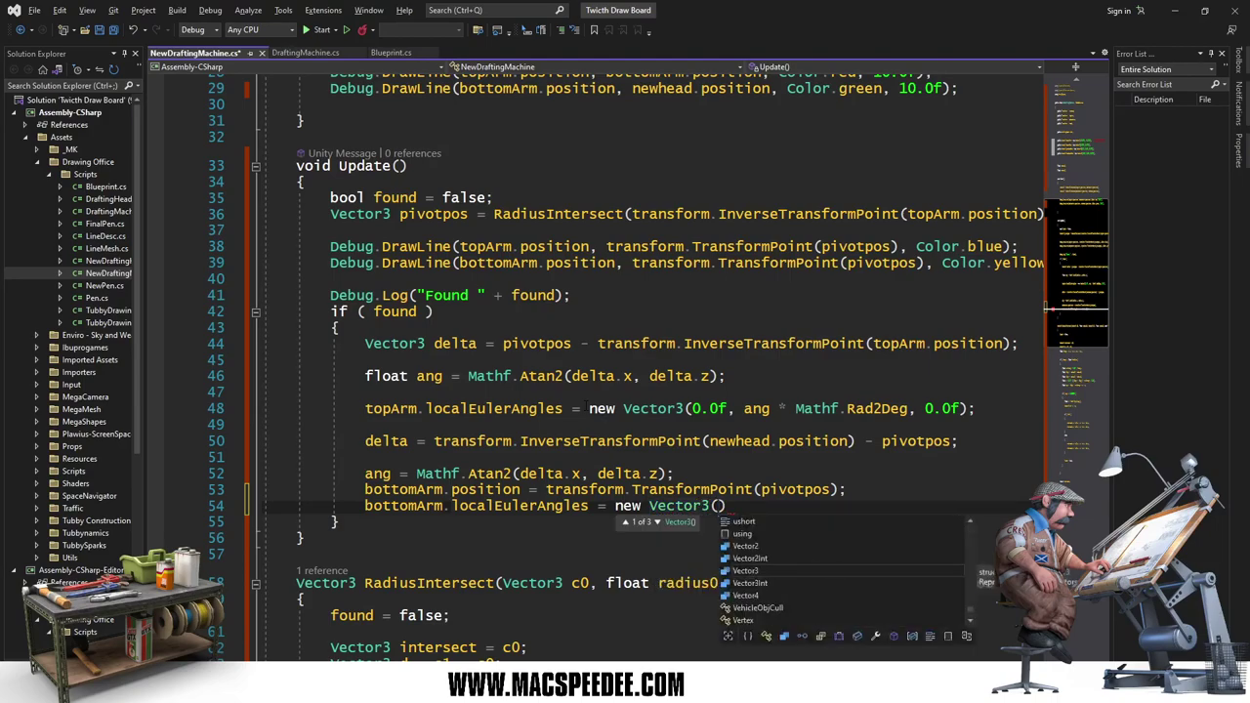
pyautogui.write('0.0f')
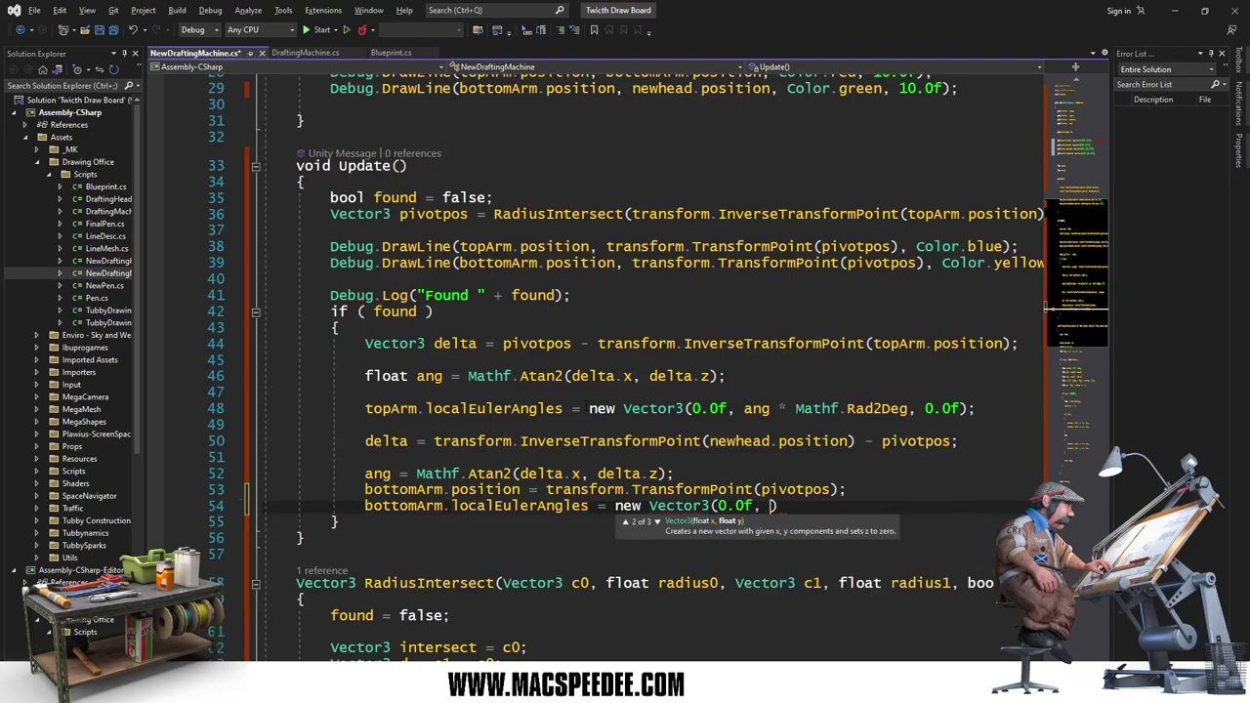
pyautogui.write(', ang *')
pyautogui.write(' Mathf.Ra')
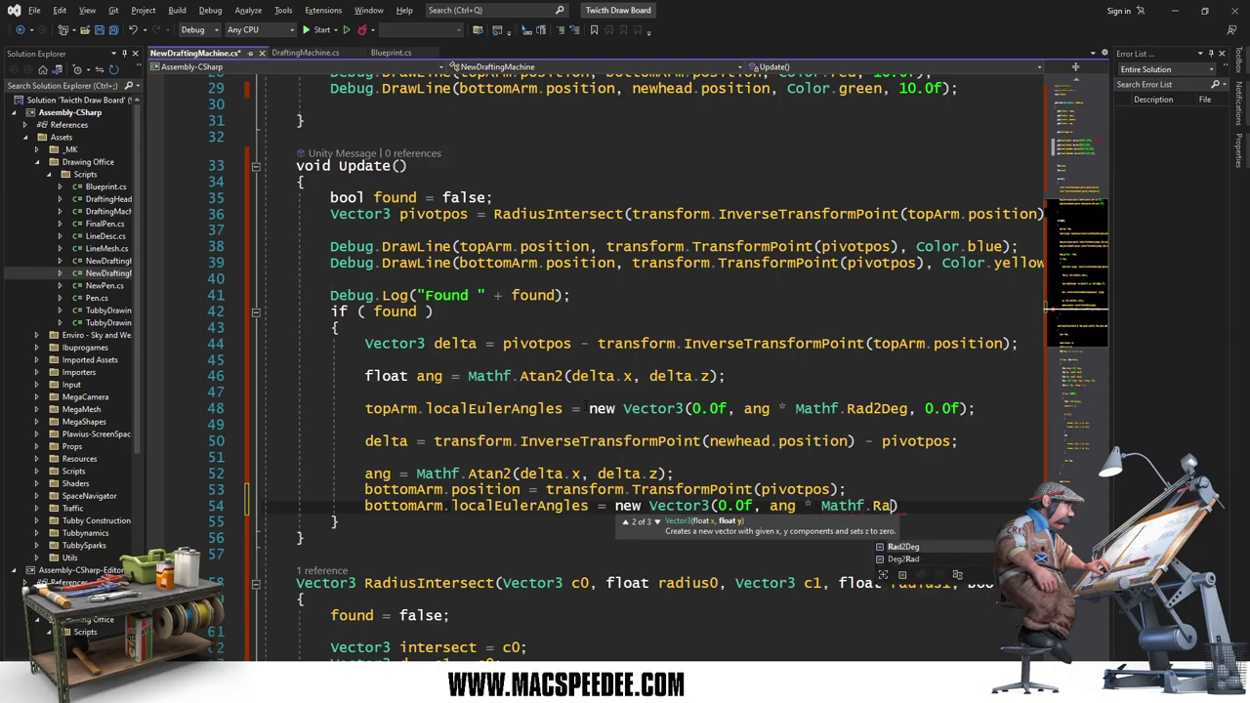
pyautogui.press('Tab')
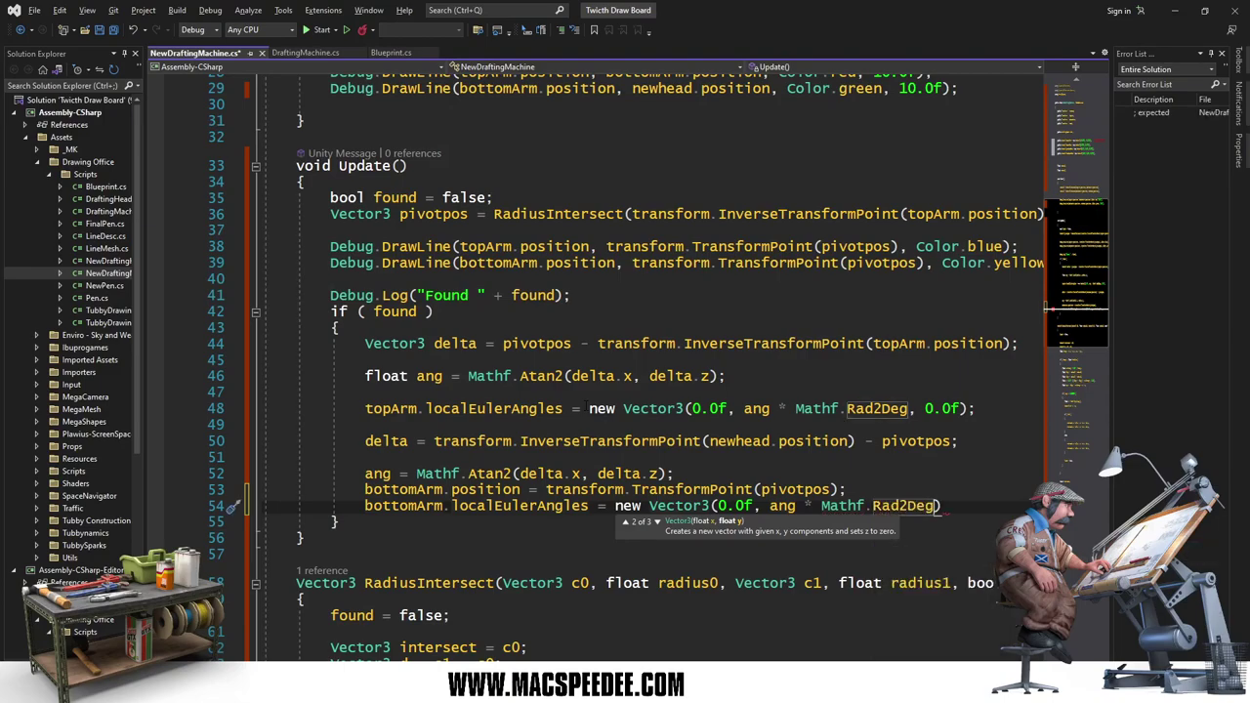
pyautogui.write(', 0')
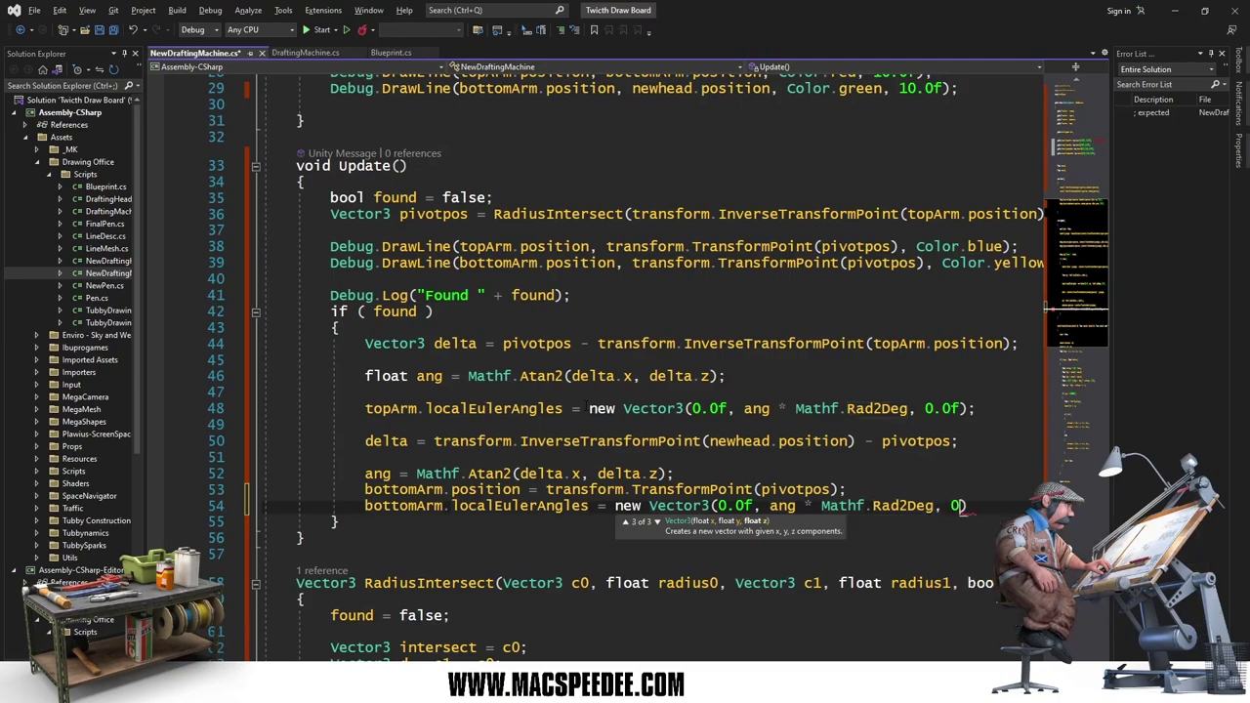
pyautogui.write('.0')
pyautogui.write('f);')
pyautogui.hotkey('ctrl', 's')
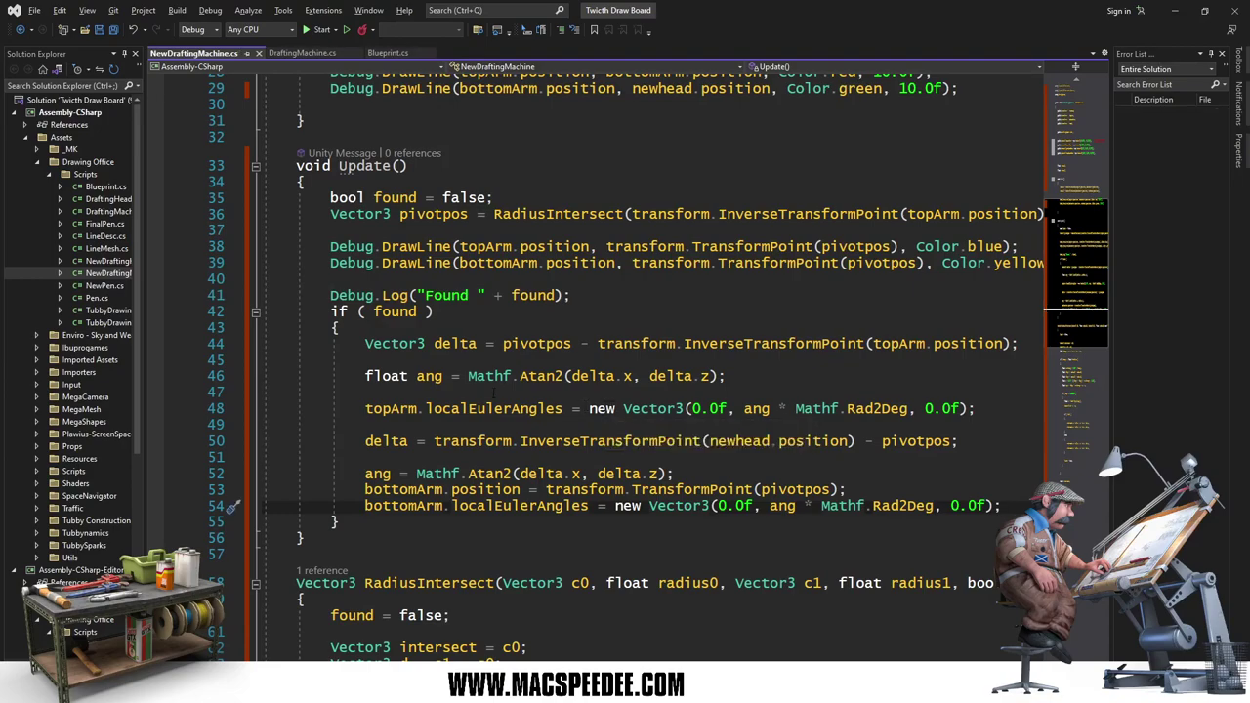
pyautogui.hotkey('alt', 'Tab')
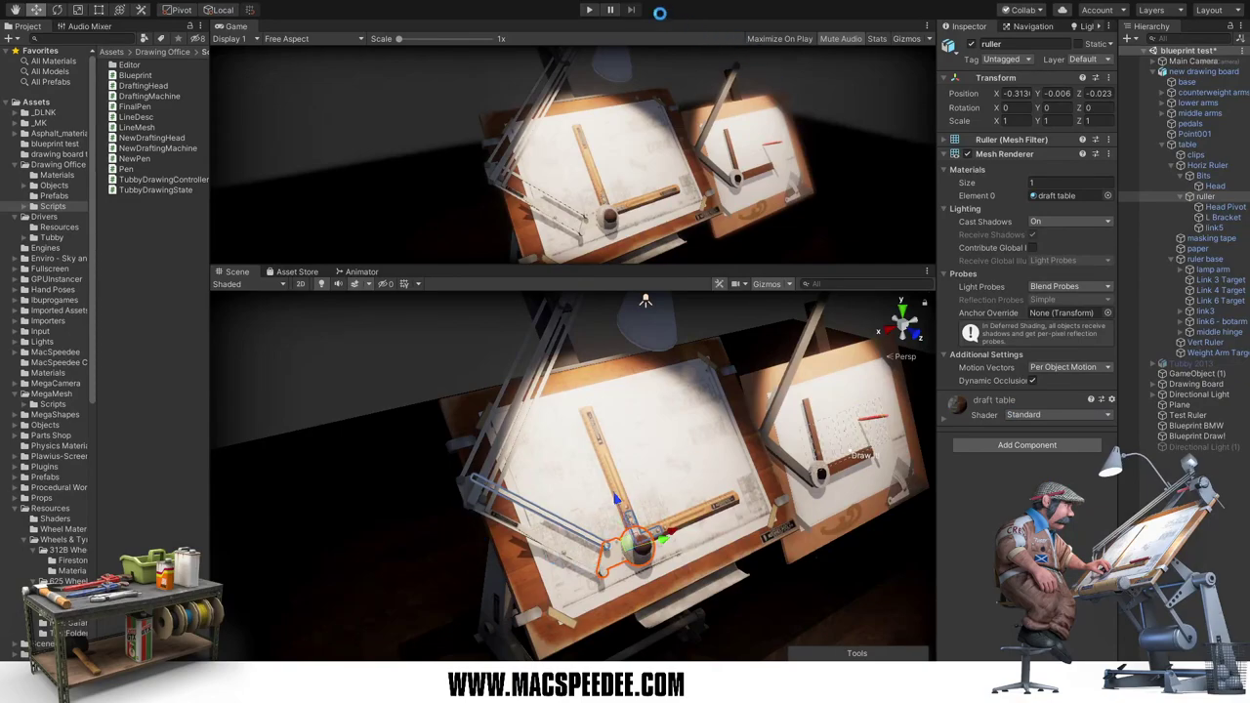
# Step: Run Play mode, drag the ruler head to the board's left edge, then stop and return to Visual Studio
pyautogui.click(589, 10)
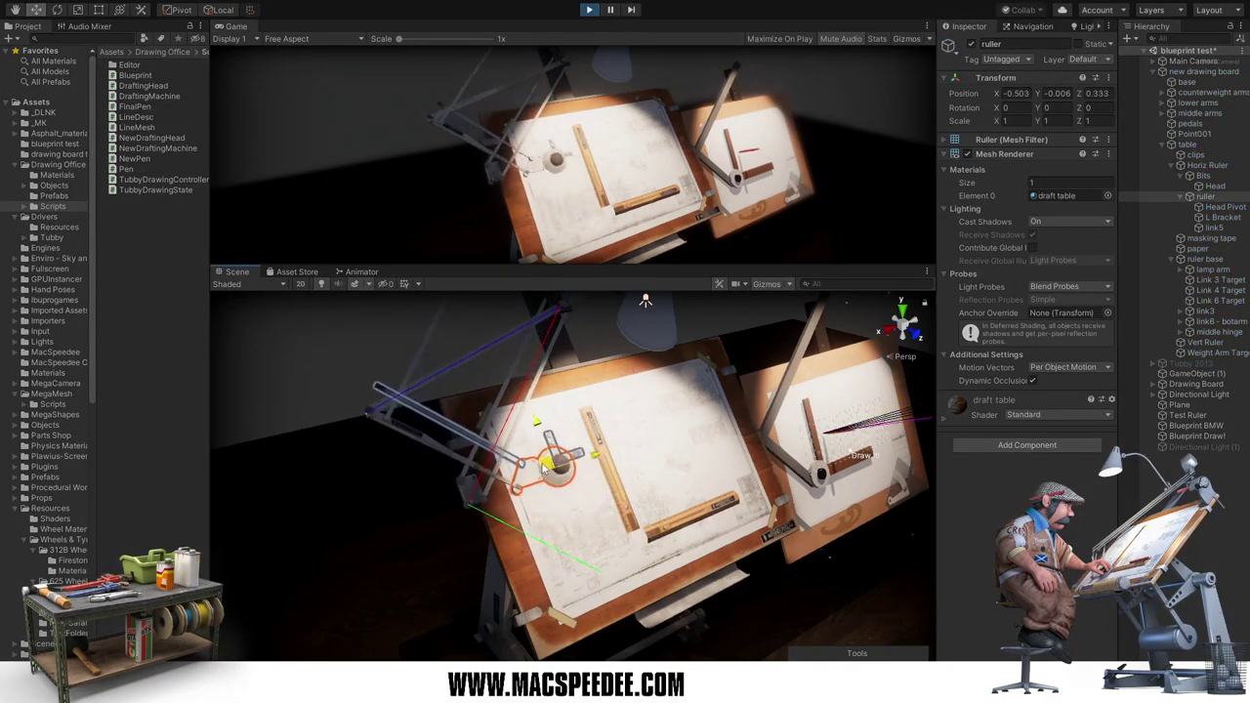
pyautogui.moveTo(718, 506)
pyautogui.mouseDown()
pyautogui.moveTo(479, 464)
pyautogui.moveTo(607, 550)
pyautogui.moveTo(637, 540)
pyautogui.mouseUp()
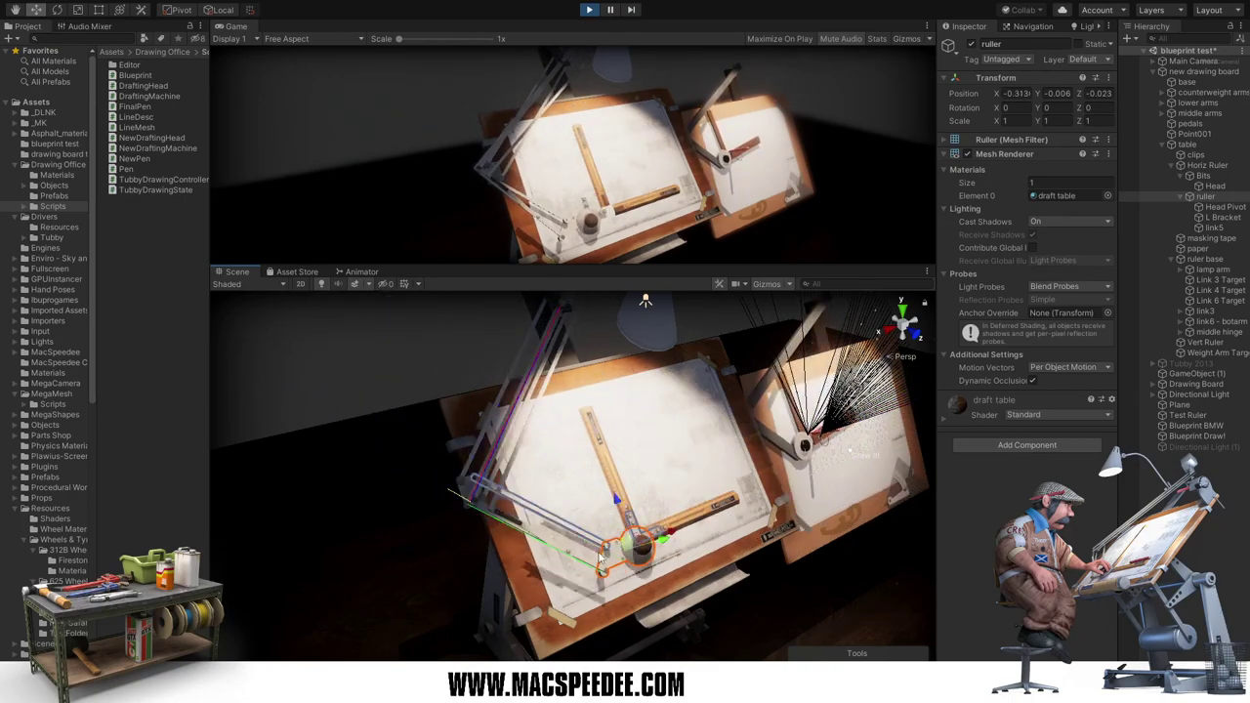
pyautogui.click(589, 10)
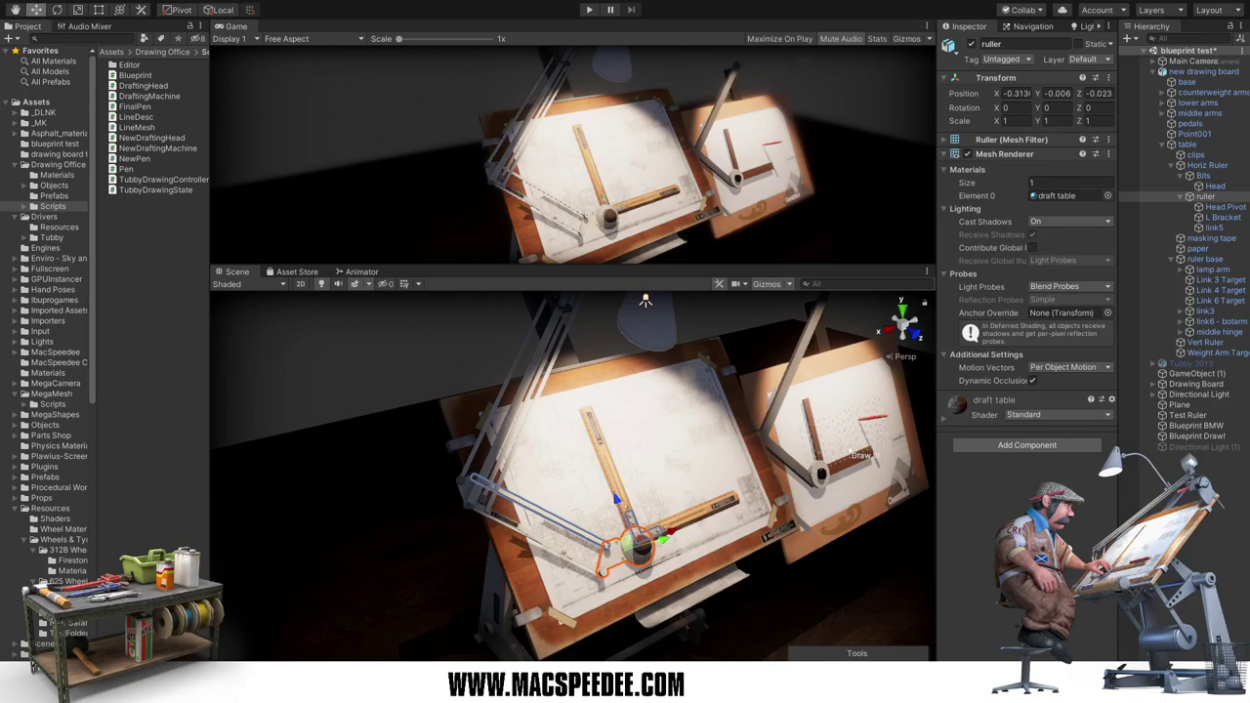
pyautogui.hotkey('alt', 'Tab')
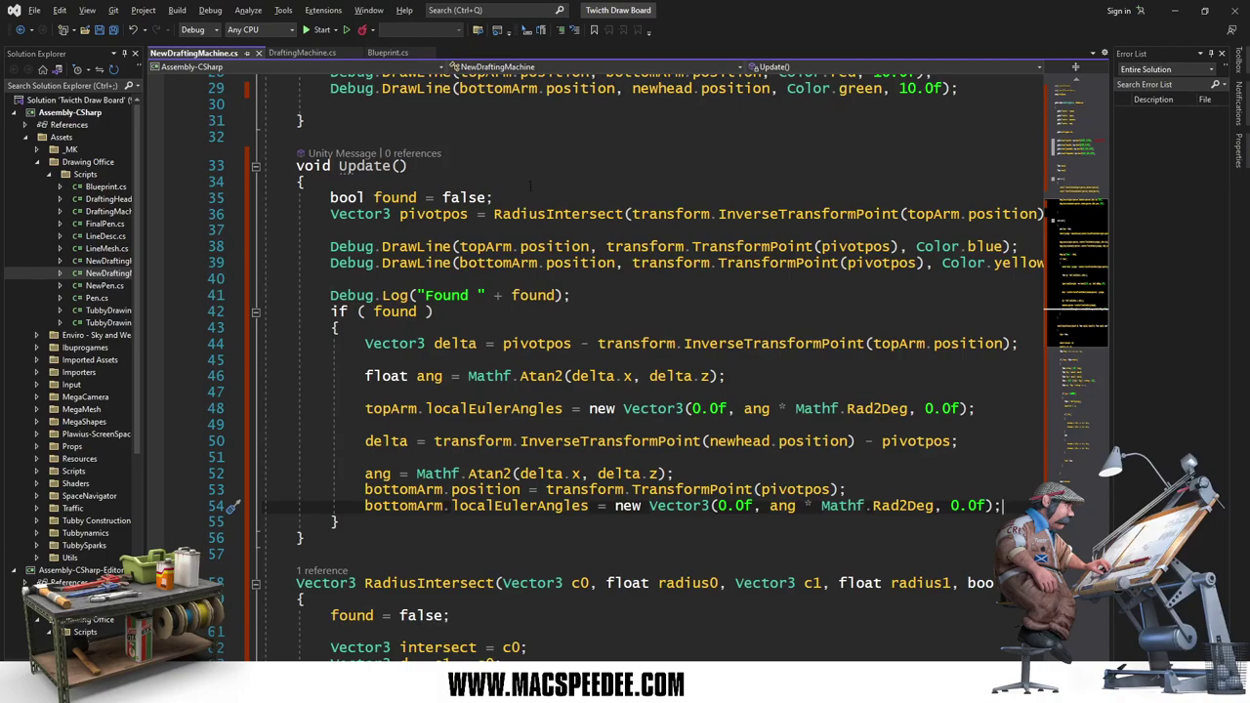
# Step: Add a 'public Transform hinge;' field below the head field
pyautogui.scroll(10, 525, 247)
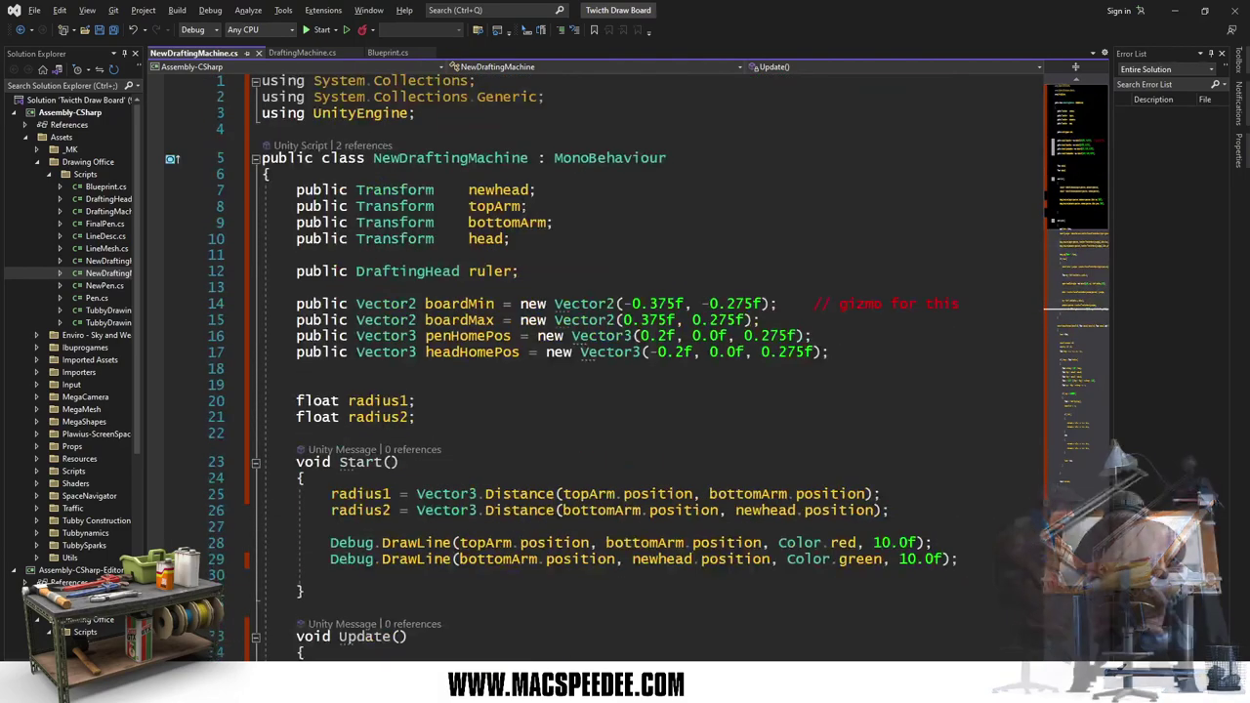
pyautogui.click(524, 244)
pyautogui.press('Return')
pyautogui.write('publ')
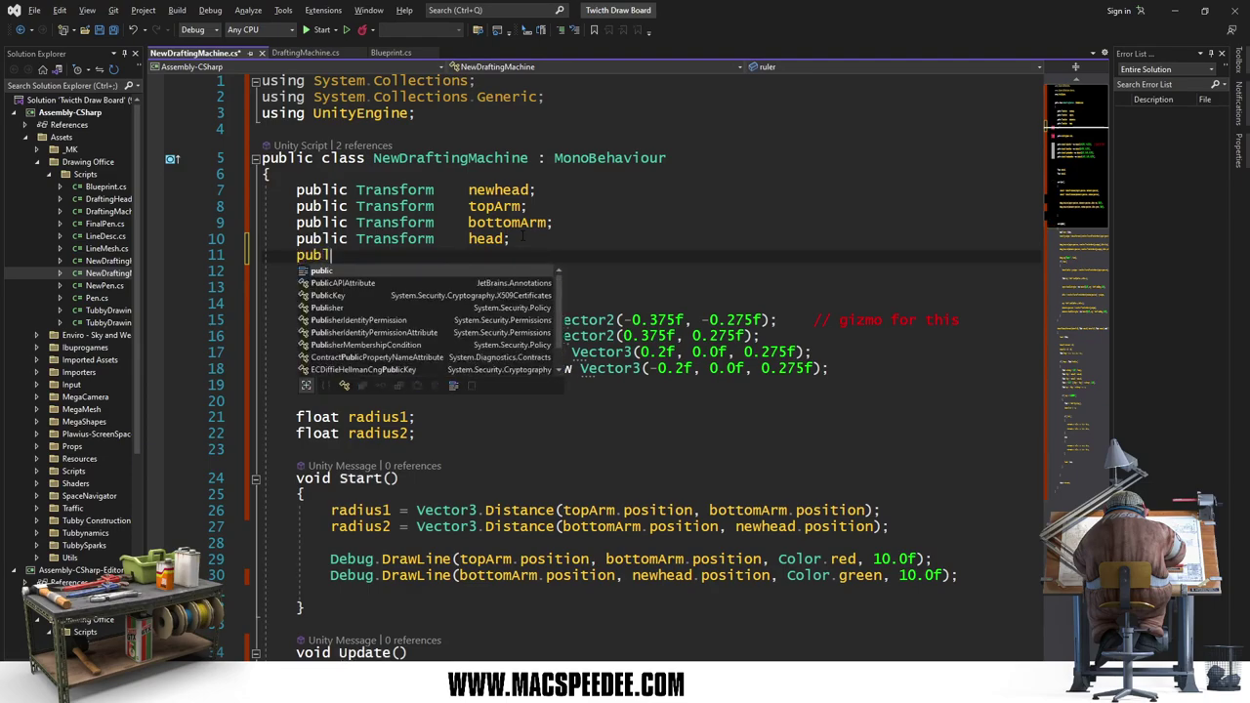
pyautogui.write('ic Transfo')
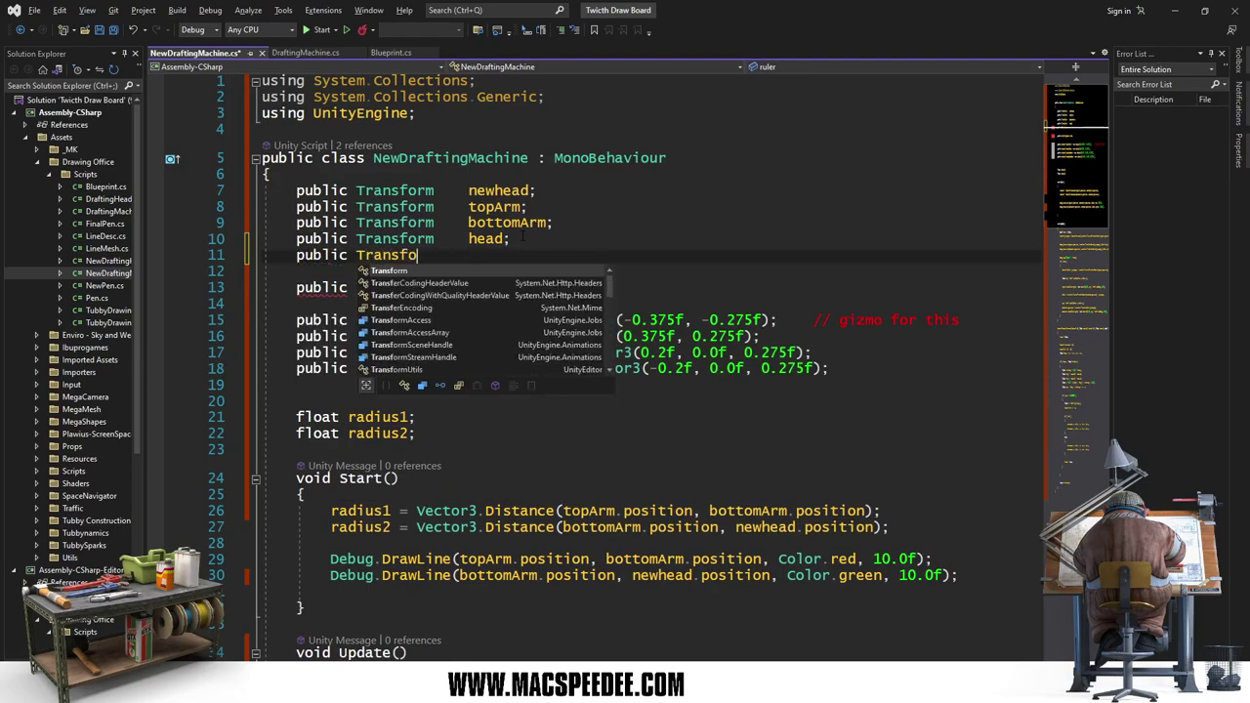
pyautogui.write('rm')
pyautogui.press('Tab')
pyautogui.press('Tab')
pyautogui.write('h')
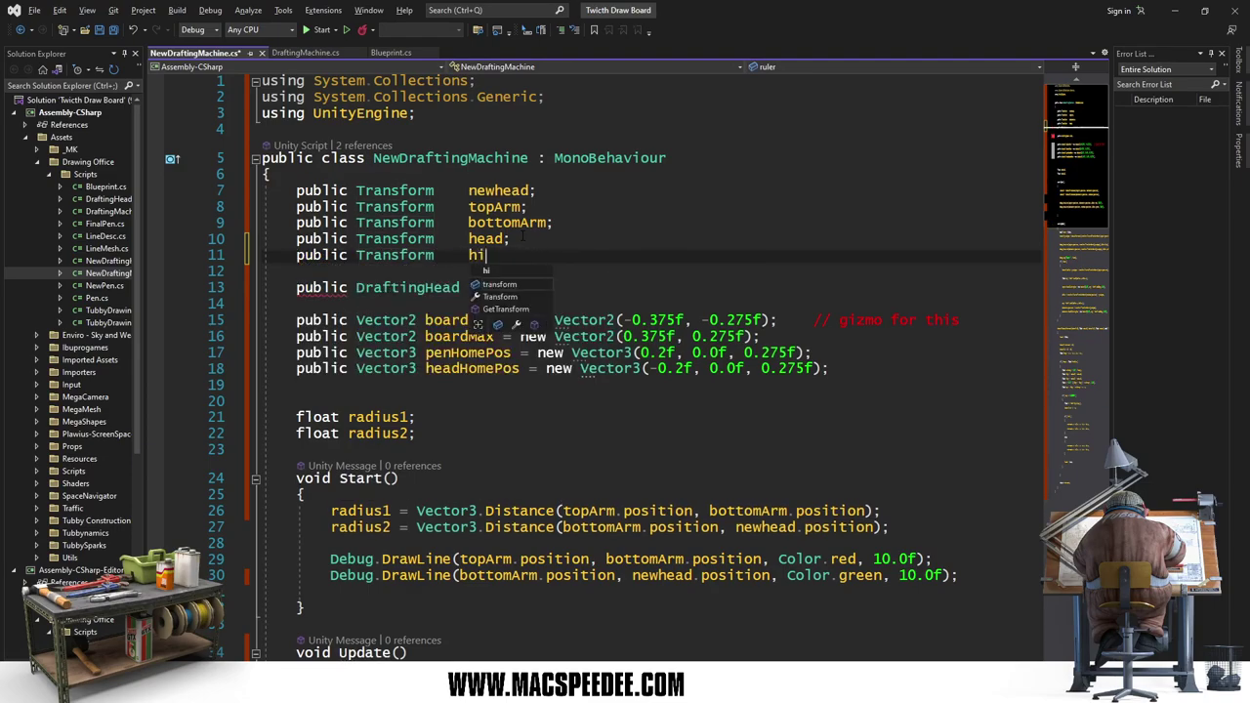
pyautogui.write('inge;')
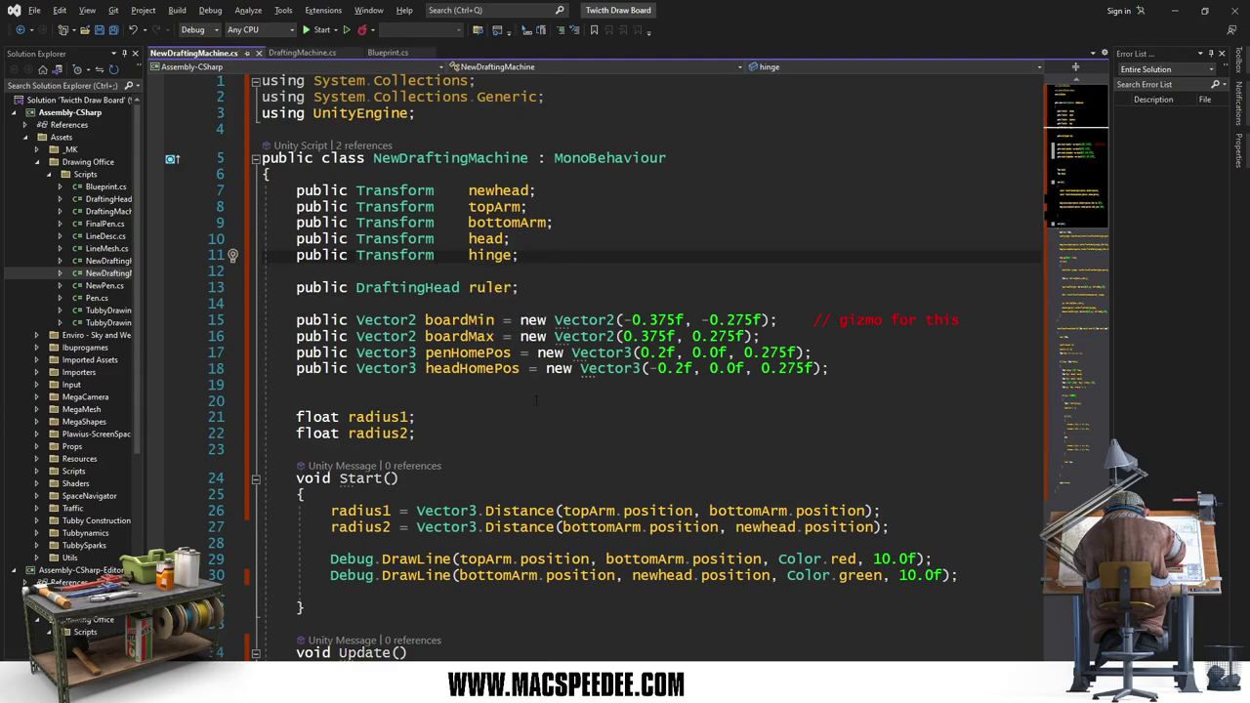
# Step: Add 'hinge.position = bottomArm.position;' at the end of the found block, then return to Unity
pyautogui.scroll(-10, 535, 401)
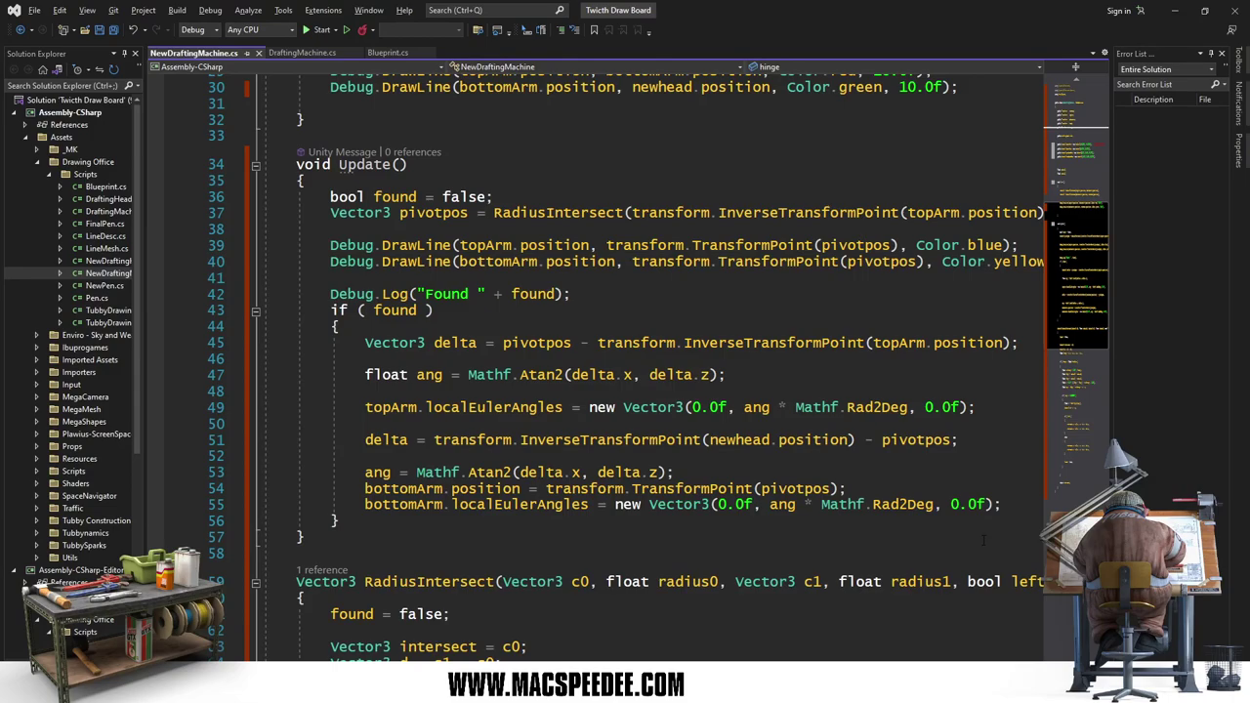
pyautogui.click(1016, 500)
pyautogui.press('Return')
pyautogui.press('Return')
pyautogui.write('h')
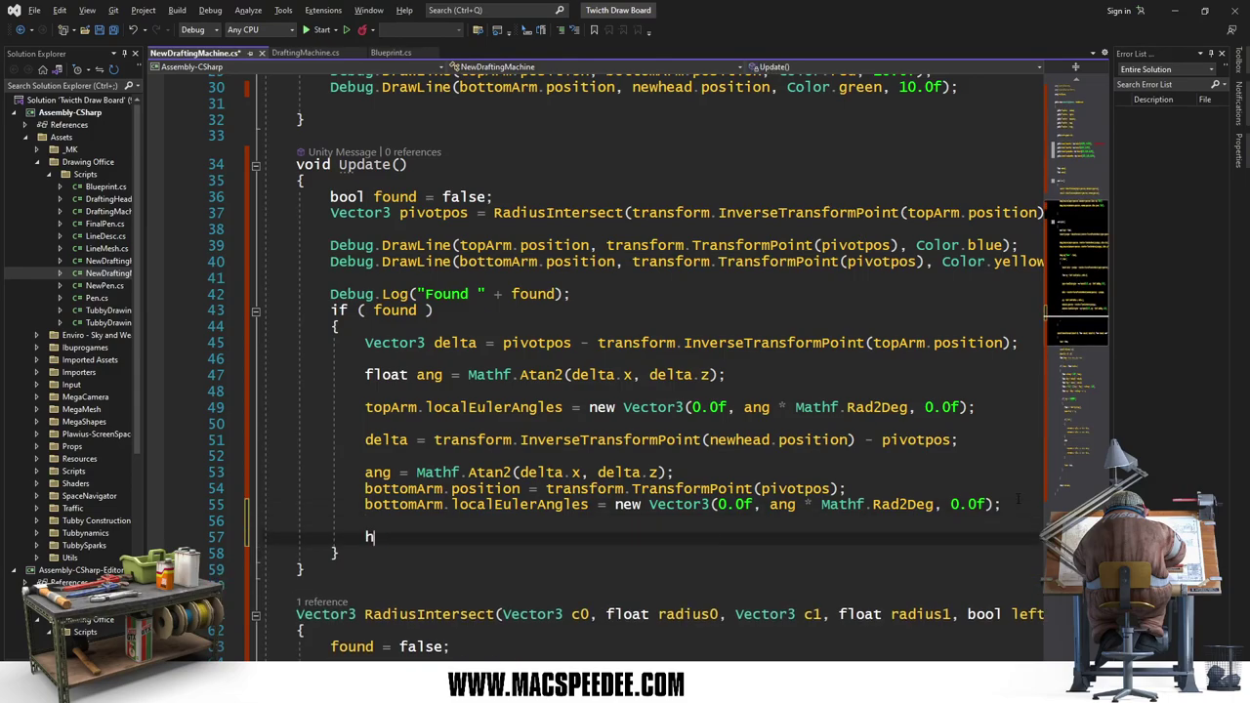
pyautogui.write('inge.')
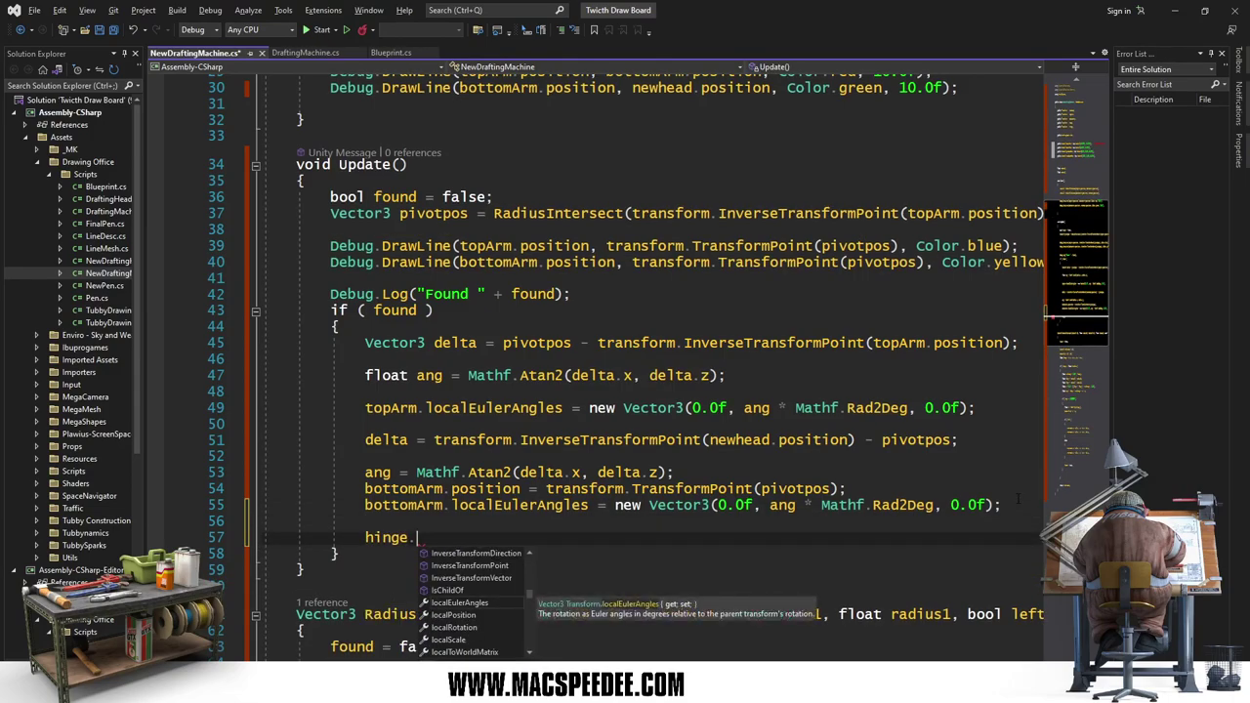
pyautogui.write('positio')
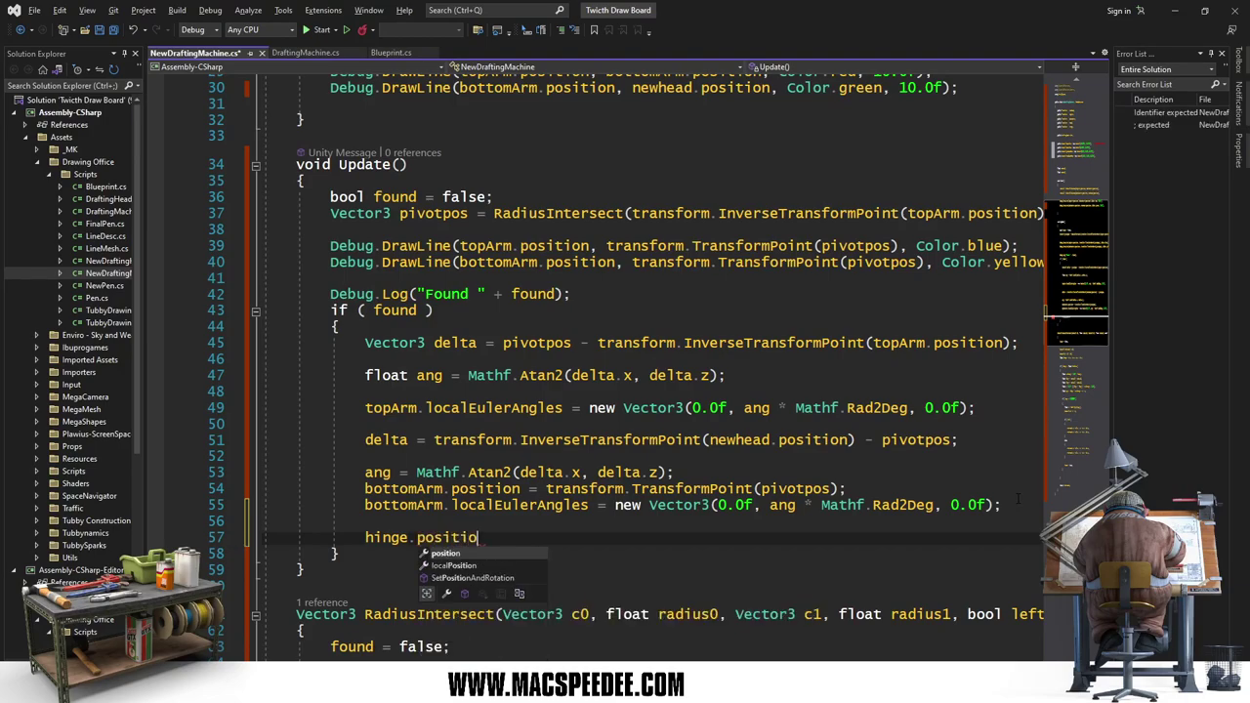
pyautogui.write('n = ')
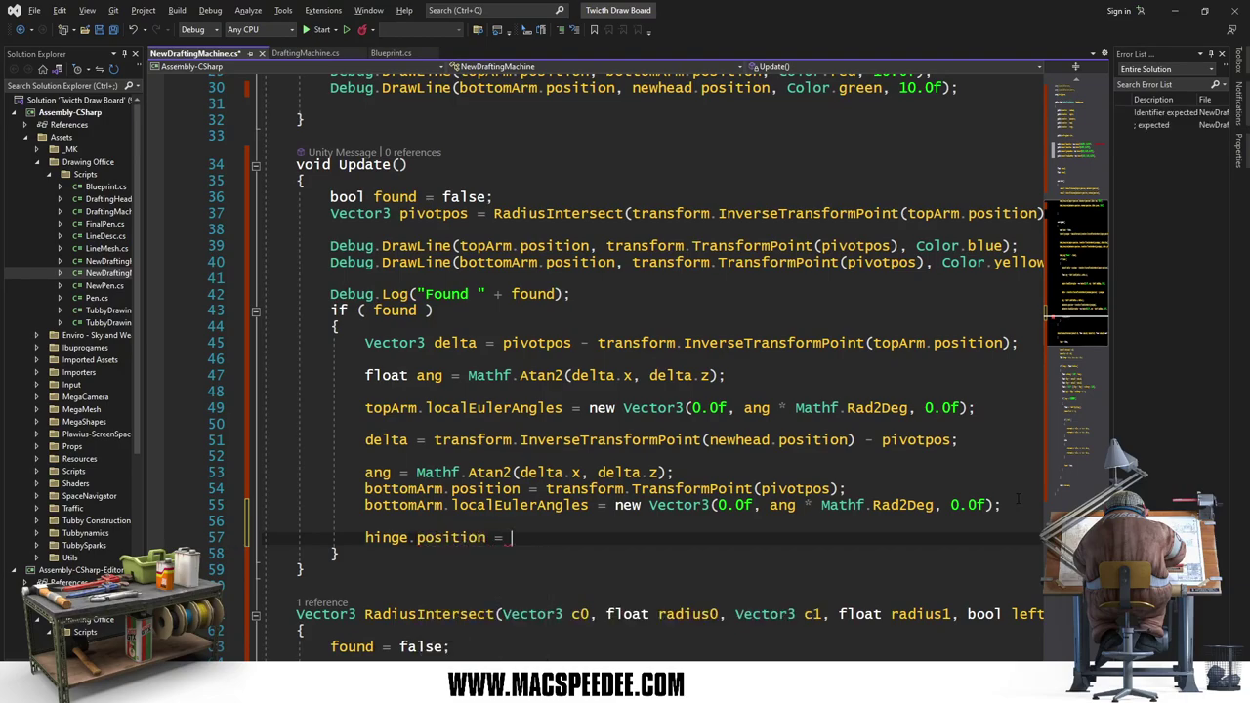
pyautogui.write('bottomA')
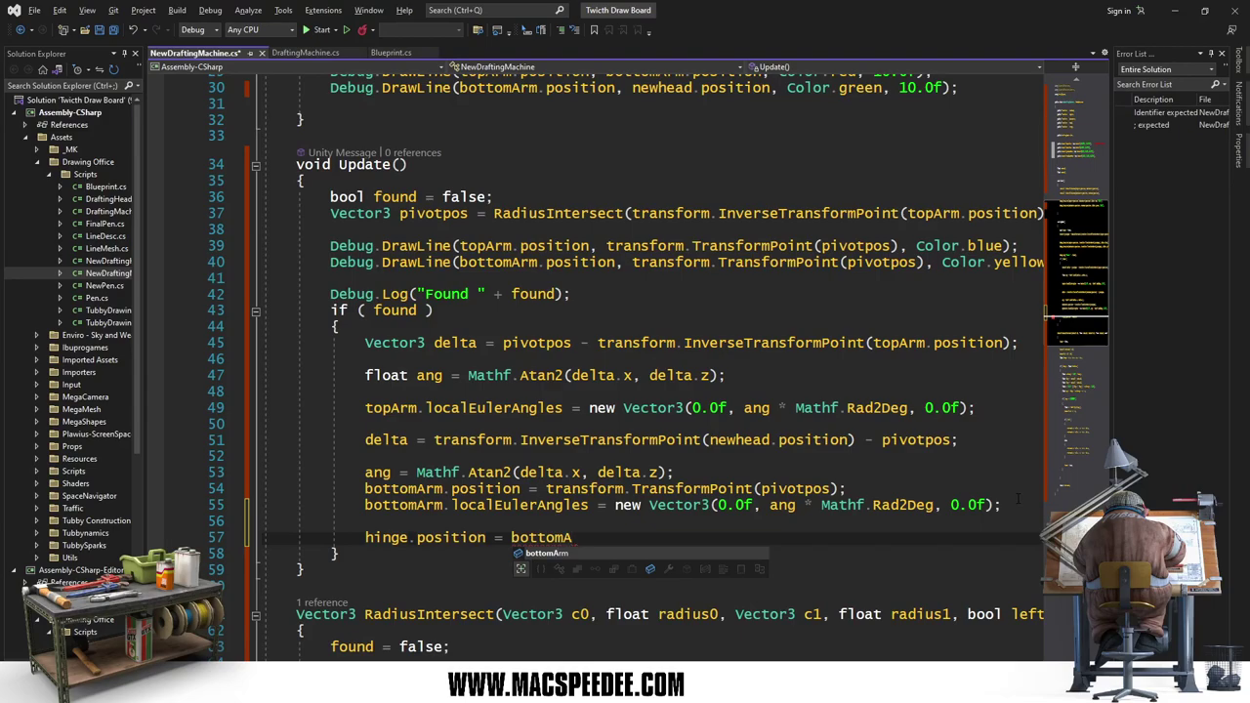
pyautogui.write('rm.position;')
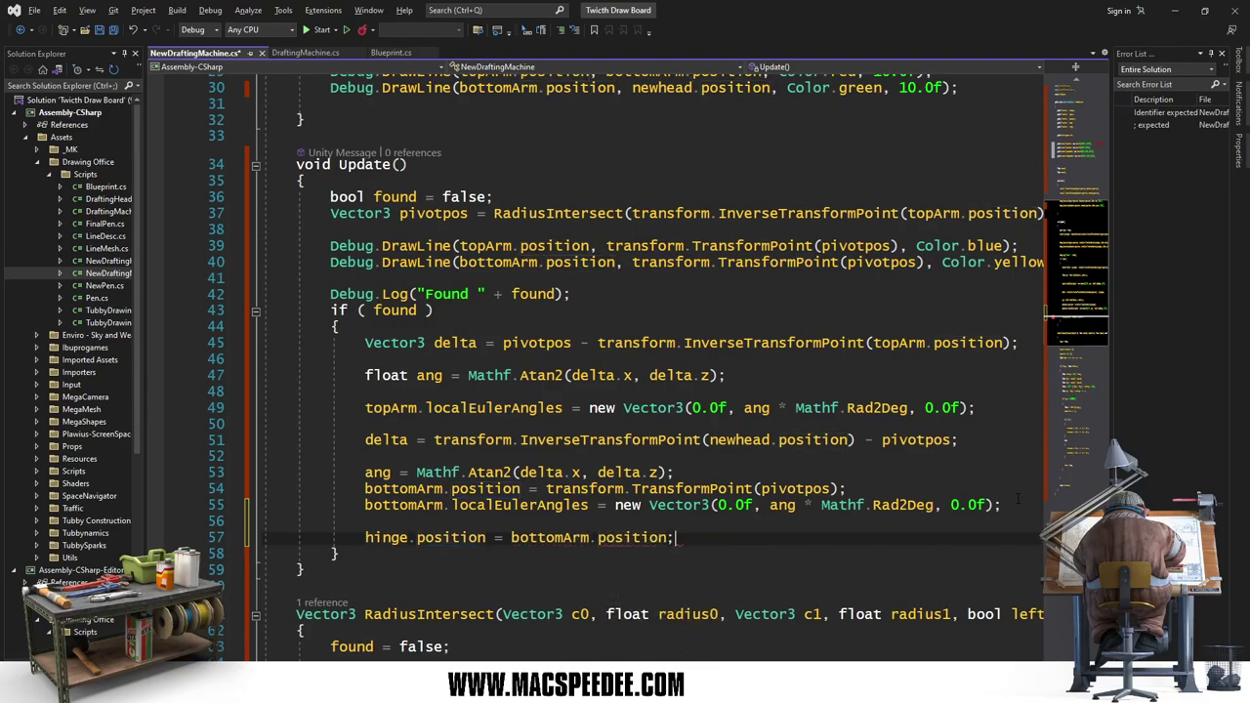
pyautogui.hotkey('alt', 'Tab')
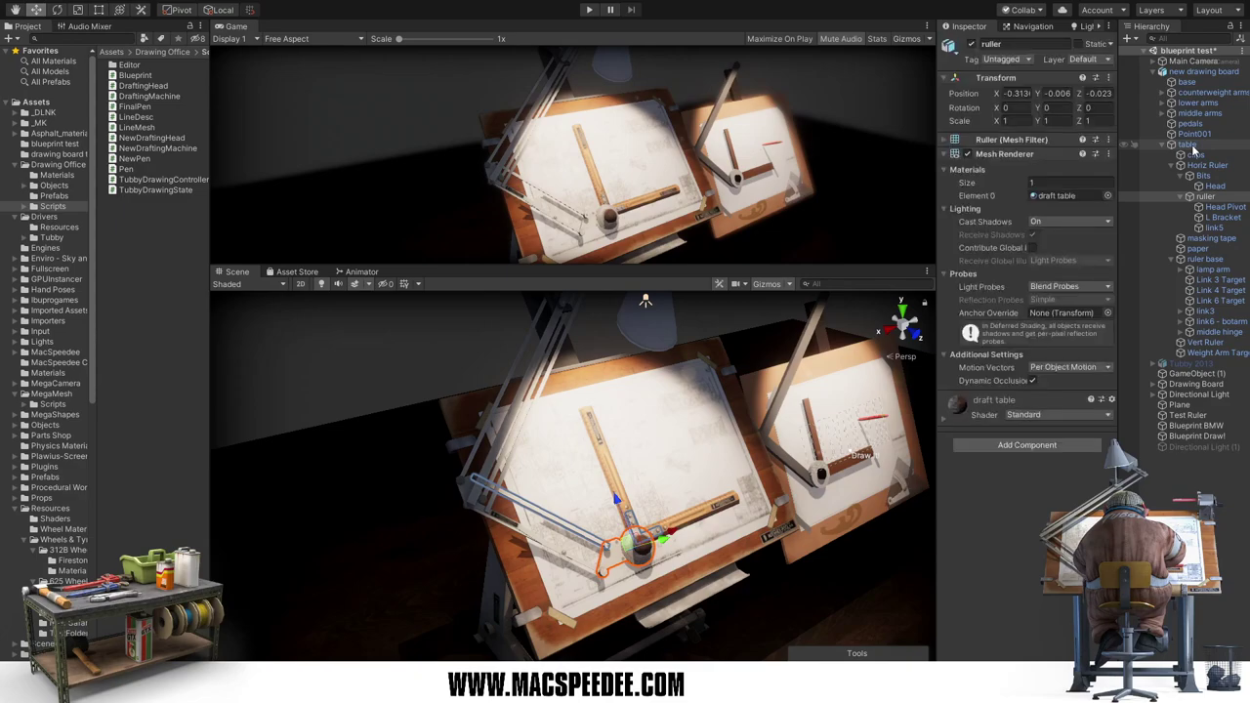
# Step: Assign 'middle hinge' to the Hinge field of the table's New Drafting Machine component
pyautogui.click(1190, 145)
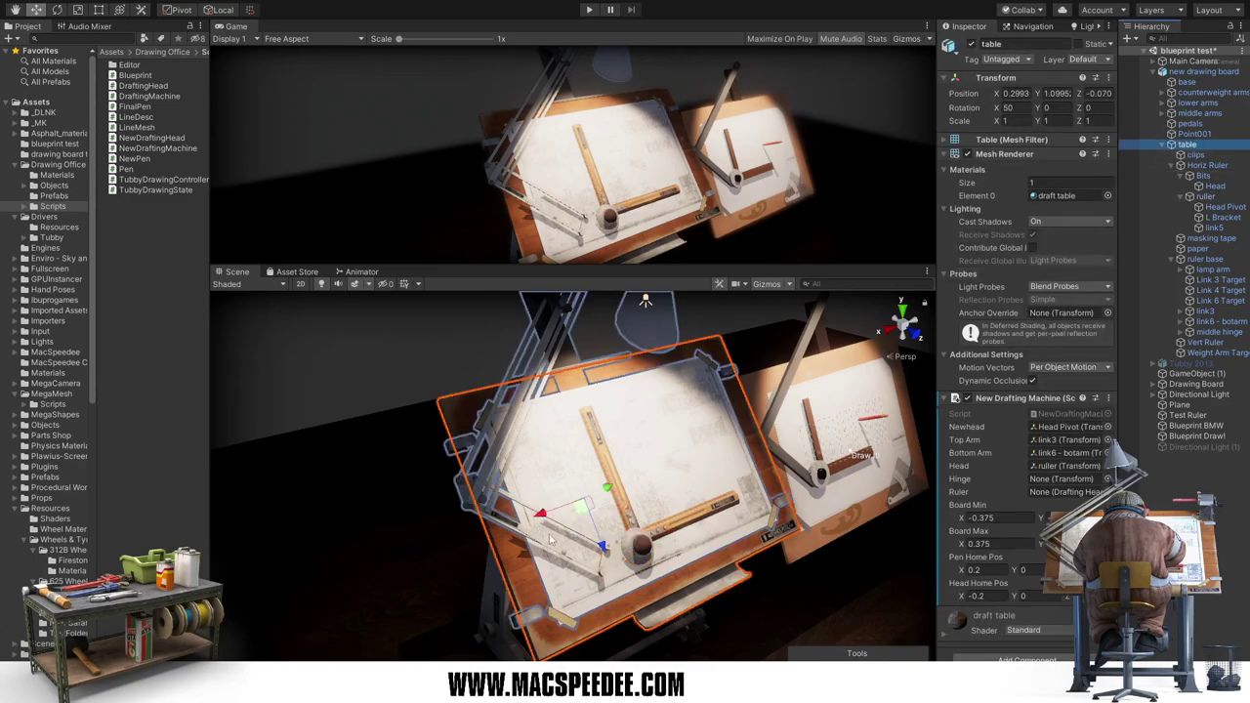
pyautogui.click(466, 491)
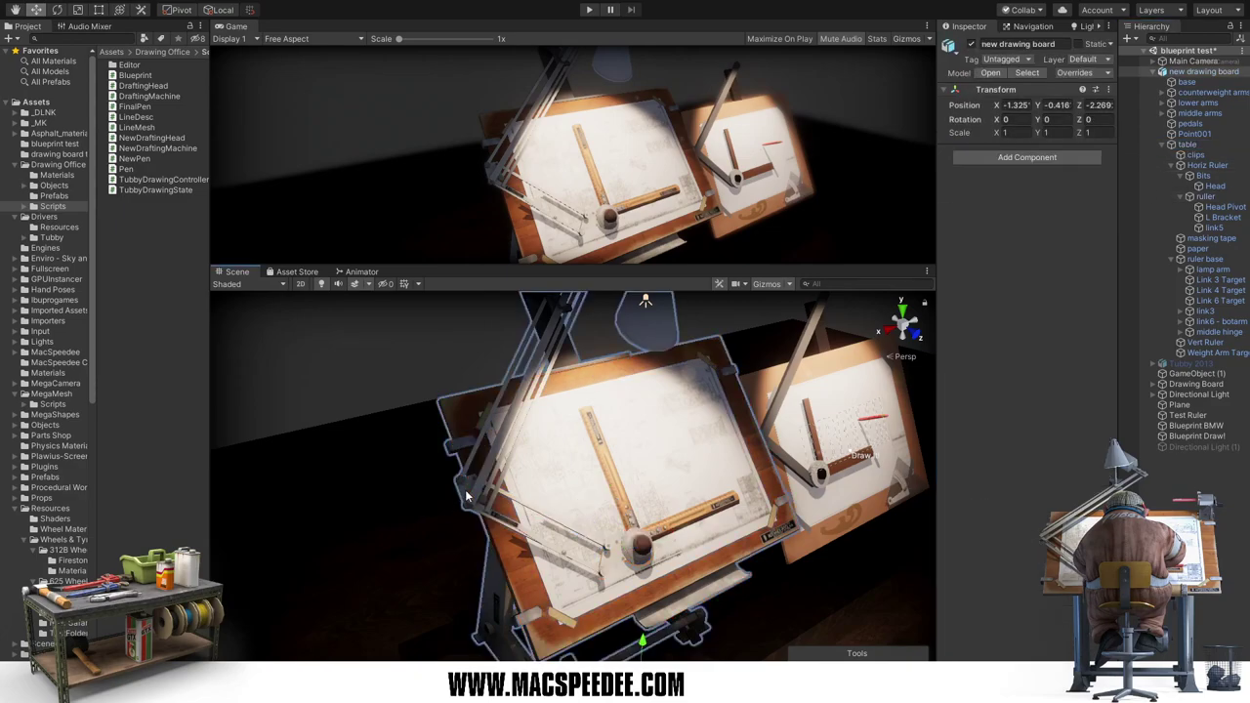
pyautogui.click(466, 492)
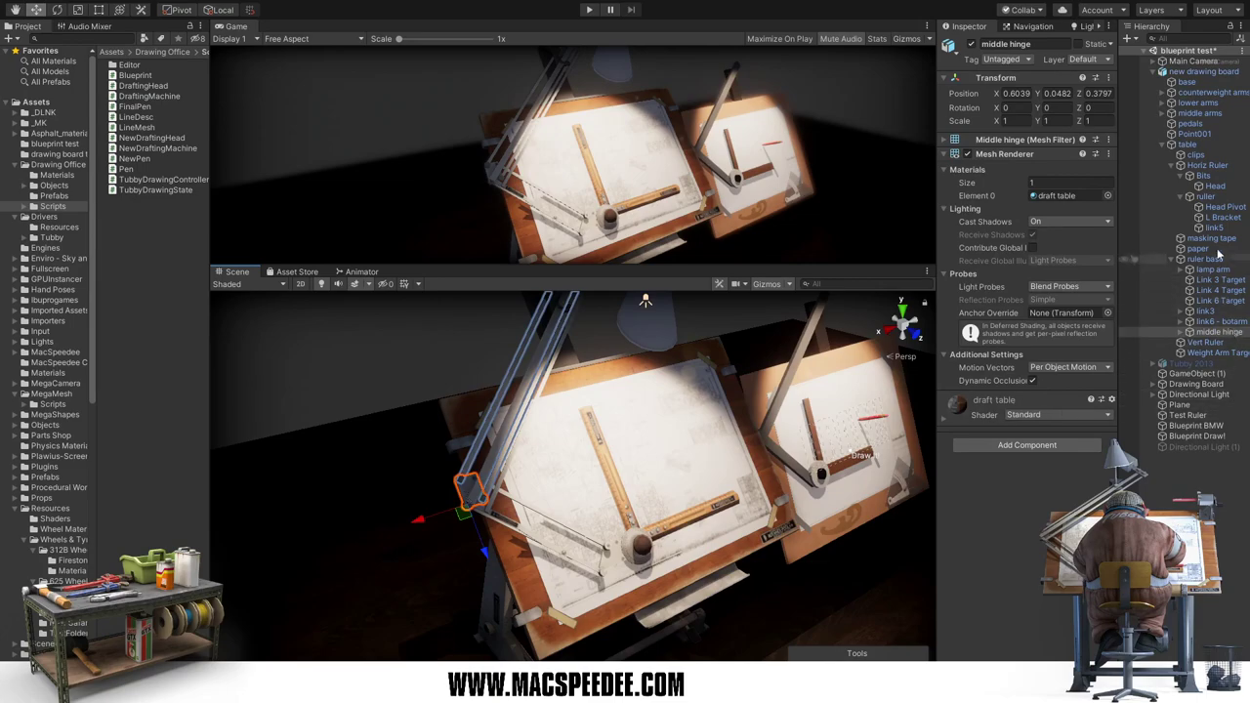
pyautogui.click(1191, 145)
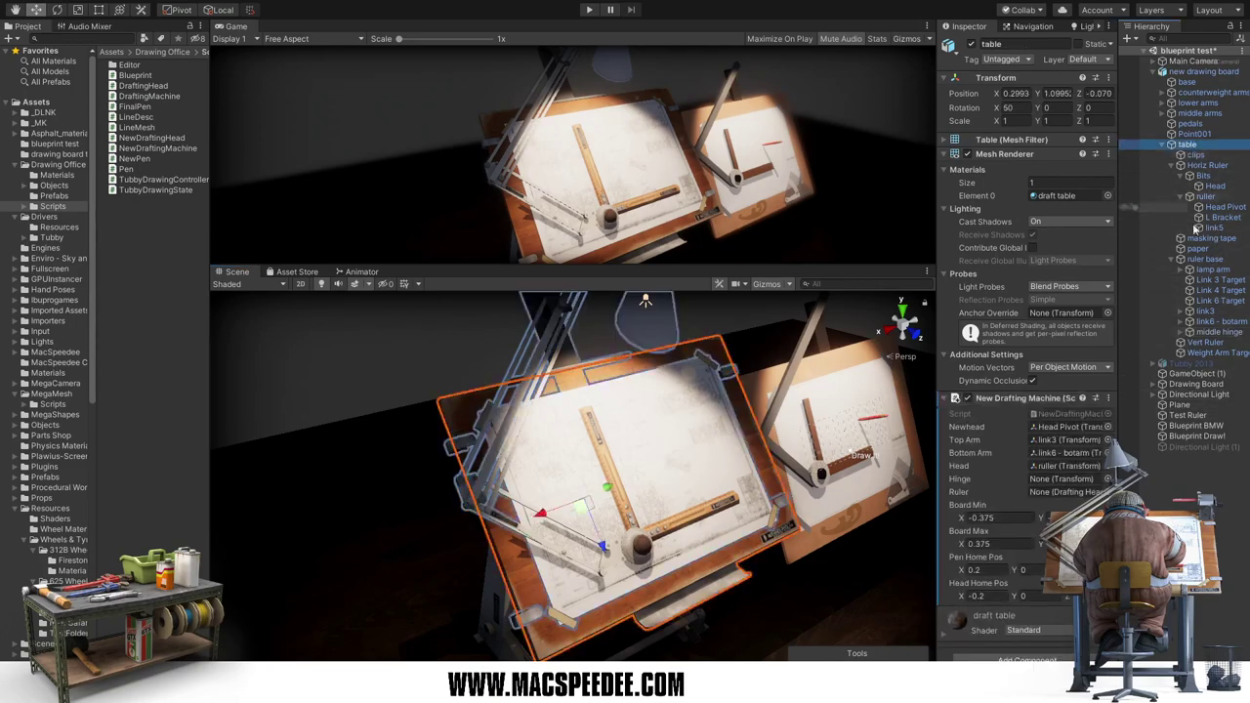
pyautogui.moveTo(1219, 335); pyautogui.dragTo(1053, 479)
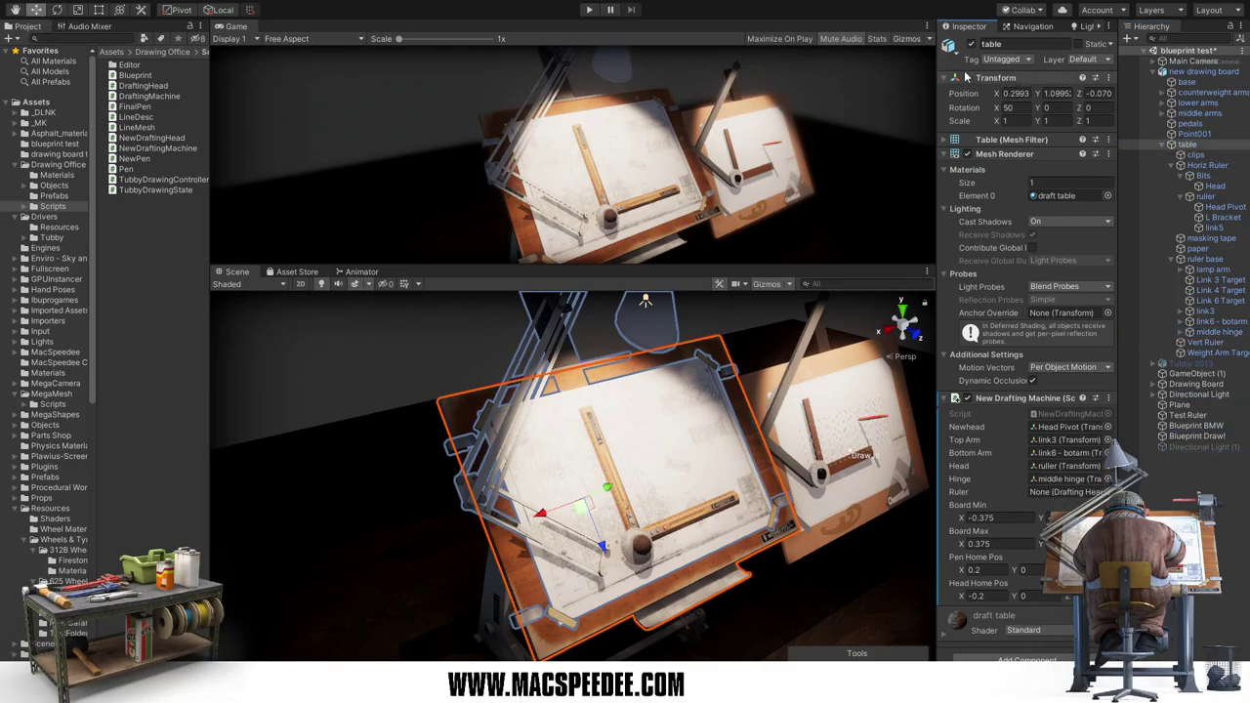
# Step: Save the scene and start Play mode
pyautogui.press('F11')
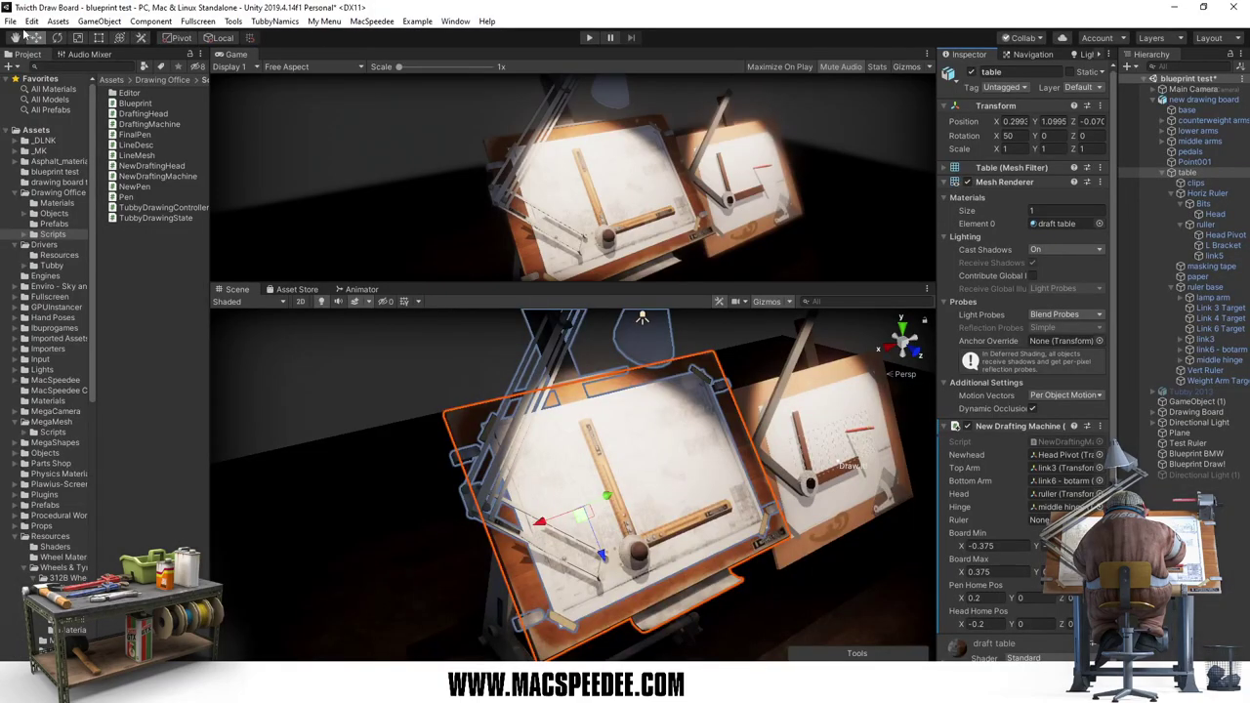
pyautogui.click(10, 21)
pyautogui.click(30, 69)
pyautogui.press('F11')
pyautogui.click(590, 10)
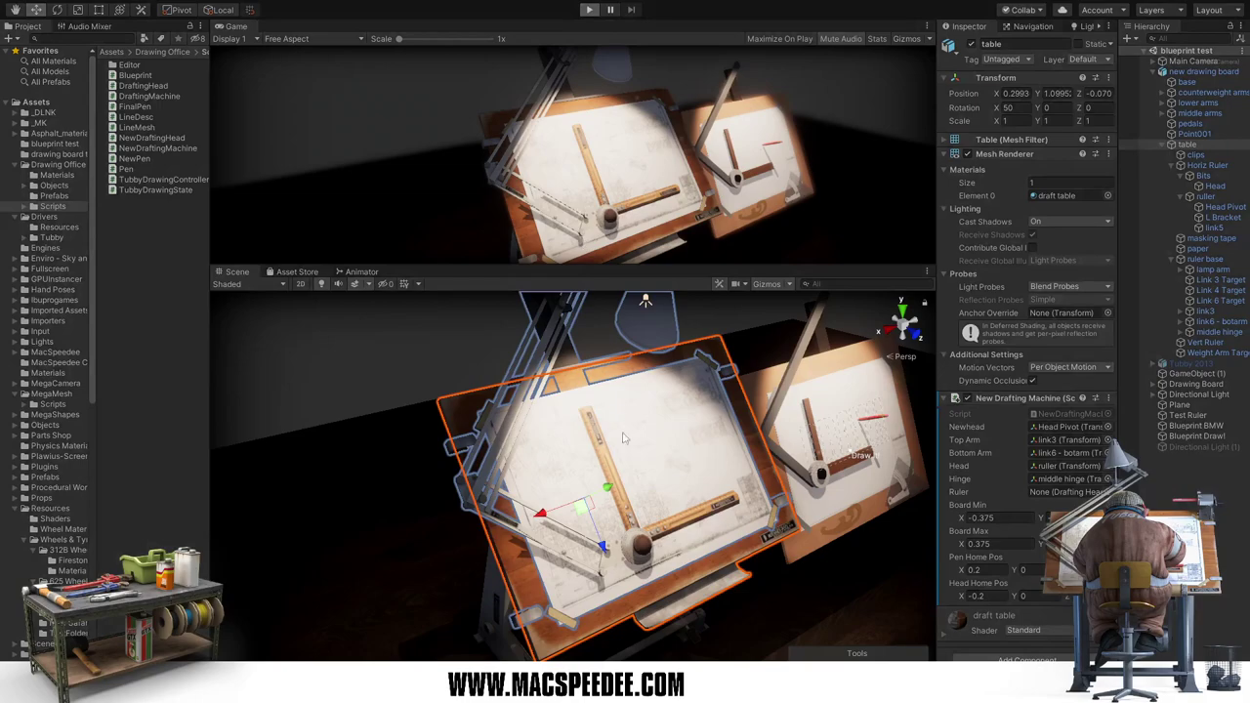
# Step: Drag the ruller head up-left across the board to check the hinge, then stop Play mode
pyautogui.click(1206, 196)
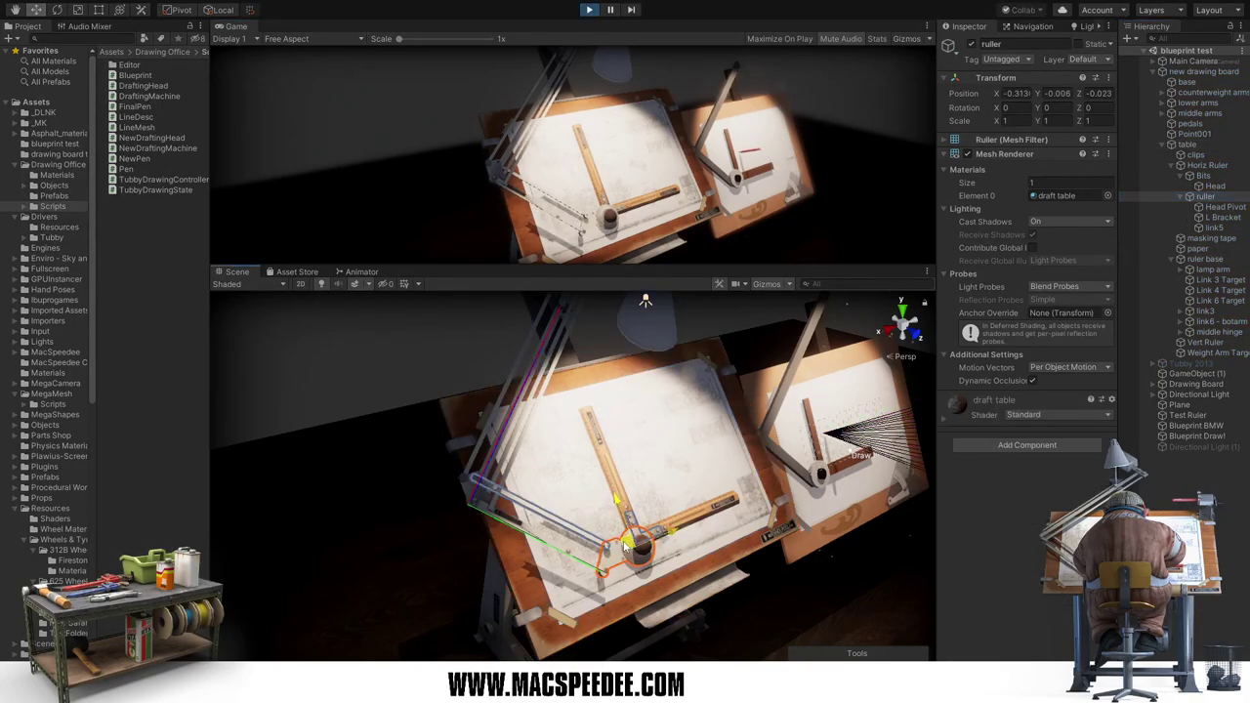
pyautogui.moveTo(624, 546)
pyautogui.mouseDown()
pyautogui.moveTo(539, 491)
pyautogui.moveTo(588, 631)
pyautogui.moveTo(612, 526)
pyautogui.moveTo(627, 541)
pyautogui.mouseUp()
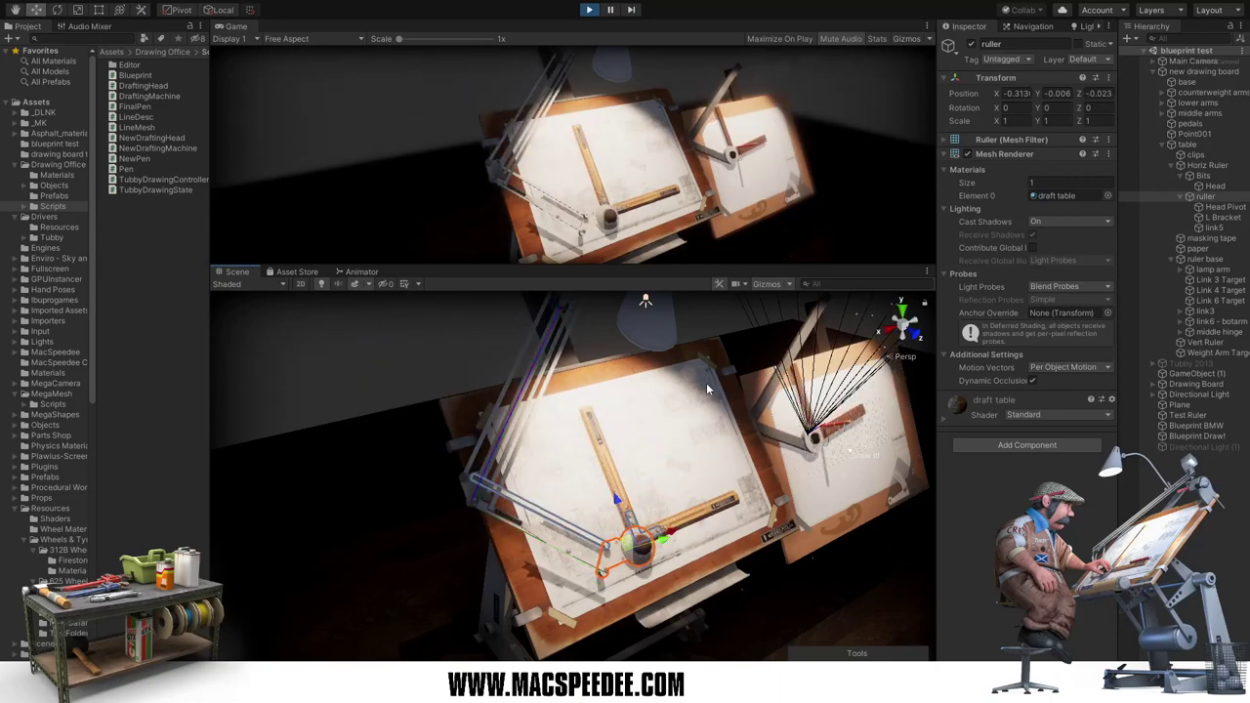
pyautogui.click(589, 10)
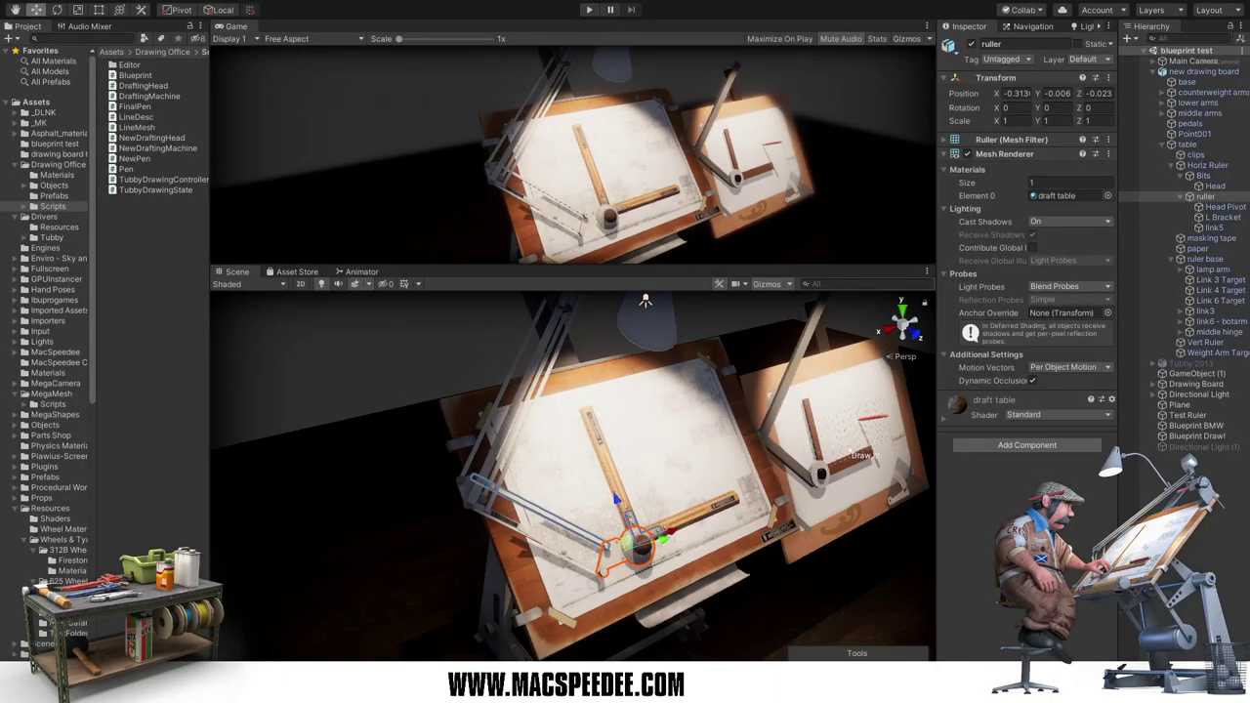
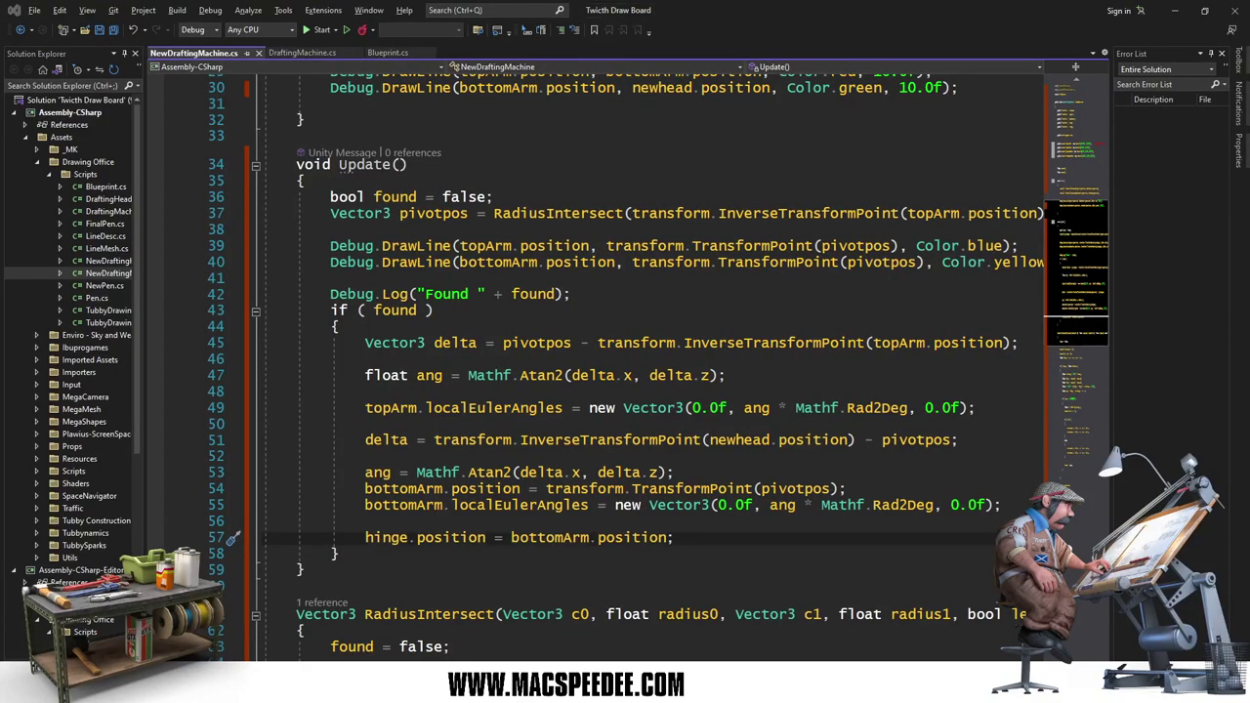
# Step: Create an empty public ArmLink class with braces above NewDraftingMachine
pyautogui.scroll(3, 391, 293)
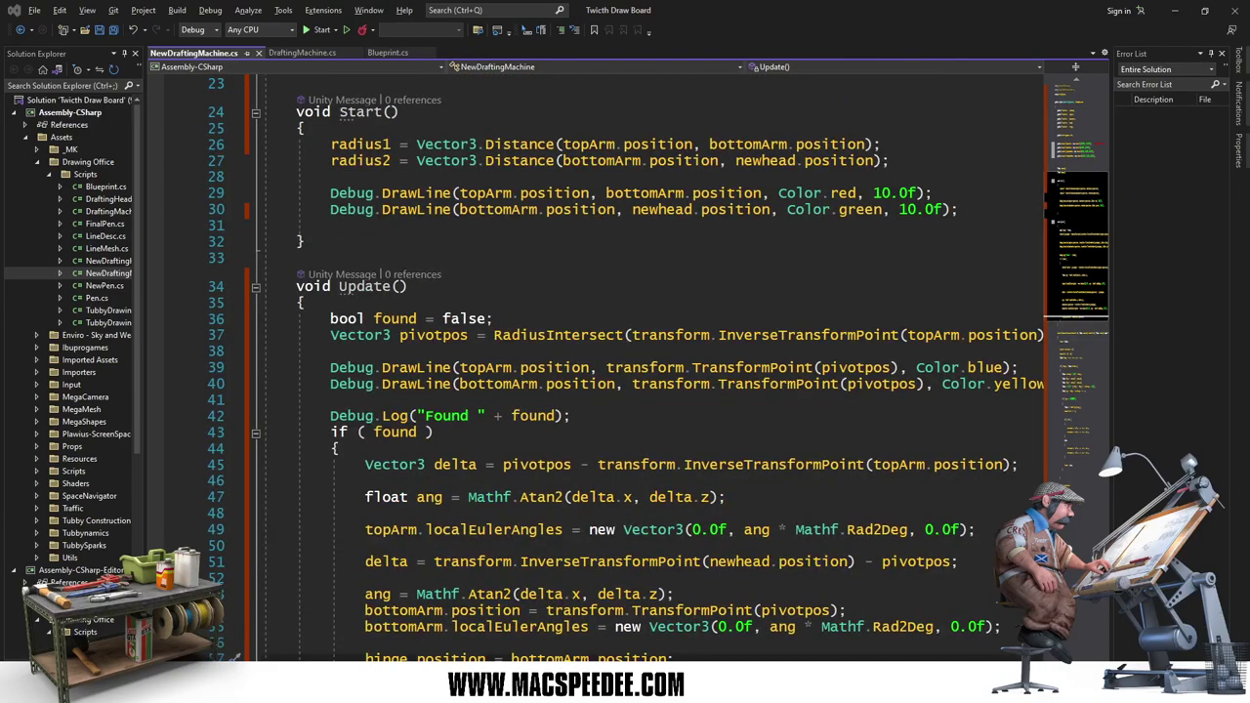
pyautogui.scroll(7, 599, 255)
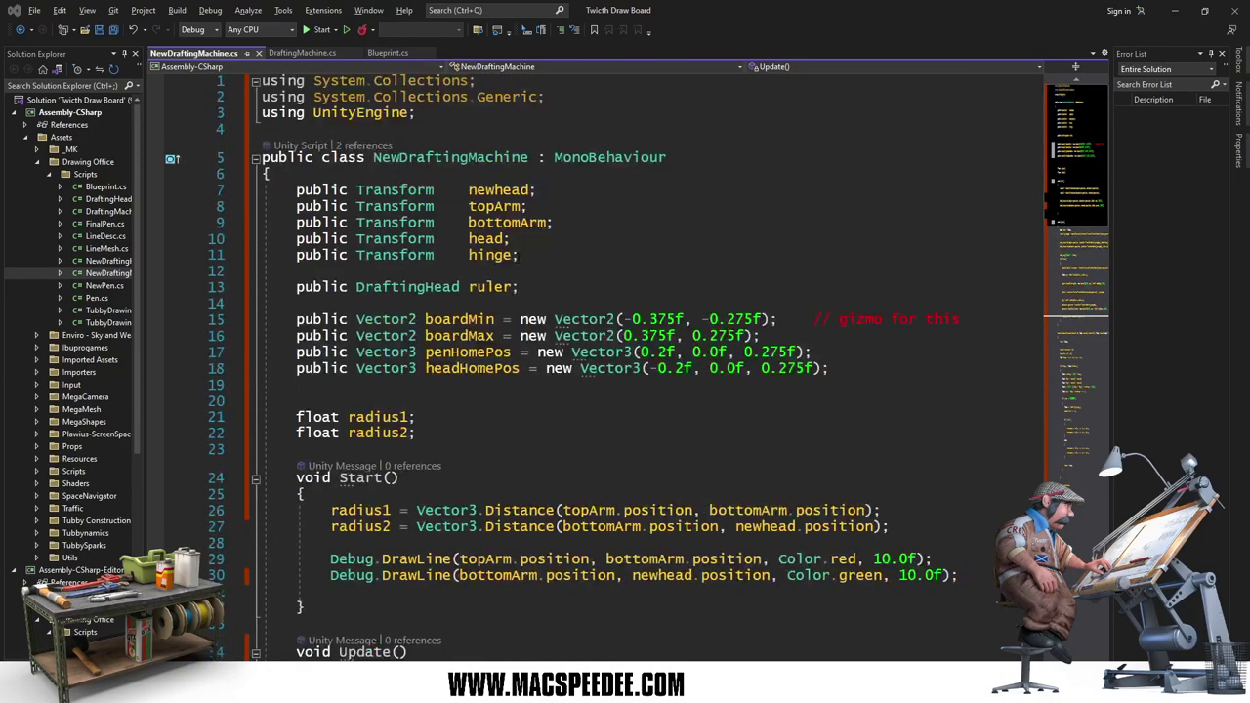
pyautogui.click(387, 131)
pyautogui.press('Return')
pyautogui.press('Return')
pyautogui.press('Up')
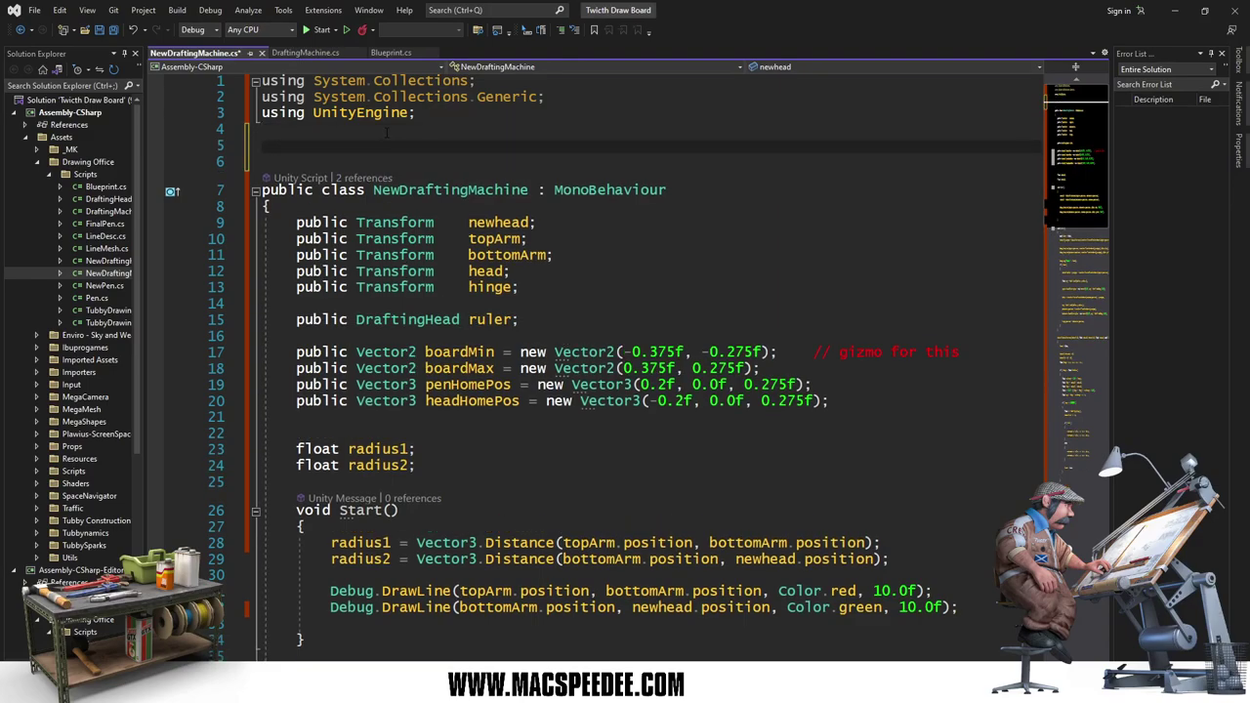
pyautogui.write('public class')
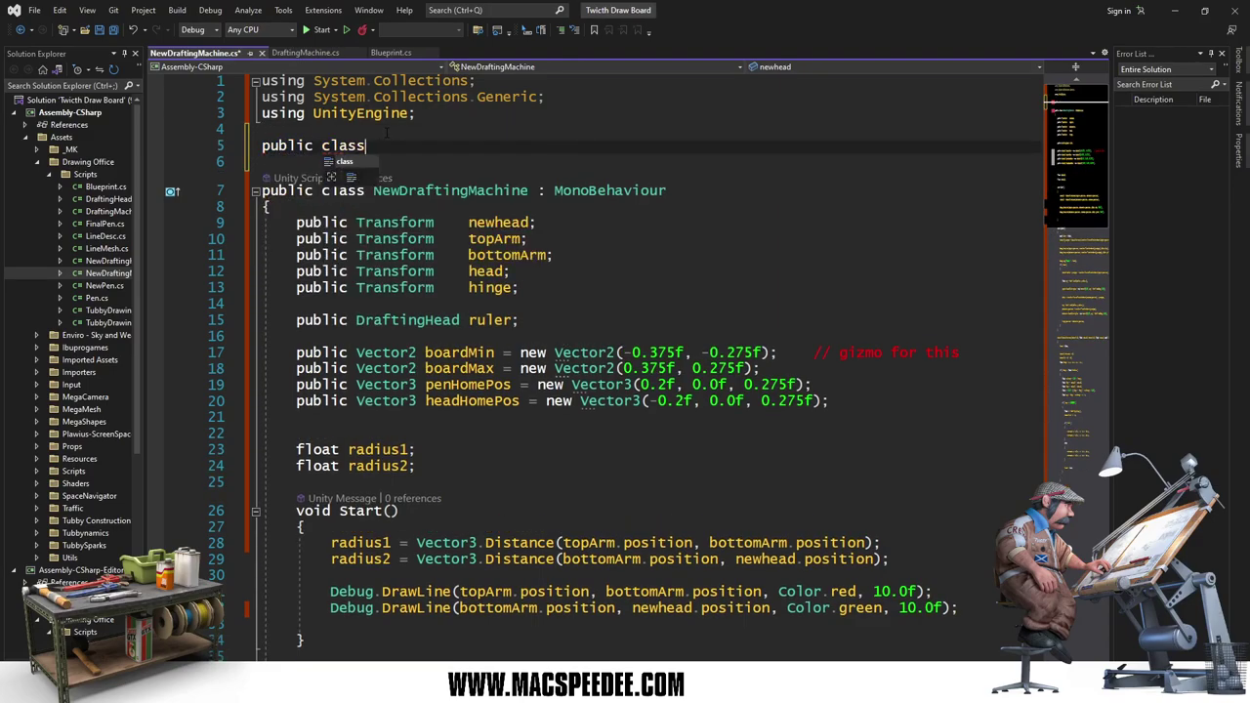
pyautogui.write(' Arm')
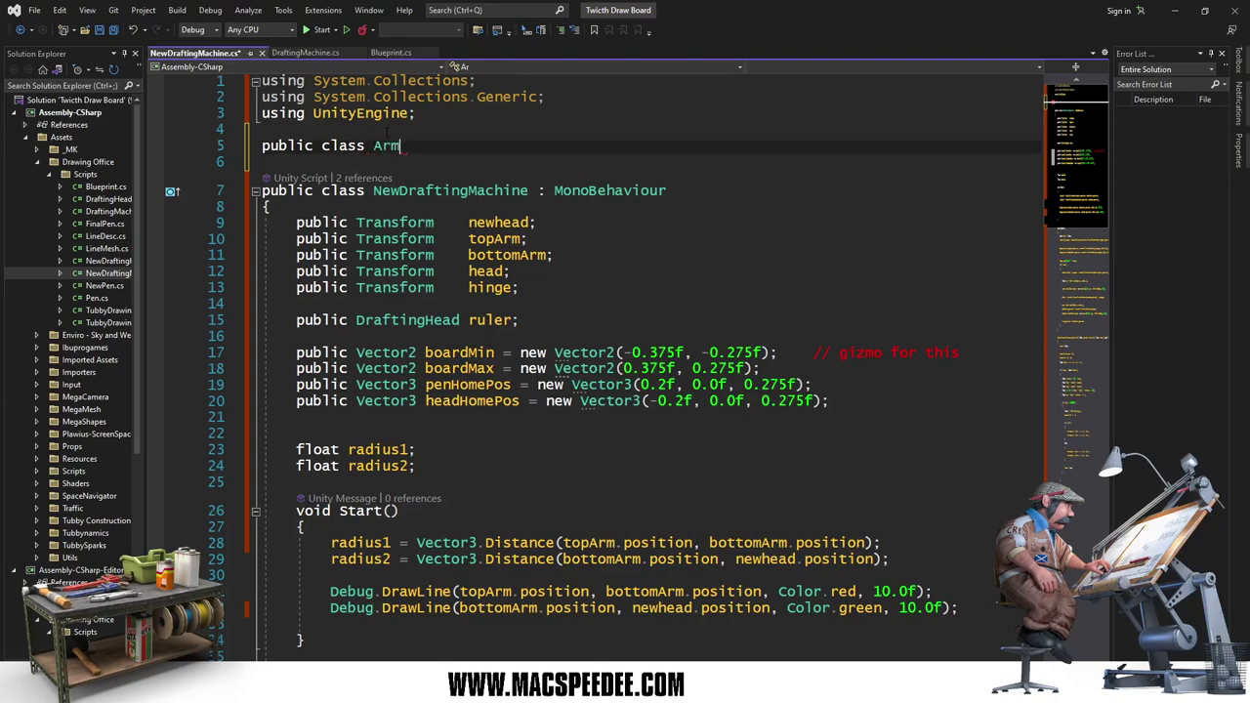
pyautogui.write('Link')
pyautogui.press('Return')
pyautogui.write('{')
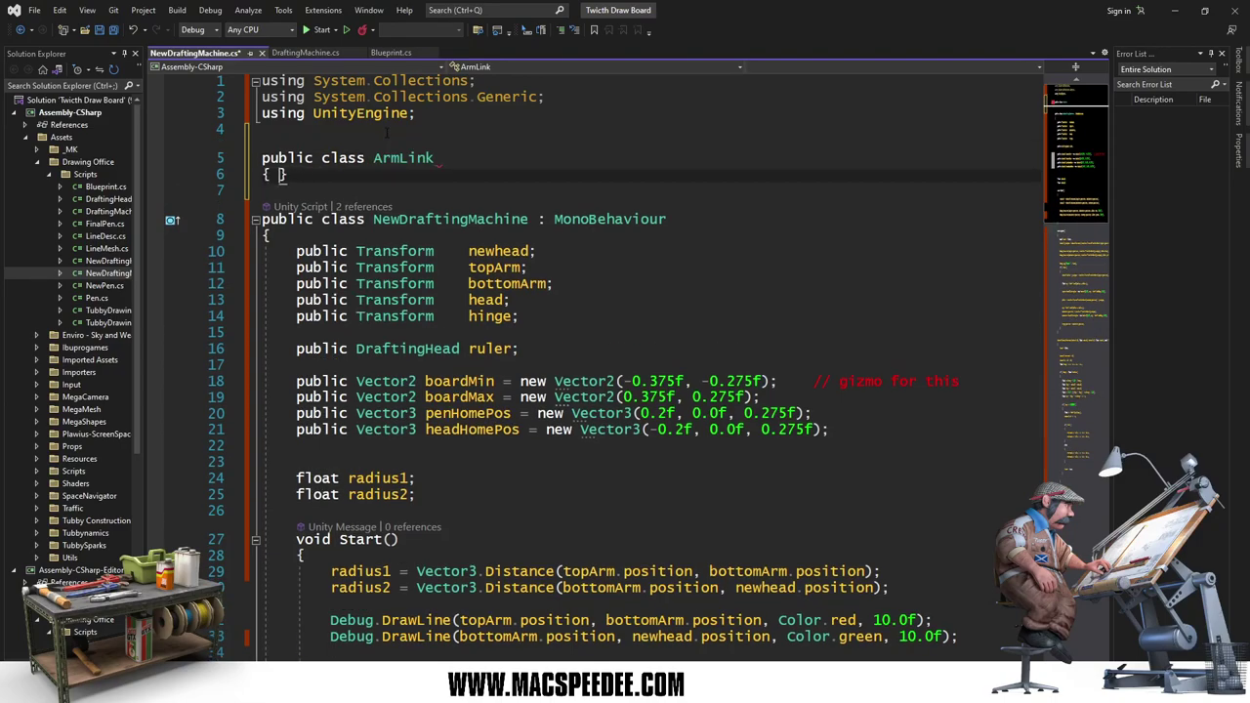
pyautogui.press('Return')
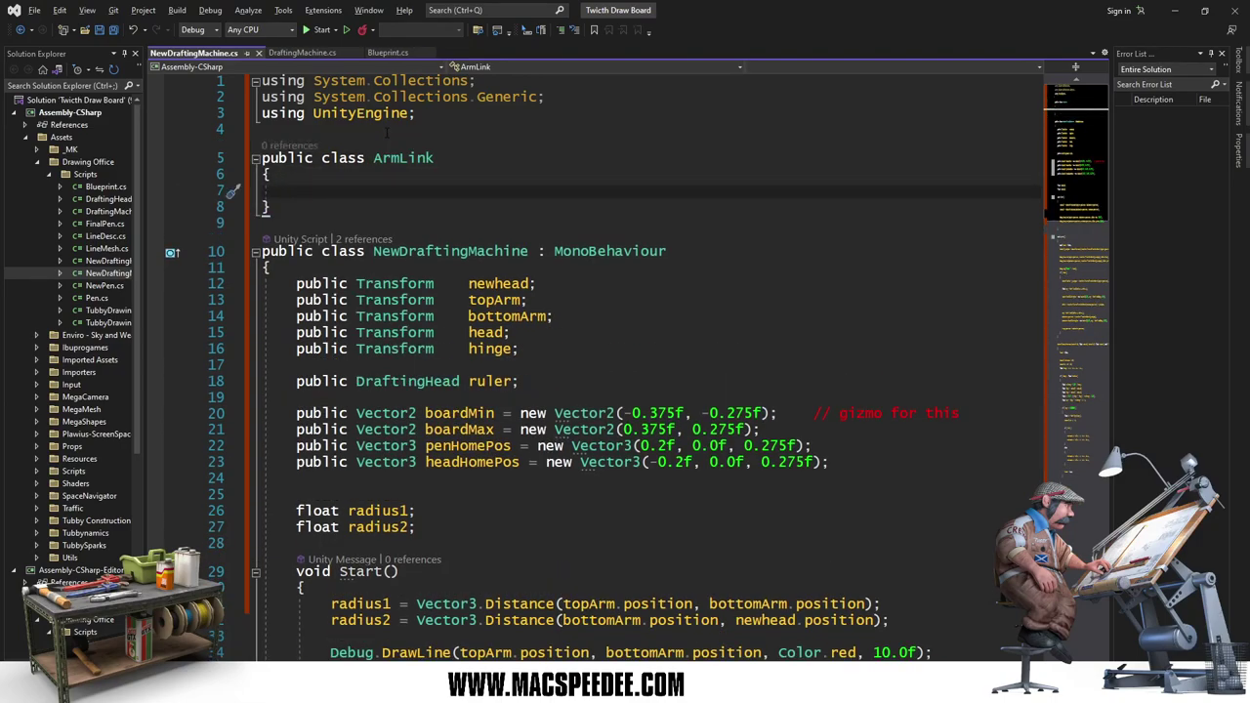
# Step: Declare public Transform fields link and target inside ArmLink, with a blank line above the class
pyautogui.write('public T')
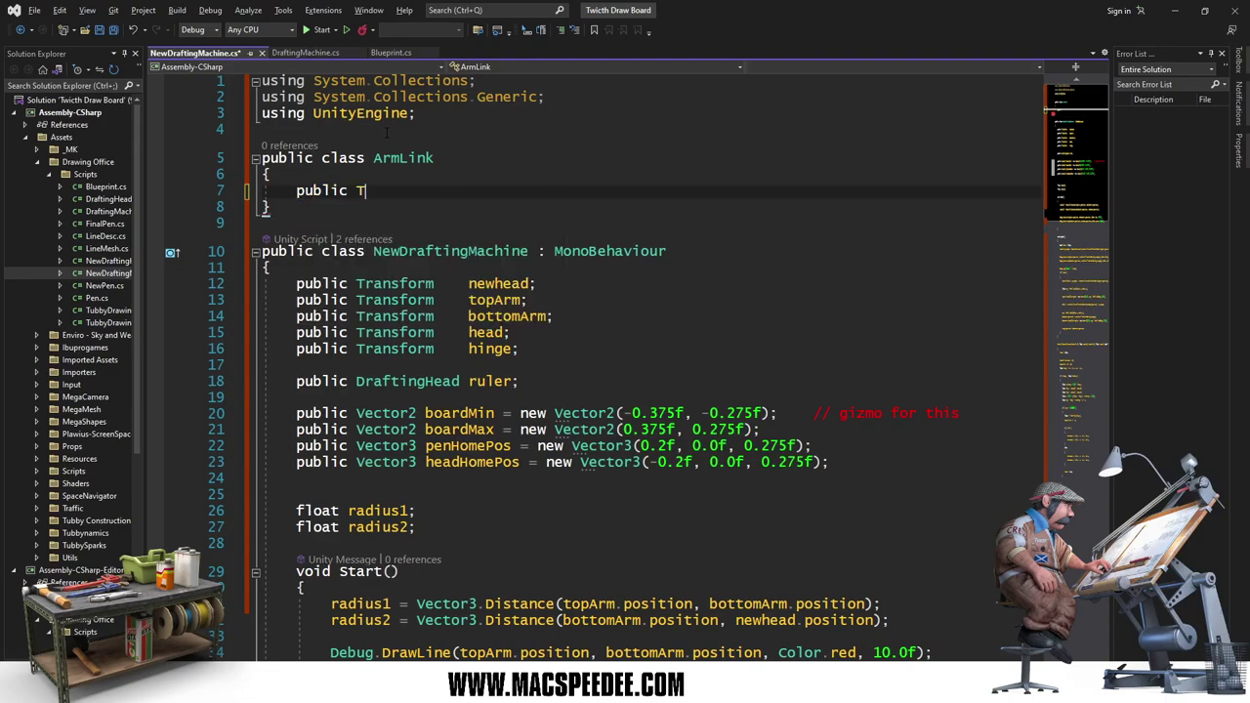
pyautogui.write('ransform')
pyautogui.press('Escape')
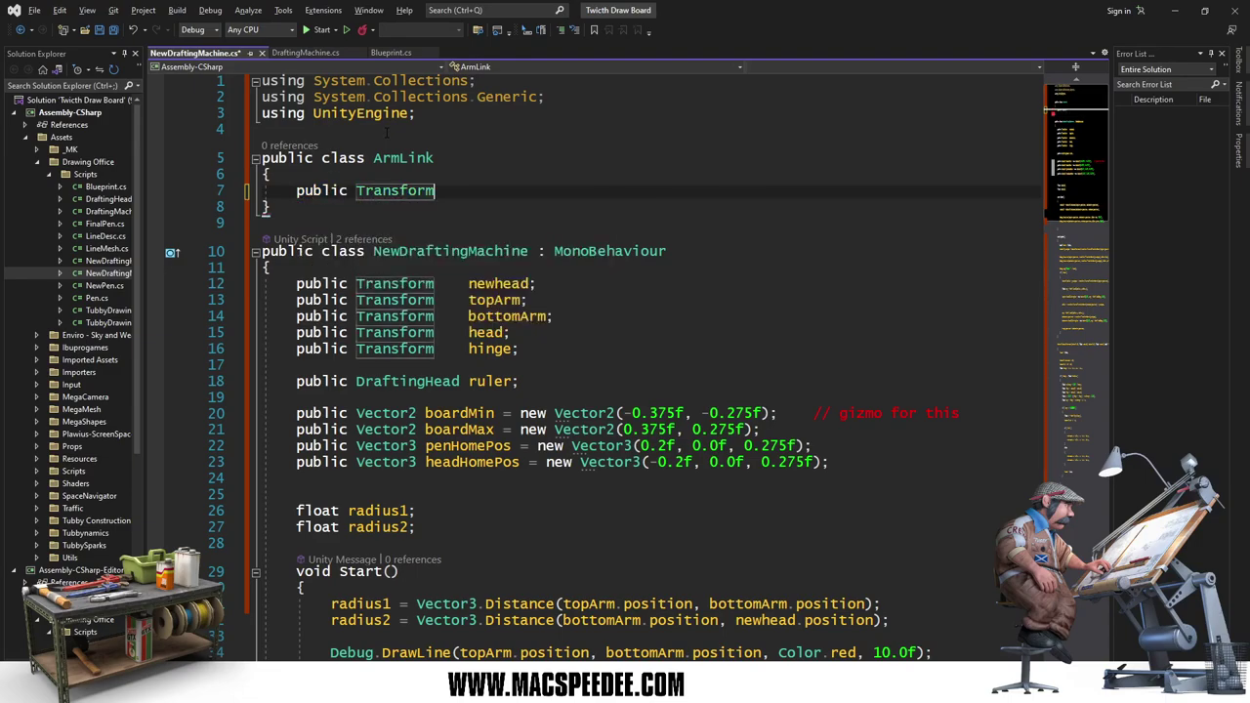
pyautogui.press('Tab')
pyautogui.write('ink')
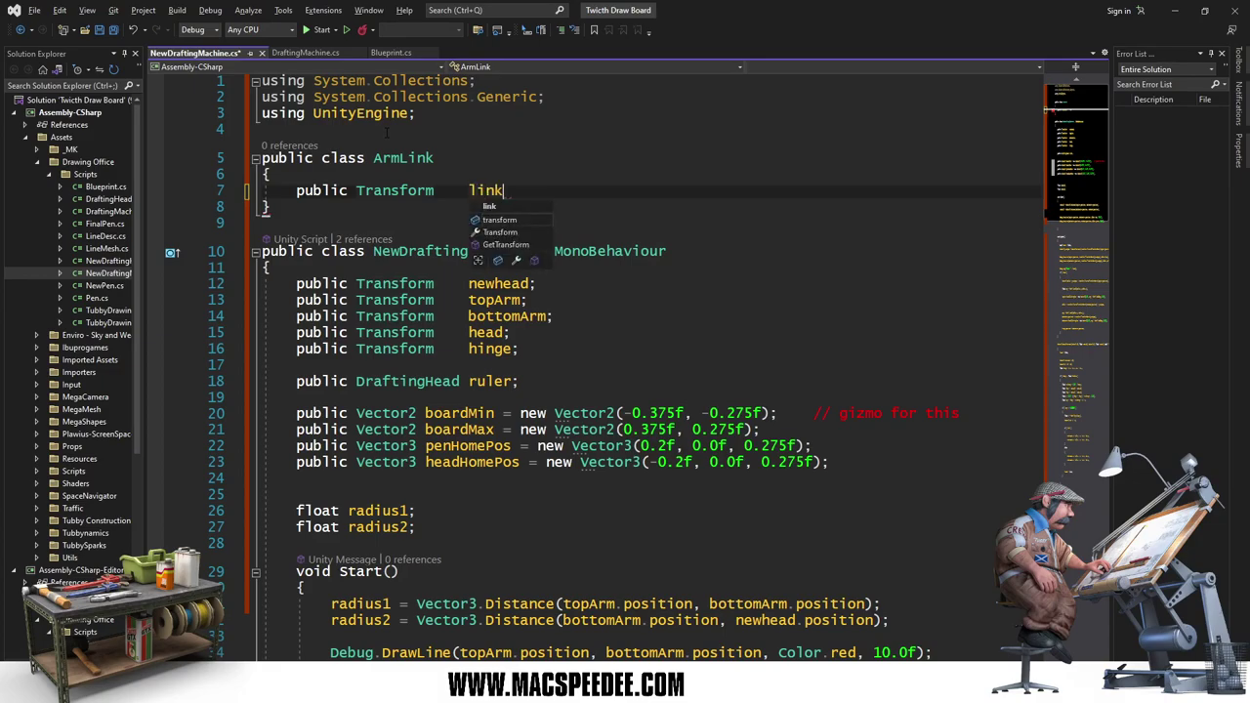
pyautogui.write(';')
pyautogui.press('Return')
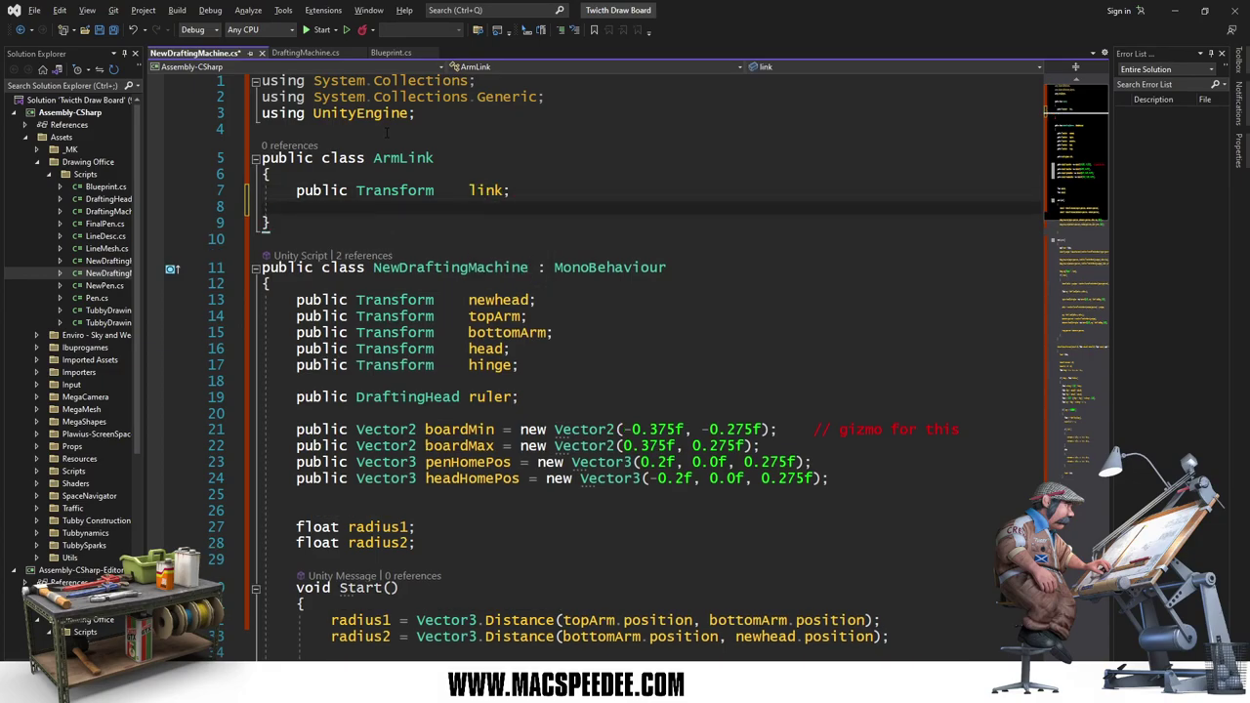
pyautogui.write('public Transf')
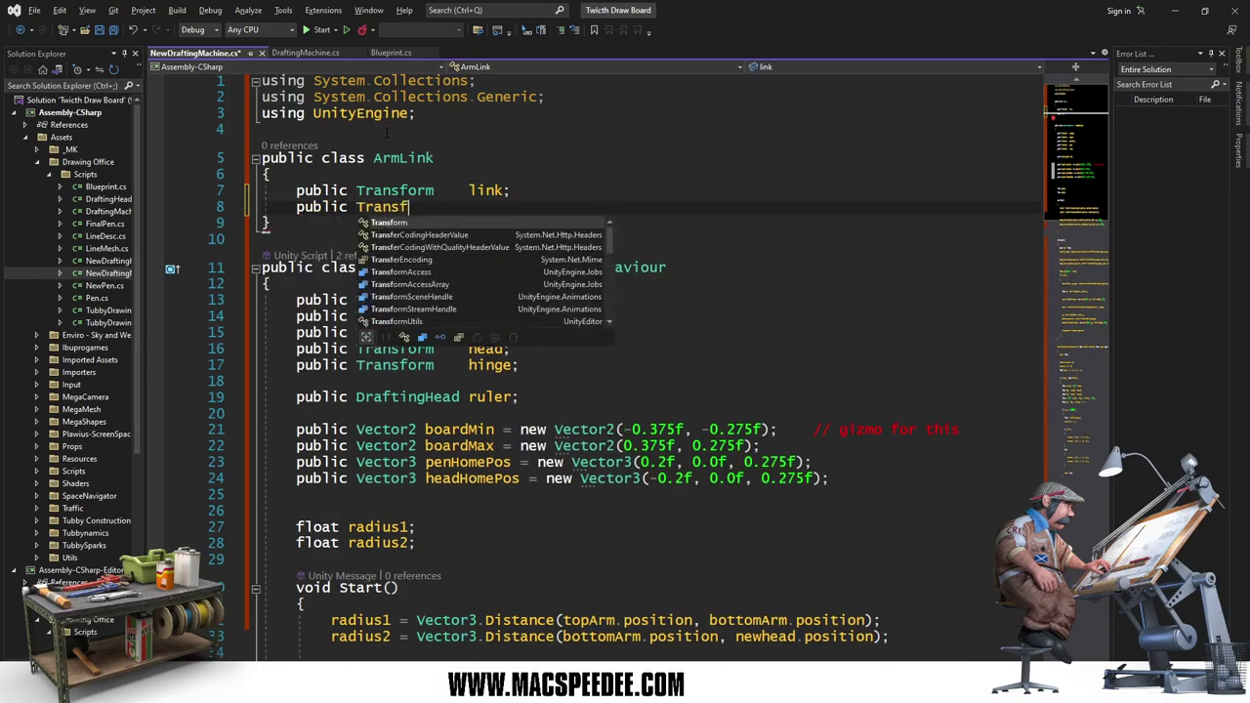
pyautogui.write('orm')
pyautogui.press('Tab')
pyautogui.press('Tab')
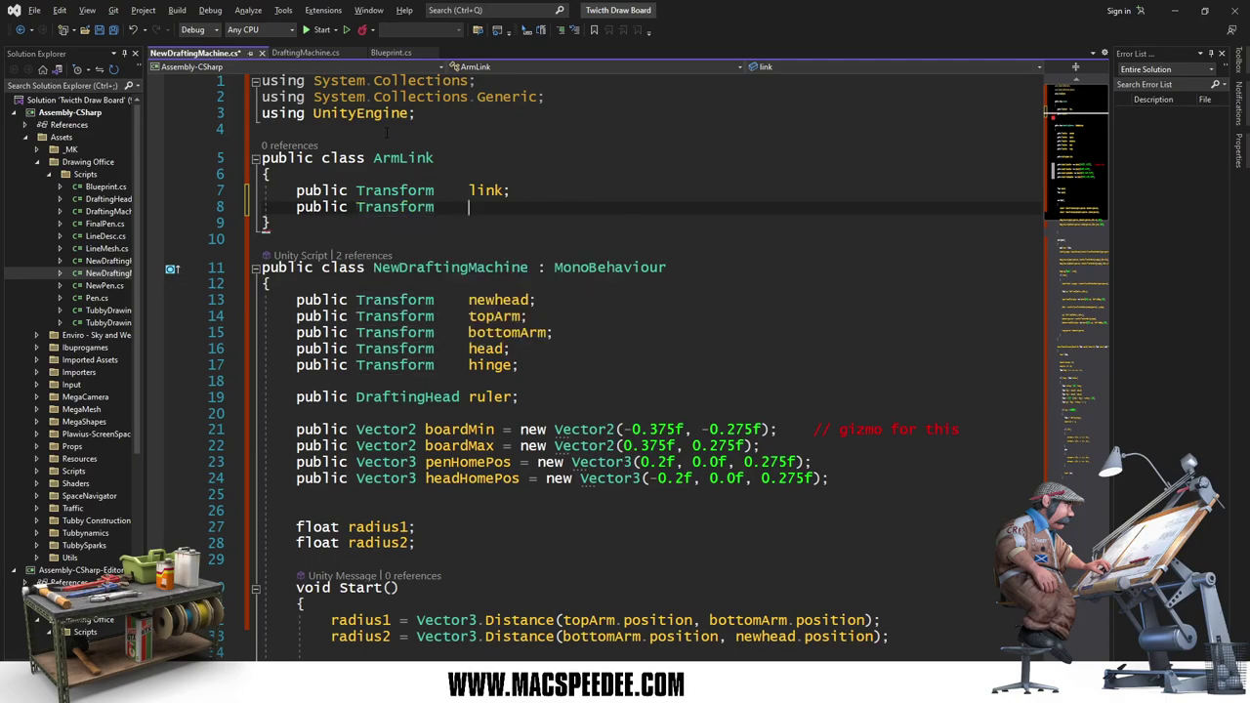
pyautogui.write('target;')
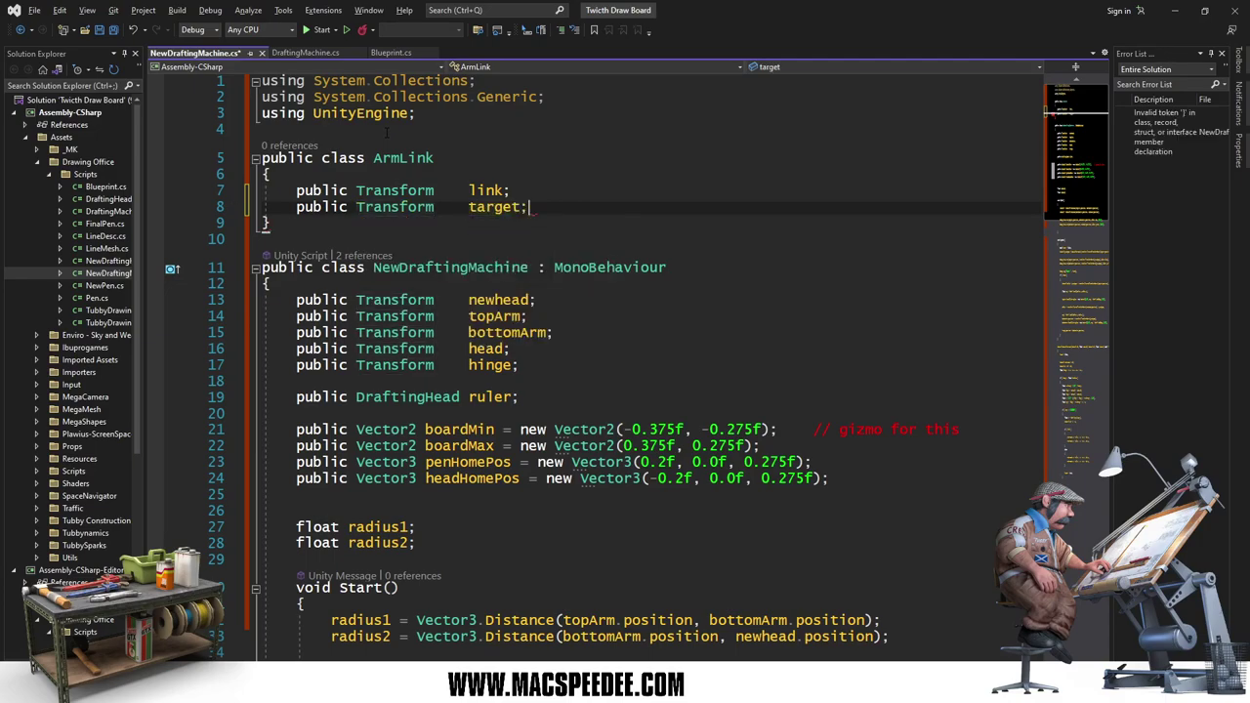
pyautogui.press('Up')
pyautogui.press('Up')
pyautogui.press('Up')
pyautogui.press('Up')
pyautogui.press('Return')
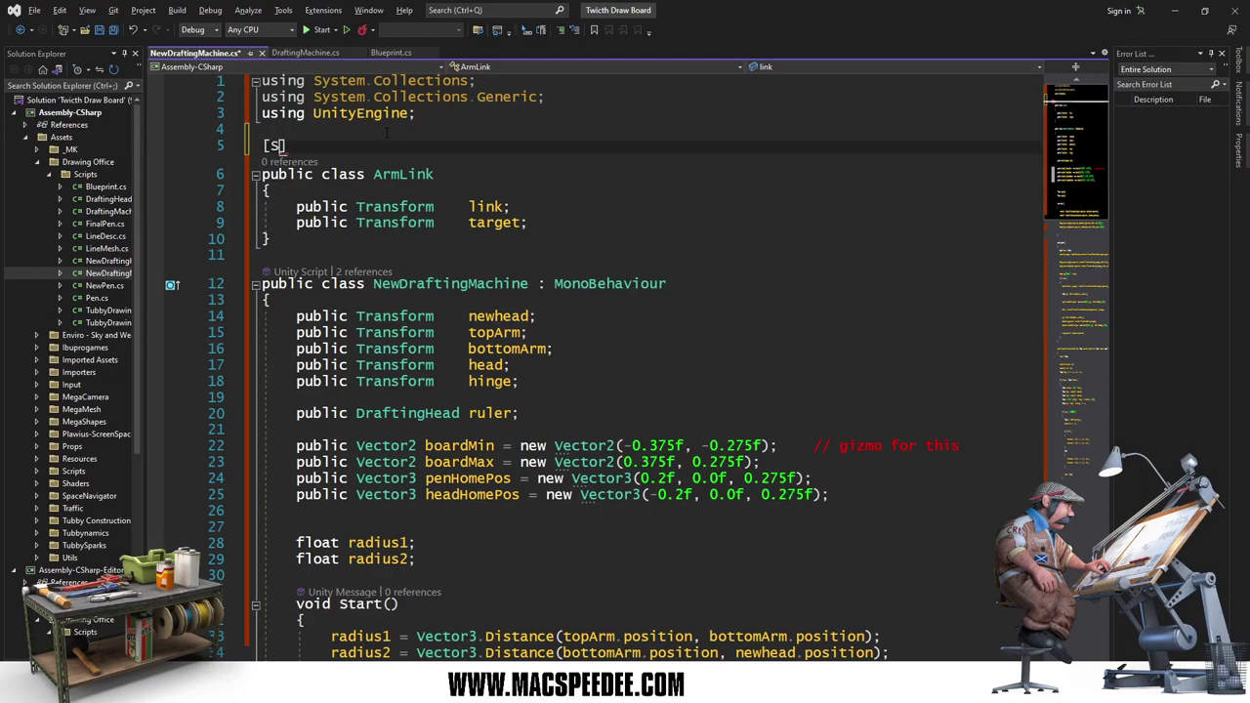
# Step: Add the [System.Serializable] attribute above the ArmLink class
pyautogui.write('System.S')
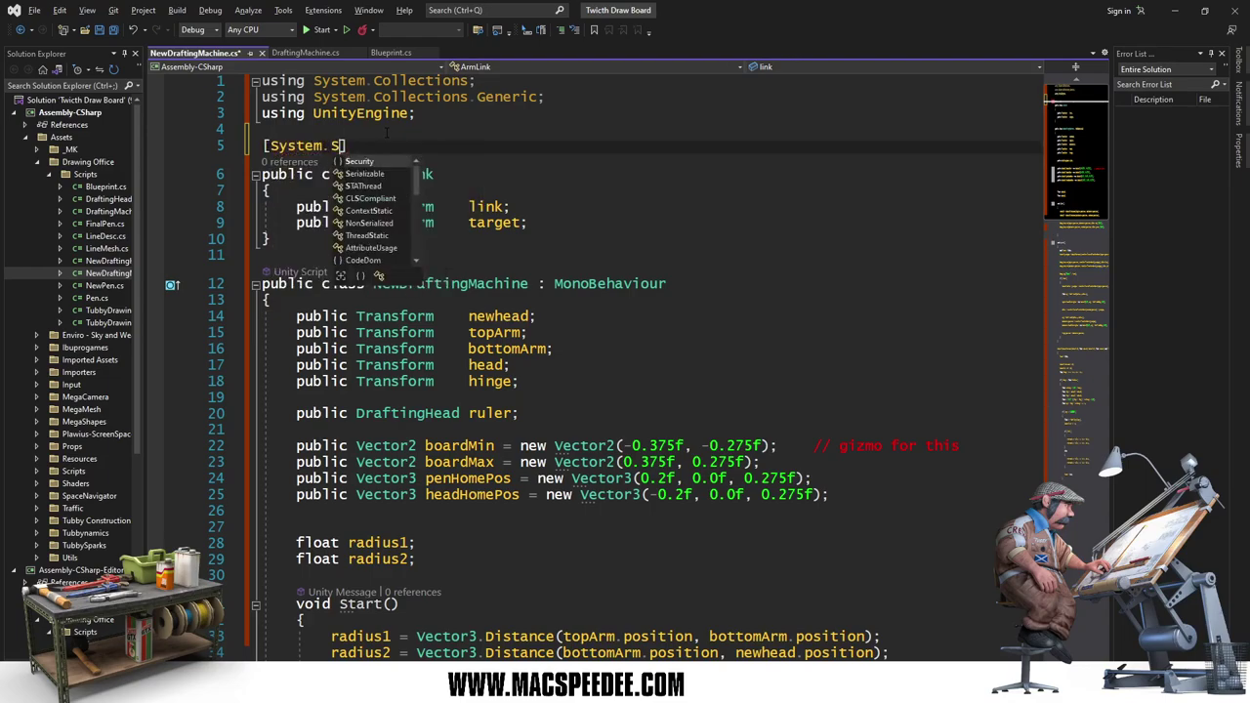
pyautogui.write('e')
pyautogui.press('Tab')
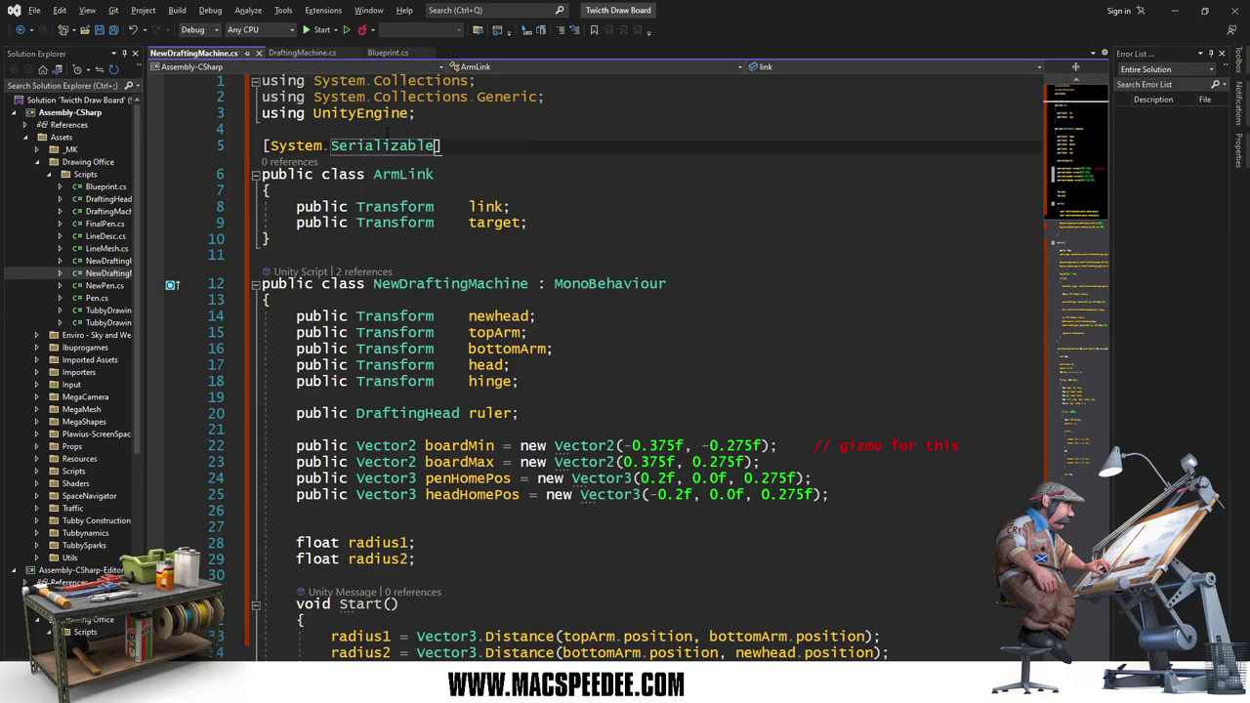
pyautogui.press('Down')
pyautogui.press('Down')
pyautogui.press('Down')
pyautogui.press('Down')
pyautogui.press('End')
# Step: Add a public Align() method to ArmLink whose body calls link.LookAt(target), and save
pyautogui.press('Return')
pyautogui.press('Return')
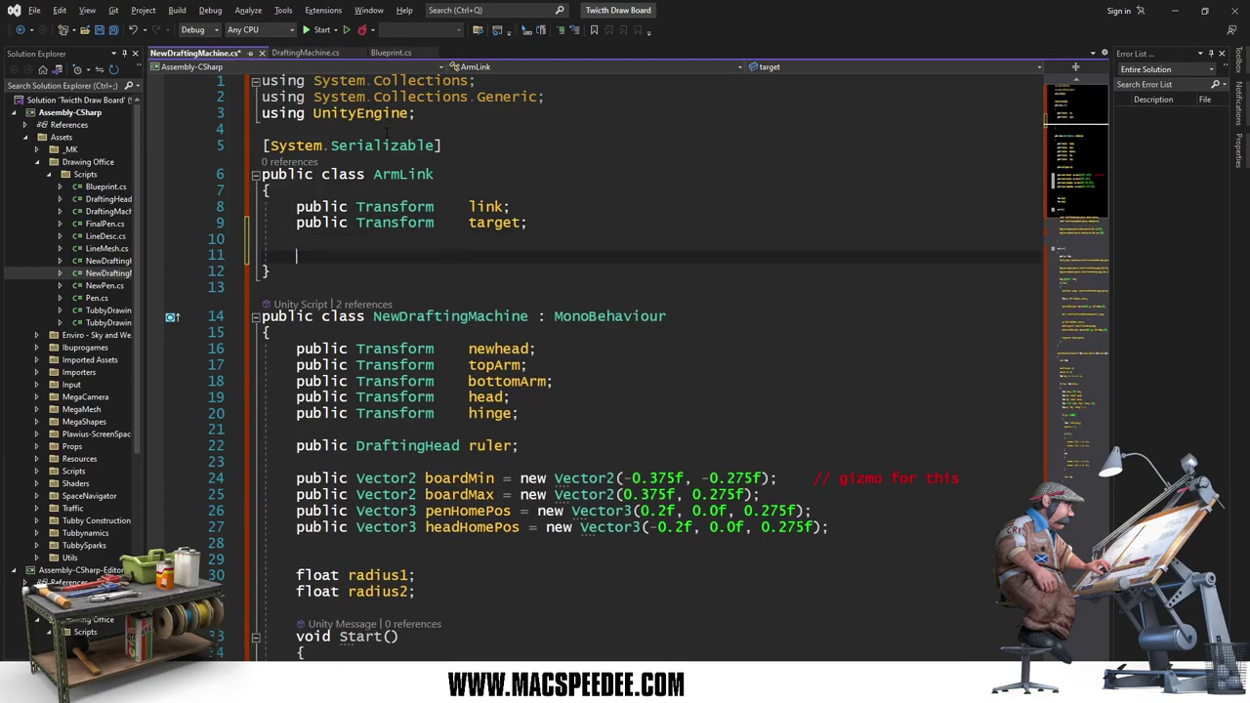
pyautogui.write('p')
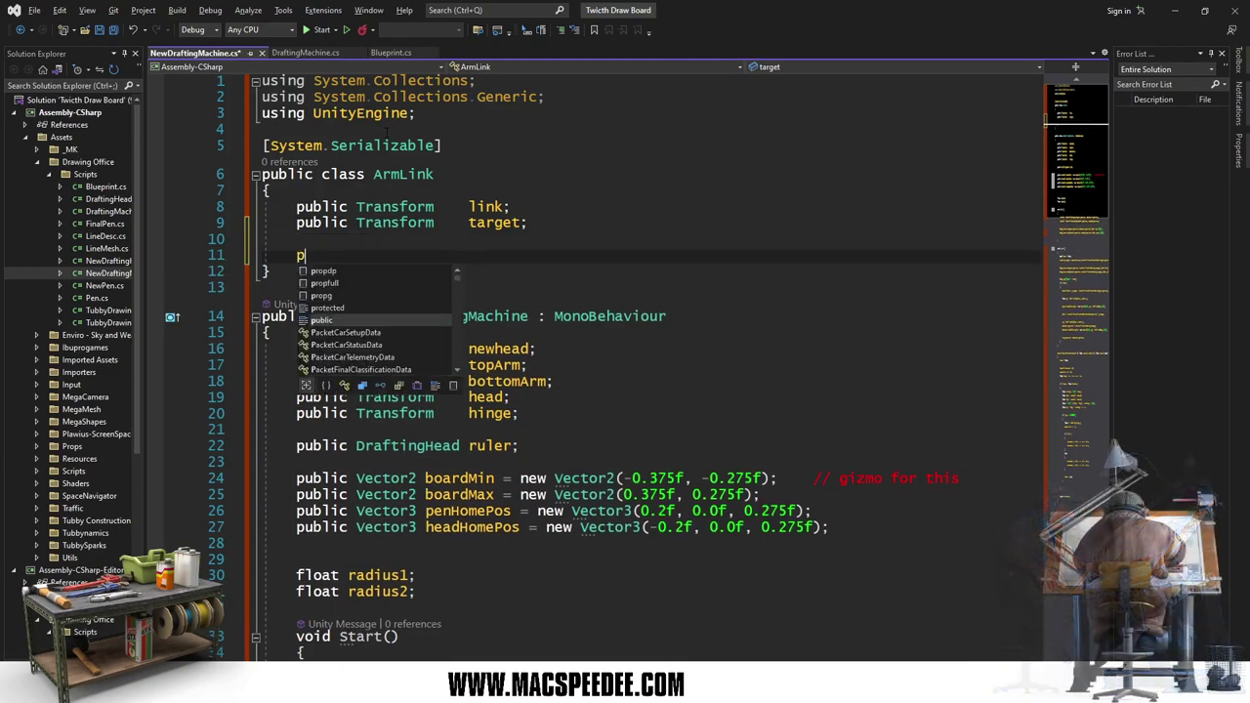
pyautogui.write('ublic void A')
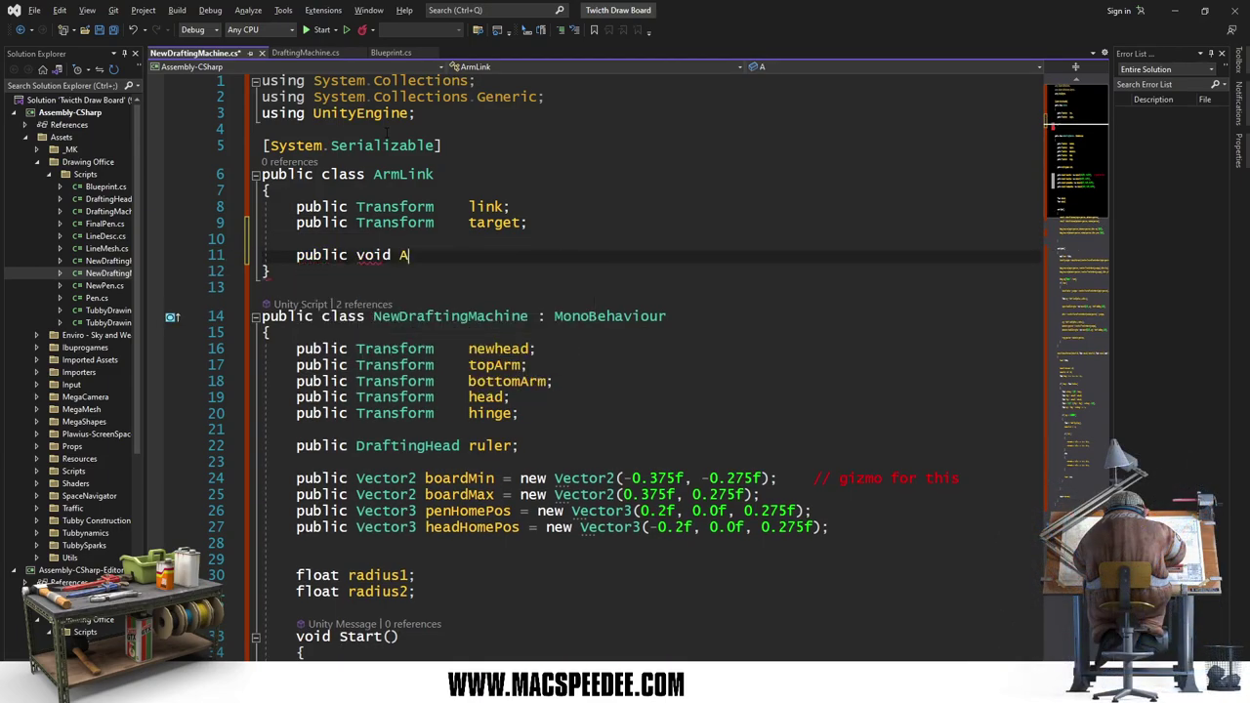
pyautogui.write('lign')
pyautogui.write('(Vect')
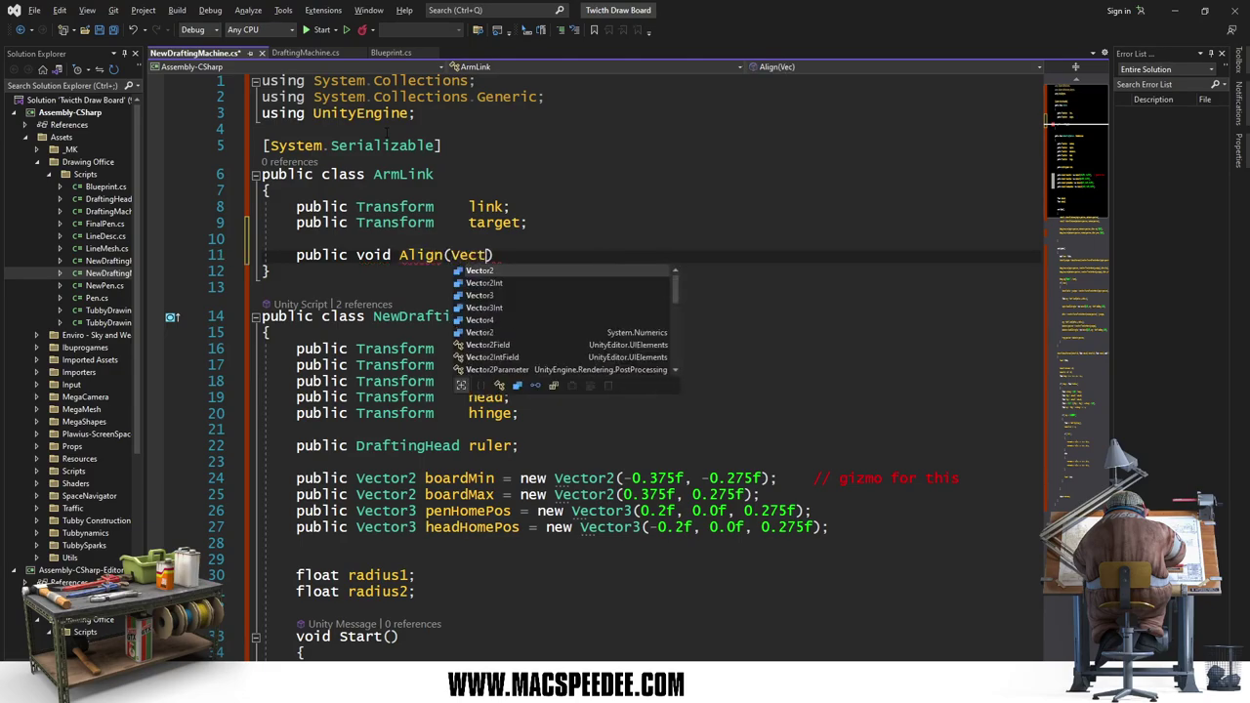
pyautogui.write('or3')
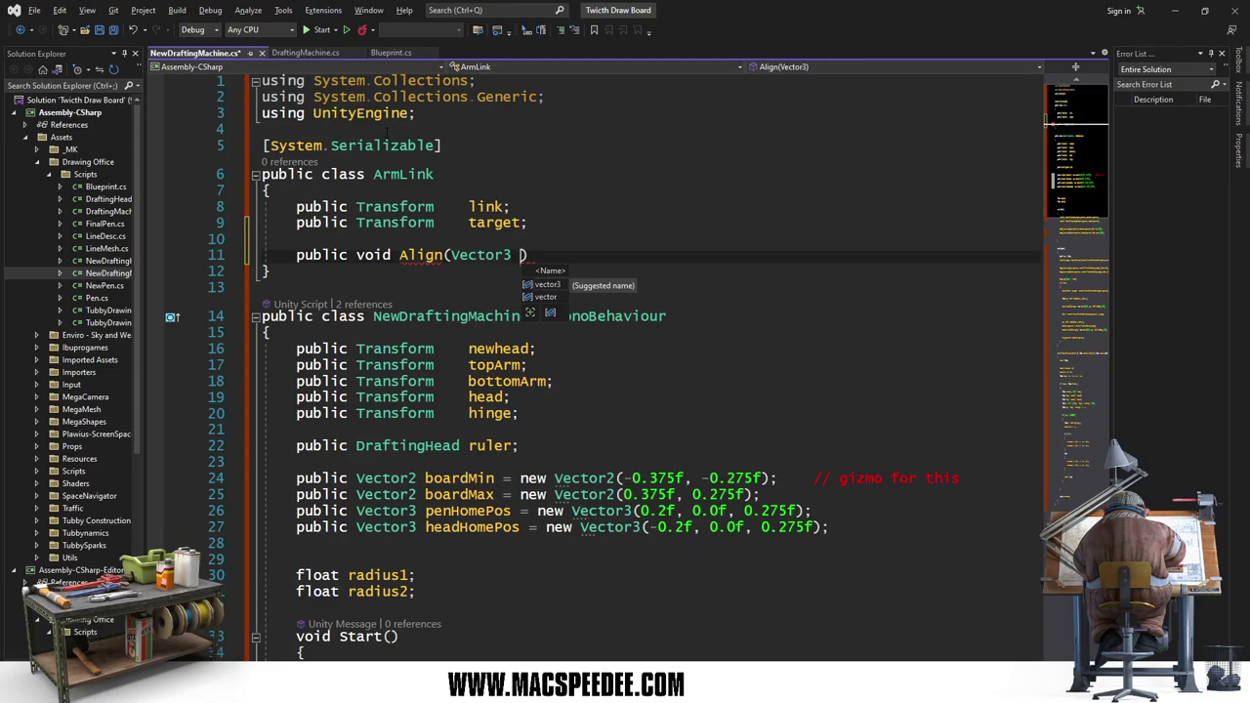
pyautogui.press('BackSpace')
pyautogui.press('BackSpace')
pyautogui.press('BackSpace')
pyautogui.press('BackSpace')
pyautogui.press('Return')
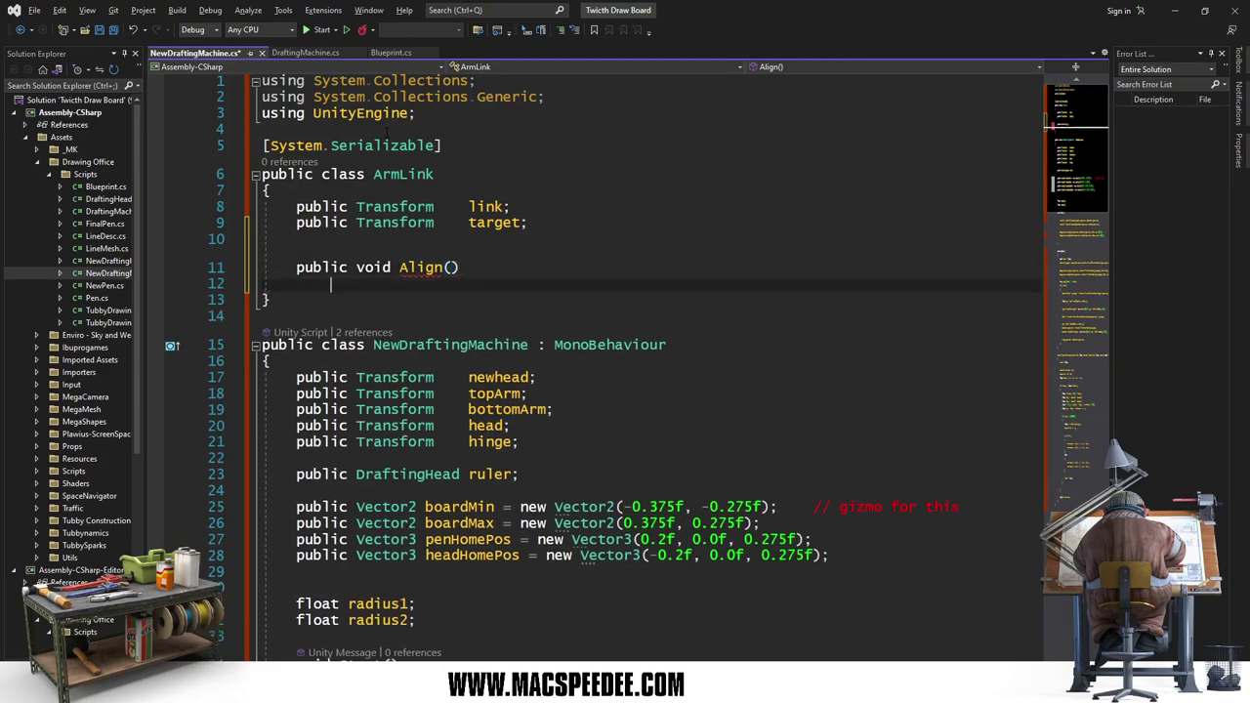
pyautogui.write('{ }')
pyautogui.press('Return')
pyautogui.hotkey('ctrl', 's')
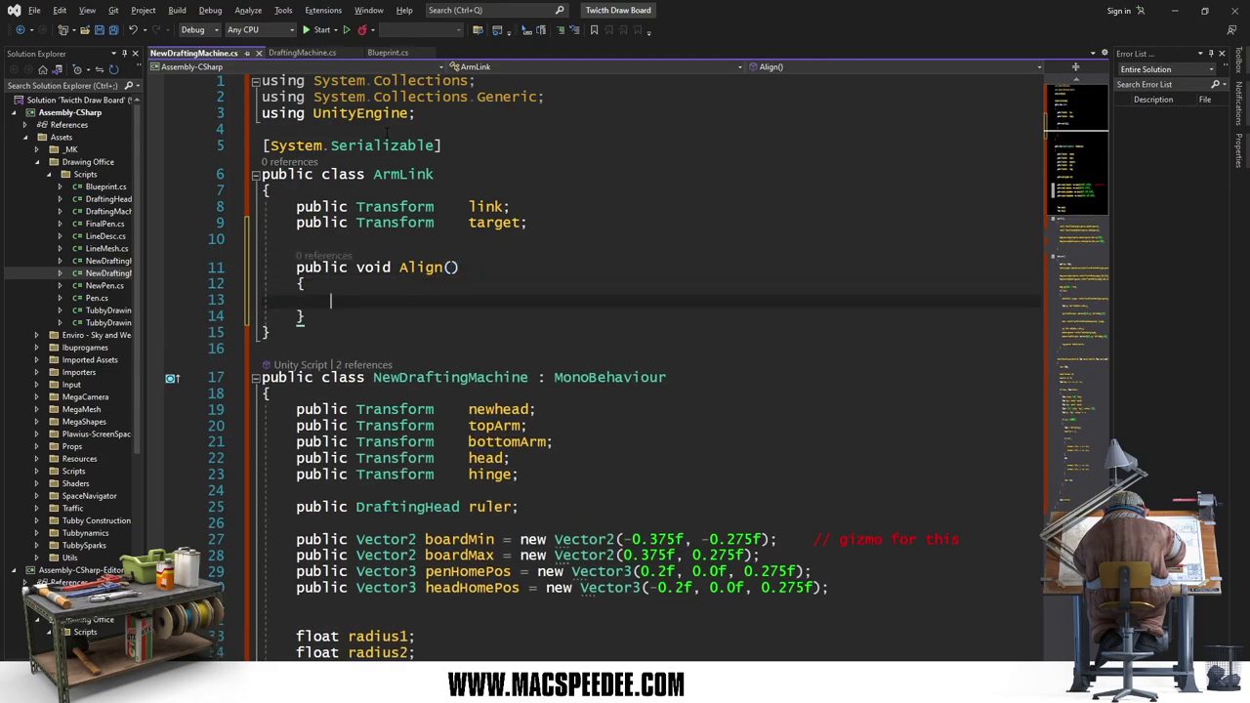
pyautogui.write('link')
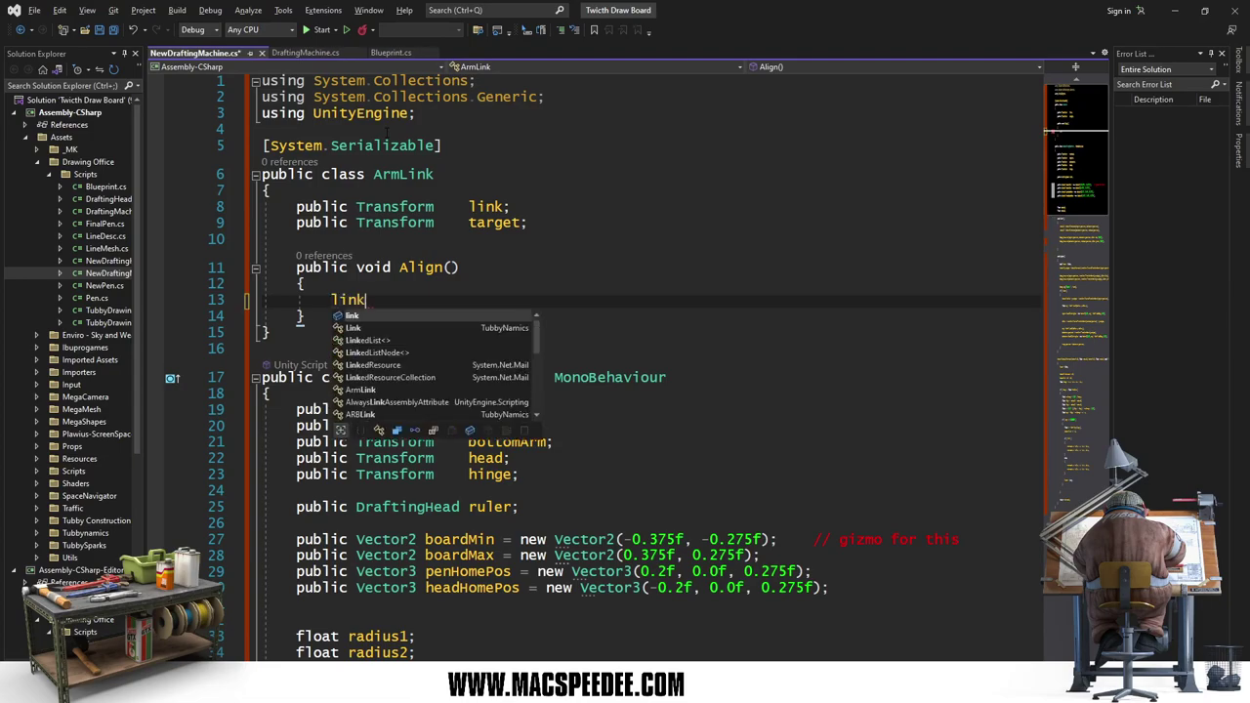
pyautogui.write('.')
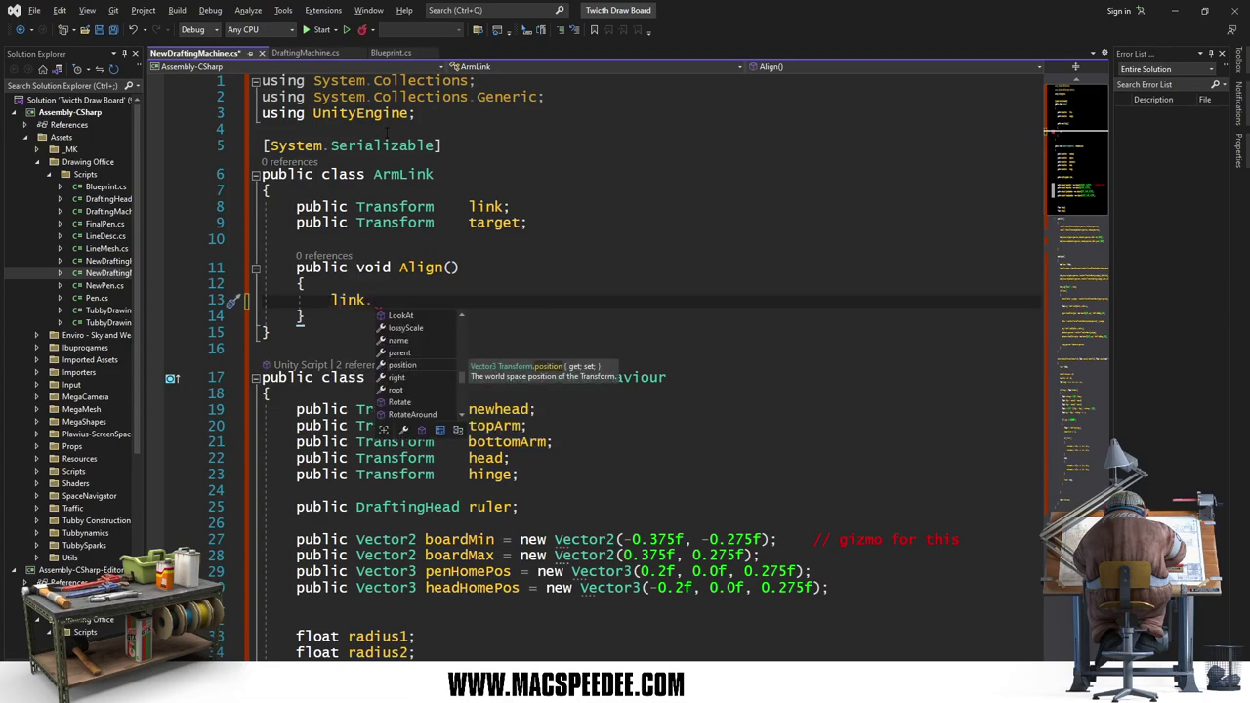
pyautogui.write('LookAt')
pyautogui.press('Escape')
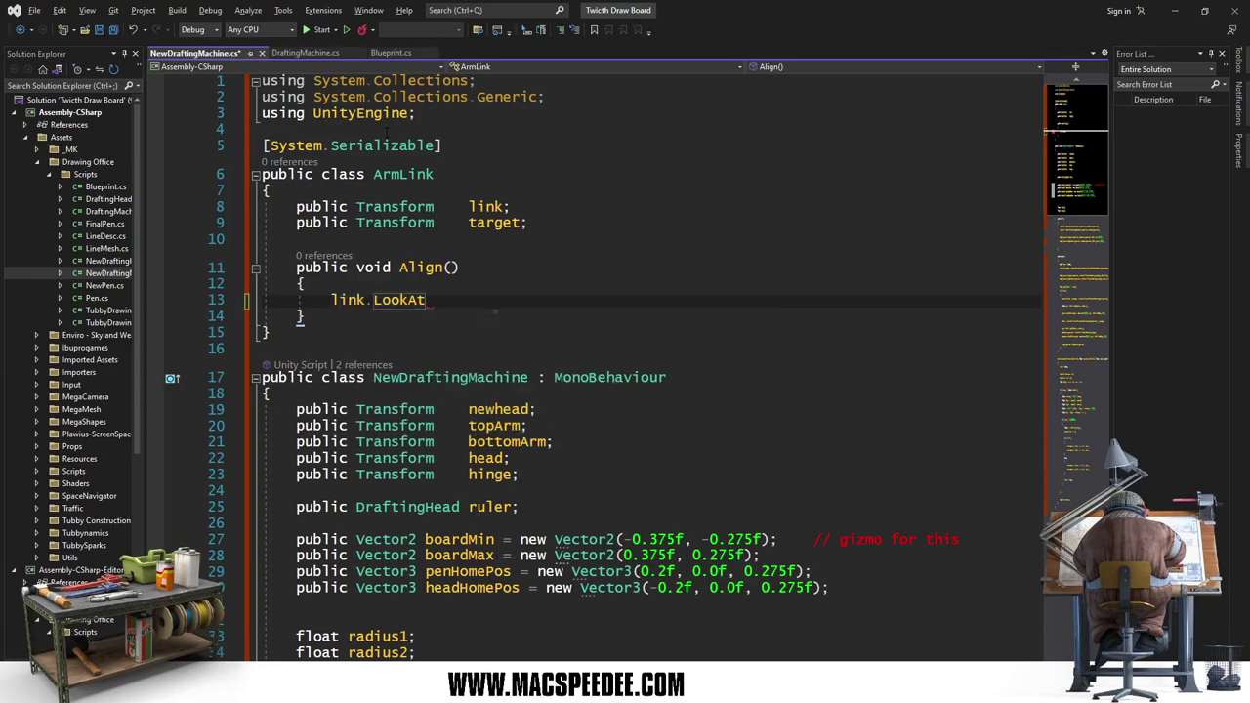
pyautogui.write('(targ')
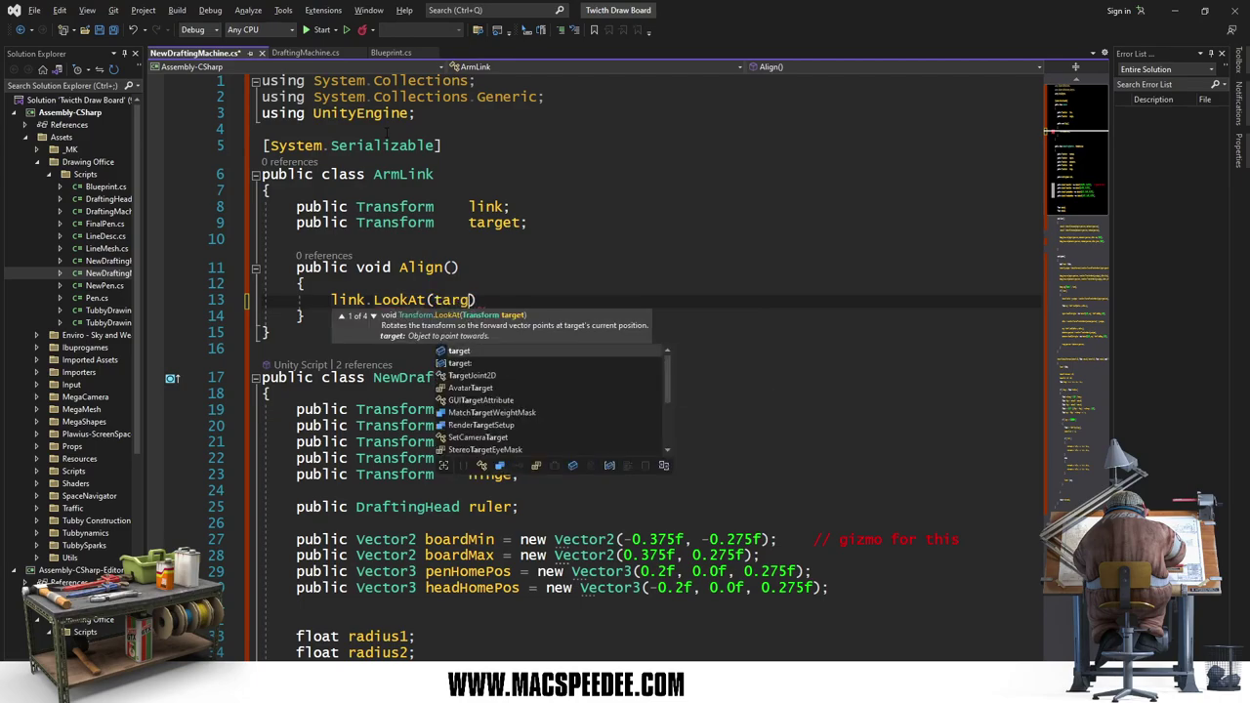
pyautogui.write('et);')
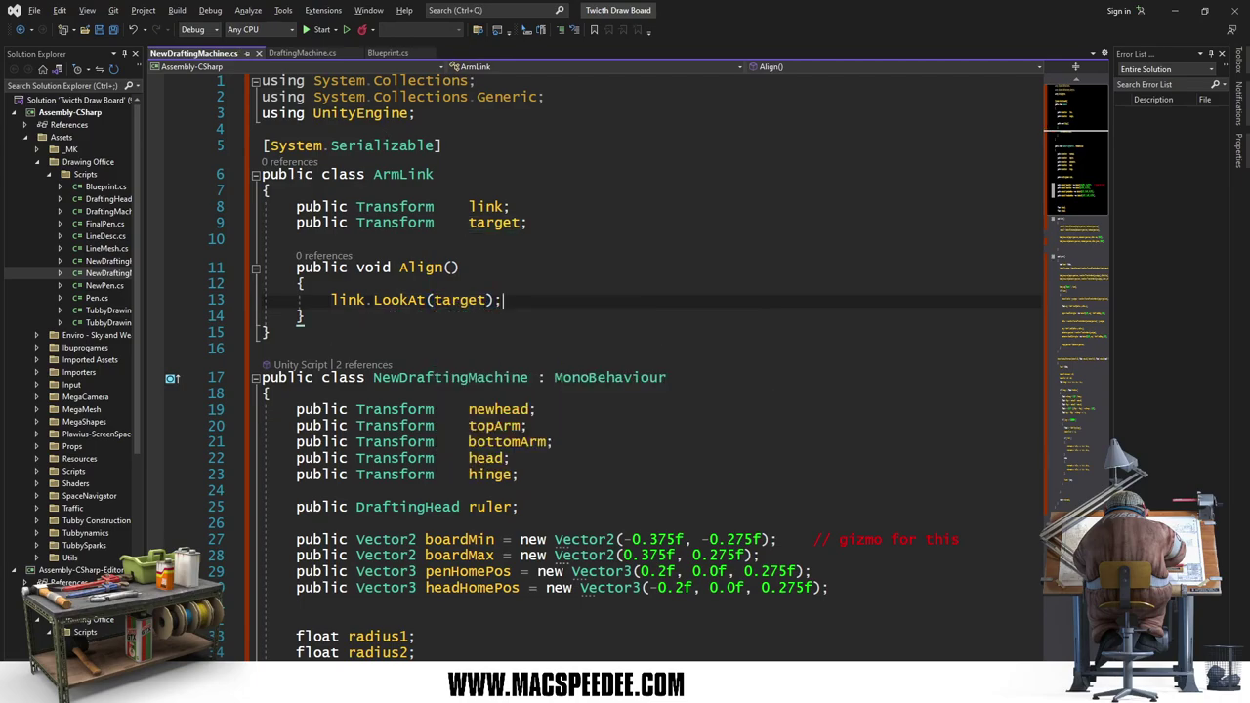
pyautogui.scroll(-4, 487, 166)
# Step: Declare 'public List<ArmLink> links = new List<ArmLink>();' below the home position fields
pyautogui.scroll(-1, 486, 166)
pyautogui.scroll(5, 487, 166)
pyautogui.scroll(-3, 536, 123)
pyautogui.click(389, 482)
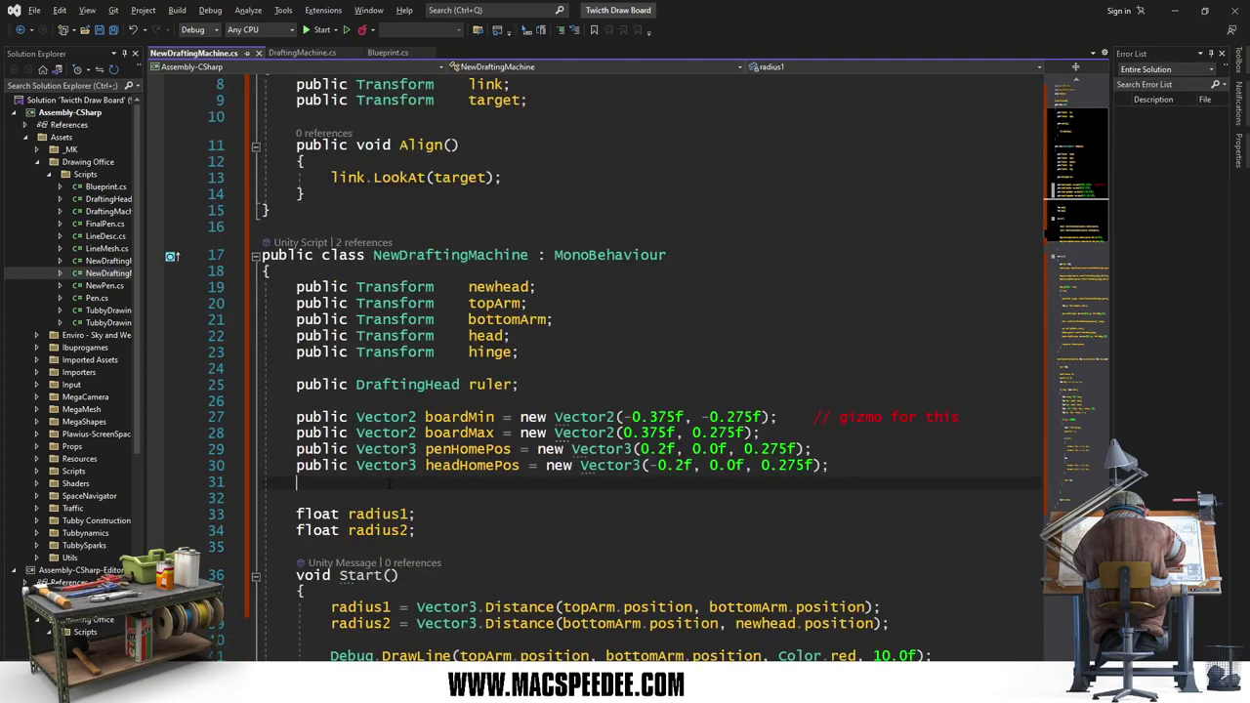
pyautogui.press('Return')
pyautogui.write('public ')
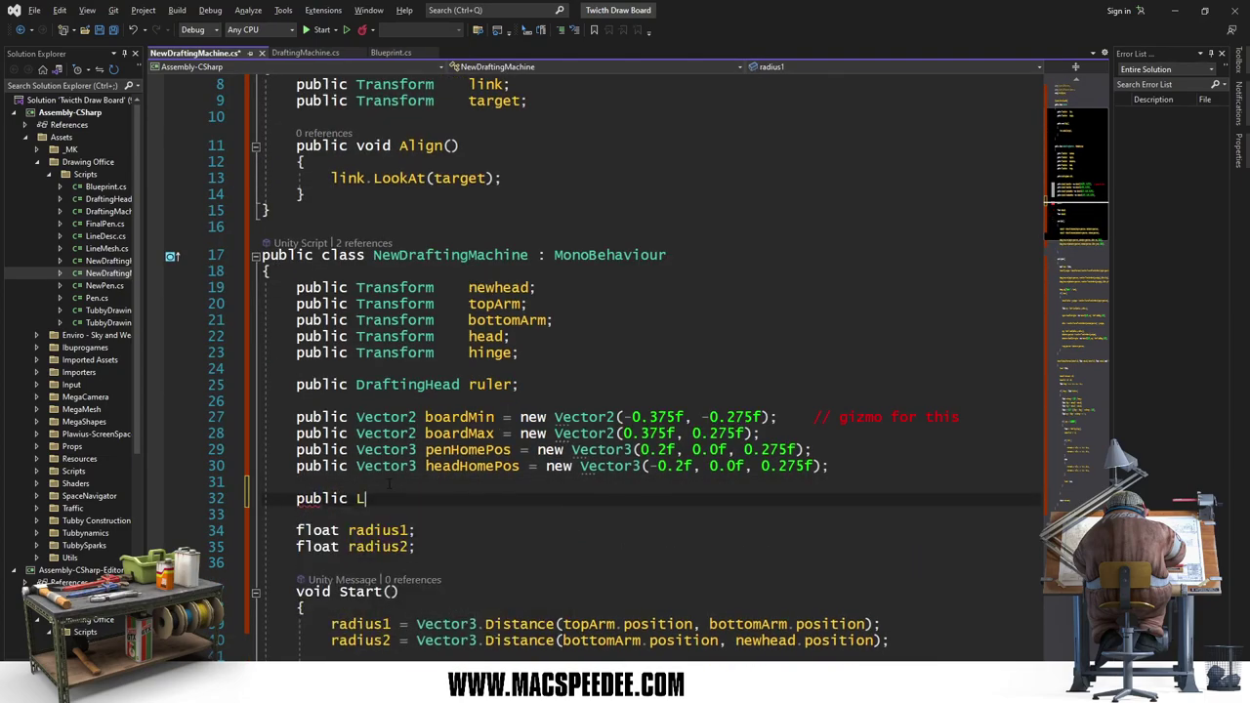
pyautogui.write('ListMAr')
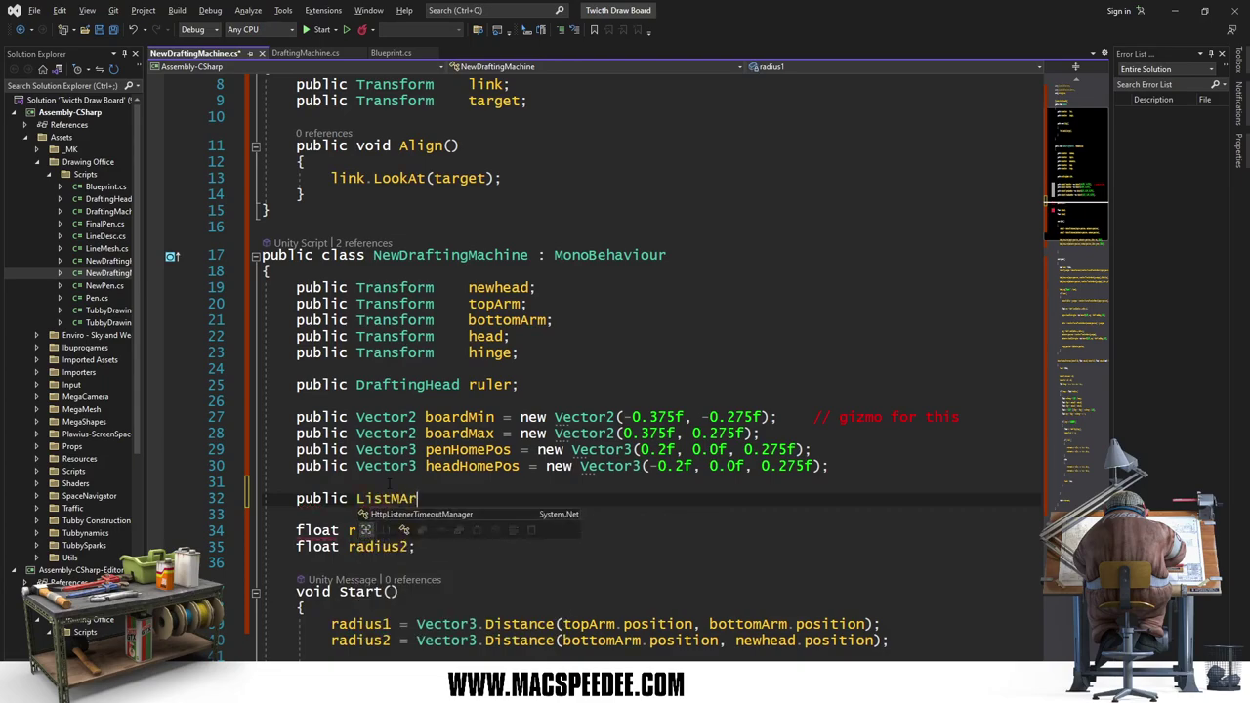
pyautogui.write('mLink>')
pyautogui.press('BackSpace')
pyautogui.press('BackSpace')
pyautogui.press('BackSpace')
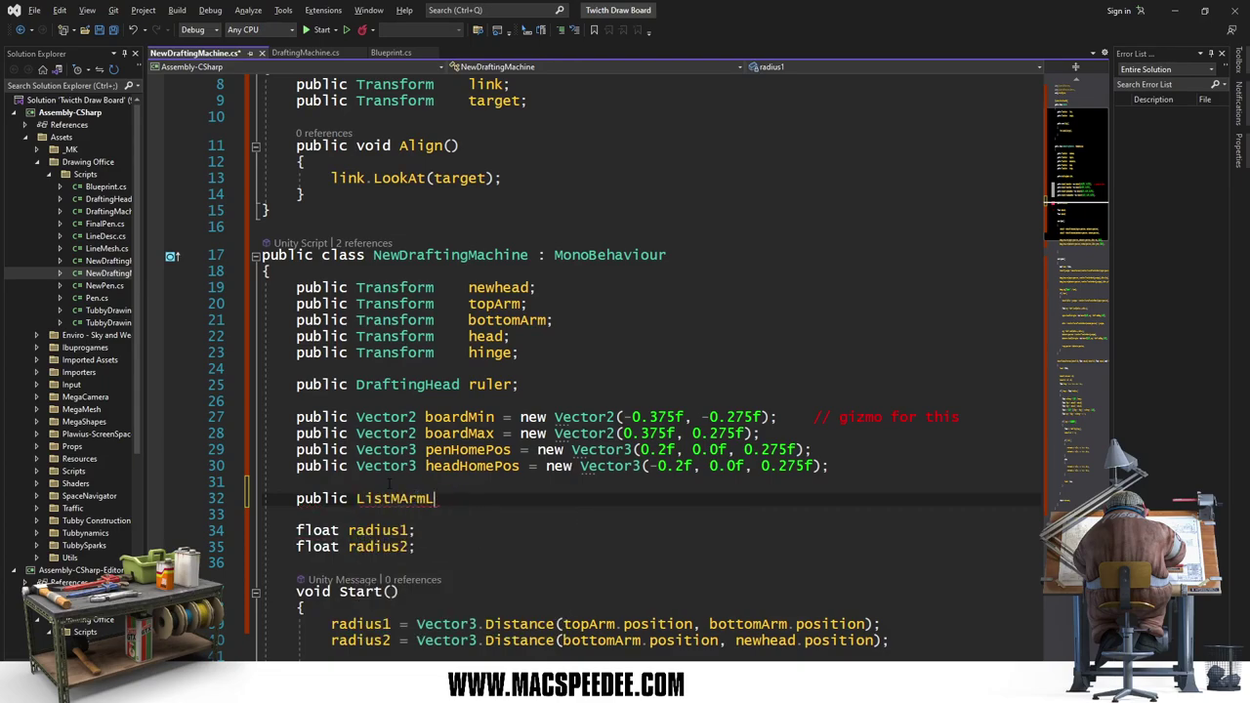
pyautogui.press('BackSpace')
pyautogui.press('BackSpace')
pyautogui.press('BackSpace')
pyautogui.press('BackSpace')
pyautogui.write('<A>')
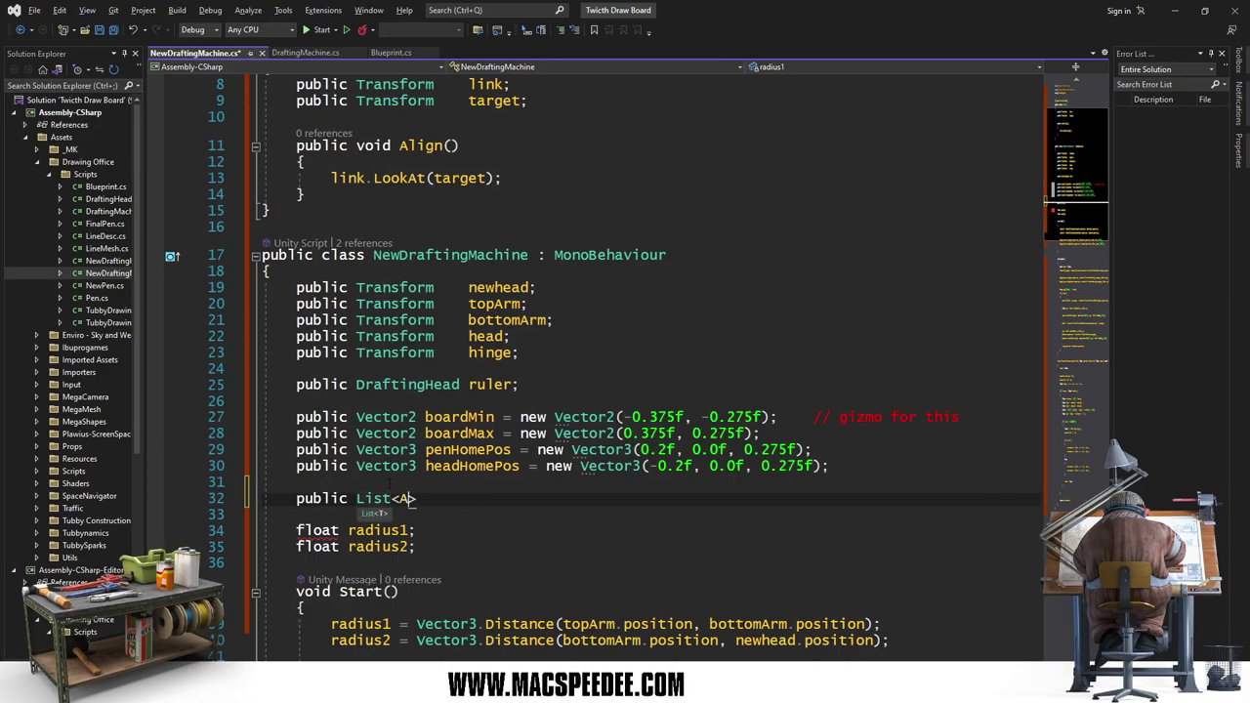
pyautogui.write('rmLink>')
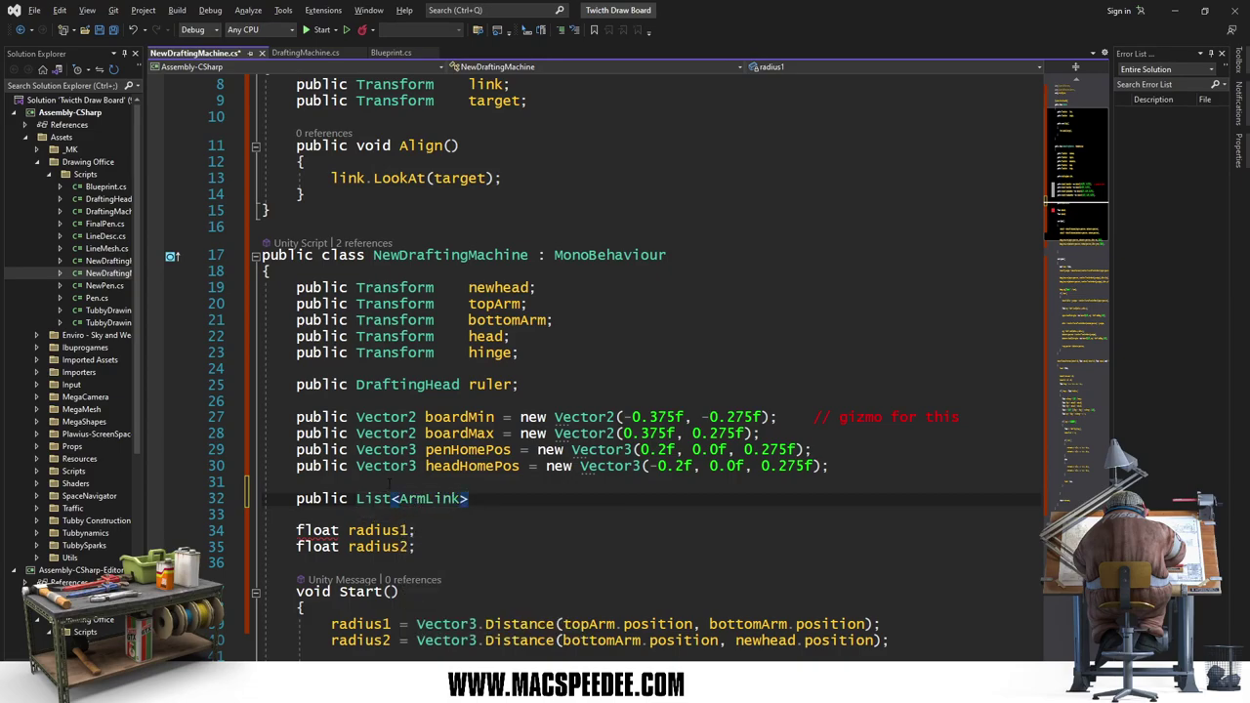
pyautogui.write(' armLinks')
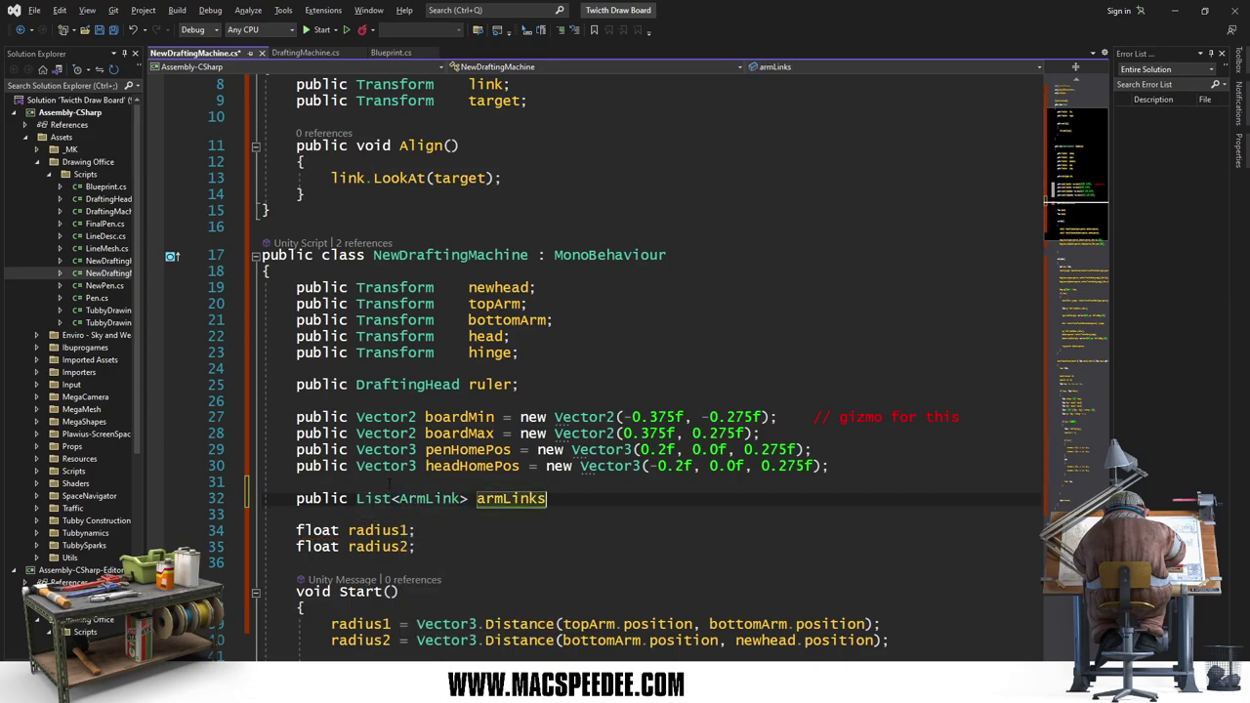
pyautogui.press('BackSpace')
pyautogui.press('BackSpace')
pyautogui.press('BackSpace')
pyautogui.press('BackSpace')
pyautogui.press('BackSpace')
pyautogui.press('BackSpace')
pyautogui.press('BackSpace')
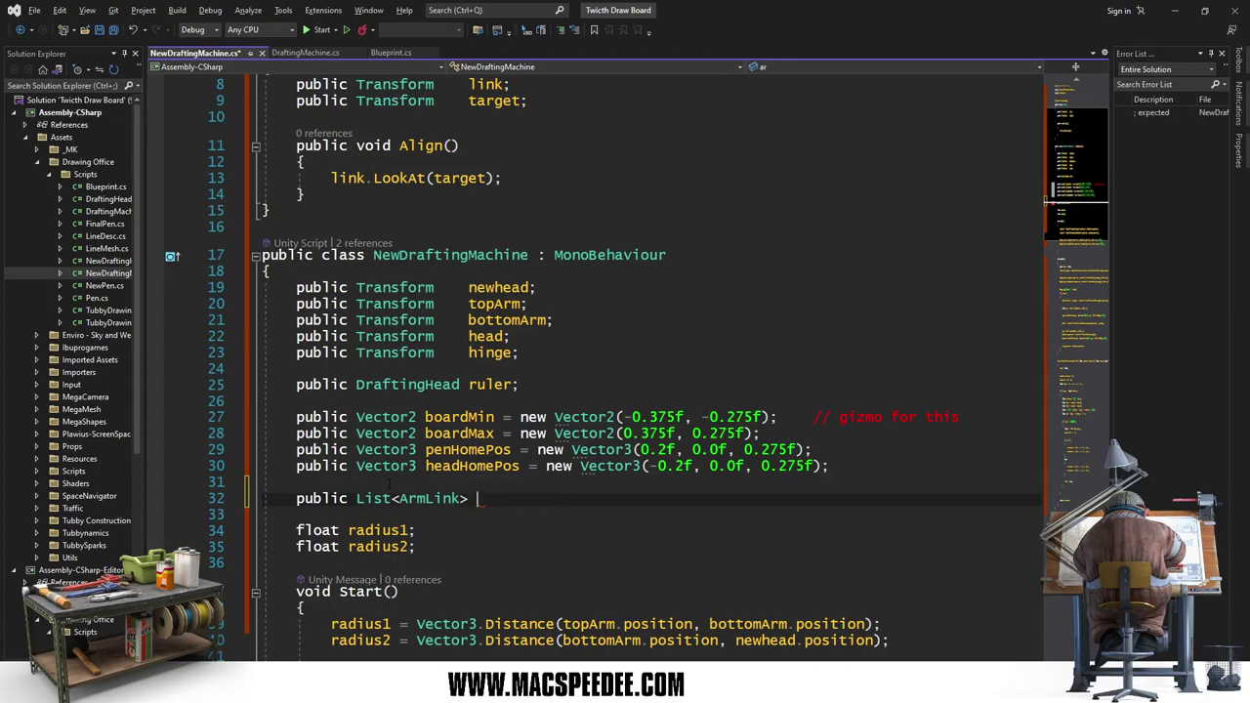
pyautogui.write('links = n')
pyautogui.write('ew List')
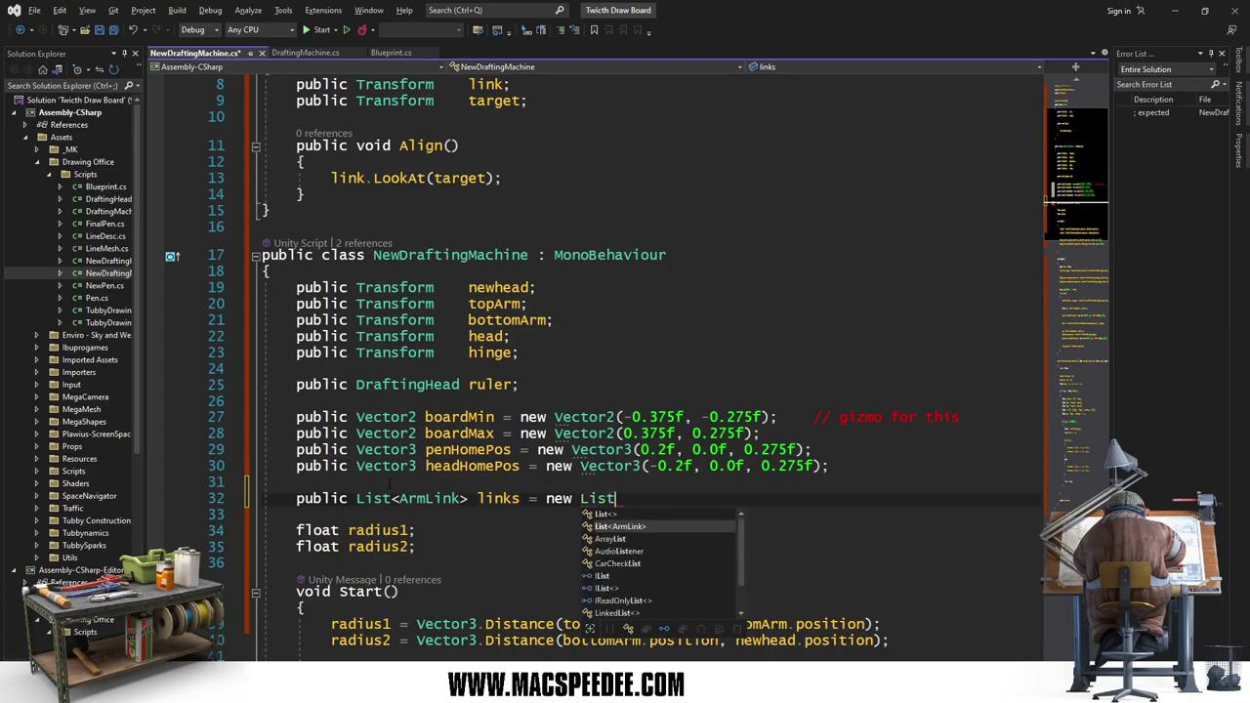
pyautogui.write('<ArmLink>')
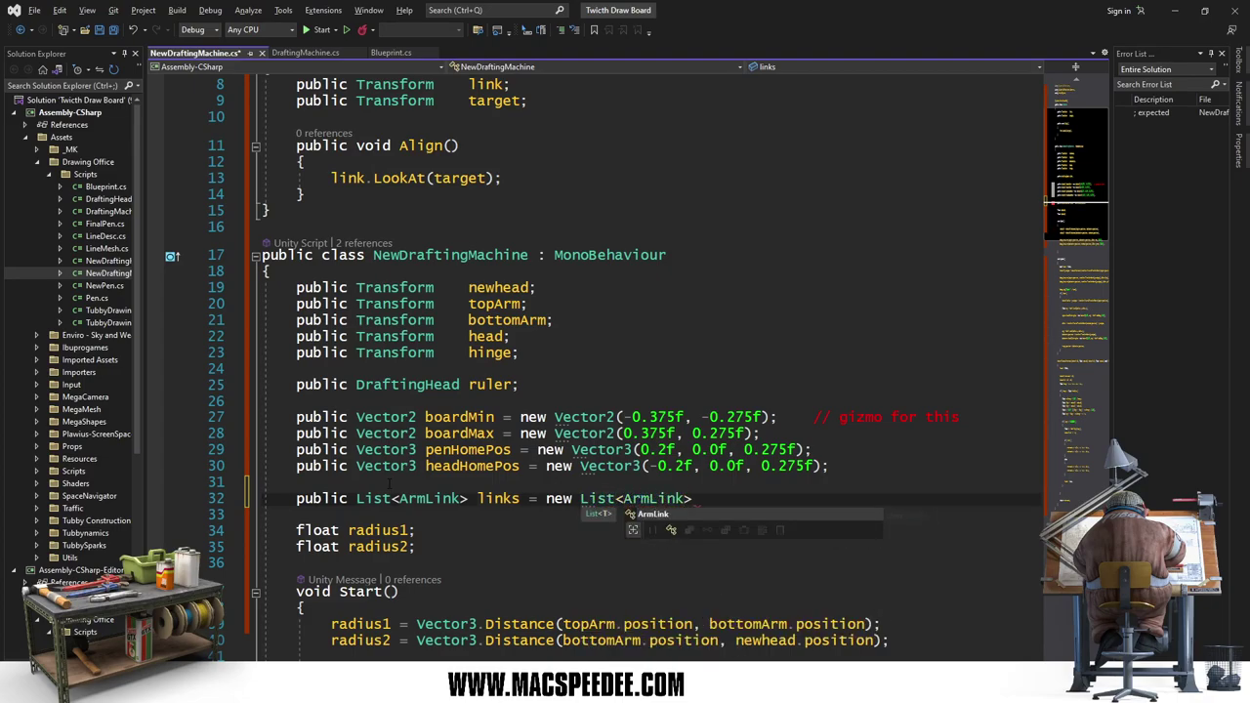
pyautogui.write('();')
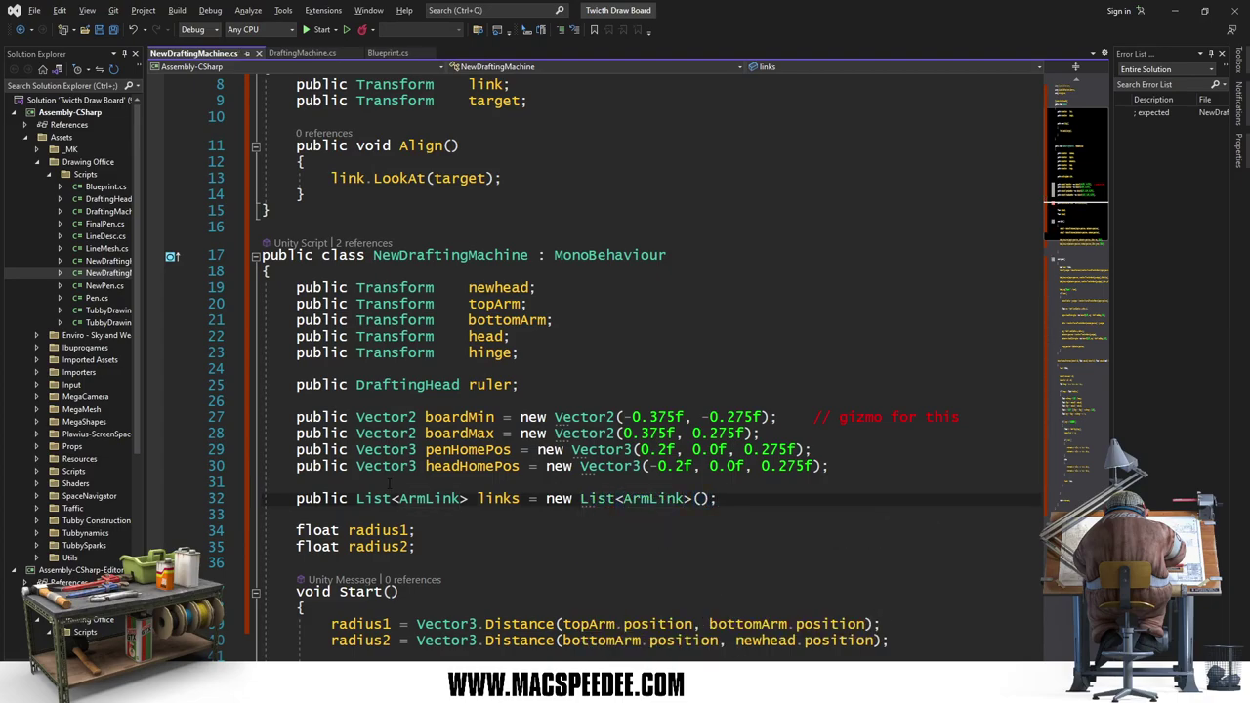
# Step: Add a for loop after the hinge assignment in Update, running i up to links.Count
pyautogui.scroll(-3, 436, 527)
pyautogui.scroll(3, 436, 528)
pyautogui.scroll(3, 443, 485)
pyautogui.scroll(-5, 443, 485)
pyautogui.scroll(-2, 443, 485)
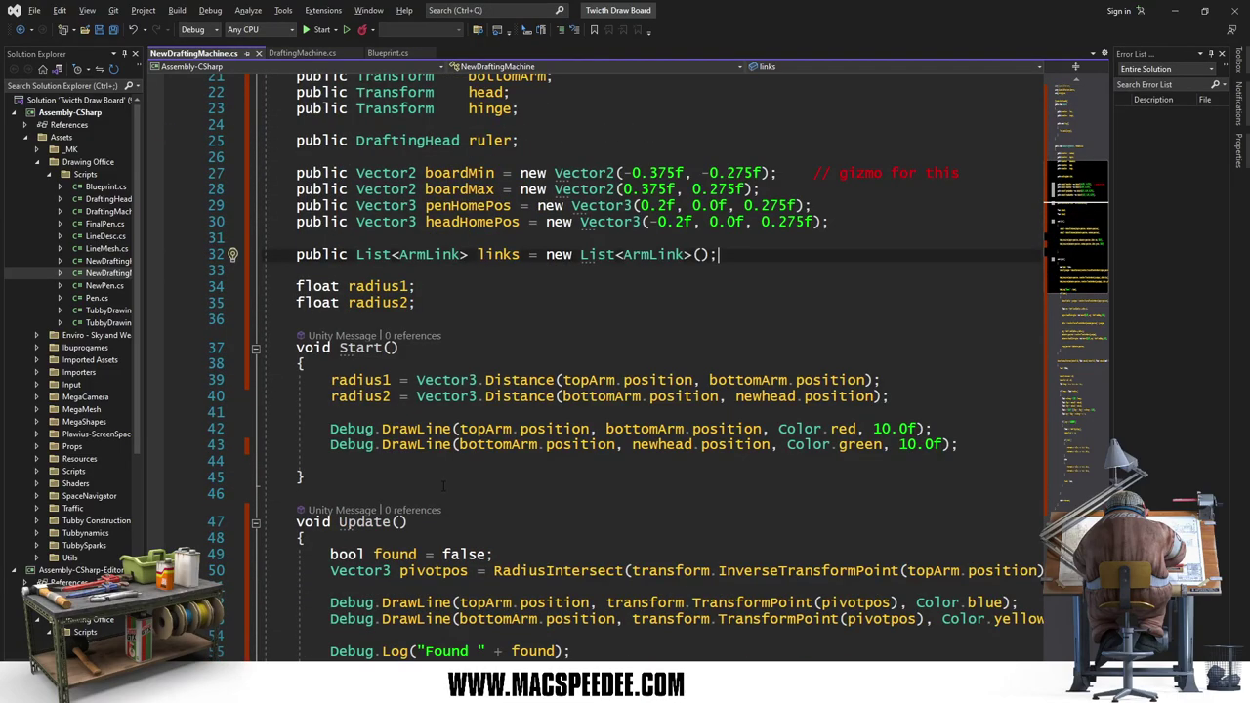
pyautogui.scroll(-5, 442, 485)
pyautogui.scroll(-2, 442, 485)
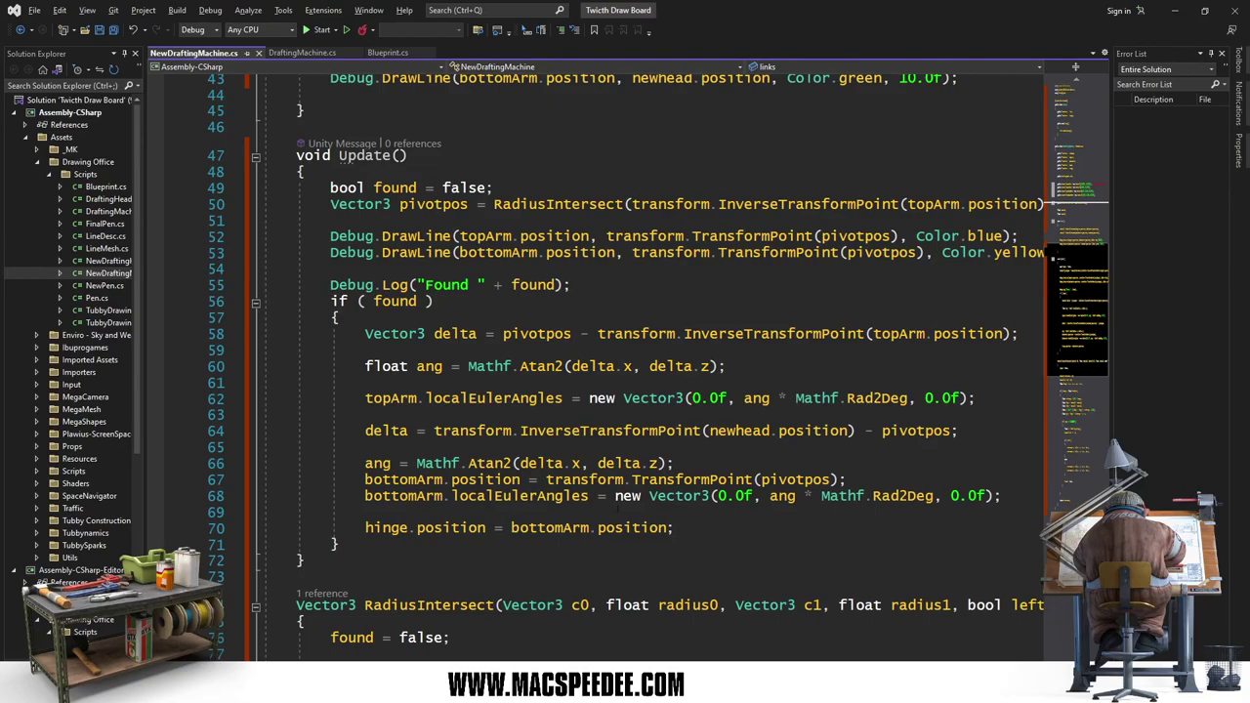
pyautogui.click(718, 528)
pyautogui.press('Return')
pyautogui.press('Return')
pyautogui.write('for')
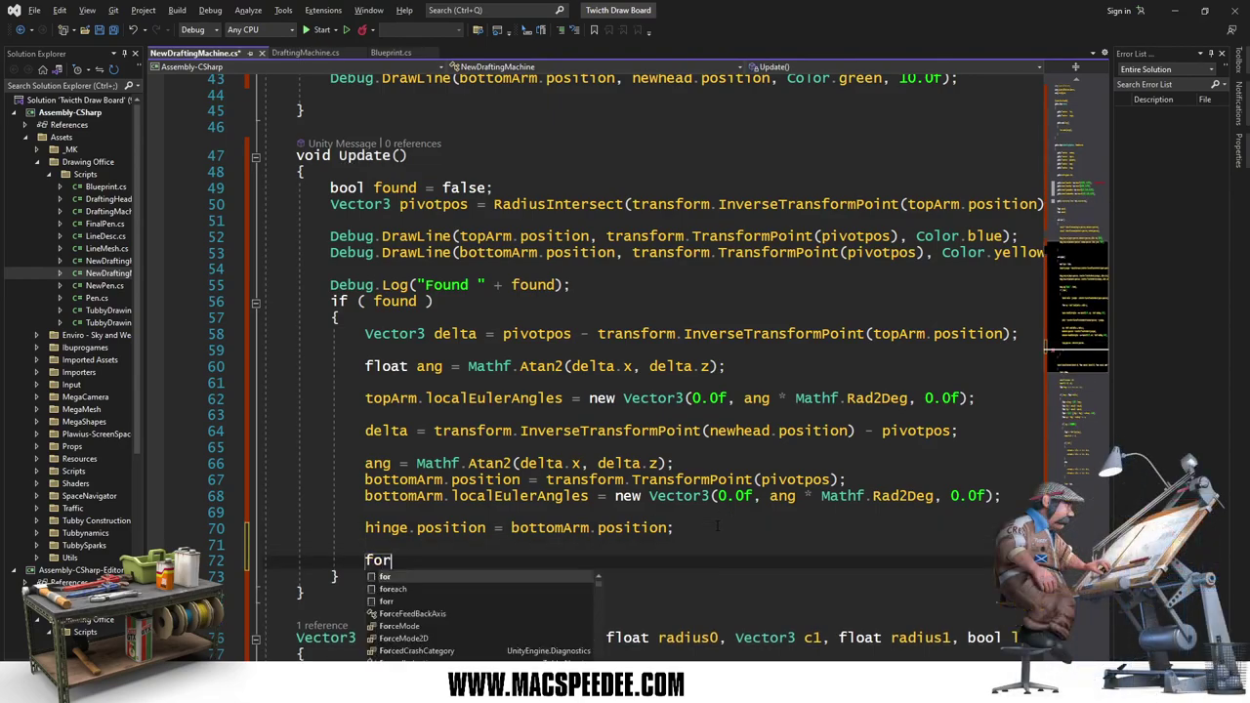
pyautogui.press('Tab')
pyautogui.press('Tab')
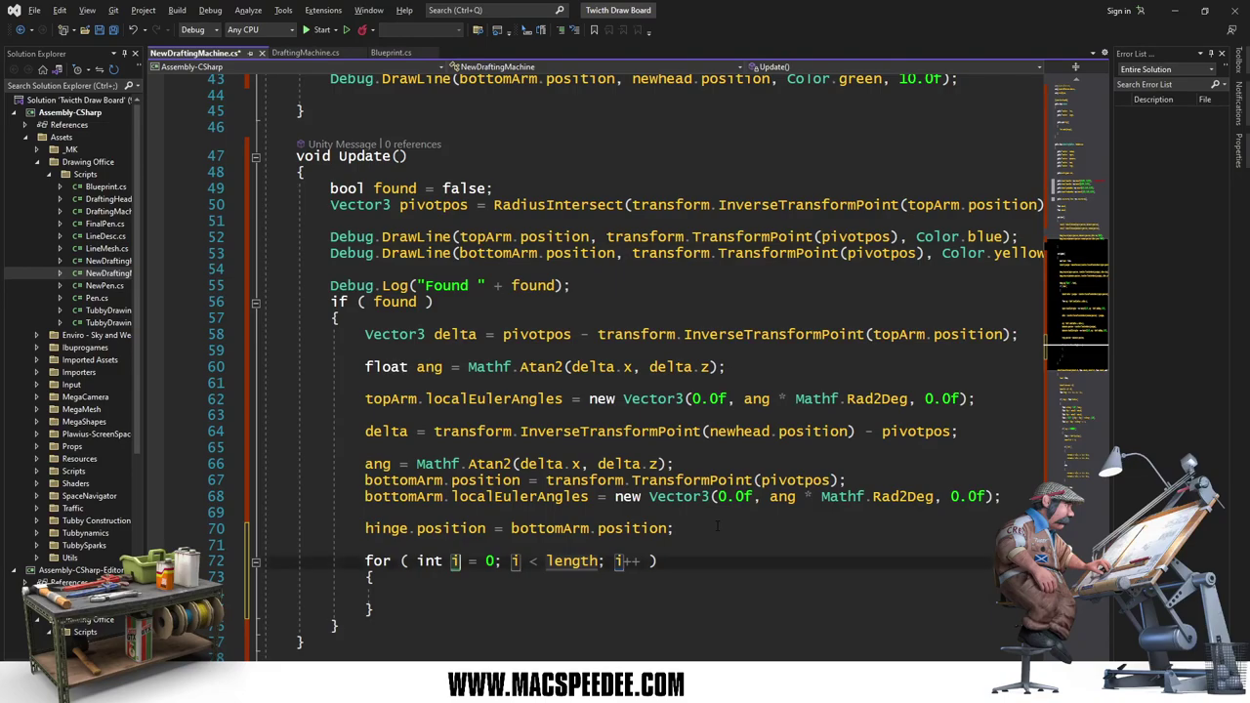
pyautogui.press('Tab')
pyautogui.press('Left')
pyautogui.write('links')
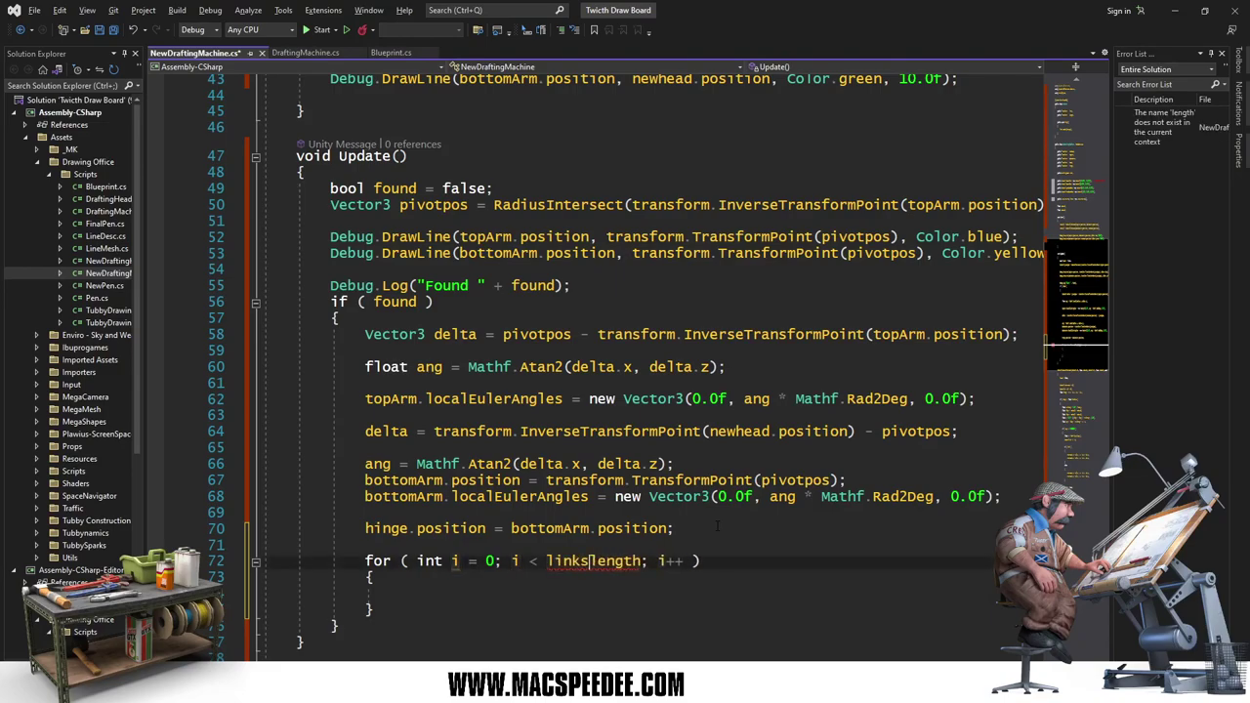
pyautogui.write('.Count')
pyautogui.press('Delete')
pyautogui.press('Delete')
pyautogui.press('Delete')
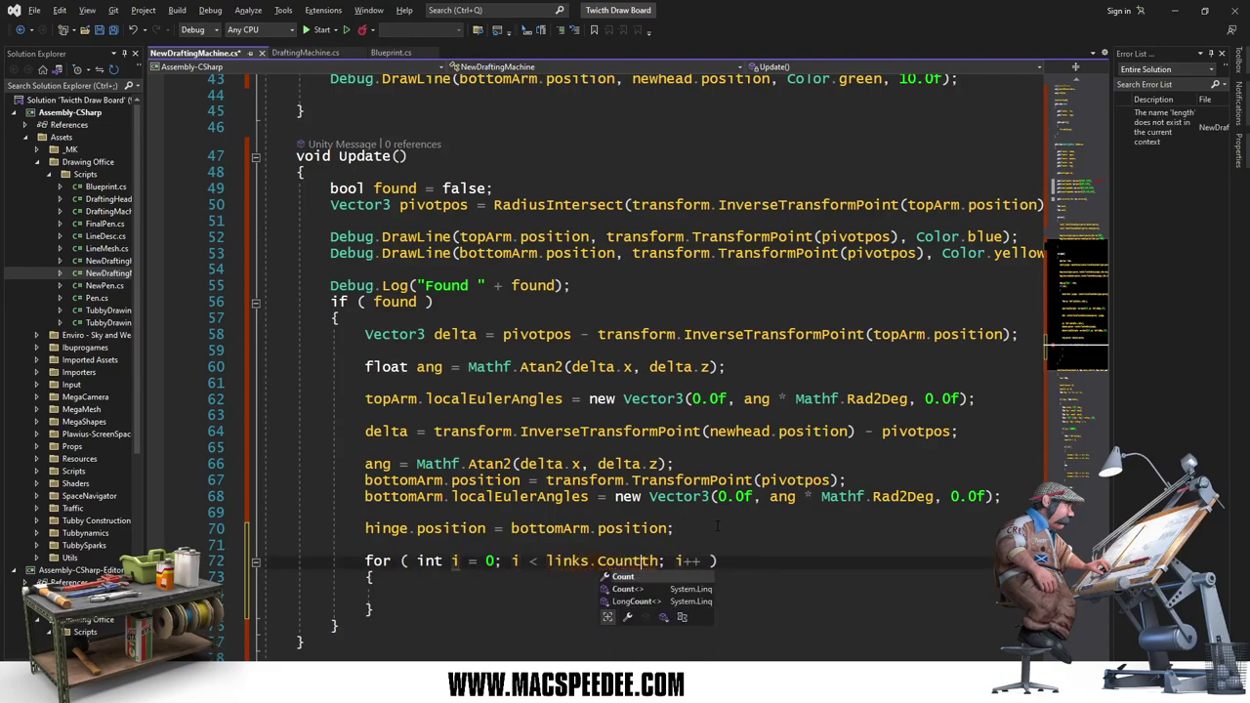
pyautogui.press('Delete')
pyautogui.press('Delete')
pyautogui.press('Return')
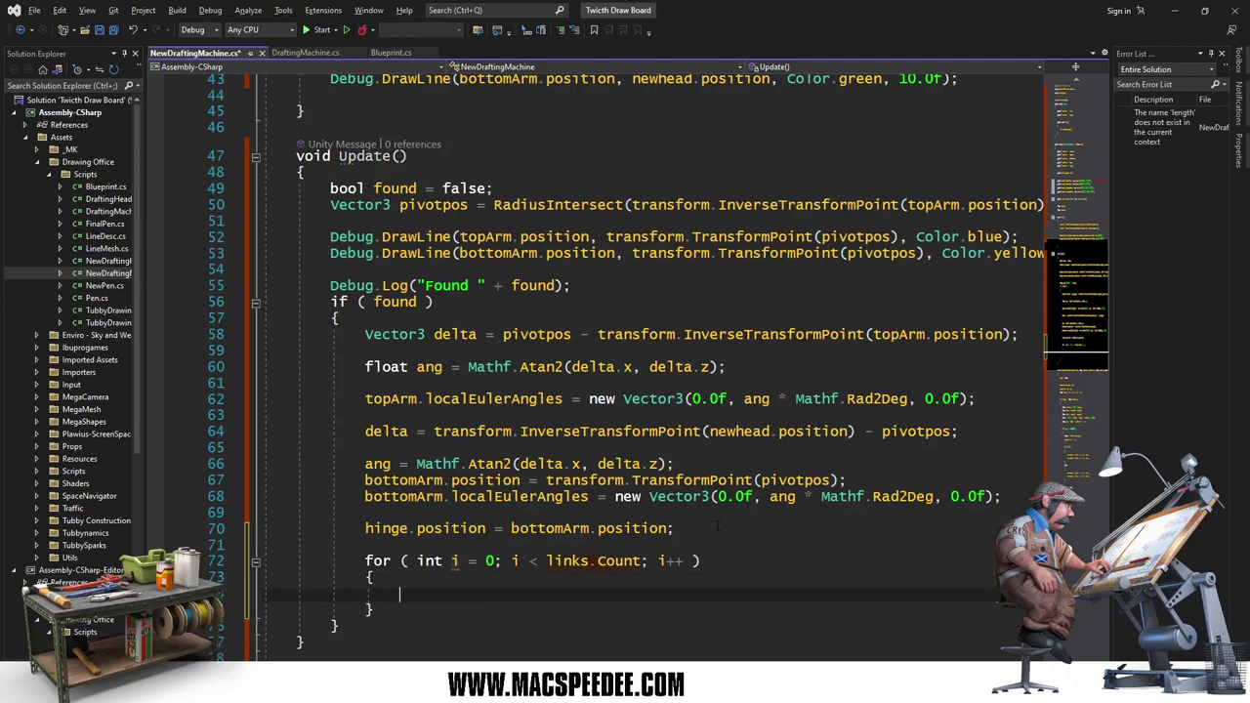
# Step: Call links[i].Align(); inside the loop body
pyautogui.write('links[i')
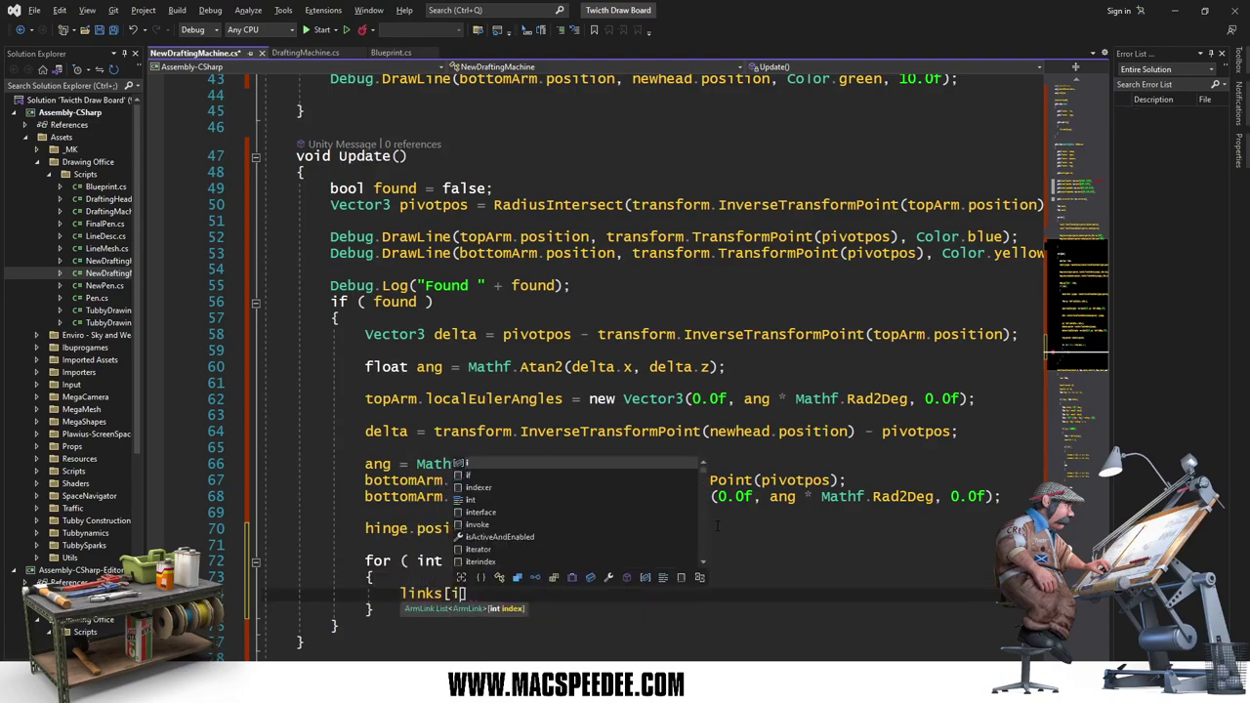
pyautogui.write('].')
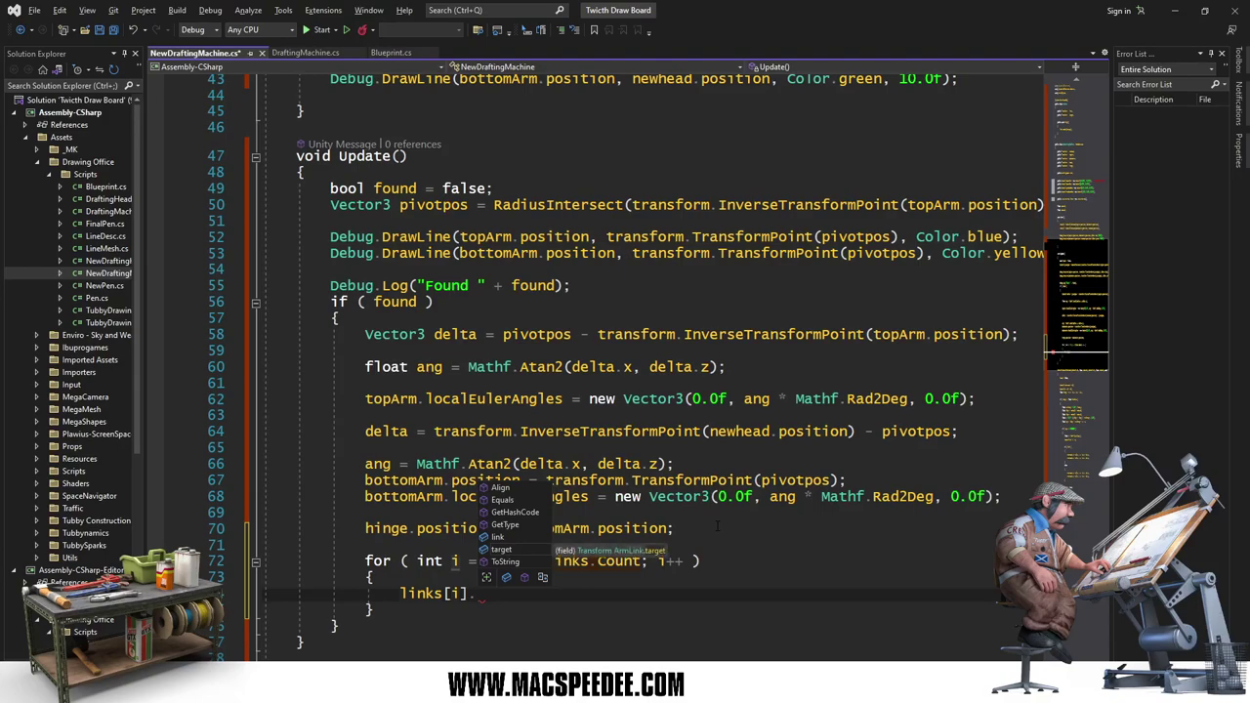
pyautogui.write('Align')
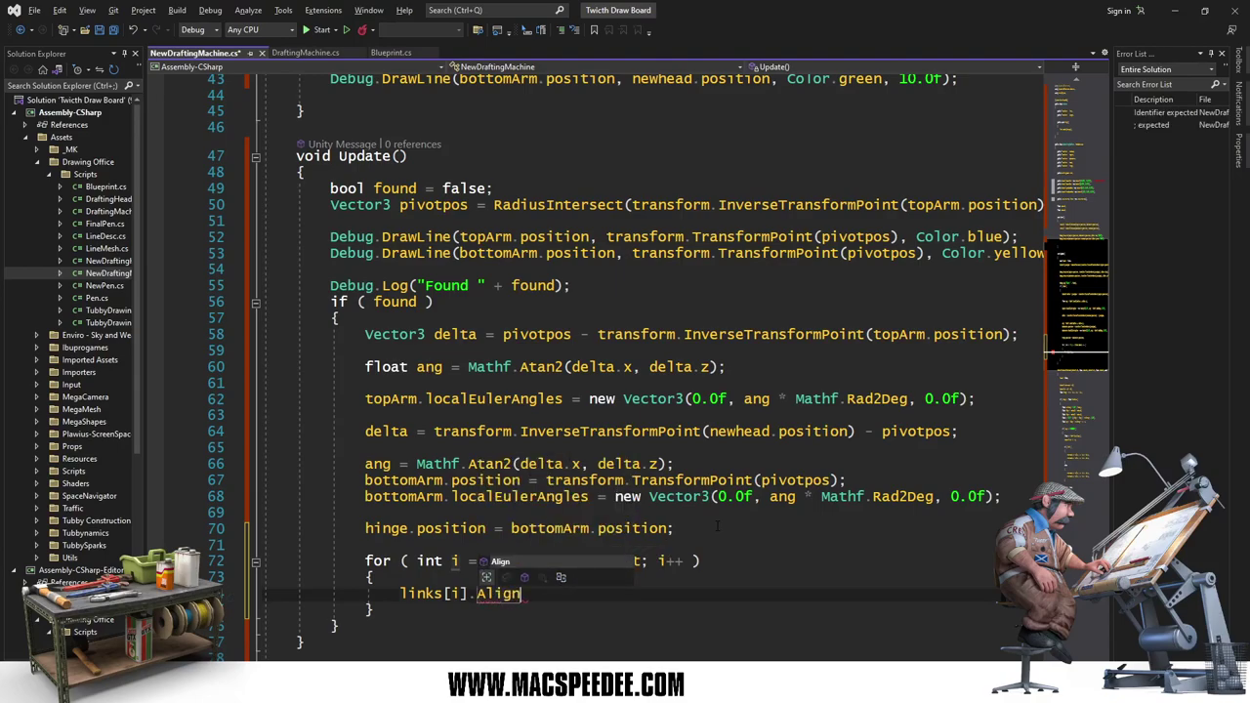
pyautogui.write(';')
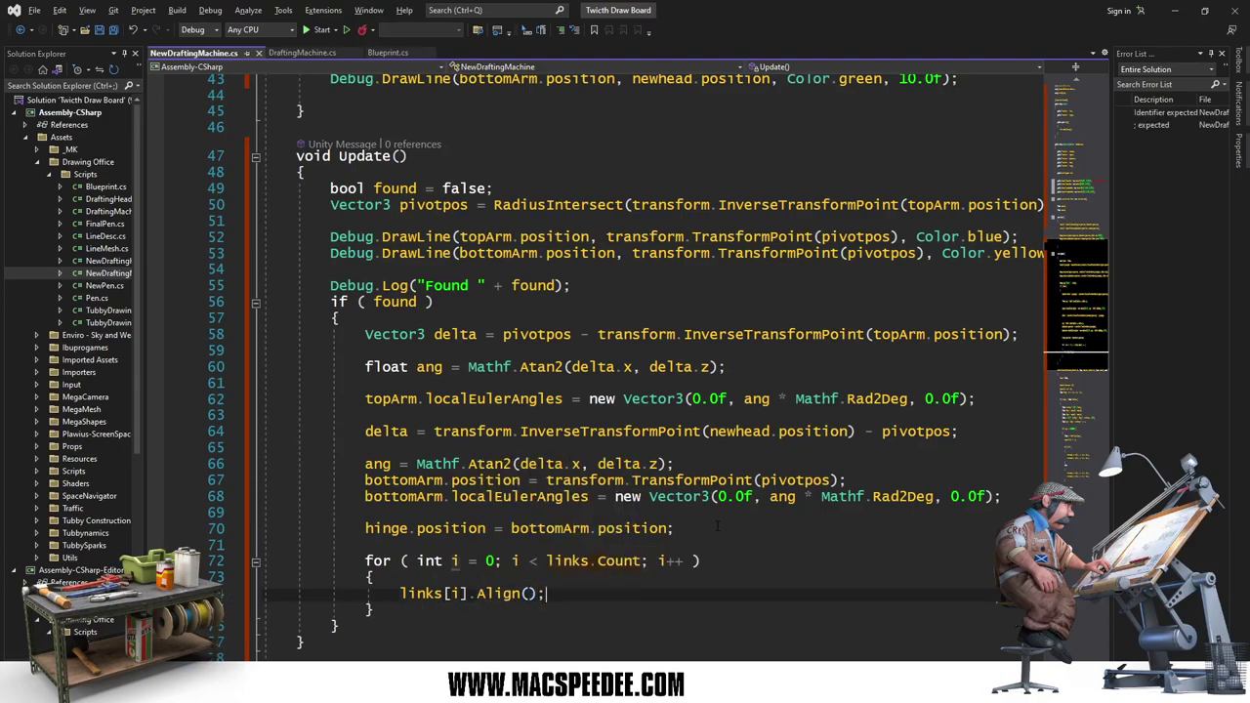
pyautogui.scroll(12, 622, 324)
pyautogui.scroll(-2, 622, 325)
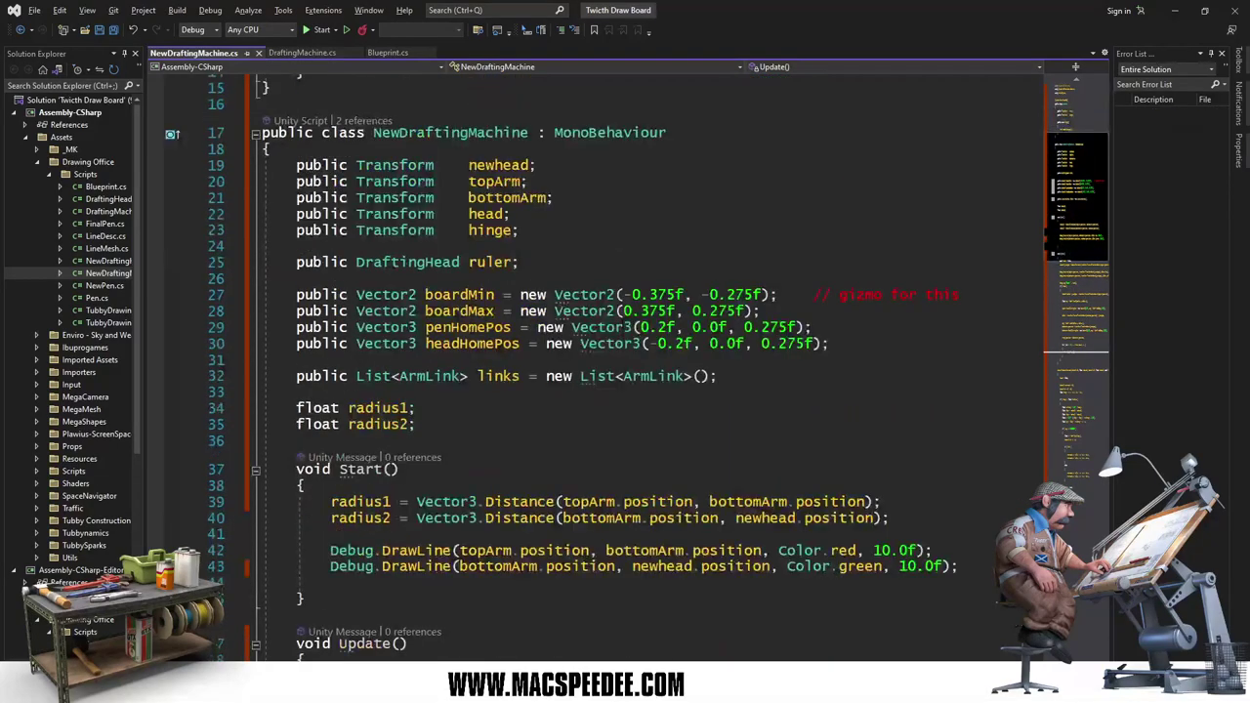
pyautogui.scroll(-2, 621, 325)
pyautogui.scroll(-3, 621, 325)
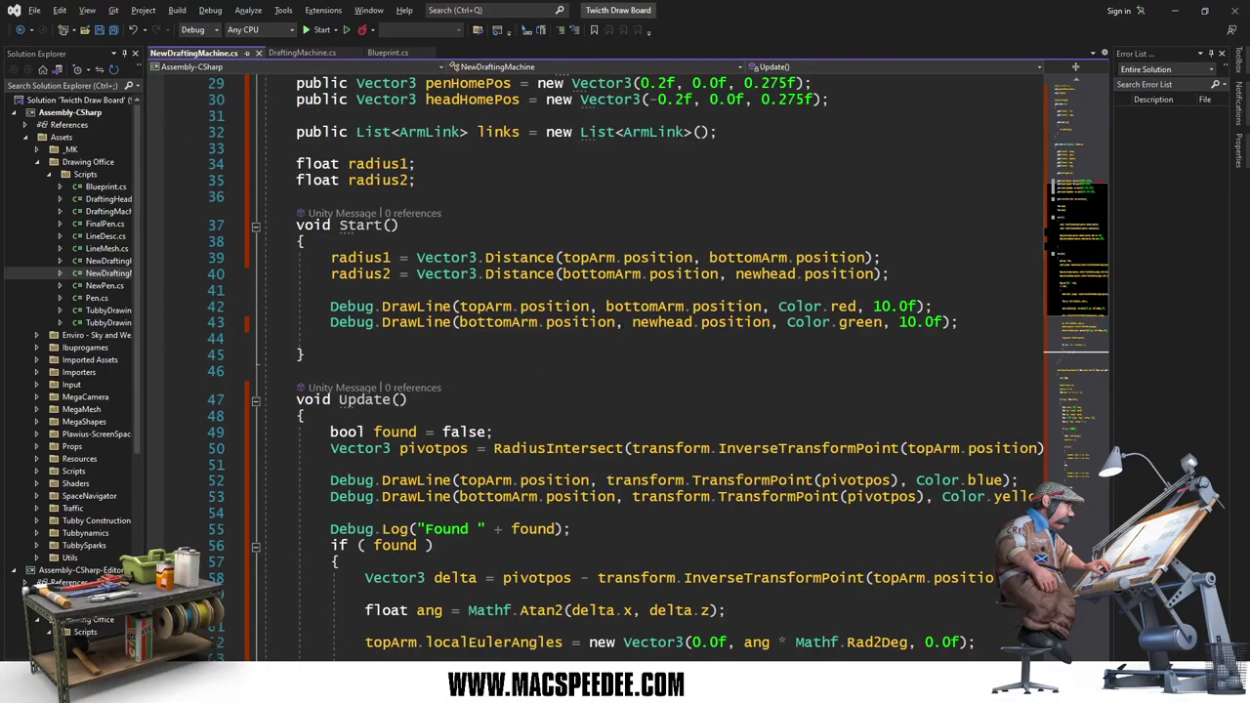
pyautogui.hotkey('alt', 'Tab')
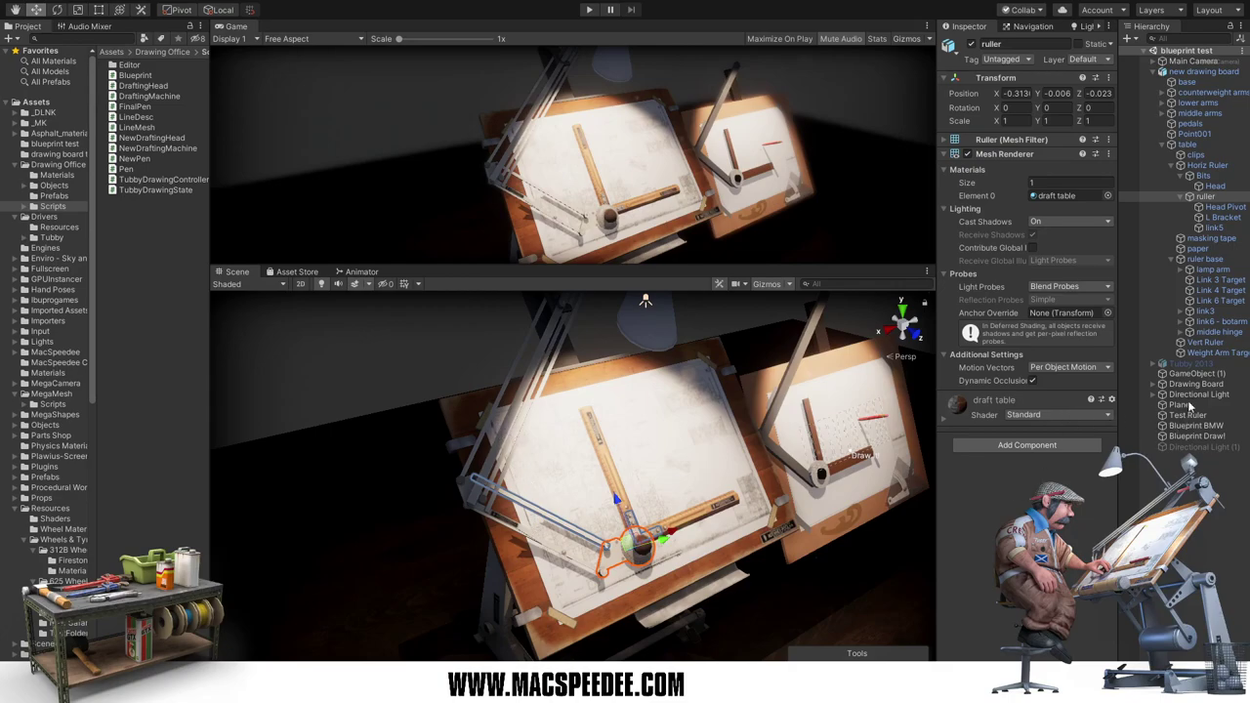
# Step: Bring Visual Studio back in front of the 'Unity has stopped working' crash message
pyautogui.click(1196, 145)
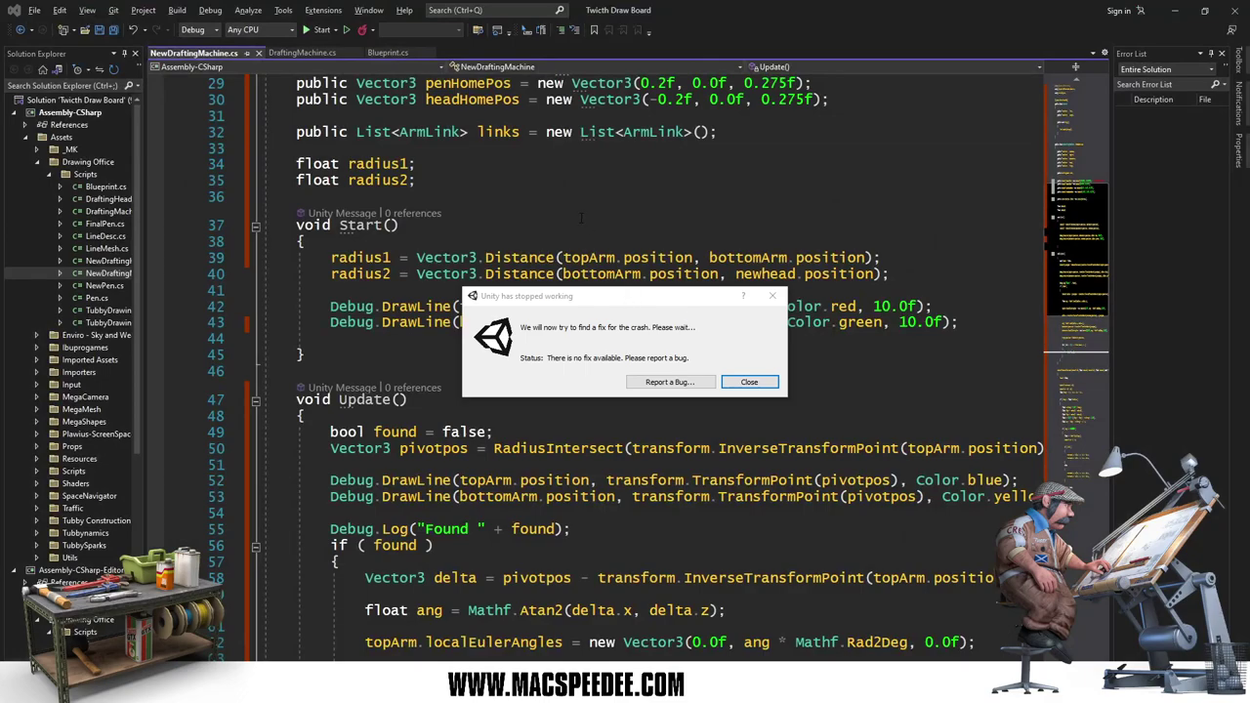
pyautogui.click(596, 217)
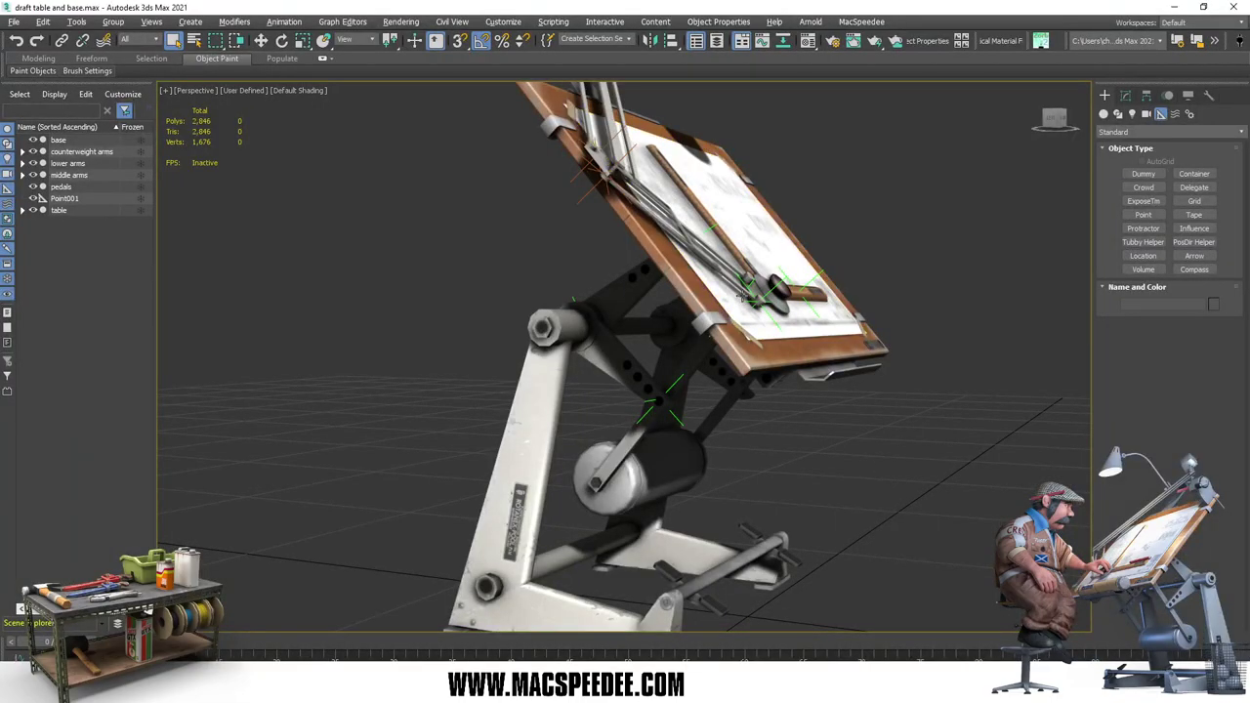
# Step: Orbit the 3ds Max view down onto the drafting board and around to the lamp above it
pyautogui.moveTo(744, 297)
pyautogui.keyDown('alt'); pyautogui.mouseDown(button='middle')
pyautogui.moveTo(693, 239)
pyautogui.moveTo(559, 340)
pyautogui.mouseUp(button='middle'); pyautogui.keyUp('alt')
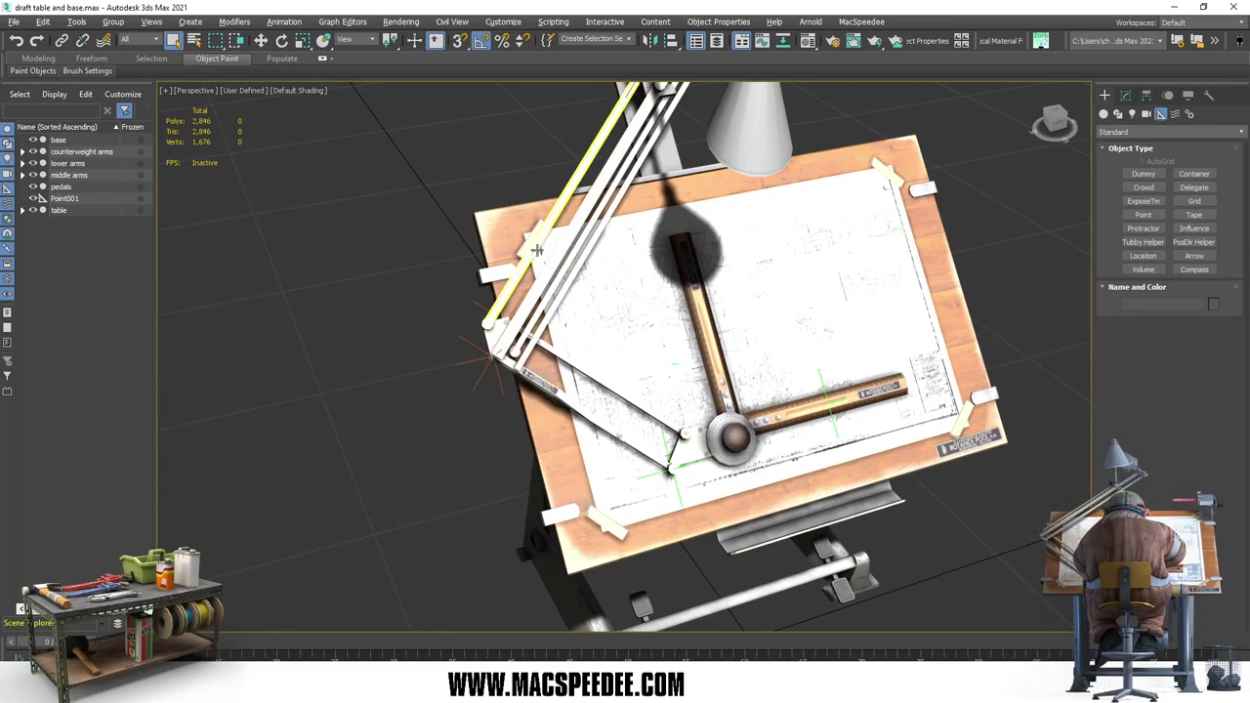
pyautogui.moveTo(536, 250)
pyautogui.keyDown('alt'); pyautogui.mouseDown(button='middle')
pyautogui.moveTo(616, 188)
pyautogui.moveTo(635, 244)
pyautogui.mouseUp(button='middle'); pyautogui.keyUp('alt')
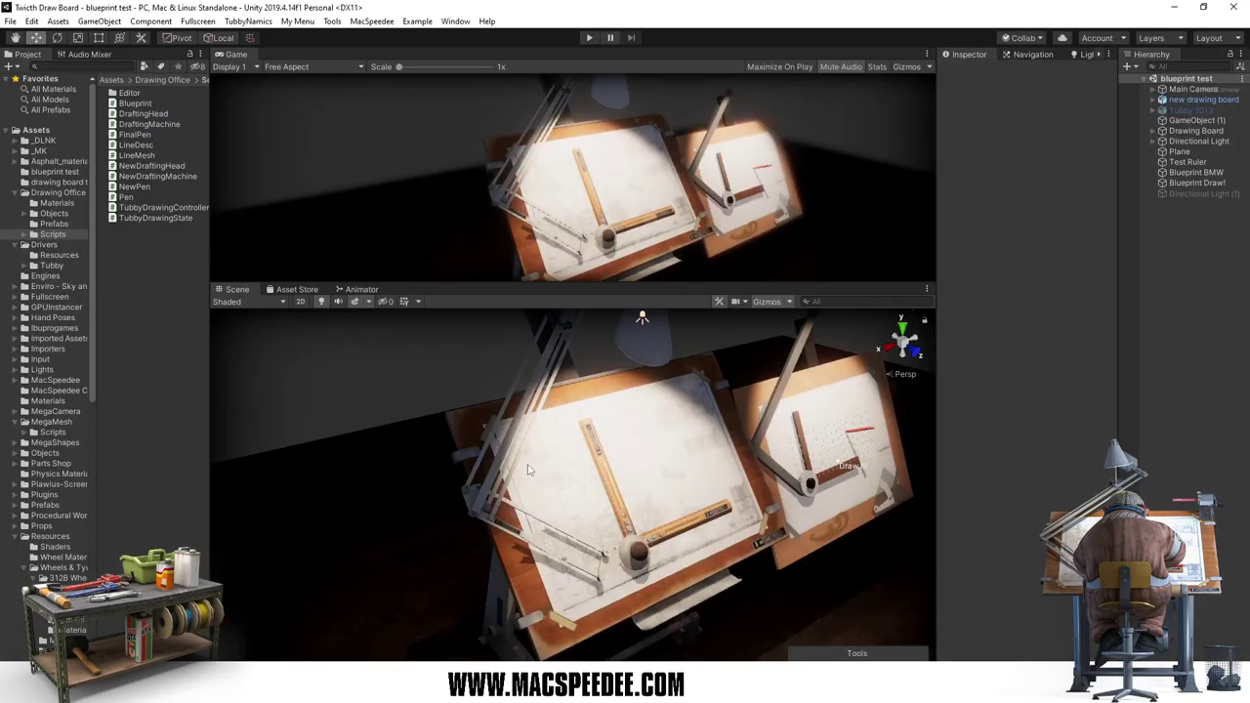
# Step: Select table under 'new drawing board' and set its New Drafting Machine Links size to 4
pyautogui.click(1153, 100)
pyautogui.click(1188, 173)
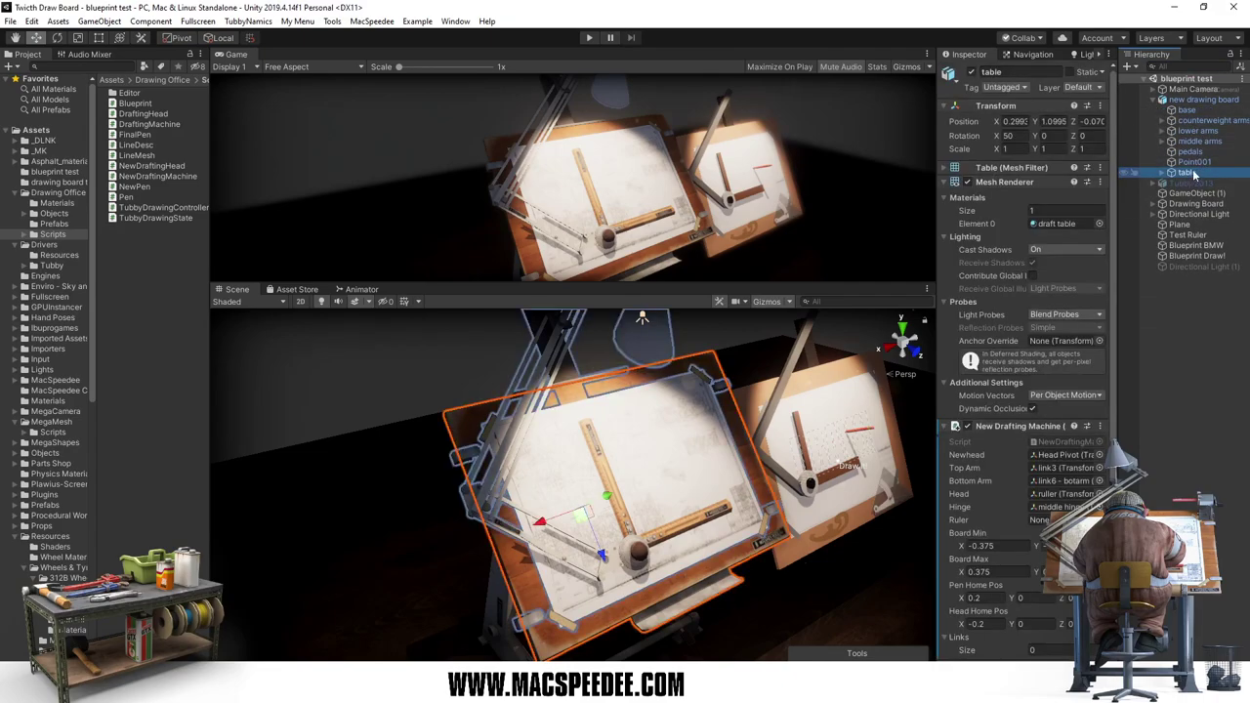
pyautogui.scroll(-2, 987, 415)
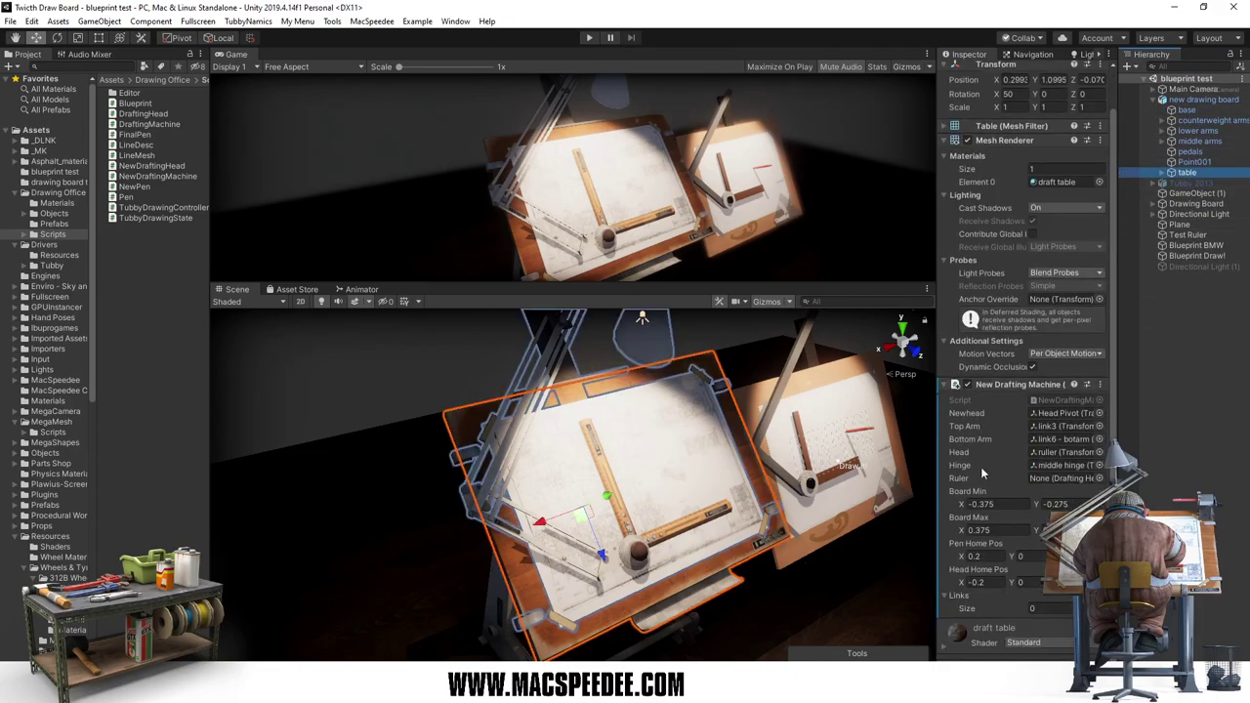
pyautogui.click(1046, 612)
pyautogui.write('4')
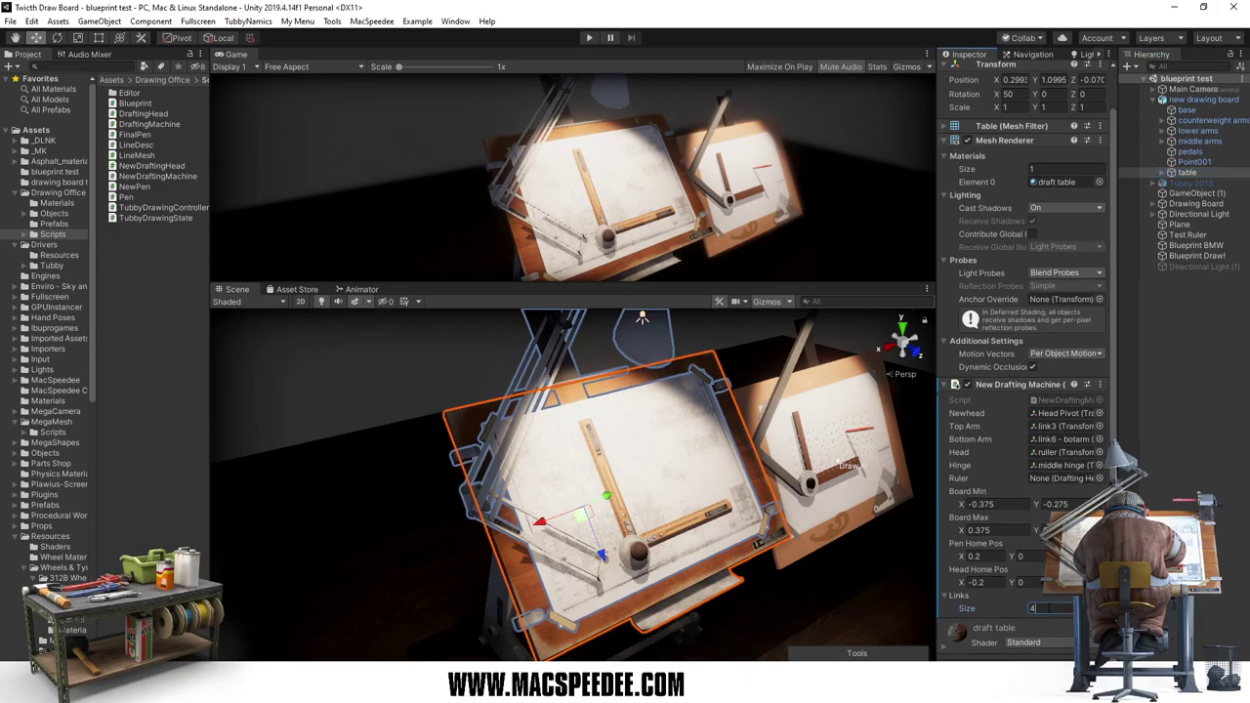
pyautogui.press('Return')
pyautogui.scroll(-5, 1024, 600)
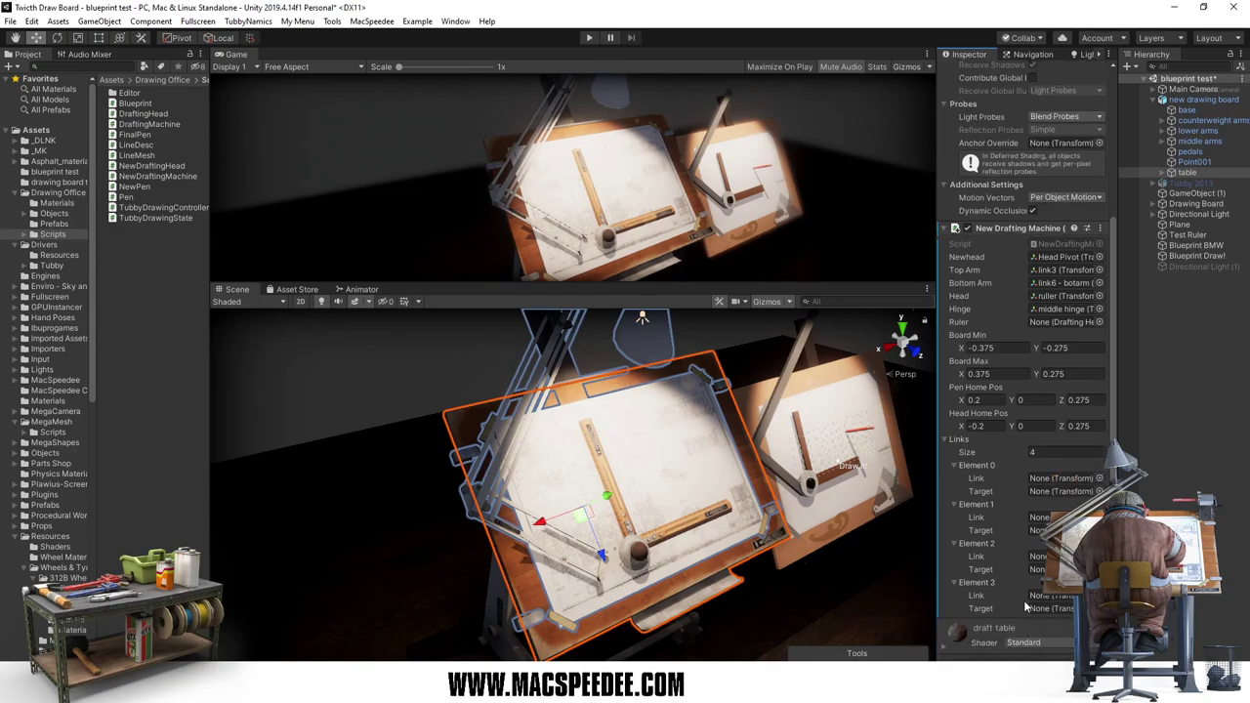
# Step: Expand table, ruler base and Horiz Ruler > ruller, then drag link5 into Element 0's Link field
pyautogui.click(1163, 173)
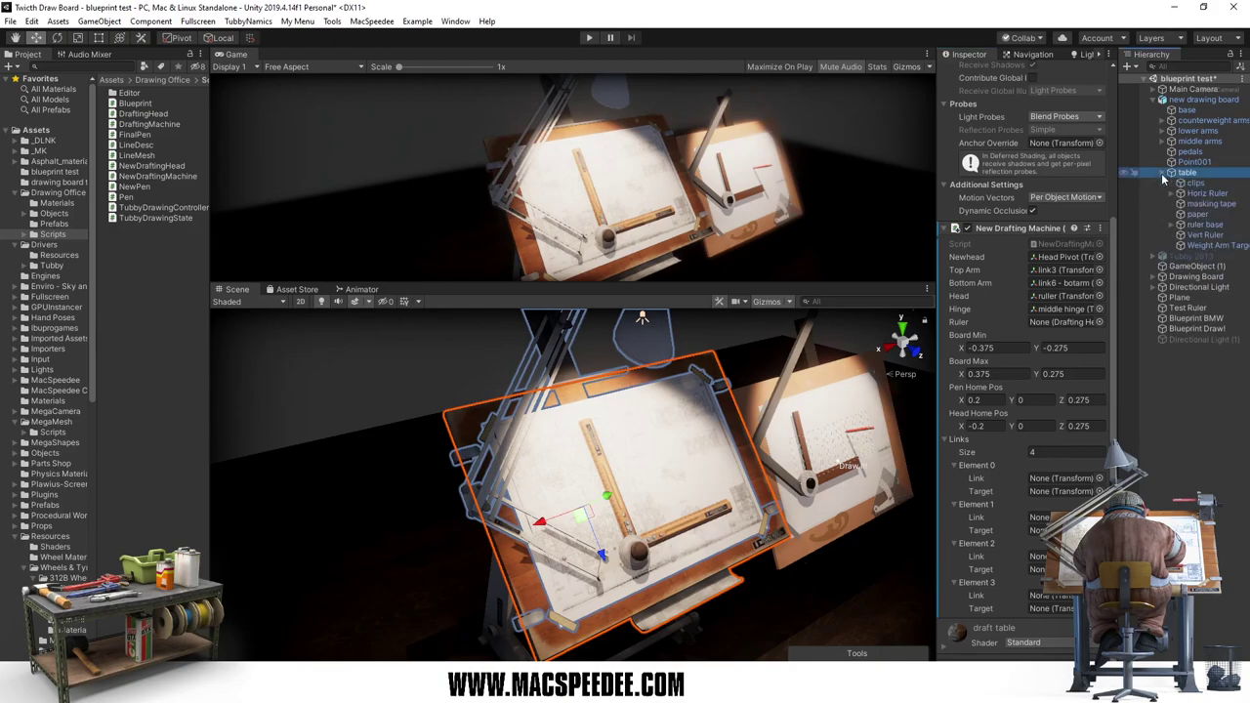
pyautogui.click(1173, 224)
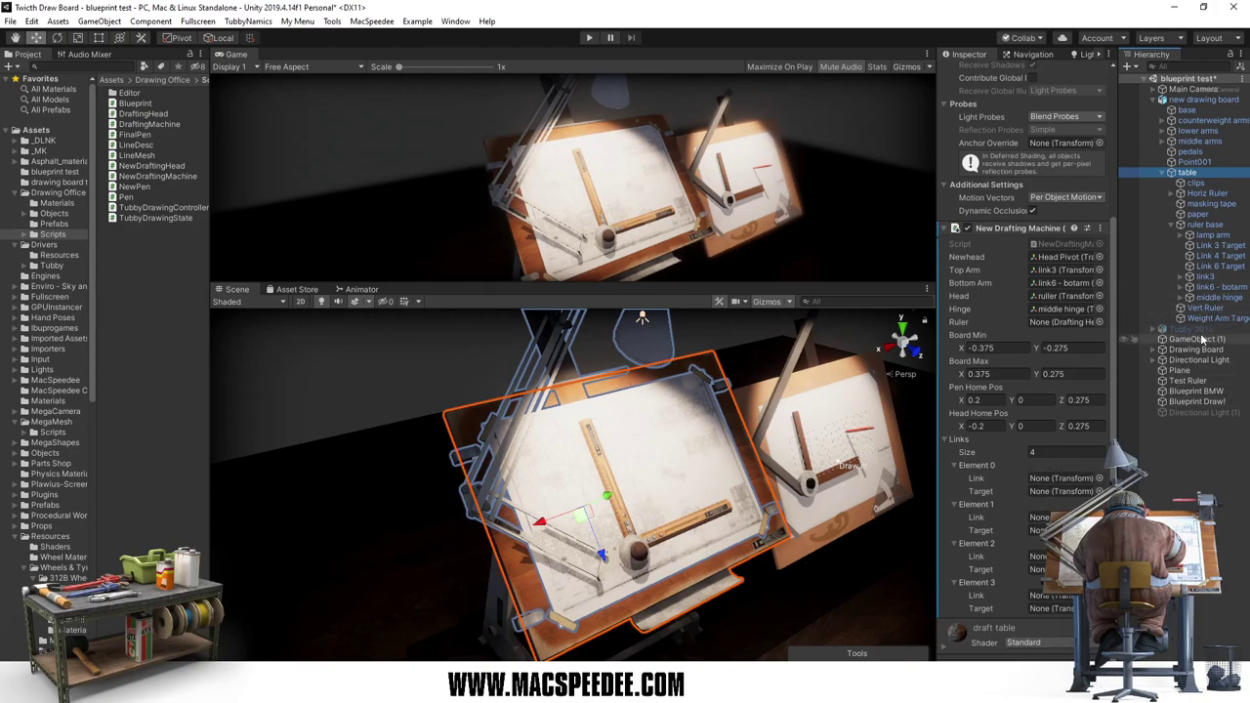
pyautogui.click(1182, 299)
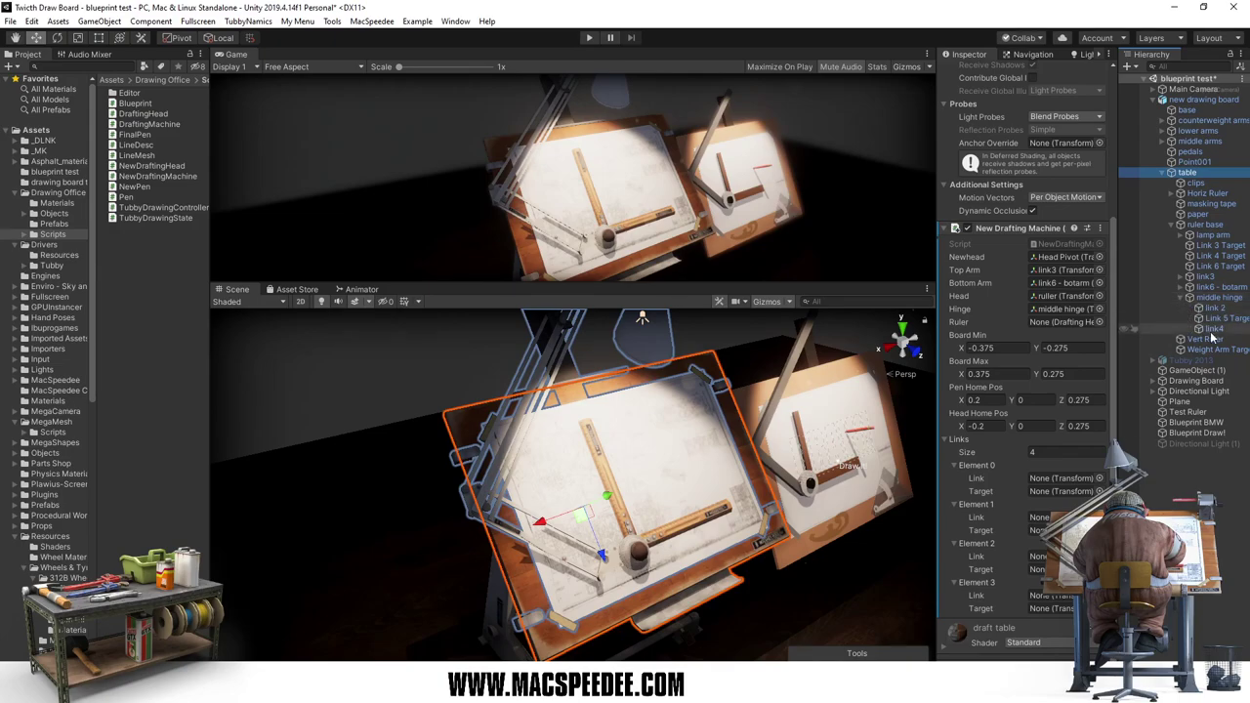
pyautogui.click(1182, 289)
pyautogui.click(1180, 276)
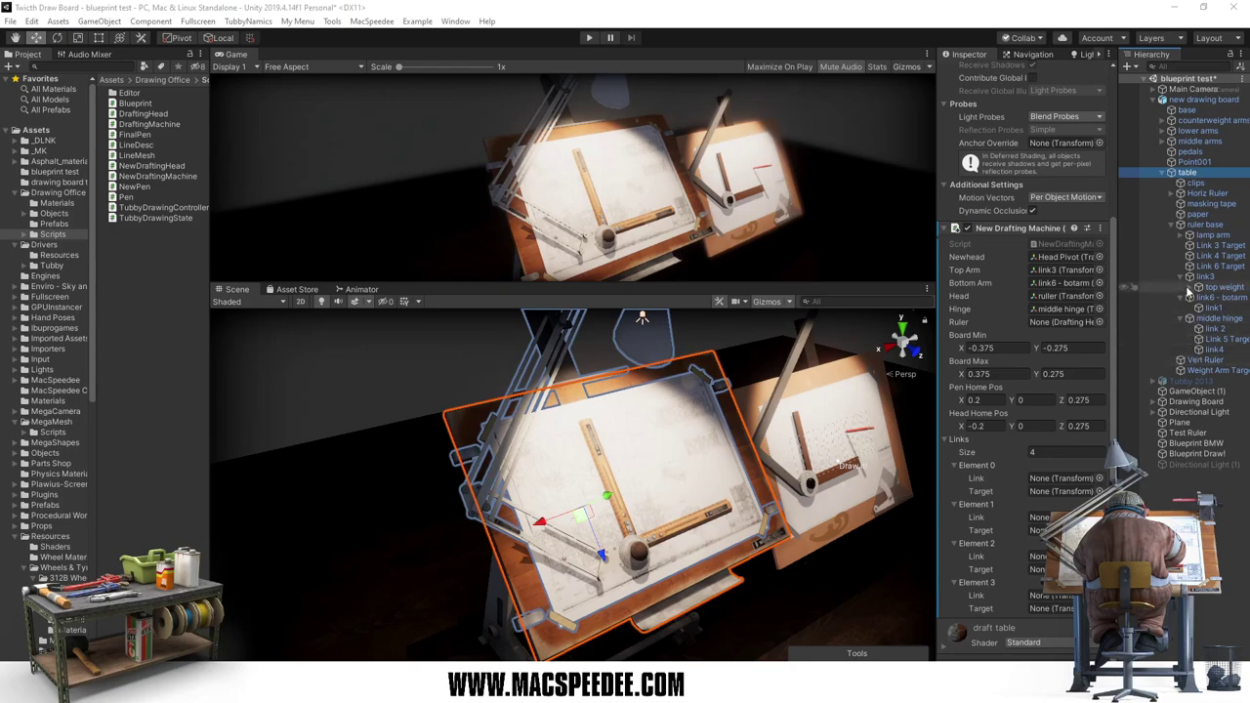
pyautogui.click(1173, 195)
pyautogui.click(1182, 214)
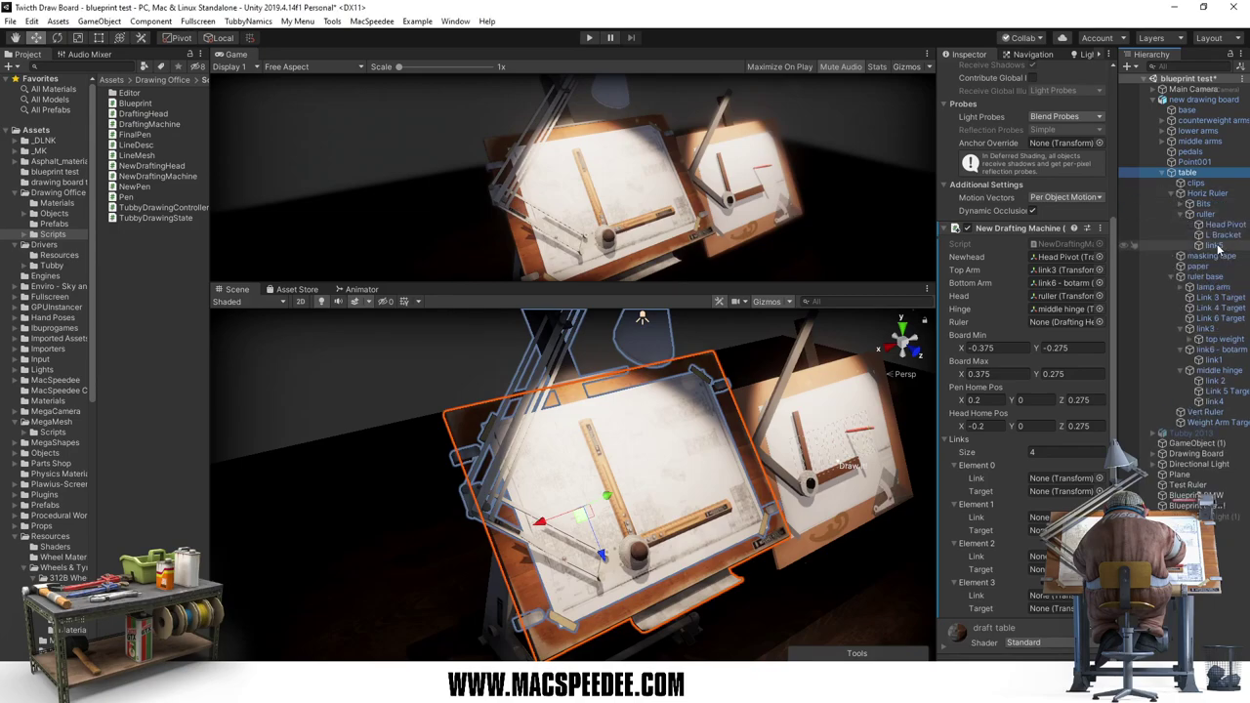
pyautogui.moveTo(1219, 251); pyautogui.dragTo(1057, 481)
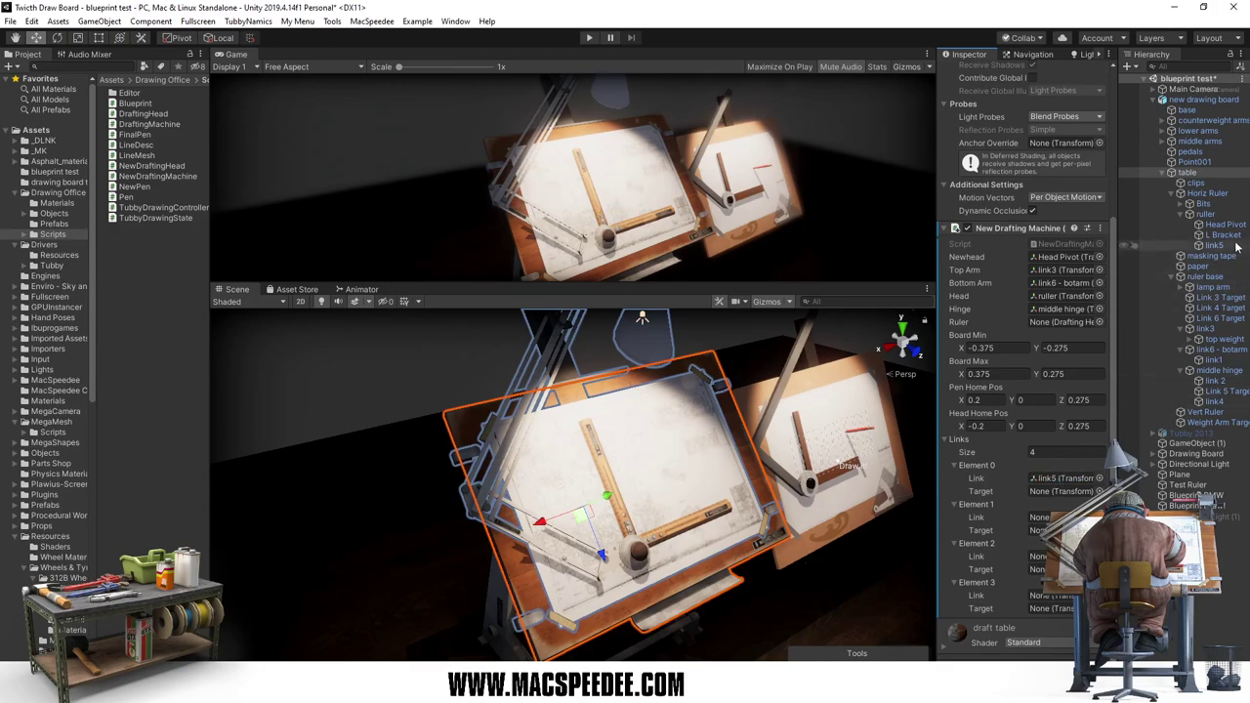
# Step: Assign Link 5 Target to Element 0, link4 and Link 4 Target to Element 1, and link 2 as the third link
pyautogui.click(1216, 391)
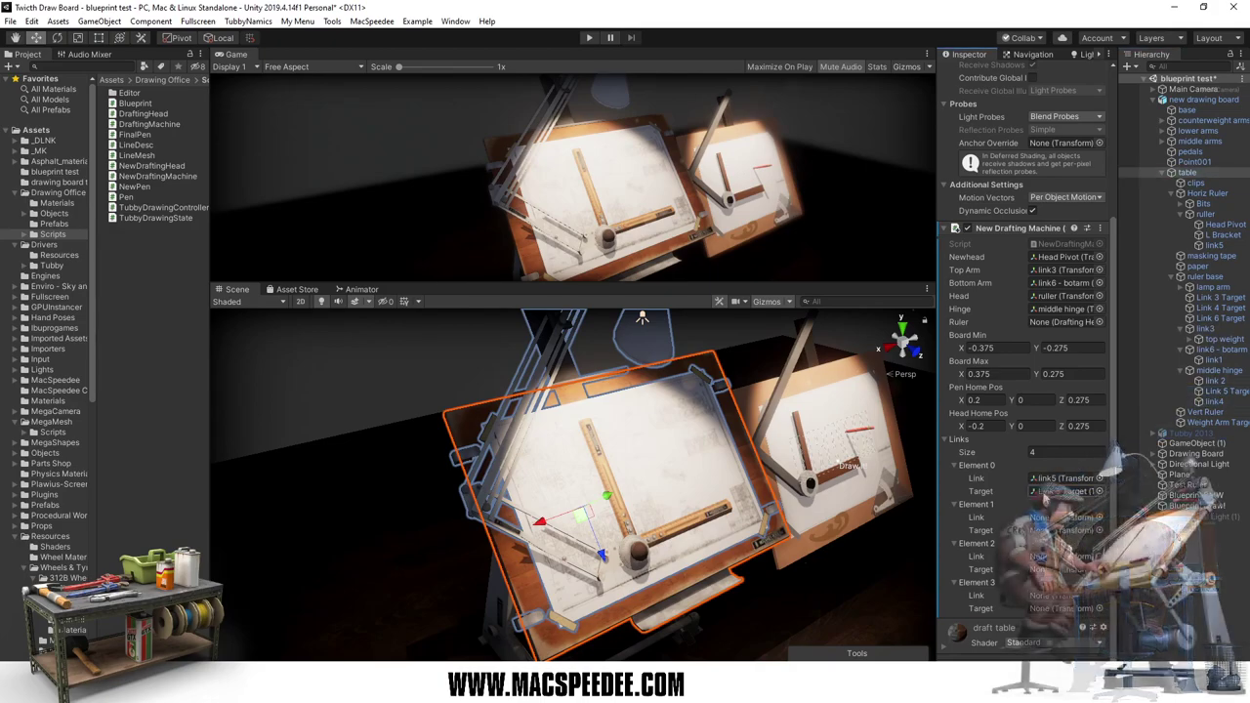
pyautogui.moveTo(1216, 395); pyautogui.dragTo(1031, 493)
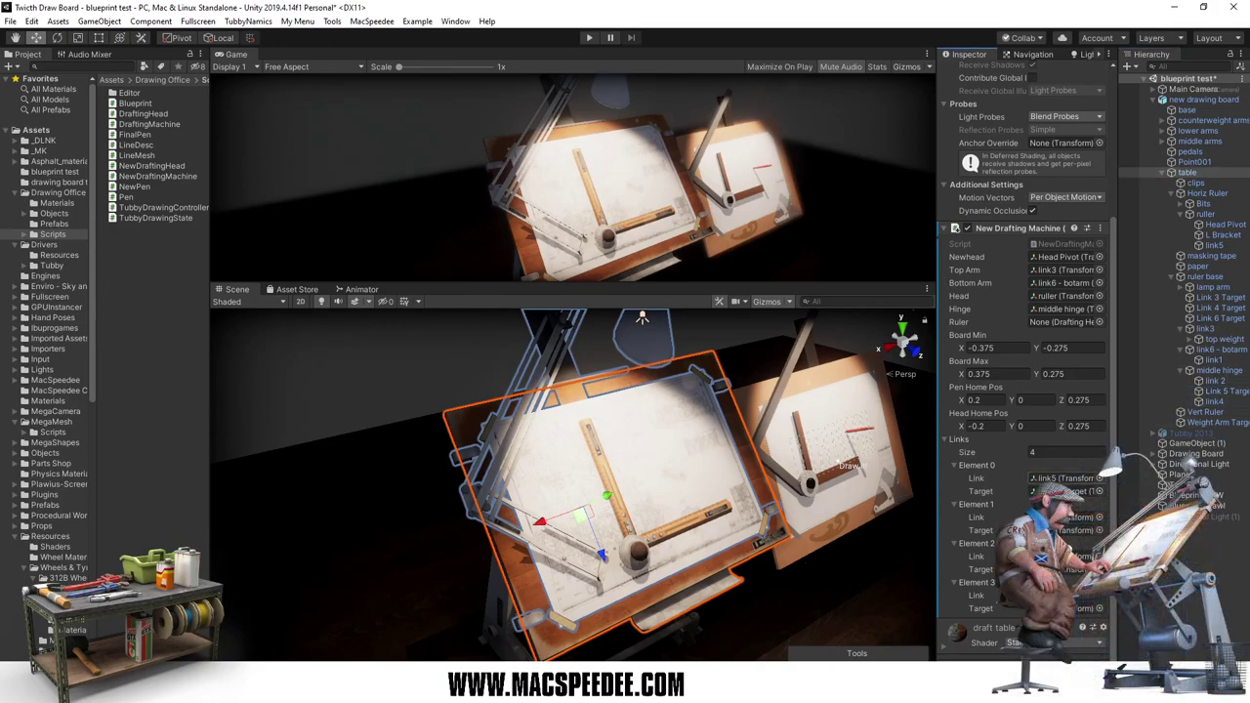
pyautogui.moveTo(1218, 405); pyautogui.dragTo(1072, 531)
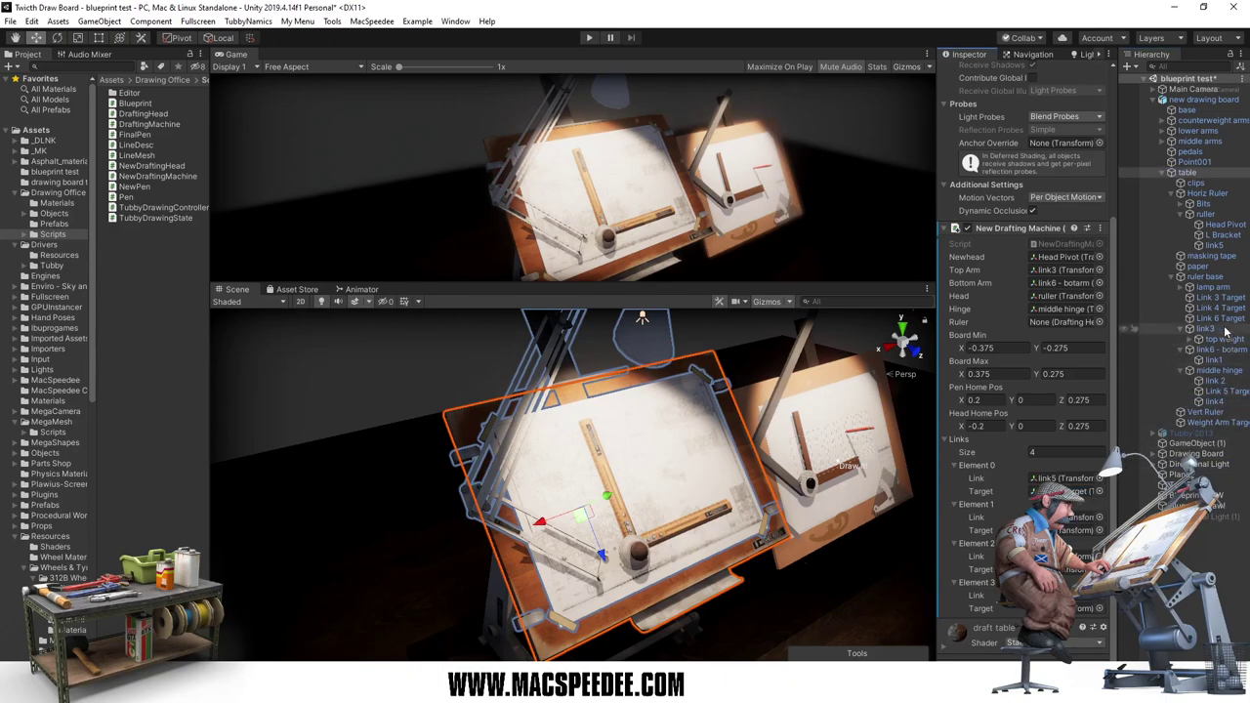
pyautogui.moveTo(1221, 308); pyautogui.dragTo(1067, 531)
pyautogui.moveTo(1214, 380); pyautogui.dragTo(1069, 563)
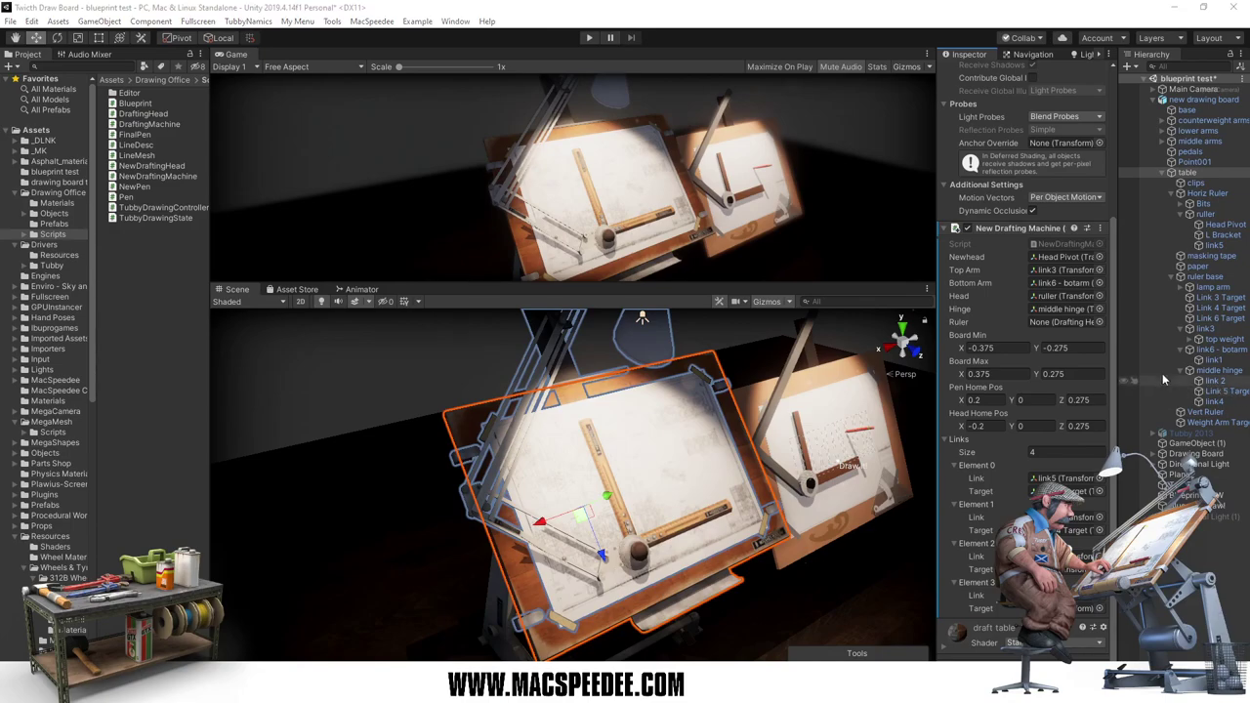
# Step: Assign Link 1 Target and Link 2 Target from top weight as link targets, then save the scene
pyautogui.click(1189, 341)
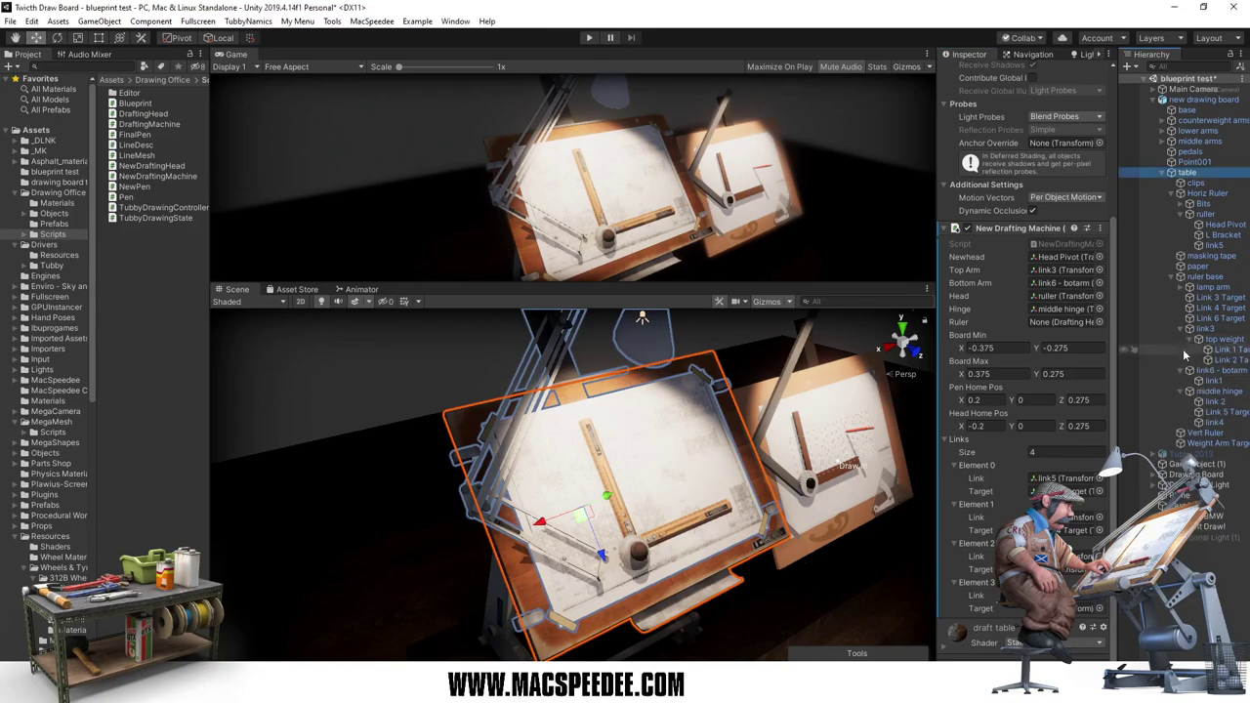
pyautogui.moveTo(1233, 351); pyautogui.dragTo(1070, 570)
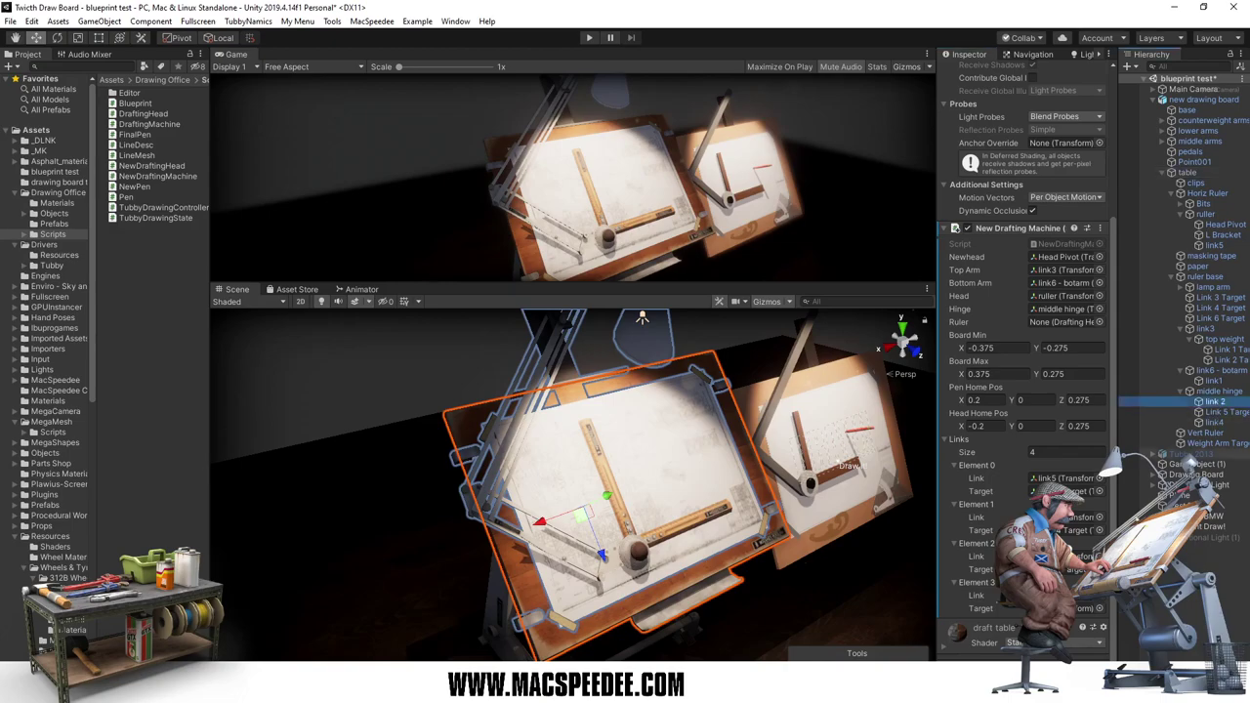
pyautogui.moveTo(1107, 535); pyautogui.dragTo(1085, 608)
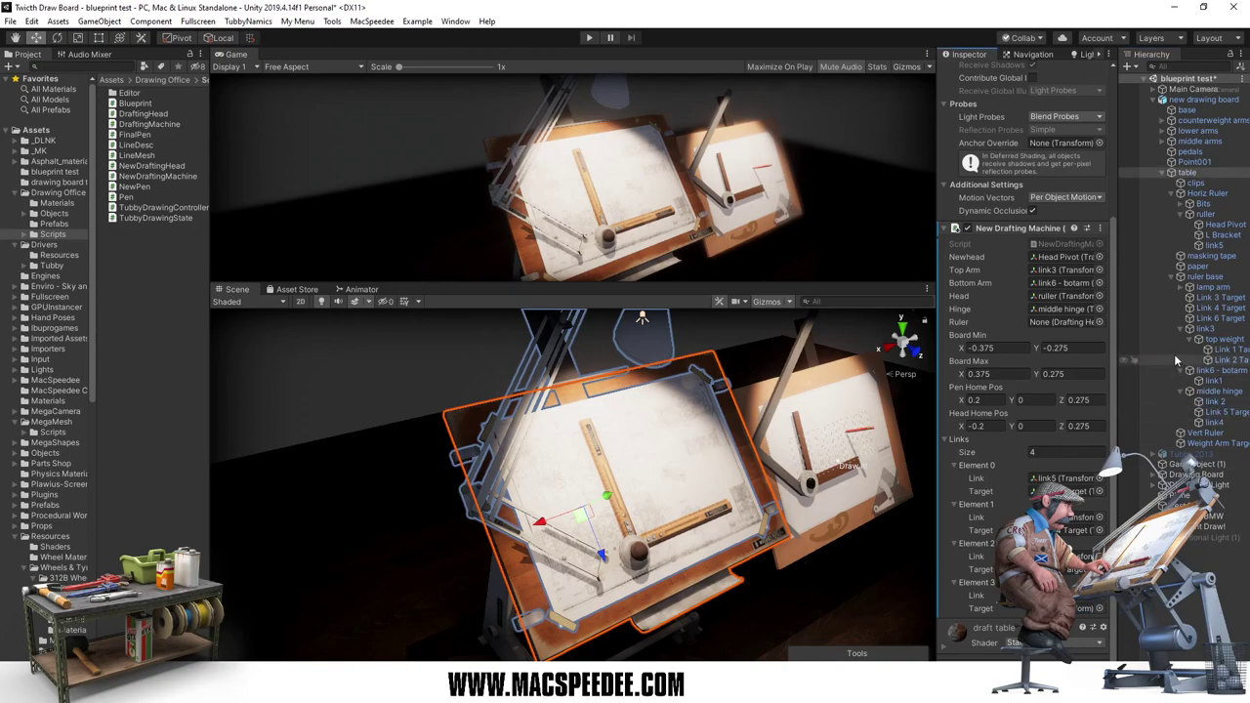
pyautogui.moveTo(1222, 359)
pyautogui.mouseDown()
pyautogui.moveTo(1080, 530)
pyautogui.moveTo(1085, 608)
pyautogui.mouseUp()
pyautogui.click(9, 21)
pyautogui.click(28, 71)
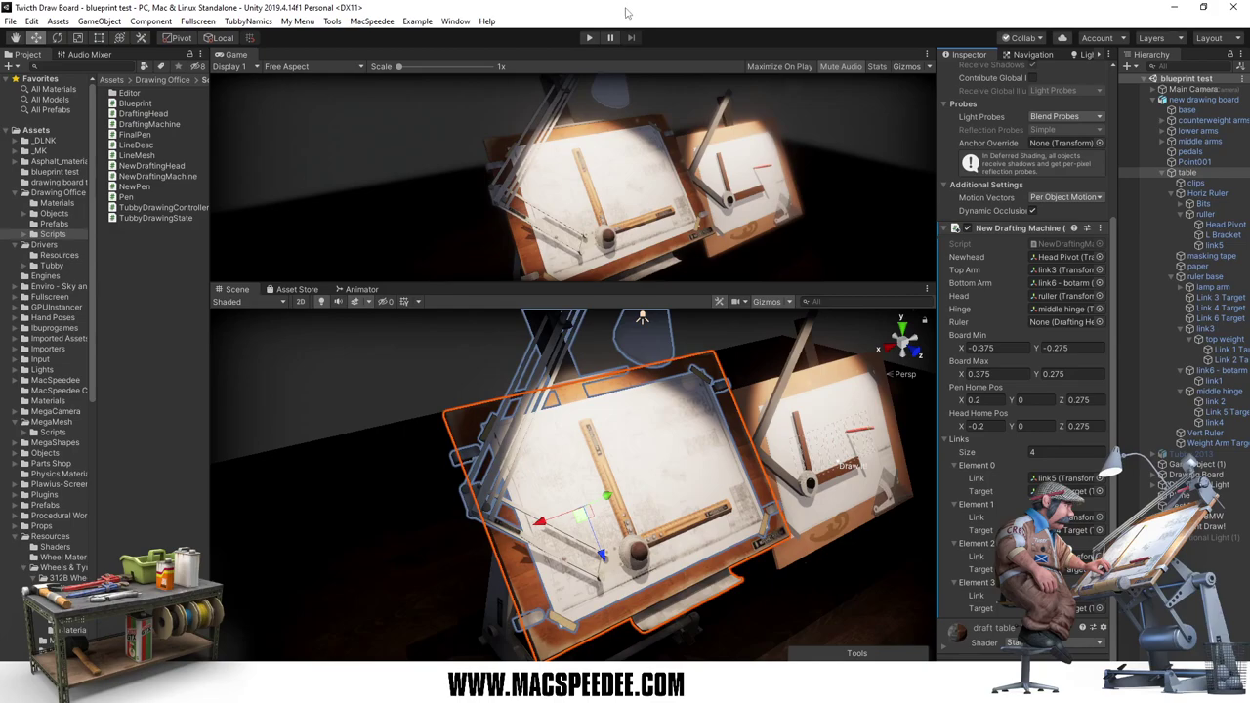
# Step: Play-test fullscreen by dragging the ruller head across the board, checking the arms follow, then stop Play
pyautogui.press('F11')
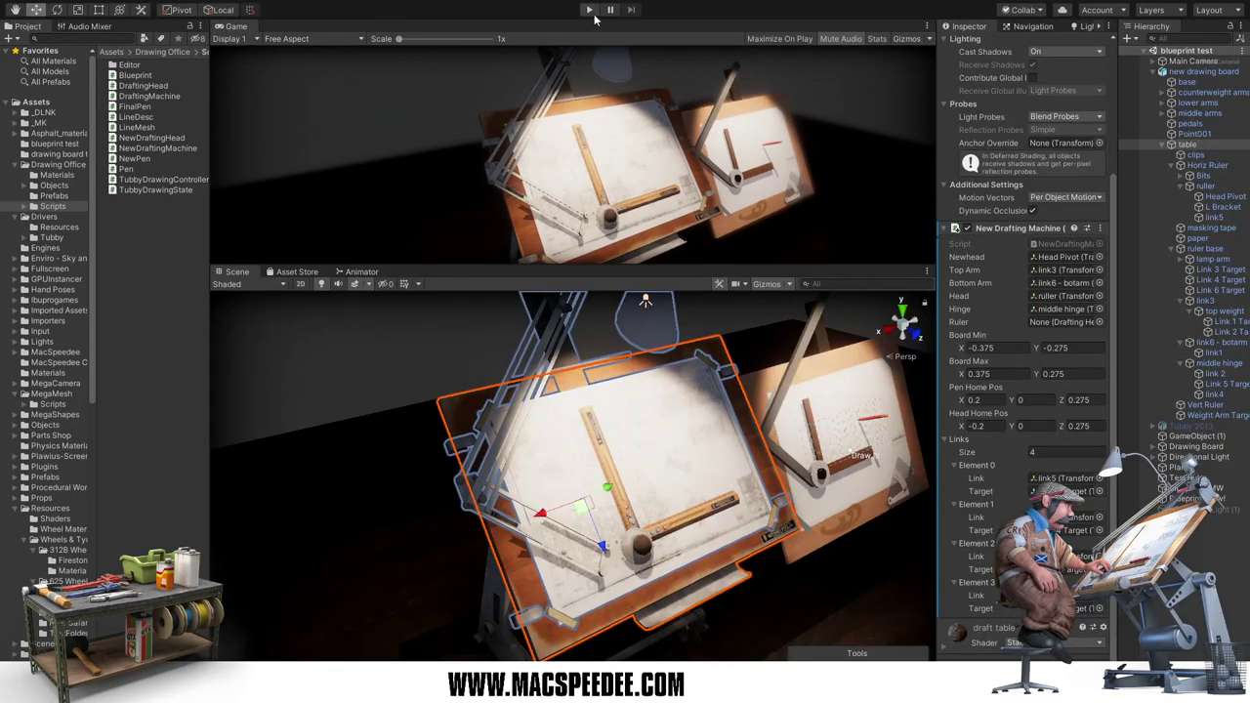
pyautogui.click(589, 11)
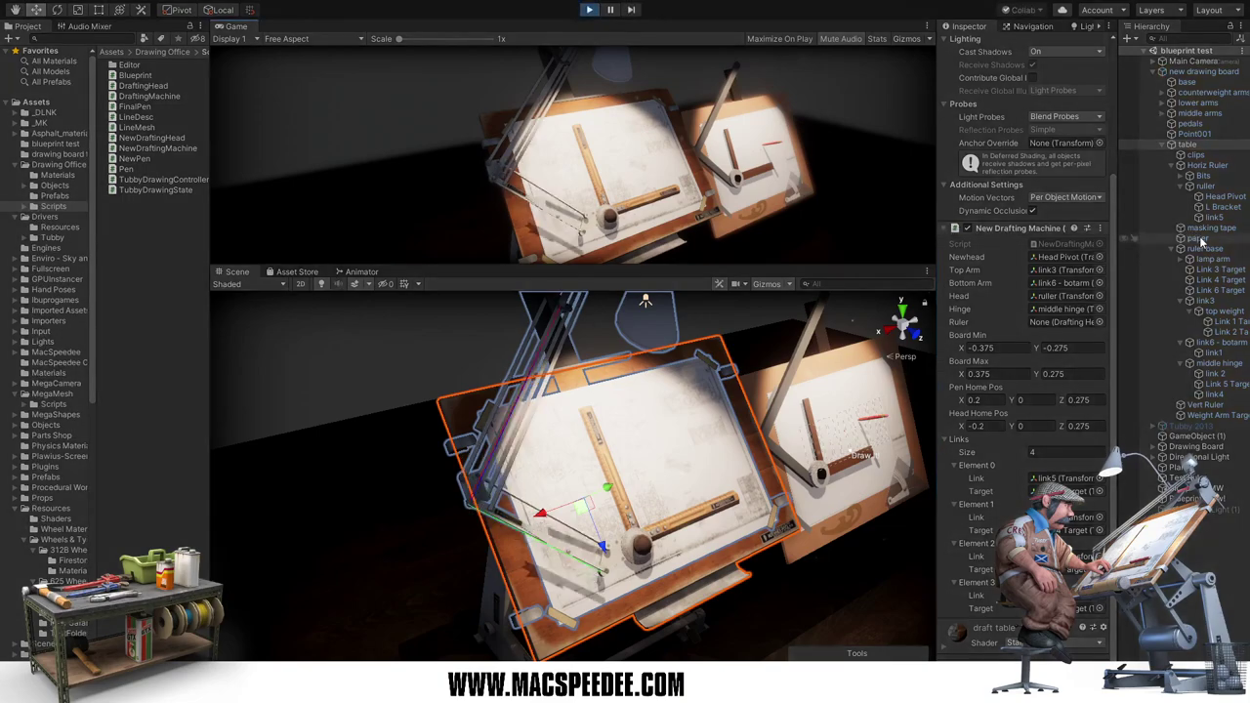
pyautogui.click(1204, 187)
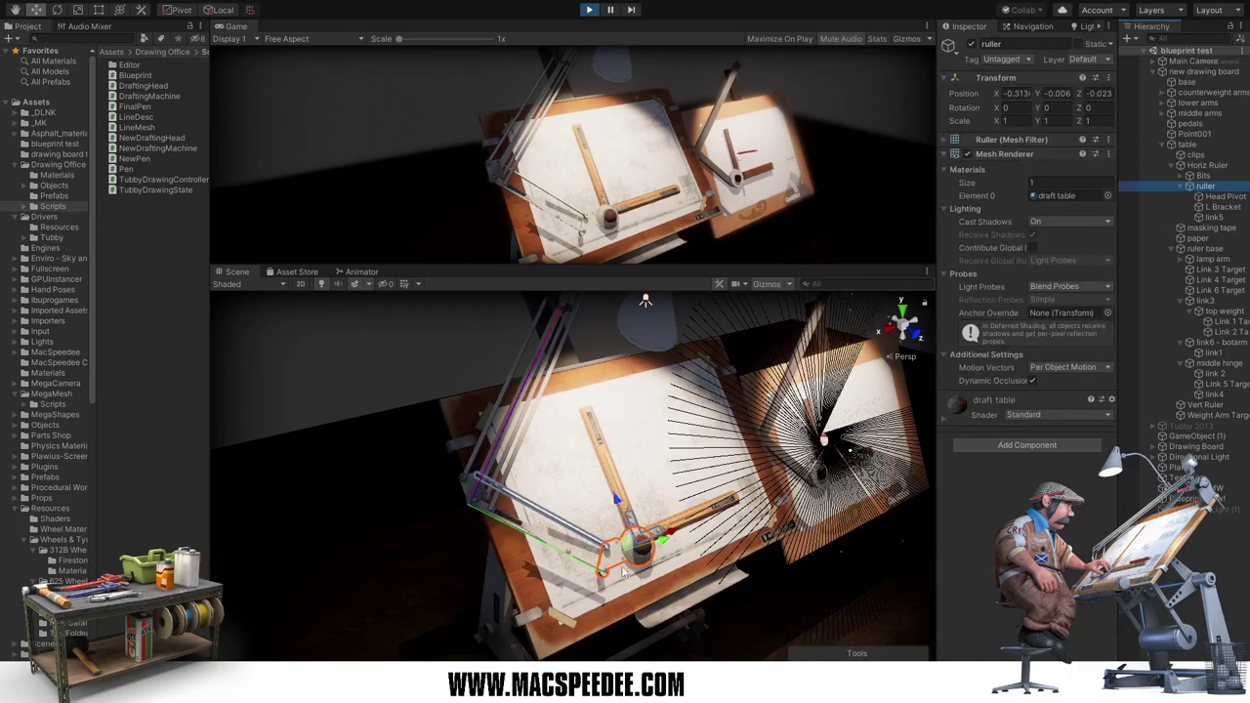
pyautogui.moveTo(623, 547)
pyautogui.mouseDown()
pyautogui.moveTo(535, 496)
pyautogui.moveTo(592, 555)
pyautogui.moveTo(689, 450)
pyautogui.moveTo(671, 460)
pyautogui.moveTo(642, 572)
pyautogui.moveTo(637, 558)
pyautogui.moveTo(650, 584)
pyautogui.moveTo(606, 543)
pyautogui.moveTo(600, 510)
pyautogui.moveTo(646, 509)
pyautogui.moveTo(636, 497)
pyautogui.moveTo(684, 515)
pyautogui.moveTo(592, 497)
pyautogui.moveTo(534, 463)
pyautogui.mouseUp()
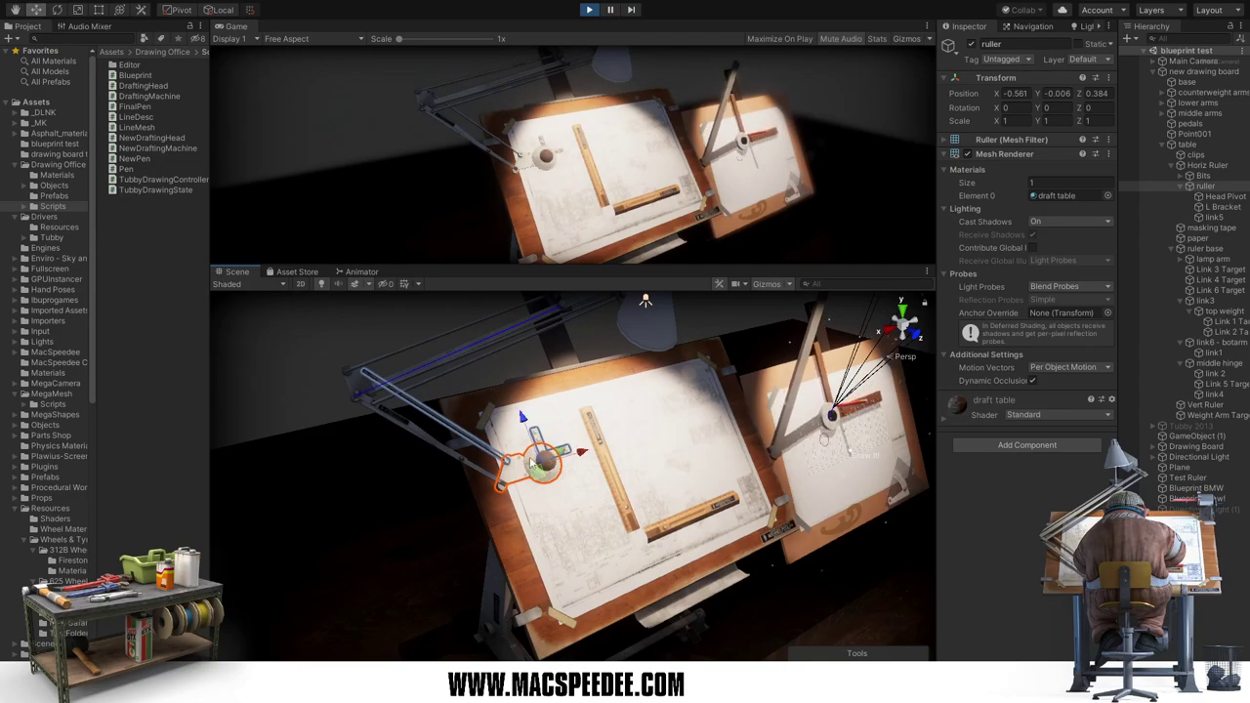
pyautogui.moveTo(420, 371); pyautogui.dragTo(458, 412, button='middle')
pyautogui.moveTo(459, 412)
pyautogui.keyDown('alt'); pyautogui.mouseDown()
pyautogui.moveTo(484, 439)
pyautogui.moveTo(553, 435)
pyautogui.moveTo(462, 448)
pyautogui.mouseUp(); pyautogui.keyUp('alt')
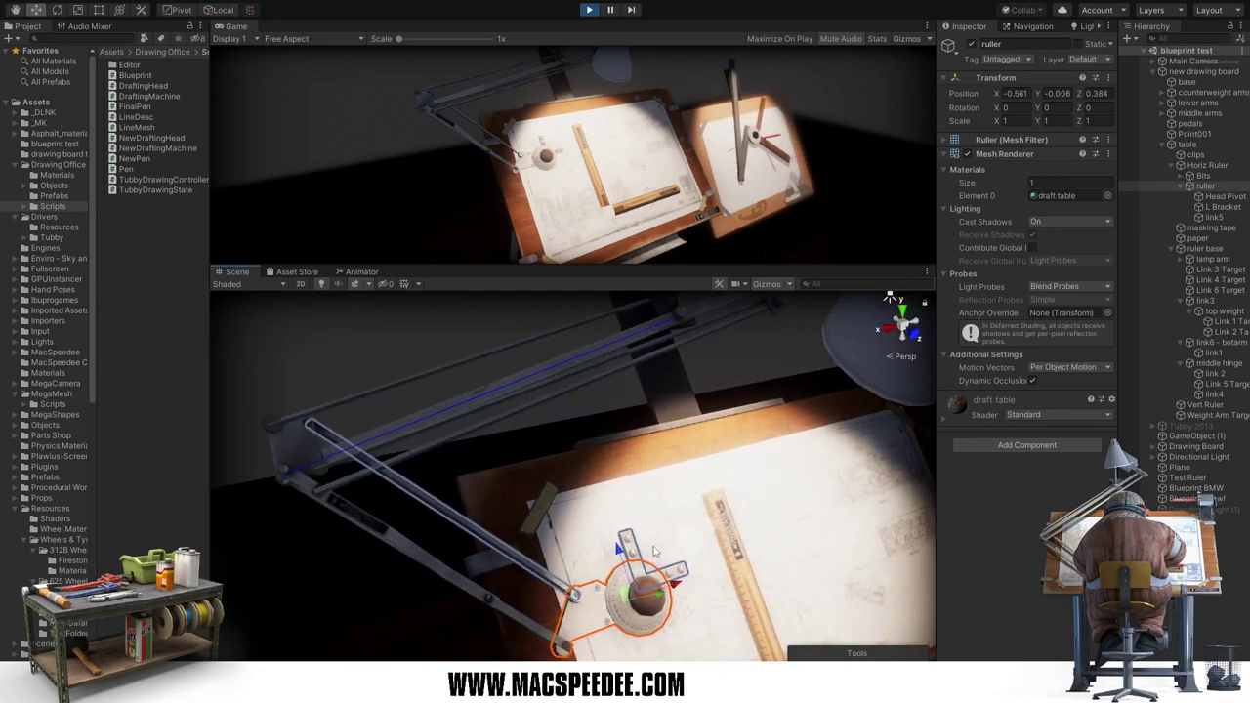
pyautogui.scroll(-3, 617, 561)
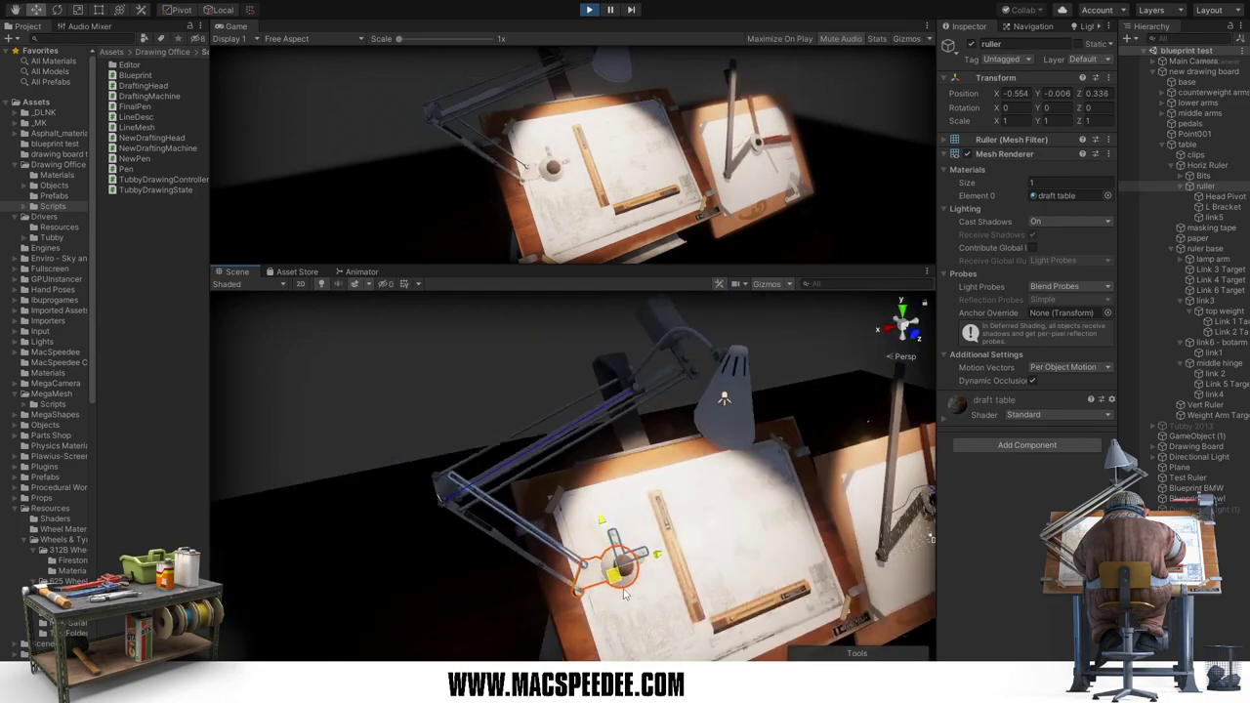
pyautogui.moveTo(616, 561); pyautogui.dragTo(719, 619)
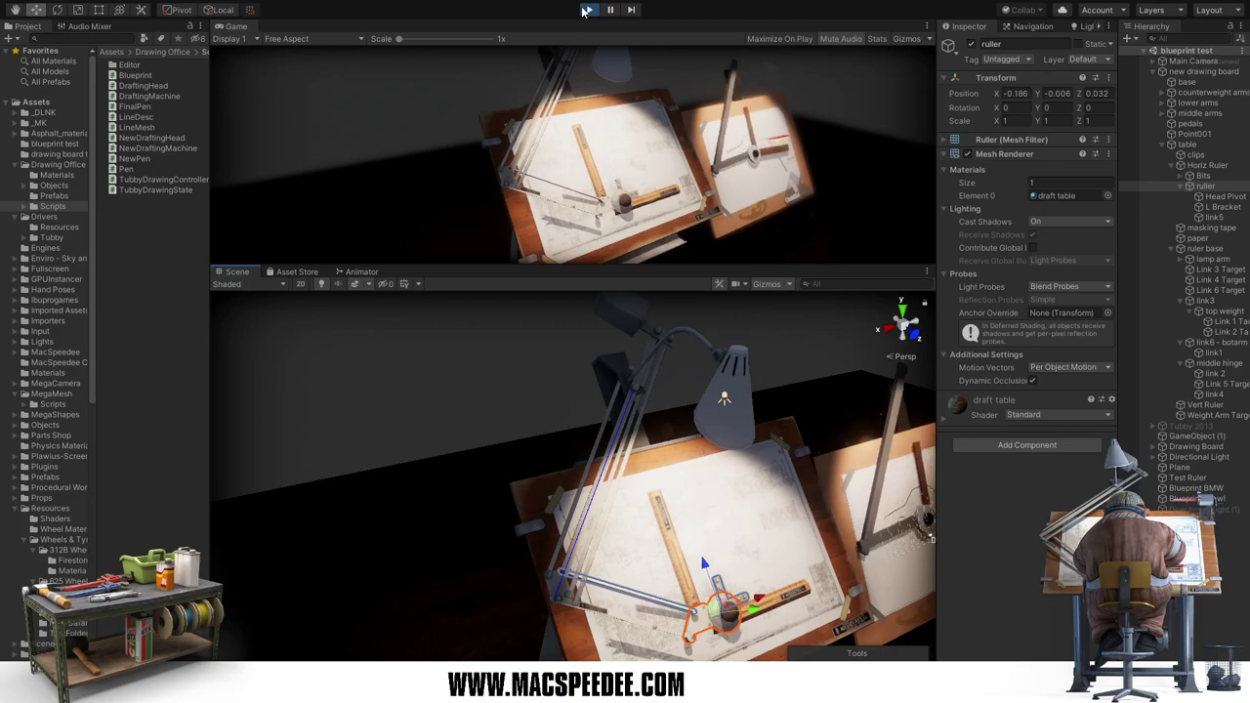
pyautogui.hotkey('ctrl', 'p')
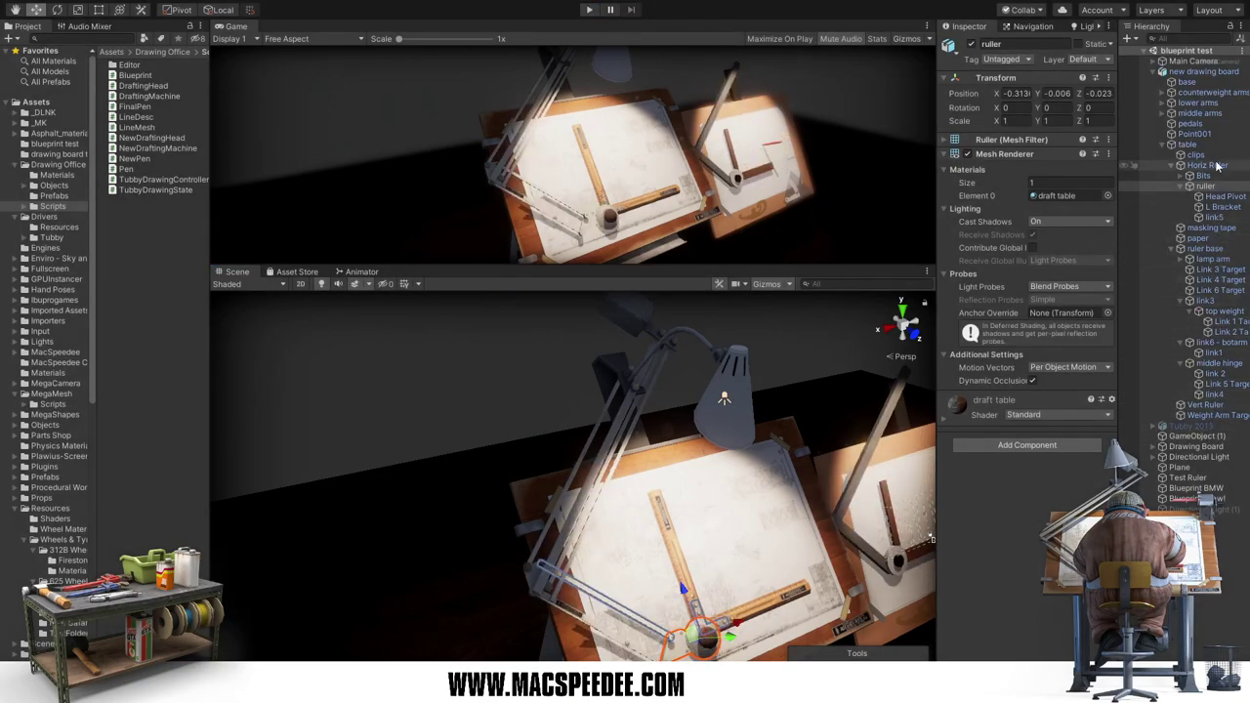
# Step: Tune the drawing-board lamp's spot light shadows, lowering the near plane and setting shadow bias to 0.002
pyautogui.click(733, 418)
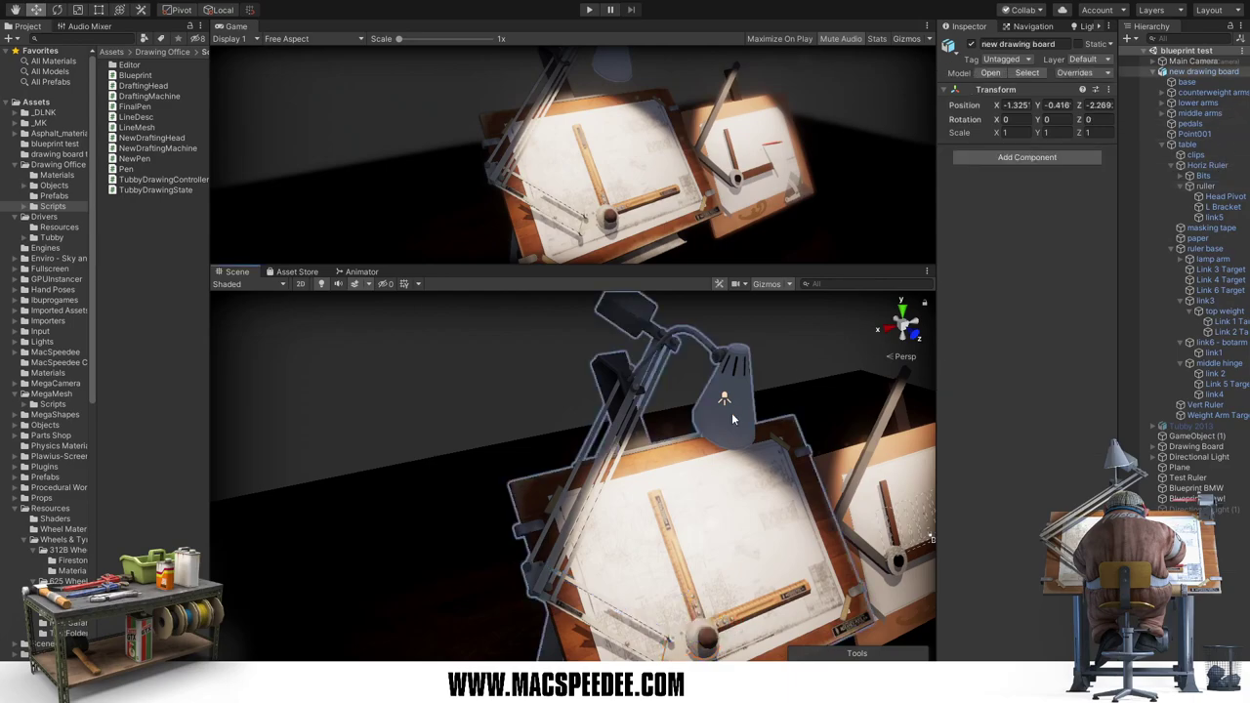
pyautogui.click(734, 414)
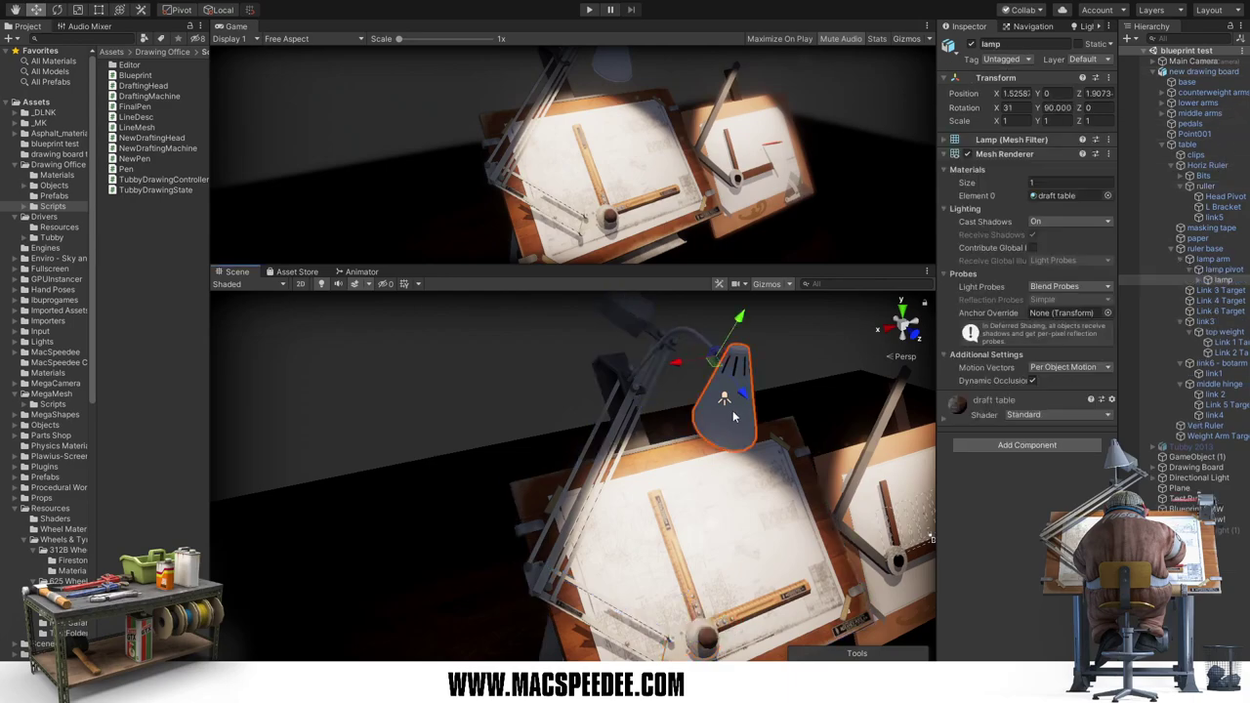
pyautogui.click(1200, 280)
pyautogui.click(1229, 290)
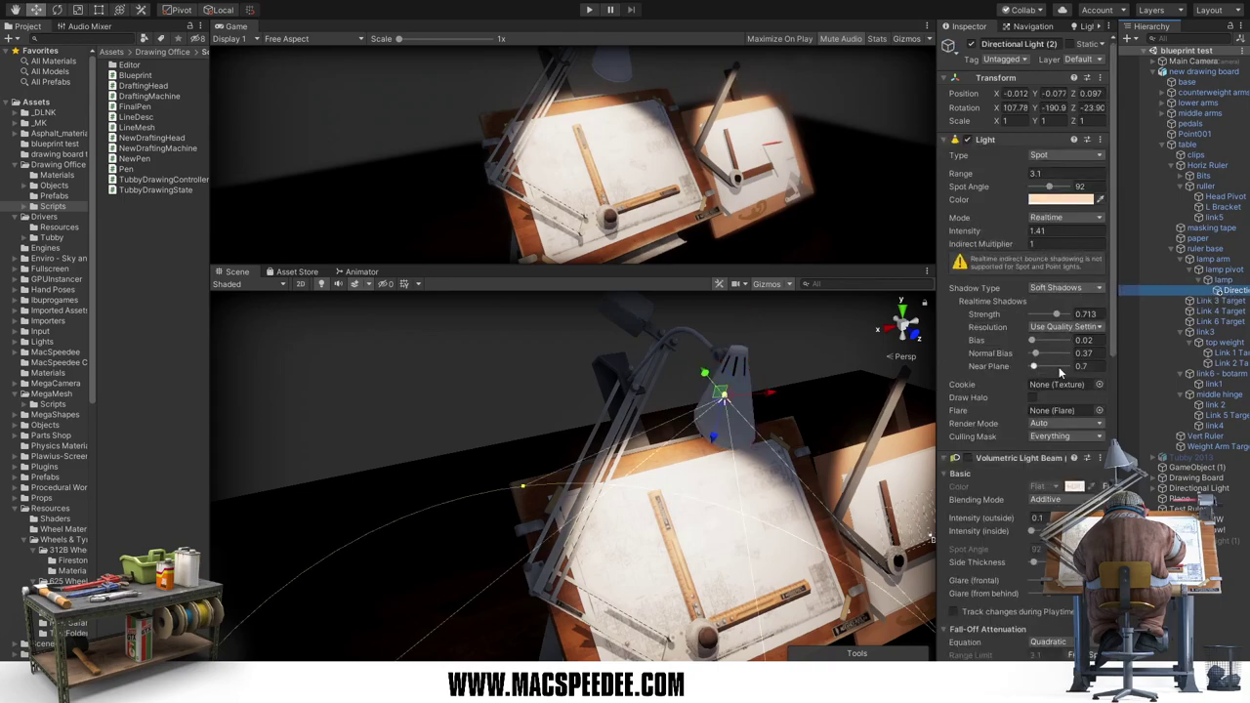
pyautogui.moveTo(1034, 368); pyautogui.dragTo(1032, 368)
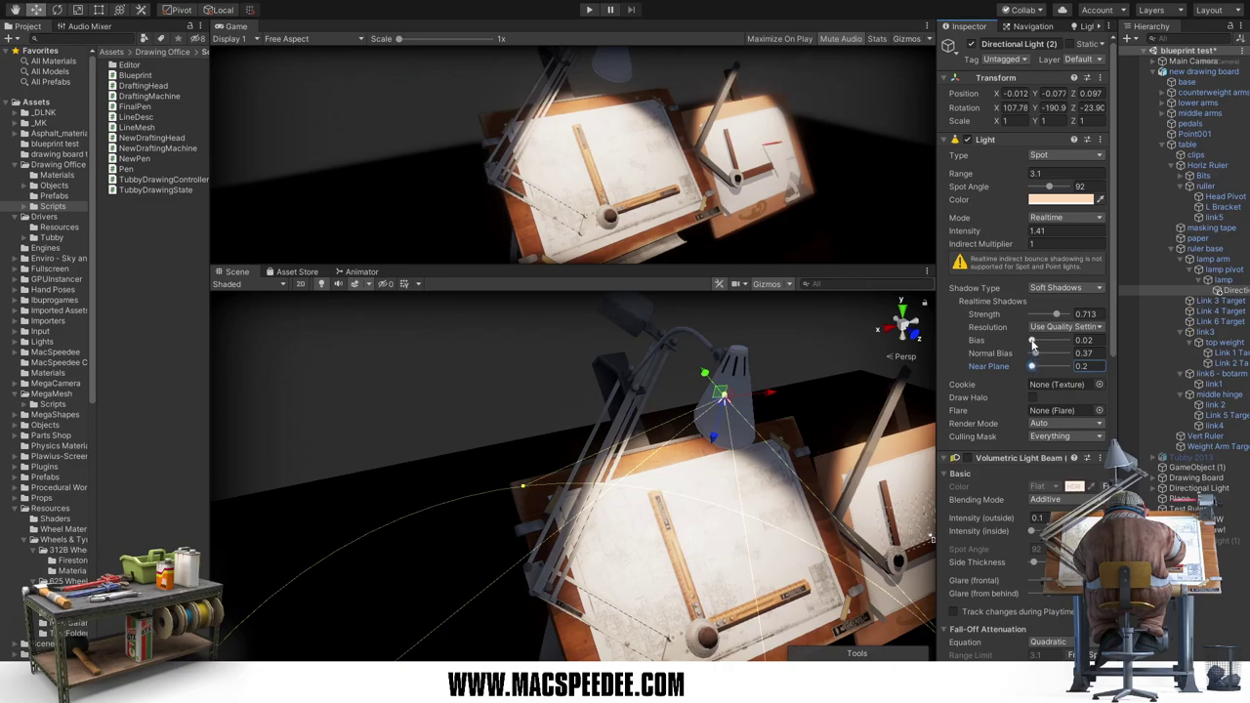
pyautogui.keyDown('alt'); pyautogui.moveTo(797, 488); pyautogui.dragTo(1070, 435); pyautogui.keyUp('alt')
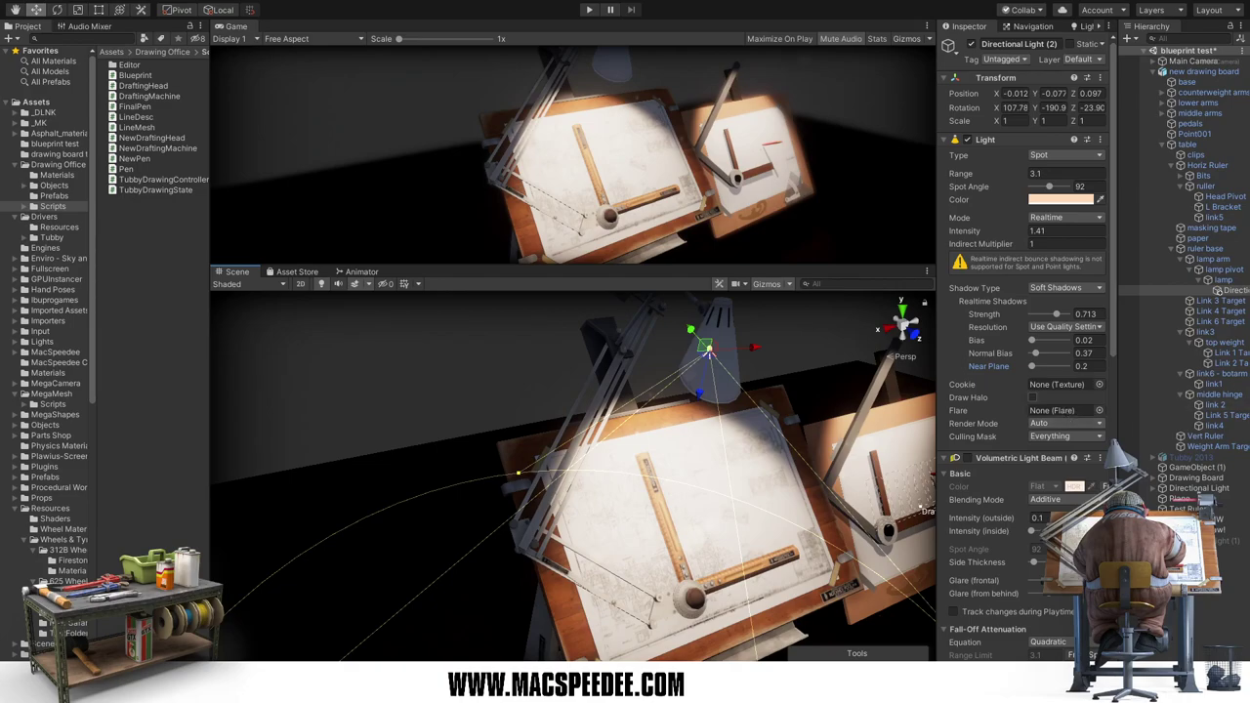
pyautogui.click(1085, 340)
pyautogui.write('0.002')
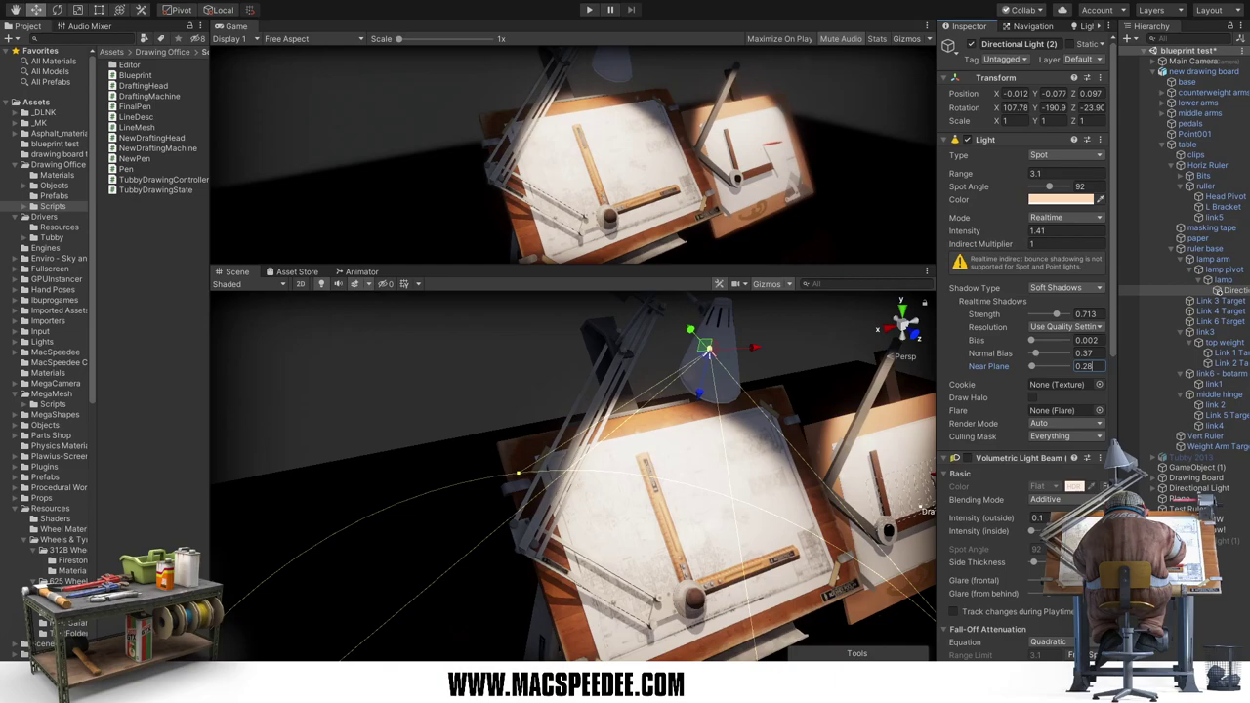
pyautogui.press('Return')
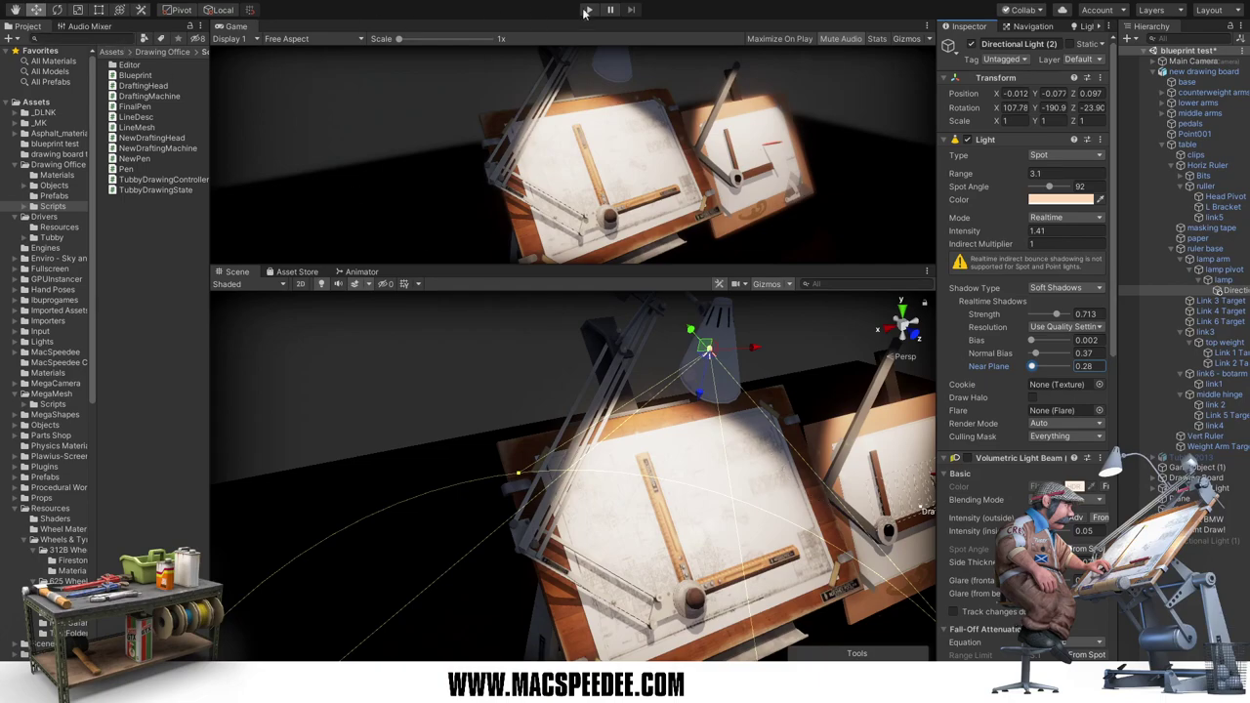
# Step: Toggle the Unity editor's full-screen view off and on, bringing NewDraftingMachine.cs back in Visual Studio
pyautogui.click(739, 11)
pyautogui.press('F11')
pyautogui.click(10, 21)
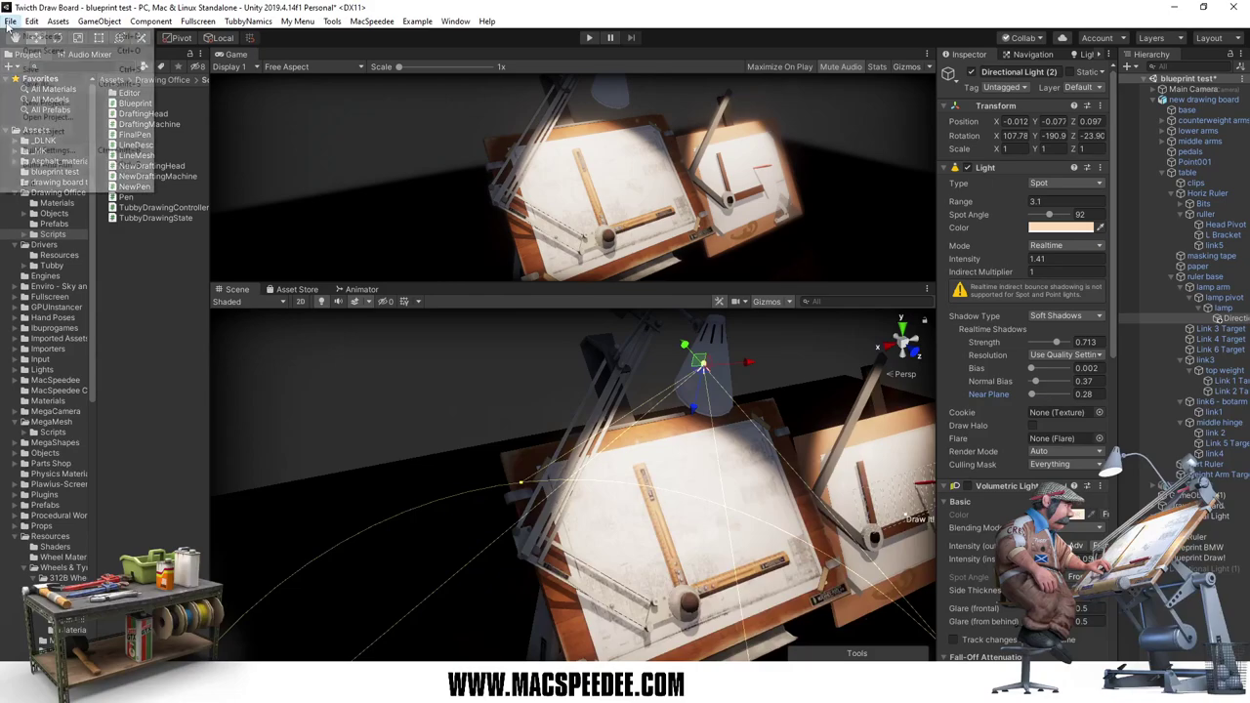
pyautogui.press('Escape')
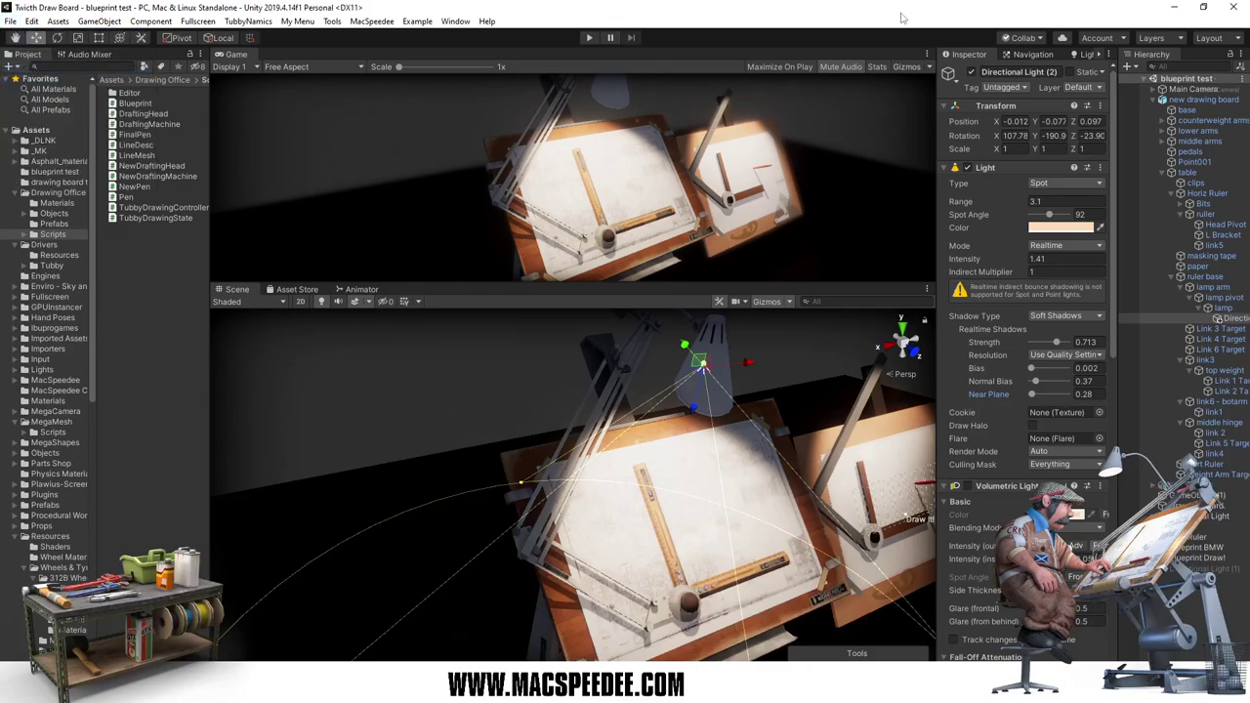
pyautogui.press('F11')
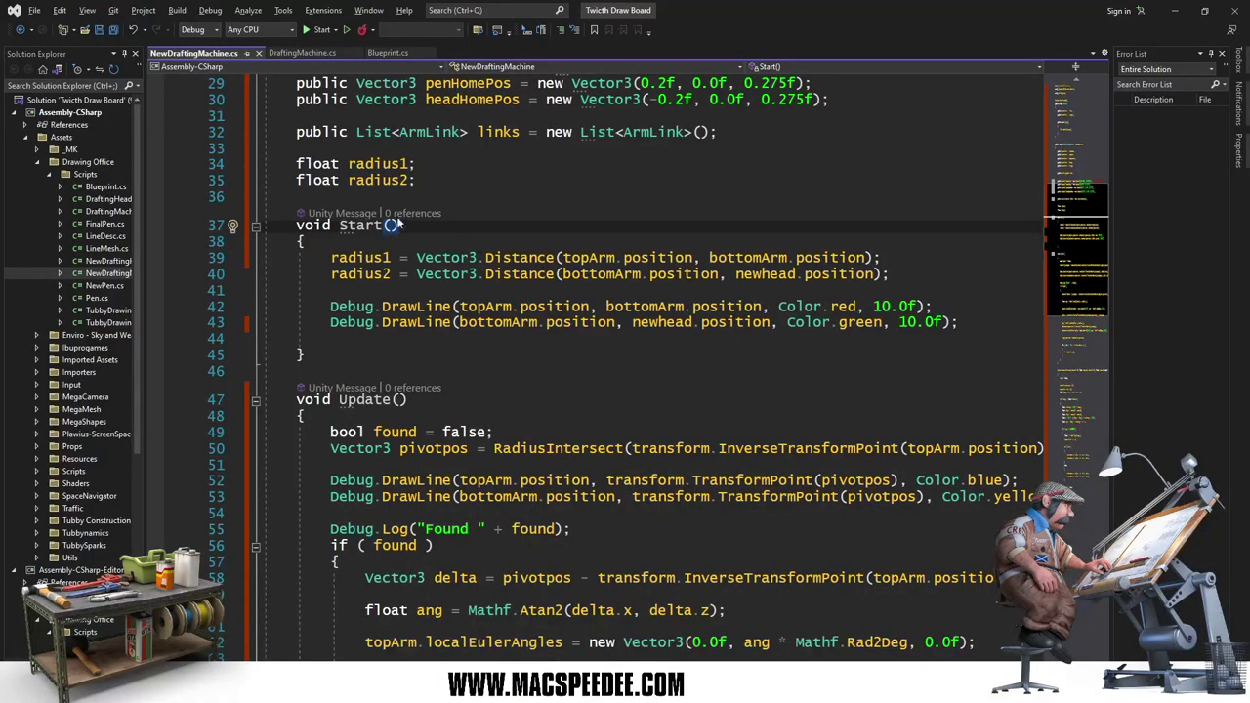
# Step: Pass Vector3.up to the links[i].Align call in Update
pyautogui.scroll(-3, 414, 230)
pyautogui.scroll(-4, 430, 263)
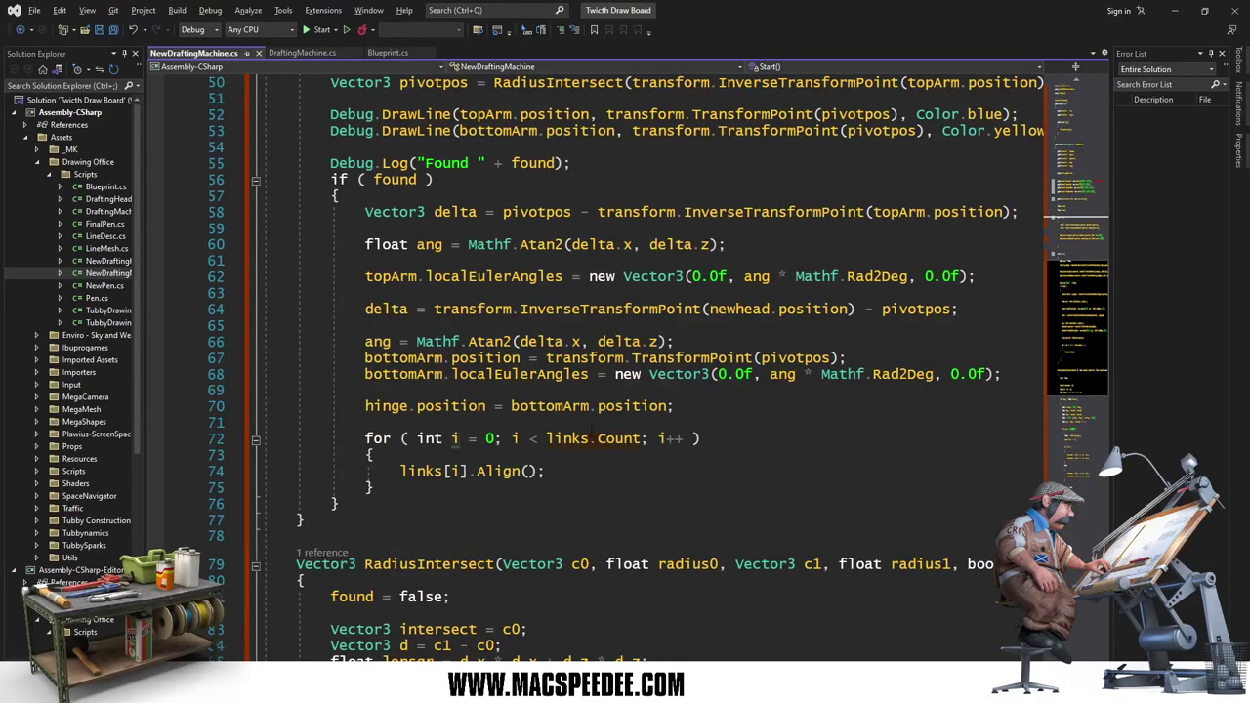
pyautogui.click(528, 470)
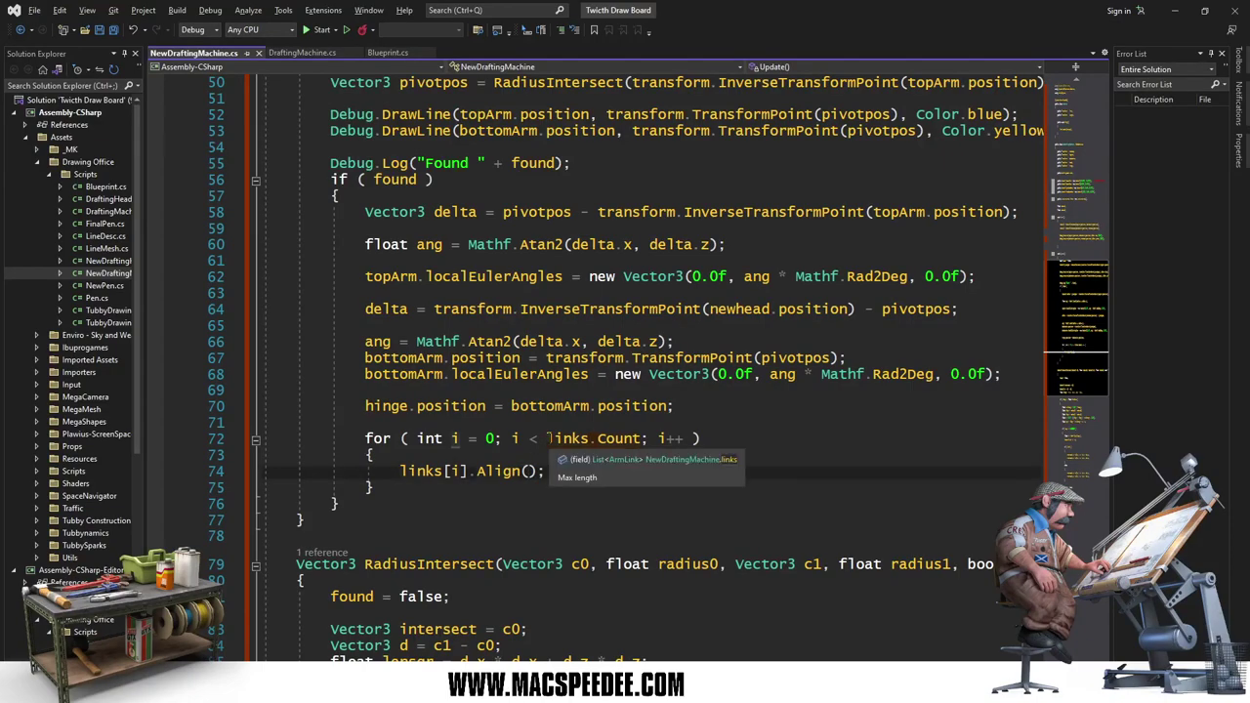
pyautogui.write('Vector3')
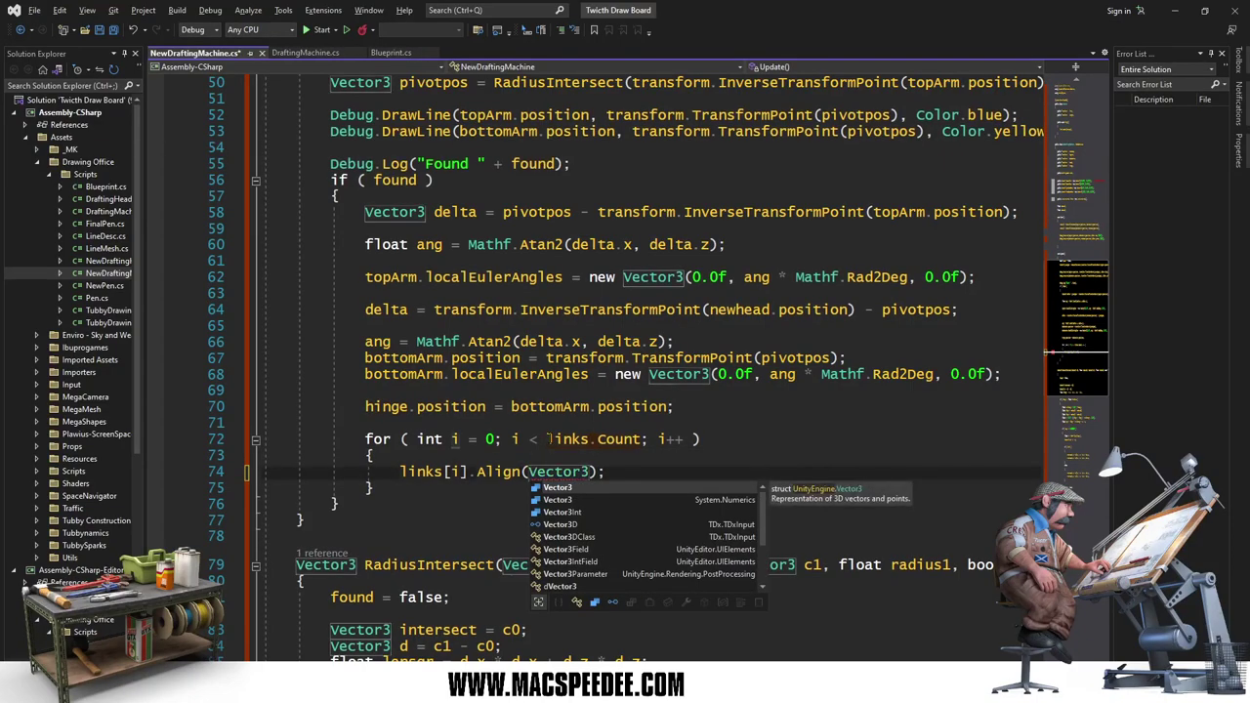
pyautogui.write('.up')
# Step: Change ArmLink's Align to Align(Vector3 up) and make its LookAt call use up as the second argument
pyautogui.scroll(7, 475, 335)
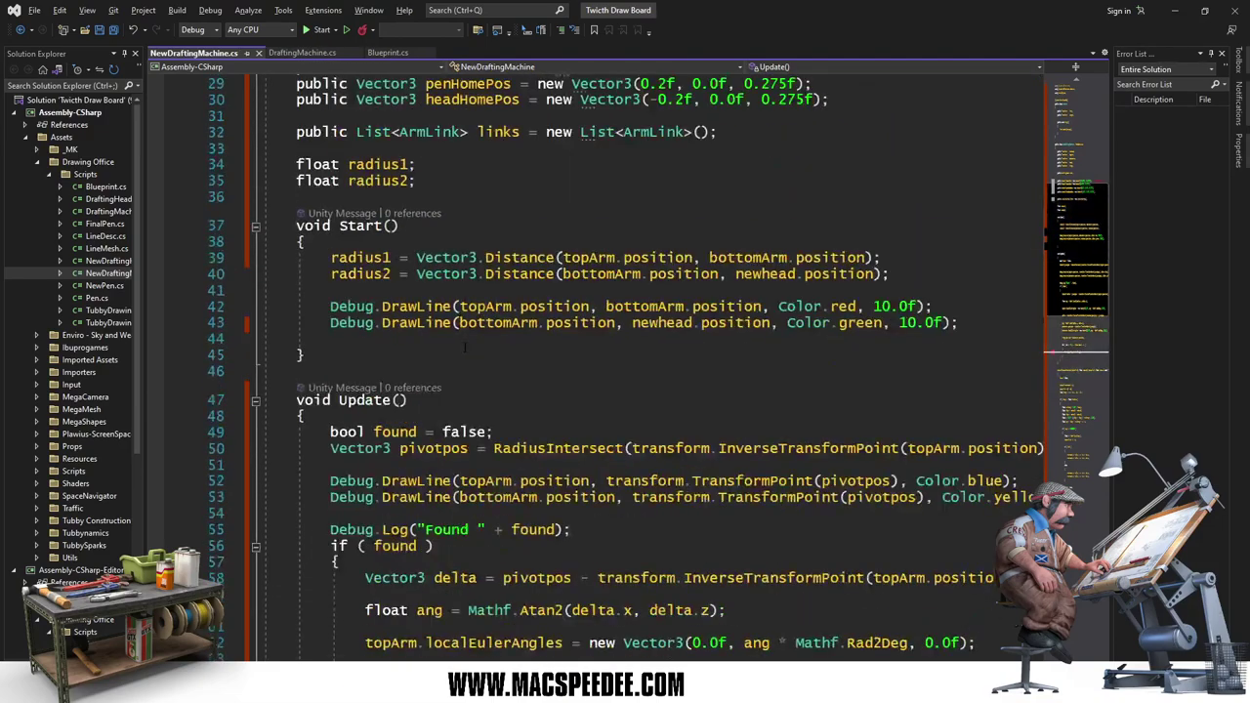
pyautogui.scroll(3, 476, 335)
pyautogui.scroll(2, 476, 335)
pyautogui.scroll(5, 476, 335)
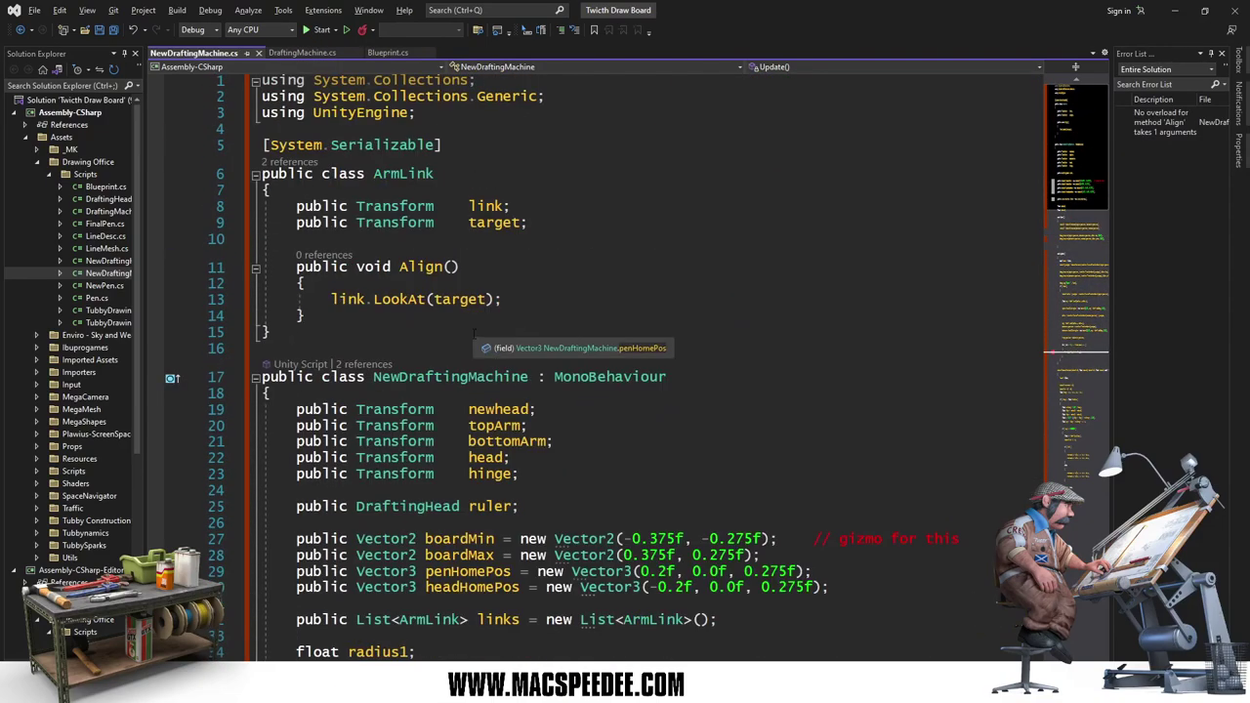
pyautogui.click(452, 266)
pyautogui.write('Vect')
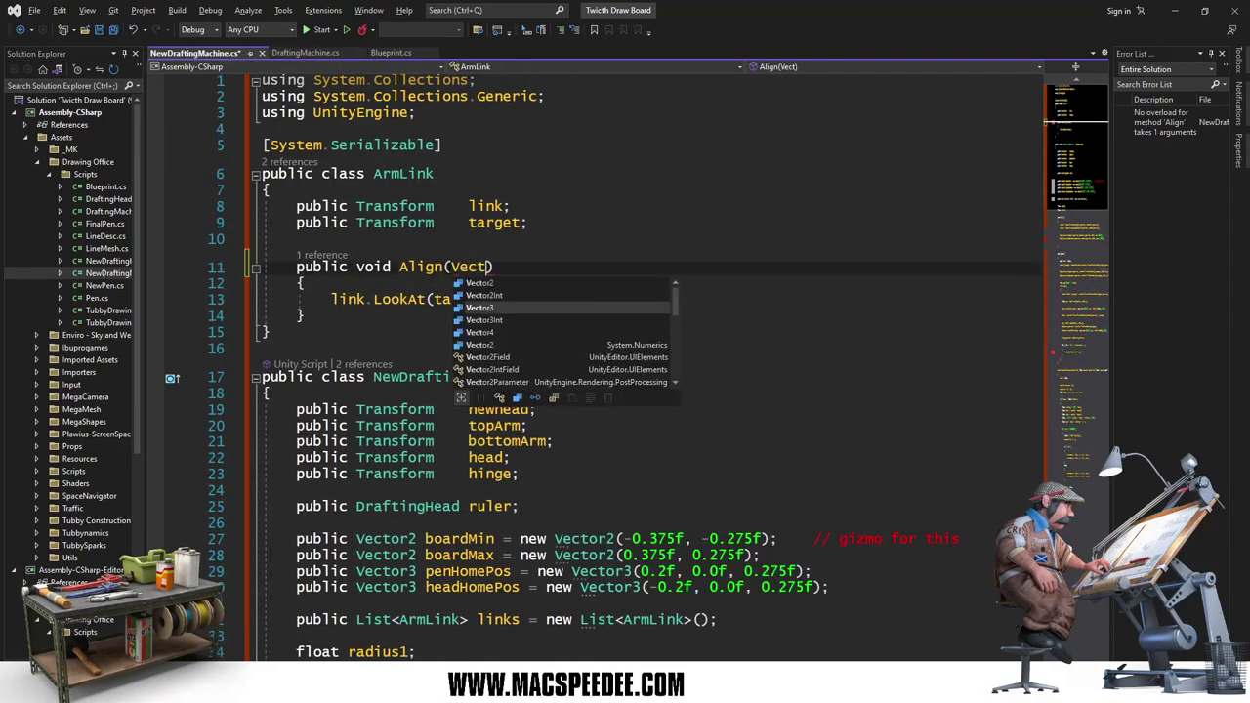
pyautogui.write('or3 up')
pyautogui.press('Escape')
pyautogui.press('Down')
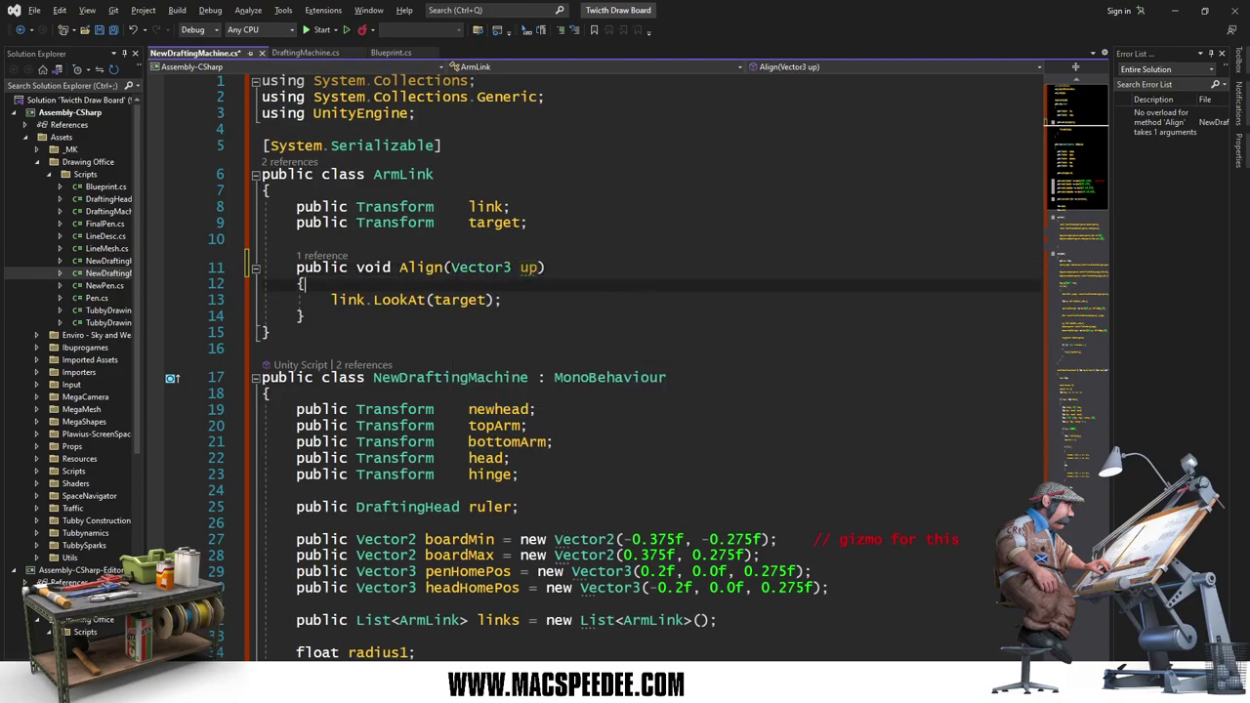
pyautogui.press('Down')
pyautogui.press('Left')
pyautogui.write(', ')
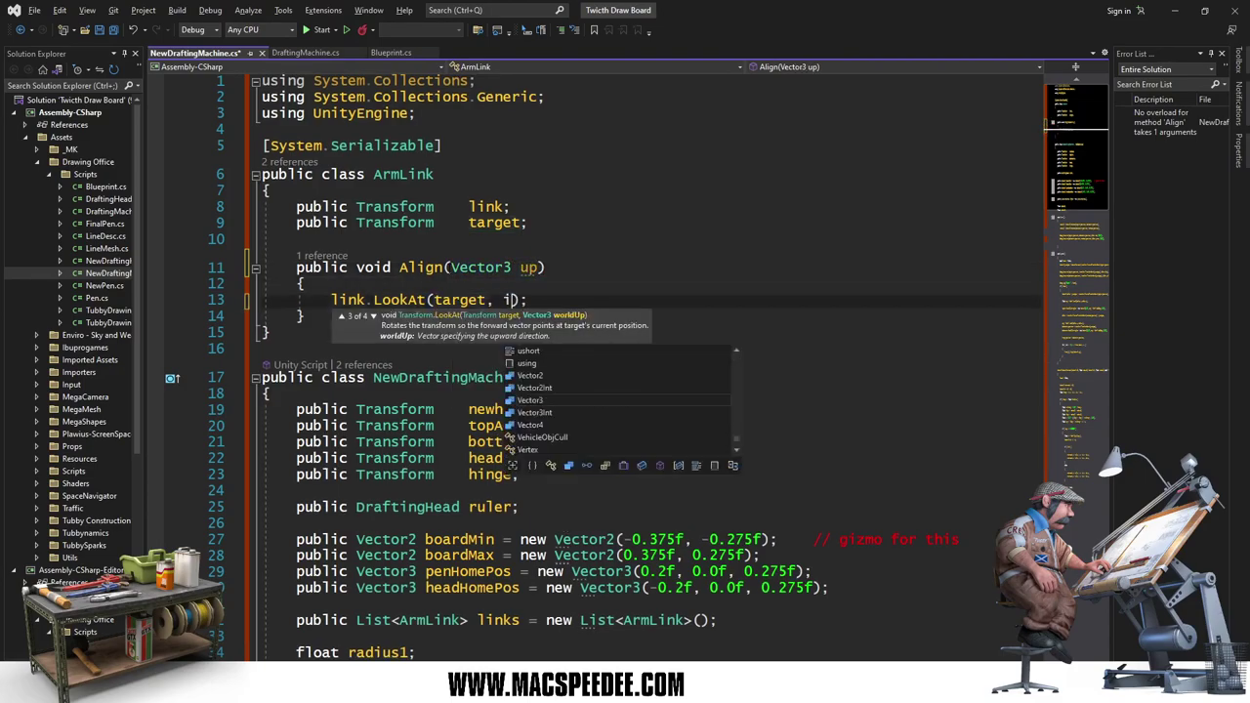
pyautogui.write('u')
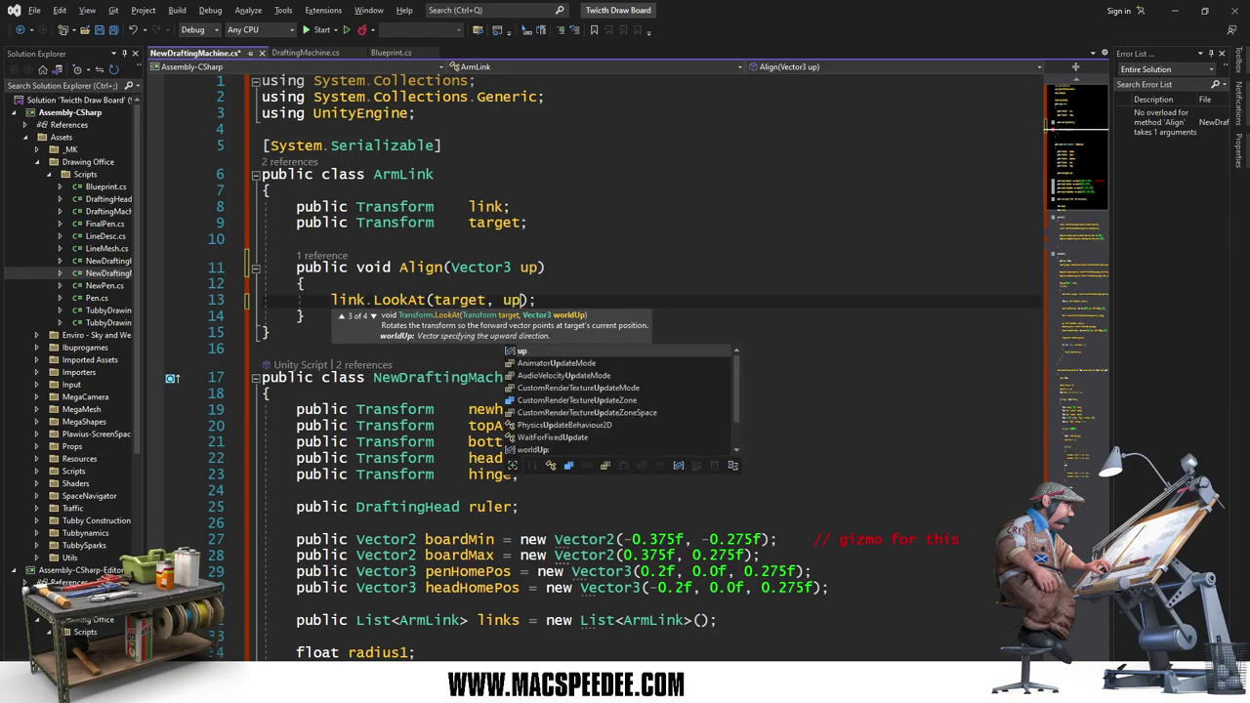
pyautogui.write('p')
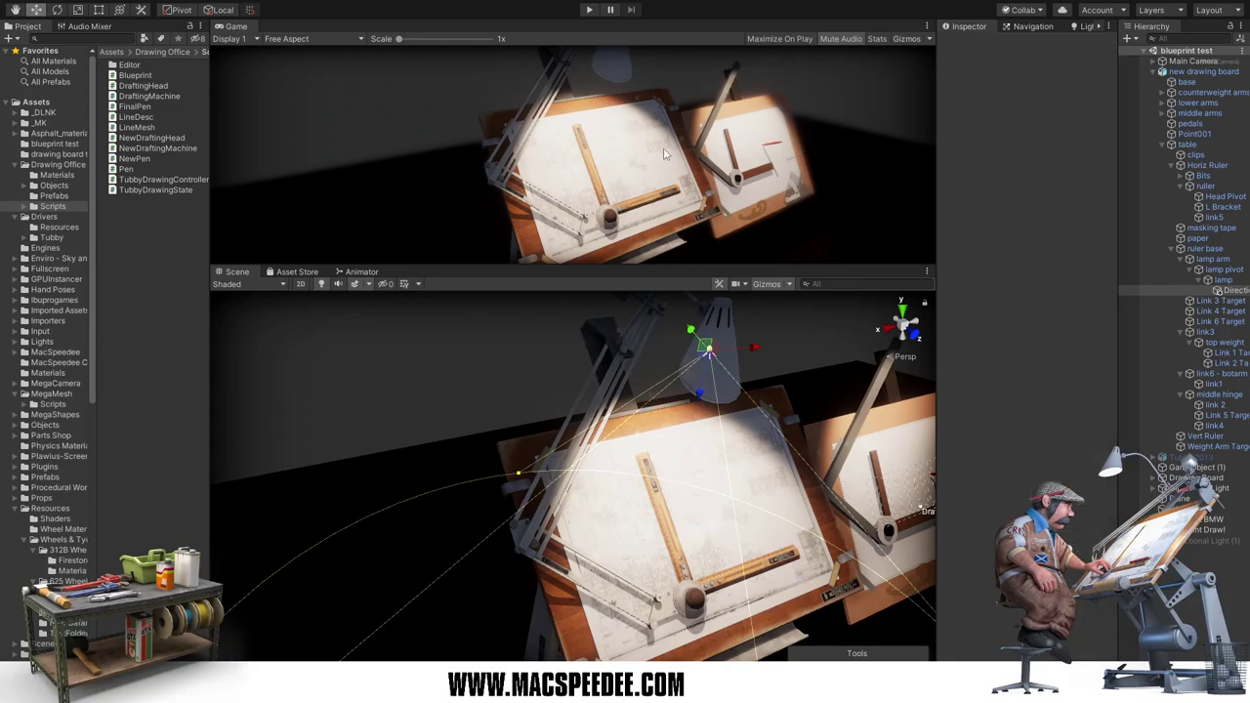
# Step: Enter Play mode and drag the ruller head to about X -0.49, Z 0.184 while the arms follow
pyautogui.click(590, 10)
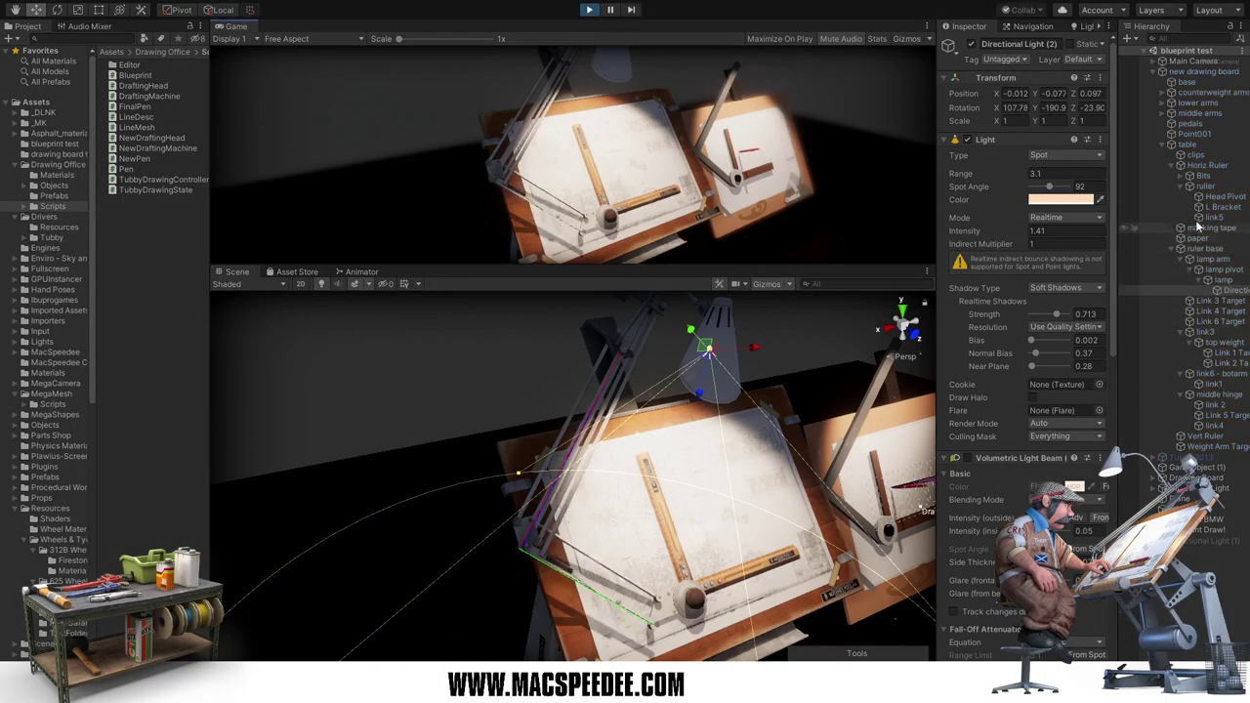
pyautogui.click(1201, 185)
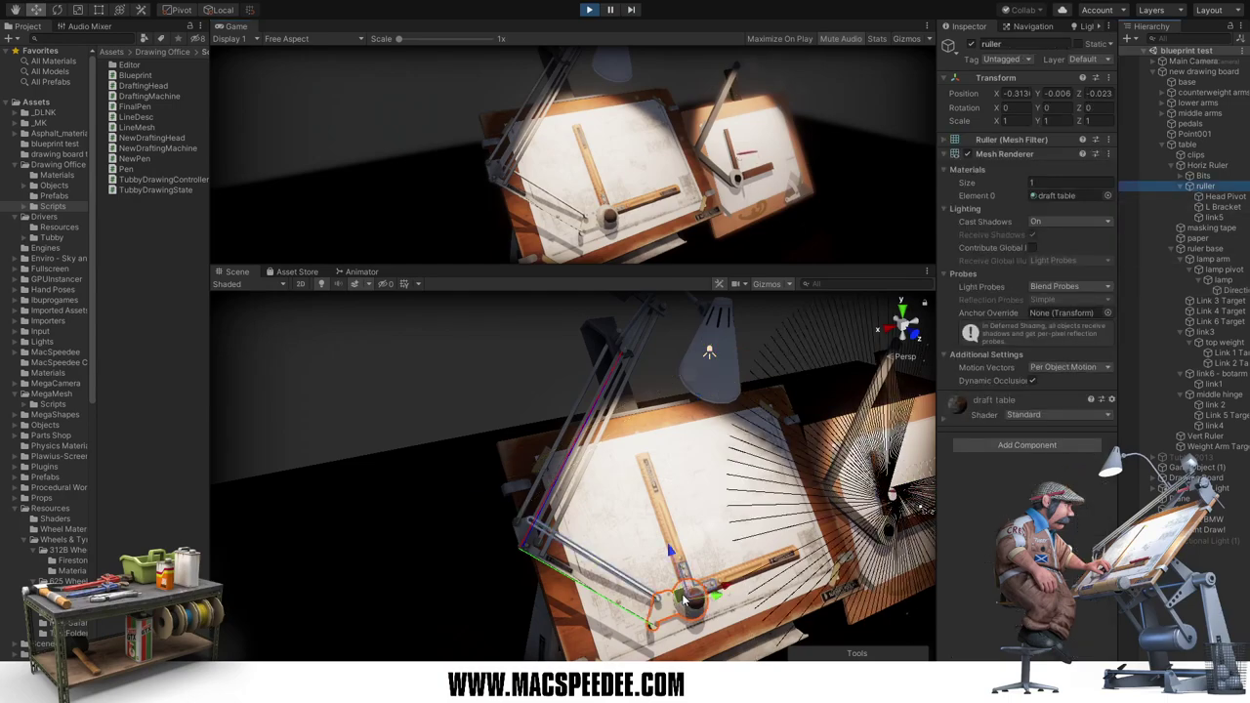
pyautogui.moveTo(686, 612)
pyautogui.mouseDown()
pyautogui.moveTo(613, 518)
pyautogui.moveTo(700, 620)
pyautogui.moveTo(672, 634)
pyautogui.moveTo(723, 439)
pyautogui.moveTo(696, 620)
pyautogui.moveTo(626, 559)
pyautogui.mouseUp()
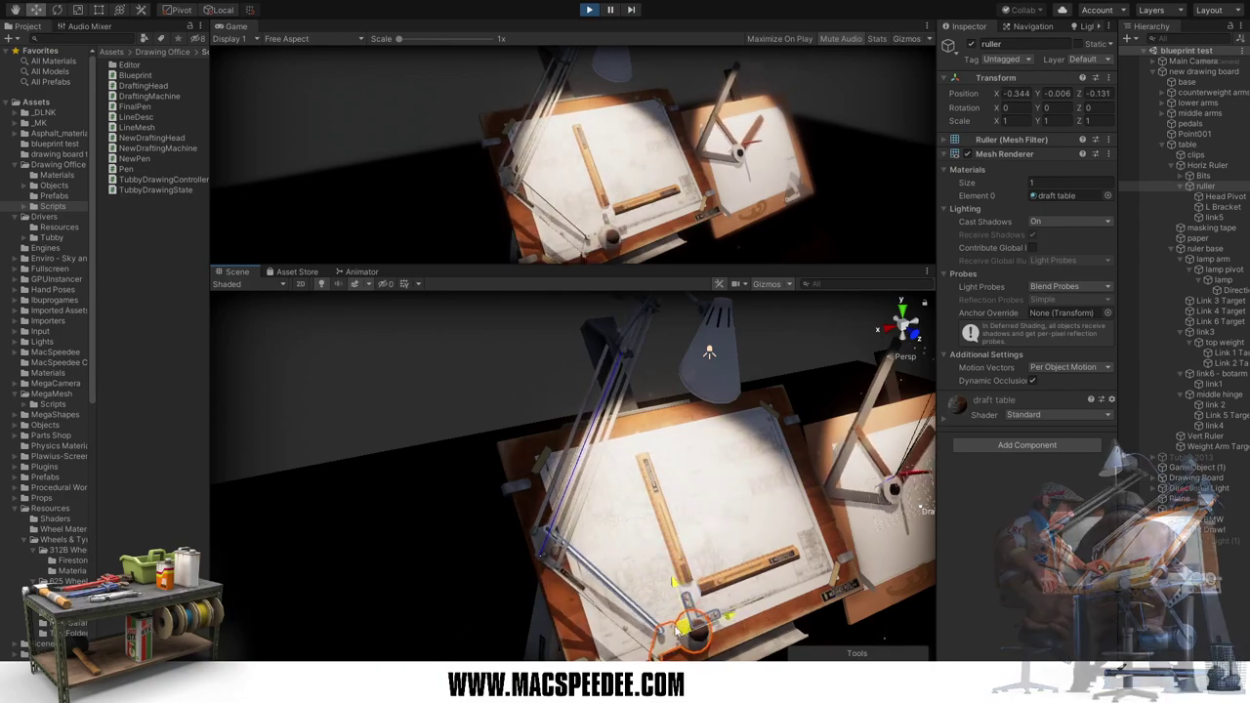
pyautogui.moveTo(626, 559); pyautogui.dragTo(593, 515, button='middle')
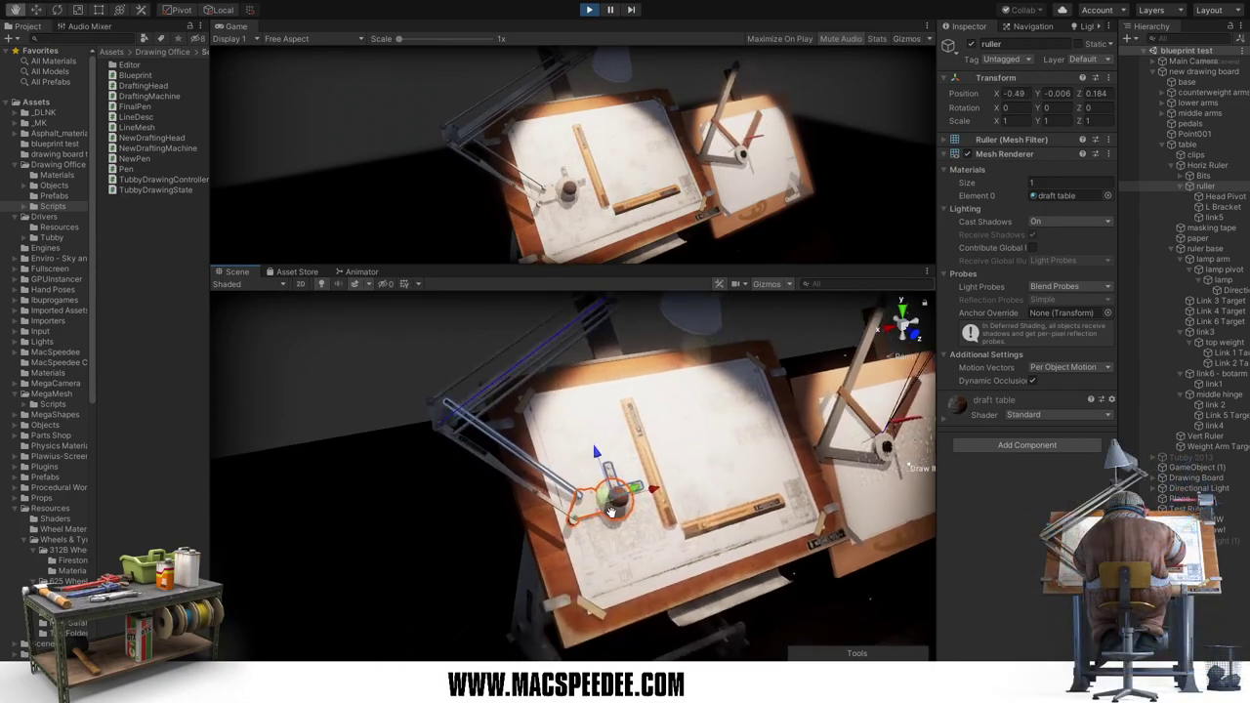
pyautogui.scroll(2, 591, 514)
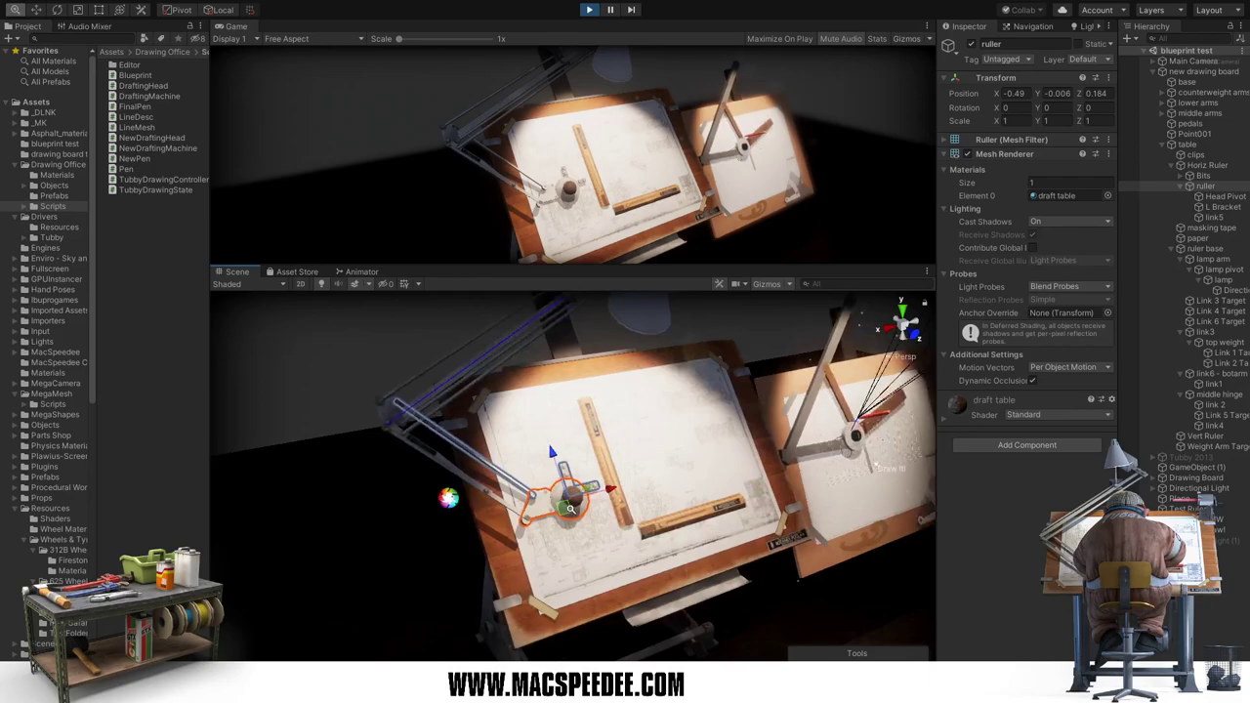
pyautogui.scroll(2, 626, 498)
pyautogui.scroll(2, 665, 480)
pyautogui.moveTo(663, 480); pyautogui.dragTo(651, 502, button='middle')
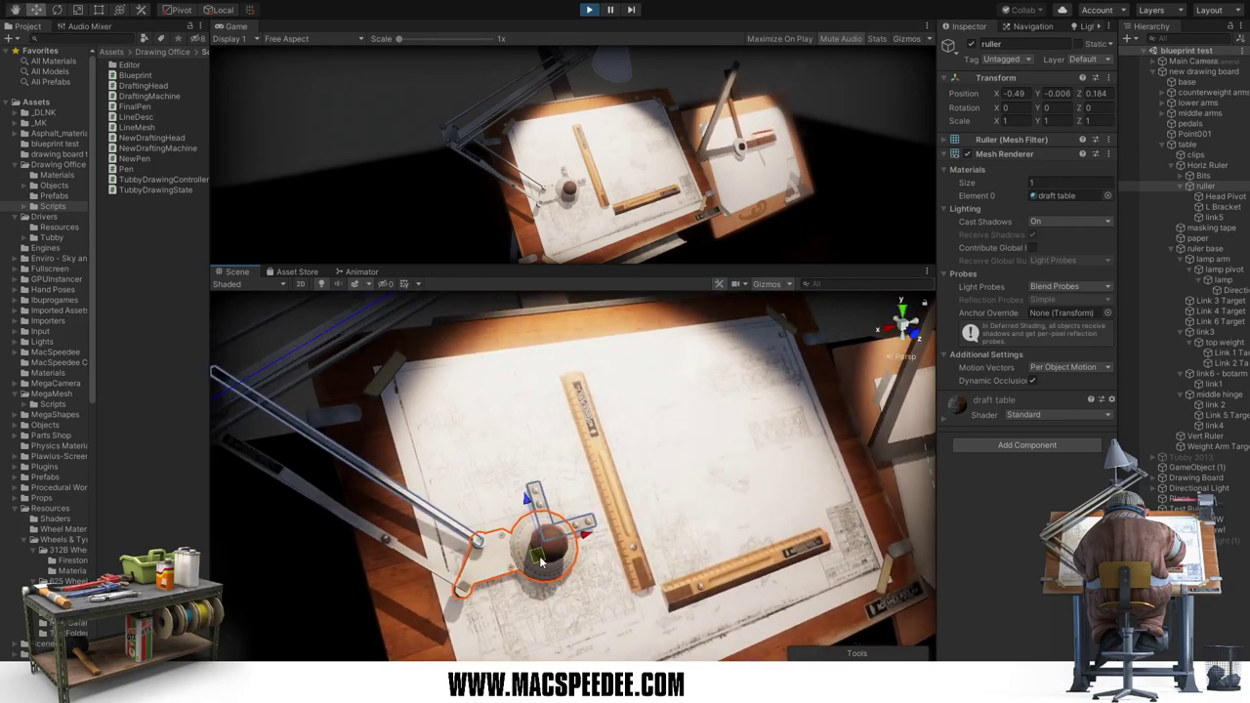
# Step: In a full-screen Scene view, drag the drafting head around the board and orbit to check the arms follow
pyautogui.press('F11')
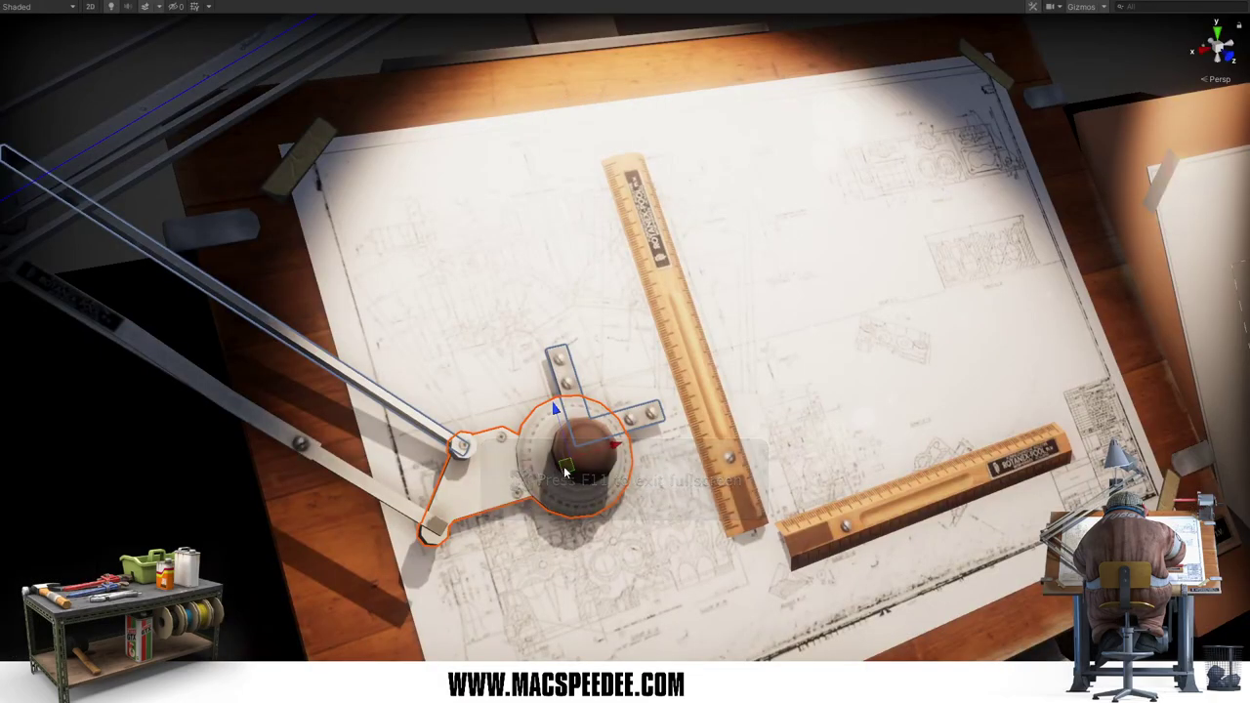
pyautogui.moveTo(567, 467)
pyautogui.mouseDown()
pyautogui.moveTo(796, 559)
pyautogui.moveTo(938, 530)
pyautogui.mouseUp()
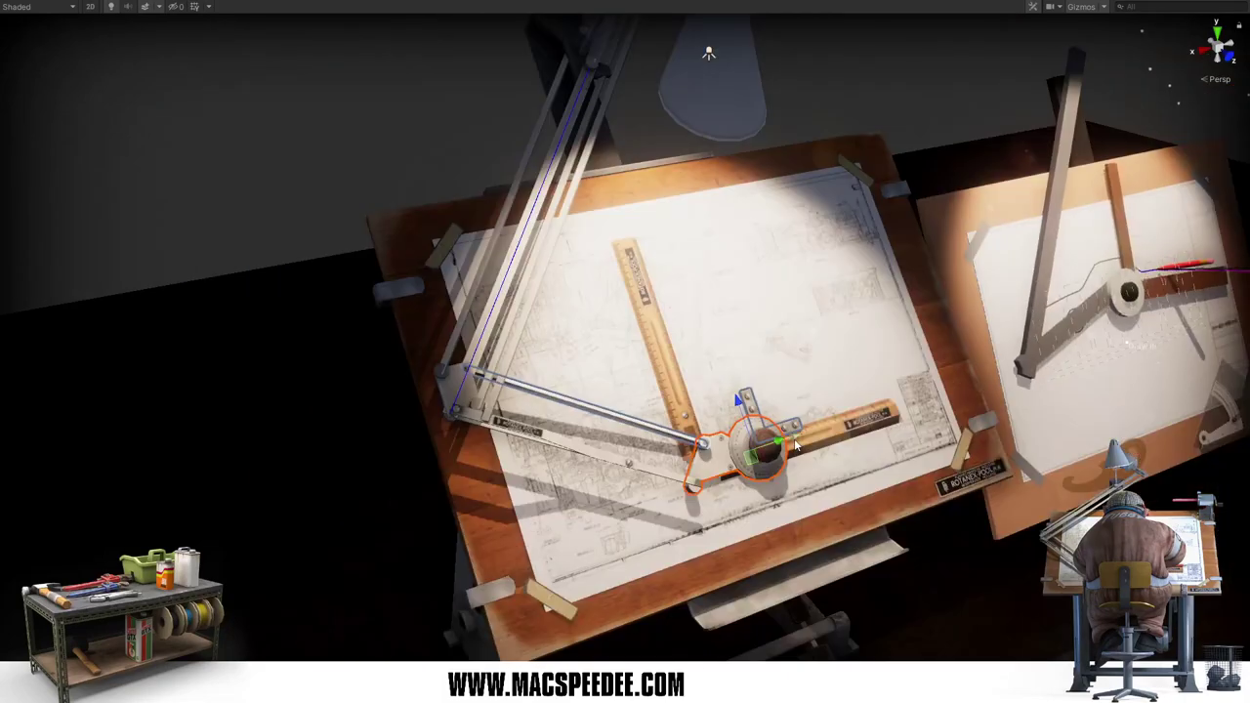
pyautogui.moveTo(749, 466)
pyautogui.mouseDown()
pyautogui.moveTo(680, 314)
pyautogui.moveTo(718, 499)
pyautogui.mouseUp()
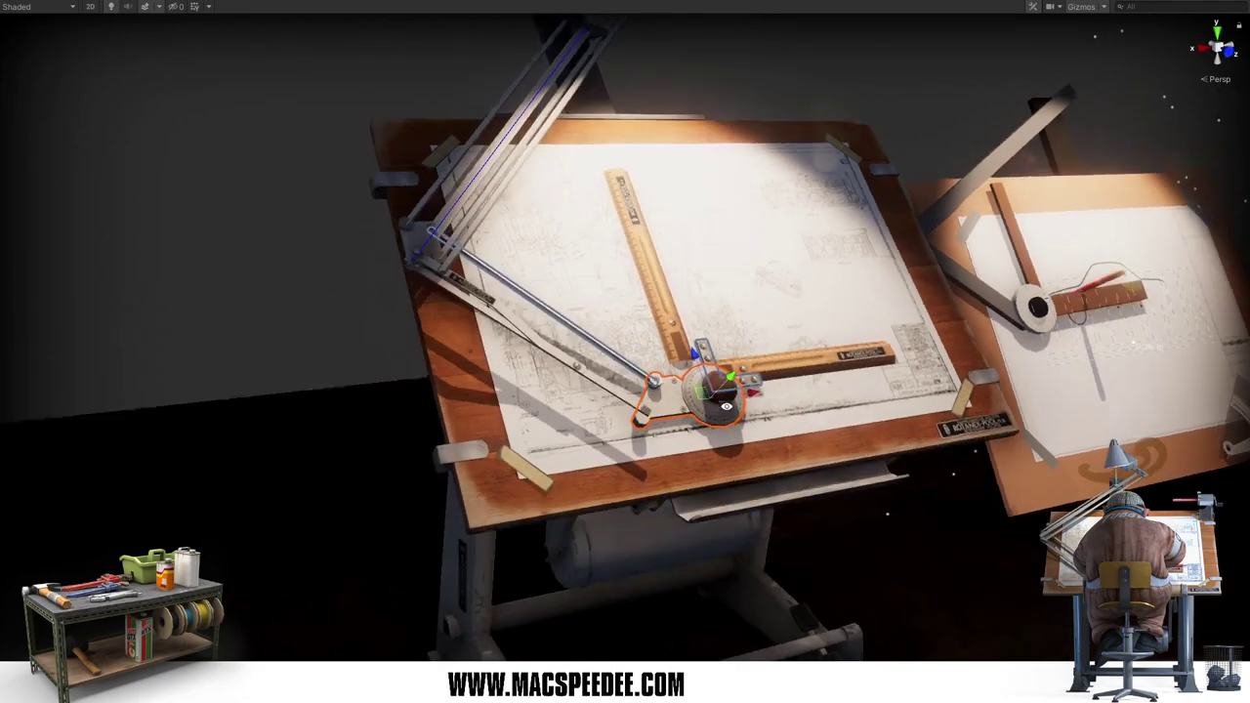
pyautogui.moveTo(719, 494)
pyautogui.mouseDown(button='middle')
pyautogui.moveTo(730, 382)
pyautogui.moveTo(720, 438)
pyautogui.mouseUp(button='middle')
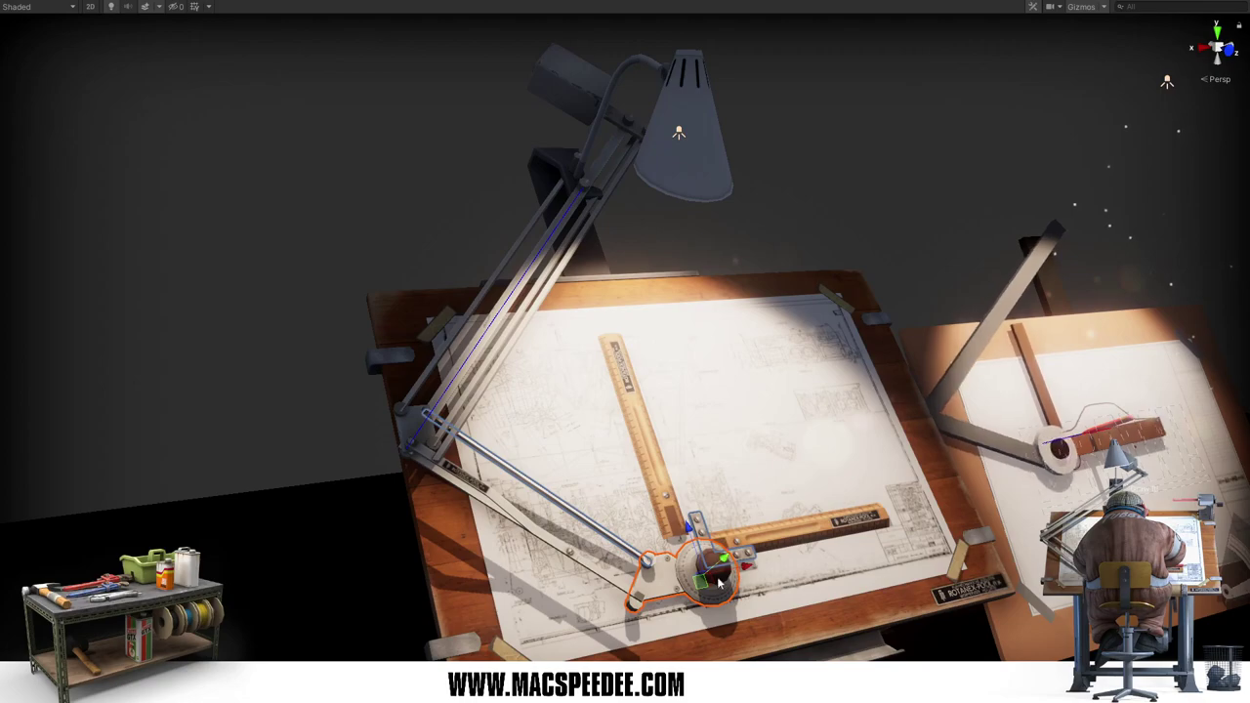
pyautogui.moveTo(693, 582)
pyautogui.mouseDown()
pyautogui.moveTo(645, 581)
pyautogui.moveTo(512, 420)
pyautogui.moveTo(908, 498)
pyautogui.moveTo(586, 391)
pyautogui.mouseUp()
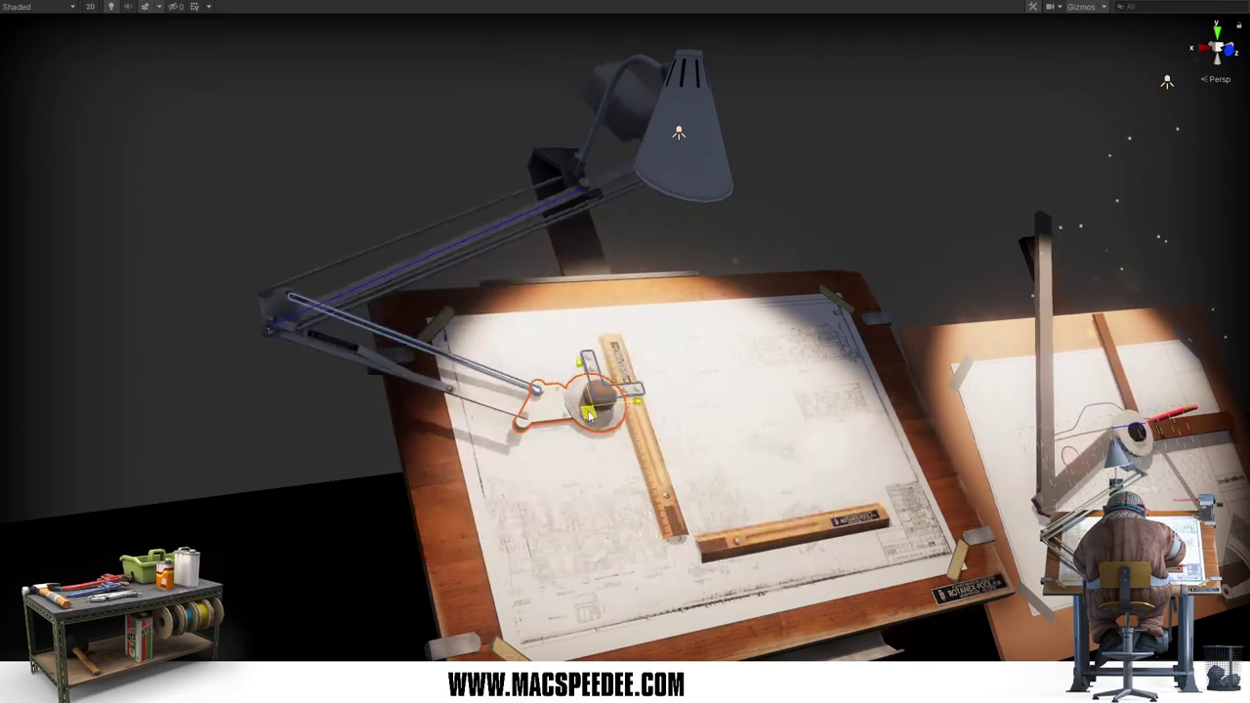
pyautogui.keyDown('alt'); pyautogui.moveTo(498, 506); pyautogui.dragTo(656, 476); pyautogui.keyUp('alt')
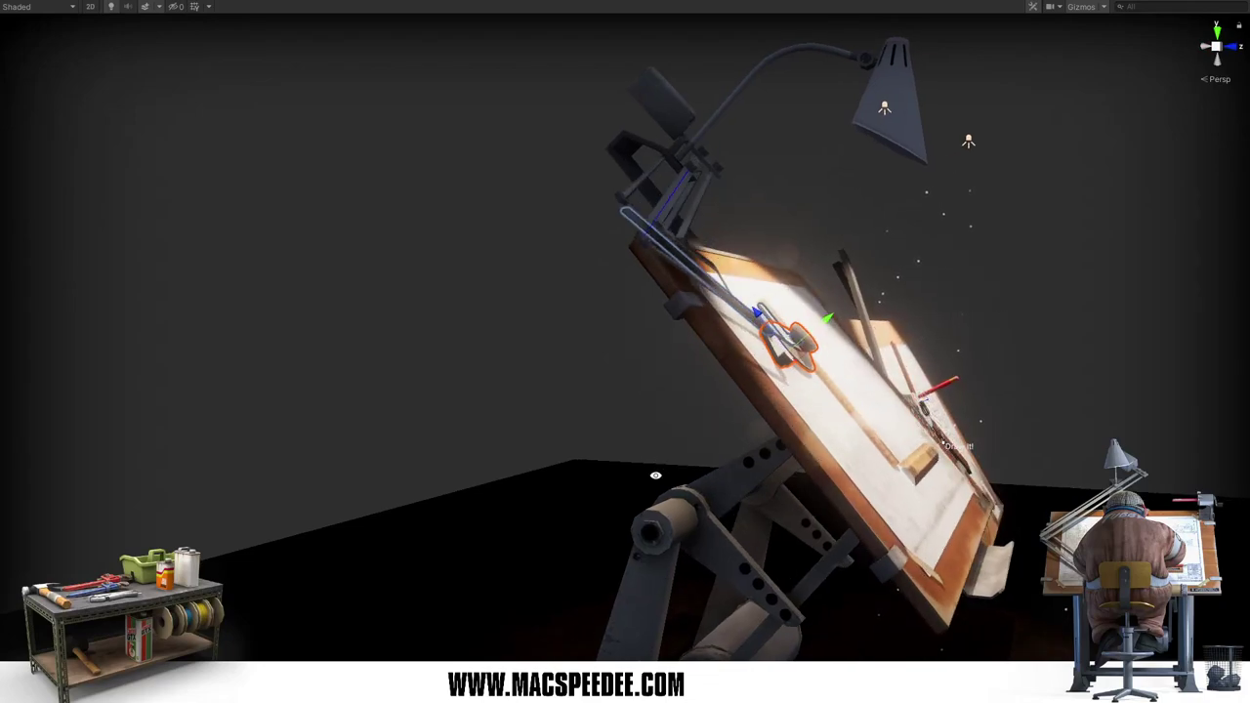
pyautogui.keyDown('alt'); pyautogui.moveTo(656, 476); pyautogui.dragTo(655, 487); pyautogui.keyUp('alt')
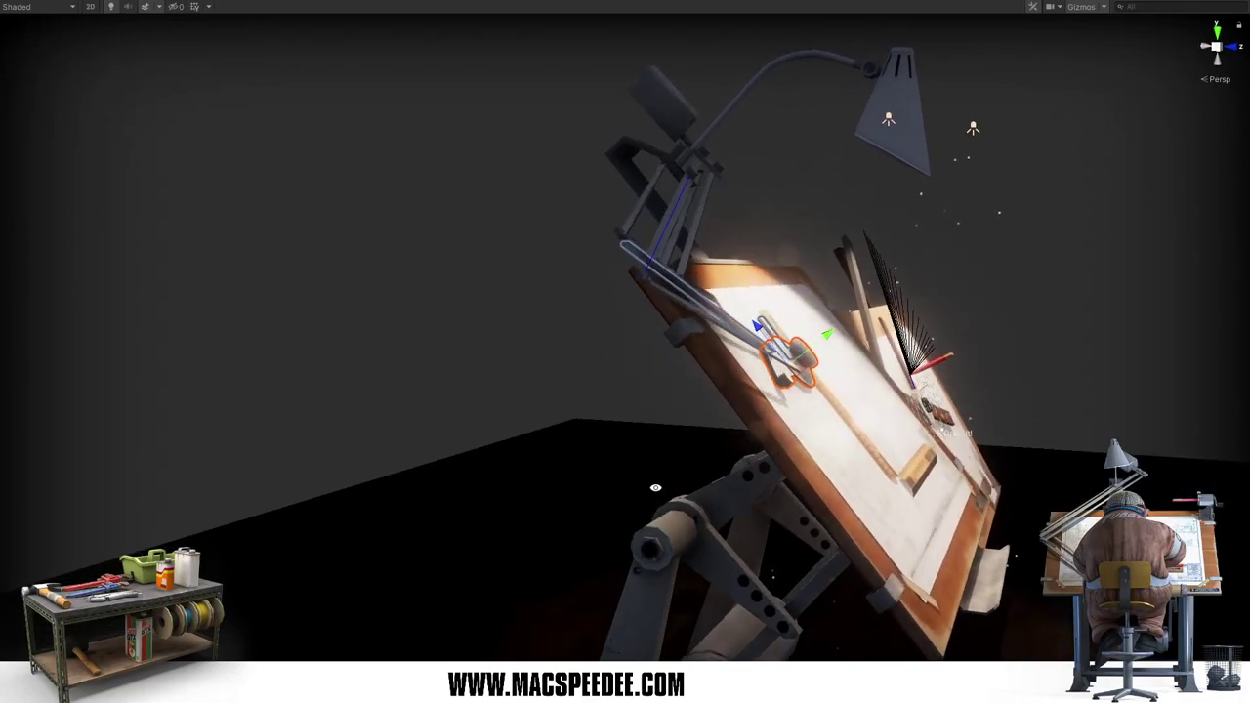
pyautogui.keyDown('alt'); pyautogui.moveTo(655, 488); pyautogui.dragTo(659, 443); pyautogui.keyUp('alt')
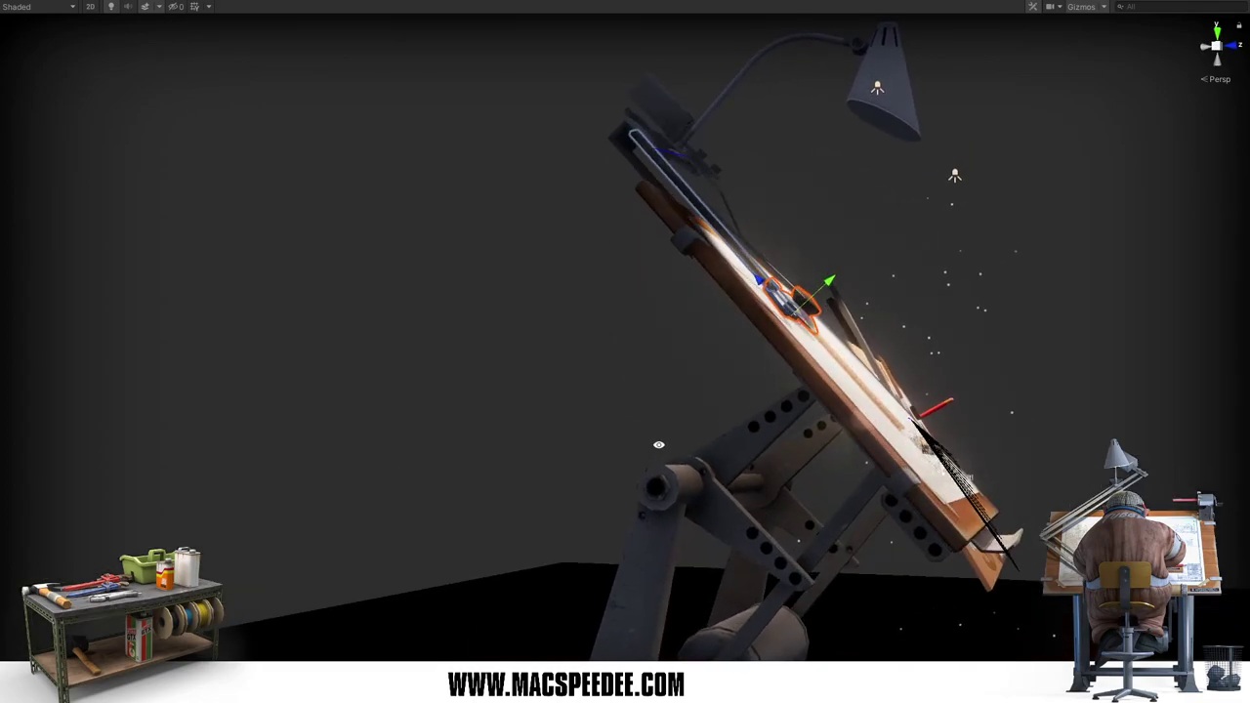
pyautogui.moveTo(659, 442)
pyautogui.keyDown('alt'); pyautogui.mouseDown()
pyautogui.moveTo(502, 537)
pyautogui.moveTo(528, 527)
pyautogui.mouseUp(); pyautogui.keyUp('alt')
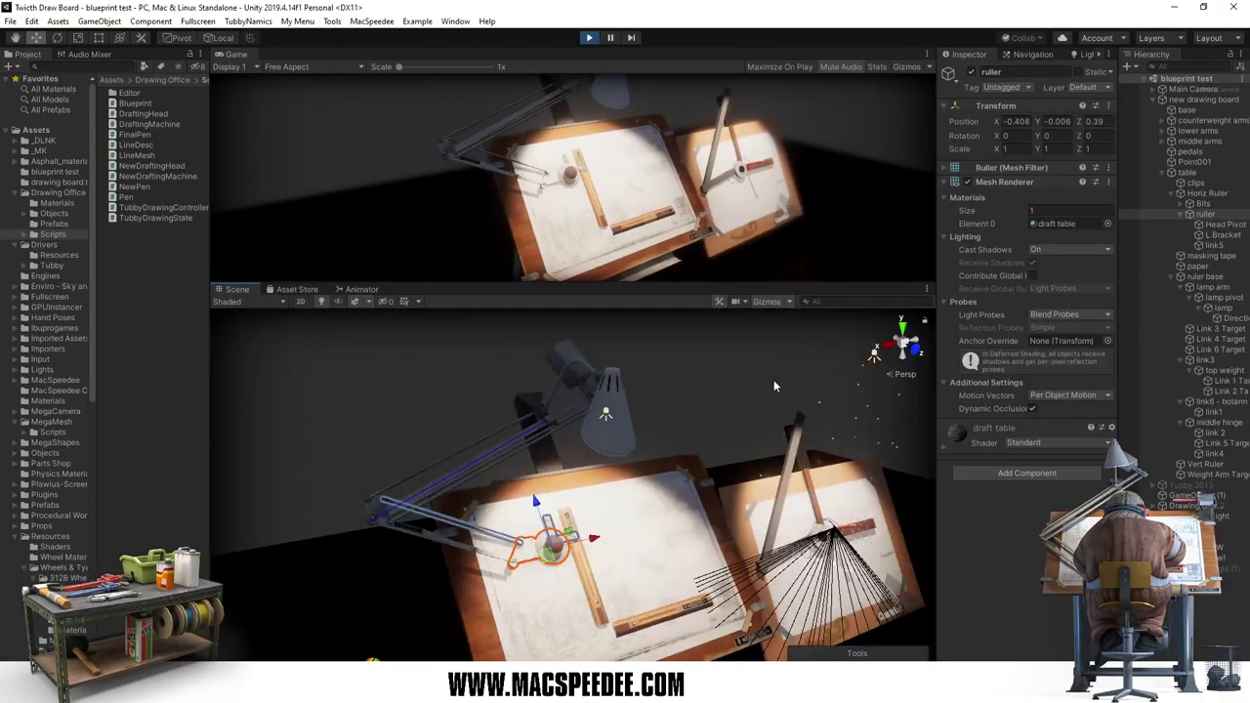
# Step: Restore the editor layout, stop Play mode, and return to the script in Visual Studio
pyautogui.click(590, 39)
pyautogui.click(590, 39)
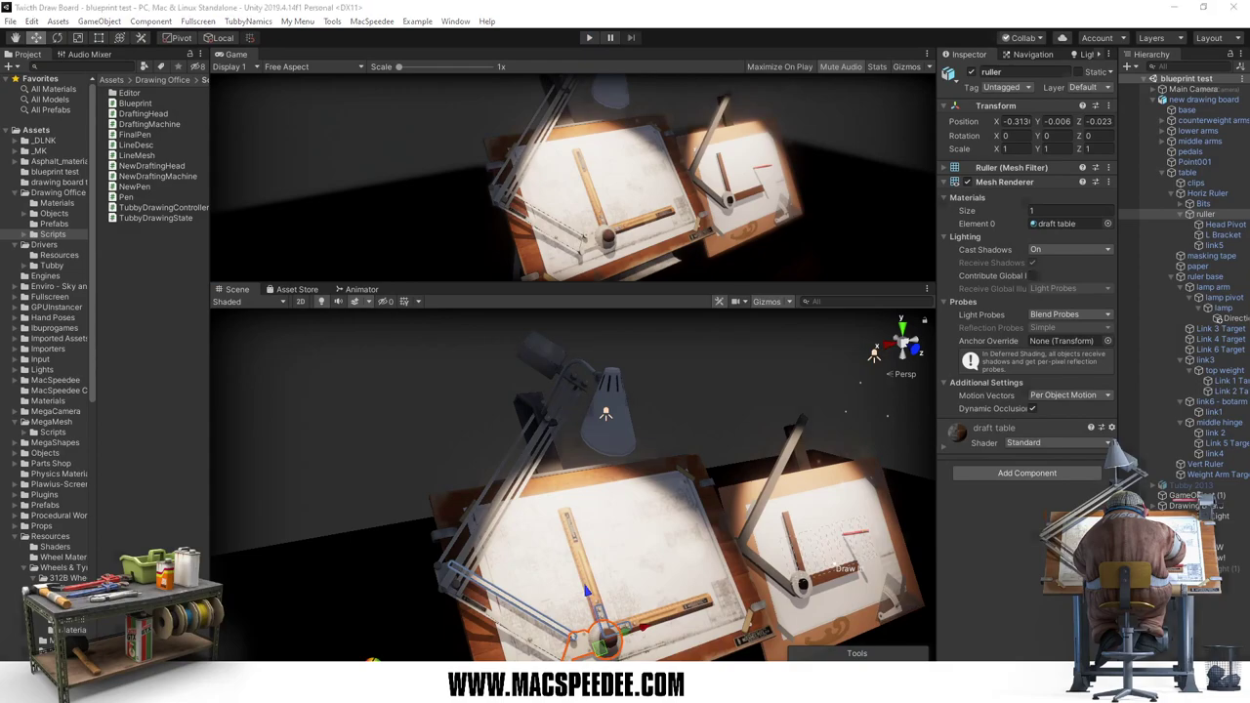
pyautogui.hotkey('alt', 'Tab')
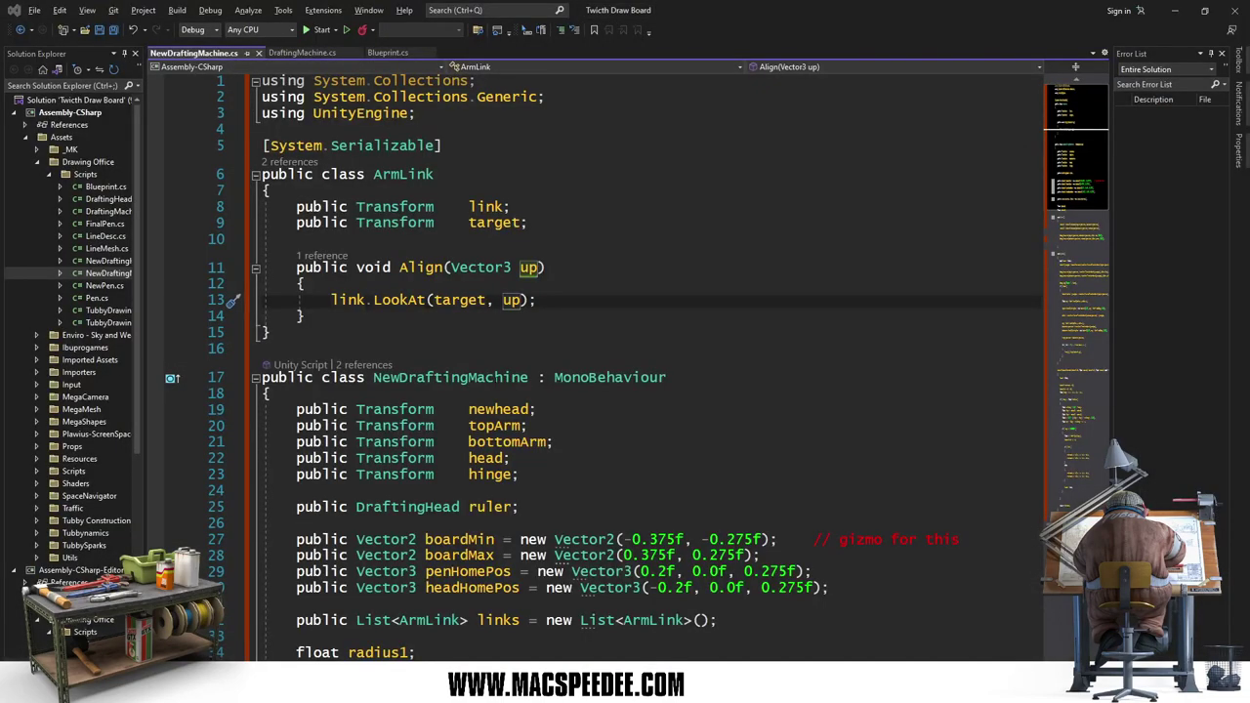
# Step: Add Vector3 loff = bottomArm.InverseTransformPoint(topArm.position); to Start()
pyautogui.scroll(-7, 490, 364)
pyautogui.scroll(-3, 489, 364)
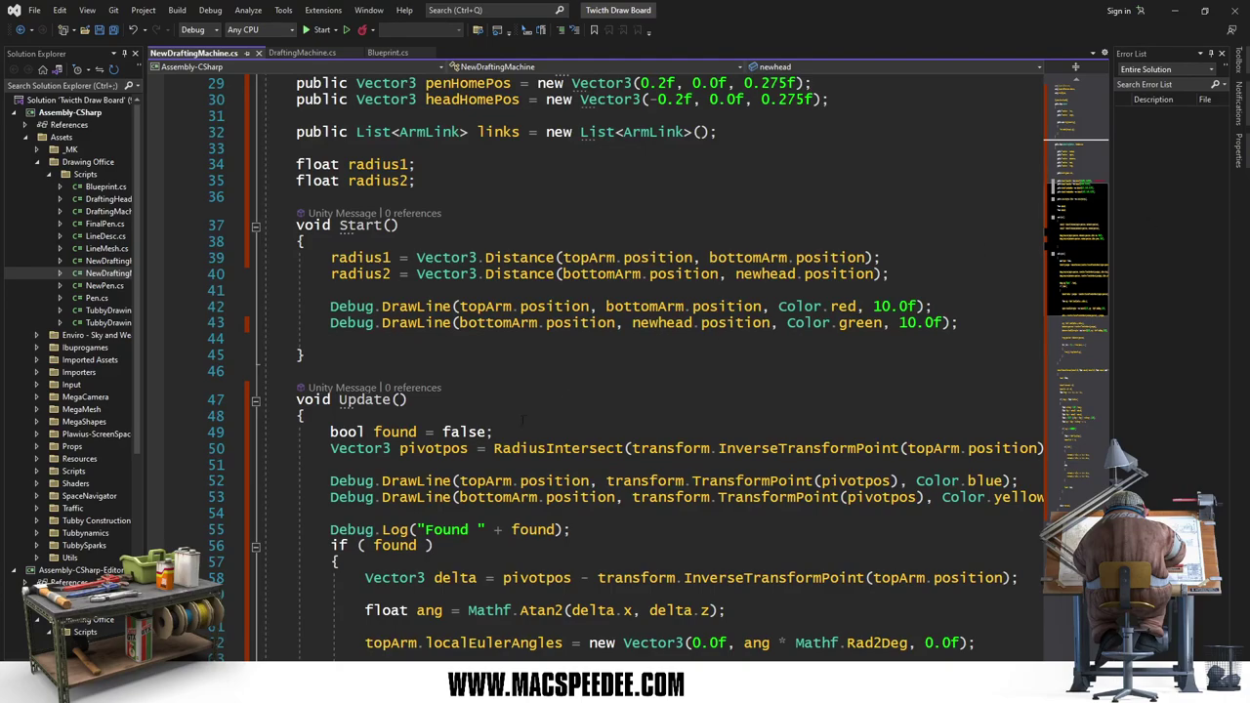
pyautogui.click(344, 340)
pyautogui.press('Return')
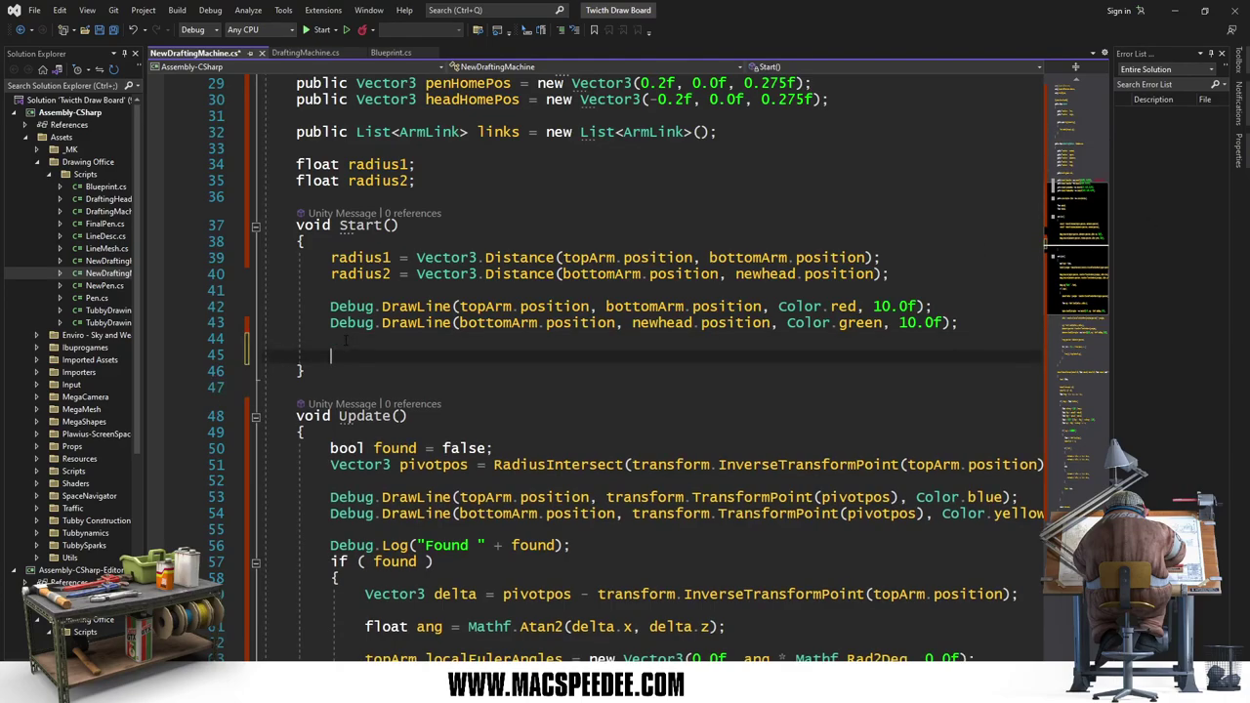
pyautogui.write('Vector3')
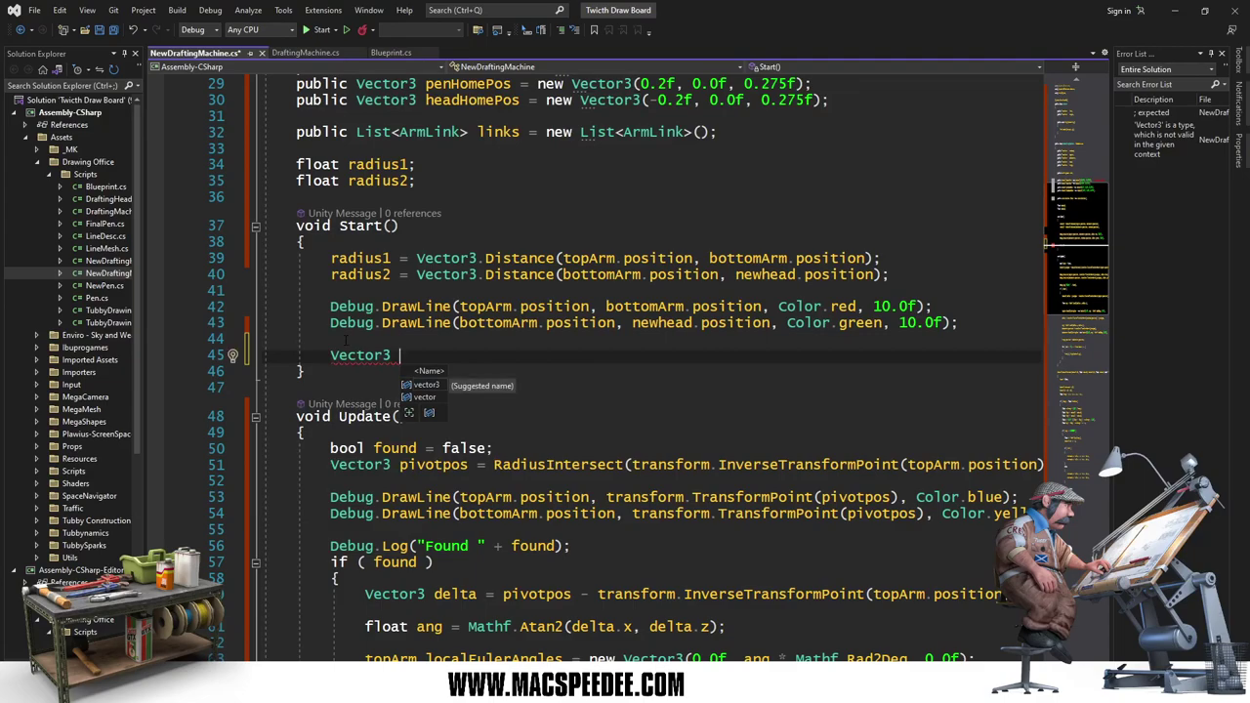
pyautogui.write(' loff = ')
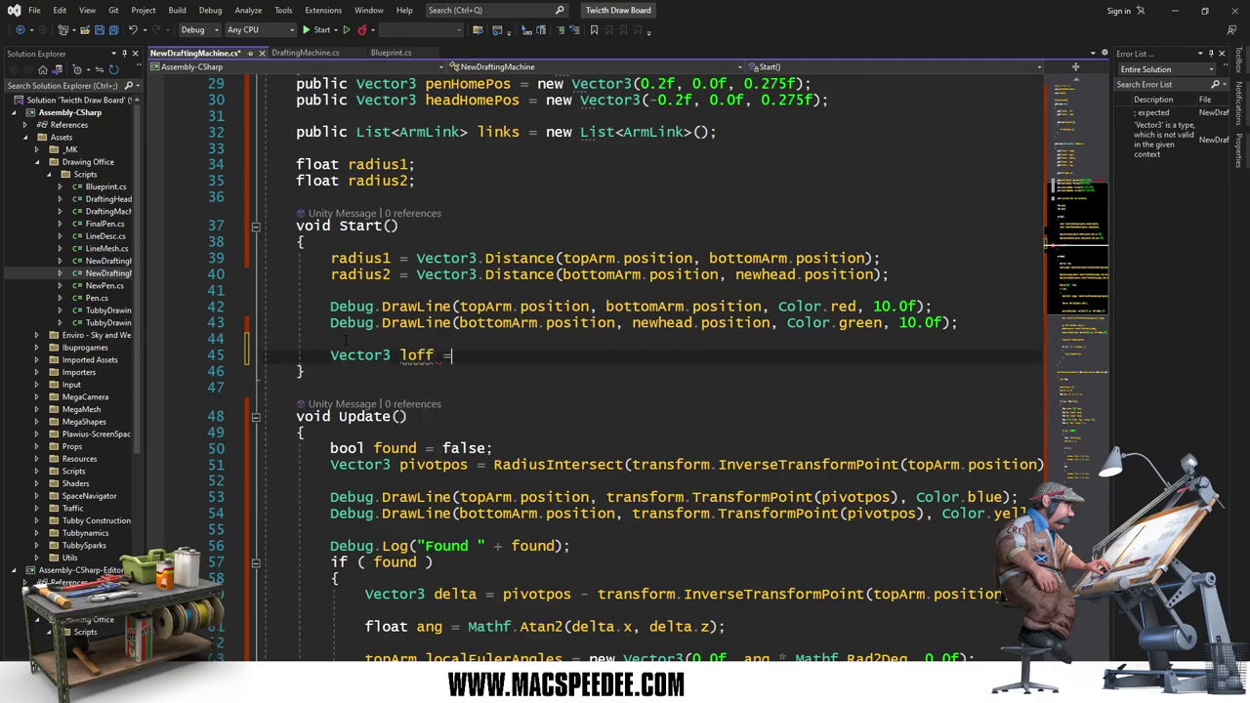
pyautogui.write('bottomArm')
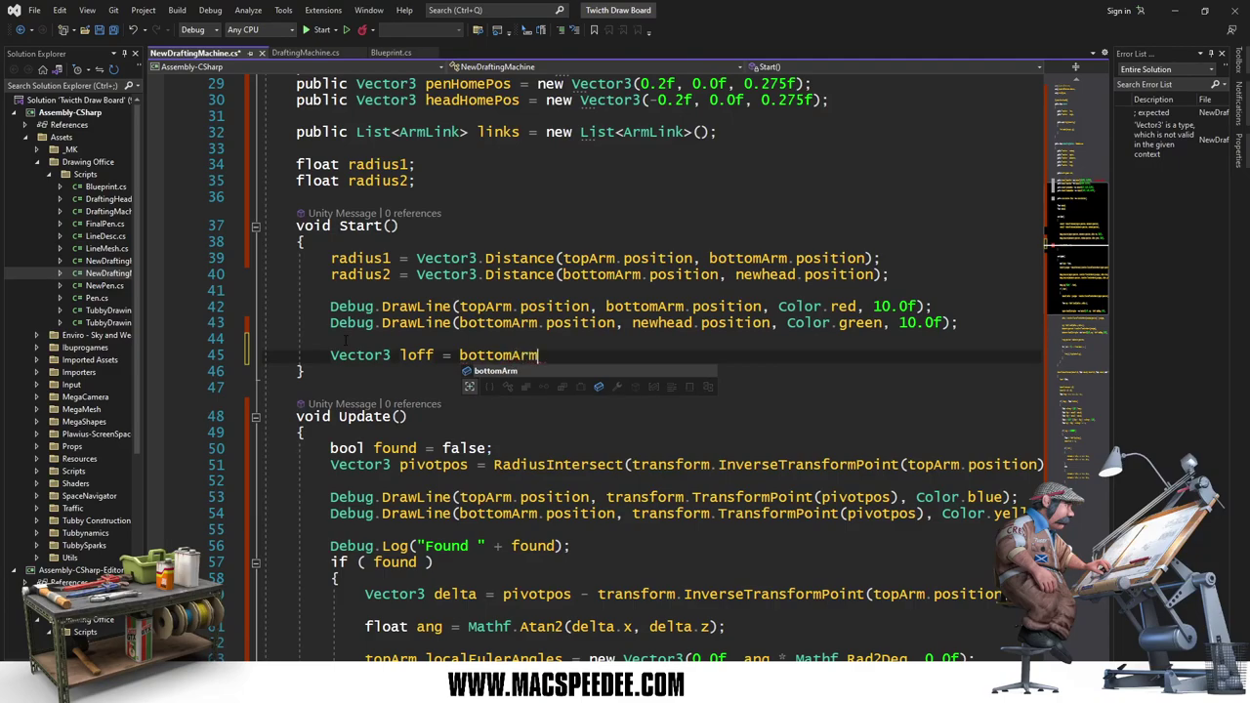
pyautogui.write('.Inve')
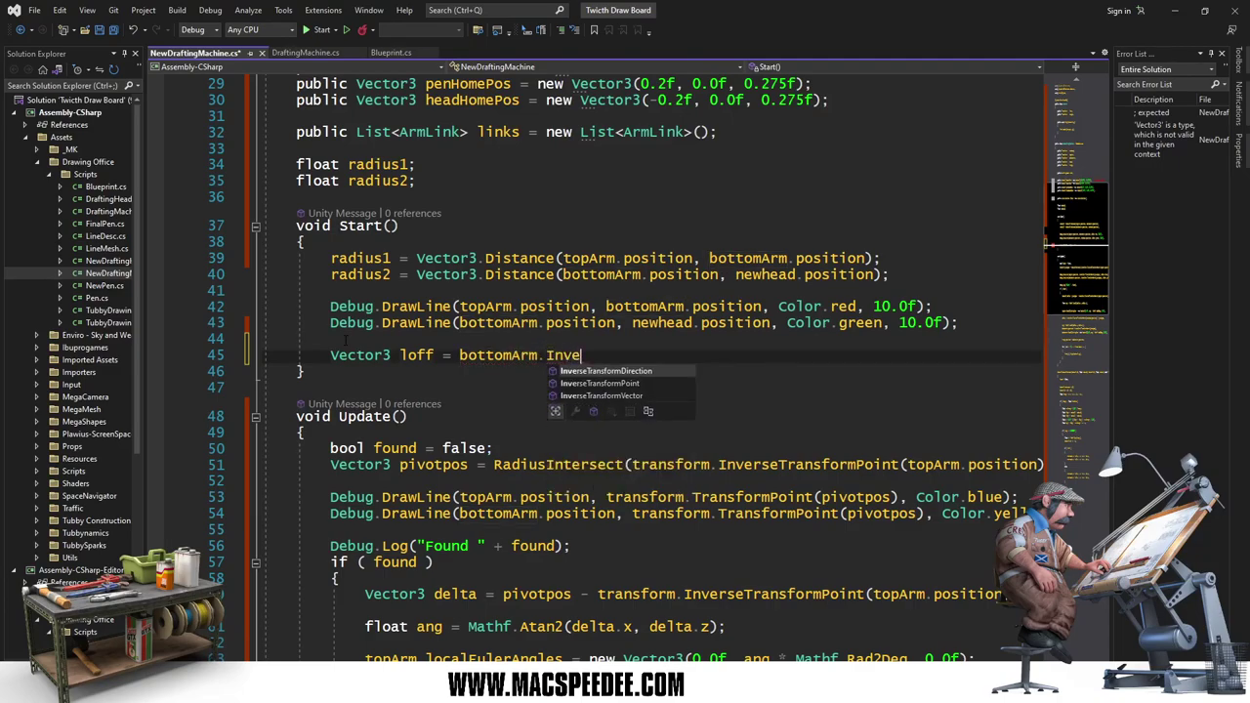
pyautogui.press('Down')
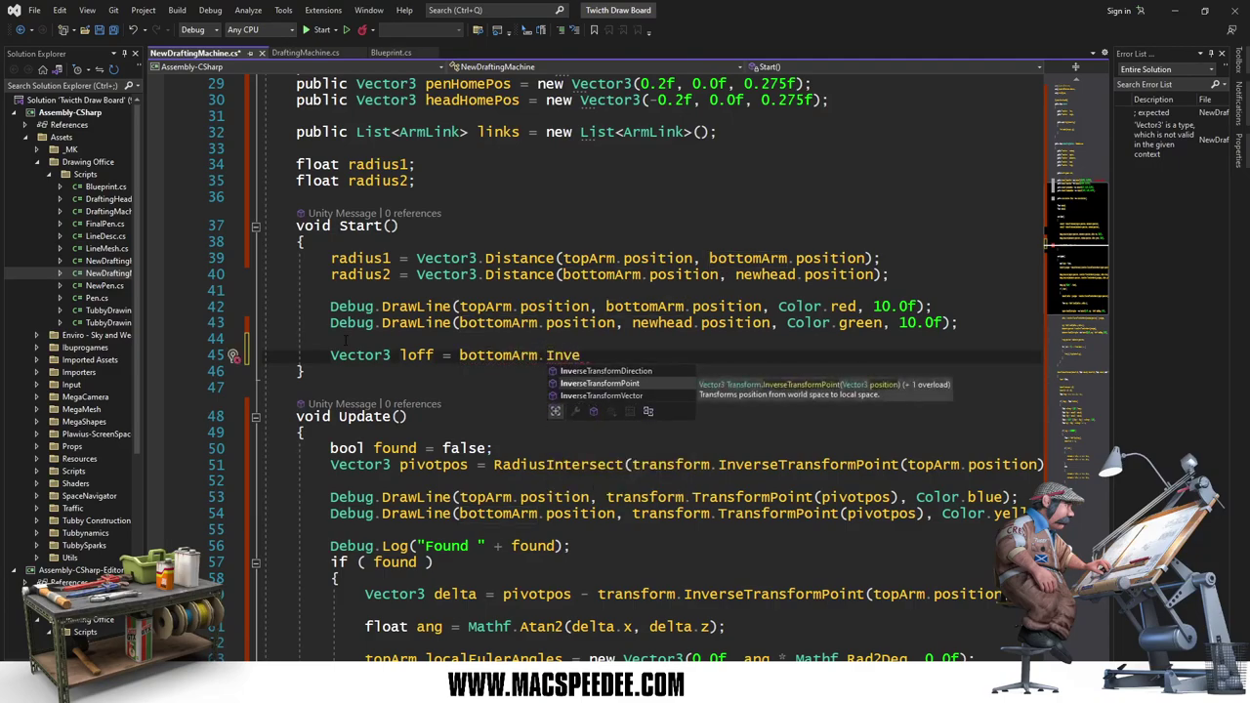
pyautogui.press('Tab')
pyautogui.write('(t')
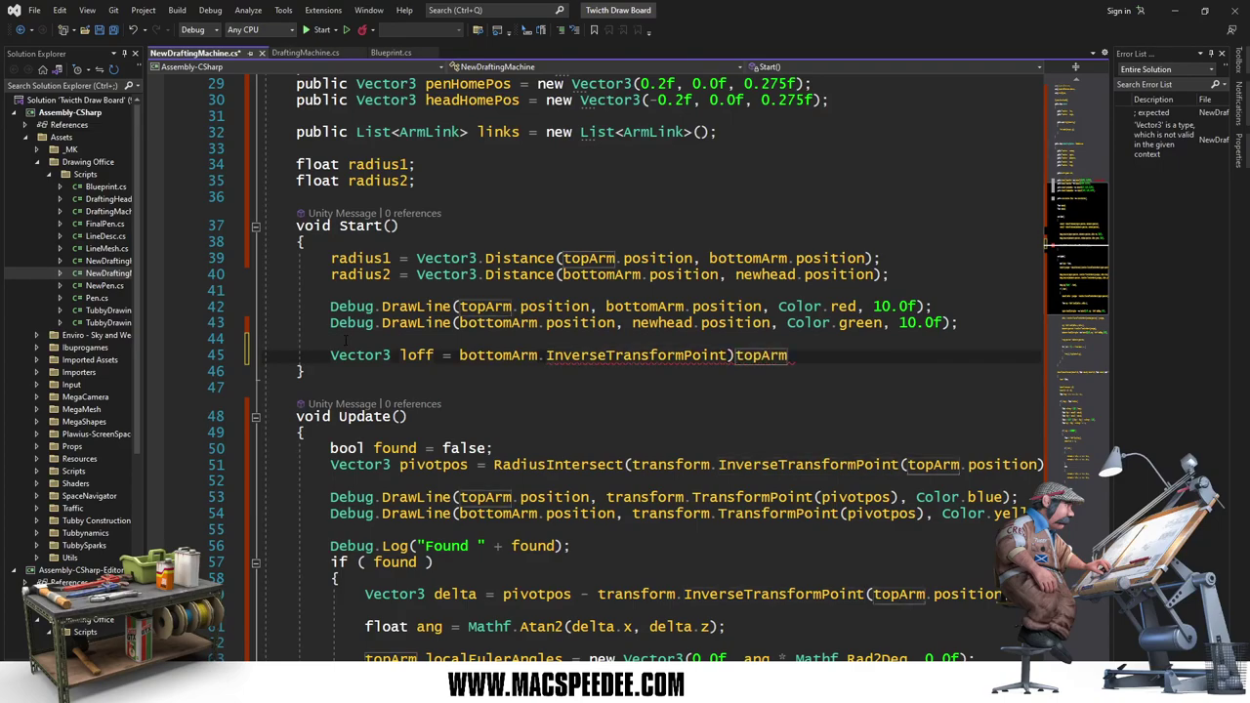
pyautogui.press('BackSpace')
pyautogui.press('BackSpace')
pyautogui.press('BackSpace')
pyautogui.press('BackSpace')
pyautogui.press('BackSpace')
pyautogui.write('(')
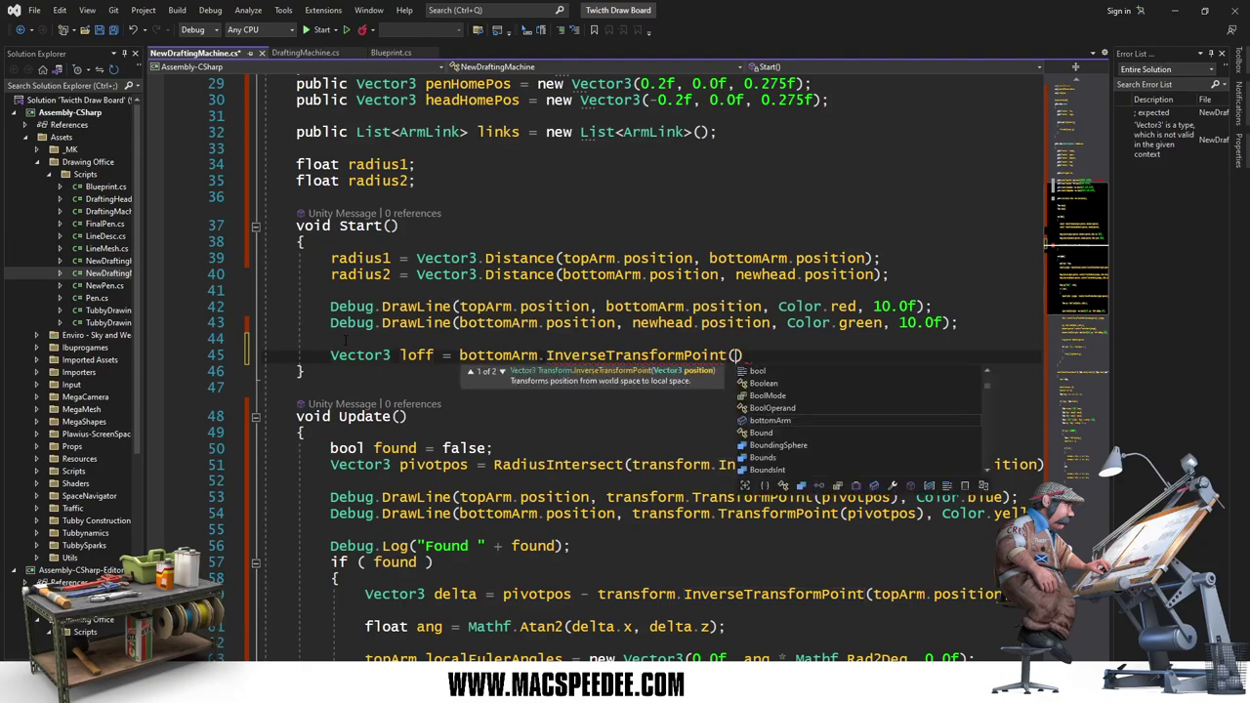
pyautogui.write('topArm')
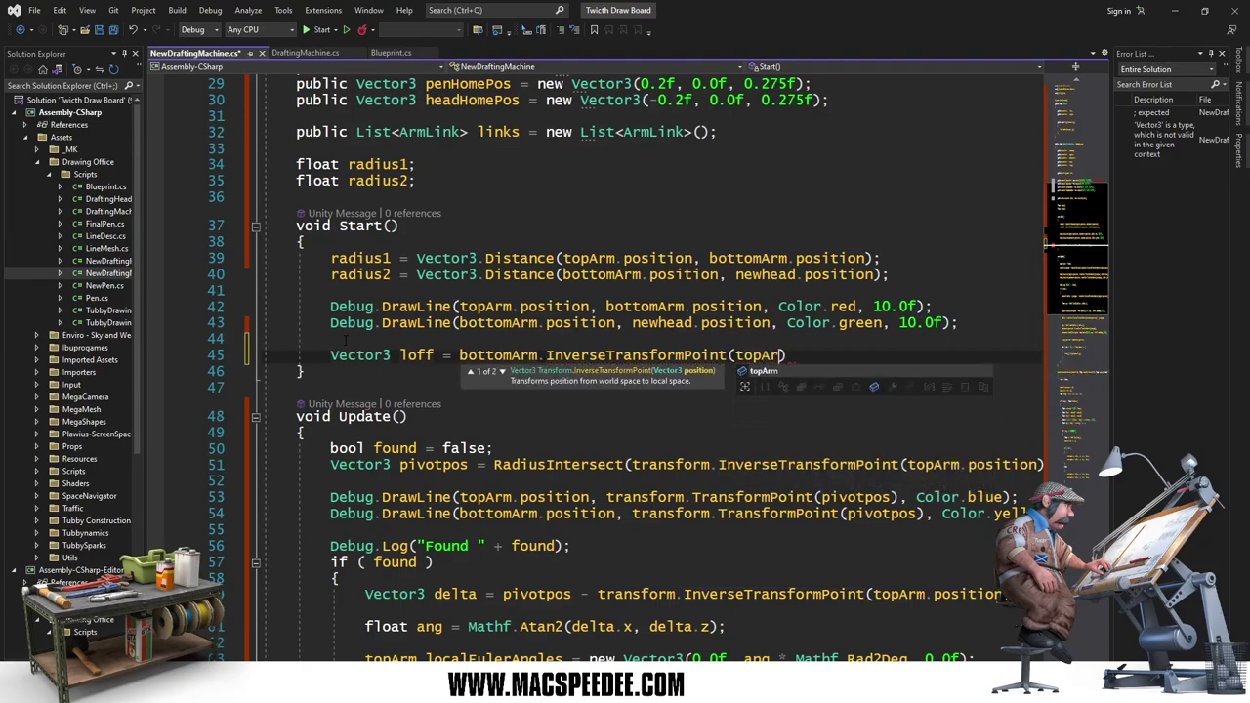
pyautogui.write('.position')
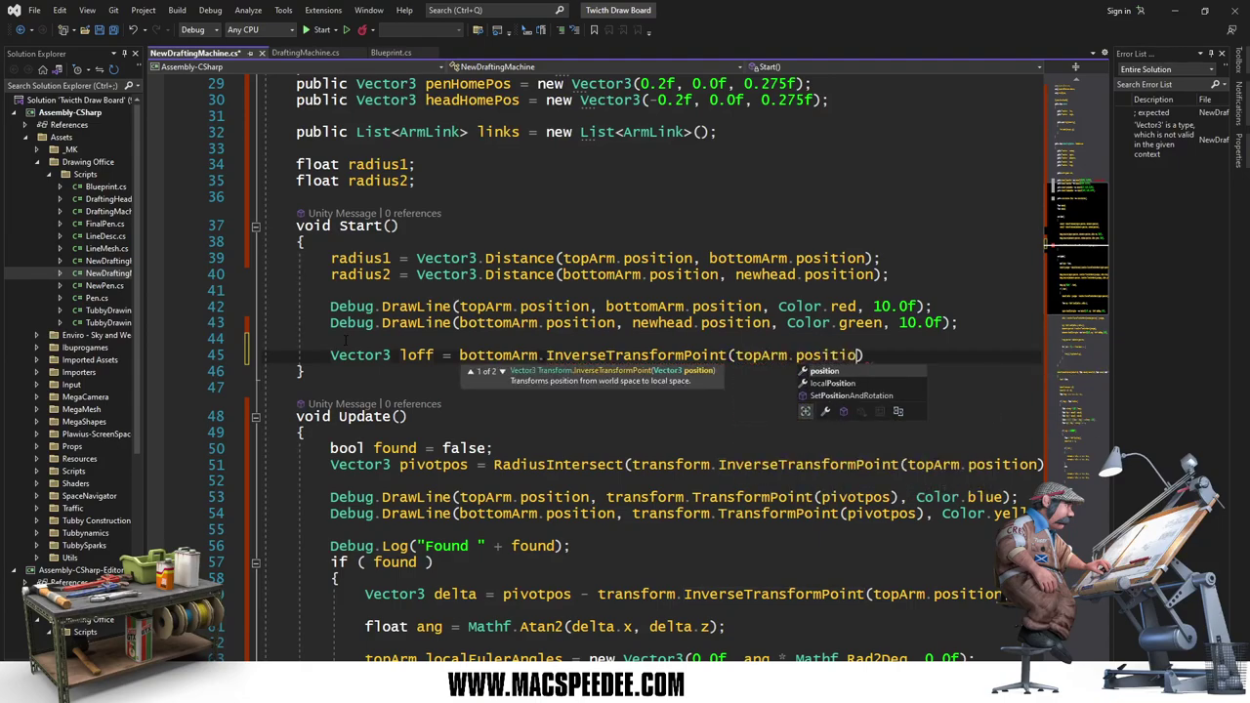
pyautogui.write(');')
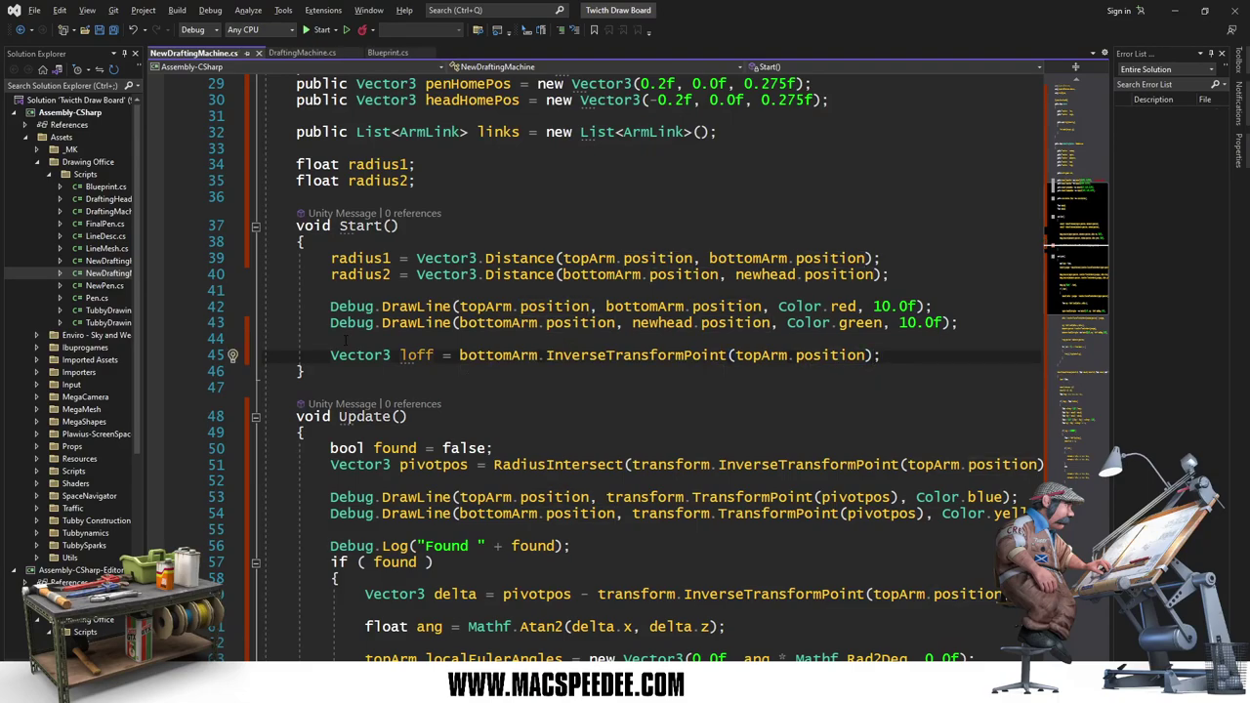
# Step: Declare a float yoff field and set yoff = loff.y; after the loff line in Start()
pyautogui.click(312, 197)
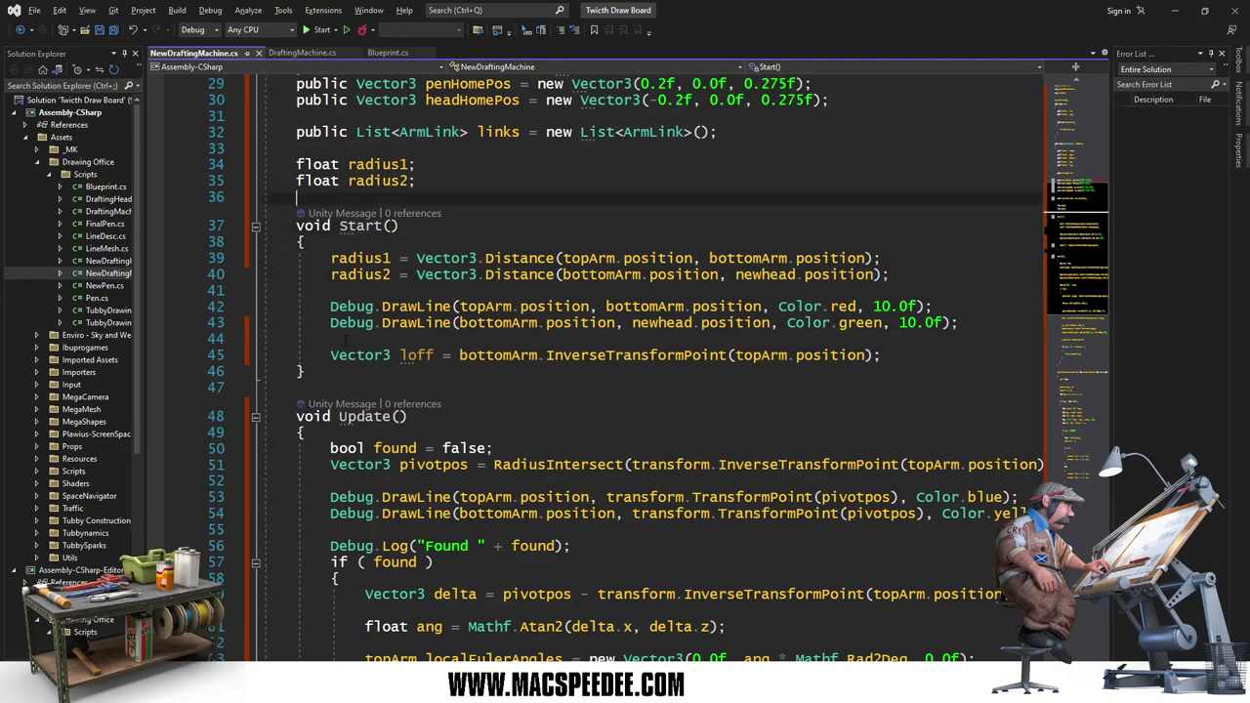
pyautogui.press('Return')
pyautogui.write('float y')
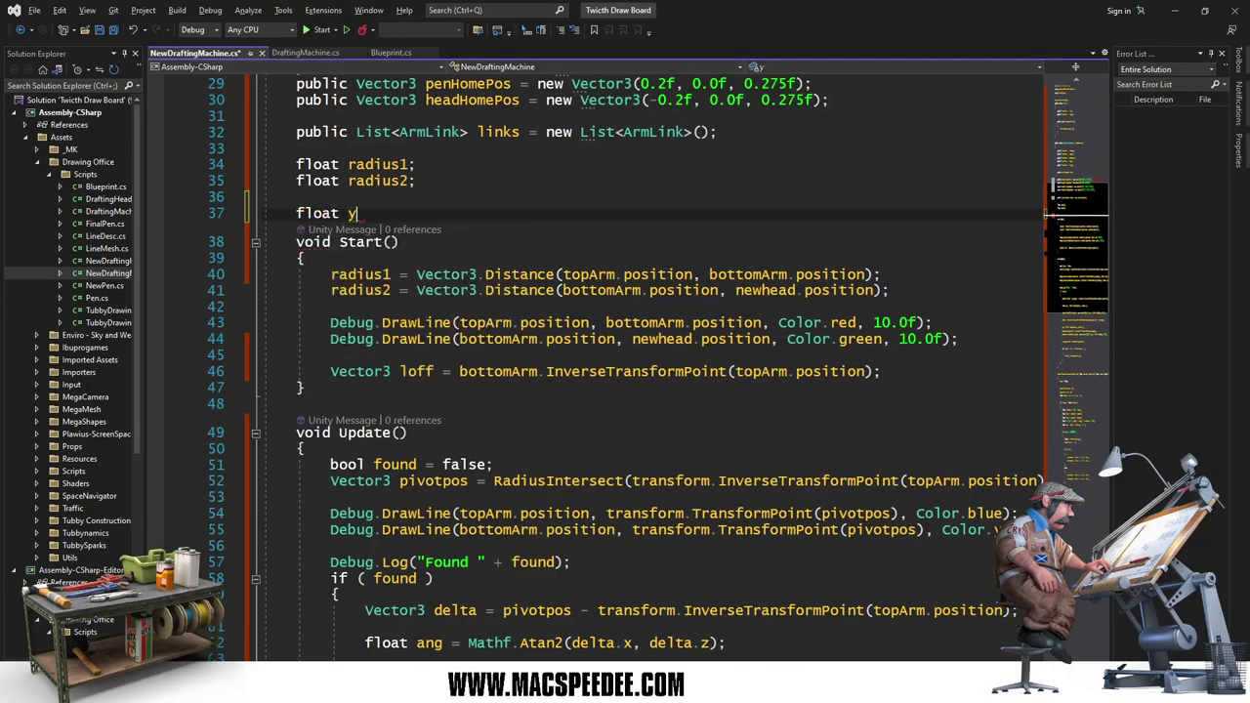
pyautogui.write('off;')
pyautogui.press('Return')
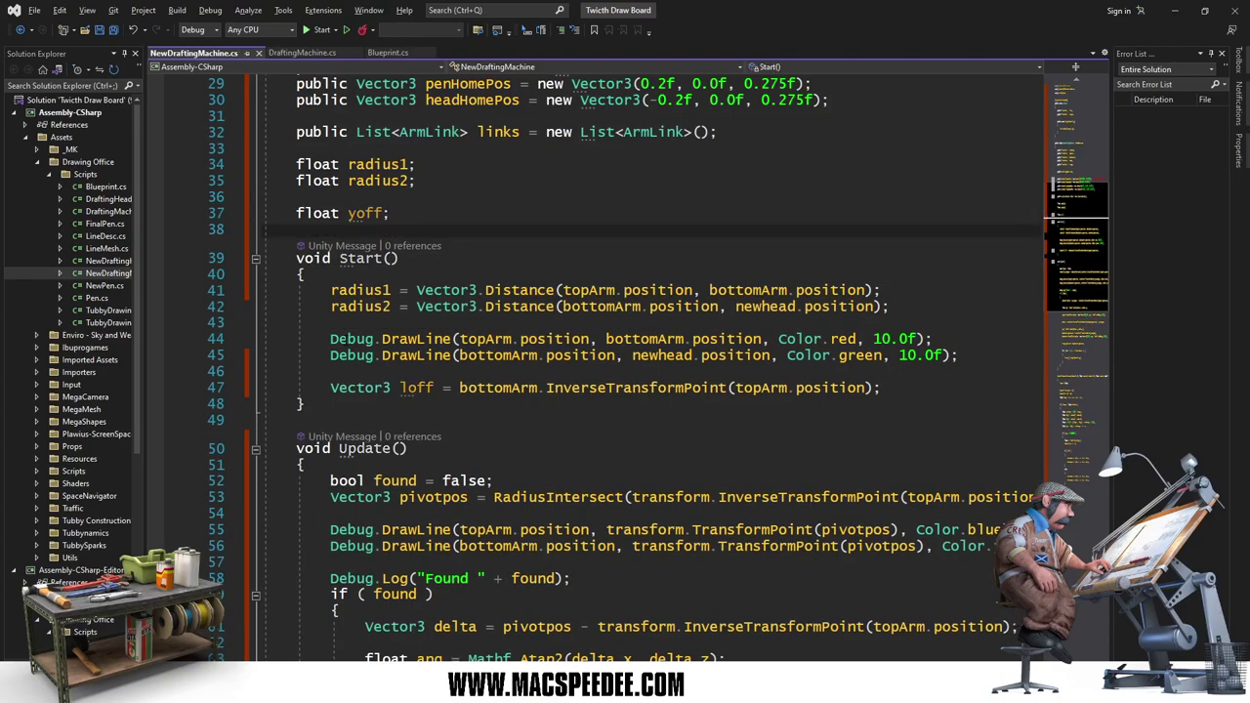
pyautogui.click(330, 371)
pyautogui.click(884, 388)
pyautogui.press('Return')
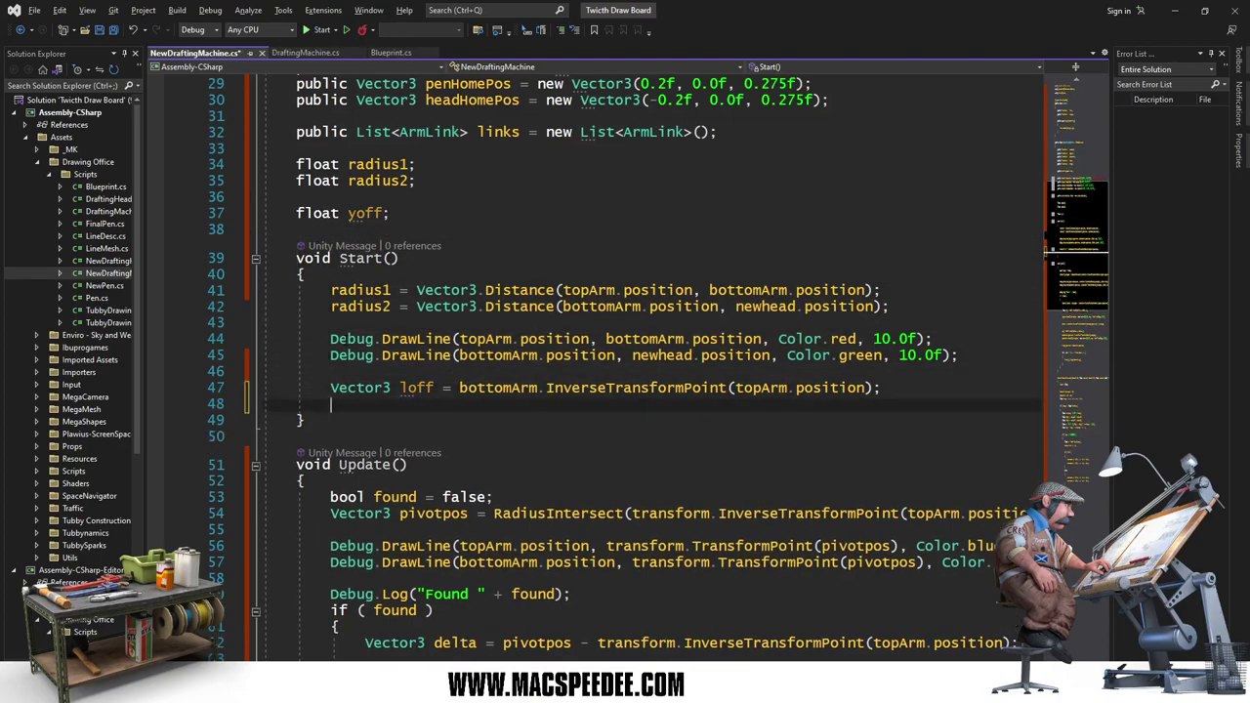
pyautogui.write('yoff = ')
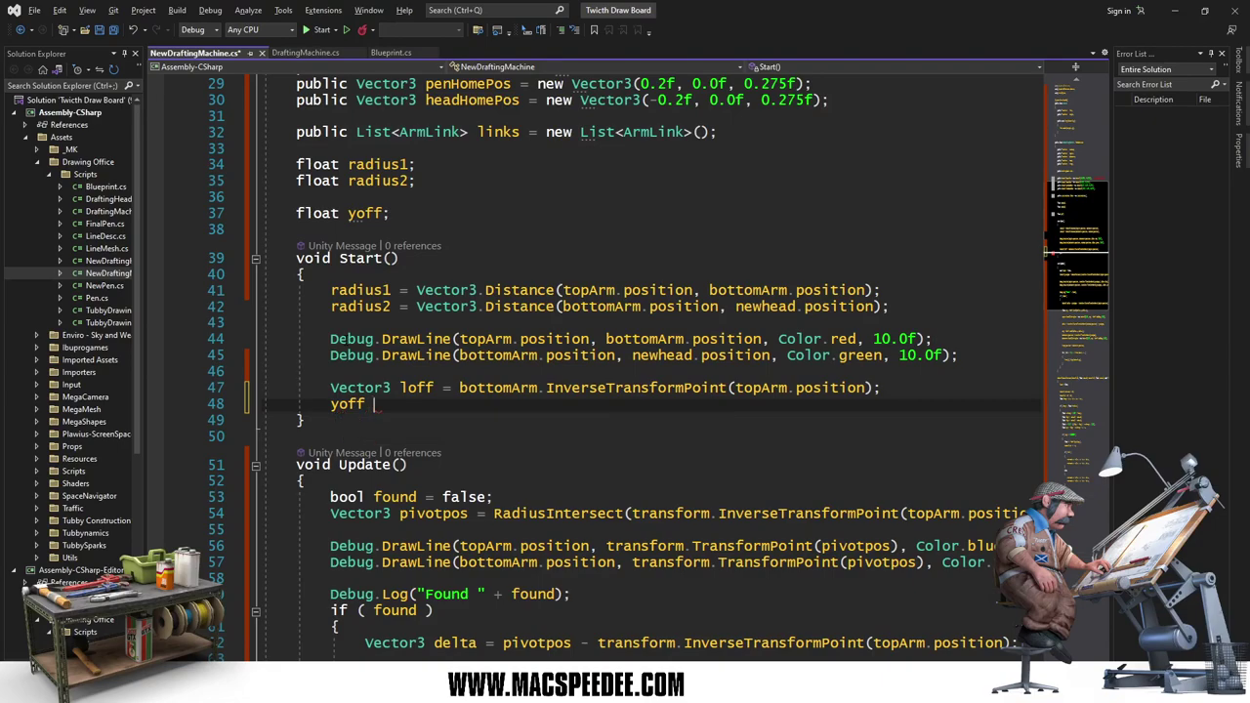
pyautogui.write('loff')
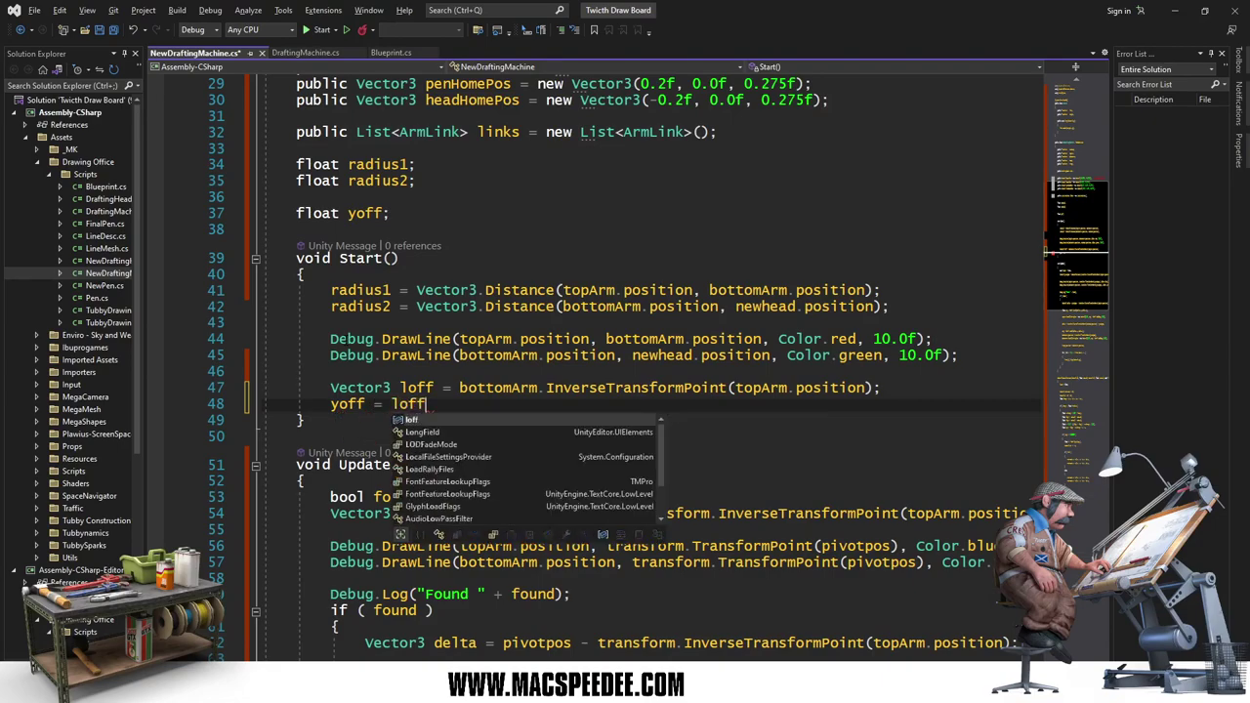
pyautogui.write('.y;')
pyautogui.press('Down')
pyautogui.press('Down')
pyautogui.press('Down')
pyautogui.press('Down')
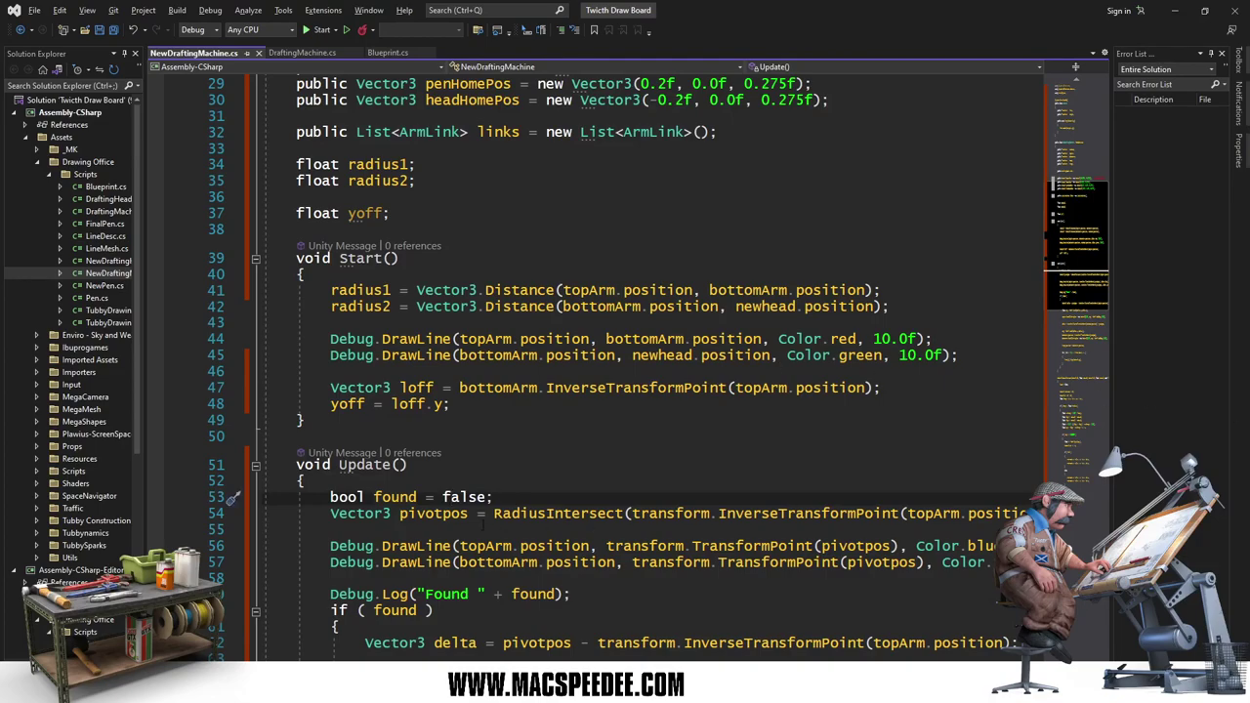
# Step: Add pivotpos.y -= yoff; after the delta line in Update(), then go back to Unity
pyautogui.scroll(-5, 481, 525)
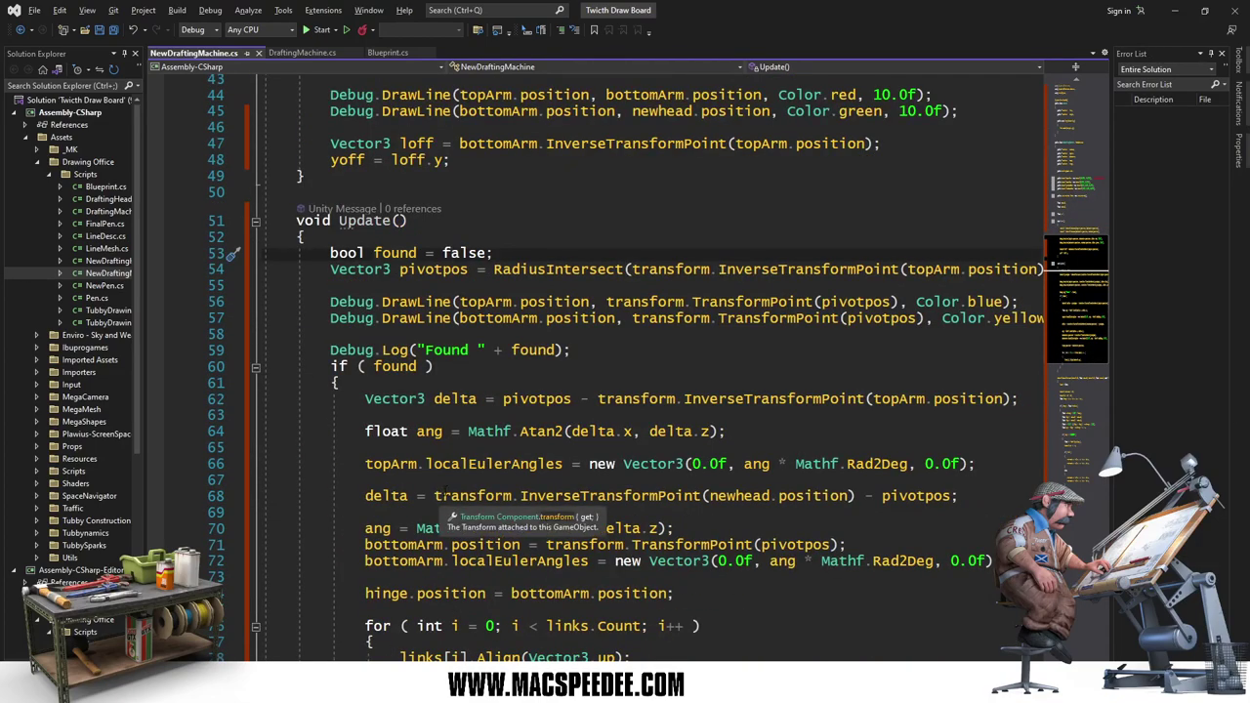
pyautogui.click(420, 511)
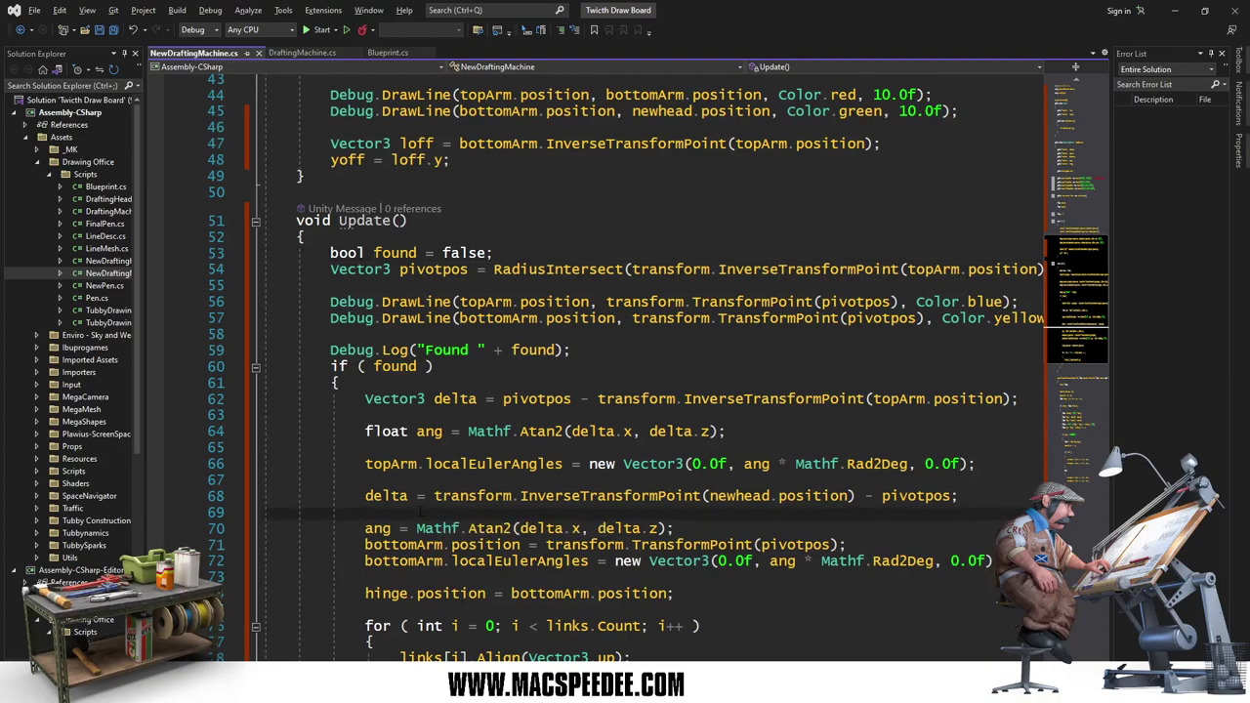
pyautogui.press('Up')
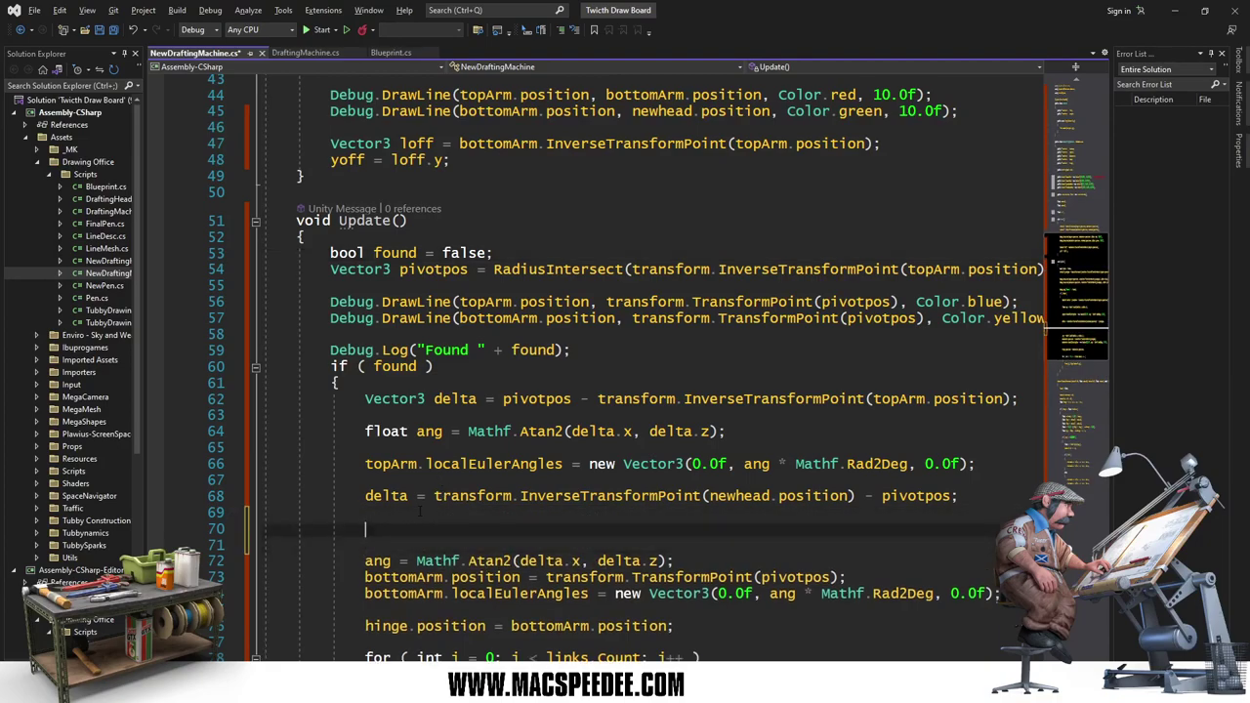
pyautogui.write('pivot')
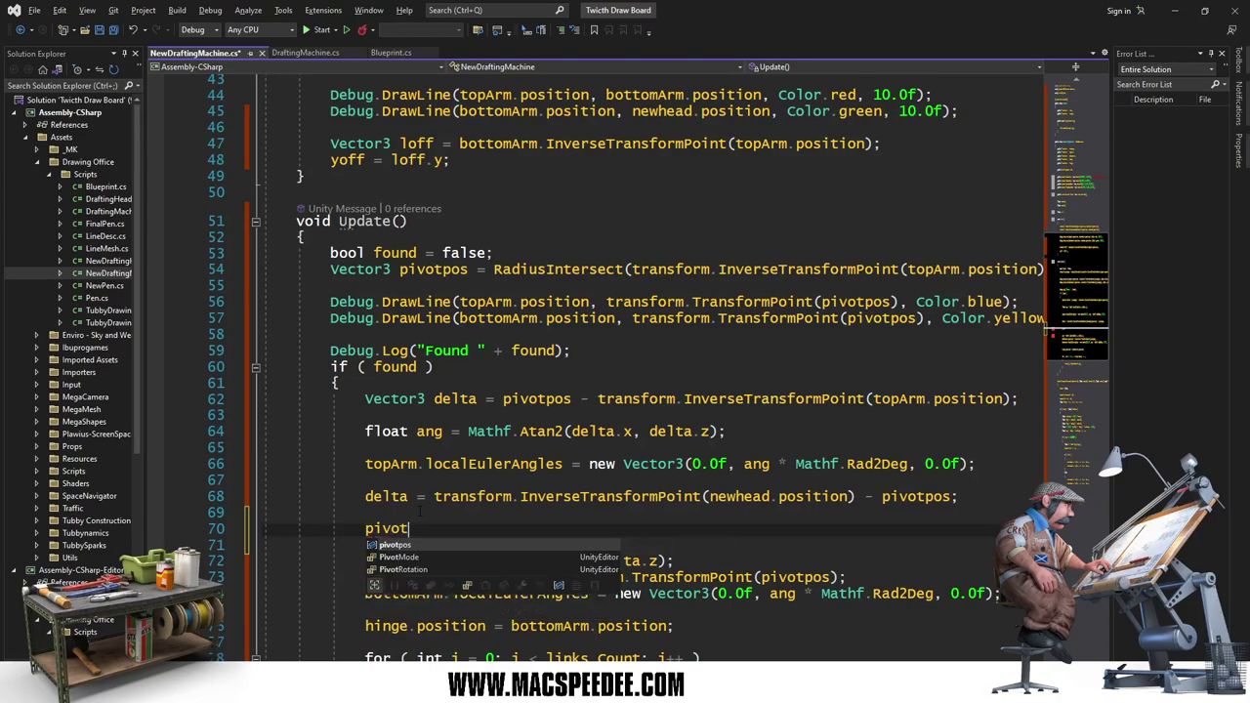
pyautogui.write('pos.')
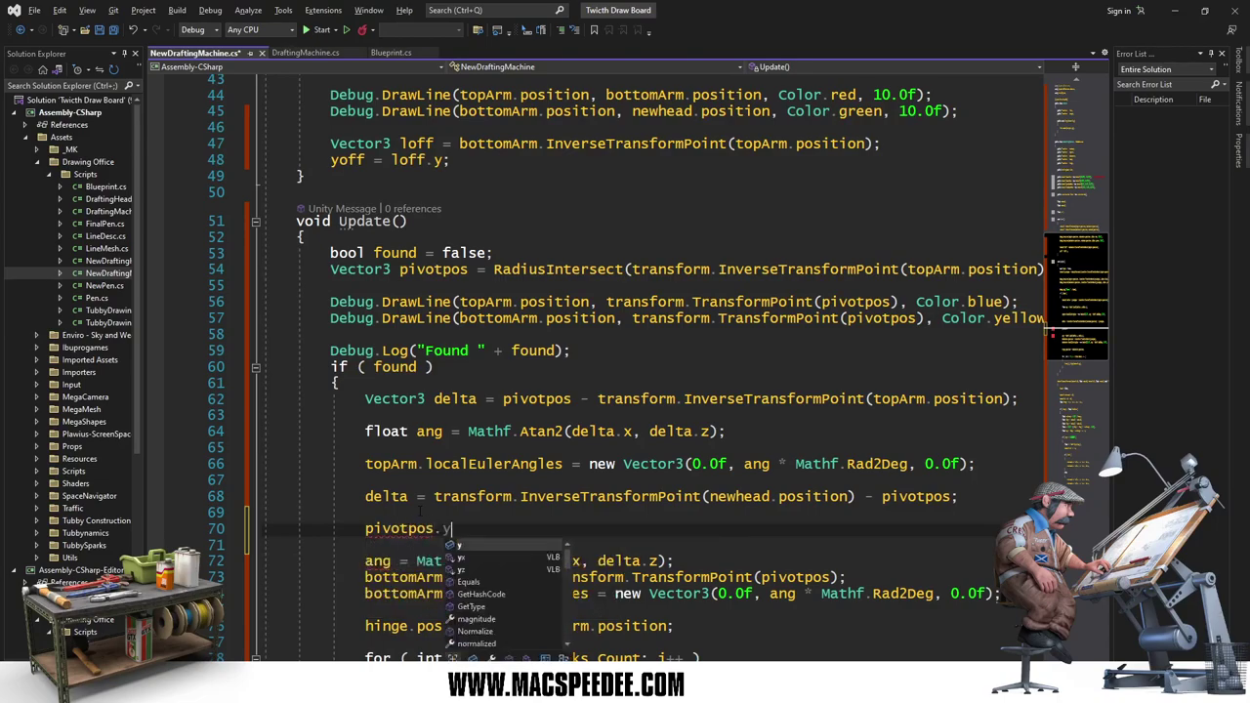
pyautogui.write('y -= y')
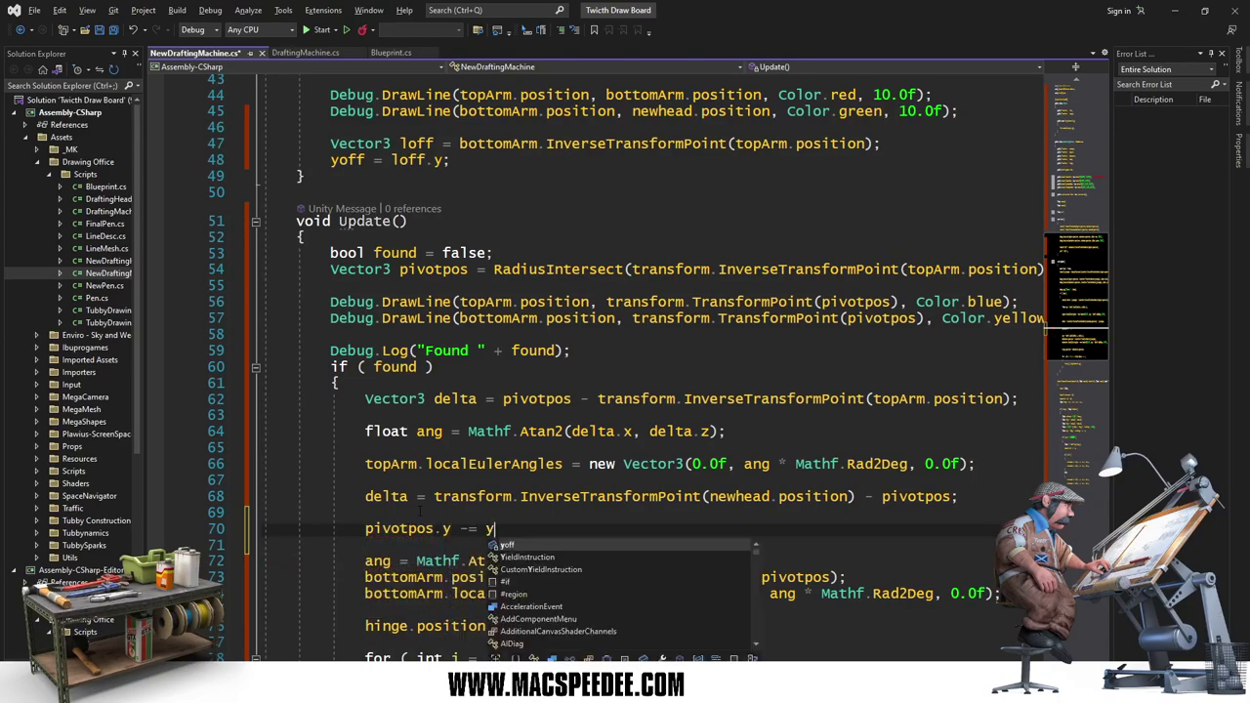
pyautogui.write('off;')
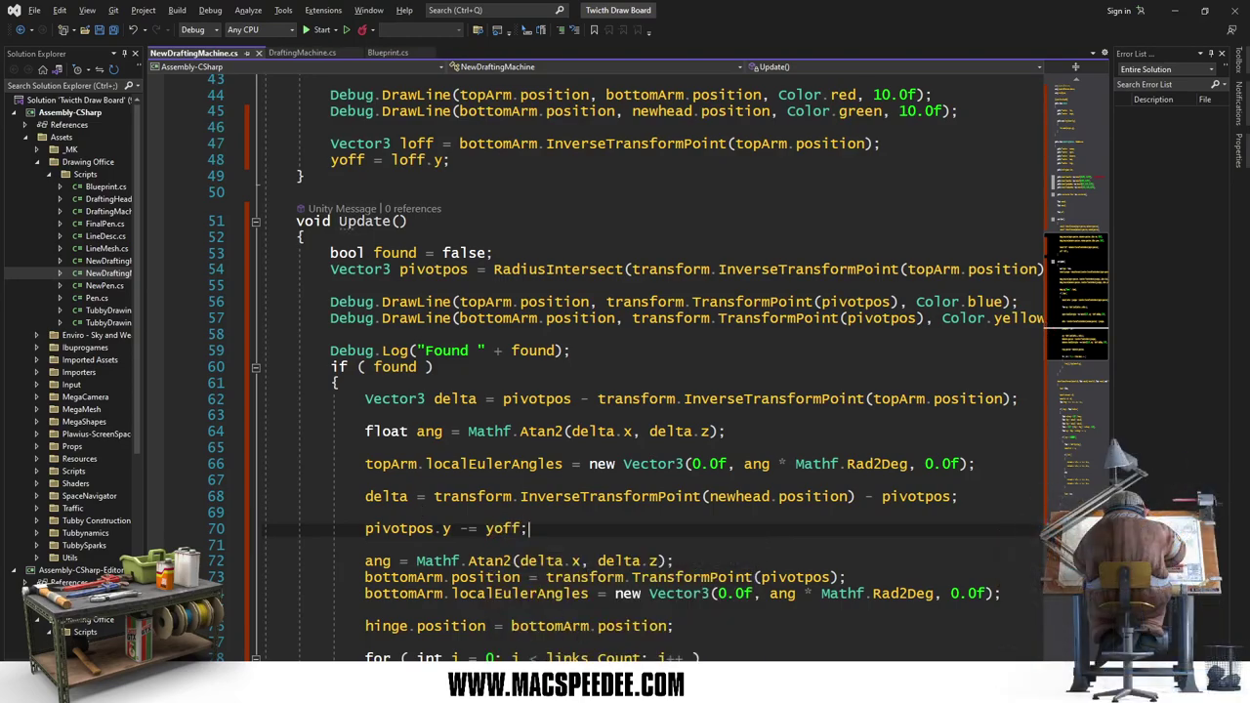
pyautogui.hotkey('alt', 'Tab')
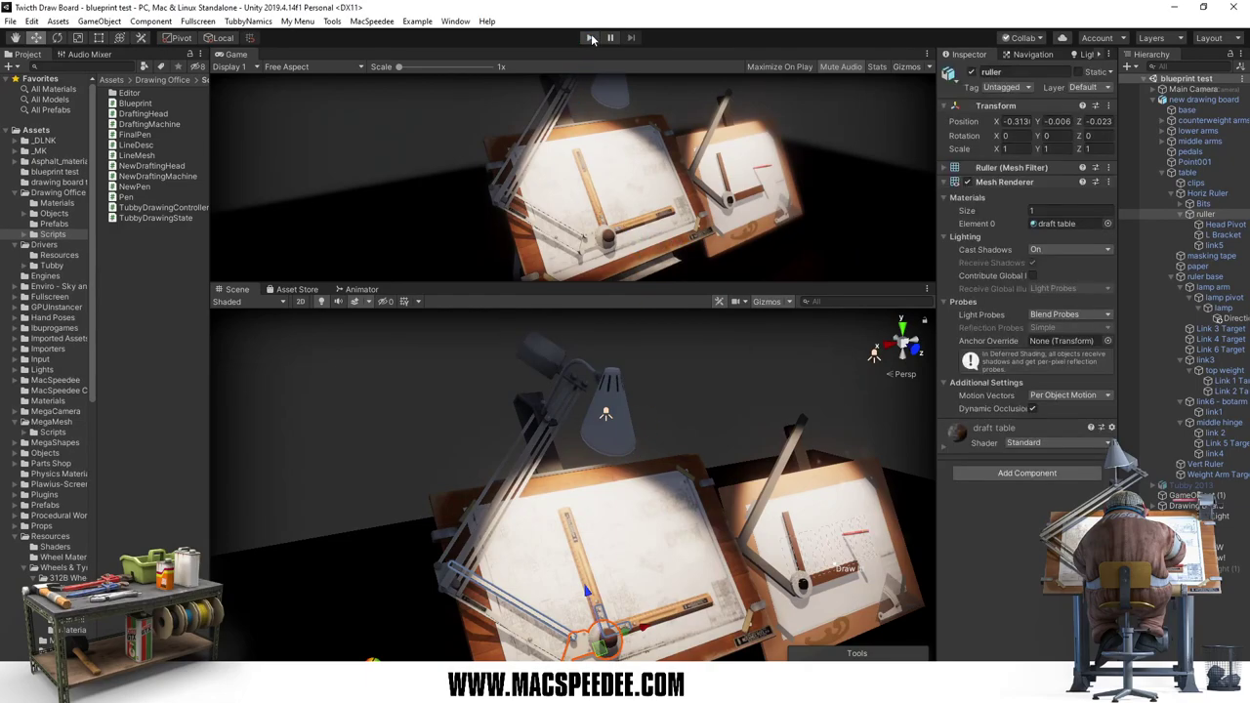
# Step: Play the scene and drag the ruler head right and up the board, orbiting to watch it draw
pyautogui.click(590, 41)
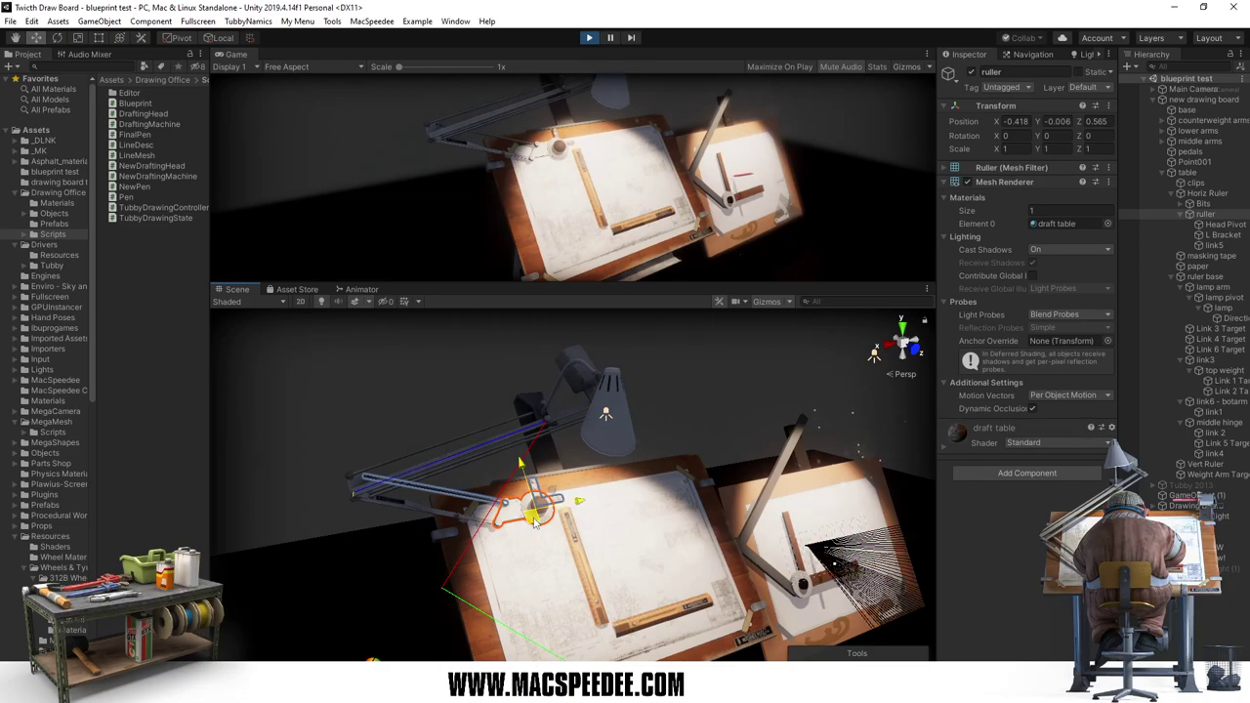
pyautogui.moveTo(538, 543)
pyautogui.mouseDown()
pyautogui.moveTo(668, 565)
pyautogui.moveTo(500, 643)
pyautogui.mouseUp()
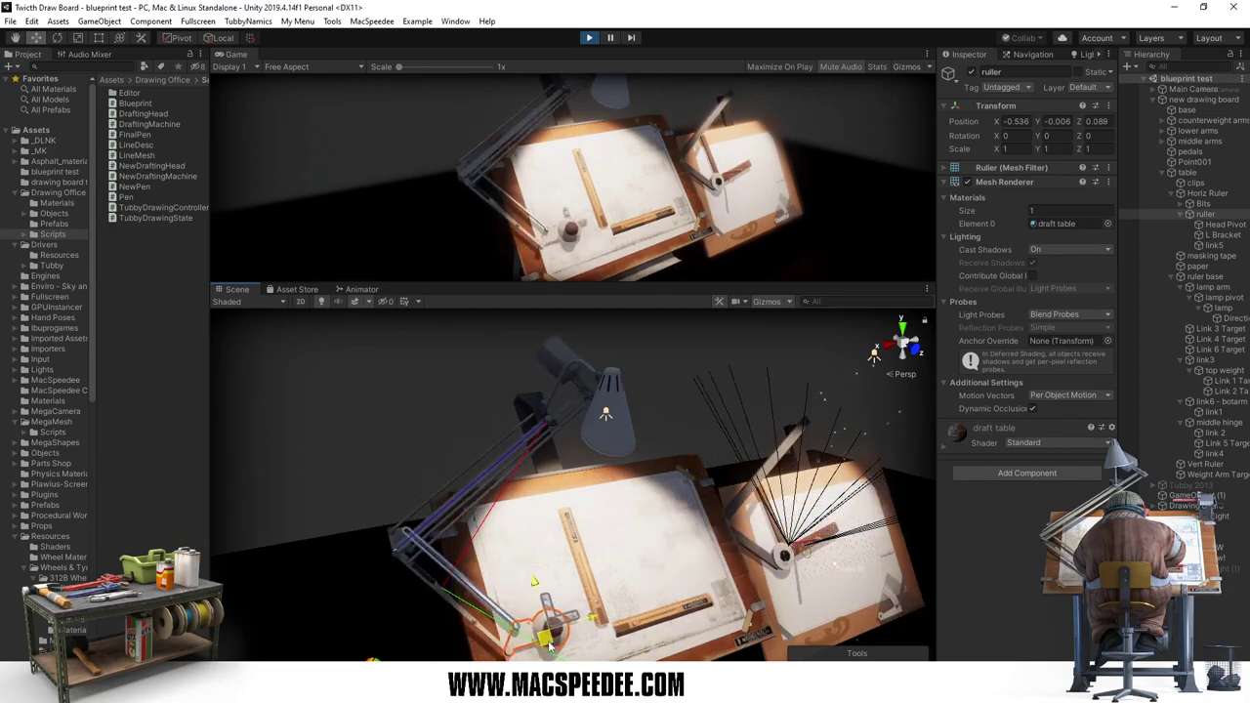
pyautogui.moveTo(501, 643)
pyautogui.mouseDown()
pyautogui.moveTo(587, 651)
pyautogui.moveTo(522, 553)
pyautogui.moveTo(566, 563)
pyautogui.mouseUp()
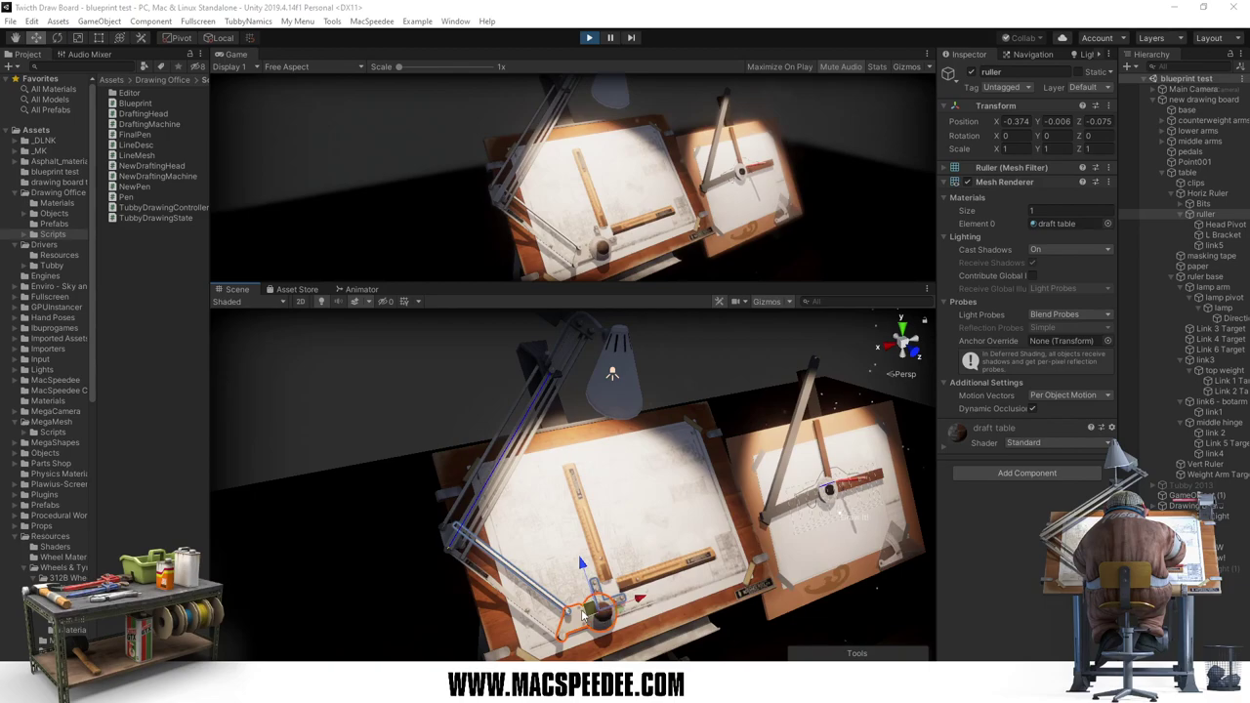
pyautogui.moveTo(588, 612)
pyautogui.mouseDown()
pyautogui.moveTo(583, 553)
pyautogui.moveTo(637, 611)
pyautogui.moveTo(600, 568)
pyautogui.moveTo(602, 604)
pyautogui.mouseUp()
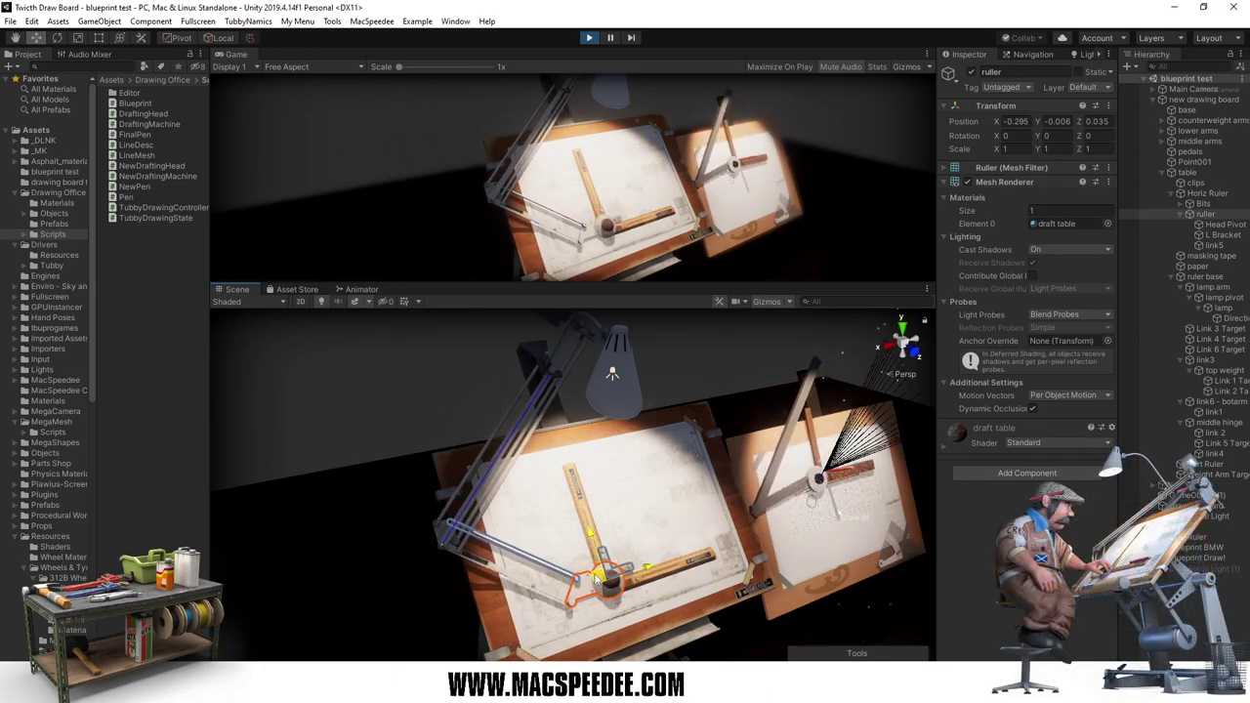
pyautogui.keyDown('alt'); pyautogui.moveTo(598, 599); pyautogui.dragTo(902, 524); pyautogui.keyUp('alt')
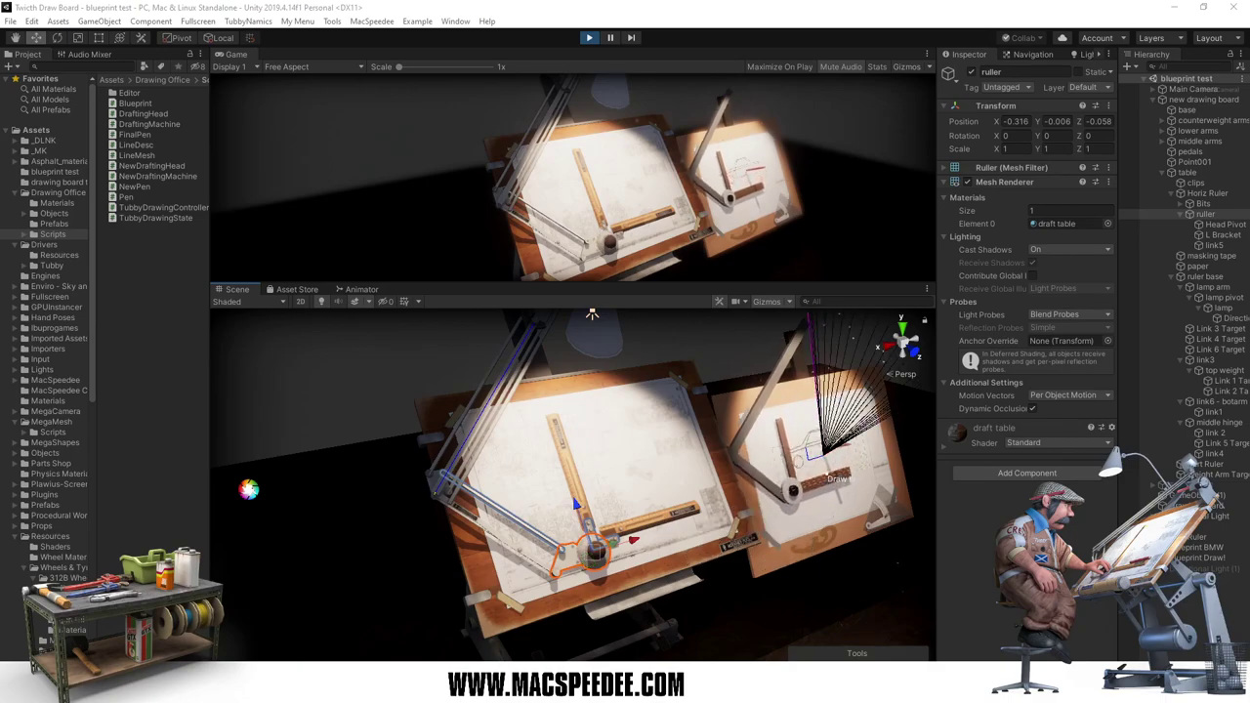
# Step: Change the links[i].Align argument on line 80 from Vector3.up to transform.up
pyautogui.hotkey('alt', 'Tab')
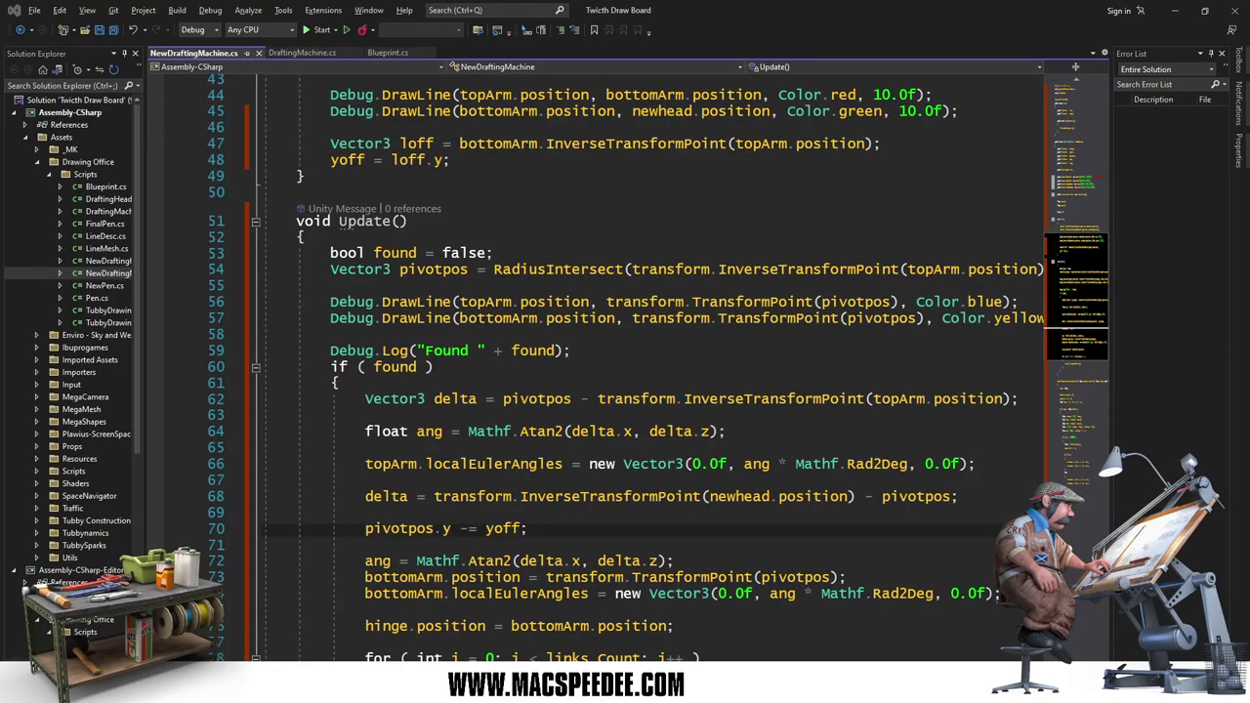
pyautogui.scroll(2, 542, 221)
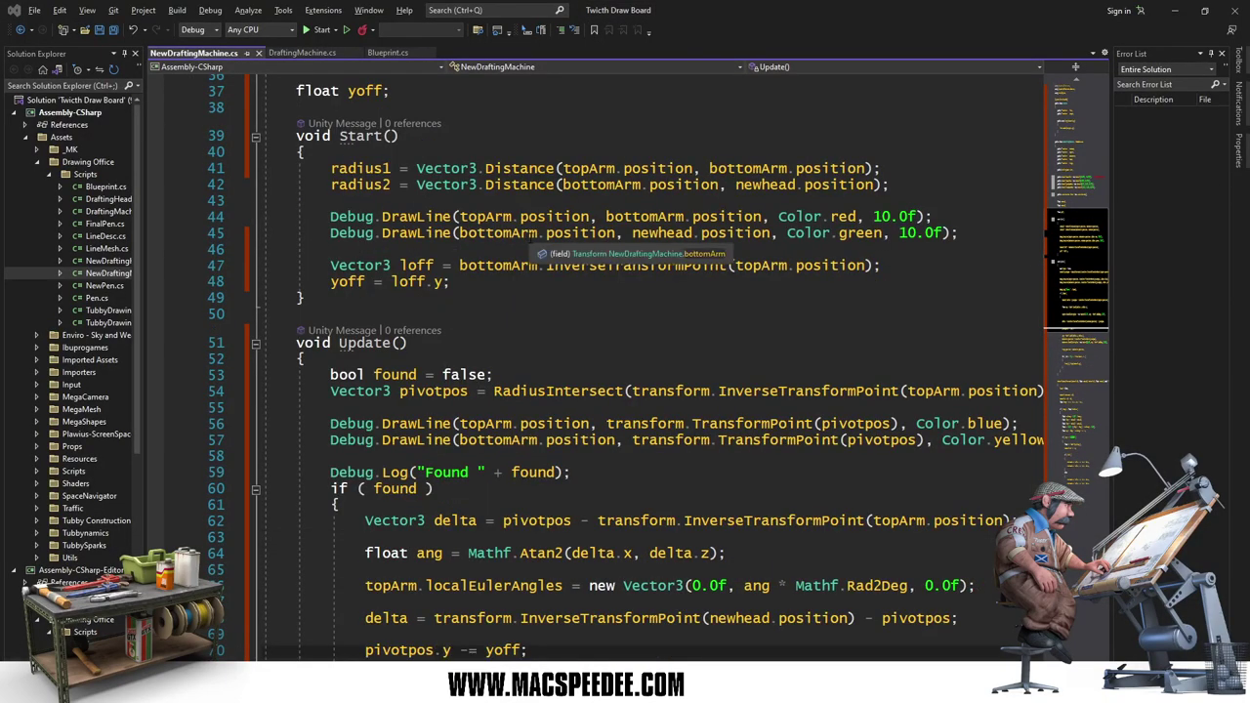
pyautogui.scroll(5, 497, 298)
pyautogui.scroll(2, 497, 298)
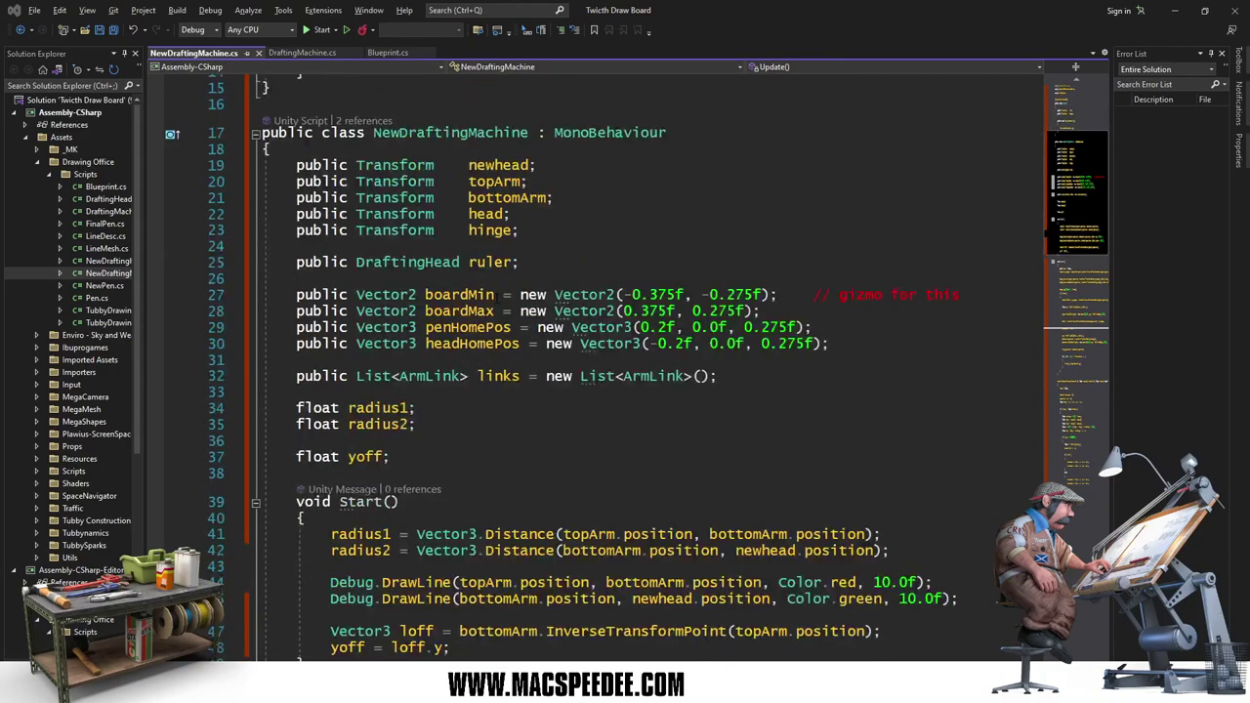
pyautogui.scroll(5, 498, 299)
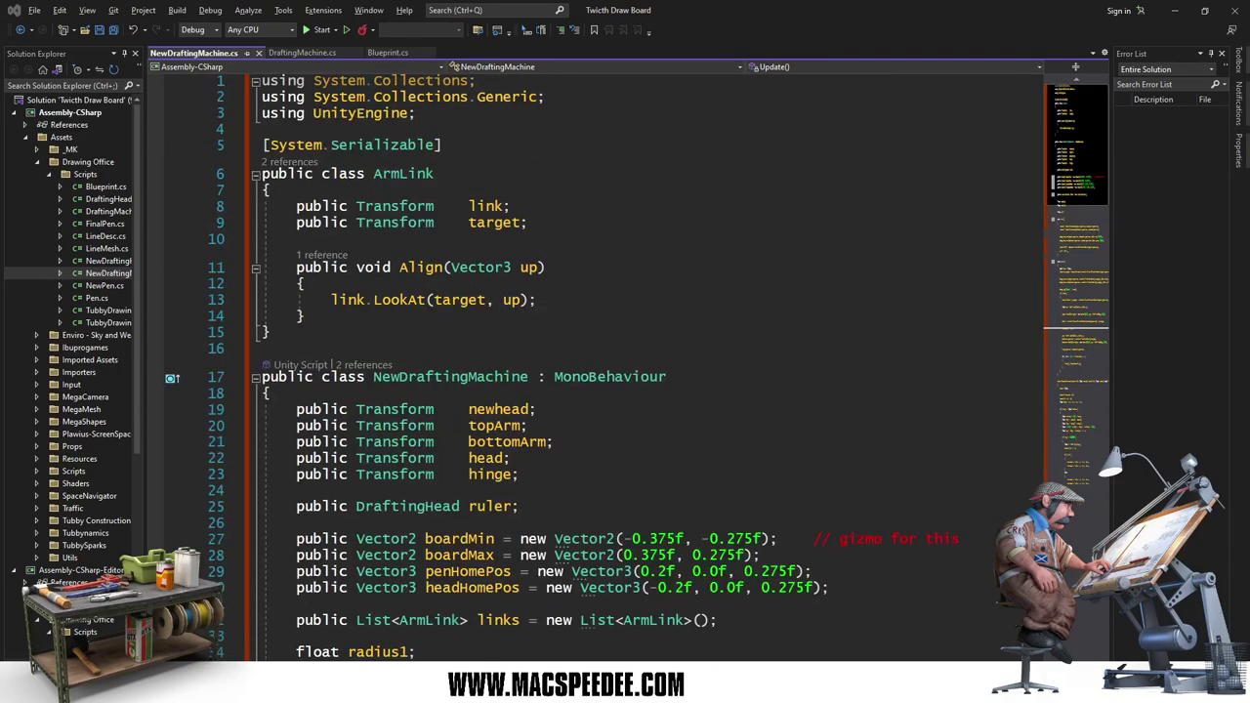
pyautogui.scroll(-9, 569, 436)
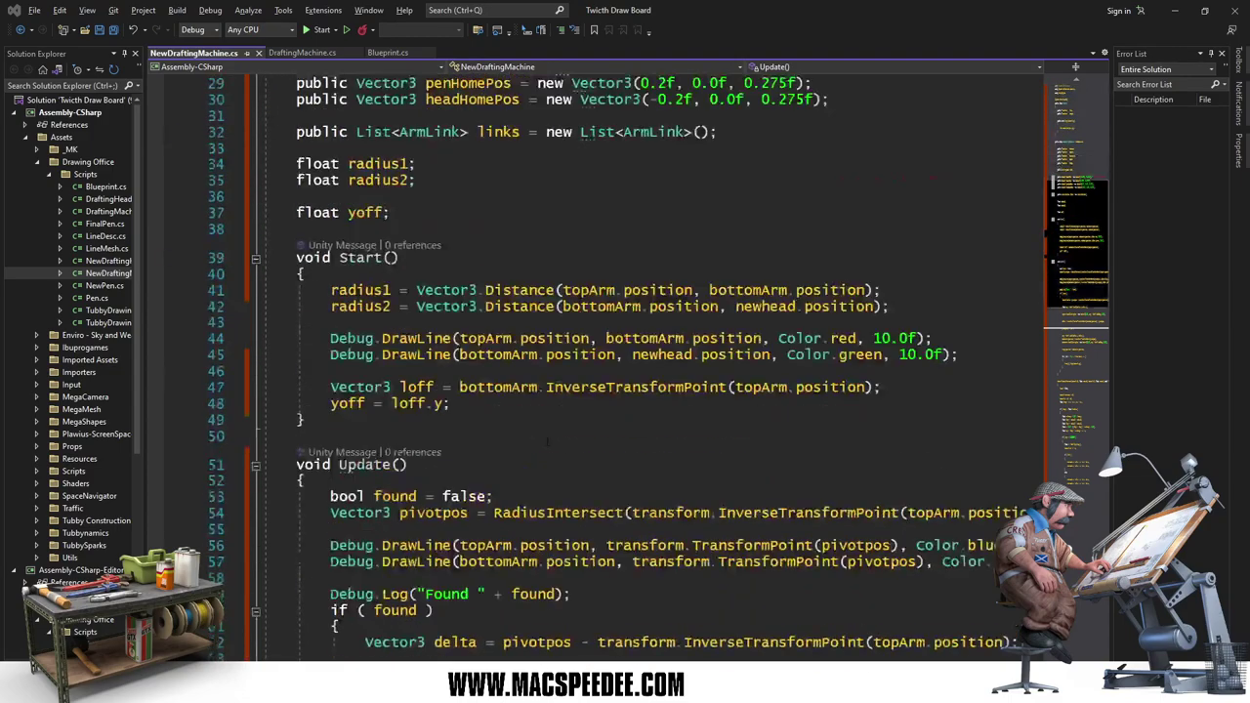
pyautogui.scroll(-3, 569, 436)
pyautogui.scroll(-5, 568, 436)
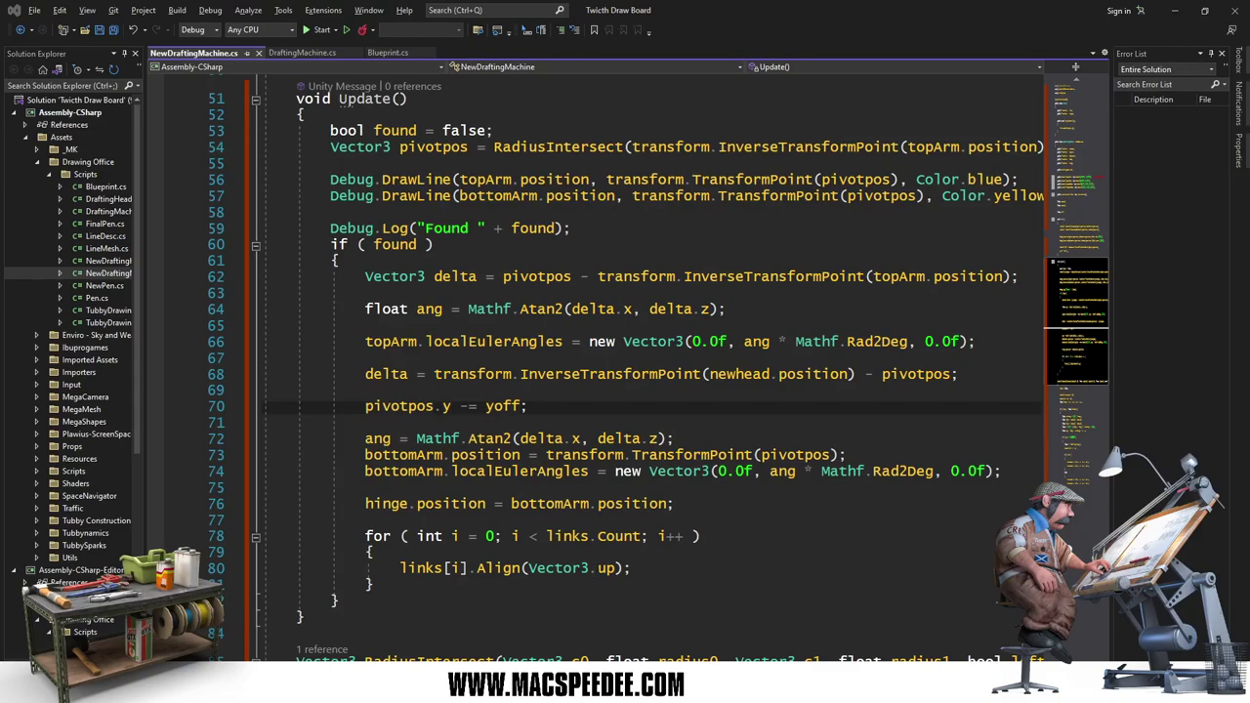
pyautogui.click(529, 567)
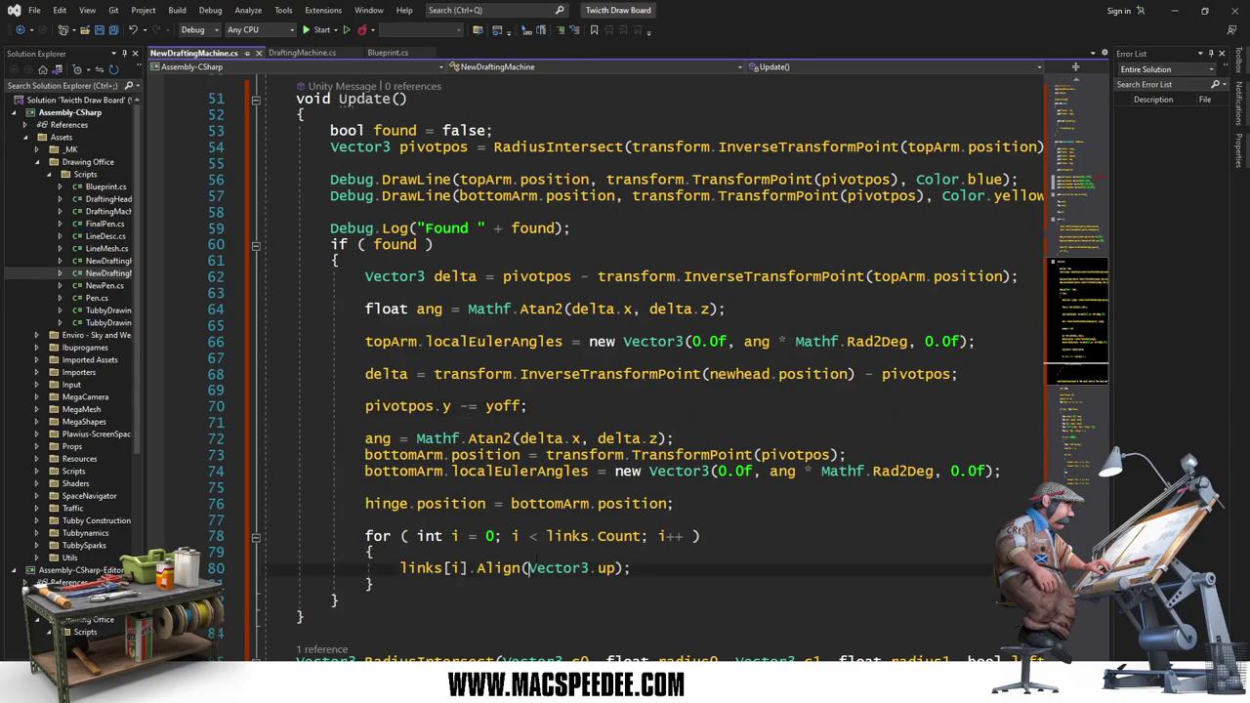
pyautogui.write('tor3')
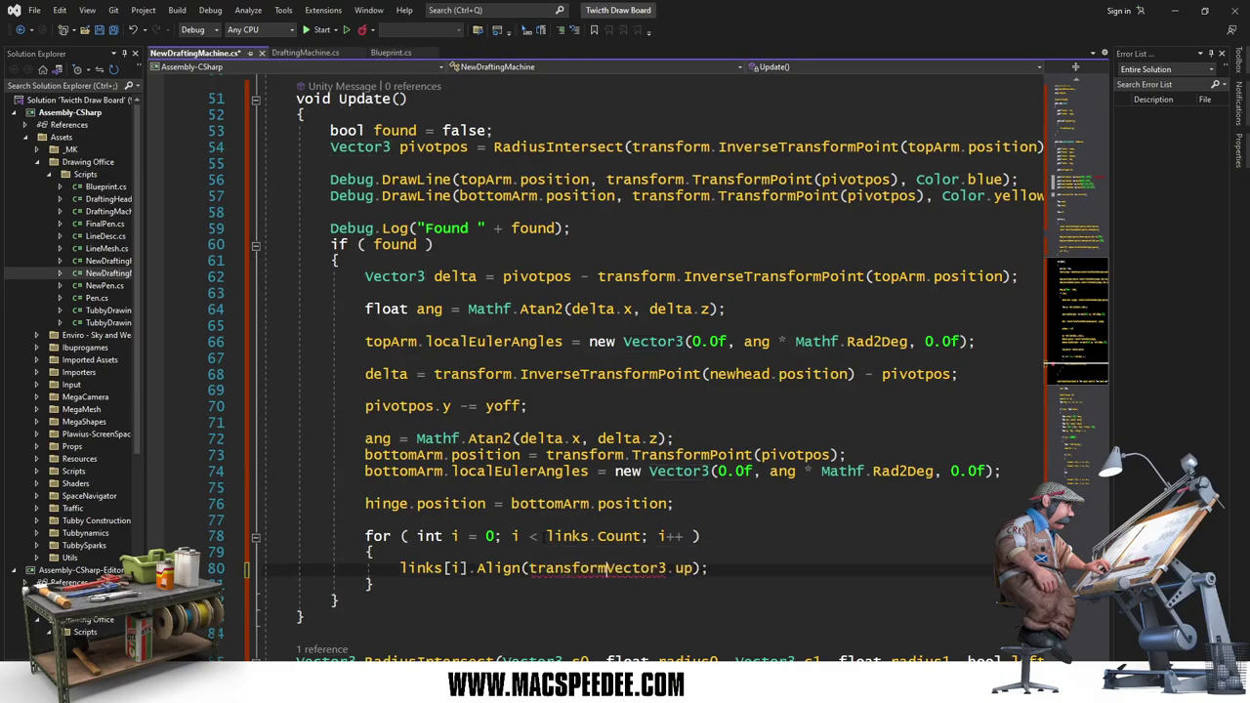
pyautogui.write('.up')
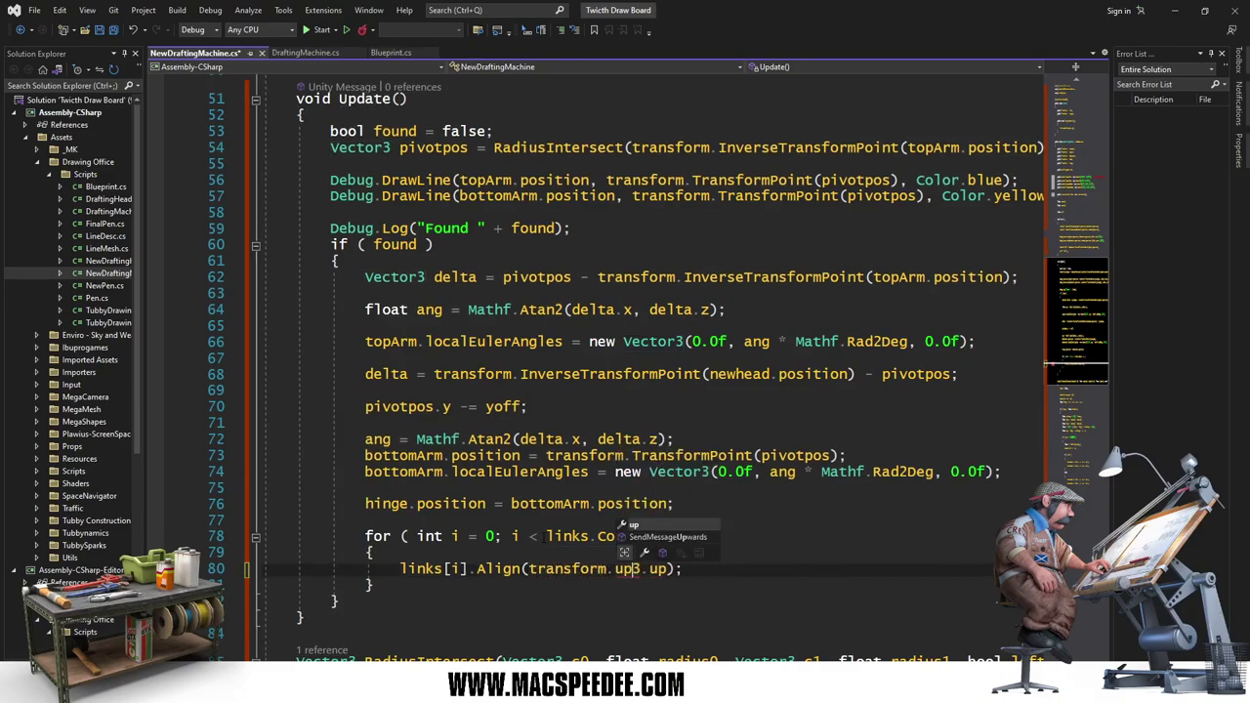
pyautogui.press('BackSpace')
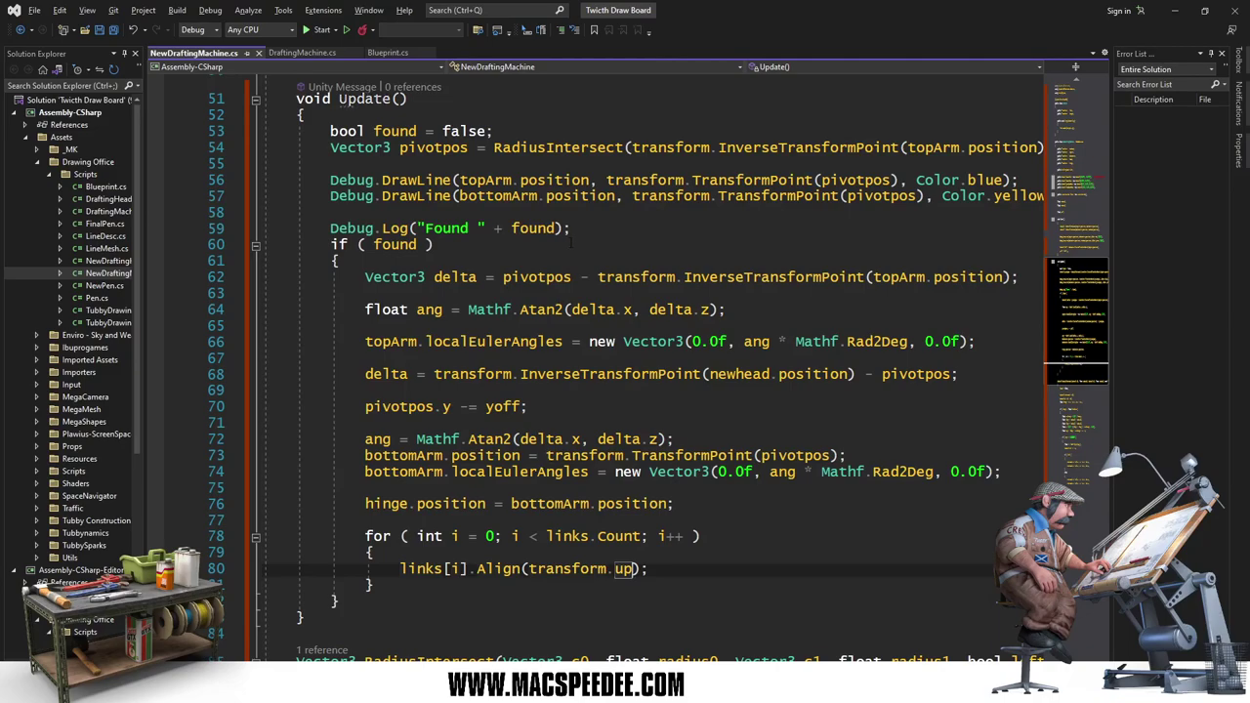
# Step: Restart Play mode with the transform.up change, slide the ruller head across the paper, and maximize the Scene view
pyautogui.hotkey('alt', 'Tab')
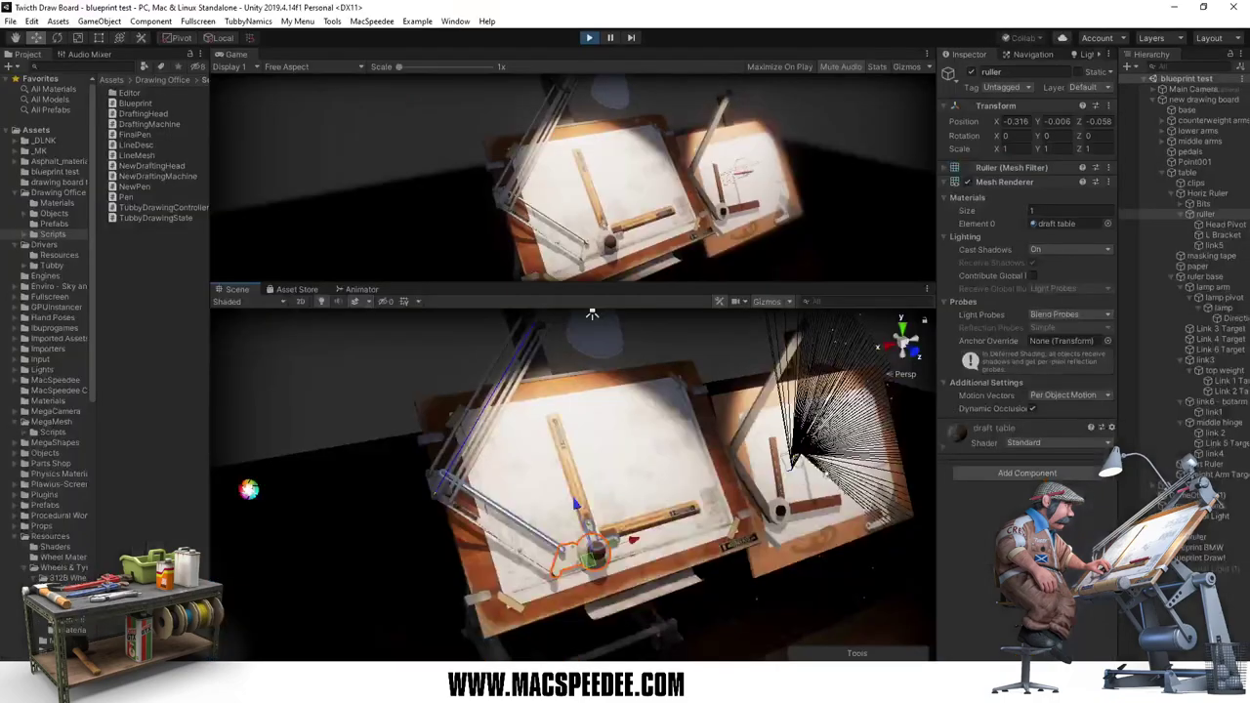
pyautogui.click(589, 37)
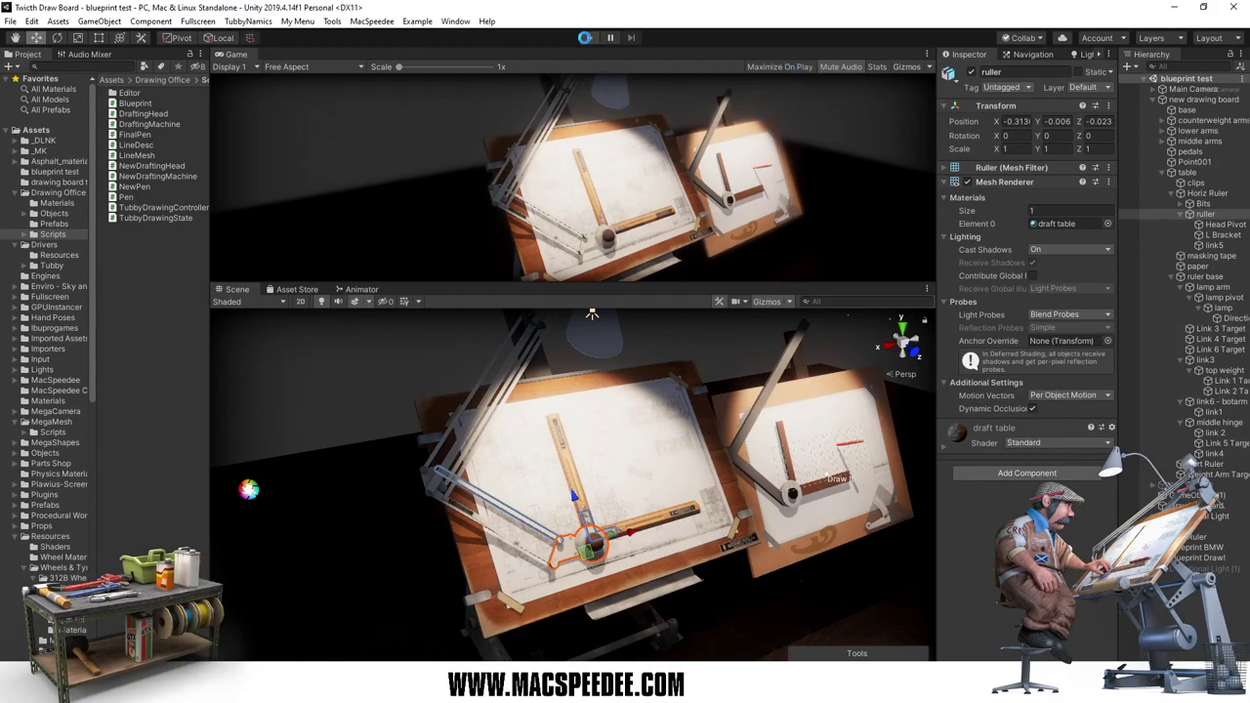
pyautogui.click(589, 37)
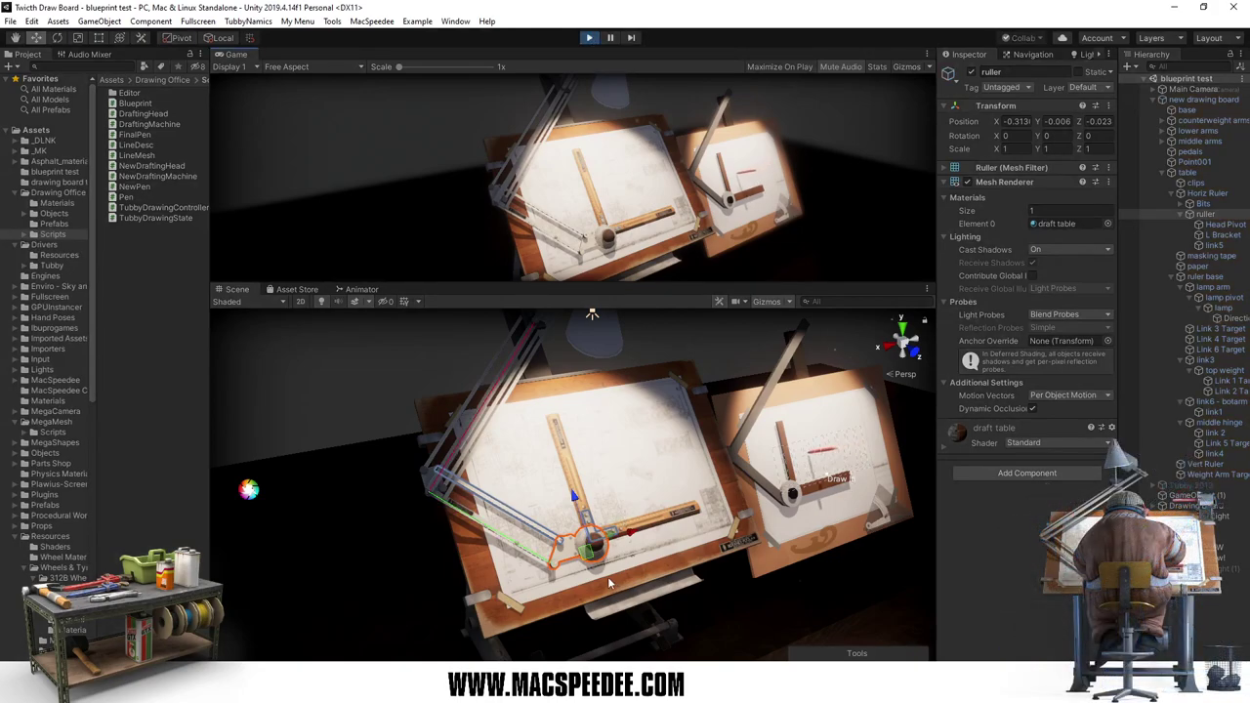
pyautogui.moveTo(589, 555)
pyautogui.mouseDown()
pyautogui.moveTo(615, 449)
pyautogui.moveTo(611, 518)
pyautogui.mouseUp()
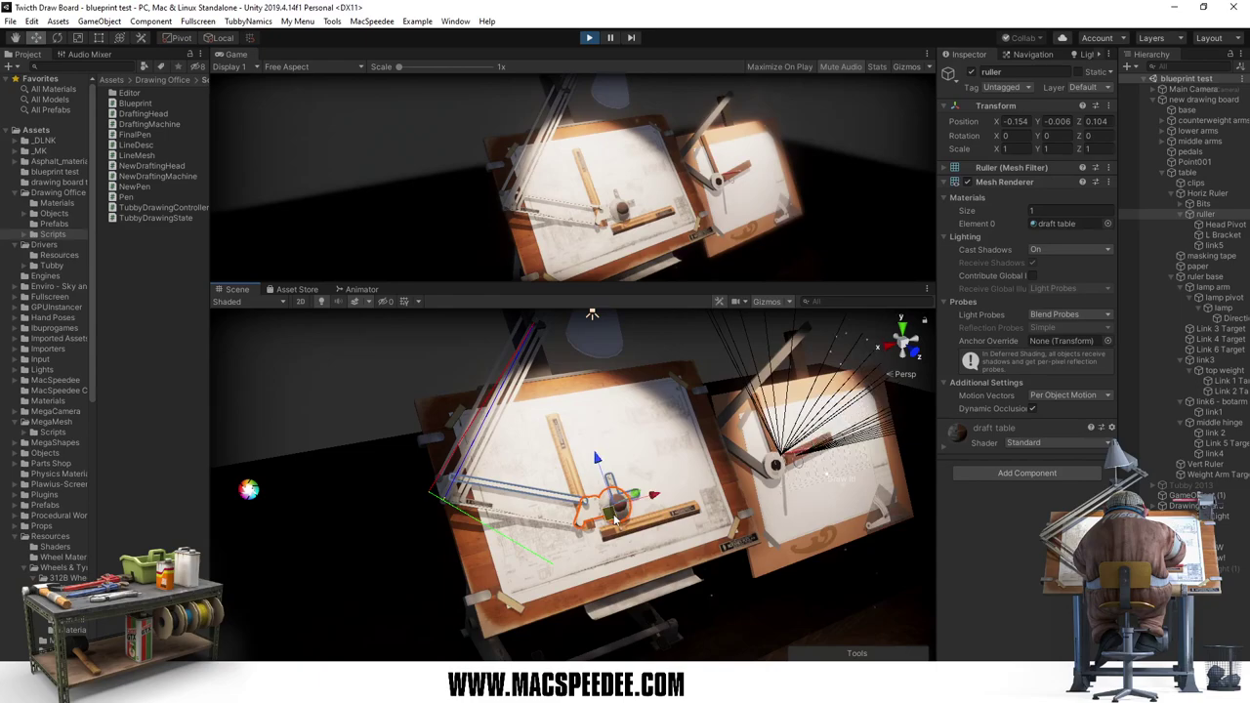
pyautogui.press('F11')
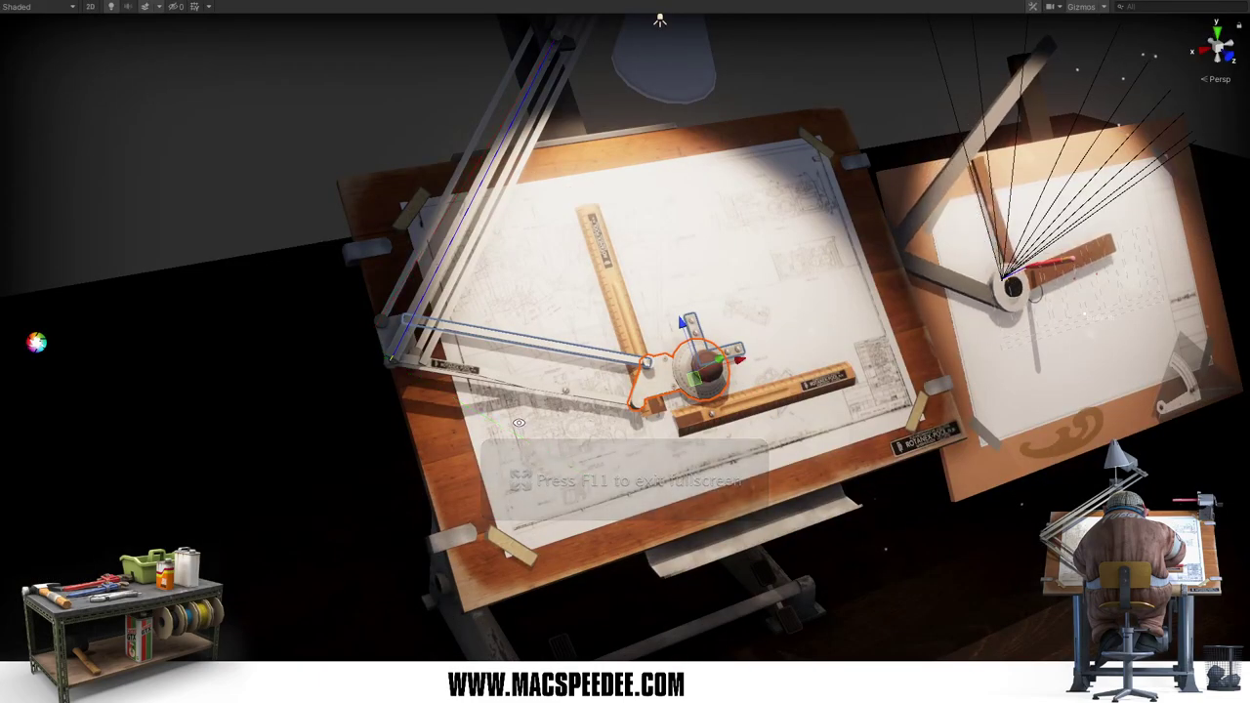
# Step: Orbit low and sweep the drafting head along the board's bottom edge toward the centre, arms tracking
pyautogui.moveTo(535, 498)
pyautogui.keyDown('alt'); pyautogui.mouseDown()
pyautogui.moveTo(661, 327)
pyautogui.moveTo(725, 482)
pyautogui.moveTo(524, 419)
pyautogui.moveTo(810, 519)
pyautogui.moveTo(606, 335)
pyautogui.moveTo(848, 418)
pyautogui.moveTo(570, 545)
pyautogui.moveTo(500, 401)
pyautogui.moveTo(612, 592)
pyautogui.mouseUp(); pyautogui.keyUp('alt')
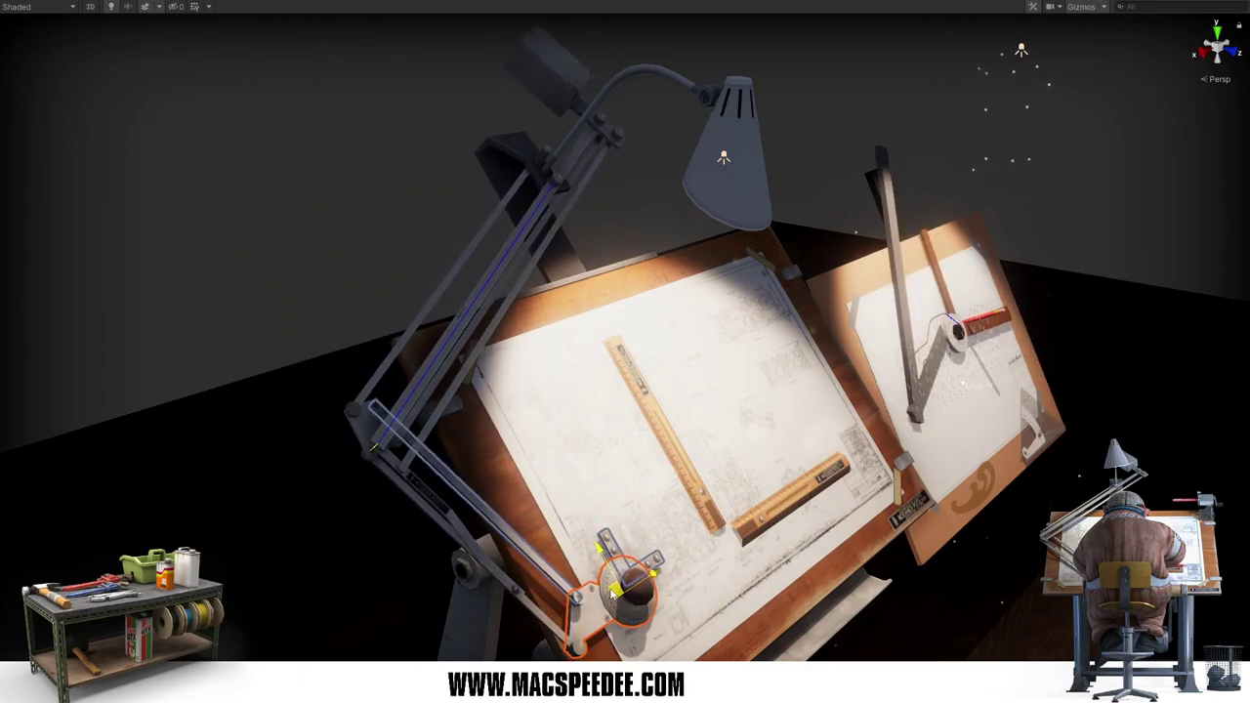
pyautogui.moveTo(610, 580)
pyautogui.mouseDown()
pyautogui.moveTo(697, 561)
pyautogui.moveTo(796, 378)
pyautogui.moveTo(649, 584)
pyautogui.moveTo(600, 456)
pyautogui.moveTo(731, 470)
pyautogui.moveTo(720, 549)
pyautogui.moveTo(718, 532)
pyautogui.mouseUp()
pyautogui.moveTo(791, 509)
pyautogui.keyDown('alt'); pyautogui.mouseDown()
pyautogui.moveTo(772, 534)
pyautogui.moveTo(704, 455)
pyautogui.mouseUp(); pyautogui.keyUp('alt')
pyautogui.keyDown('alt'); pyautogui.moveTo(689, 384); pyautogui.dragTo(675, 352); pyautogui.keyUp('alt')
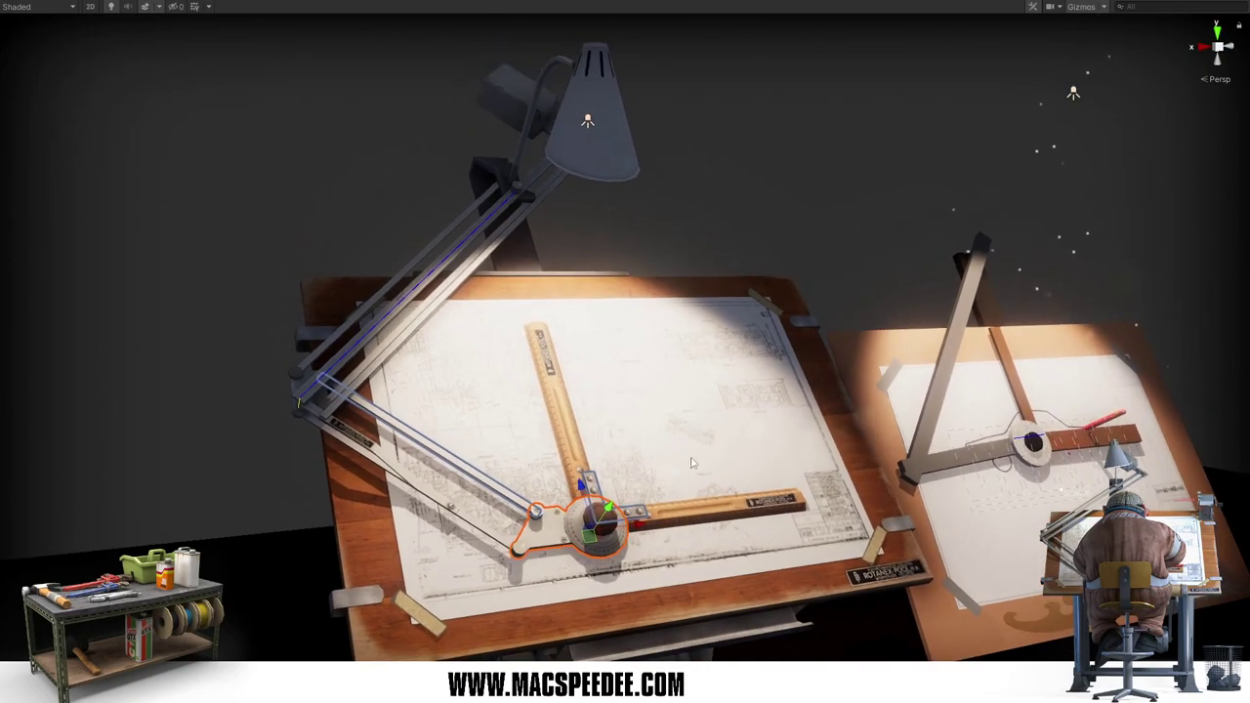
pyautogui.moveTo(626, 547)
pyautogui.mouseDown()
pyautogui.moveTo(637, 564)
pyautogui.moveTo(760, 547)
pyautogui.moveTo(805, 517)
pyautogui.moveTo(779, 359)
pyautogui.moveTo(754, 405)
pyautogui.moveTo(775, 475)
pyautogui.moveTo(609, 558)
pyautogui.moveTo(434, 544)
pyautogui.moveTo(358, 391)
pyautogui.moveTo(315, 346)
pyautogui.moveTo(400, 492)
pyautogui.moveTo(620, 544)
pyautogui.moveTo(689, 484)
pyautogui.mouseUp()
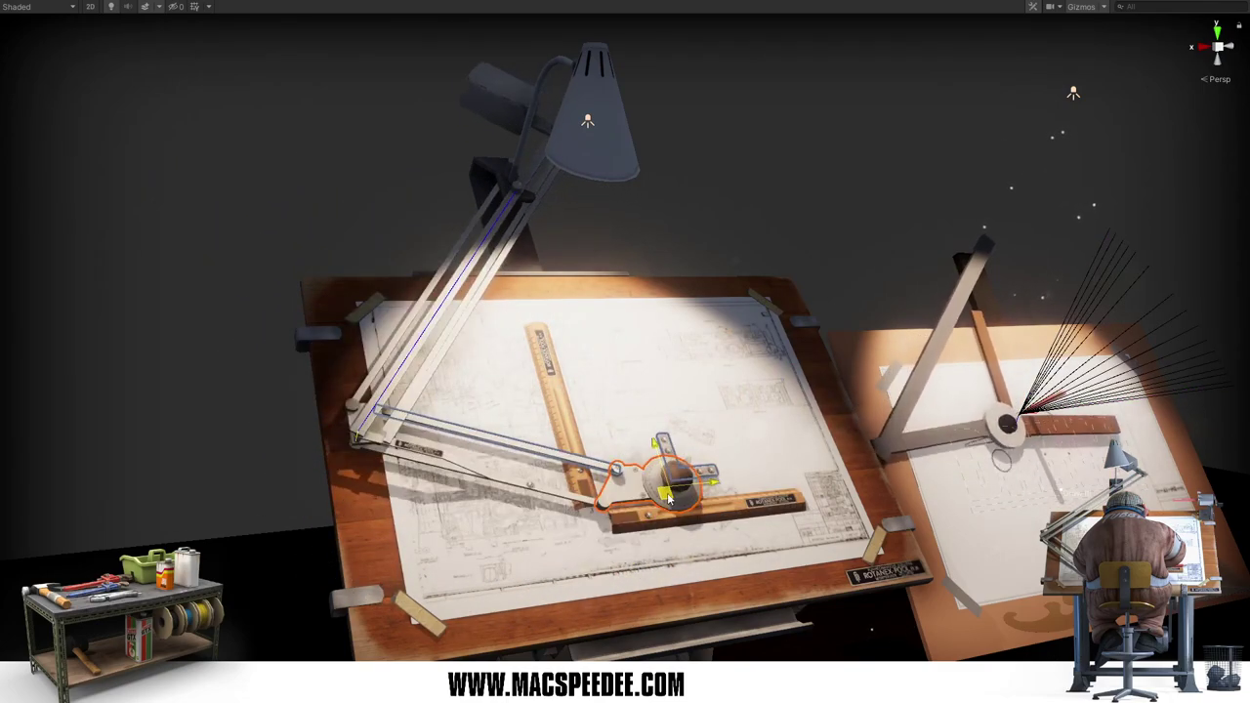
pyautogui.click(764, 245)
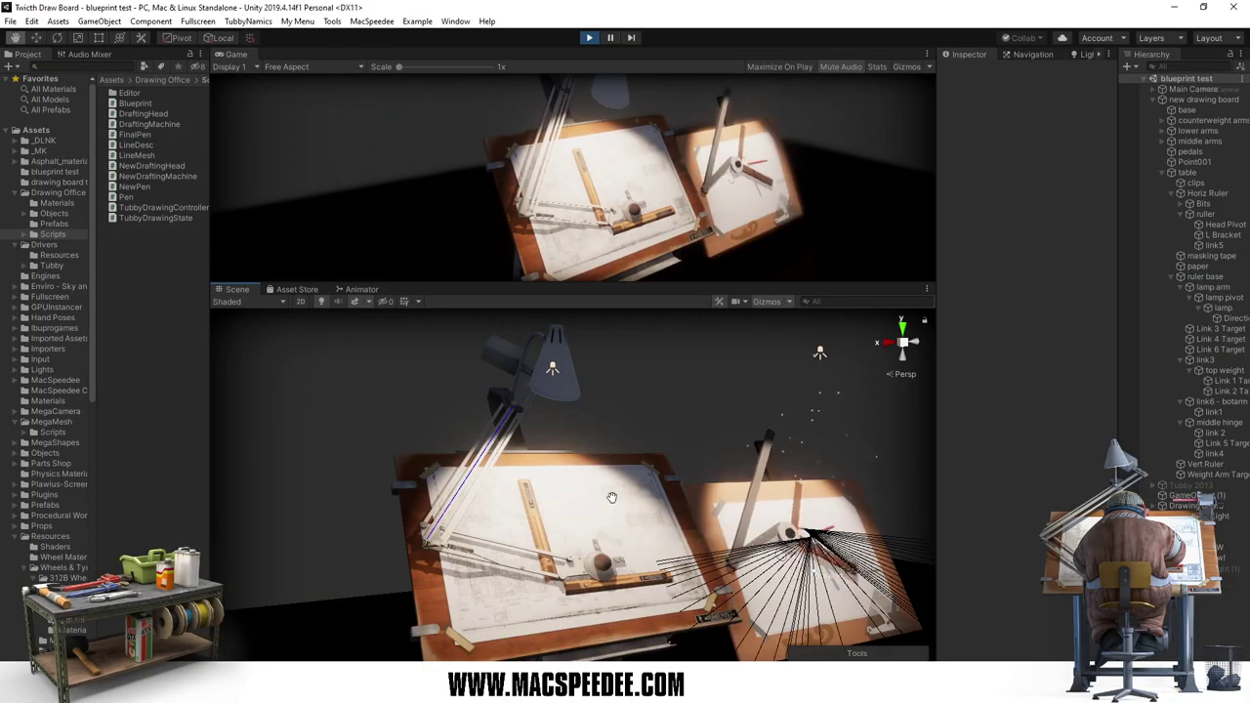
# Step: Exit Play mode with Ctrl+P, then orbit and pan the Scene view until both drafting boards show
pyautogui.hotkey('ctrl', 'p')
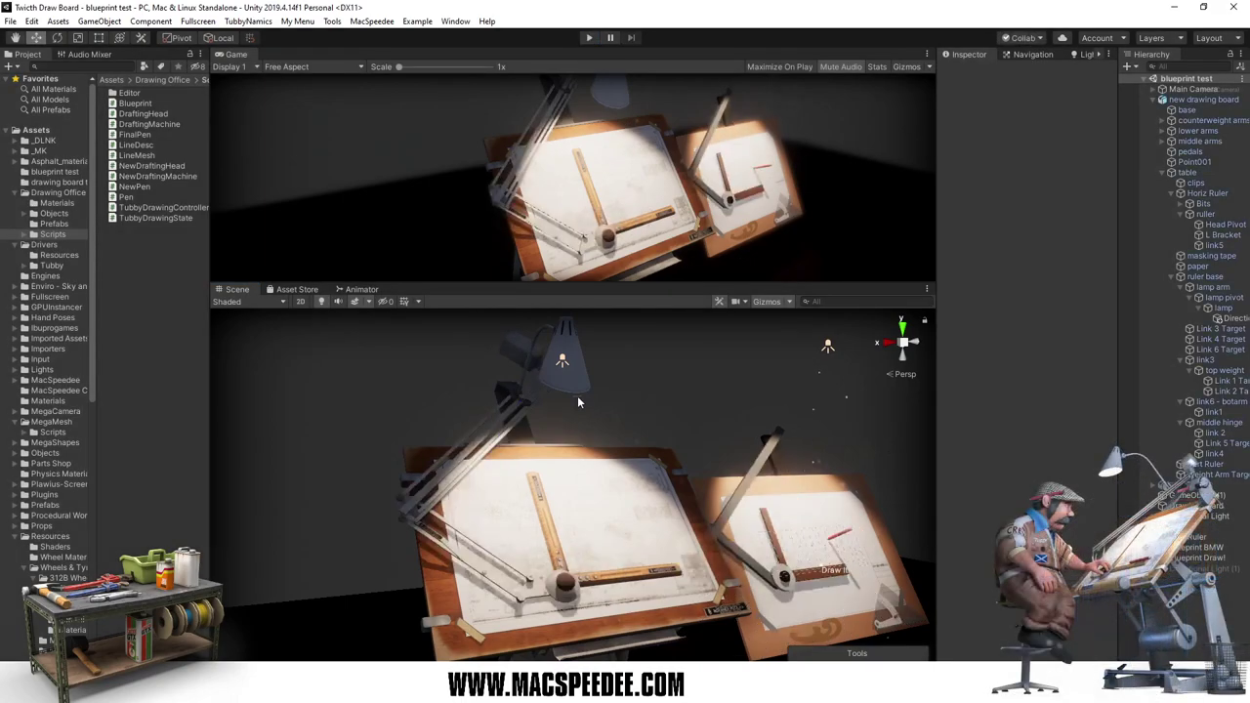
pyautogui.keyDown('alt'); pyautogui.moveTo(559, 495); pyautogui.dragTo(597, 514); pyautogui.keyUp('alt')
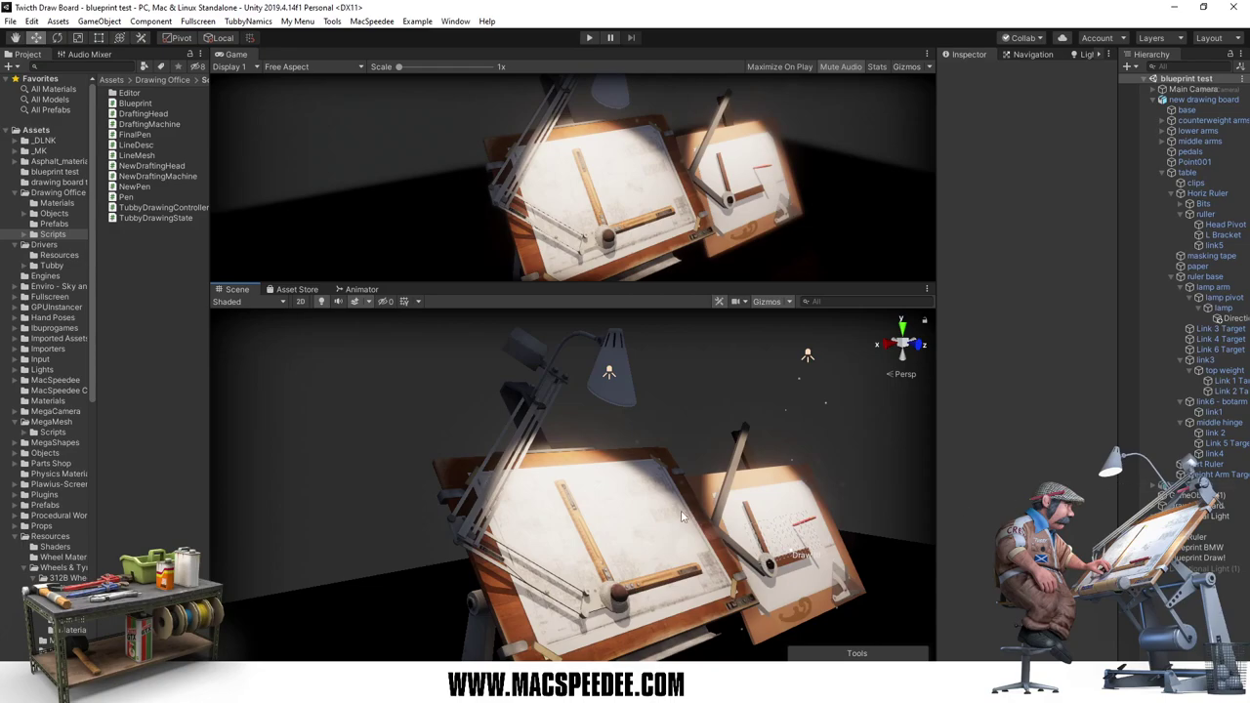
pyautogui.moveTo(682, 517); pyautogui.dragTo(614, 487, button='middle')
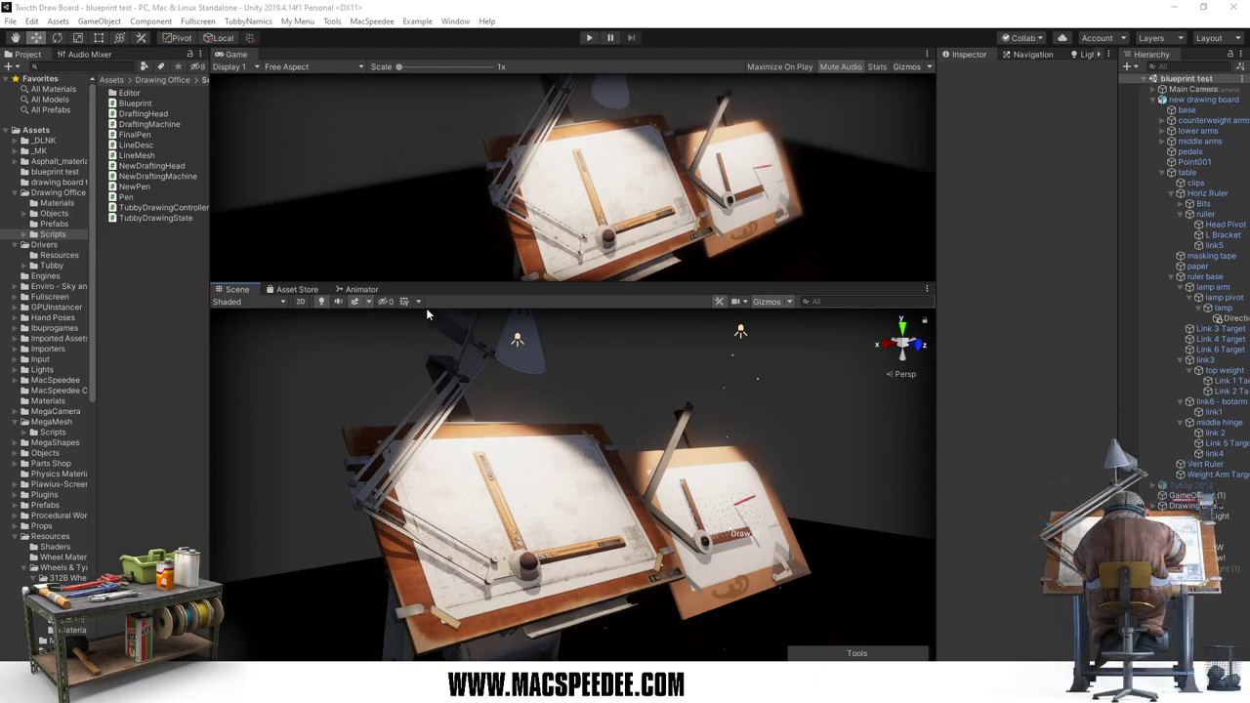
# Step: Add a New Drafting Head component to the table object
pyautogui.click(1187, 172)
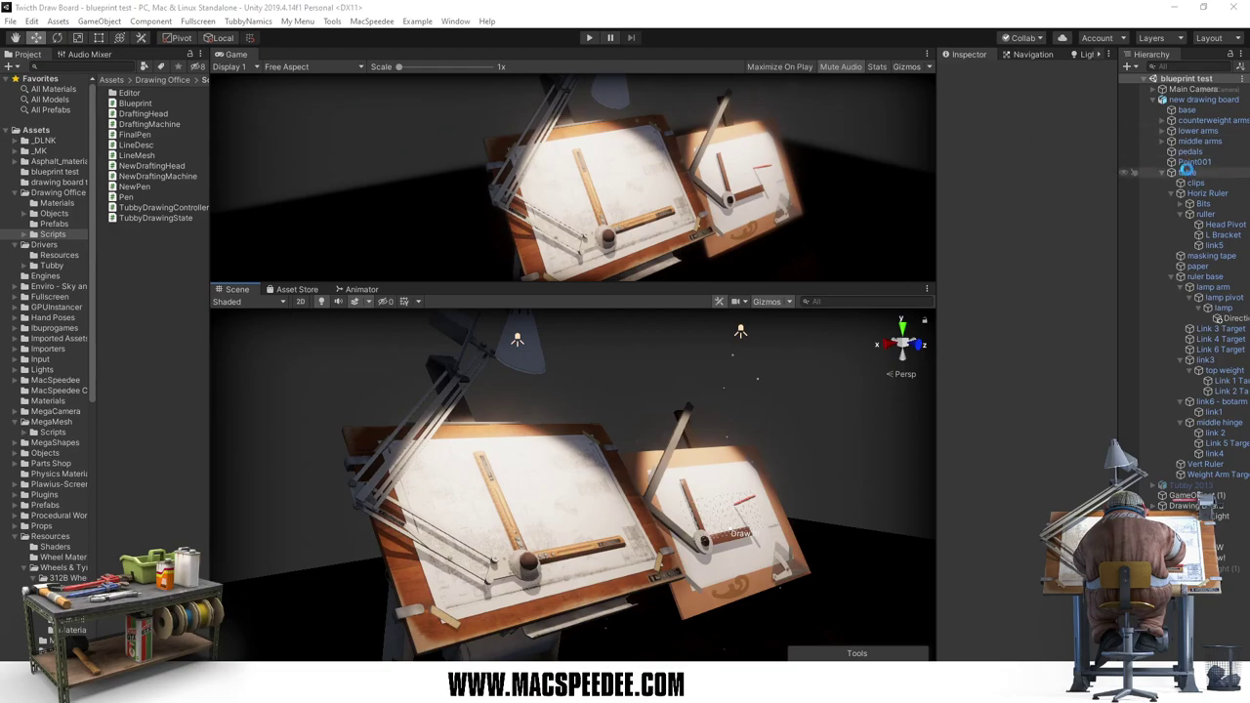
pyautogui.scroll(-3, 1002, 356)
pyautogui.scroll(-2, 1000, 362)
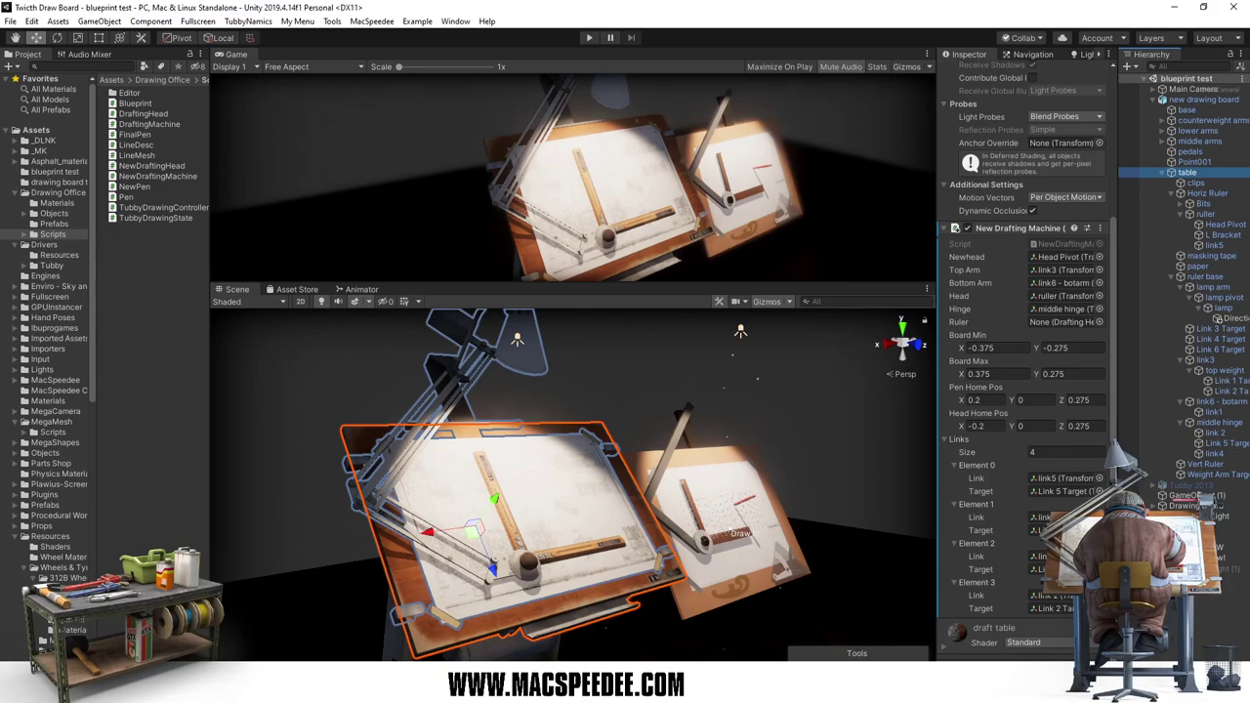
pyautogui.hotkey('ctrl', 'shift', 'a')
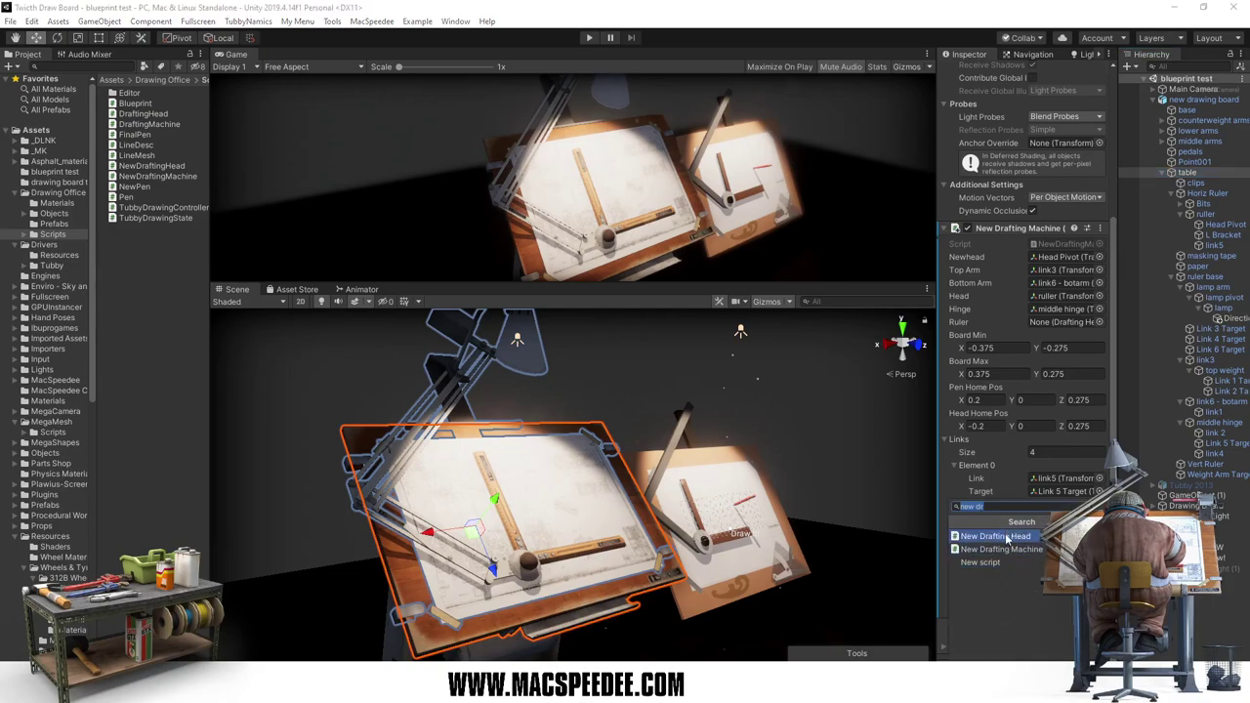
pyautogui.click(1004, 536)
# Step: Assign table as Machine, Horiz Ruler as Hor Ruler Obj and Vert Ruler as Vert Ruler Obj
pyautogui.scroll(-1, 1011, 518)
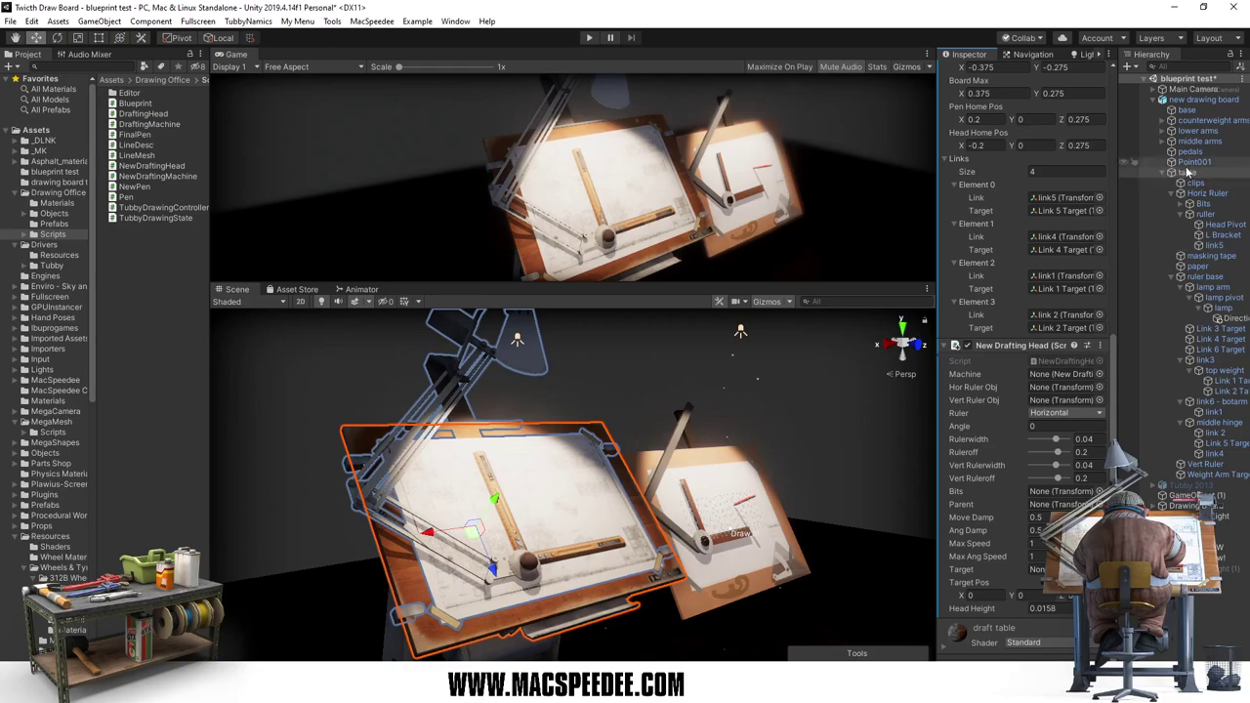
pyautogui.moveTo(1187, 172); pyautogui.dragTo(1040, 381)
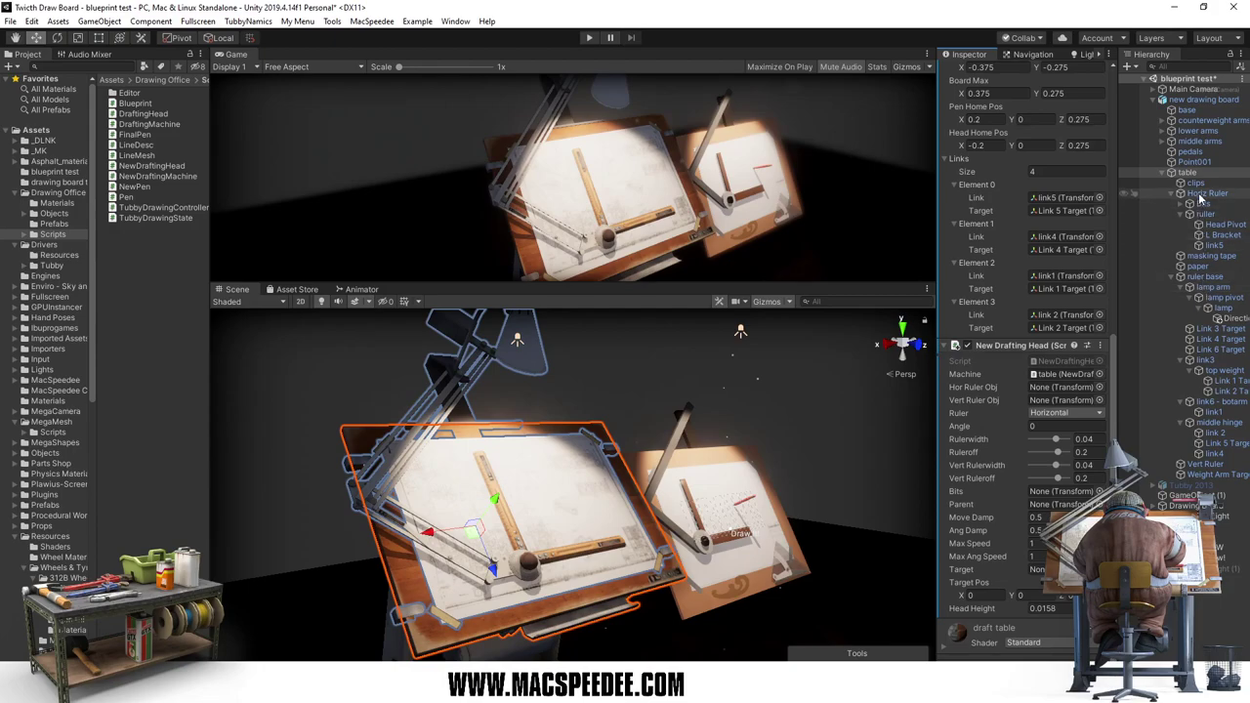
pyautogui.moveTo(1204, 194); pyautogui.dragTo(1051, 389)
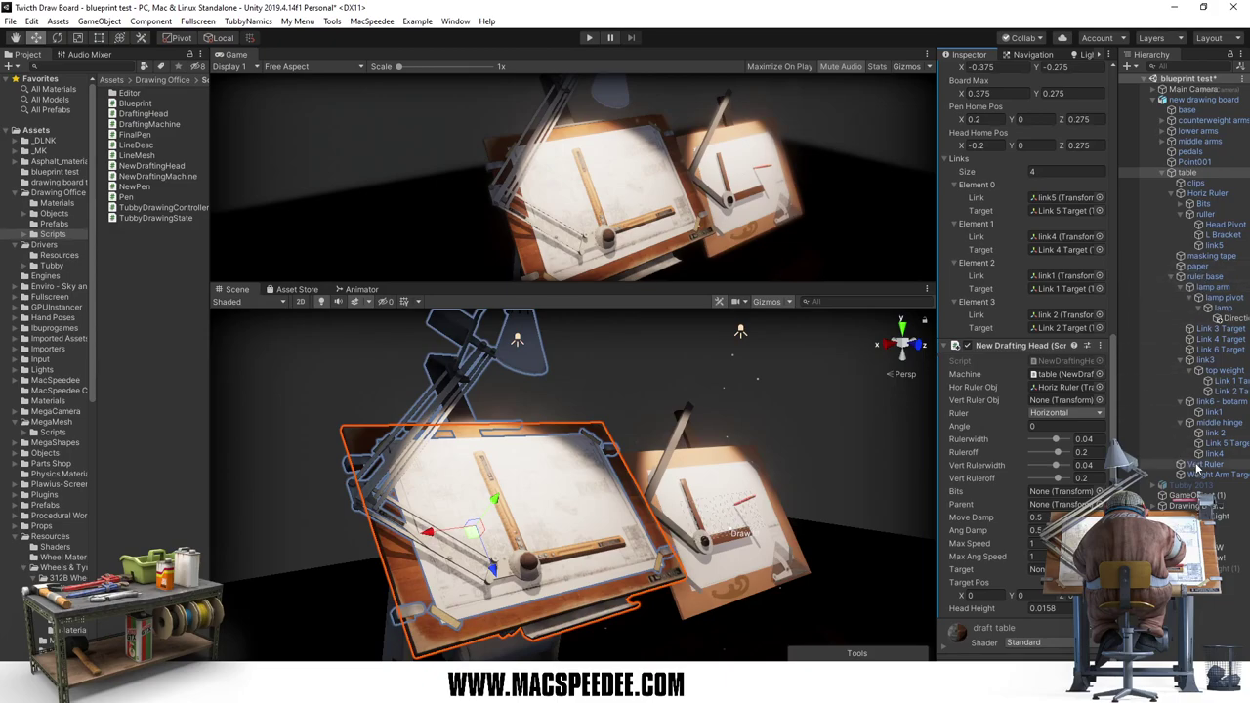
pyautogui.moveTo(1197, 472); pyautogui.dragTo(1046, 405)
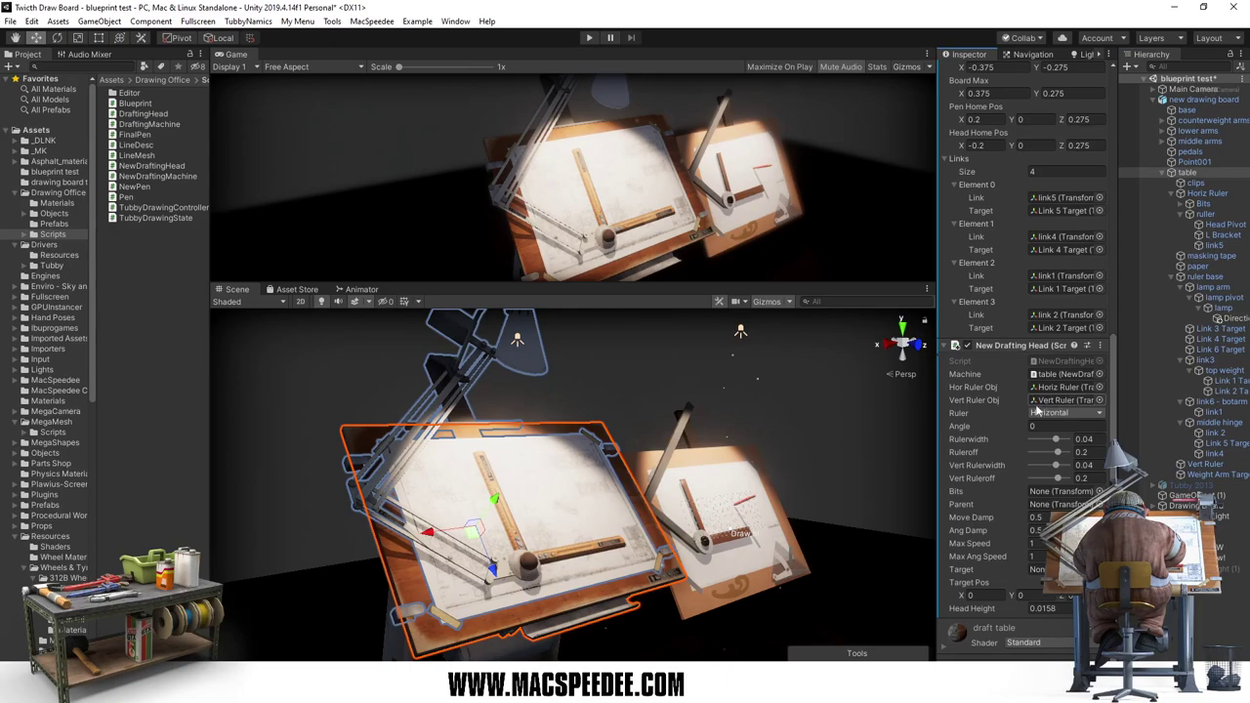
# Step: Set Rulerwidth 284, Ruleroff -0.162, Vert Rulerwidth -0.02, Vert Ruleroff -0.112, then save the scene
pyautogui.click(1089, 440)
pyautogui.write('284')
pyautogui.click(1089, 453)
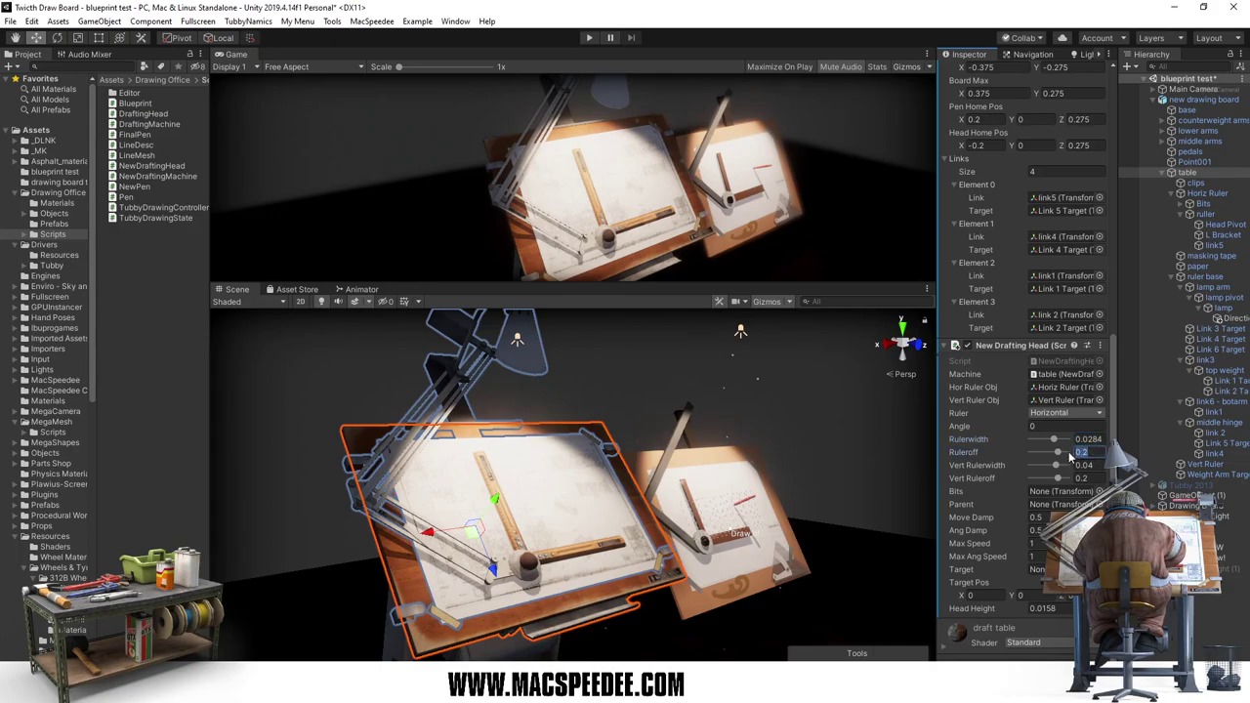
pyautogui.write('-')
pyautogui.write('0.162')
pyautogui.click(1085, 465)
pyautogui.write('-0.02')
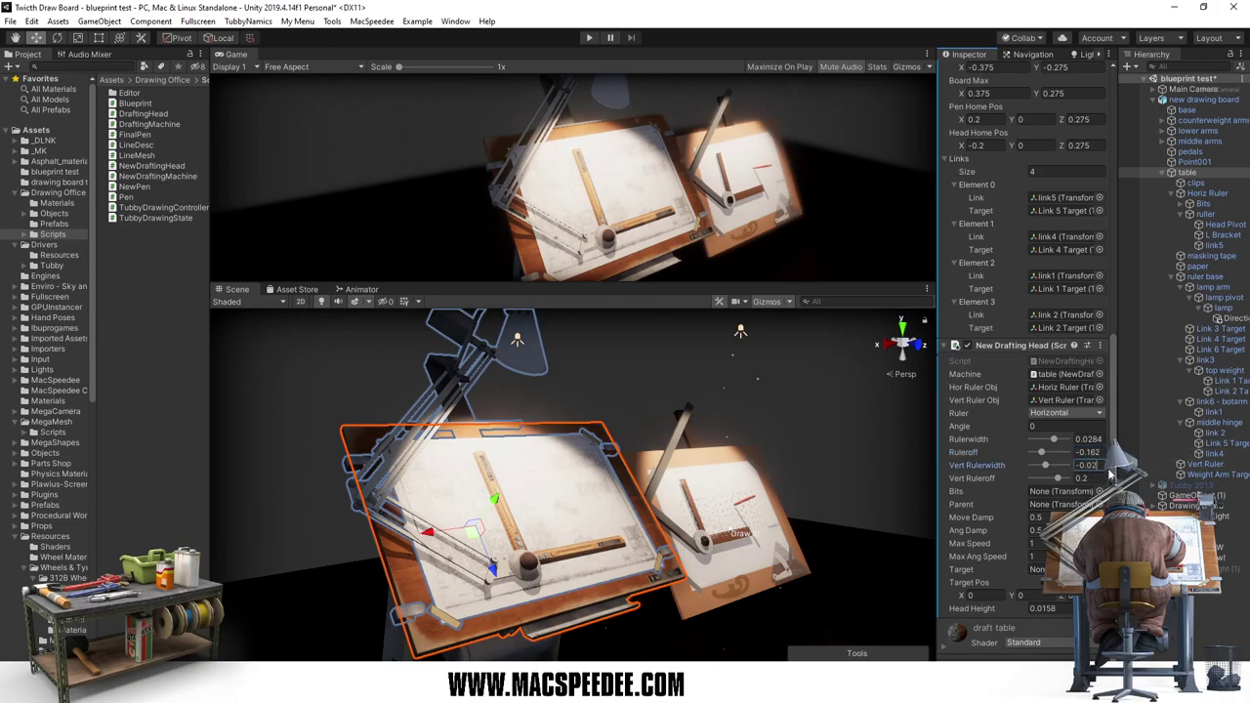
pyautogui.click(1086, 478)
pyautogui.write('-')
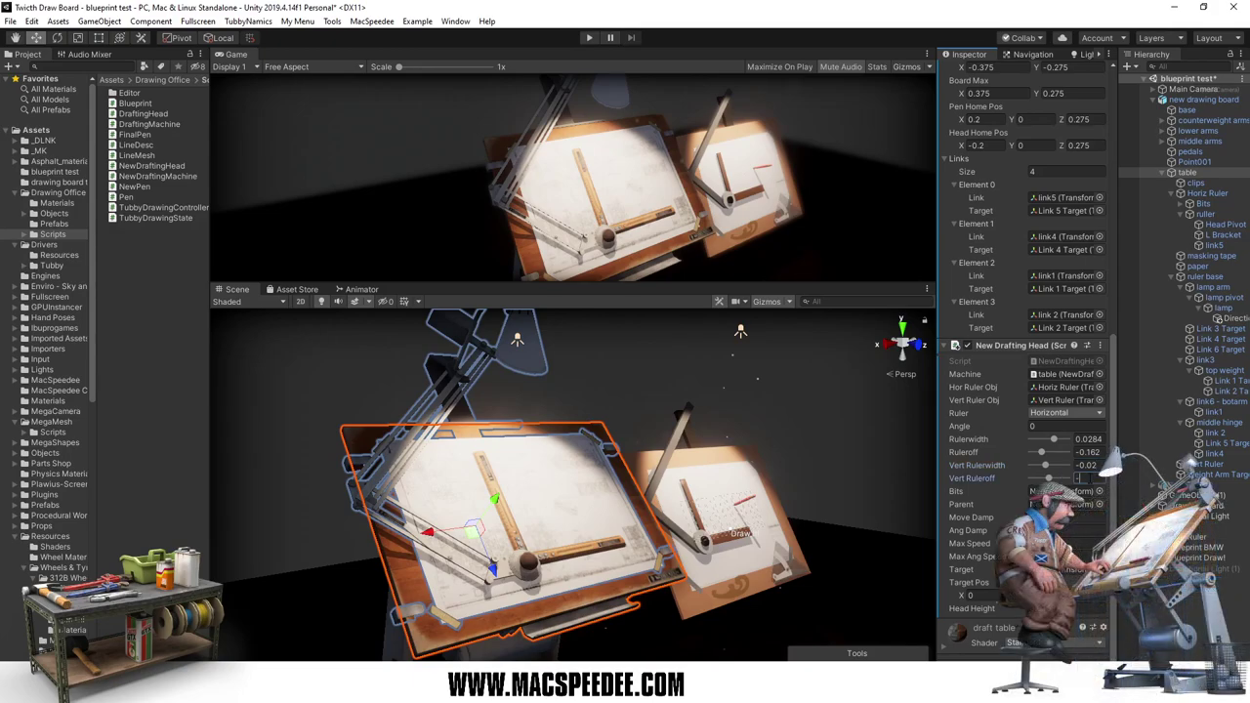
pyautogui.write('0')
pyautogui.write('.112')
pyautogui.click(5, 23)
pyautogui.click(29, 76)
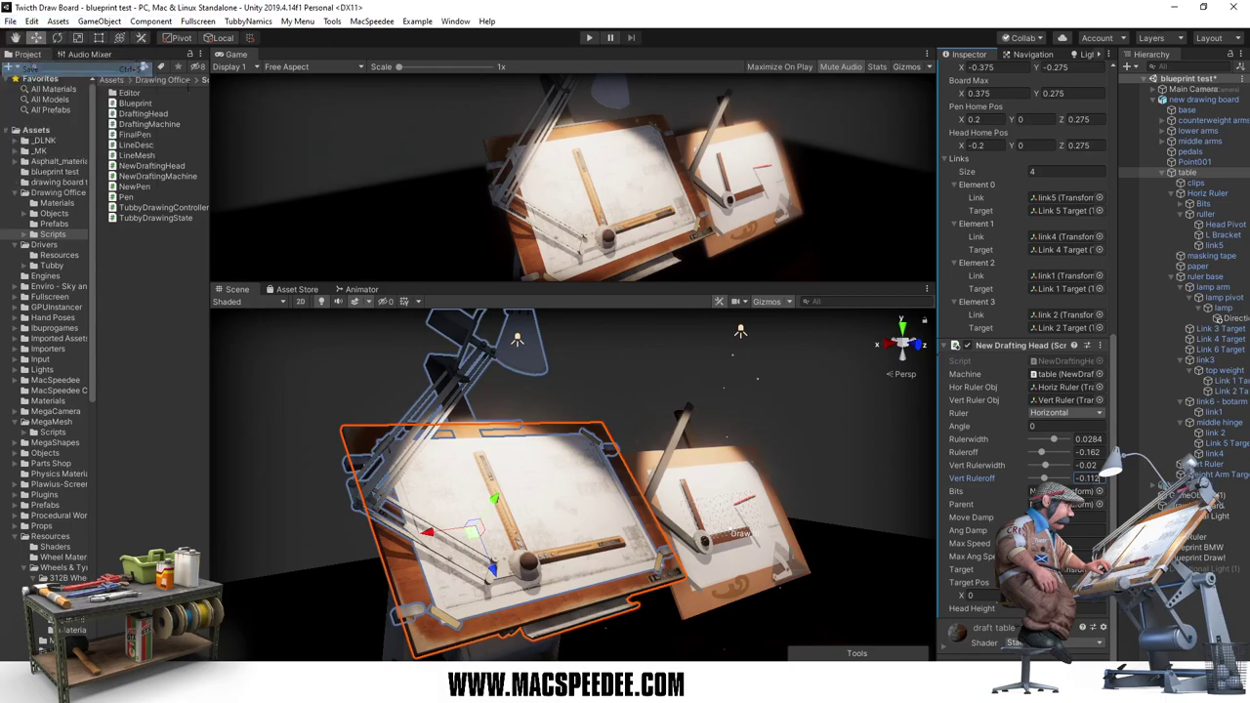
# Step: Edit and commit the New Drafting Head's Move Damp value
pyautogui.click(1069, 517)
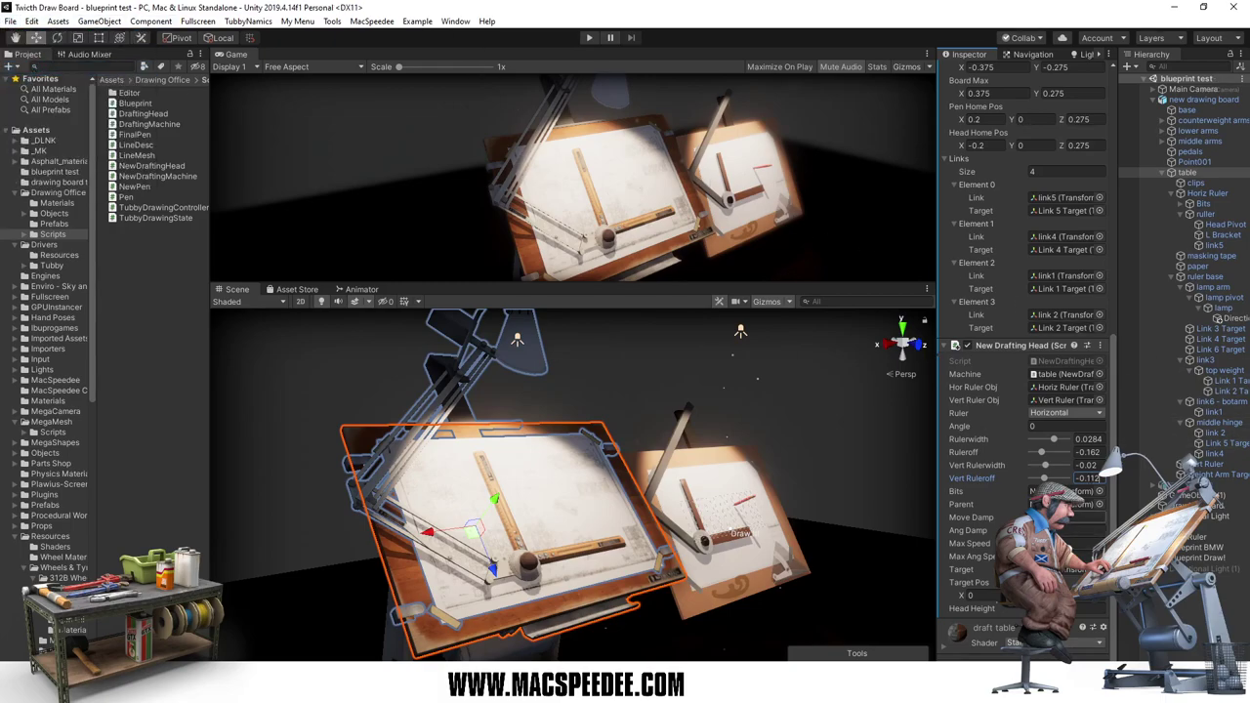
pyautogui.press('Return')
pyautogui.click(1069, 543)
pyautogui.click(589, 39)
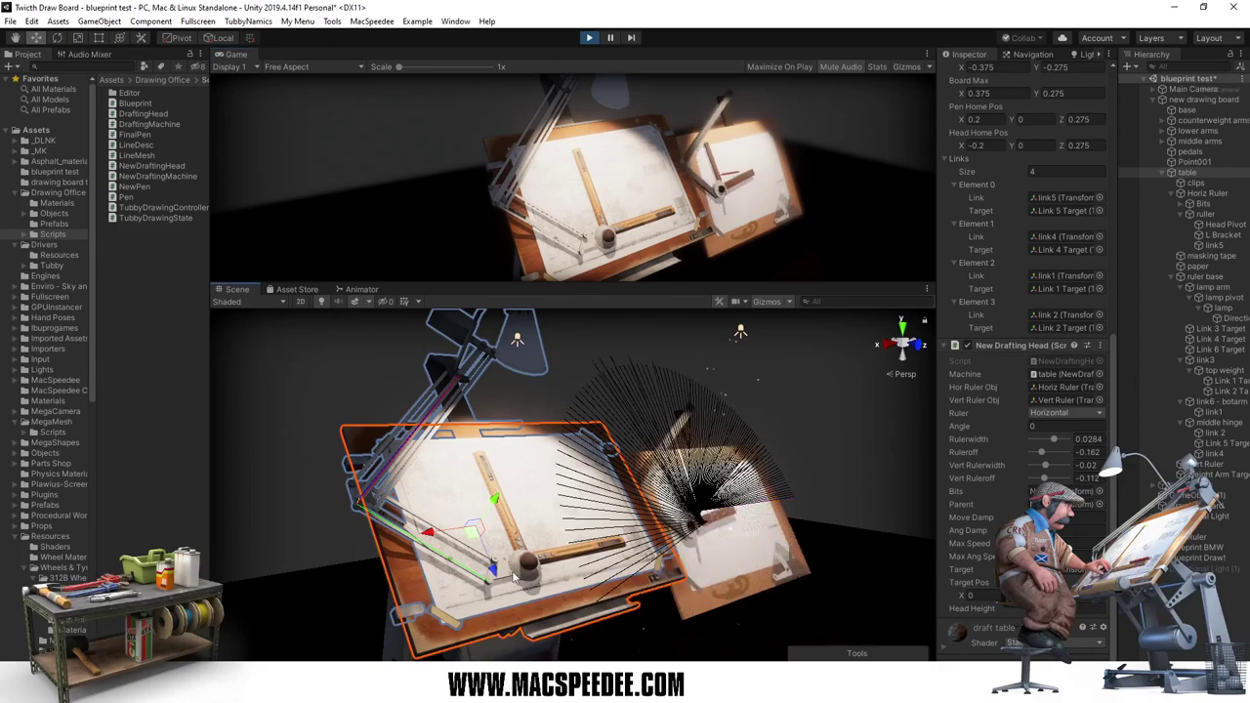
pyautogui.click(516, 575)
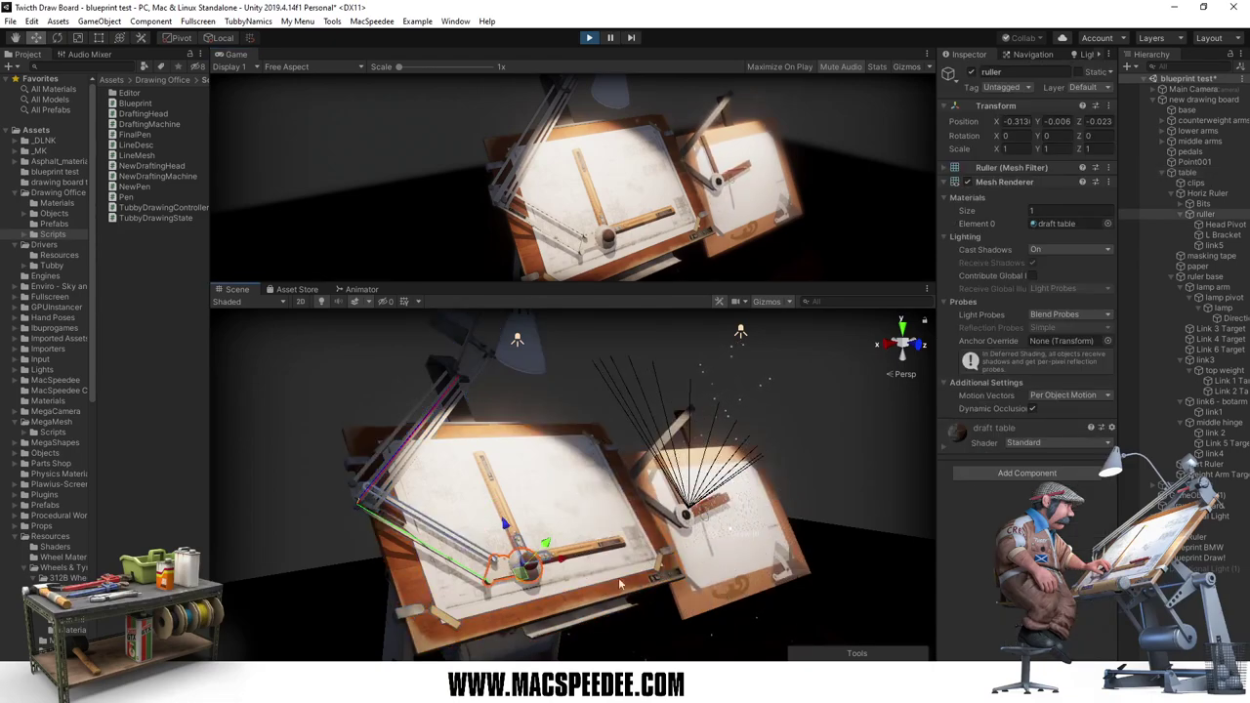
pyautogui.moveTo(530, 565)
pyautogui.mouseDown()
pyautogui.moveTo(508, 598)
pyautogui.moveTo(521, 584)
pyautogui.mouseUp()
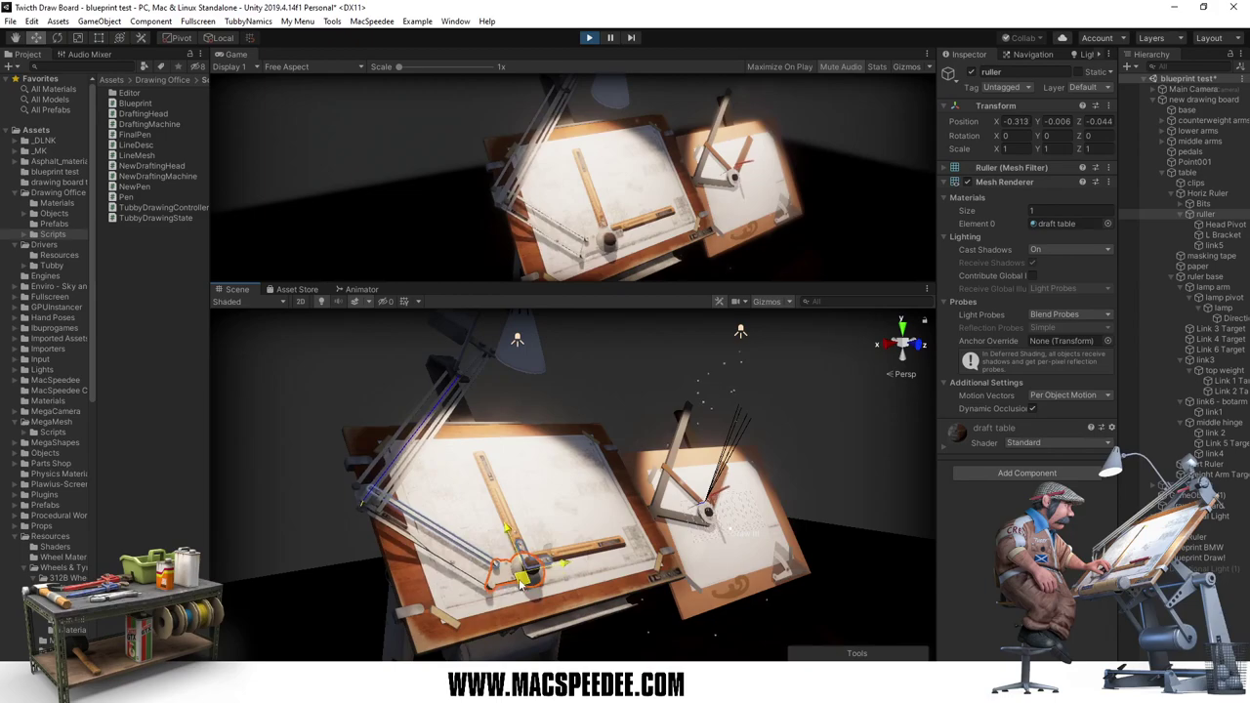
pyautogui.moveTo(520, 585); pyautogui.dragTo(524, 569)
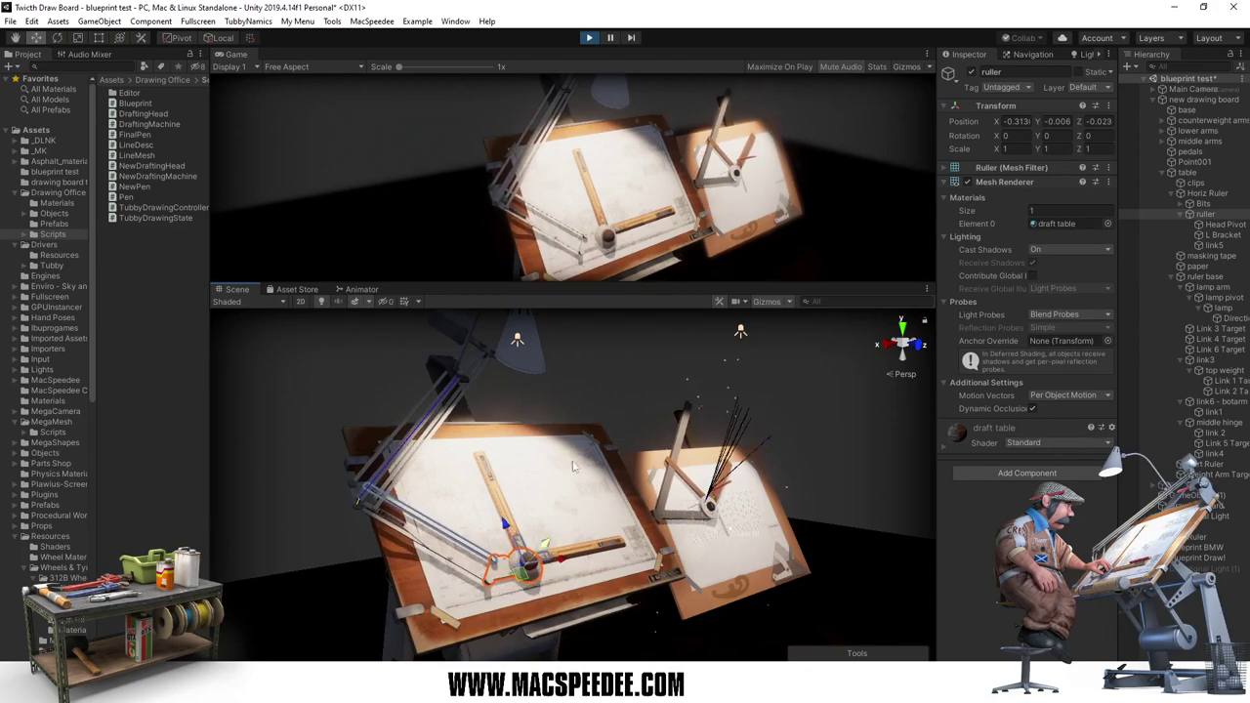
pyautogui.click(589, 37)
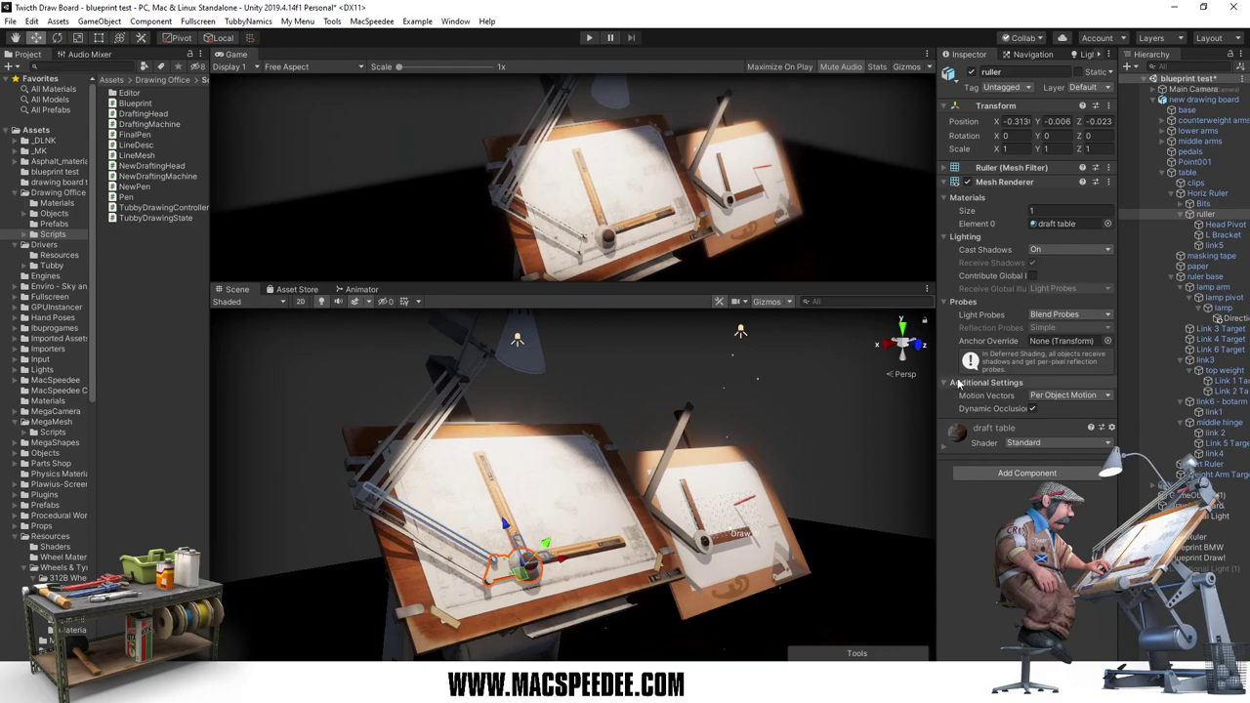
# Step: On the table's New Drafting Head, assign Bits to the Bits field and table as Parent, then save
pyautogui.click(1184, 173)
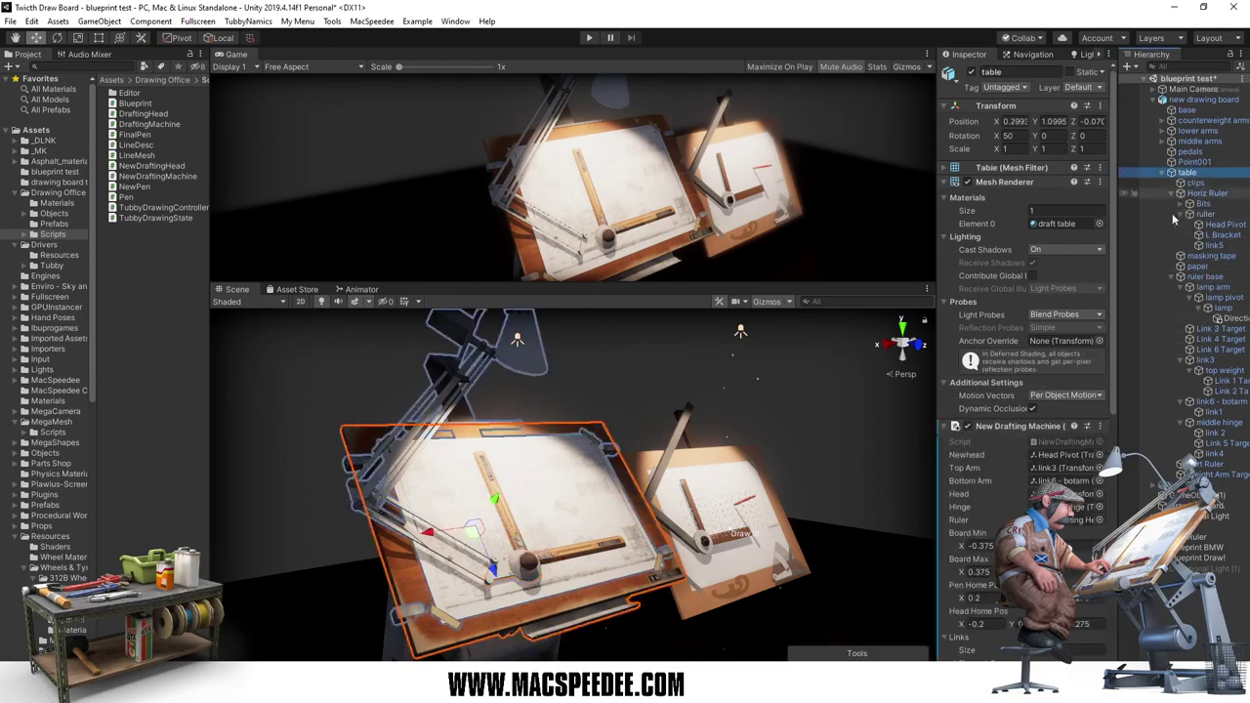
pyautogui.scroll(-3, 1026, 391)
pyautogui.scroll(-5, 1055, 440)
pyautogui.scroll(-3, 1071, 461)
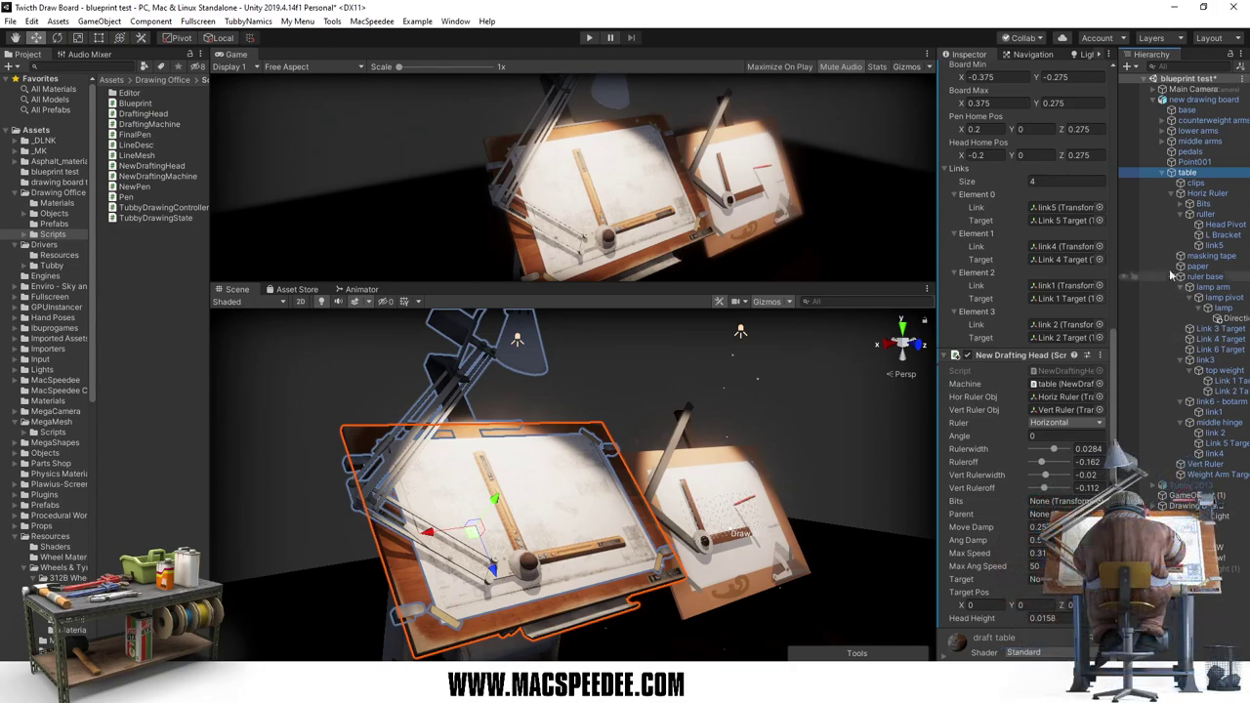
pyautogui.moveTo(1186, 172)
pyautogui.mouseDown()
pyautogui.moveTo(1081, 492)
pyautogui.moveTo(1058, 502)
pyautogui.mouseUp()
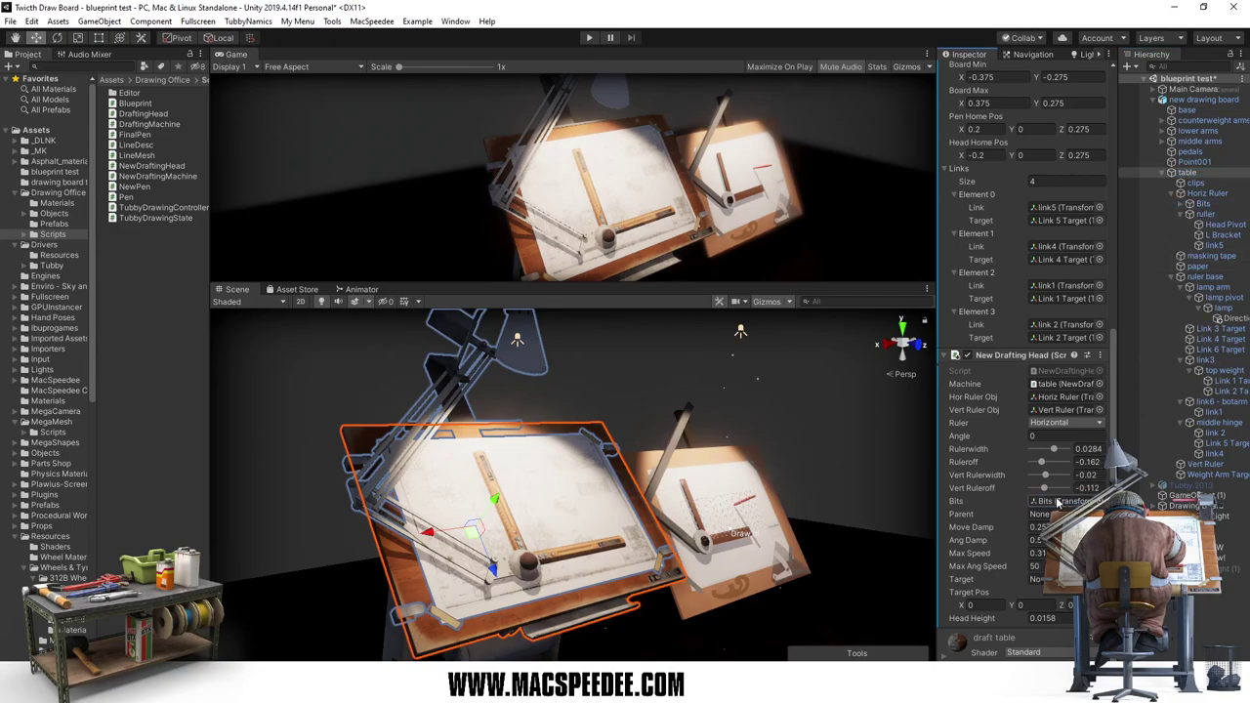
pyautogui.moveTo(1187, 172); pyautogui.dragTo(1045, 515)
pyautogui.click(10, 21)
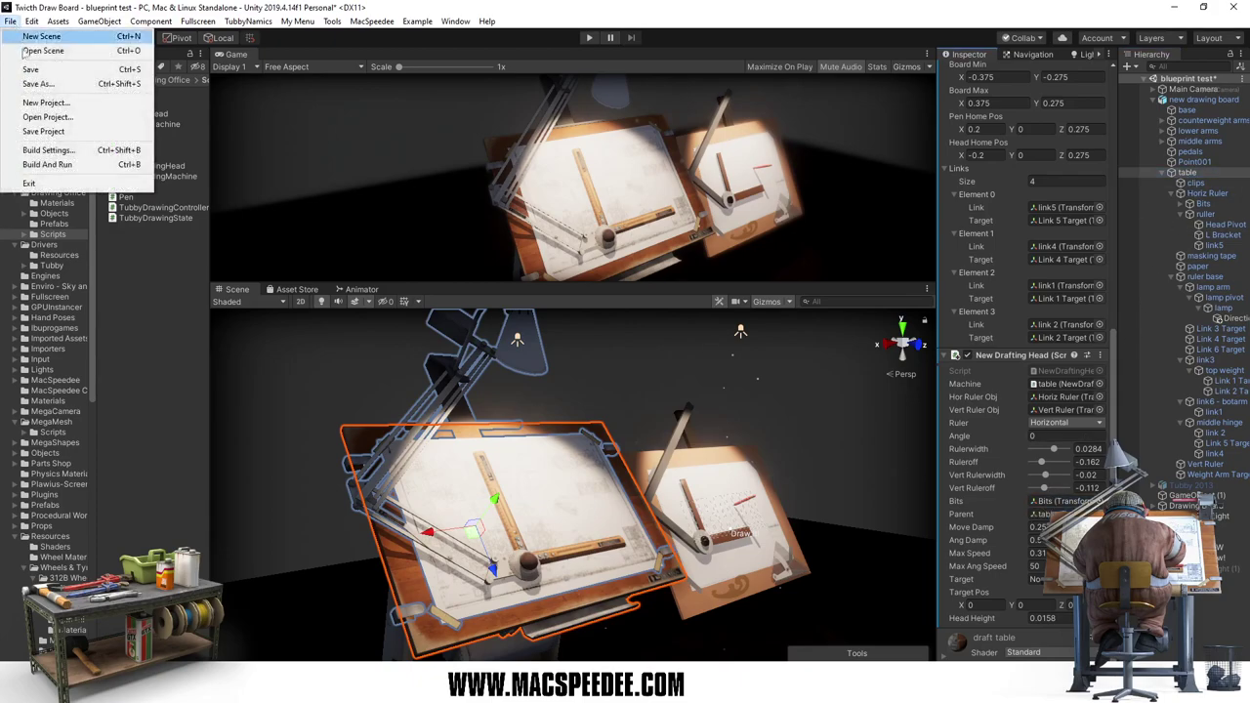
pyautogui.click(31, 70)
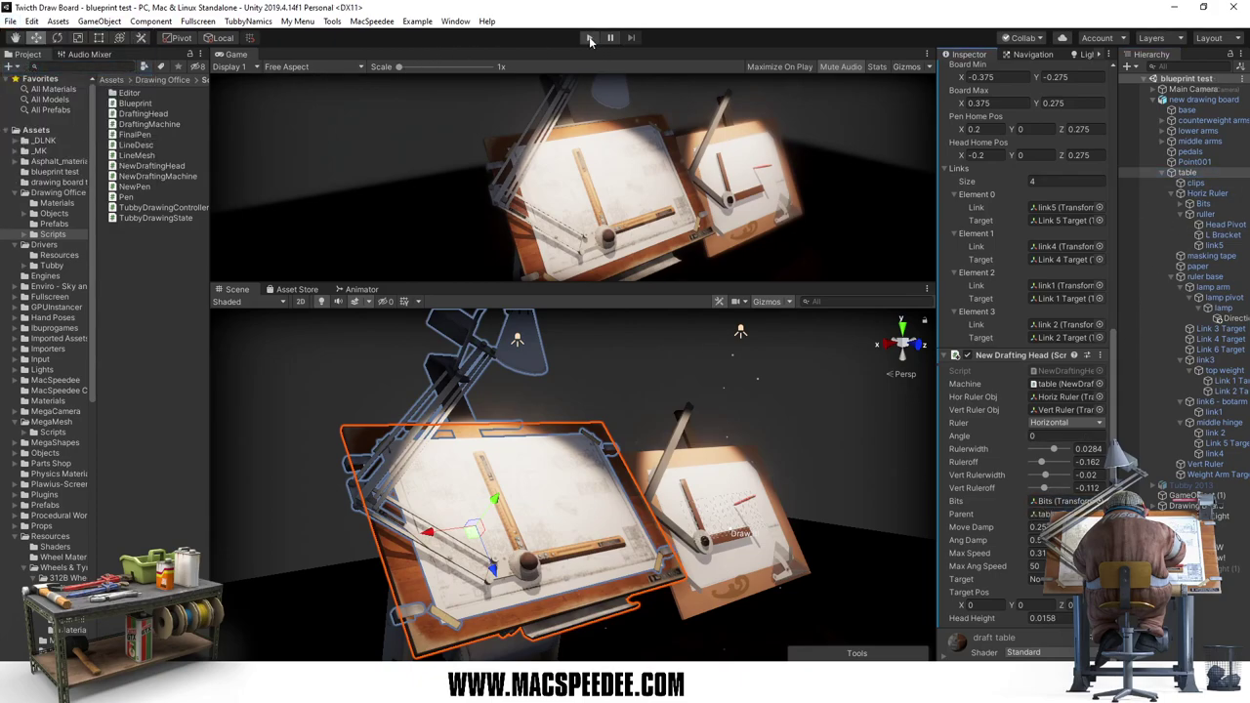
# Step: In Play mode, slide the ruler head to X -0.313, Z -0.023 to check the drafting arms follow
pyautogui.click(589, 39)
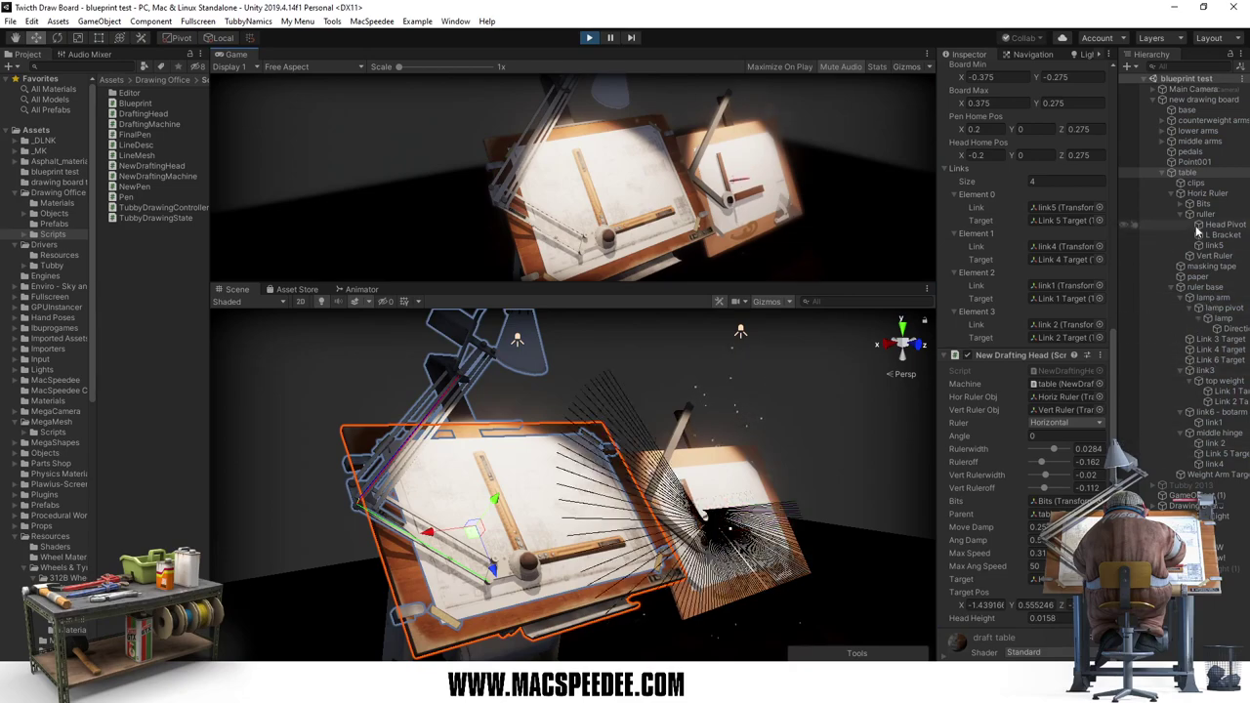
pyautogui.click(553, 578)
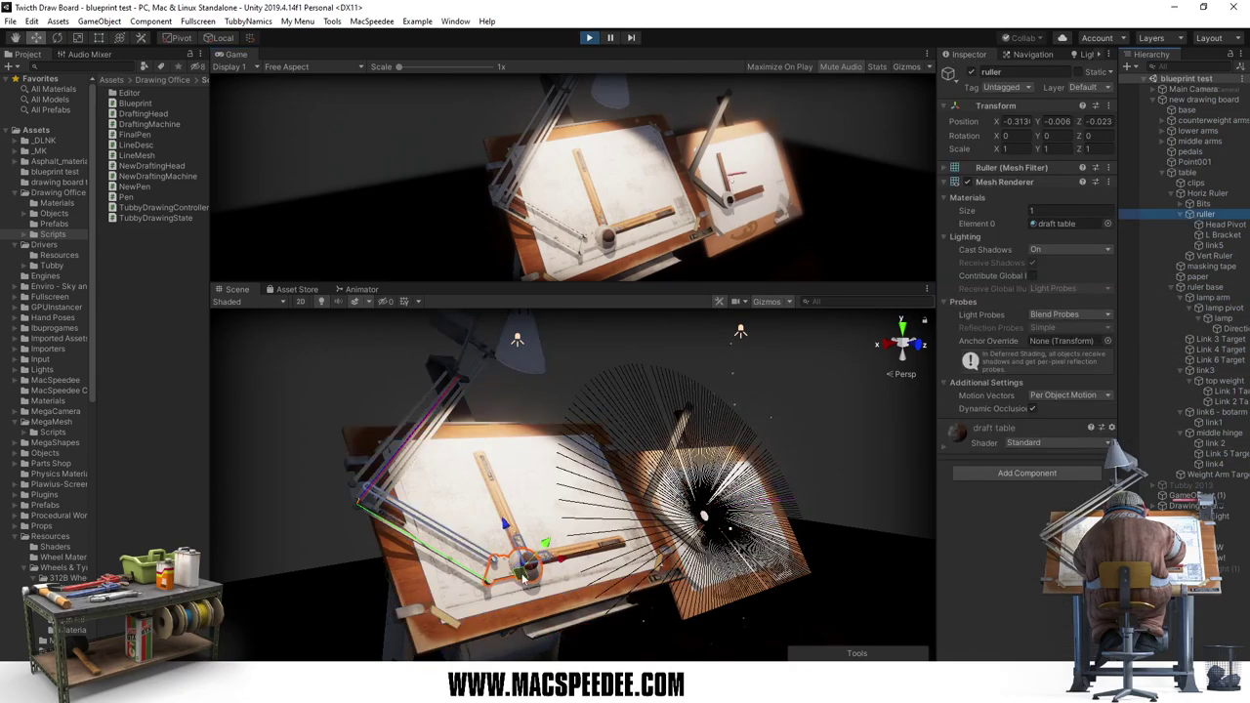
pyautogui.moveTo(533, 576)
pyautogui.mouseDown()
pyautogui.moveTo(524, 602)
pyautogui.moveTo(530, 545)
pyautogui.mouseUp()
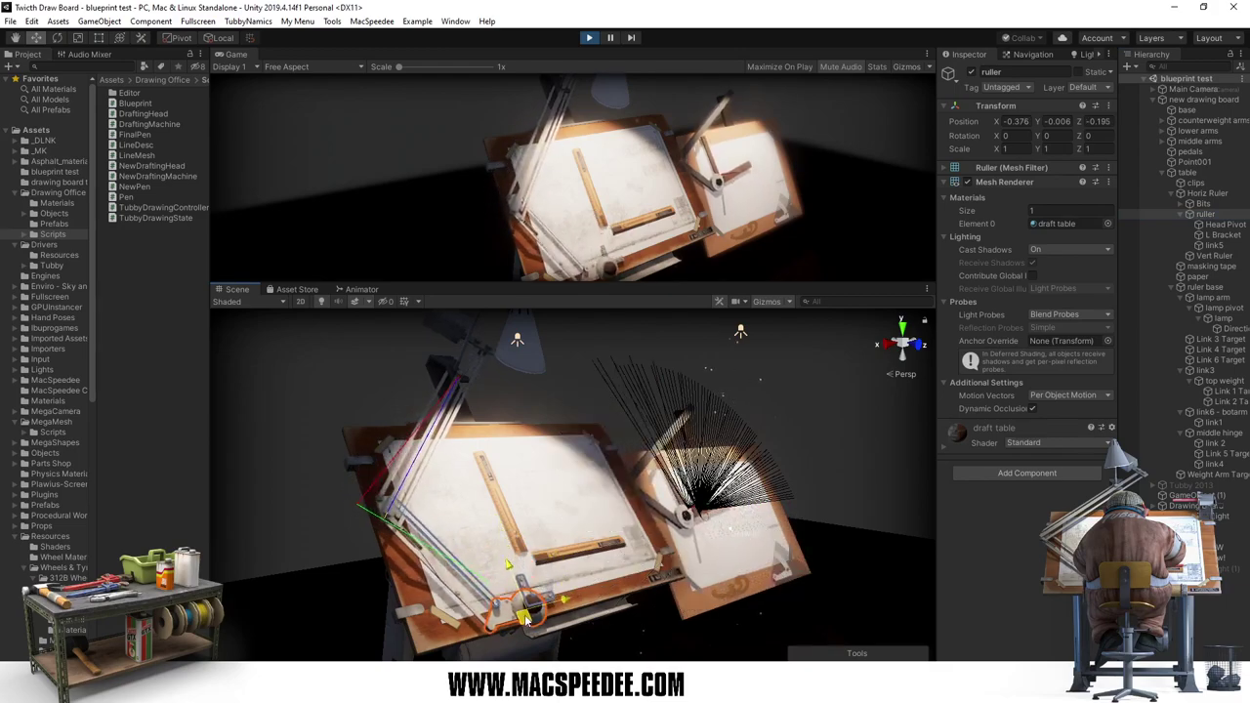
pyautogui.moveTo(536, 503)
pyautogui.mouseDown()
pyautogui.moveTo(512, 585)
pyautogui.moveTo(524, 578)
pyautogui.mouseUp()
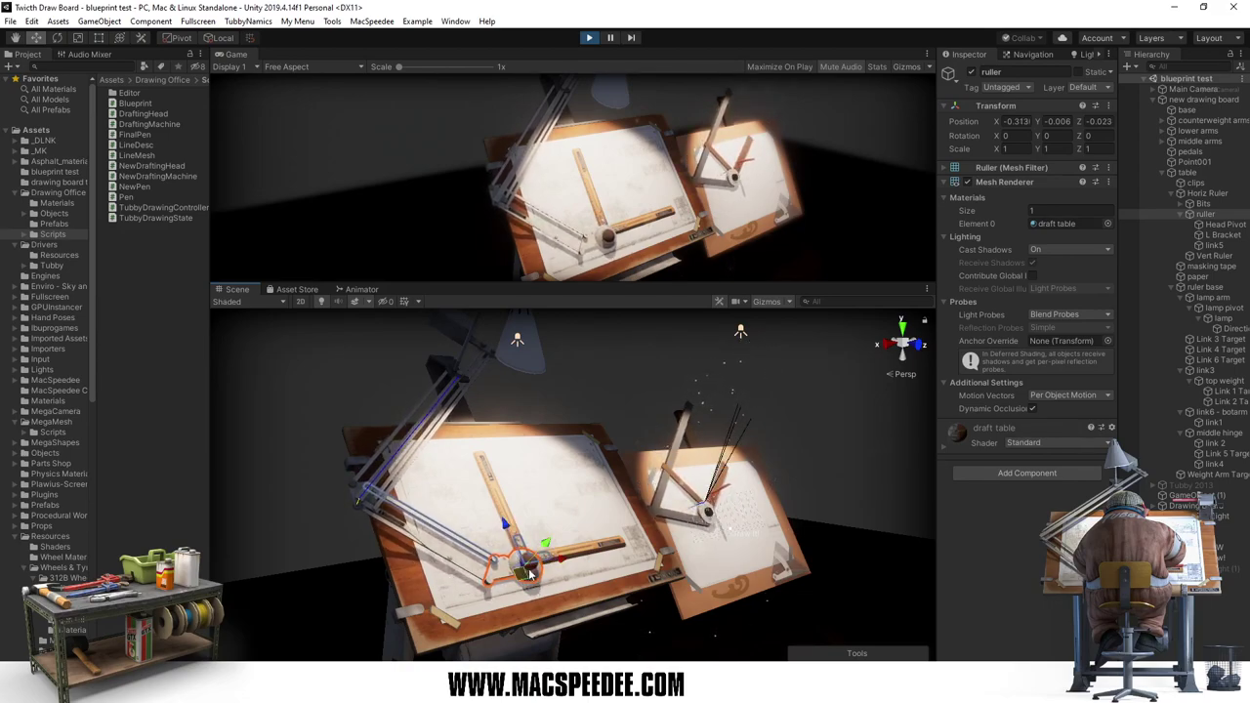
pyautogui.click(53, 226)
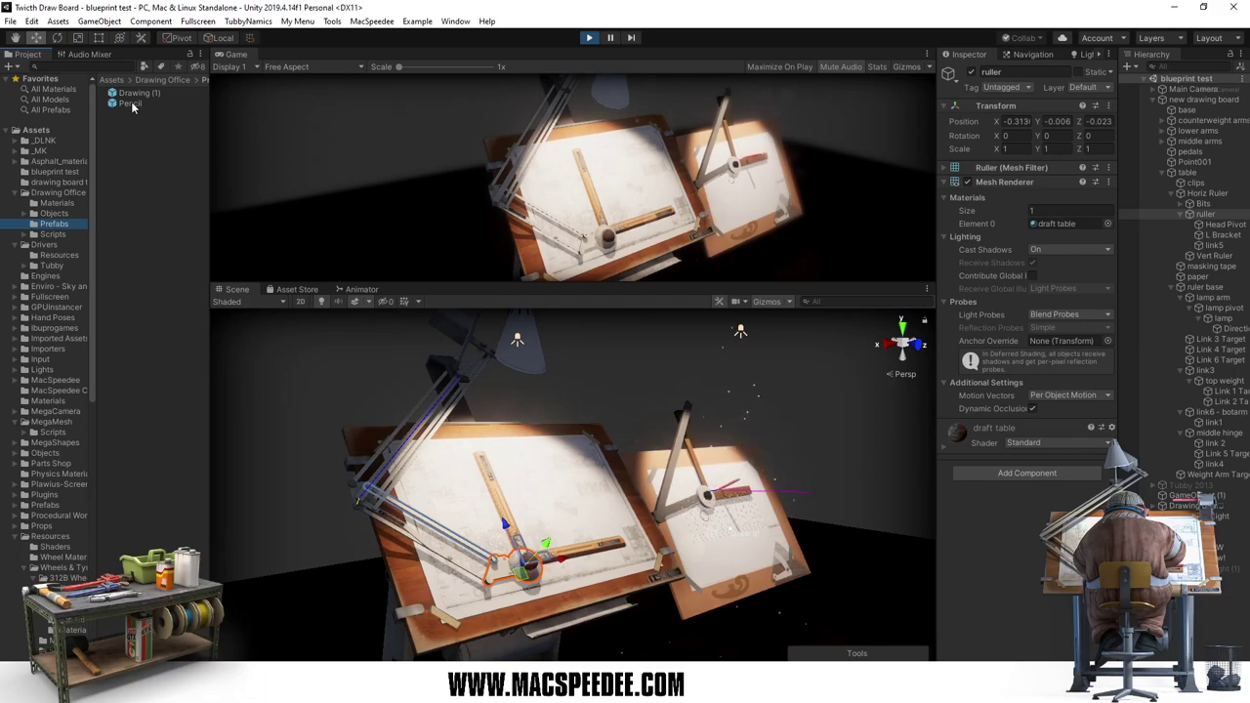
# Step: Drop the Pencil prefab into the running scene, then zoom in and frame the Drawing (1)(Clone)
pyautogui.moveTo(131, 101)
pyautogui.mouseDown()
pyautogui.moveTo(1178, 184)
pyautogui.moveTo(1188, 174)
pyautogui.mouseUp()
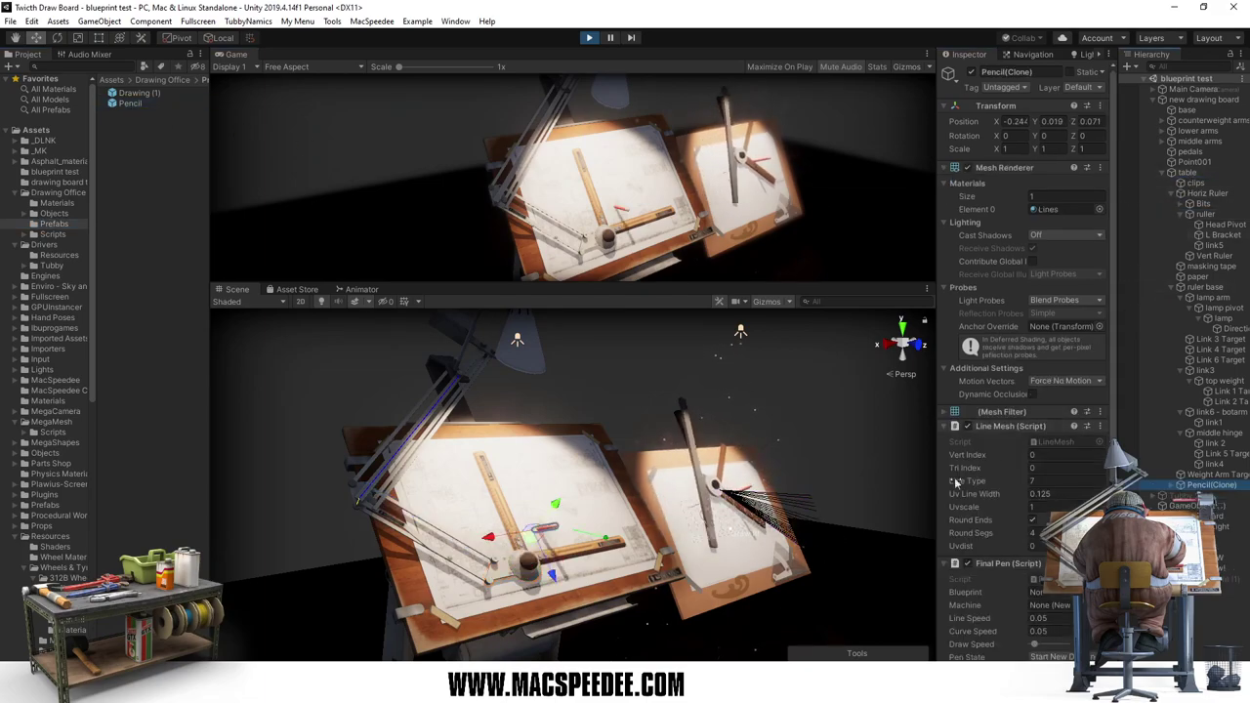
pyautogui.keyDown('alt'); pyautogui.moveTo(508, 547); pyautogui.dragTo(535, 558); pyautogui.keyUp('alt')
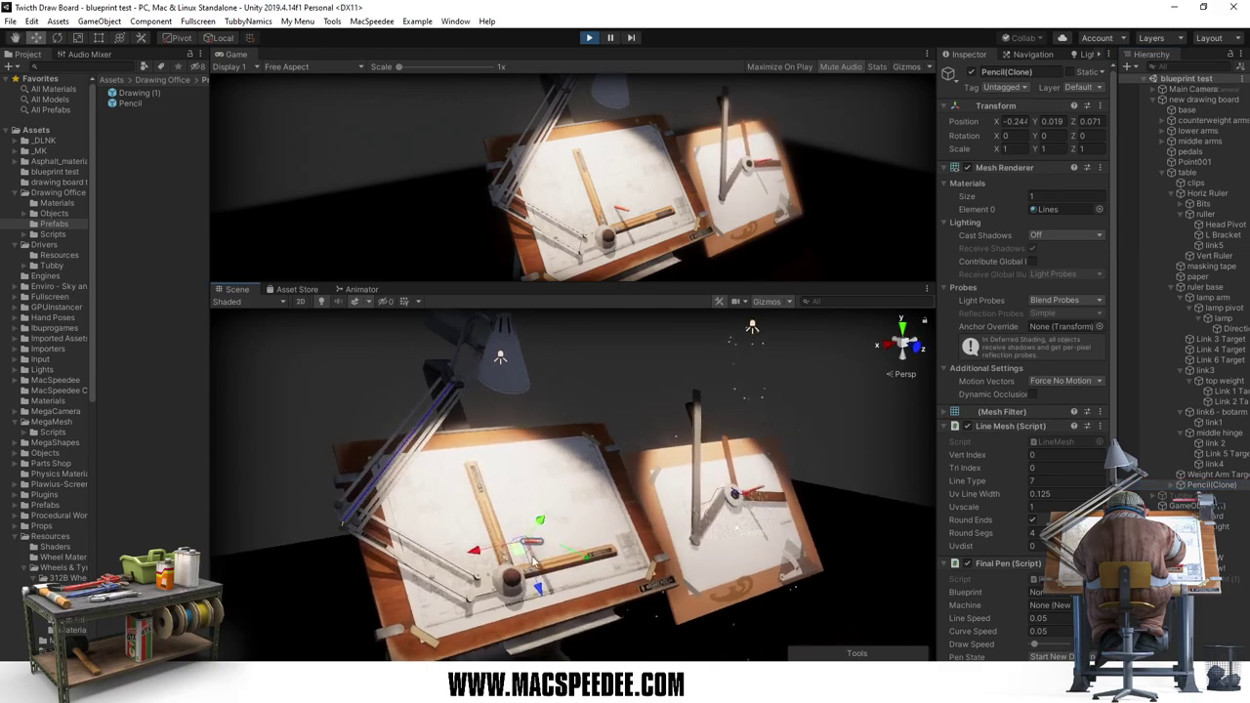
pyautogui.scroll(2, 528, 559)
pyautogui.scroll(1, 500, 564)
pyautogui.keyDown('alt'); pyautogui.moveTo(499, 564); pyautogui.dragTo(863, 538, button='right'); pyautogui.keyUp('alt')
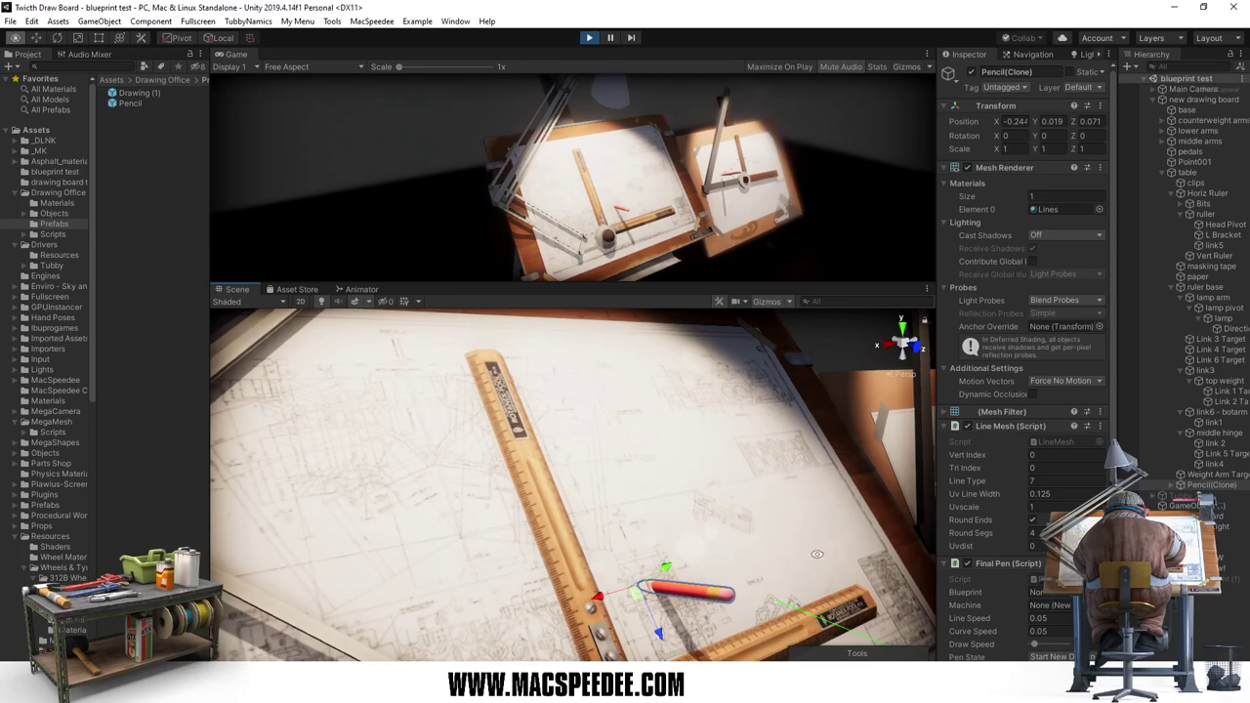
pyautogui.keyDown('alt'); pyautogui.moveTo(863, 538); pyautogui.dragTo(235, 163); pyautogui.keyUp('alt')
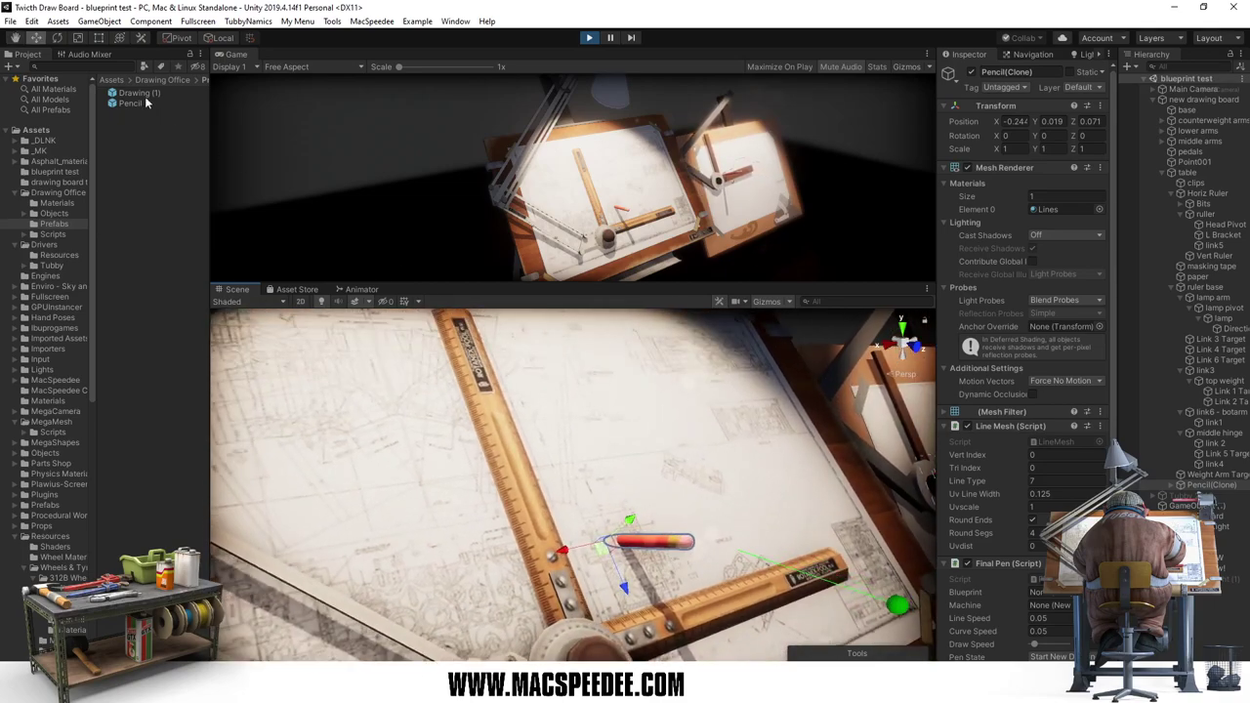
pyautogui.click(1189, 173)
pyautogui.press('f')
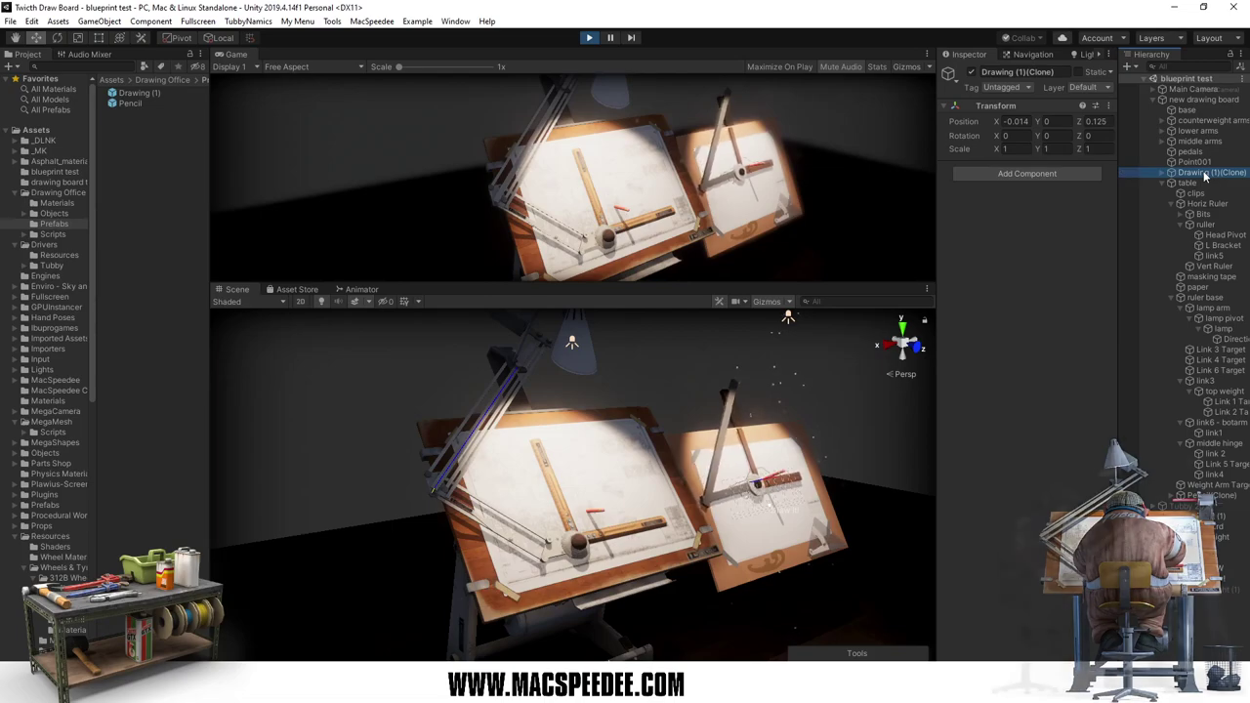
# Step: Reset the Drawing (1) clone's position and rotation, then move it onto the left board's paper at X -0.288, Z 0.122
pyautogui.keyDown('alt'); pyautogui.moveTo(728, 531); pyautogui.dragTo(888, 401); pyautogui.keyUp('alt')
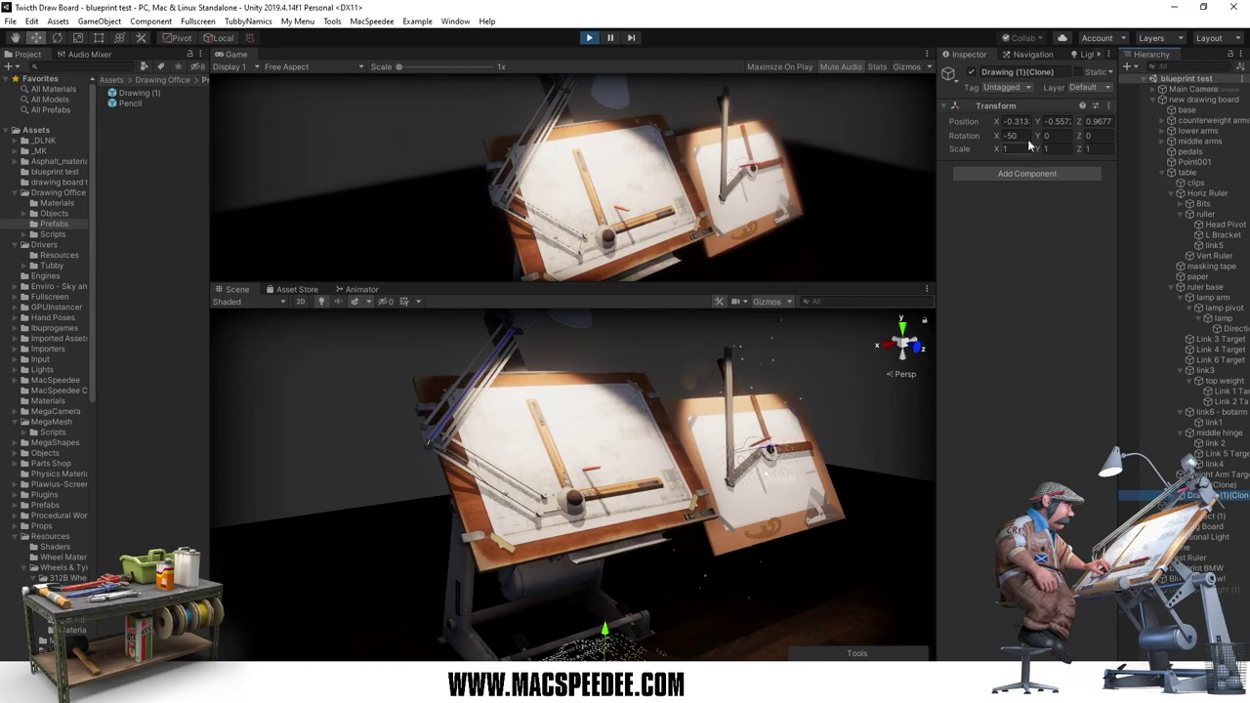
pyautogui.rightClick(1004, 108)
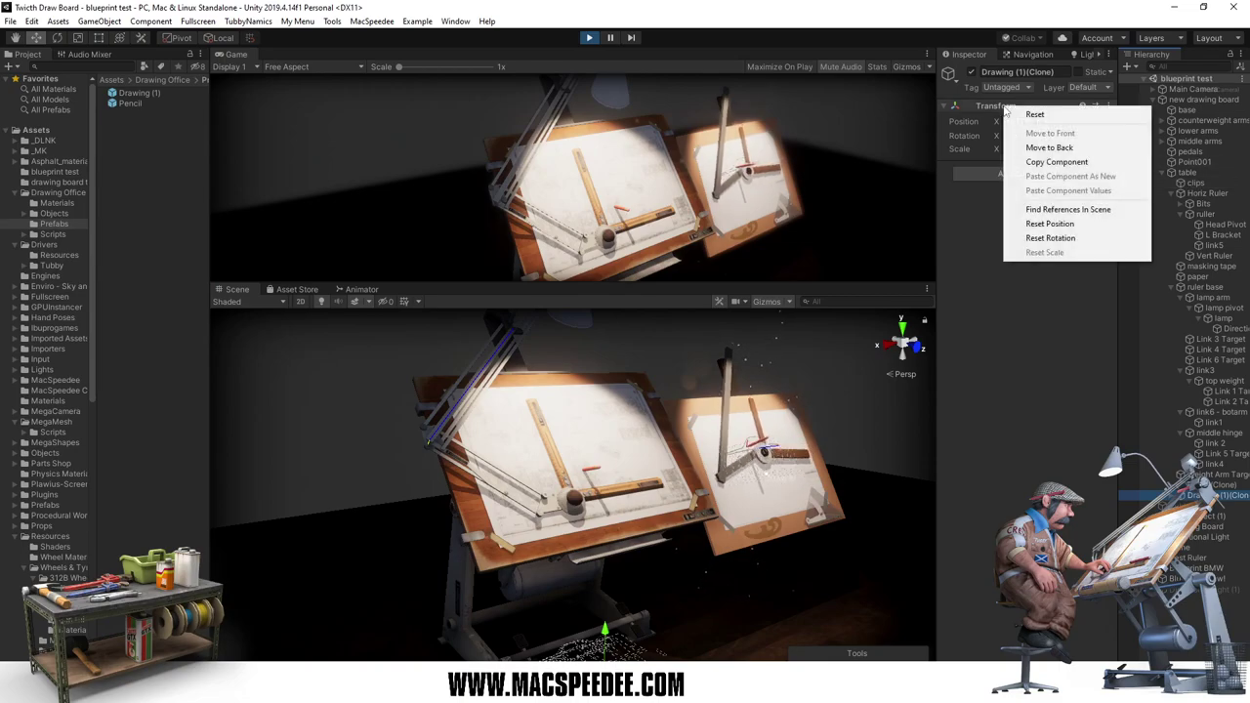
pyautogui.click(1050, 224)
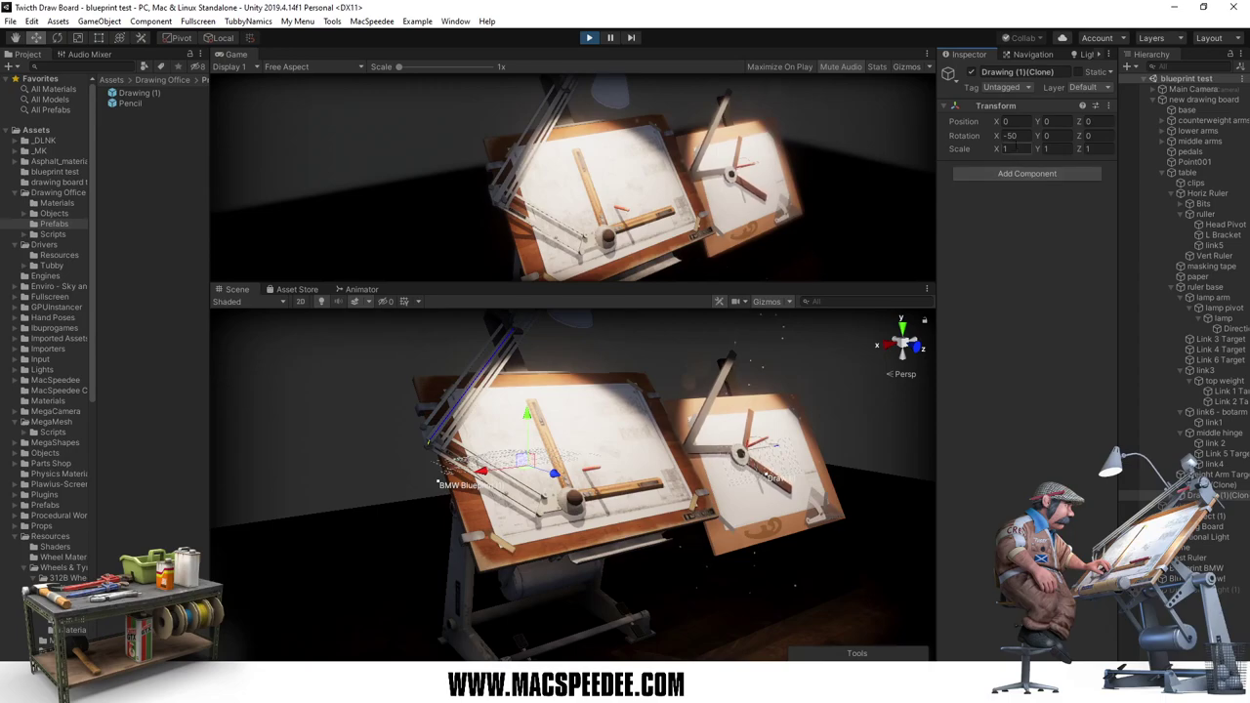
pyautogui.rightClick(1002, 107)
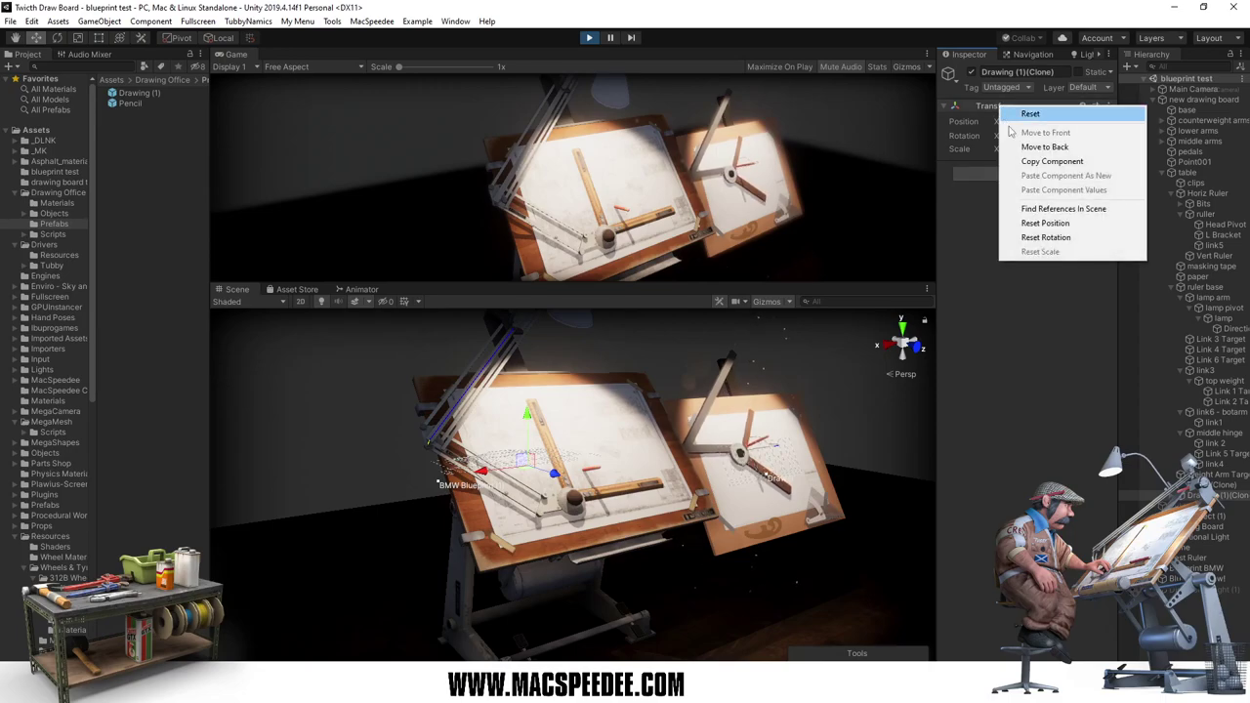
pyautogui.click(1045, 237)
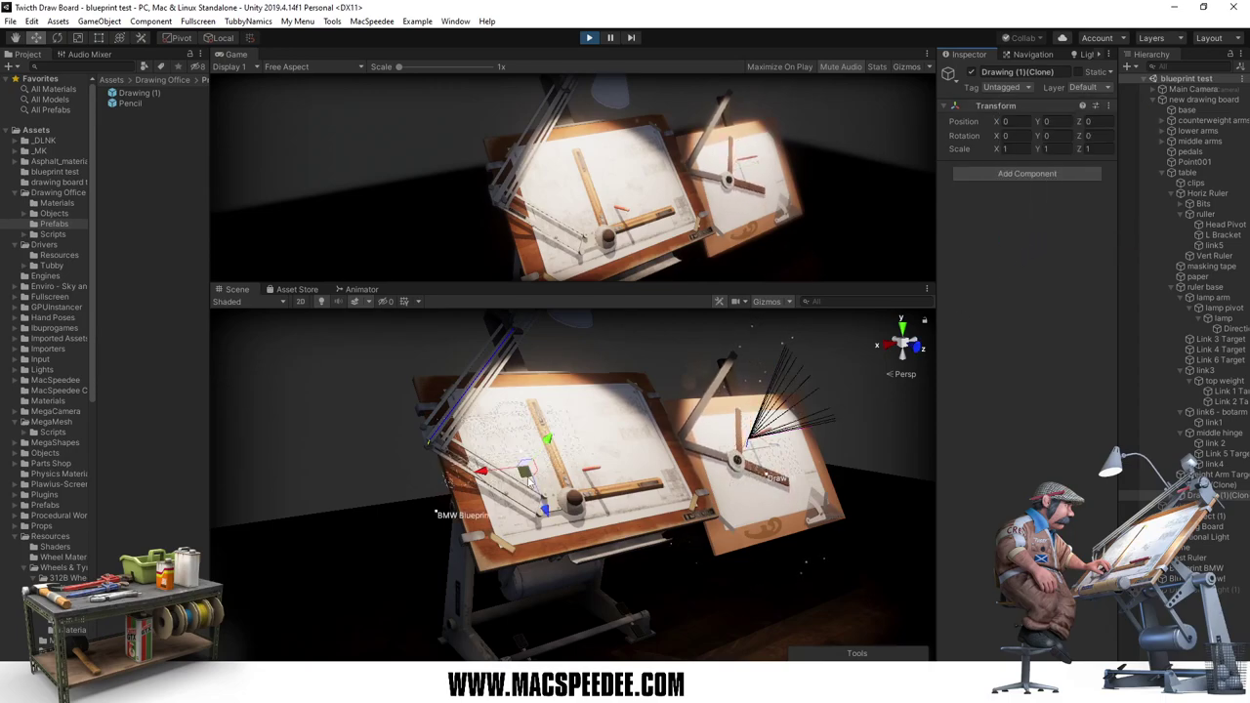
pyautogui.moveTo(528, 476); pyautogui.dragTo(590, 487)
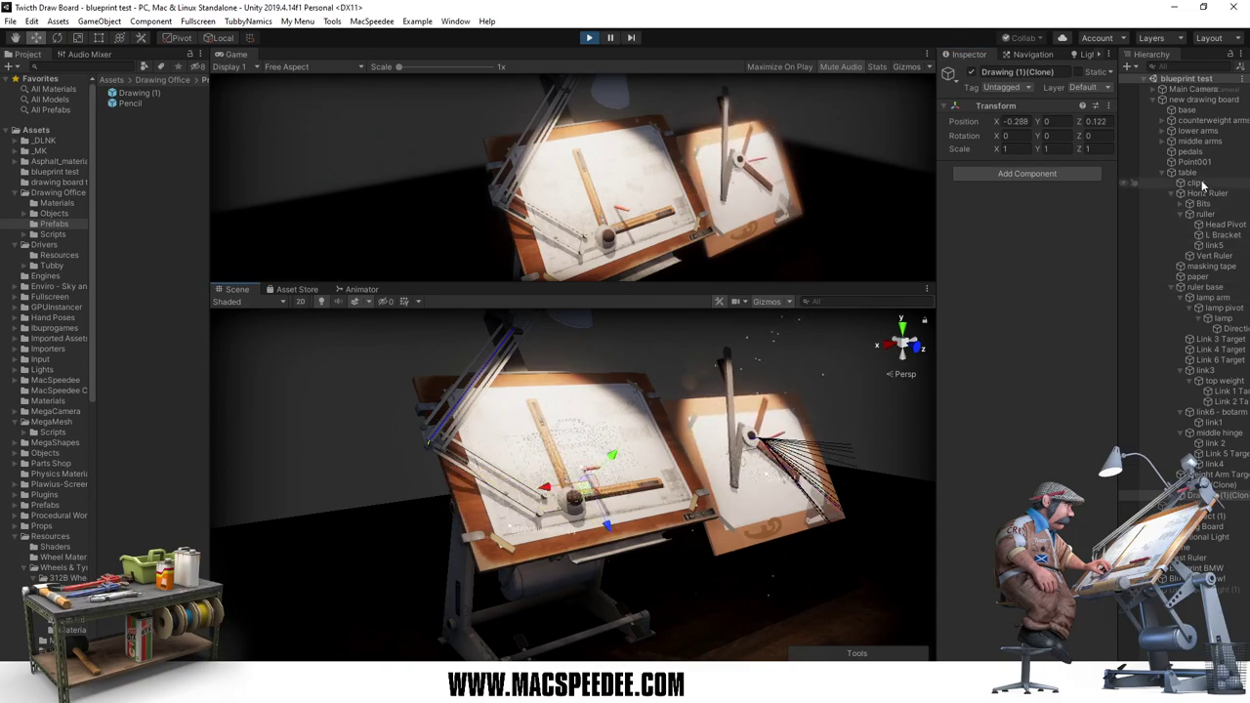
pyautogui.click(1222, 484)
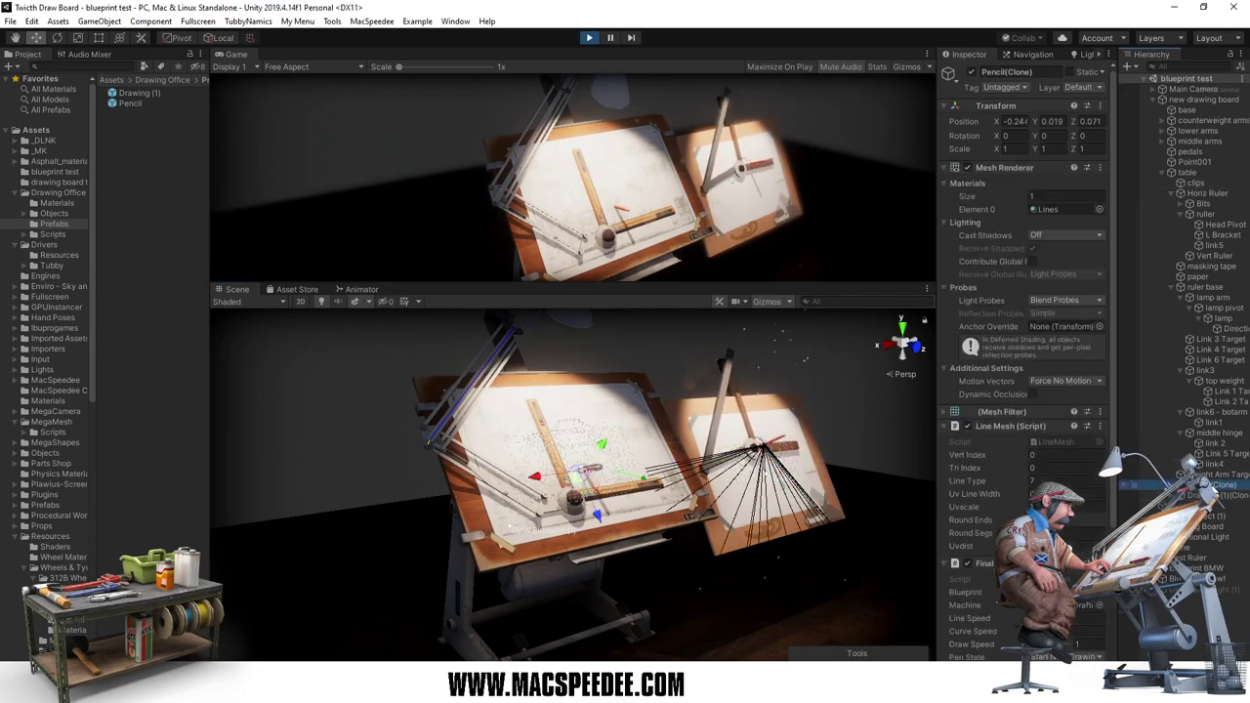
pyautogui.scroll(-3, 1026, 390)
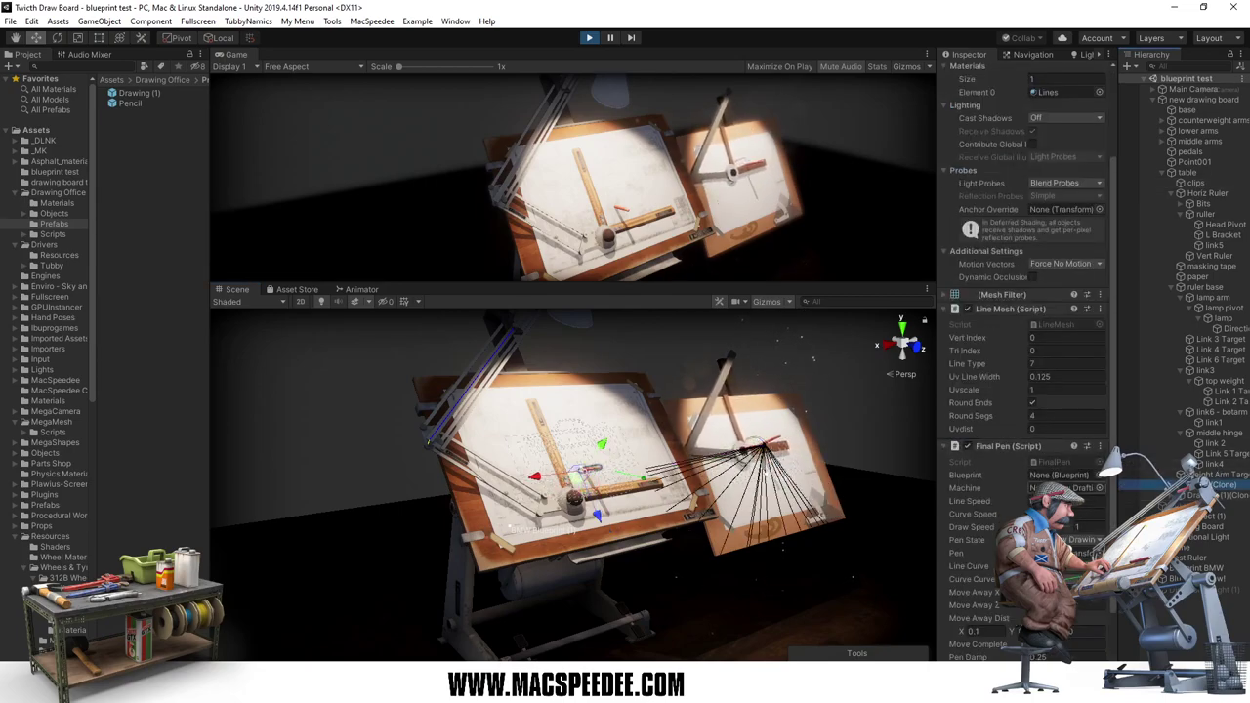
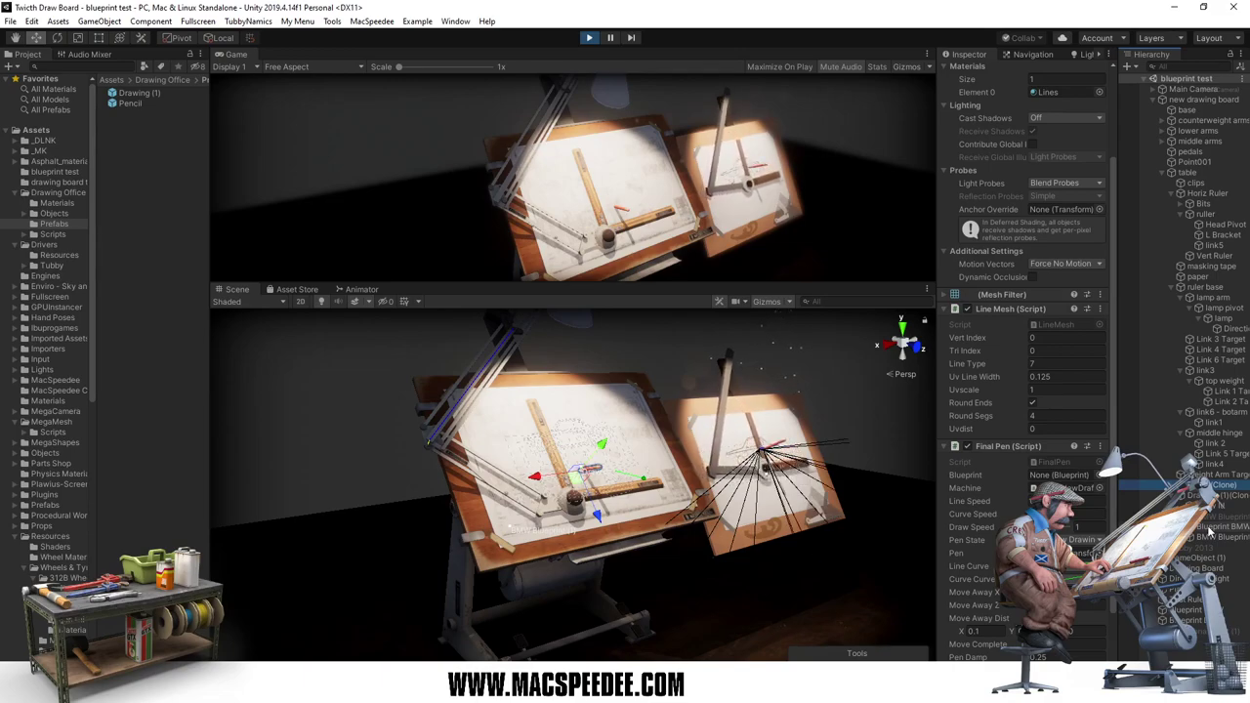
# Step: While the game runs, set Blueprint BMW as Final Pen's blueprint, then stop Play mode
pyautogui.click(1210, 528)
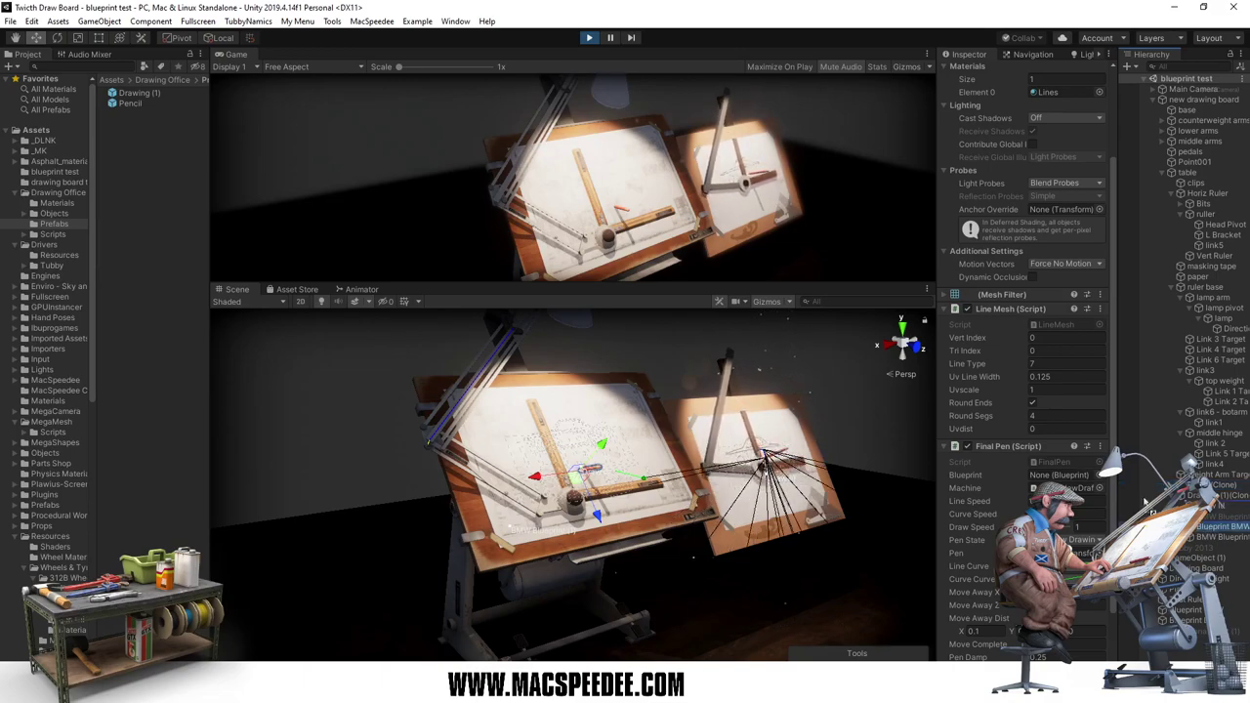
pyautogui.moveTo(1210, 528); pyautogui.dragTo(1069, 476)
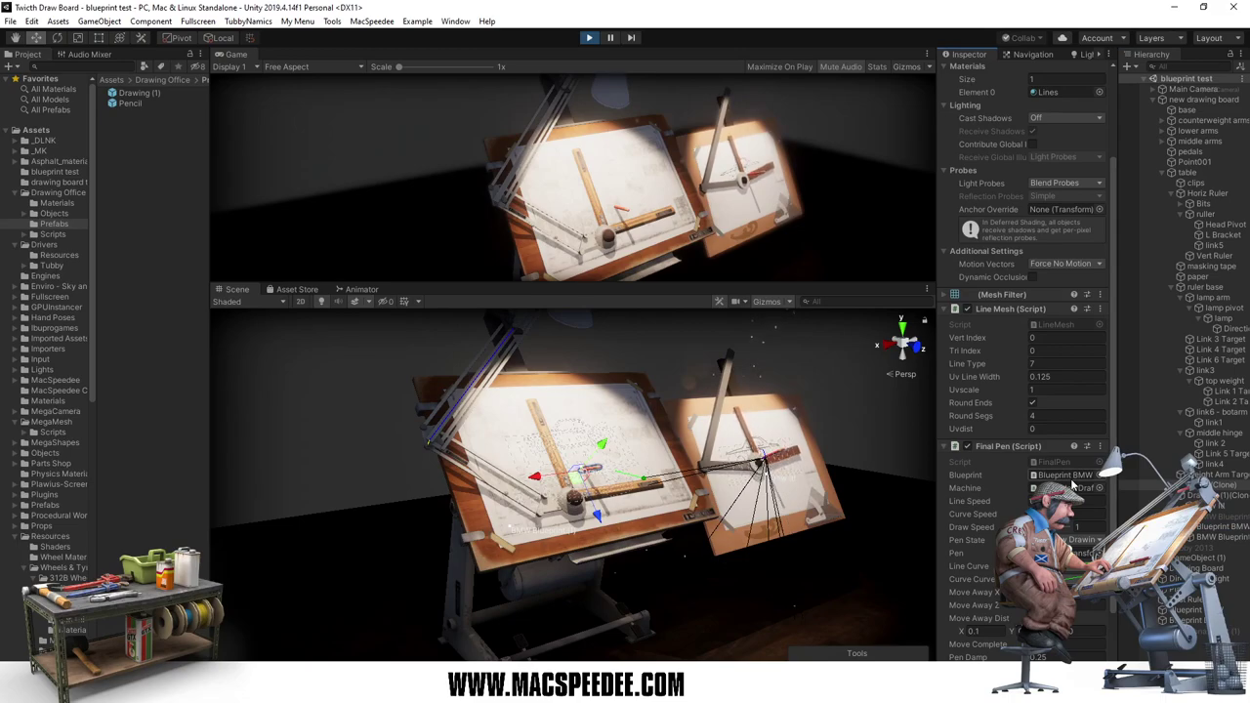
pyautogui.scroll(-3, 1010, 492)
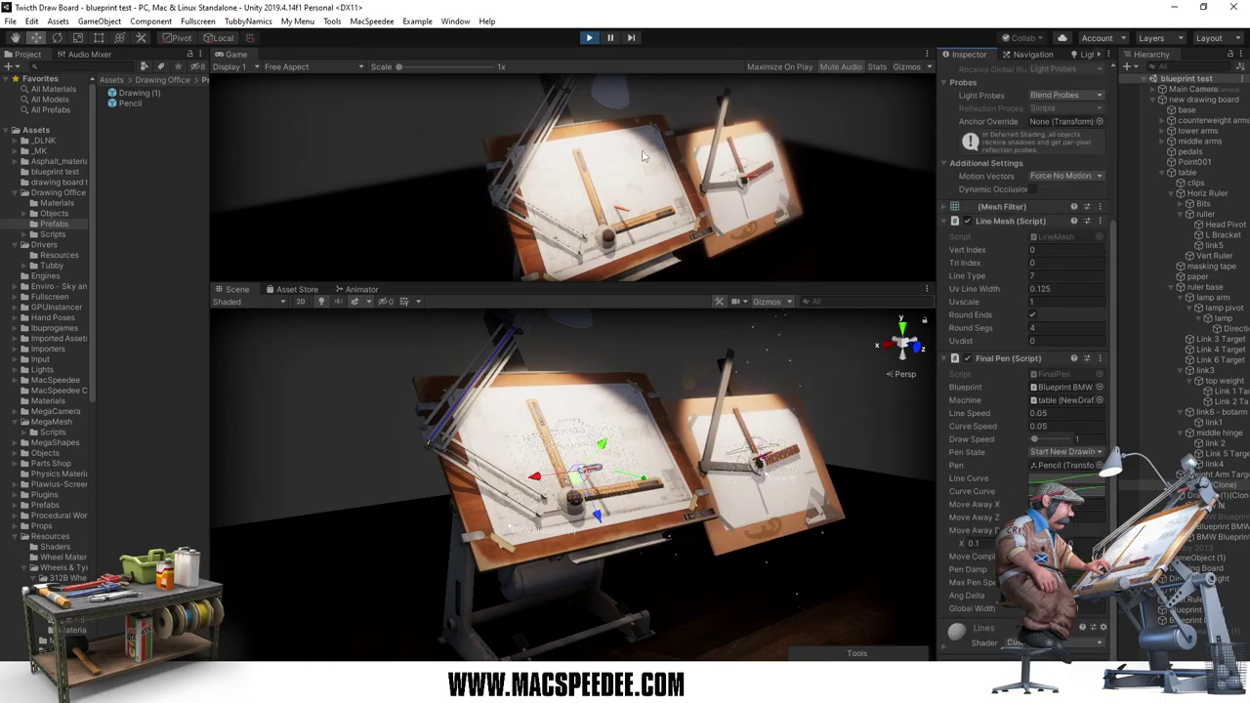
pyautogui.click(589, 38)
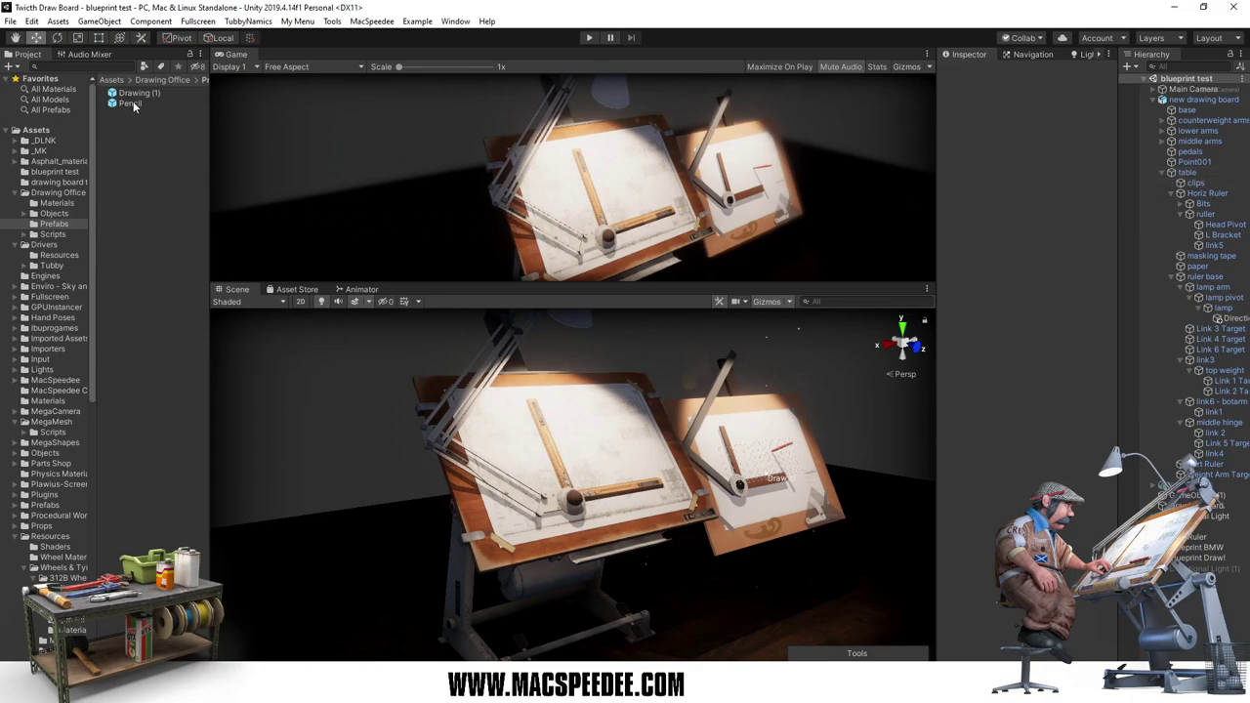
# Step: Add a Pencil prefab instance under the table and slide Drawing (1) across the board
pyautogui.moveTo(134, 104); pyautogui.dragTo(1190, 174)
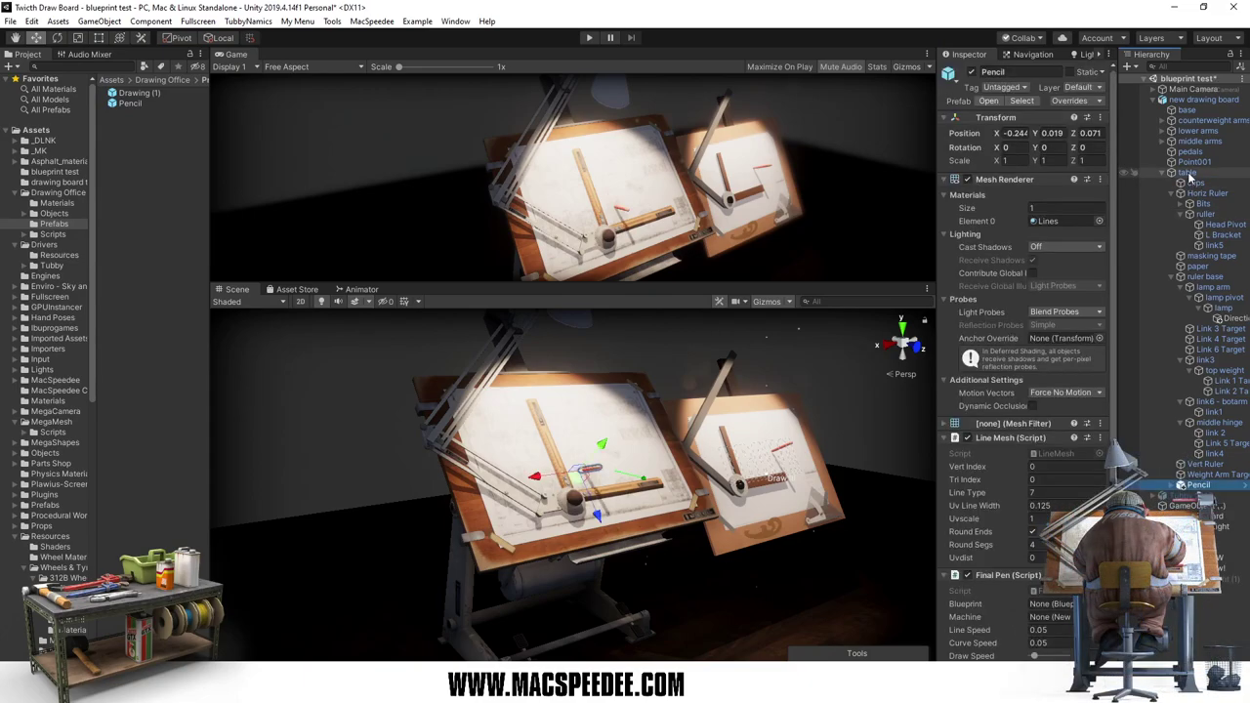
pyautogui.moveTo(136, 98); pyautogui.dragTo(1187, 176)
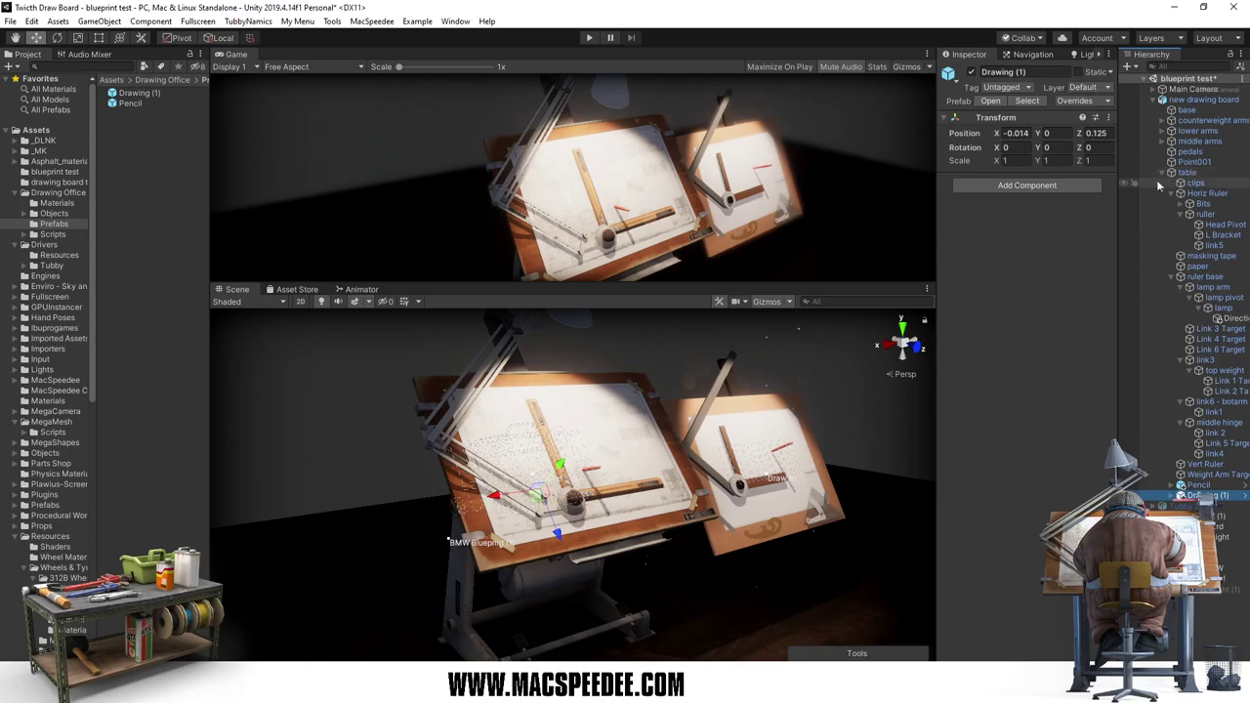
pyautogui.moveTo(535, 501); pyautogui.dragTo(579, 489)
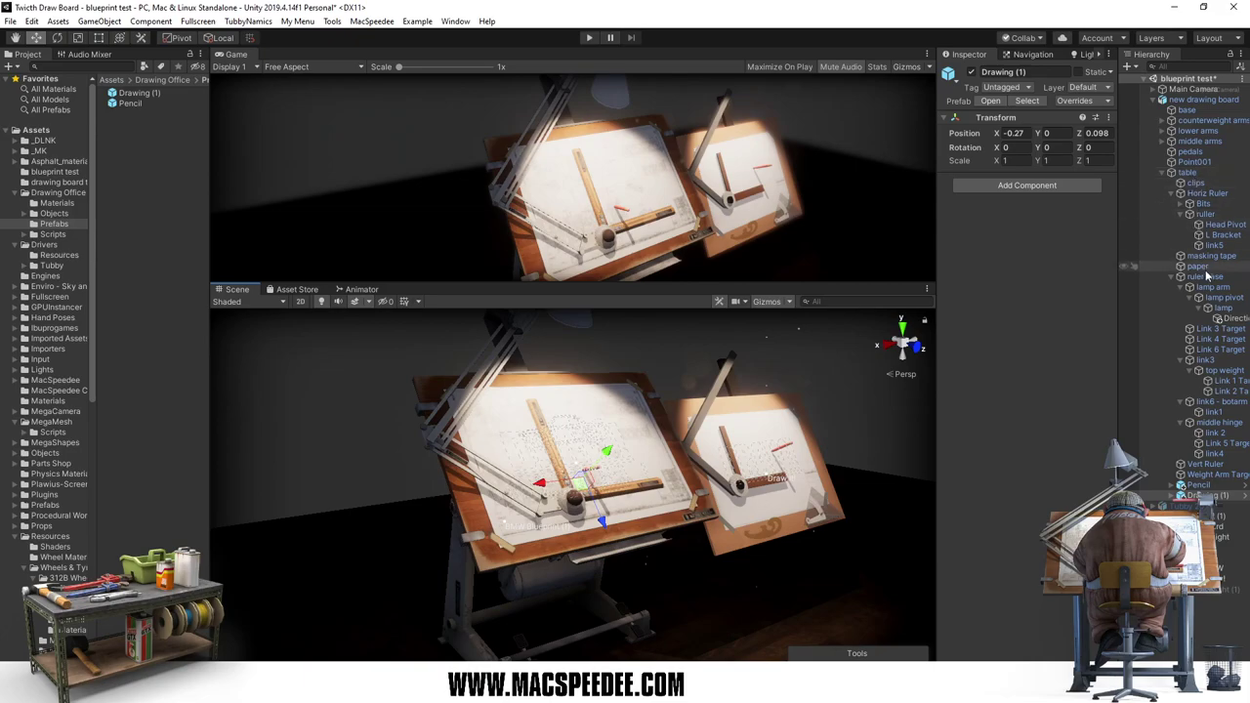
# Step: Link the Pencil's Blueprint BMW blueprint, Pen and table Machine references, then start the game
pyautogui.click(1200, 485)
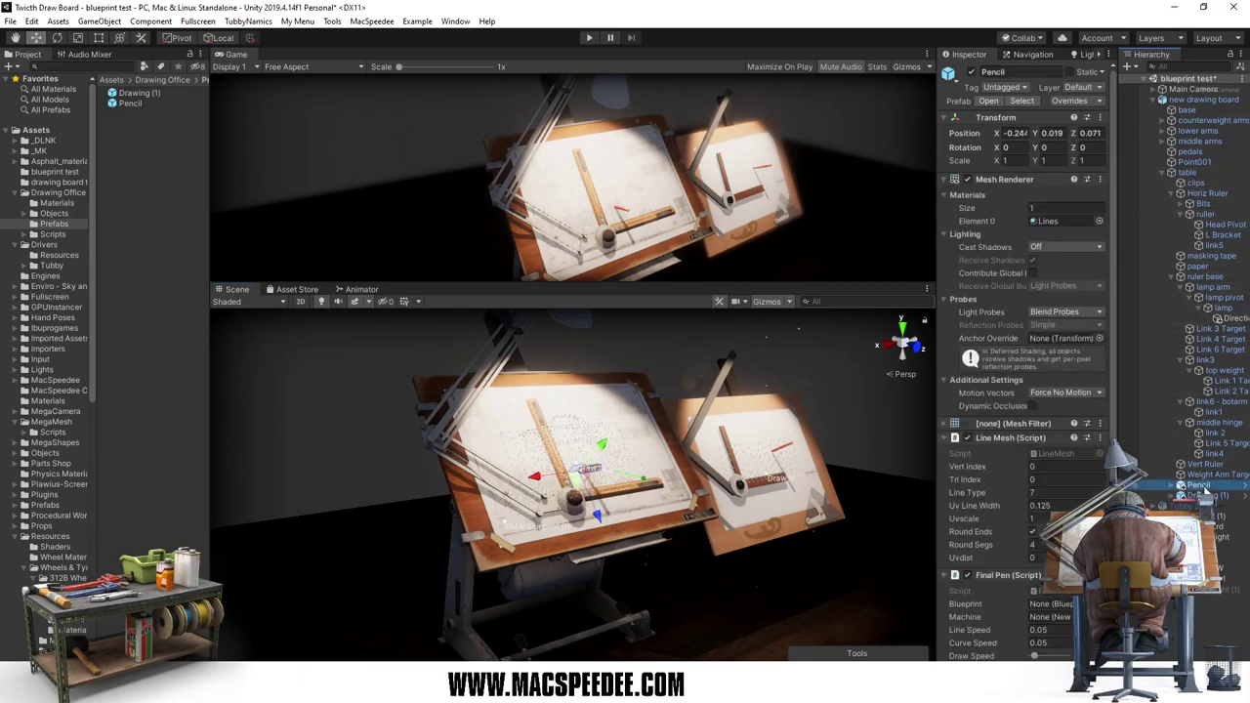
pyautogui.scroll(-5, 1040, 503)
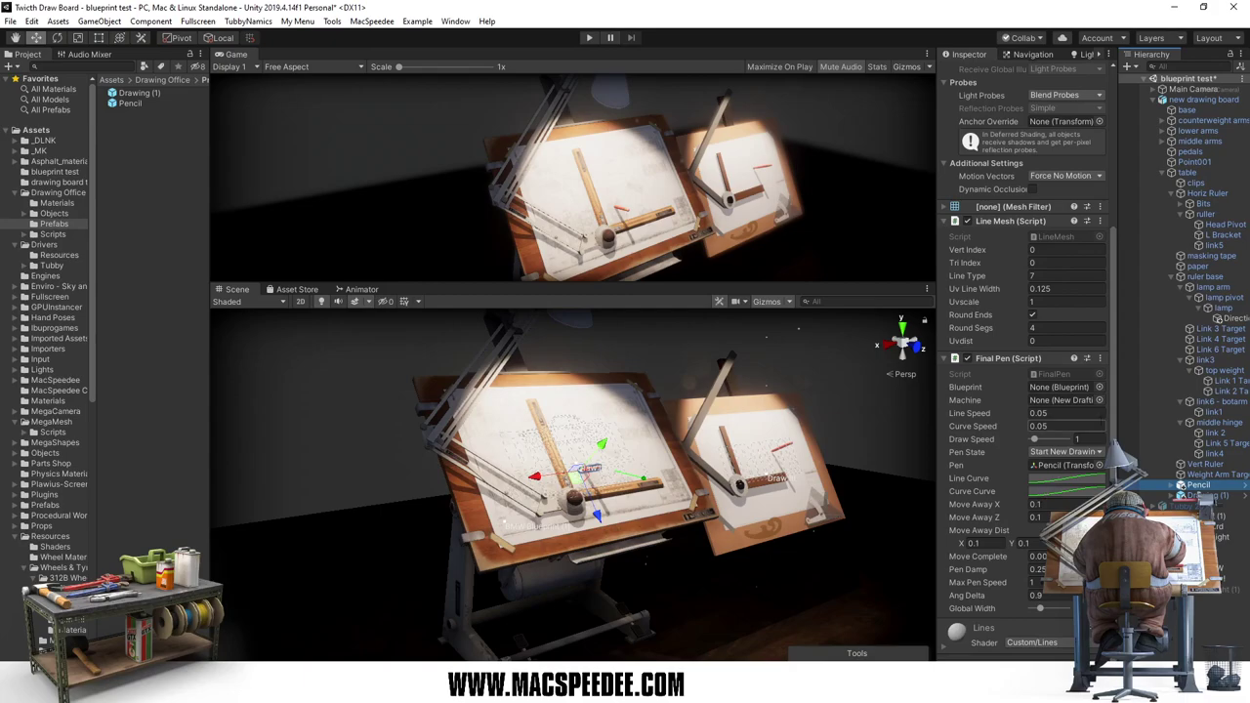
pyautogui.click(1174, 497)
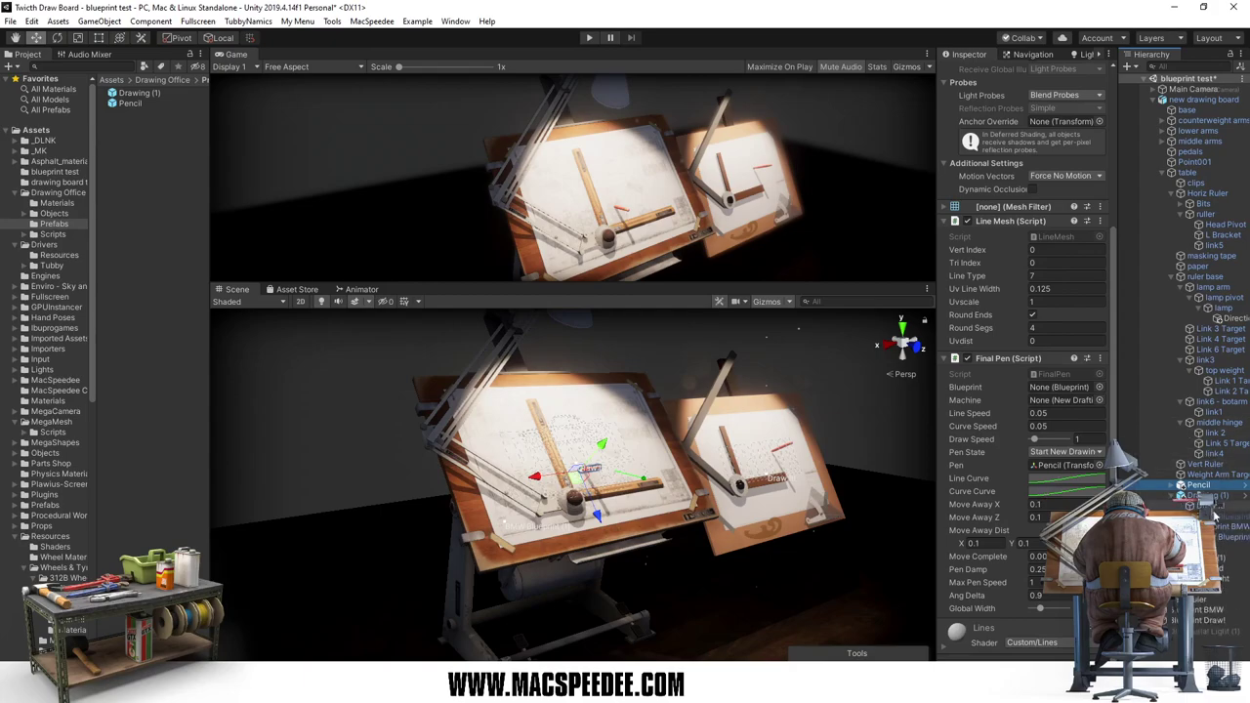
pyautogui.moveTo(1197, 496); pyautogui.dragTo(1065, 388)
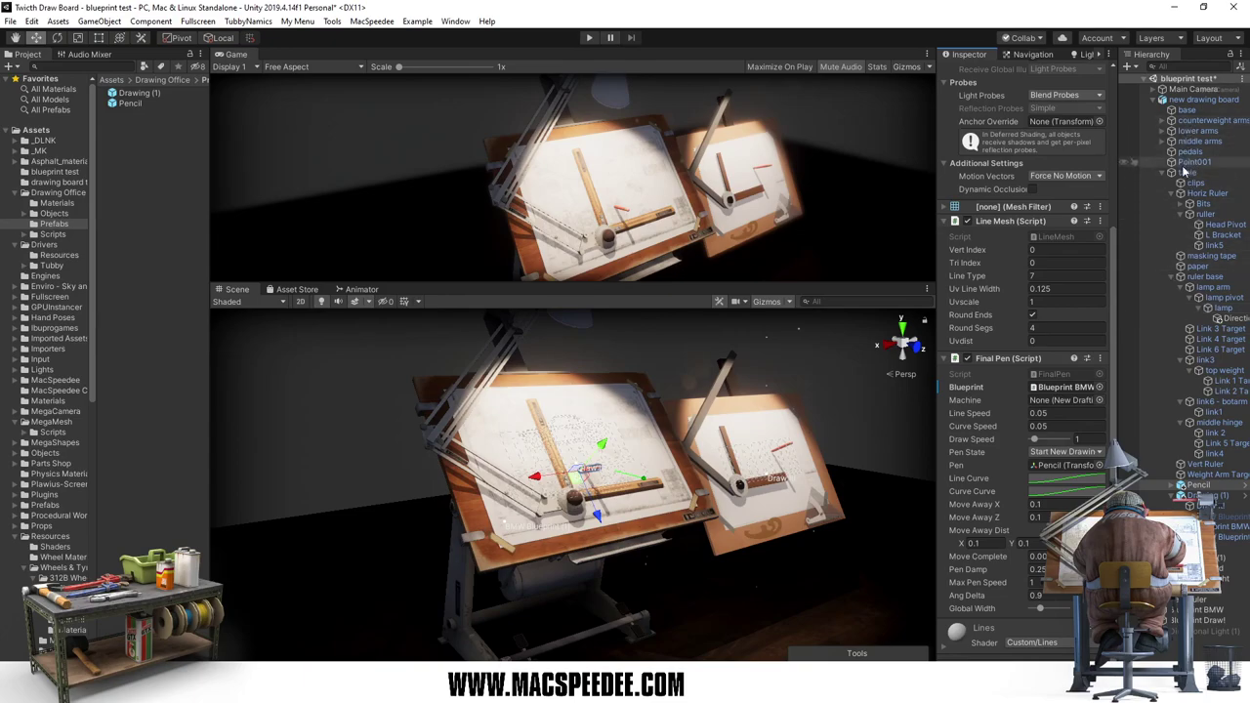
pyautogui.moveTo(1194, 484); pyautogui.dragTo(1064, 468)
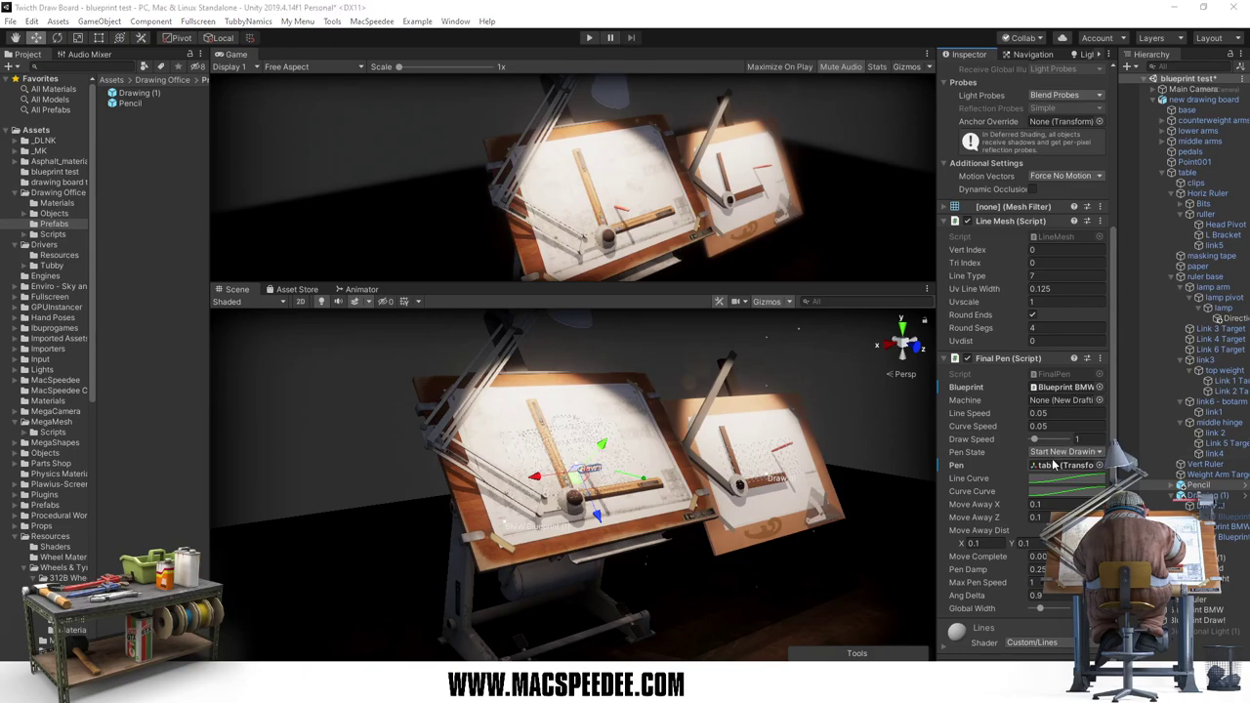
pyautogui.moveTo(1037, 466); pyautogui.dragTo(1045, 467)
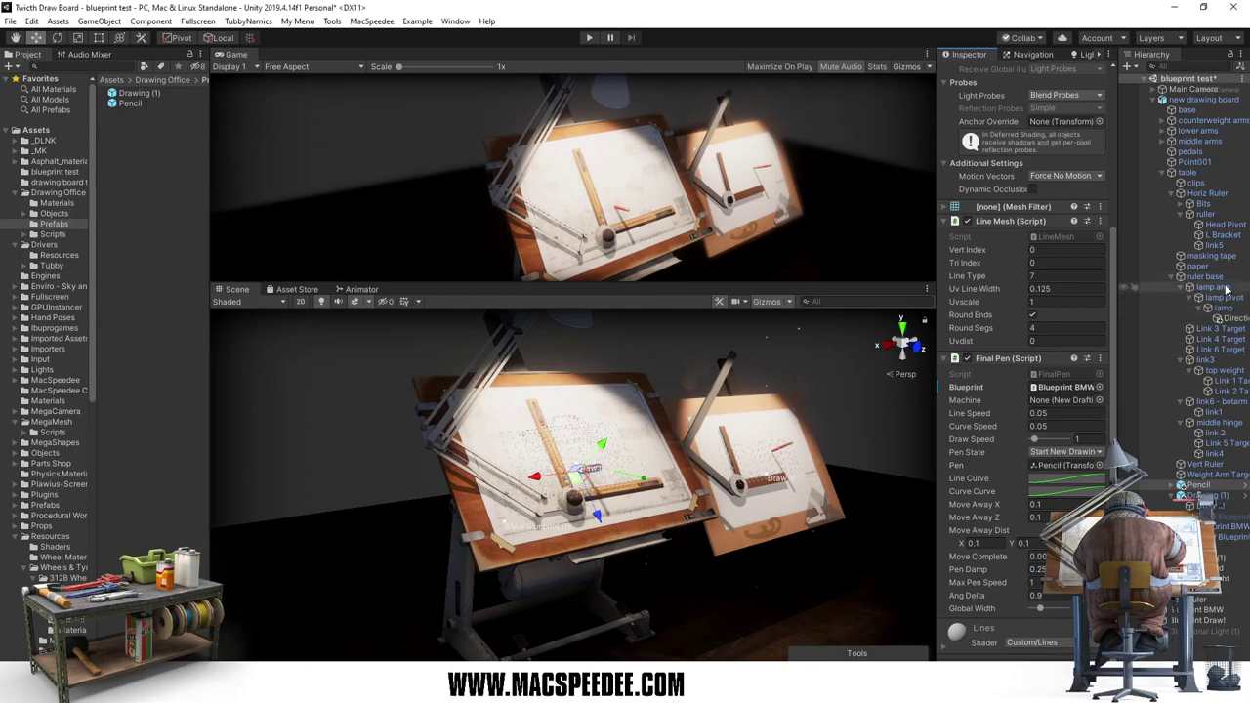
pyautogui.moveTo(1187, 172); pyautogui.dragTo(1063, 409)
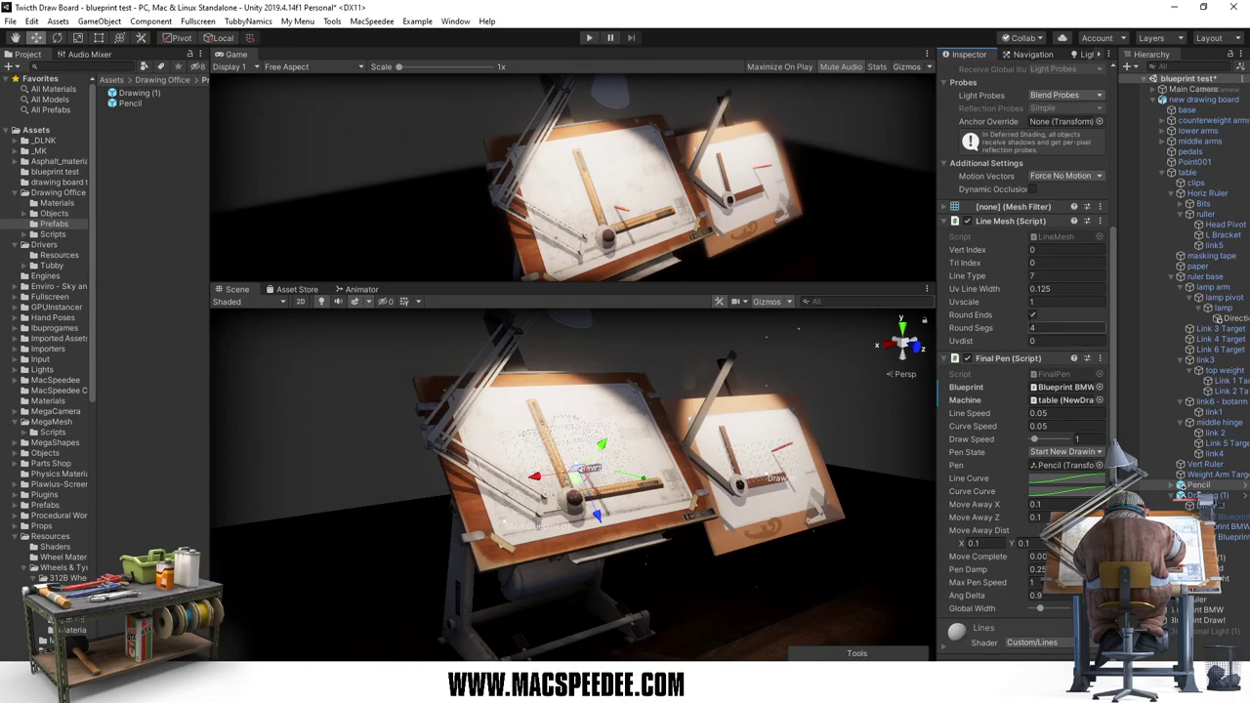
pyautogui.click(589, 38)
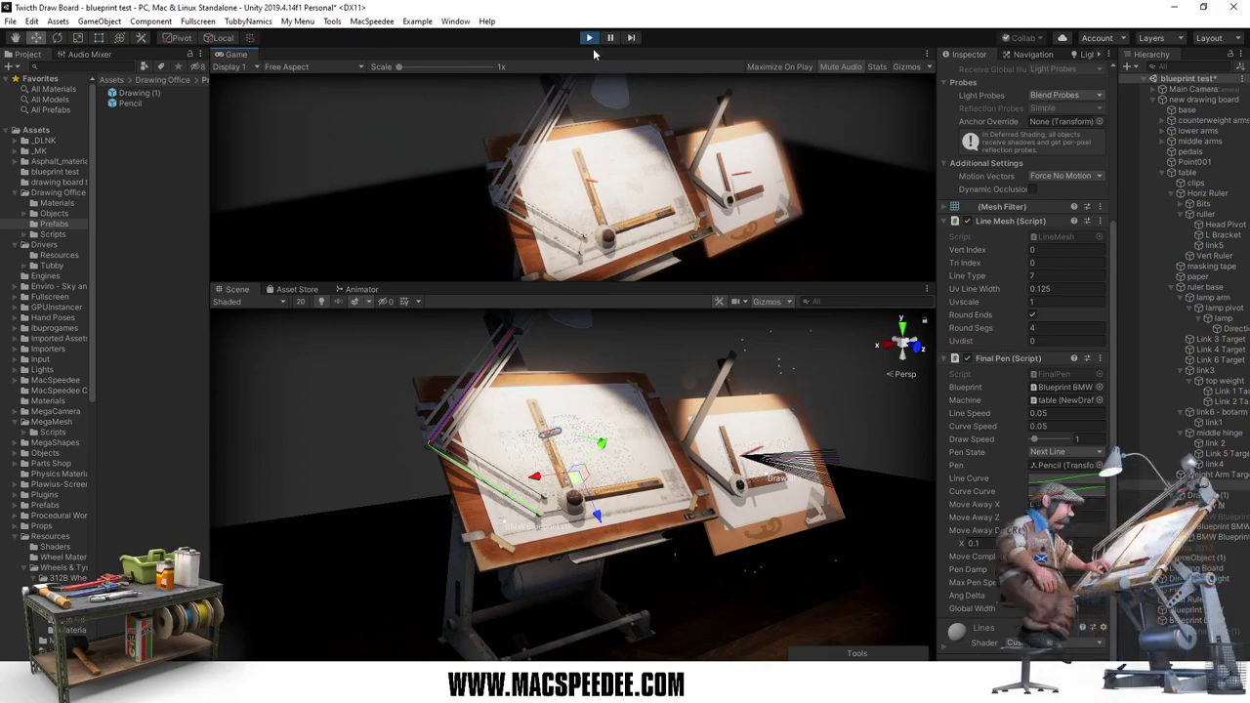
# Step: Stop the game and review the table's Links and New Drafting Head settings in the Inspector
pyautogui.click(589, 38)
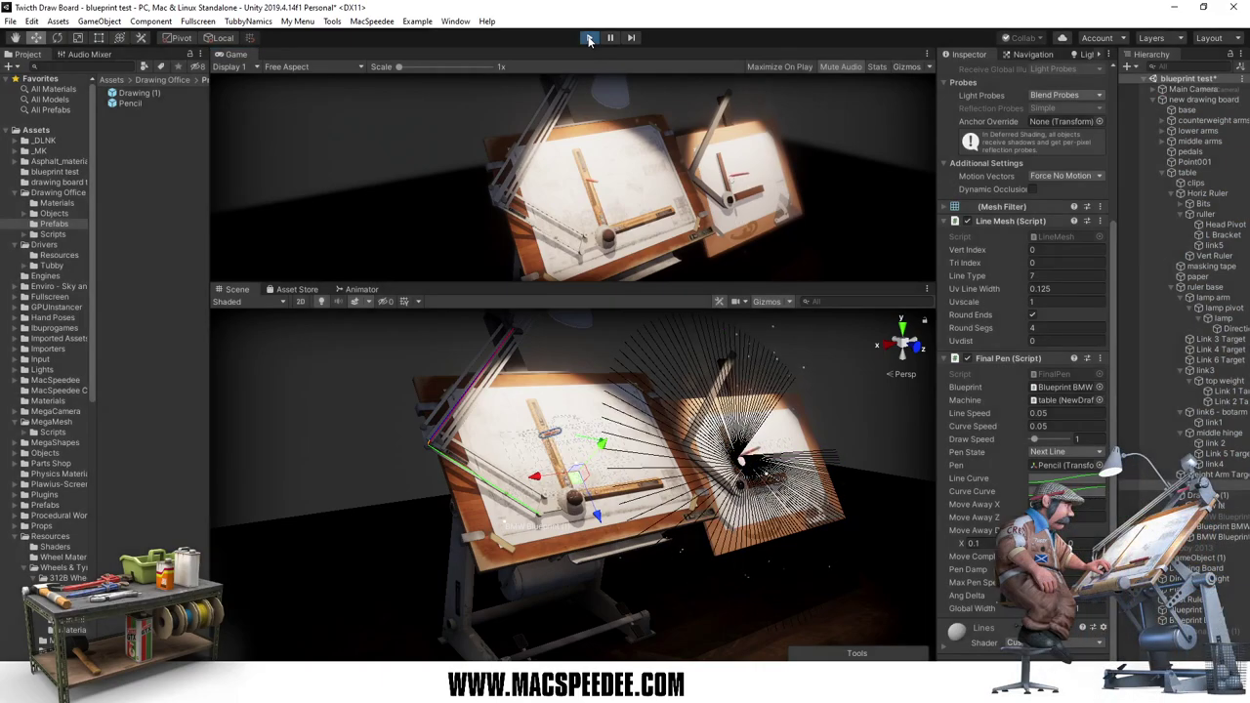
pyautogui.click(1190, 172)
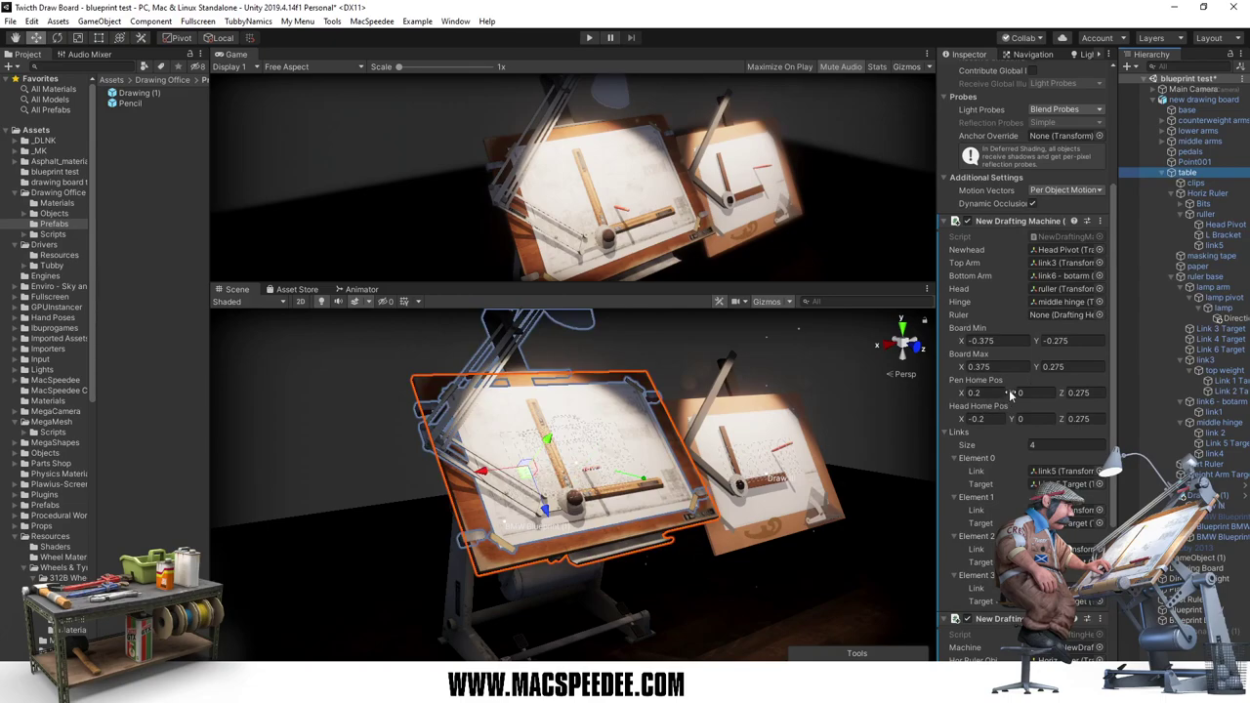
pyautogui.scroll(-3, 1010, 390)
pyautogui.scroll(-4, 1009, 390)
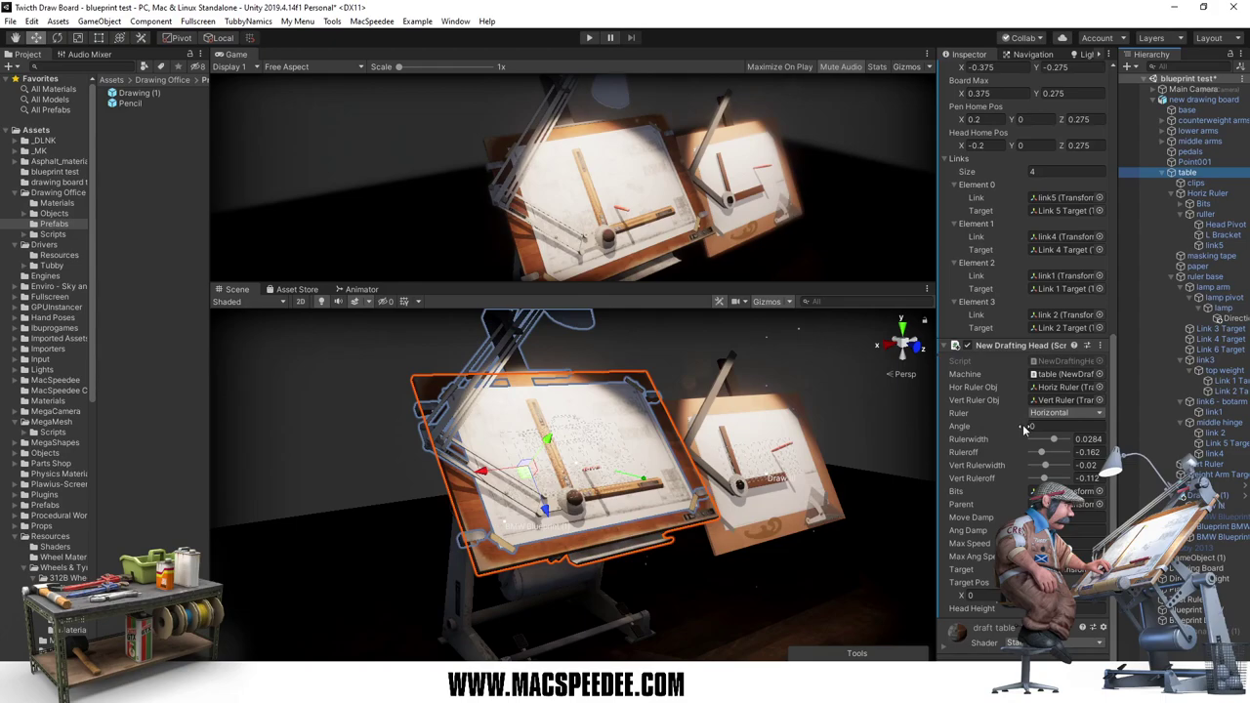
pyautogui.scroll(2, 608, 469)
pyautogui.scroll(3, 550, 469)
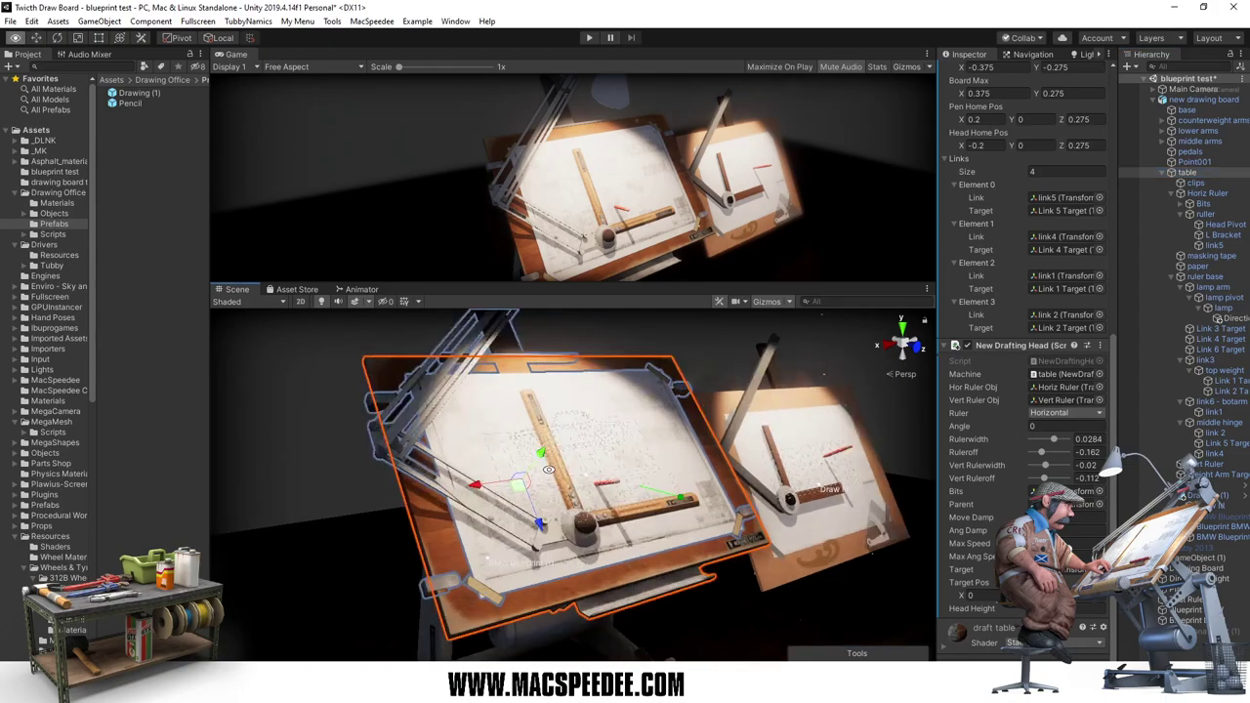
pyautogui.scroll(2, 549, 469)
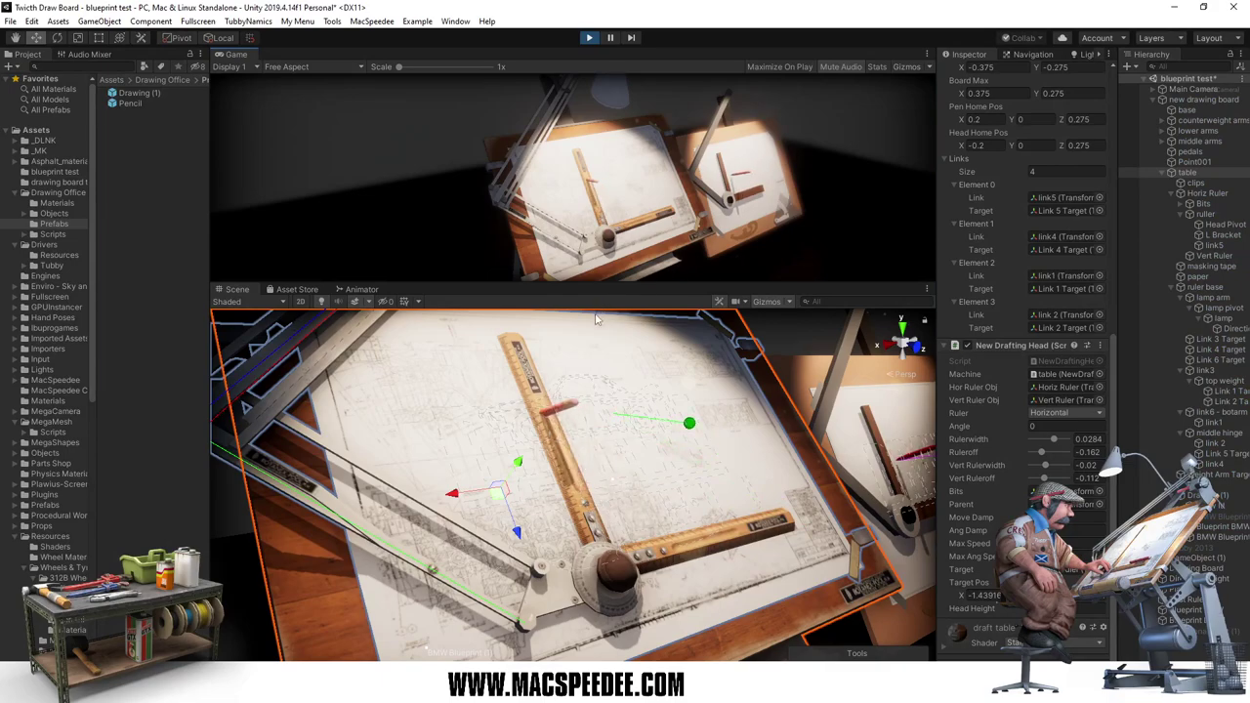
# Step: Exit Play mode, check the Pencil's Machine reference, then inspect the table's drafting head settings
pyautogui.click(589, 38)
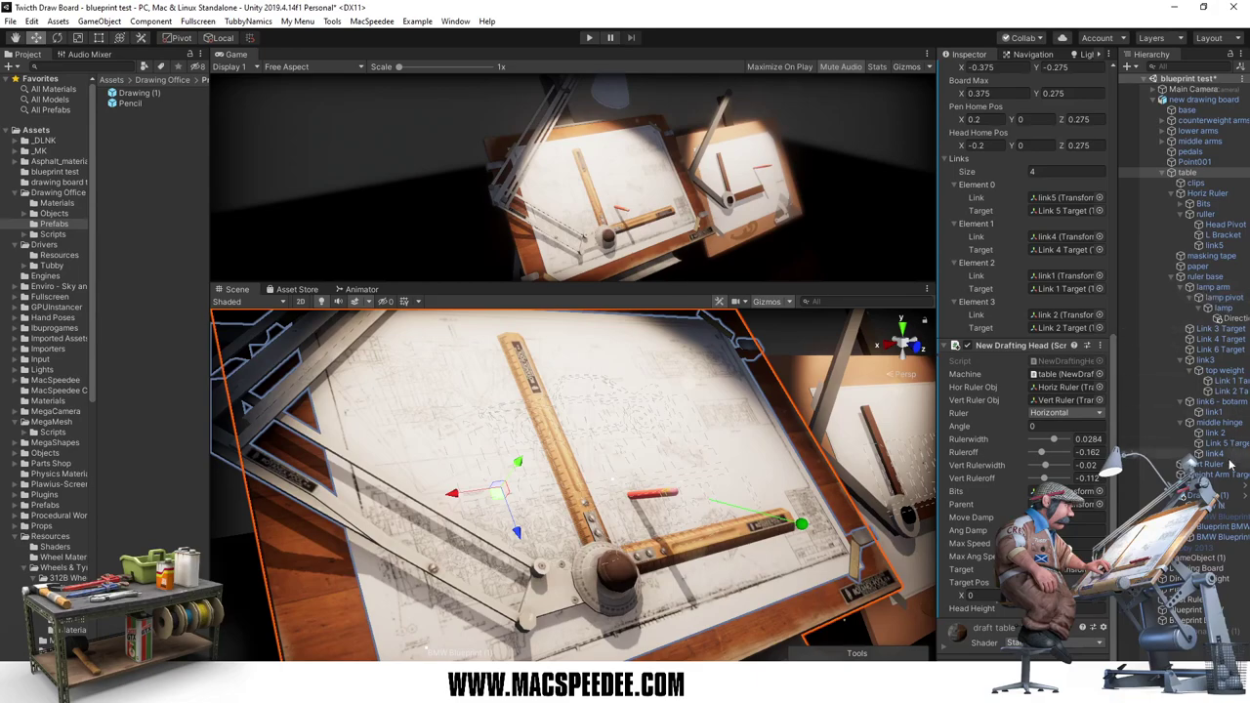
pyautogui.click(1172, 484)
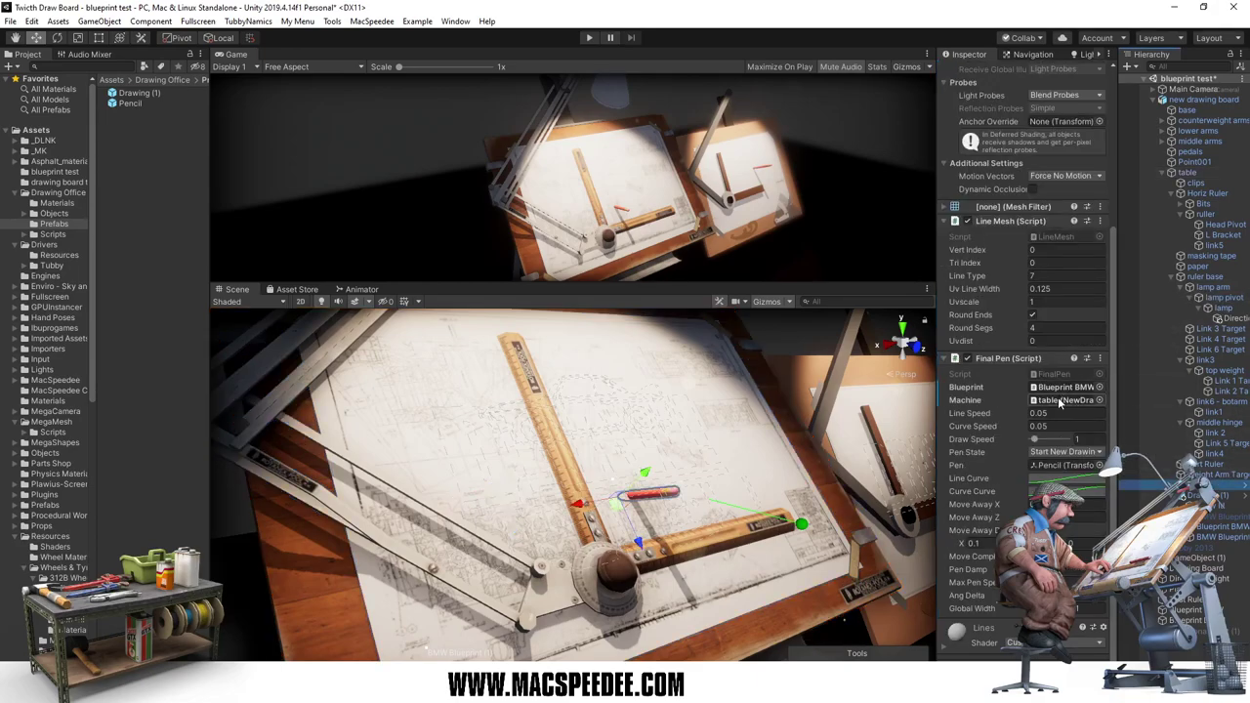
pyautogui.click(1060, 401)
pyautogui.click(1187, 172)
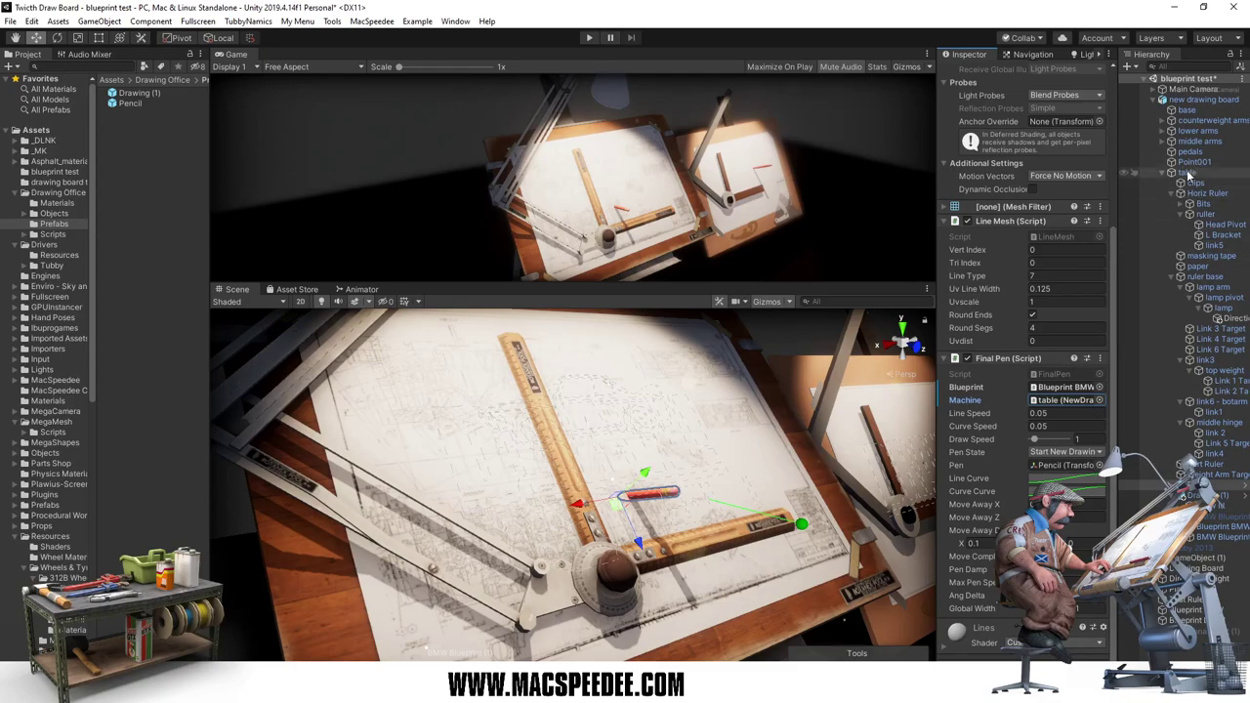
pyautogui.scroll(-5, 972, 495)
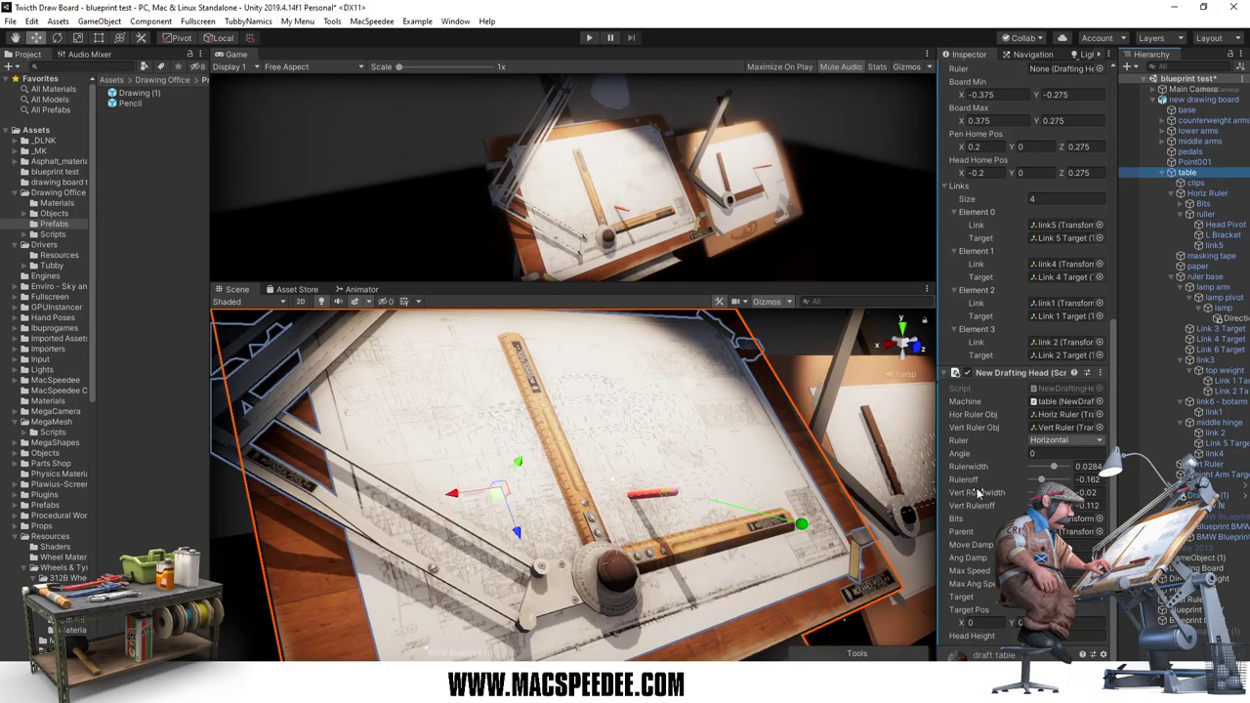
pyautogui.click(1072, 533)
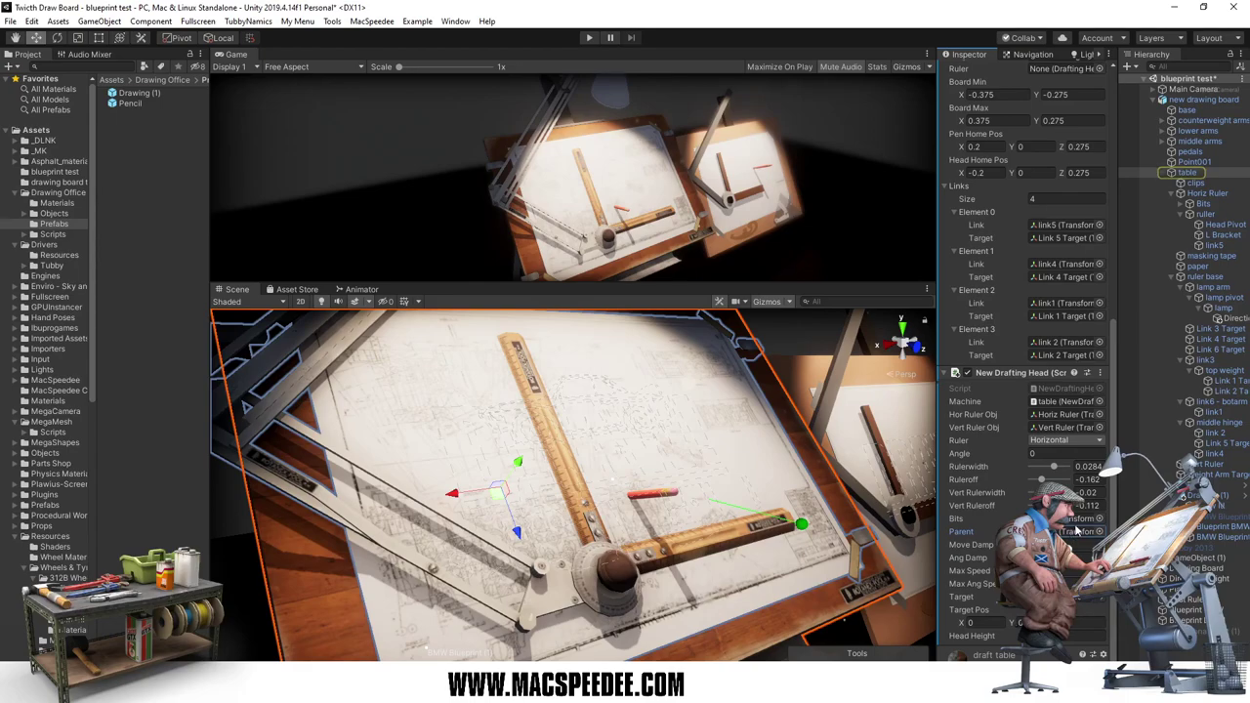
pyautogui.click(1068, 454)
# Step: Try assigning the table to the drafting machine's Ruler field, which stays None
pyautogui.scroll(3, 1008, 417)
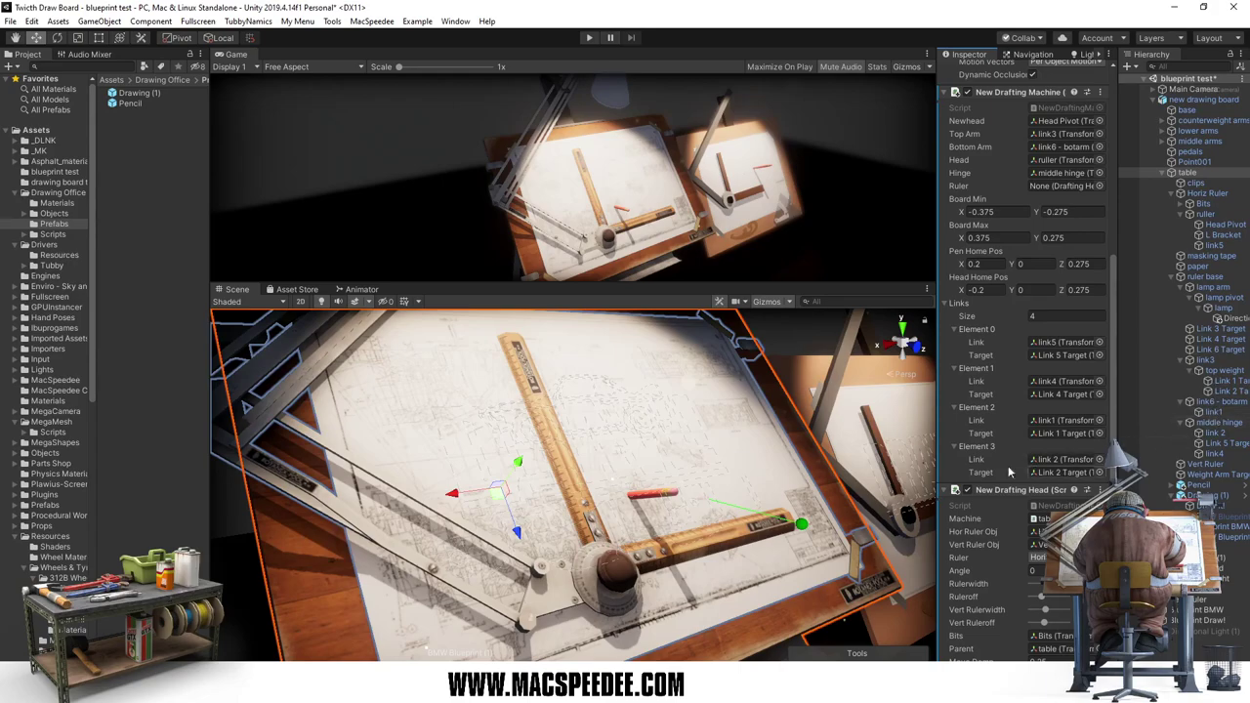
pyautogui.scroll(-3, 966, 462)
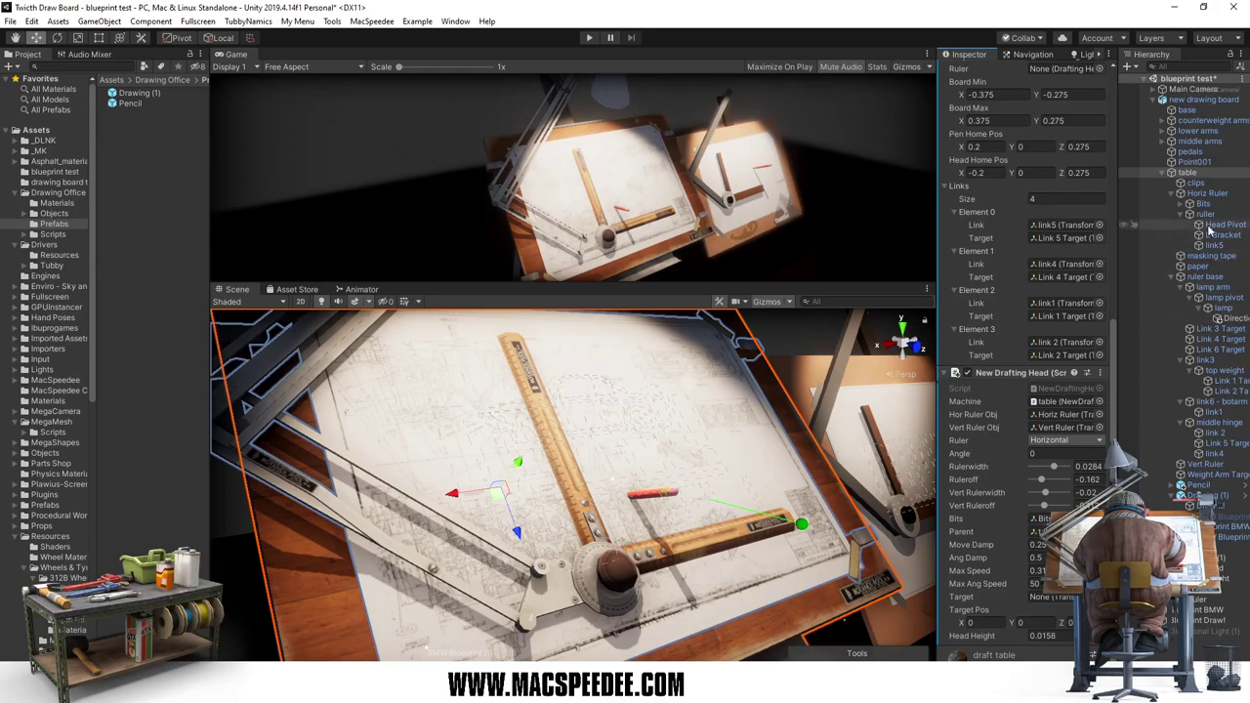
pyautogui.scroll(3, 997, 409)
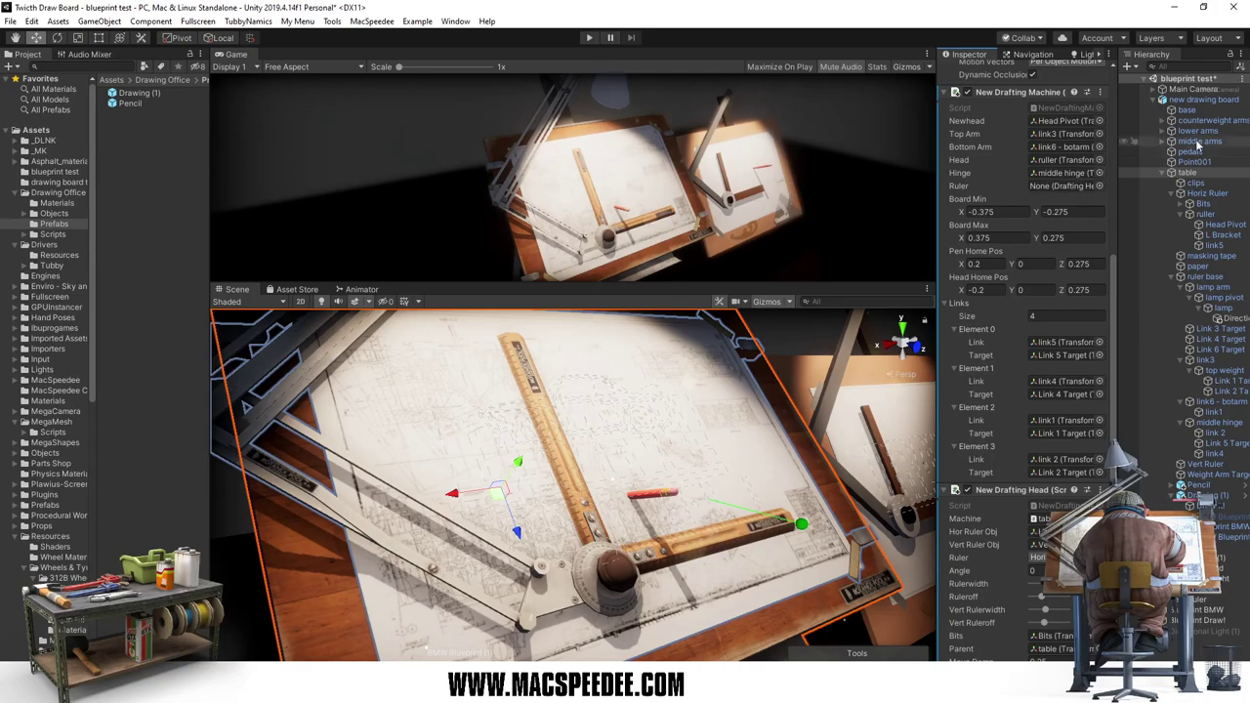
pyautogui.click(1099, 185)
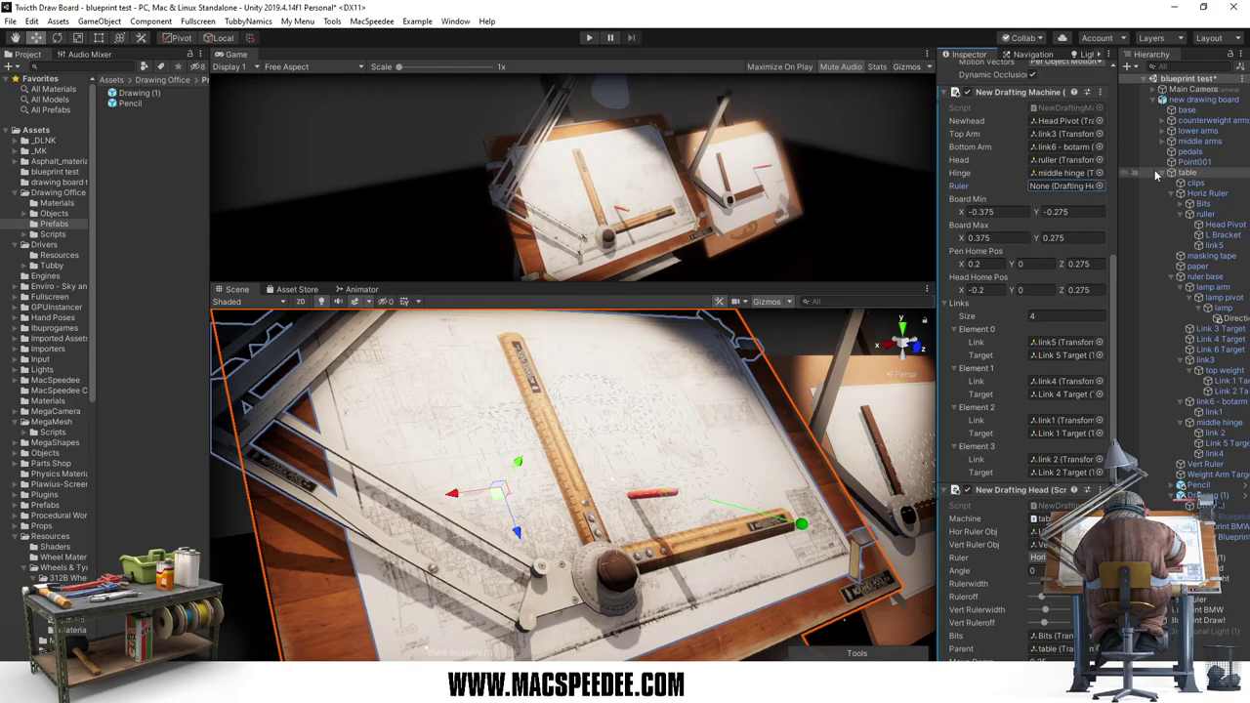
pyautogui.moveTo(1186, 173); pyautogui.dragTo(1054, 195)
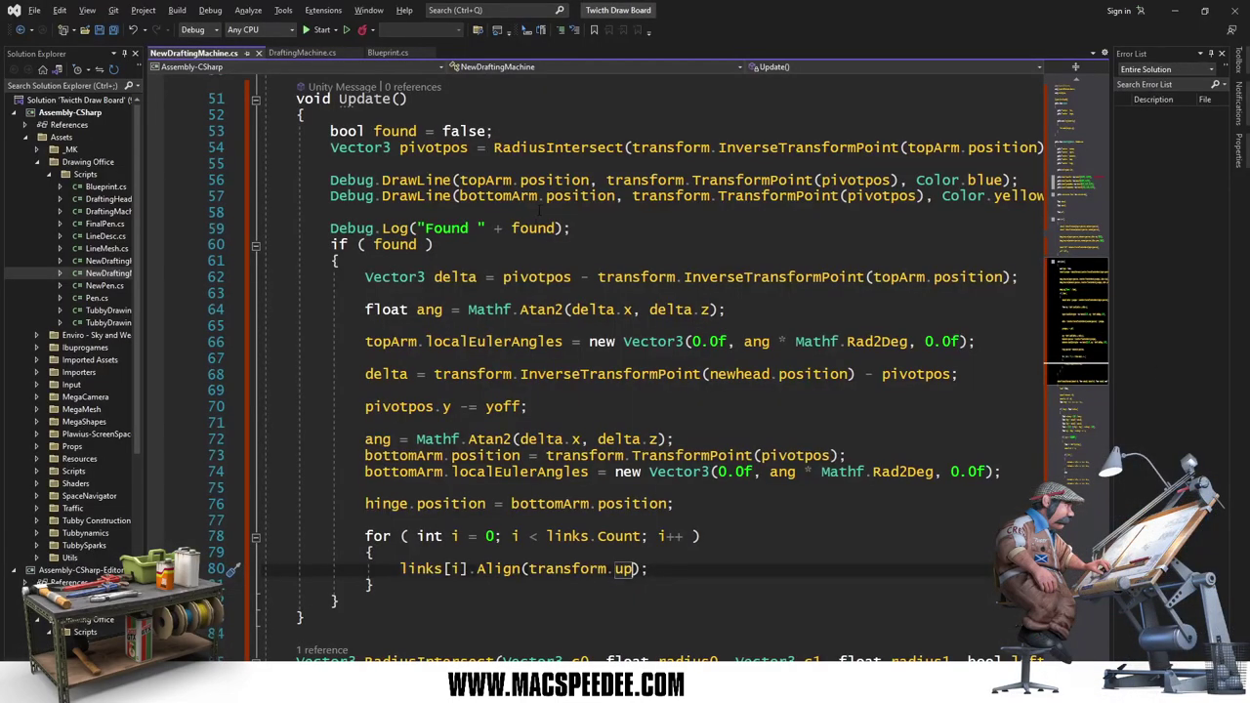
# Step: Change the ruler field's type to NewDraftingHead in NewDraftingMachine.cs, save, and return to Unity
pyautogui.scroll(5, 625, 391)
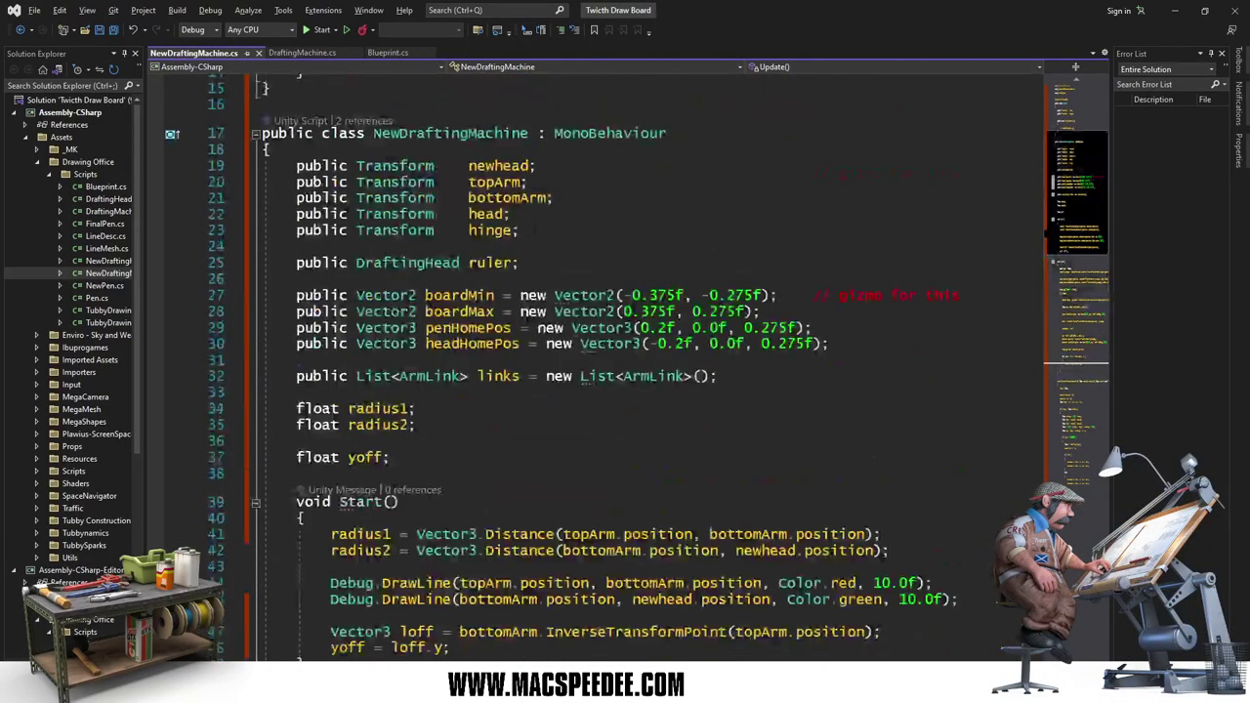
pyautogui.scroll(10, 625, 391)
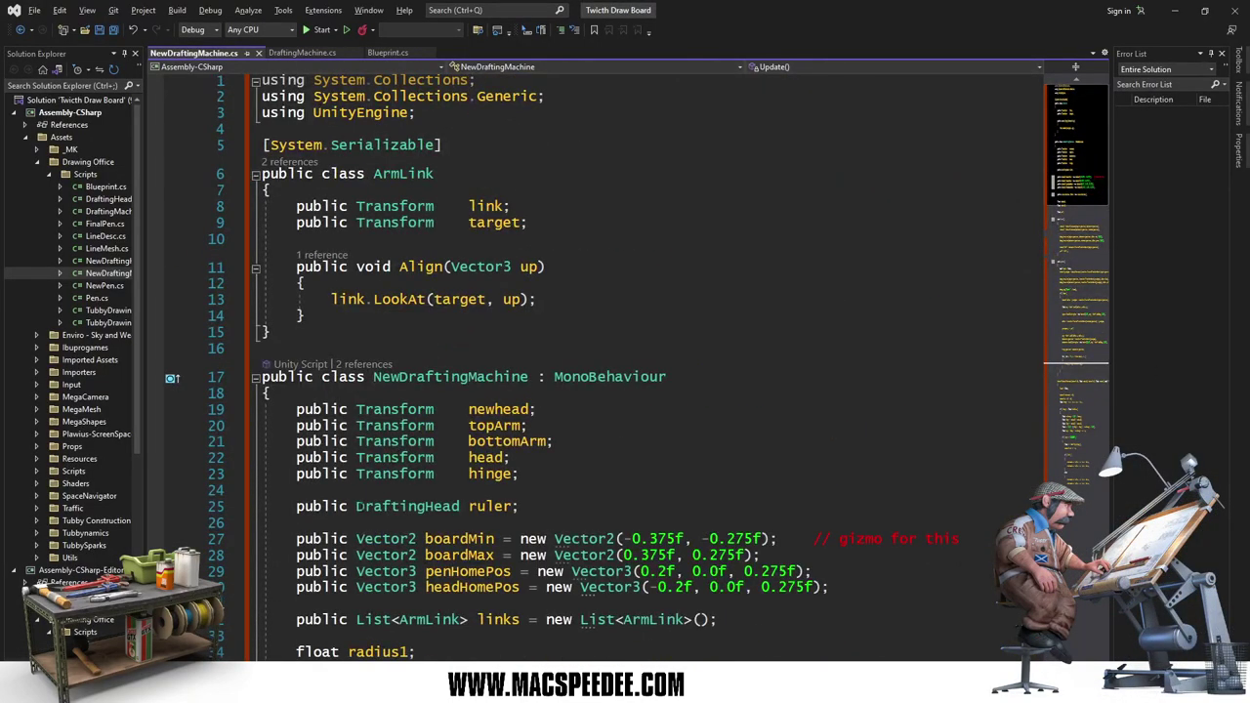
pyautogui.click(357, 506)
pyautogui.write('New')
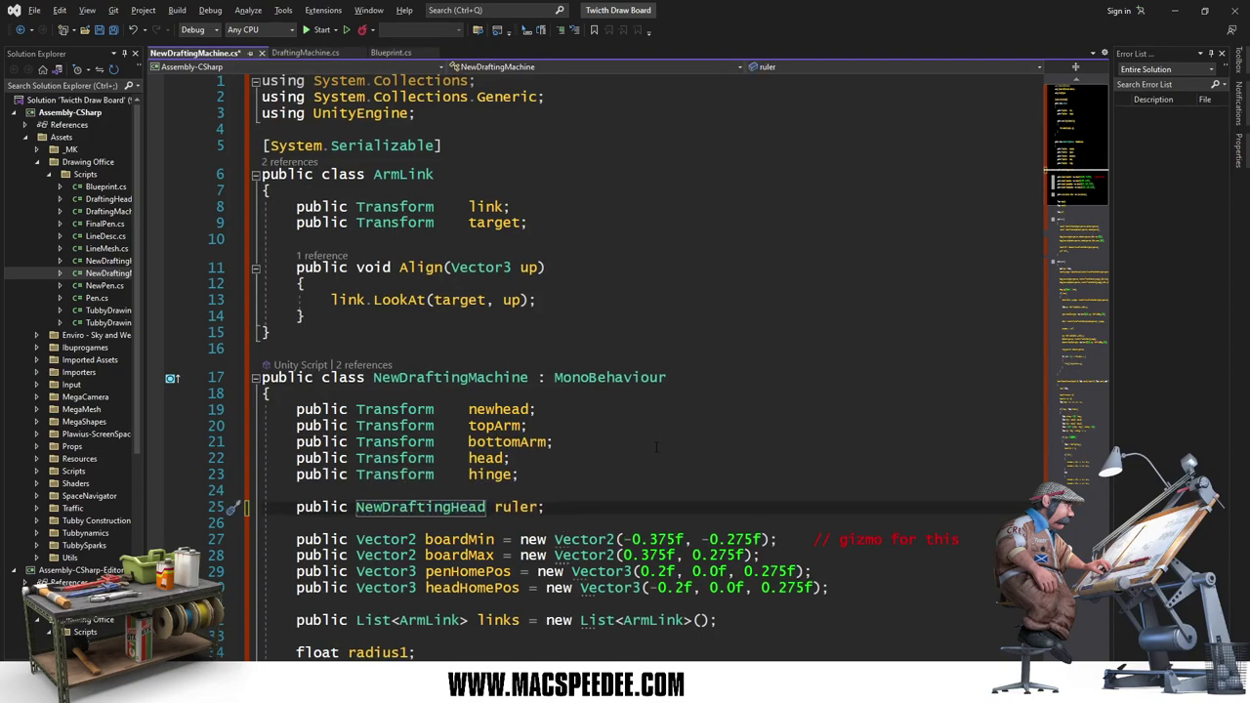
pyautogui.click(592, 488)
pyautogui.hotkey('ctrl', 's')
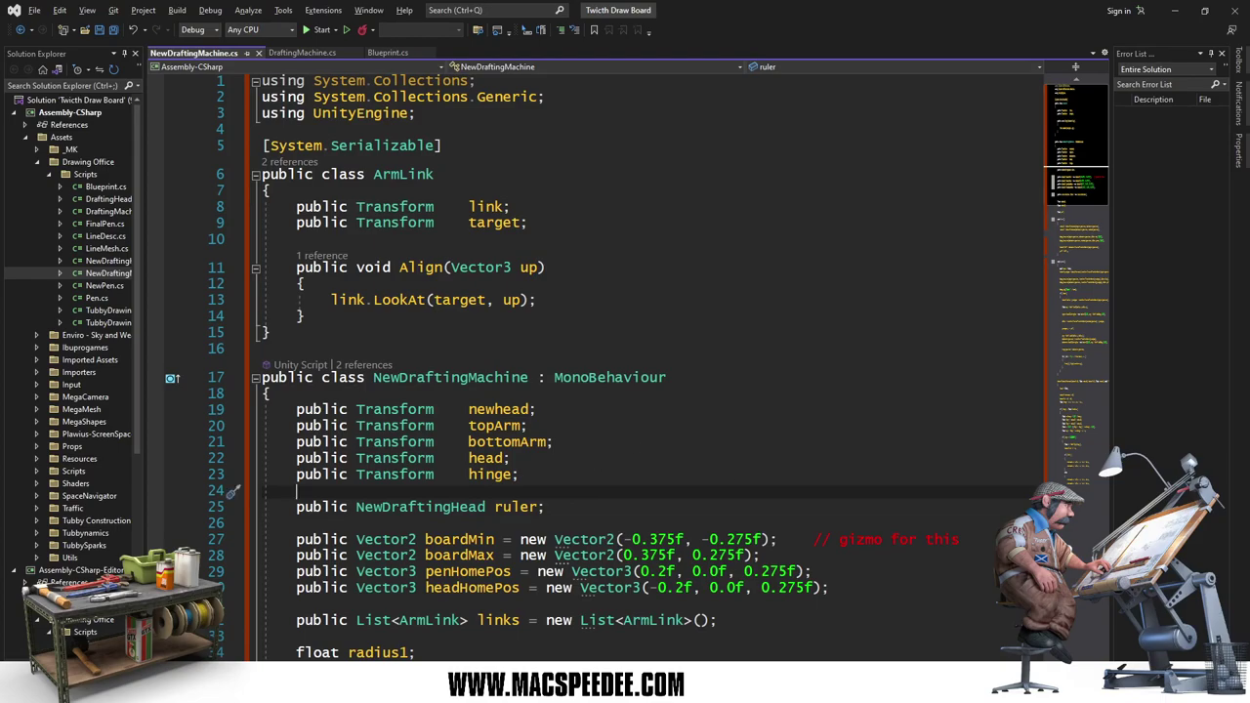
pyautogui.hotkey('alt', 'Tab')
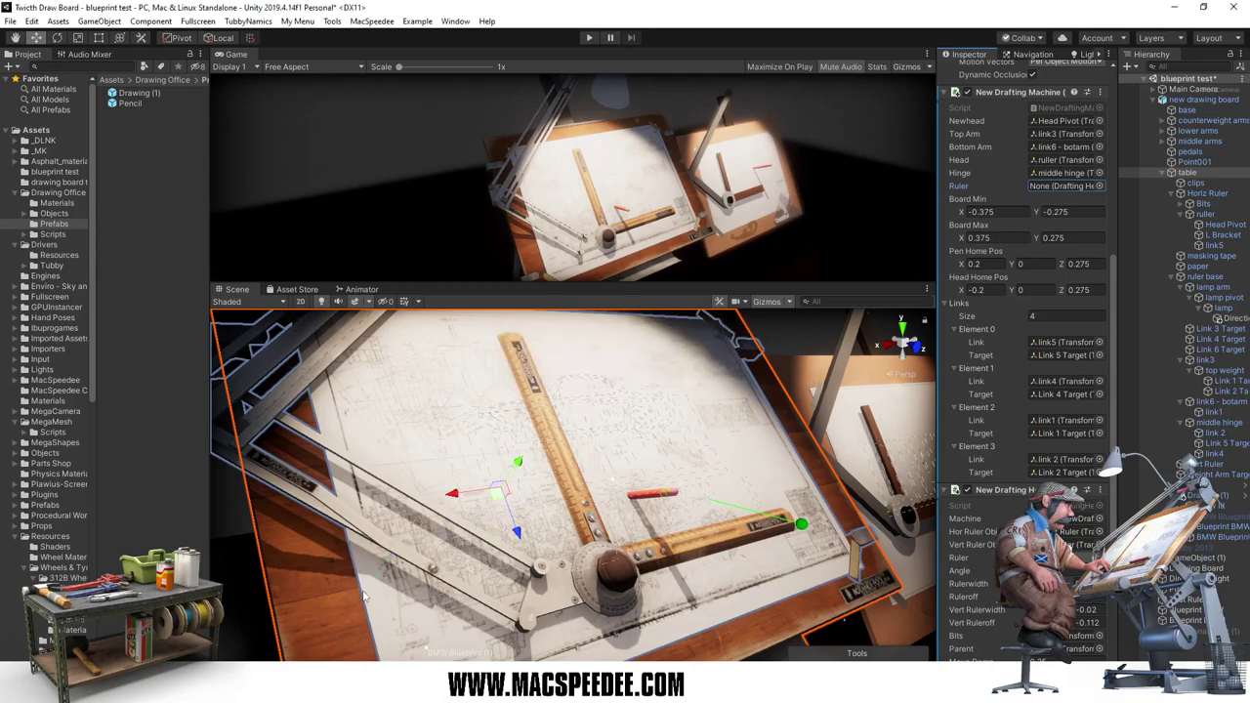
# Step: Assign the bottom arm transform and the table as Ruler, open the Console, and run the scene
pyautogui.scroll(5, 1026, 391)
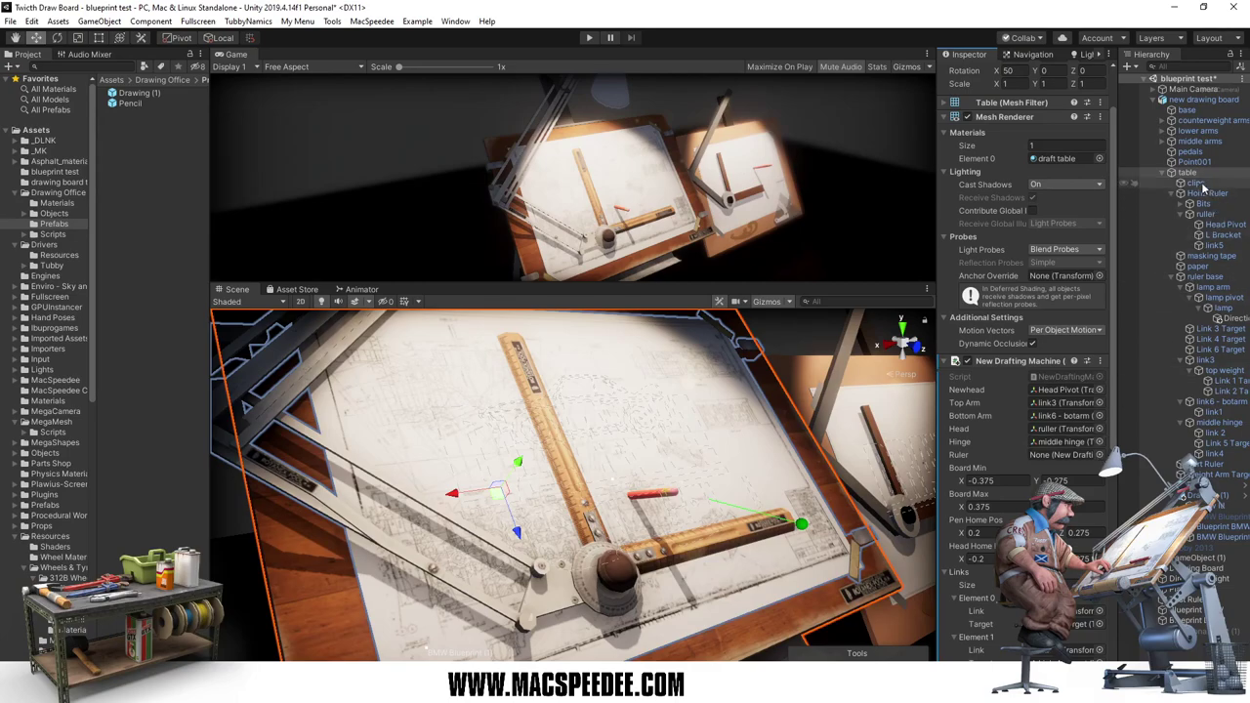
pyautogui.moveTo(1207, 192); pyautogui.dragTo(1079, 437)
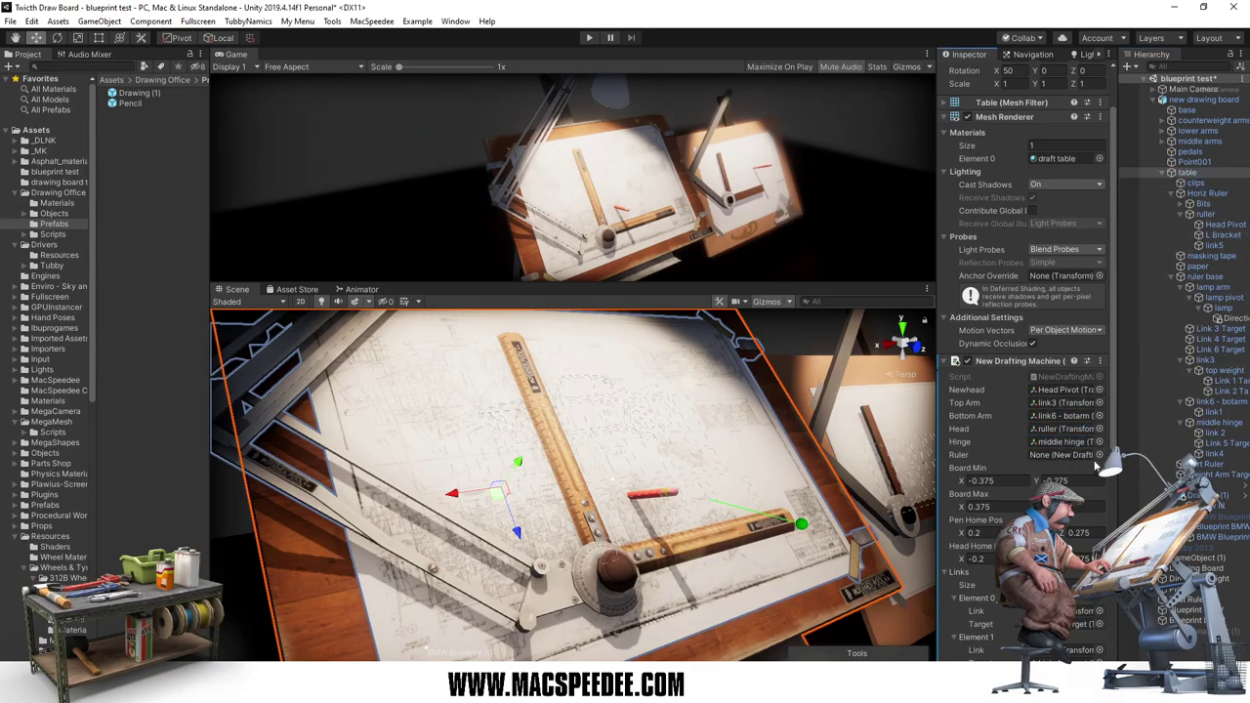
pyautogui.click(456, 21)
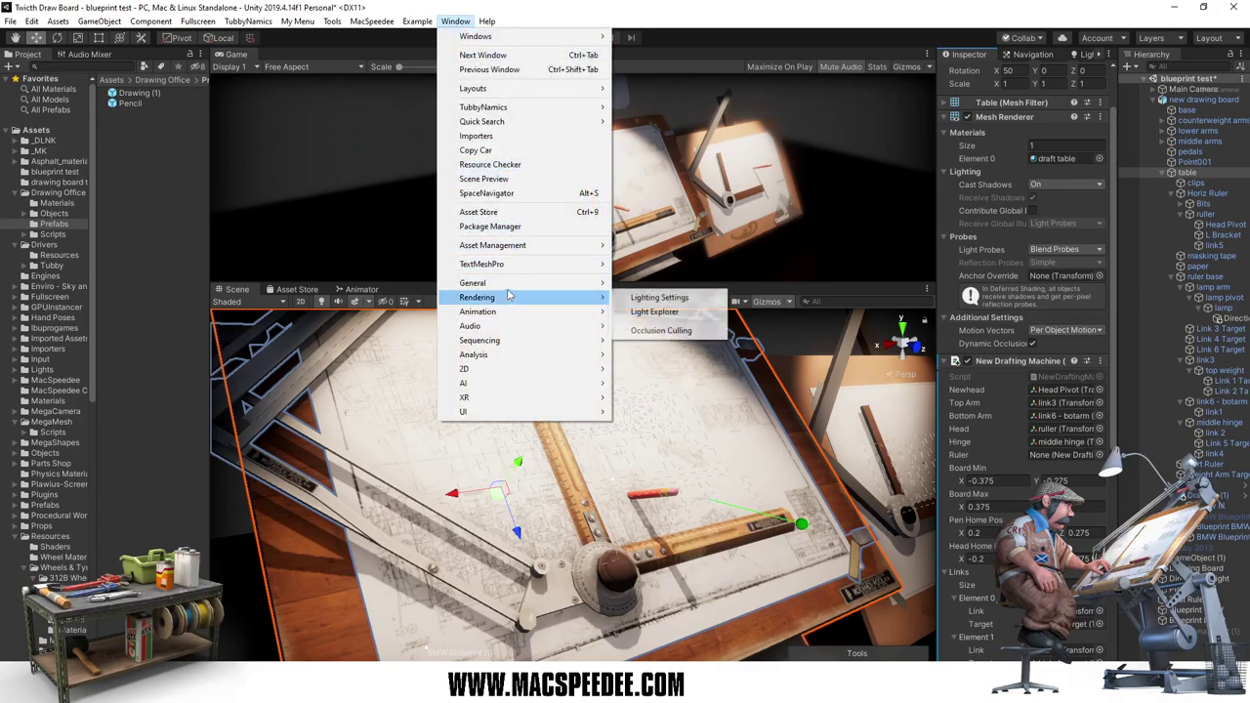
pyautogui.moveTo(571, 283)
pyautogui.click(659, 362)
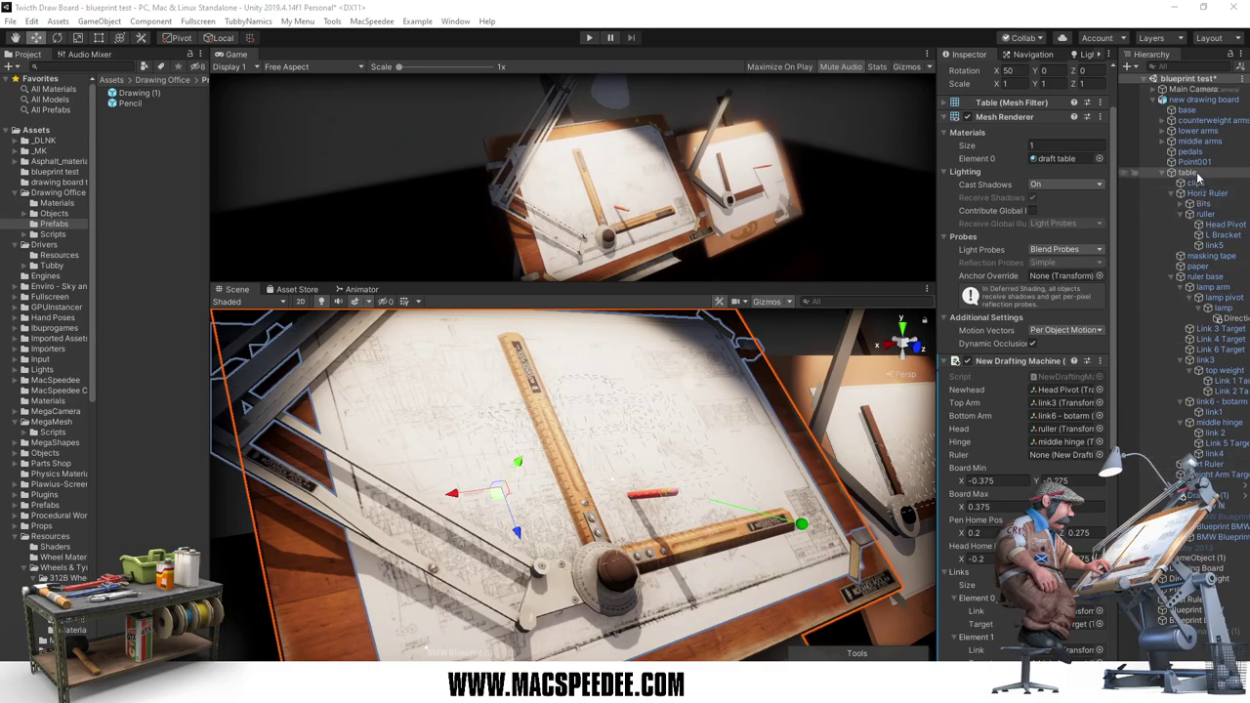
pyautogui.moveTo(1196, 176); pyautogui.dragTo(1102, 457)
pyautogui.click(590, 38)
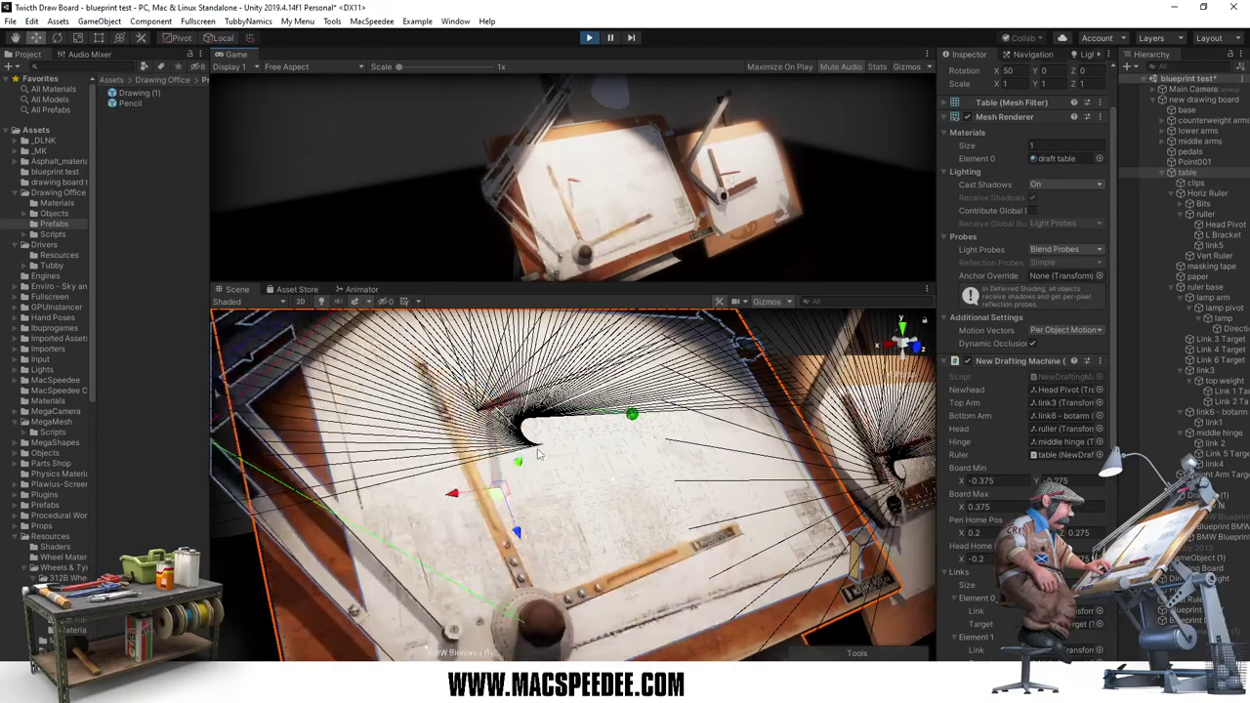
# Step: Stop the test run, run and stop it once more, then frame the drafting table
pyautogui.click(589, 39)
pyautogui.moveTo(547, 469)
pyautogui.keyDown('alt'); pyautogui.mouseDown()
pyautogui.moveTo(347, 505)
pyautogui.moveTo(648, 530)
pyautogui.moveTo(578, 440)
pyautogui.mouseUp(); pyautogui.keyUp('alt')
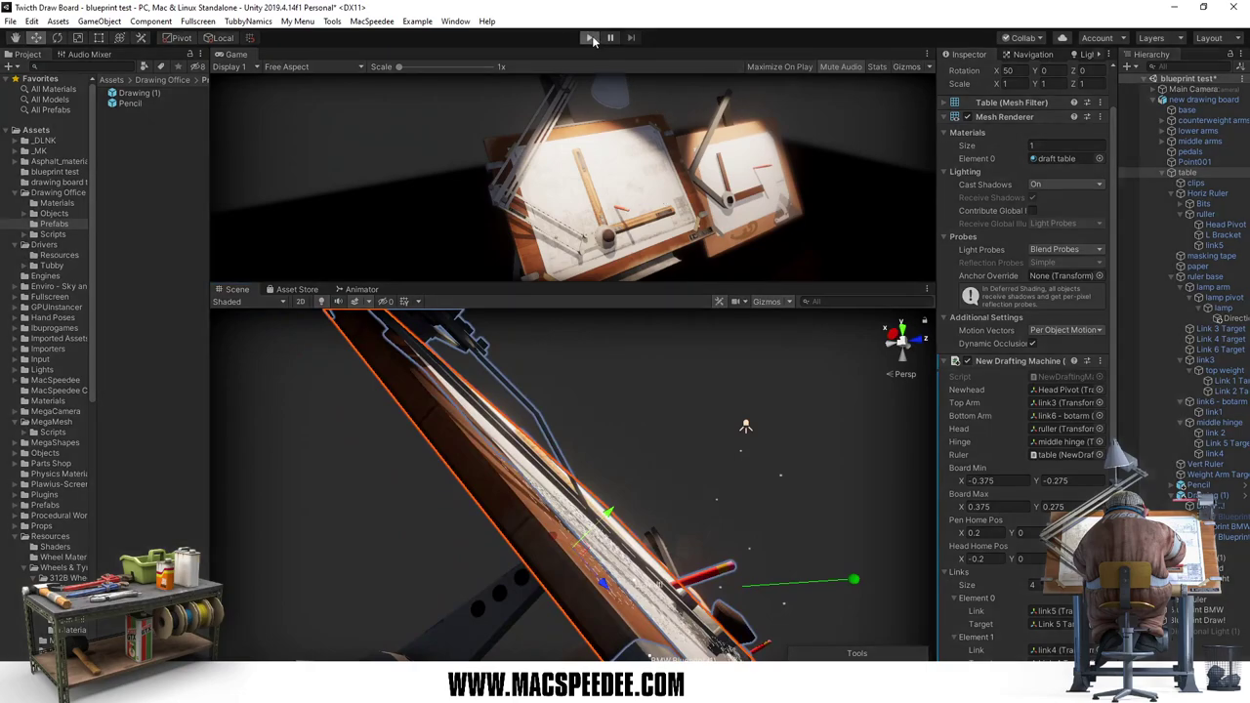
pyautogui.click(590, 39)
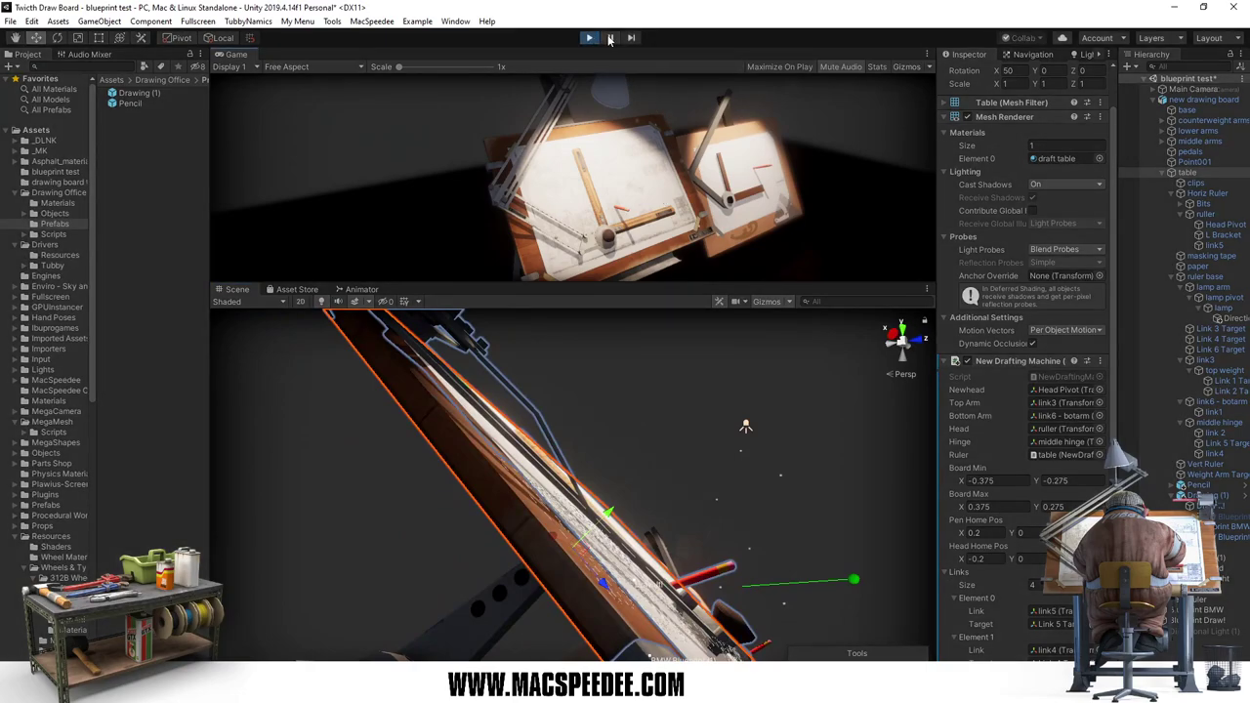
pyautogui.click(590, 38)
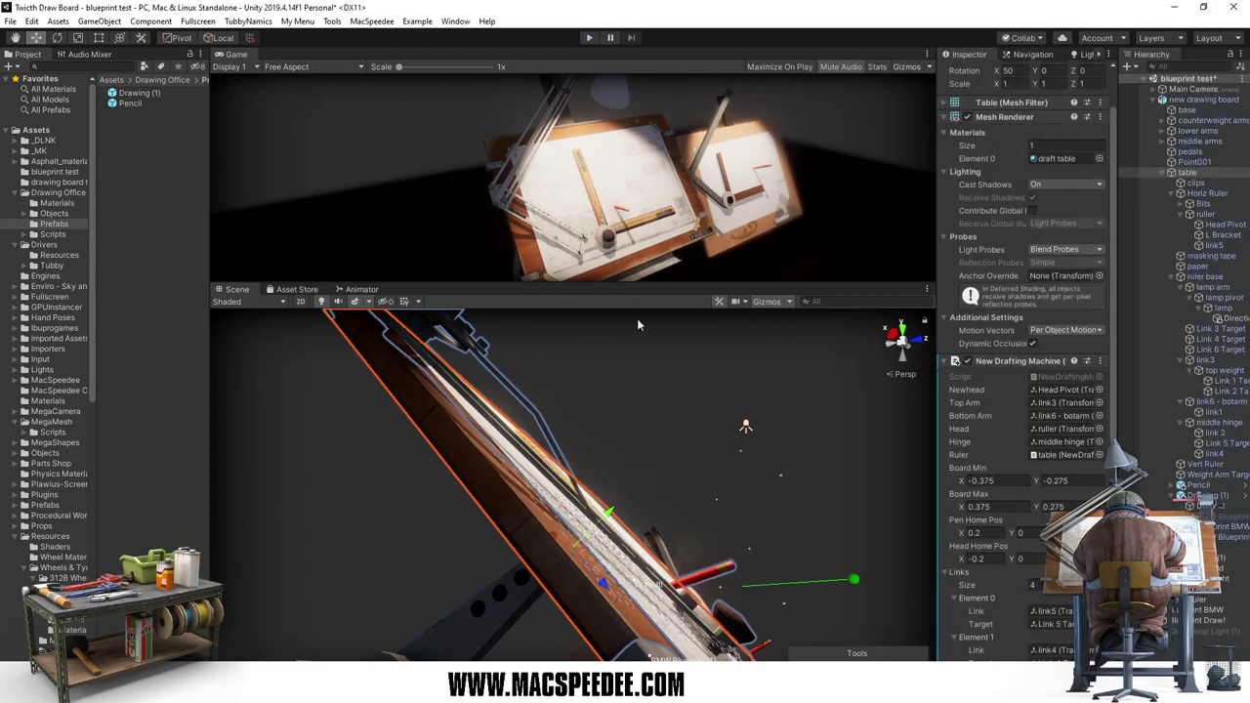
pyautogui.press('f')
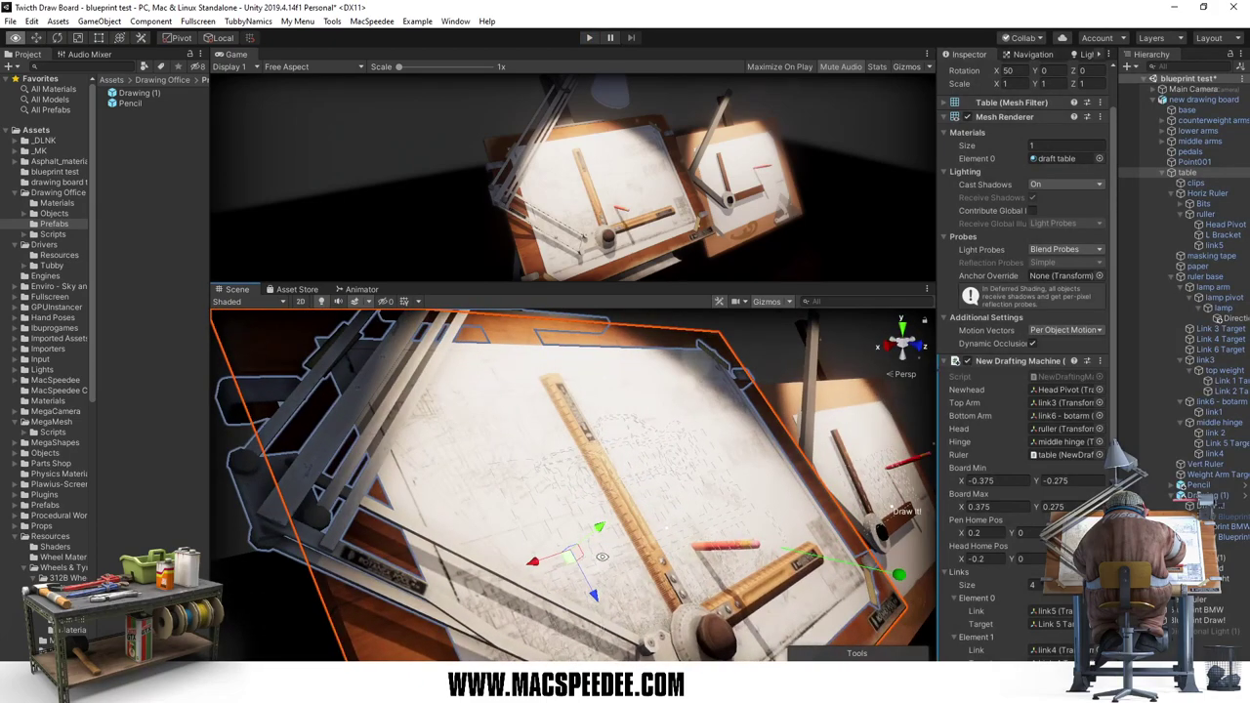
pyautogui.press('f')
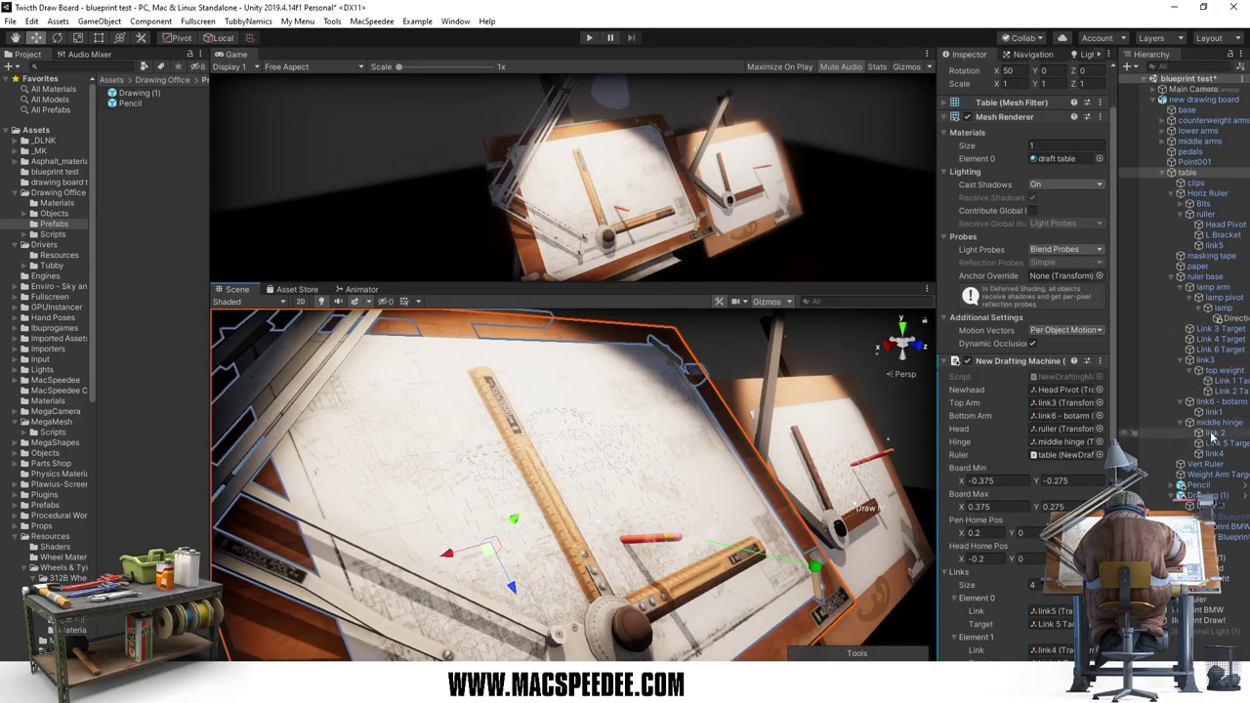
# Step: Inspect the Pencil's drawing settings, then select Drawing (1) to show its transform
pyautogui.click(1197, 486)
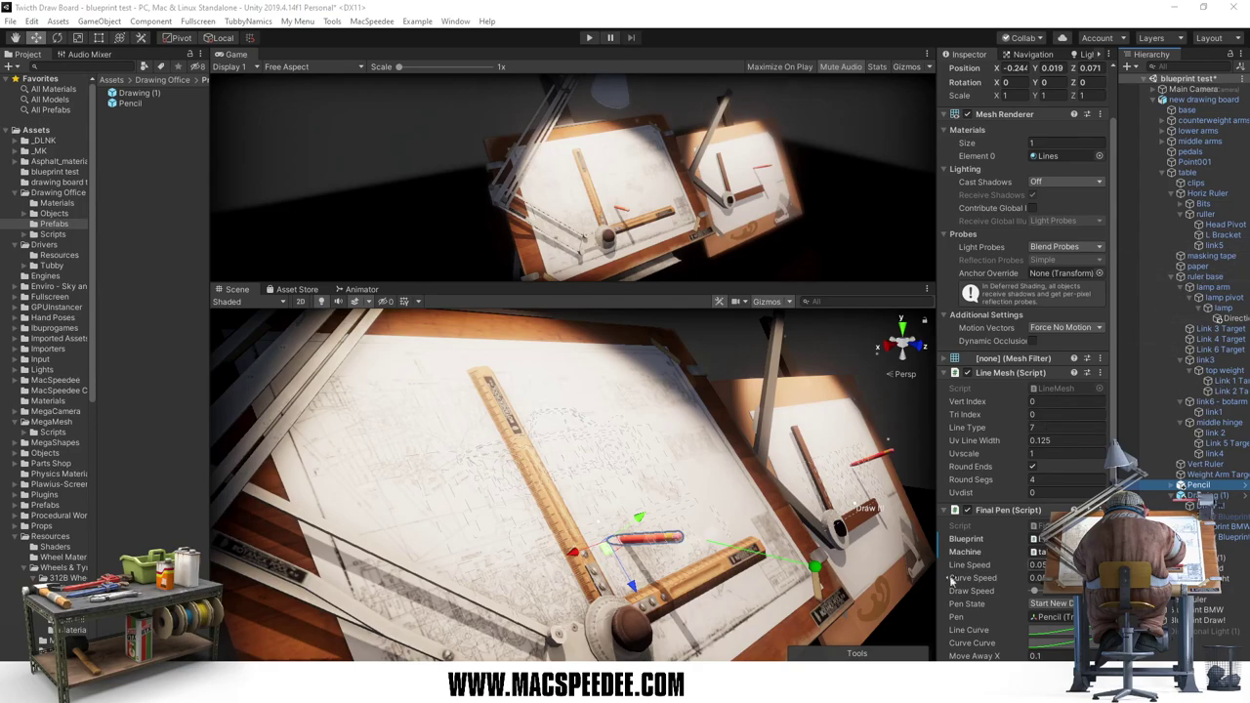
pyautogui.keyDown('alt'); pyautogui.moveTo(601, 505); pyautogui.dragTo(564, 501); pyautogui.keyUp('alt')
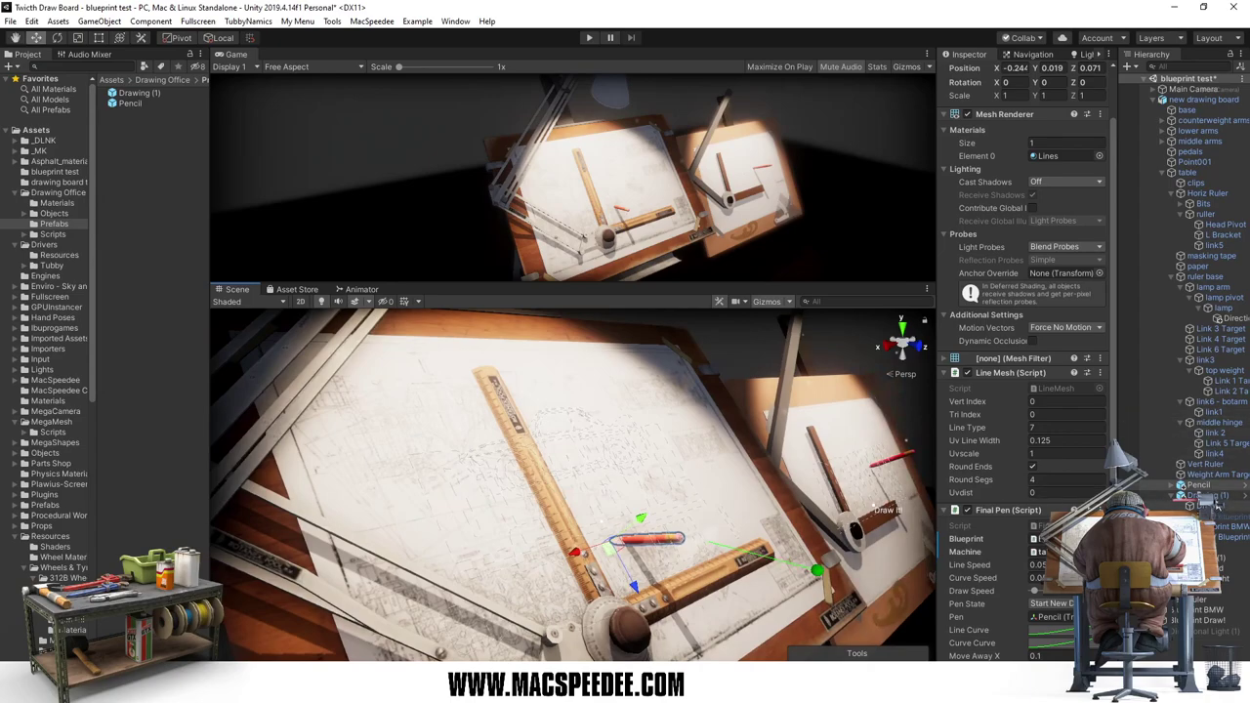
pyautogui.click(1211, 496)
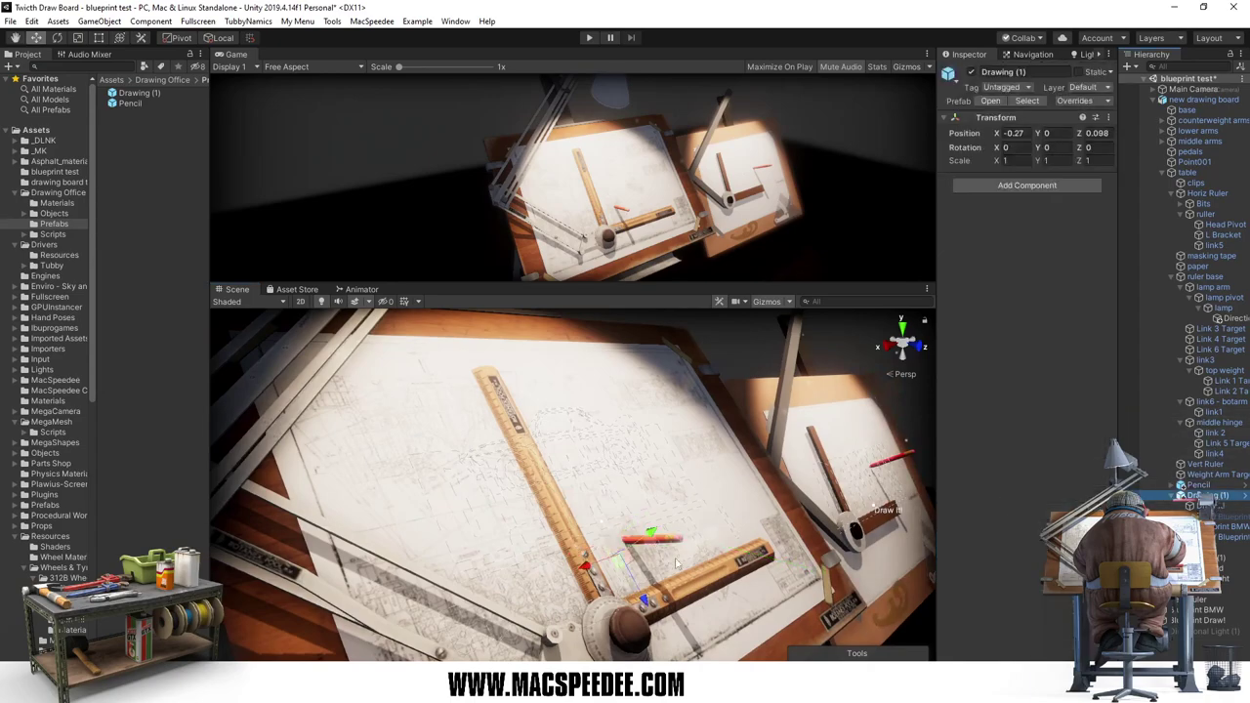
# Step: Raise Drawing (1) with the move gizmo to Y 0.045 and frame the board
pyautogui.moveTo(653, 535); pyautogui.dragTo(762, 442)
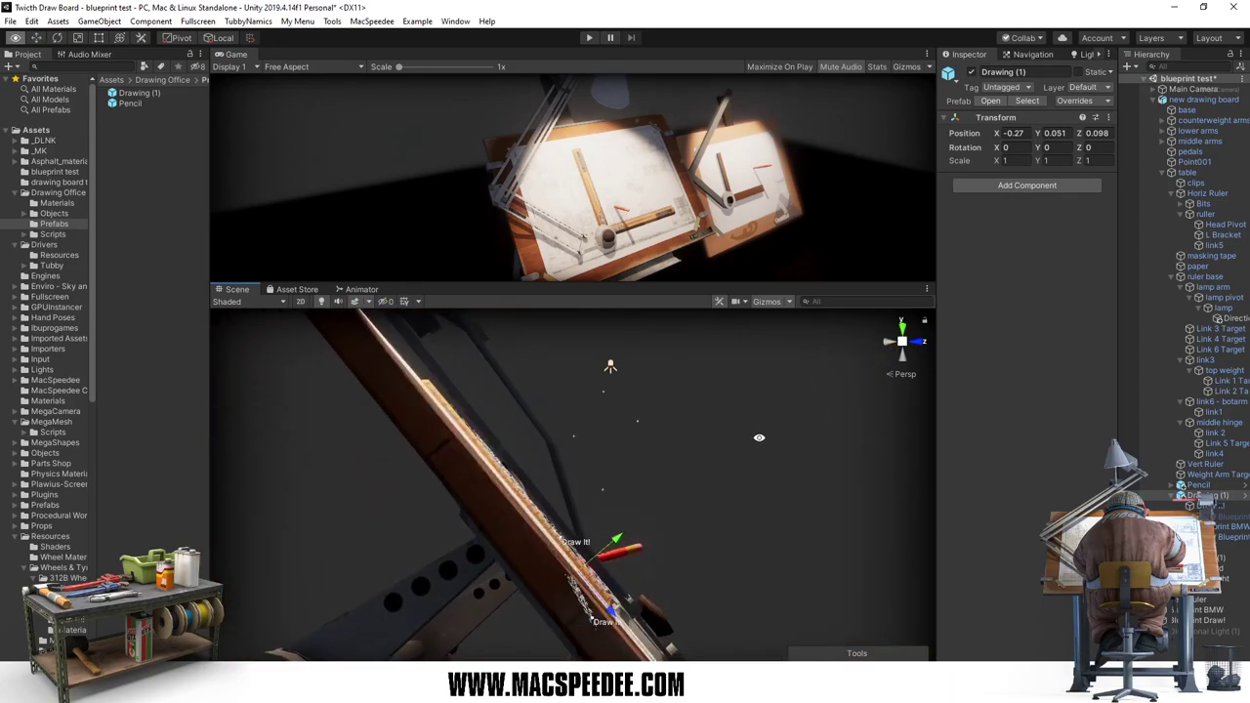
pyautogui.keyDown('alt'); pyautogui.moveTo(762, 442); pyautogui.dragTo(753, 444); pyautogui.keyUp('alt')
pyautogui.moveTo(616, 541); pyautogui.dragTo(620, 543)
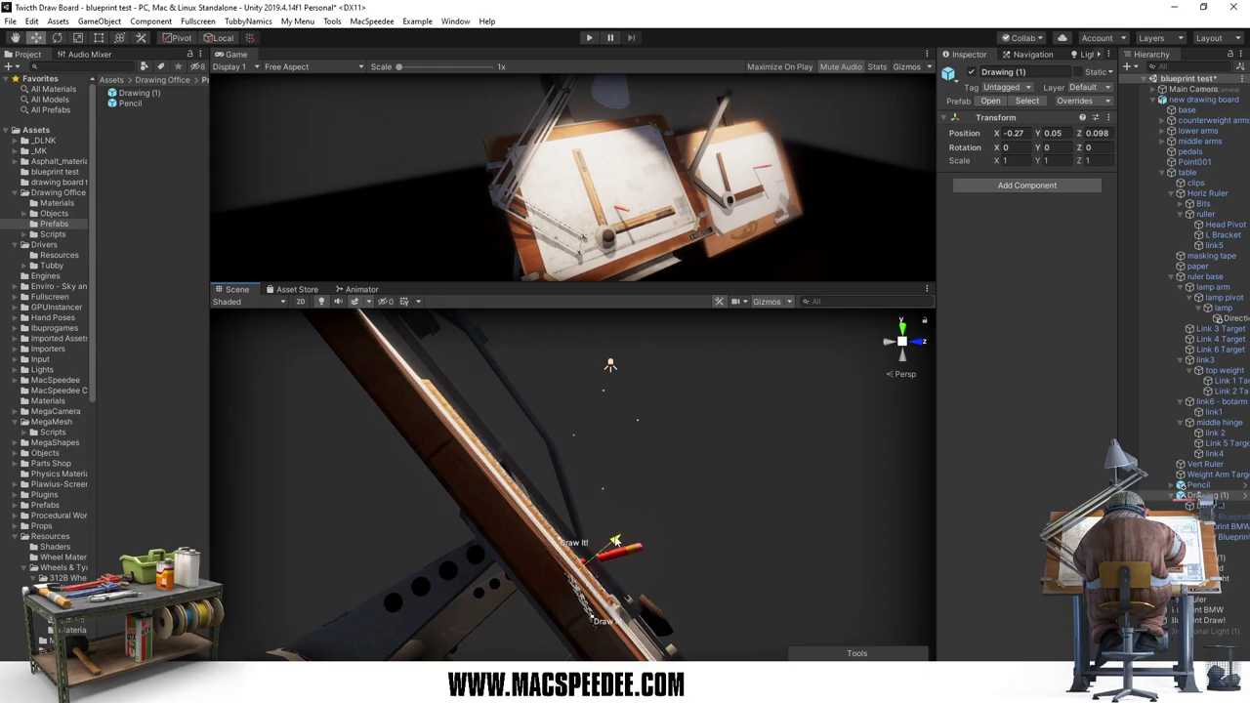
pyautogui.press('f')
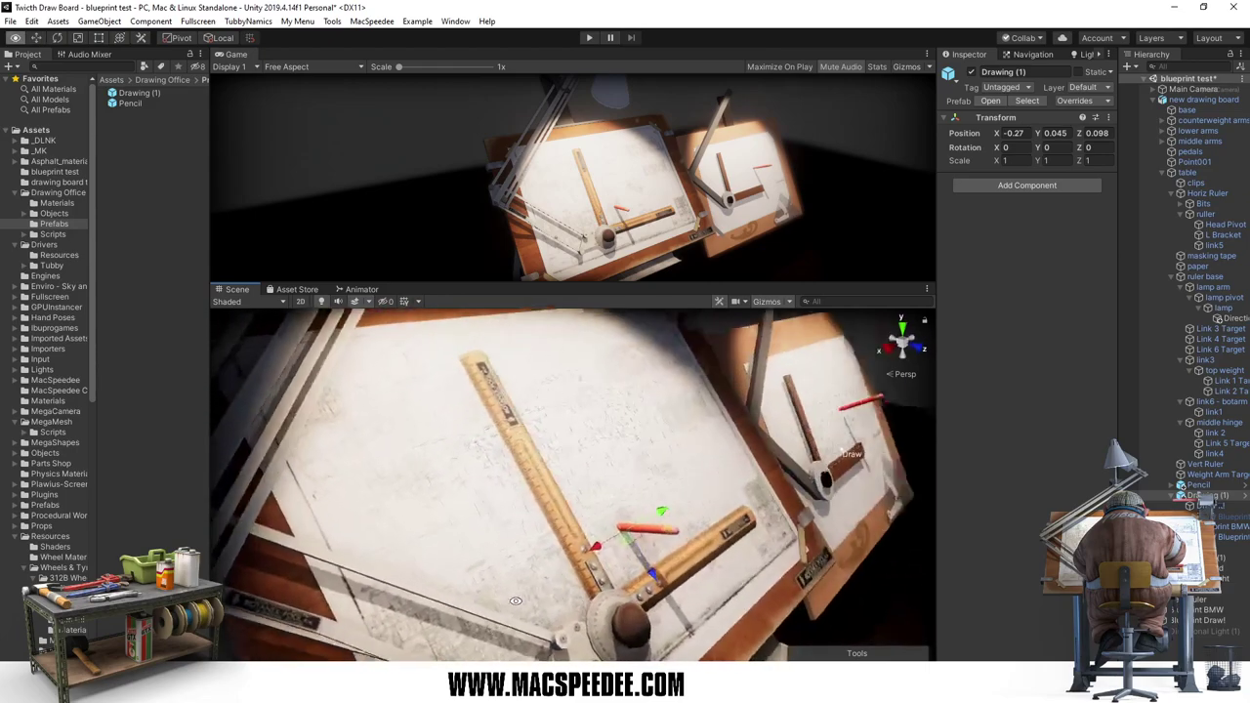
# Step: Test-run the drawing machine, viewing the board edge-on from several angles, then stop
pyautogui.click(588, 39)
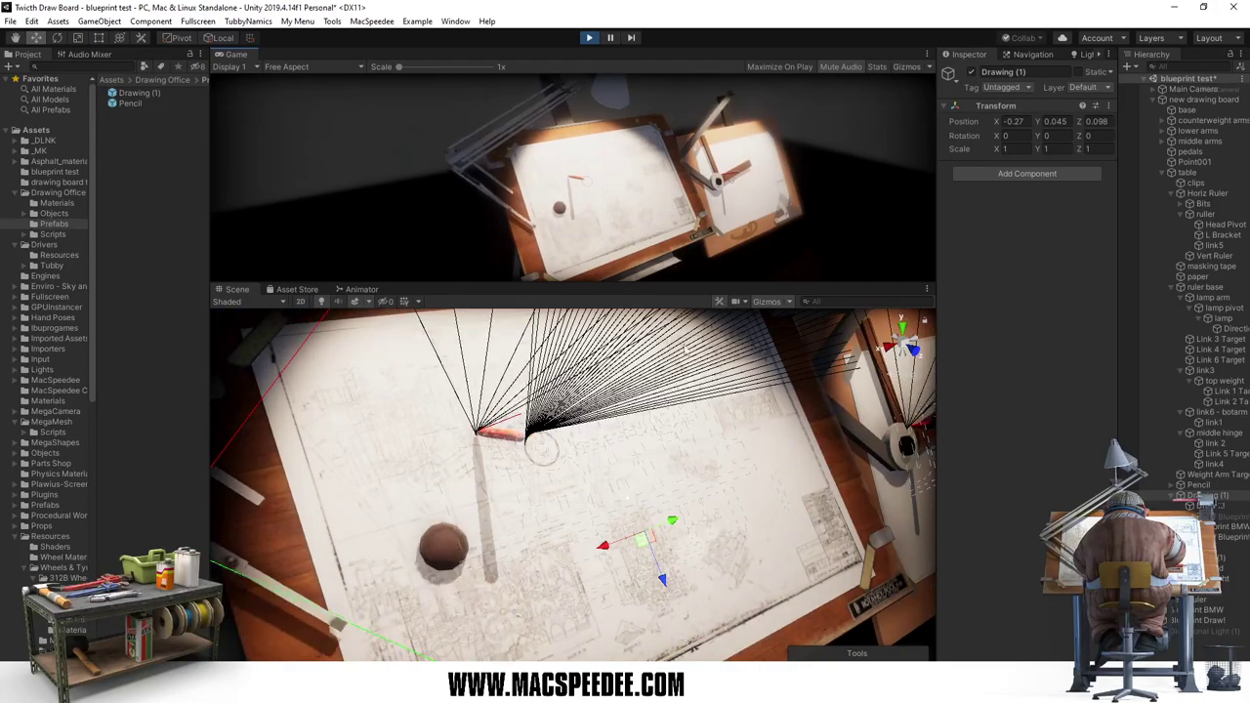
pyautogui.moveTo(448, 524)
pyautogui.keyDown('alt'); pyautogui.mouseDown()
pyautogui.moveTo(687, 416)
pyautogui.moveTo(648, 473)
pyautogui.moveTo(462, 585)
pyautogui.mouseUp(); pyautogui.keyUp('alt')
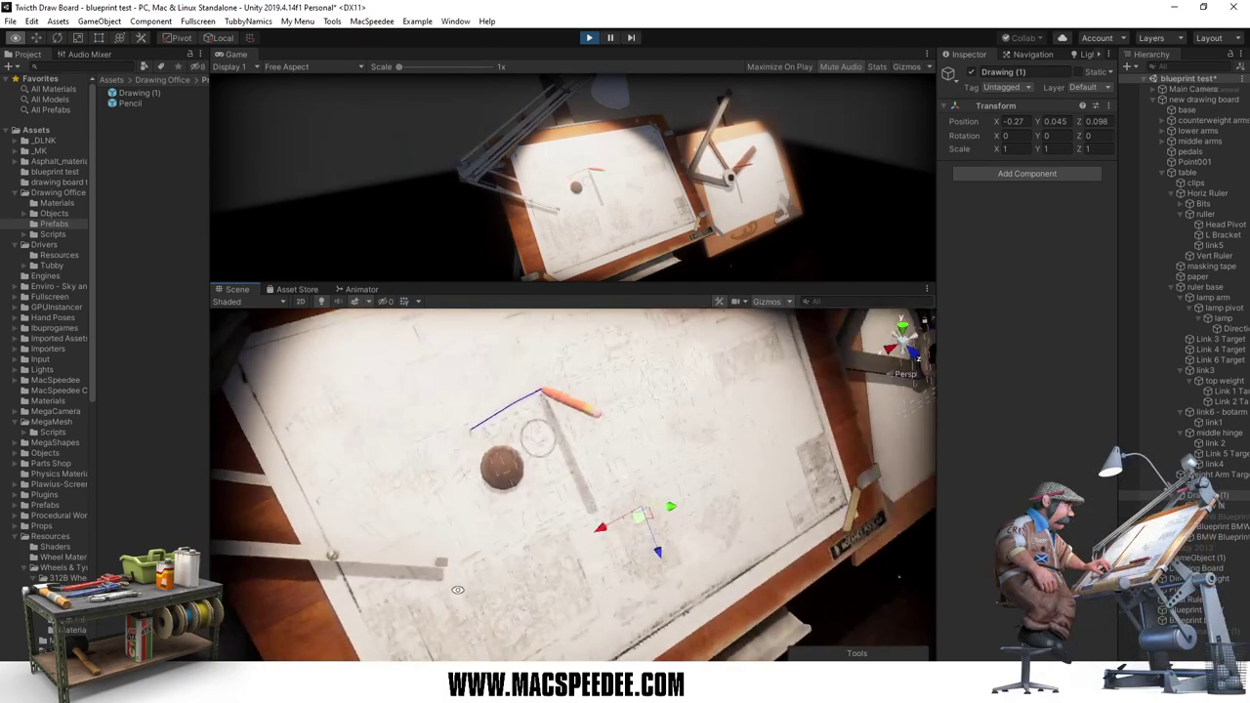
pyautogui.keyDown('alt'); pyautogui.moveTo(463, 584); pyautogui.dragTo(470, 491); pyautogui.keyUp('alt')
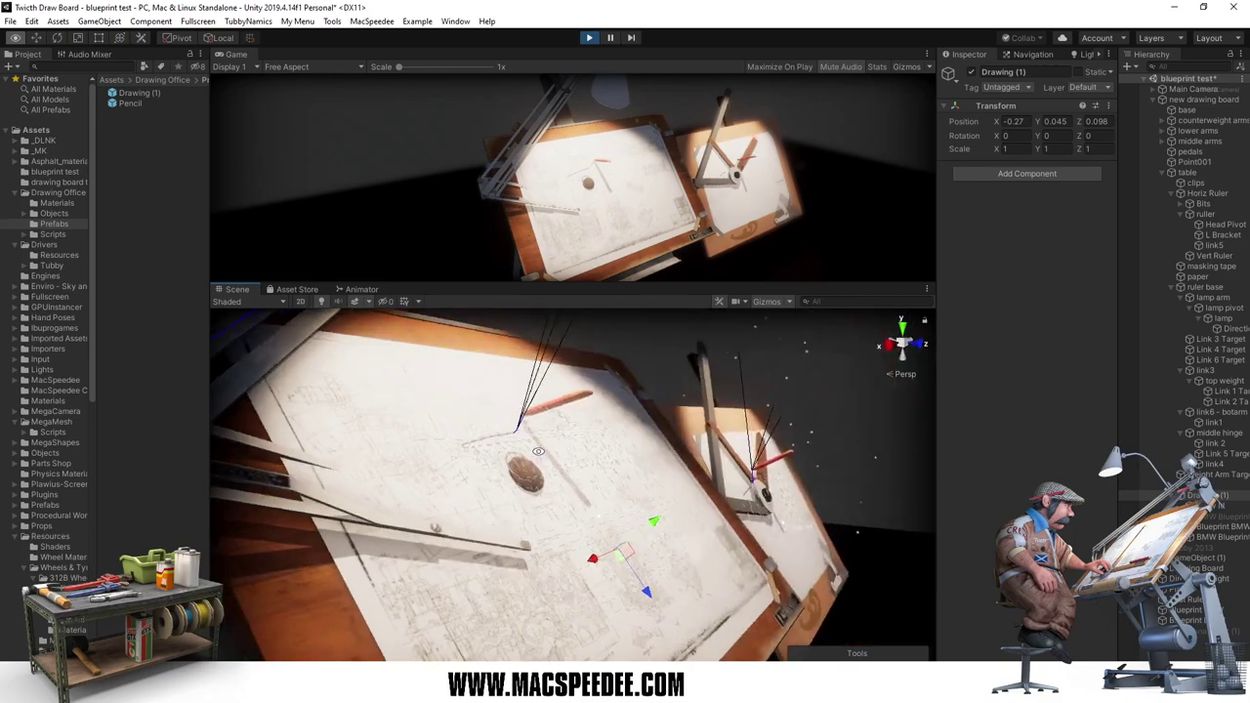
pyautogui.scroll(-5, 515, 481)
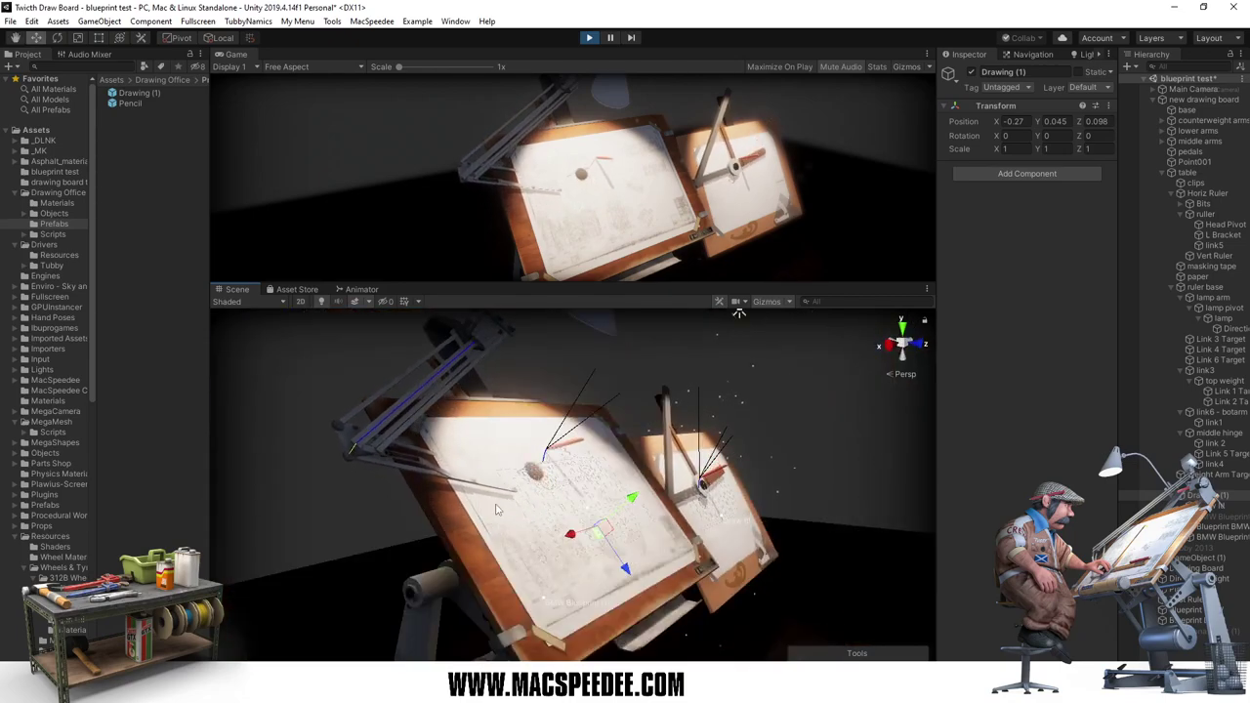
pyautogui.moveTo(515, 481)
pyautogui.keyDown('alt'); pyautogui.mouseDown()
pyautogui.moveTo(549, 409)
pyautogui.moveTo(596, 391)
pyautogui.mouseUp(); pyautogui.keyUp('alt')
pyautogui.click(592, 37)
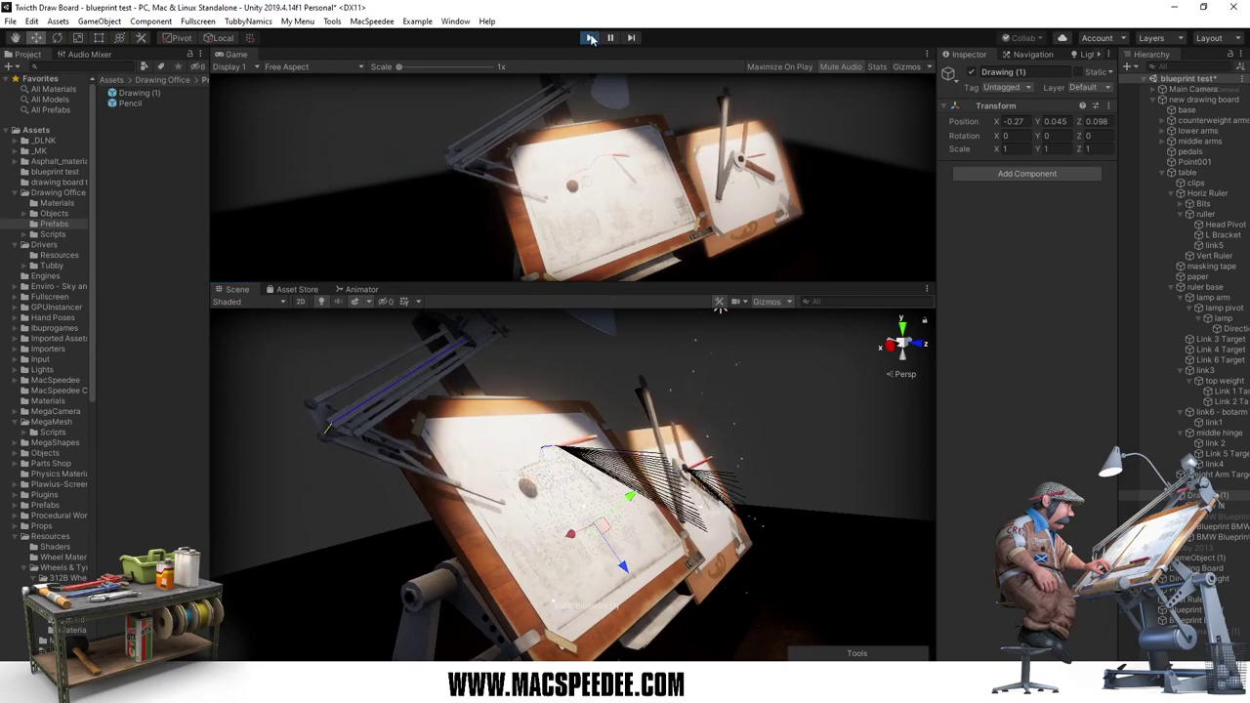
pyautogui.scroll(3, 583, 549)
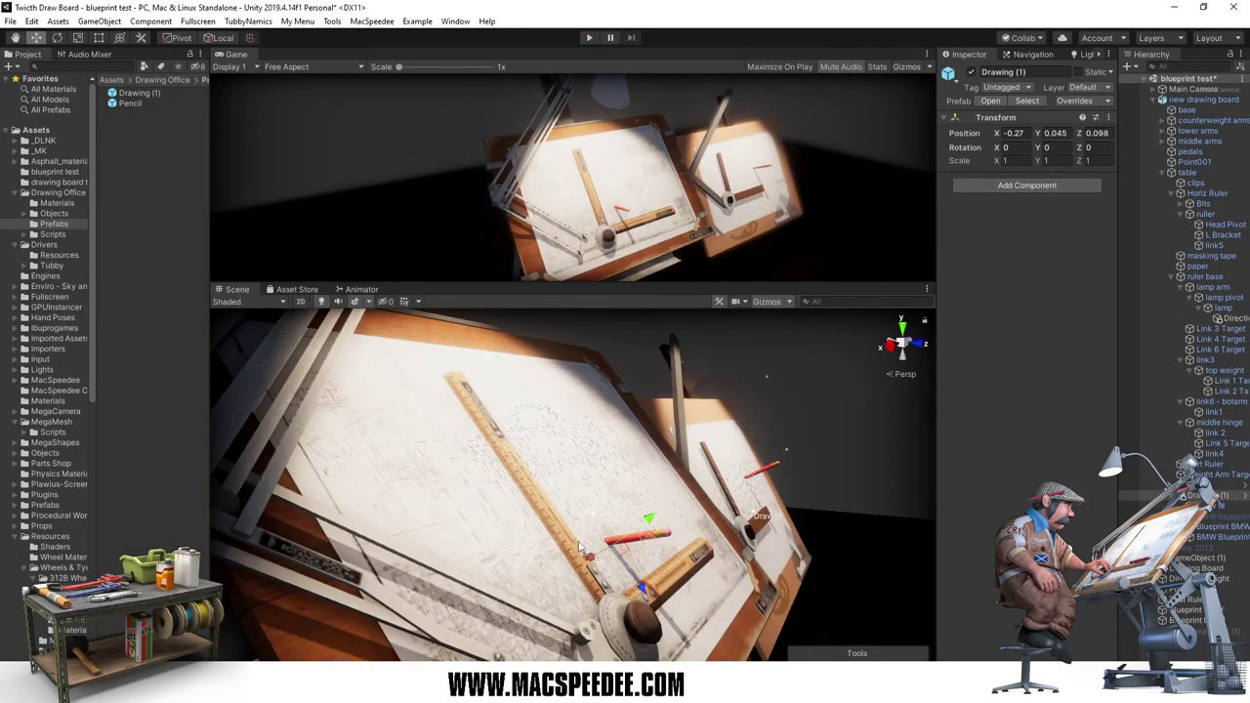
# Step: Run the scene again and watch the pencil draw from several angles, then stop it
pyautogui.moveTo(582, 549)
pyautogui.keyDown('alt'); pyautogui.mouseDown()
pyautogui.moveTo(614, 474)
pyautogui.moveTo(500, 523)
pyautogui.moveTo(465, 486)
pyautogui.moveTo(626, 564)
pyautogui.mouseUp(); pyautogui.keyUp('alt')
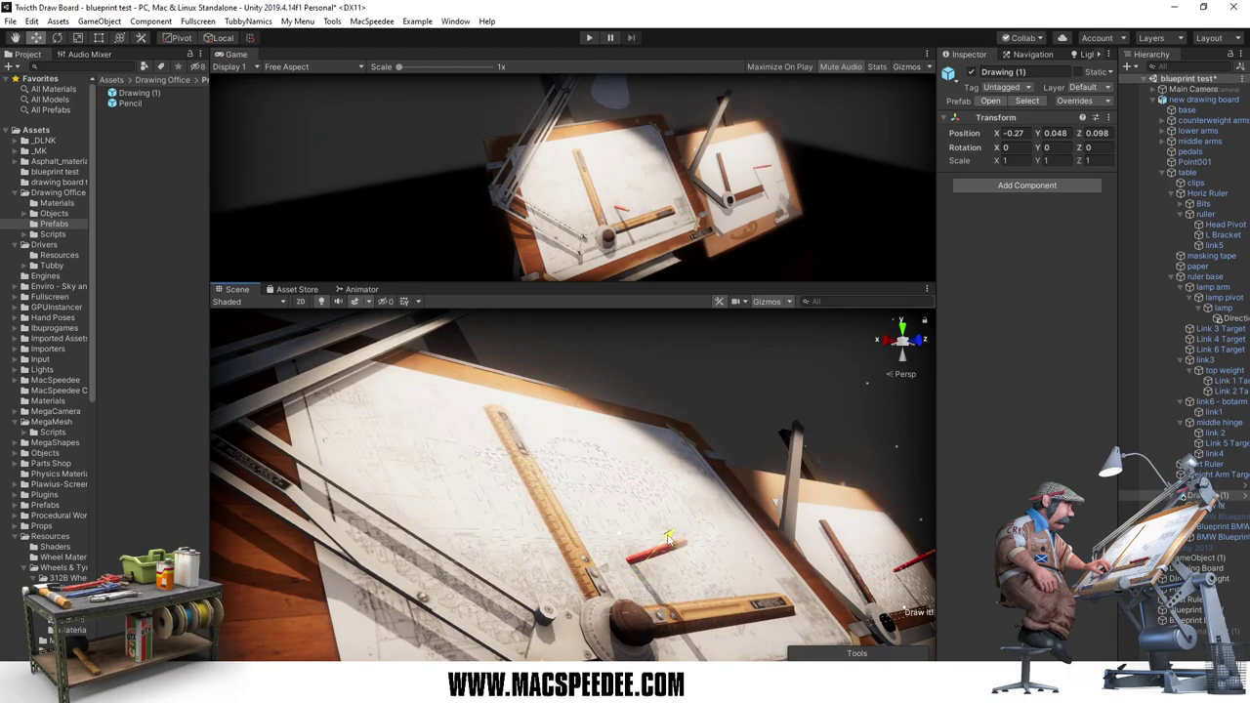
pyautogui.keyDown('alt'); pyautogui.moveTo(465, 543); pyautogui.dragTo(624, 531); pyautogui.keyUp('alt')
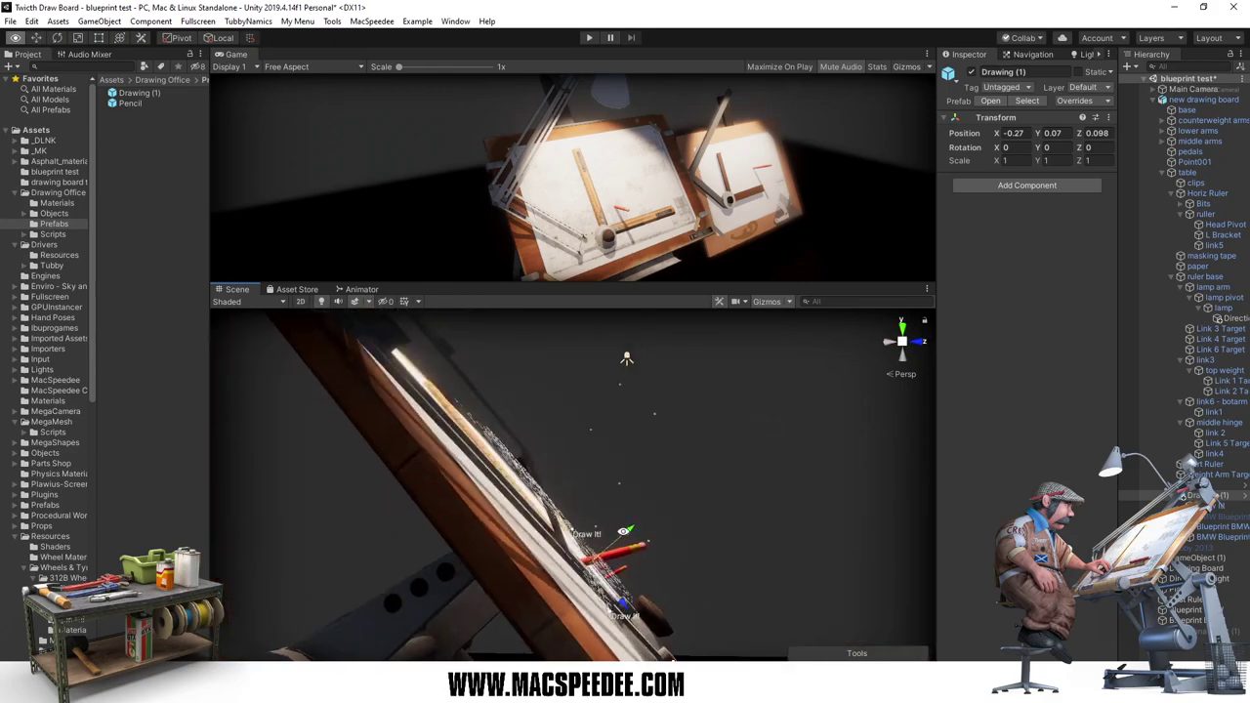
pyautogui.click(589, 39)
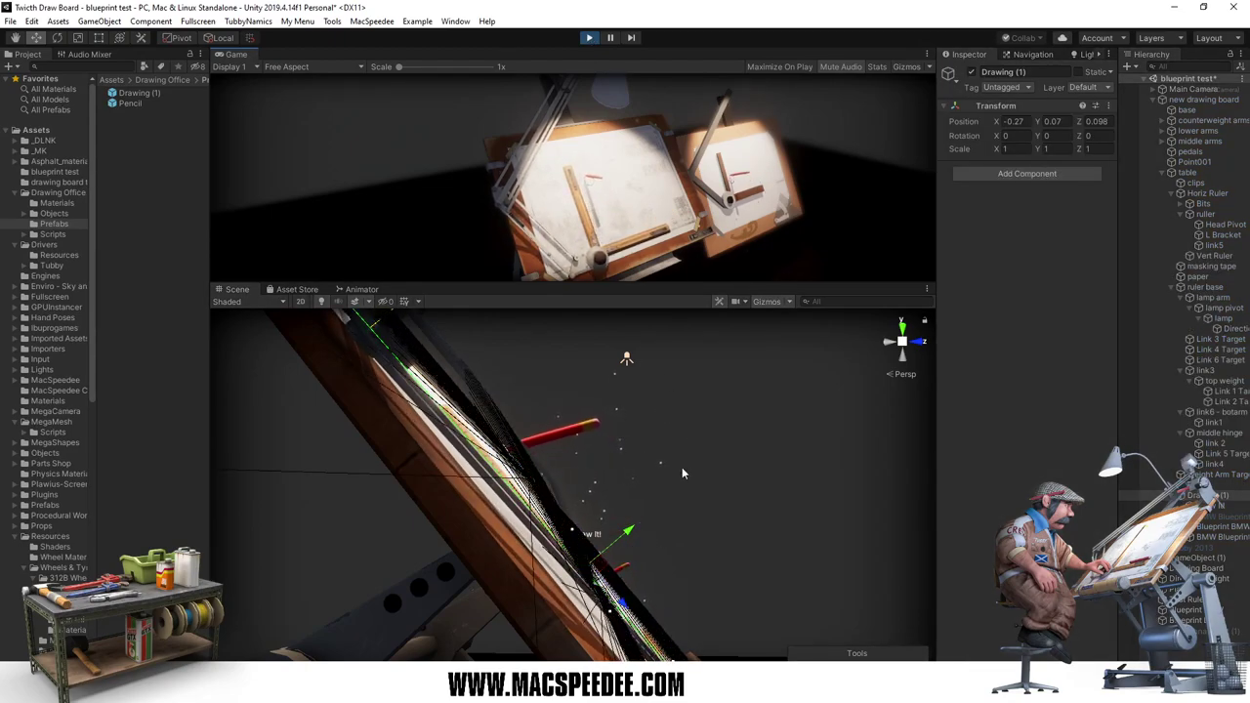
pyautogui.moveTo(675, 505); pyautogui.dragTo(661, 513, button='right')
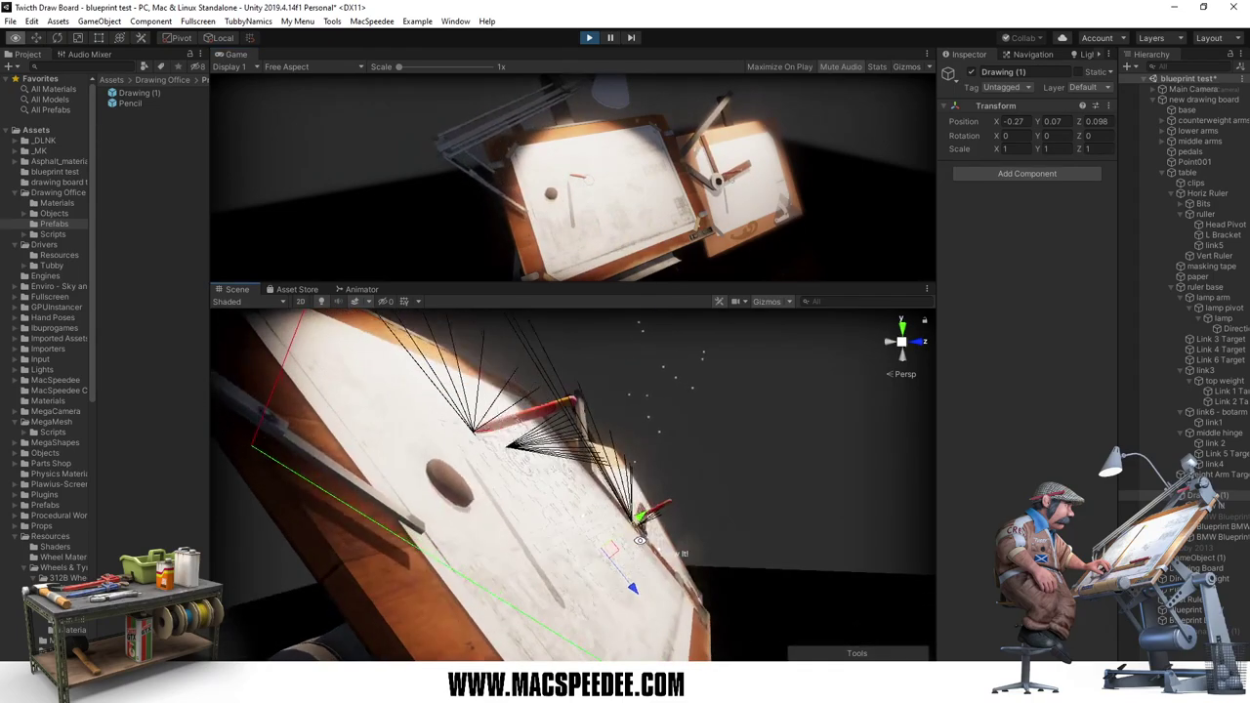
pyautogui.moveTo(661, 513)
pyautogui.mouseDown(button='right')
pyautogui.moveTo(705, 497)
pyautogui.moveTo(528, 543)
pyautogui.mouseUp(button='right')
pyautogui.hotkey('ctrl', 'p')
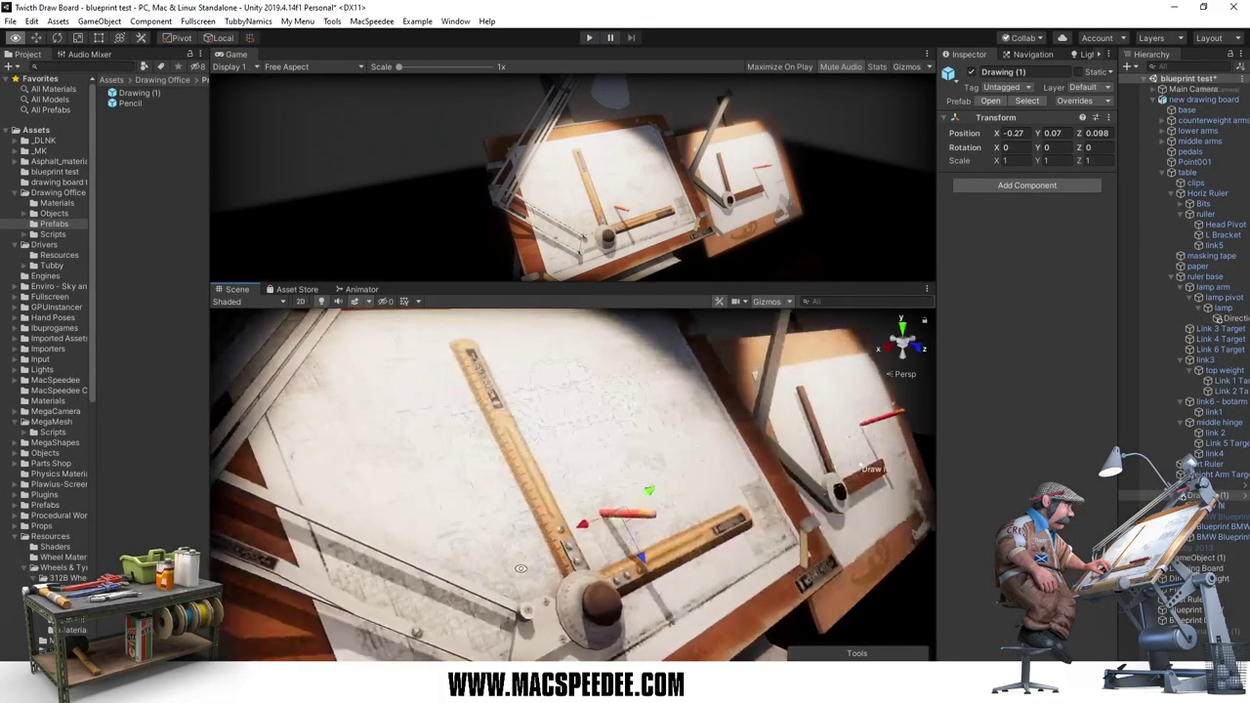
# Step: Pull back to a wider side view and open the Drawing Office Scripts folder
pyautogui.moveTo(528, 543); pyautogui.dragTo(648, 510, button='right')
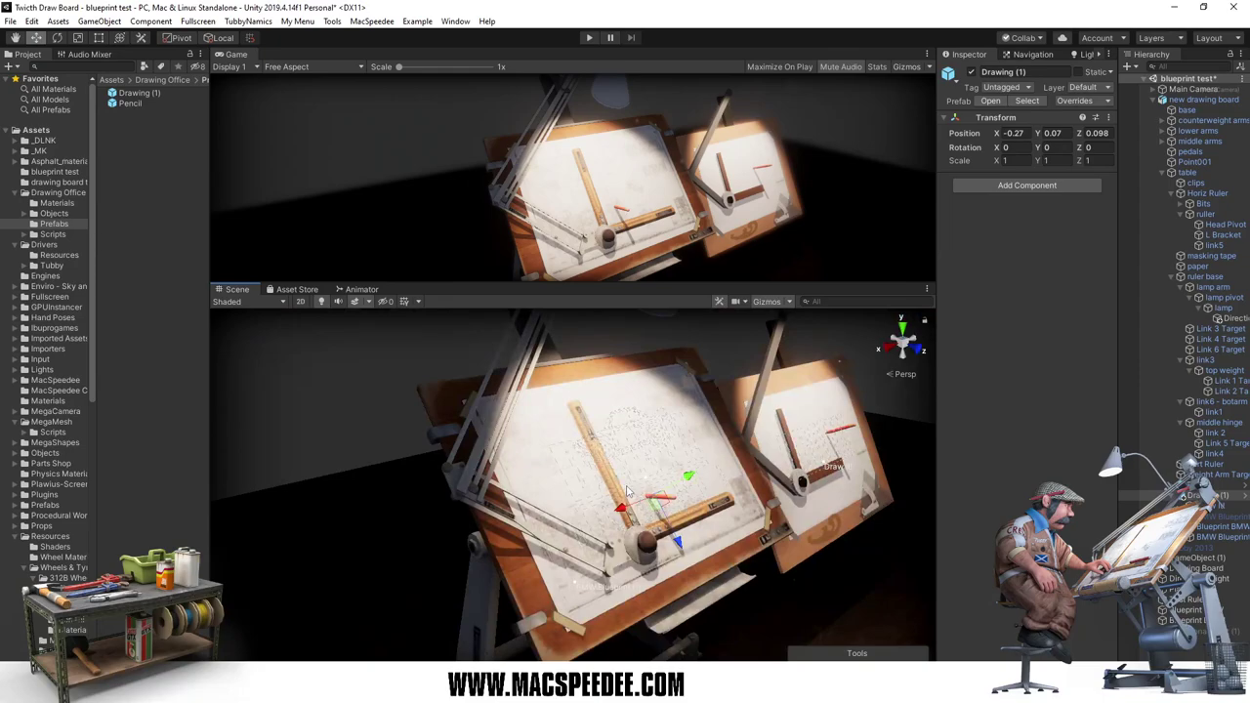
pyautogui.keyDown('alt'); pyautogui.moveTo(552, 484); pyautogui.dragTo(623, 420); pyautogui.keyUp('alt')
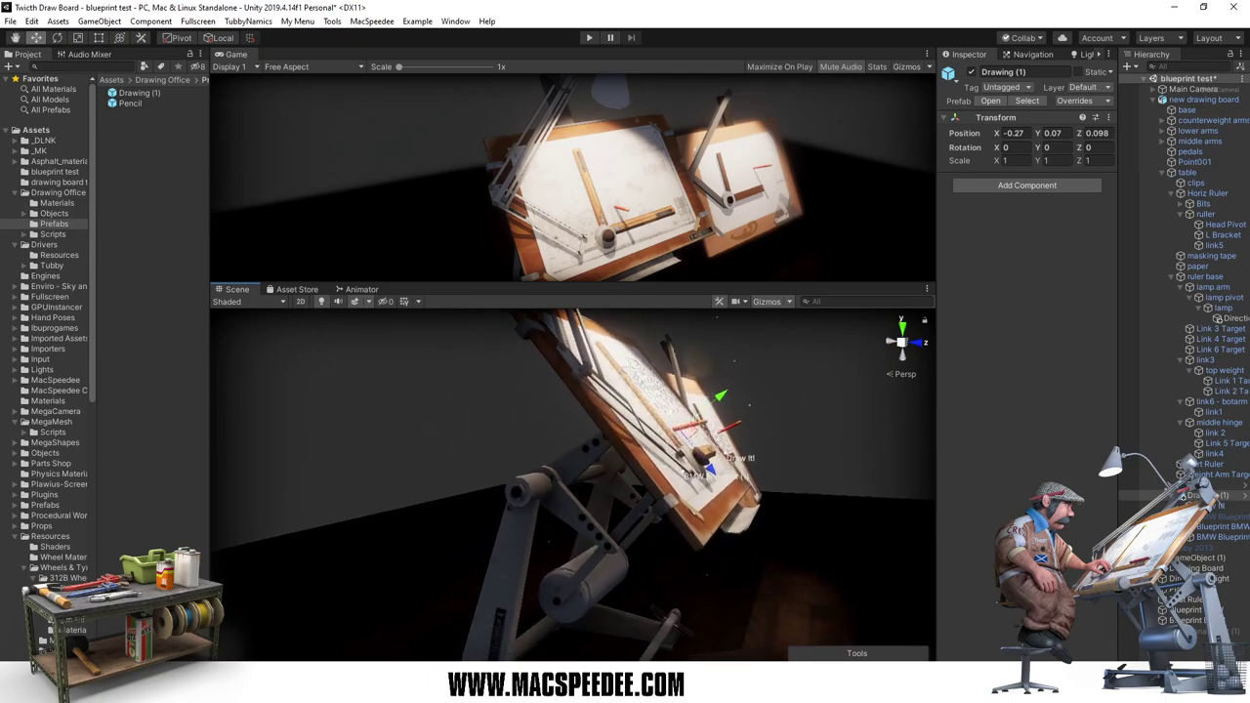
pyautogui.click(60, 238)
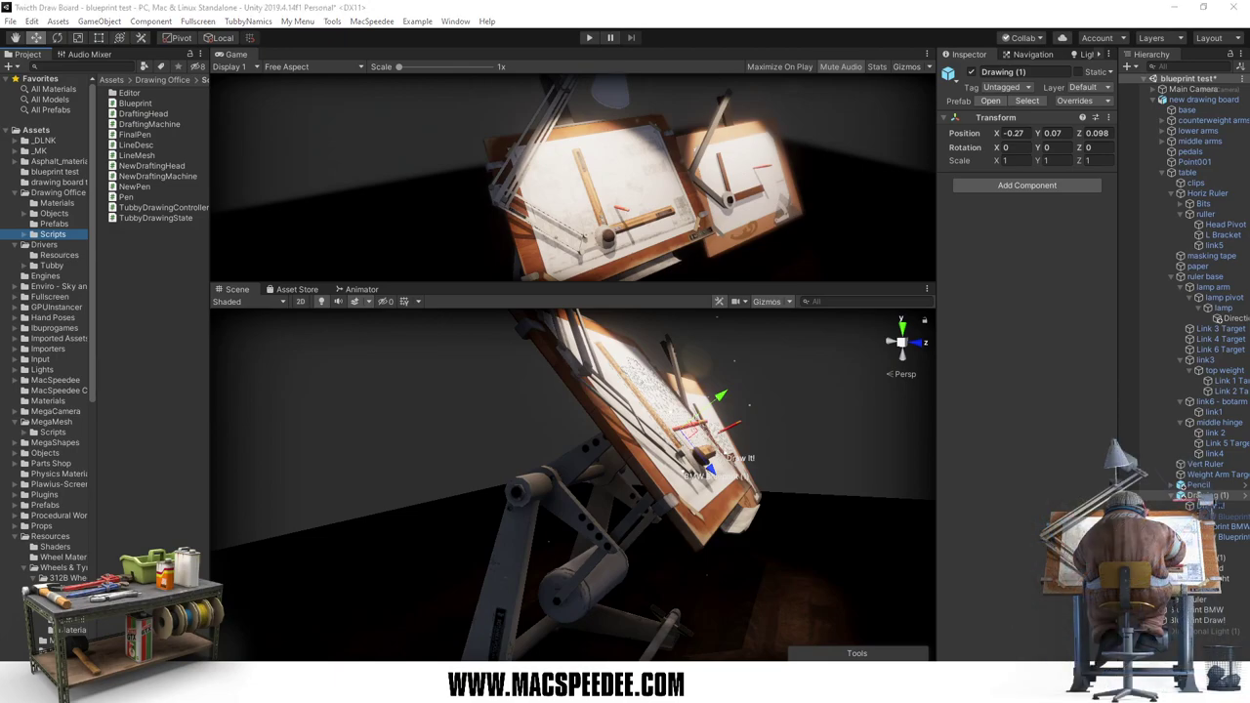
# Step: Create a C# script named DraftingTable in the Scripts folder and switch to Visual Studio
pyautogui.rightClick(137, 250)
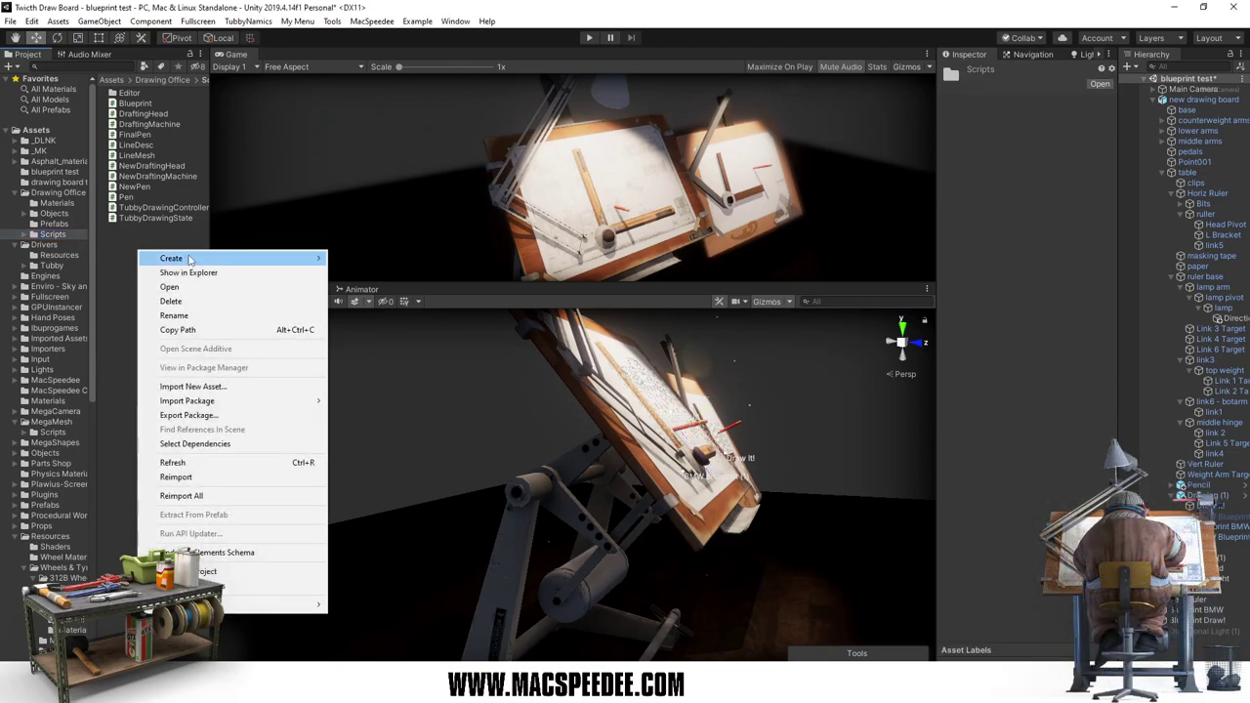
pyautogui.moveTo(323, 259)
pyautogui.click(419, 133)
pyautogui.write('DraftingTable')
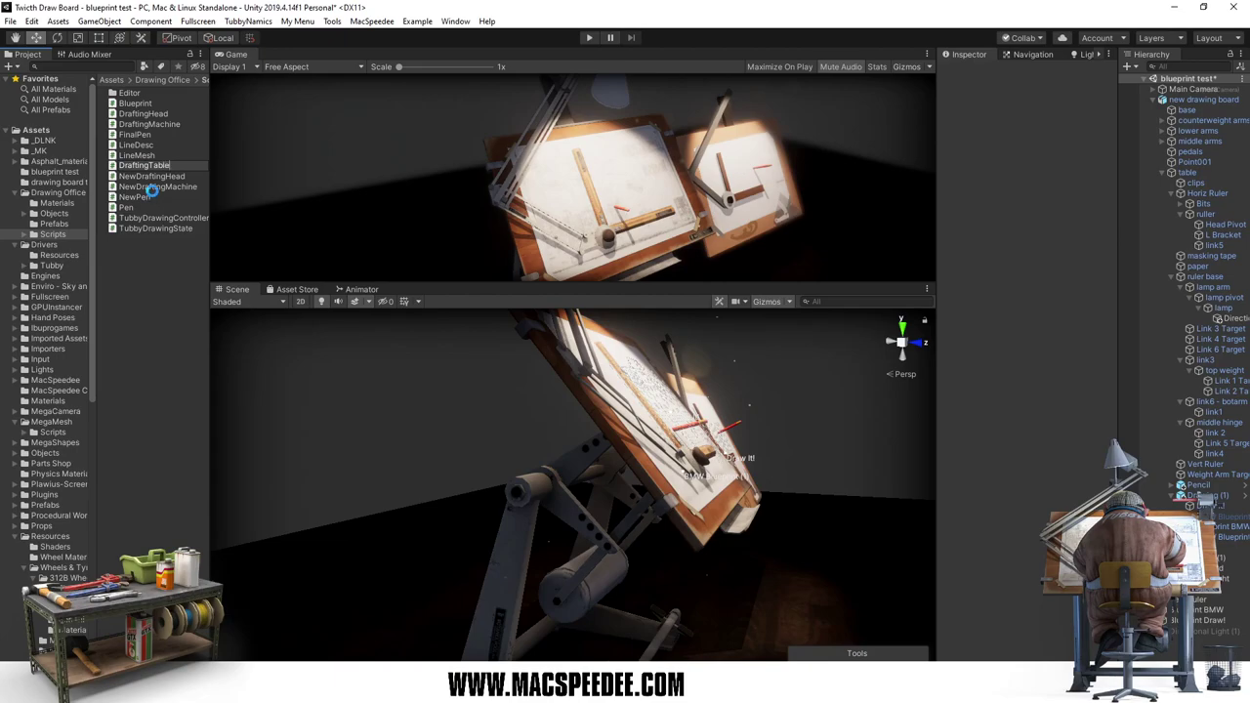
pyautogui.press('Return')
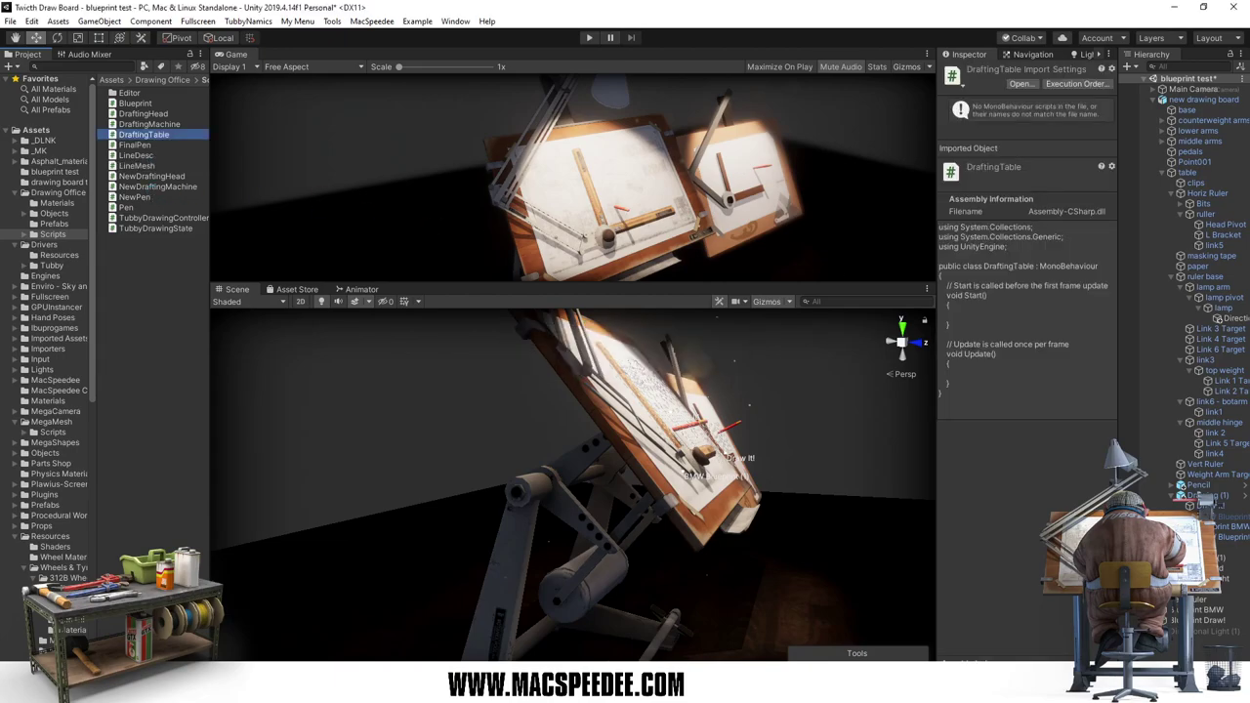
pyautogui.hotkey('alt', 'Tab')
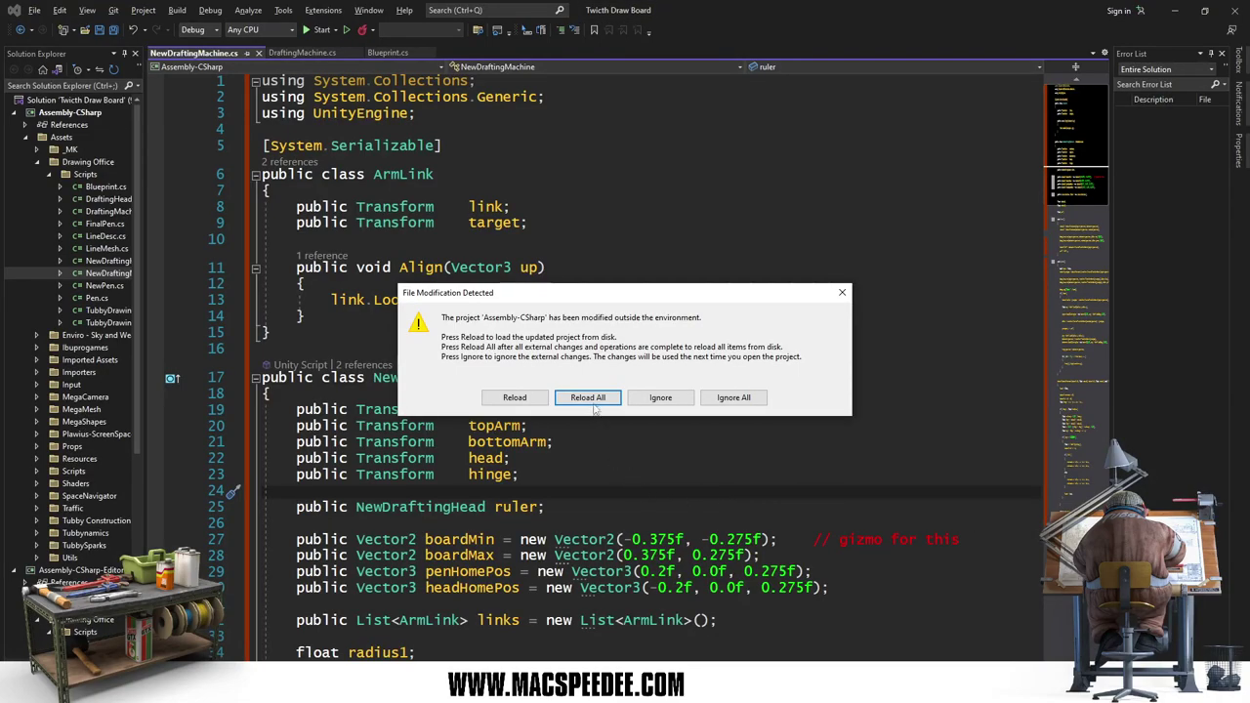
# Step: Reload all externally changed files and open DraftingTable.cs at its Start method
pyautogui.click(592, 397)
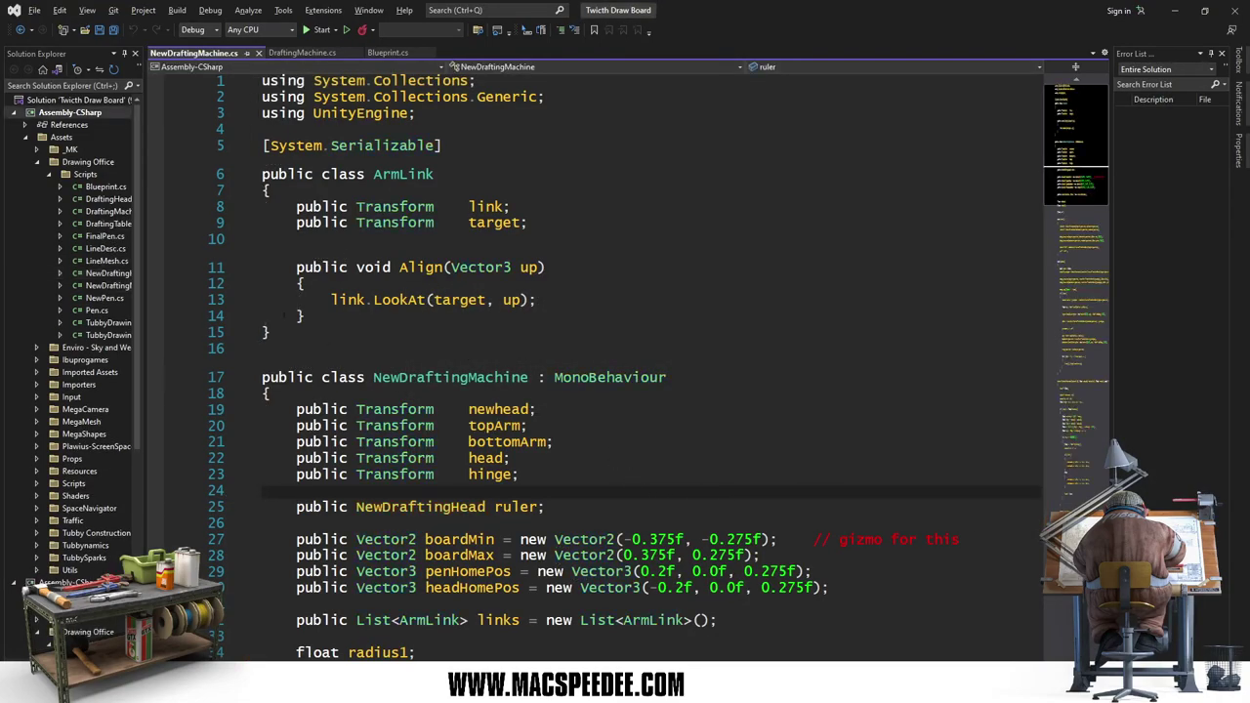
pyautogui.doubleClick(107, 224)
pyautogui.click(413, 253)
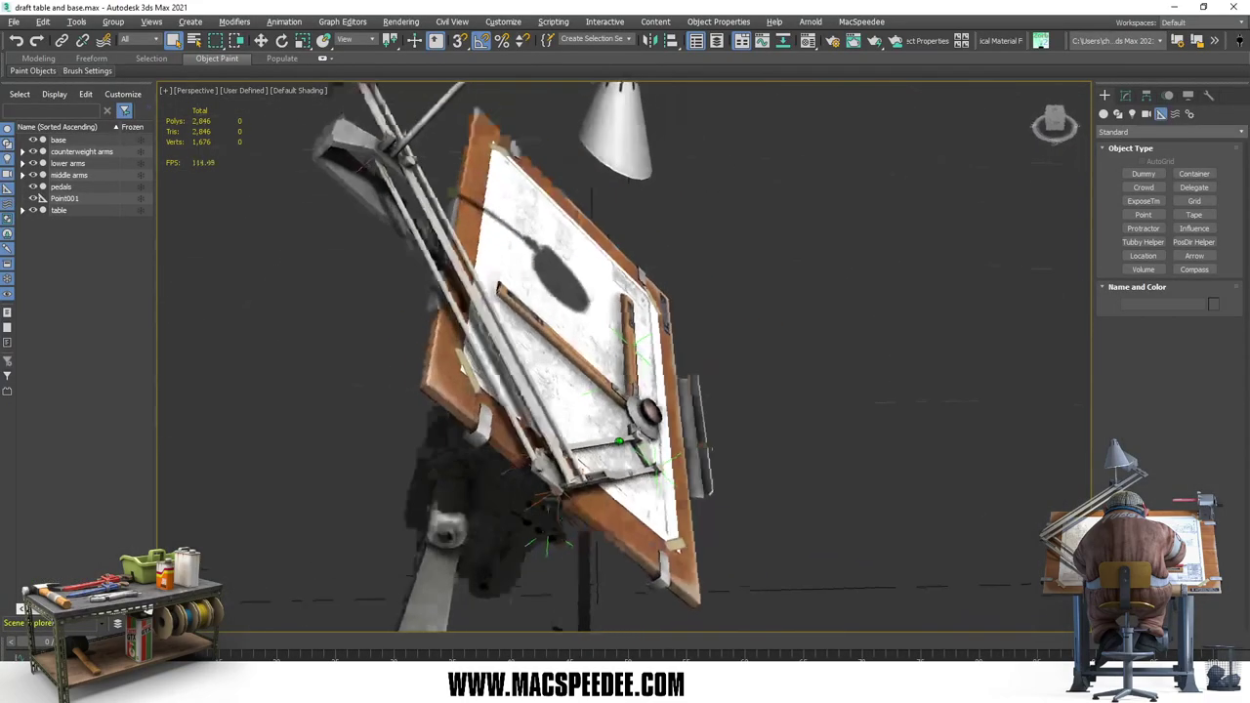
pyautogui.moveTo(626, 352)
pyautogui.keyDown('alt'); pyautogui.mouseDown(button='middle')
pyautogui.moveTo(745, 266)
pyautogui.moveTo(751, 211)
pyautogui.mouseUp(button='middle'); pyautogui.keyUp('alt')
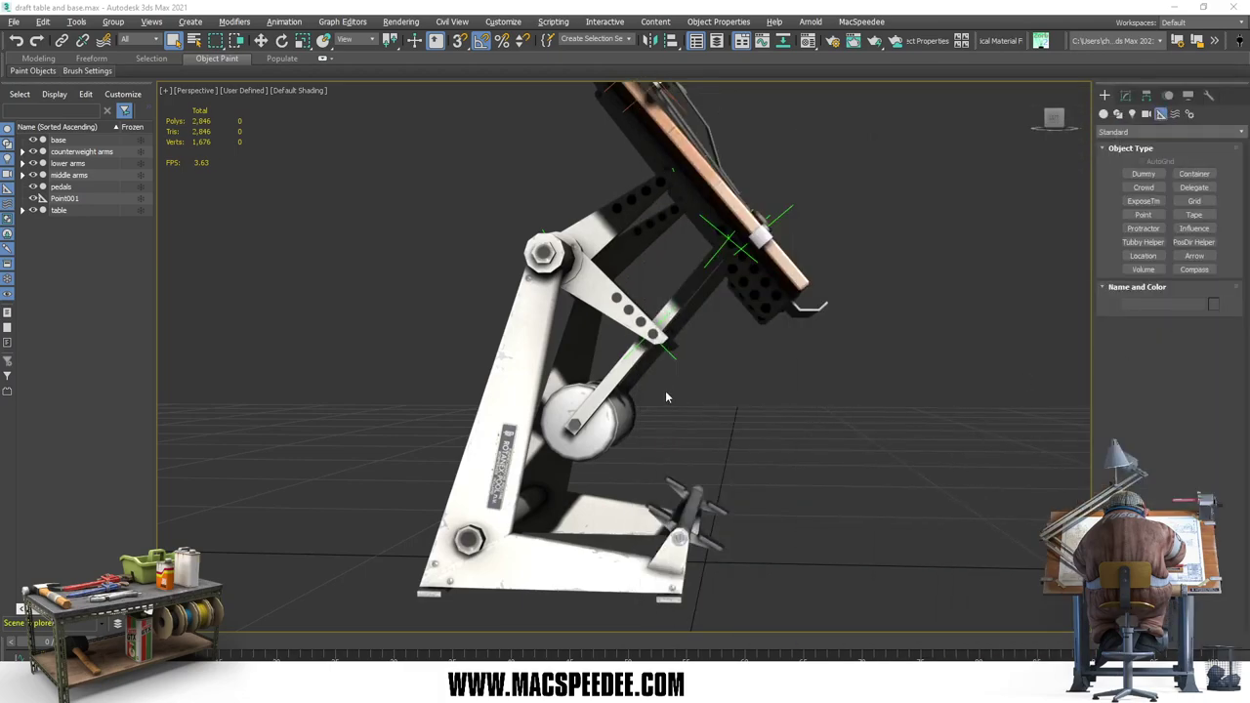
pyautogui.moveTo(666, 397); pyautogui.dragTo(669, 402, button='middle')
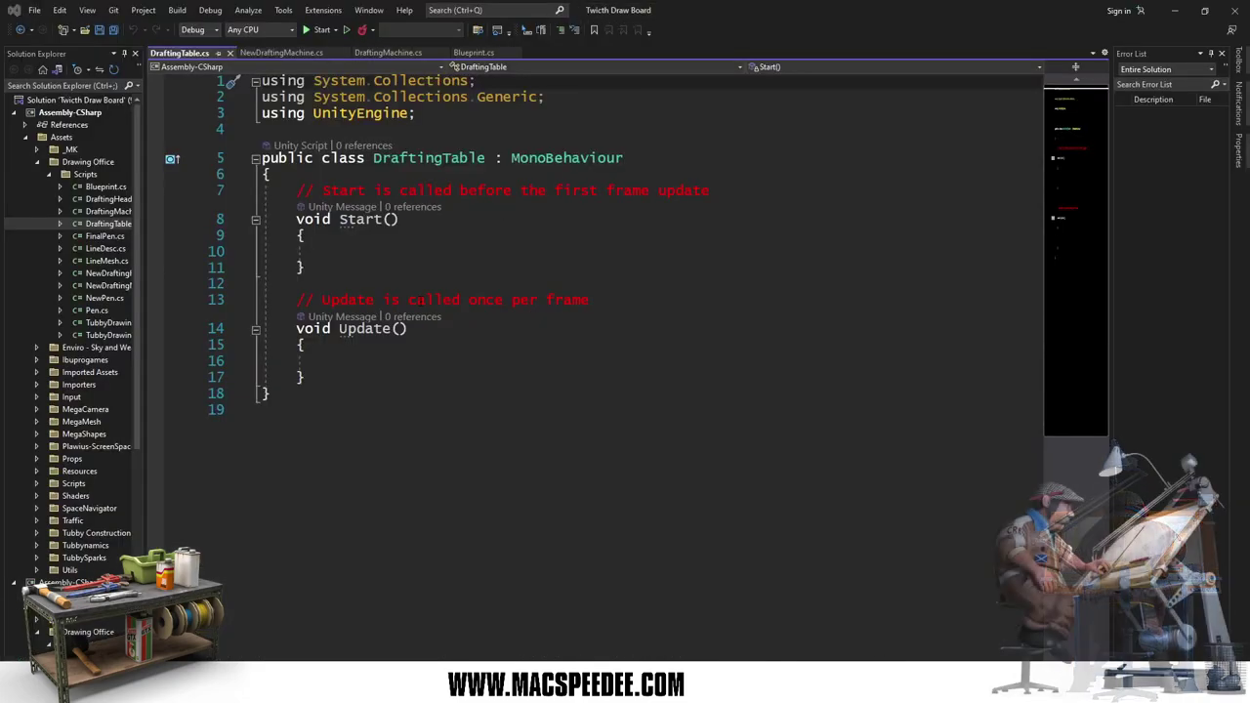
# Step: Declare public Transform fields arm1 and arm1Target at the top of the class
pyautogui.click(426, 173)
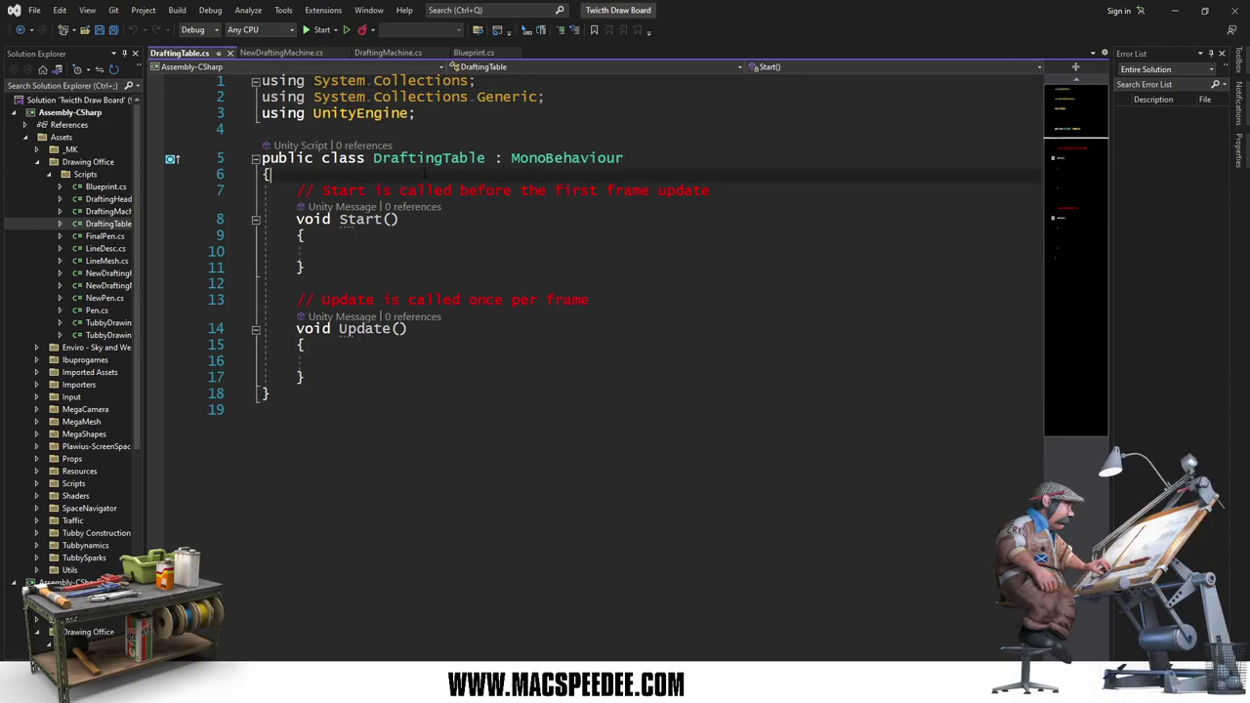
pyautogui.press('Return')
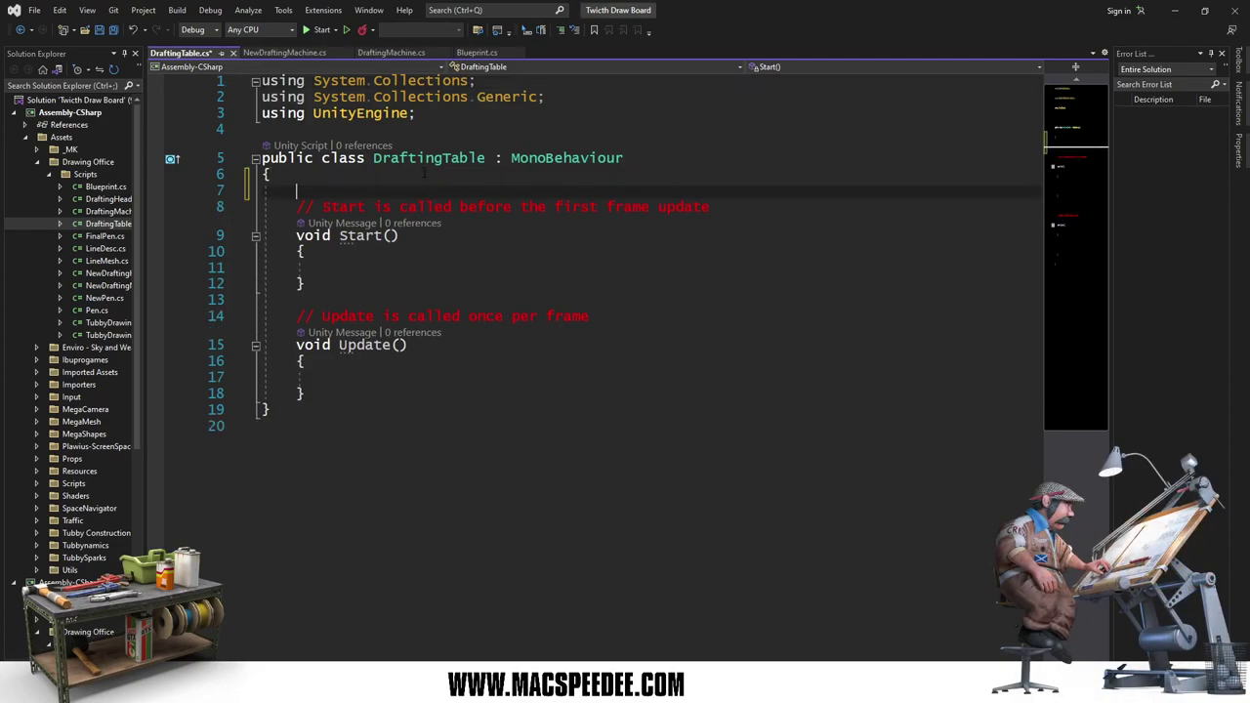
pyautogui.write('publci Tr')
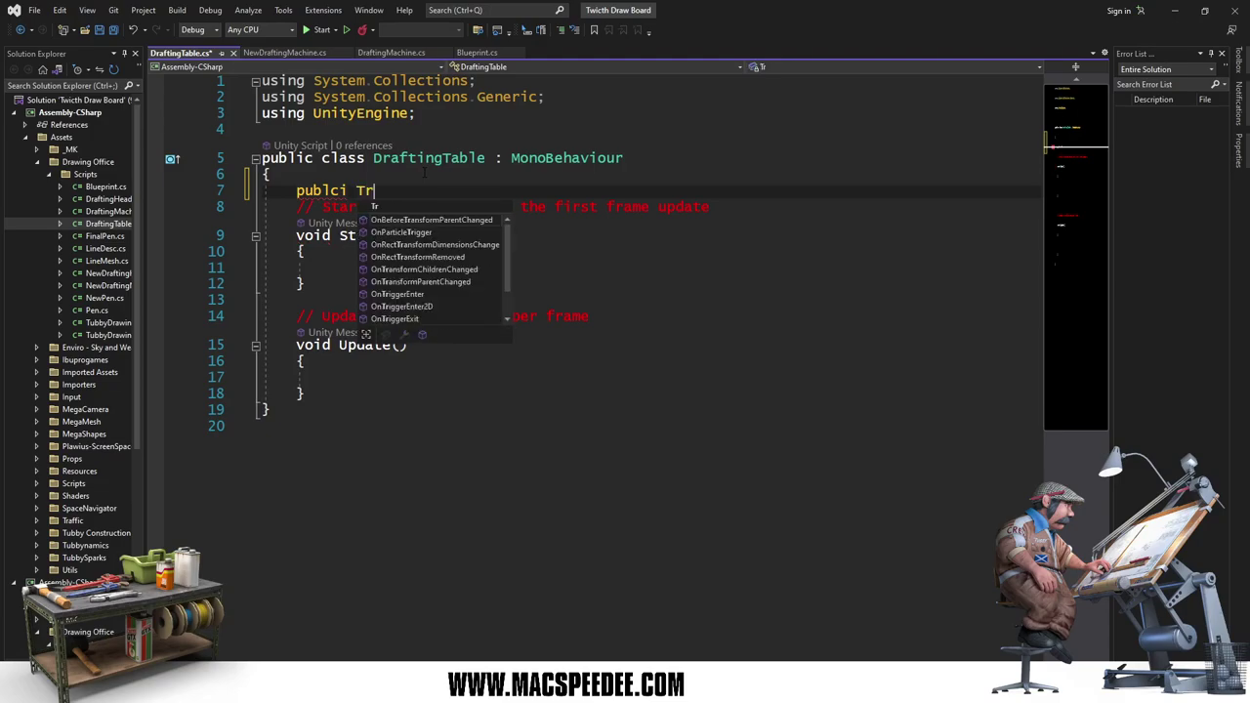
pyautogui.press('BackSpace')
pyautogui.press('BackSpace')
pyautogui.press('BackSpace')
pyautogui.press('BackSpace')
pyautogui.press('BackSpace')
pyautogui.write('ic T')
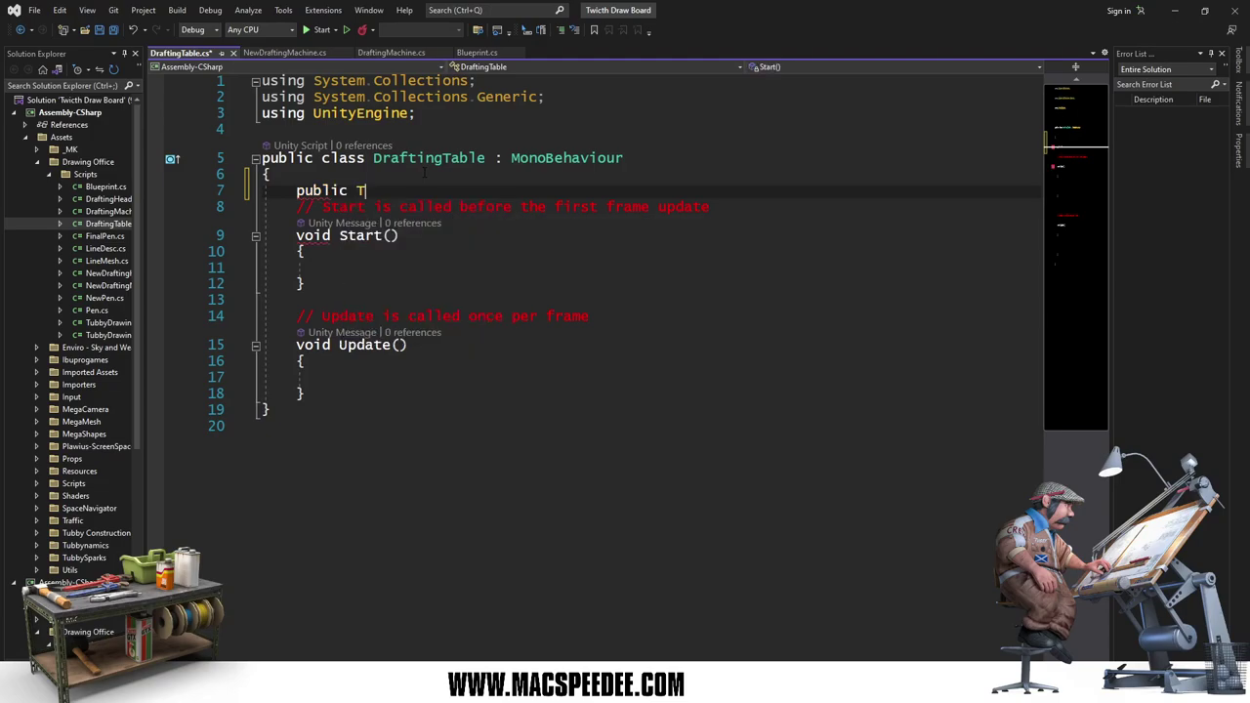
pyautogui.write('ransform')
pyautogui.press('Escape')
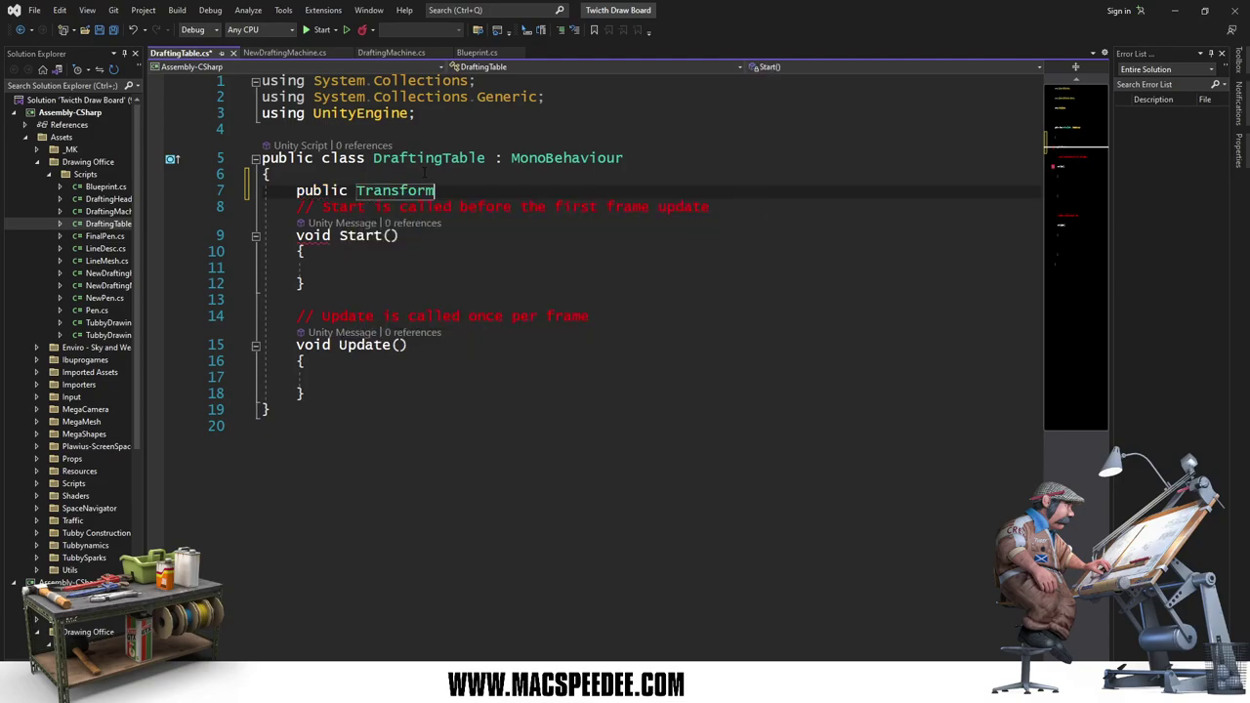
pyautogui.press('Tab')
pyautogui.write('arm1;')
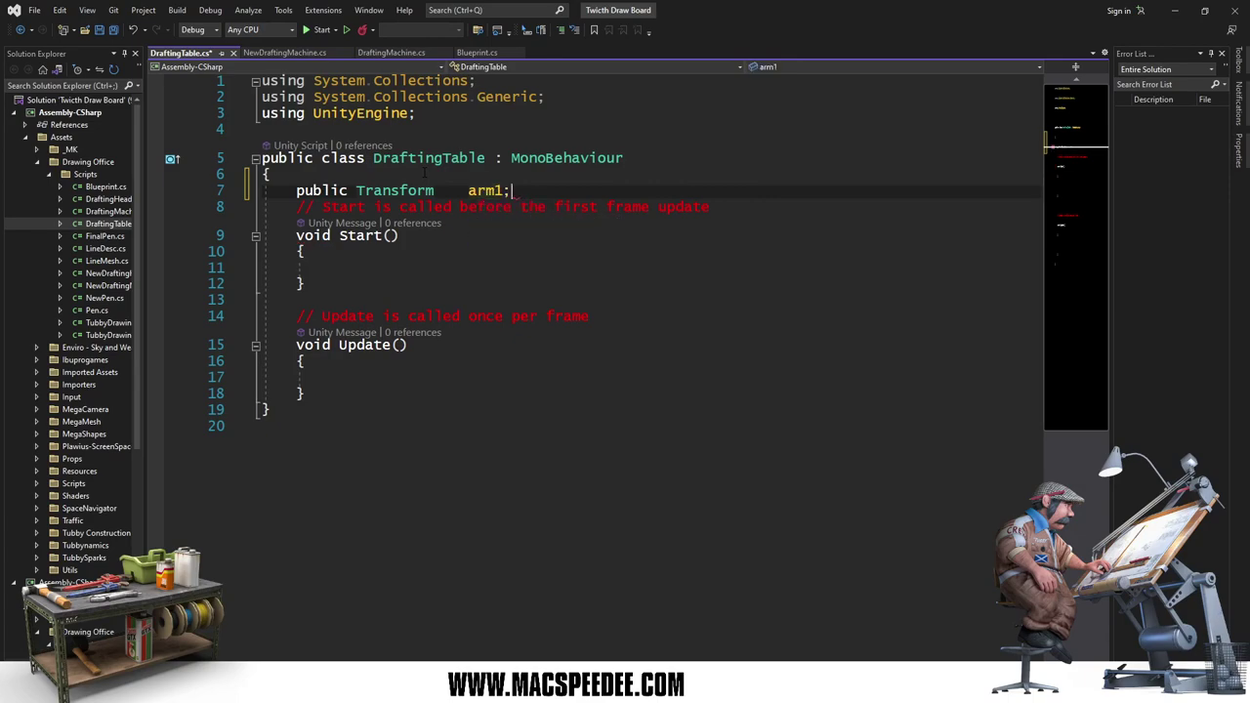
pyautogui.press('Return')
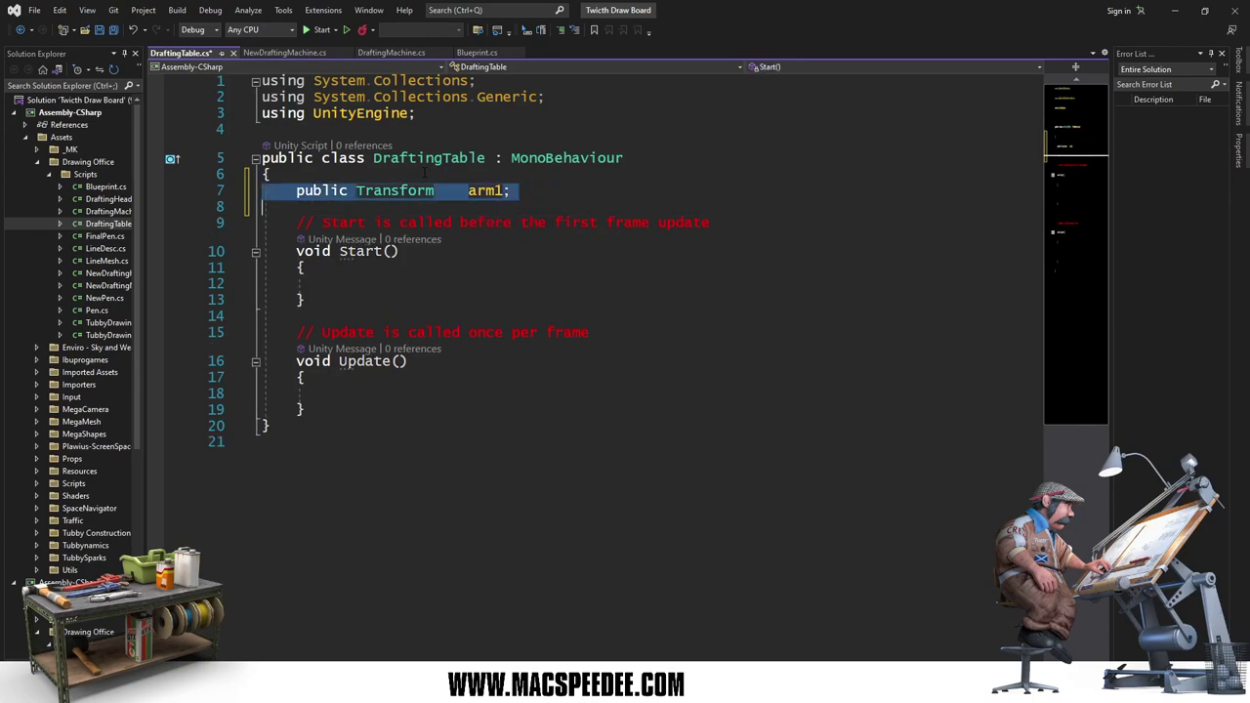
pyautogui.press('Down')
pyautogui.press('Up')
pyautogui.write('public Transform arm1;')
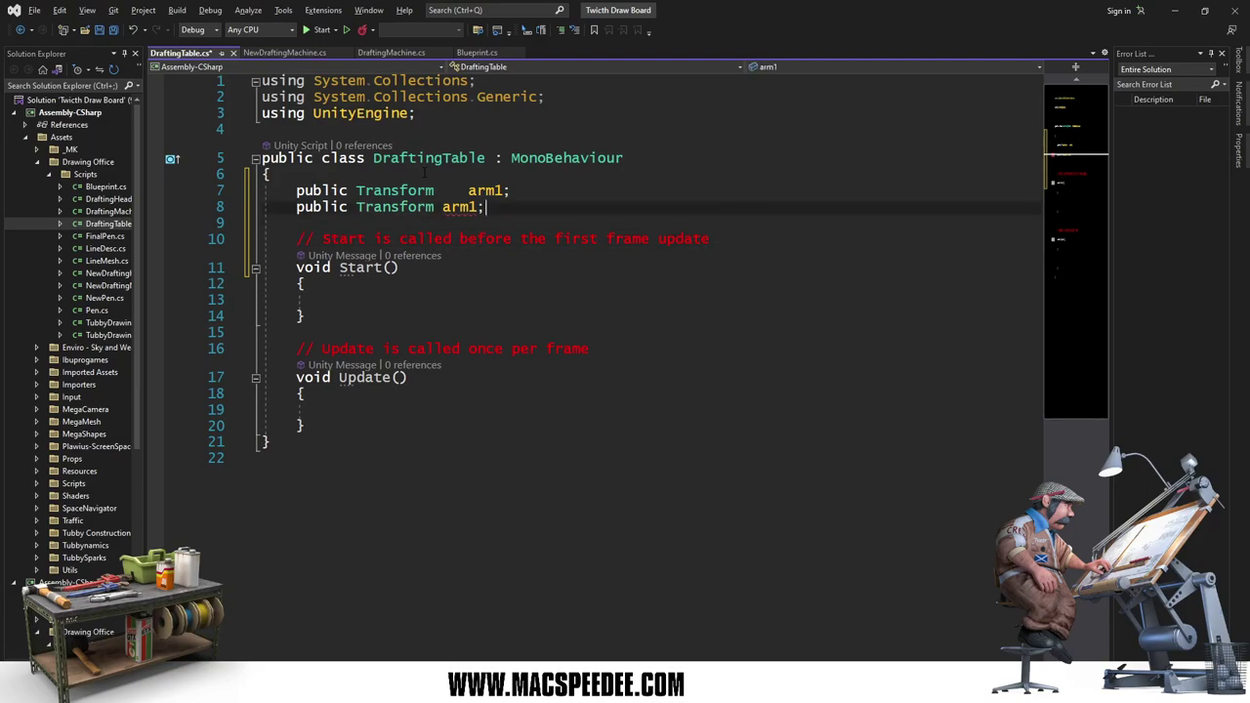
pyautogui.write('Target')
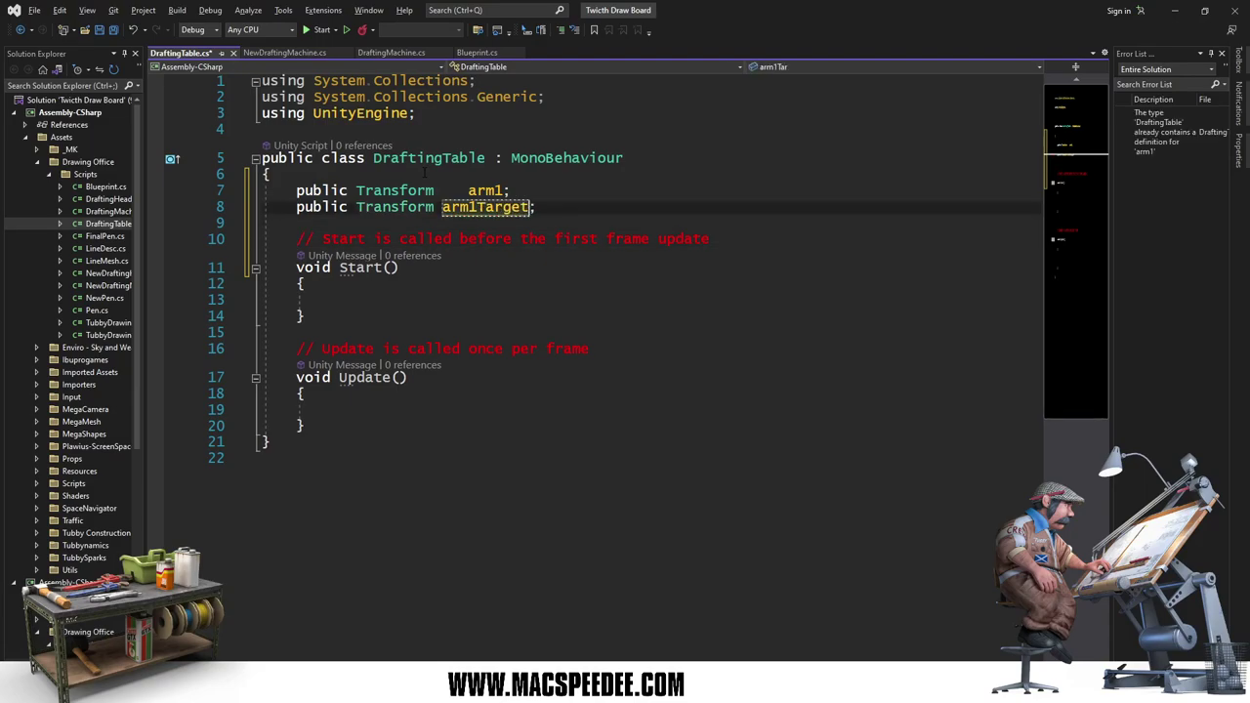
# Step: Duplicate the arm1 pair as public Transform fields arm2 and arm2Target
pyautogui.press('Up')
pyautogui.hotkey('ctrl', 'Right')
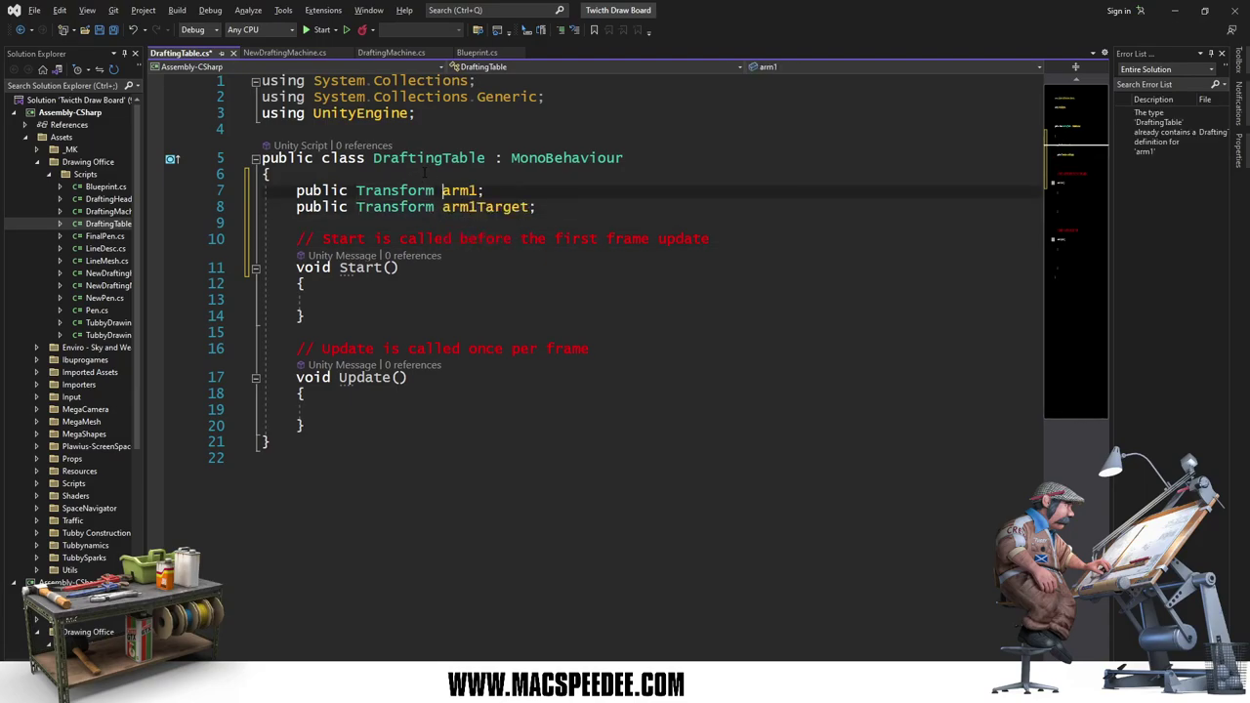
pyautogui.press('Home')
pyautogui.hotkey('shift', 'Down')
pyautogui.hotkey('shift', 'Down')
pyautogui.hotkey('ctrl', 'c')
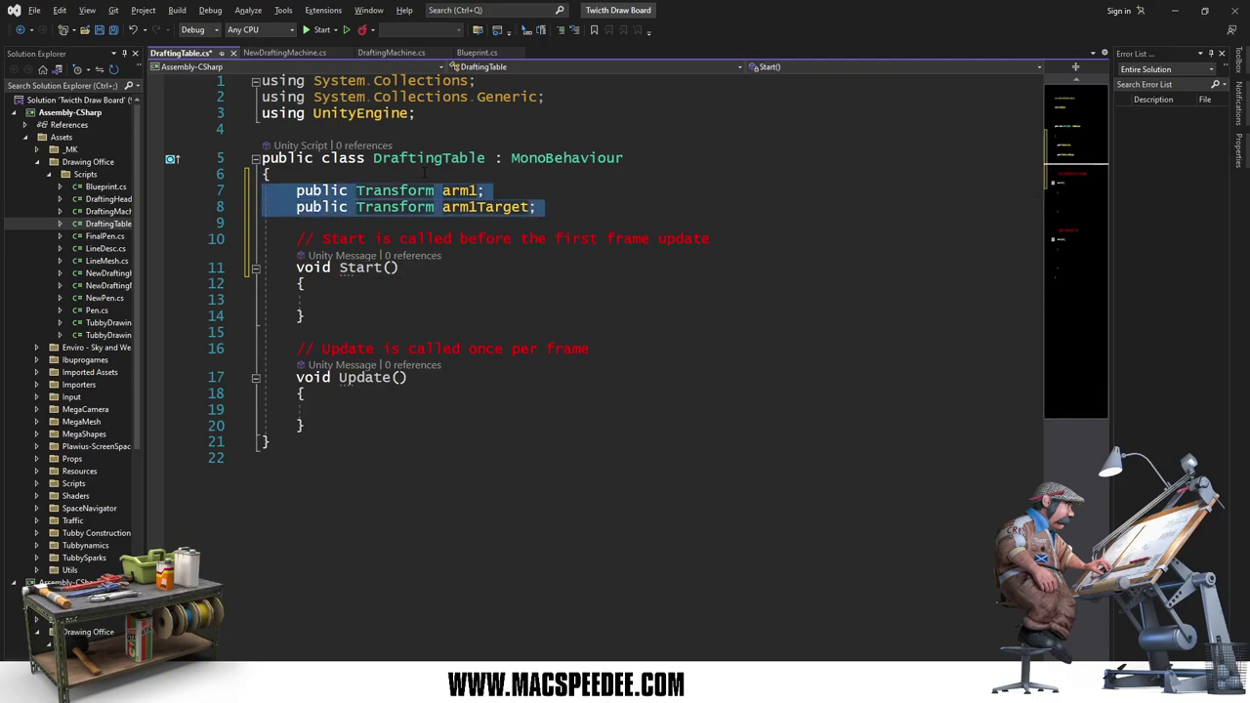
pyautogui.press('Escape')
pyautogui.hotkey('ctrl', 'v')
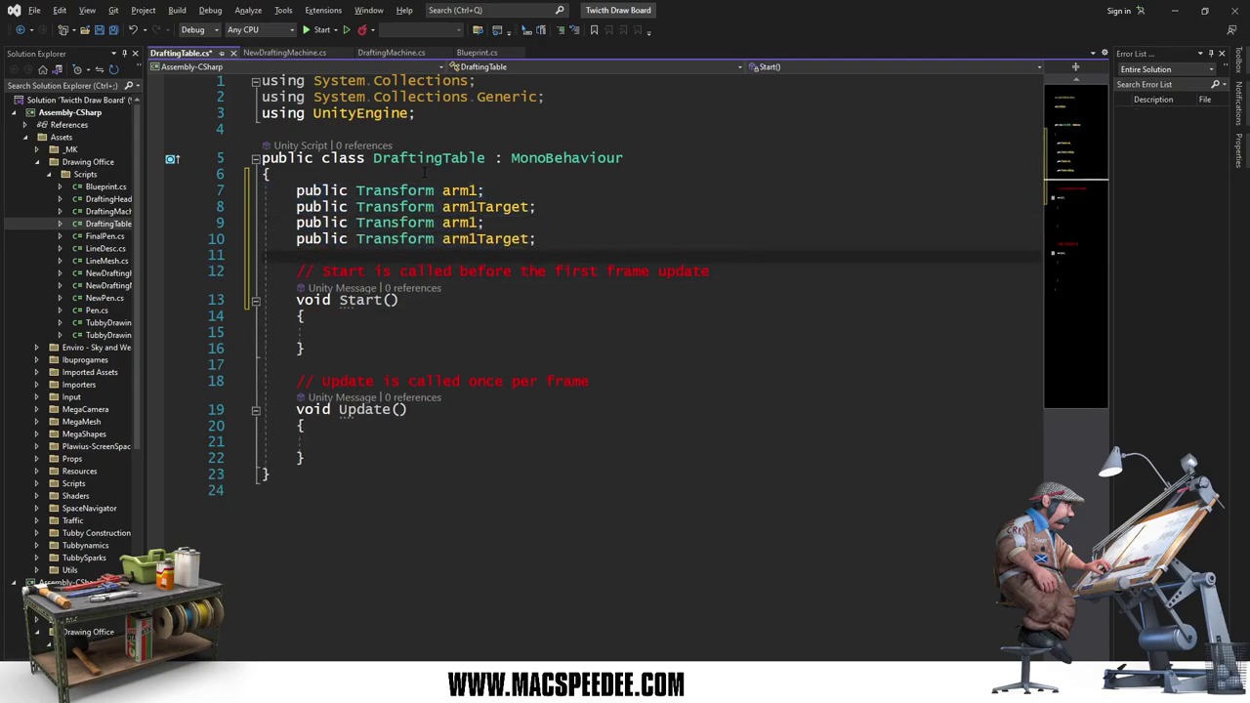
pyautogui.press('Up')
pyautogui.press('Up')
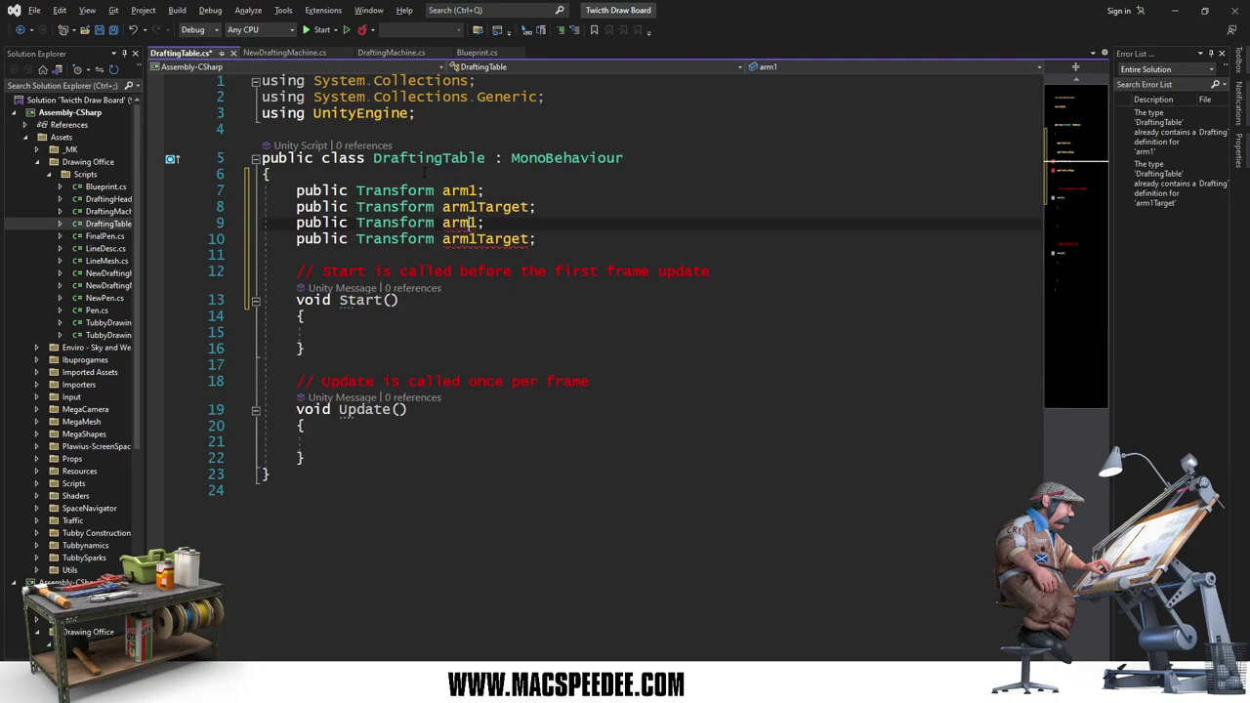
pyautogui.hotkey('shift', 'Right')
pyautogui.write('2')
pyautogui.press('Down')
pyautogui.hotkey('shift', 'Left')
pyautogui.write('2')
pyautogui.press('End')
pyautogui.press('Return')
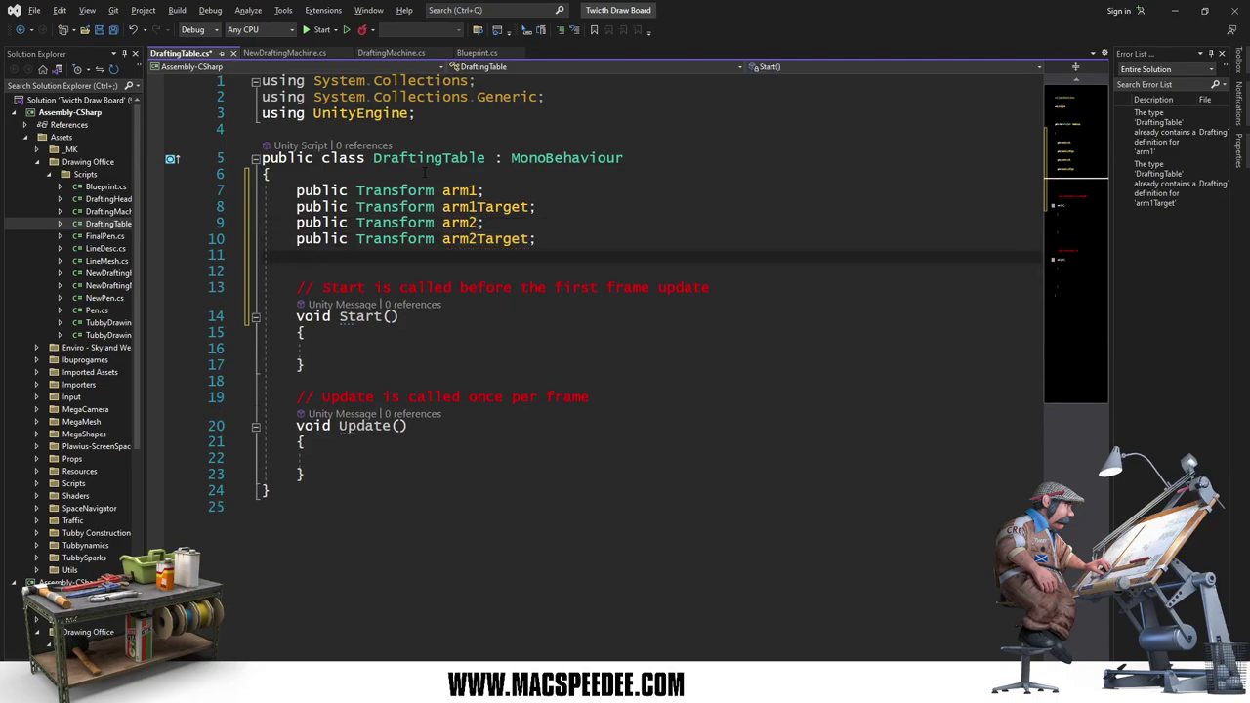
# Step: Add a public Transform field named table below the arm fields
pyautogui.hotkey('ctrl', 'v')
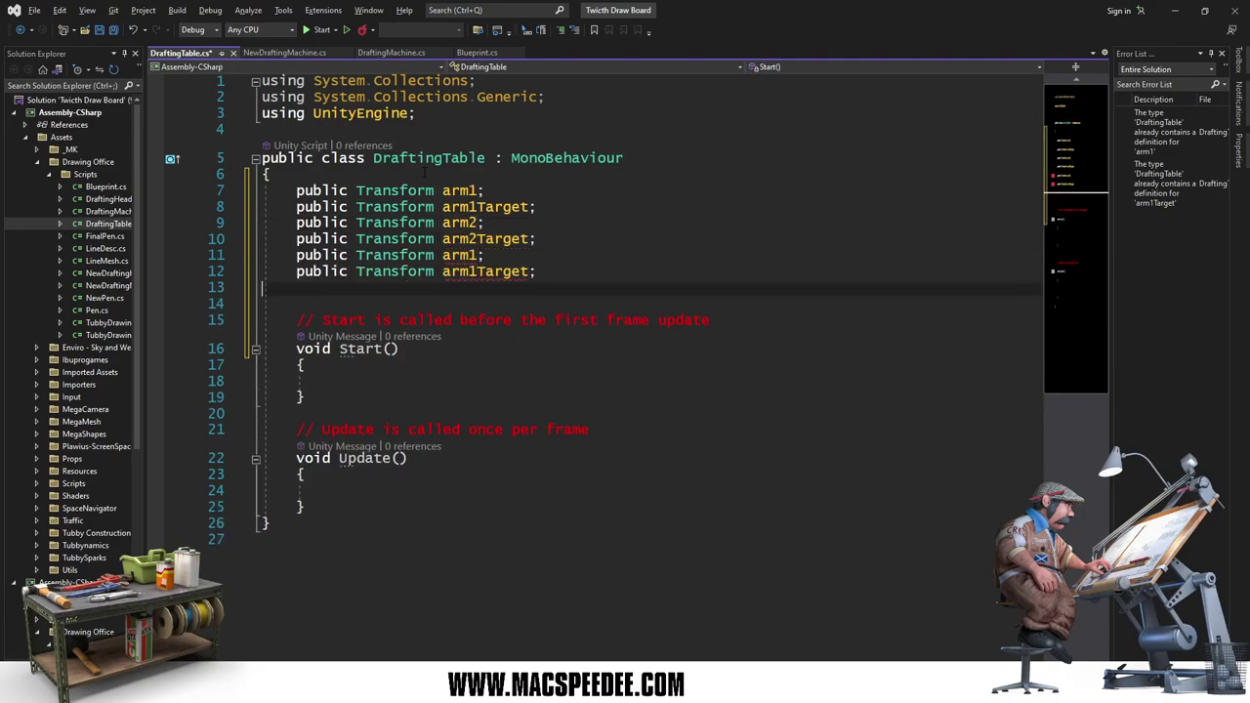
pyautogui.press('Up')
pyautogui.hotkey('shift', 'Delete')
pyautogui.press('Up')
pyautogui.press('End')
pyautogui.press('Left')
pyautogui.press('Left')
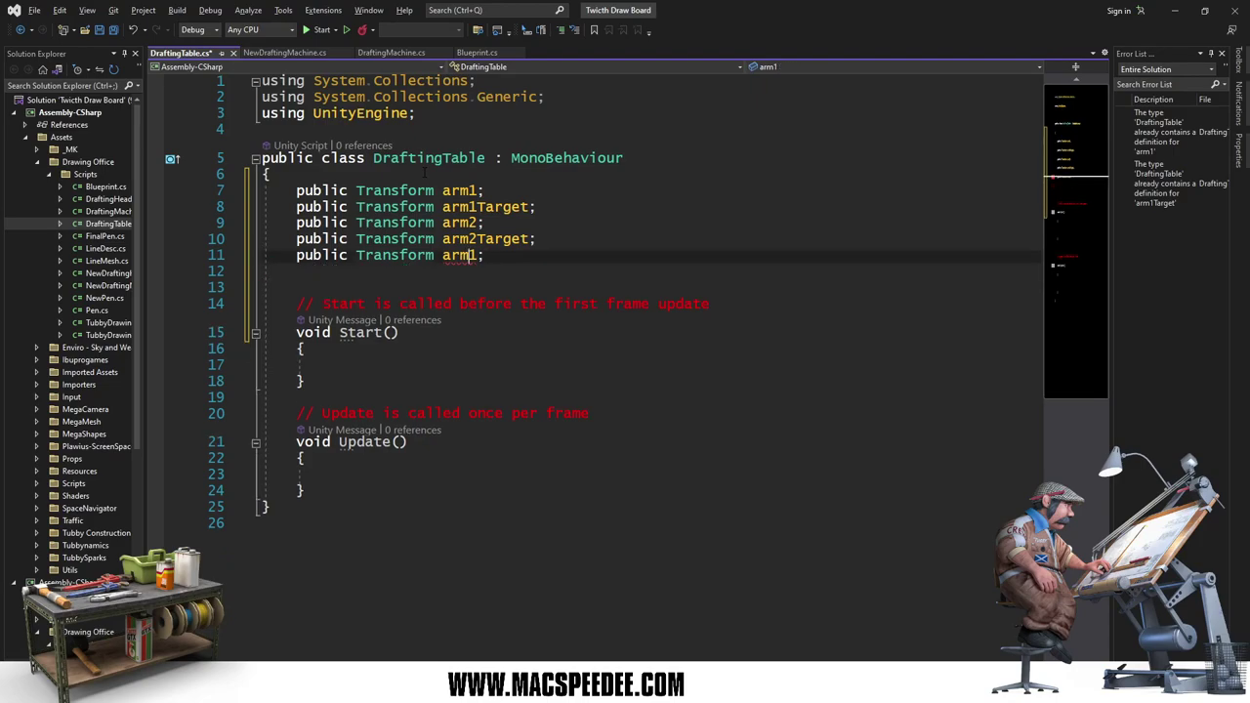
pyautogui.hotkey('ctrl', 'Left')
pyautogui.write('table')
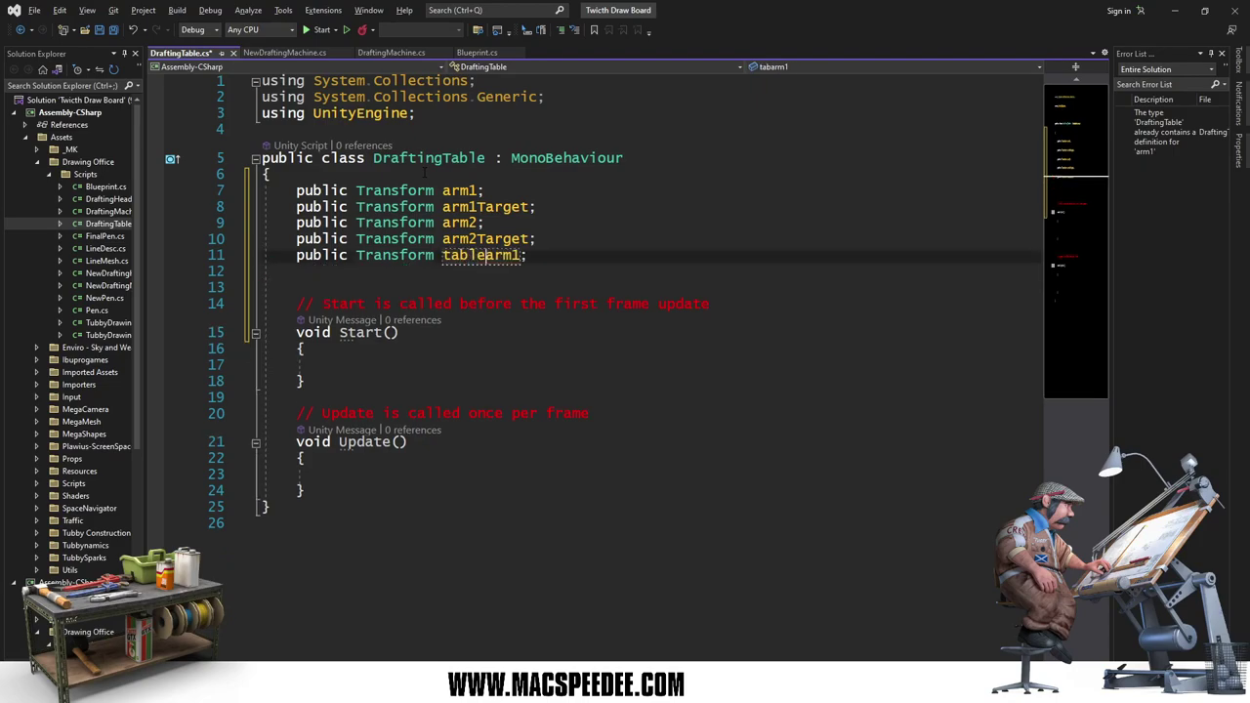
pyautogui.press('Delete')
pyautogui.press('Delete')
pyautogui.press('Delete')
pyautogui.press('Delete')
# Step: Copy the table field into weightArm and weightArmTarget Transform fields
pyautogui.press('Home')
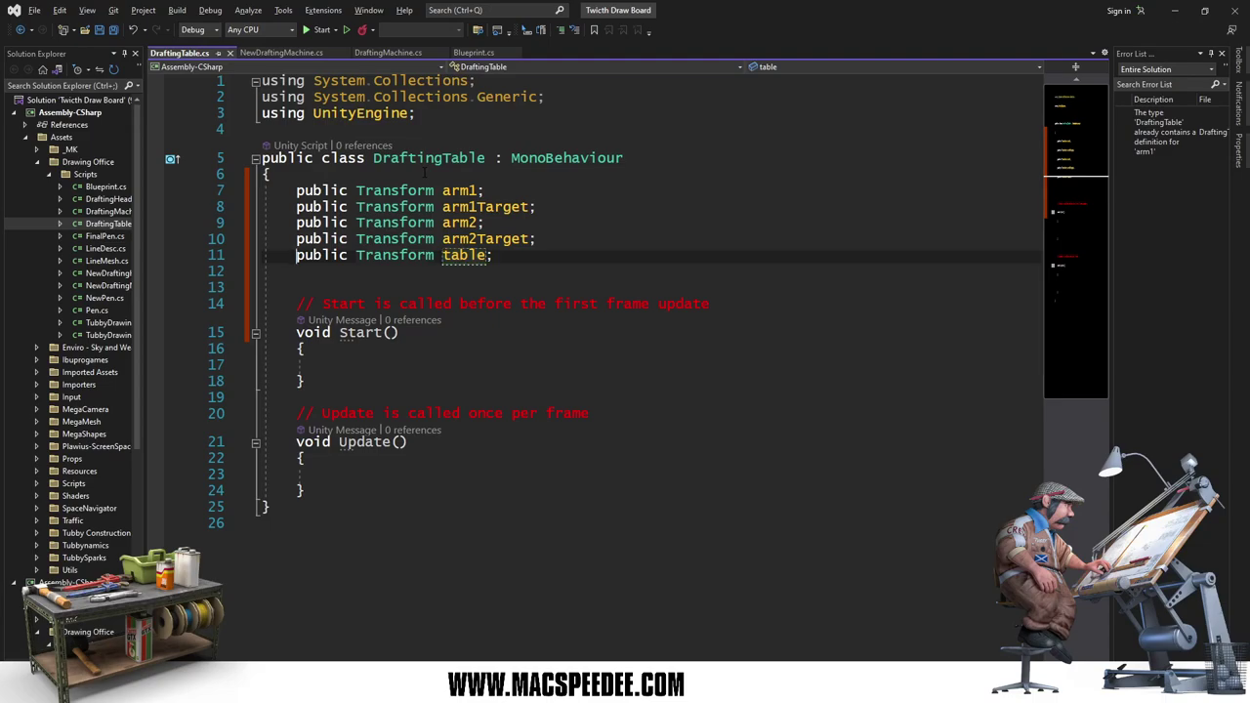
pyautogui.press('Home')
pyautogui.hotkey('shift', 'Down')
pyautogui.press('Right')
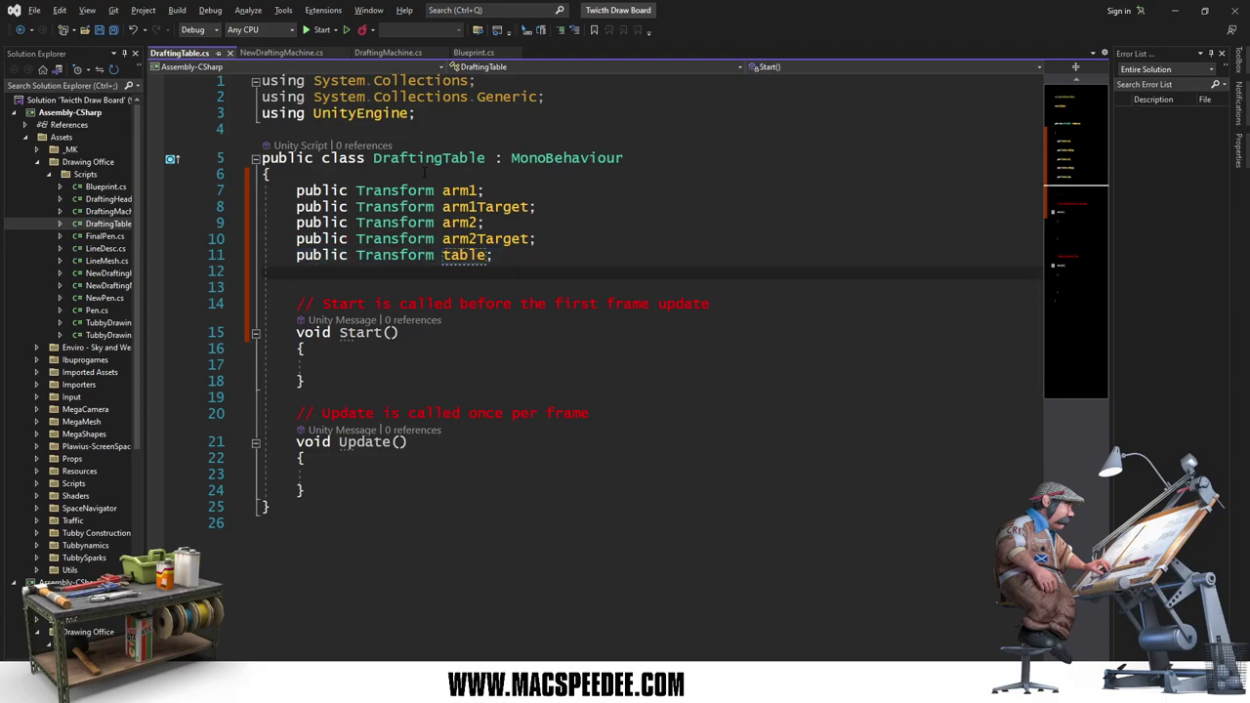
pyautogui.write('public Transform table;')
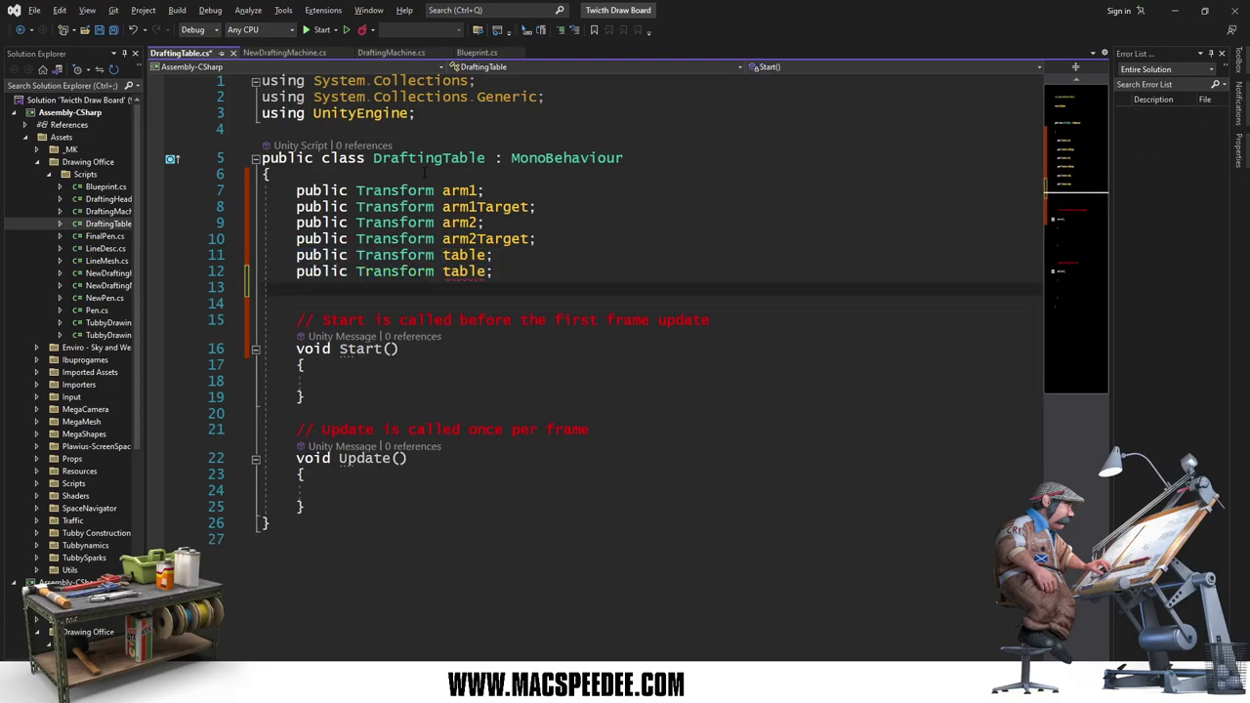
pyautogui.write('public Transform table;')
pyautogui.press('Up')
pyautogui.press('Up')
pyautogui.press('End')
pyautogui.hotkey('ctrl', 'Left')
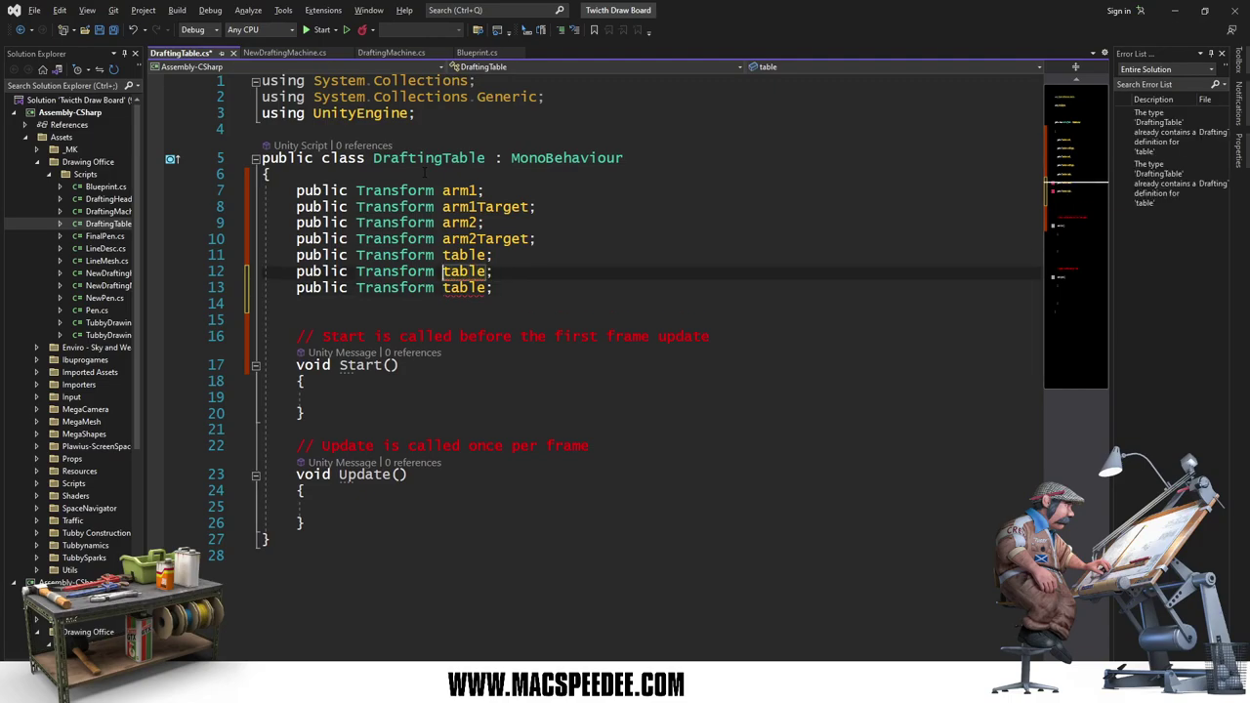
pyautogui.write('weightA')
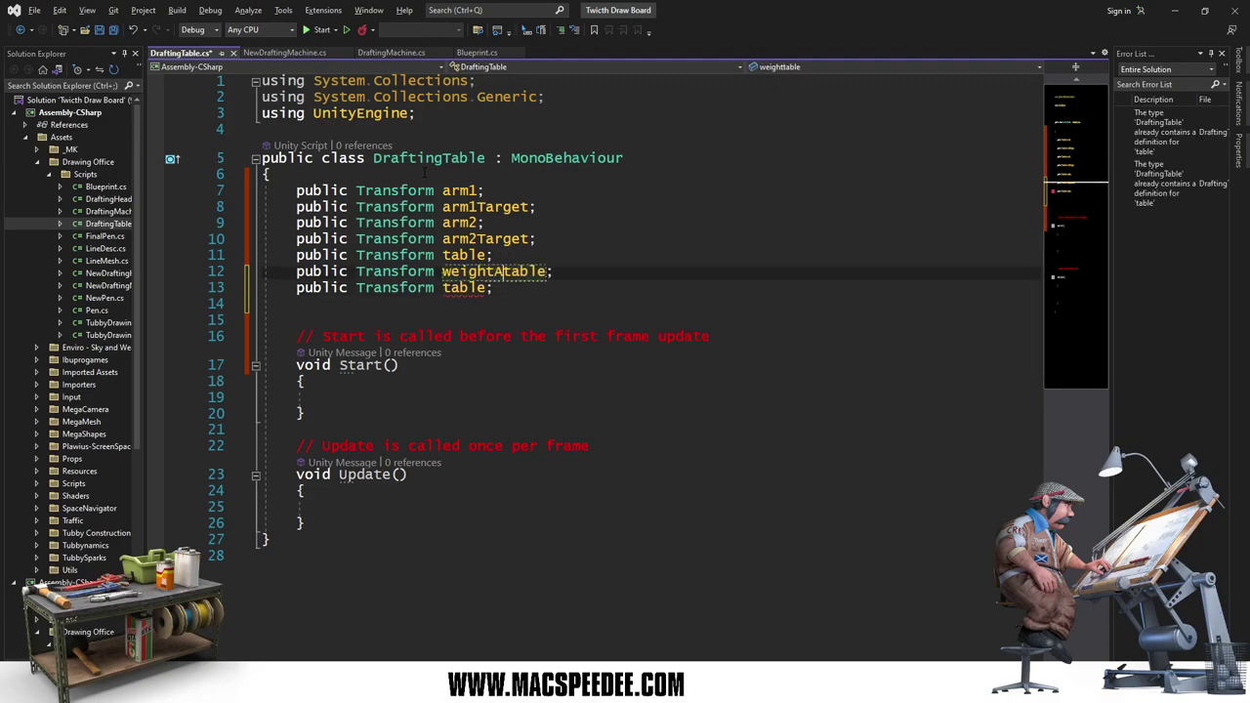
pyautogui.write('rm')
pyautogui.press('Delete')
pyautogui.press('Delete')
pyautogui.press('Delete')
pyautogui.press('Down')
pyautogui.press('Left')
pyautogui.press('Left')
pyautogui.press('Left')
pyautogui.write('w')
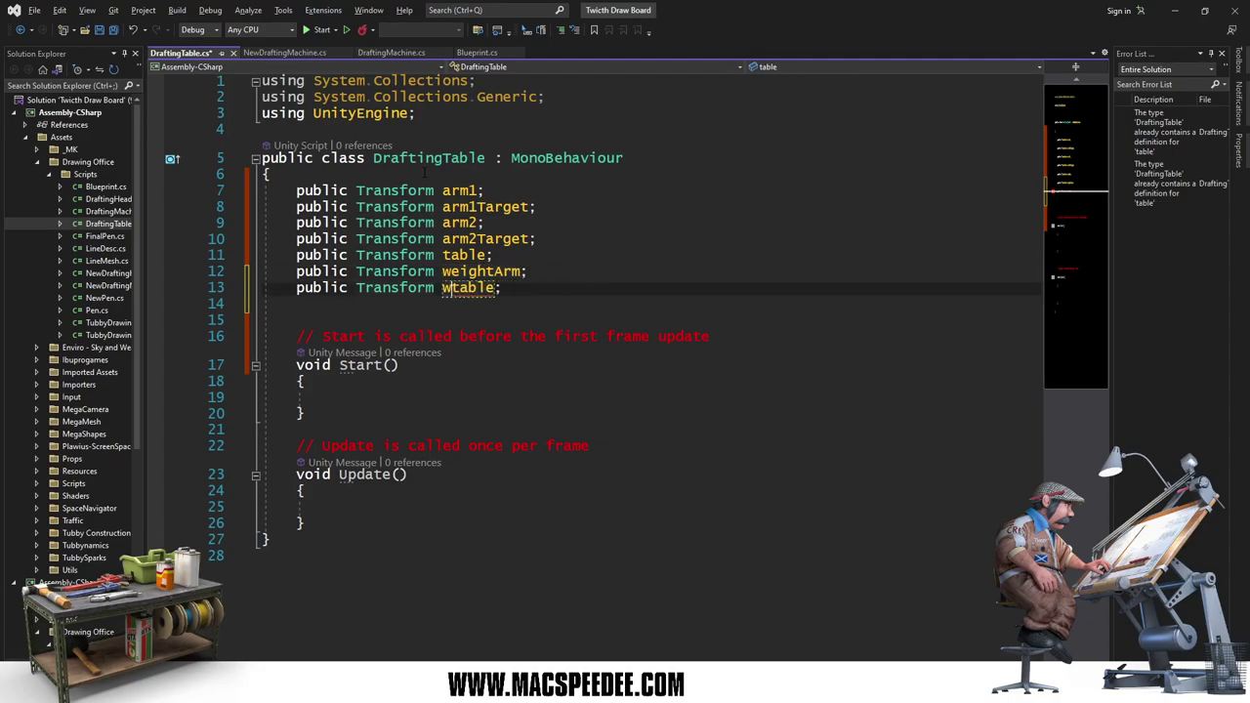
pyautogui.write('eightArm')
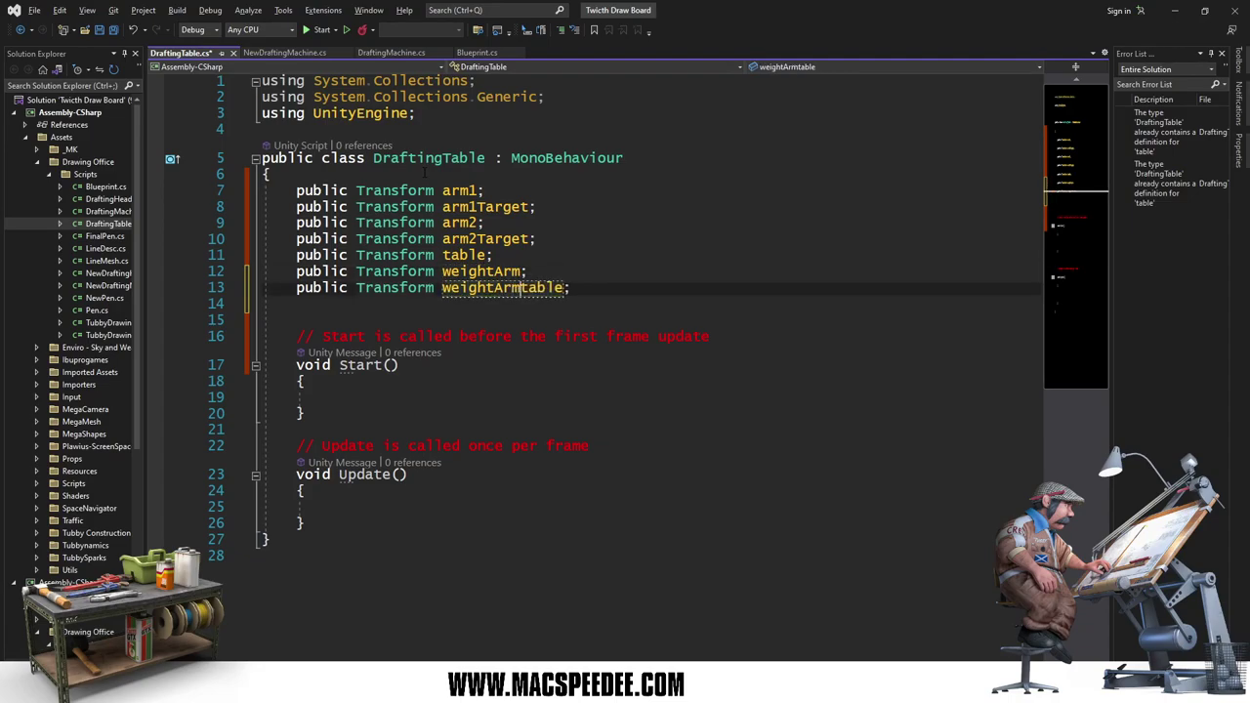
pyautogui.write('Target')
pyautogui.press('Delete')
pyautogui.press('Delete')
pyautogui.press('Delete')
pyautogui.press('Delete')
pyautogui.press('Delete')
# Step: Delete the Start and Update template comments and add a blank line under the fields
pyautogui.press('Down')
pyautogui.press('Down')
pyautogui.press('Down')
pyautogui.hotkey('ctrl', 'x')
pyautogui.press('Down')
pyautogui.press('Down')
pyautogui.press('Down')
pyautogui.press('Down')
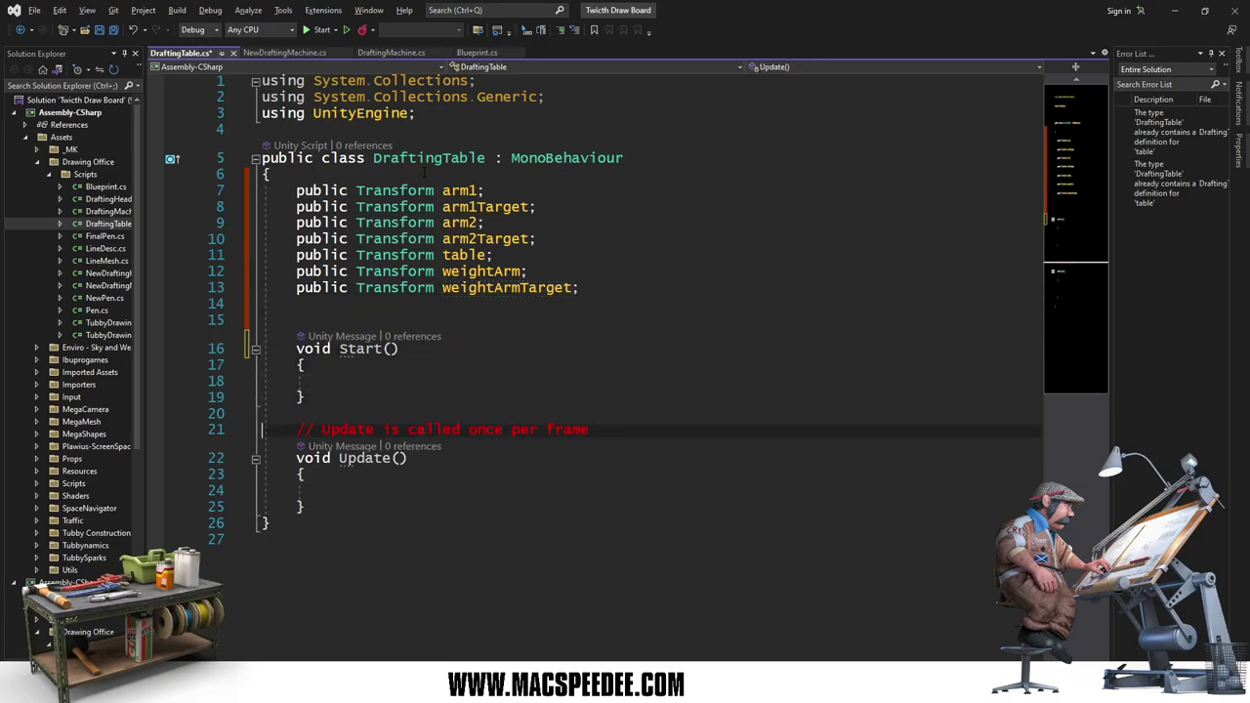
pyautogui.hotkey('ctrl', 'x')
pyautogui.press('Up')
pyautogui.press('Up')
pyautogui.press('Up')
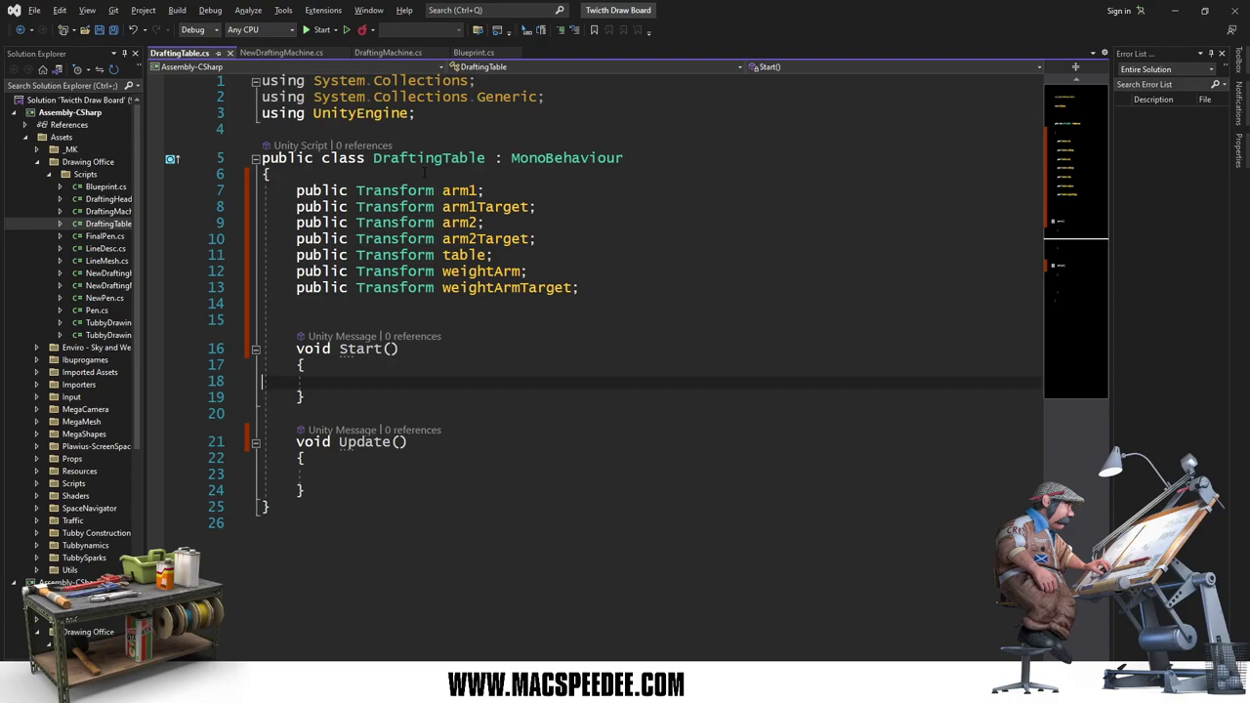
pyautogui.press('Up')
pyautogui.press('Up')
pyautogui.press('Up')
pyautogui.press('Up')
pyautogui.press('Return')
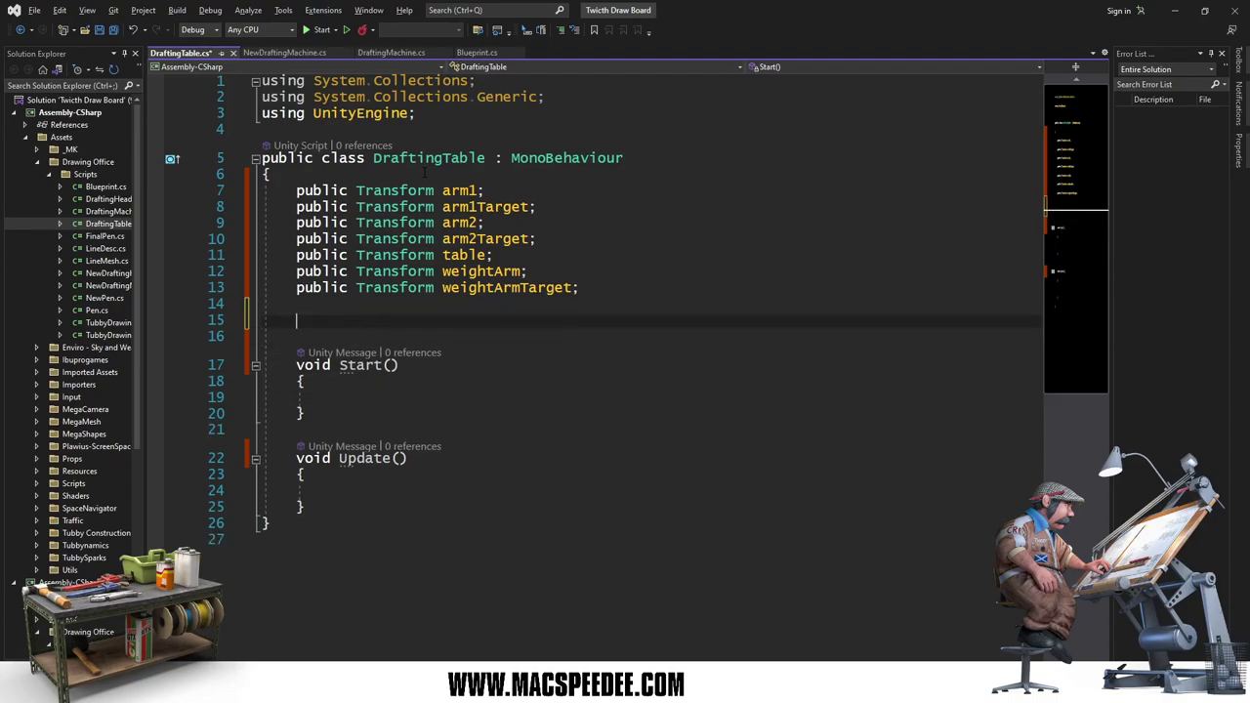
pyautogui.press('Down')
pyautogui.press('Down')
pyautogui.press('Down')
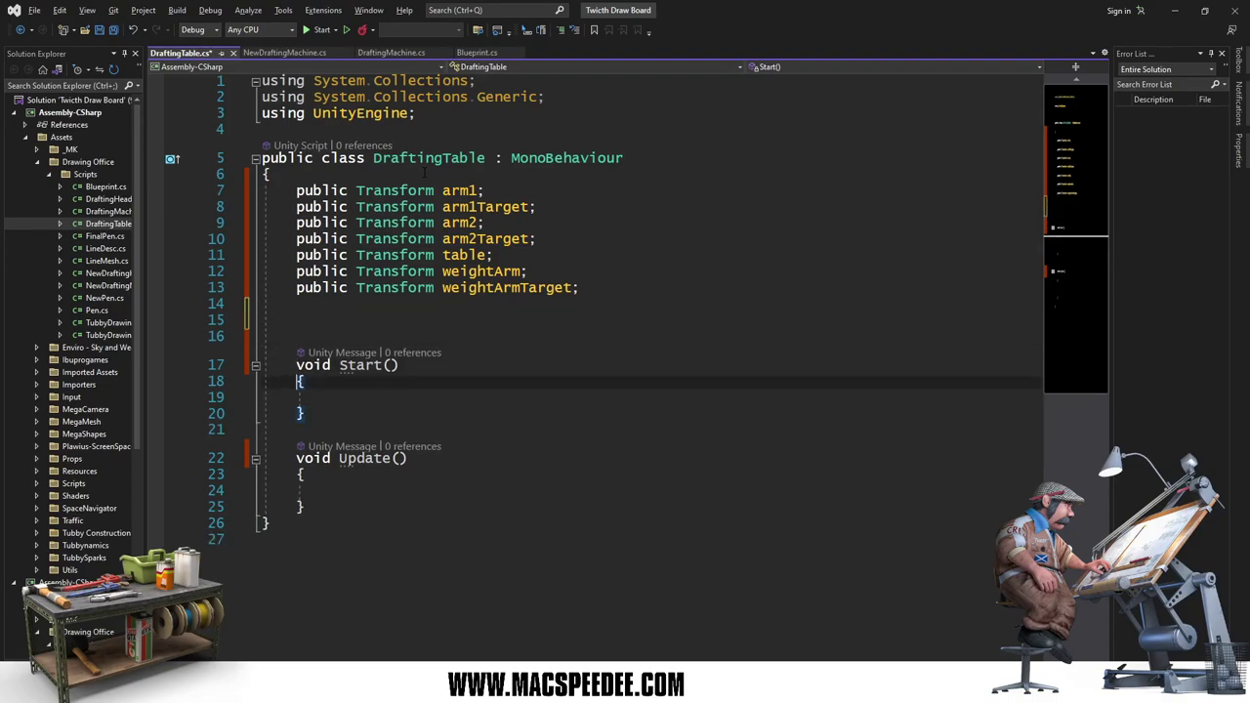
pyautogui.press('Down')
pyautogui.press('Up')
pyautogui.press('Up')
pyautogui.press('Up')
pyautogui.press('Up')
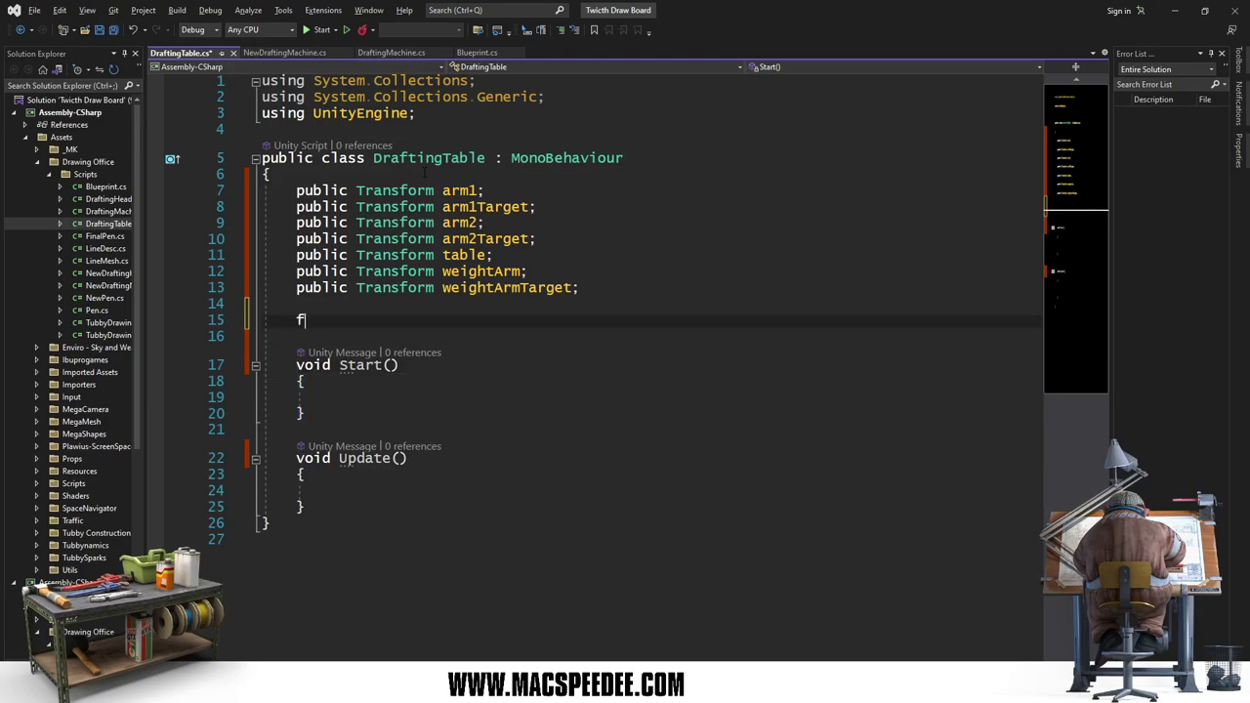
# Step: Declare float fields radius1 and radius2 and save the script
pyautogui.write('loat radius')
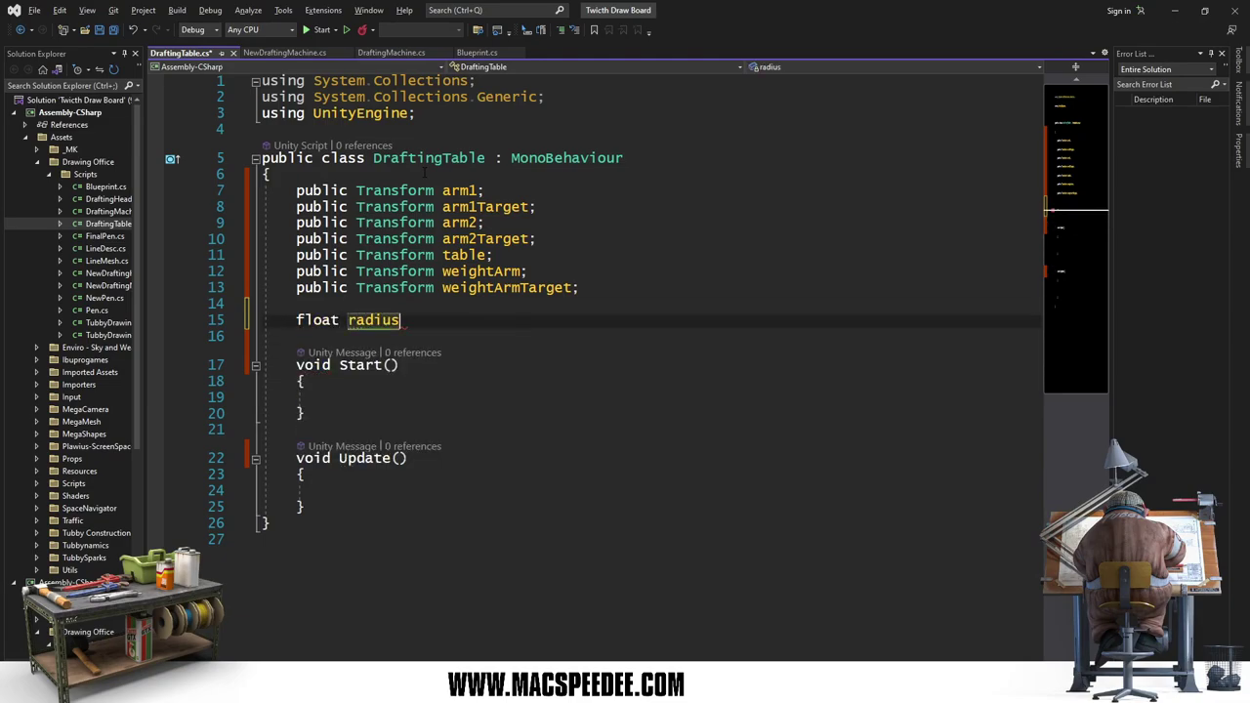
pyautogui.write('1')
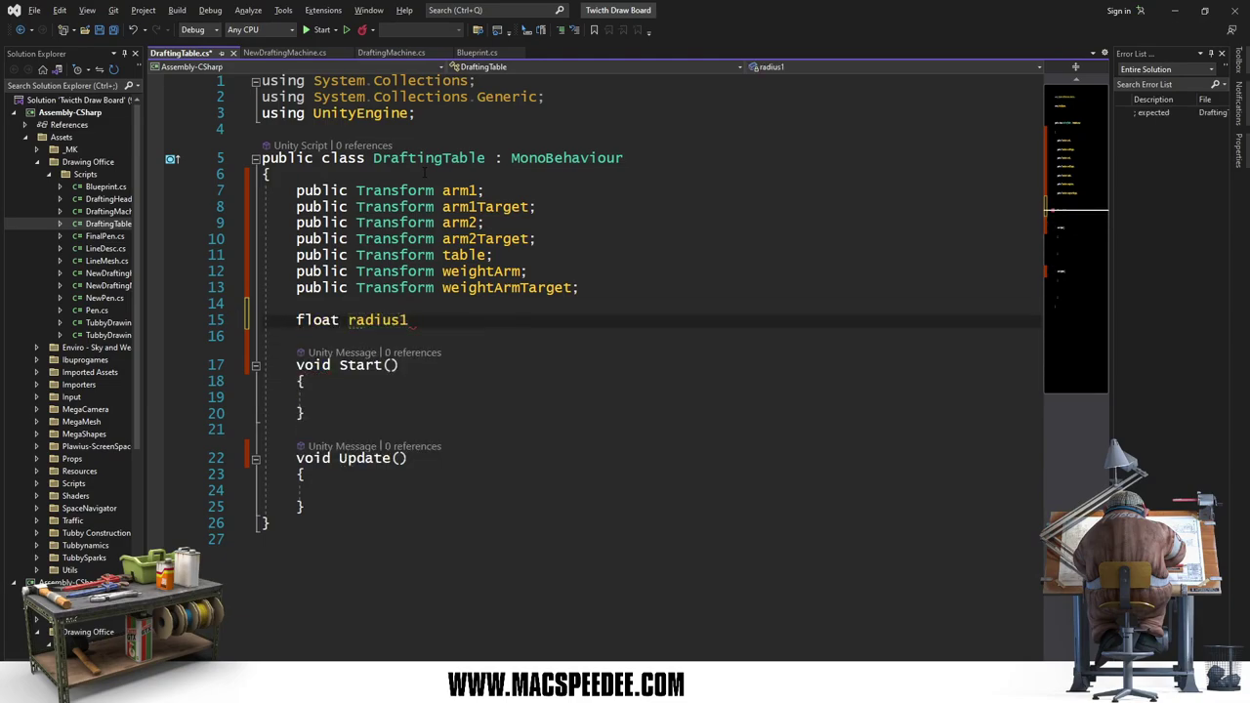
pyautogui.write(';')
pyautogui.press('Return')
pyautogui.write('pub')
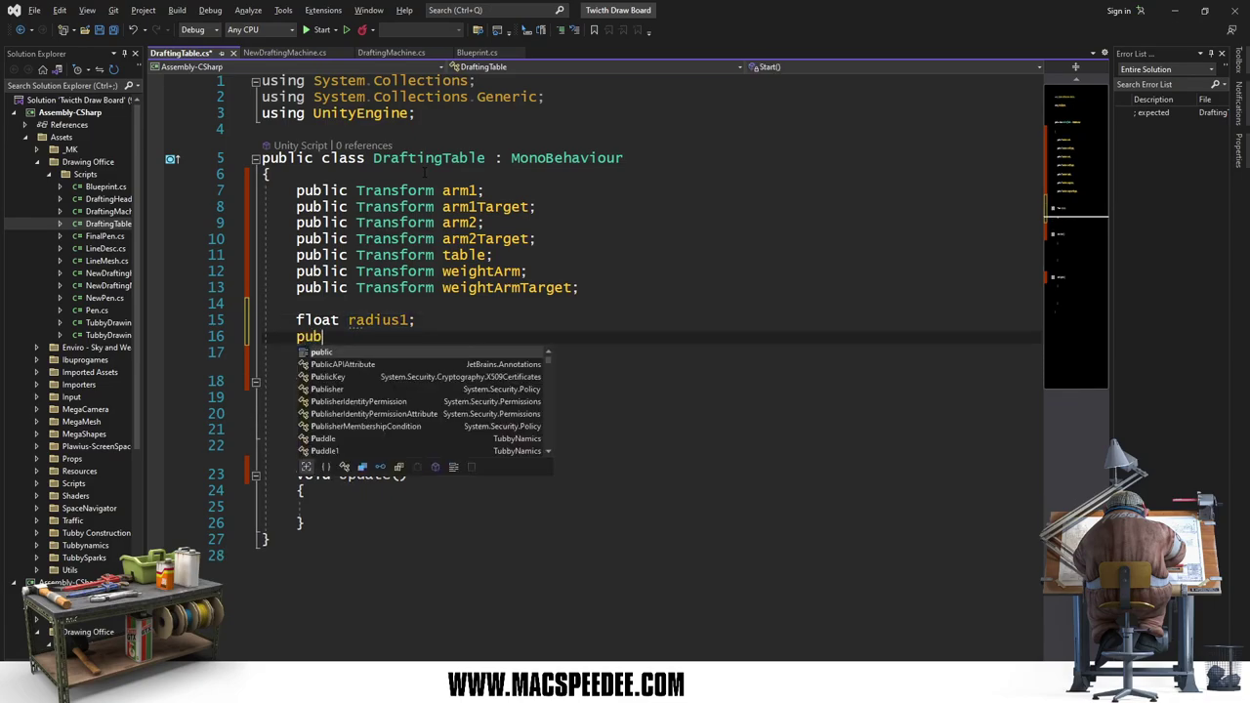
pyautogui.write('lic float radi')
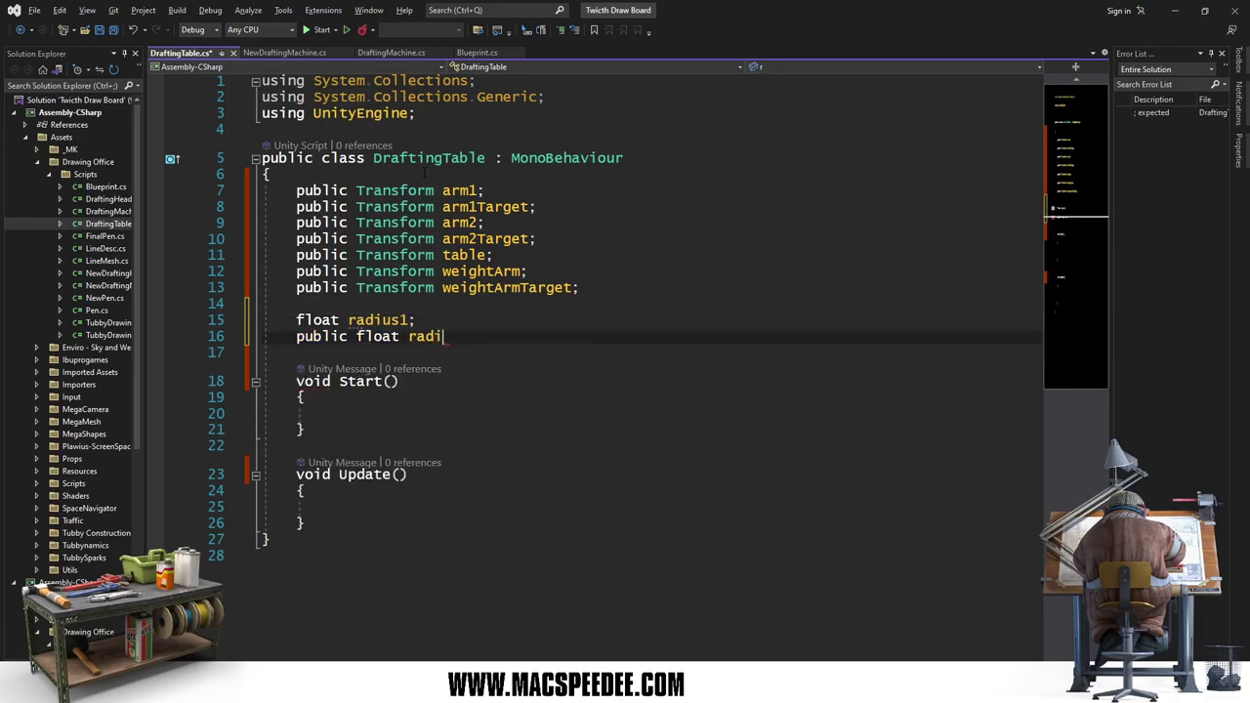
pyautogui.write('us2;')
pyautogui.hotkey('ctrl', 's')
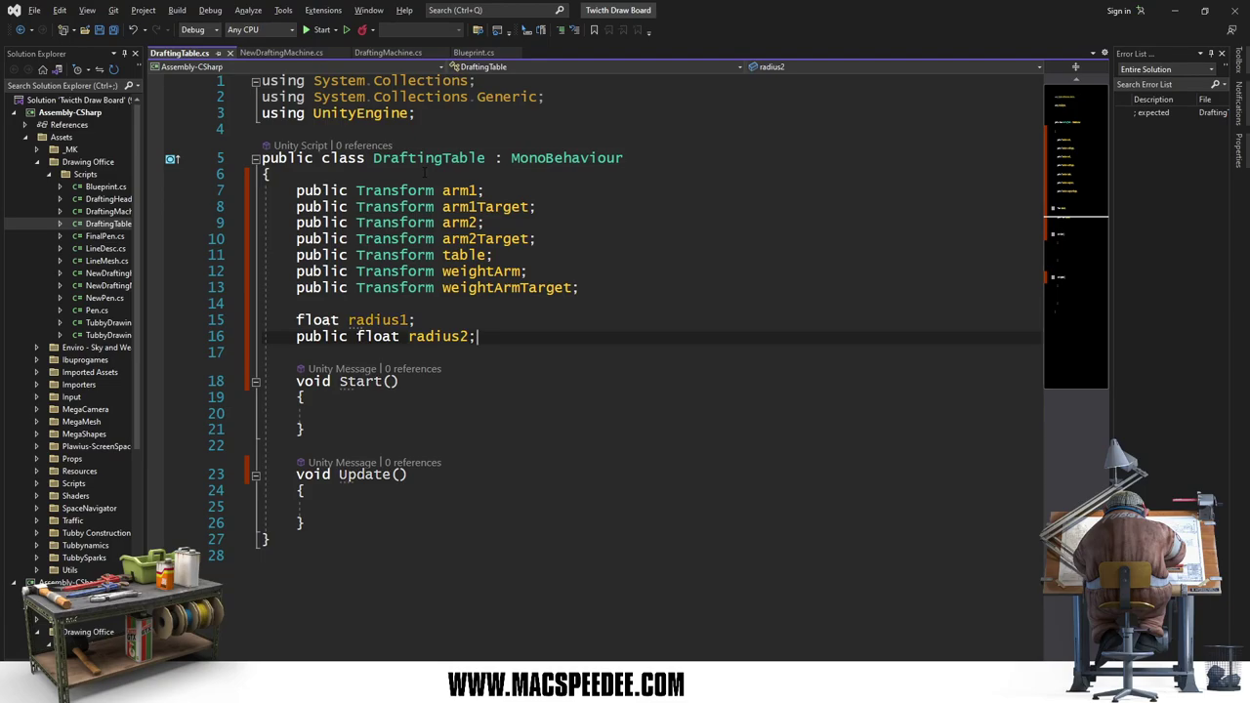
pyautogui.press('Home')
pyautogui.hotkey('ctrl', 'Delete')
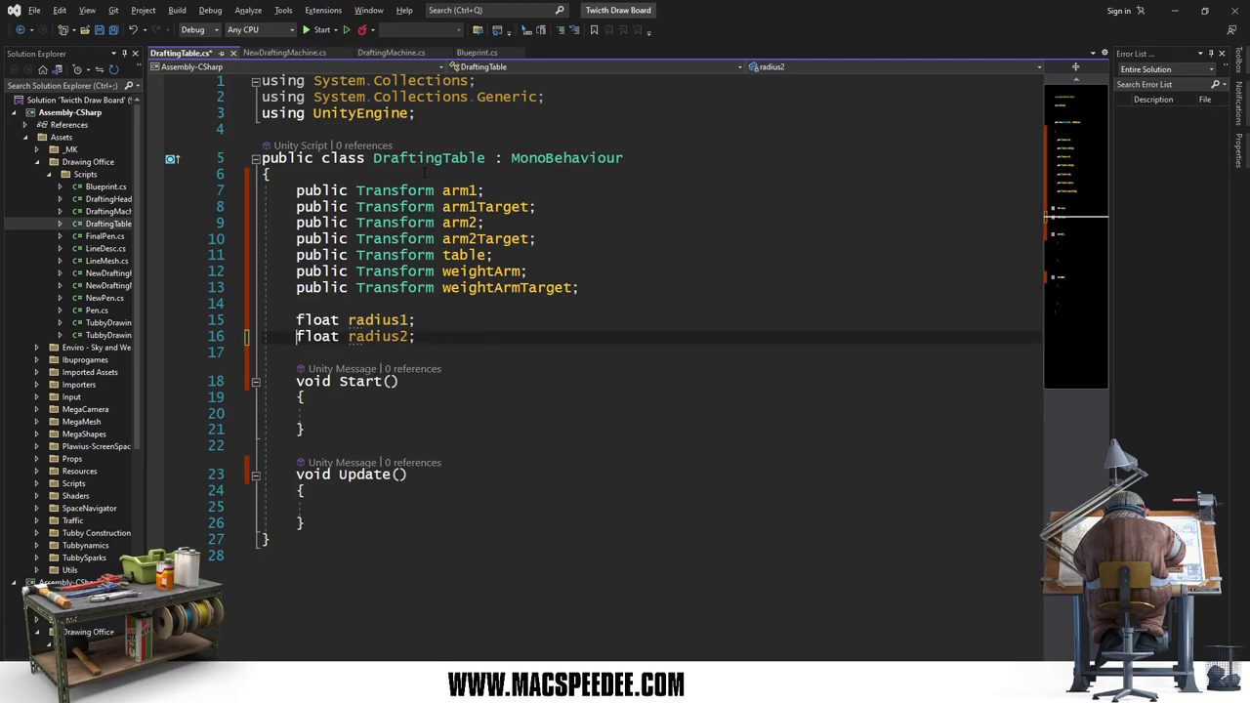
# Step: In Start, set radius1 = Vector3.Distance(arm1Target.position, weightArmTarget.position)
pyautogui.press('Down')
pyautogui.press('Down')
pyautogui.press('Down')
pyautogui.press('Down')
pyautogui.press('Tab')
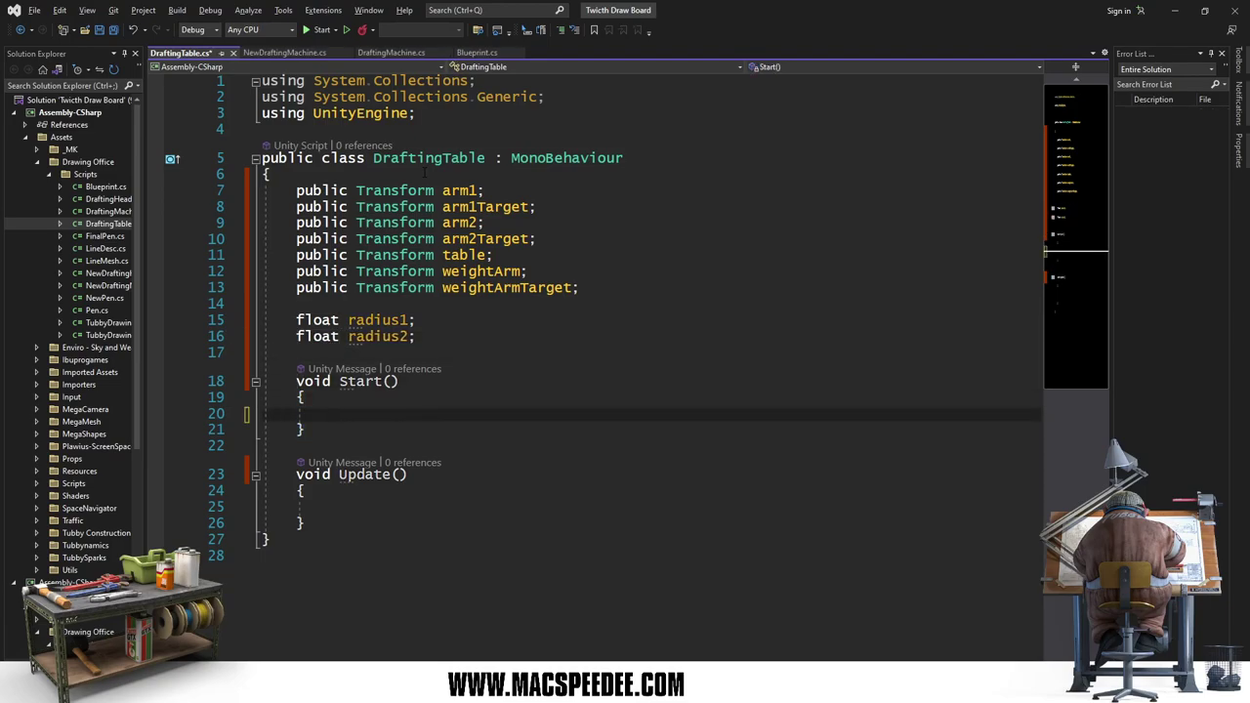
pyautogui.write('radius')
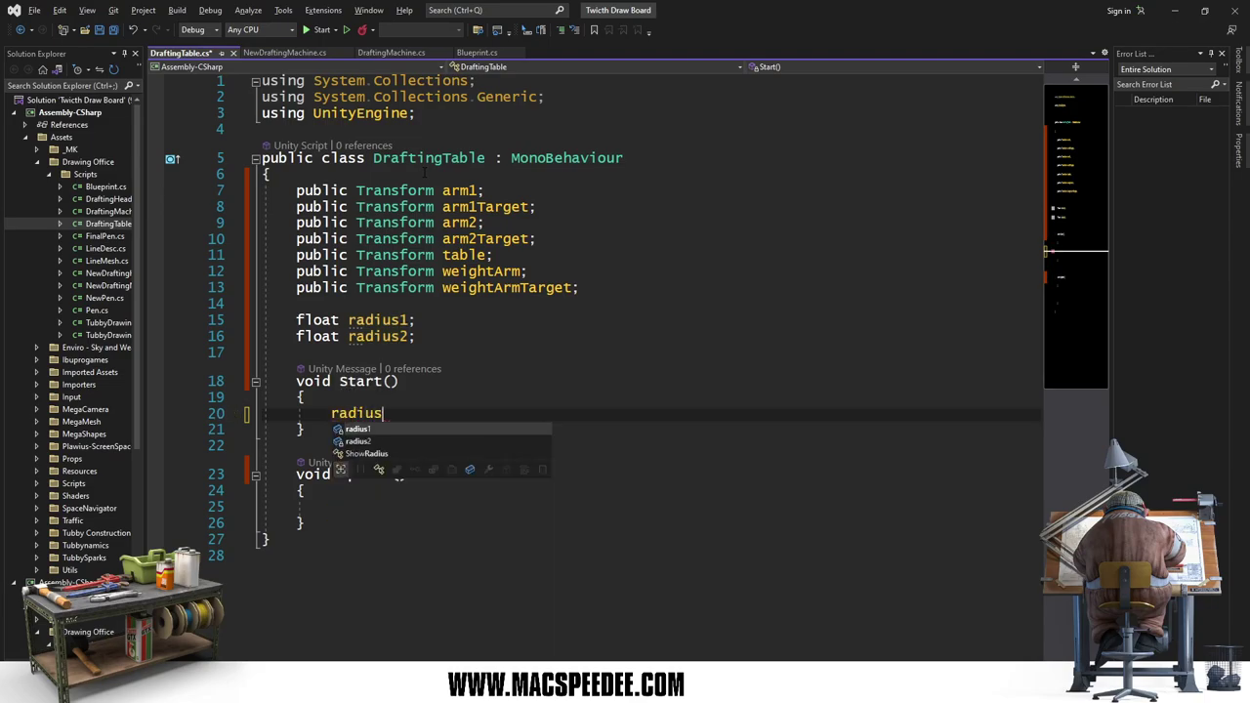
pyautogui.write('1 = Vector3')
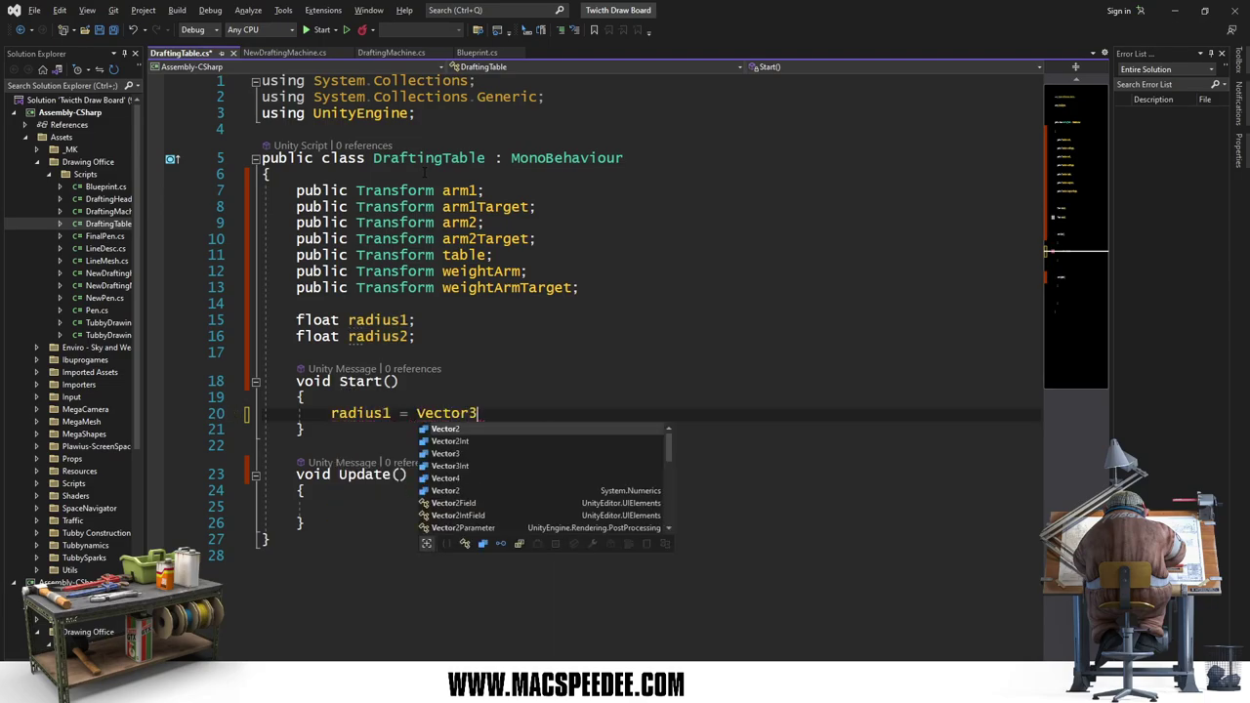
pyautogui.write('.D')
pyautogui.write('istance')
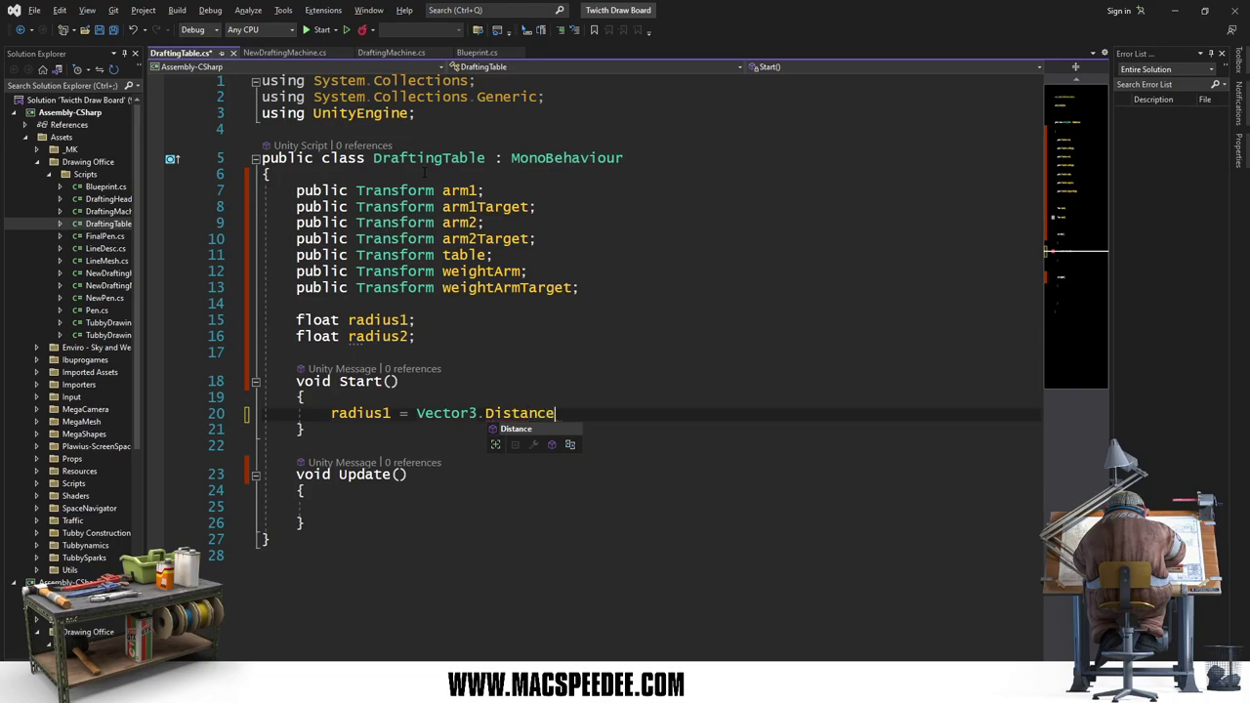
pyautogui.write('(')
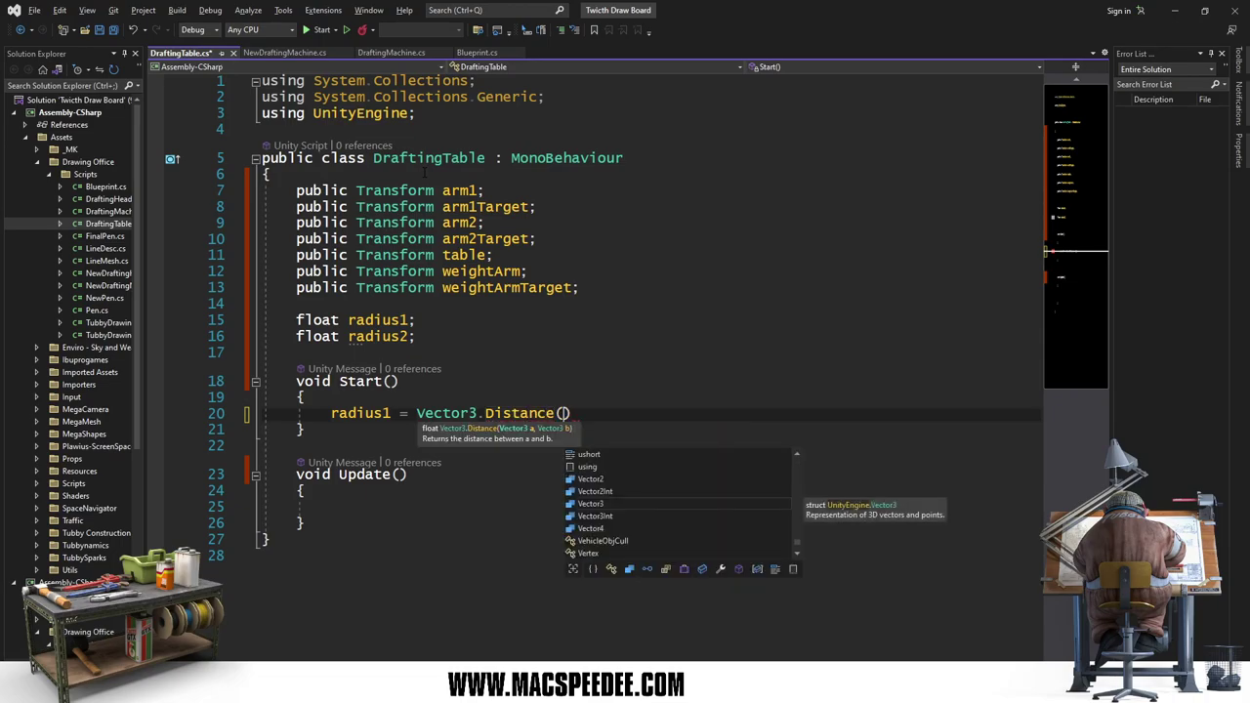
pyautogui.write('arm1Targe')
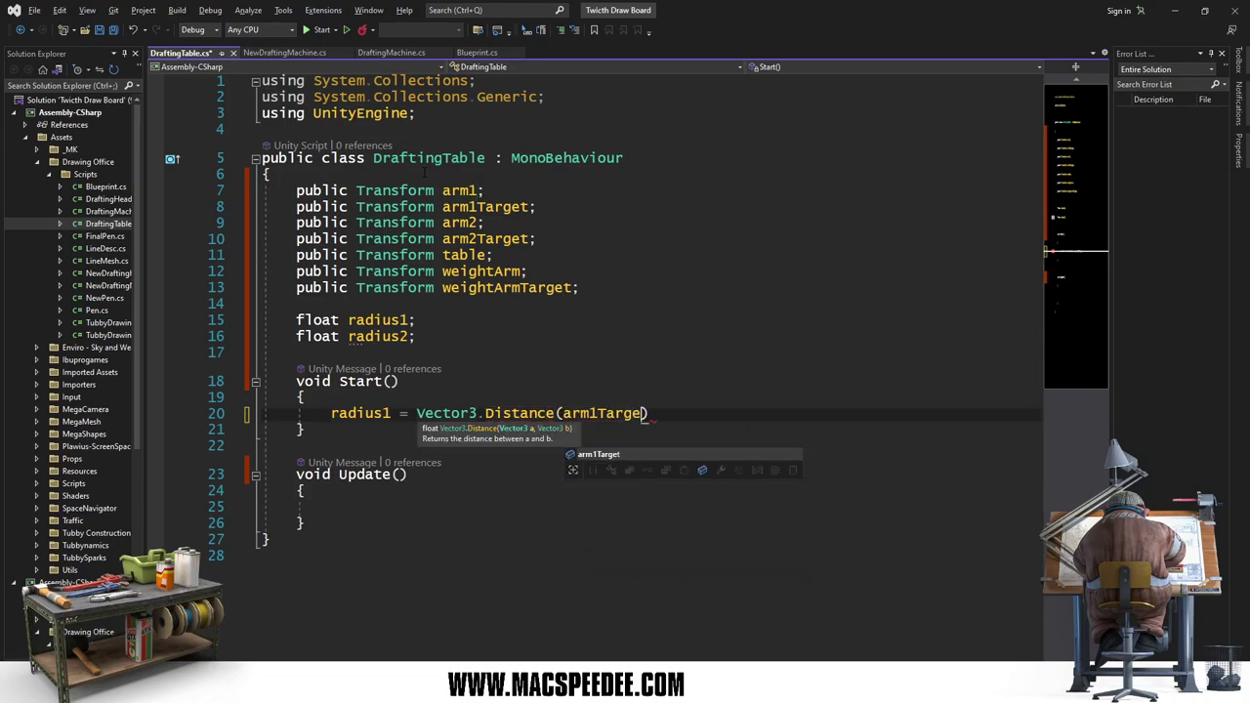
pyautogui.write('t.positiuo')
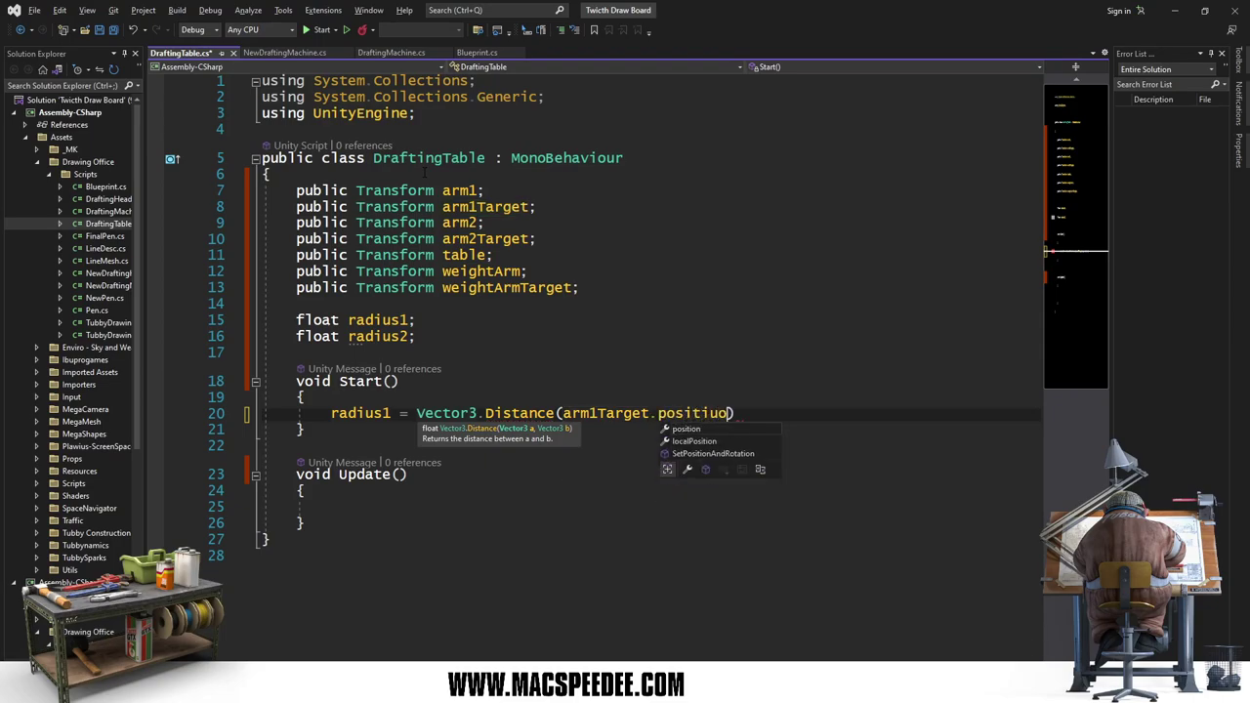
pyautogui.press('BackSpace')
pyautogui.press('BackSpace')
pyautogui.write('on')
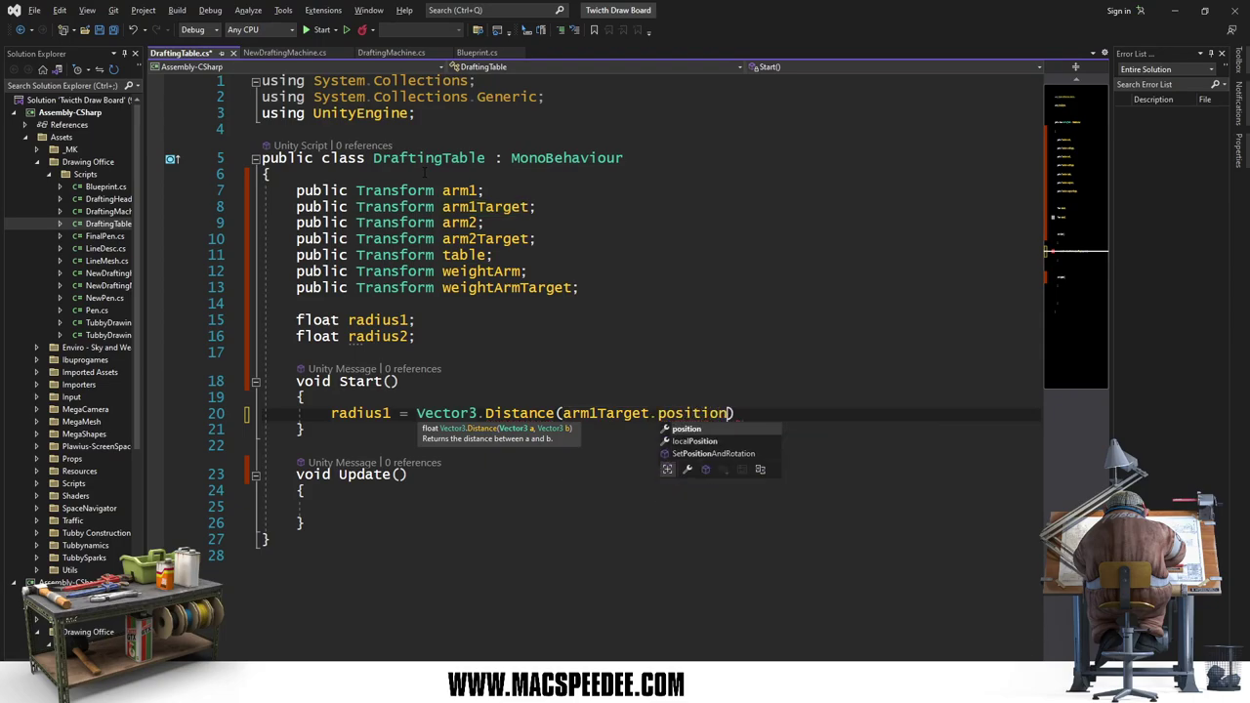
pyautogui.write(', weight')
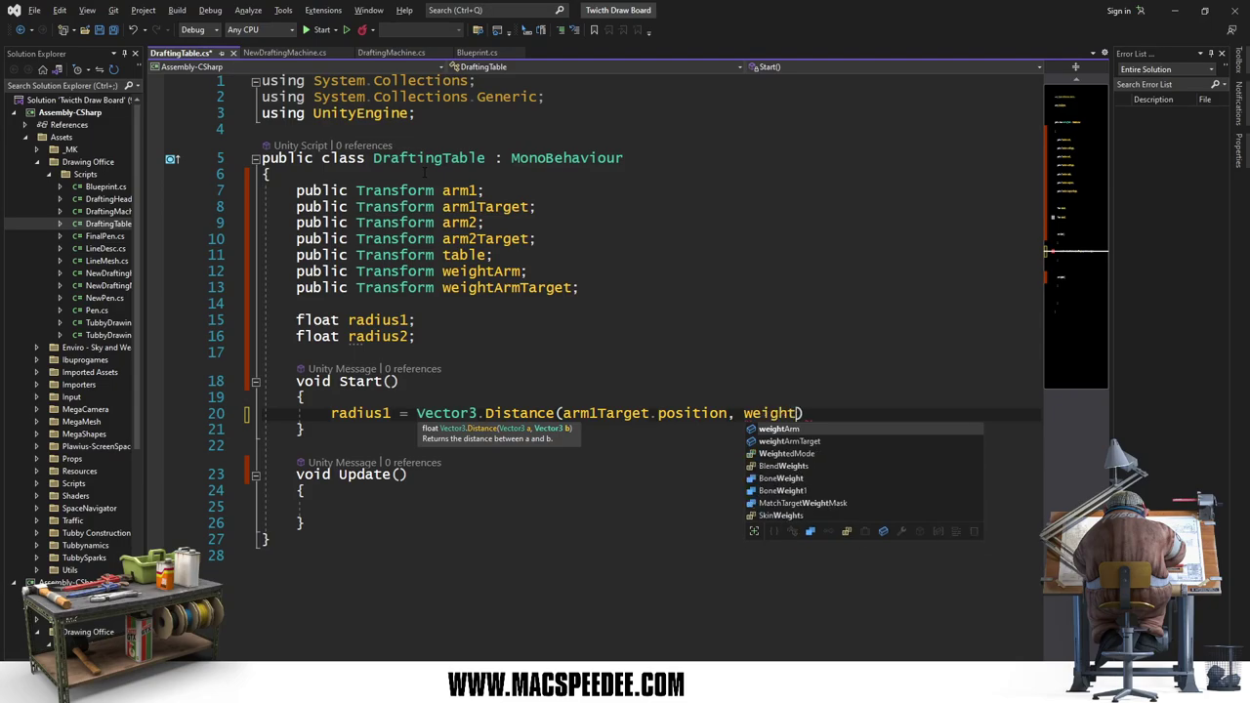
pyautogui.write('Armtarget')
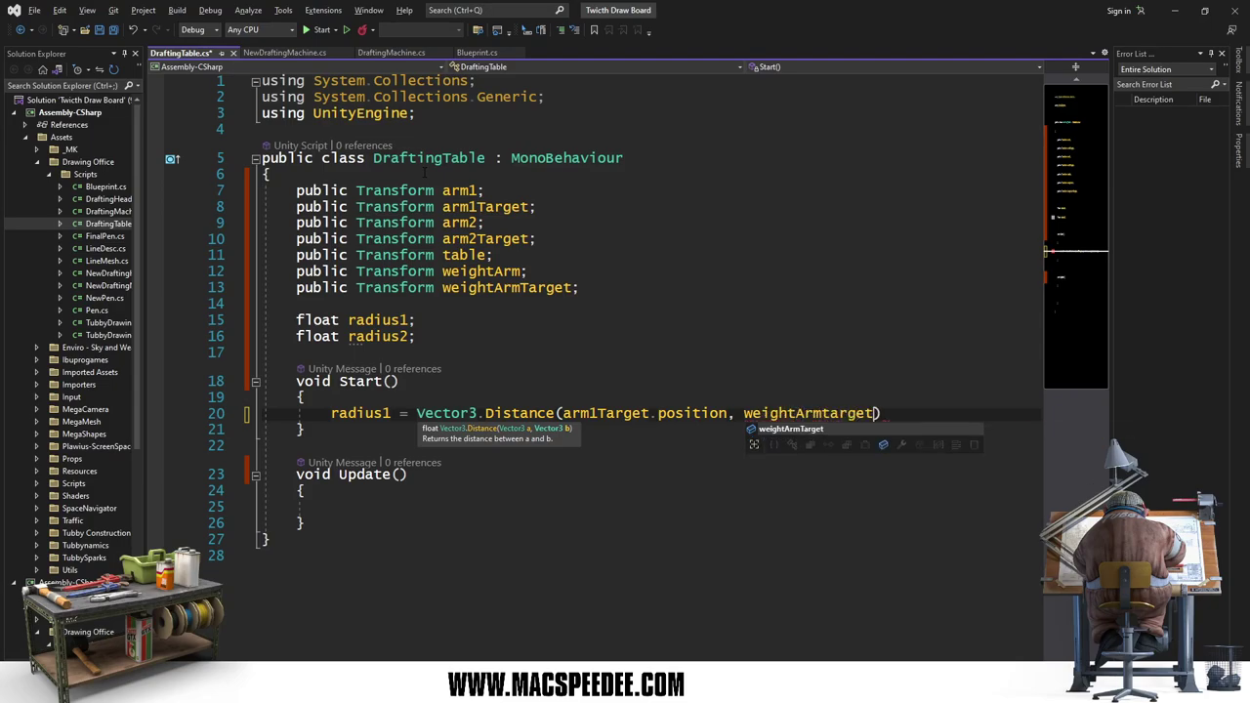
pyautogui.write('.position)')
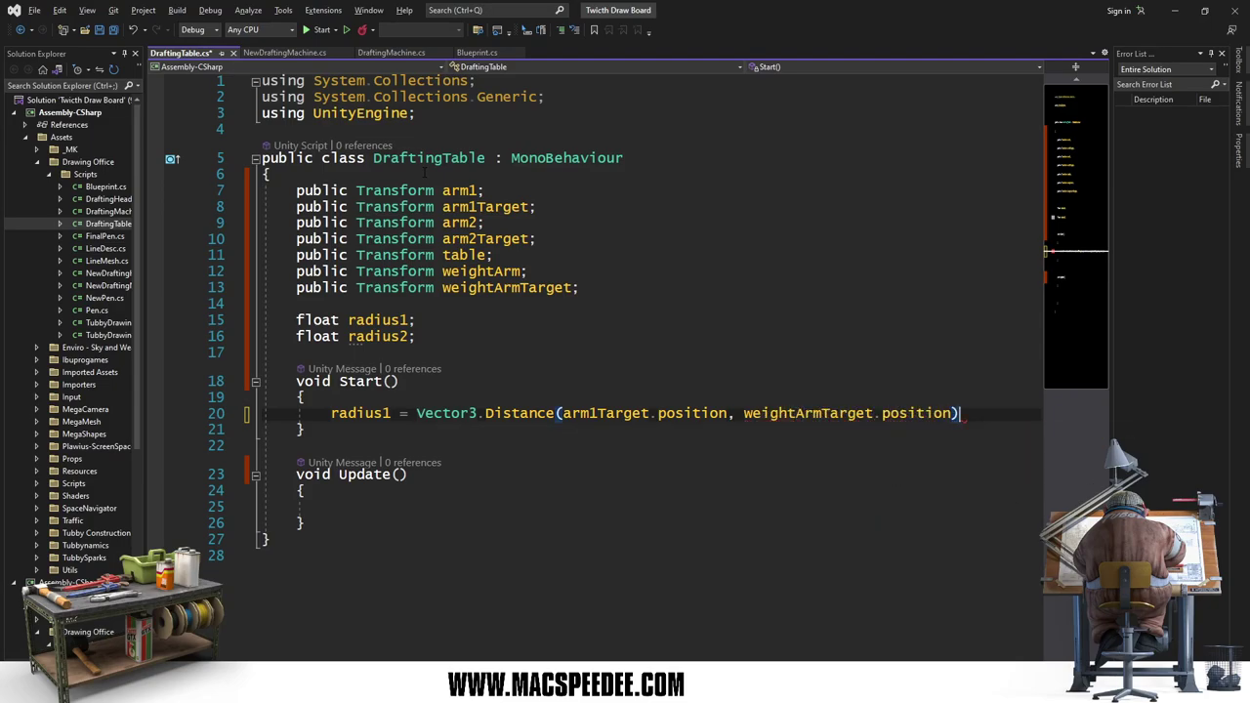
pyautogui.write(';')
pyautogui.press('Return')
# Step: Duplicate that line to set radius2 from arm2Target to weightArmTarget, removing the extra blank line
pyautogui.press('Up')
pyautogui.hotkey('shift', 'Down')
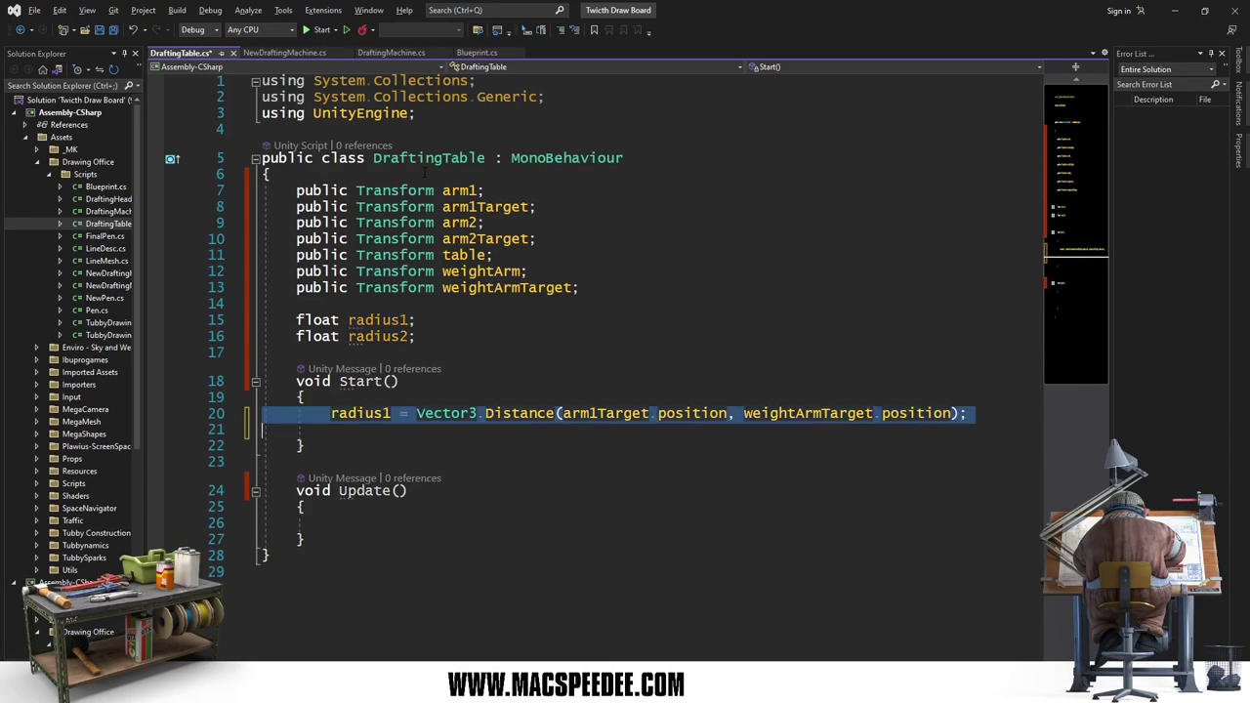
pyautogui.hotkey('ctrl', 'c')
pyautogui.hotkey('ctrl', 'v')
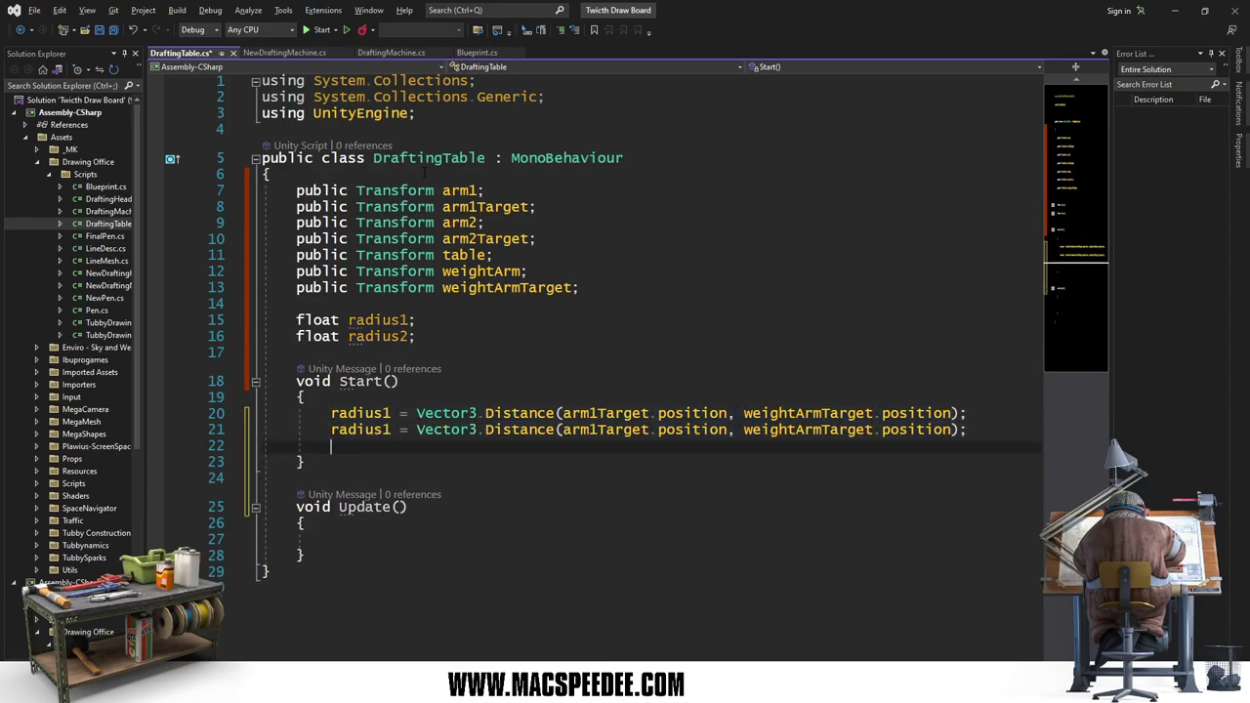
pyautogui.click(297, 430)
pyautogui.press('BackSpace')
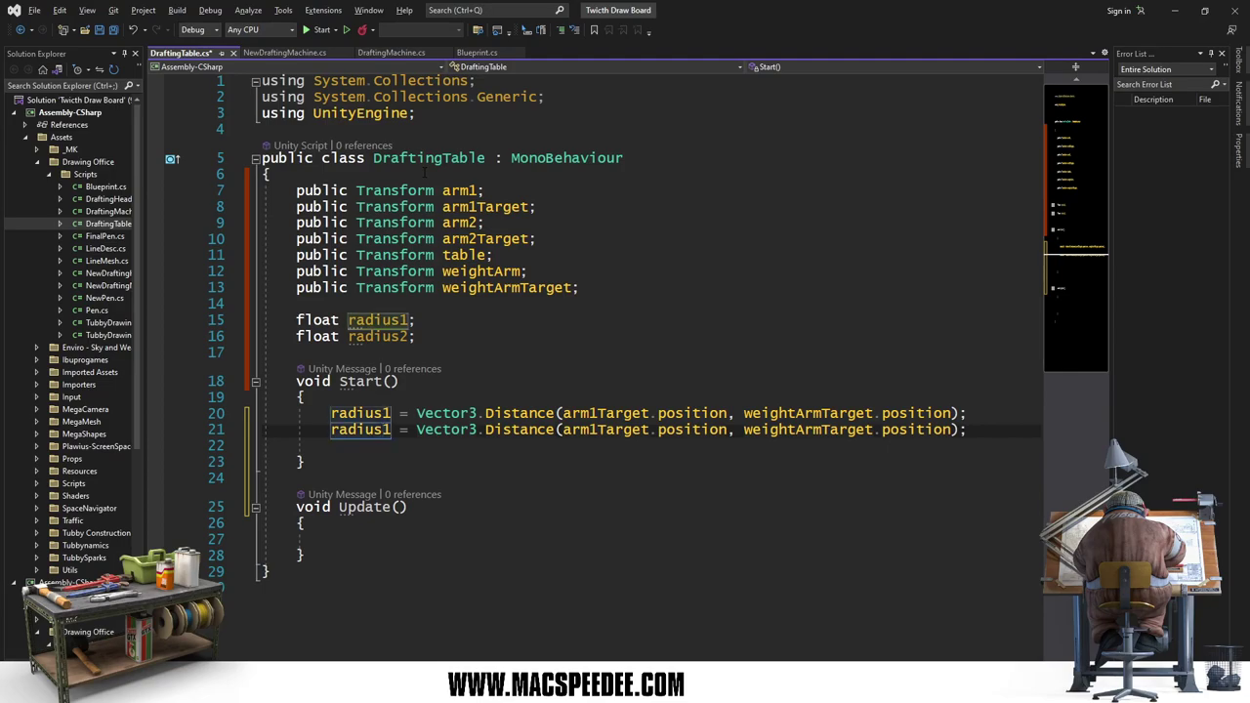
pyautogui.write('2')
pyautogui.click(887, 430)
pyautogui.click(814, 430)
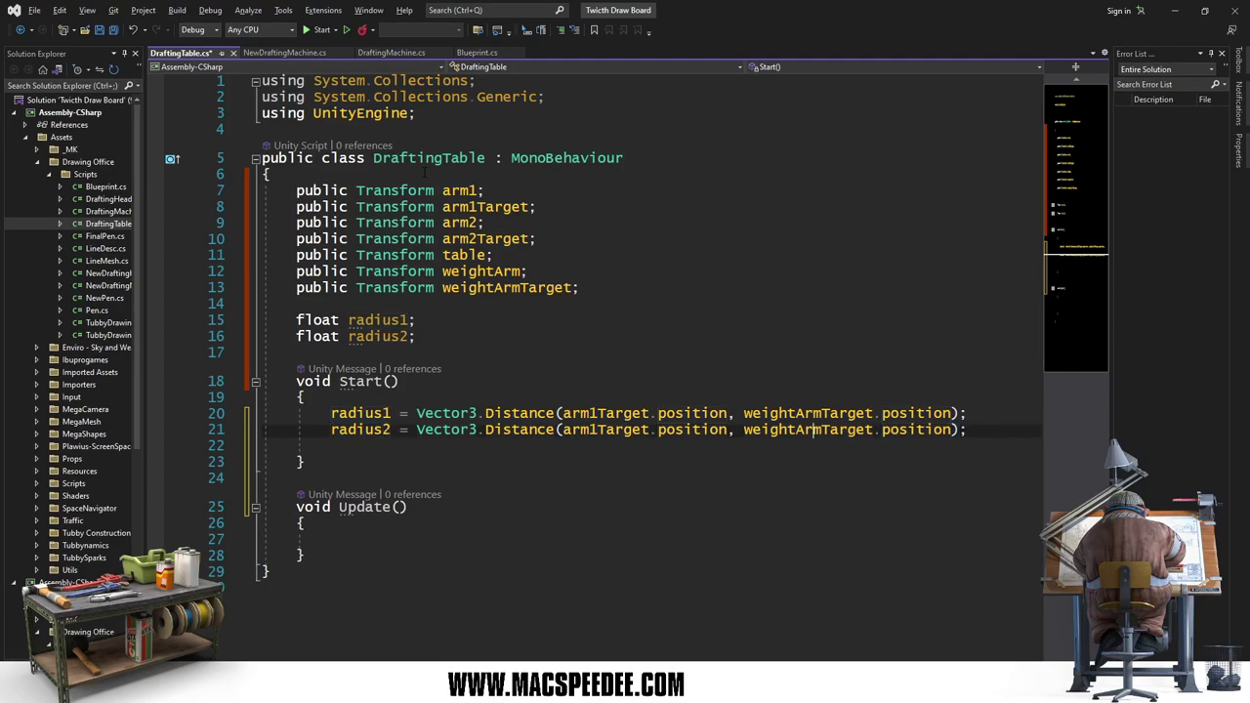
pyautogui.click(588, 430)
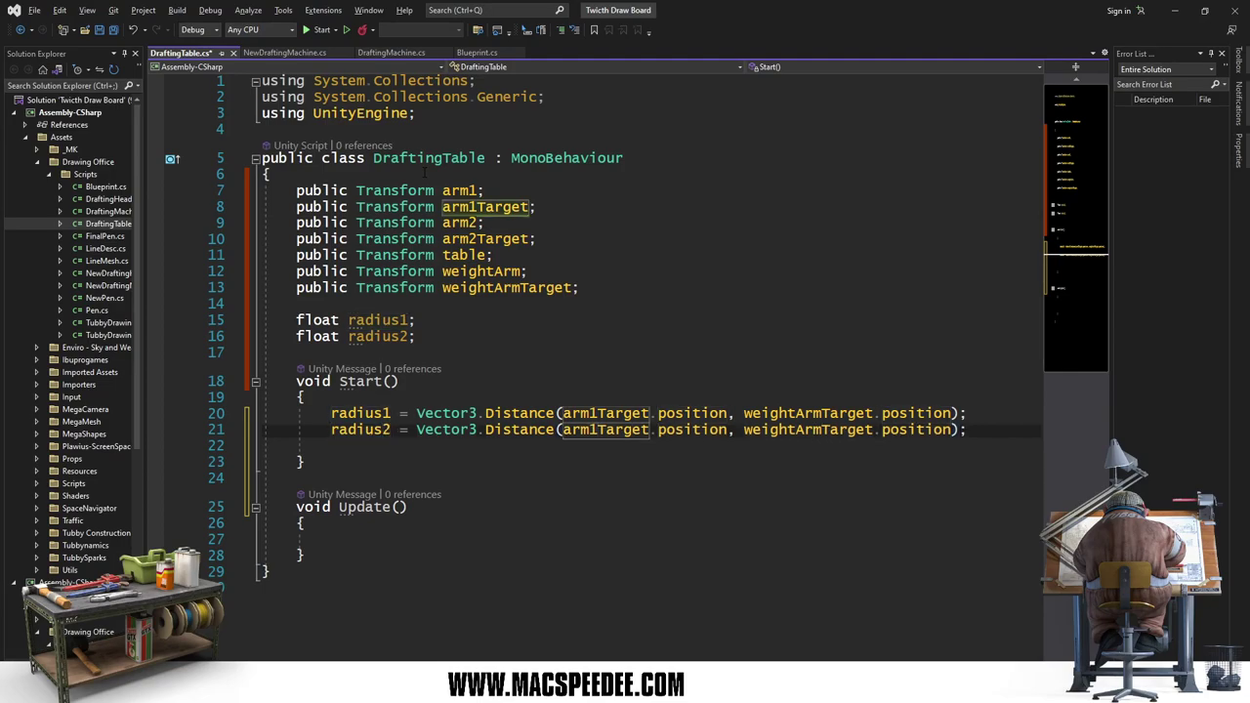
pyautogui.press('Delete')
pyautogui.write('2')
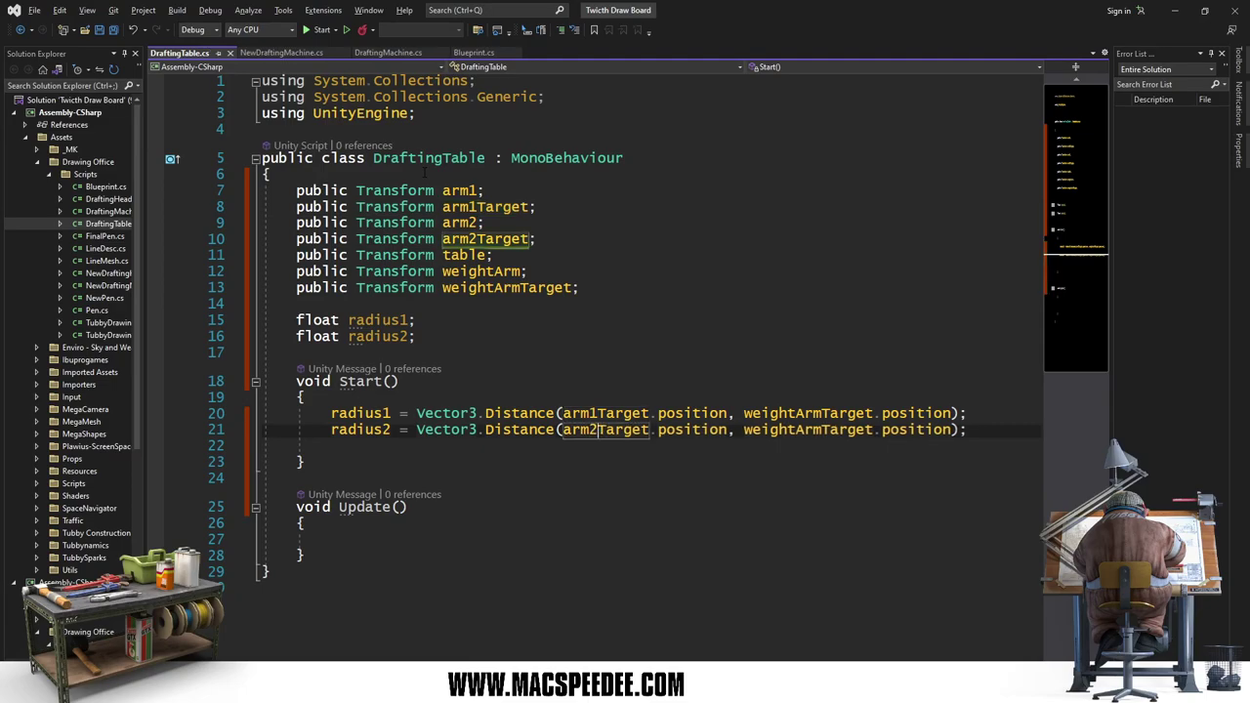
pyautogui.press('Down')
pyautogui.press('Delete')
pyautogui.press('Down')
pyautogui.press('Down')
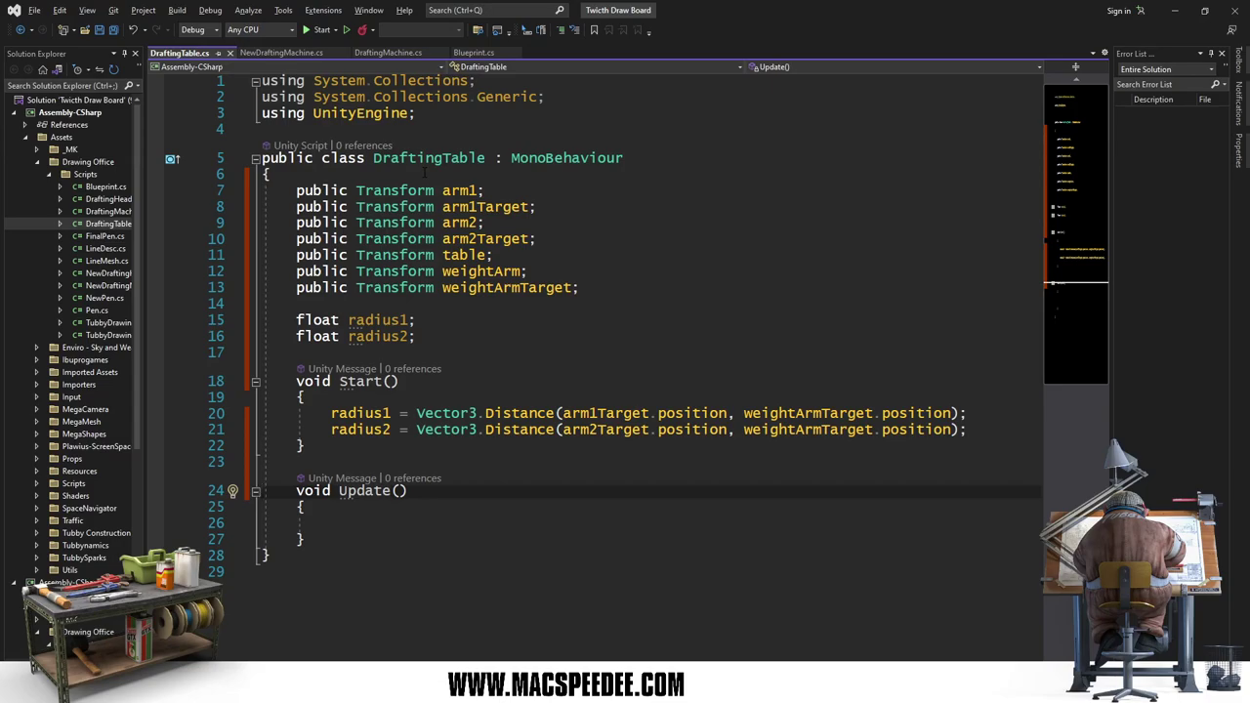
pyautogui.press('Up')
pyautogui.press('Up')
pyautogui.press('Up')
pyautogui.press('Up')
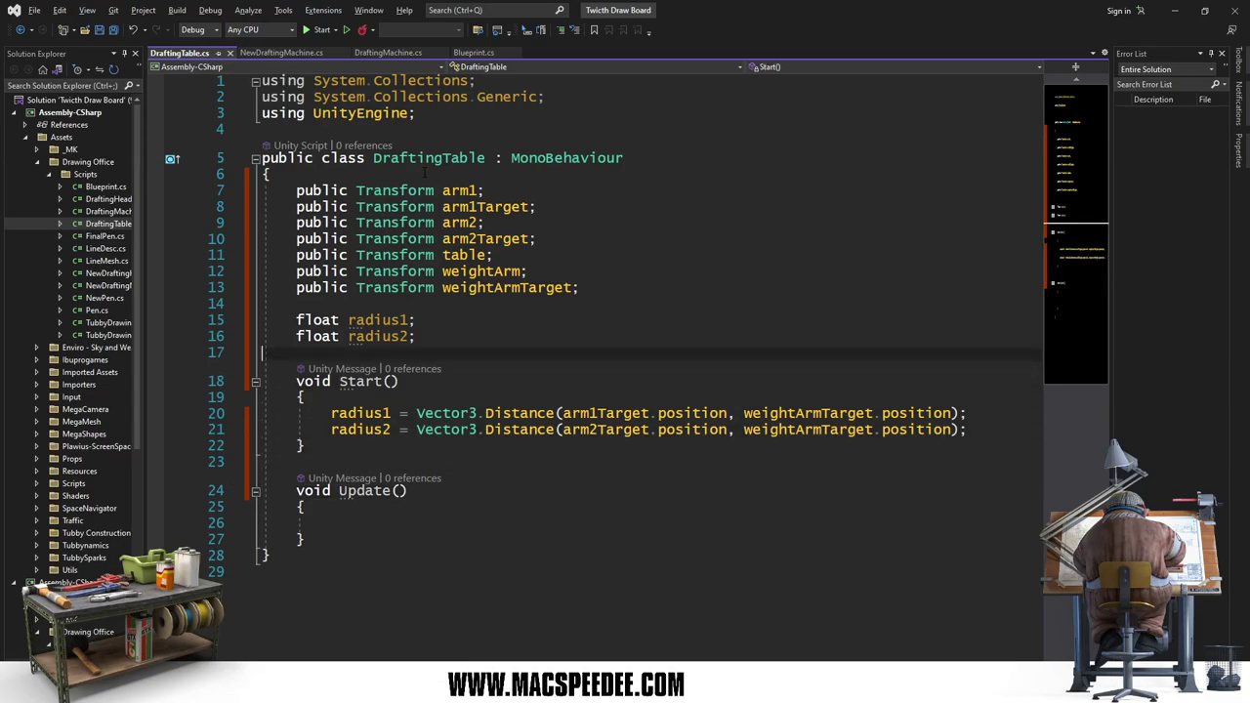
# Step: Declare Vector3 fields arm1StartAngle and arm2StartAngle and save the script
pyautogui.press('Return')
pyautogui.press('Return')
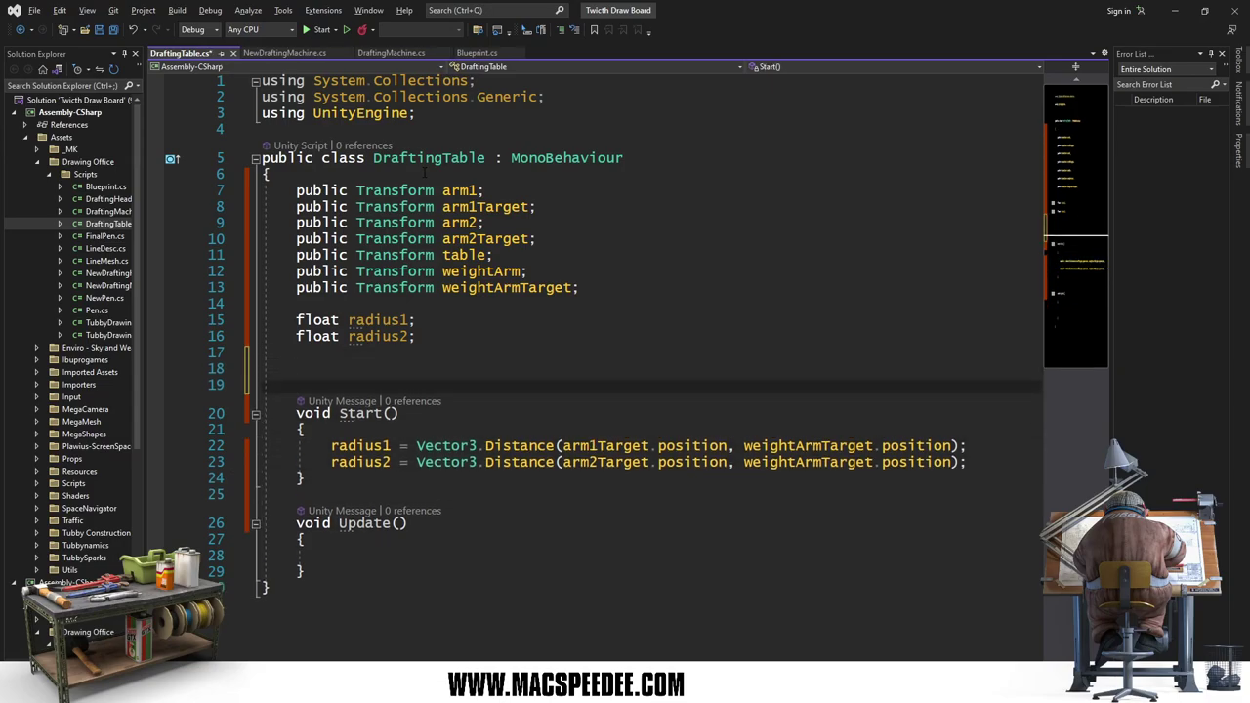
pyautogui.press('Up')
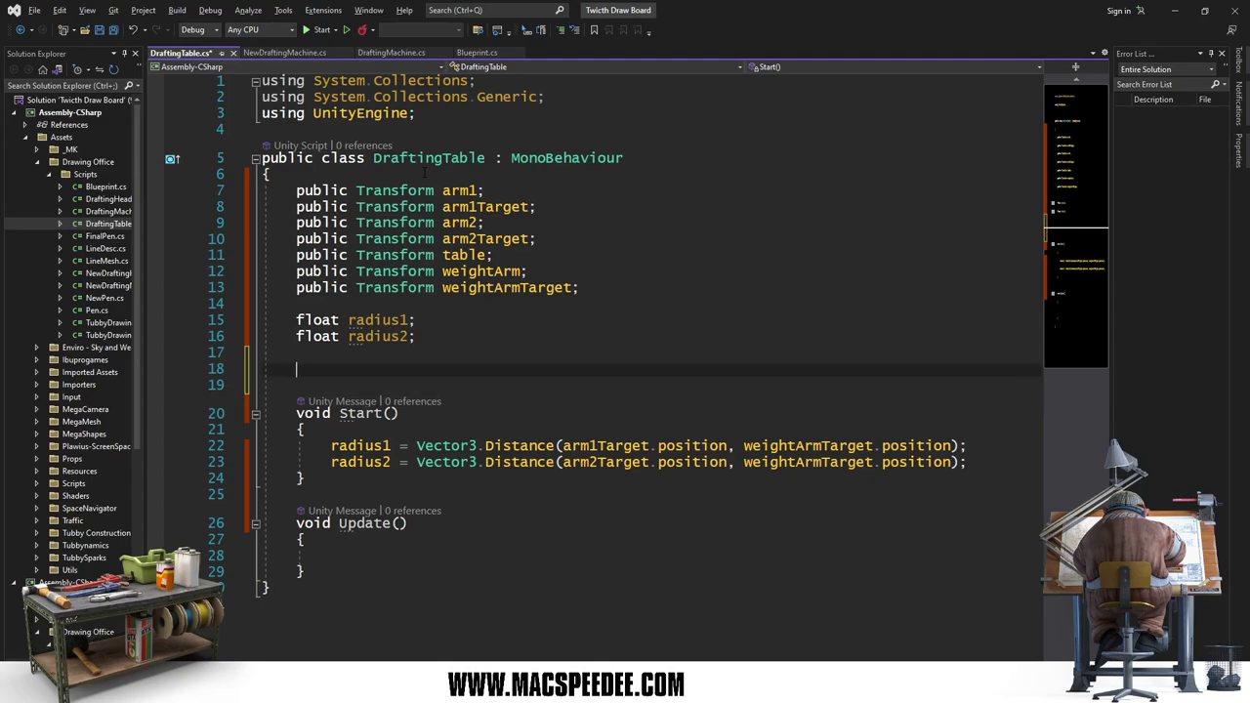
pyautogui.write('Vect')
pyautogui.press('Tab')
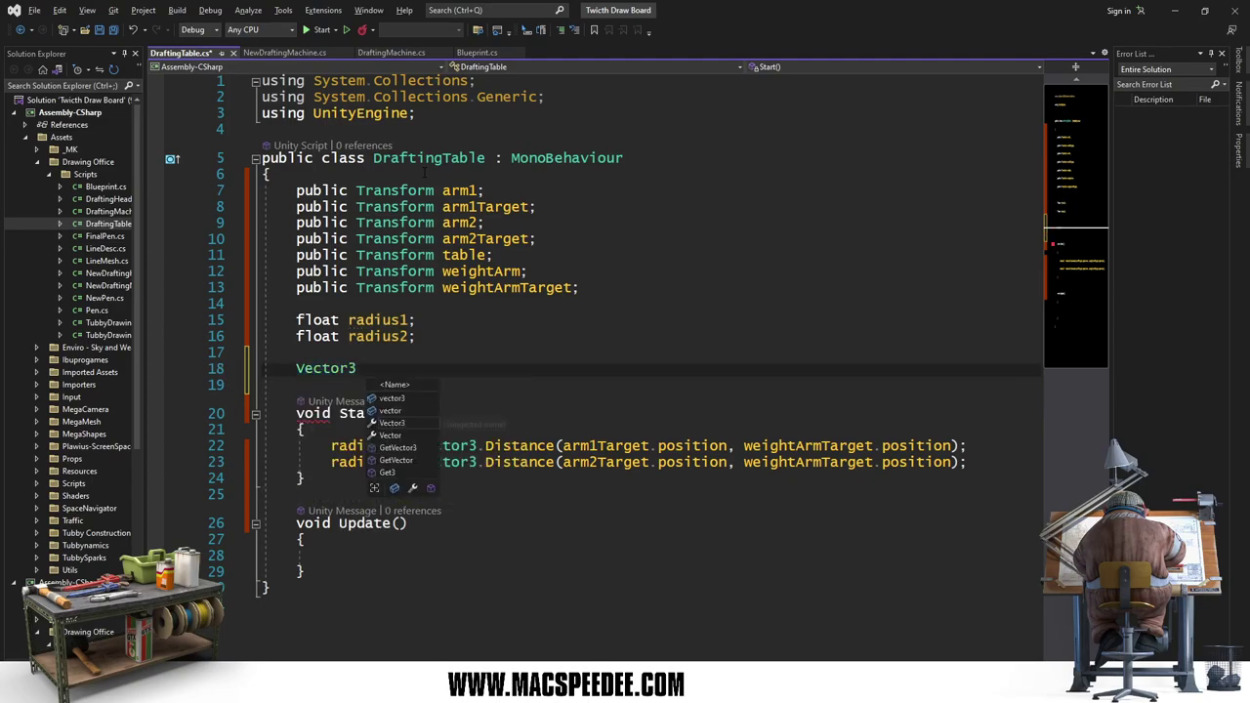
pyautogui.write('arm')
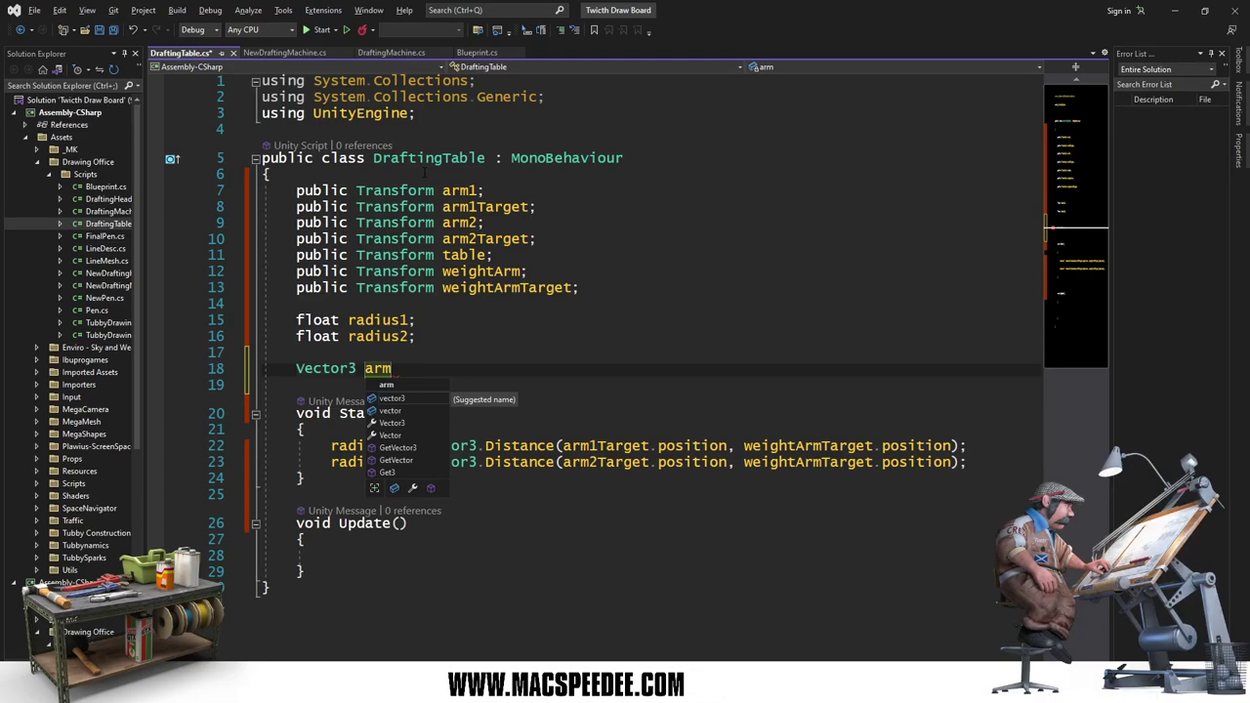
pyautogui.write('1StartAnmg')
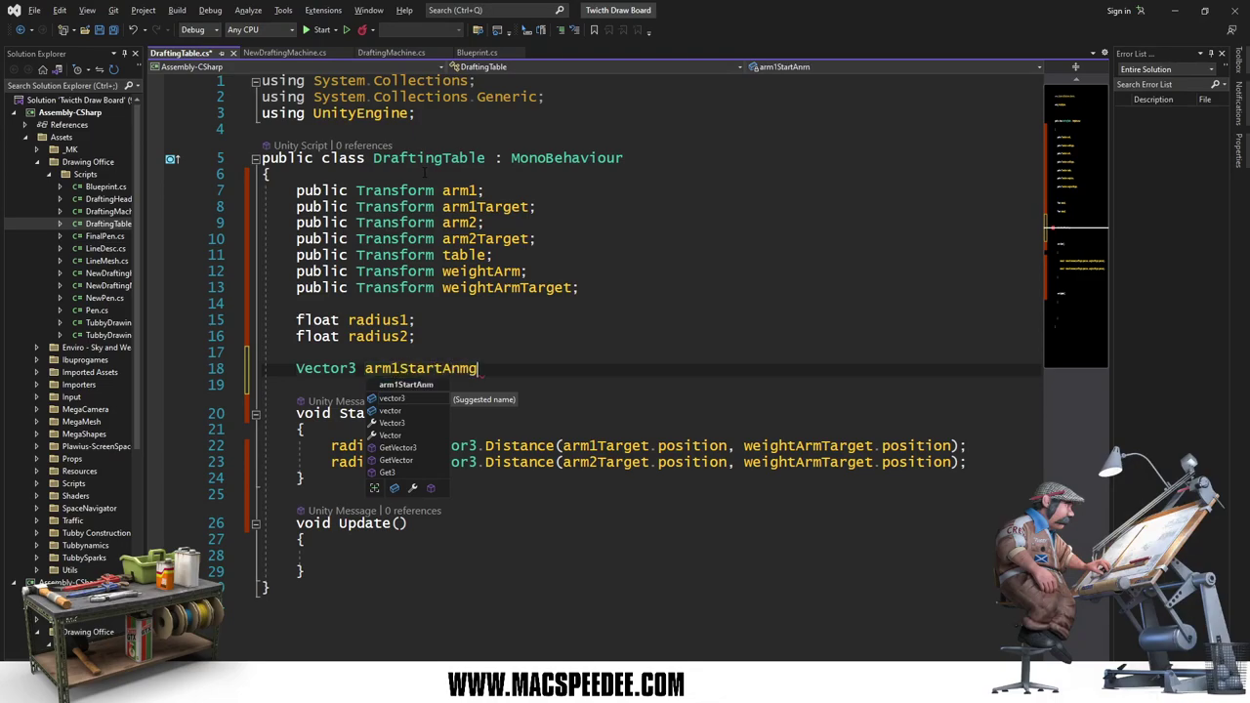
pyautogui.press('BackSpace')
pyautogui.press('BackSpace')
pyautogui.write('gle;')
pyautogui.press('Home')
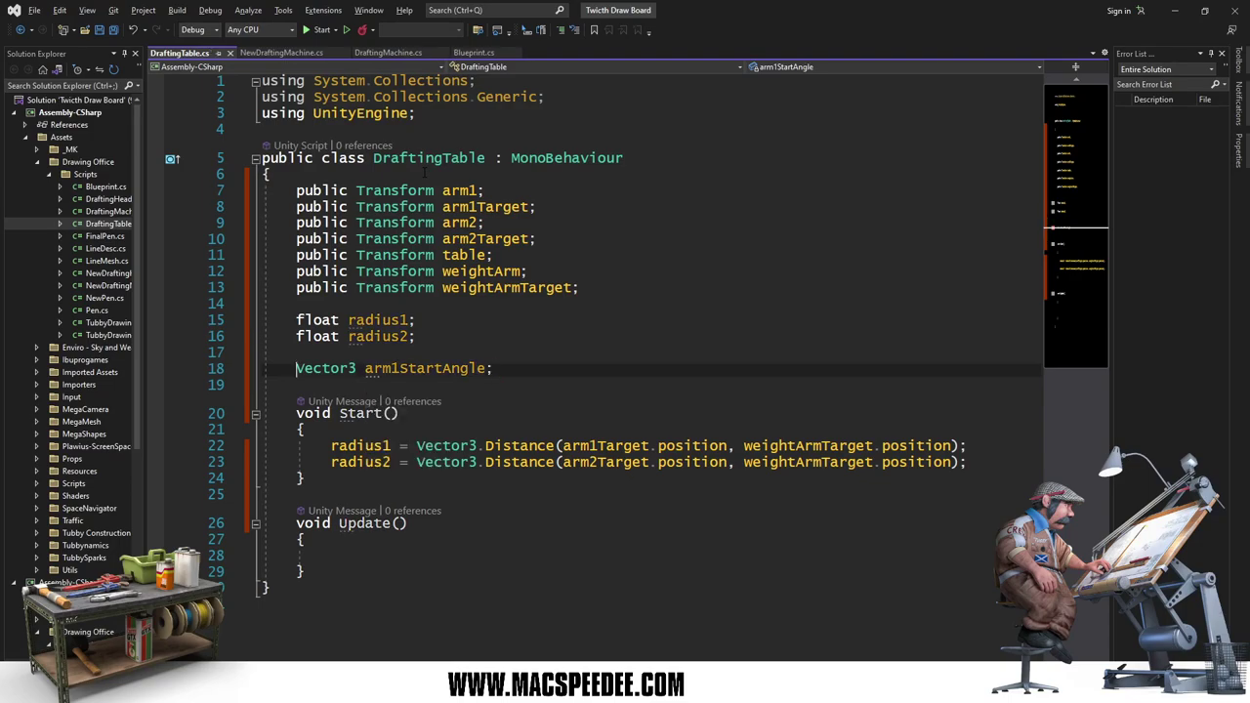
pyautogui.press('Home')
pyautogui.hotkey('shift', 'Down')
pyautogui.hotkey('ctrl', 'c')
pyautogui.press('Escape')
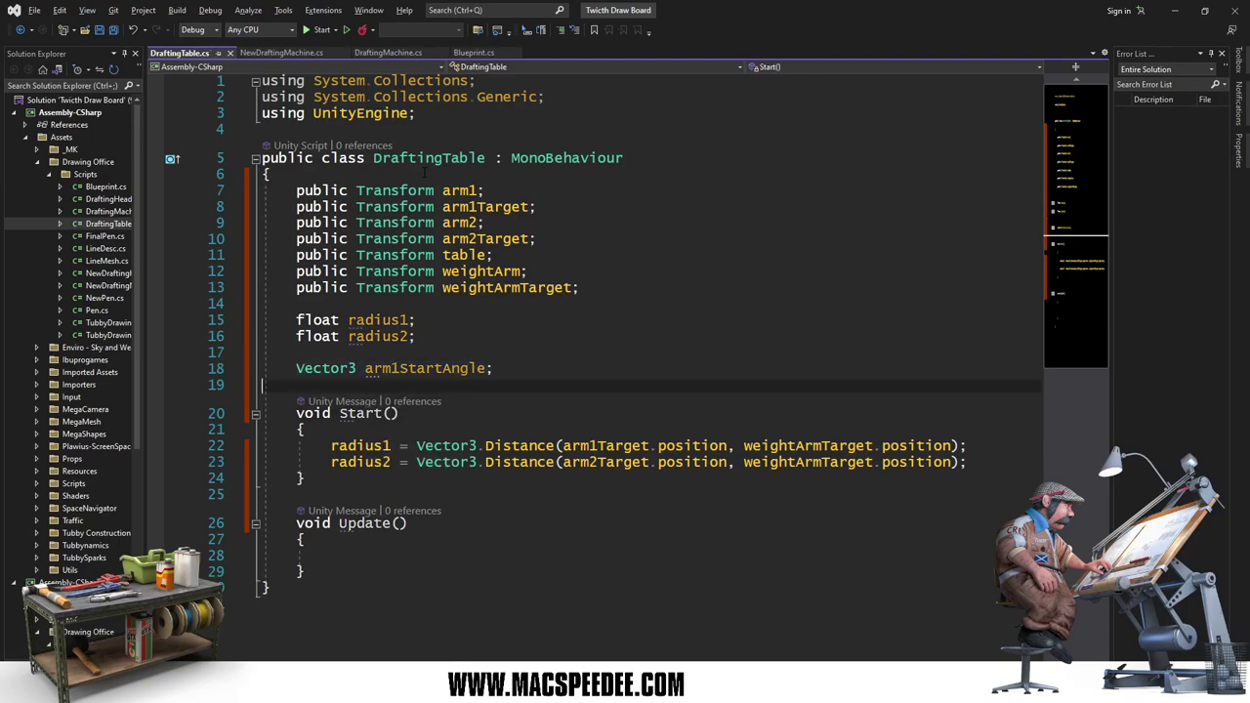
pyautogui.hotkey('ctrl', 'v')
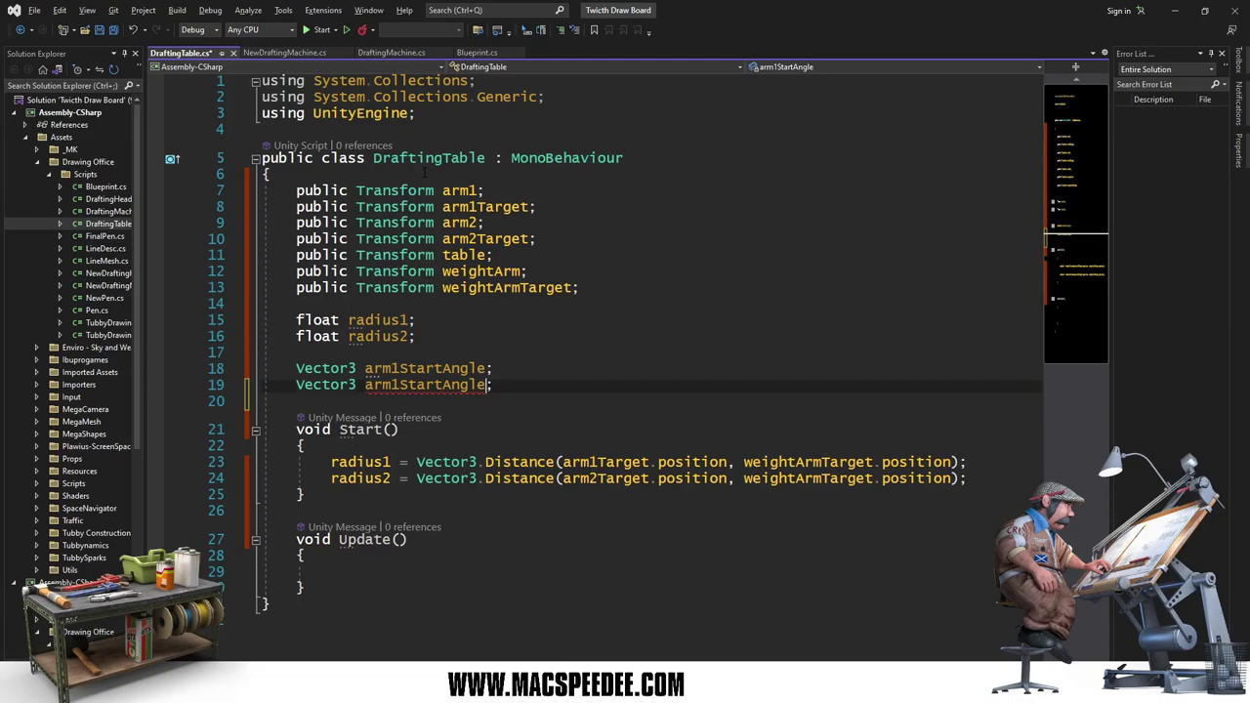
pyautogui.press('Left')
pyautogui.press('Left')
pyautogui.press('Left')
pyautogui.press('BackSpace')
pyautogui.write('2')
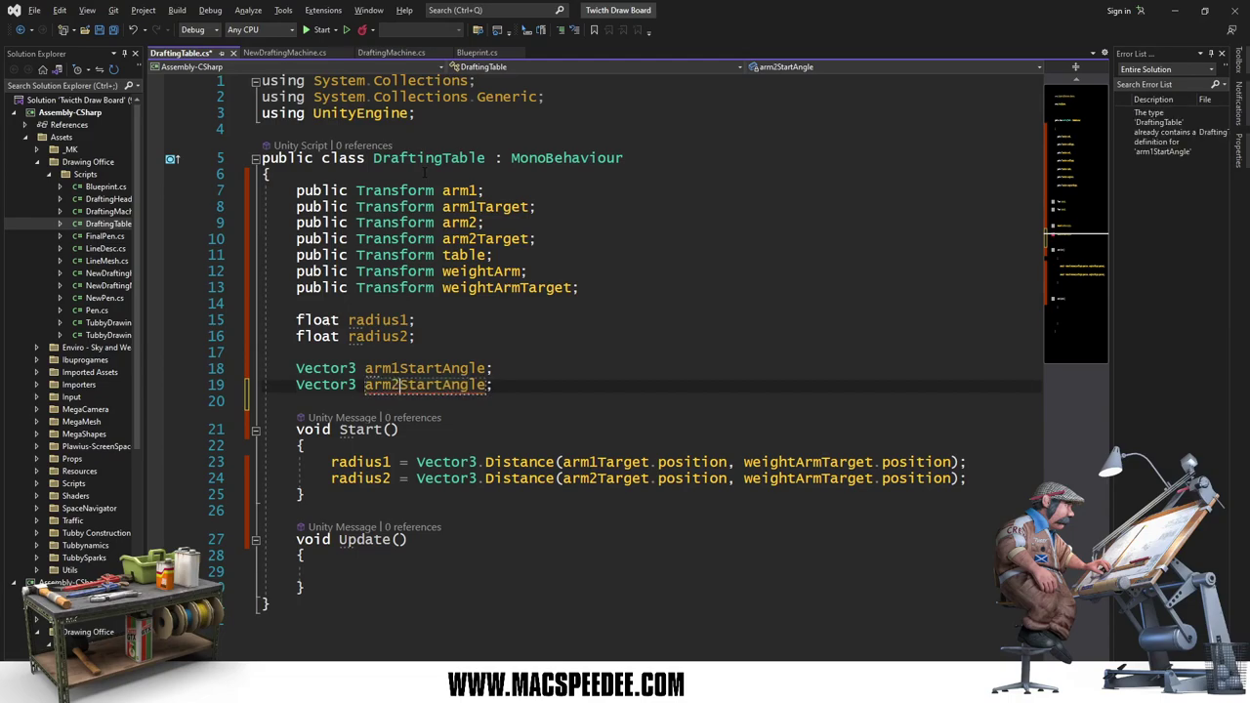
pyautogui.hotkey('ctrl', 's')
# Step: In Start, assign arm1StartAngle = arm1.localEulerAngles and arm2StartAngle = arm2.localEulerAngles
pyautogui.press('Down')
pyautogui.press('Down')
pyautogui.press('Down')
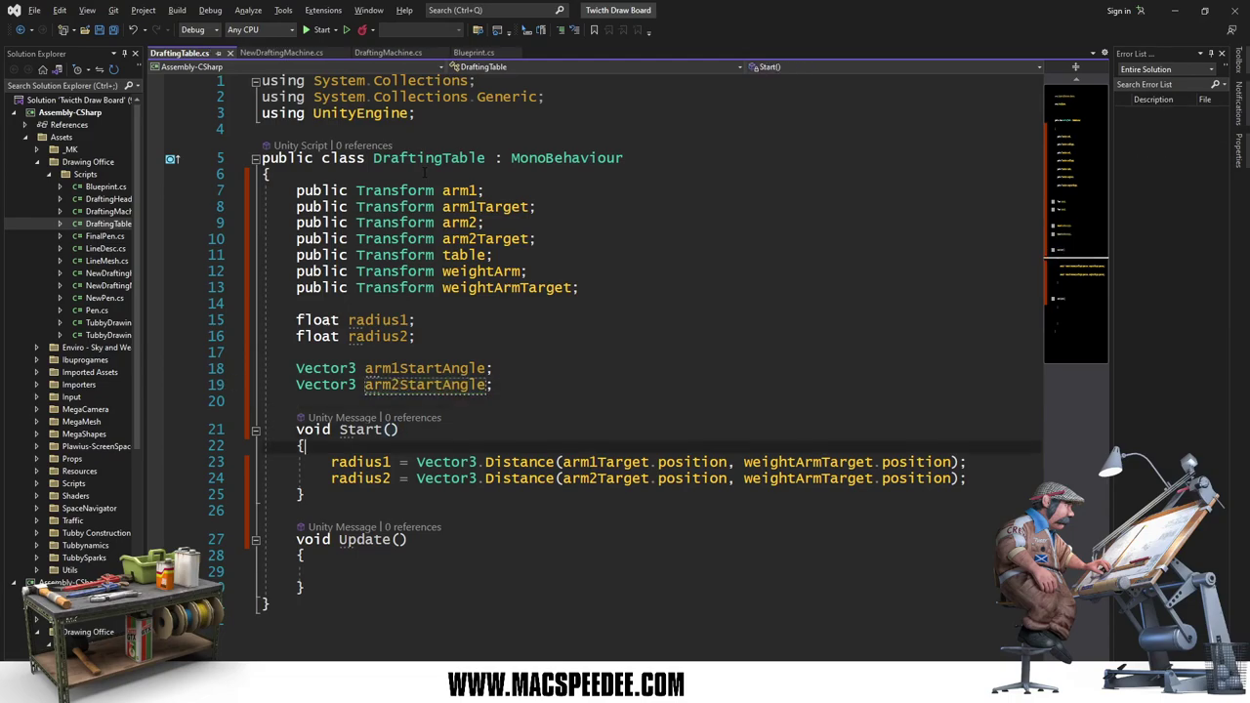
pyautogui.press('Return')
pyautogui.write('arm')
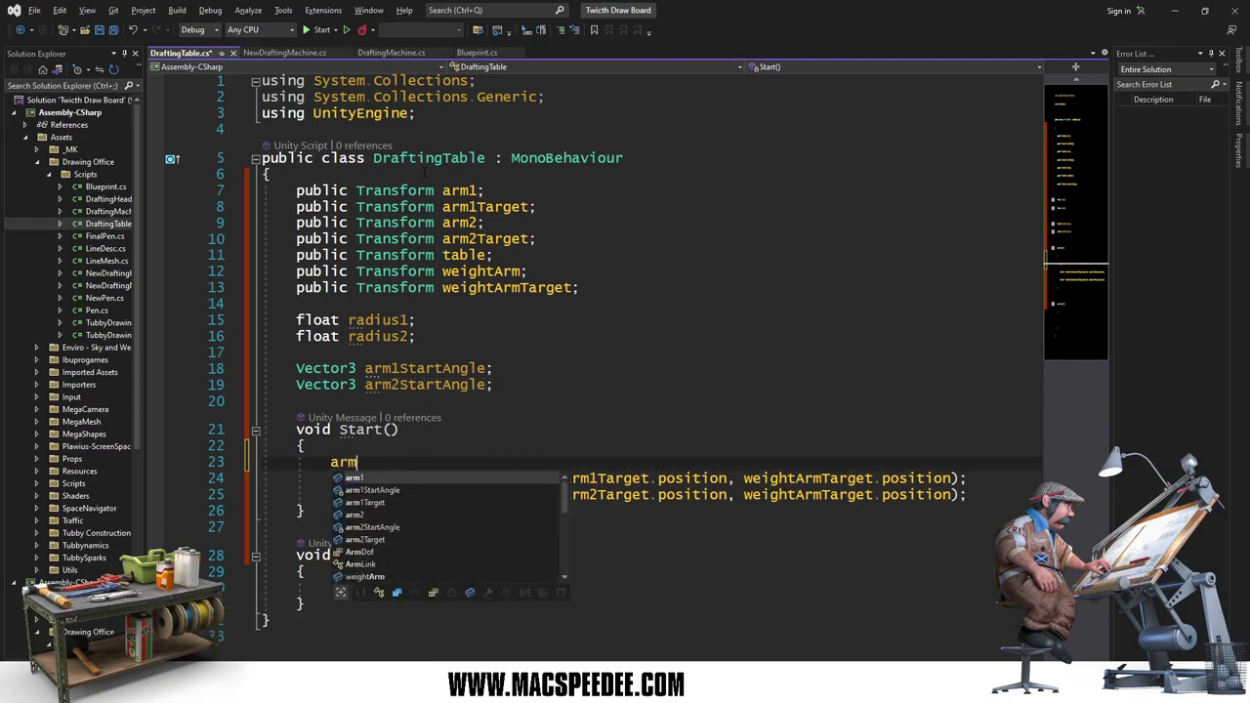
pyautogui.write('1StartAngl')
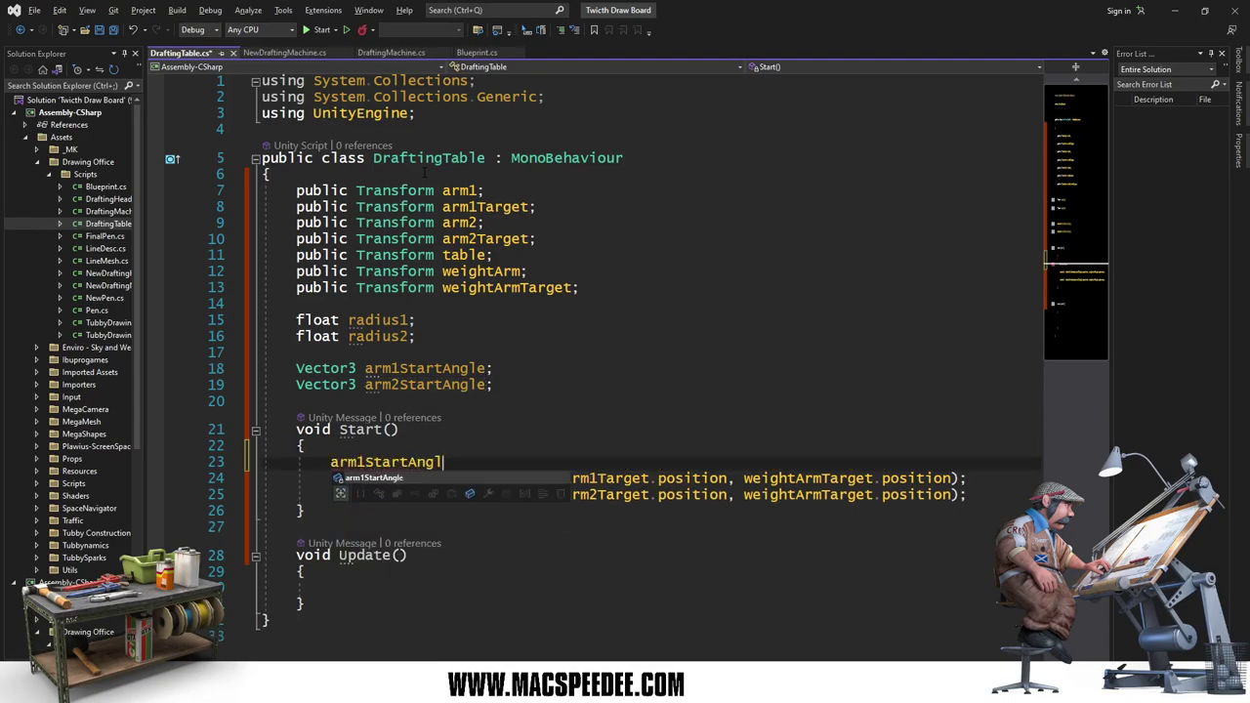
pyautogui.write('e = arm1')
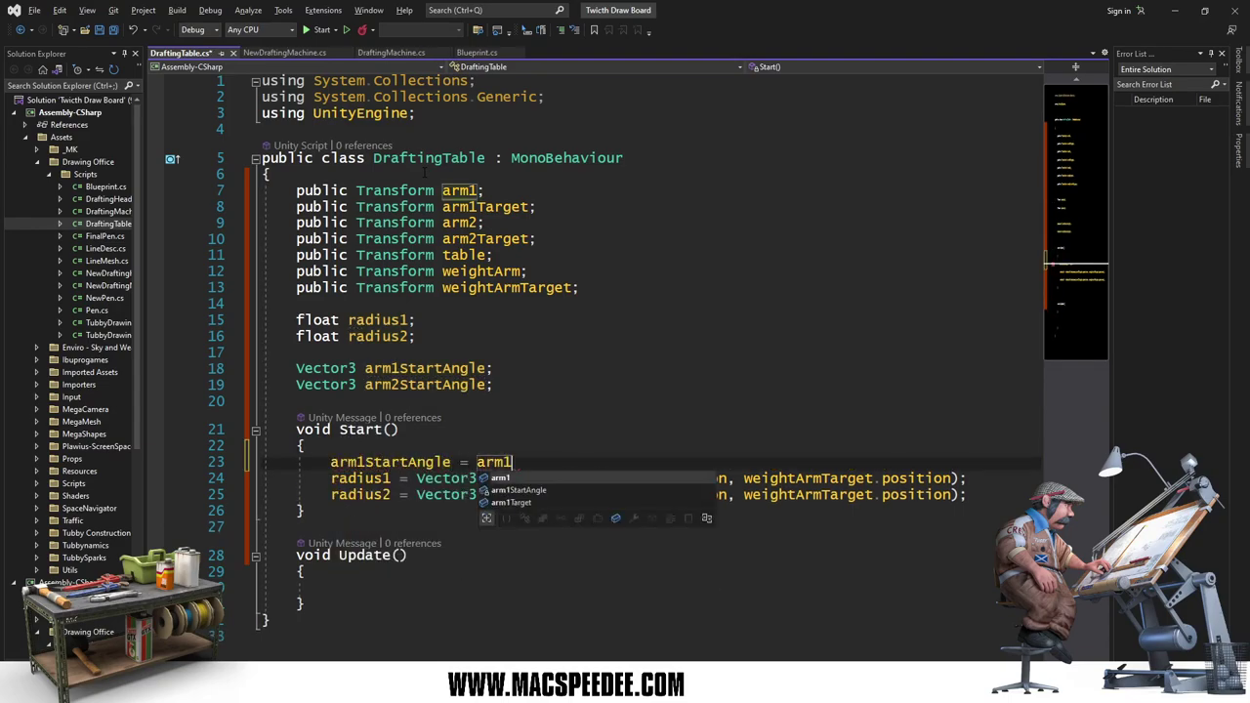
pyautogui.write('.loca')
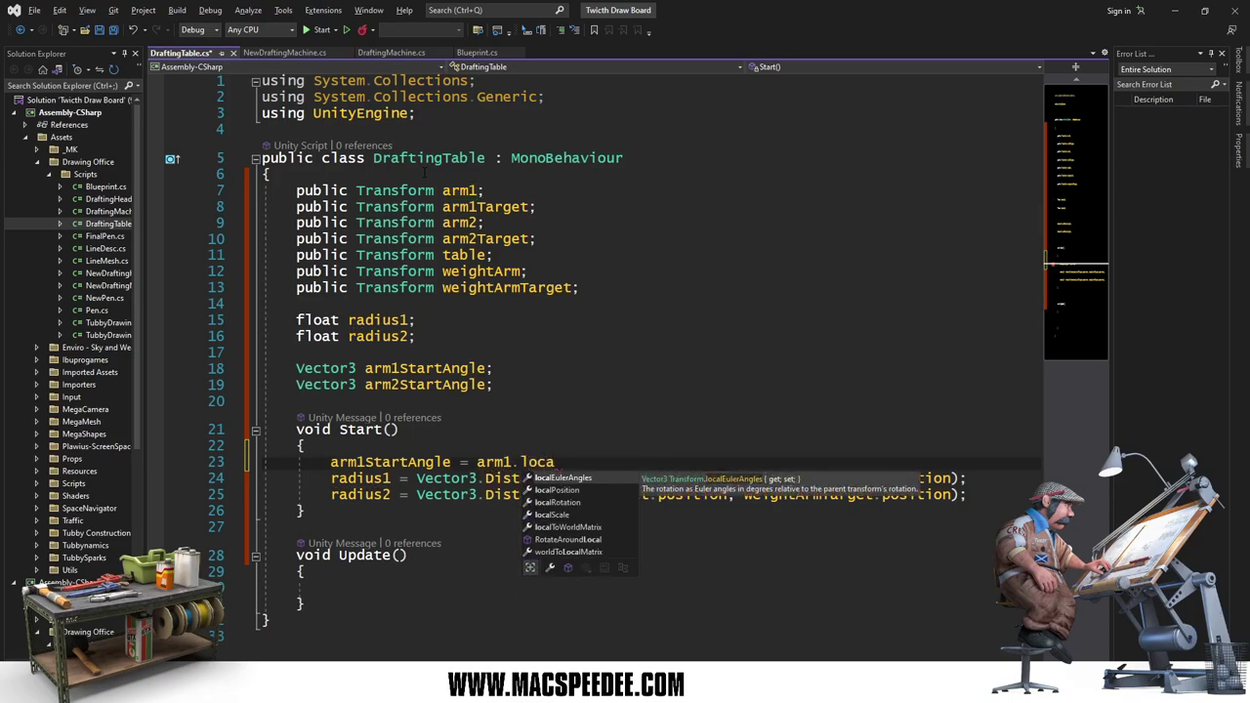
pyautogui.press('Tab')
pyautogui.press('Return')
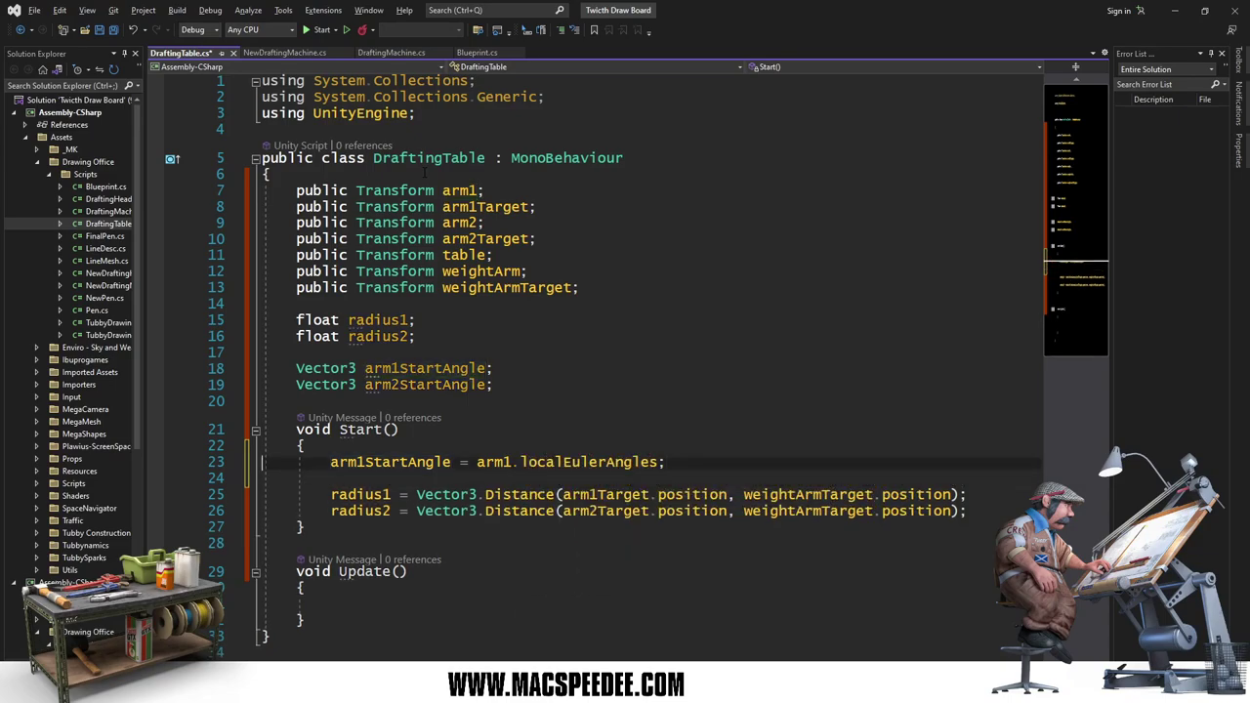
pyautogui.write('arm1StartAngle = arm1.localEulerAngles;')
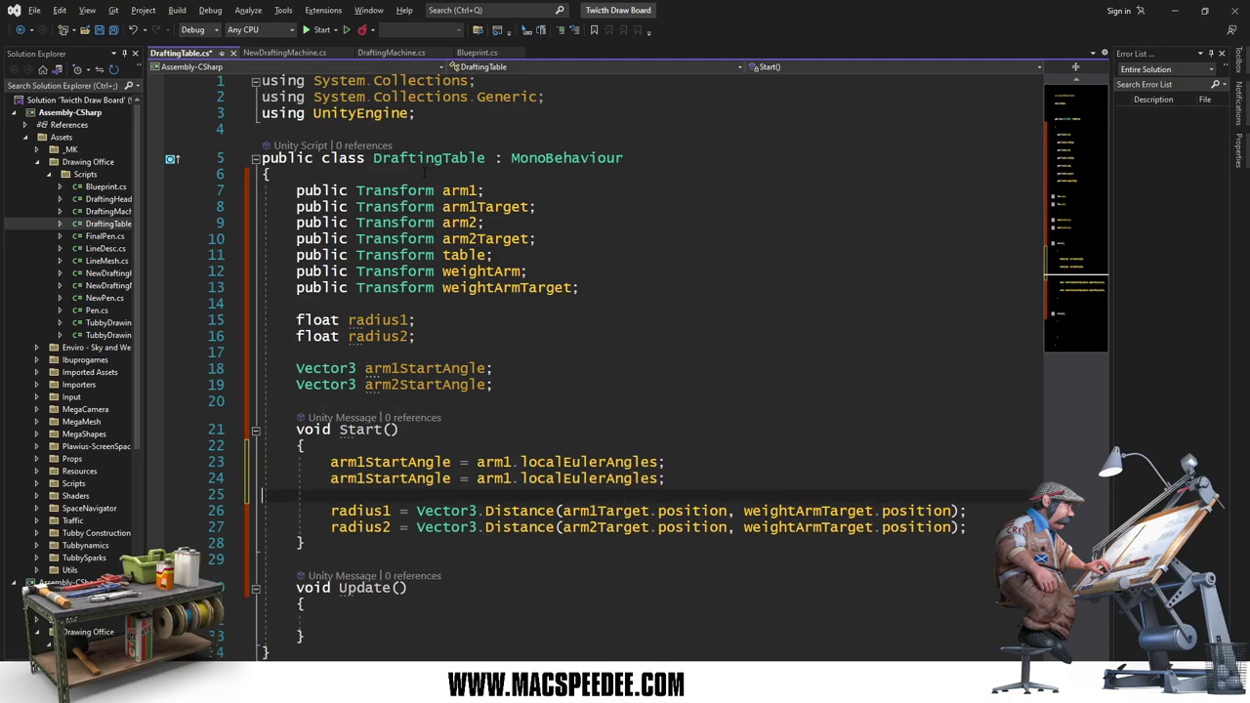
pyautogui.press('Delete')
pyautogui.write('2')
pyautogui.click(657, 479)
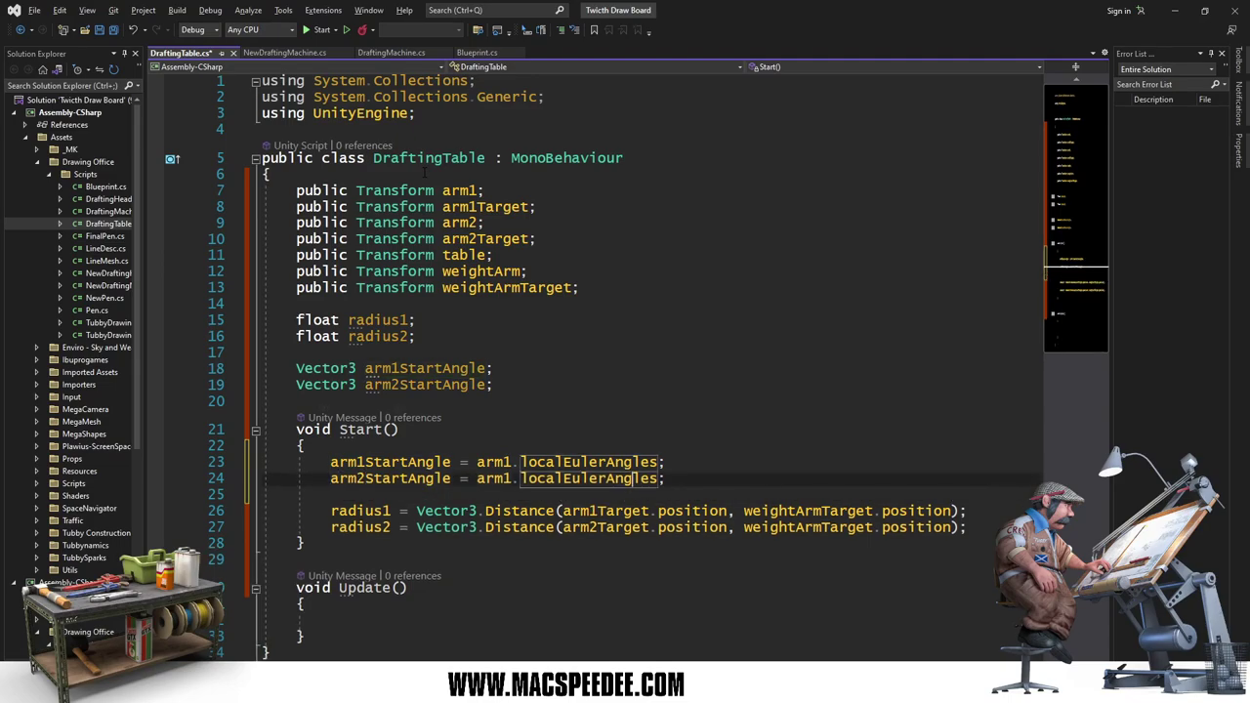
pyautogui.press('Delete')
pyautogui.write('2')
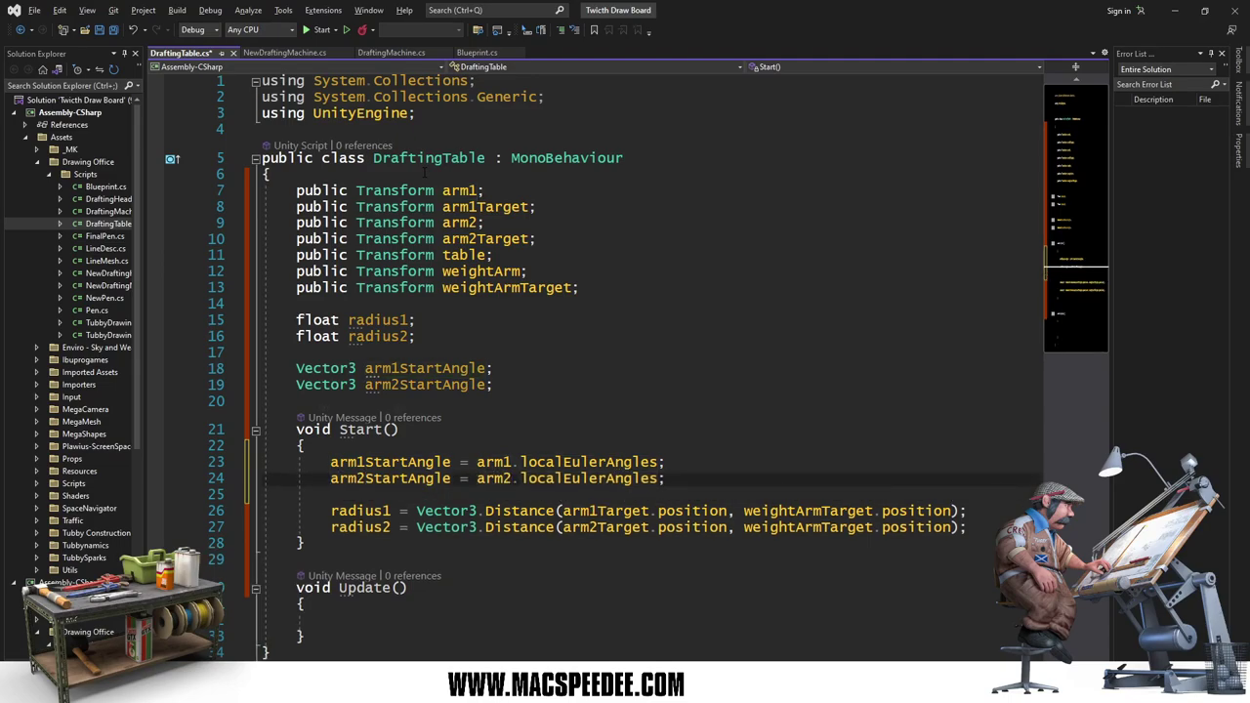
pyautogui.press('Down')
pyautogui.press('Up')
pyautogui.press('Up')
pyautogui.press('Up')
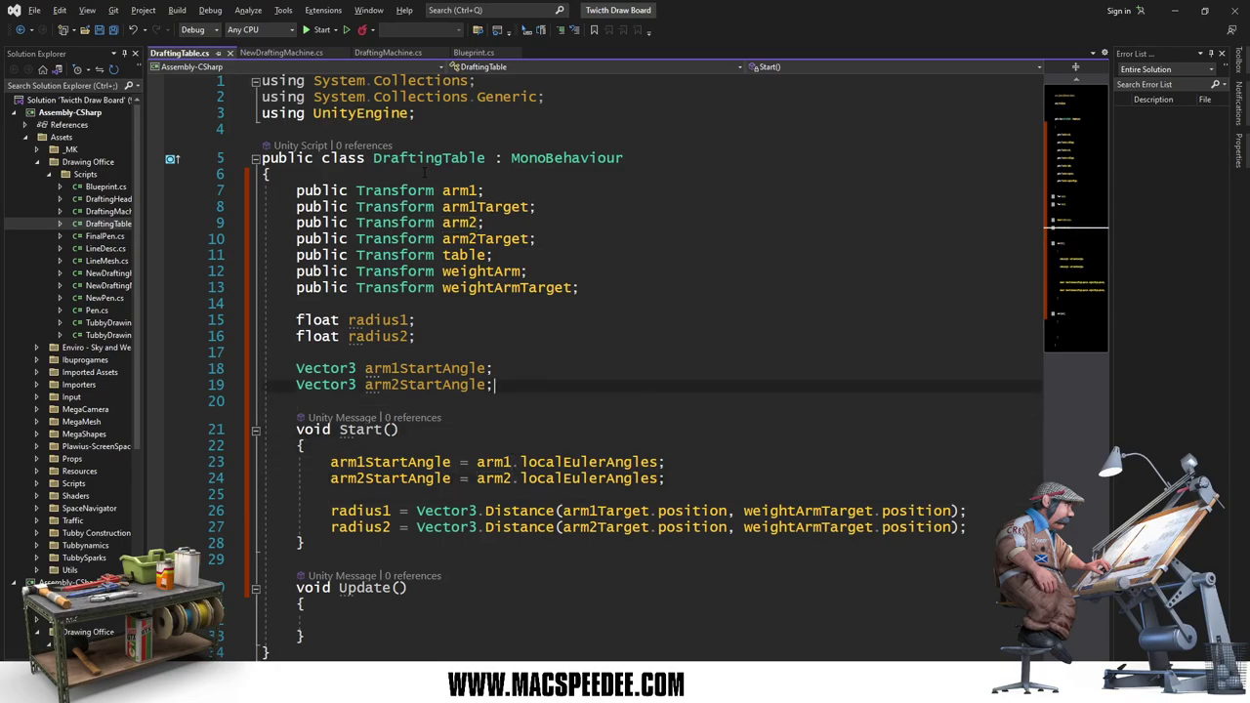
pyautogui.press('Down')
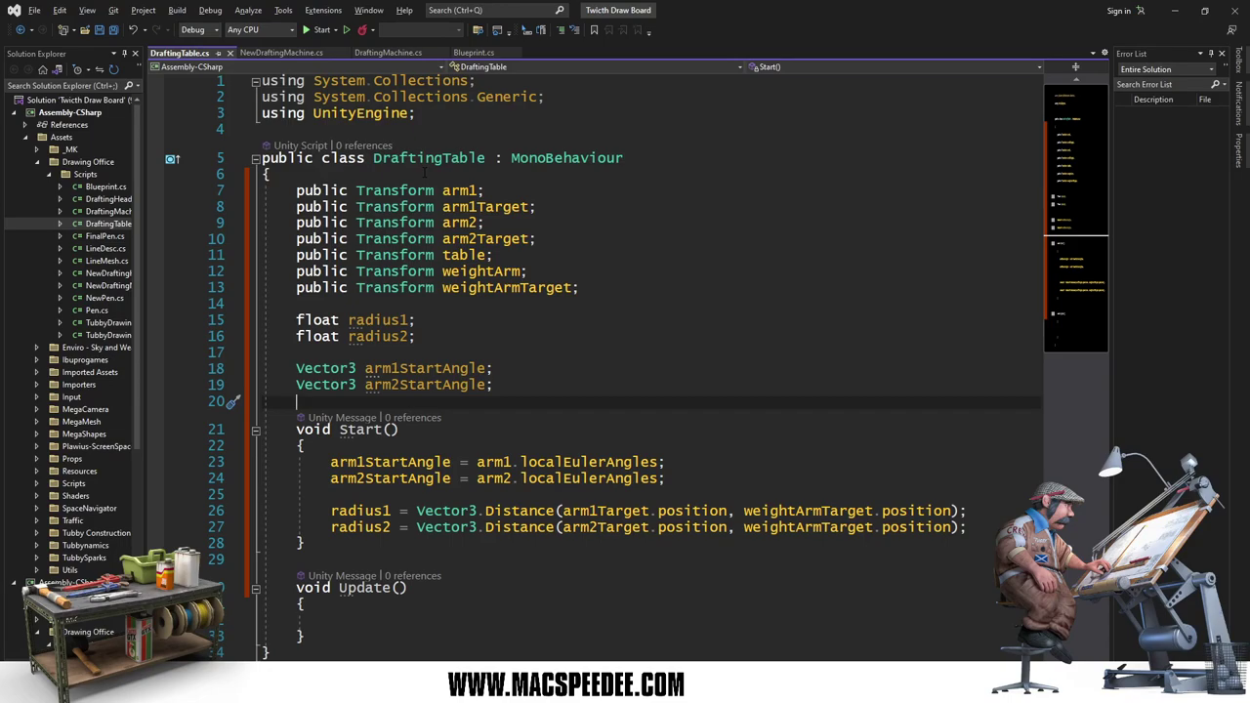
pyautogui.press('Down')
pyautogui.press('Down')
pyautogui.press('Down')
pyautogui.press('Down')
pyautogui.press('Down')
pyautogui.press('Down')
pyautogui.press('Down')
pyautogui.press('Up')
pyautogui.press('Up')
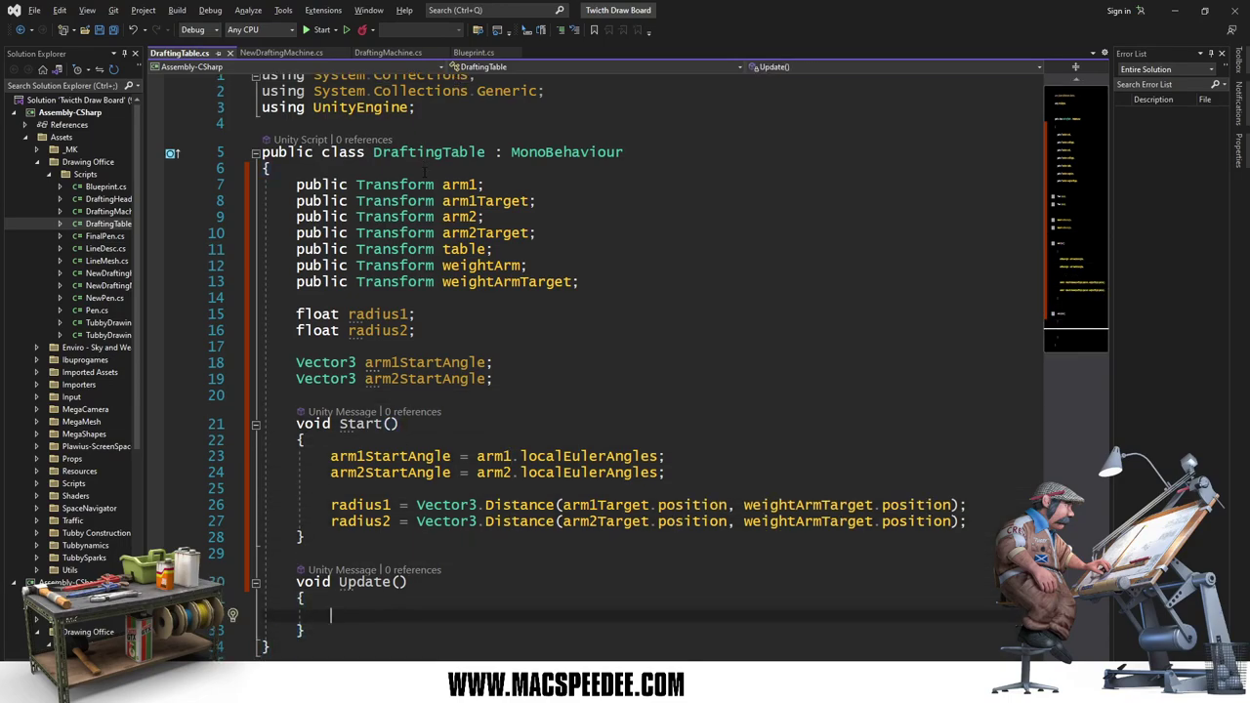
# Step: Declare bool found = false in DraftingTable's Update and save the script
pyautogui.write('bool found = f')
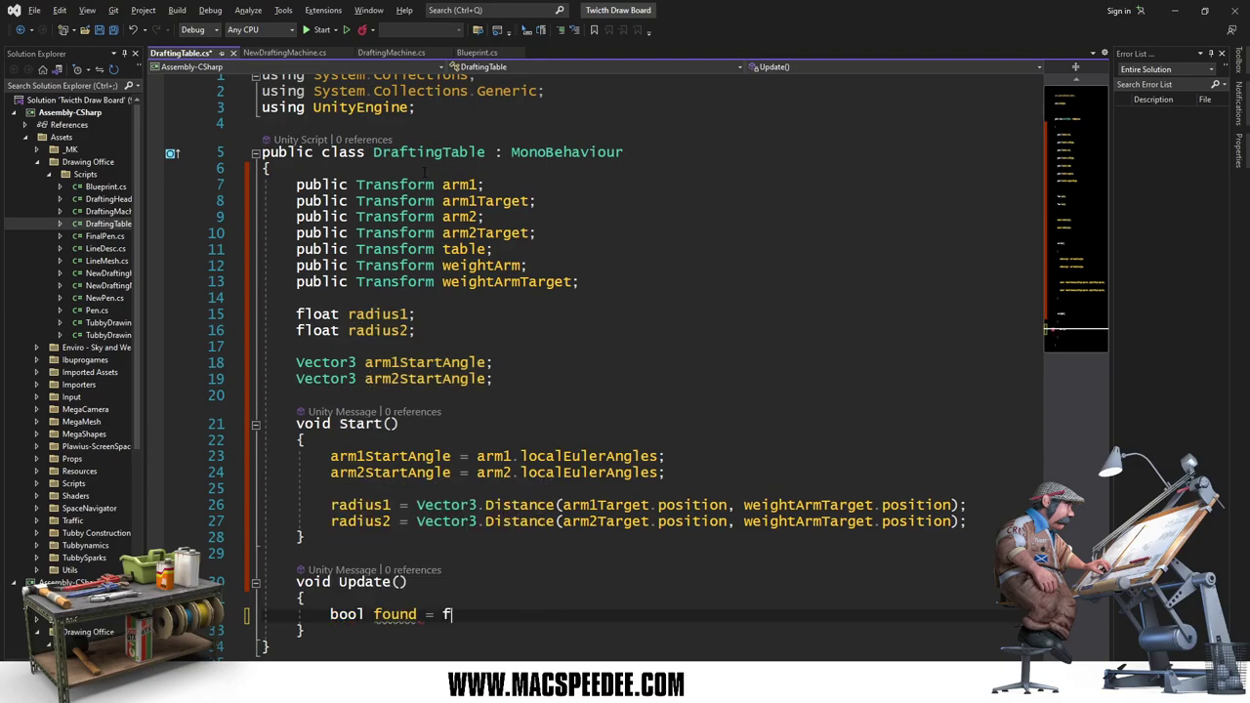
pyautogui.write('alse;')
pyautogui.hotkey('ctrl', 's')
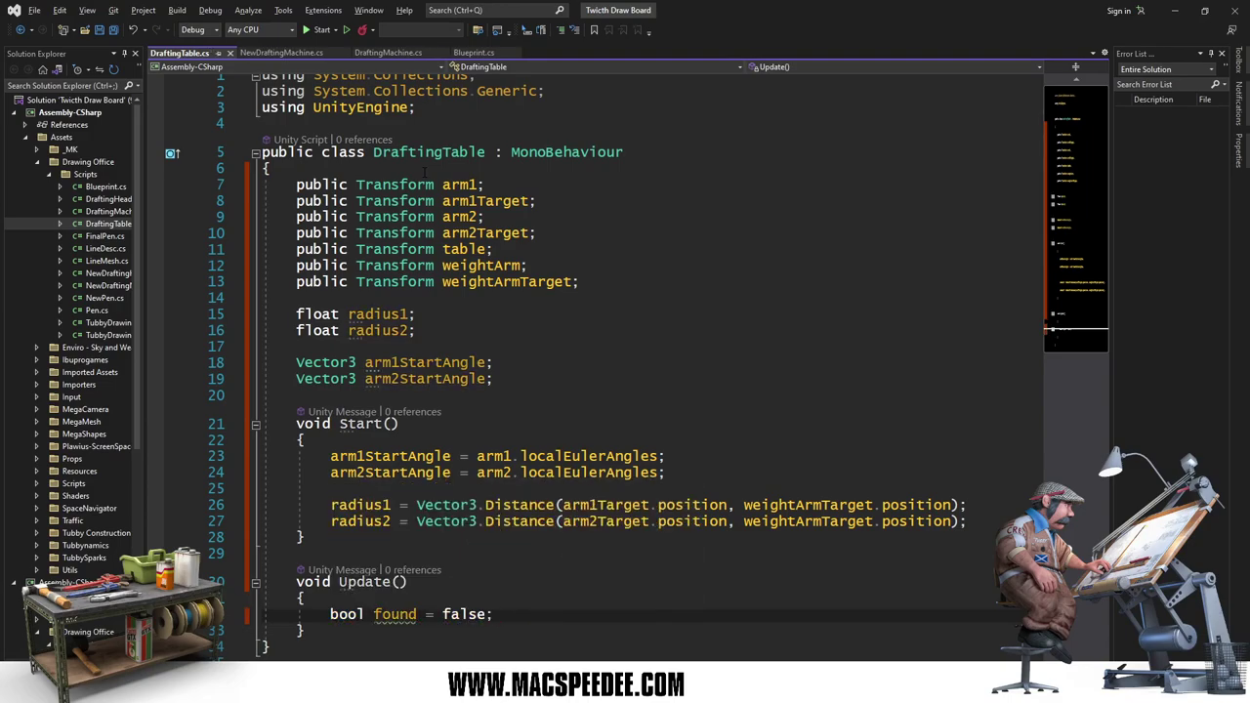
pyautogui.press('Return')
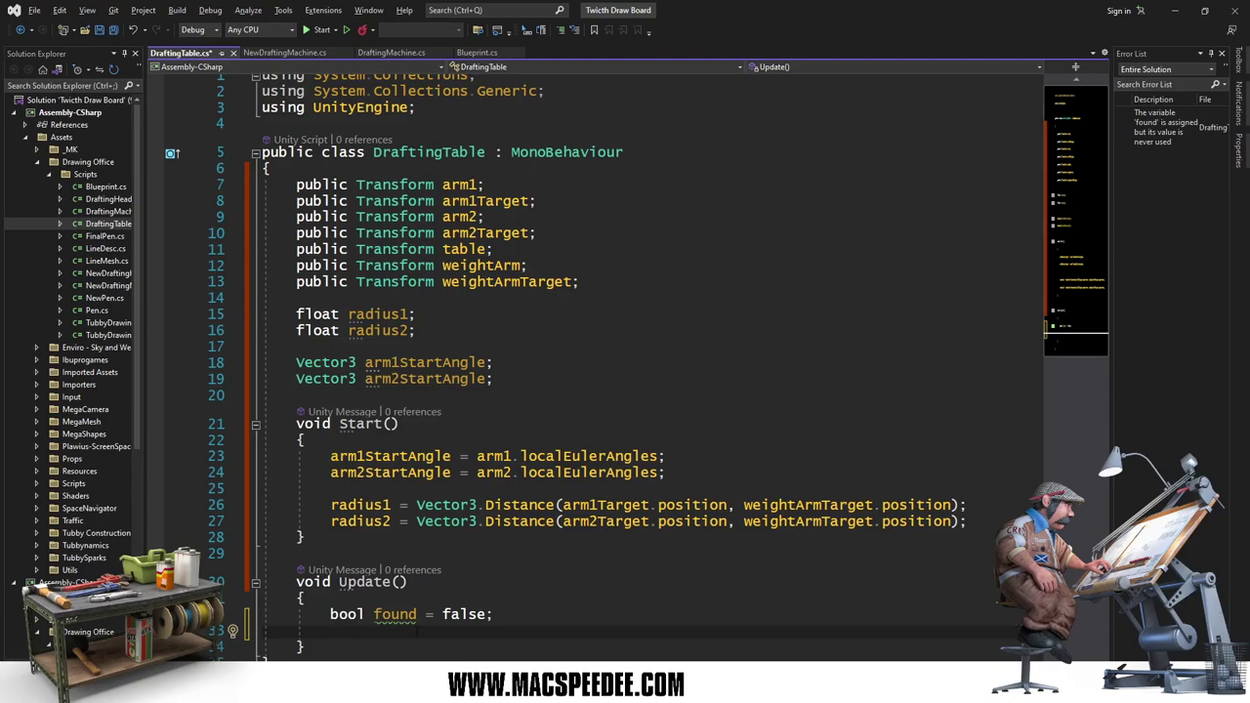
pyautogui.press('Return')
pyautogui.write('Vector3')
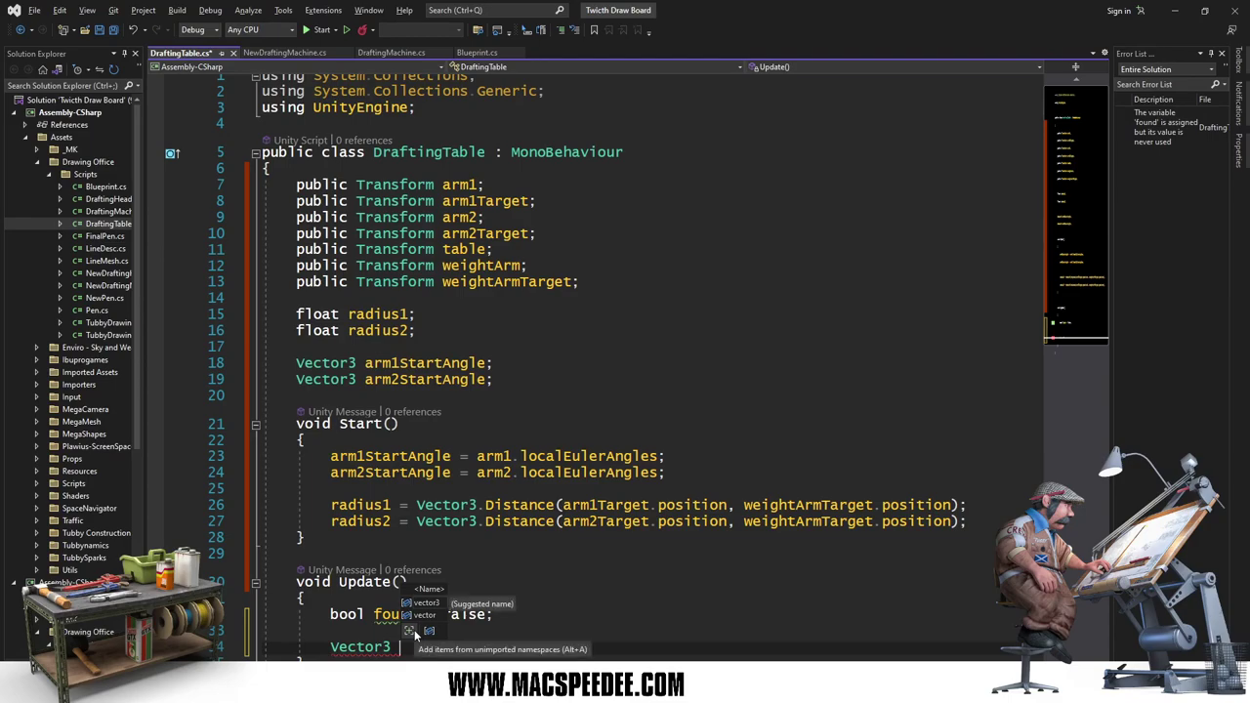
pyautogui.press('Escape')
# Step: Copy the pivotpos RadiusIntersect line from NewDraftingMachine.cs into DraftingTable's Update
pyautogui.click(284, 52)
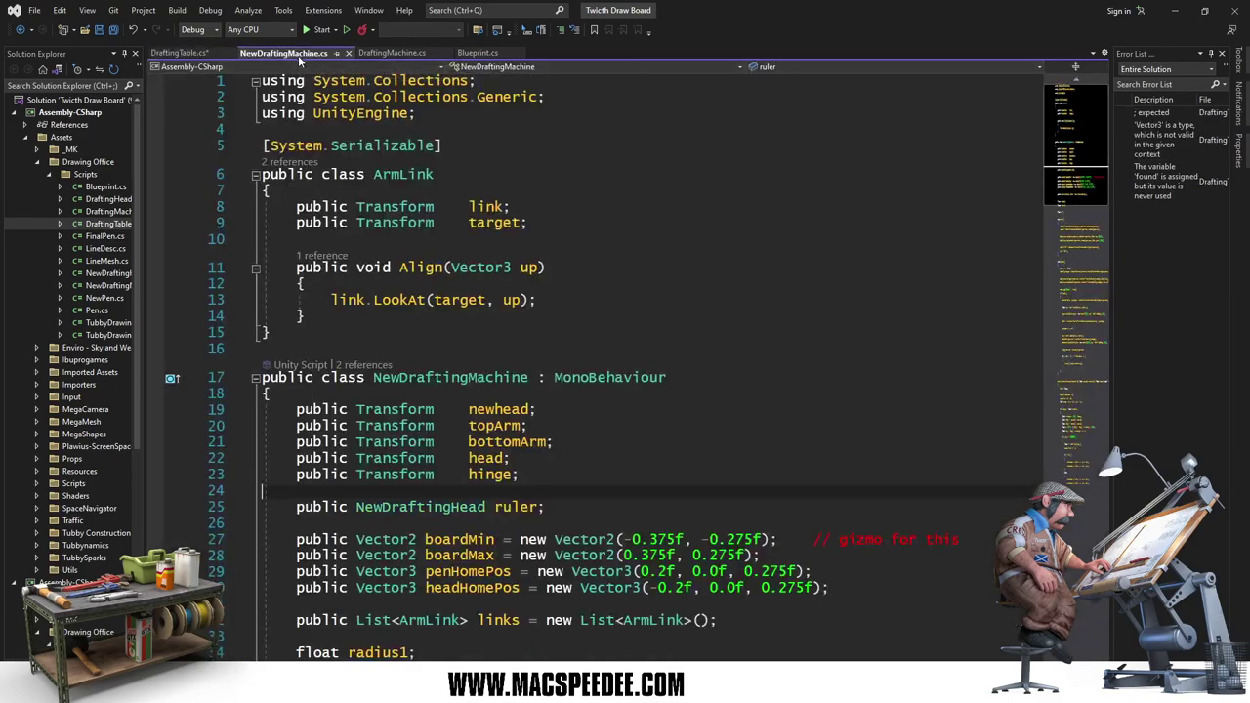
pyautogui.scroll(-5, 440, 438)
pyautogui.scroll(-2, 440, 438)
pyautogui.scroll(-3, 605, 361)
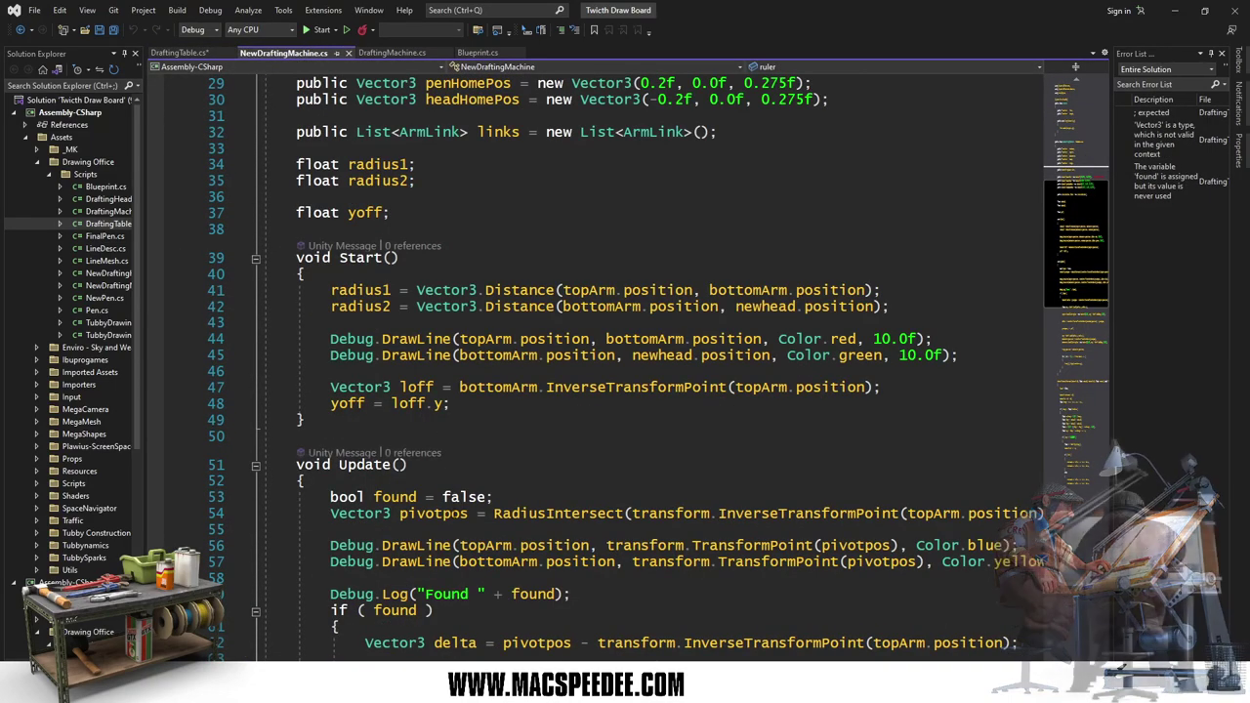
pyautogui.click(434, 513)
pyautogui.tripleClick(452, 513)
pyautogui.hotkey('ctrl', 'c')
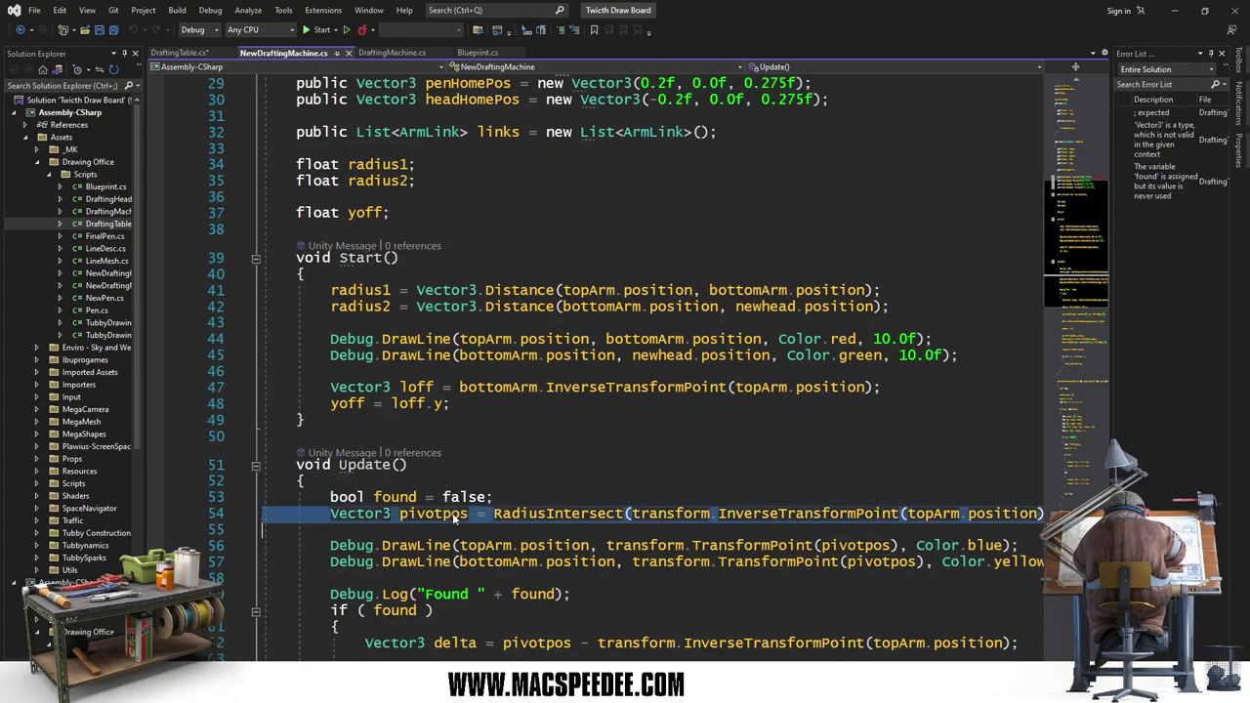
pyautogui.press('Down')
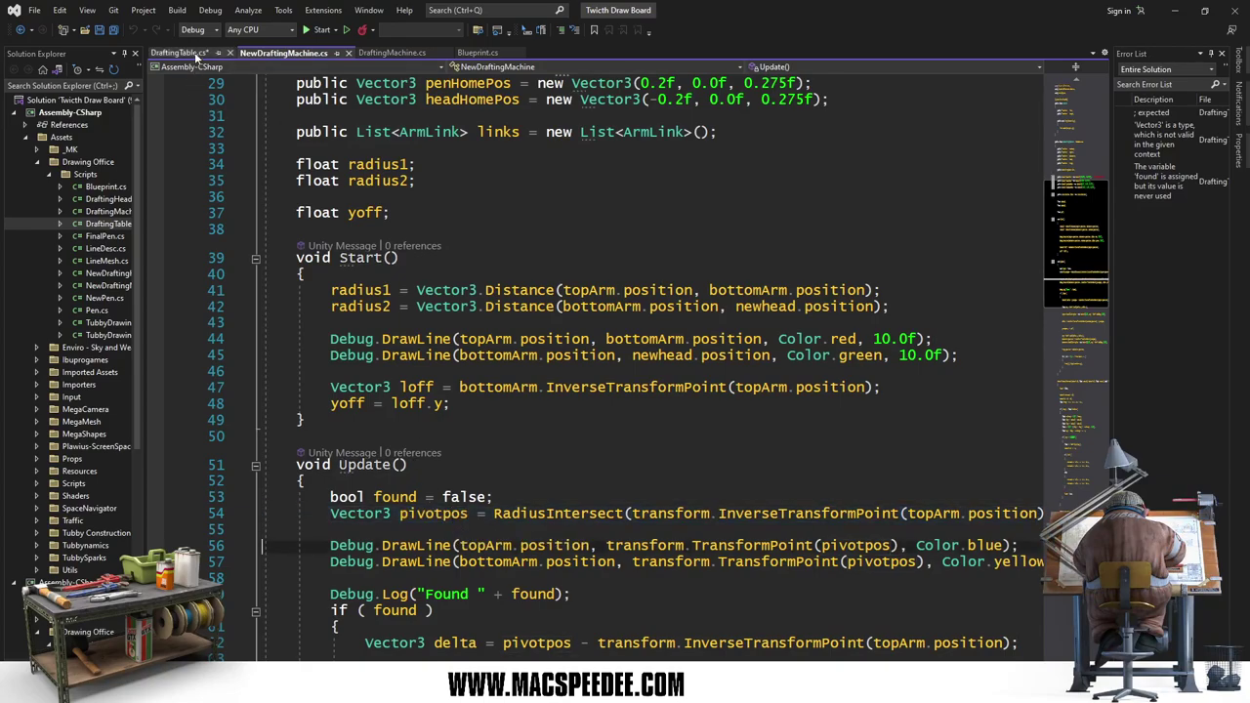
pyautogui.click(195, 52)
pyautogui.scroll(-5, 490, 598)
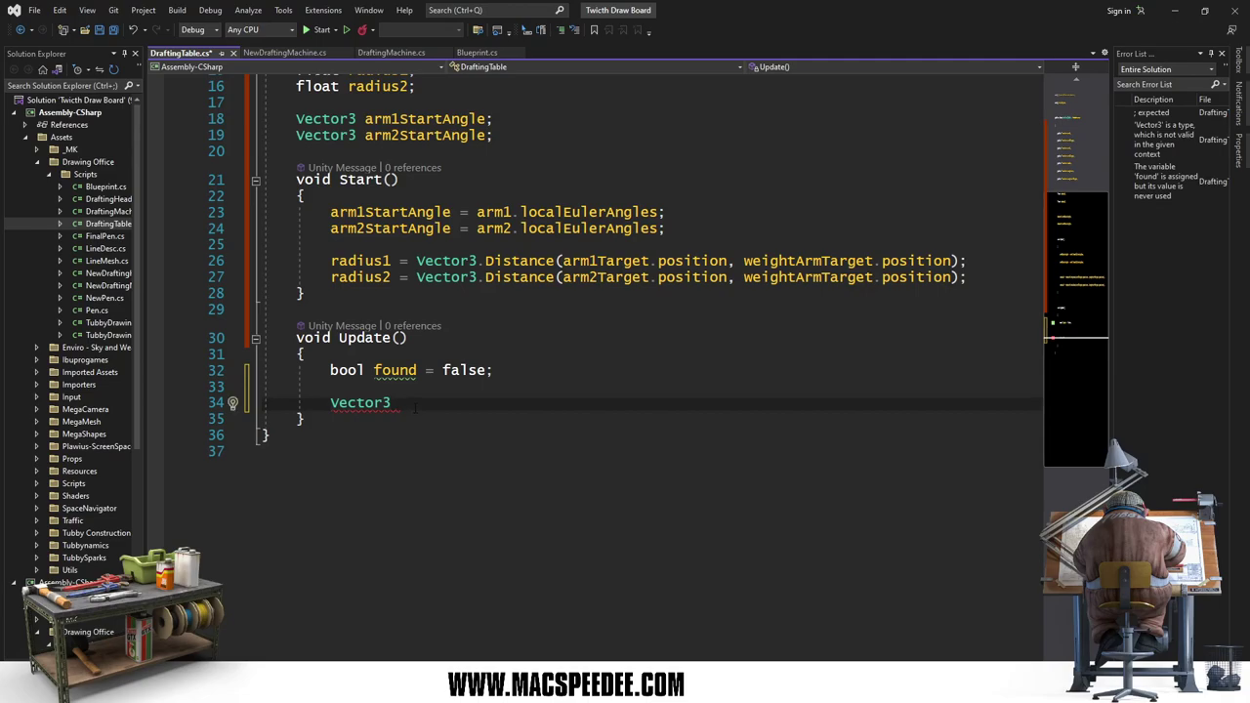
pyautogui.hotkey('ctrl', 'BackSpace')
pyautogui.hotkey('ctrl', 'v')
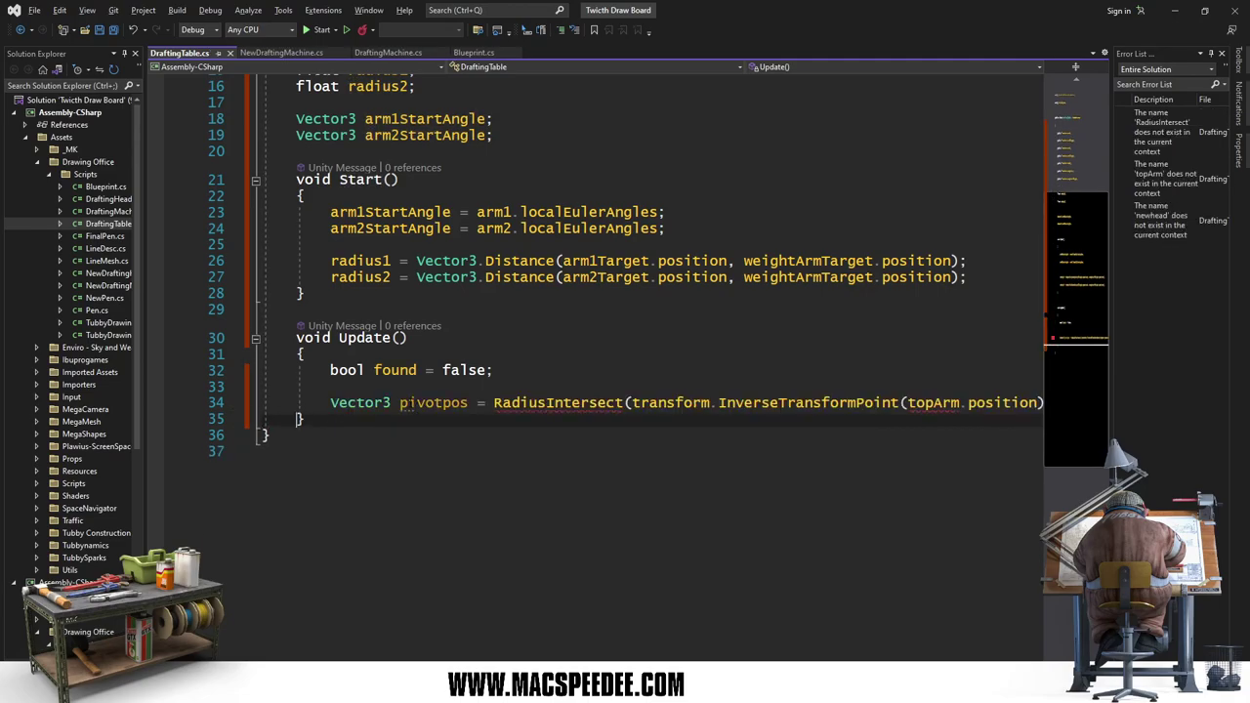
# Step: Select and copy the whole RadiusIntersect method in NewDraftingMachine.cs
pyautogui.click(282, 52)
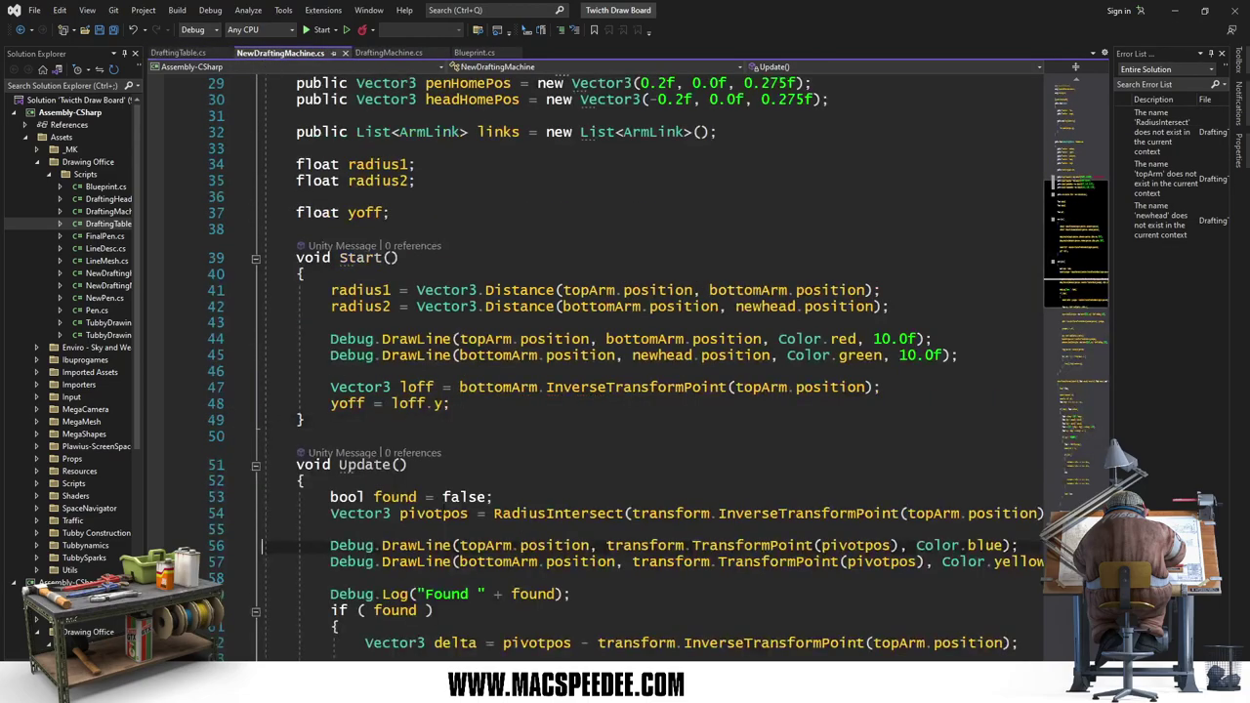
pyautogui.scroll(-9, 586, 391)
pyautogui.scroll(-3, 586, 391)
pyautogui.click(440, 422)
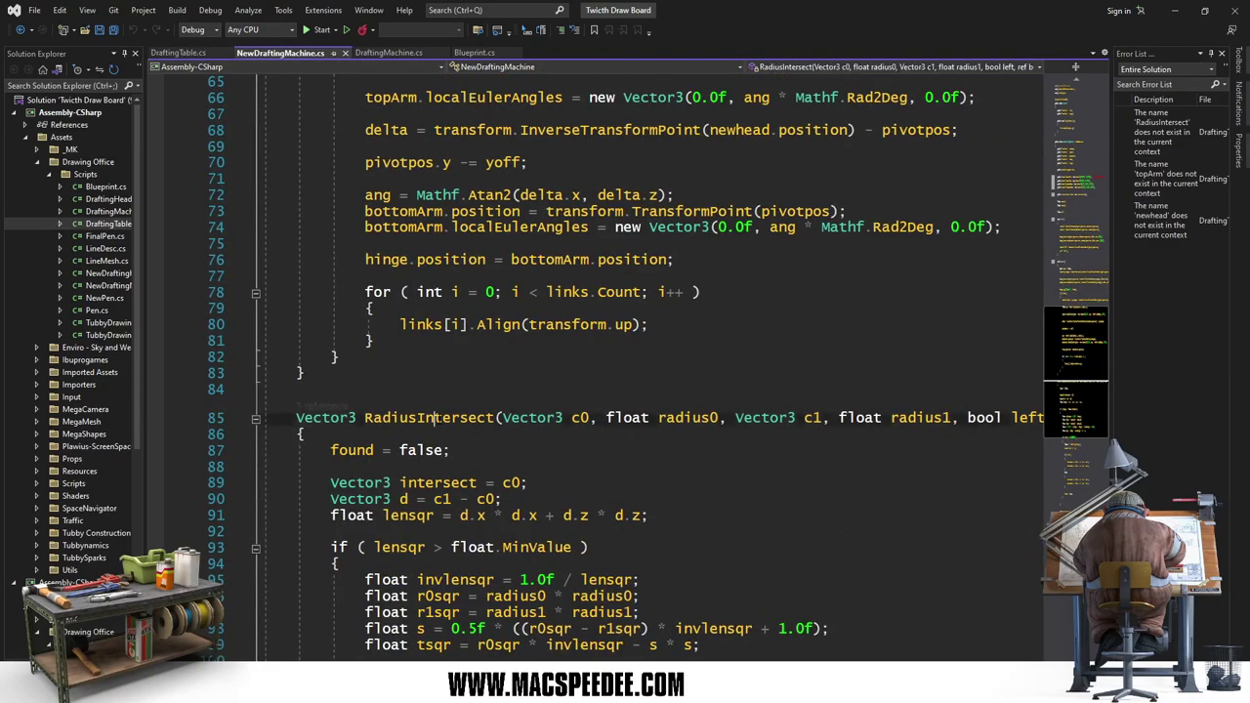
pyautogui.press('Home')
pyautogui.press('Home')
pyautogui.hotkey('shift', 'Down')
pyautogui.hotkey('shift', 'Down')
pyautogui.hotkey('shift', 'Down')
pyautogui.hotkey('shift', 'Down')
pyautogui.hotkey('shift', 'Down')
pyautogui.hotkey('shift', 'Down')
pyautogui.hotkey('shift', 'Down')
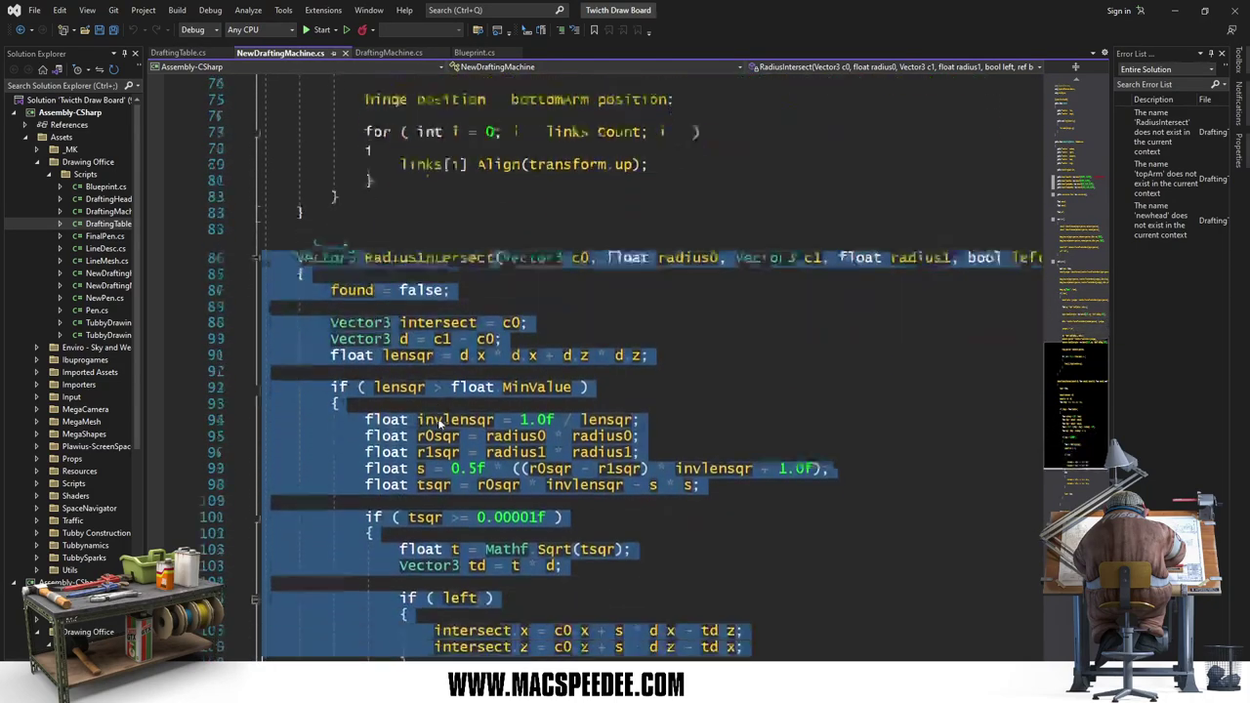
pyautogui.hotkey('shift', 'Down')
pyautogui.hotkey('shift', 'Down')
pyautogui.hotkey('shift', 'Down')
pyautogui.hotkey('ctrl', 'c')
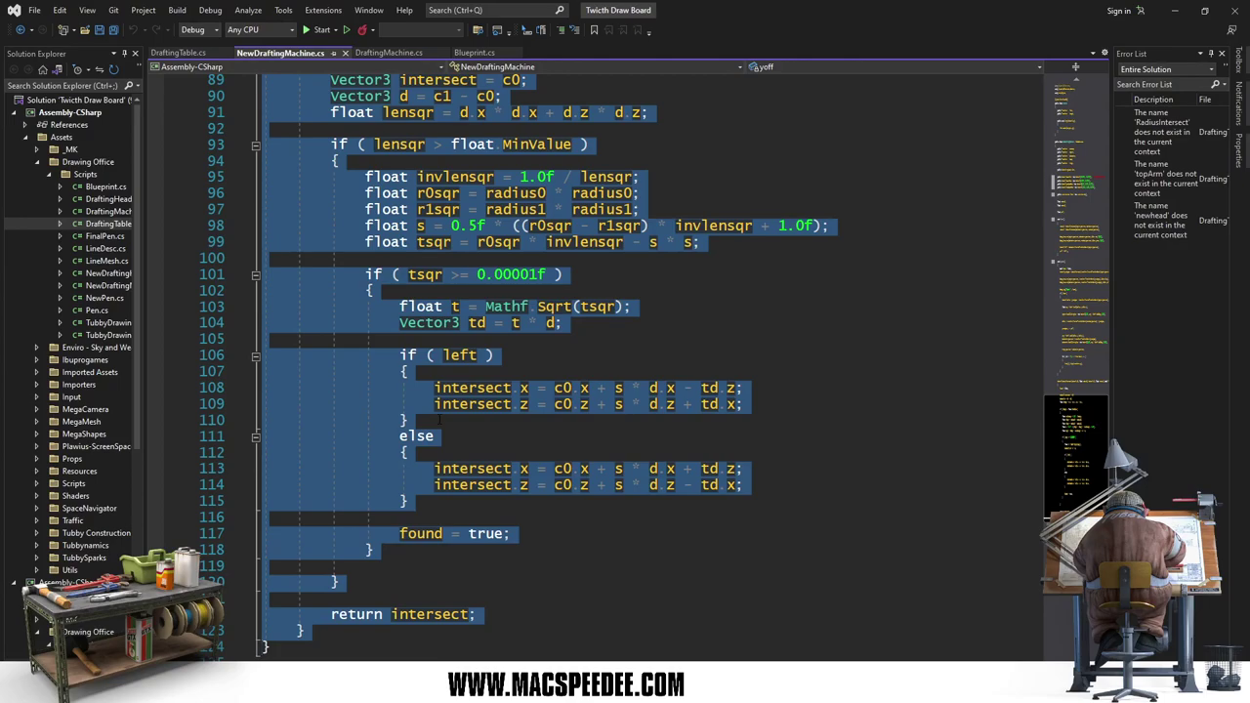
pyautogui.press('Left')
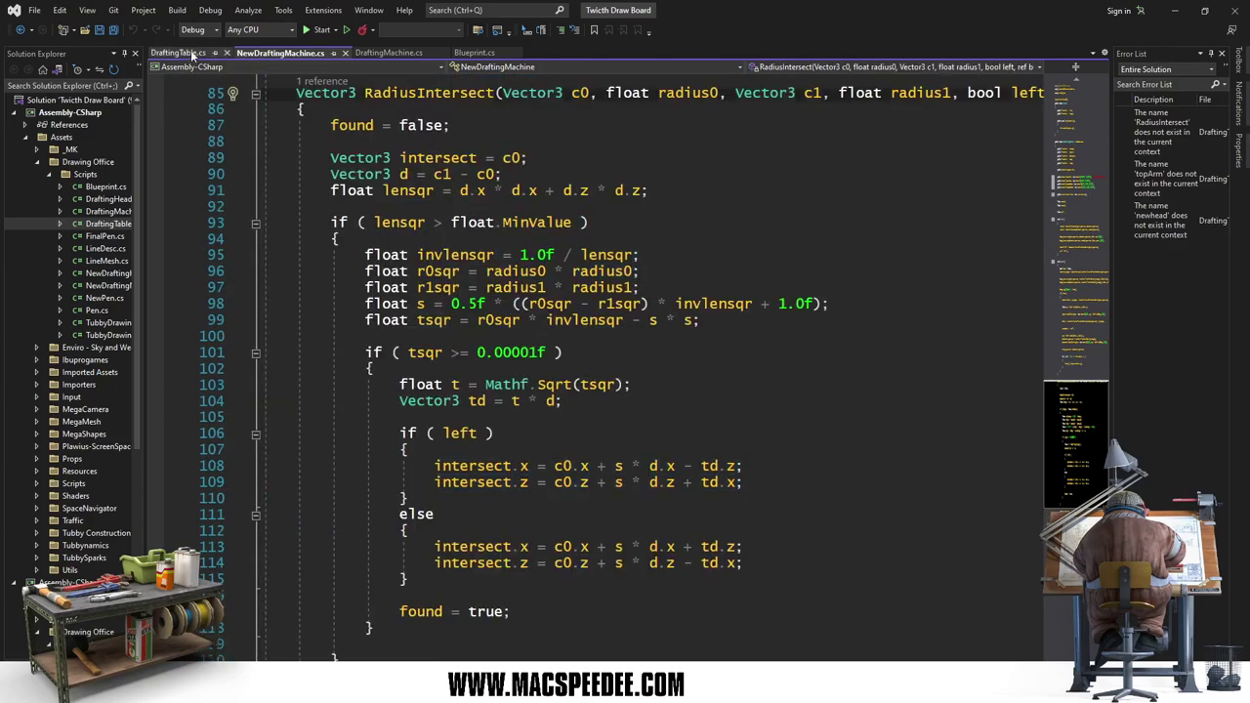
# Step: Paste the RadiusIntersect method into DraftingTable.cs below Update()
pyautogui.click(192, 57)
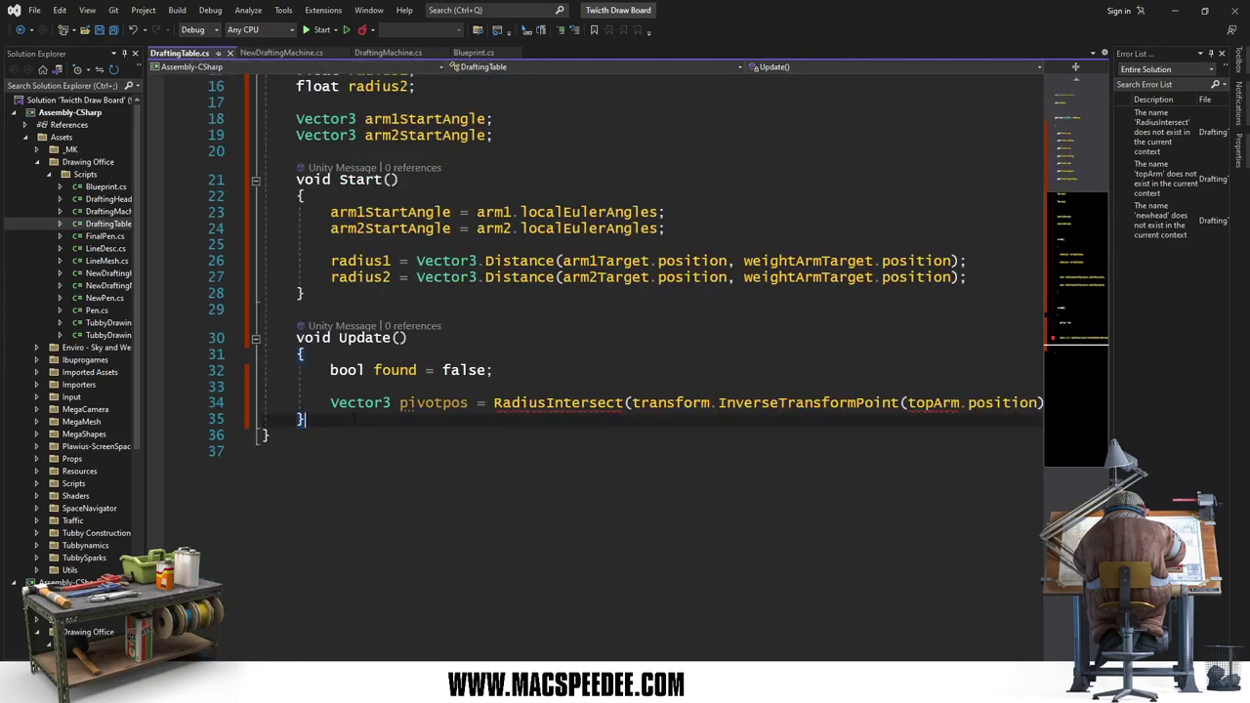
pyautogui.press('Return')
pyautogui.hotkey('ctrl', 'v')
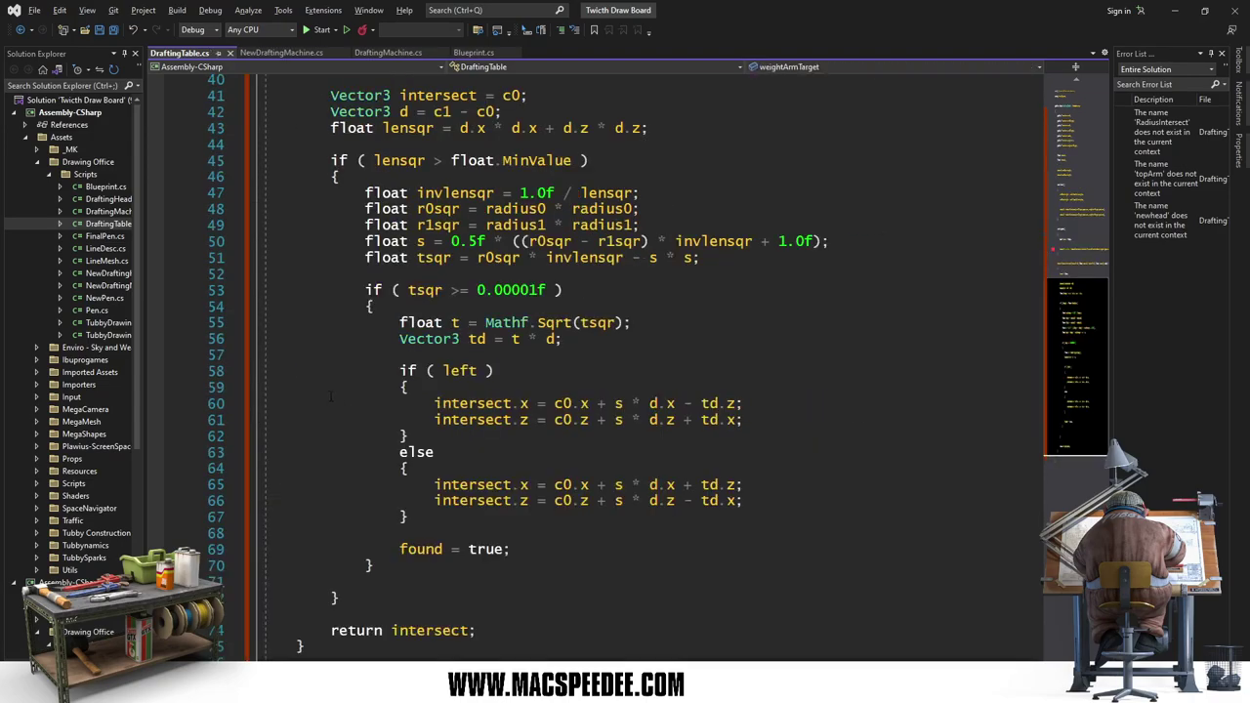
pyautogui.scroll(7, 586, 361)
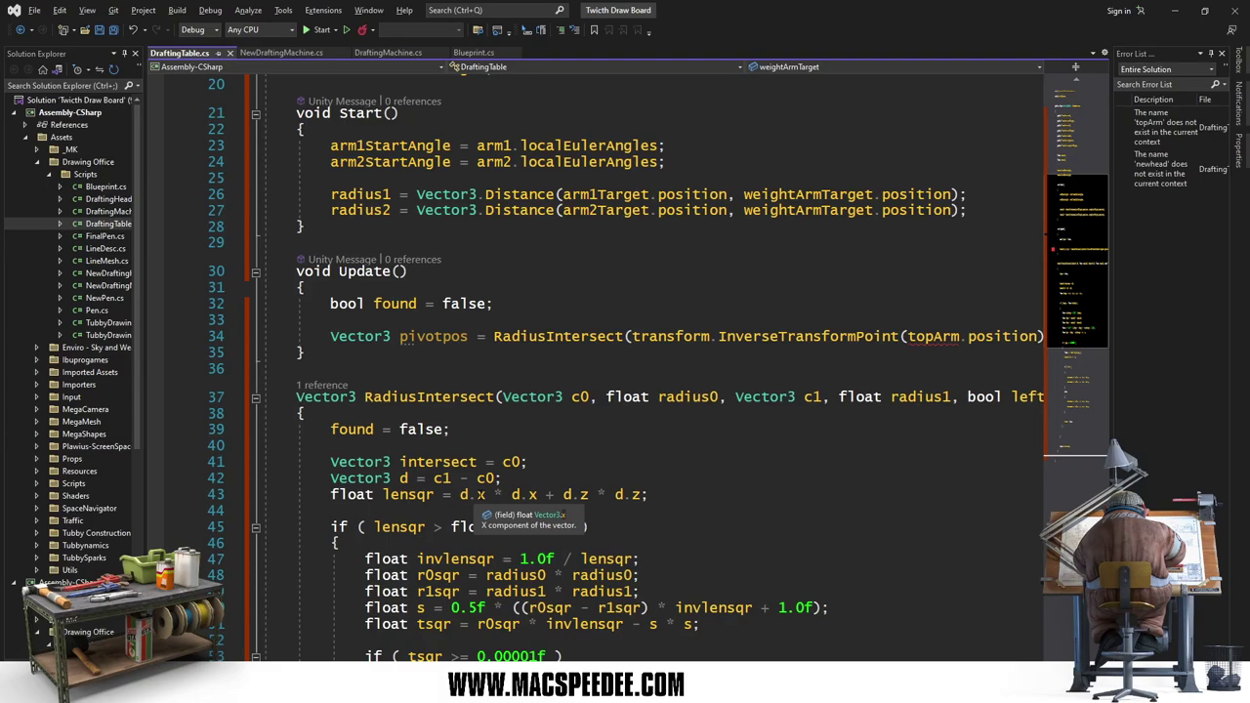
# Step: Change both x components in the lensqr line to y
pyautogui.click(480, 495)
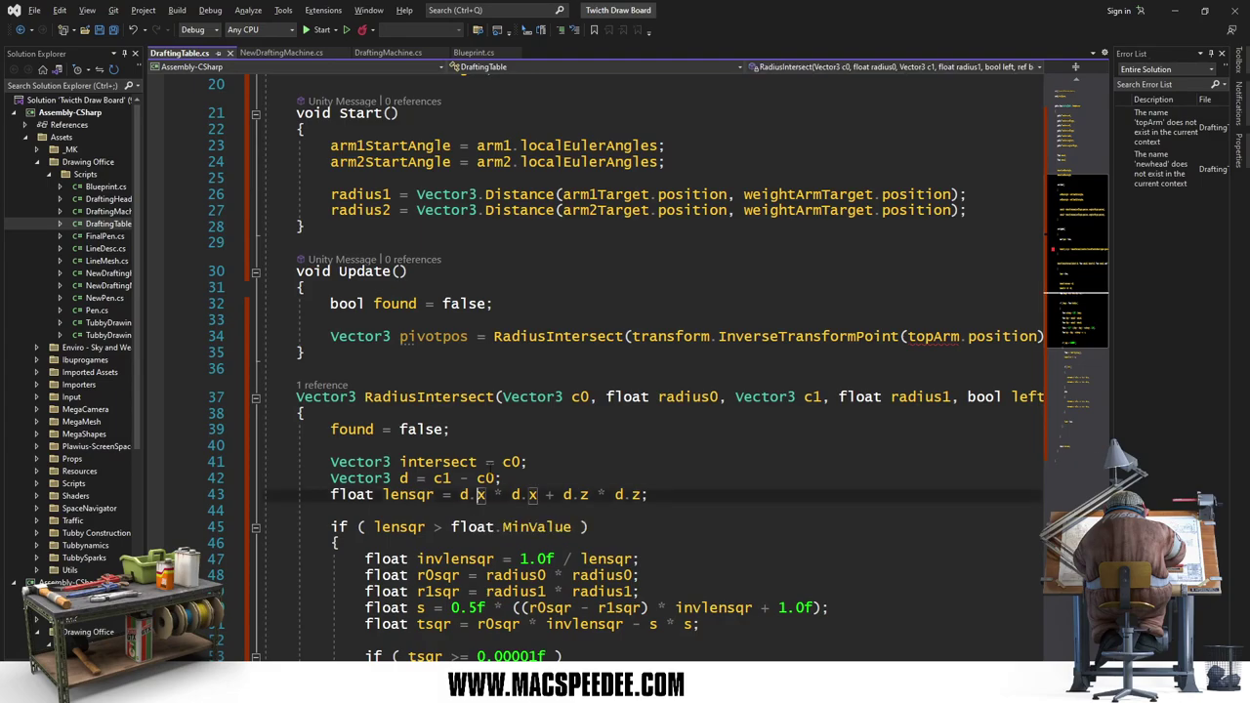
pyautogui.press('BackSpace')
pyautogui.write('y')
pyautogui.press('BackSpace')
pyautogui.write('y')
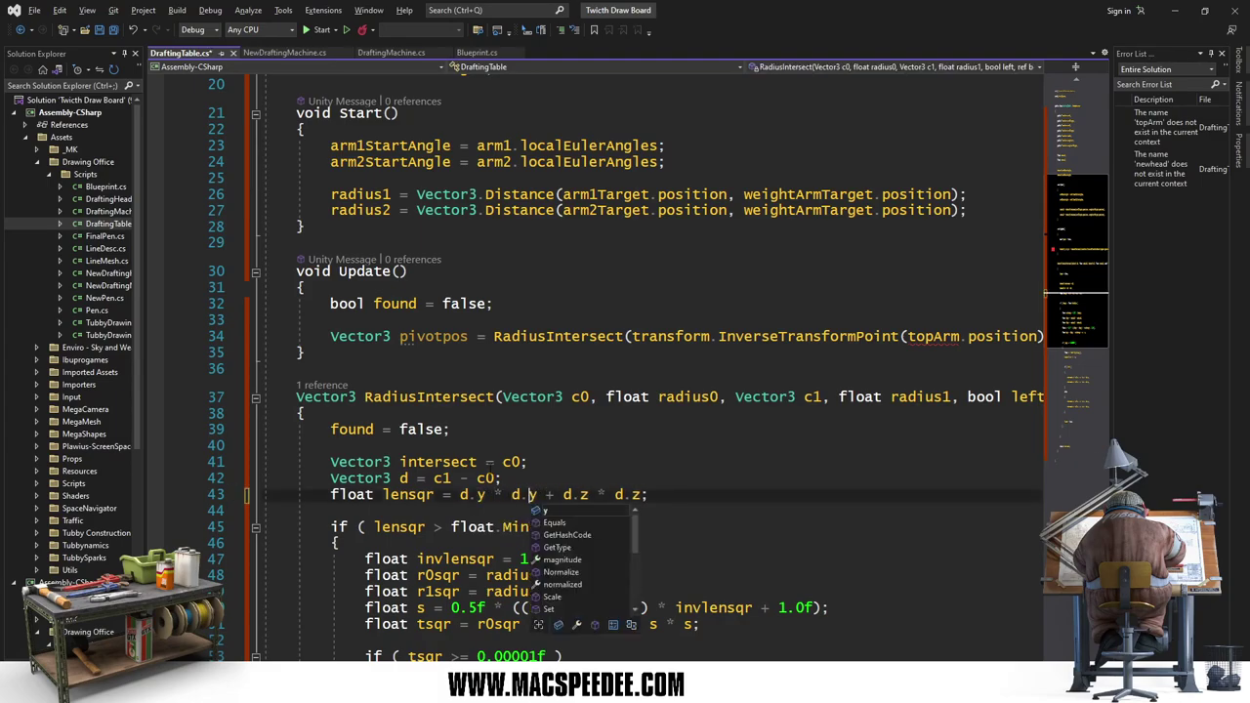
pyautogui.press('Escape')
pyautogui.press('Down')
pyautogui.press('Down')
pyautogui.press('Down')
pyautogui.press('Down')
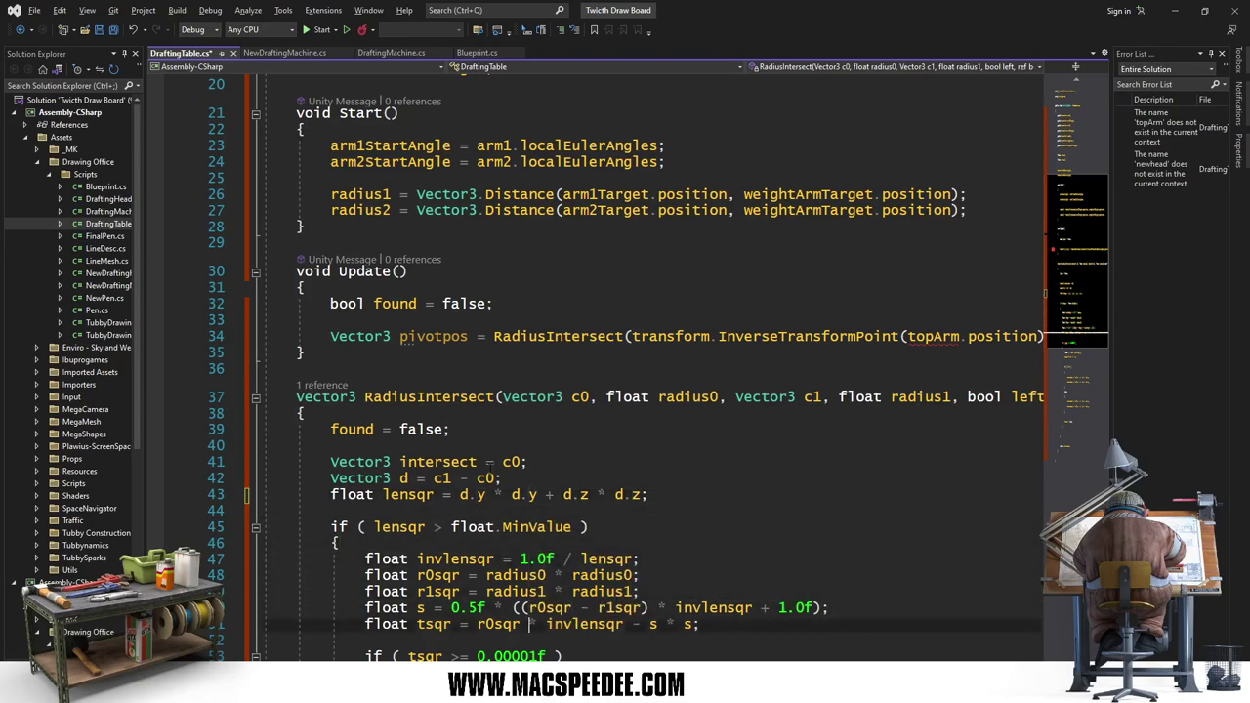
pyautogui.press('Down')
pyautogui.press('Down')
pyautogui.press('Down')
pyautogui.press('Down')
pyautogui.press('Down')
pyautogui.press('Down')
pyautogui.press('Down')
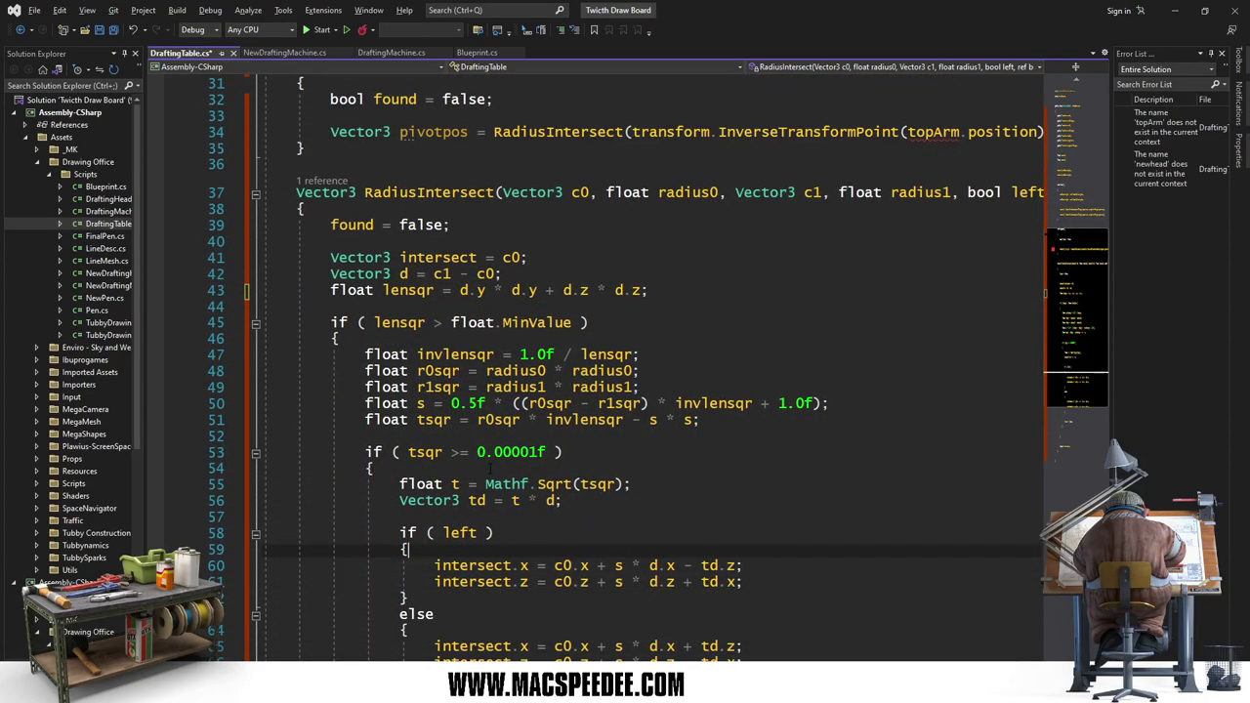
pyautogui.press('Down')
# Step: Switch intersect.x, c0.x, d.x and td.x to y in the if (left) branch
pyautogui.hotkey('ctrl', 'Right')
pyautogui.hotkey('ctrl', 'Right')
pyautogui.hotkey('ctrl', 'Right')
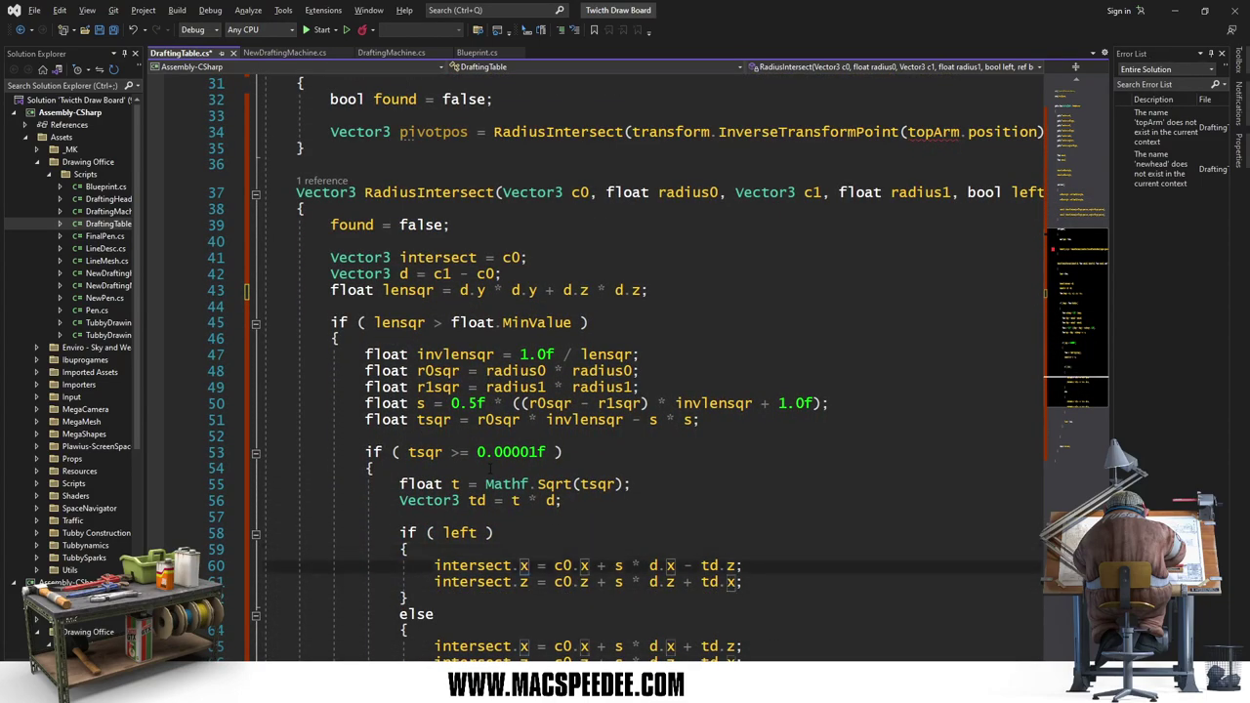
pyautogui.press('Delete')
pyautogui.write('y')
pyautogui.hotkey('ctrl', 'Right')
pyautogui.hotkey('ctrl', 'Right')
pyautogui.hotkey('ctrl', 'Right')
pyautogui.press('Delete')
pyautogui.write('y')
pyautogui.hotkey('ctrl', 'Right')
pyautogui.hotkey('ctrl', 'Right')
pyautogui.hotkey('ctrl', 'Right')
pyautogui.press('Delete')
pyautogui.write('y')
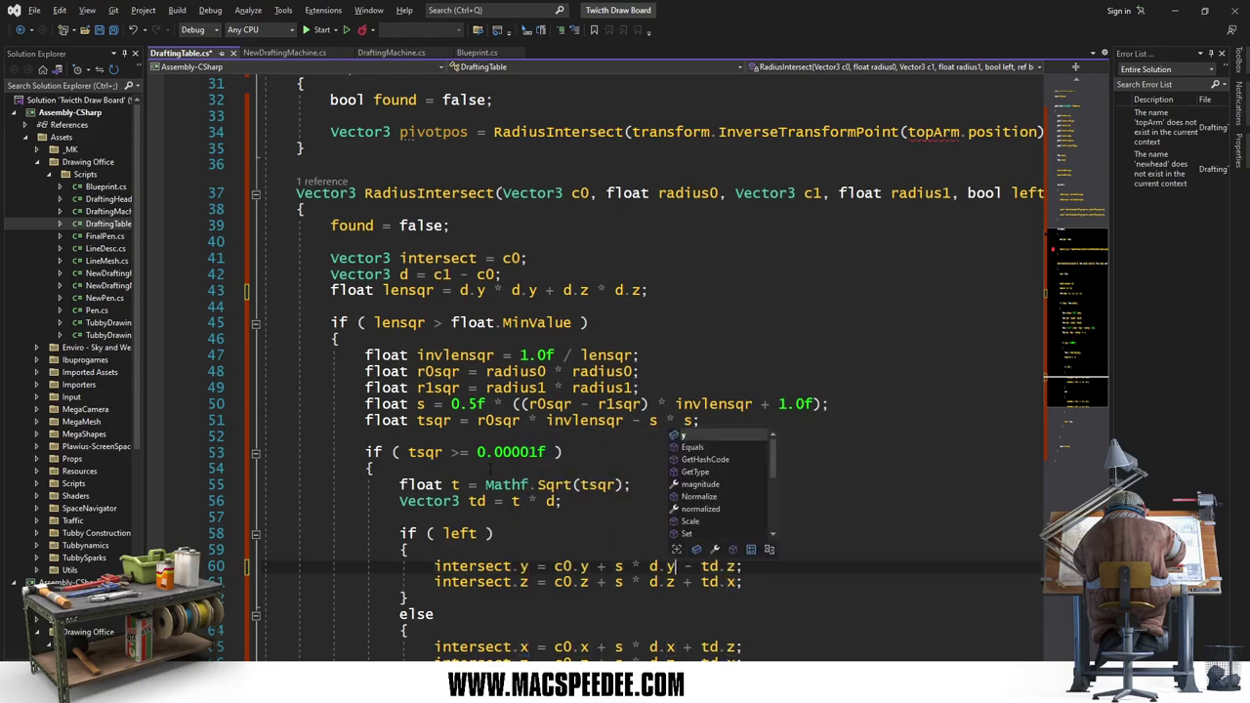
pyautogui.press('Left')
pyautogui.press('Down')
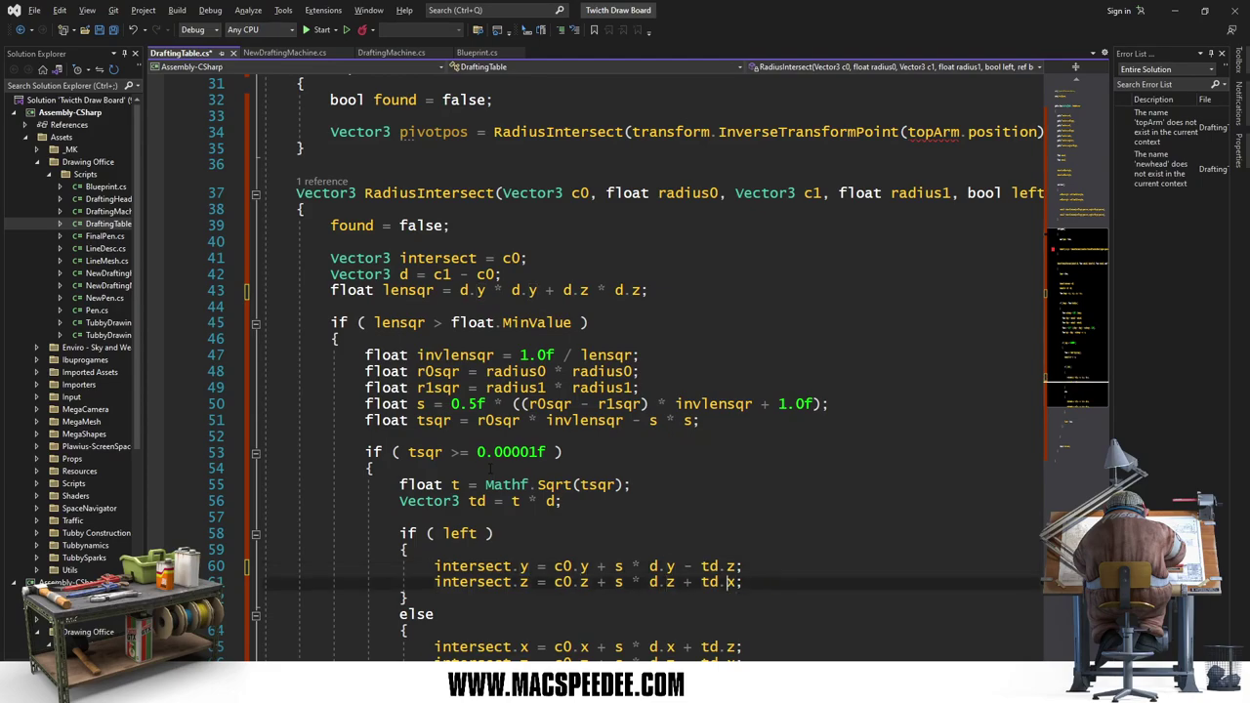
pyautogui.press('Delete')
pyautogui.write('y')
# Step: Switch d.x and c0.x to y in the else branch of RadiusIntersect
pyautogui.press('Left')
pyautogui.press('Down')
pyautogui.press('Down')
pyautogui.press('Down')
pyautogui.press('Down')
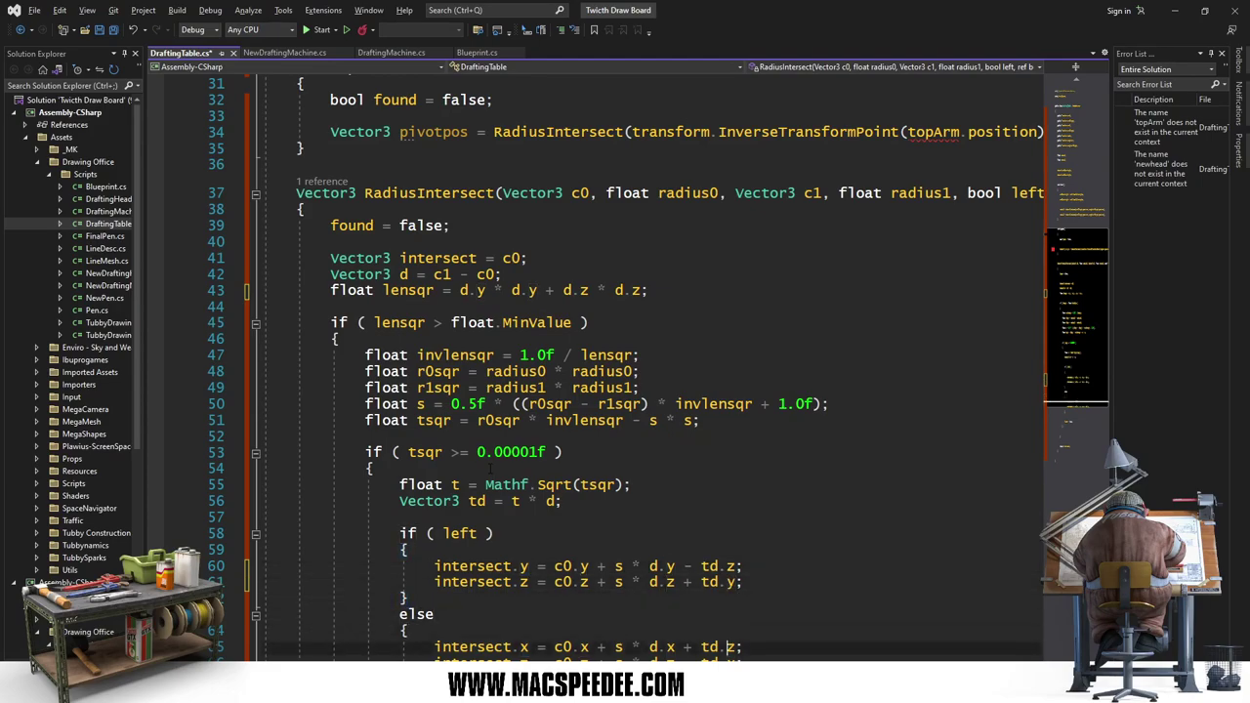
pyautogui.press('Left')
pyautogui.press('Left')
pyautogui.press('Left')
pyautogui.press('Delete')
pyautogui.write('y')
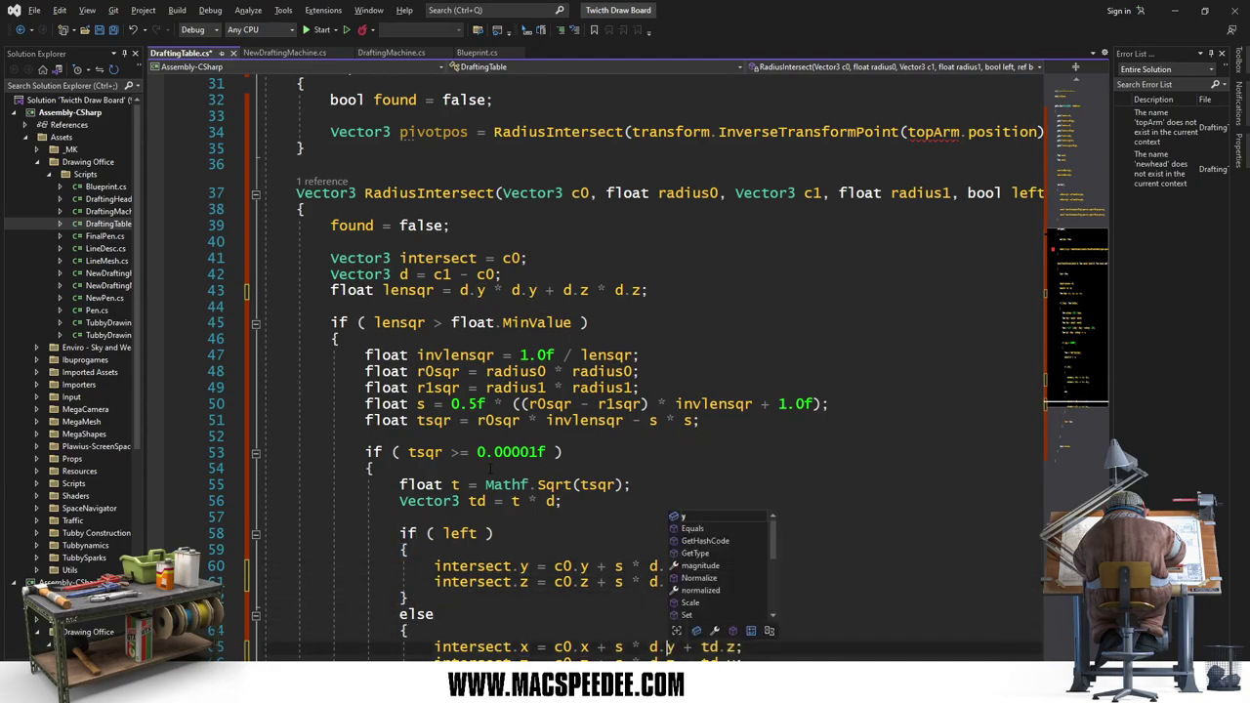
pyautogui.click(590, 647)
pyautogui.press('Delete')
pyautogui.write('y')
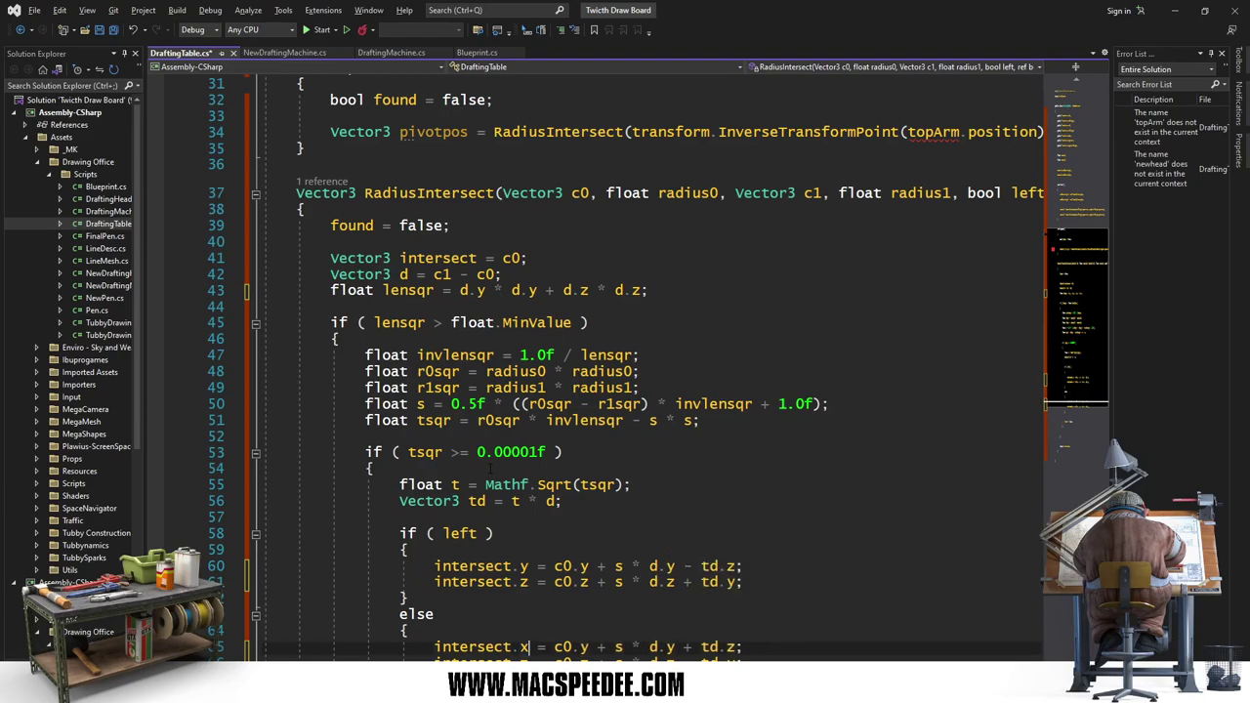
pyautogui.write('y')
pyautogui.scroll(-2, 625, 372)
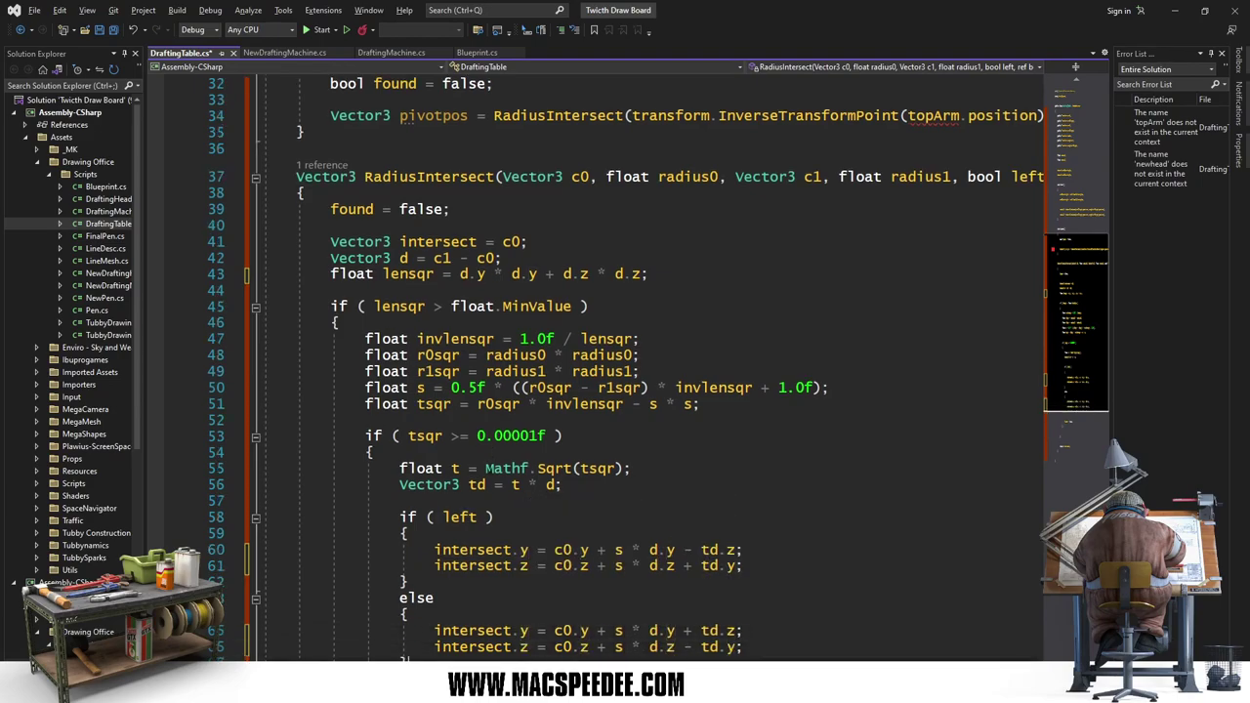
pyautogui.scroll(-2, 626, 371)
pyautogui.click(302, 631)
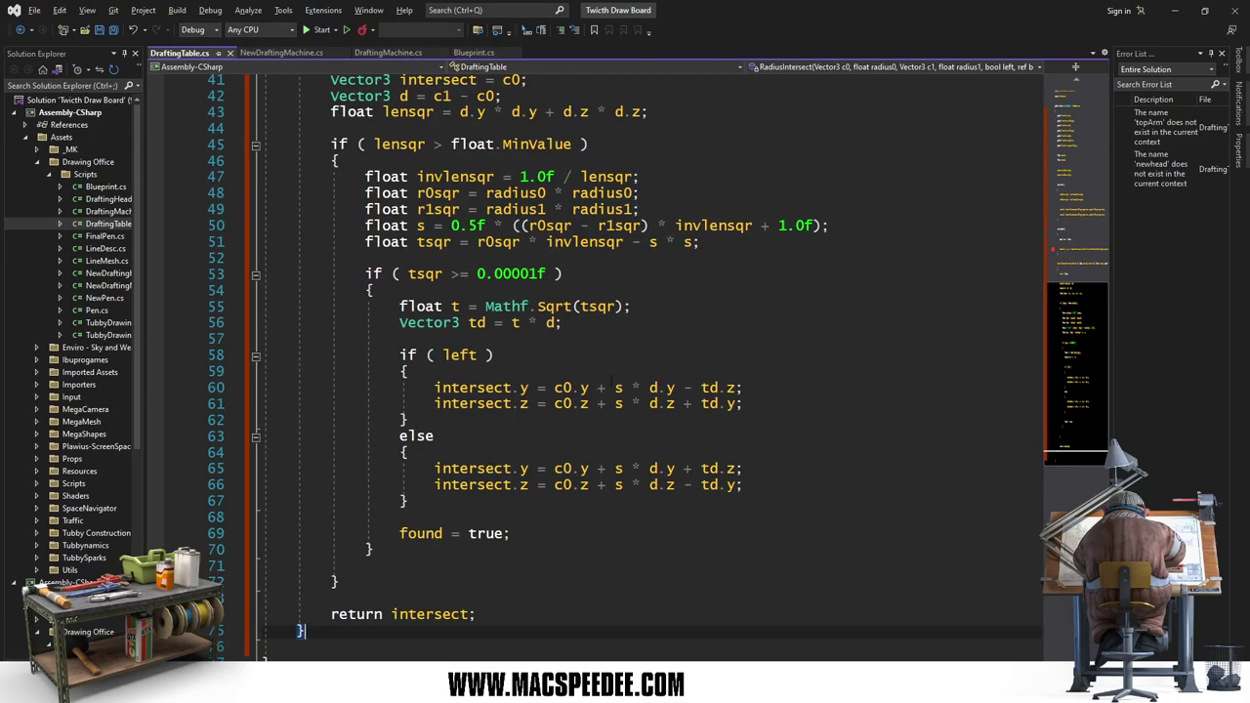
pyautogui.scroll(7, 509, 357)
pyautogui.scroll(3, 509, 358)
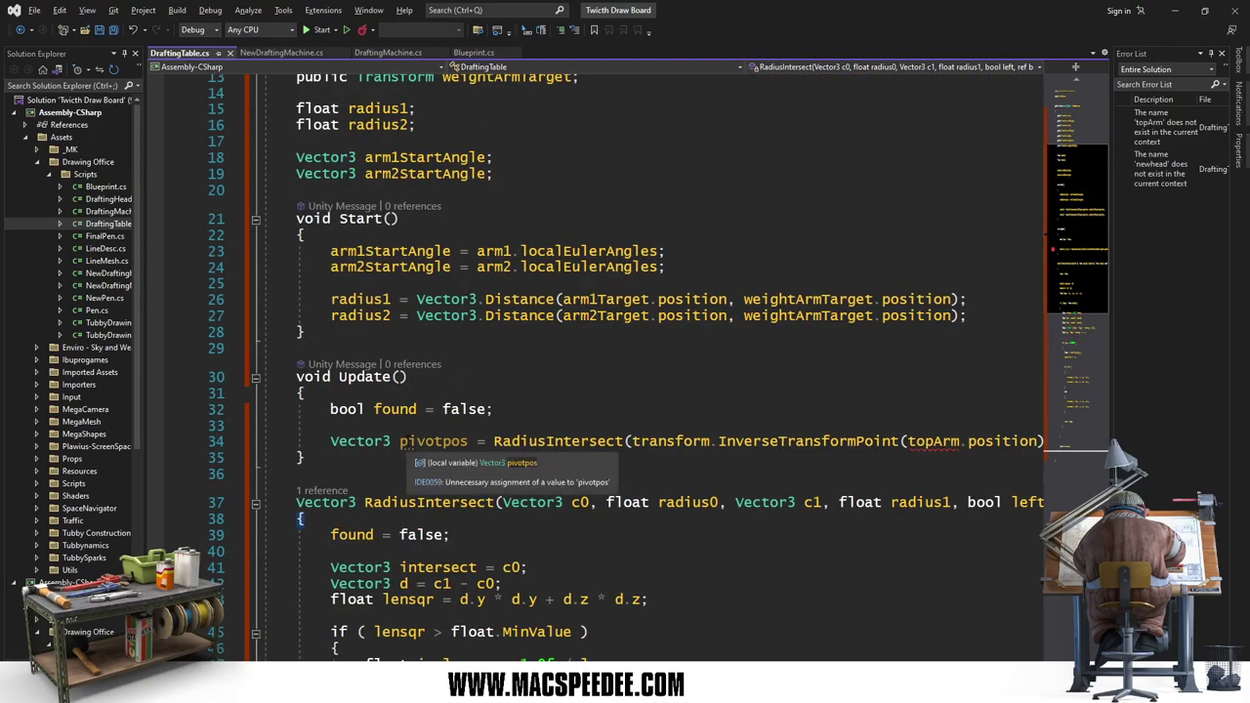
# Step: Add a blank line below the pivotpos call and replace topArm with arm1Target
pyautogui.click(406, 442)
pyautogui.press('End')
pyautogui.press('Return')
pyautogui.press('Return')
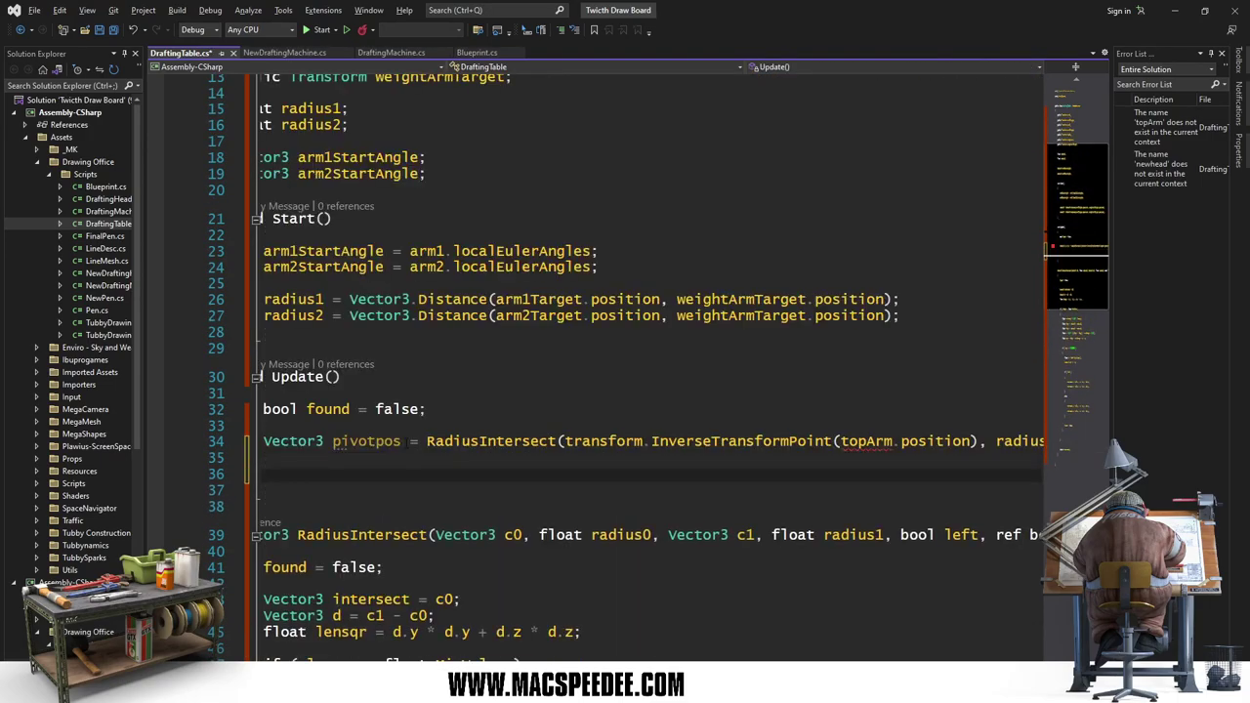
pyautogui.press('Home')
pyautogui.press('Up')
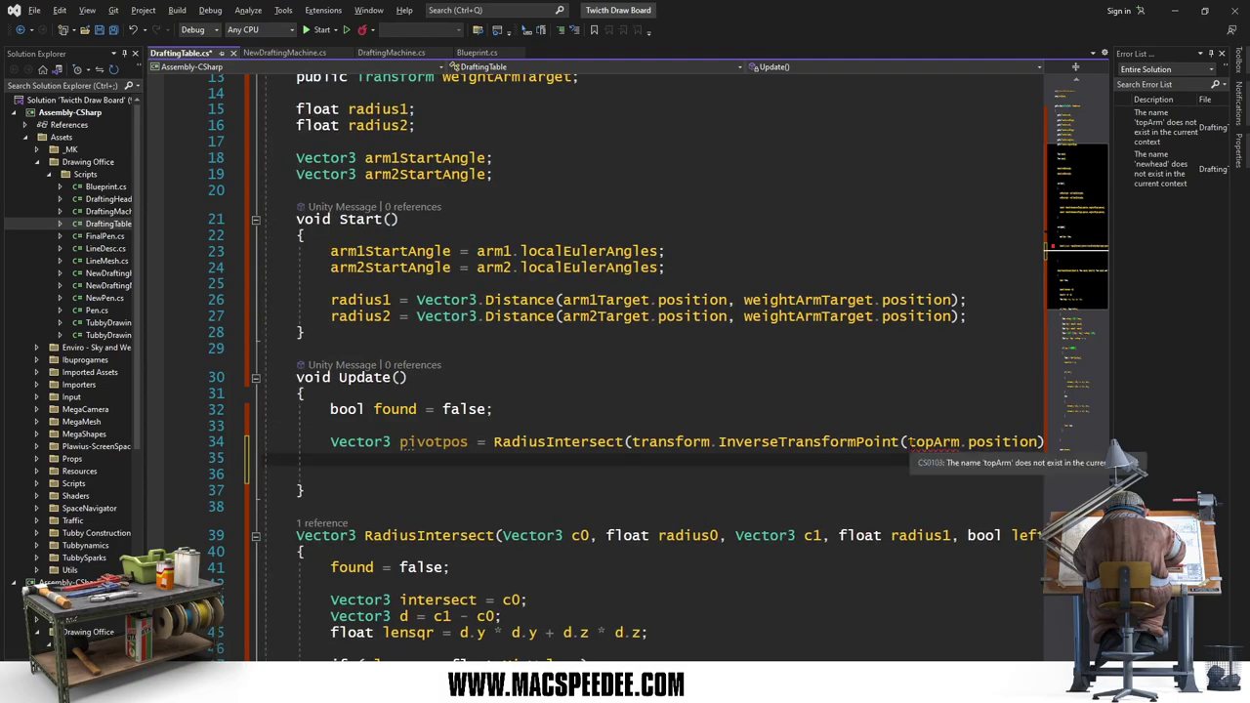
pyautogui.click(909, 441)
pyautogui.write('arm1')
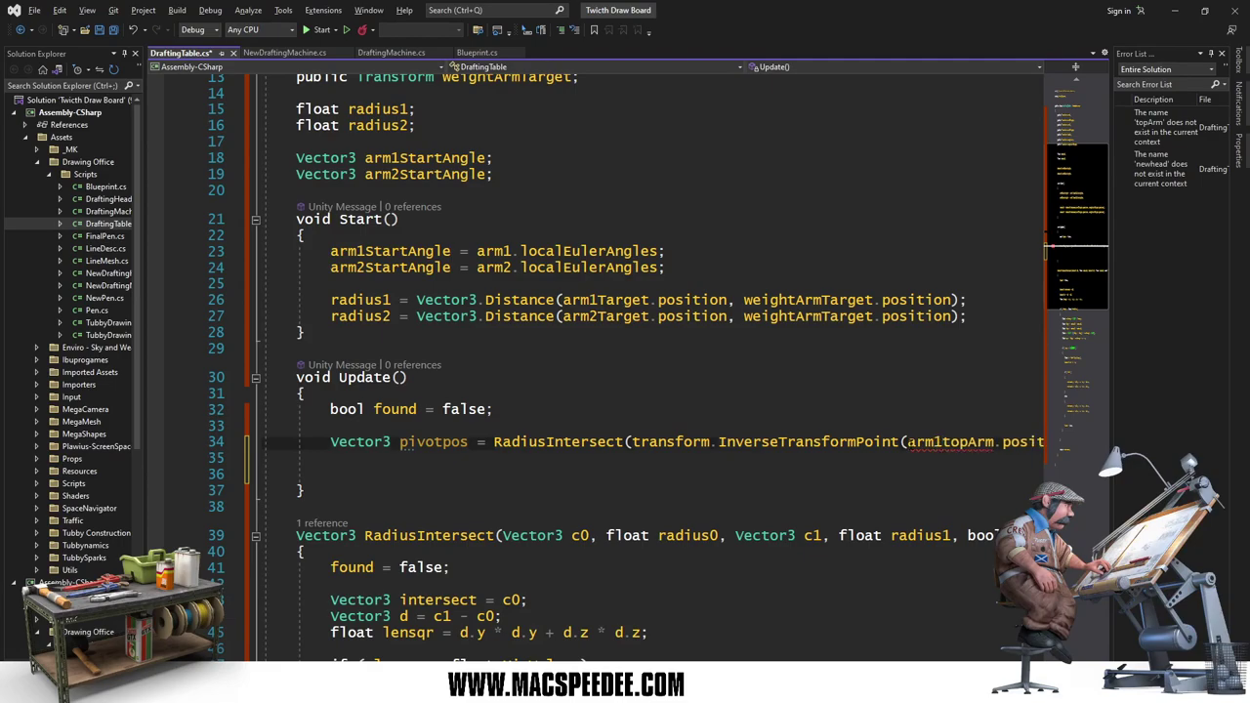
pyautogui.write('Target')
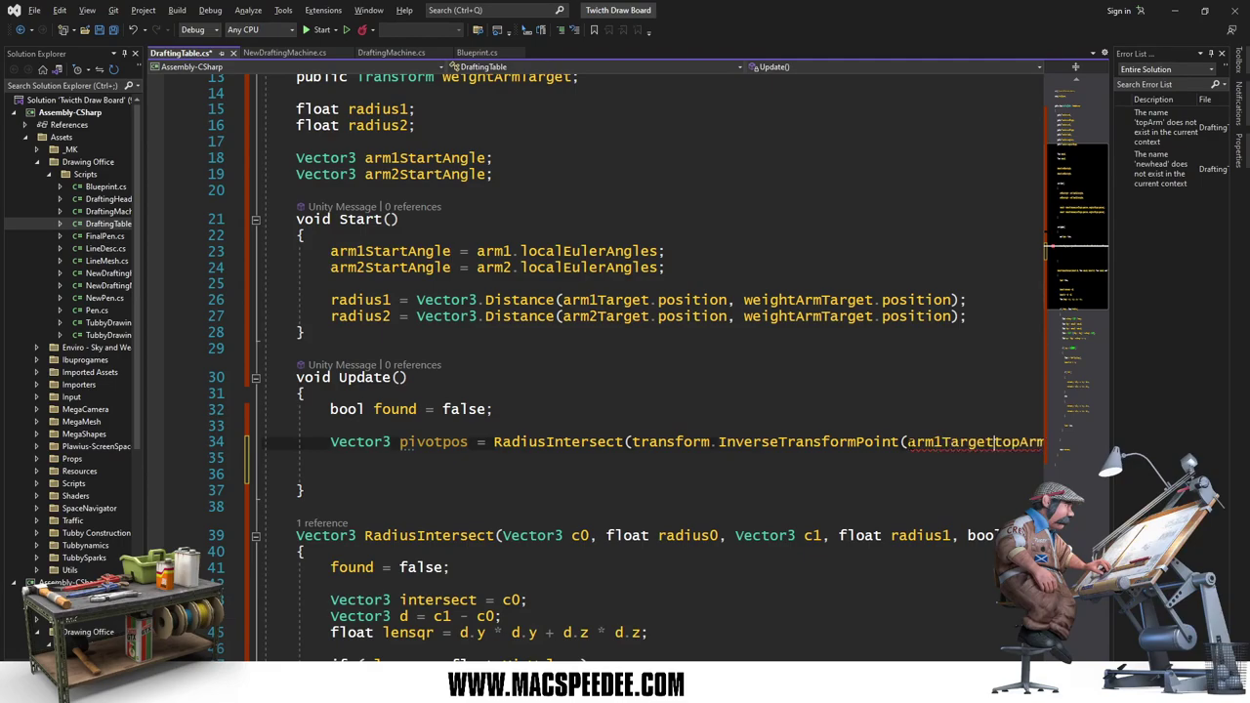
pyautogui.press('Delete')
pyautogui.press('Delete')
pyautogui.press('Delete')
pyautogui.press('Delete')
pyautogui.press('Delete')
pyautogui.press('Delete')
pyautogui.press('Right')
pyautogui.press('Right')
pyautogui.press('Right')
pyautogui.press('Right')
pyautogui.press('Right')
pyautogui.press('Right')
pyautogui.press('Right')
pyautogui.press('Right')
pyautogui.press('Right')
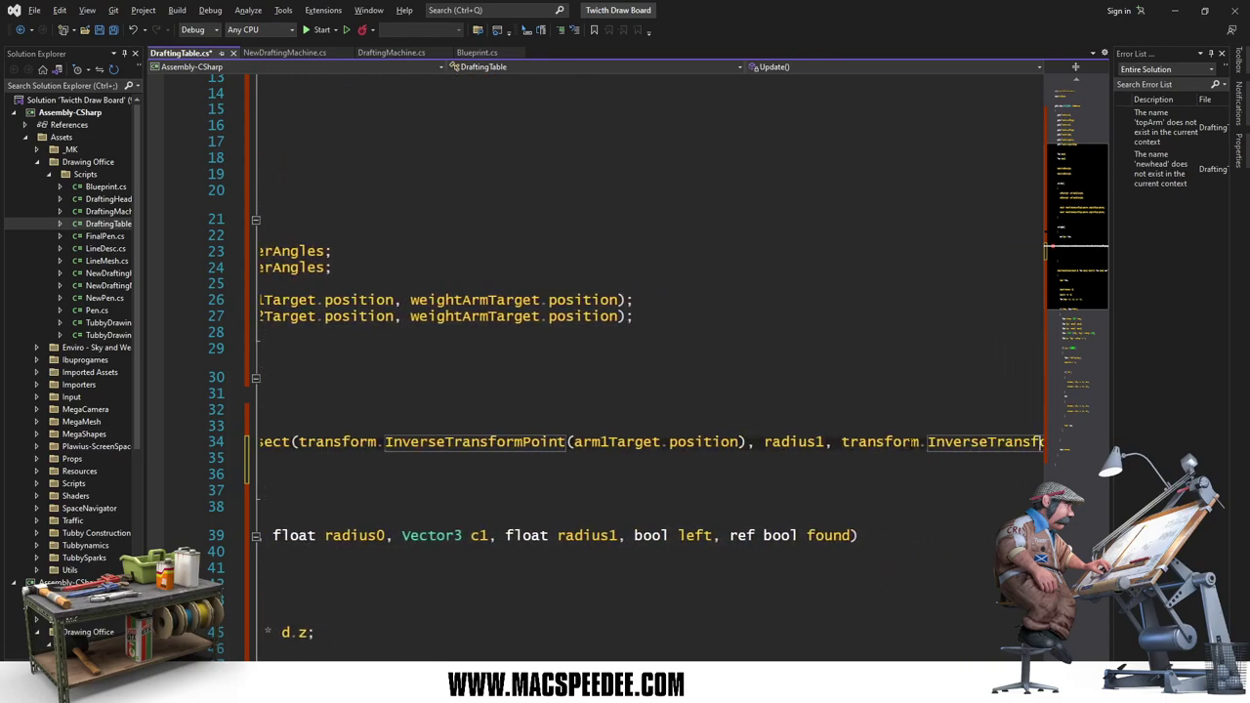
pyautogui.press('Right')
pyautogui.press('Right')
pyautogui.press('Right')
pyautogui.press('Right')
pyautogui.press('Right')
pyautogui.press('Right')
pyautogui.press('Right')
pyautogui.press('Right')
pyautogui.press('Right')
pyautogui.press('Right')
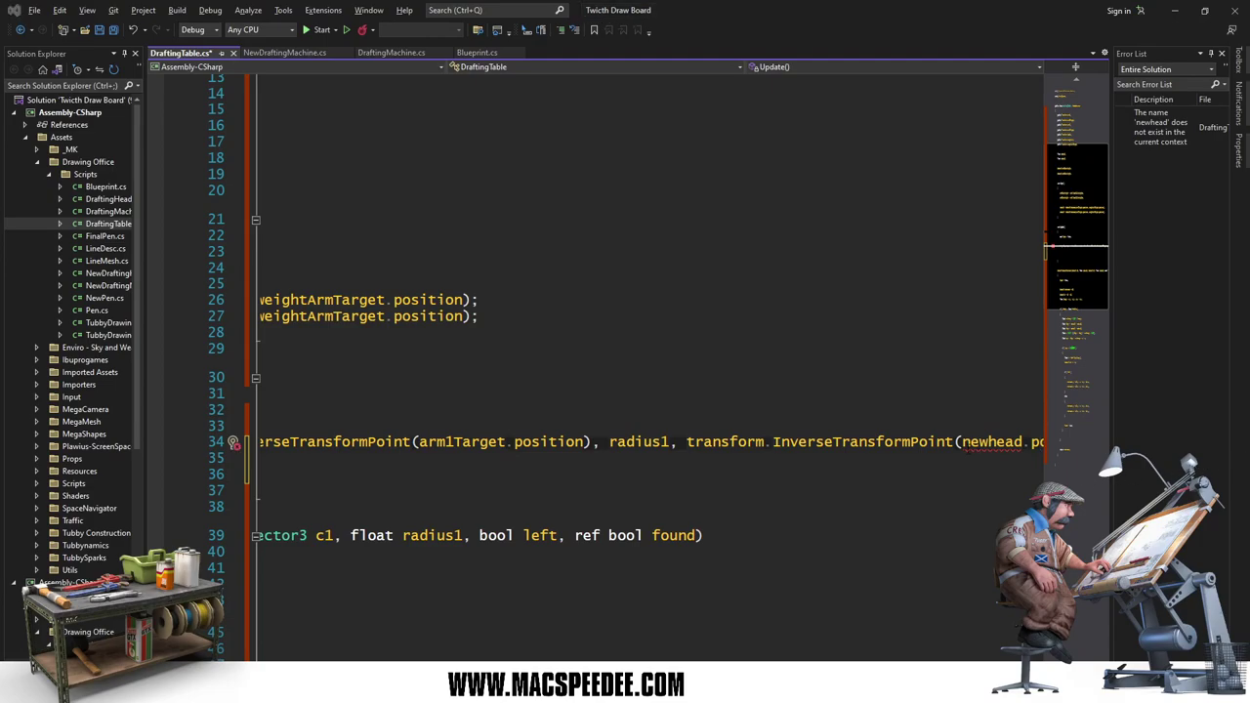
# Step: Replace newhead with arm2Target and the false argument with true
pyautogui.write('arm1')
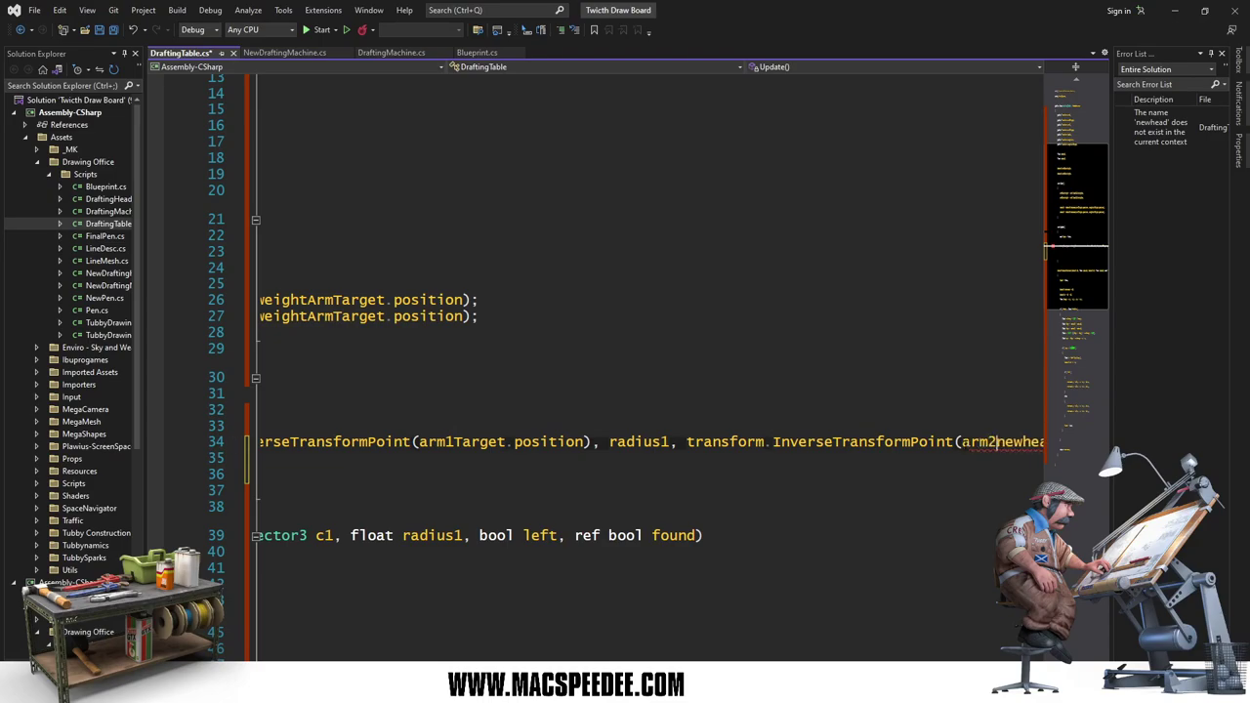
pyautogui.write('Target')
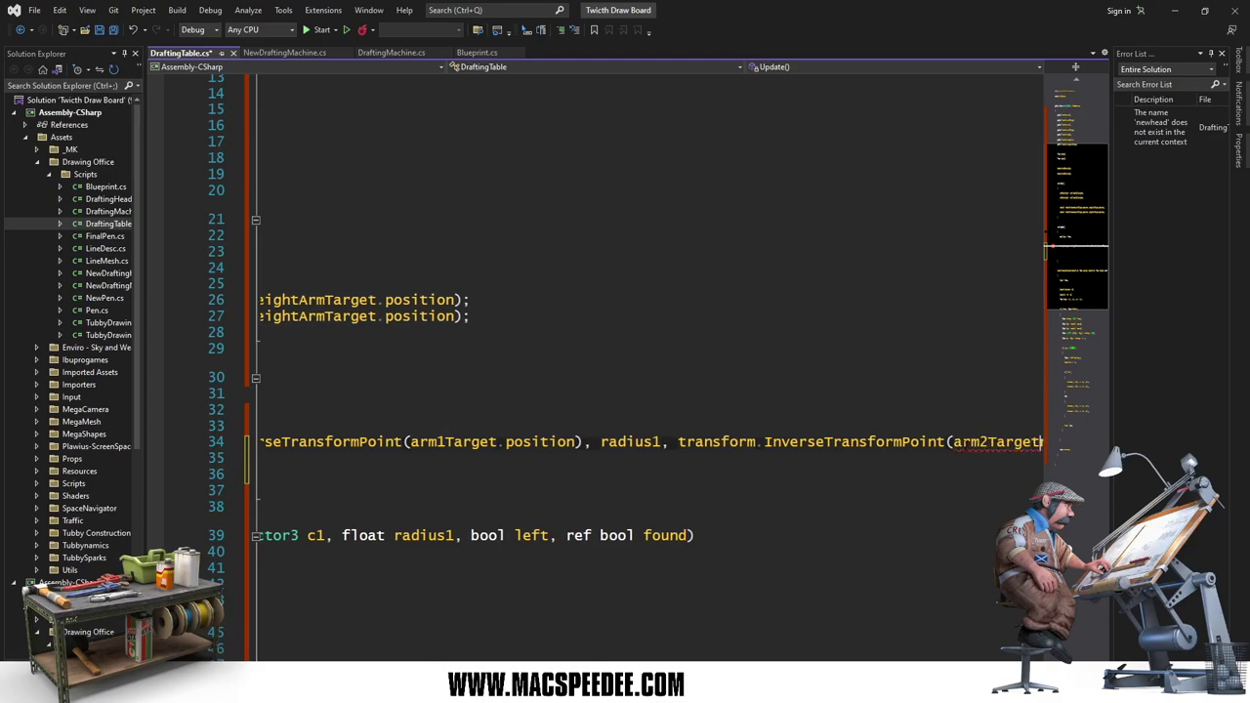
pyautogui.press('Right')
pyautogui.press('Right')
pyautogui.press('Right')
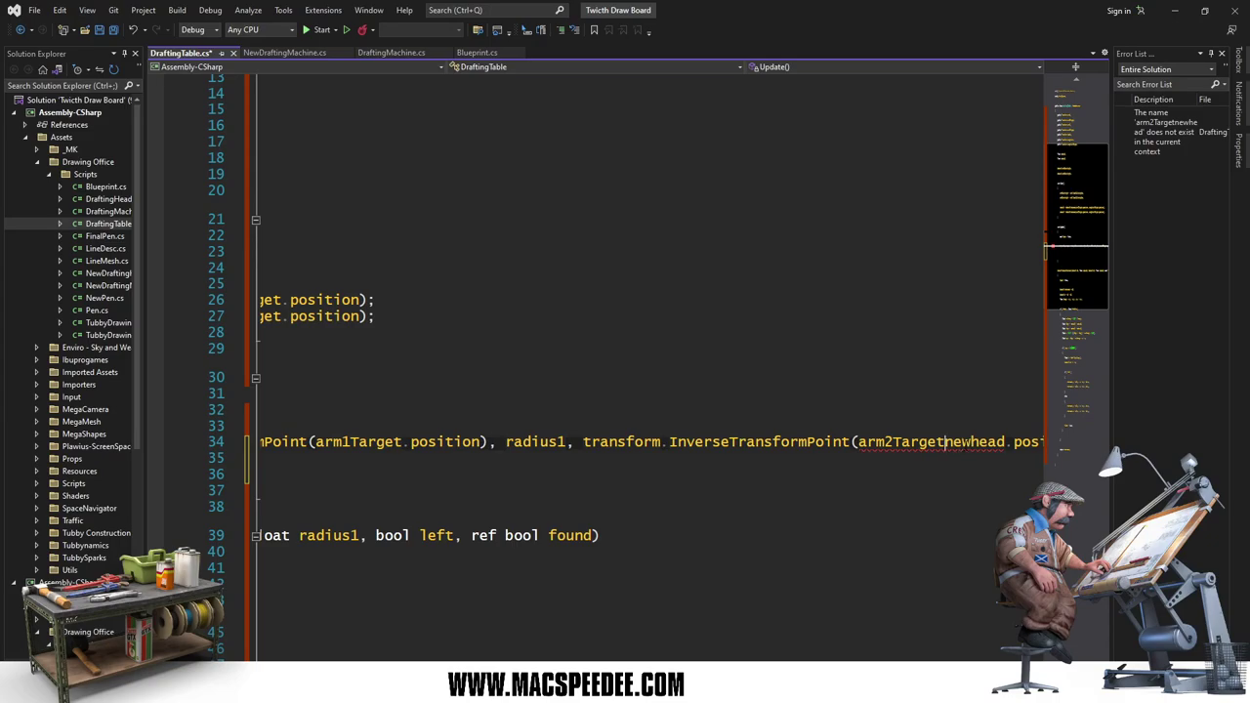
pyautogui.press('Delete')
pyautogui.press('Delete')
pyautogui.press('Delete')
pyautogui.press('Delete')
pyautogui.press('Delete')
pyautogui.press('Delete')
pyautogui.press('Delete')
pyautogui.press('Right')
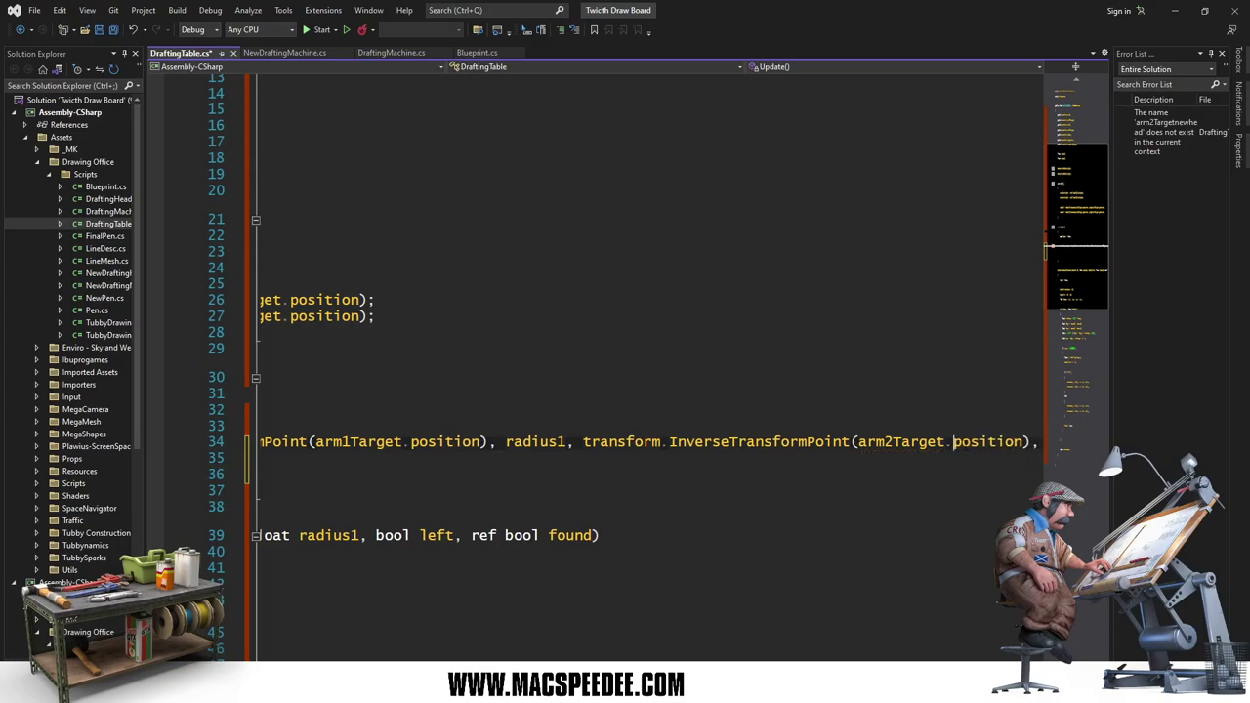
pyautogui.press('Right')
pyautogui.press('Right')
pyautogui.press('Right')
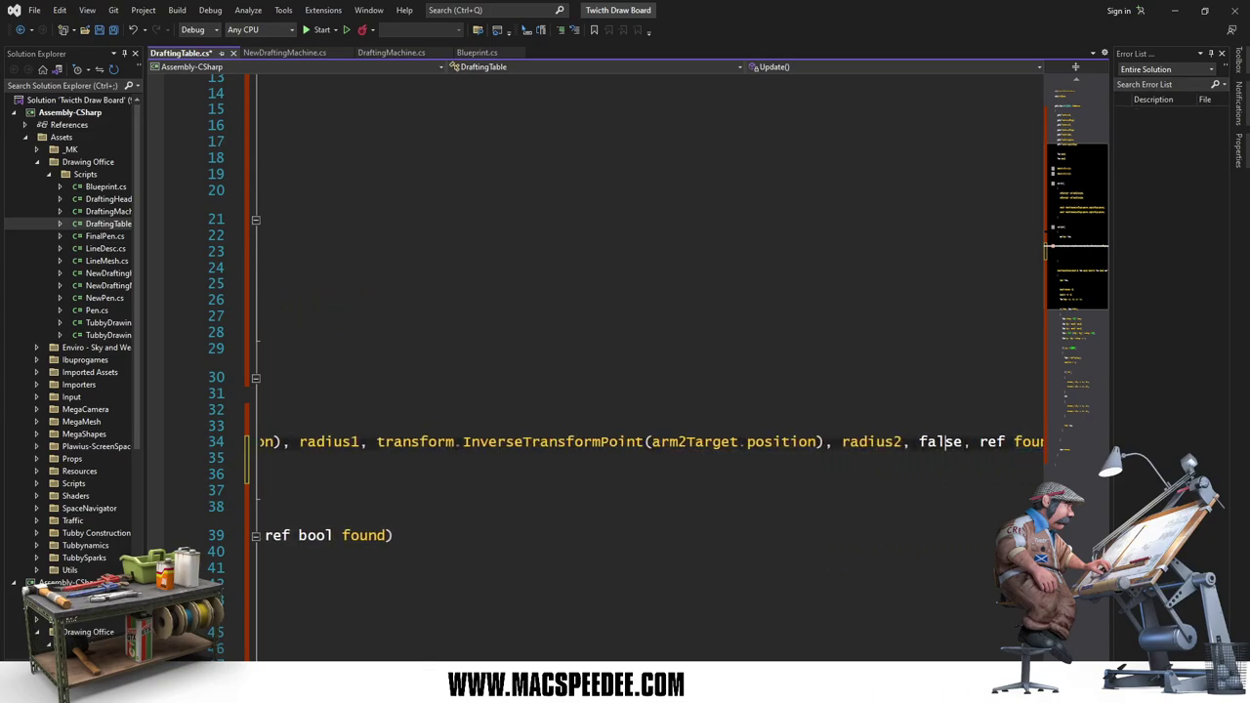
pyautogui.write('true')
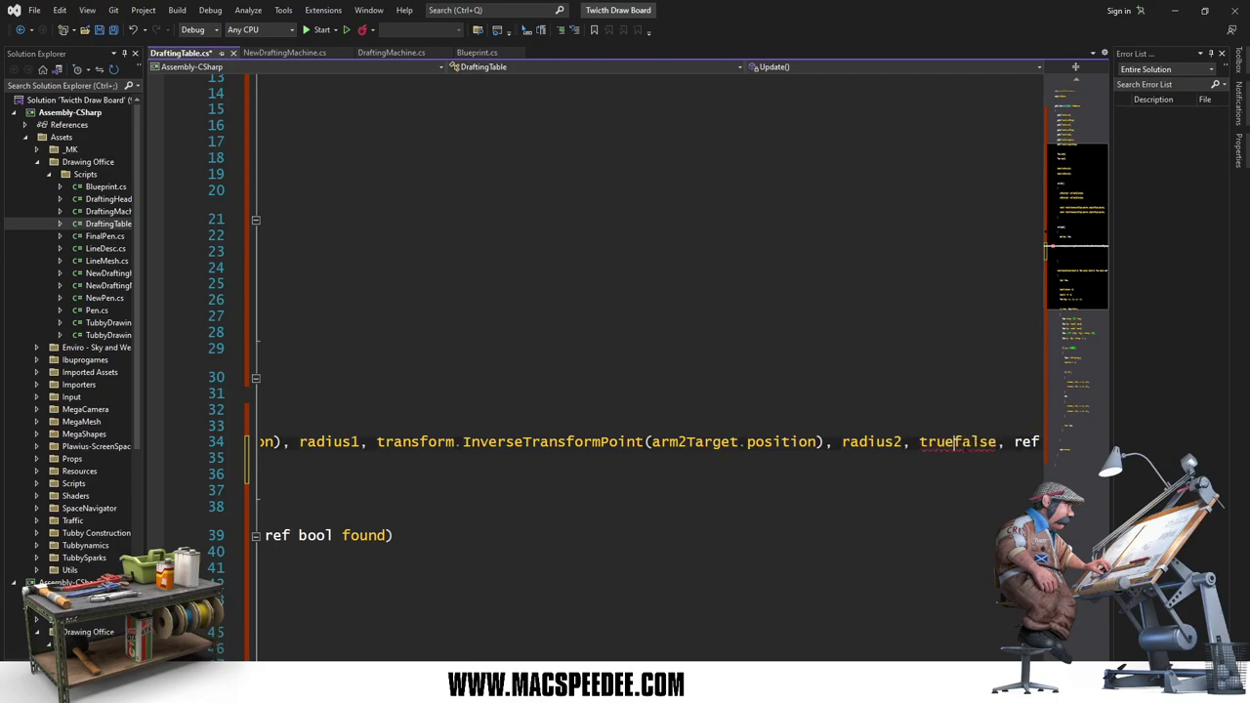
pyautogui.press('Delete')
pyautogui.press('Delete')
pyautogui.press('Delete')
pyautogui.press('End')
# Step: Insert an if (found) block below the pivotpos line and save the script
pyautogui.press('Down')
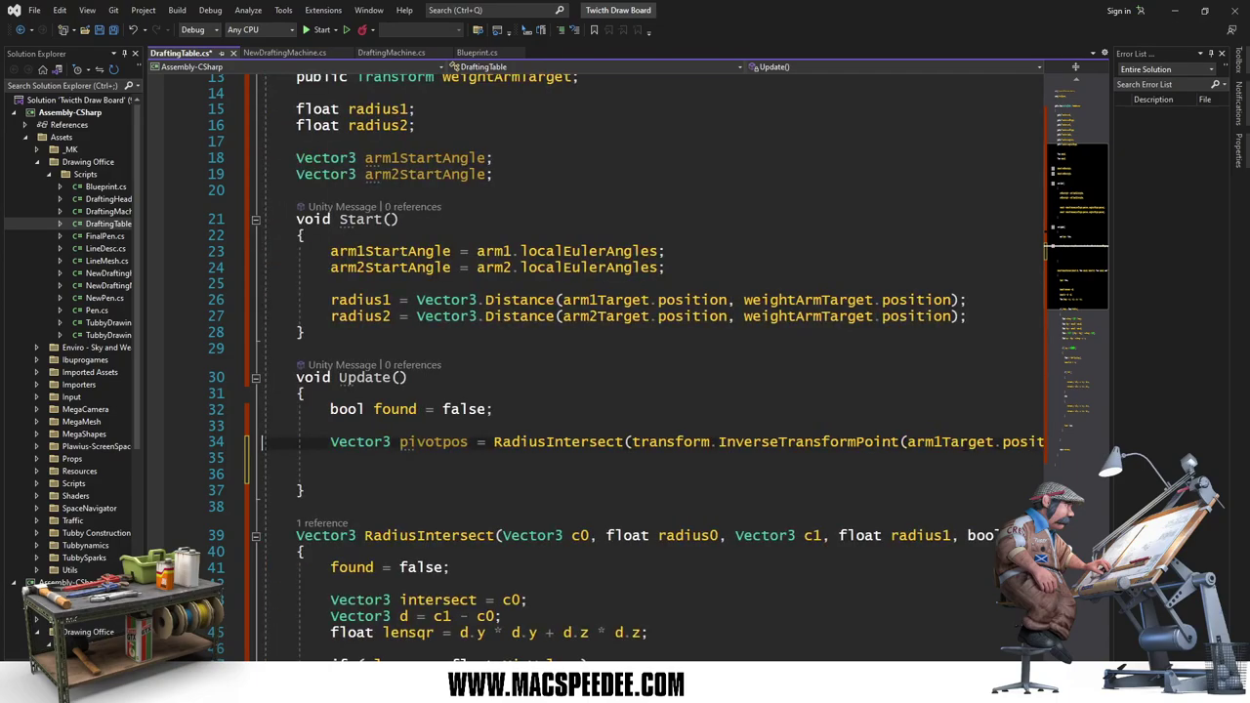
pyautogui.press('Down')
pyautogui.press('Tab')
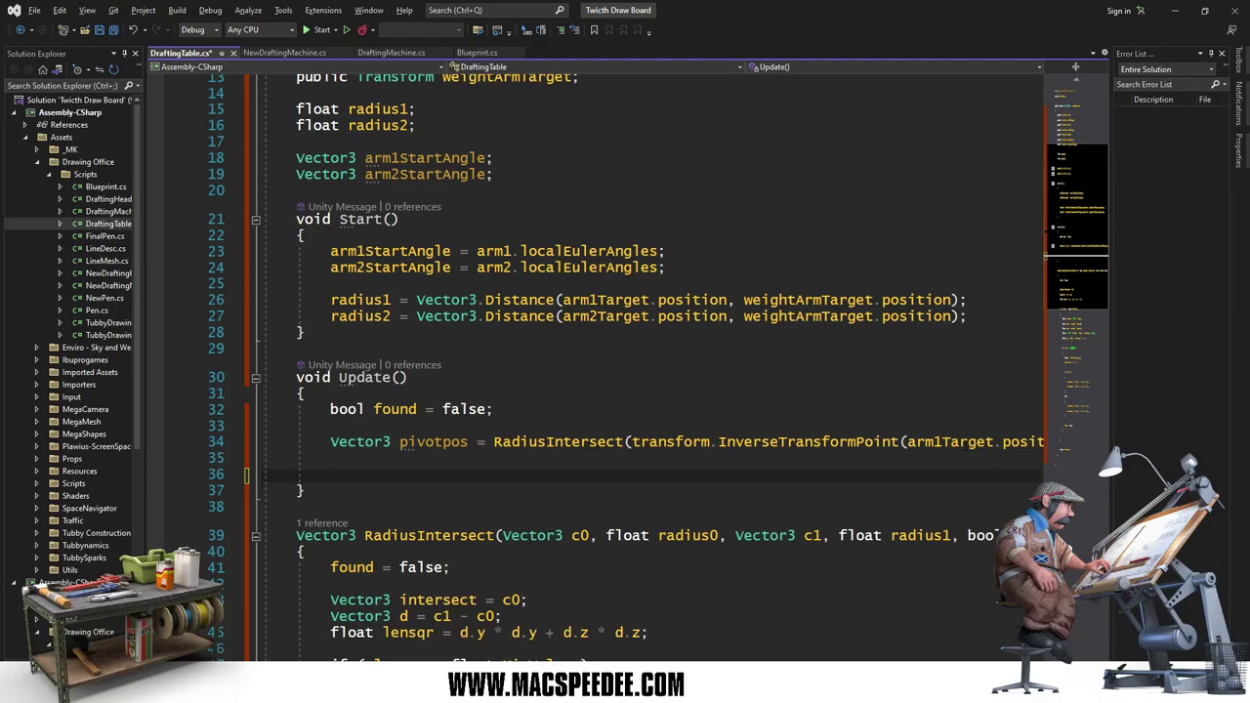
pyautogui.write('if')
pyautogui.press('Escape')
pyautogui.press('Tab')
pyautogui.press('Tab')
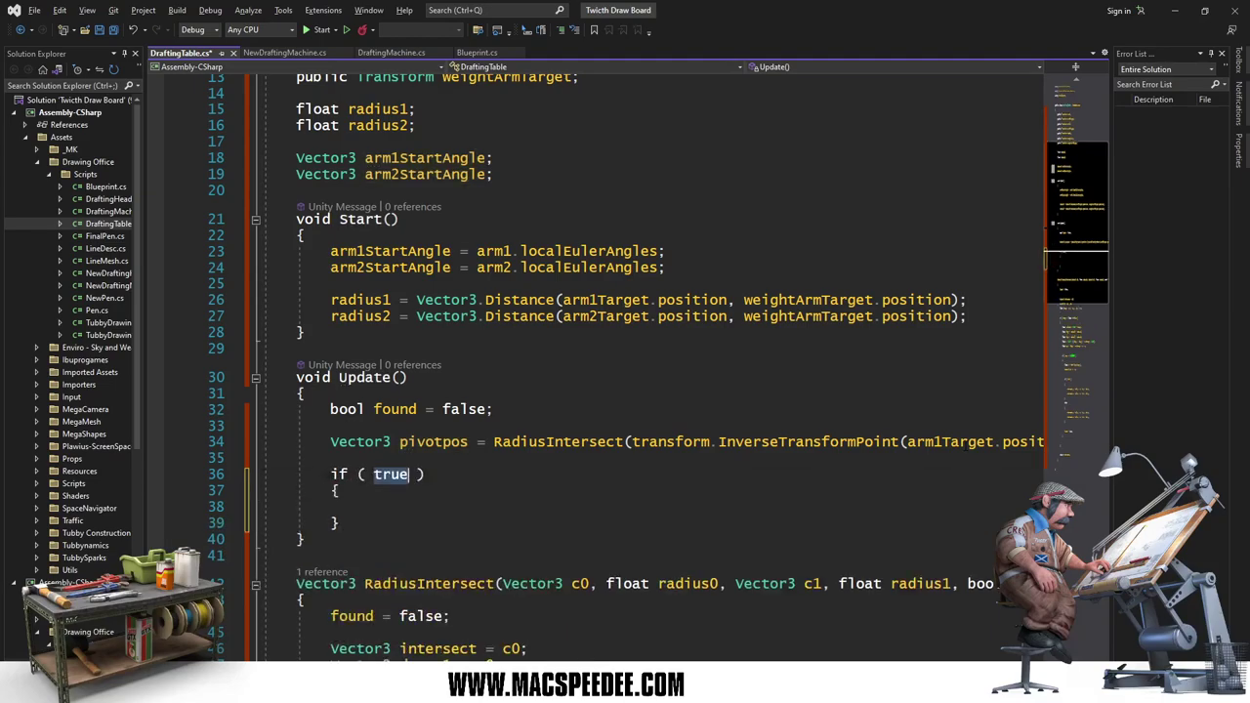
pyautogui.write('found')
pyautogui.press('Escape')
pyautogui.press('Down')
pyautogui.press('Down')
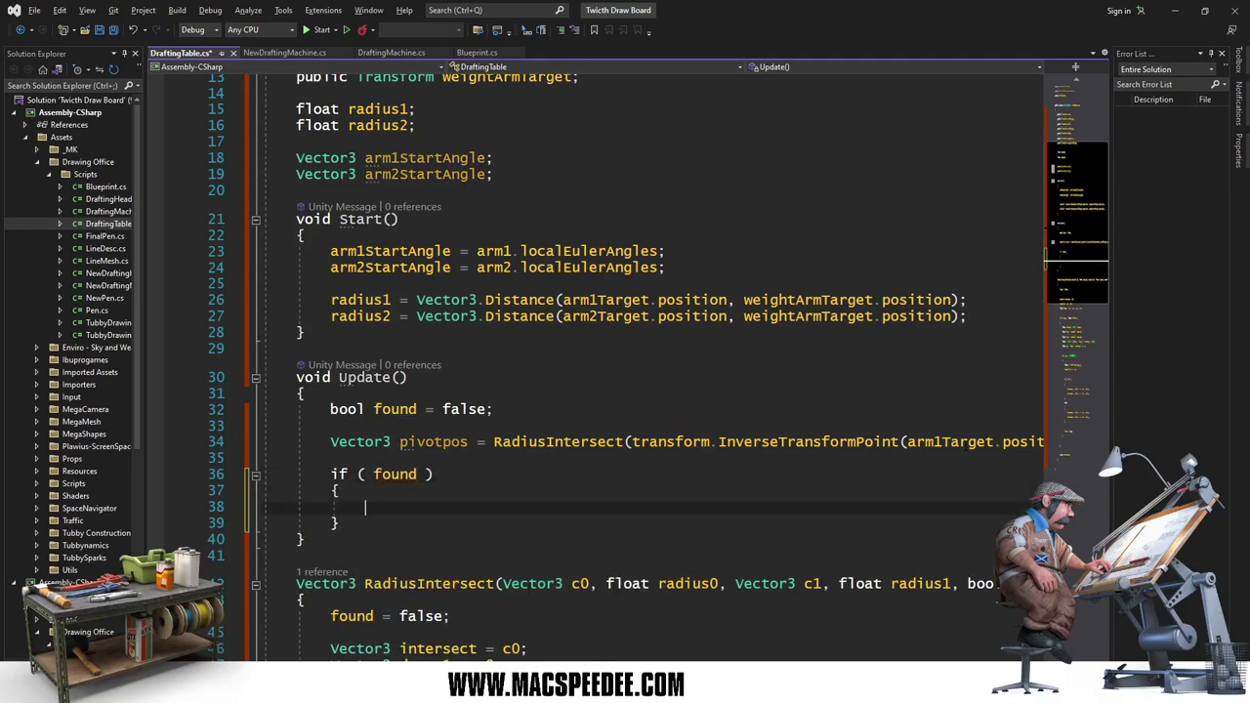
pyautogui.hotkey('ctrl', 's')
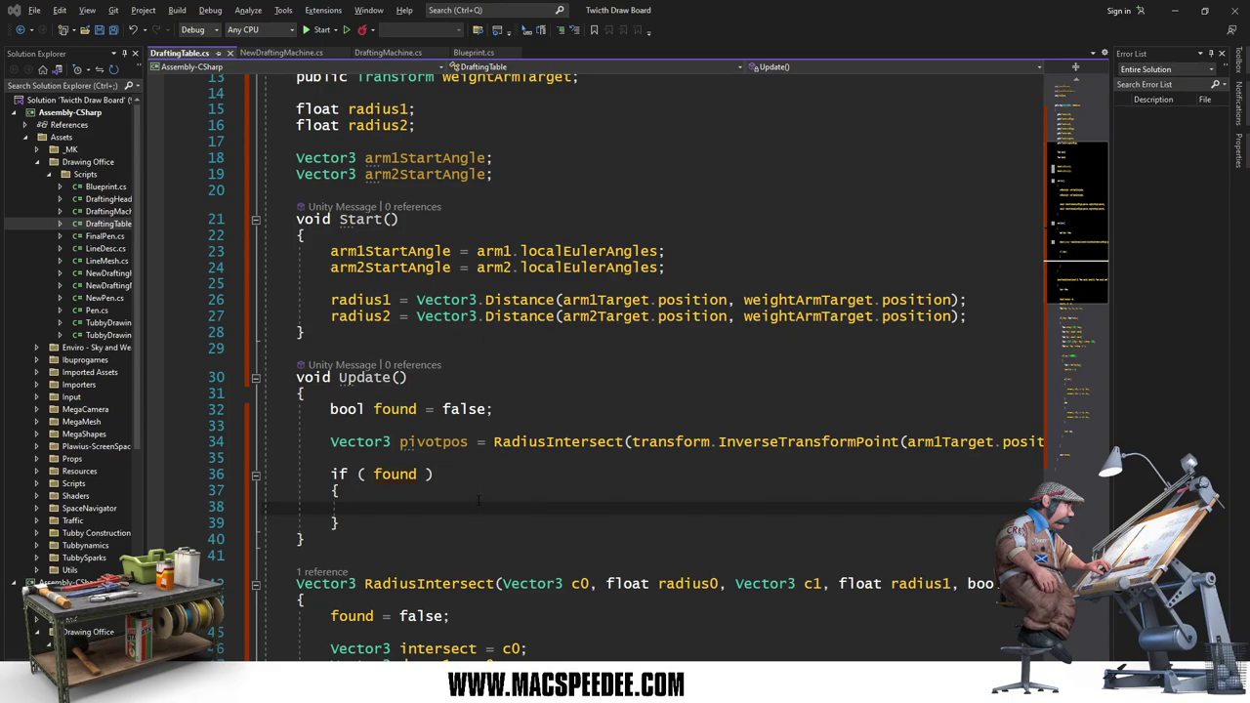
# Step: Begin arm1.localEulerAngles = new Vector3 inside the if block
pyautogui.click(392, 507)
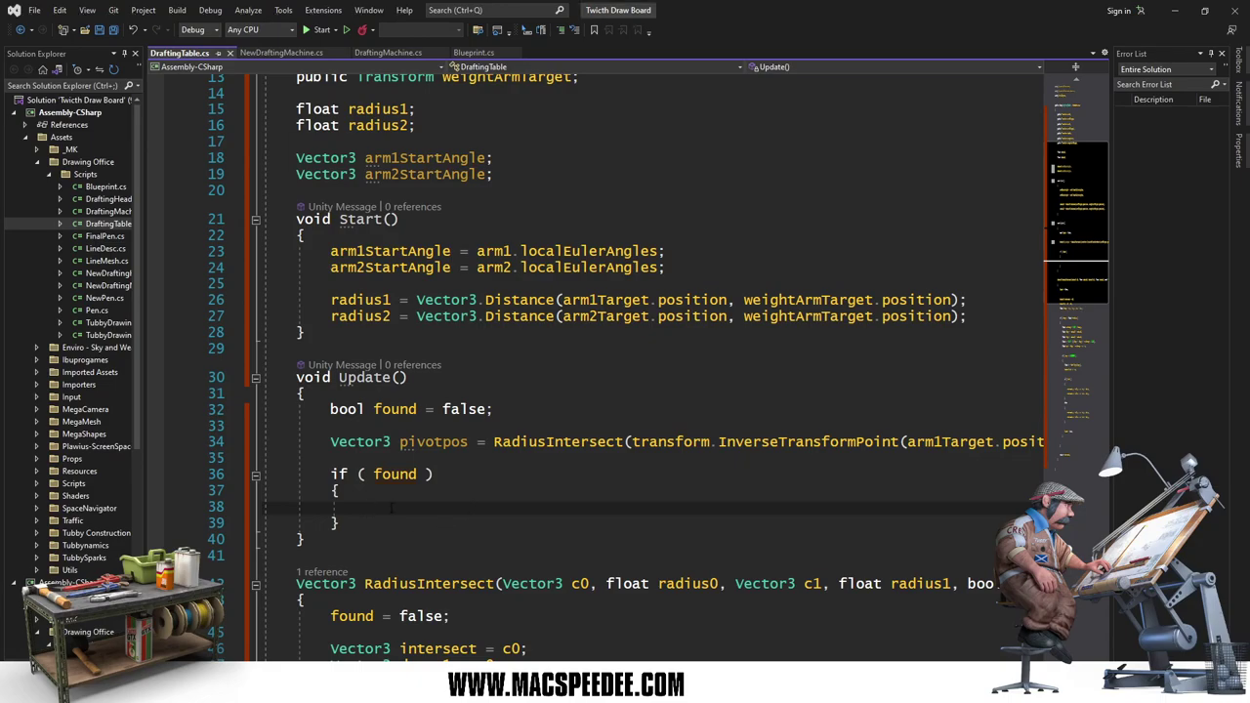
pyautogui.write('arm1.')
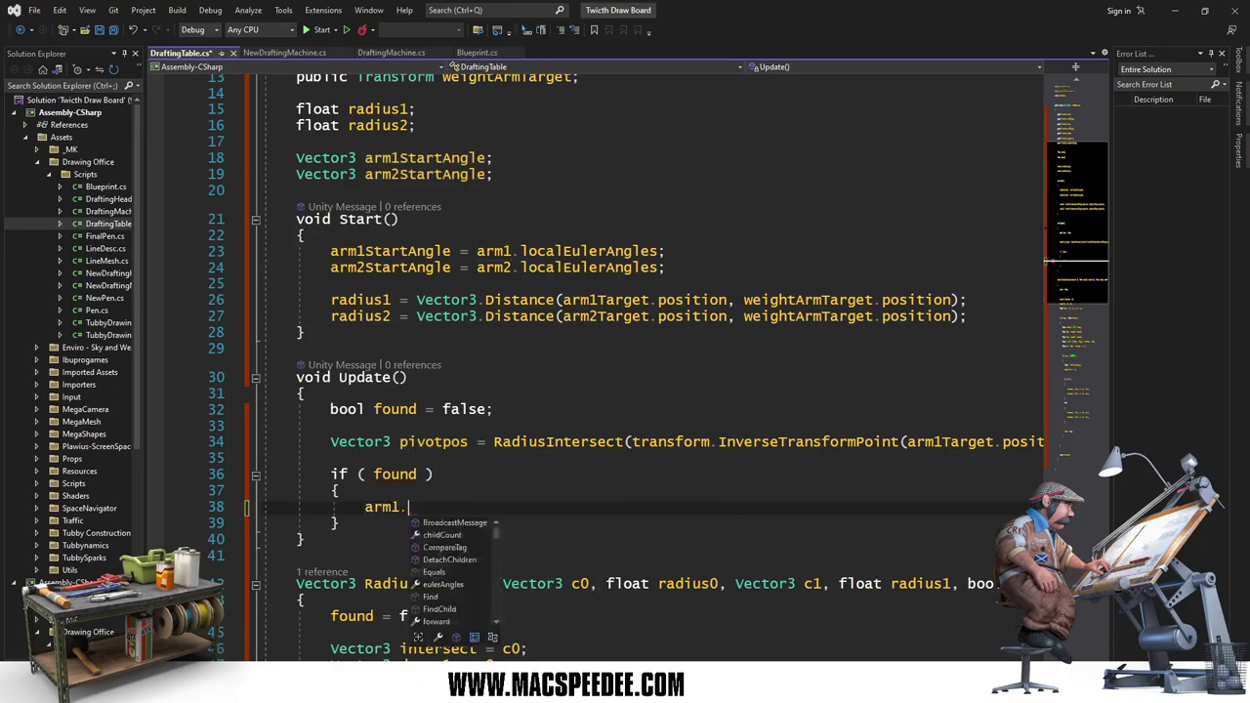
pyautogui.write('lo')
pyautogui.press('Tab')
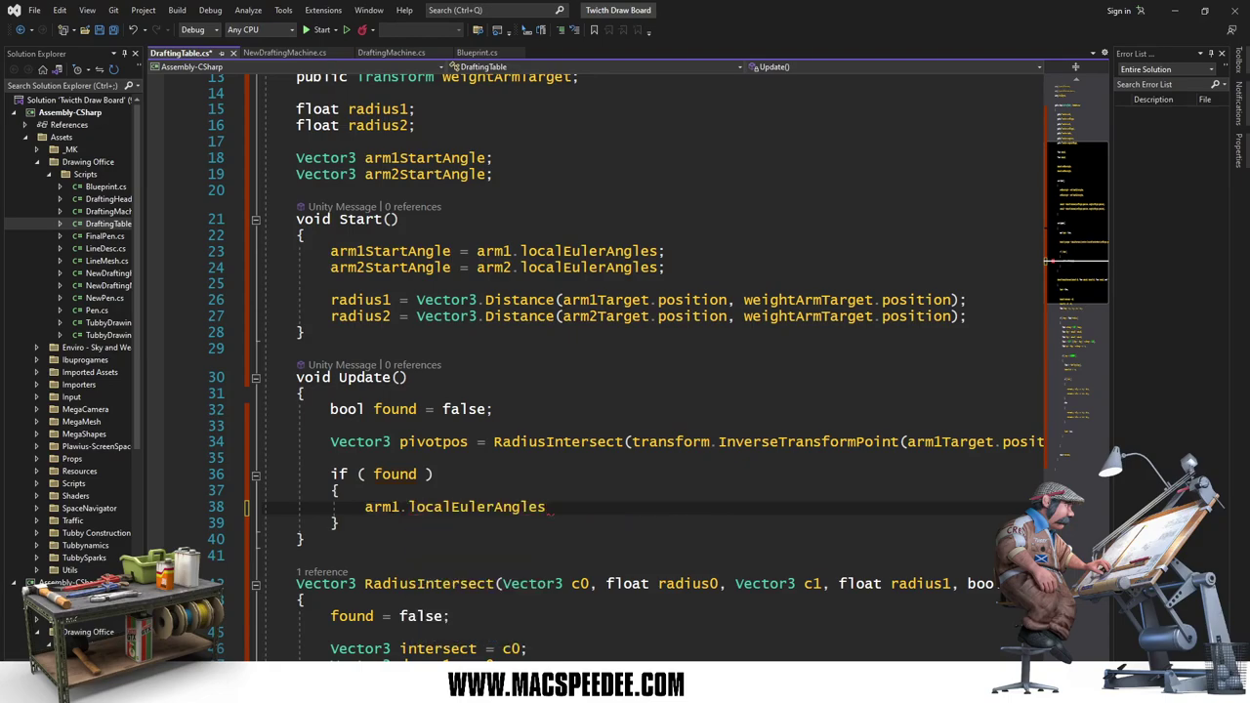
pyautogui.write('= new')
pyautogui.write(' Vectir3')
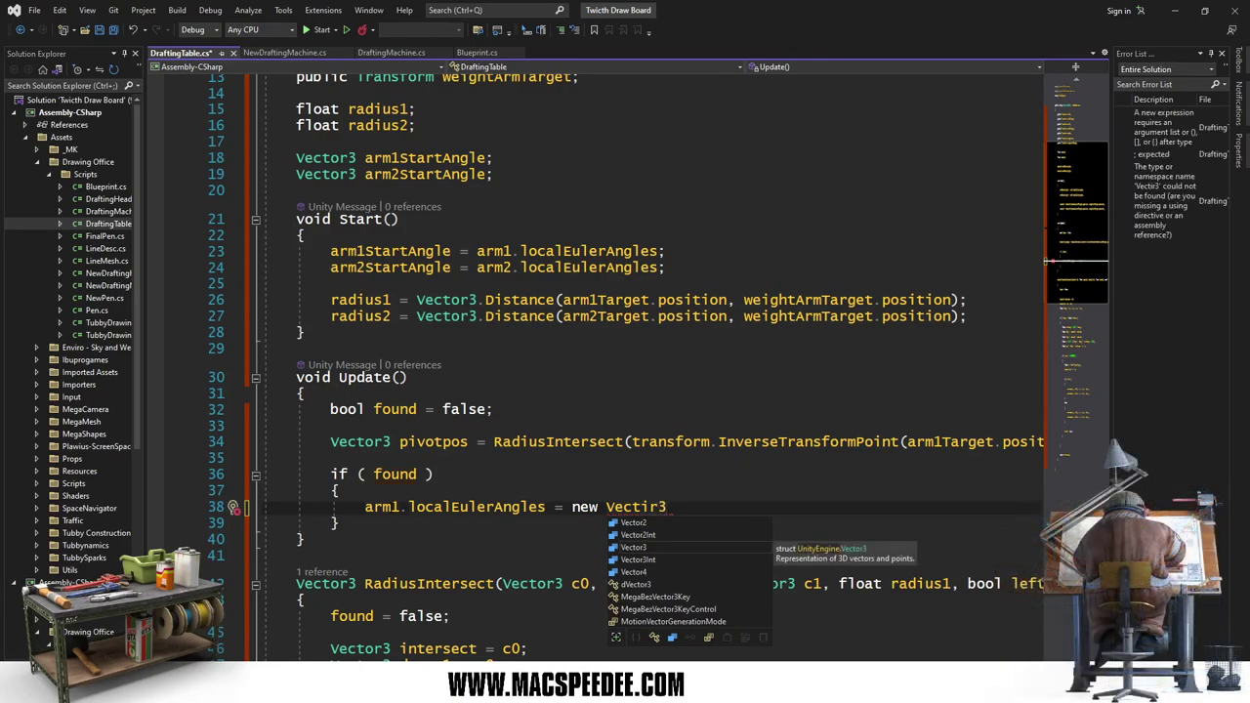
pyautogui.press('BackSpace')
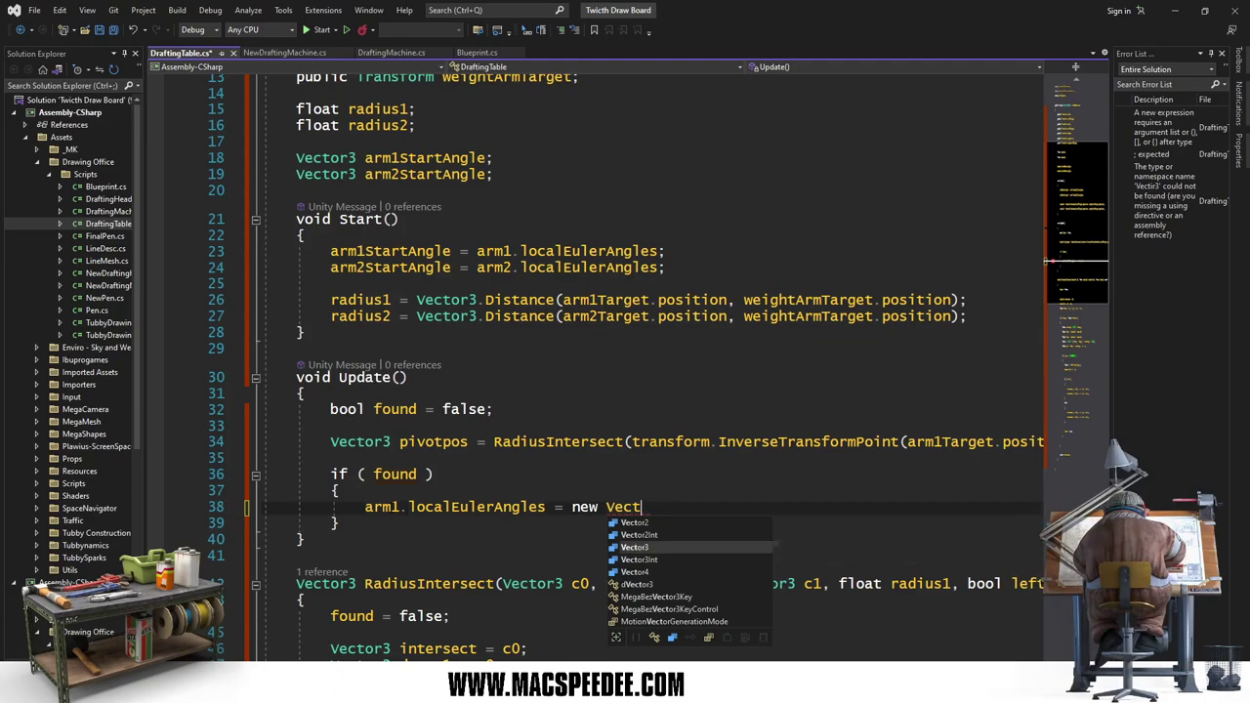
pyautogui.write('or3')
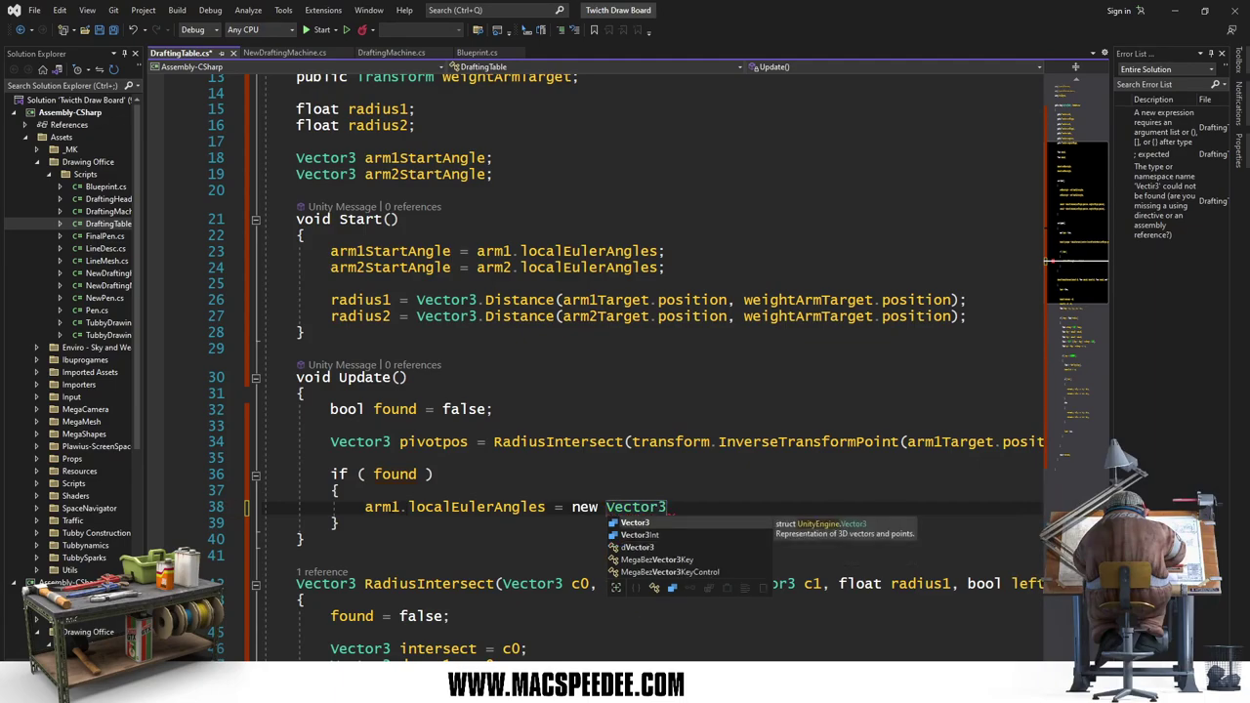
pyautogui.press('Escape')
# Step: Start the Vector3 arguments with arm1StartAngle.x + arm1StartAngle
pyautogui.write('(arm')
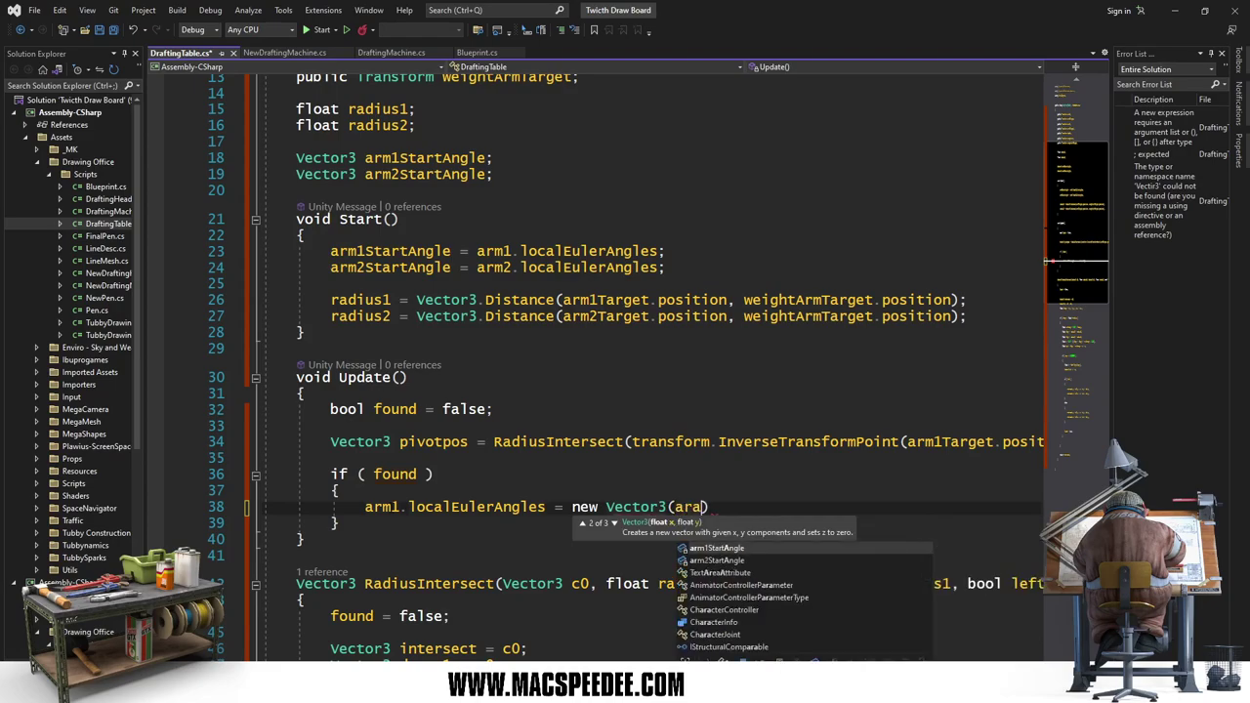
pyautogui.write('1')
pyautogui.press('BackSpace')
pyautogui.press('BackSpace')
pyautogui.press('BackSpace')
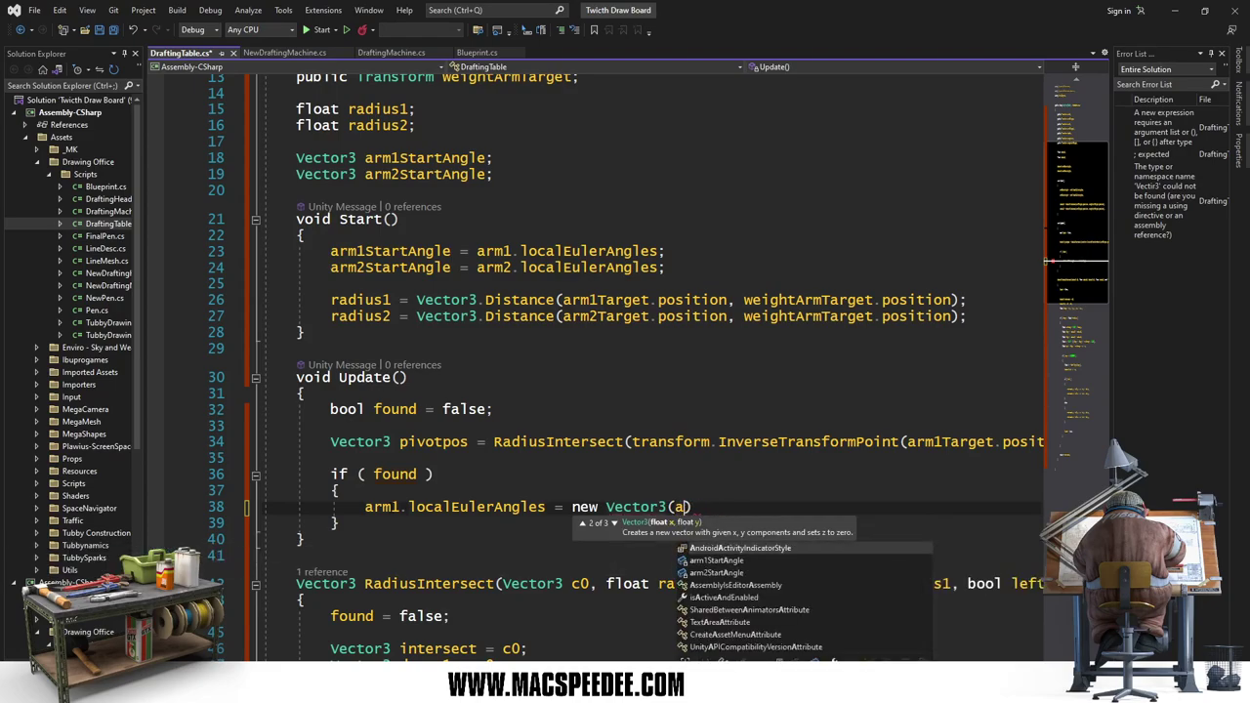
pyautogui.write('rma')
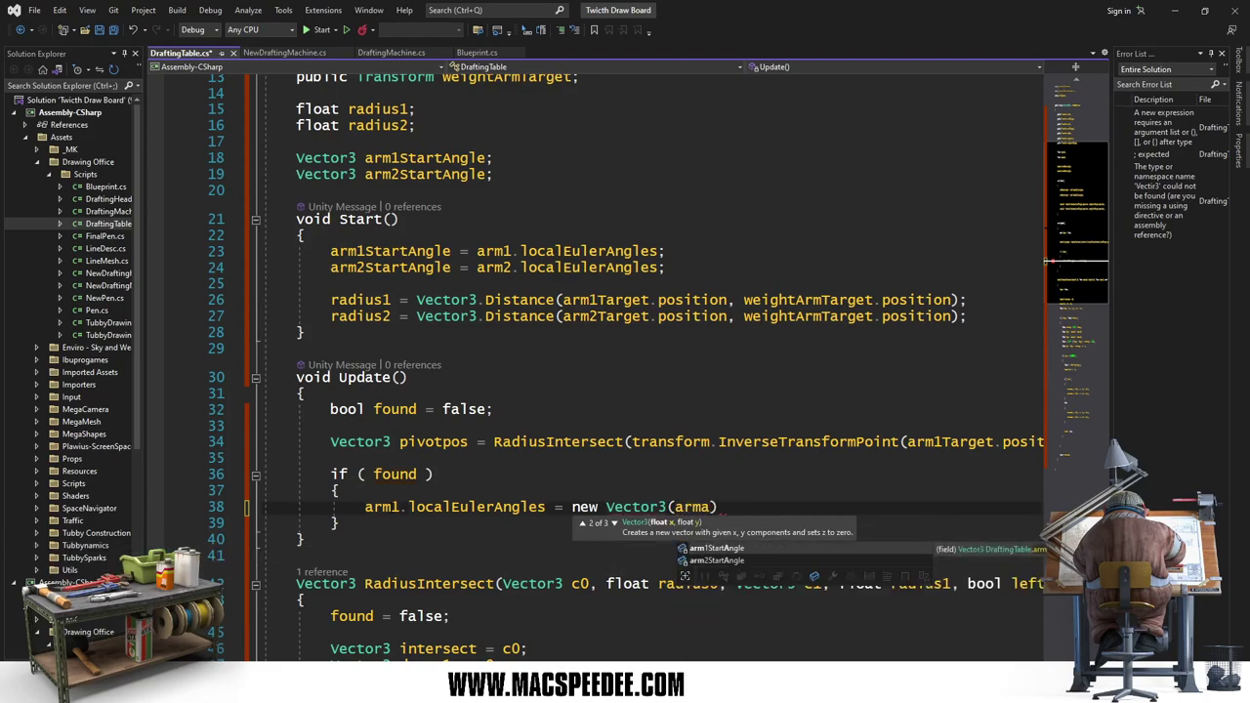
pyautogui.press('BackSpace')
pyautogui.write('1Start')
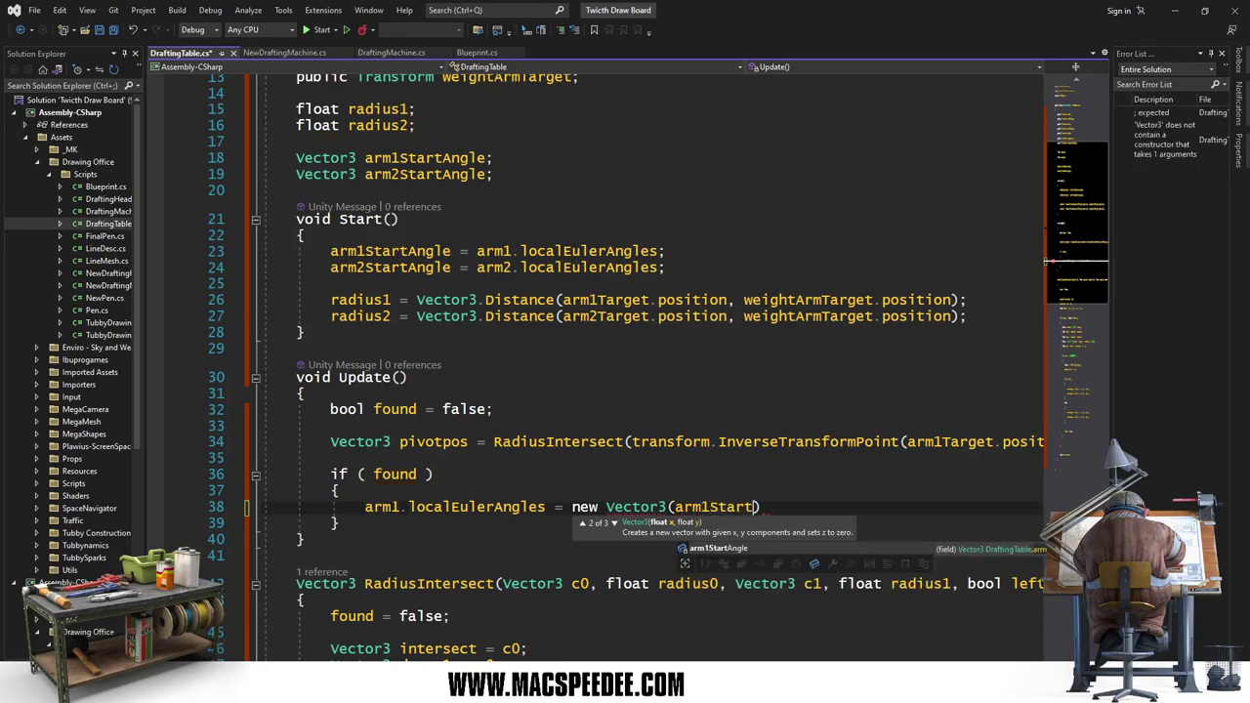
pyautogui.press('Tab')
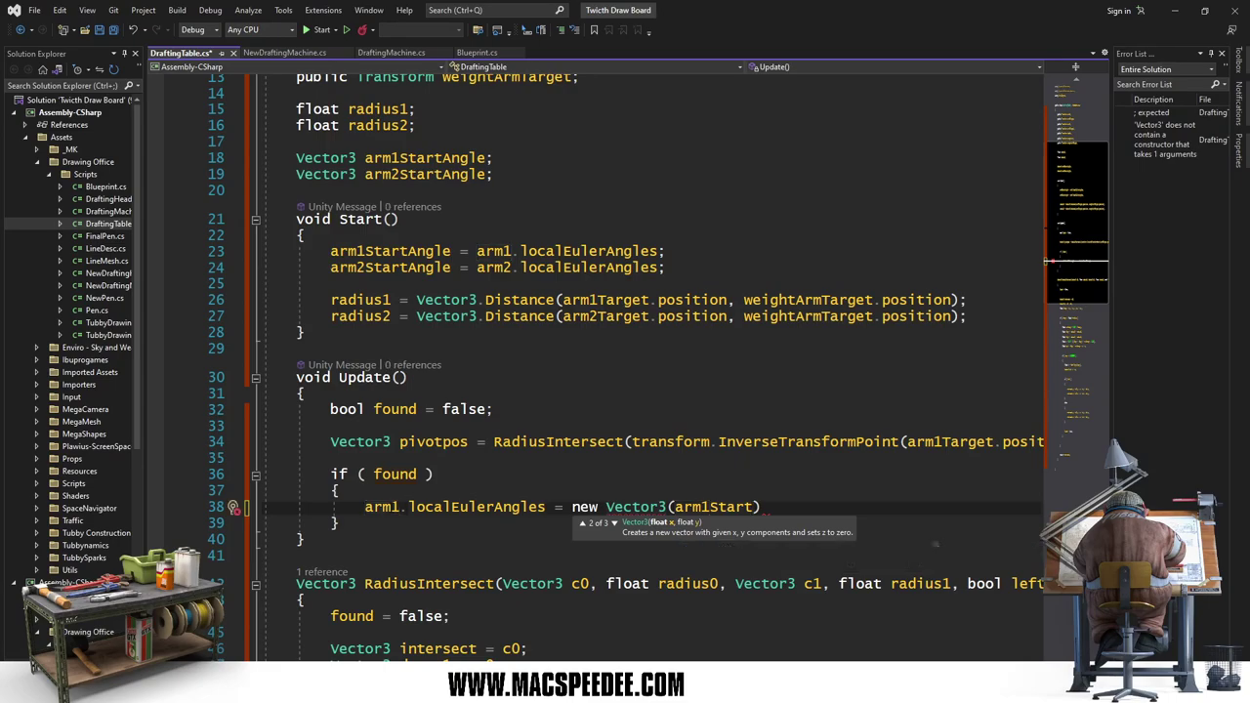
pyautogui.write('Angle.x')
pyautogui.write(' + ')
pyautogui.write('arm1StartA')
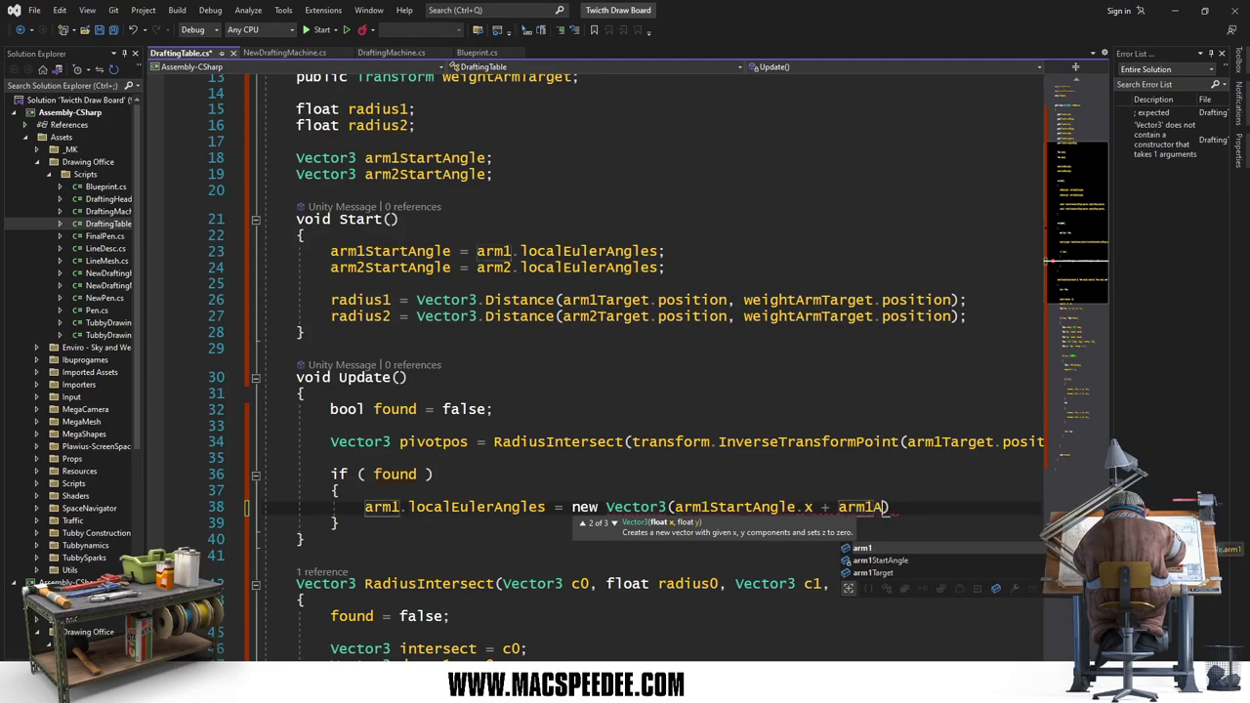
pyautogui.write('ngle,')
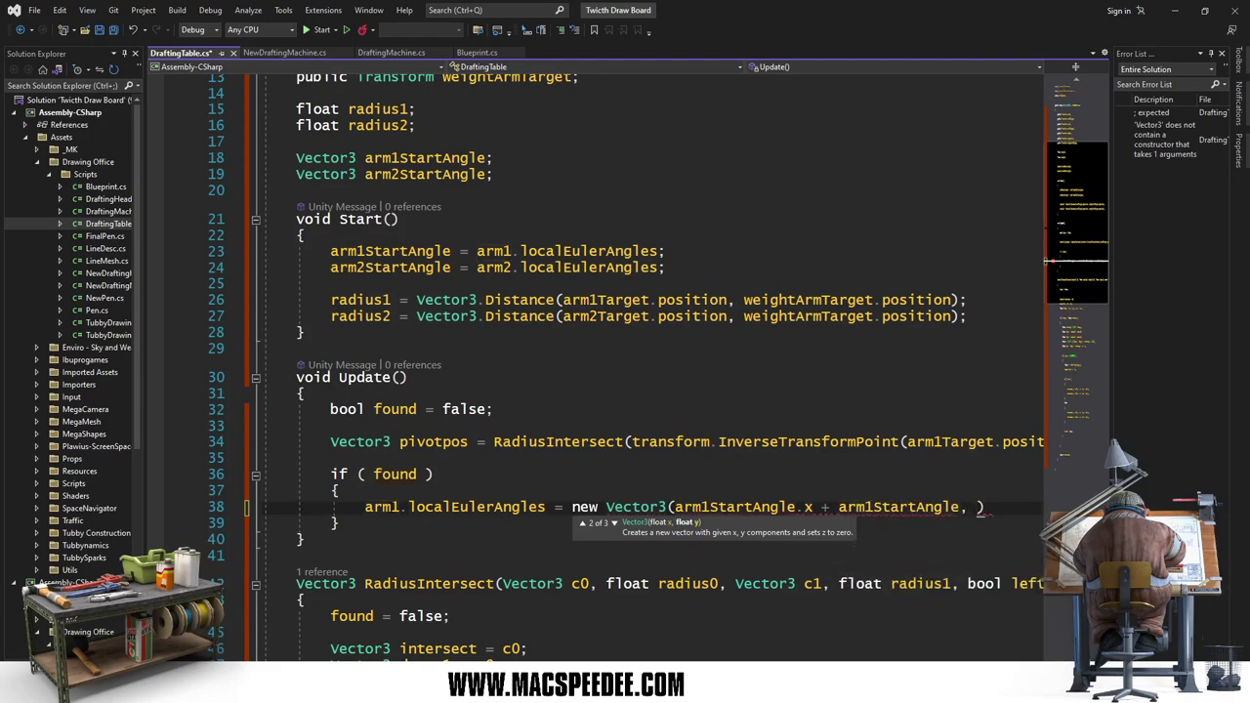
pyautogui.scroll(2, 632, 291)
pyautogui.scroll(2, 632, 291)
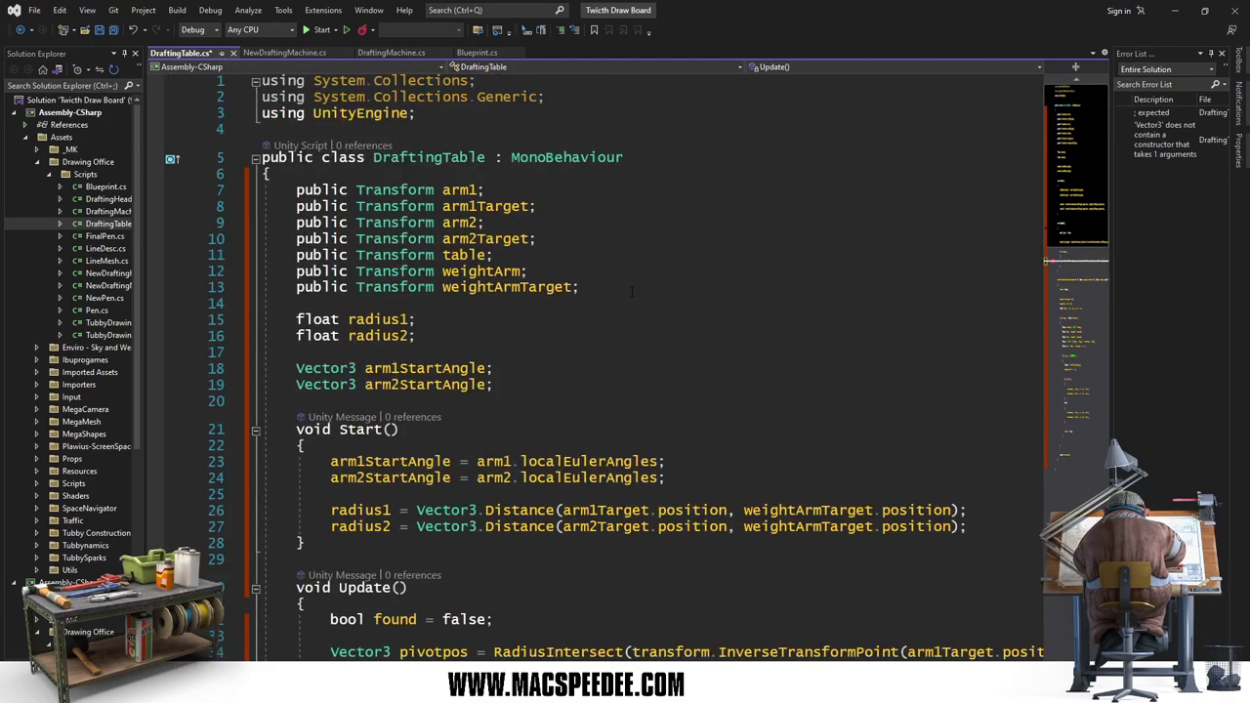
# Step: Declare public float arm1Angle below the Transform fields
pyautogui.click(448, 305)
pyautogui.press('Return')
pyautogui.press('Return')
pyautogui.press('Up')
pyautogui.write('p')
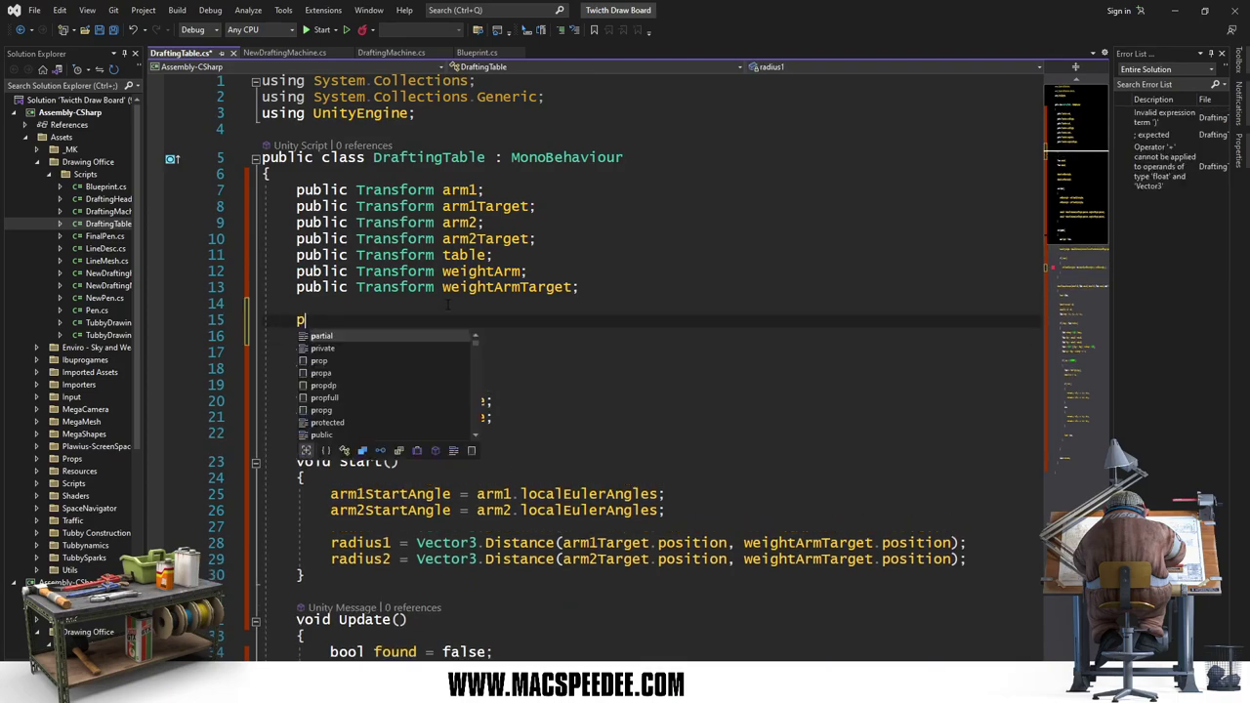
pyautogui.write('ublic float    ')
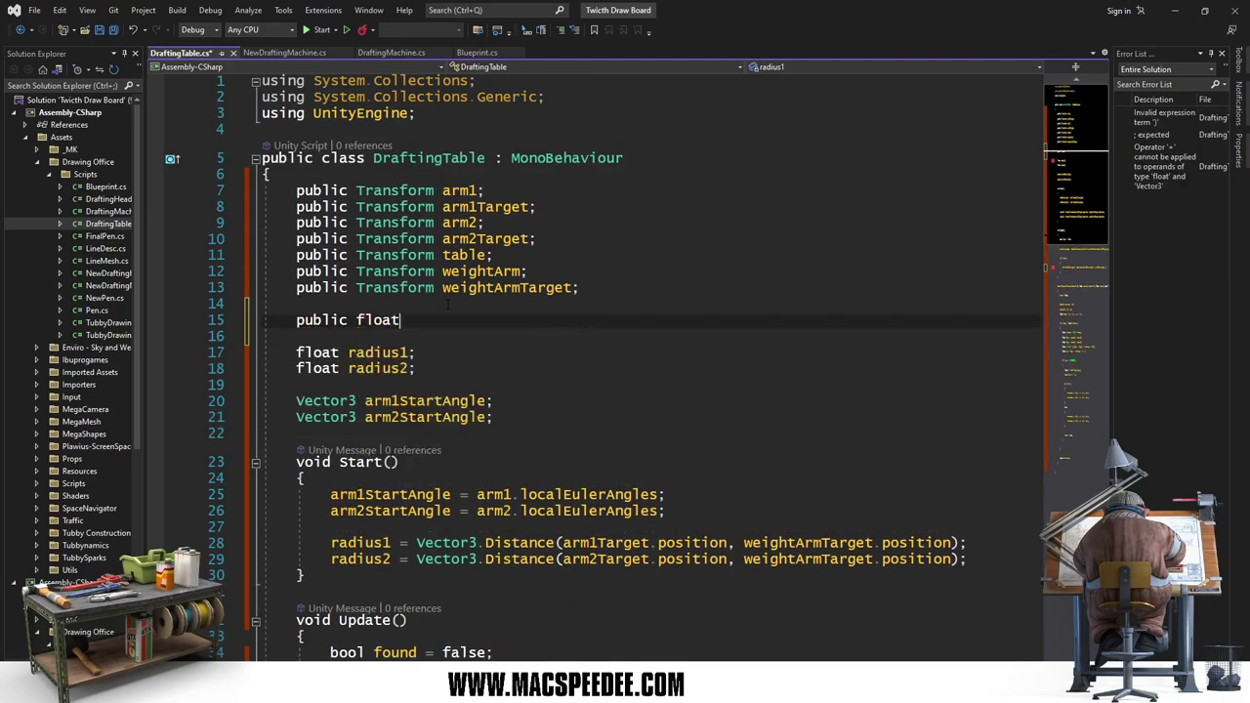
pyautogui.write('arm1Ang')
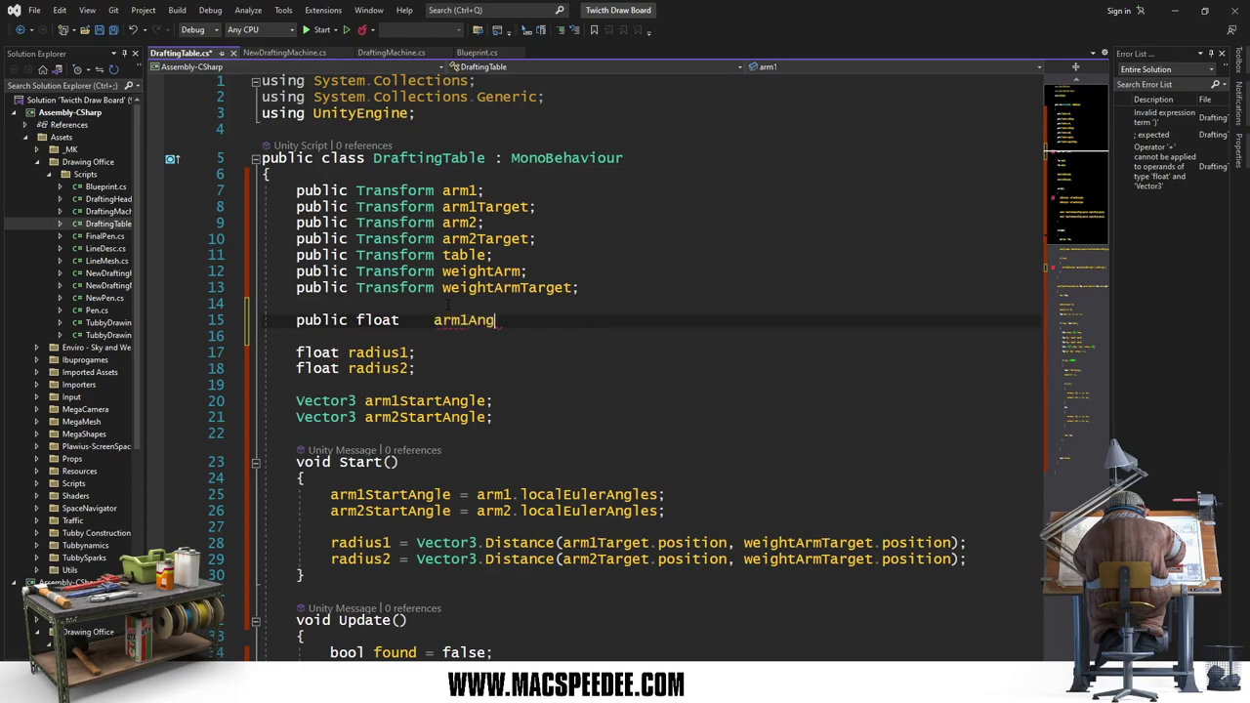
pyautogui.write('le;')
# Step: Duplicate the declaration and rename the copy to arm2Angle
pyautogui.press('Home')
pyautogui.hotkey('shift', 'Down')
pyautogui.hotkey('ctrl', 'c')
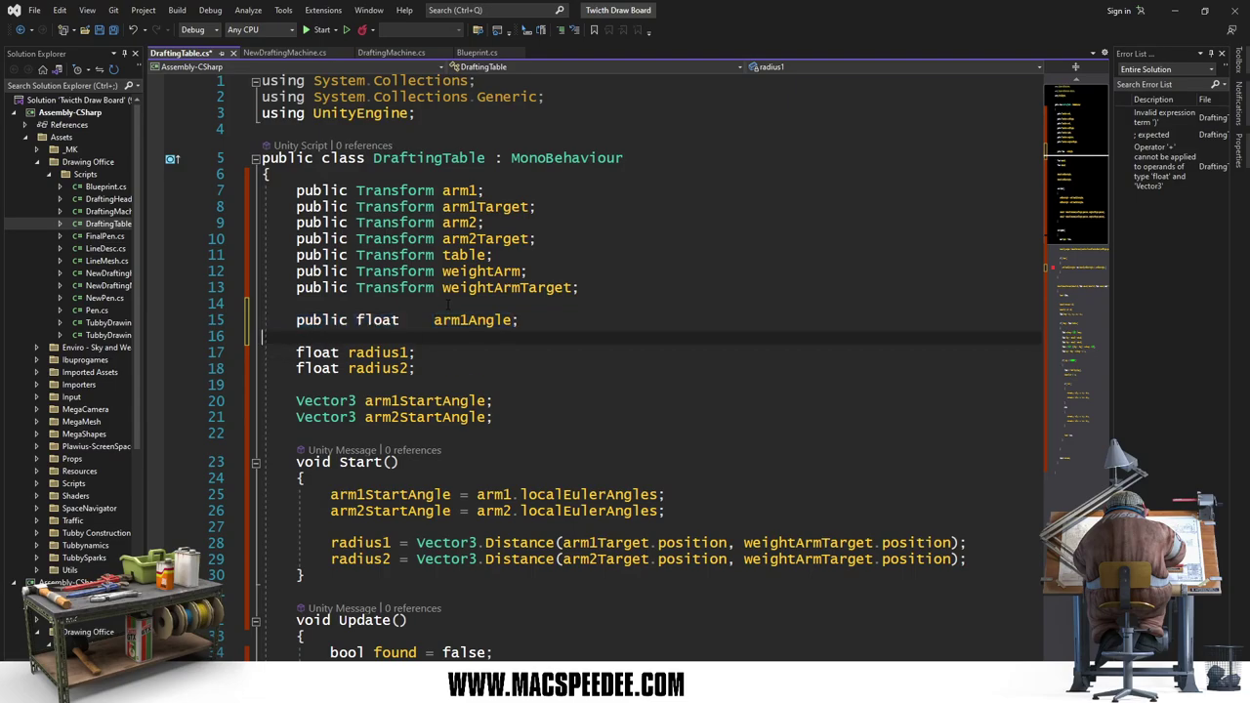
pyautogui.hotkey('ctrl', 'v')
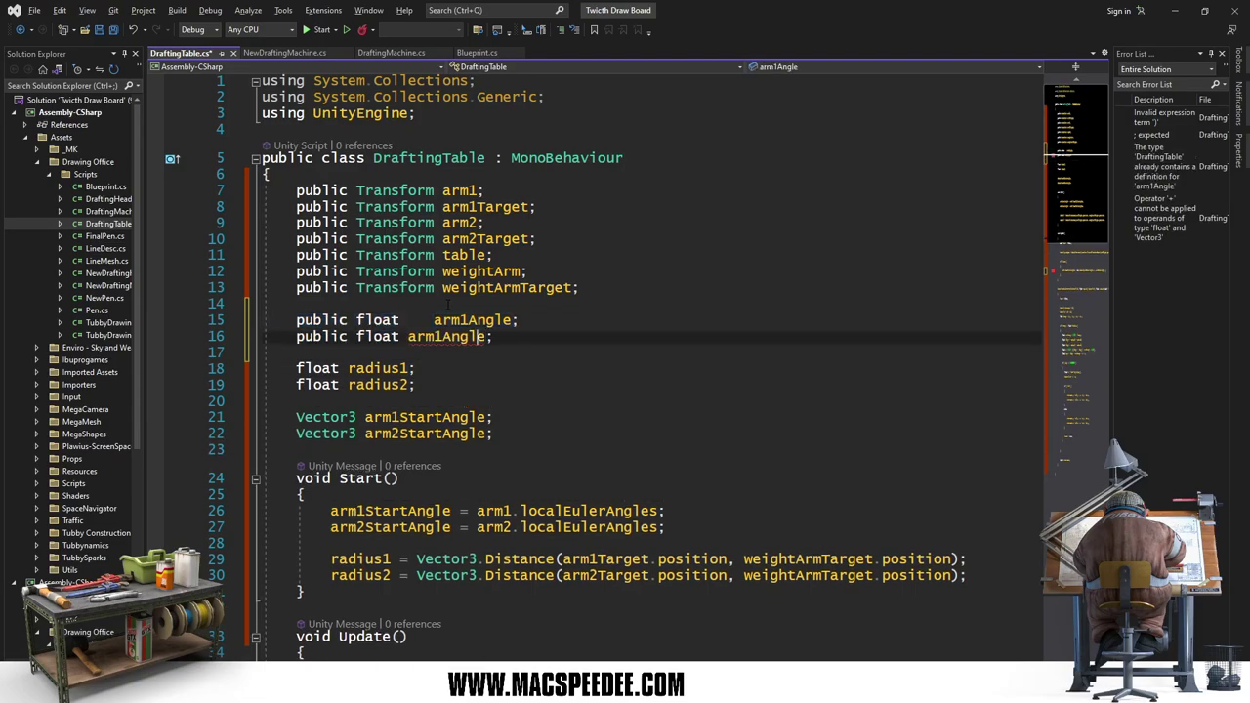
pyautogui.press('Left')
pyautogui.press('Left')
pyautogui.press('Left')
pyautogui.press('BackSpace')
pyautogui.write('2')
pyautogui.press('Down')
pyautogui.press('Down')
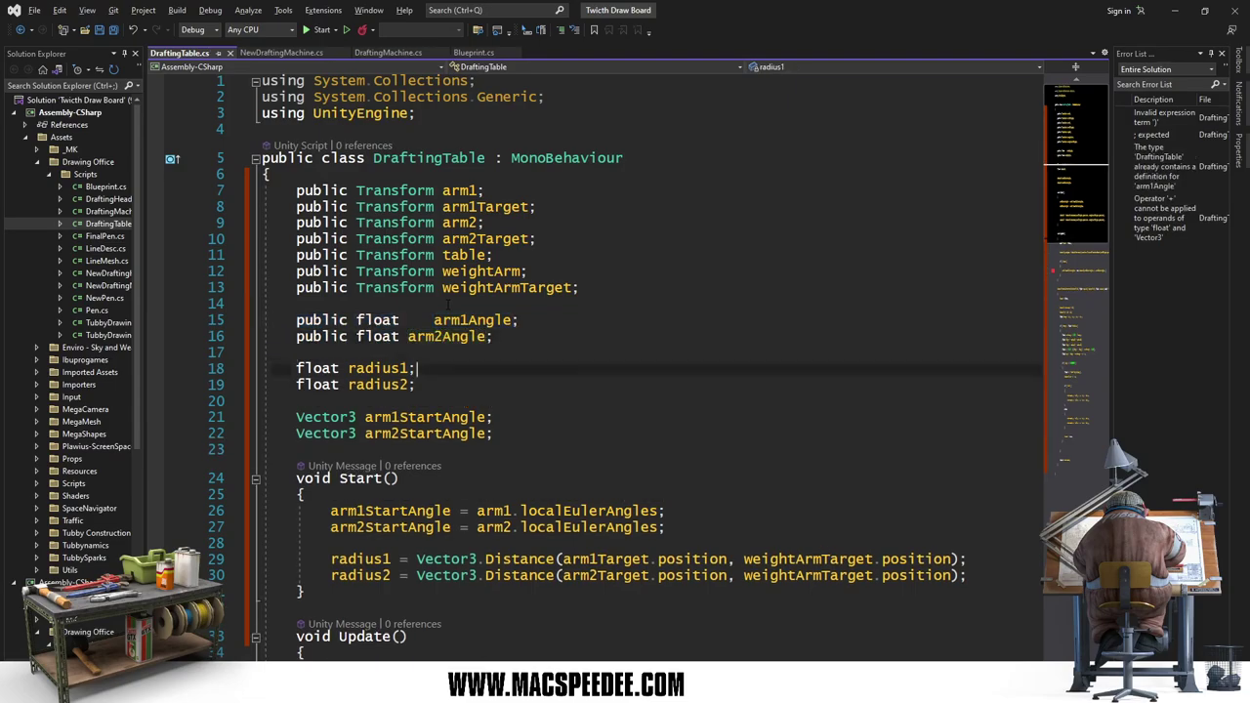
pyautogui.press('Down')
pyautogui.press('Down')
pyautogui.press('Down')
pyautogui.press('Down')
pyautogui.press('Down')
pyautogui.press('Down')
pyautogui.press('Down')
pyautogui.press('Down')
pyautogui.press('Down')
pyautogui.press('Down')
pyautogui.press('Down')
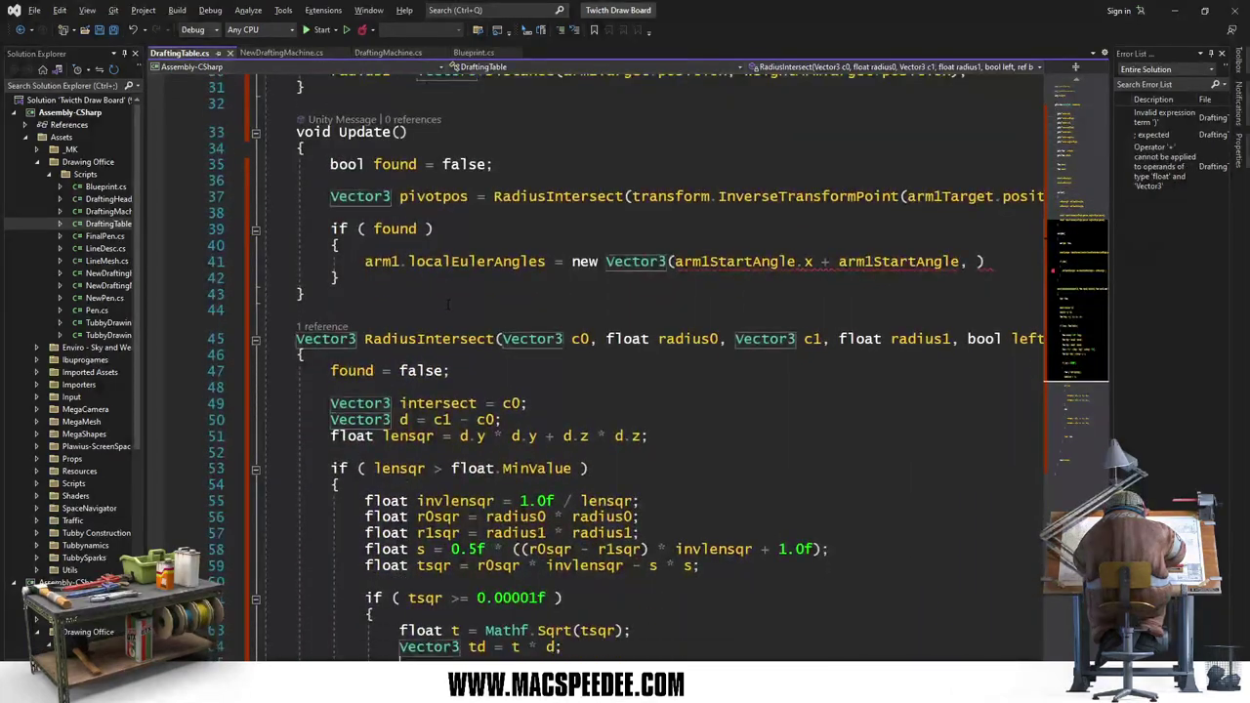
# Step: Finish the Vector3 with arm1StartAngle.y and arm1StartAngle.z as its other components
pyautogui.press('Up')
pyautogui.press('Up')
pyautogui.press('Up')
pyautogui.press('Up')
pyautogui.press('Up')
pyautogui.press('Up')
pyautogui.press('Up')
pyautogui.press('End')
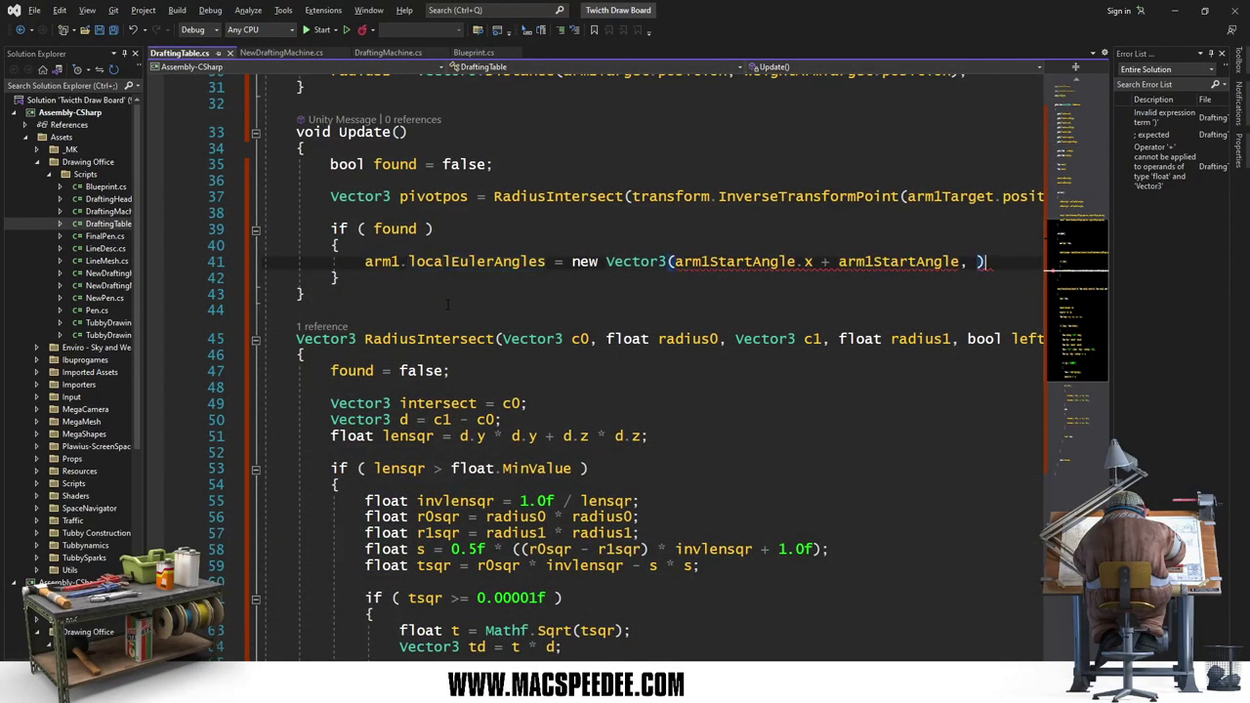
pyautogui.press('Left')
pyautogui.press('Left')
pyautogui.press('Left')
pyautogui.press('BackSpace')
pyautogui.press('BackSpace')
pyautogui.press('BackSpace')
pyautogui.press('Delete')
pyautogui.press('Delete')
pyautogui.press('Delete')
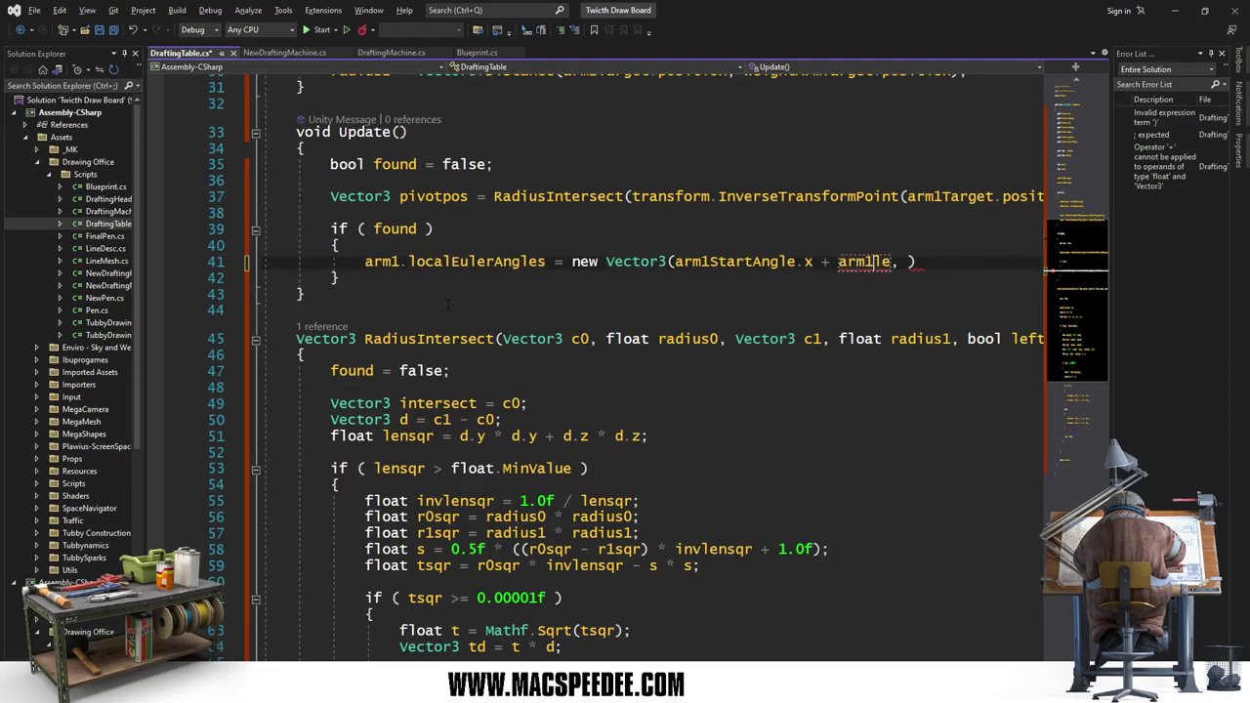
pyautogui.press('Delete')
pyautogui.press('Delete')
pyautogui.press('Right')
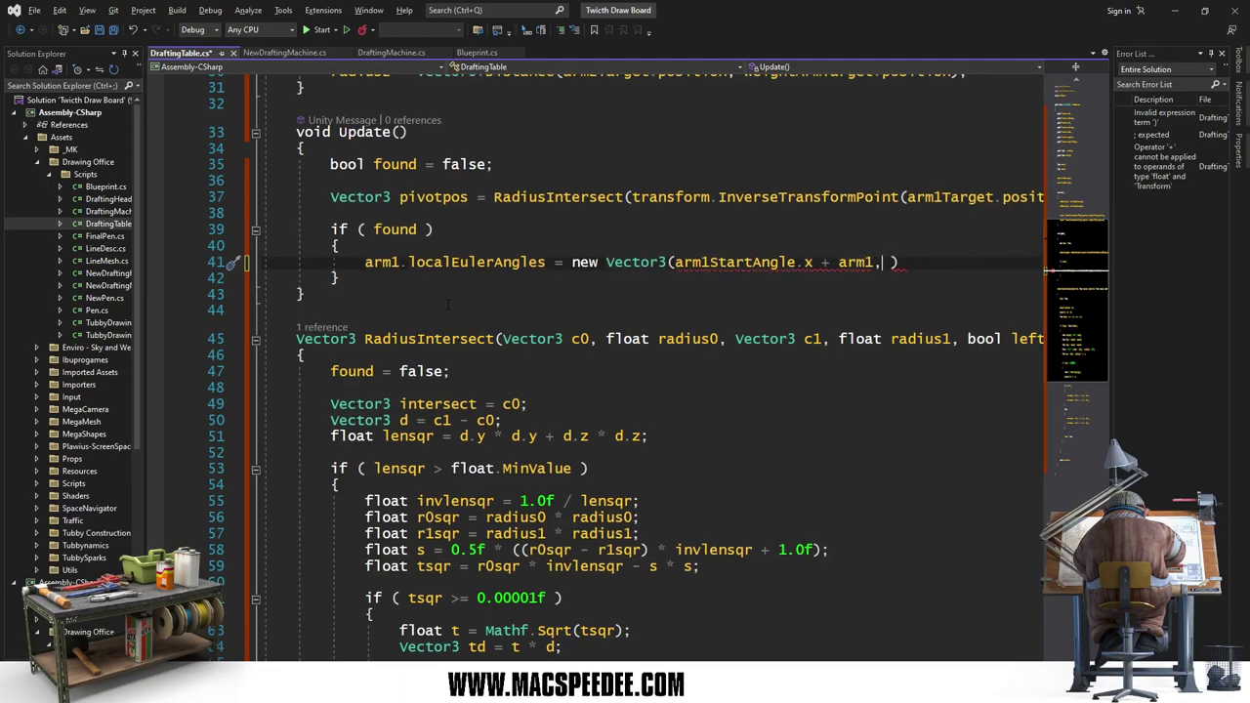
pyautogui.write('ar ')
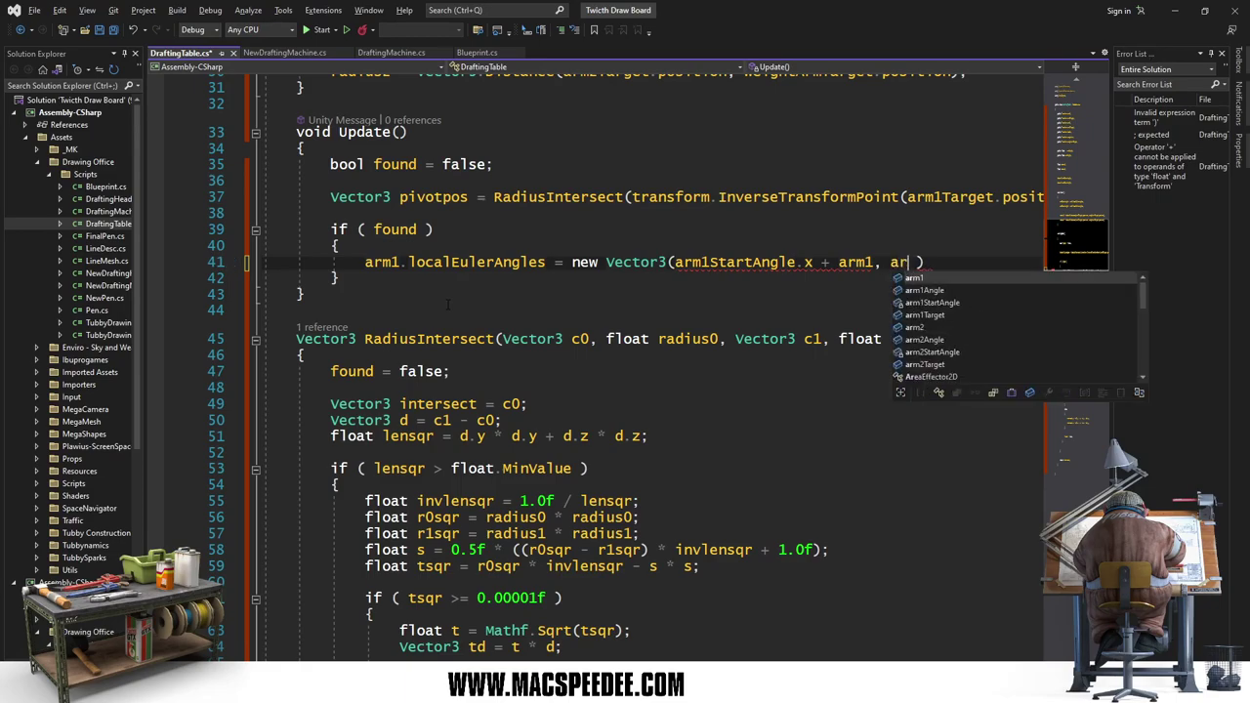
pyautogui.write('m1')
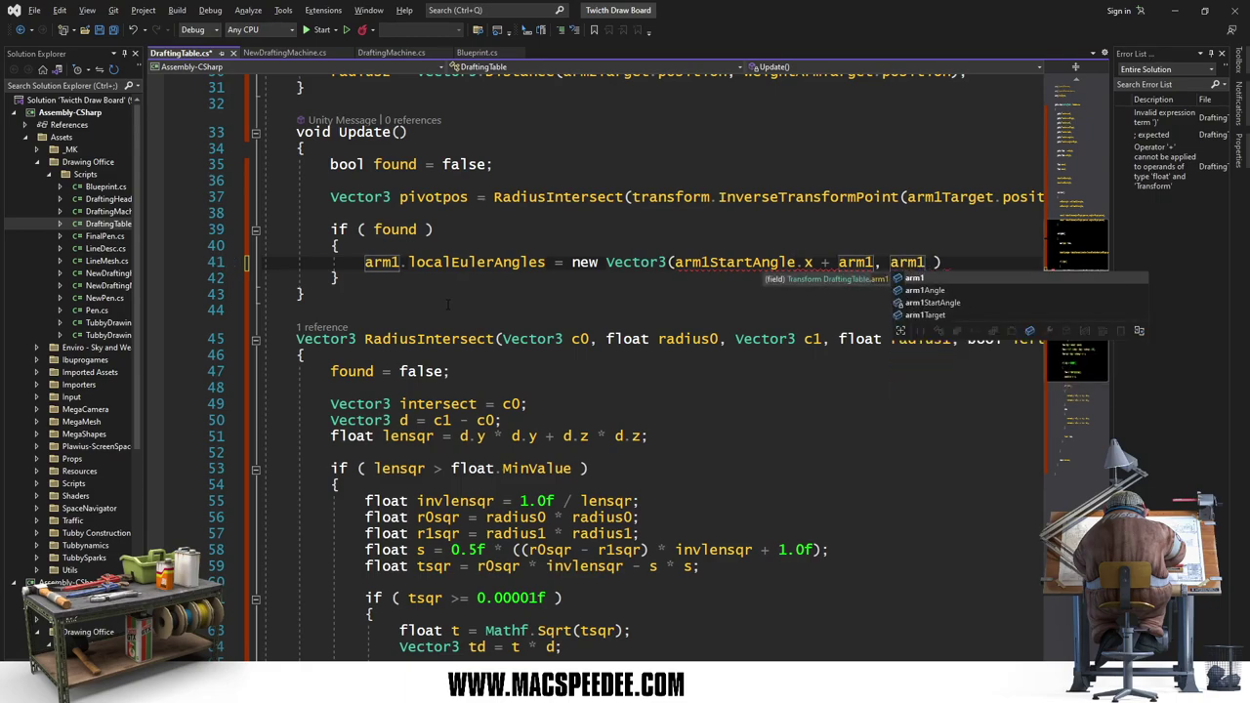
pyautogui.write('Star')
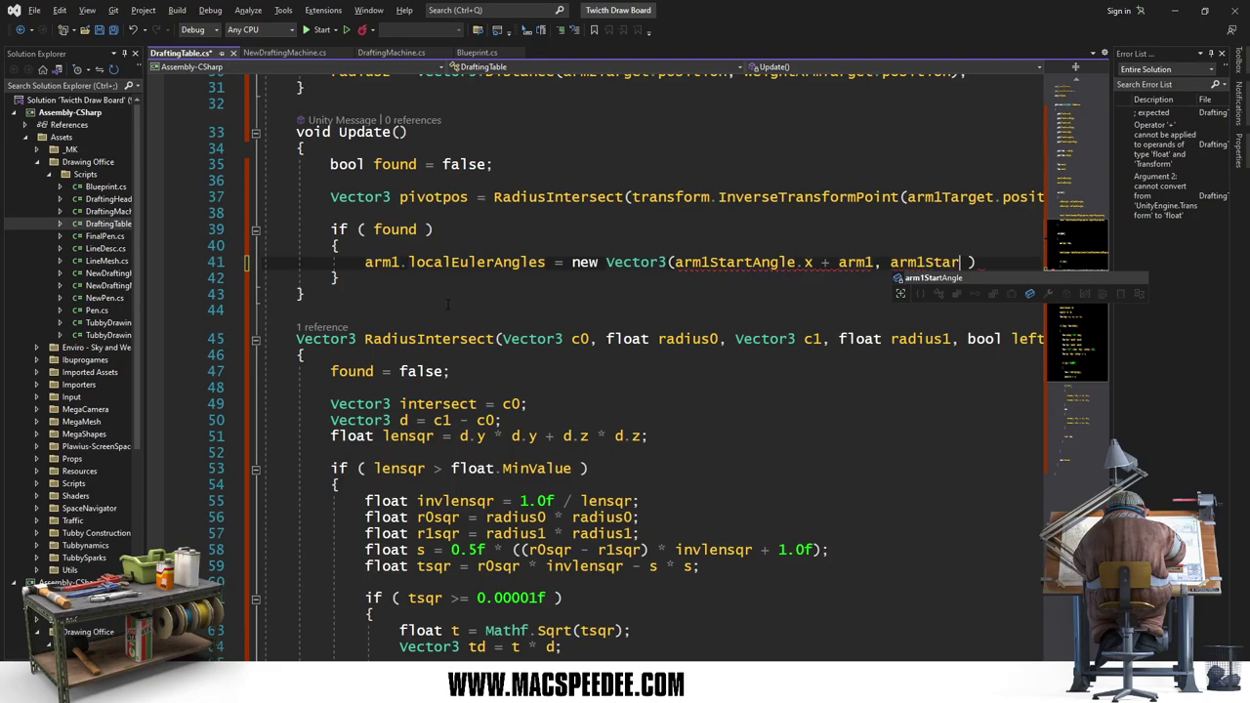
pyautogui.write('tAngle.y')
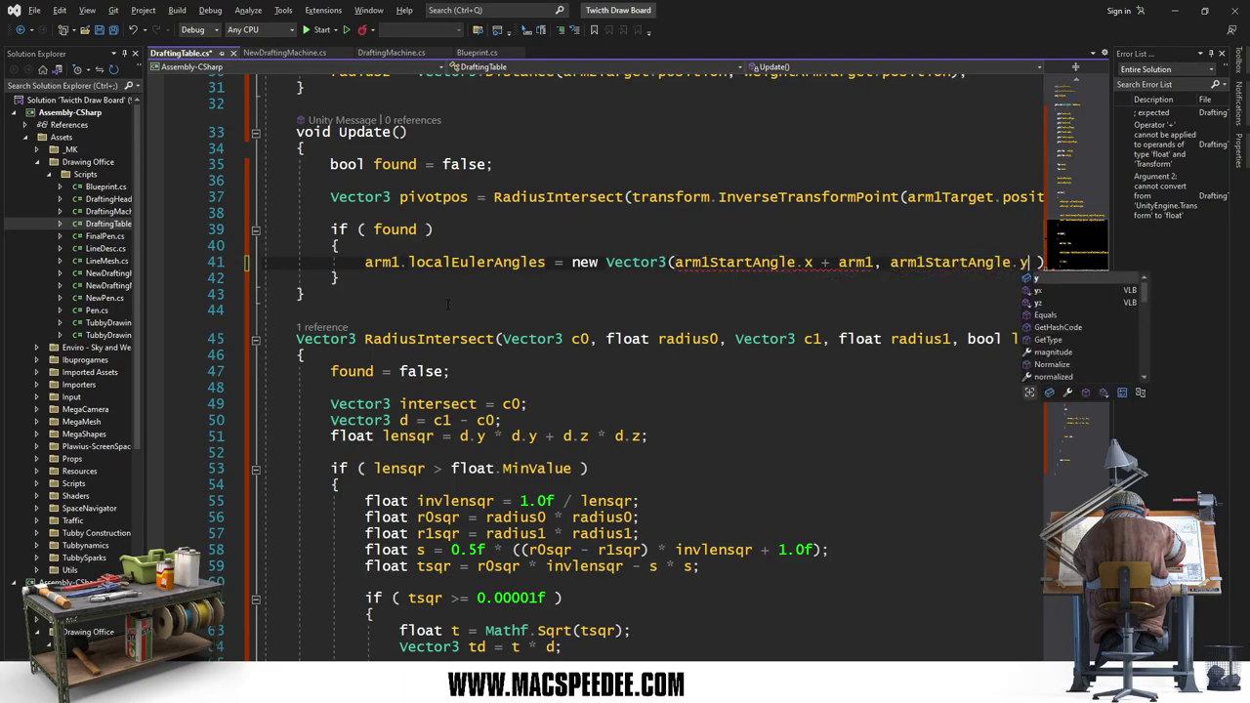
pyautogui.write(', ar')
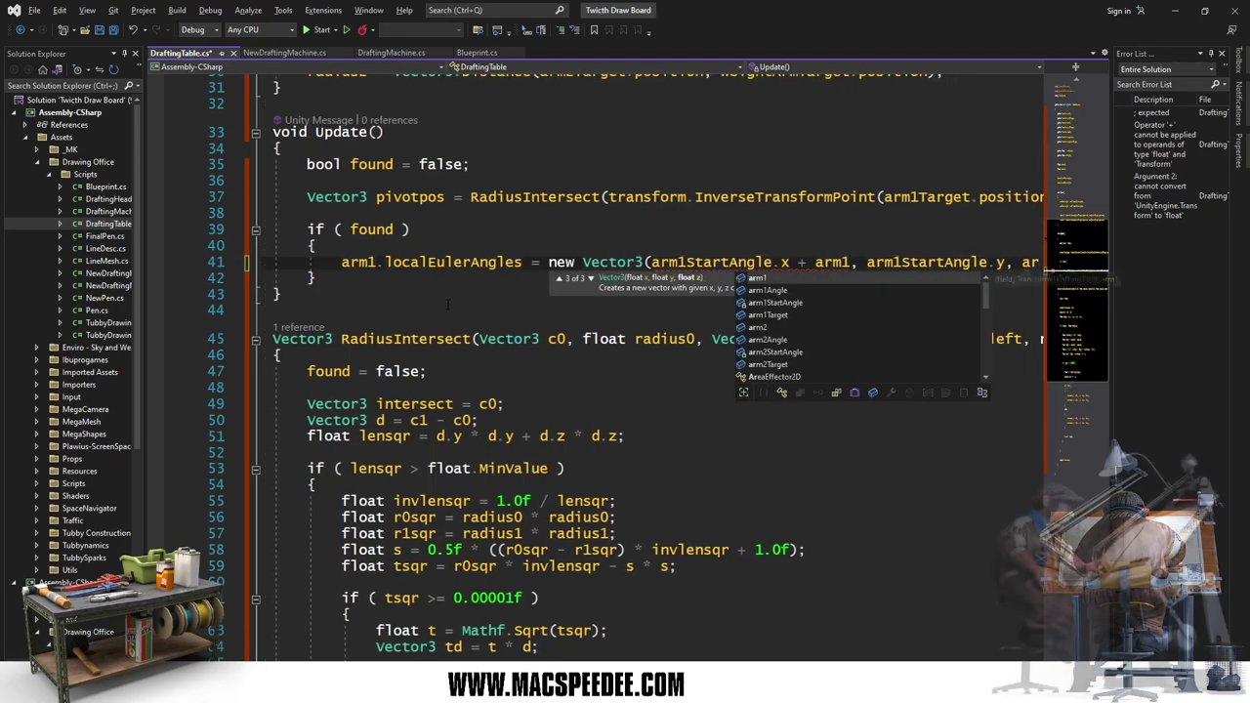
pyautogui.write('m1Start')
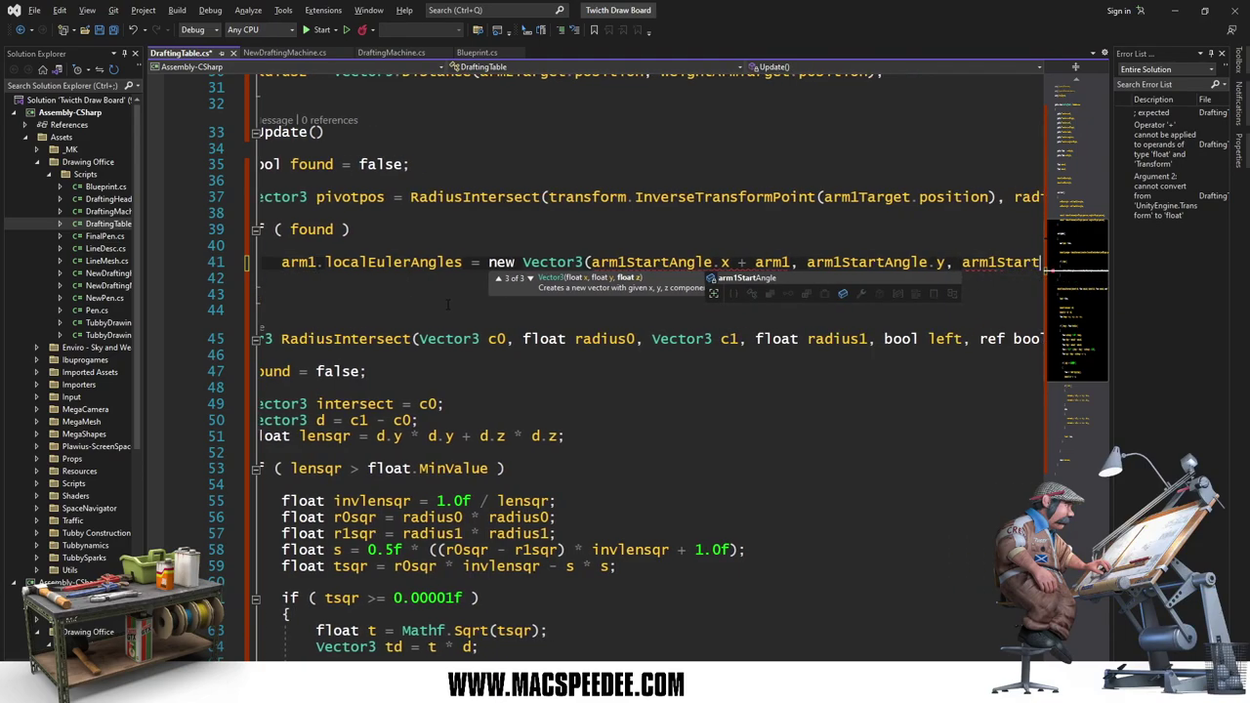
pyautogui.write('Angle.')
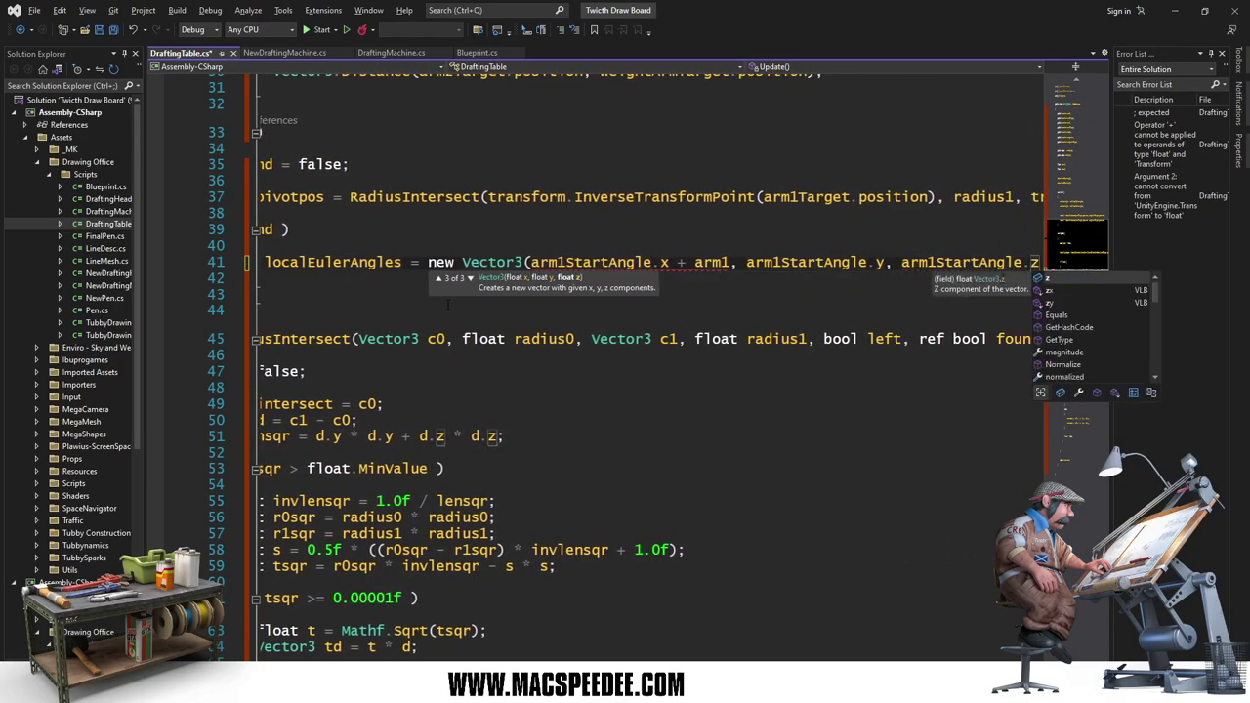
pyautogui.write('z')
# Step: Make the x term arm1StartAngle.x + arm1Angle and copy the whole line
pyautogui.press('Home')
pyautogui.press('Home')
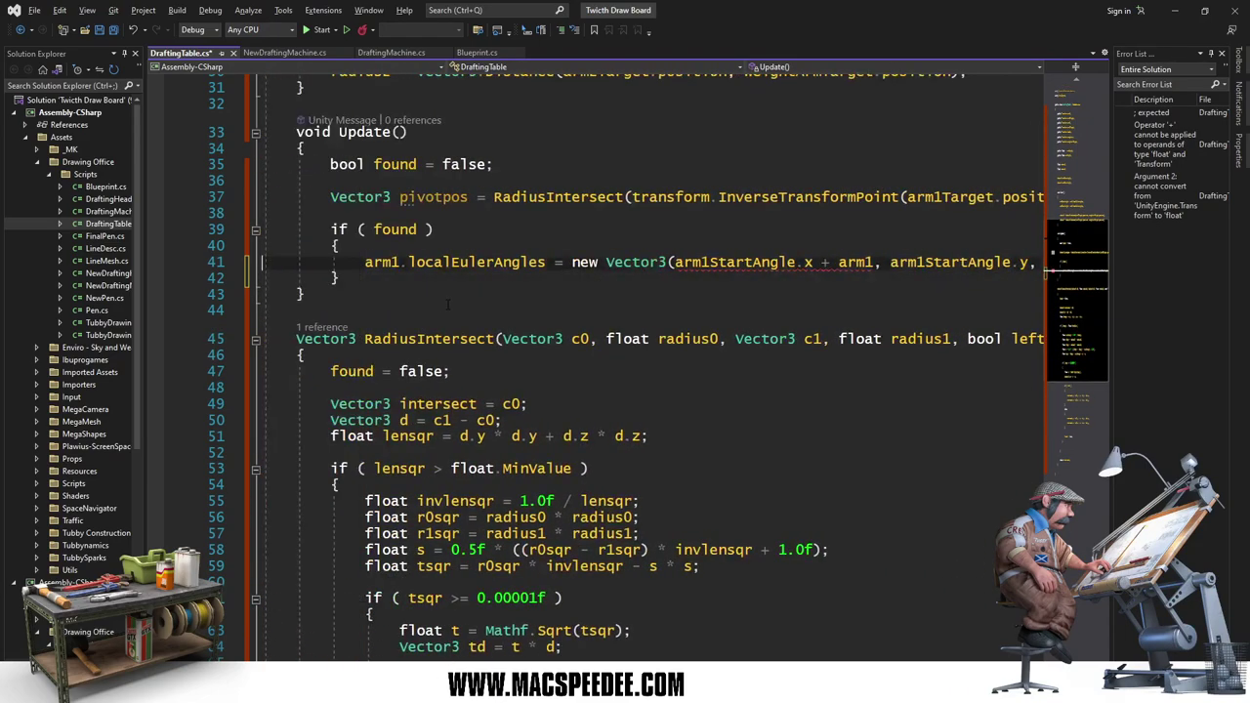
pyautogui.press('Right')
pyautogui.press('Right')
pyautogui.press('Right')
pyautogui.press('Right')
pyautogui.press('Right')
pyautogui.press('Right')
pyautogui.press('Right')
pyautogui.press('Right')
pyautogui.press('Right')
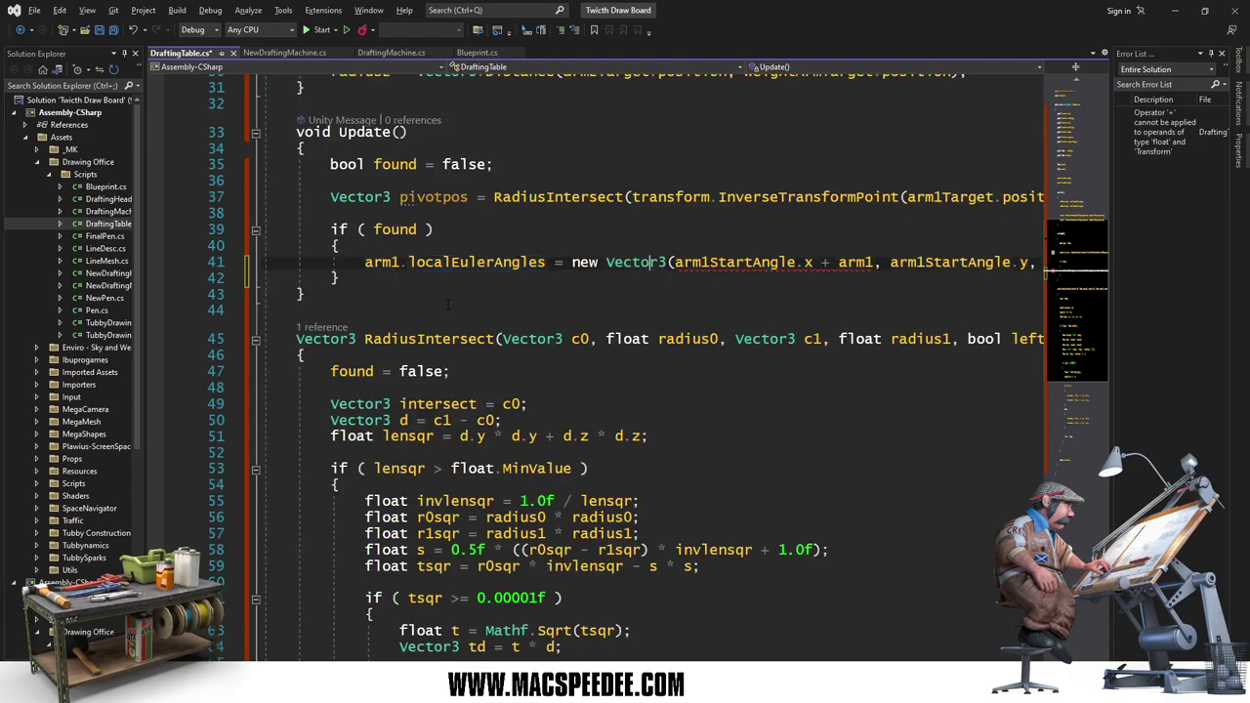
pyautogui.press('Right')
pyautogui.press('Right')
pyautogui.press('Right')
pyautogui.press('Right')
pyautogui.press('Right')
pyautogui.press('Right')
pyautogui.press('Right')
pyautogui.press('Right')
pyautogui.press('Right')
pyautogui.write('A')
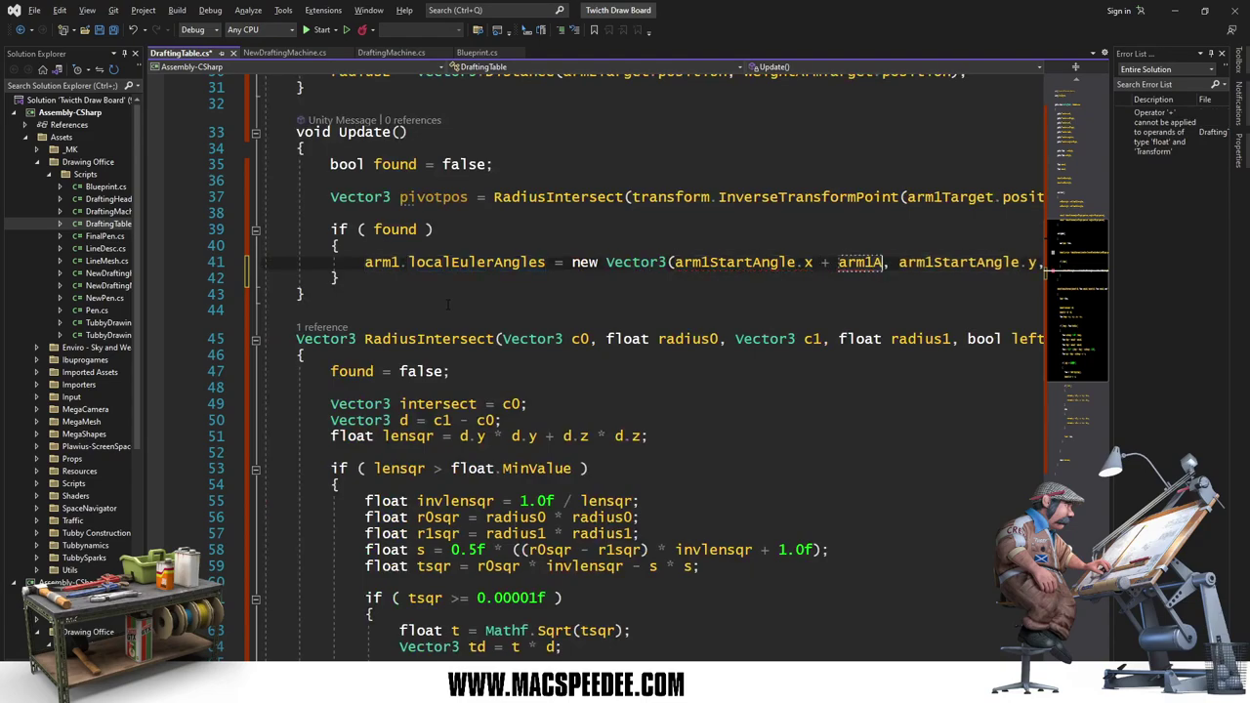
pyautogui.write('ngle')
pyautogui.press('Home')
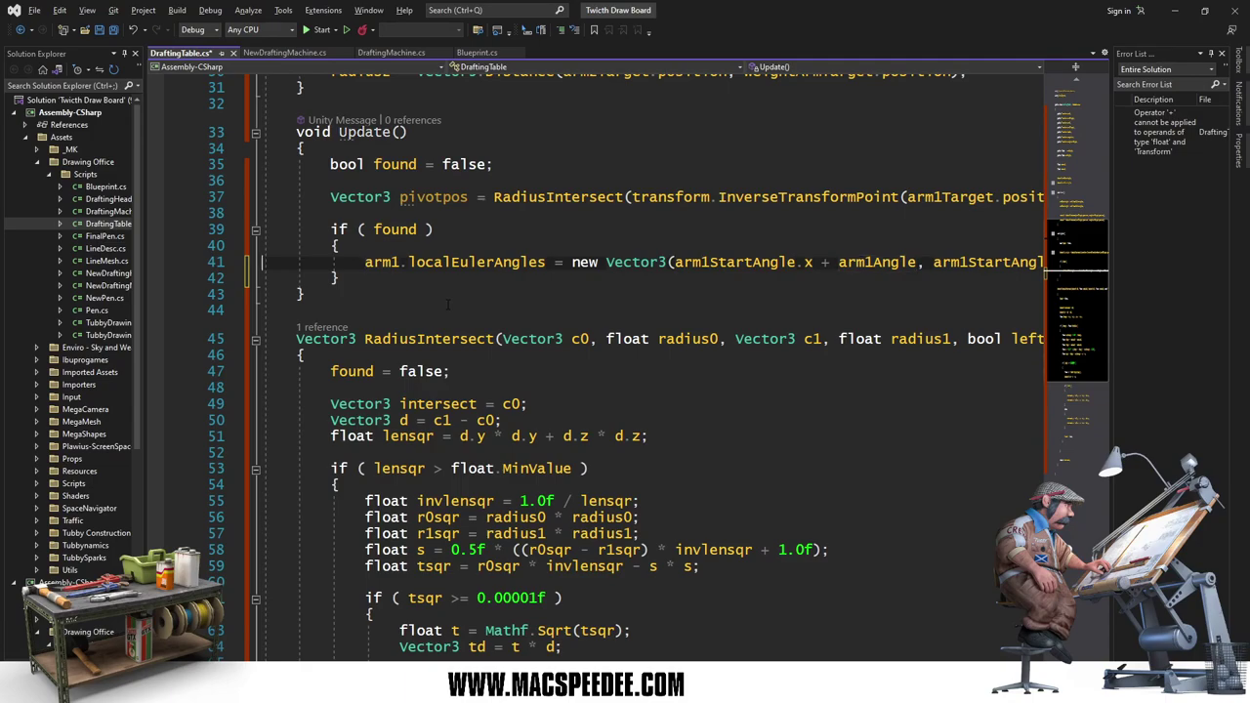
pyautogui.press('Home')
pyautogui.hotkey('shift', 'Down')
pyautogui.hotkey('ctrl', 'c')
# Step: Paste the copied line as line 42 and change arm1, arm1StartAngle and arm1Angle to their arm2 versions
pyautogui.hotkey('ctrl', 'v')
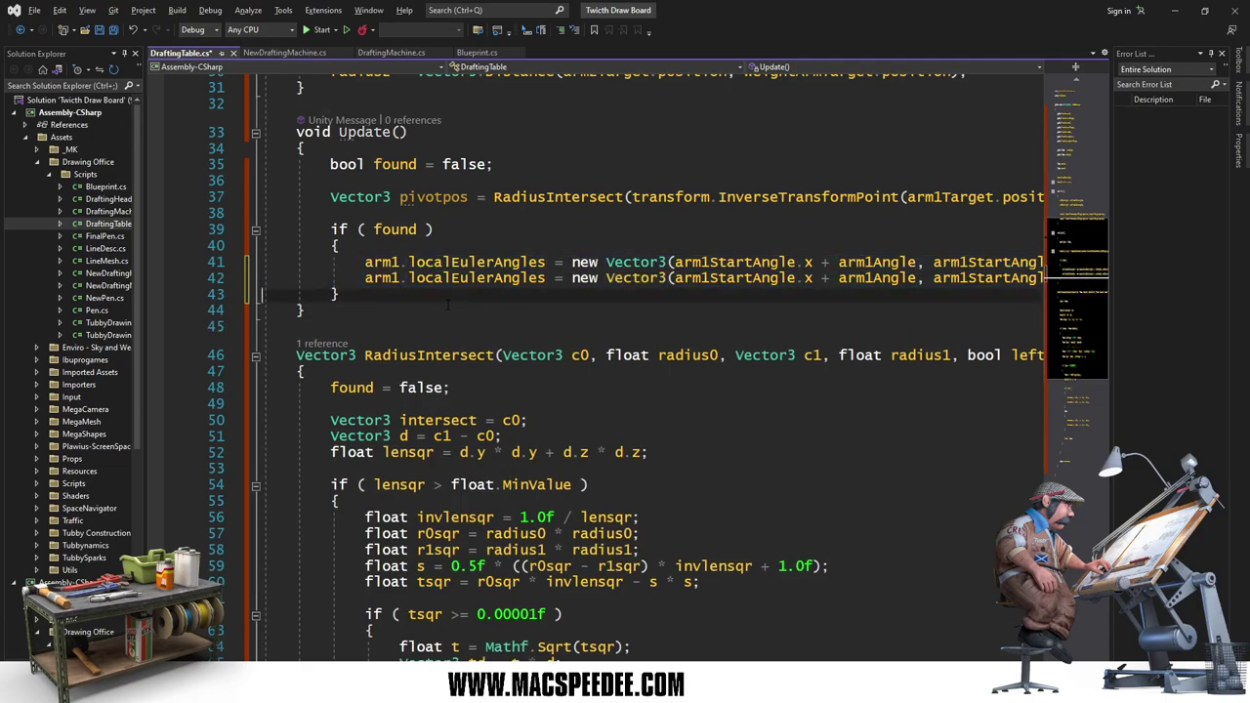
pyautogui.hotkey('ctrl', 'Right')
pyautogui.hotkey('ctrl', 'Right')
pyautogui.press('BackSpace')
pyautogui.write('2')
pyautogui.hotkey('ctrl', 'Right')
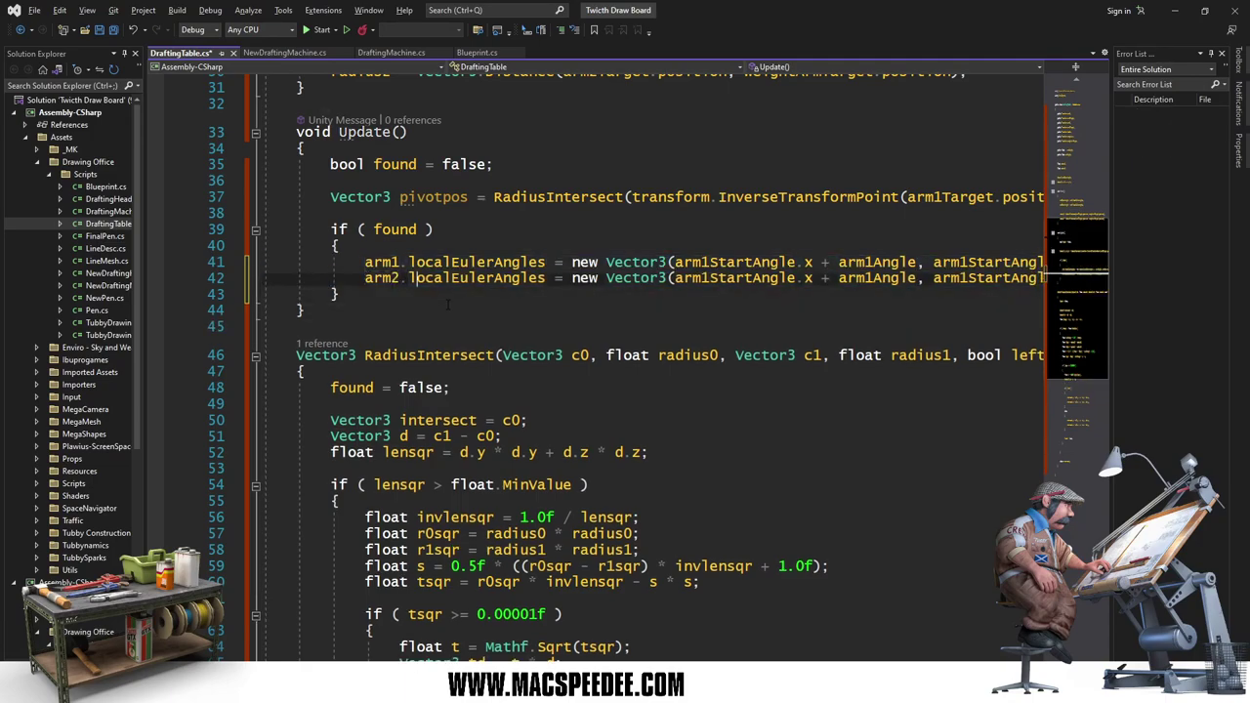
pyautogui.hotkey('ctrl', 'Right')
pyautogui.hotkey('ctrl', 'Right')
pyautogui.hotkey('ctrl', 'Right')
pyautogui.hotkey('ctrl', 'Right')
pyautogui.hotkey('ctrl', 'Right')
pyautogui.press('Right')
pyautogui.press('Right')
pyautogui.press('Right')
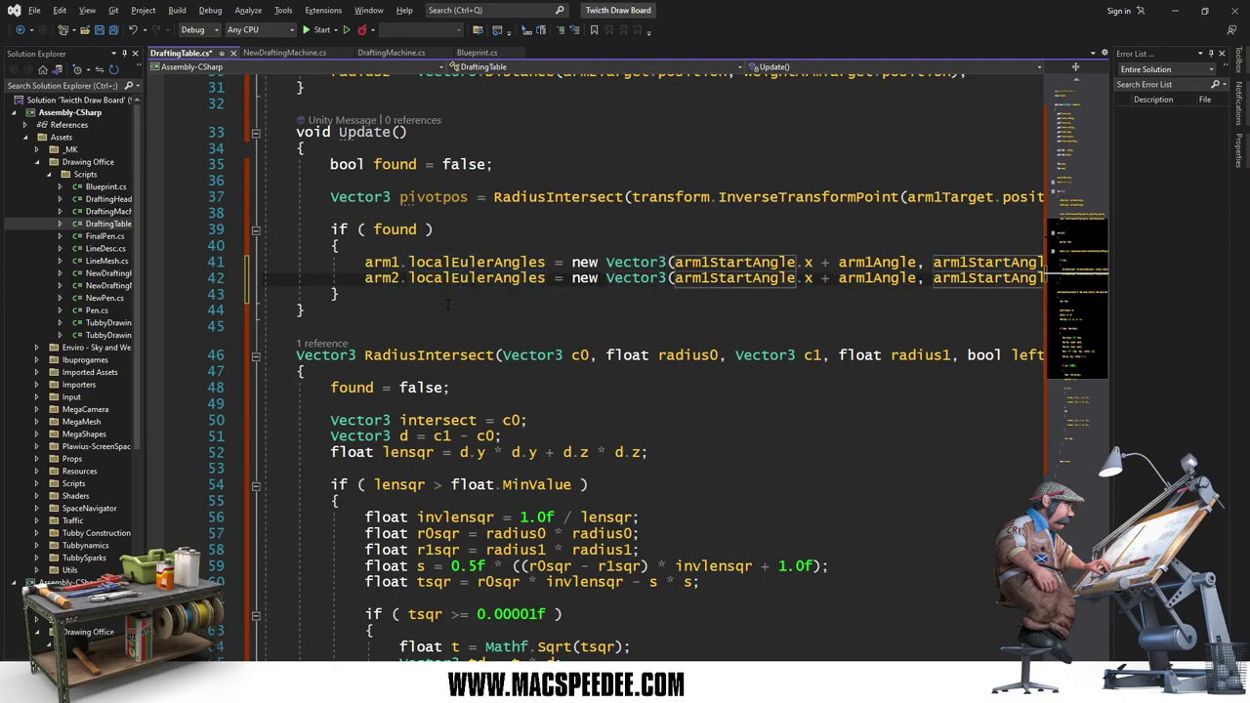
pyautogui.press('Delete')
pyautogui.write('2')
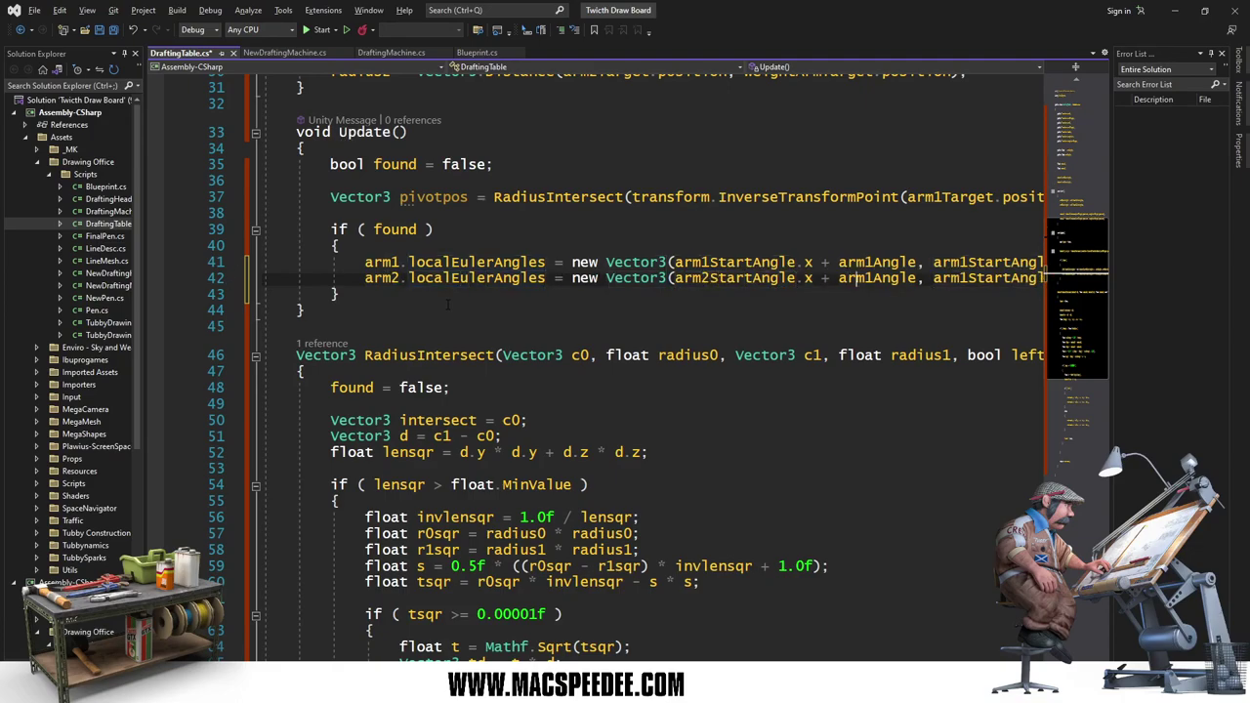
pyautogui.hotkey('ctrl', 'Right')
pyautogui.hotkey('ctrl', 'Right')
pyautogui.hotkey('ctrl', 'Right')
pyautogui.press('Right')
pyautogui.press('Right')
pyautogui.press('Right')
pyautogui.press('Delete')
pyautogui.write('2')
# Step: Save DraftingTable.cs and return to the Unity editor
pyautogui.hotkey('ctrl', 'Right')
pyautogui.hotkey('ctrl', 'Right')
pyautogui.hotkey('ctrl', 'Right')
pyautogui.press('End')
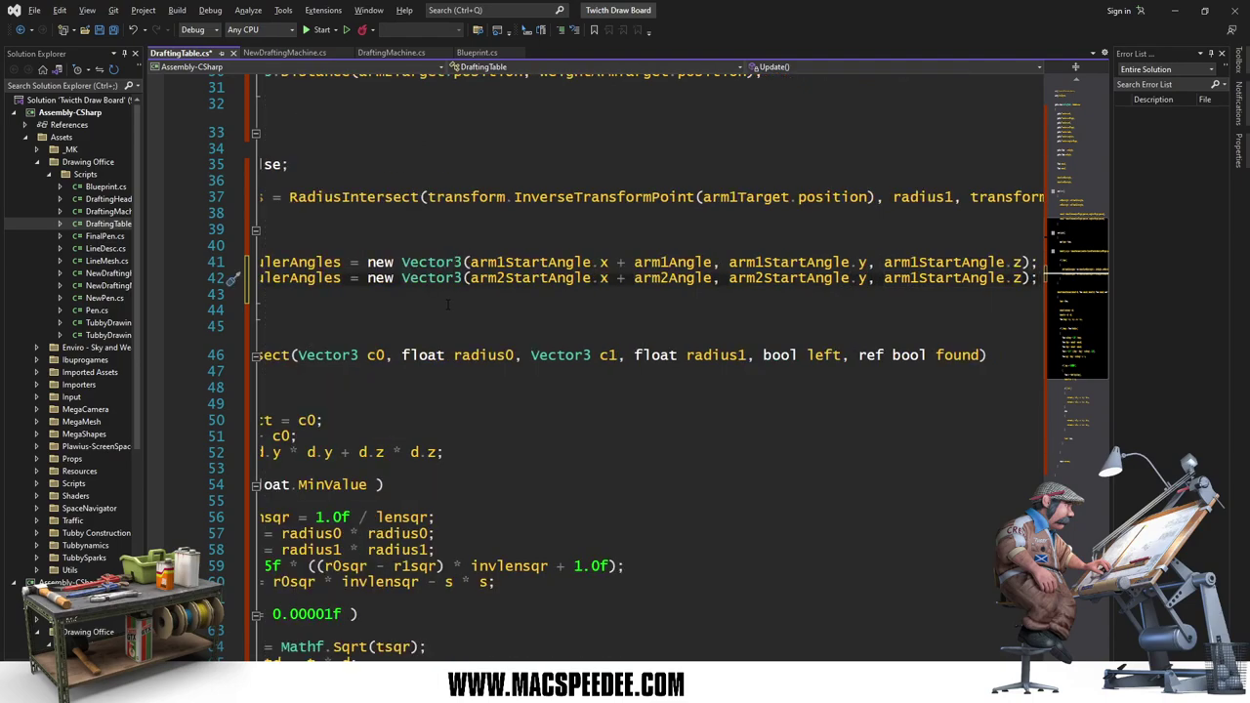
pyautogui.press('Home')
pyautogui.hotkey('ctrl', 's')
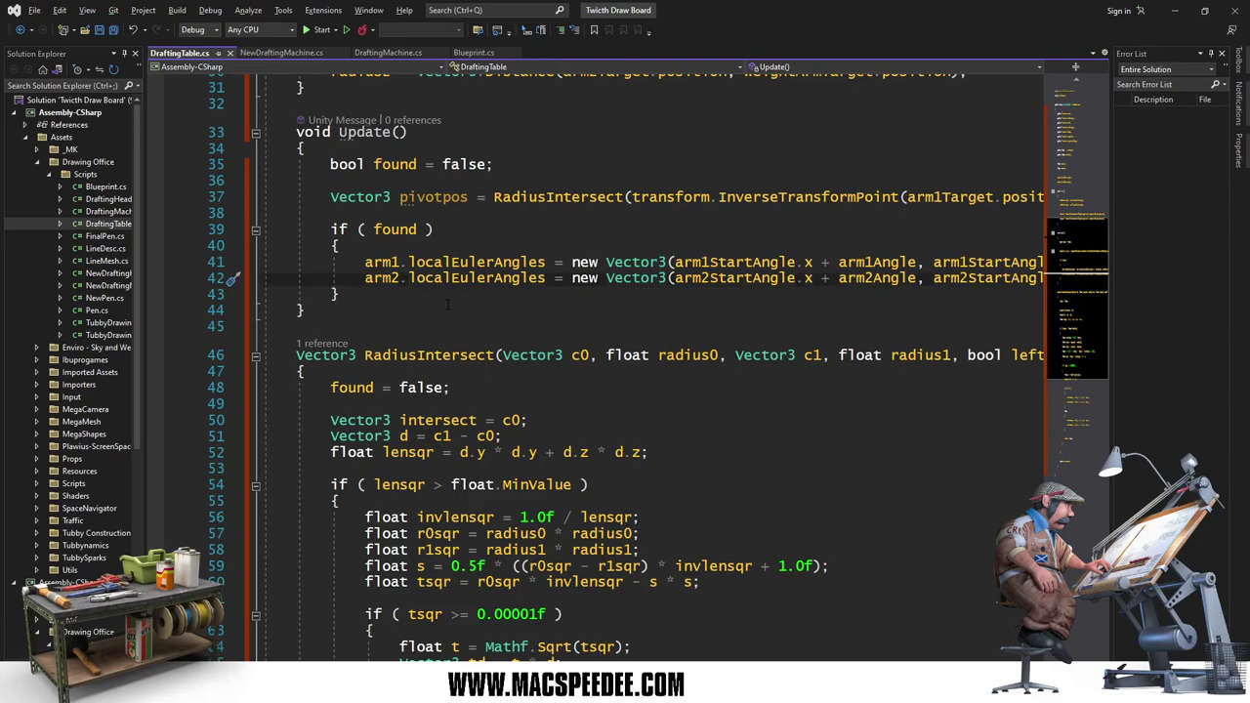
pyautogui.press('Down')
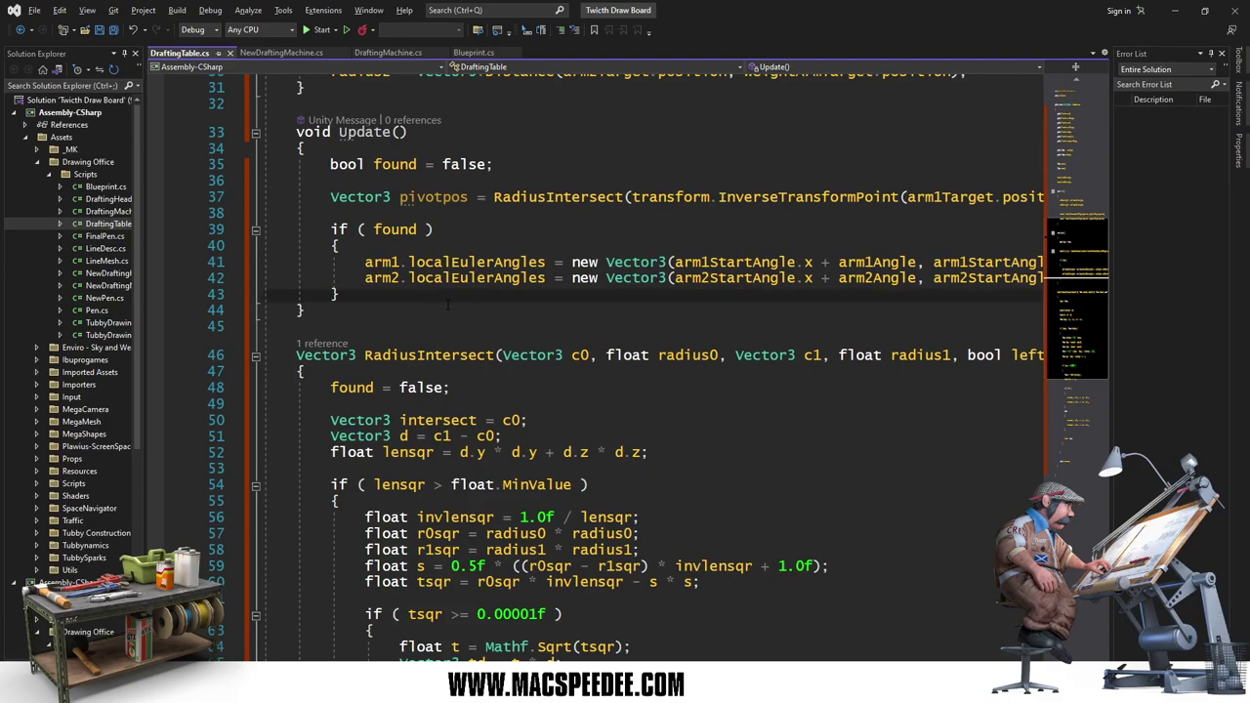
pyautogui.hotkey('alt', 'Tab')
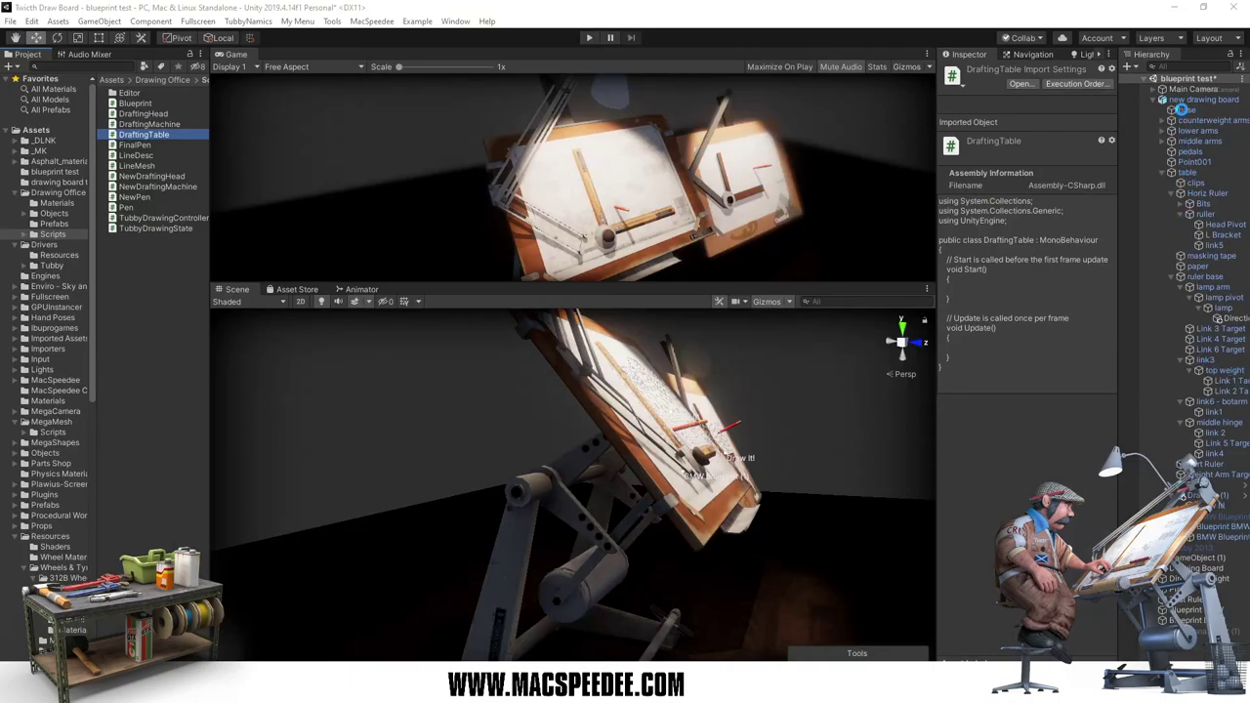
# Step: Add the Drafting Table script component to the base object by searching 'draft'
pyautogui.click(1183, 110)
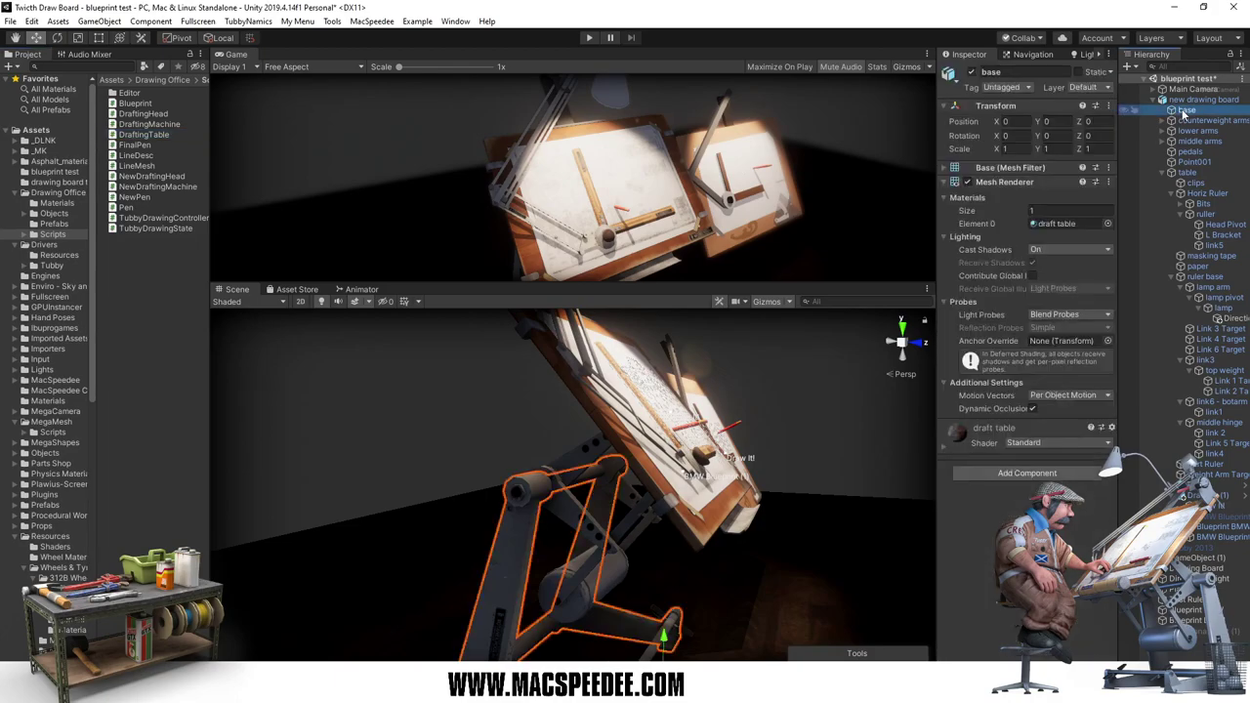
pyautogui.click(1020, 475)
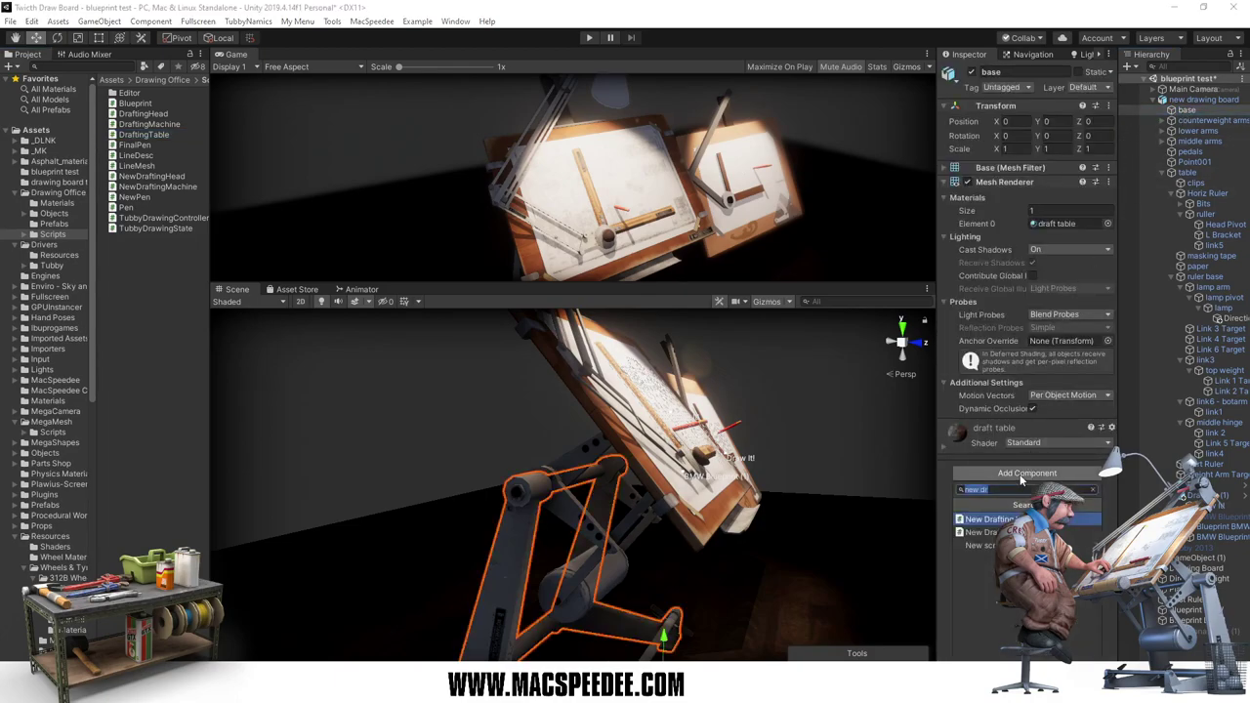
pyautogui.write('draft')
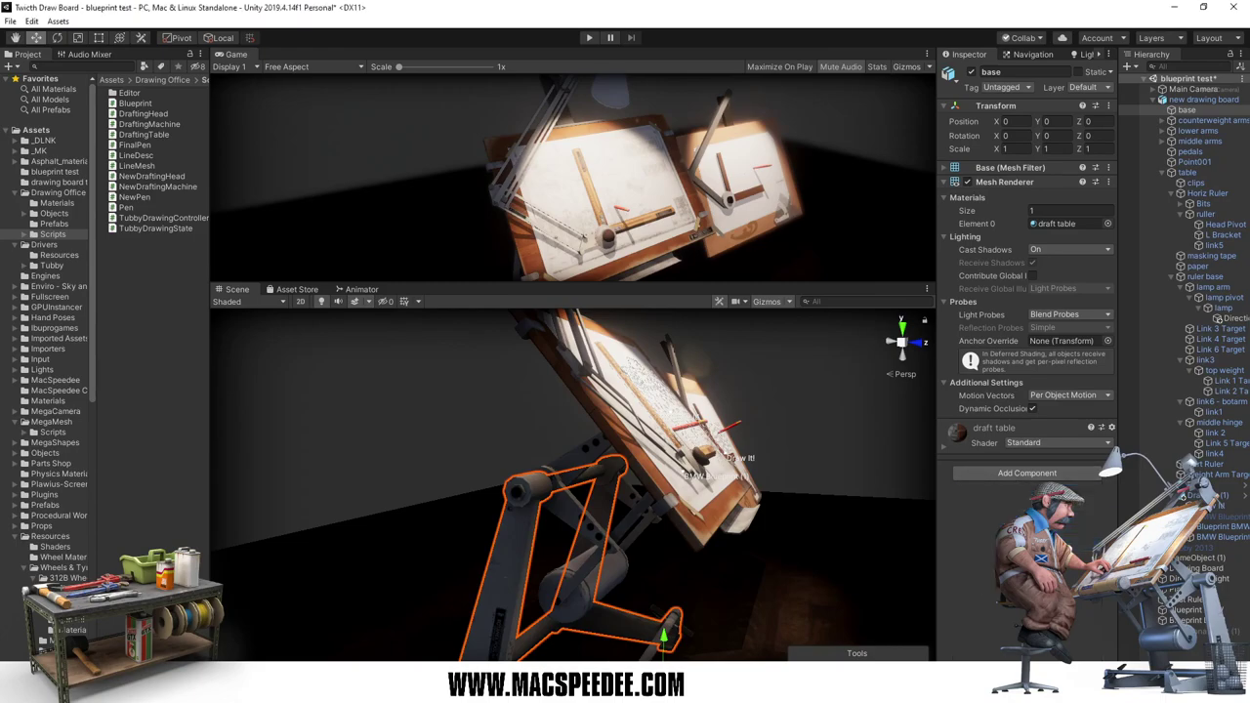
pyautogui.click(982, 545)
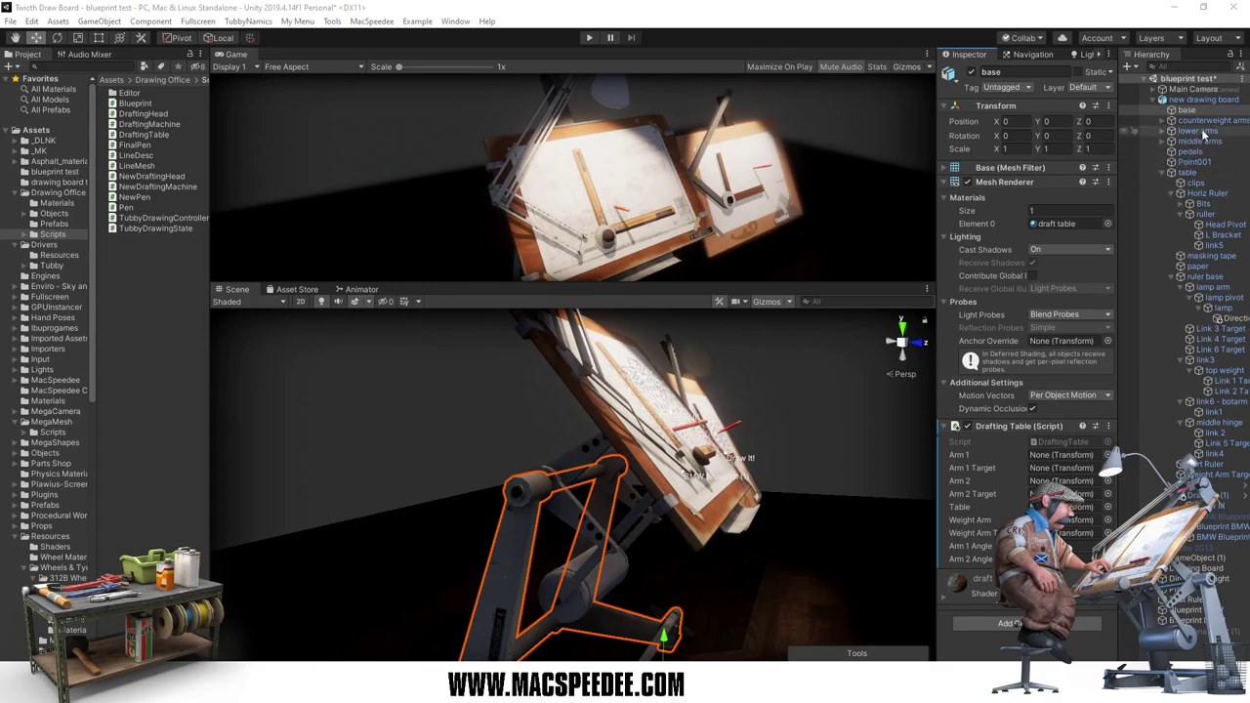
# Step: Drag lower arms, Arm1 Target, middle arms and Arm2 Target into the Arm 1, Arm 1 Target, Arm 2 and Arm 2 Target slots
pyautogui.moveTo(1205, 133); pyautogui.dragTo(1055, 461)
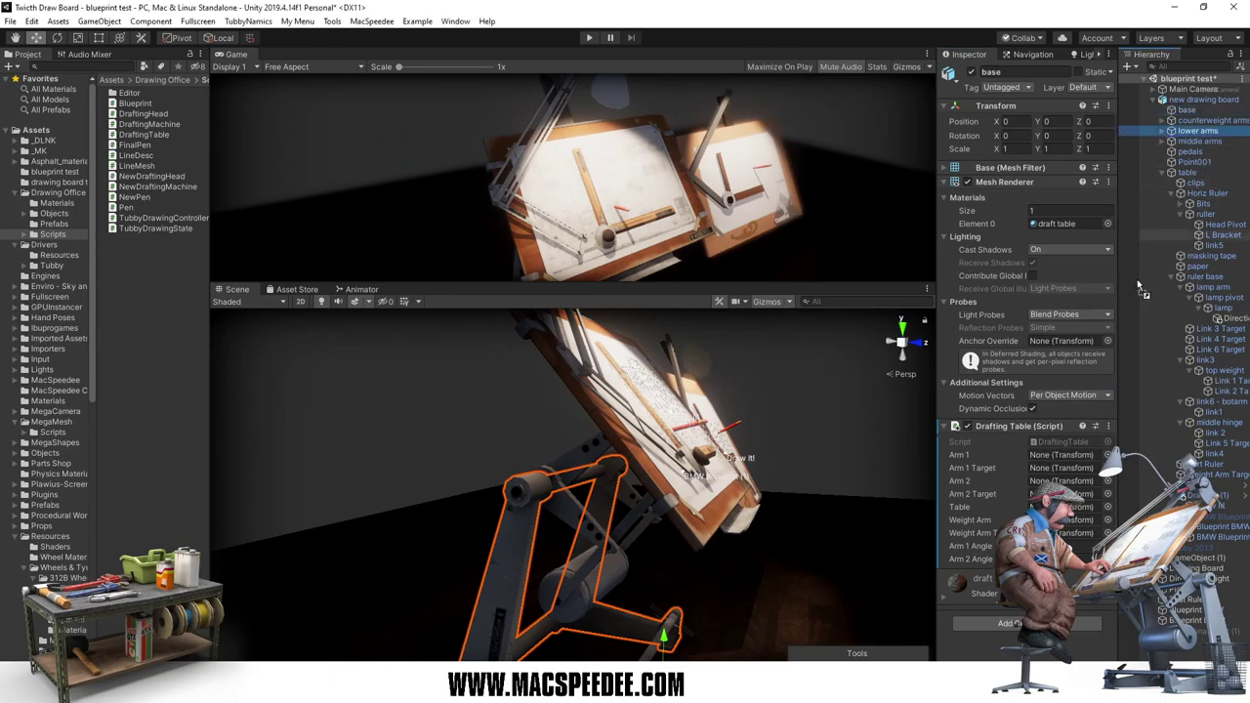
pyautogui.moveTo(1055, 459); pyautogui.dragTo(1062, 460)
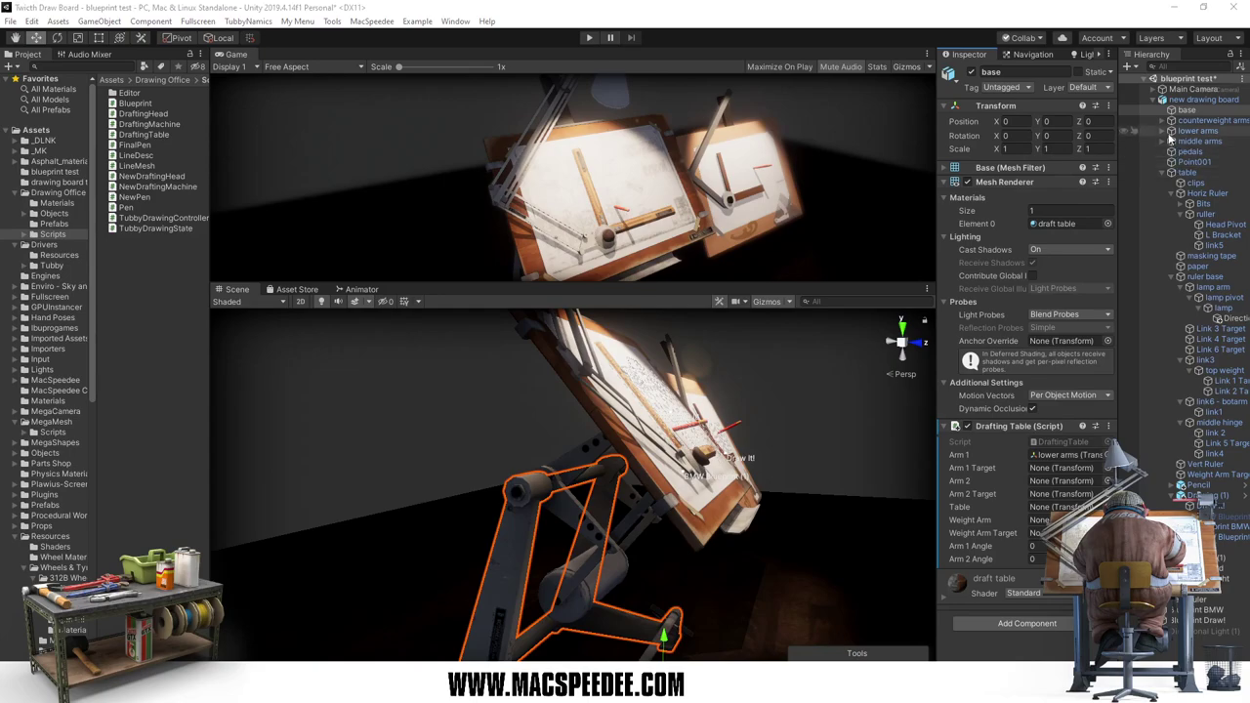
pyautogui.click(1164, 131)
pyautogui.click(1163, 153)
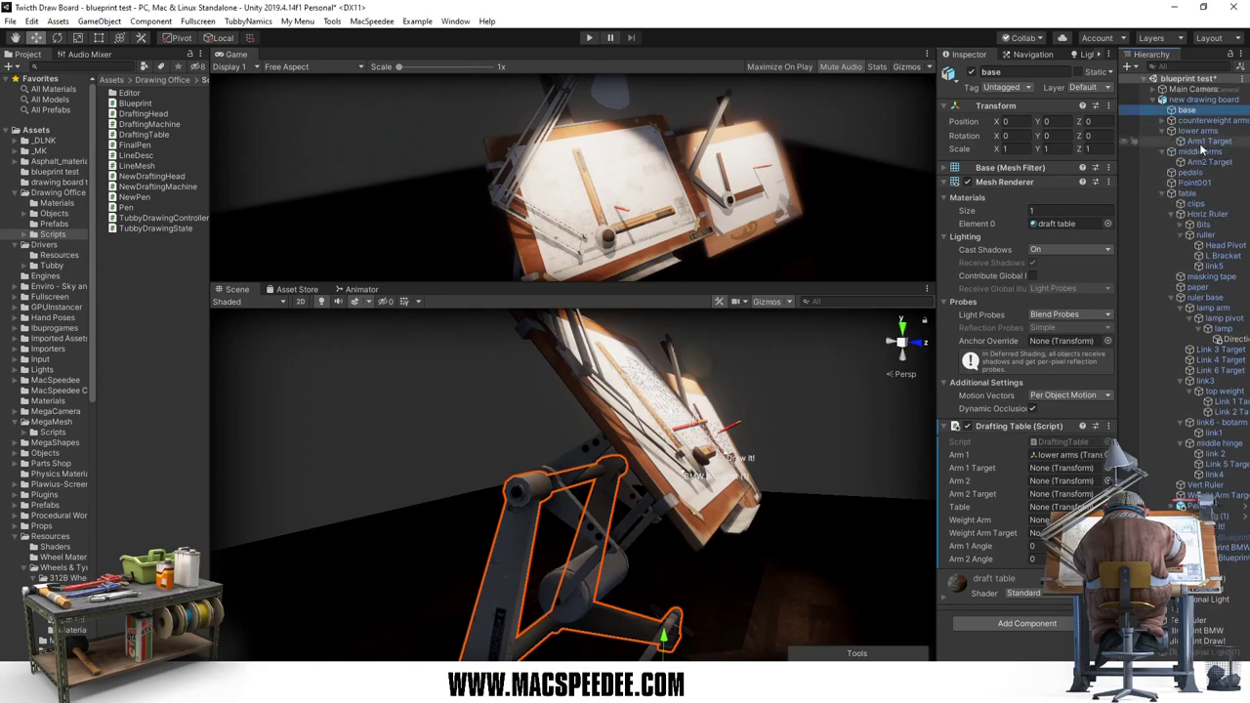
pyautogui.moveTo(1190, 141); pyautogui.dragTo(1096, 474)
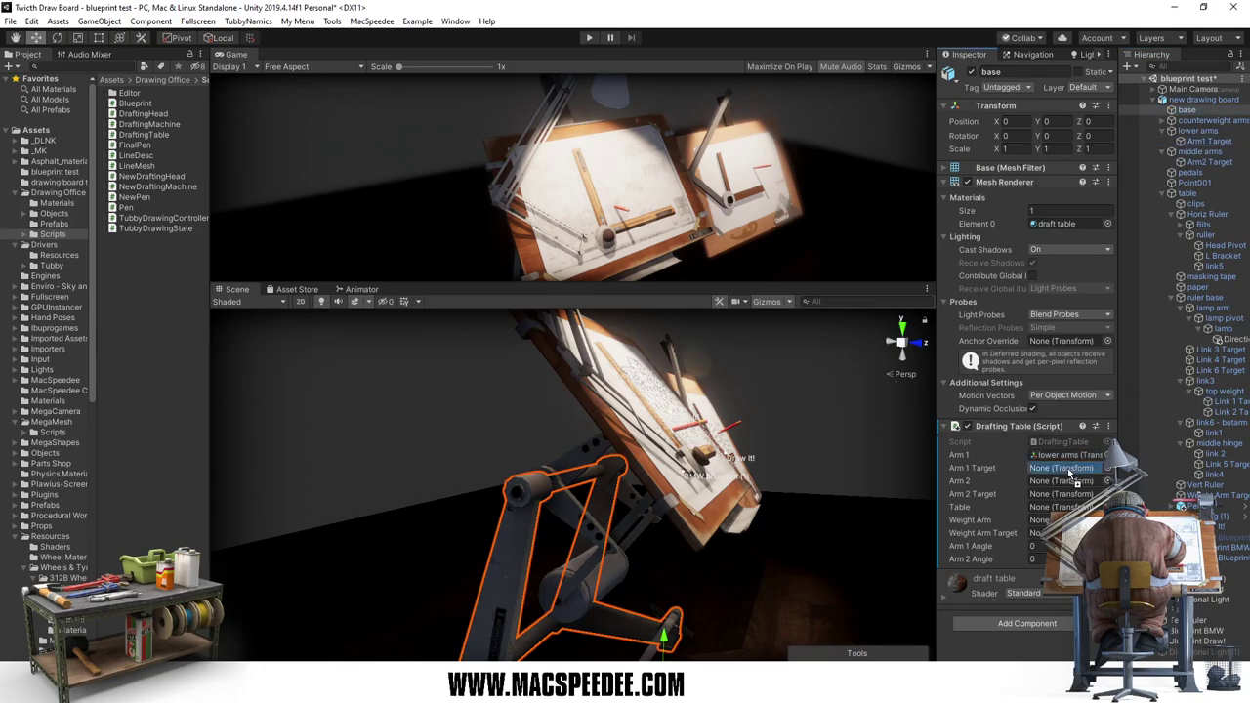
pyautogui.moveTo(1202, 153); pyautogui.dragTo(1057, 481)
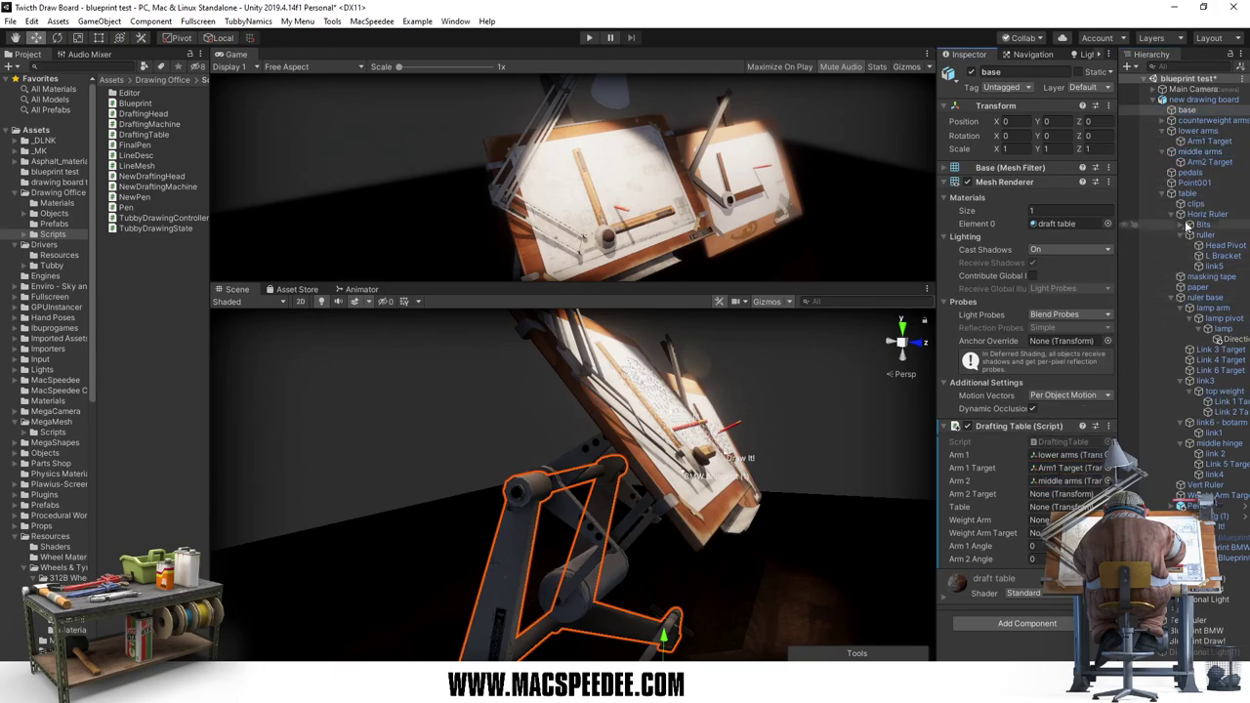
pyautogui.moveTo(1205, 164); pyautogui.dragTo(1064, 481)
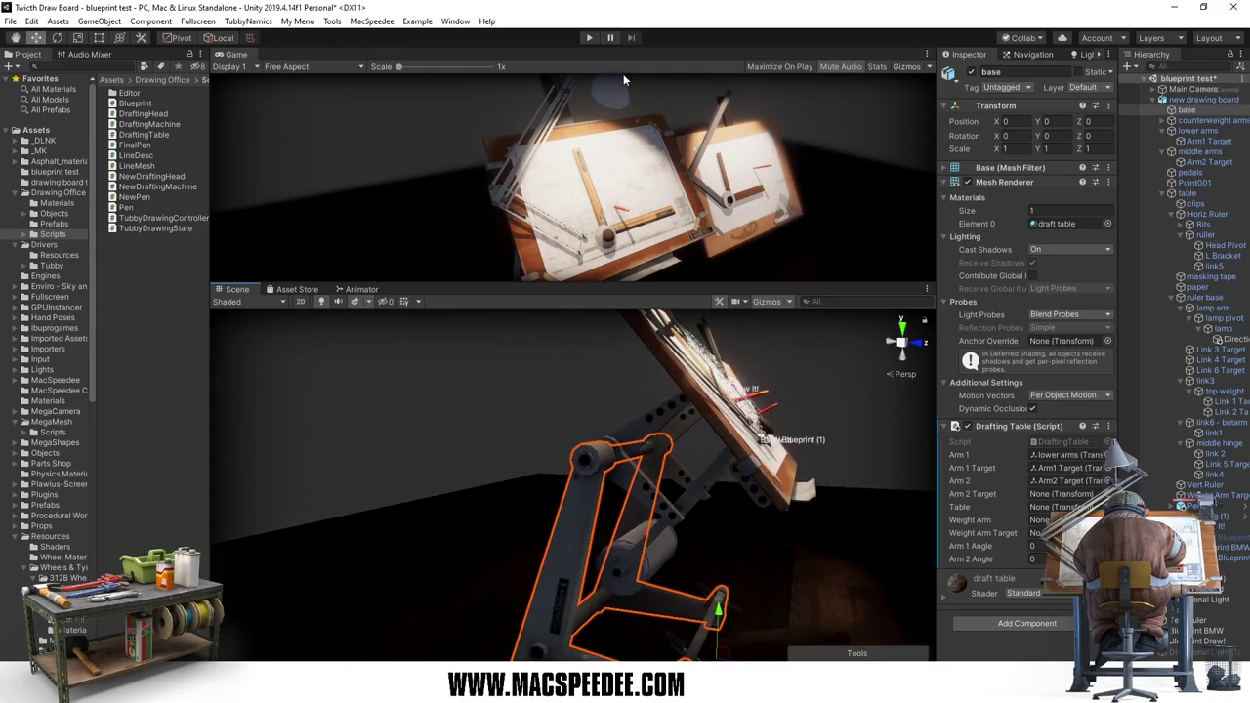
# Step: Test-run the scene, nudge Arm 1 Angle, stop, and check the unassigned arm2Target error in the console
pyautogui.click(590, 37)
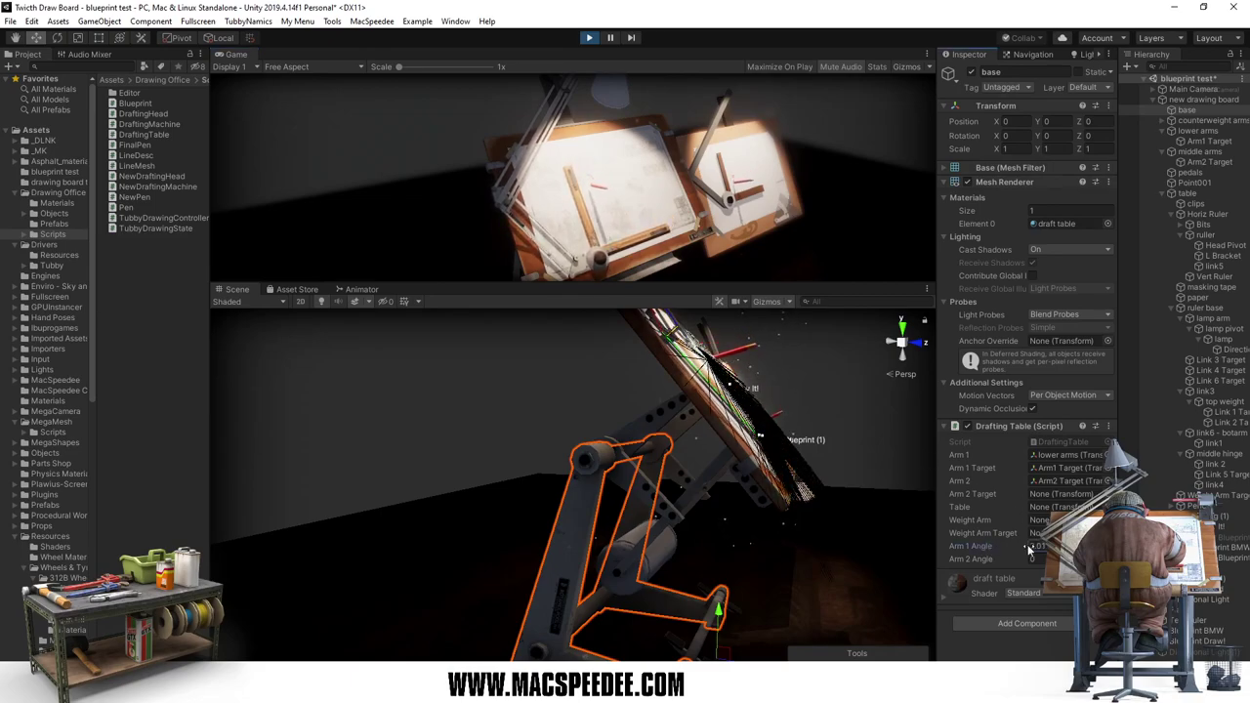
pyautogui.moveTo(986, 547); pyautogui.dragTo(1001, 554)
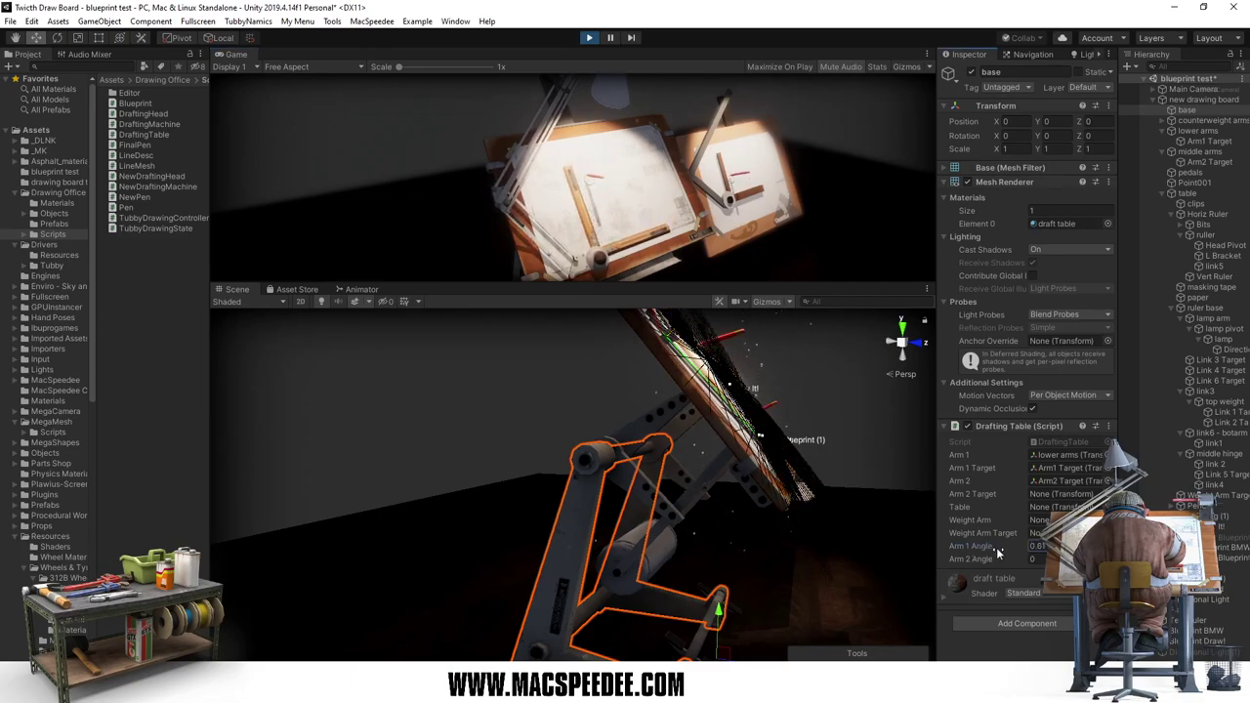
pyautogui.click(589, 37)
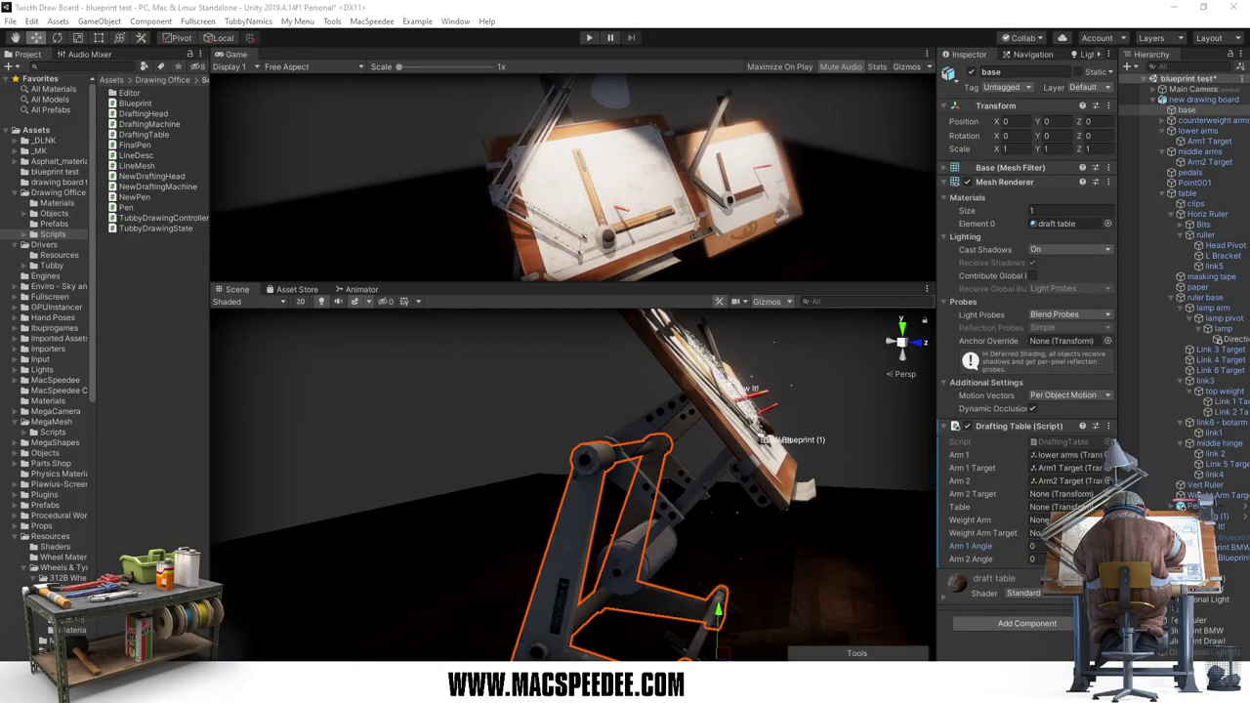
pyautogui.hotkey('ctrl', 'shift', 'c')
pyautogui.click(828, 243)
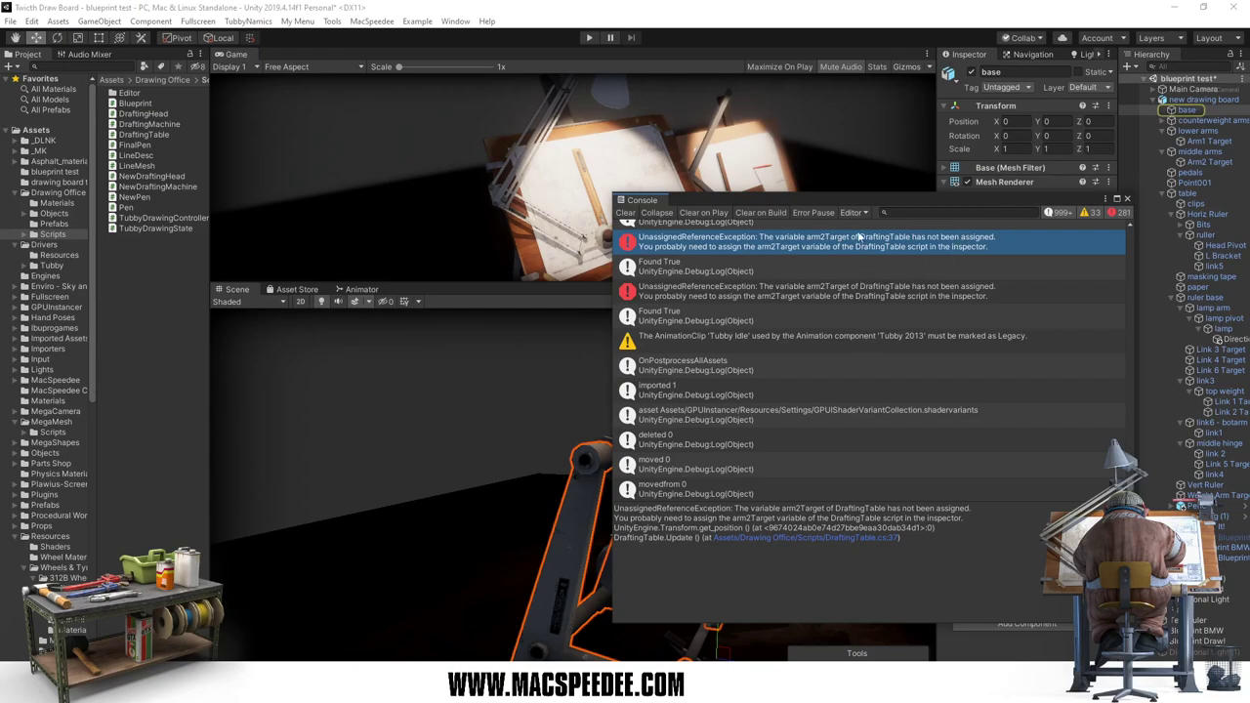
pyautogui.click(1127, 199)
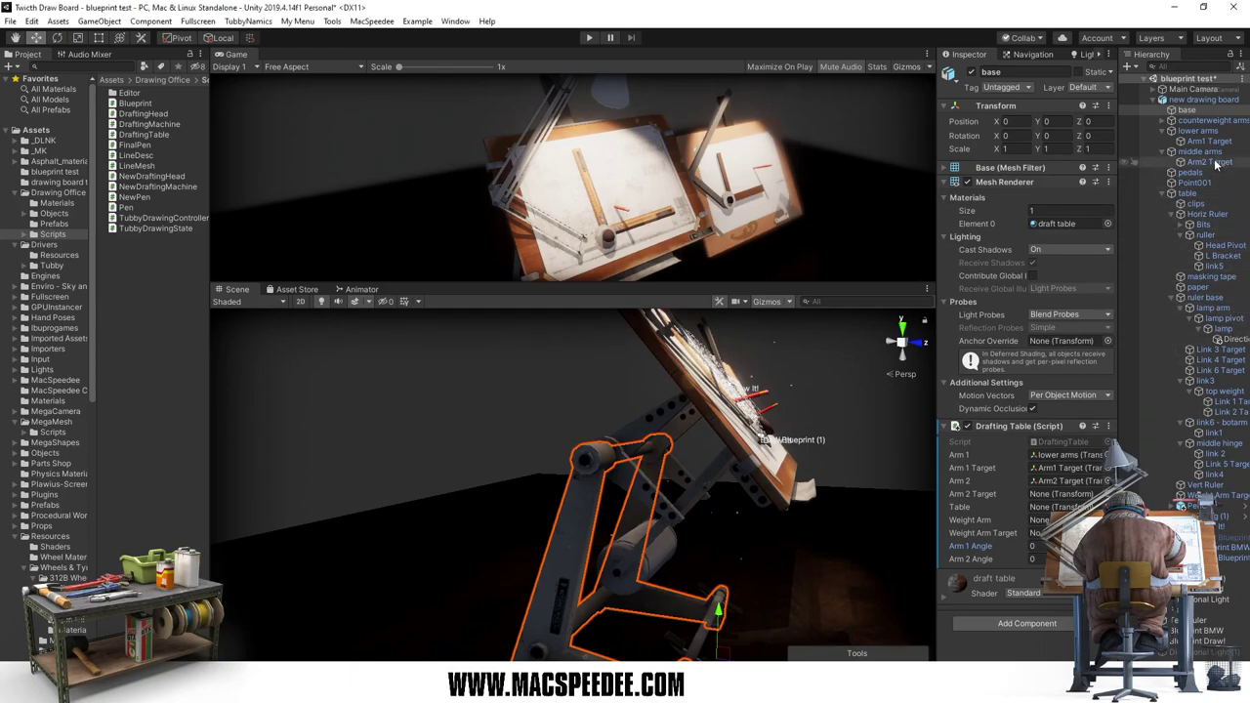
# Step: Reassign Arm2 Target and the Arm 2 object, test-run the scene again, then stop it
pyautogui.moveTo(1212, 162); pyautogui.dragTo(1068, 499)
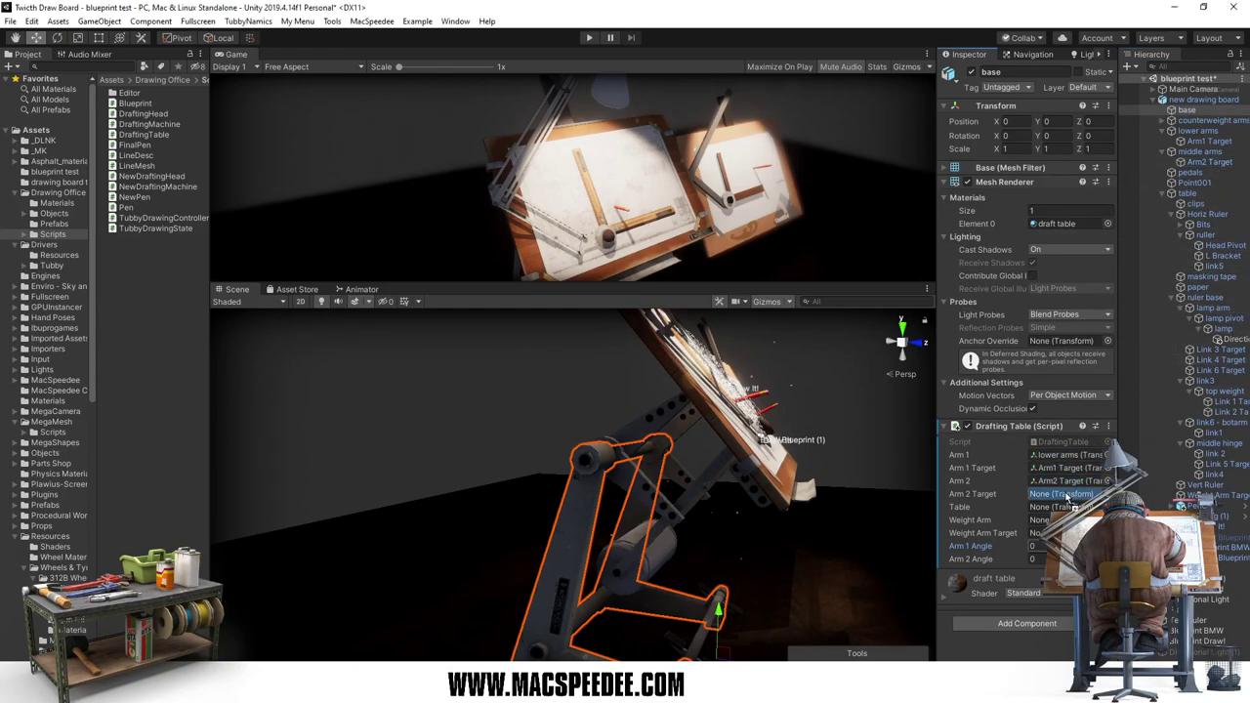
pyautogui.moveTo(1211, 151); pyautogui.dragTo(1063, 486)
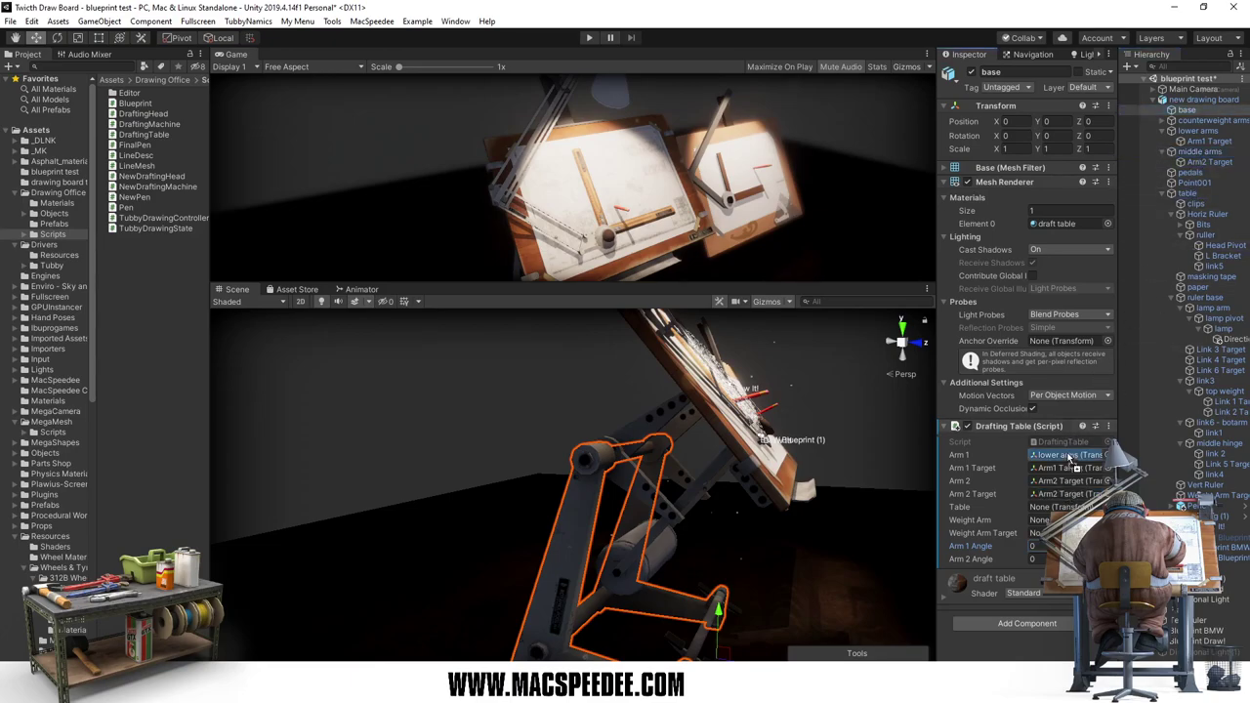
pyautogui.click(589, 37)
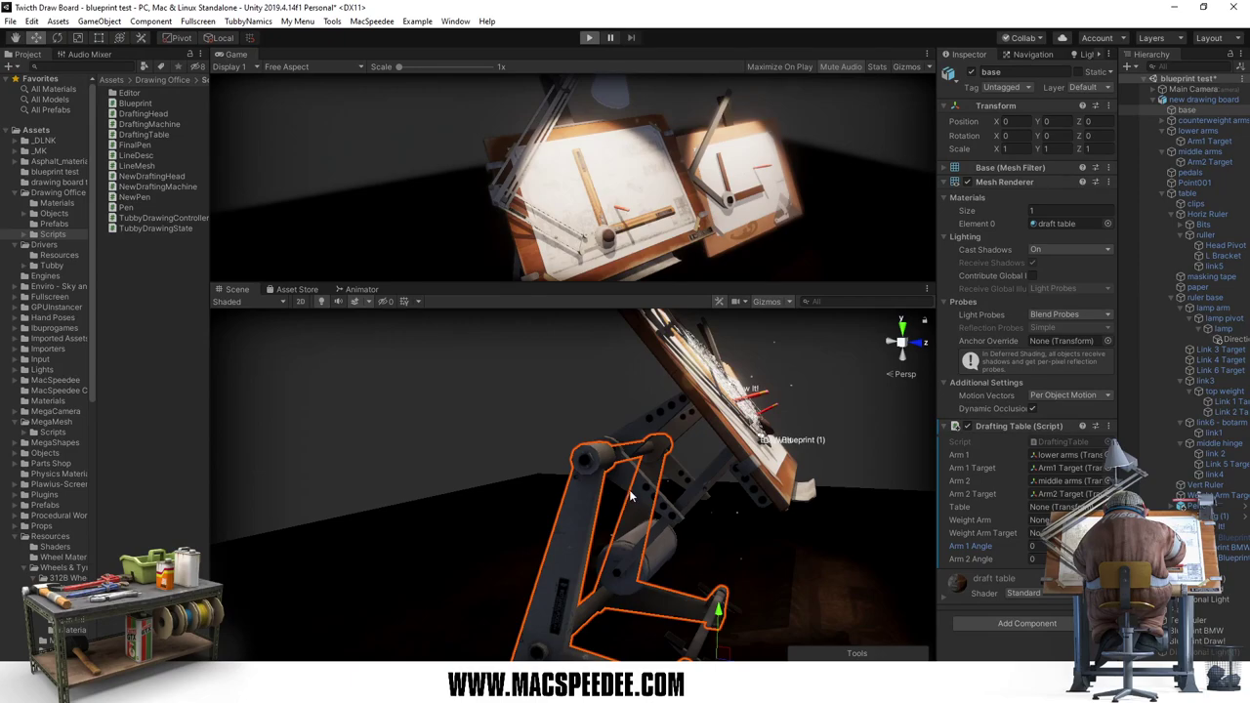
pyautogui.hotkey('ctrl', 'p')
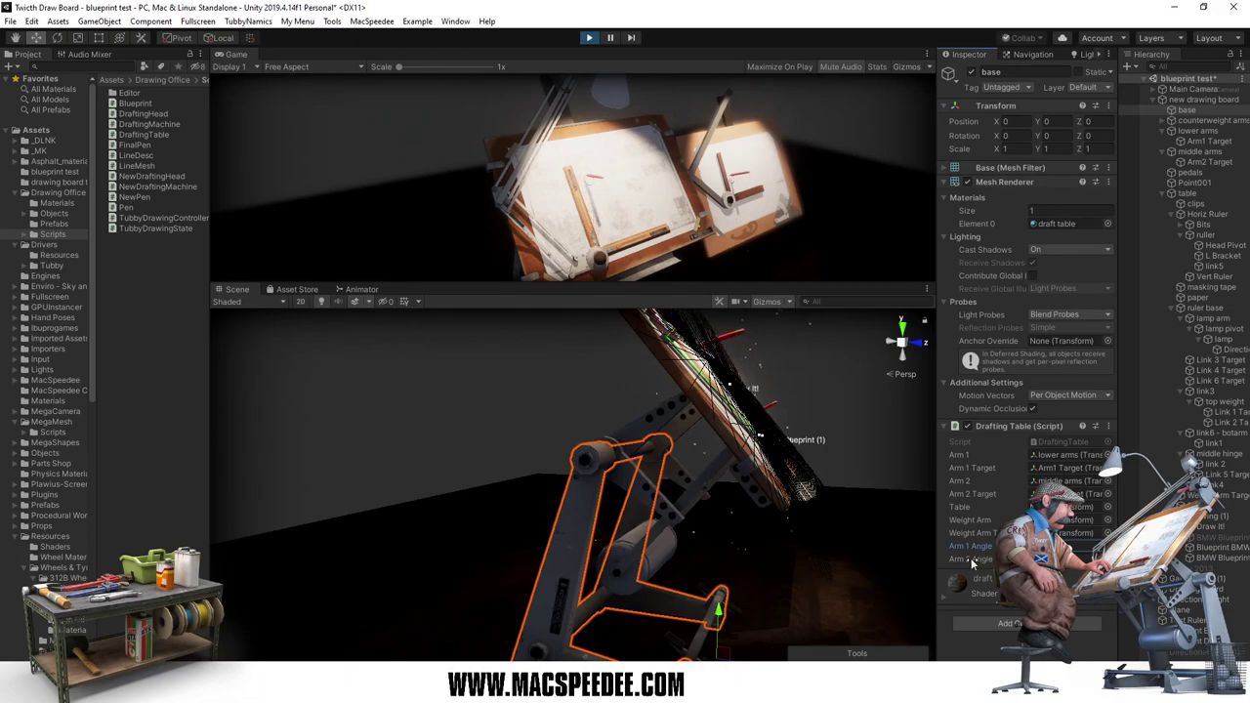
pyautogui.click(589, 39)
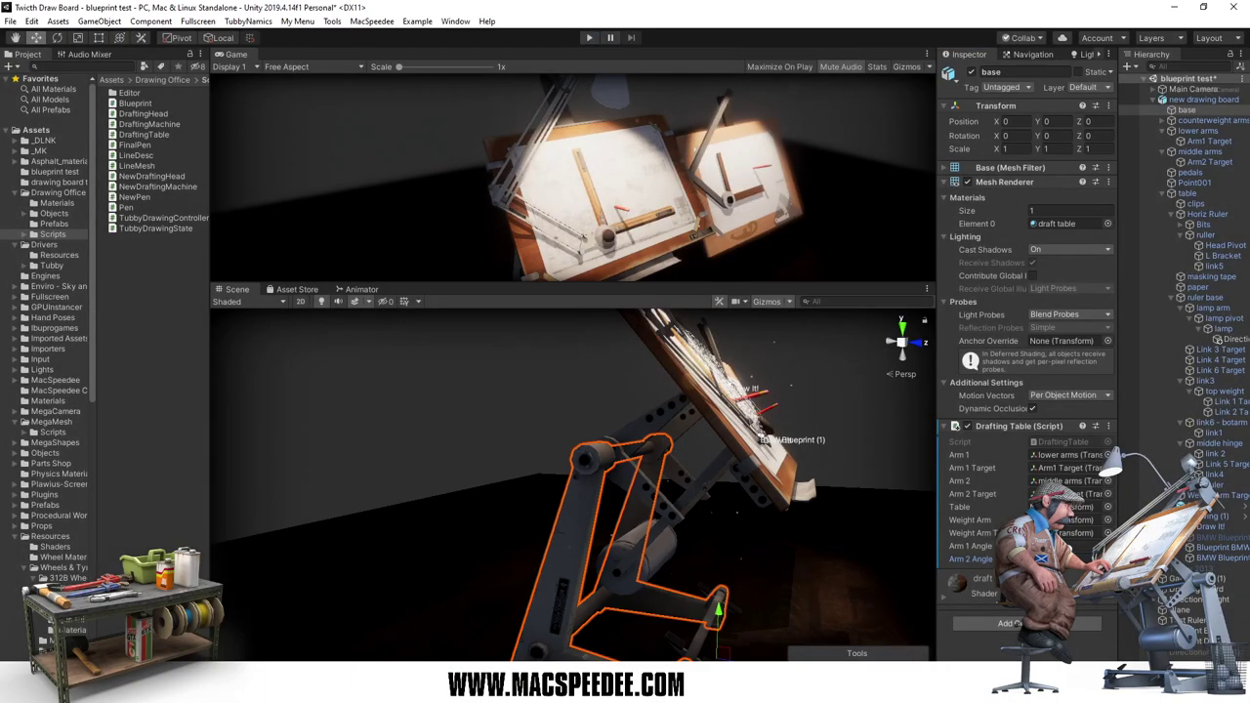
pyautogui.hotkey('alt', 'Tab')
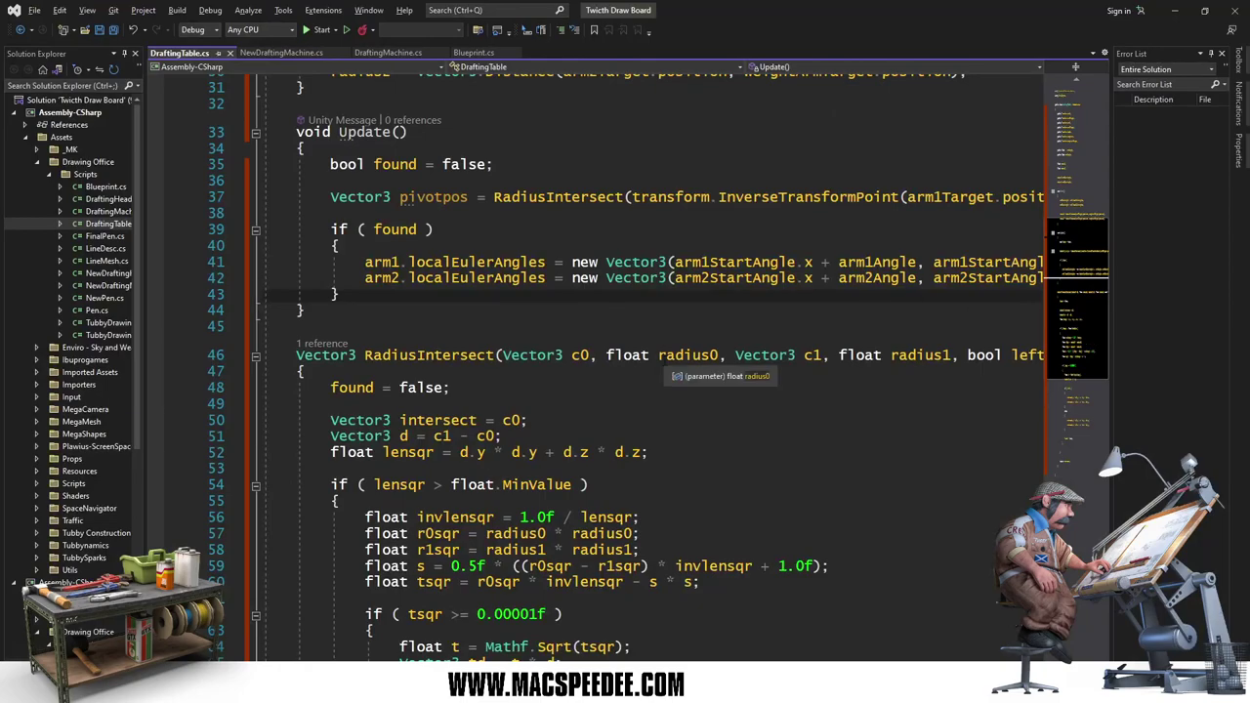
pyautogui.scroll(5, 554, 367)
pyautogui.scroll(5, 554, 366)
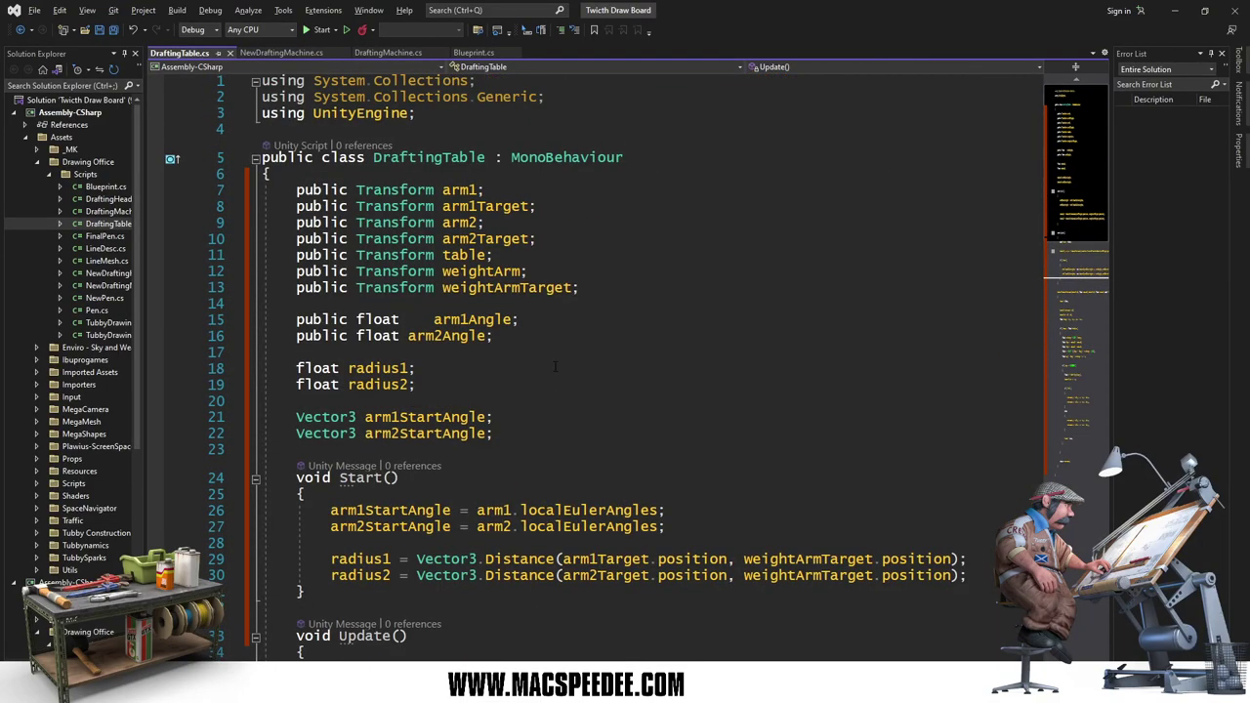
pyautogui.scroll(-6, 555, 366)
pyautogui.scroll(-1, 557, 376)
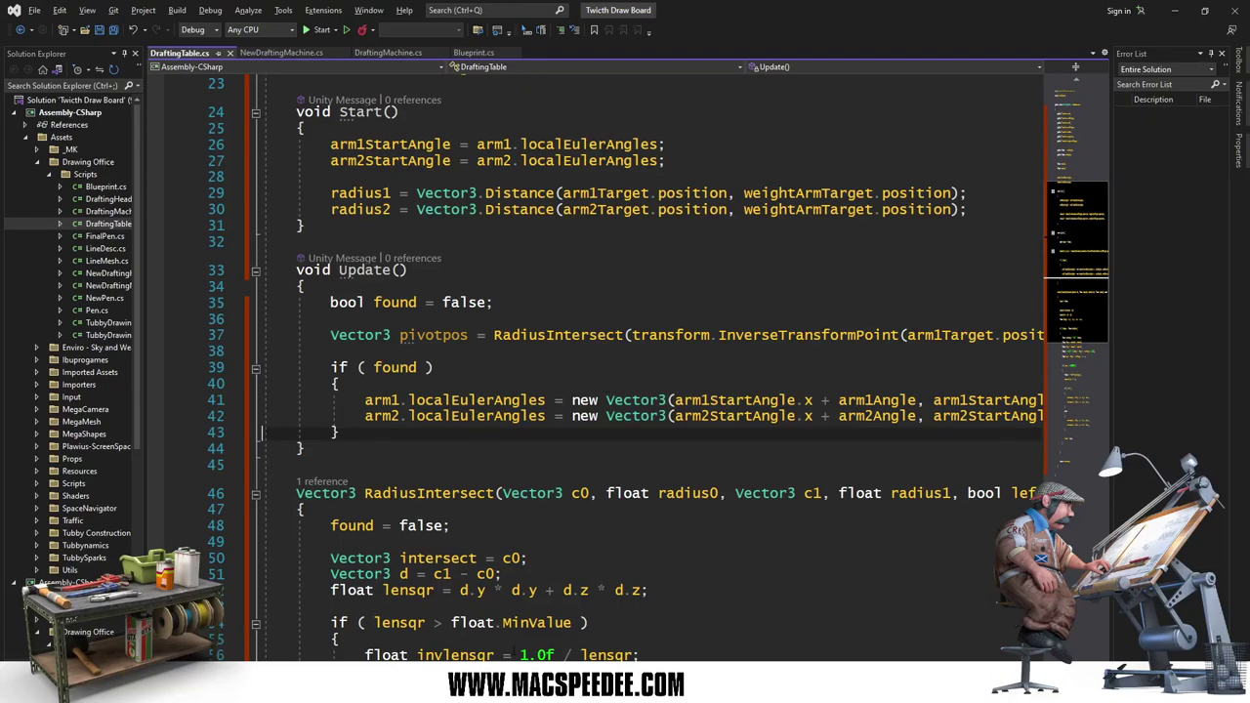
pyautogui.hscroll(3, 652, 366)
pyautogui.hscroll(3, 652, 366)
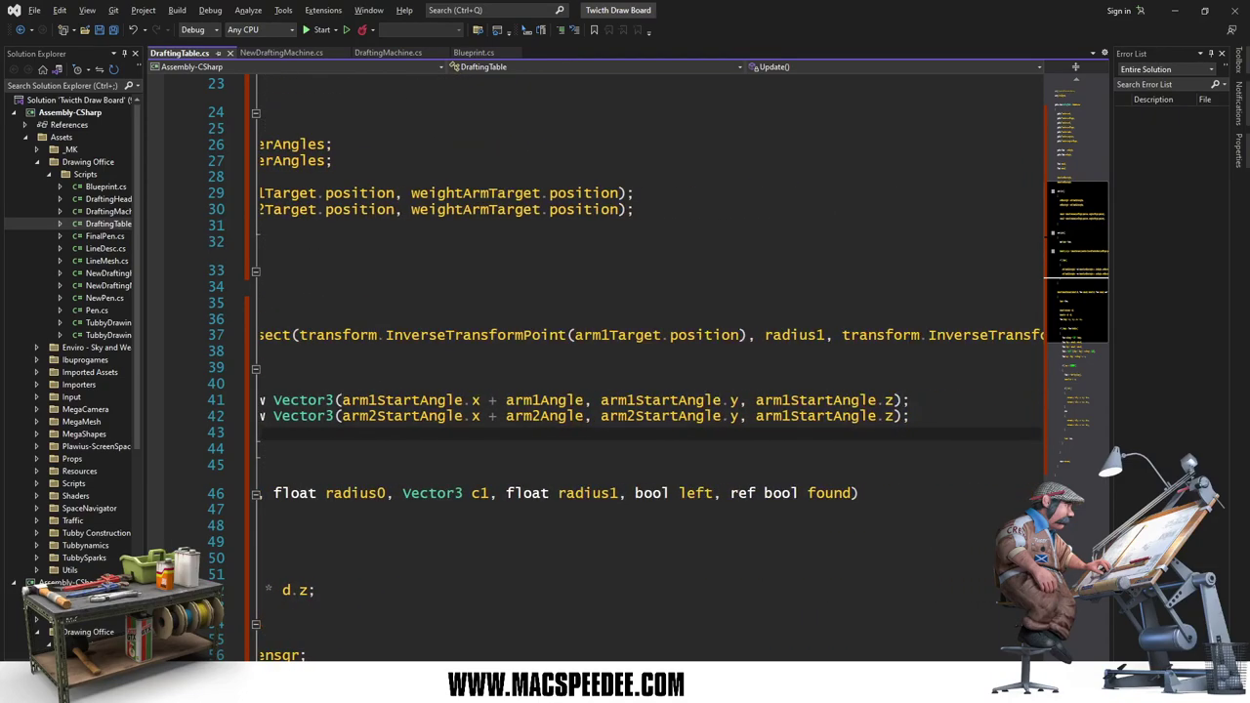
pyautogui.hscroll(2, 652, 367)
pyautogui.hscroll(3, 651, 366)
pyautogui.hscroll(-1, 652, 366)
pyautogui.hscroll(-4, 652, 366)
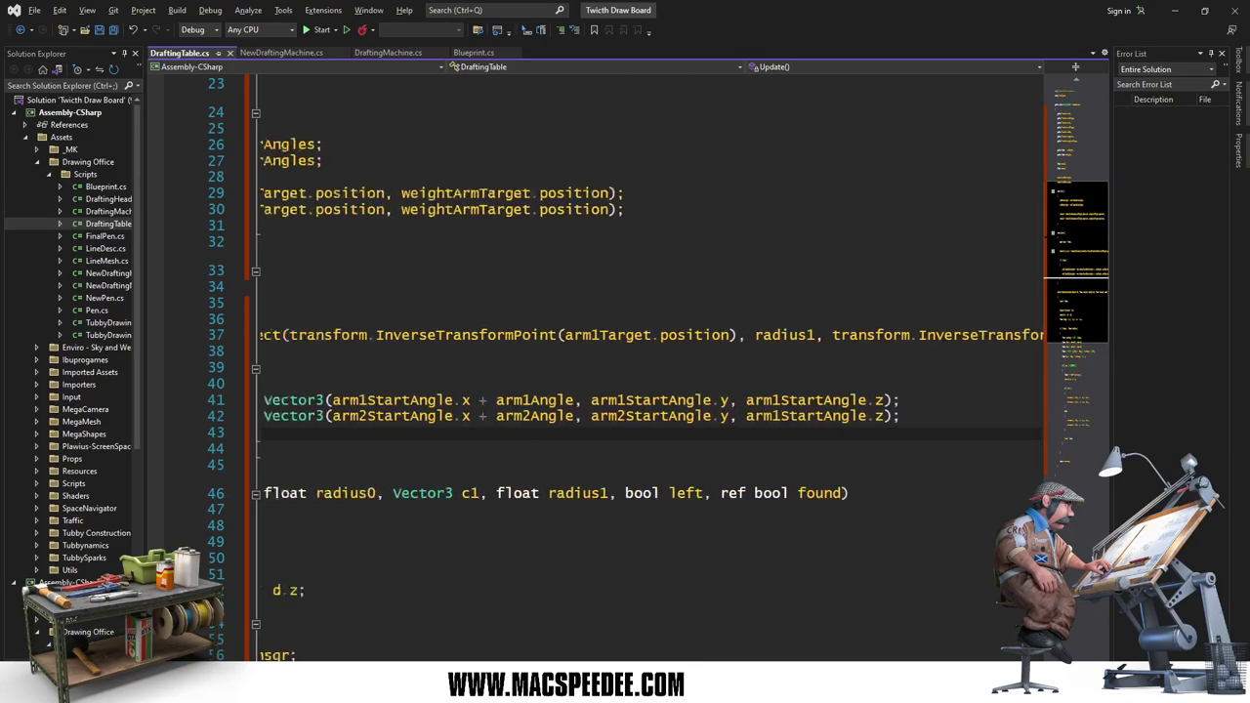
pyautogui.hscroll(-3, 652, 366)
pyautogui.hscroll(6, 648, 367)
pyautogui.hscroll(3, 649, 366)
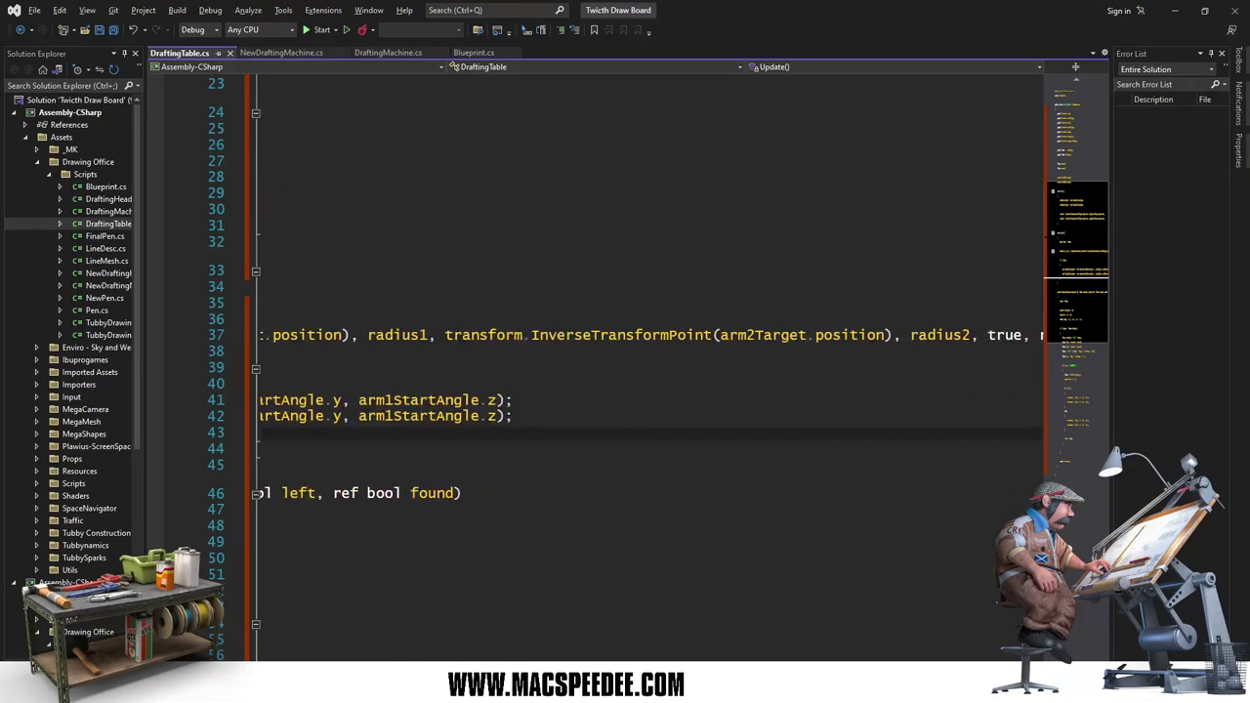
pyautogui.click(721, 335)
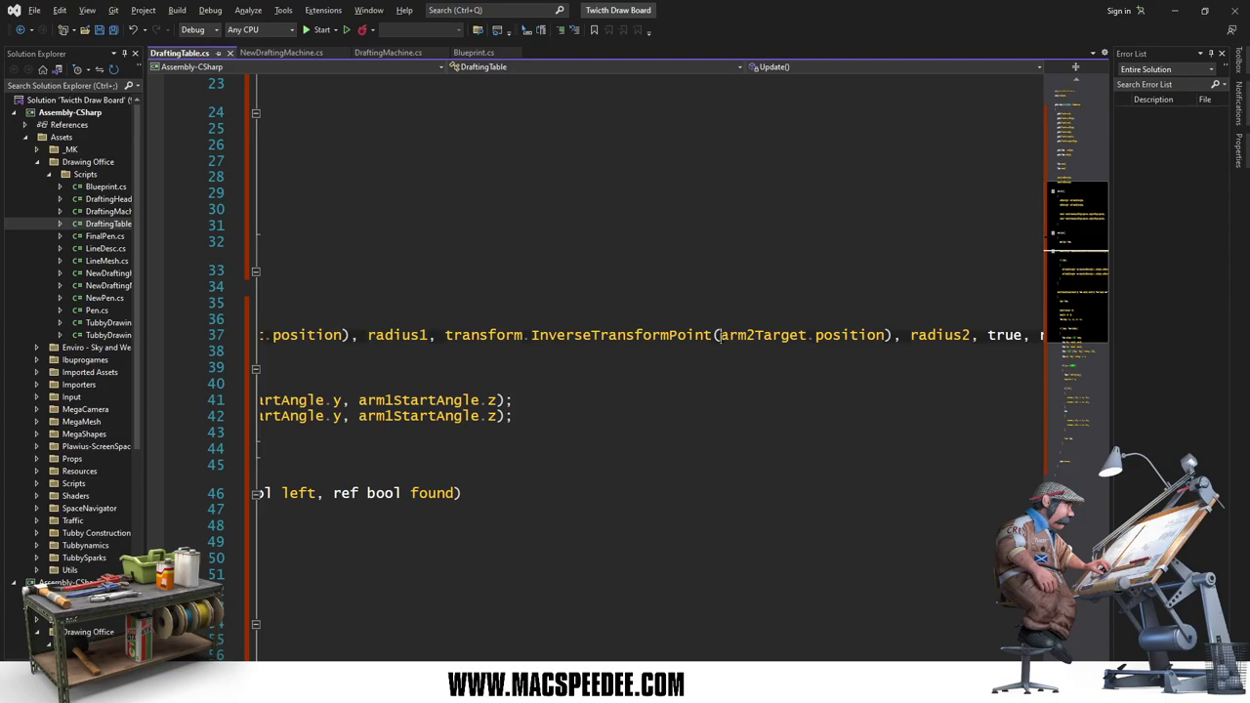
pyautogui.hscroll(-1, 649, 367)
pyautogui.hscroll(-8, 649, 367)
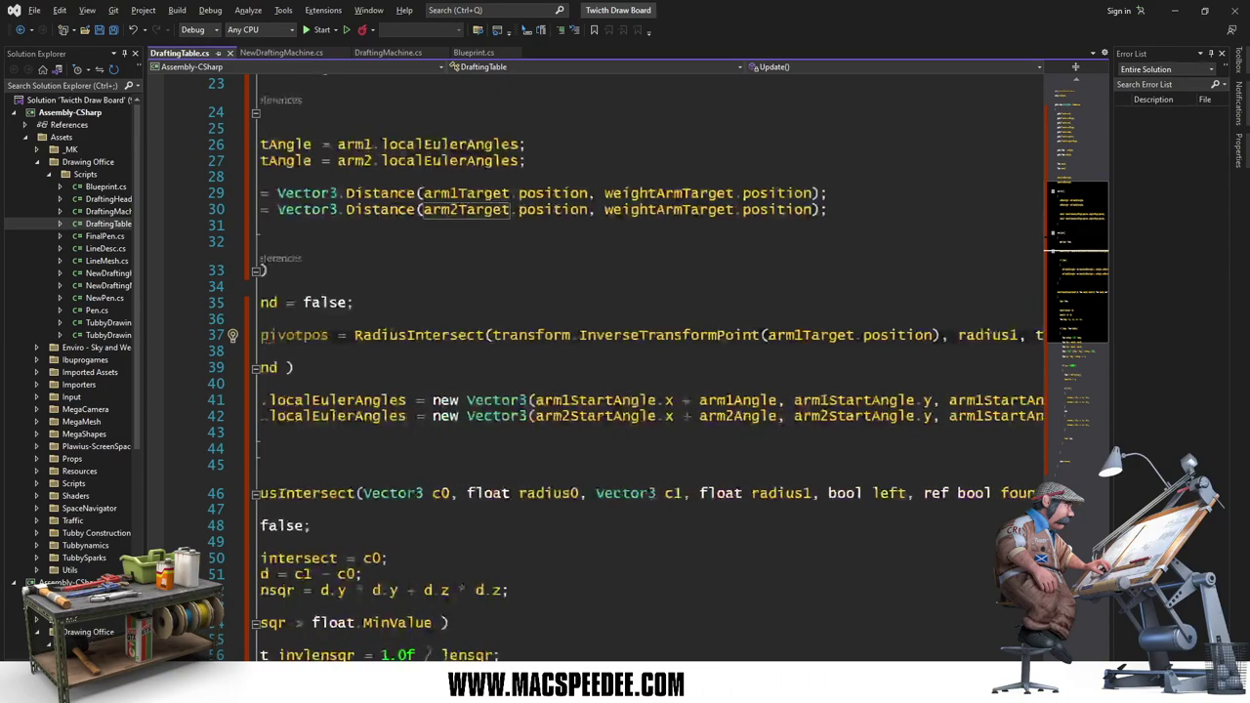
pyautogui.hscroll(1, 649, 367)
pyautogui.hscroll(6, 649, 366)
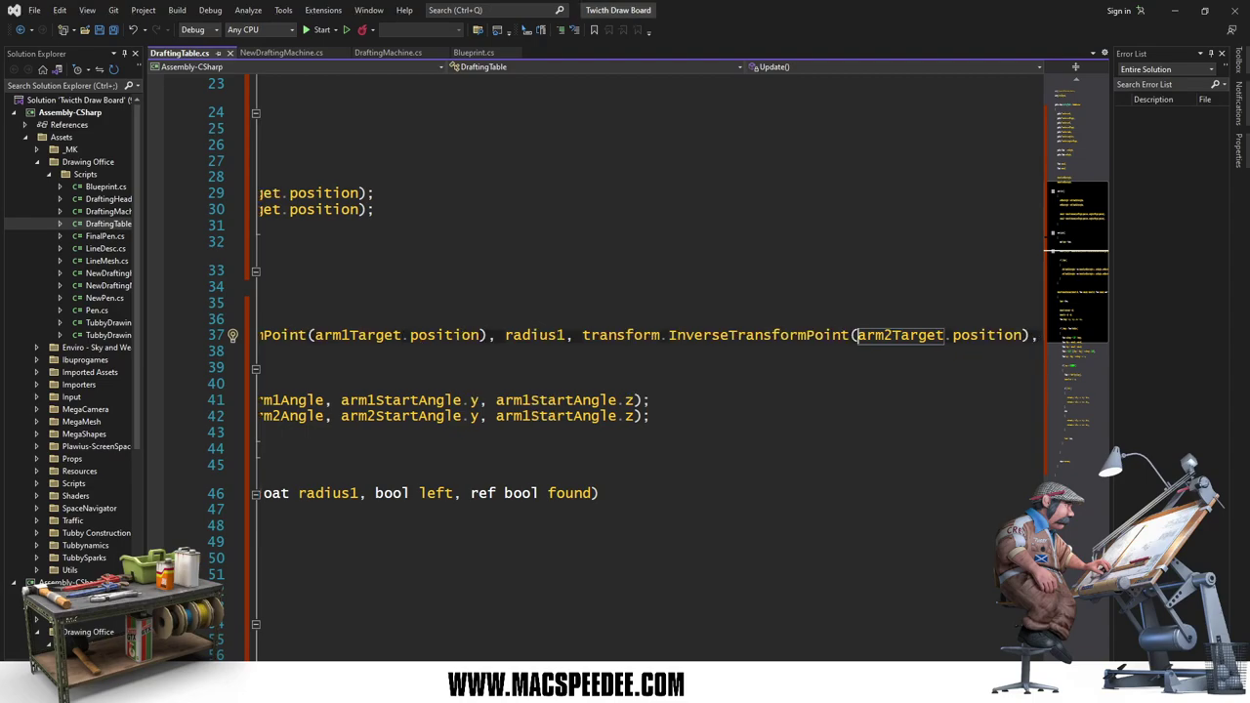
pyautogui.hscroll(5, 645, 391)
pyautogui.hscroll(-5, 645, 391)
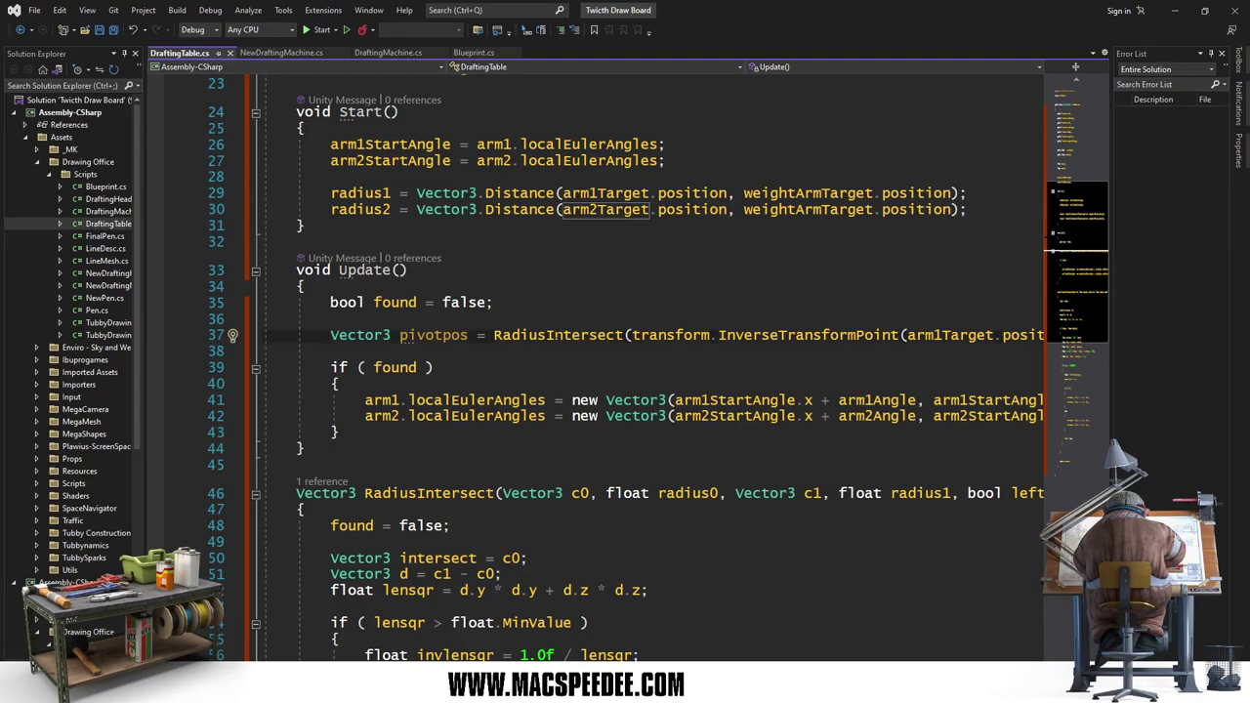
pyautogui.scroll(-2, 502, 376)
pyautogui.scroll(-2, 502, 376)
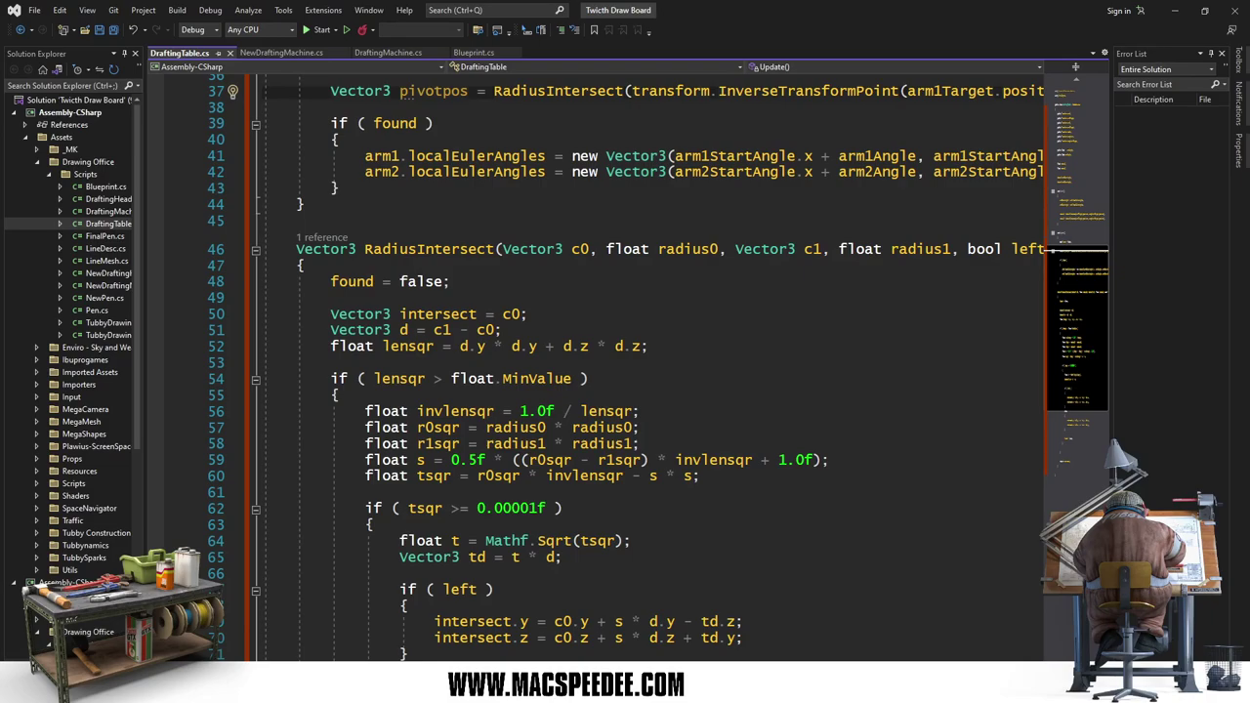
pyautogui.scroll(2, 1006, 306)
pyautogui.scroll(5, 782, 313)
pyautogui.scroll(3, 633, 319)
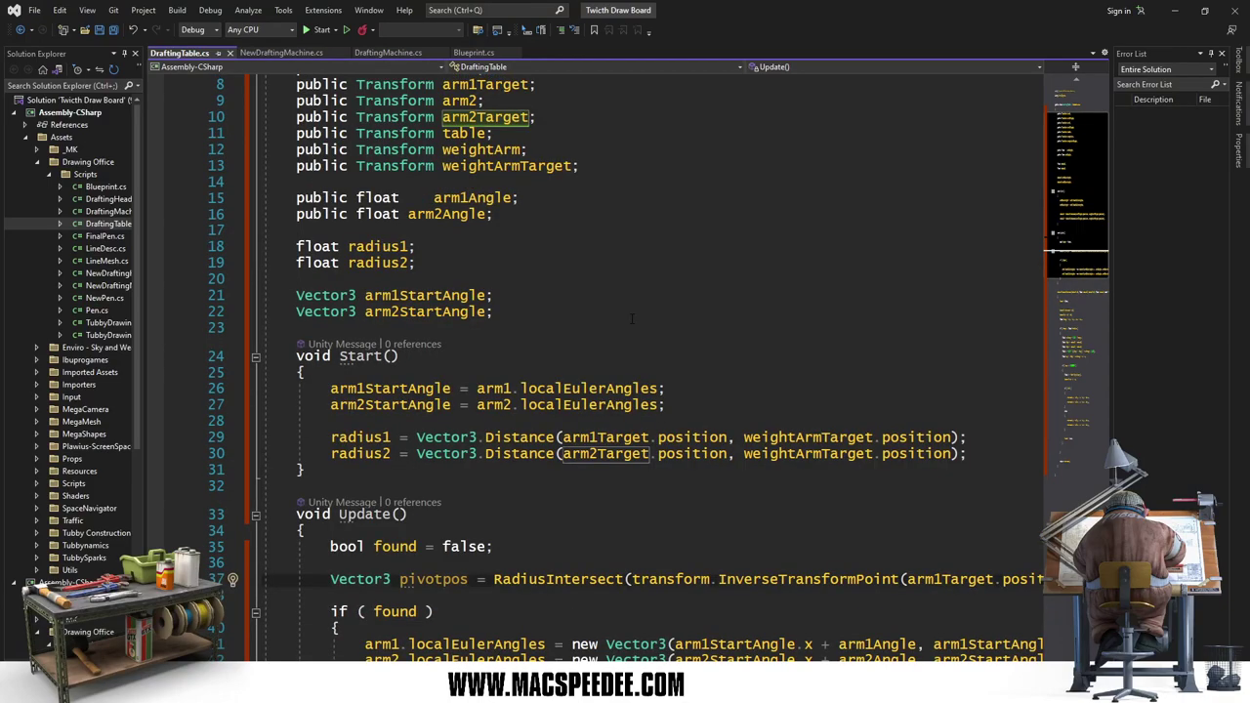
pyautogui.scroll(-2, 632, 319)
# Step: Add Debug.Log("found " + found); on line 38 of Update, then return to Unity
pyautogui.click(430, 473)
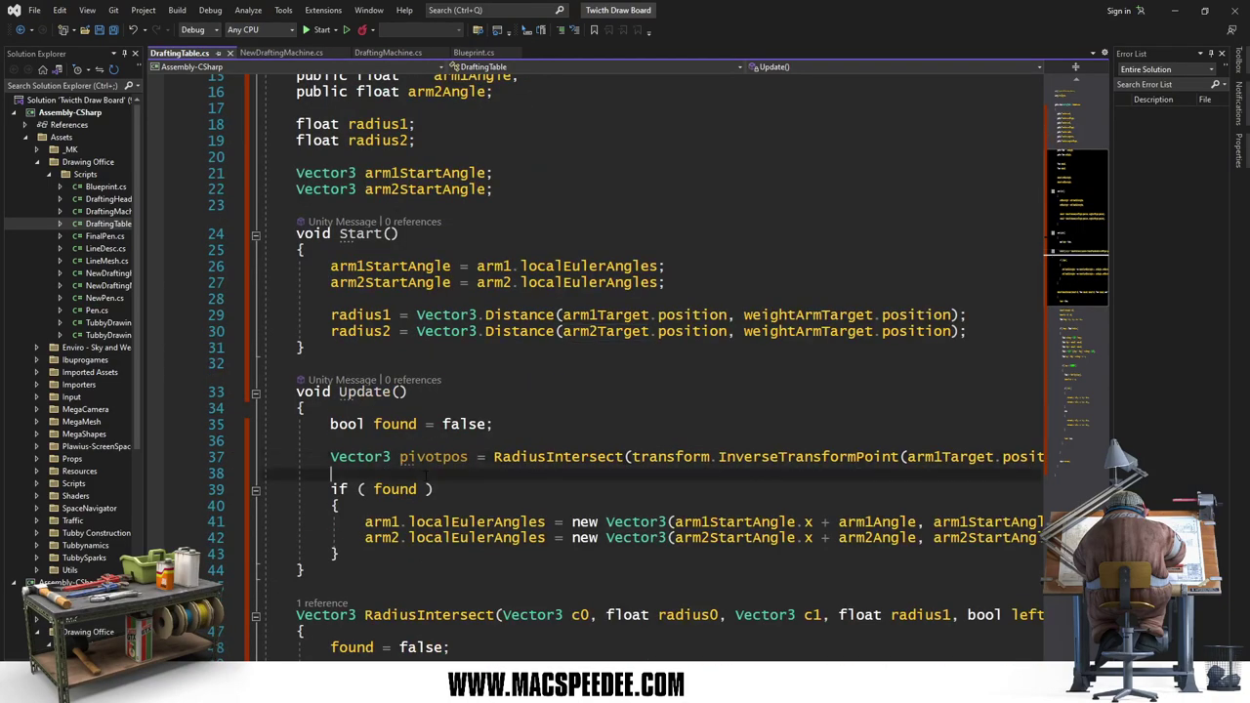
pyautogui.write('De')
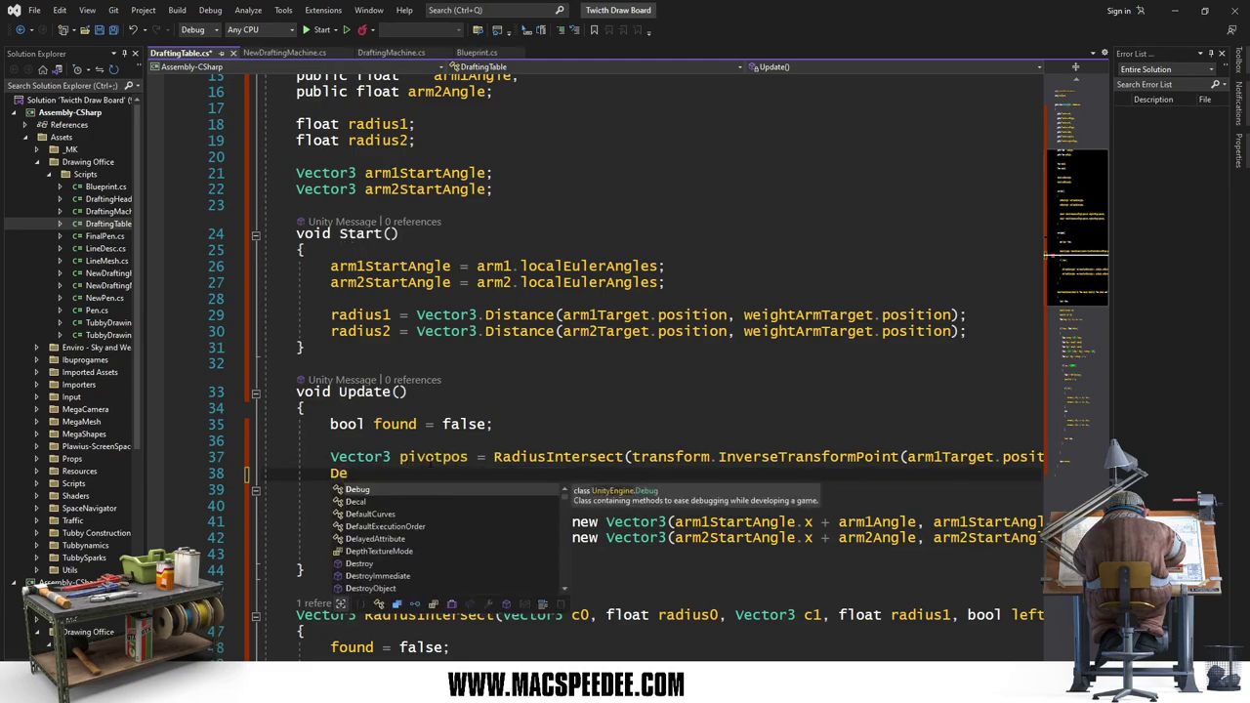
pyautogui.write('bug.')
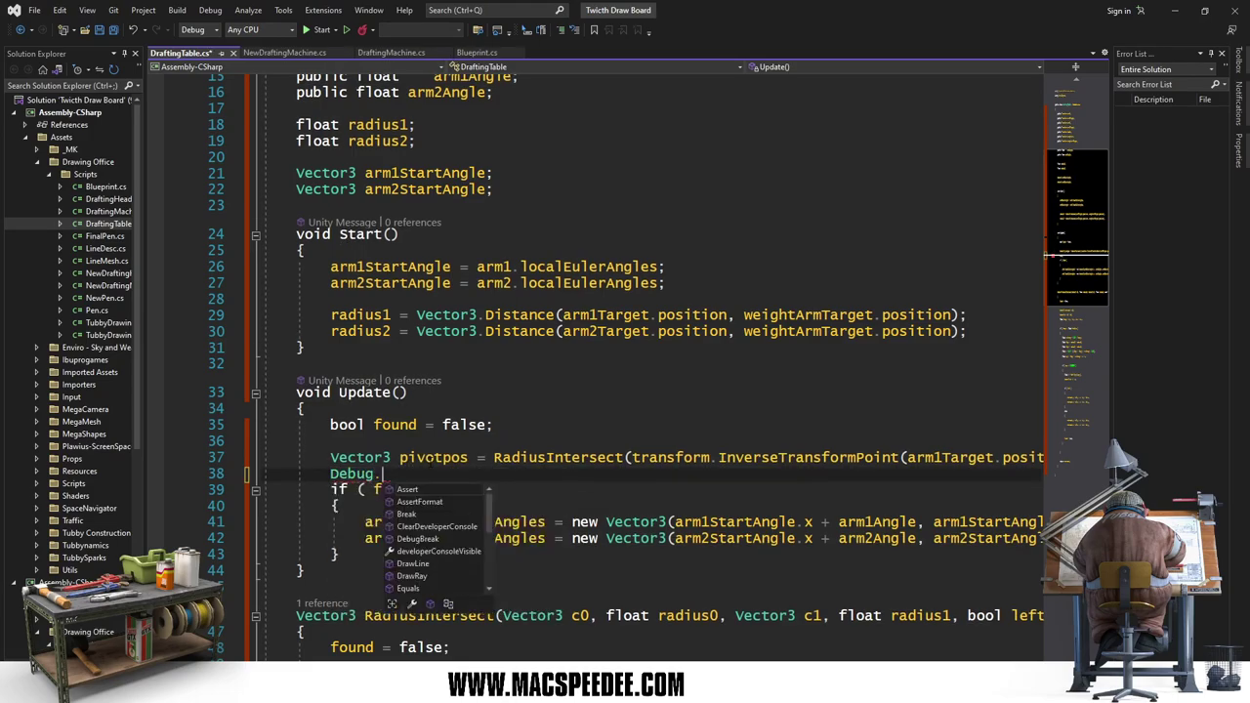
pyautogui.write('Log(')
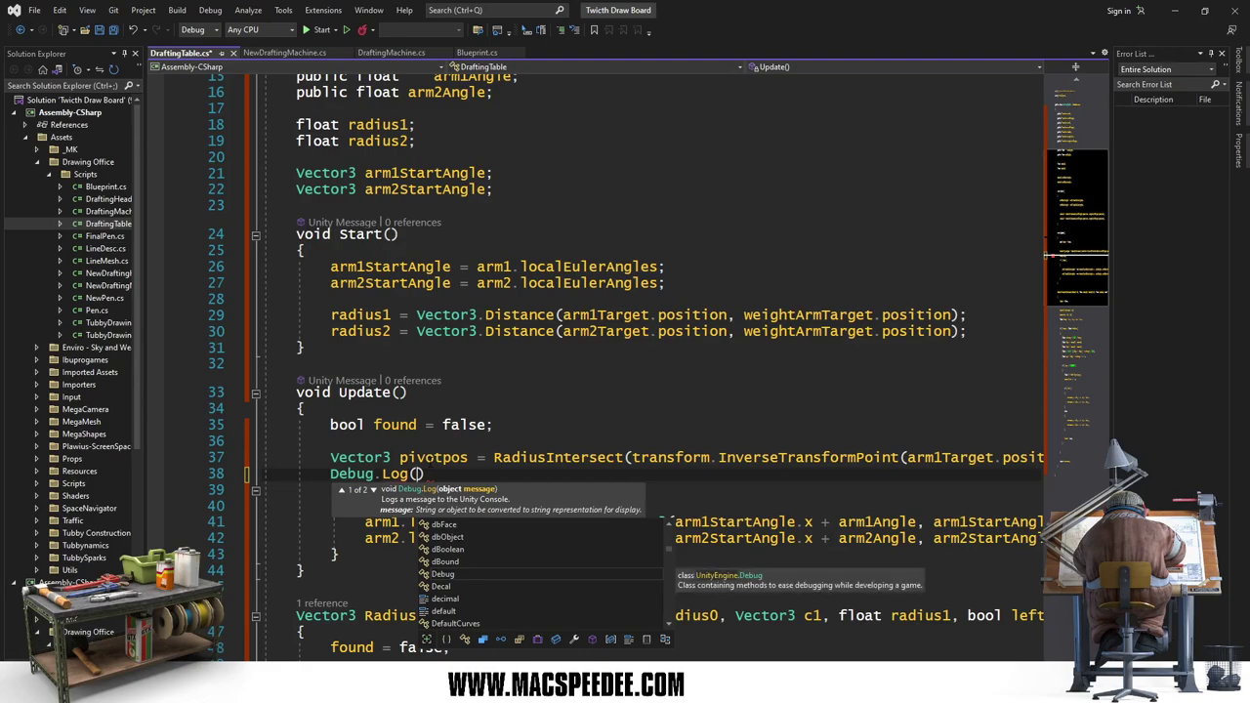
pyautogui.write('"found ')
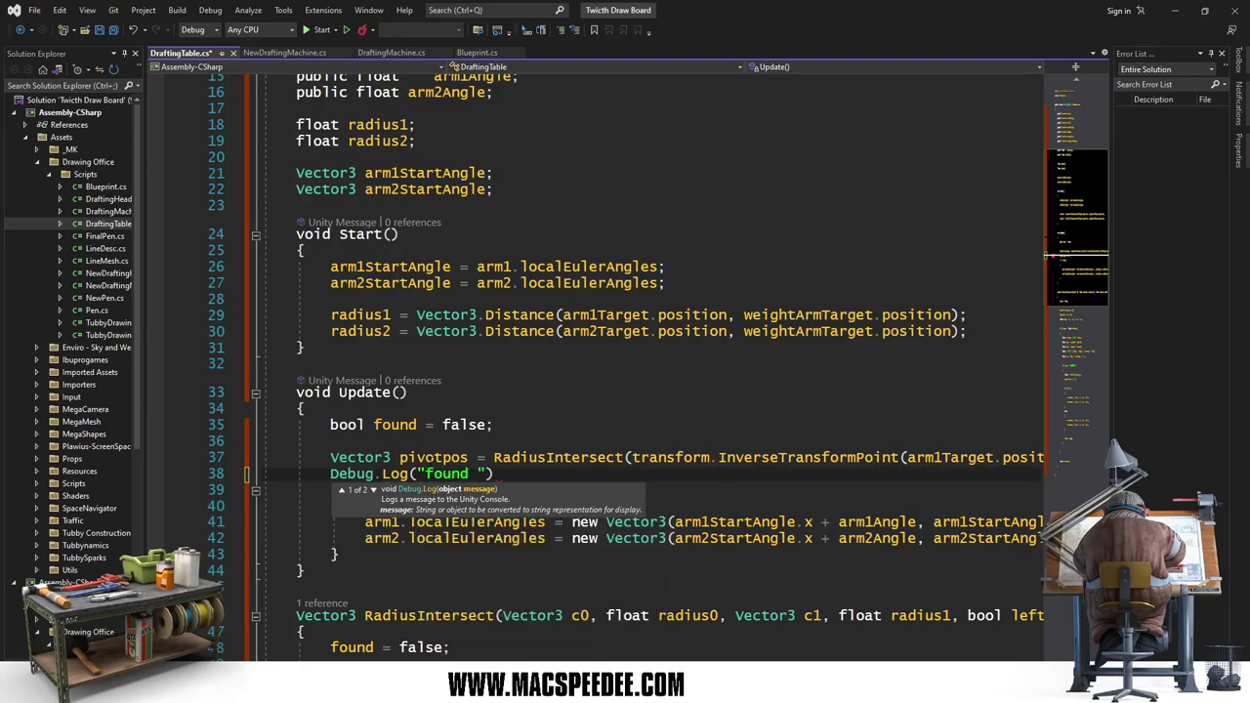
pyautogui.write('" found);')
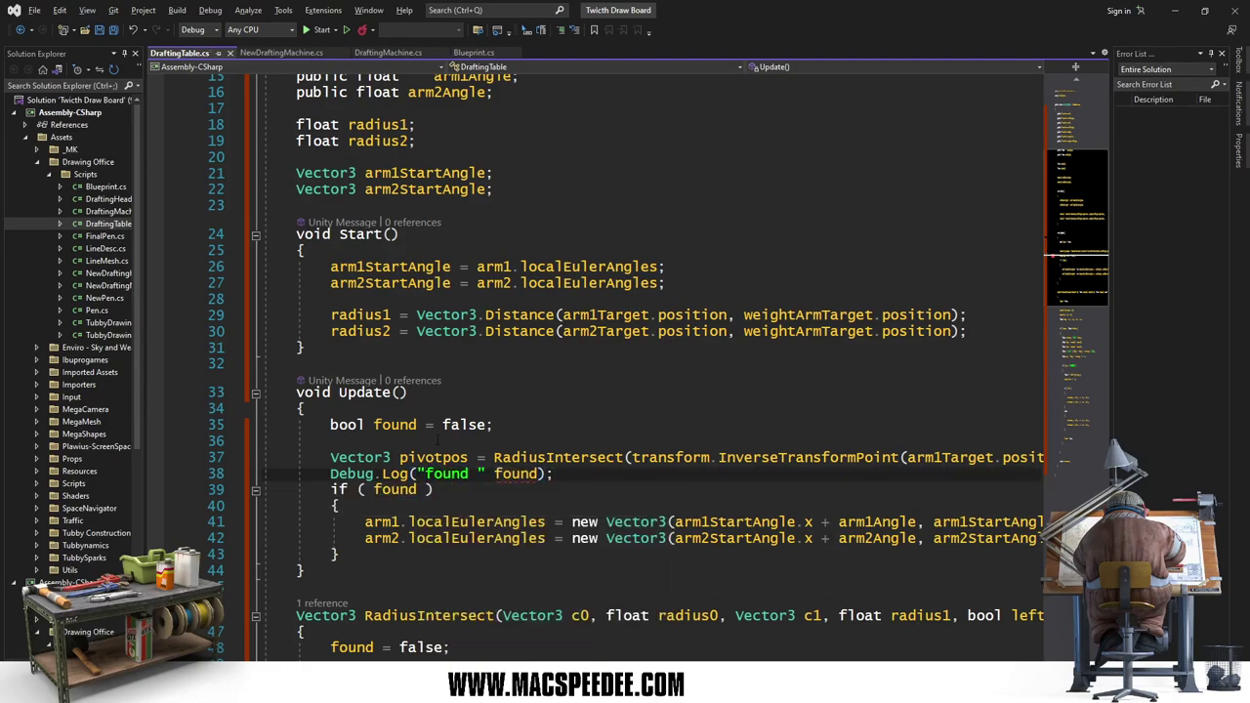
pyautogui.click(495, 473)
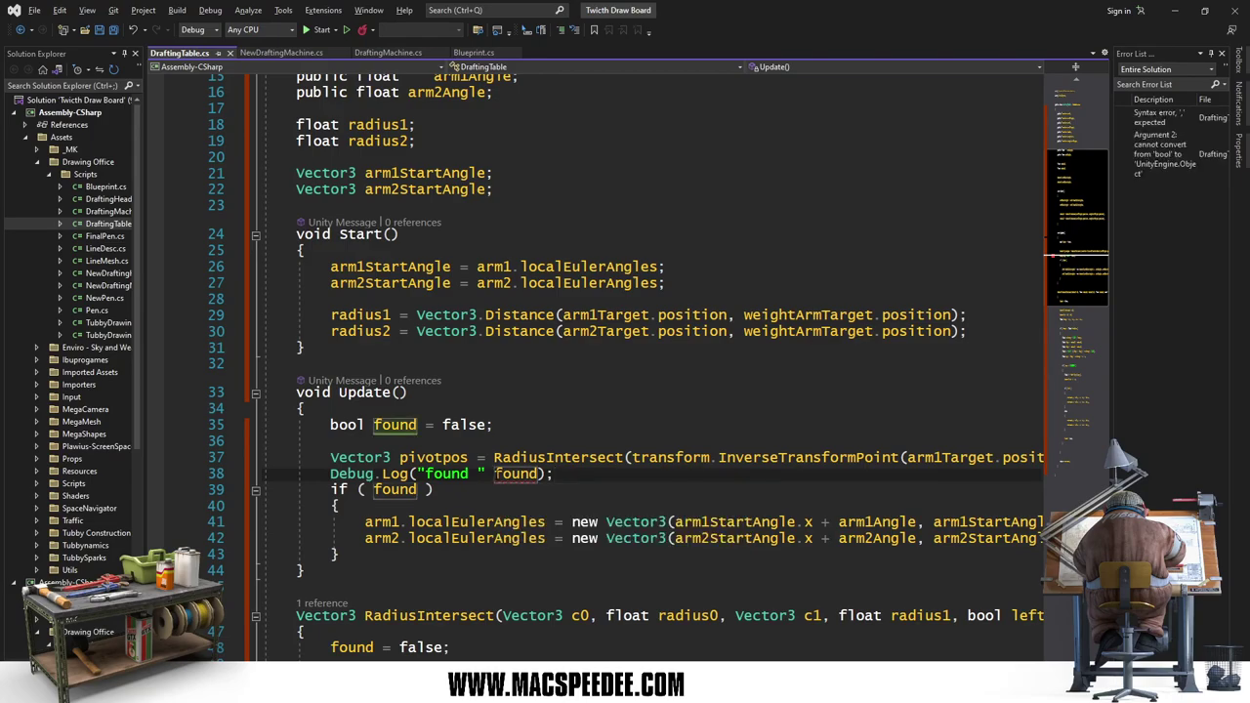
pyautogui.write('+')
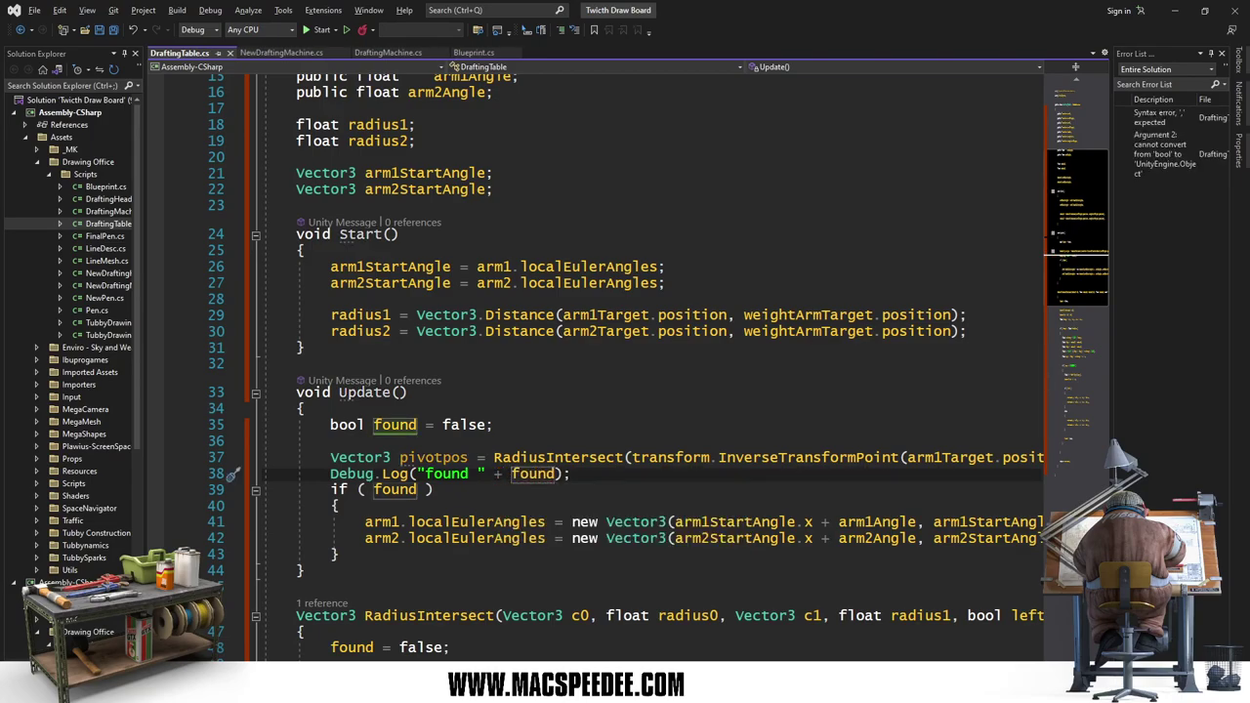
pyautogui.hotkey('alt', 'Tab')
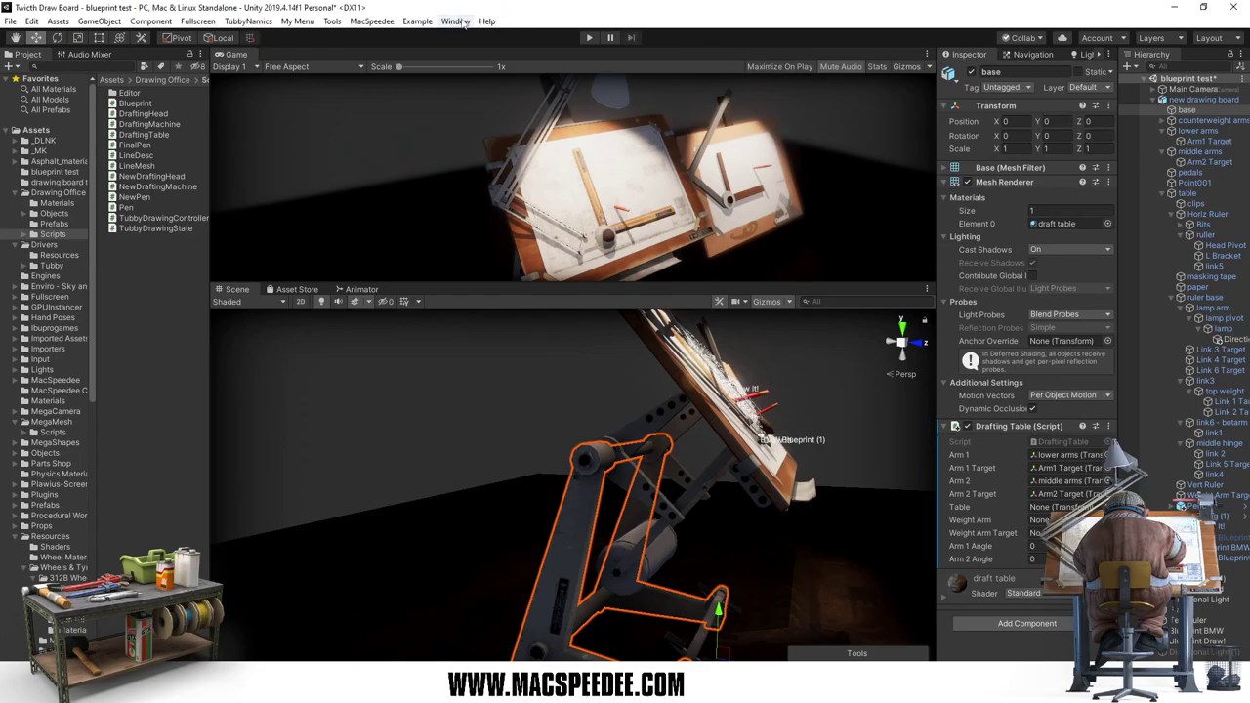
# Step: Play the scene, read the found True/False logs in the Console, then stop the run
pyautogui.click(589, 39)
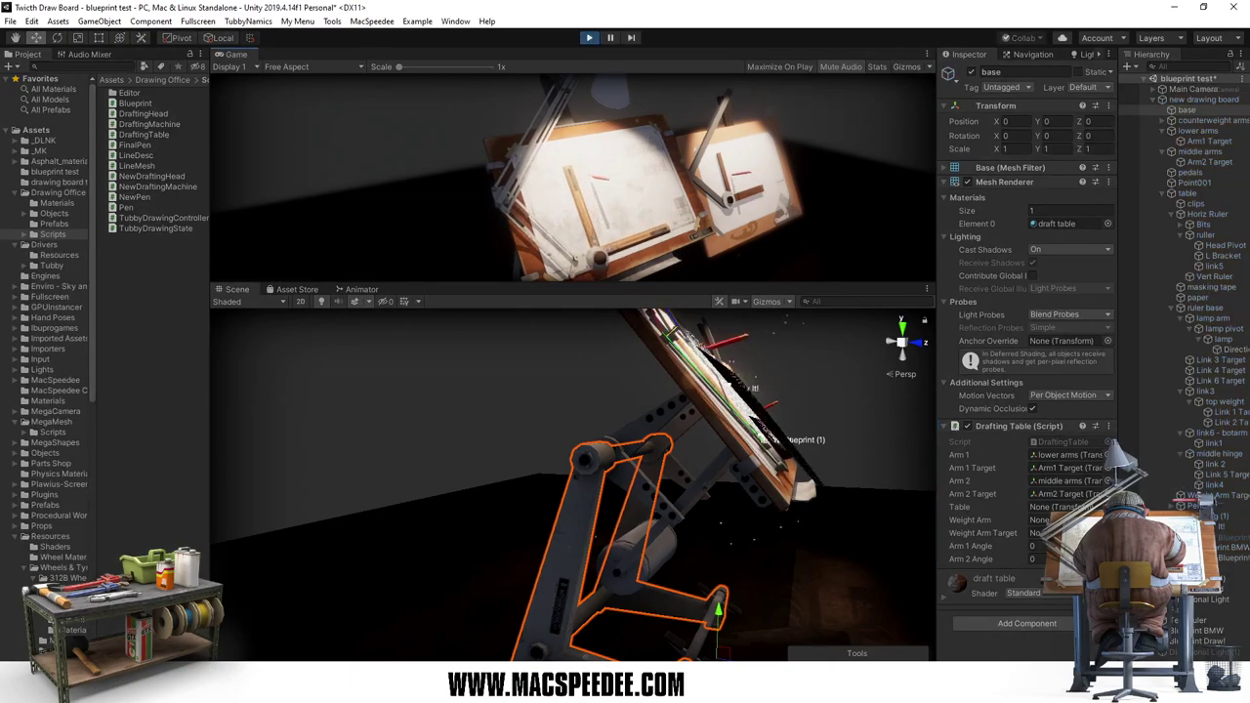
pyautogui.hotkey('ctrl', 'shift', 'c')
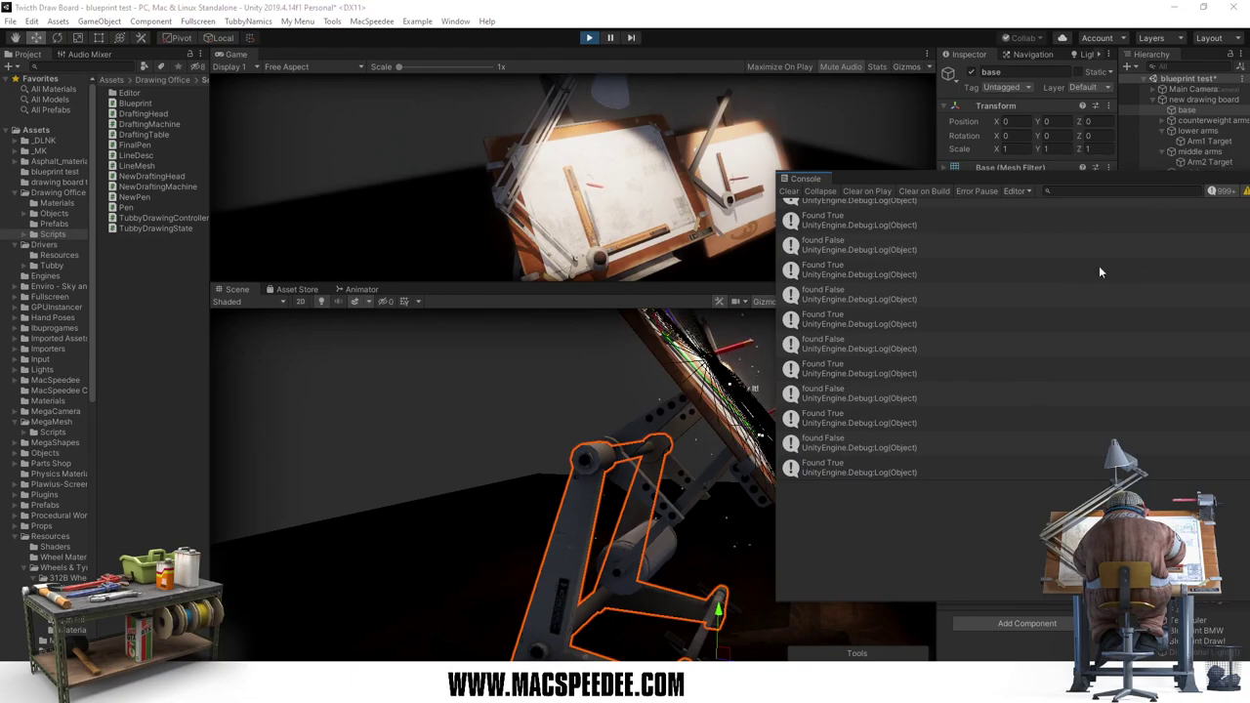
pyautogui.click(586, 38)
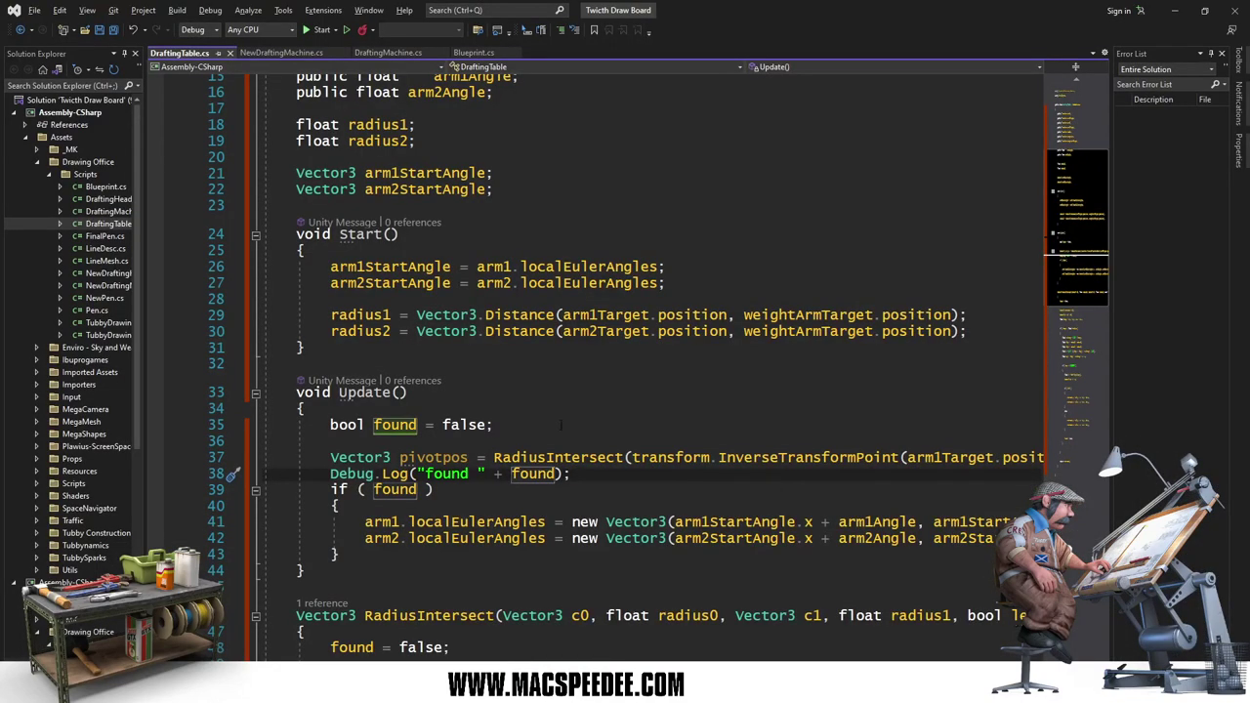
pyautogui.scroll(4, 507, 408)
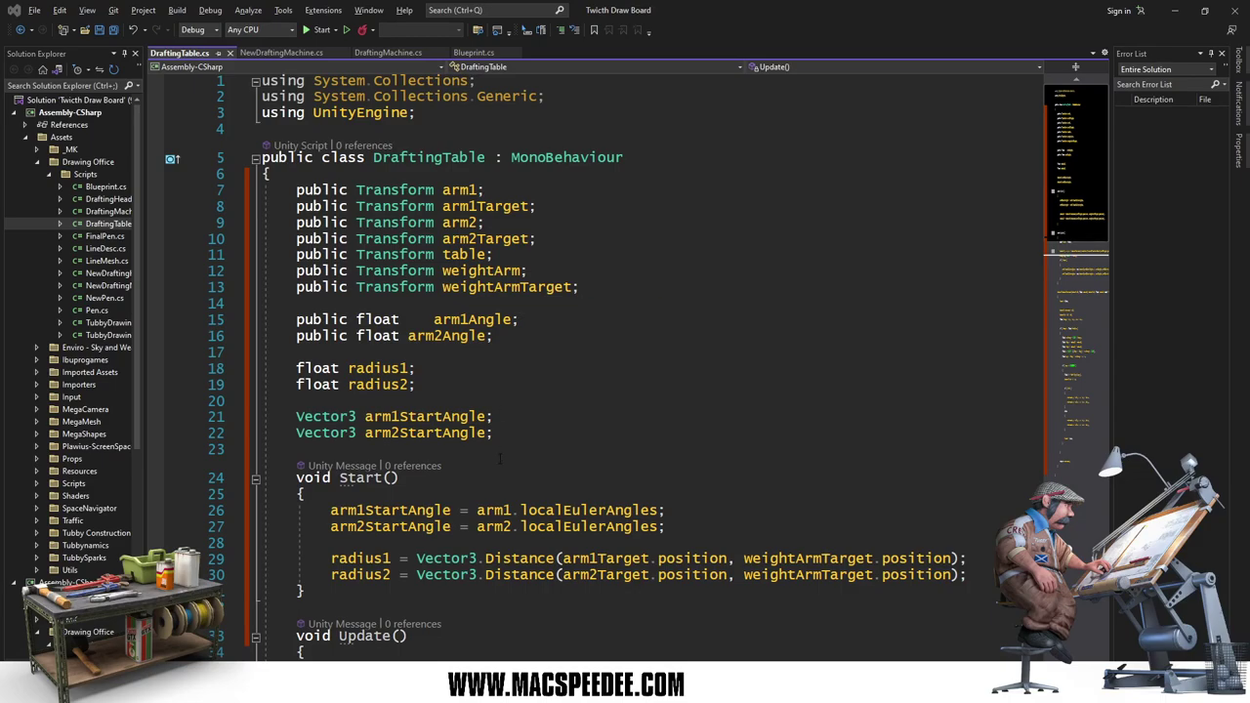
pyautogui.scroll(-2, 499, 460)
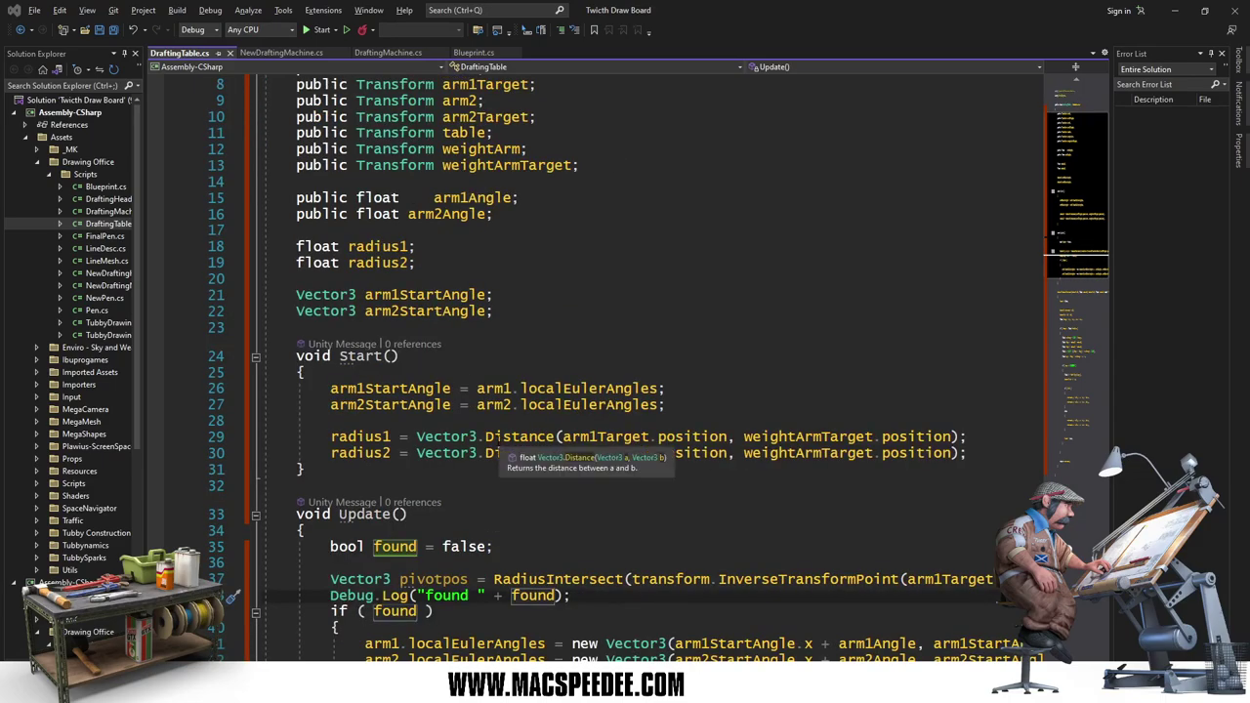
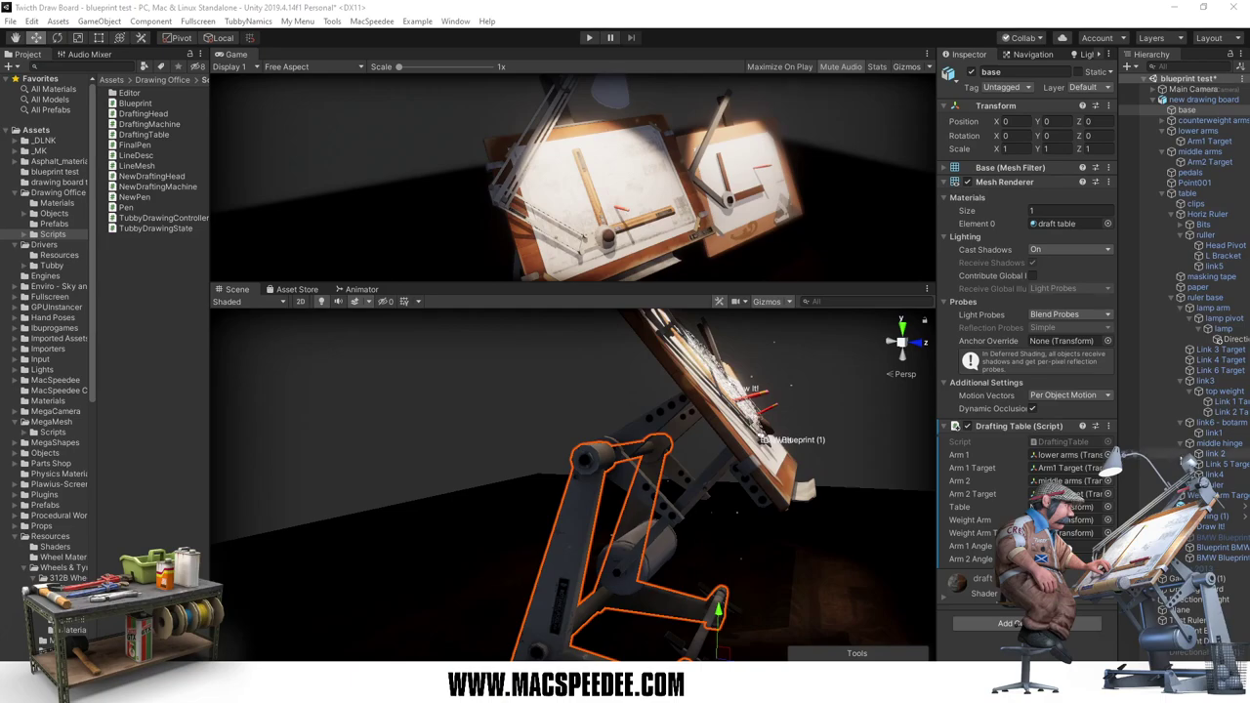
# Step: Ping the Arm 1 reference, then select lower arms, Arm1 Target, middle arms and Arm2 Target to check the wiring
pyautogui.click(1046, 456)
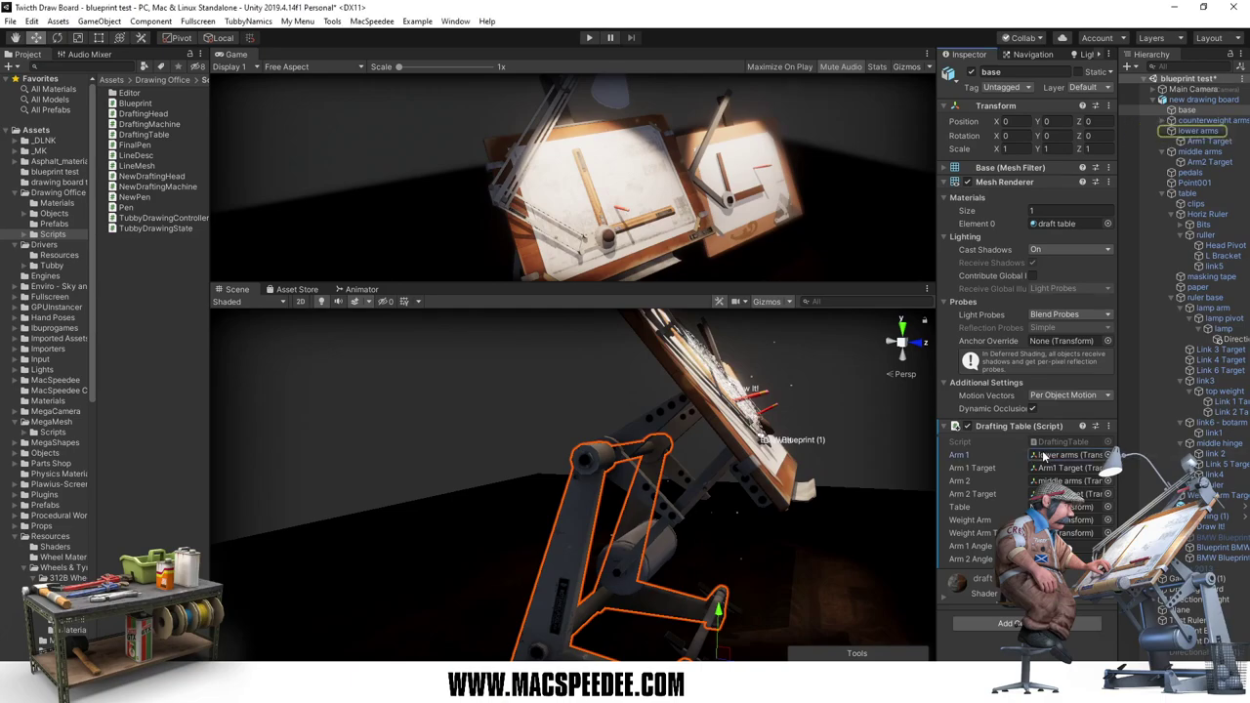
pyautogui.click(1198, 131)
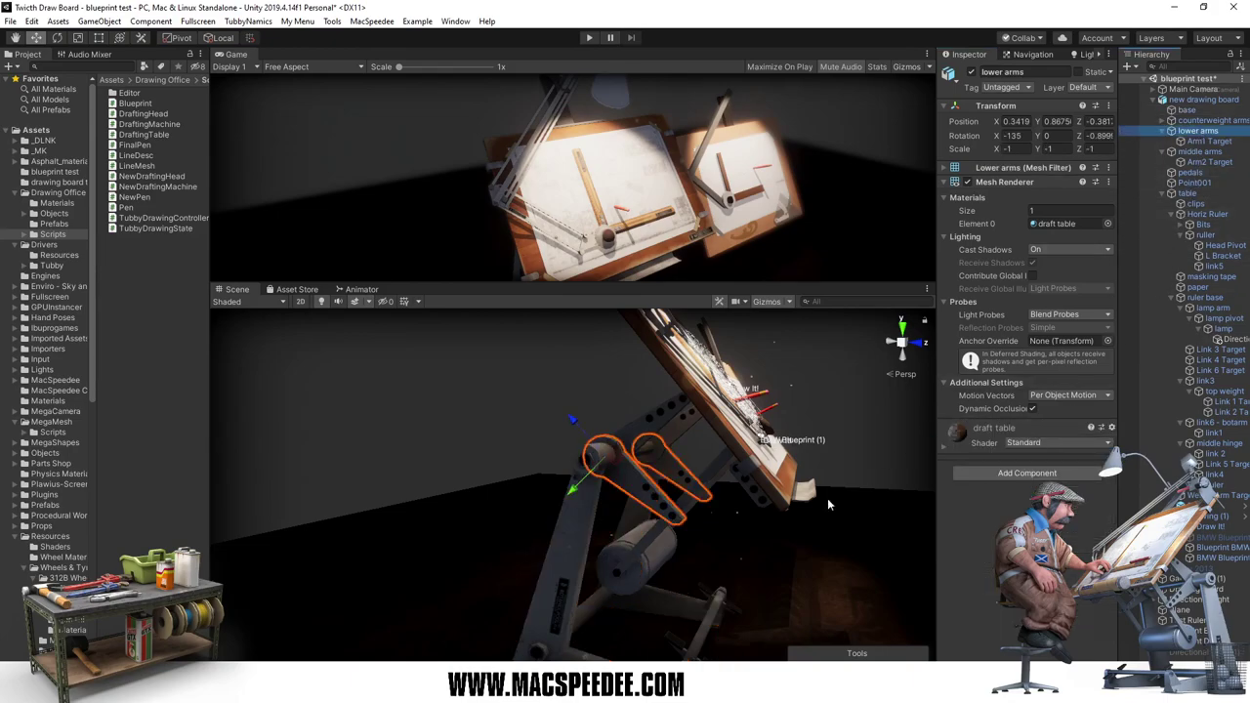
pyautogui.keyDown('alt'); pyautogui.moveTo(801, 410); pyautogui.dragTo(848, 409); pyautogui.keyUp('alt')
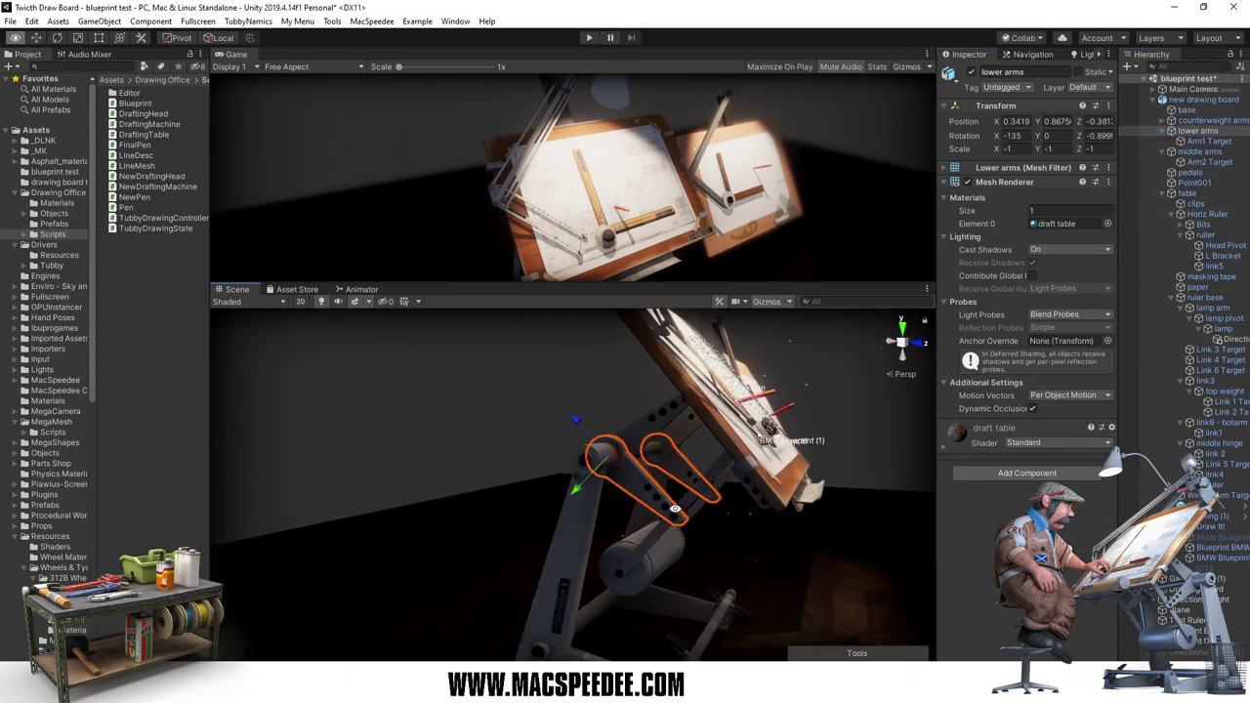
pyautogui.click(1205, 143)
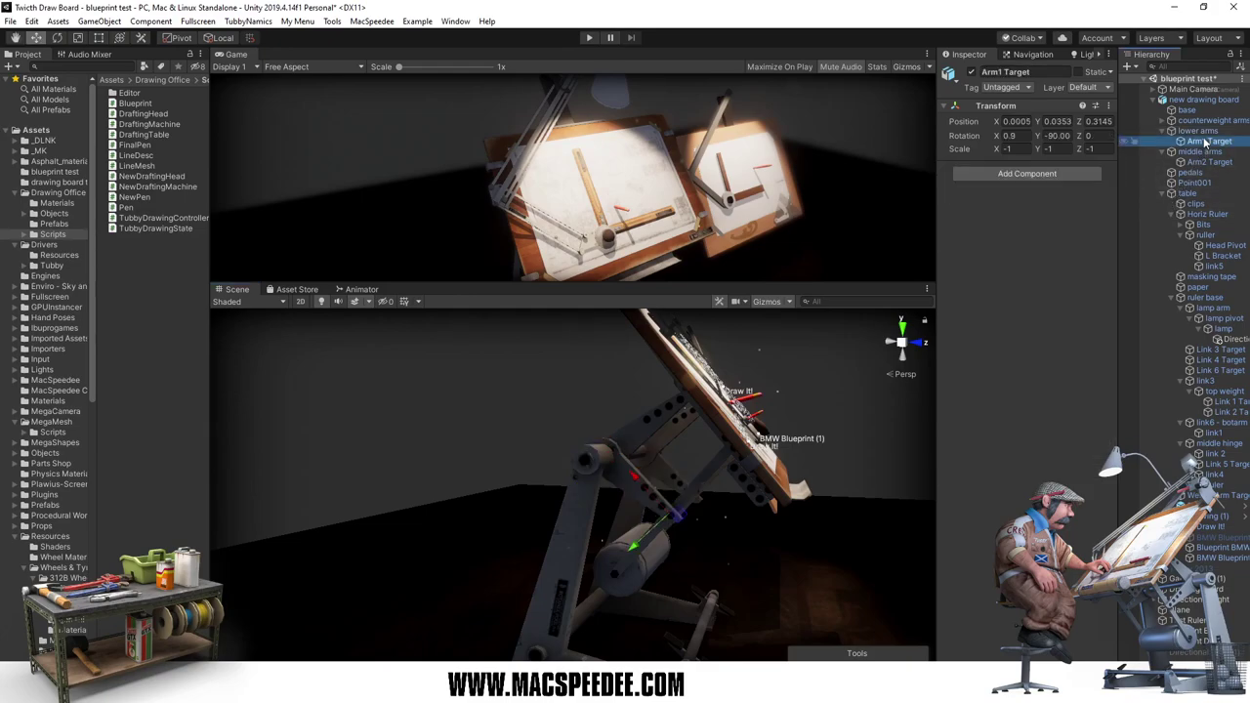
pyautogui.click(1205, 153)
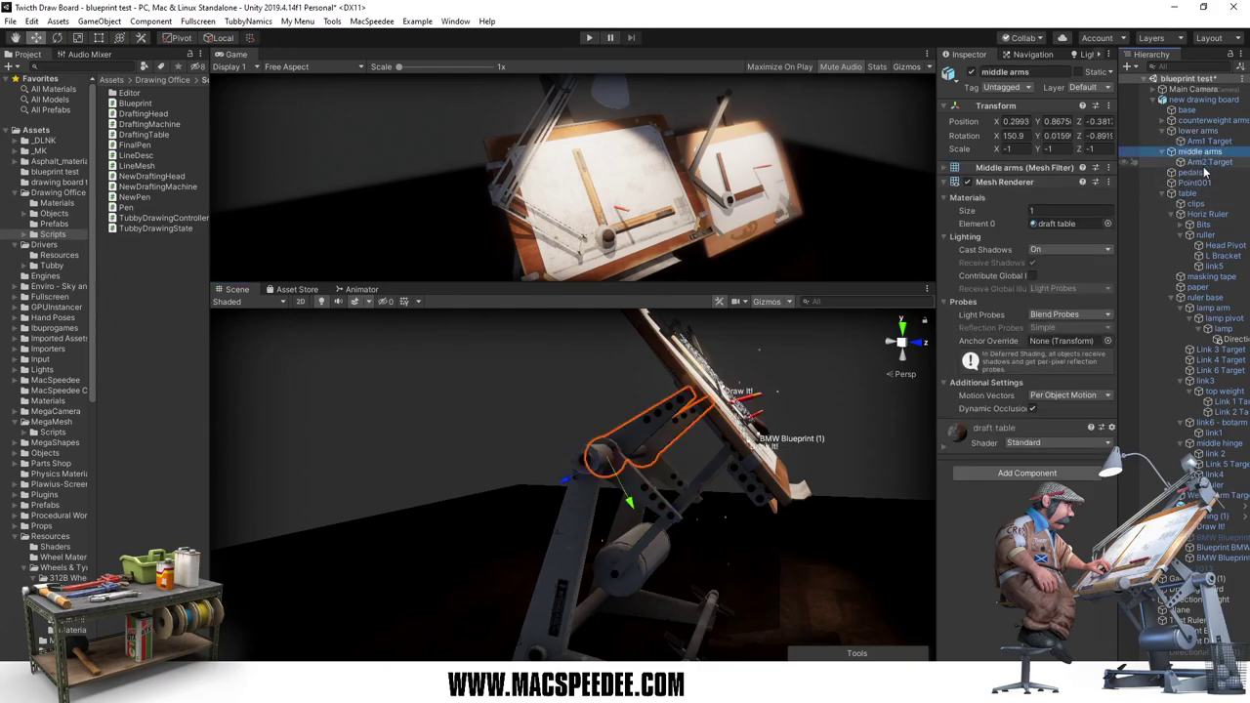
pyautogui.click(1207, 163)
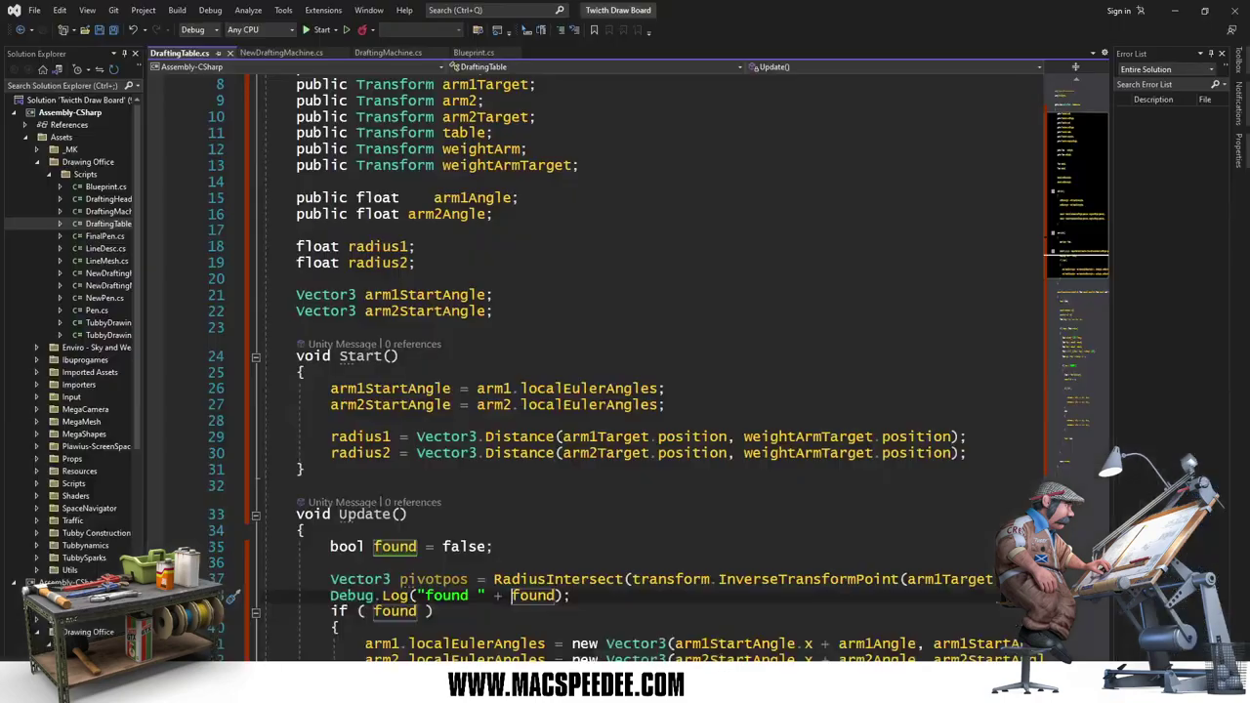
pyautogui.scroll(-3, 570, 394)
pyautogui.scroll(-2, 570, 394)
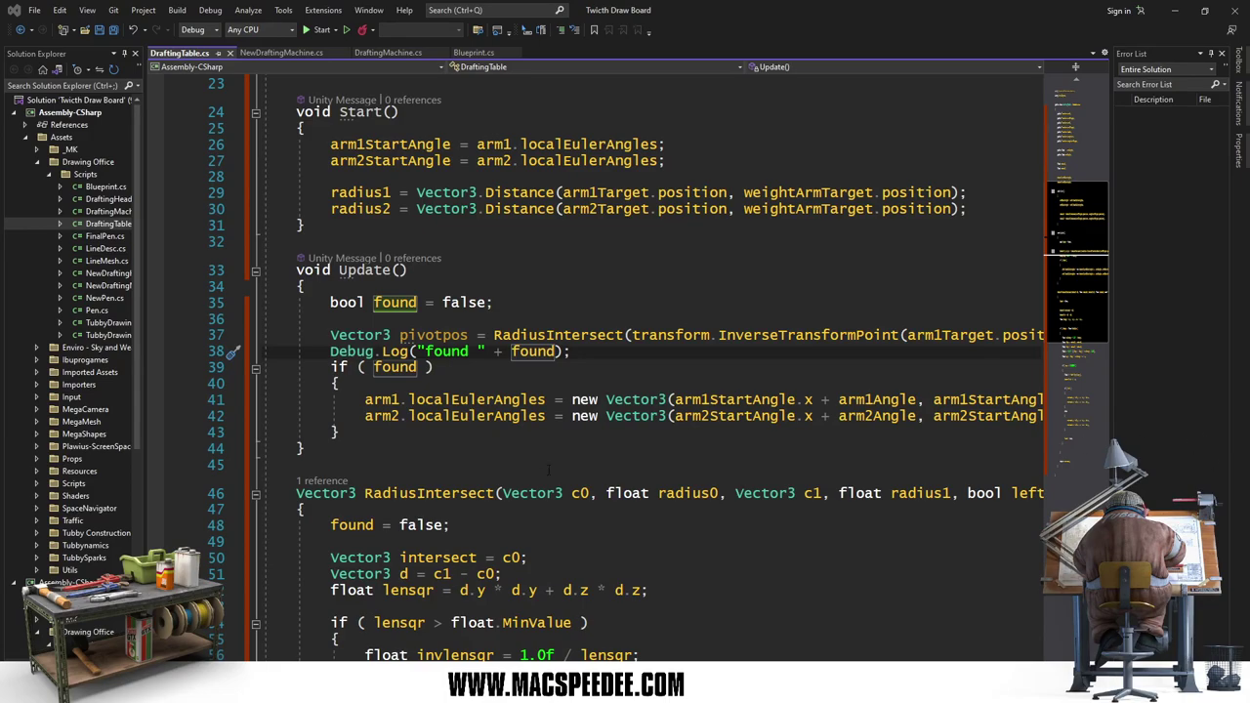
pyautogui.hscroll(2, 645, 371)
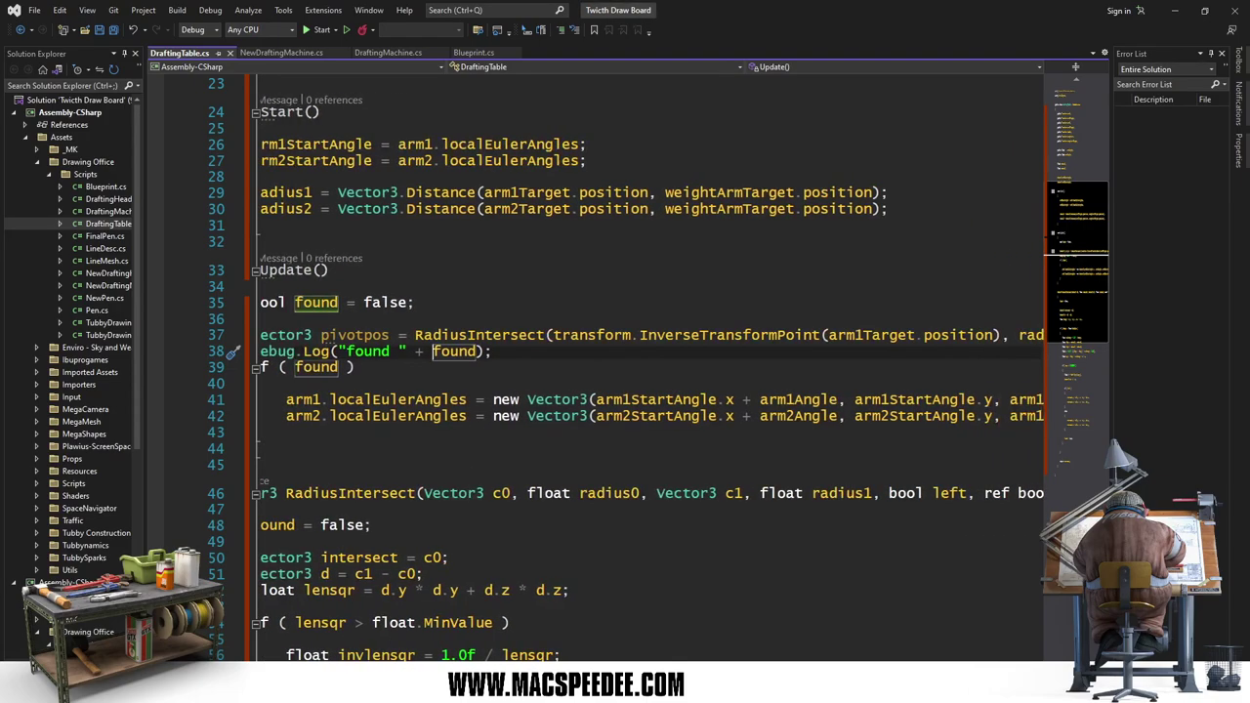
pyautogui.hscroll(3, 644, 371)
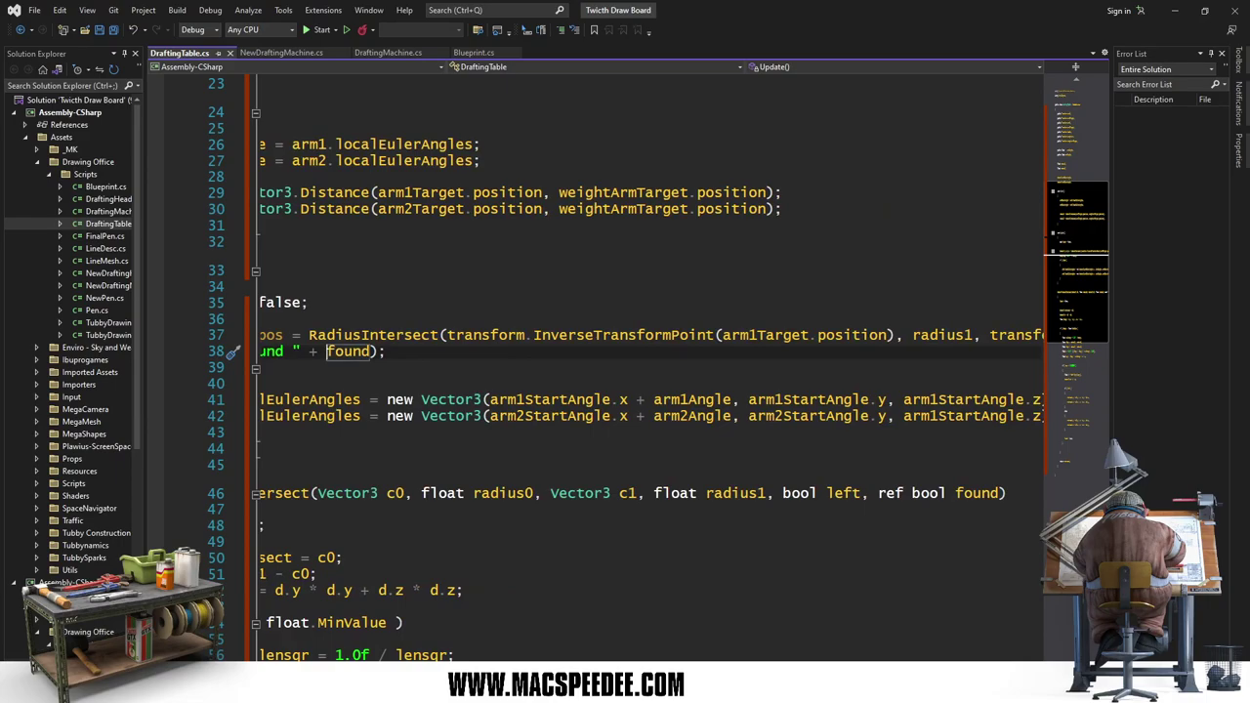
pyautogui.hscroll(2, 645, 371)
pyautogui.hscroll(1, 651, 320)
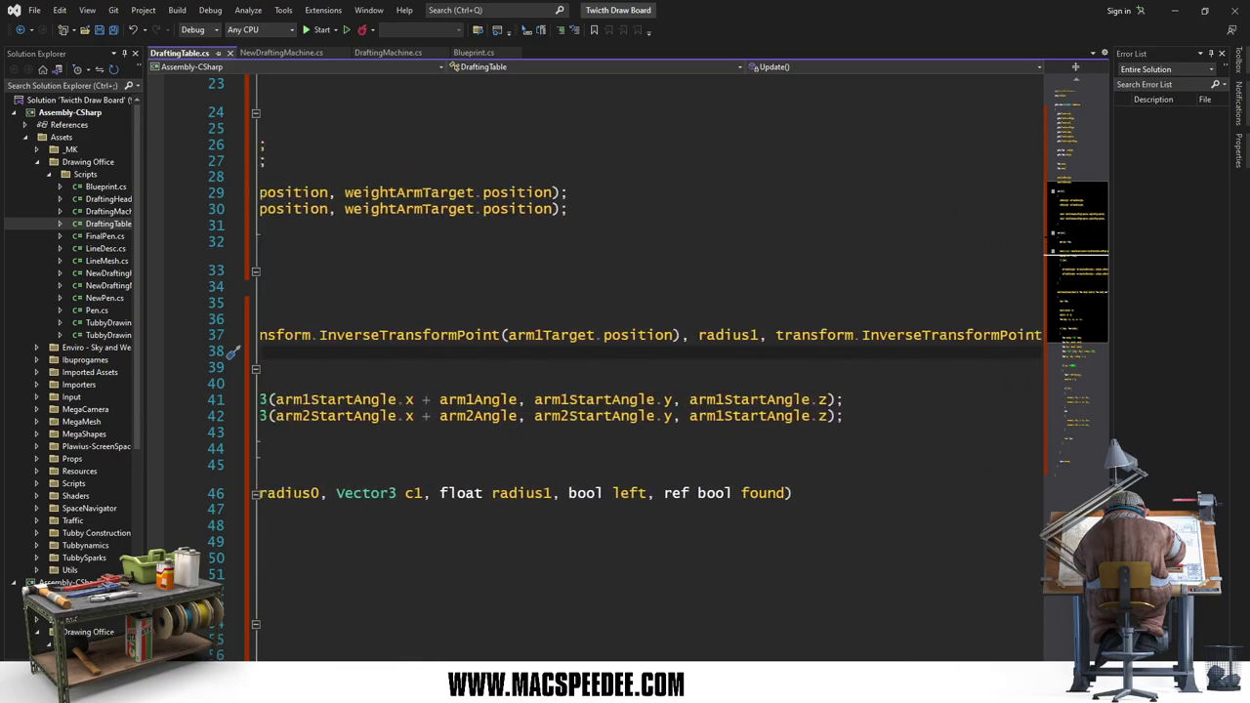
pyautogui.hscroll(5, 652, 320)
pyautogui.hscroll(5, 651, 320)
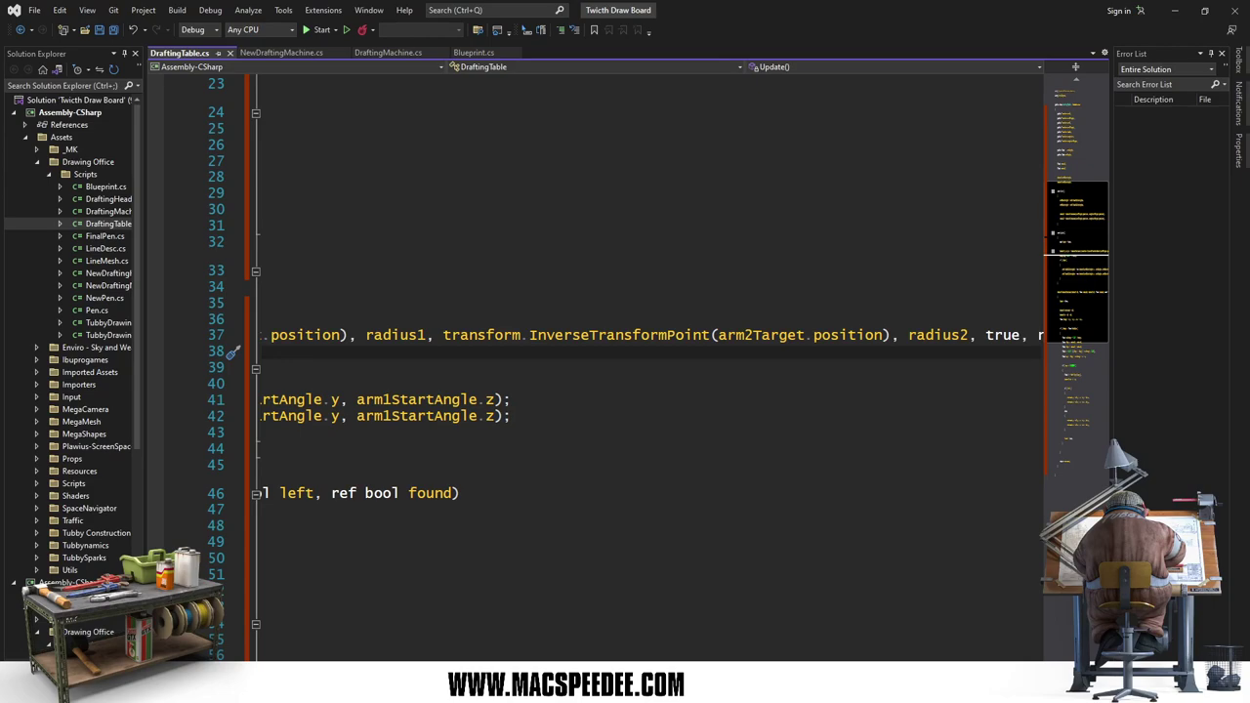
pyautogui.hscroll(4, 652, 321)
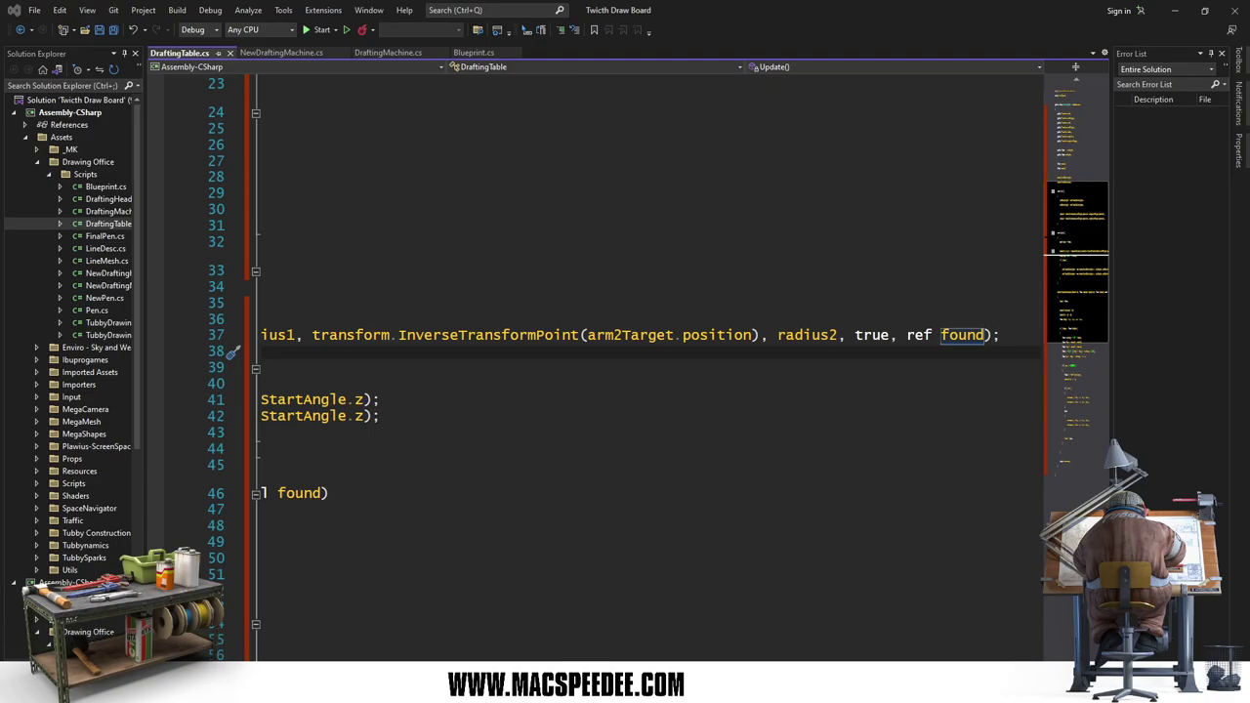
pyautogui.hscroll(-15, 651, 371)
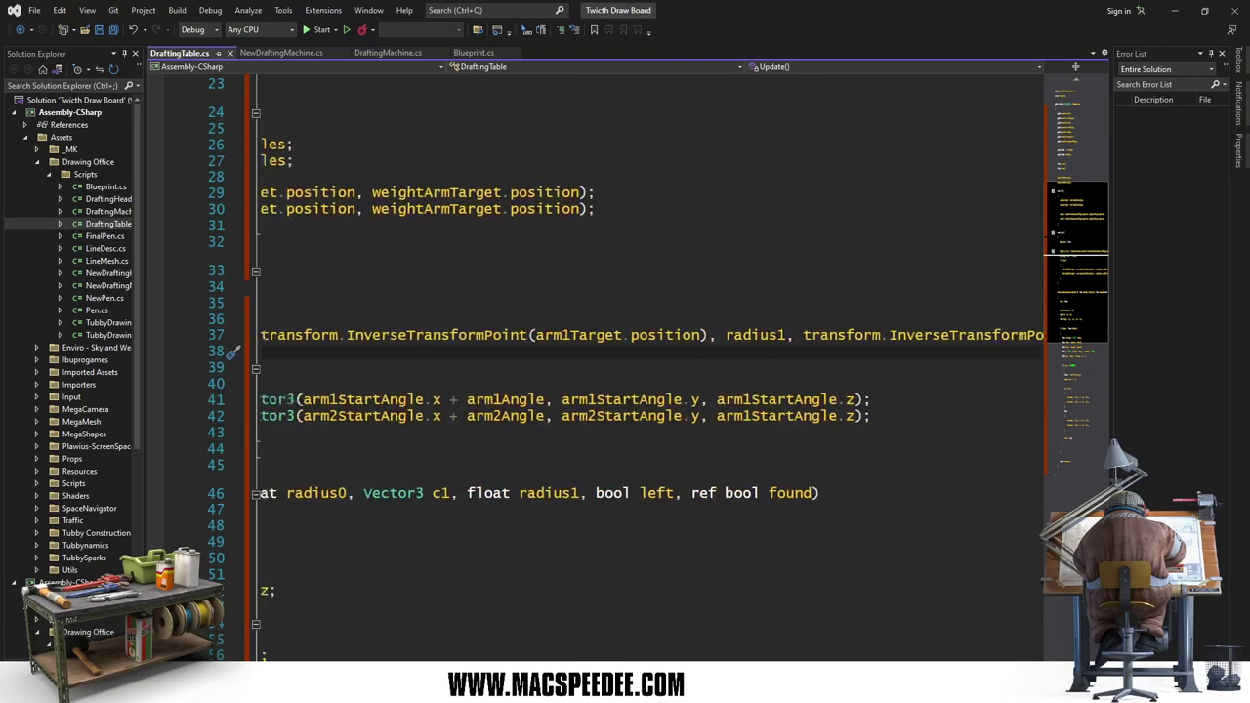
pyautogui.scroll(-5, 652, 371)
pyautogui.scroll(-3, 442, 477)
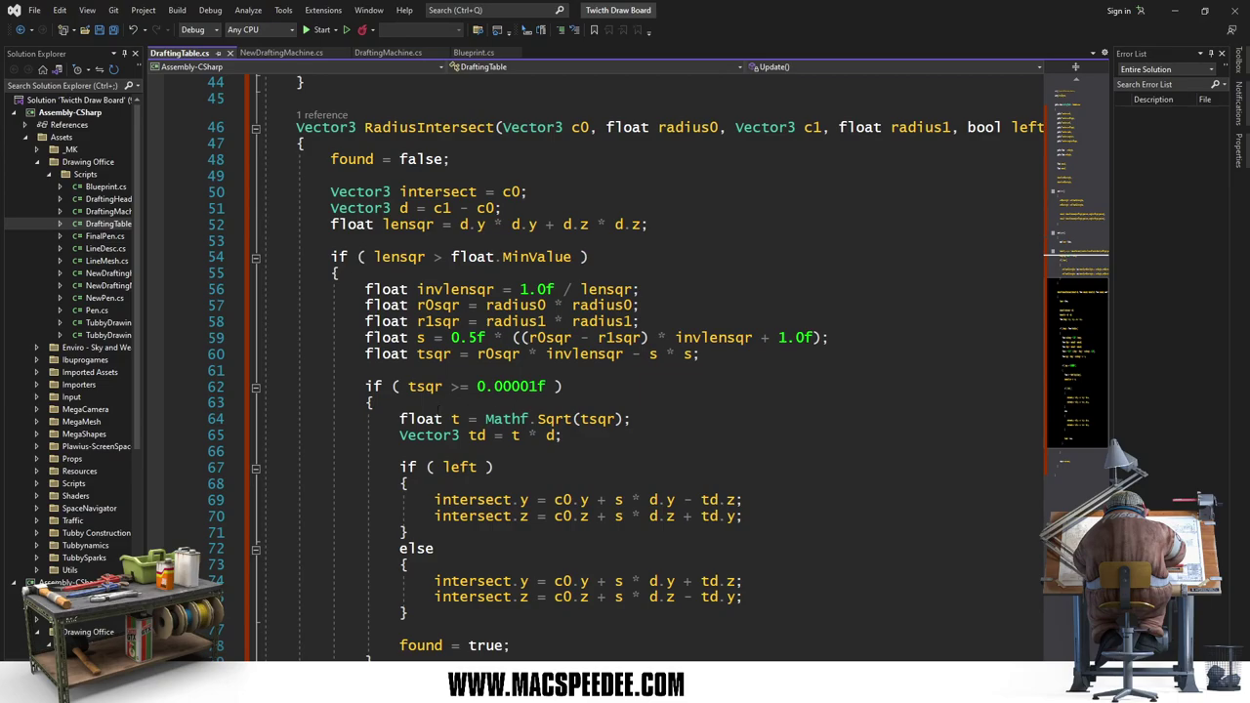
# Step: Add Debug.Log("lensqr " + lensqr); below line 53 in RadiusIntersect and save the script
pyautogui.scroll(3, 430, 357)
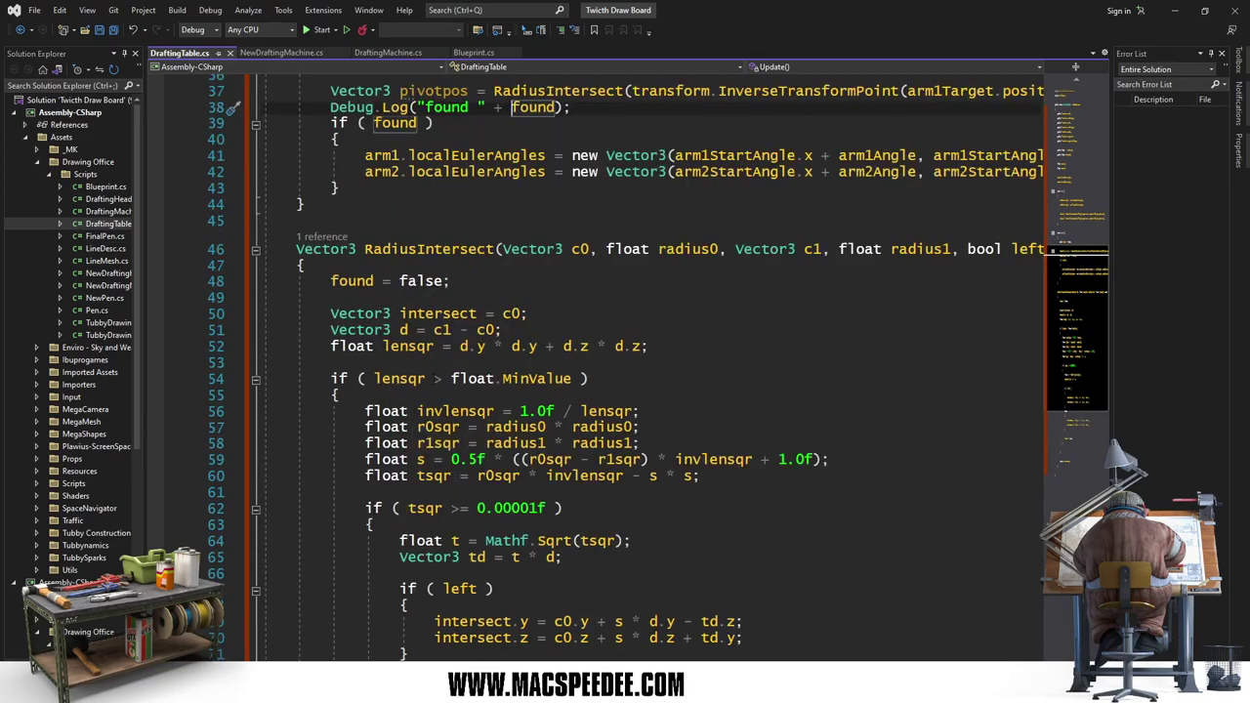
pyautogui.click(406, 361)
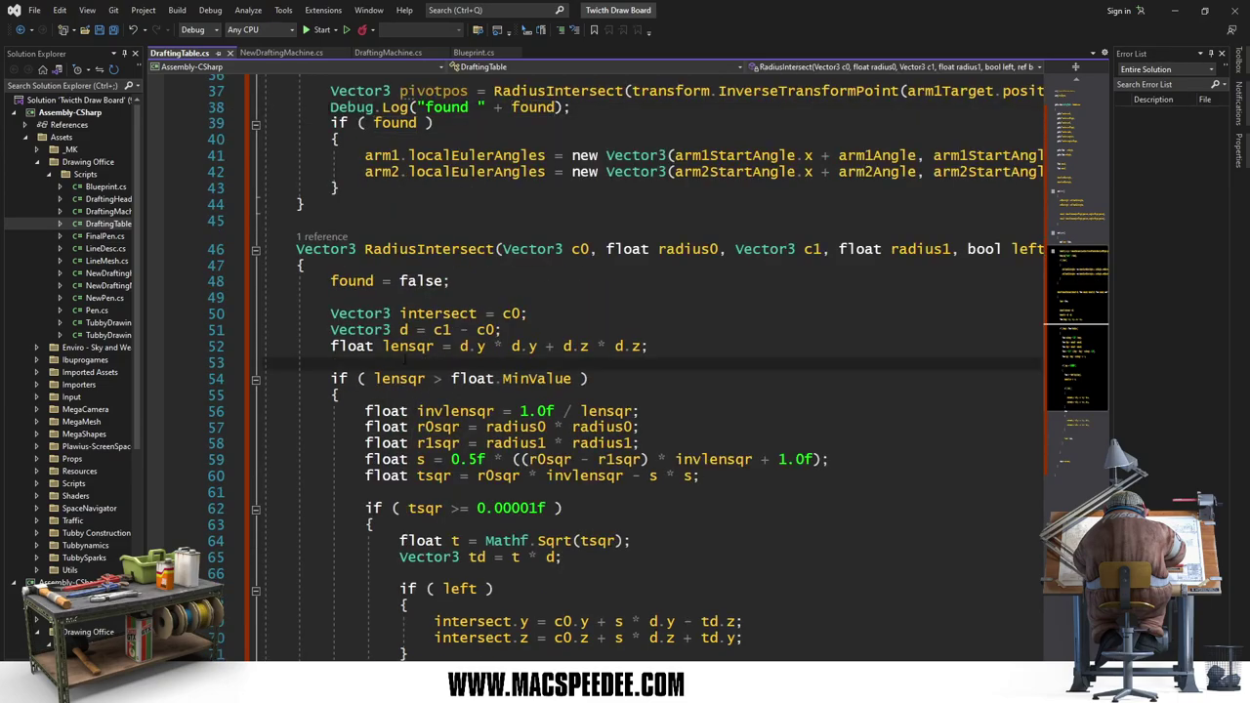
pyautogui.press('Return')
pyautogui.write('Debug.Log')
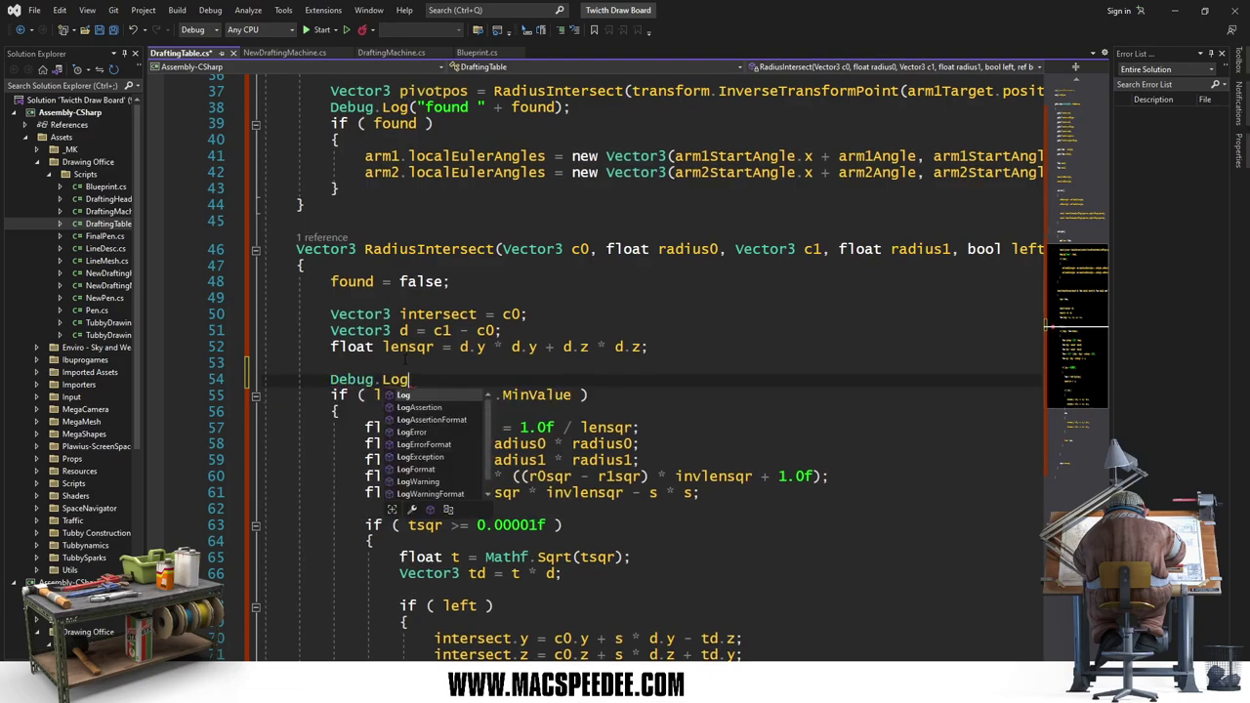
pyautogui.write('("le')
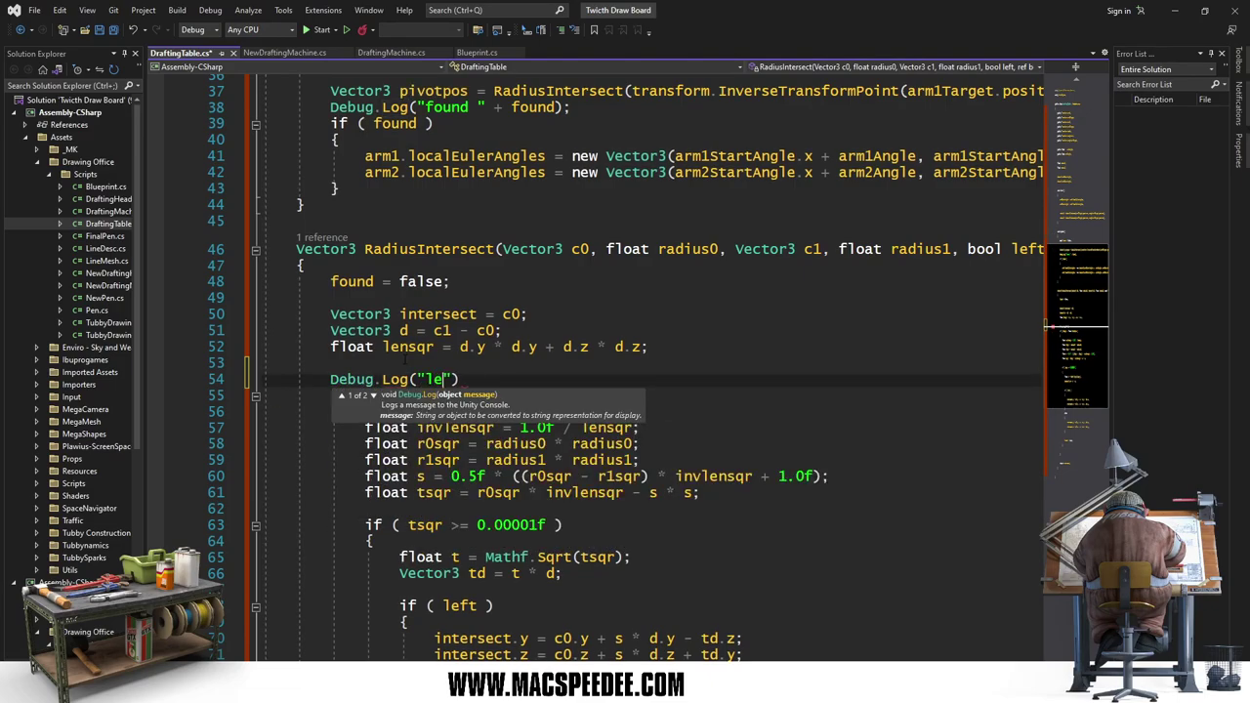
pyautogui.write('nsqr " ')
pyautogui.write('+ lensqr')
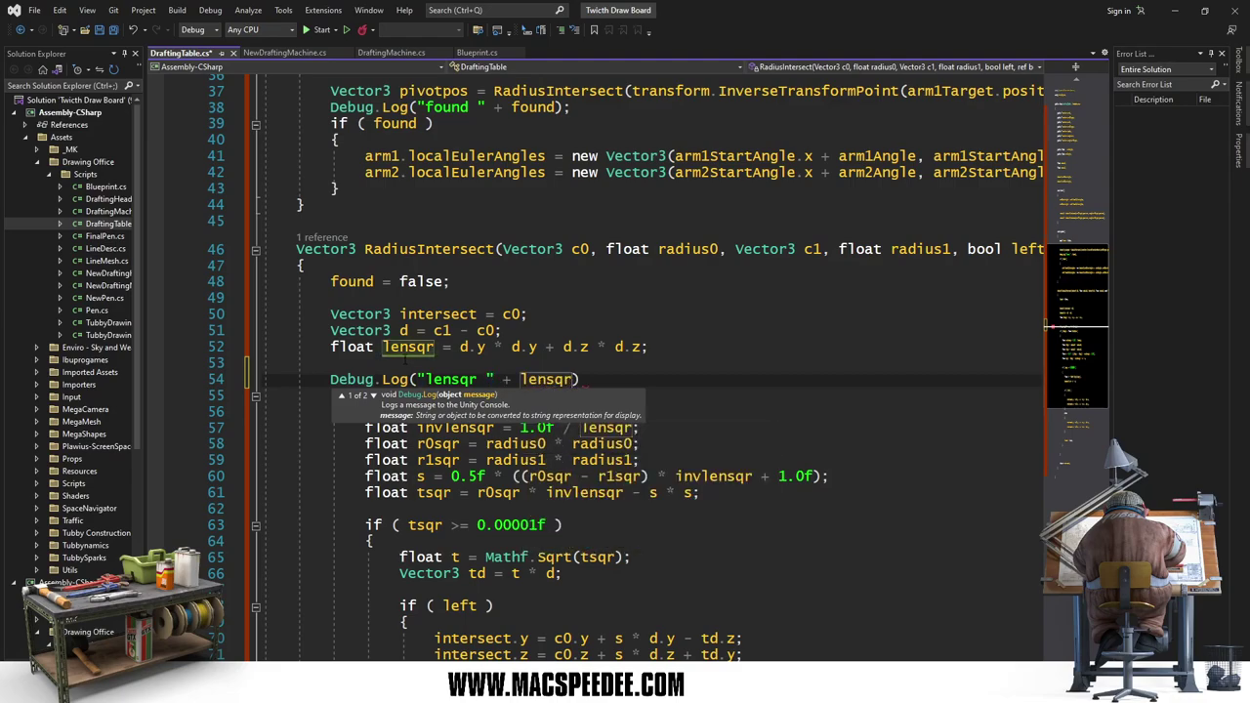
pyautogui.write(');')
pyautogui.hotkey('ctrl', 's')
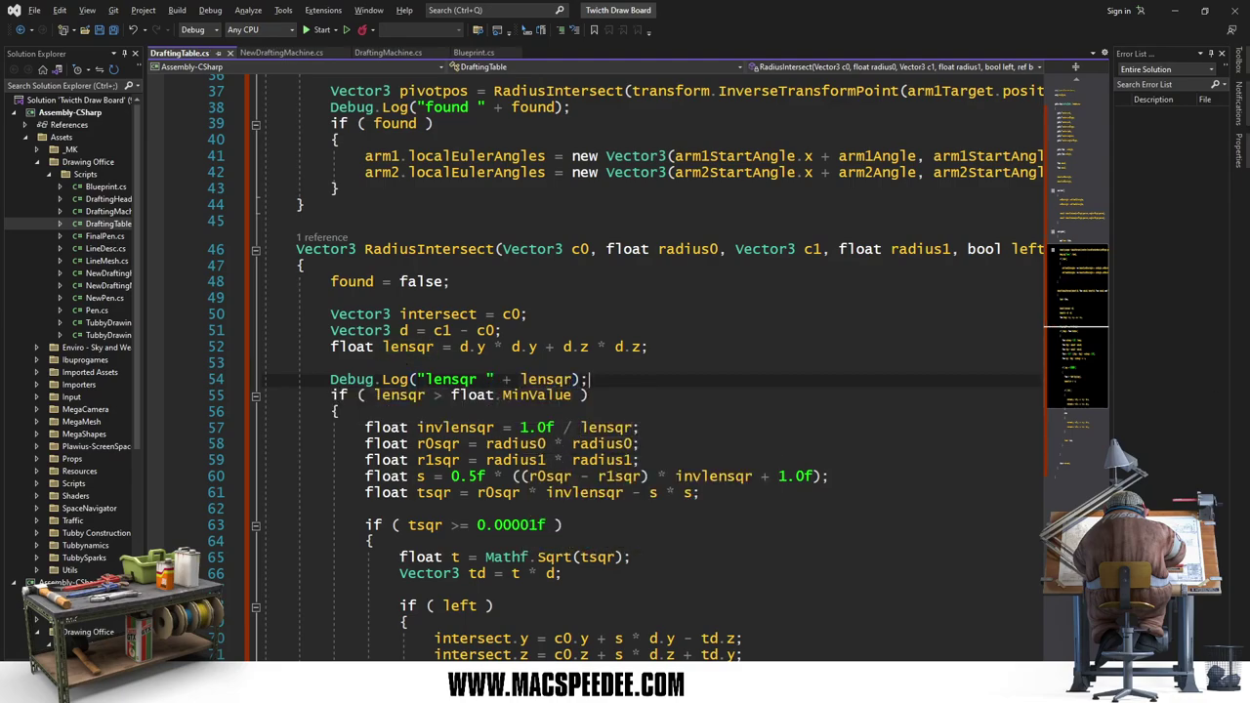
pyautogui.hotkey('alt', 'Tab')
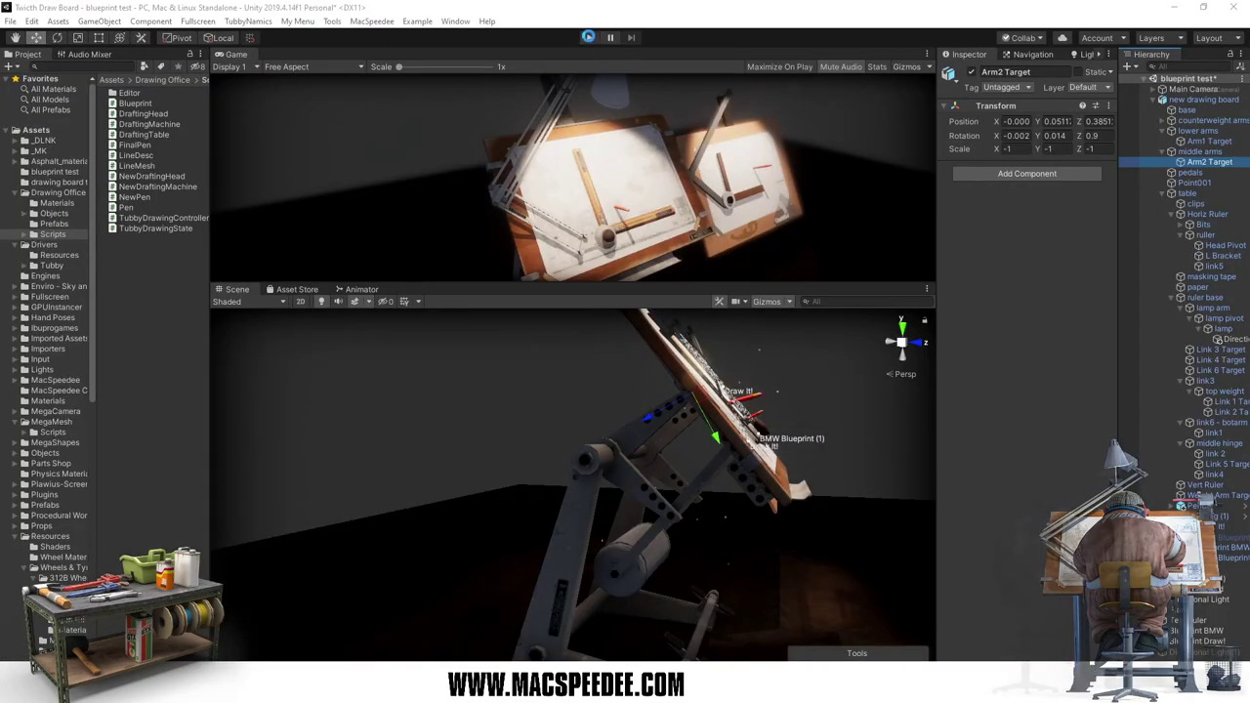
# Step: Run the scene briefly to test the drafting table arms, then stop it
pyautogui.click(587, 37)
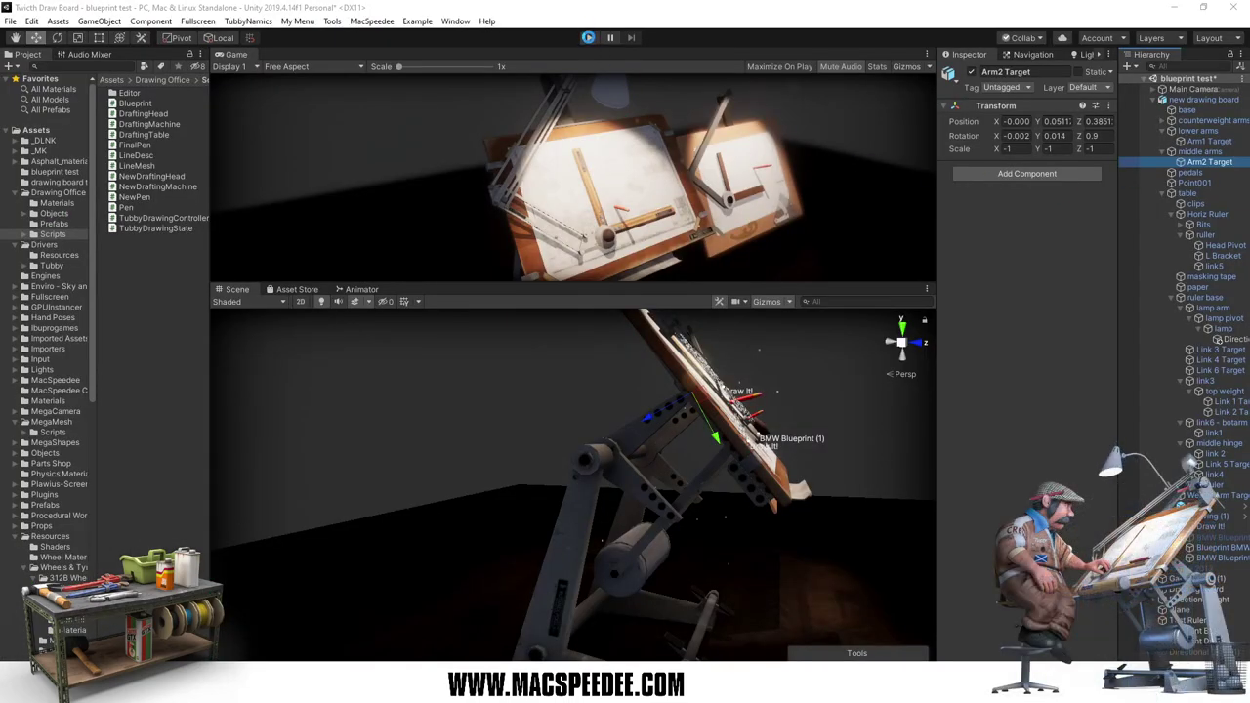
pyautogui.click(589, 38)
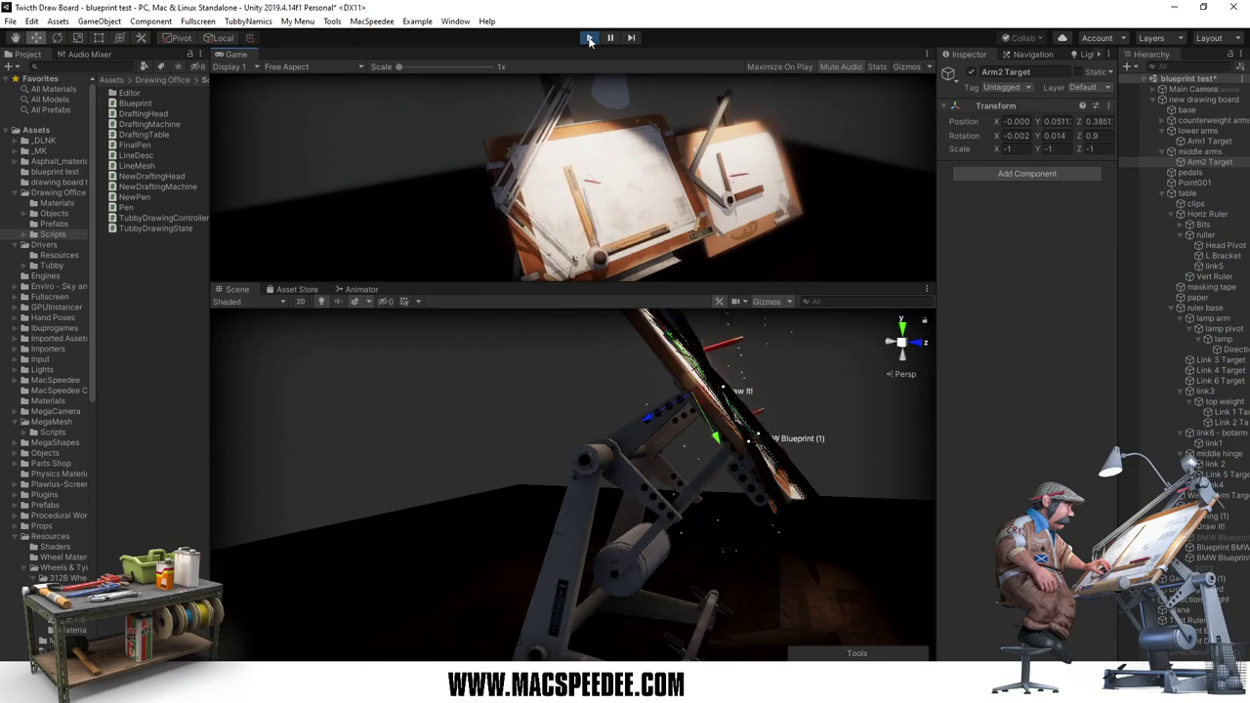
pyautogui.click(590, 38)
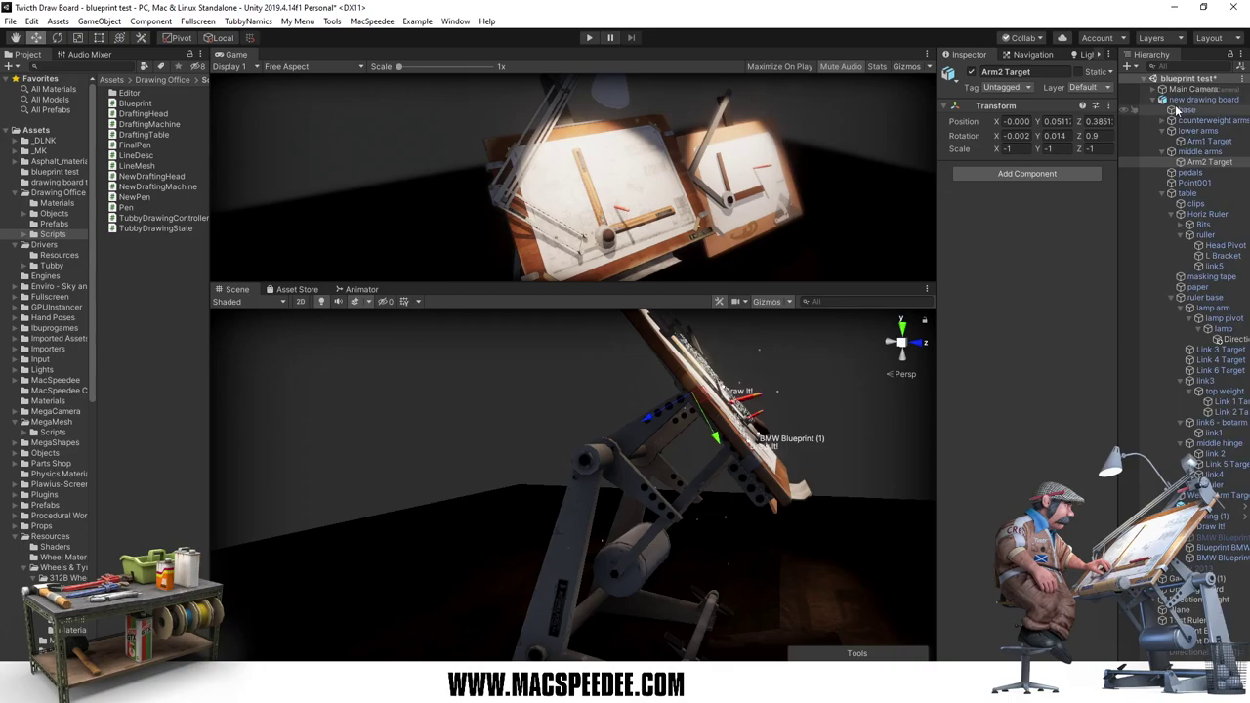
# Step: Show the base's Drafting Table private fields in Debug Inspector mode and test-run the scene again
pyautogui.click(1186, 110)
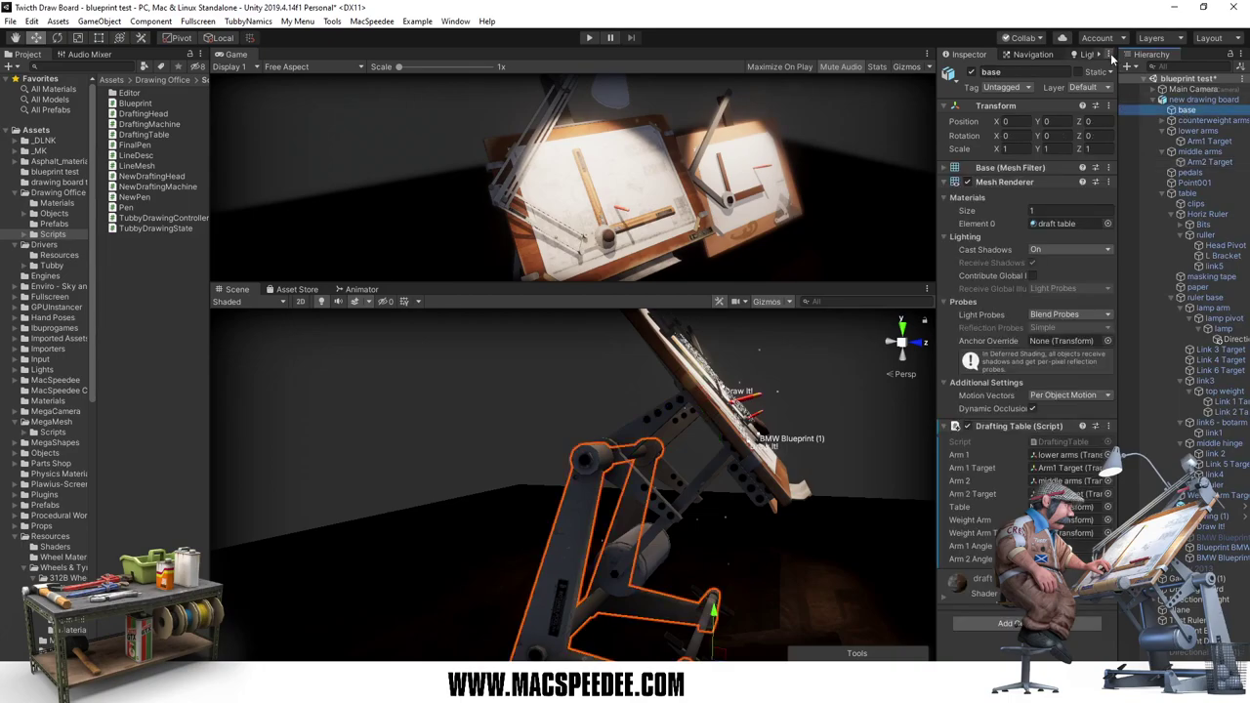
pyautogui.click(1109, 55)
pyautogui.click(1112, 82)
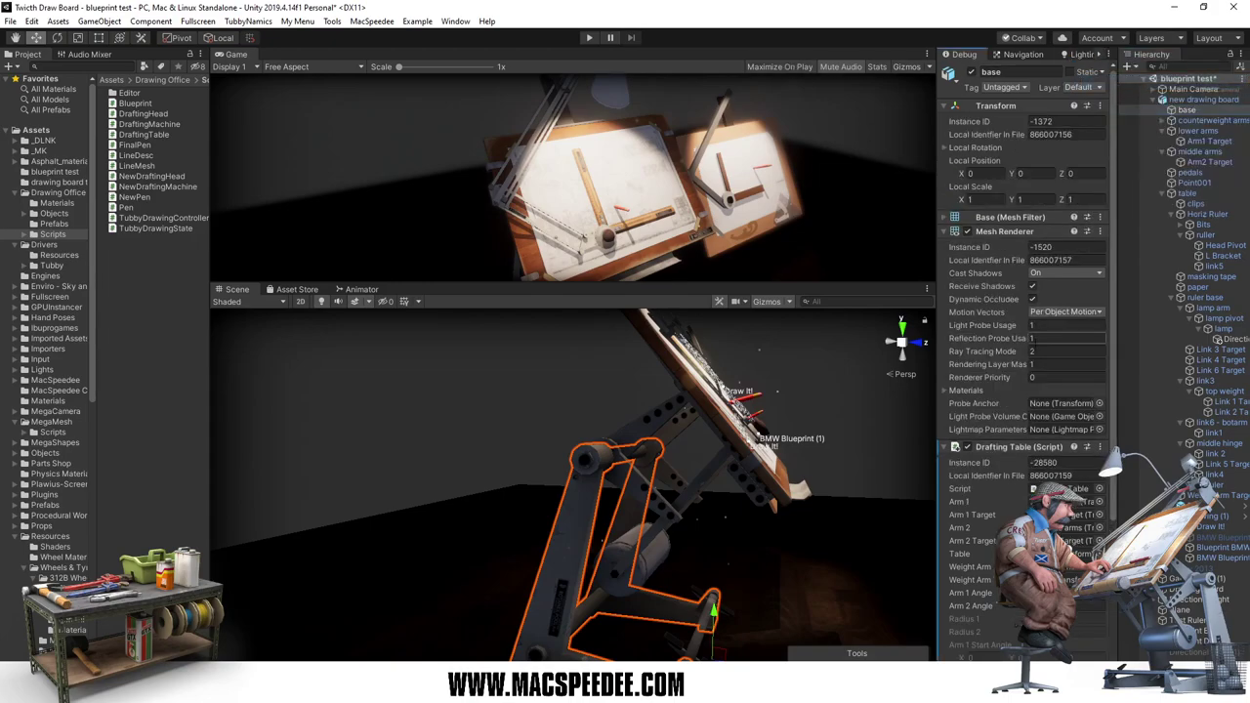
pyautogui.click(590, 39)
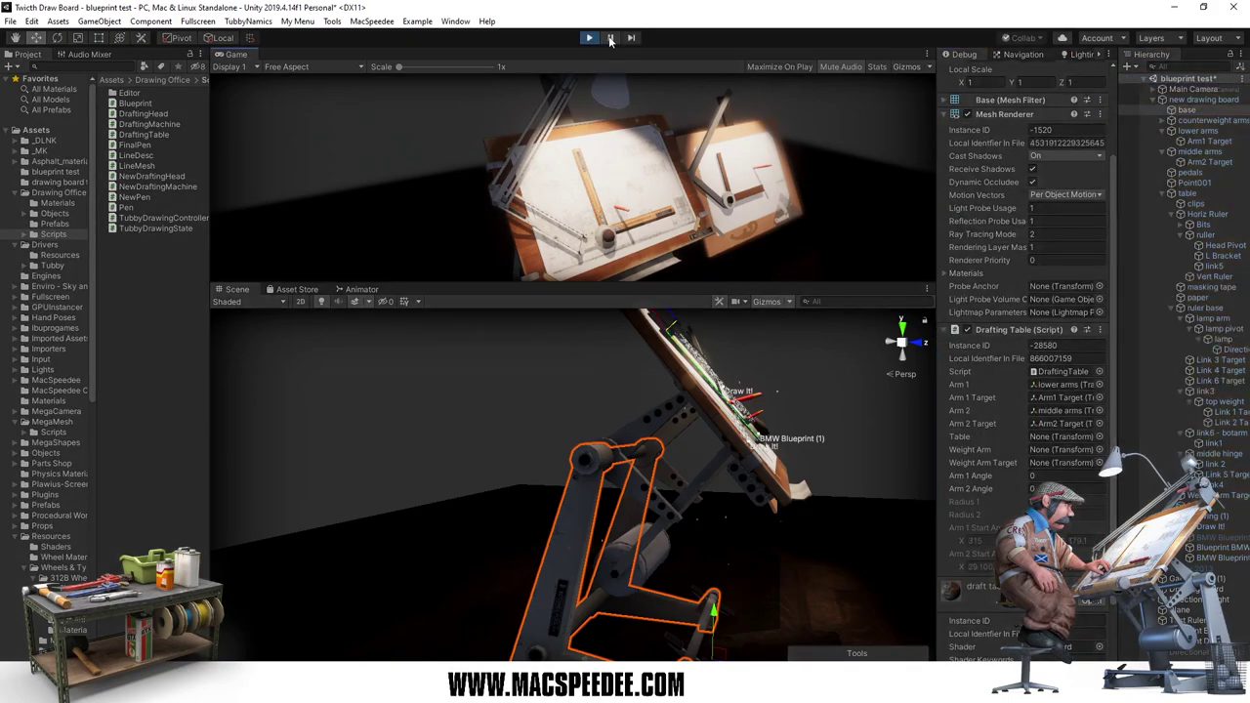
pyautogui.click(587, 40)
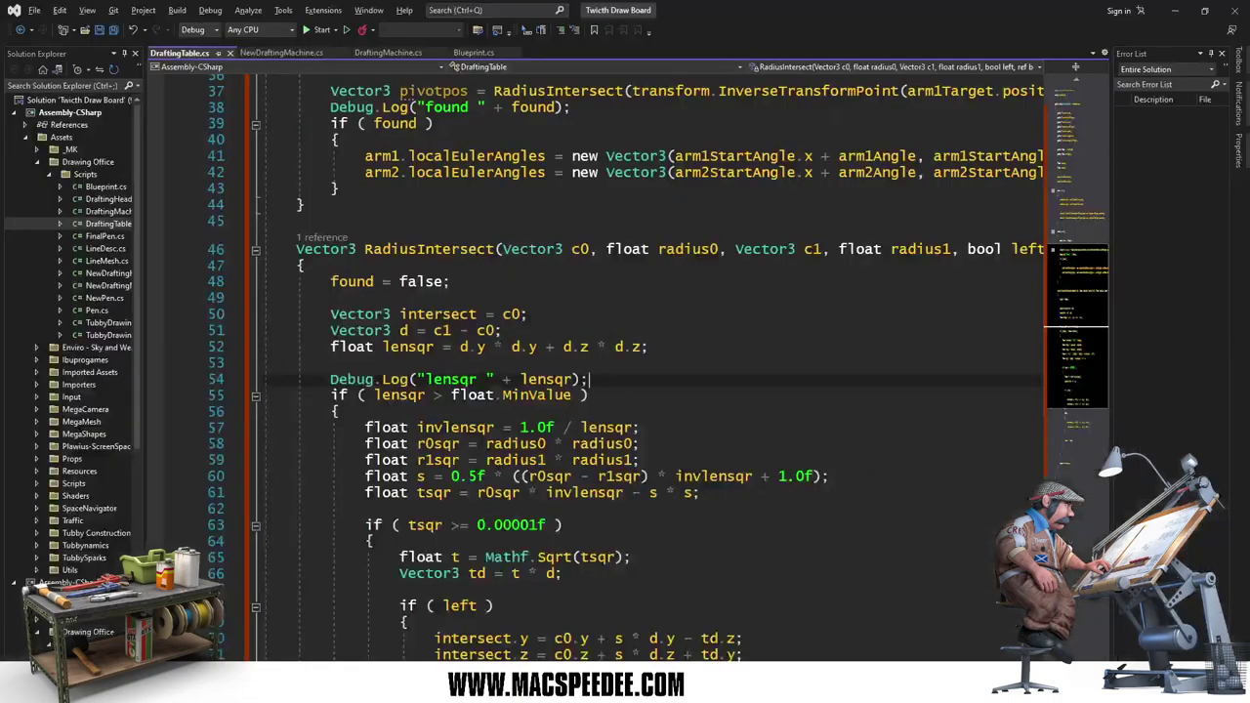
# Step: Scroll through DraftingTable.cs to review its fields and Update code, then return to Unity
pyautogui.scroll(5, 460, 366)
pyautogui.scroll(3, 459, 366)
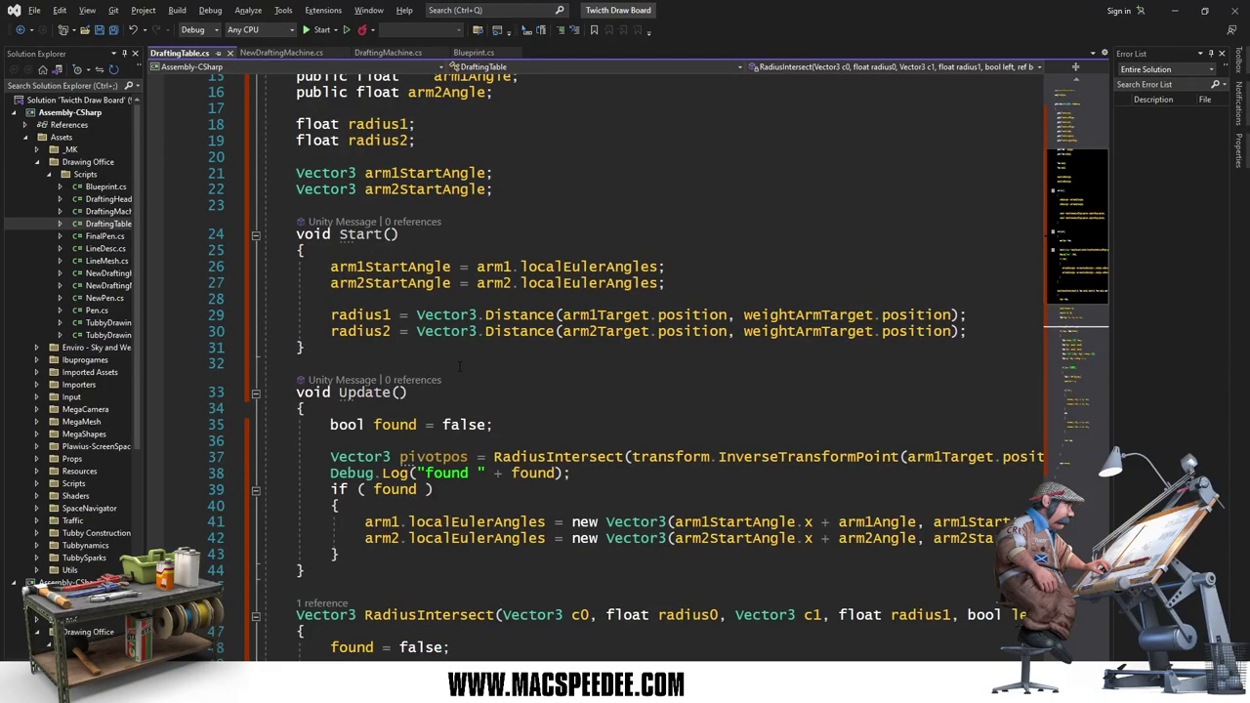
pyautogui.scroll(3, 456, 358)
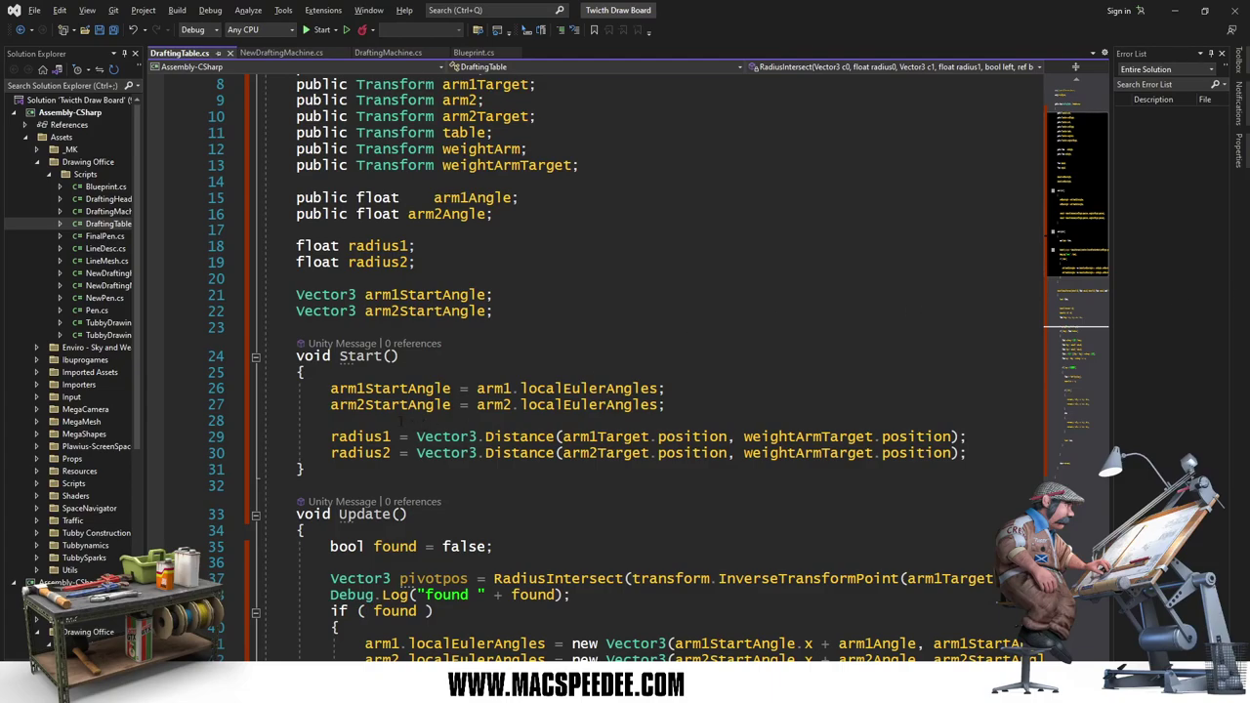
pyautogui.scroll(-7, 401, 422)
pyautogui.scroll(4, 401, 423)
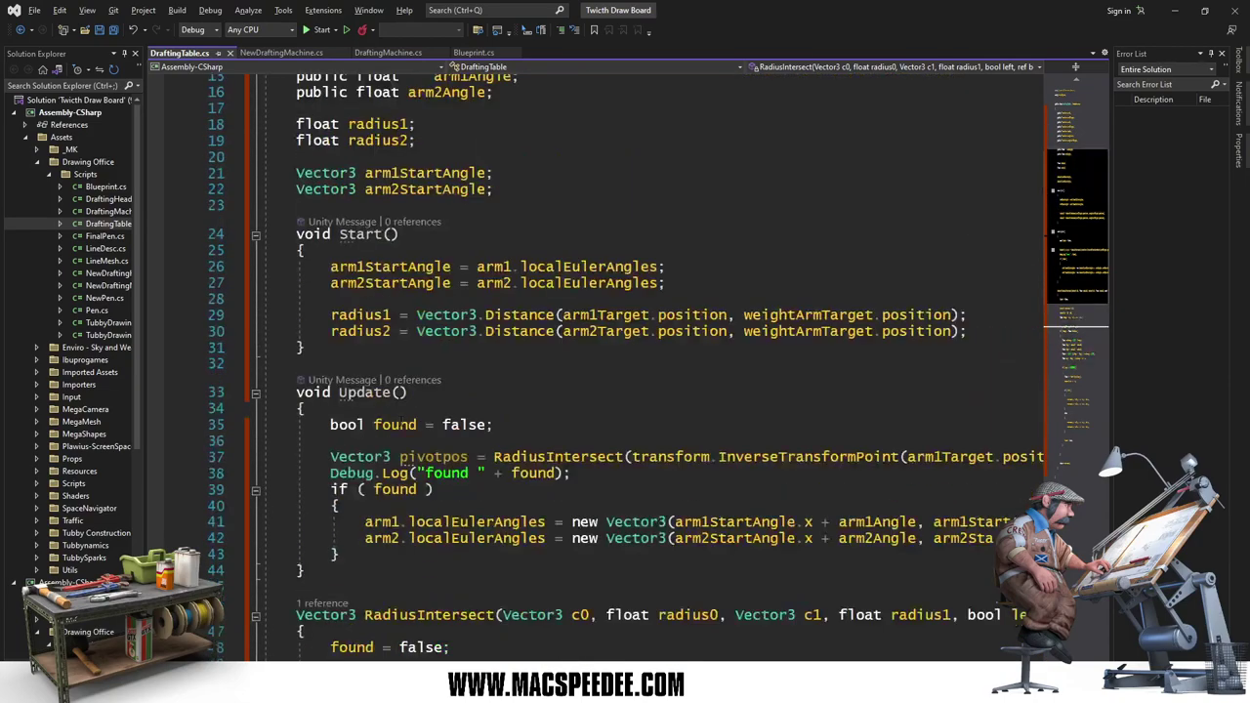
pyautogui.scroll(3, 401, 422)
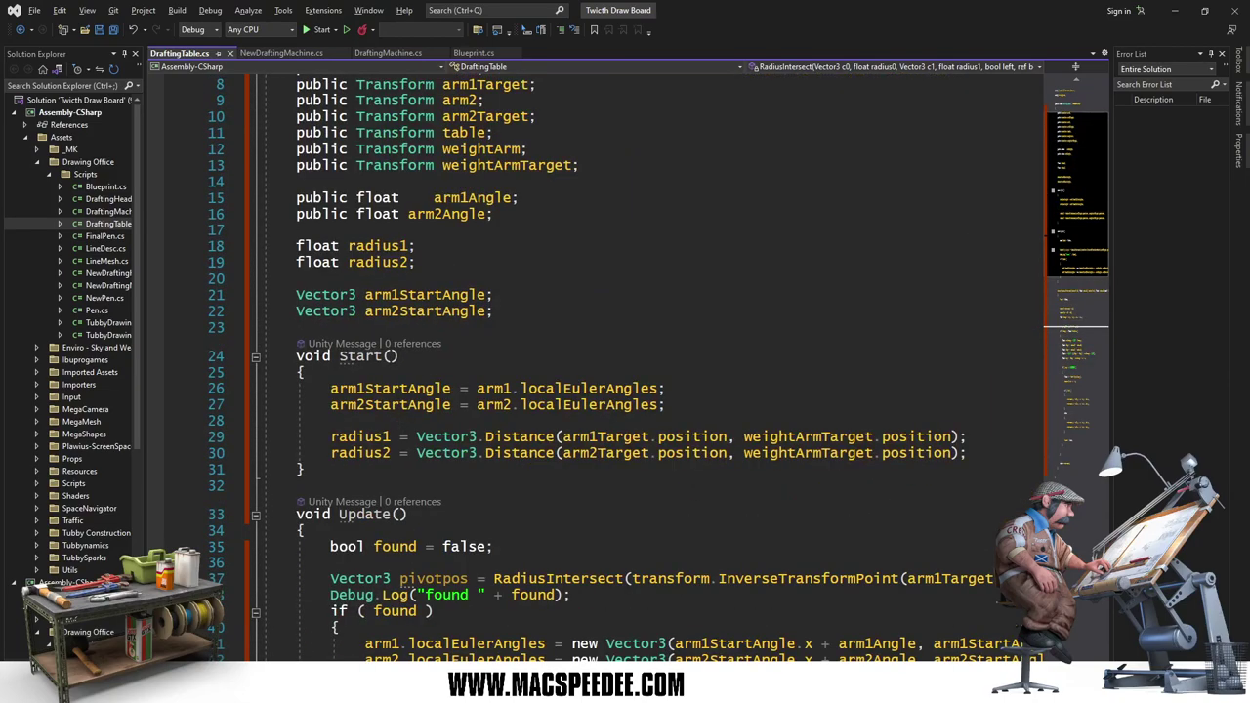
pyautogui.hotkey('alt', 'Tab')
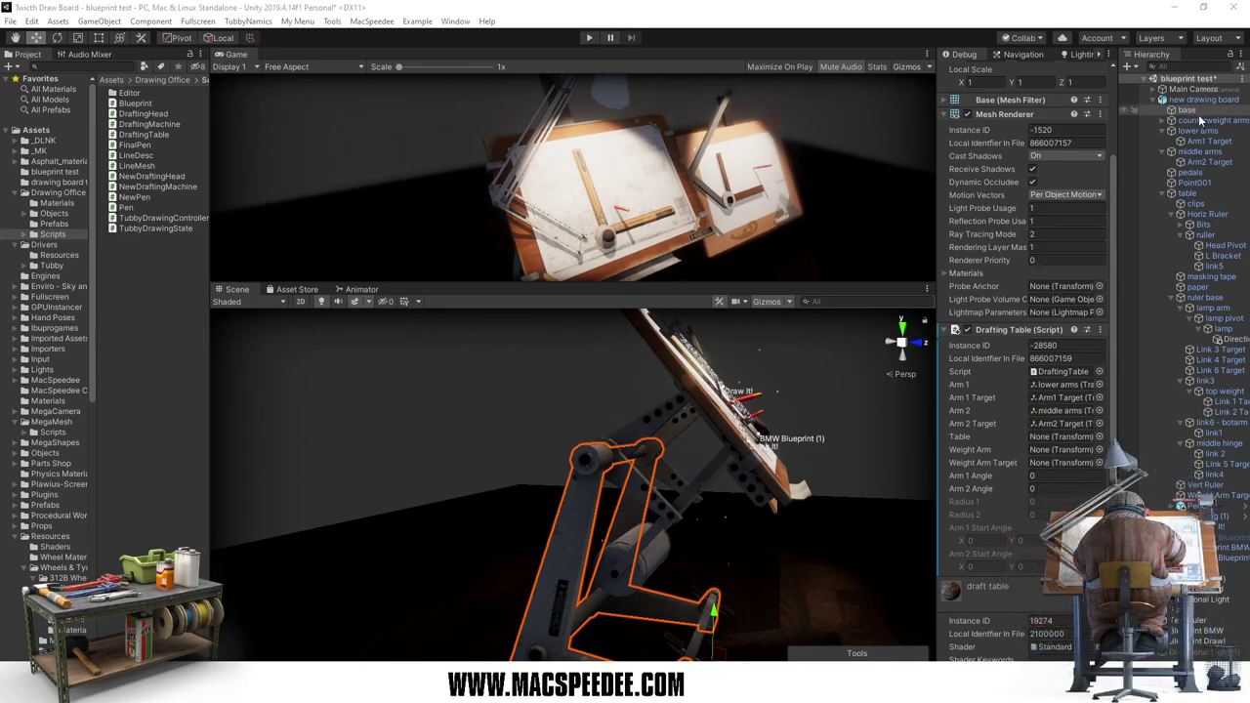
# Step: Assign counterweight arms to Weight Arm, table to Table and Weight Arm Target to its slot, then save the scene
pyautogui.moveTo(1190, 110); pyautogui.dragTo(1055, 465)
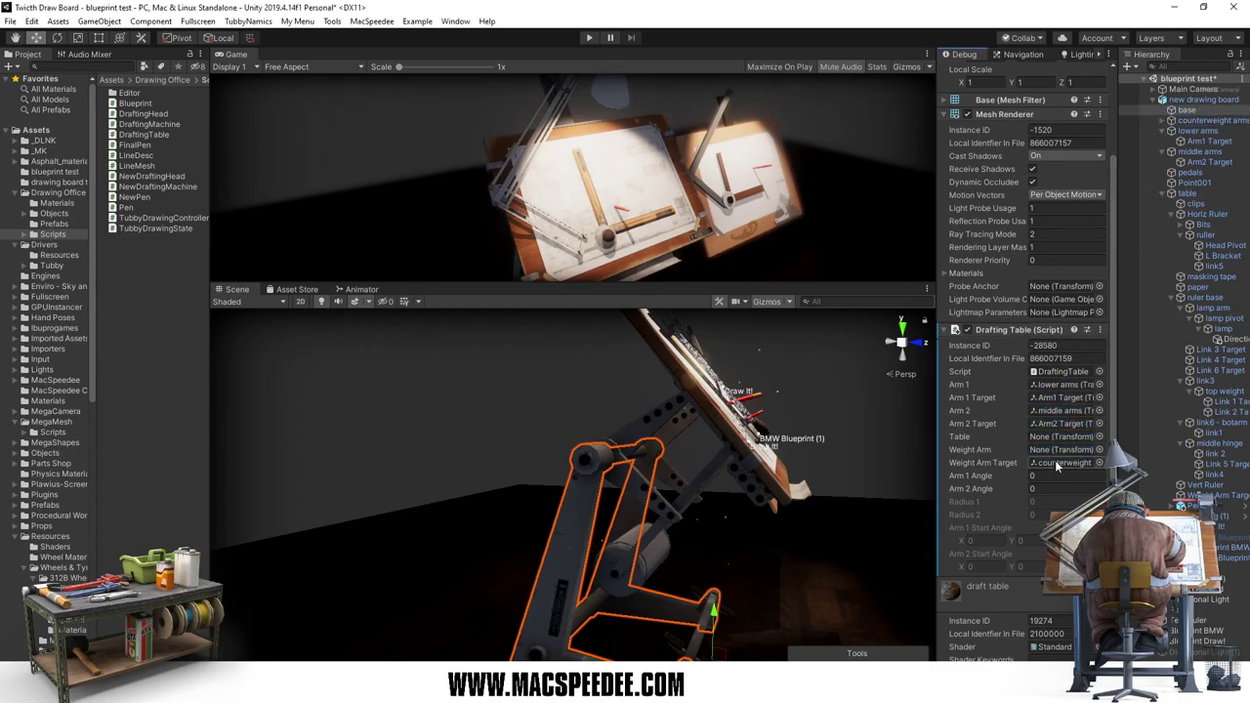
pyautogui.click(1165, 121)
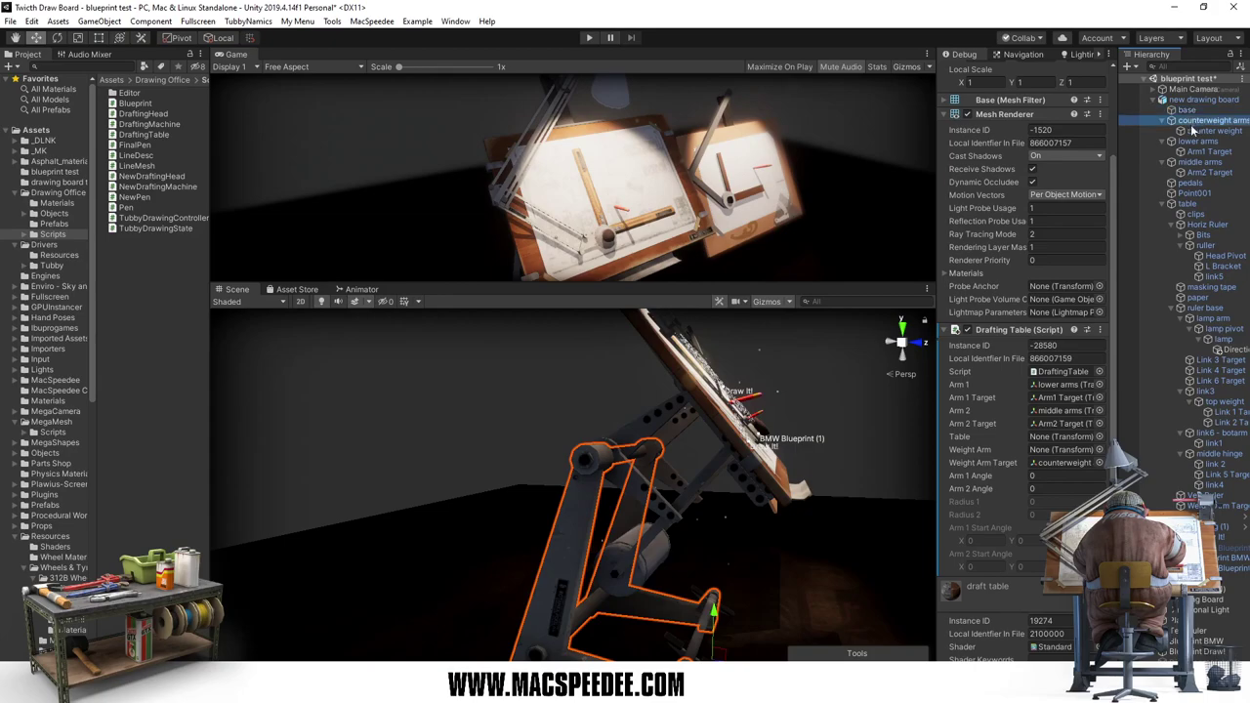
pyautogui.moveTo(1201, 120); pyautogui.dragTo(1062, 453)
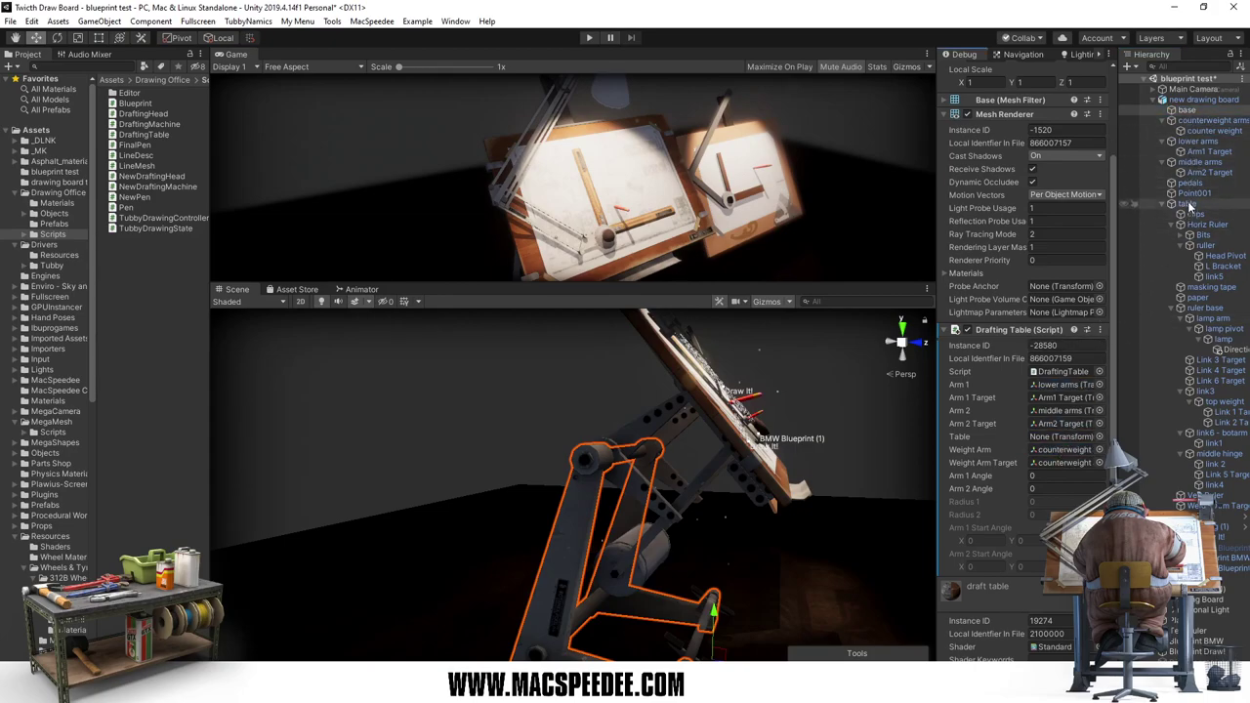
pyautogui.moveTo(1187, 203); pyautogui.dragTo(1059, 436)
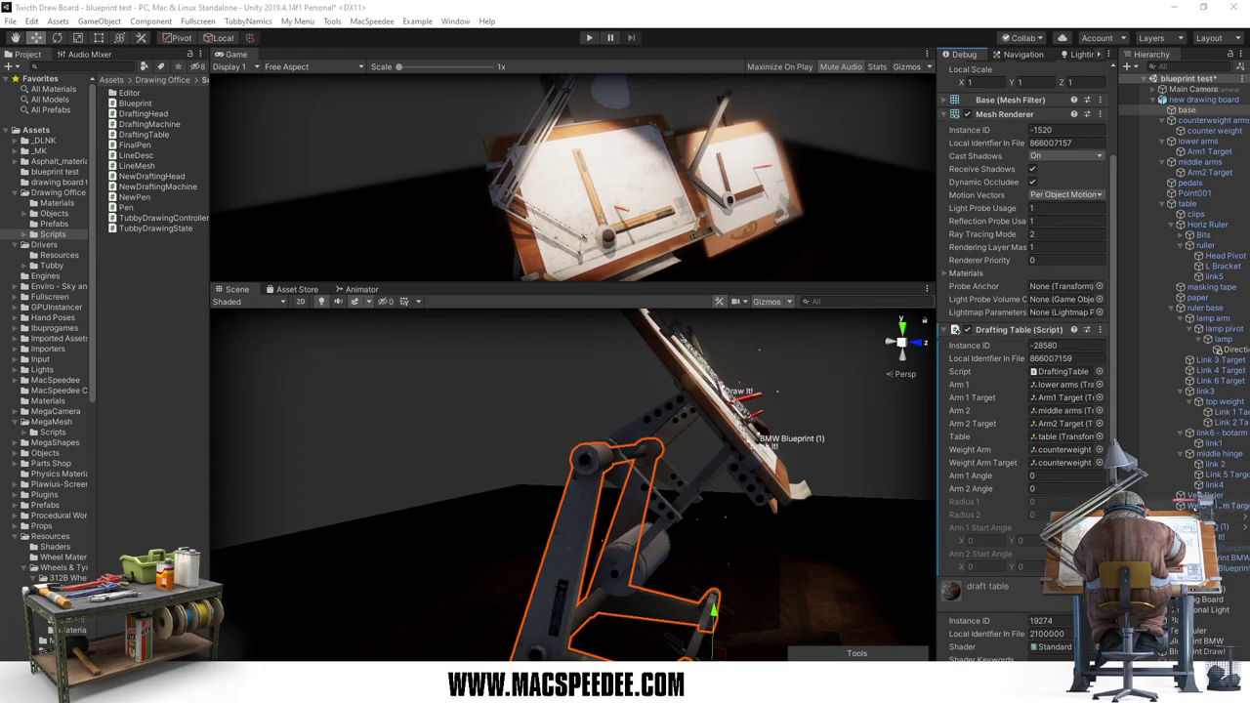
pyautogui.moveTo(1201, 504); pyautogui.dragTo(1067, 463)
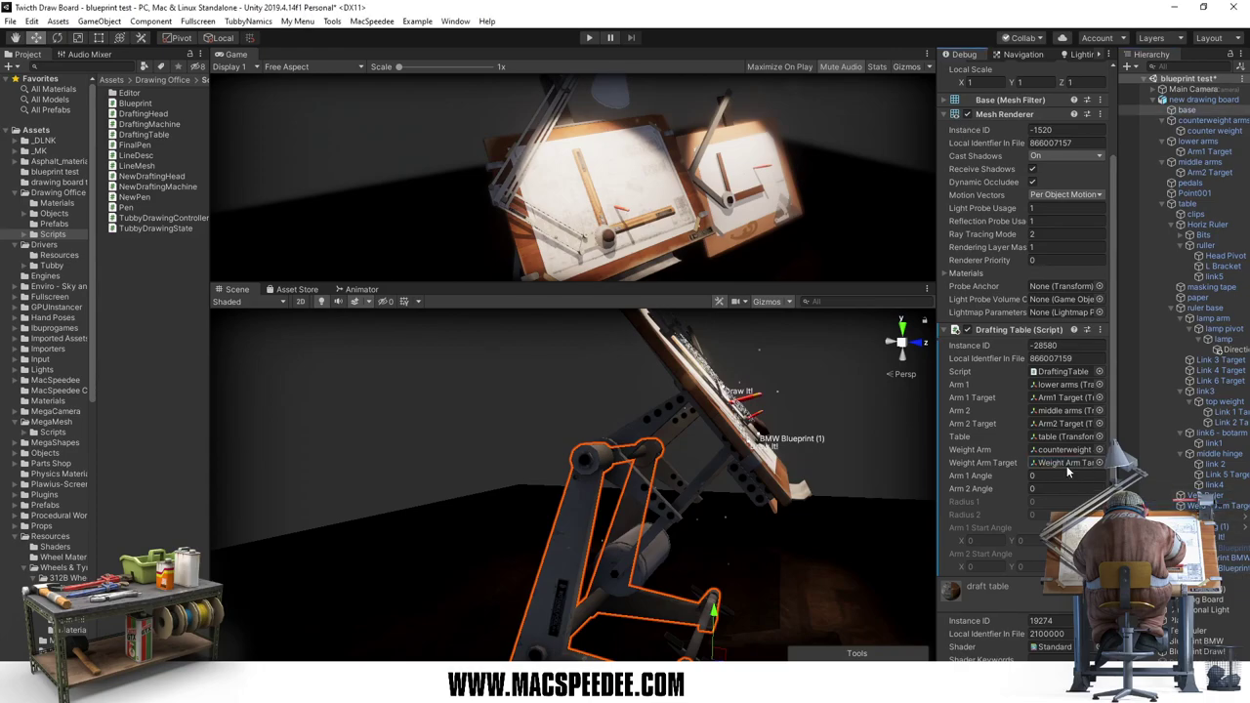
pyautogui.click(11, 22)
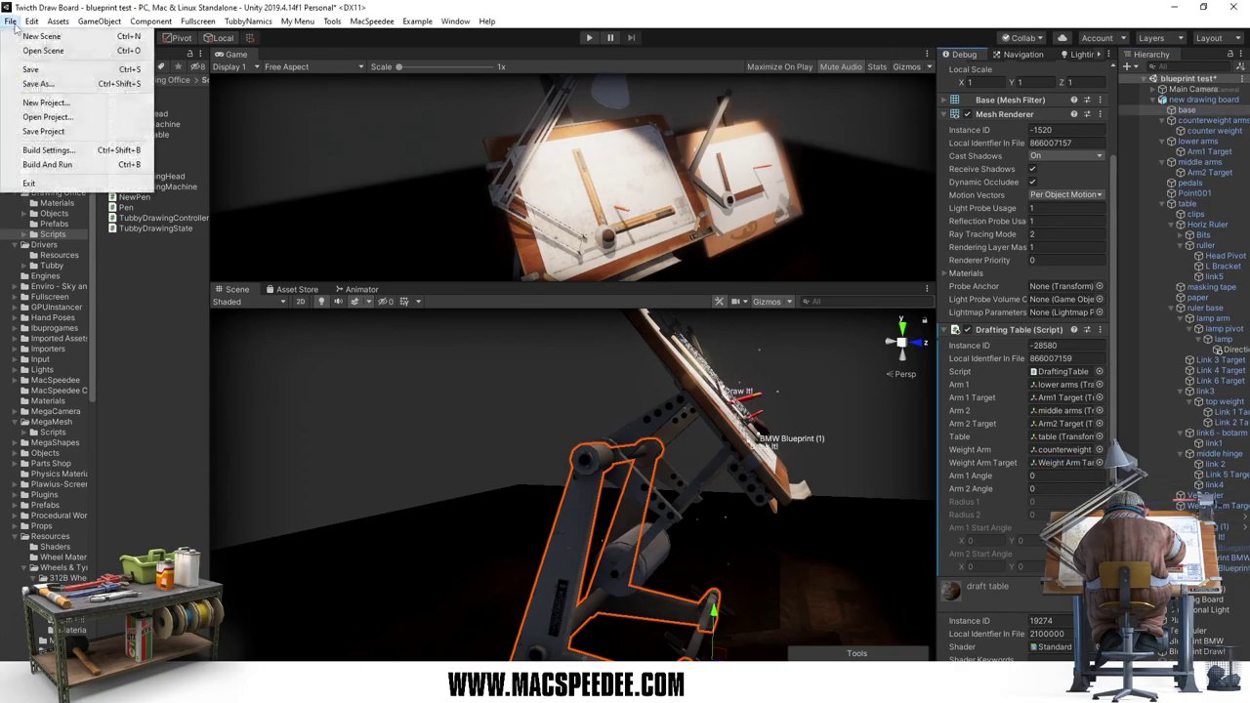
pyautogui.click(30, 70)
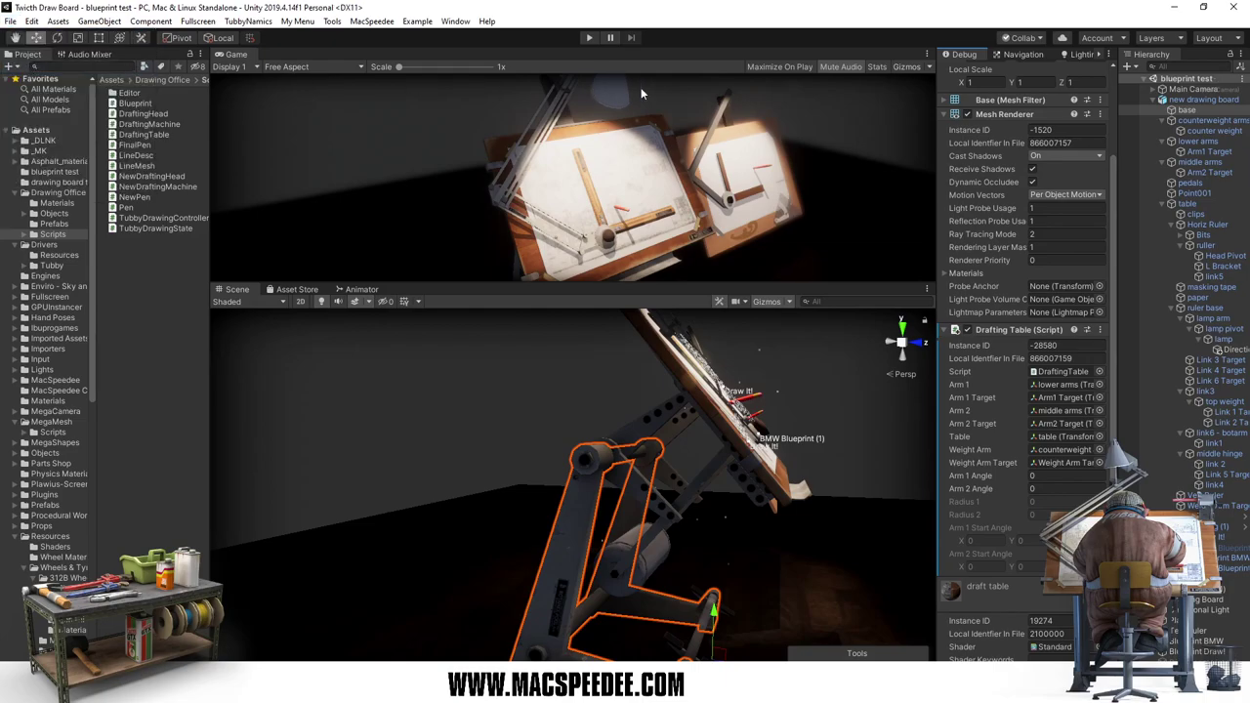
# Step: Test-run with the Inspector in Normal mode, raising Arm 1 Angle and Arm 2 Angle to about 11
pyautogui.click(590, 37)
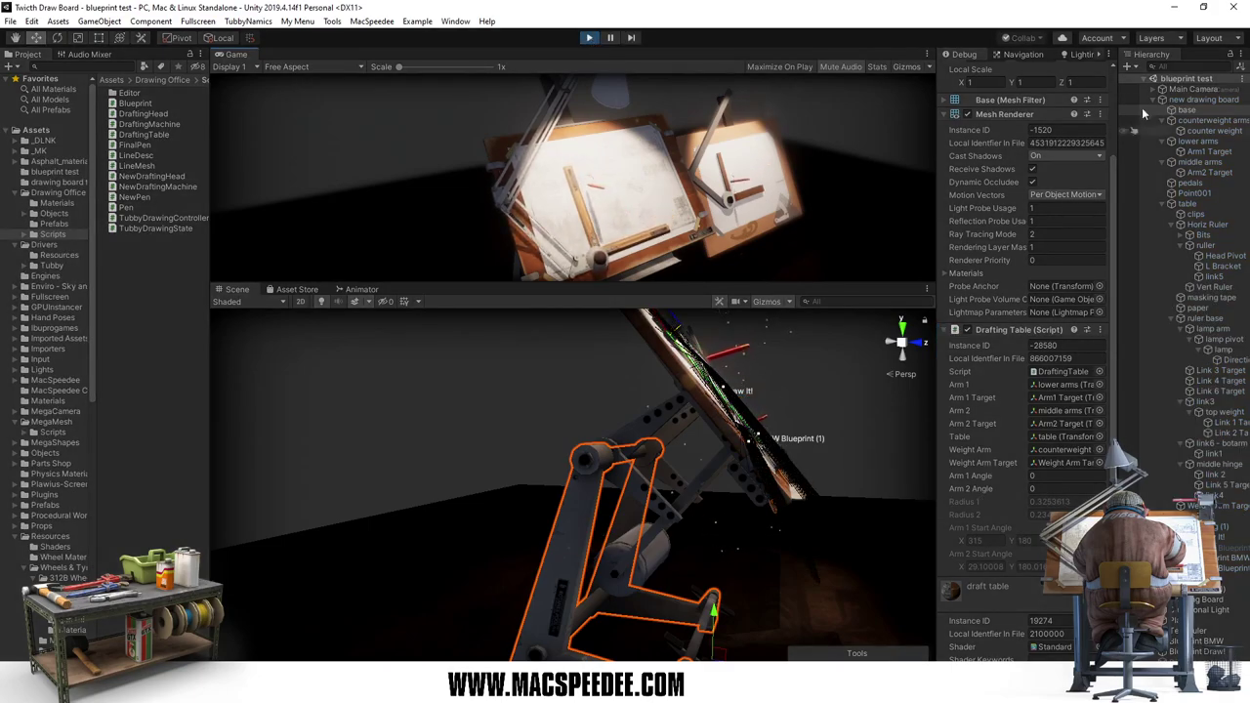
pyautogui.click(1111, 55)
pyautogui.click(1115, 68)
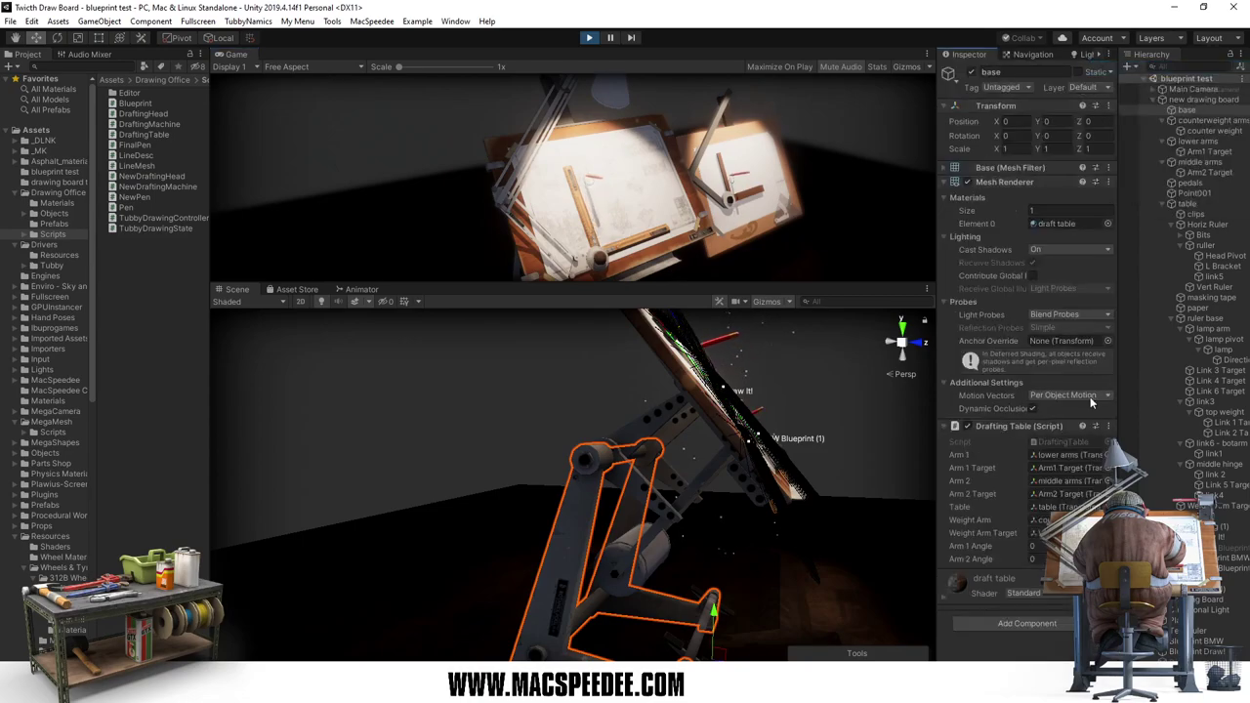
pyautogui.moveTo(1004, 552); pyautogui.dragTo(1036, 552)
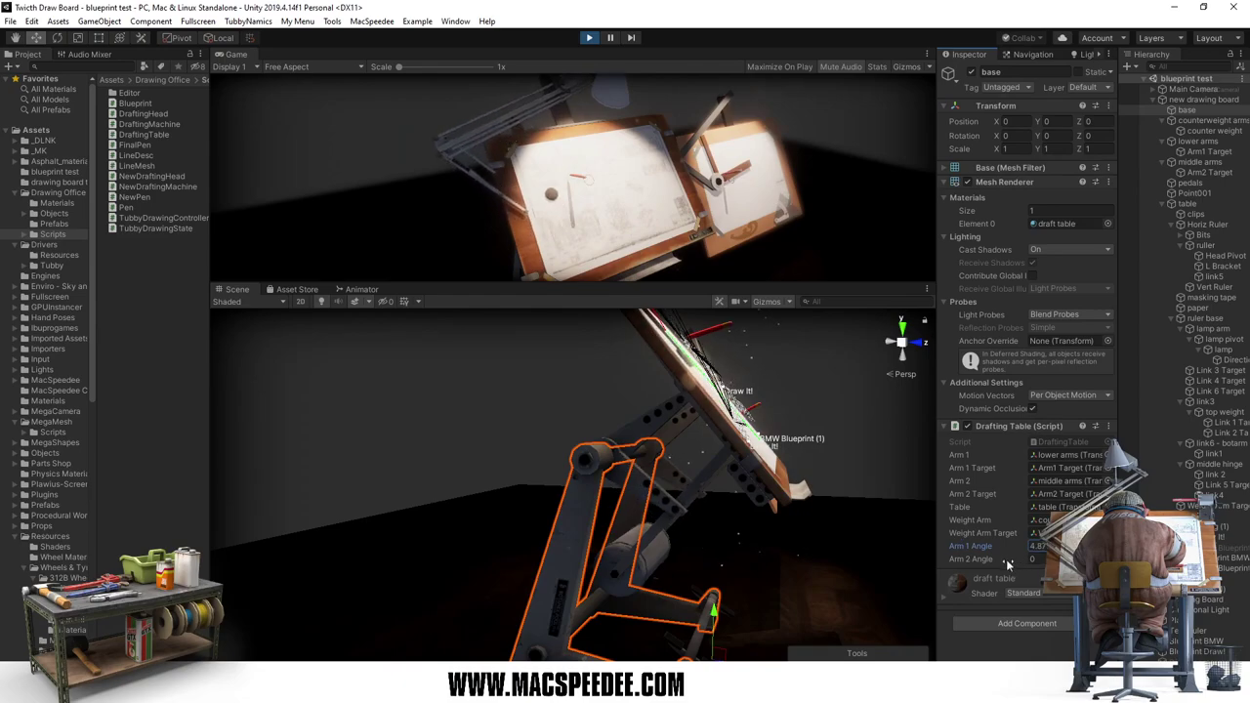
pyautogui.moveTo(978, 559)
pyautogui.mouseDown()
pyautogui.moveTo(1023, 562)
pyautogui.moveTo(986, 562)
pyautogui.mouseUp()
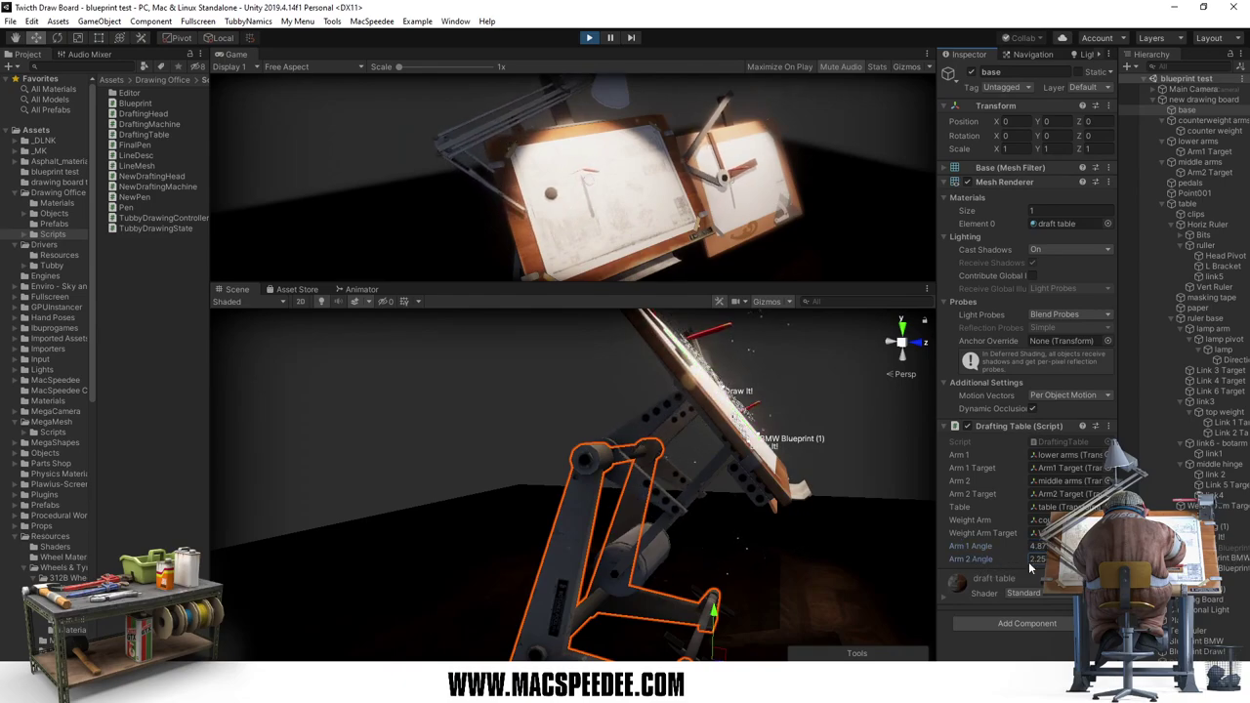
pyautogui.click(590, 39)
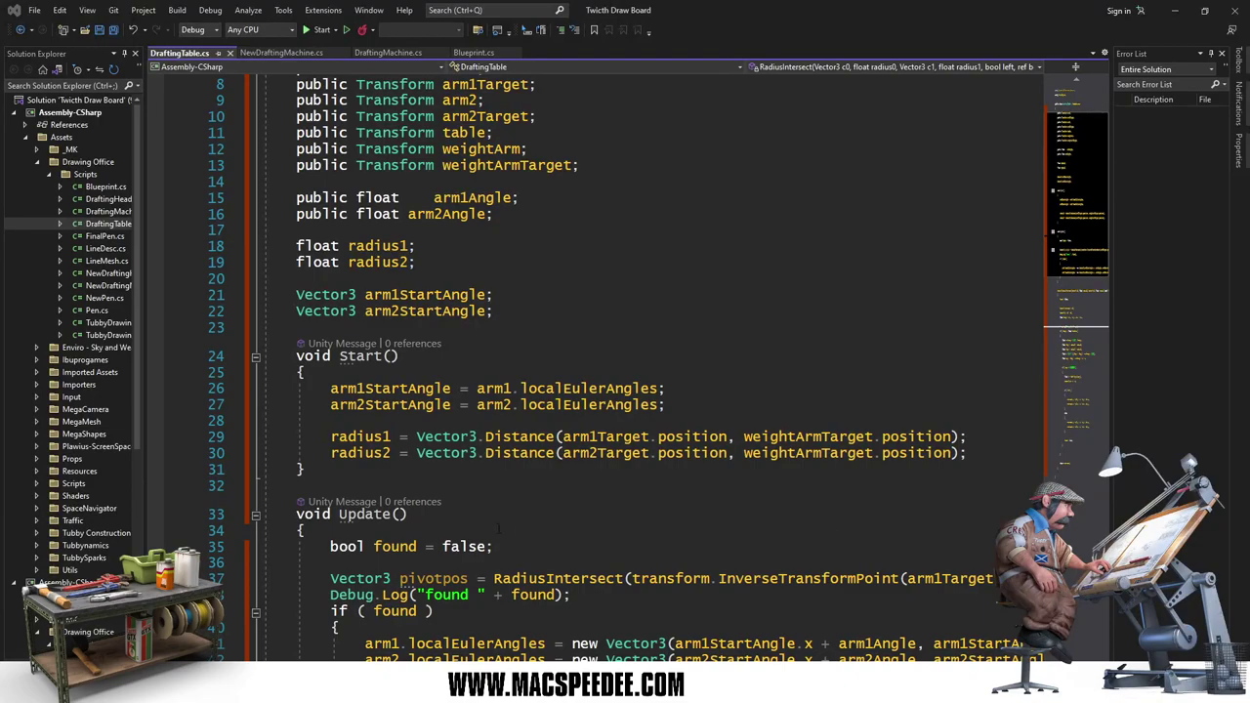
pyautogui.scroll(-2, 498, 529)
pyautogui.scroll(-3, 426, 479)
# Step: Add a delta1 line: weightArm.position minus the transformed pivotpos, at the end of the if block, and save
pyautogui.click(365, 433)
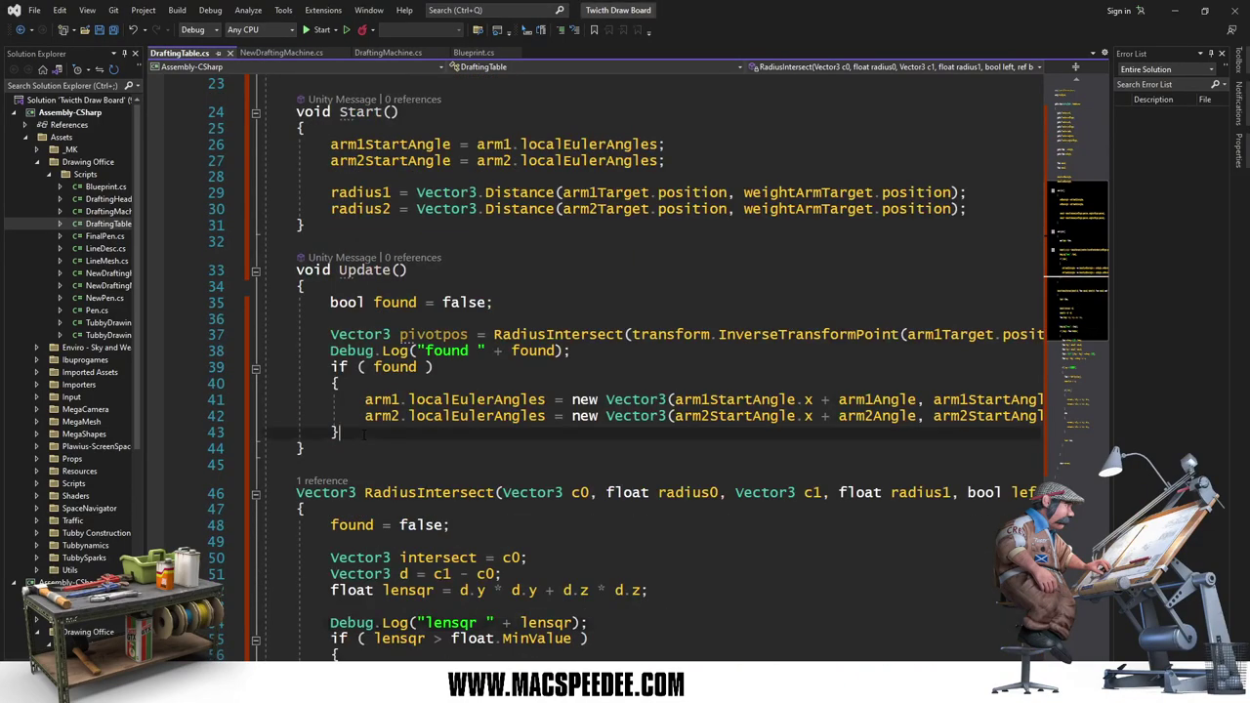
pyautogui.press('Return')
pyautogui.press('Return')
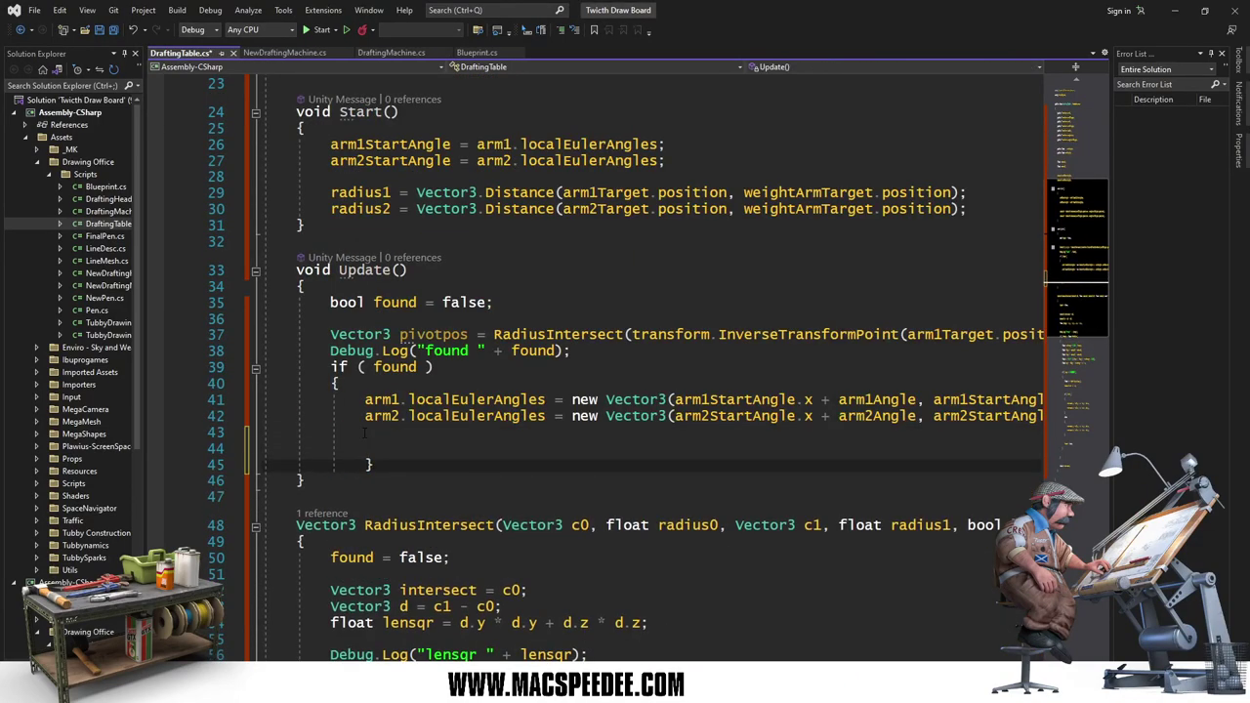
pyautogui.press('BackSpace')
pyautogui.press('Up')
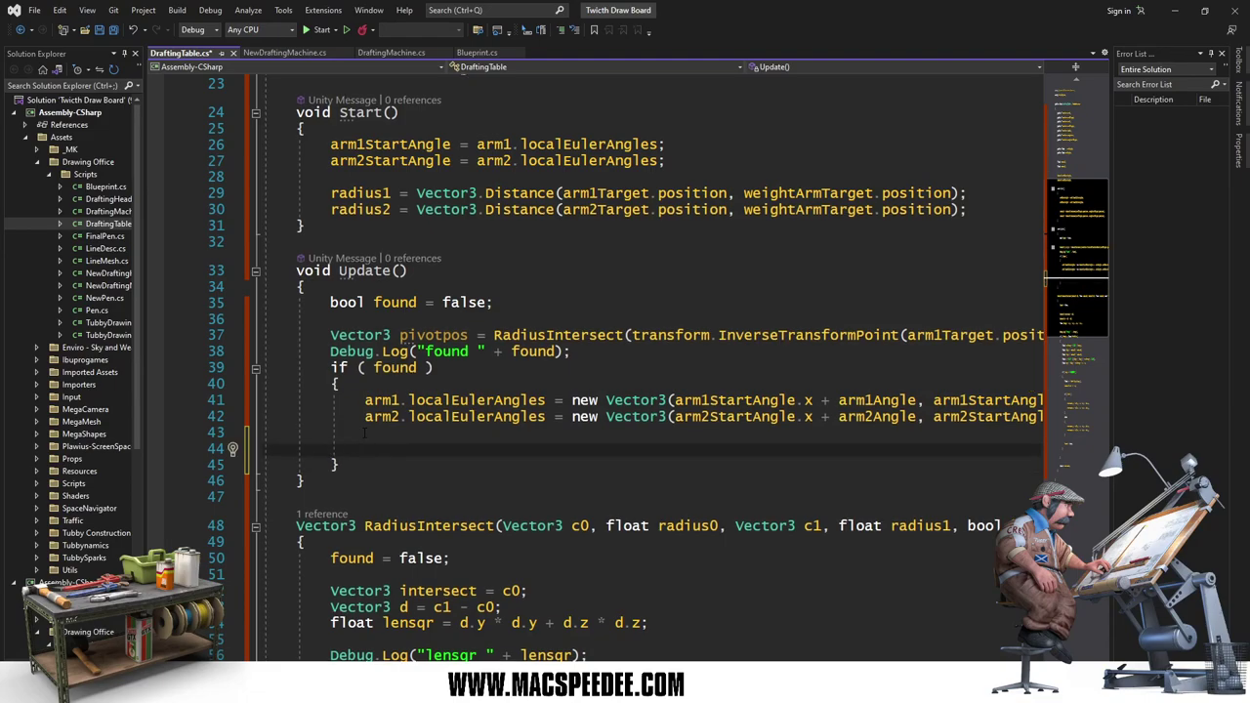
pyautogui.write('Vec')
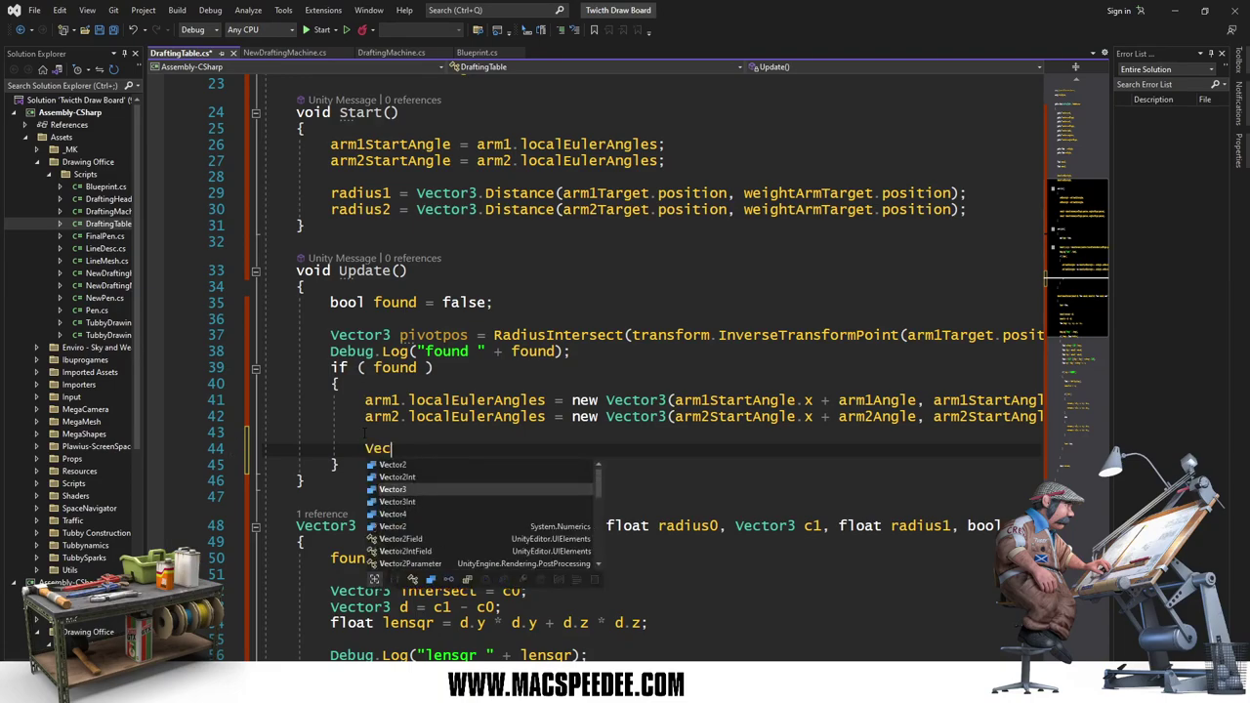
pyautogui.write('t')
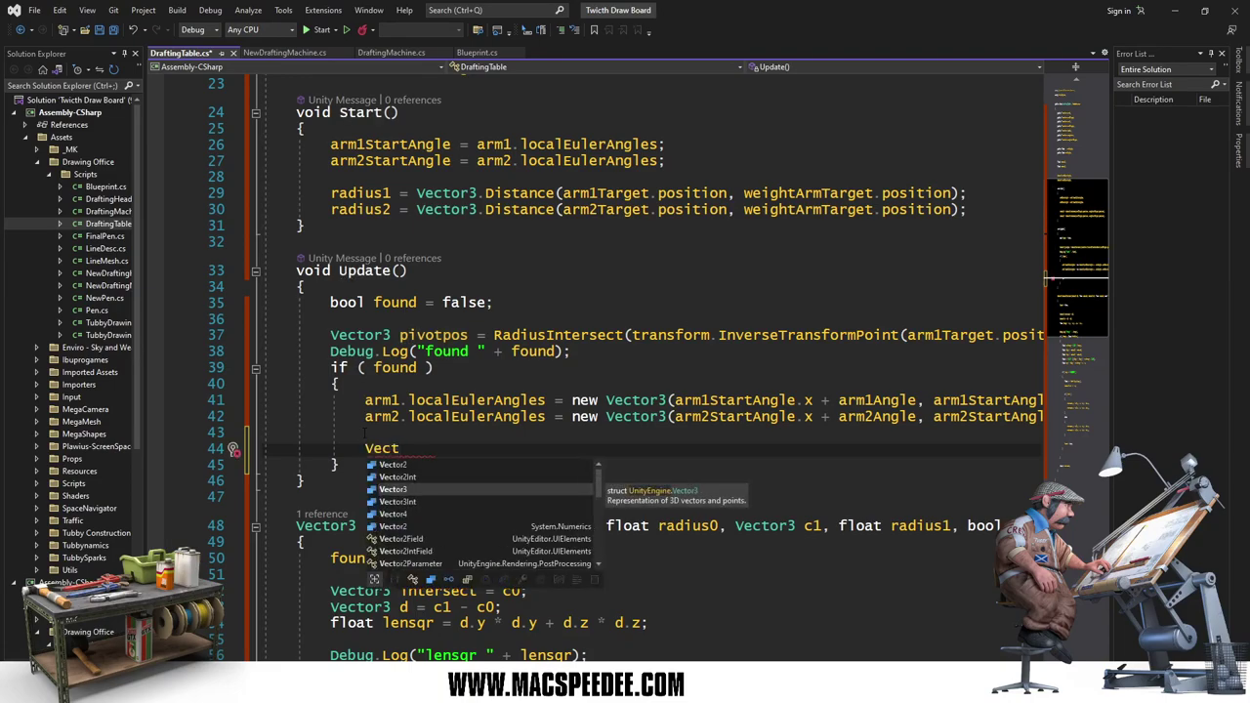
pyautogui.write('or')
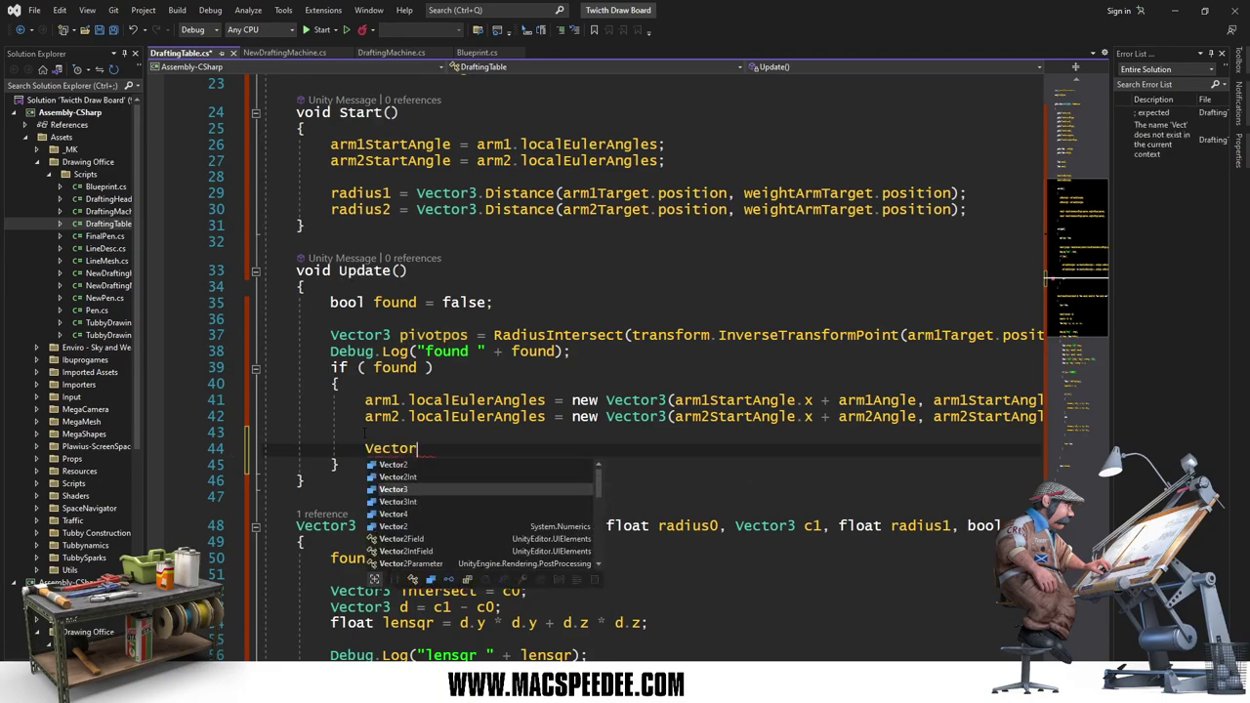
pyautogui.write('3 d')
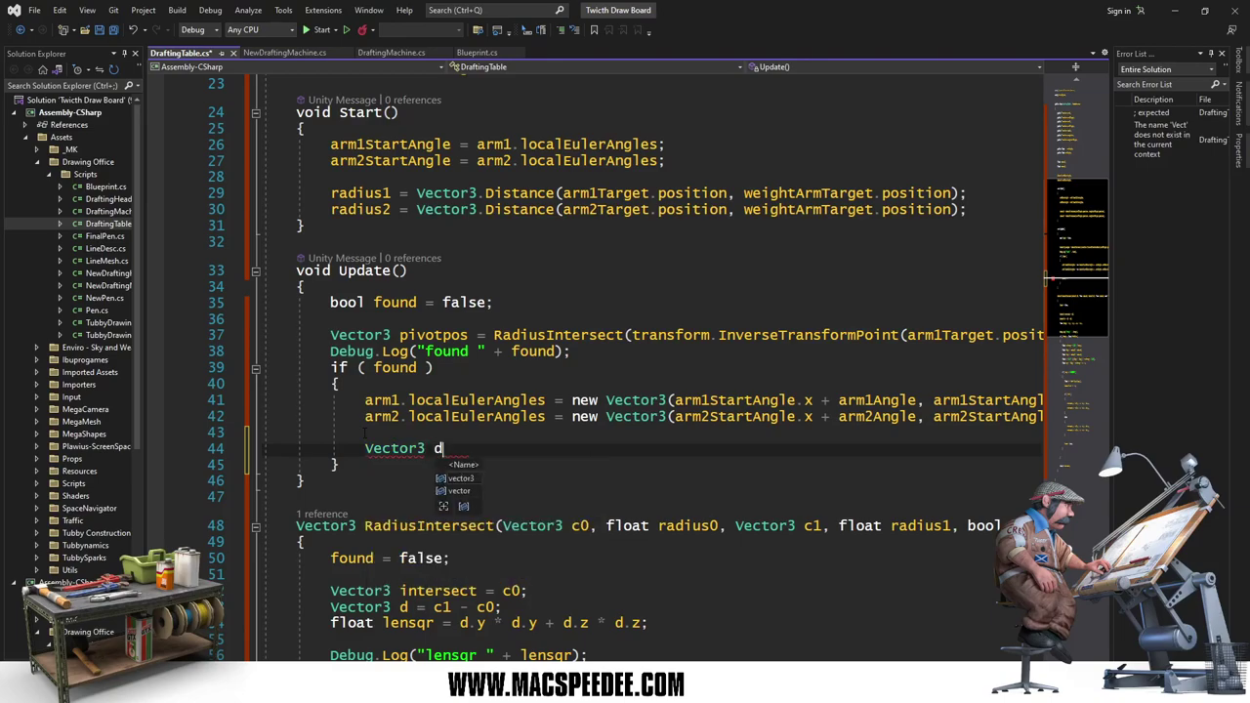
pyautogui.write('elta1 = ')
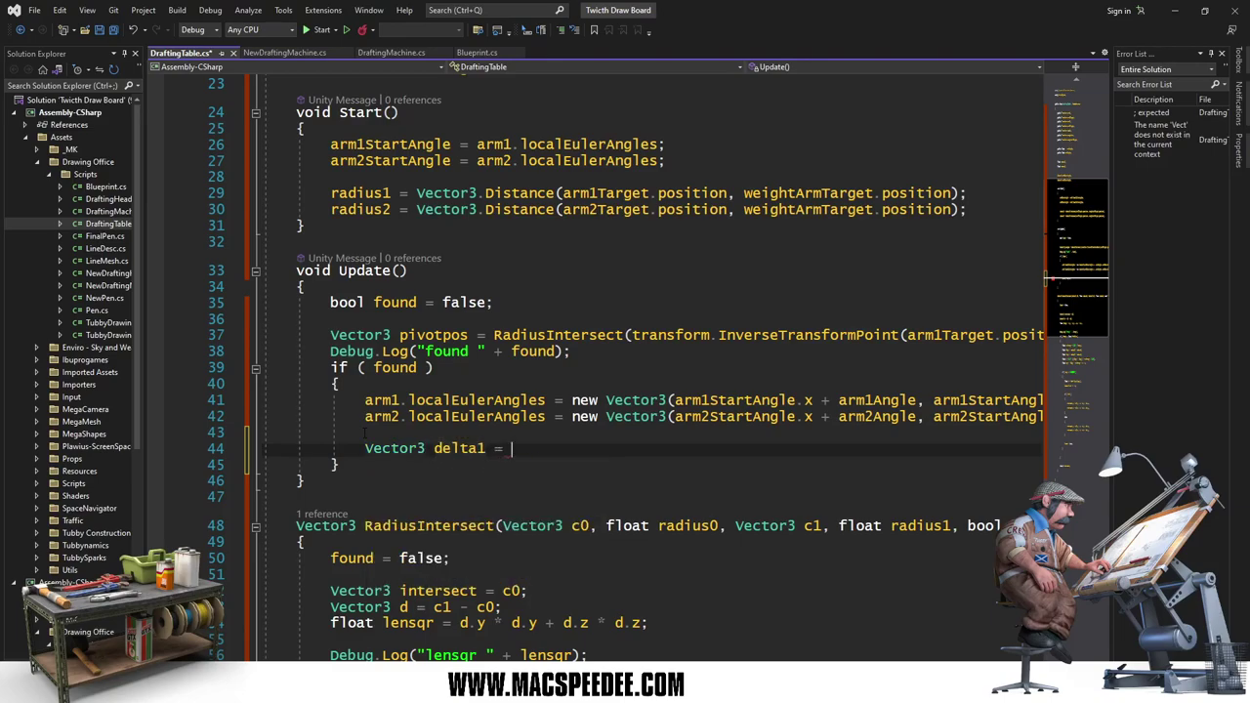
pyautogui.write('weightA')
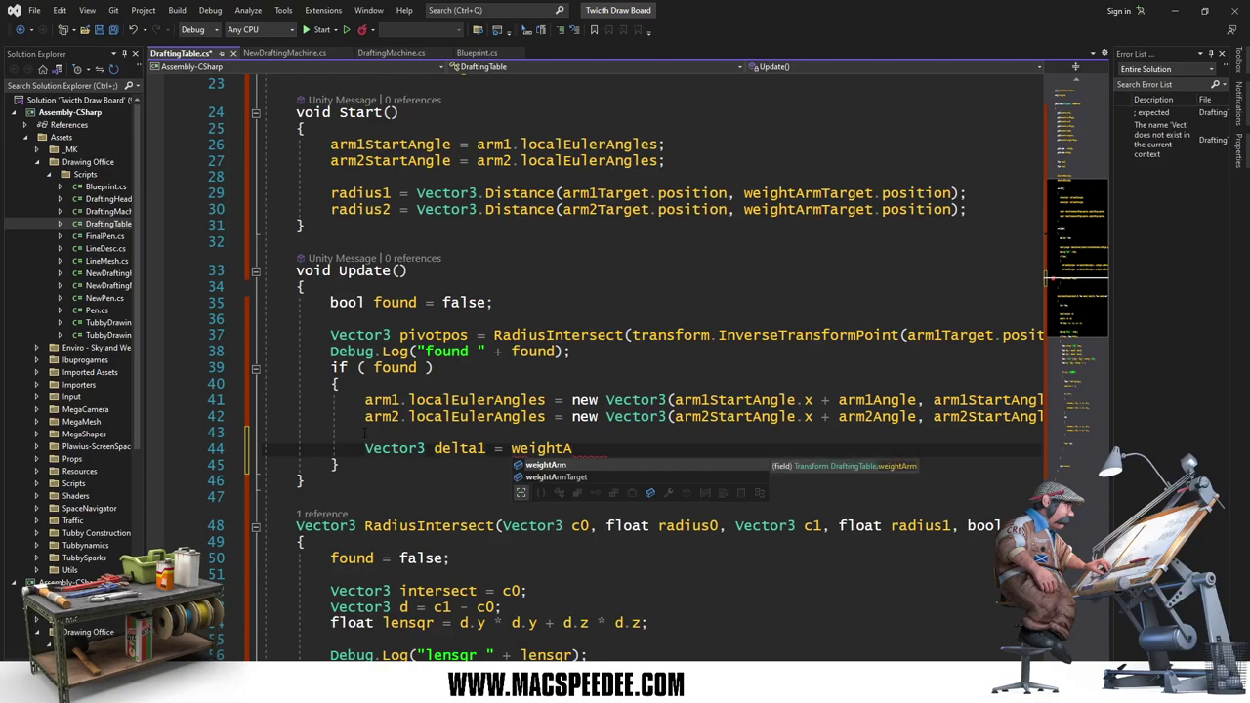
pyautogui.write('rm.positi')
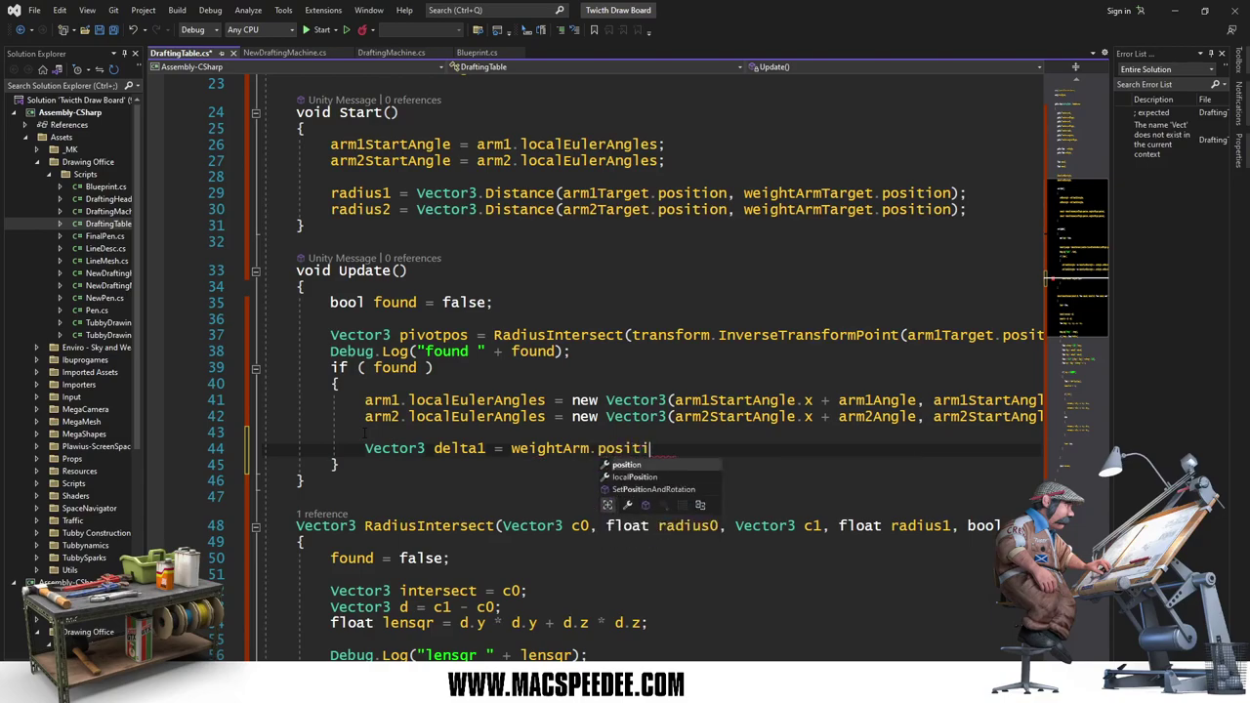
pyautogui.write('on - tra')
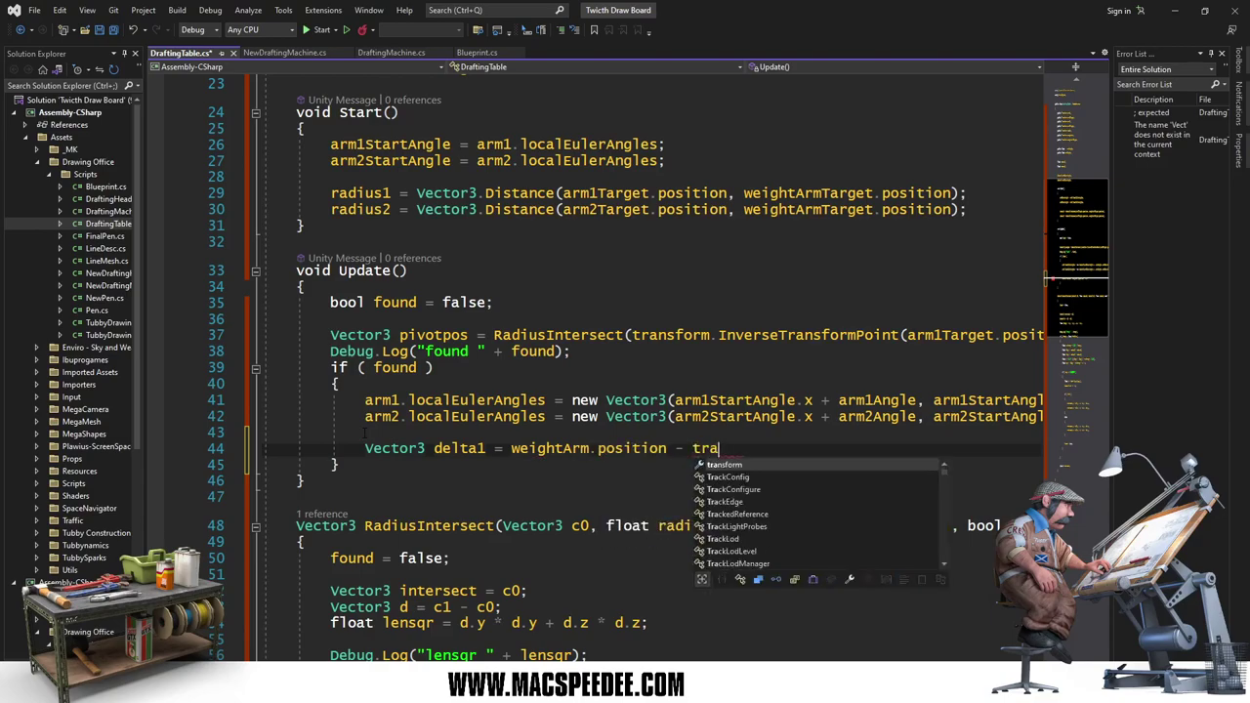
pyautogui.write('nsform')
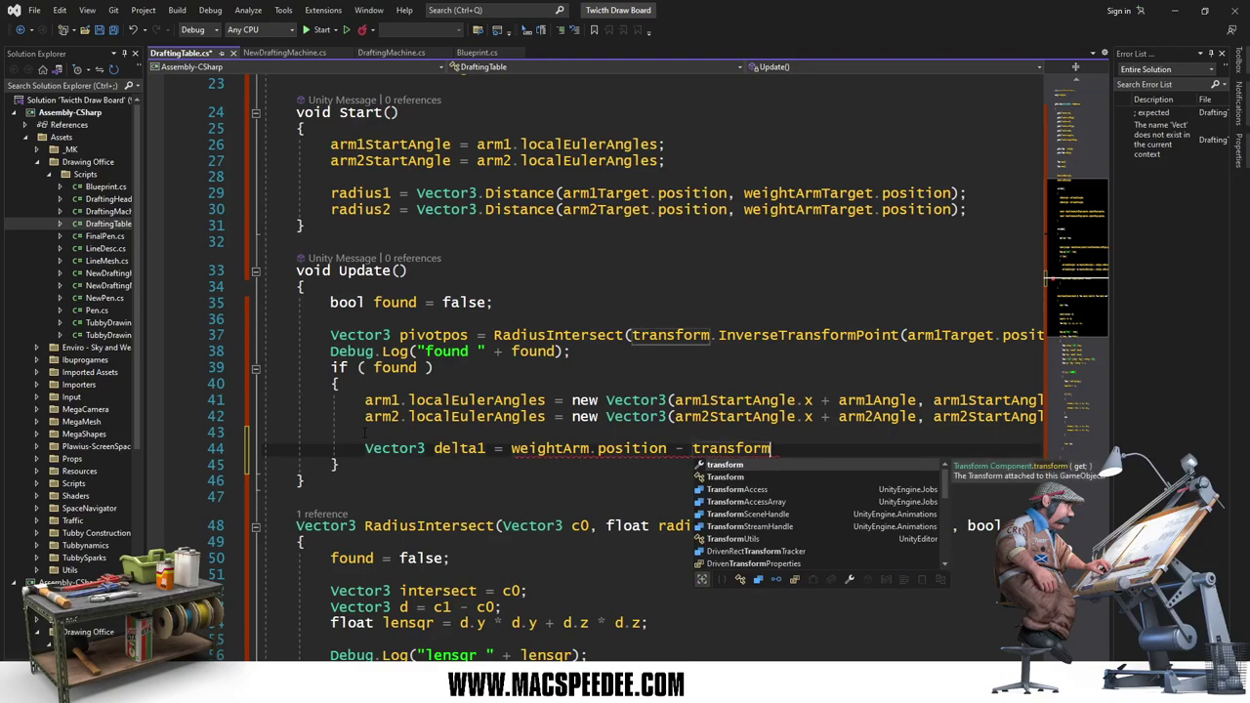
pyautogui.write('.Tra')
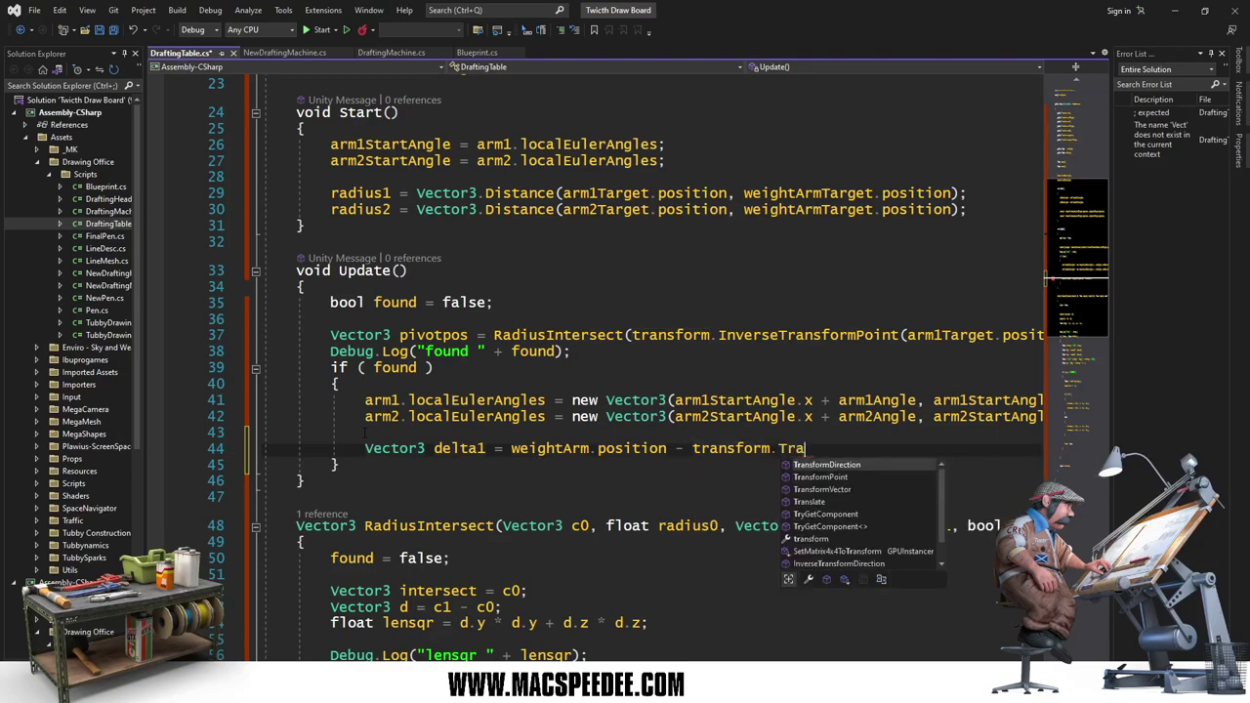
pyautogui.write('nsformPoint')
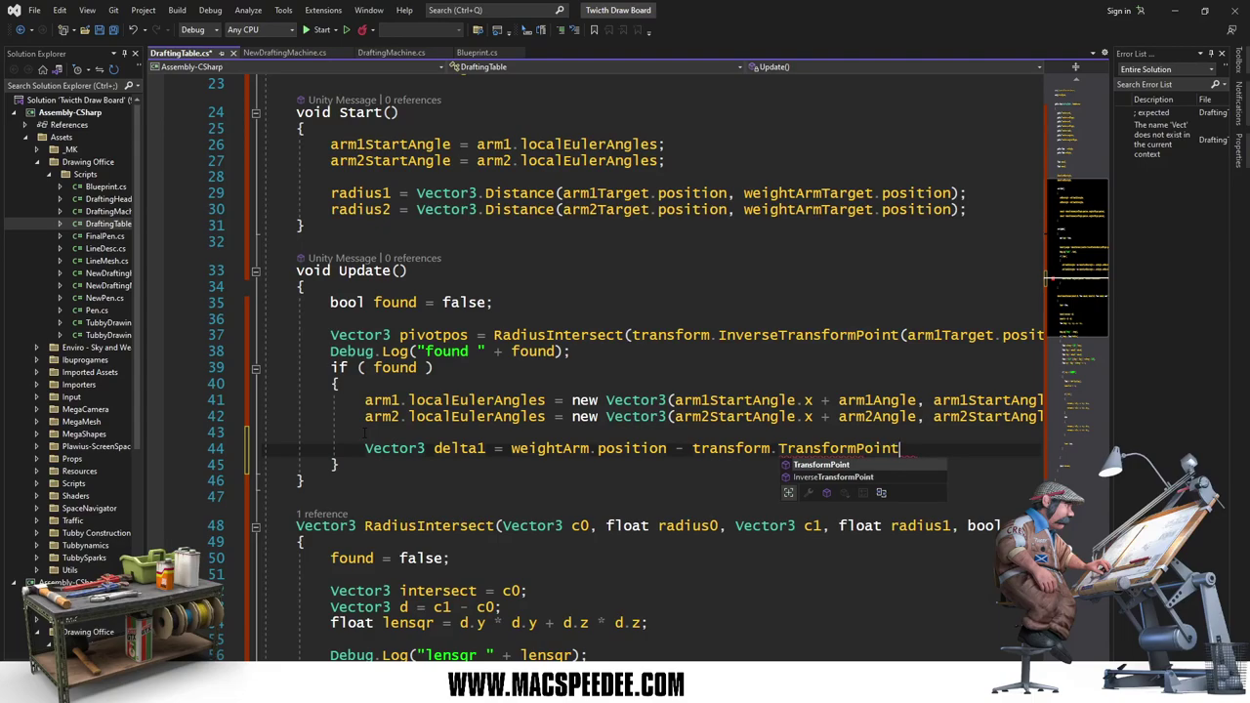
pyautogui.write('(pivotpos')
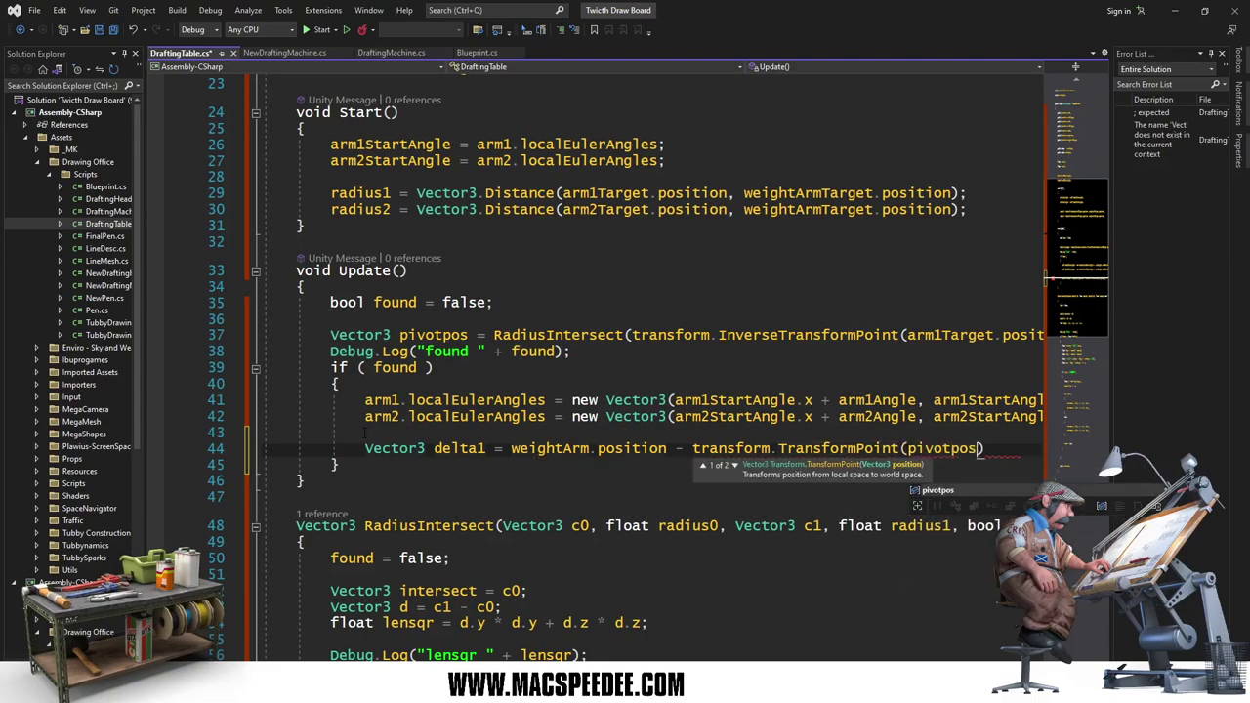
pyautogui.write(');')
pyautogui.hotkey('ctrl', 's')
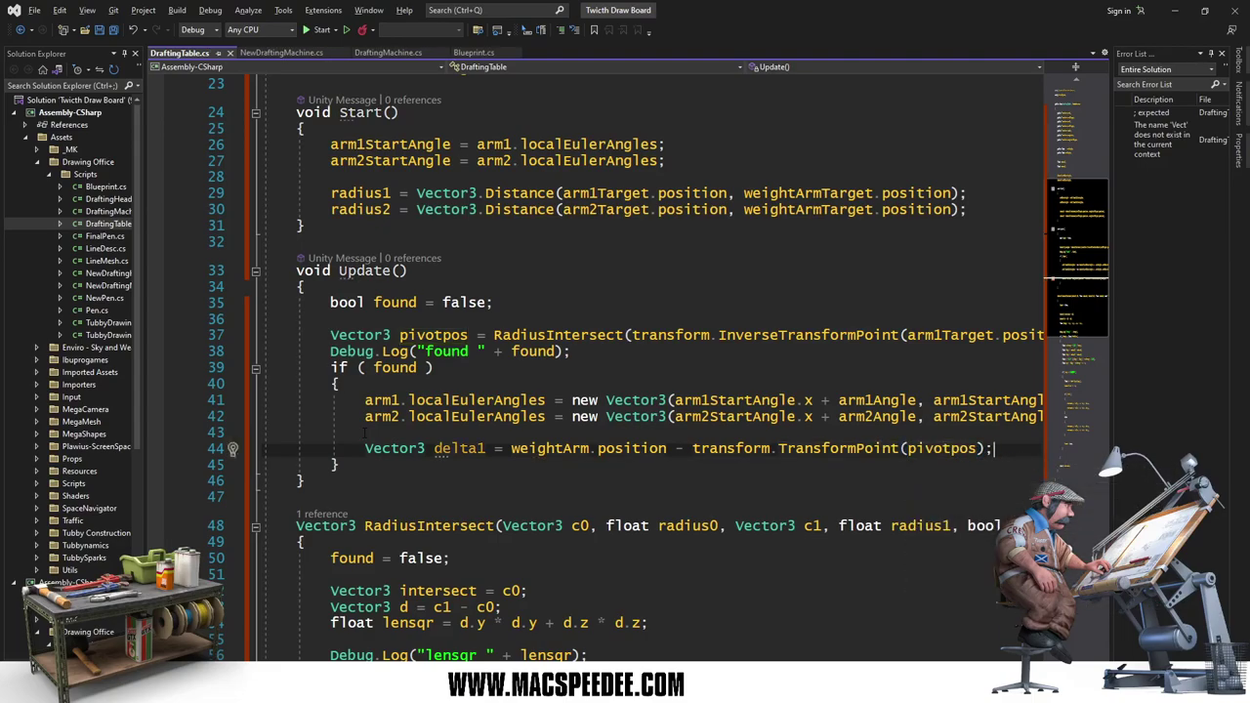
# Step: Add 'float wangle = Mathf.Atan2(delta1.z, delta1.y) * Mathf.Rad2Deg;' on the next line
pyautogui.press('Return')
pyautogui.write('loat wangle ')
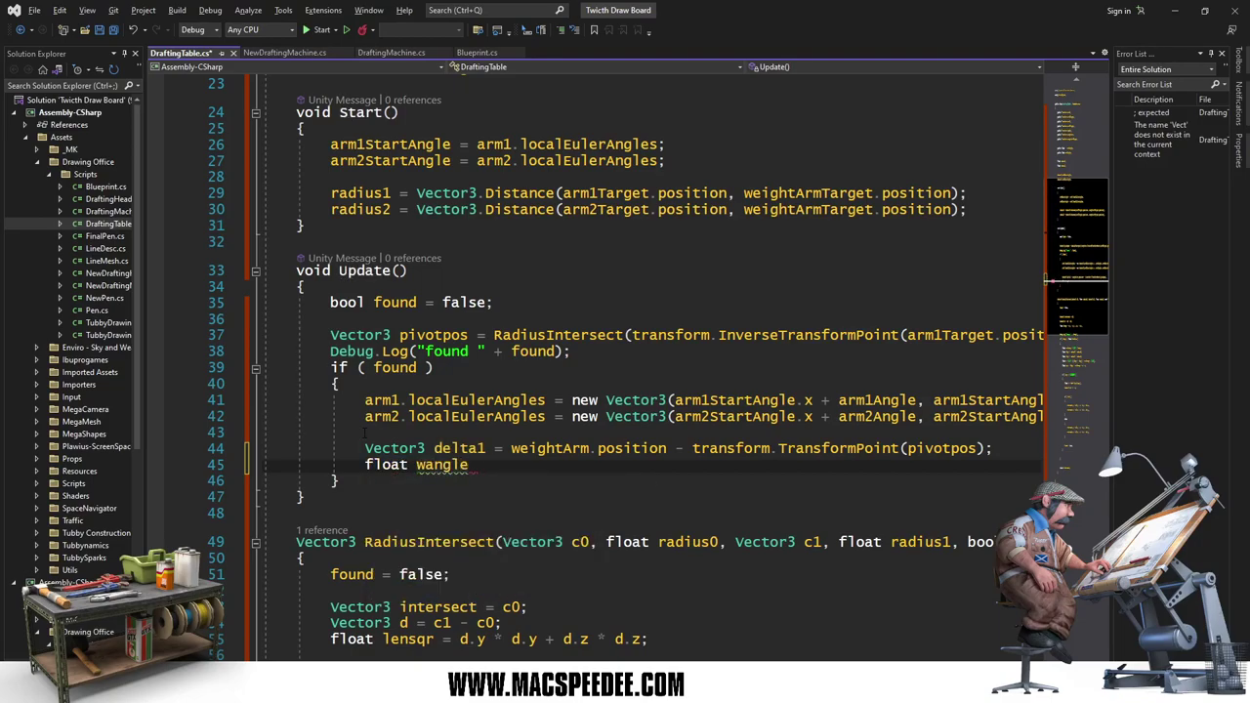
pyautogui.write('= Mathf.')
pyautogui.write('Atan2')
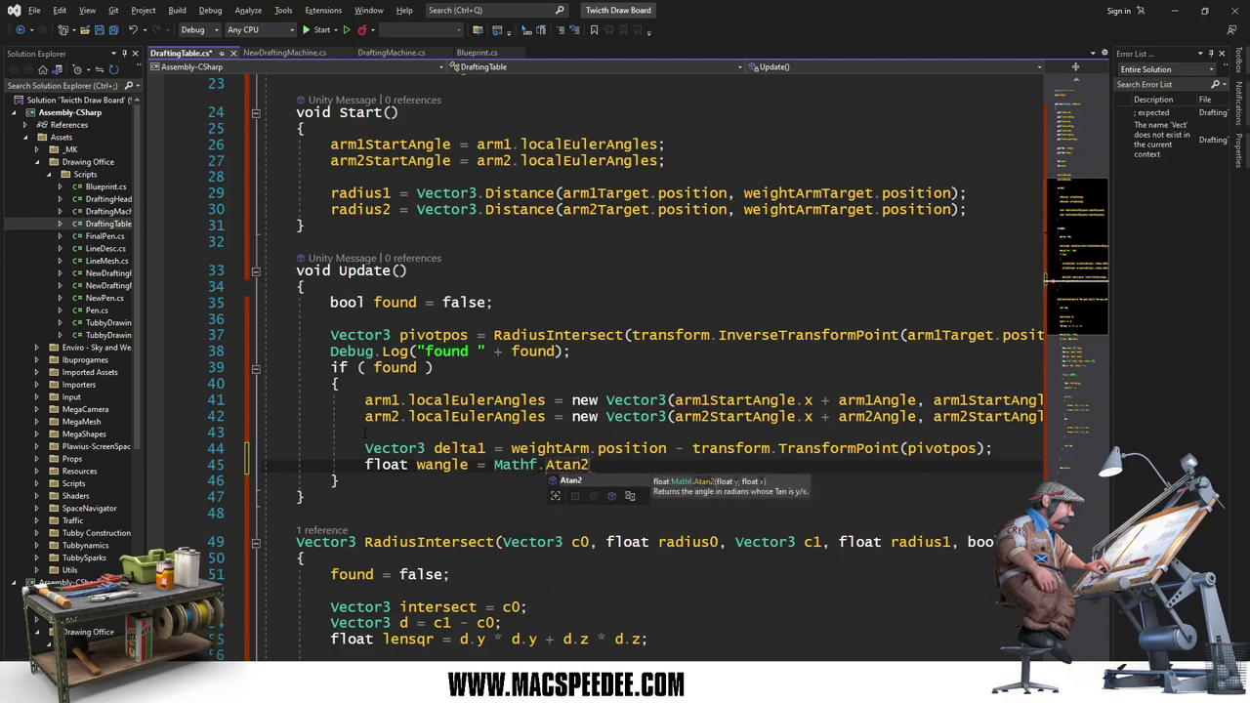
pyautogui.write('(delta1')
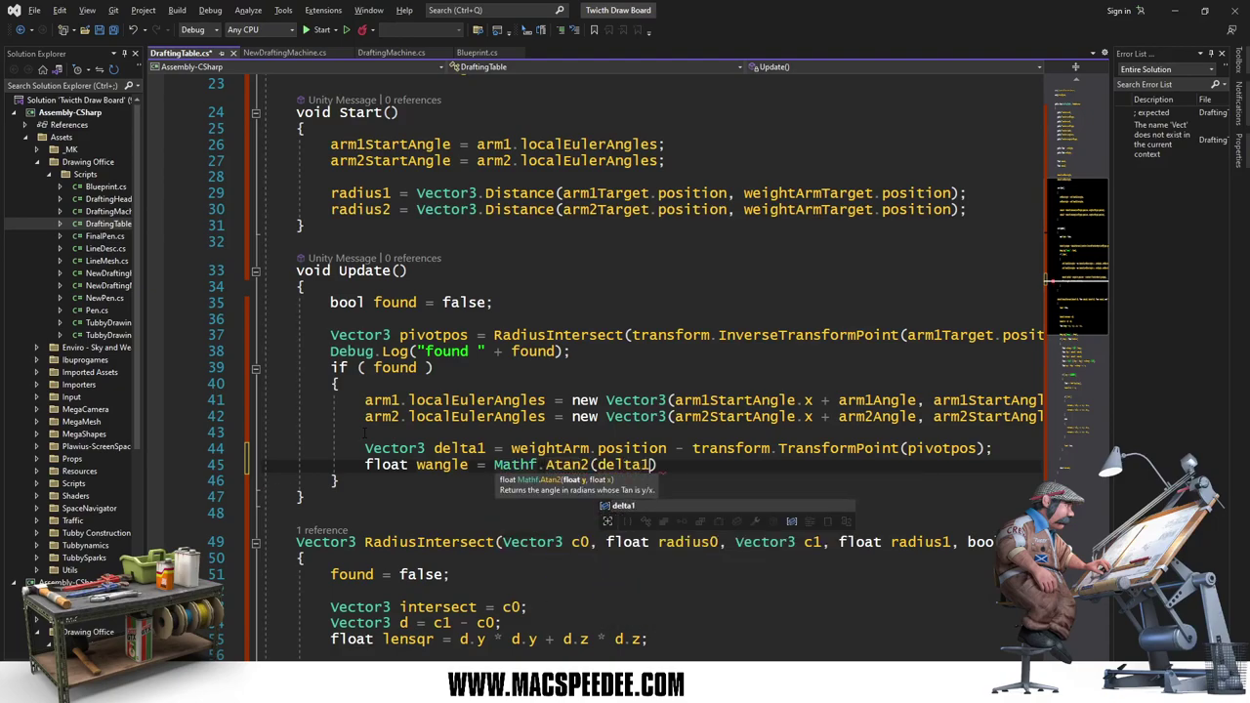
pyautogui.write('.z')
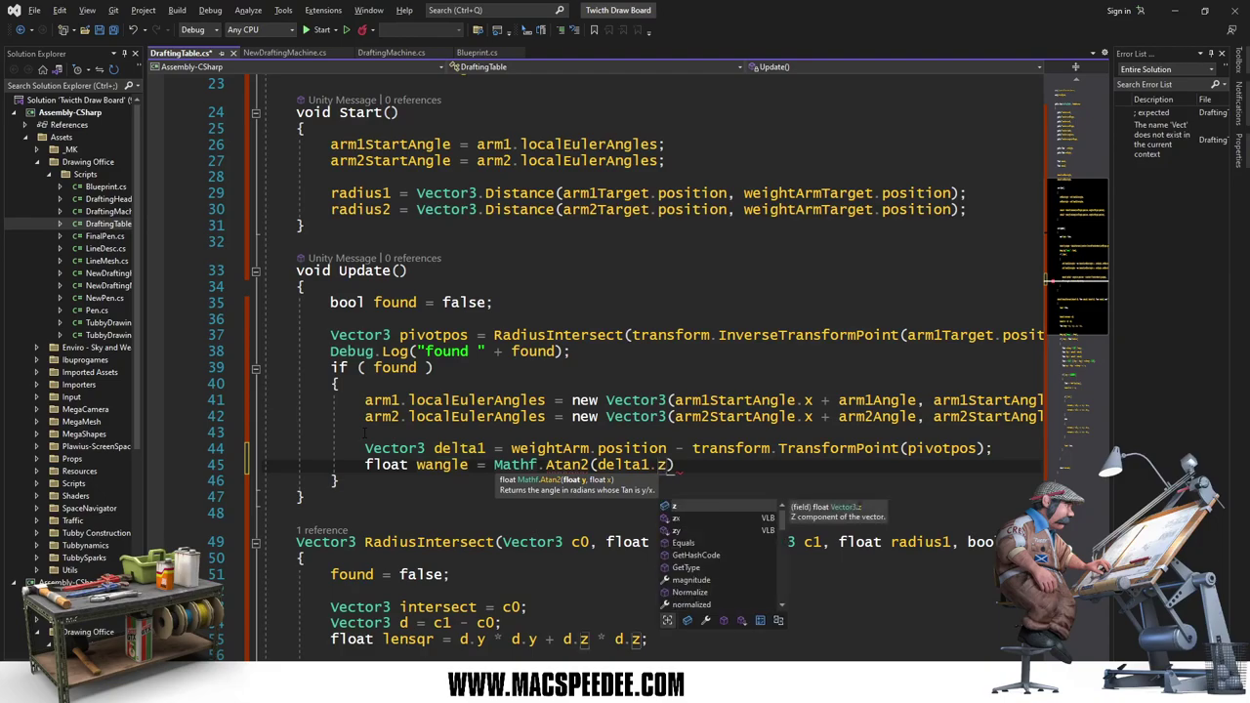
pyautogui.write(', delta1.')
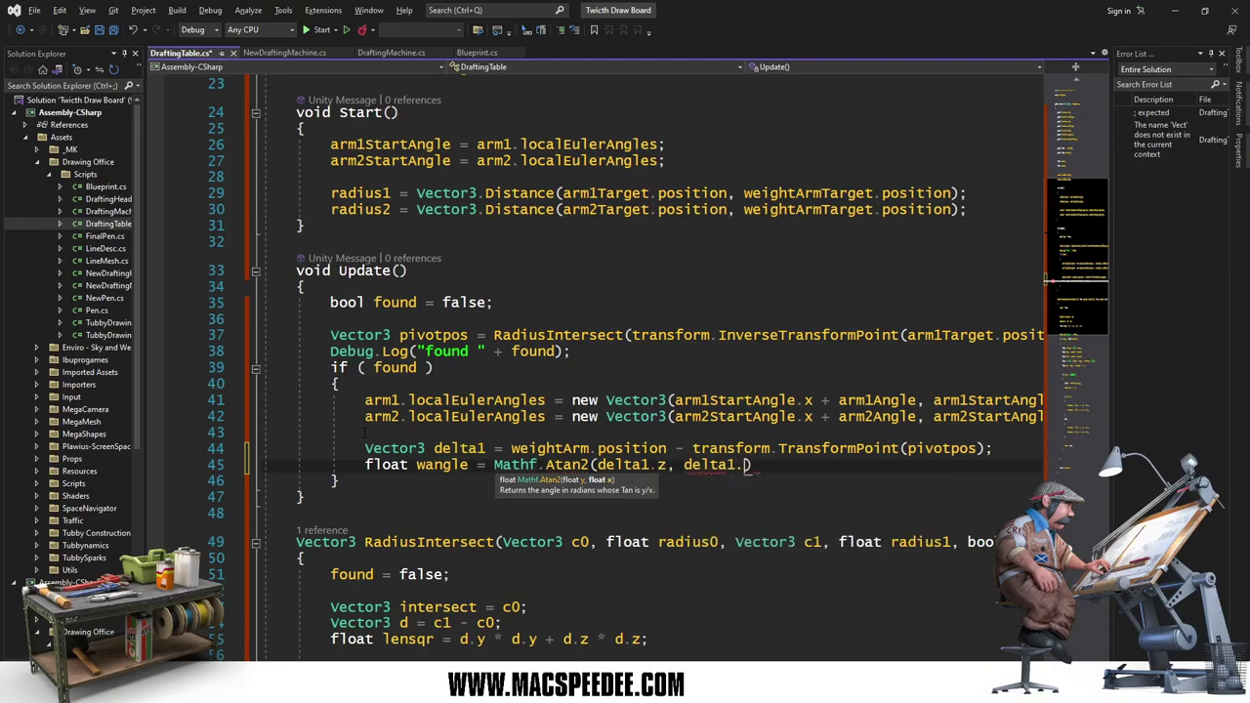
pyautogui.write('y) * ')
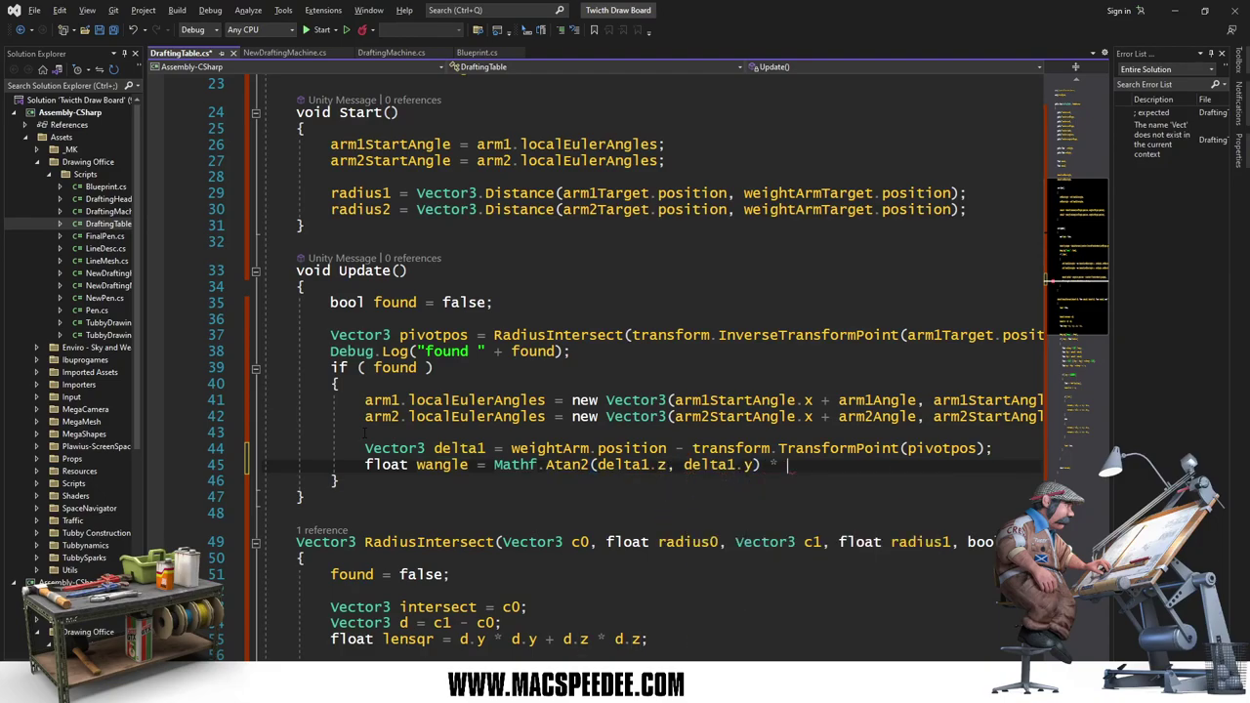
pyautogui.write('Mathd.')
pyautogui.press('BackSpace')
pyautogui.press('BackSpace')
pyautogui.write('f.Ra')
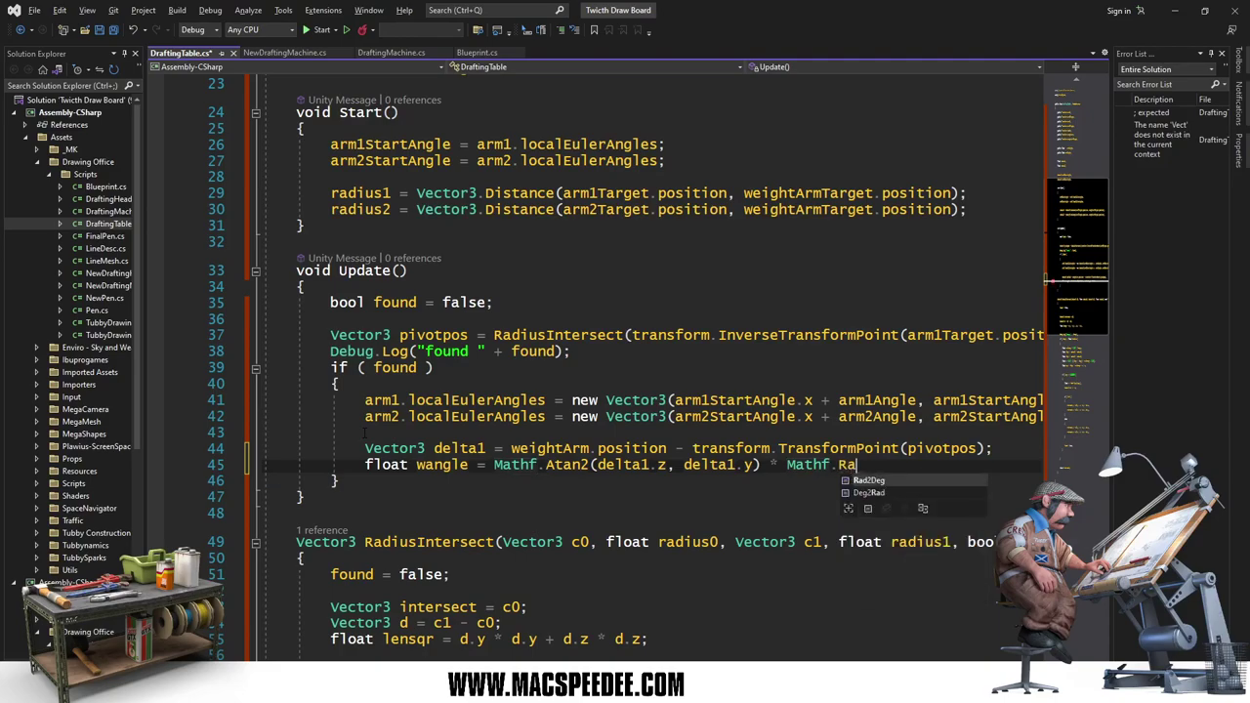
pyautogui.write('d2Deg;')
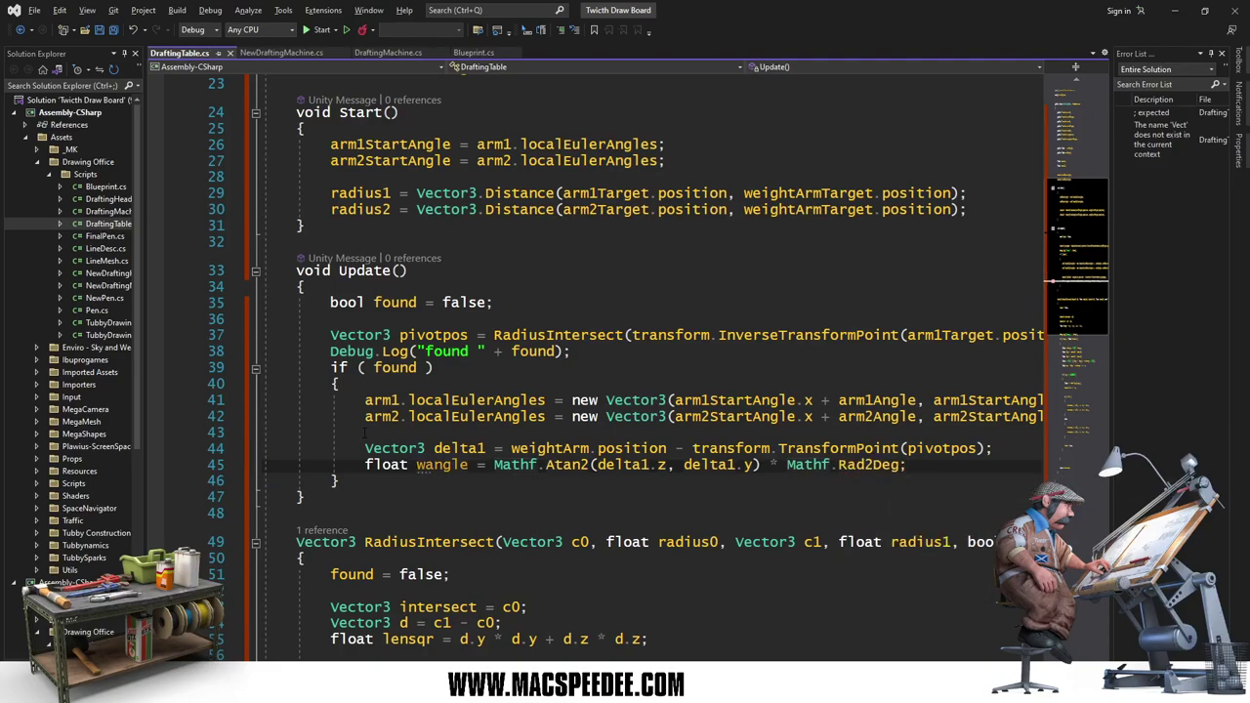
# Step: Set weightArm.localEulerAngles to (wangle - 90, 0, 0) and weightArm.position to arm1Target.position
pyautogui.press('Return')
pyautogui.write('we')
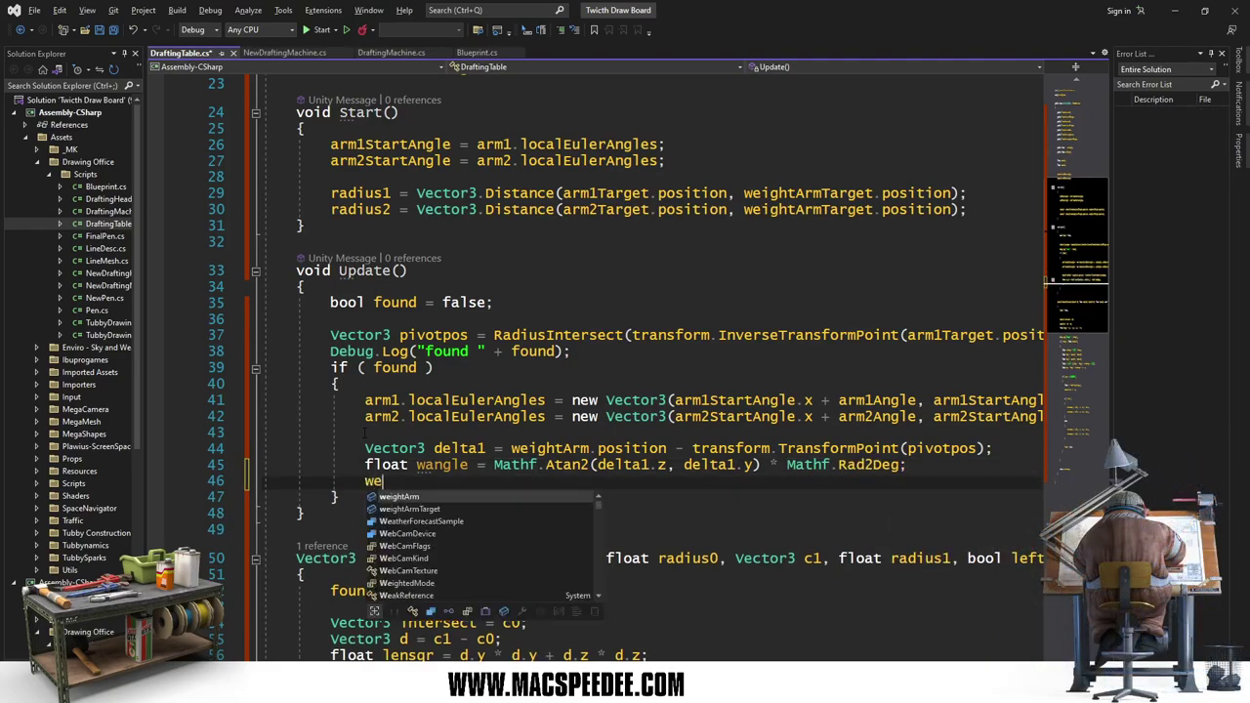
pyautogui.write('ightArm')
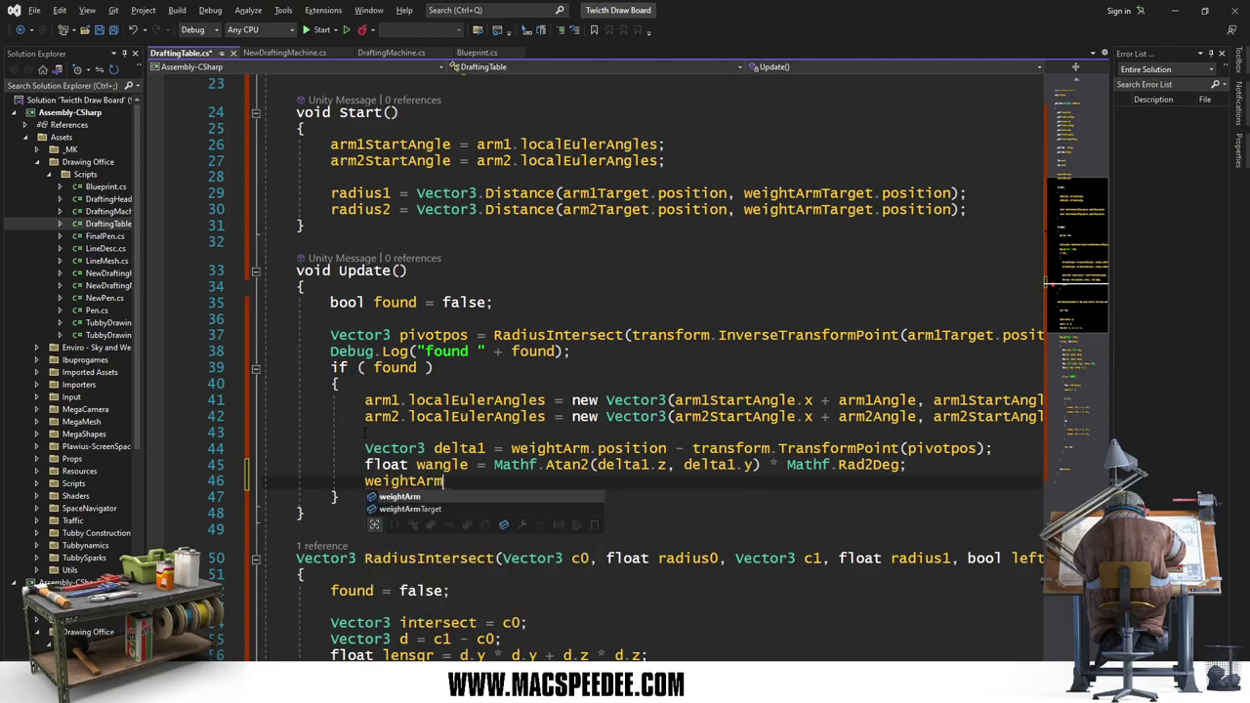
pyautogui.write('.loc')
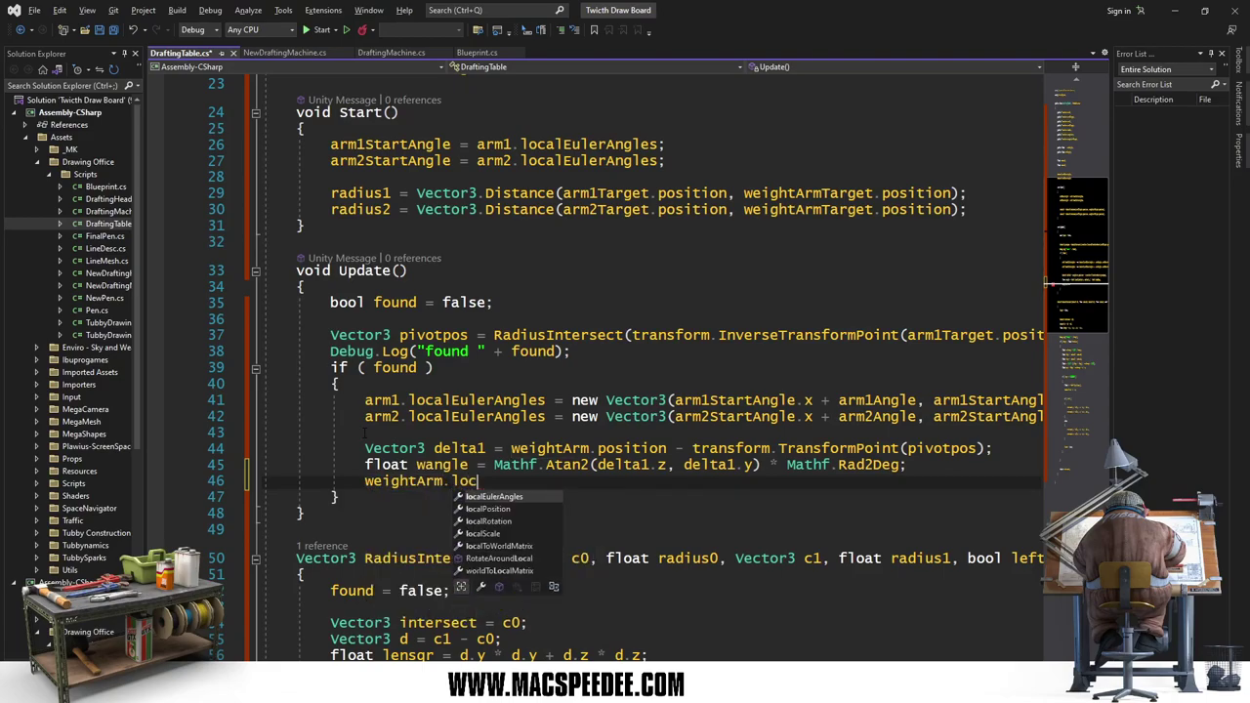
pyautogui.press('Tab')
pyautogui.write('=')
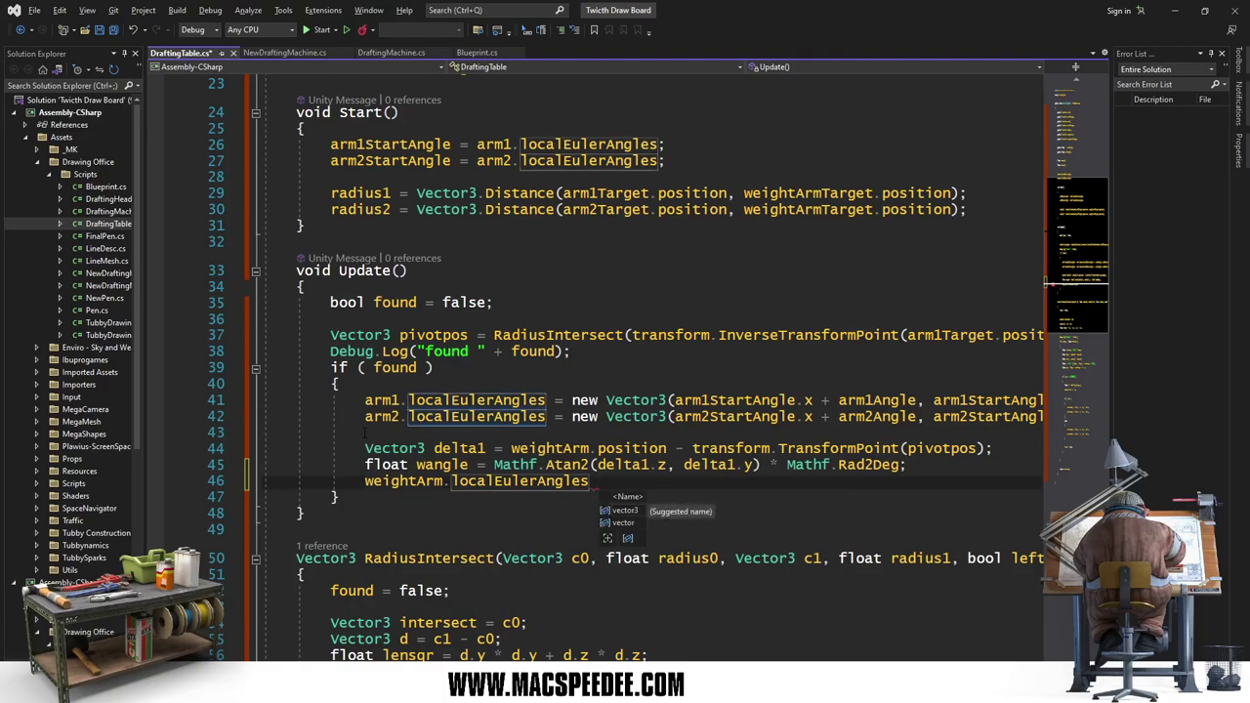
pyautogui.write(' new Vec')
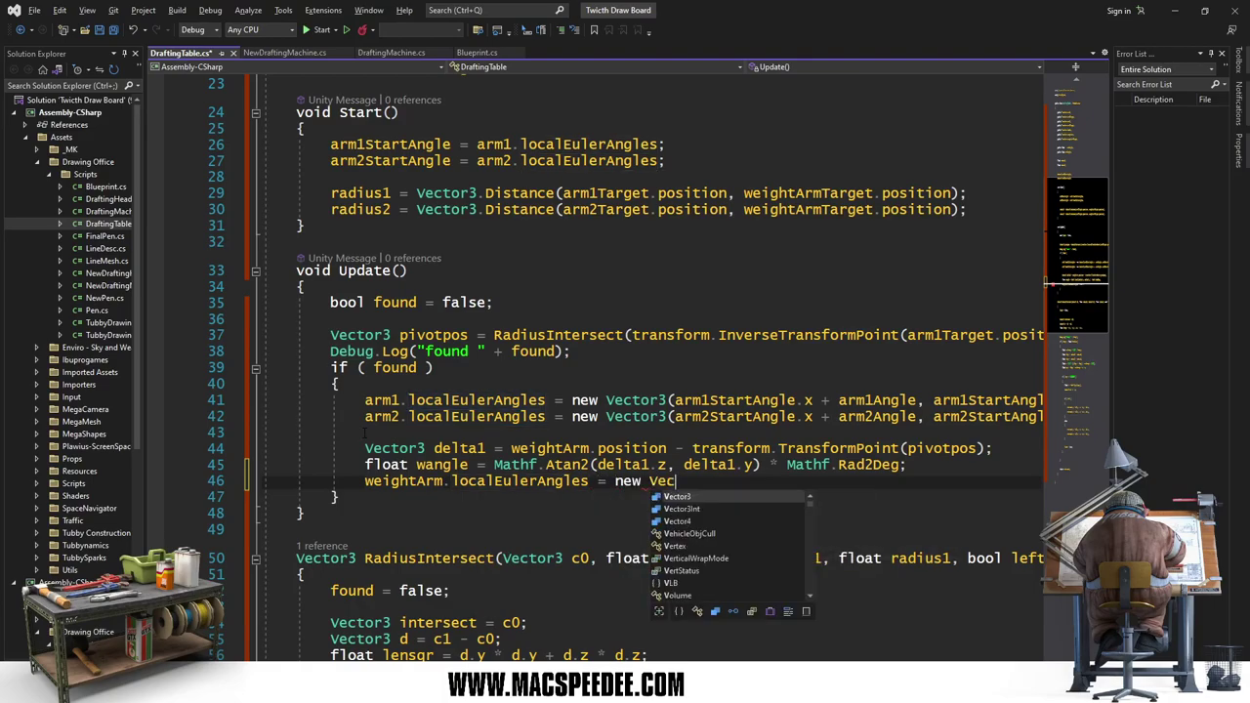
pyautogui.write('tor3(')
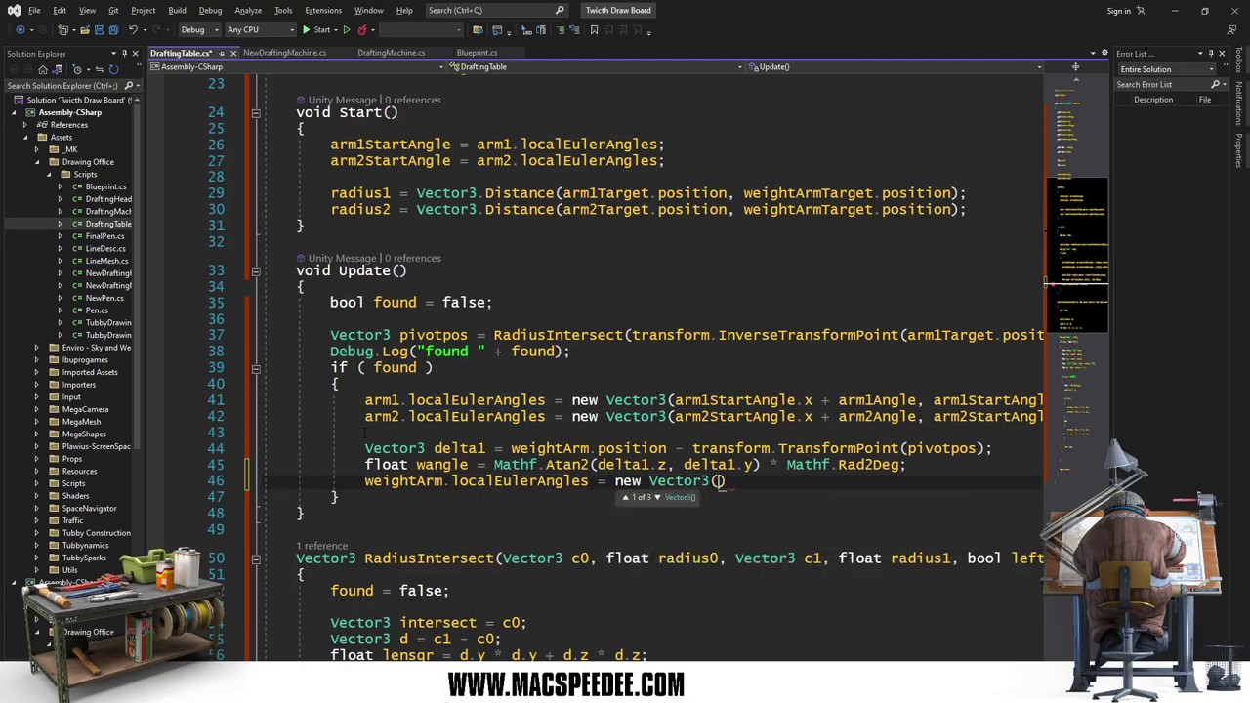
pyautogui.write('w')
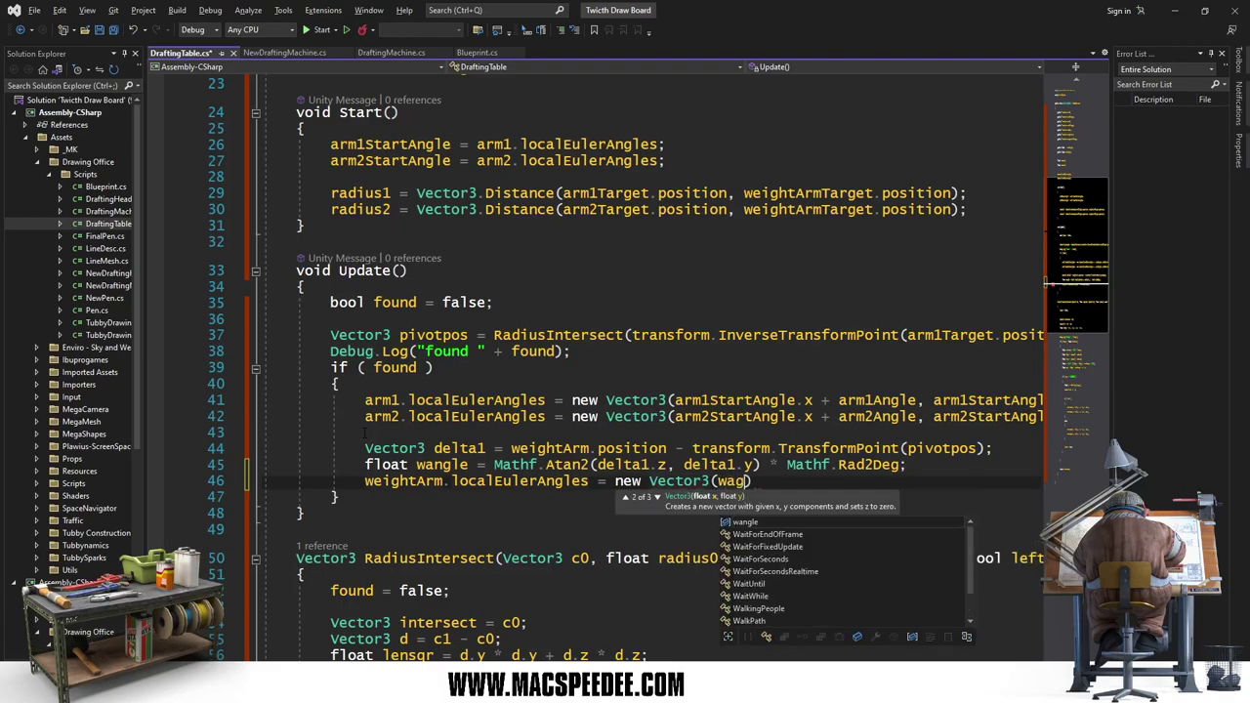
pyautogui.write('angle')
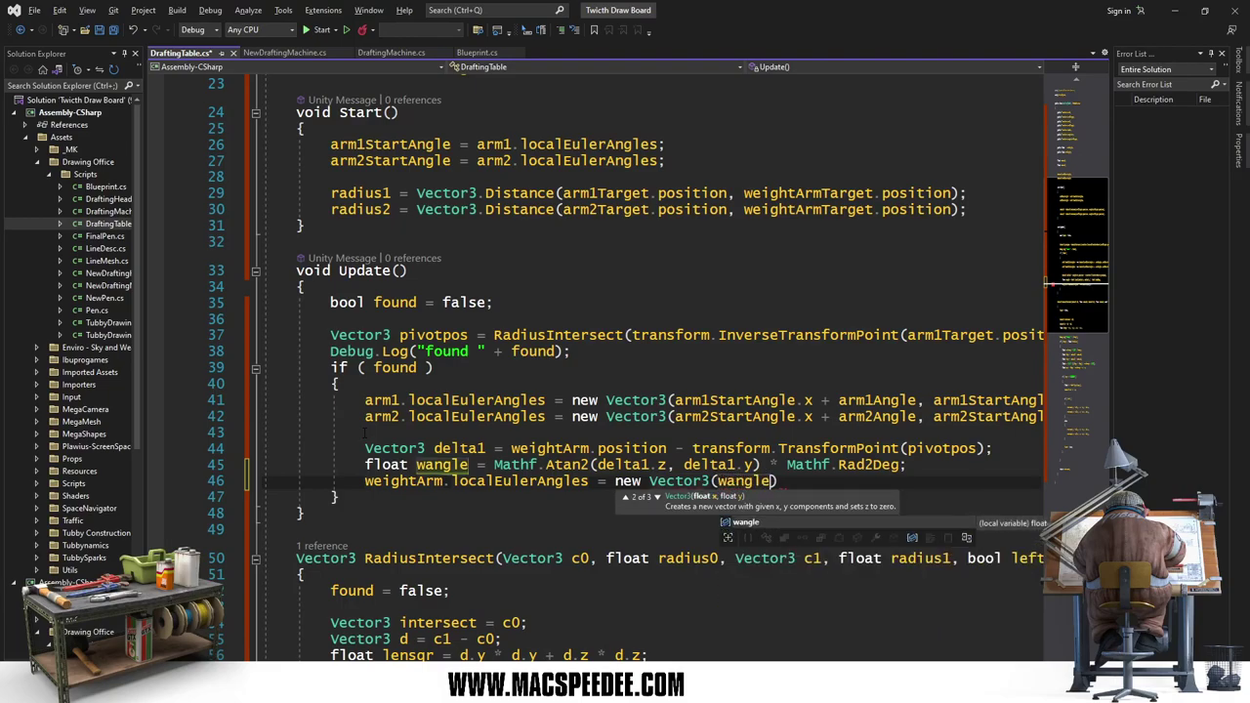
pyautogui.write(' - 9')
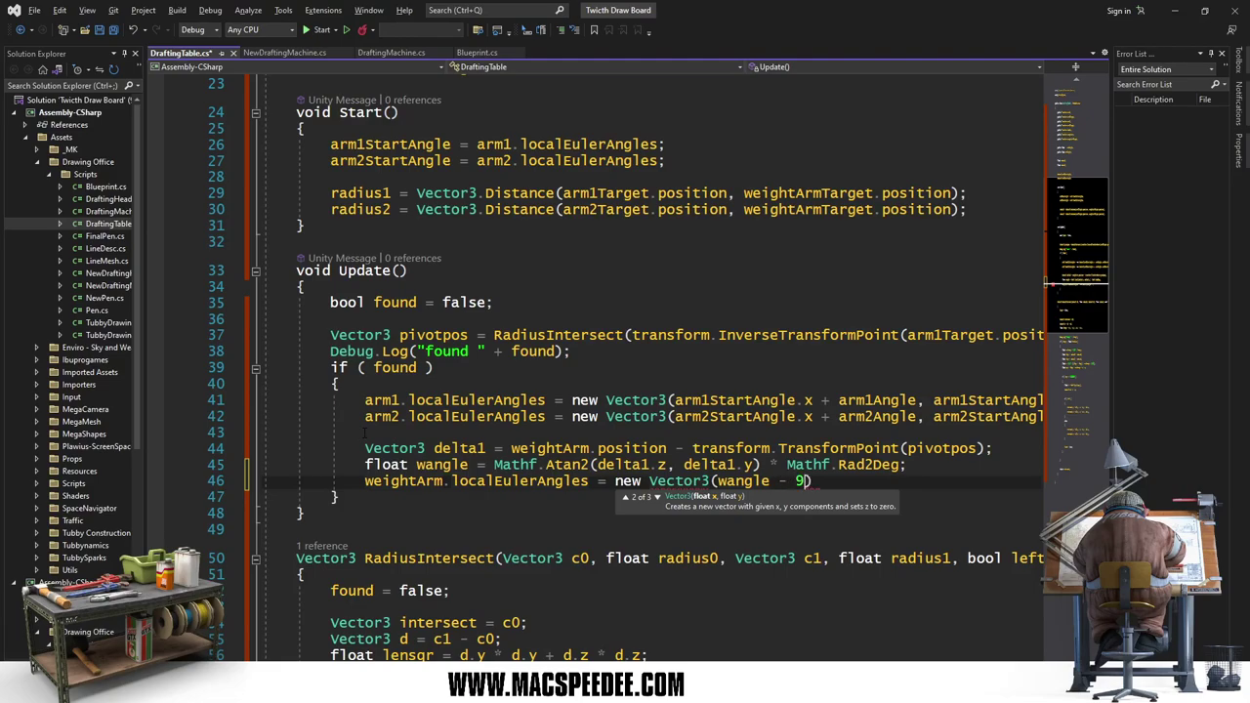
pyautogui.write('0.0f, 0.0f, 0.0f')
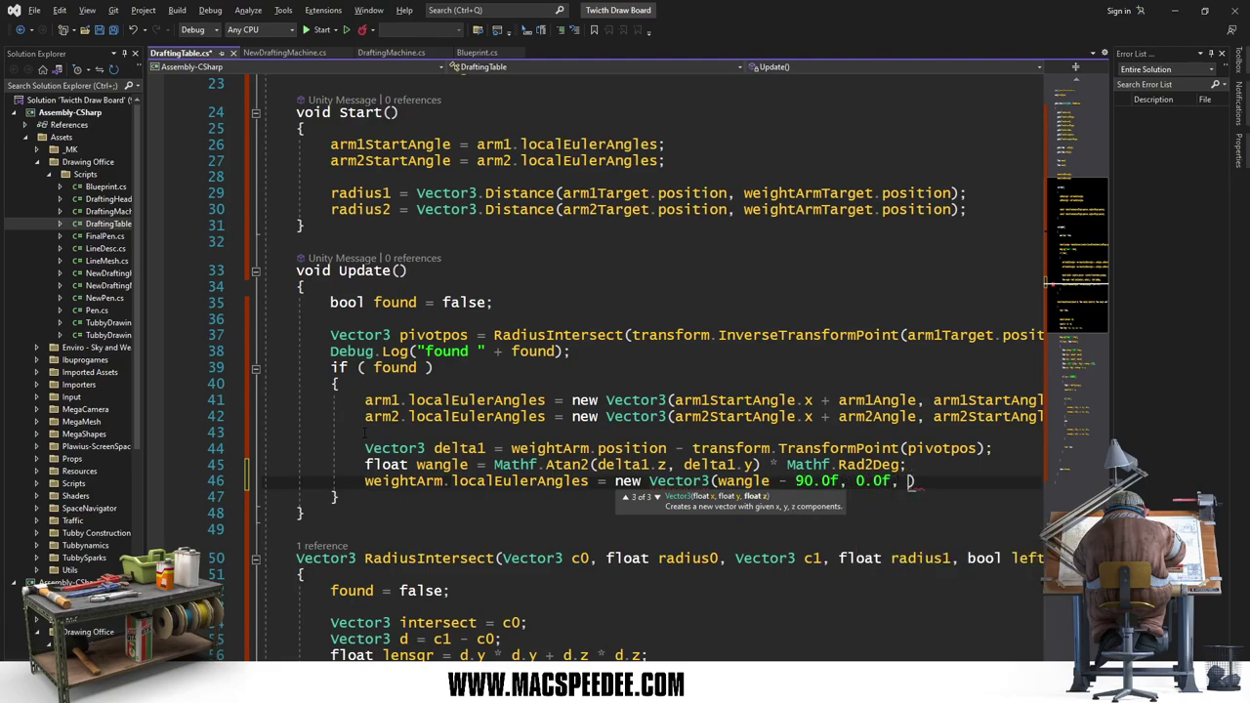
pyautogui.write(')')
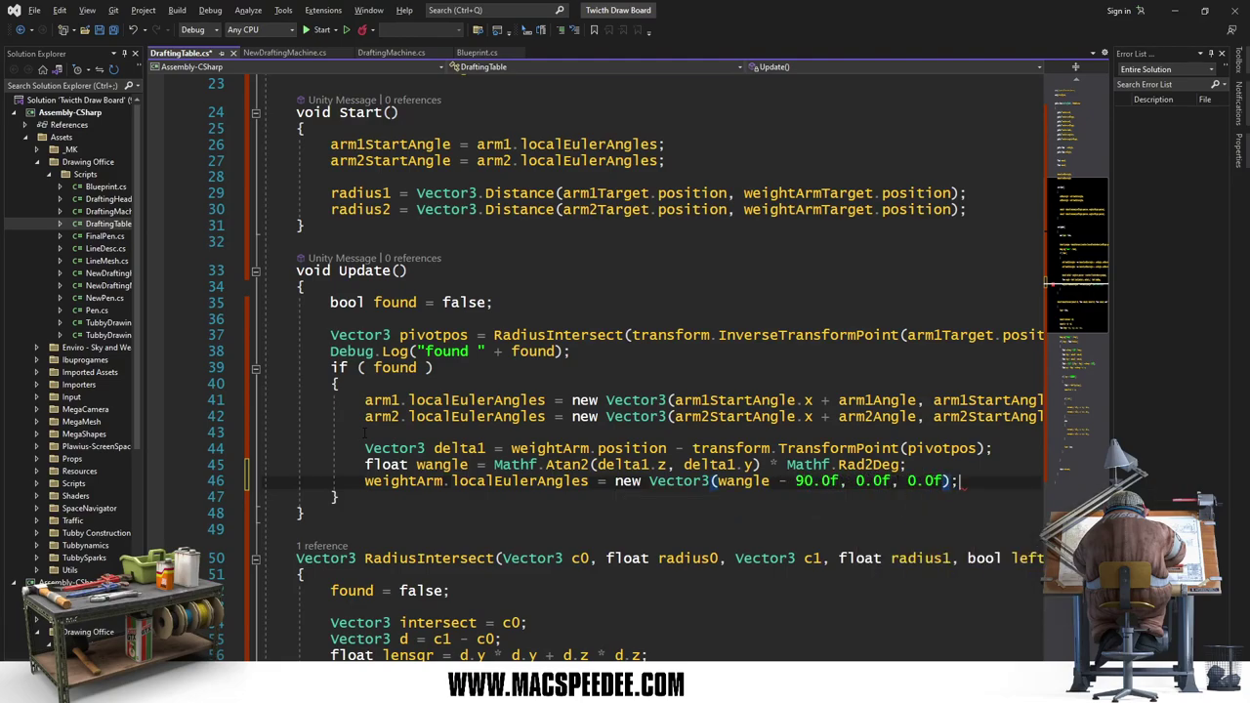
pyautogui.hotkey('ctrl', 's')
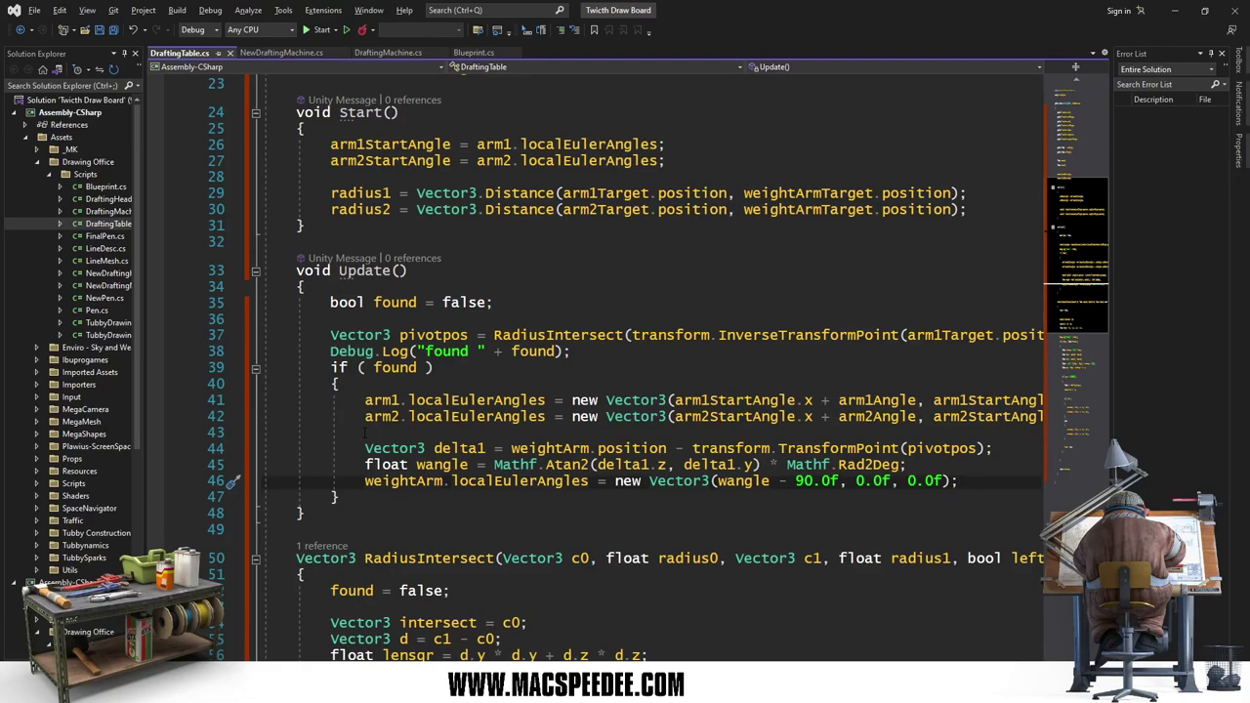
pyautogui.press('Return')
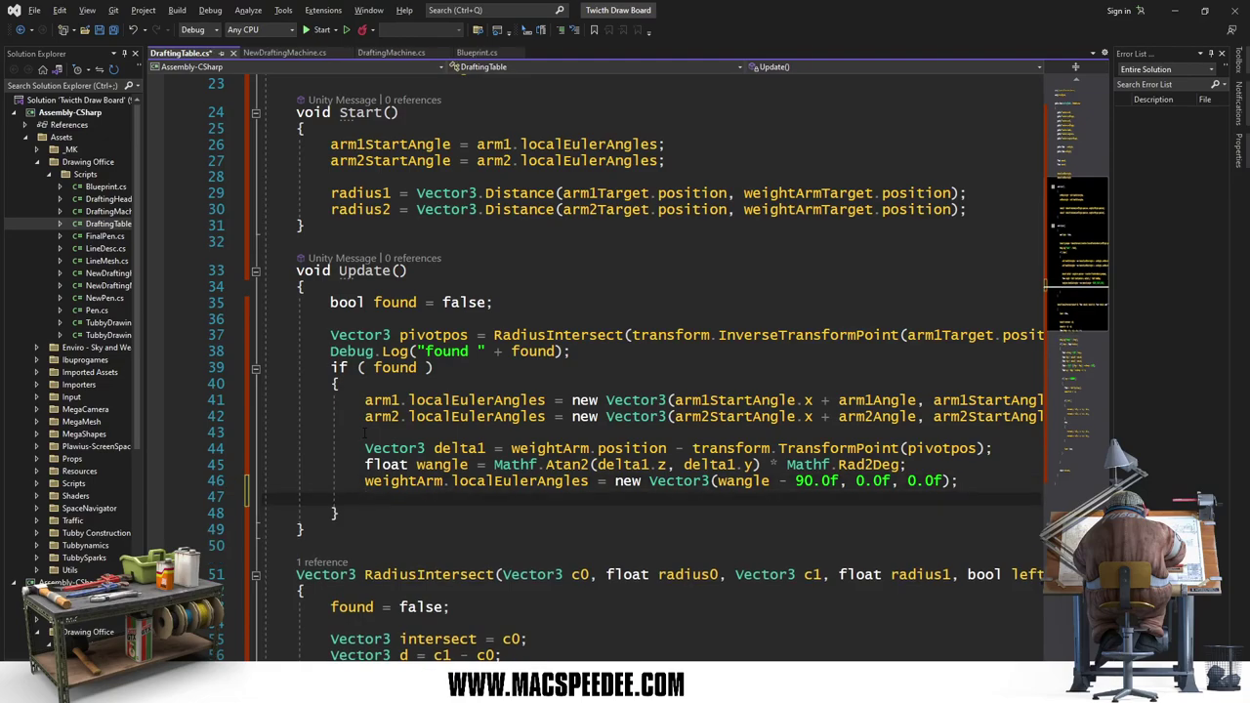
pyautogui.write('weight')
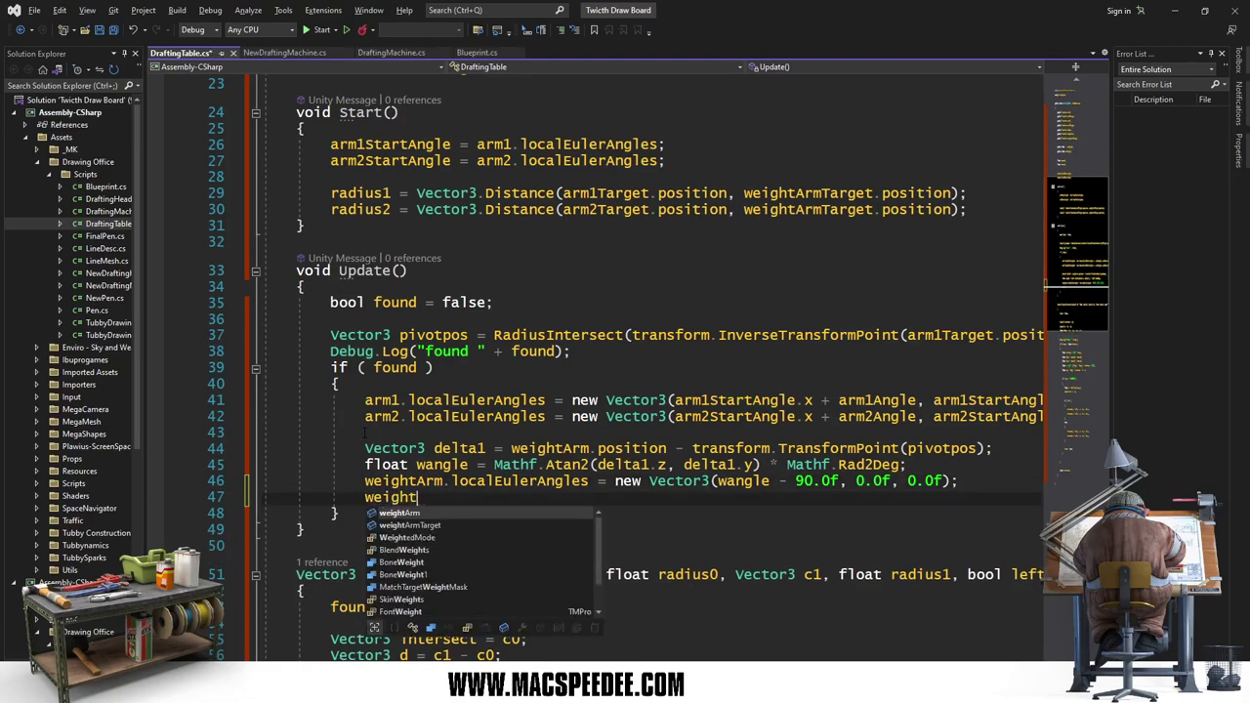
pyautogui.write('Arm.p')
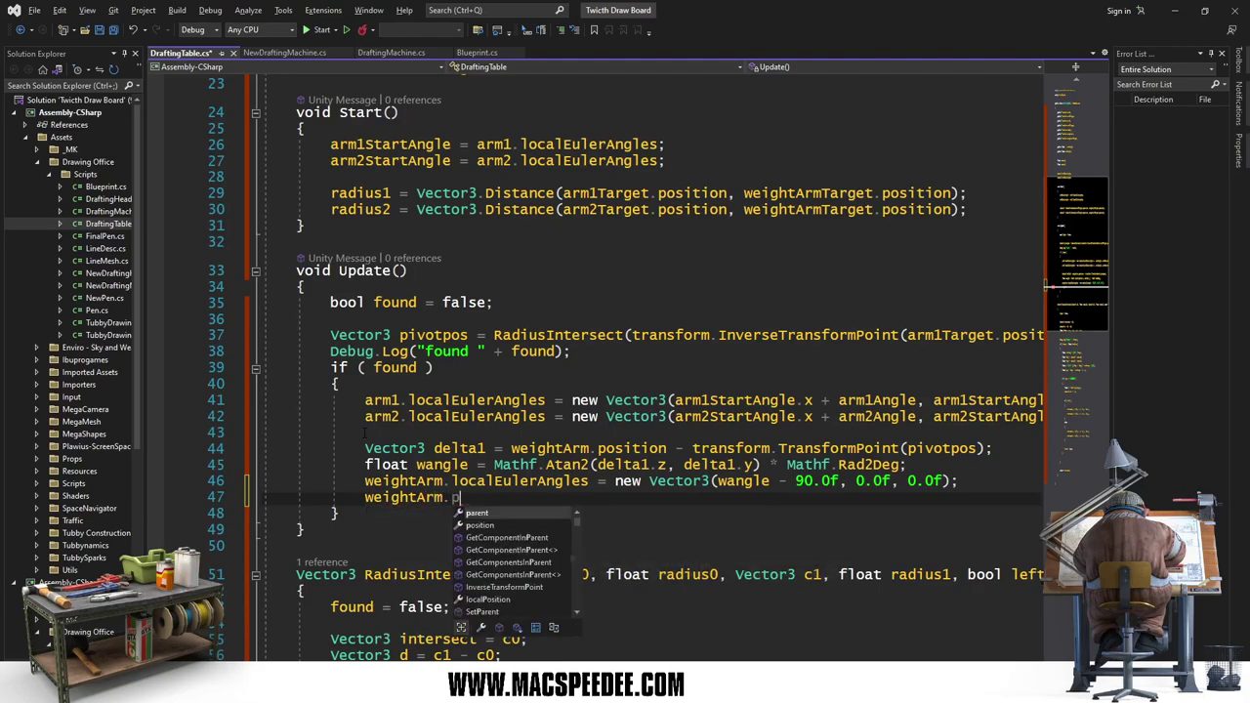
pyautogui.write('osition')
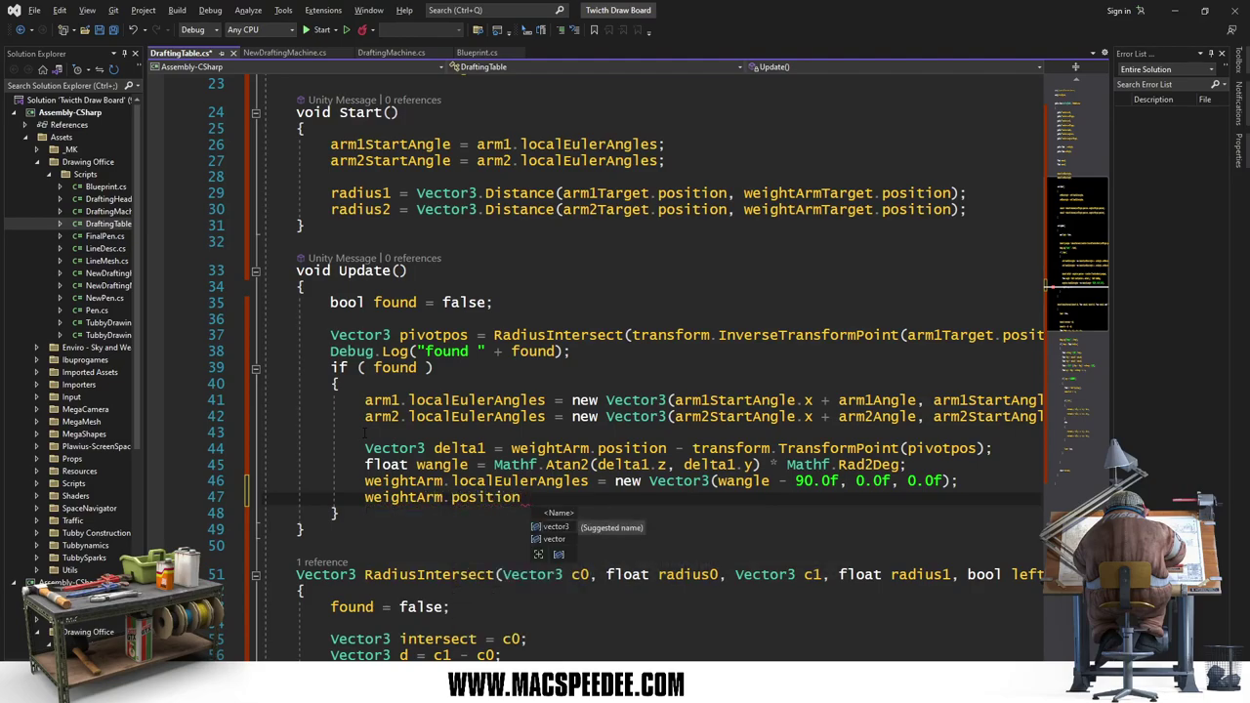
pyautogui.write(' = arm1')
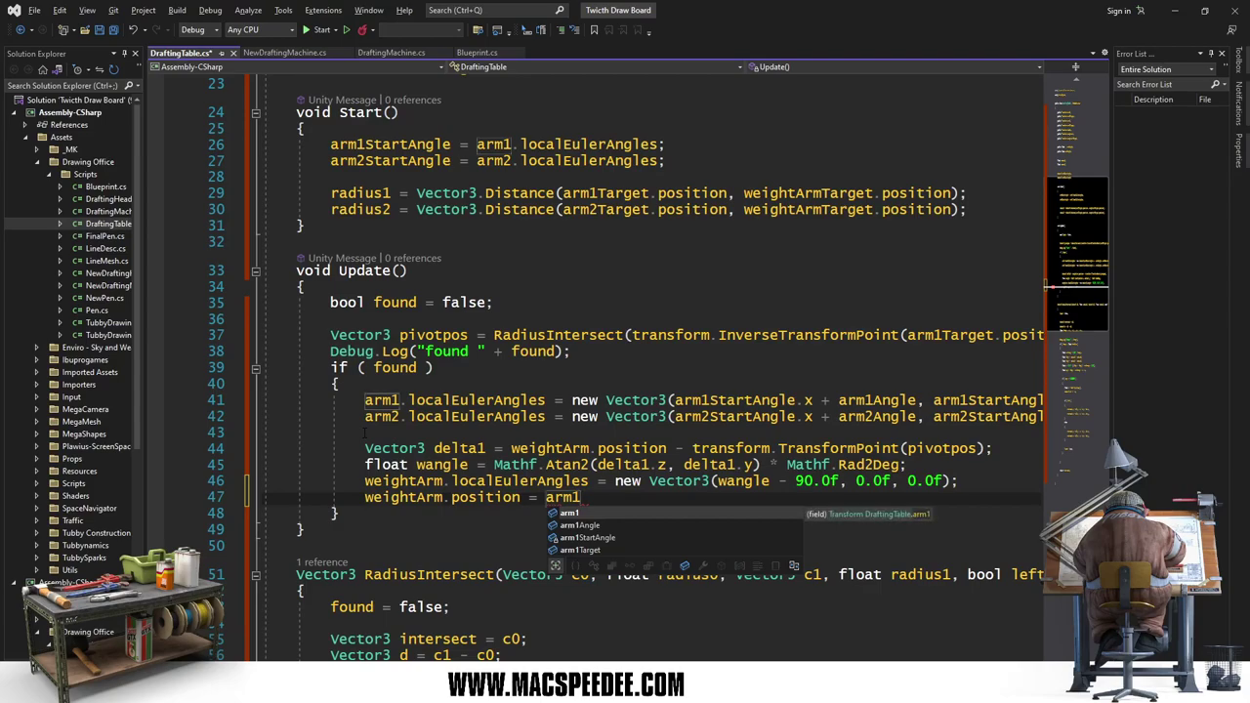
pyautogui.write('Tar')
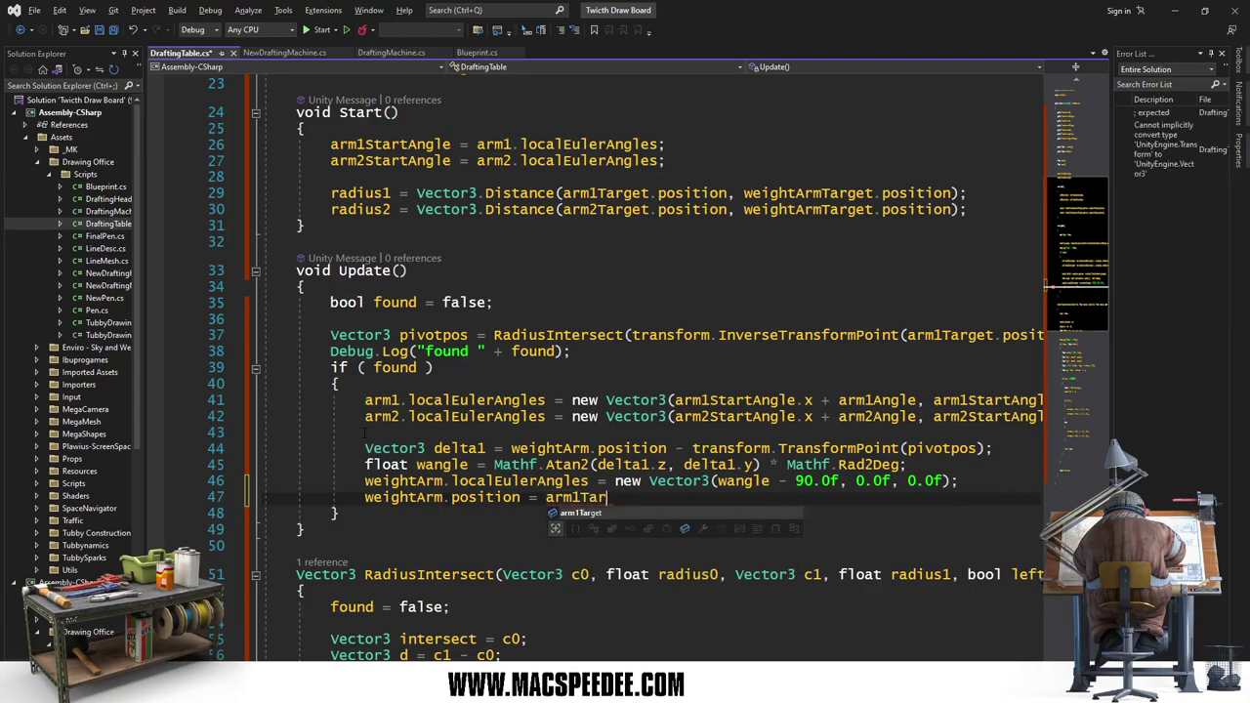
pyautogui.write('get.')
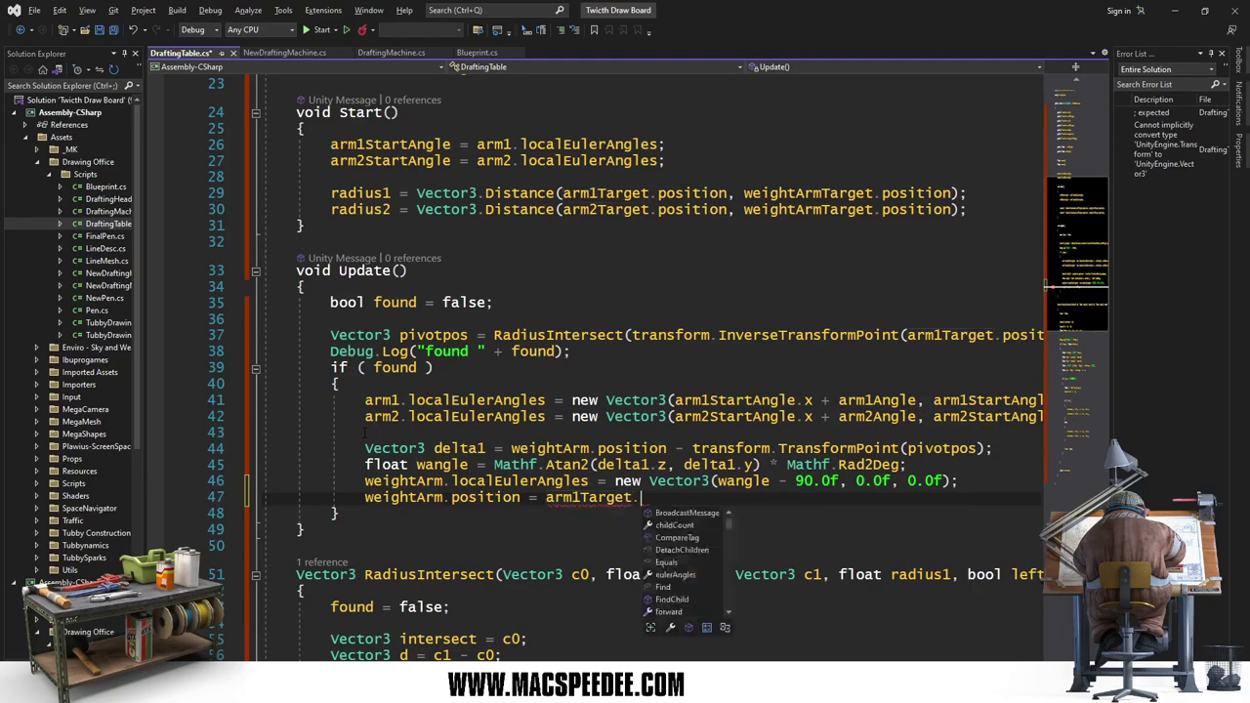
pyautogui.write('position')
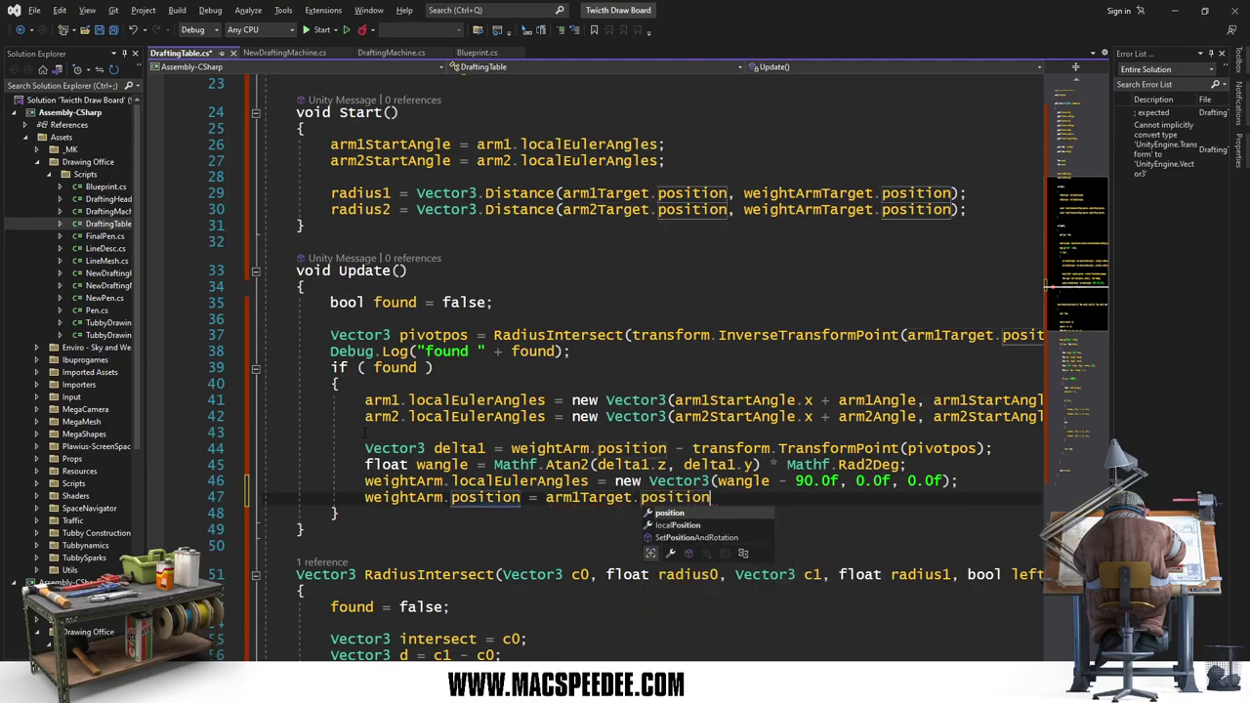
pyautogui.write(';')
# Step: Duplicate the four weight-arm lines 44–47 below as lines 49–52
pyautogui.click(718, 480)
pyautogui.press('Up')
pyautogui.press('Up')
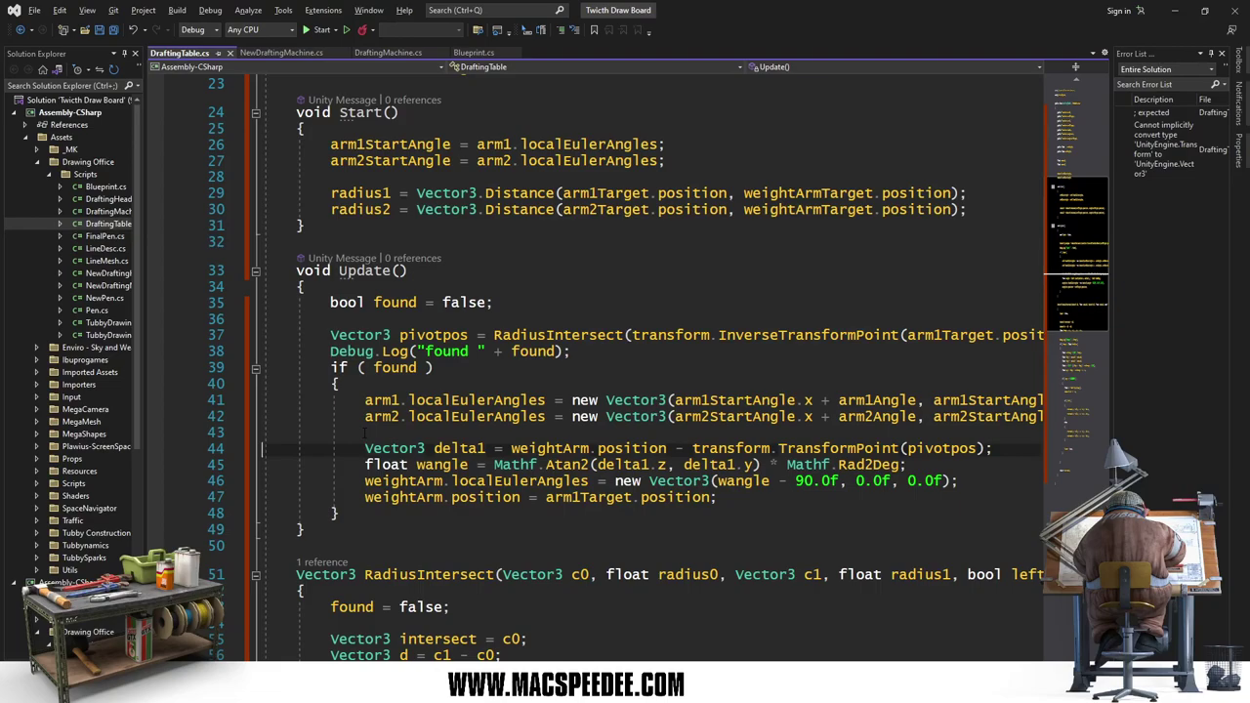
pyautogui.moveTo(262, 449); pyautogui.dragTo(262, 513)
pyautogui.hotkey('ctrl', 'c')
pyautogui.press('Left')
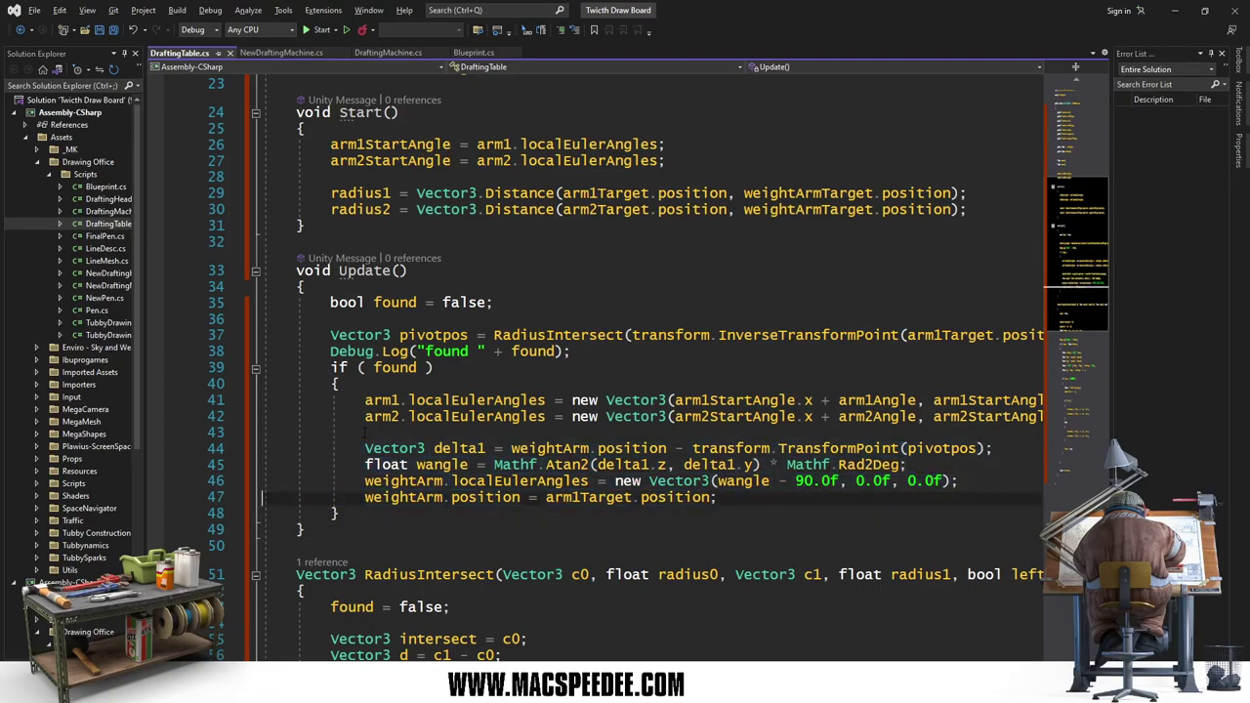
pyautogui.press('Return')
pyautogui.press('Return')
pyautogui.hotkey('ctrl', 'v')
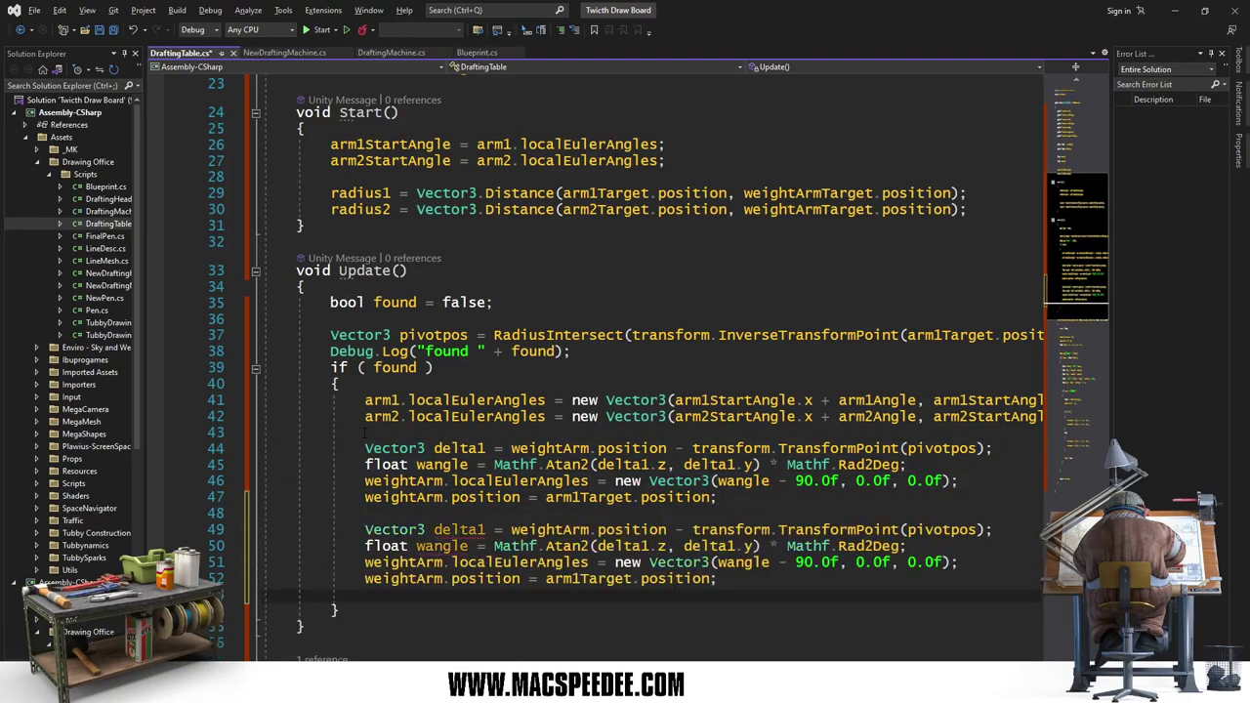
# Step: In the copied block, rename delta1 to delta and wangle to tangle, and use table instead of weightArm
pyautogui.press('BackSpace')
pyautogui.click(297, 530)
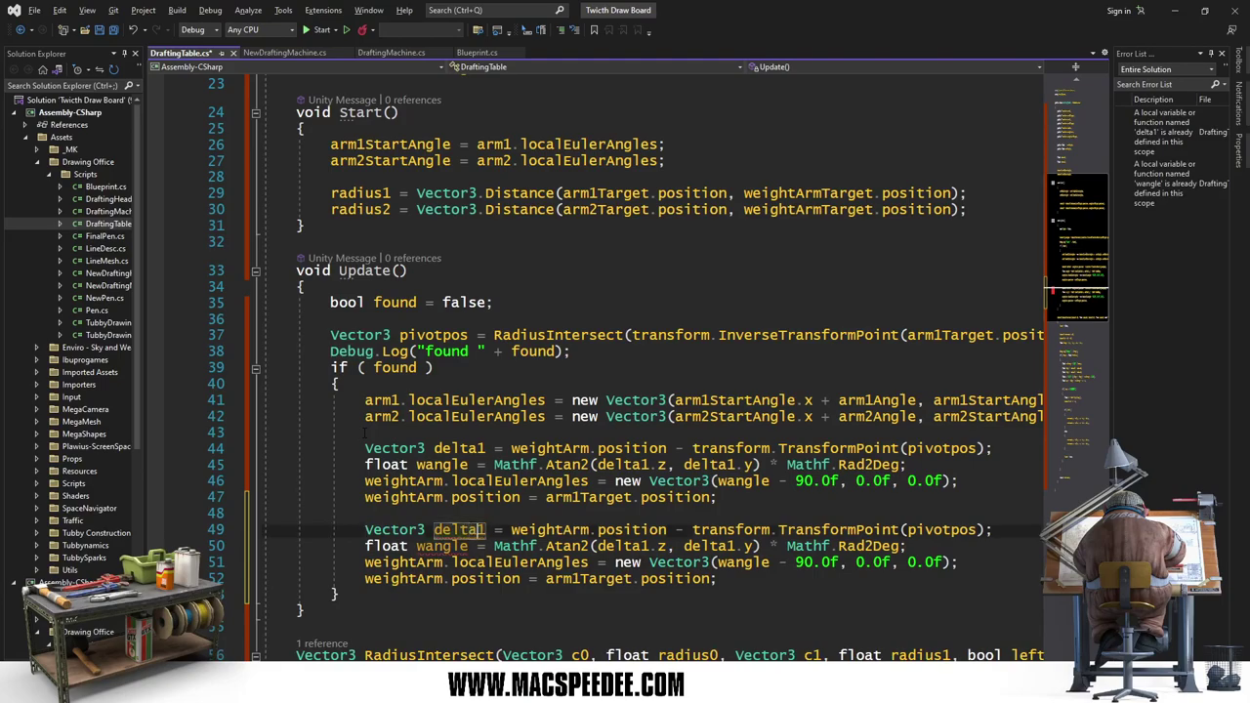
pyautogui.press('BackSpace')
pyautogui.press('Down')
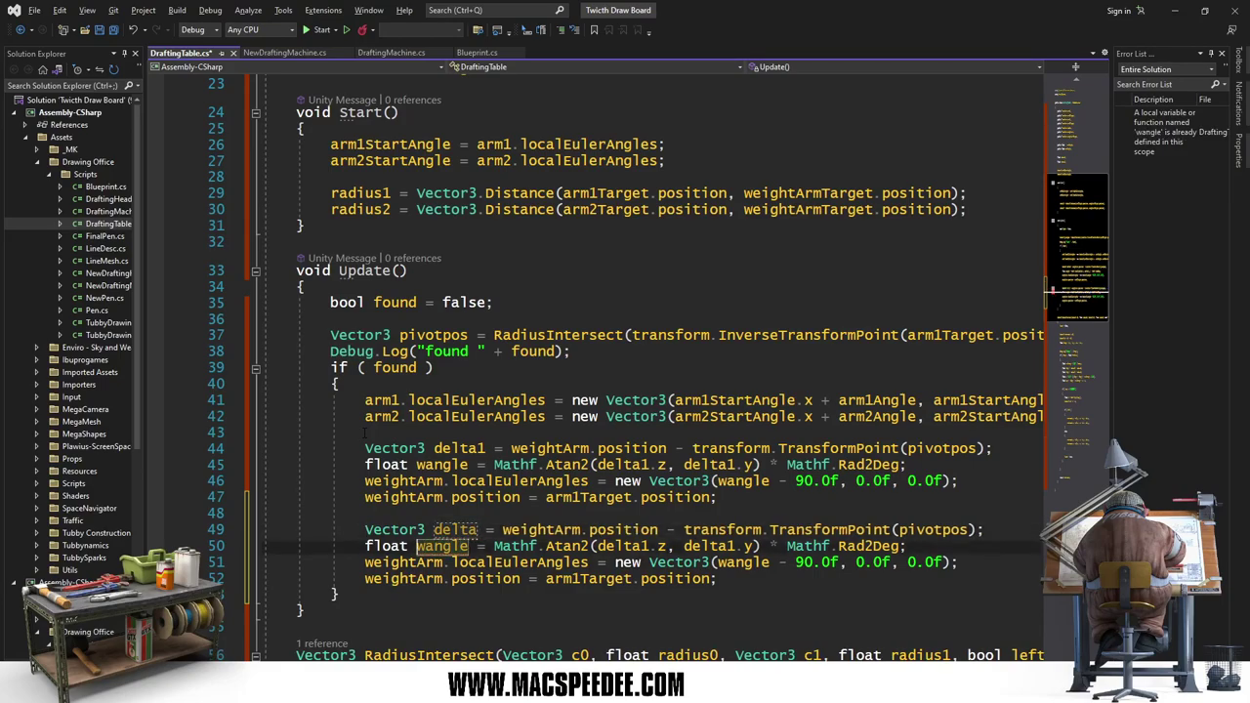
pyautogui.press('Delete')
pyautogui.write('t')
pyautogui.press('Up')
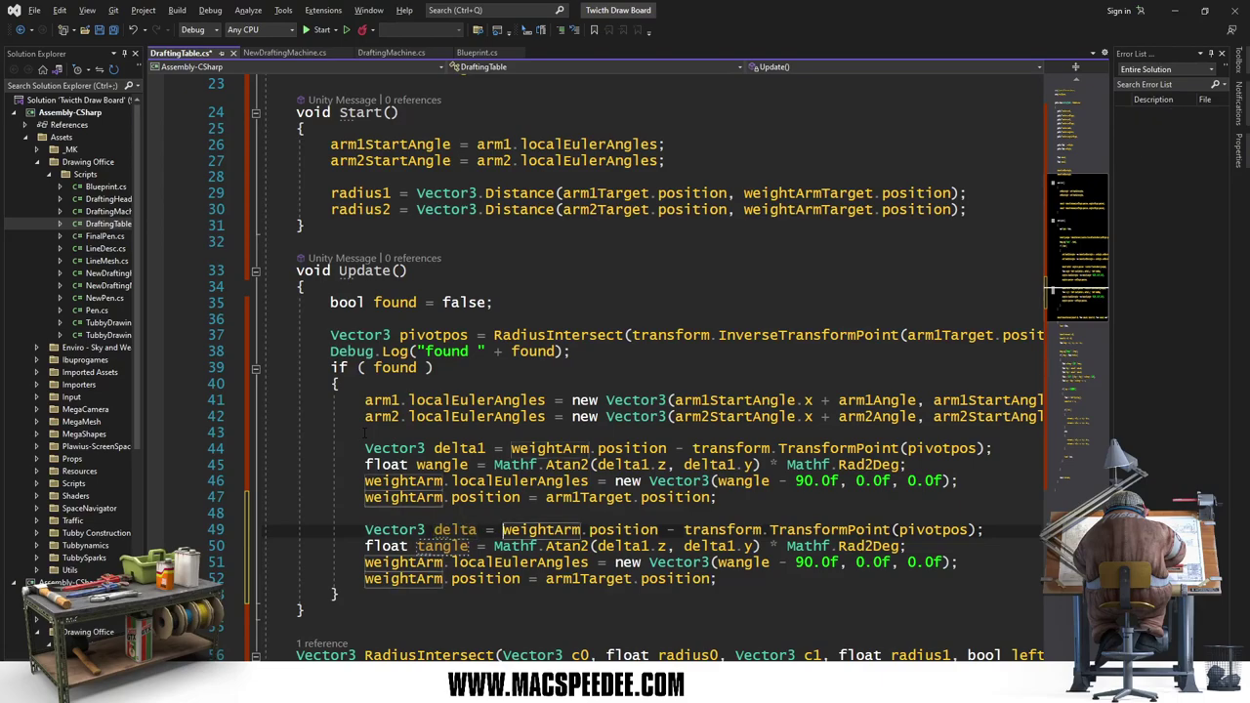
pyautogui.write('tab')
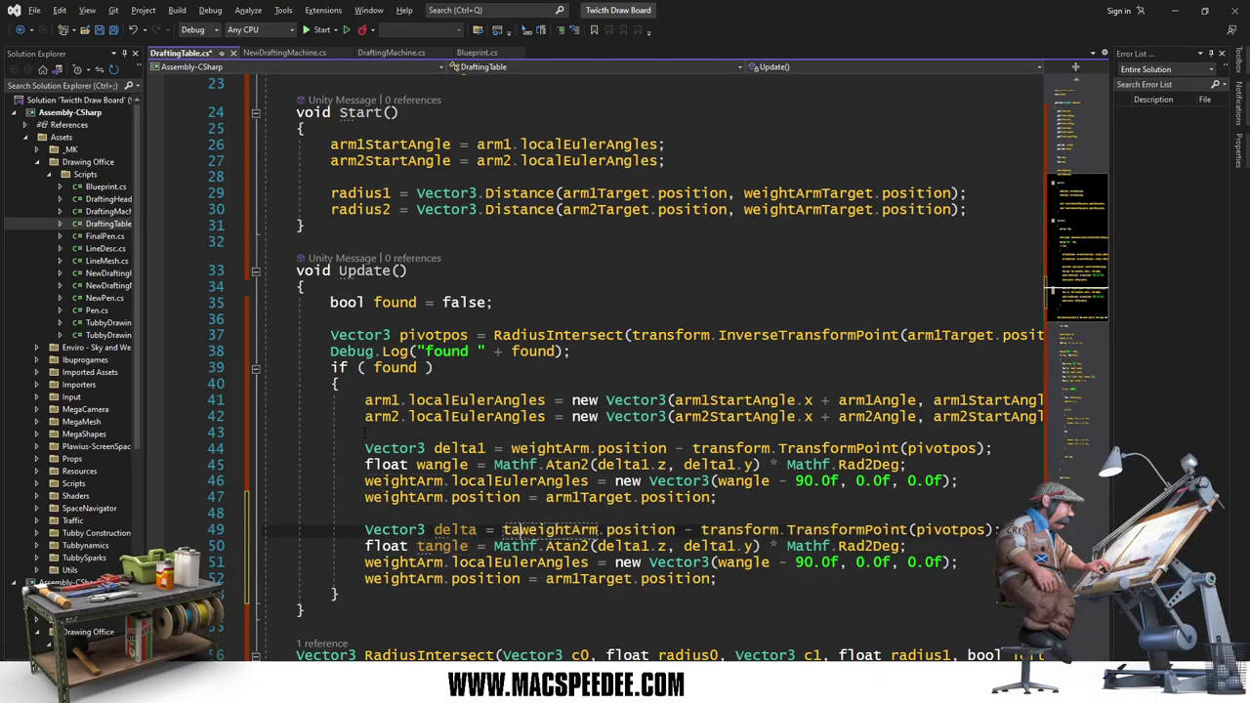
pyautogui.write('le')
pyautogui.press('Delete')
pyautogui.press('Delete')
pyautogui.press('Delete')
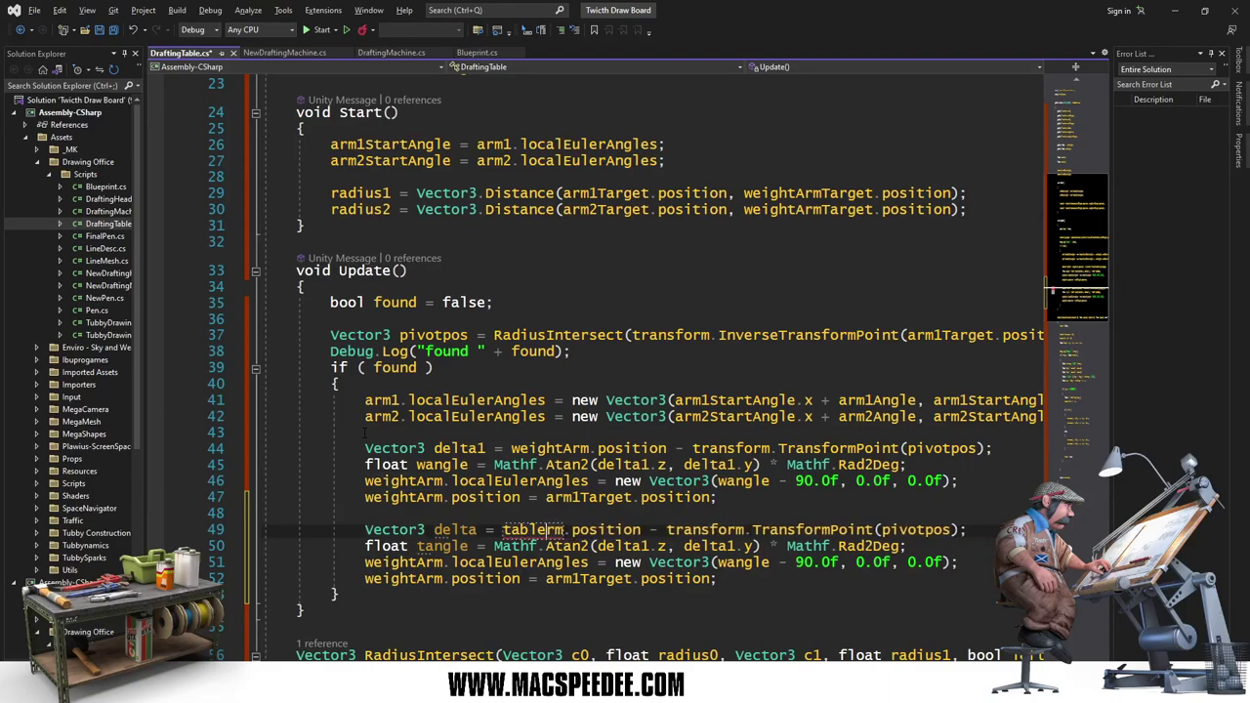
pyautogui.press('Delete')
pyautogui.press('Delete')
pyautogui.hotkey('ctrl', 'Right')
pyautogui.hotkey('ctrl', 'Right')
pyautogui.hotkey('ctrl', 'Right')
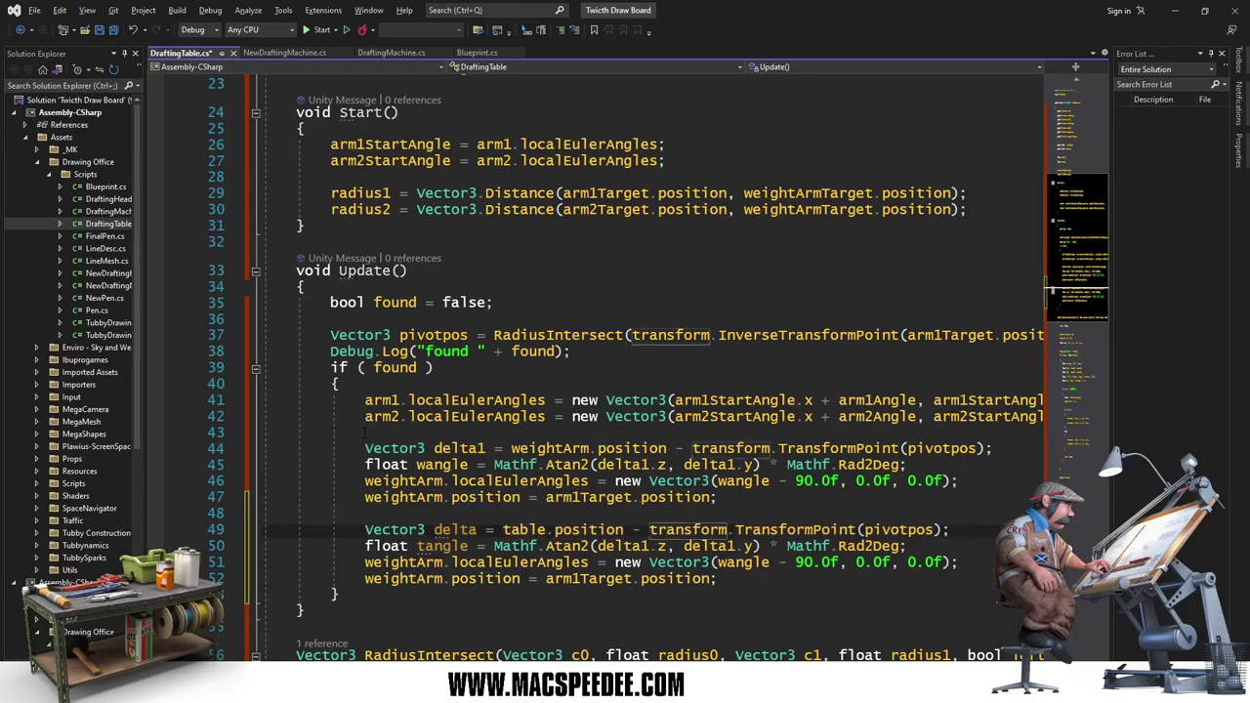
pyautogui.press('Right')
pyautogui.press('Right')
pyautogui.press('Right')
pyautogui.press('Right')
pyautogui.press('Right')
pyautogui.press('Right')
pyautogui.press('Down')
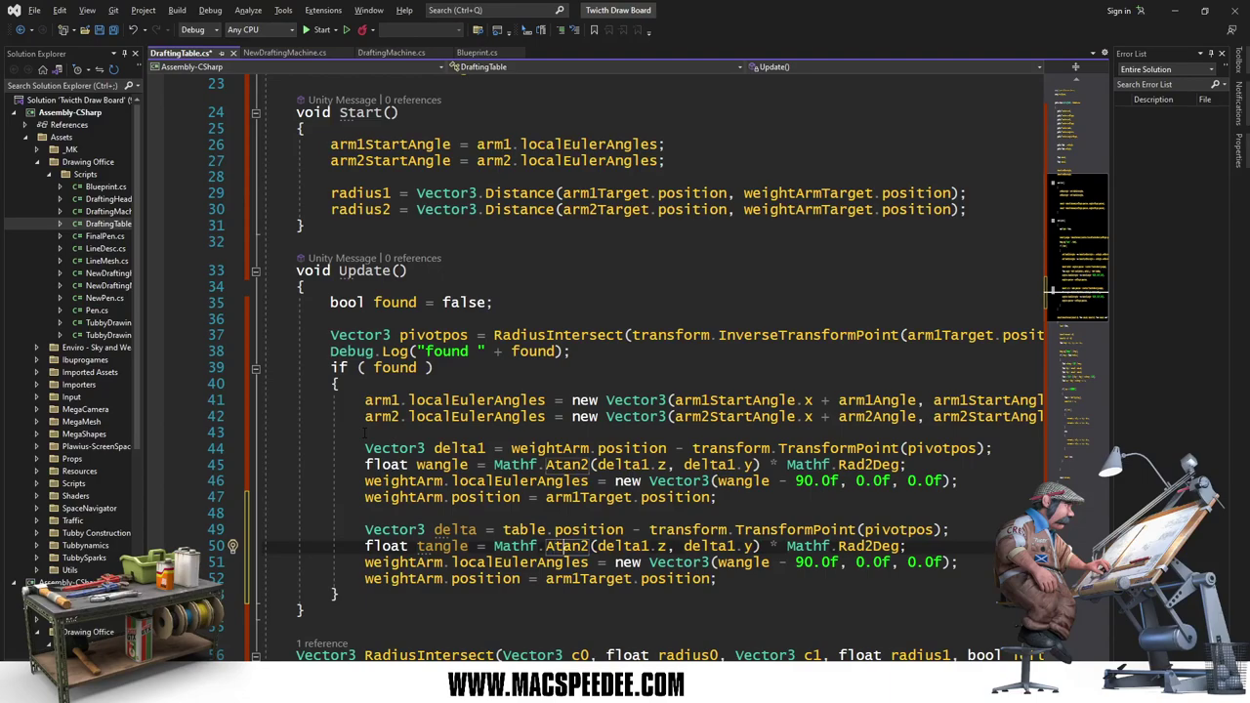
pyautogui.press('Right')
pyautogui.press('Right')
pyautogui.press('Right')
pyautogui.press('Delete')
pyautogui.press('Right')
pyautogui.press('Right')
pyautogui.press('Right')
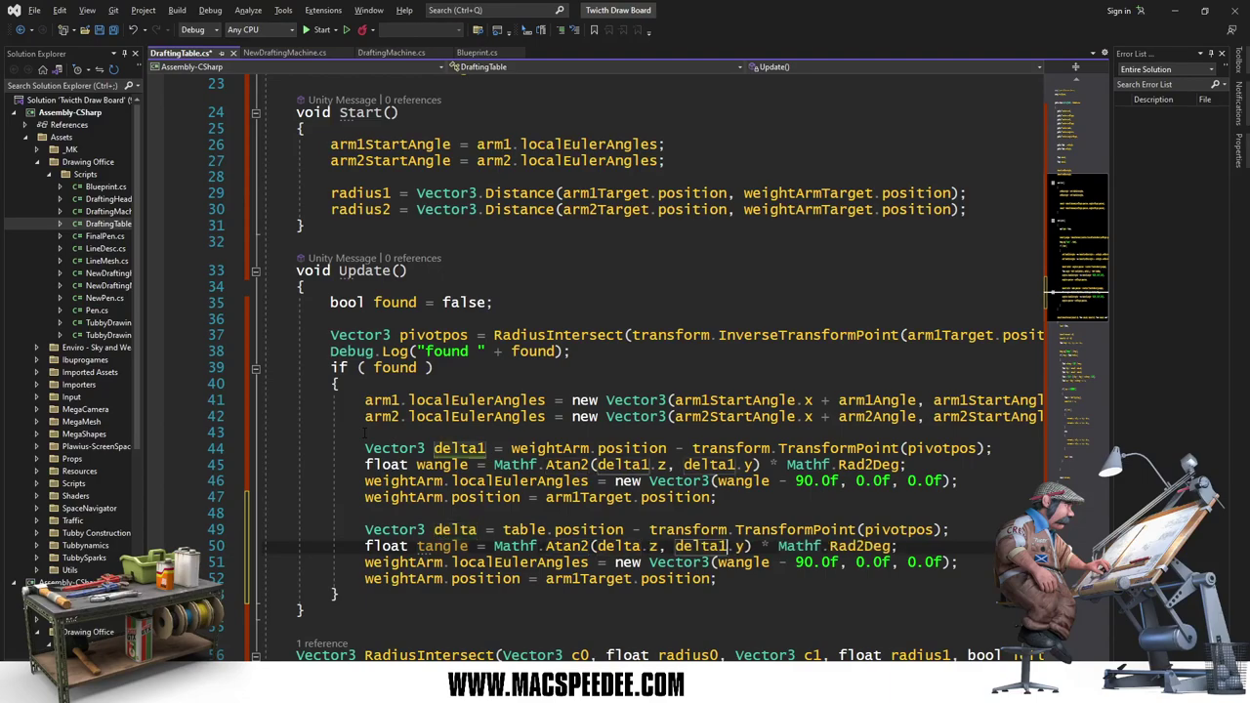
pyautogui.press('Delete')
pyautogui.press('Down')
# Step: Make the copy set table.localEulerAngles to tangle + 90 and table.position to arm2Target.position
pyautogui.hotkey('ctrl', 'Left')
pyautogui.hotkey('ctrl', 'Left')
pyautogui.hotkey('ctrl', 'Left')
pyautogui.hotkey('ctrl', 'Left')
pyautogui.hotkey('ctrl', 'Left')
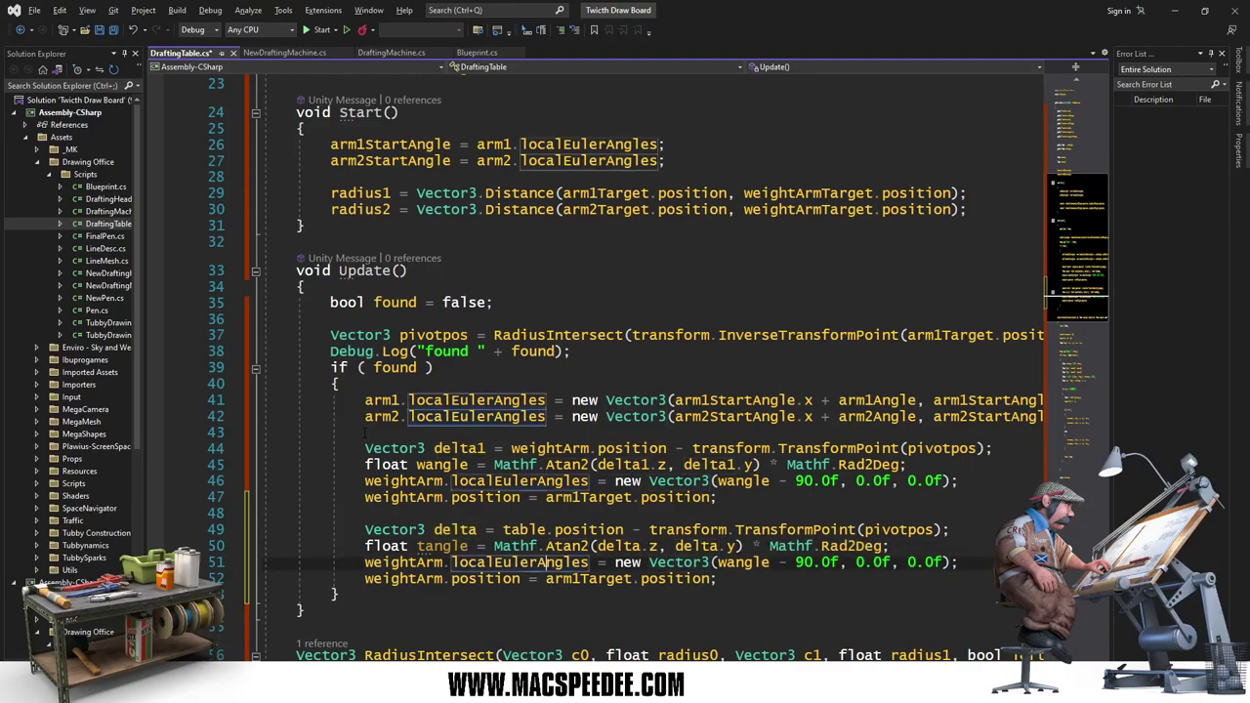
pyautogui.hotkey('ctrl', 'Left')
pyautogui.hotkey('ctrl', 'Left')
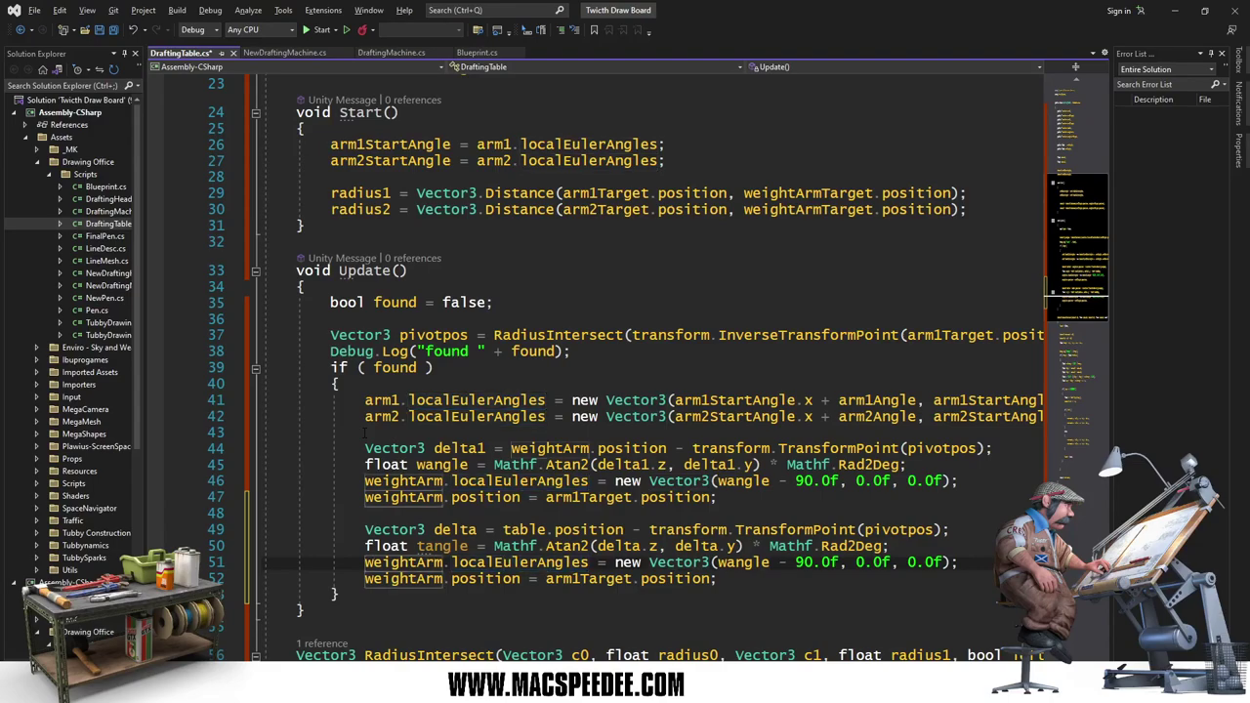
pyautogui.write('table.lo')
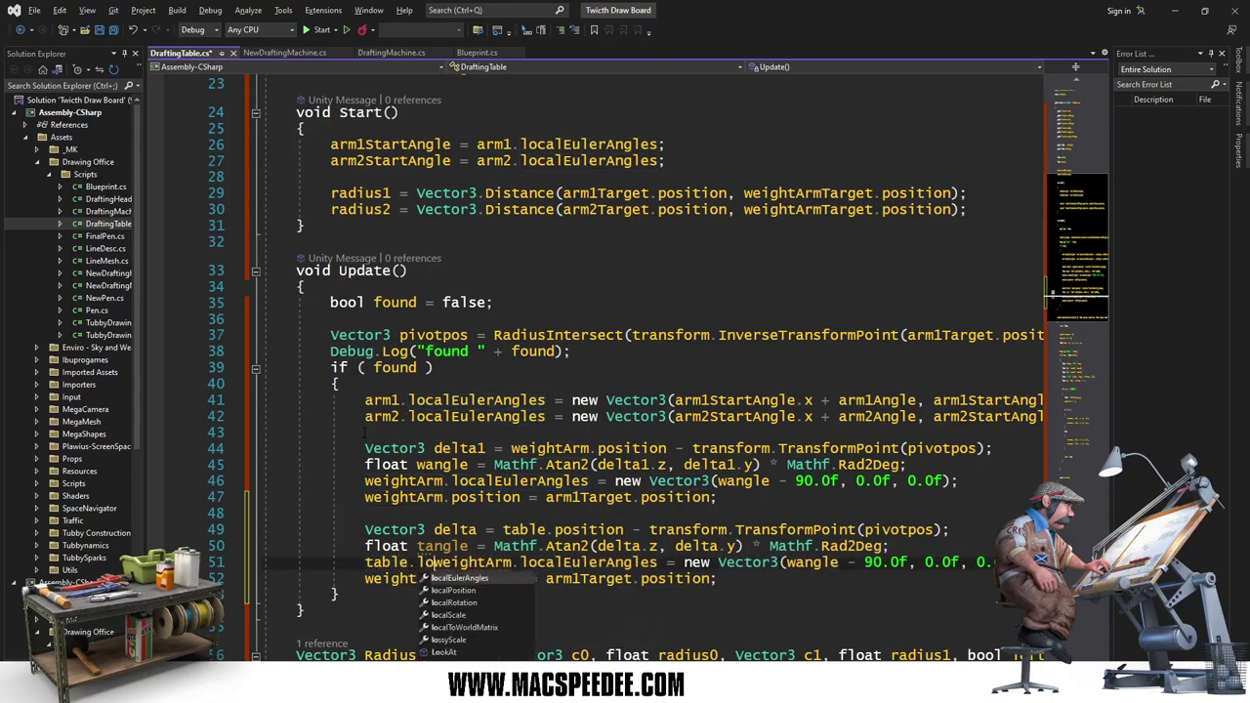
pyautogui.press('Delete')
pyautogui.press('Delete')
pyautogui.press('Delete')
pyautogui.press('Delete')
pyautogui.press('Escape')
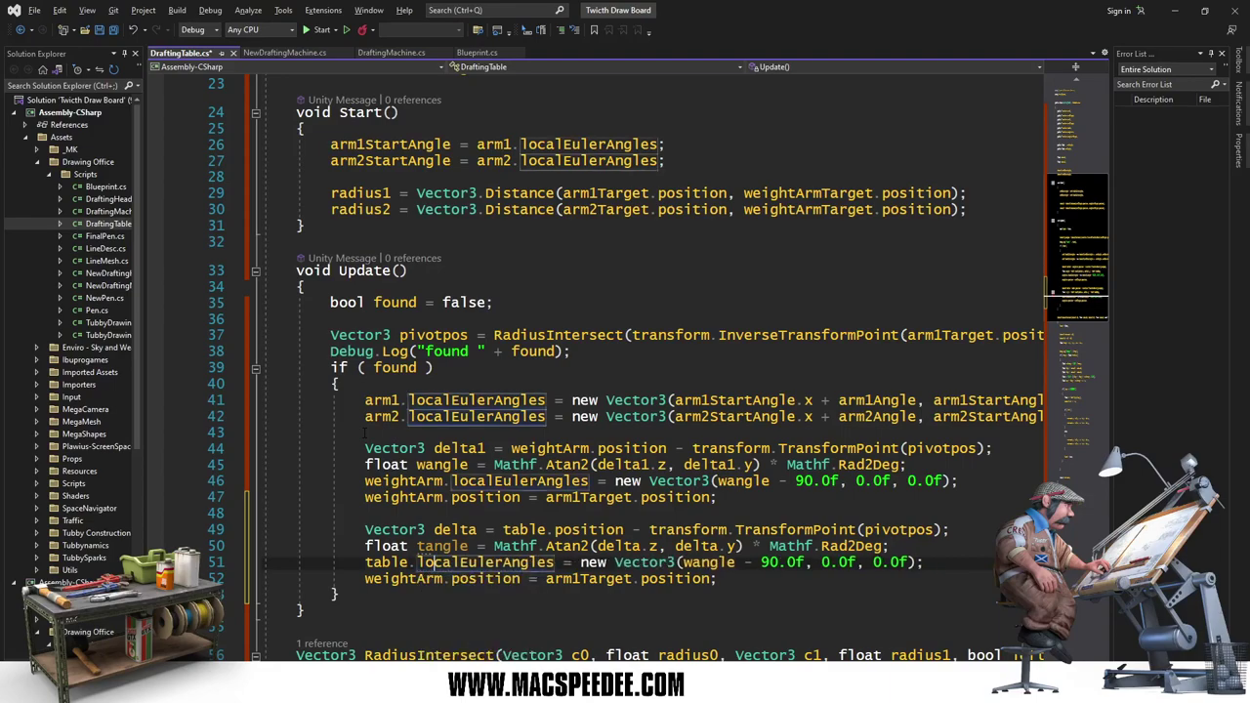
pyautogui.hotkey('ctrl', 'Right')
pyautogui.hotkey('ctrl', 'Right')
pyautogui.hotkey('ctrl', 'Right')
pyautogui.press('Right')
pyautogui.press('Right')
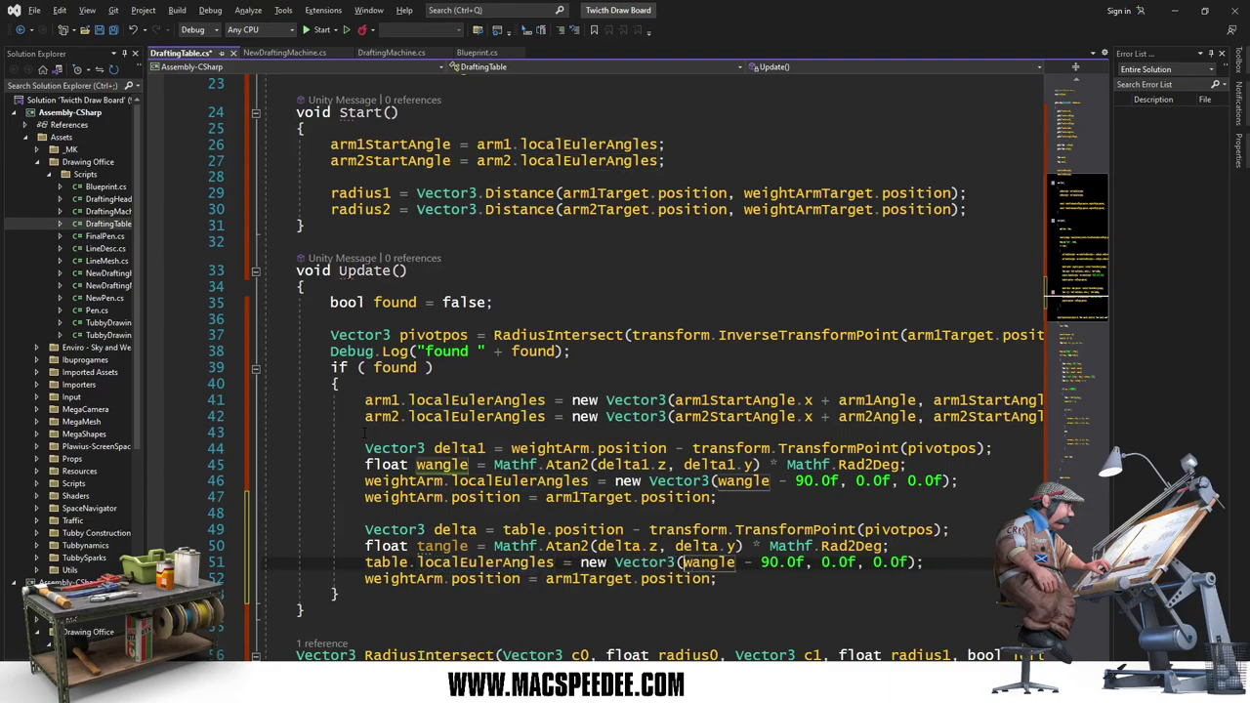
pyautogui.press('Delete')
pyautogui.write('t')
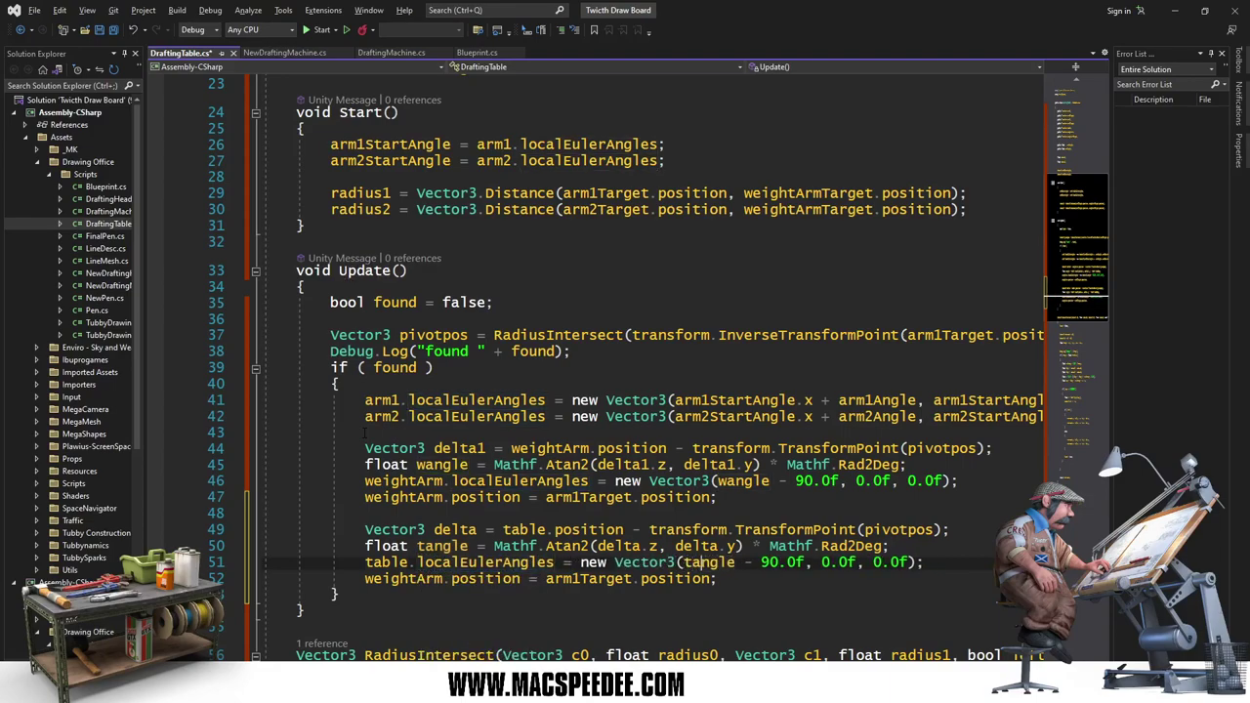
pyautogui.hotkey('ctrl', 'Right')
pyautogui.press('Delete')
pyautogui.write('+')
pyautogui.press('Down')
pyautogui.press('End')
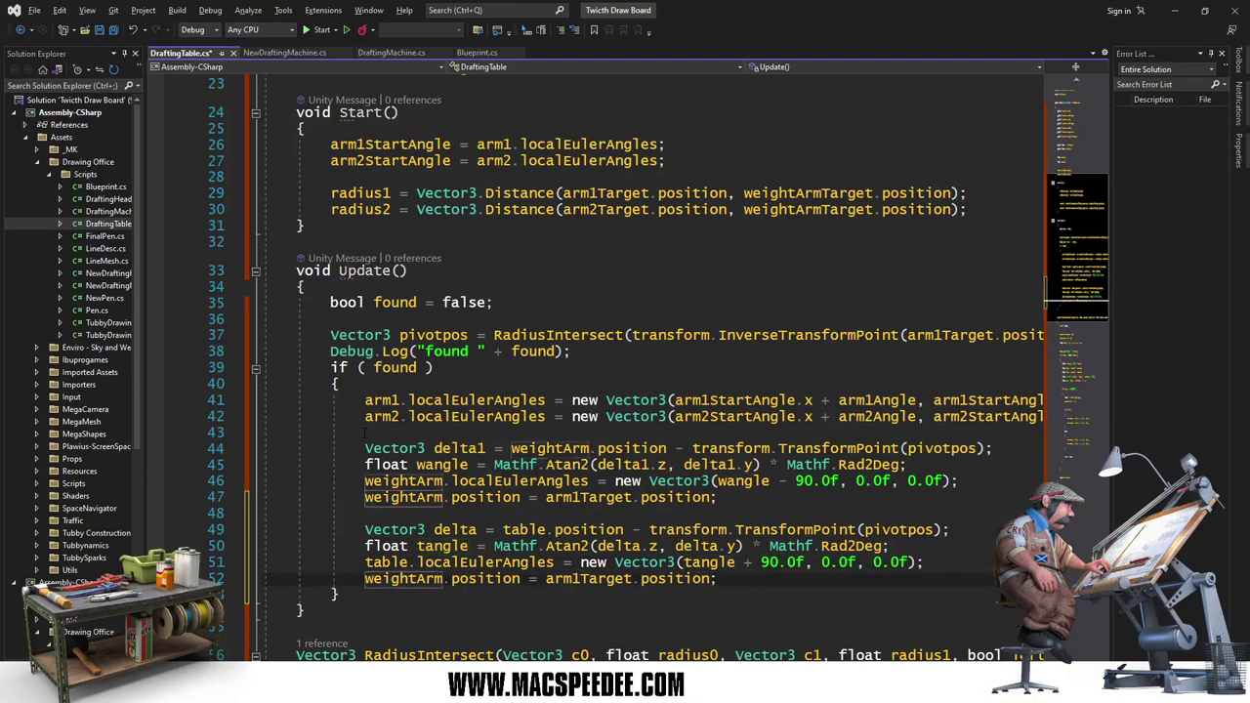
pyautogui.write('table')
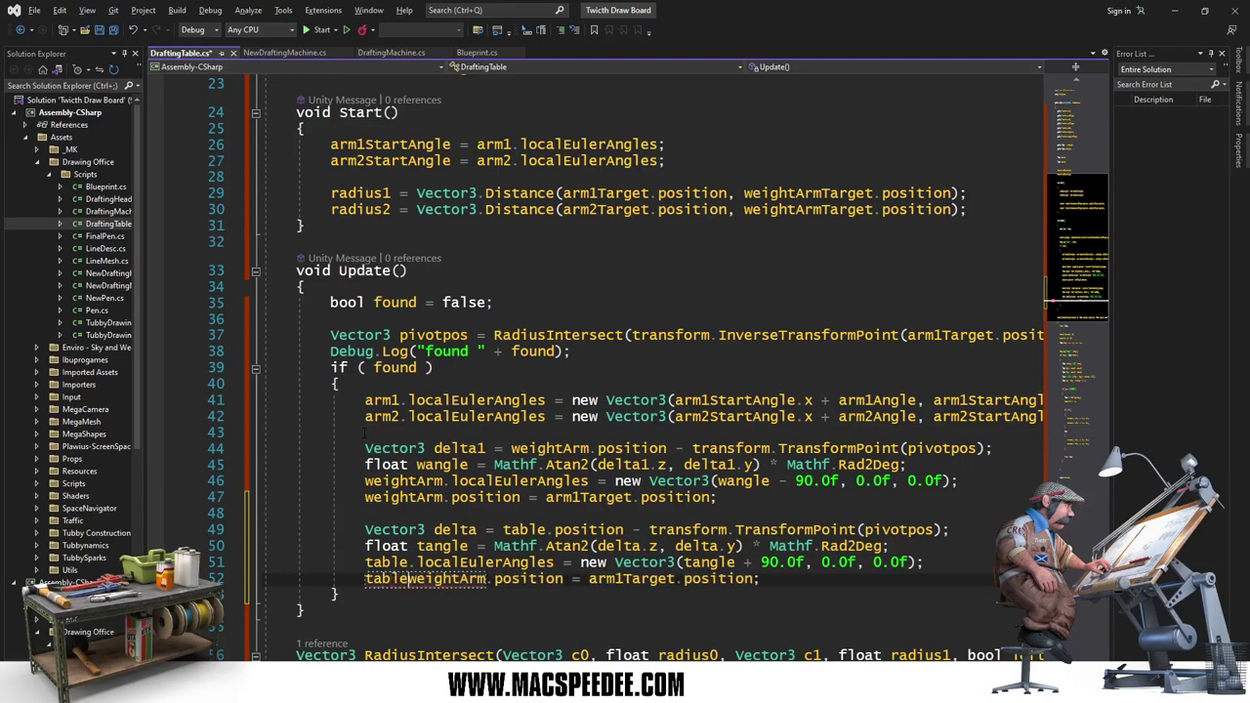
pyautogui.press('Delete')
pyautogui.press('Delete')
pyautogui.press('Delete')
pyautogui.press('Delete')
pyautogui.press('Delete')
pyautogui.press('Delete')
pyautogui.press('Delete')
pyautogui.press('Delete')
pyautogui.press('Delete')
pyautogui.write('.')
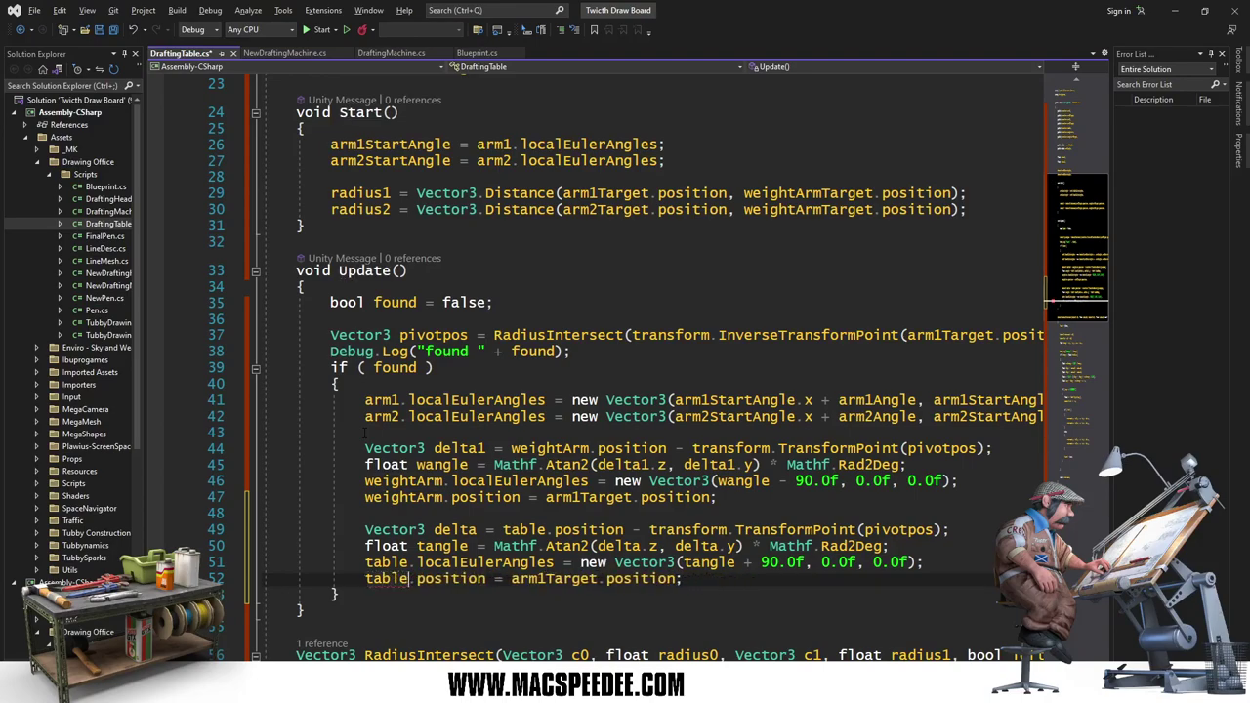
pyautogui.press('Right')
pyautogui.press('Right')
pyautogui.press('Right')
pyautogui.press('Right')
pyautogui.press('Right')
pyautogui.press('Right')
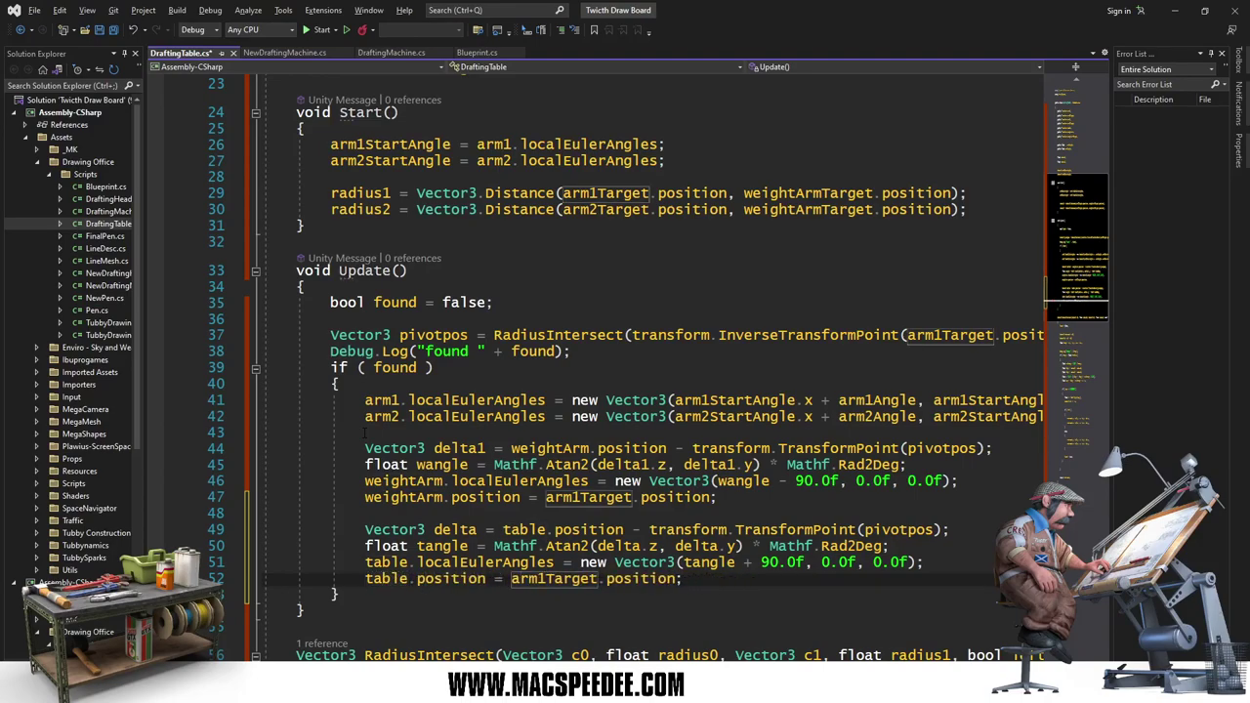
pyautogui.press('Delete')
pyautogui.write('2')
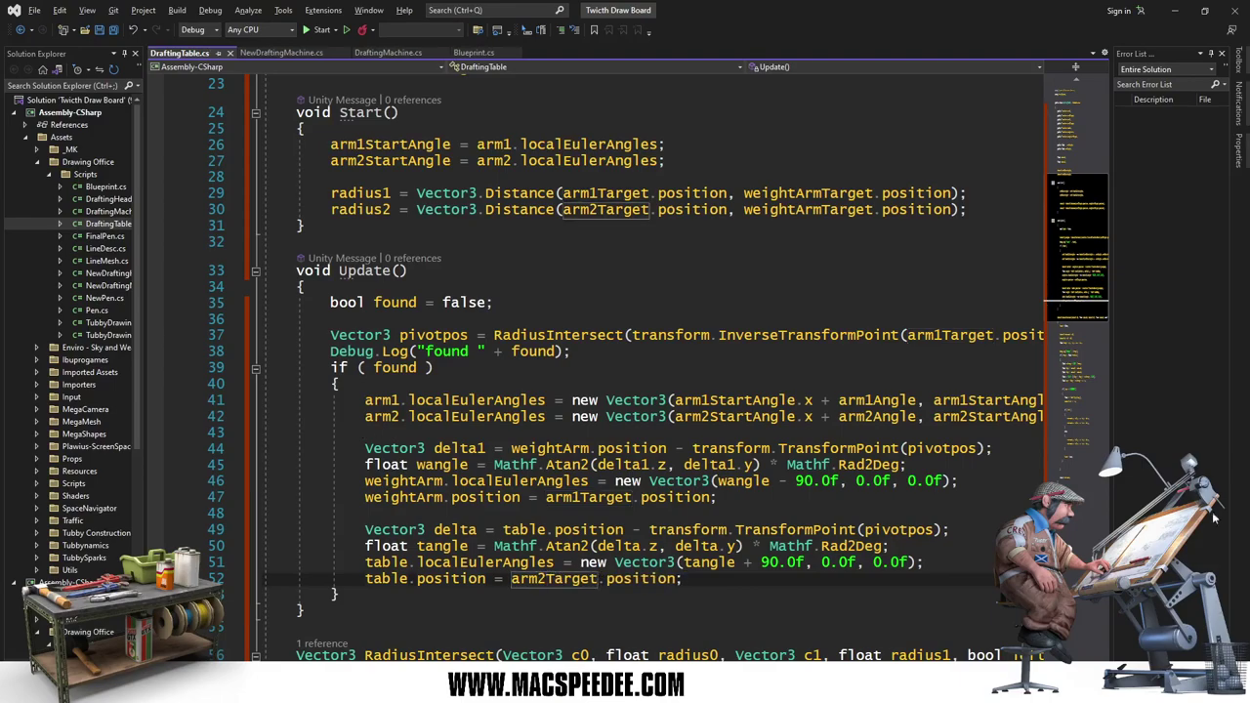
pyautogui.hotkey('alt', 'Tab')
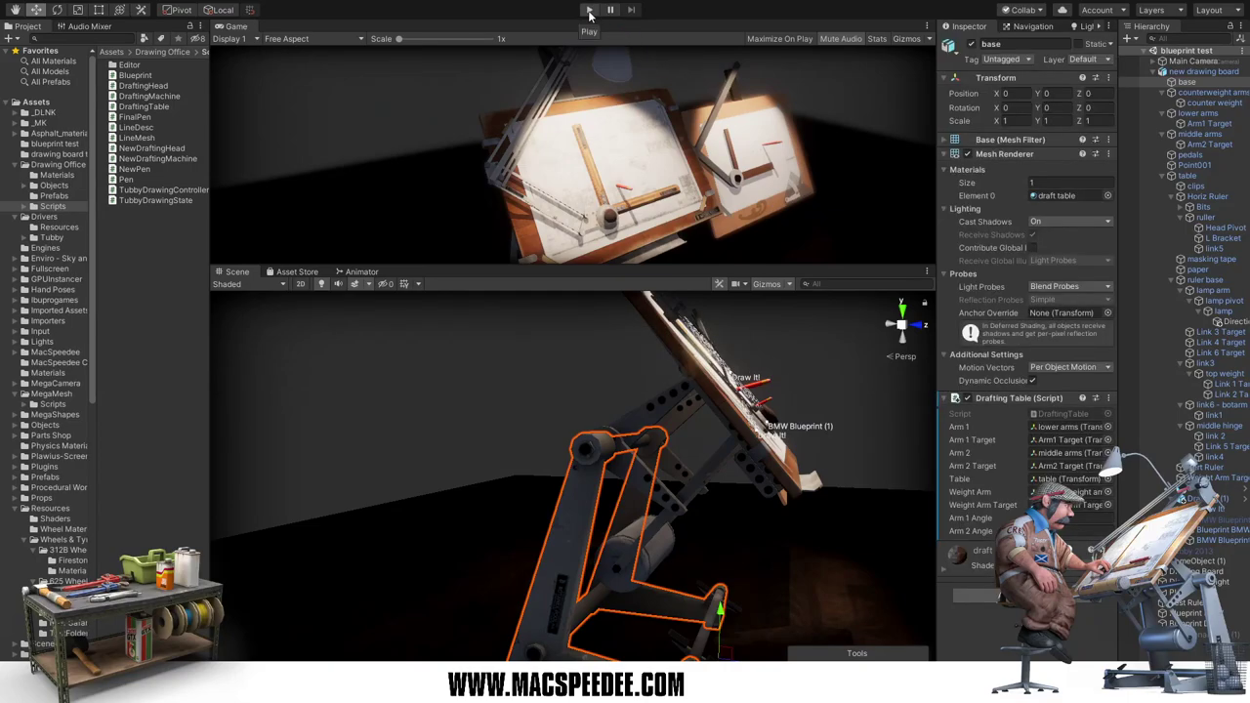
pyautogui.click(589, 10)
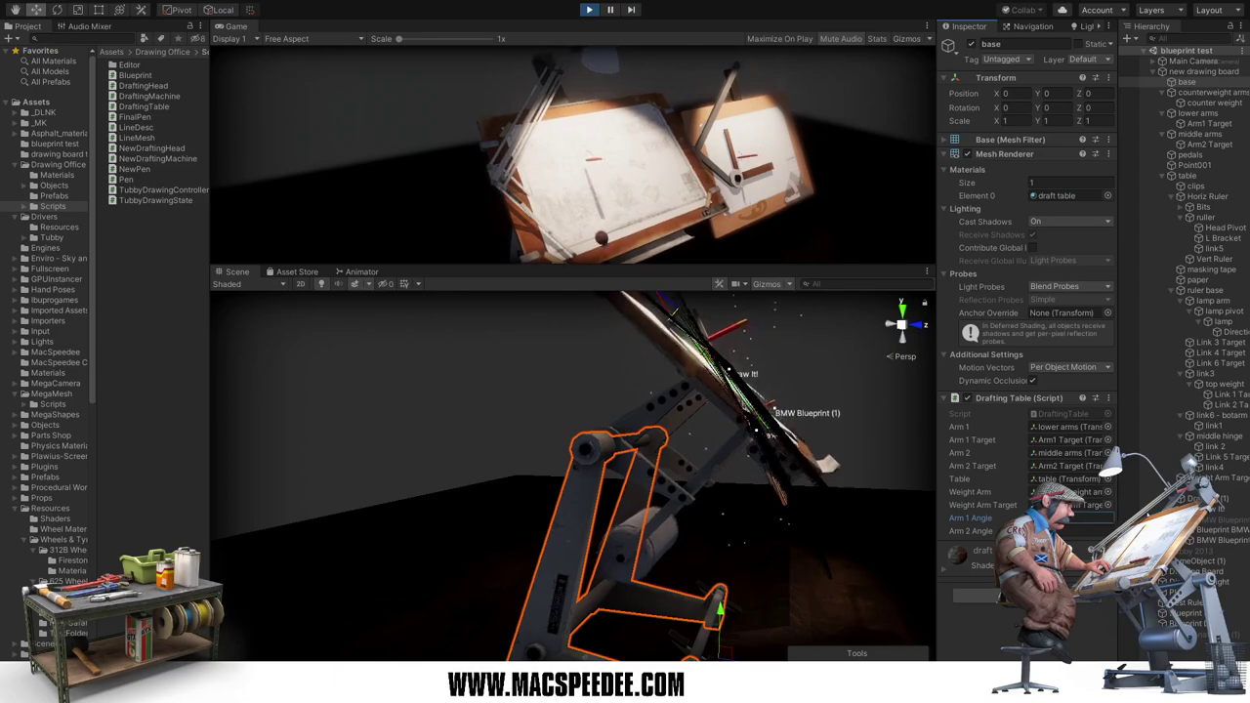
pyautogui.click(766, 282)
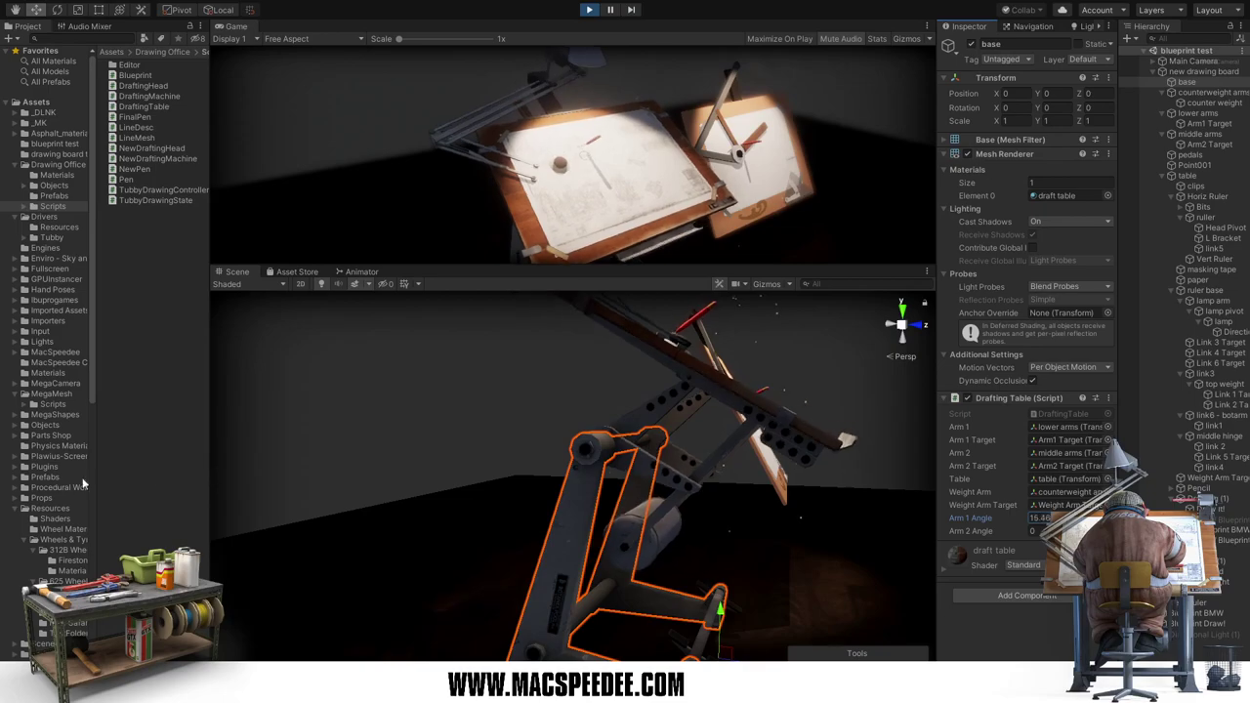
pyautogui.scroll(-2, 771, 471)
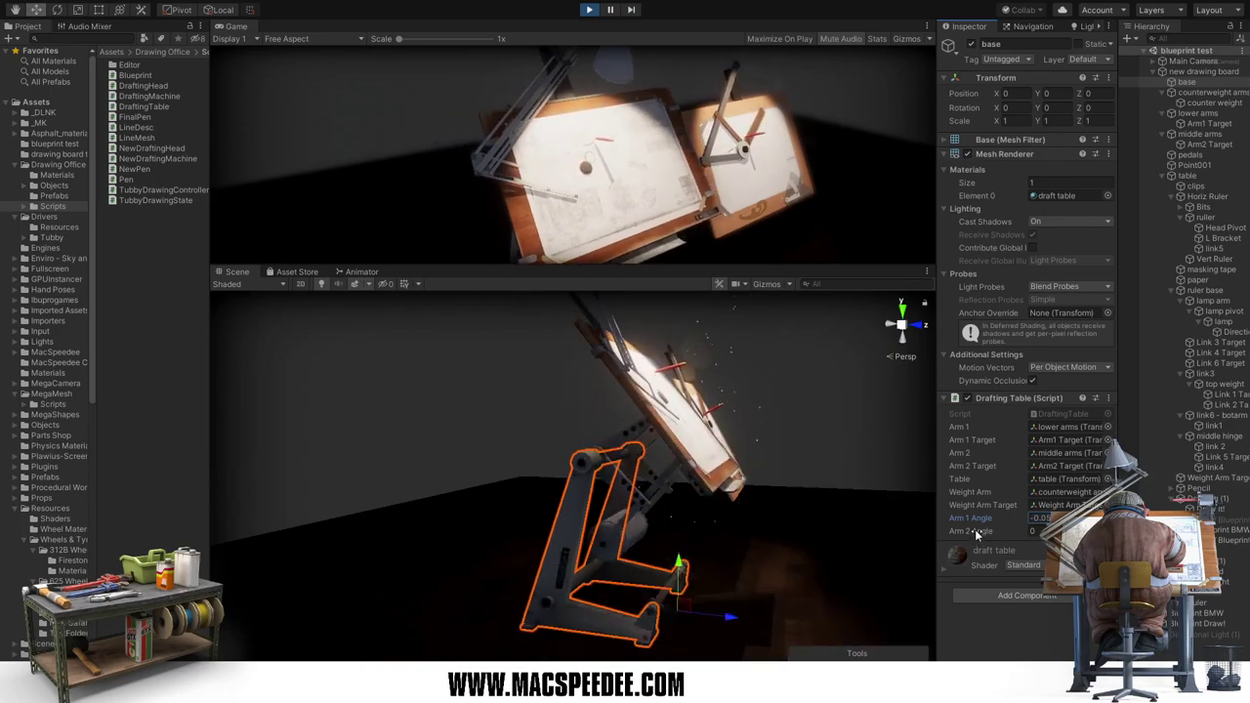
pyautogui.moveTo(975, 529)
pyautogui.mouseDown()
pyautogui.moveTo(1025, 530)
pyautogui.moveTo(878, 493)
pyautogui.moveTo(157, 525)
pyautogui.moveTo(1016, 508)
pyautogui.mouseUp()
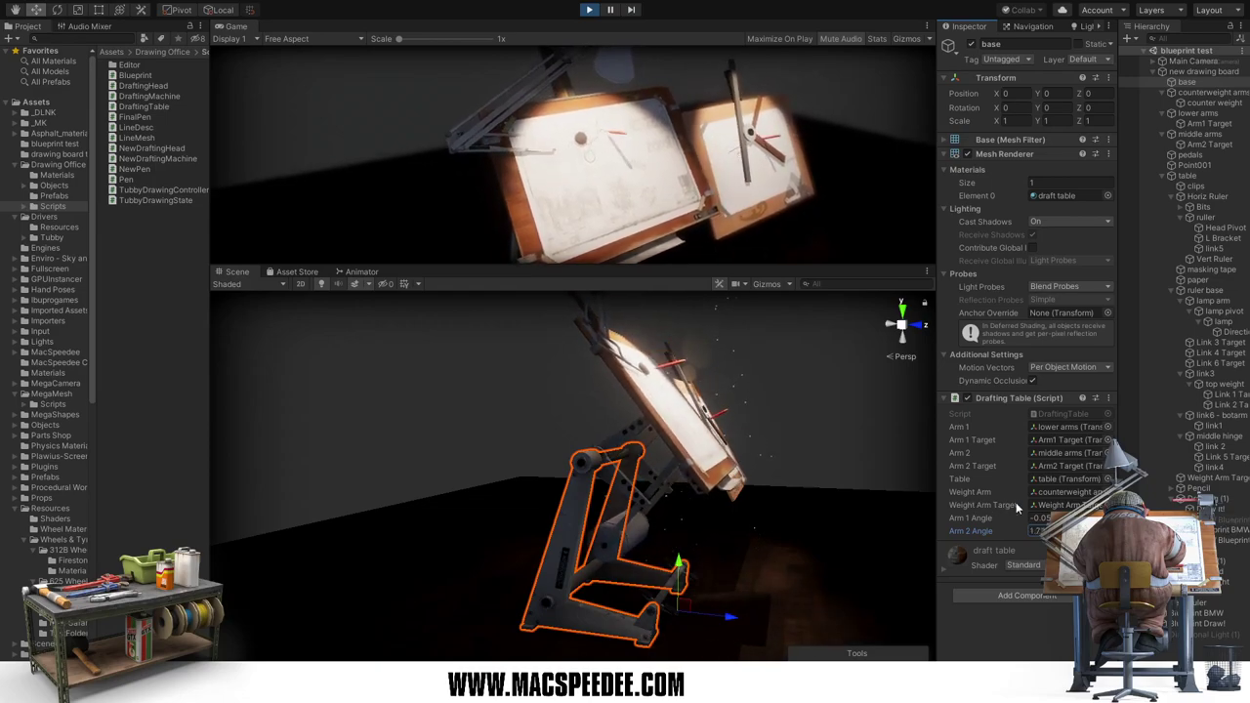
pyautogui.click(589, 9)
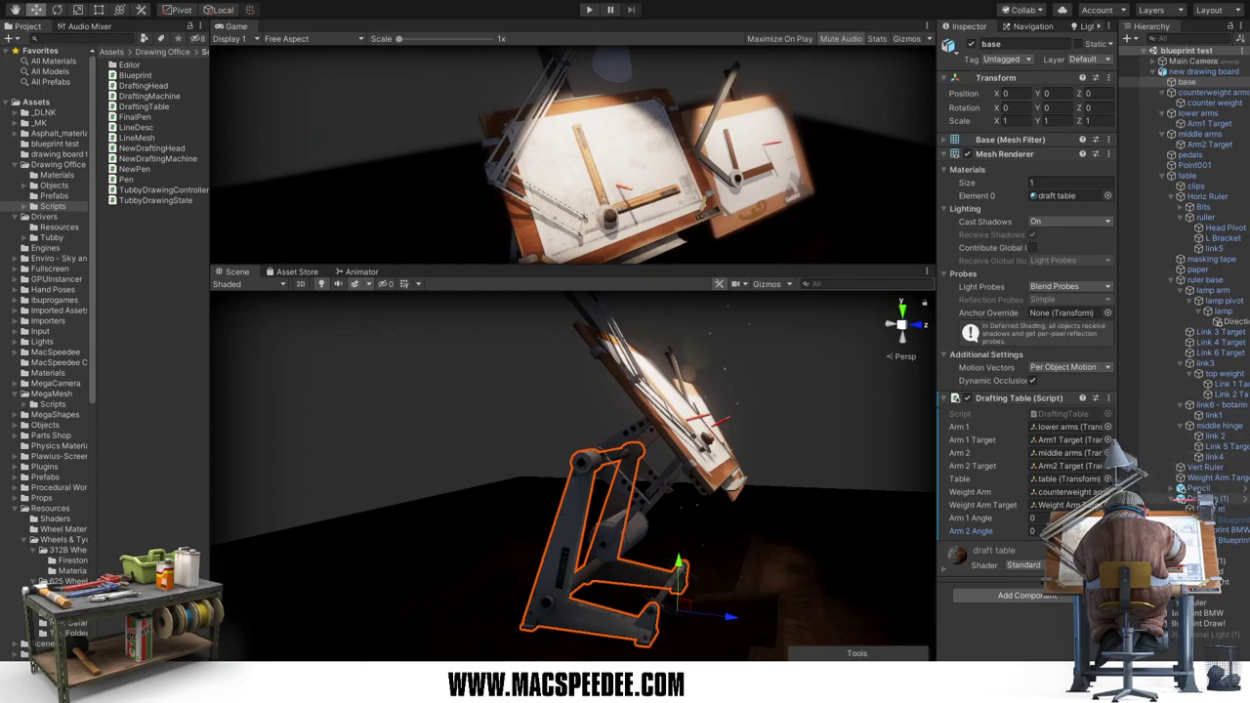
# Step: Select the Pencil, start Play mode again and inspect the table object
pyautogui.click(1197, 488)
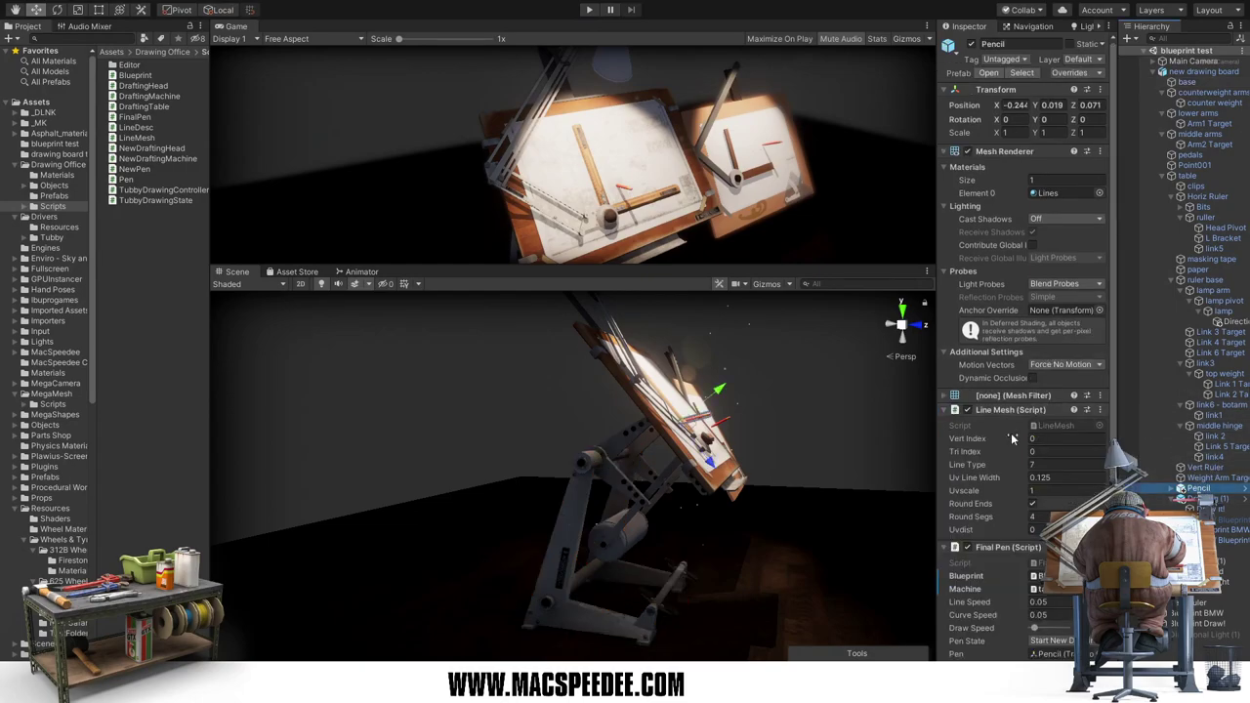
pyautogui.click(968, 550)
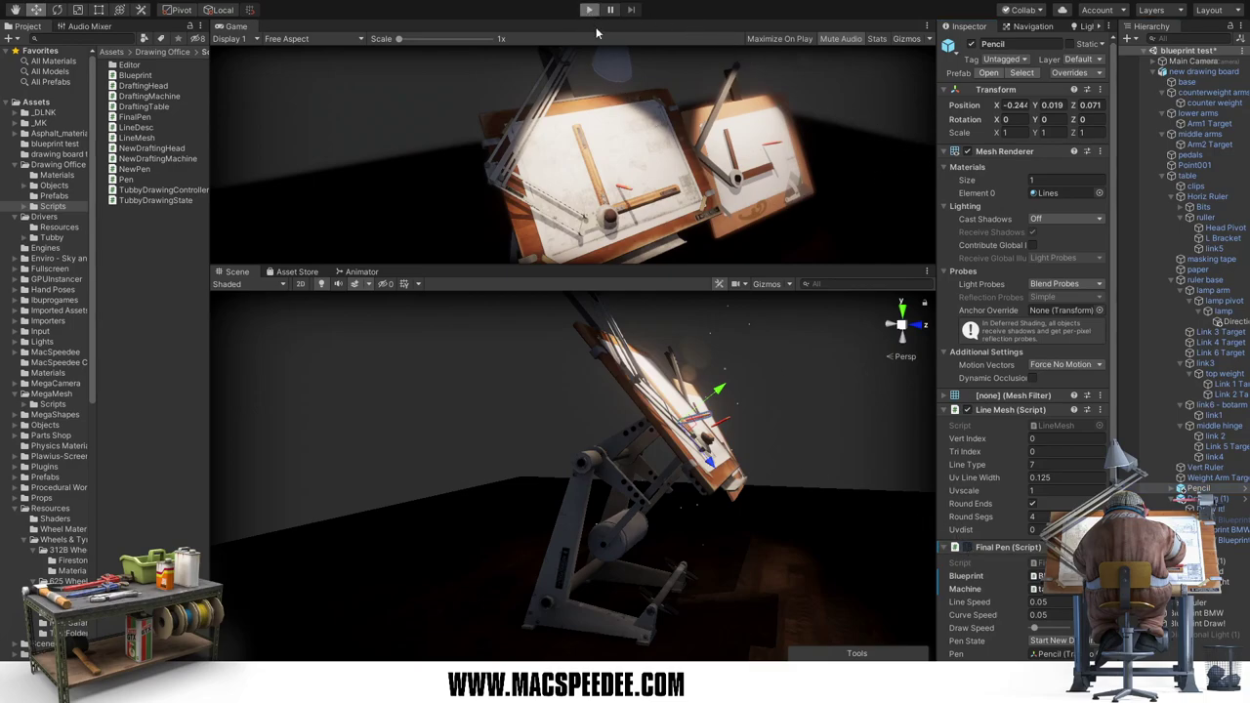
pyautogui.hotkey('ctrl', 'p')
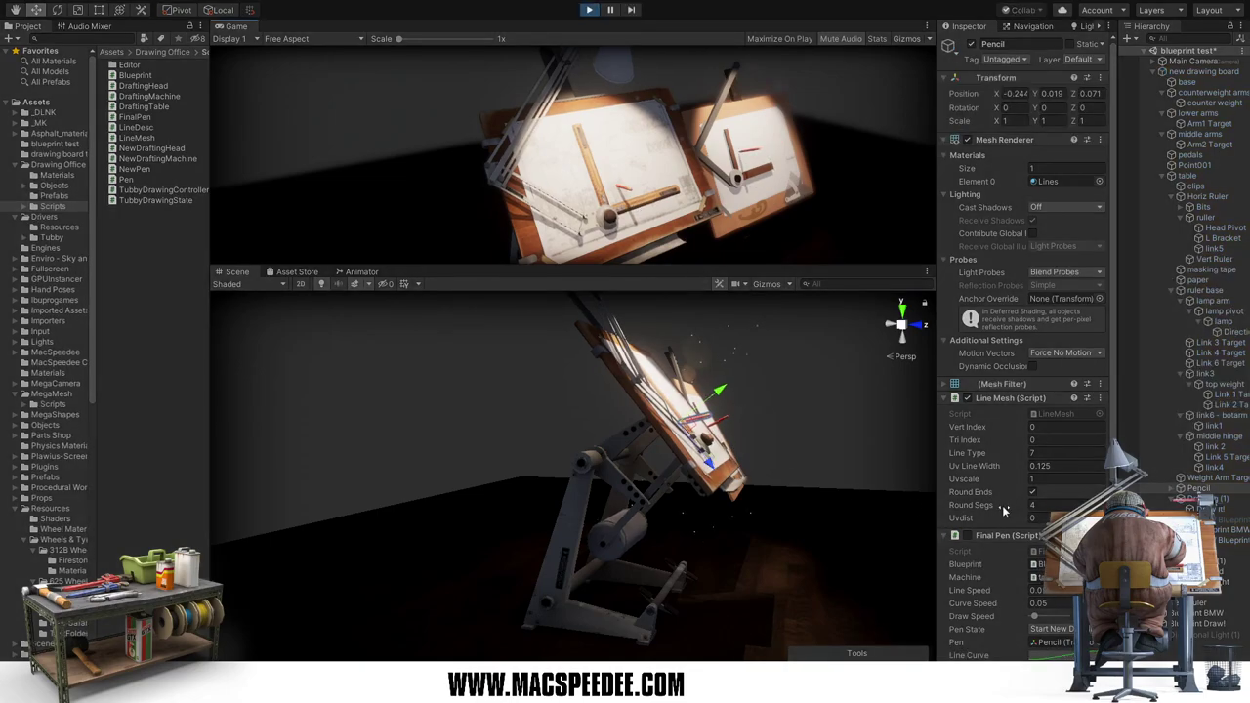
pyautogui.click(1184, 176)
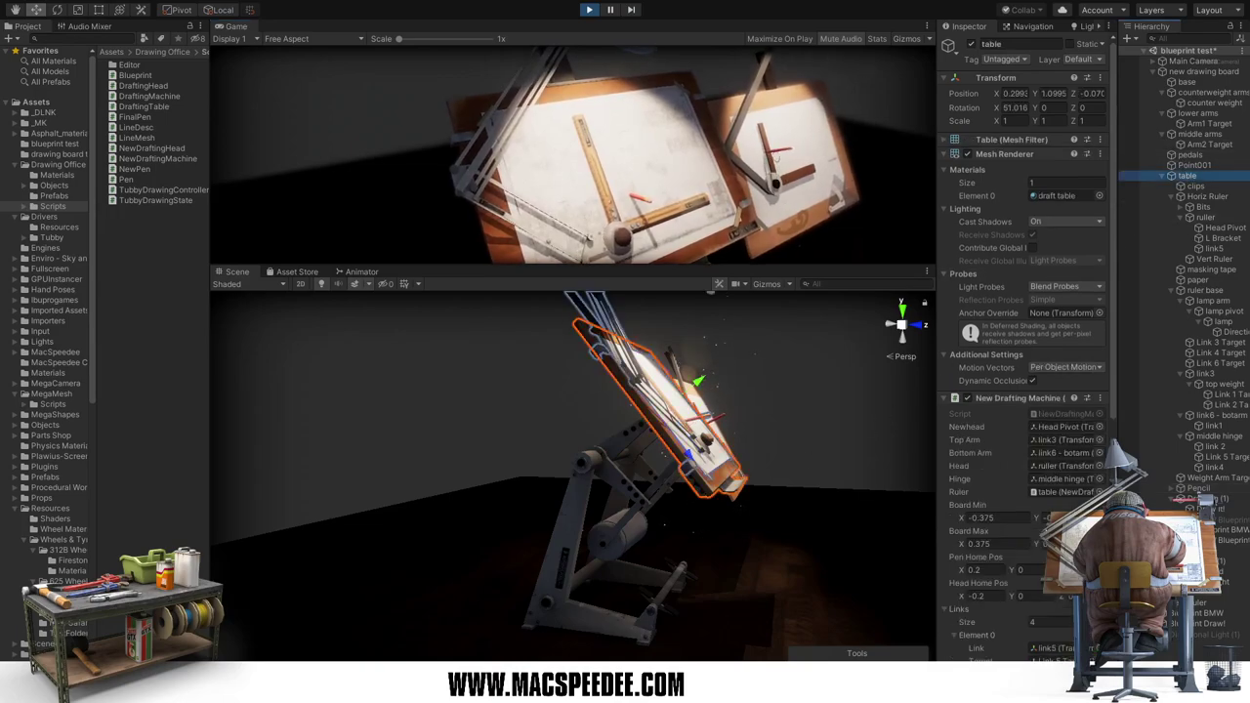
pyautogui.scroll(-3, 1026, 391)
pyautogui.scroll(-3, 1026, 391)
pyautogui.scroll(-4, 1026, 390)
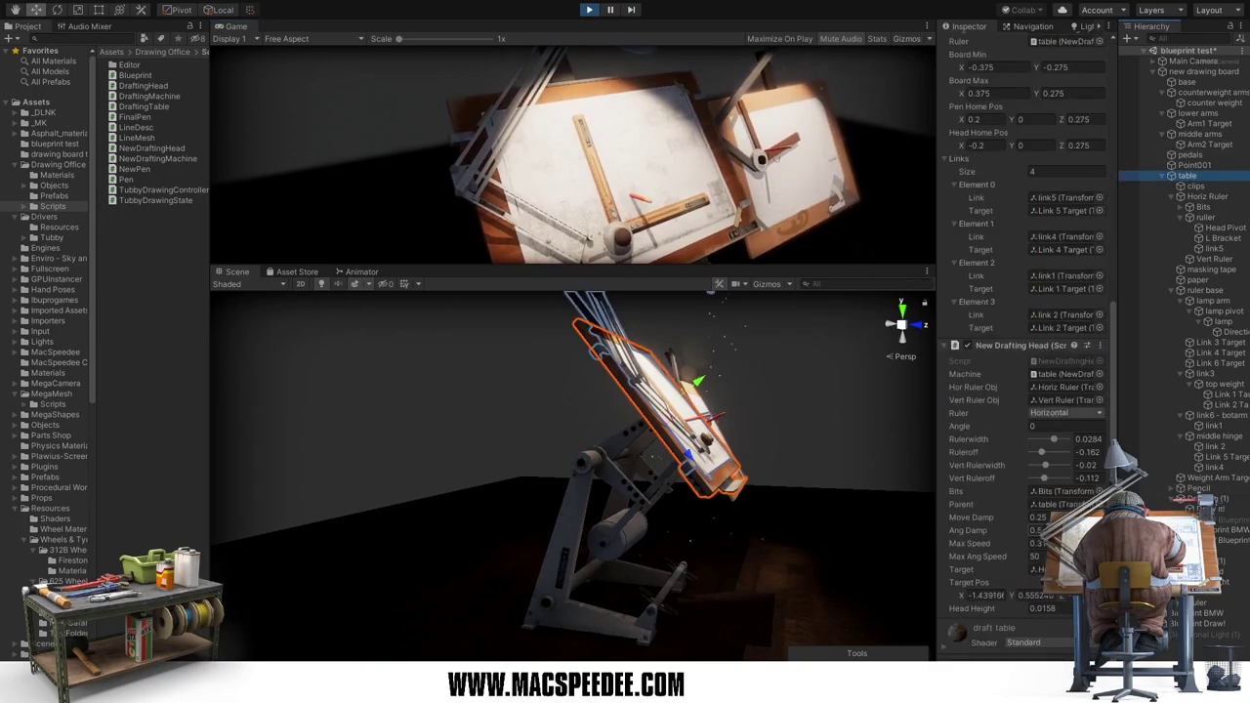
# Step: On the base, swing Arm 1 Angle to about −27 and Arm 2 to about −10, then stop play
pyautogui.click(1187, 82)
pyautogui.moveTo(974, 524)
pyautogui.mouseDown()
pyautogui.moveTo(825, 466)
pyautogui.moveTo(456, 408)
pyautogui.moveTo(758, 423)
pyautogui.mouseUp()
pyautogui.moveTo(981, 528)
pyautogui.mouseDown()
pyautogui.moveTo(1032, 534)
pyautogui.moveTo(14, 515)
pyautogui.moveTo(844, 474)
pyautogui.moveTo(430, 452)
pyautogui.moveTo(1148, 492)
pyautogui.moveTo(574, 459)
pyautogui.mouseUp()
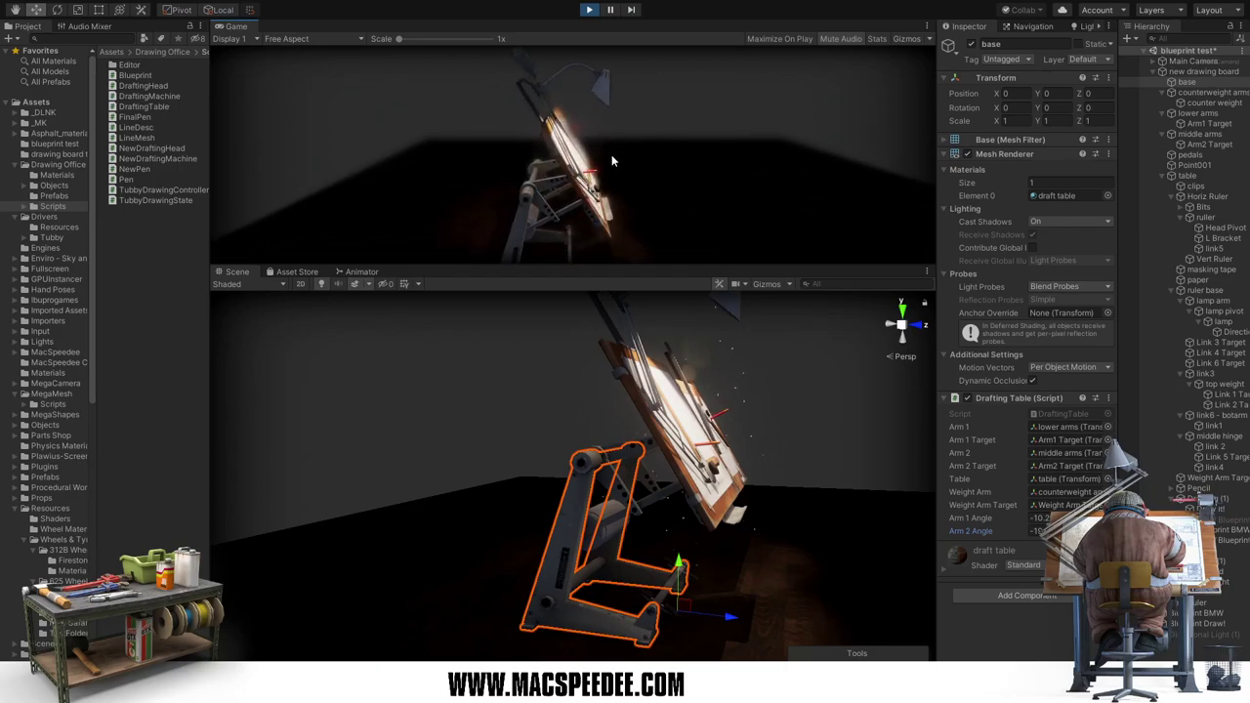
pyautogui.moveTo(978, 526)
pyautogui.mouseDown()
pyautogui.moveTo(871, 466)
pyautogui.moveTo(992, 513)
pyautogui.moveTo(876, 494)
pyautogui.moveTo(1074, 519)
pyautogui.mouseUp()
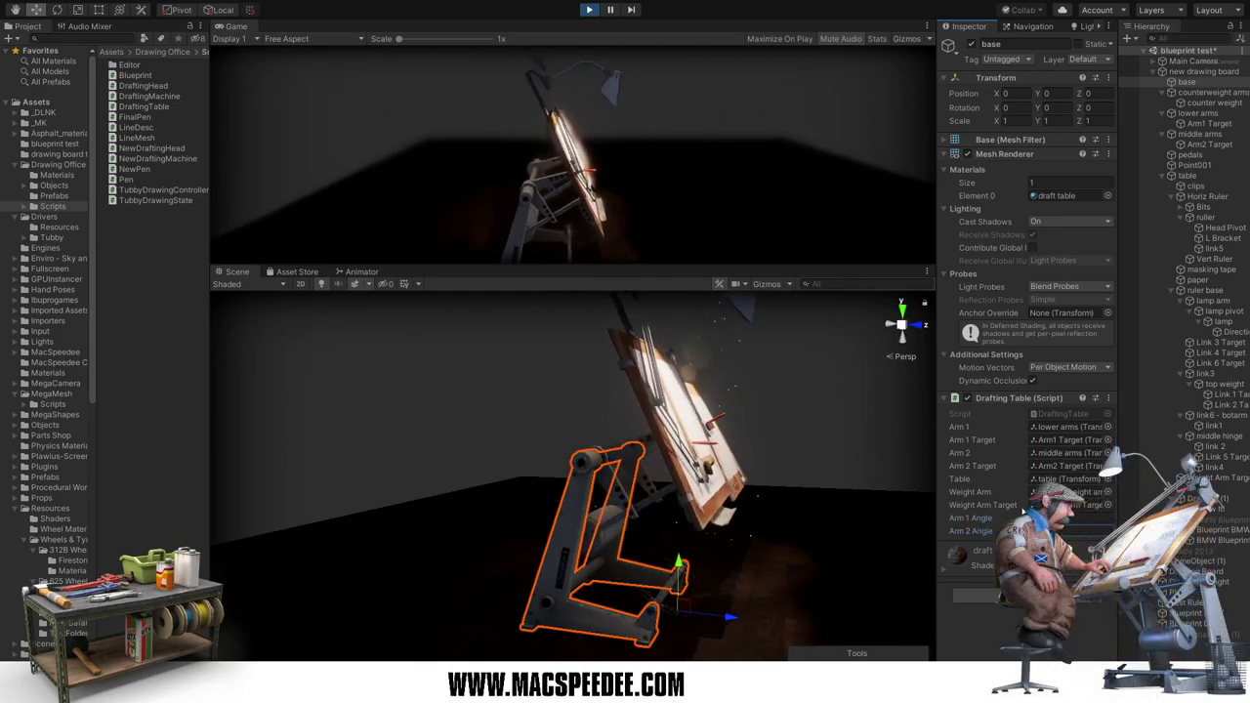
pyautogui.click(589, 9)
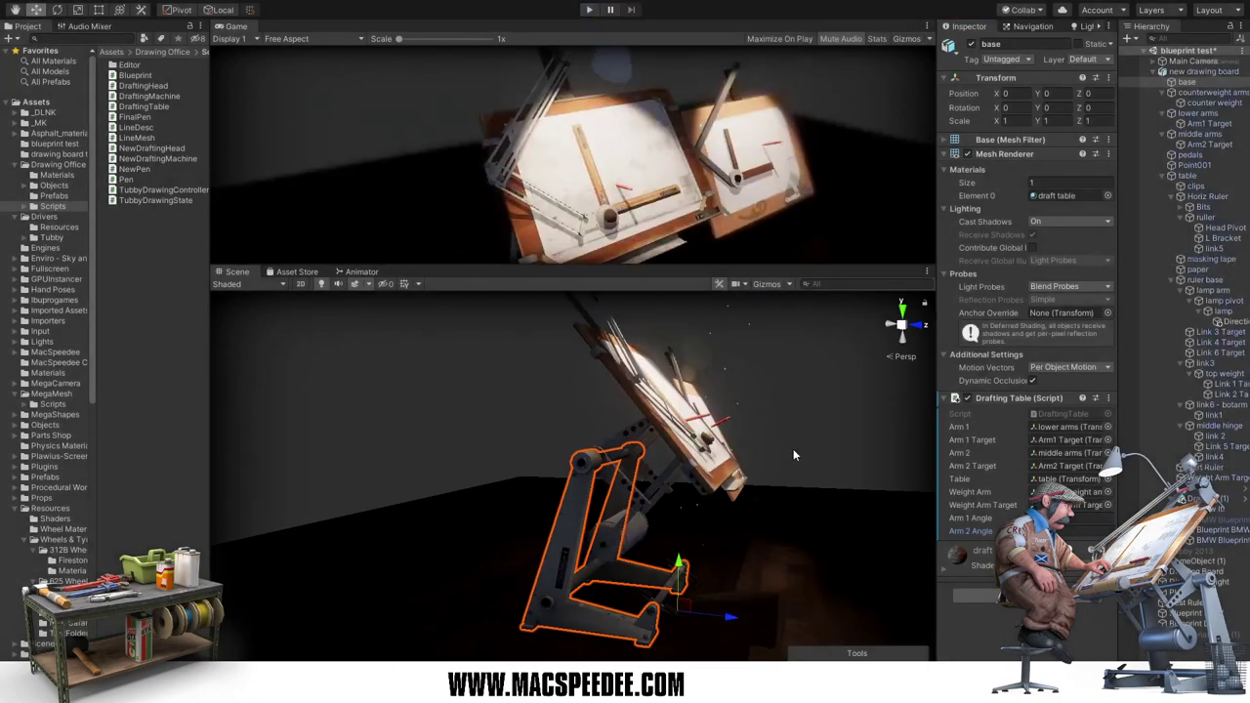
# Step: Delete the Debug.Log lines from DraftingTable.cs and NewDraftingMachine.cs
pyautogui.hotkey('alt', 'Tab')
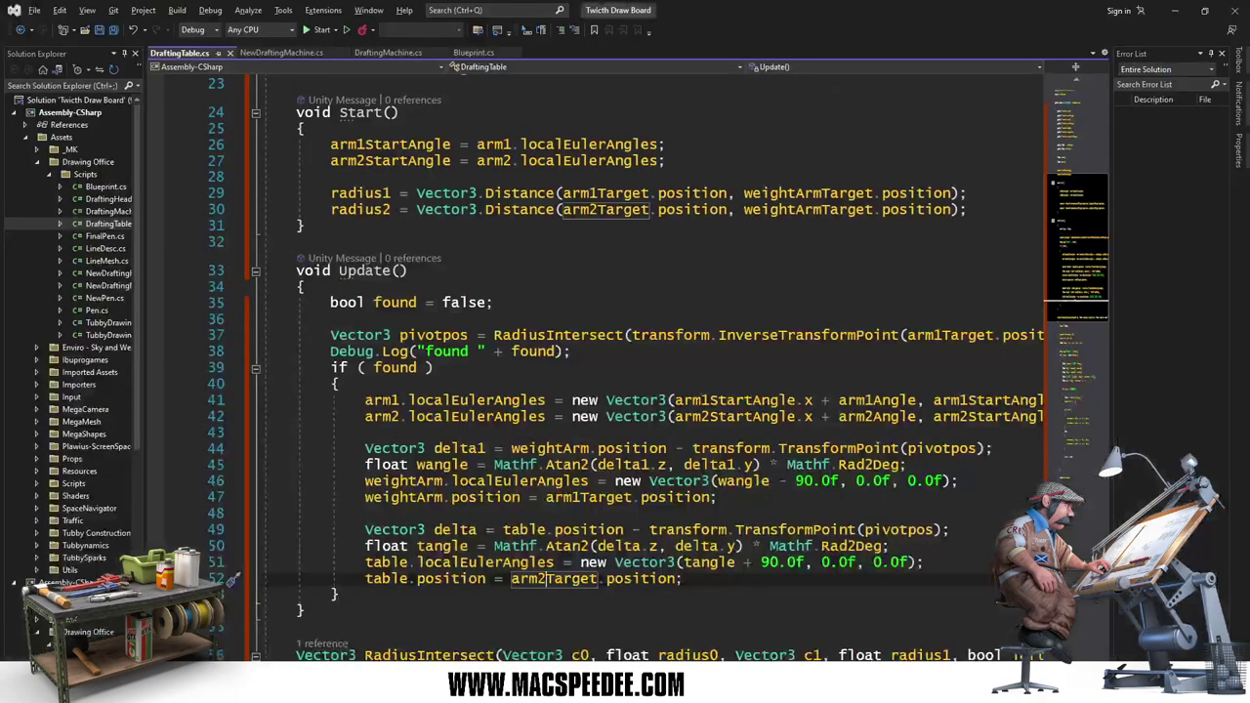
pyautogui.click(528, 351)
pyautogui.hotkey('ctrl', 'x')
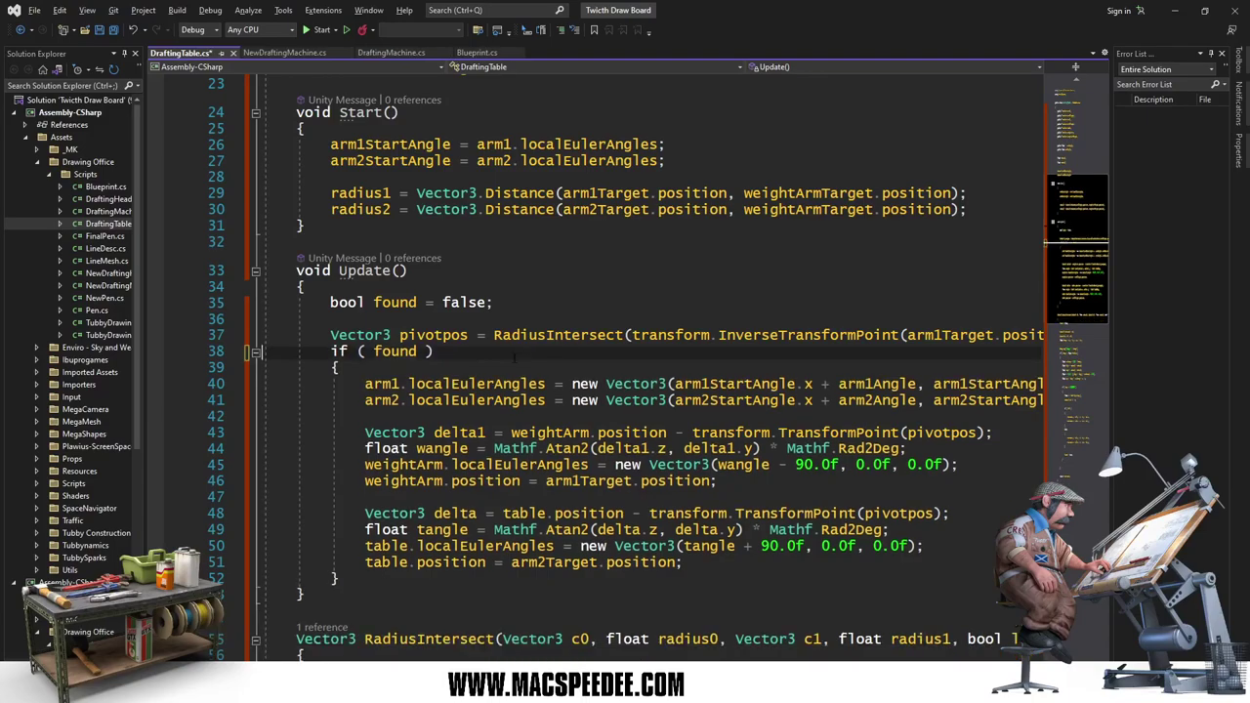
pyautogui.click(282, 52)
pyautogui.scroll(4, 530, 329)
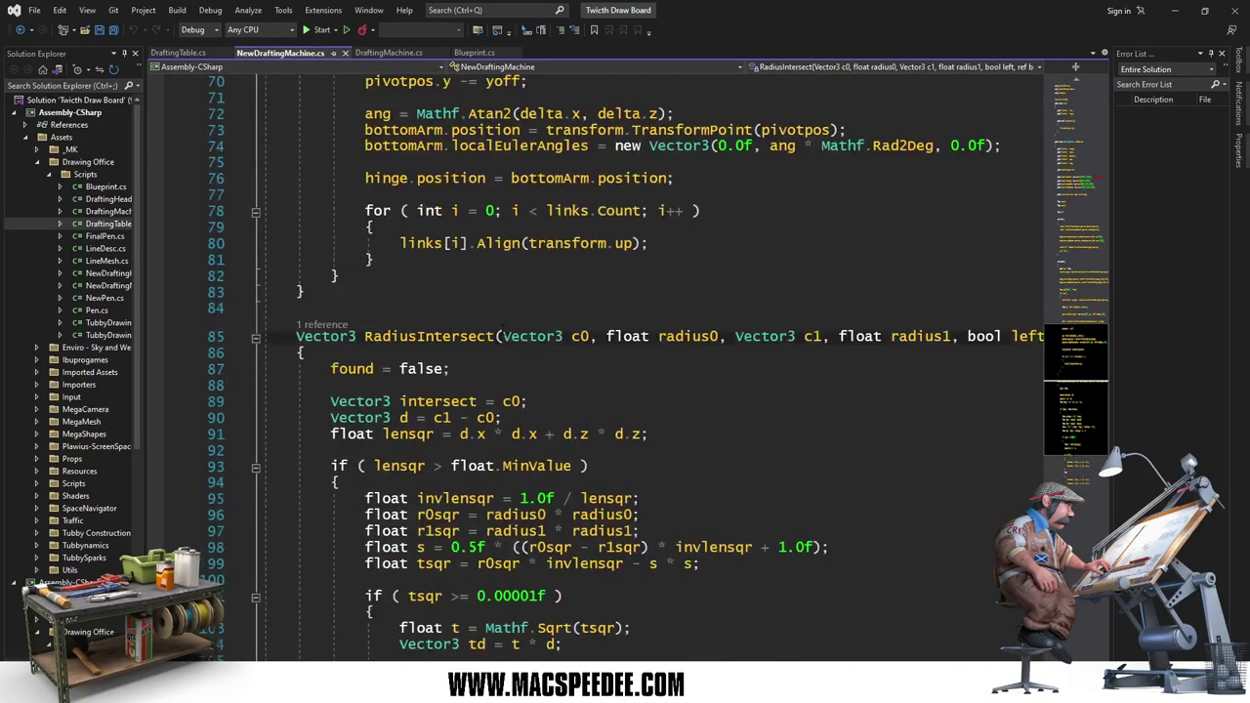
pyautogui.scroll(7, 531, 330)
pyautogui.click(577, 269)
pyautogui.hotkey('ctrl', 'x')
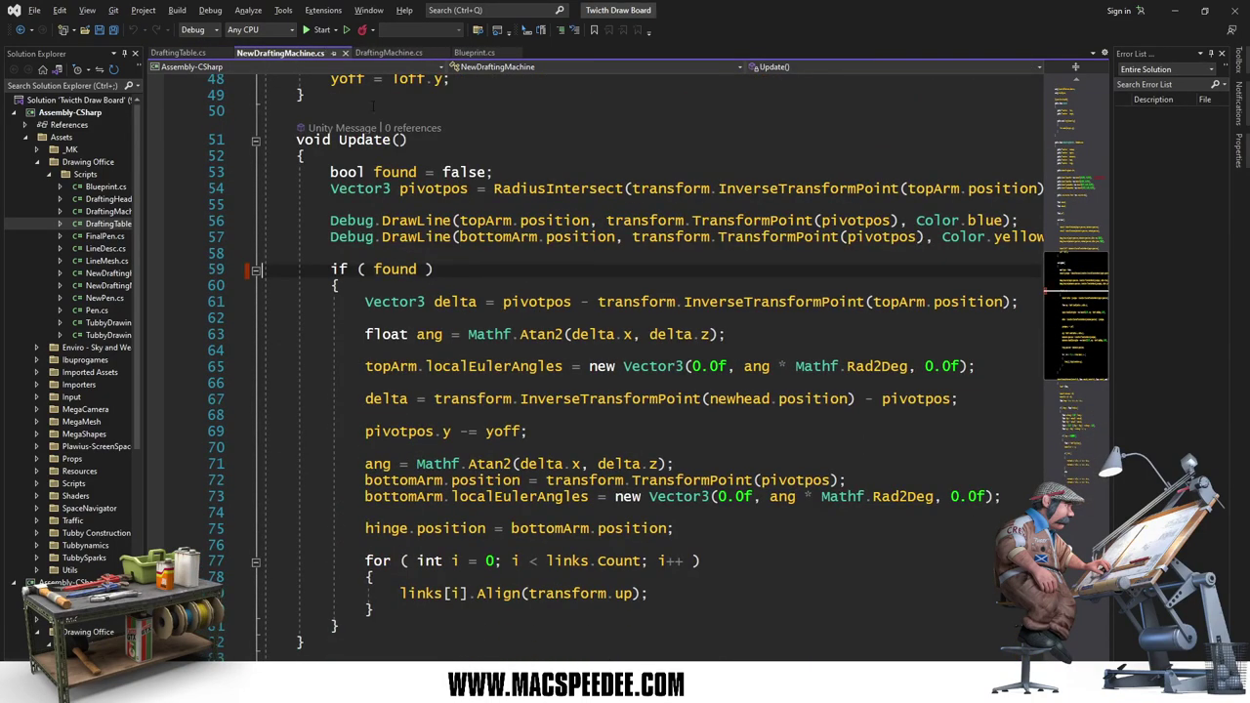
# Step: In DraftingTable.cs, declare float curangle1 and curangle2 fields after the start angle fields
pyautogui.click(181, 53)
pyautogui.scroll(-2, 524, 342)
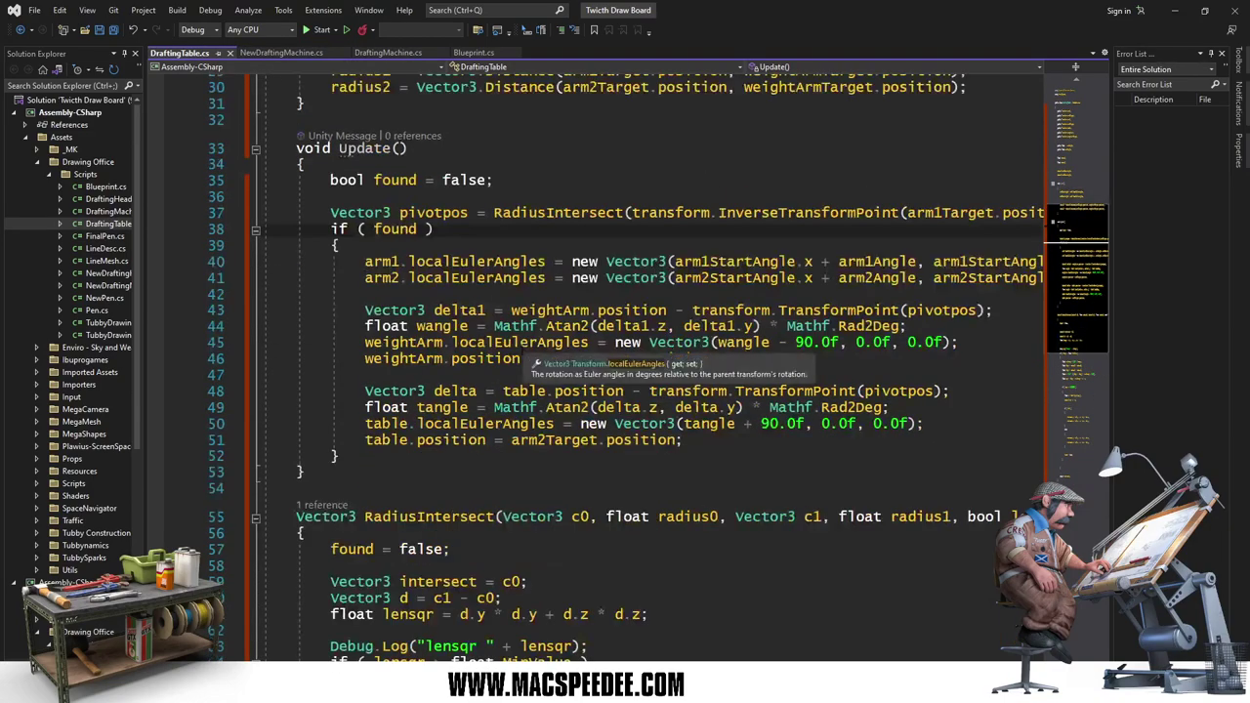
pyautogui.scroll(5, 524, 342)
pyautogui.scroll(5, 521, 350)
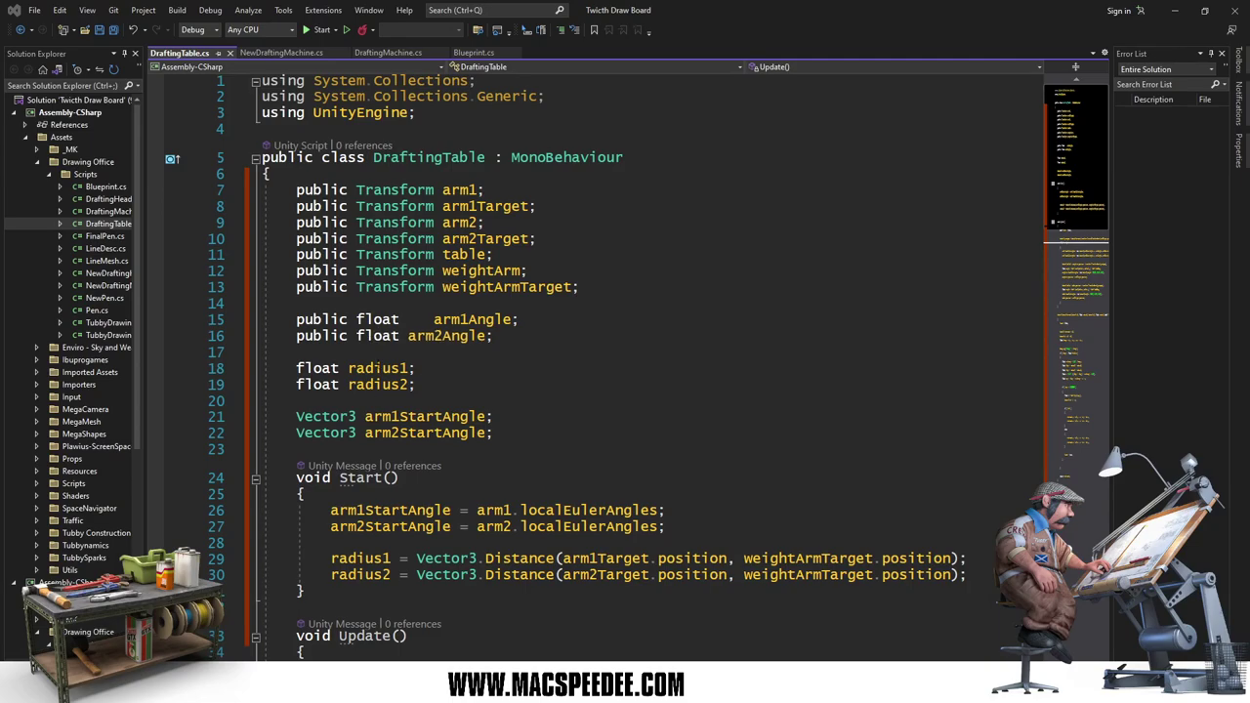
pyautogui.click(398, 447)
pyautogui.press('Return')
pyautogui.press('Return')
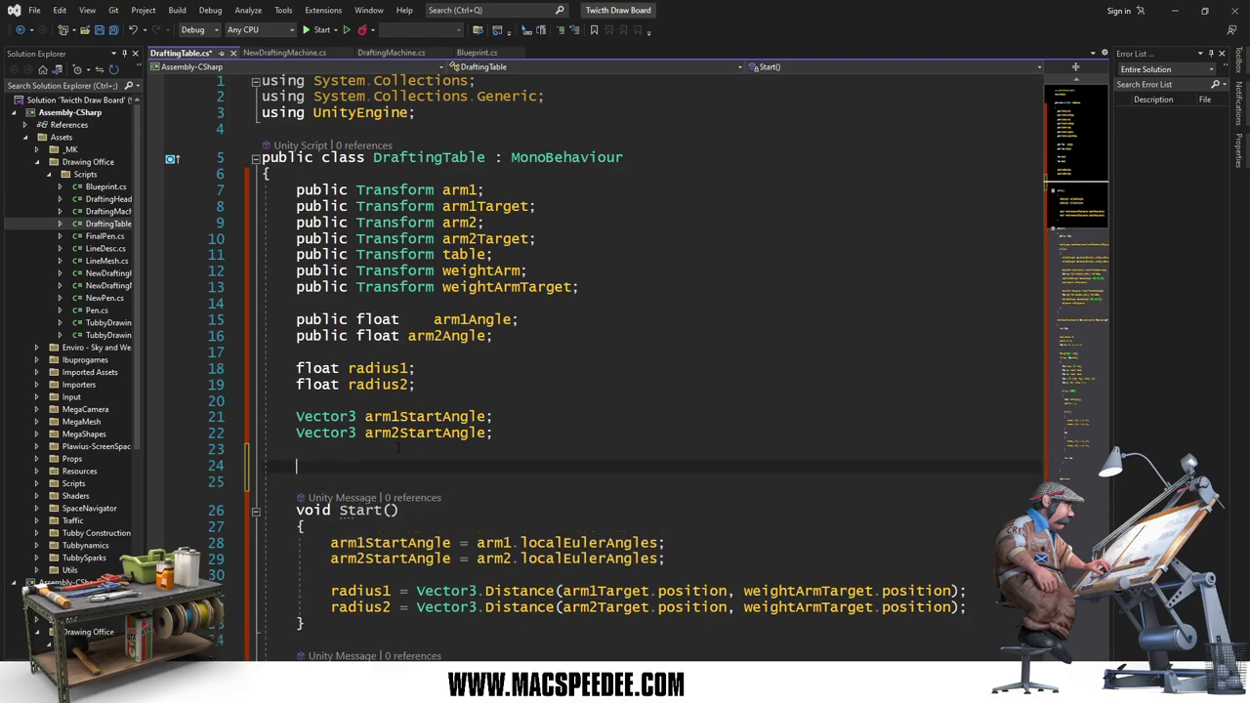
pyautogui.write('float ')
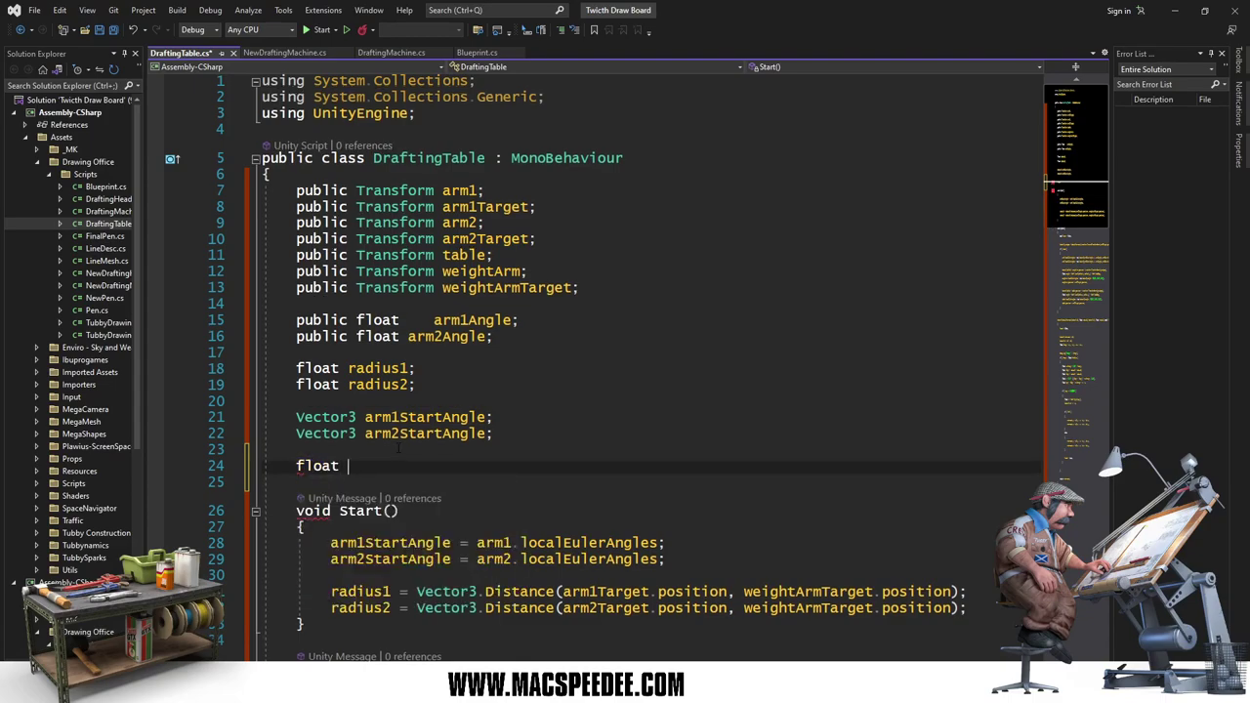
pyautogui.write('curangle')
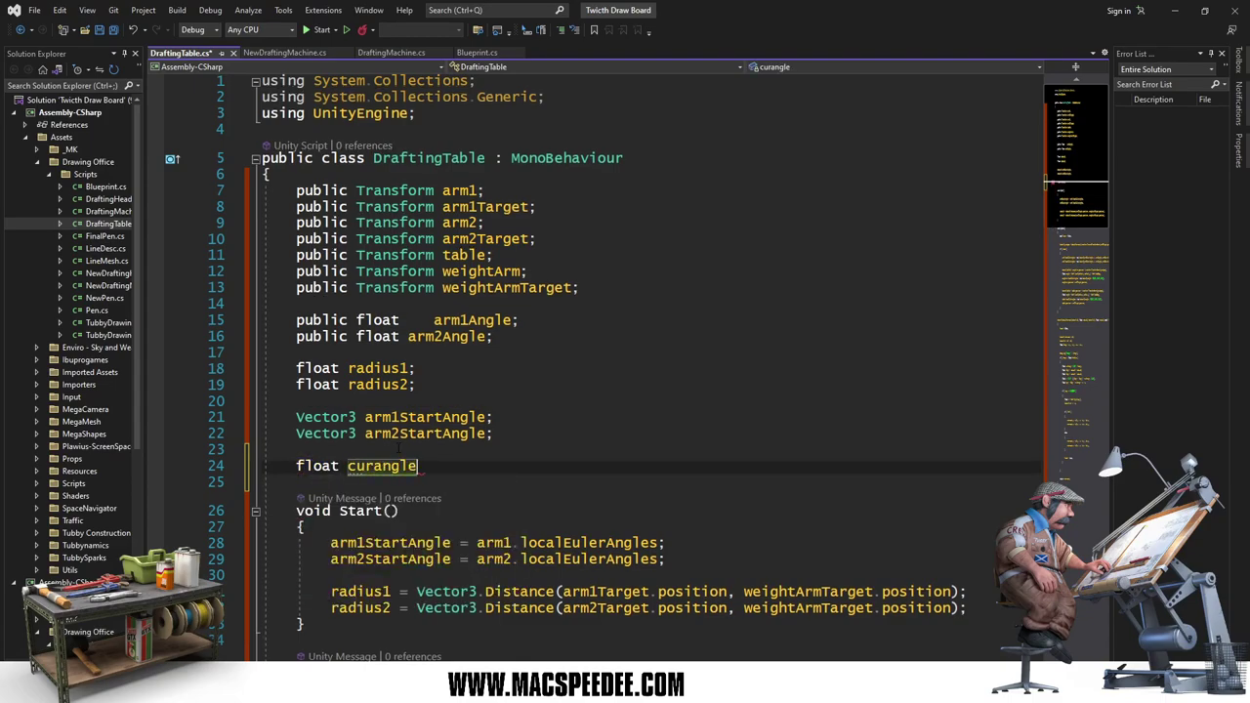
pyautogui.write('1;')
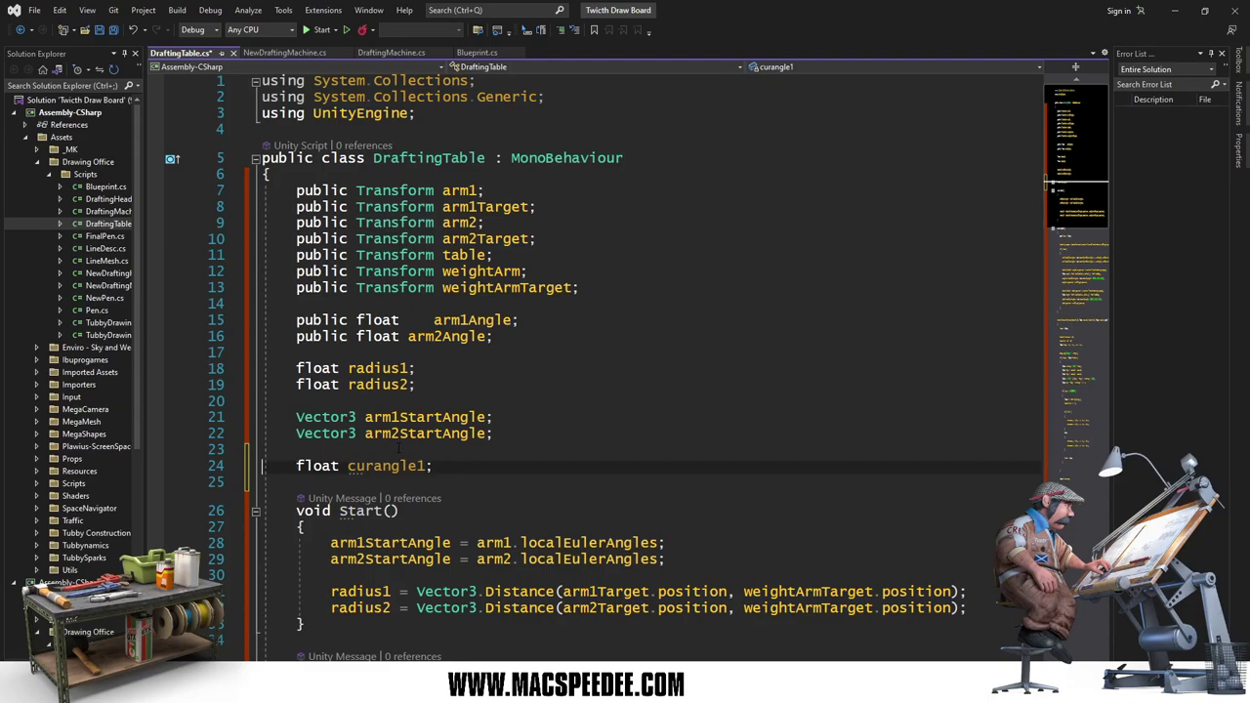
pyautogui.hotkey('shift', 'Down')
pyautogui.hotkey('ctrl', 'c')
pyautogui.press('Right')
pyautogui.hotkey('ctrl', 'v')
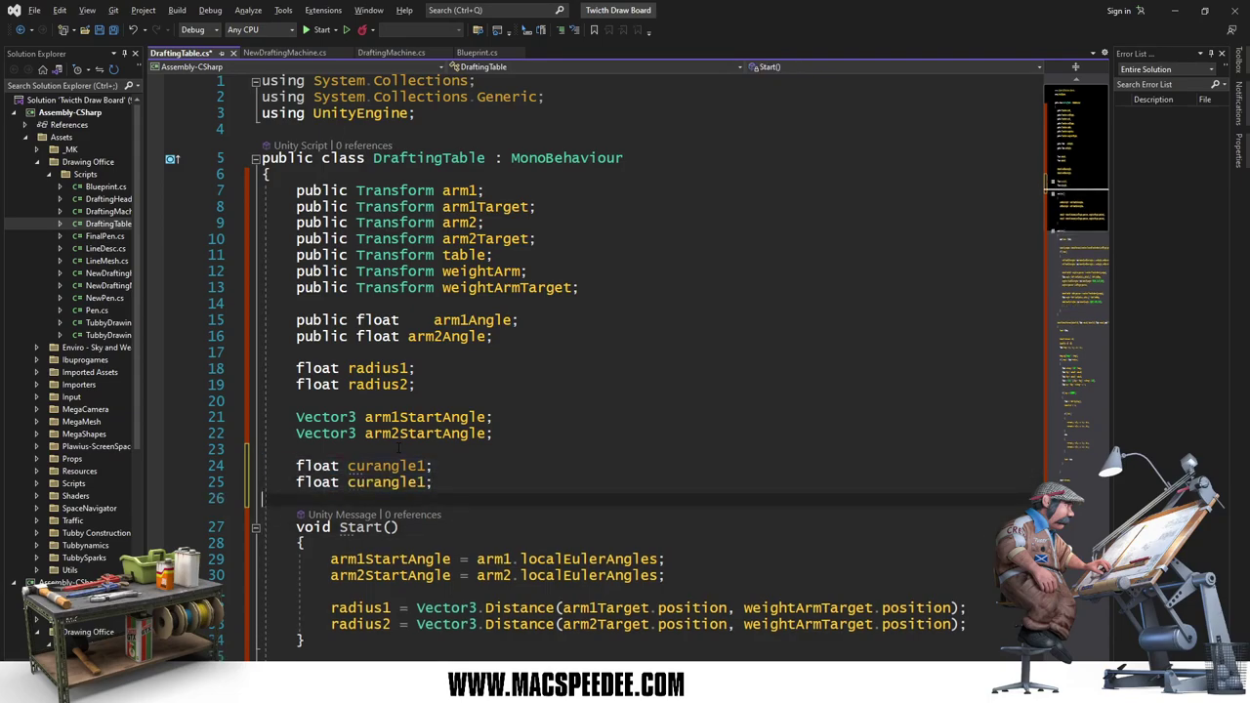
pyautogui.press('Up')
pyautogui.press('End')
pyautogui.press('Left')
pyautogui.press('BackSpace')
pyautogui.write('2')
pyautogui.press('Right')
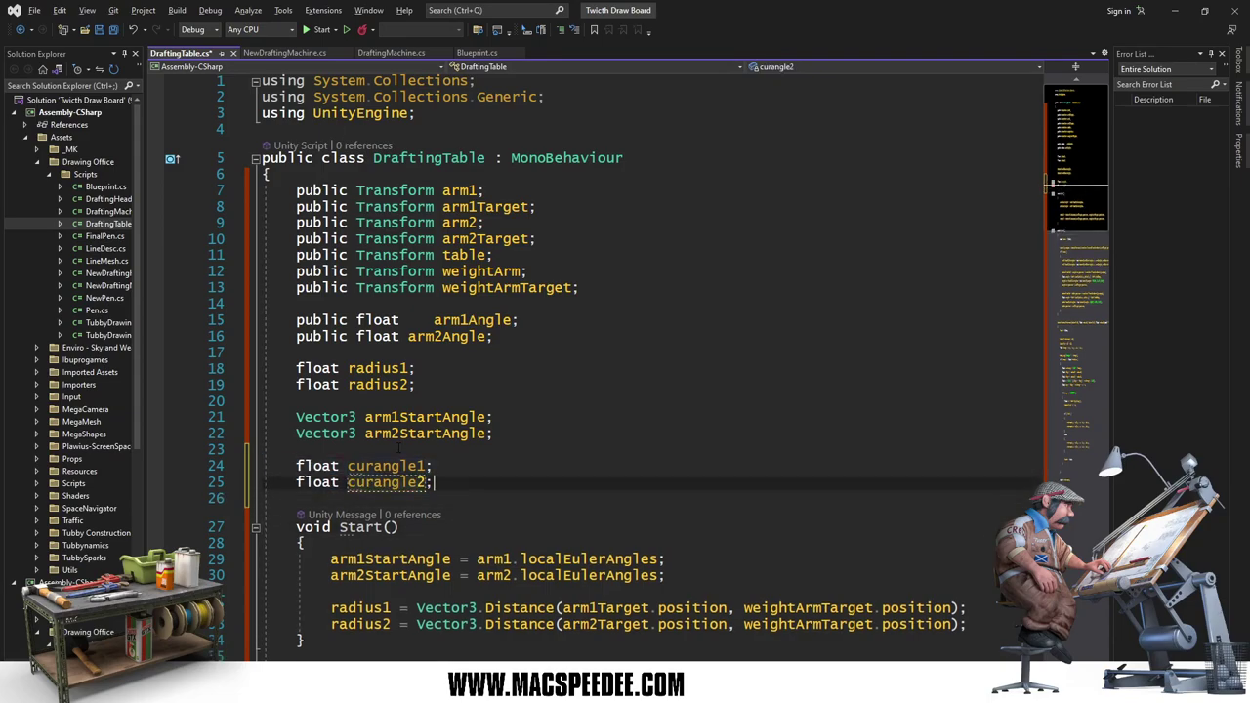
# Step: Declare float avel1 and avel2 fields below the curangle fields
pyautogui.press('Return')
pyautogui.write('float')
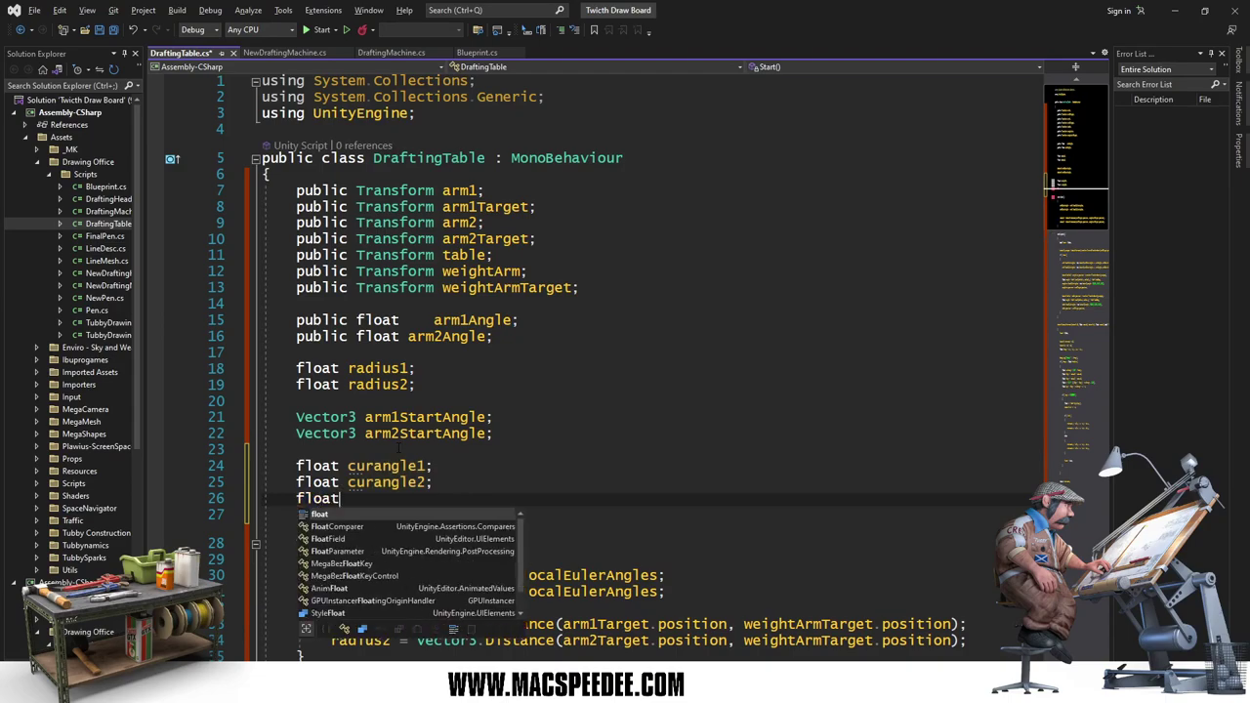
pyautogui.write(' avel1;')
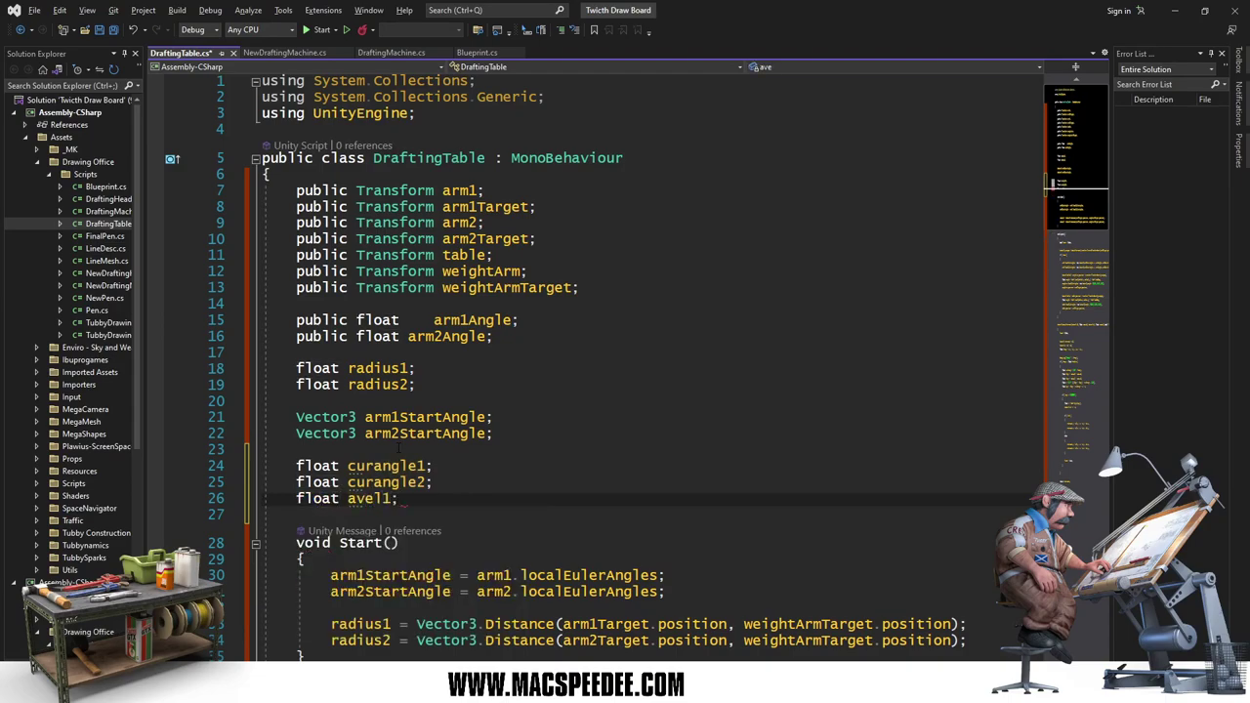
pyautogui.press('Return')
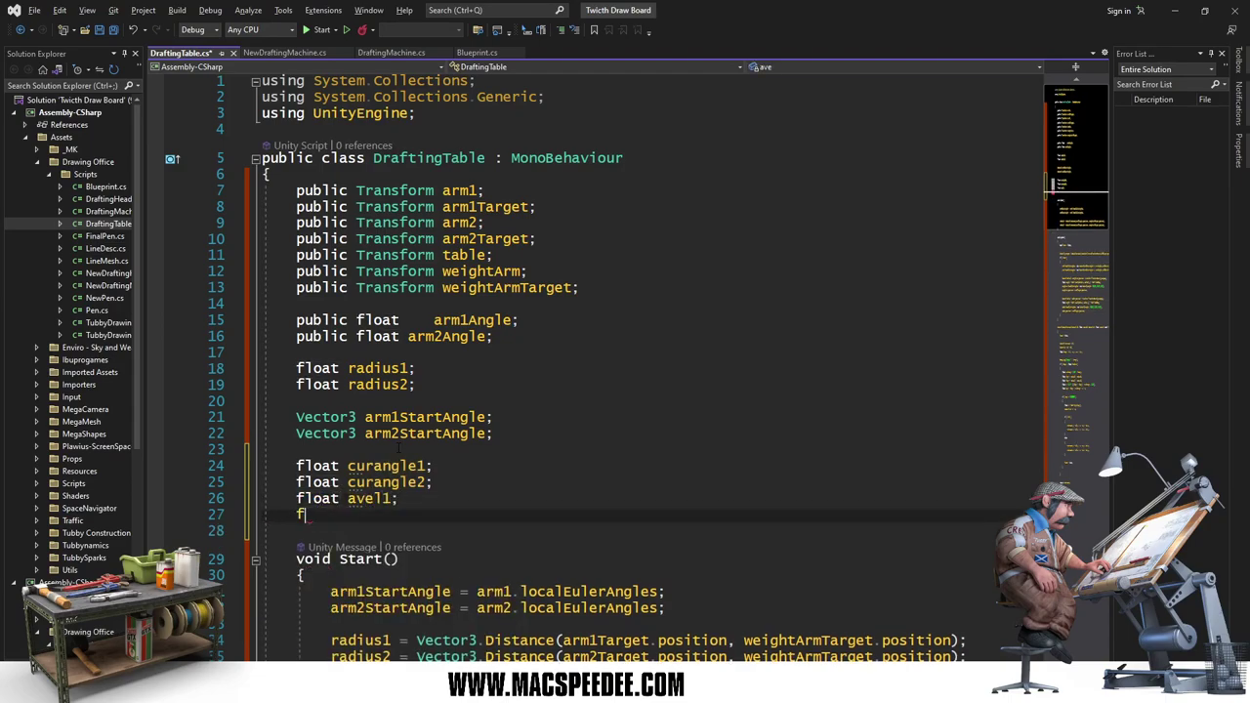
pyautogui.write('loat avel2;')
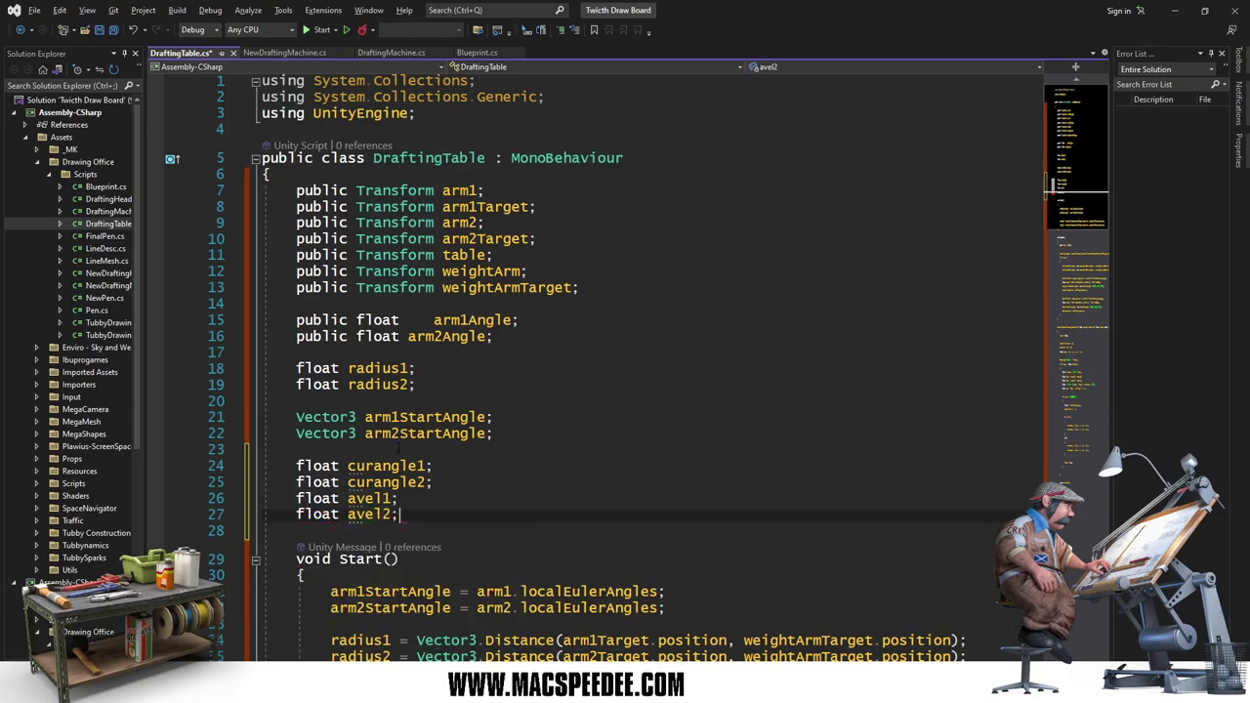
# Step: Add public float damp = 0.25f and public float maxspeed = 10.0f fields
pyautogui.press('Return')
pyautogui.press('Return')
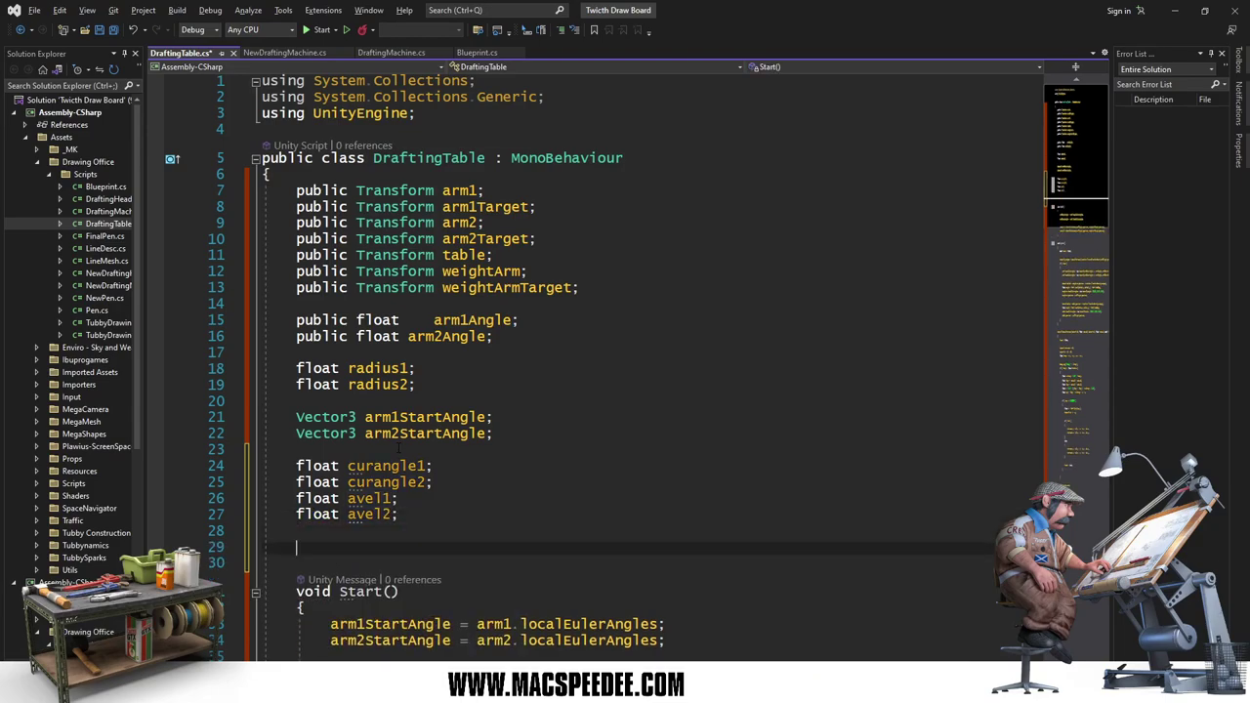
pyautogui.write('public float d')
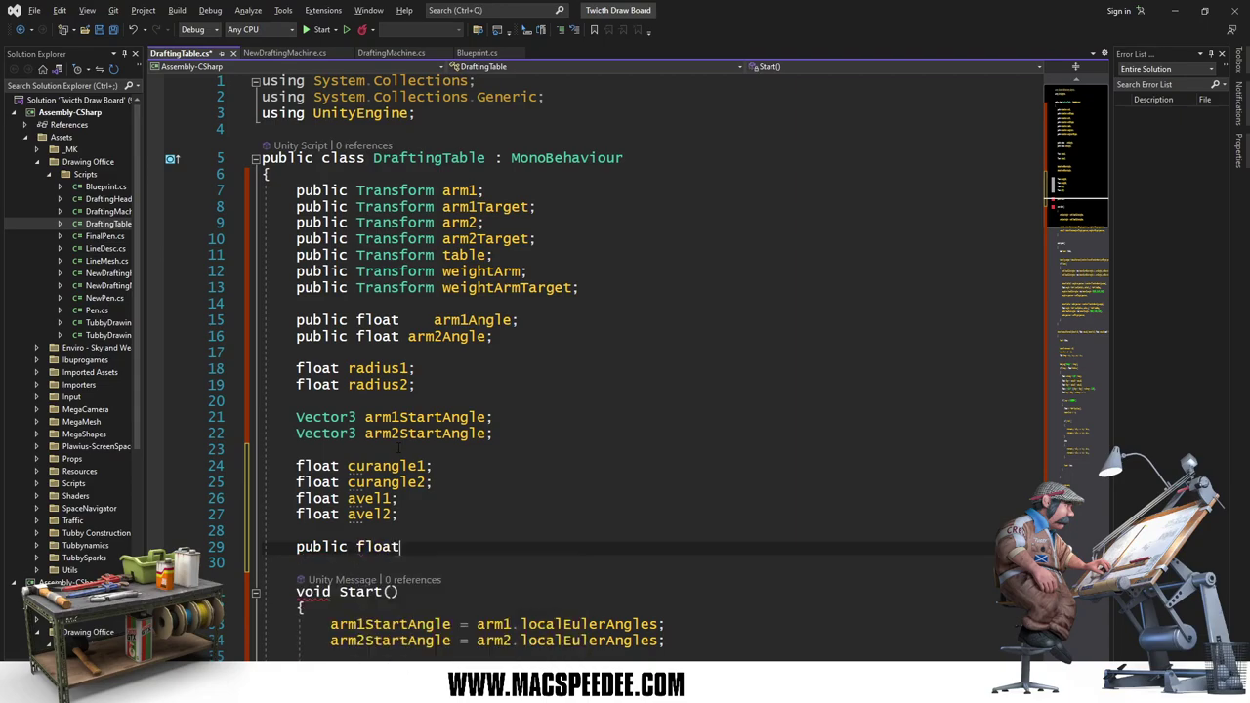
pyautogui.write('amp = 0.25f')
pyautogui.write(';')
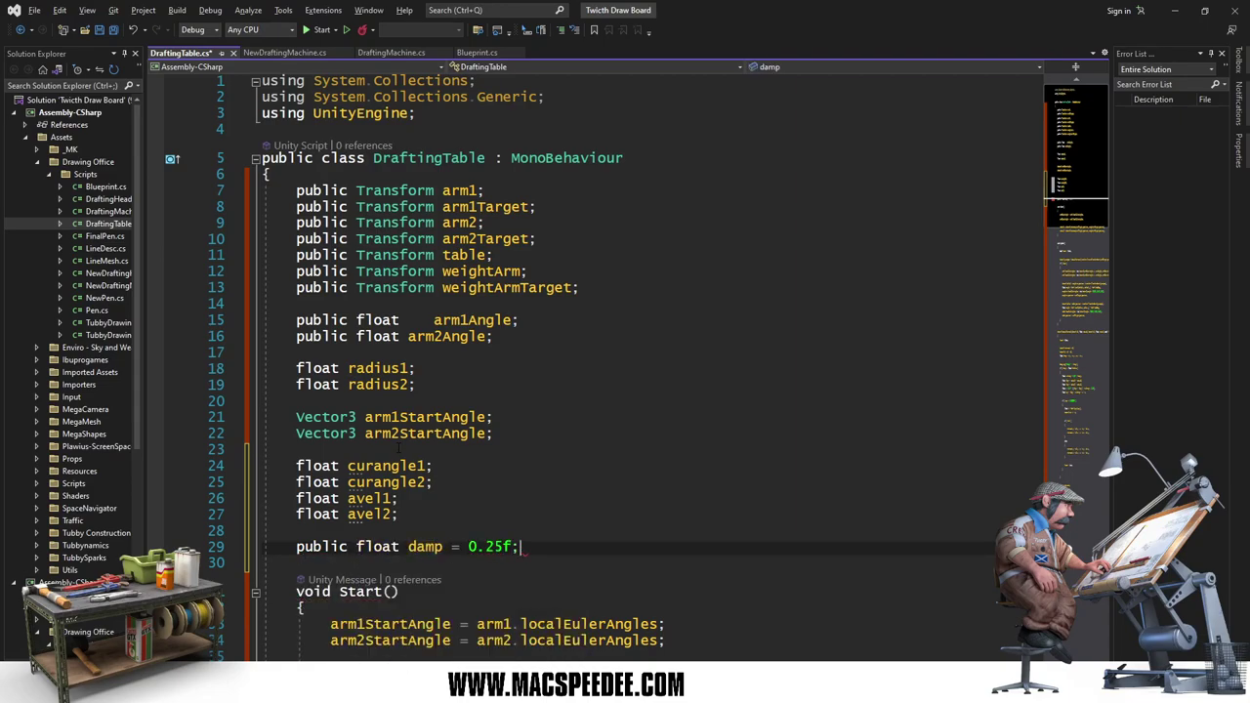
pyautogui.press('Return')
pyautogui.write('ublic f')
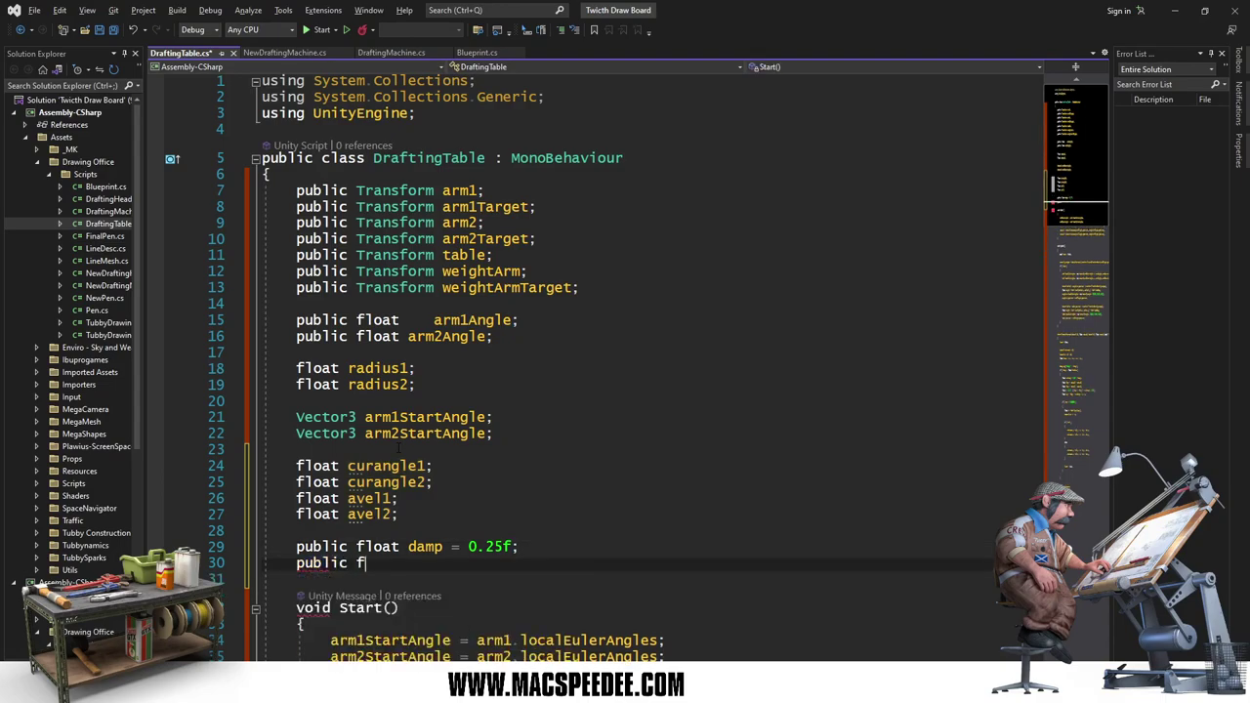
pyautogui.write('lopat')
pyautogui.press('BackSpace')
pyautogui.press('BackSpace')
pyautogui.press('BackSpace')
pyautogui.write('t maxspeed ')
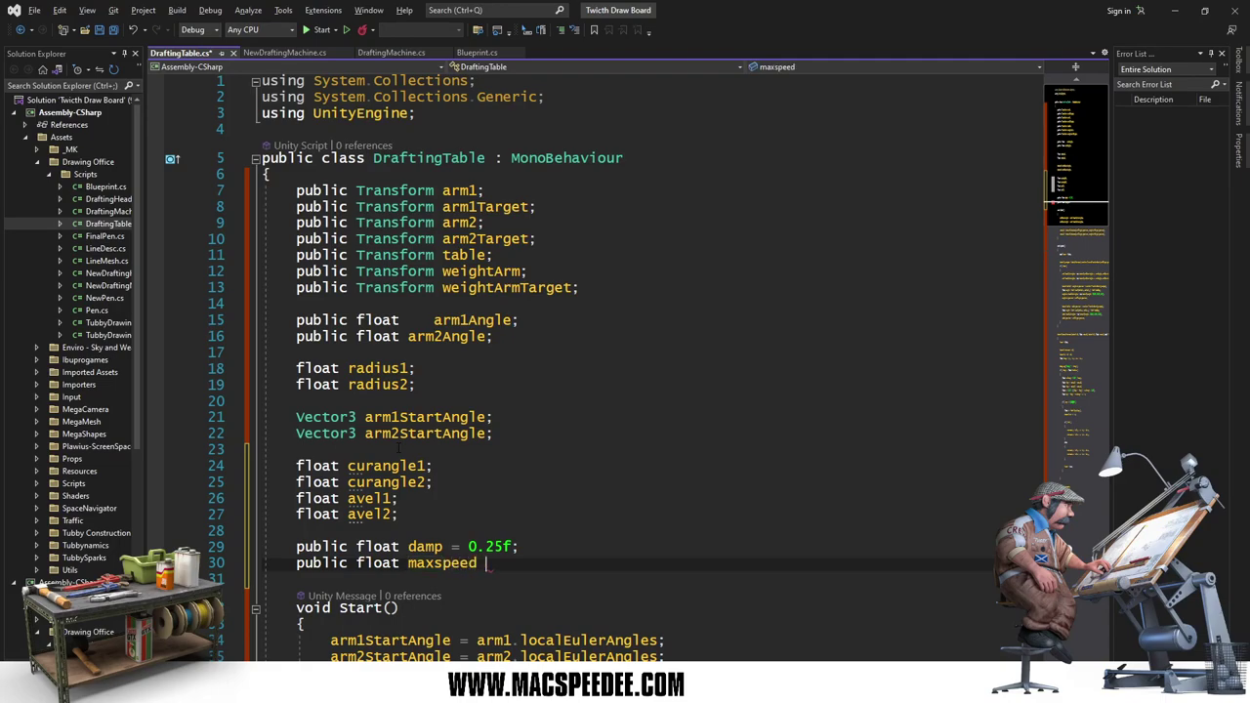
pyautogui.write('= 10.0f;')
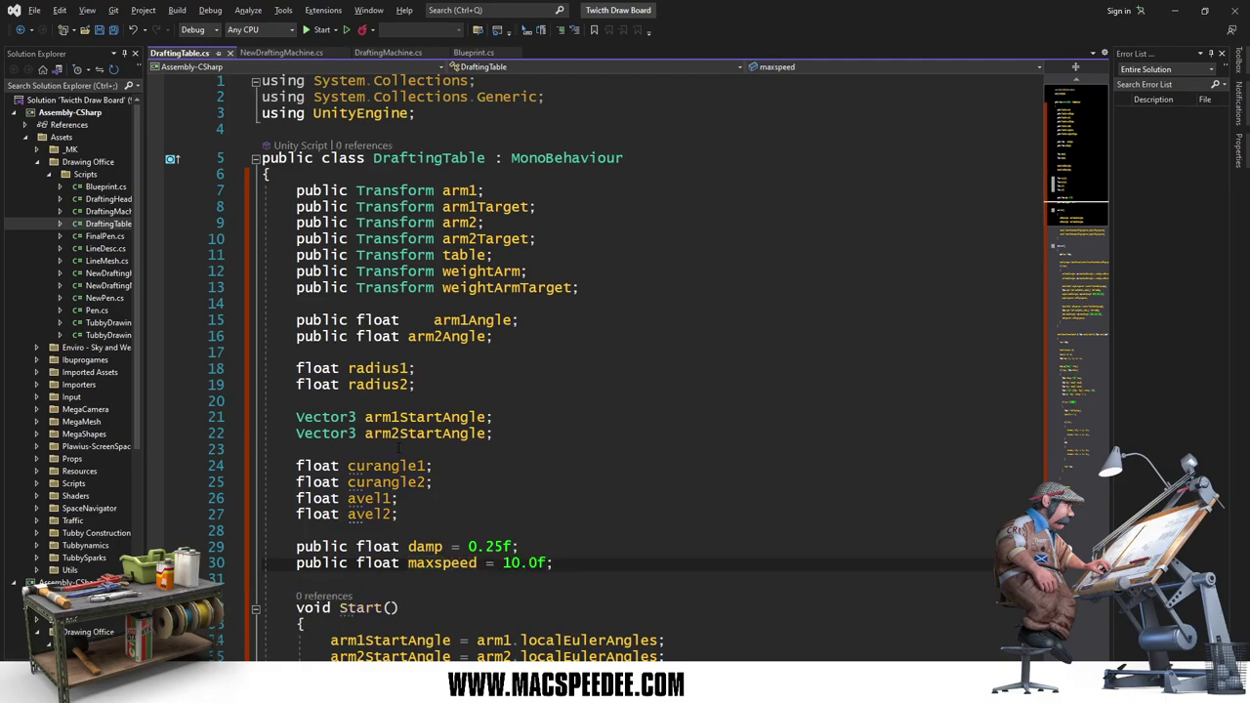
pyautogui.press('Down')
pyautogui.press('Down')
pyautogui.press('Down')
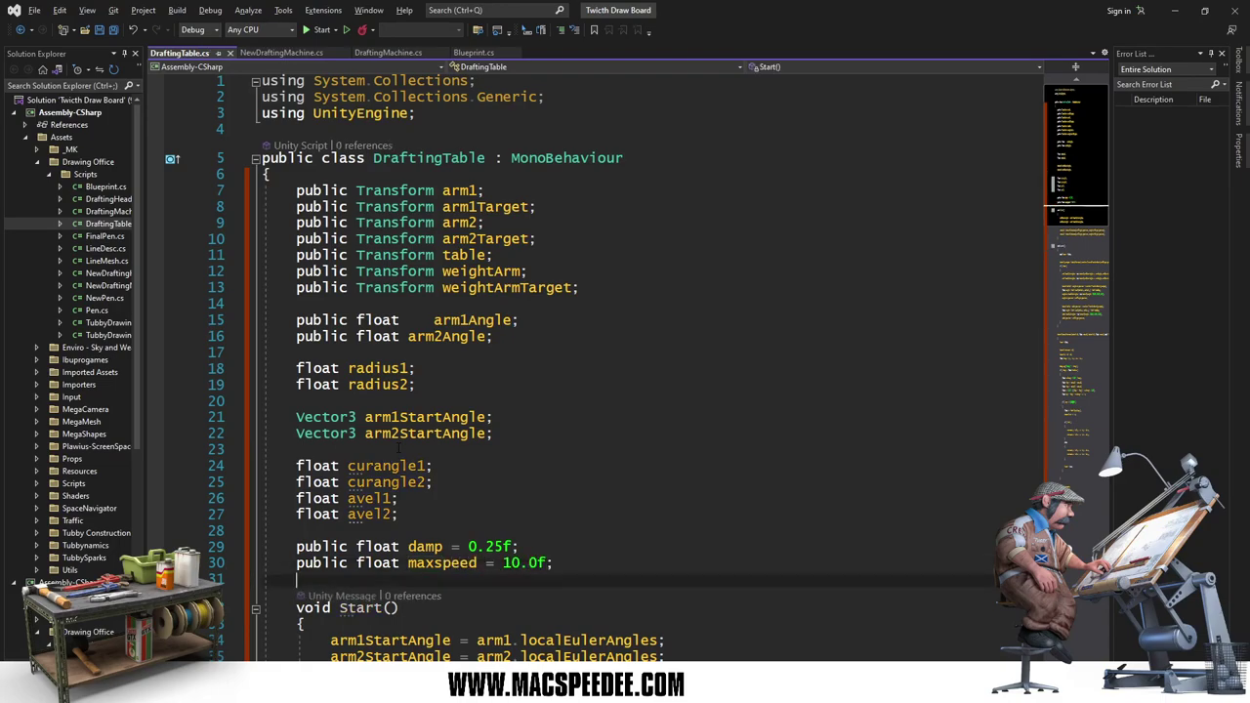
pyautogui.click(957, 504)
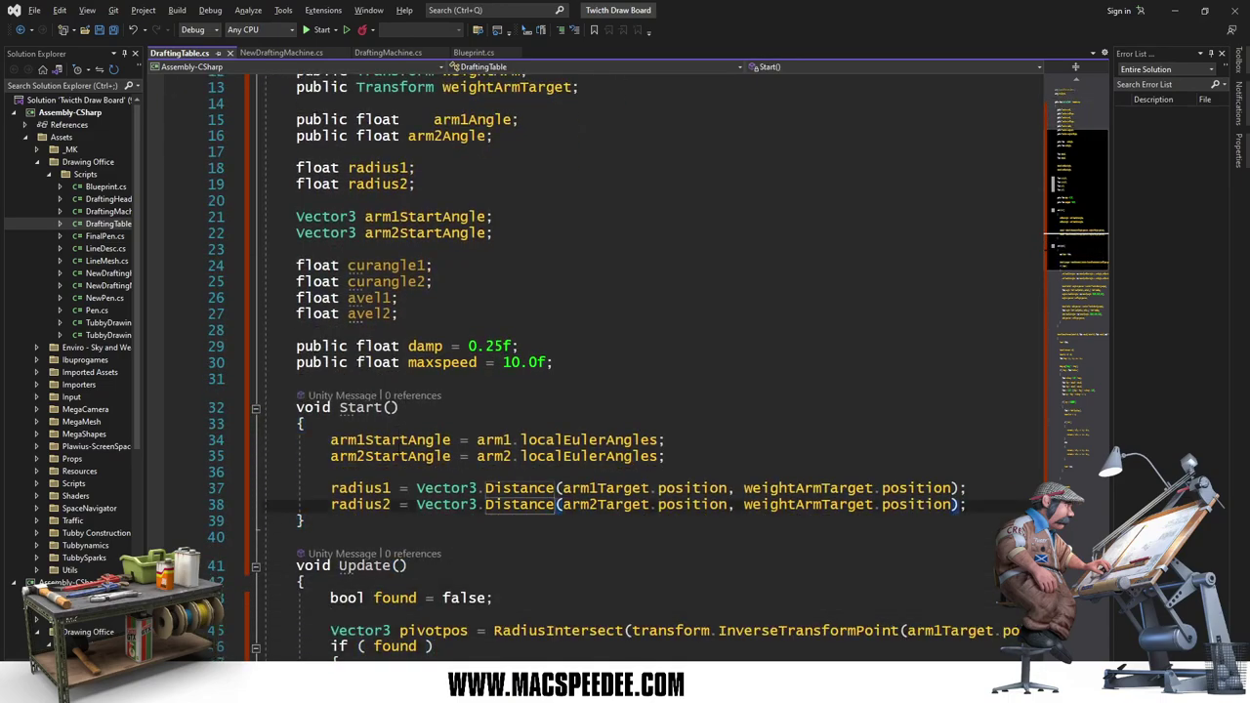
pyautogui.click(556, 504)
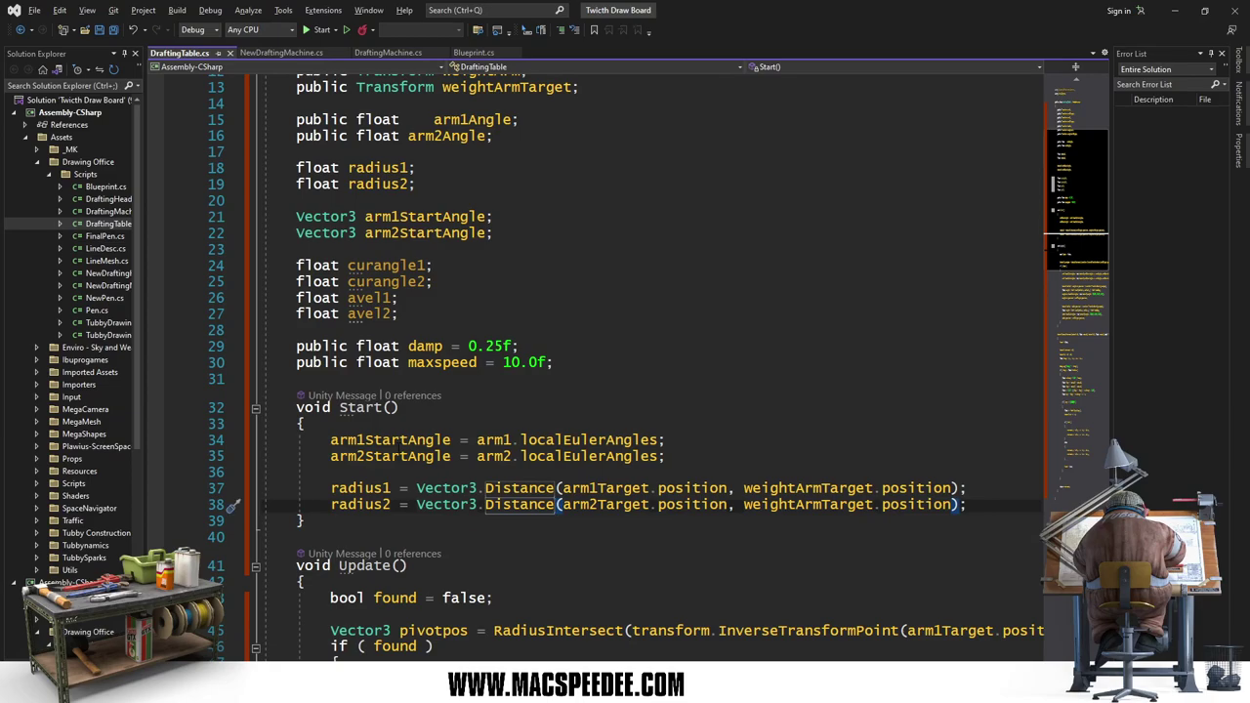
pyautogui.press('Up')
pyautogui.press('Up')
pyautogui.press('Up')
pyautogui.press('Up')
pyautogui.press('Up')
pyautogui.press('Up')
pyautogui.press('Up')
# Step: Declare a float startAngDelta field after maxspeed
pyautogui.press('Down')
pyautogui.press('Return')
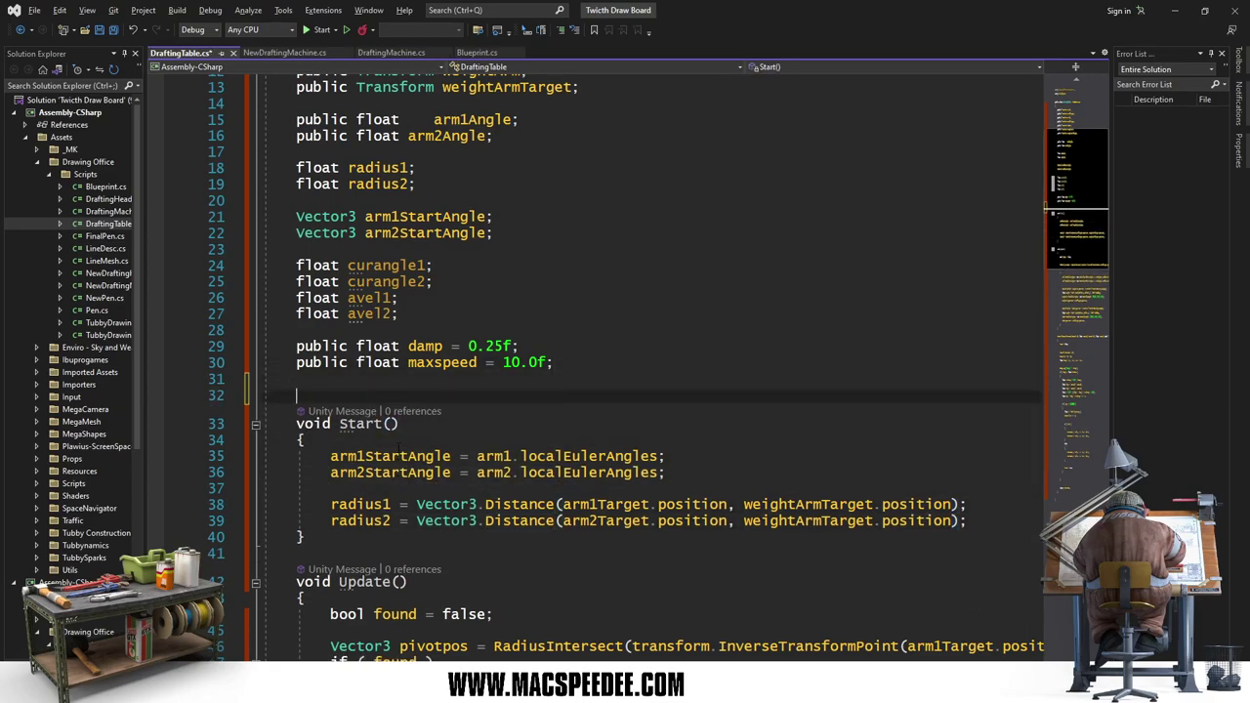
pyautogui.write('float ')
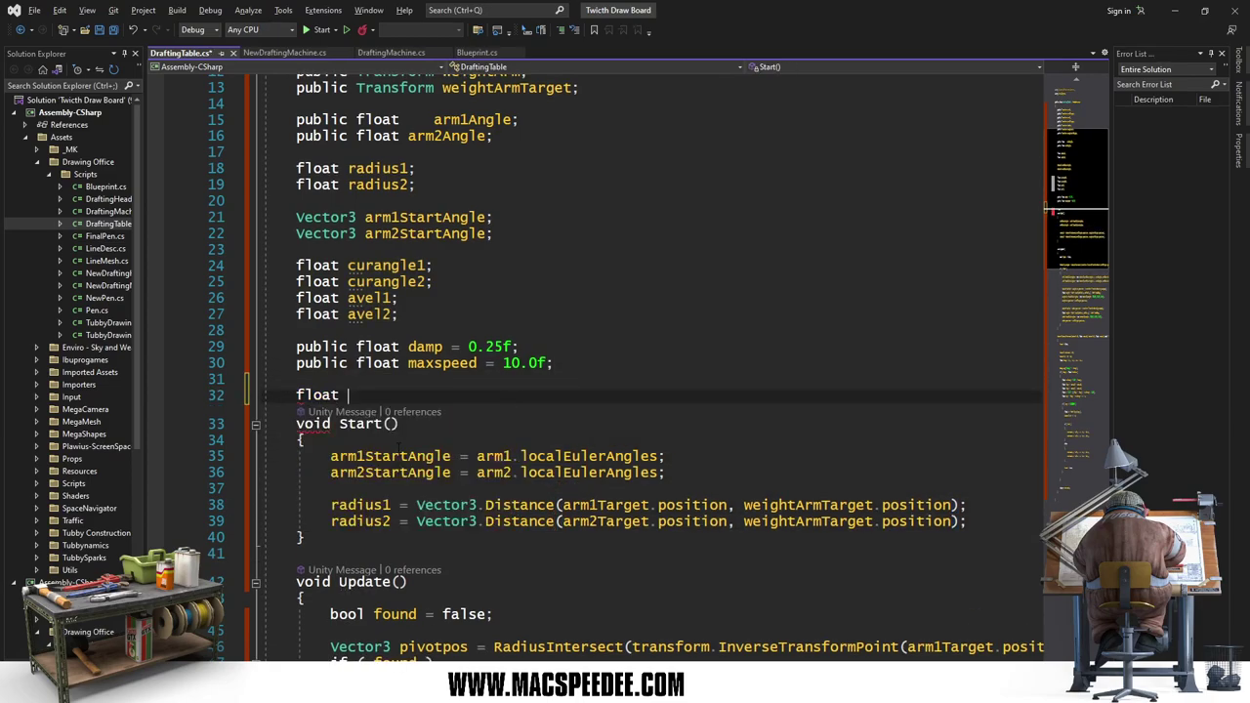
pyautogui.write('start')
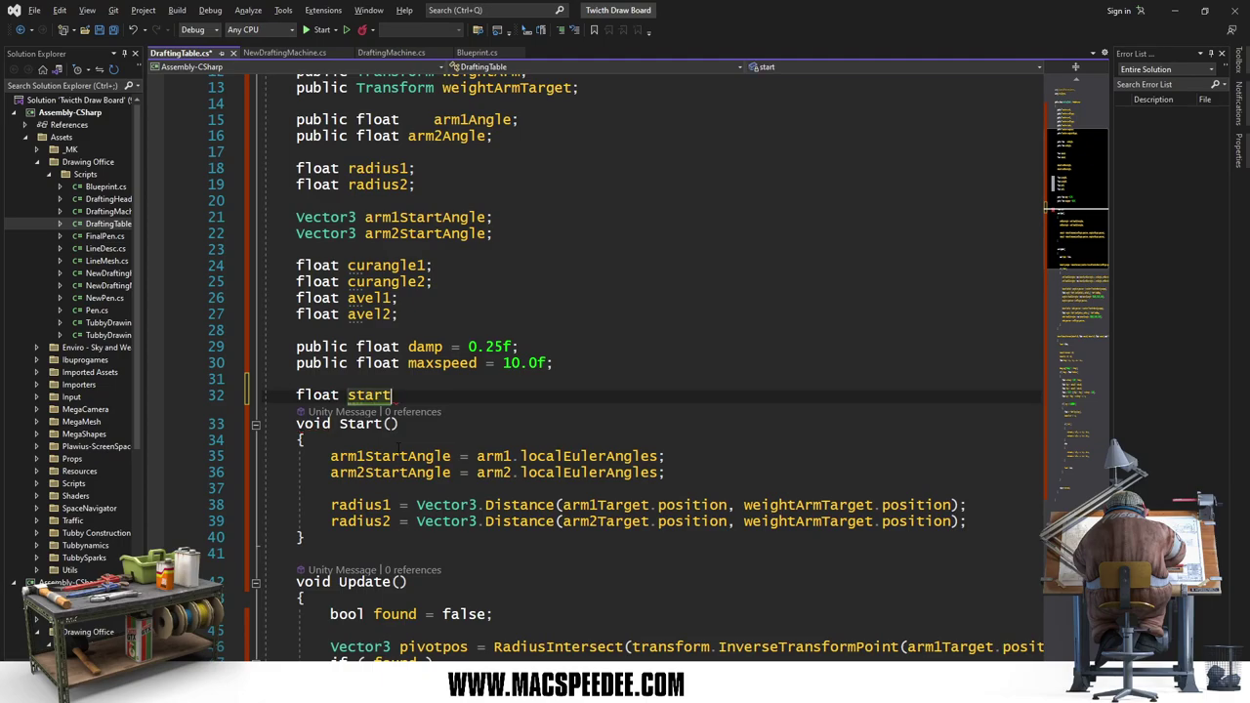
pyautogui.write('AngDe')
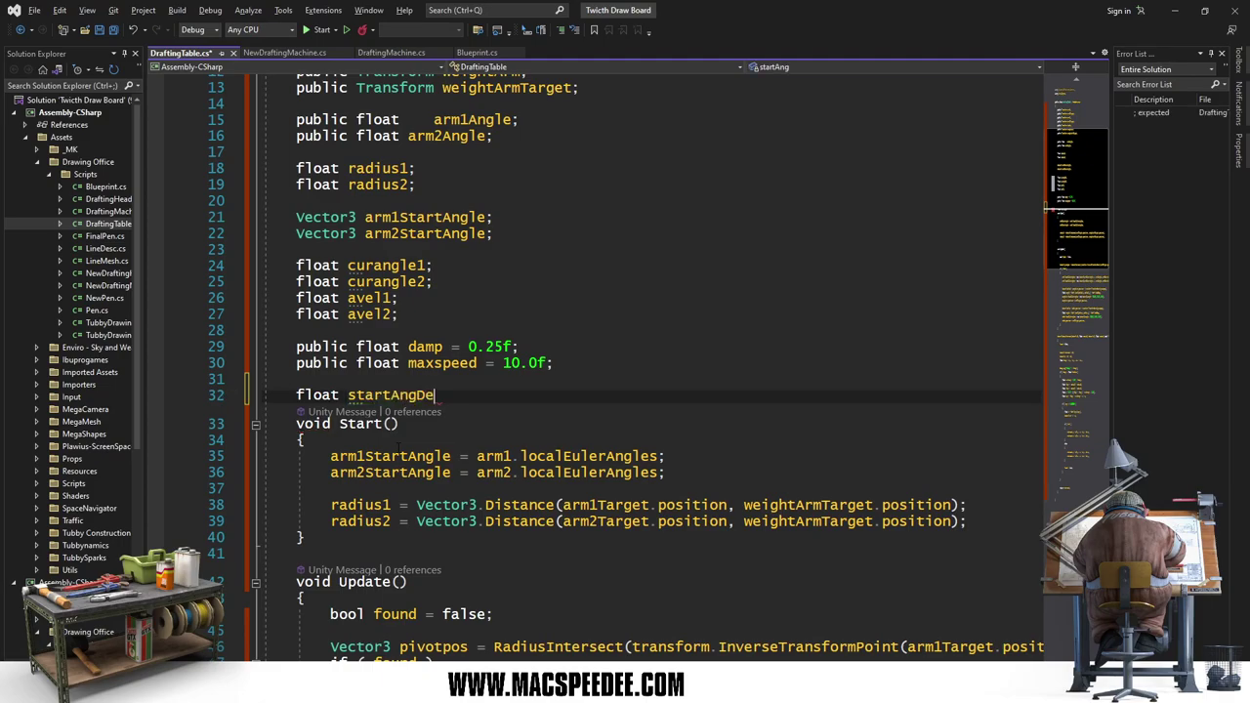
pyautogui.write('lta;')
pyautogui.press('Return')
pyautogui.press('Down')
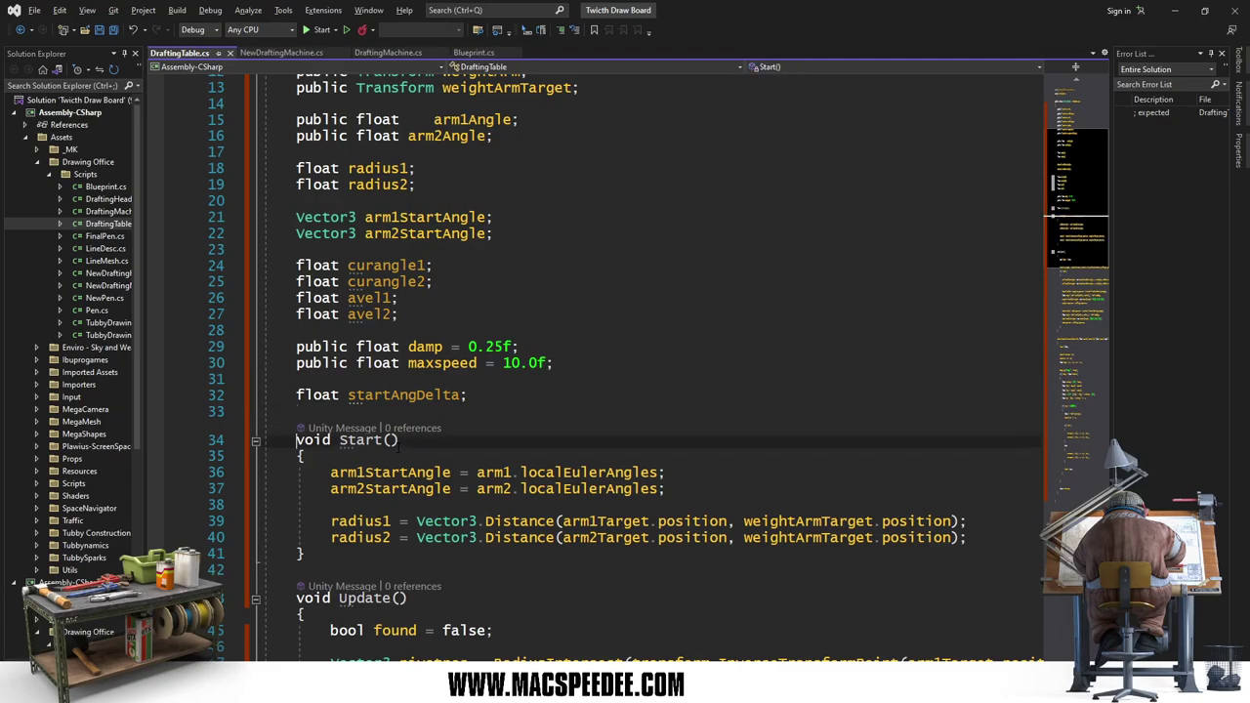
# Step: In Start(), set startAngDelta = arm2StartAngle.x - arm1StartAngle.x
pyautogui.press('Down')
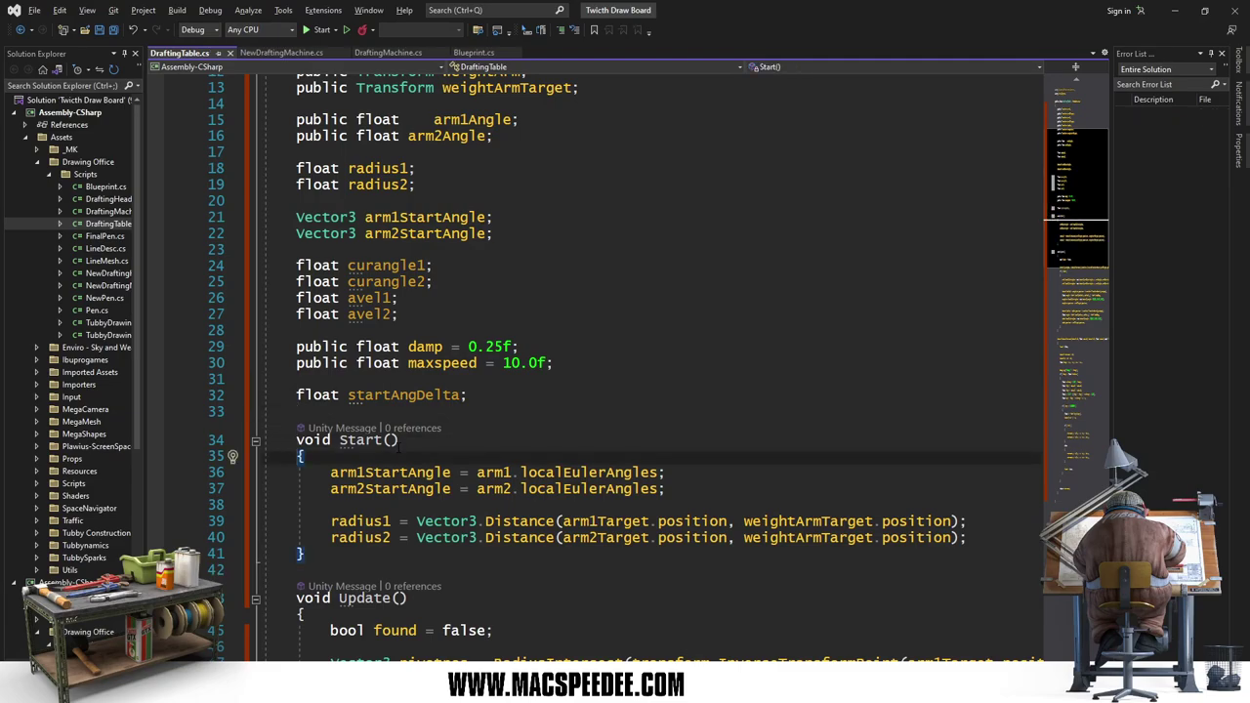
pyautogui.press('Down')
pyautogui.press('Down')
pyautogui.press('Down')
pyautogui.press('Return')
pyautogui.press('Return')
pyautogui.press('Up')
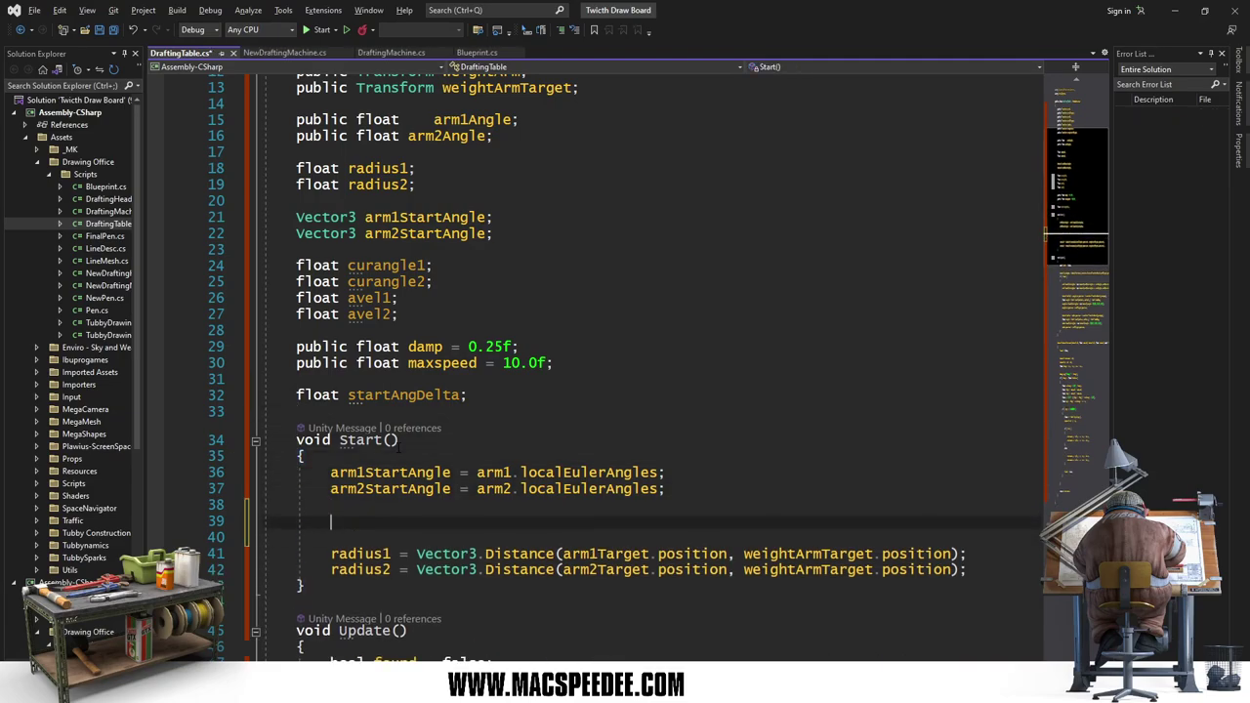
pyautogui.write('start')
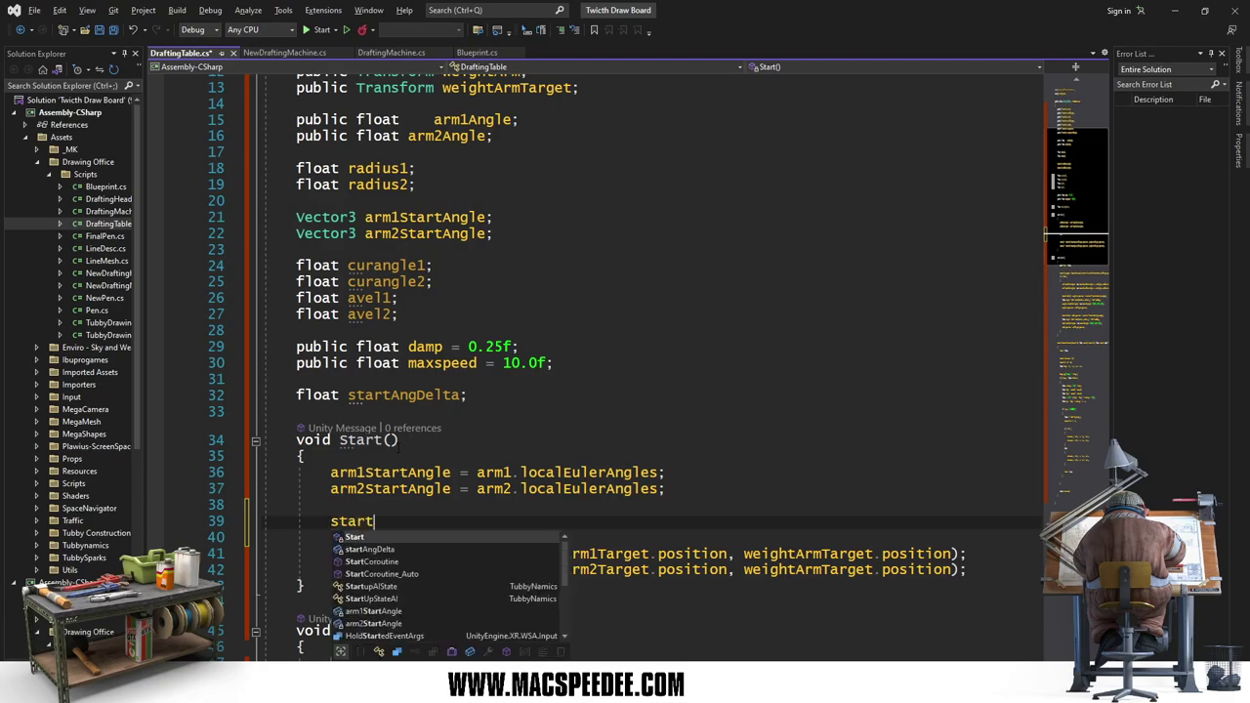
pyautogui.write('AngDel')
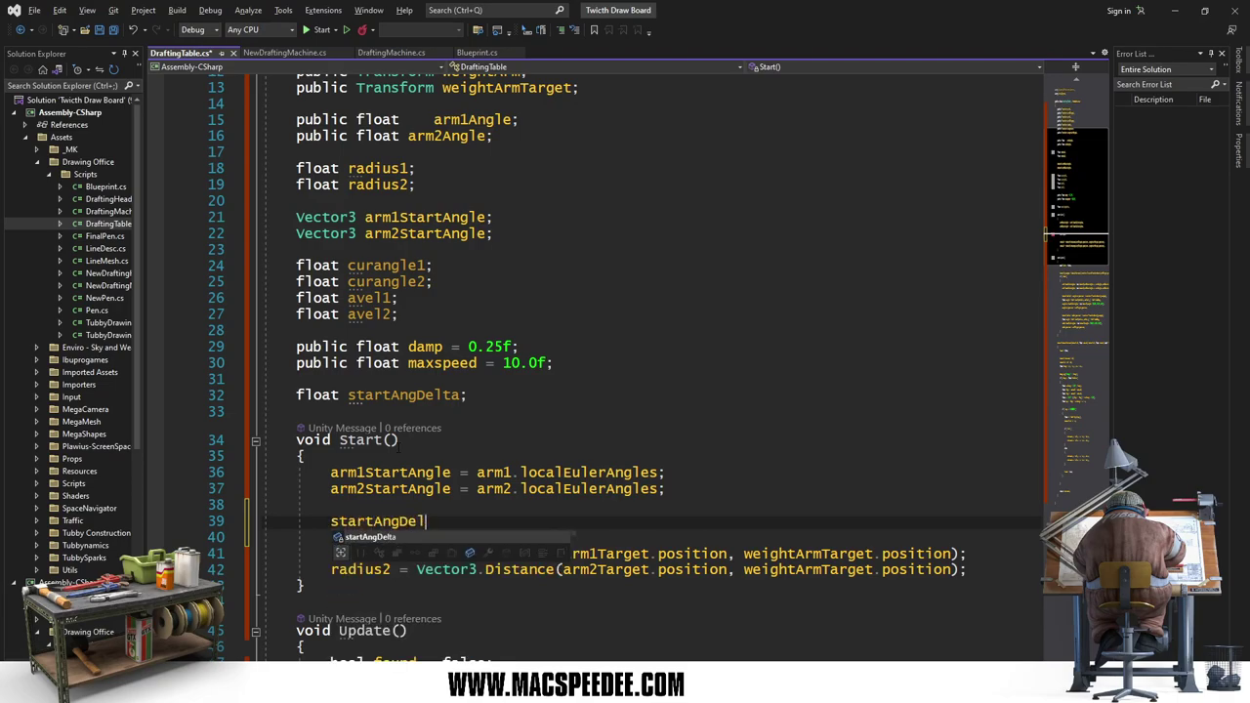
pyautogui.write('ta')
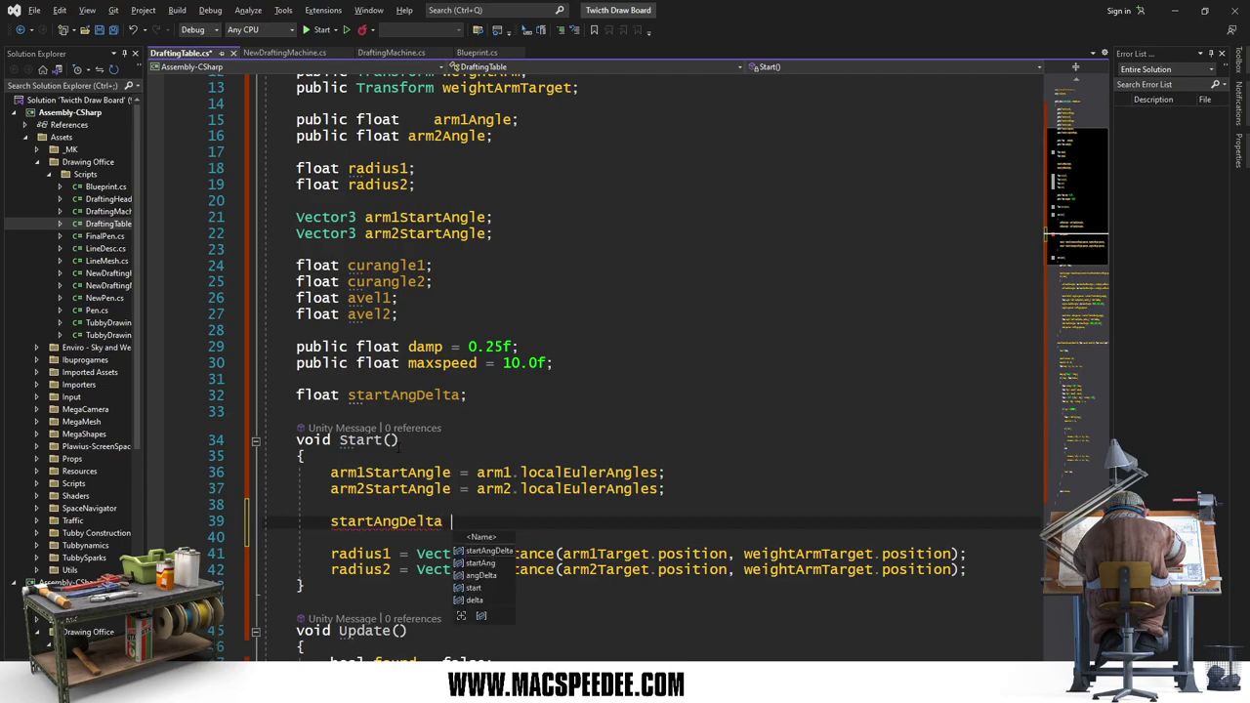
pyautogui.write(' = arm')
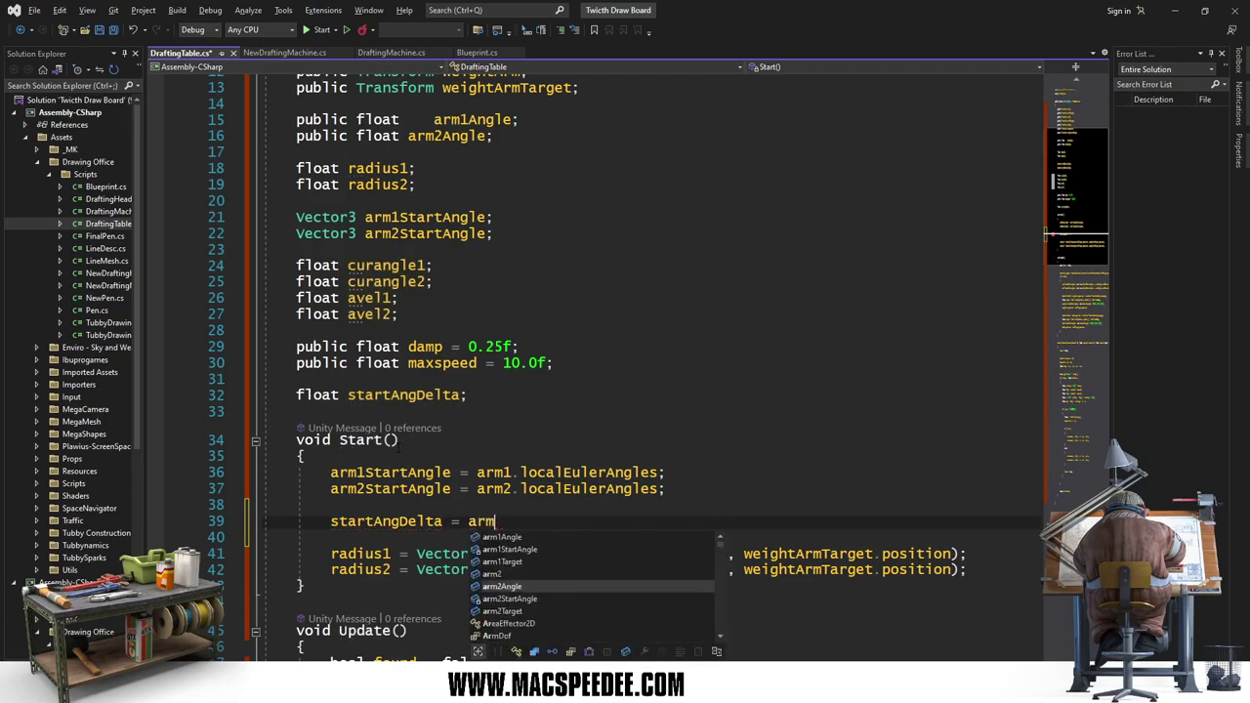
pyautogui.write('2Start')
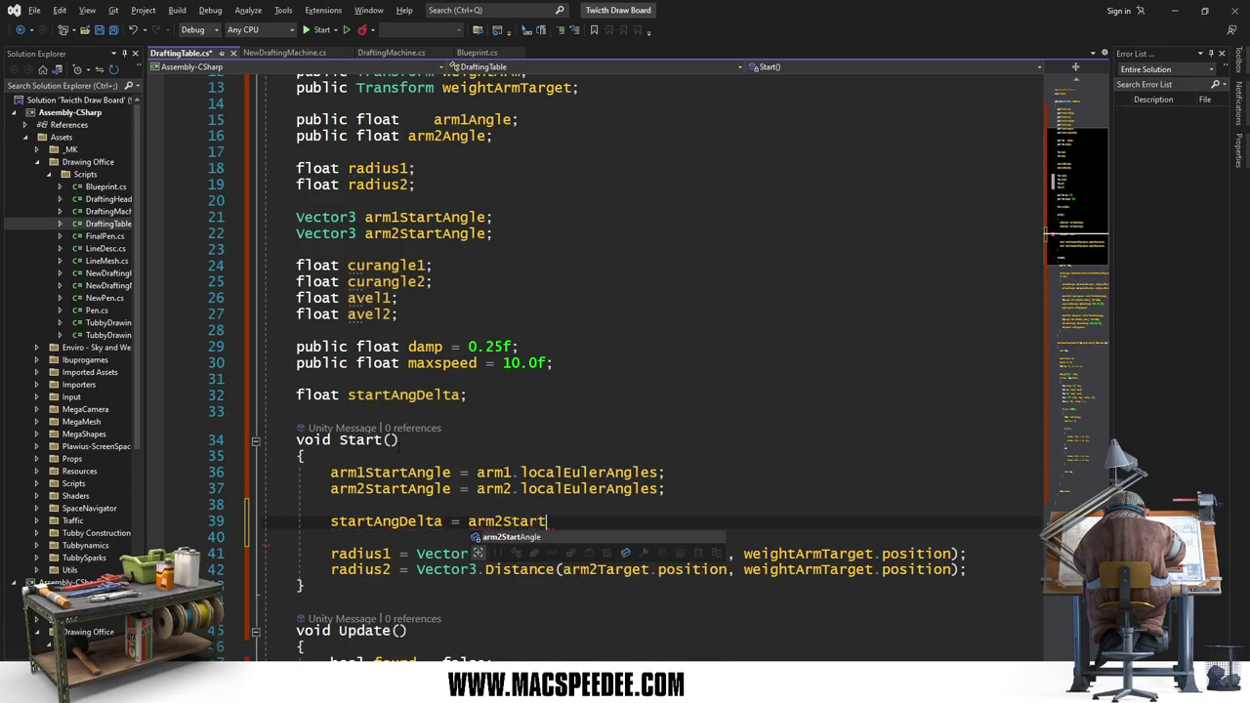
pyautogui.press('Tab')
pyautogui.write('.x ')
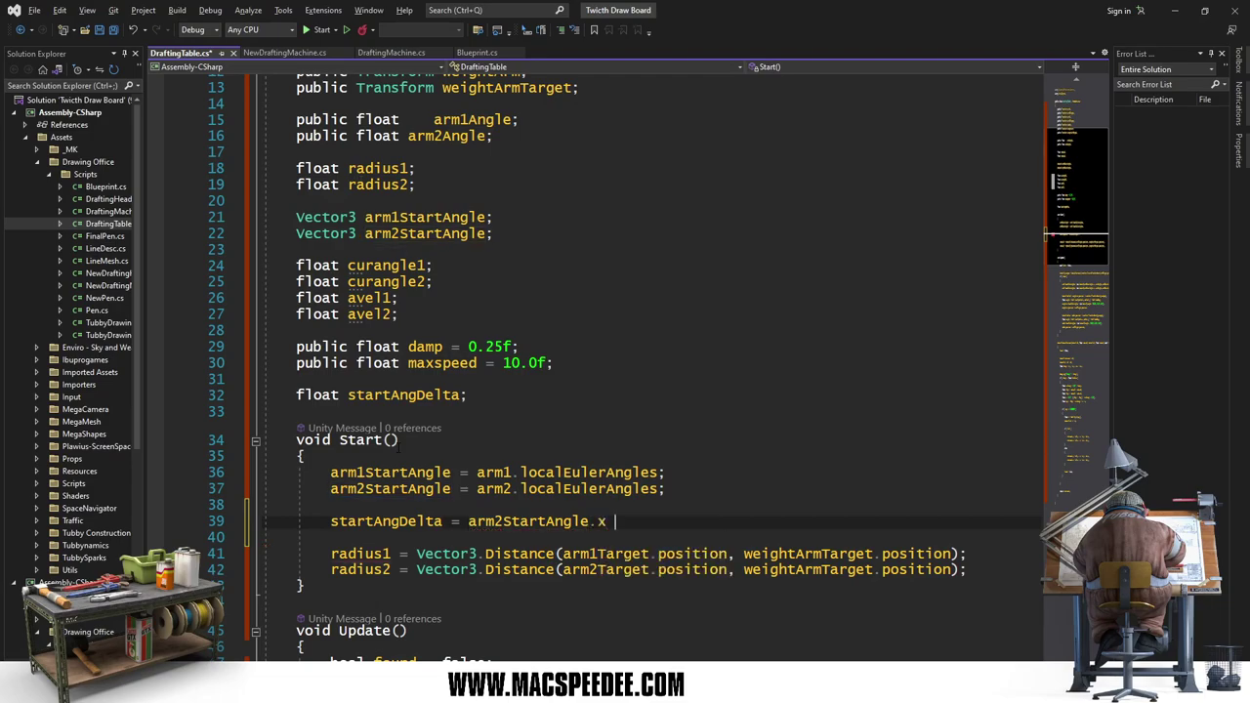
pyautogui.write('- arm1')
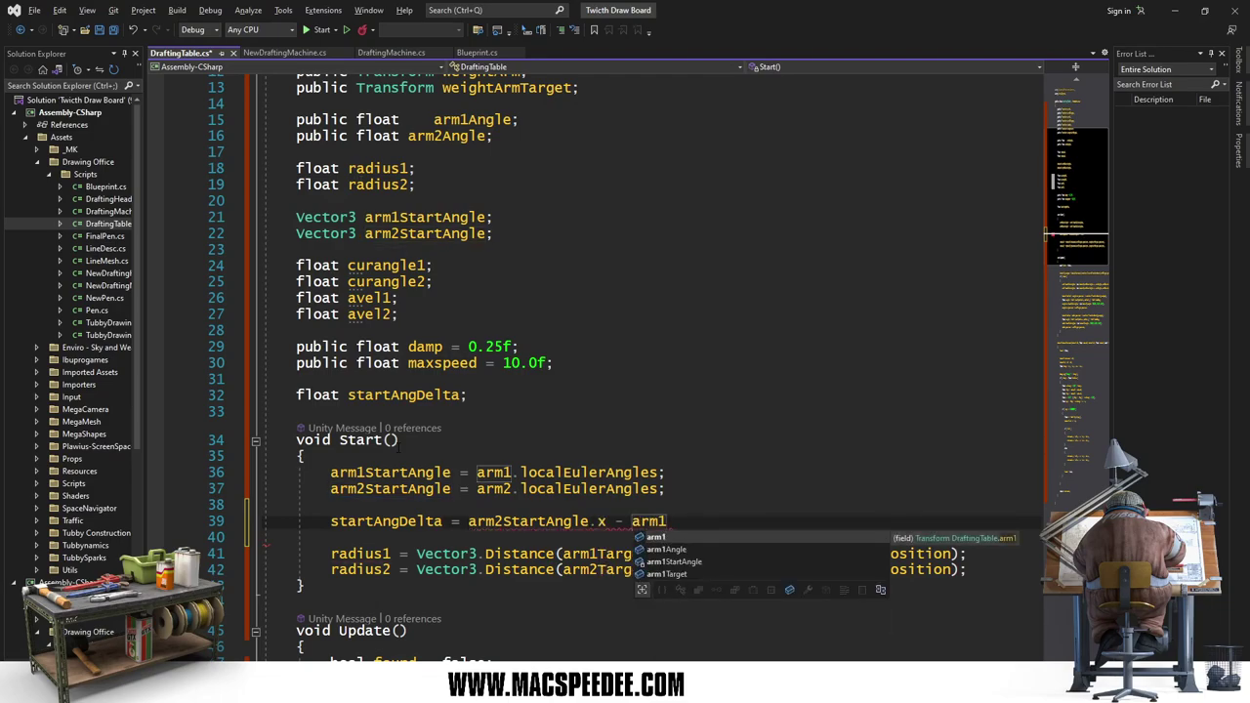
pyautogui.write('S')
pyautogui.press('Tab')
pyautogui.write('.')
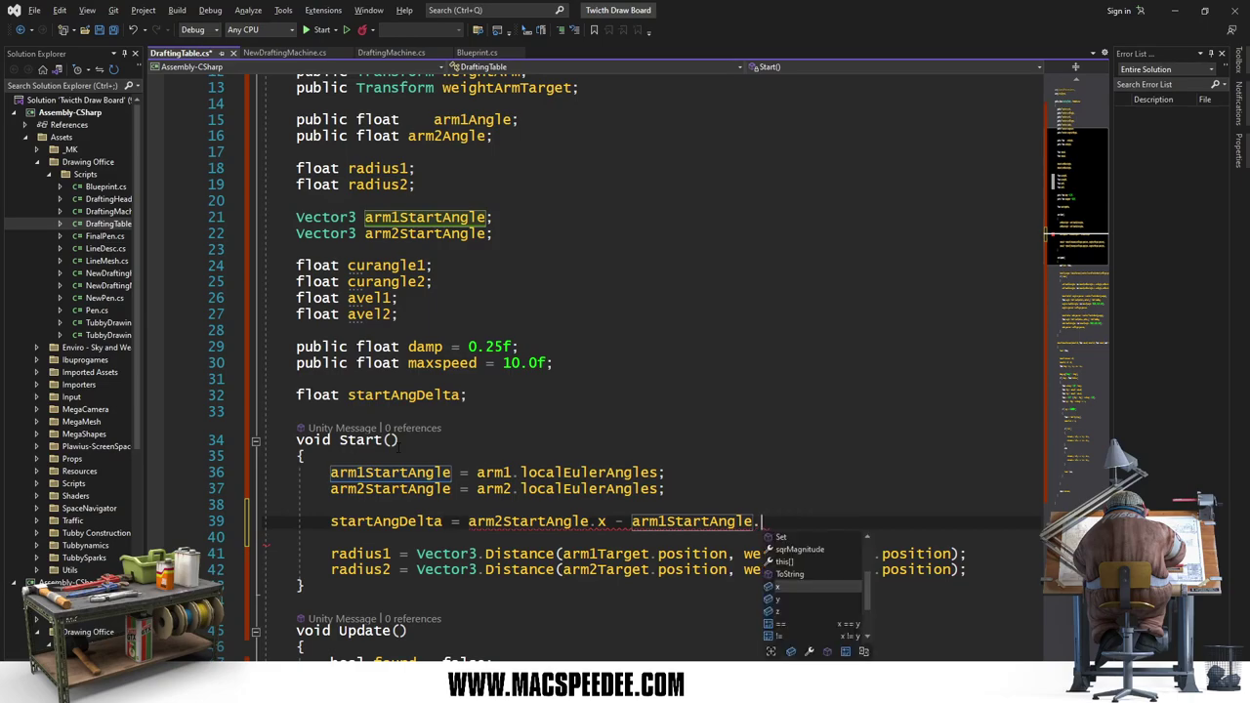
pyautogui.write('x;')
pyautogui.press('Return')
# Step: Add a brace-free if (startAngDelta < 0.0f) line that adds 360.0f to startAngDelta
pyautogui.write('if')
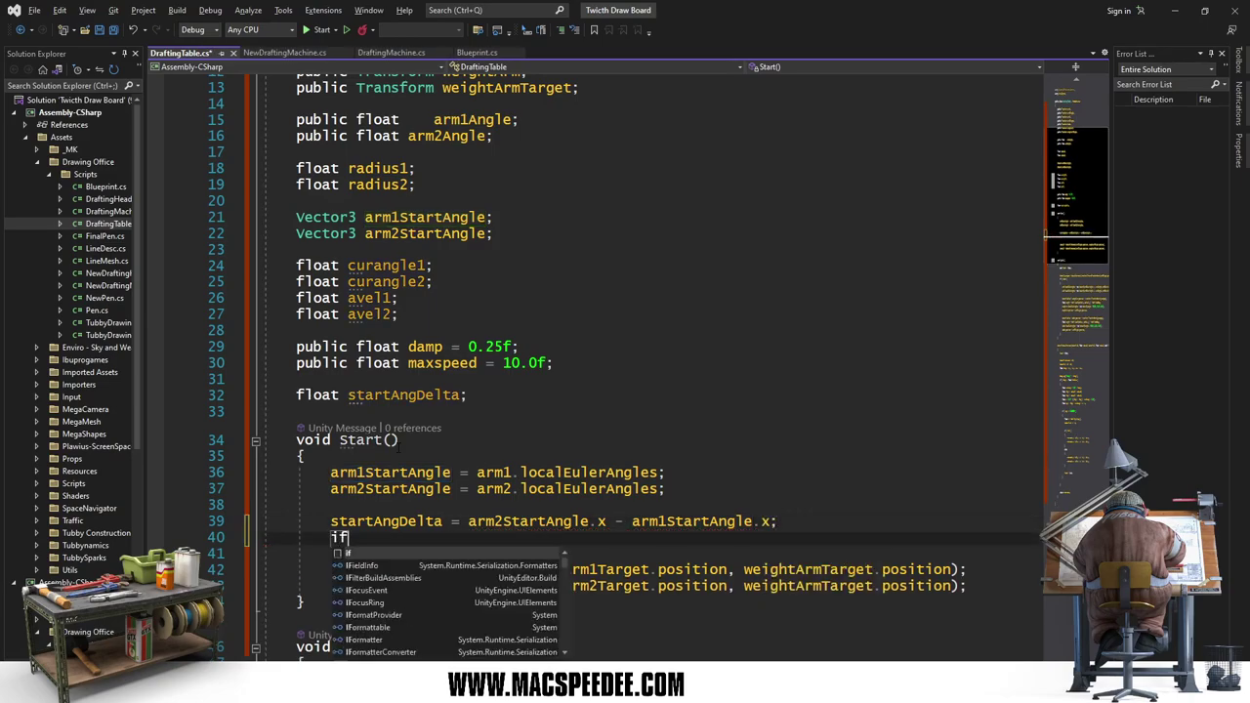
pyautogui.press('Tab')
pyautogui.press('Tab')
pyautogui.write('start')
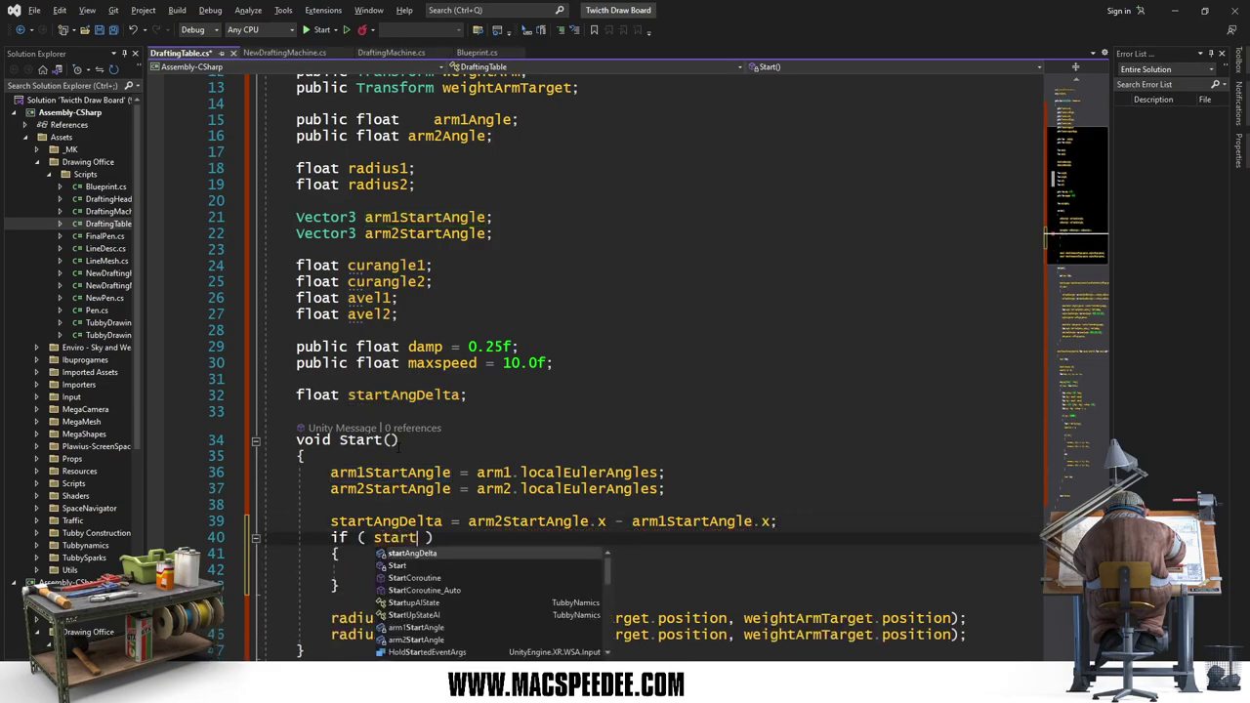
pyautogui.press('Down')
pyautogui.press('Tab')
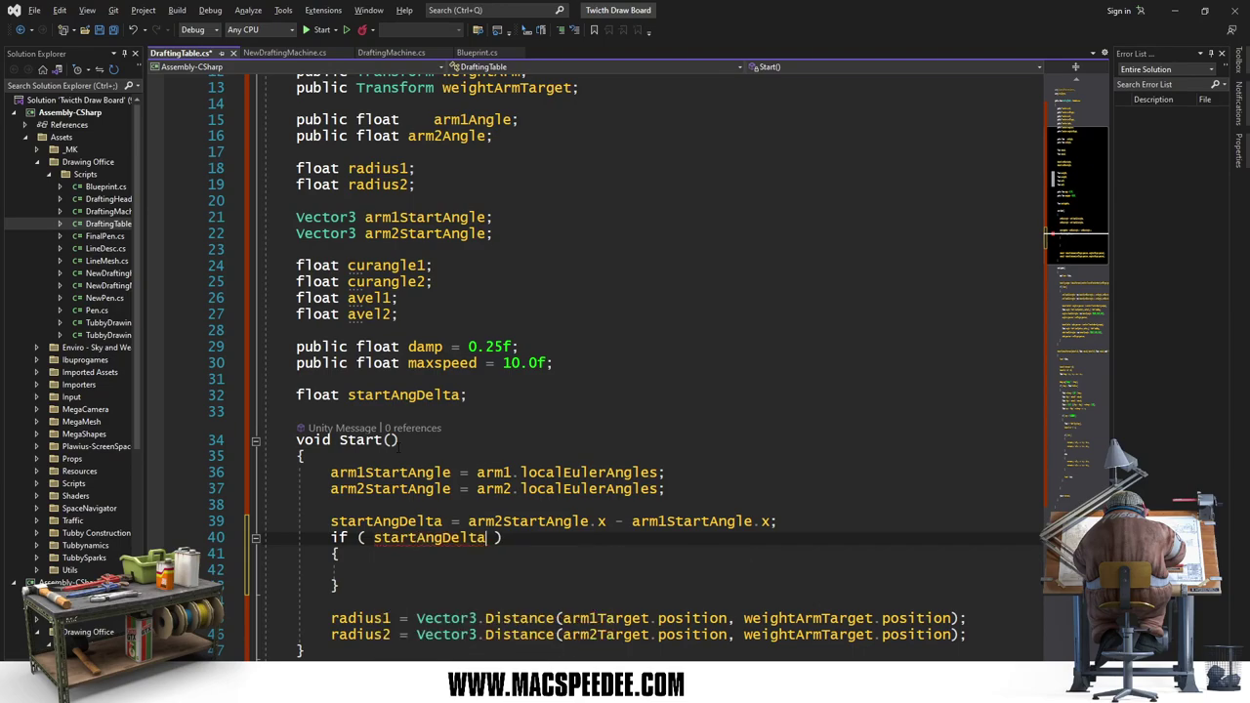
pyautogui.write('< 0.0f')
pyautogui.press('End')
pyautogui.press('Return')
pyautogui.write('startA')
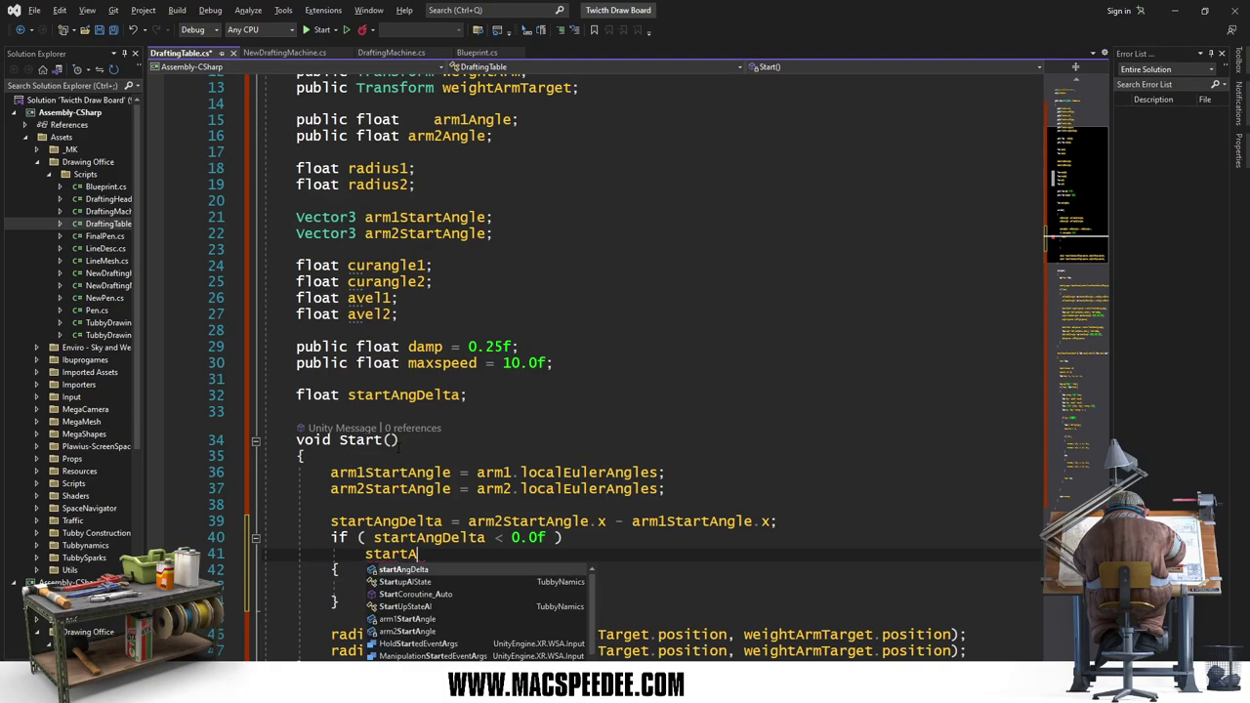
pyautogui.press('Tab')
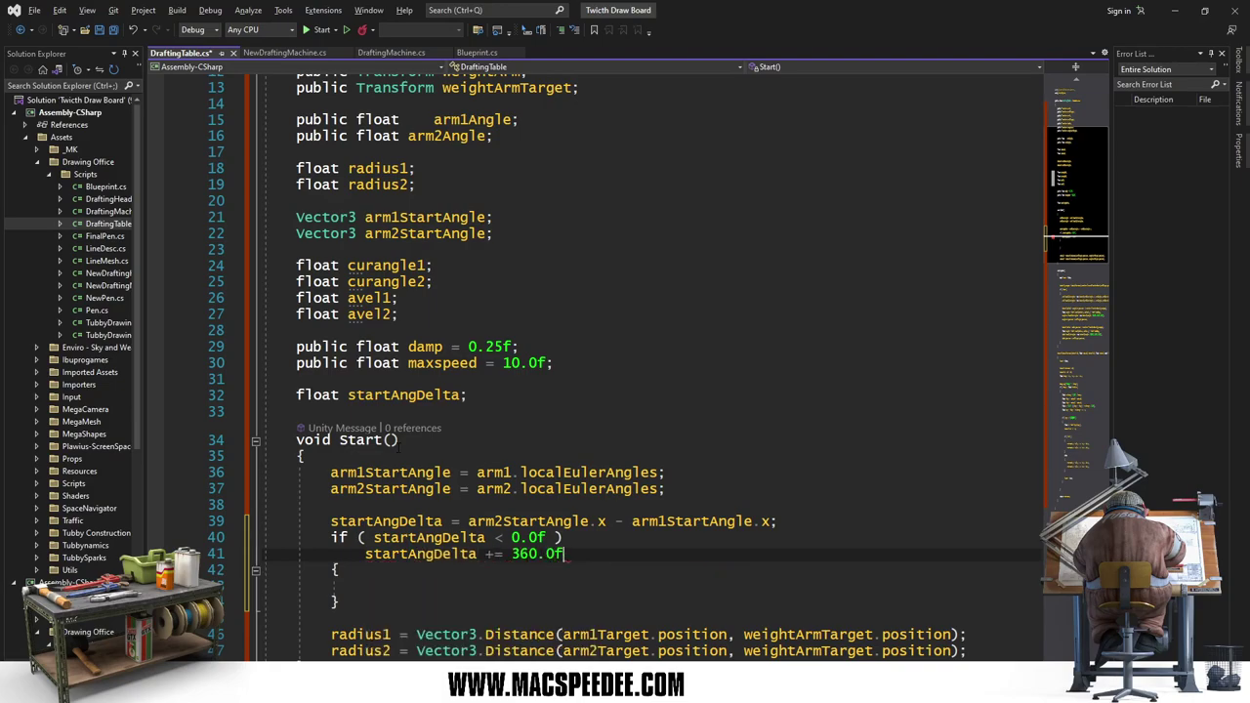
pyautogui.press('Down')
pyautogui.hotkey('shift', 'Down')
pyautogui.hotkey('shift', 'Down')
pyautogui.hotkey('shift', 'Down')
pyautogui.press('Delete')
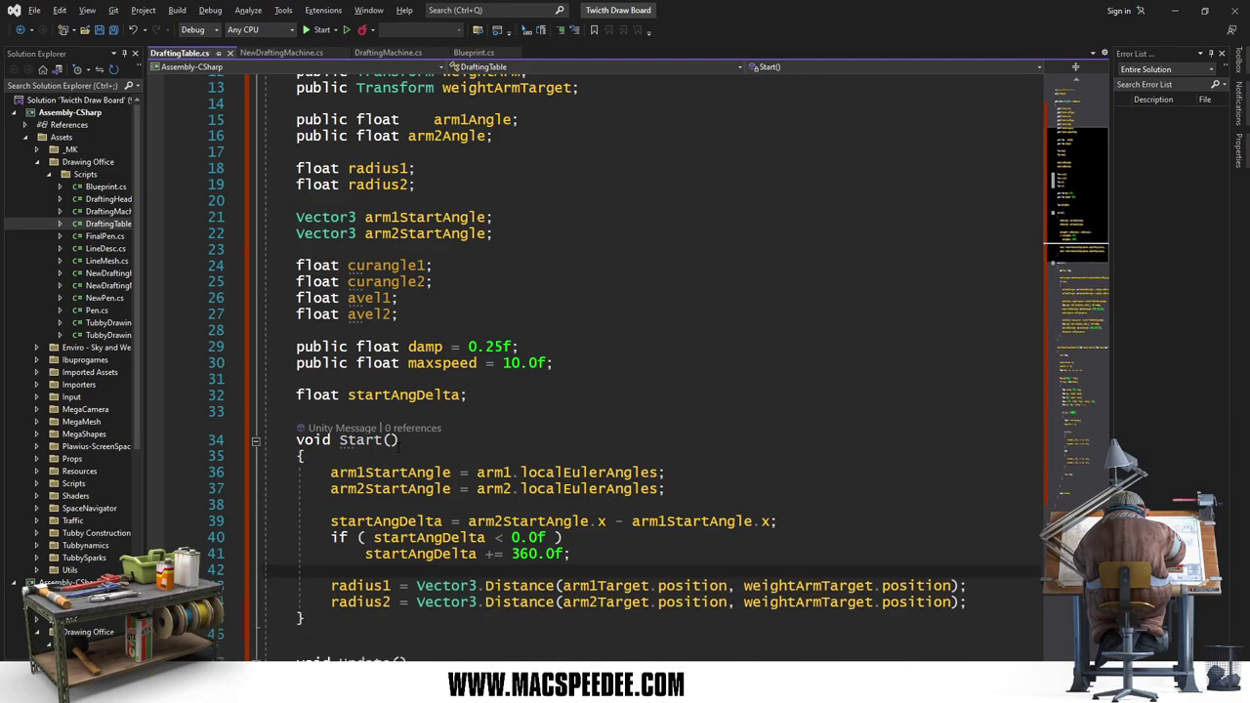
pyautogui.press('Up')
pyautogui.press('Up')
pyautogui.press('Up')
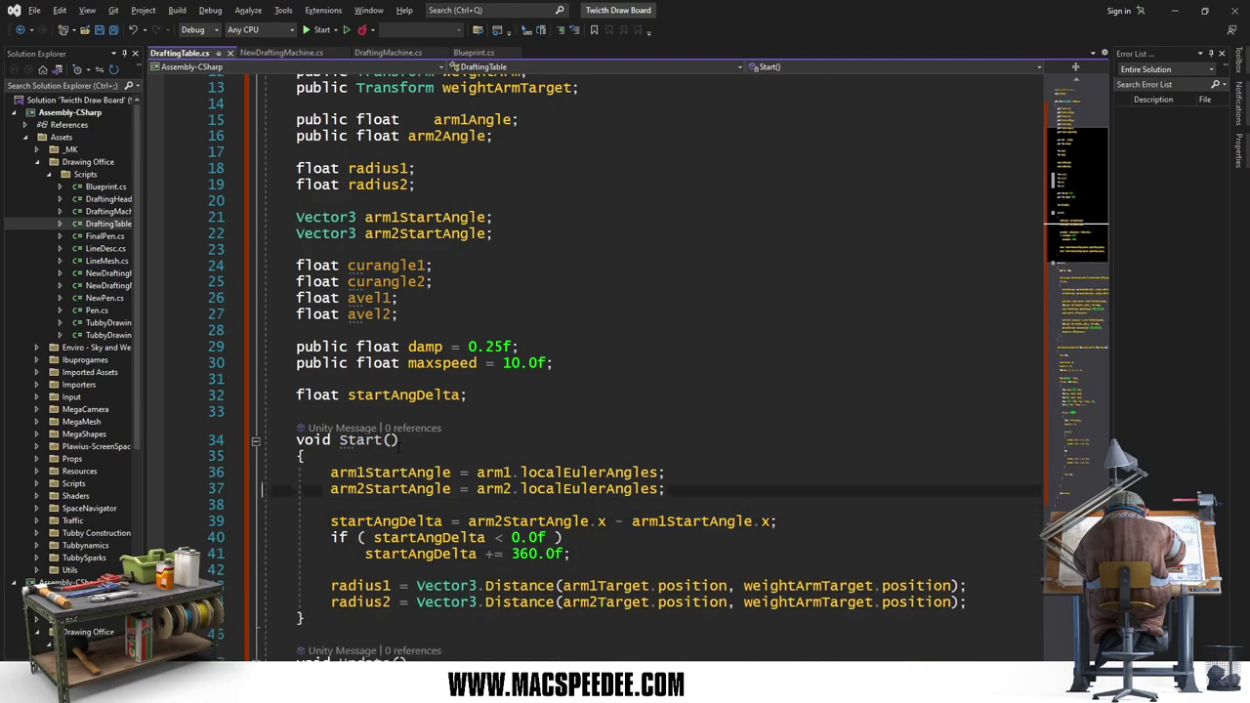
pyautogui.press('Up')
pyautogui.press('Up')
pyautogui.press('Up')
pyautogui.press('Up')
pyautogui.press('Up')
pyautogui.press('Up')
pyautogui.press('Up')
pyautogui.press('Up')
pyautogui.press('Up')
pyautogui.press('Up')
pyautogui.press('Up')
# Step: Add a public botAngle field below arm2Angle and give the angle fields 0.0f initial values
pyautogui.press('Down')
pyautogui.press('Down')
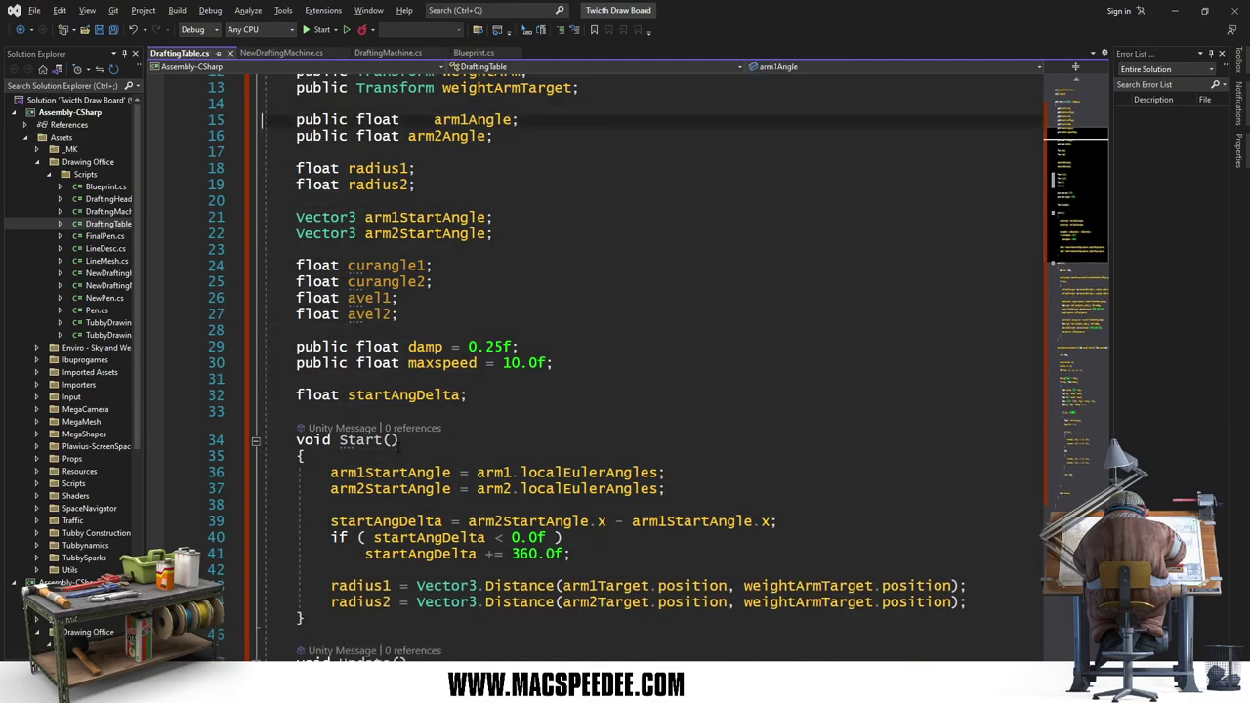
pyautogui.press('Down')
pyautogui.press('End')
pyautogui.press('Return')
pyautogui.write('pu')
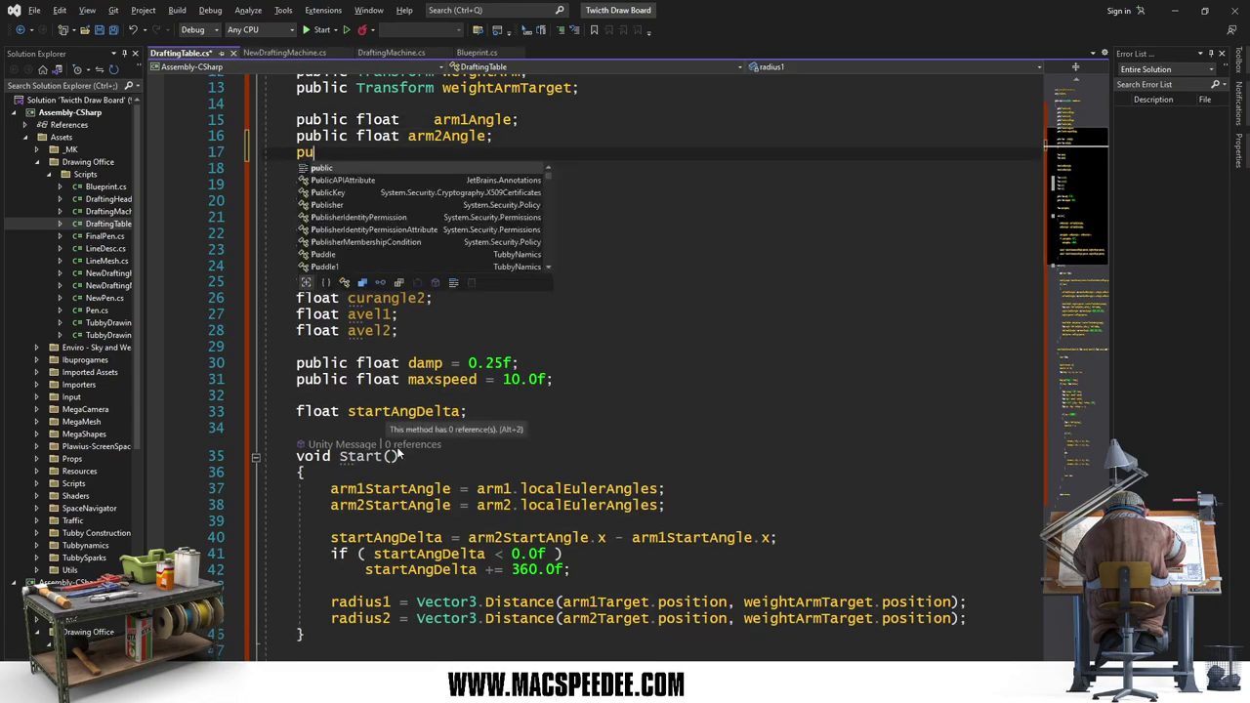
pyautogui.write('blic floa')
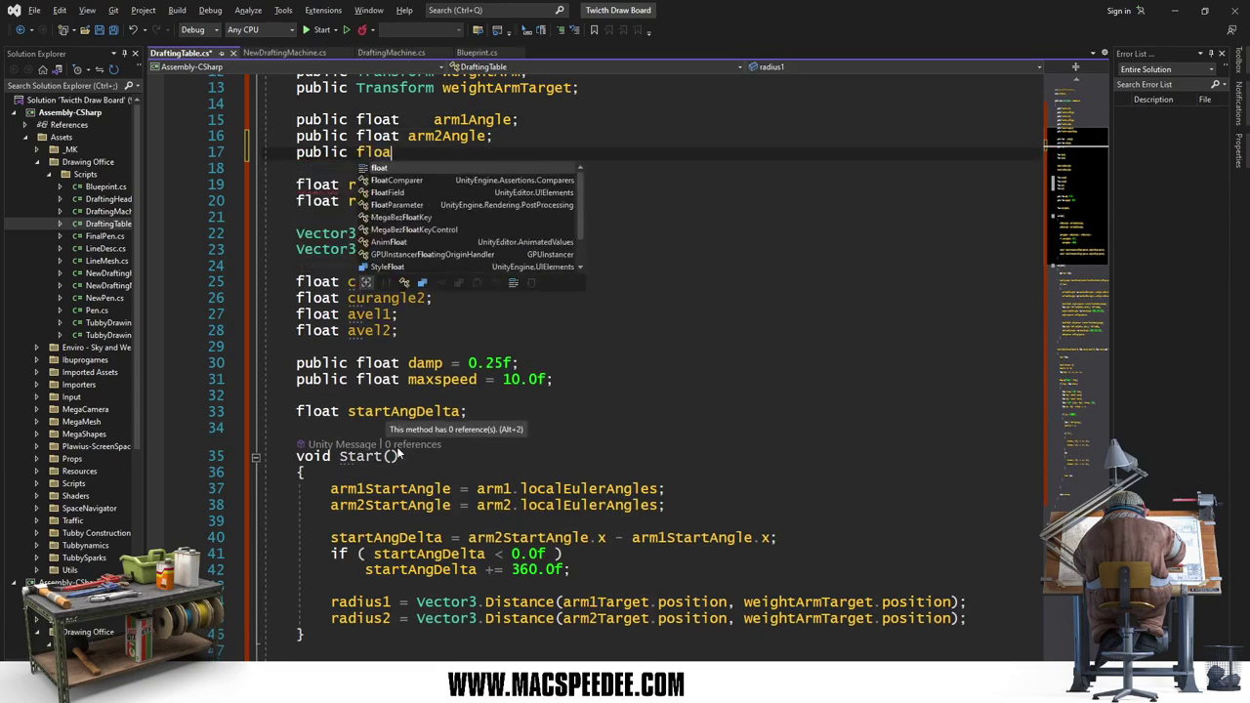
pyautogui.write('t bo')
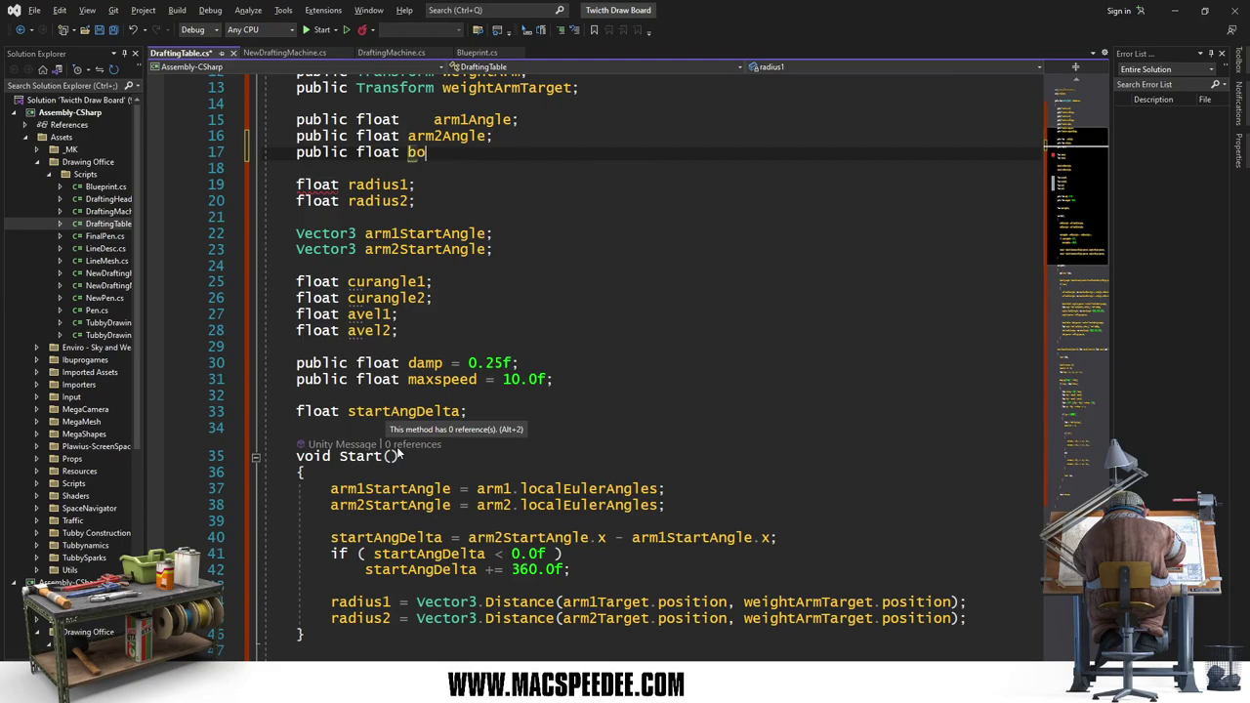
pyautogui.write('tAngle ')
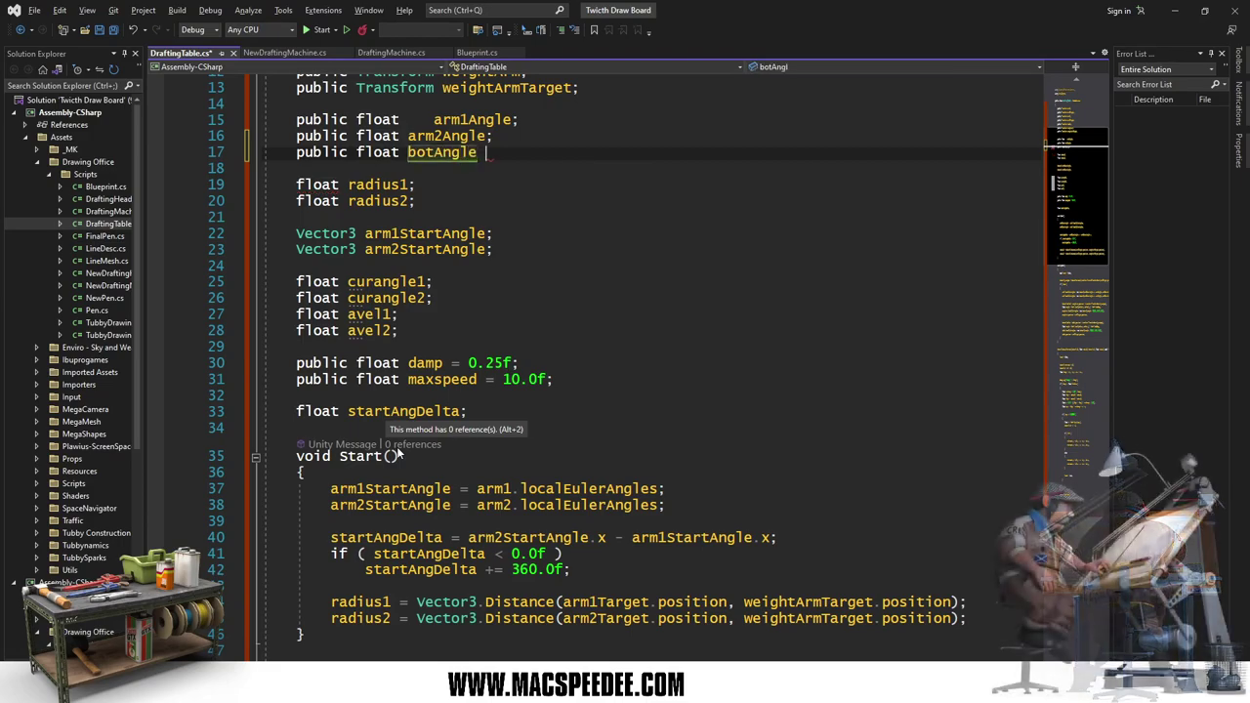
pyautogui.write('= 0.0f')
pyautogui.press('Up')
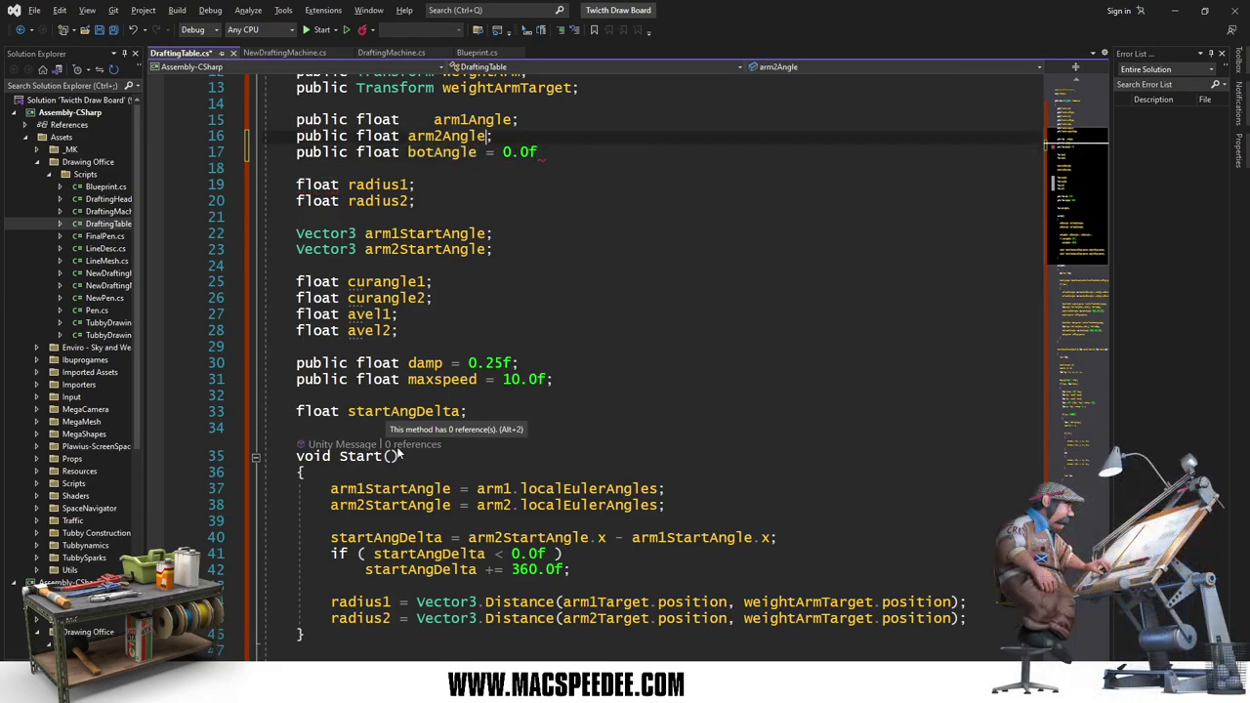
pyautogui.write('=')
pyautogui.press('Up')
pyautogui.write('= 0.0f;')
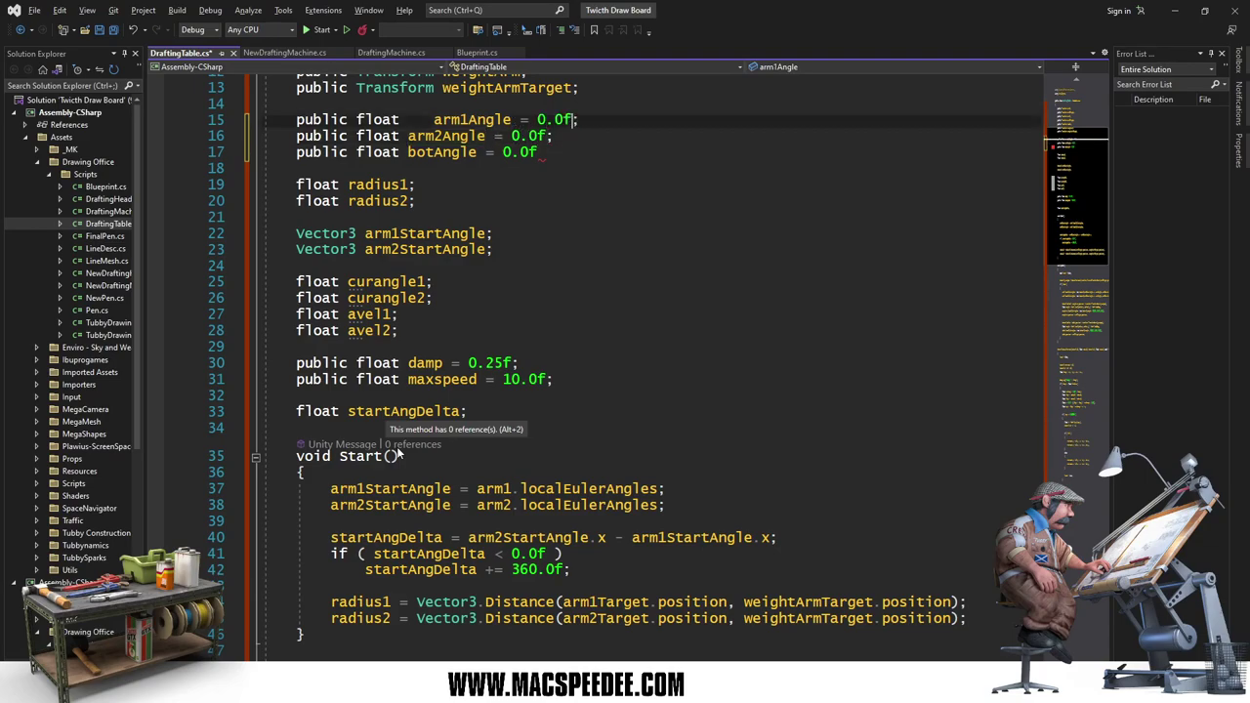
# Step: Put [Range(-90.0f, 90.0f)] above arm1Angle, arm2Angle and botAngle, then save DraftingTable.cs
pyautogui.hotkey('ctrl', 'Return')
pyautogui.write('[')
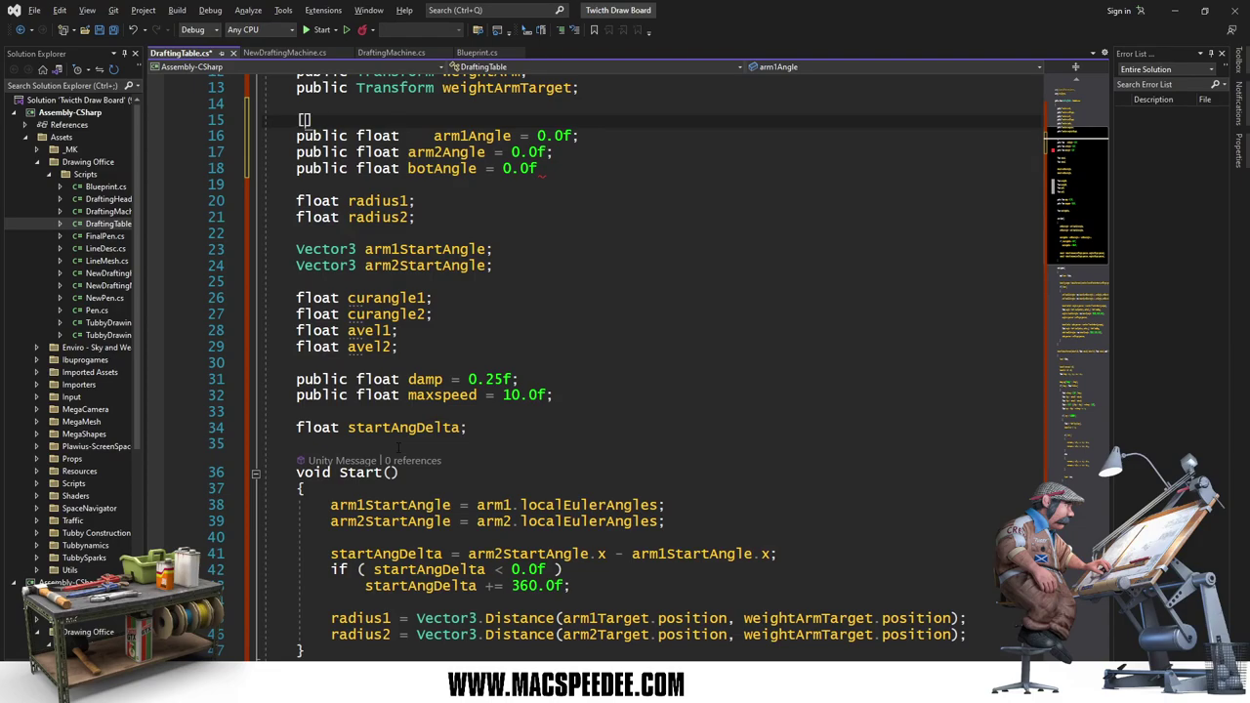
pyautogui.write('ran')
pyautogui.press('Tab')
pyautogui.write('(')
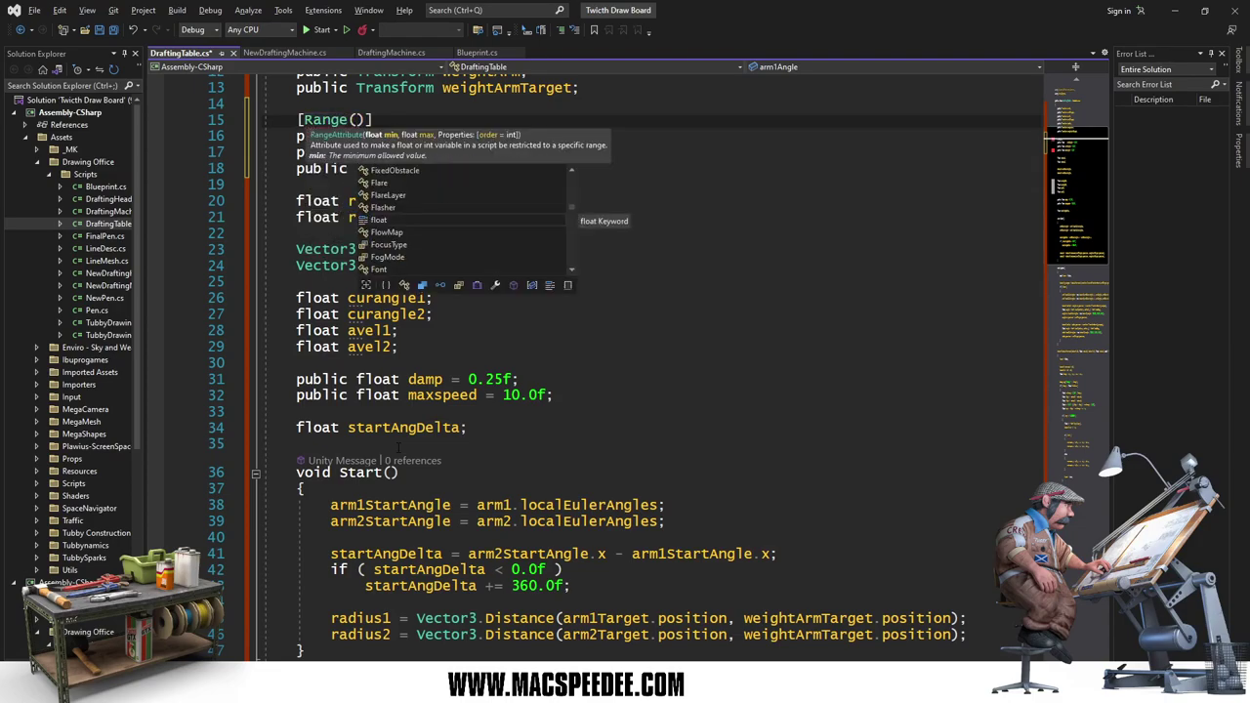
pyautogui.write('-90')
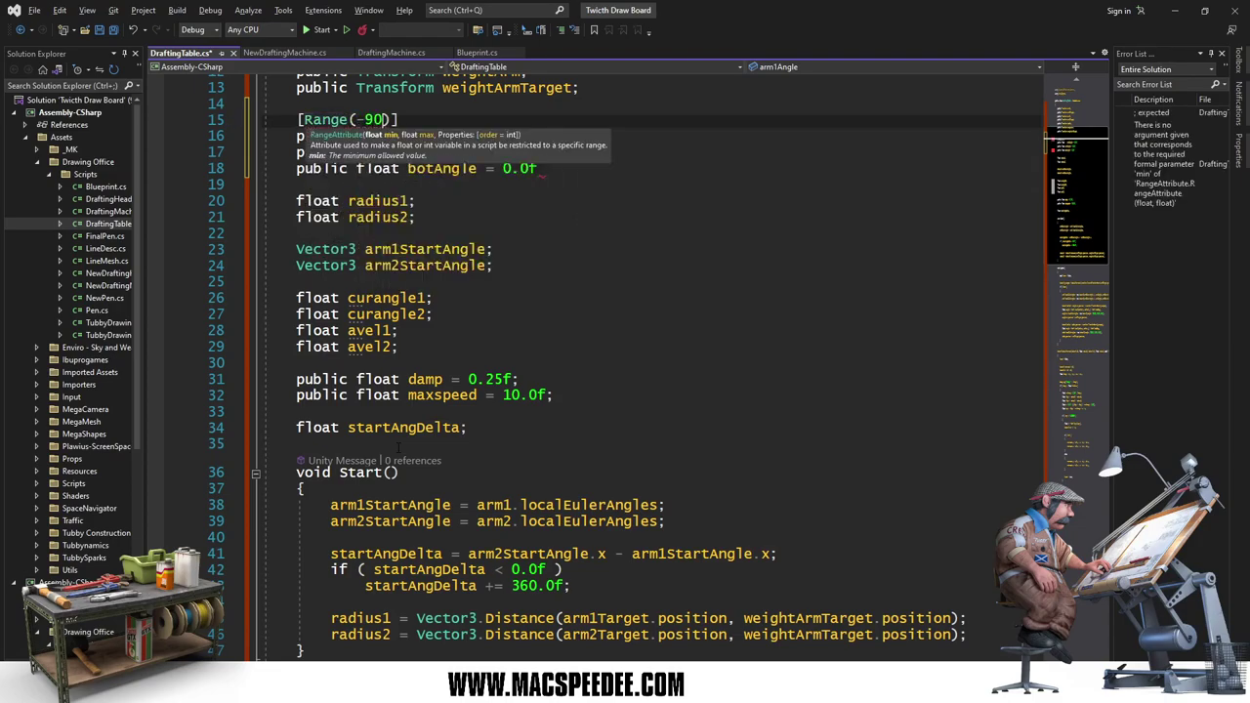
pyautogui.write('.')
pyautogui.write('0f, 90.0f')
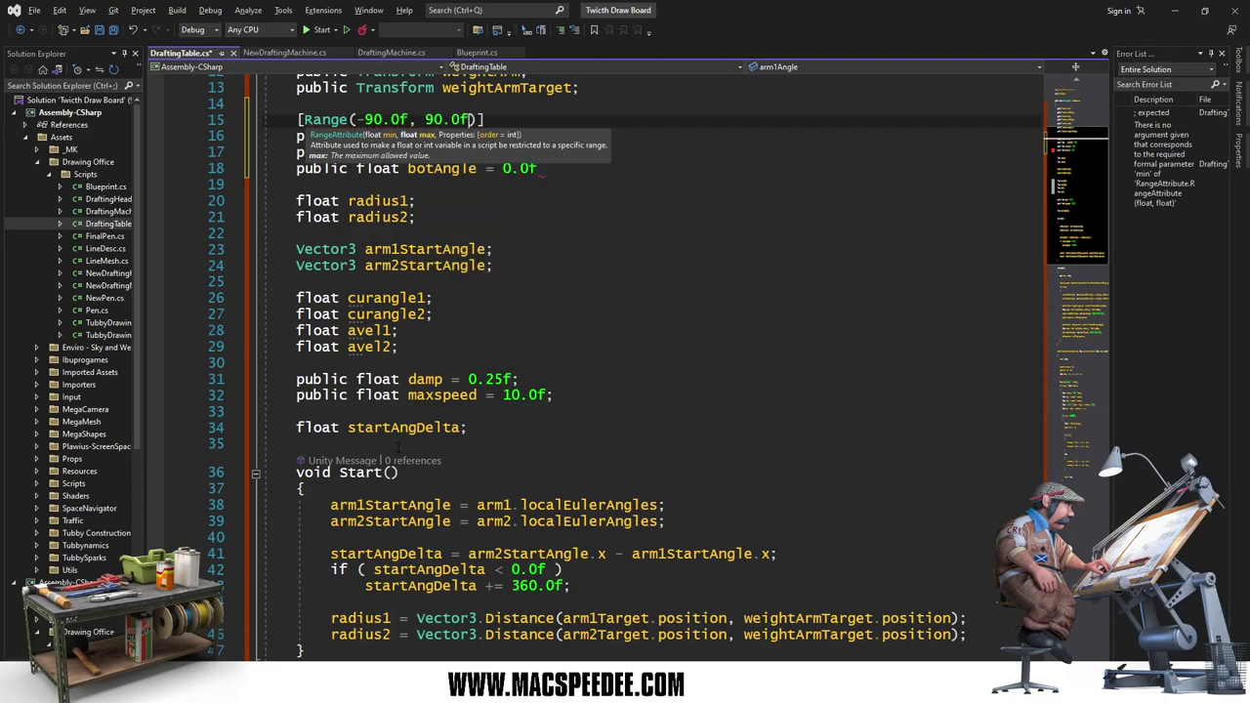
pyautogui.press('Escape')
pyautogui.press('Home')
pyautogui.press('Home')
pyautogui.hotkey('shift', 'Down')
pyautogui.hotkey('ctrl', 'c')
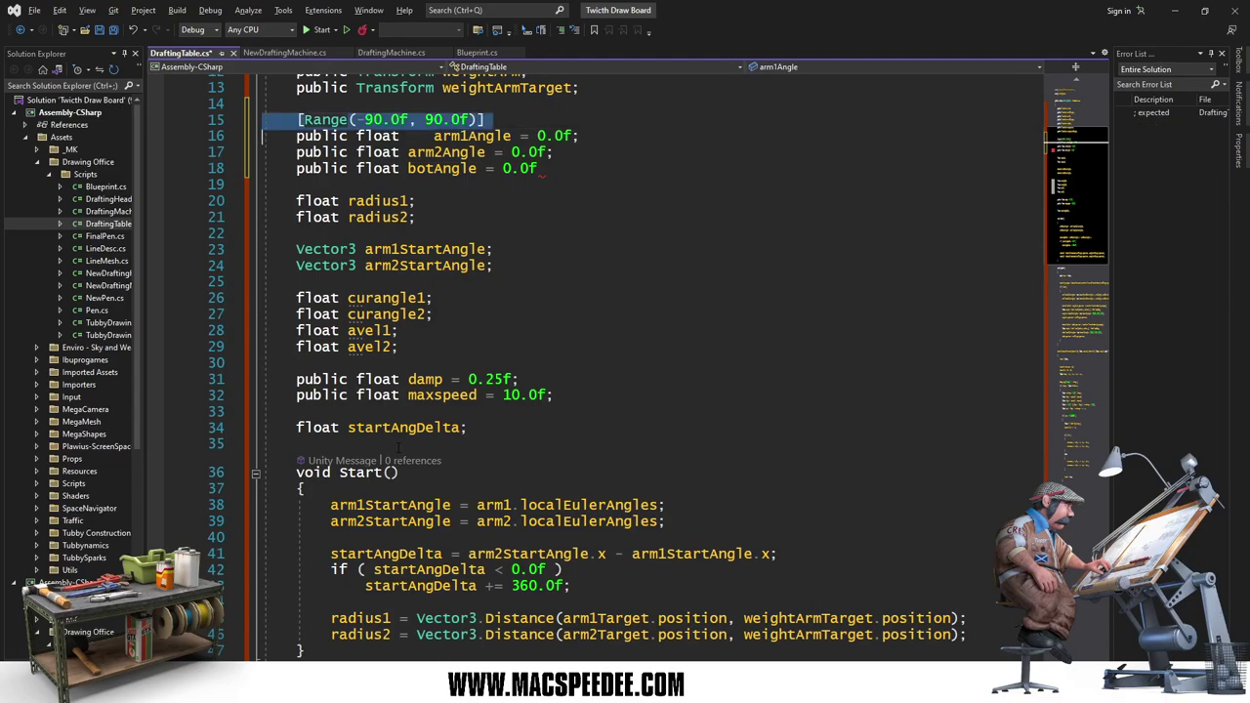
pyautogui.press('Down')
pyautogui.hotkey('ctrl', 'v')
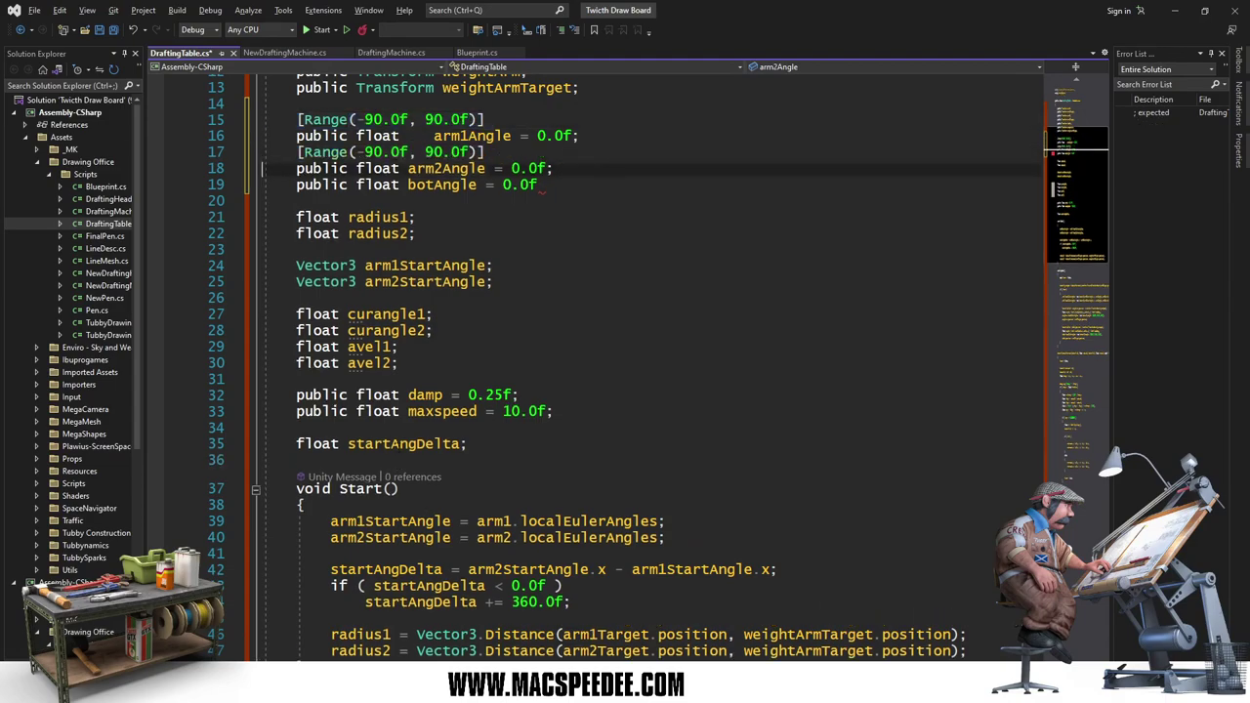
pyautogui.press('Down')
pyautogui.hotkey('ctrl', 'v')
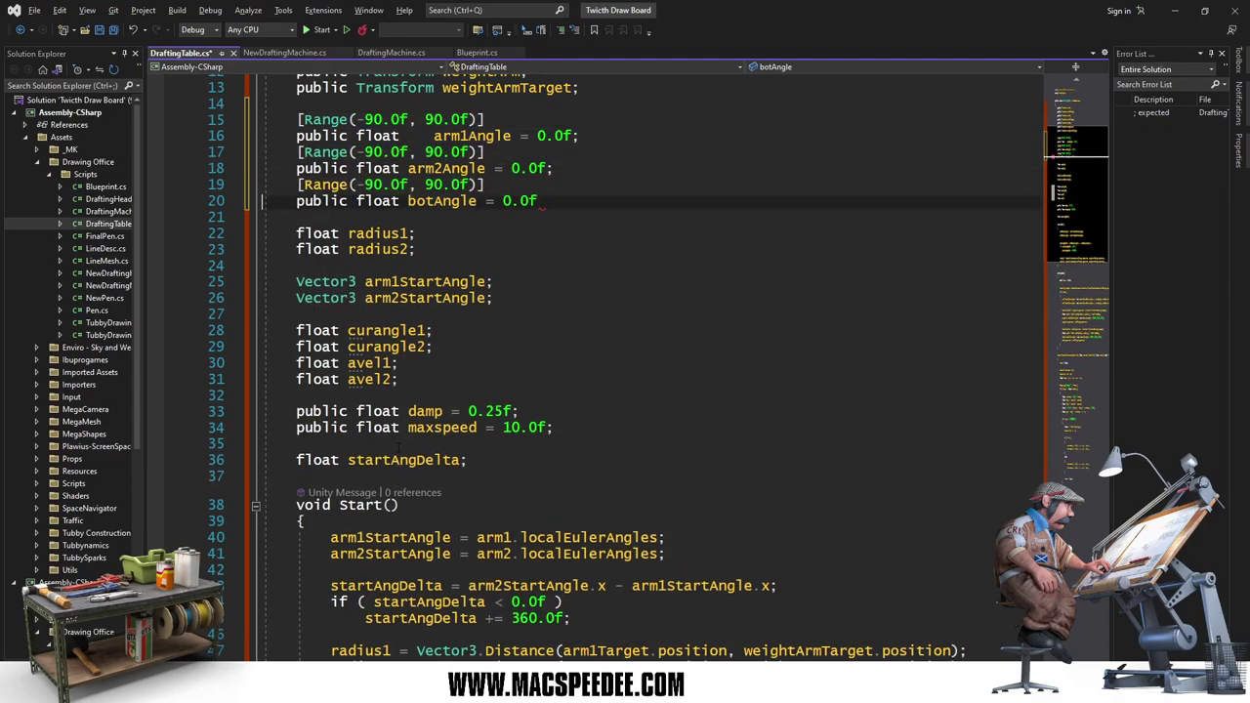
pyautogui.press('End')
pyautogui.write(';')
pyautogui.hotkey('ctrl', 's')
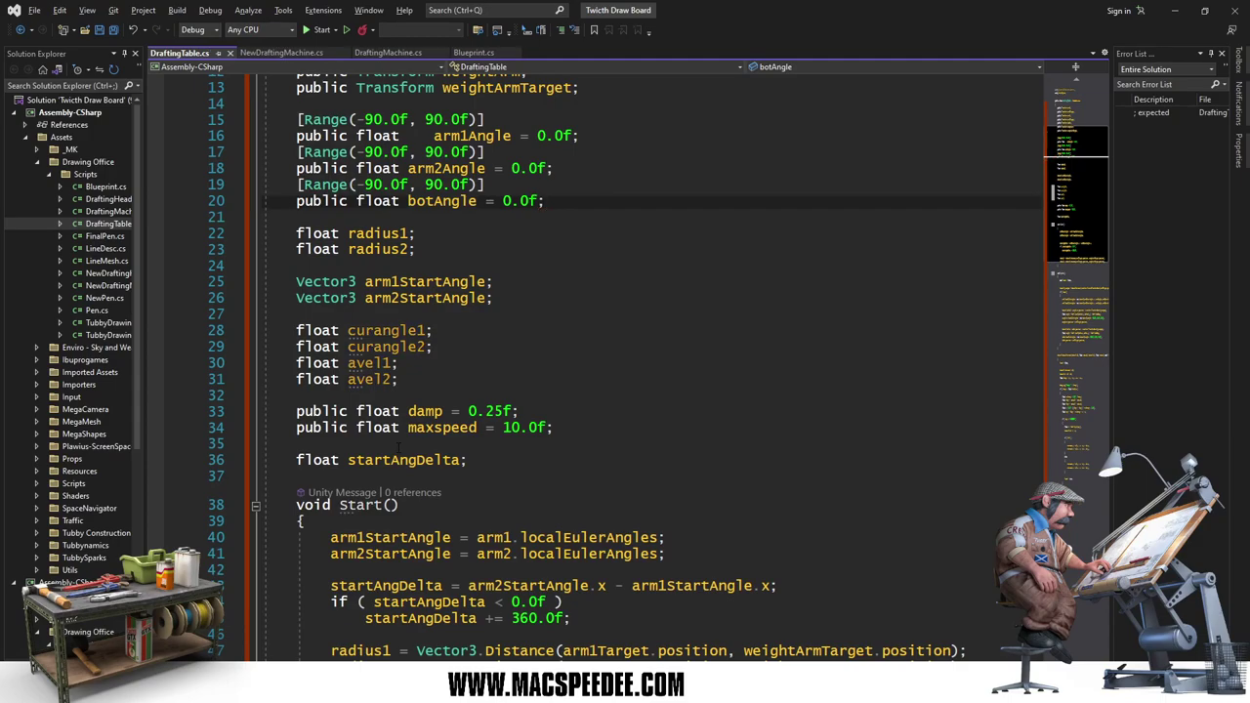
# Step: At the top of Update, compute float da from startAngDelta, arm1Angle and arm2Angle
pyautogui.scroll(-5, 462, 520)
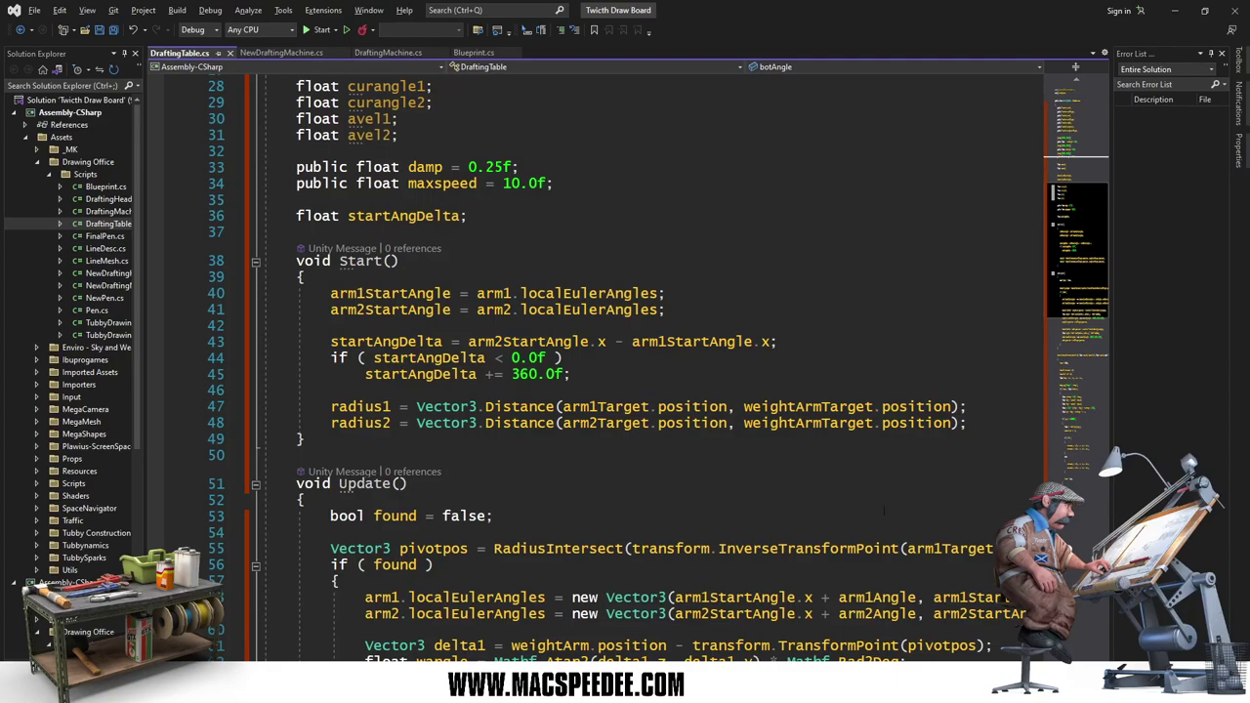
pyautogui.click(400, 502)
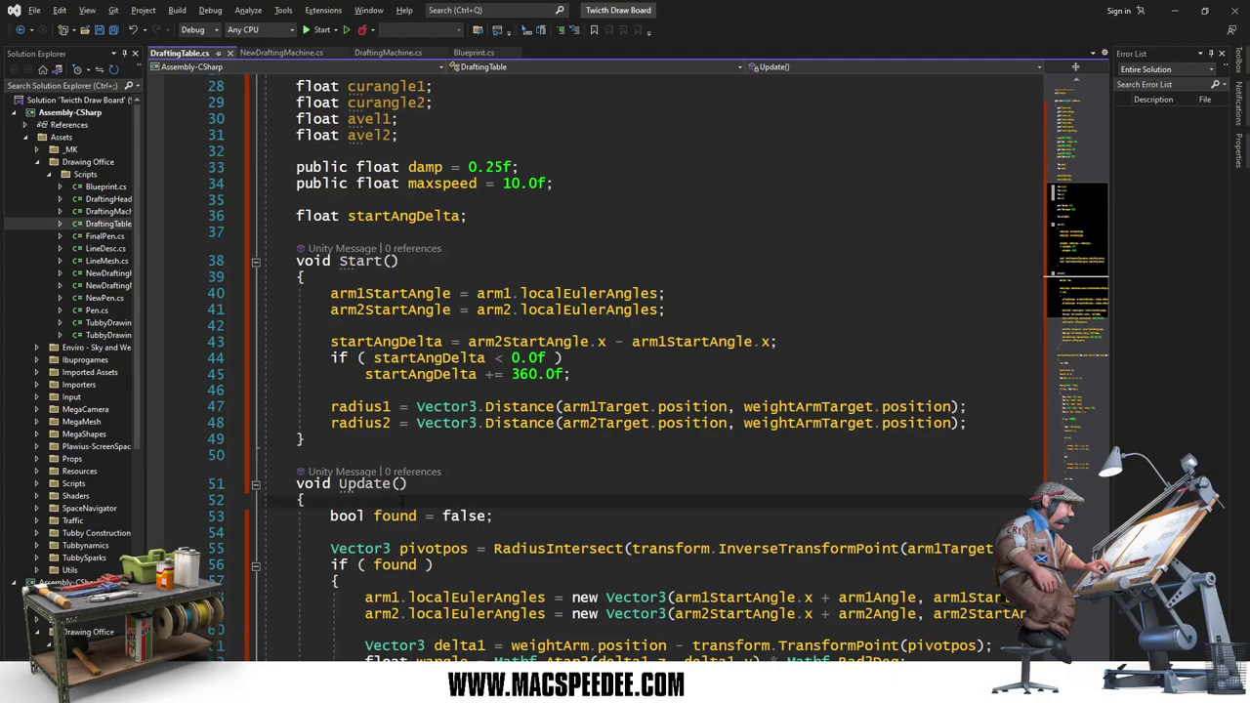
pyautogui.press('Return')
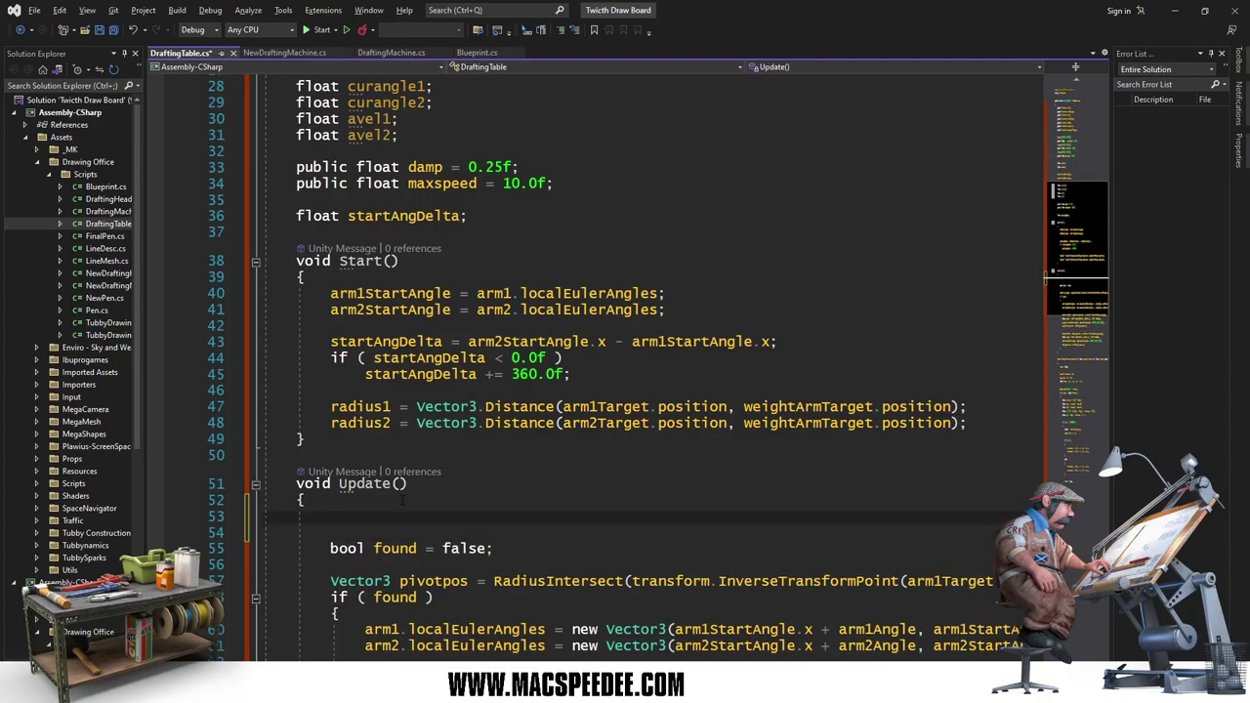
pyautogui.write('float da ')
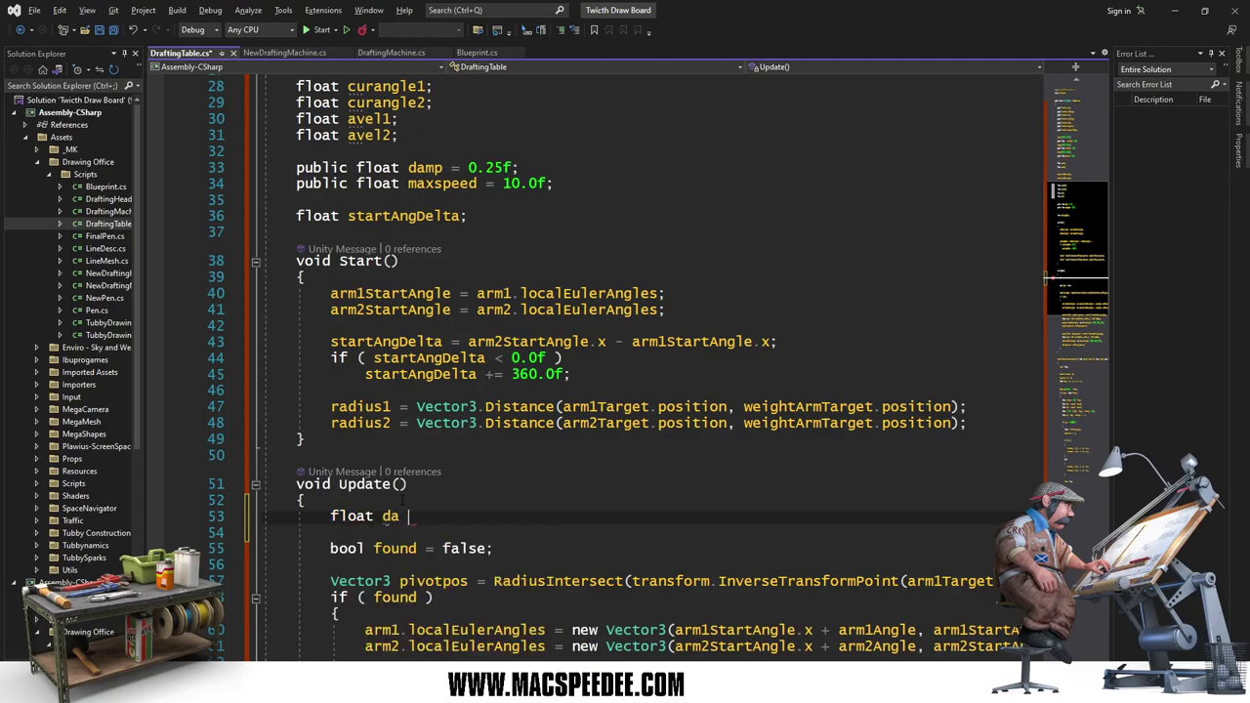
pyautogui.write('= start')
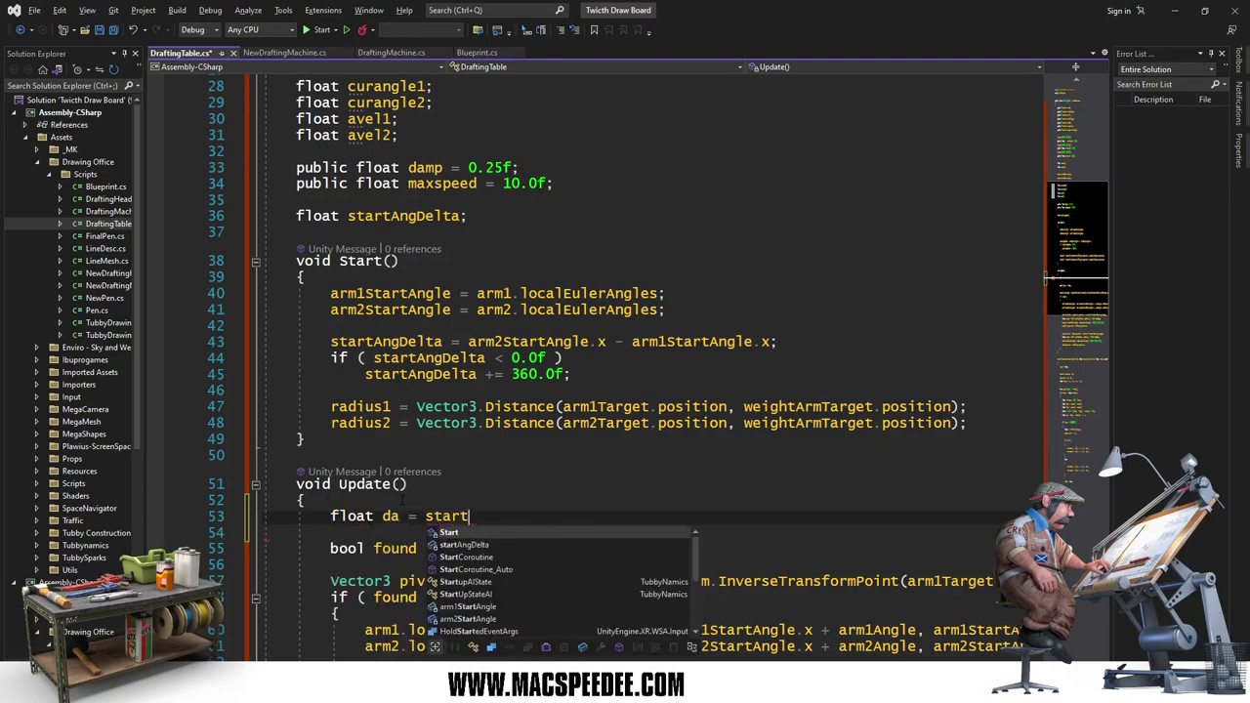
pyautogui.press('Tab')
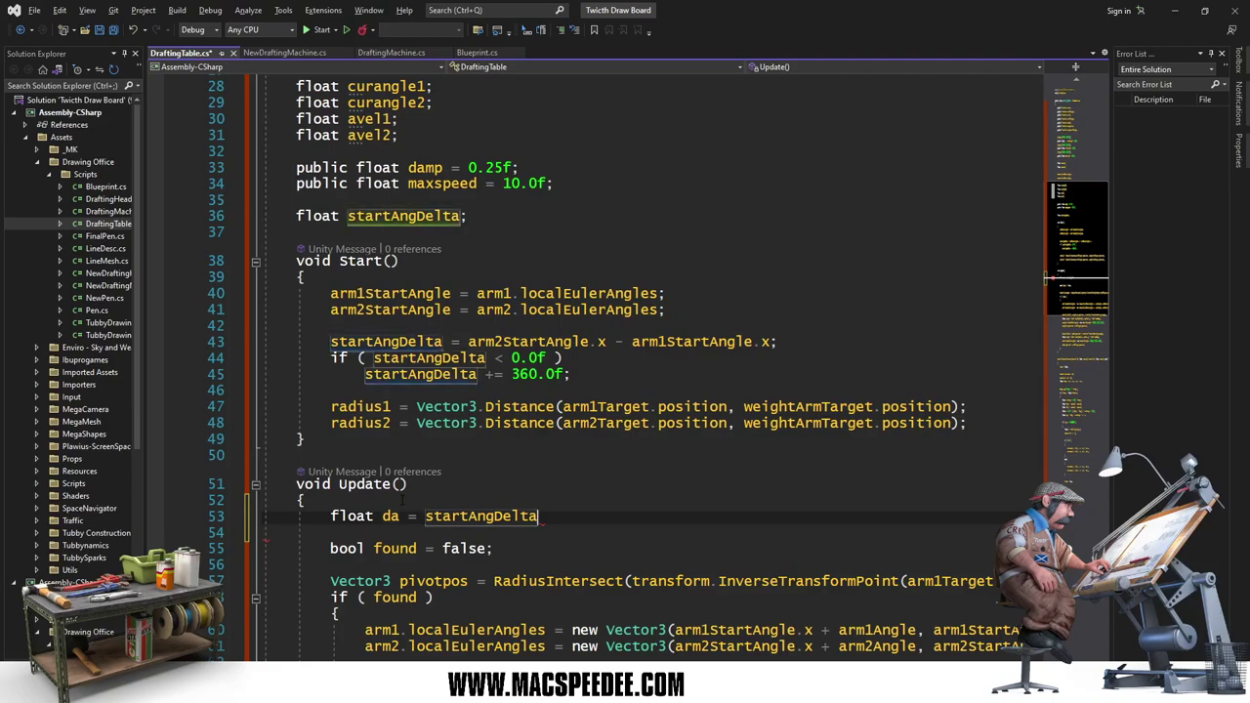
pyautogui.write('arm1')
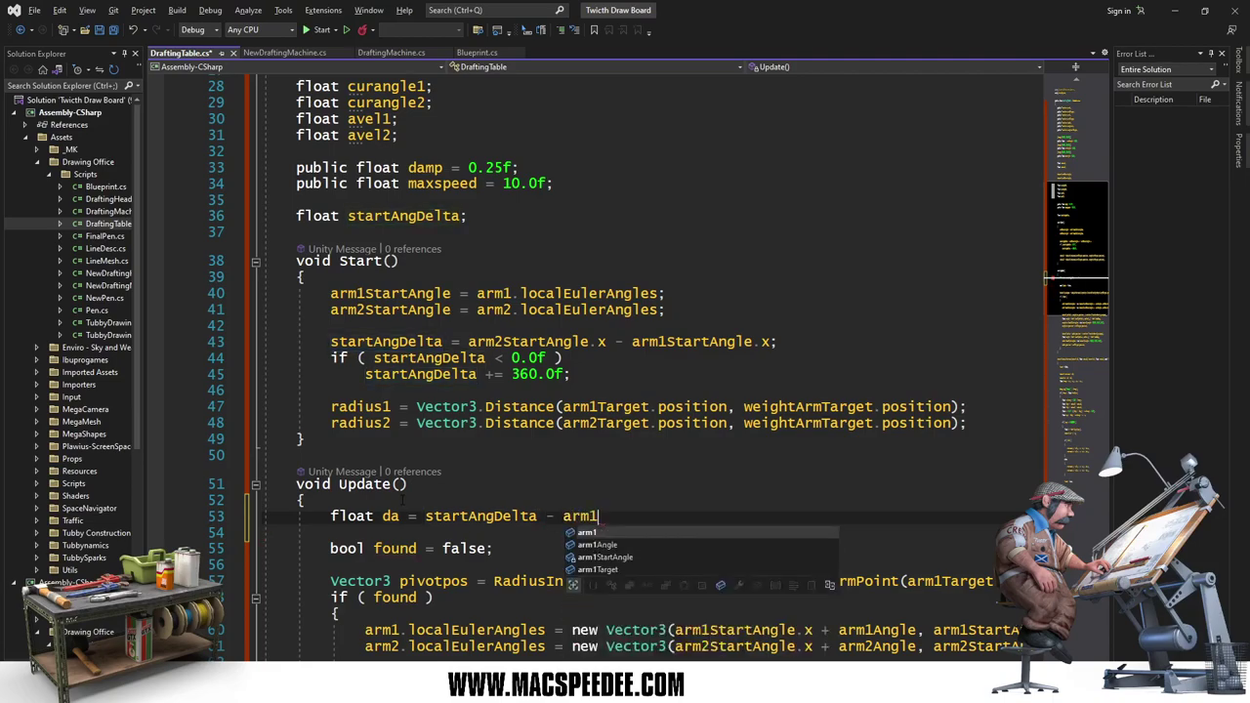
pyautogui.write('A')
pyautogui.press('Tab')
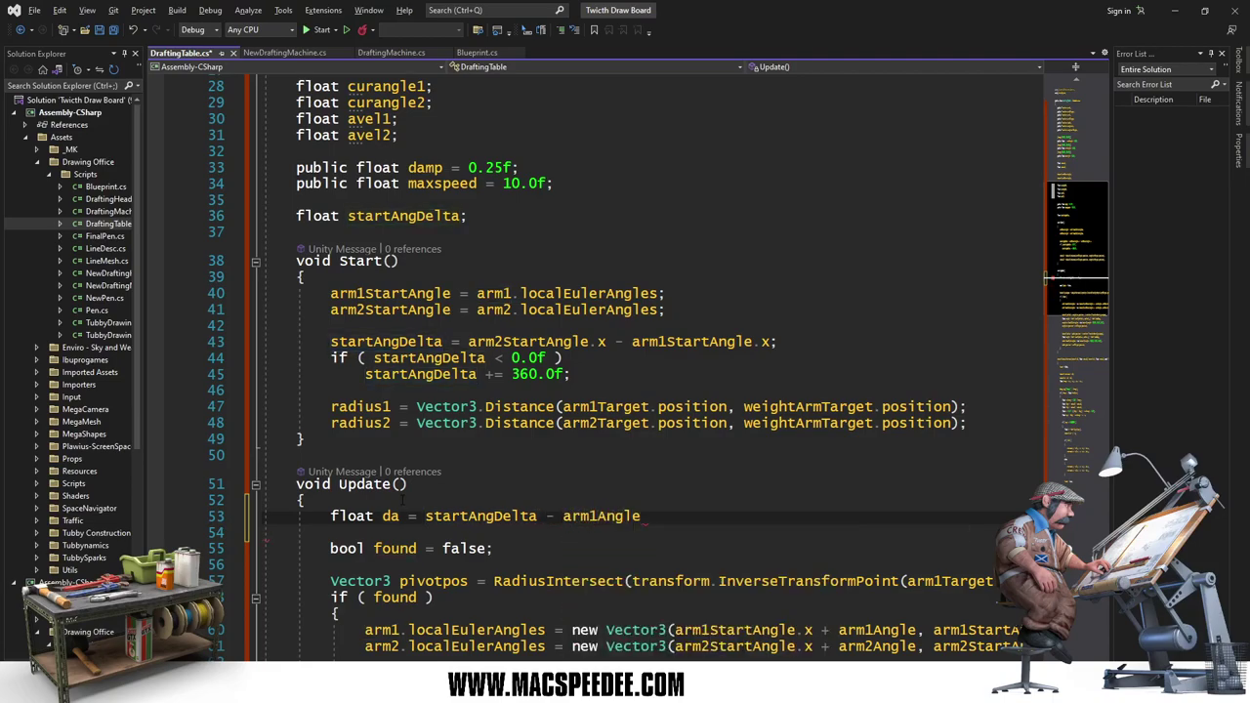
pyautogui.write('+ arm')
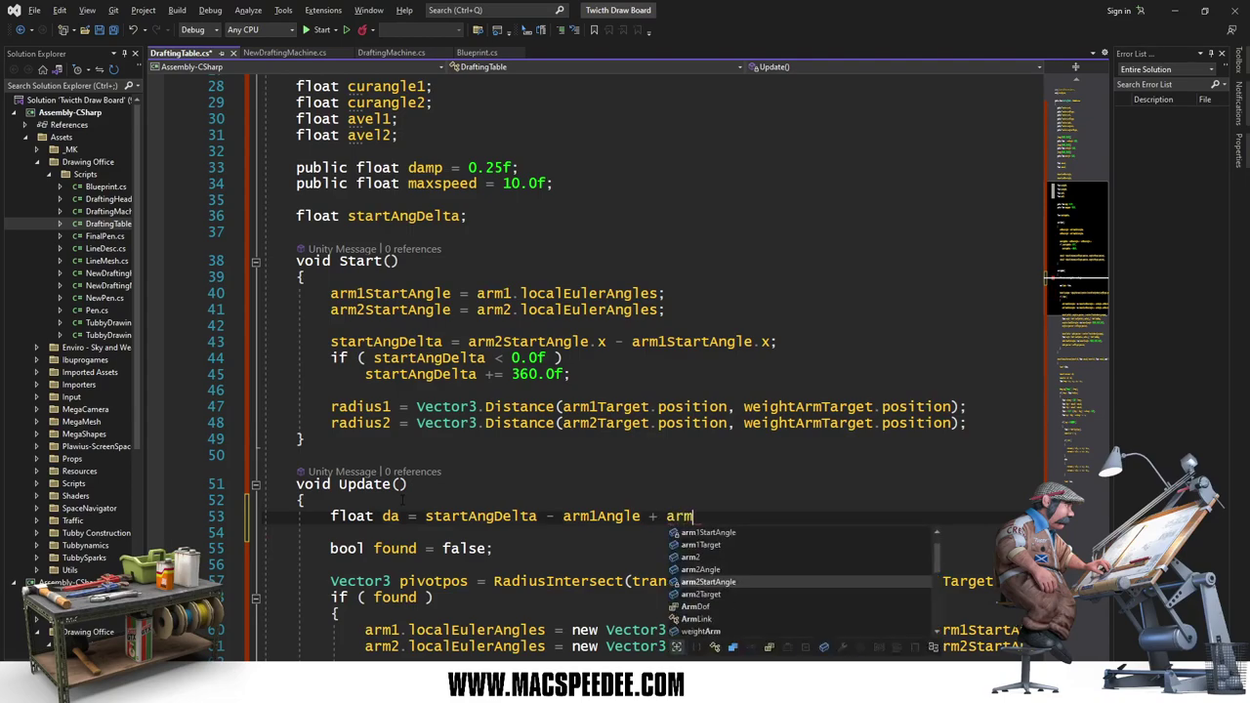
pyautogui.write('2A')
pyautogui.press('Tab')
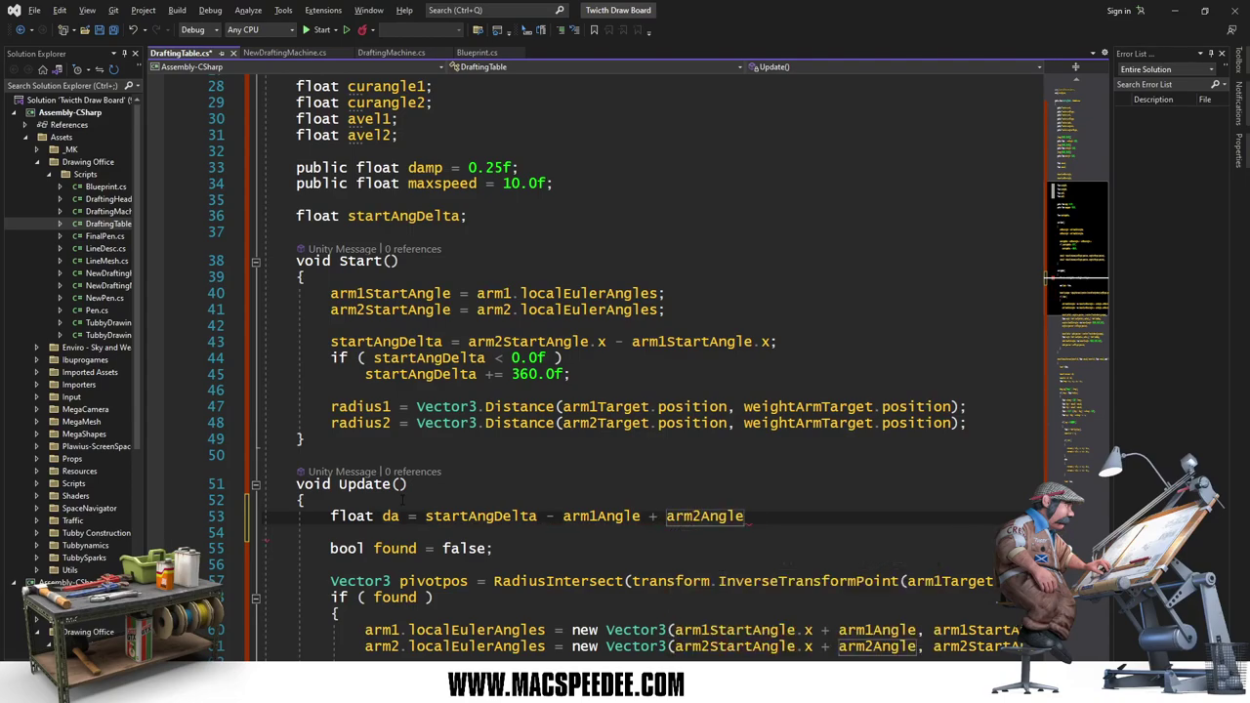
pyautogui.write(';')
pyautogui.press('Return')
pyautogui.press('Return')
# Step: Add if (da < 30.0f || da > 95.0f) resetting arm1Angle to lastAng1 and arm2Angle to lastAng2
pyautogui.write('if')
pyautogui.press('Escape')
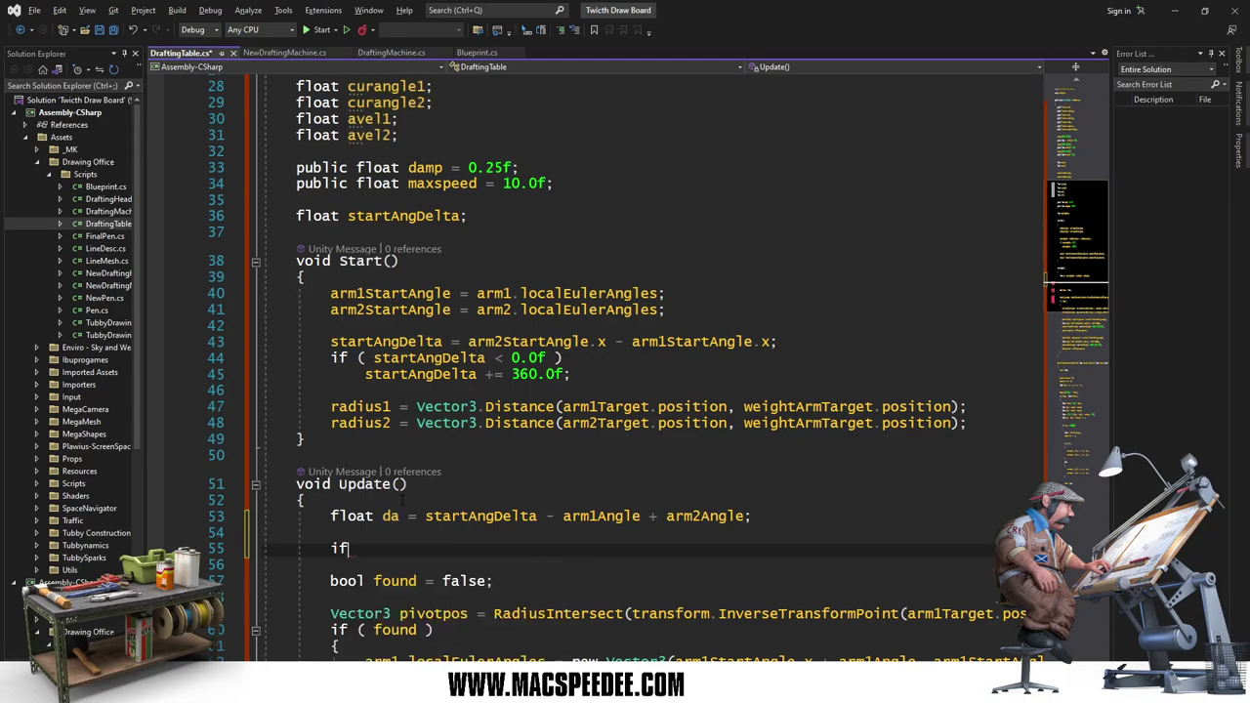
pyautogui.press('Tab')
pyautogui.press('Tab')
pyautogui.write('da ')
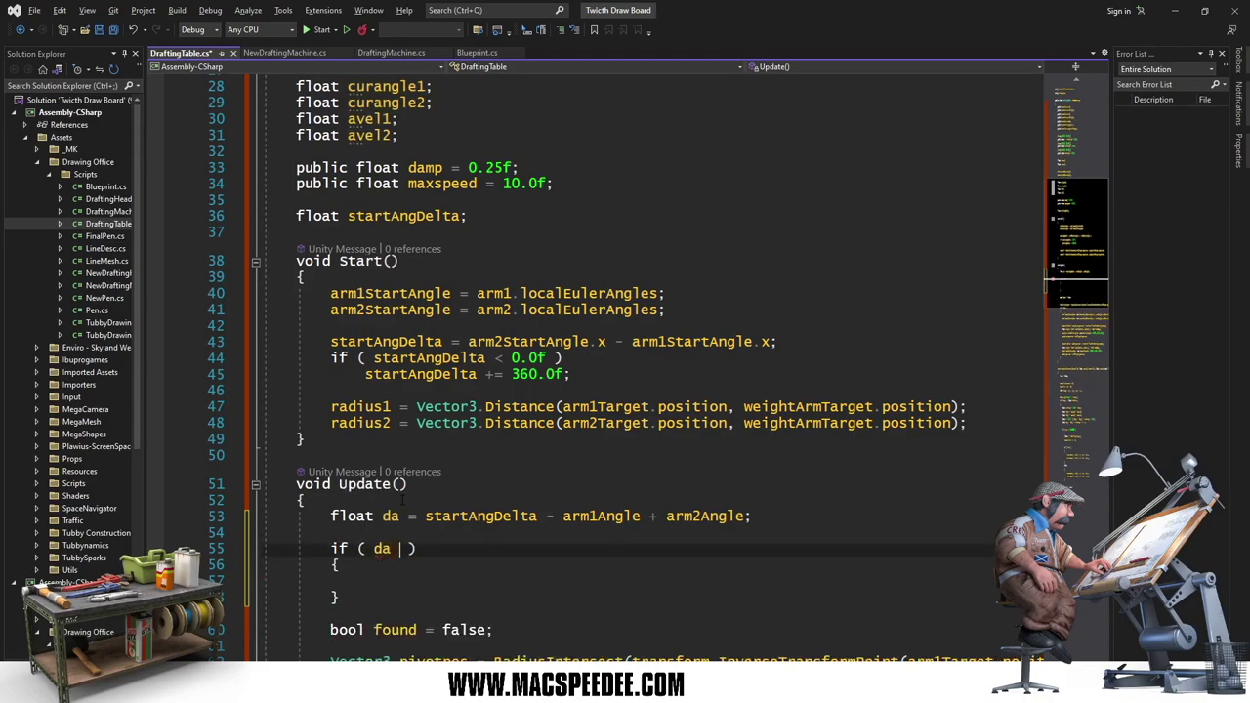
pyautogui.write('< 30.0f ')
pyautogui.write('|| da ')
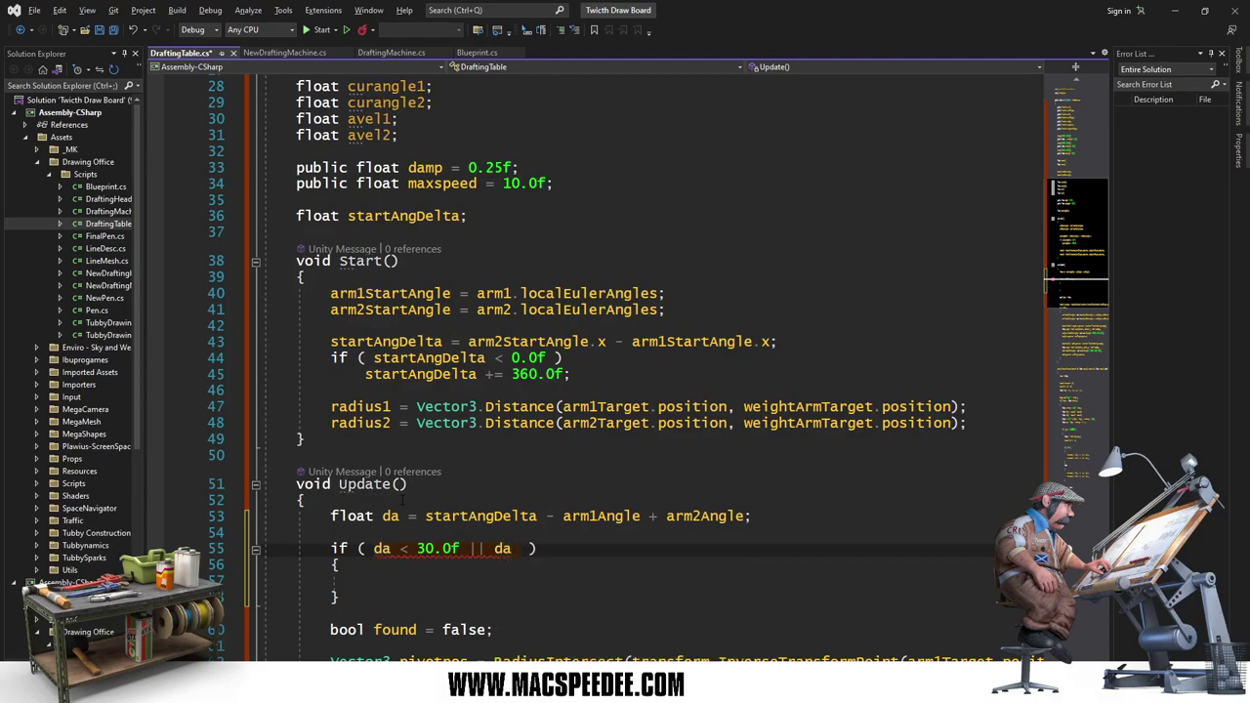
pyautogui.write('> 95.0f')
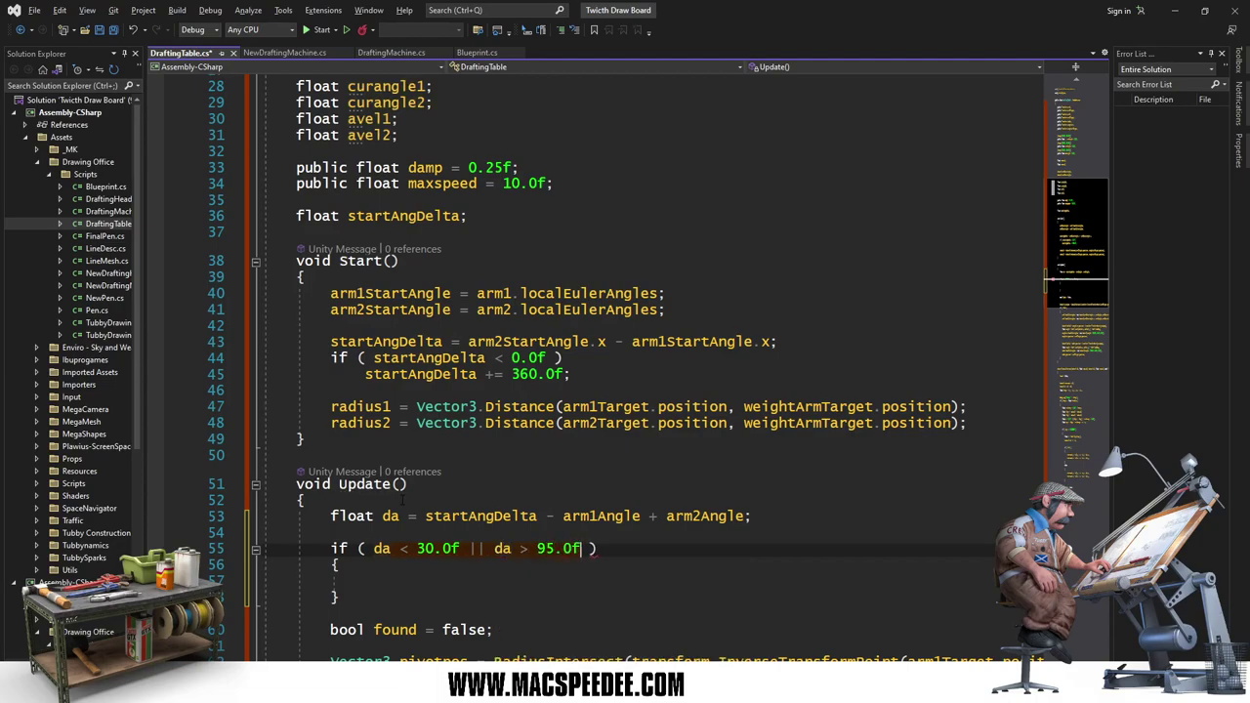
pyautogui.press('Down')
pyautogui.press('Down')
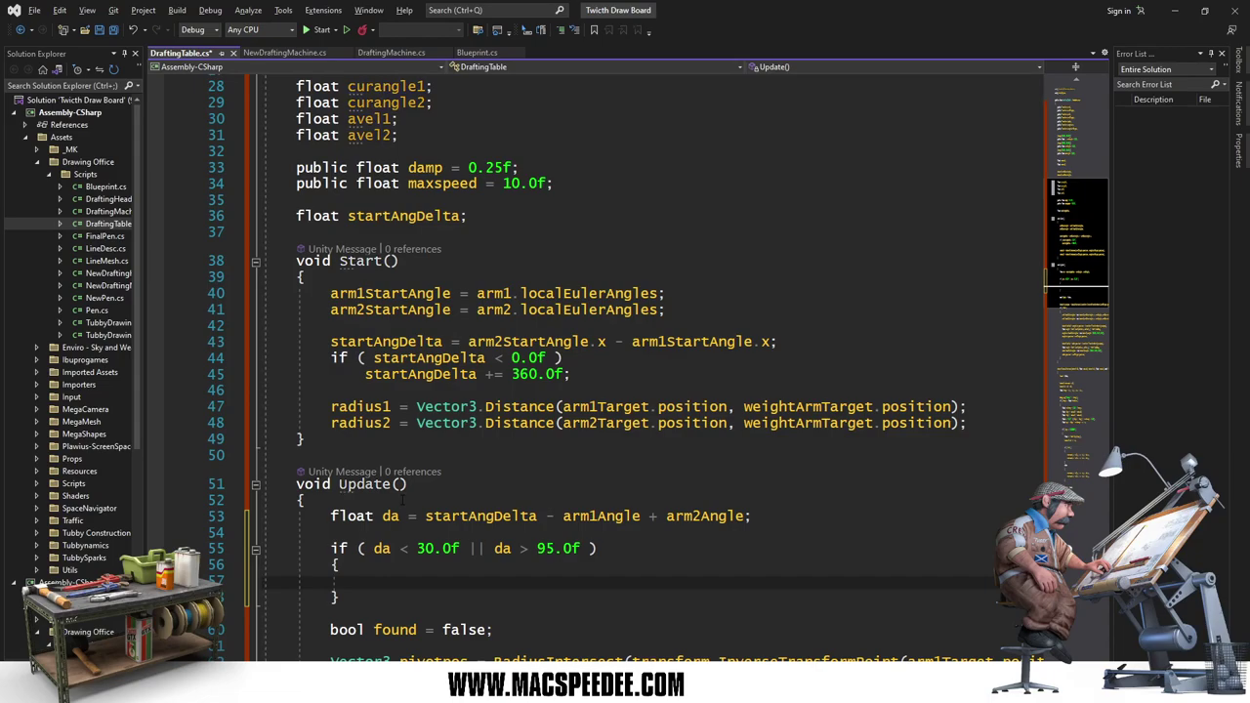
pyautogui.write('arm1')
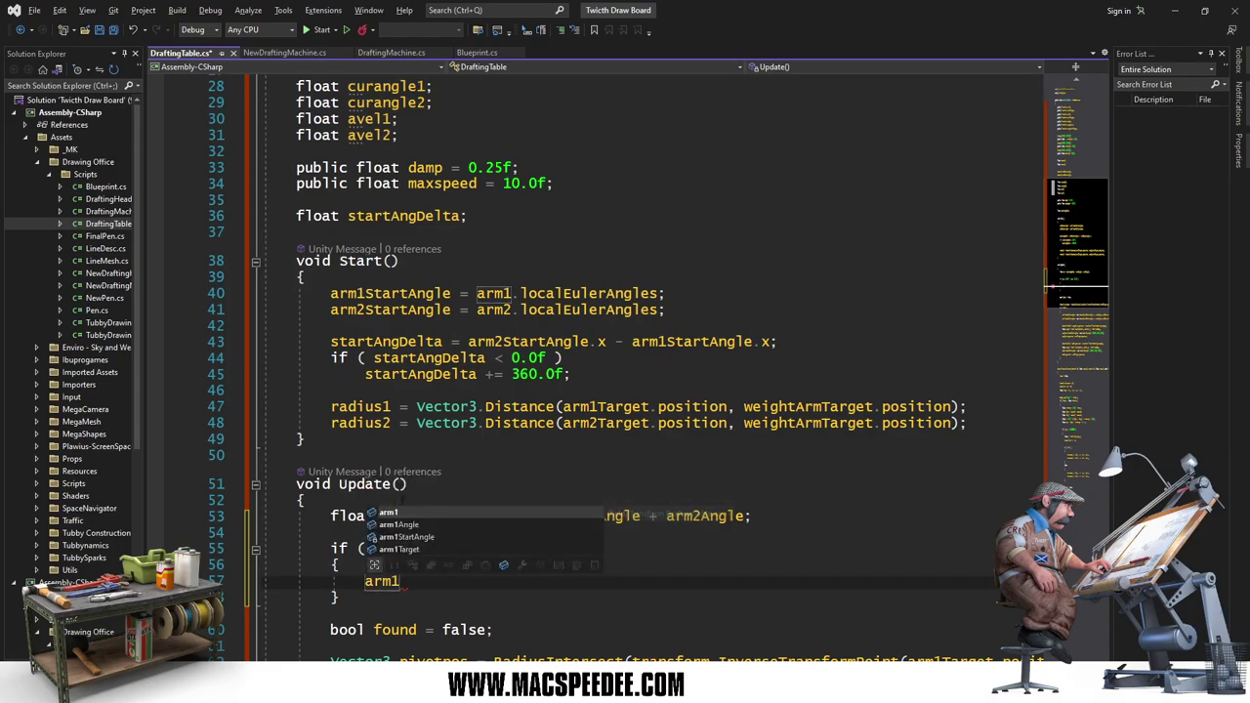
pyautogui.write('Angle')
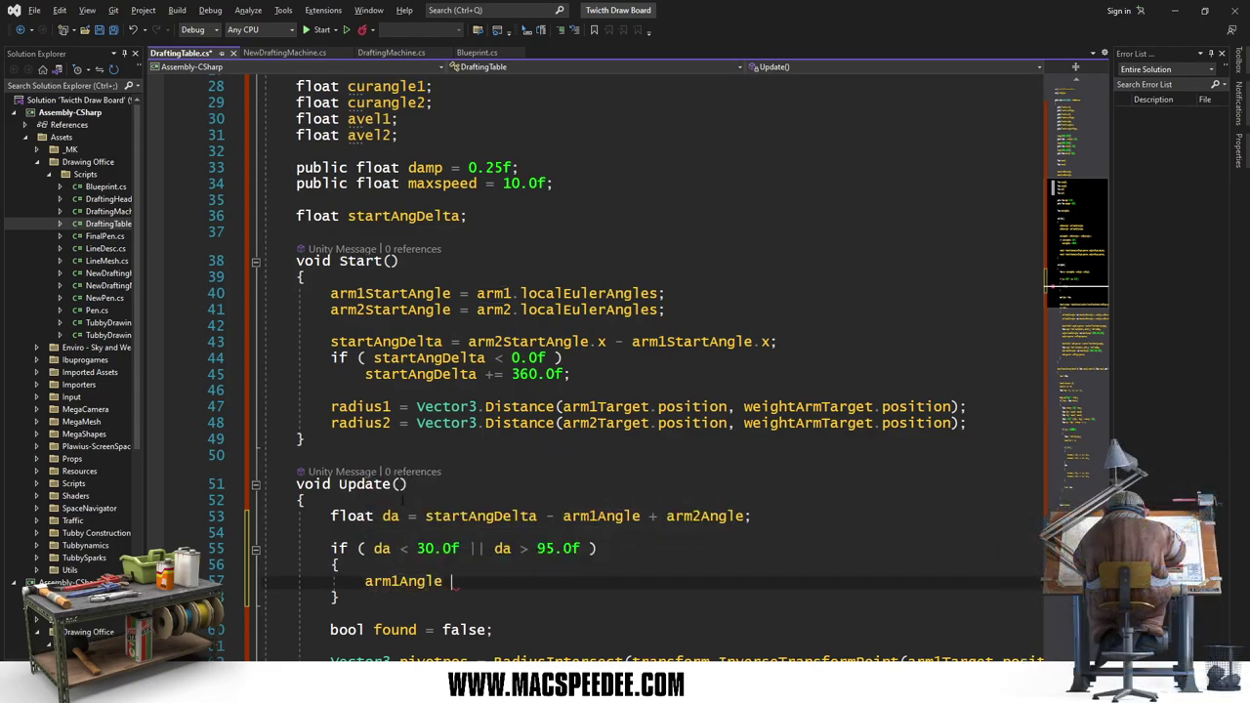
pyautogui.write(' = lastAng1')
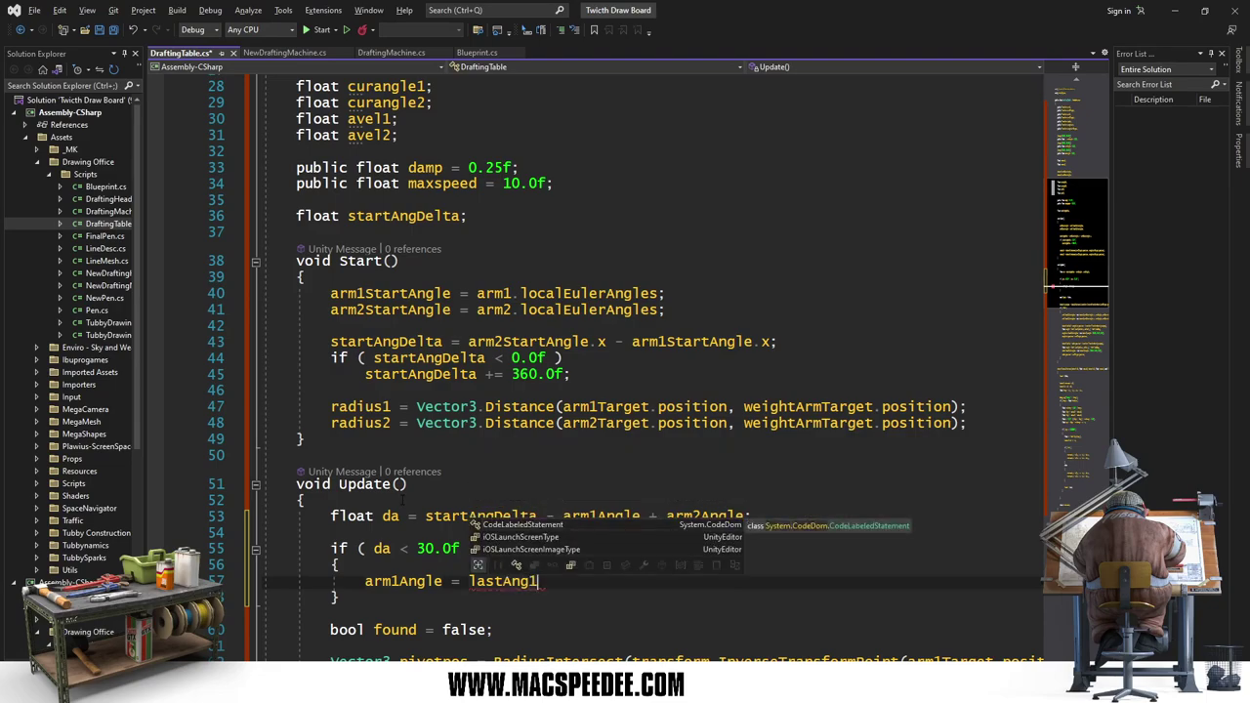
pyautogui.write(';')
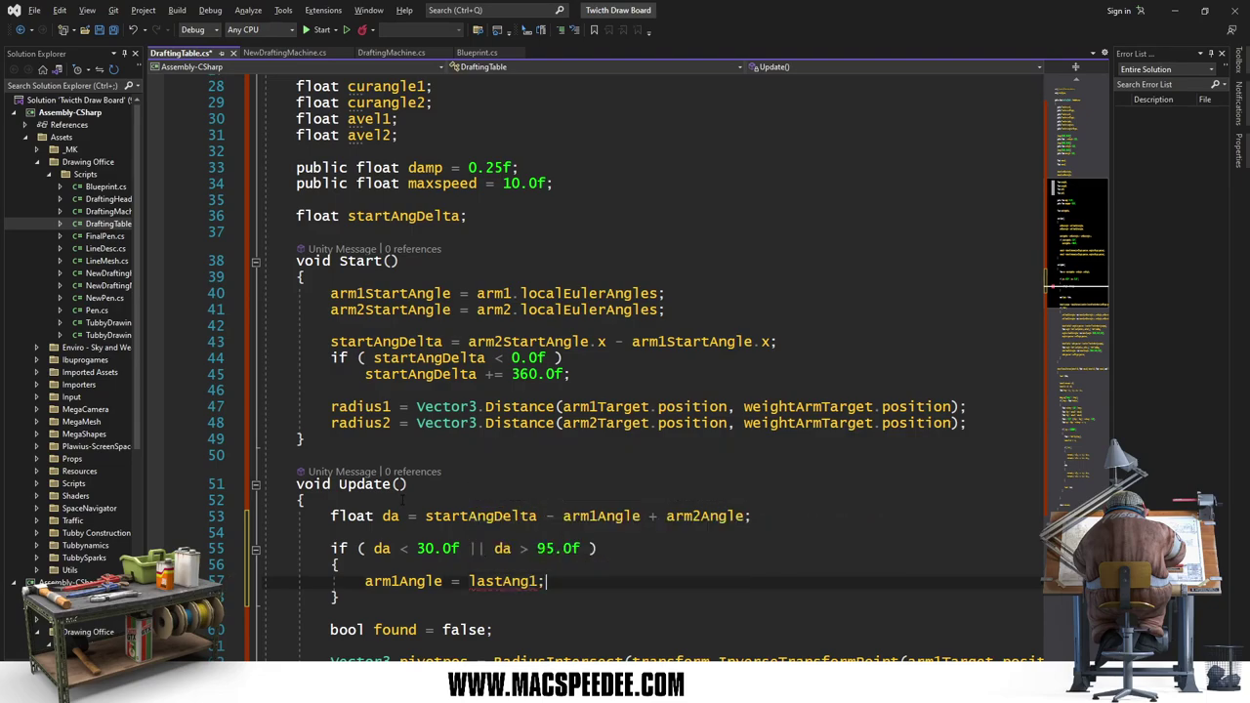
pyautogui.press('Home')
pyautogui.press('Home')
pyautogui.hotkey('shift', 'Down')
pyautogui.hotkey('ctrl', 'c')
pyautogui.press('End')
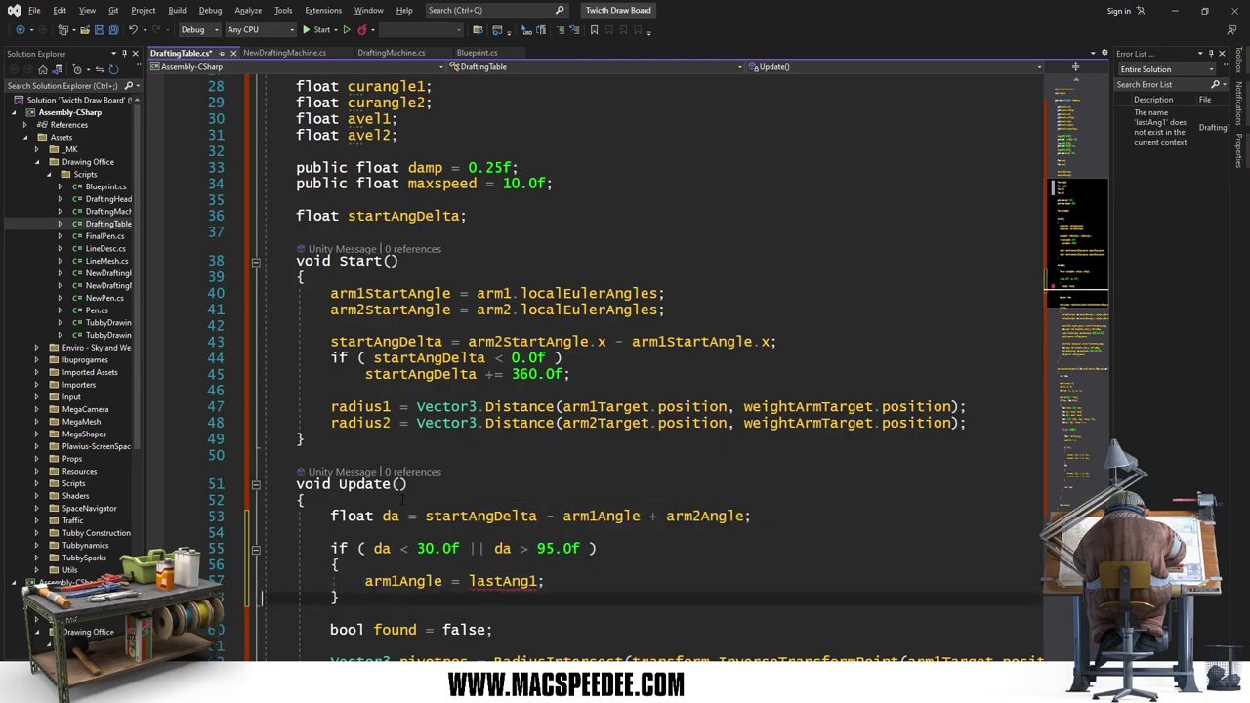
pyautogui.hotkey('ctrl', 'v')
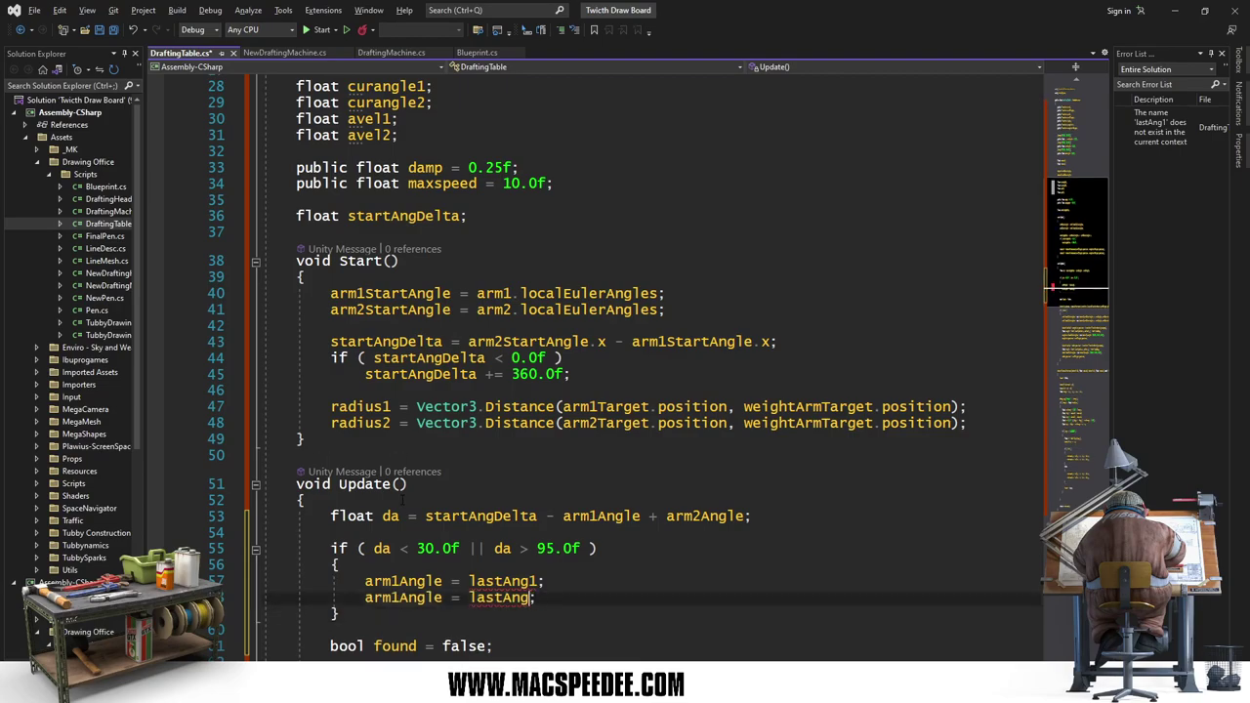
pyautogui.press('BackSpace')
pyautogui.write('2')
# Step: Declare float lastAng1 and lastAng2 fields after startAngDelta
pyautogui.press('Up')
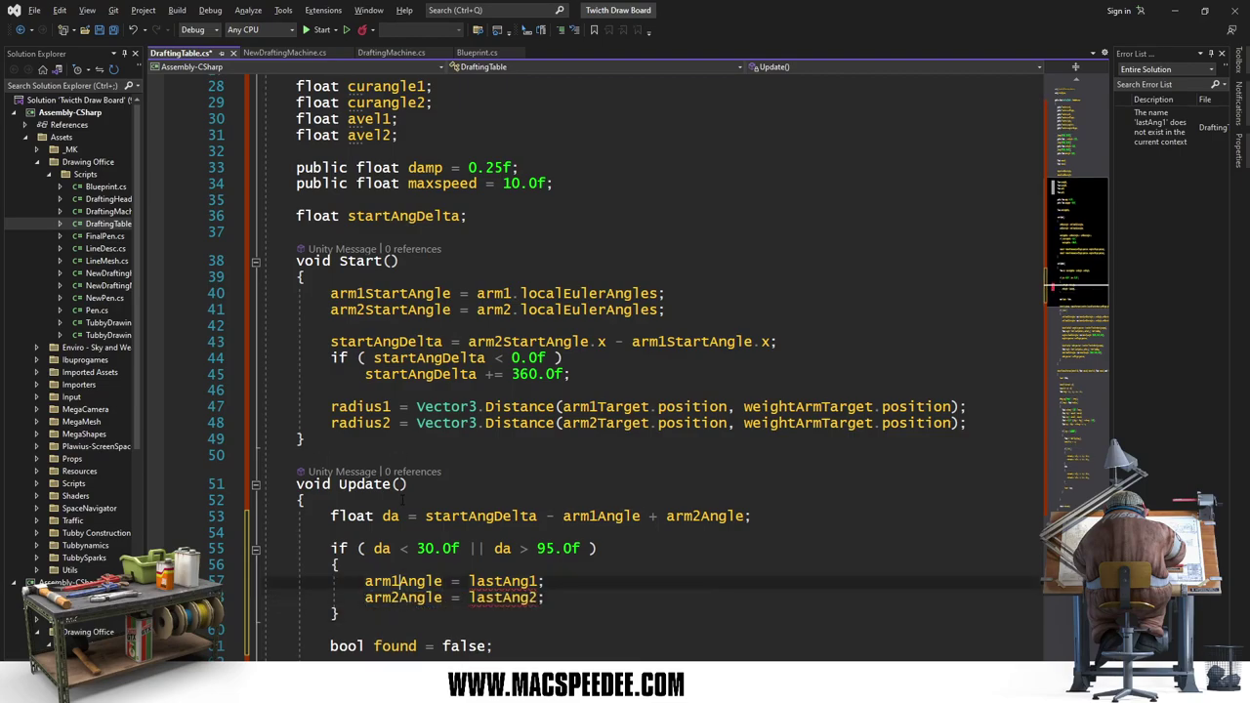
pyautogui.press('Up')
pyautogui.press('Up')
pyautogui.press('Up')
pyautogui.press('Up')
pyautogui.press('Up')
pyautogui.press('Up')
pyautogui.press('Up')
pyautogui.press('Up')
pyautogui.press('End')
pyautogui.press('Return')
pyautogui.press('Return')
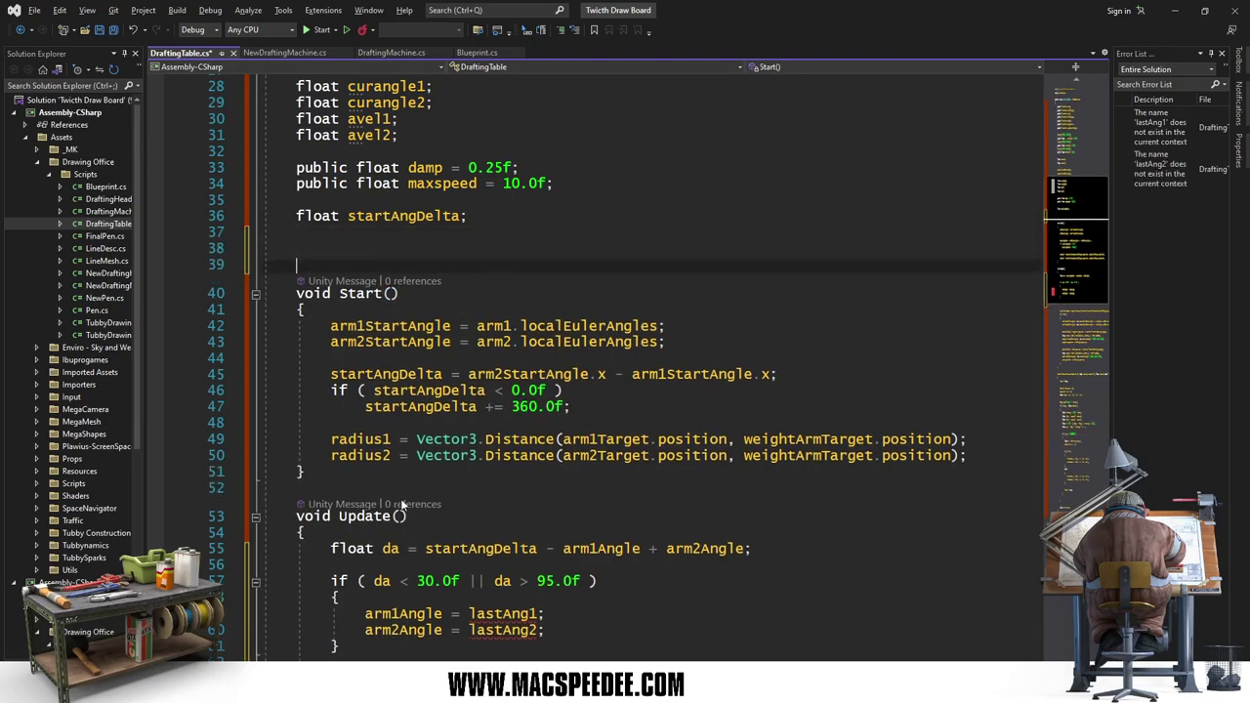
pyautogui.write('float las')
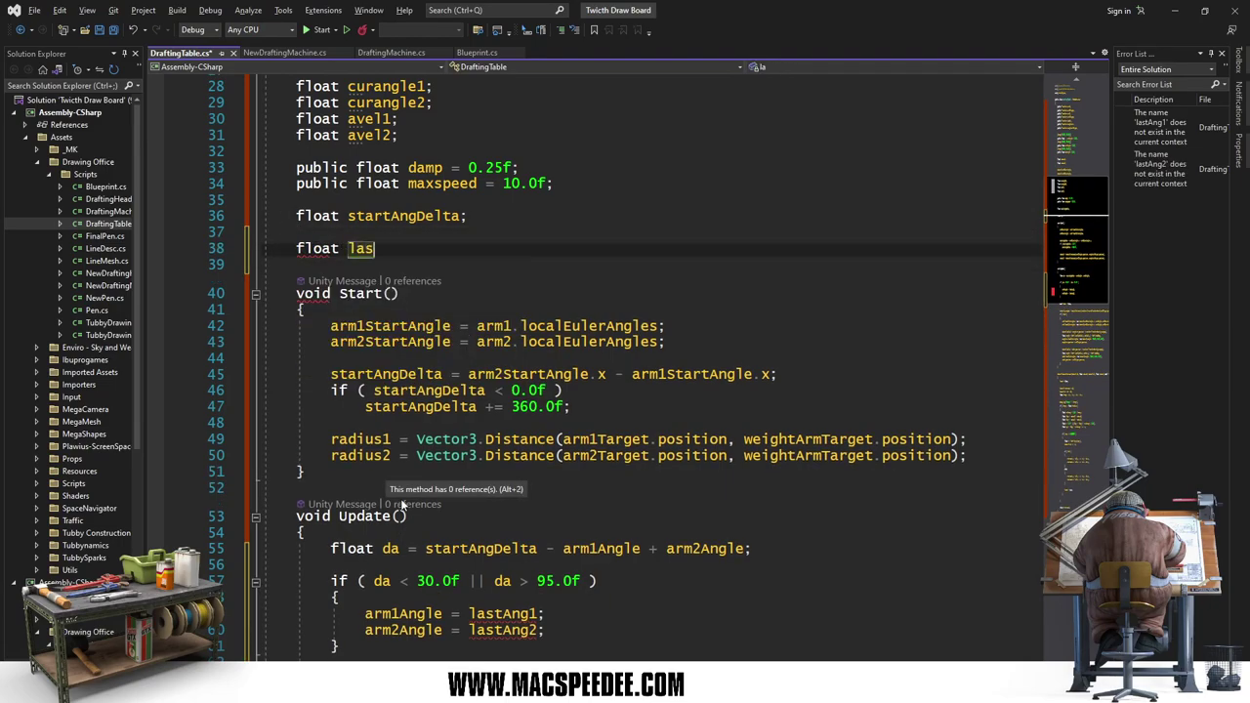
pyautogui.write('tAng1;')
pyautogui.press('Return')
pyautogui.write('flo')
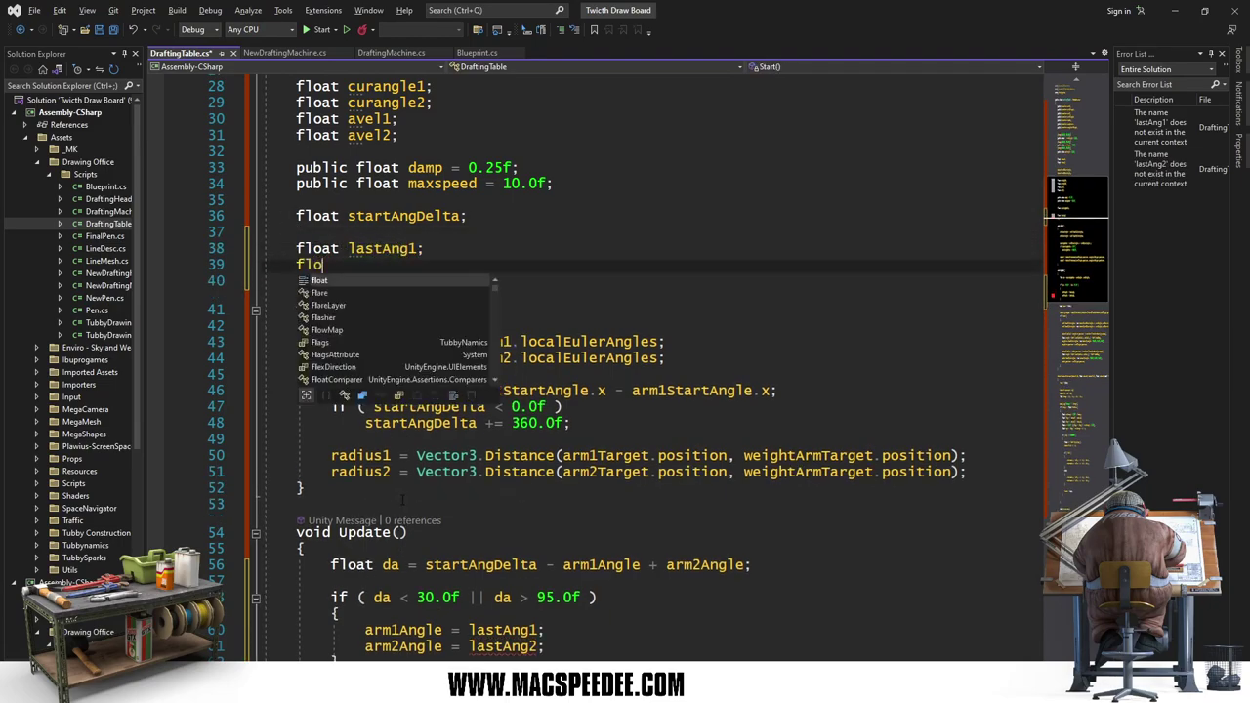
pyautogui.write('at lastAng2')
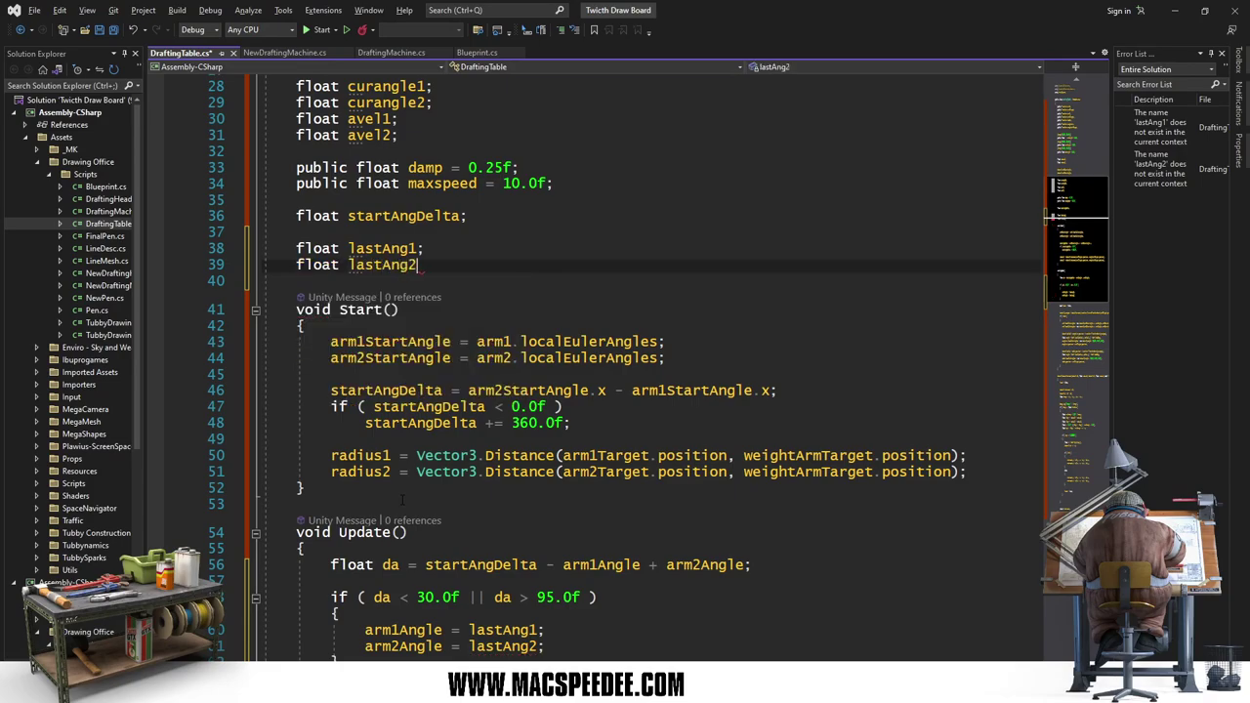
pyautogui.write(';')
# Step: Add the line lastAng1 = arm1Angle; after the found block in Update
pyautogui.scroll(-5, 361, 485)
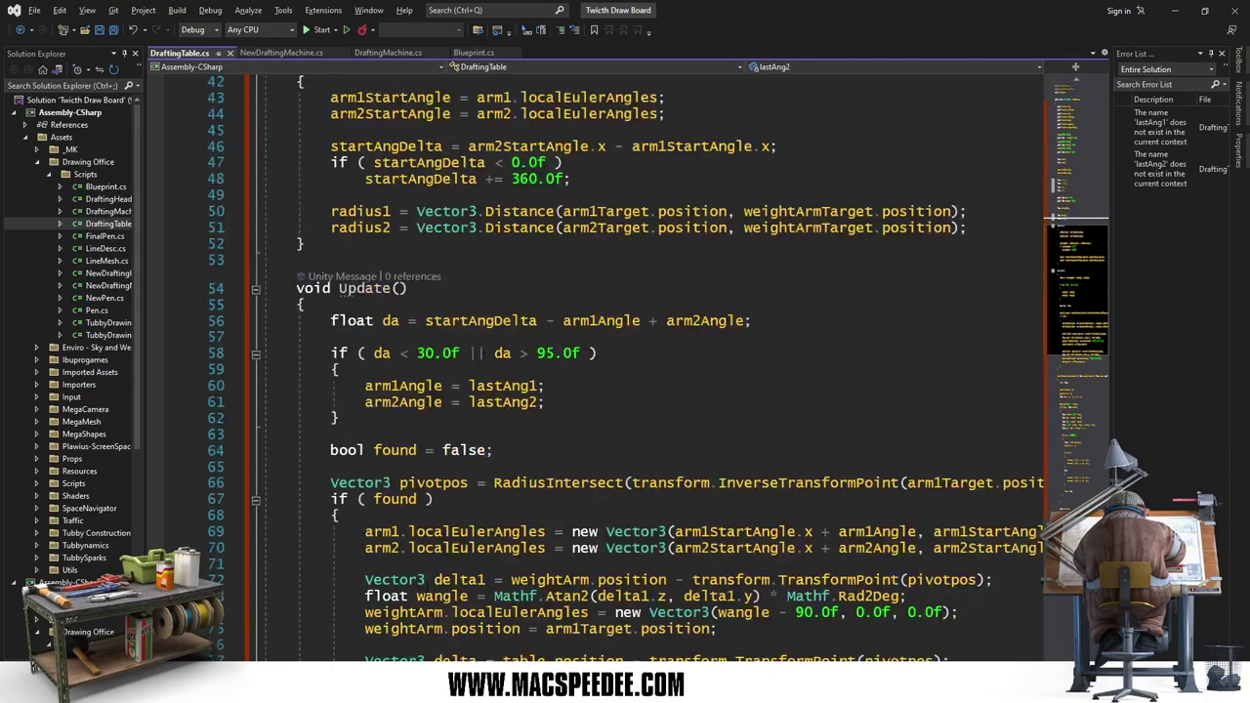
pyautogui.scroll(-2, 361, 485)
pyautogui.scroll(-2, 360, 485)
pyautogui.click(360, 486)
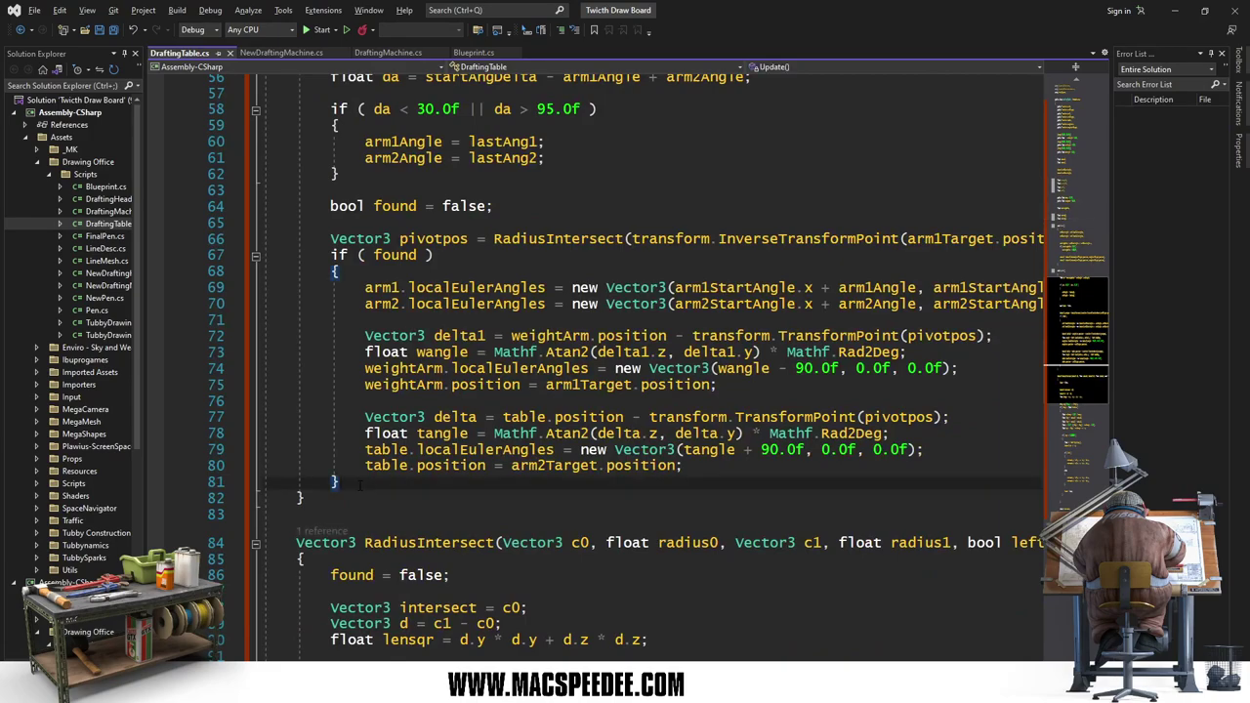
pyautogui.press('Return')
pyautogui.press('Return')
pyautogui.write('last')
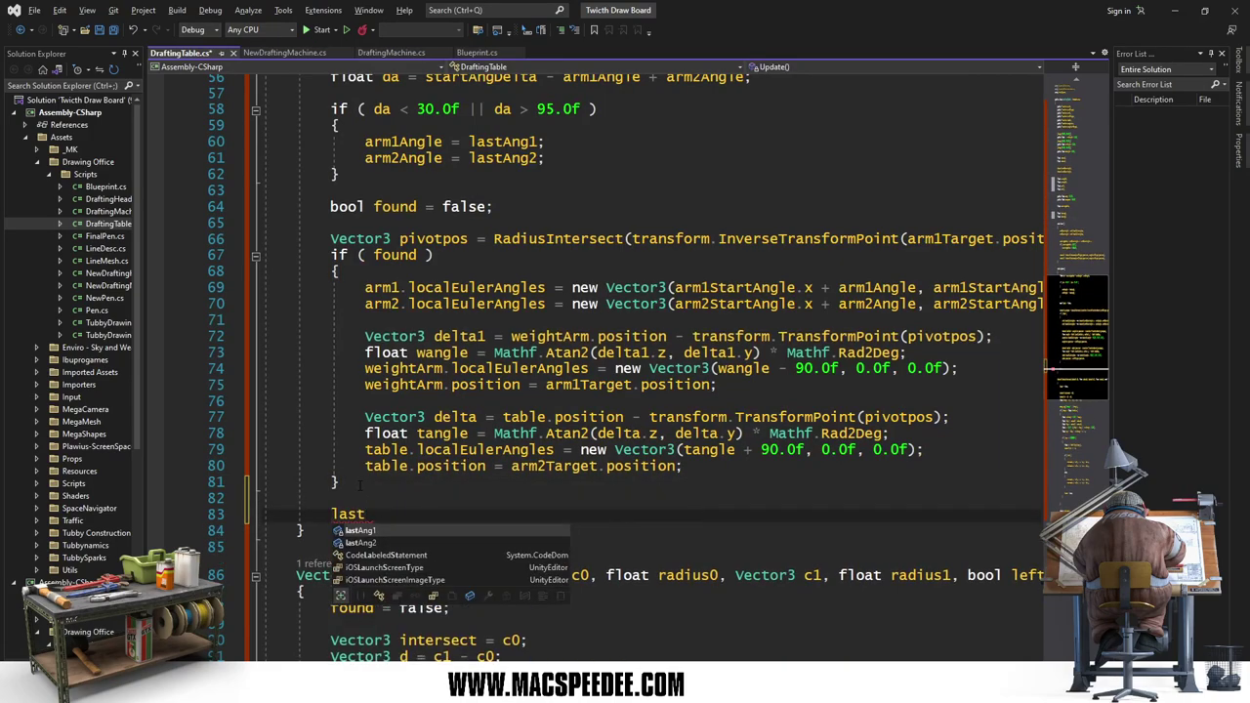
pyautogui.write('Ang1 = ')
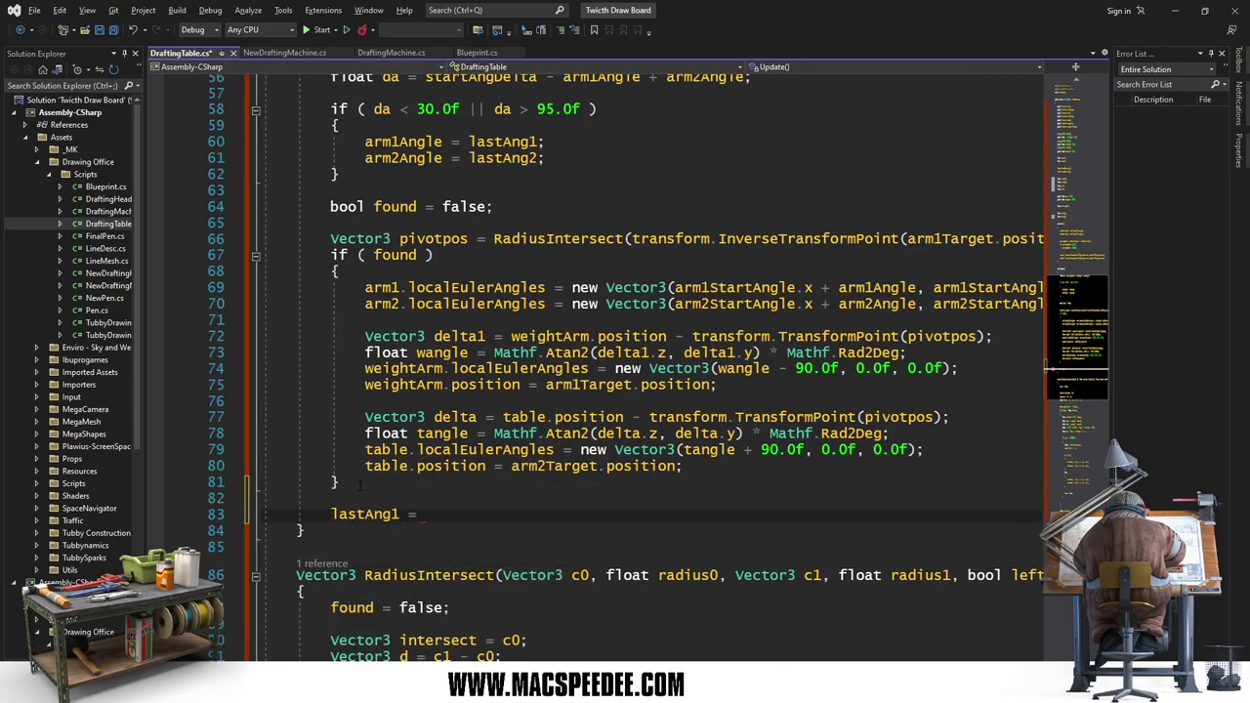
pyautogui.write('arm1Angl')
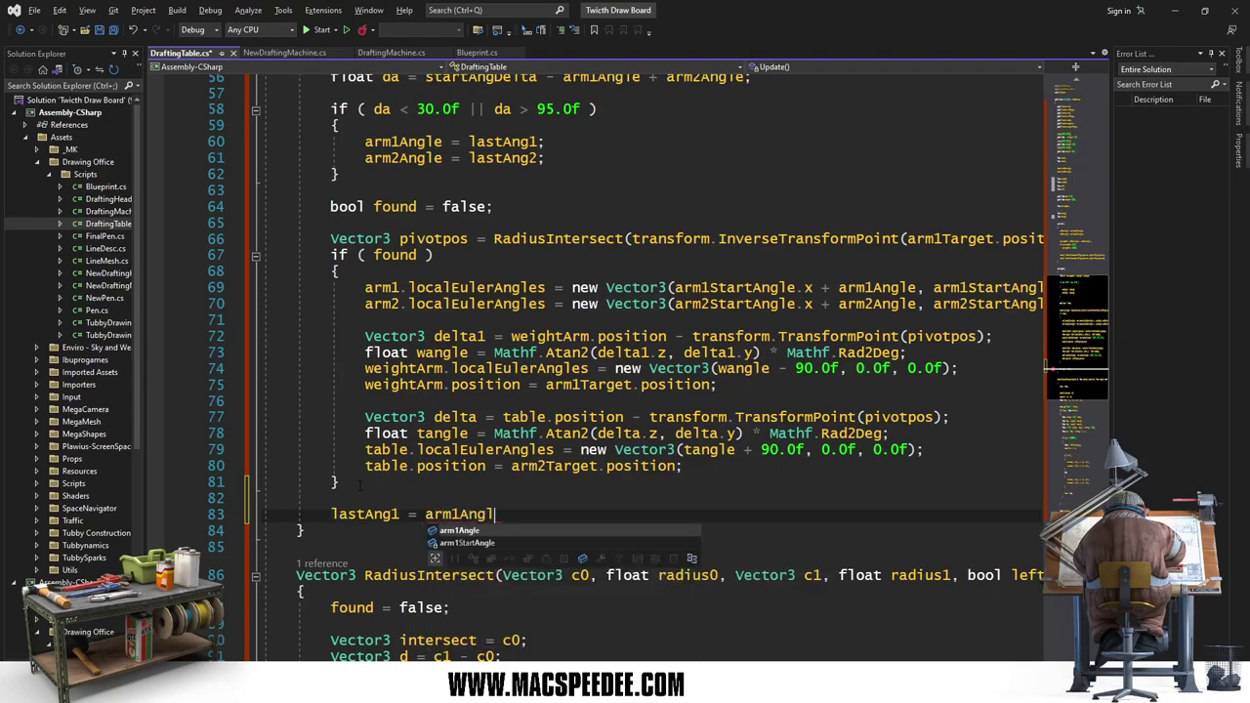
pyautogui.press('Tab')
pyautogui.write(';')
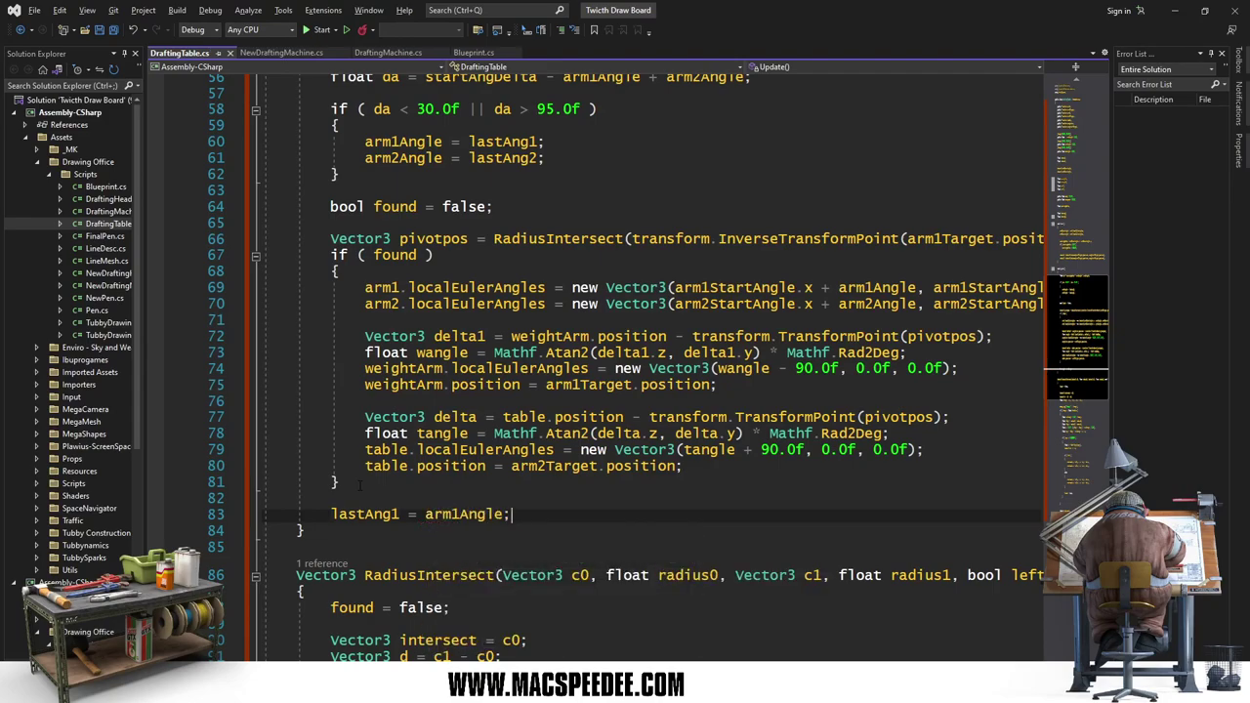
# Step: Duplicate that line as lastAng2 = arm2Angle; and save the DraftingTable script
pyautogui.press('Home')
pyautogui.press('Home')
pyautogui.hotkey('shift', 'Down')
pyautogui.hotkey('ctrl', 'c')
pyautogui.press('Right')
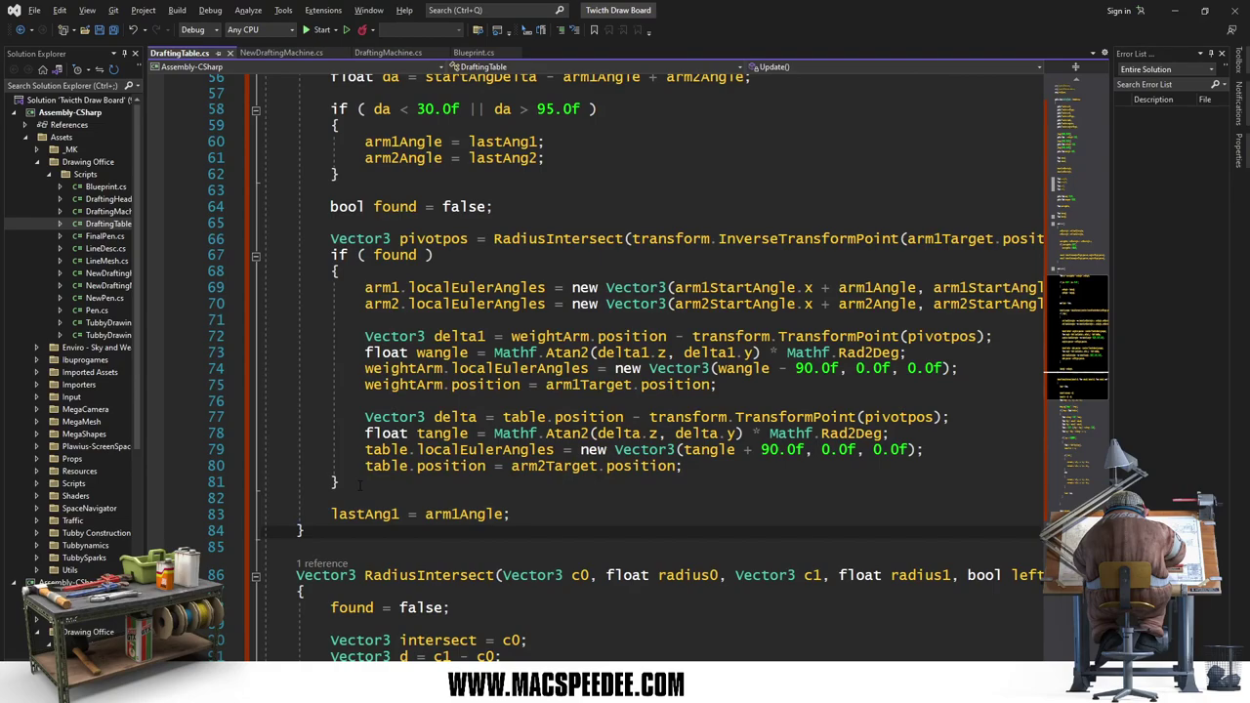
pyautogui.hotkey('ctrl', 'v')
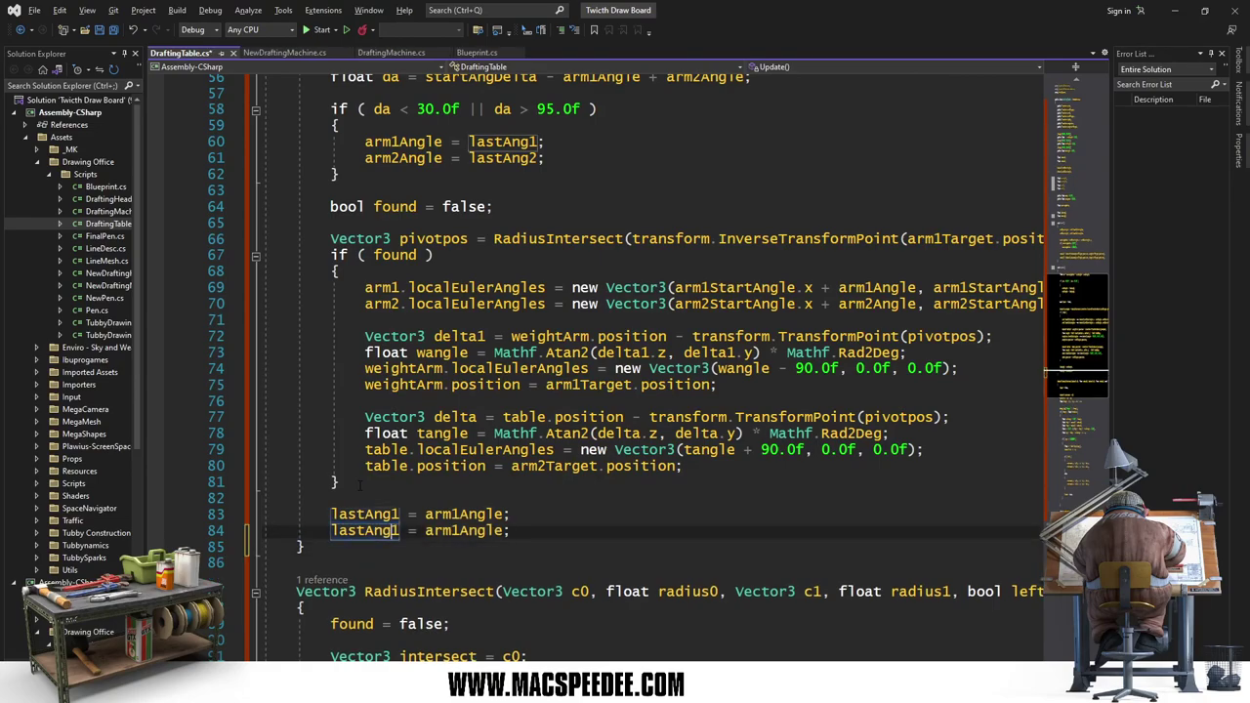
pyautogui.press('BackSpace')
pyautogui.write('2')
pyautogui.press('End')
pyautogui.press('Left')
pyautogui.press('Left')
pyautogui.press('Left')
pyautogui.press('Left')
pyautogui.press('Left')
pyautogui.write('2')
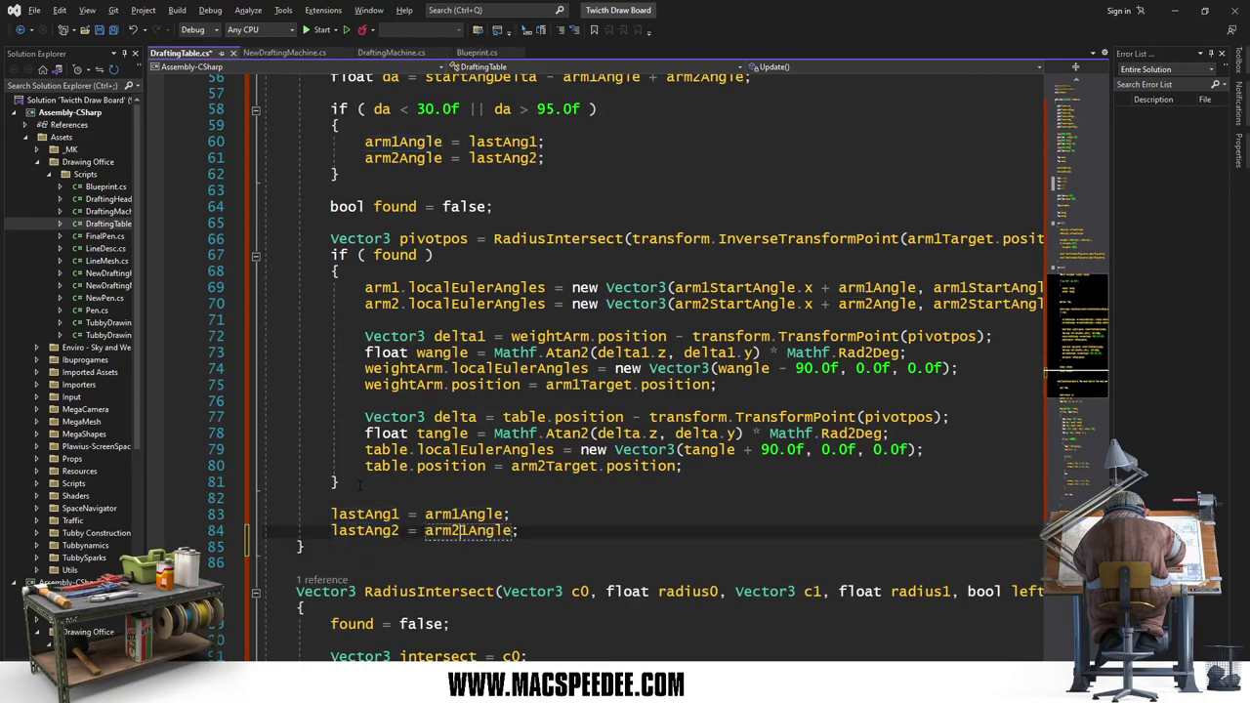
pyautogui.press('Delete')
pyautogui.hotkey('ctrl', 's')
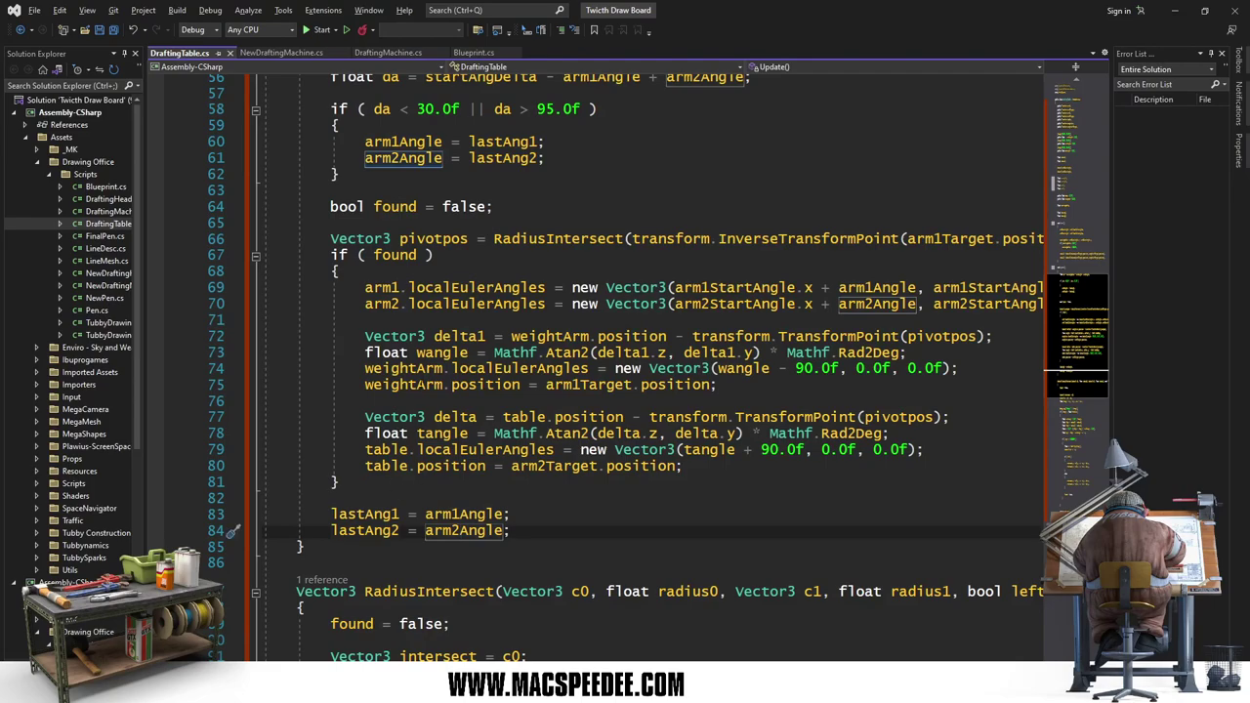
# Step: Move both lastAng assignments to just after the angle-limit check and begin curangle1 = Mathf.Smo
pyautogui.scroll(2, 430, 376)
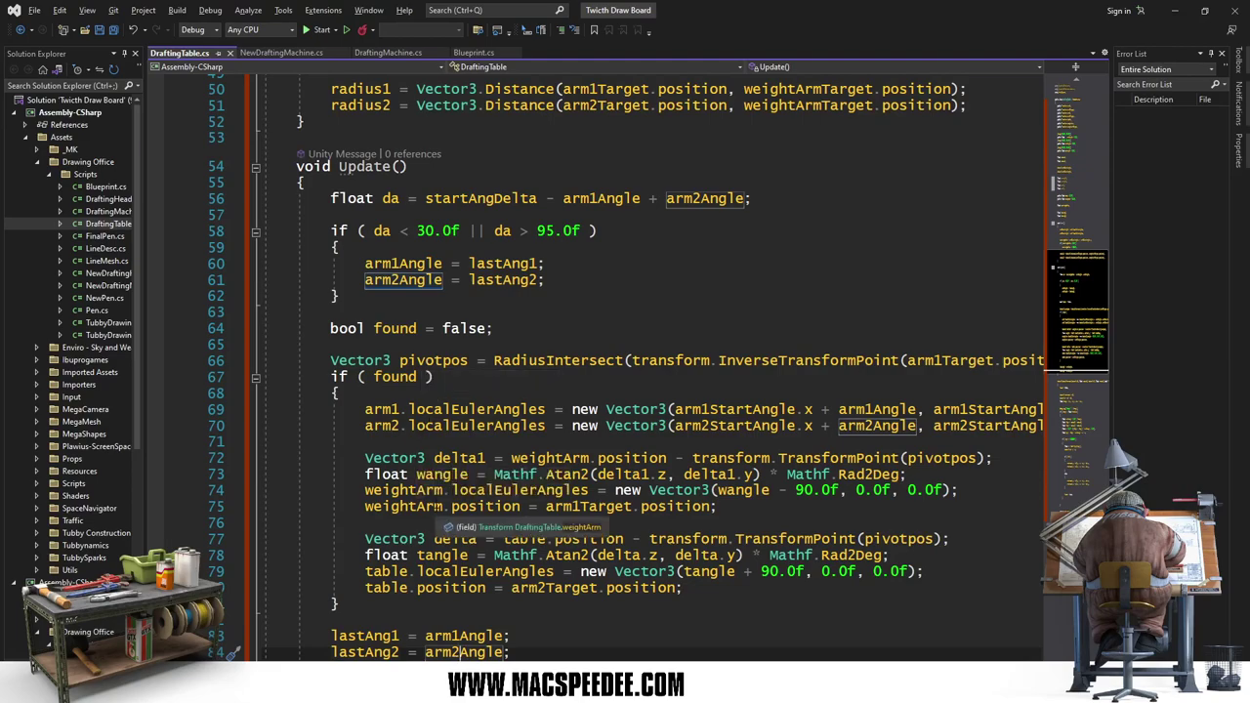
pyautogui.click(526, 640)
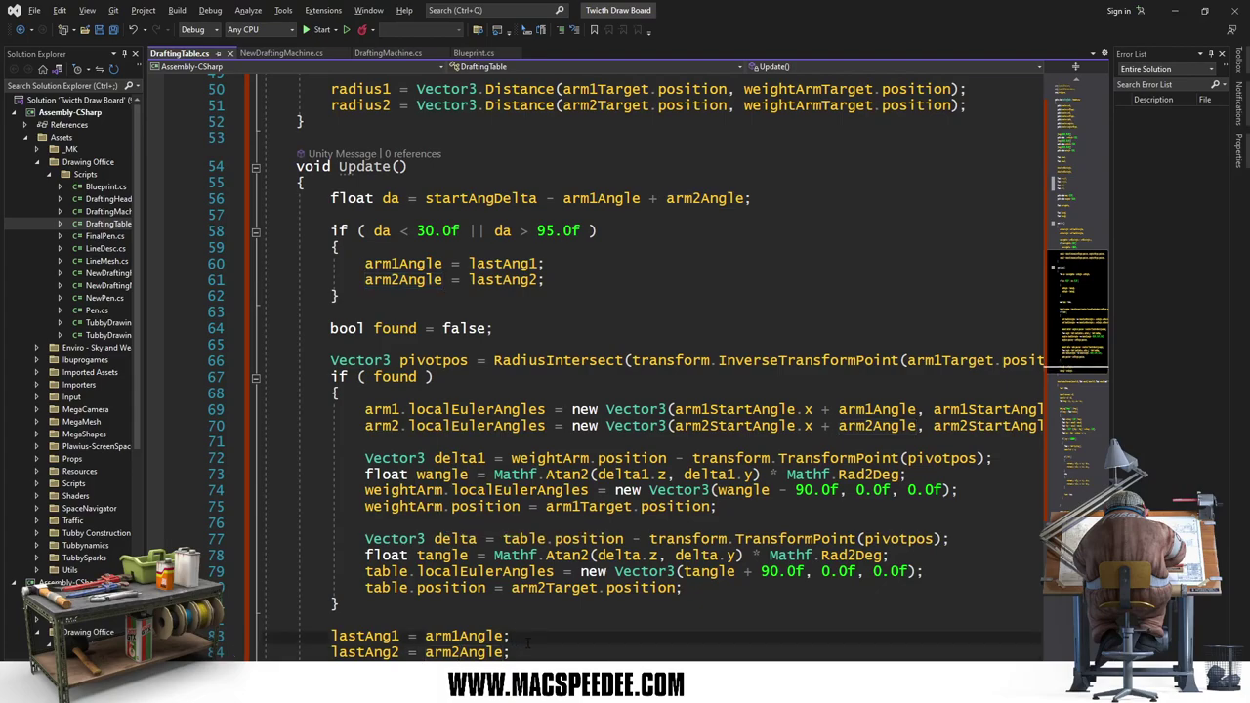
pyautogui.press('Home')
pyautogui.hotkey('shift', 'Down')
pyautogui.hotkey('shift', 'Down')
pyautogui.hotkey('ctrl', 'x')
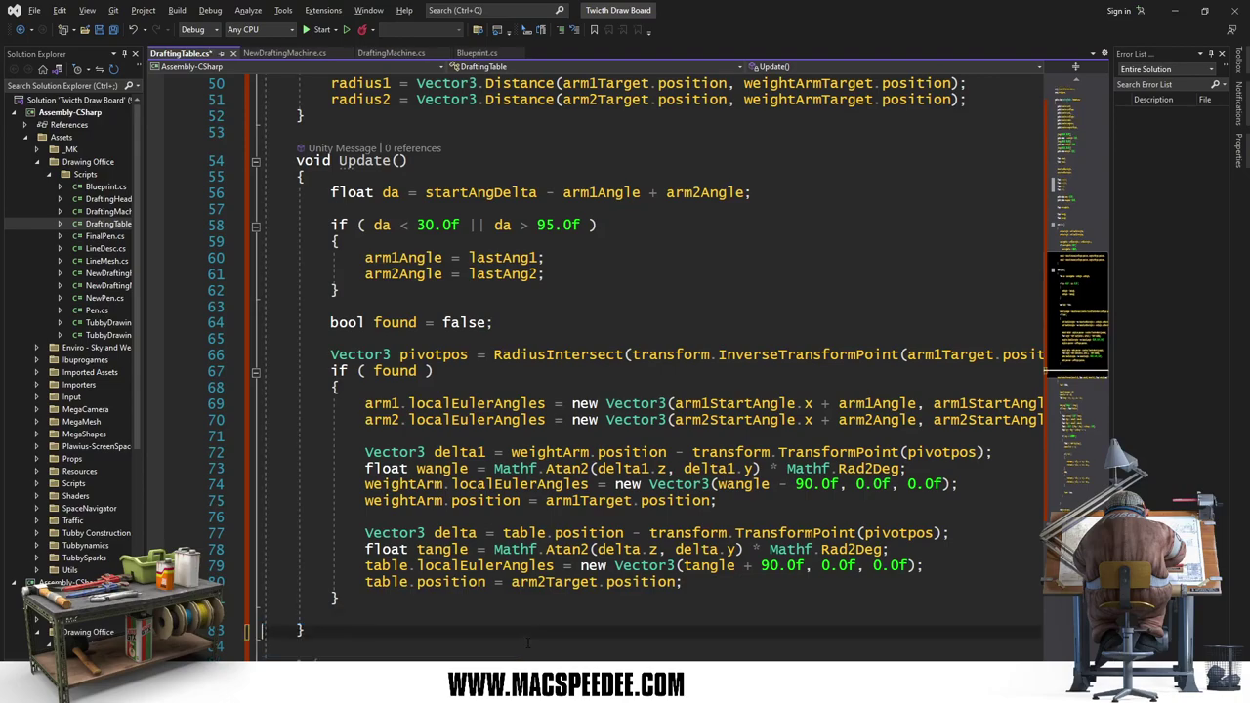
pyautogui.press('Up')
pyautogui.press('Up')
pyautogui.press('Up')
pyautogui.press('Up')
pyautogui.press('Up')
pyautogui.press('Up')
pyautogui.press('Up')
pyautogui.press('Up')
pyautogui.press('Return')
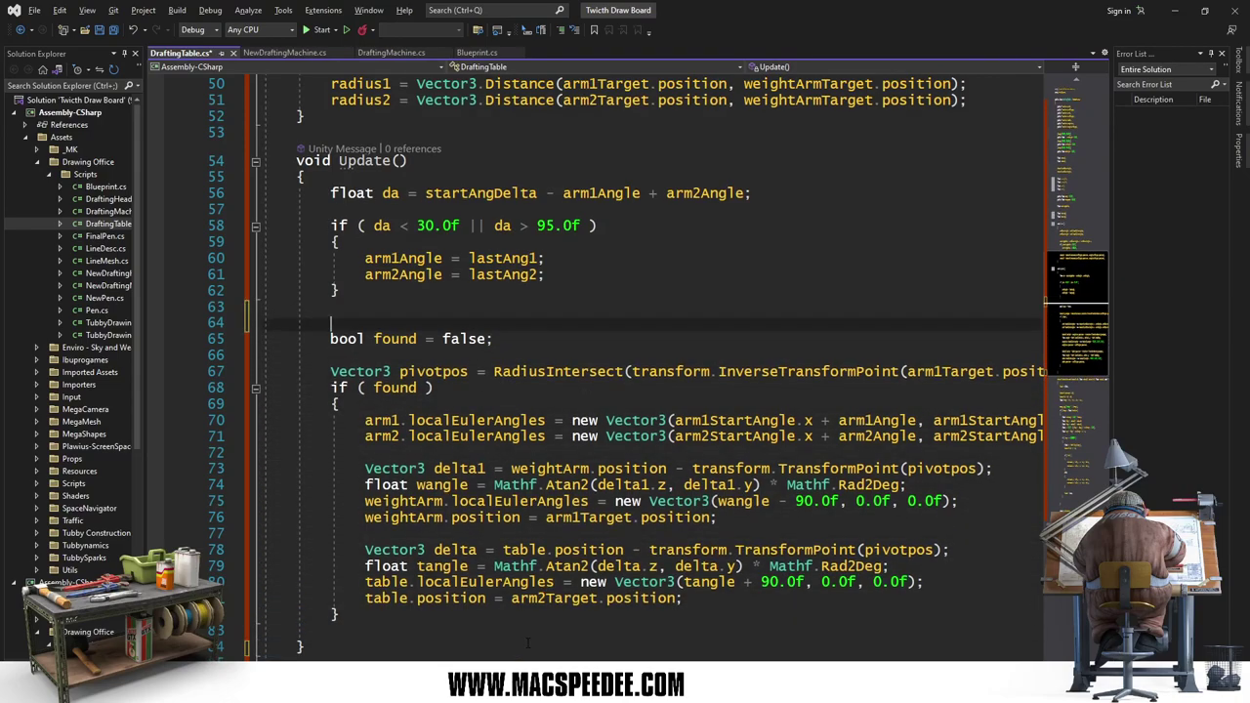
pyautogui.hotkey('ctrl', 'v')
pyautogui.press('Return')
pyautogui.press('Return')
pyautogui.press('Up')
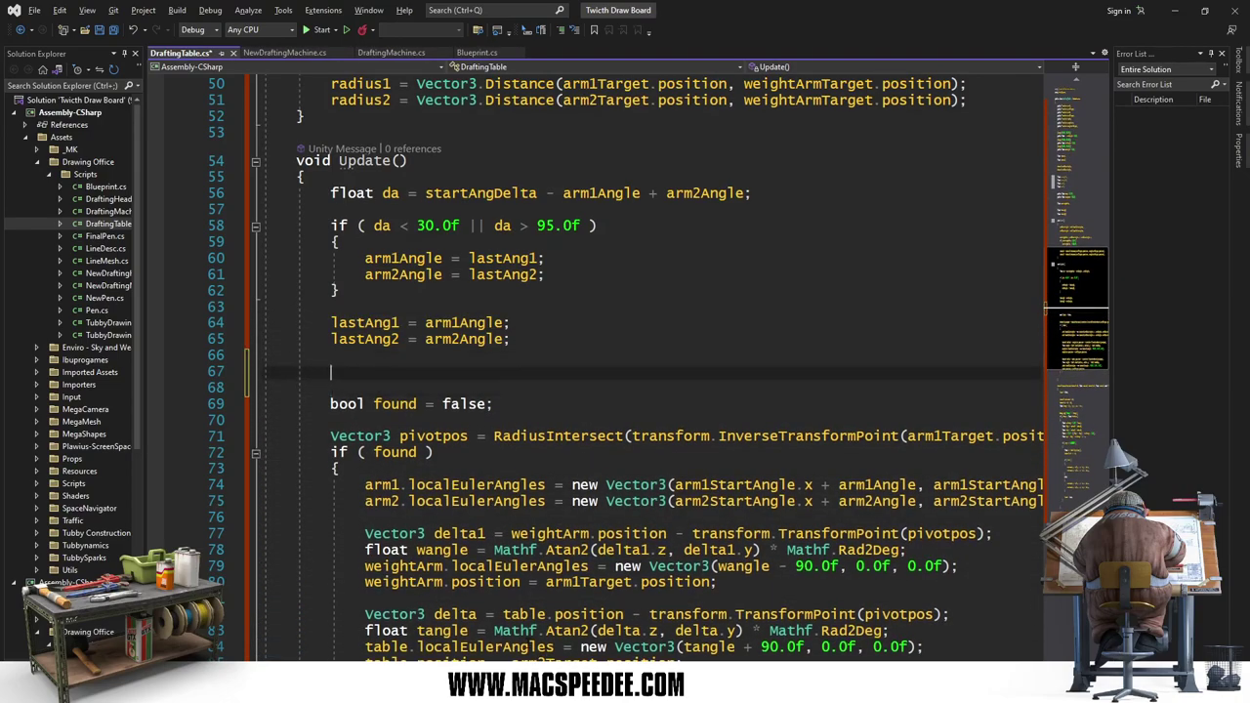
pyautogui.write('cur')
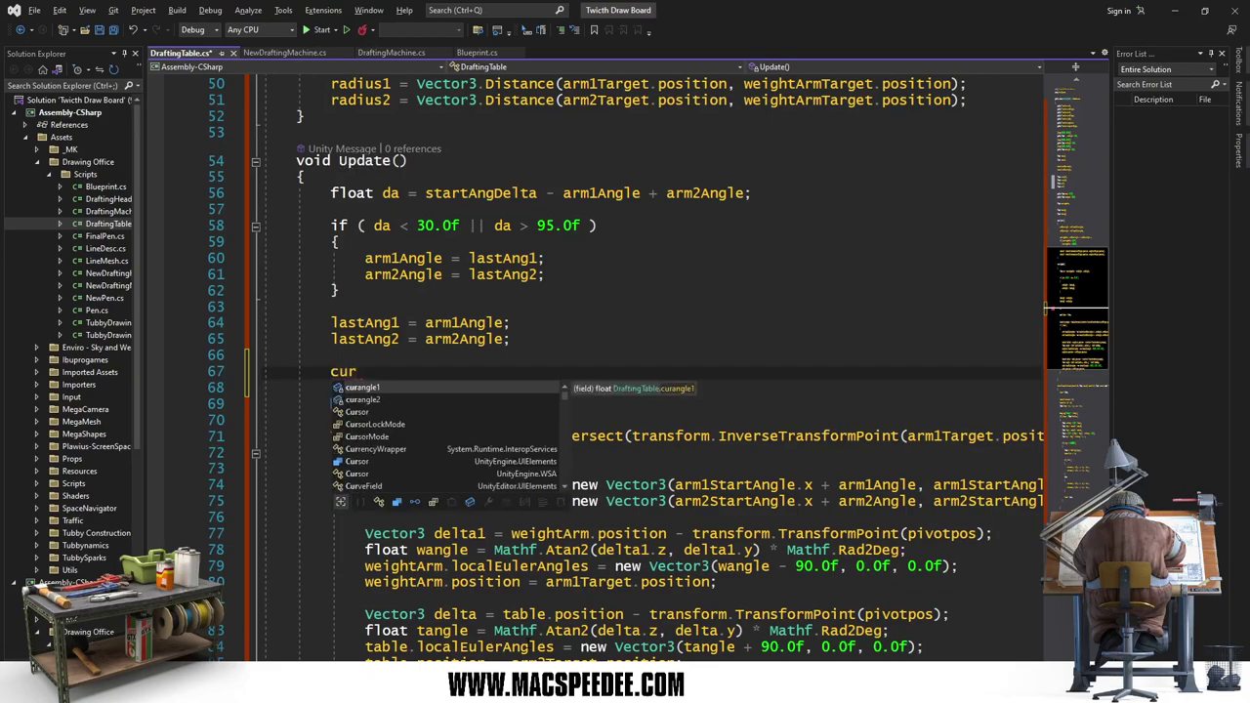
pyautogui.write('angle1 = ')
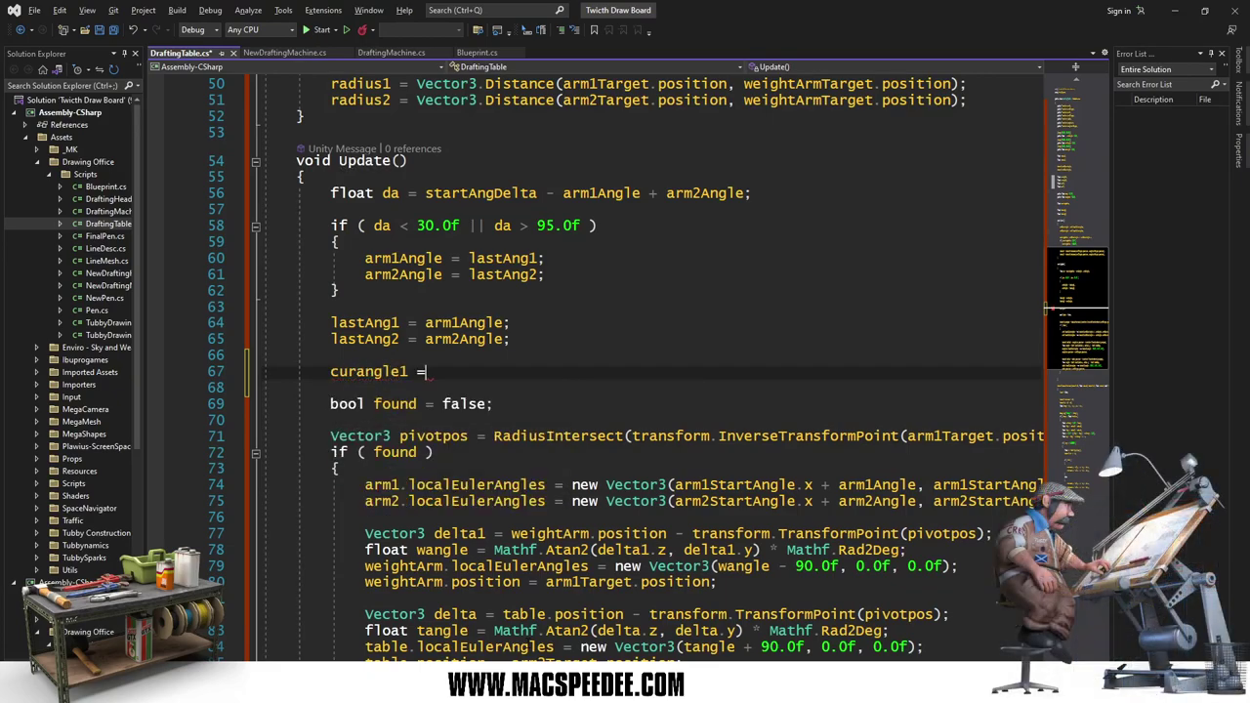
pyautogui.write('Mathf.')
pyautogui.write('Smo')
# Step: Write curangle1 = Mathf.SmoothDampAngle(curangle1, arm1Angle + bothAn… as the smoothing call
pyautogui.press('Down')
pyautogui.press('Tab')
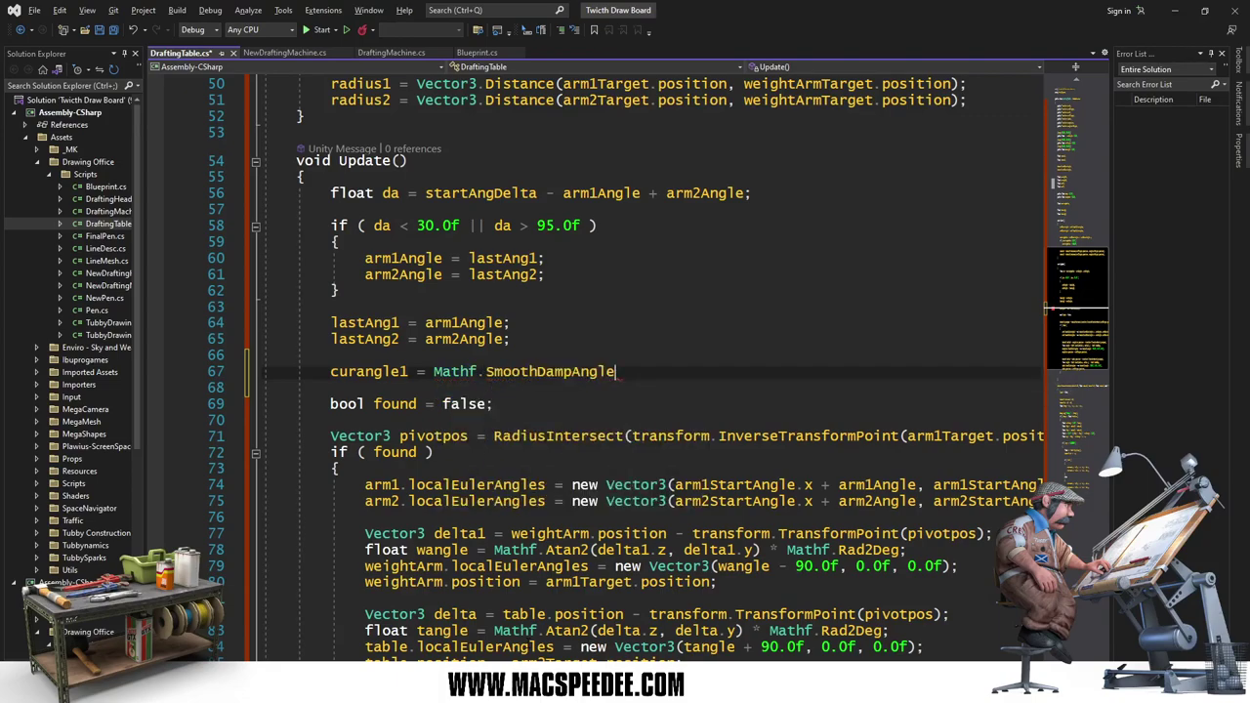
pyautogui.write('(')
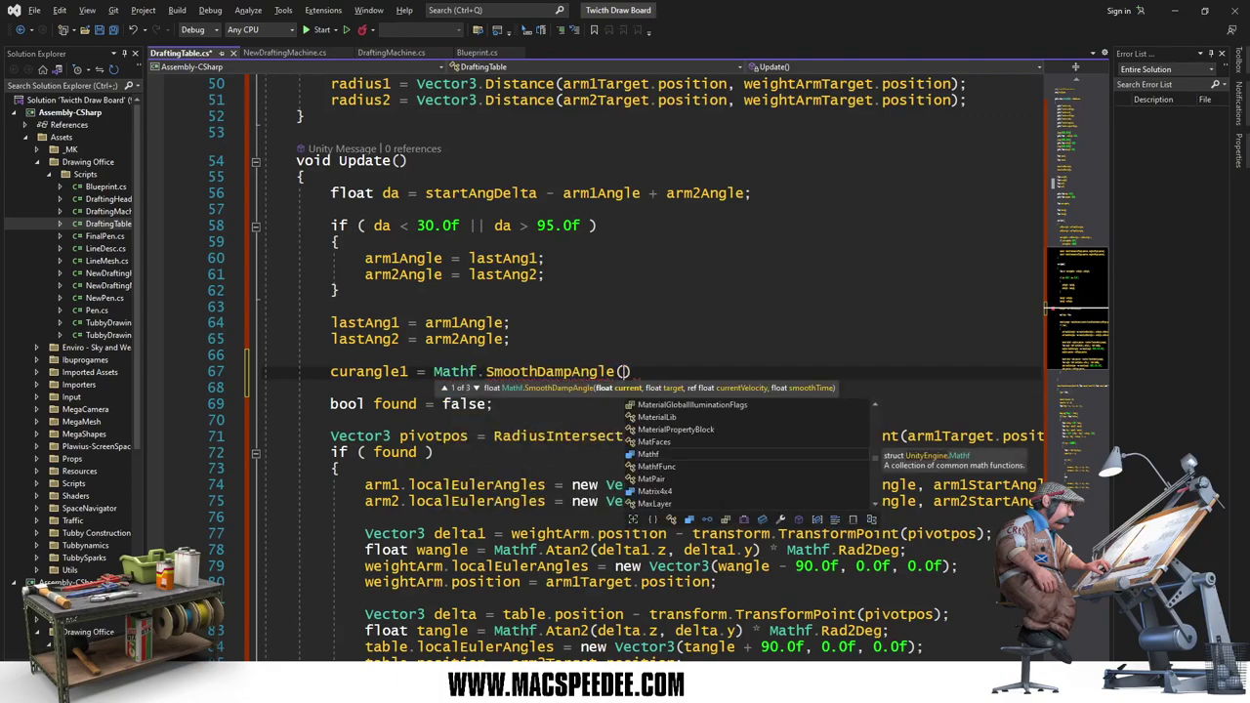
pyautogui.write('curang')
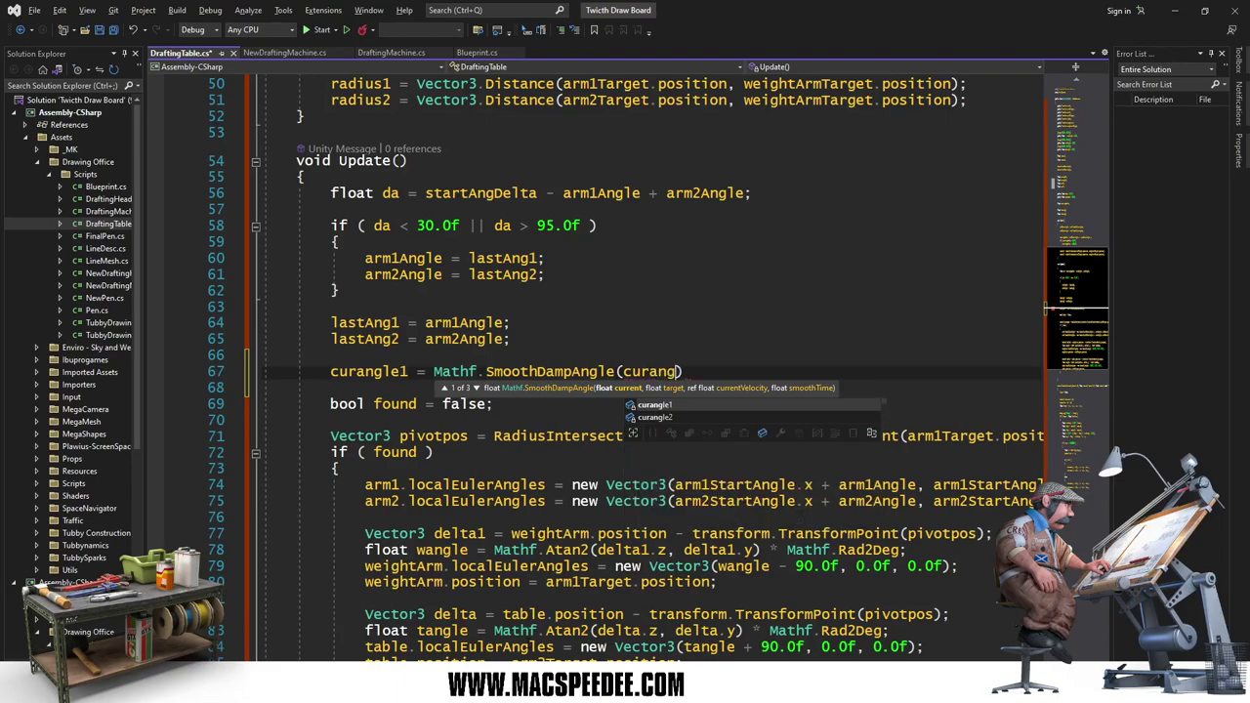
pyautogui.write('le')
pyautogui.press('Tab')
pyautogui.write(', ')
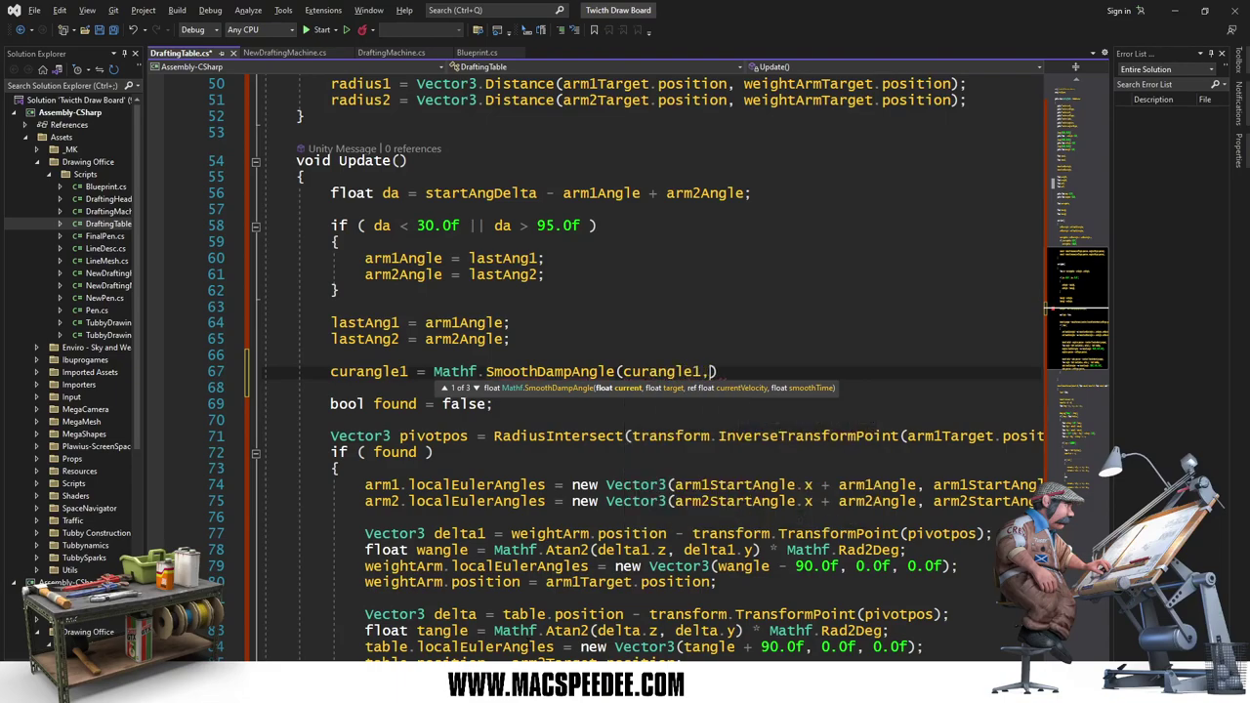
pyautogui.write('arm1')
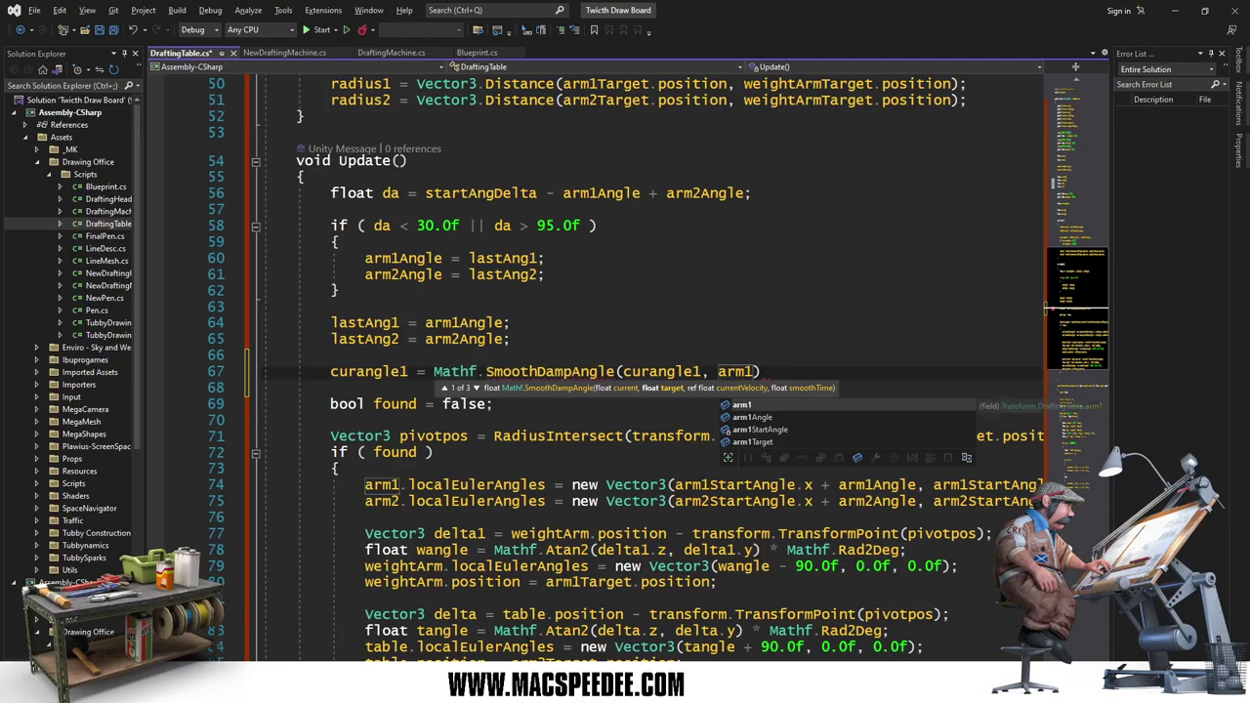
pyautogui.write('Angle + ')
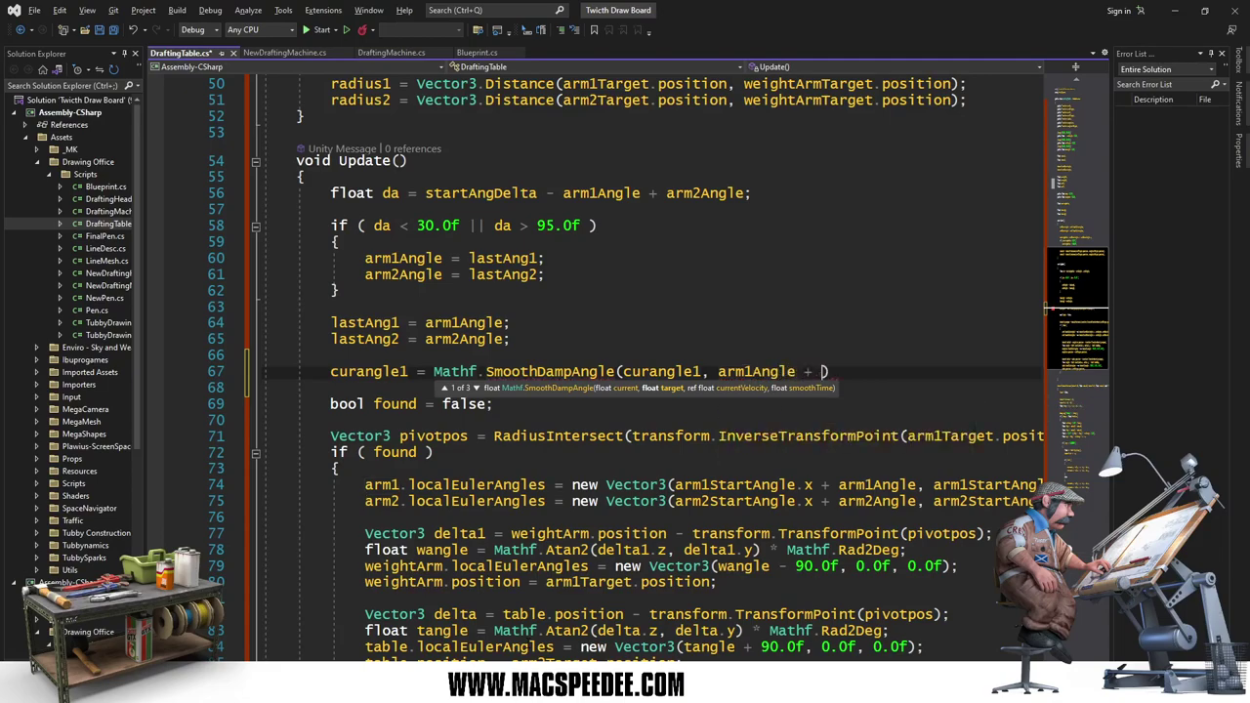
pyautogui.write('bothAn')
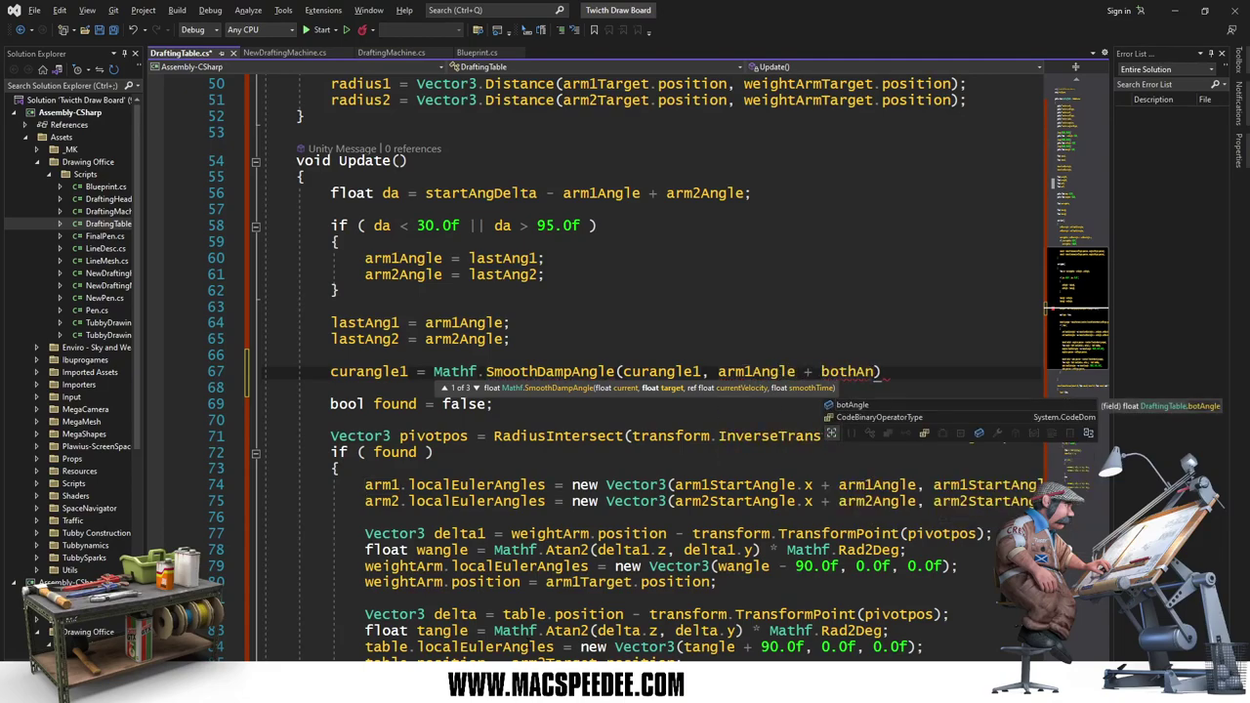
pyautogui.press('Return')
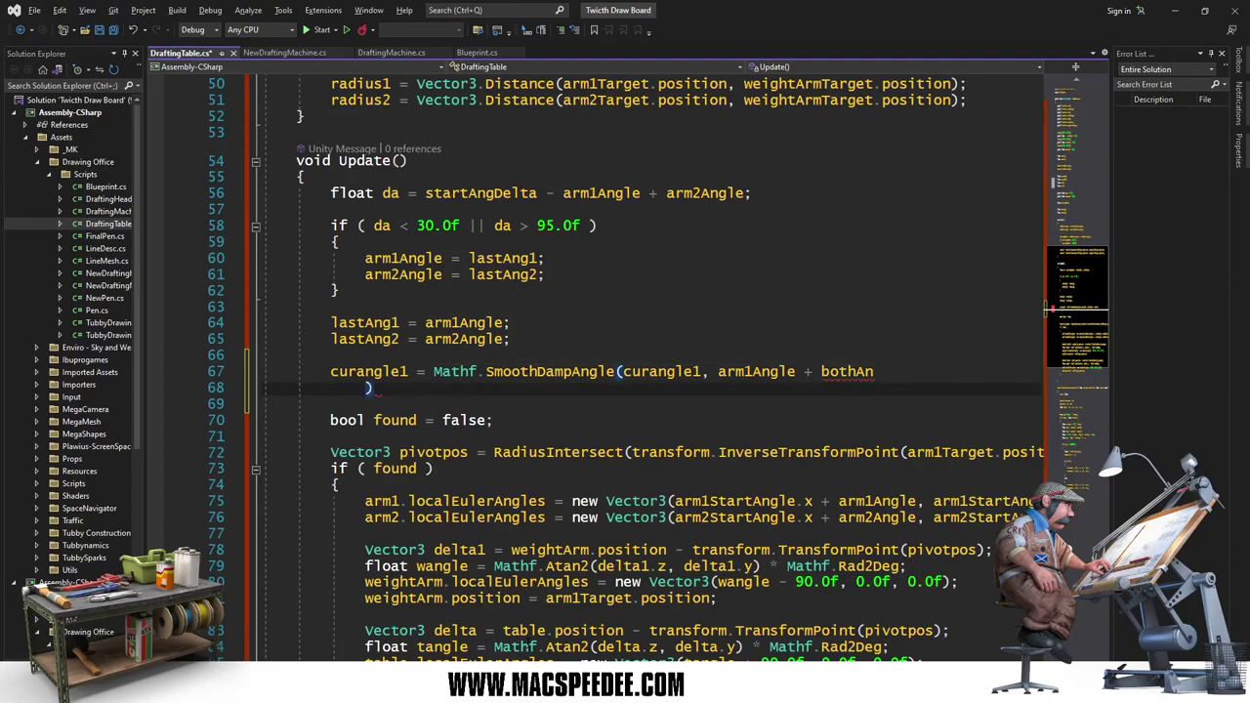
# Step: Rename the botAngle field declaration to bothAngle
pyautogui.press('pageup')
pyautogui.press('Up')
pyautogui.press('Up')
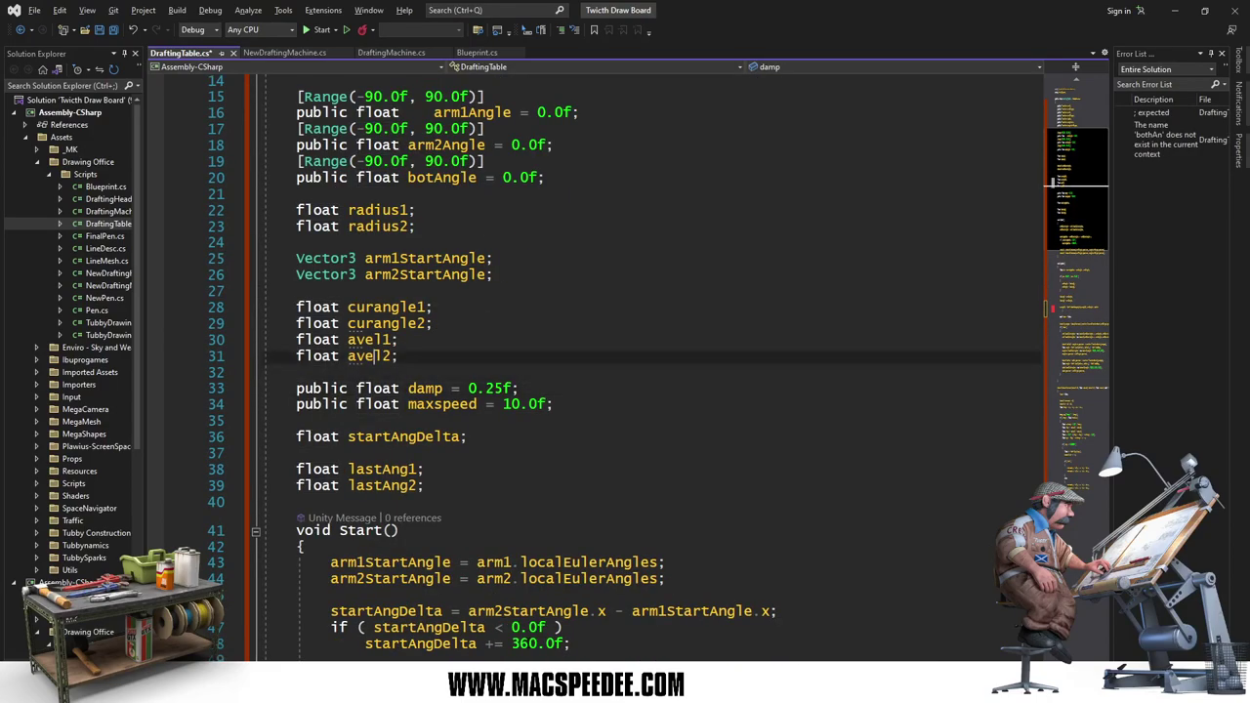
pyautogui.press('Up')
pyautogui.press('Up')
pyautogui.press('Up')
pyautogui.press('Right')
pyautogui.press('Right')
pyautogui.press('Right')
pyautogui.write('h')
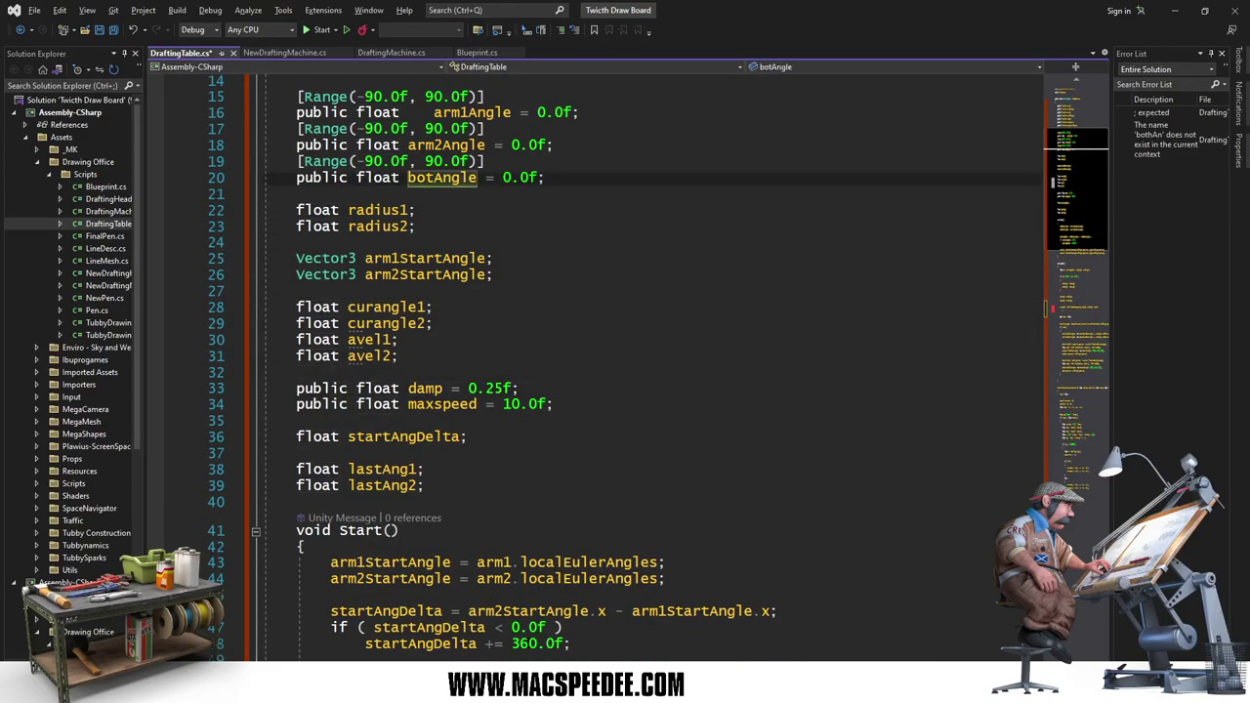
pyautogui.press('Down')
pyautogui.press('Down')
pyautogui.press('Down')
pyautogui.press('Down')
pyautogui.press('Down')
pyautogui.press('Down')
pyautogui.press('Down')
pyautogui.press('Down')
pyautogui.press('Down')
pyautogui.press('Down')
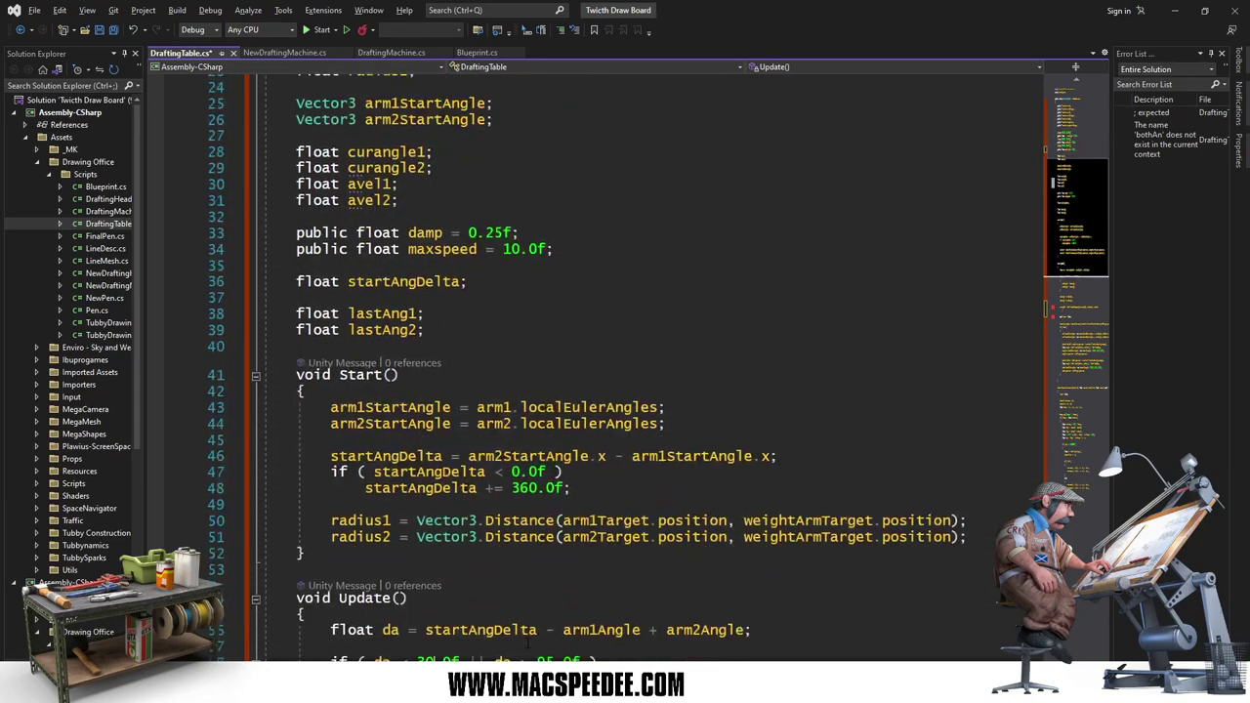
pyautogui.press('Down')
pyautogui.press('Down')
pyautogui.press('Down')
pyautogui.press('Down')
pyautogui.press('Down')
pyautogui.press('Down')
# Step: Finish the call's arguments as bothAngle, ref avel1, damp, maxSpeed and save
pyautogui.press('Up')
pyautogui.press('Up')
pyautogui.press('Up')
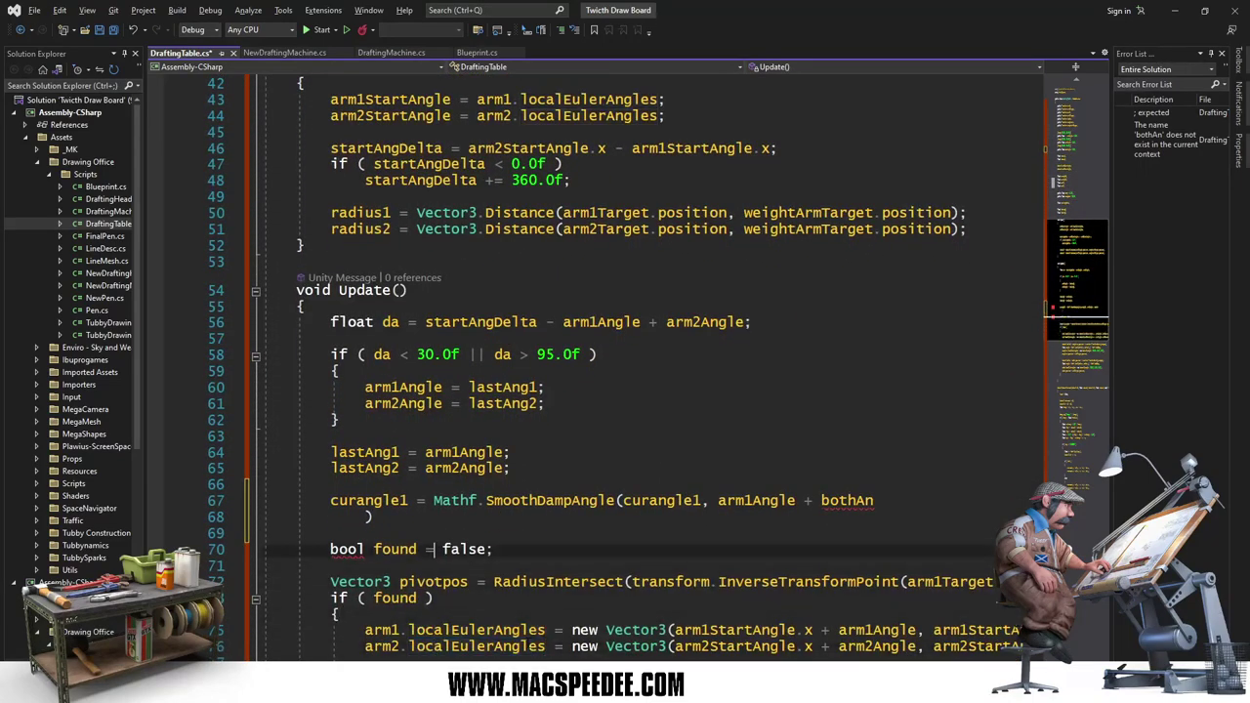
pyautogui.press('Up')
pyautogui.press('Up')
pyautogui.press('Up')
pyautogui.press('End')
pyautogui.write('le')
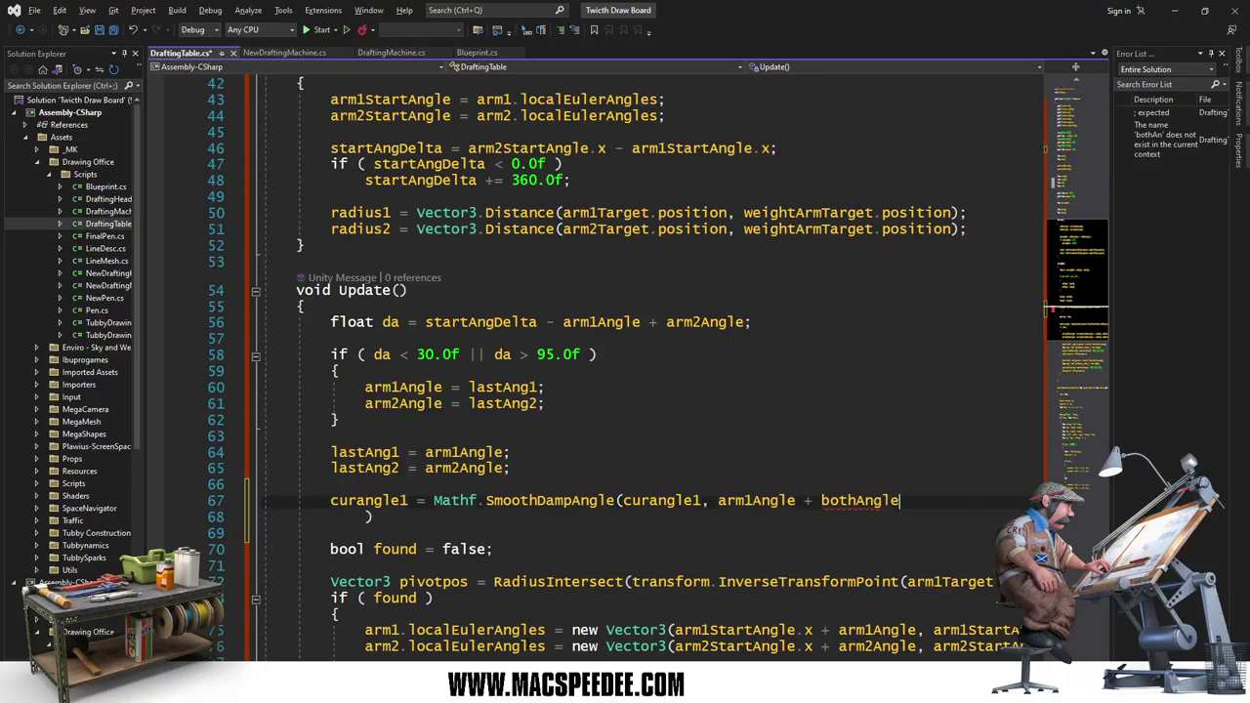
pyautogui.write(', ref av')
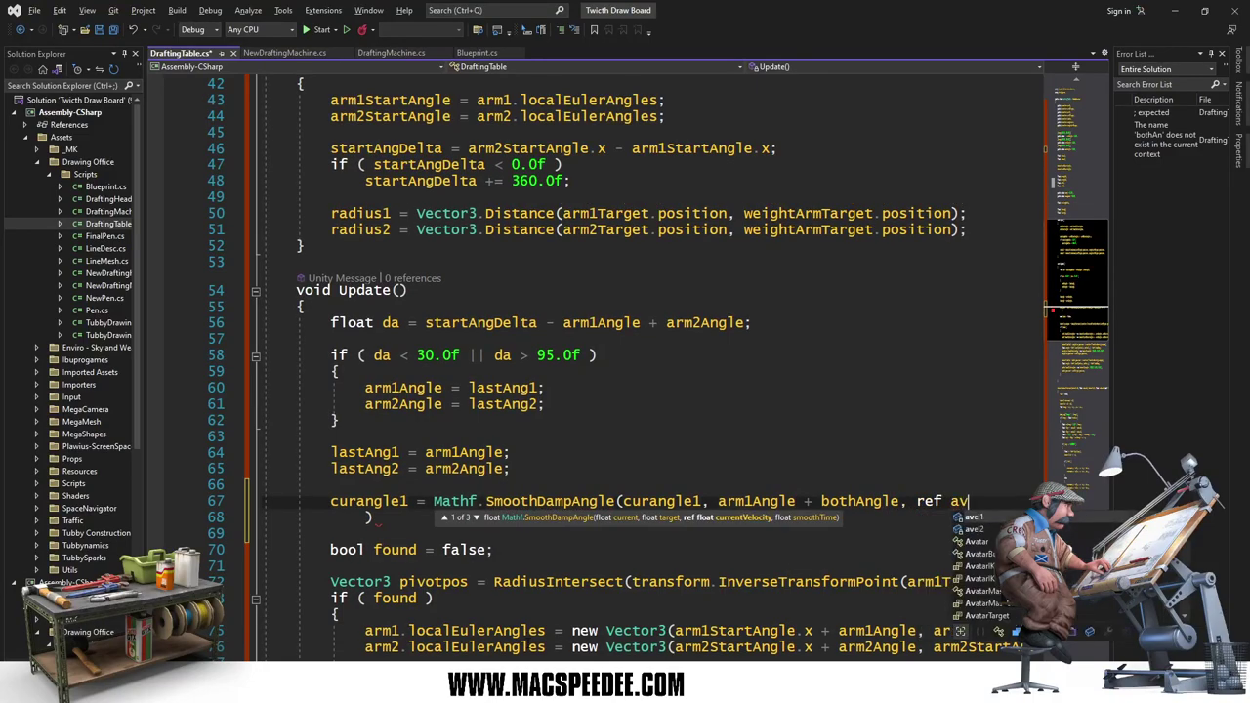
pyautogui.write('le1,')
pyautogui.press('BackSpace')
pyautogui.press('BackSpace')
pyautogui.press('BackSpace')
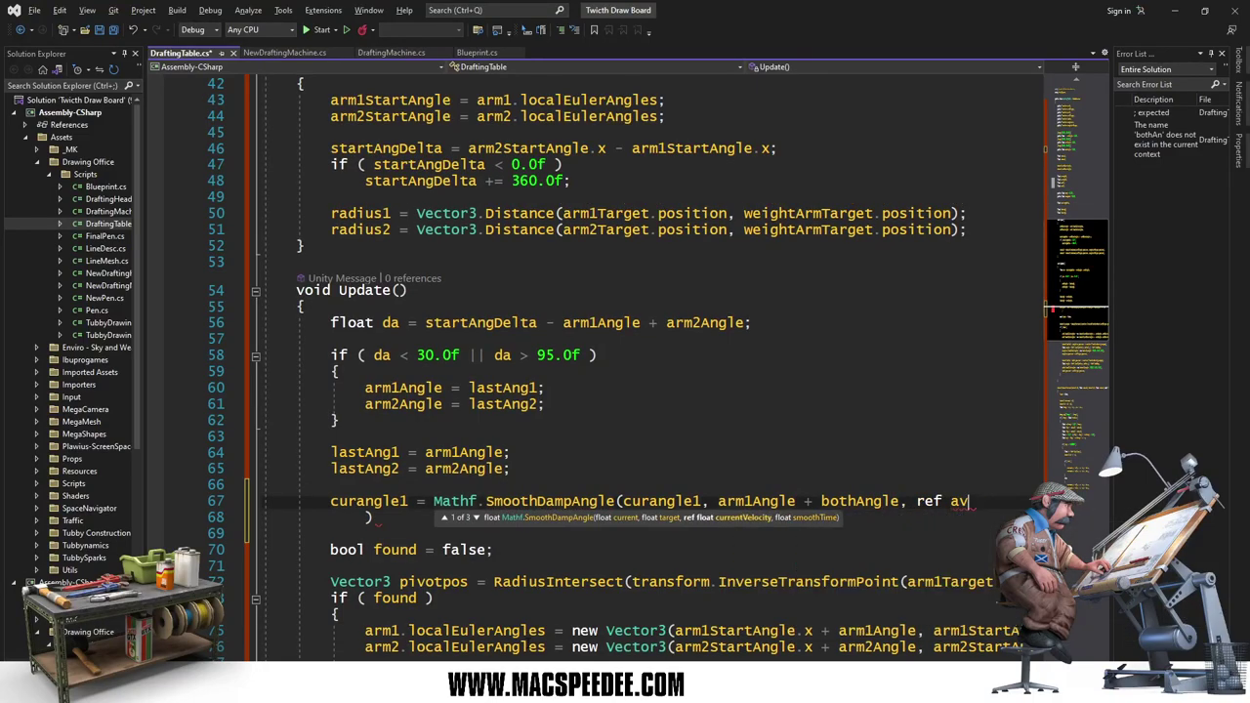
pyautogui.write('el1, dam')
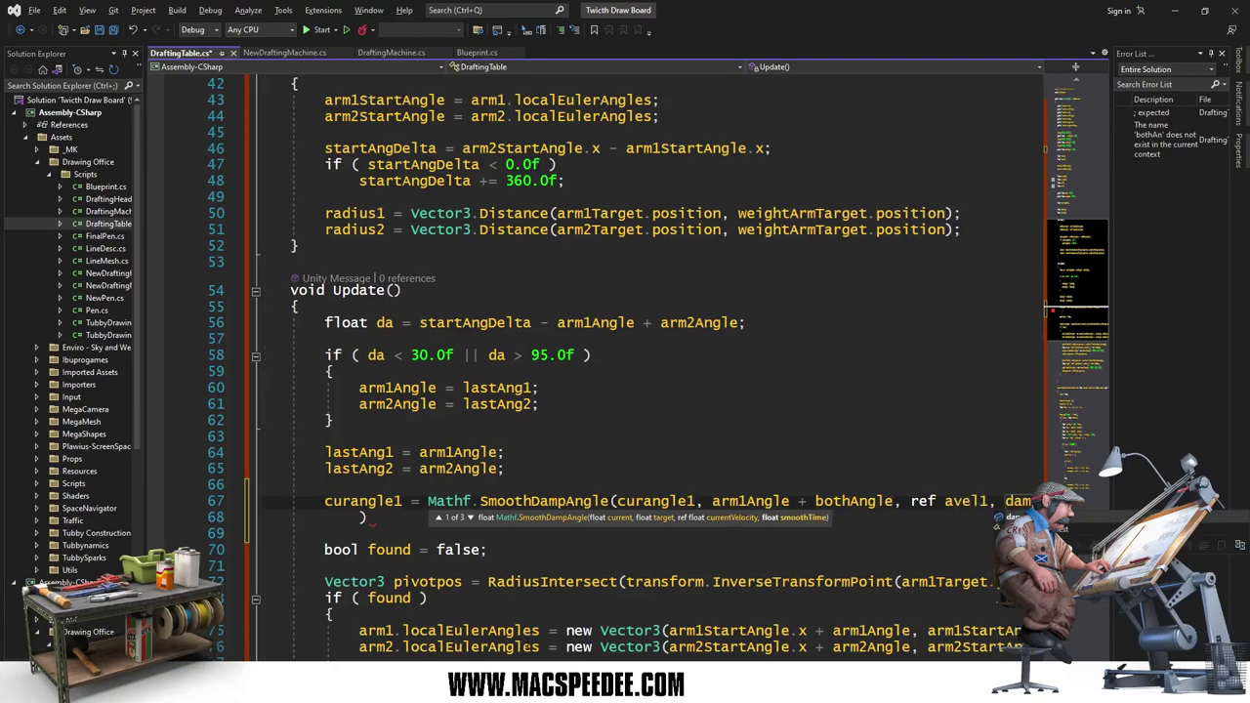
pyautogui.write('p, ma')
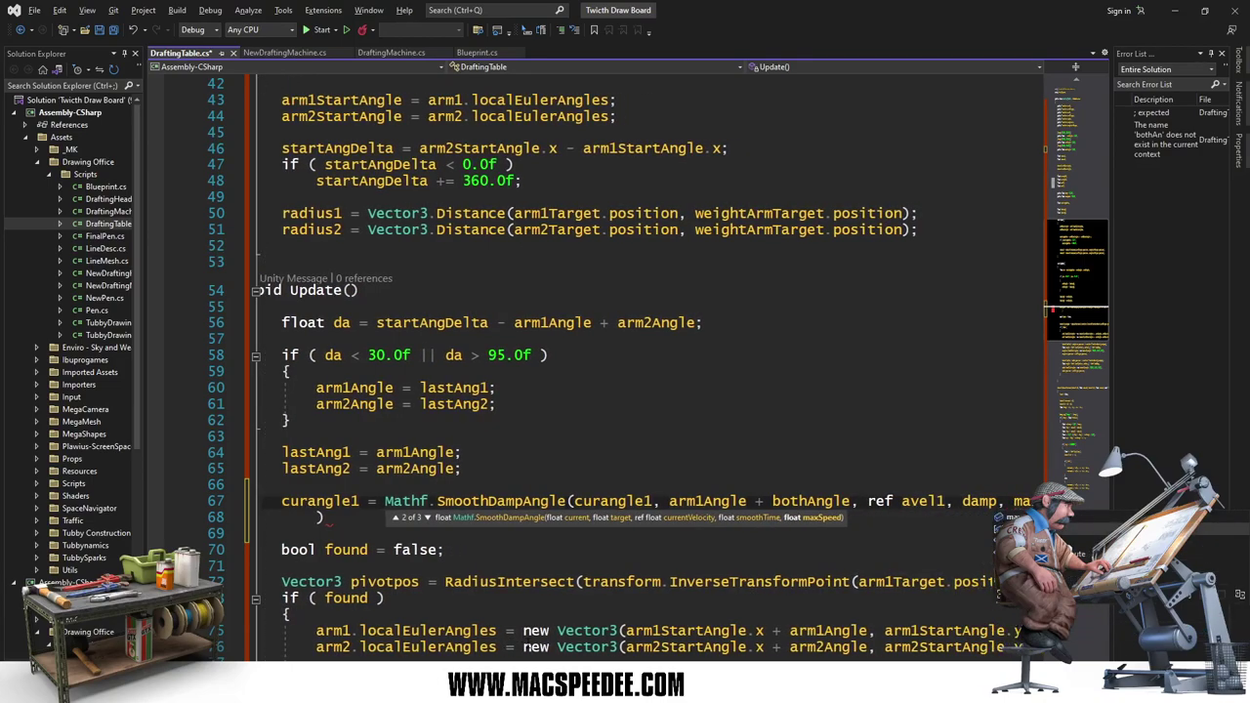
pyautogui.write('xSpeed)')
pyautogui.hotkey('ctrl', 's')
# Step: Delete the stray ')' line and duplicate the curangle1 smoothing line below it
pyautogui.press('Home')
pyautogui.press('Home')
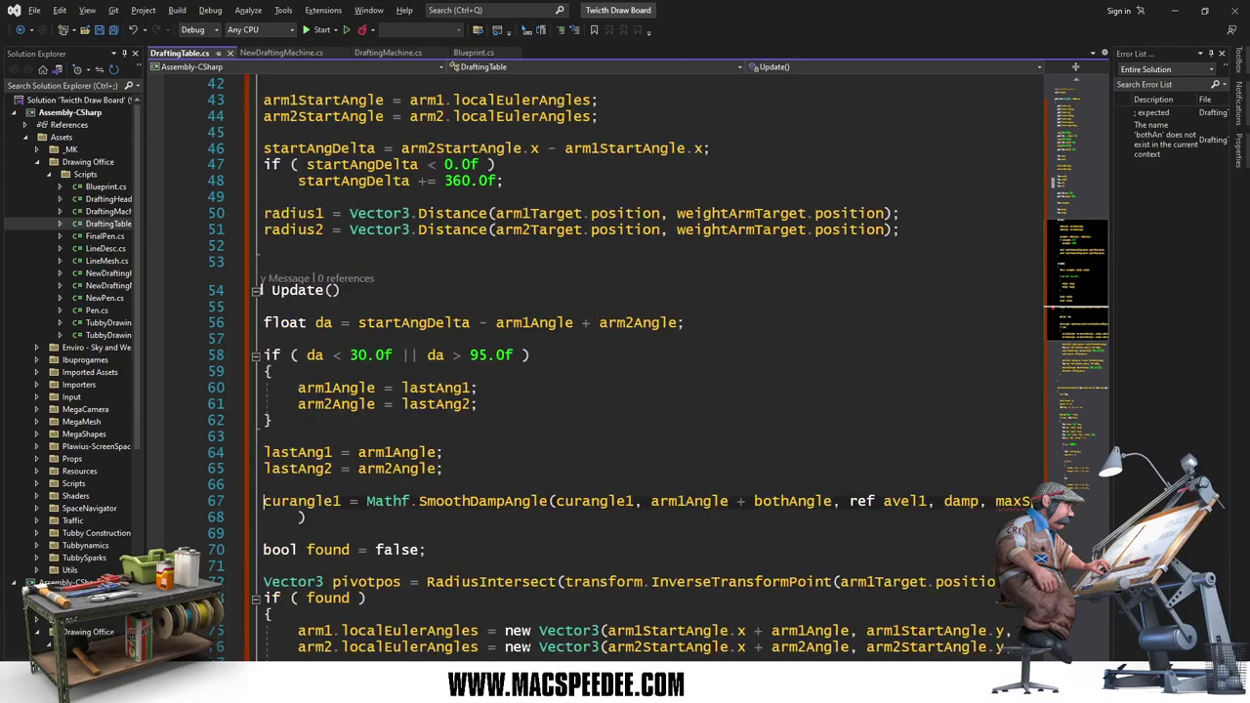
pyautogui.hotkey('shift', 'Down')
pyautogui.hotkey('ctrl', 'c')
pyautogui.hotkey('ctrl', 'shift', 'l')
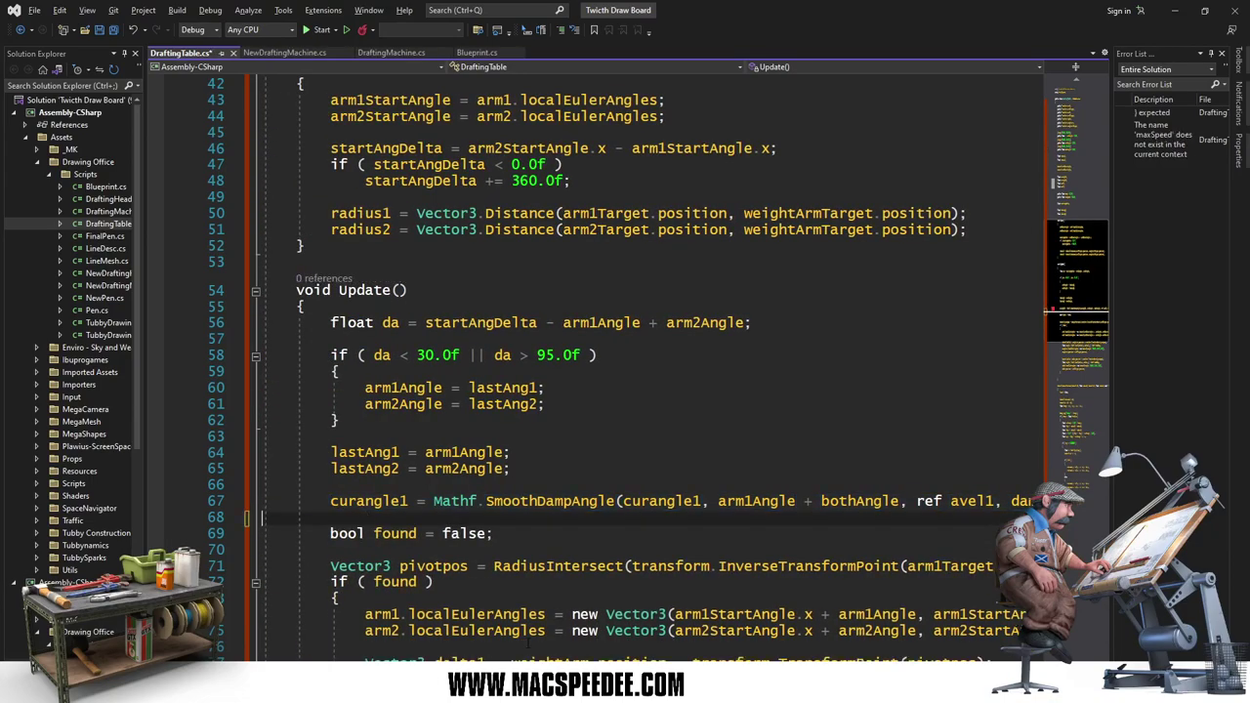
pyautogui.hotkey('ctrl', 'v')
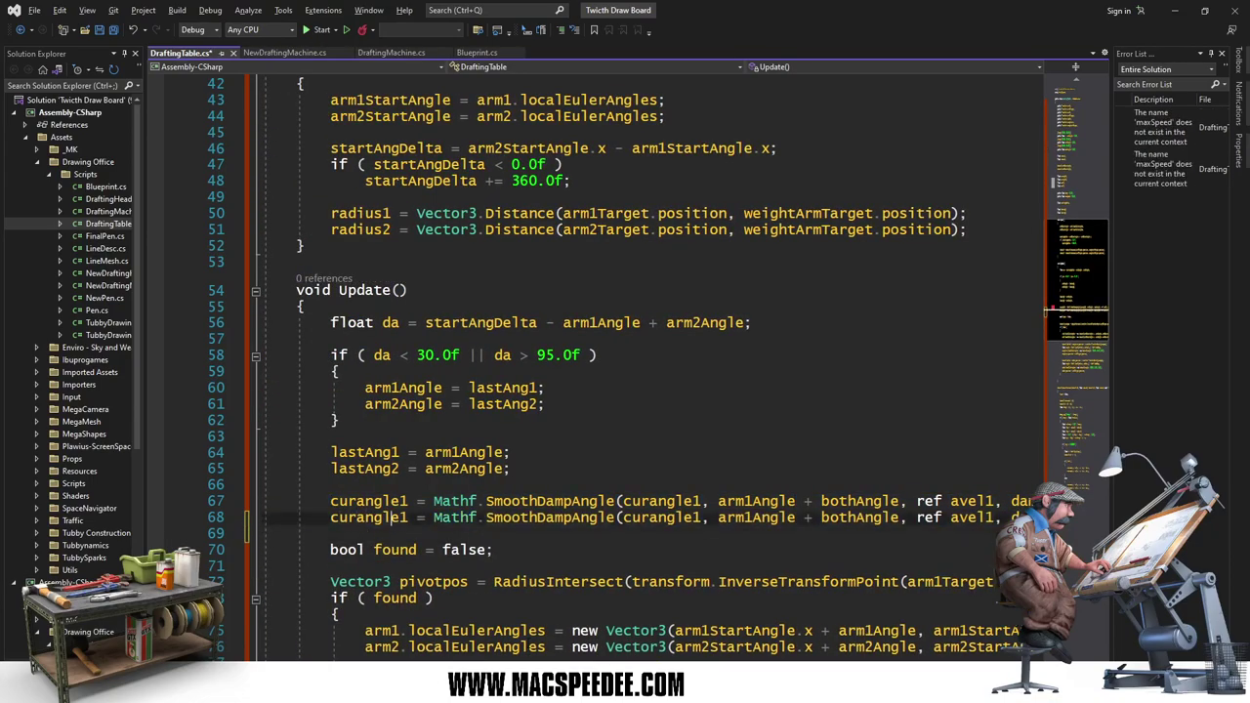
# Step: Change the duplicated line to smooth curangle2 toward arm2Angle + bothAngle using avel2, and save
pyautogui.press('Right')
pyautogui.press('Right')
pyautogui.press('BackSpace')
pyautogui.write('2')
pyautogui.click(598, 518)
pyautogui.click(675, 518)
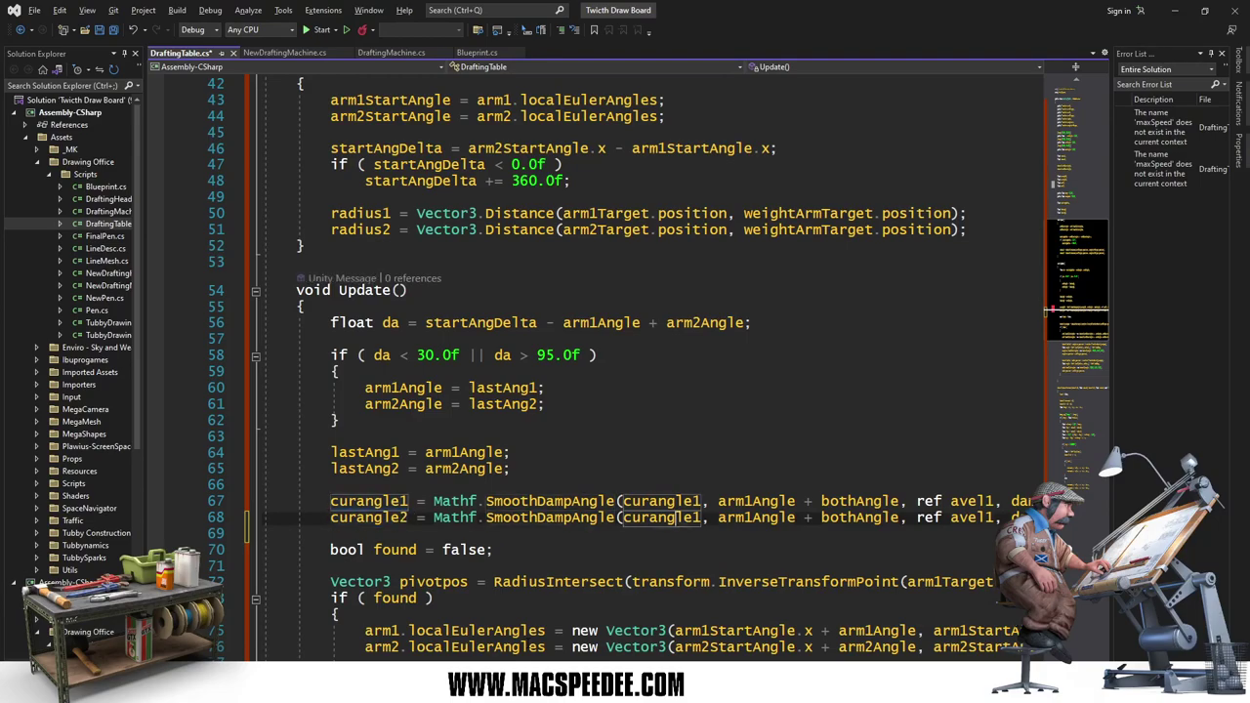
pyautogui.press('Right')
pyautogui.press('Right')
pyautogui.press('Right')
pyautogui.press('BackSpace')
pyautogui.write('2')
pyautogui.press('Right')
pyautogui.press('Right')
pyautogui.press('BackSpace')
pyautogui.write('2')
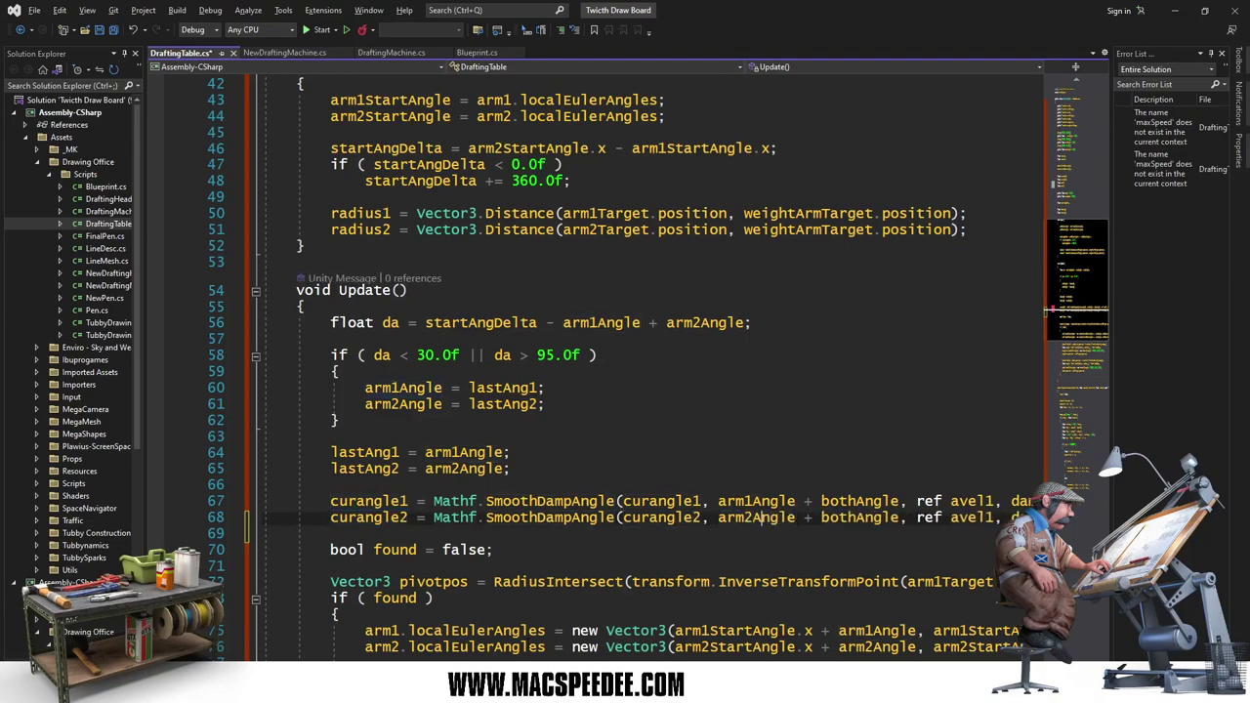
pyautogui.click(994, 517)
pyautogui.press('BackSpace')
pyautogui.write('2')
pyautogui.hotkey('ctrl', 's')
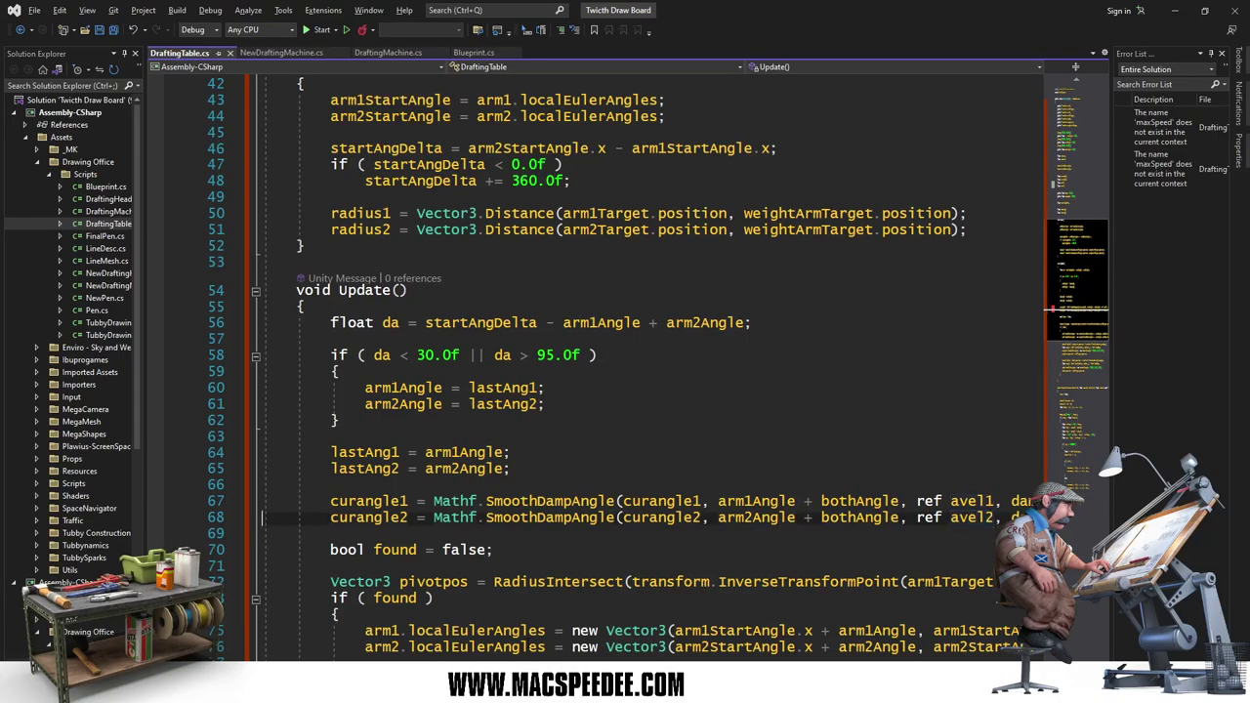
# Step: Rotate arm1 and arm2 by curangle1 and curangle2 instead of arm1Angle and arm2Angle, and save
pyautogui.press('Down')
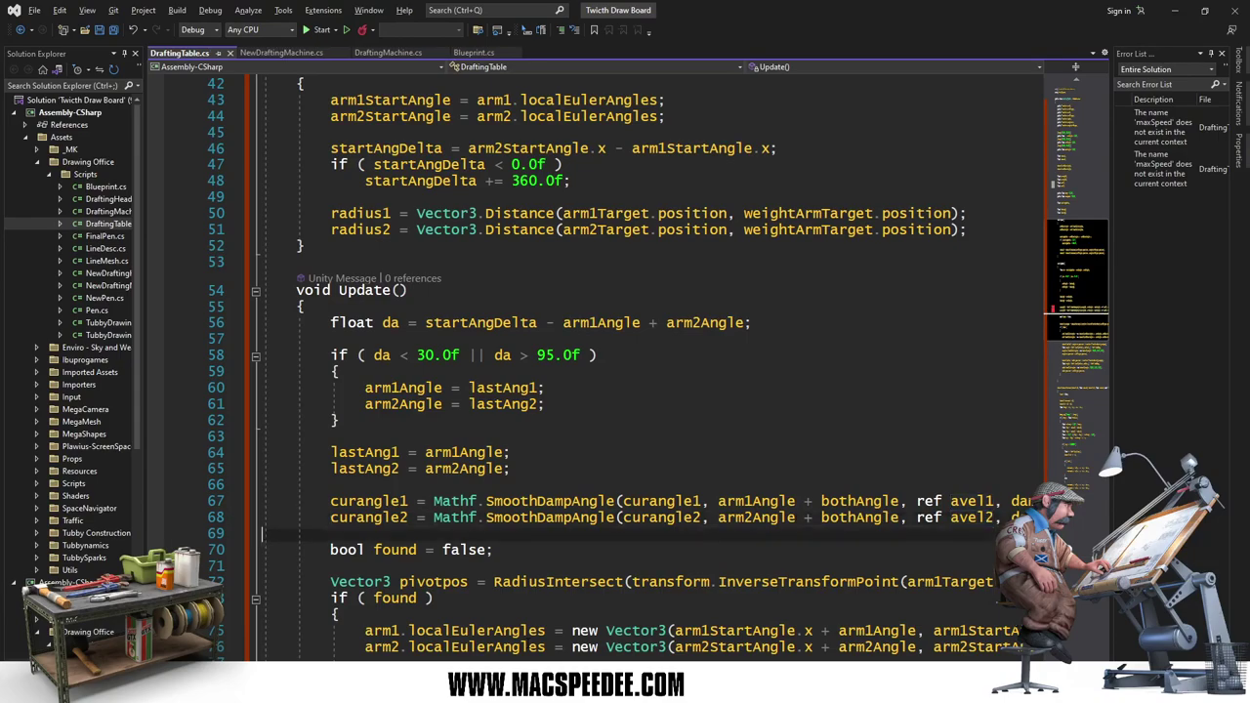
pyautogui.press('Down')
pyautogui.press('Down')
pyautogui.press('Down')
pyautogui.press('Down')
pyautogui.press('Down')
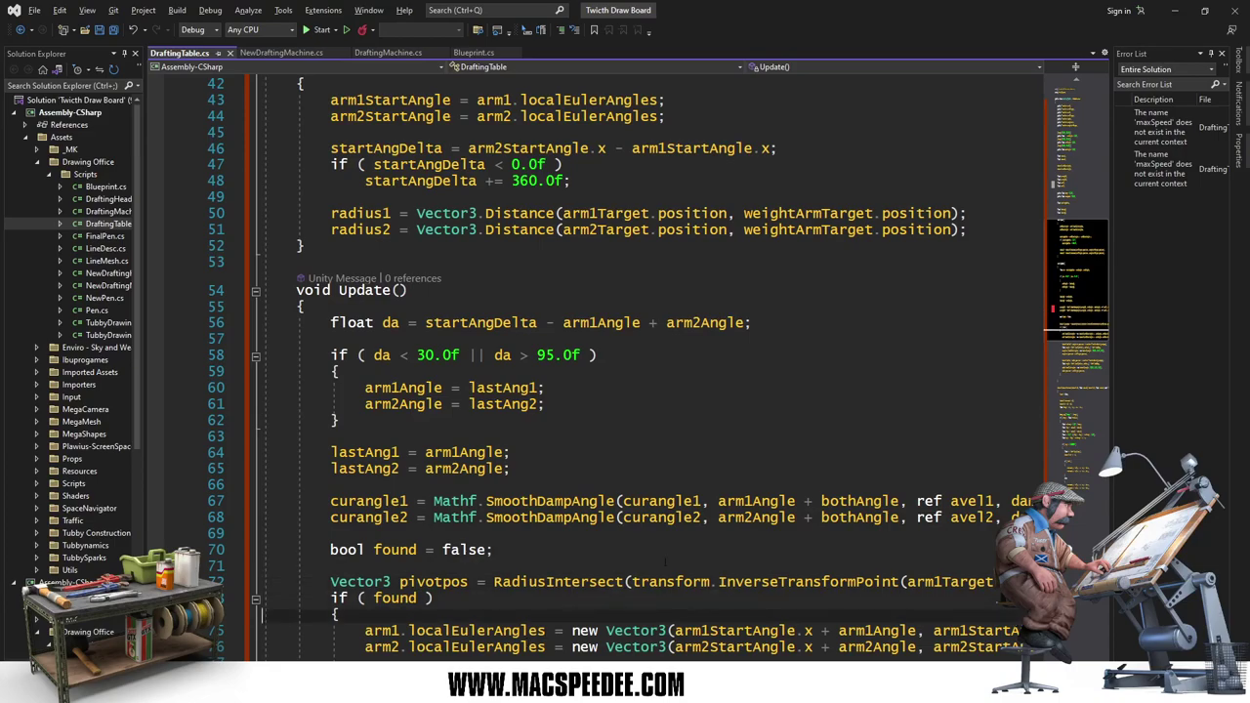
pyautogui.scroll(-3, 645, 391)
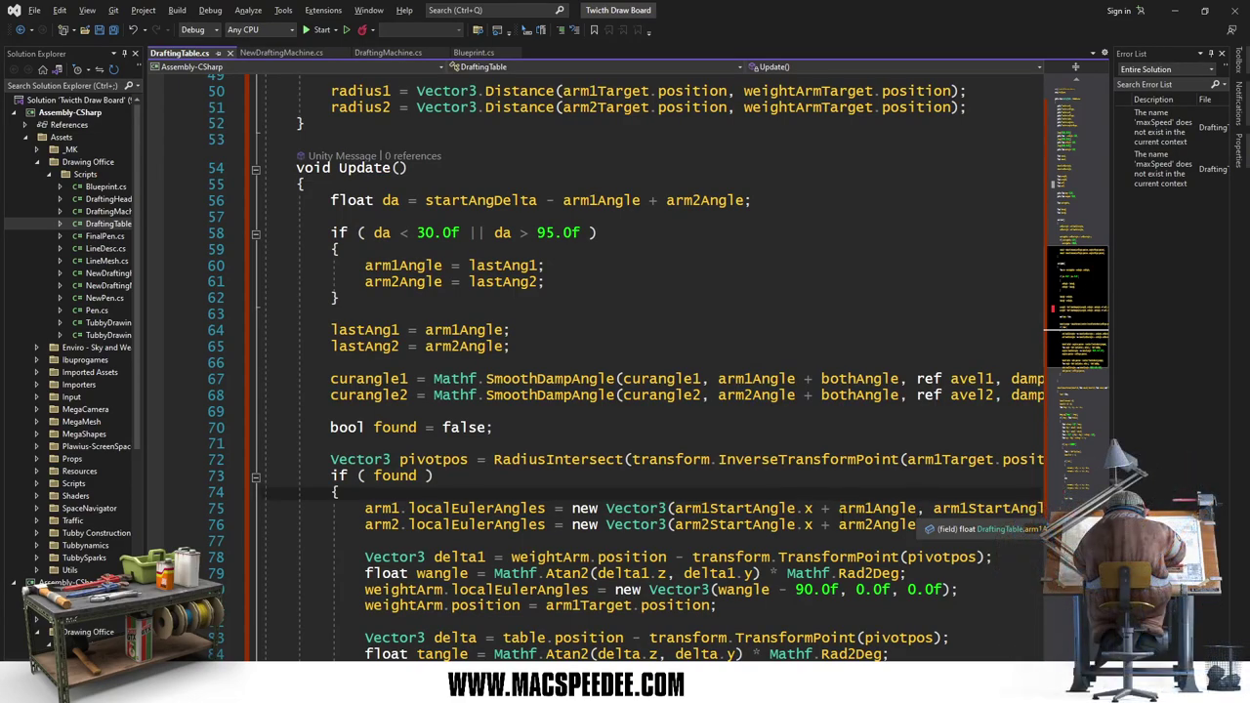
pyautogui.click(839, 508)
pyautogui.write('cu')
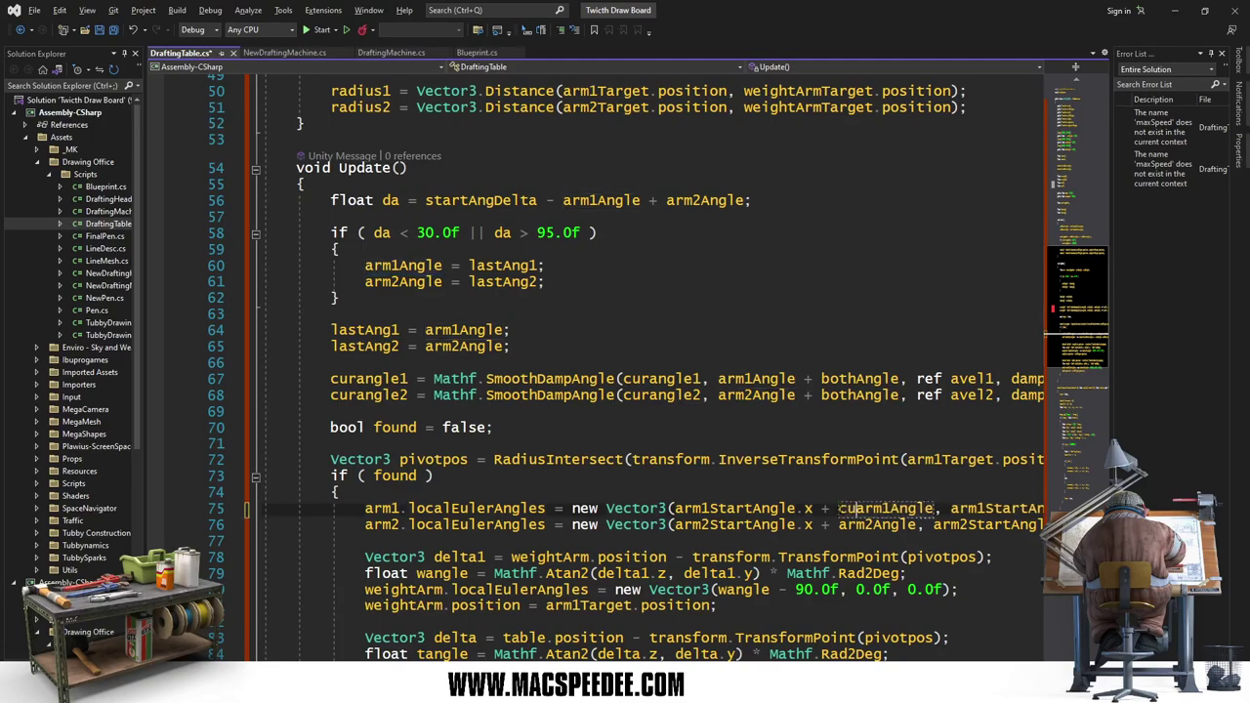
pyautogui.write('ran')
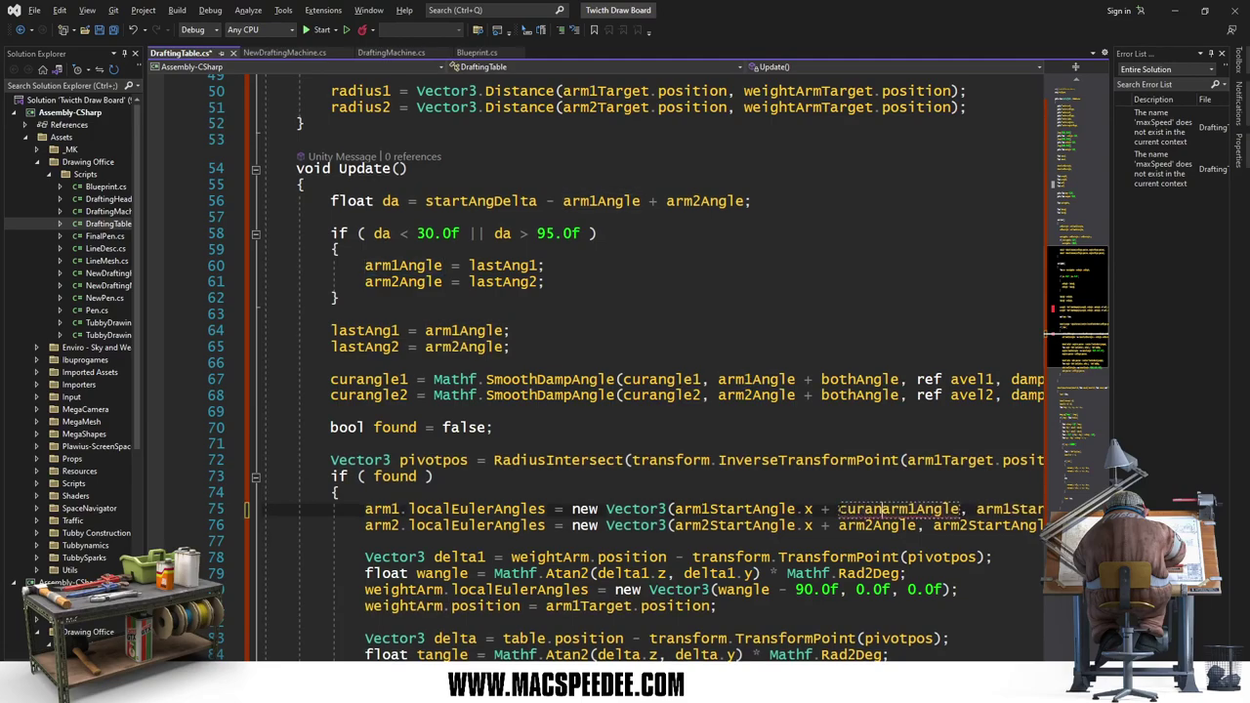
pyautogui.write('gle')
pyautogui.press('Delete')
pyautogui.press('Delete')
pyautogui.press('Delete')
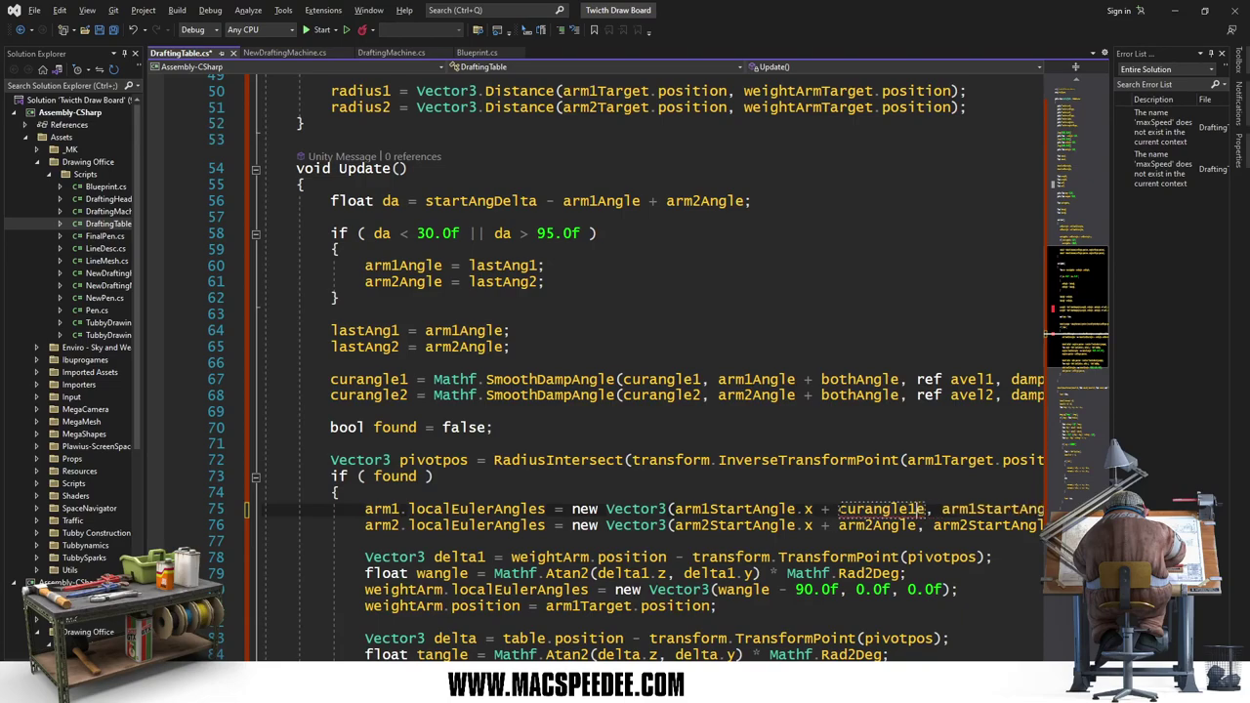
pyautogui.press('Delete')
pyautogui.press('Delete')
pyautogui.write('1')
pyautogui.click(871, 524)
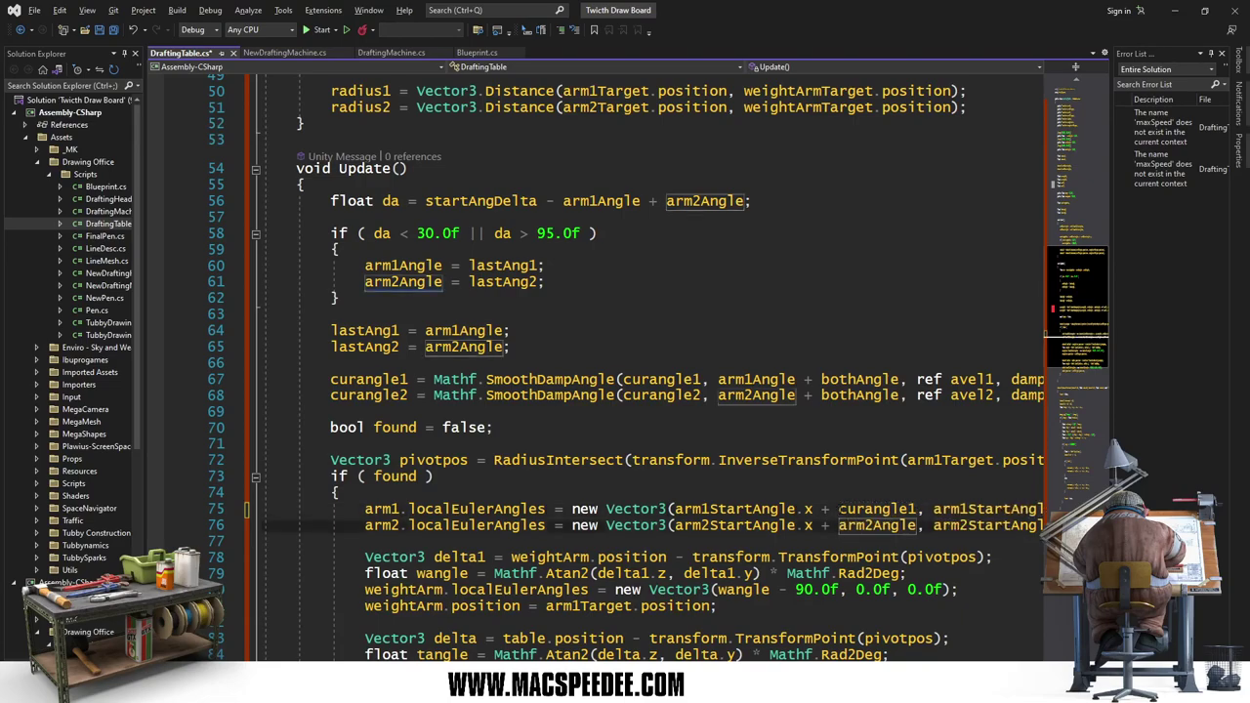
pyautogui.write('cura')
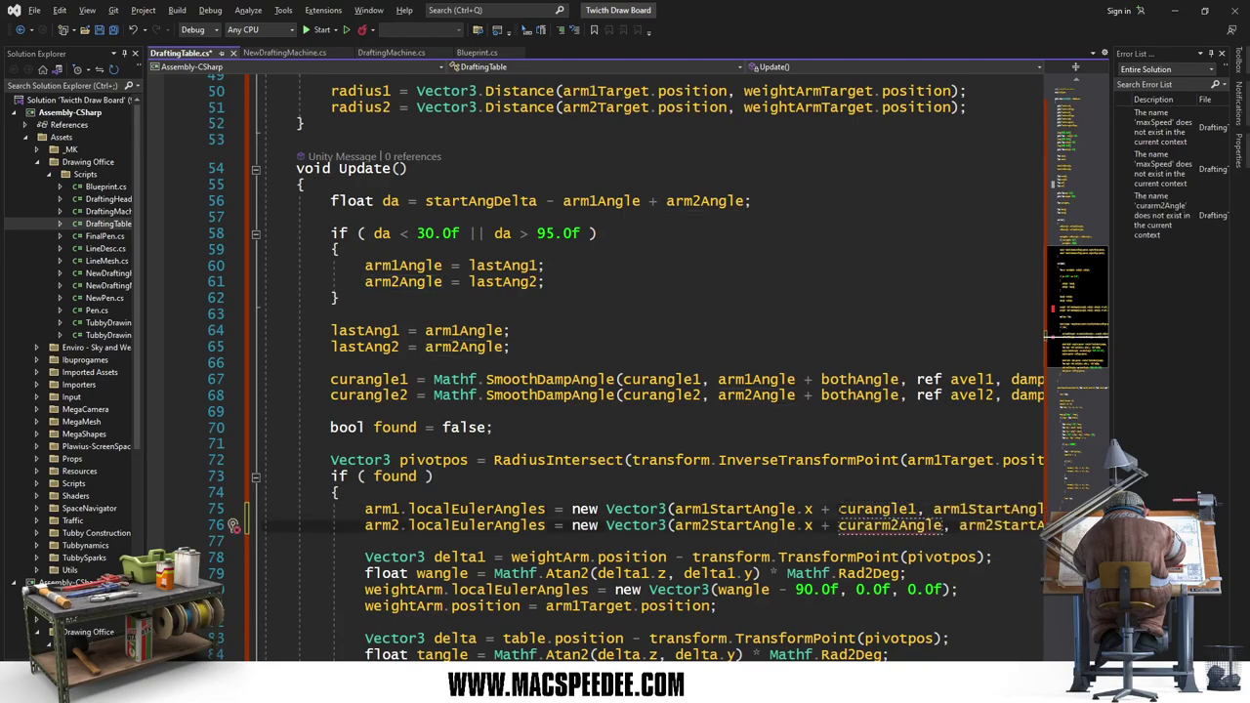
pyautogui.write('ngle2')
pyautogui.press('Delete')
pyautogui.press('Delete')
pyautogui.press('Delete')
pyautogui.press('Delete')
pyautogui.press('Delete')
pyautogui.press('Delete')
pyautogui.press('Delete')
pyautogui.hotkey('ctrl', 's')
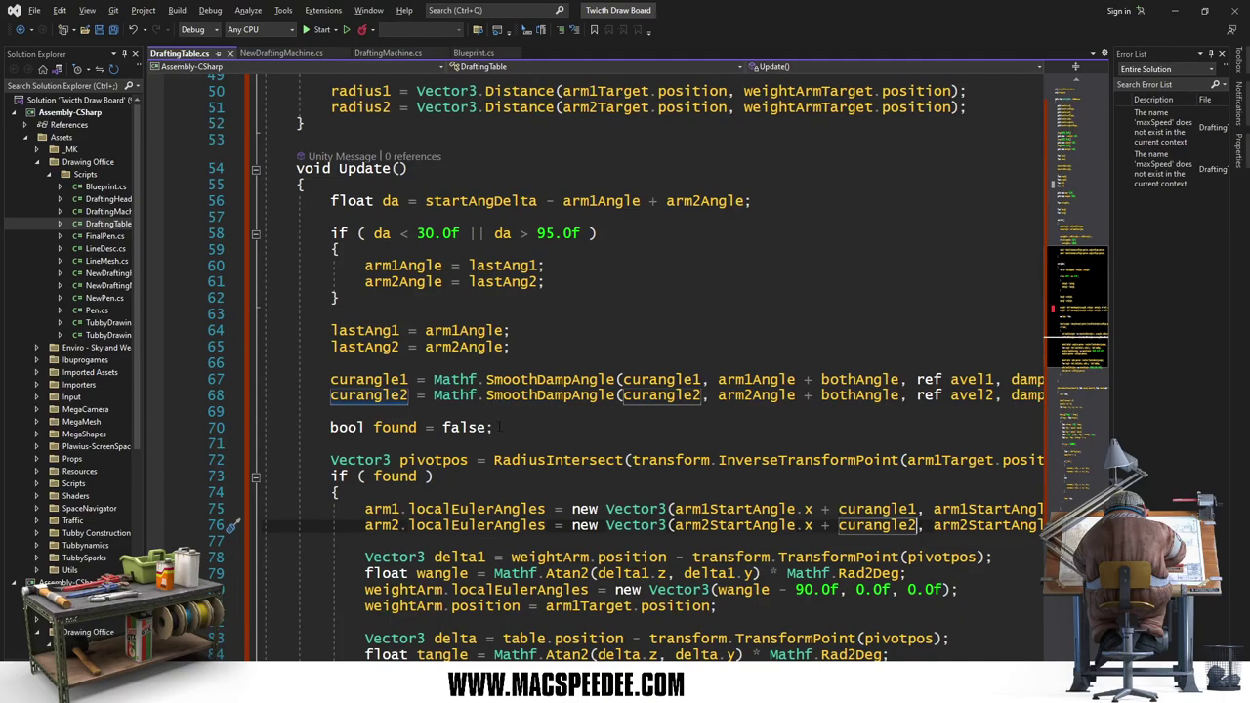
pyautogui.click(550, 430)
pyautogui.scroll(-3, 550, 430)
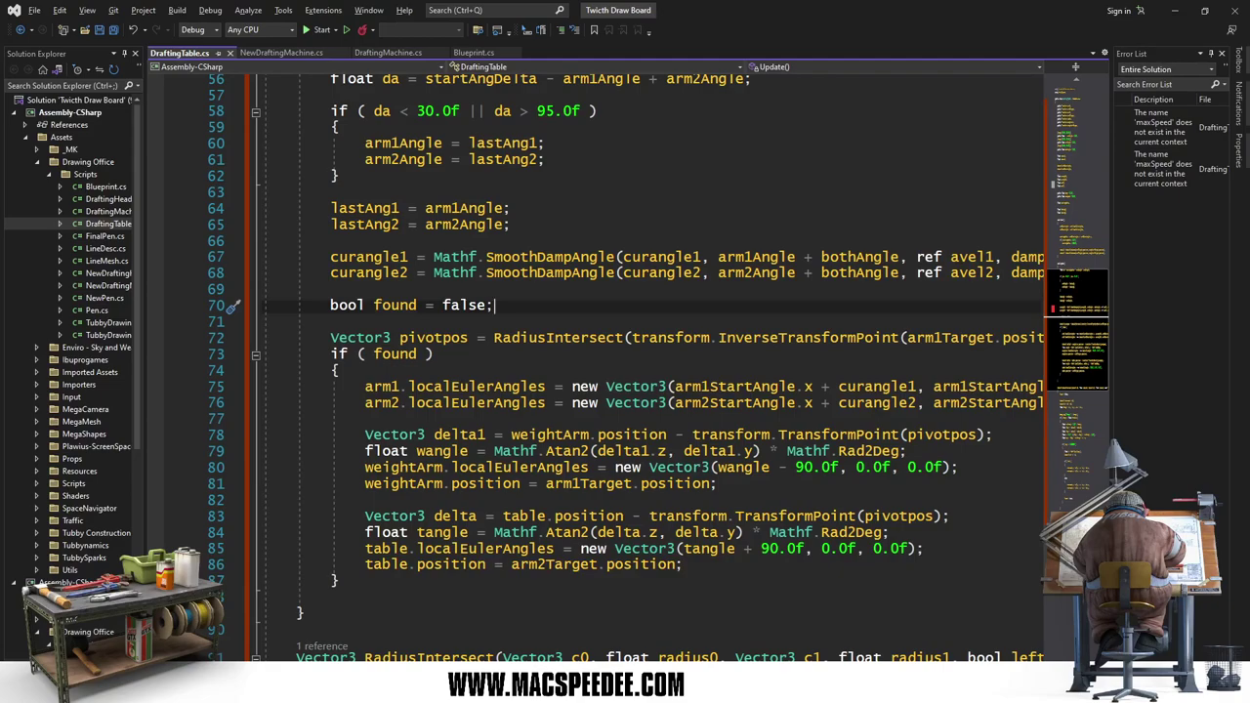
# Step: Lowercase maxSpeed to maxspeed in both SmoothDampAngle calls, then return to Unity
pyautogui.hotkey('alt', 'Tab')
pyautogui.click(455, 257)
pyautogui.press('End')
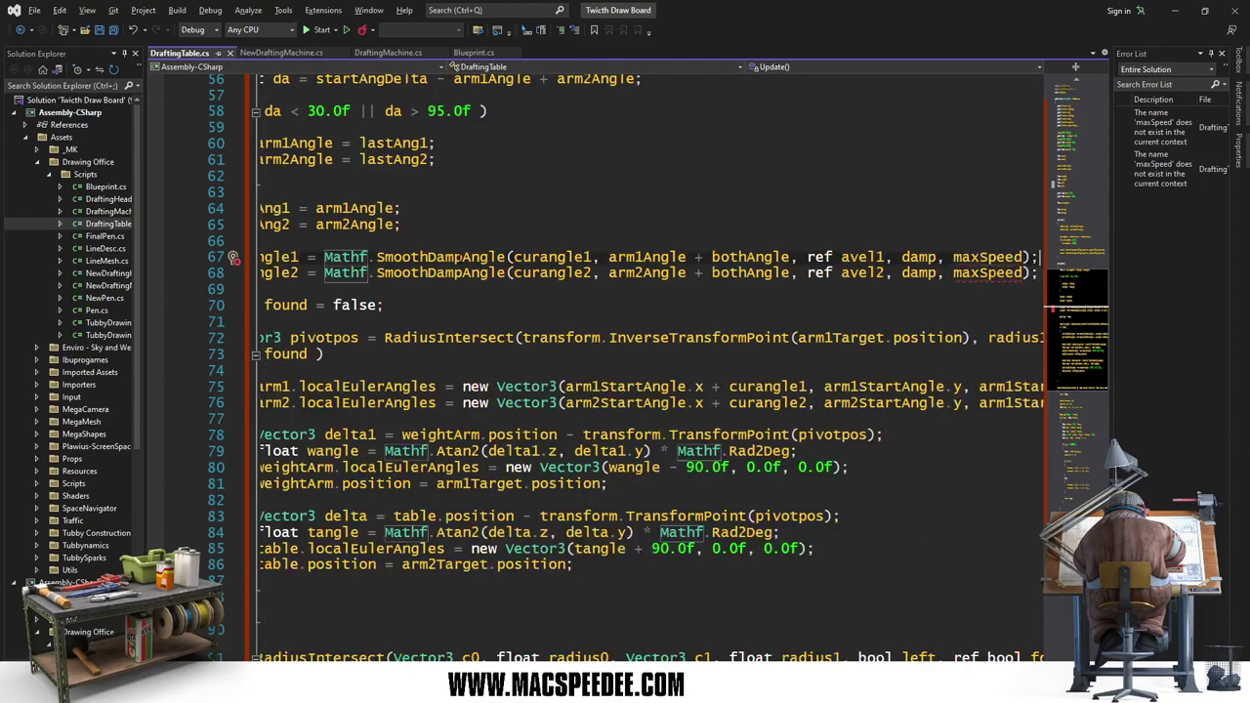
pyautogui.click(989, 257)
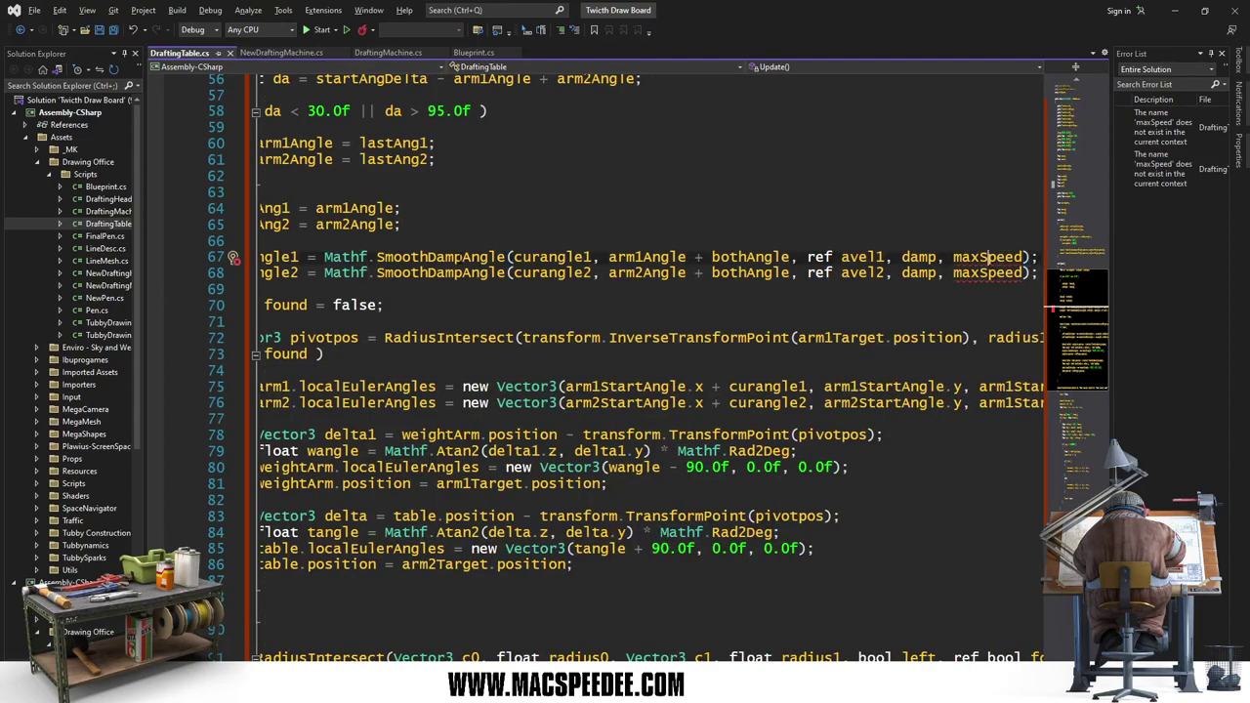
pyautogui.press('Delete')
pyautogui.write('s')
pyautogui.press('Down')
pyautogui.press('Delete')
pyautogui.write('s')
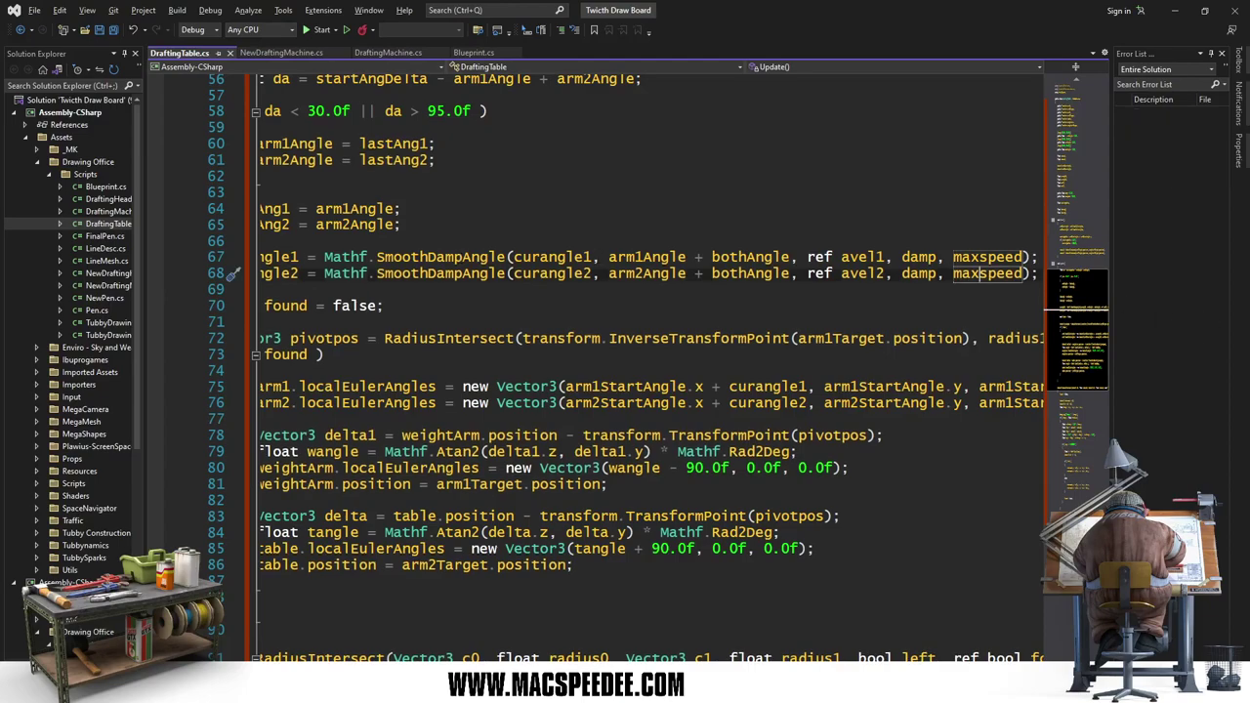
pyautogui.hotkey('alt', 'Tab')
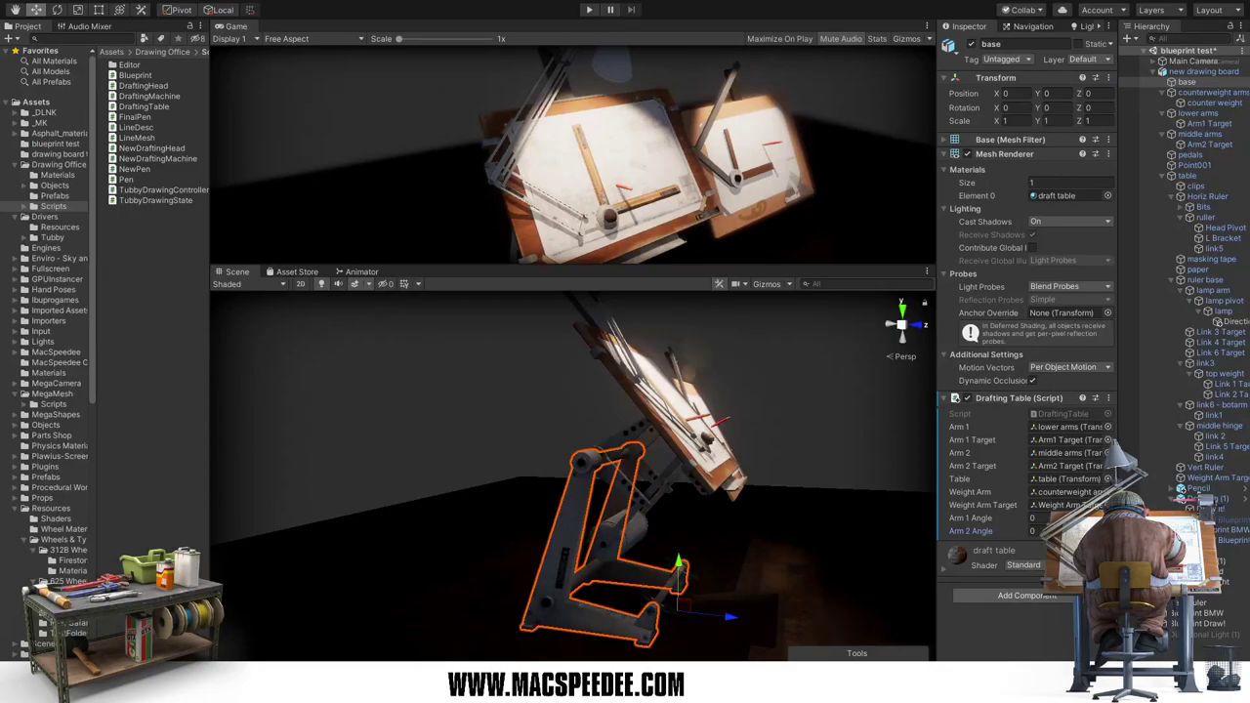
# Step: Enter Play mode and drag Arm 1 Angle to watch the board tilt smoothly
pyautogui.hotkey('alt', 'w')
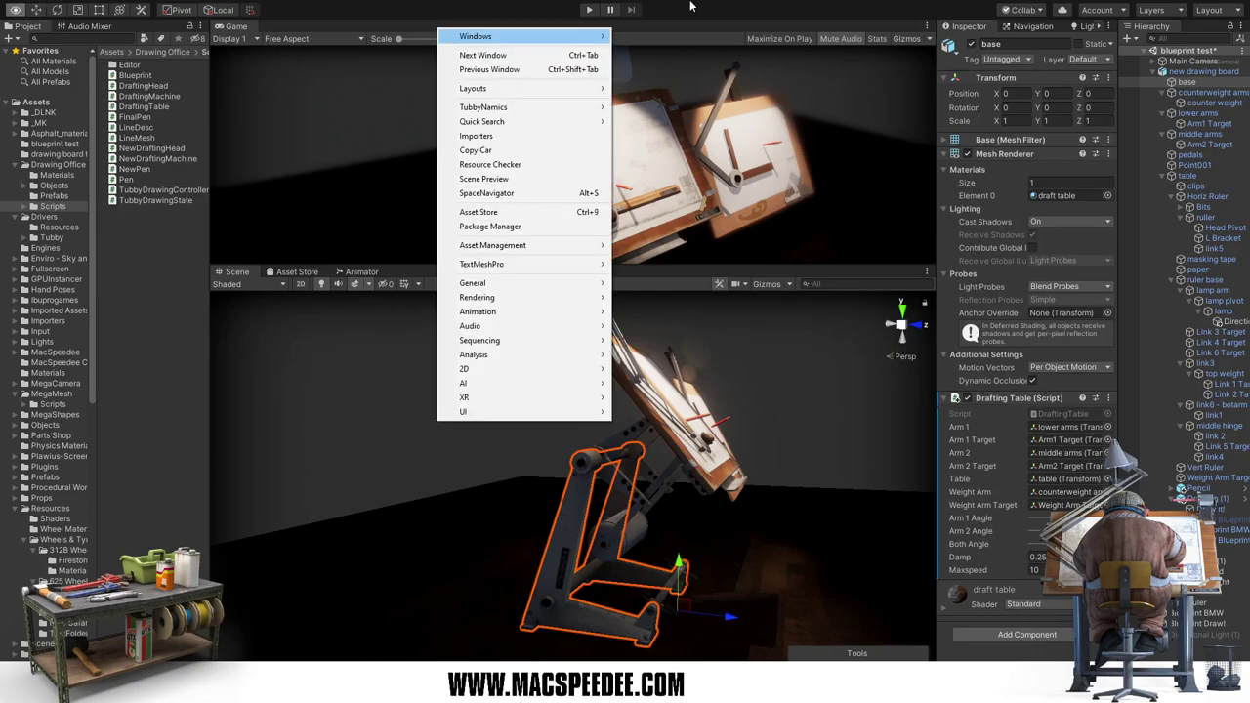
pyautogui.press('Escape')
pyautogui.hotkey('ctrl', 'p')
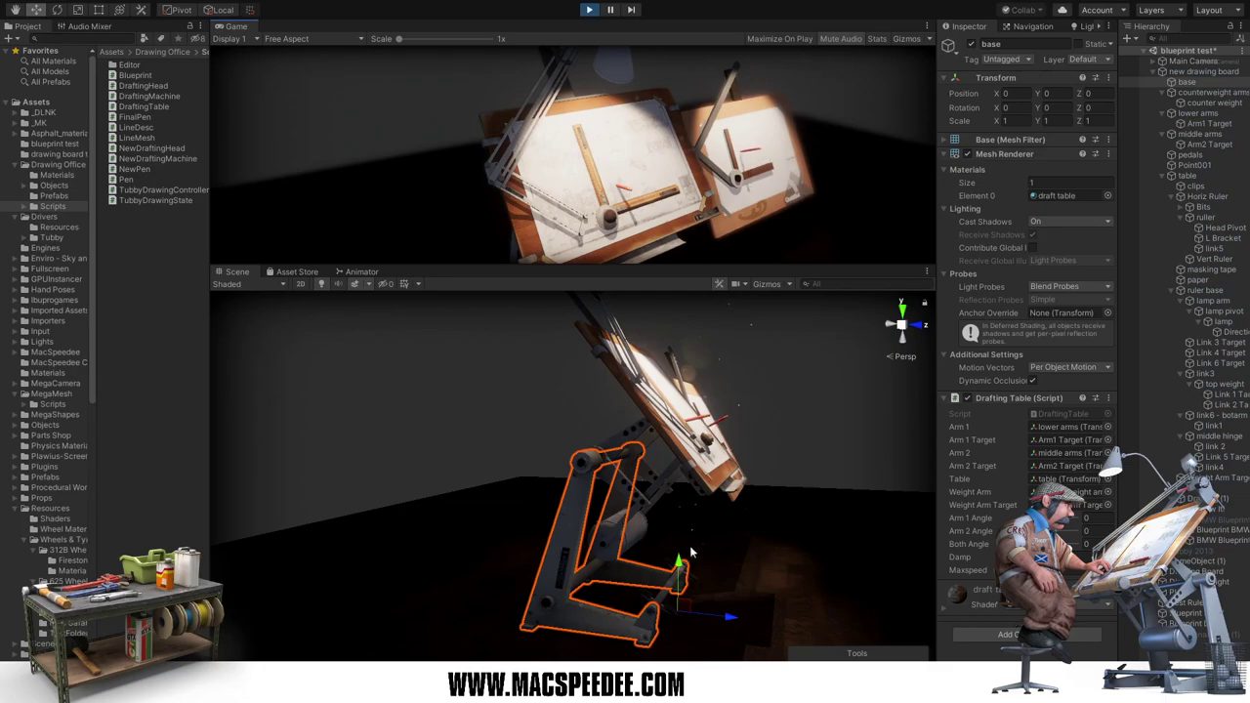
pyautogui.moveTo(977, 518)
pyautogui.mouseDown()
pyautogui.moveTo(1091, 528)
pyautogui.moveTo(887, 517)
pyautogui.moveTo(1045, 518)
pyautogui.moveTo(967, 518)
pyautogui.moveTo(1070, 535)
pyautogui.moveTo(953, 536)
pyautogui.mouseUp()
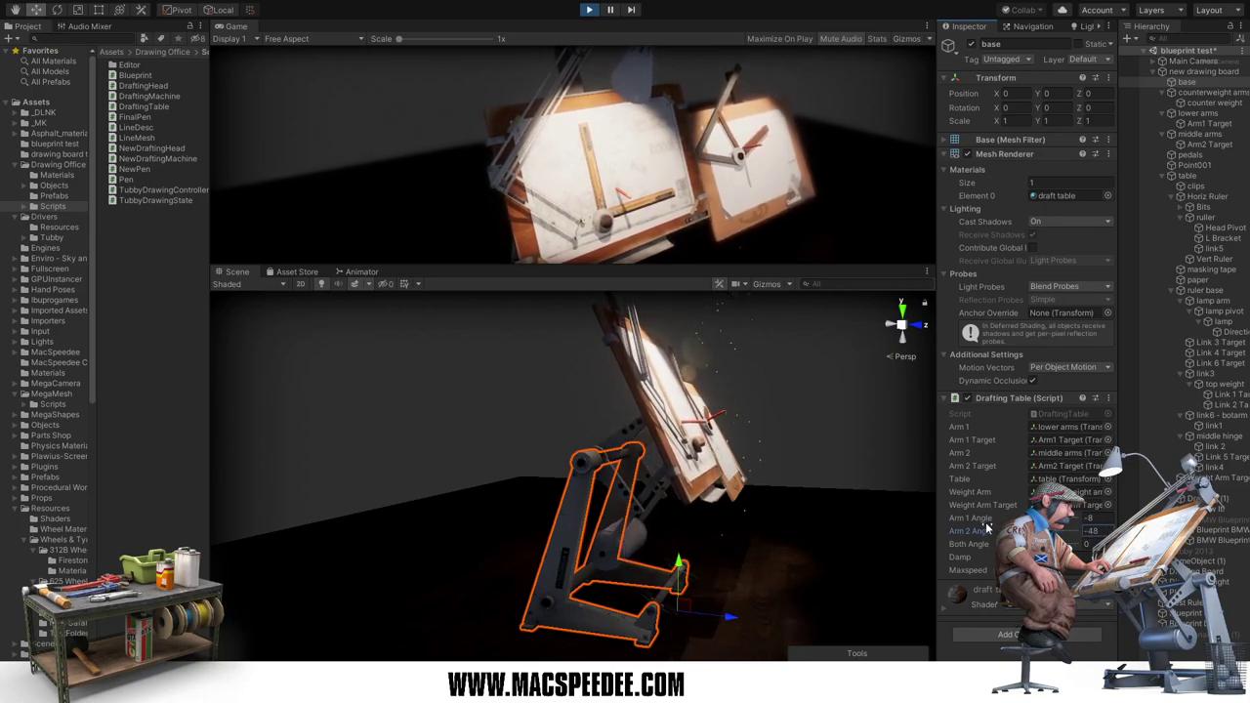
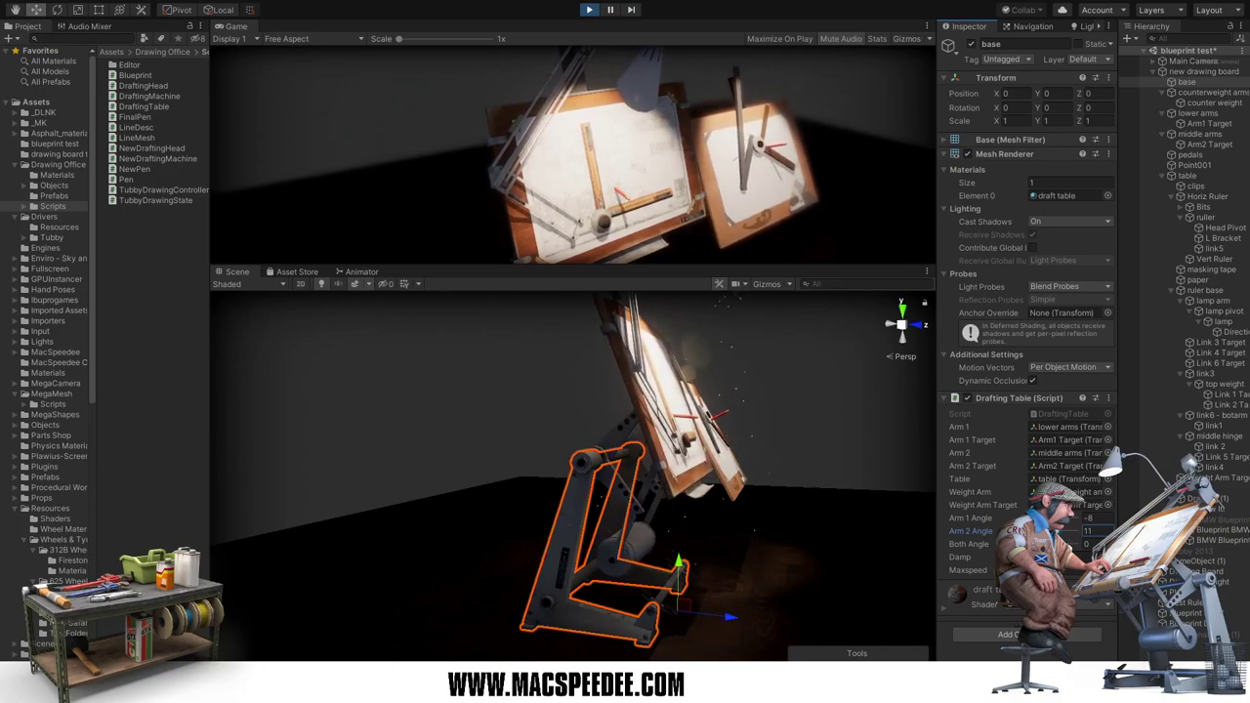
# Step: Tilt the drafting board with Both Angle during play, then stop and switch to DraftingTable.cs
pyautogui.moveTo(1006, 543); pyautogui.dragTo(897, 536)
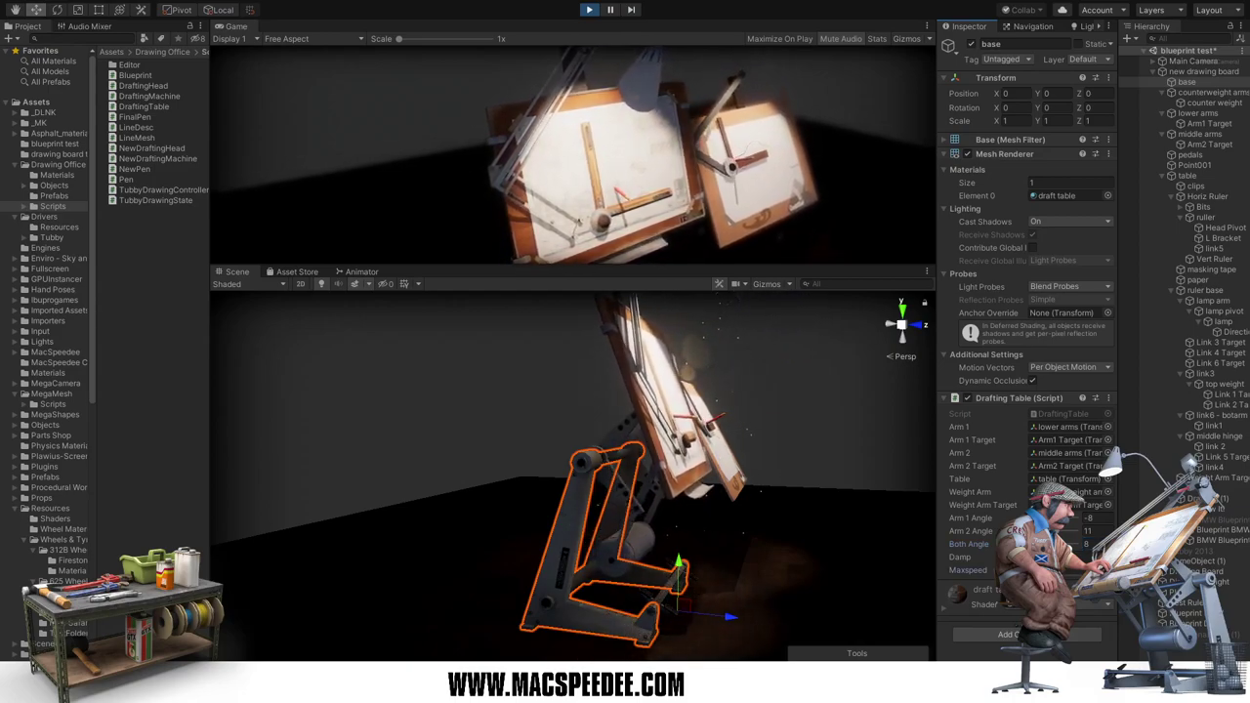
pyautogui.click(977, 569)
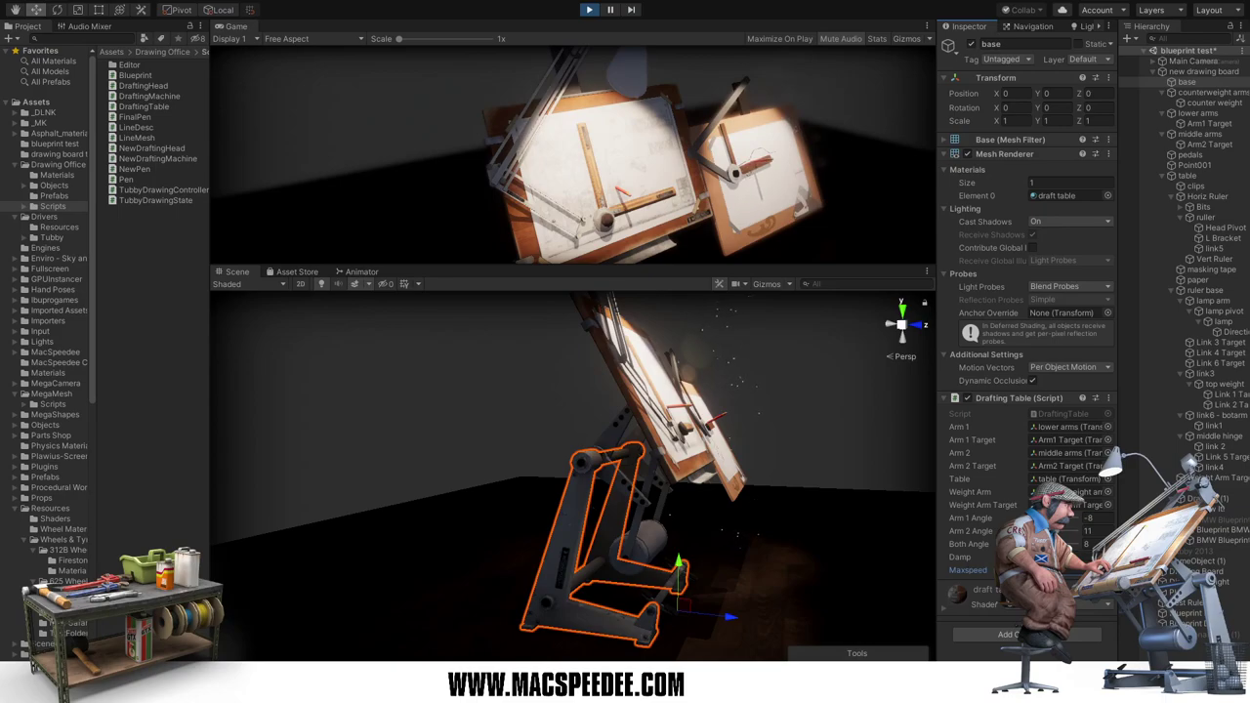
pyautogui.click(1089, 544)
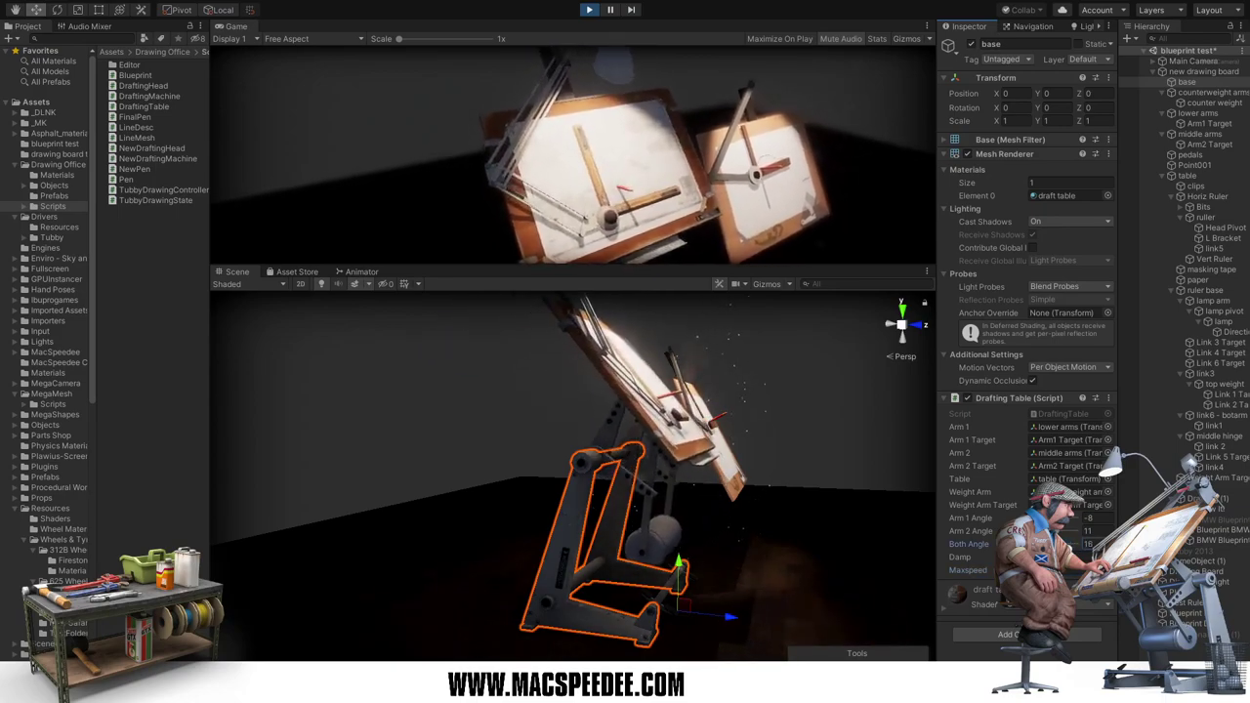
pyautogui.click(589, 10)
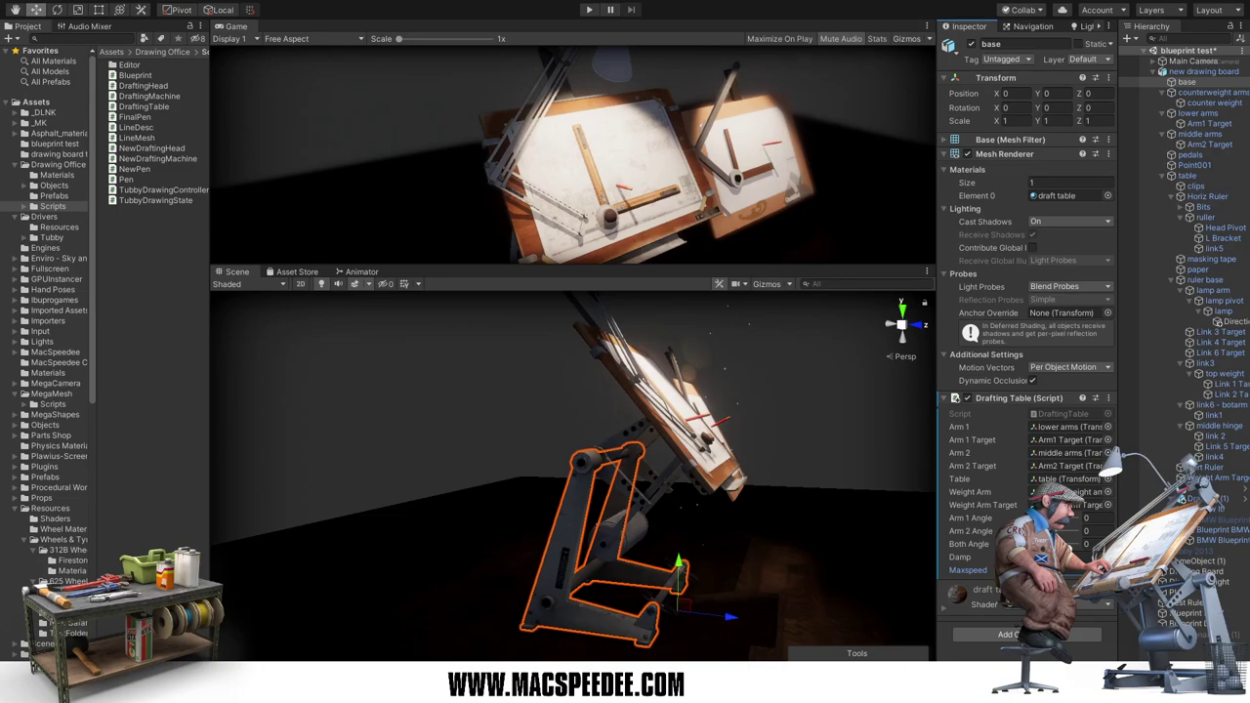
pyautogui.hotkey('alt', 'Tab')
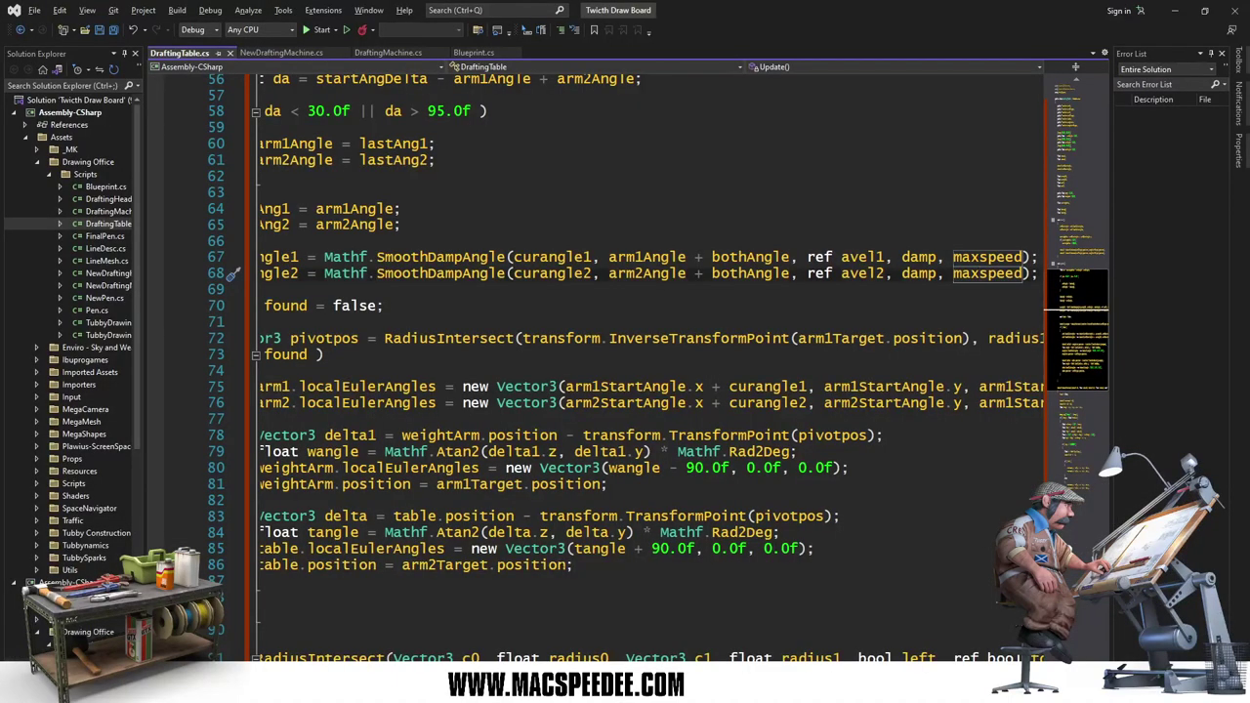
# Step: Insert a for-loop snippet with length 4 on line 71 of Update()
pyautogui.hscroll(-3, 652, 367)
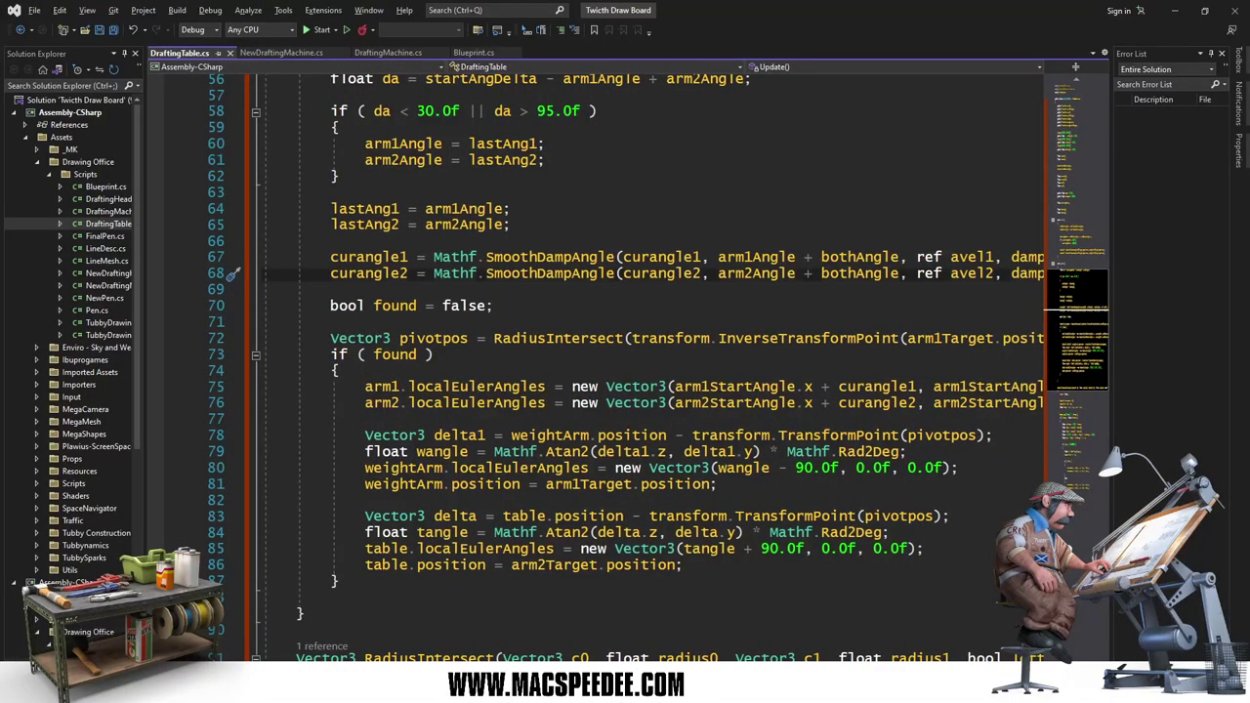
pyautogui.scroll(3, 451, 575)
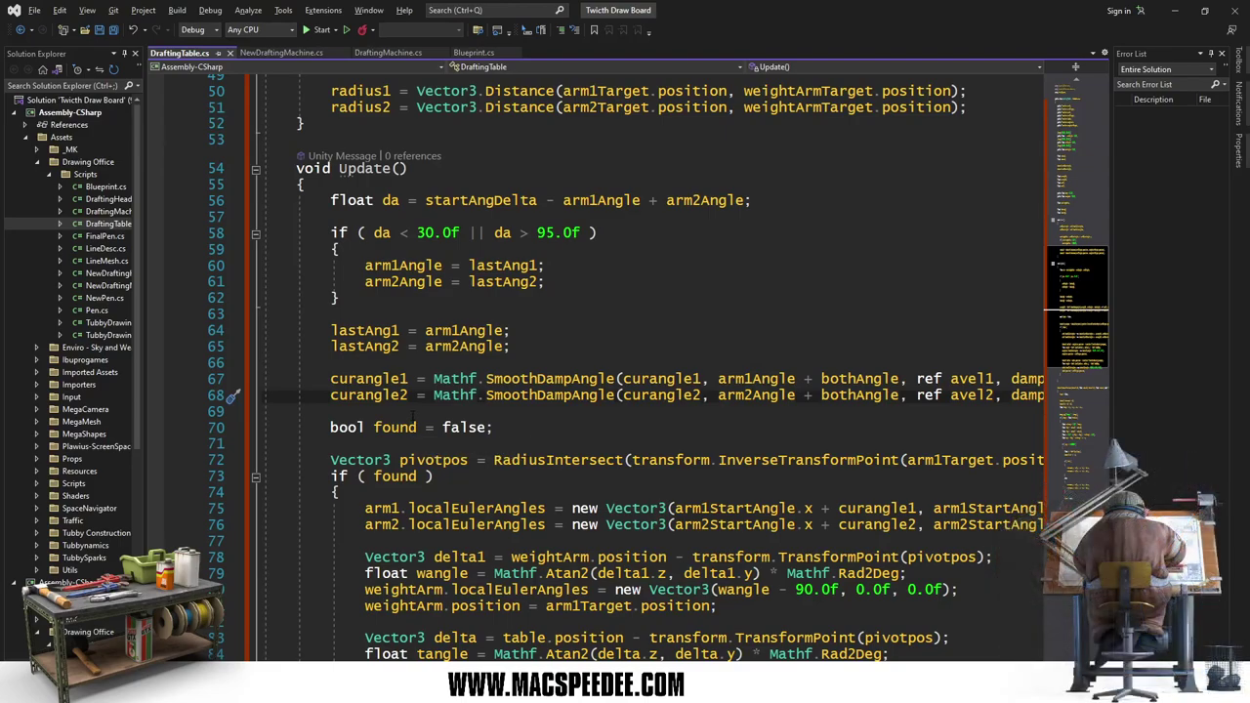
pyautogui.click(410, 444)
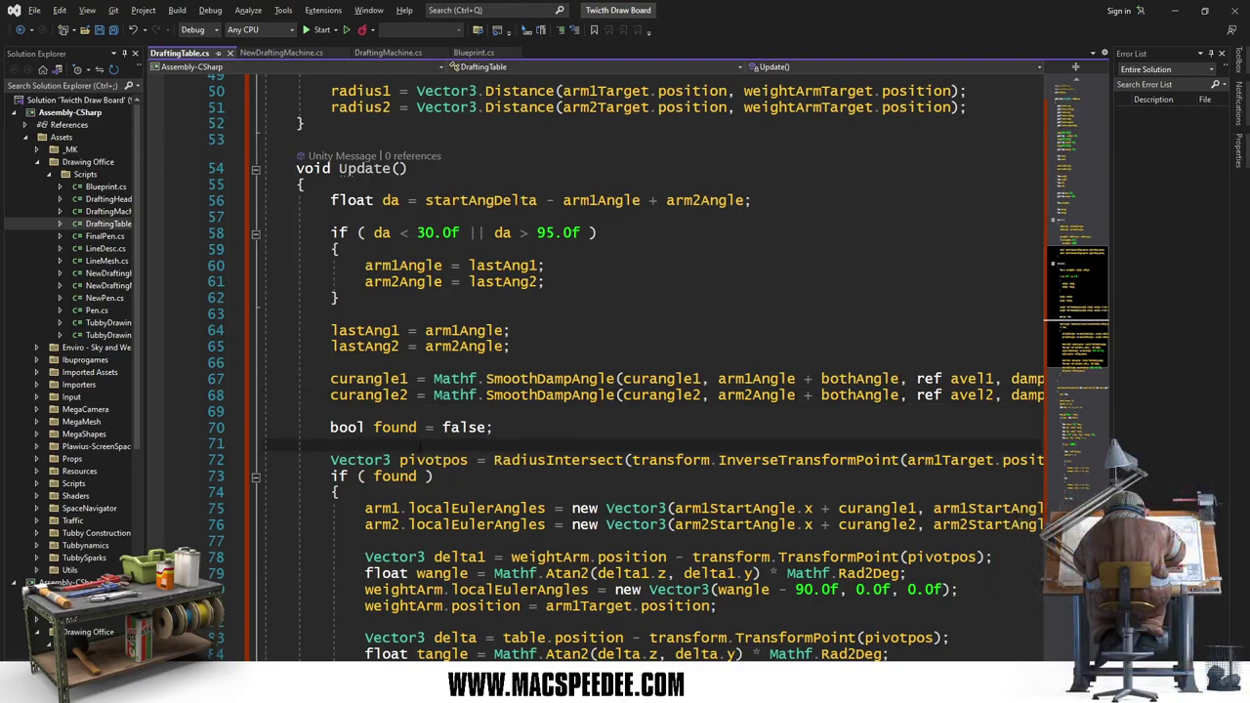
pyautogui.press('Return')
pyautogui.write('f')
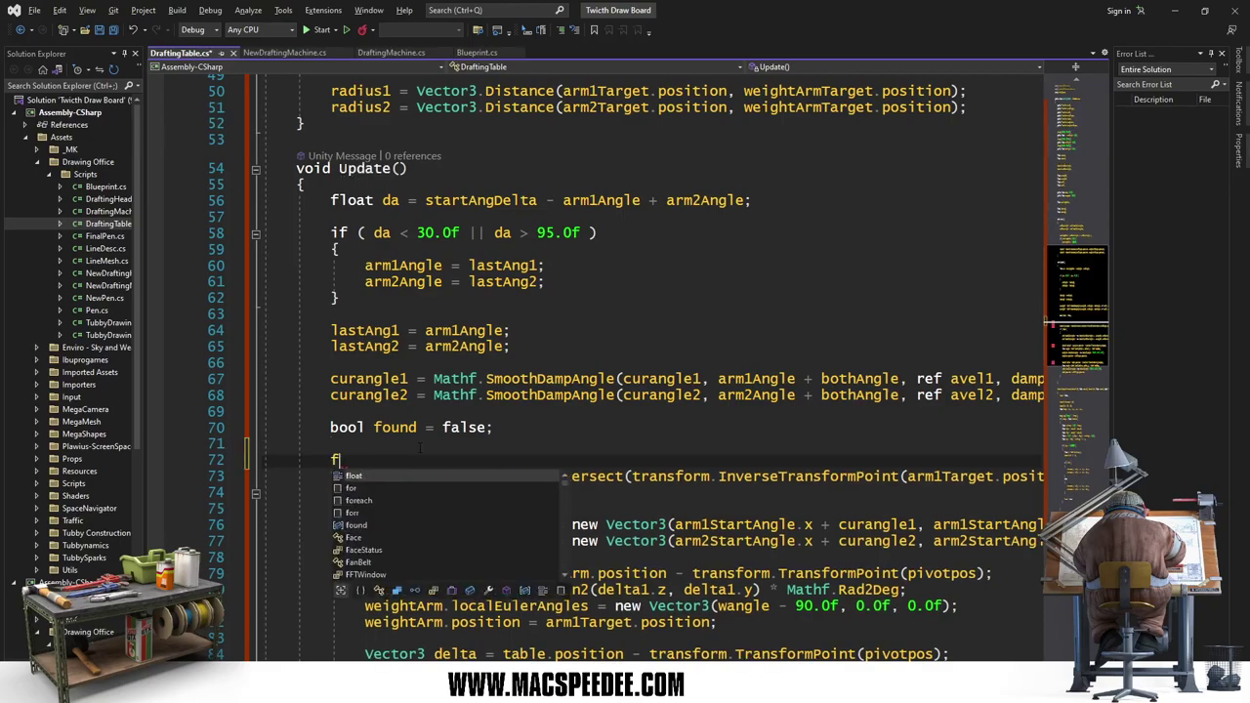
pyautogui.write('or')
pyautogui.press('Tab')
pyautogui.press('Tab')
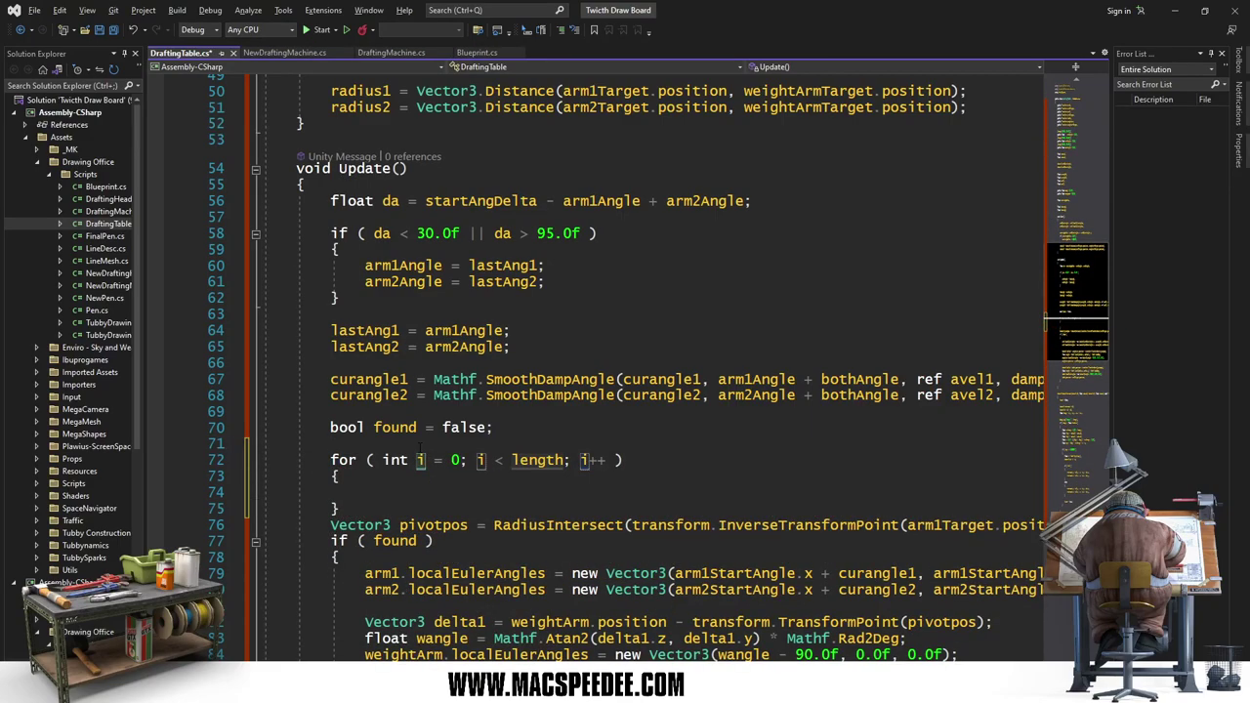
pyautogui.press('Tab')
pyautogui.write('4')
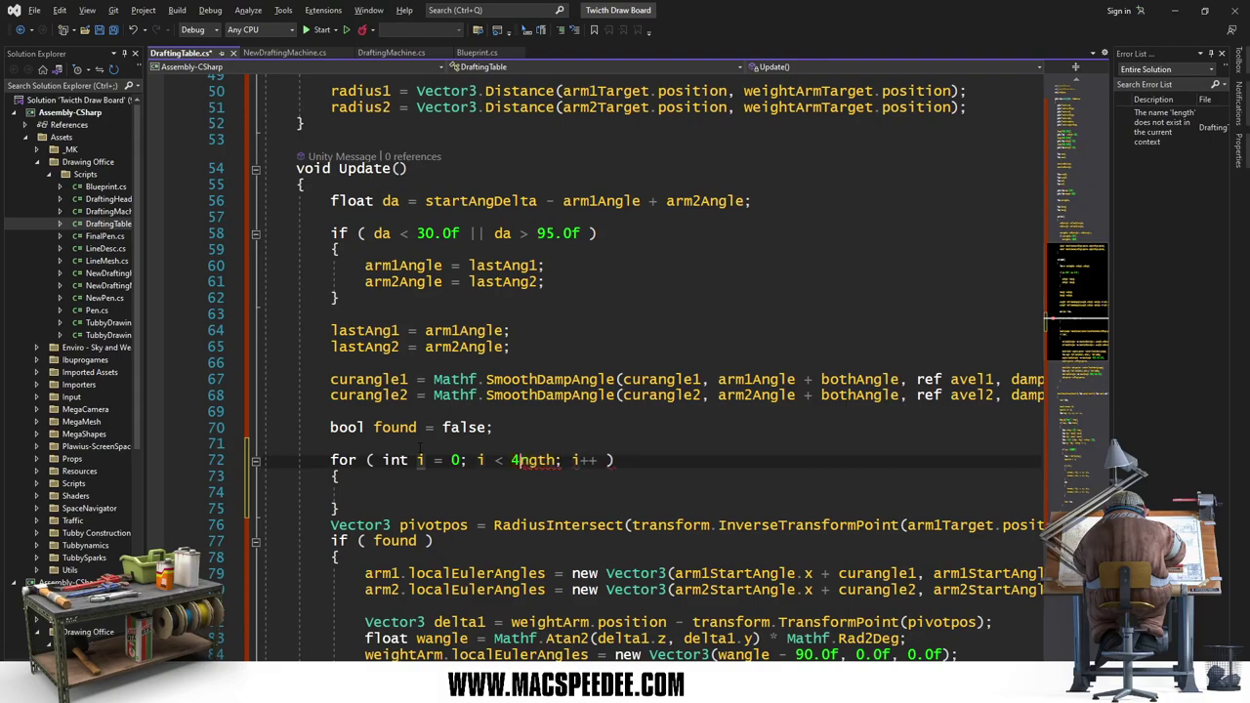
pyautogui.press('Delete')
pyautogui.press('Delete')
pyautogui.press('Delete')
pyautogui.press('Delete')
pyautogui.press('Down')
pyautogui.hotkey('shift', 'Down')
pyautogui.hotkey('shift', 'Down')
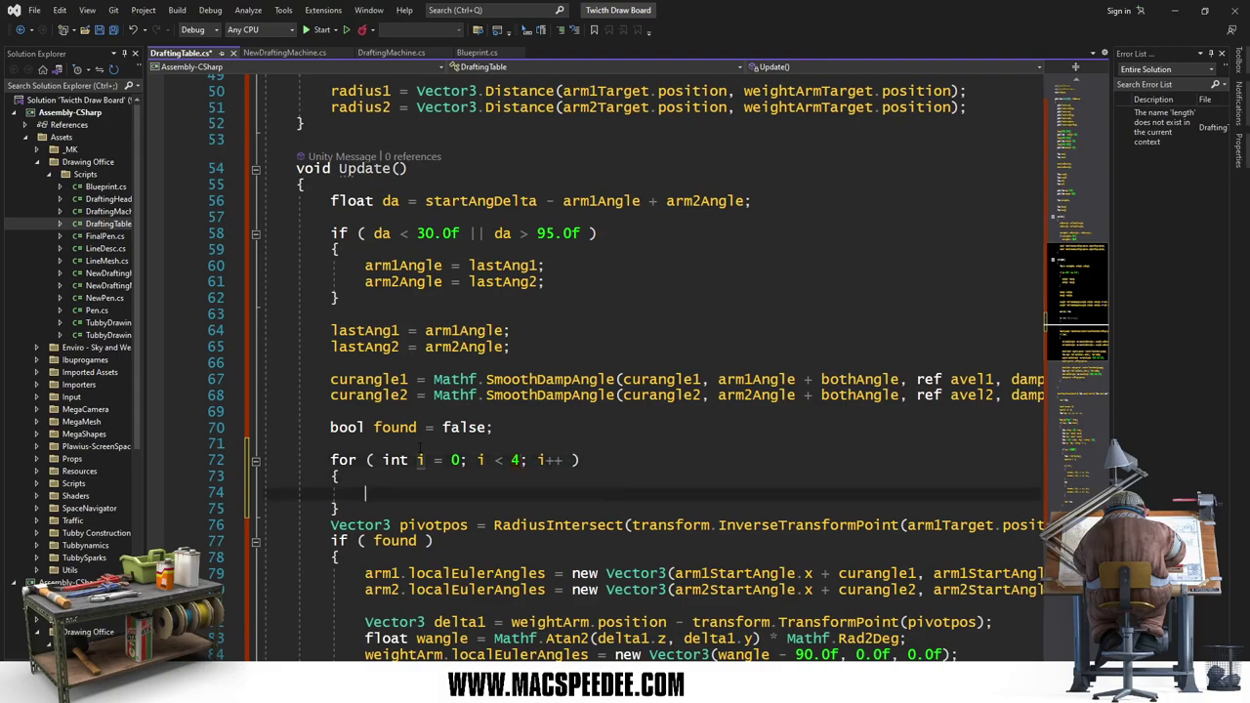
pyautogui.press('Delete')
# Step: Indent the pivot and arm-update code into the loop body, close the brace, and return to Unity
pyautogui.hotkey('shift', 'Down')
pyautogui.hotkey('shift', 'Down')
pyautogui.hotkey('shift', 'Down')
pyautogui.hotkey('shift', 'Down')
pyautogui.hotkey('shift', 'Down')
pyautogui.hotkey('shift', 'Down')
pyautogui.hotkey('shift', 'Down')
pyautogui.hotkey('shift', 'Down')
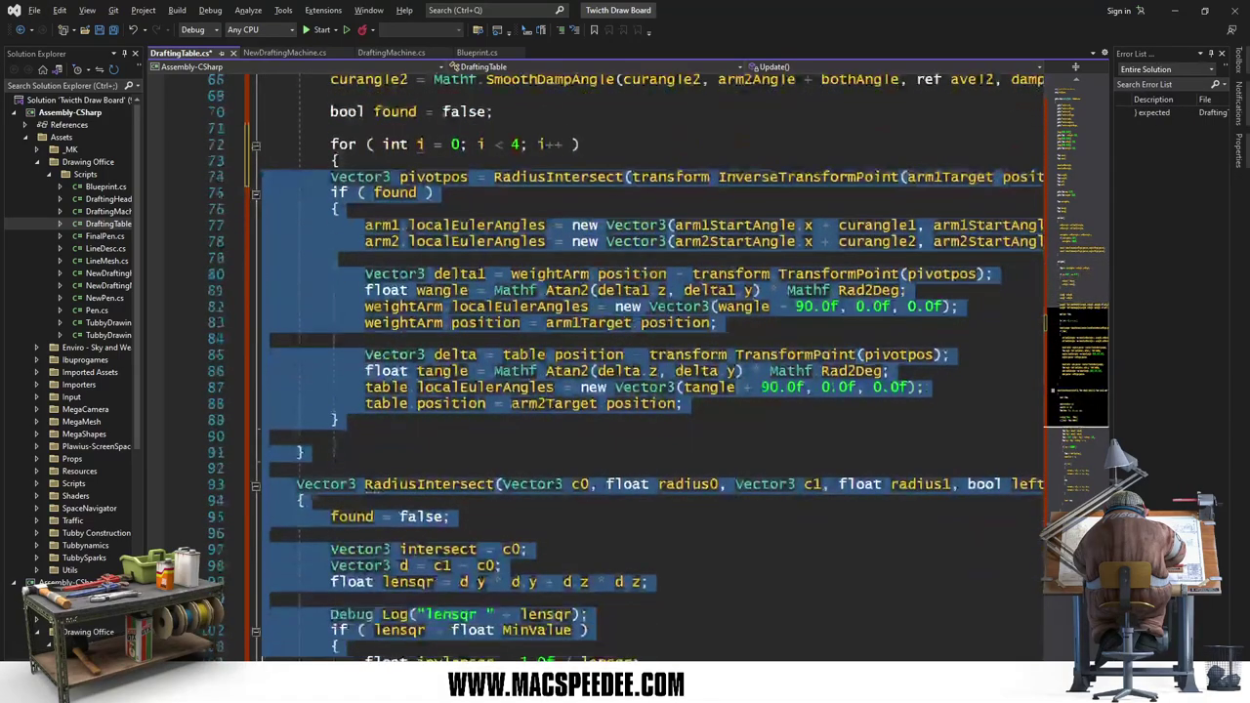
pyautogui.hotkey('shift', 'Up')
pyautogui.hotkey('shift', 'Up')
pyautogui.hotkey('shift', 'Up')
pyautogui.hotkey('shift', 'Up')
pyautogui.hotkey('shift', 'Up')
pyautogui.hotkey('shift', 'Up')
pyautogui.hotkey('shift', 'Up')
pyautogui.press('Tab')
pyautogui.press('Right')
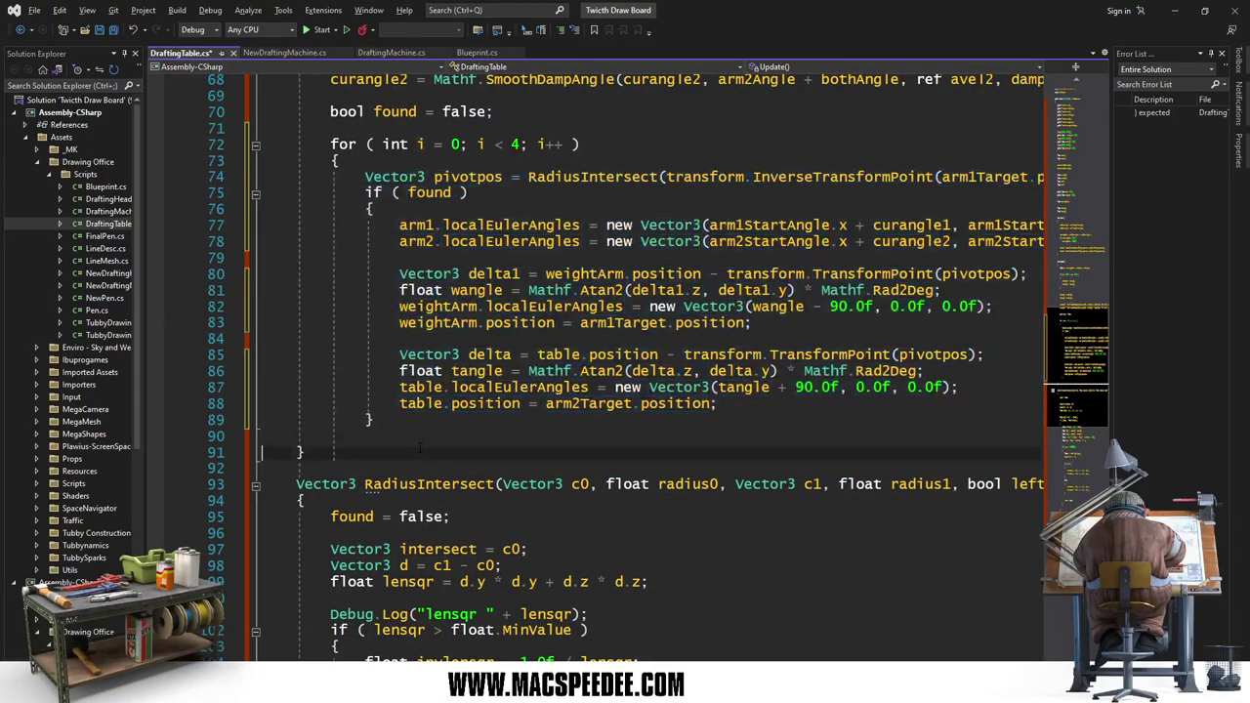
pyautogui.write('}')
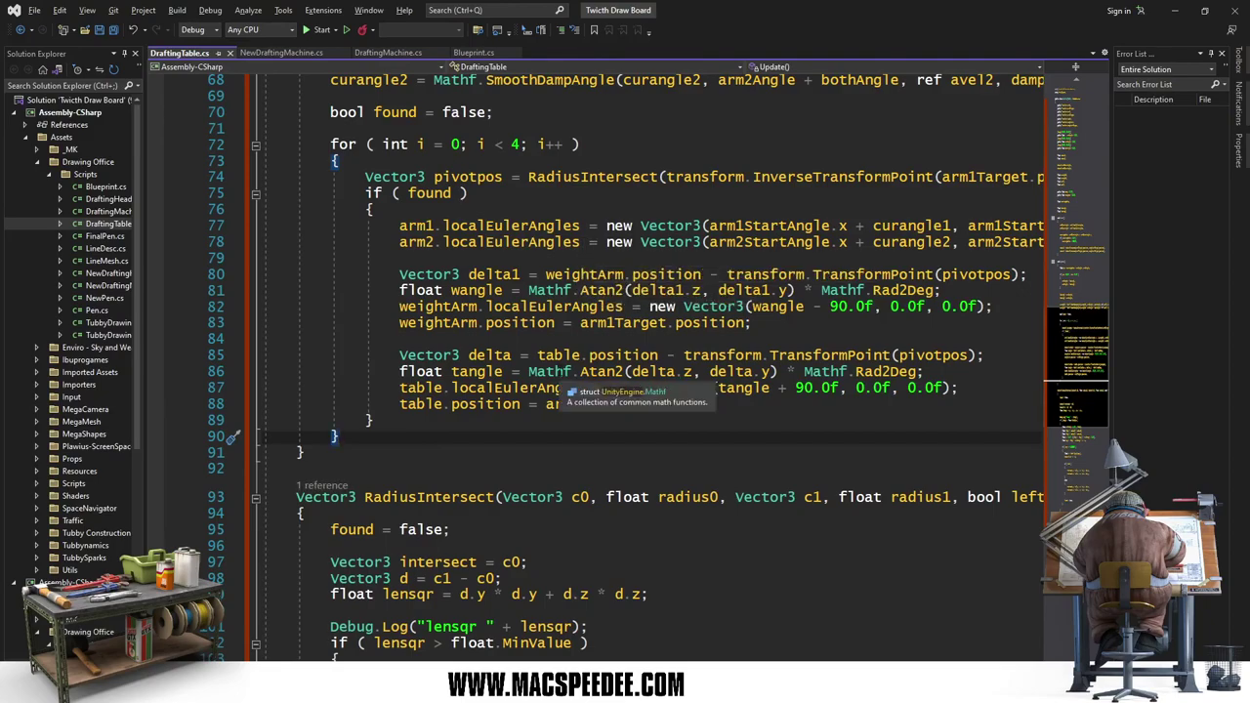
pyautogui.hotkey('alt', 'Tab')
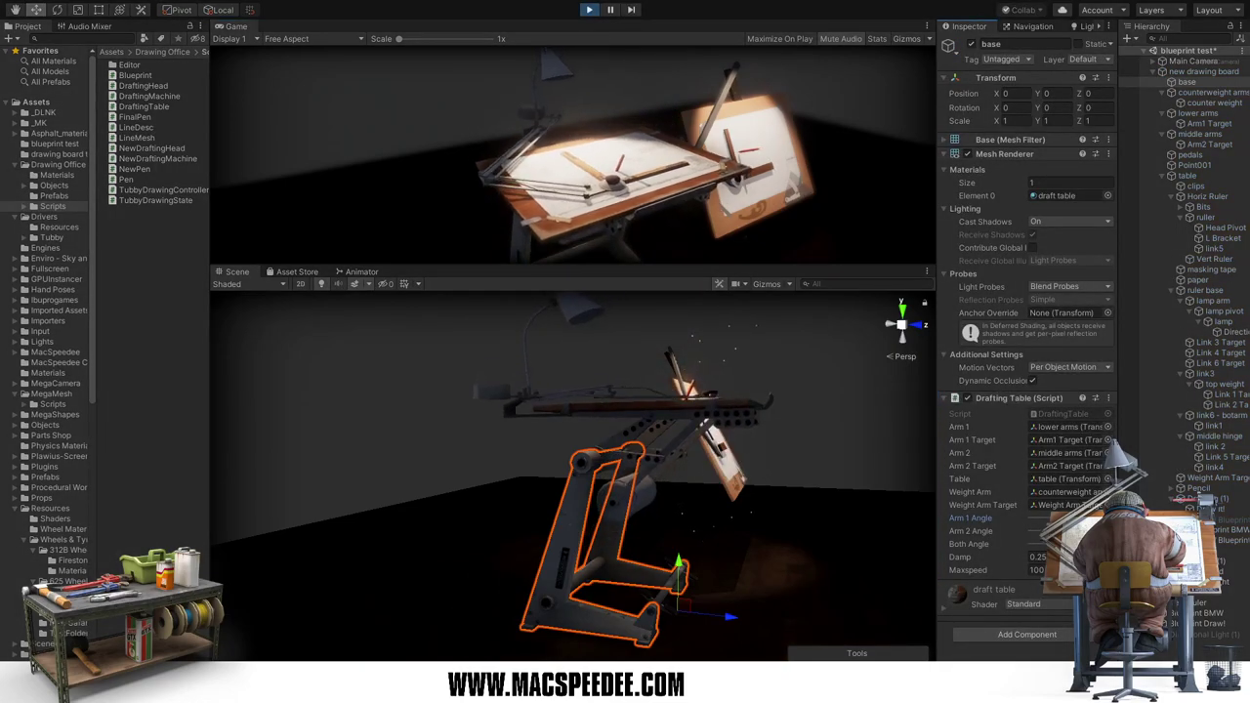
# Step: Swing the table through several poses via Arm 1, Arm 2 and Both Angle, then stop play
pyautogui.moveTo(1055, 519); pyautogui.dragTo(1028, 520)
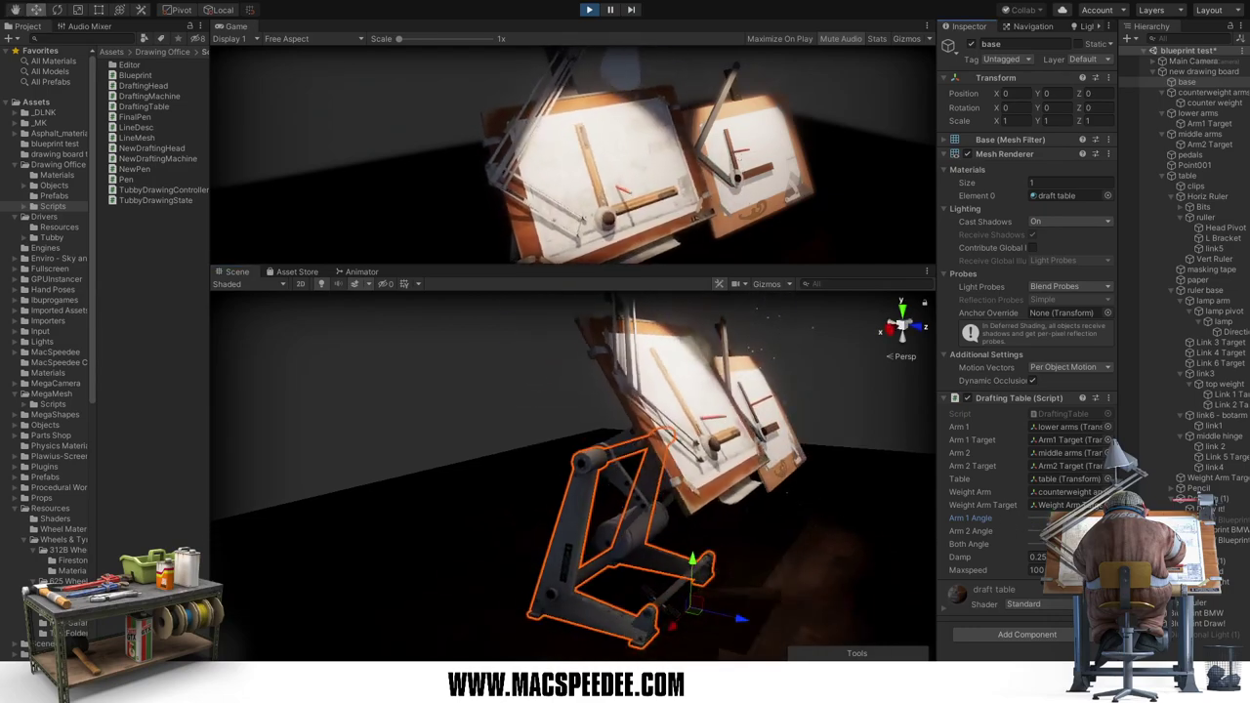
pyautogui.moveTo(1055, 519); pyautogui.dragTo(1008, 511)
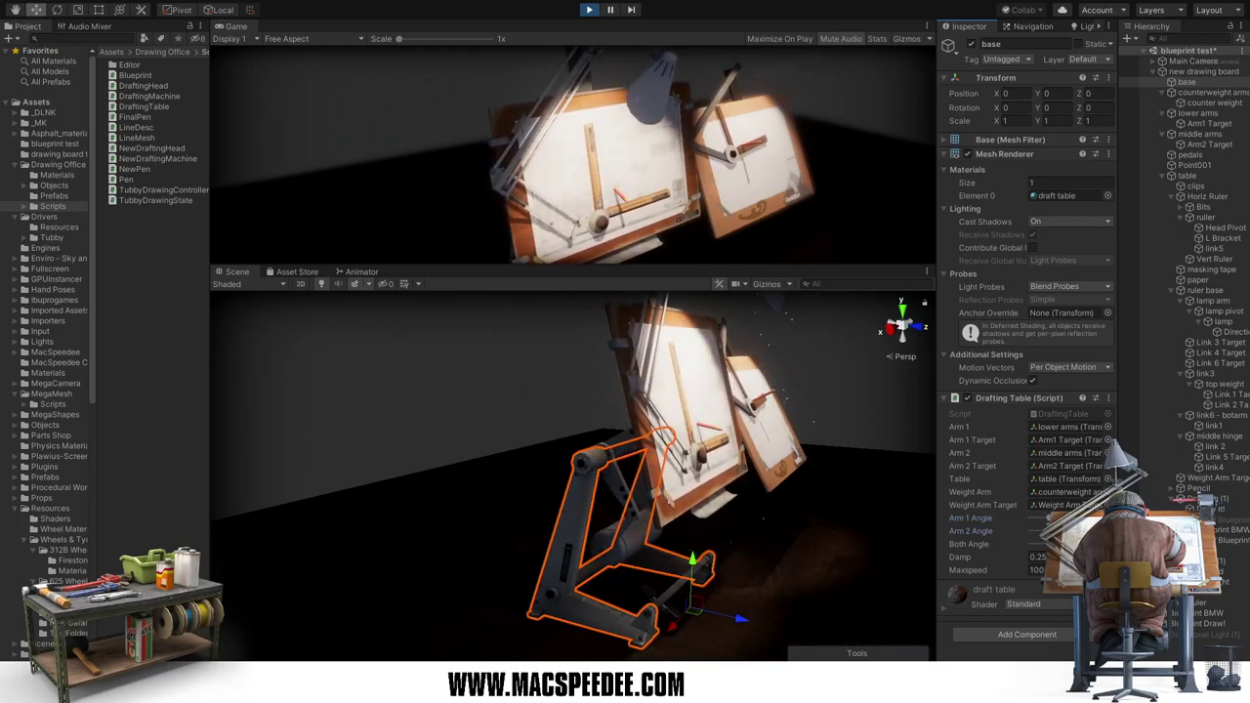
pyautogui.moveTo(1050, 531); pyautogui.dragTo(1065, 531)
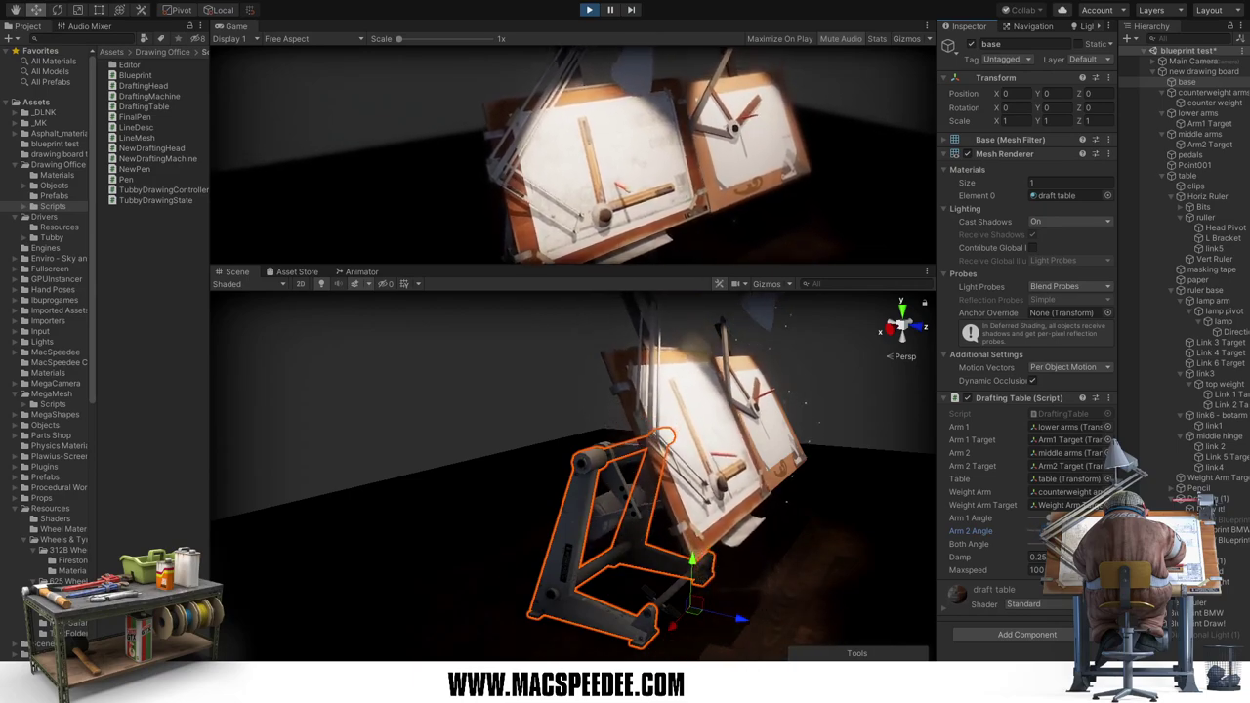
pyautogui.moveTo(1055, 519)
pyautogui.mouseDown()
pyautogui.moveTo(744, 520)
pyautogui.moveTo(819, 511)
pyautogui.mouseUp()
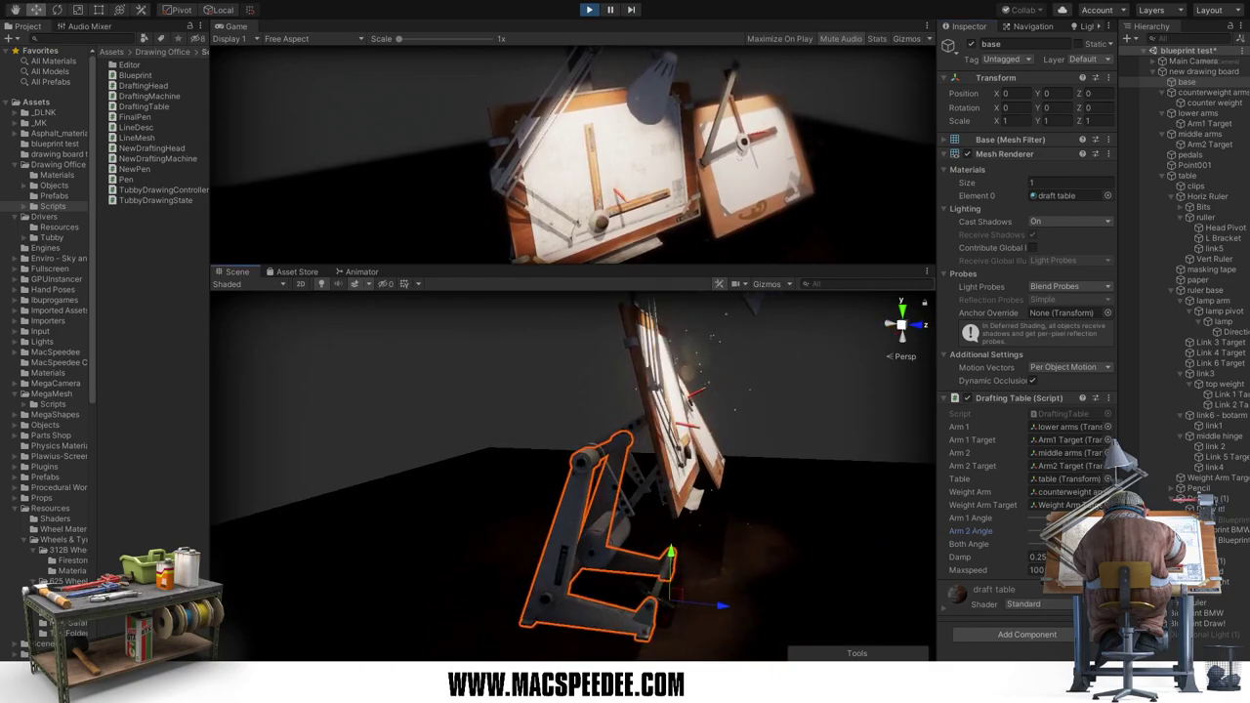
pyautogui.moveTo(969, 544); pyautogui.dragTo(1055, 531)
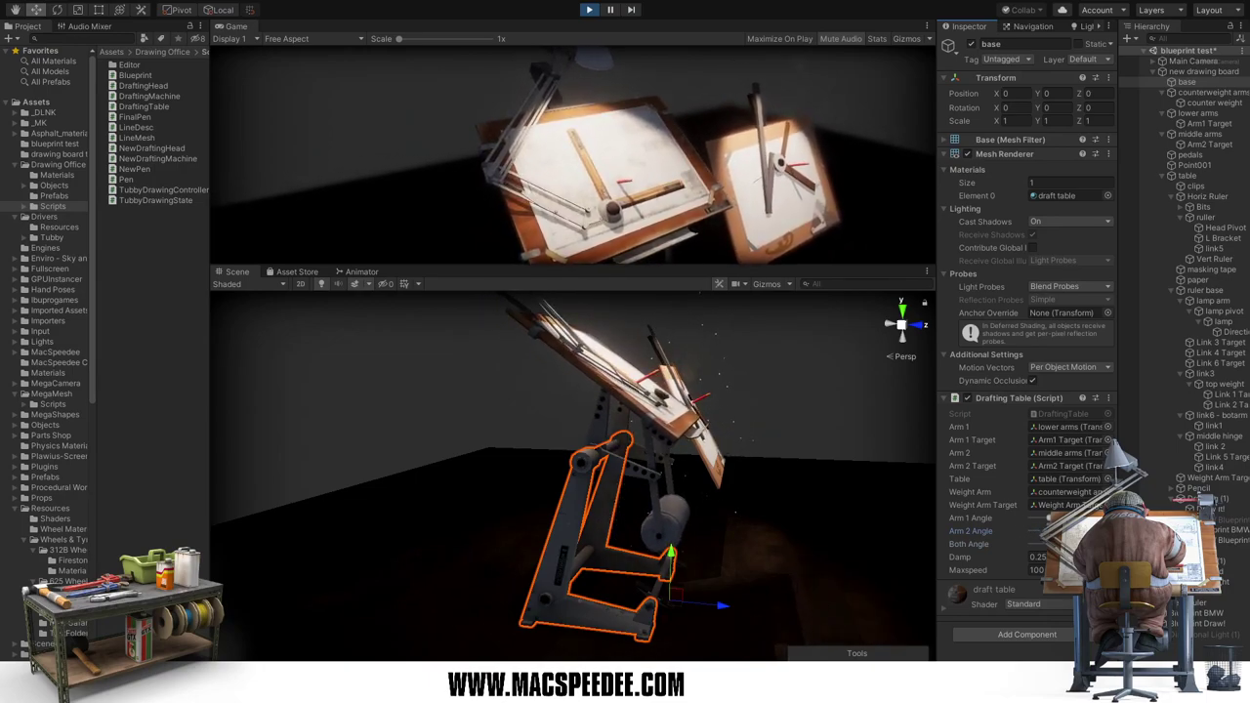
pyautogui.moveTo(972, 518)
pyautogui.mouseDown()
pyautogui.moveTo(1016, 518)
pyautogui.moveTo(794, 496)
pyautogui.moveTo(797, 455)
pyautogui.mouseUp()
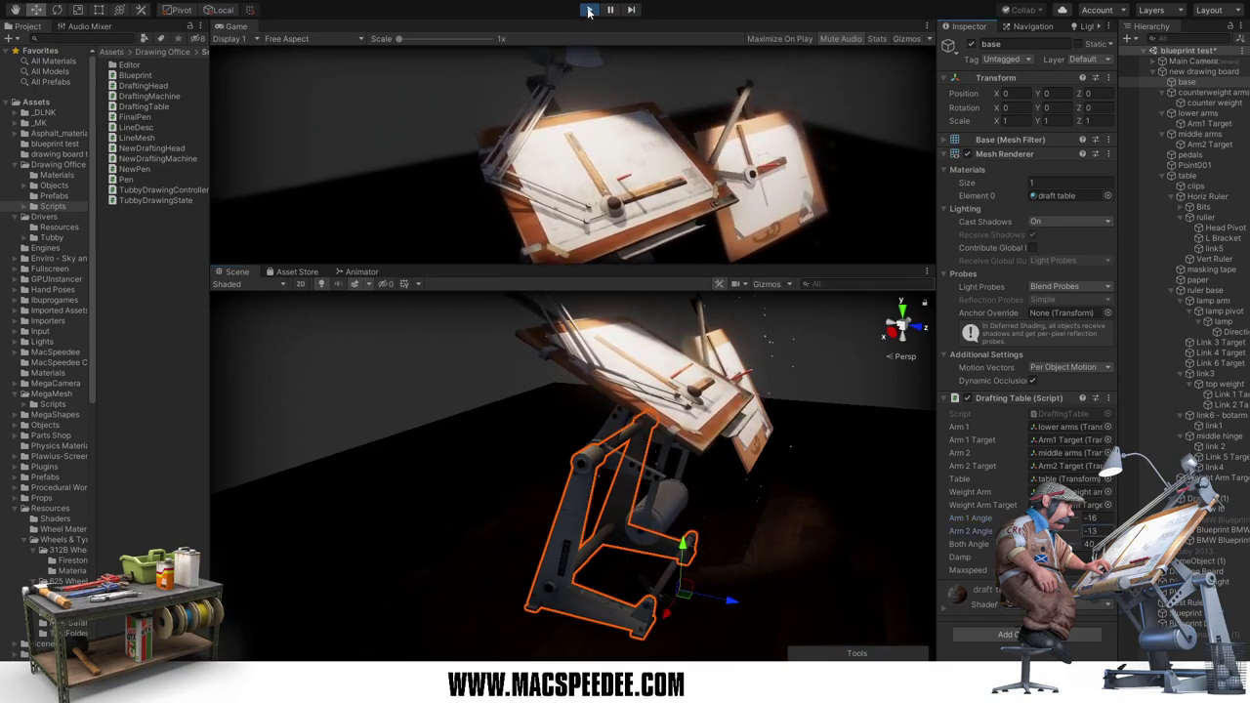
pyautogui.hotkey('ctrl', 'p')
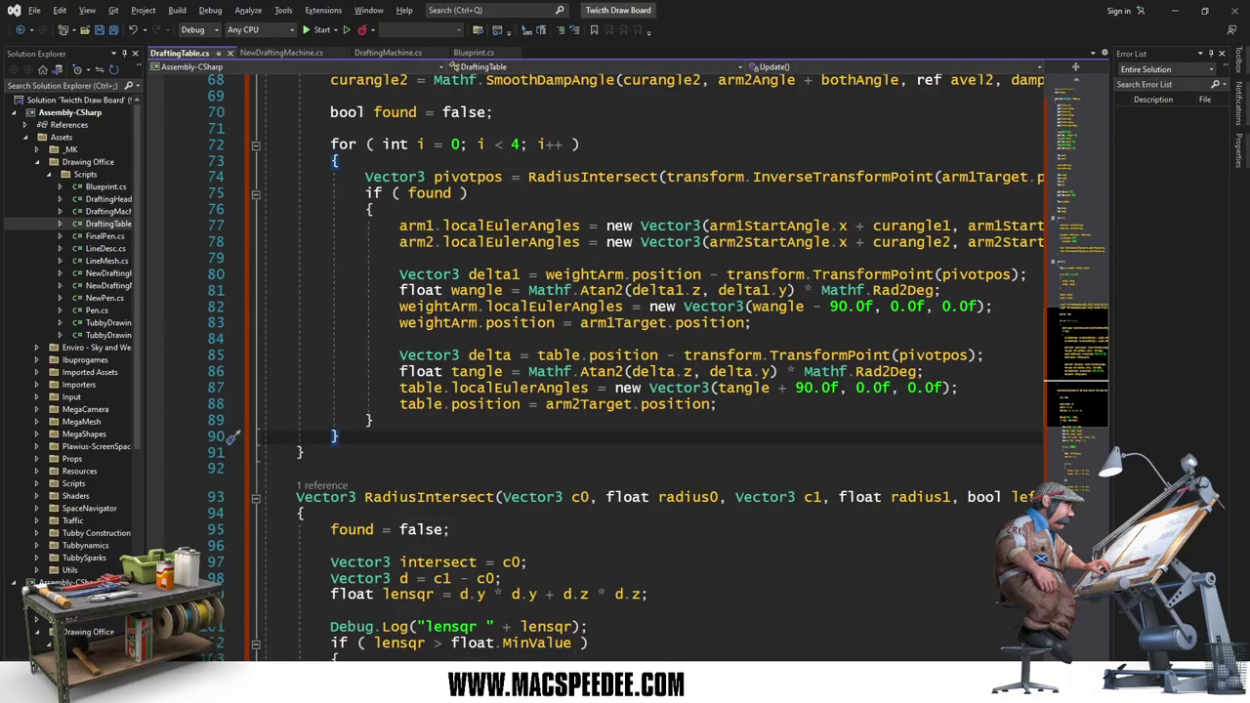
# Step: Change arm1StartAngle.z to arm2StartAngle.z on line 78
pyautogui.scroll(7, 458, 307)
pyautogui.scroll(5, 458, 307)
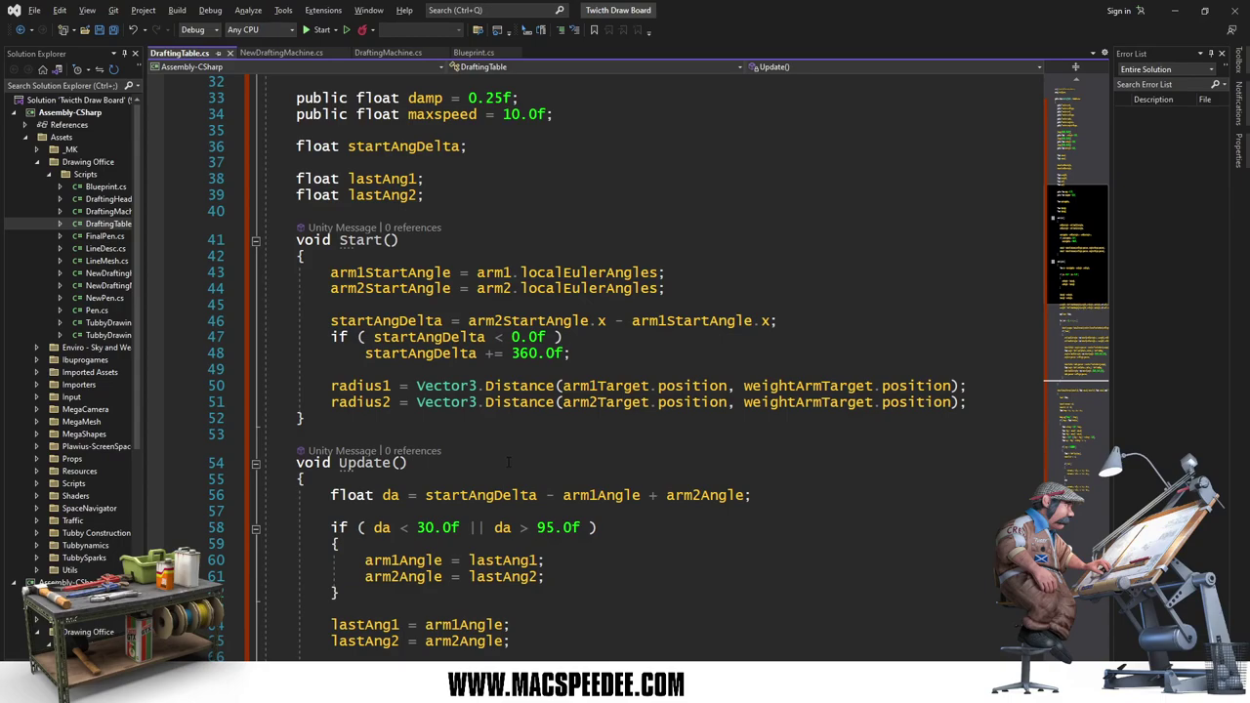
pyautogui.scroll(-5, 510, 461)
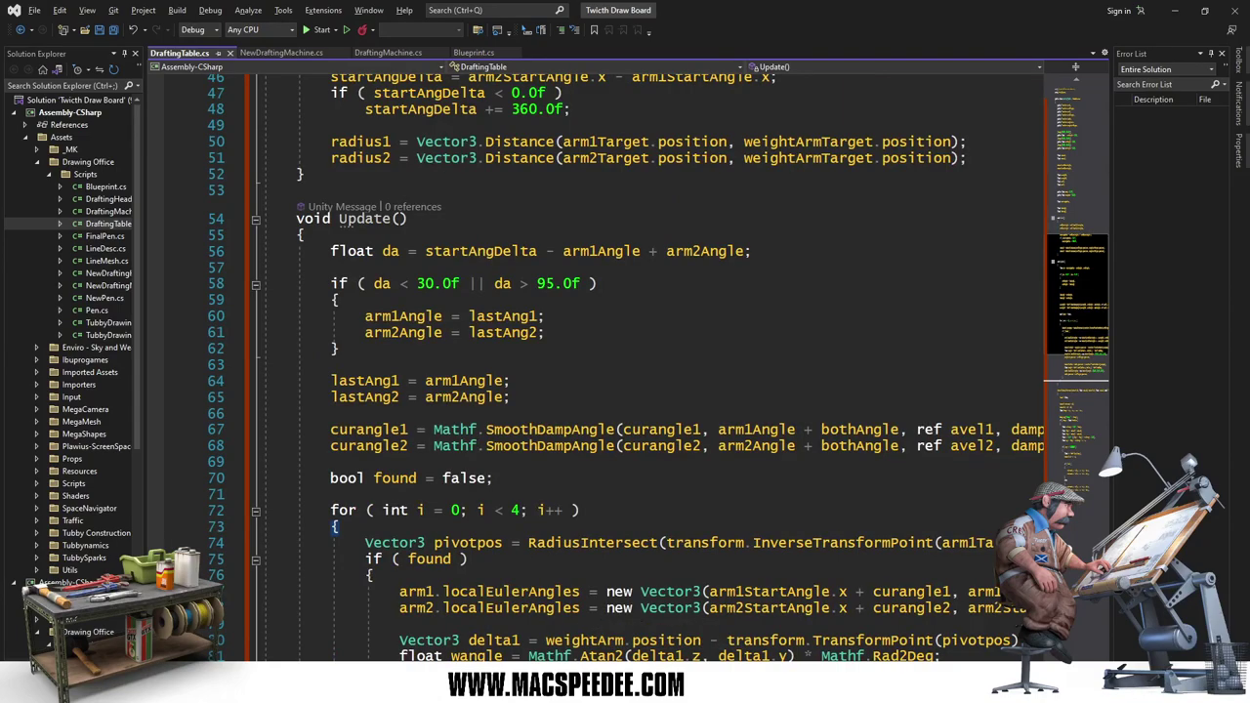
pyautogui.hscroll(2, 665, 367)
pyautogui.hscroll(1, 664, 368)
pyautogui.hscroll(1, 664, 367)
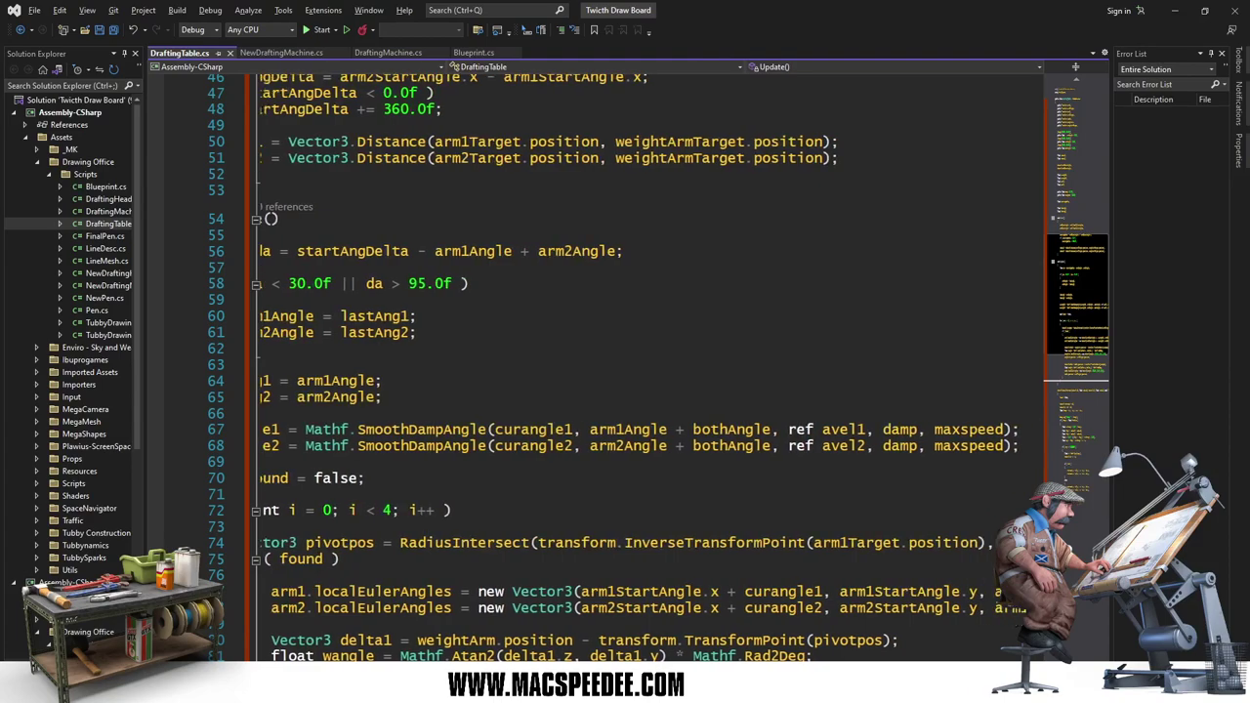
pyautogui.hscroll(2, 664, 368)
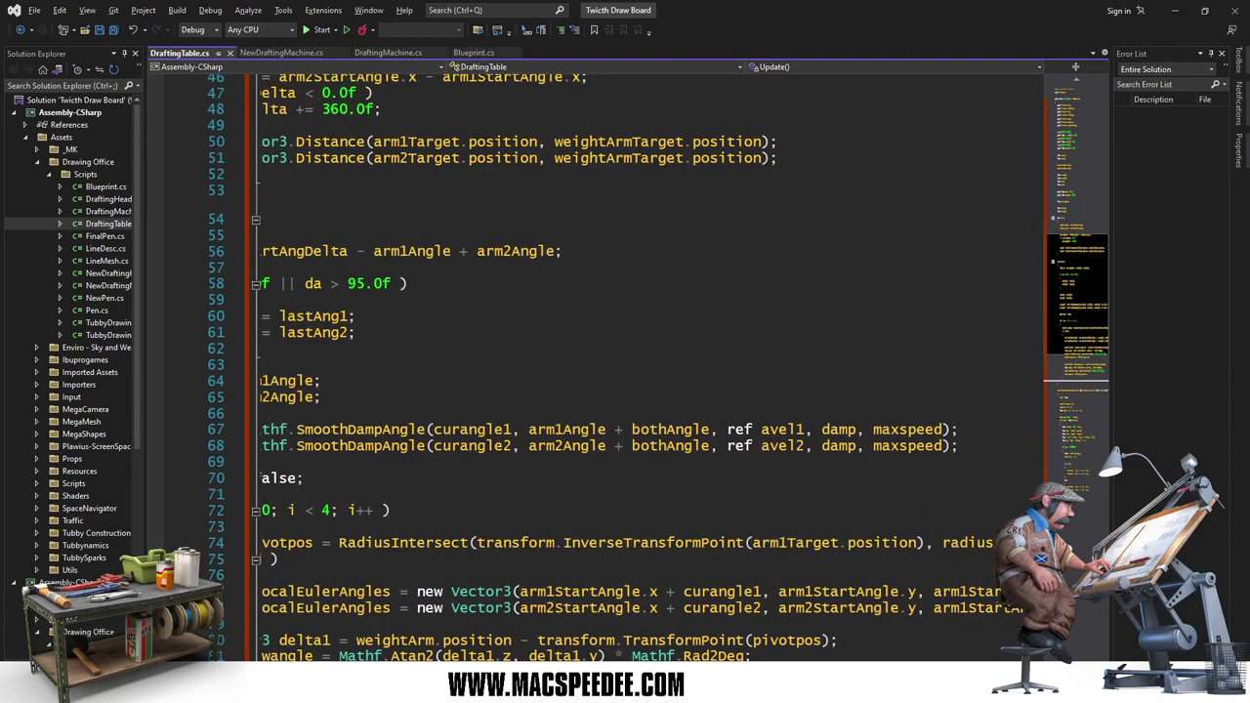
pyautogui.hscroll(-1, 643, 367)
pyautogui.hscroll(-1, 643, 367)
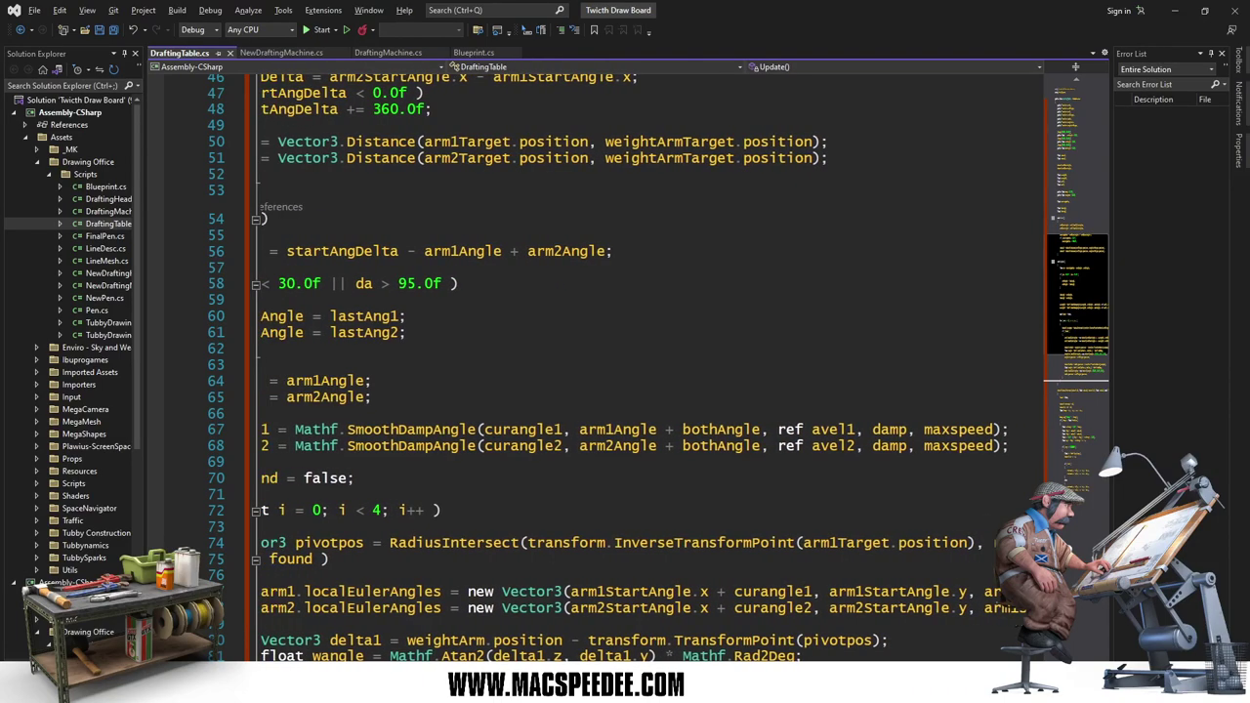
pyautogui.hscroll(-1, 642, 367)
pyautogui.hscroll(-1, 643, 368)
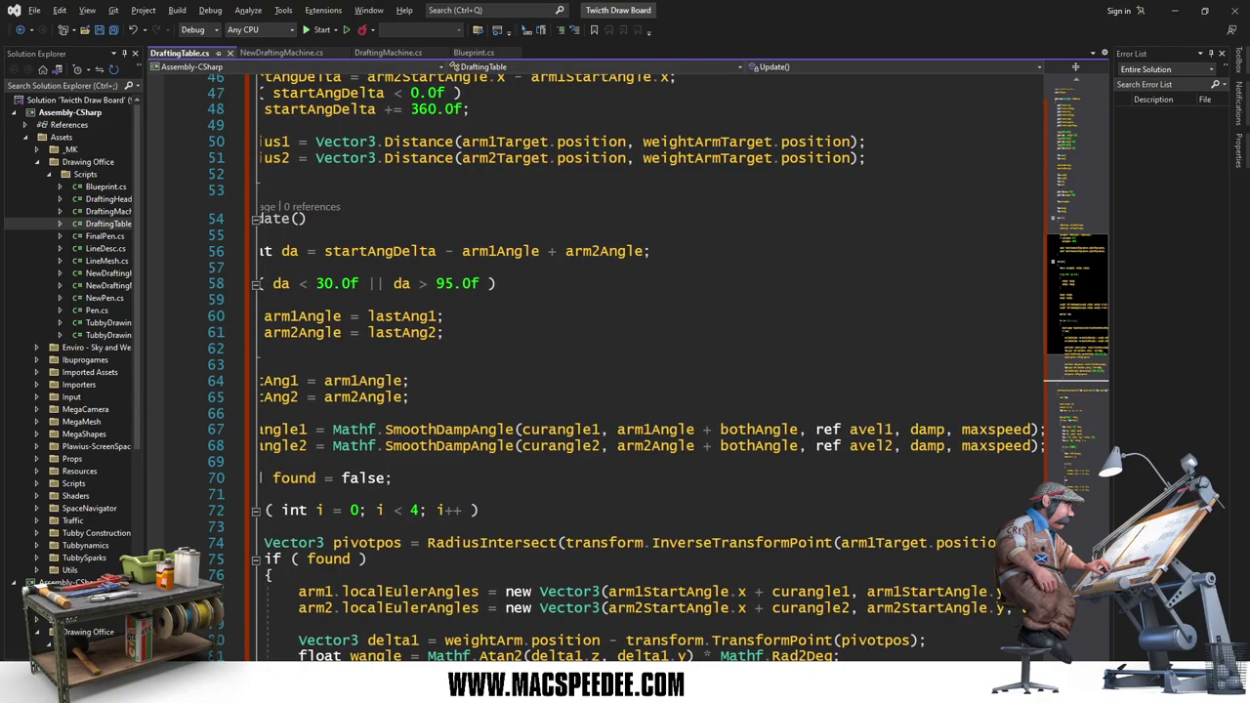
pyautogui.scroll(-3, 569, 440)
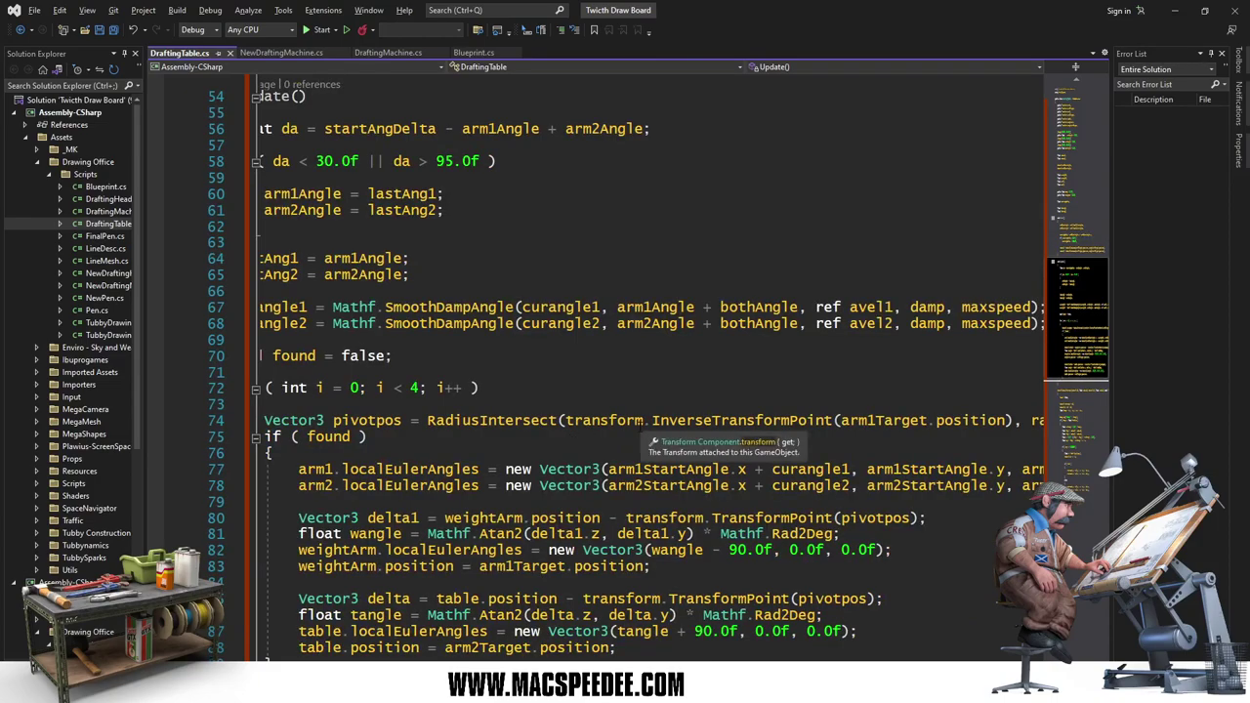
pyautogui.scroll(-3, 625, 424)
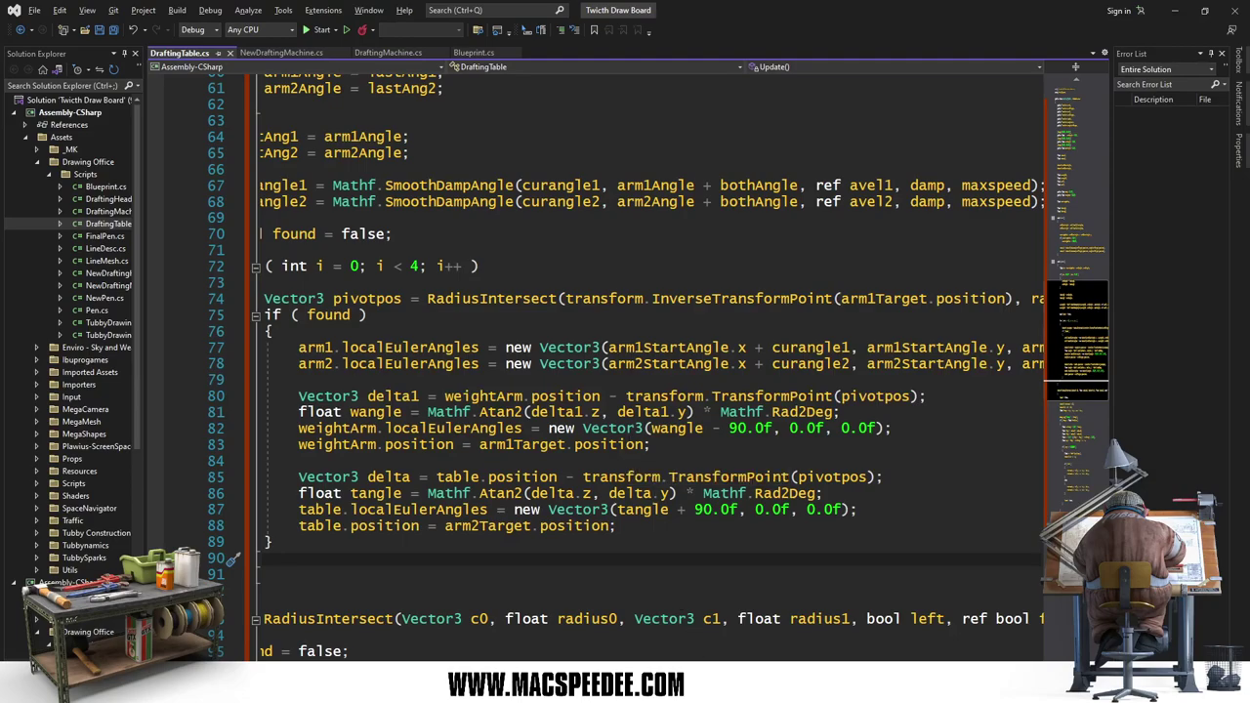
pyautogui.hscroll(3, 235, 559)
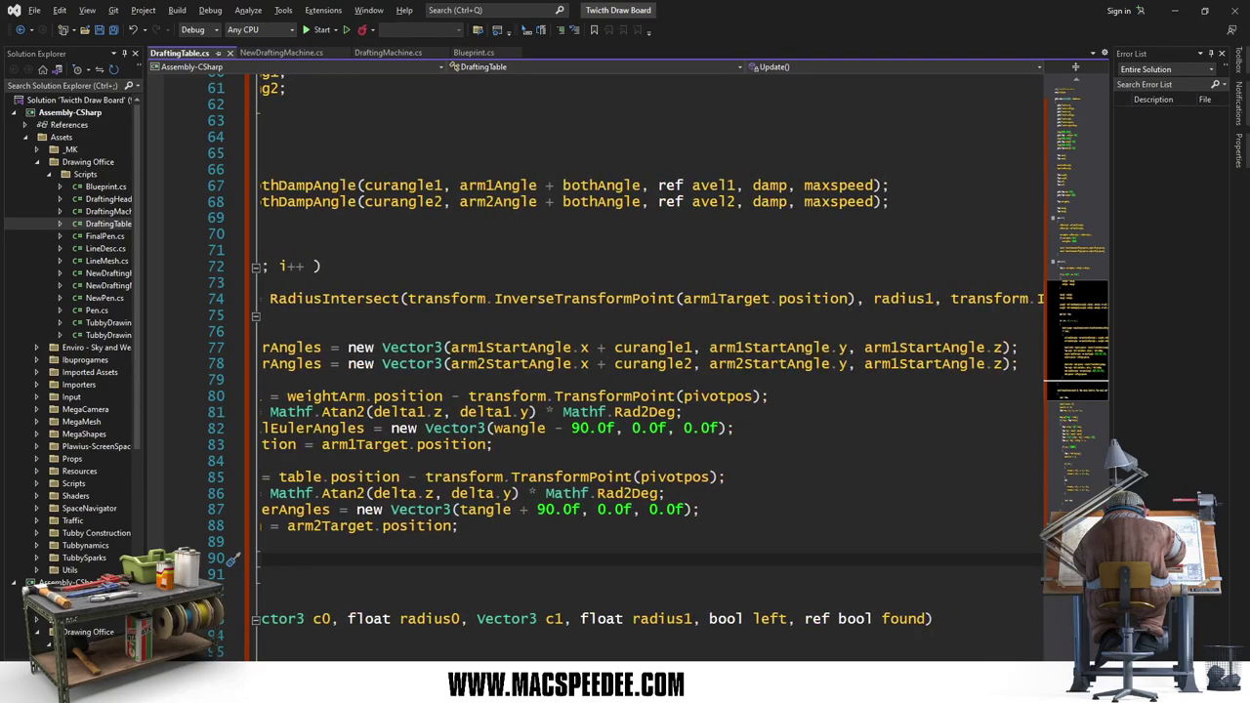
pyautogui.click(899, 363)
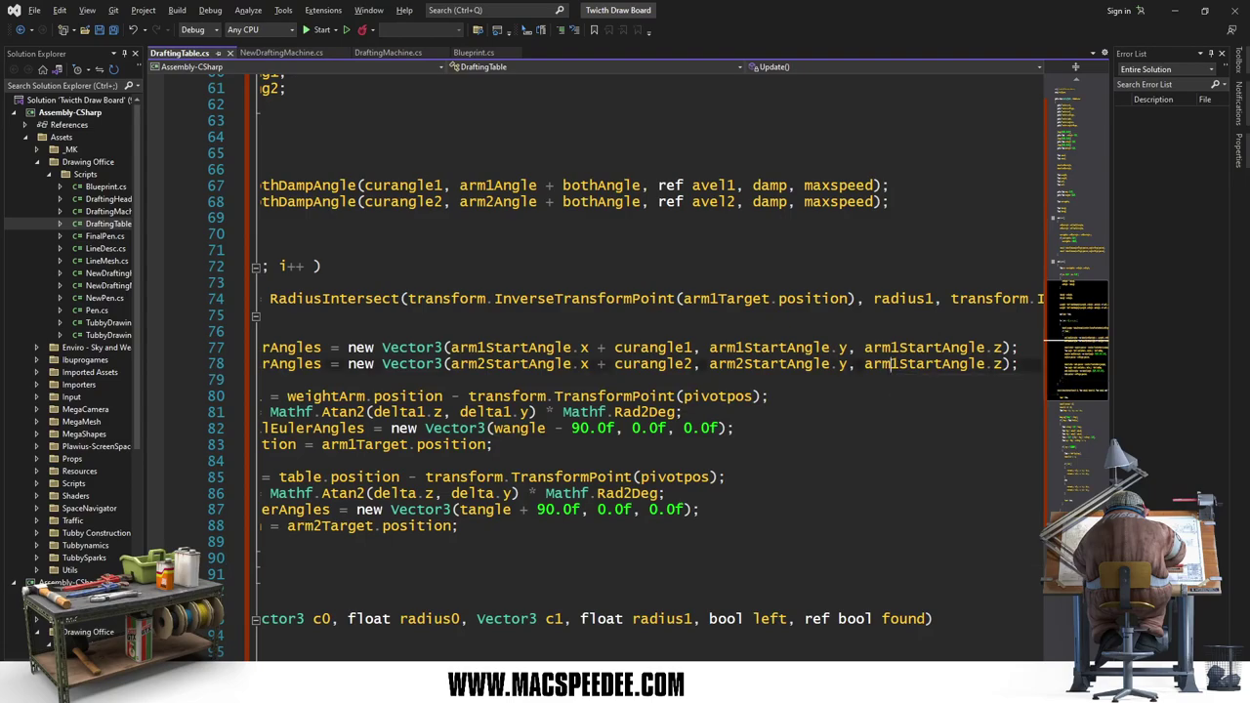
pyautogui.press('BackSpace')
pyautogui.write('2')
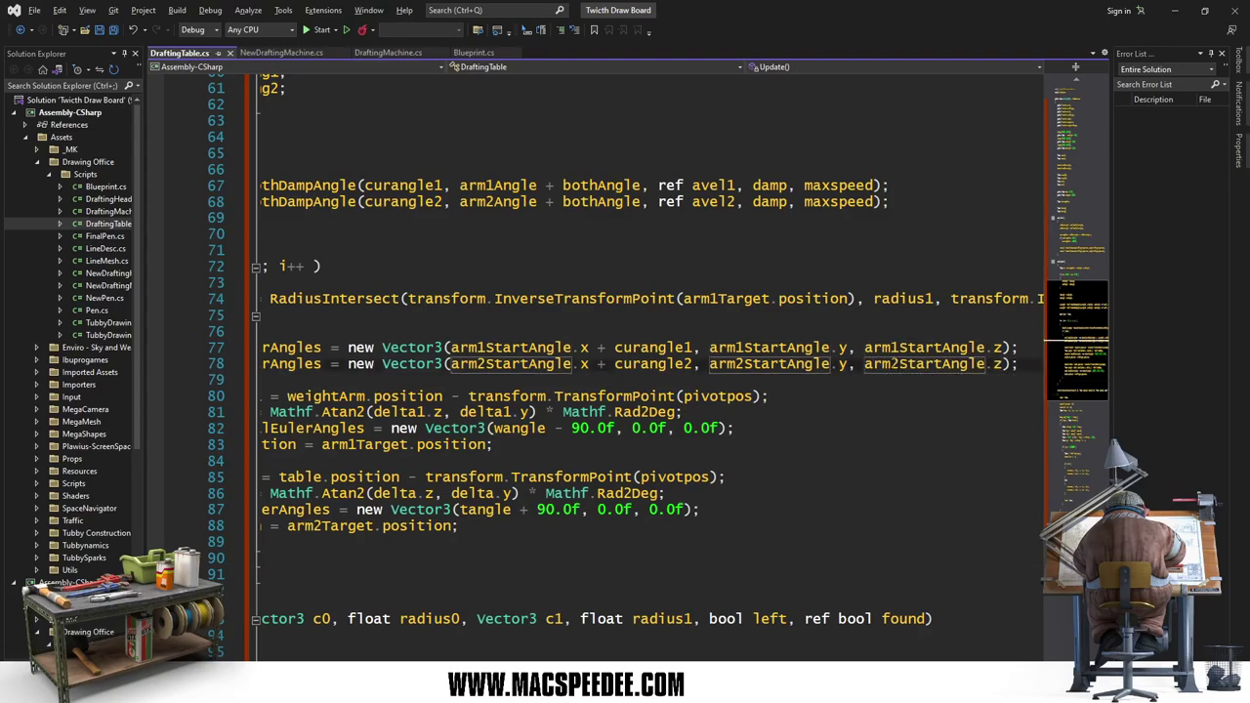
pyautogui.hscroll(-4, 644, 391)
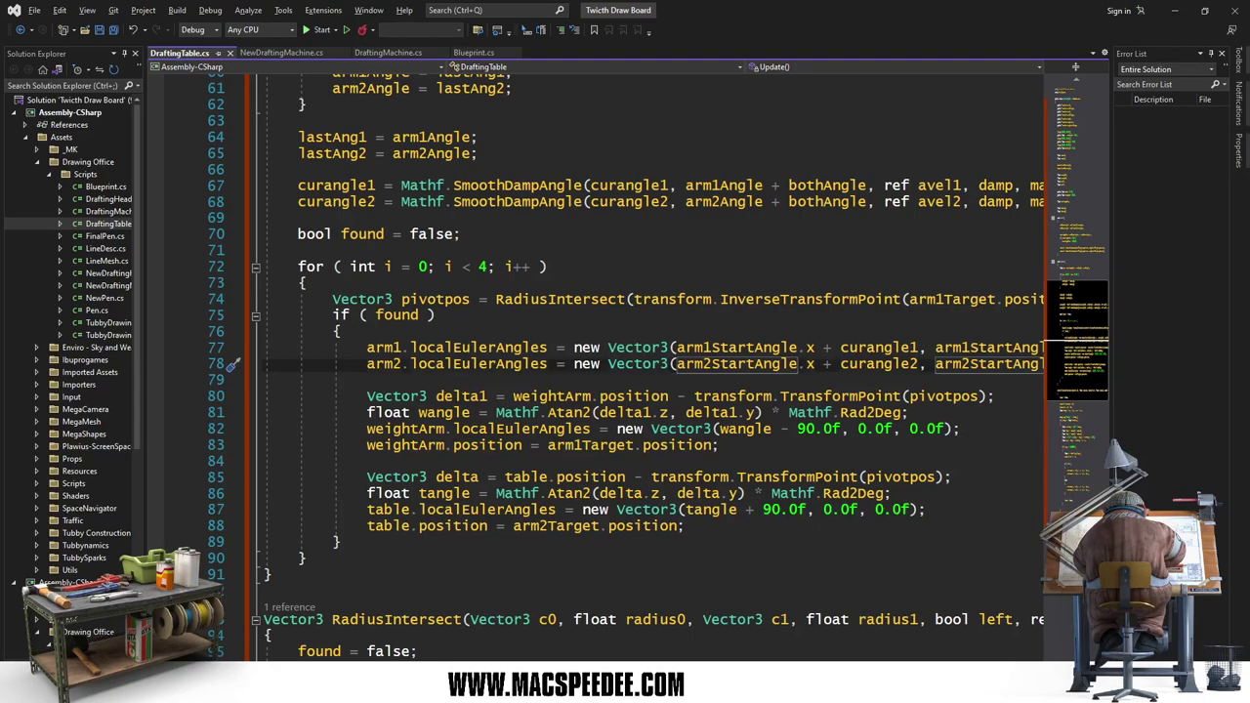
# Step: Delete the lensqr Debug.Log line
pyautogui.click(514, 526)
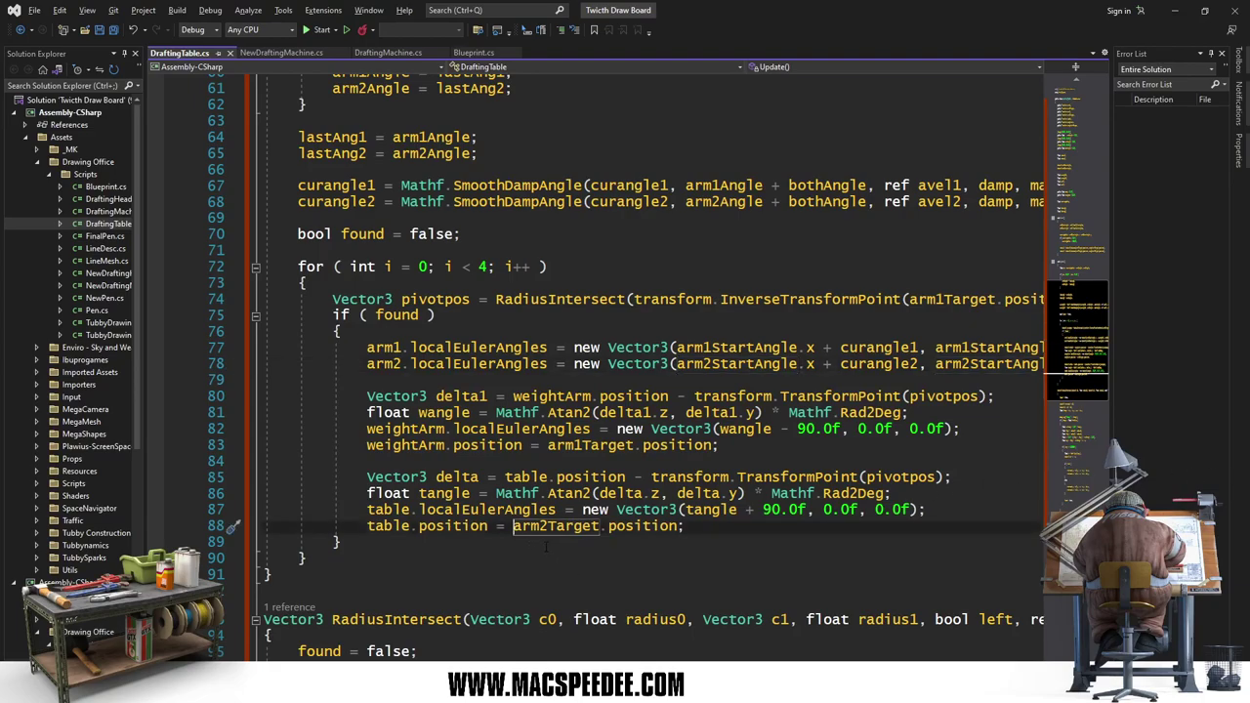
pyautogui.scroll(-3, 553, 483)
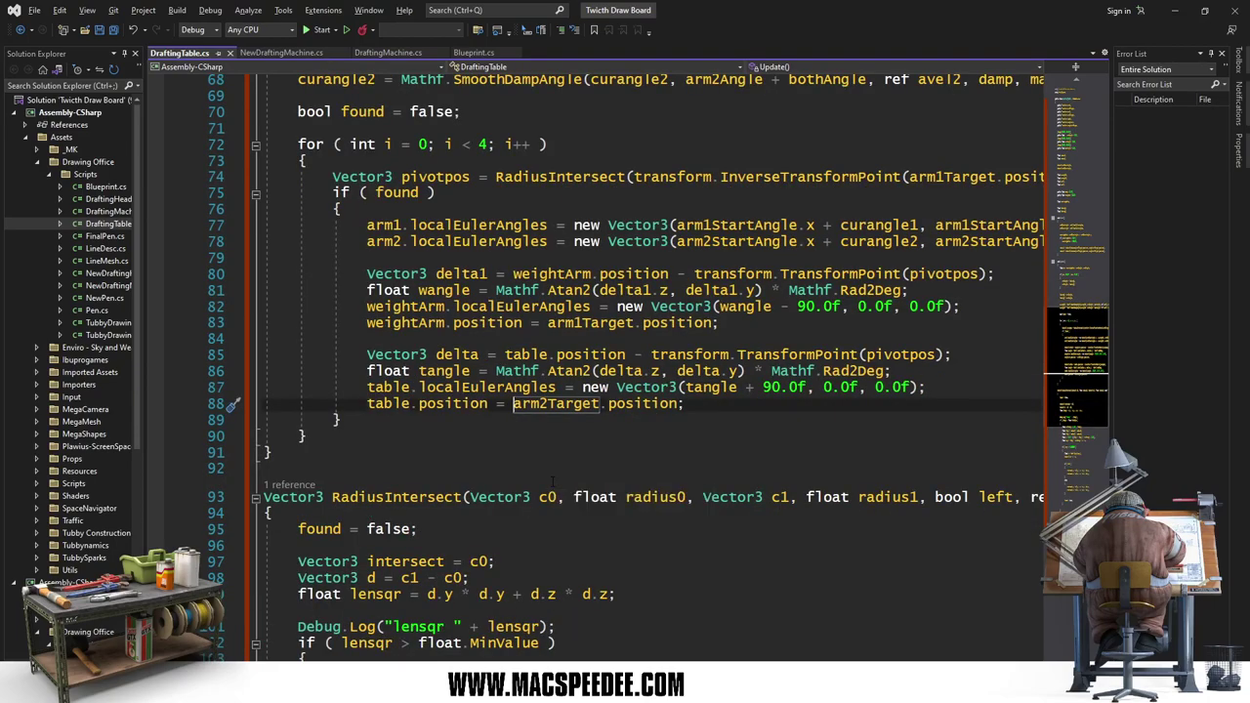
pyautogui.click(559, 626)
pyautogui.hotkey('ctrl', 'x')
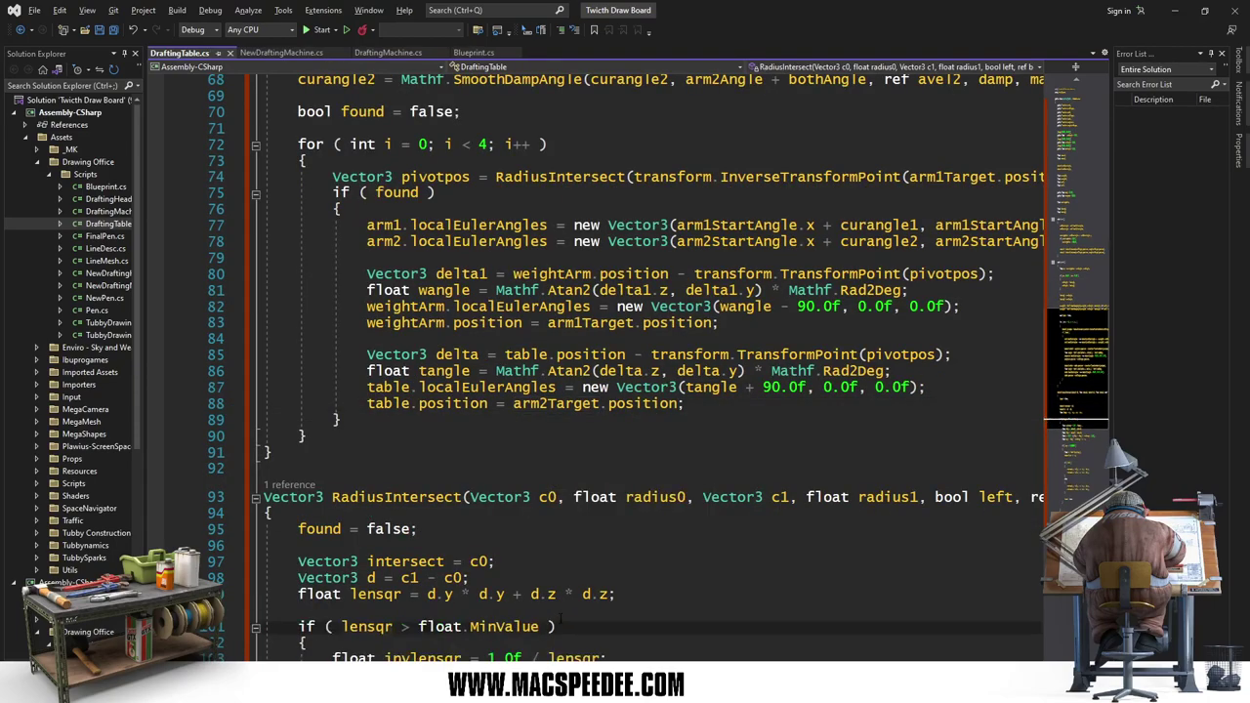
# Step: Change the angle limits to 130.0f and 195.0f, save, and start play mode in Unity
pyautogui.scroll(5, 561, 621)
pyautogui.scroll(4, 569, 525)
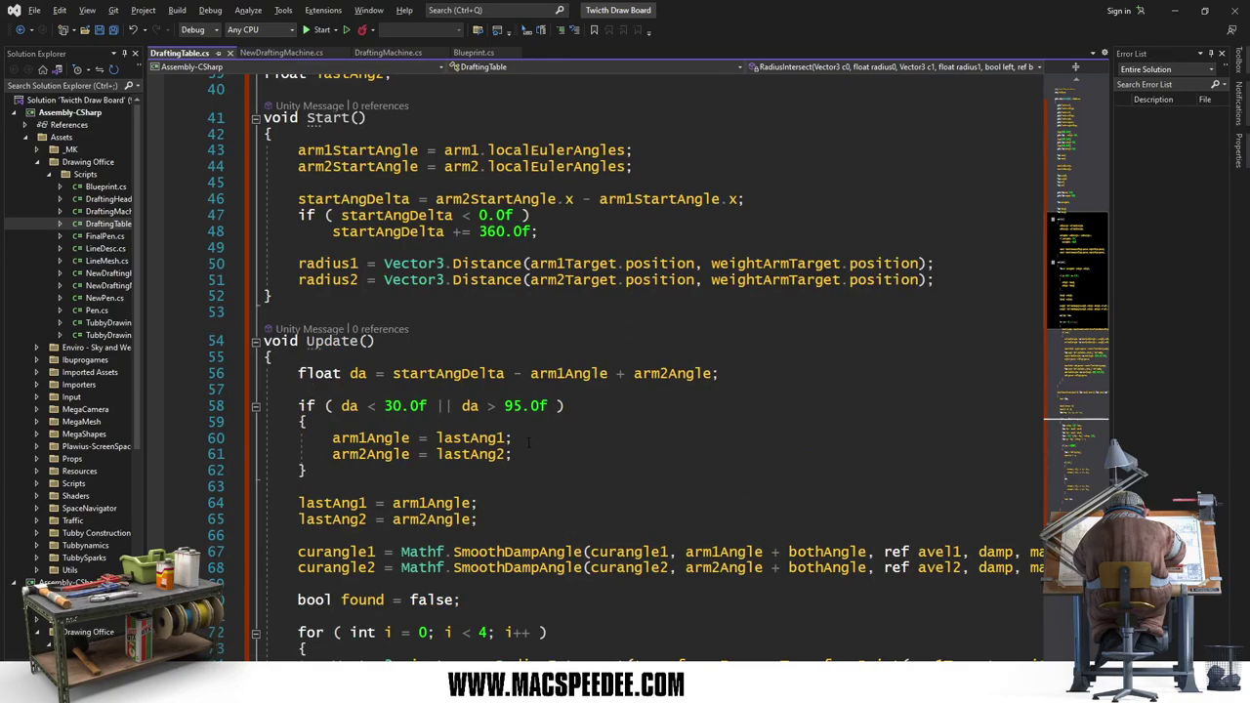
pyautogui.click(384, 405)
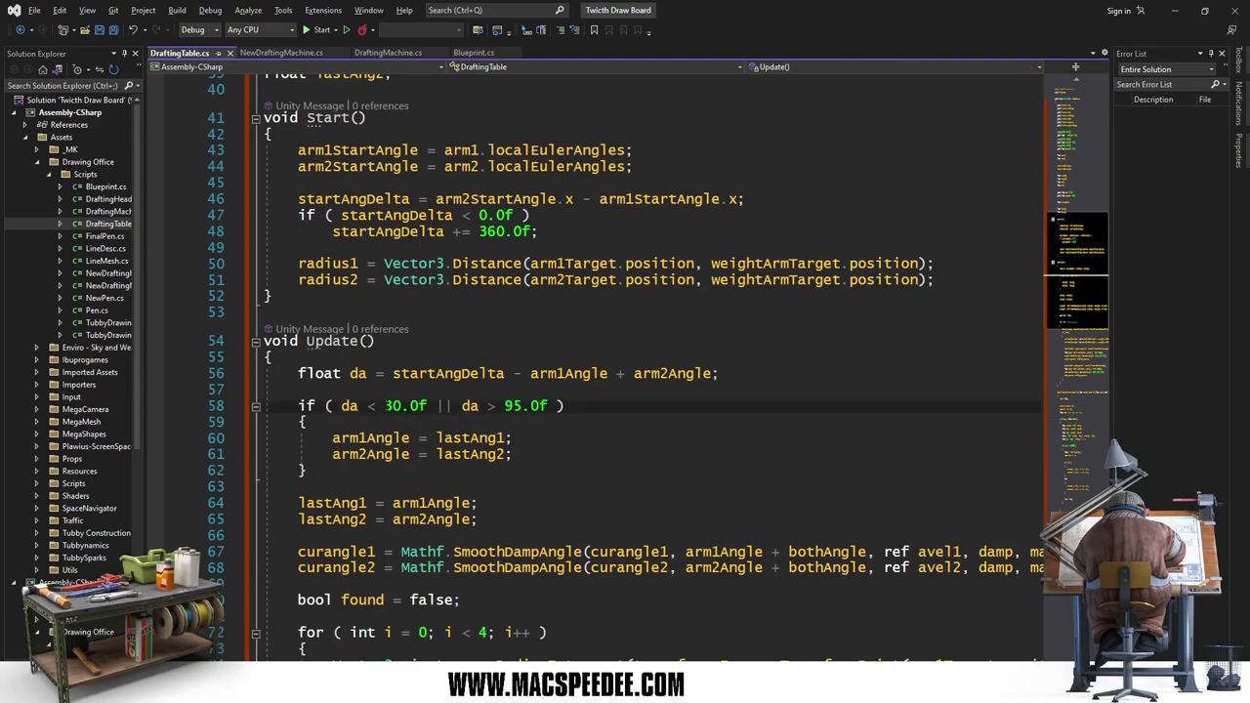
pyautogui.write('1')
pyautogui.click(514, 406)
pyautogui.write('1')
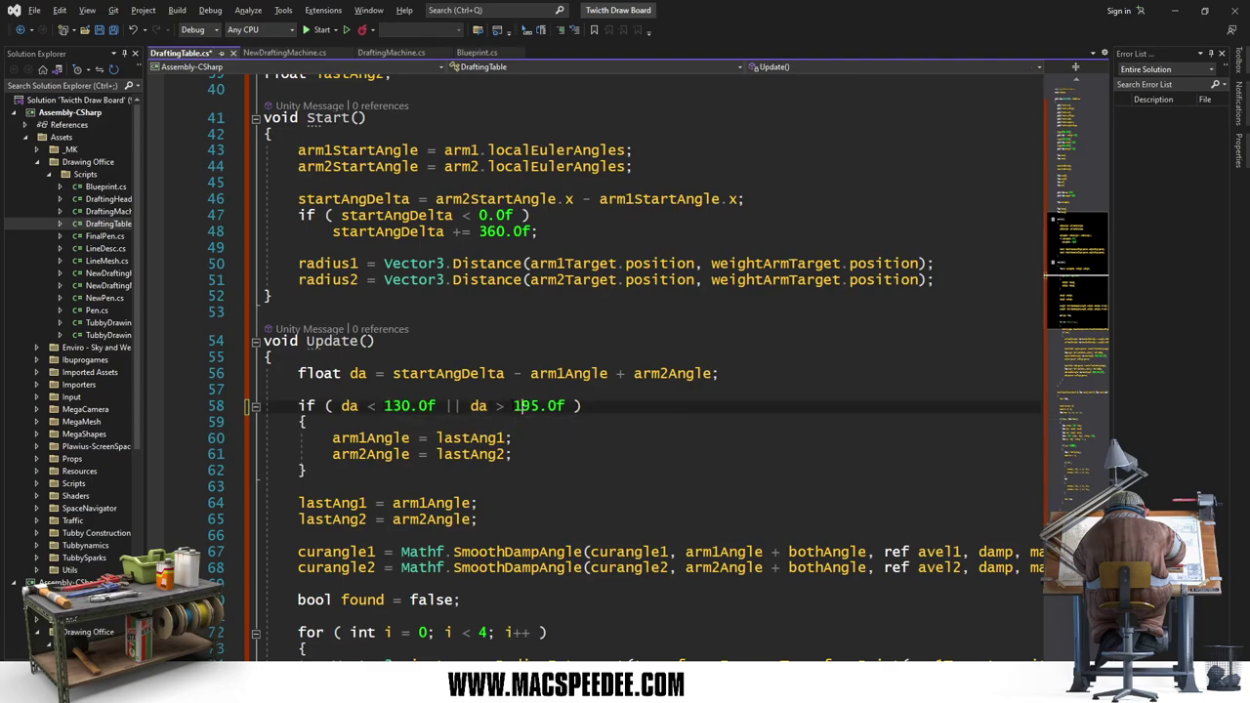
pyautogui.hotkey('ctrl', 's')
pyautogui.hotkey('alt', 'Tab')
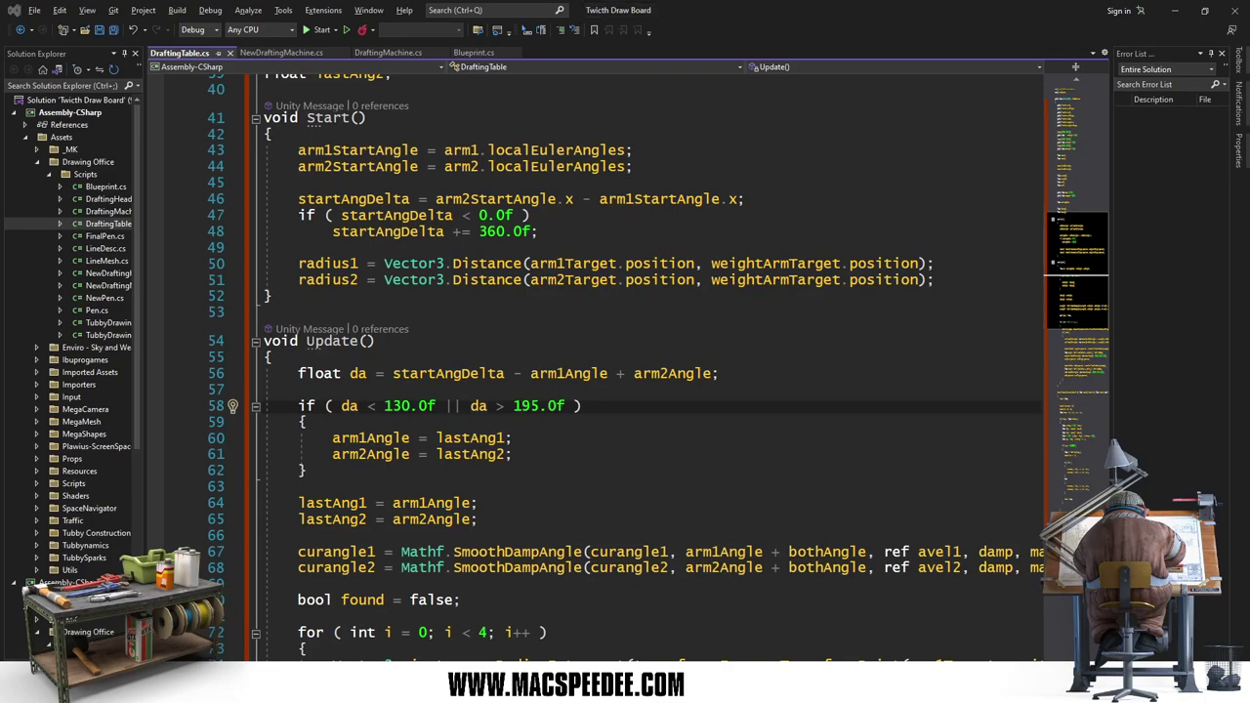
pyautogui.hotkey('ctrl', 'p')
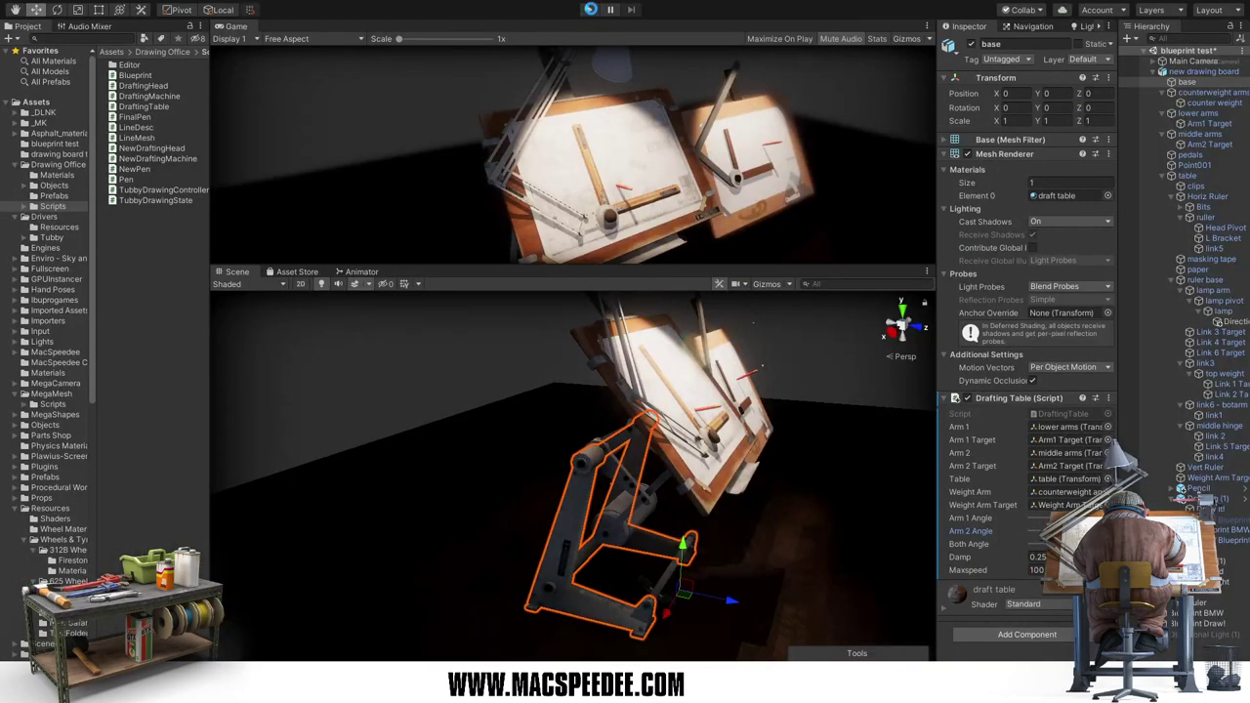
# Step: Restart the scene to test the arms under the 130/195 limits, then stop play
pyautogui.click(591, 10)
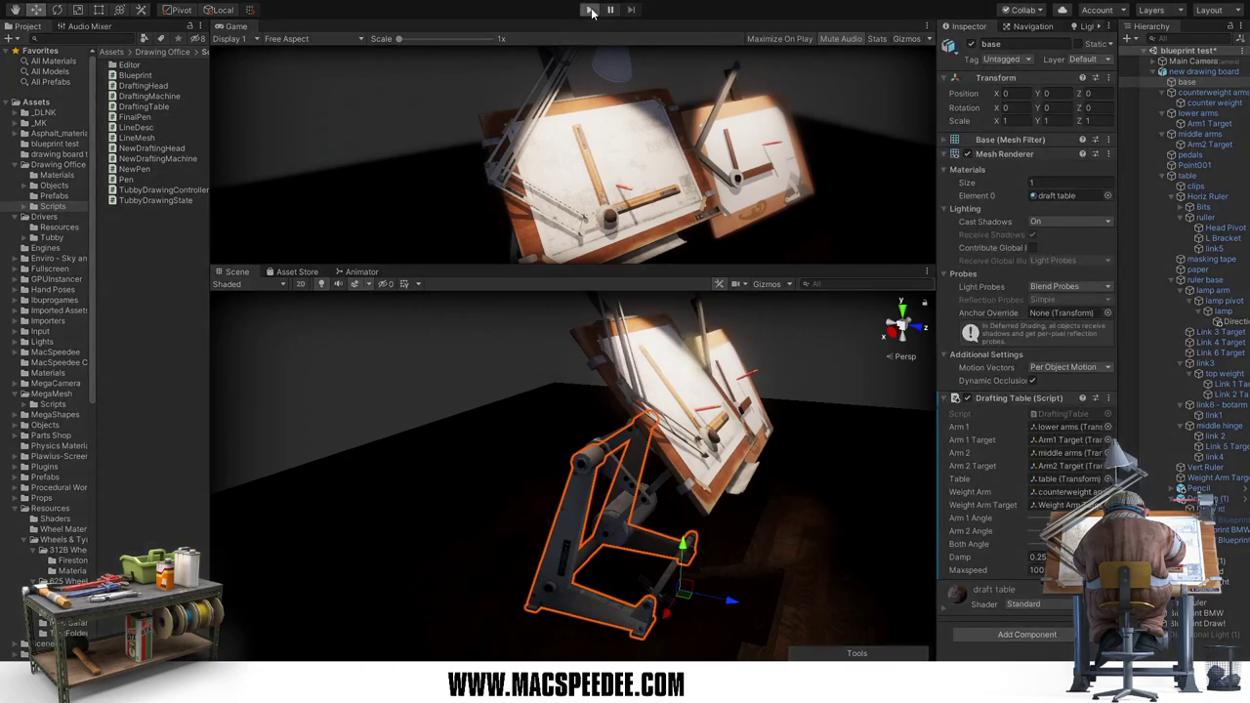
pyautogui.click(589, 9)
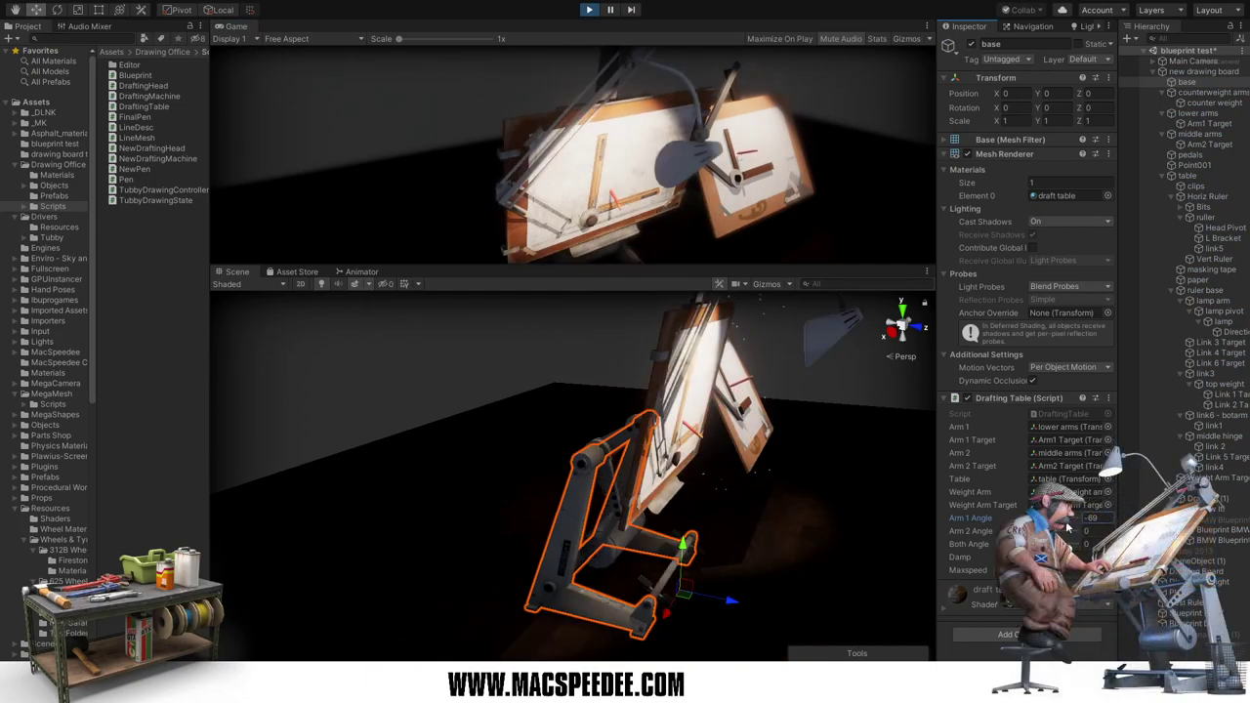
pyautogui.click(589, 10)
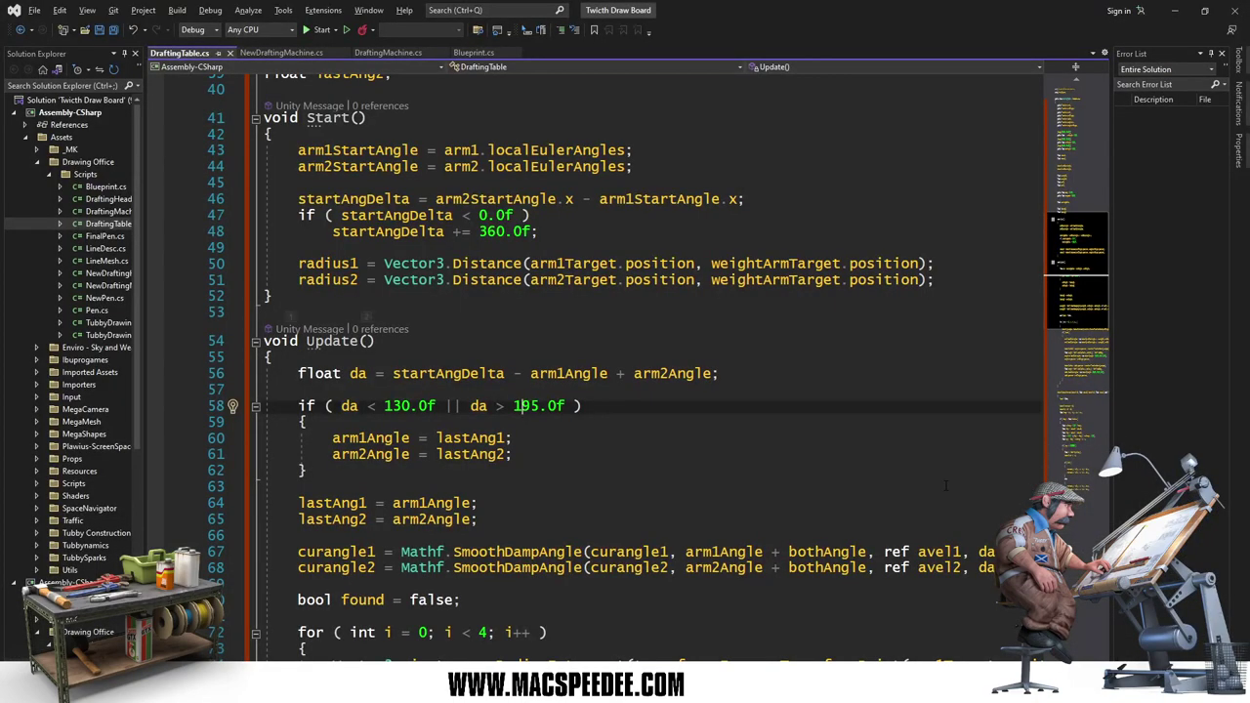
# Step: Change the limits to -30.0f and 95.0f, save DraftingTable.cs, and return to Unity
pyautogui.press('BackSpace')
pyautogui.click(392, 406)
pyautogui.press('BackSpace')
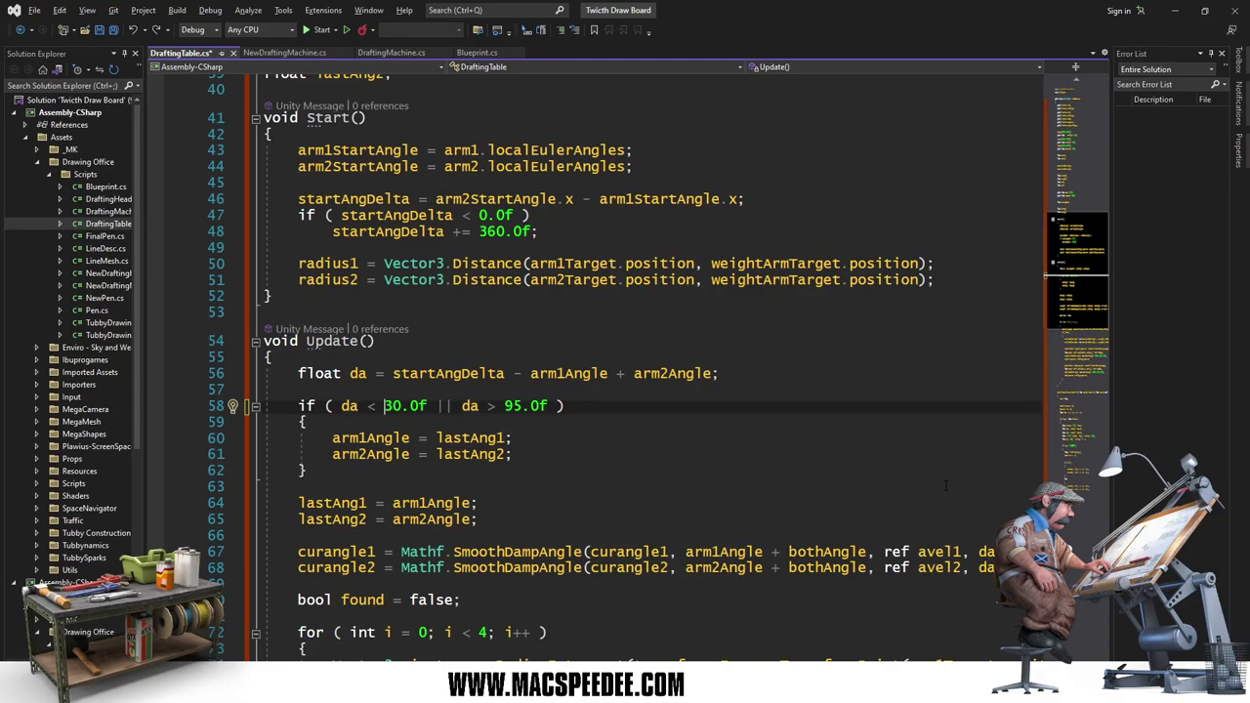
pyautogui.write('-')
pyautogui.hotkey('ctrl', 's')
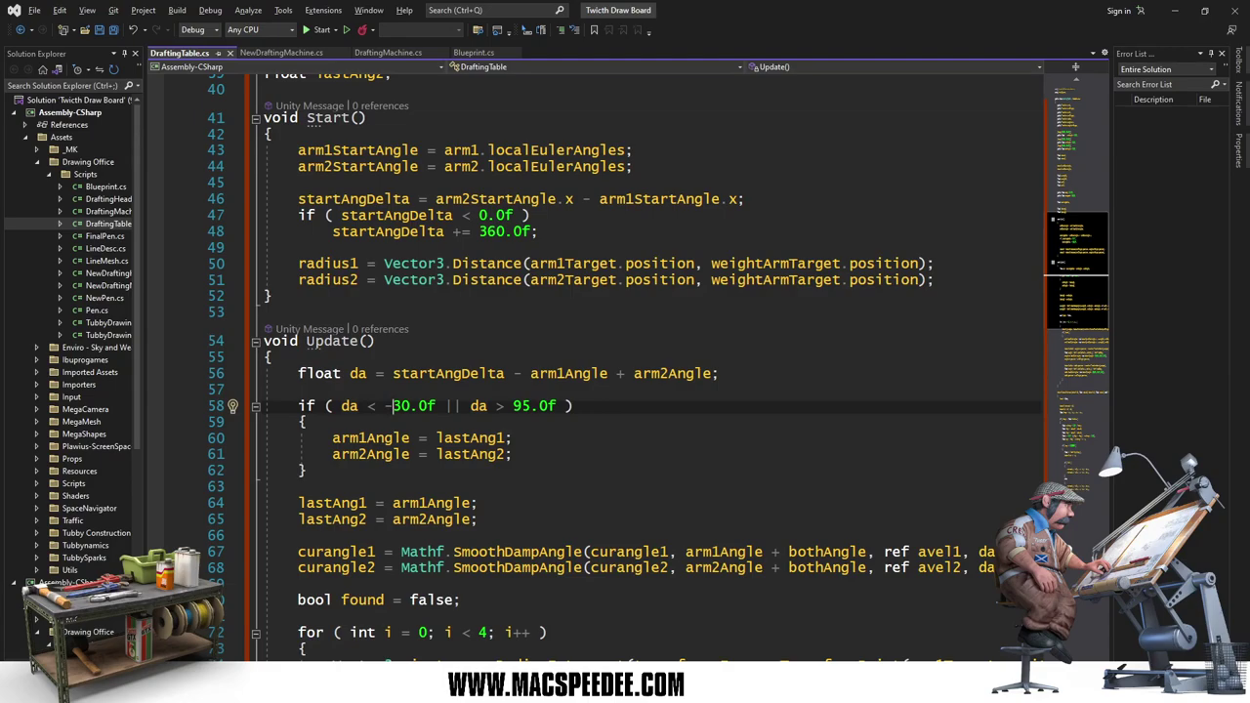
pyautogui.hotkey('alt', 'Tab')
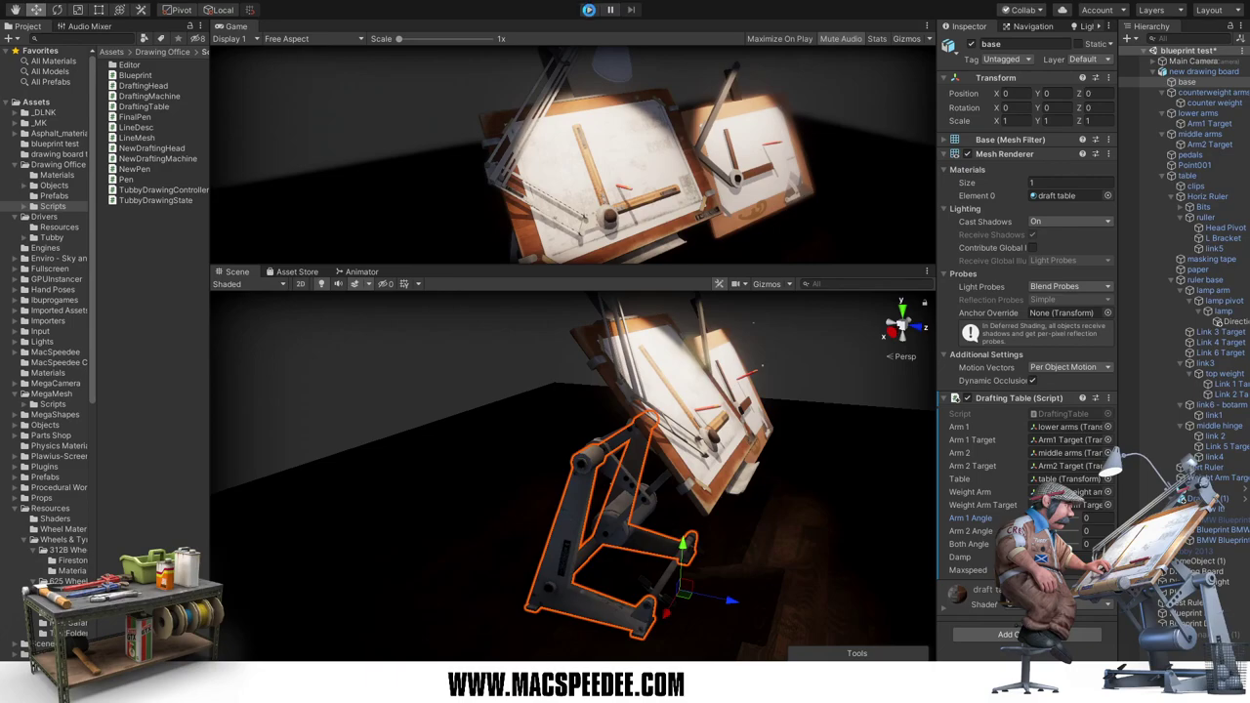
# Step: Run the scene and type several new Arm 1 Angle and Arm 2 Angle values
pyautogui.click(589, 10)
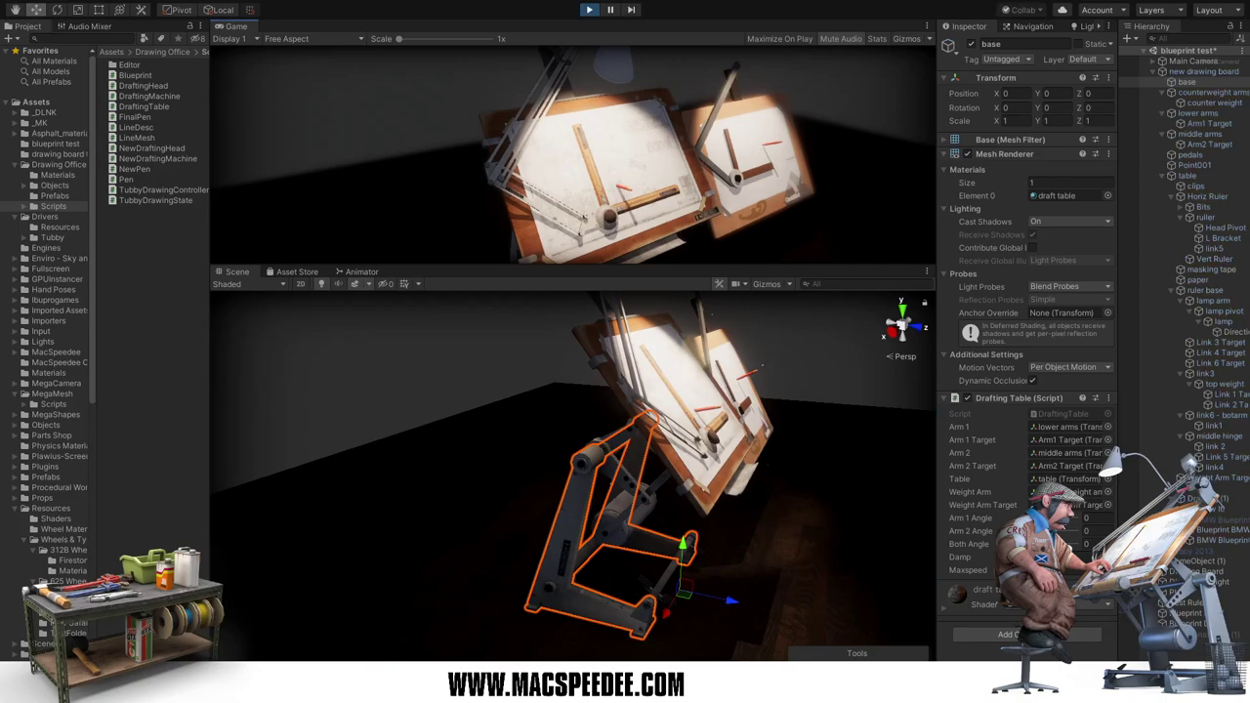
pyautogui.click(1075, 517)
pyautogui.write('50-3')
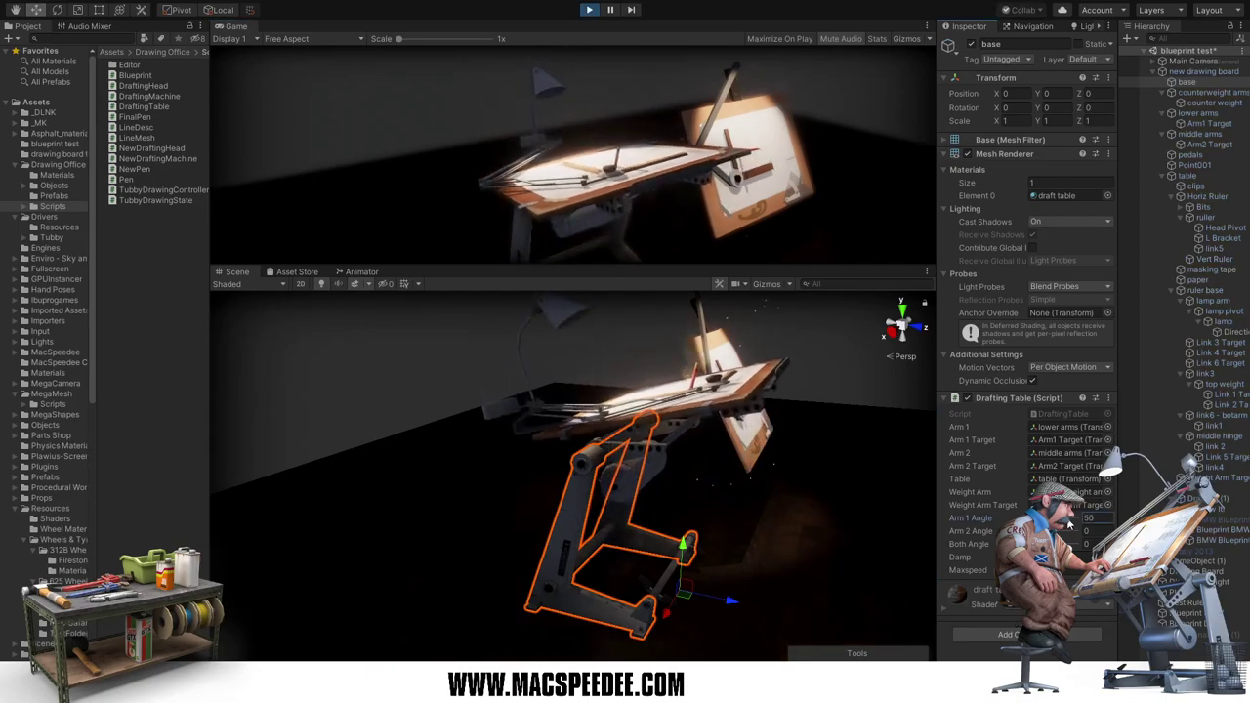
pyautogui.write('9')
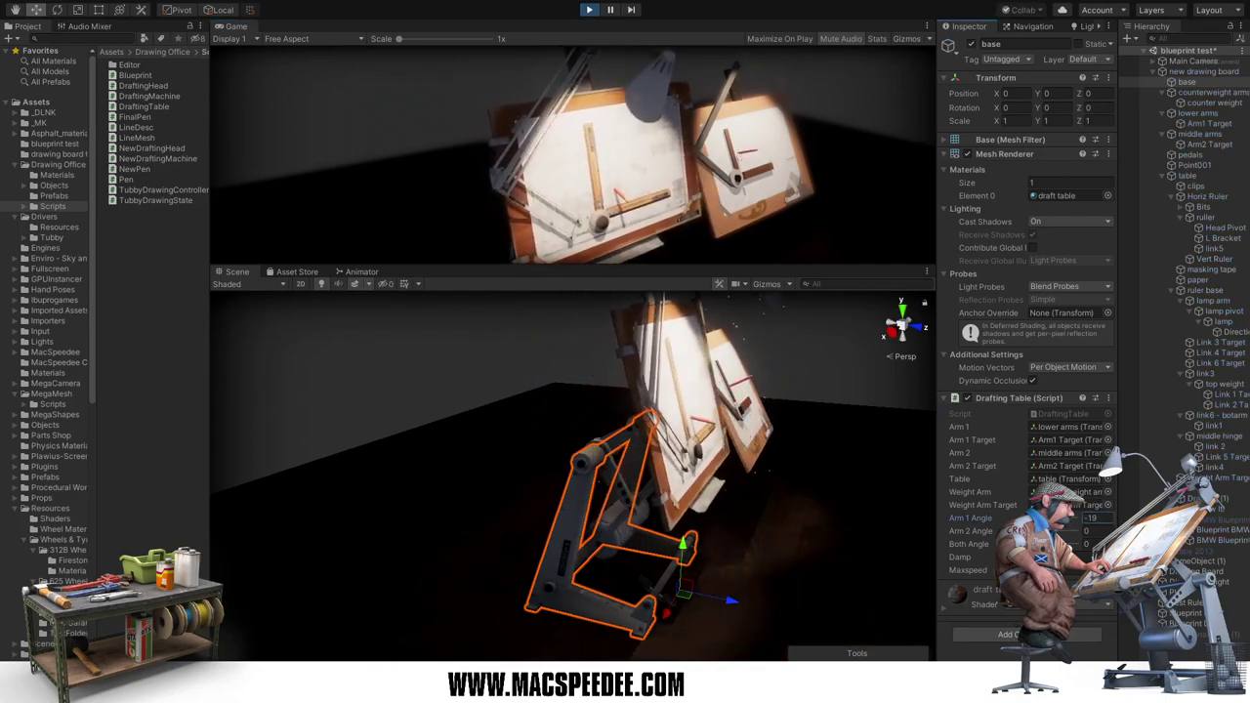
pyautogui.write('37')
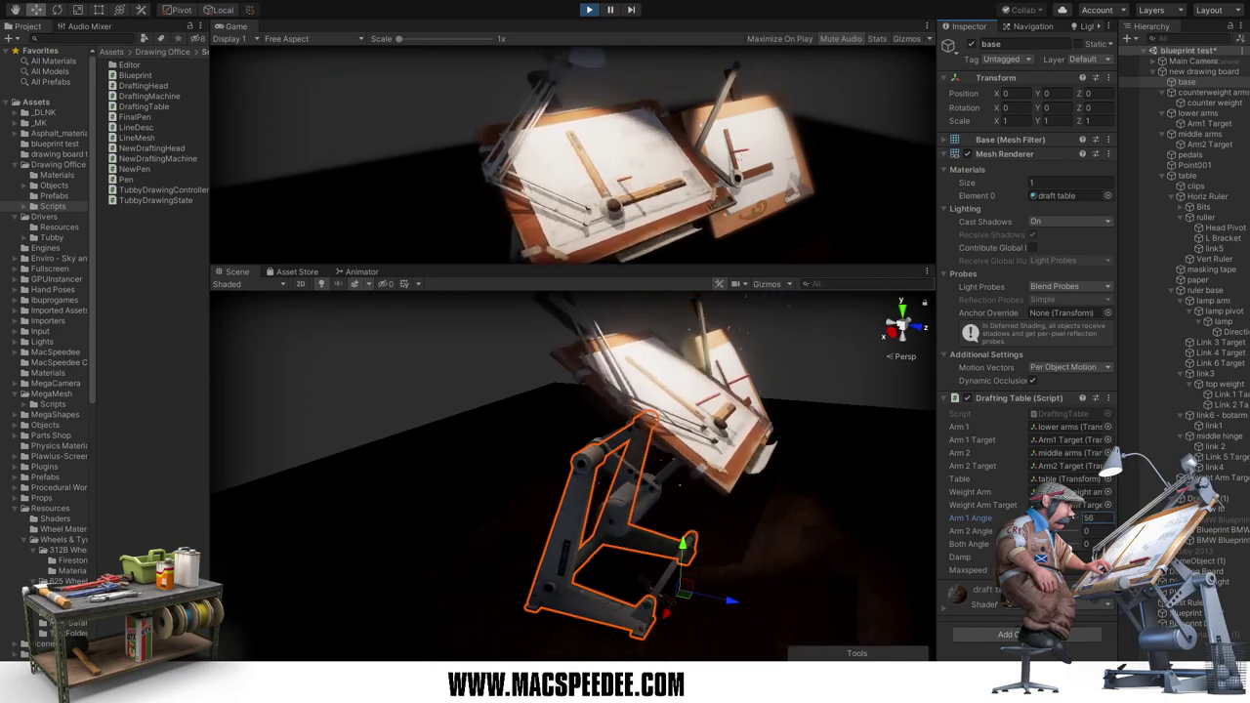
pyautogui.write('-8')
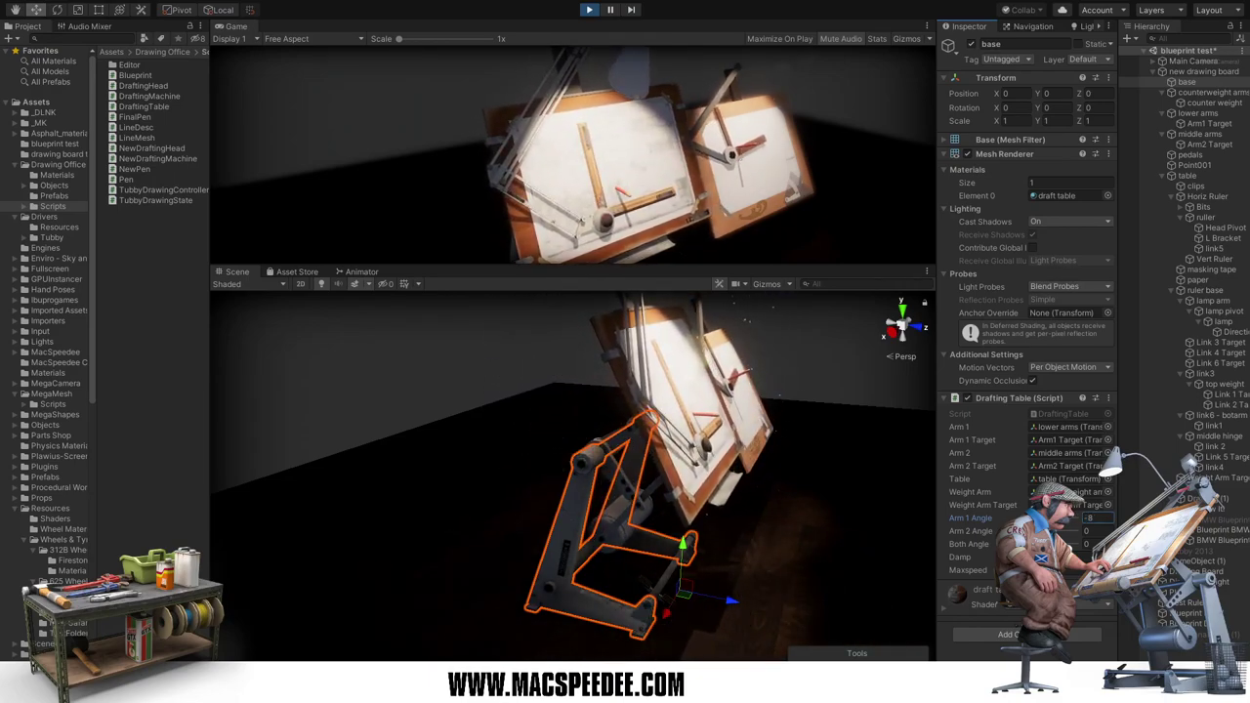
pyautogui.write('-5')
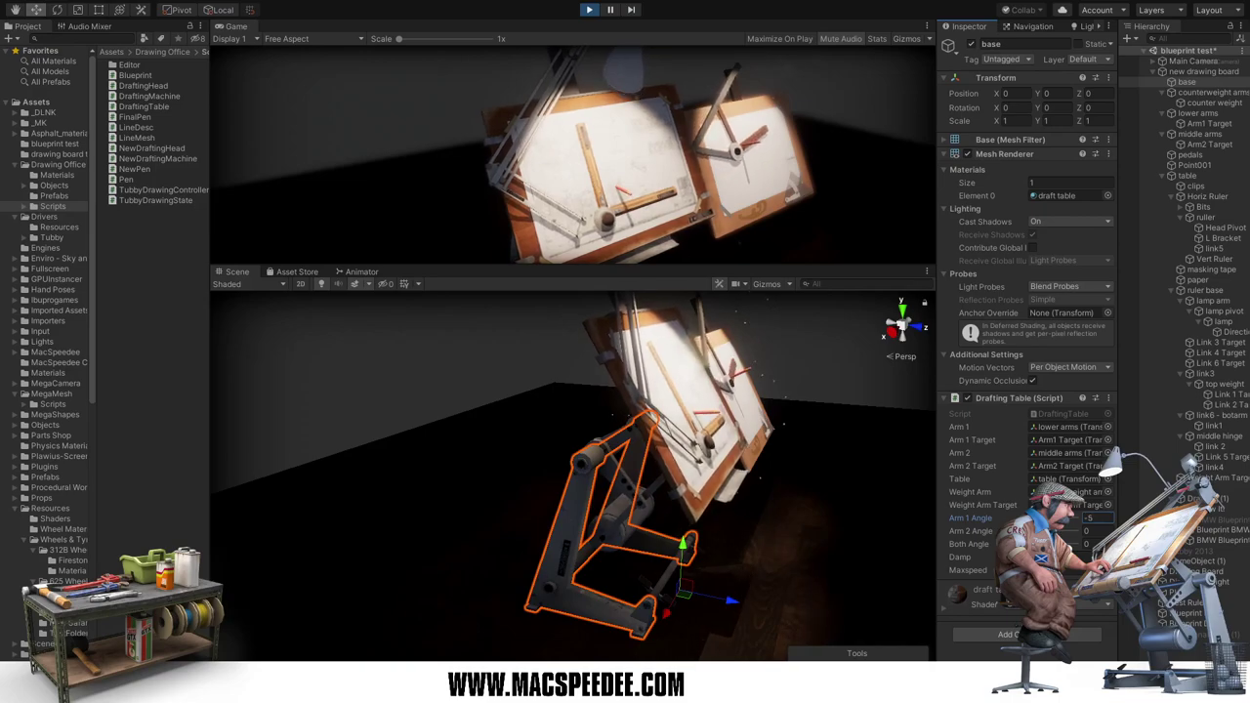
pyautogui.click(1092, 530)
pyautogui.write('11')
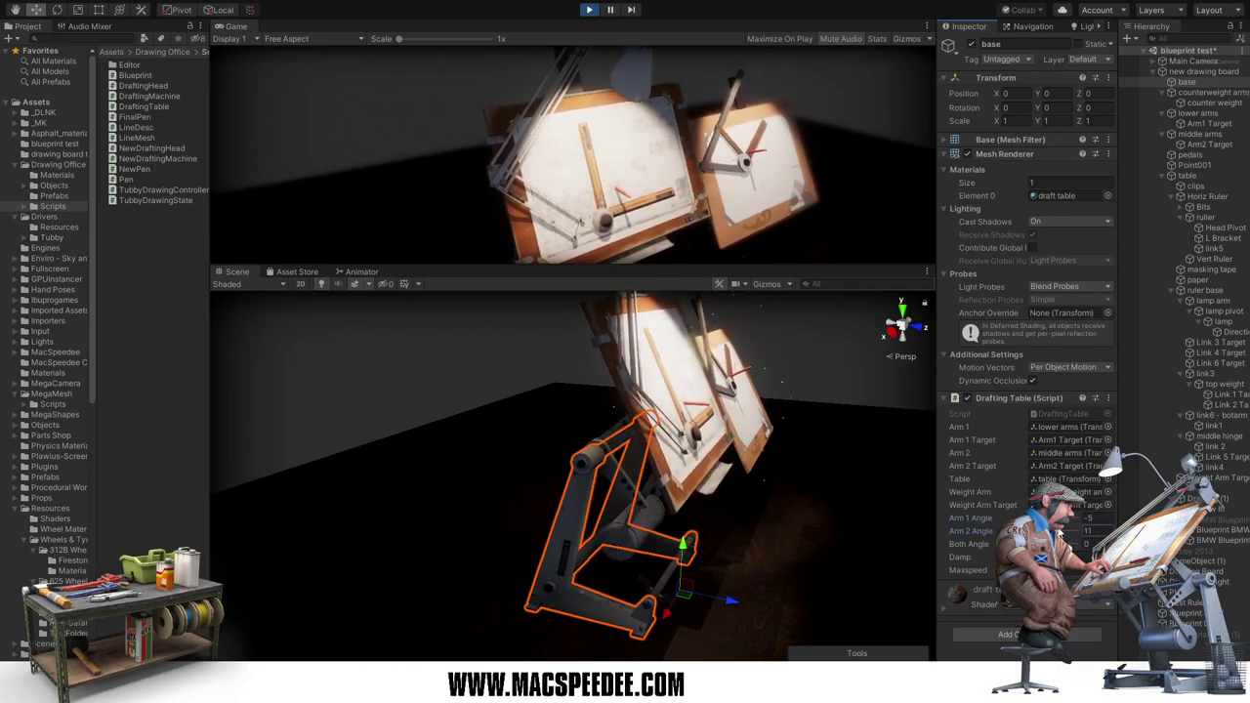
pyautogui.write('-90')
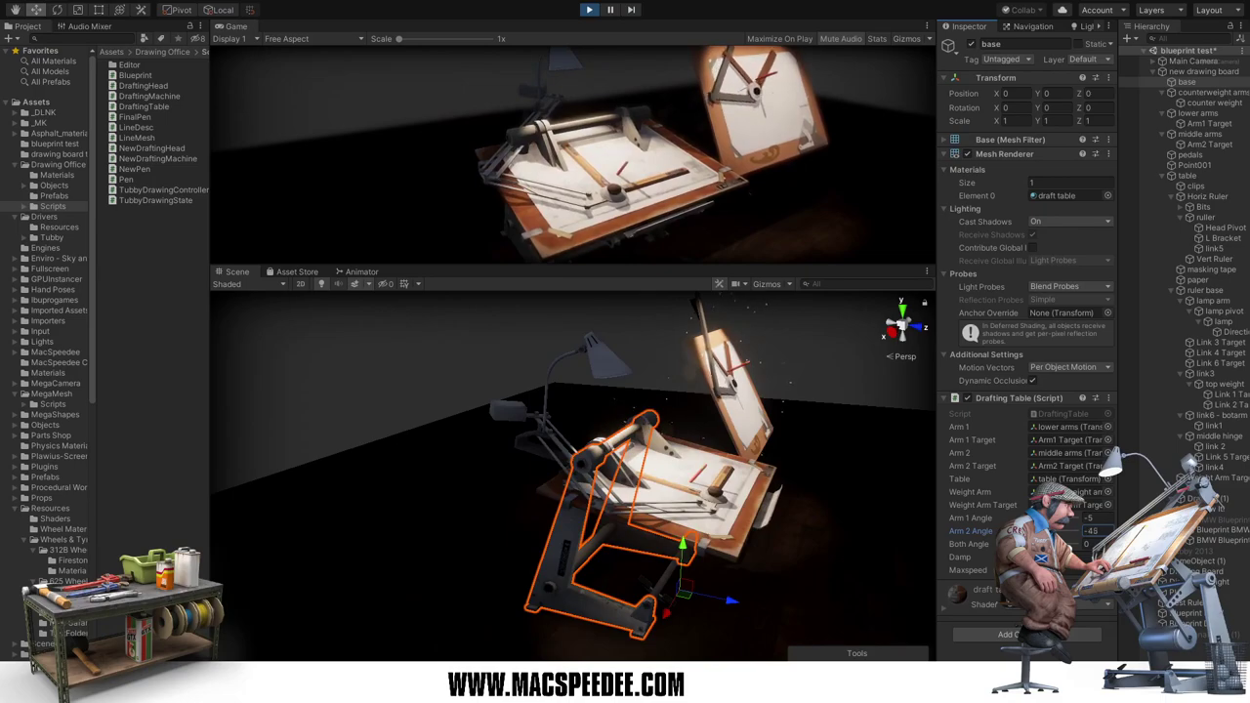
pyautogui.write('13')
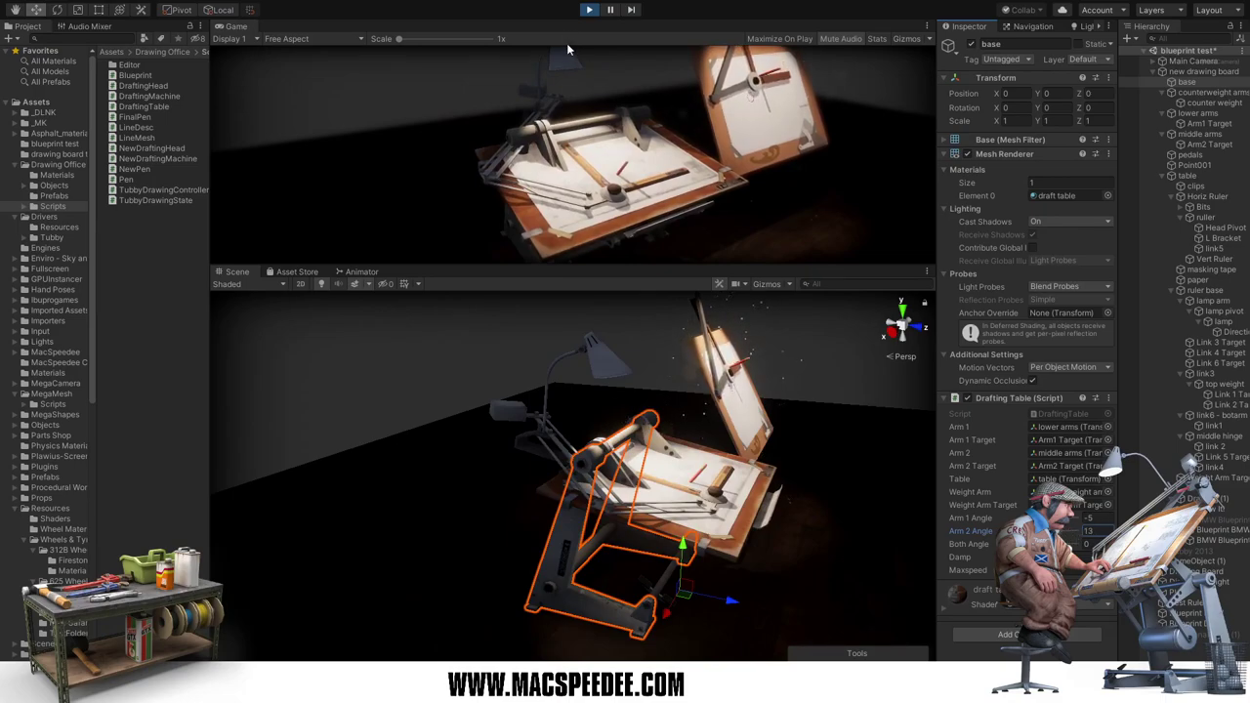
# Step: Stop play and change the script's lower angle limit from -30.0f to 0.0f
pyautogui.click(589, 10)
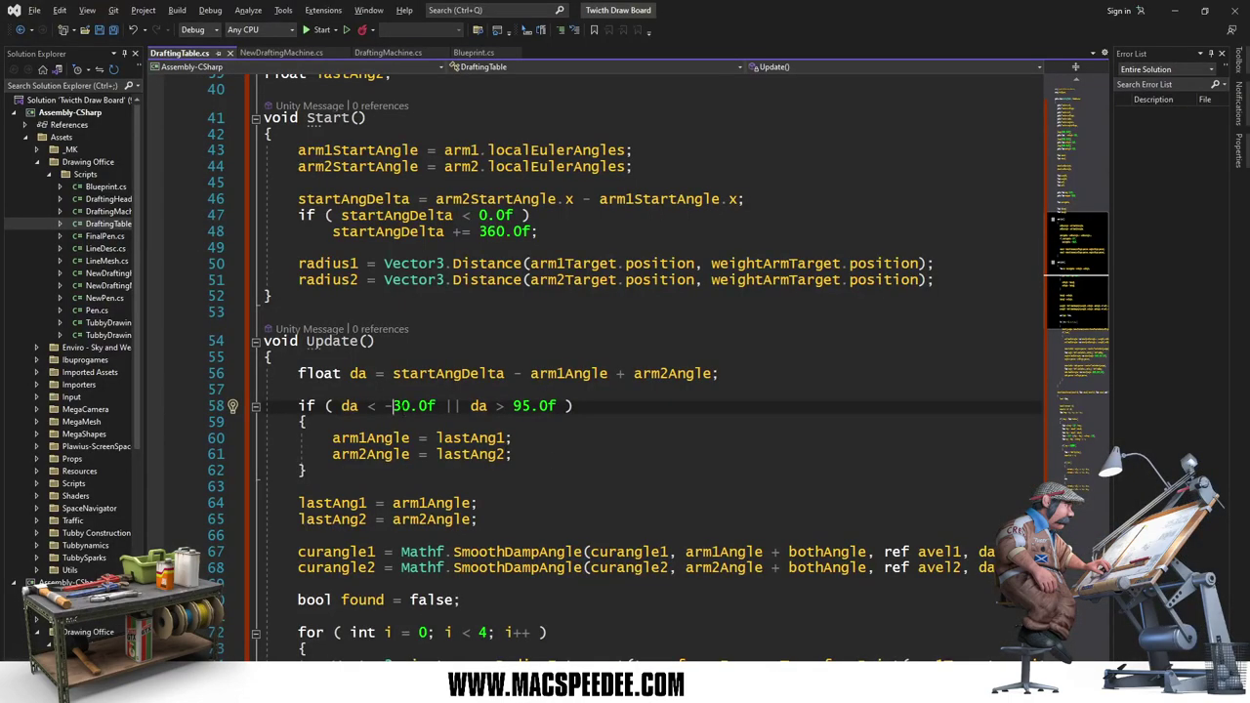
pyautogui.click(402, 410)
pyautogui.press('BackSpace')
pyautogui.press('BackSpace')
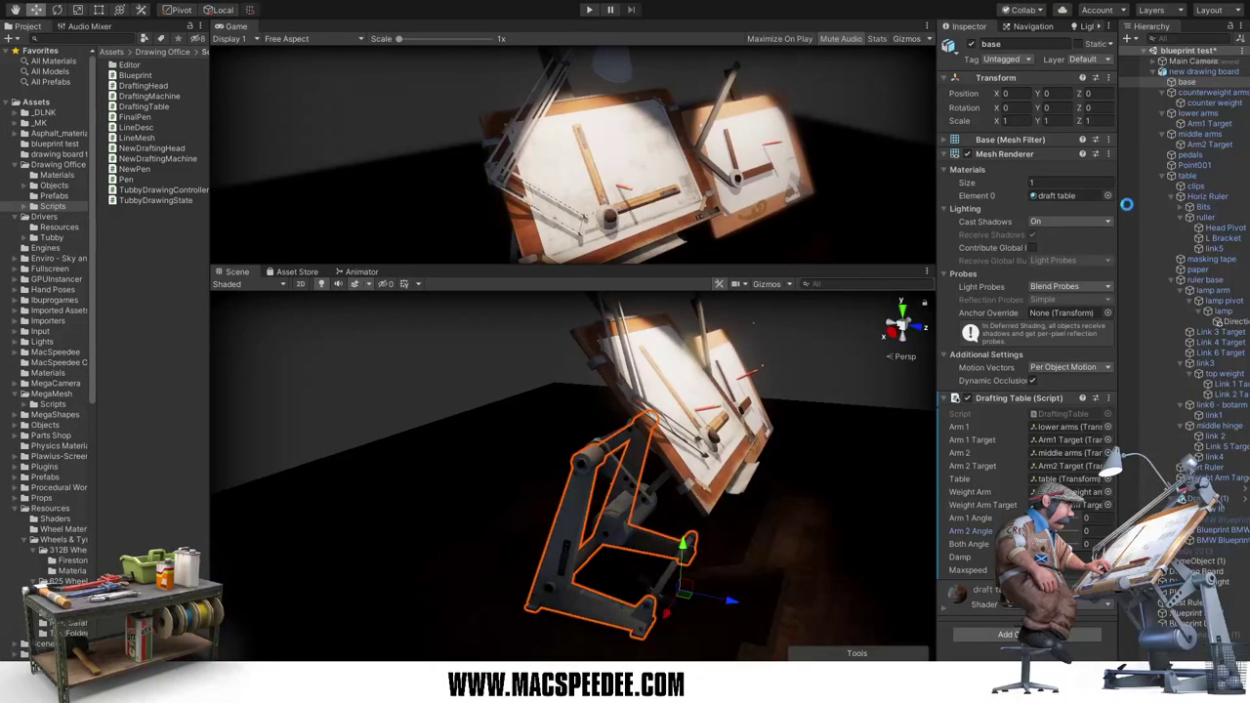
# Step: Replay the scene, scrub Arm 2, Arm 1 and Both Angle, then select the board's ruler
pyautogui.click(590, 10)
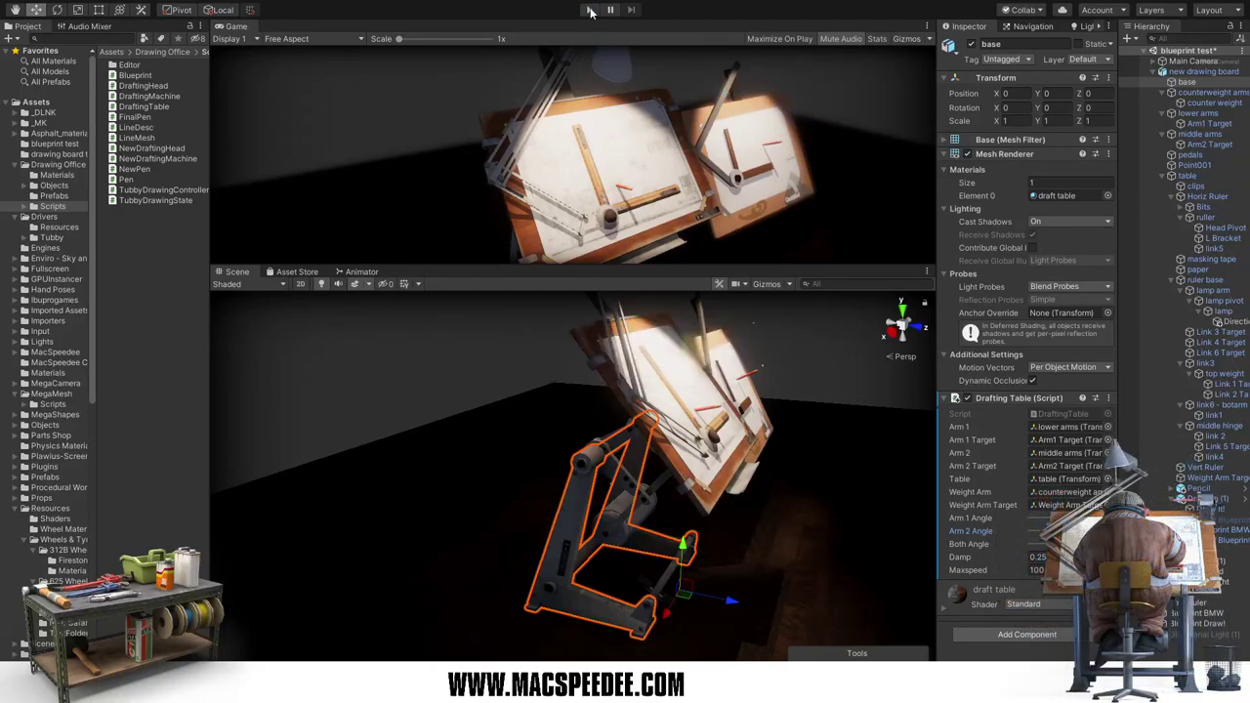
pyautogui.click(590, 10)
pyautogui.hotkey('ctrl', 'p')
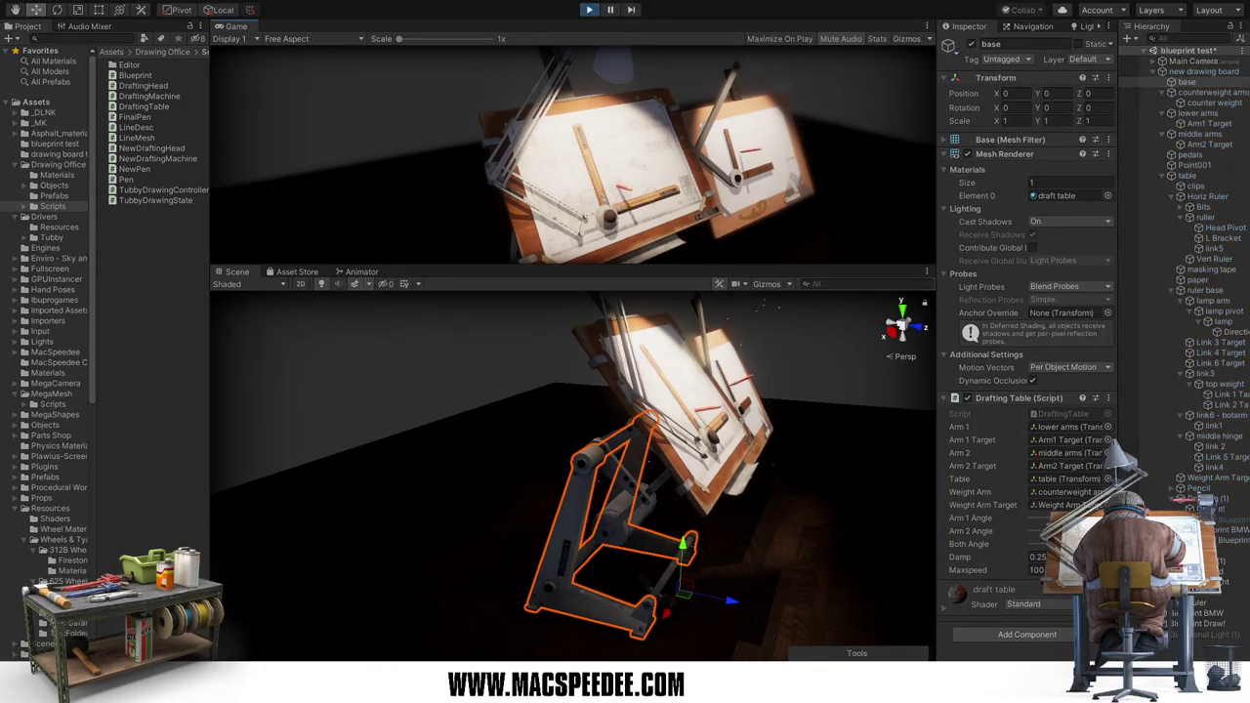
pyautogui.moveTo(972, 530); pyautogui.dragTo(1016, 530)
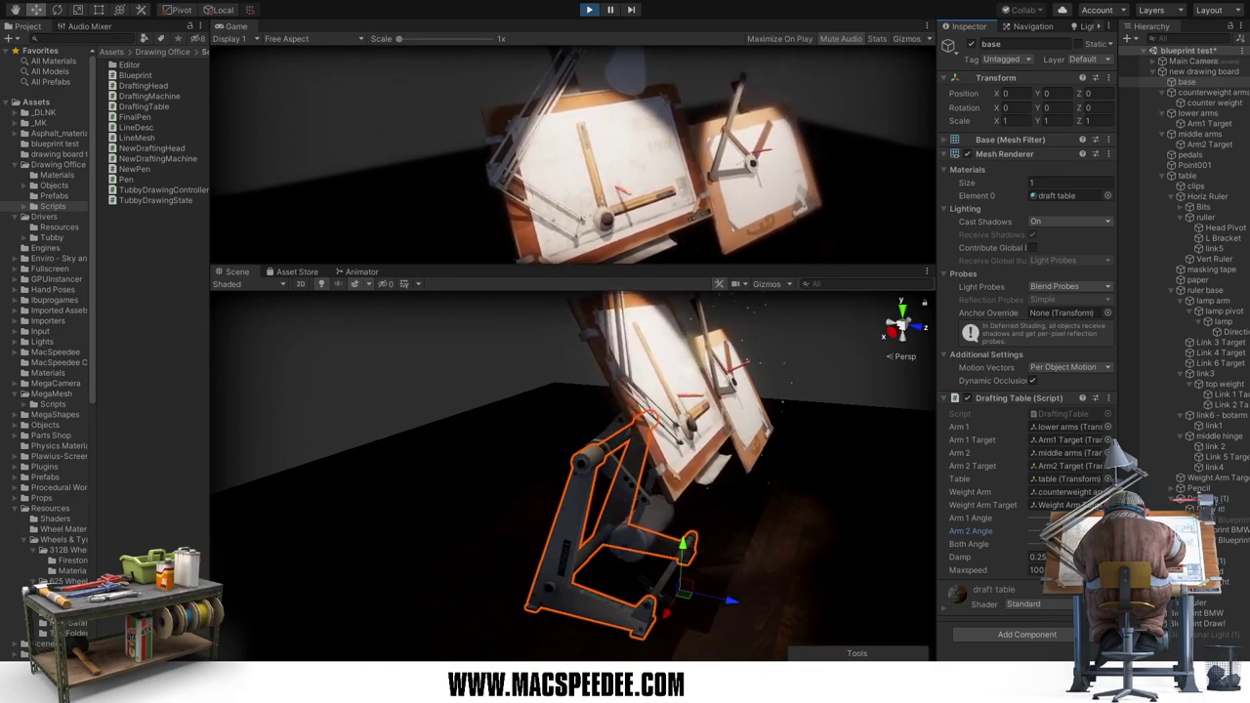
pyautogui.click(970, 518)
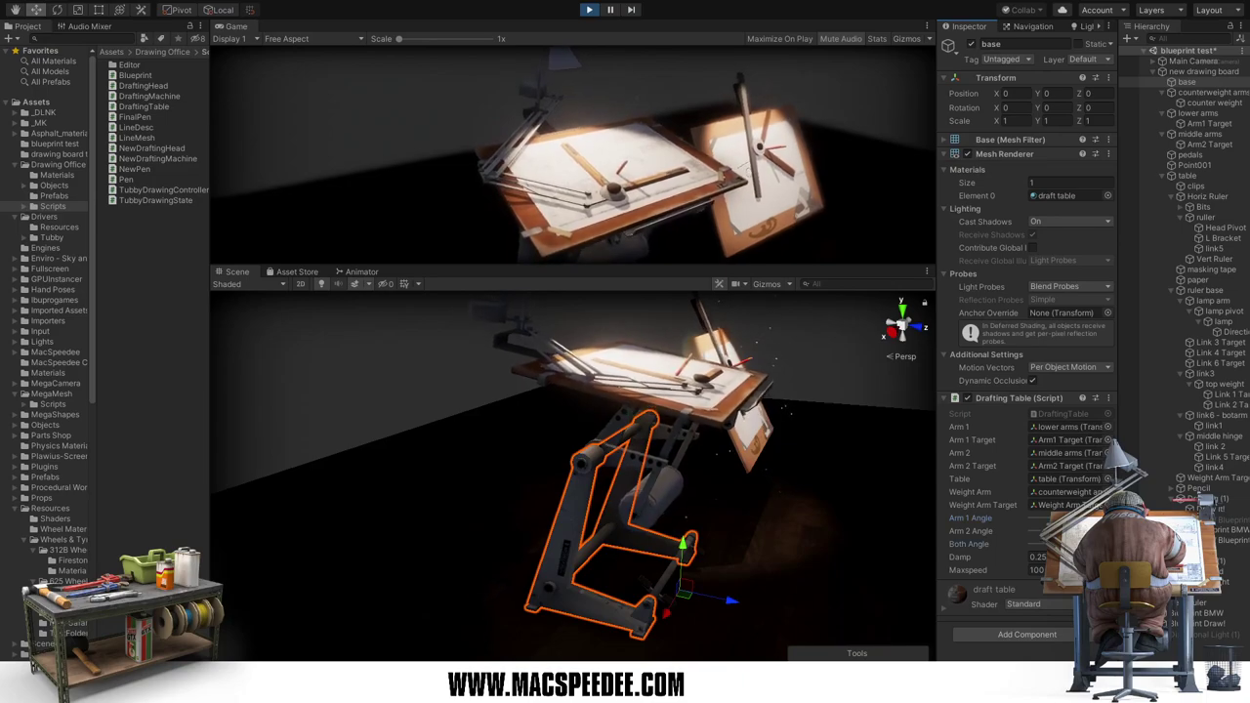
pyautogui.click(969, 544)
pyautogui.moveTo(969, 544); pyautogui.dragTo(1040, 544)
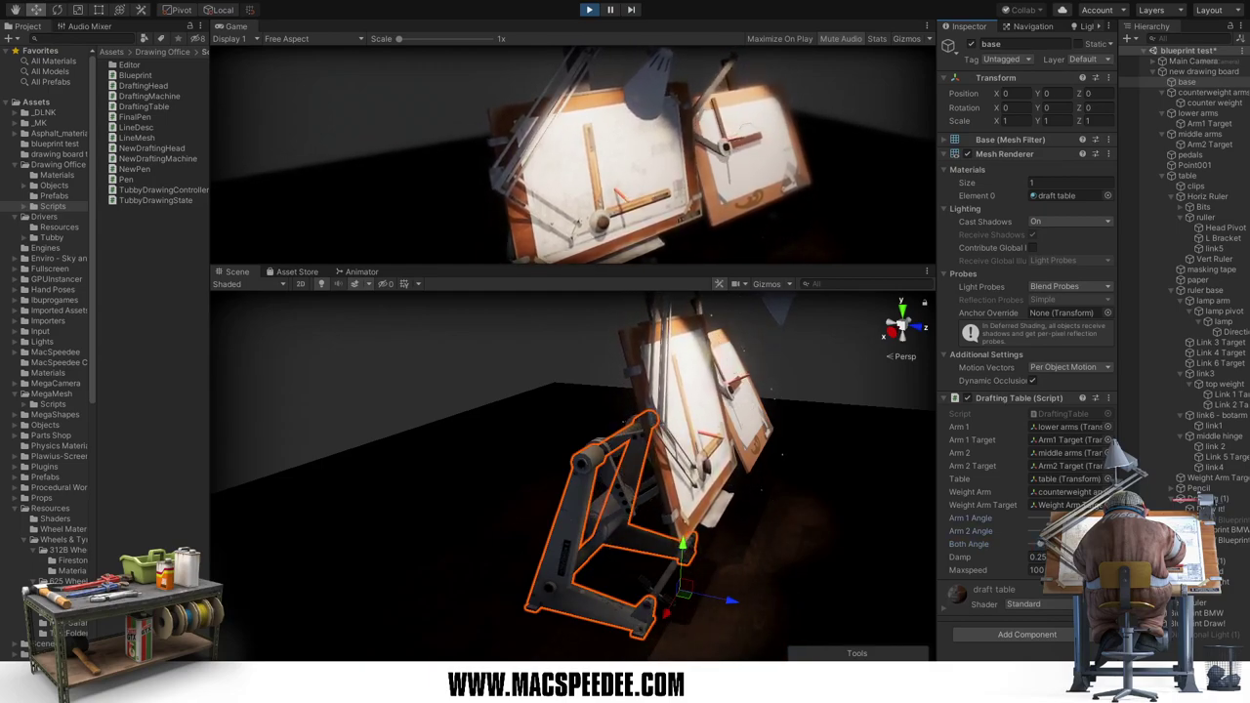
pyautogui.moveTo(970, 517); pyautogui.dragTo(1016, 518)
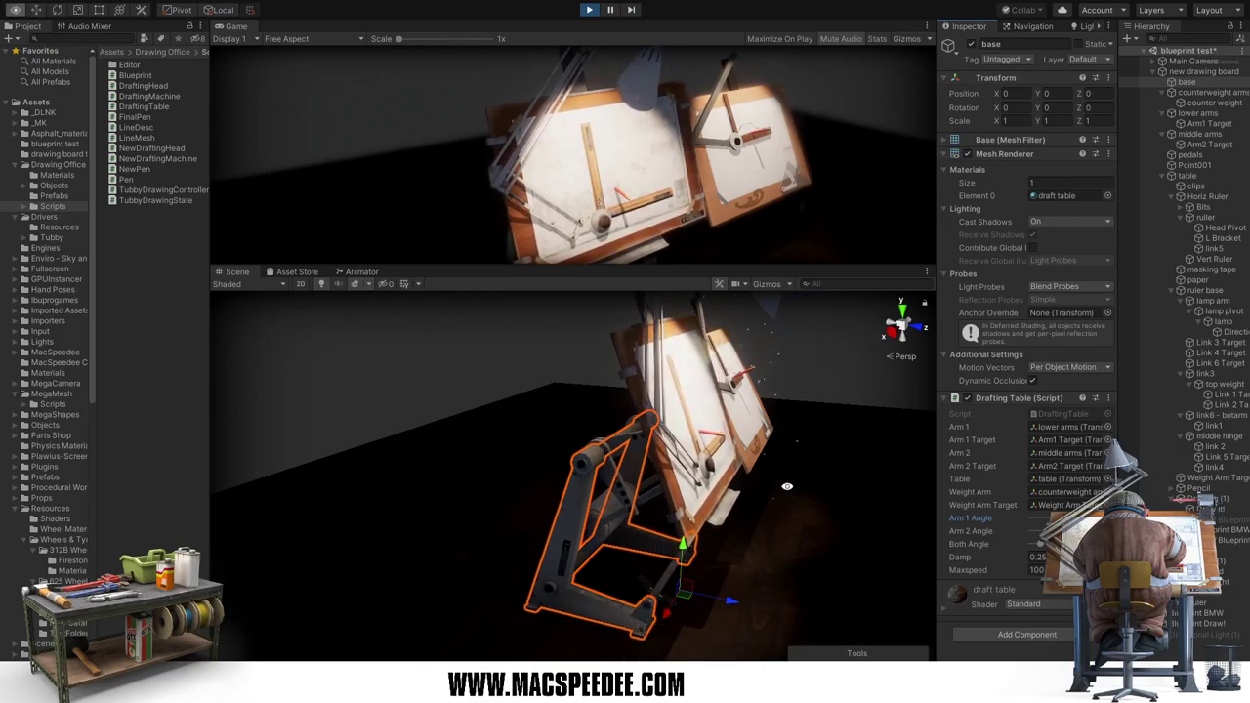
pyautogui.moveTo(742, 479)
pyautogui.keyDown('alt'); pyautogui.mouseDown()
pyautogui.moveTo(715, 477)
pyautogui.moveTo(699, 494)
pyautogui.moveTo(698, 477)
pyautogui.mouseUp(); pyautogui.keyUp('alt')
pyautogui.click(699, 493)
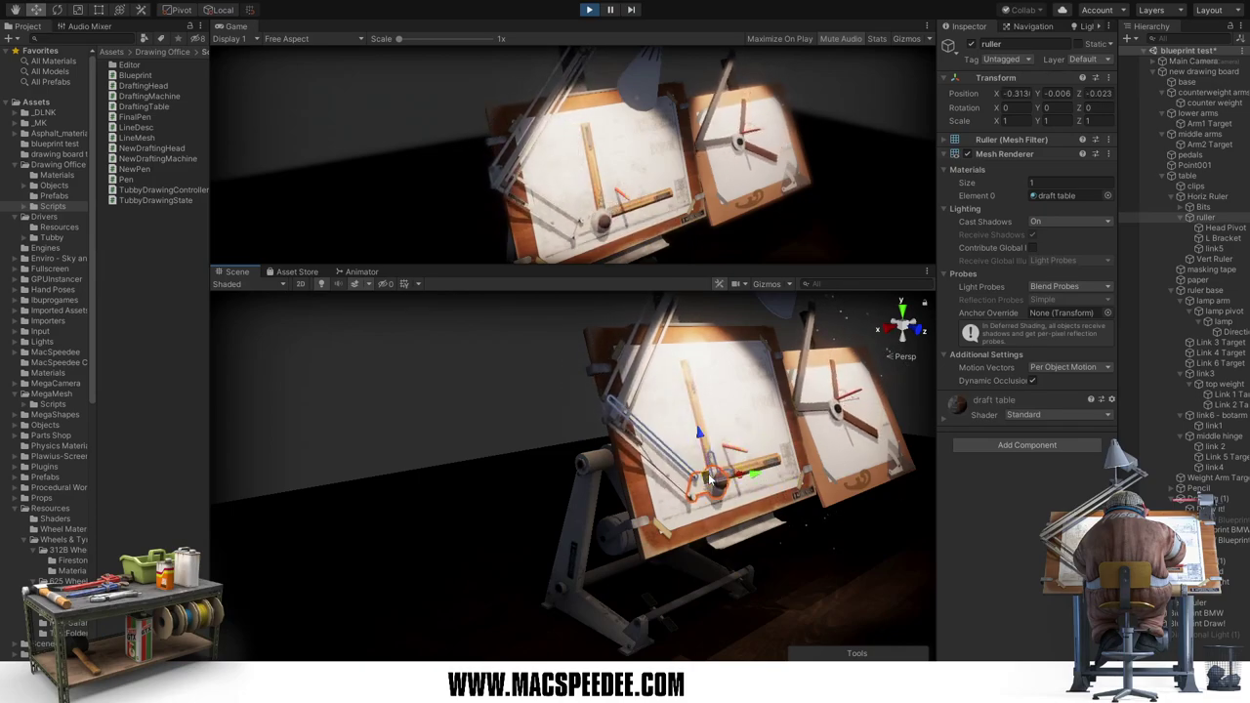